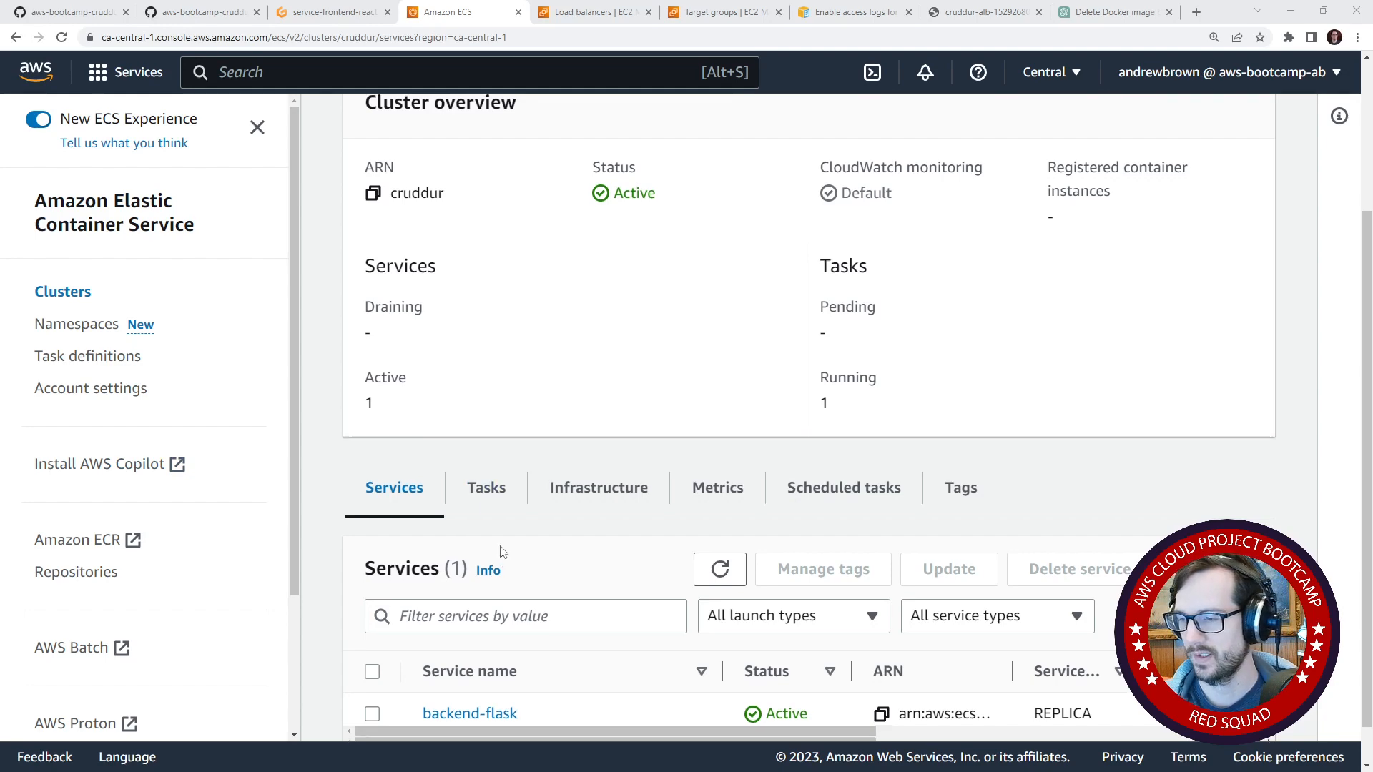
- Filter the cruddur cluster's services to the FARGATE launch type
scroll(443, 457, "down", 1)
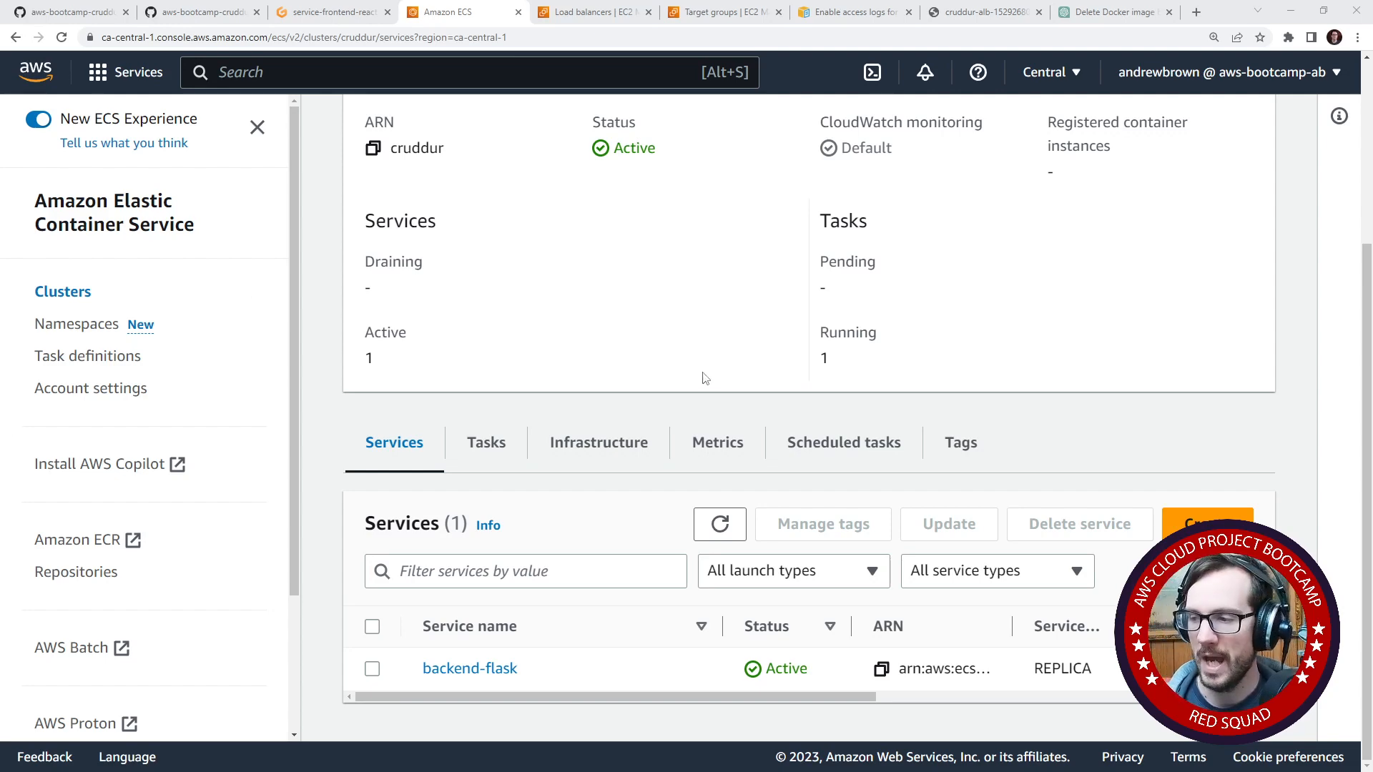
scroll(299, 470, "down", 2)
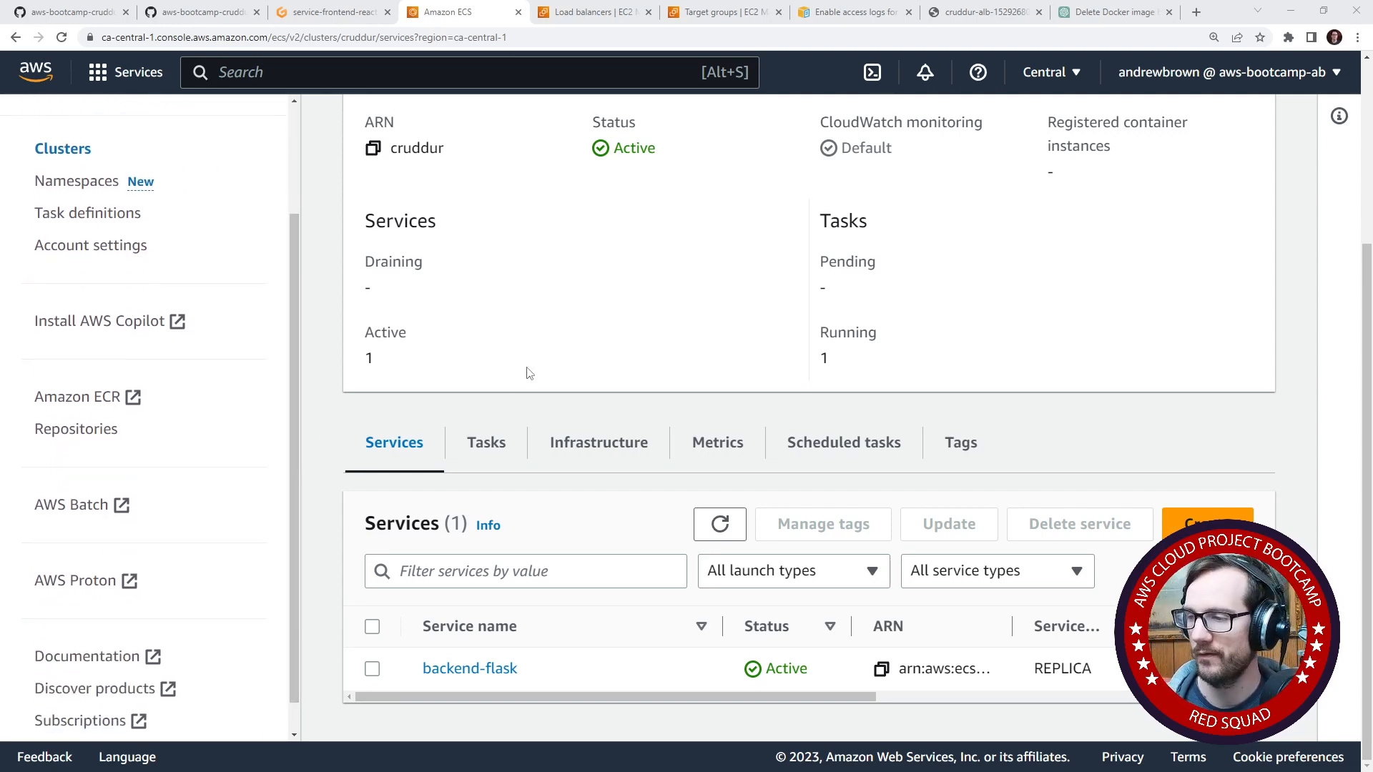
left_click(488, 446)
left_click(418, 445)
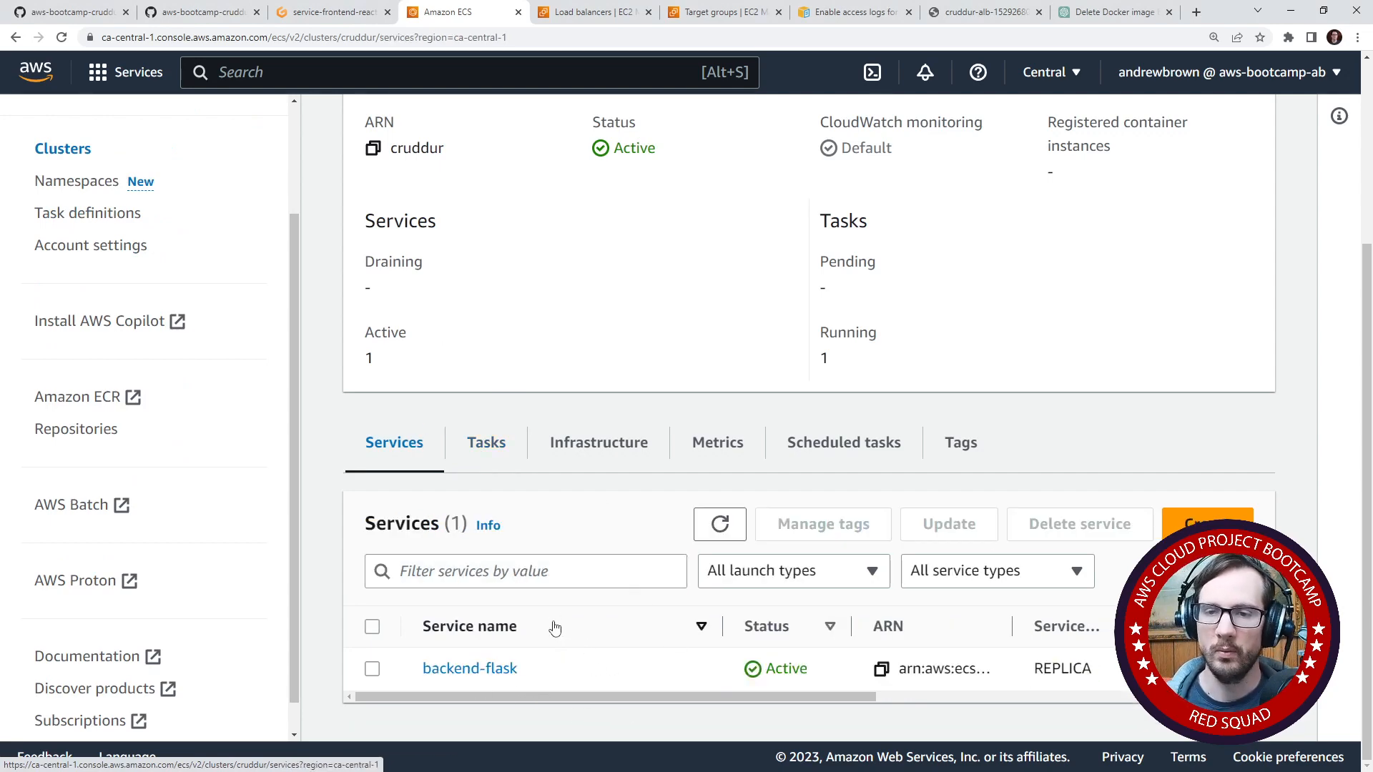
left_click(800, 572)
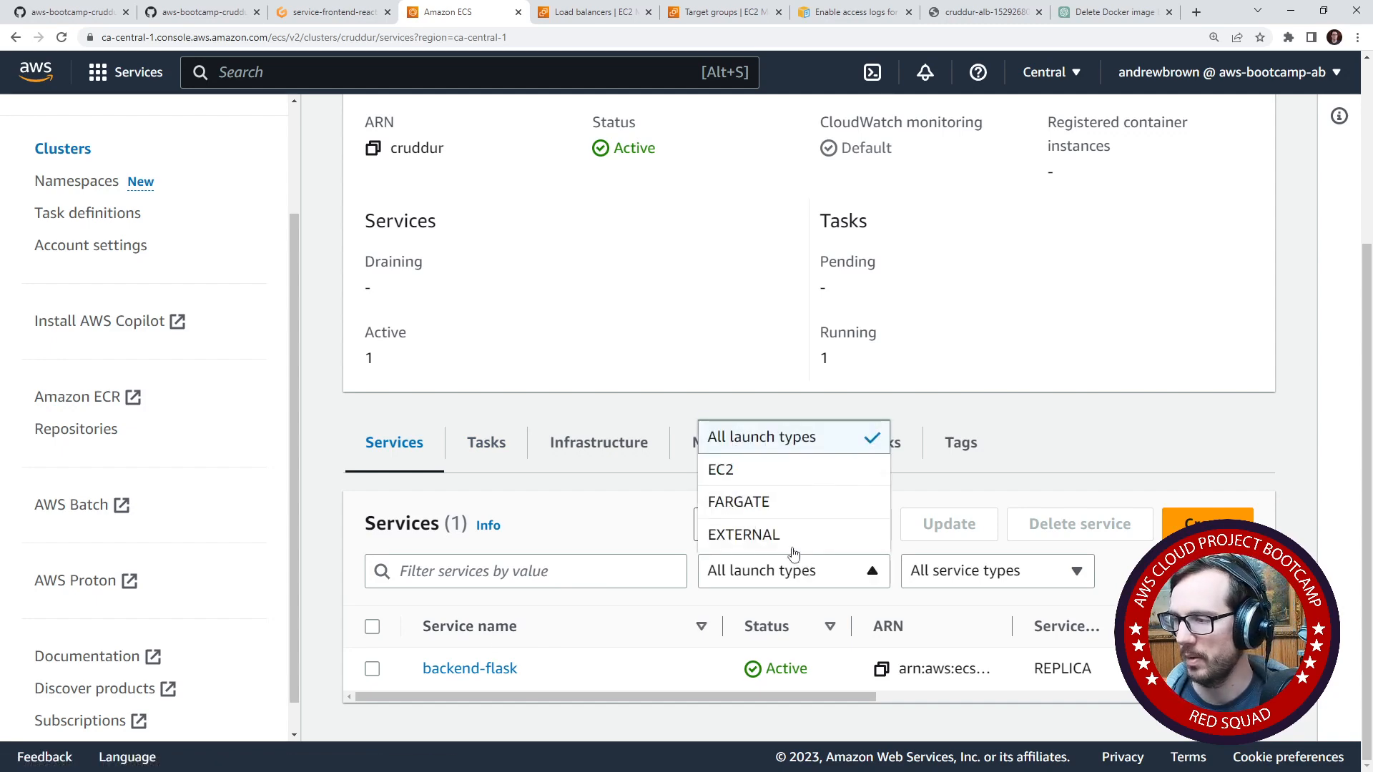
left_click(779, 501)
left_click(815, 576)
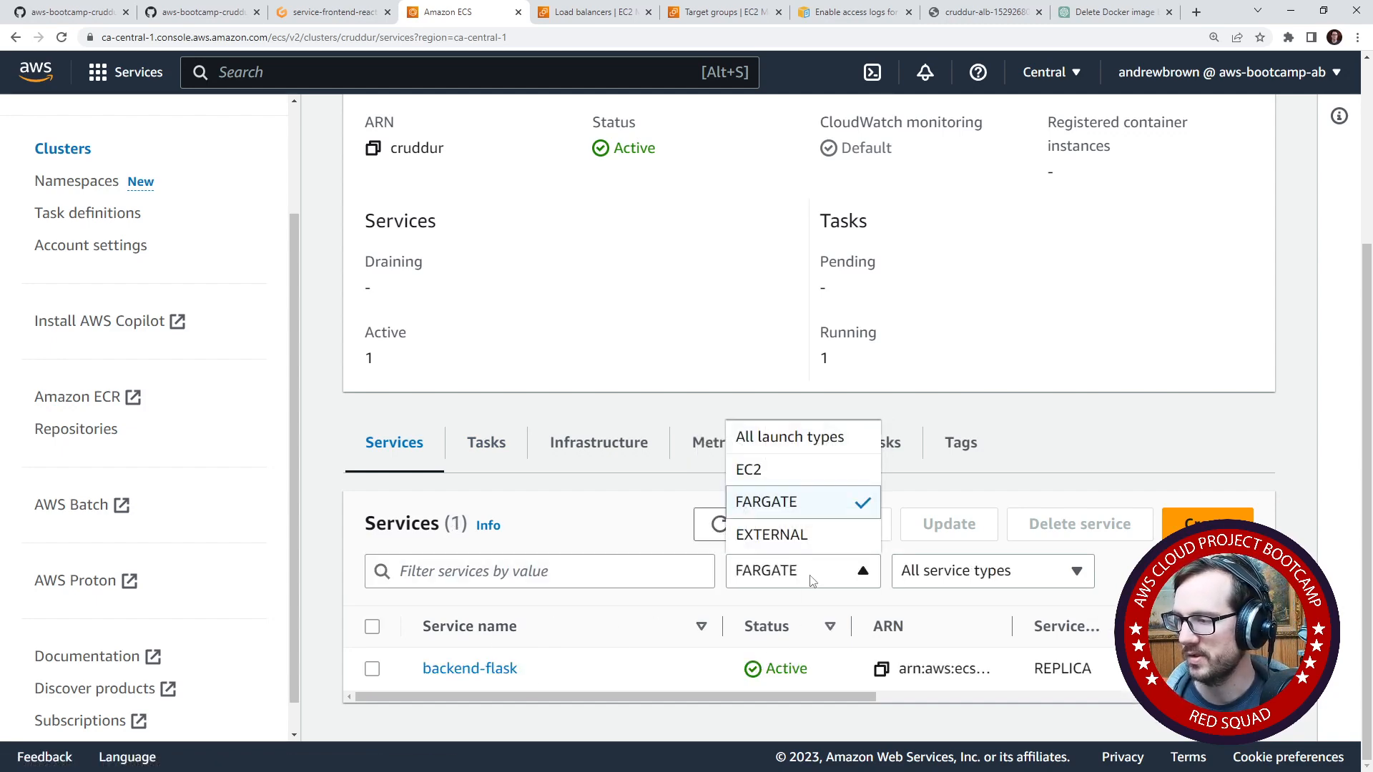
left_click(804, 506)
left_click(942, 583)
left_click(938, 604)
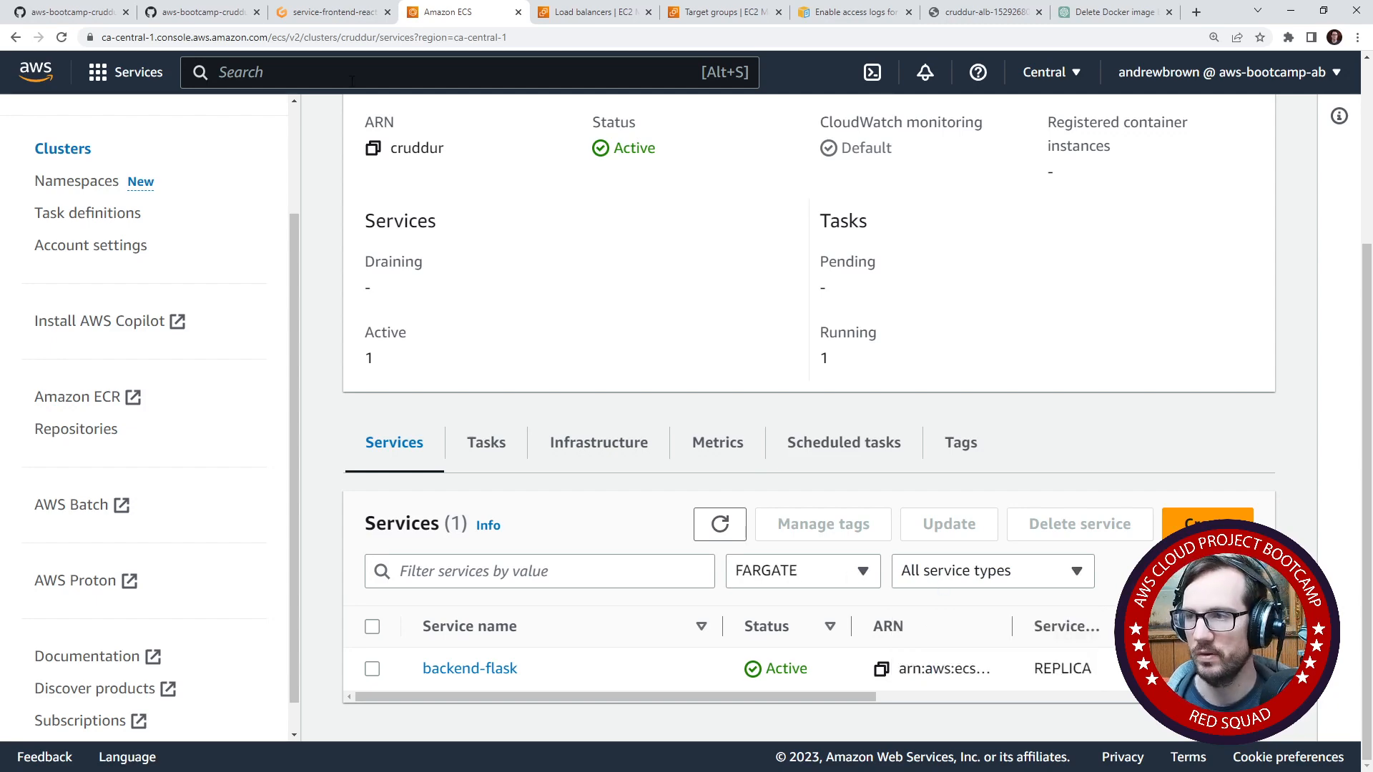
- Switch to the timed-out Gitpod workspace and reopen it
left_click(349, 21)
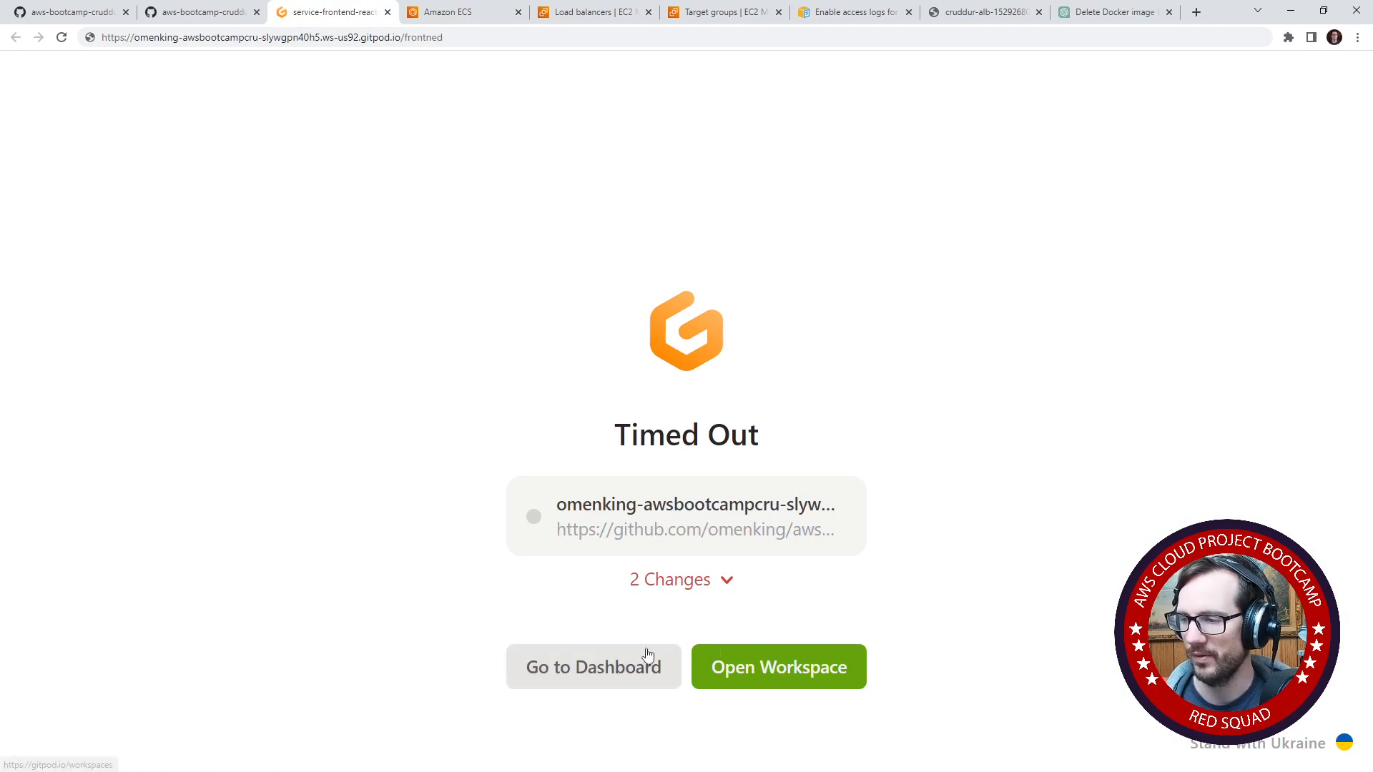
left_click(687, 579)
left_click(687, 579)
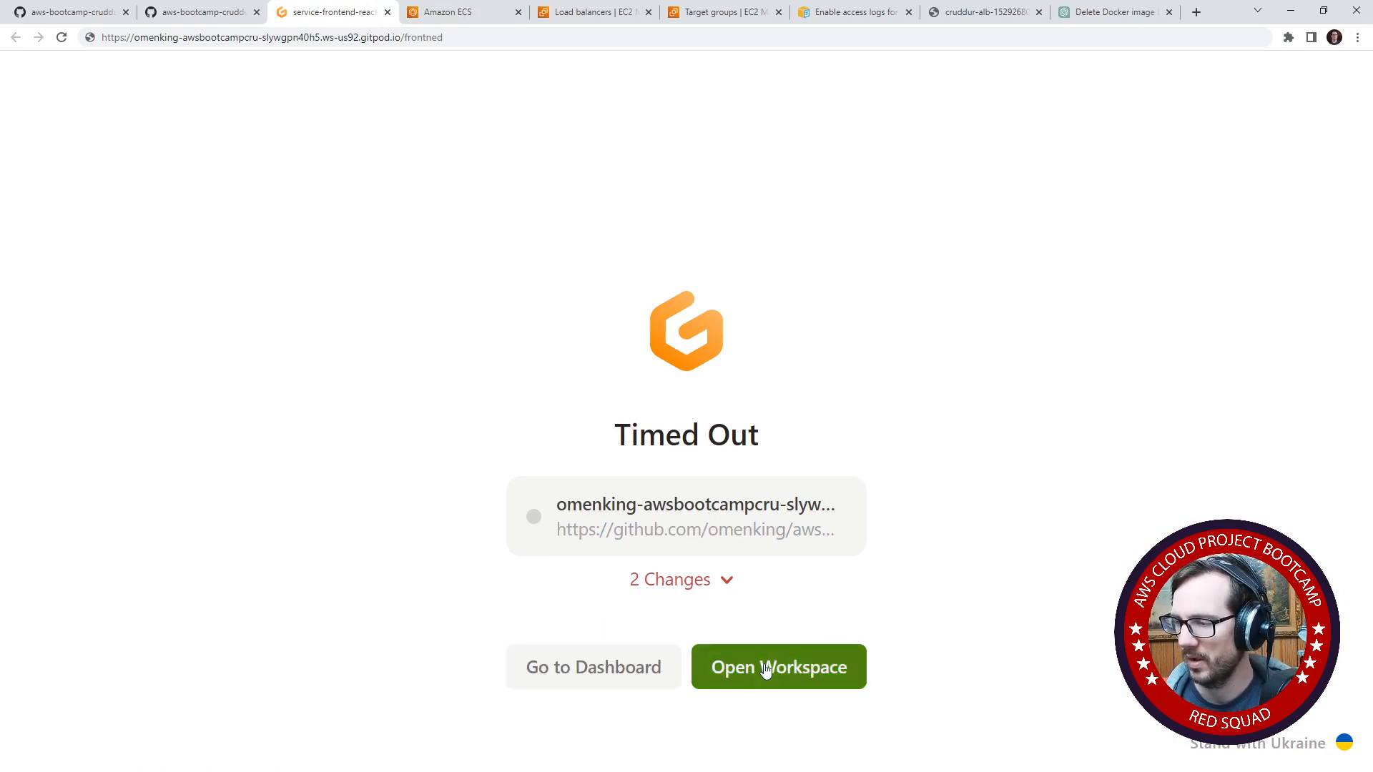
left_click(766, 669)
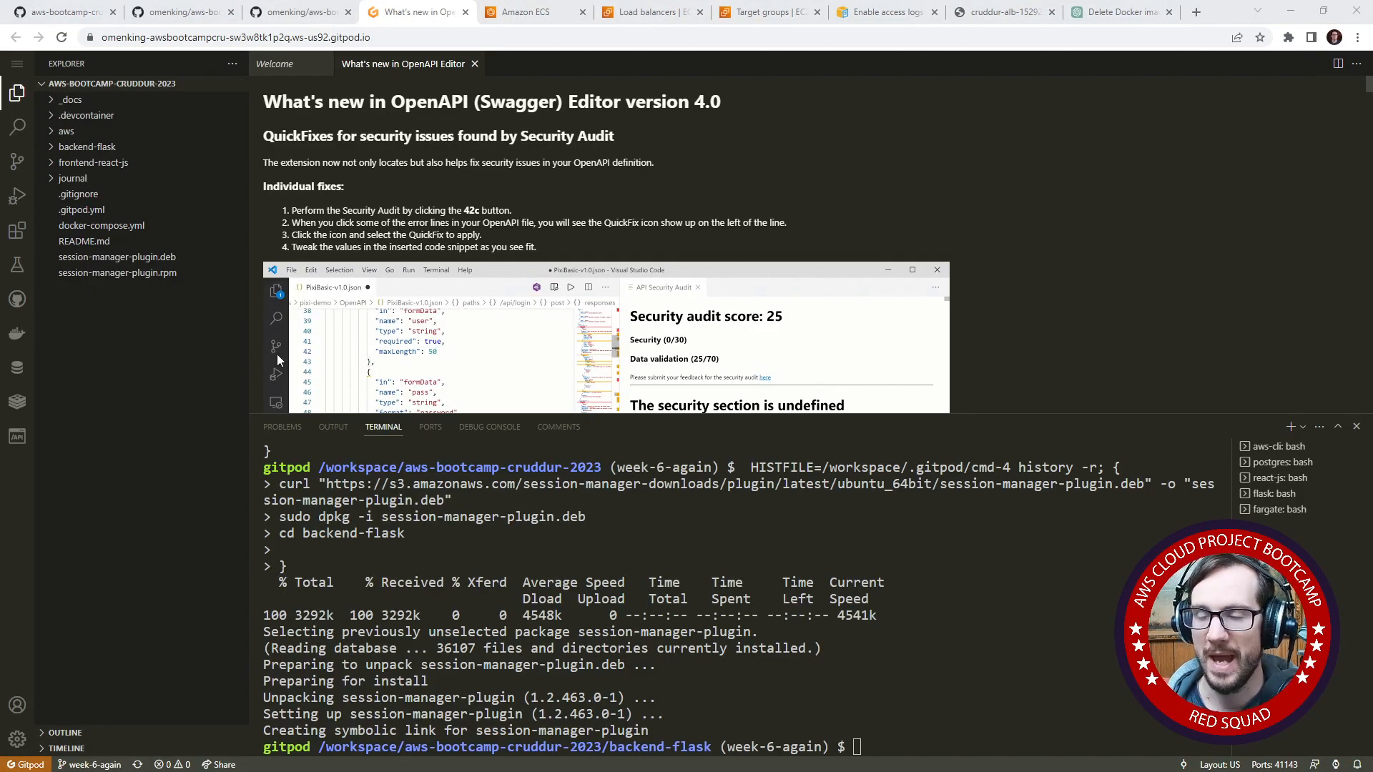
- Switch to GitHub and look through the week6.md journal on the week-6-fargate branch for the service creation commands
left_click(159, 17)
left_click(928, 555)
scroll(621, 500, "down", 15)
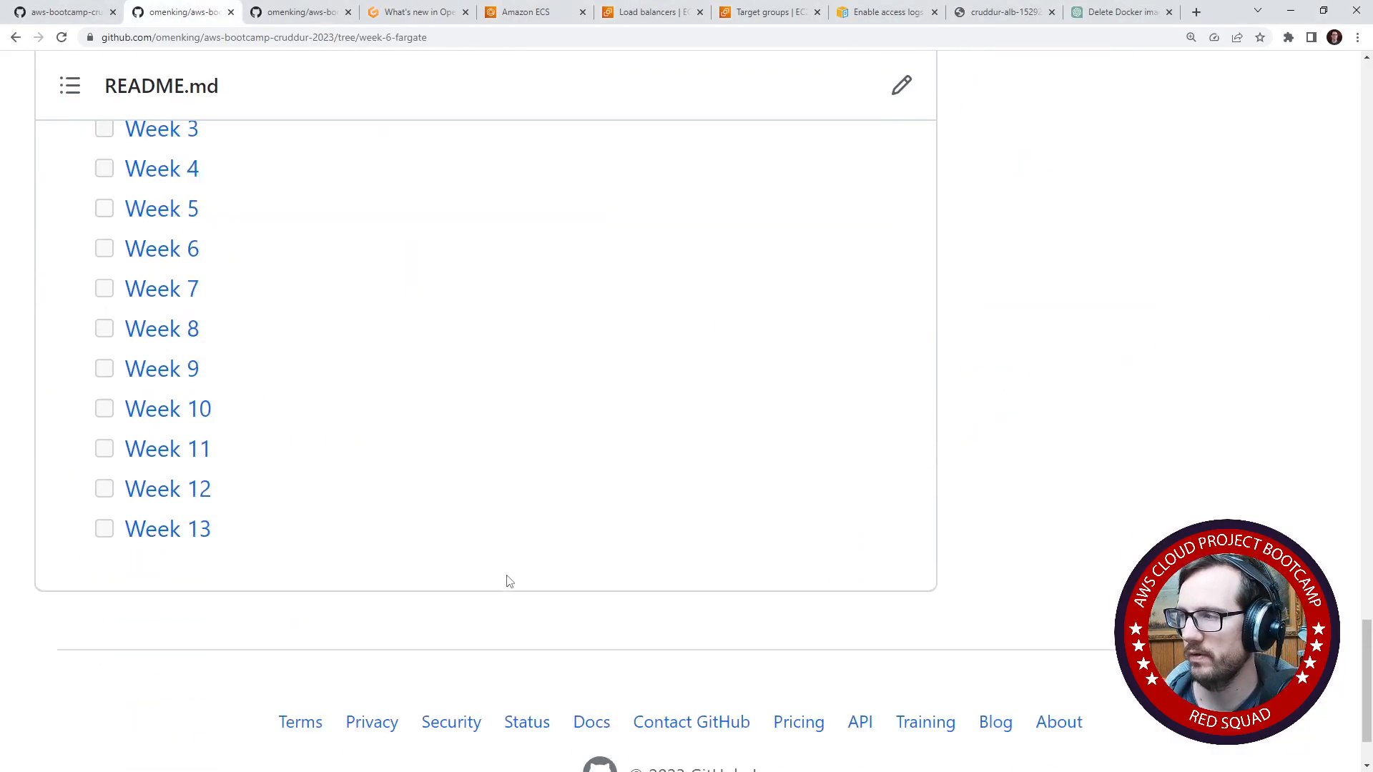
left_click(79, 19)
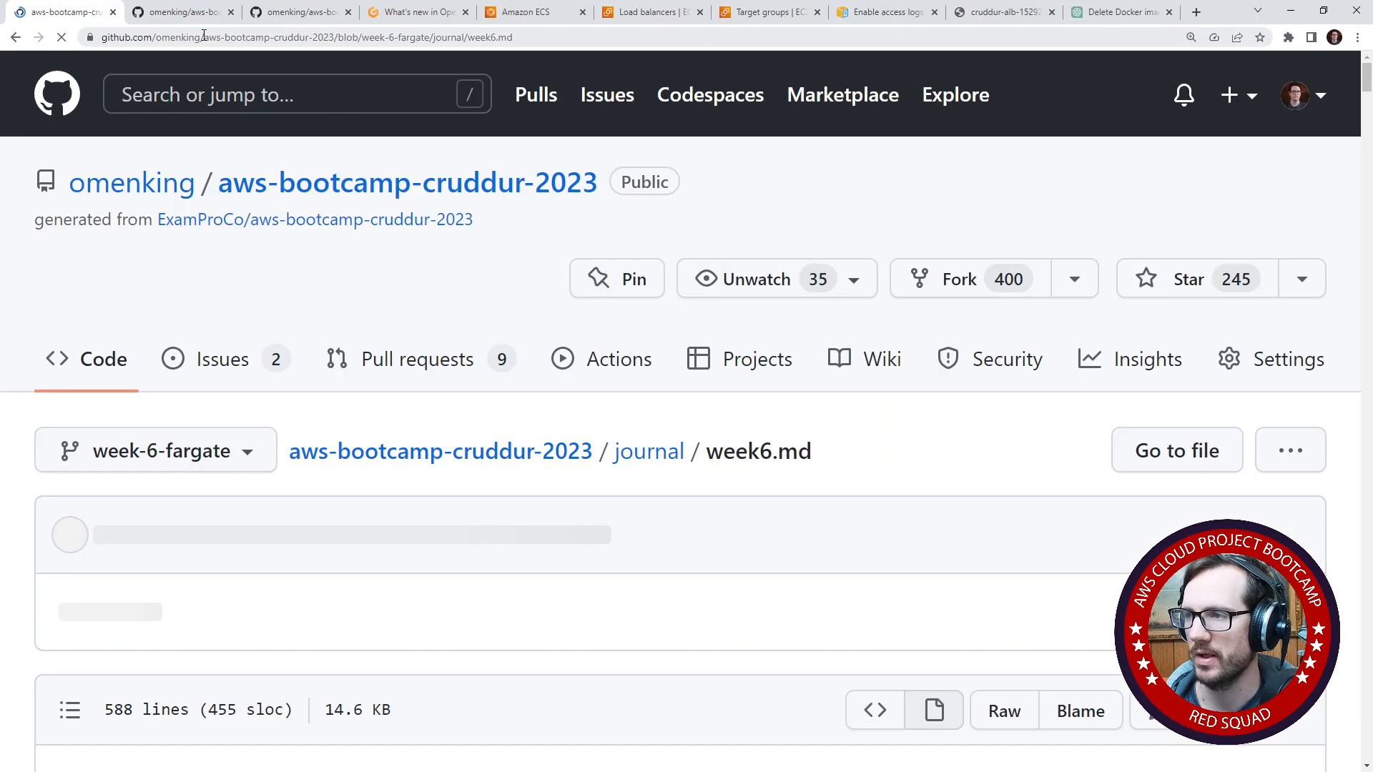
scroll(332, 514, "down", 20)
left_click_drag(1368, 168, 1358, 750)
scroll(729, 468, "up", 11)
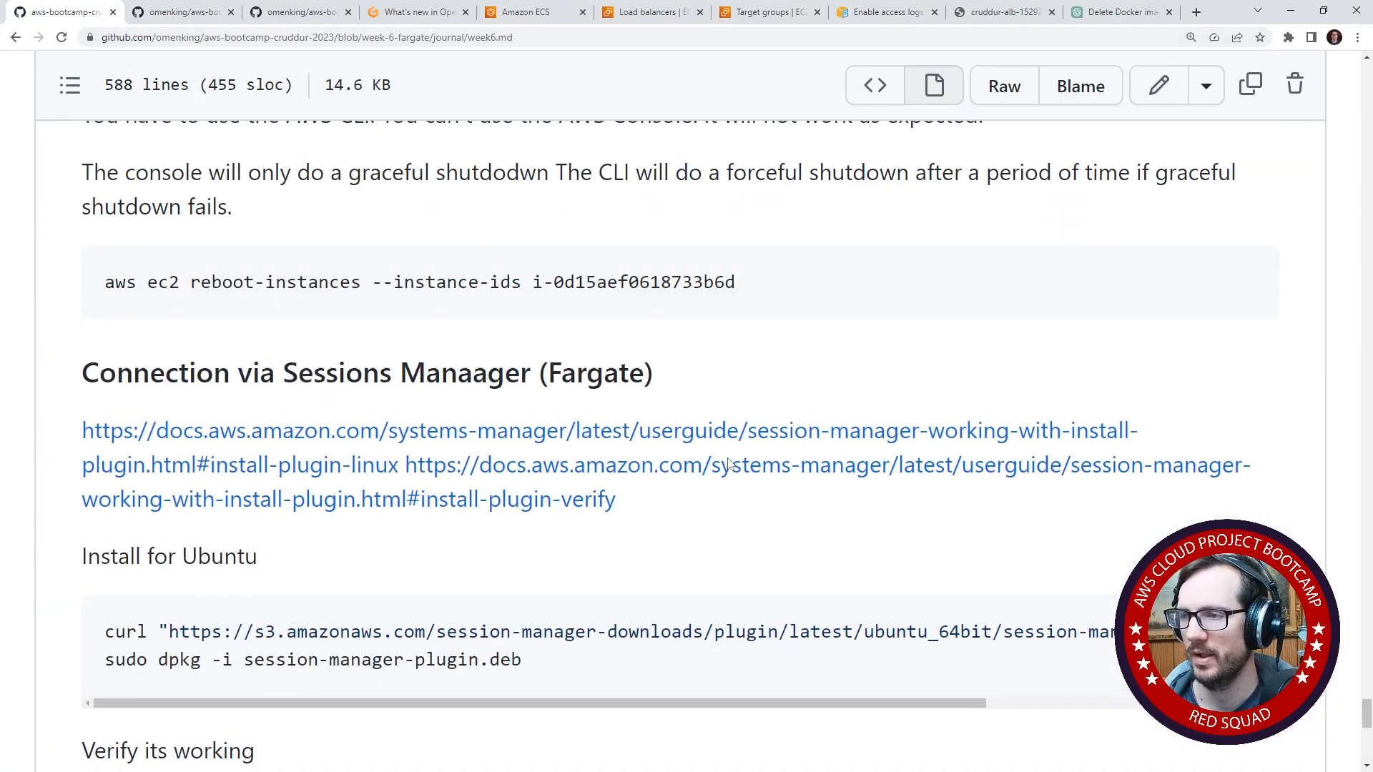
scroll(729, 465, "up", 10)
- Find "create-se" in week6.md and copy the create-service command for service-frontend-react-js.json under Create Services
key("ctrl+f")
type("create")
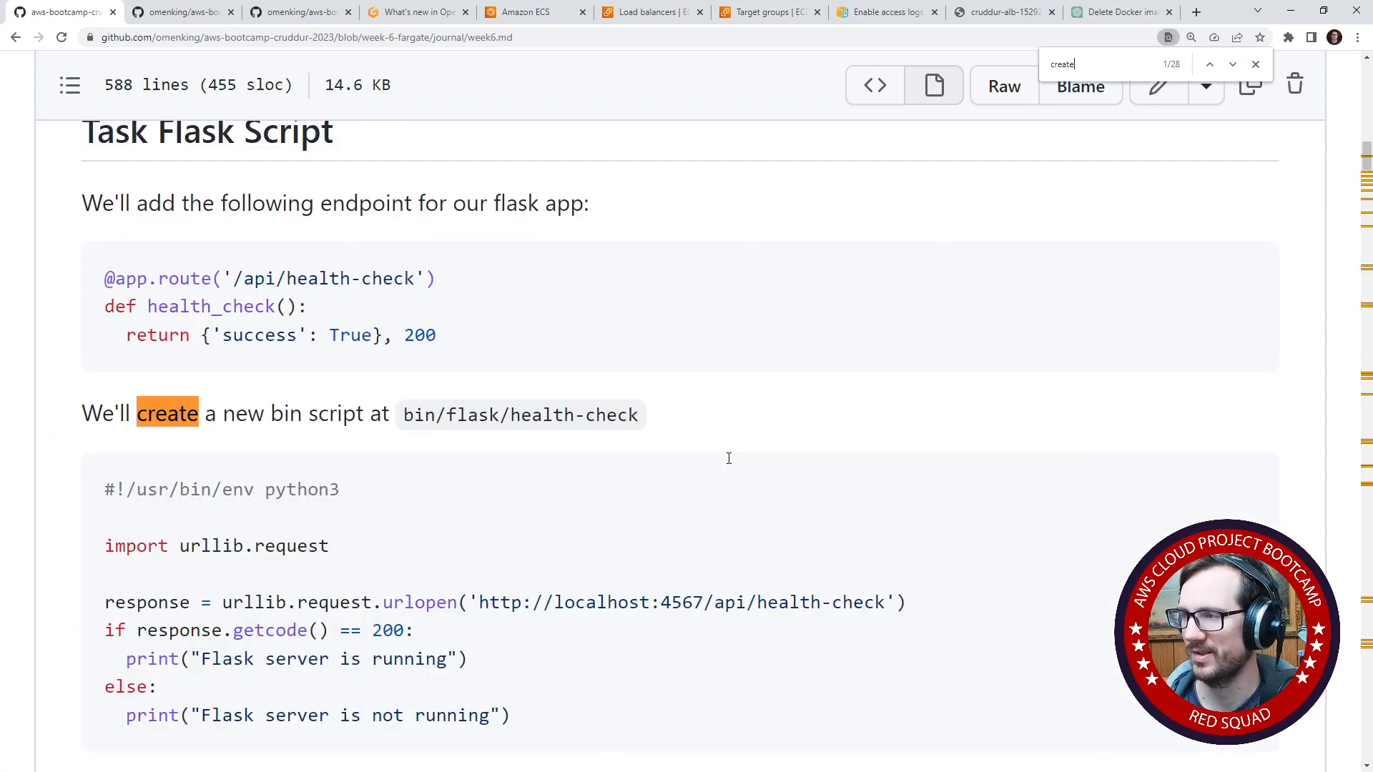
type("-se")
scroll(728, 458, "down", 6)
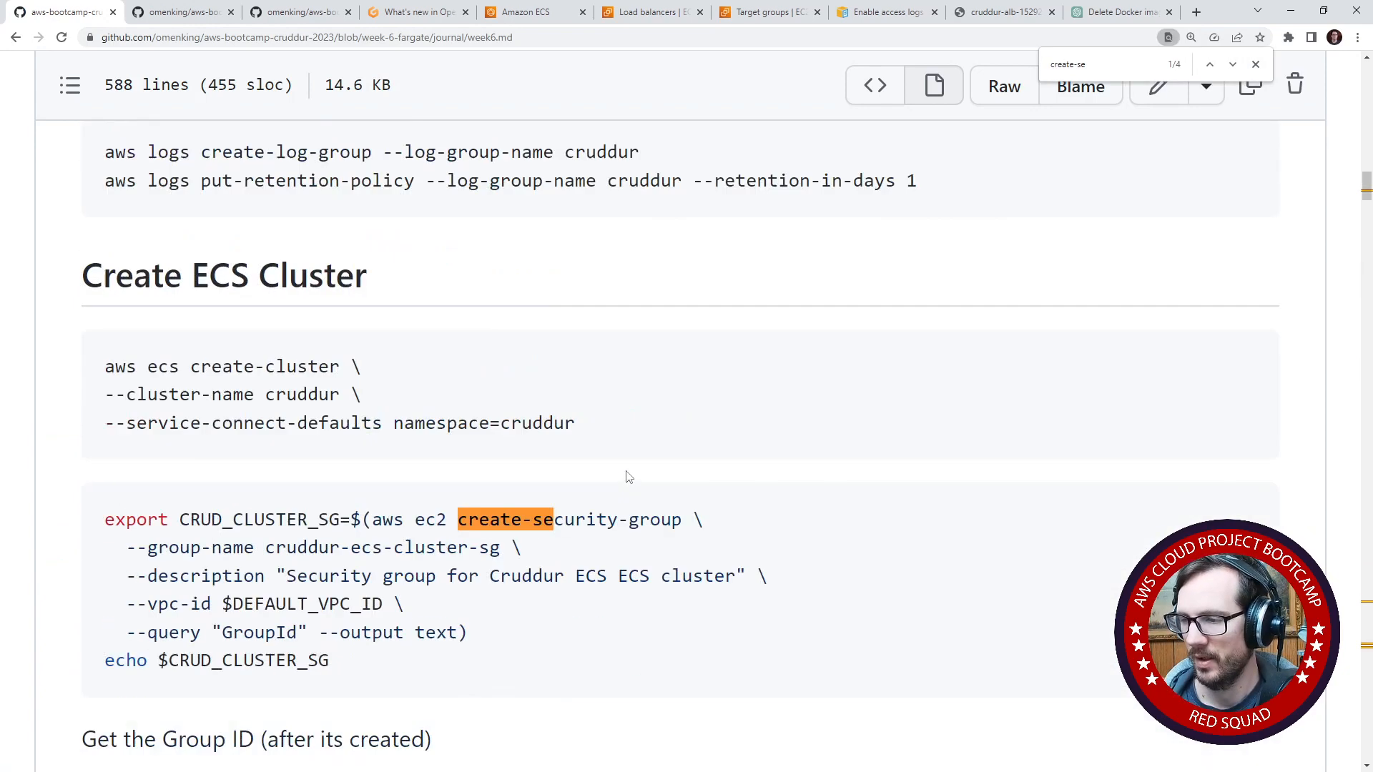
key("Return")
key("Return")
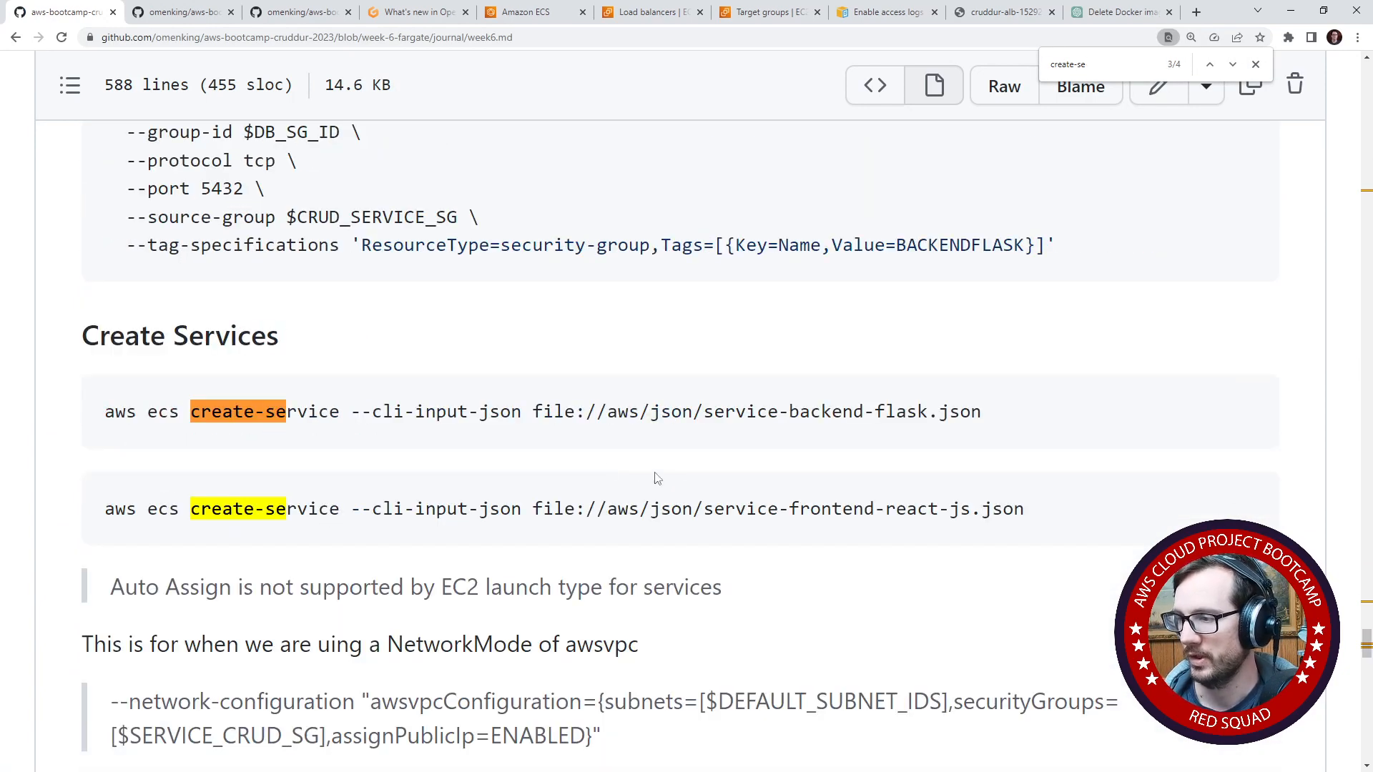
left_click_drag(1044, 512, 104, 492)
key("ctrl+c")
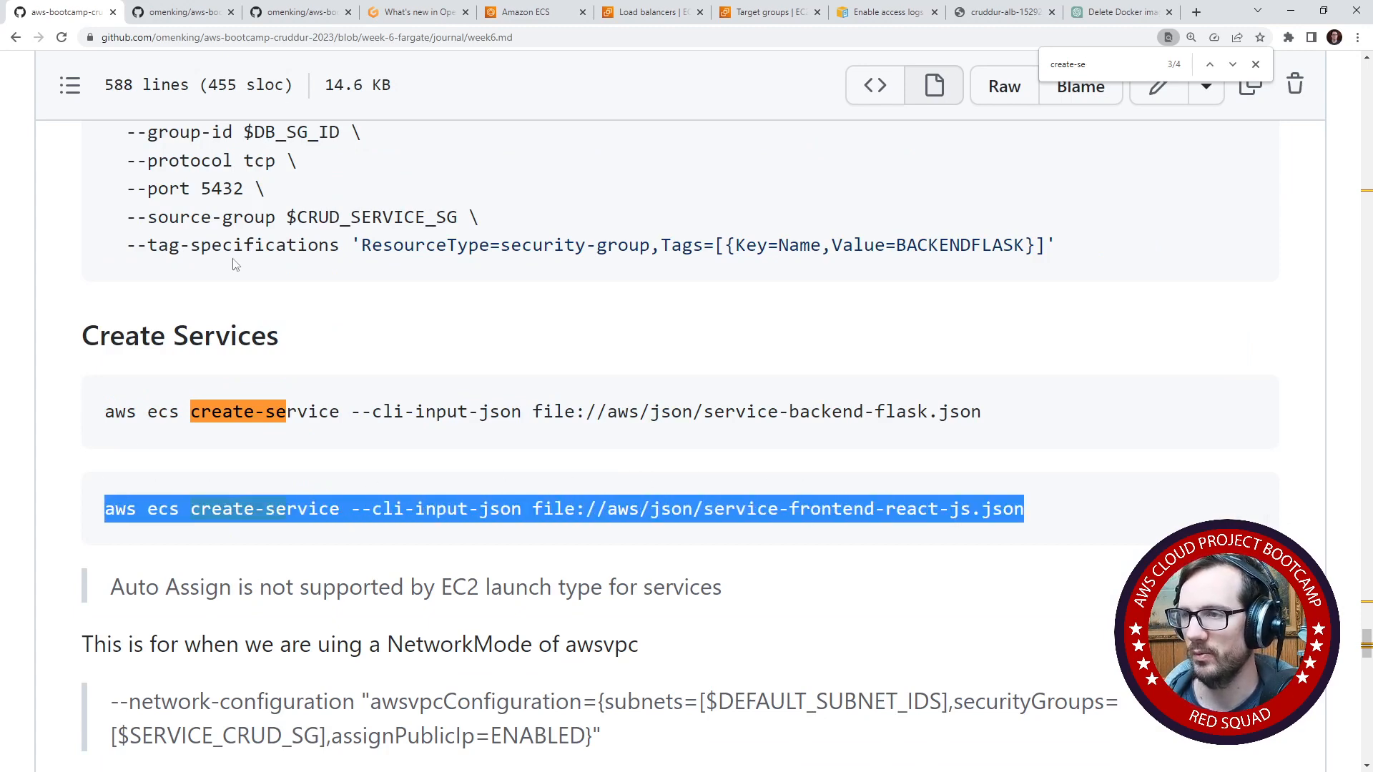
- In the Gitpod terminal, allow clipboard access and run aws ecs create-service --cli-input-json file://aws/json/service-frontend-react-js.json
left_click(398, 16)
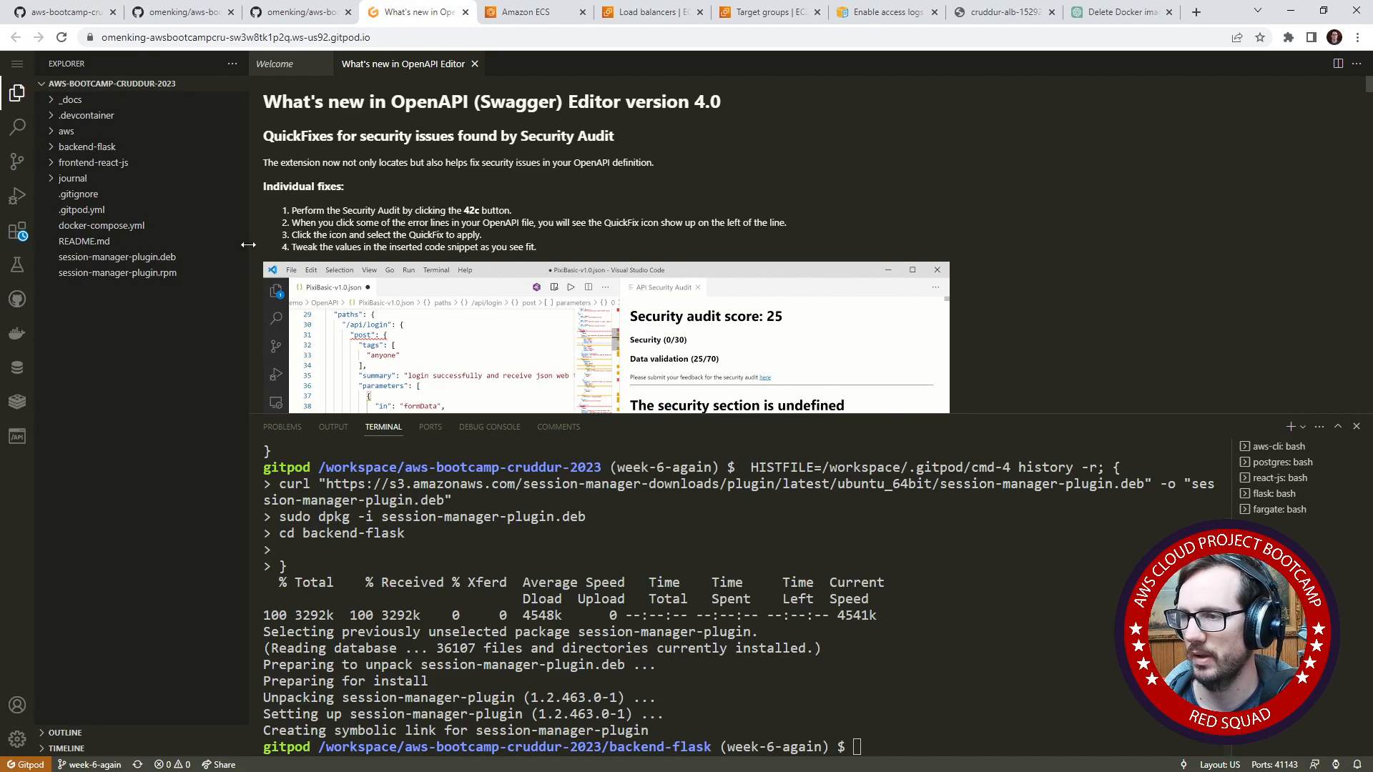
left_click_drag(248, 244, 156, 243)
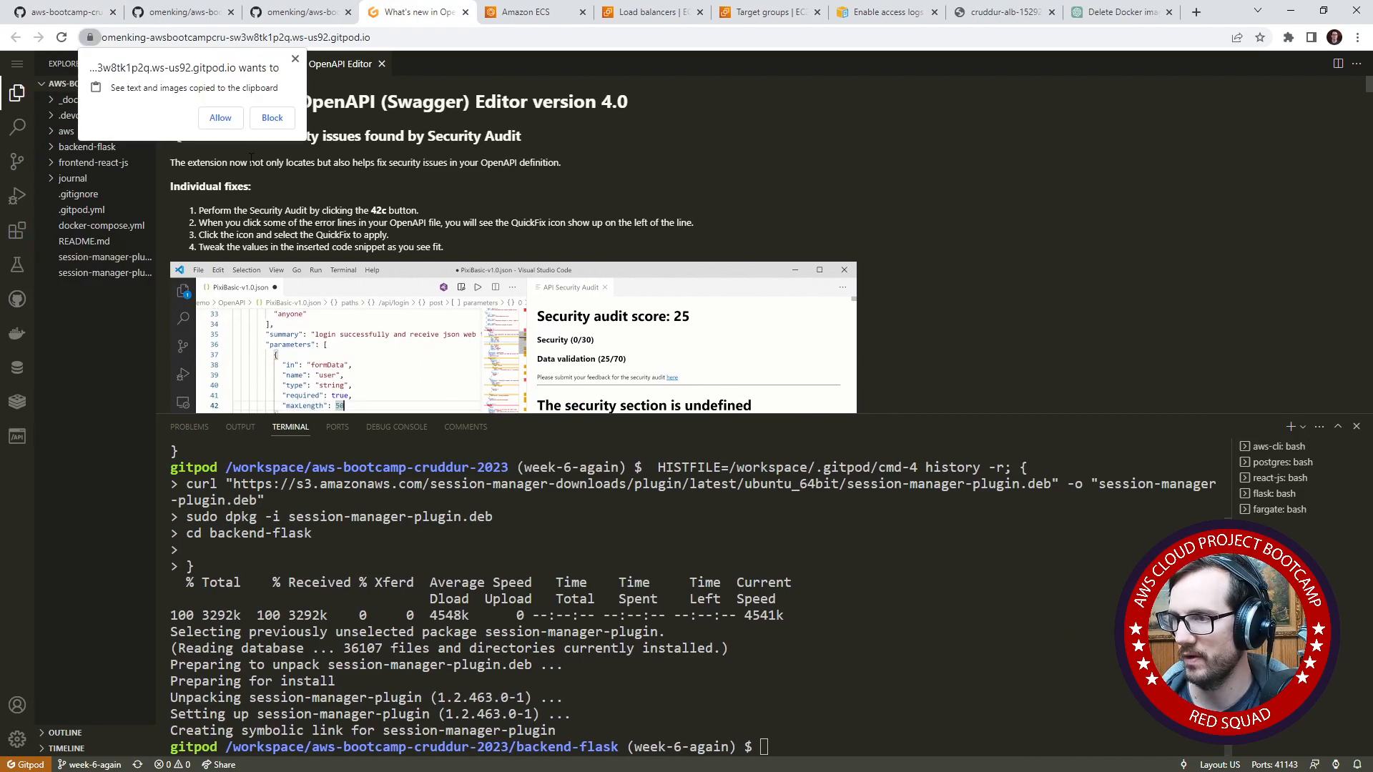
left_click(220, 117)
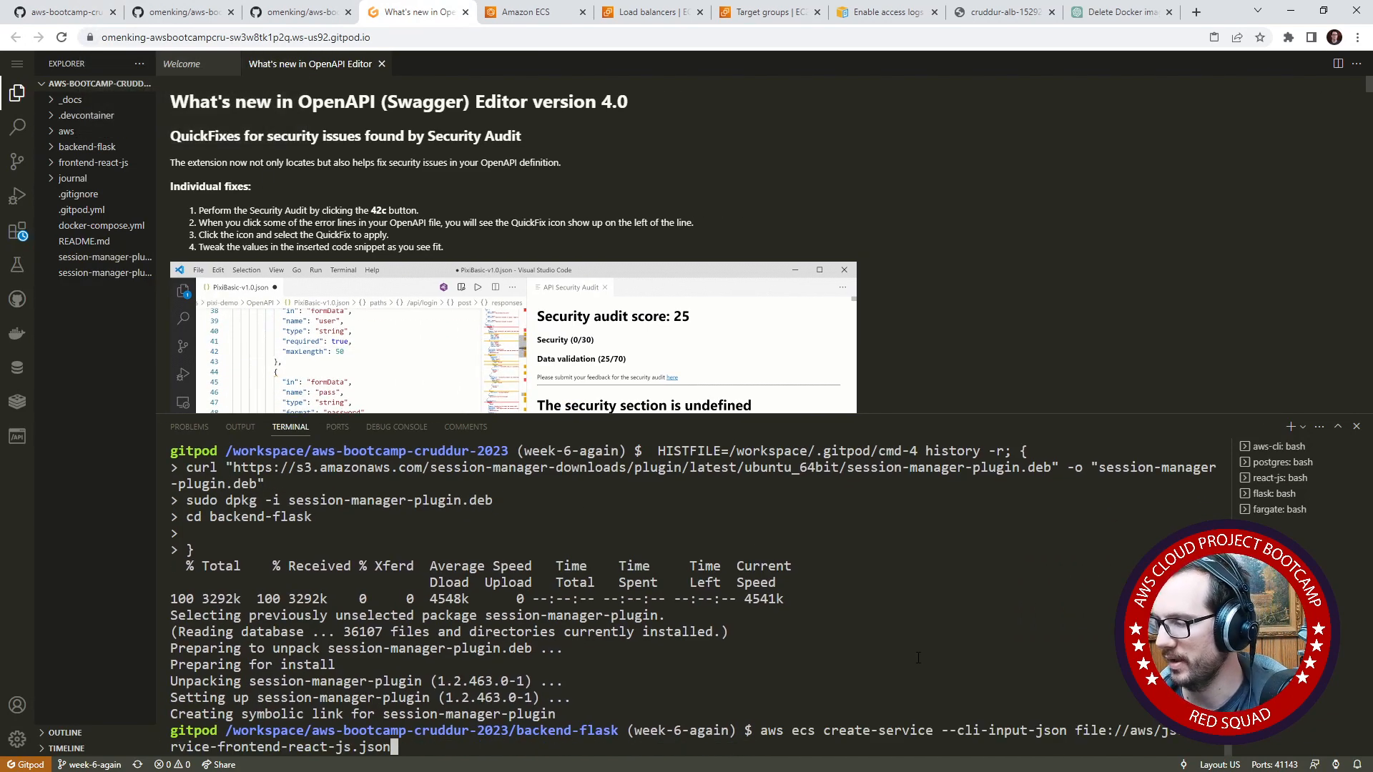
key("Return")
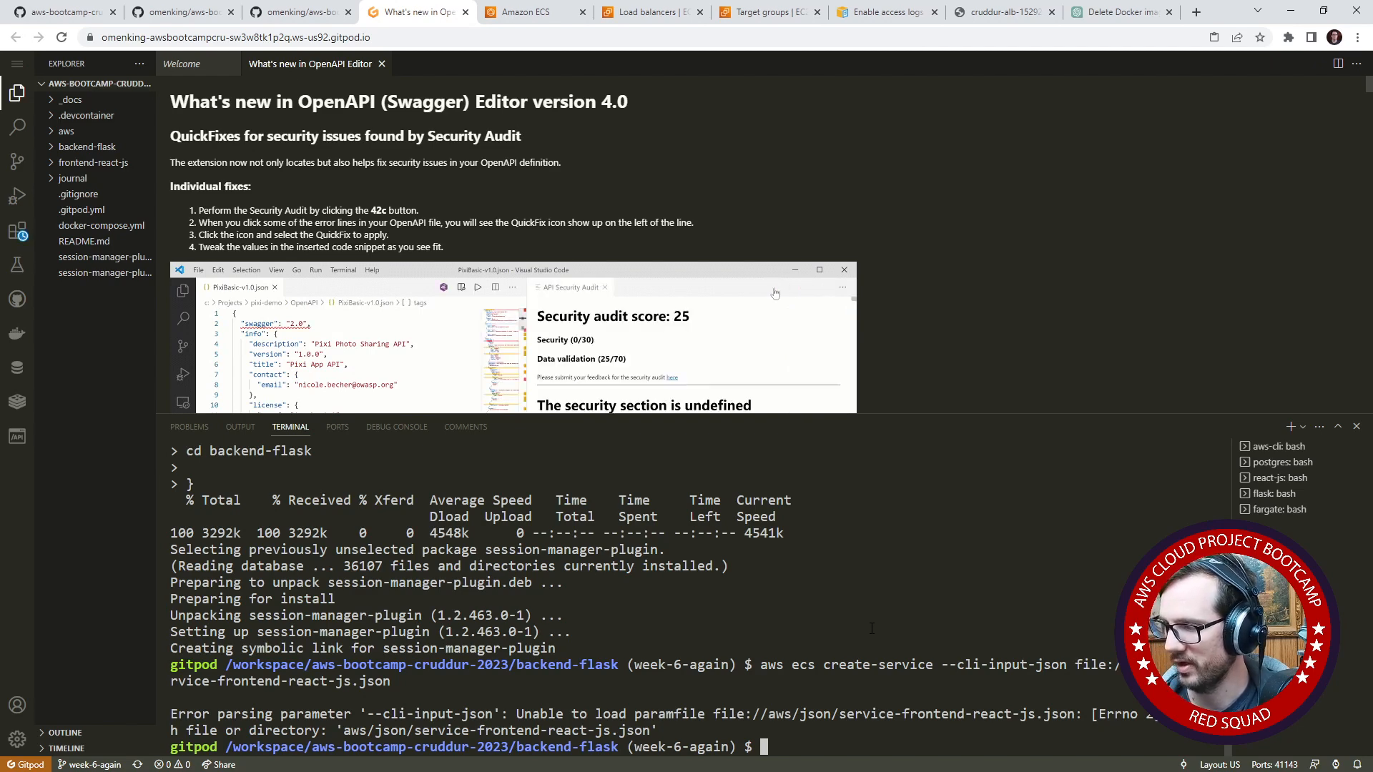
- Recall the create-service command and expand the aws/json folder, widening the file explorer to check the JSON file names
key("Up")
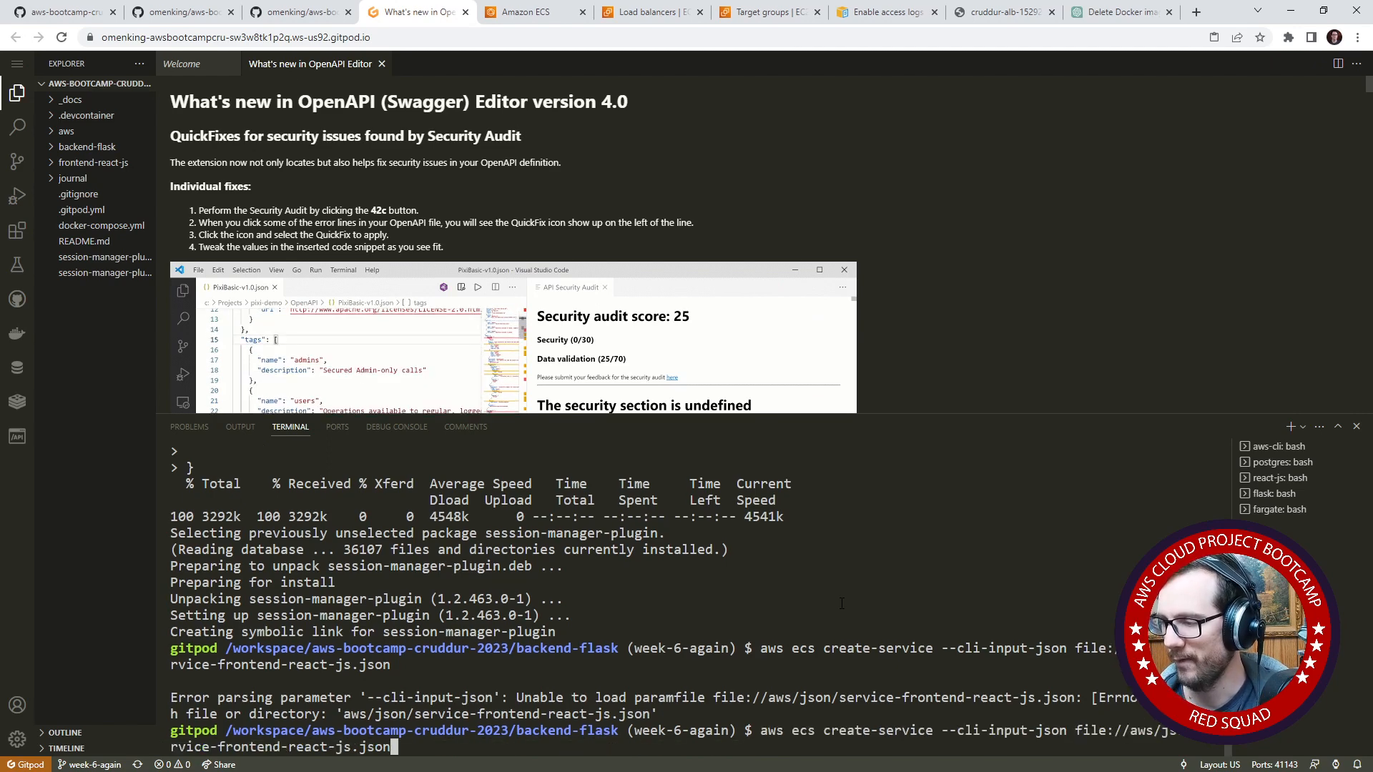
left_click(19, 100)
left_click(19, 100)
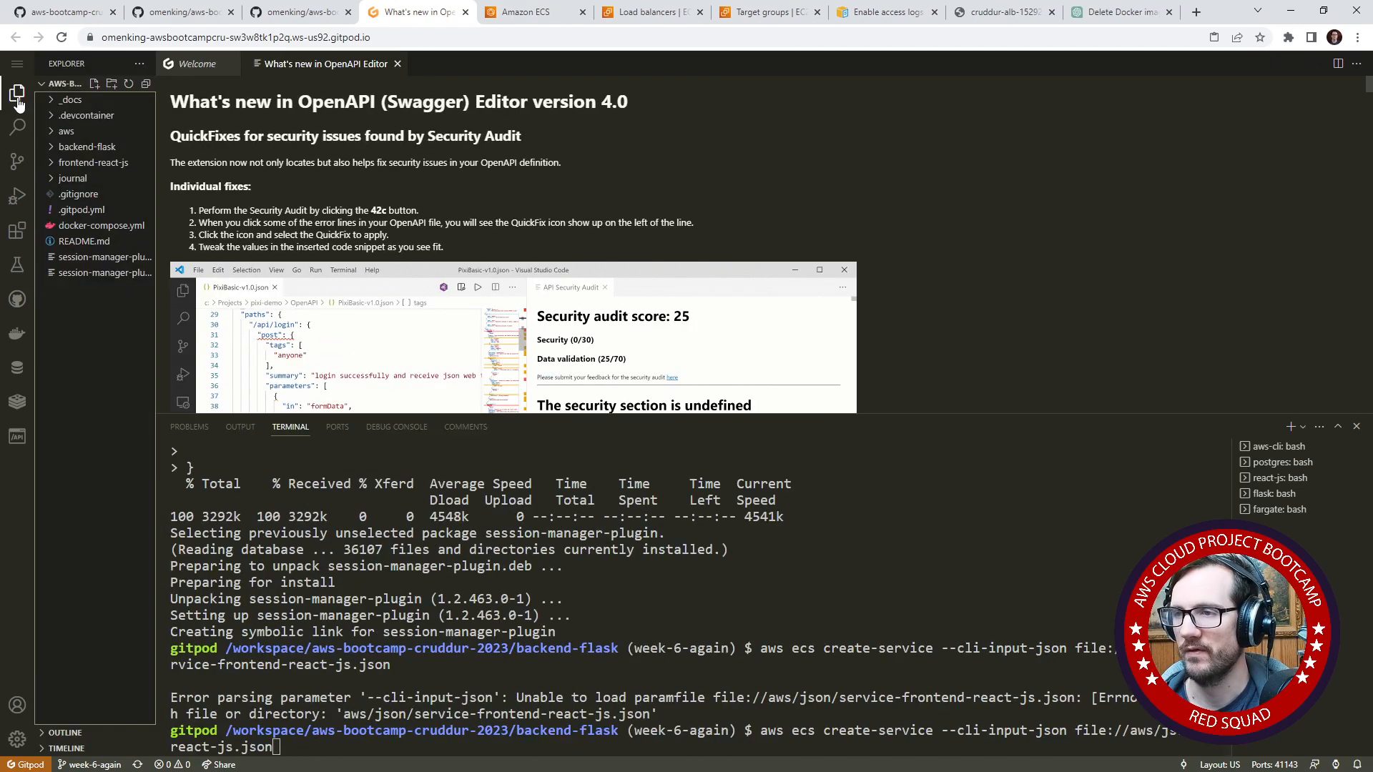
left_click(86, 131)
left_click(99, 147)
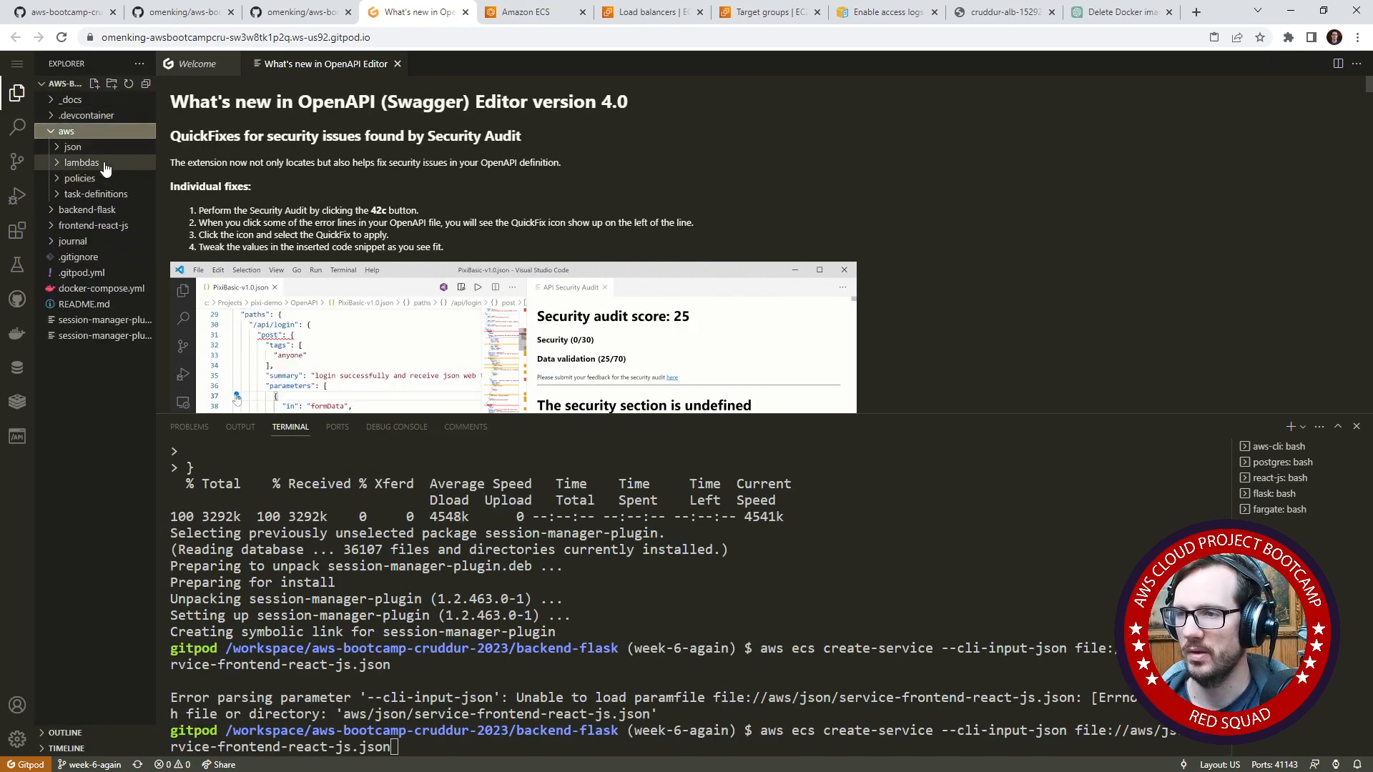
left_click_drag(156, 165, 235, 165)
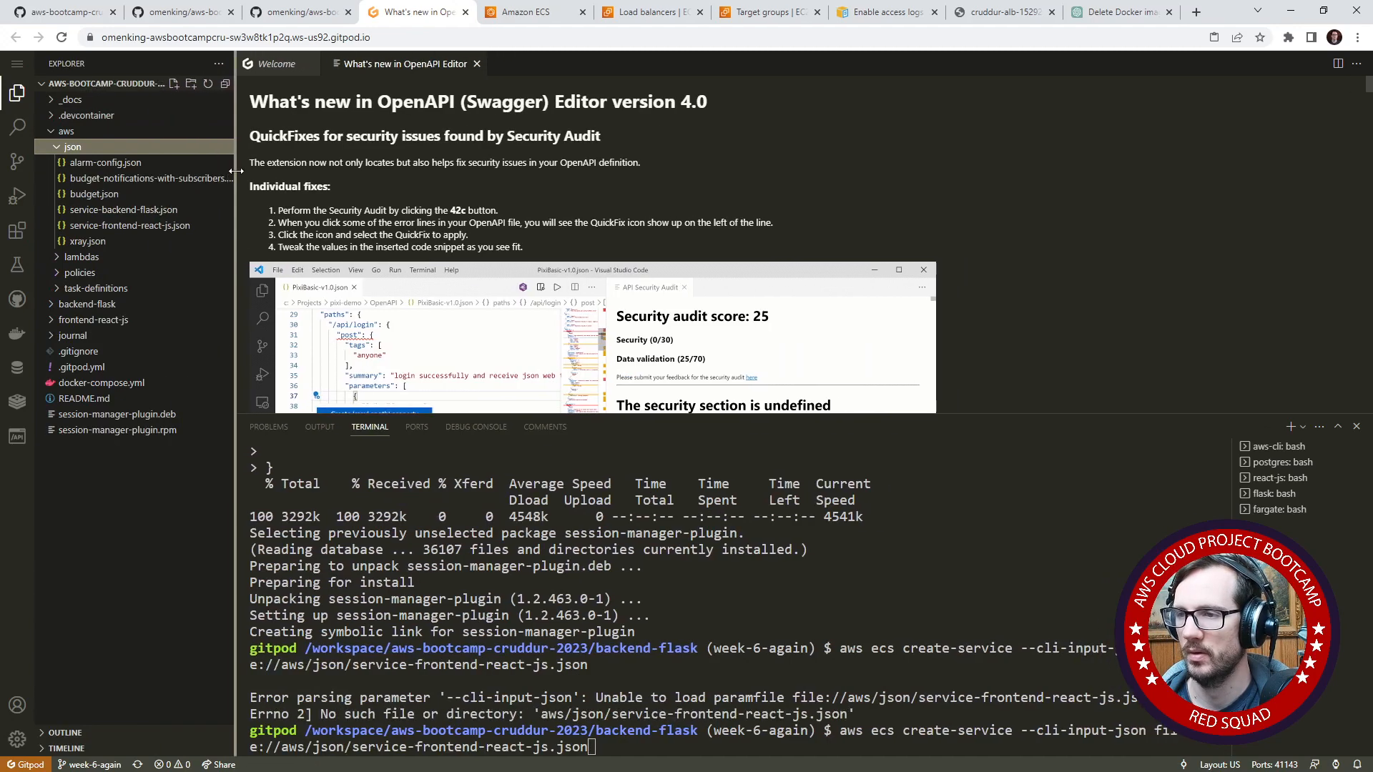
- Abandon the pending command, move up one directory with cd .. and rerun the frontend create-service command
left_click(826, 611)
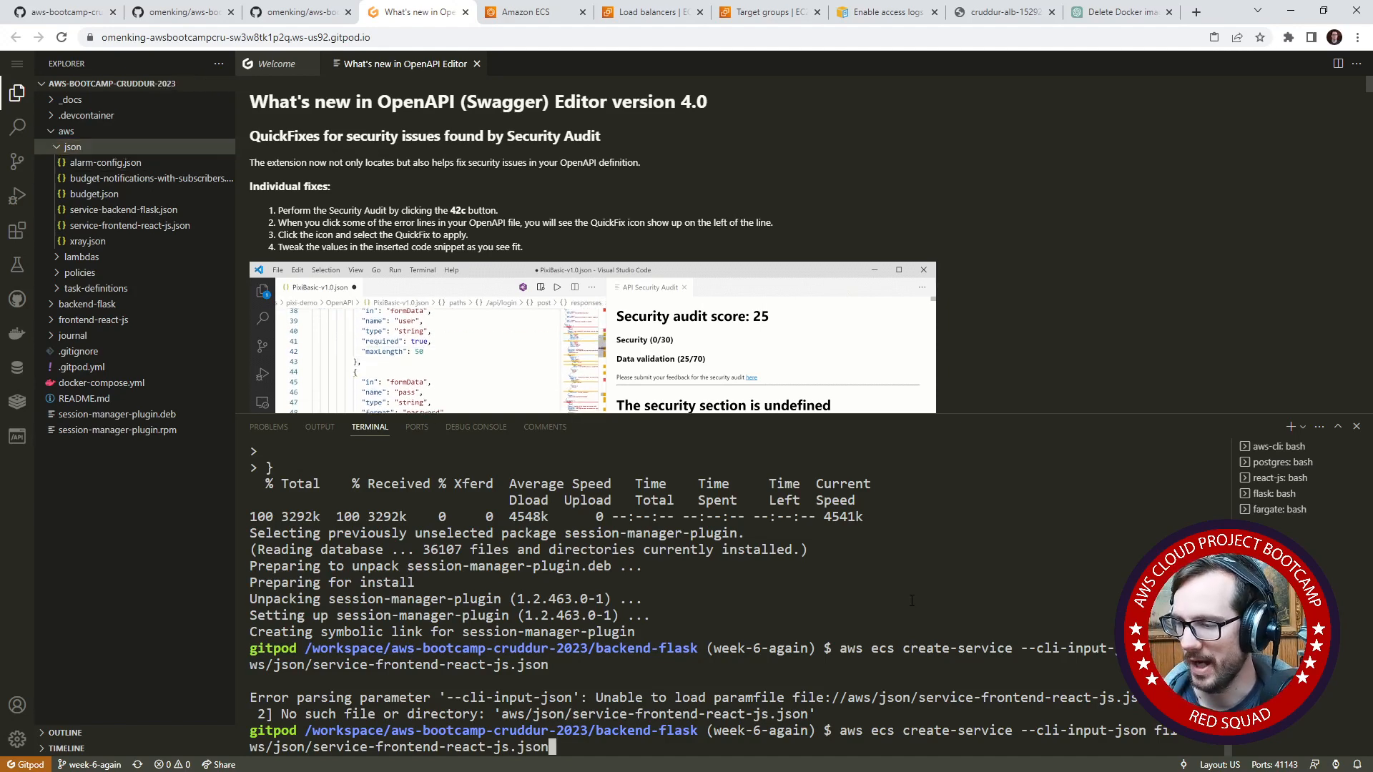
key("ctrl+c")
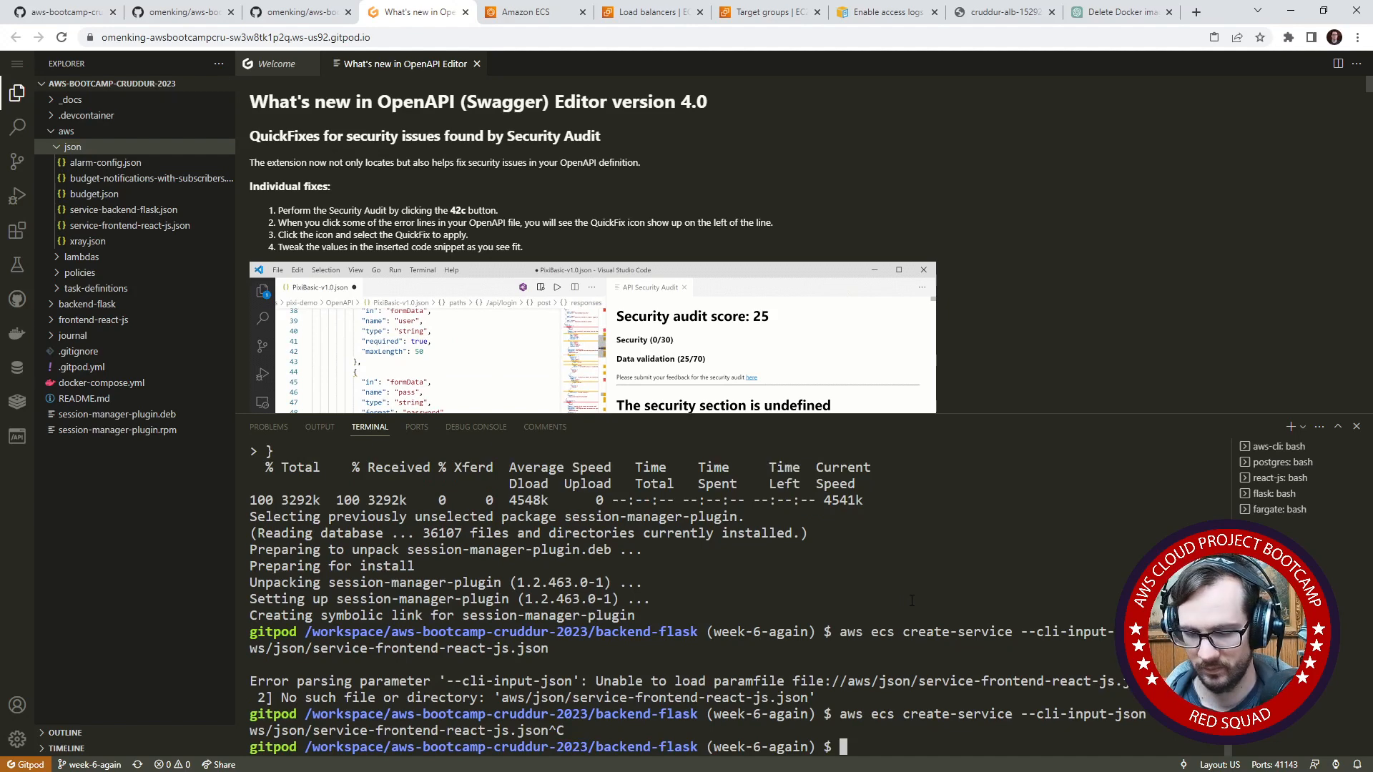
type("cd ..")
key("Return")
key("Up")
key("Up")
key("Return")
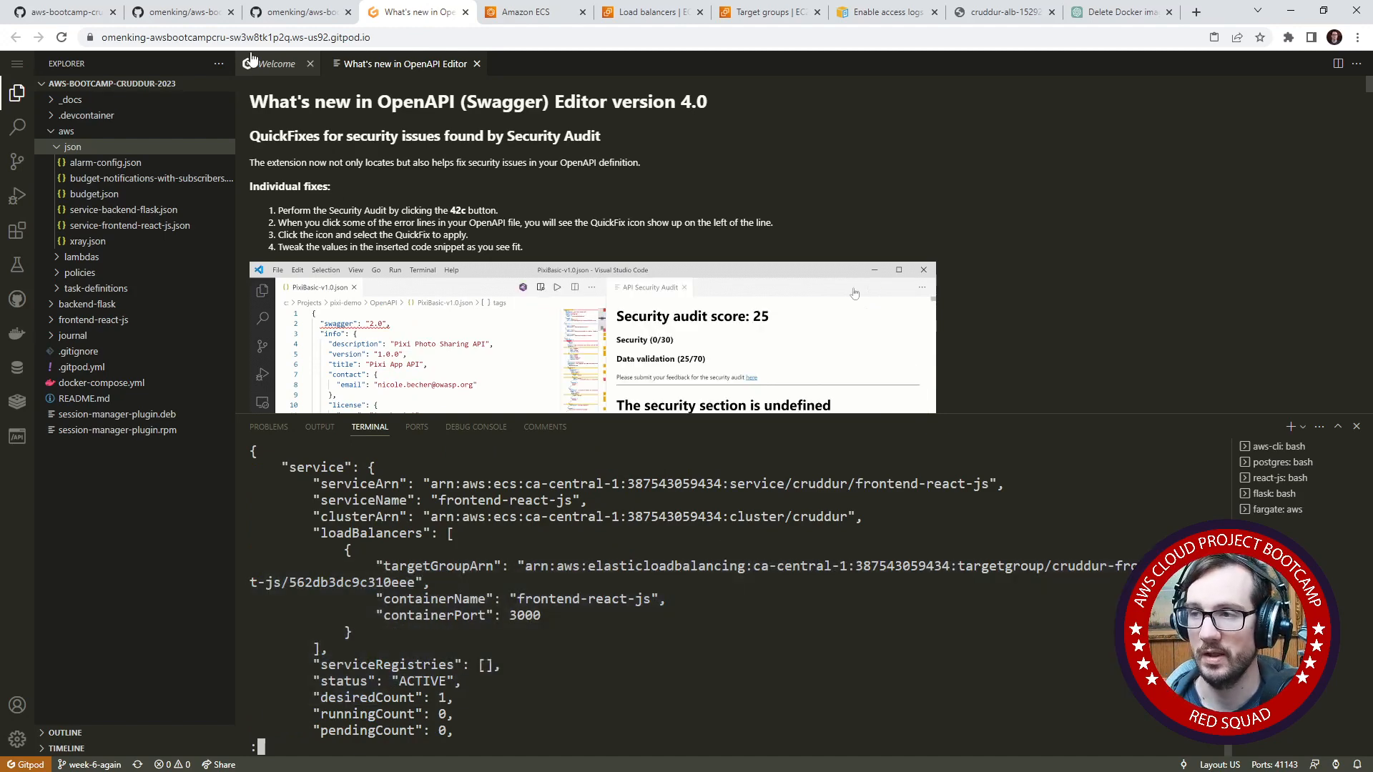
- Check the cluster's services in the ECS console and open aws/json/service-backend-flask.json in the Gitpod workspace
left_click(524, 16)
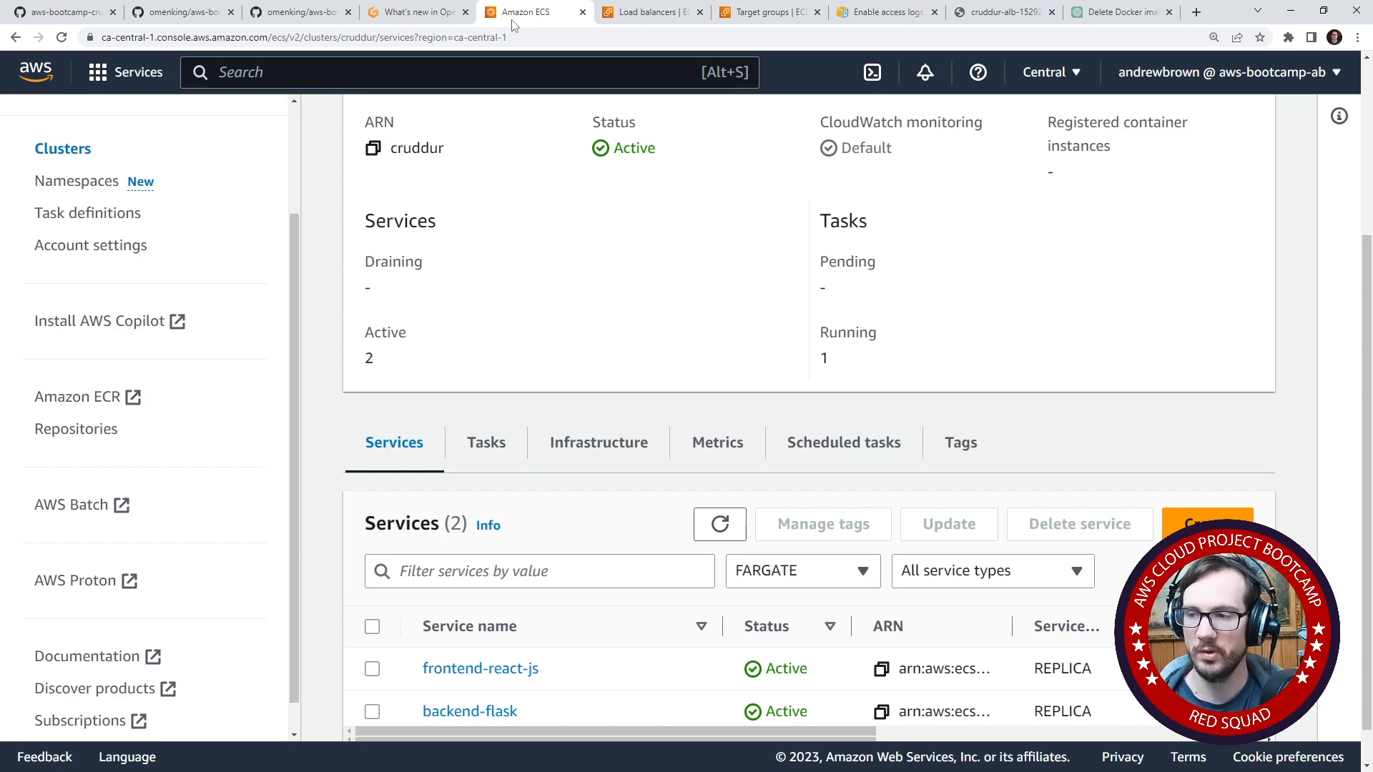
left_click(422, 12)
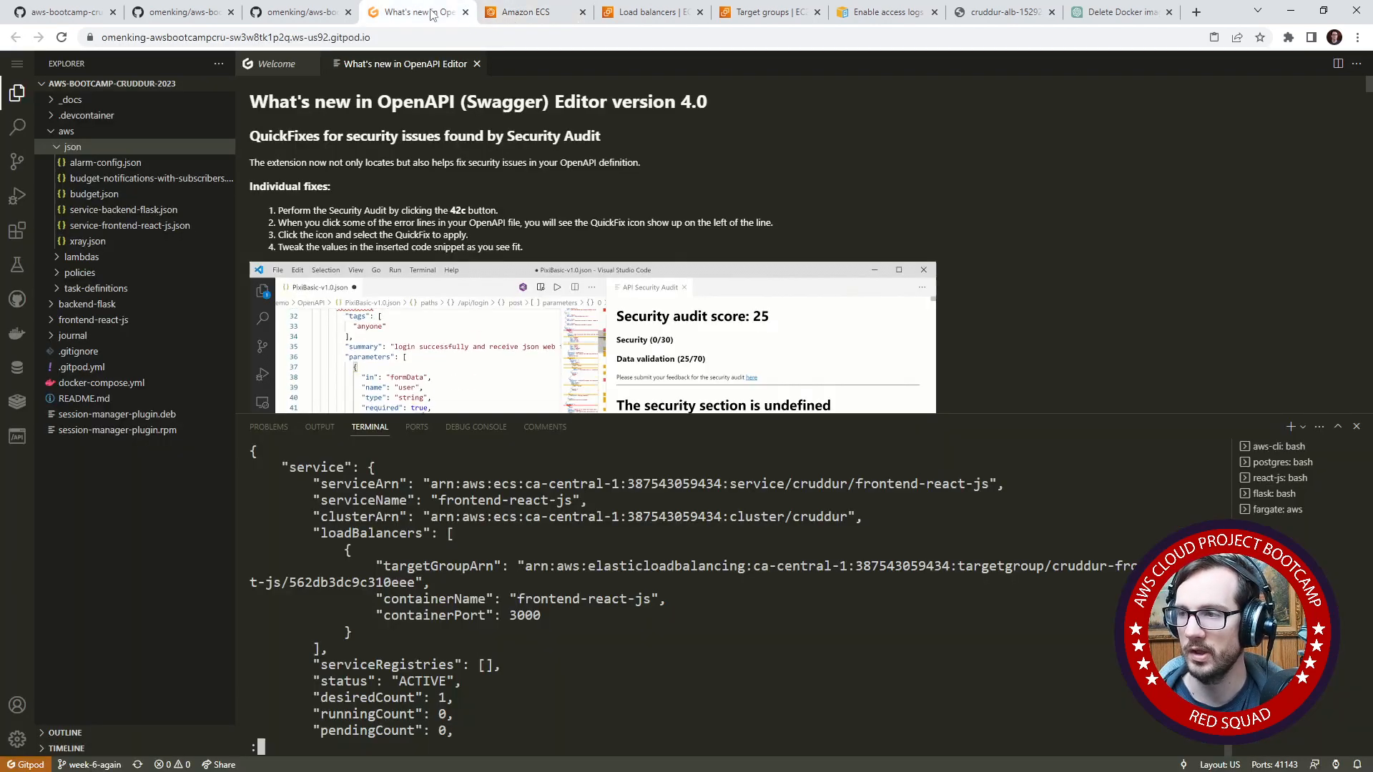
left_click(152, 210)
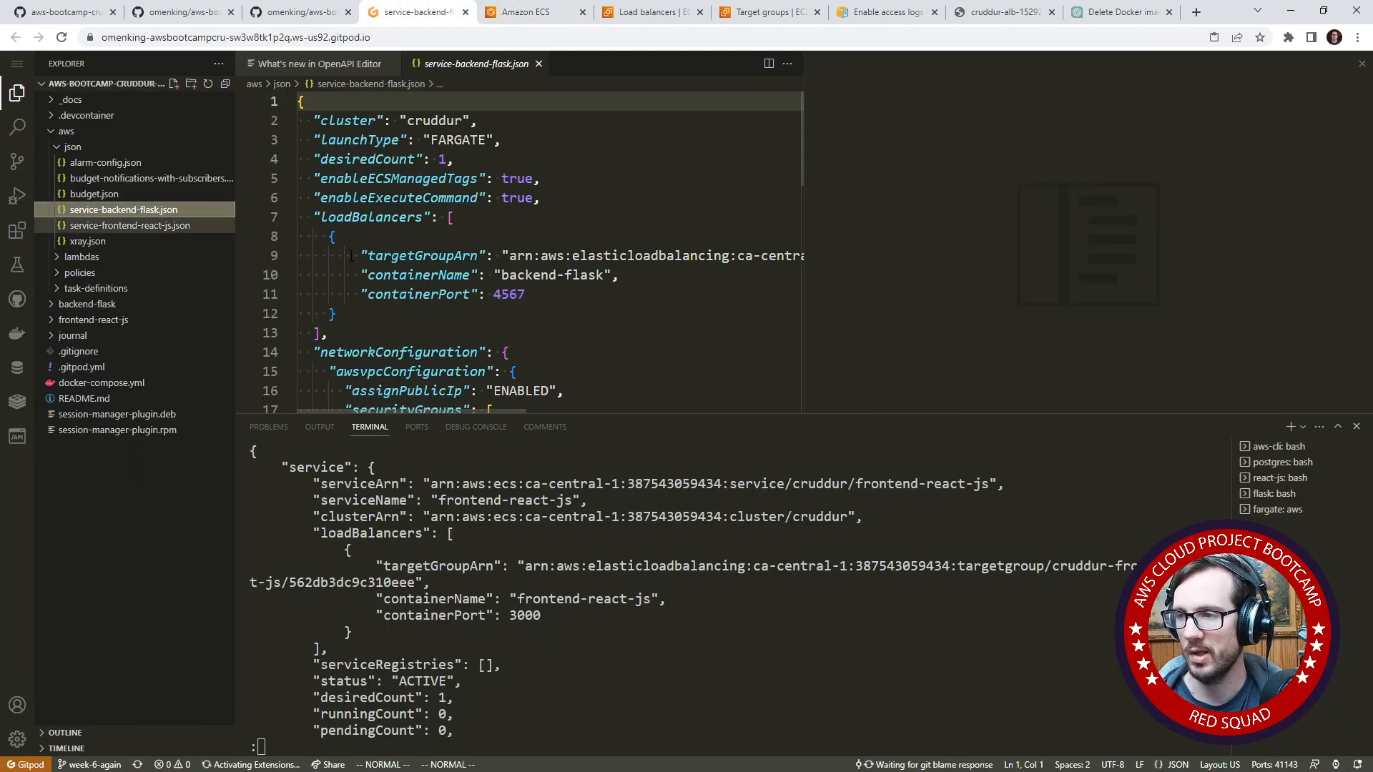
left_click(451, 274)
- Force delete the frontend-react-js service from the cruddur cluster in the ECS console, confirming with "delete"
left_click(525, 13)
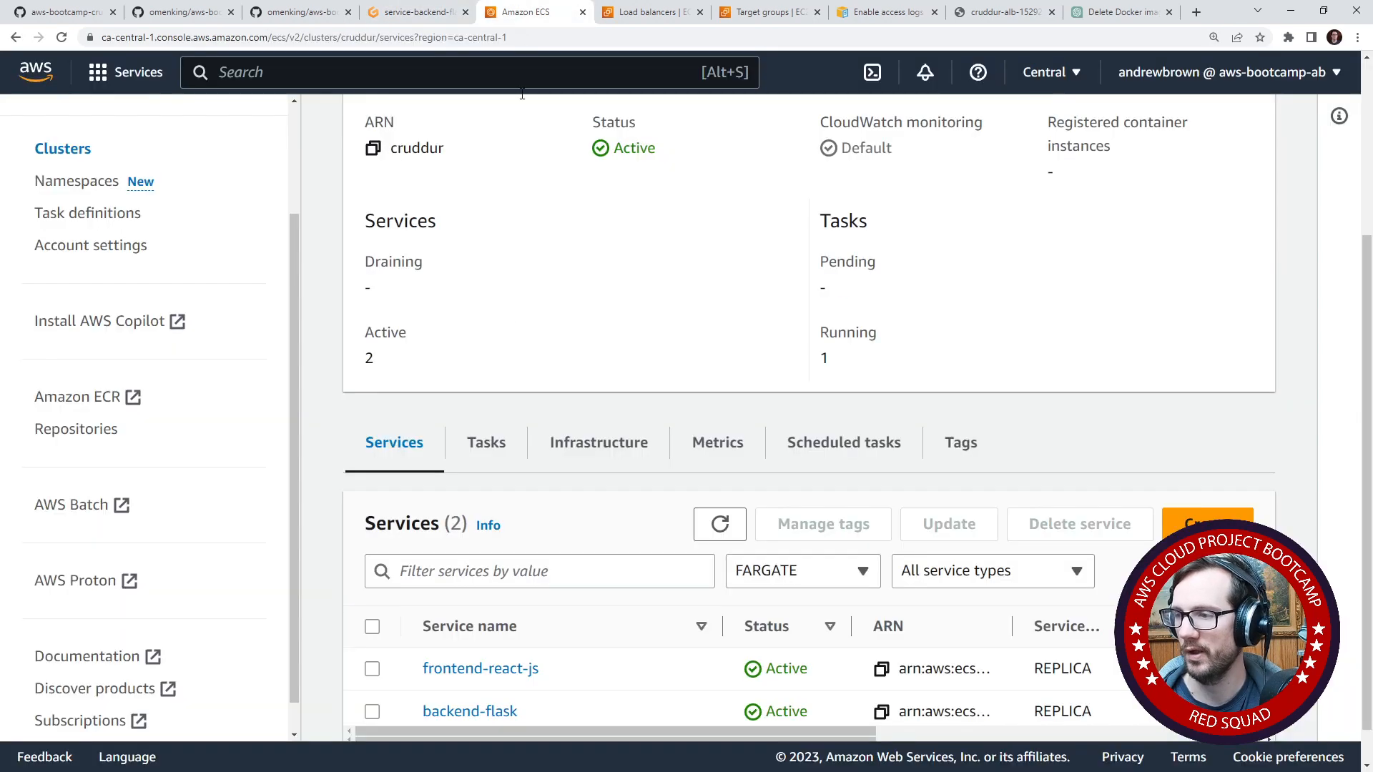
left_click(372, 669)
left_click(1018, 524)
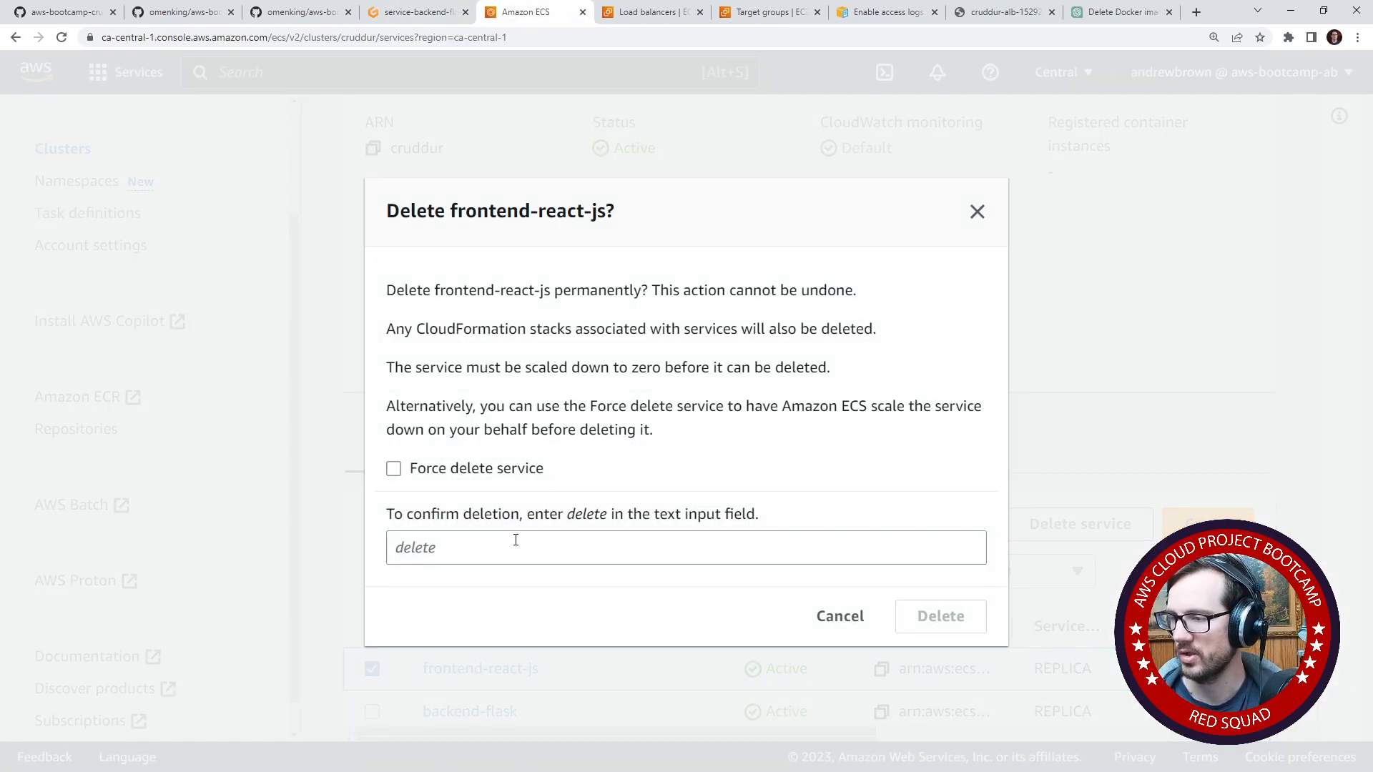
left_click(394, 468)
left_click(449, 552)
type("delete")
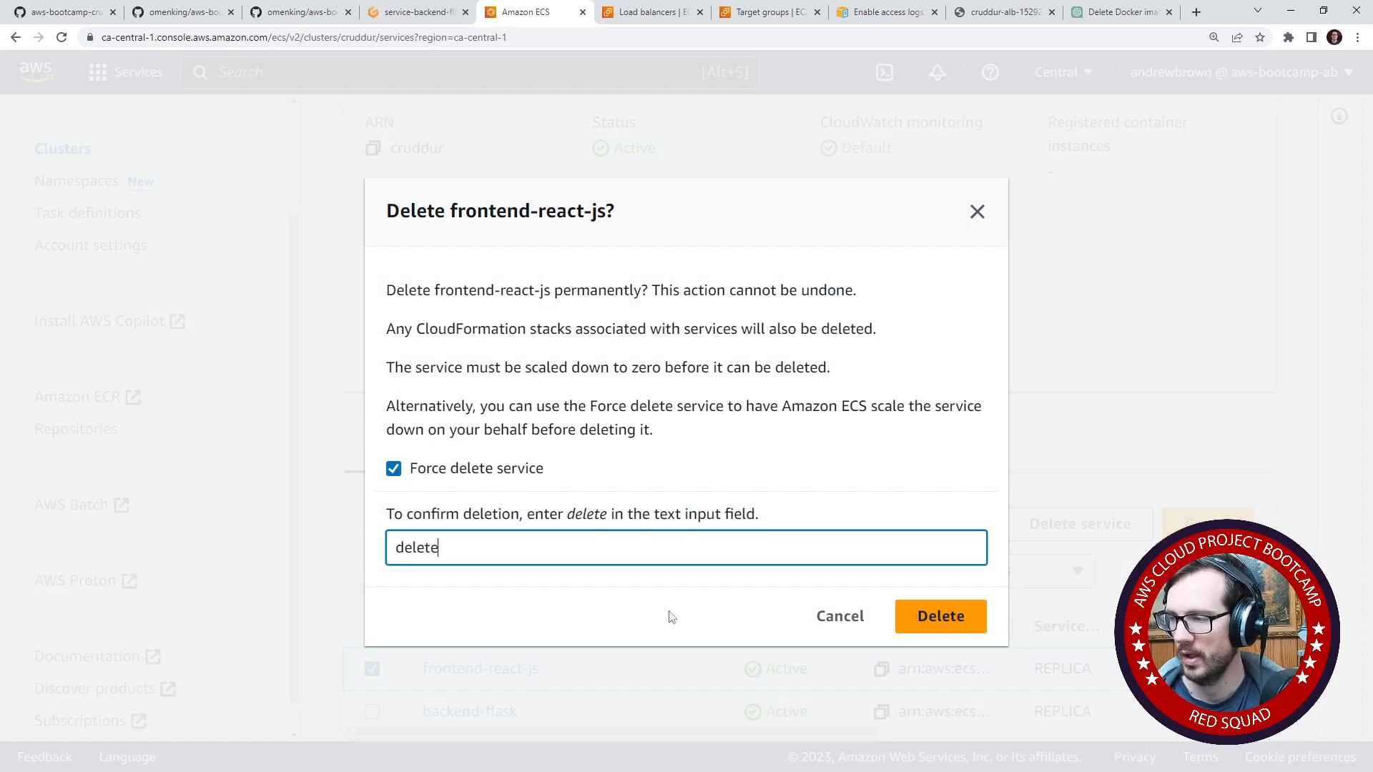
left_click(899, 615)
- Return to the Gitpod workspace and open service-frontend-react-js.json with README.md in the second editor group beside it
key("ctrl+Tab")
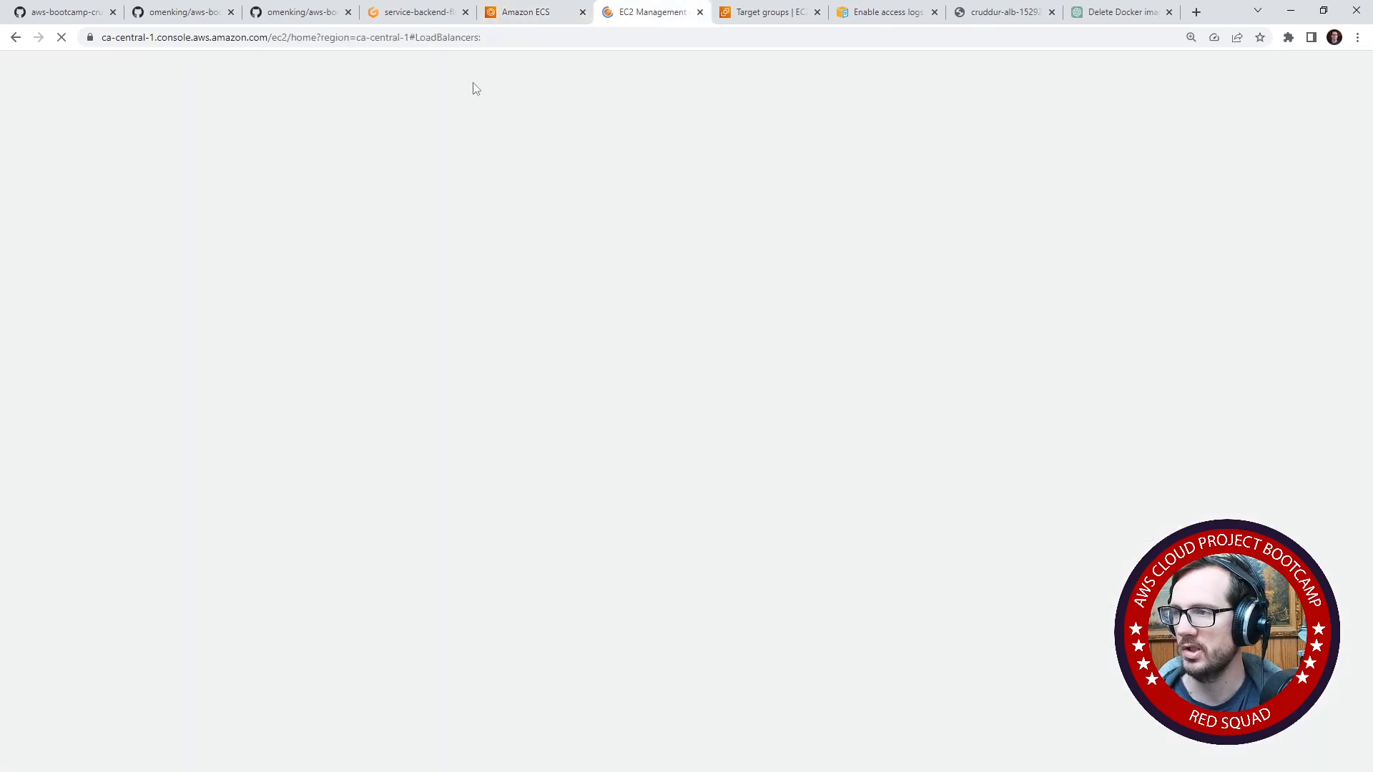
left_click(424, 16)
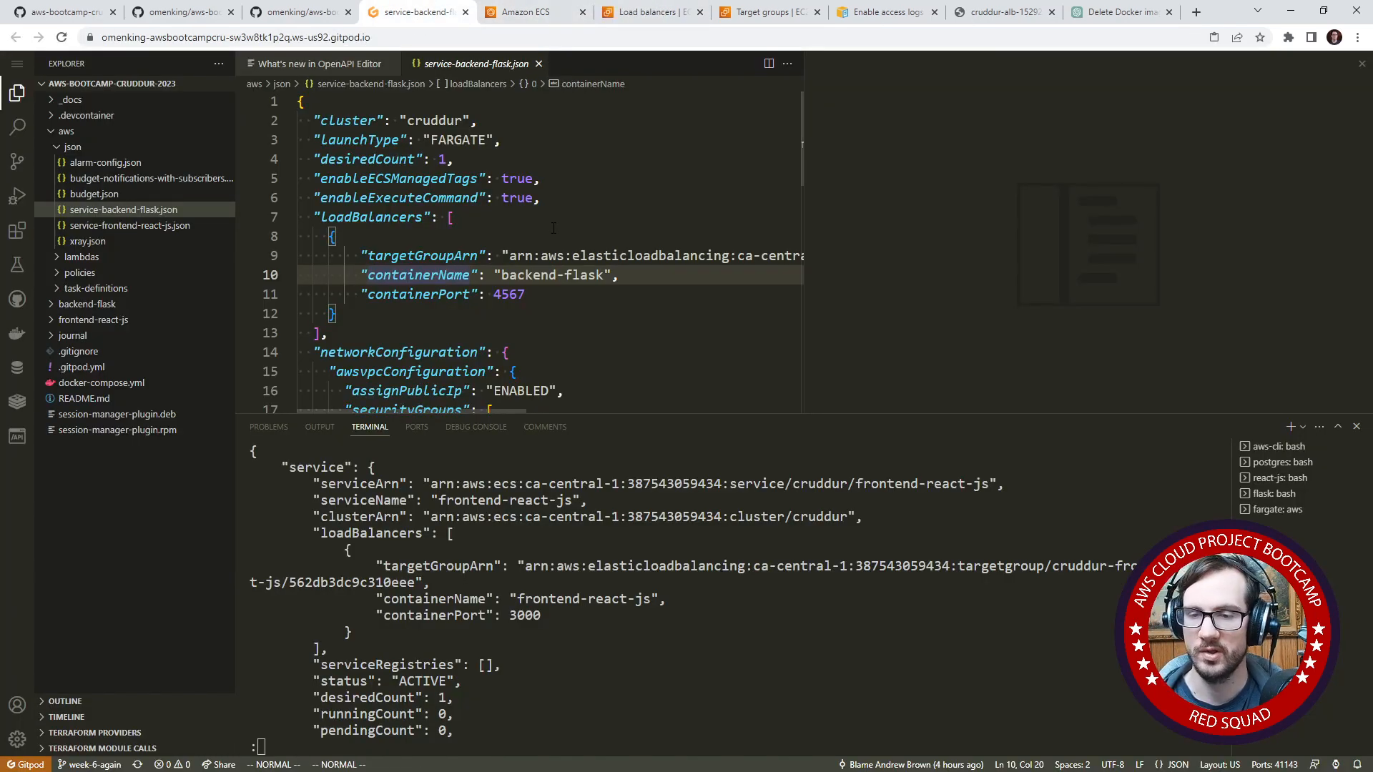
left_click_drag(344, 330, 283, 218)
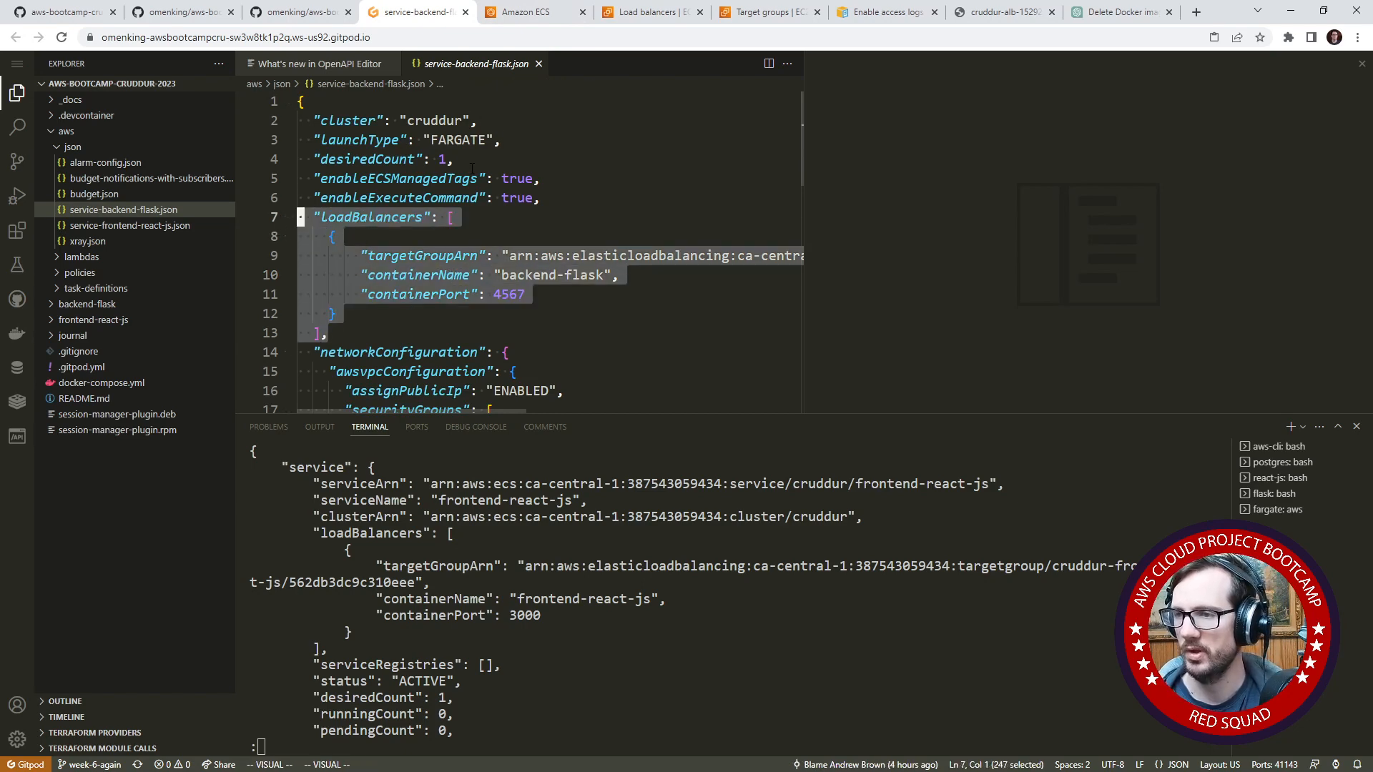
left_click(147, 225)
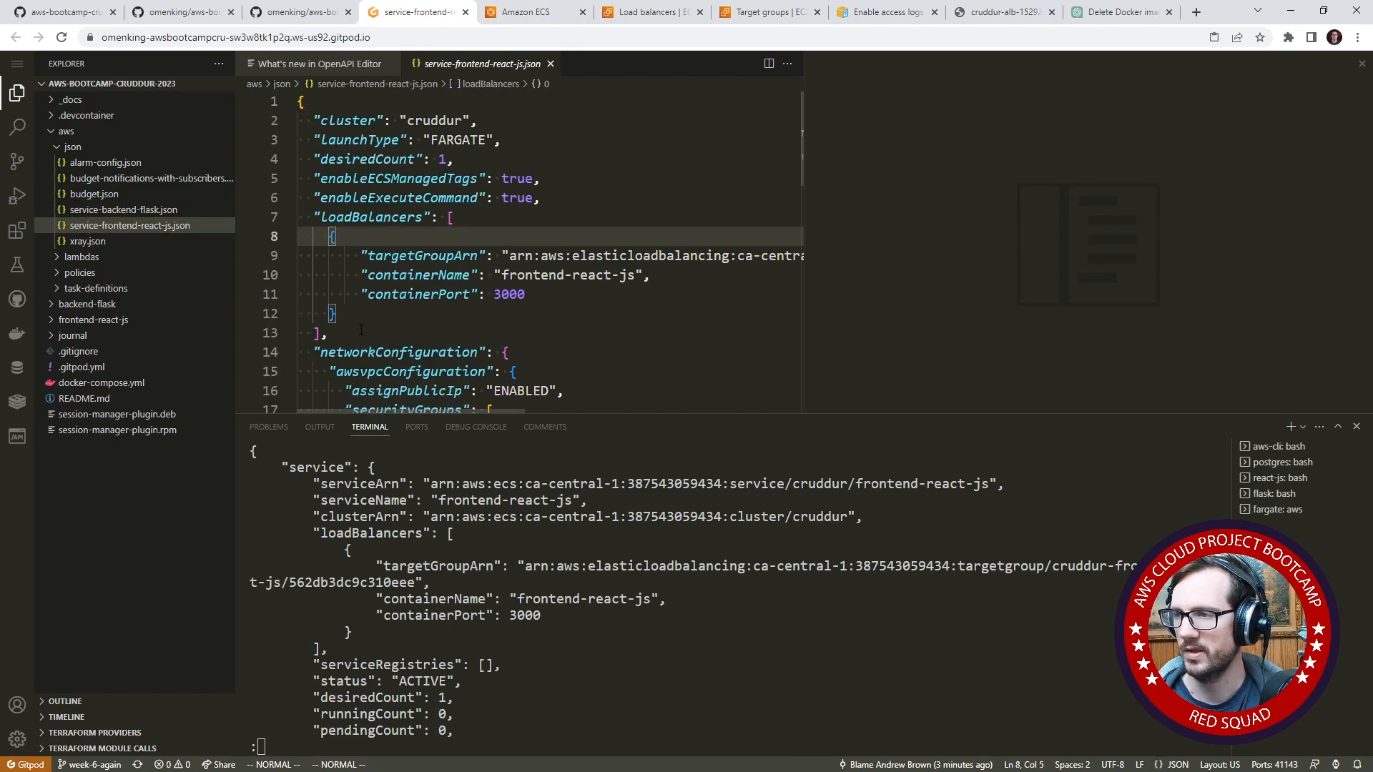
left_click(904, 187)
left_click(164, 399)
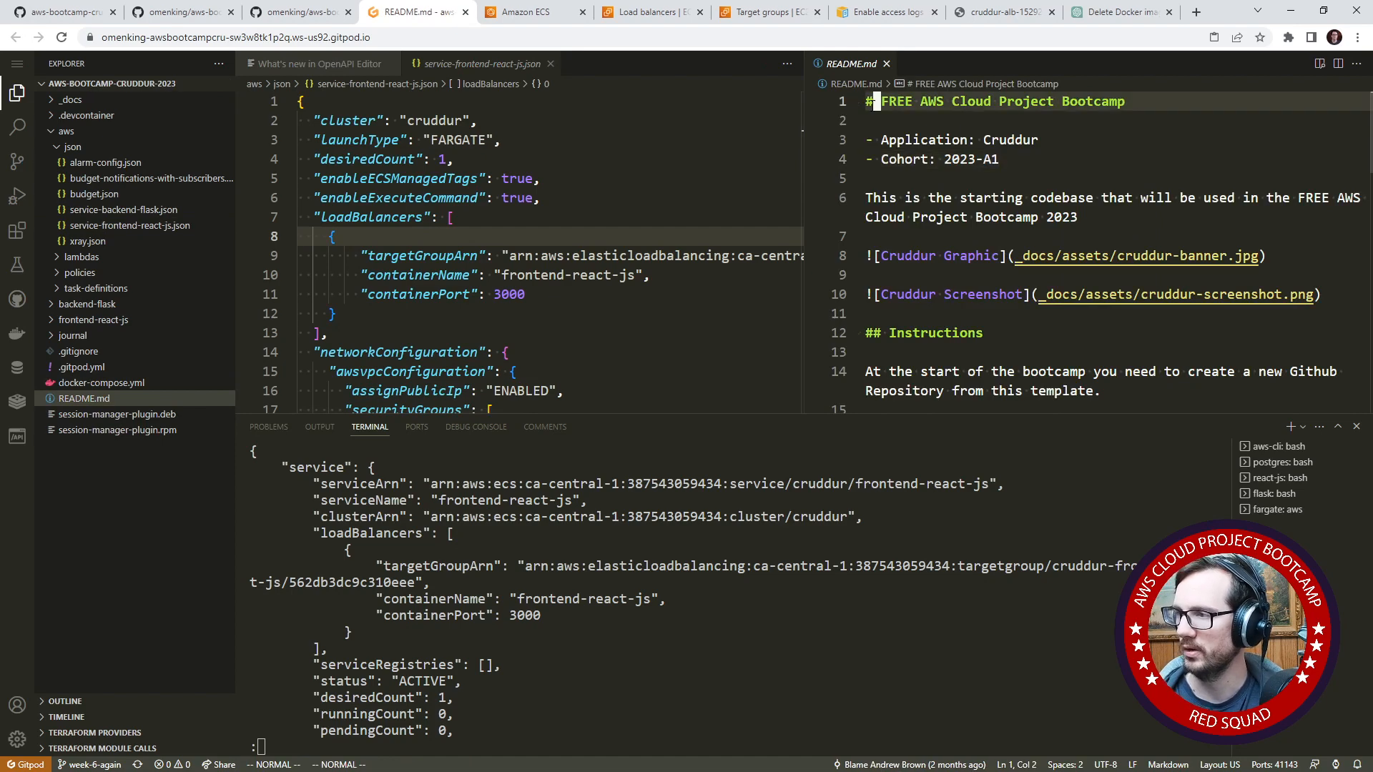
- Move the loadBalancers block from service-frontend-react-js.json to line 2 of README.md and delete the leftover blank line in the JSON
left_click_drag(329, 333, 376, 226)
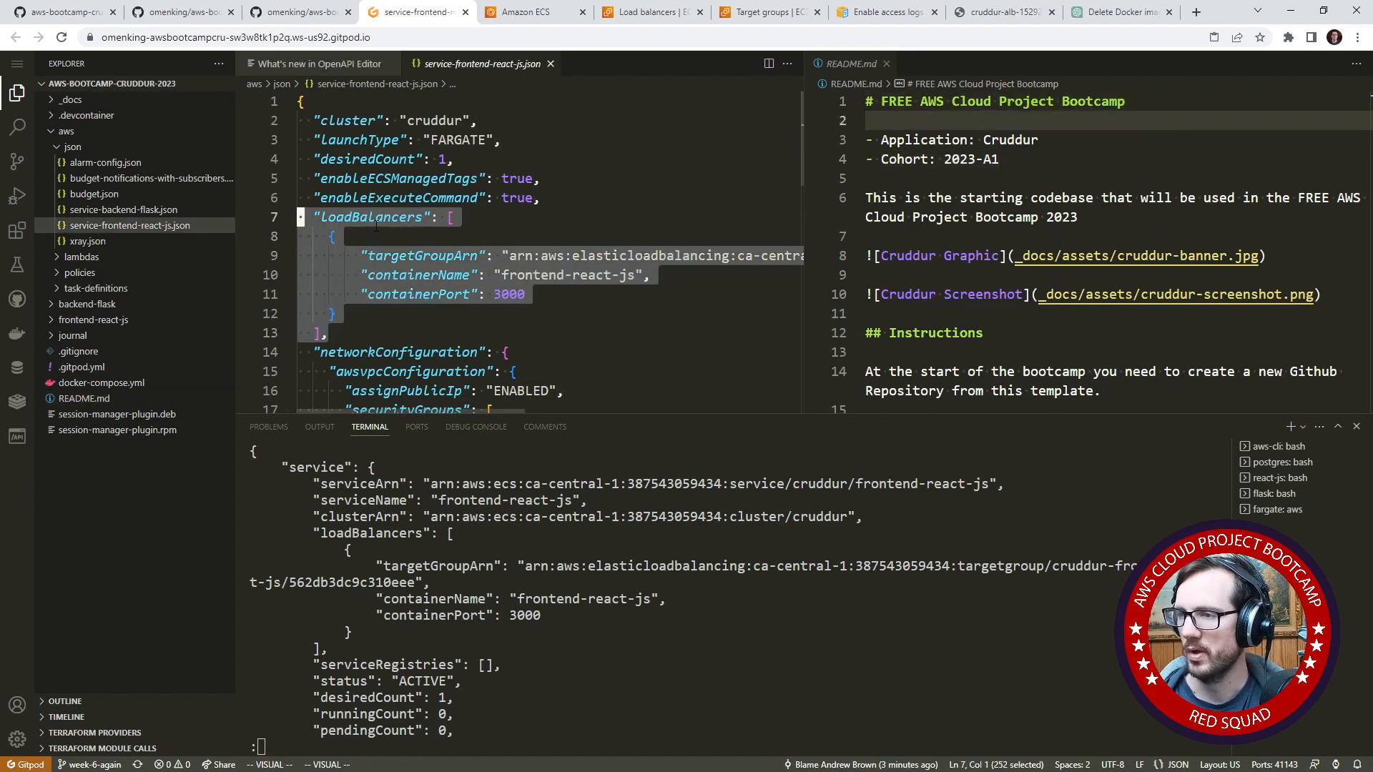
right_click(376, 226)
left_click(400, 389)
left_click(918, 119)
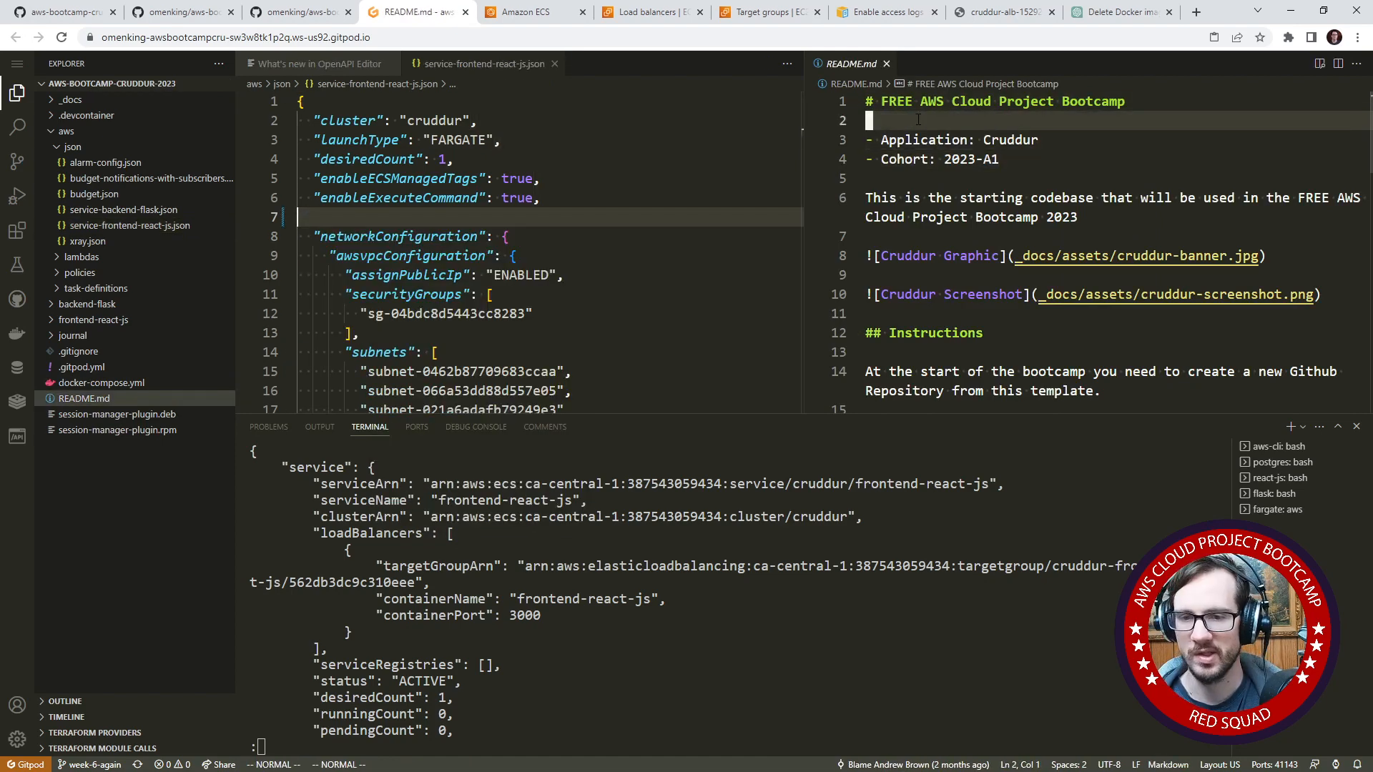
right_click(918, 119)
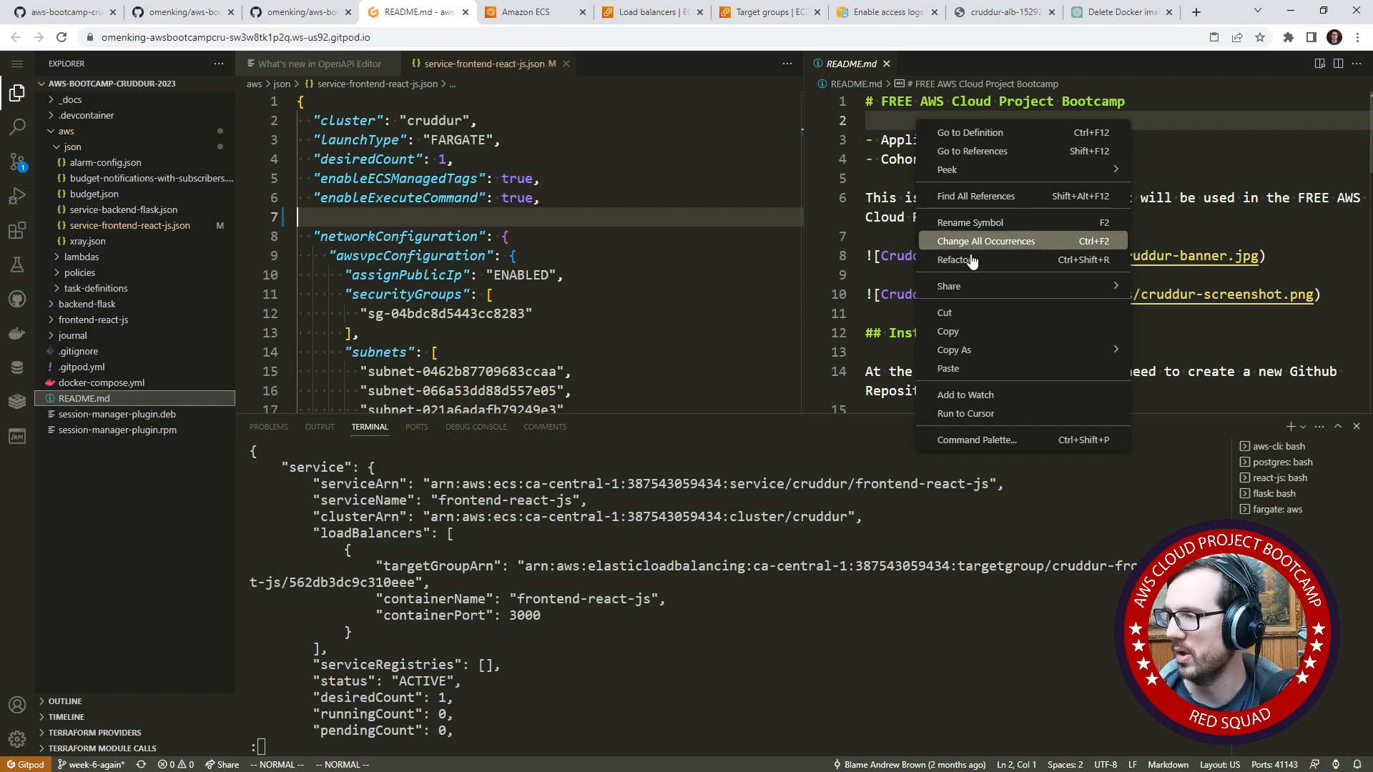
left_click(974, 369)
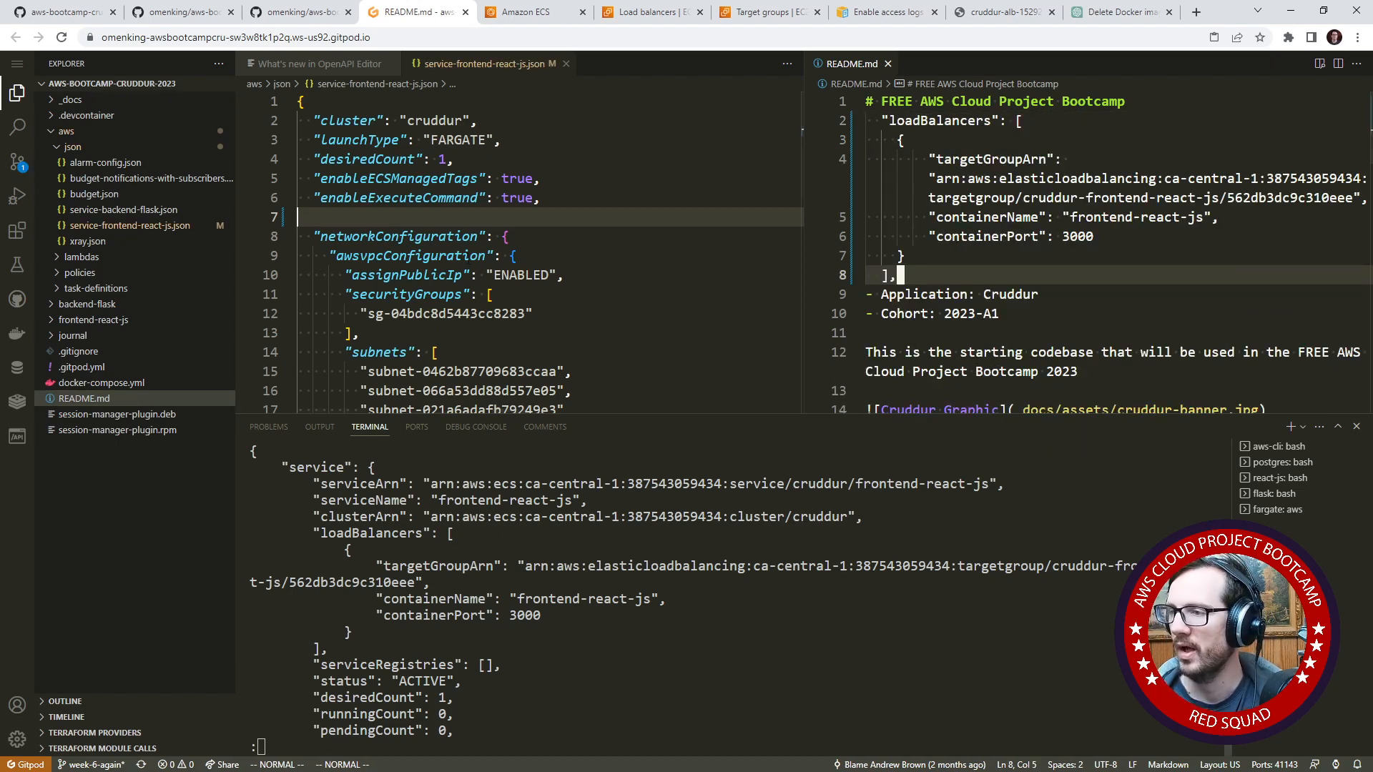
left_click(405, 217)
key("d")
key("d")
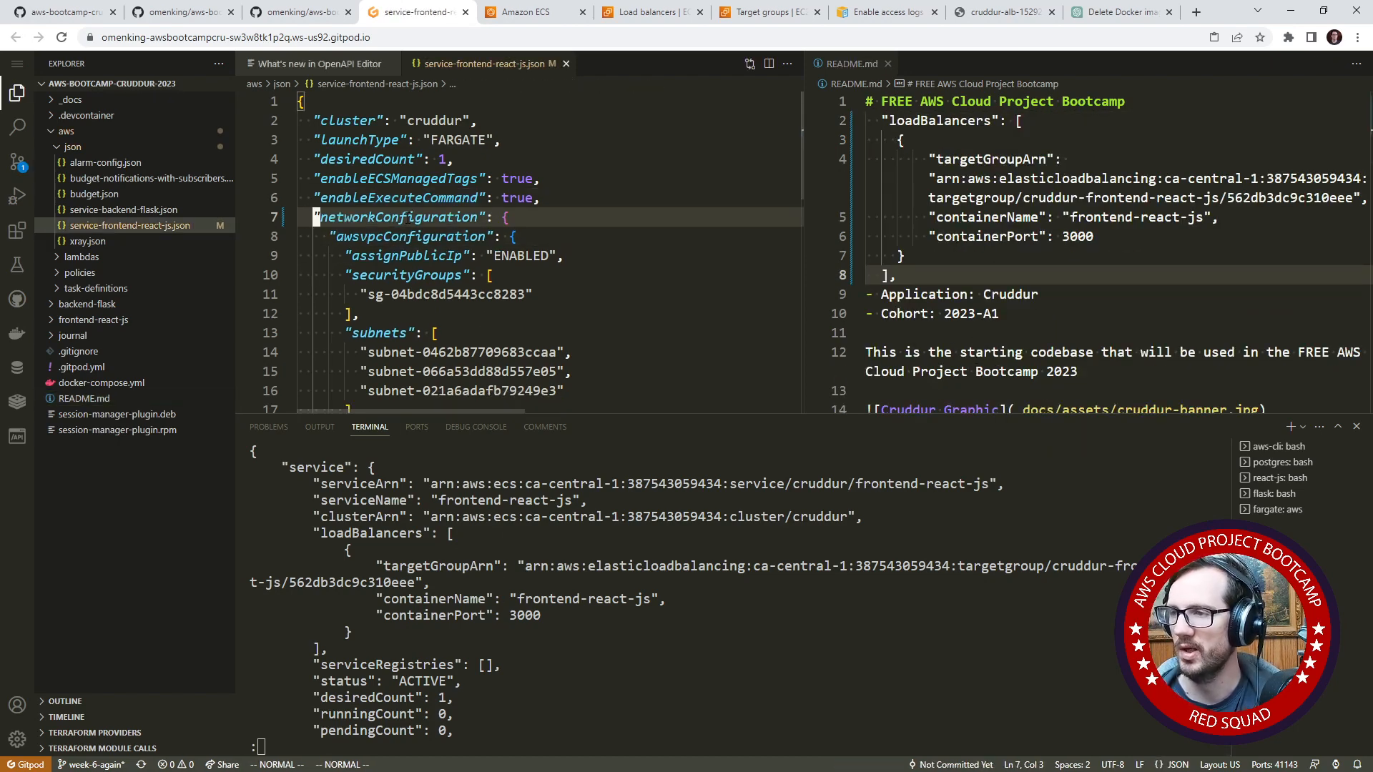
- Quit the output pager in the terminal and recall the frontend create-service command
left_click(749, 659)
key("q")
key("Up")
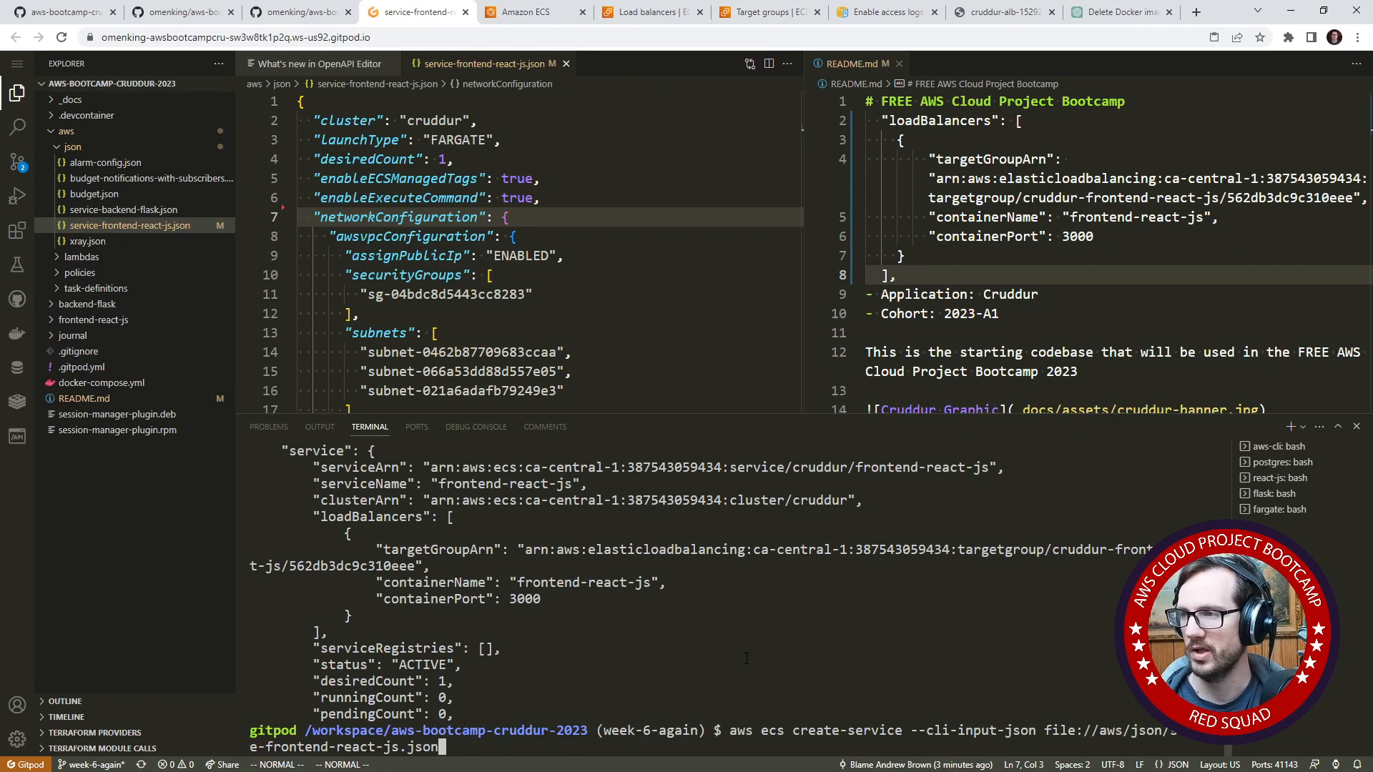
- Check the cruddur cluster's draining services and running tasks in the ECS console
left_click(523, 14)
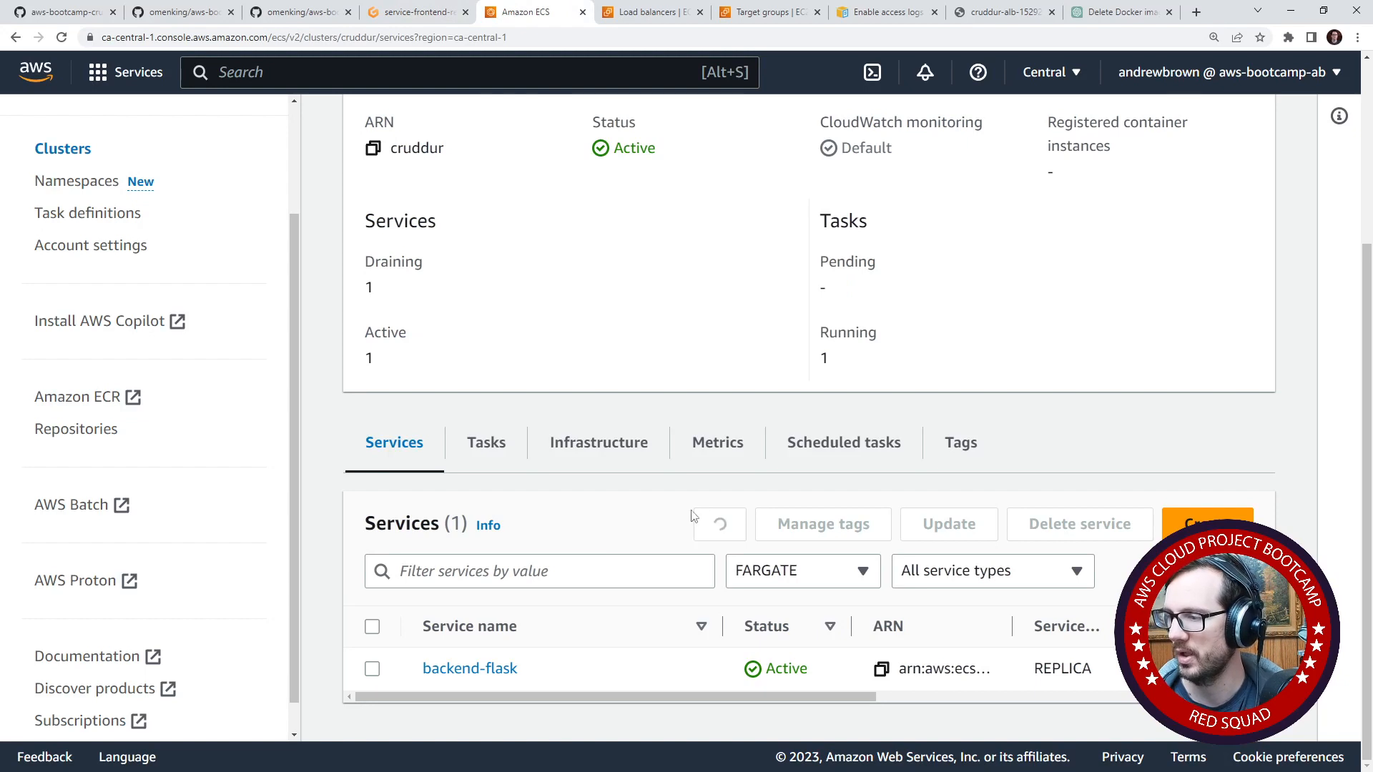
left_click_drag(391, 308, 366, 286)
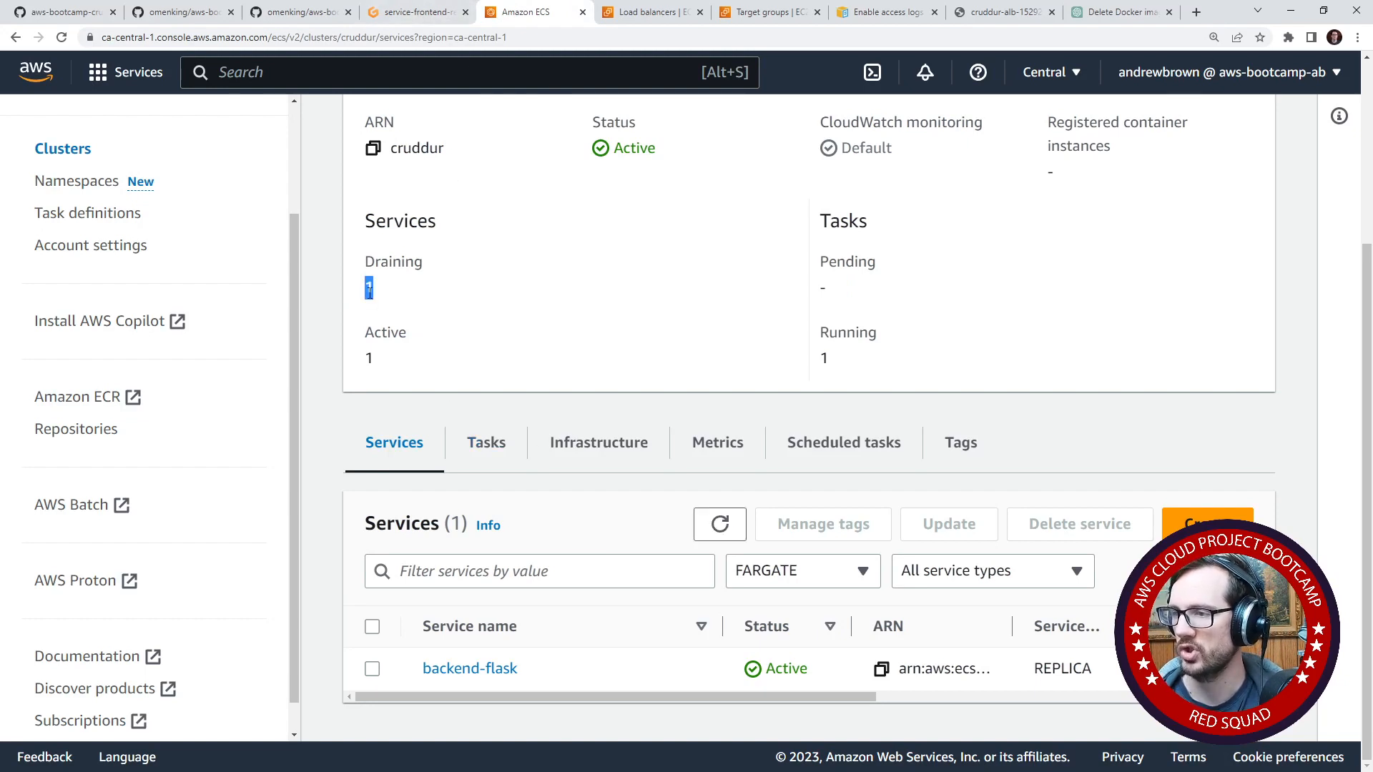
left_click(494, 444)
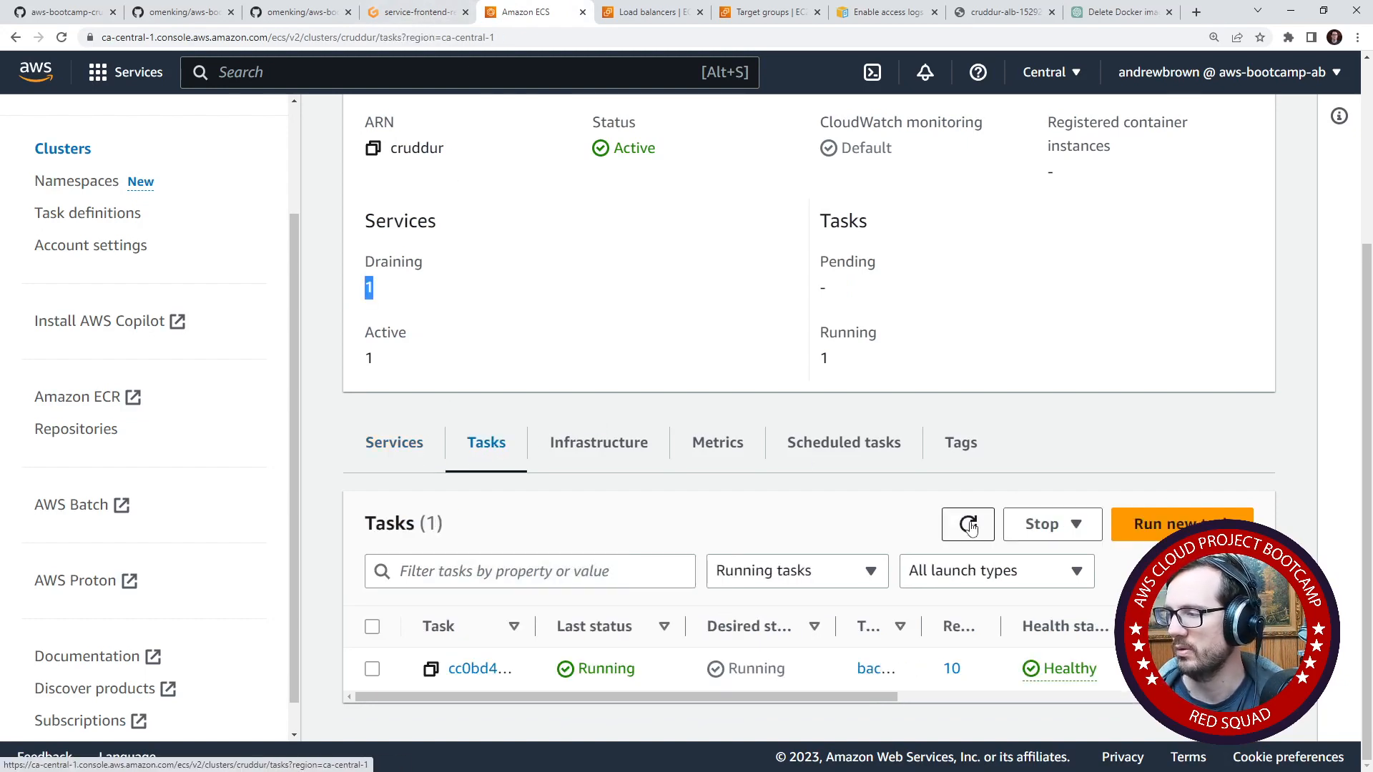
scroll(419, 463, "up", 4)
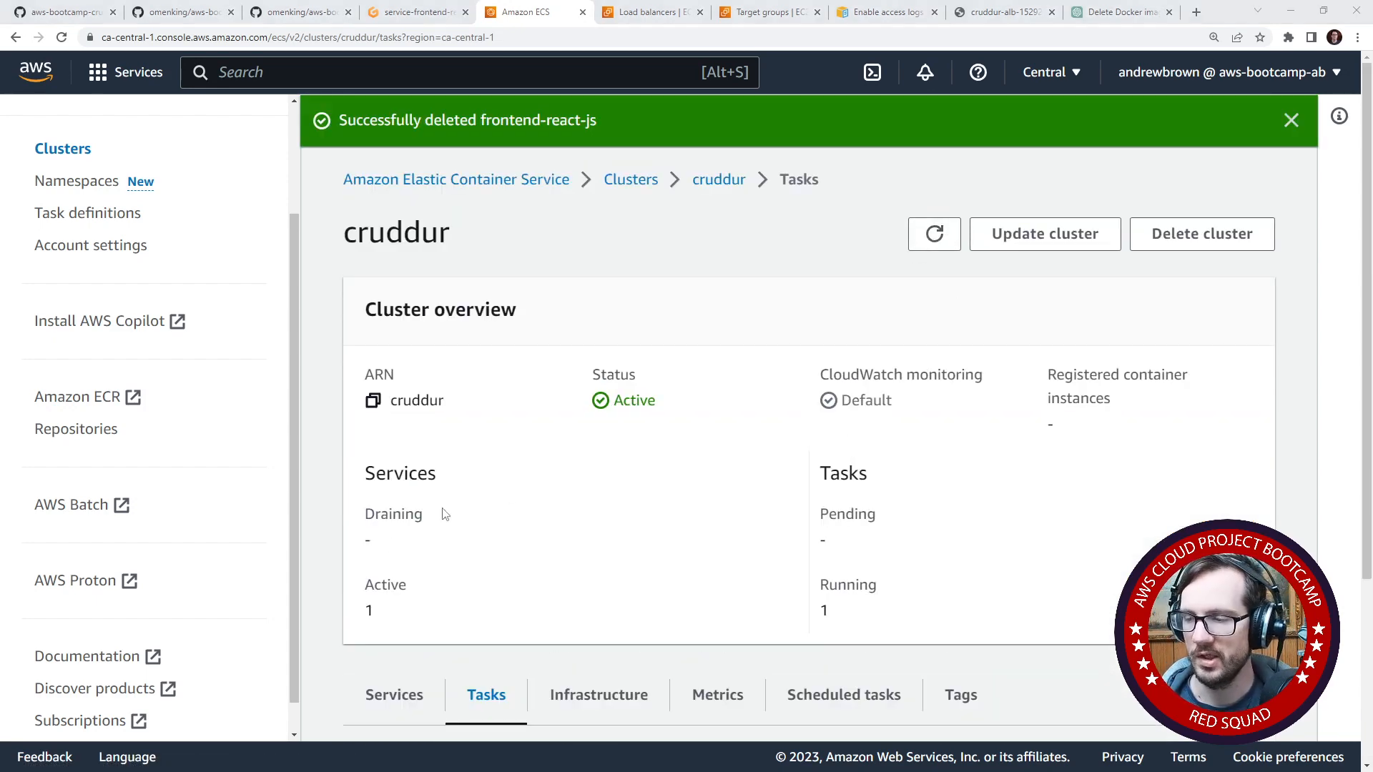
- Back in the Gitpod terminal, run aws ecs create-service with --cli-input-json file://aws/json/service-frontend-react-js.json
left_click(419, 12)
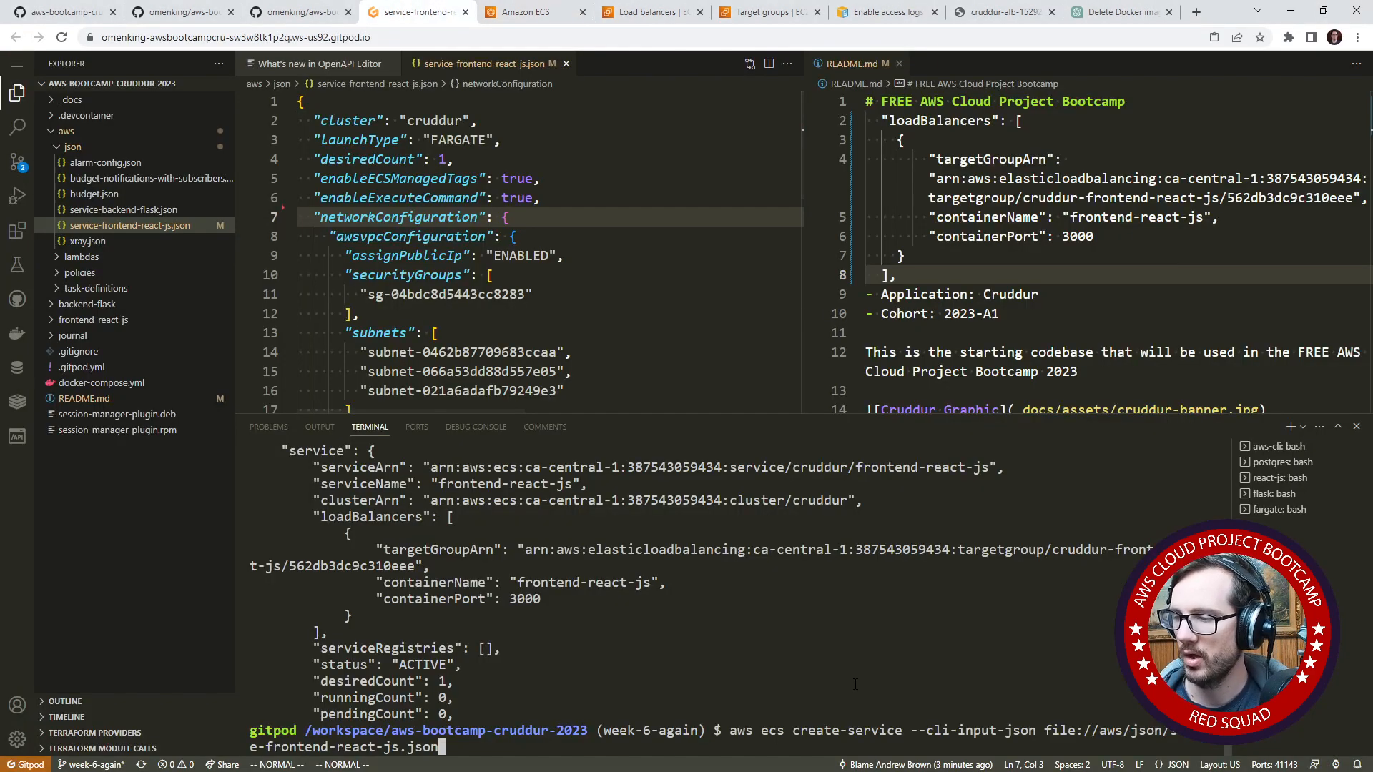
key("Up")
key("Down")
key("Return")
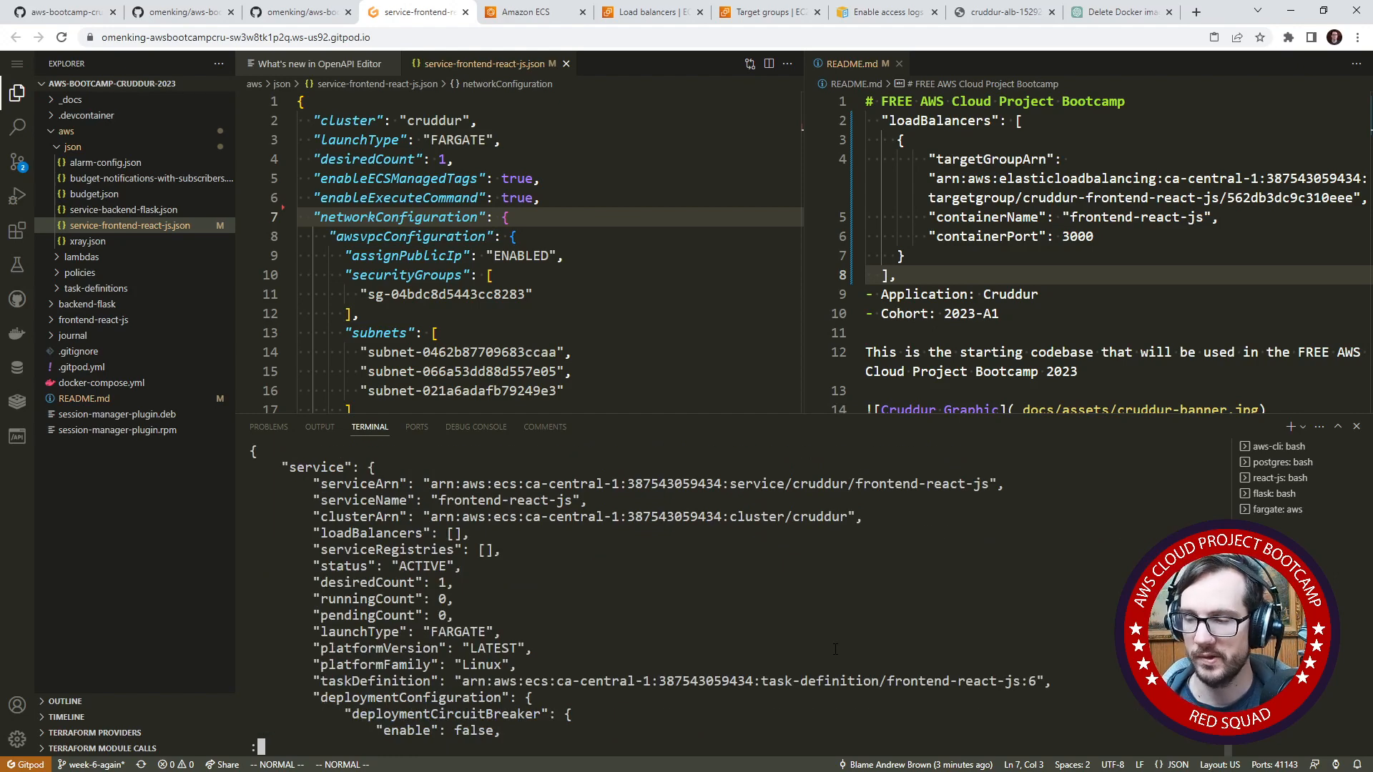
- Check the cruddur cluster's service list in the ECS console and view the health status of the frontend-react-js service
left_click(527, 12)
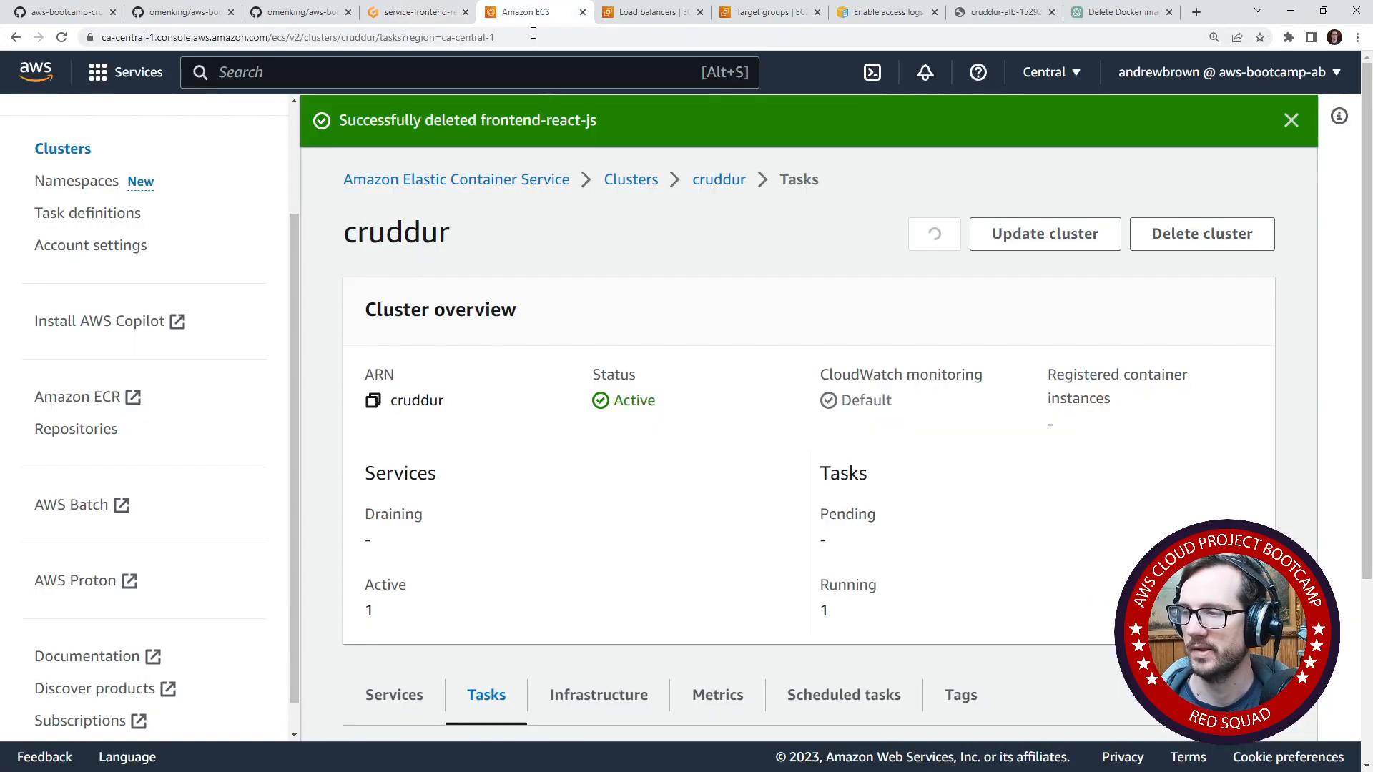
scroll(786, 435, "down", 2)
scroll(786, 436, "down", 2)
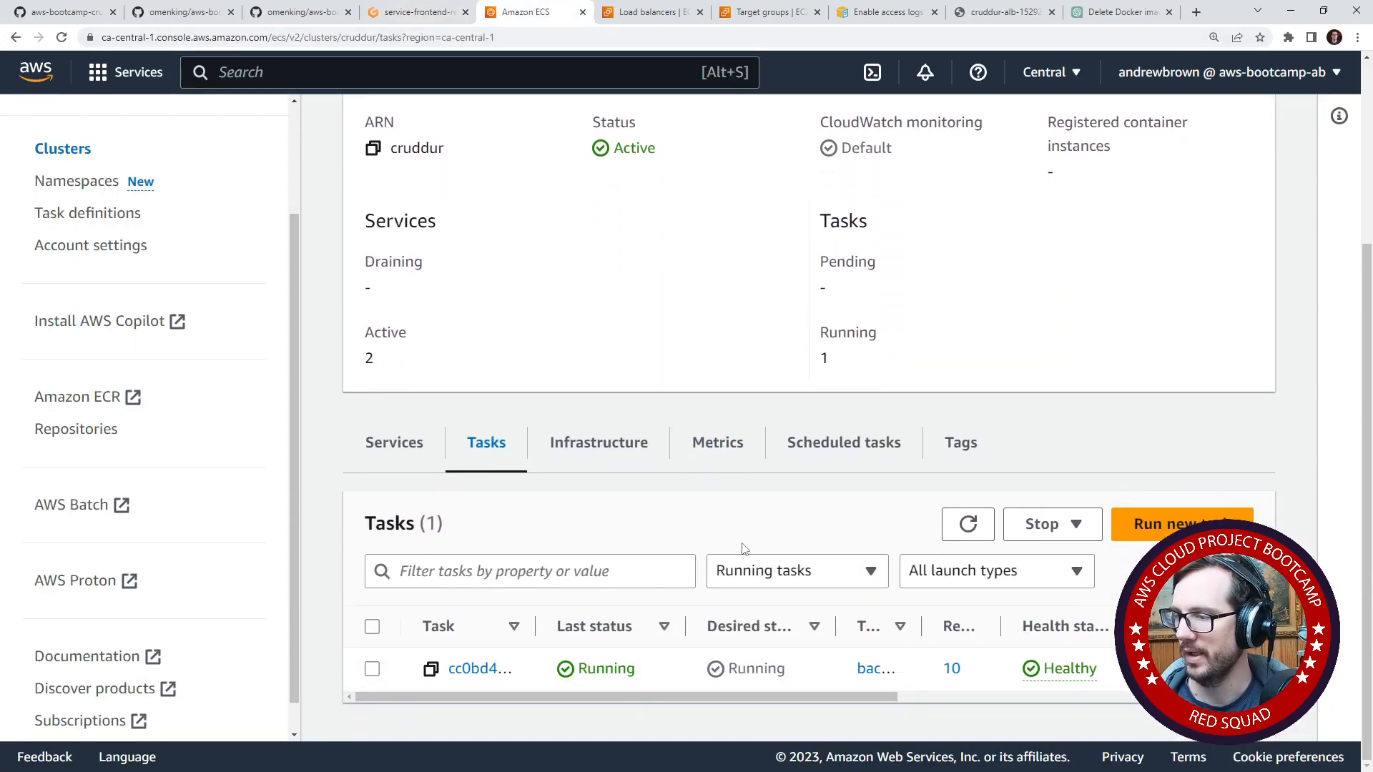
left_click(394, 437)
scroll(689, 362, "up", 3)
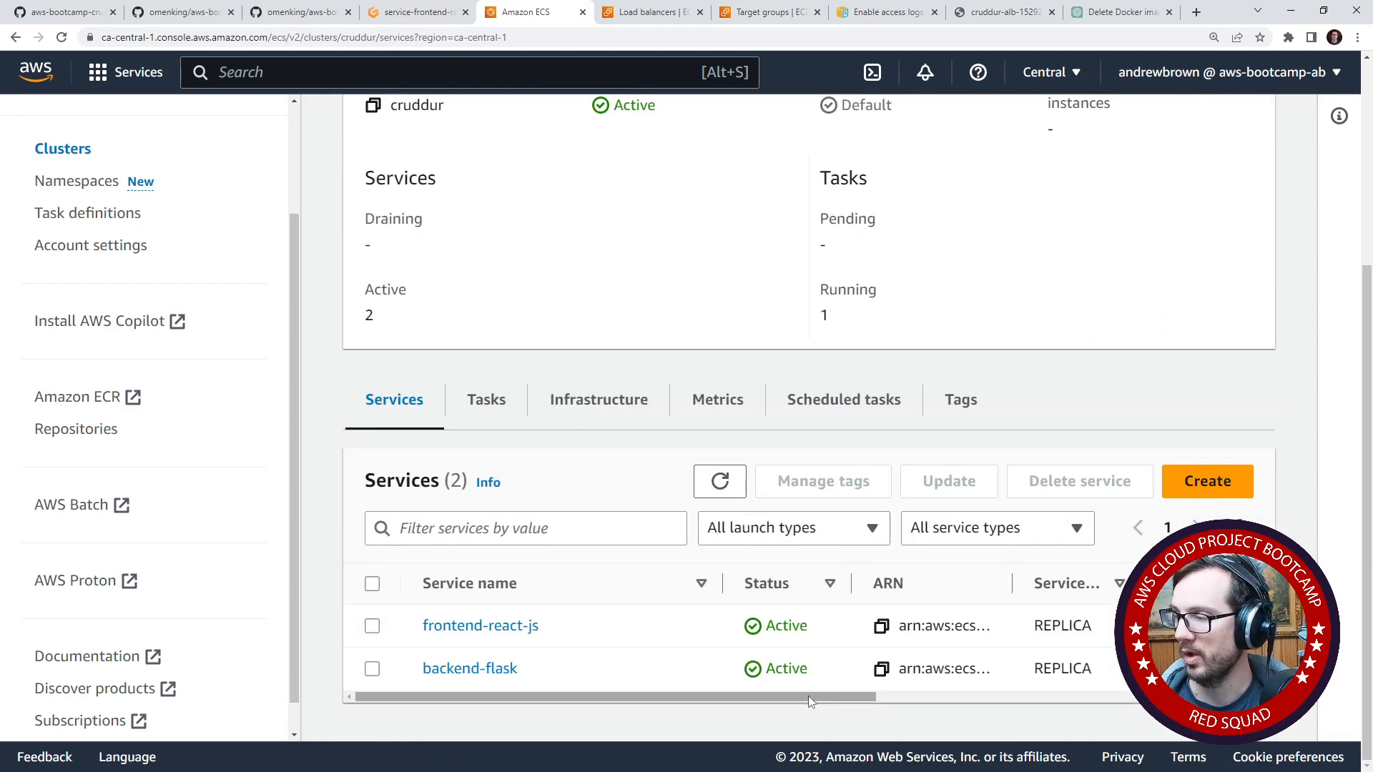
left_click_drag(808, 696, 644, 696)
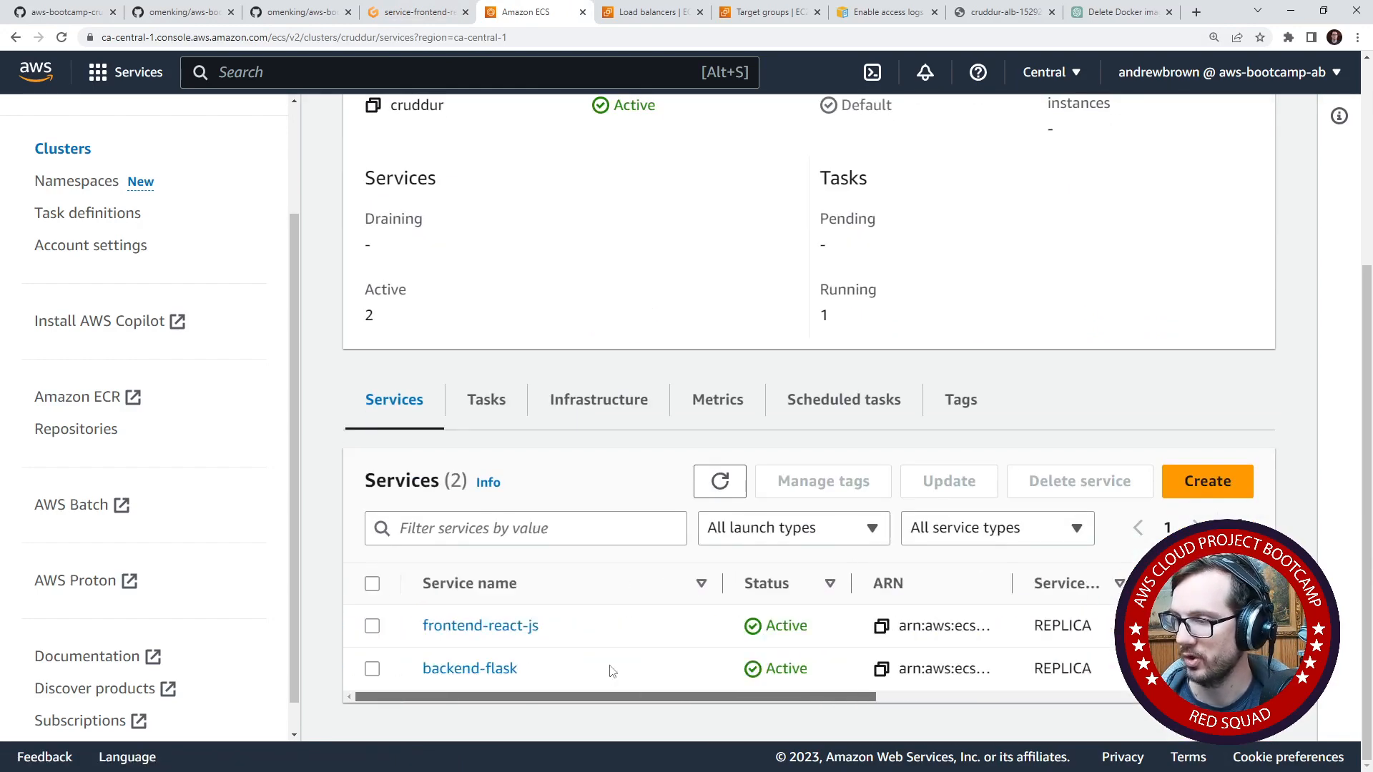
left_click(477, 627)
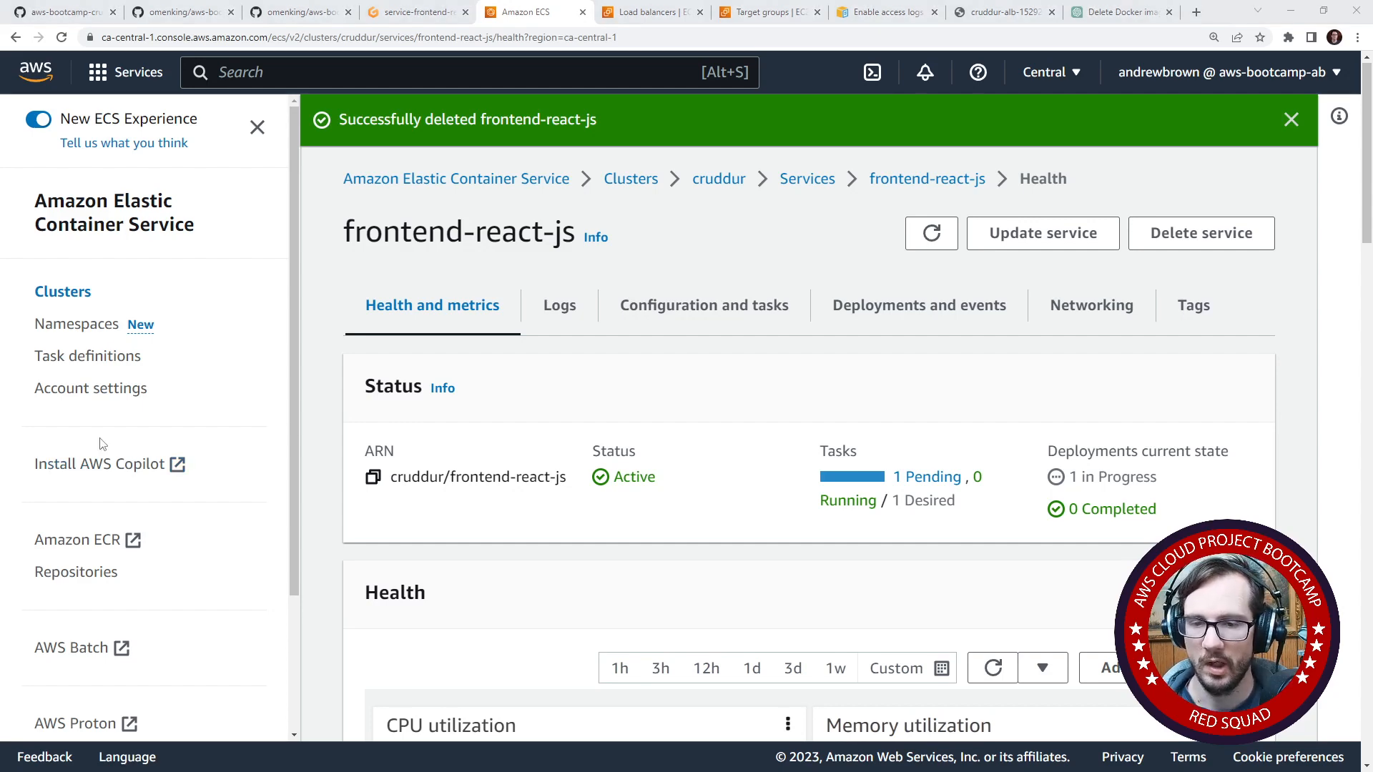
scroll(628, 432, "down", 5)
scroll(883, 308, "up", 5)
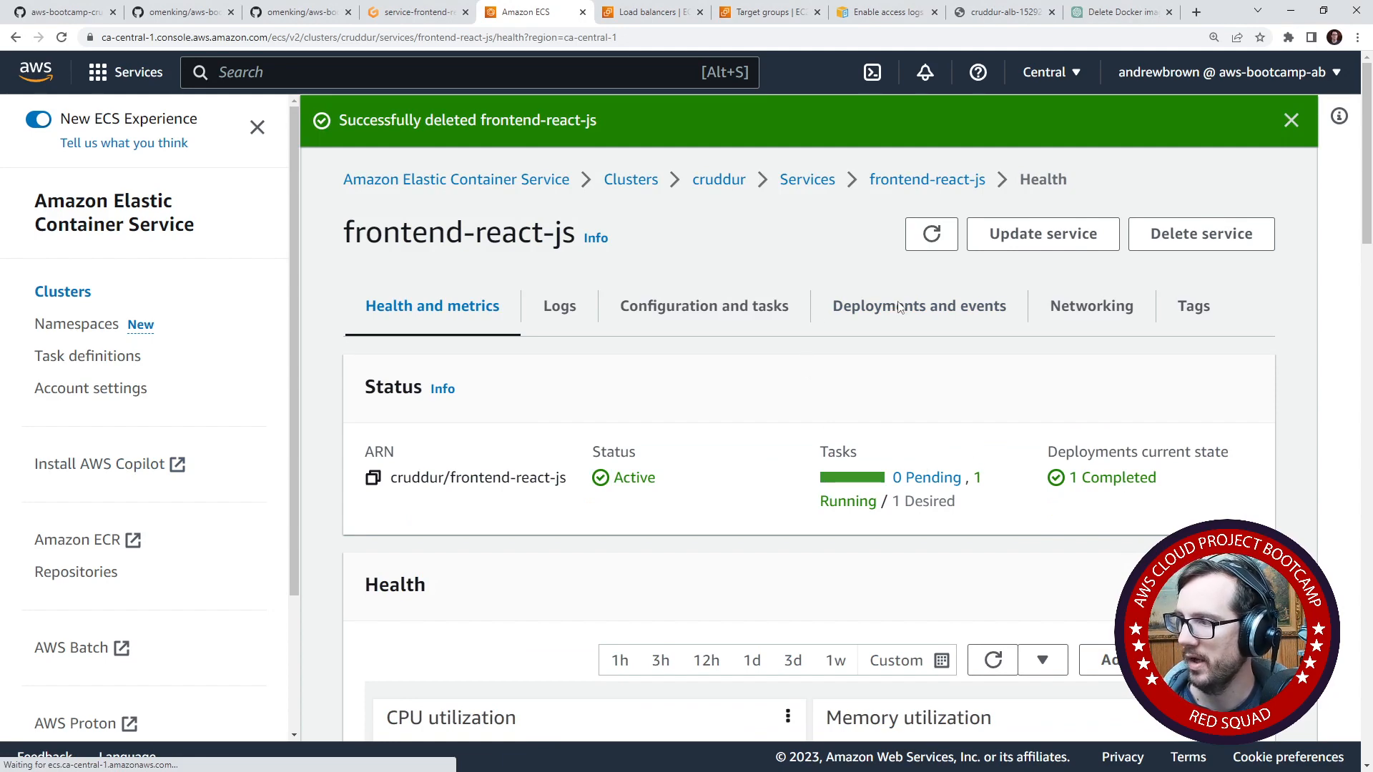
- Read through the log messages of the frontend-react-js service
left_click(565, 305)
scroll(533, 415, "down", 2)
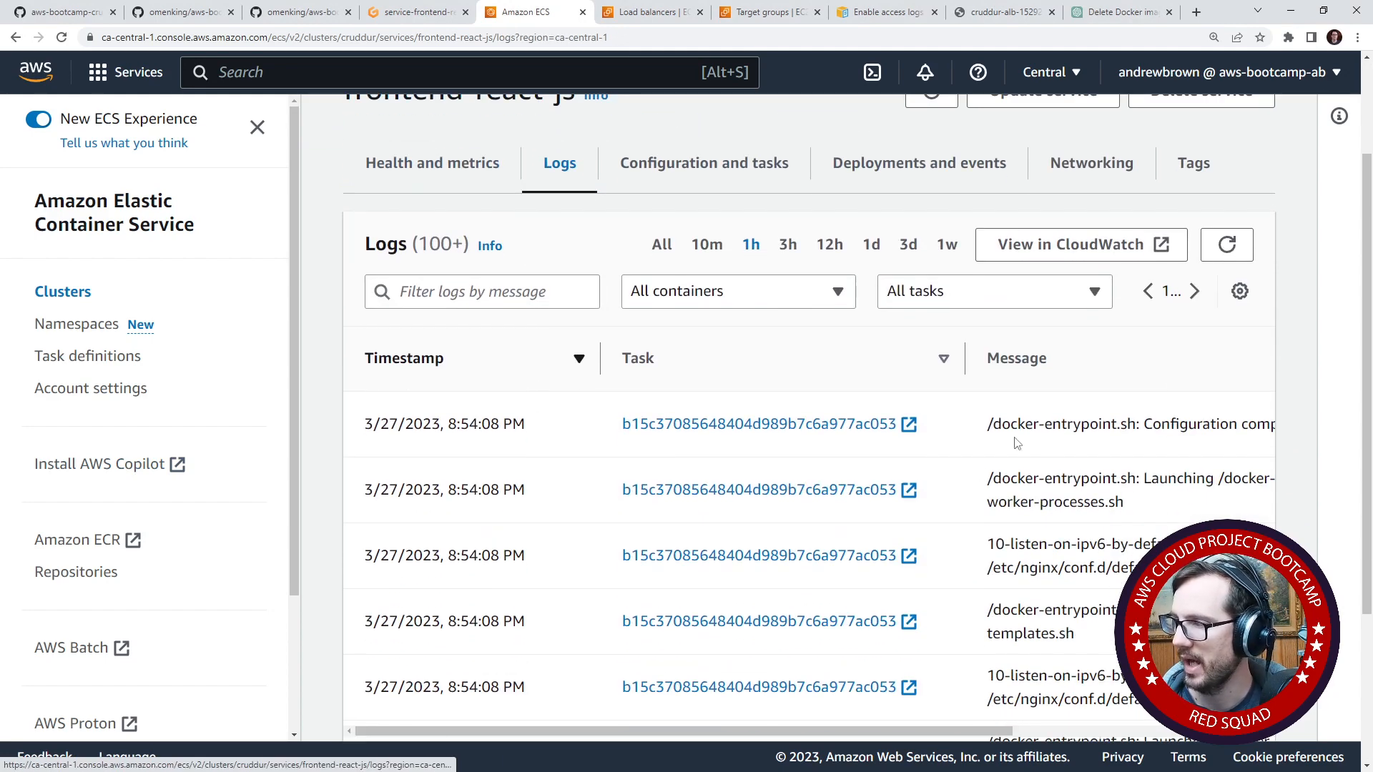
left_click_drag(1014, 437, 1314, 454)
left_click(715, 516)
scroll(714, 517, "down", 1)
scroll(714, 520, "down", 2)
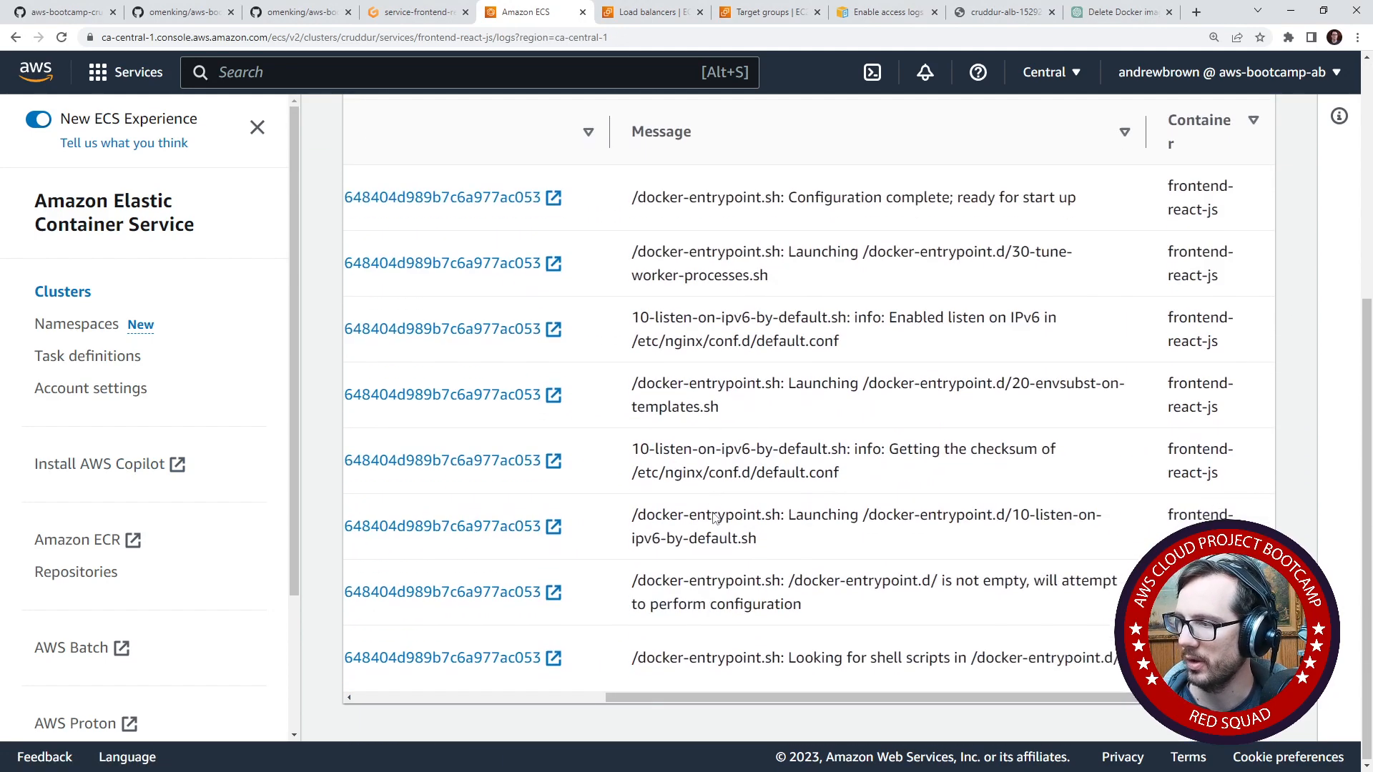
scroll(821, 698, "left", 5)
scroll(815, 602, "up", 5)
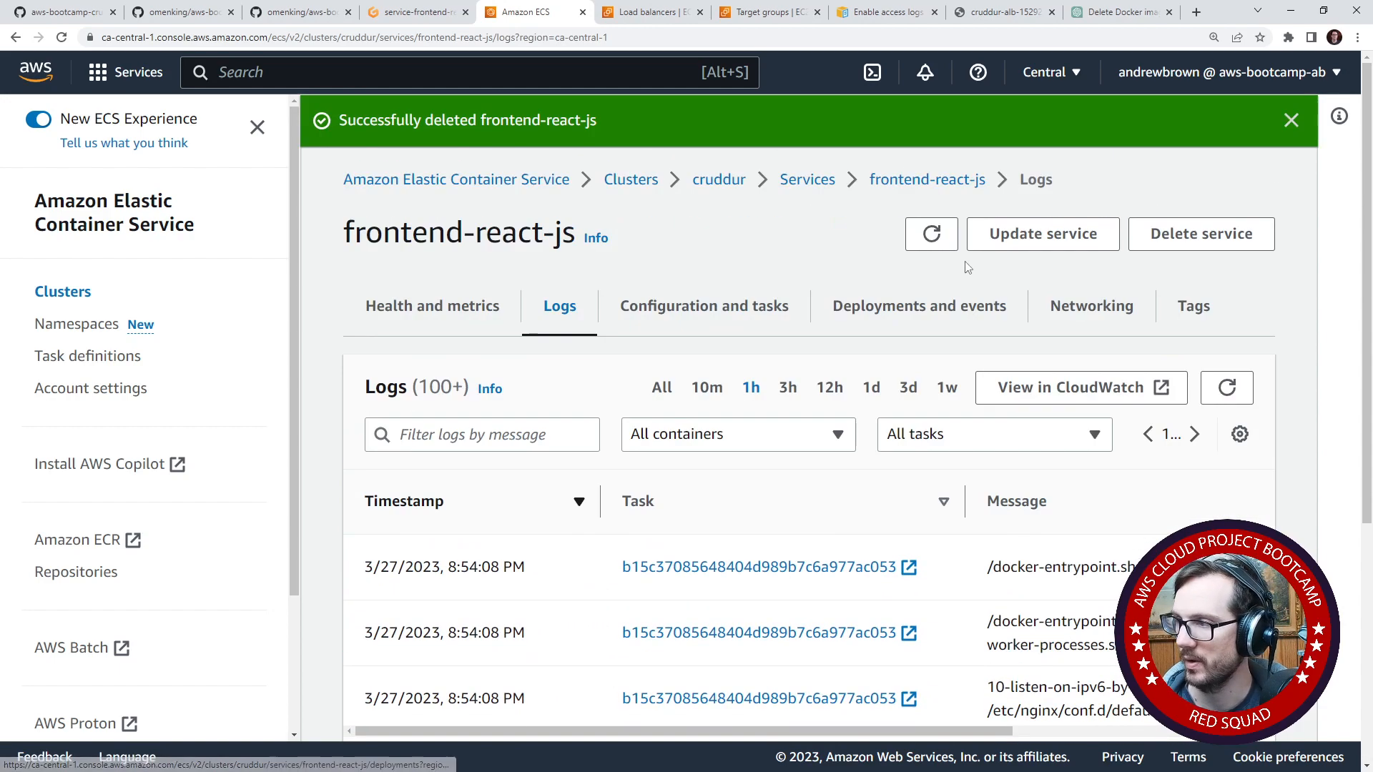
- Examine the deployments and events of the frontend-react-js service
left_click(961, 306)
scroll(763, 555, "down", 7)
scroll(665, 582, "down", 1)
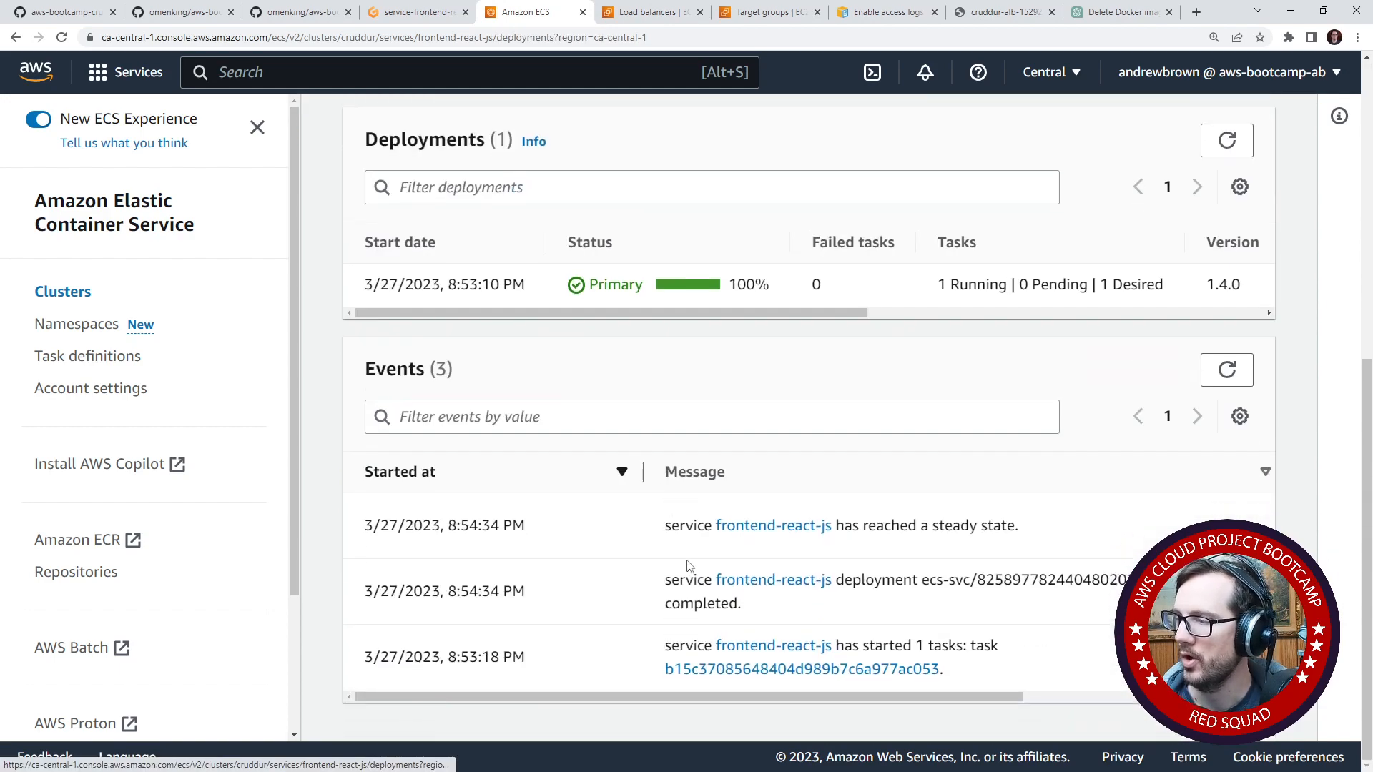
scroll(665, 551, "up", 8)
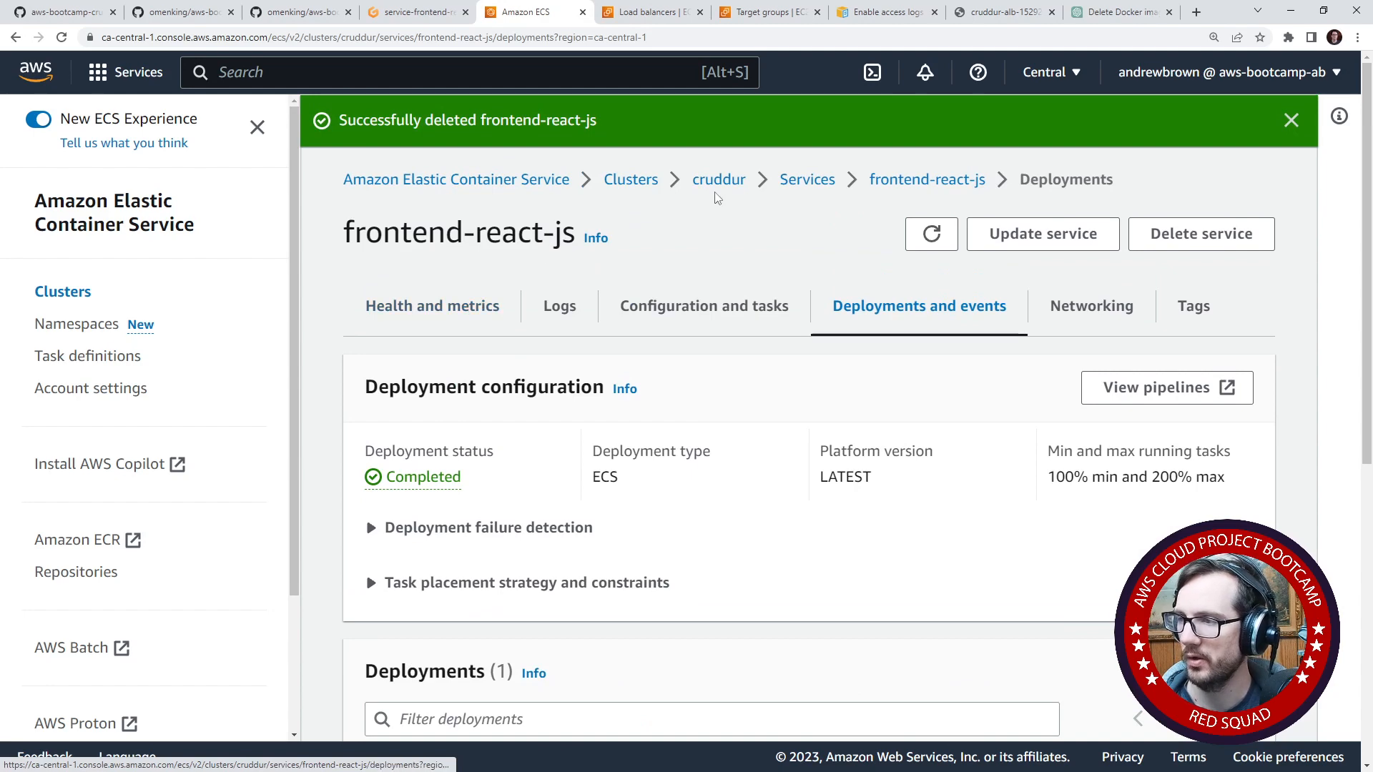
- Go back to the cruddur cluster and copy the ARN of the running frontend task
left_click(810, 182)
scroll(612, 536, "down", 4)
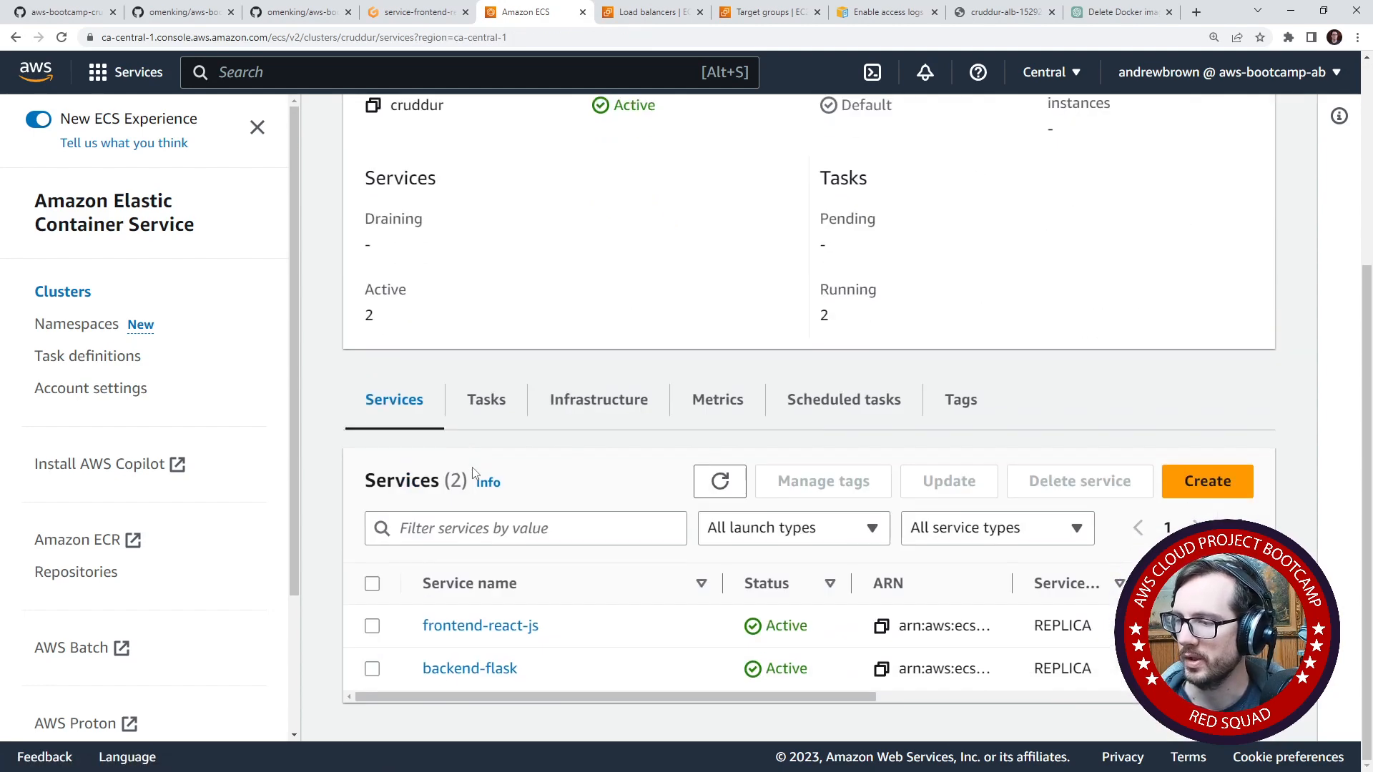
left_click(486, 399)
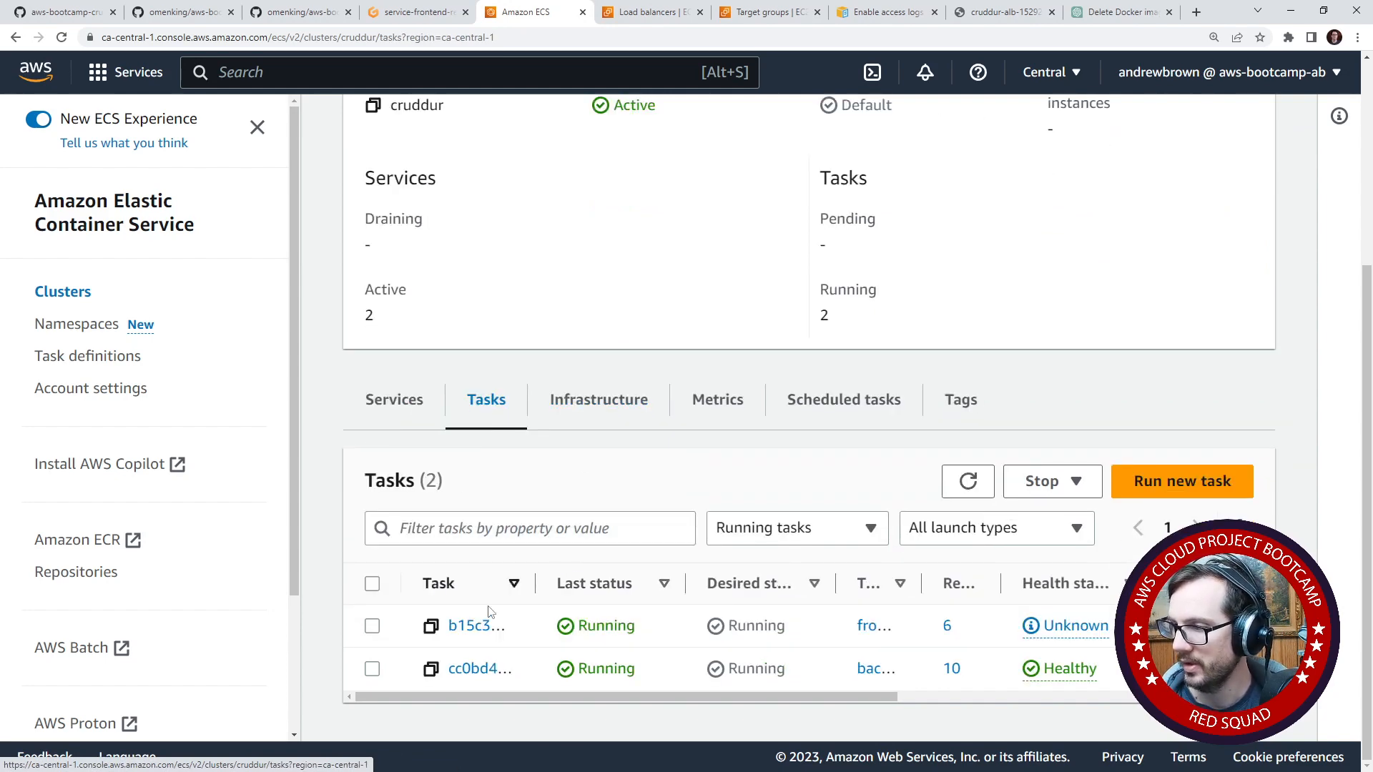
left_click(431, 626)
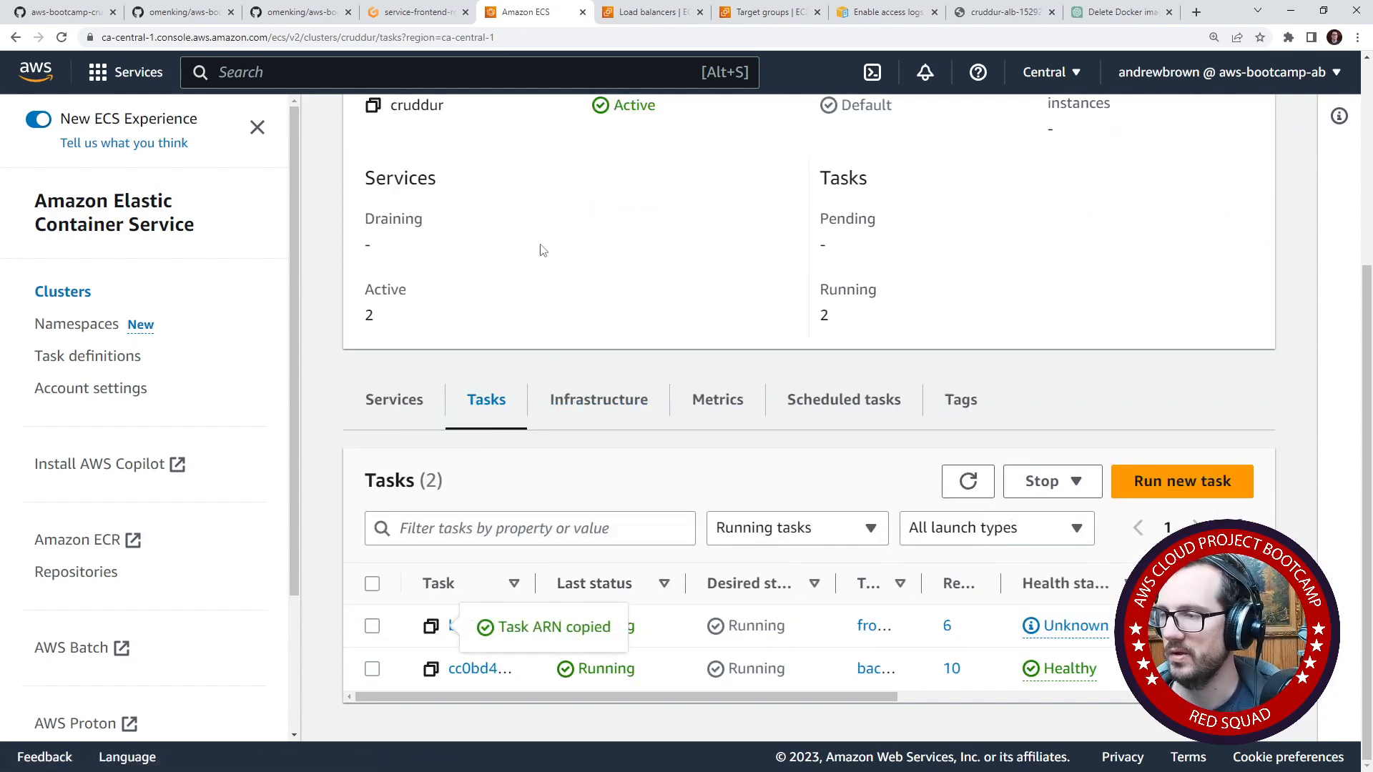
- Switch to the Gitpod workspace, quit the service output pager and change the terminal to the backend-flask directory
left_click(413, 12)
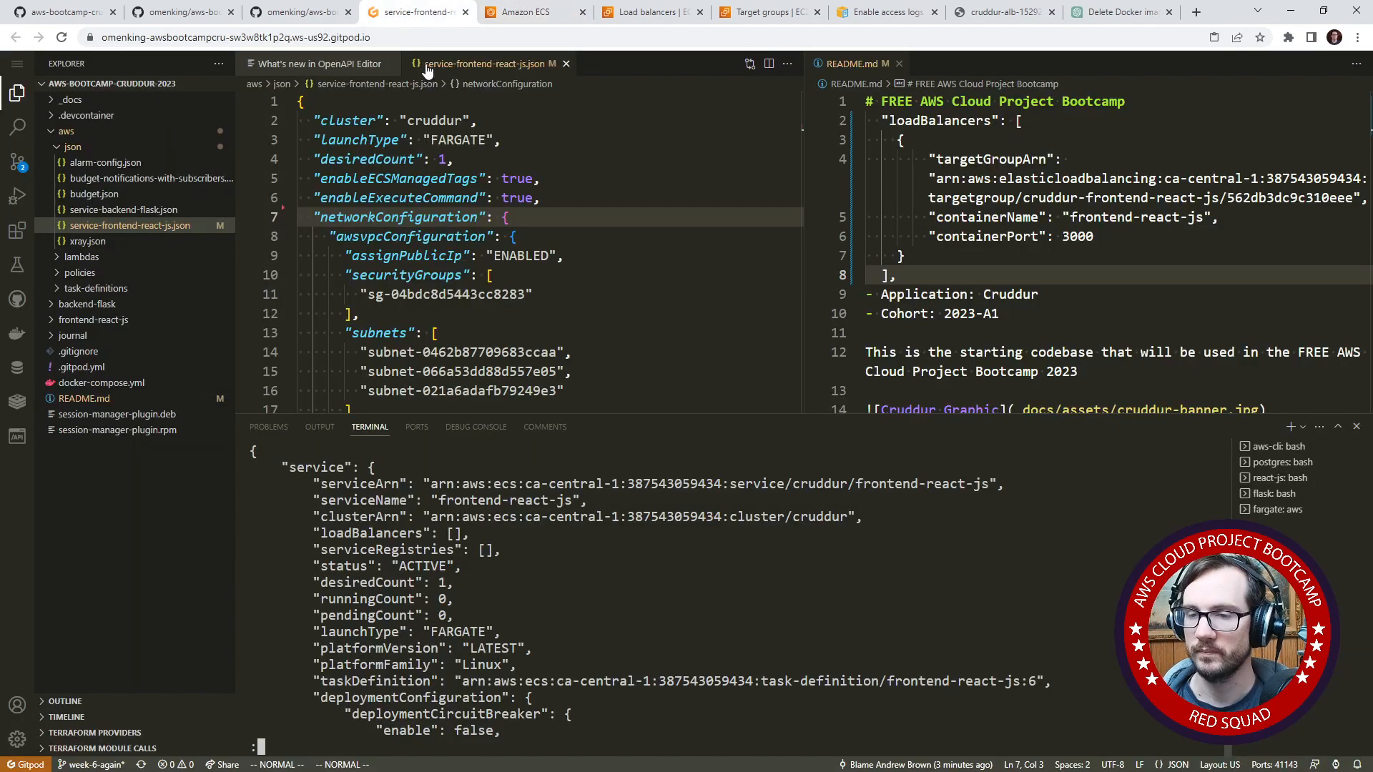
key("q")
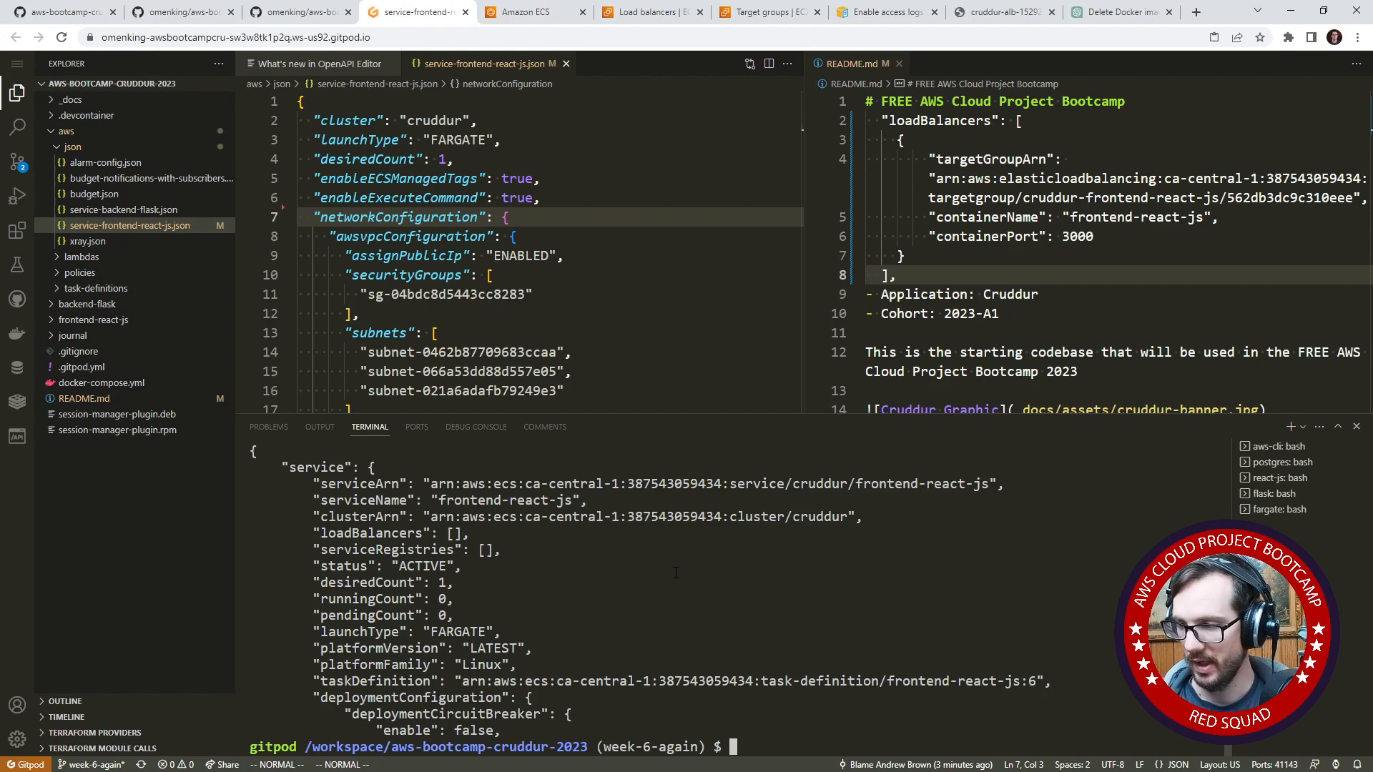
type("cd backend-flask/")
key("Return")
- Enter the script path ./bin/ecs/connect-to-service in the terminal without running it
type("./")
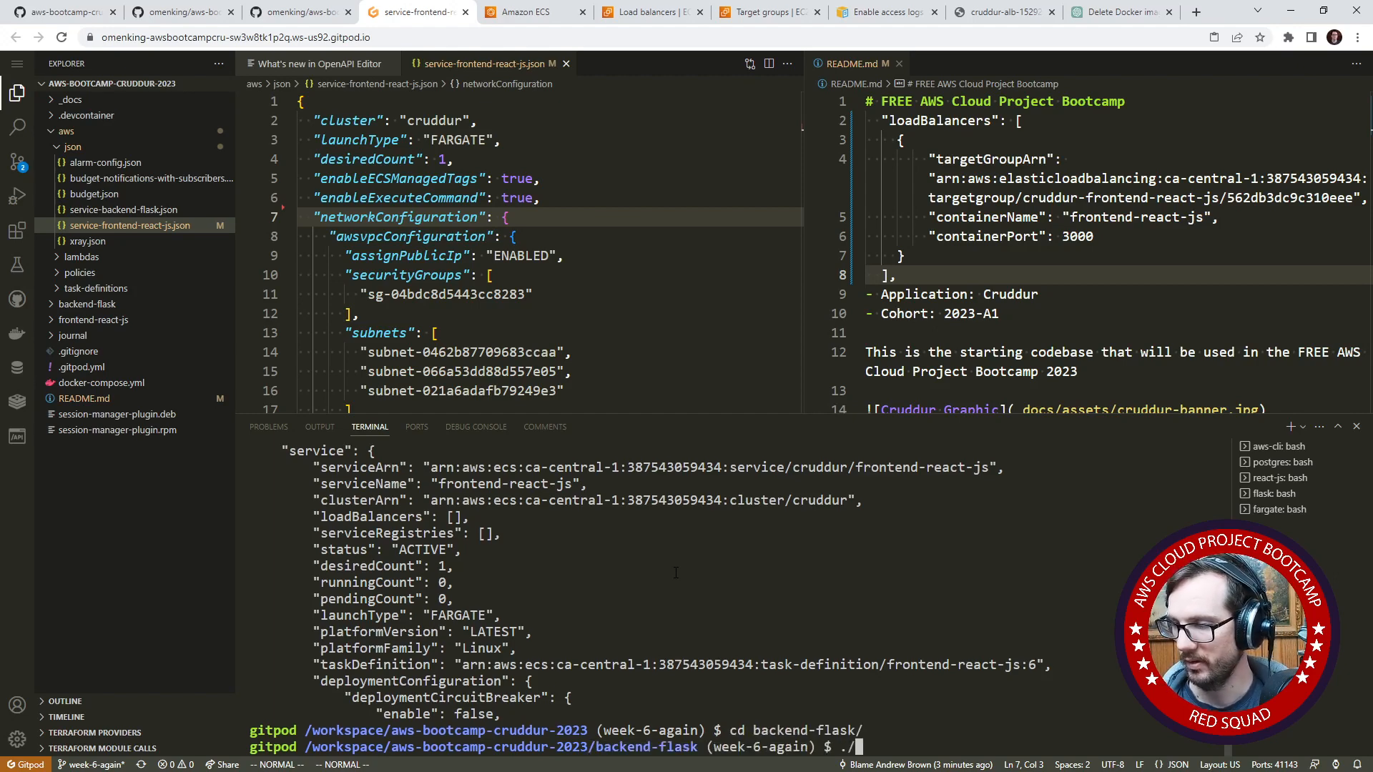
key("Tab")
key("Tab")
type("b")
key("Tab")
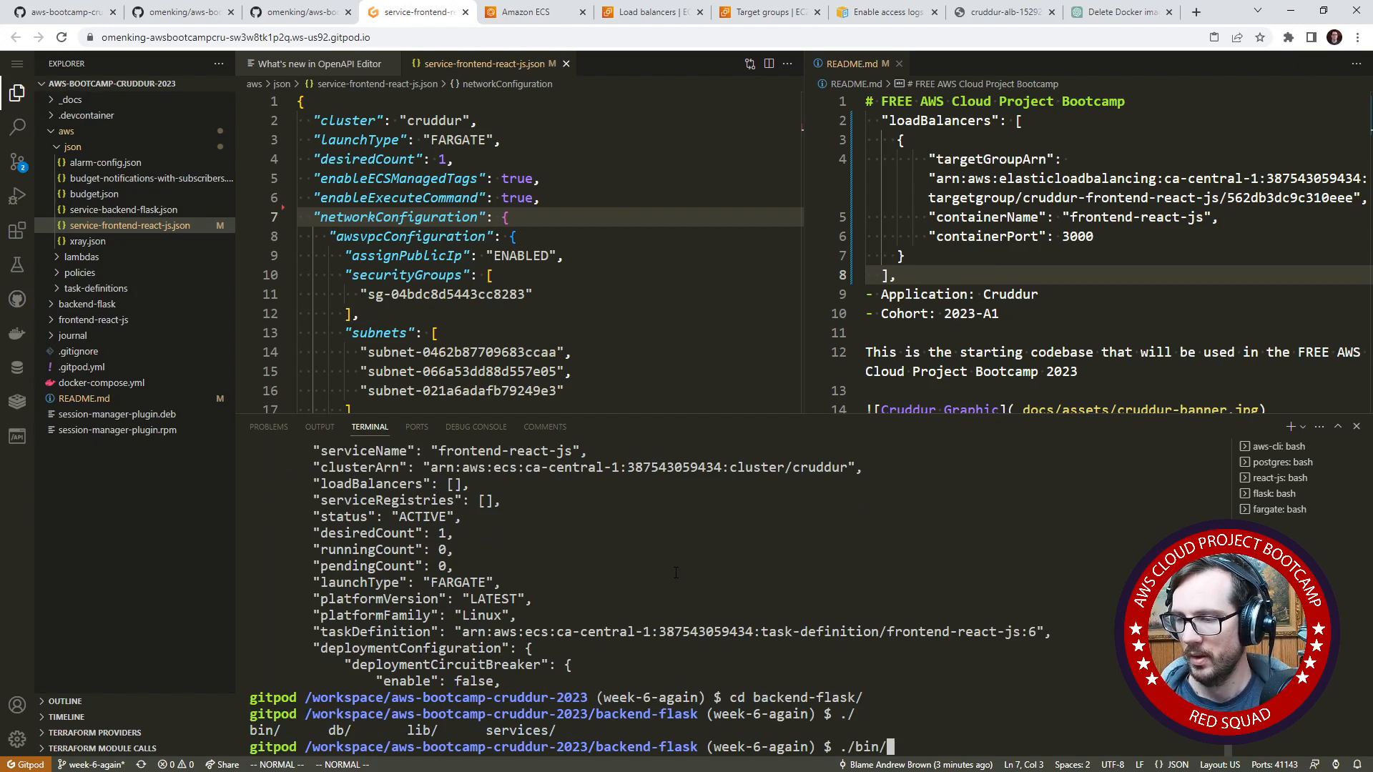
key("Tab")
key("Tab")
key("Tab")
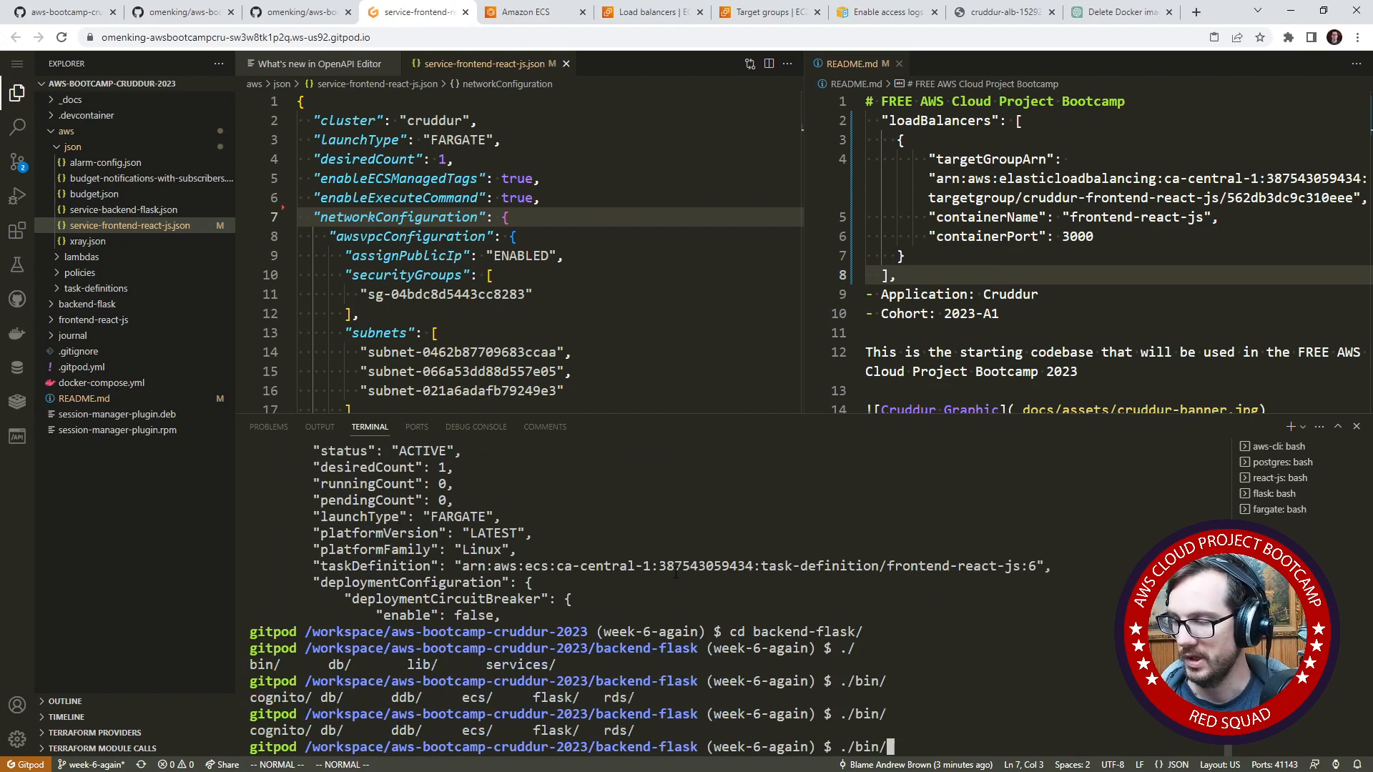
type("e")
key("Tab")
type("c")
key("Tab")
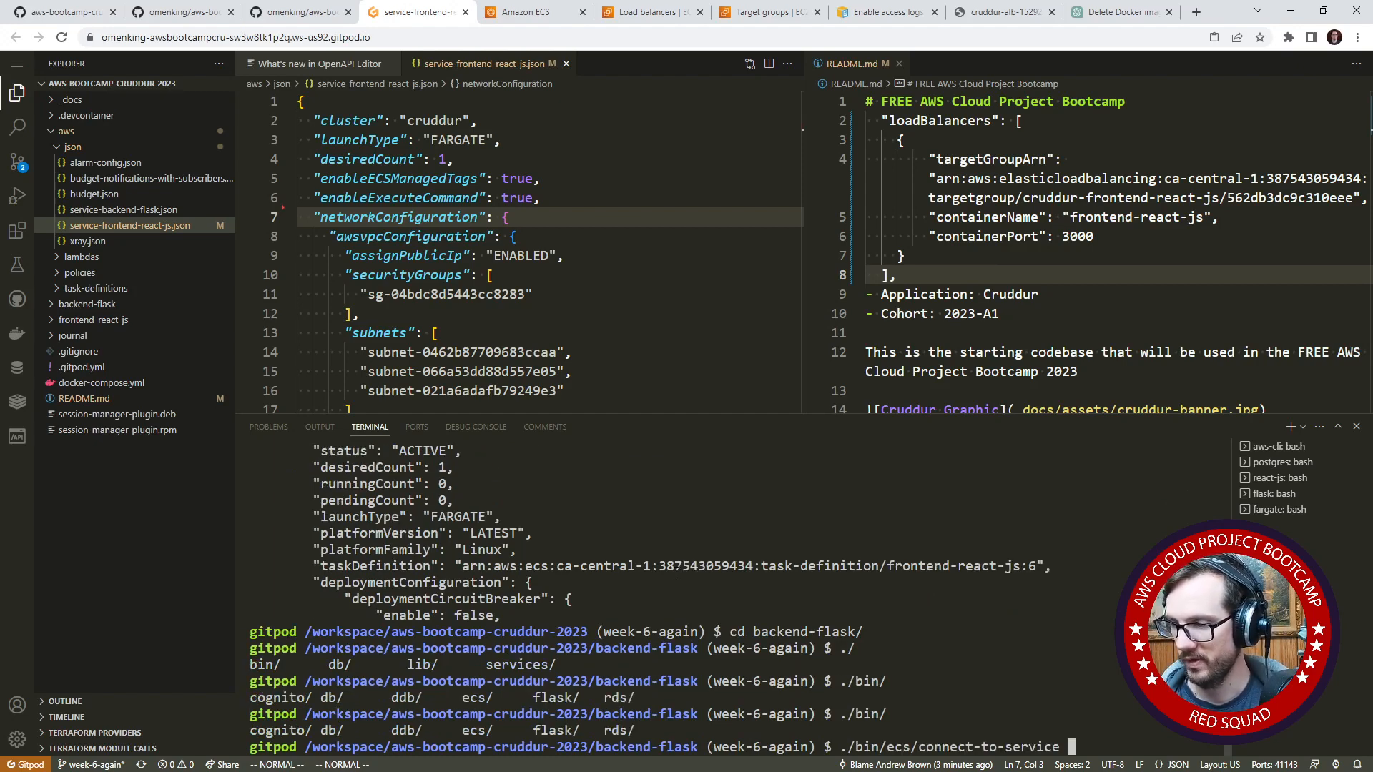
- Paste the copied frontend task ARN as the script's argument and trim it down to the task ID
key("ctrl+v")
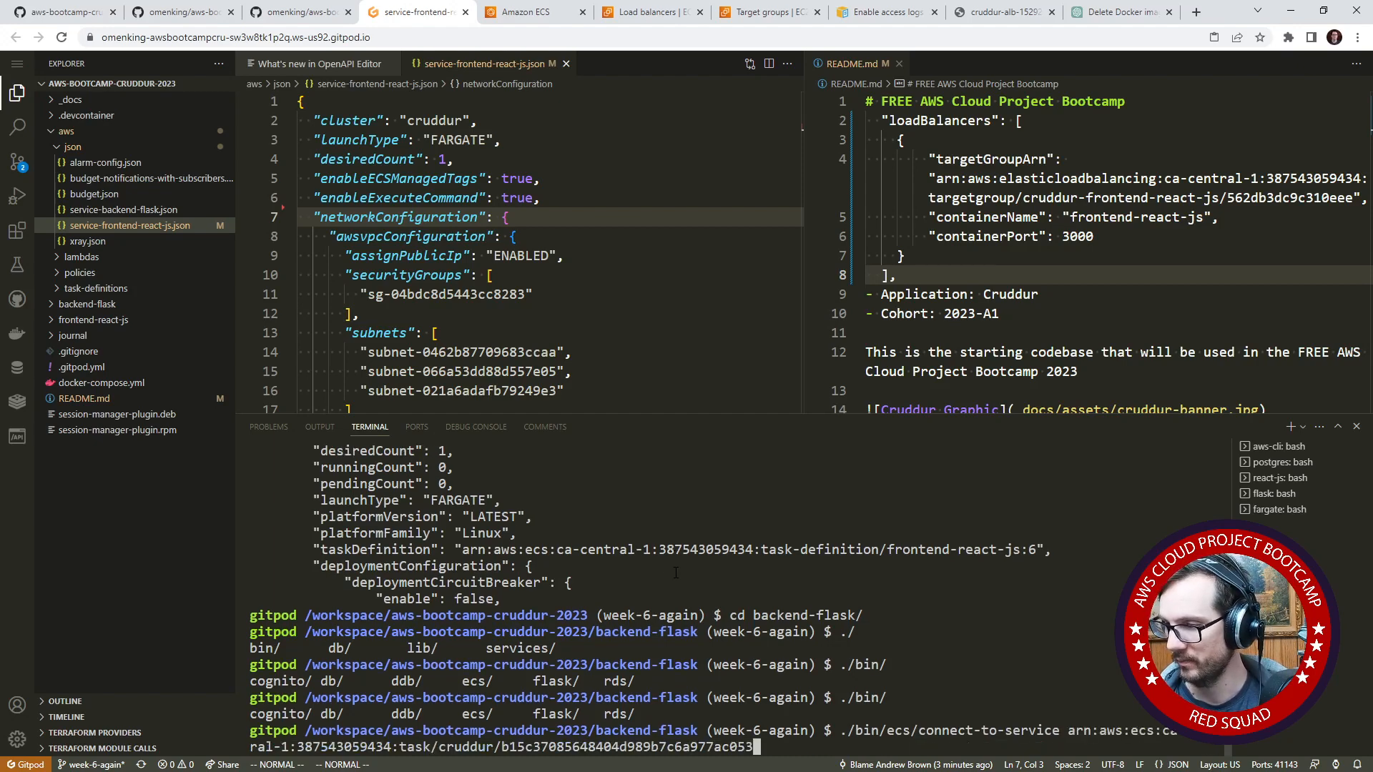
key("Left")
key("Left")
key("Left")
key("Left")
key("Left")
key("Left")
key("Left")
key("Left")
key("Left")
key("Left")
key("Left")
key("Left")
key("Left")
key("Left")
key("Left")
key("Left")
key("Left")
key("Left")
key("Left")
key("Left")
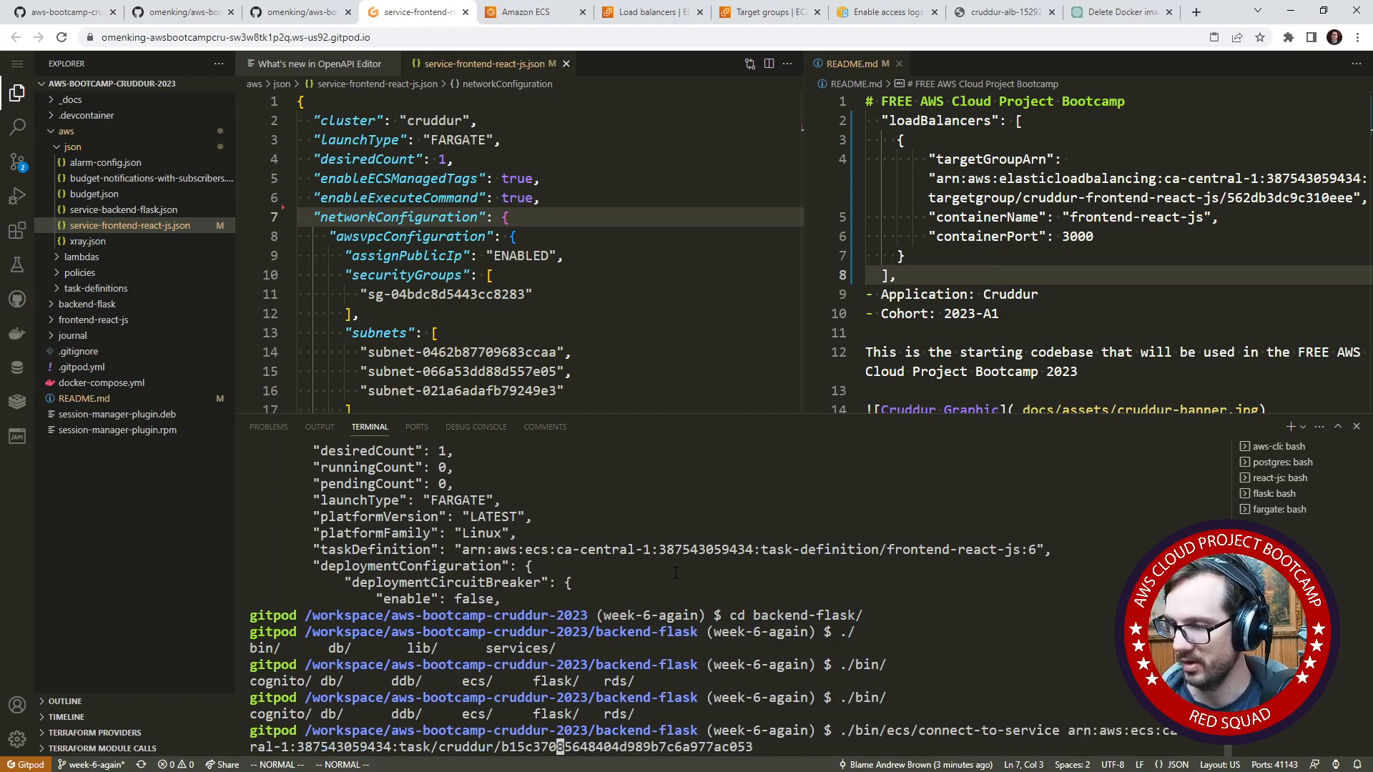
key("BackSpace")
key("BackSpace")
key("BackSpace")
key("BackSpace")
key("BackSpace")
key("BackSpace")
key("BackSpace")
key("BackSpace")
key("BackSpace")
key("BackSpace")
key("BackSpace")
key("BackSpace")
key("BackSpace")
key("BackSpace")
key("BackSpace")
key("BackSpace")
key("BackSpace")
key("BackSpace")
key("BackSpace")
key("BackSpace")
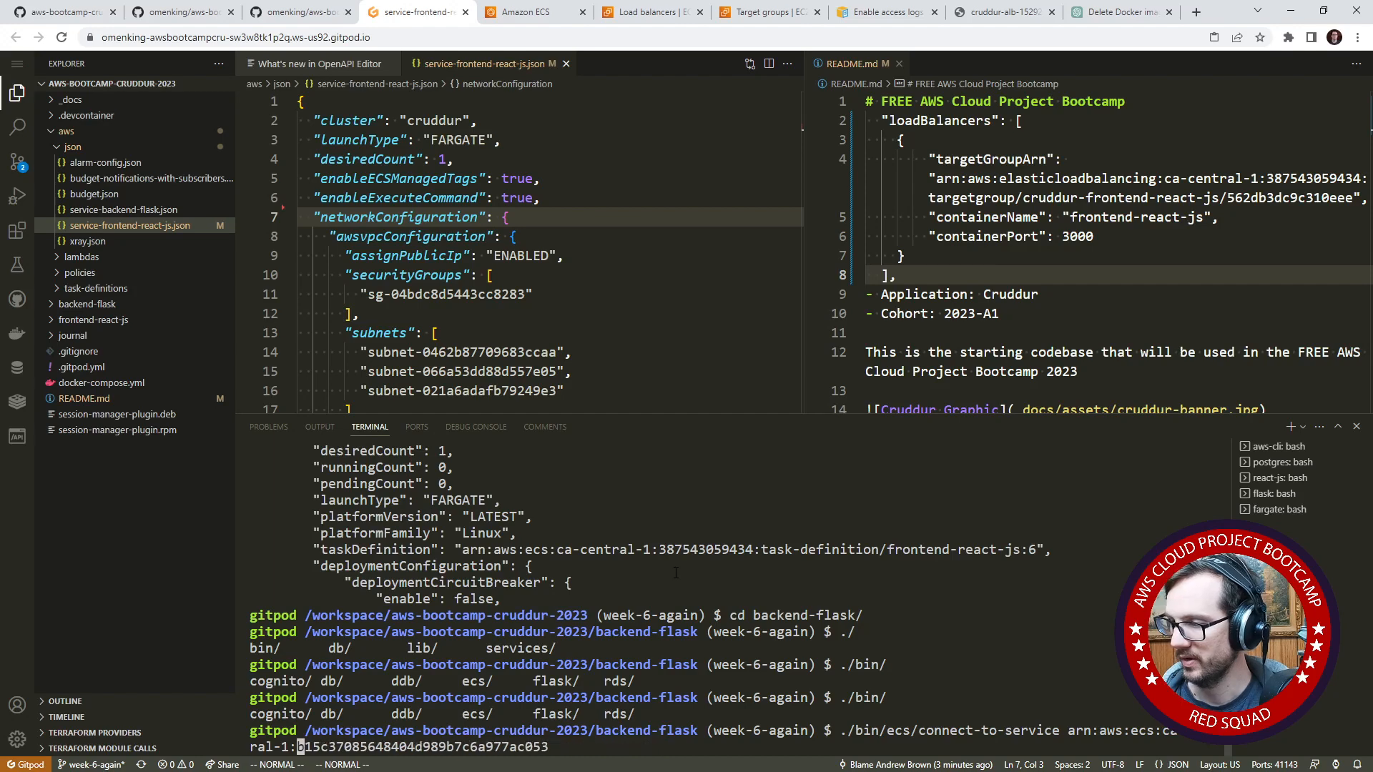
key("BackSpace")
key("BackSpace")
key("BackSpace")
key("BackSpace")
key("BackSpace")
key("BackSpace")
key("BackSpace")
key("BackSpace")
key("BackSpace")
key("BackSpace")
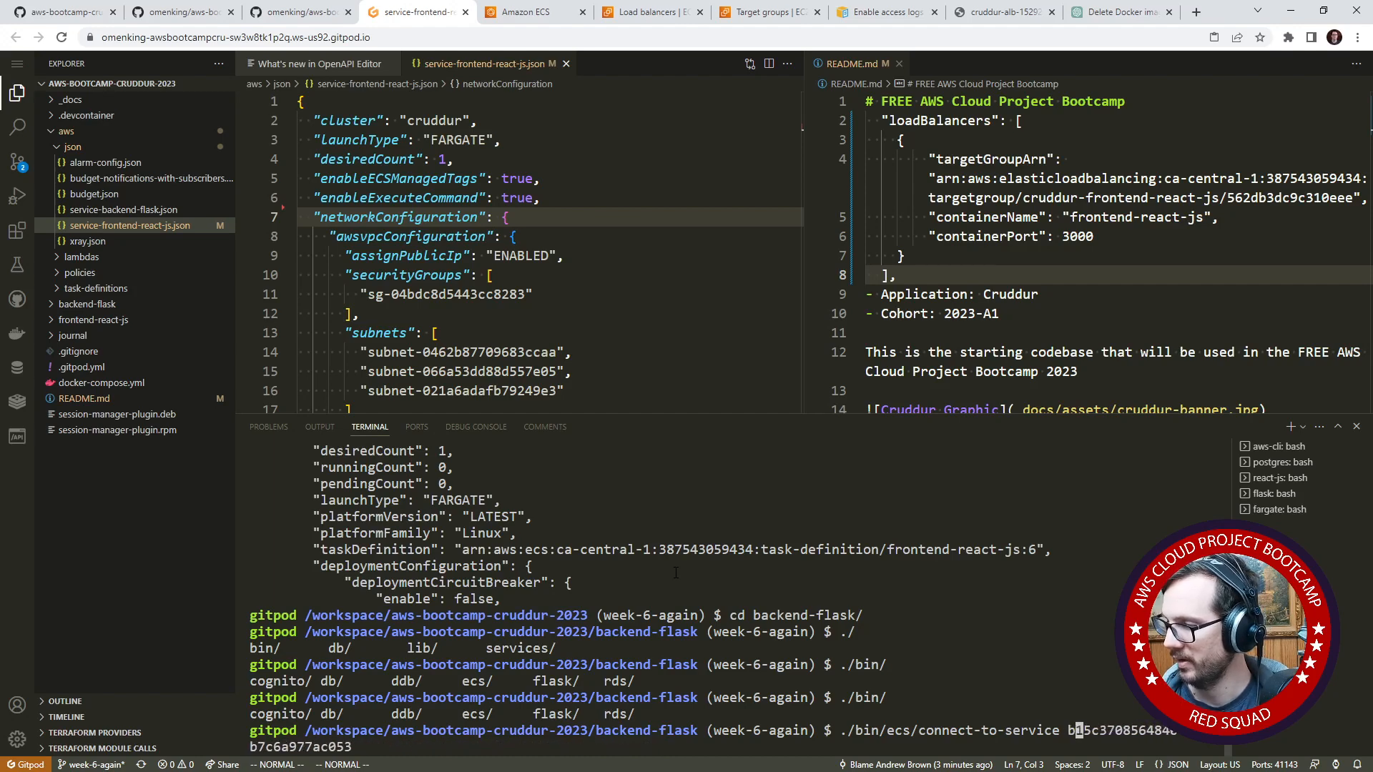
- Add the container name frontend-react-js after the task ID and run the connect-to-service command
key("Right")
key("Right")
key("Right")
key("Right")
key("Right")
key("Right")
key("Right")
key("Right")
key("Right")
key("Right")
key("Right")
key("Right")
key("Right")
key("Right")
key("Right")
key("Right")
key("Right")
key("Right")
key("Right")
key("Right")
key("Right")
key("Right")
type("f")
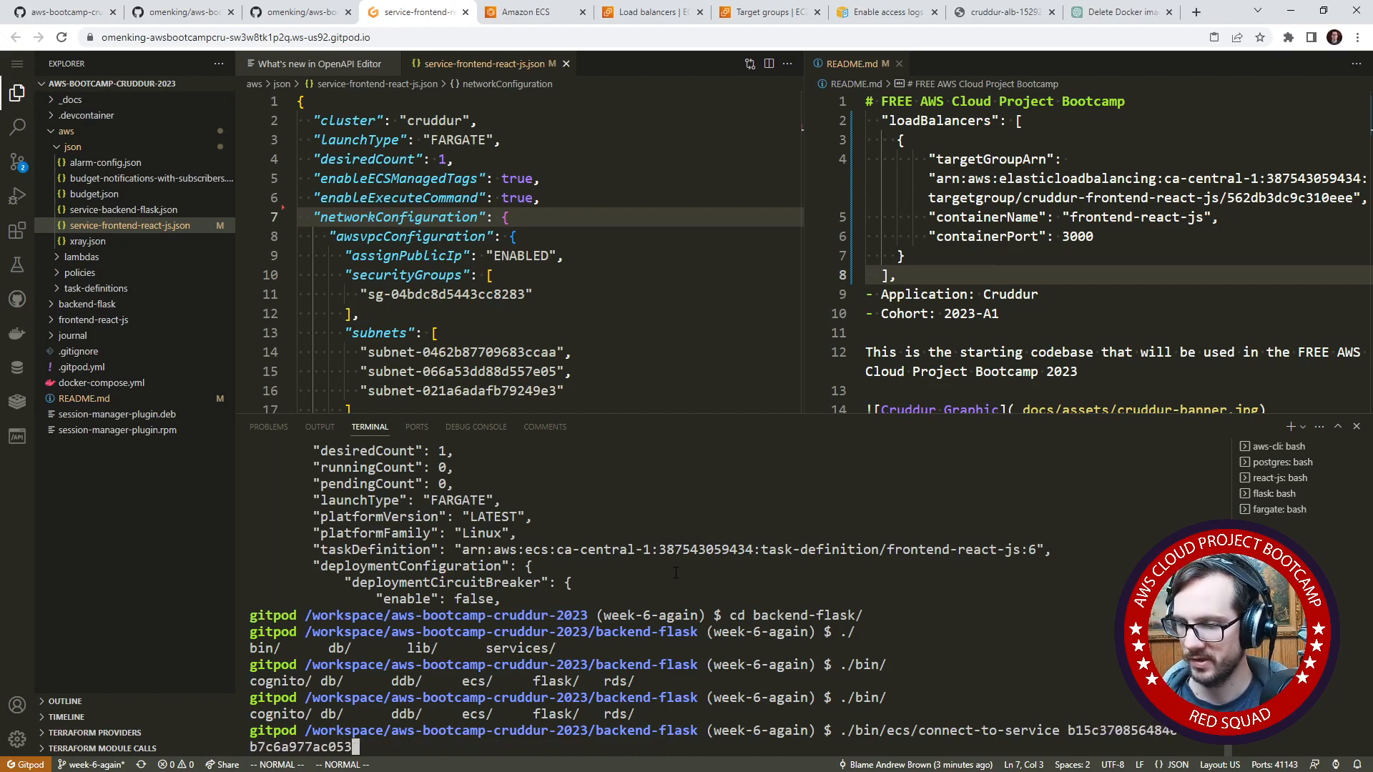
type("ron")
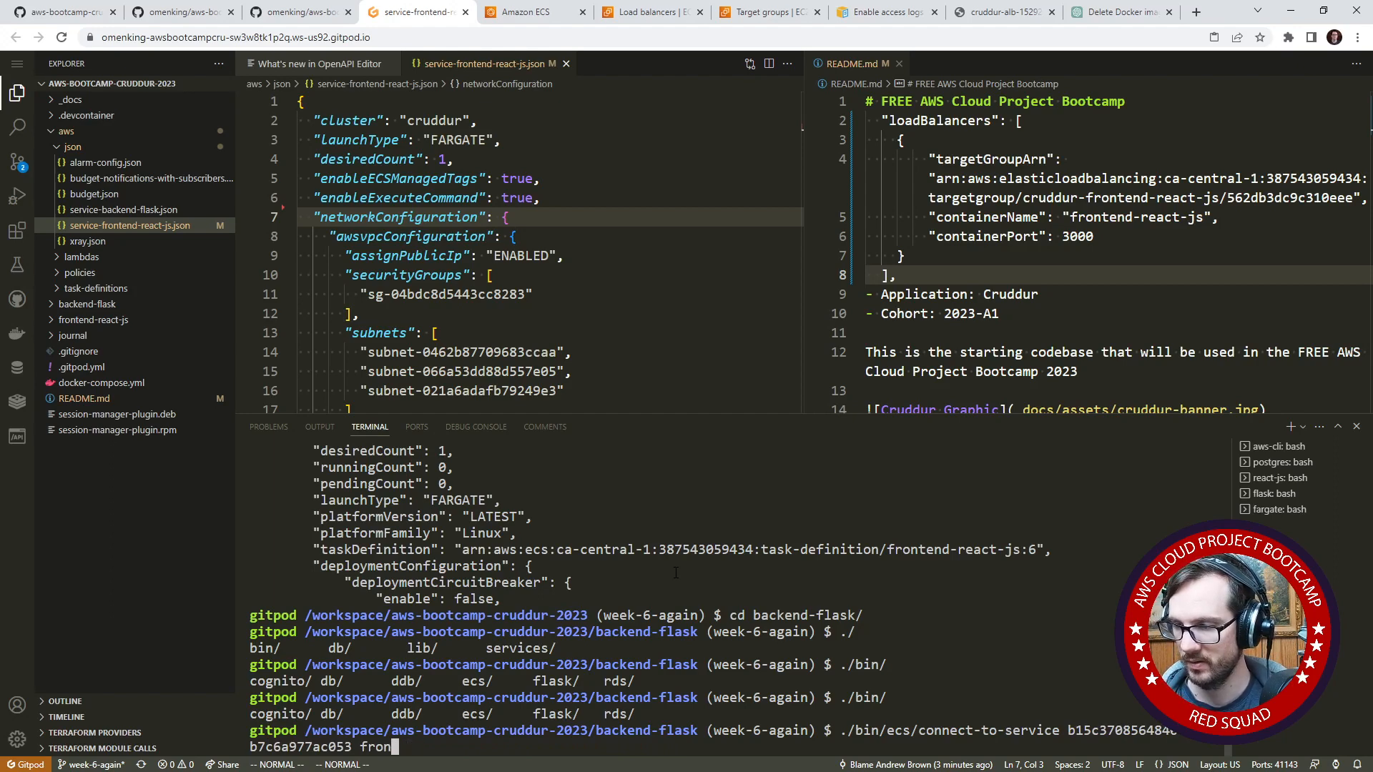
type("tend-react-js")
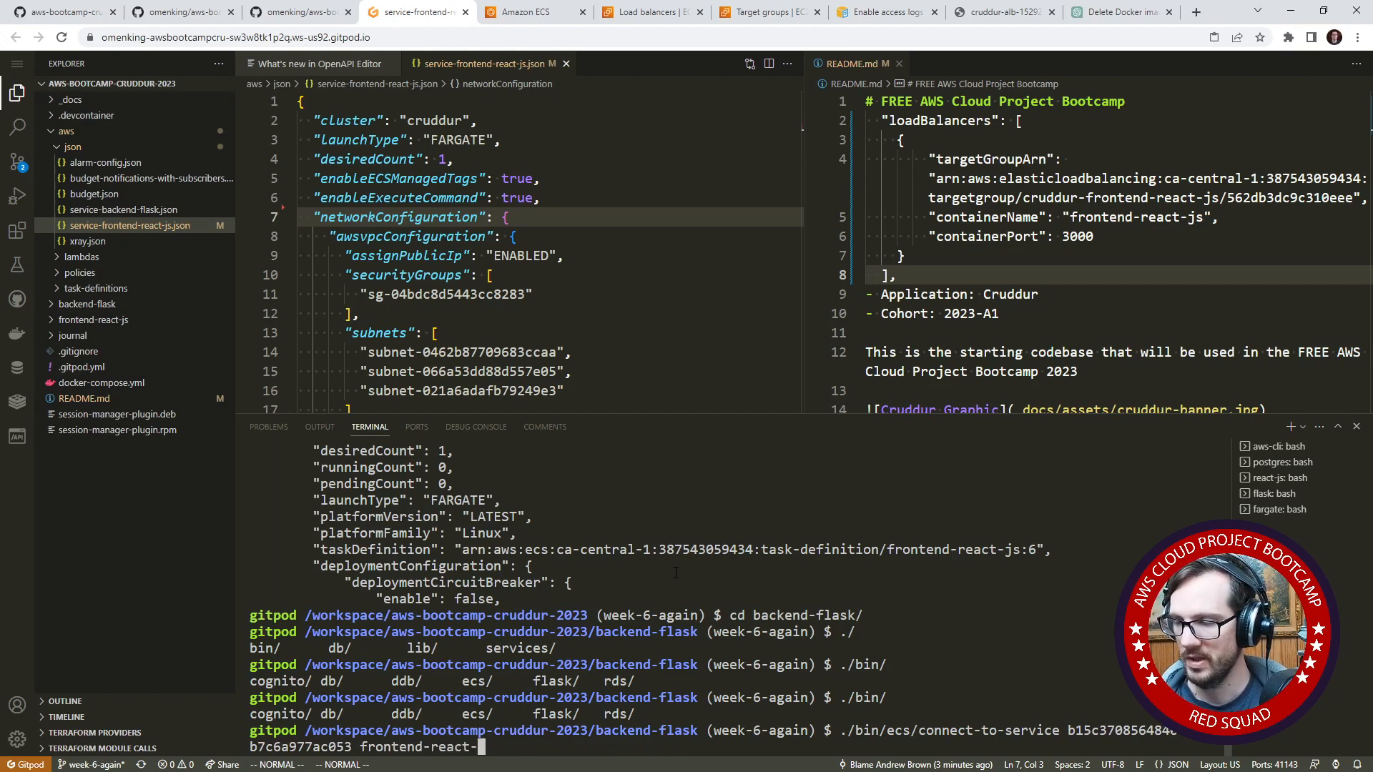
key("Return")
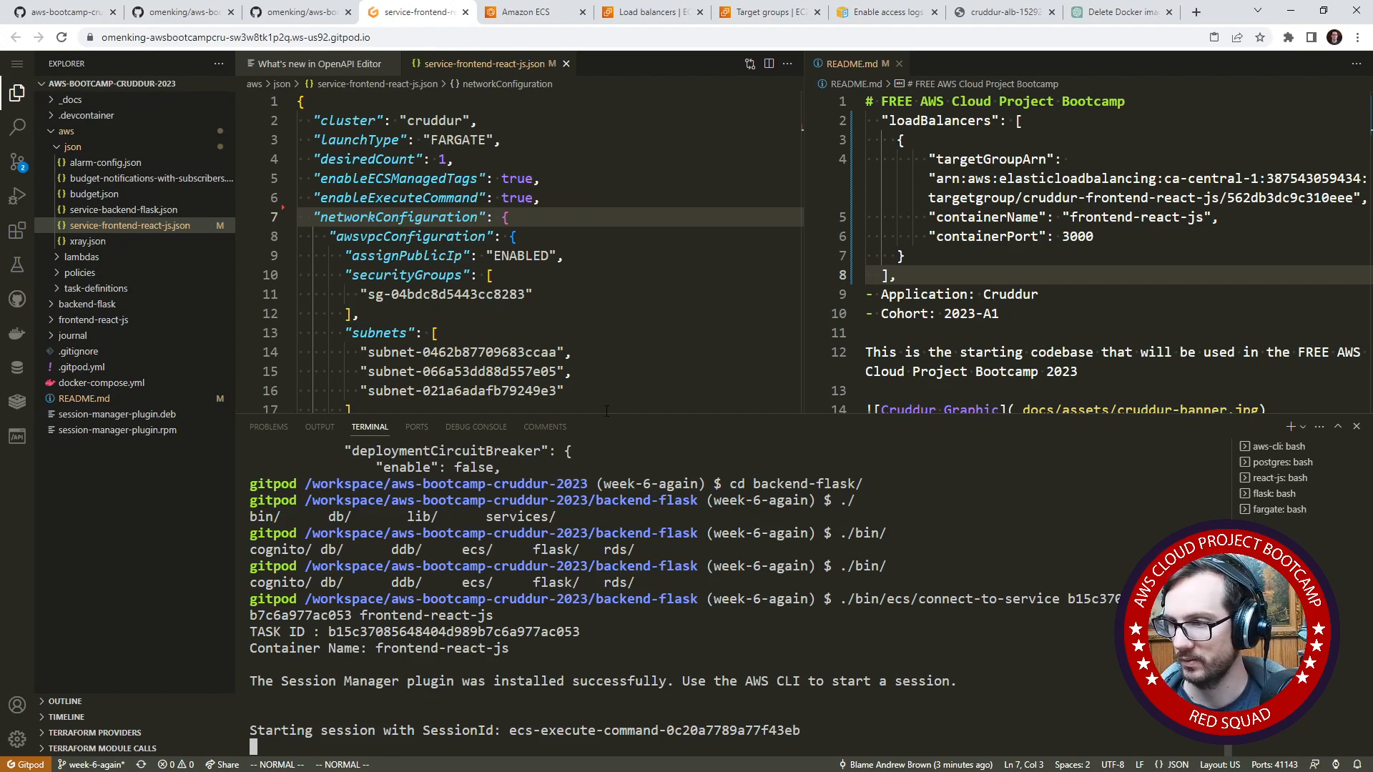
- Enlarge the terminal and read the output of the connection attempt to the frontend container
left_click_drag(606, 413, 606, 267)
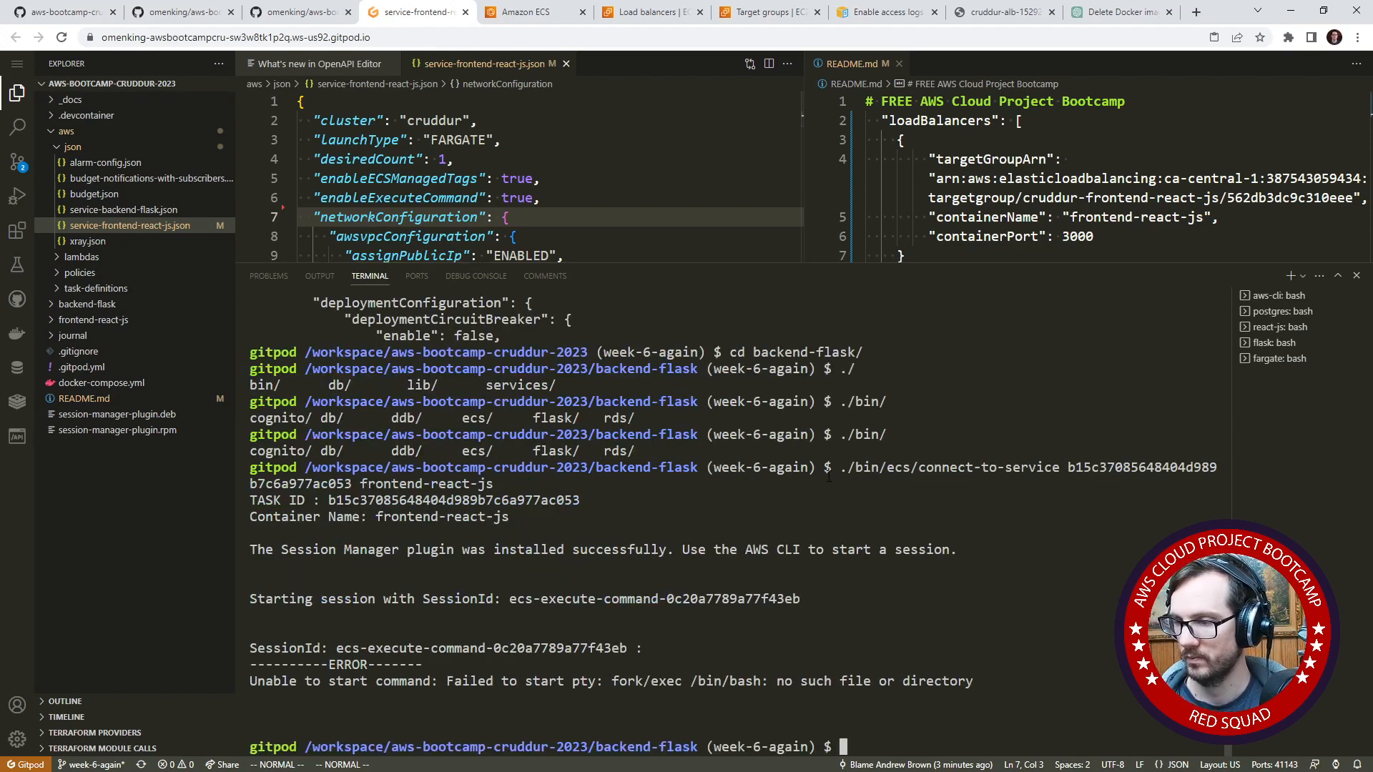
left_click_drag(513, 676, 600, 676)
left_click_drag(685, 676, 762, 676)
left_click(815, 676)
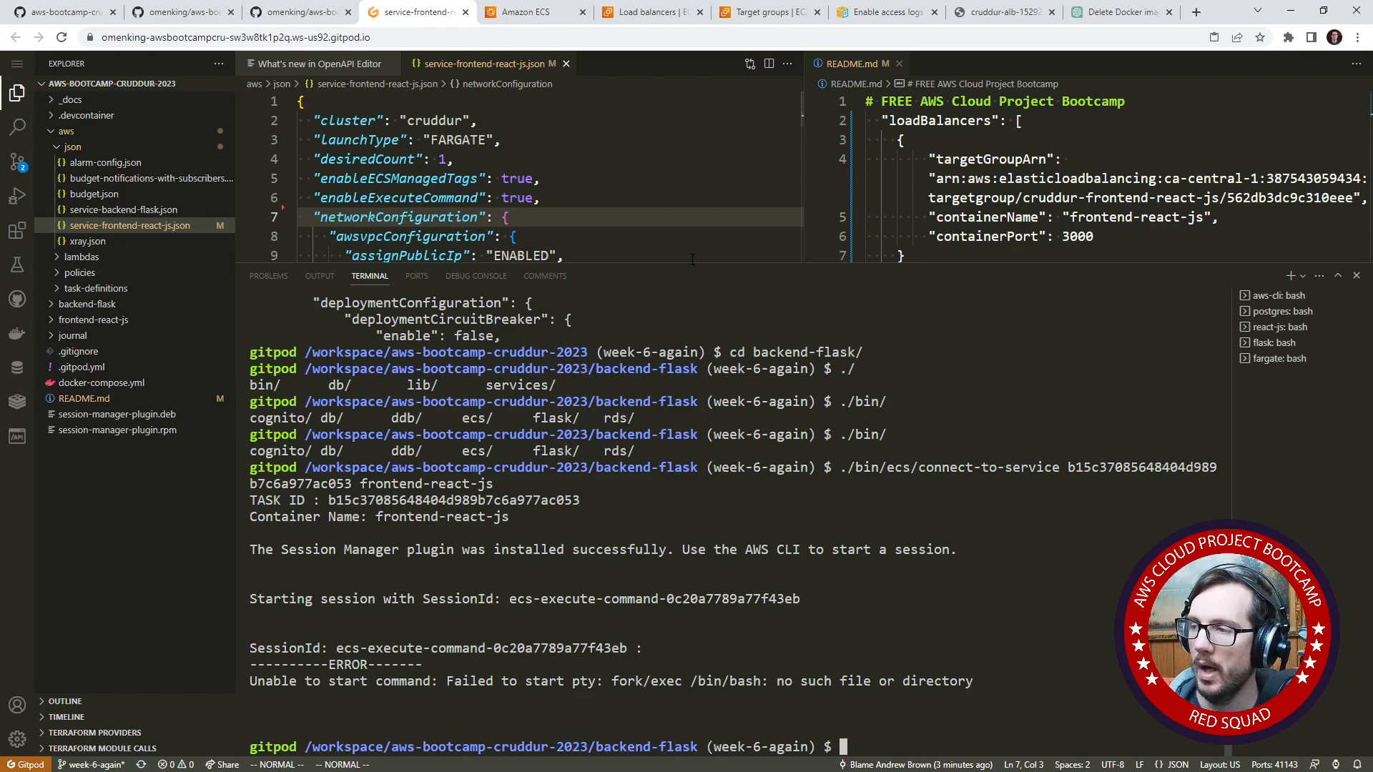
- Give the editor more room and review Dockerfile.prod in the frontend-react-js folder
left_click_drag(694, 262, 694, 542)
left_click(544, 351)
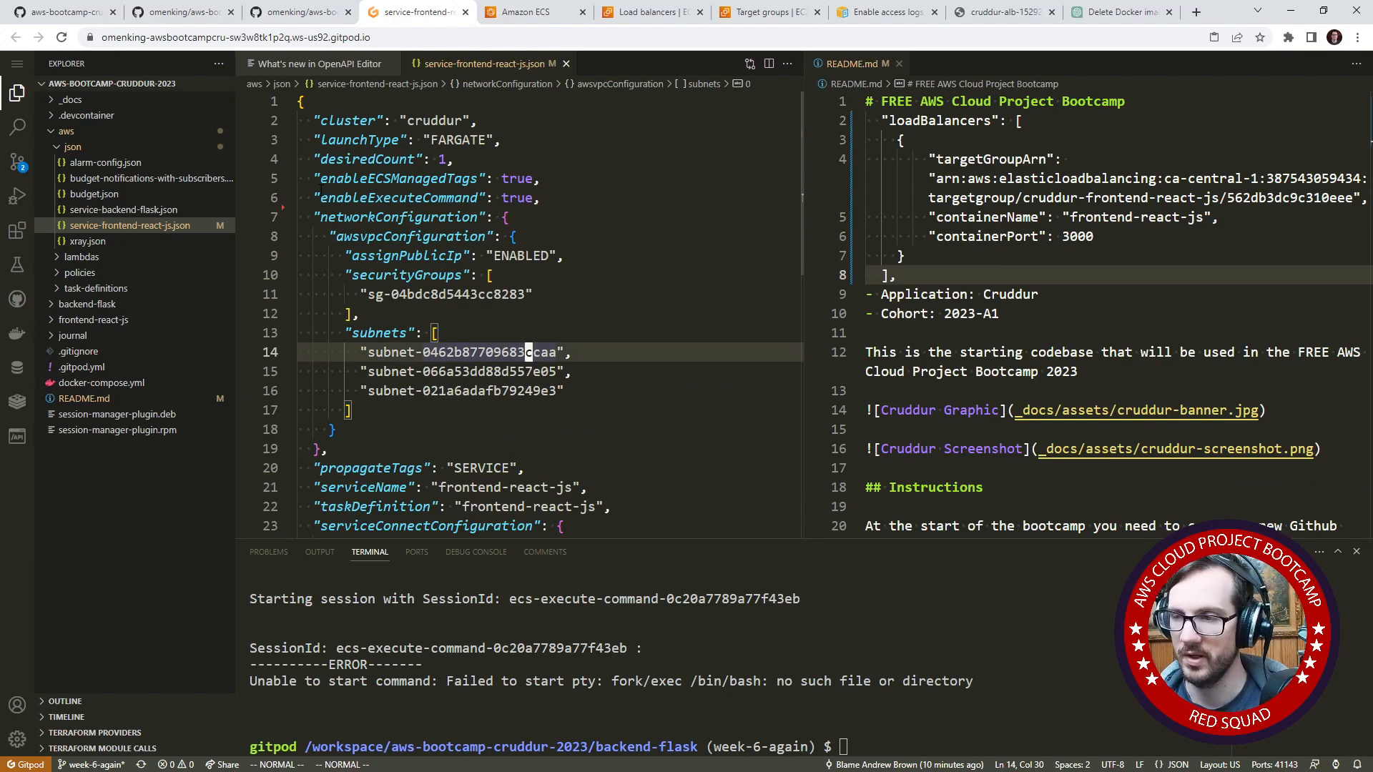
left_click(122, 321)
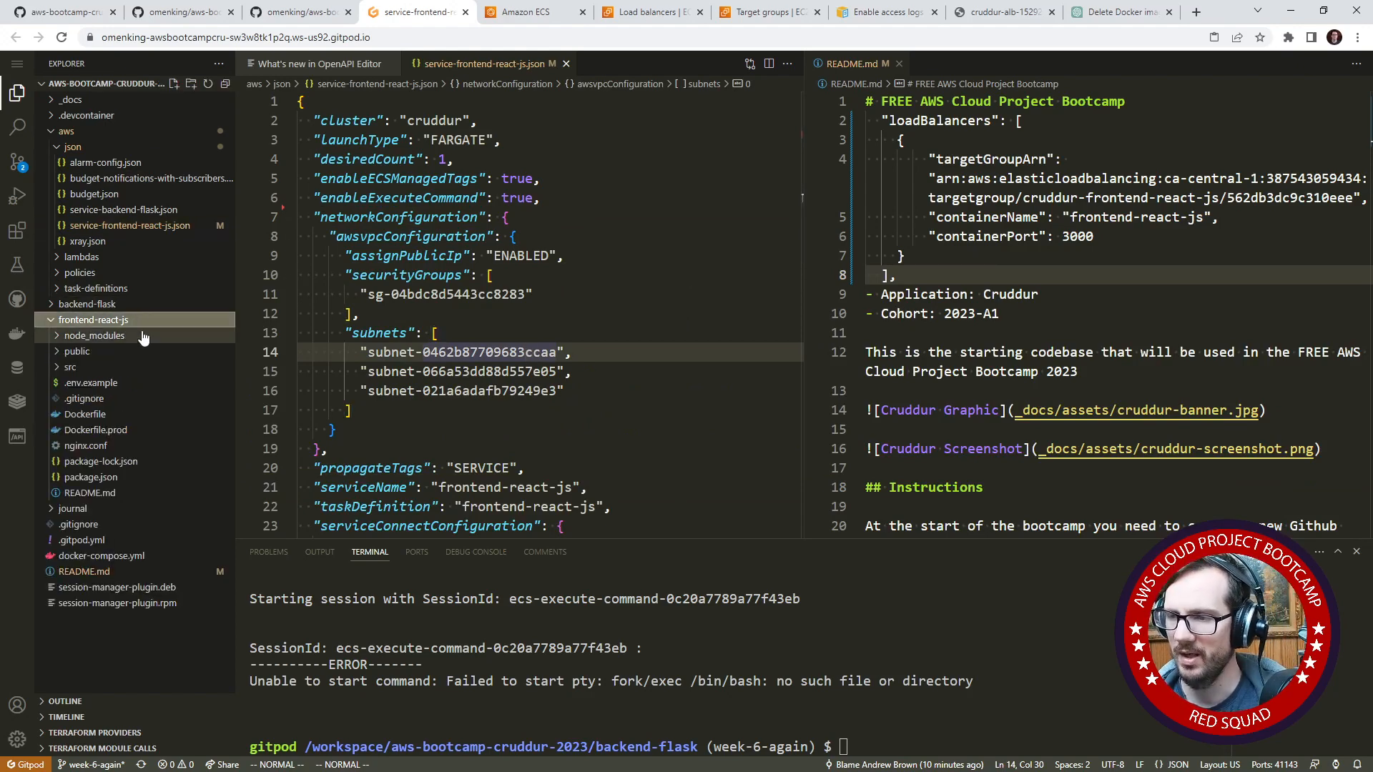
left_click(140, 430)
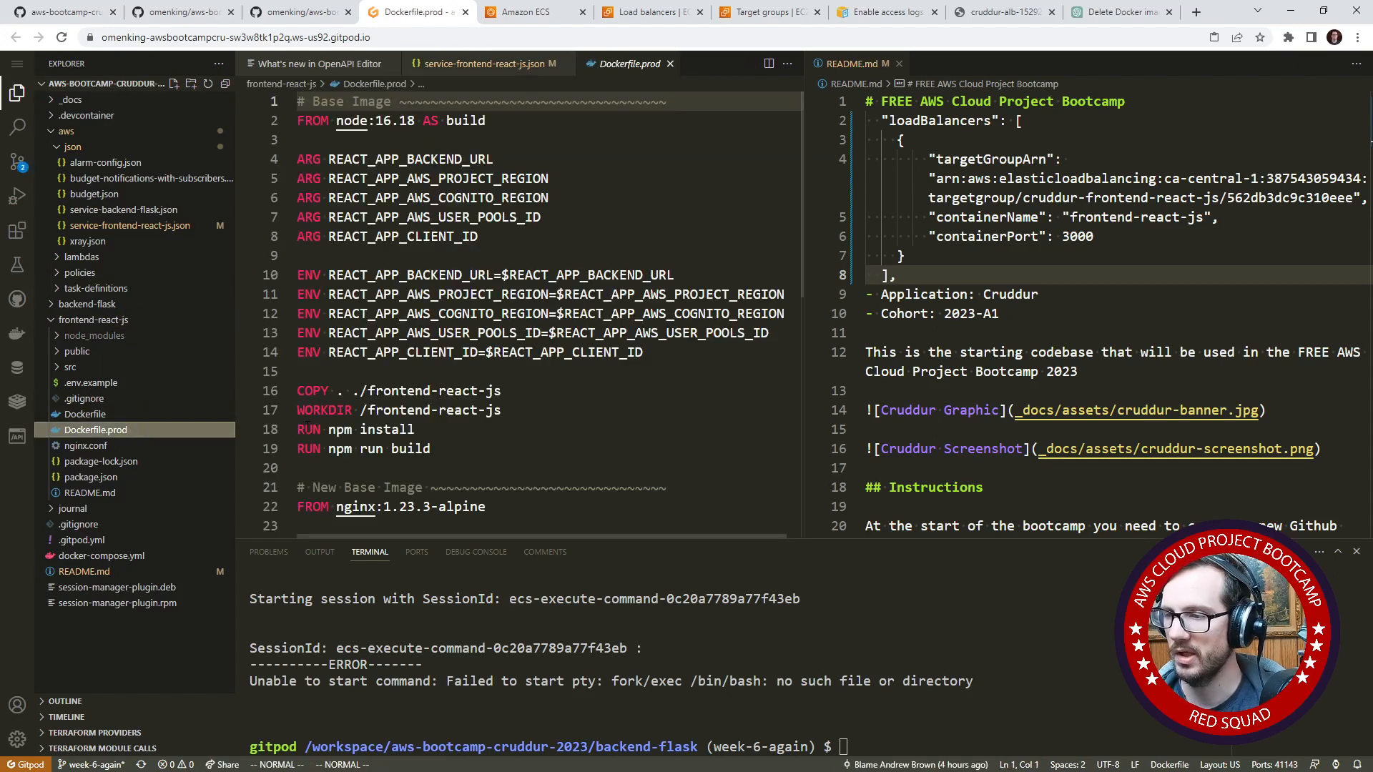
scroll(392, 449, "down", 3)
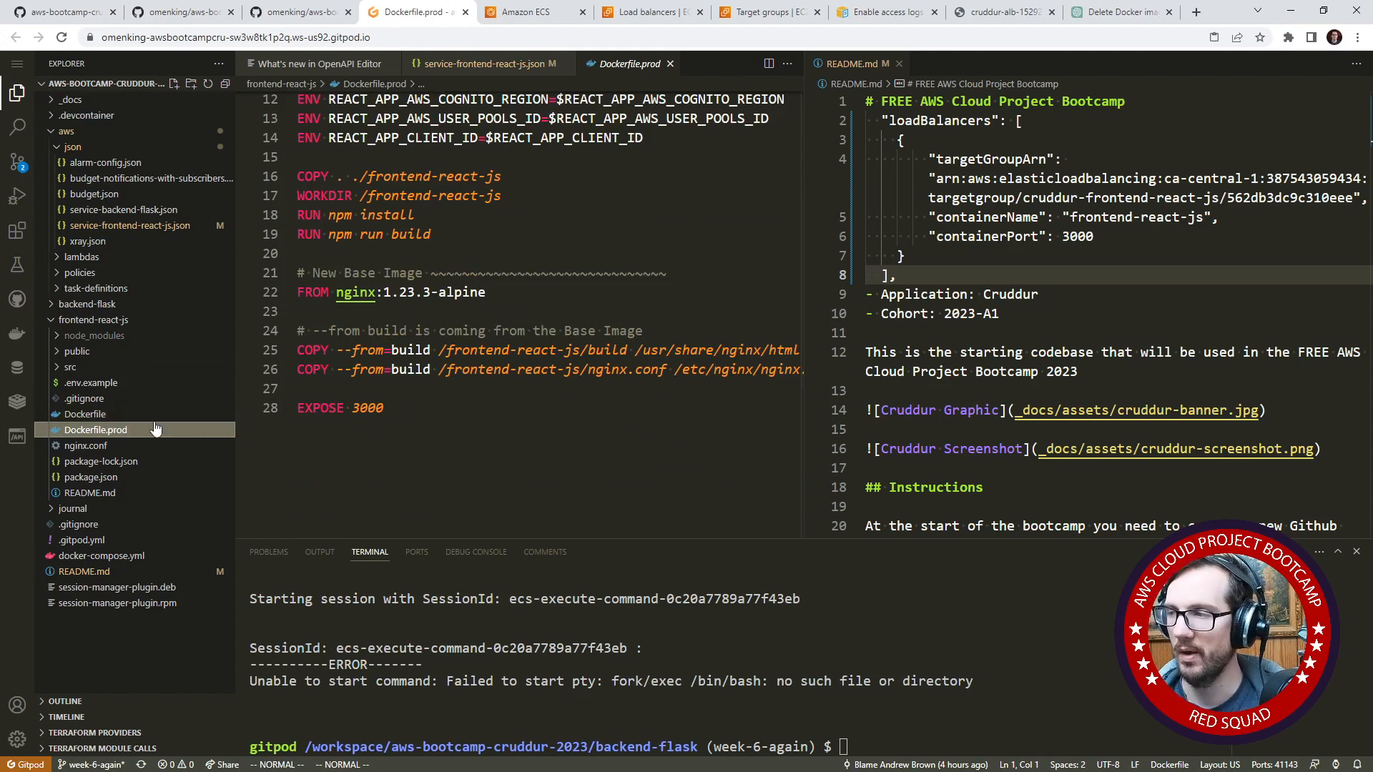
- Search the week6.md journal on GitHub for "docker bui" and go to the frontend image's build command
left_click(68, 12)
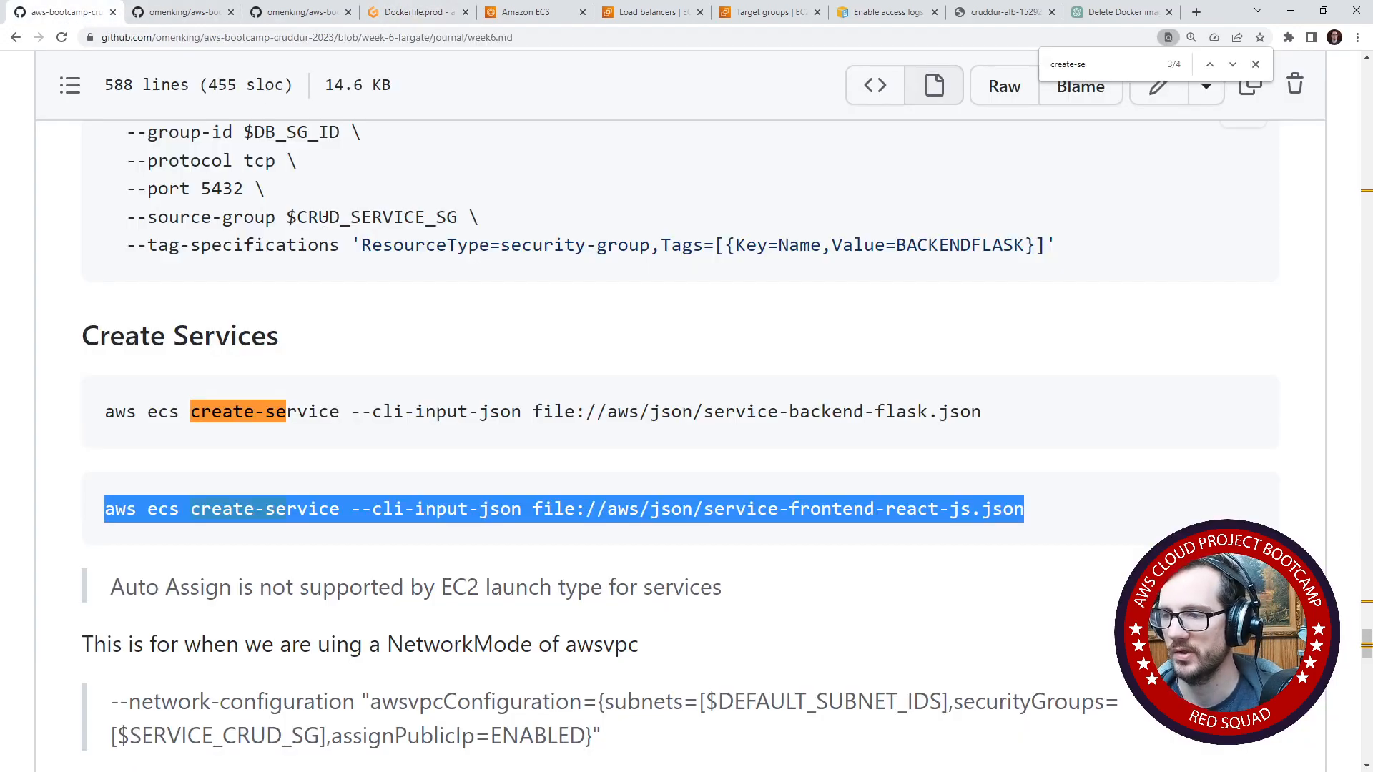
left_click(617, 293)
key("ctrl+f")
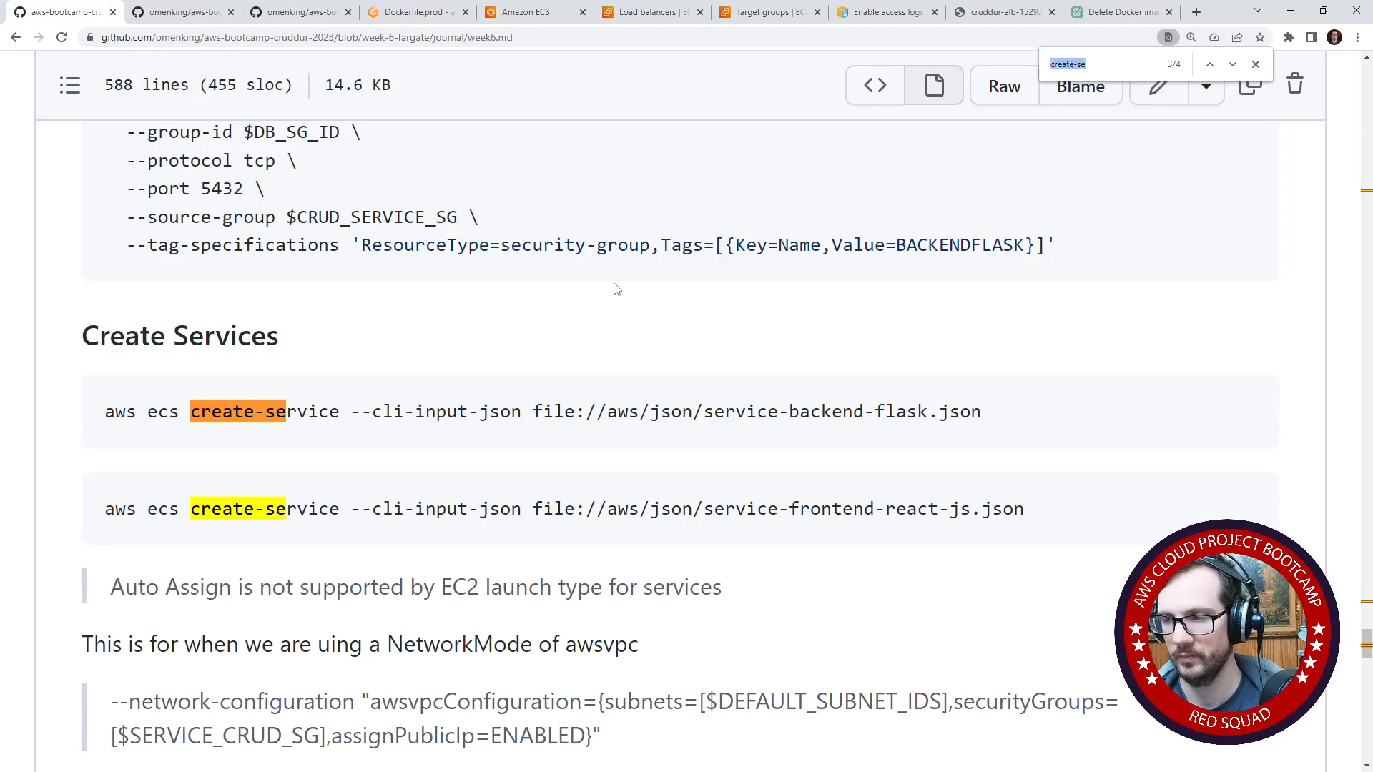
type("docke")
key("BackSpace")
key("BackSpace")
key("BackSpace")
key("BackSpace")
key("BackSpace")
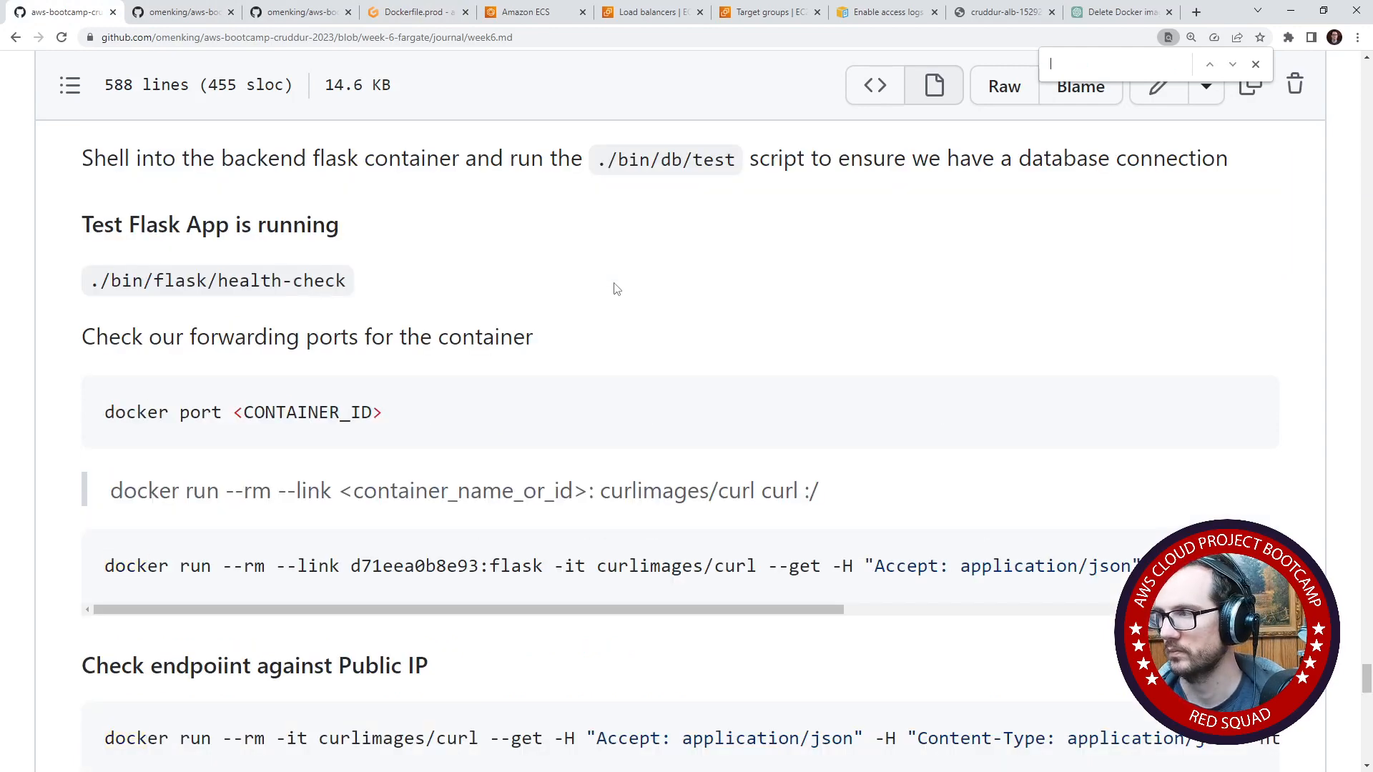
type("docker bu")
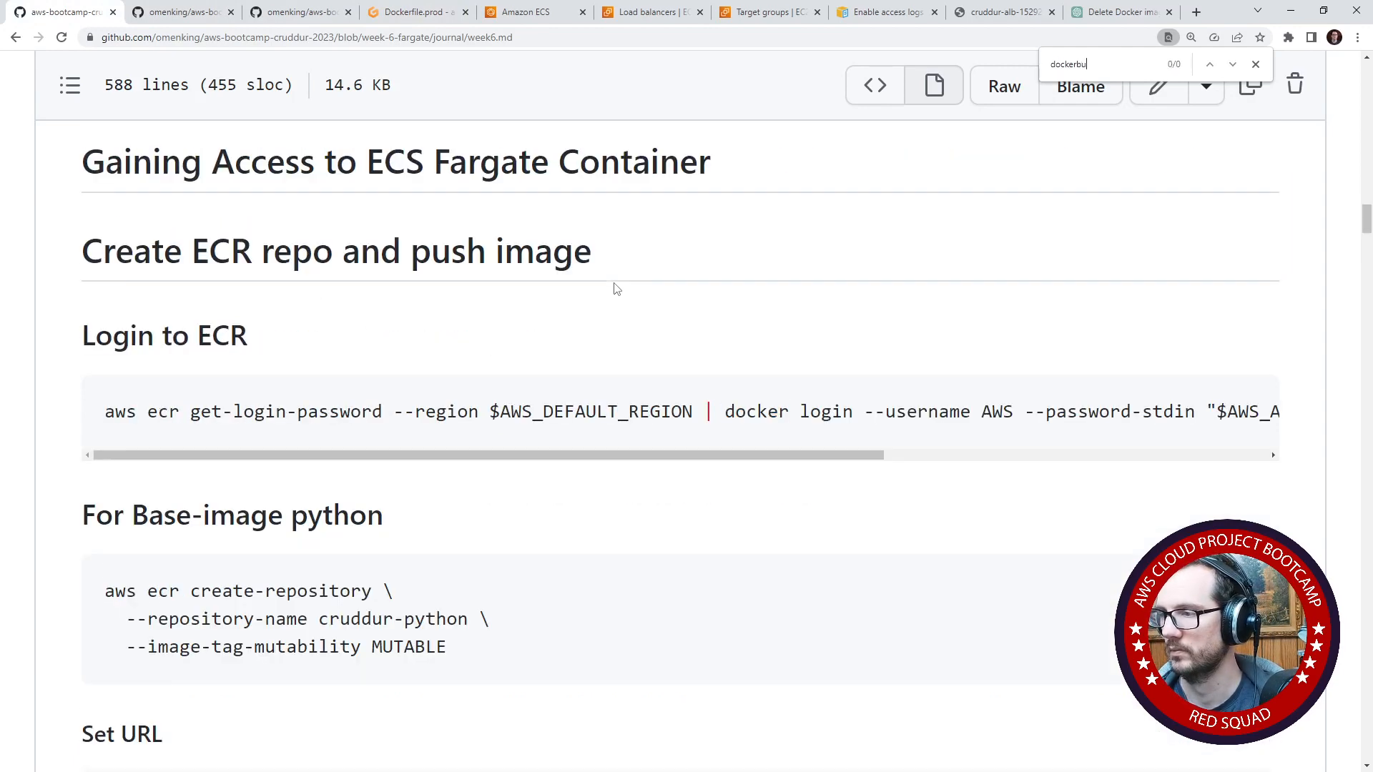
type("i")
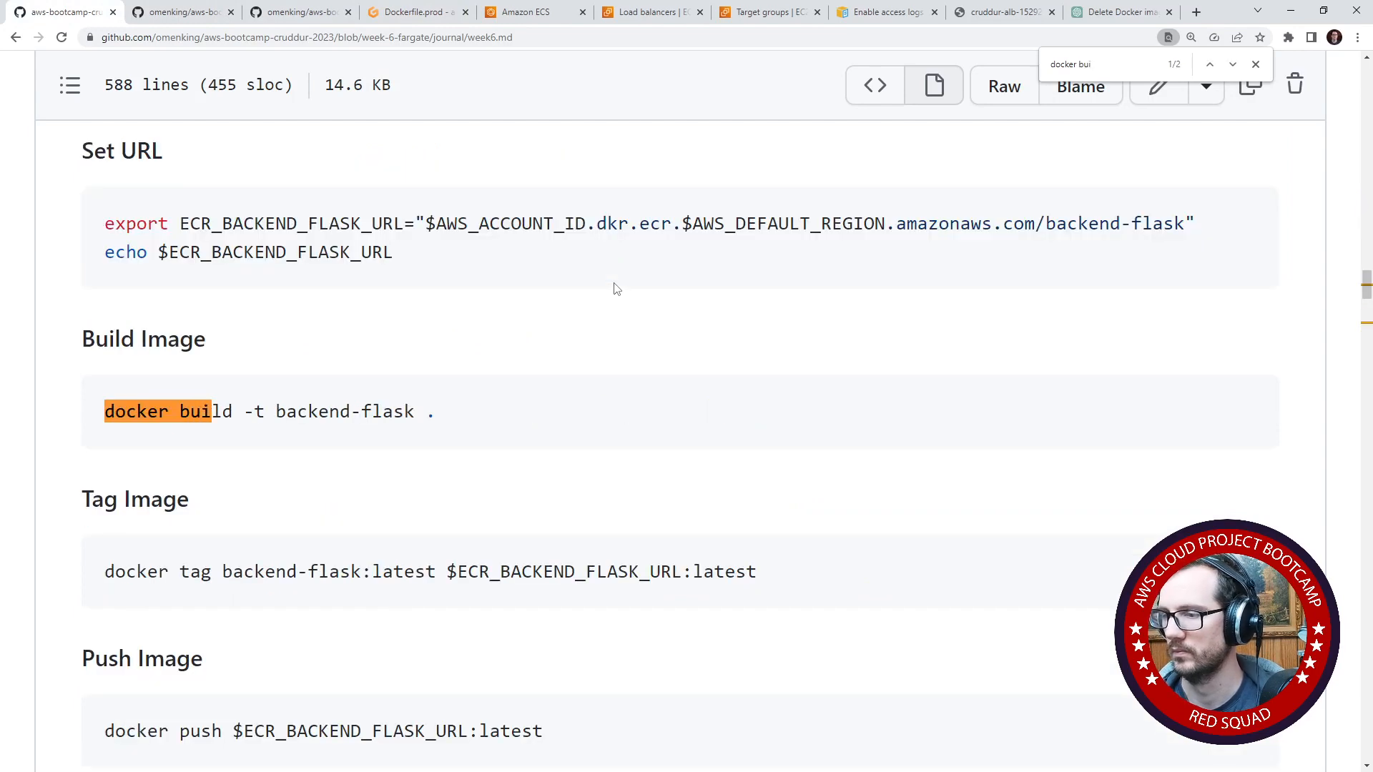
key("Return")
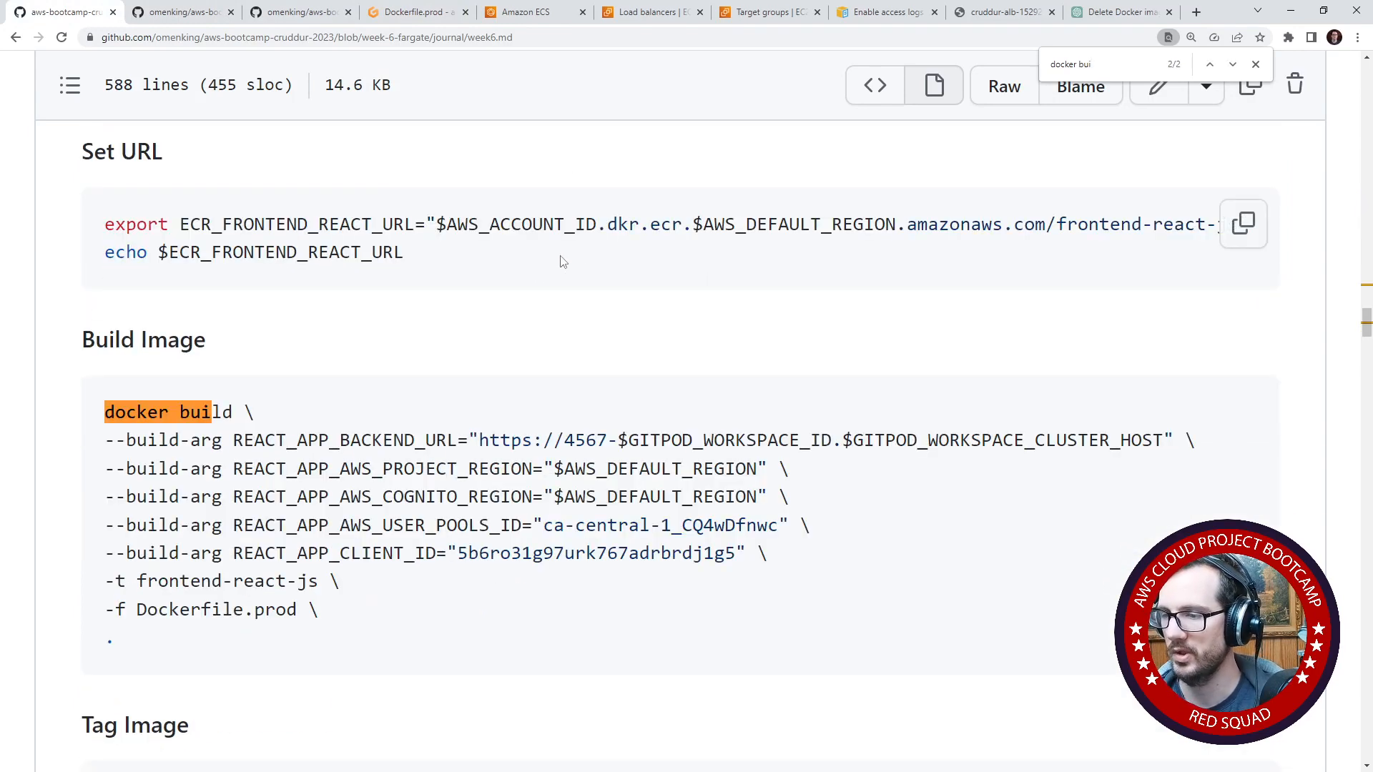
- Examine the image tag and Dockerfile.prod options in the frontend docker build command
left_click_drag(319, 610, 86, 583)
left_click(301, 439)
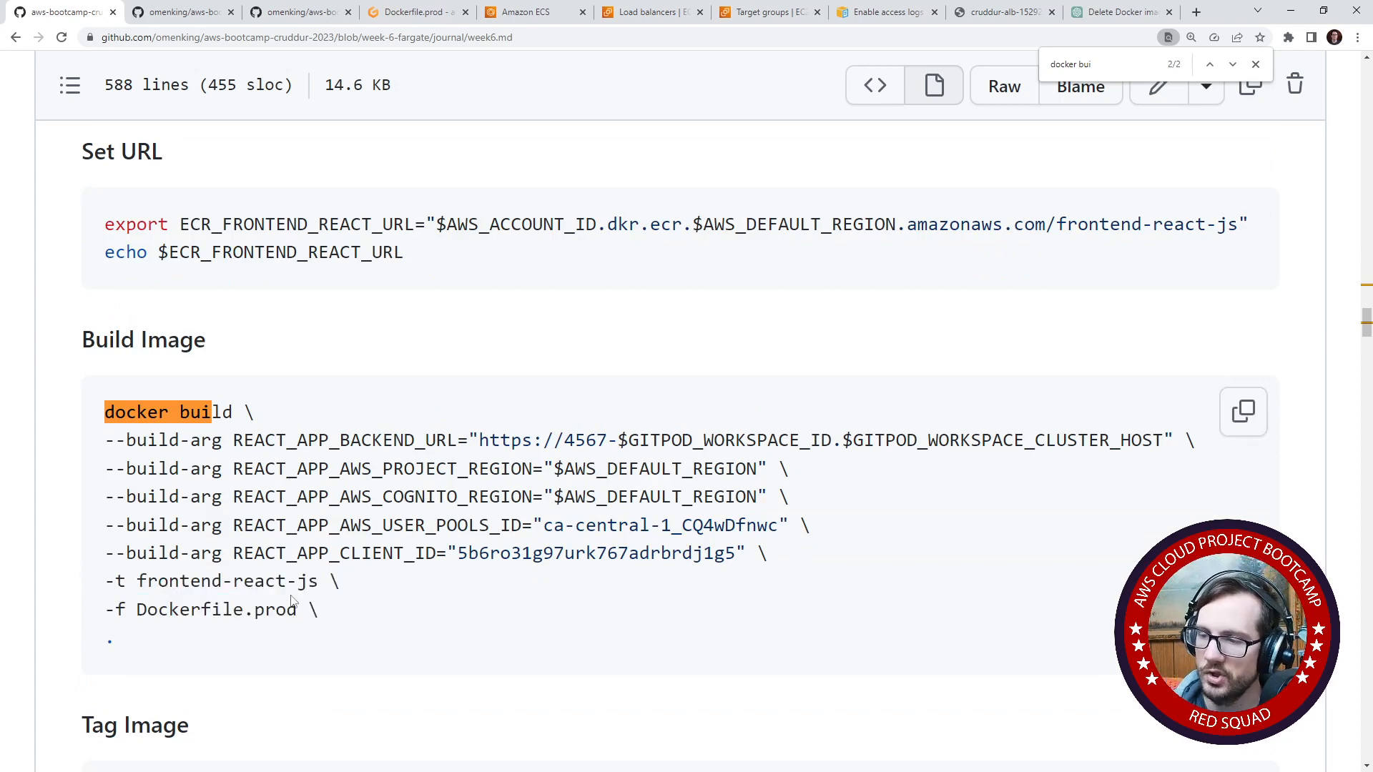
left_click_drag(325, 609, 41, 613)
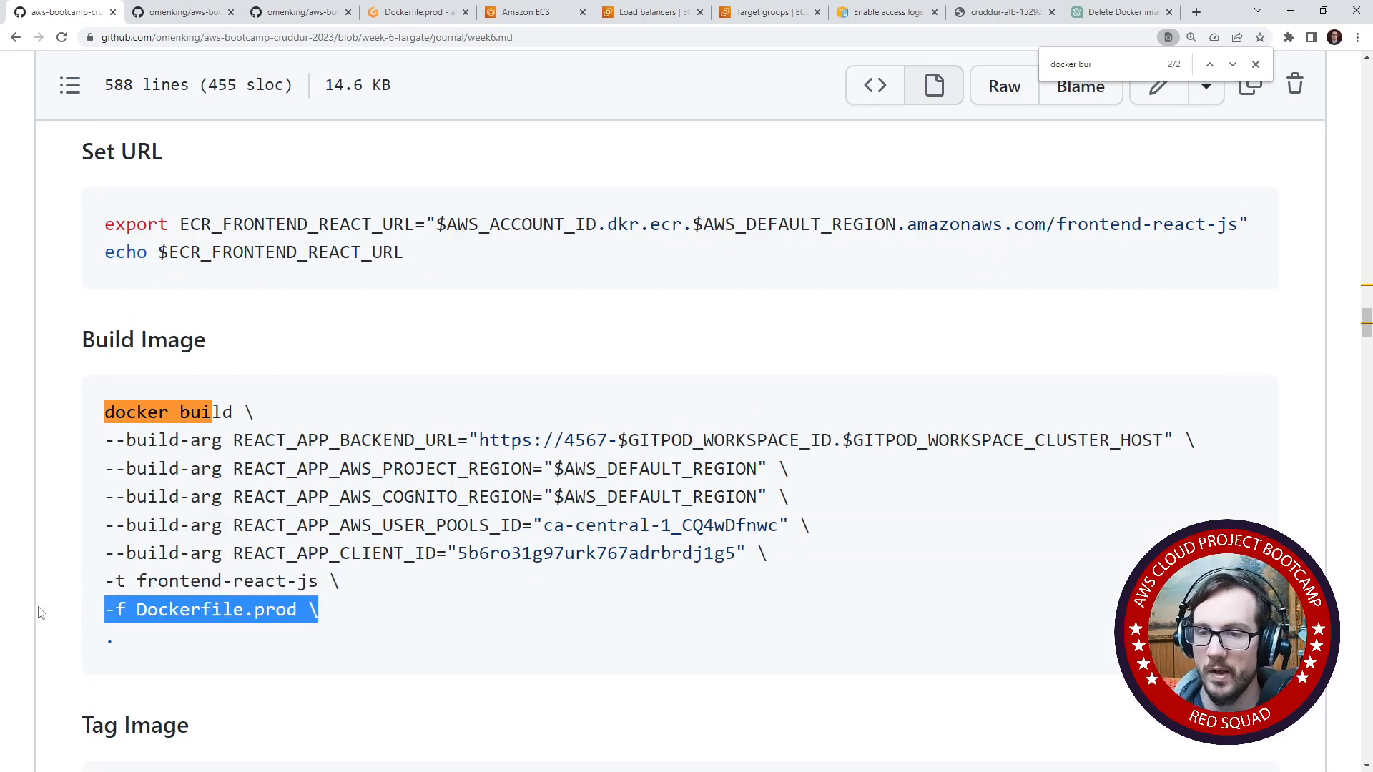
- Revisit the terminal error in Gitpod and read the Stack Overflow answer on using docker inspect to find a container's available shell
left_click(405, 14)
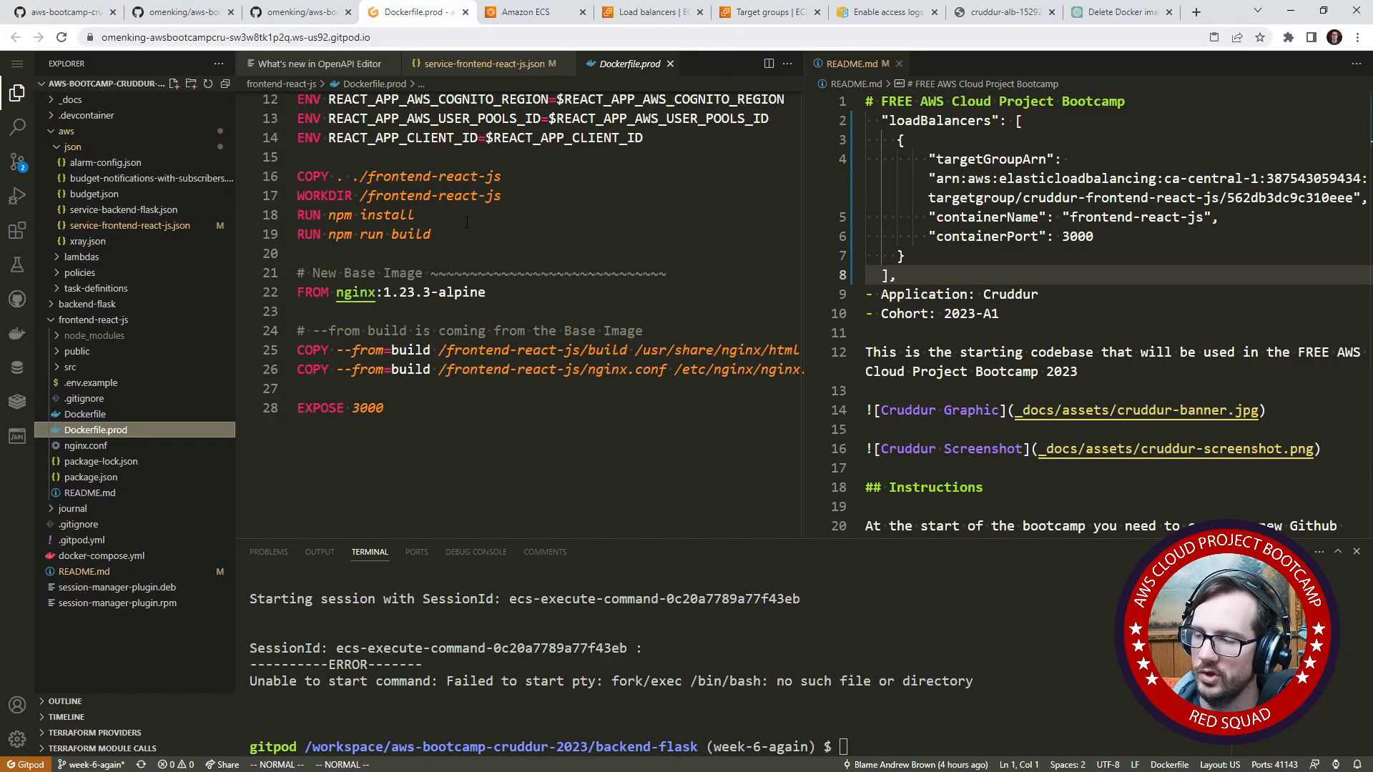
left_click_drag(692, 538, 684, 391)
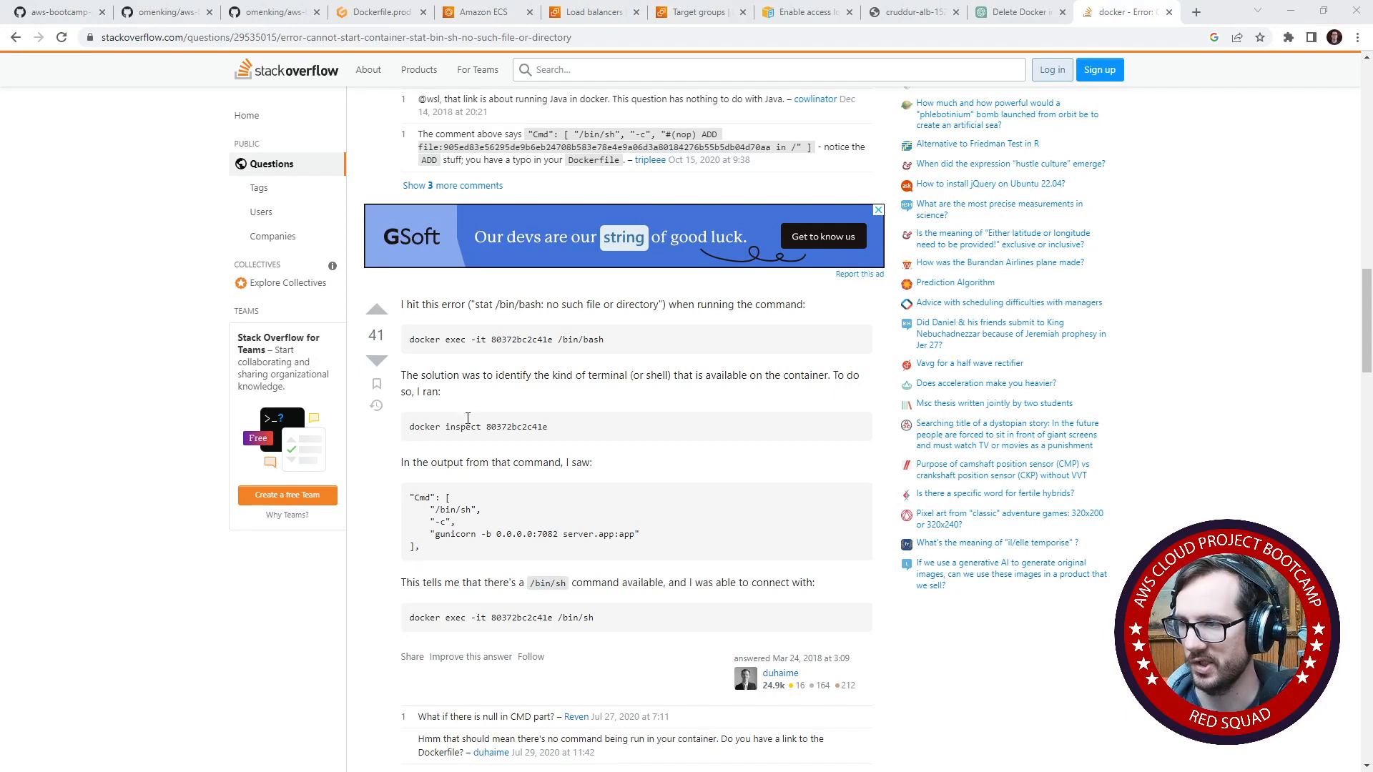
left_click_drag(409, 426, 481, 426)
left_click_drag(430, 509, 525, 535)
left_click(524, 535)
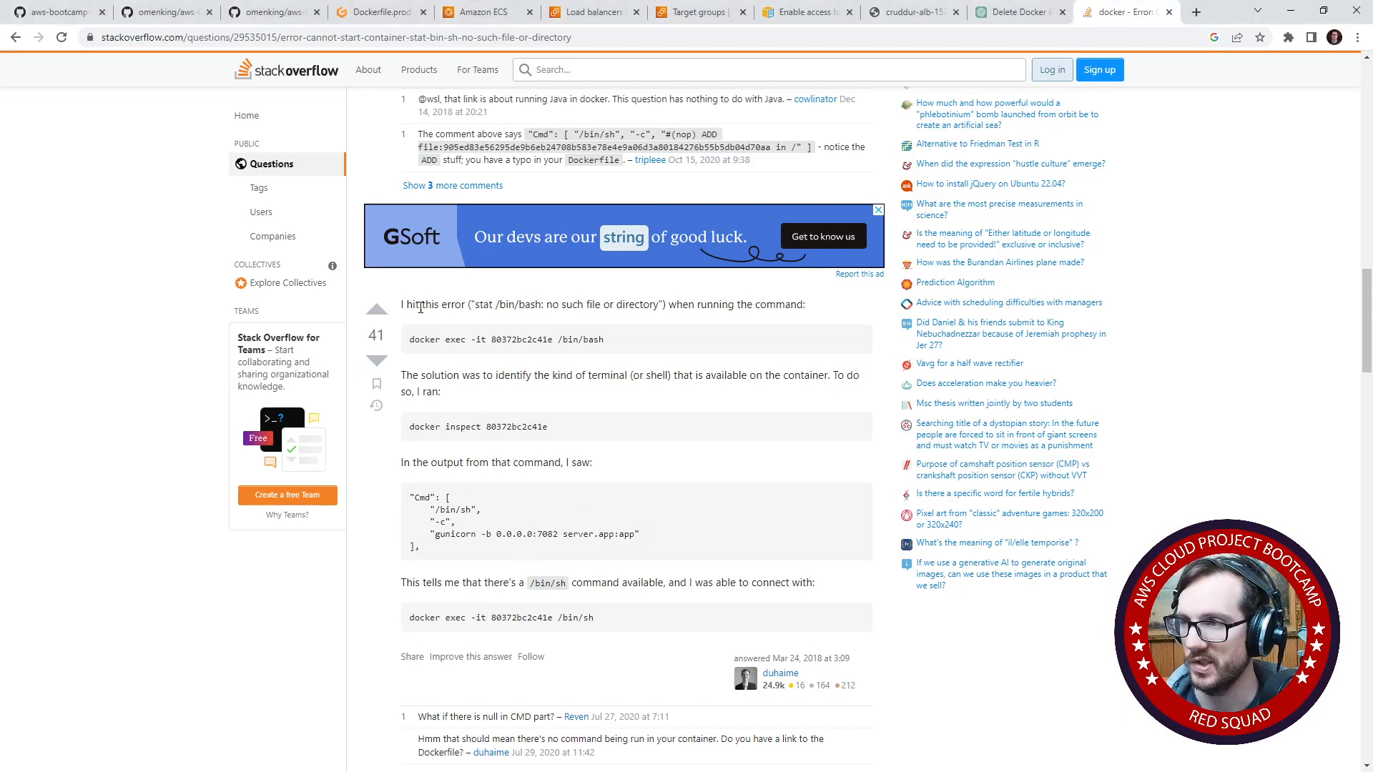
- Return to the Gitpod workspace, check Dockerfile.prod for its base image and widen the terminal session list
left_click(398, 19)
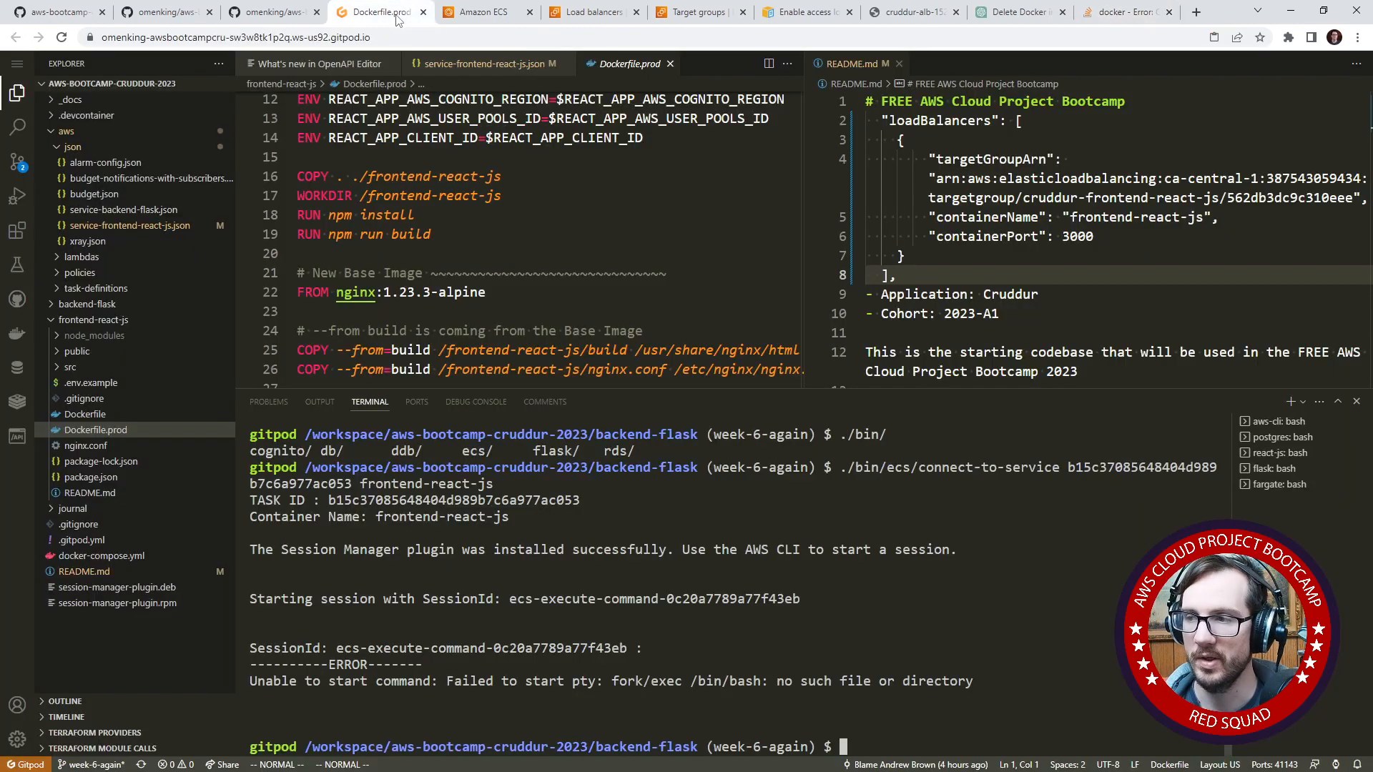
left_click(171, 419)
left_click(174, 430)
scroll(415, 339, "down", 7)
scroll(414, 338, "up", 4)
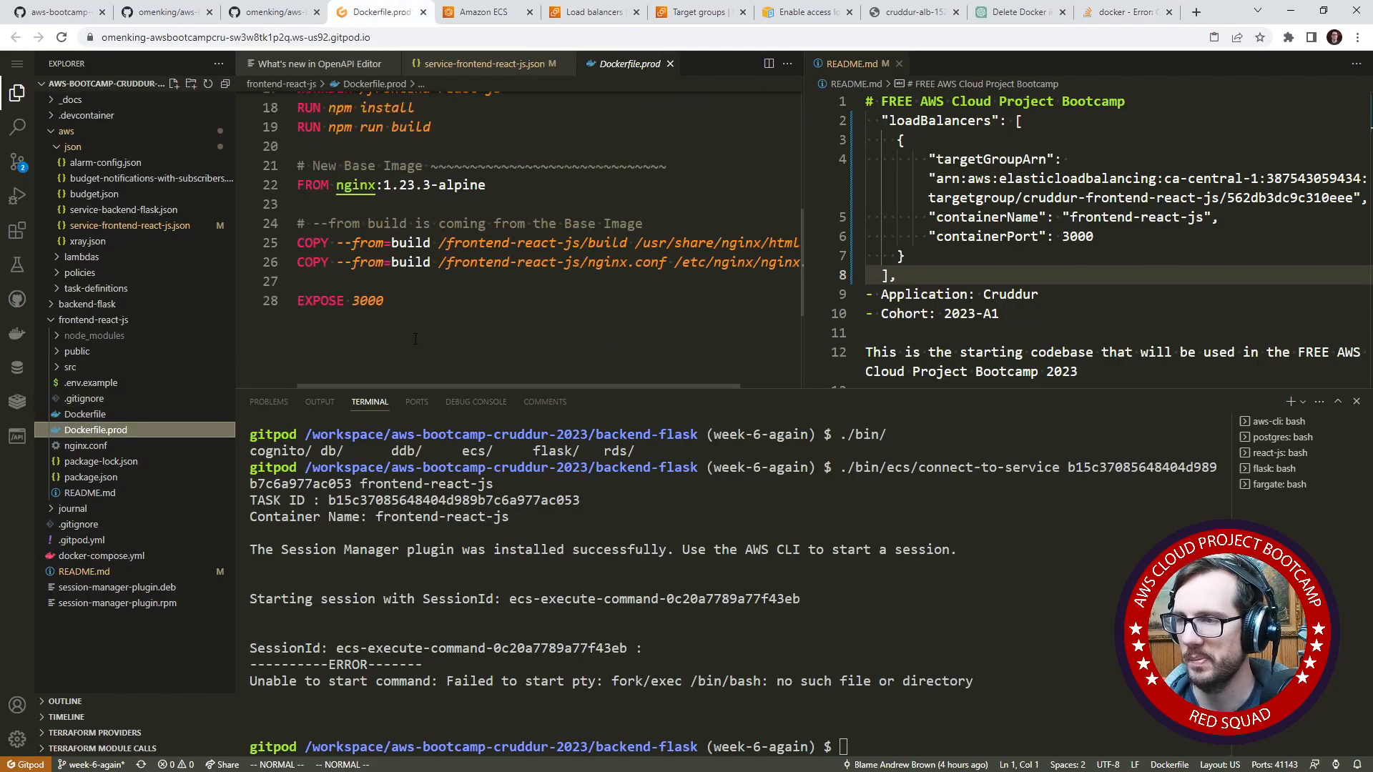
scroll(414, 338, "up", 2)
left_click(1226, 510)
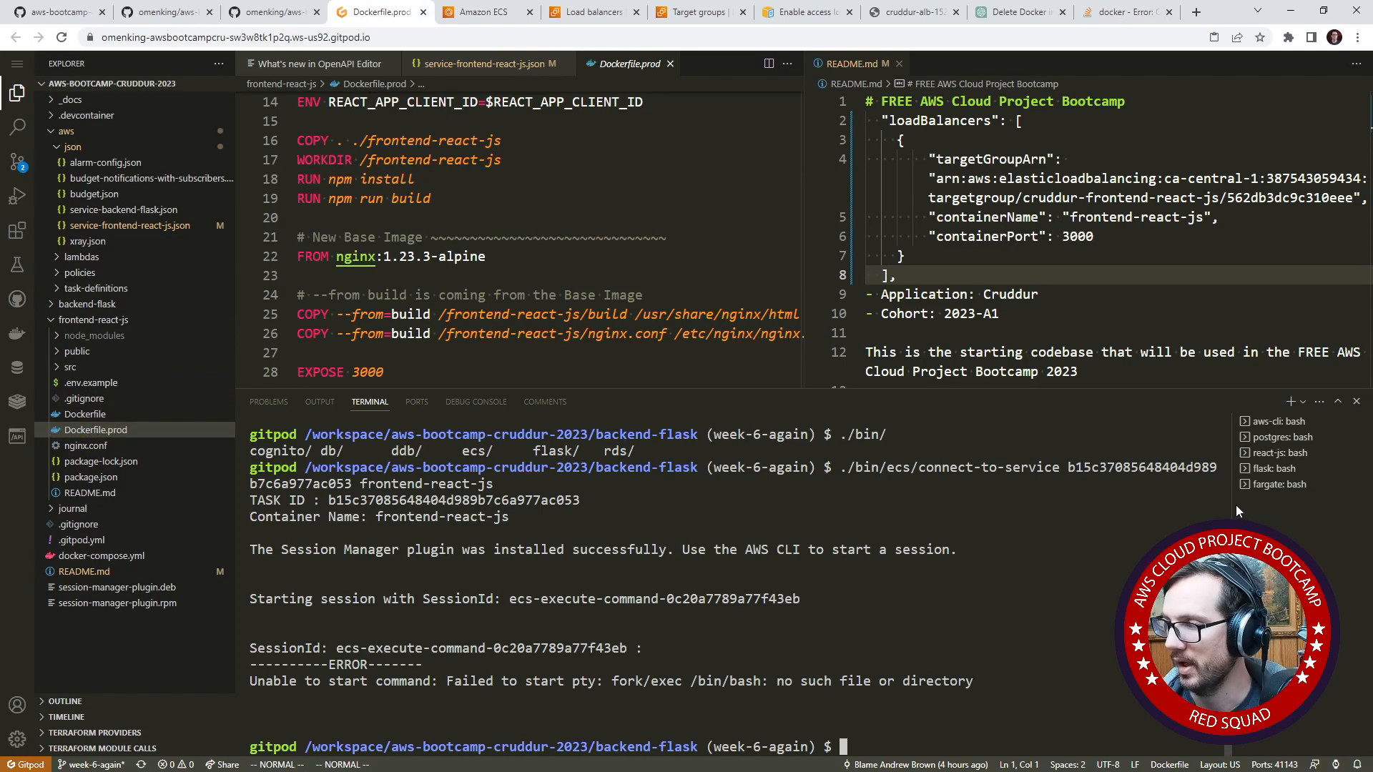
left_click_drag(1227, 506, 1094, 506)
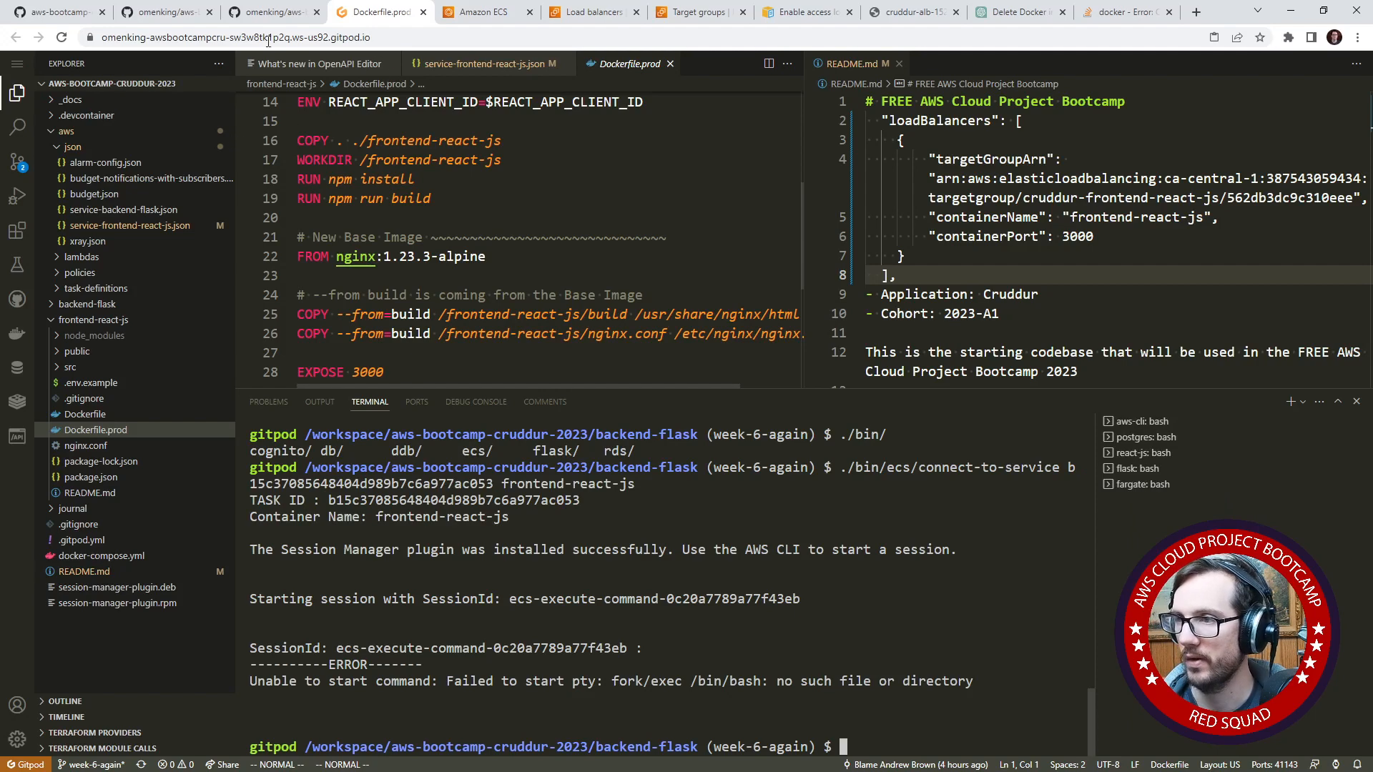
- Return to the week6.md journal on GitHub and review the Build Image, Tag Image and Set URL sections for the frontend
left_click(272, 13)
left_click(412, 17)
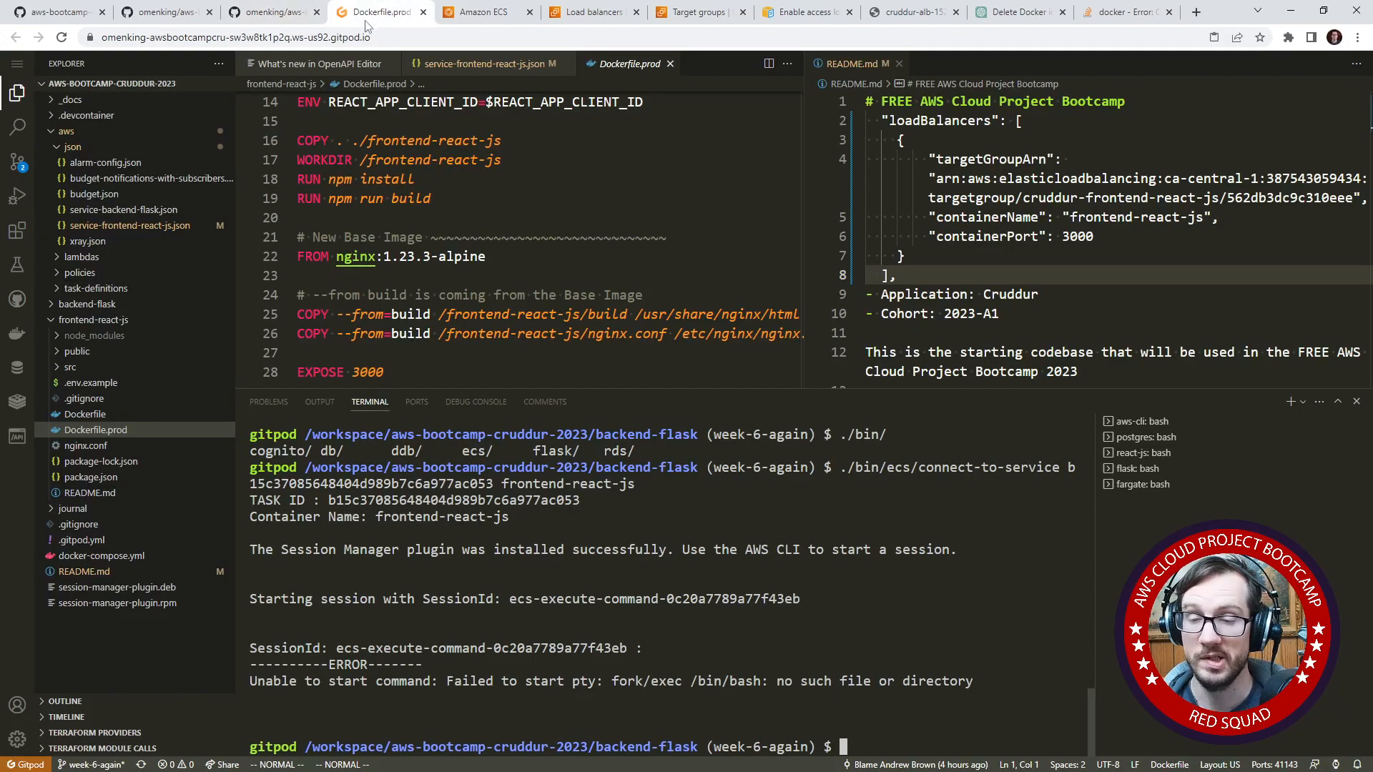
left_click(150, 20)
left_click(273, 15)
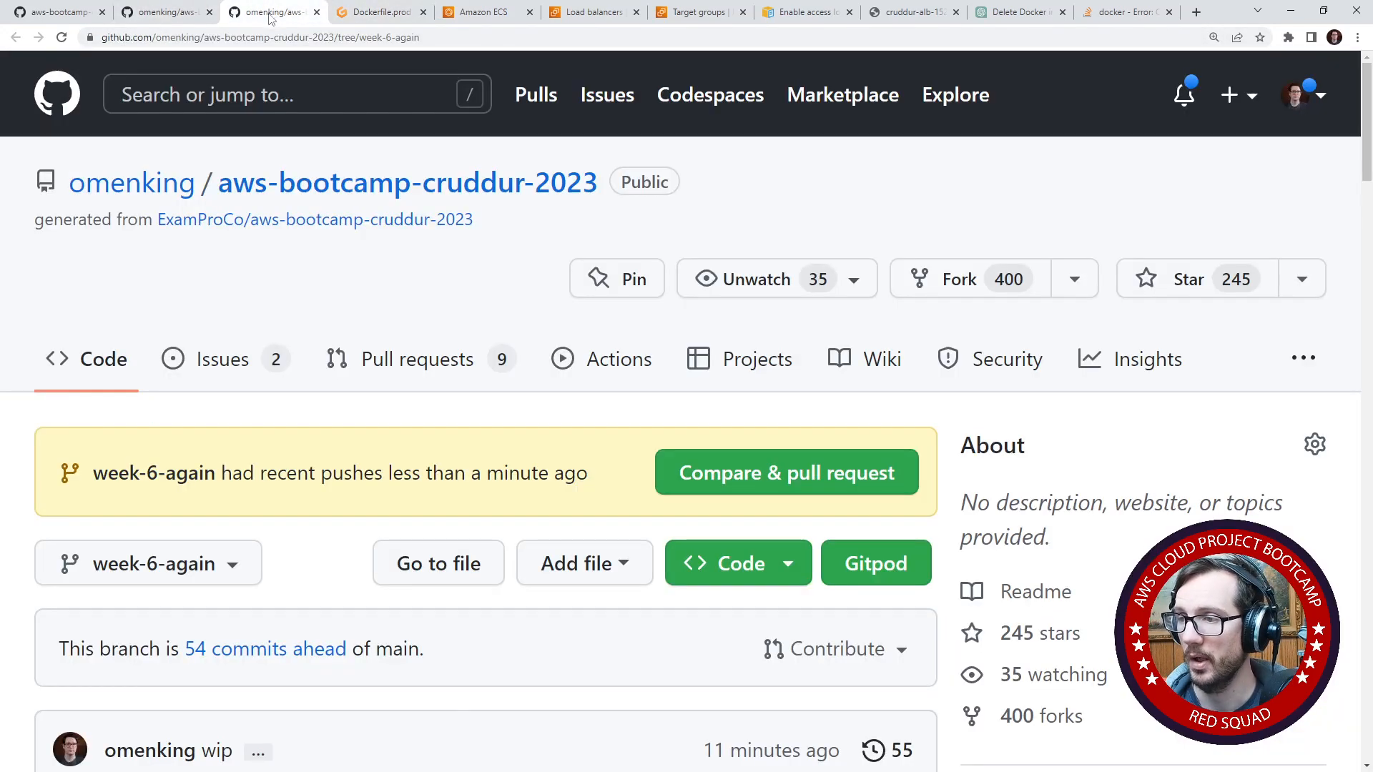
left_click(78, 18)
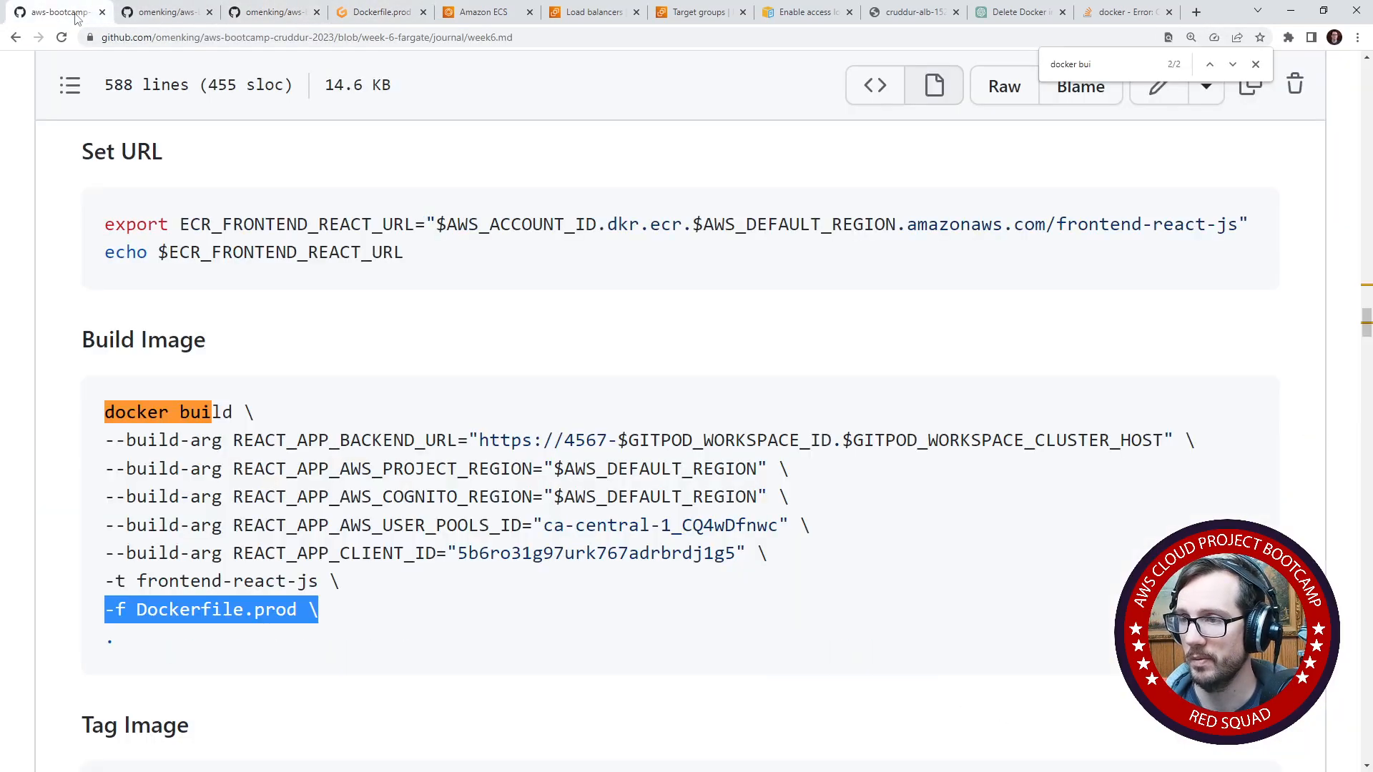
left_click(400, 420)
scroll(336, 485, "down", 2)
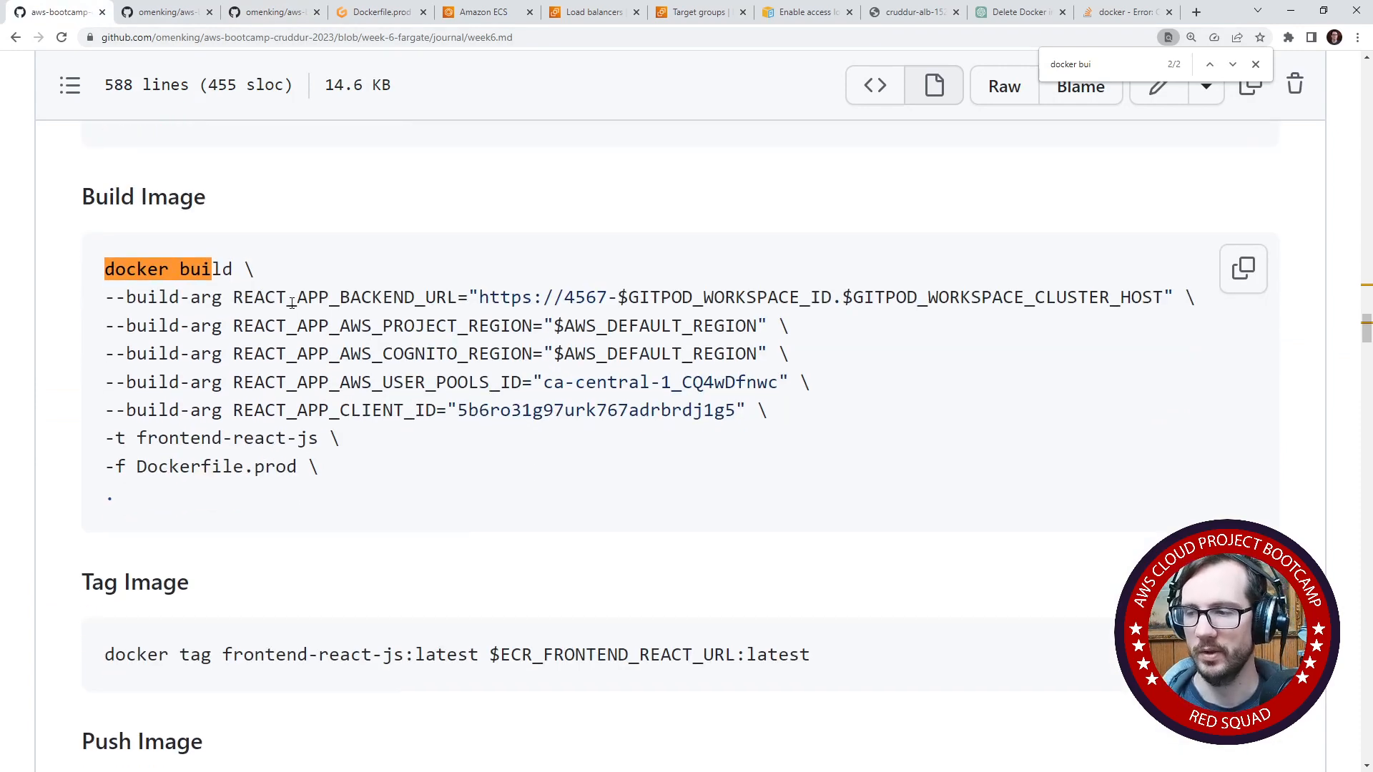
scroll(306, 379, "up", 4)
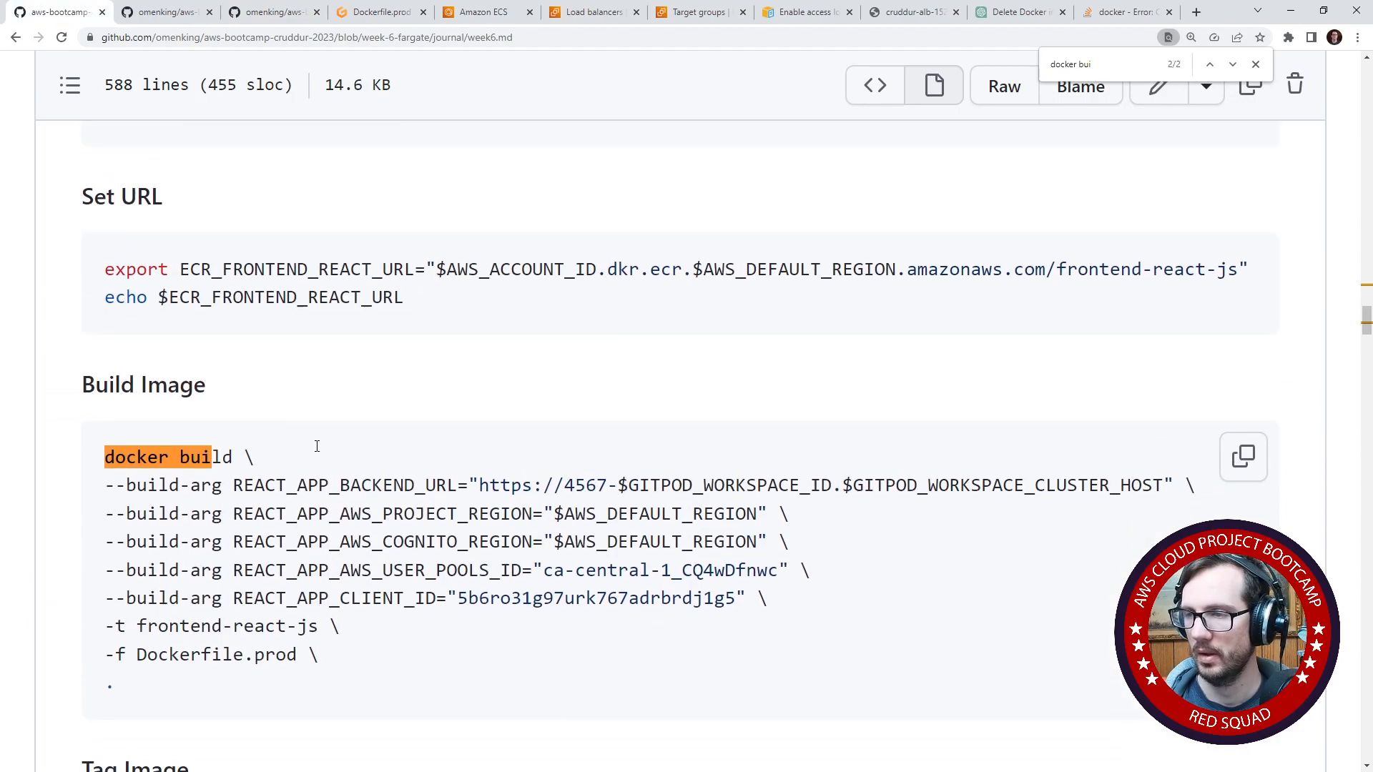
scroll(429, 400, "up", 3)
scroll(371, 465, "down", 5)
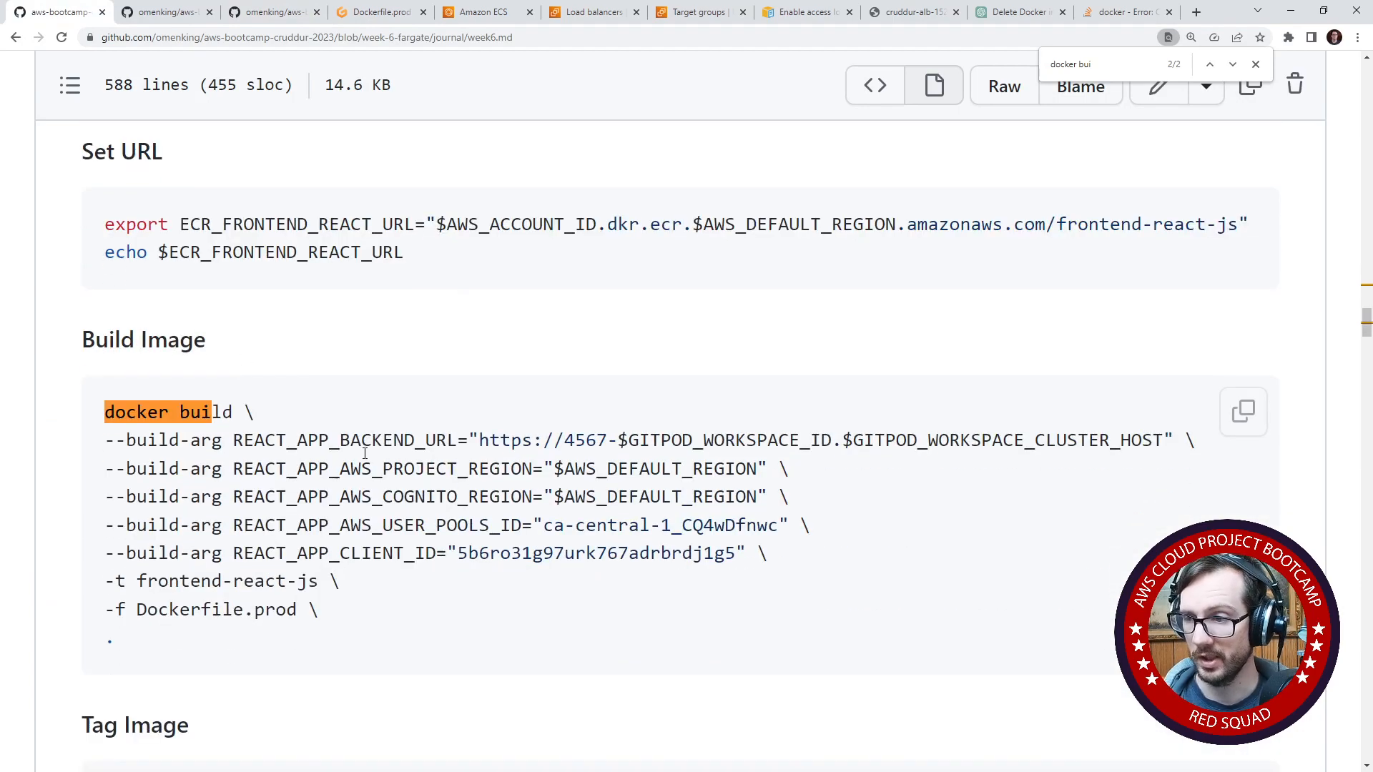
scroll(346, 477, "up", 6)
scroll(346, 477, "up", 2)
scroll(348, 478, "up", 4)
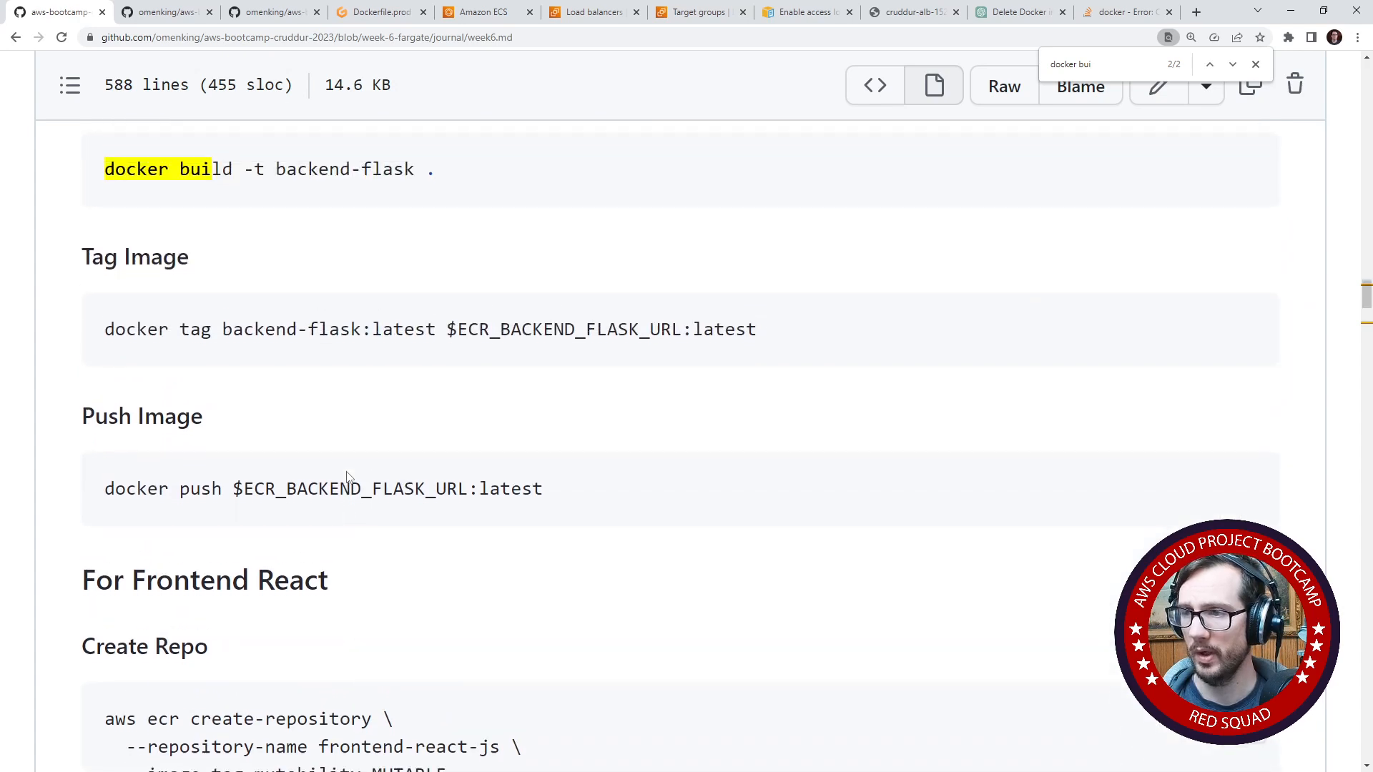
scroll(349, 477, "down", 11)
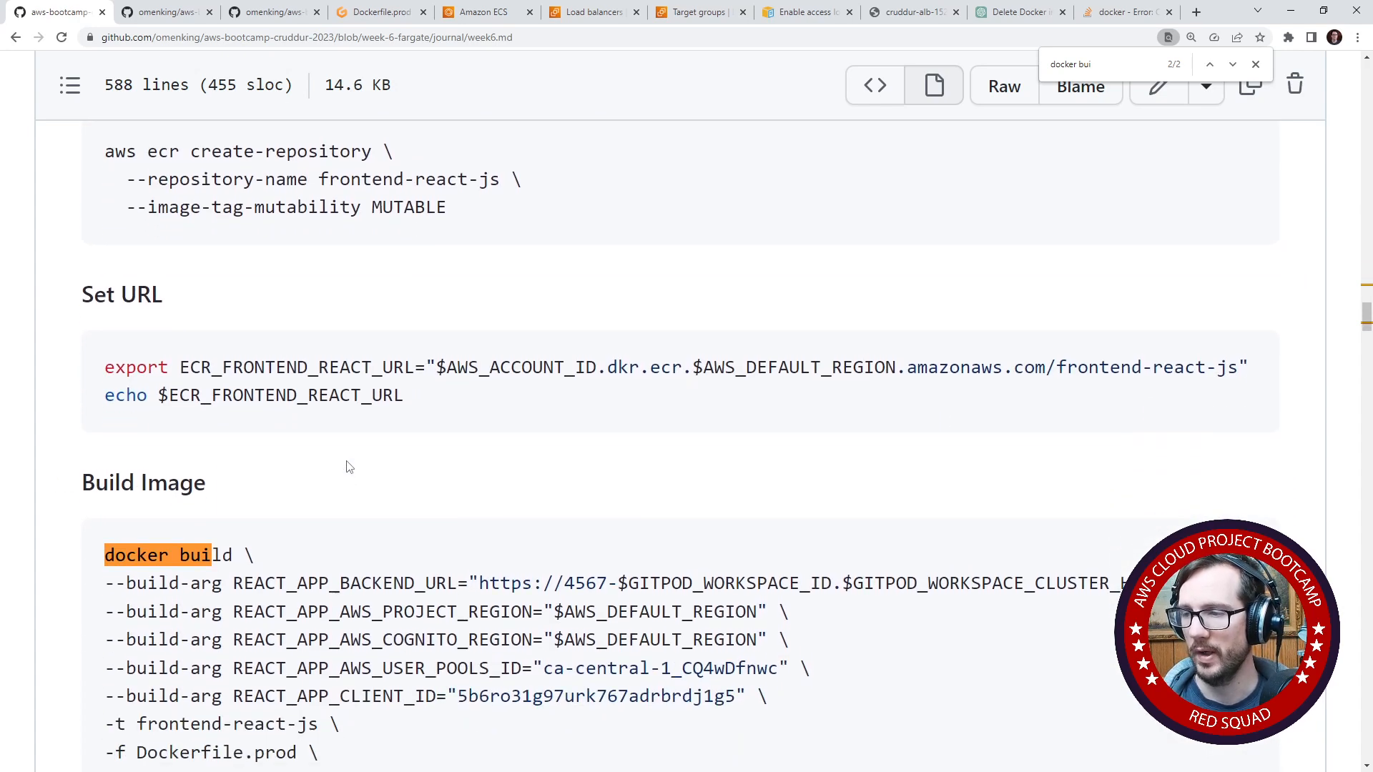
- Copy the full frontend docker build command from the journal and try to run it in the Gitpod terminal
left_click_drag(352, 619, 100, 490)
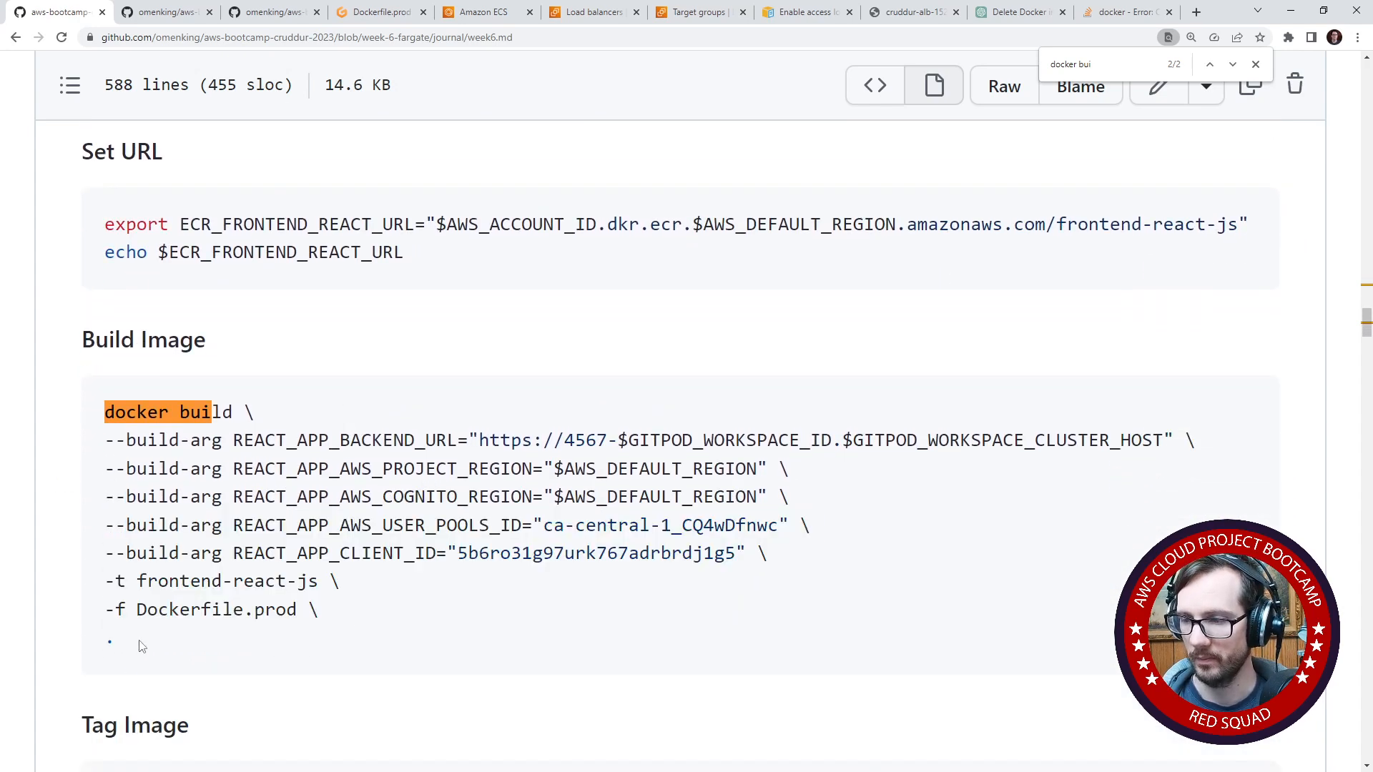
left_click_drag(138, 643, 97, 390)
left_click(342, 13)
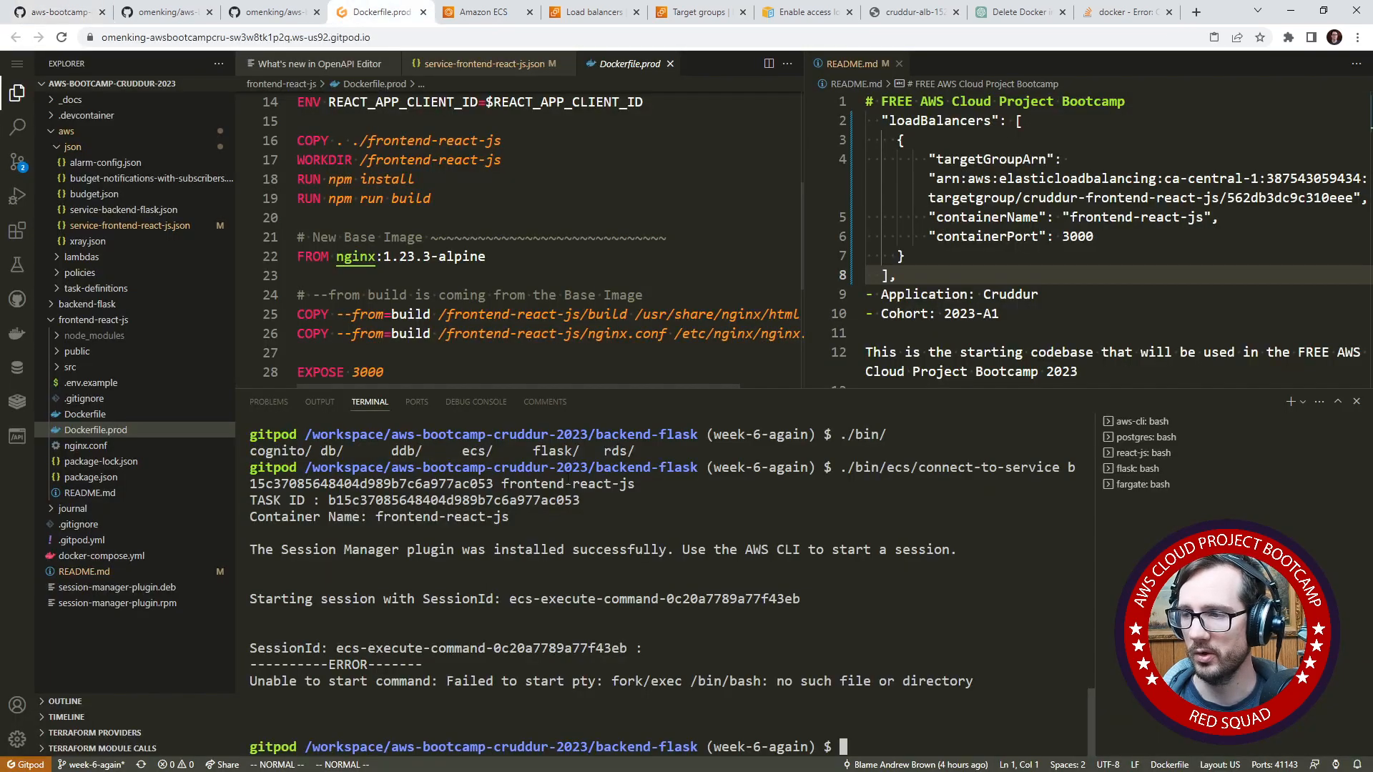
key("ctrl+v")
left_click(790, 500)
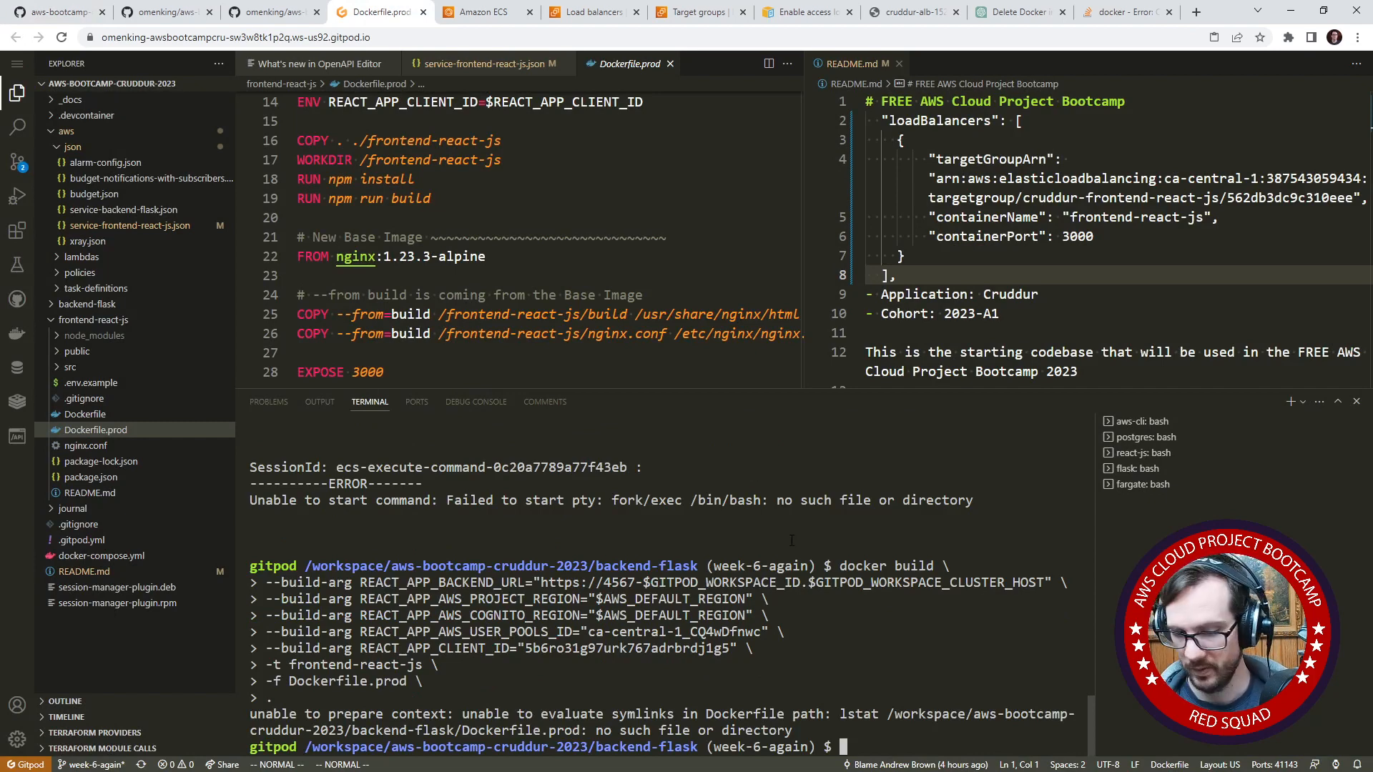
- Change to the frontend-react-js directory in the terminal and run the copied docker build command with Dockerfile.prod there
type("cd ..")
key("Return")
type("cd frontend-react-js/")
key("Return")
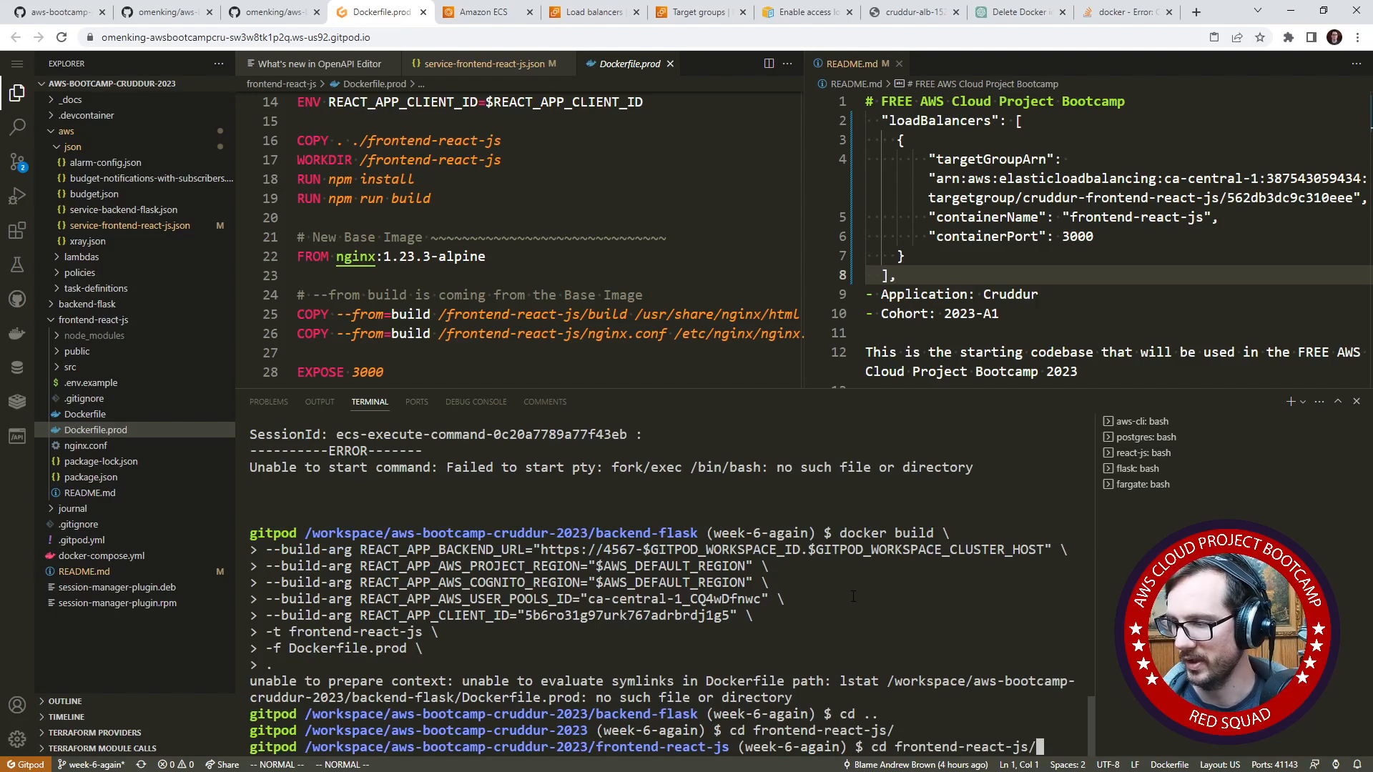
key("ctrl+v")
key("Return")
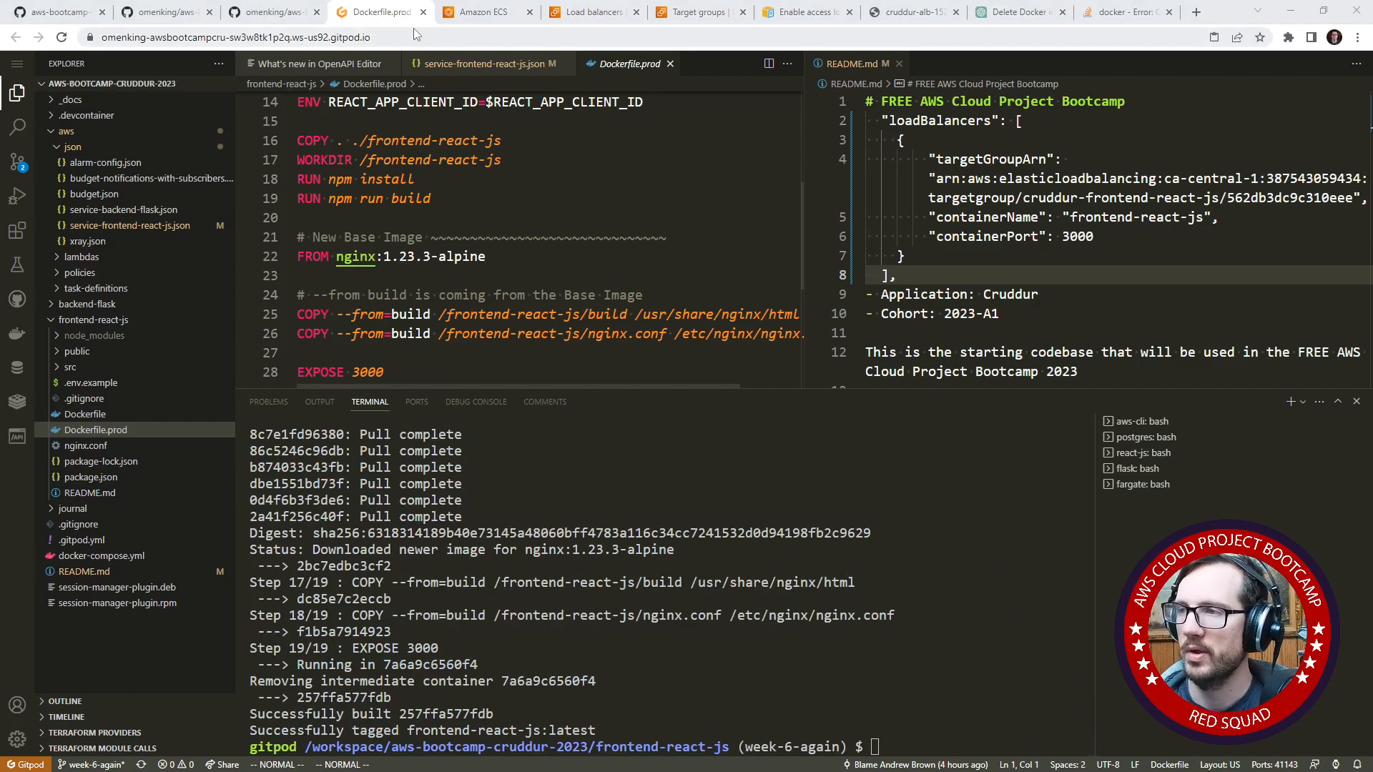
- Go back to the week6.md journal and copy the docker run command for testing the frontend image
left_click(292, 15)
left_click(168, 12)
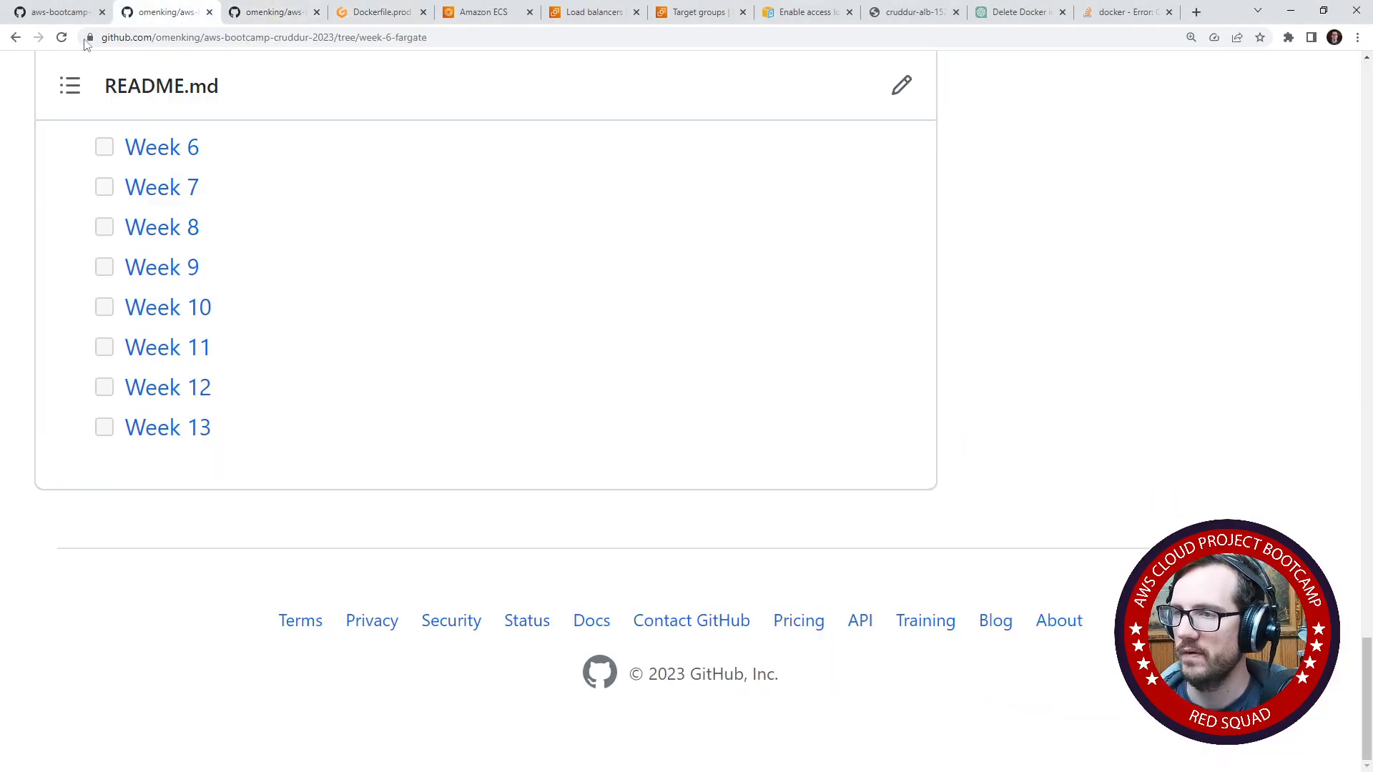
left_click(61, 12)
left_click(401, 340)
scroll(375, 384, "up", 6)
scroll(371, 383, "down", 10)
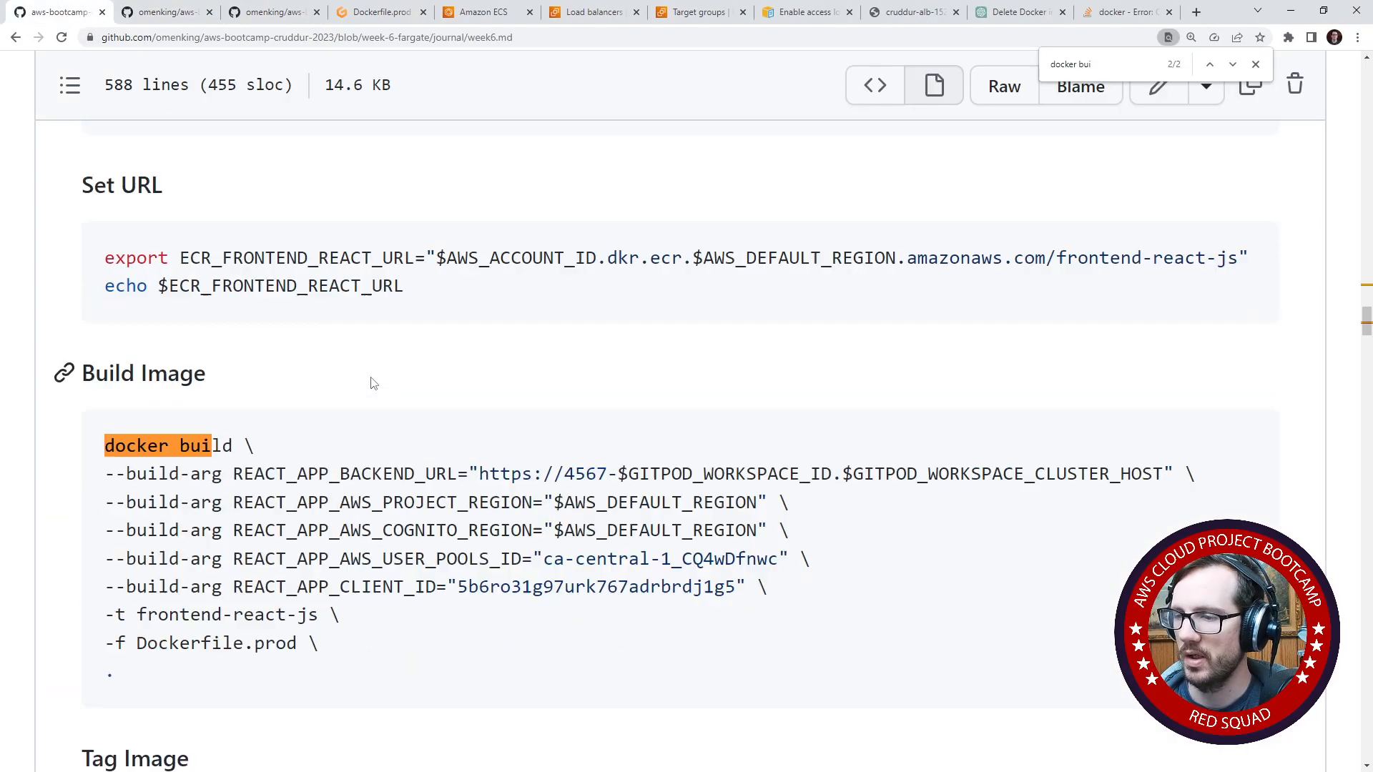
scroll(361, 345, "down", 4)
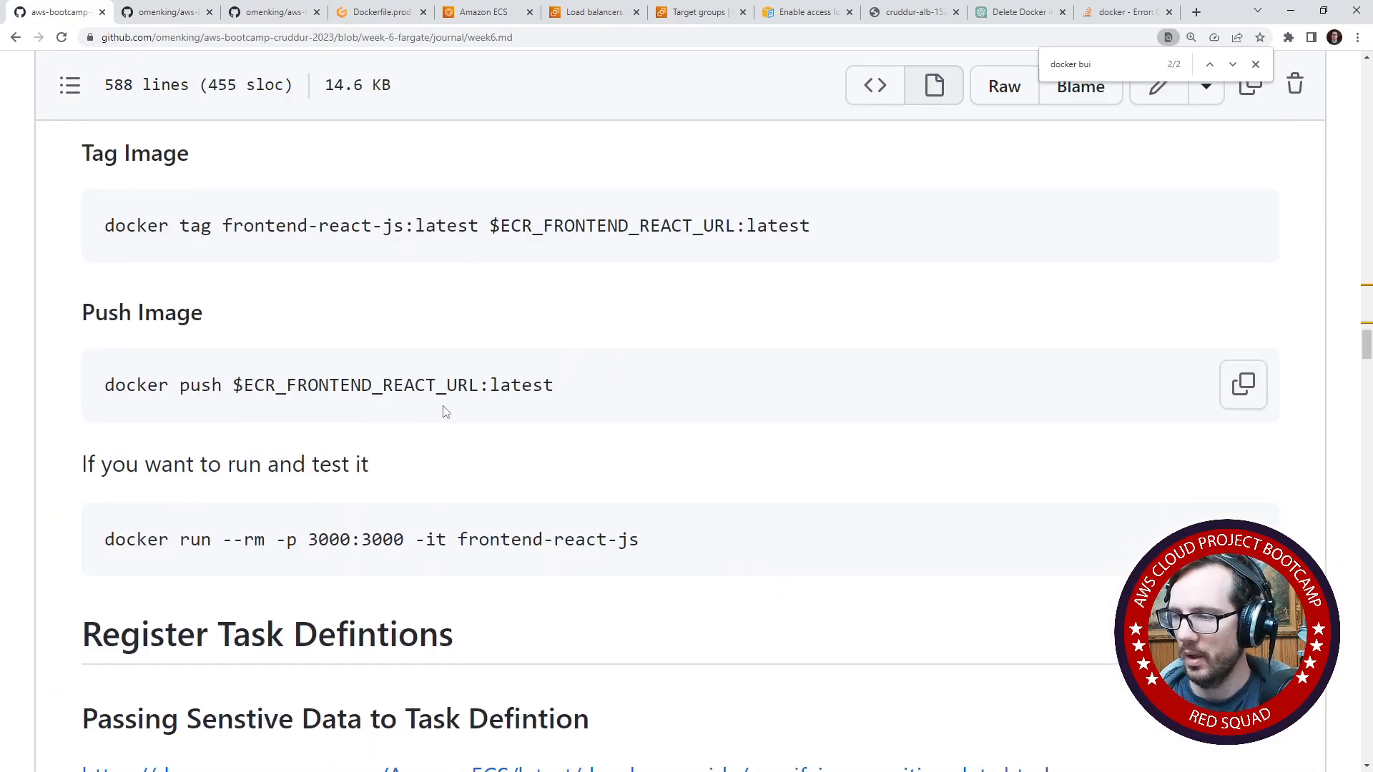
scroll(444, 407, "down", 1)
left_click_drag(650, 469, 101, 463)
key("ctrl+c")
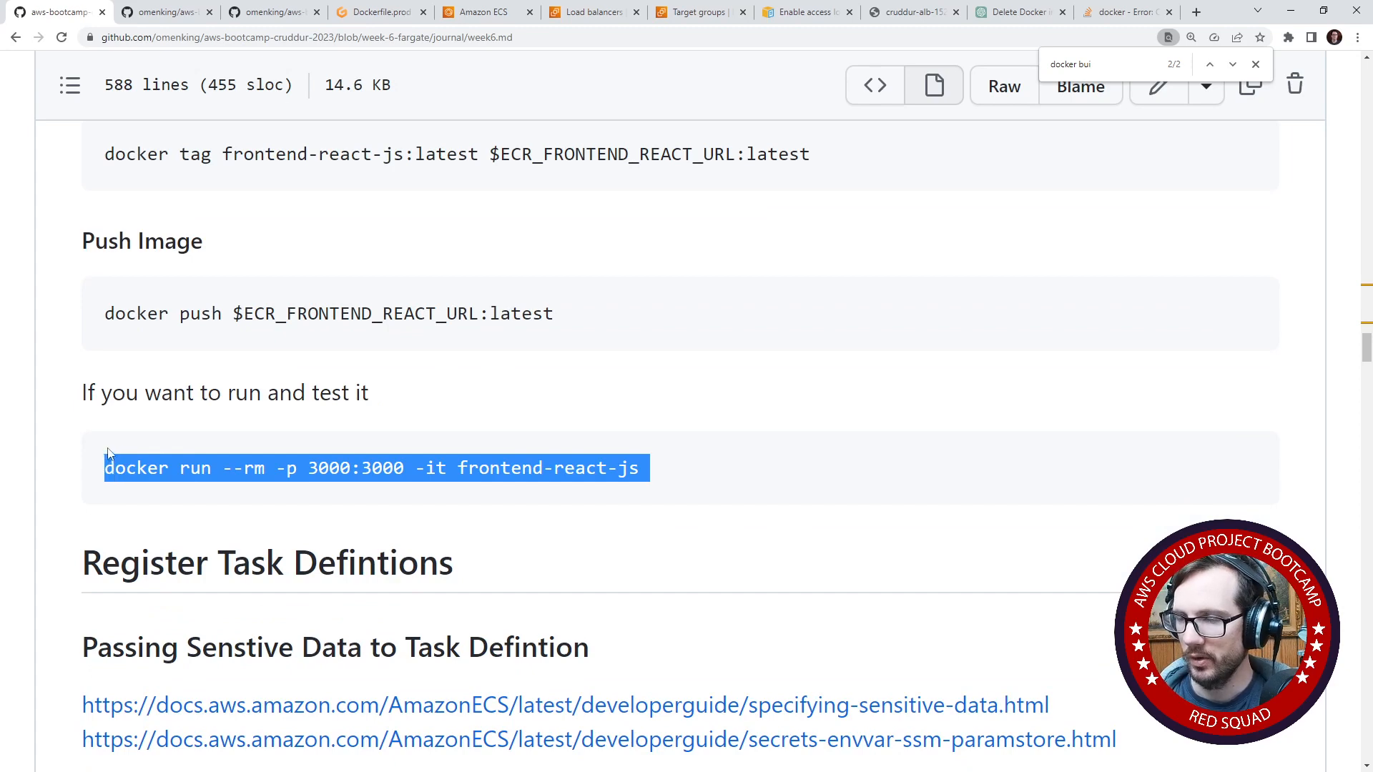
- Run docker run --rm -p 3000:3000 -it frontend-react-js in the Gitpod terminal and switch to the aws-cli session
left_click(378, 12)
key("ctrl+v")
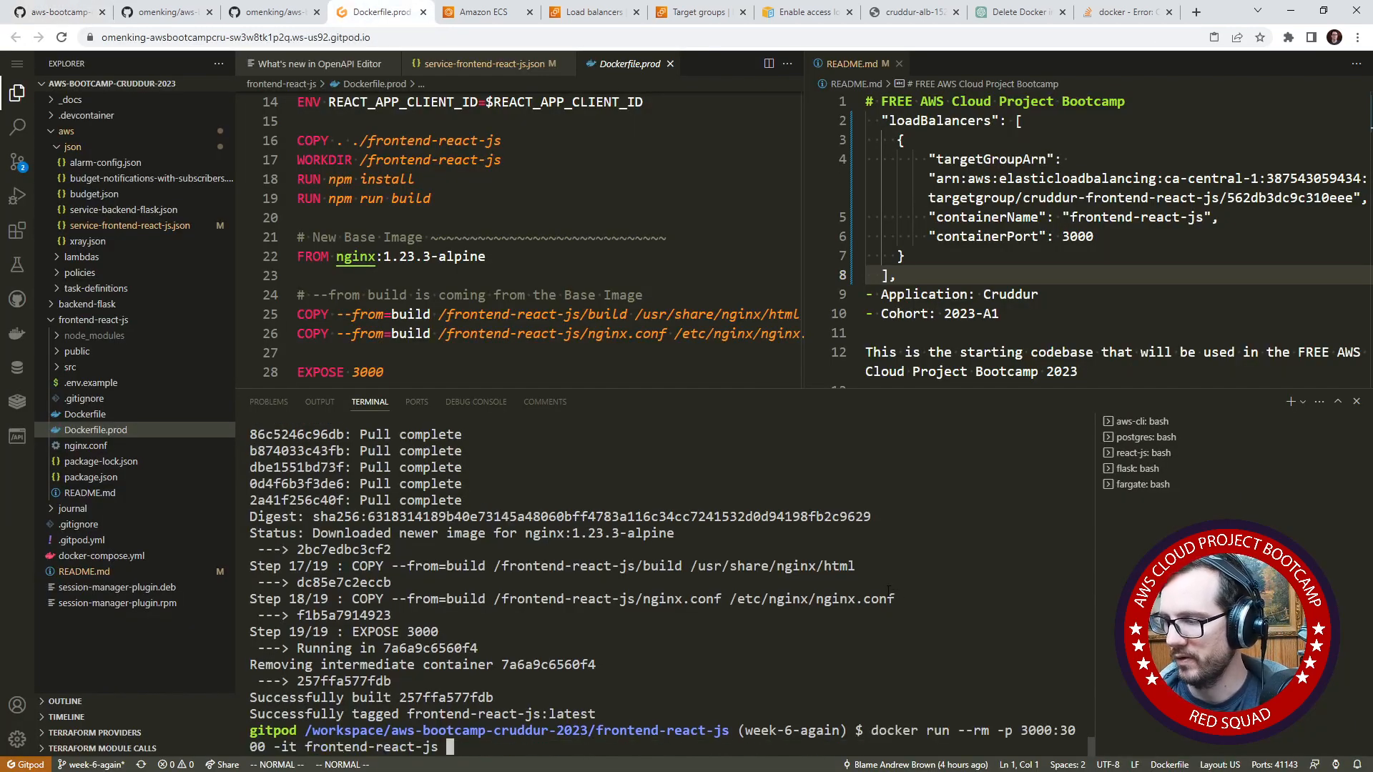
key("Return")
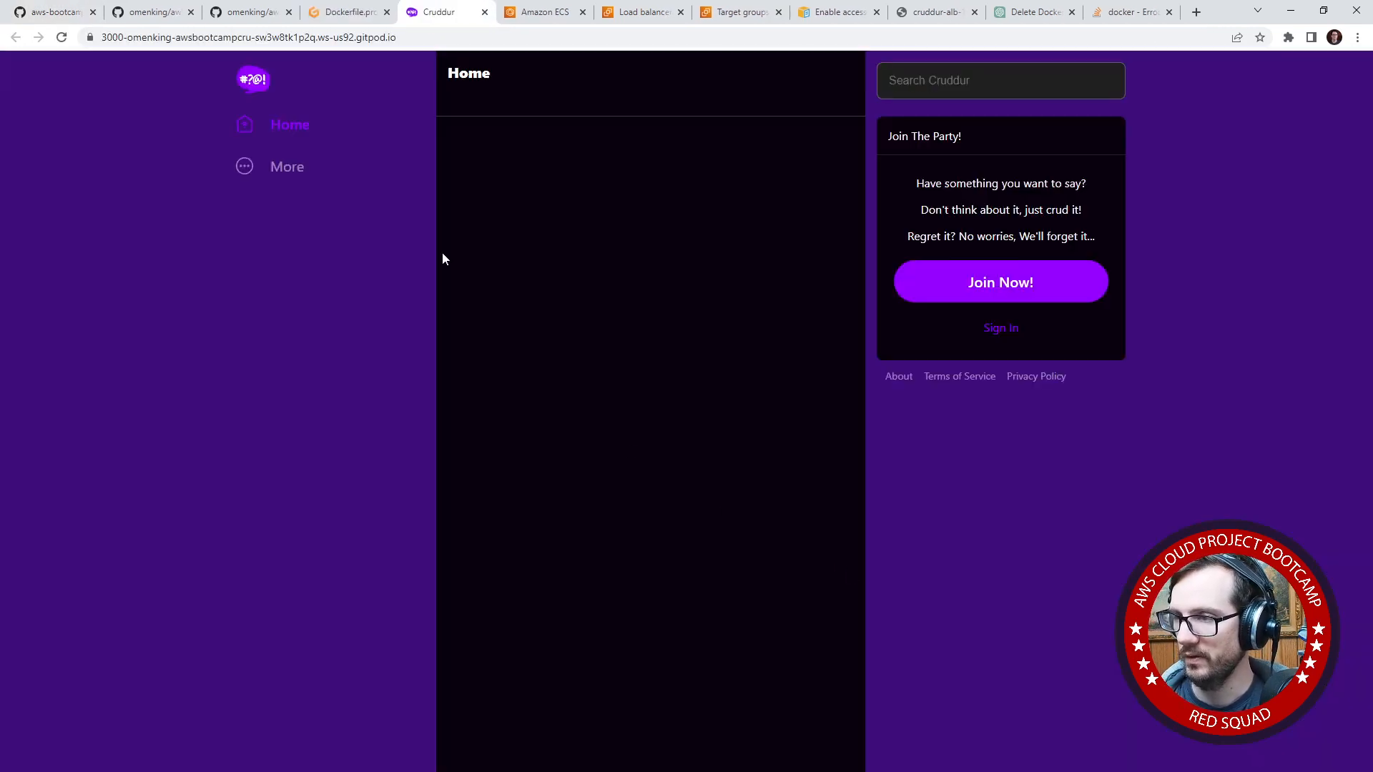
left_click(352, 12)
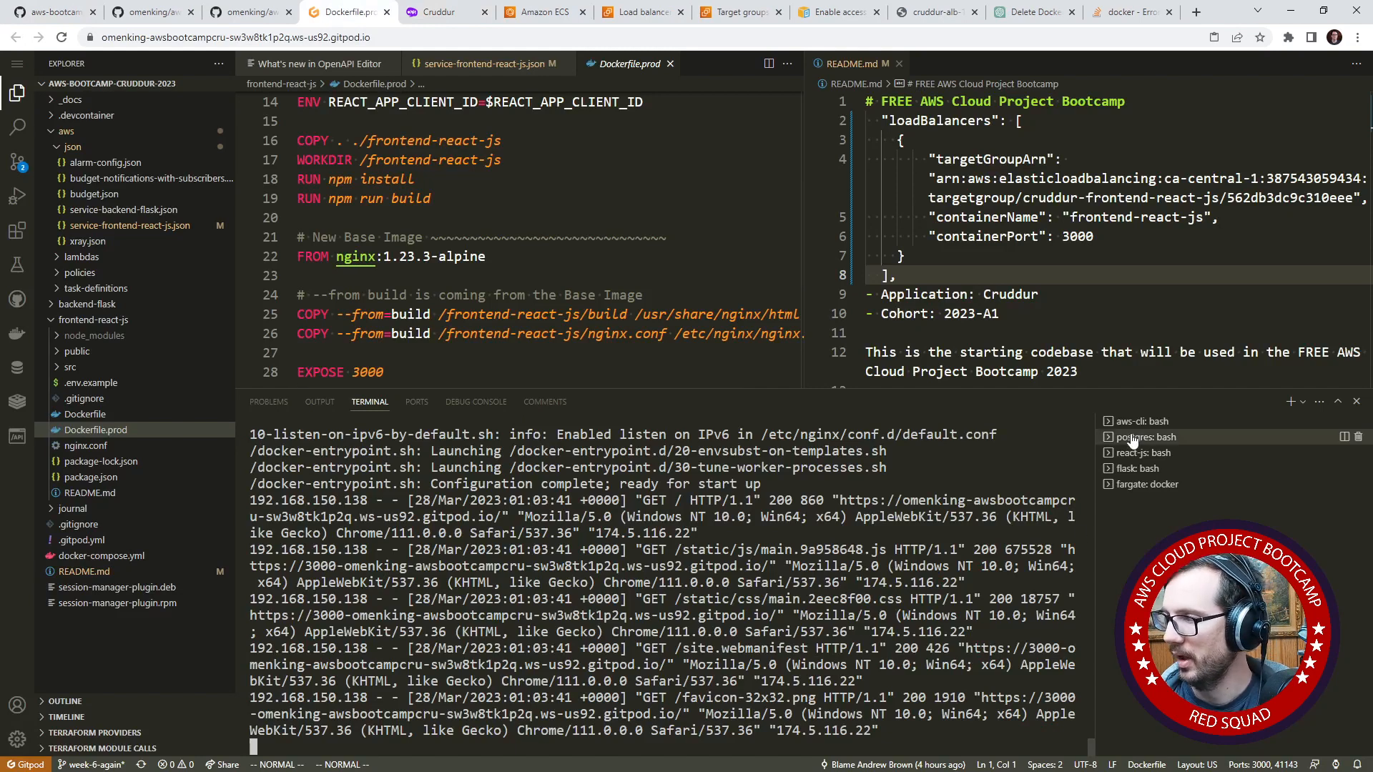
left_click(1113, 423)
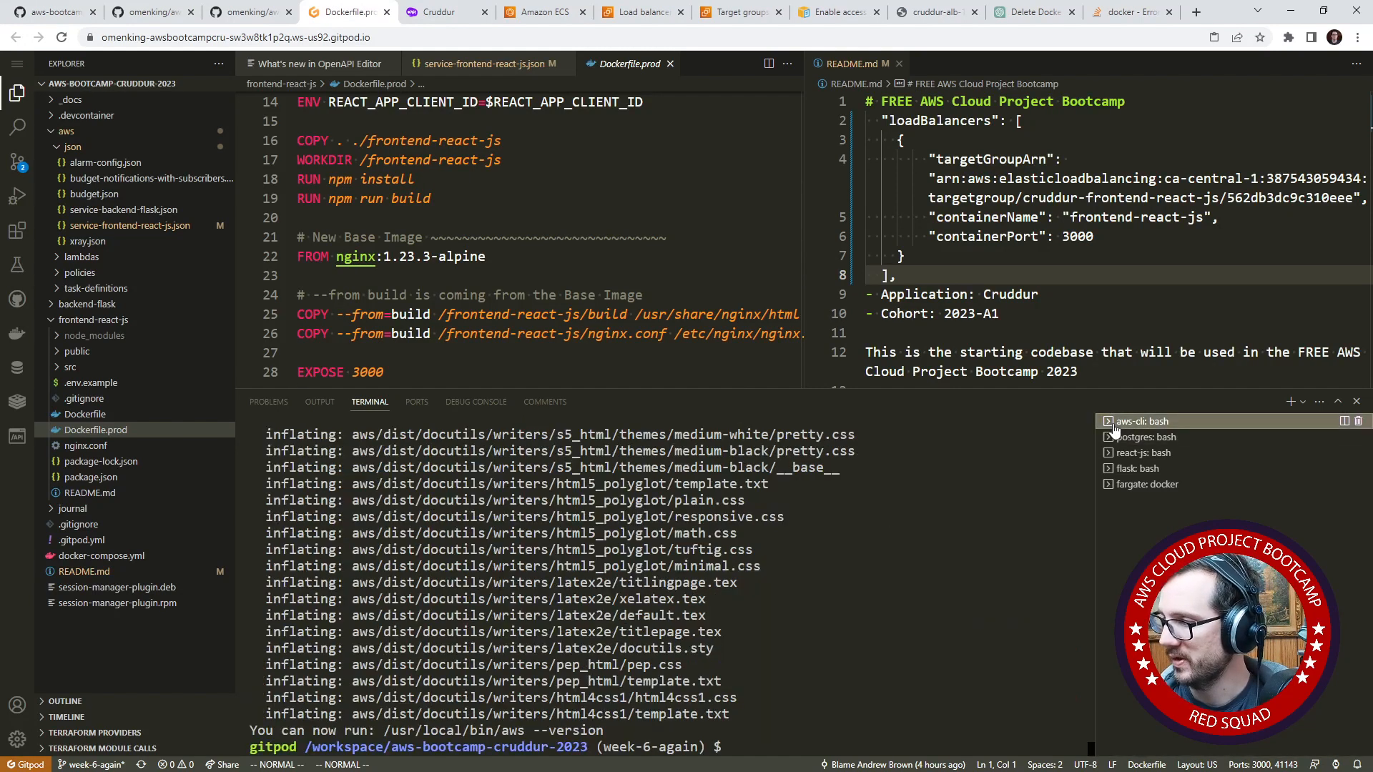
left_click(1112, 17)
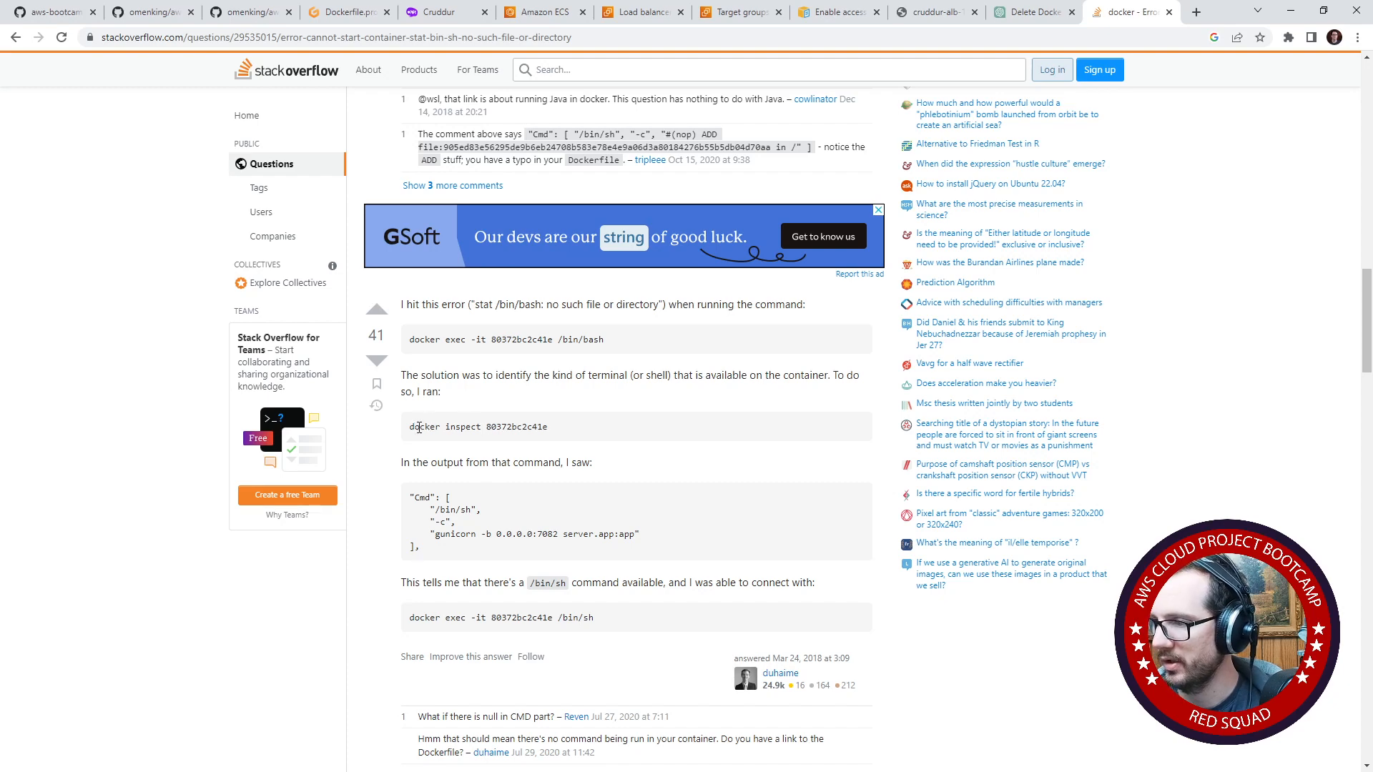
left_click_drag(410, 427, 481, 426)
key("ctrl+c")
left_click(350, 12)
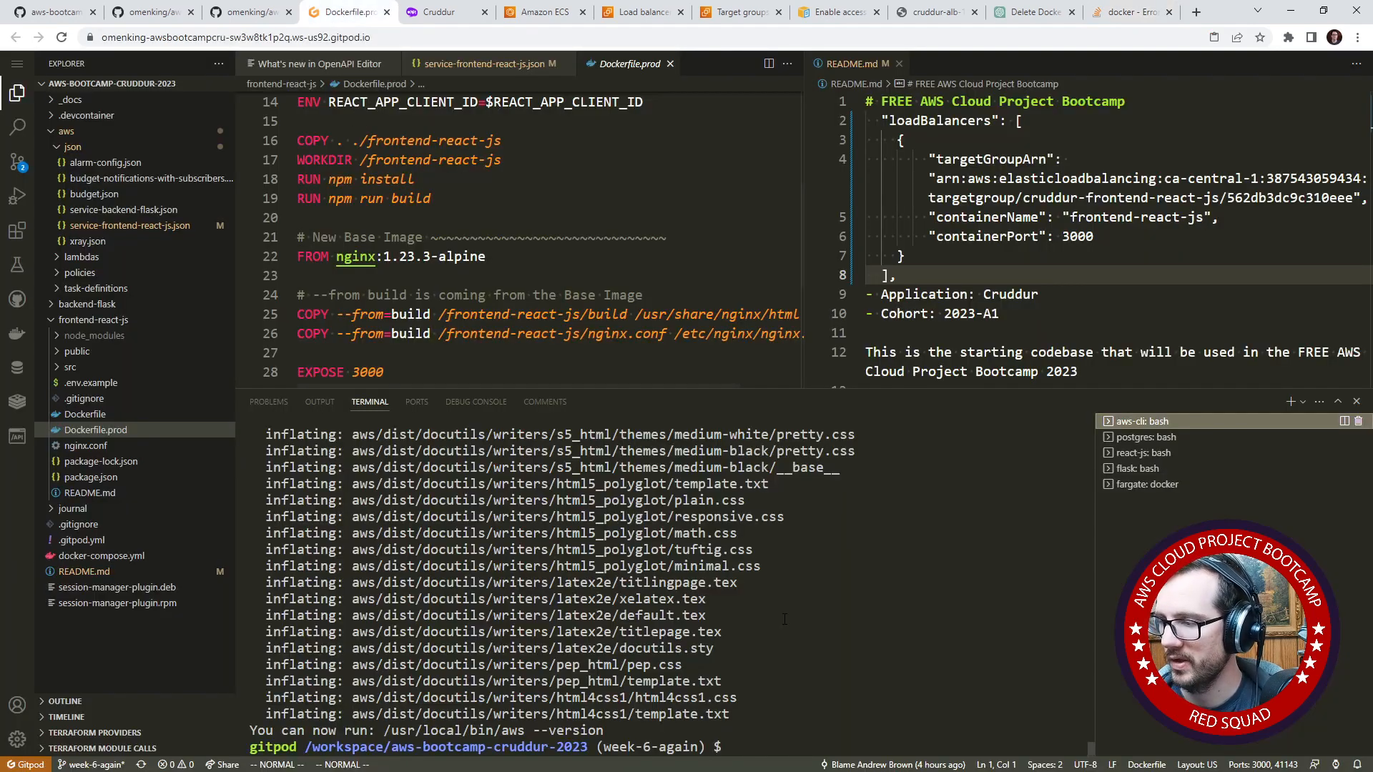
left_click(1005, 558)
key("ctrl+v")
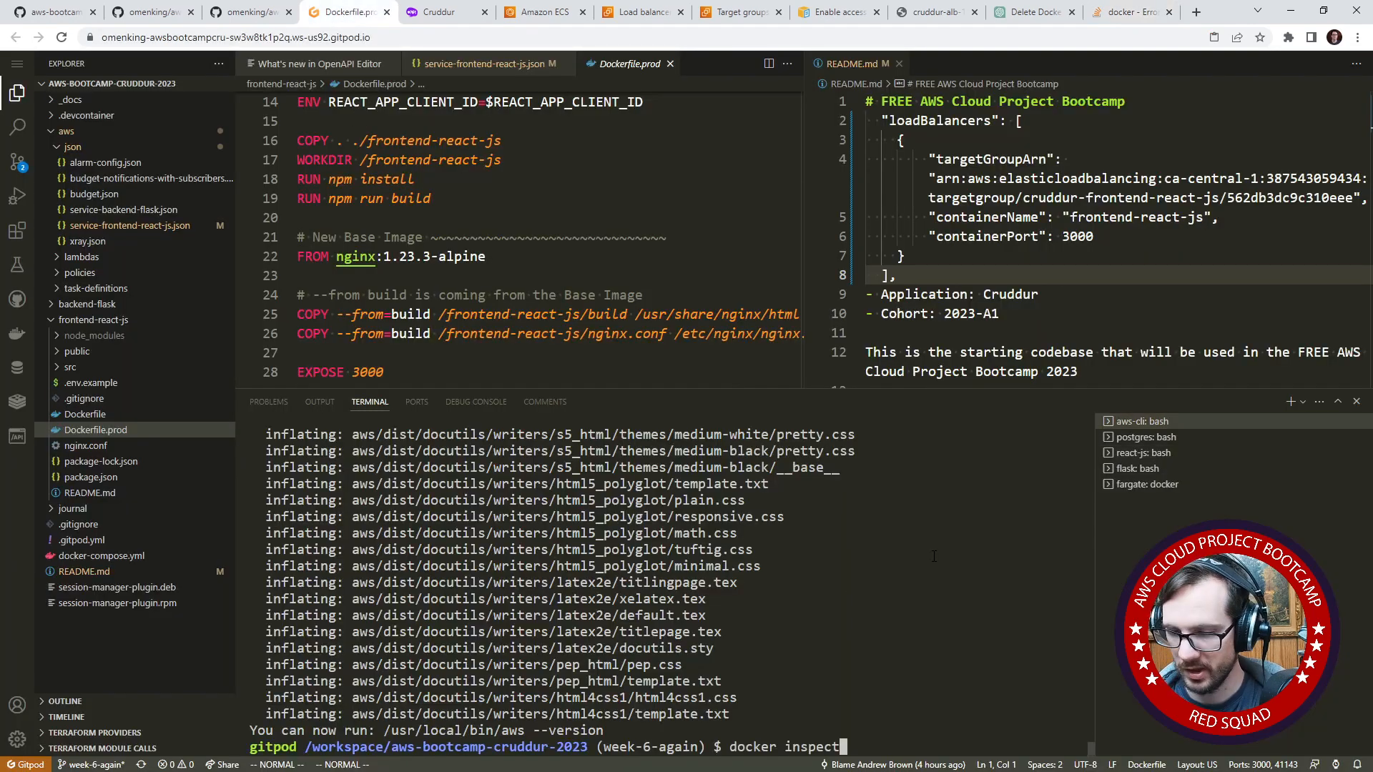
type("dock")
key("ctrl+c")
- List the running containers with docker ps in the aws-cli terminal session
type("docker ")
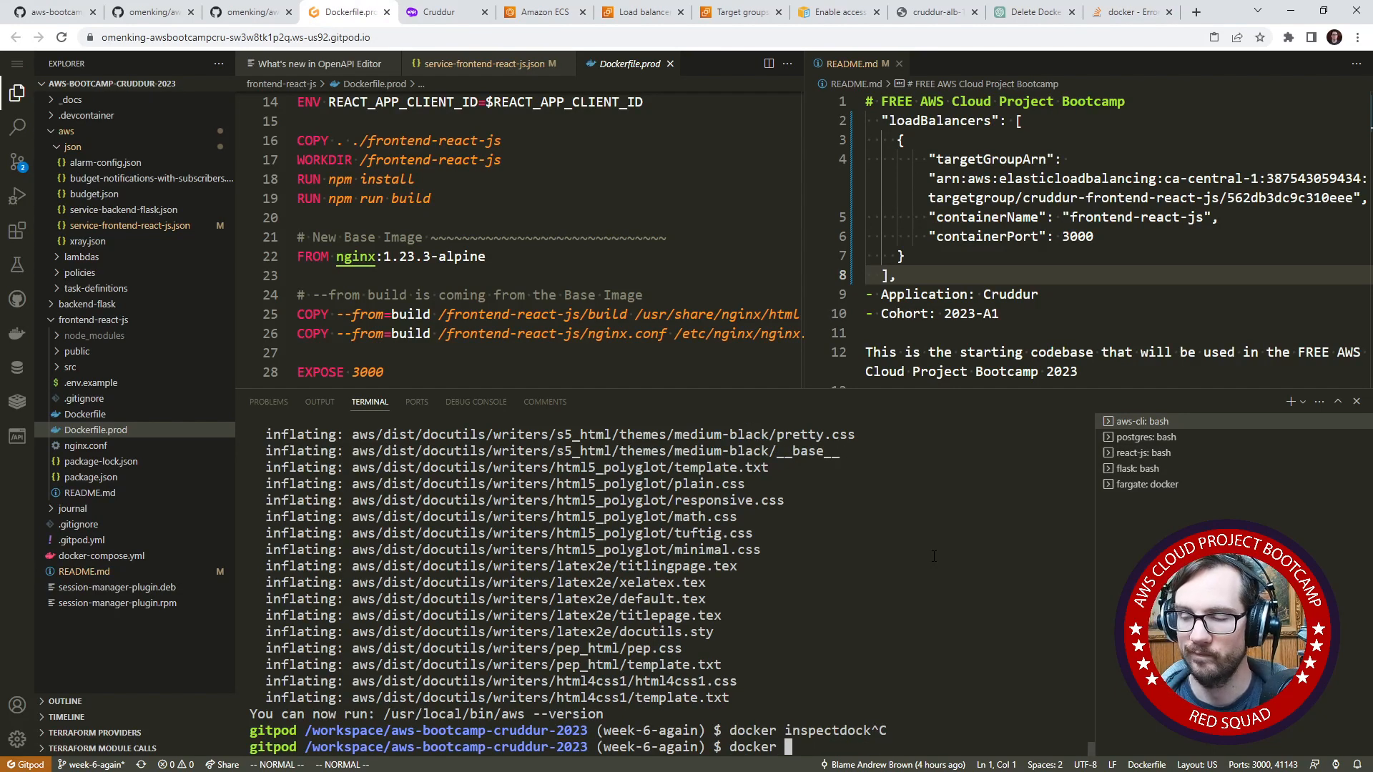
type("co")
key("BackSpace")
type("containe")
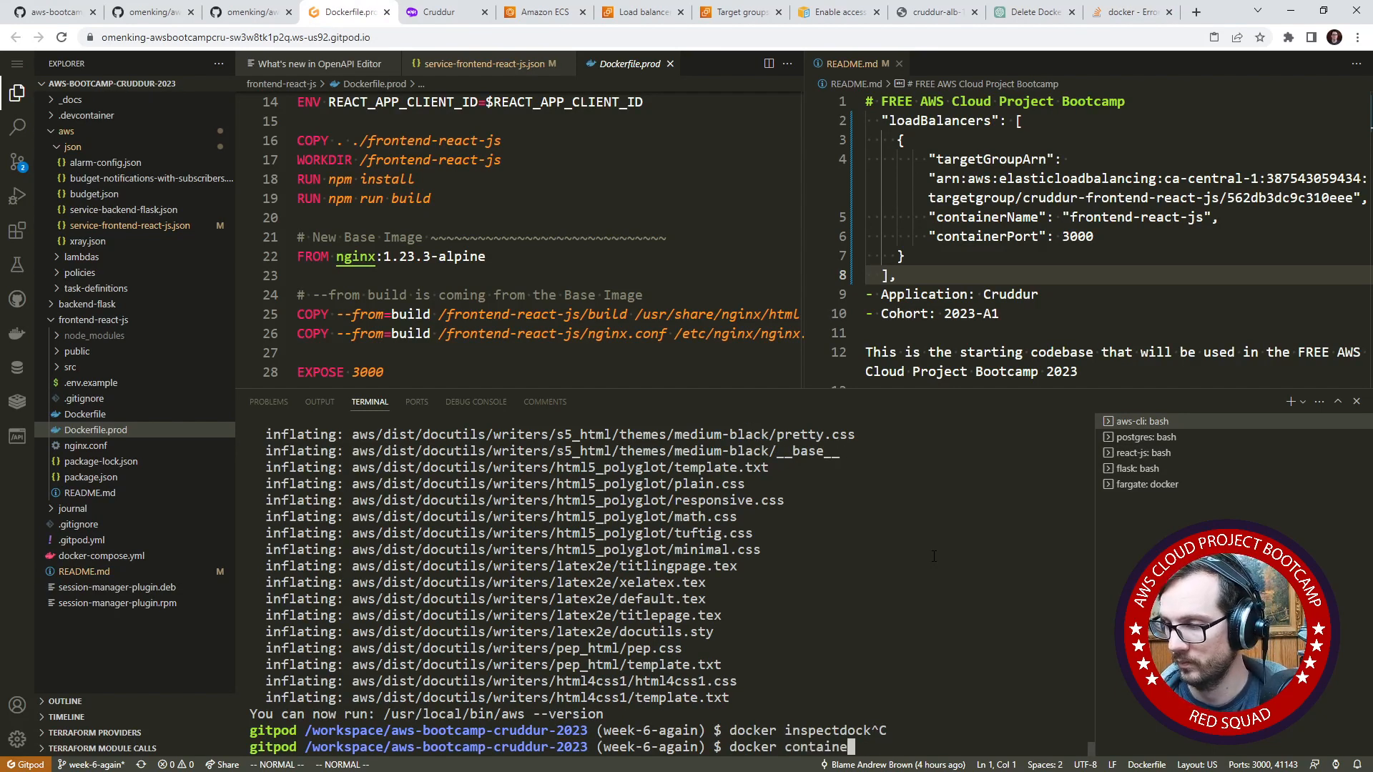
key("BackSpace")
key("BackSpace")
key("BackSpace")
key("BackSpace")
key("BackSpace")
key("BackSpace")
key("BackSpace")
key("BackSpace")
type("ps")
key("Return")
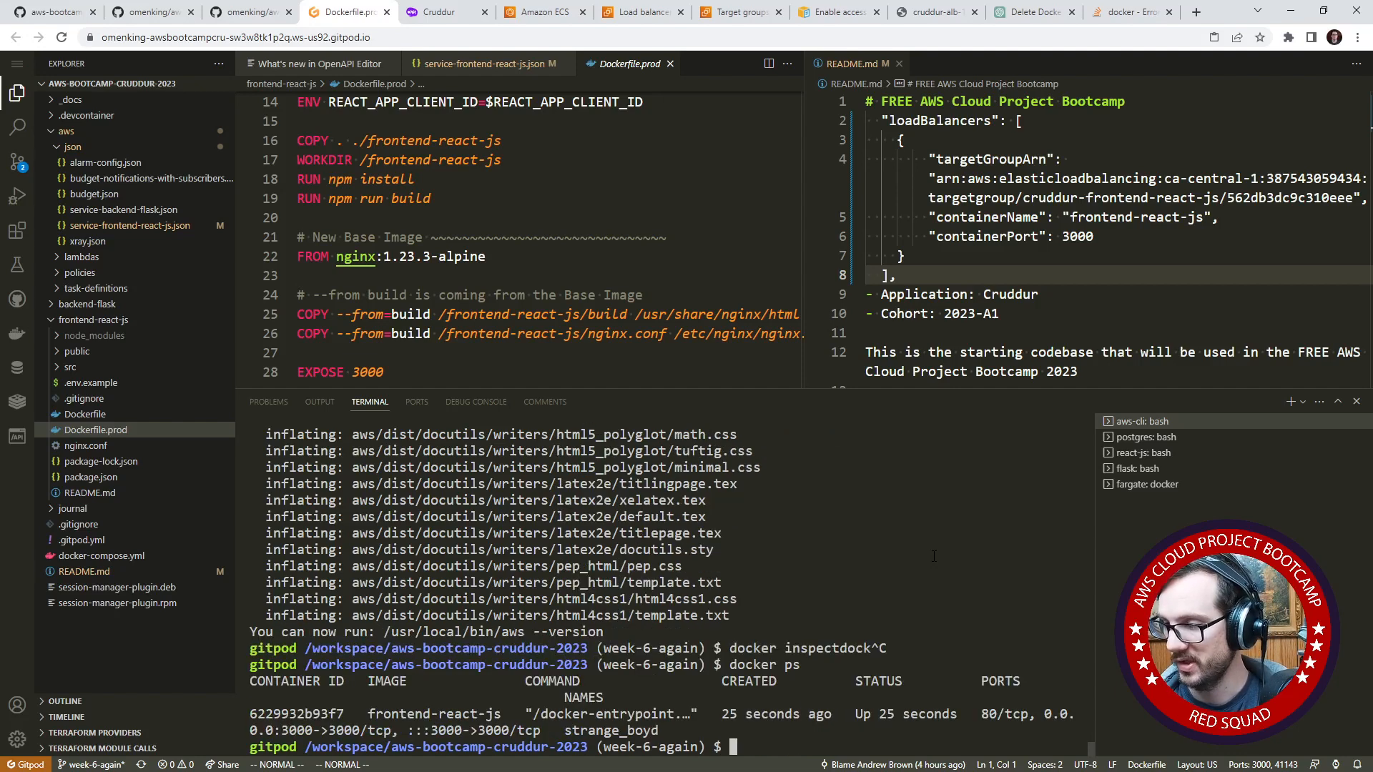
- Copy the frontend-react-js container's ID and run docker inspect on it
double_click(270, 715)
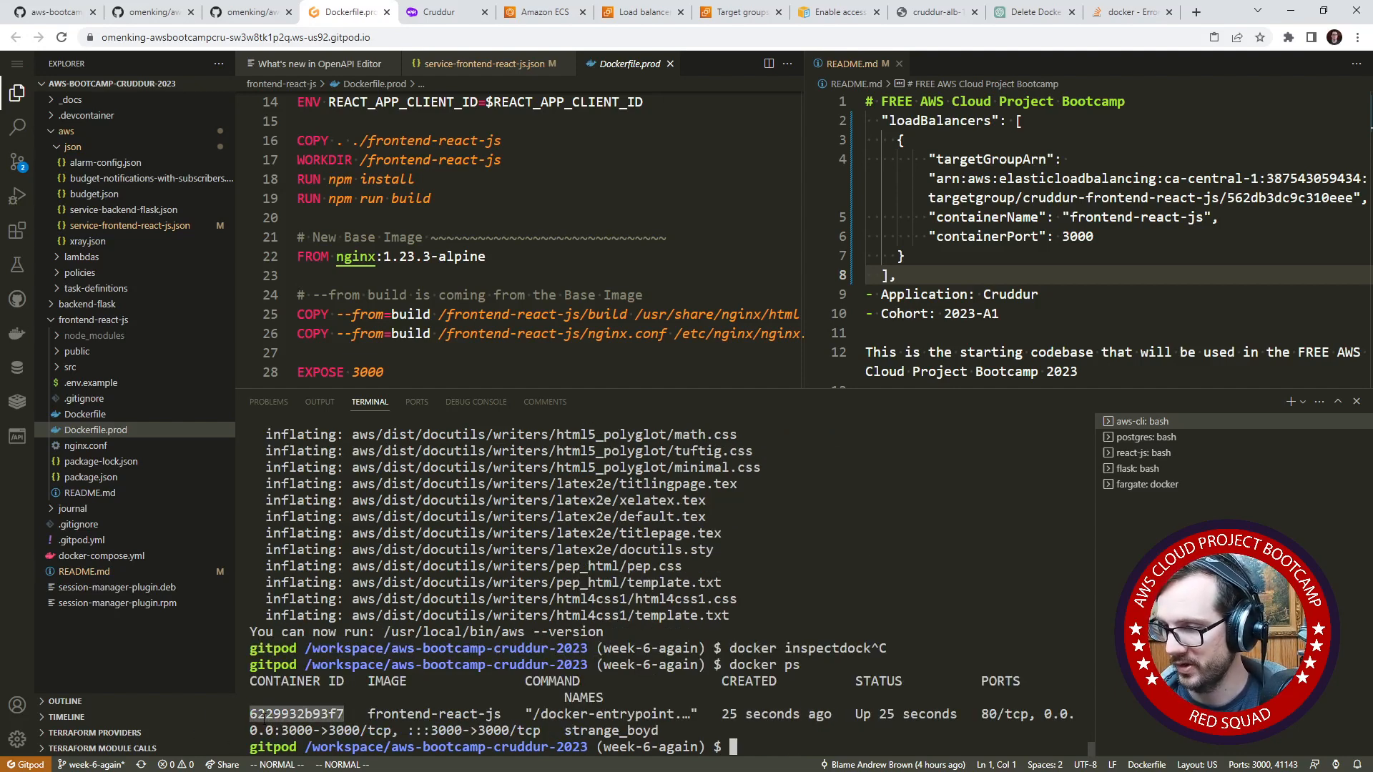
key("ctrl+c")
type("docker ")
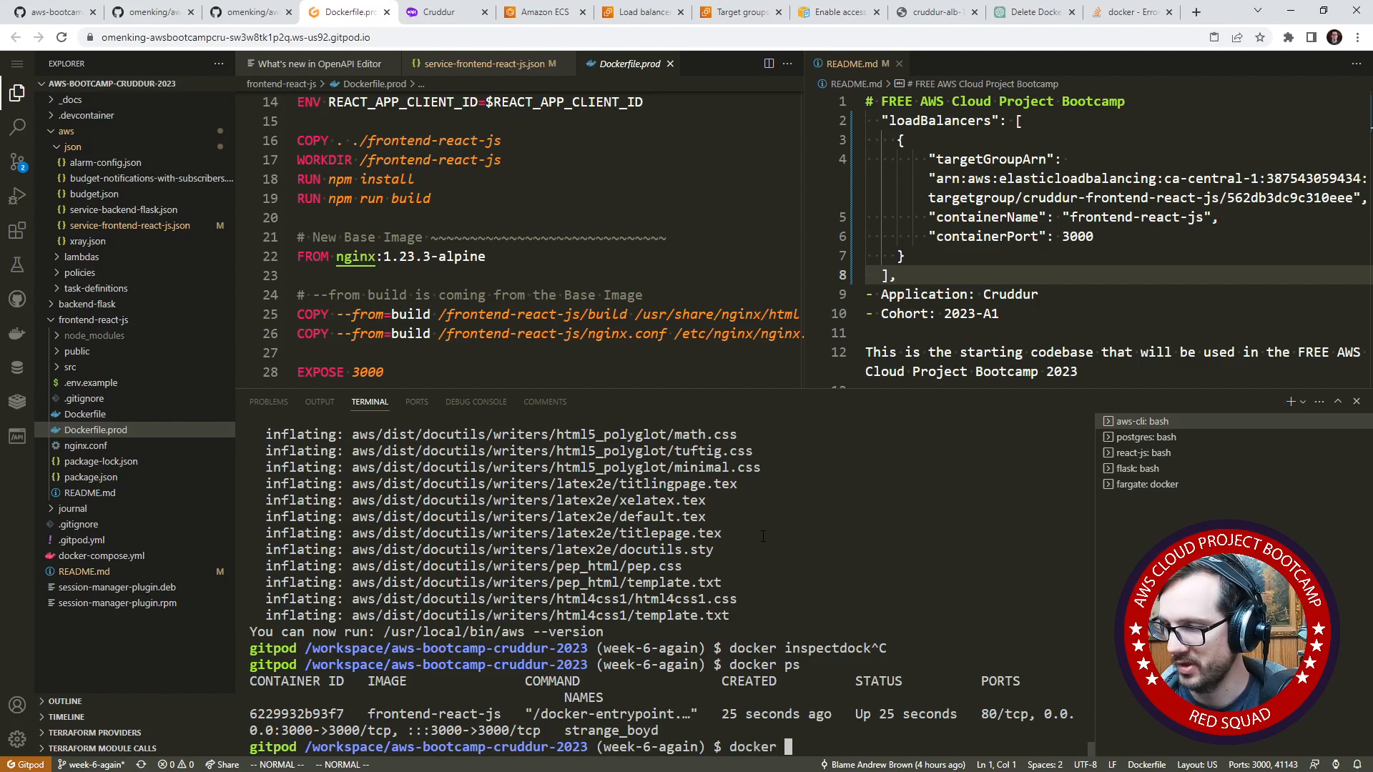
type("inspect")
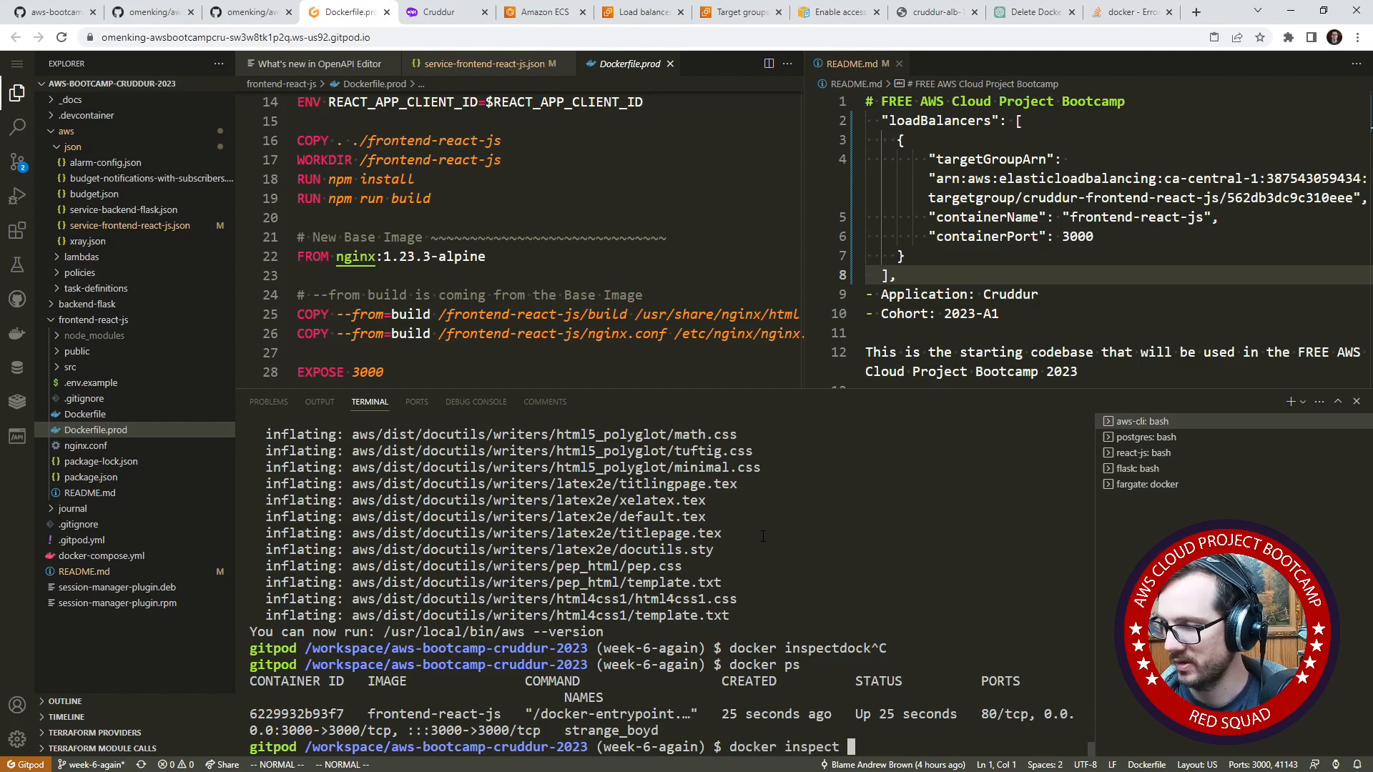
key("ctrl+v")
key("Return")
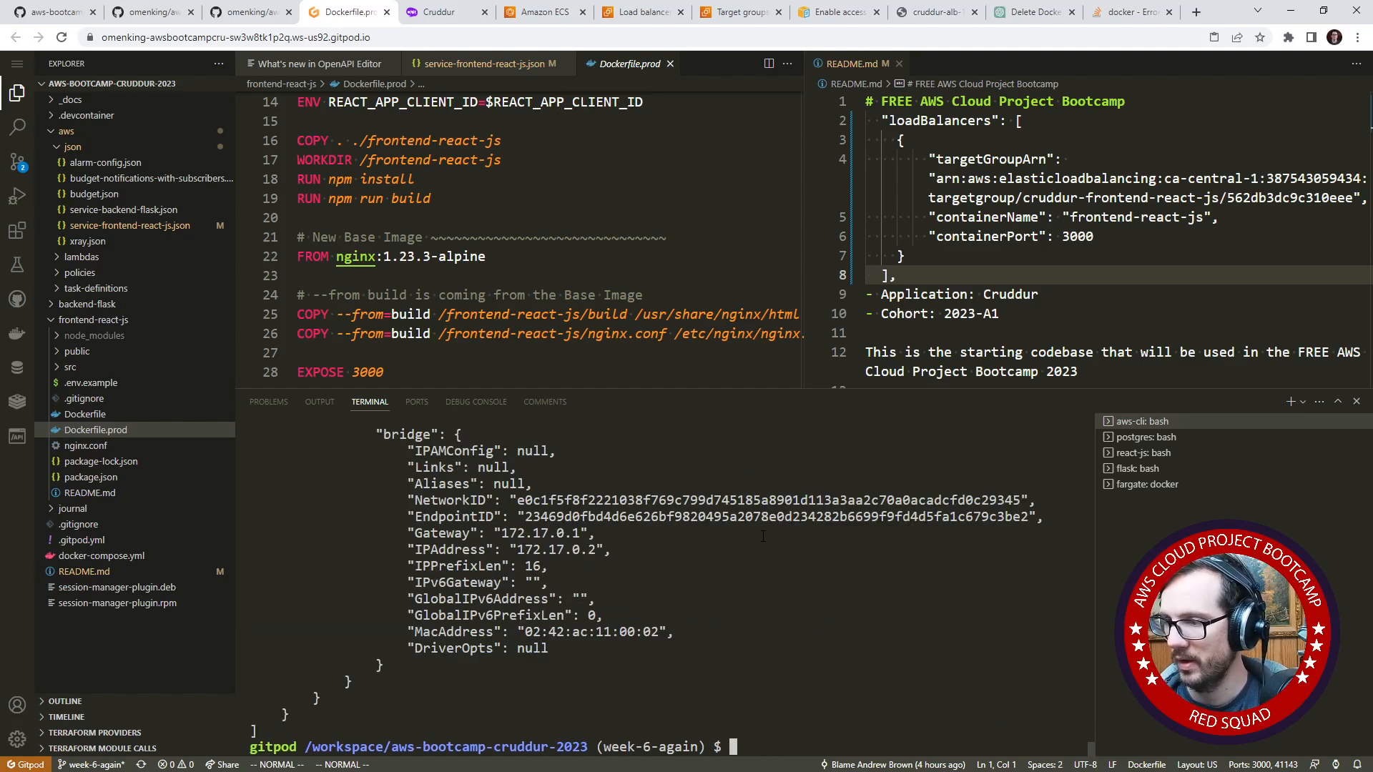
- Enlarge the terminal and compare the Cmd section of the inspect output with the Stack Overflow answer to identify the available shell
scroll(766, 536, "up", 10)
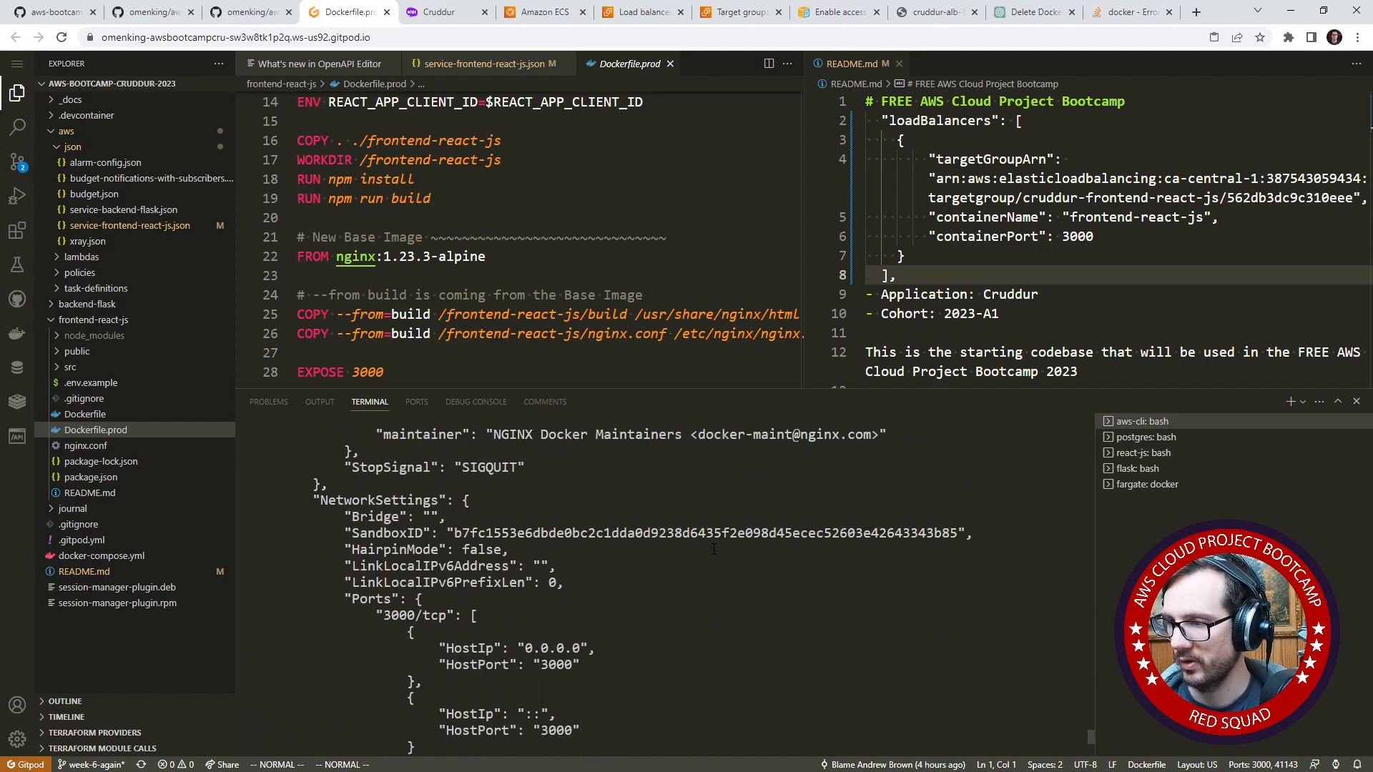
left_click_drag(735, 385, 735, 161)
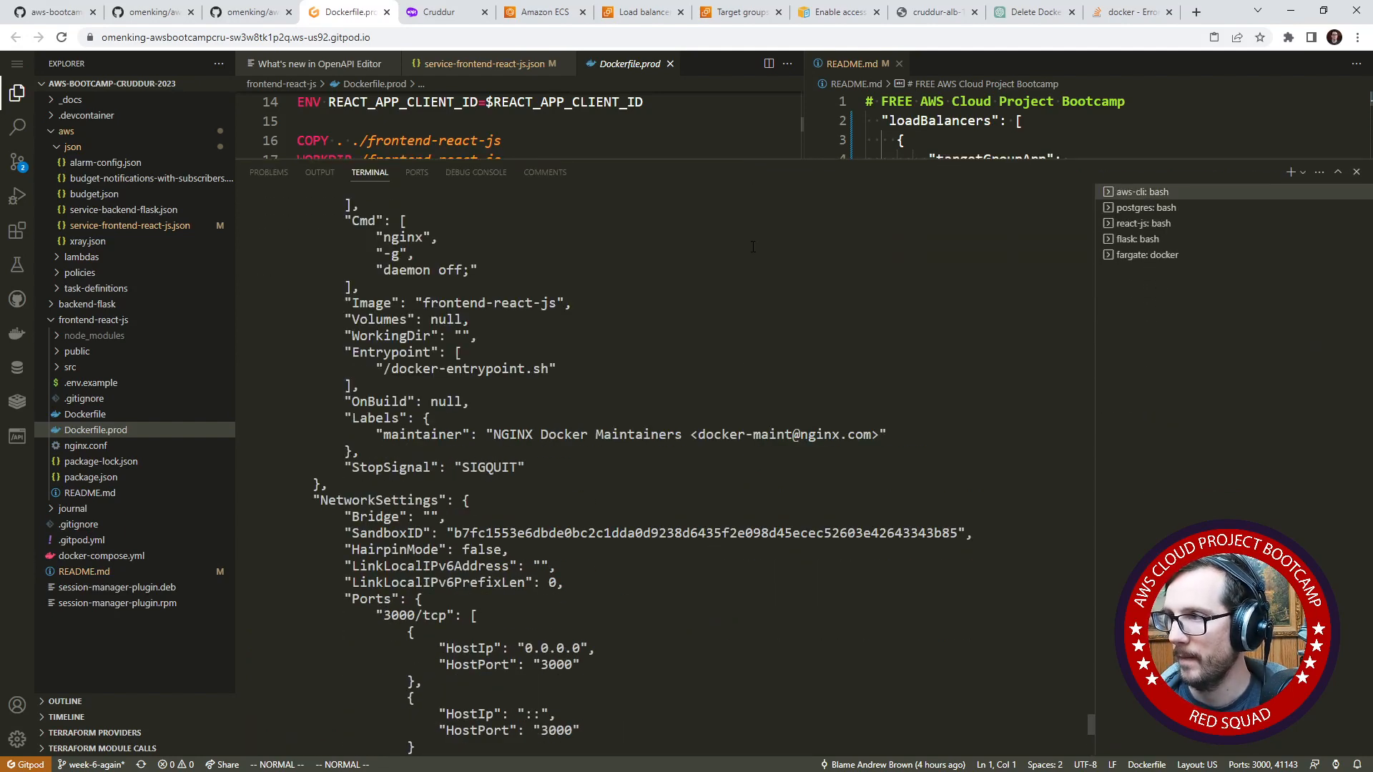
left_click_drag(1126, 11, 457, 14)
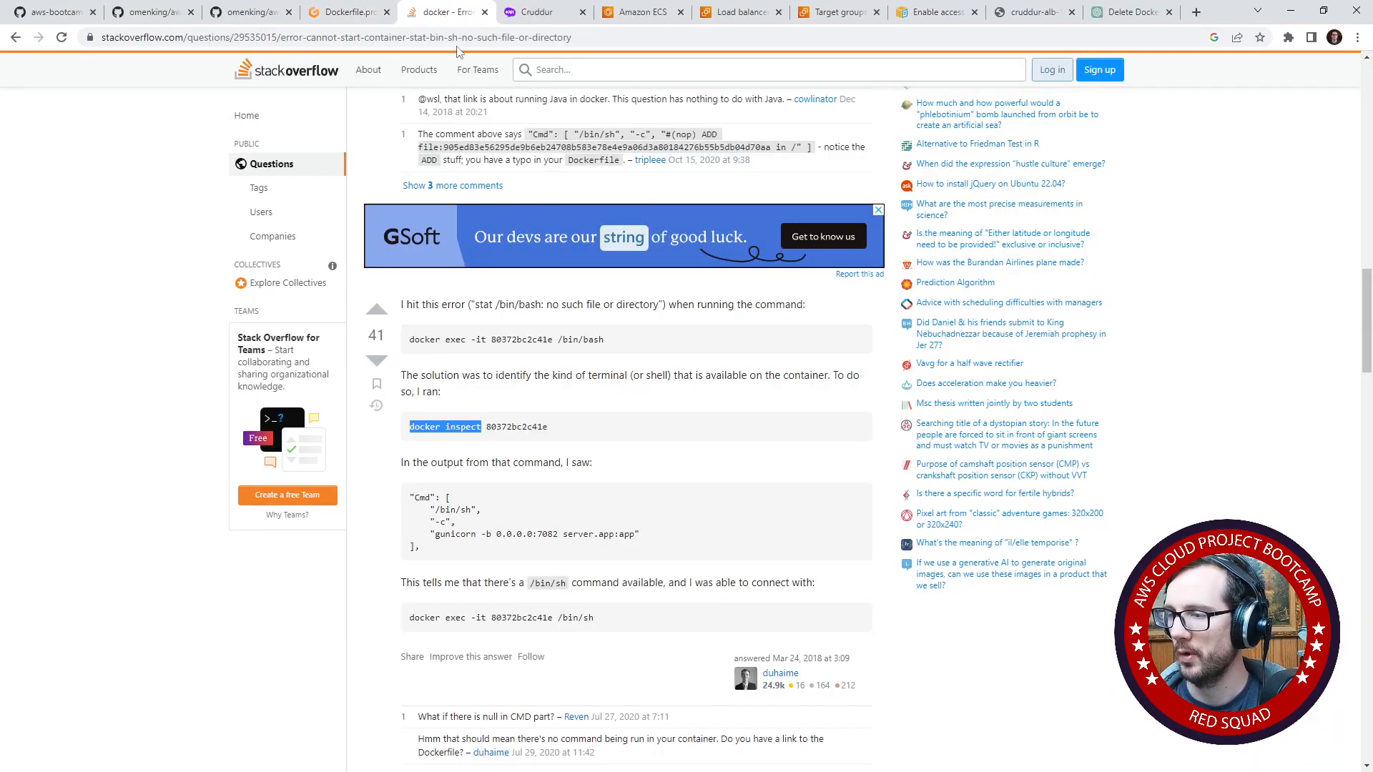
left_click(383, 20)
scroll(613, 399, "up", 2)
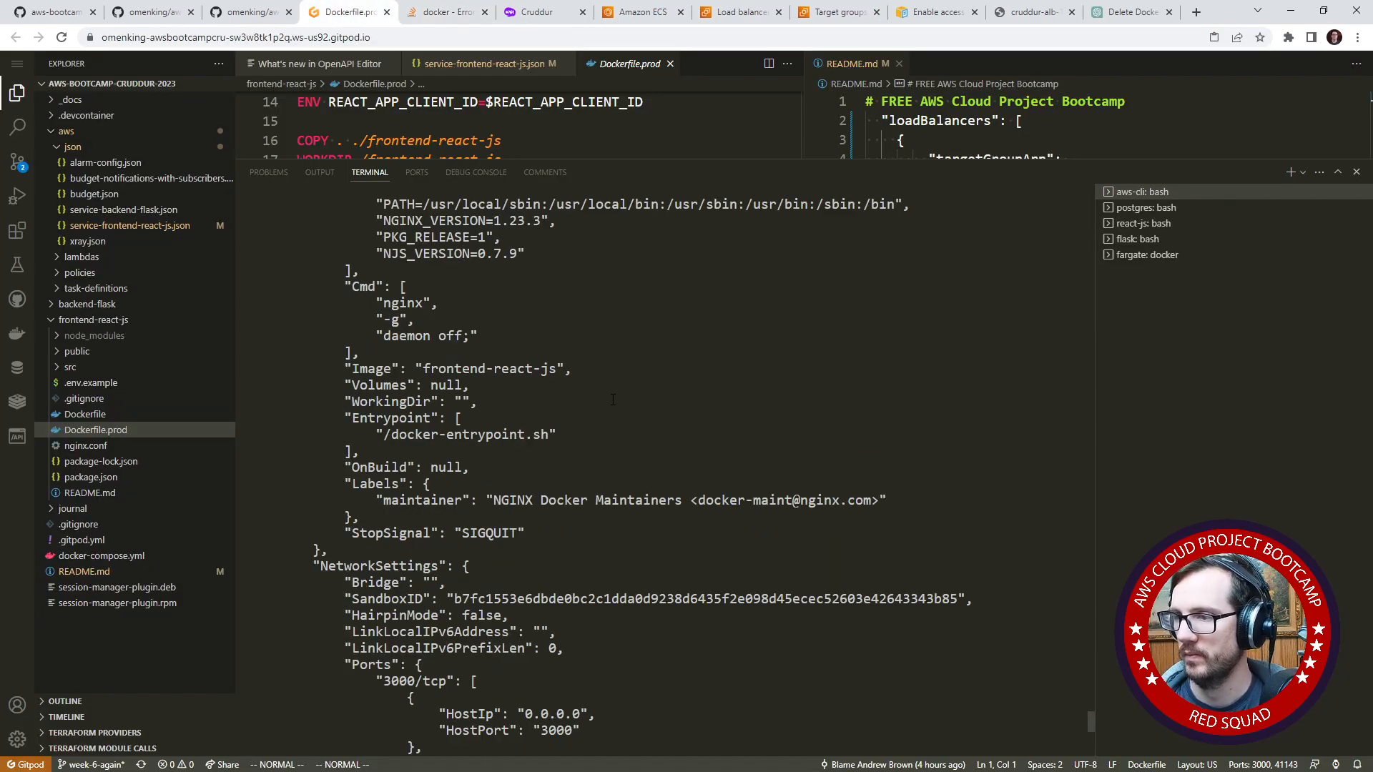
- Check the Cmd entries in the docker inspect output and shrink the terminal to make room for the open Dockerfile.prod
left_click_drag(369, 304, 562, 334)
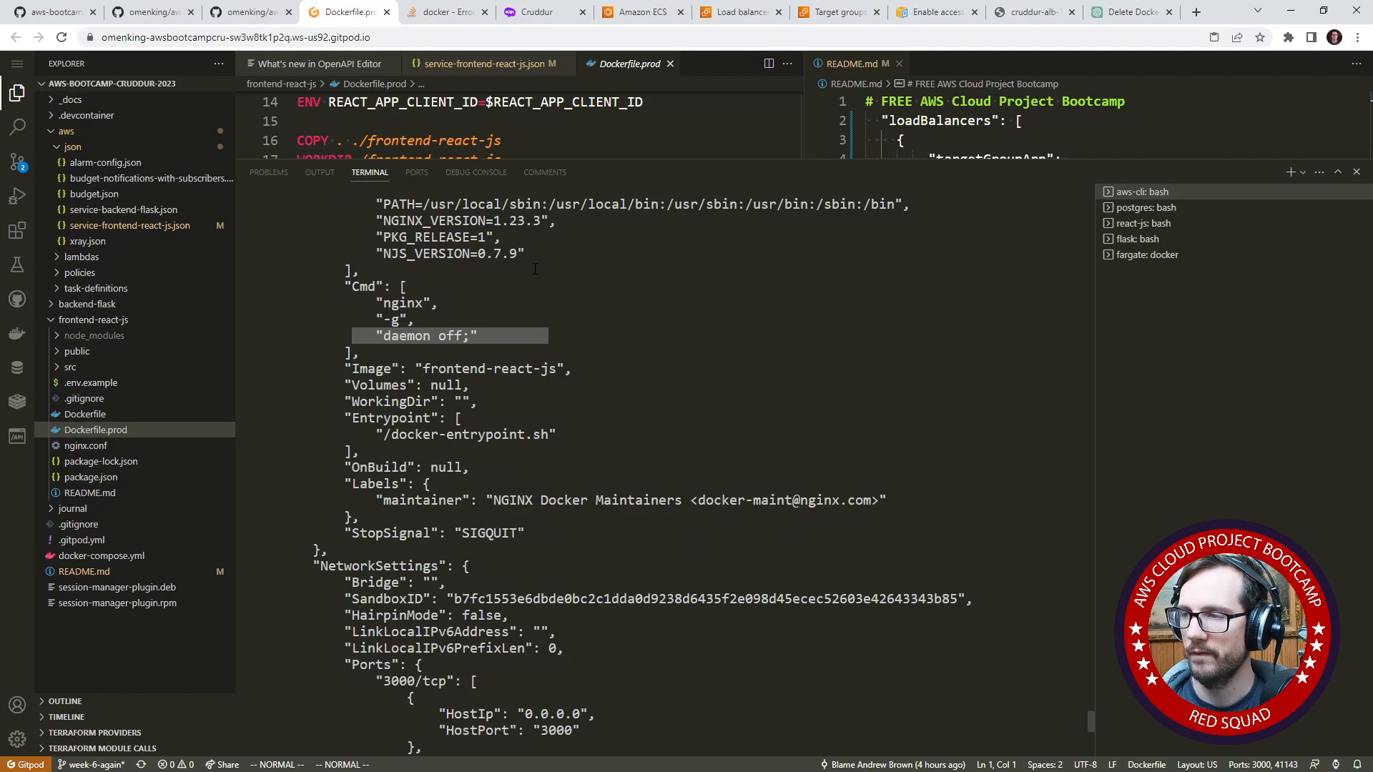
left_click(535, 268)
left_click_drag(641, 157, 478, 336)
left_click(394, 321)
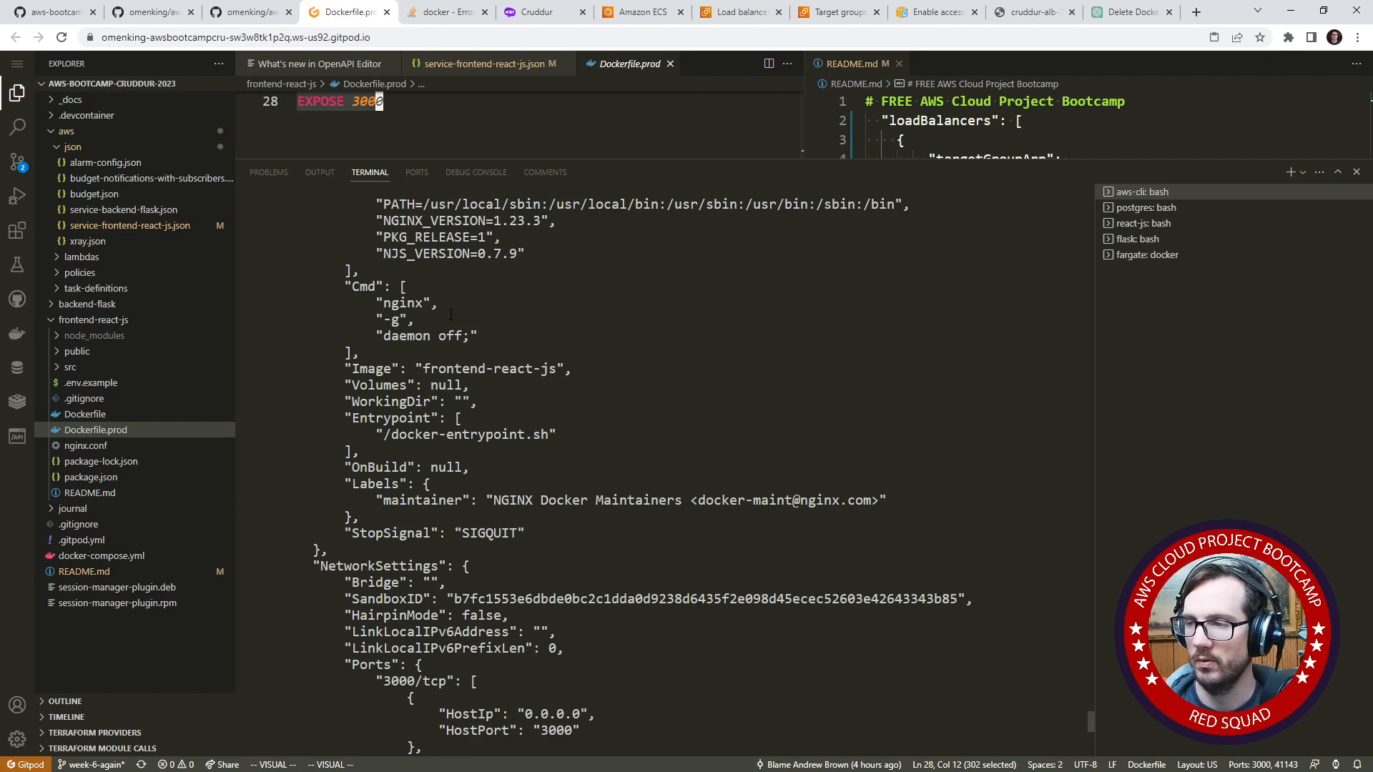
left_click_drag(543, 159, 543, 392)
left_click(347, 314)
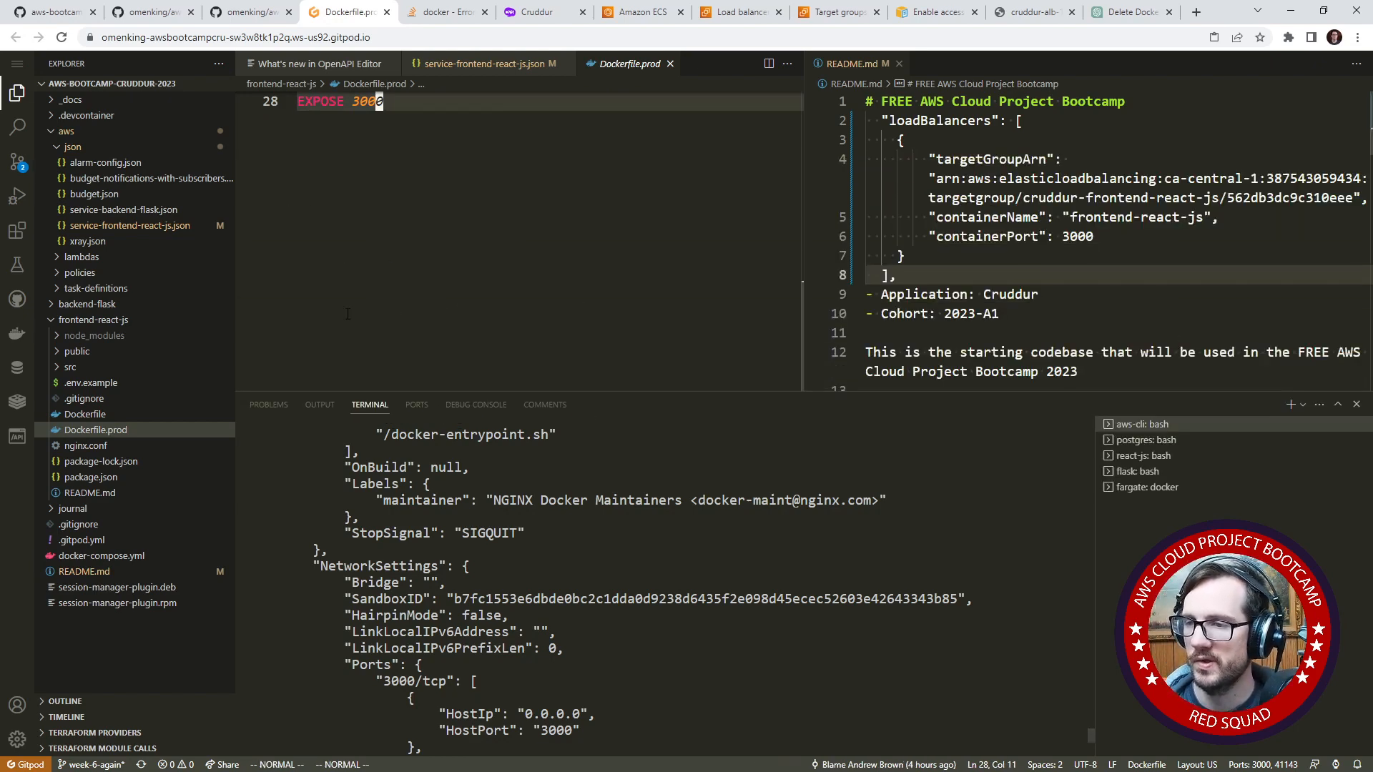
- Review Dockerfile.prod in the widened editor and compare it with the development Dockerfile, checking the base image and start command
left_click(119, 428)
scroll(352, 293, "up", 4)
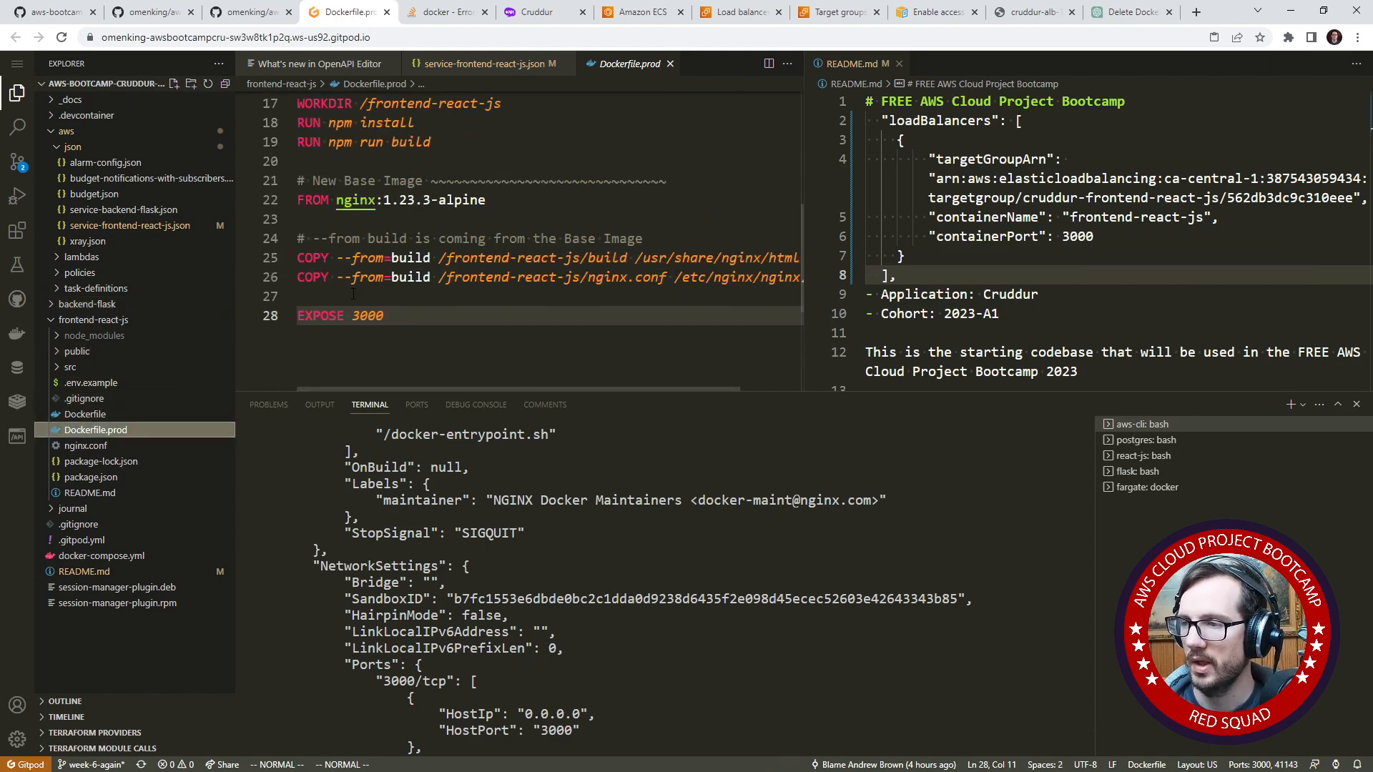
scroll(373, 328, "up", 1)
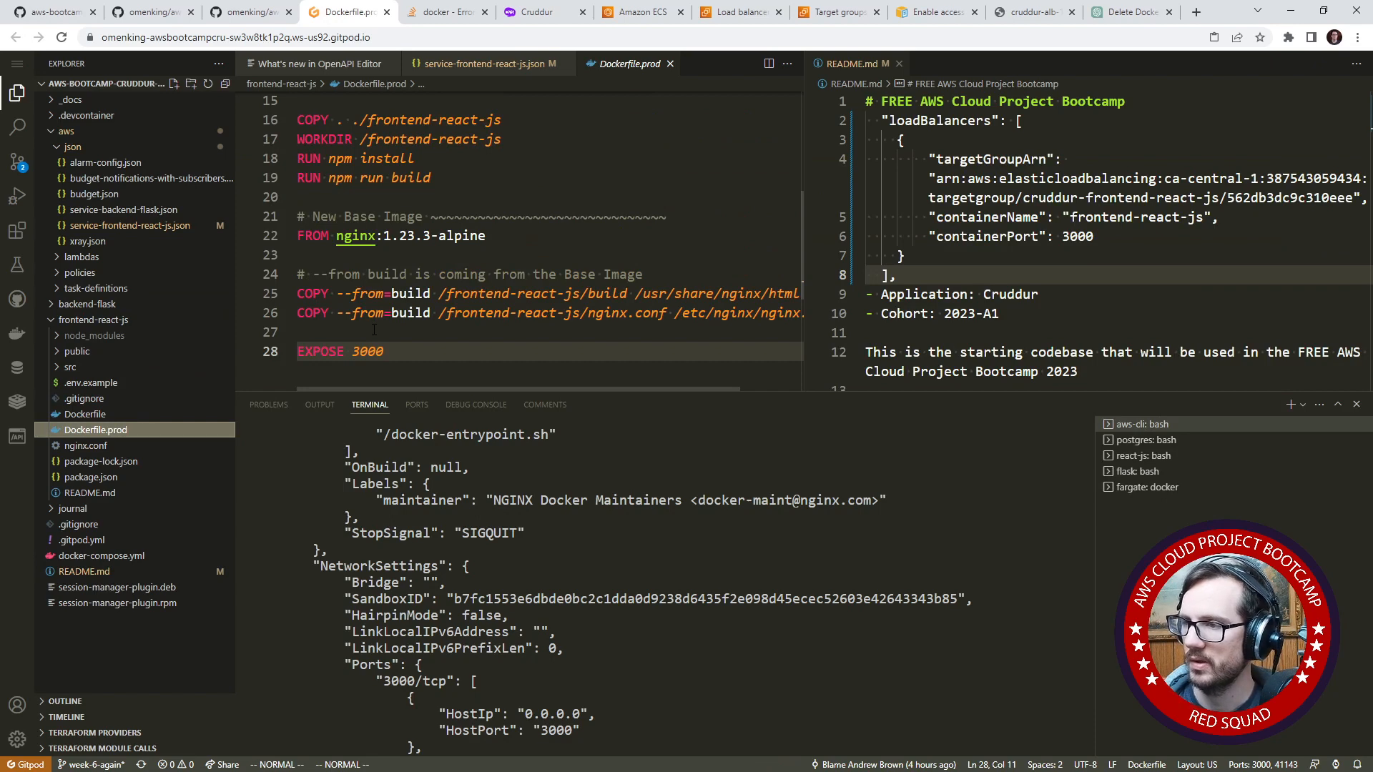
scroll(373, 330, "up", 5)
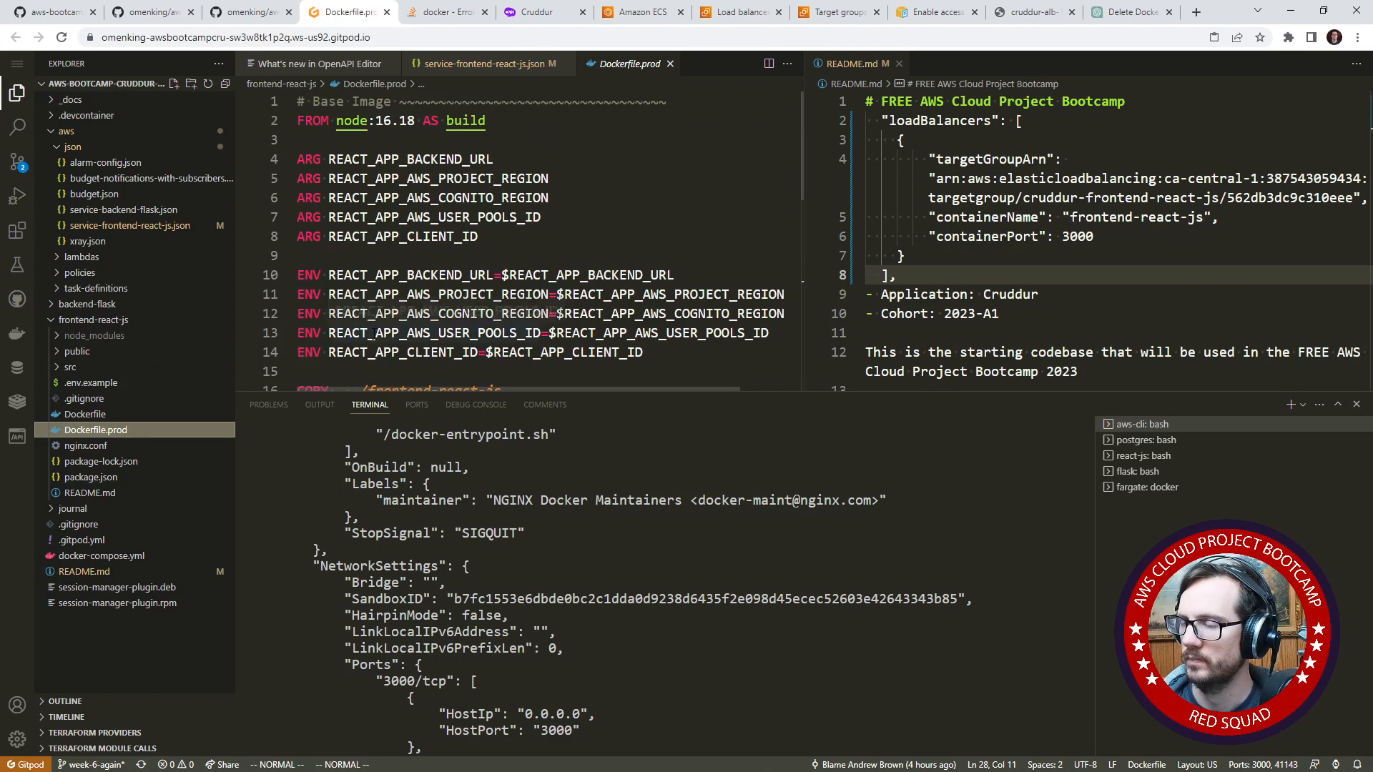
scroll(374, 332, "down", 6)
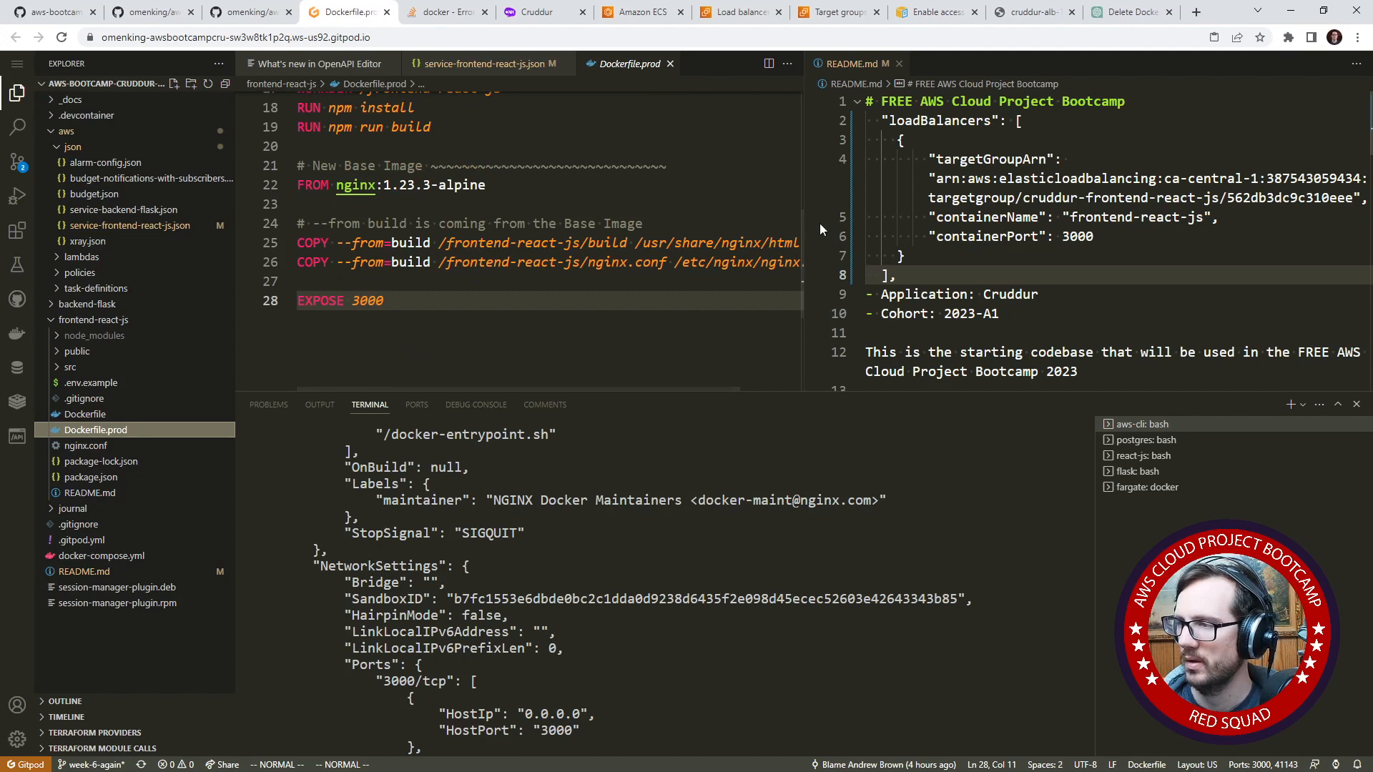
left_click_drag(802, 218, 872, 232)
left_click(85, 414)
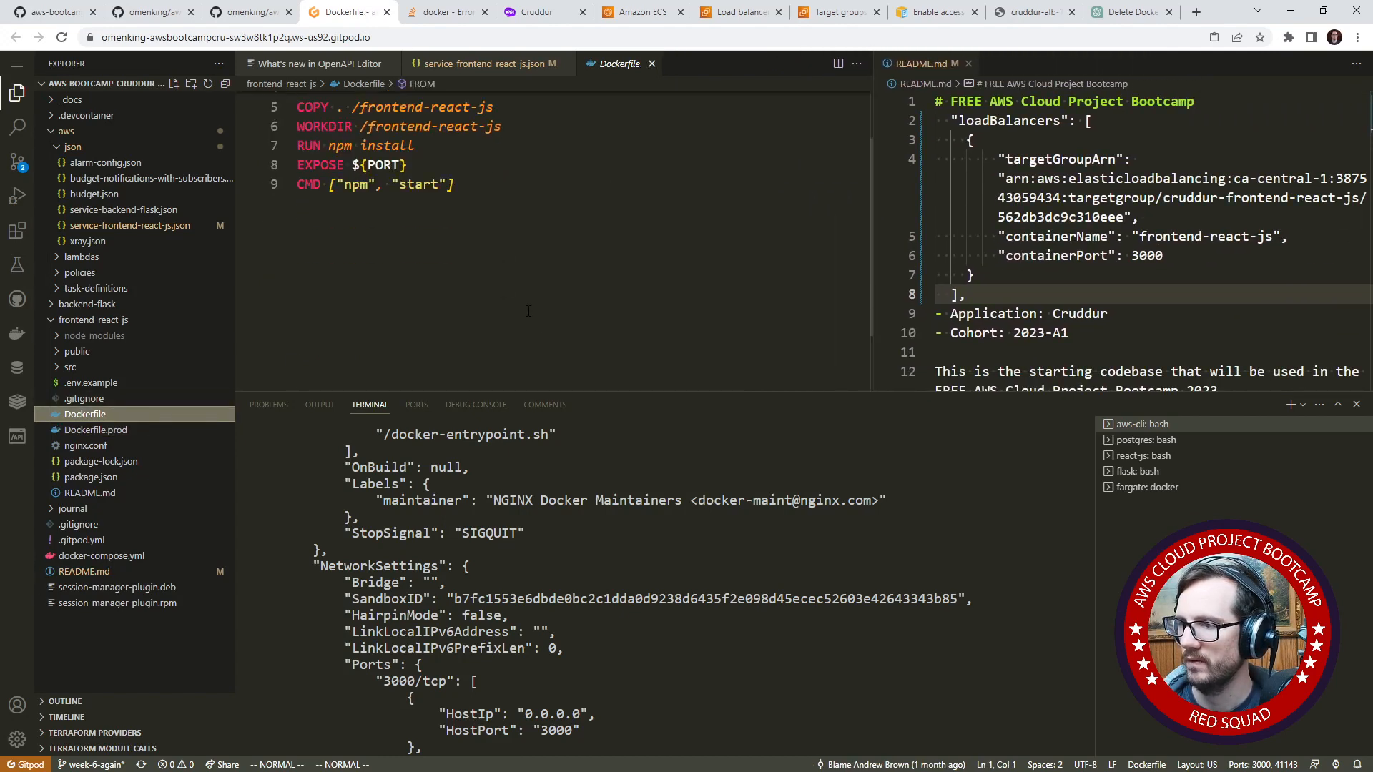
left_click(153, 430)
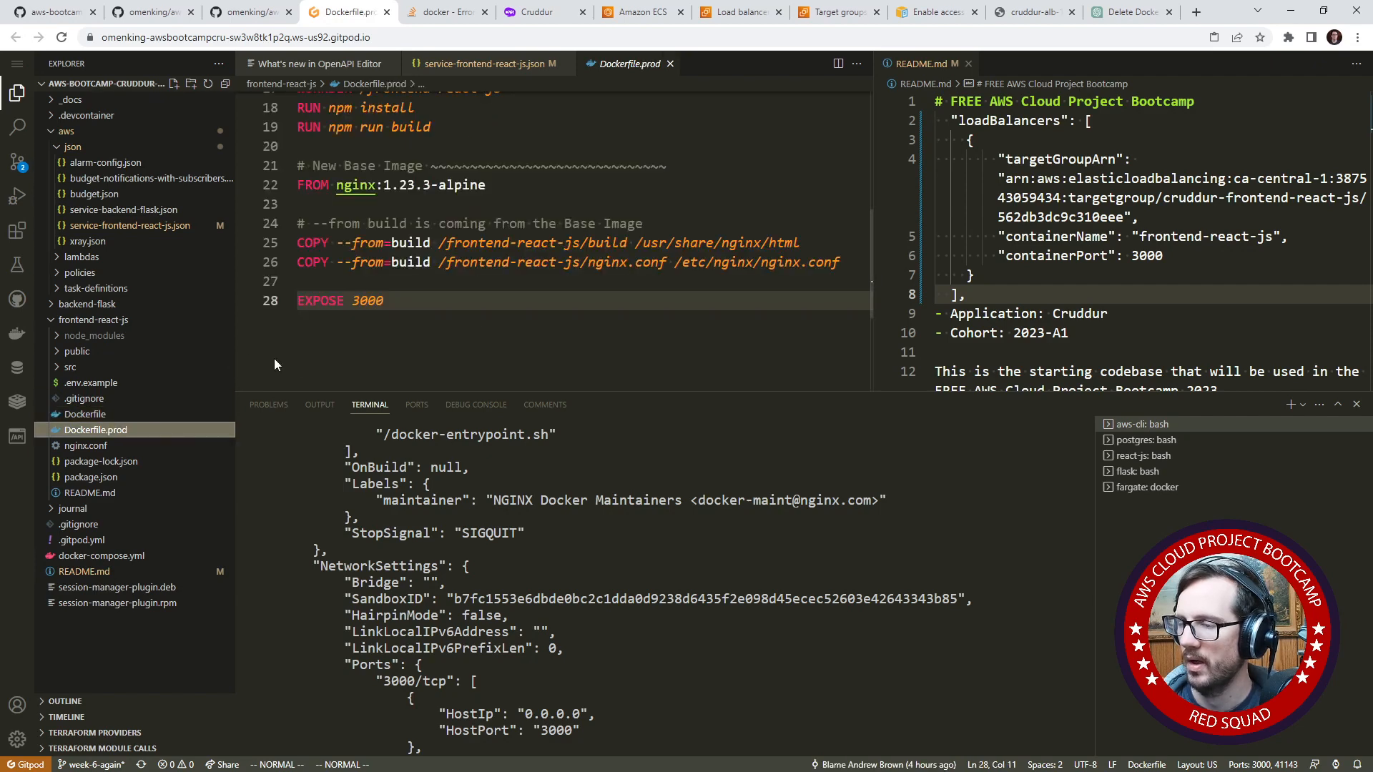
scroll(453, 328, "up", 3)
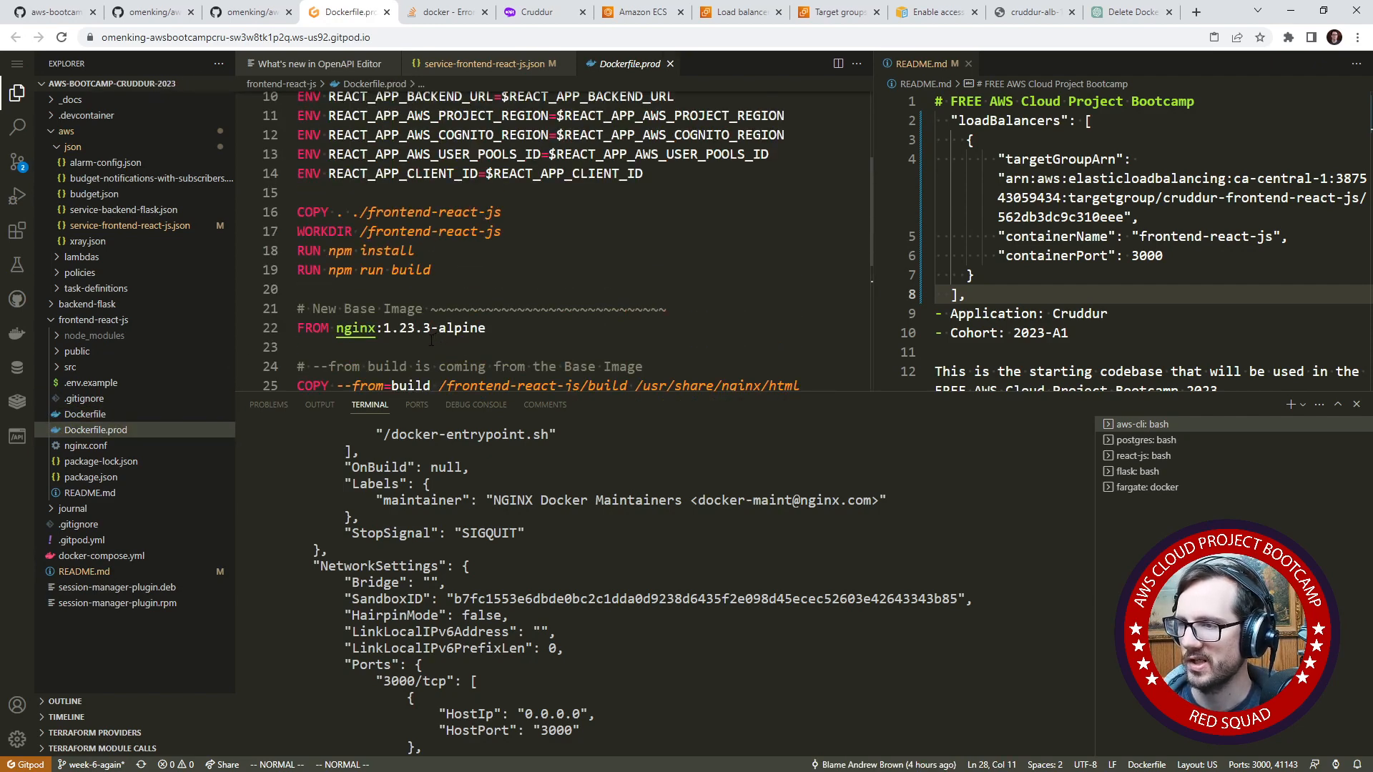
scroll(429, 340, "down", 2)
scroll(426, 325, "up", 2)
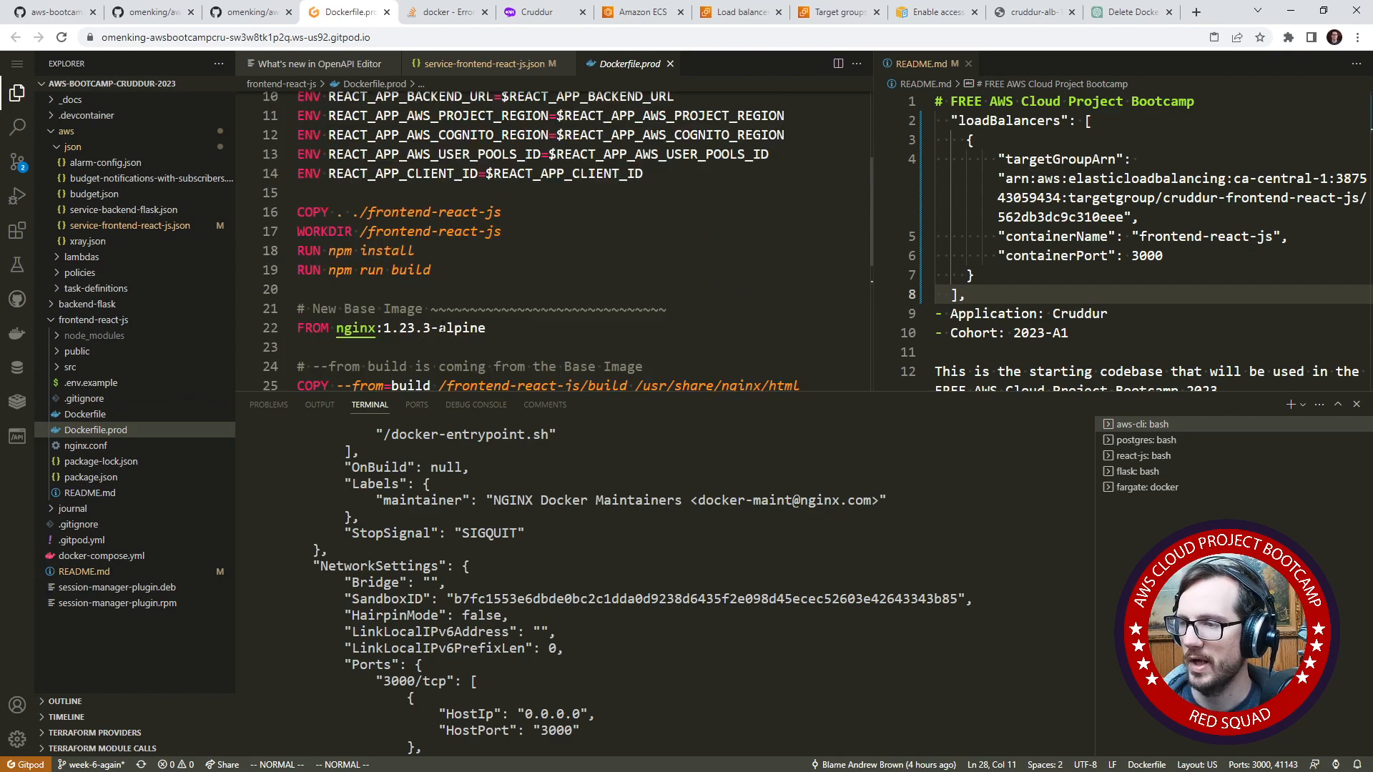
scroll(424, 311, "down", 2)
- Switch to the aws-bootcamp-cruddur-2023 repository on GitHub and show its week-6-fargate branch
left_click(250, 12)
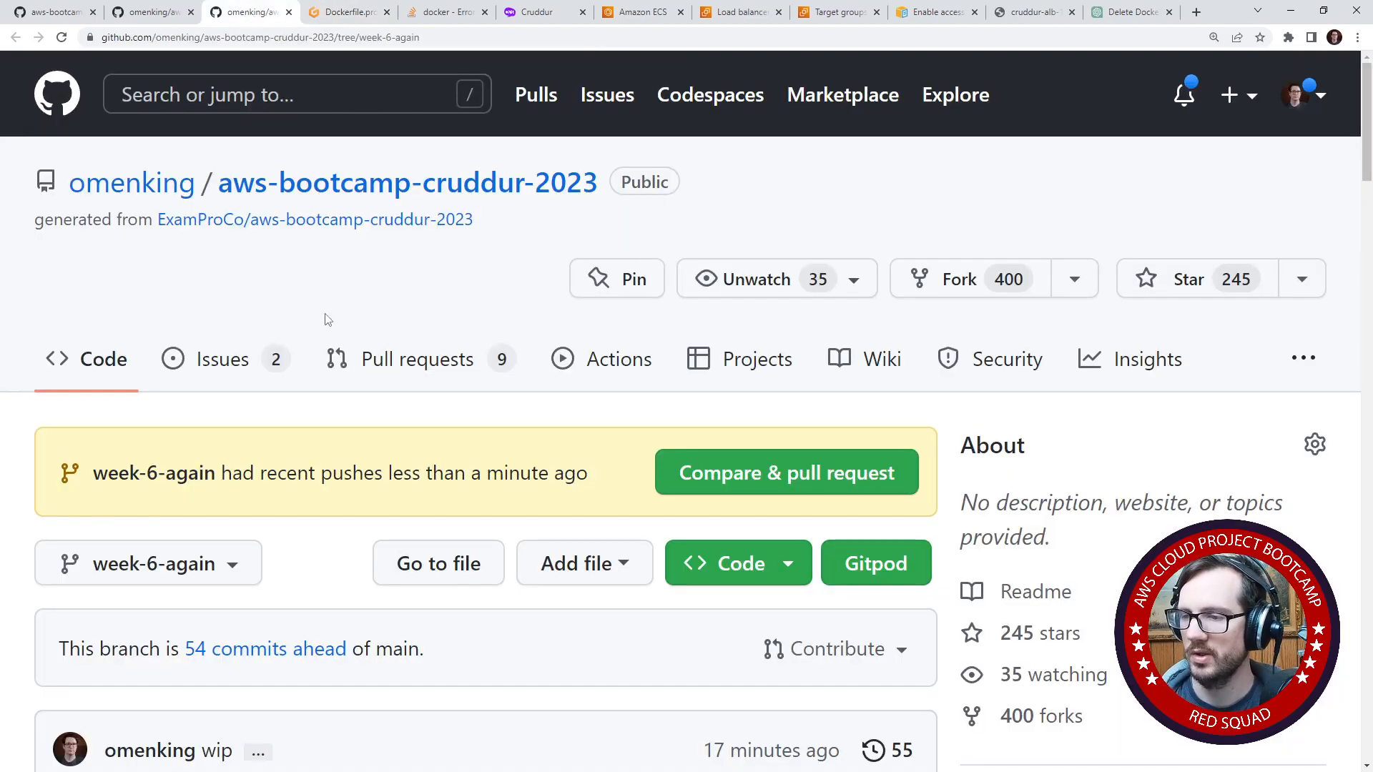
scroll(326, 319, "down", 7)
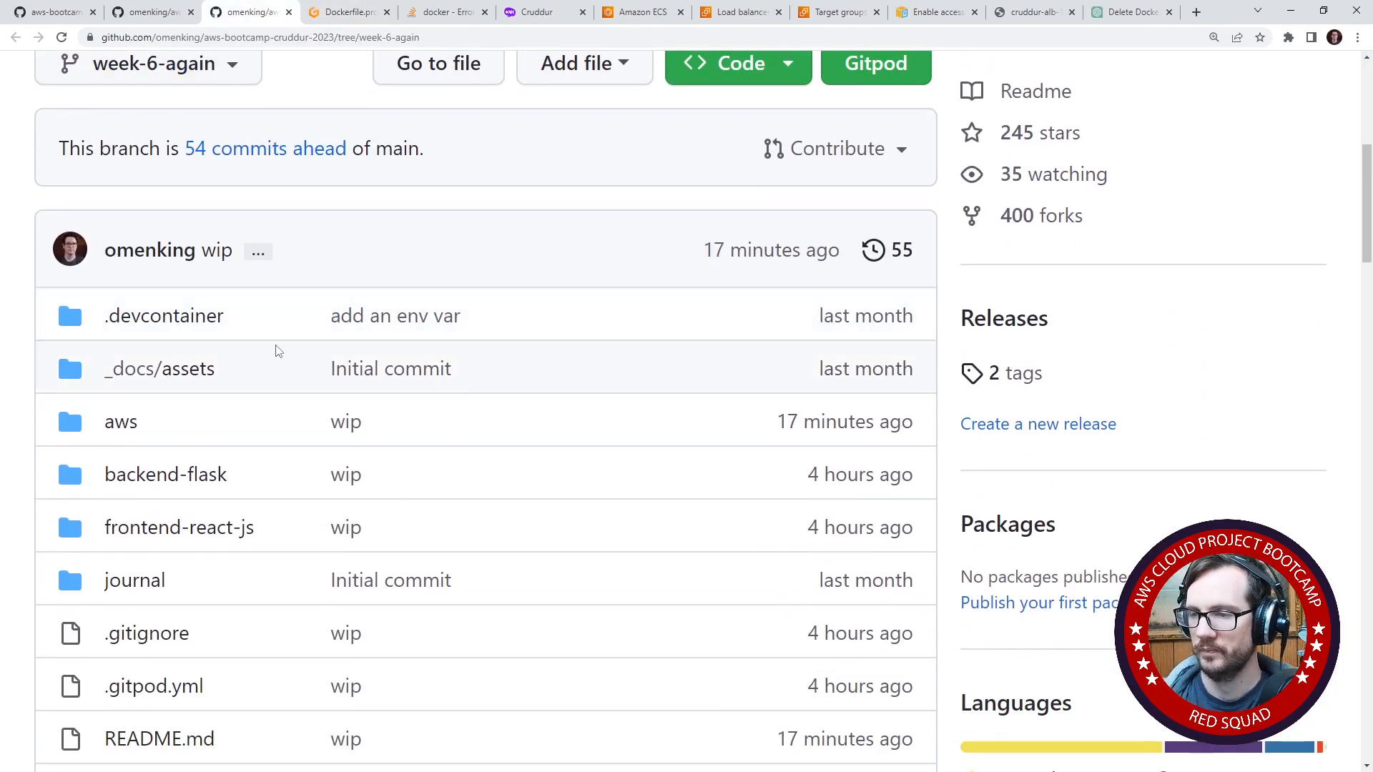
scroll(279, 286, "up", 7)
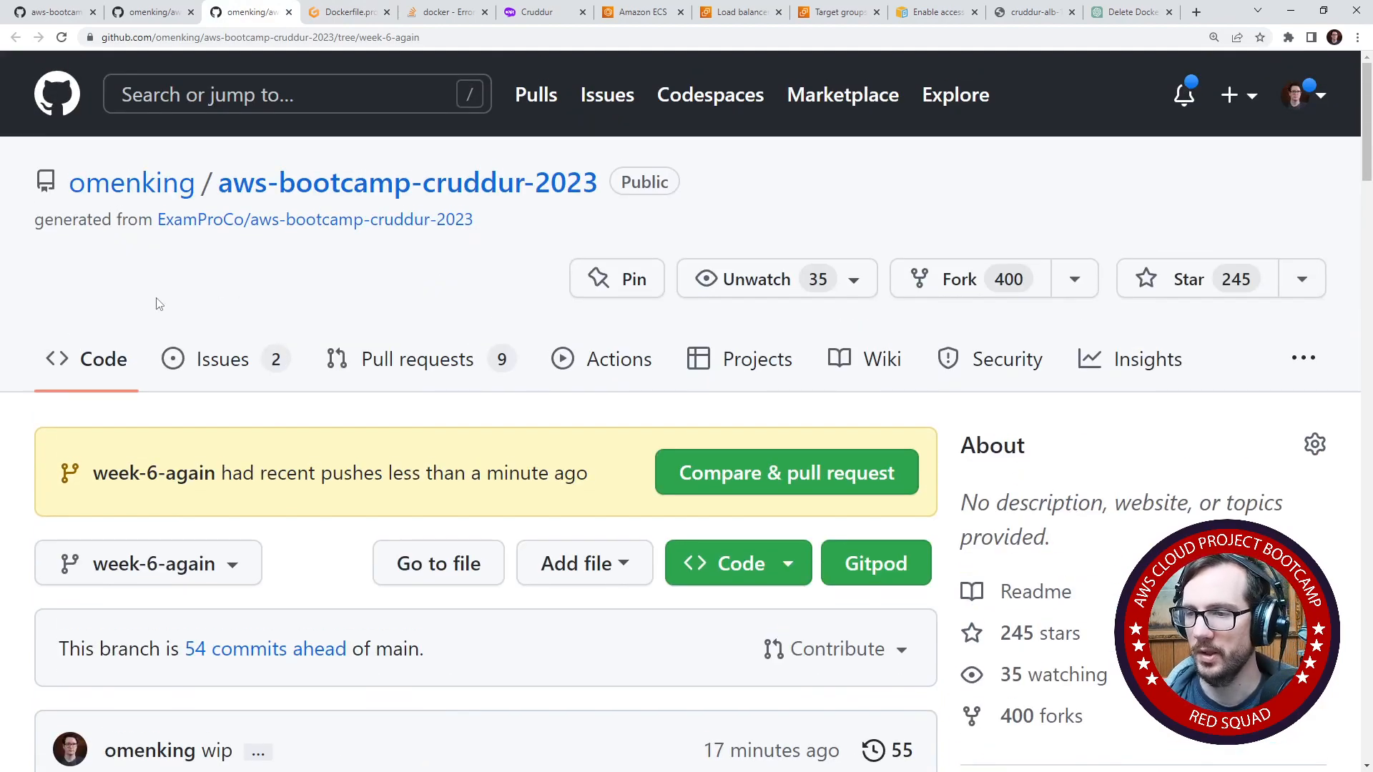
scroll(159, 303, "down", 3)
left_click(175, 361)
left_click(196, 365)
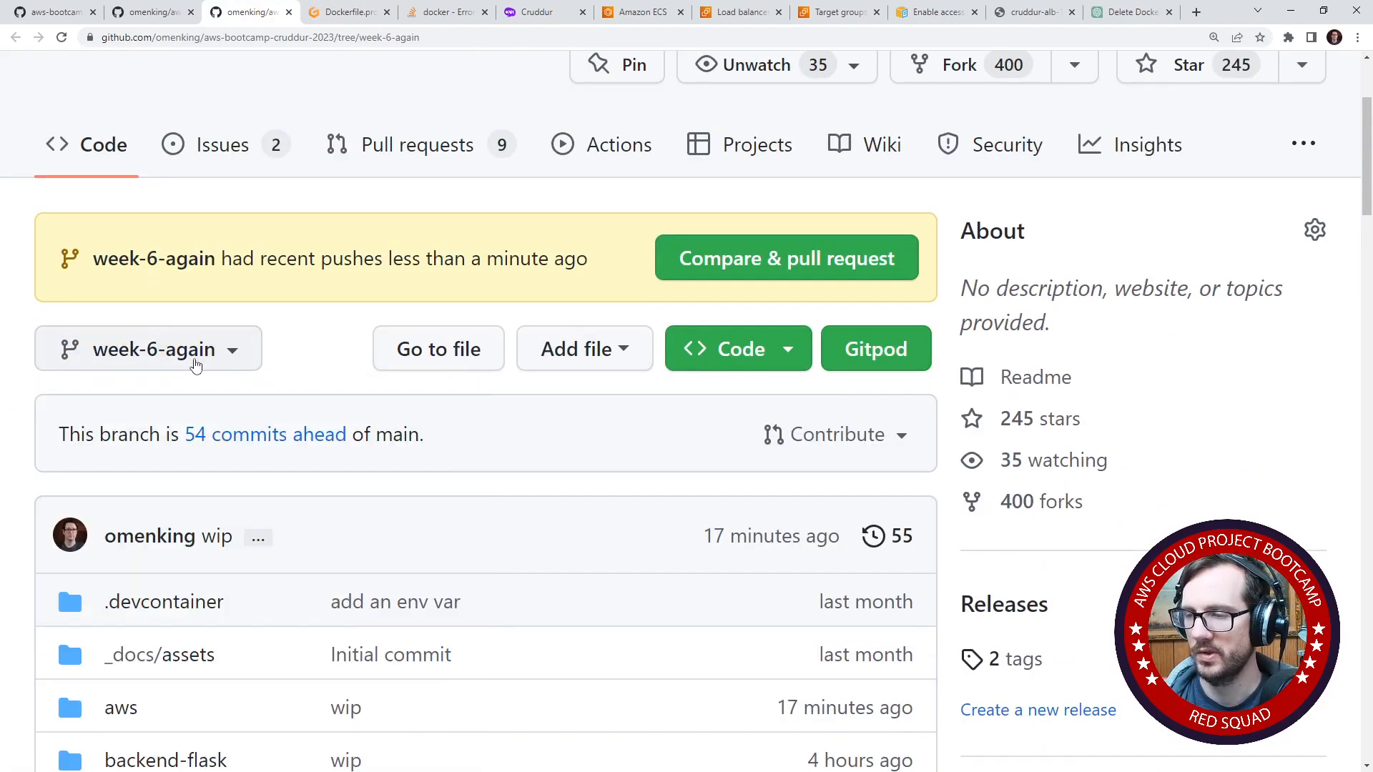
left_click(196, 365)
scroll(297, 572, "down", 10)
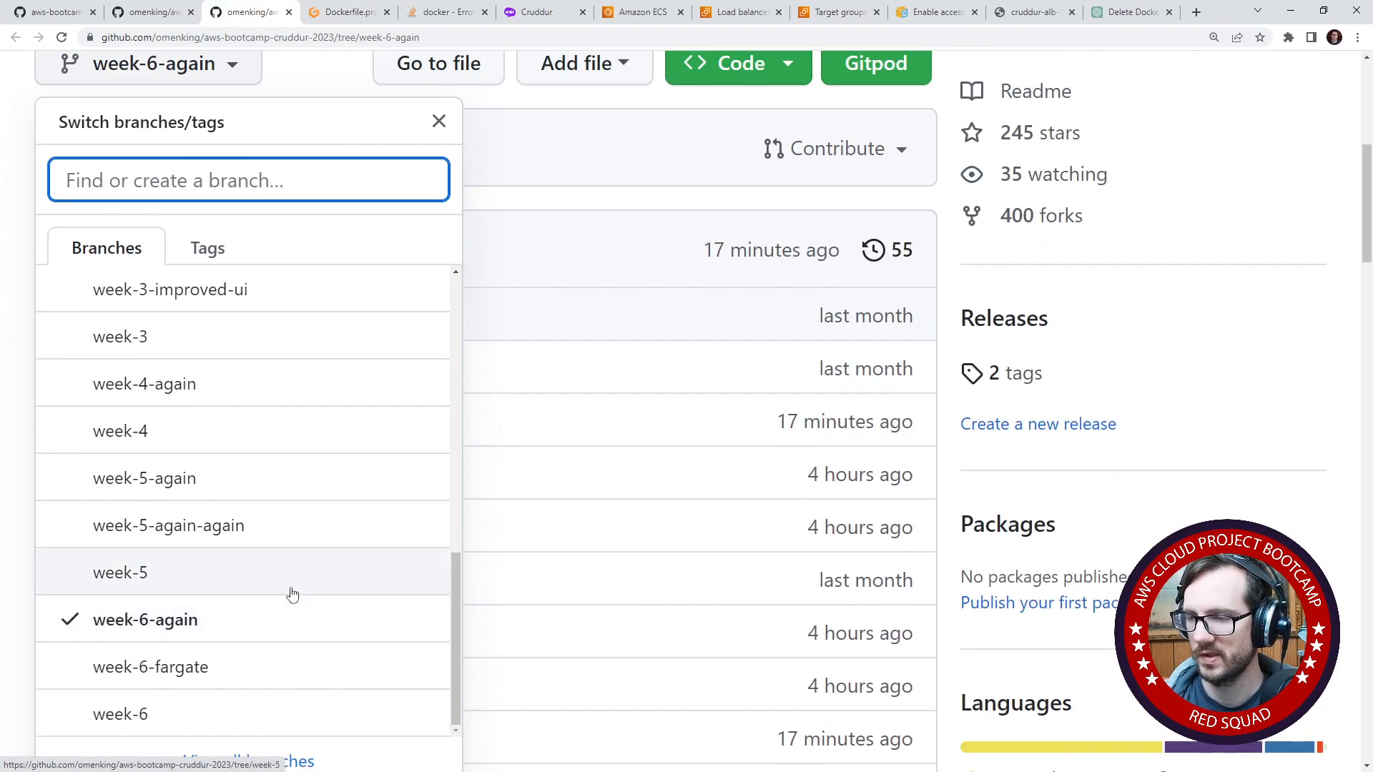
scroll(293, 594, "down", 1)
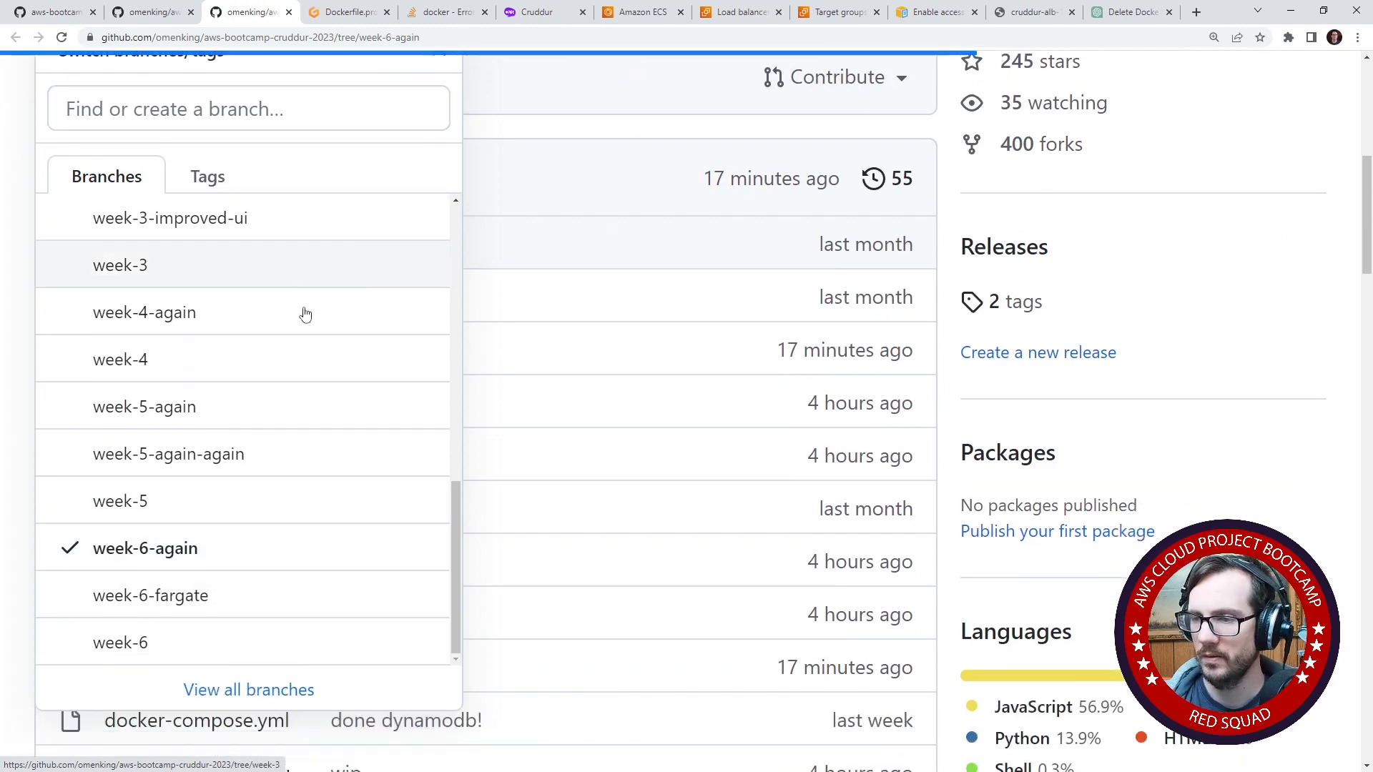
scroll(252, 504, "down", 7)
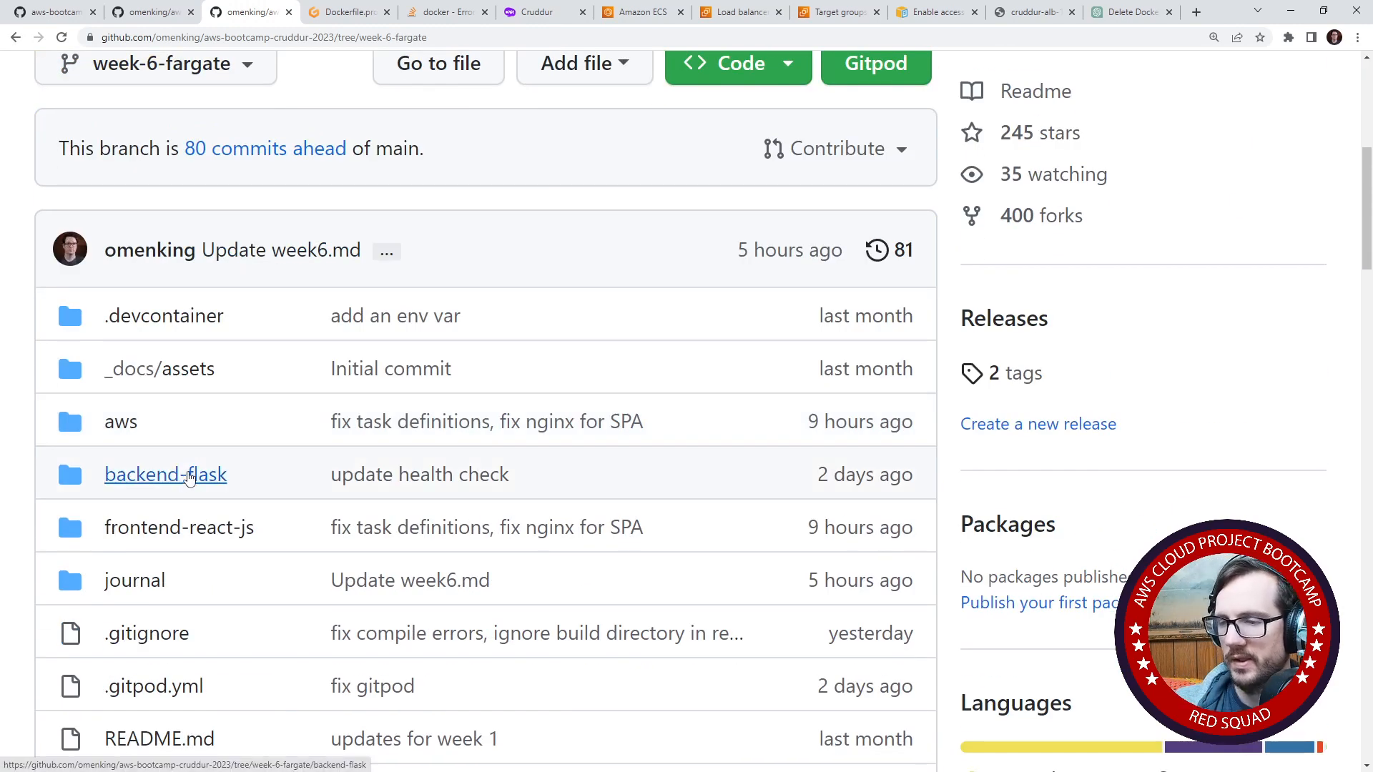
- Open Dockerfile.prod in the branch's frontend-react-js folder and check the final lines around EXPOSE 3000
left_click(186, 527)
scroll(202, 509, "down", 8)
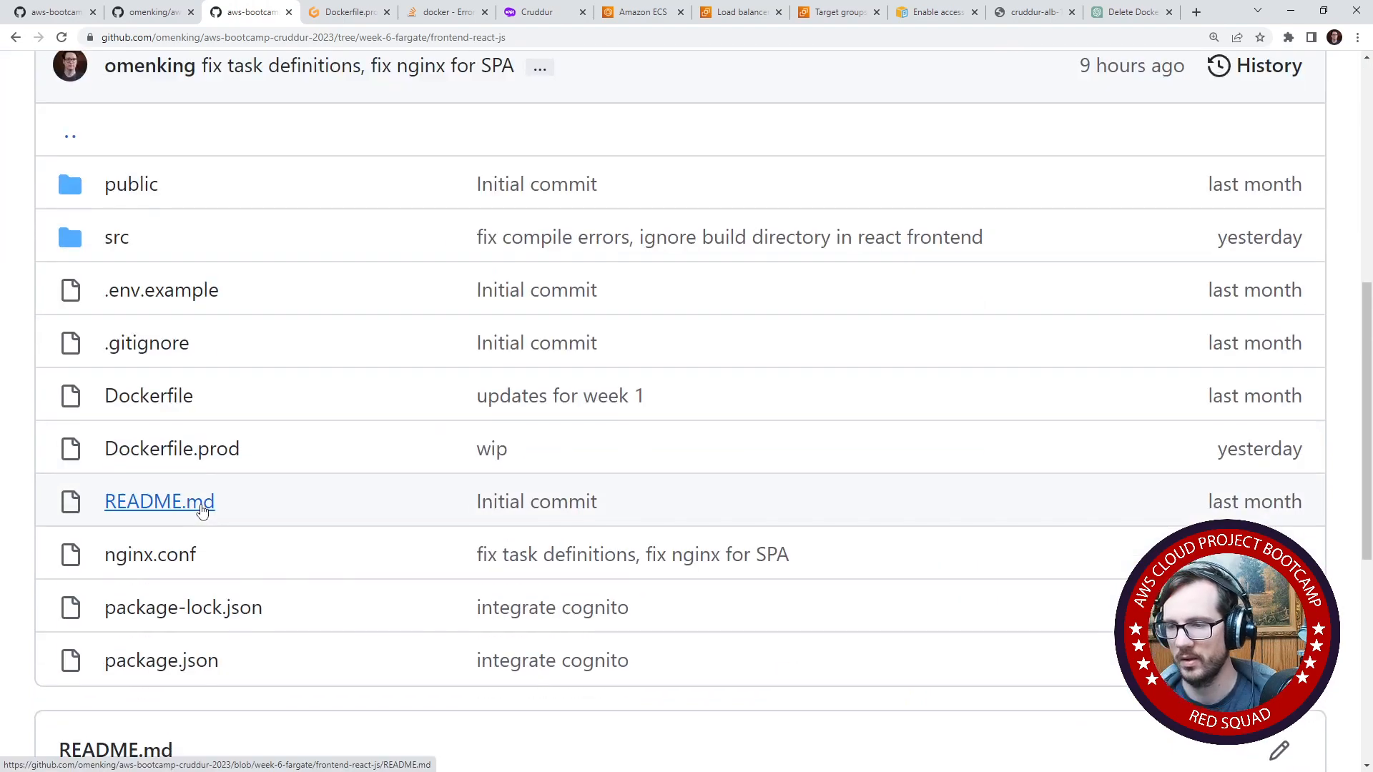
left_click(172, 449)
scroll(273, 530, "down", 14)
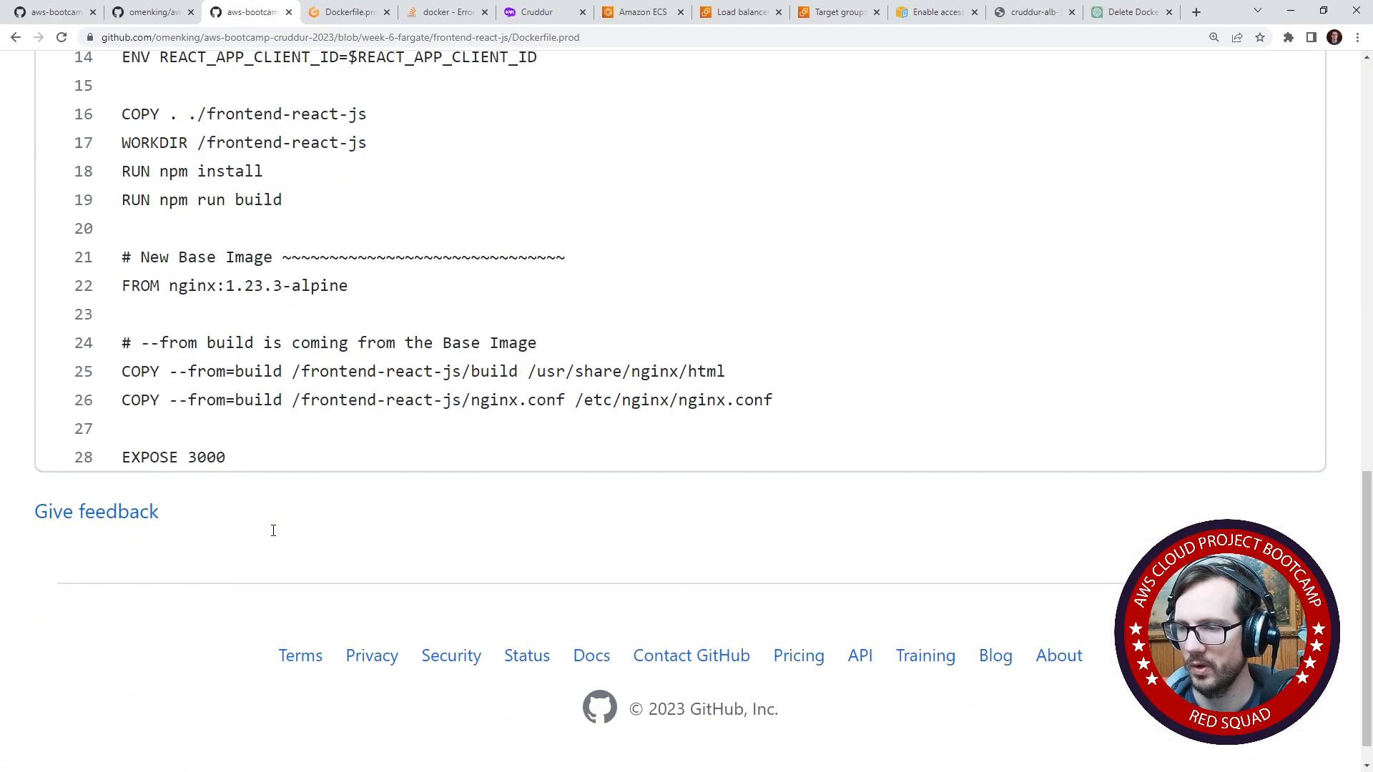
left_click_drag(276, 463, 104, 455)
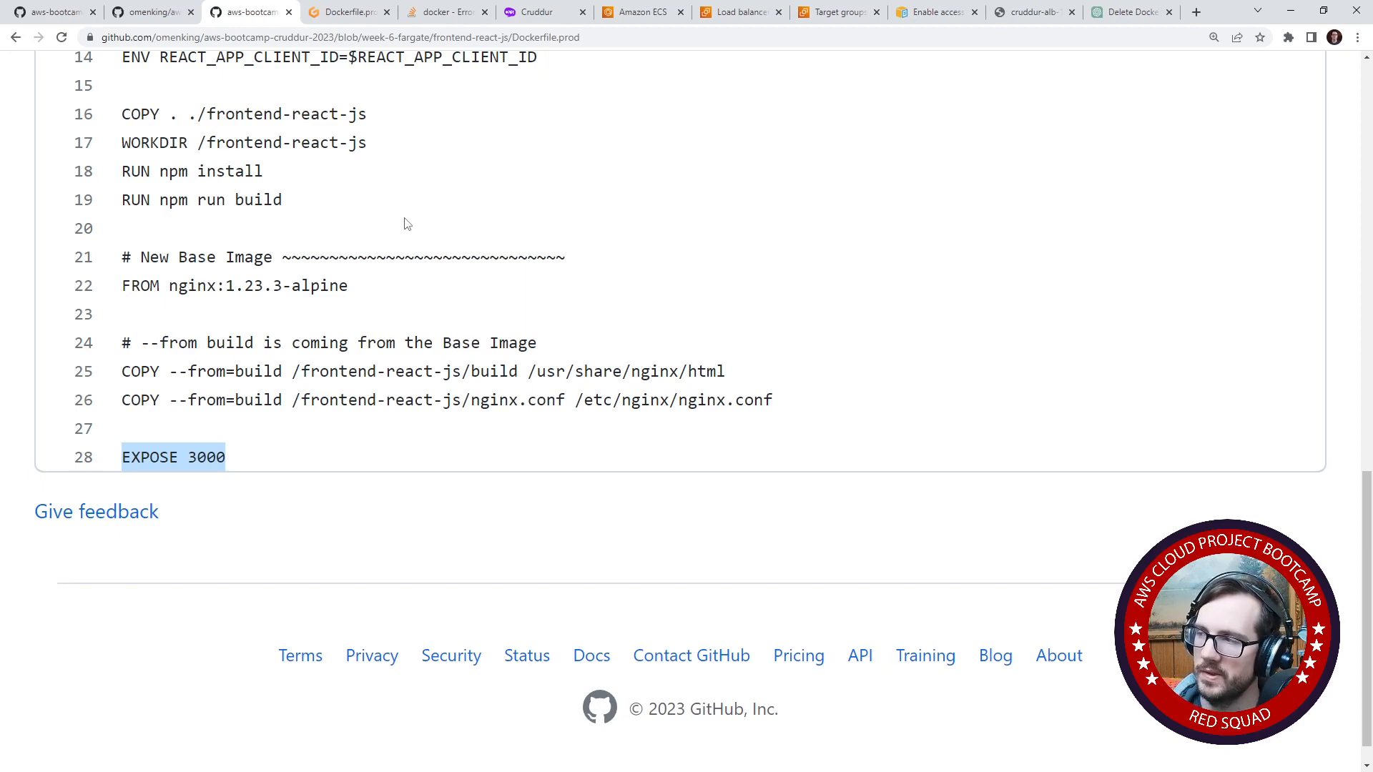
- Return to the Stack Overflow answer and reread how to identify a container's available shell from its Cmd section
left_click(1119, 12)
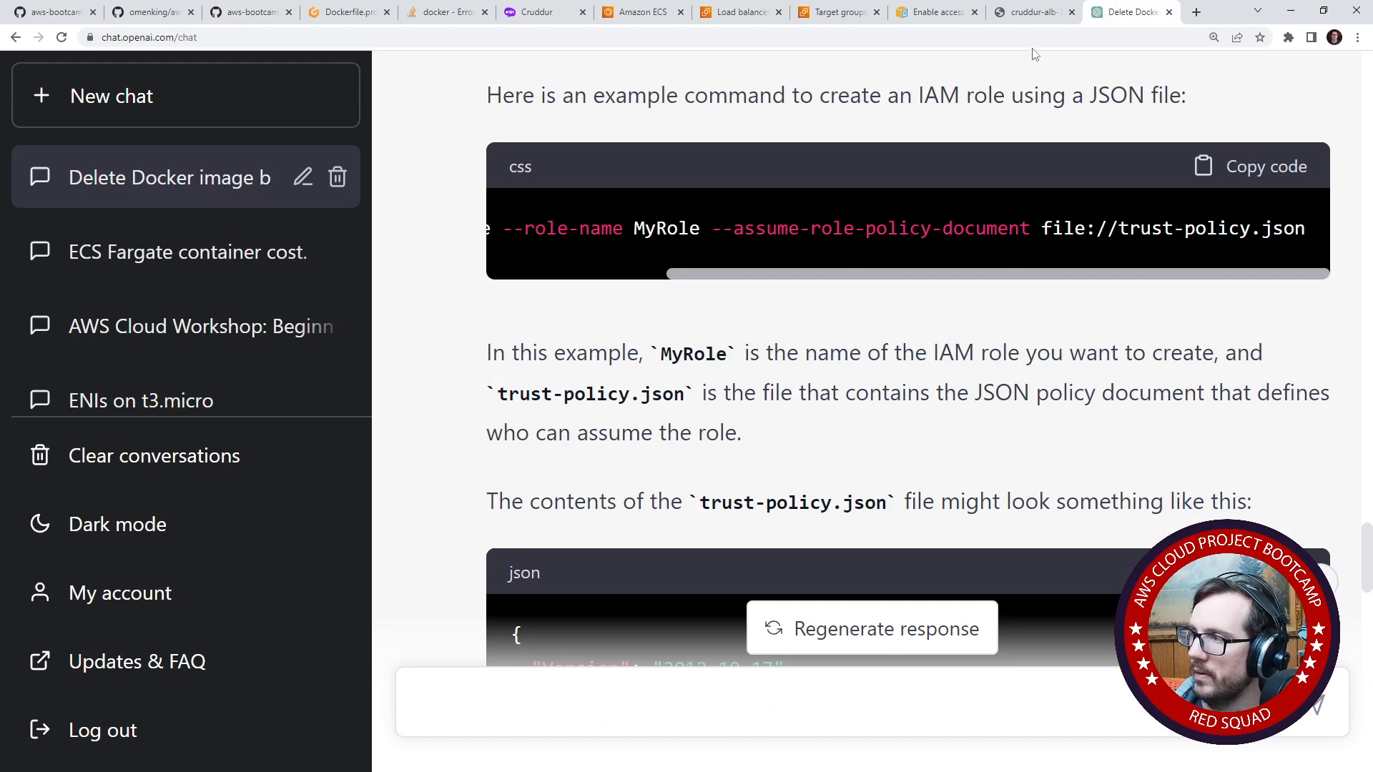
left_click(1029, 14)
left_click(934, 14)
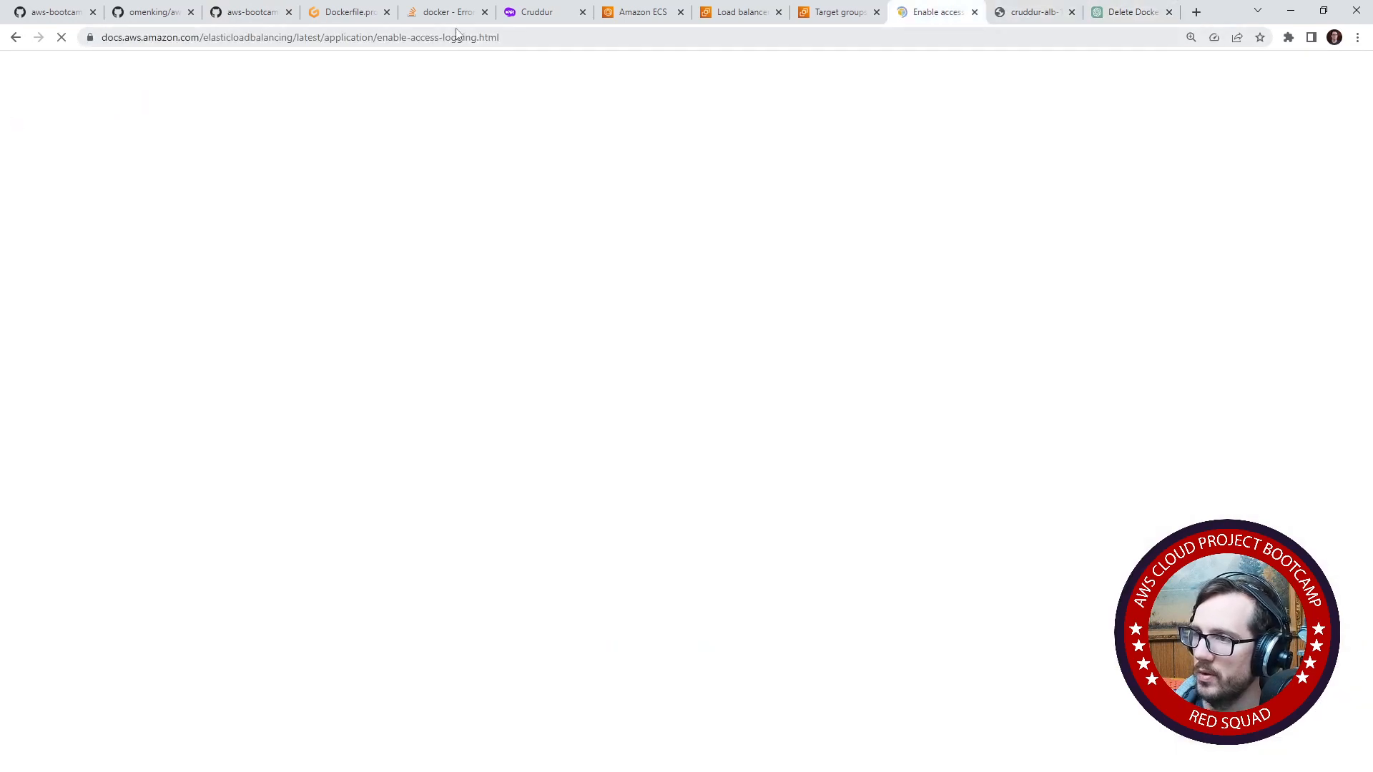
left_click(438, 14)
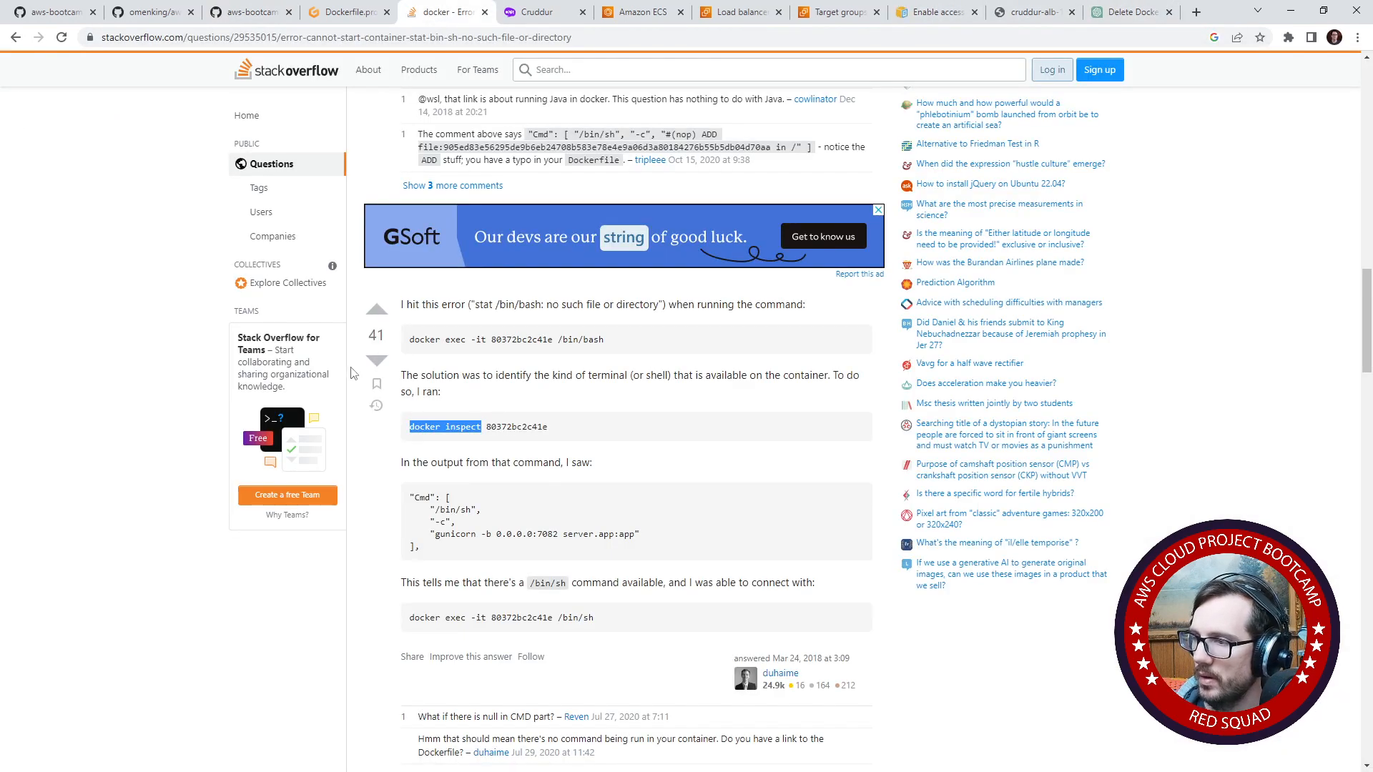
left_click_drag(682, 304, 777, 305)
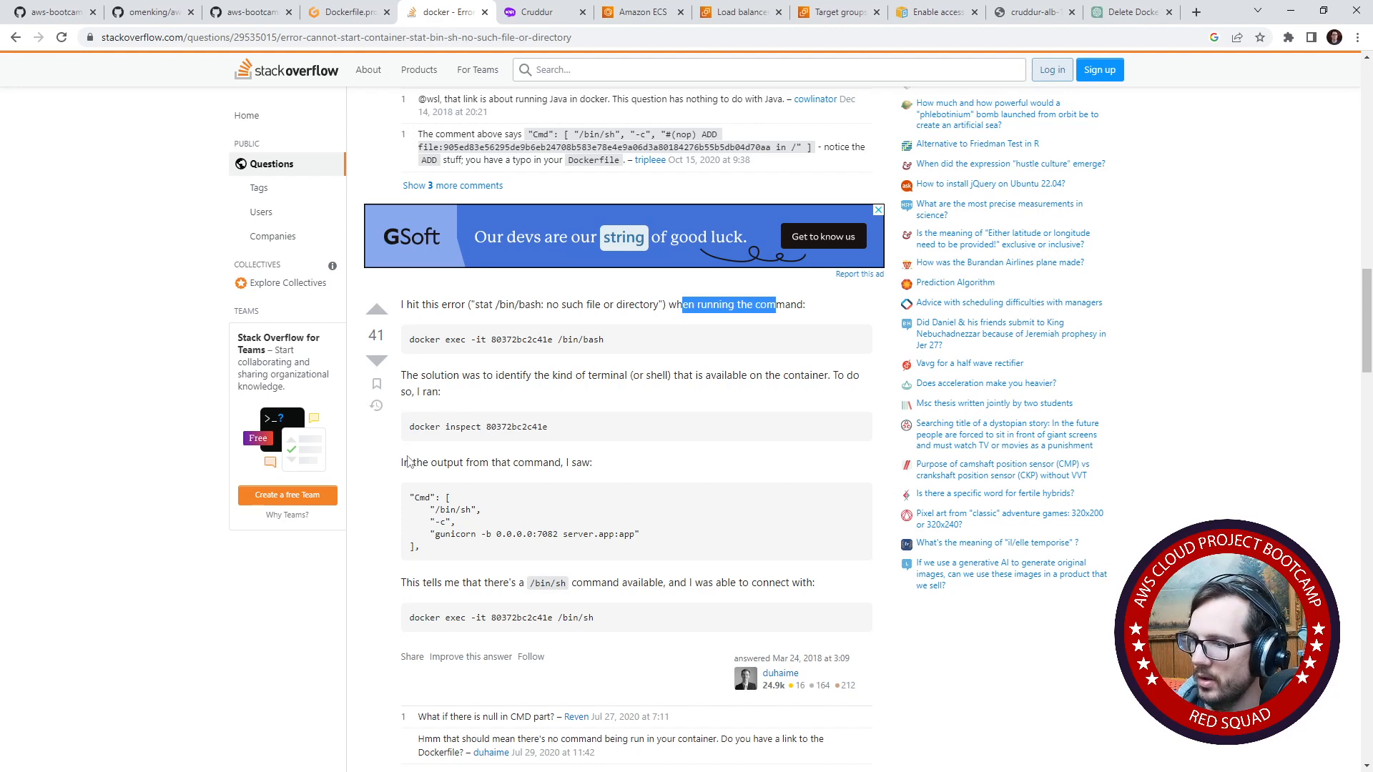
left_click_drag(402, 463, 592, 463)
scroll(468, 429, "down", 2)
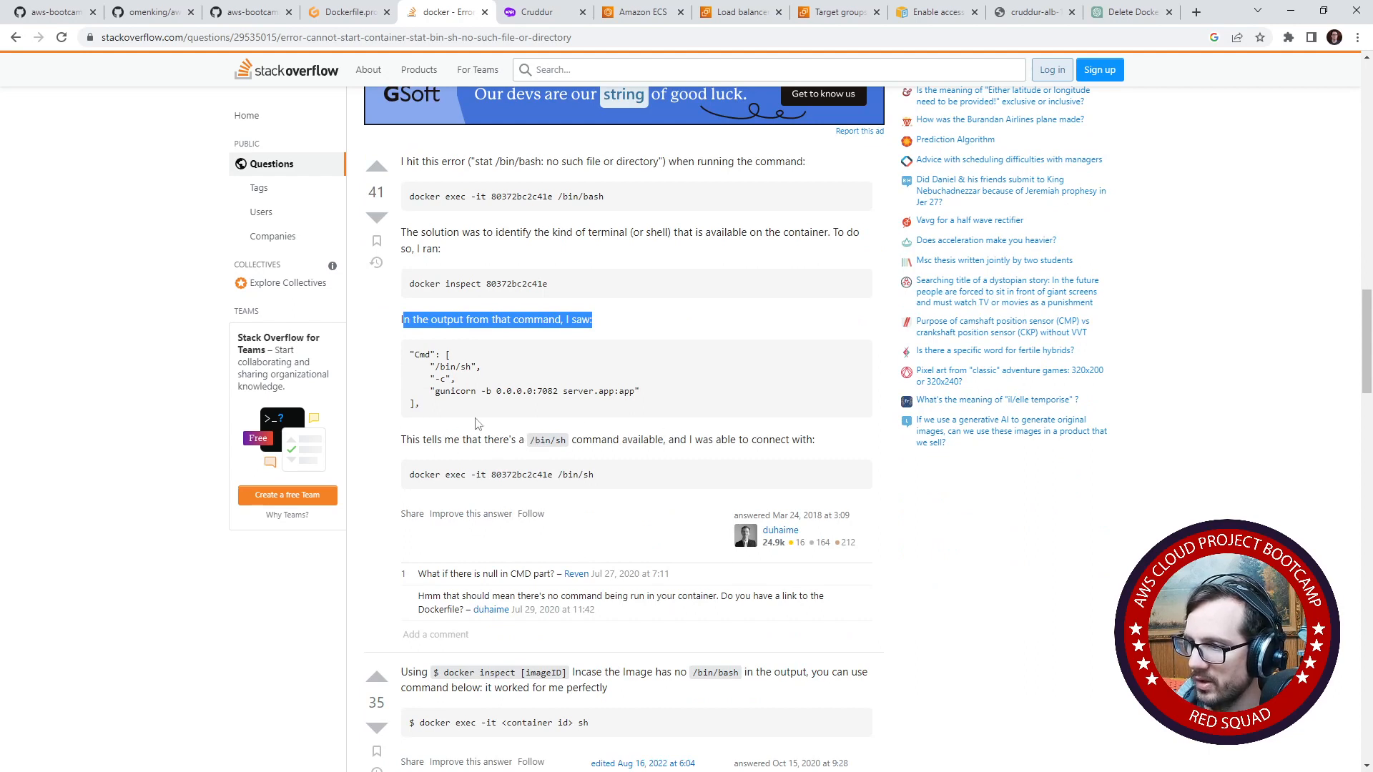
scroll(545, 419, "down", 2)
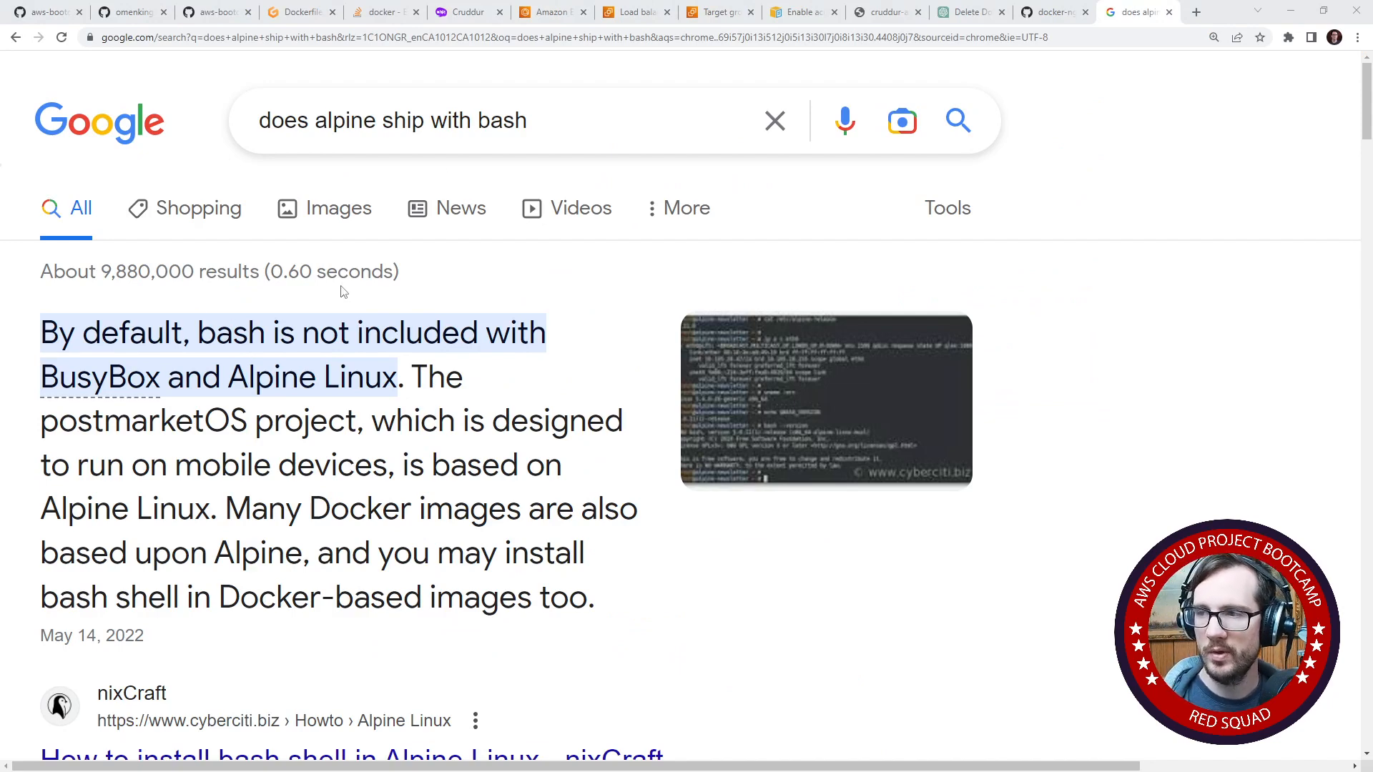
- Read the Google featured snippet for "does alpine ship with bash"
mouse_move(146, 347)
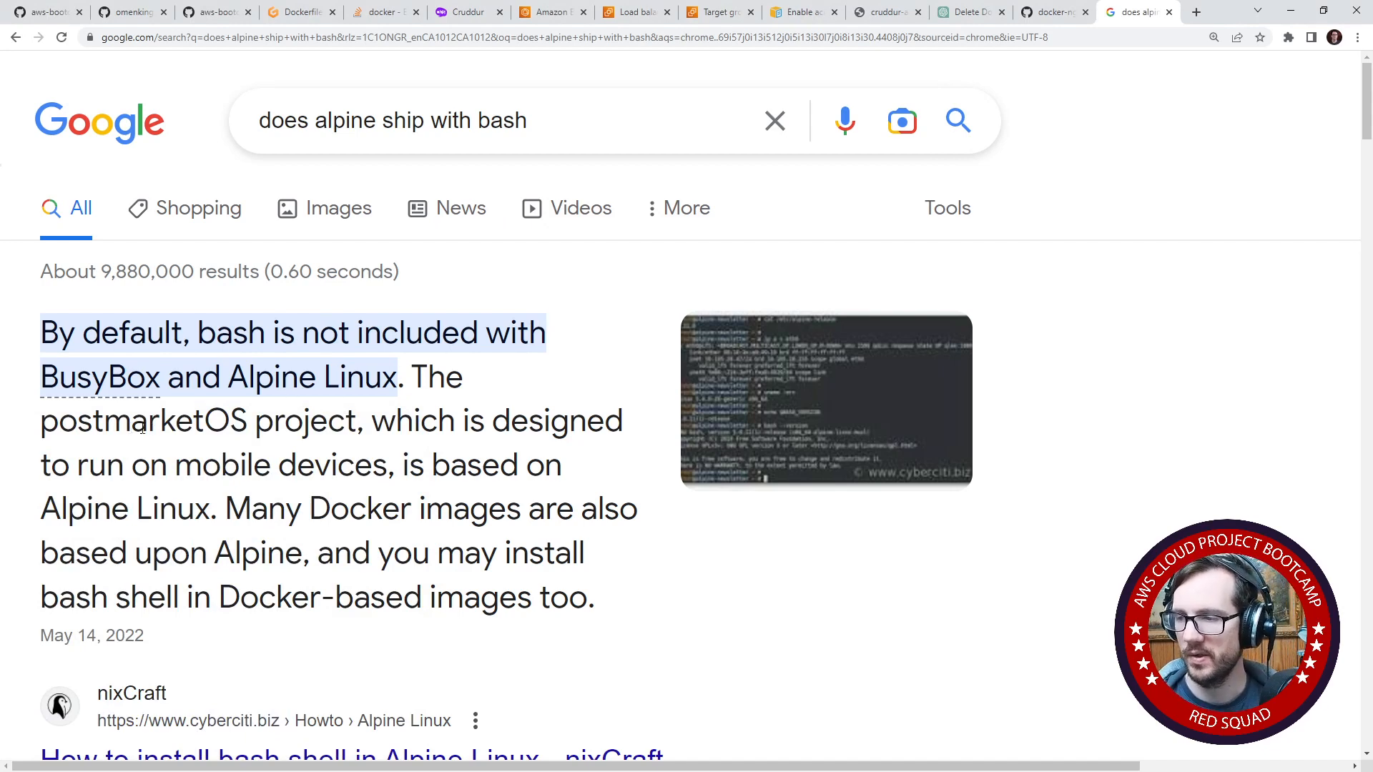
scroll(142, 428, "down", 3)
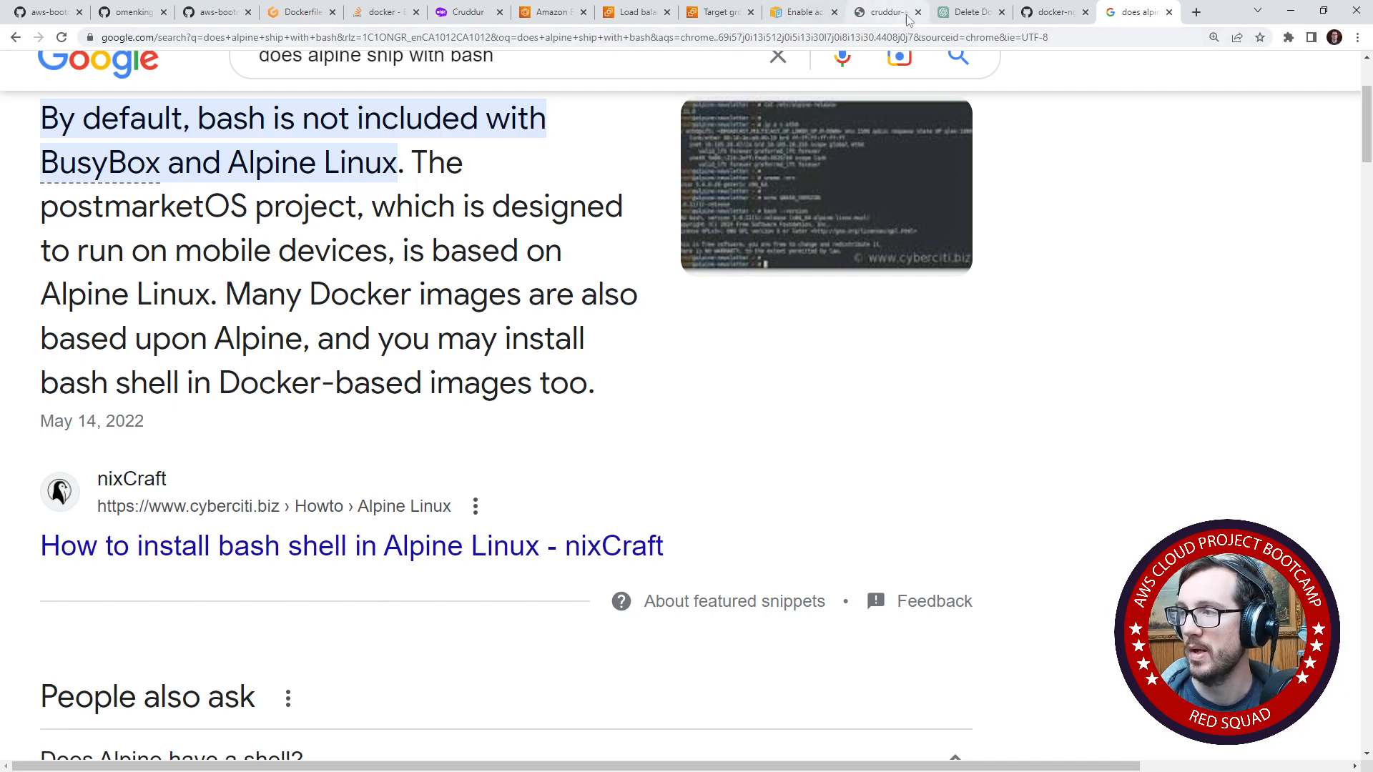
- Ask ChatGPT "how do I shell into a alpine container" in the existing Docker image conversation
left_click(968, 12)
scroll(758, 648, "down", 12)
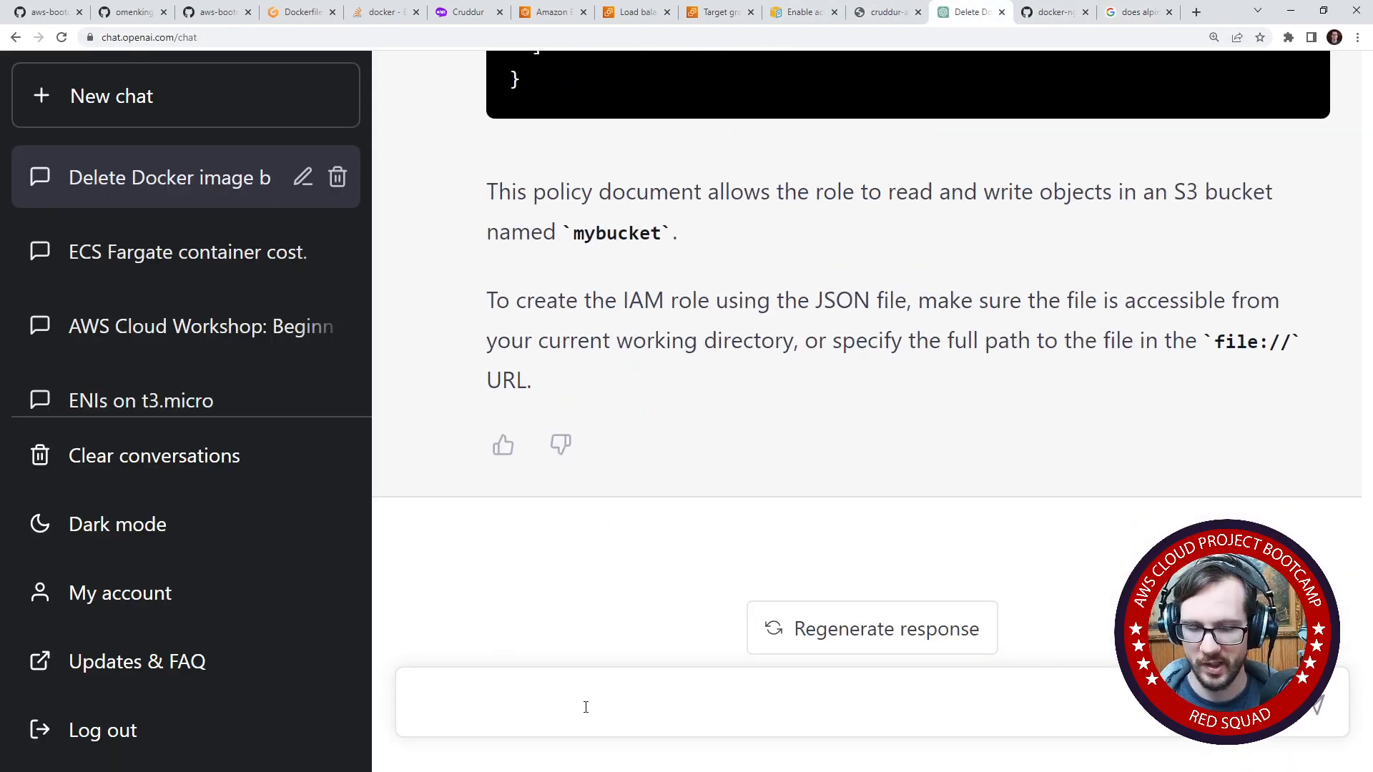
type("how do I shell in")
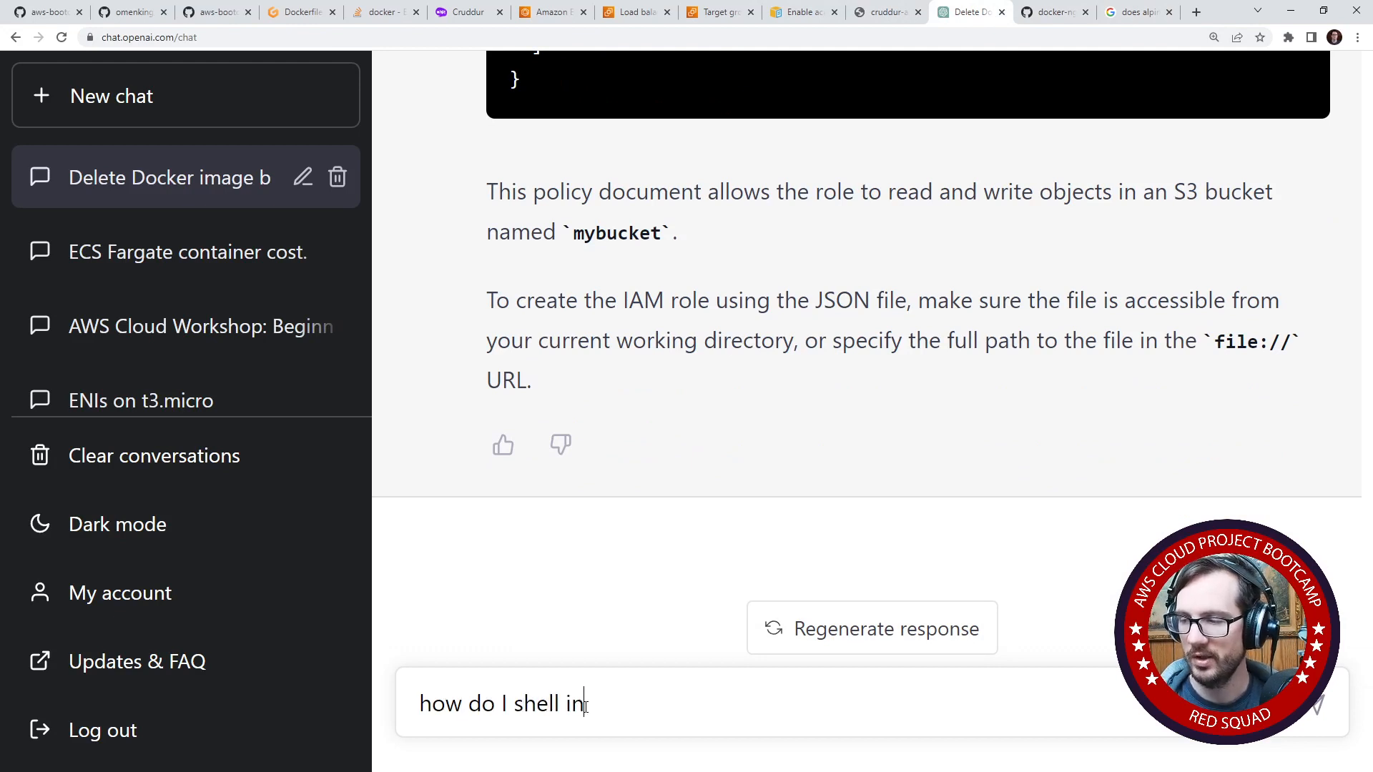
type("to a alpine container")
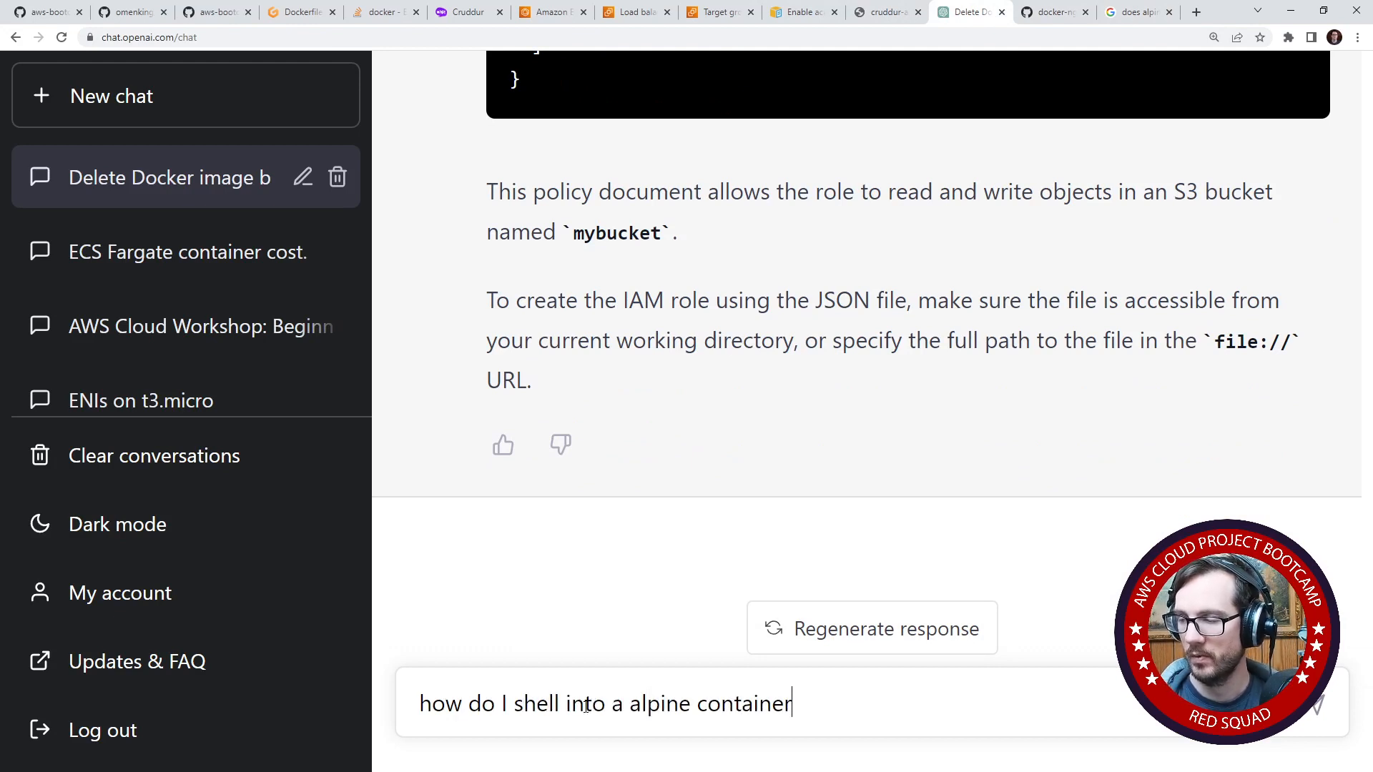
key("Return")
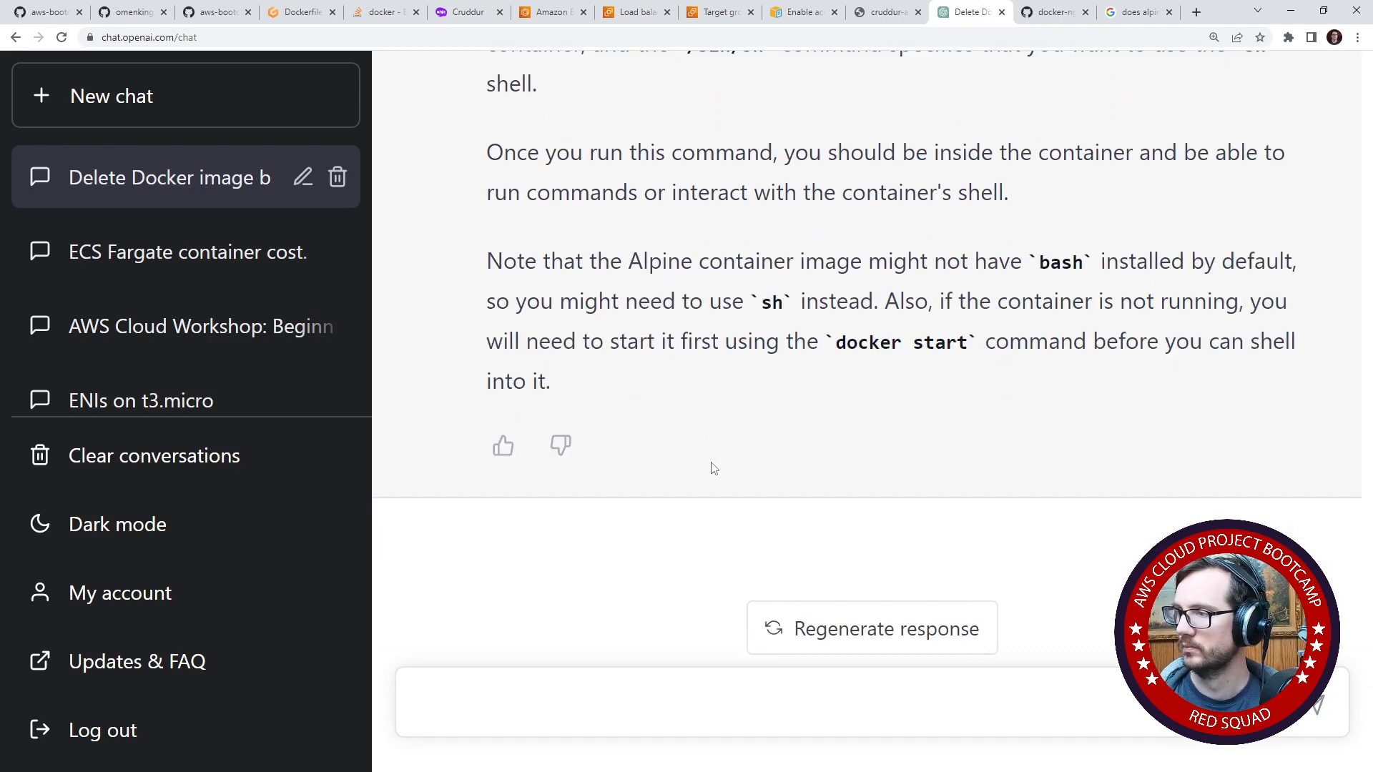
- Read the reply's closing note about bash, sh and docker start in Alpine containers
left_click_drag(619, 301, 1243, 301)
left_click(921, 301)
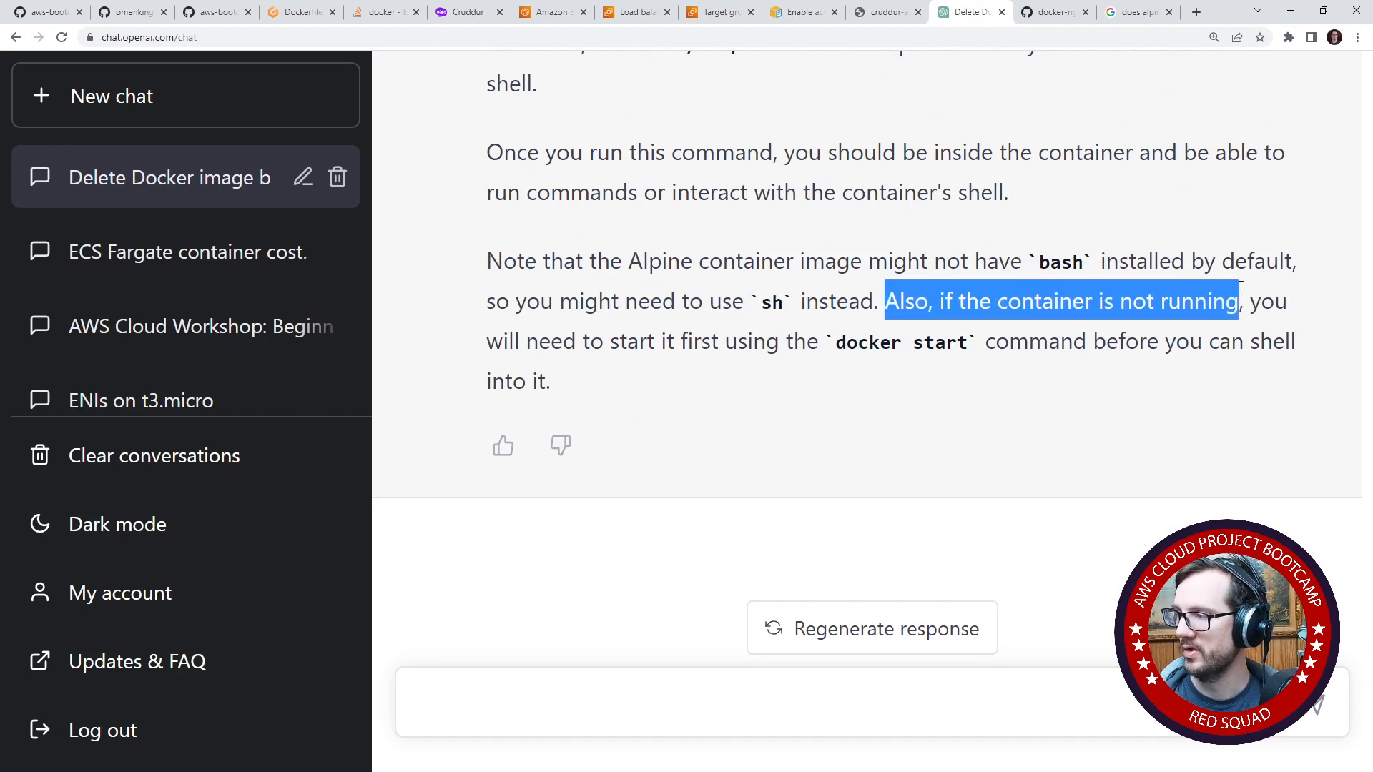
left_click(906, 336)
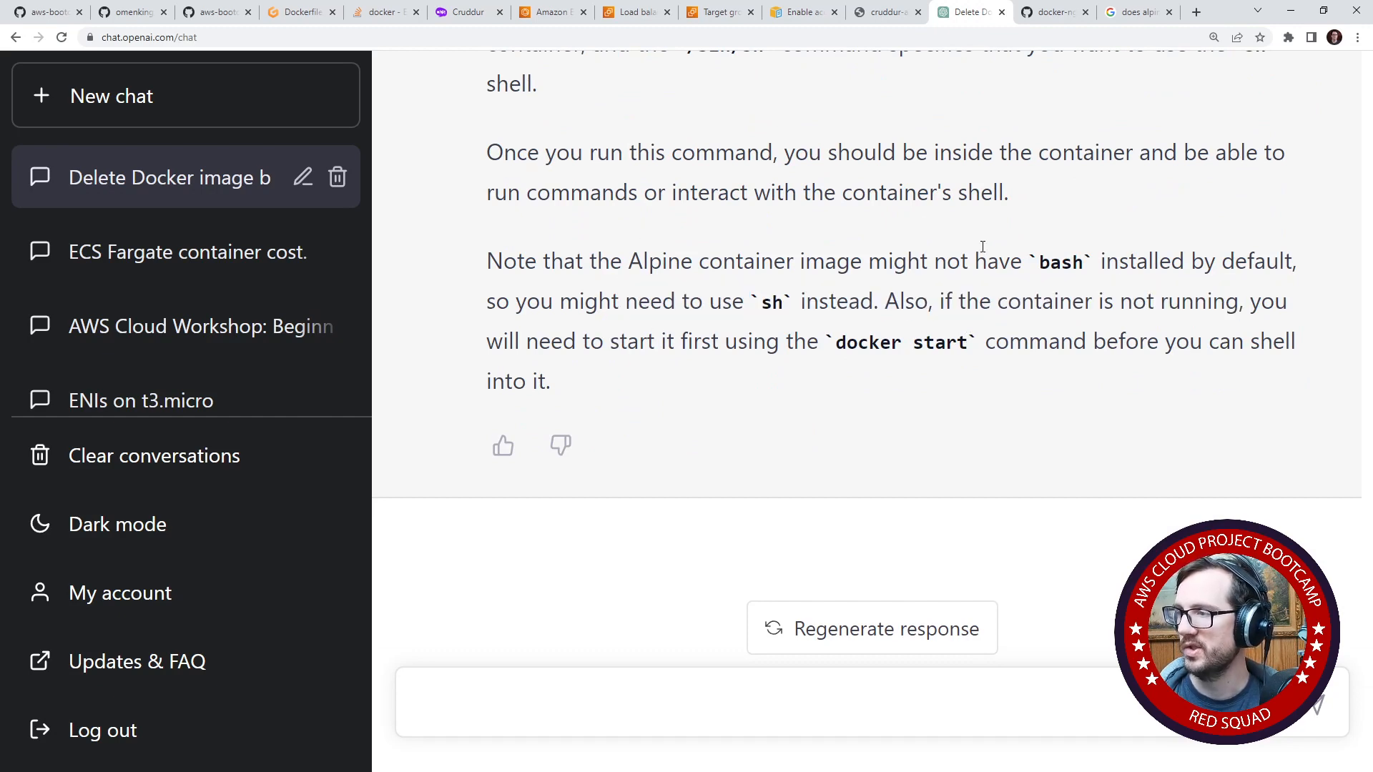
- Reread the ChatGPT reply's example docker exec command and its explanation of the -it and /bin/sh parts
scroll(815, 336, "up", 5)
scroll(814, 344, "down", 4)
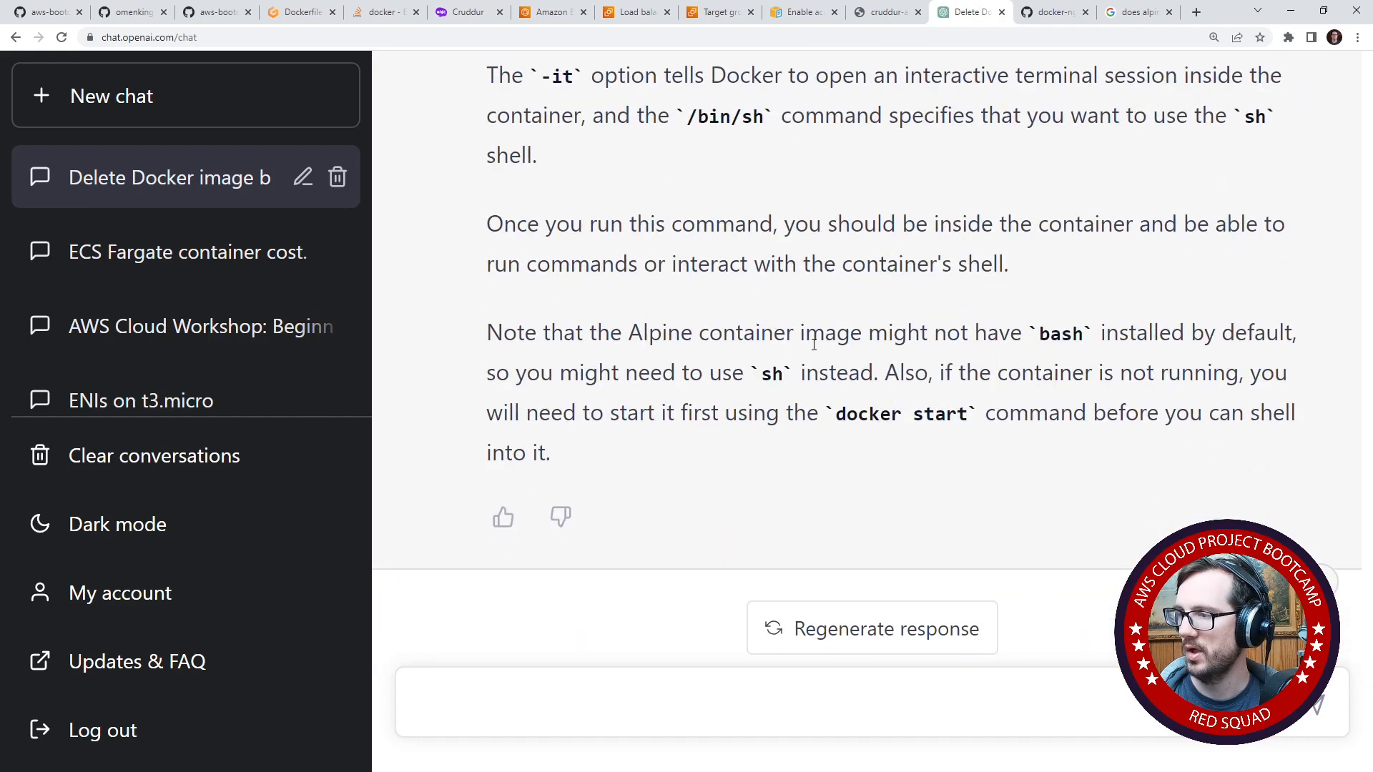
scroll(814, 344, "up", 5)
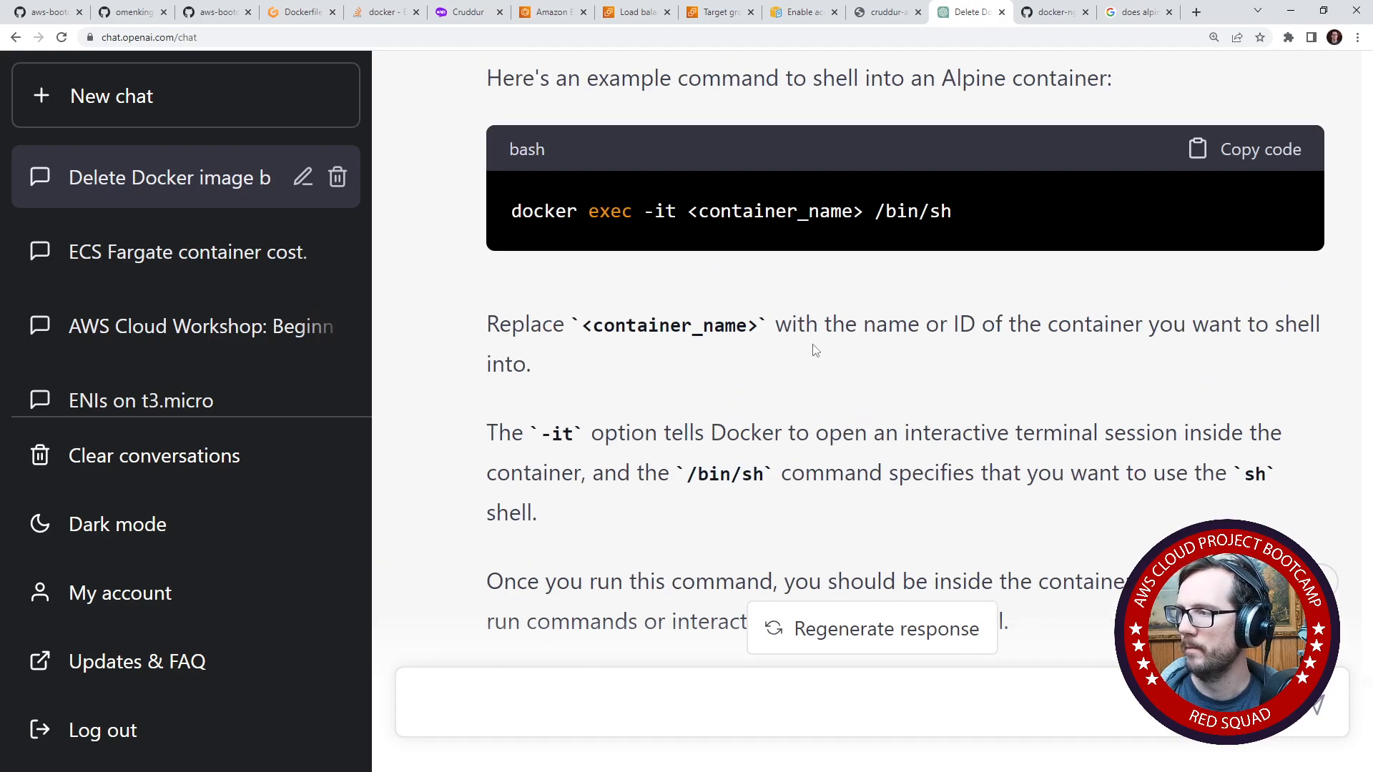
scroll(815, 351, "down", 5)
- Switch to the Gitpod workspace and review the base image and build stages in Dockerfile.prod
left_click(306, 14)
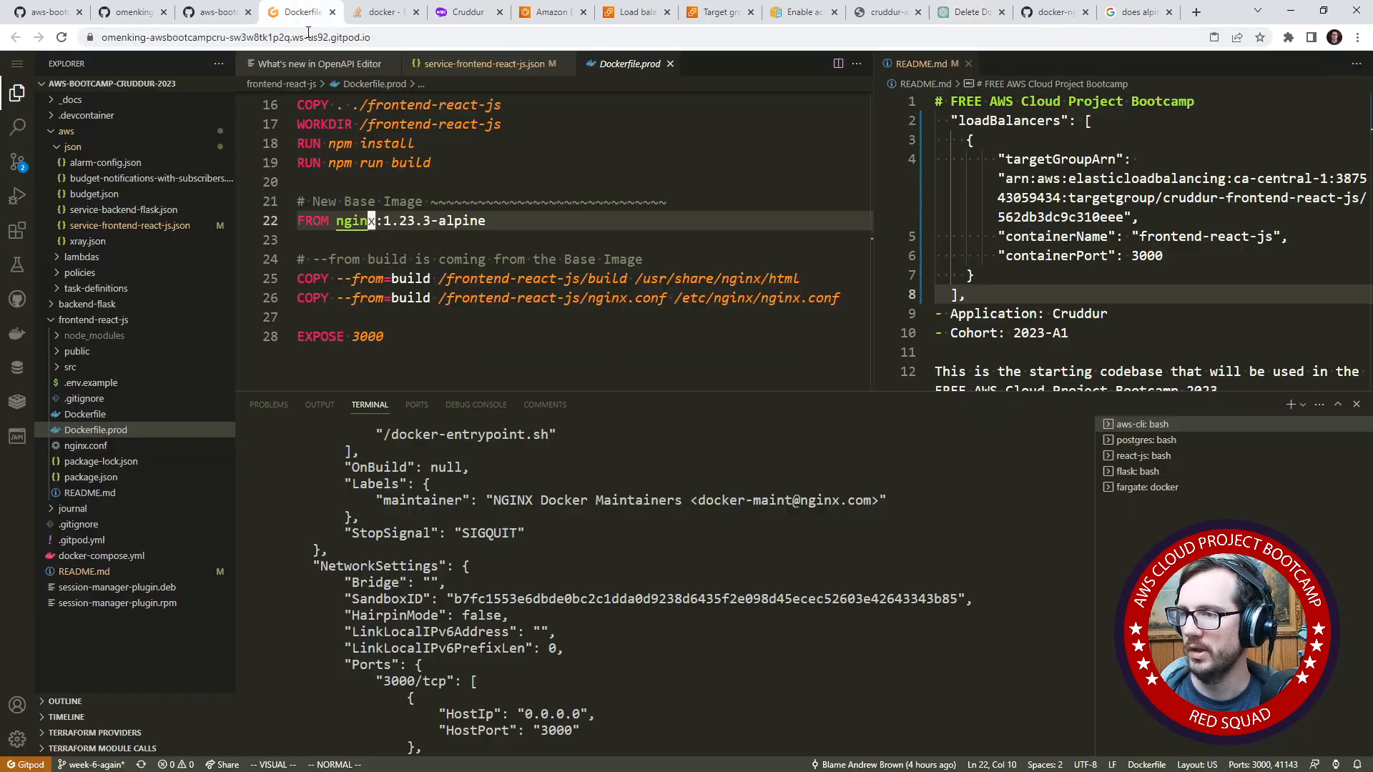
left_click(541, 310)
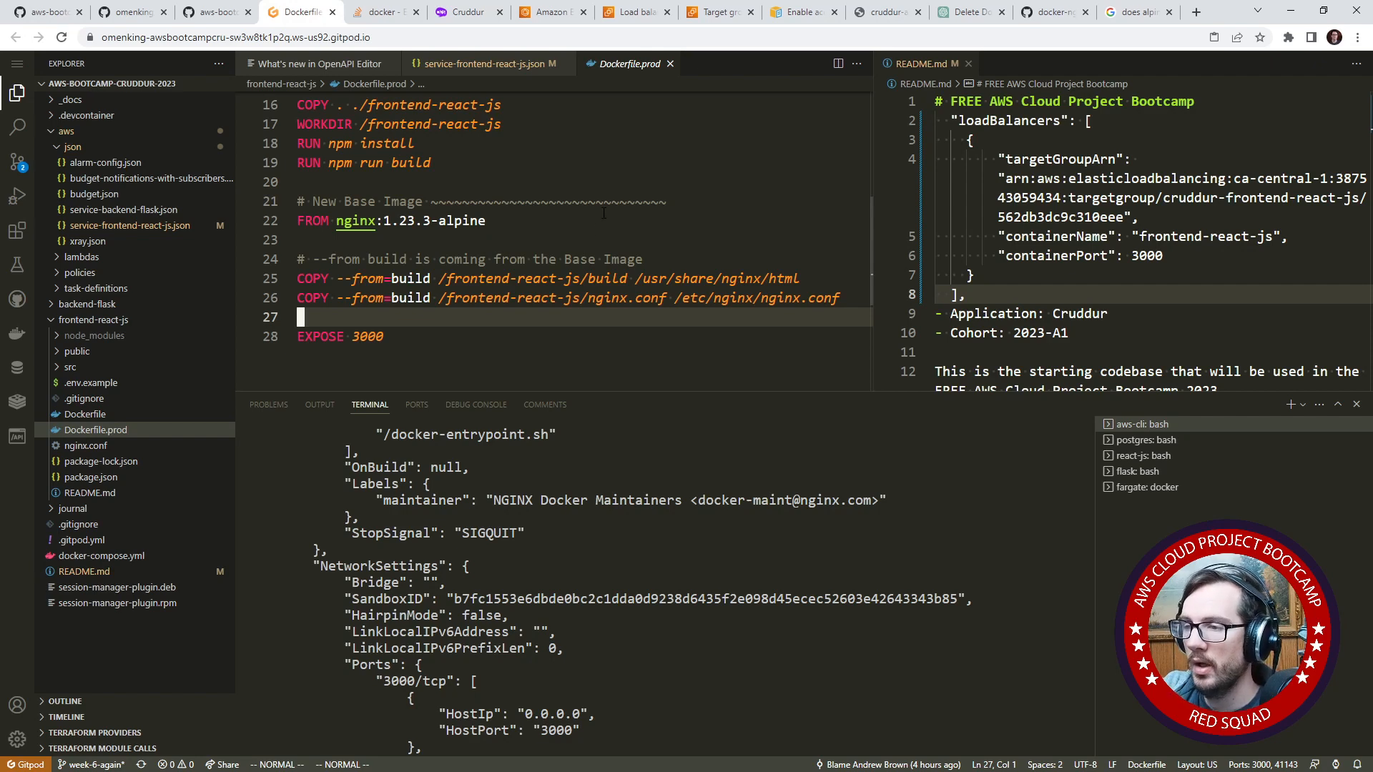
scroll(484, 212, "up", 3)
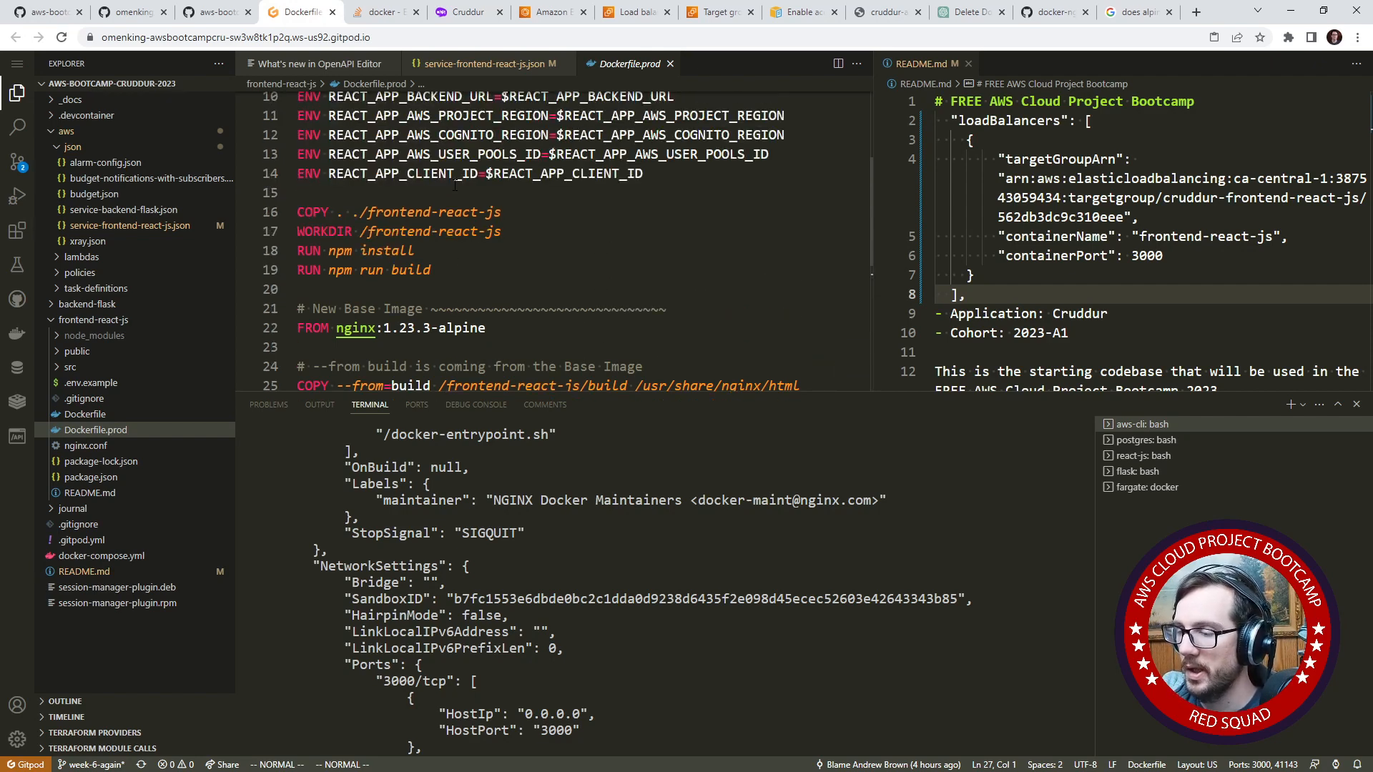
scroll(484, 211, "down", 2)
scroll(812, 561, "down", 5)
scroll(811, 556, "down", 5)
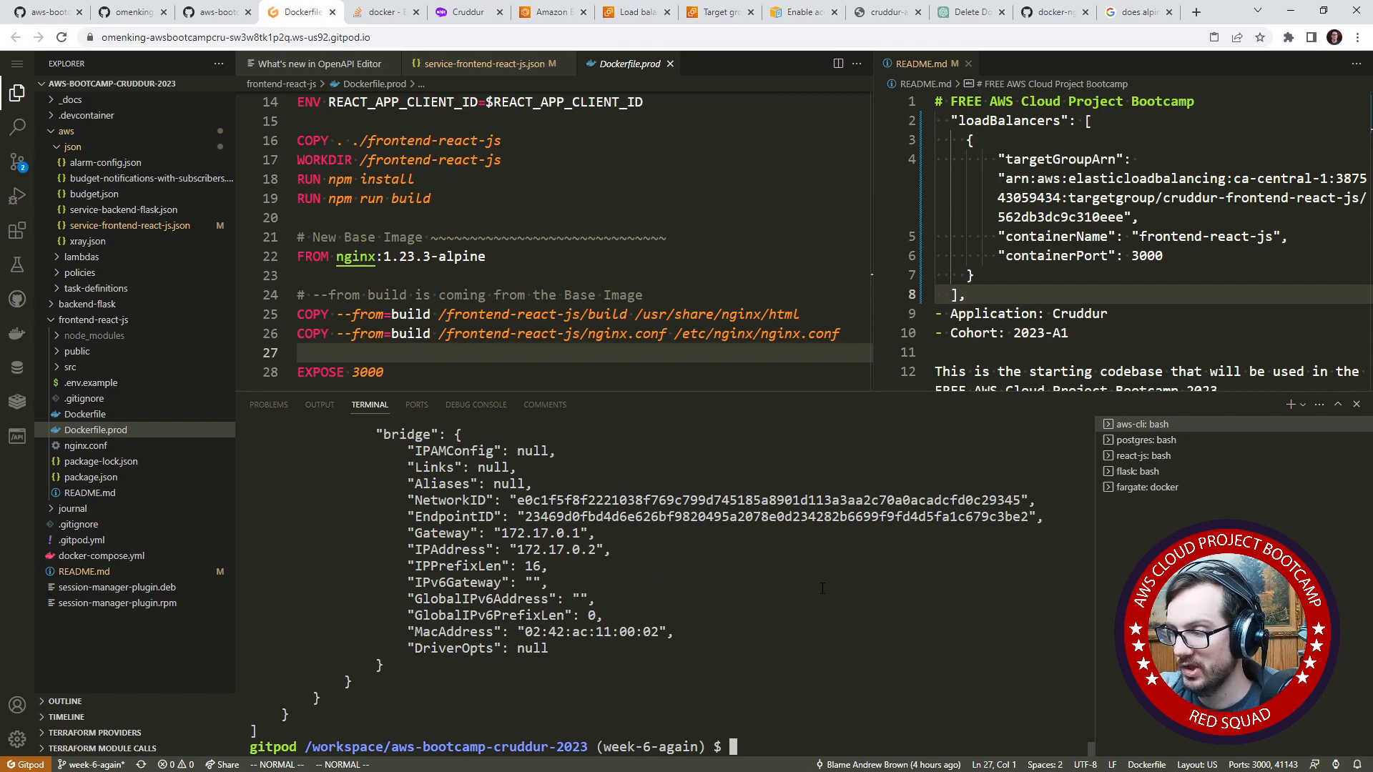
- Attach a shell to the running frontend-react-js container through the Docker extension
key("Up")
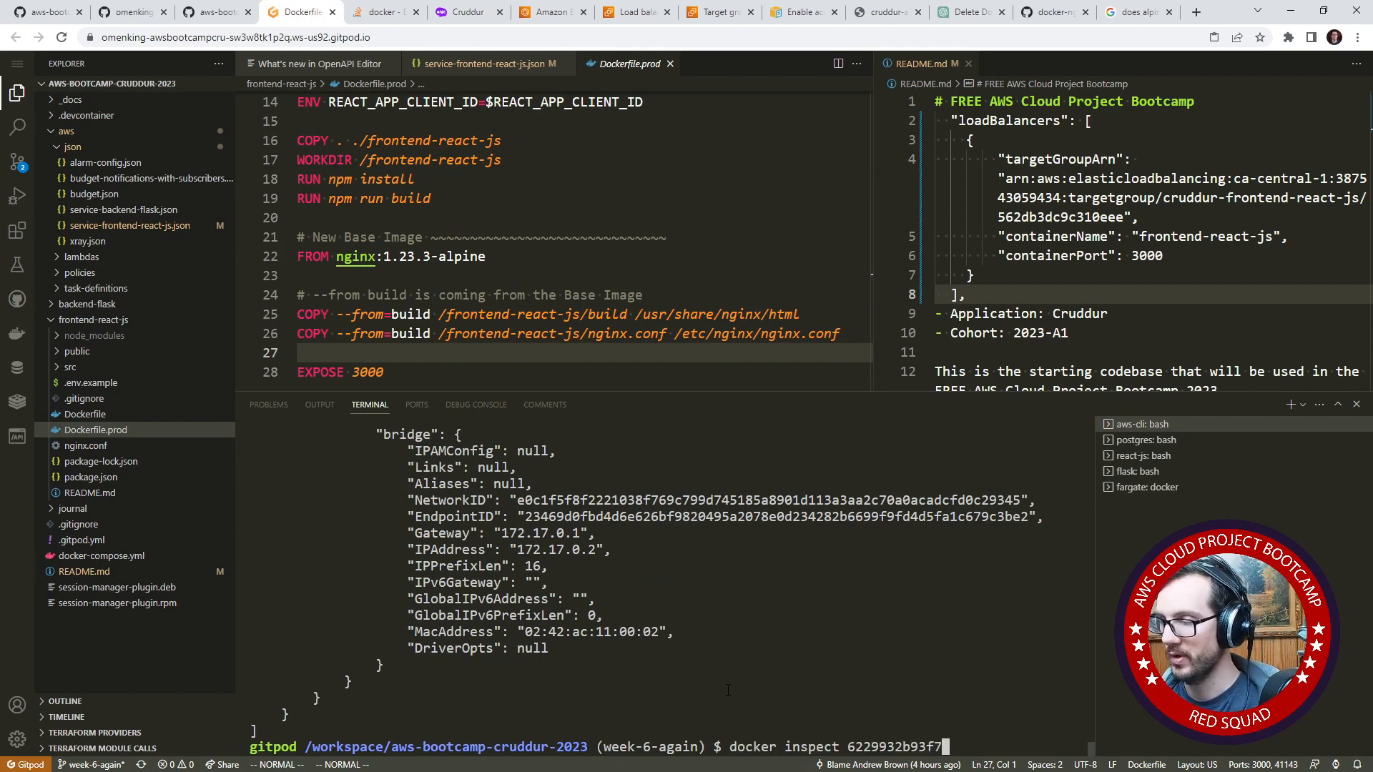
key("Down")
left_click(17, 334)
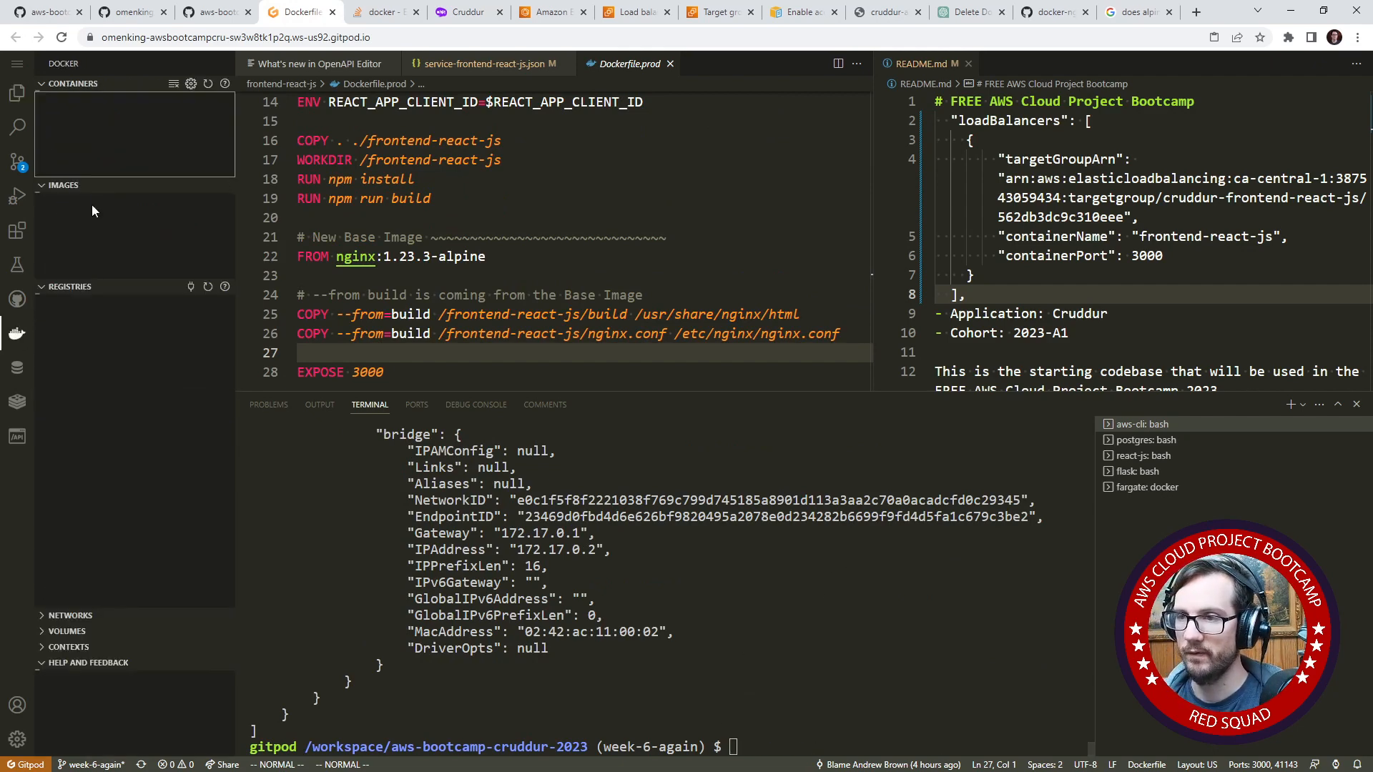
right_click(134, 113)
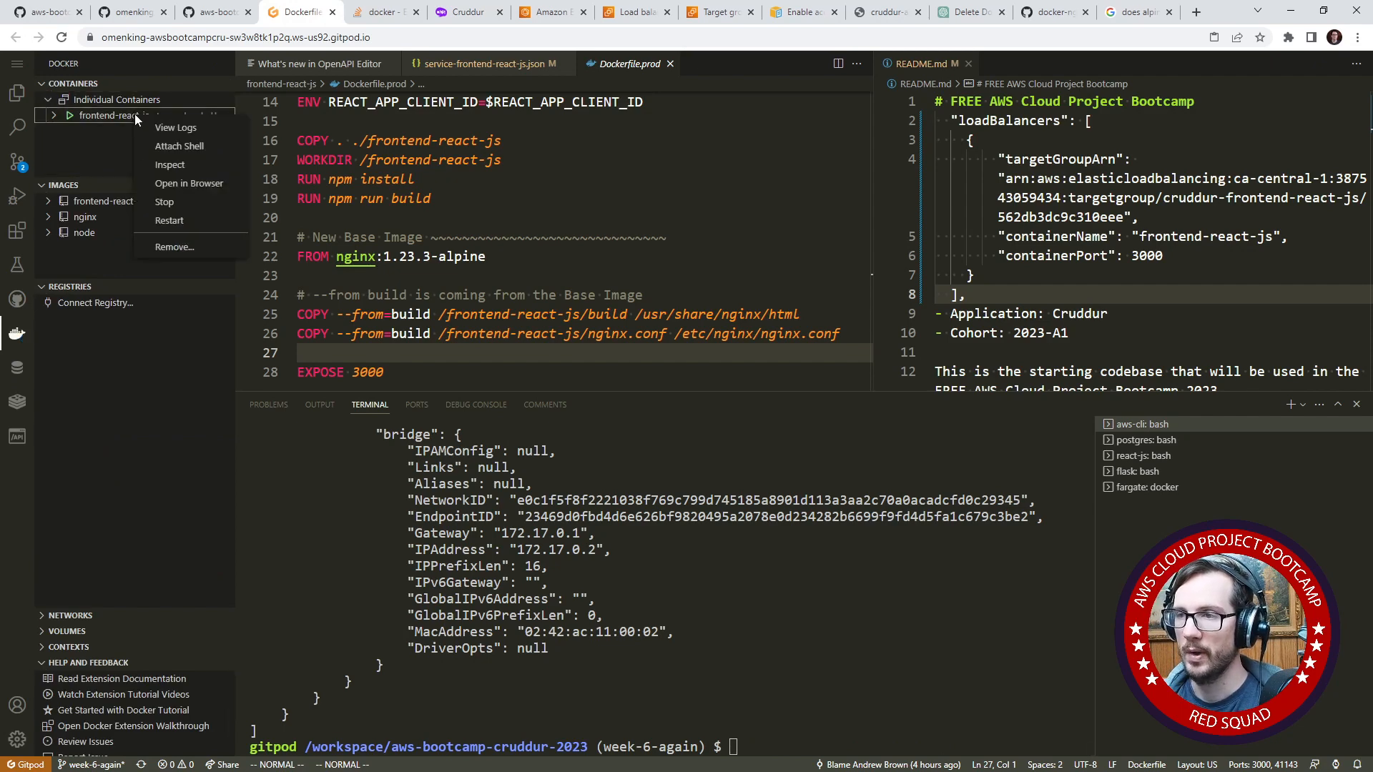
left_click(172, 136)
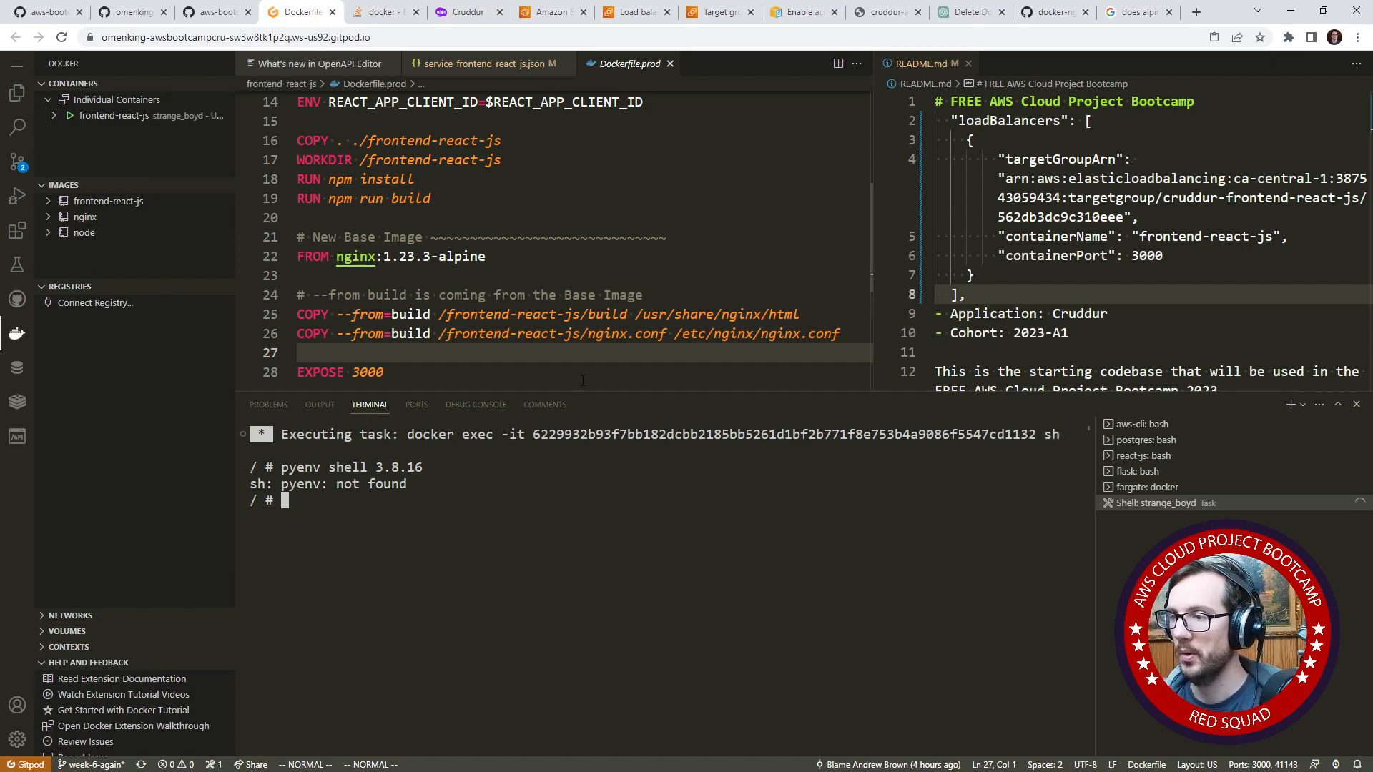
- Open the connect-to-service script in backend-flask/bin/ecs and review its argument checks and aws ecs execute-command options
left_click(17, 94)
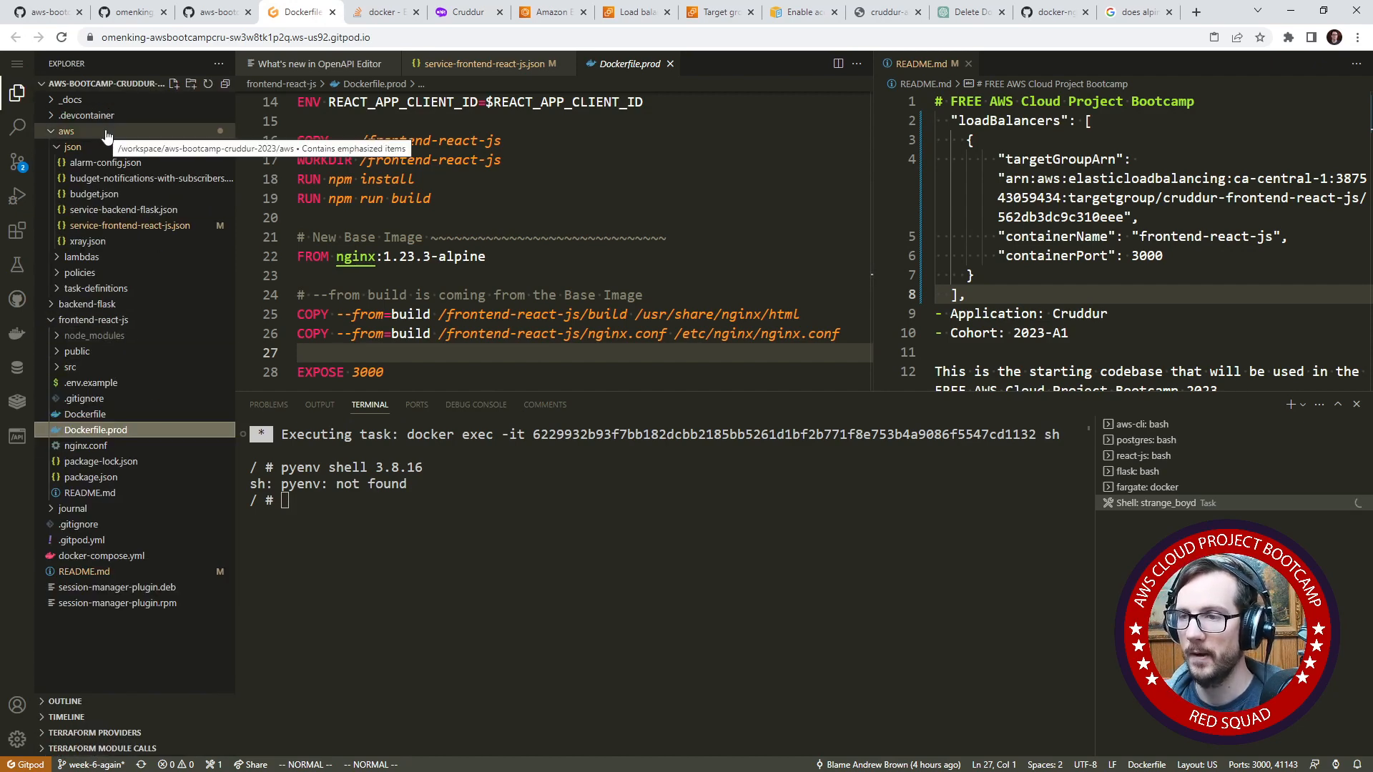
left_click(89, 304)
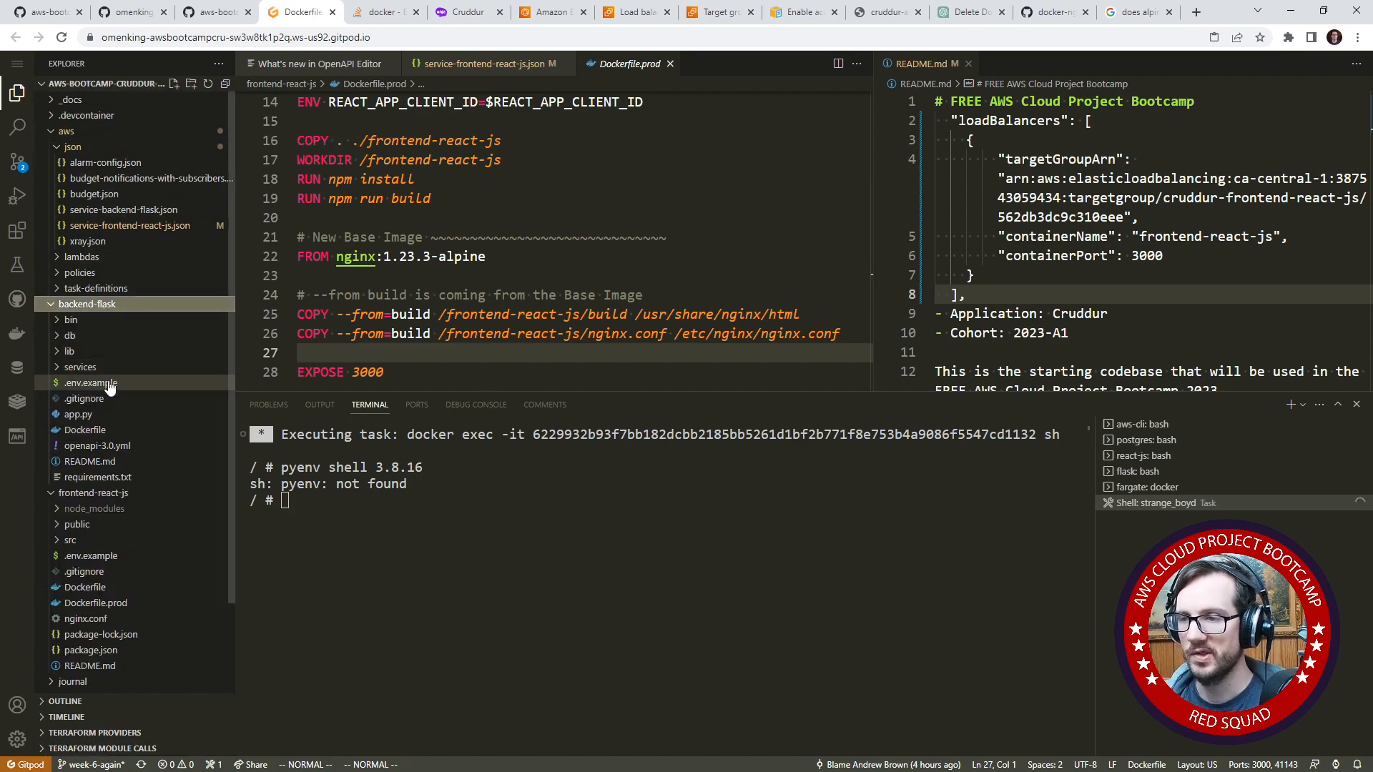
left_click(107, 319)
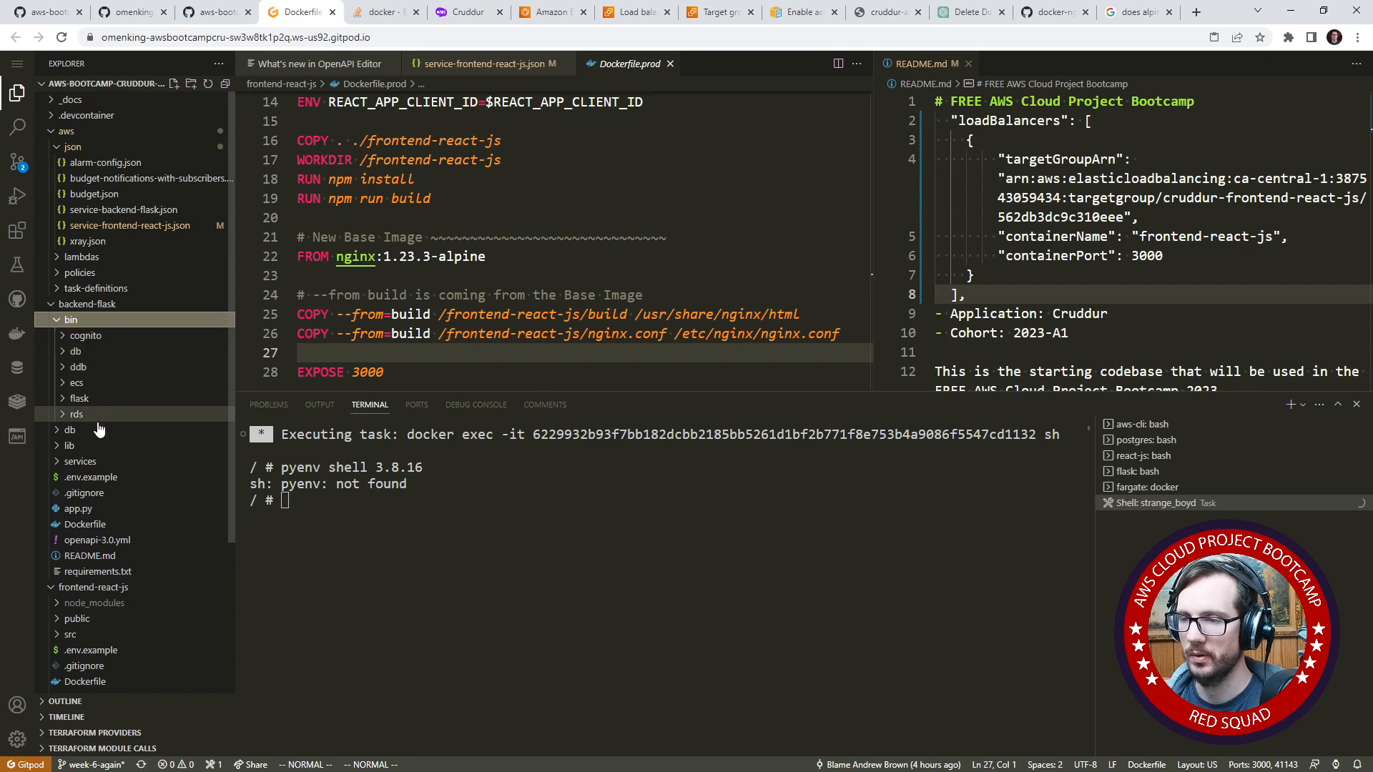
left_click(76, 383)
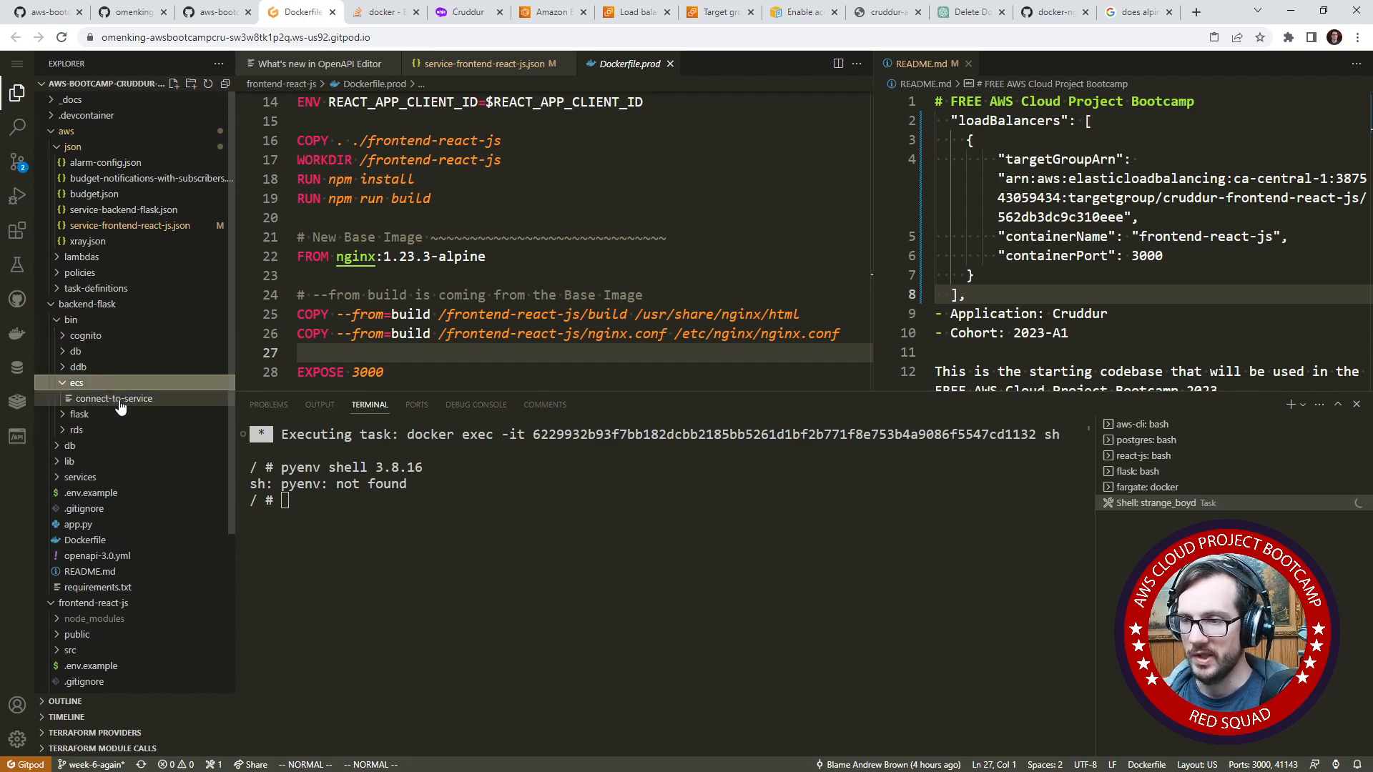
left_click(107, 399)
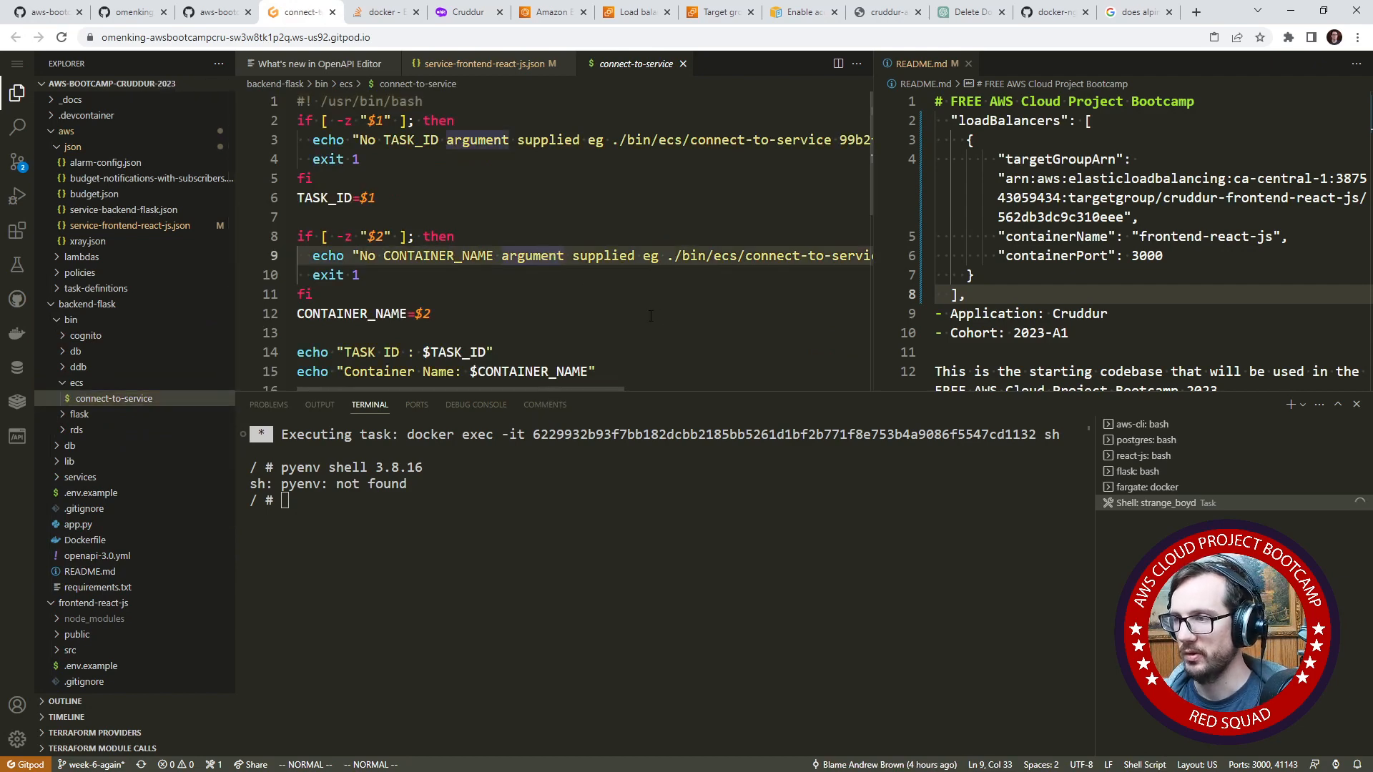
scroll(624, 318, "down", 4)
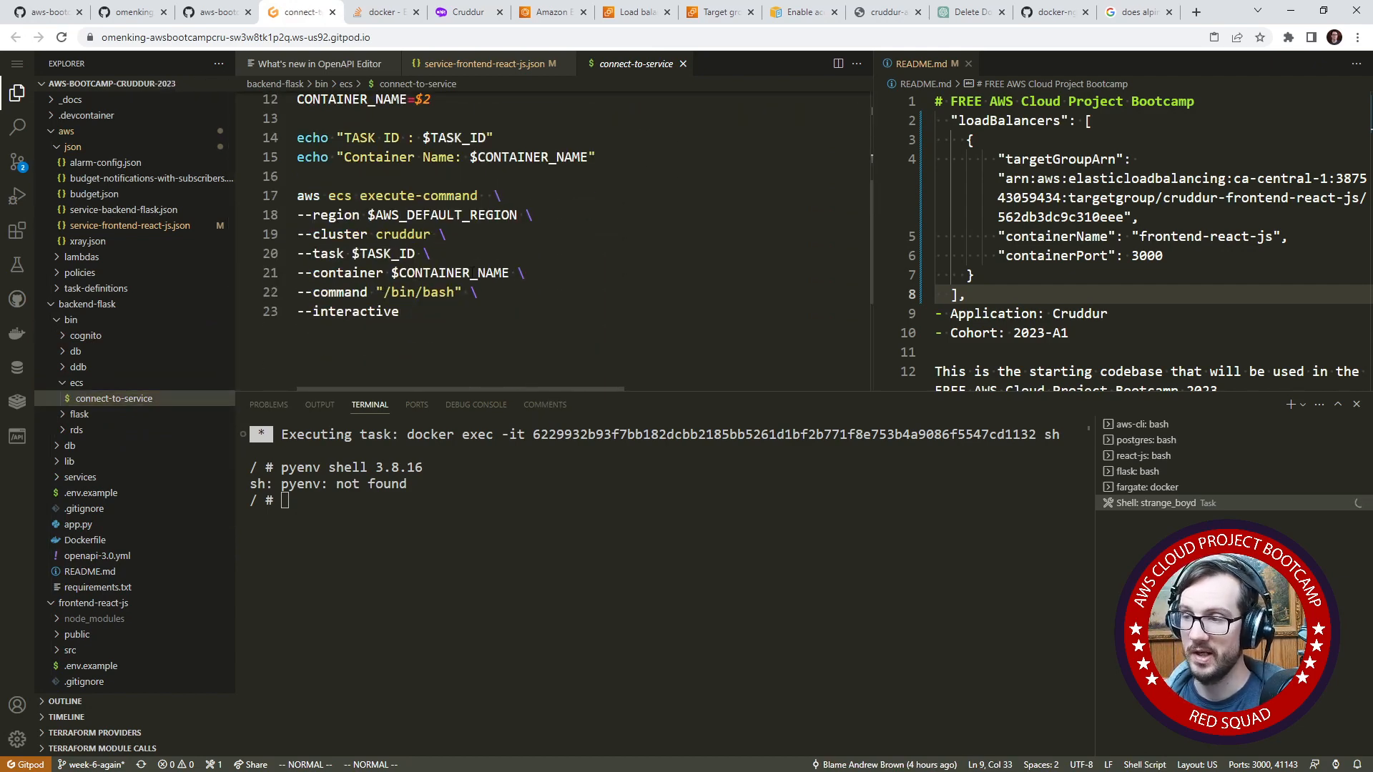
left_click(453, 327)
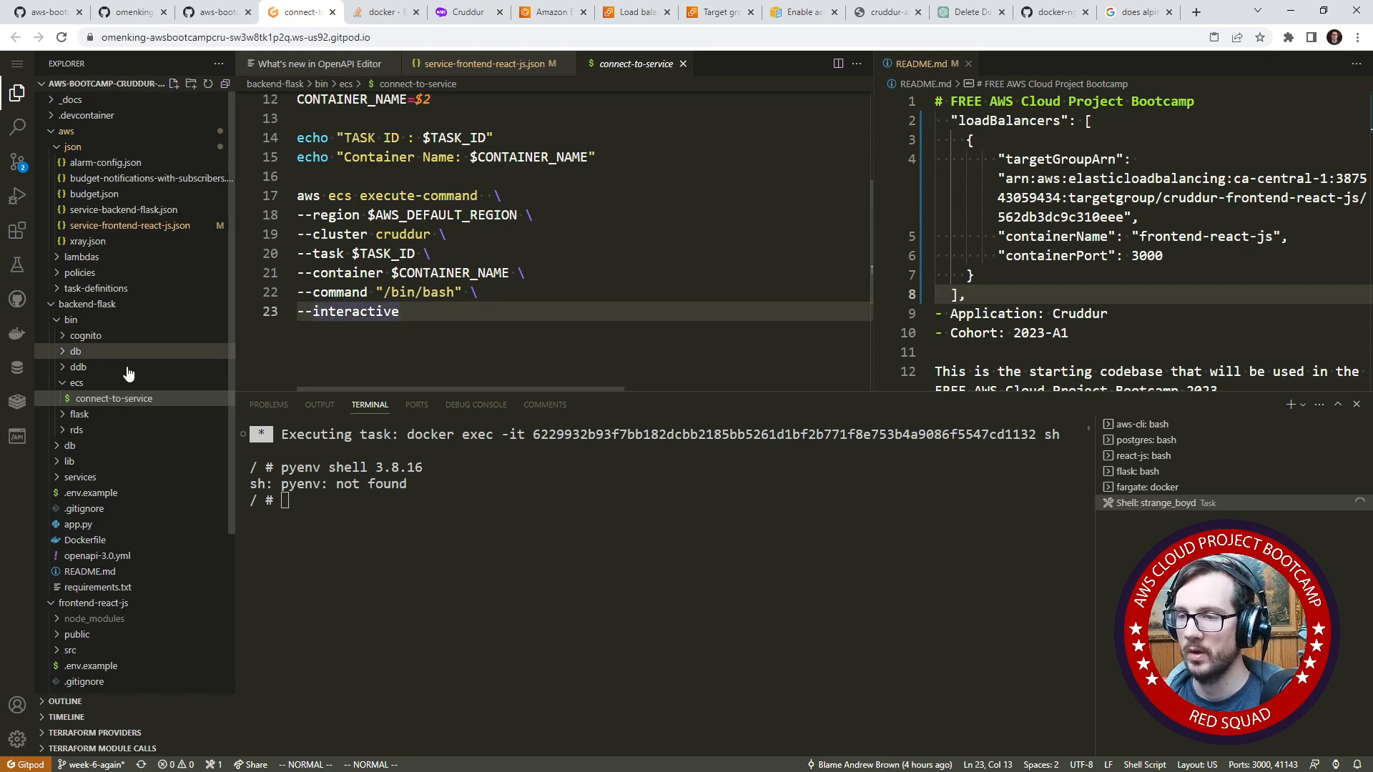
scroll(441, 305, "up", 4)
scroll(442, 305, "down", 3)
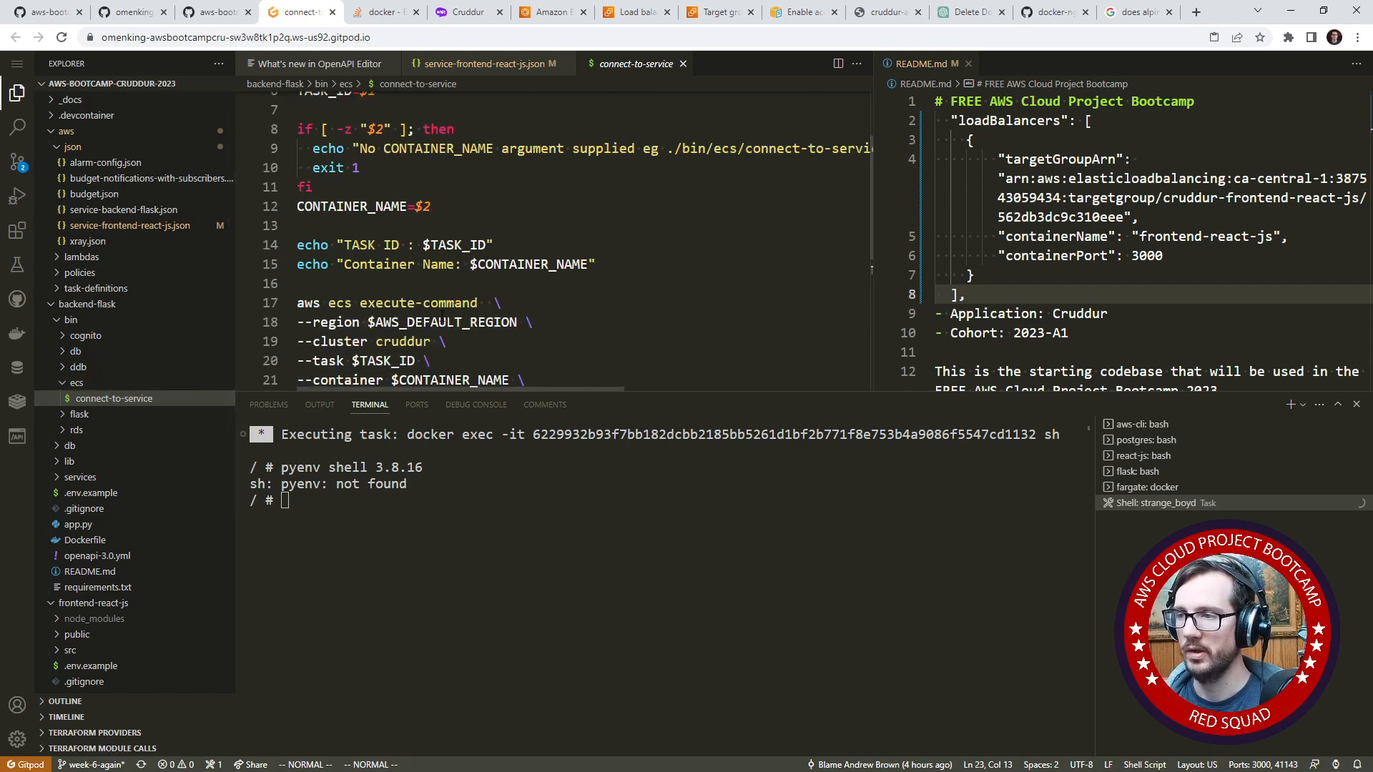
scroll(438, 320, "up", 2)
scroll(438, 320, "down", 2)
scroll(438, 320, "up", 3)
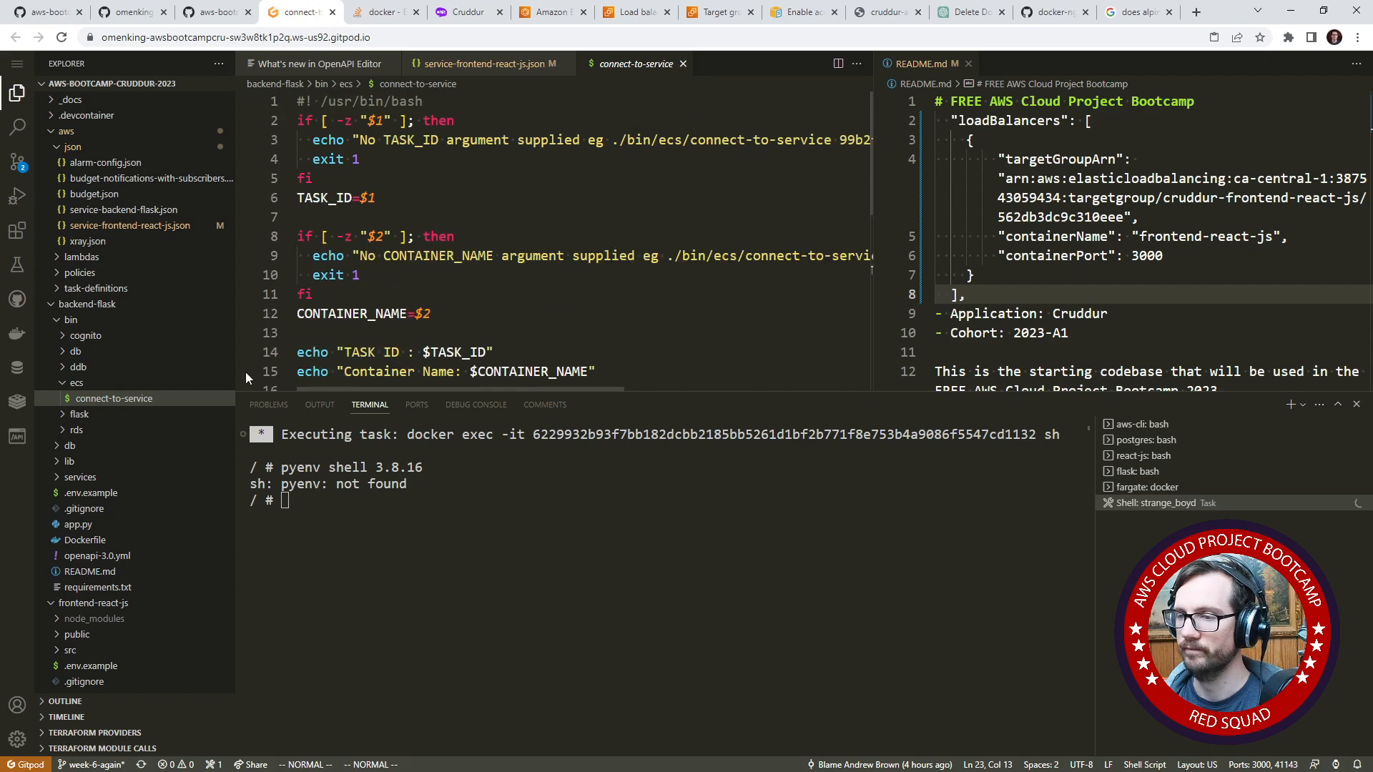
- Rename the connect-to-service script as connect-to-backend-flask and make the editor area taller
right_click(116, 399)
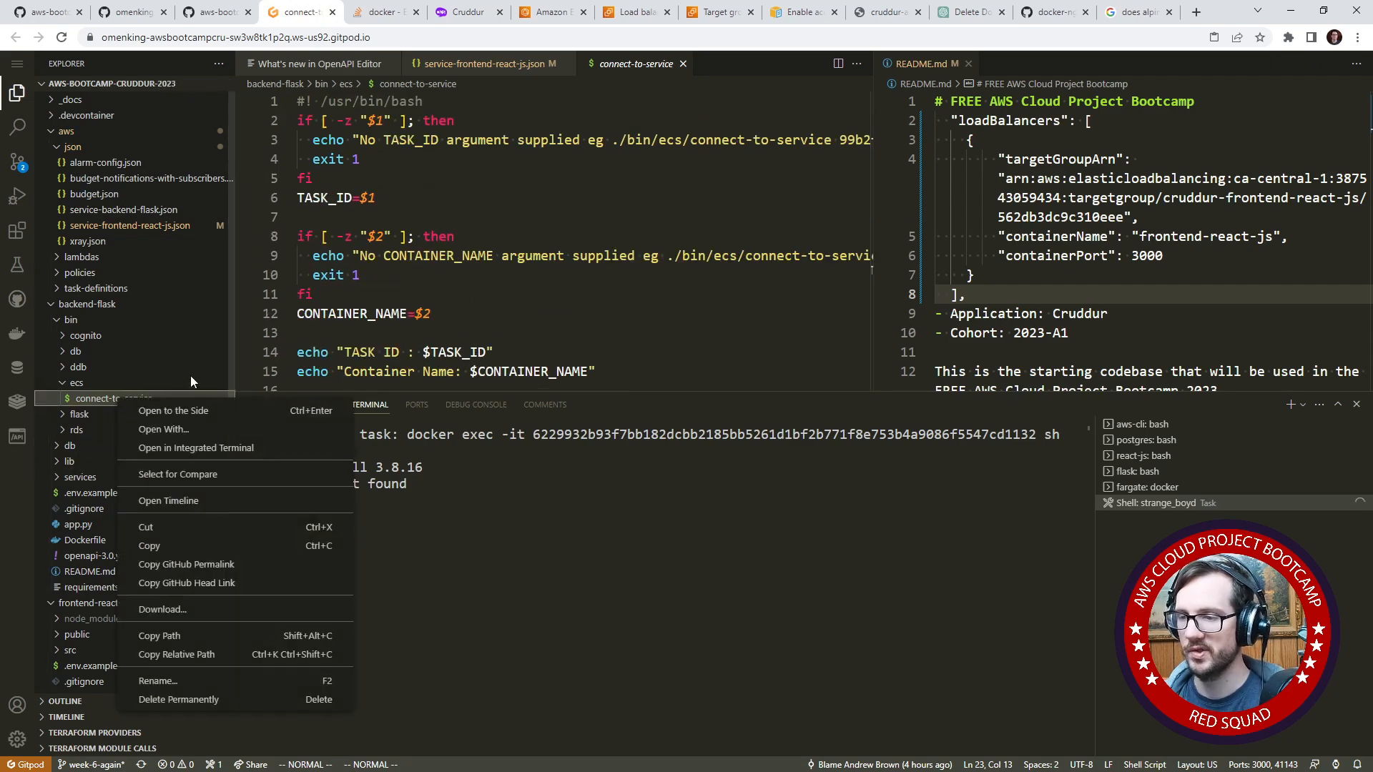
left_click(207, 681)
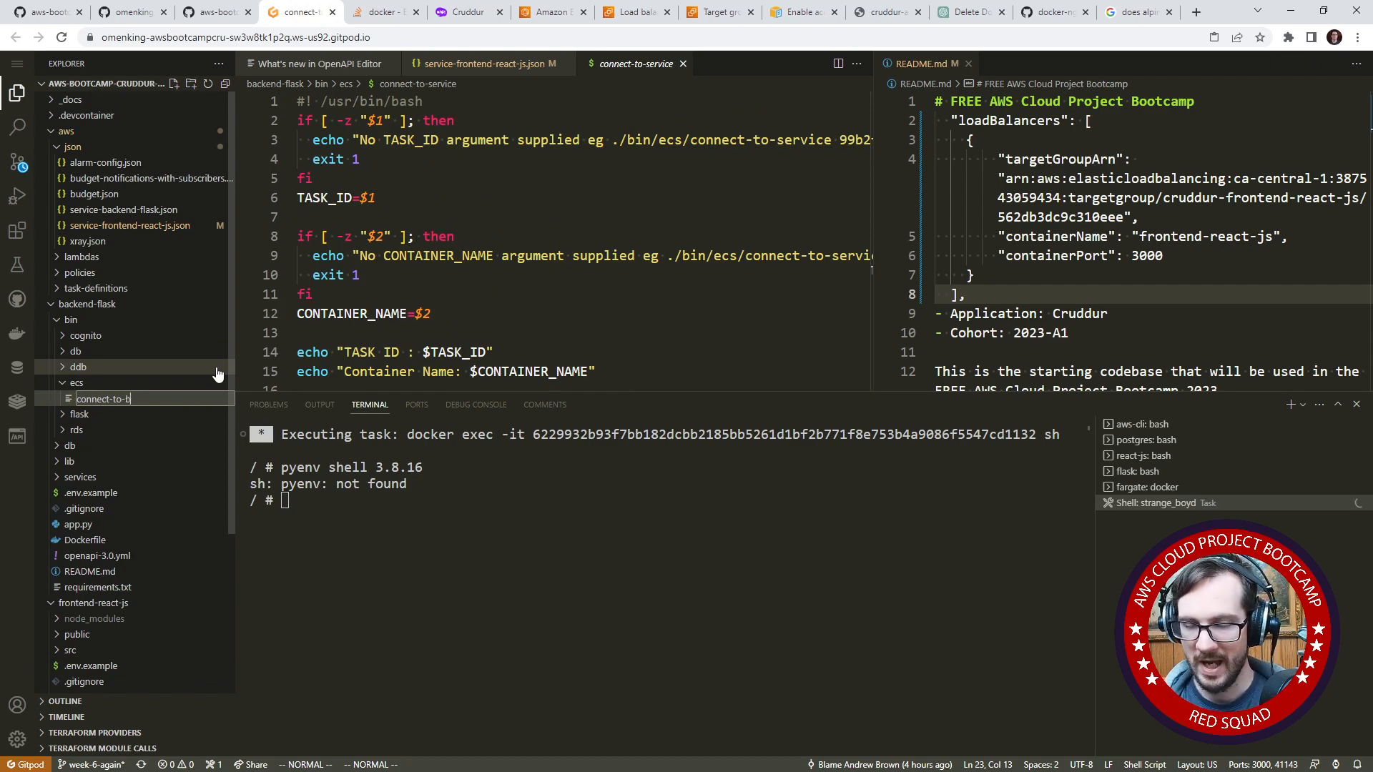
type("backend-flask")
key("Return")
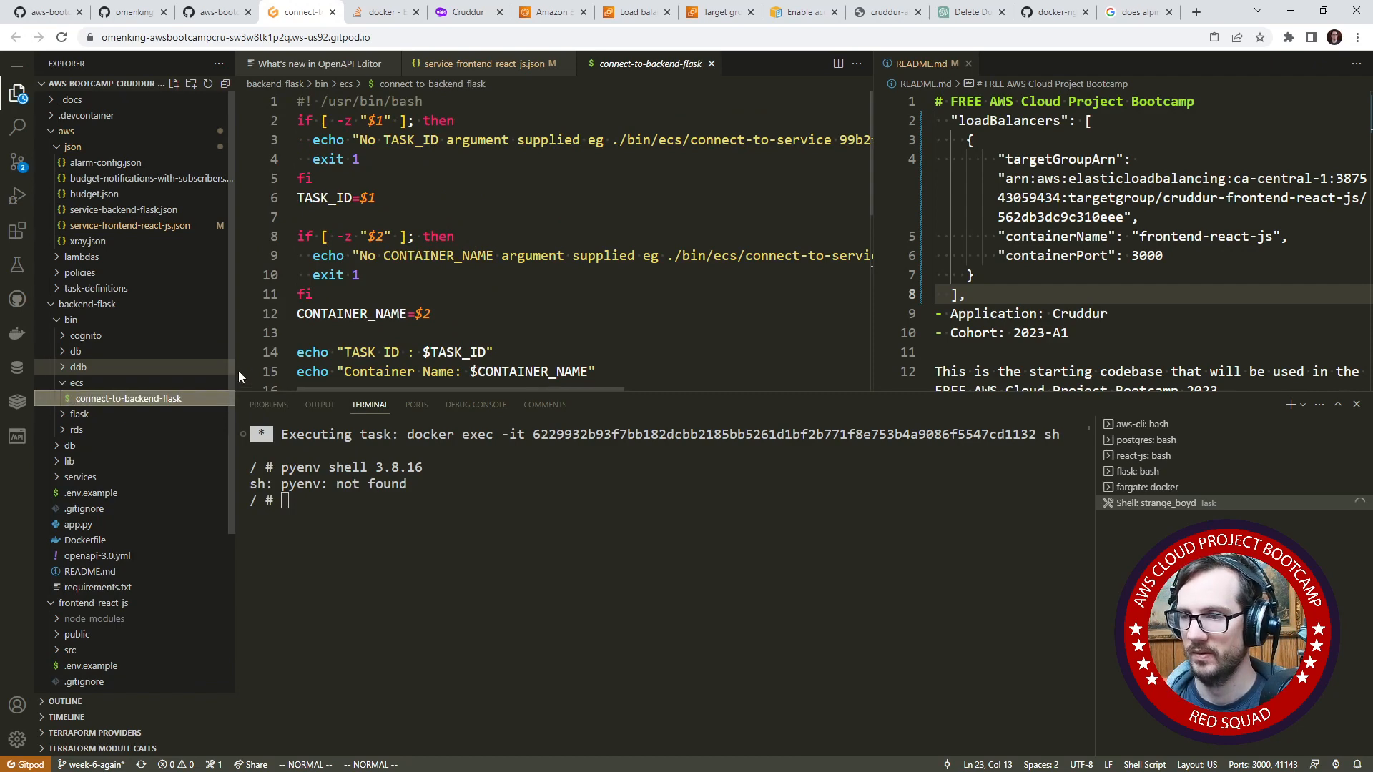
left_click_drag(694, 388, 695, 520)
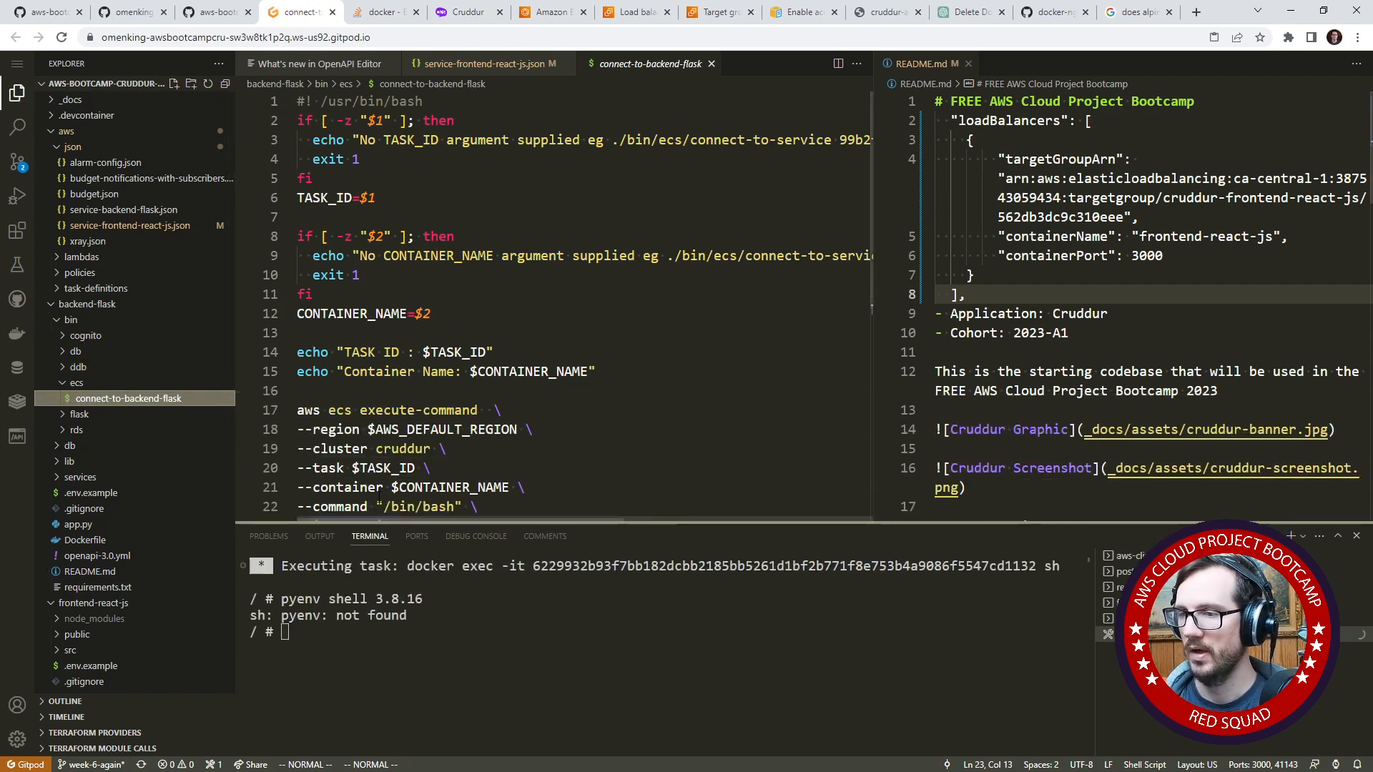
- Create a new file named connect-to-frontend-react-js in the backend-flask/bin/ecs folder
right_click(163, 388)
left_click(163, 398)
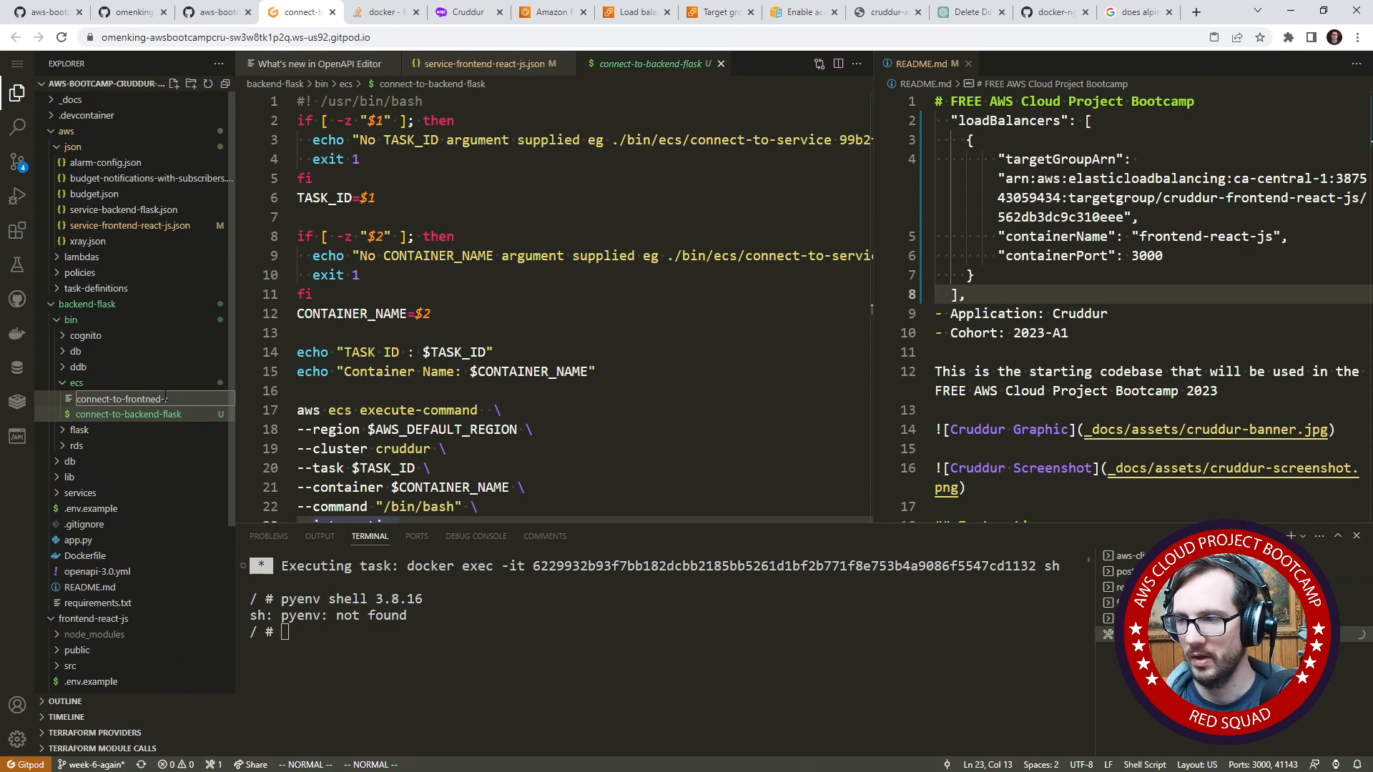
type("connect-to-frontned-")
key("BackSpace")
key("BackSpace")
key("BackSpace")
key("BackSpace")
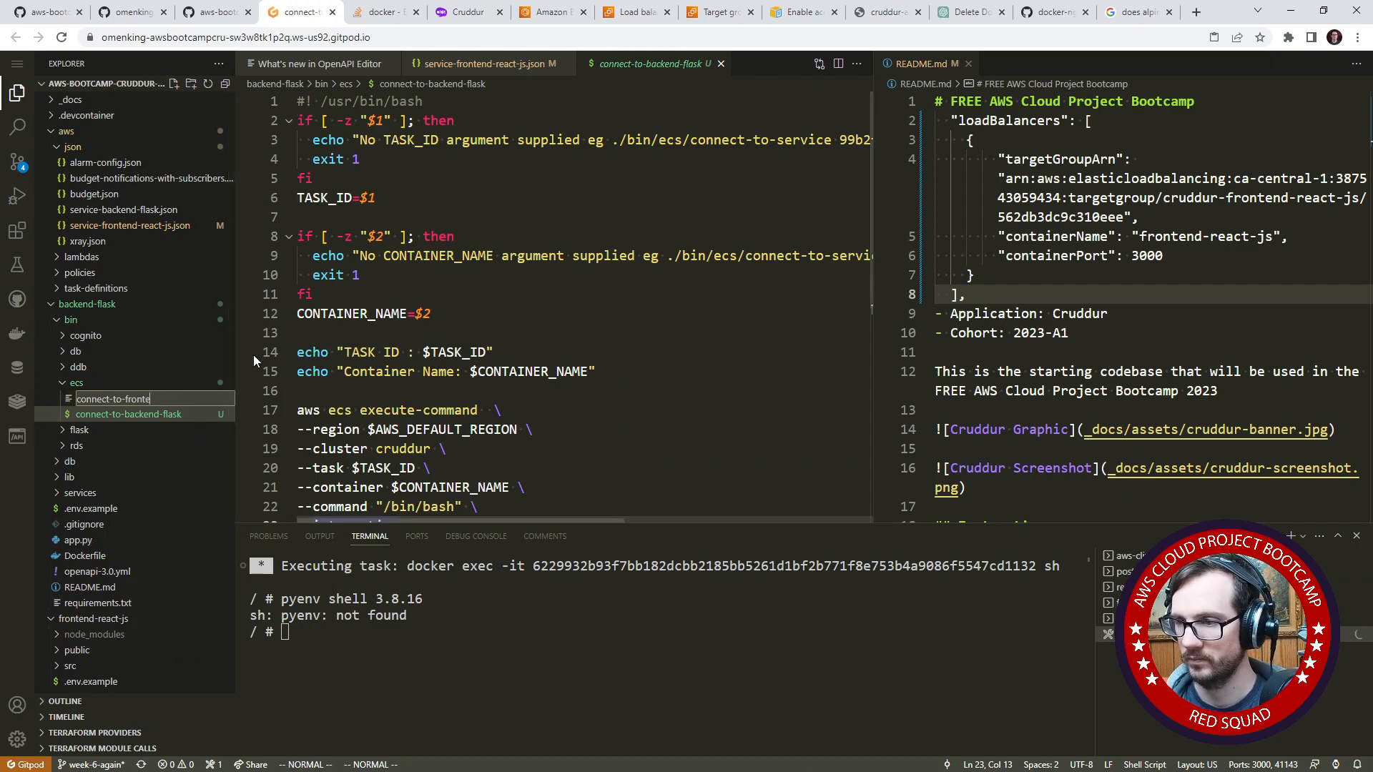
type("end-react-js")
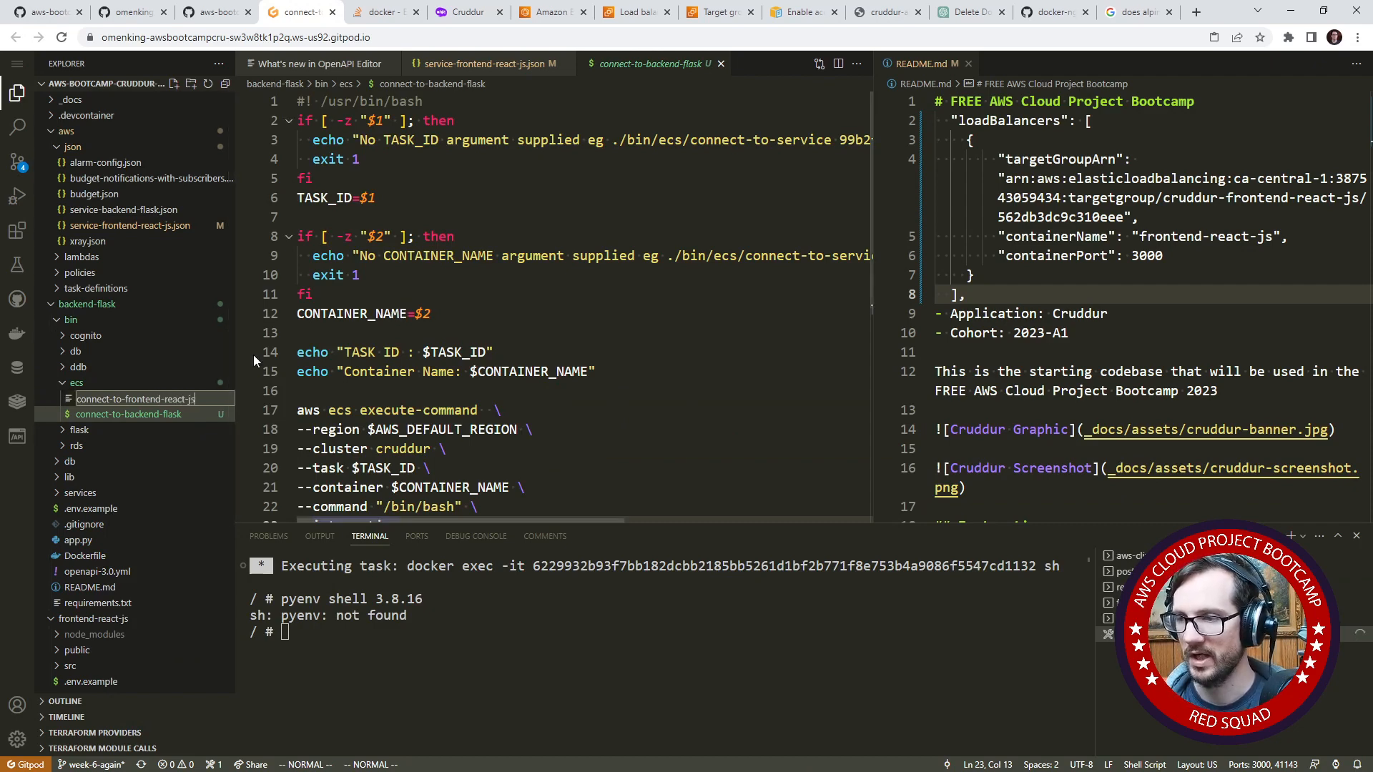
key("Return")
- Copy the whole connect-to-backend-flask script into the empty connect-to-frontend-react-js file
left_click(152, 402)
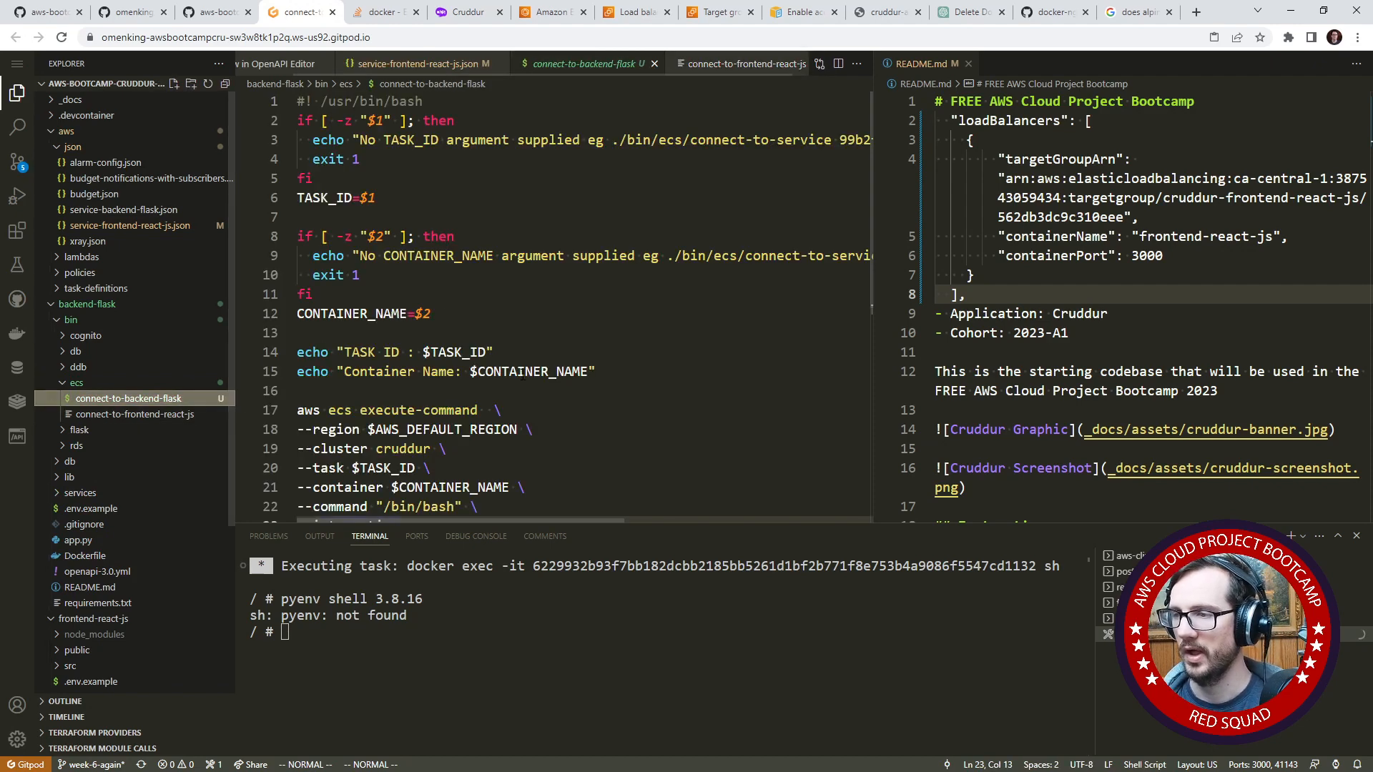
scroll(583, 358, "down", 7)
left_click(584, 357)
key("v")
key("g")
key("g")
right_click(365, 131)
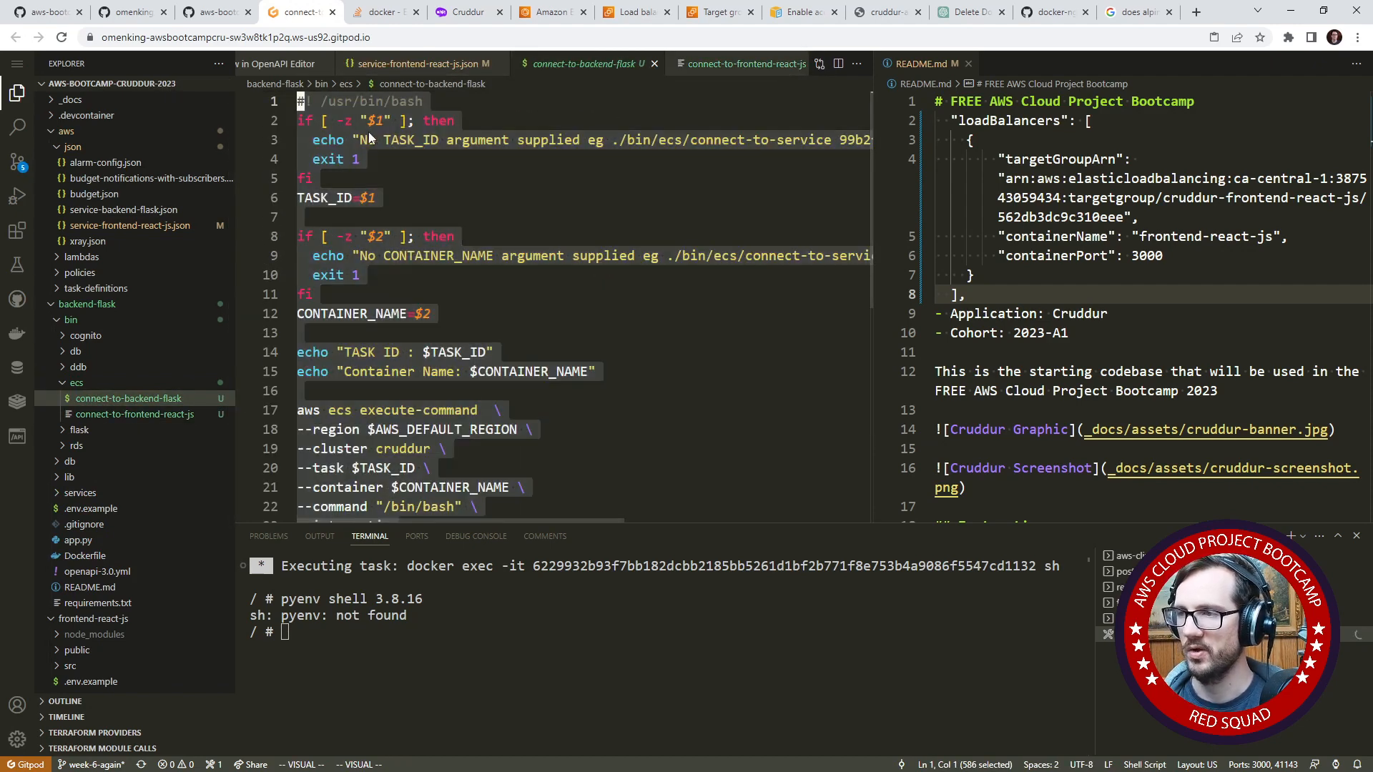
left_click(420, 237)
left_click(176, 414)
right_click(427, 186)
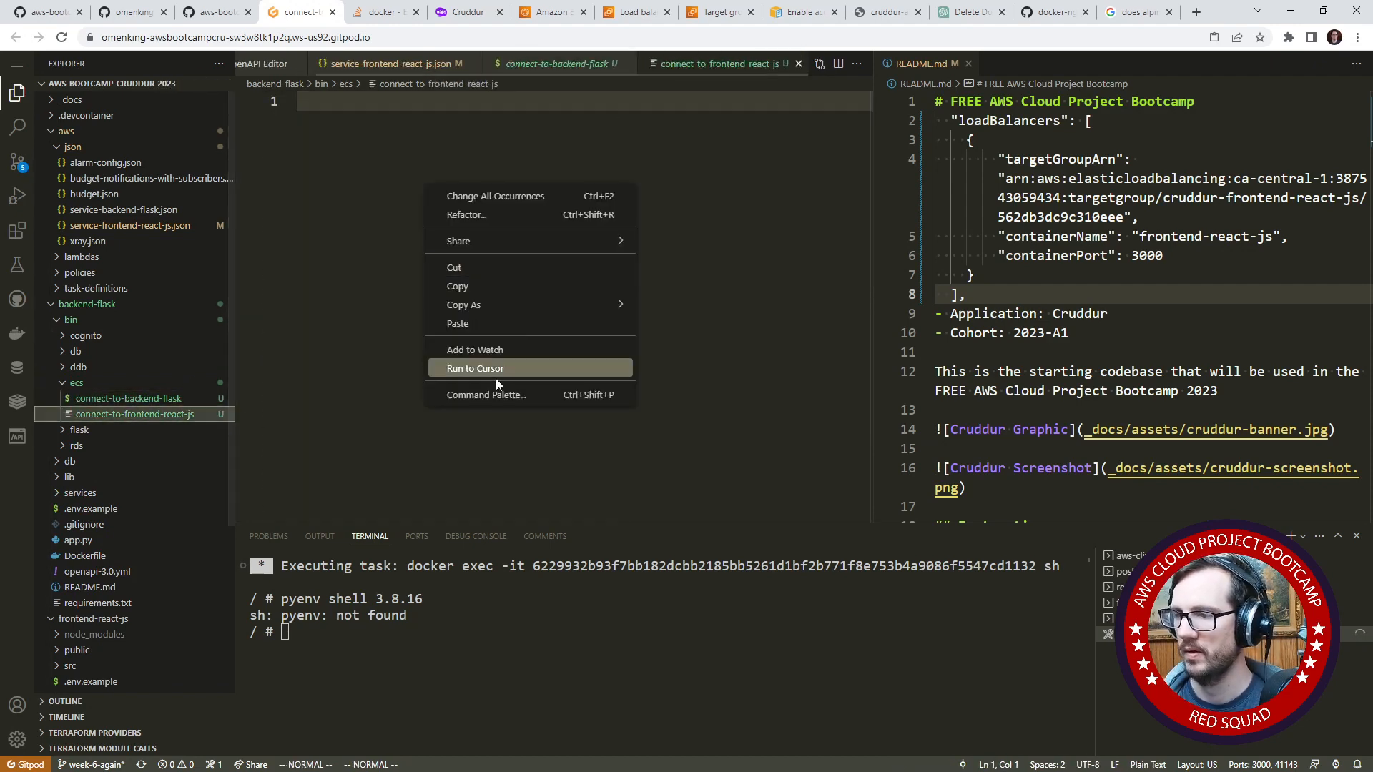
left_click(515, 319)
- Return to connect-to-backend-flask, widen its editor and copy the container name backend-flask from the example in the line 9 message
left_click(118, 398)
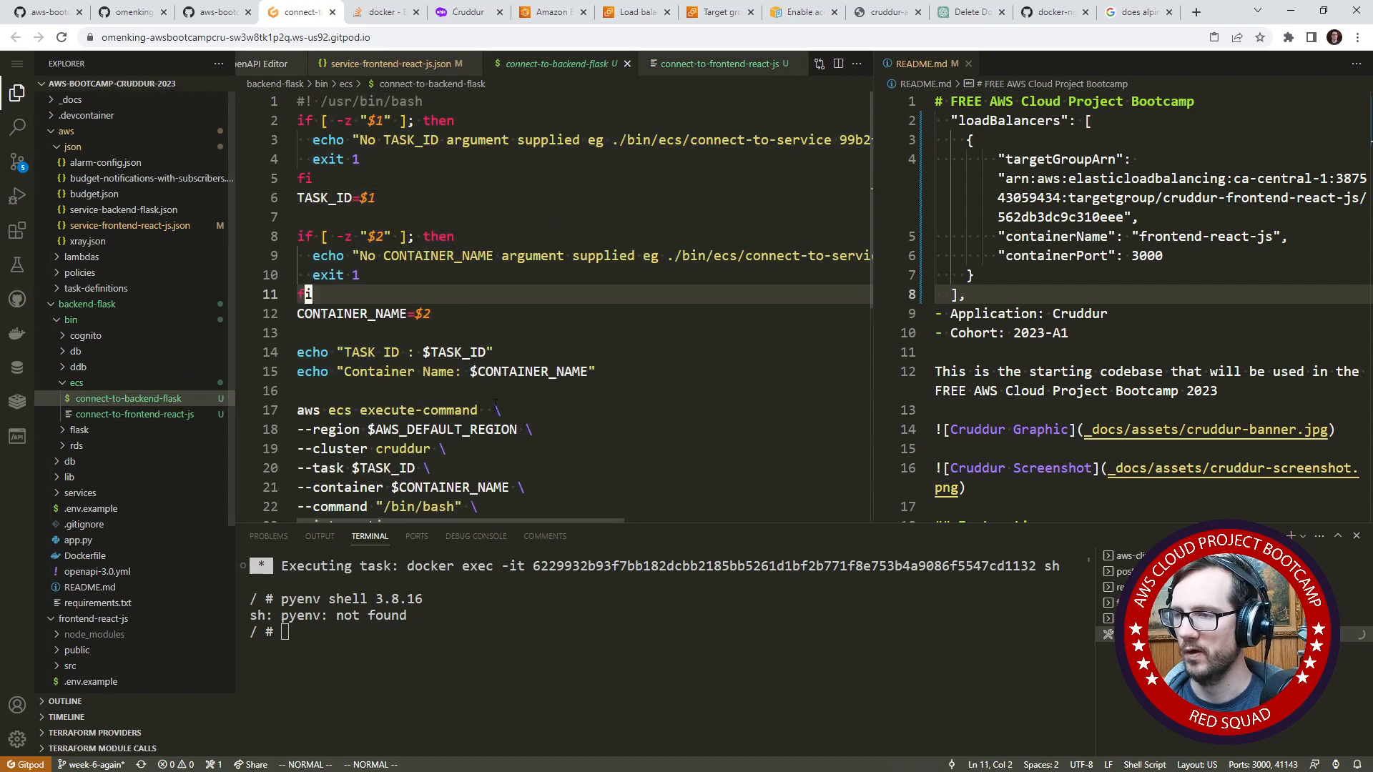
scroll(493, 286, "down", 2)
scroll(493, 286, "up", 2)
left_click(493, 217)
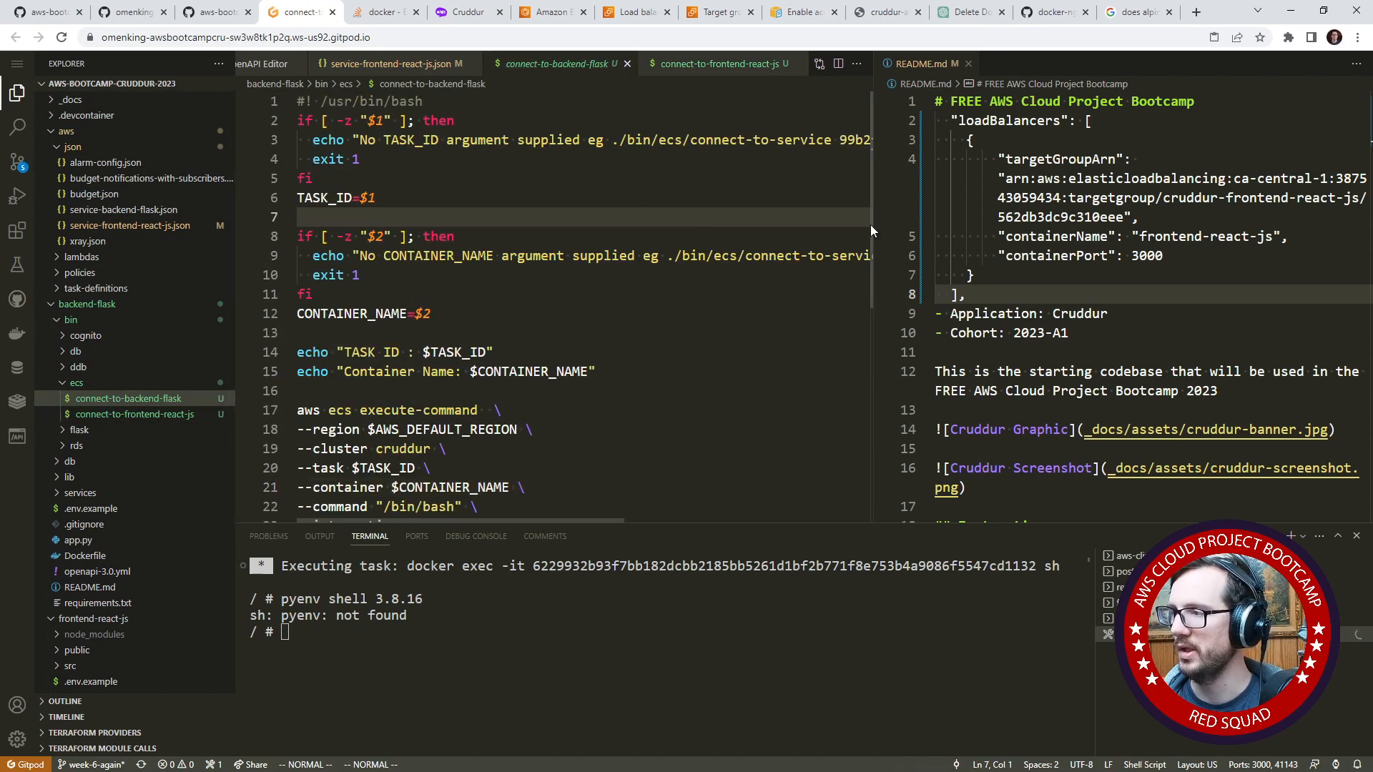
left_click_drag(870, 218, 1136, 205)
left_click(982, 334)
scroll(885, 521, "right", 3)
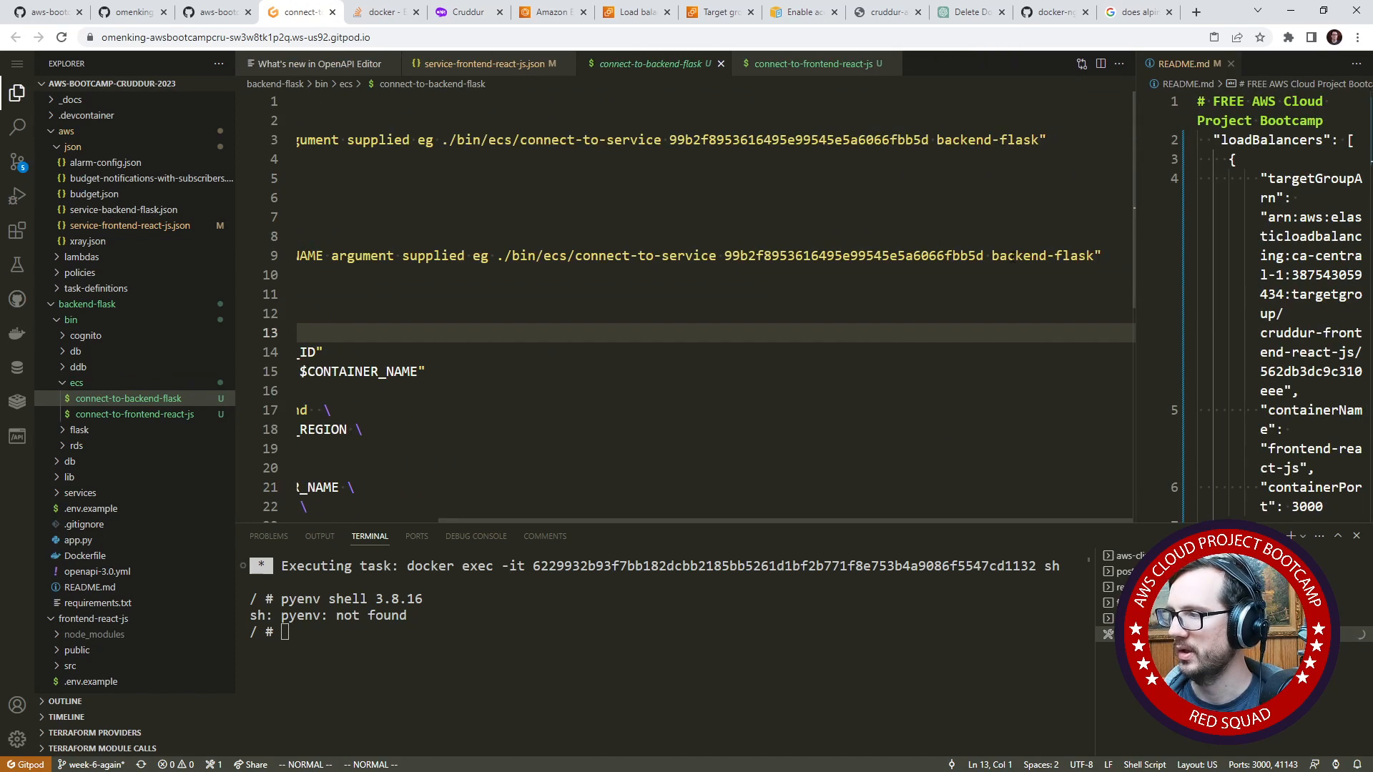
left_click_drag(1094, 256, 992, 256)
key("ctrl+c")
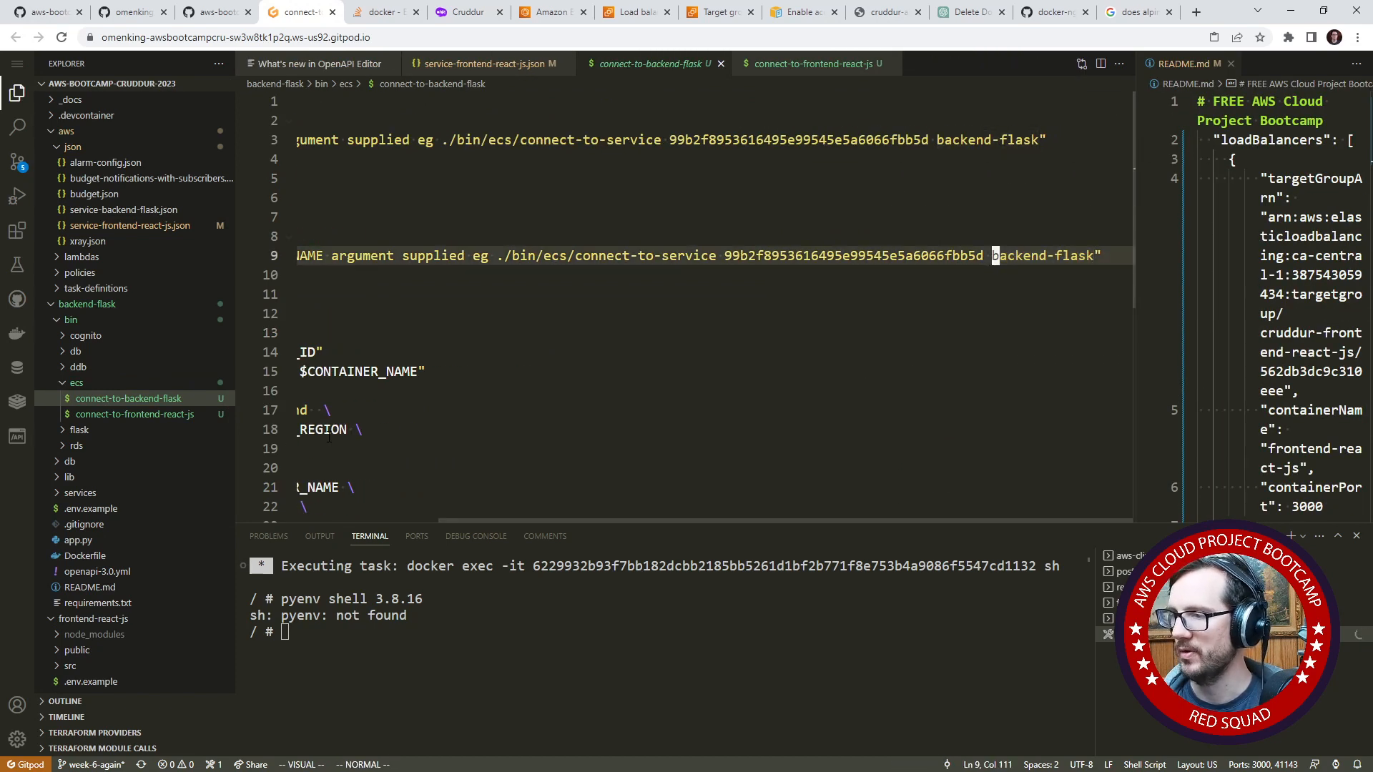
- Replace the $2 assigned to CONTAINER_NAME on line 12 of connect-to-backend-flask with the copied value backend-flask
left_click_drag(573, 522, 311, 524)
left_click(449, 450)
scroll(449, 446, "down", 2)
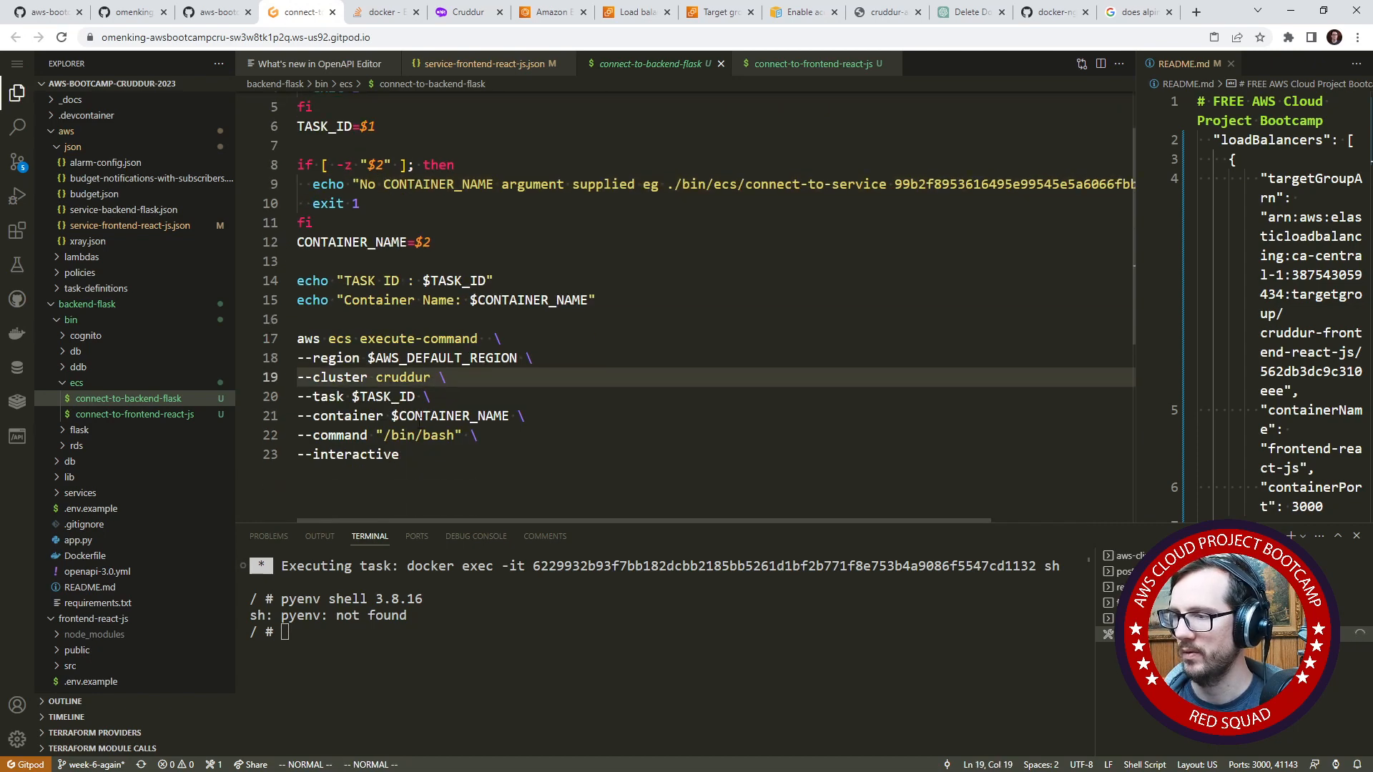
double_click(458, 417)
left_click(442, 245)
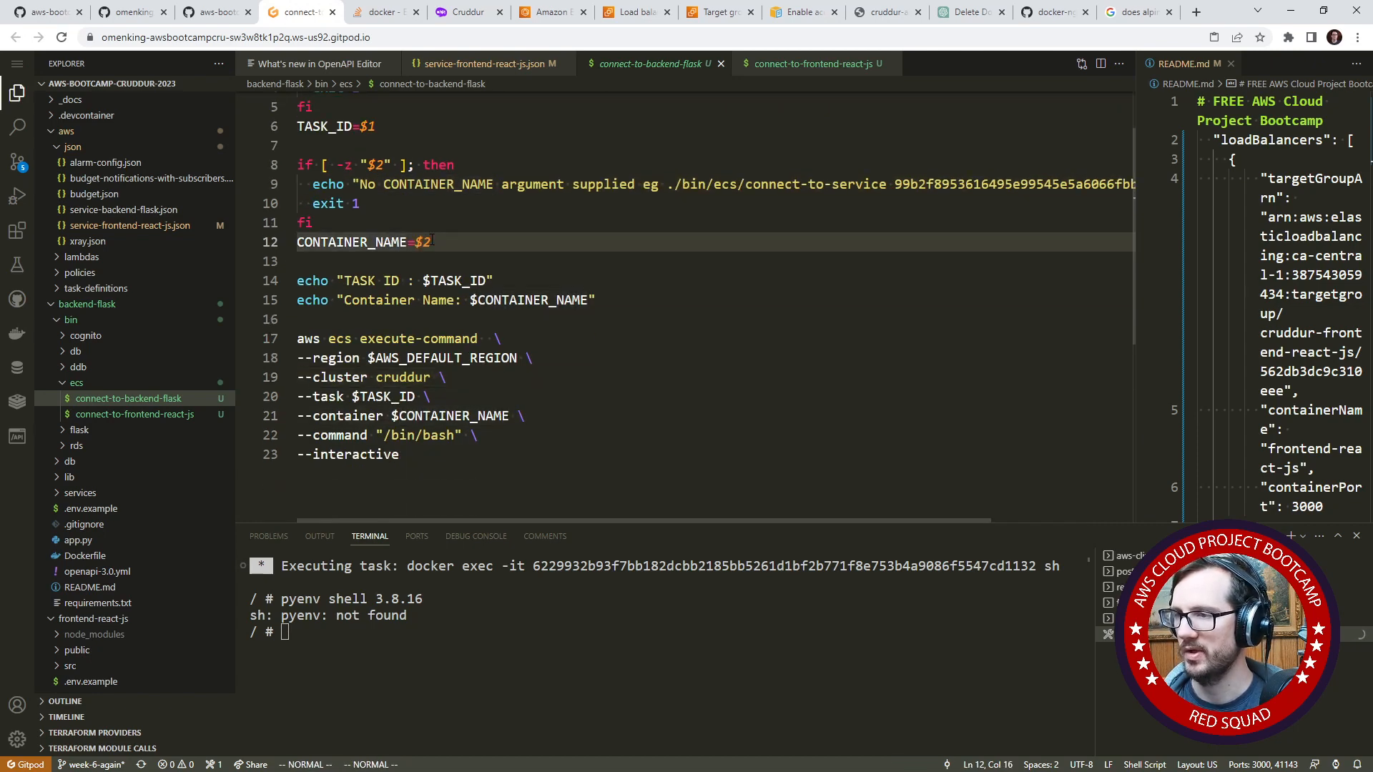
left_click_drag(432, 240, 415, 240)
right_click(418, 241)
left_click(459, 356)
left_click(460, 227)
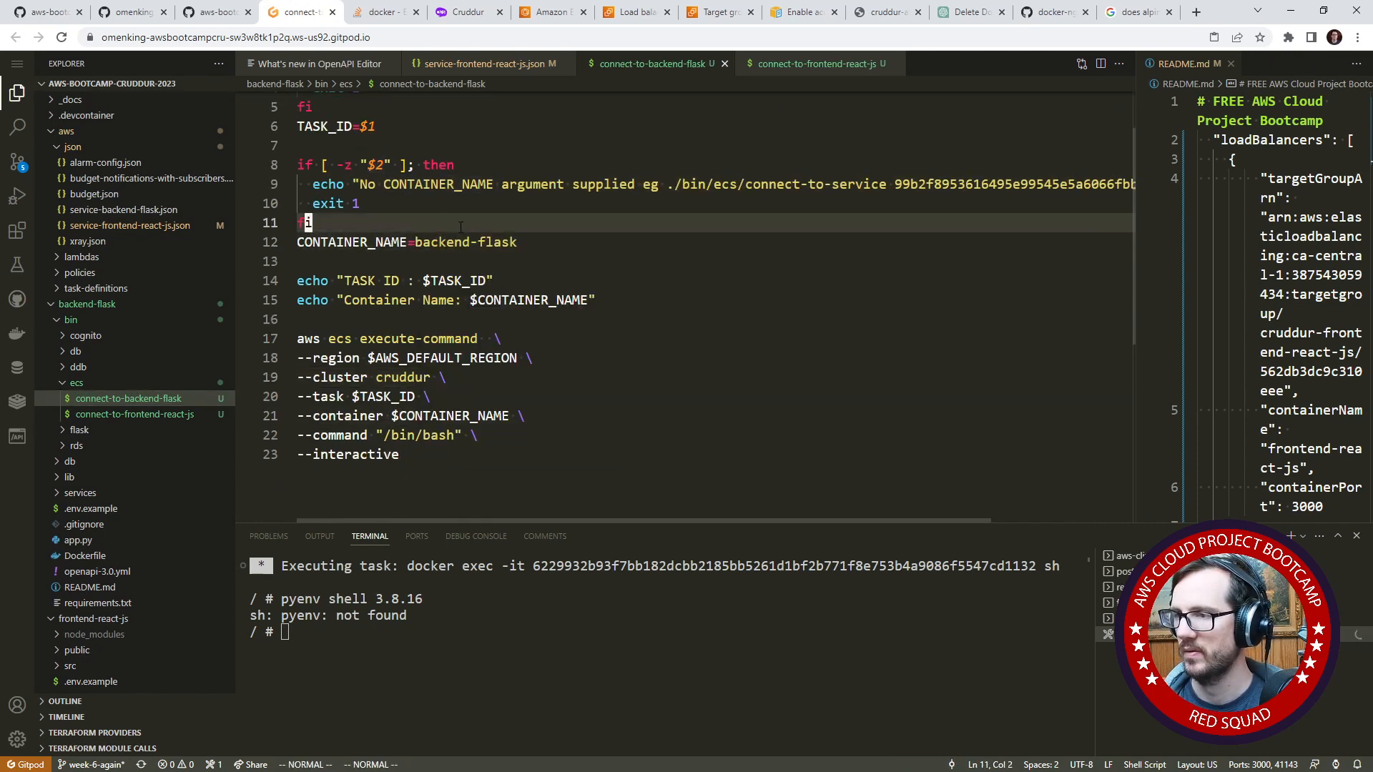
- Delete the if-block that checks for a missing CONTAINER_NAME argument in connect-to-backend-flask
left_click(420, 208)
key("j")
key("shift+v")
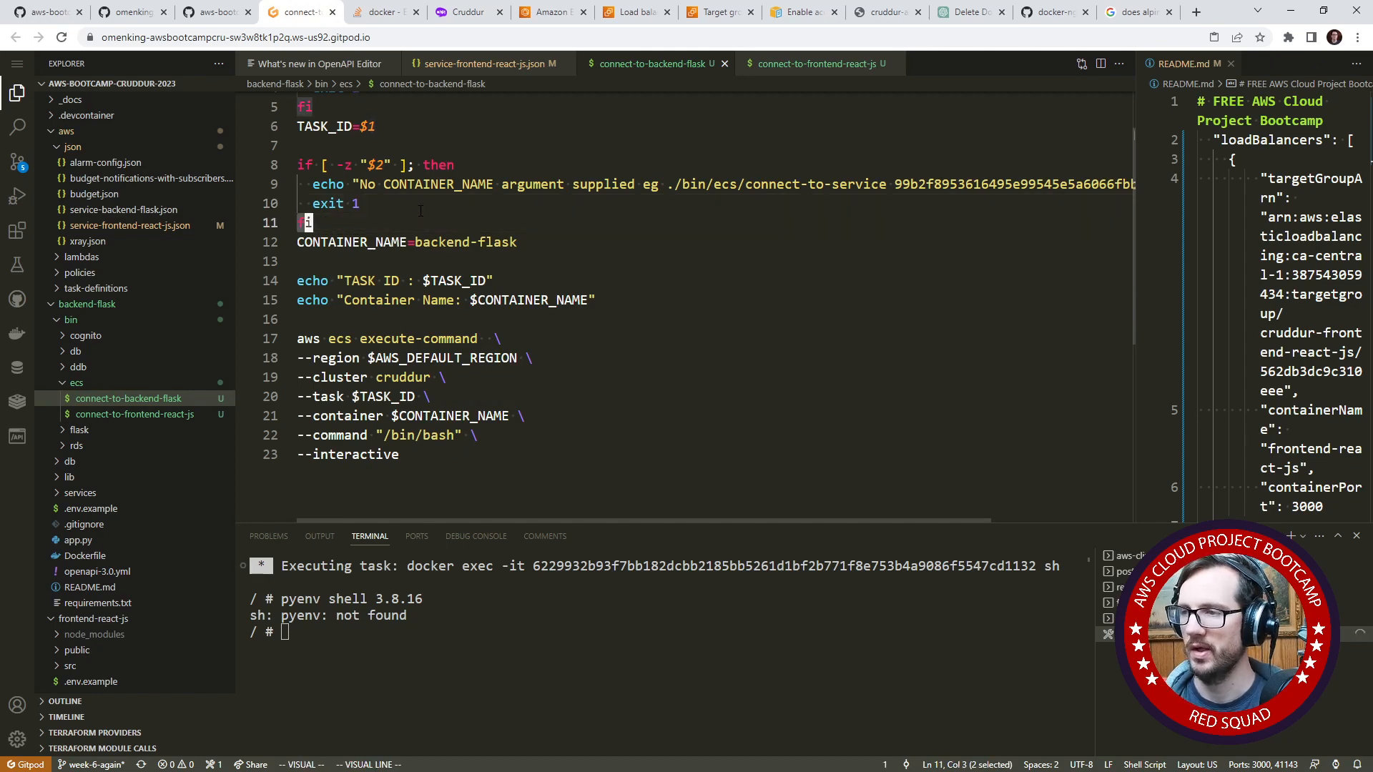
key("k")
key("k")
key("k")
key("d")
scroll(413, 208, "up", 2)
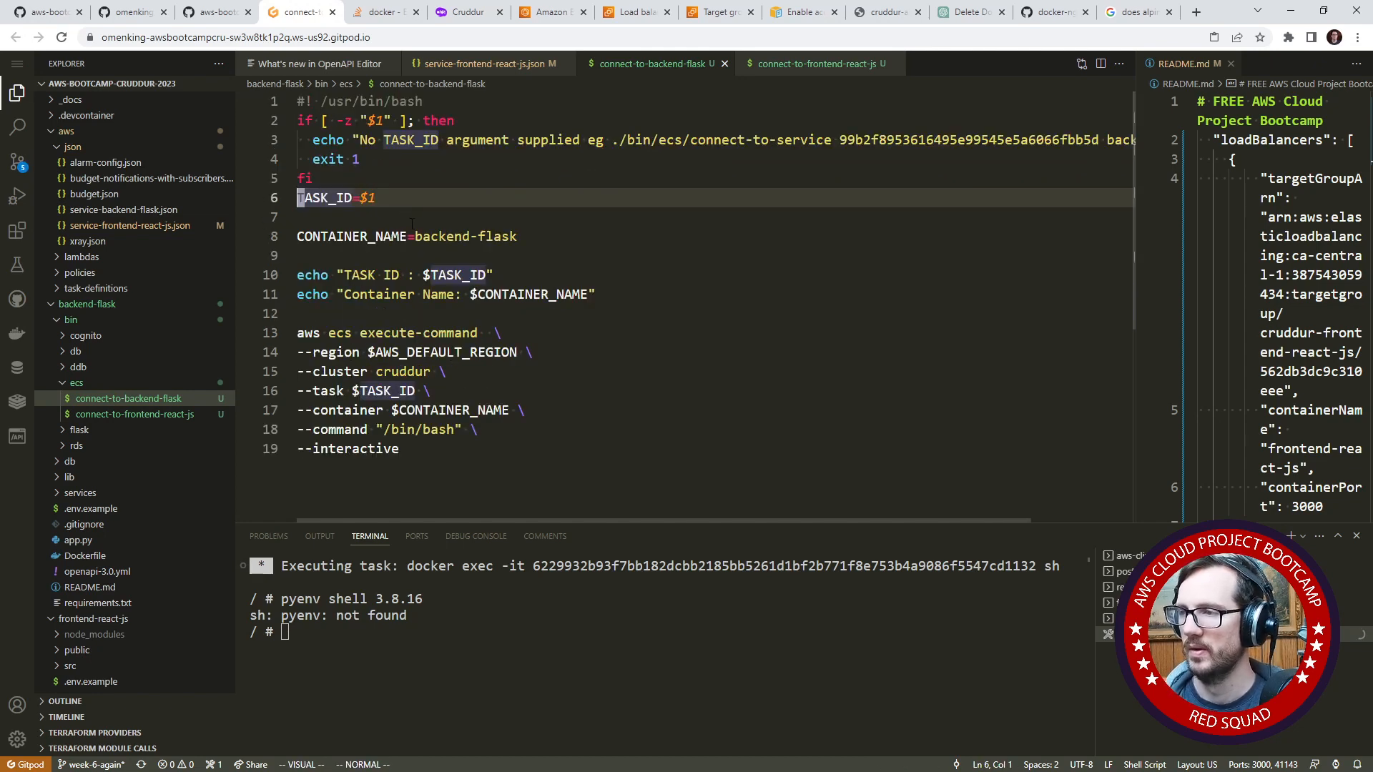
- Remove the trailing backend-flask argument from the usage example in the line 3 TASK_ID message
left_click(733, 140)
left_click(915, 169)
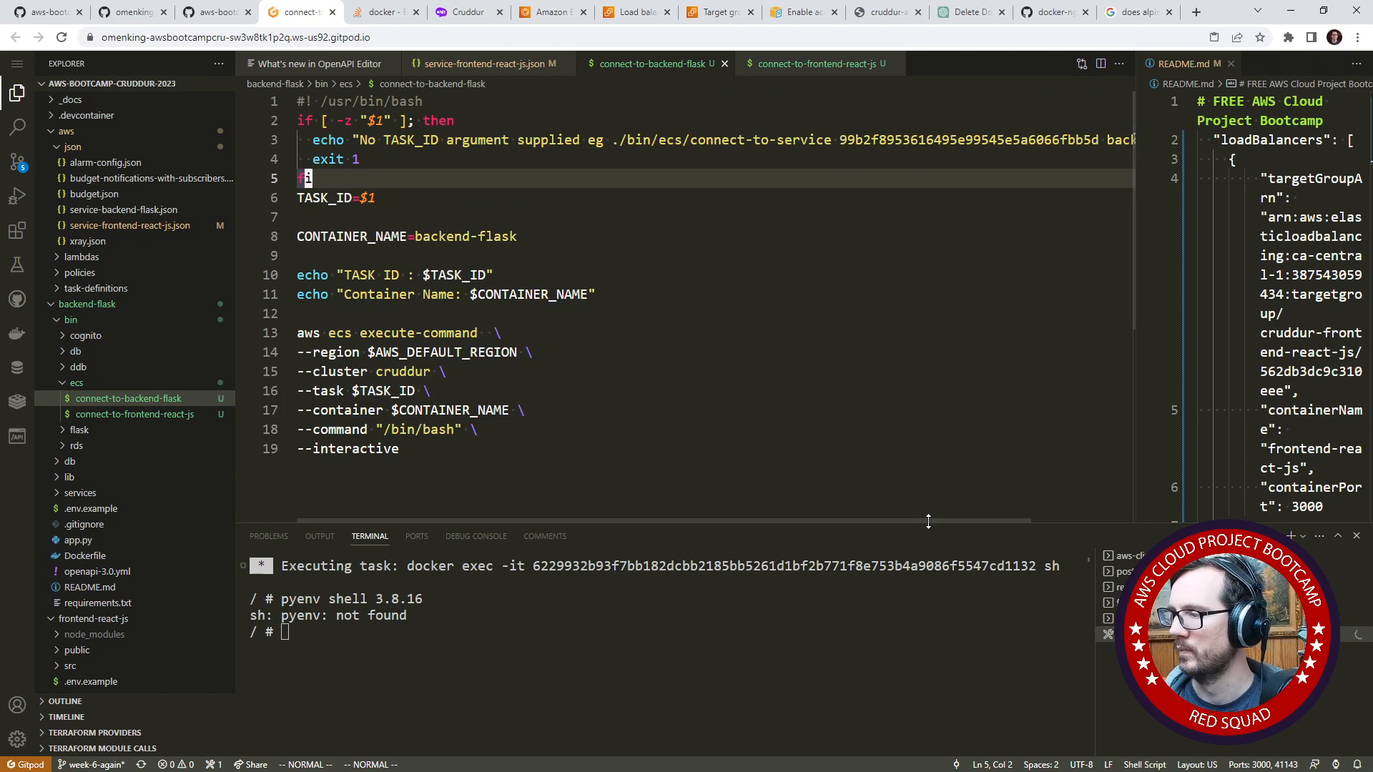
left_click_drag(928, 521, 1029, 521)
left_click_drag(991, 140, 1093, 140)
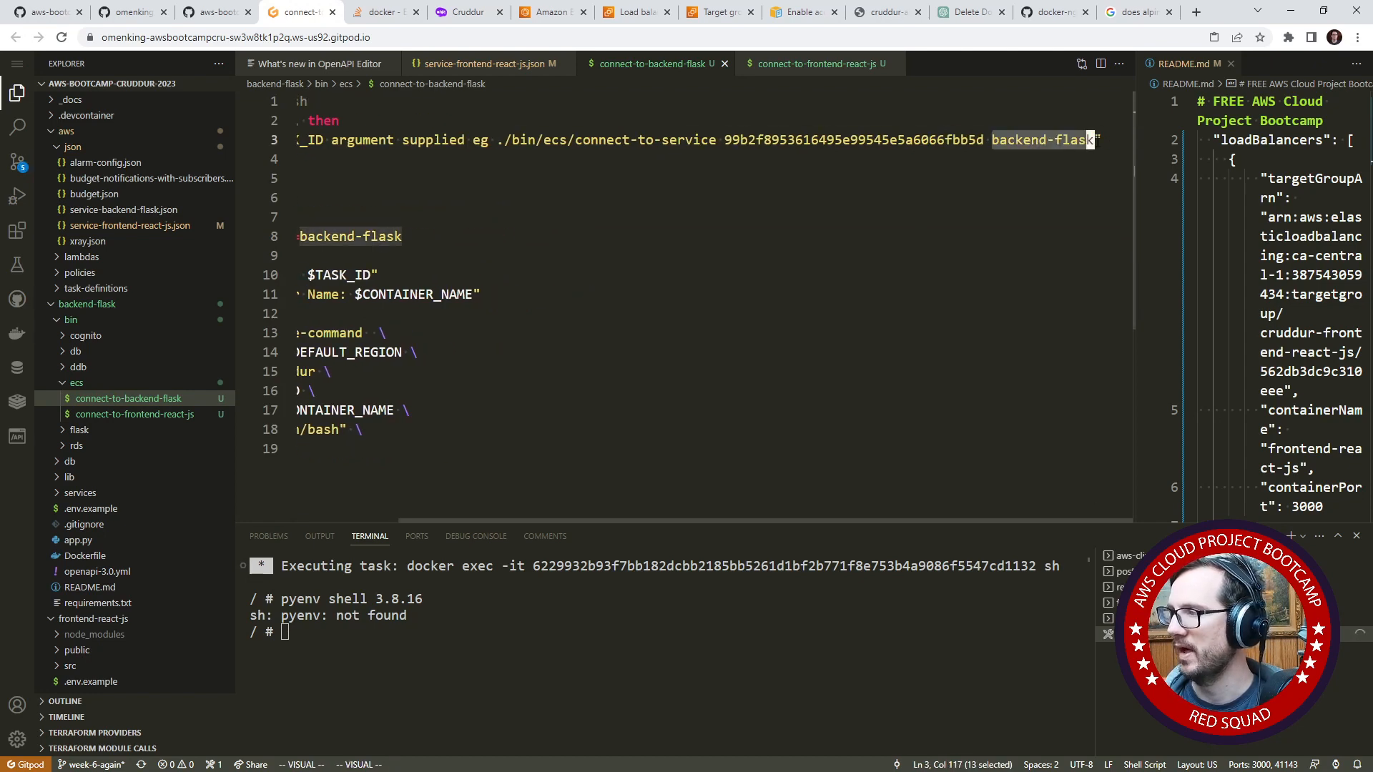
key("d")
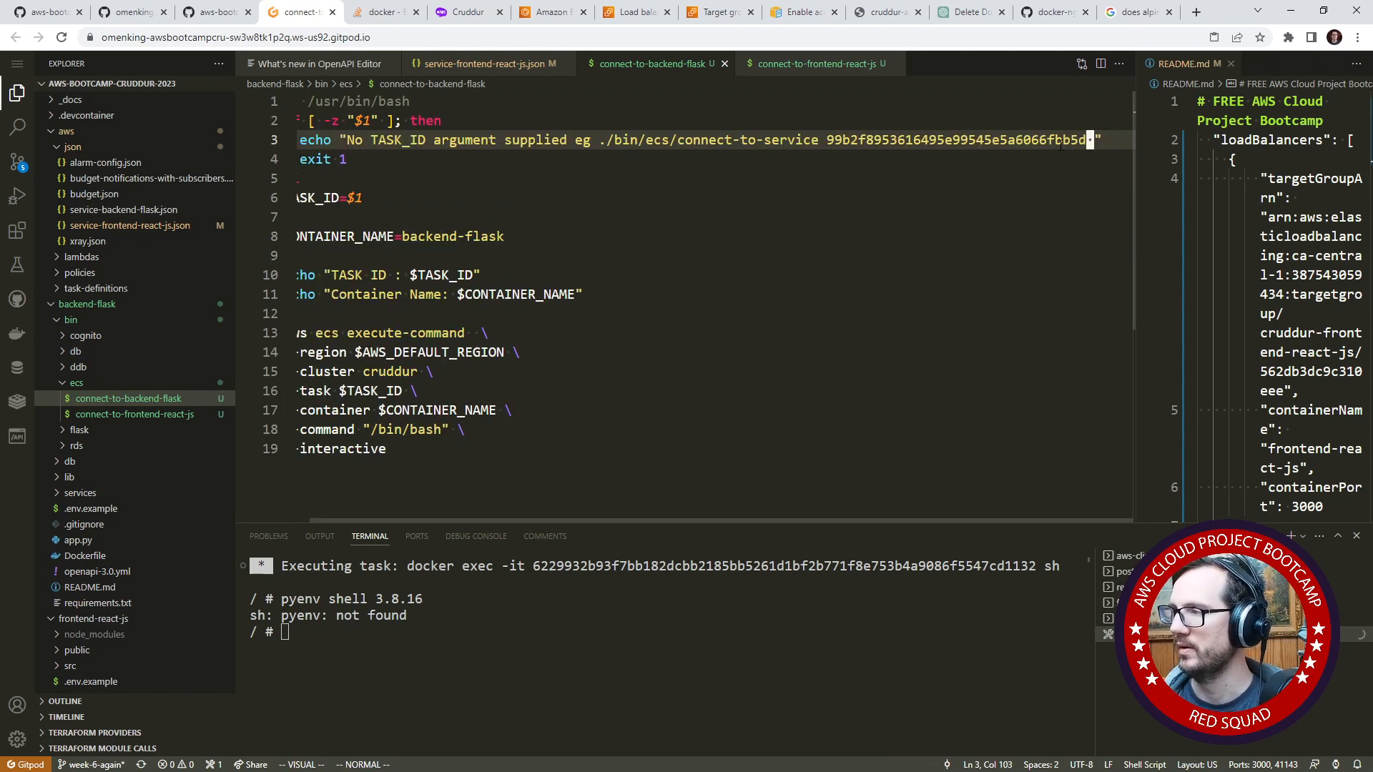
- Change the script name in the line 3 usage example to connect-to-backend-flask
left_click(775, 143)
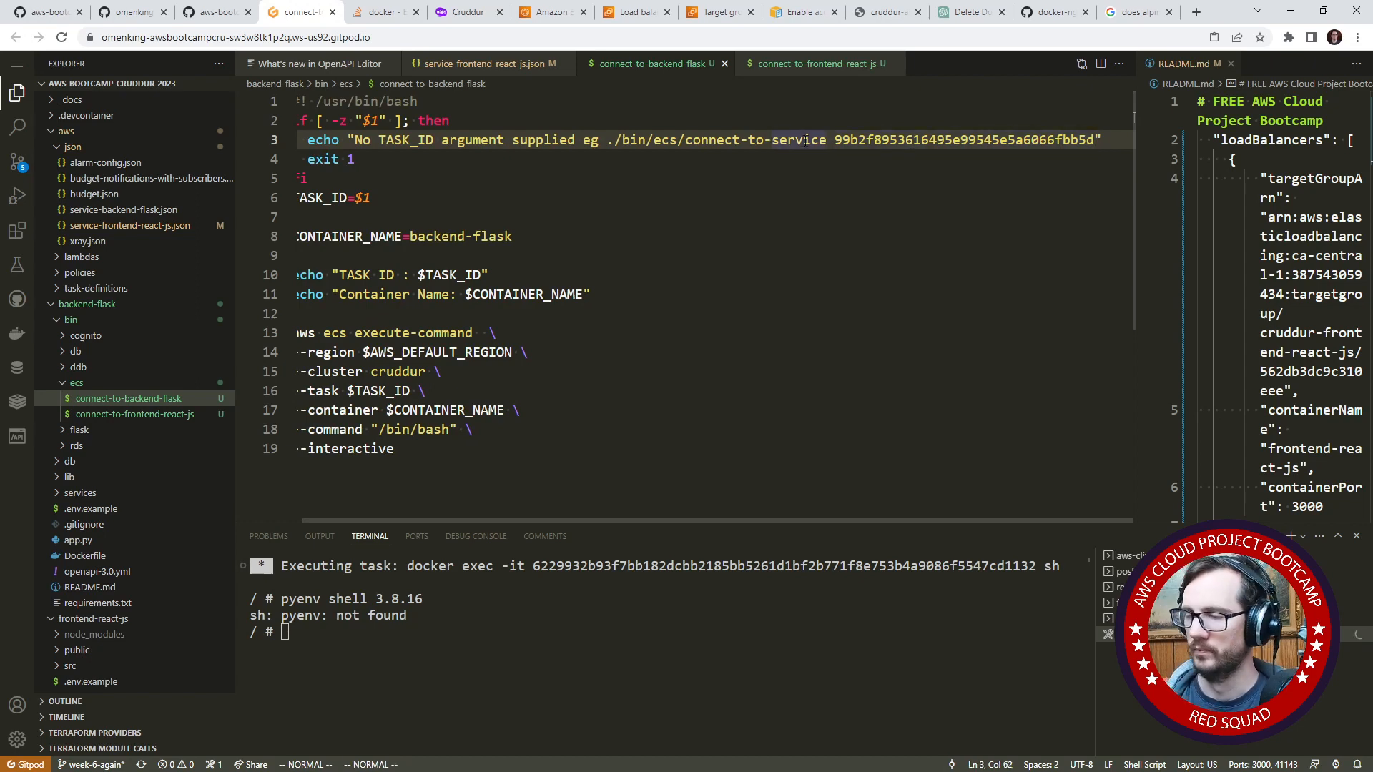
type("cwbackend-f")
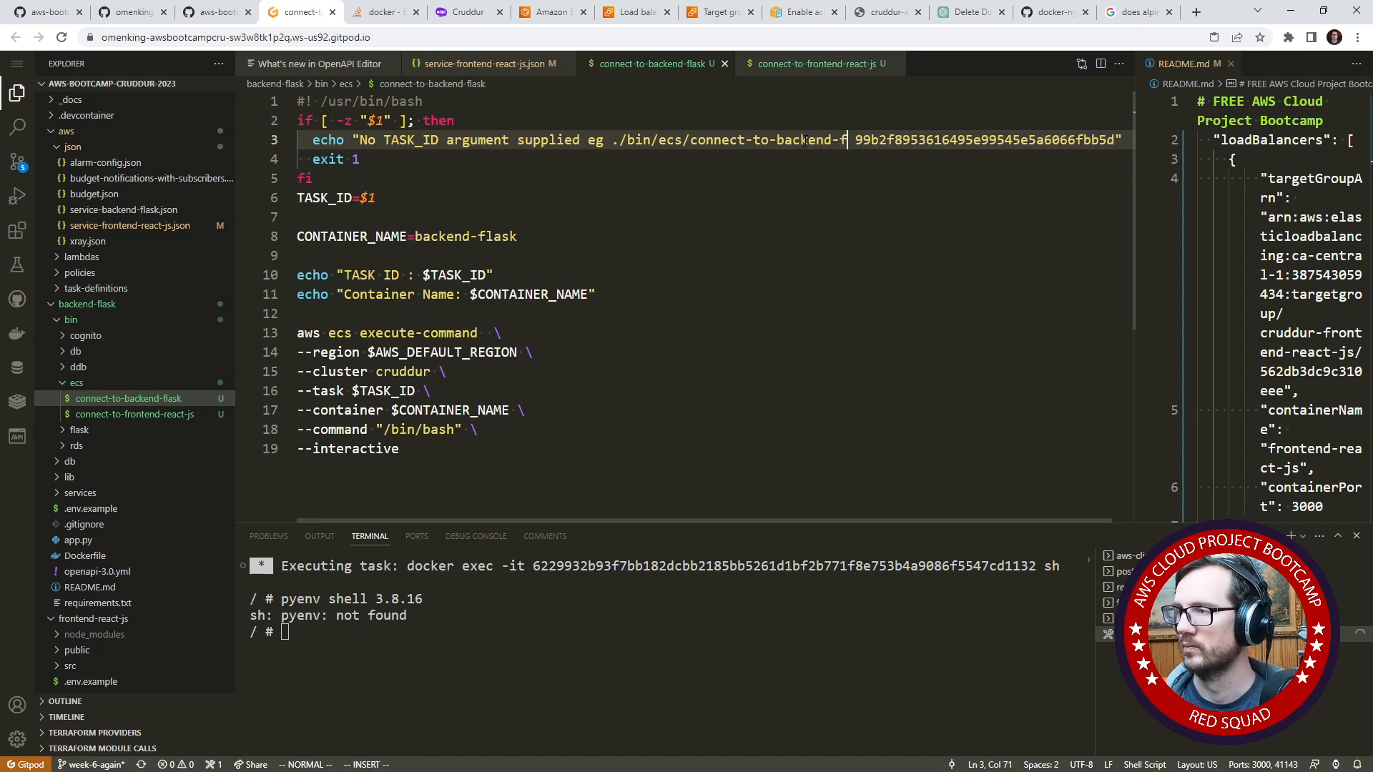
type("fl")
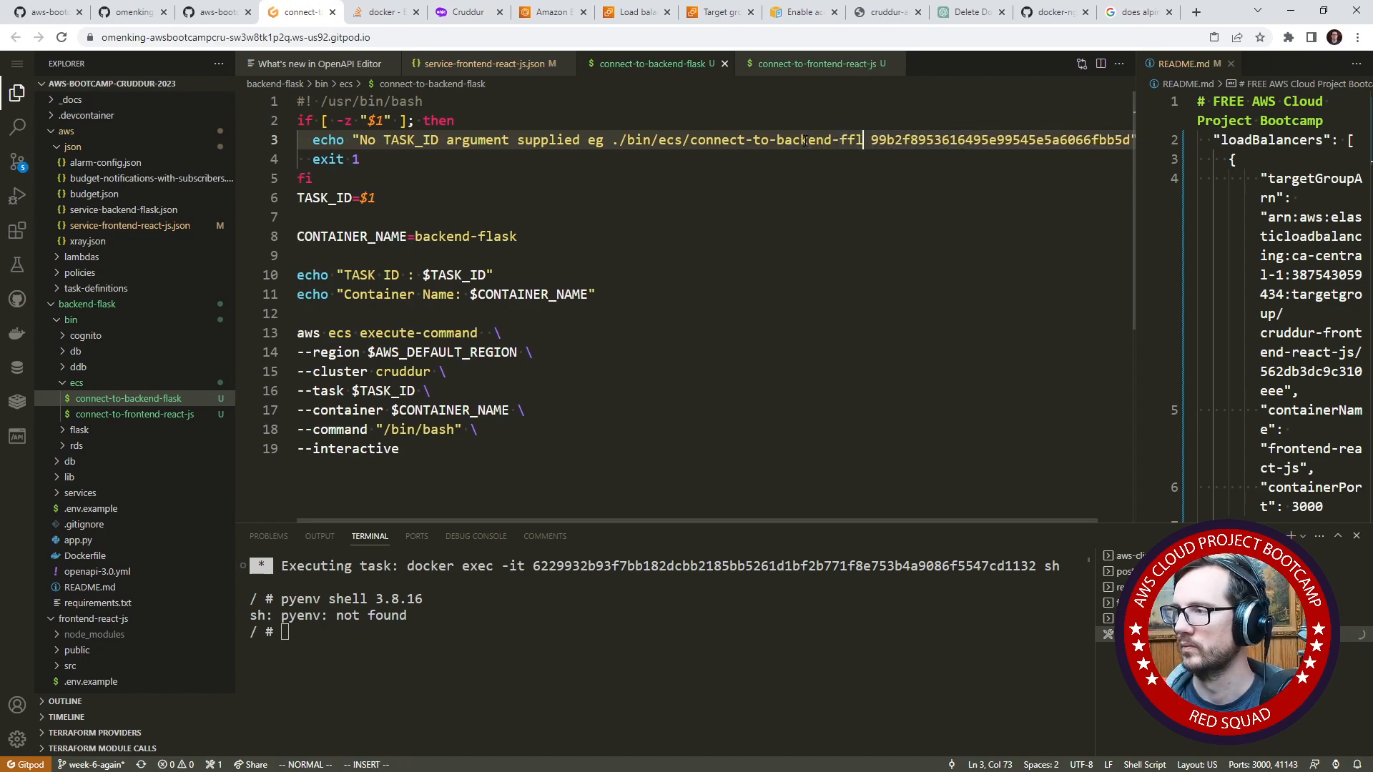
key("BackSpace")
key("BackSpace")
type("lask")
key("Escape")
key("g")
key("g")
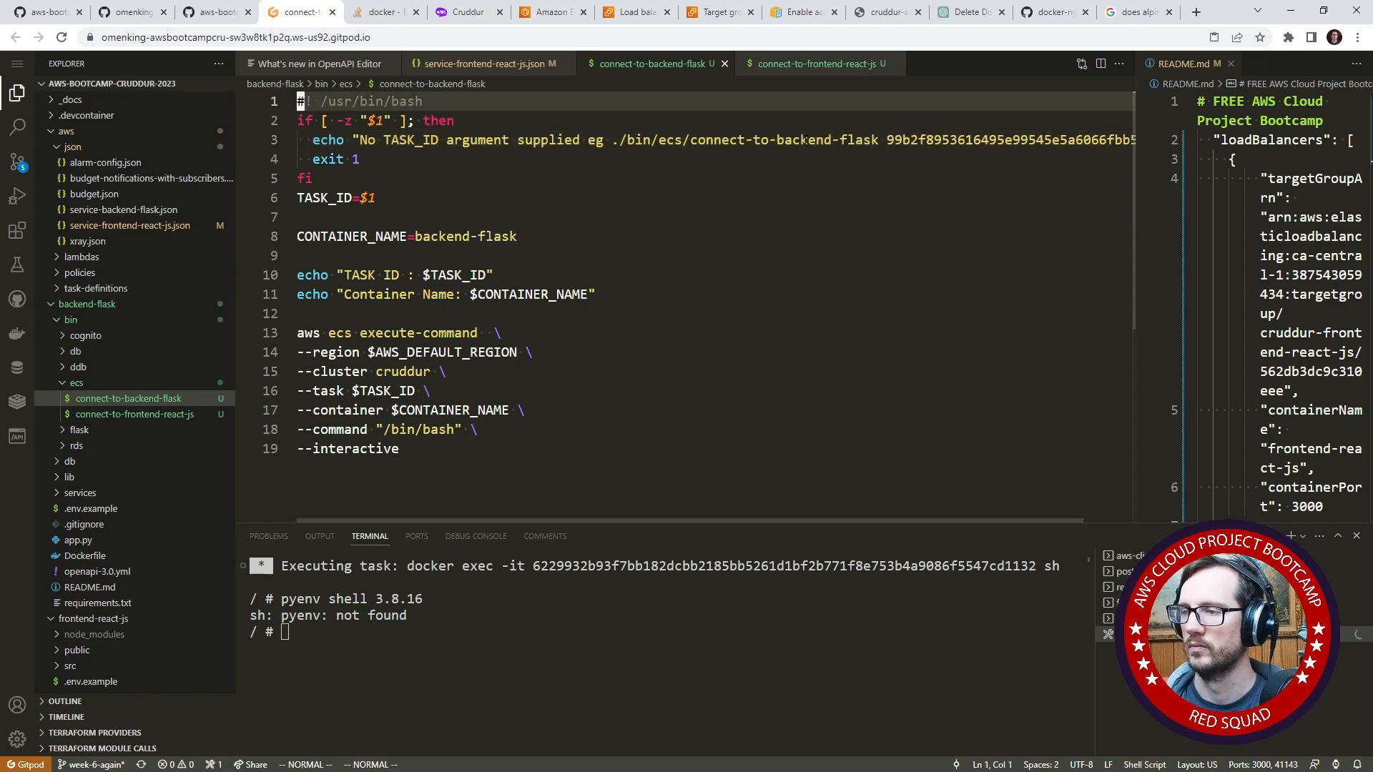
- Copy the whole connect-to-backend-flask script and replace the entire contents of connect-to-frontend-react-js with it
left_click(629, 360)
left_click(546, 435)
left_click_drag(493, 454, 278, 87)
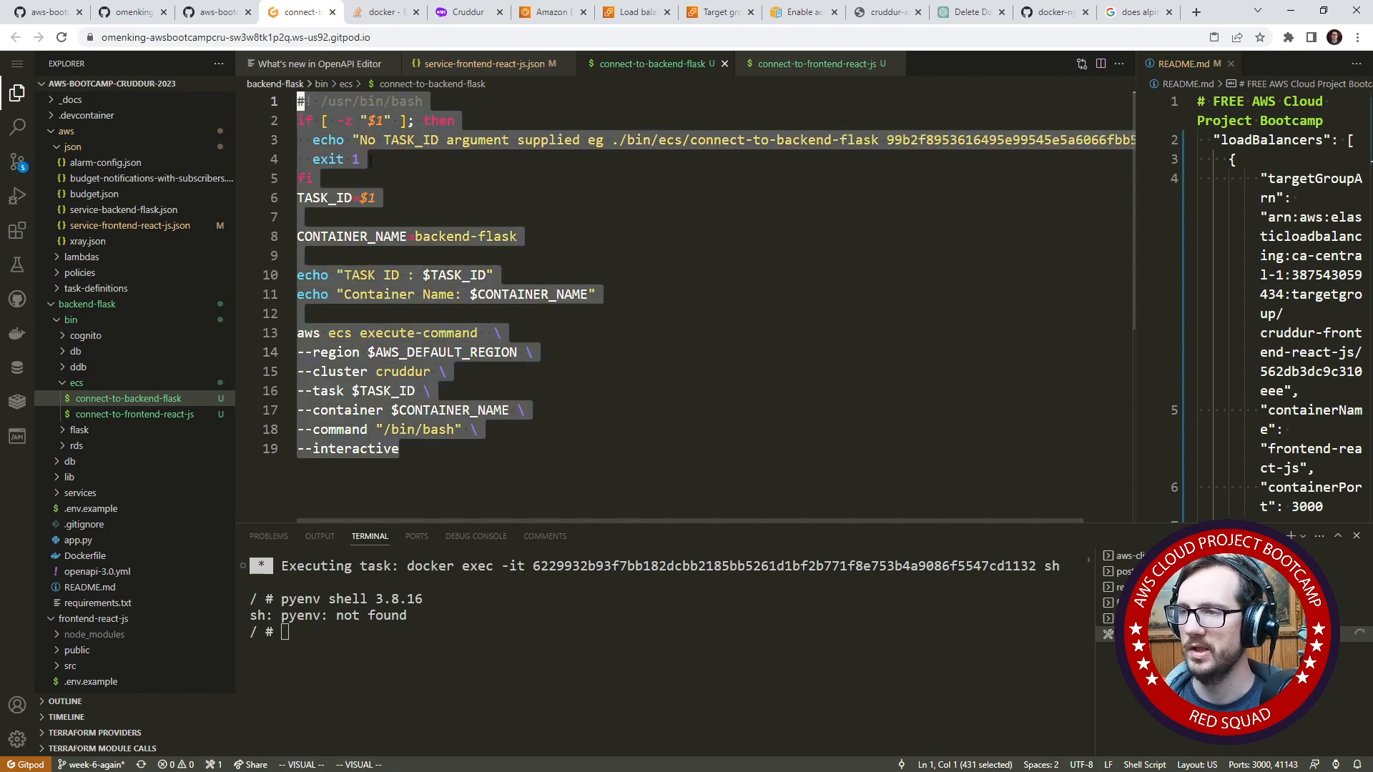
right_click(377, 168)
left_click(409, 269)
left_click(135, 413)
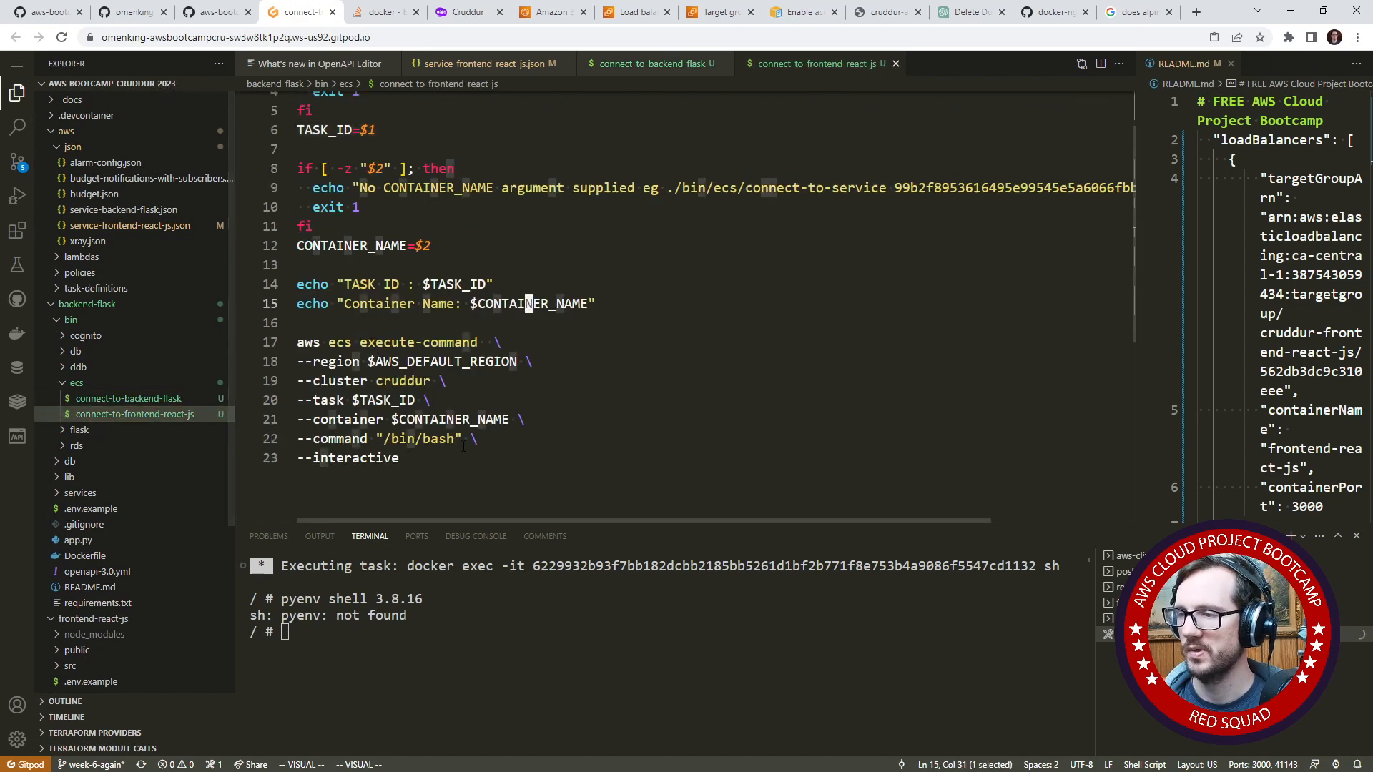
key("ctrl+a")
key("g")
key("g")
right_click(444, 137)
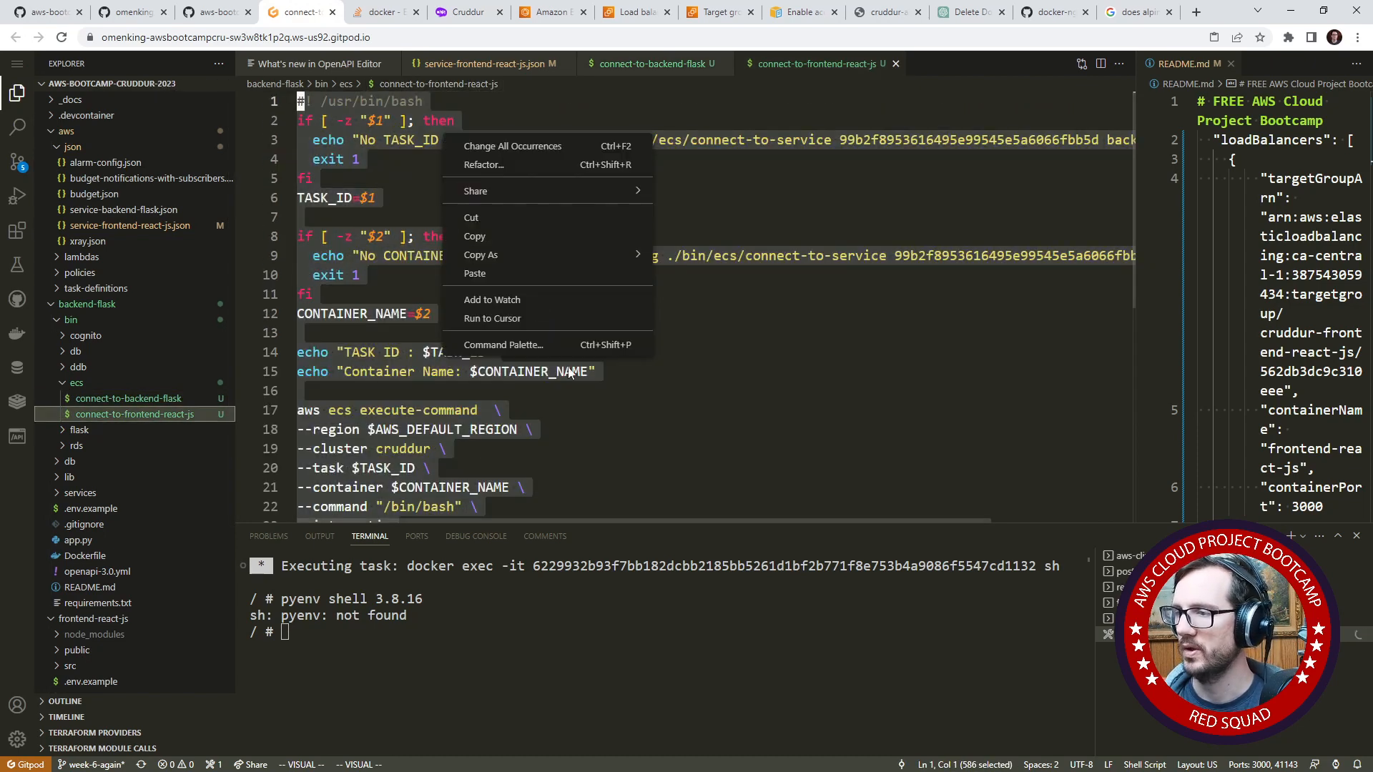
left_click(538, 276)
- Change the script name in the line 3 usage example of connect-to-frontend-react-js to connect-to-frontend-react-js
left_click(856, 140)
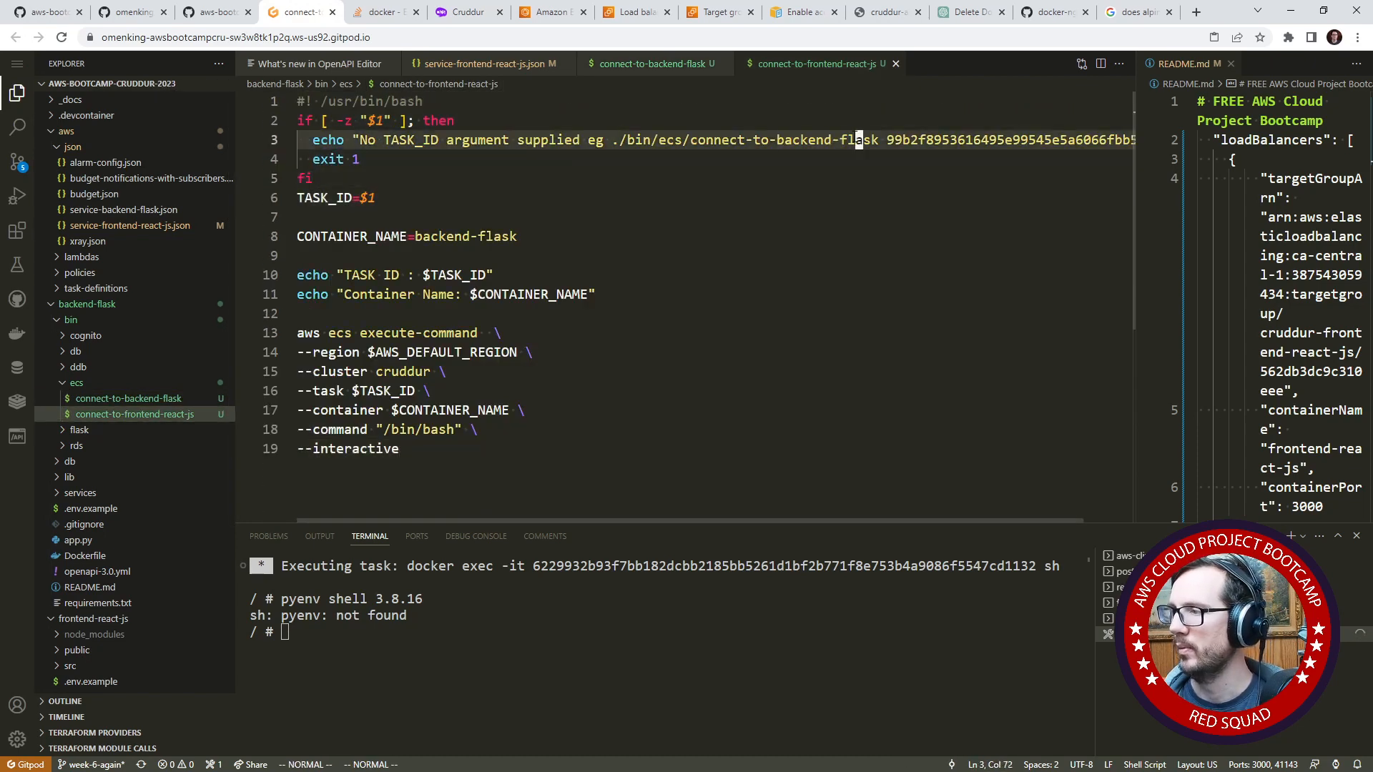
key("h")
key("h")
key("h")
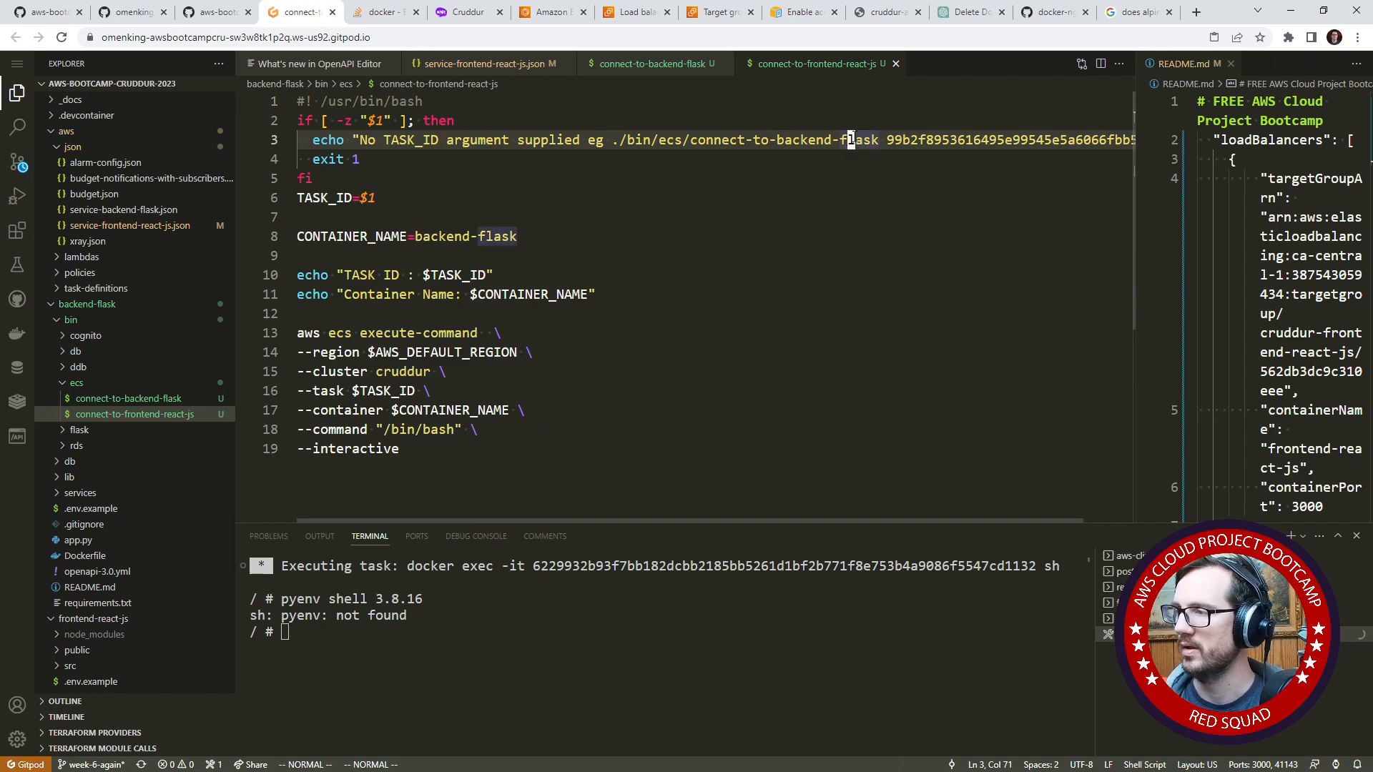
type("bcwff")
key("BackSpace")
type("rontend")
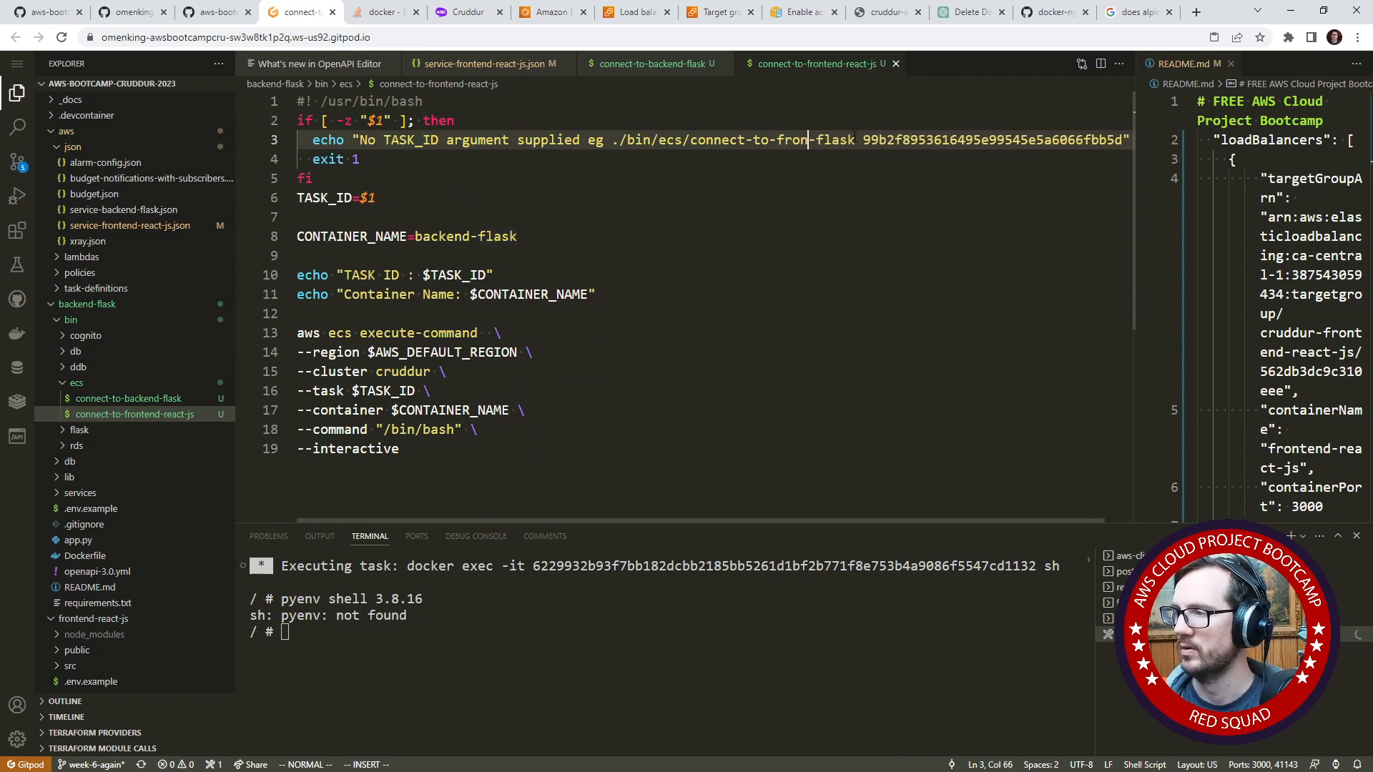
key("Escape")
key("l")
key("l")
type("cw")
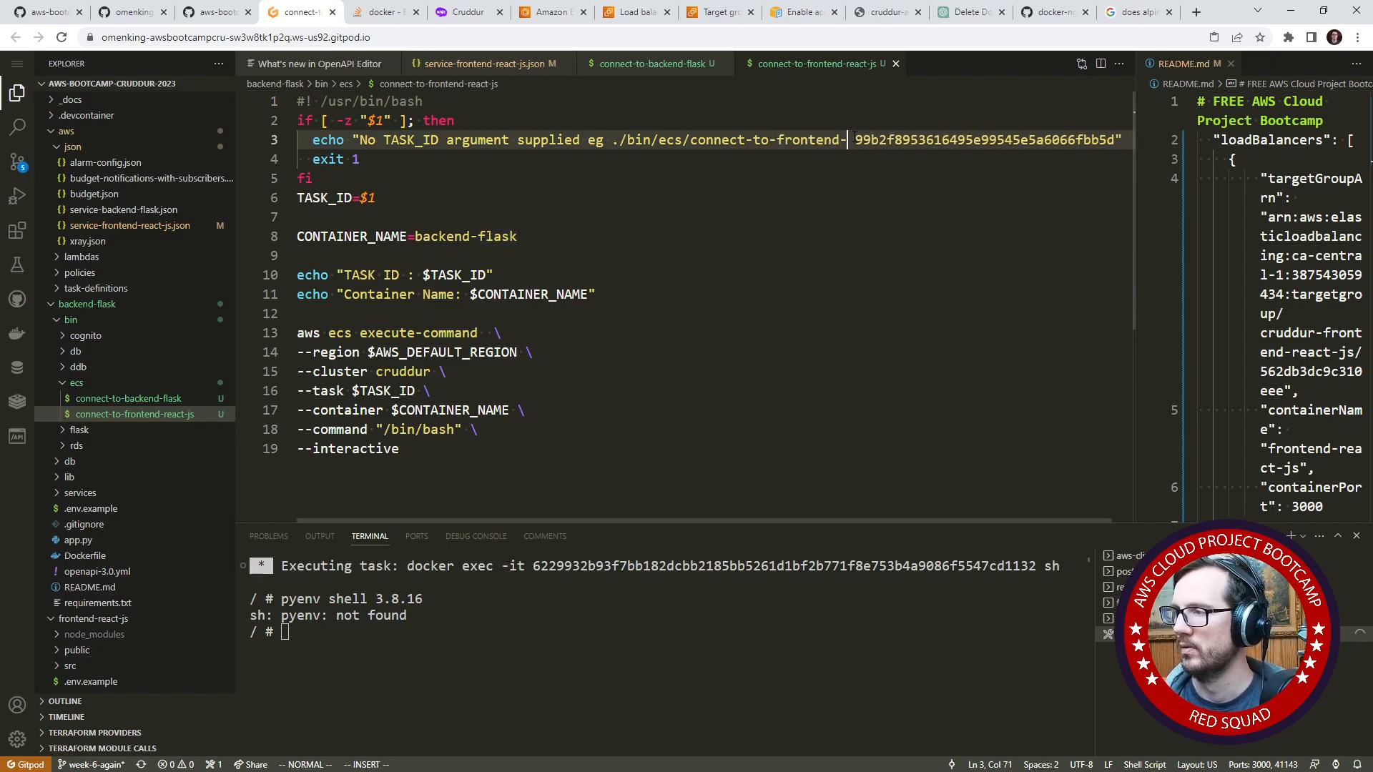
type("react-js")
key("Escape")
- Set CONTAINER_NAME on line 8 to frontend-react-js
key("j")
key("j")
key("j")
key("j")
key("j")
key("j")
key("j")
key("j")
key("j")
key("j")
key("j")
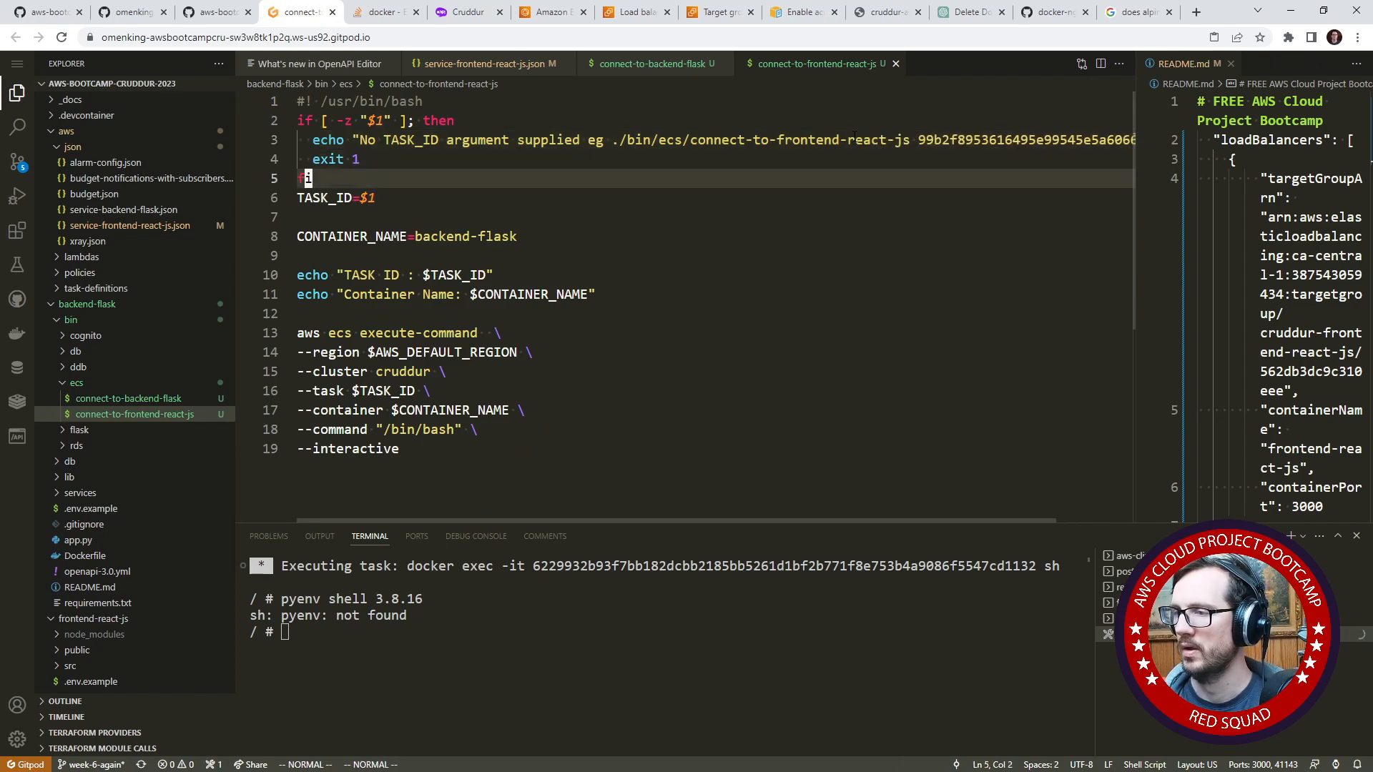
key("k")
key("k")
key("k")
key("k")
key("k")
key("k")
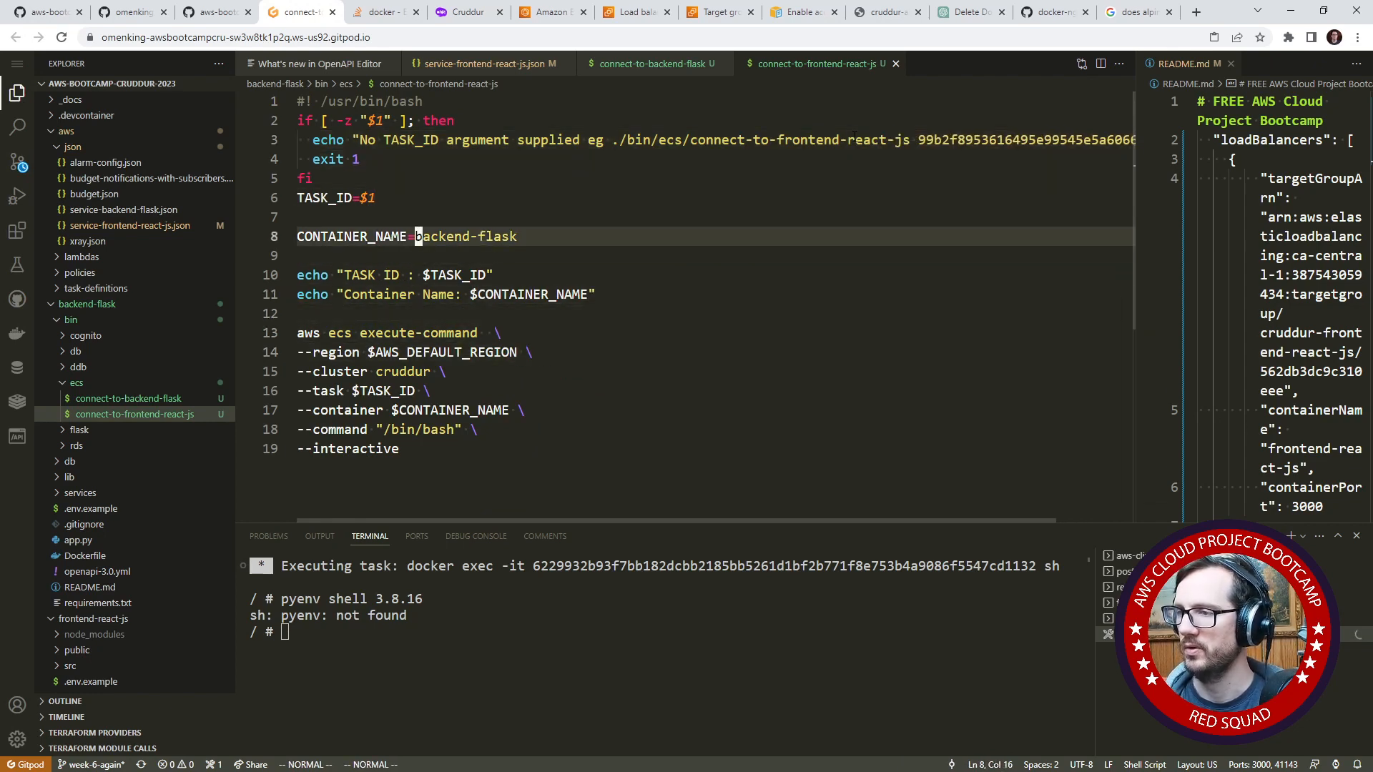
key("shift+c")
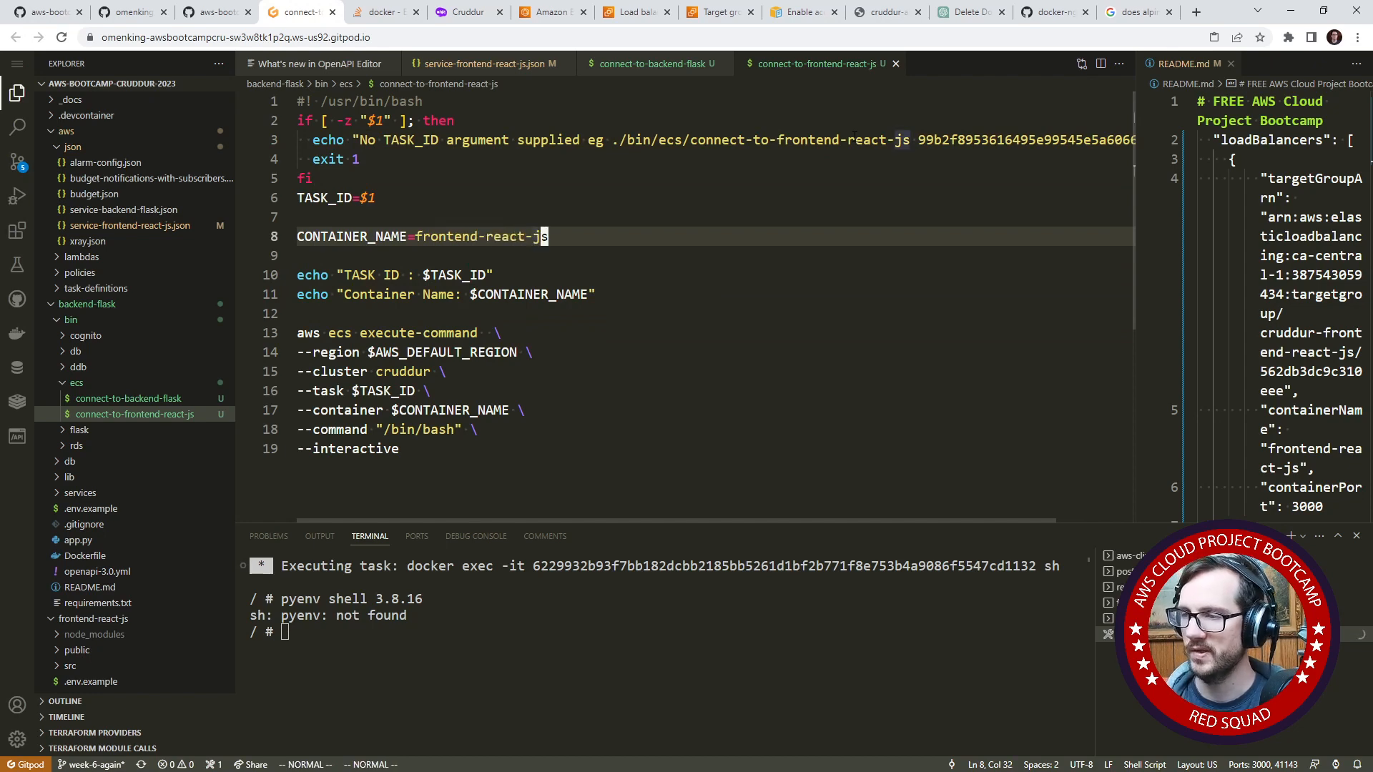
- Change the shell in the execute-command call's --command option to /bin/sh
left_click(492, 377)
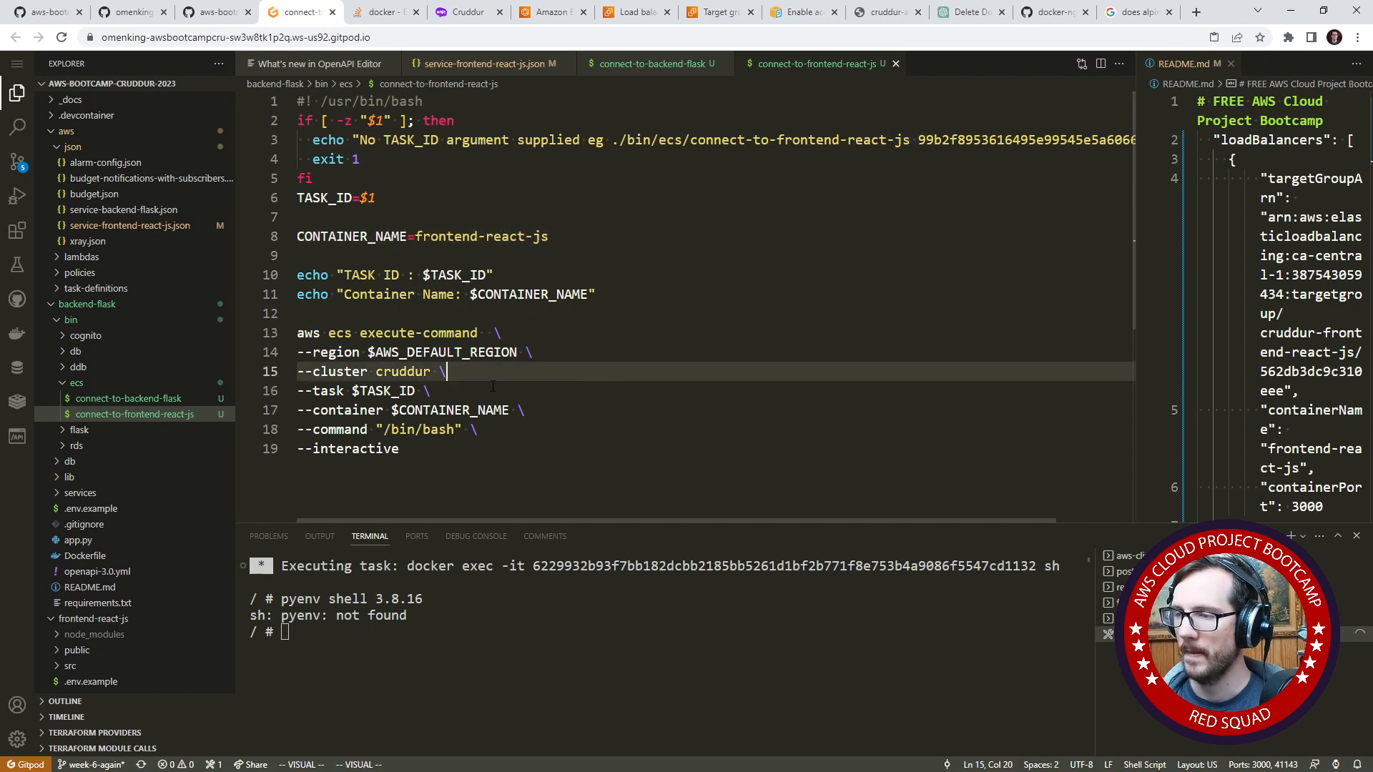
left_click(425, 429)
type("cwsh")
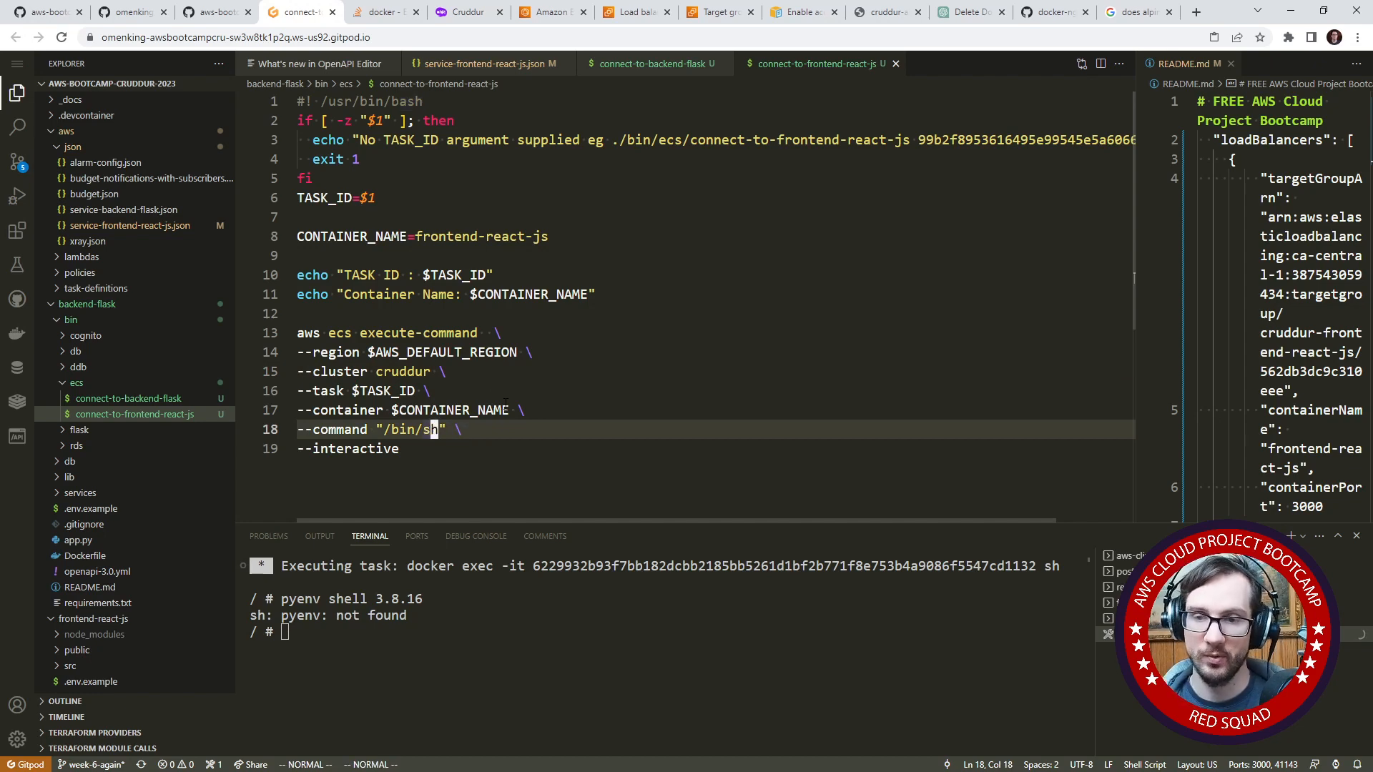
left_click(489, 236)
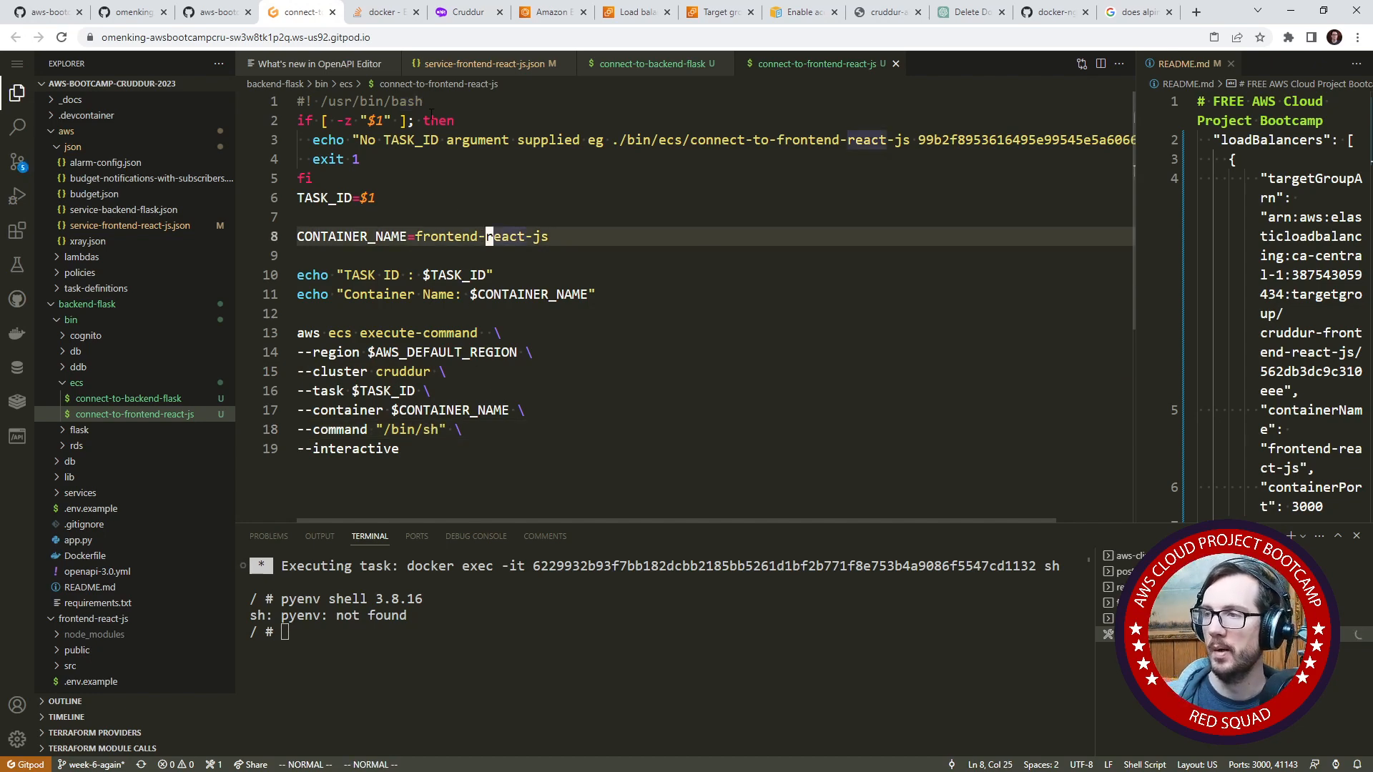
- Refresh the cruddur cluster's running tasks in the Amazon ECS console and return to the Gitpod editor
left_click(554, 21)
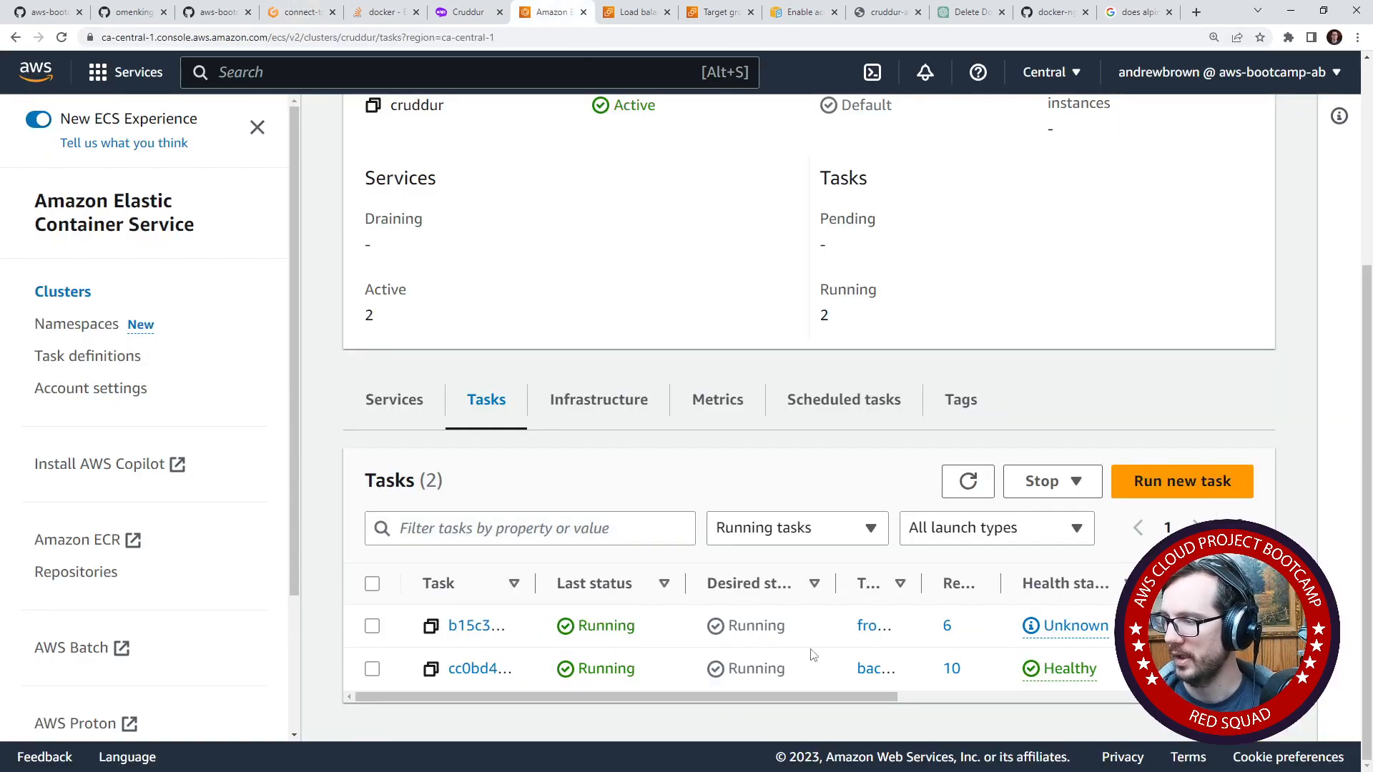
left_click(968, 481)
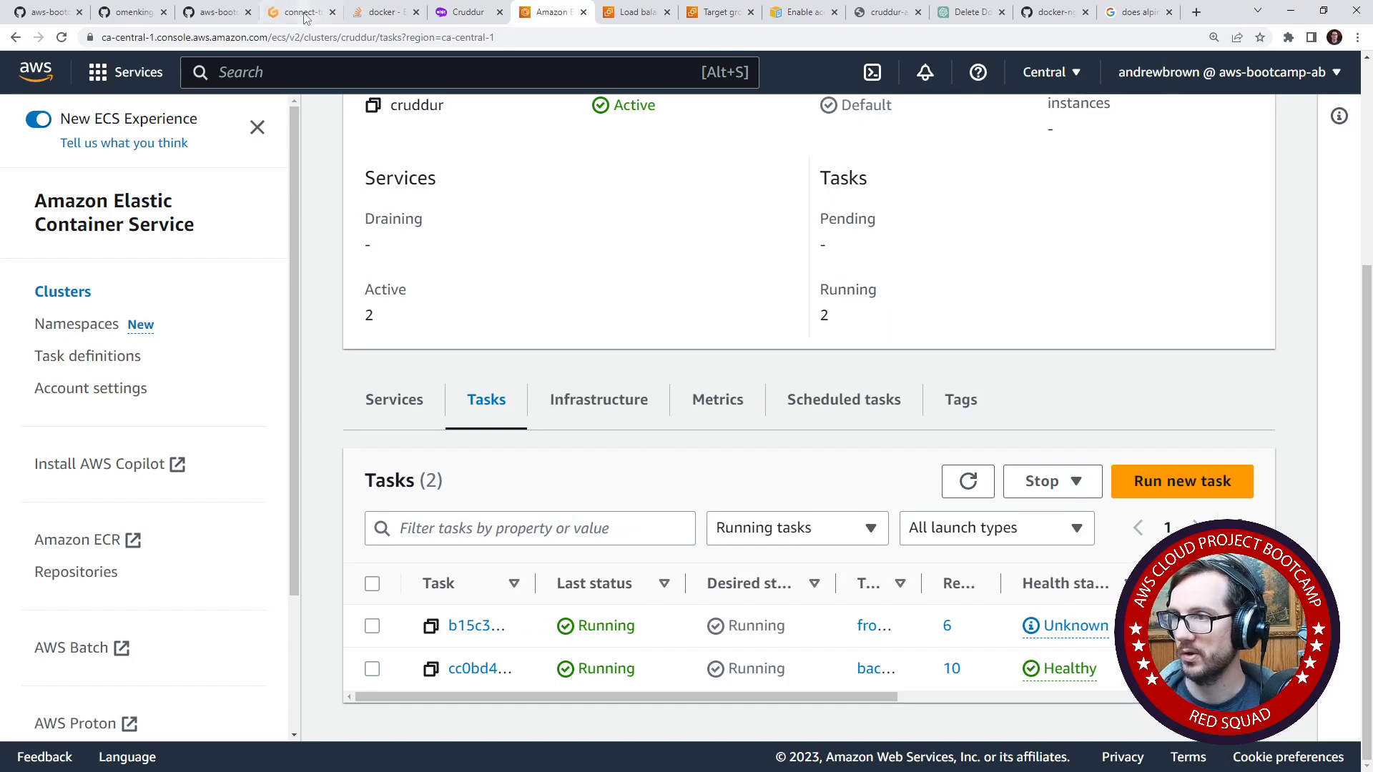
left_click(294, 12)
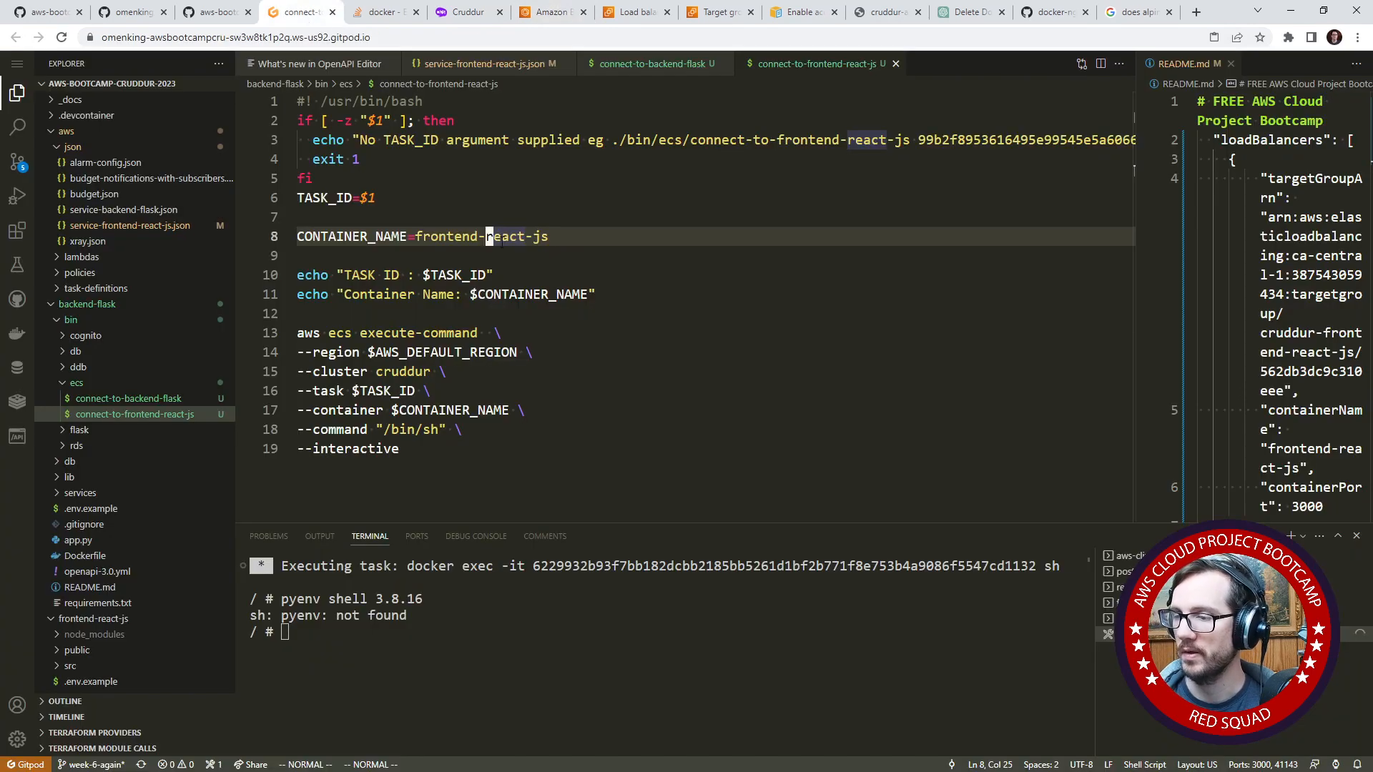
- Exit the Docker container's sh session and close its finished task terminal
left_click(487, 629)
type("\\")
key("BackSpace")
type("quit")
key("BackSpace")
key("BackSpace")
key("BackSpace")
key("BackSpace")
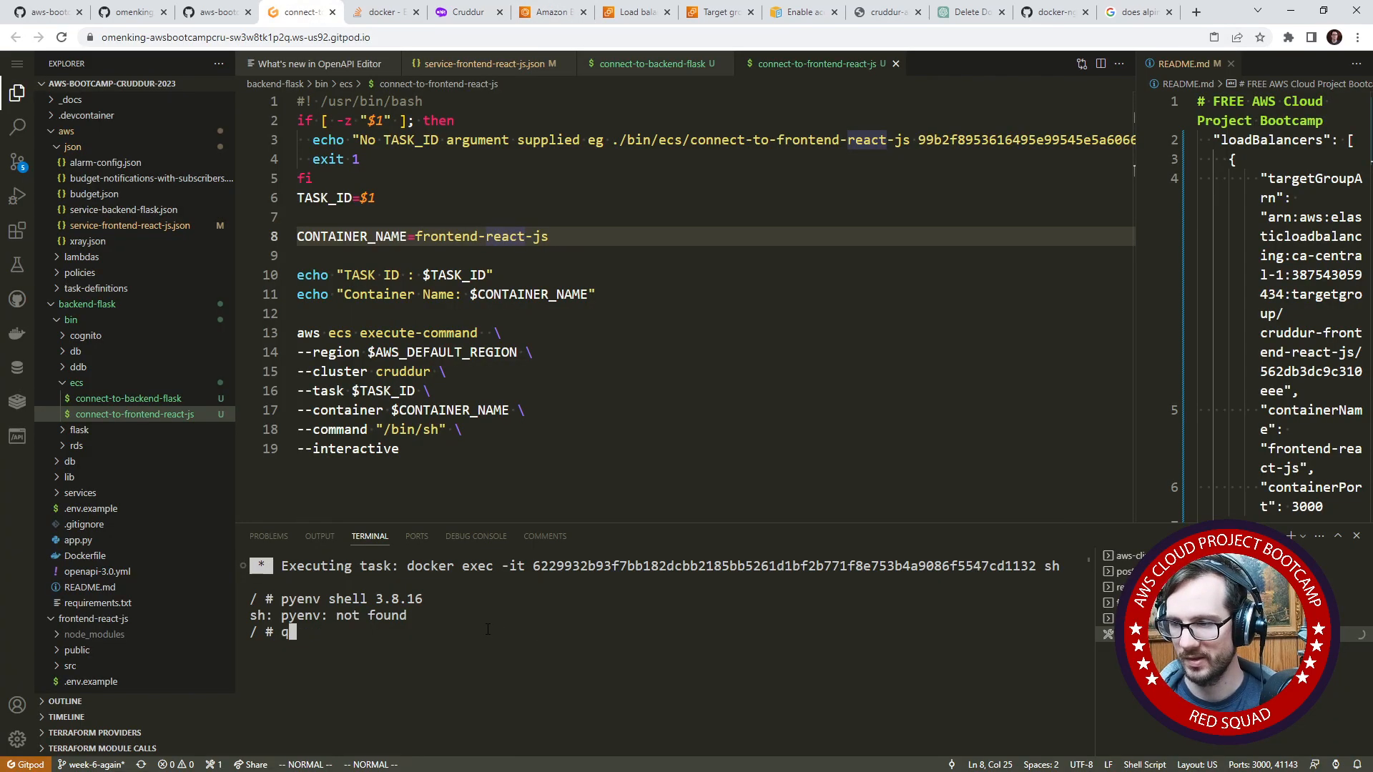
type("q")
key("BackSpace")
type("exit")
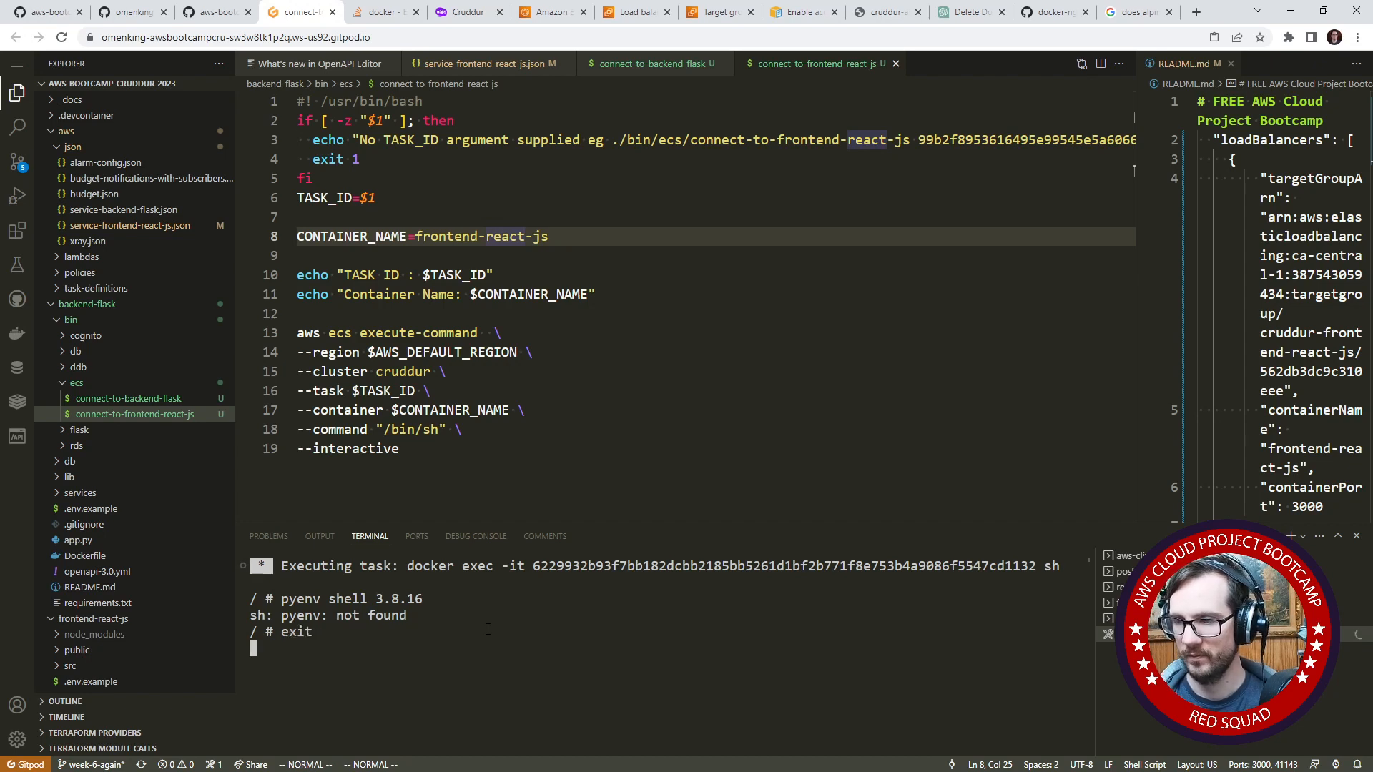
key("Return")
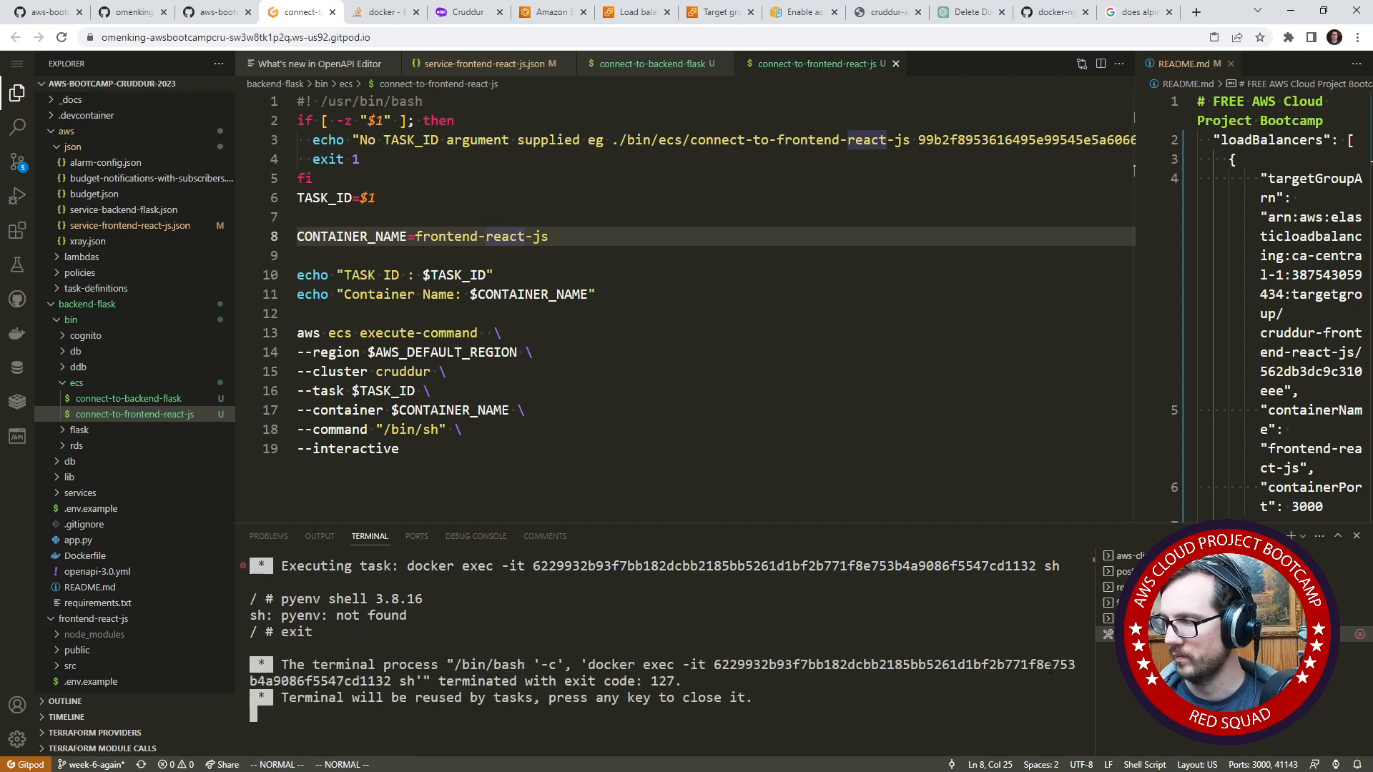
key("Return")
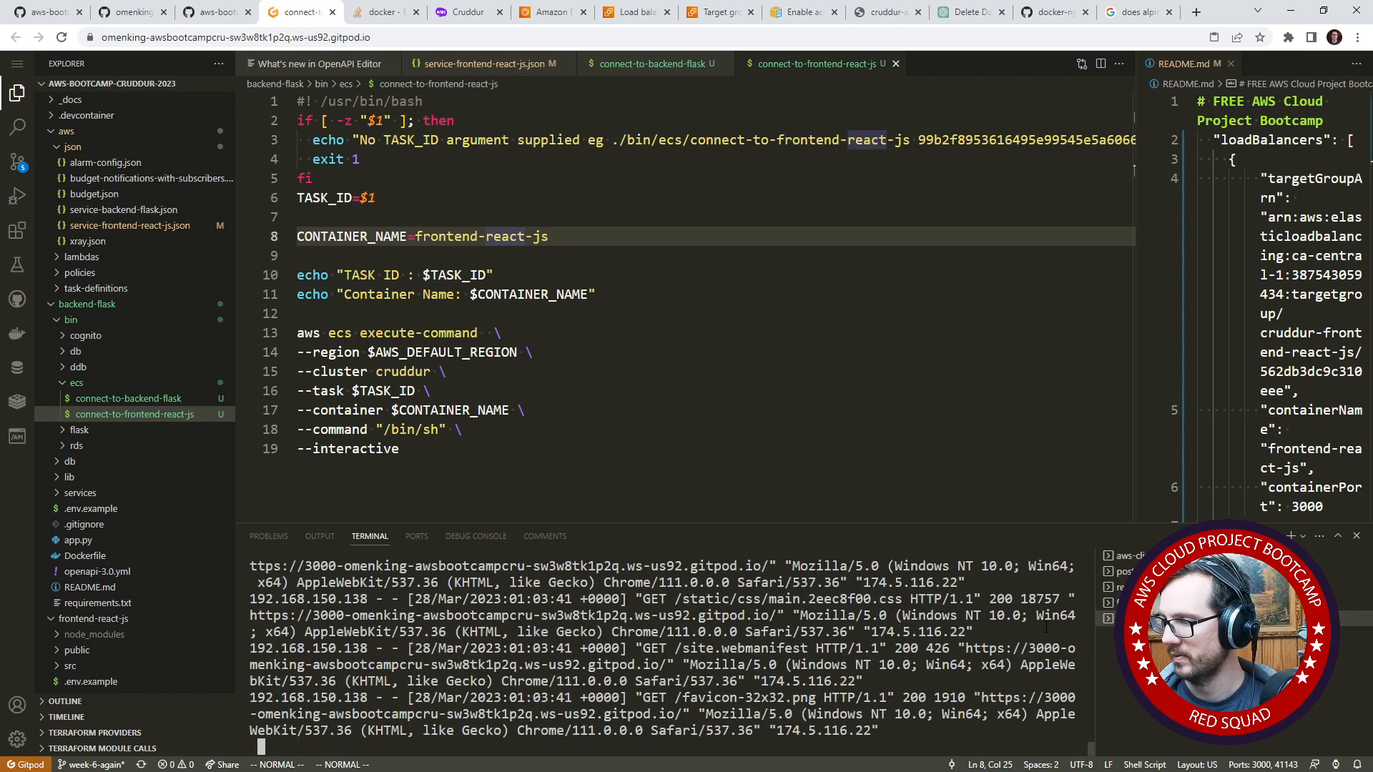
- Stop the process printing web server request logs in the frontend-react-js terminal
key("ctrl+c")
key("ctrl+c")
key("ctrl+c")
key("ctrl+c")
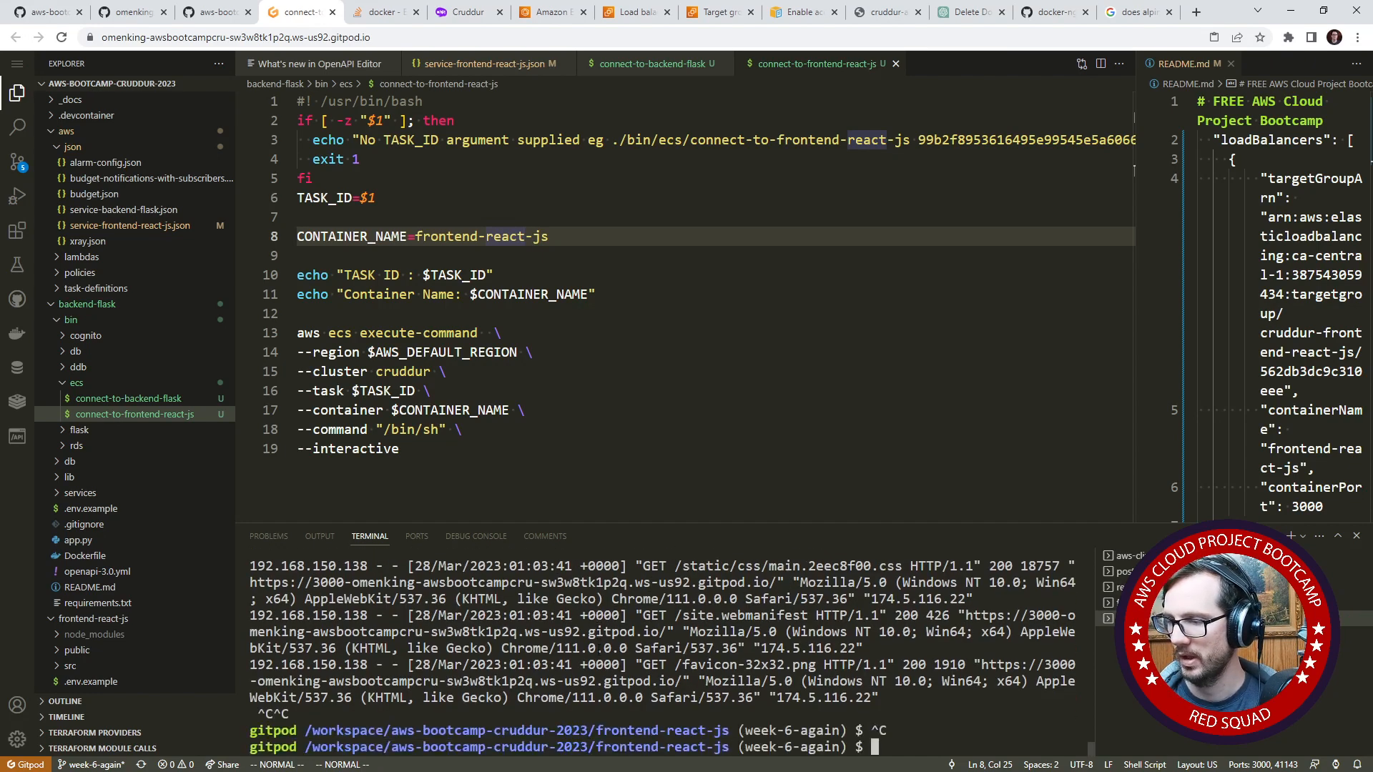
- Switch to the aws-cli terminal and leave it at an empty prompt
left_click(1137, 555)
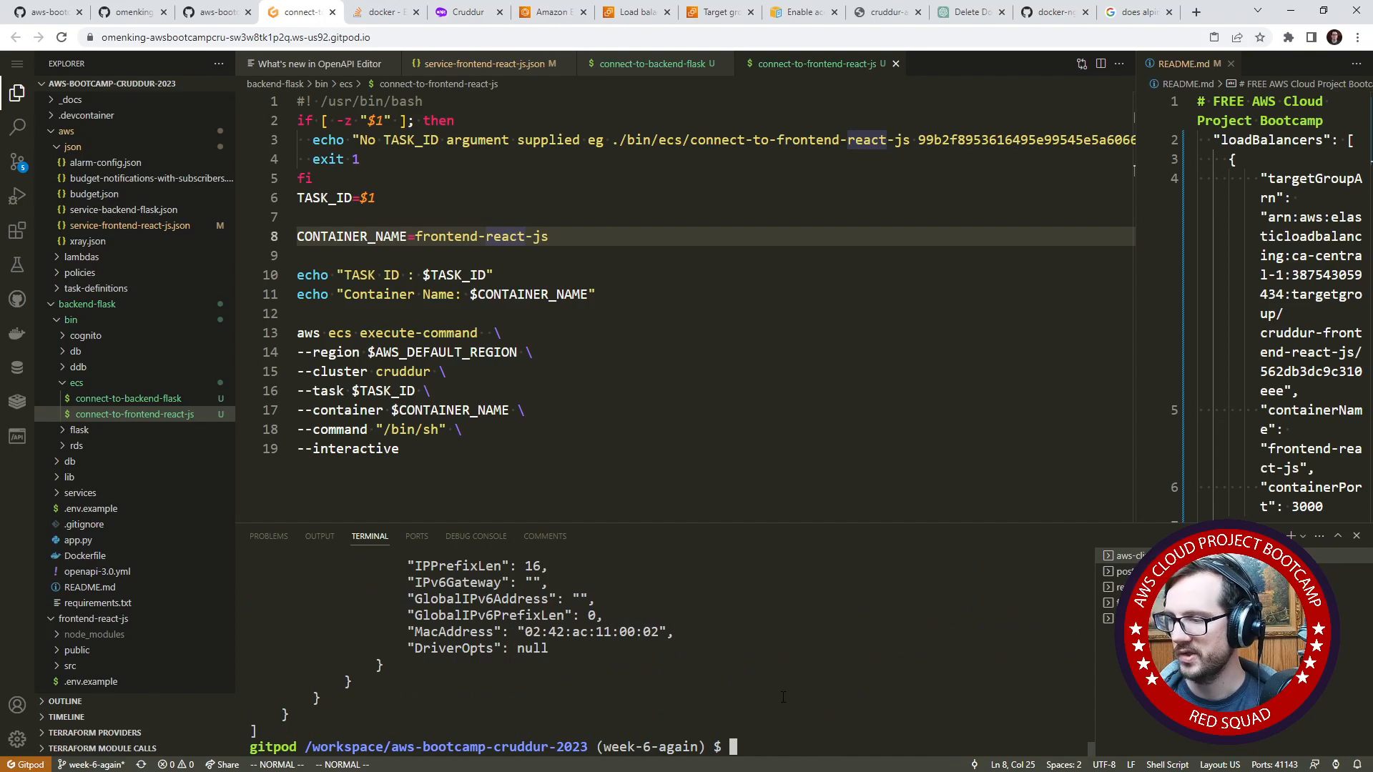
key("Up")
key("Up")
key("Up")
key("Up")
key("Up")
key("Up")
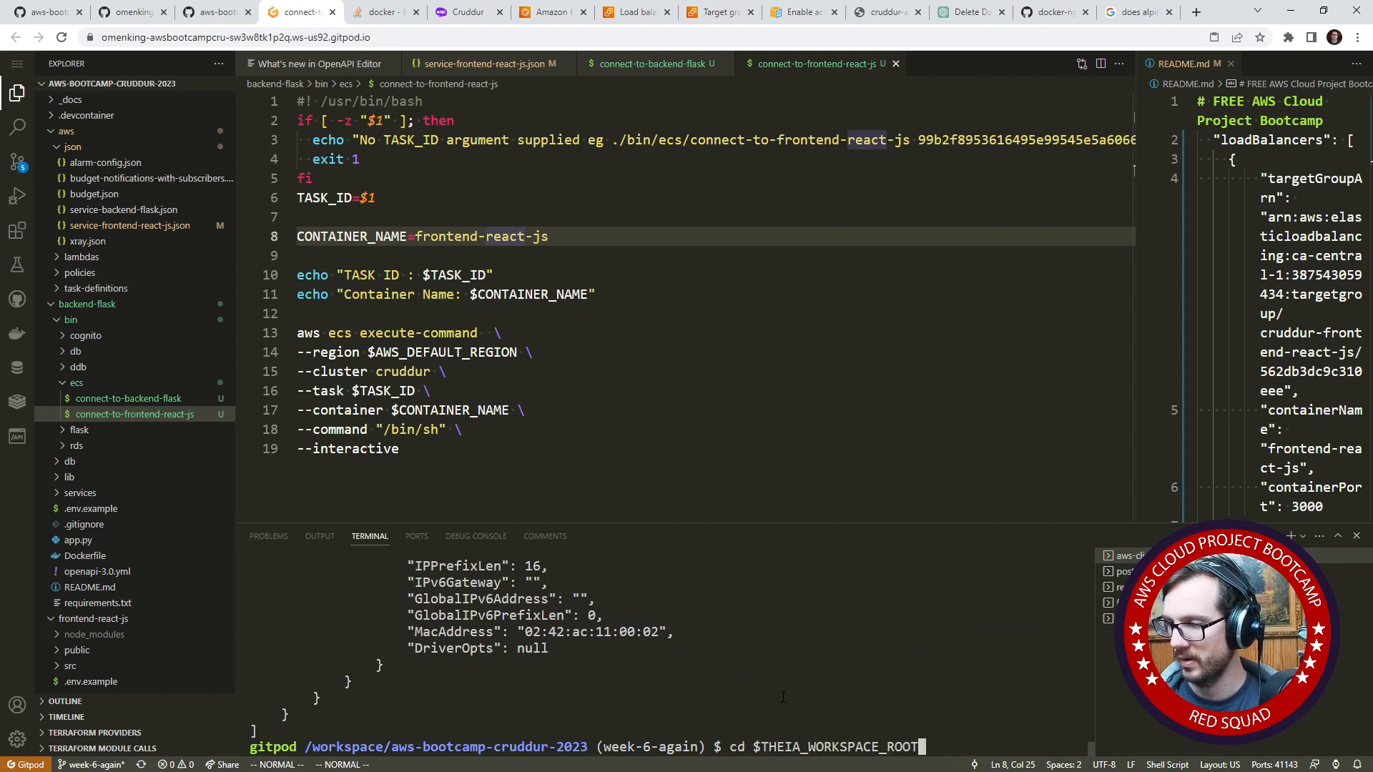
key("ctrl+c")
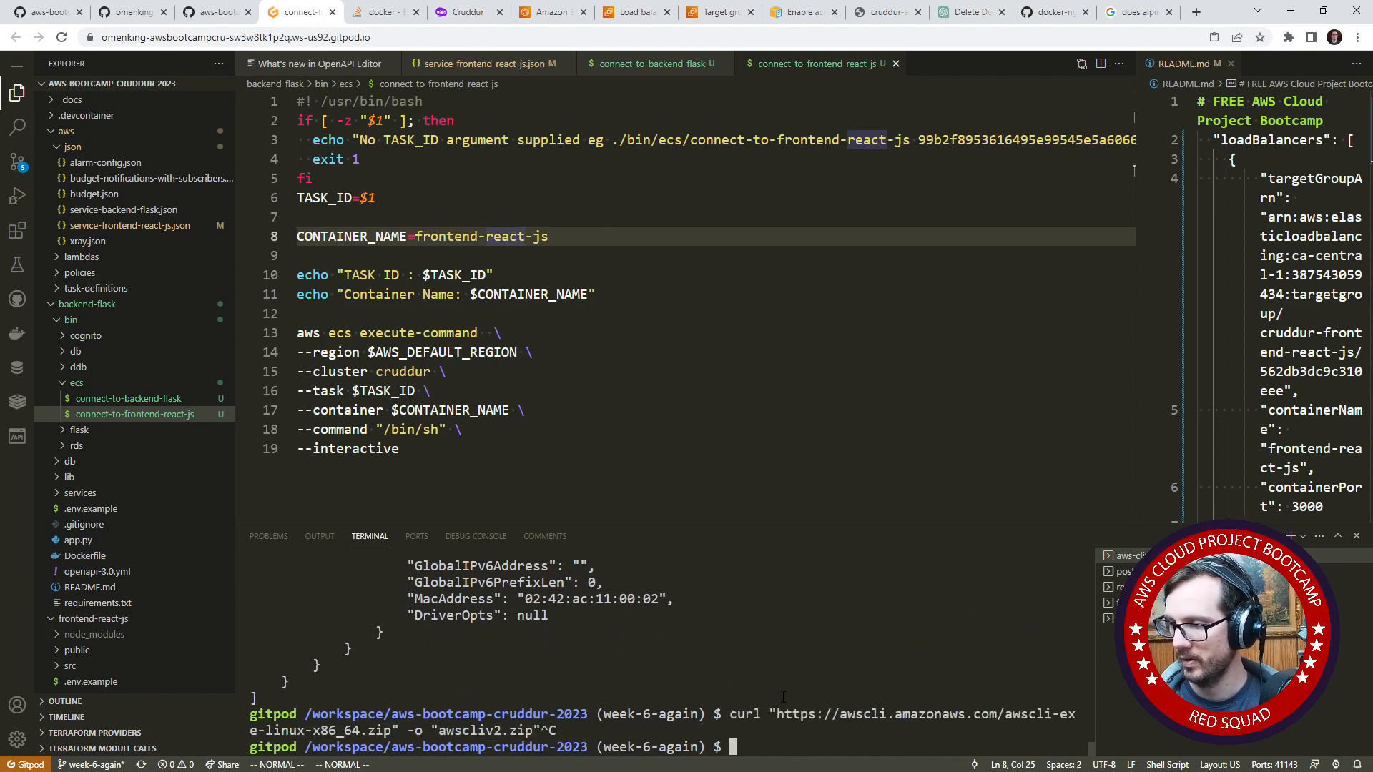
type("chmod u")
key("BackSpace")
key("BackSpace")
key("BackSpace")
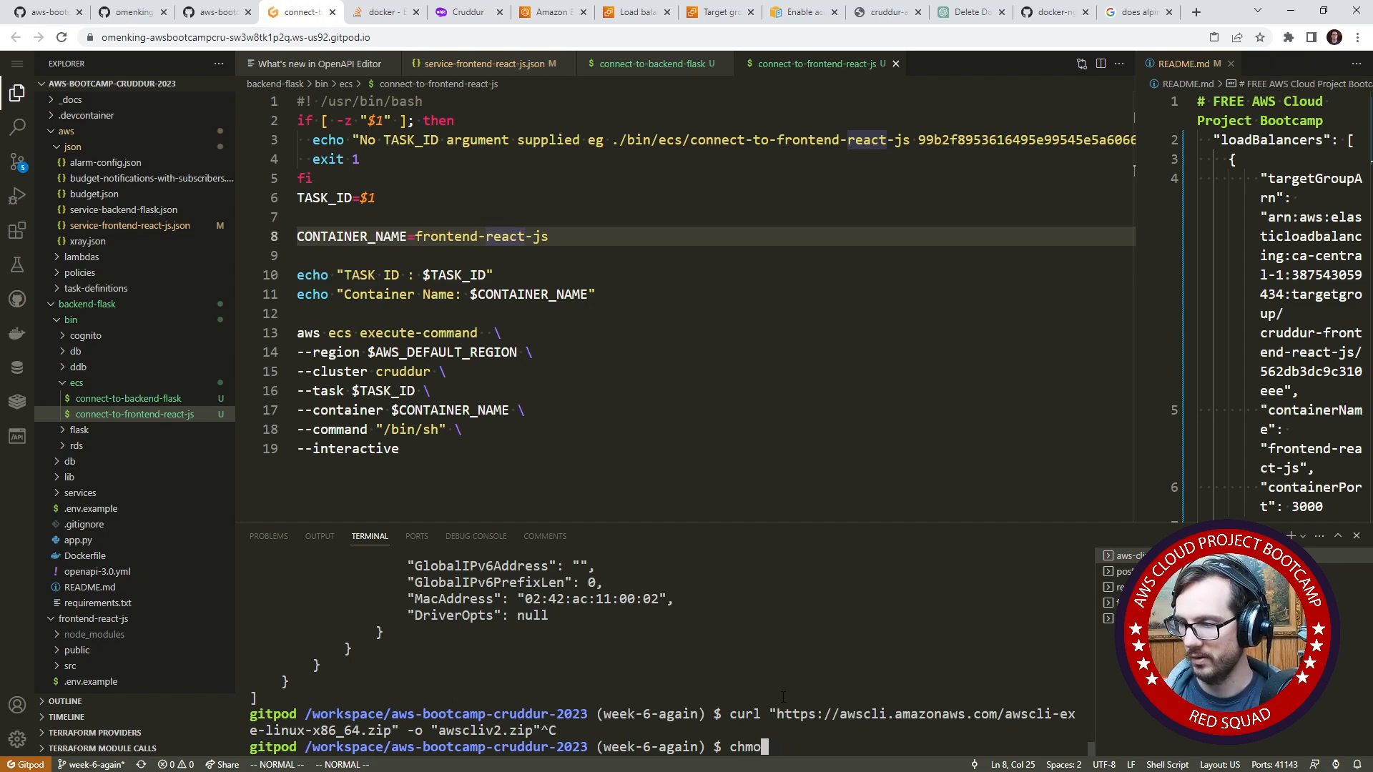
type("d u+x ./ba")
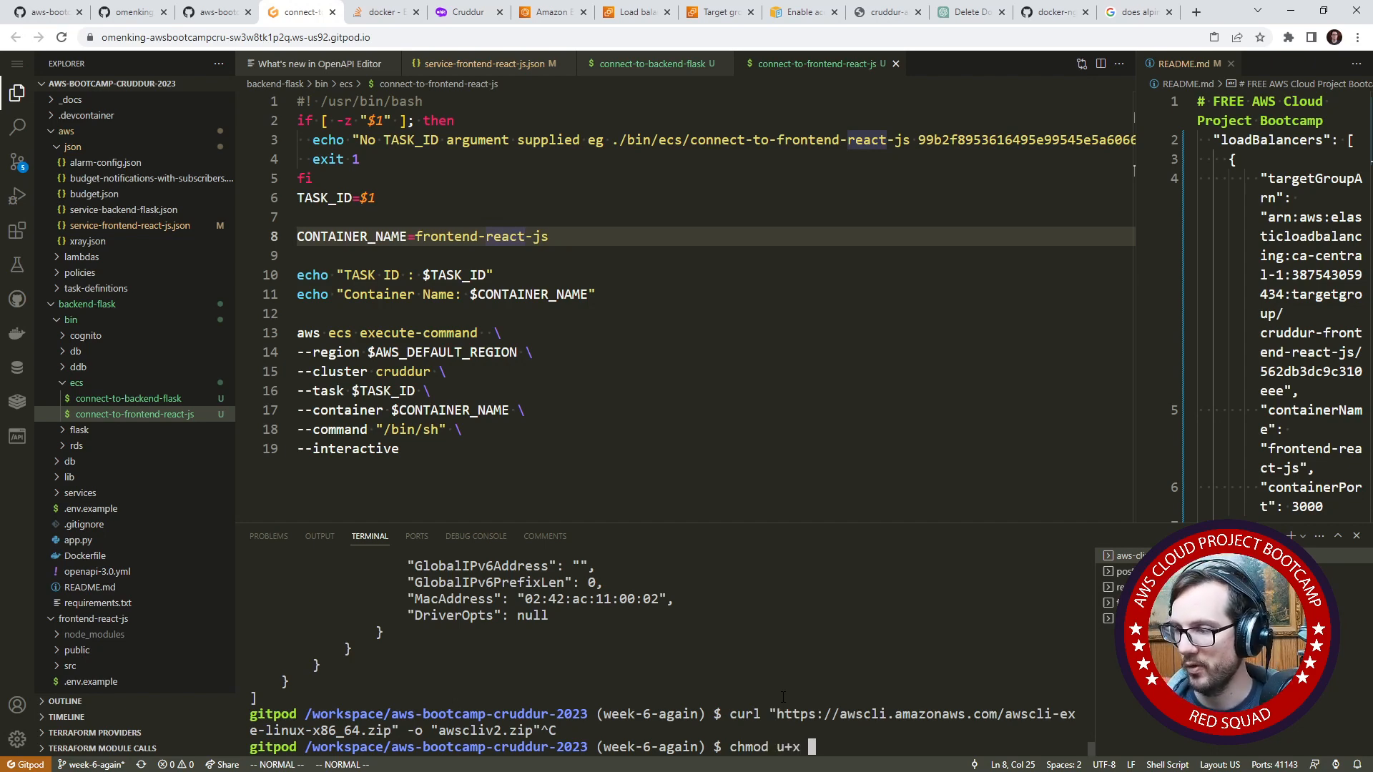
key("Tab")
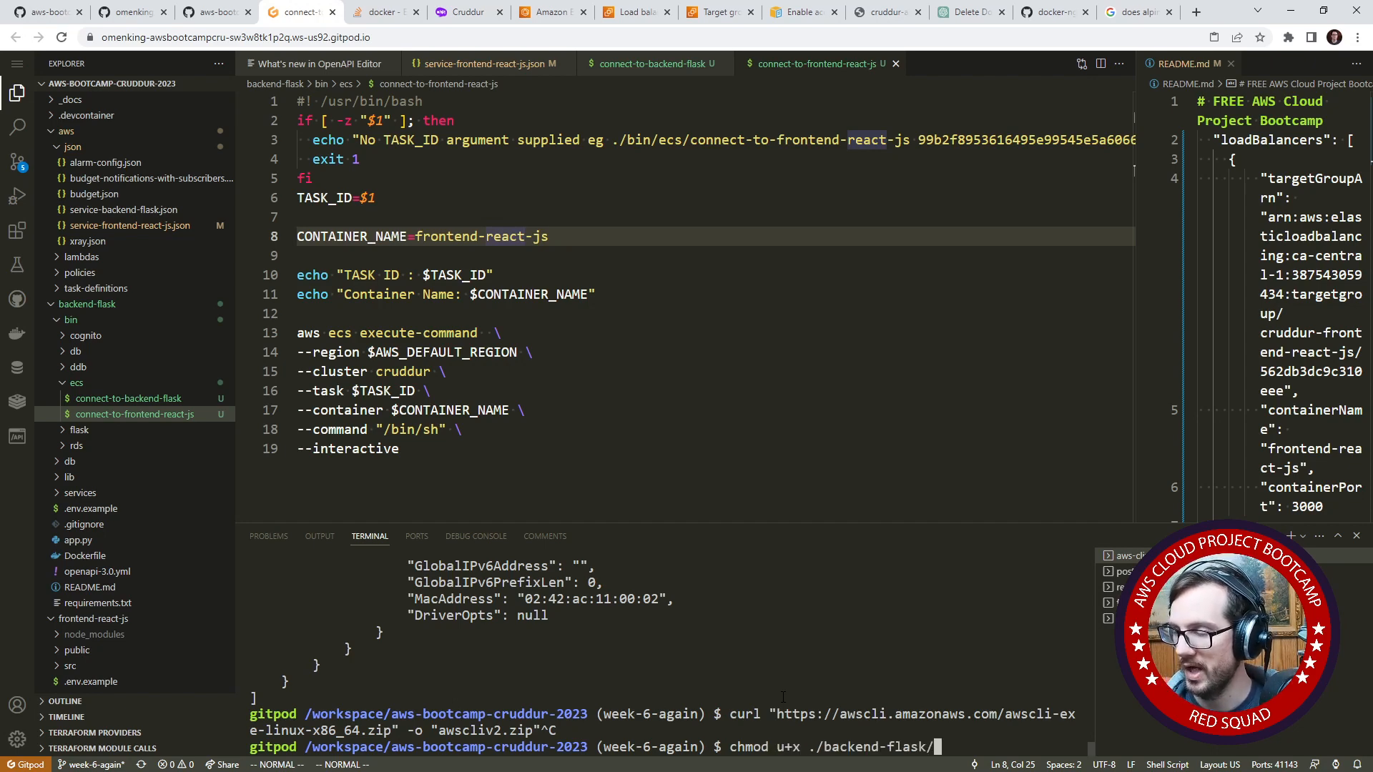
type("ec")
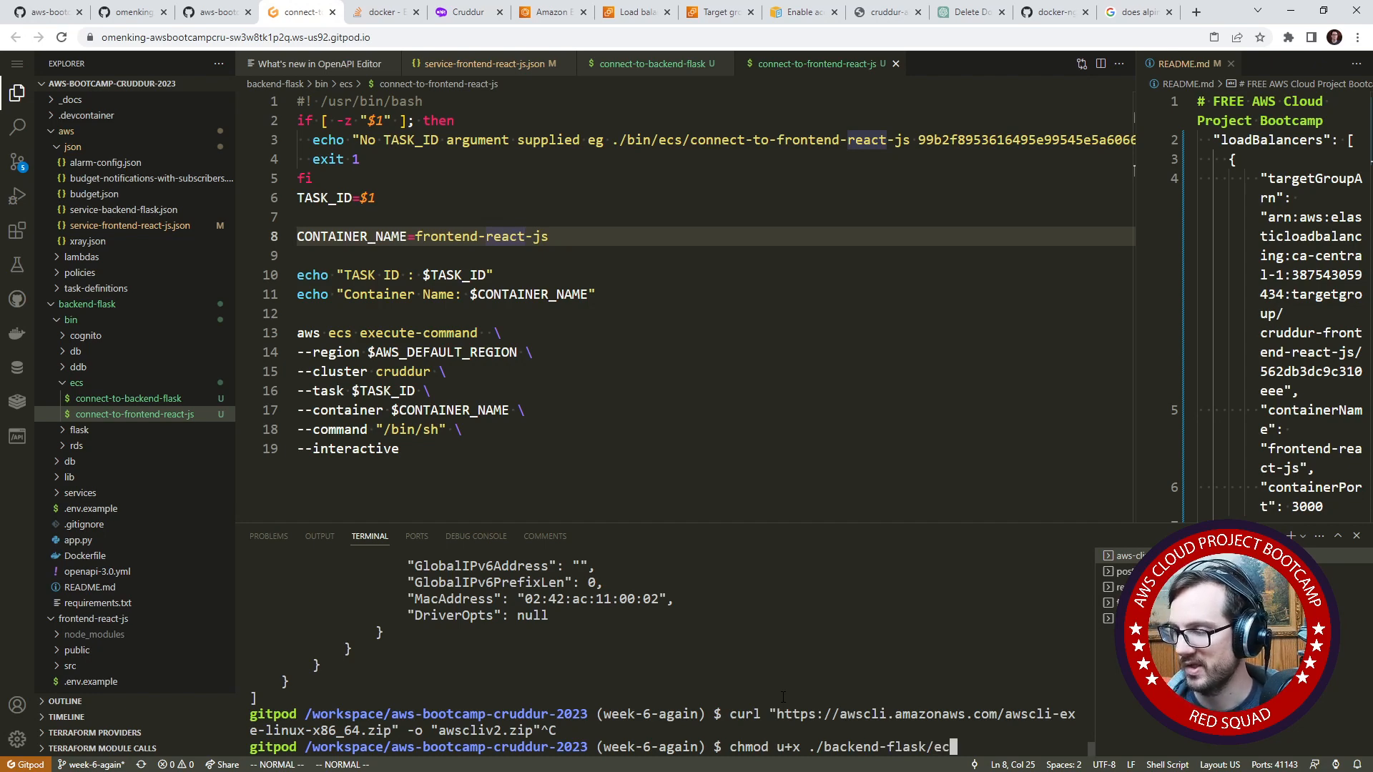
key("BackSpace")
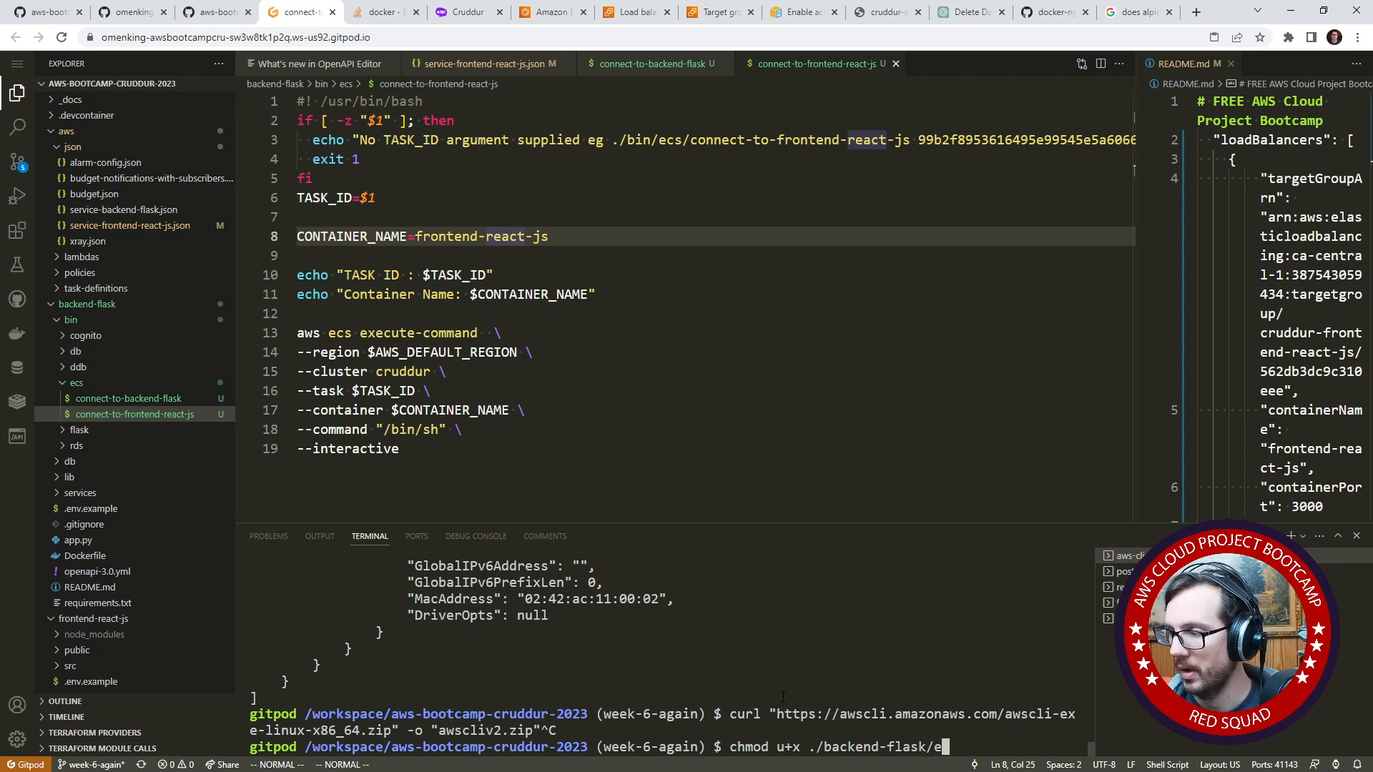
key("BackSpace")
key("ctrl+c")
- Change into the backend-flask directory and grant the owner execute permission on ./bin/ecs/connect-to-backend-flask with chmod u+x
type("cd backend-flask/")
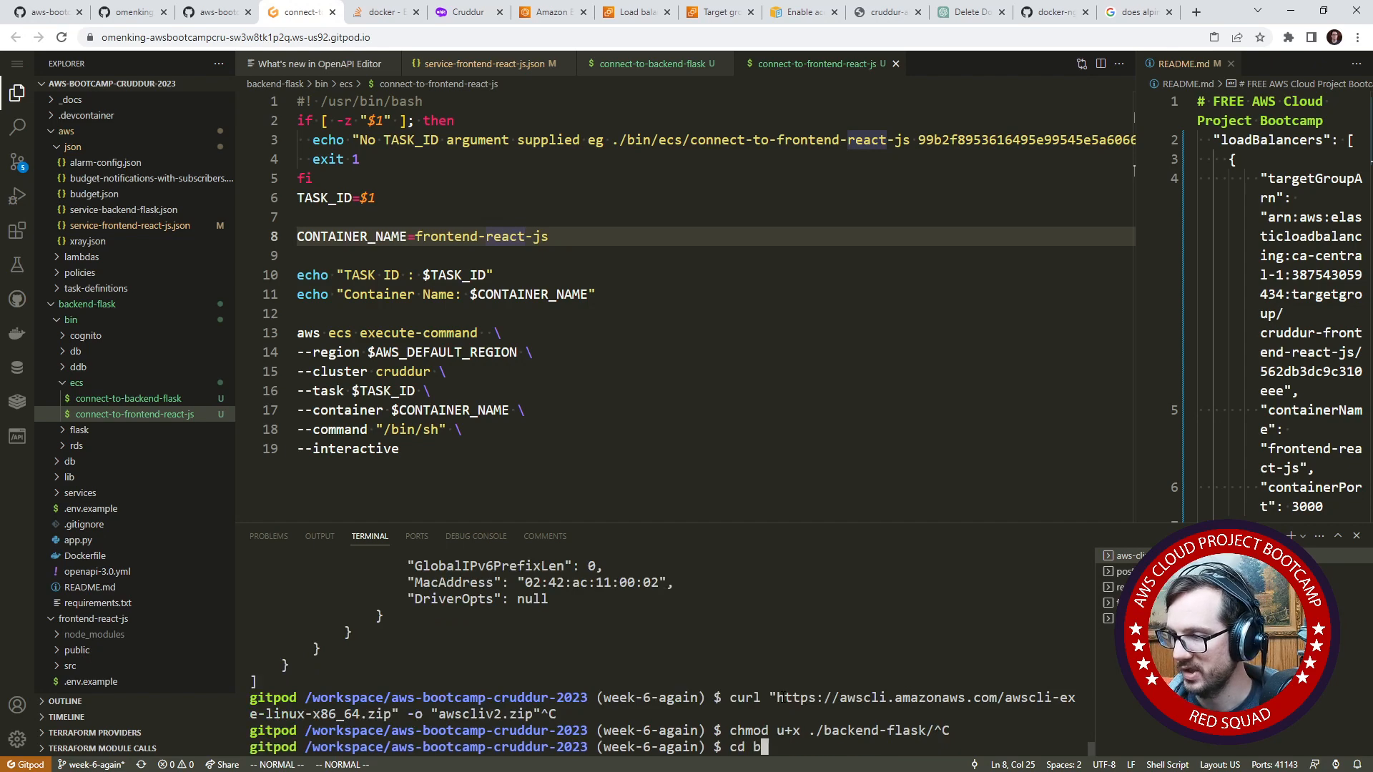
key("Return")
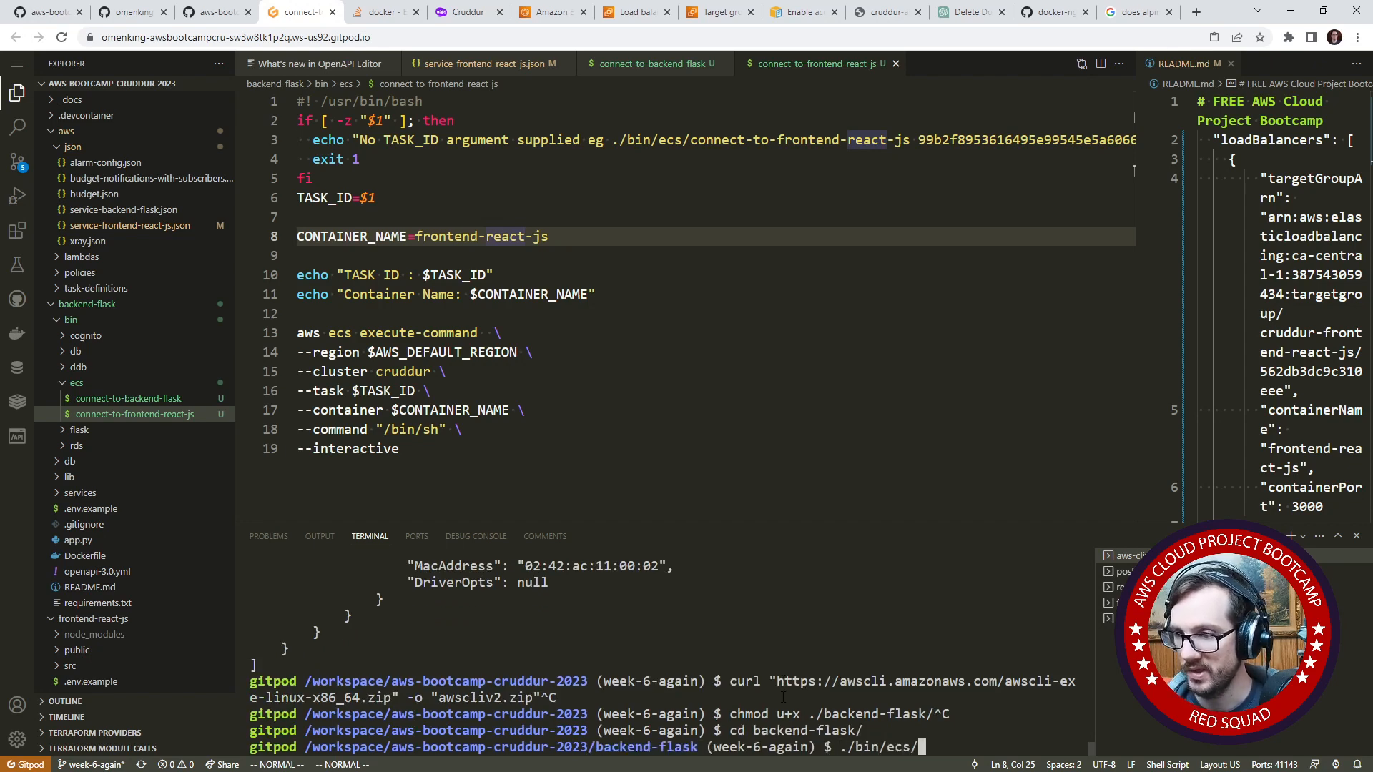
type("./bin/ecs/c")
key("Tab")
type("b")
key("Tab")
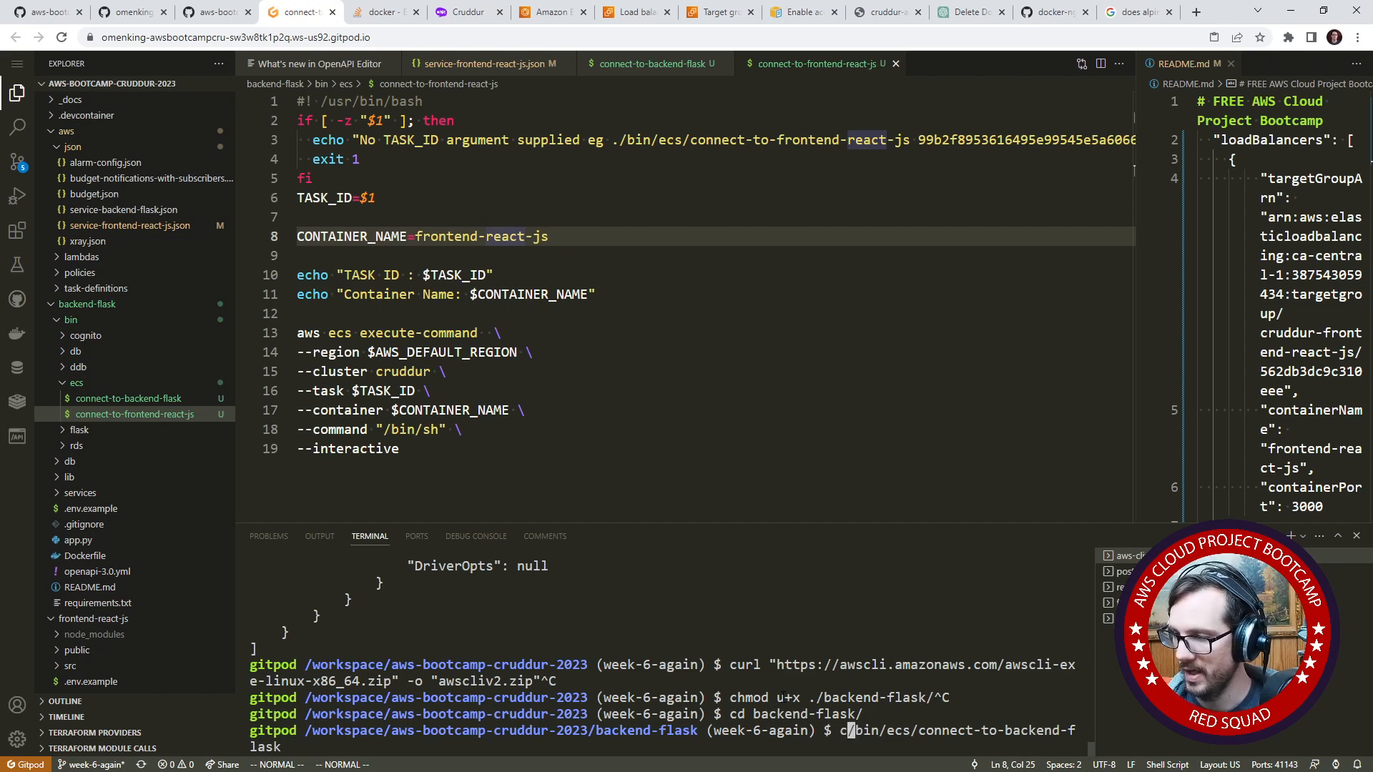
type("chmod u+x")
key("Return")
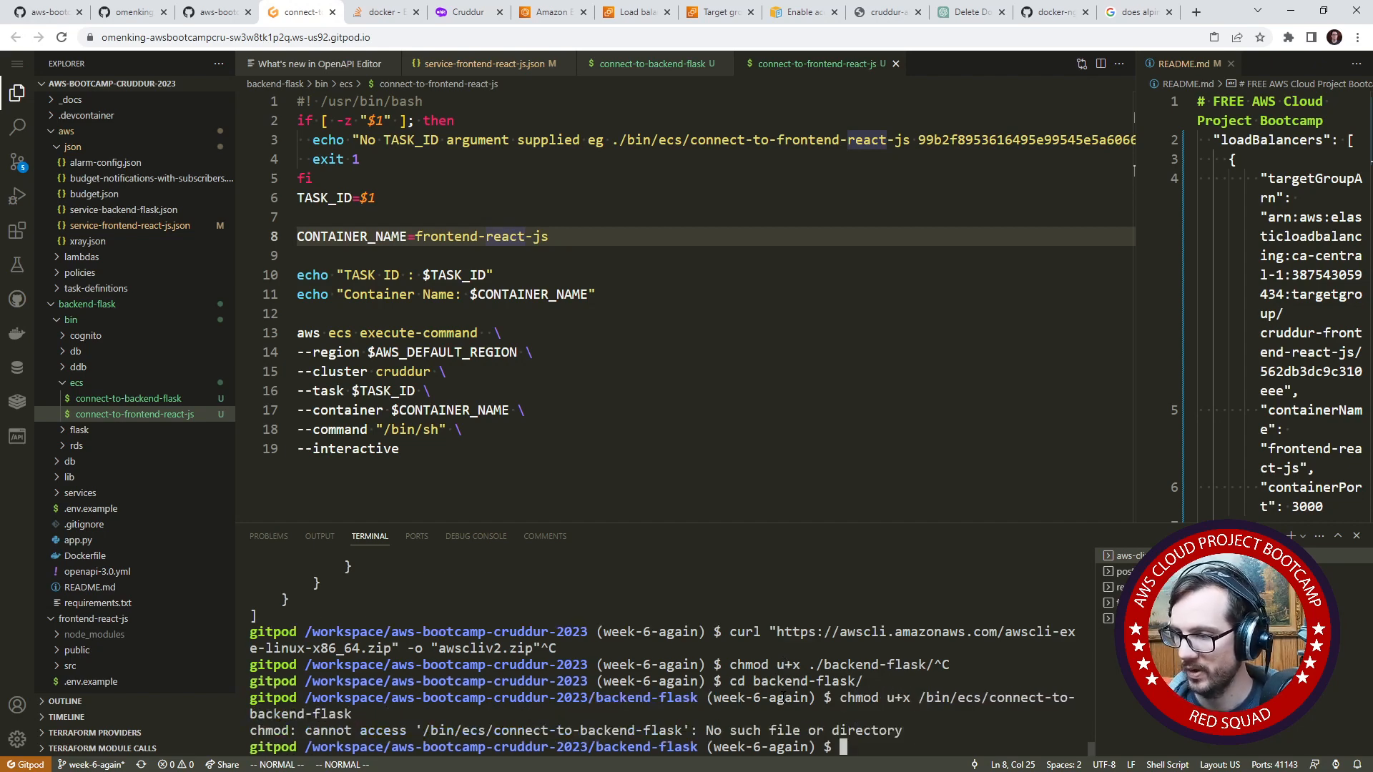
key("Up")
key("Down")
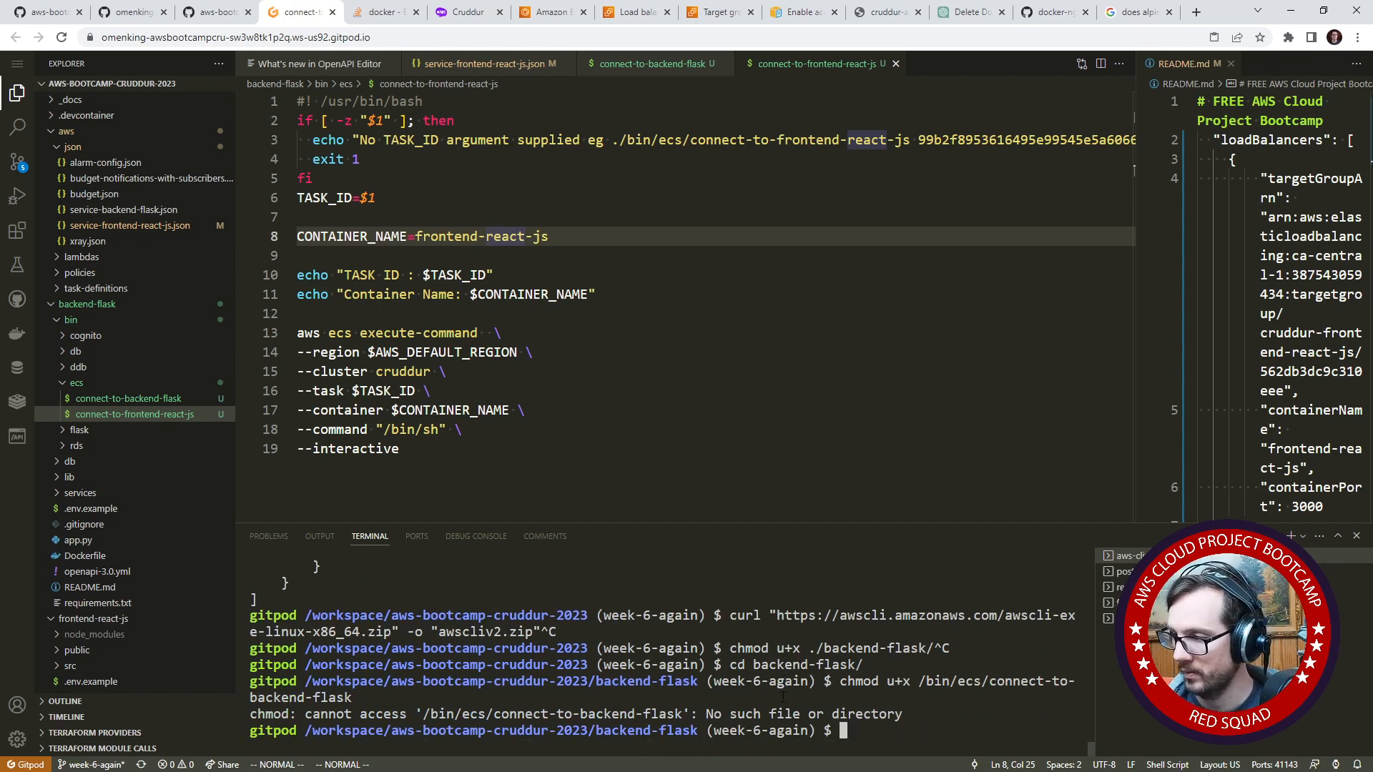
key("Up")
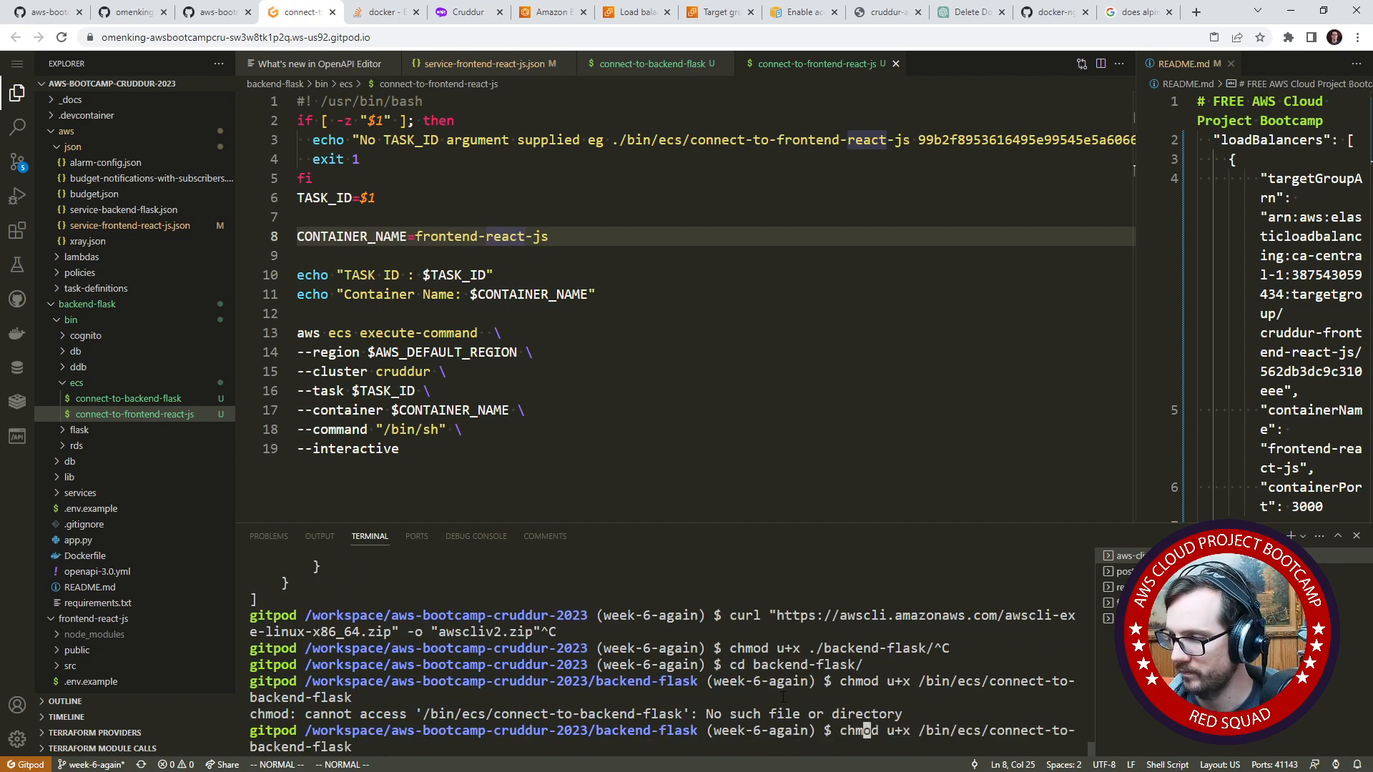
key("Return")
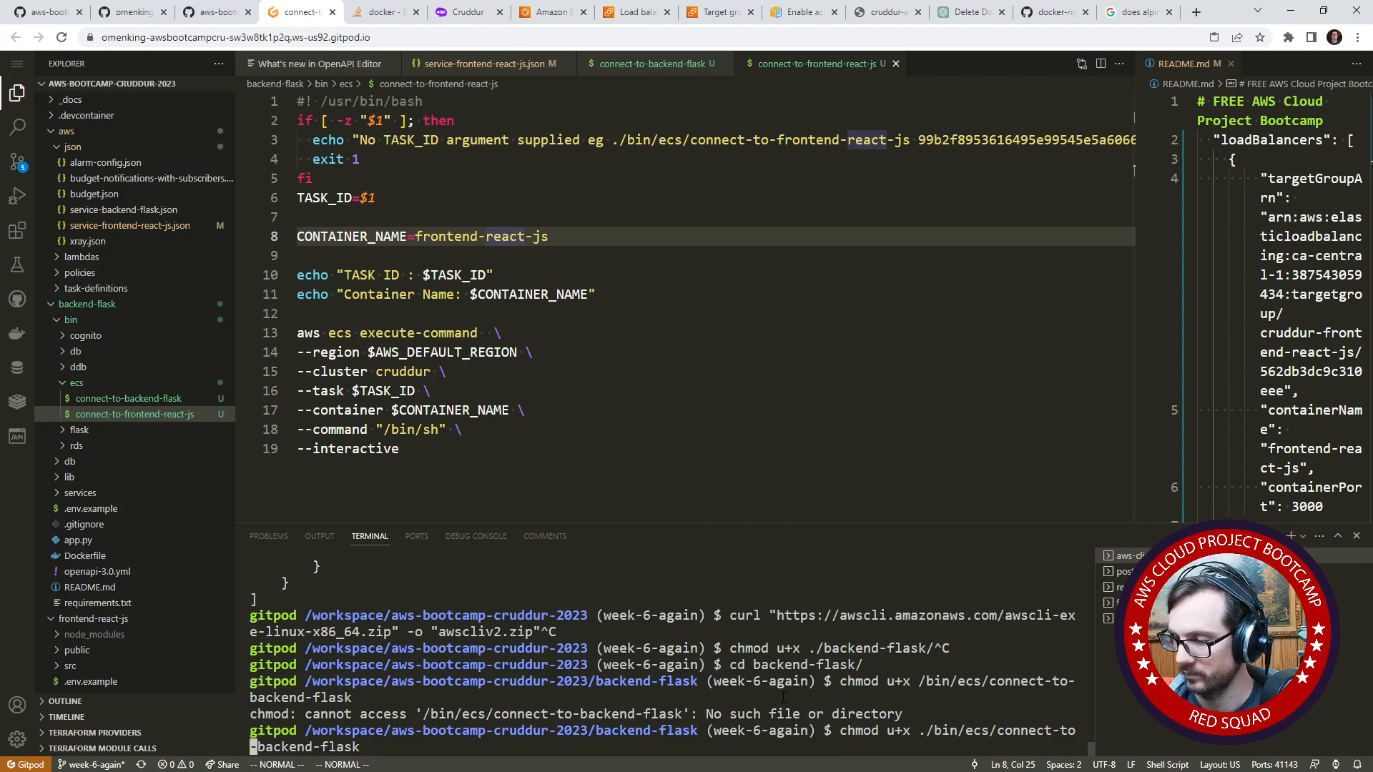
- Grant the owner execute permission on ./bin/ecs/connect-to-frontend-react-js with chmod u+x
key("Up")
key("Home")
key("ctrl+Right")
key("ctrl+Right")
key("ctrl+Right")
key("ctrl+Right")
key("ctrl+Right")
key("ctrl+Right")
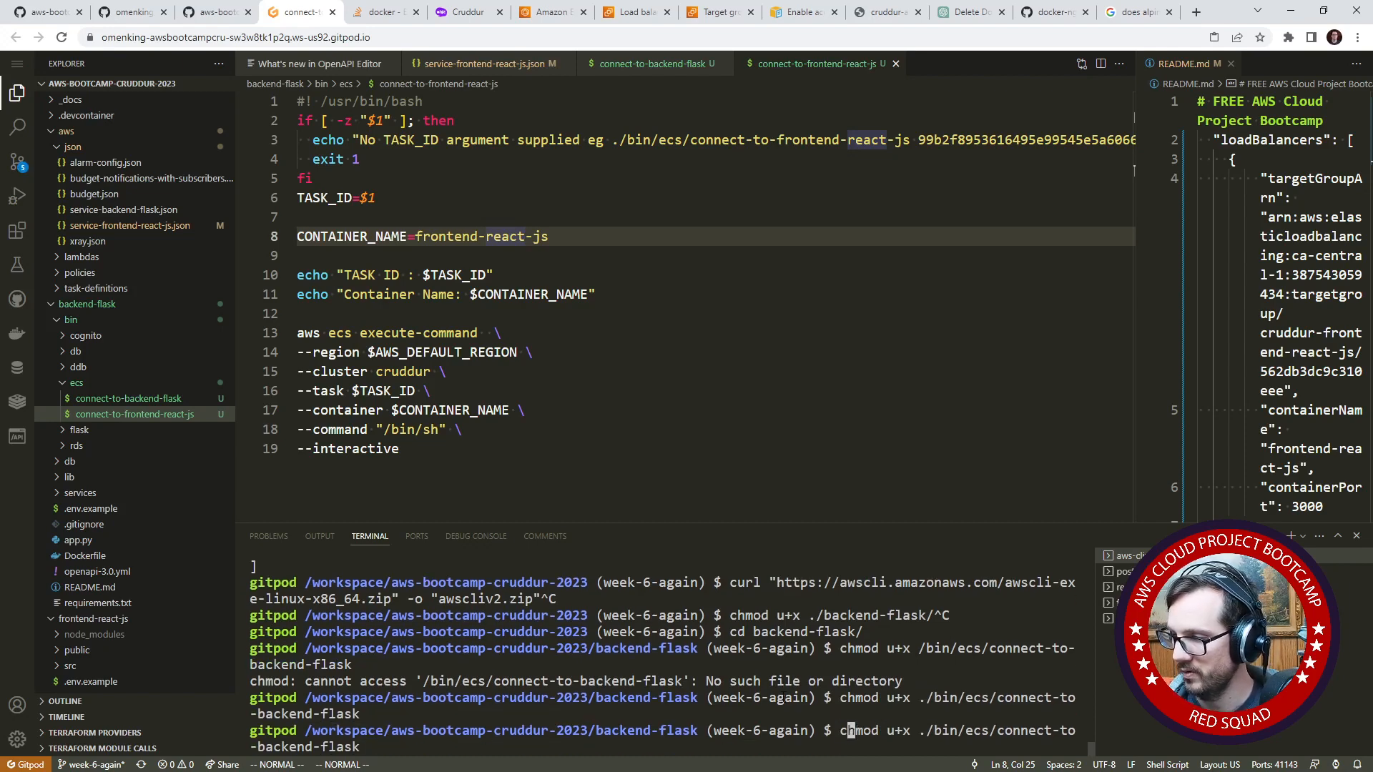
key("Right")
key("Right")
key("Right")
key("Right")
key("Right")
key("Right")
key("Right")
key("Right")
key("Right")
key("Right")
key("Right")
key("Right")
key("Right")
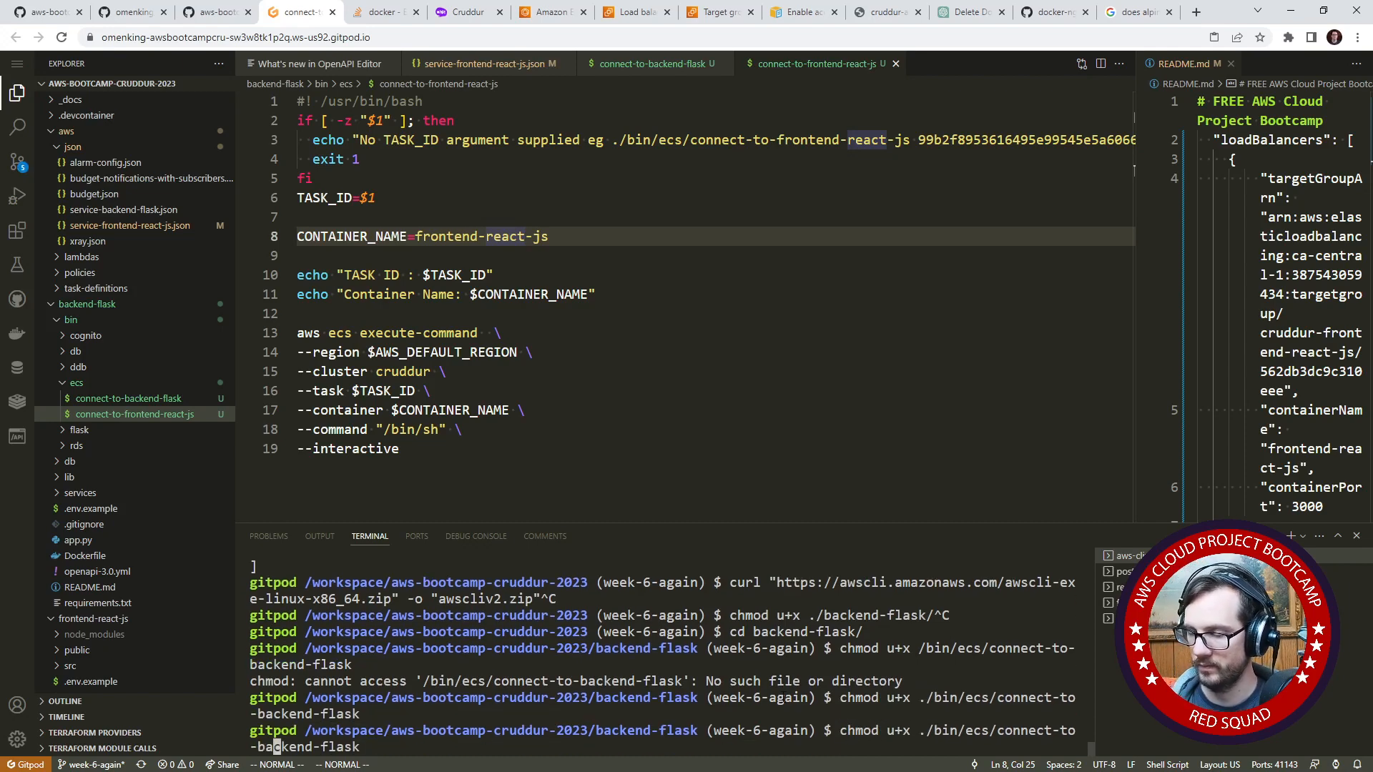
key("BackSpace")
key("BackSpace")
key("BackSpace")
key("BackSpace")
key("BackSpace")
key("BackSpace")
key("BackSpace")
key("BackSpace")
key("BackSpace")
key("BackSpace")
key("BackSpace")
key("BackSpace")
key("BackSpace")
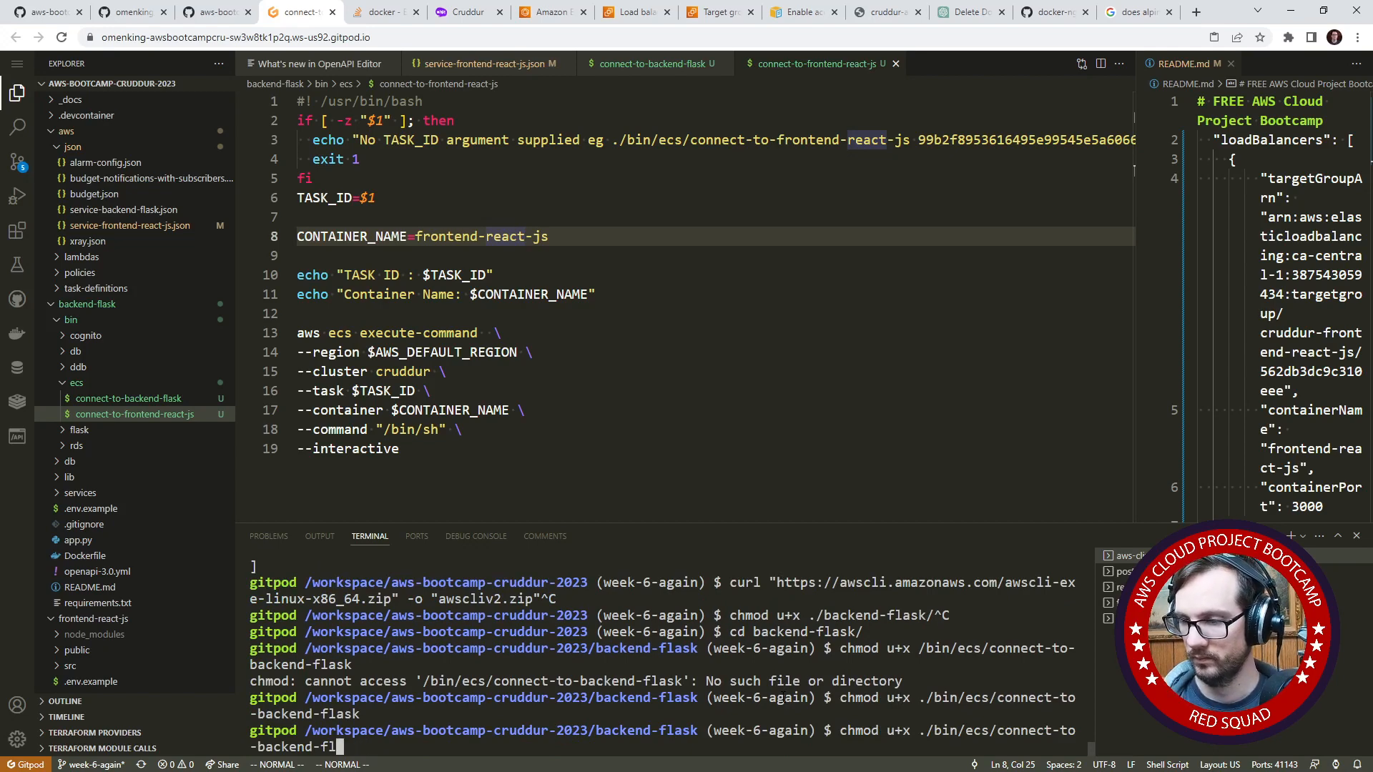
type("front-")
key("BackSpace")
type("end-react-js")
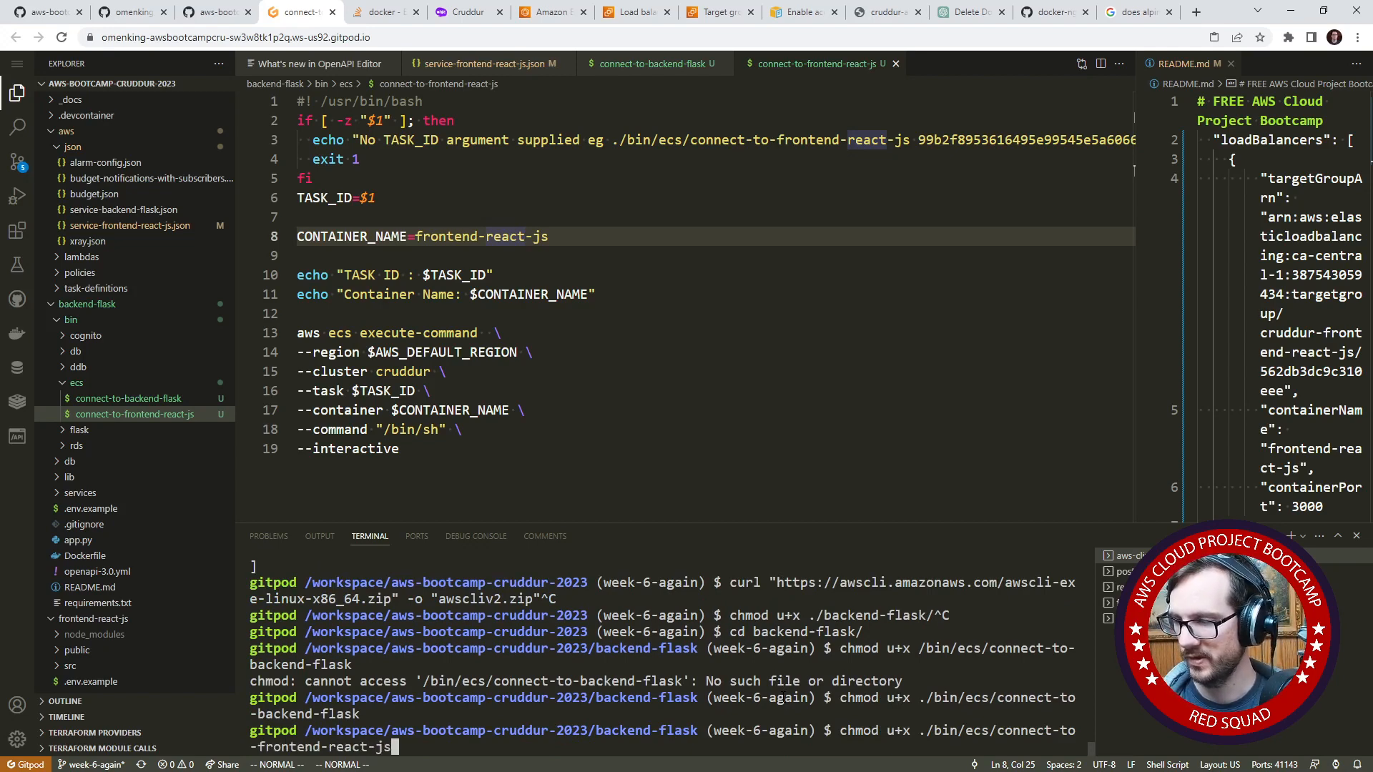
key("Return")
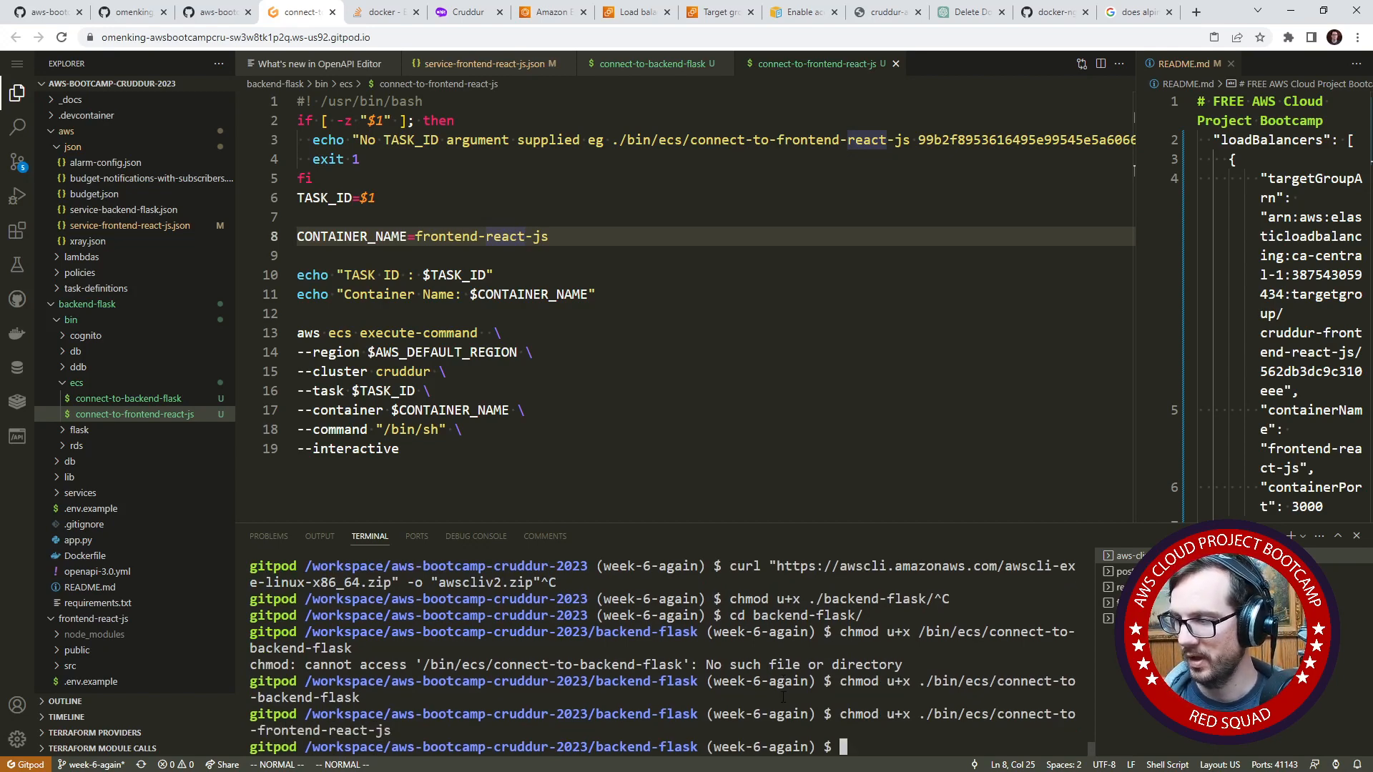
- Run ./bin/ecs/connect-to-frontend-react-js without a task ID to check its usage
type("./bin/ecs/c")
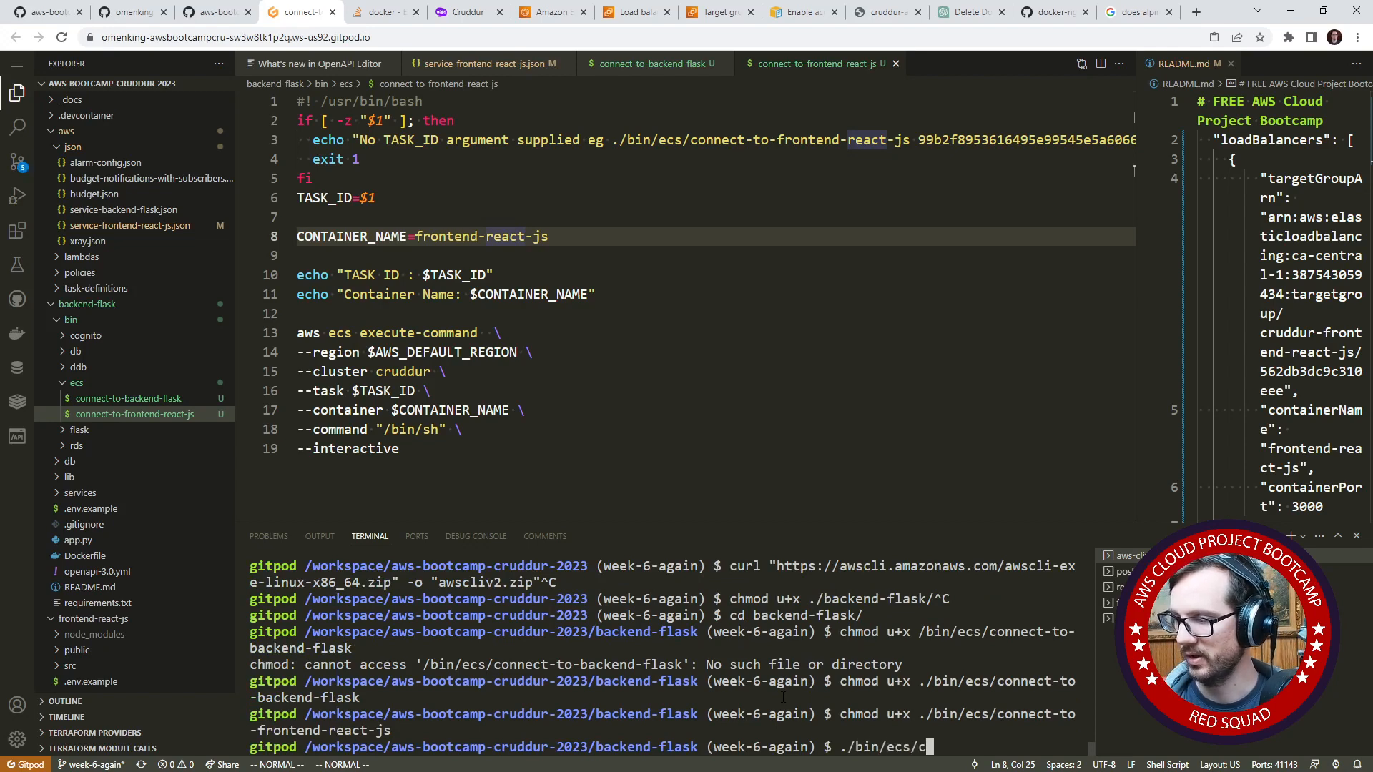
key("Tab")
type("f")
key("Tab")
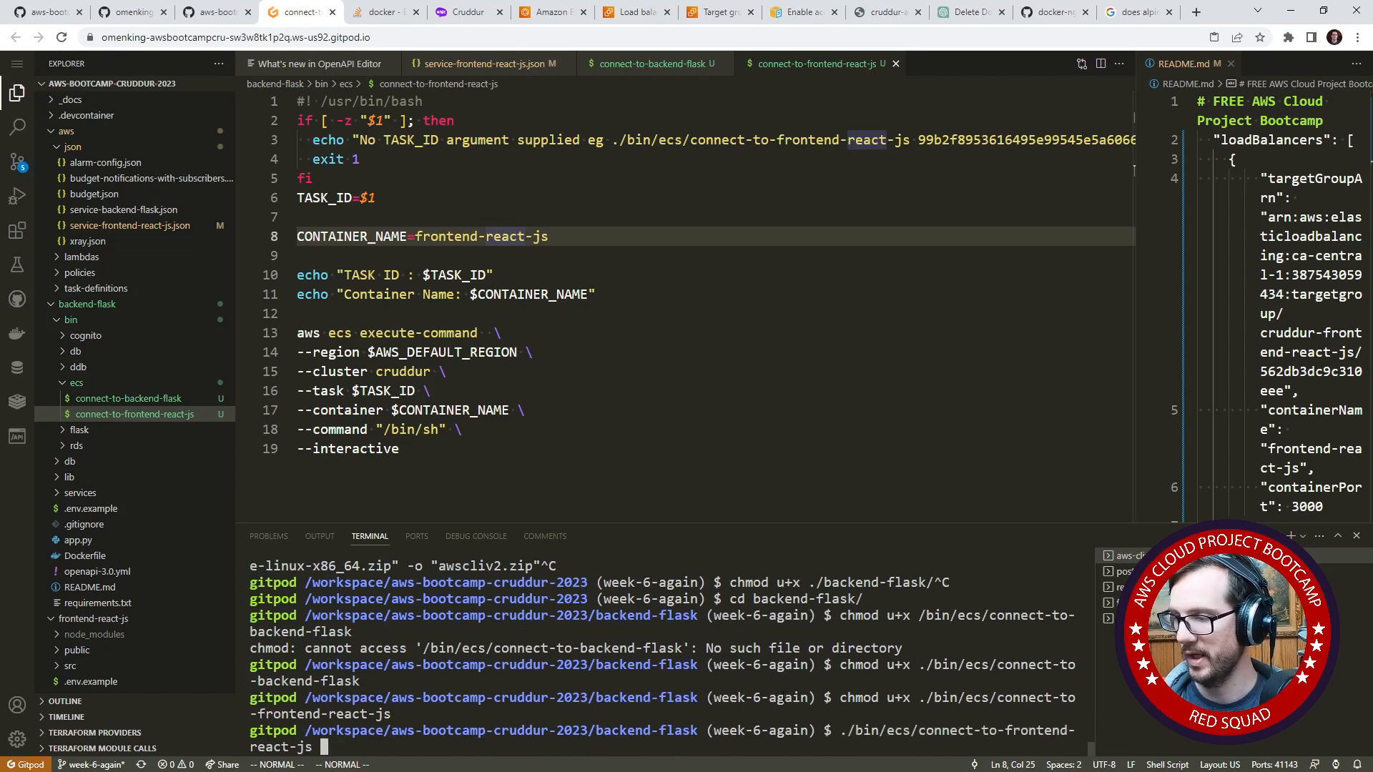
key("Return")
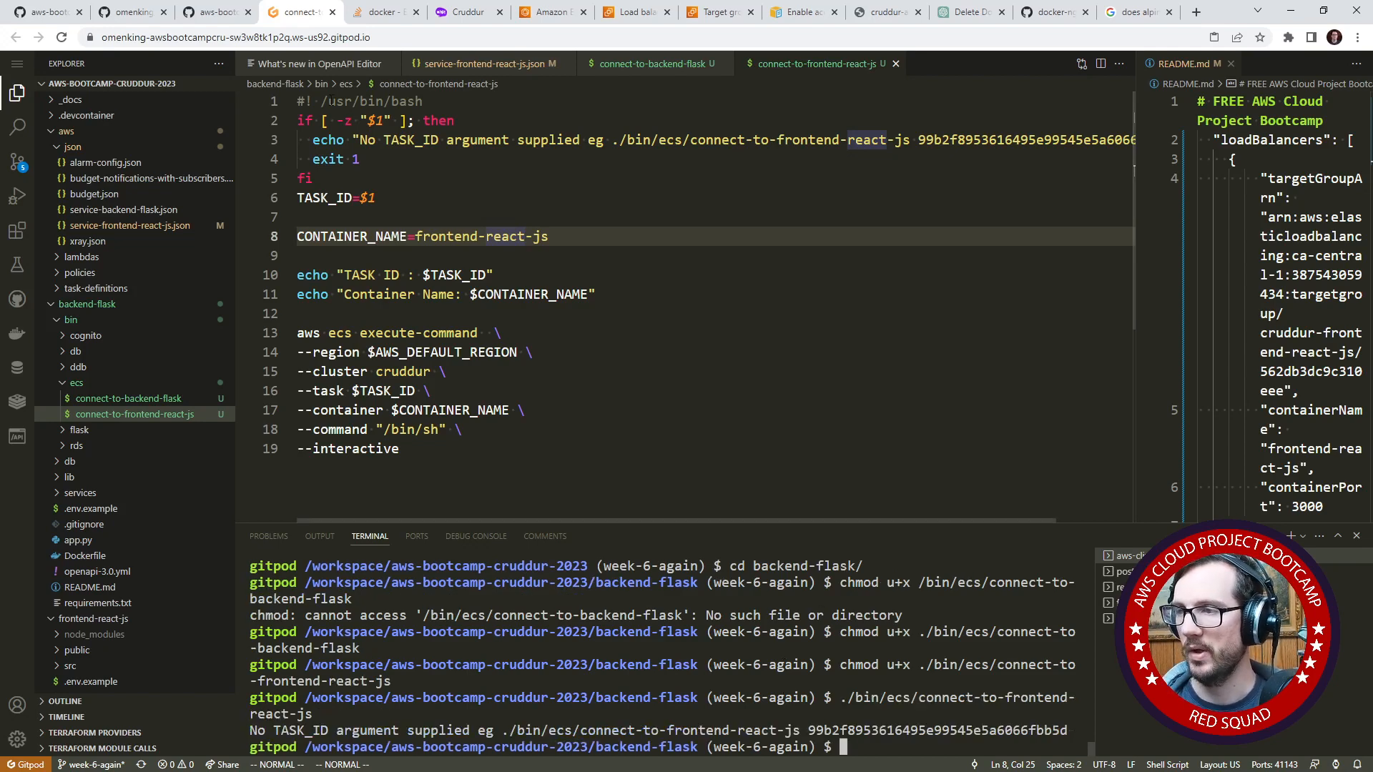
- Copy only the task ID from the frontend task's ARN in the Amazon ECS console and return to the Gitpod editor
left_click(213, 13)
left_click(133, 12)
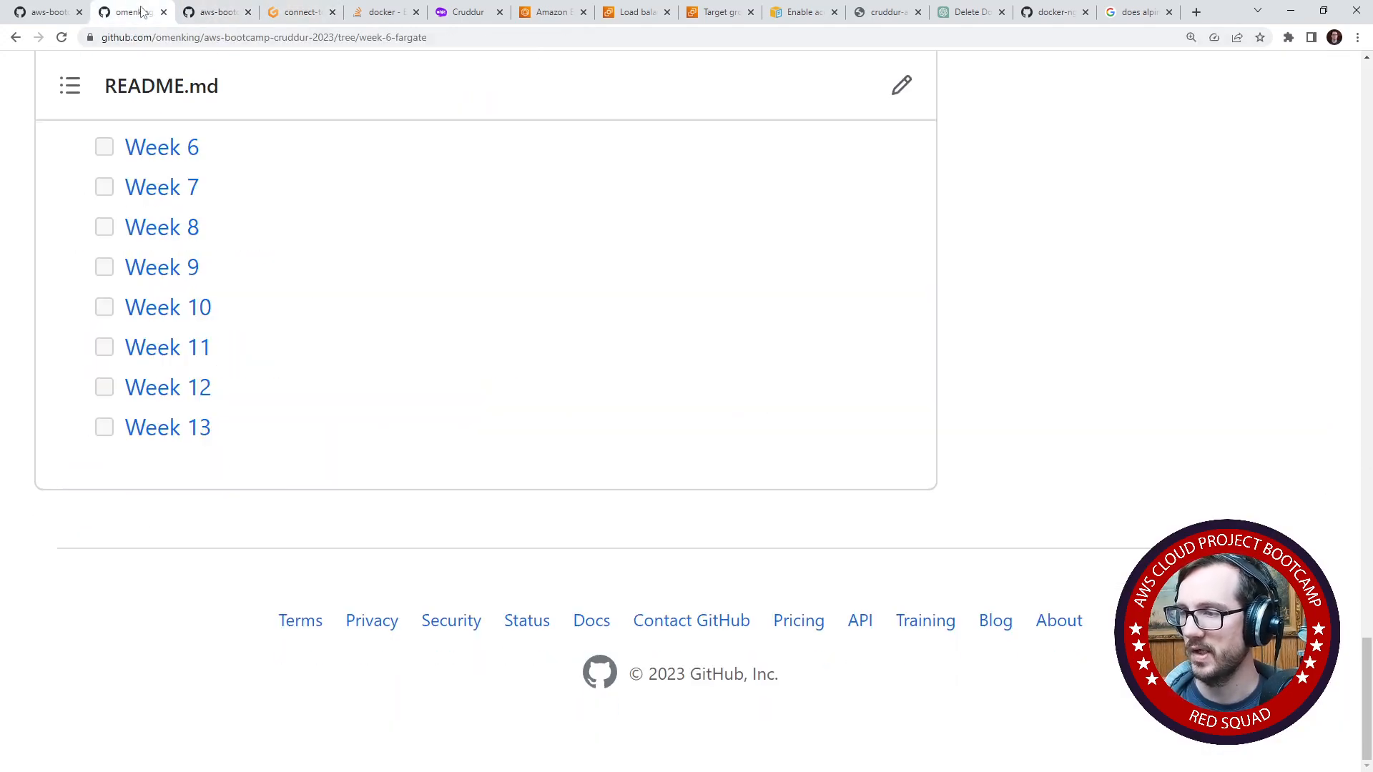
left_click(49, 12)
left_click(383, 13)
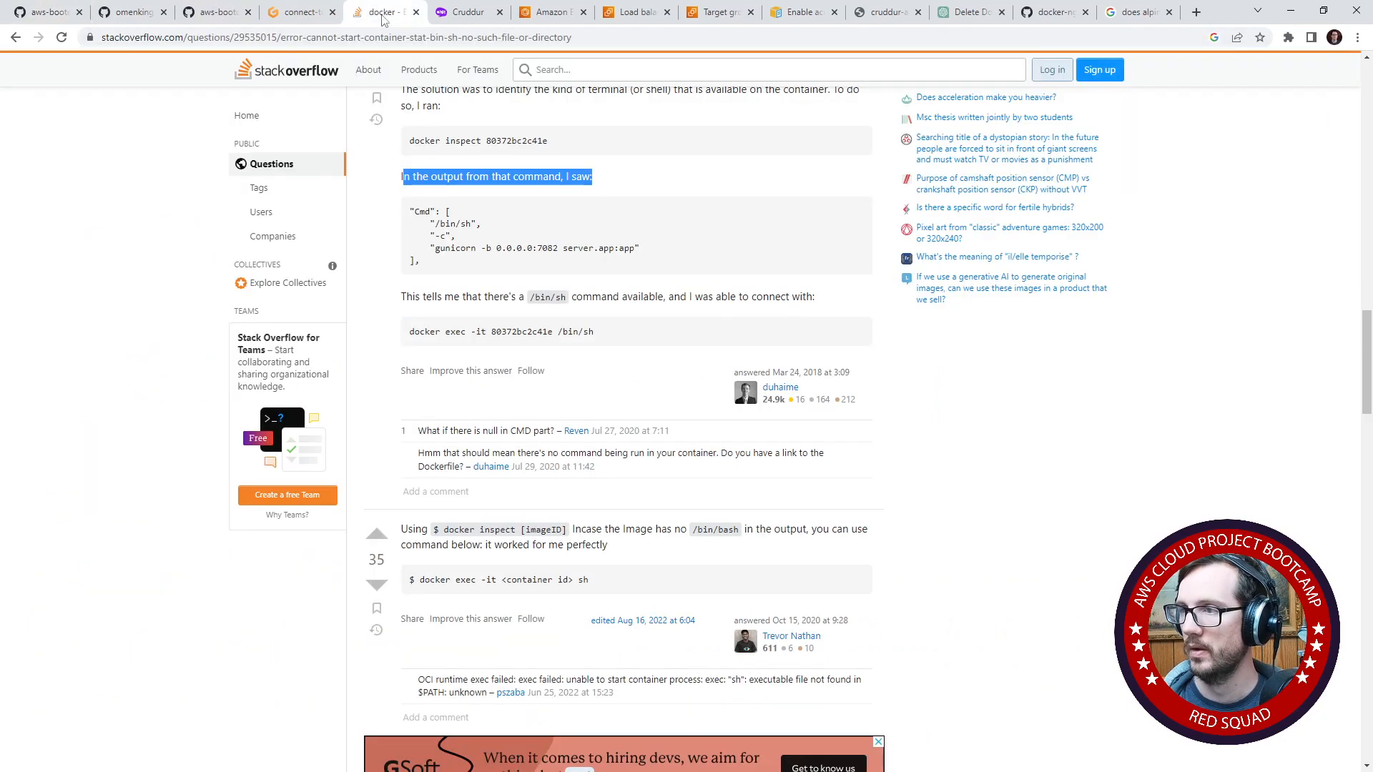
left_click(289, 13)
left_click(467, 13)
left_click(547, 14)
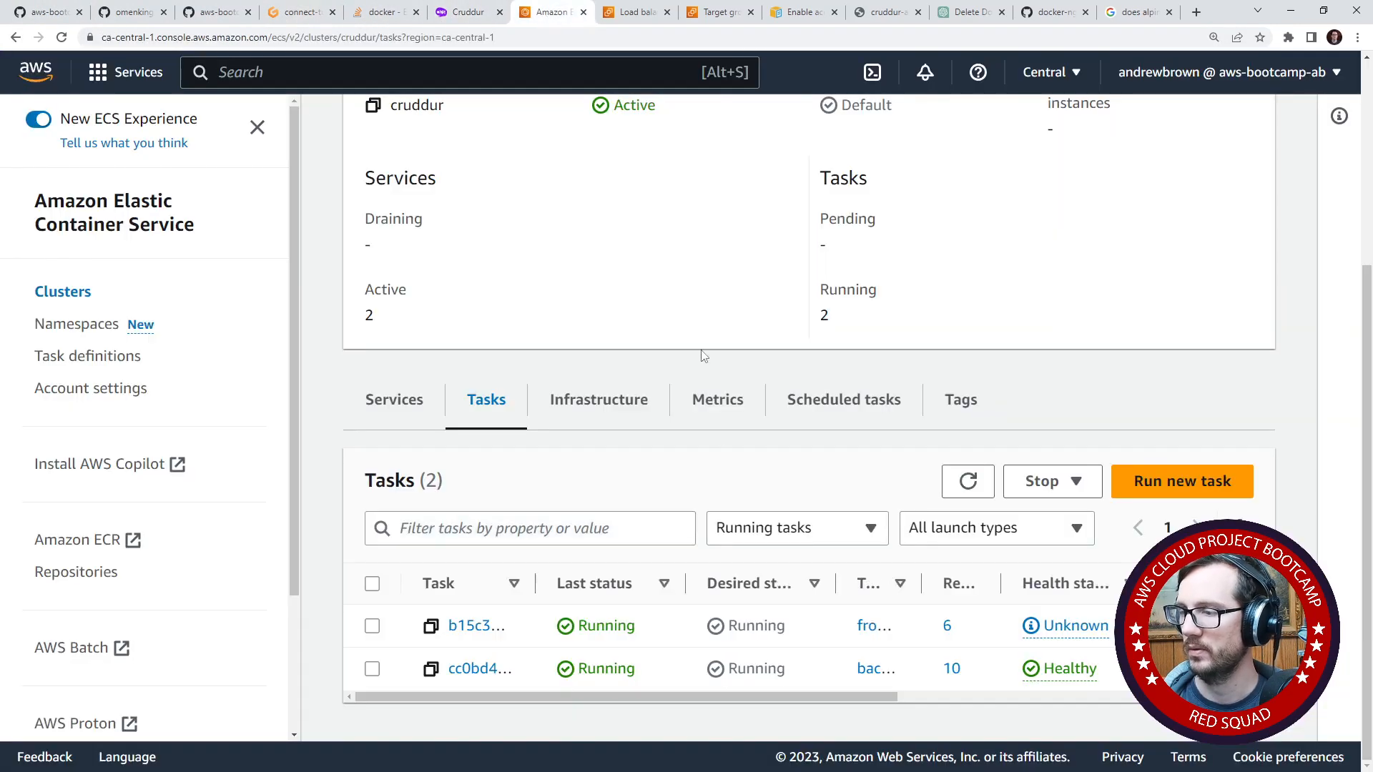
left_click(433, 627)
left_click(425, 43)
key("ctrl+v")
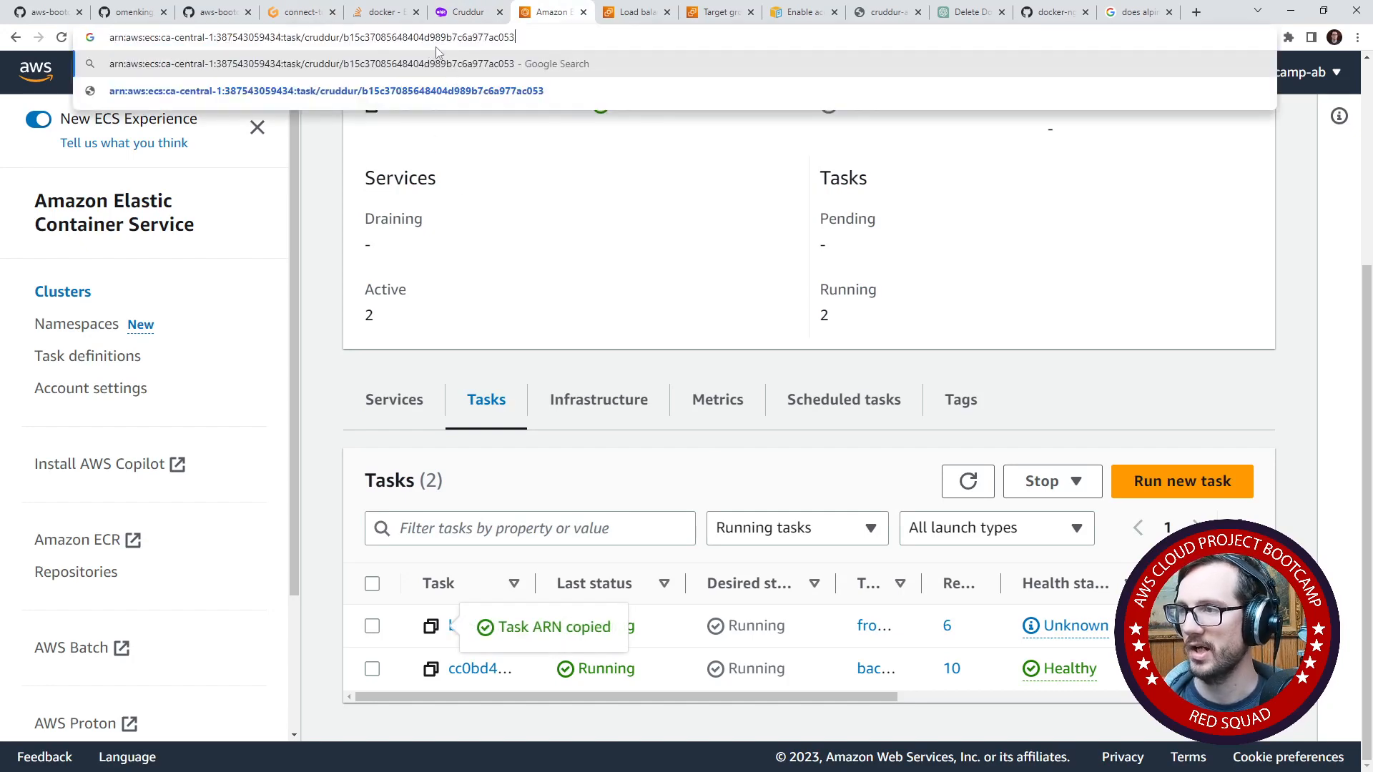
double_click(436, 37)
left_click(289, 13)
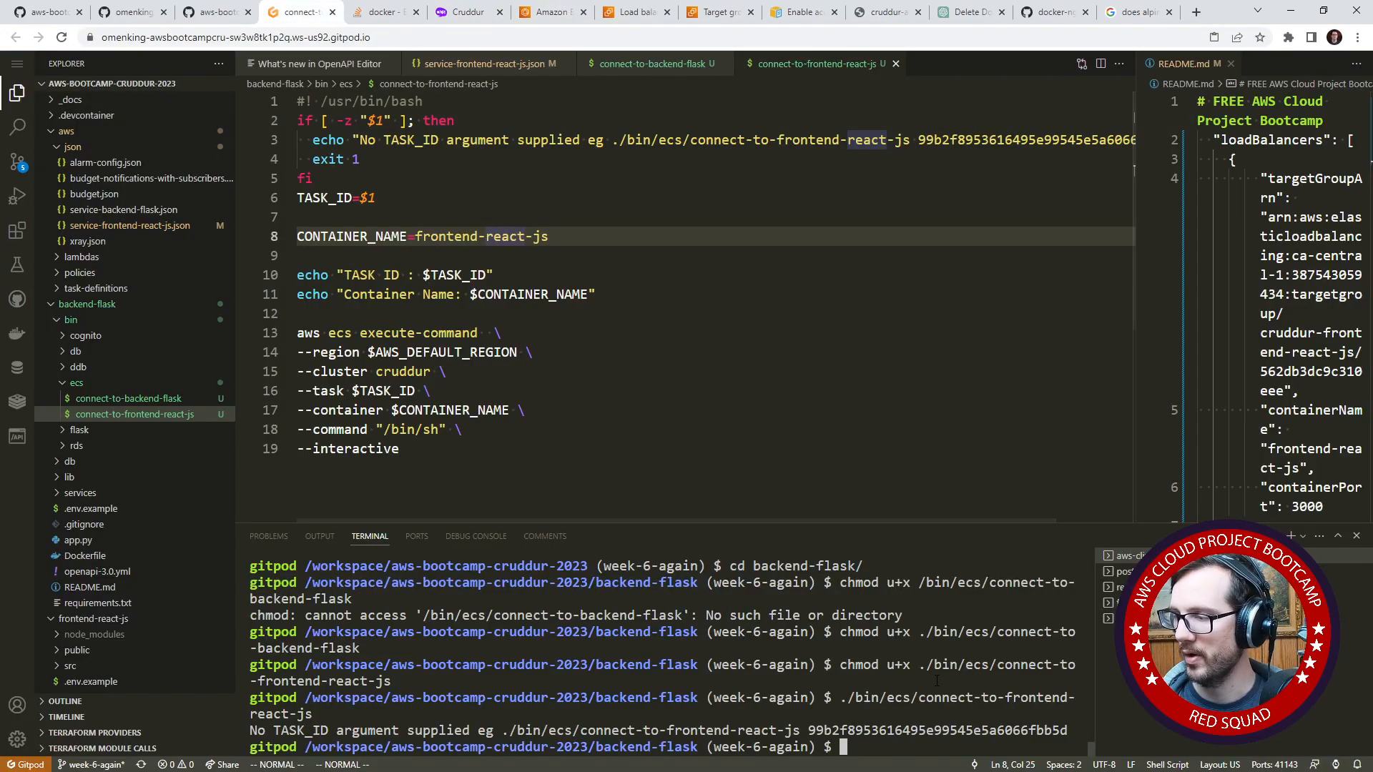
- Connect to the frontend container by running connect-to-frontend-react-js with the copied task ID, and list its root directory with ls
key("Up")
key("ctrl+v")
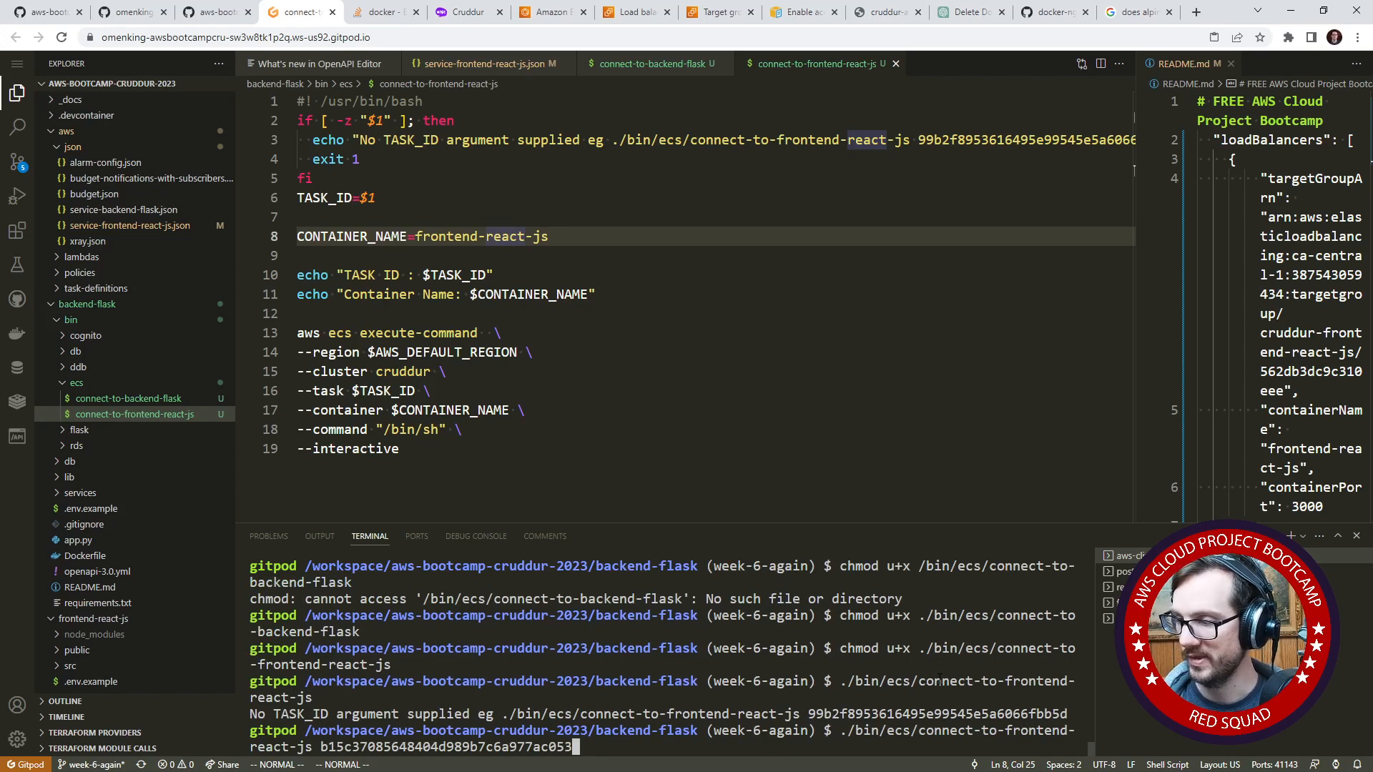
key("Return")
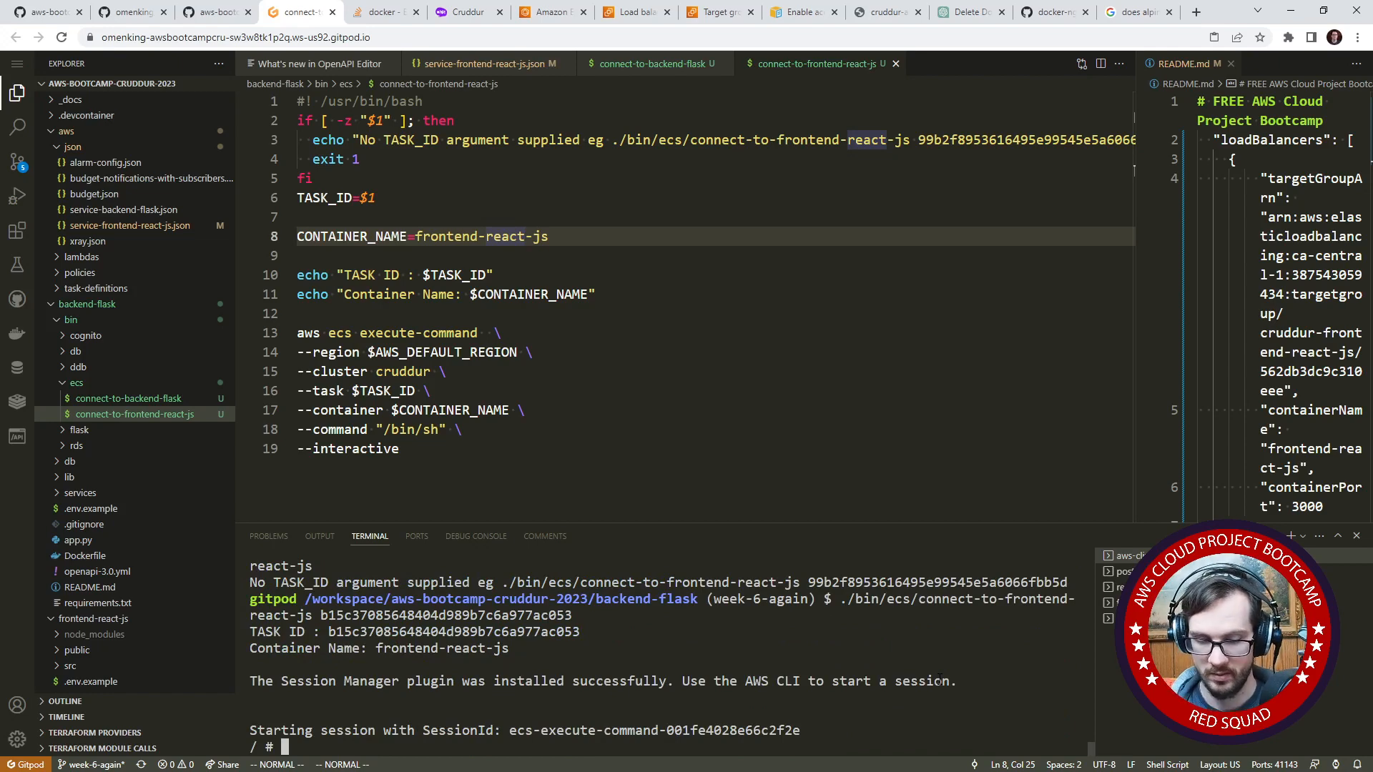
type("ls")
key("Return")
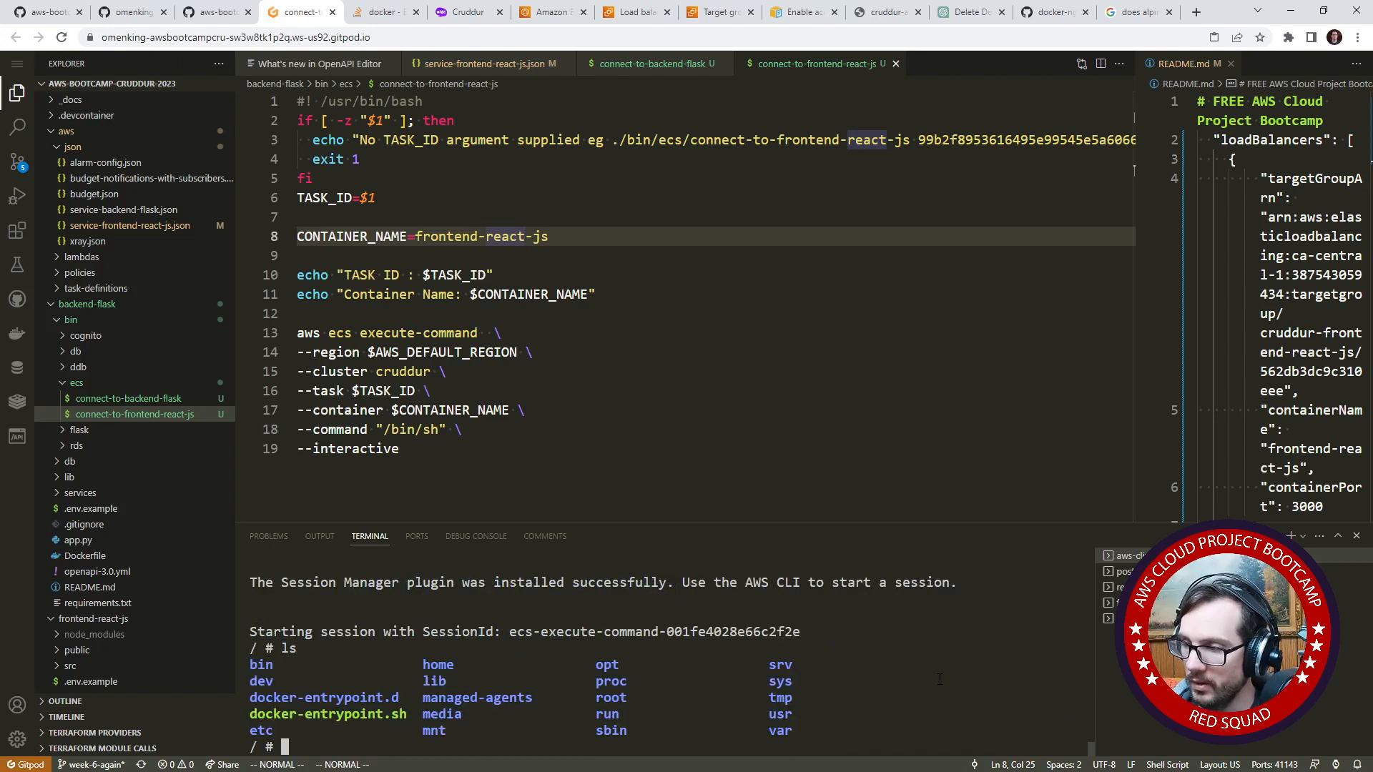
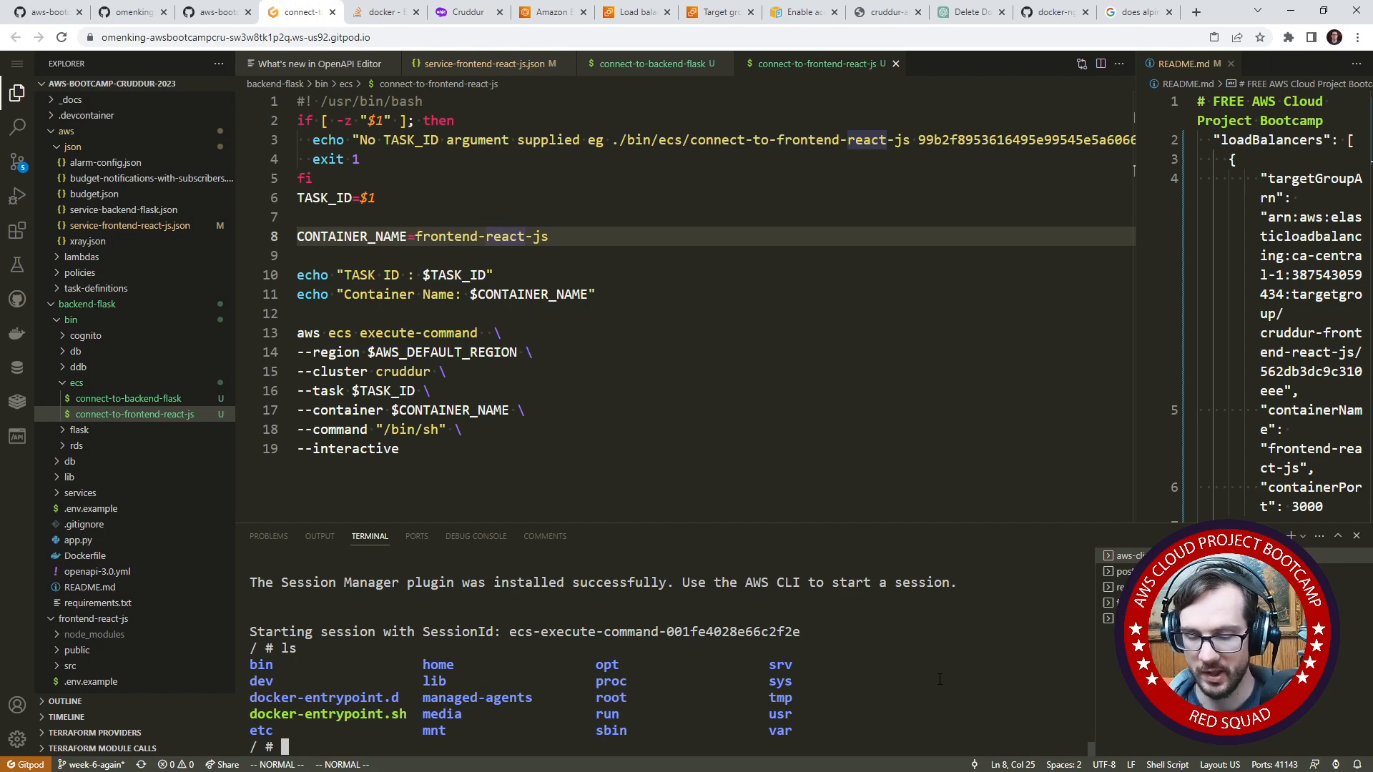
- Check that curl exists in the frontend container, request localhost:3000 with it, and examine the returned HTML
type("curl")
key("Return")
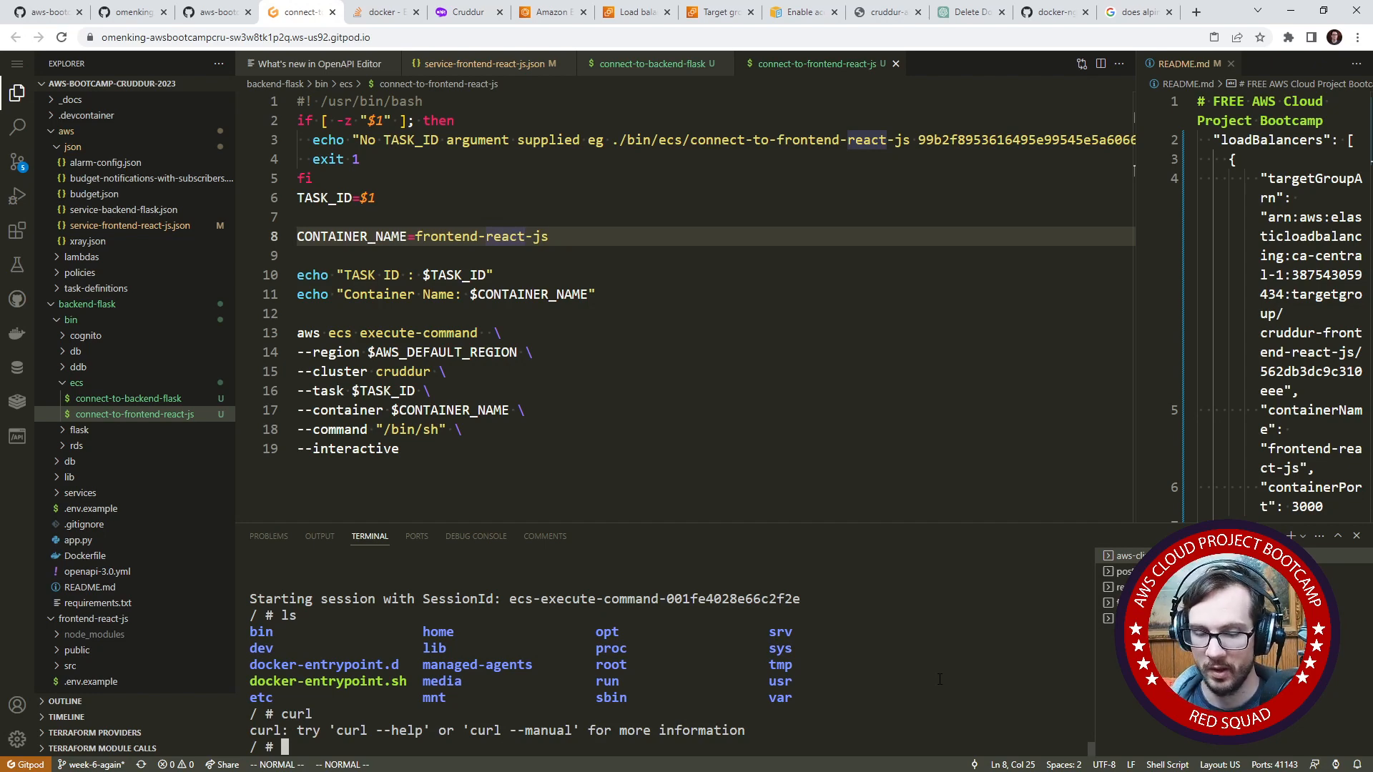
type("curl localh")
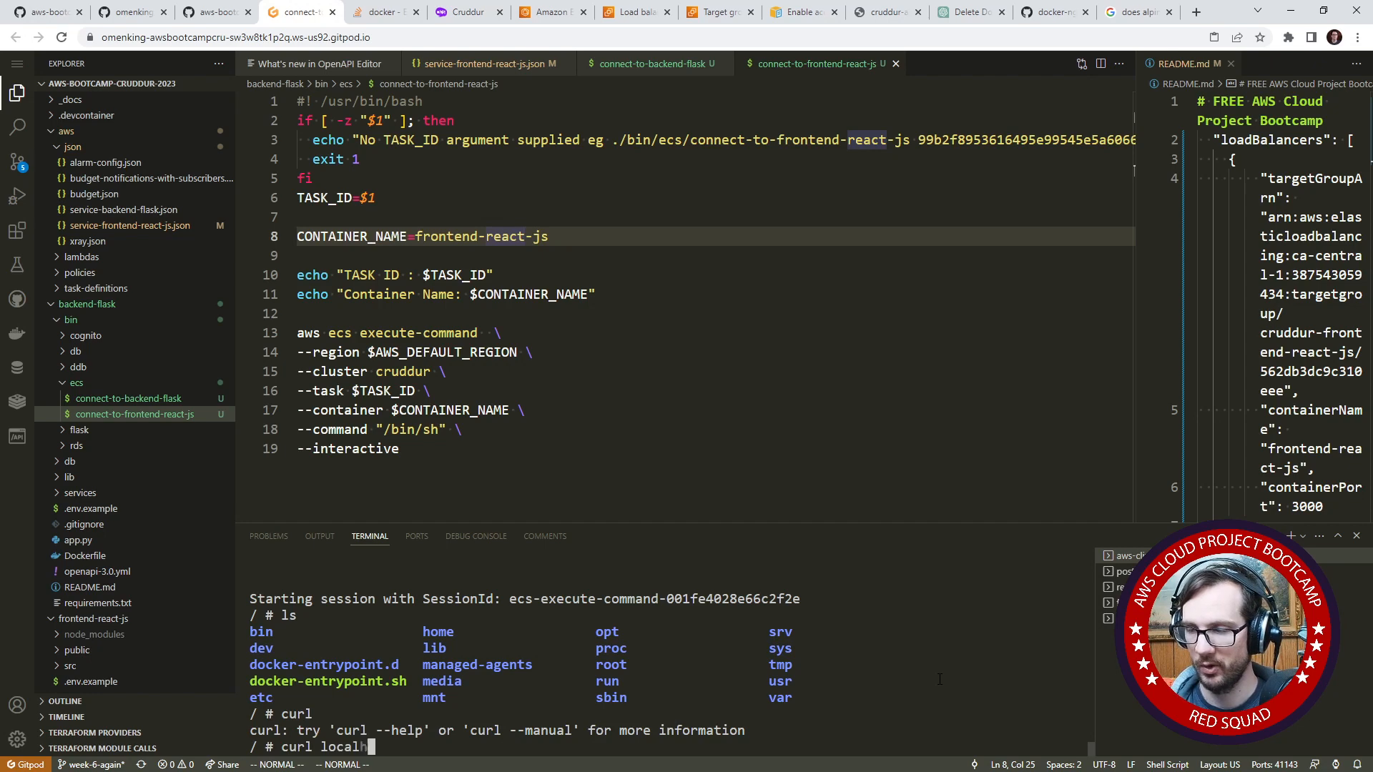
type("ost:3000")
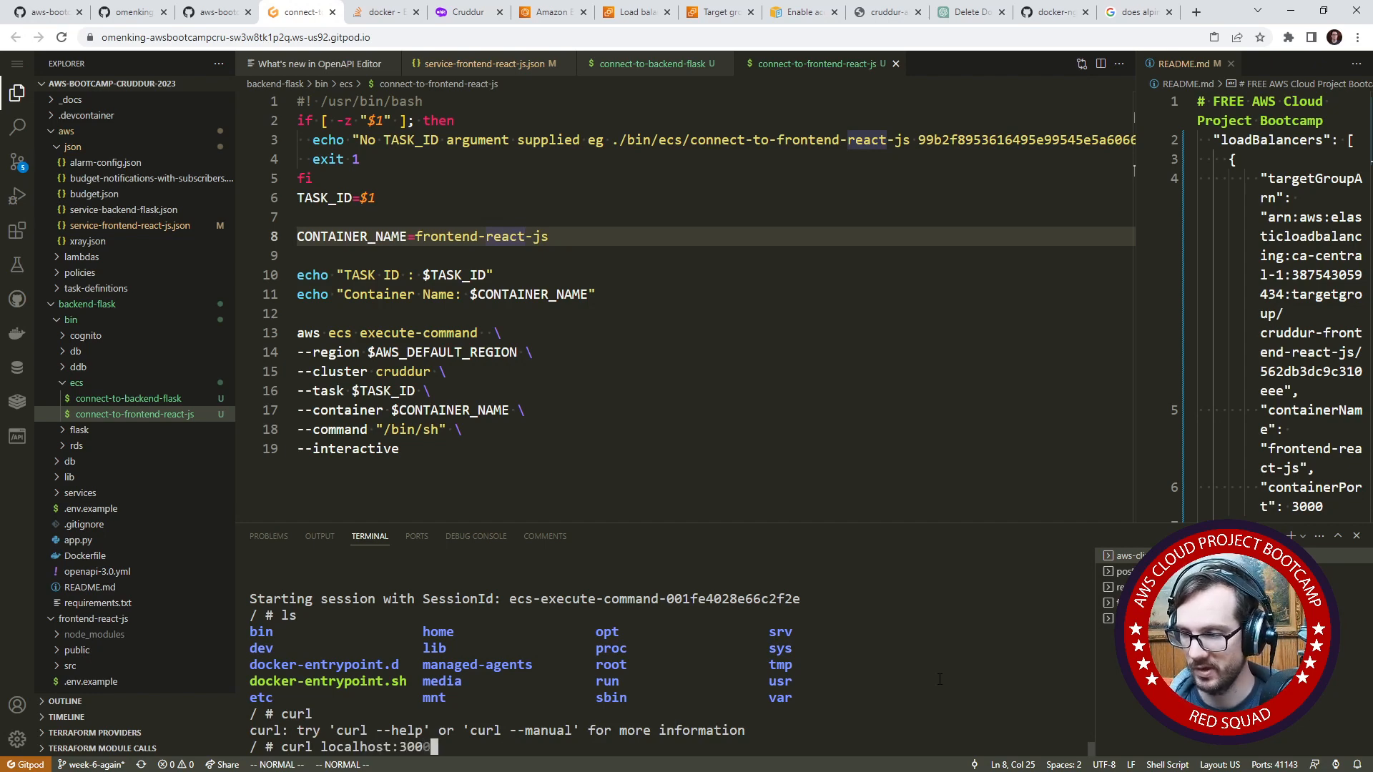
key("Return")
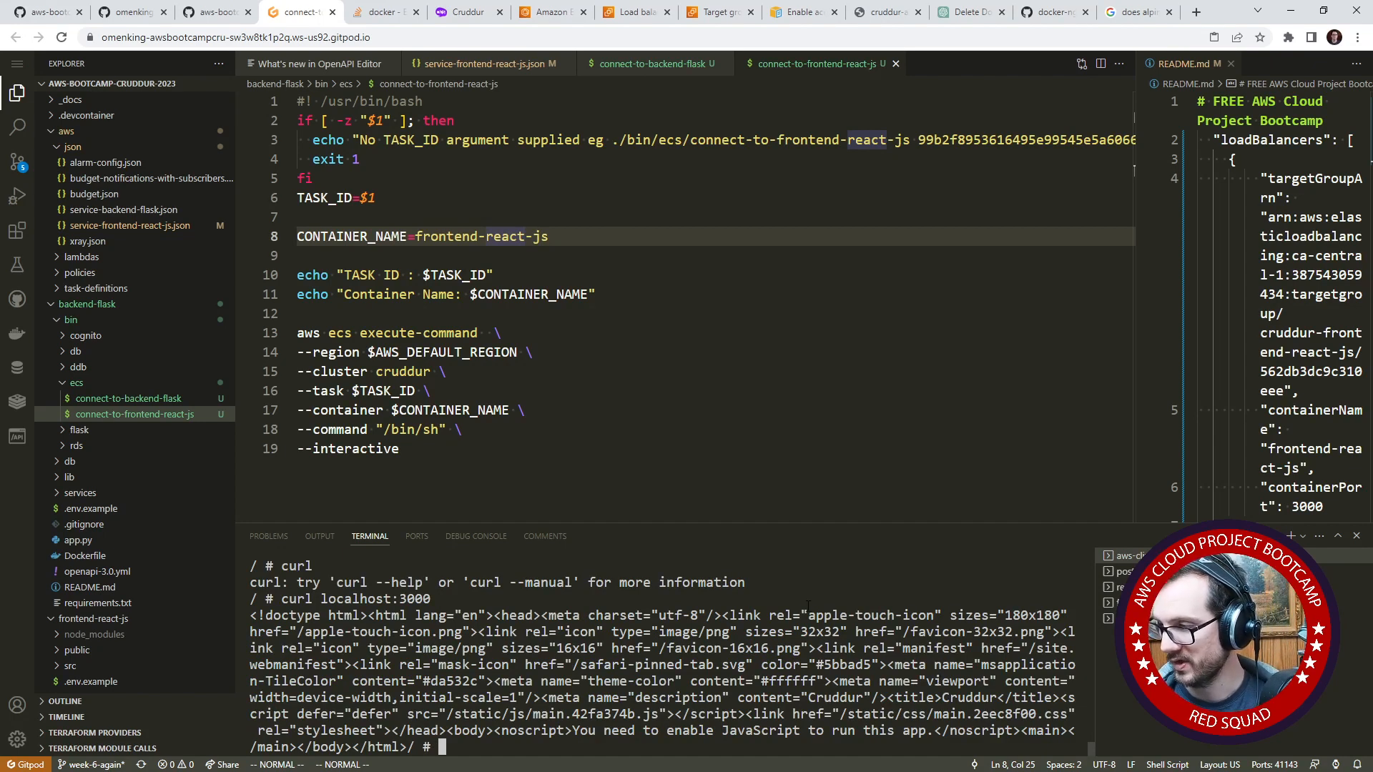
left_click_drag(809, 605, 933, 730)
left_click(934, 728)
double_click(942, 714)
double_click(969, 697)
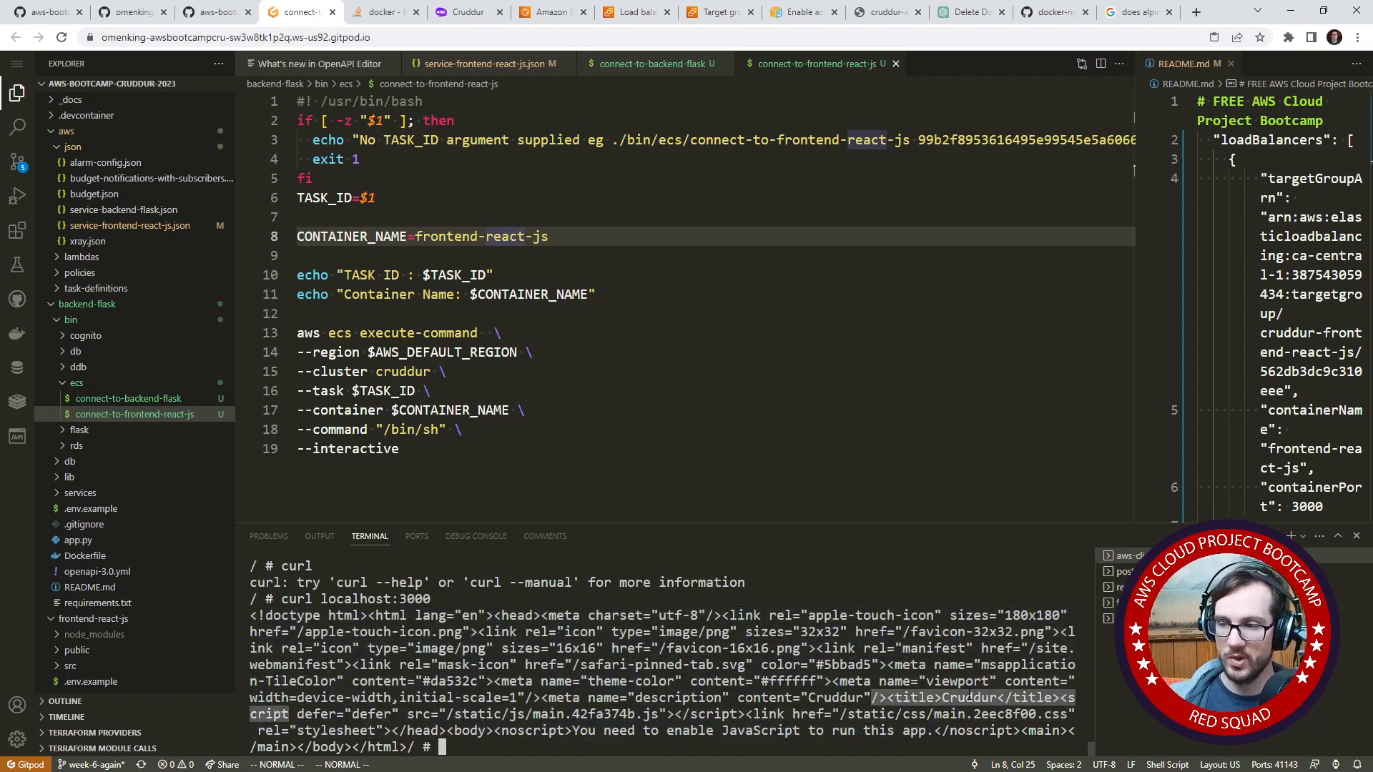
left_click_drag(432, 599, 283, 599)
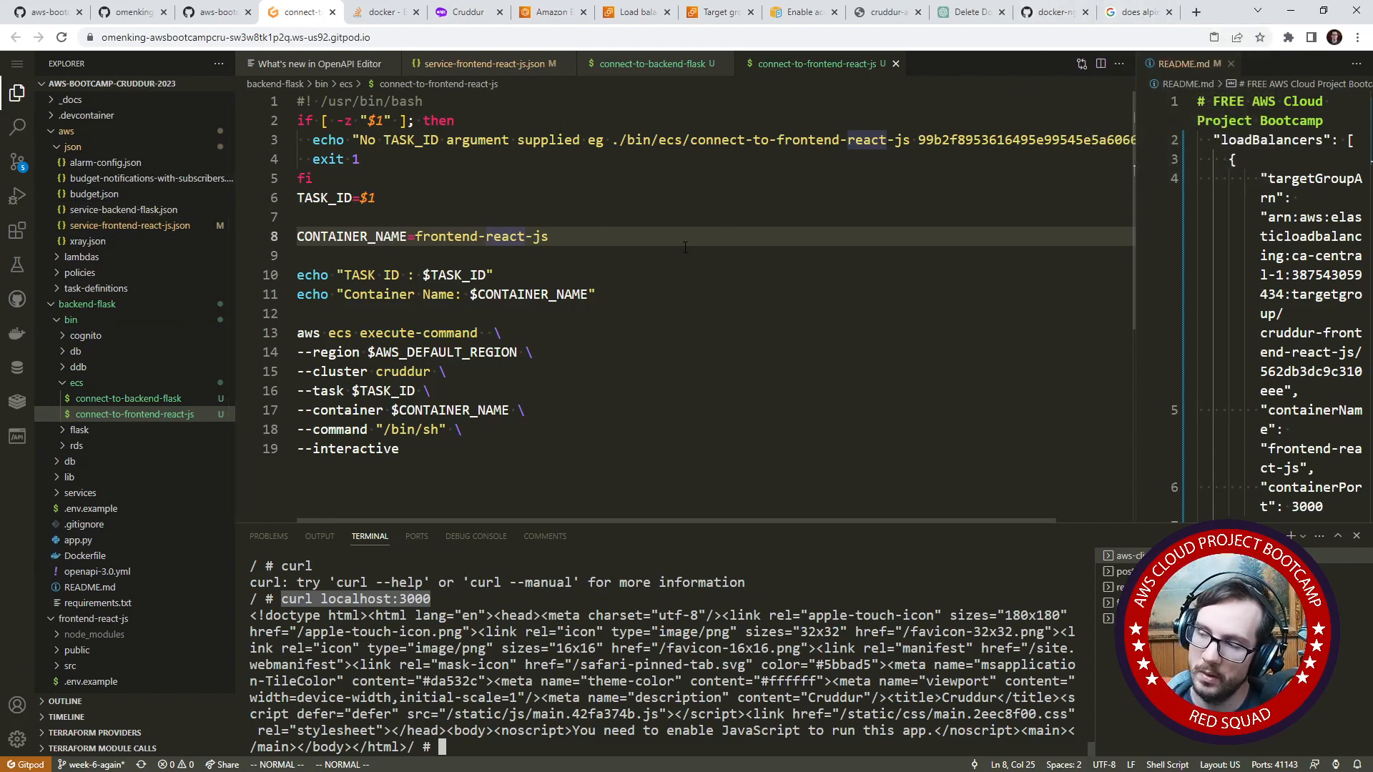
- Switch to ChatGPT and ask it to write a health check that uses curl to localhost:3000 for an ECS Fargate task definition
left_click(968, 12)
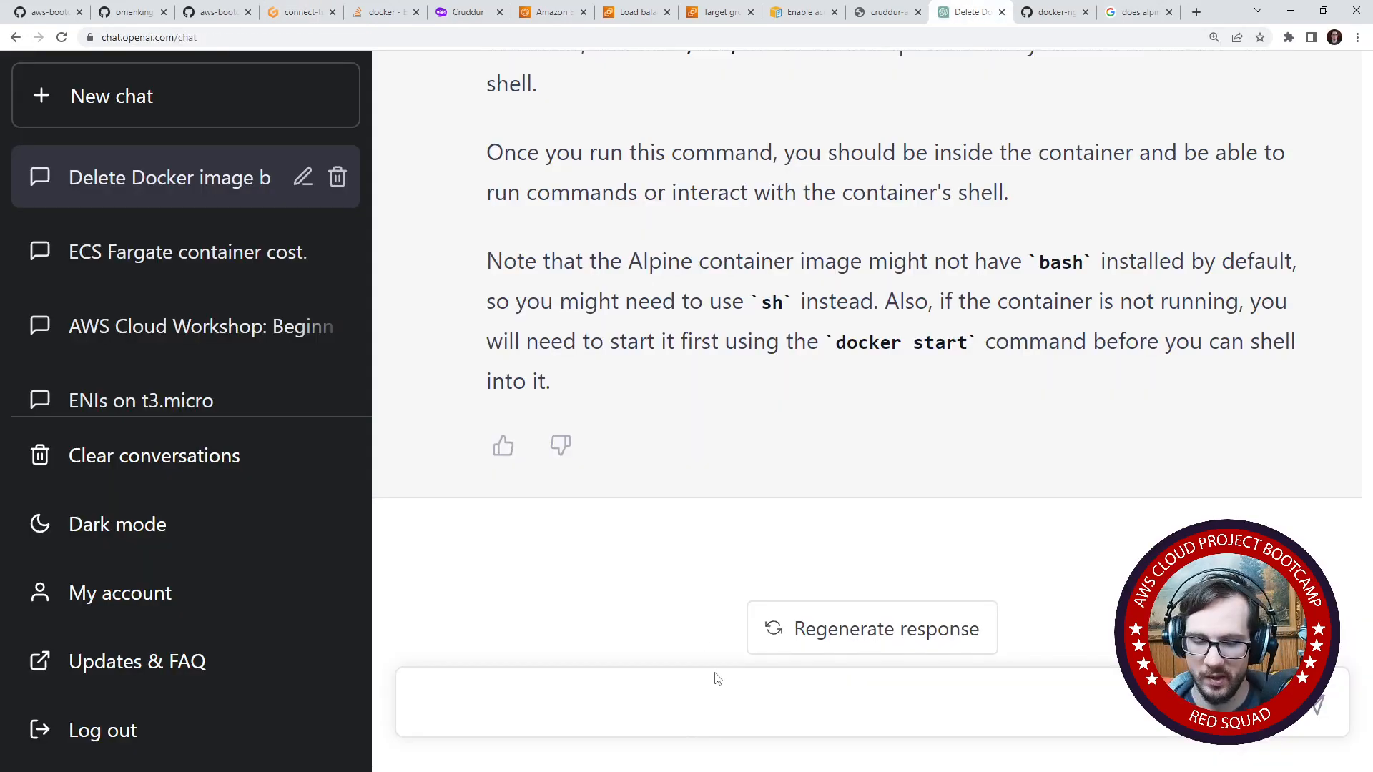
type("write a heea")
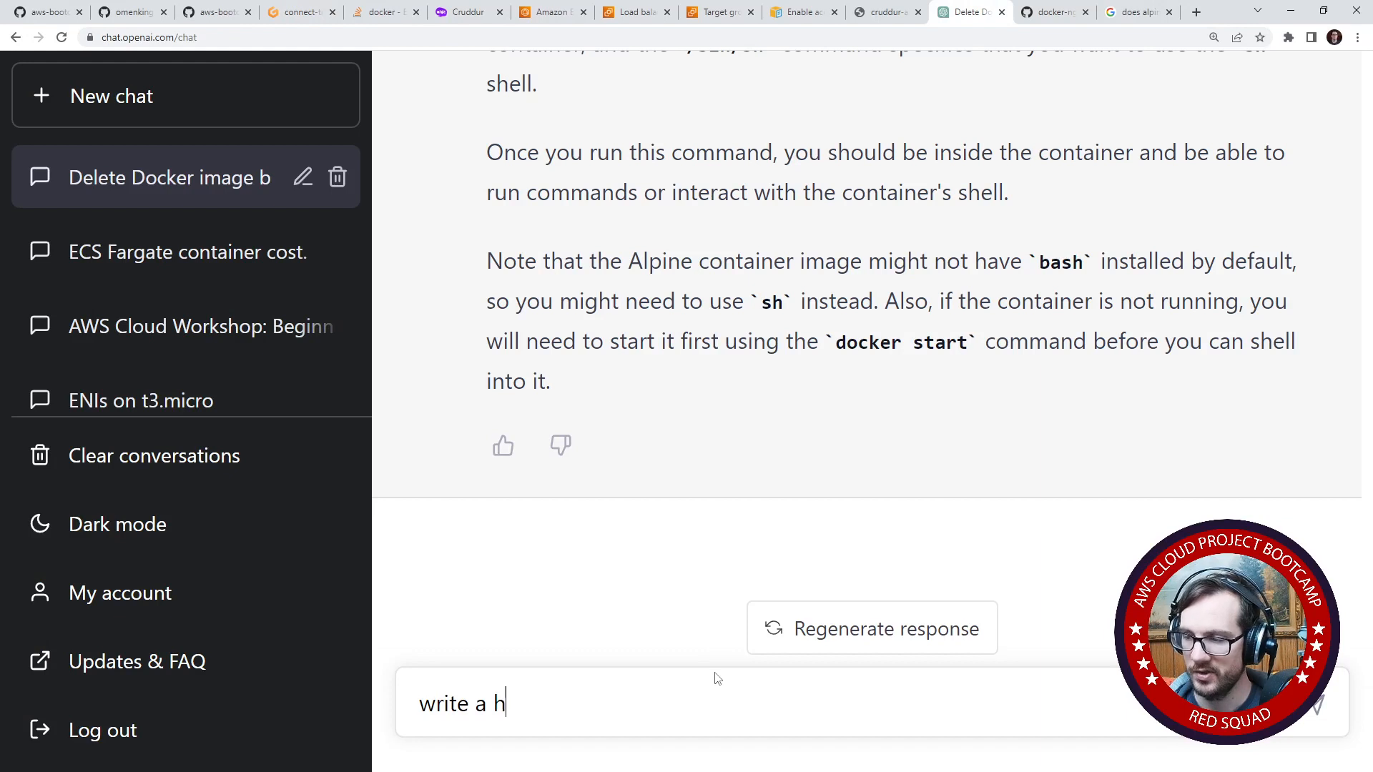
key("BackSpace")
key("BackSpace")
type("alth ch")
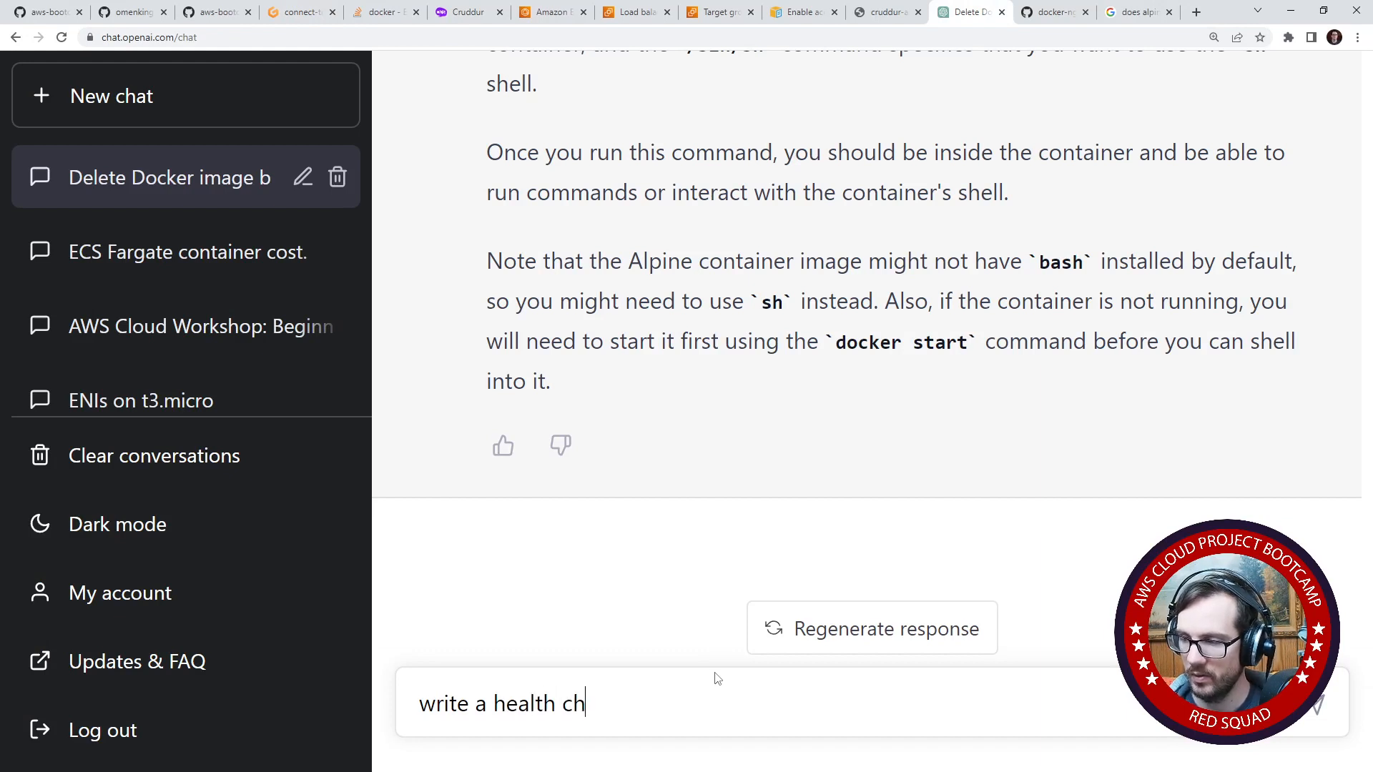
type("eck that uses curl ")
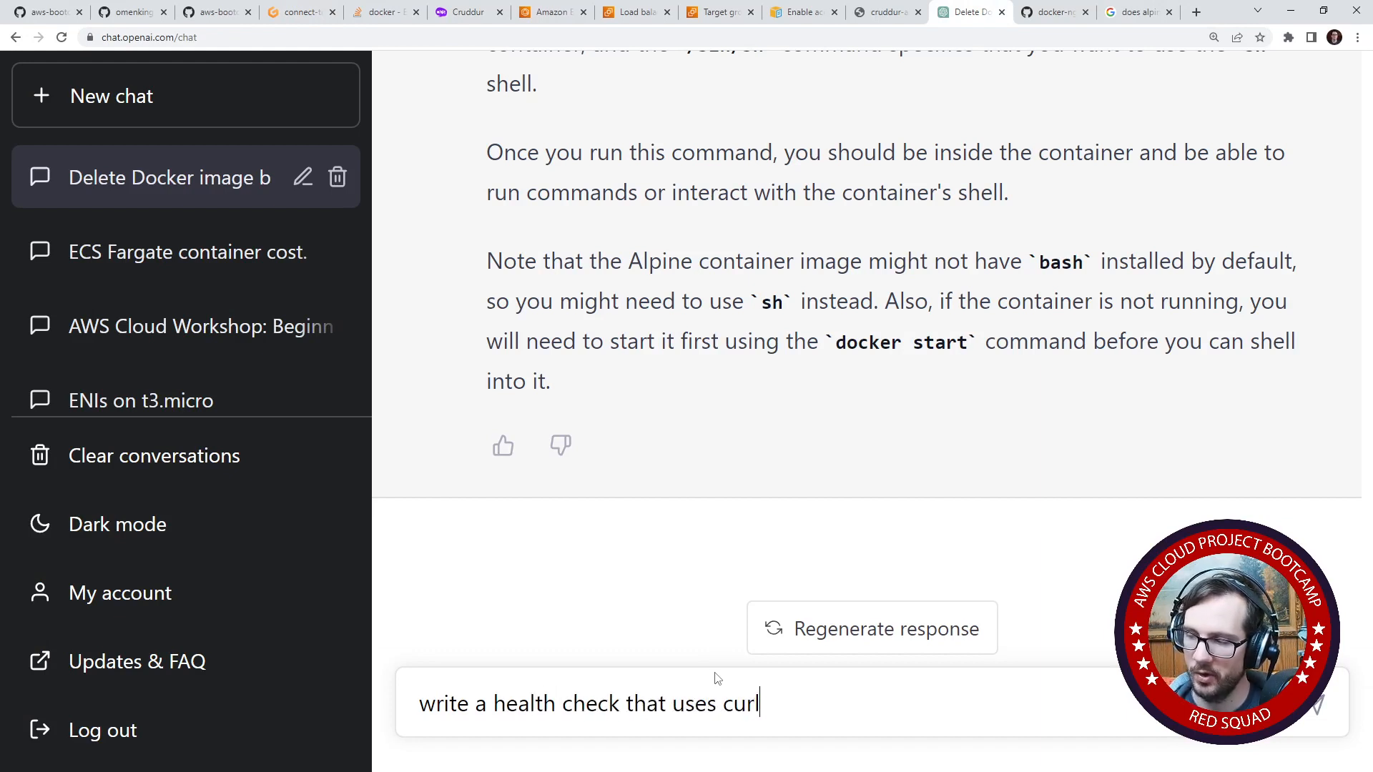
type("to")
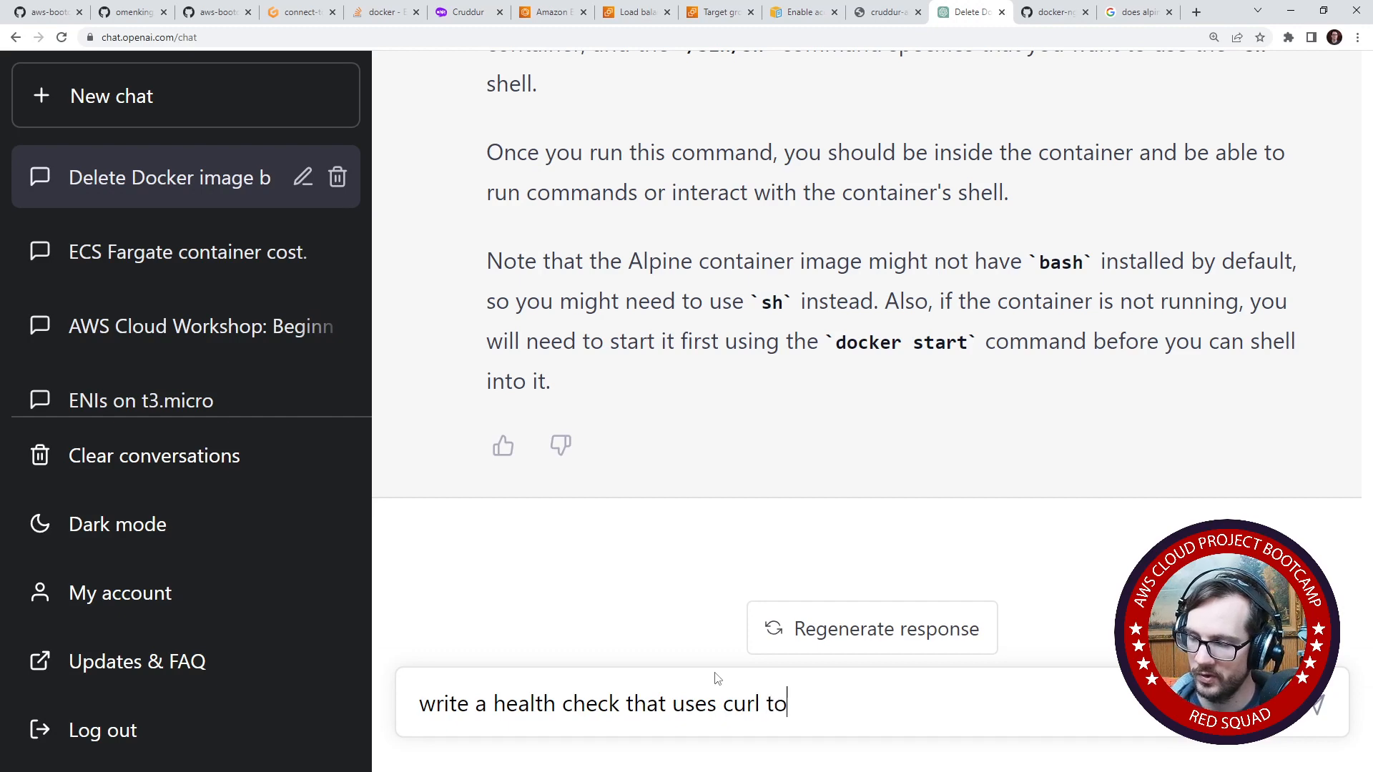
type(" localhost:3000 for a tas")
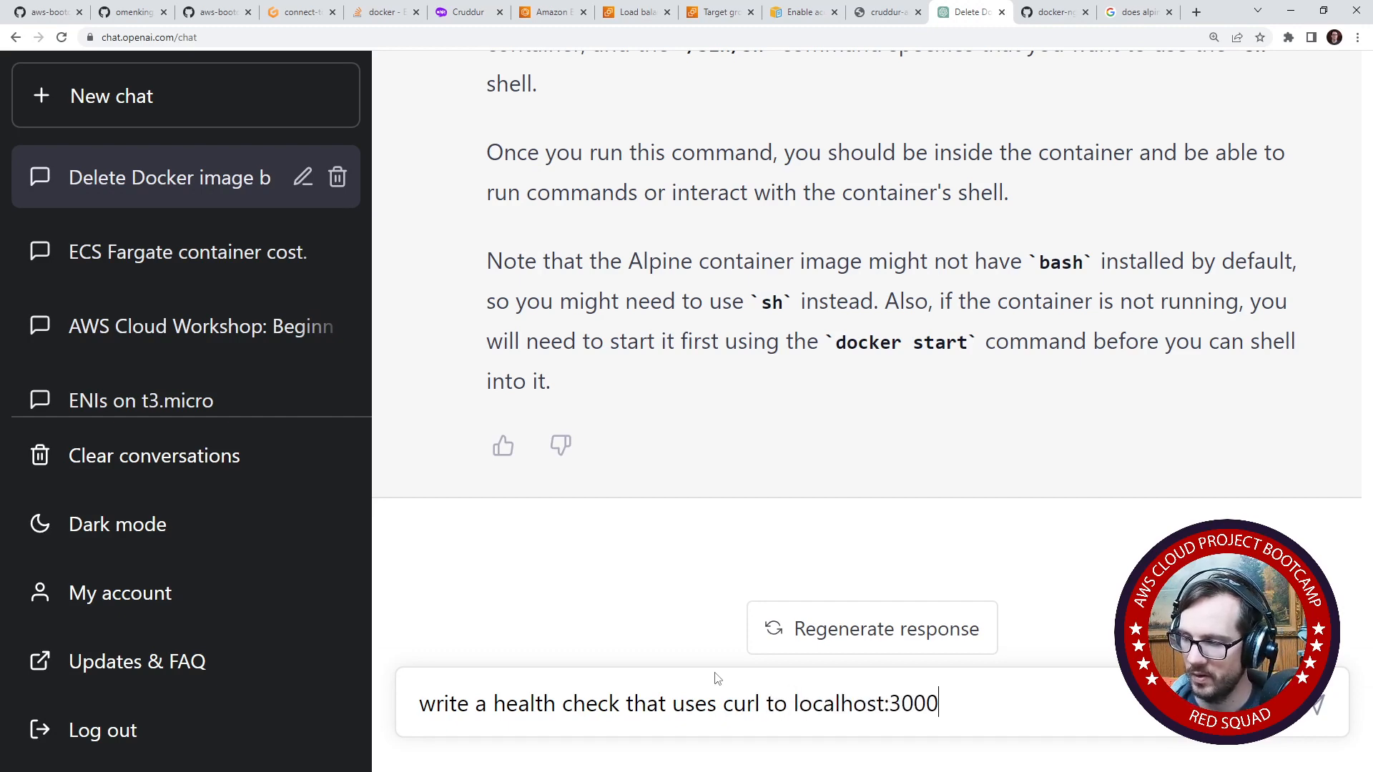
key("BackSpace")
key("BackSpace")
key("BackSpace")
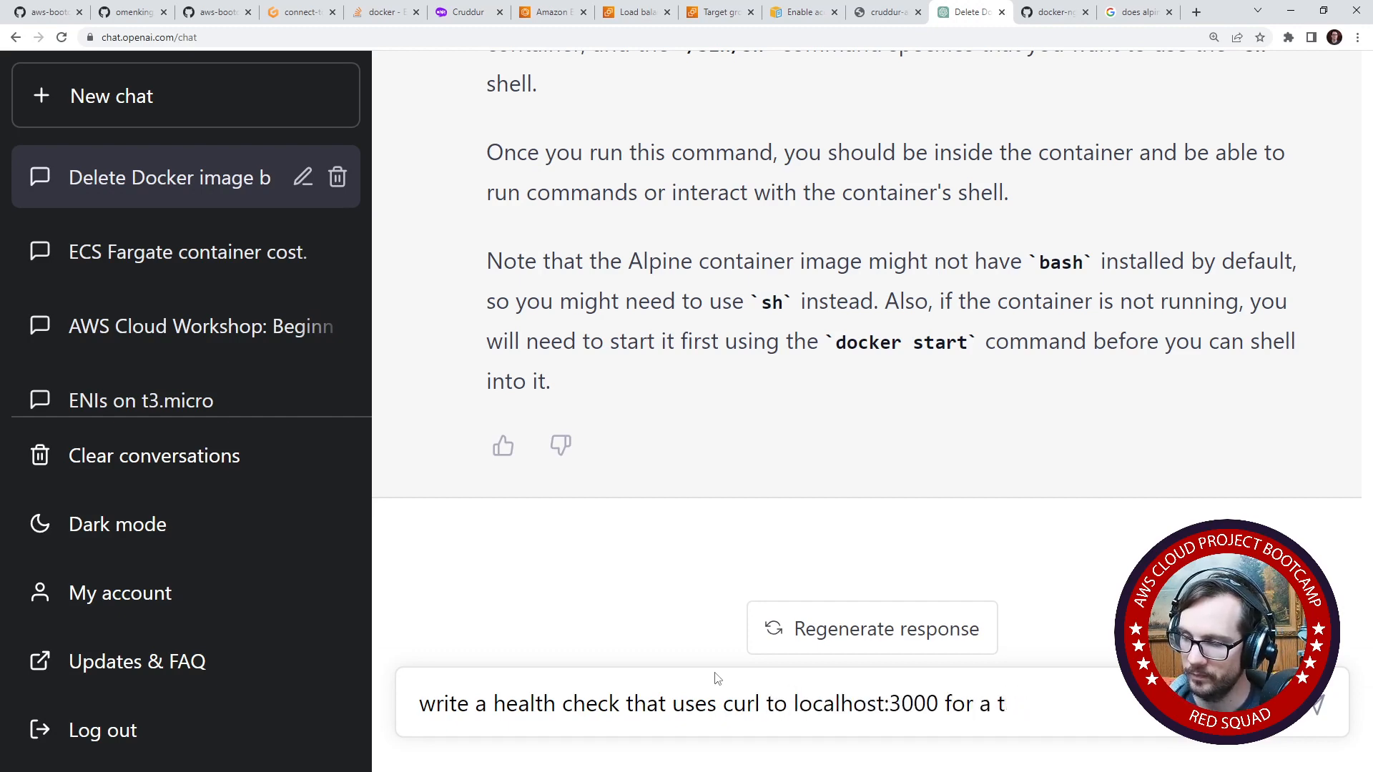
type("task defiti")
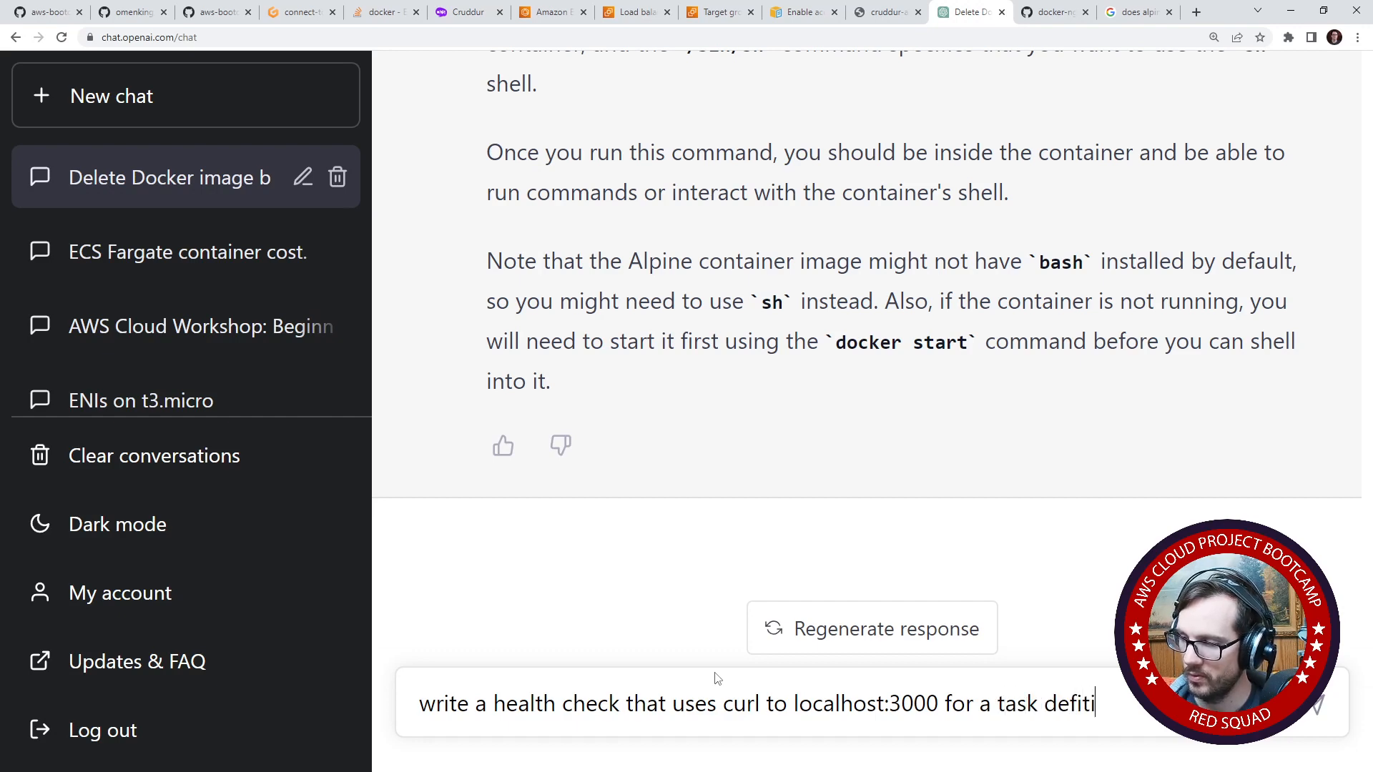
key("BackSpace")
key("BackSpace")
type("ntion ")
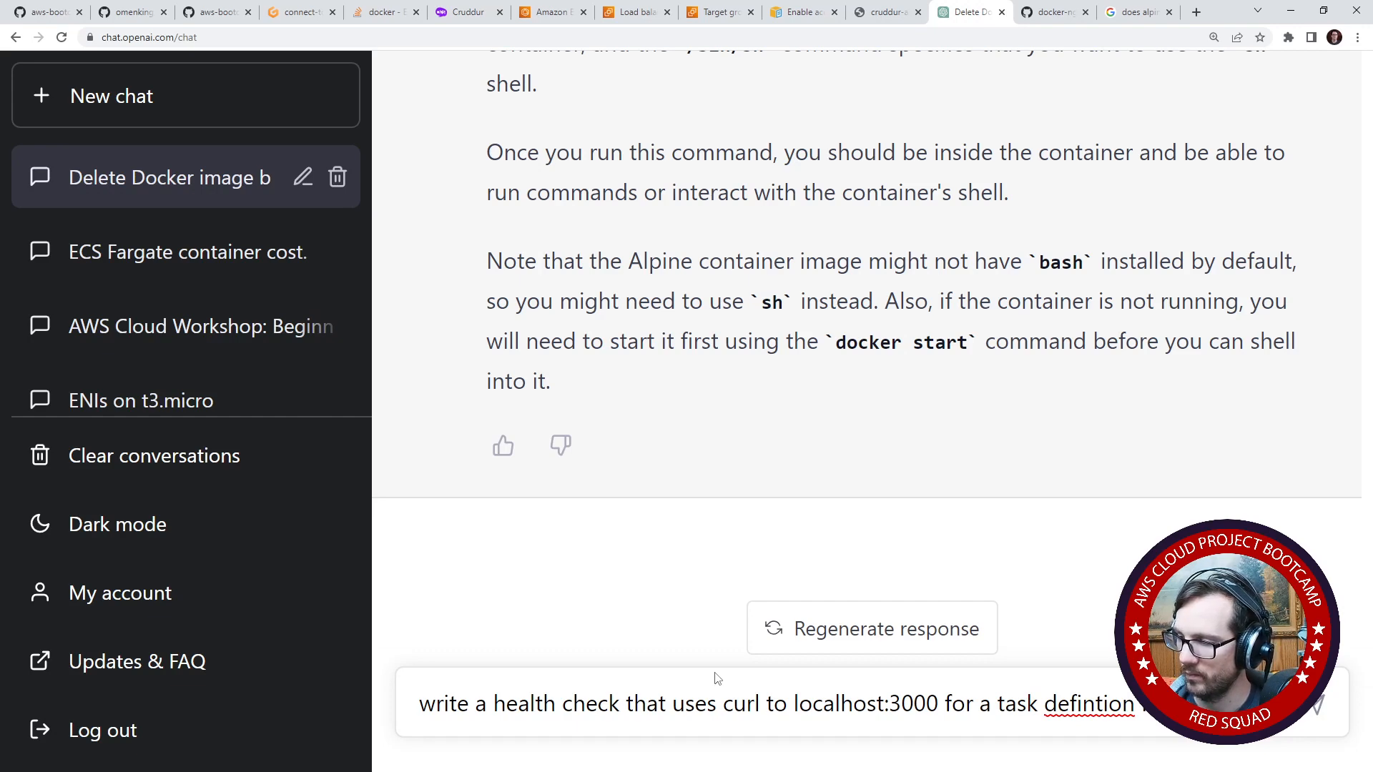
type("for ecs fargate")
key("Return")
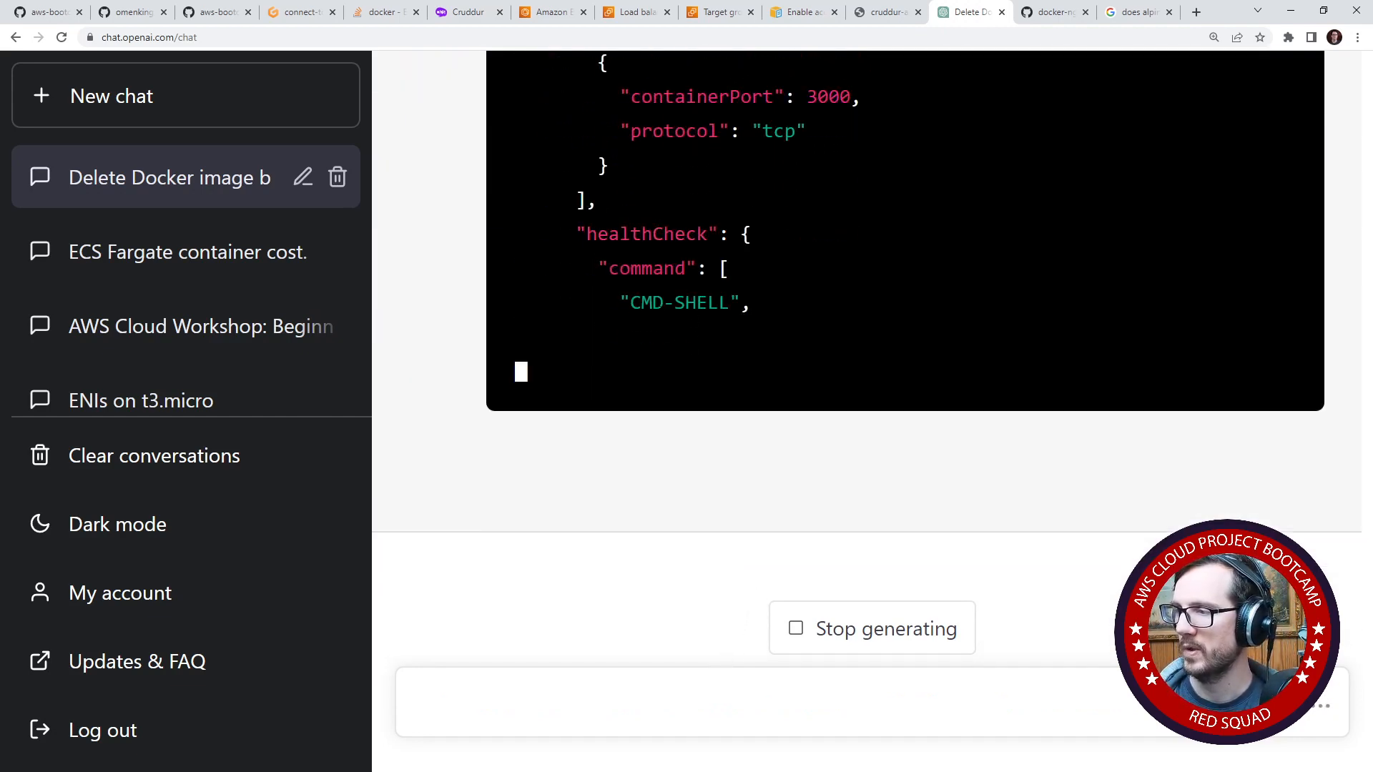
- Copy the healthCheck block from ChatGPT's JSON answer and return to the Gitpod editor
left_click_drag(1016, 200, 1048, 201)
scroll(808, 296, "up", 3)
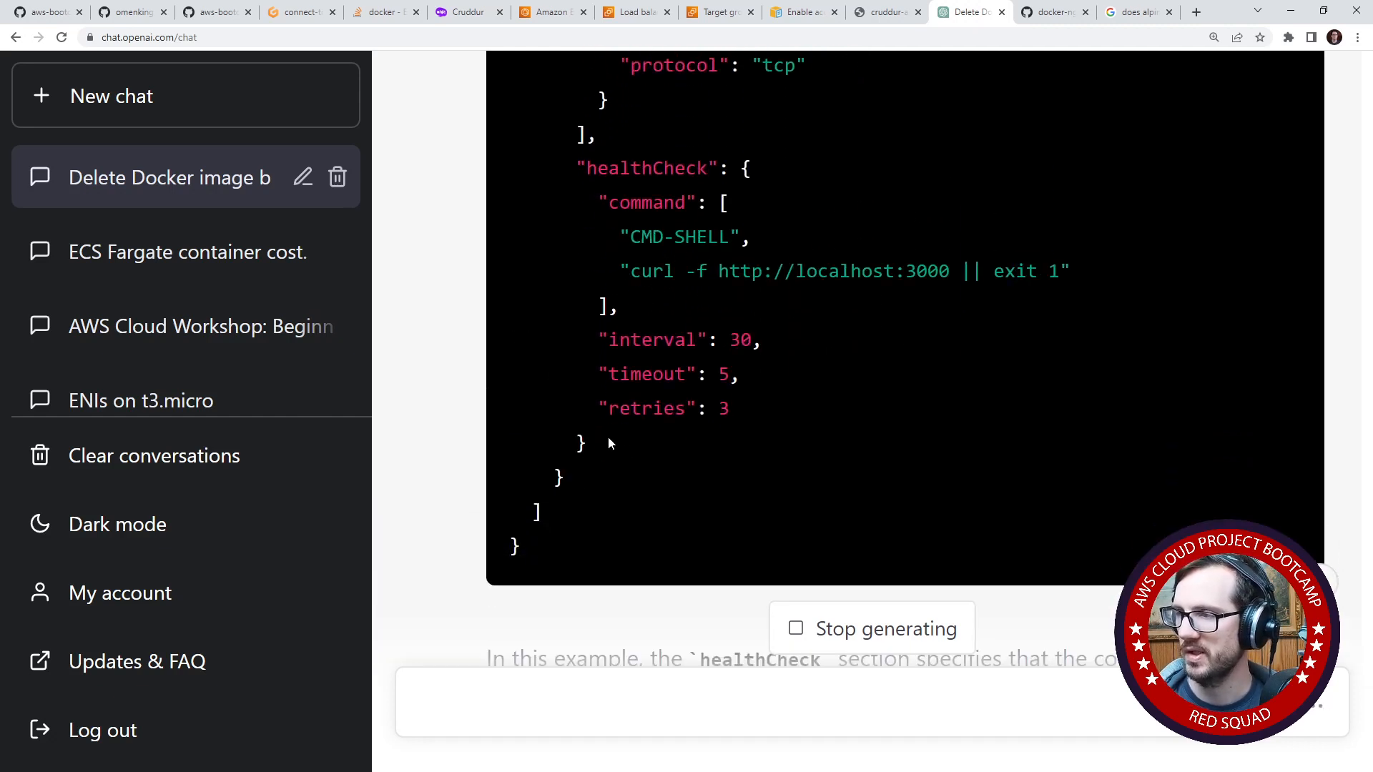
left_click_drag(610, 444, 502, 174)
key("ctrl+c")
left_click(296, 11)
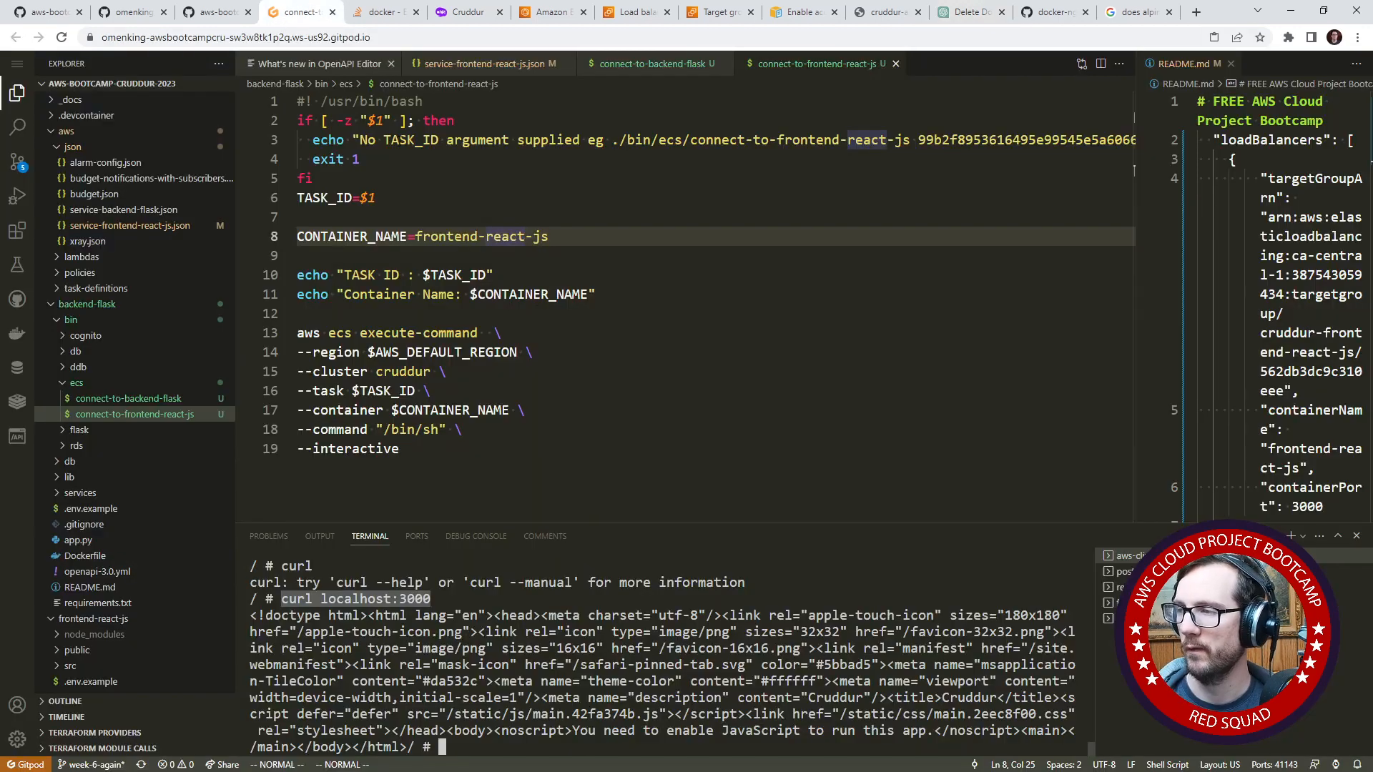
- Collapse the aws/json folder and open frontend-react-js.json from aws/task-definitions
left_click(491, 333)
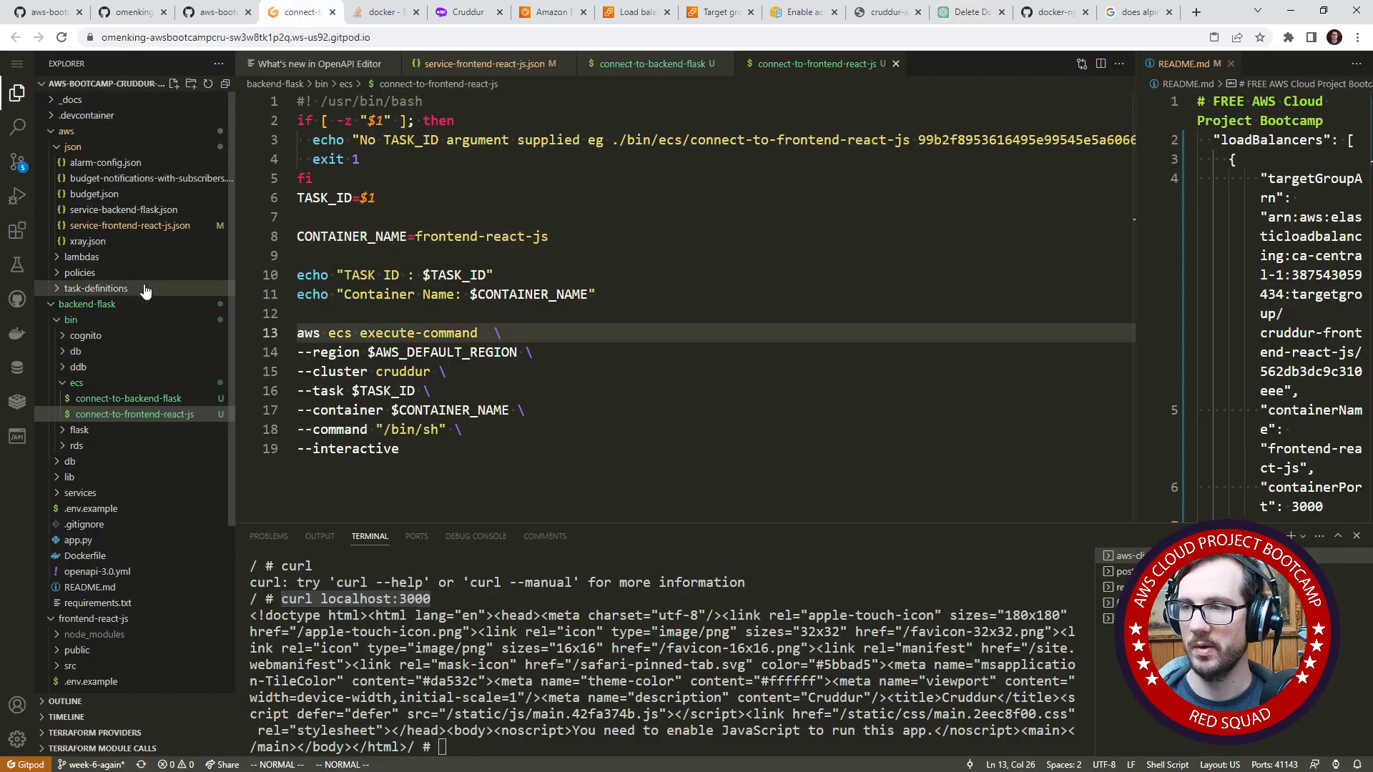
left_click(104, 147)
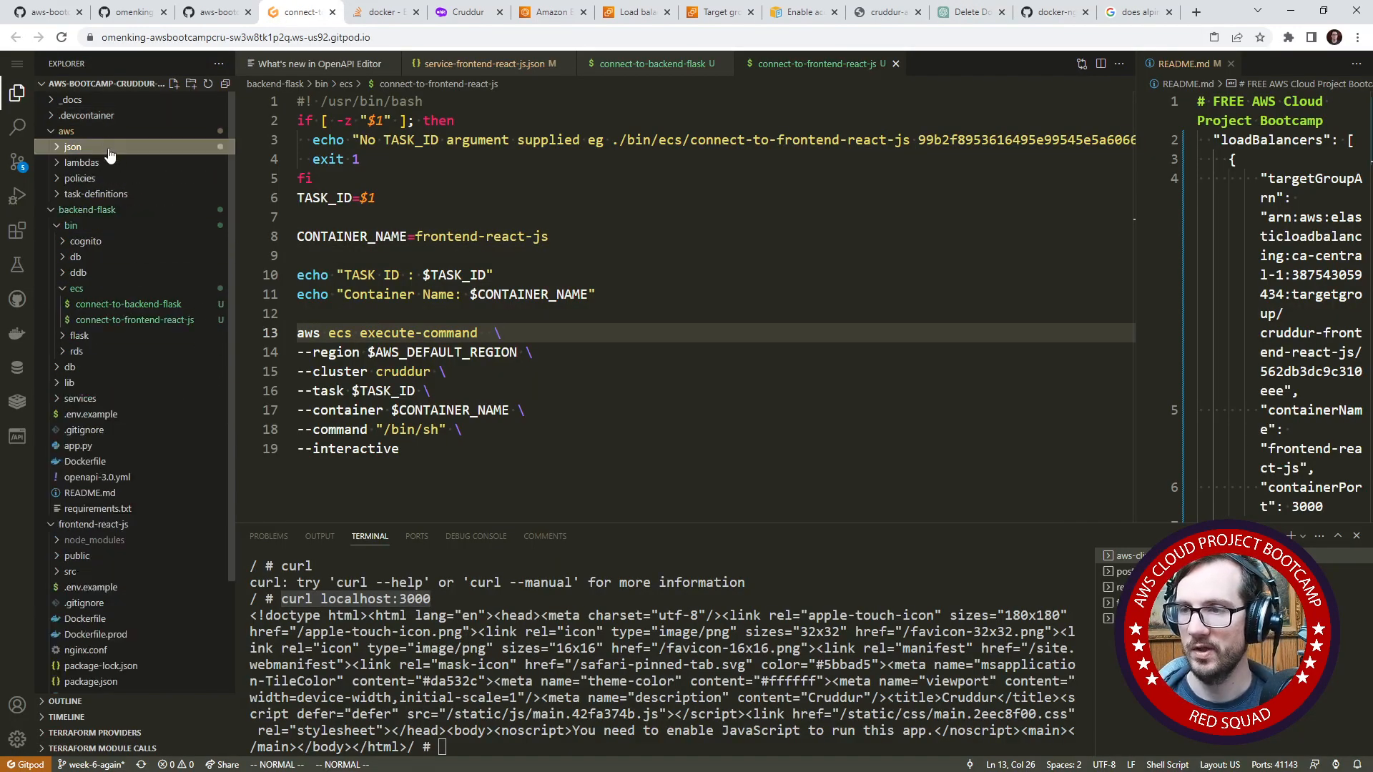
left_click(115, 193)
left_click(129, 224)
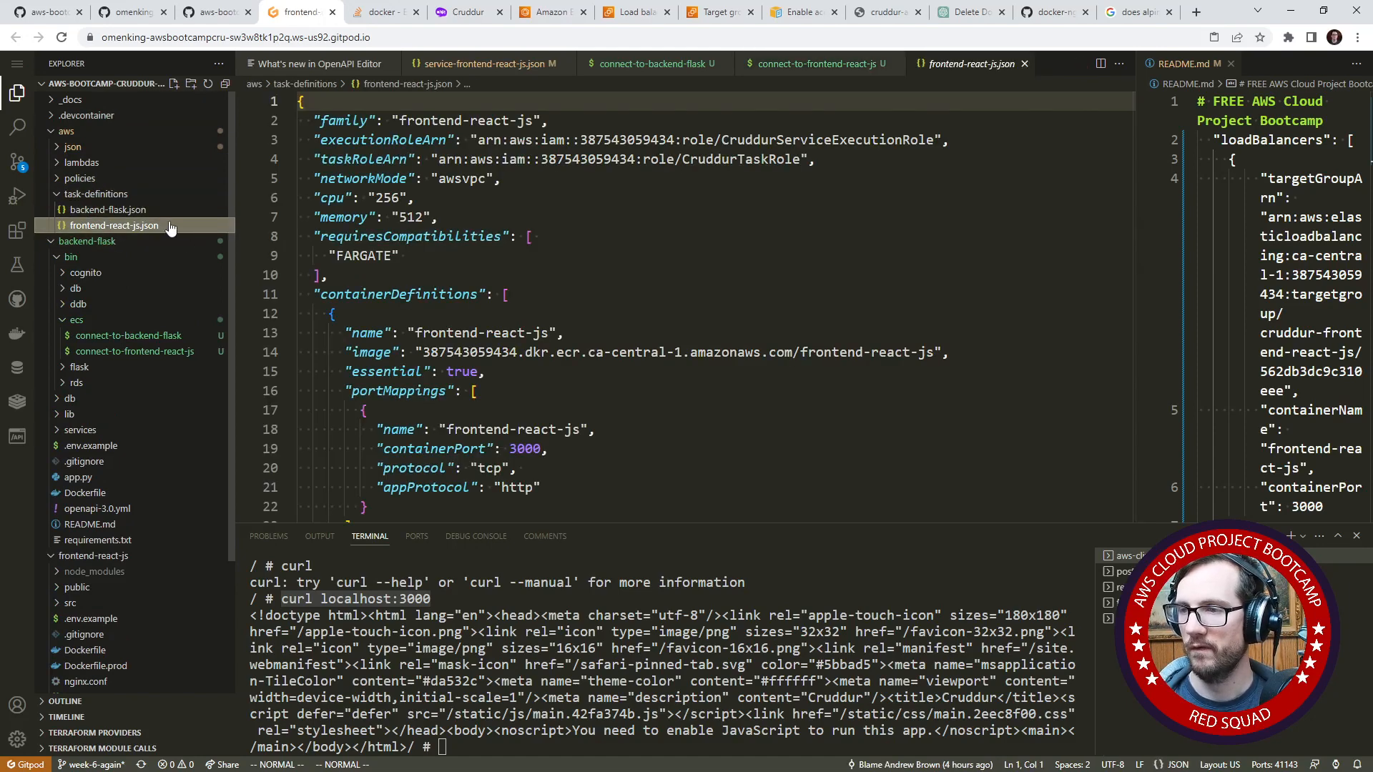
scroll(441, 369, "up", 1)
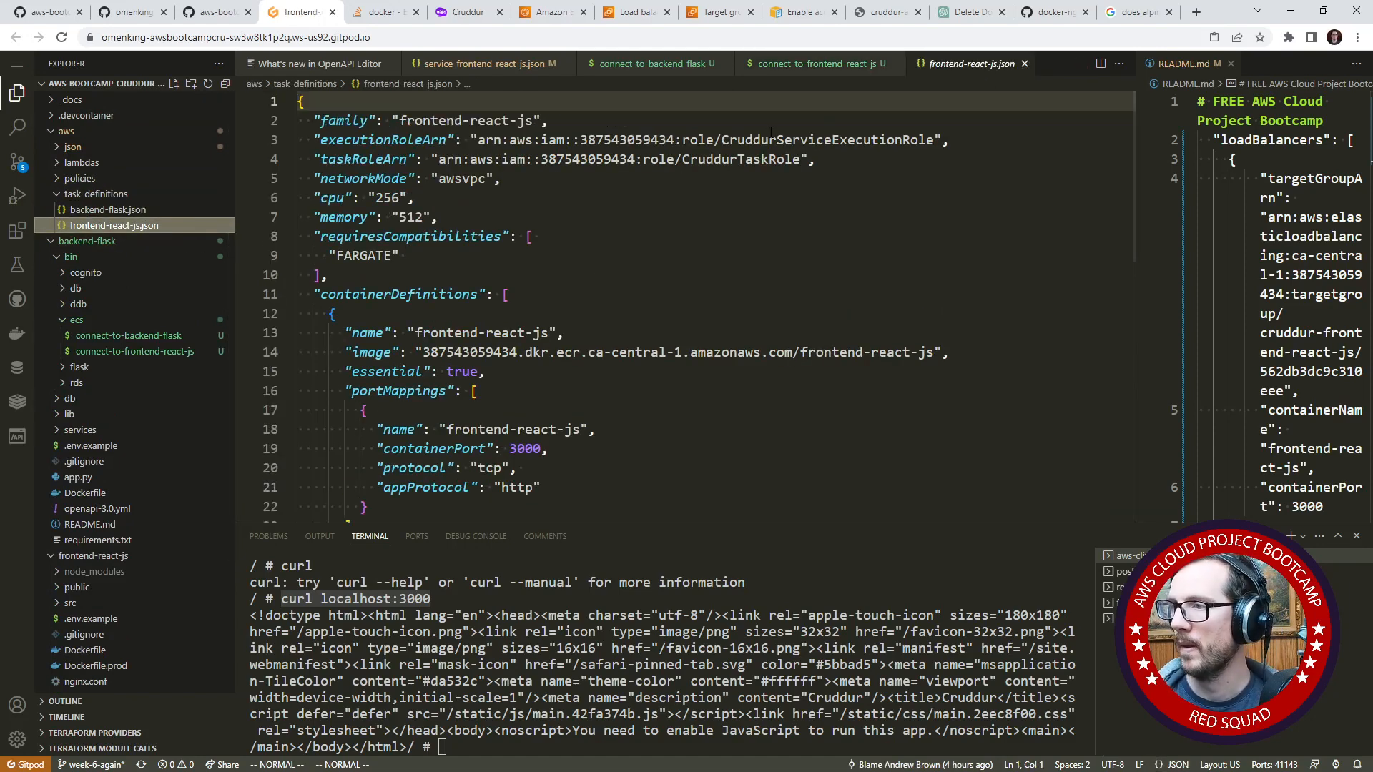
- Open the backend-flask.json task definition and examine where its healthCheck block sits
left_click(189, 196)
left_click(189, 209)
left_click(190, 193)
left_click(189, 210)
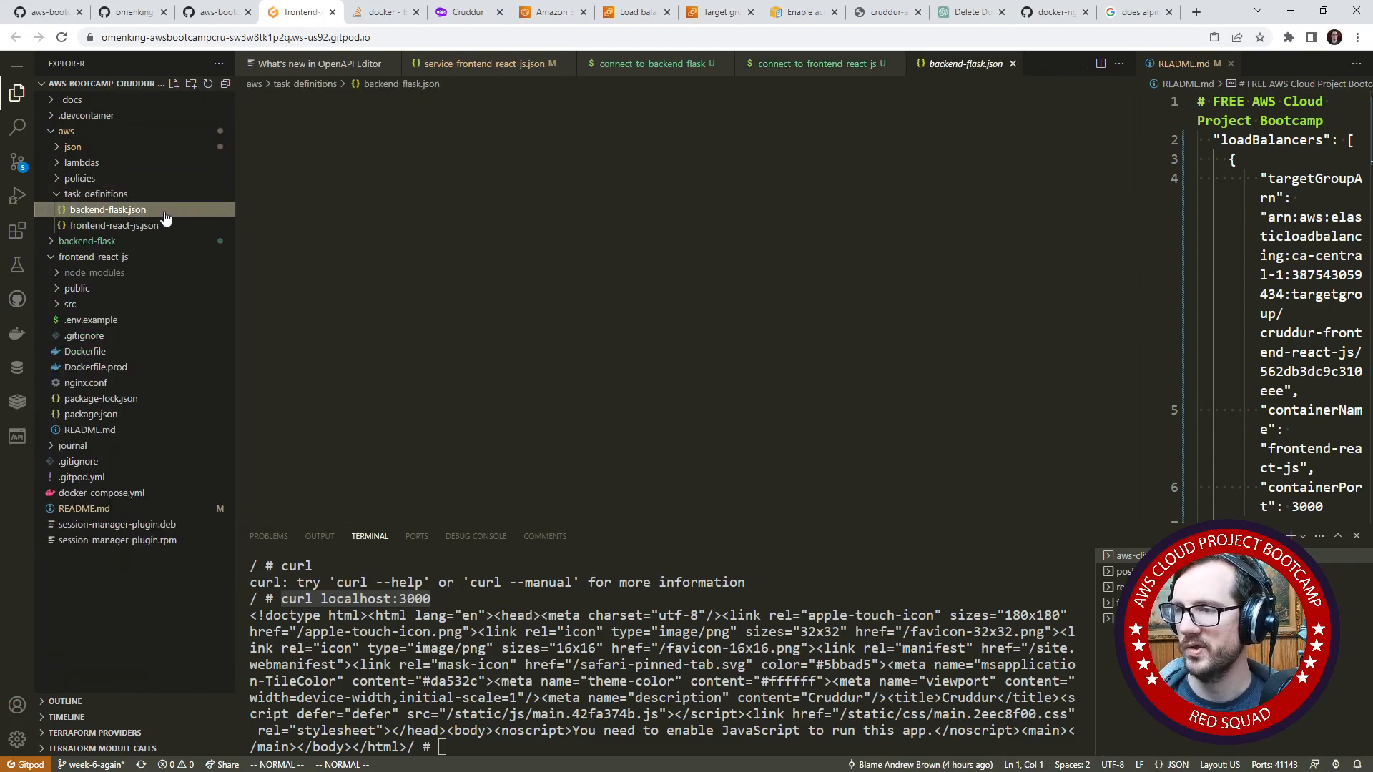
scroll(401, 259, "down", 1)
scroll(400, 258, "up", 1)
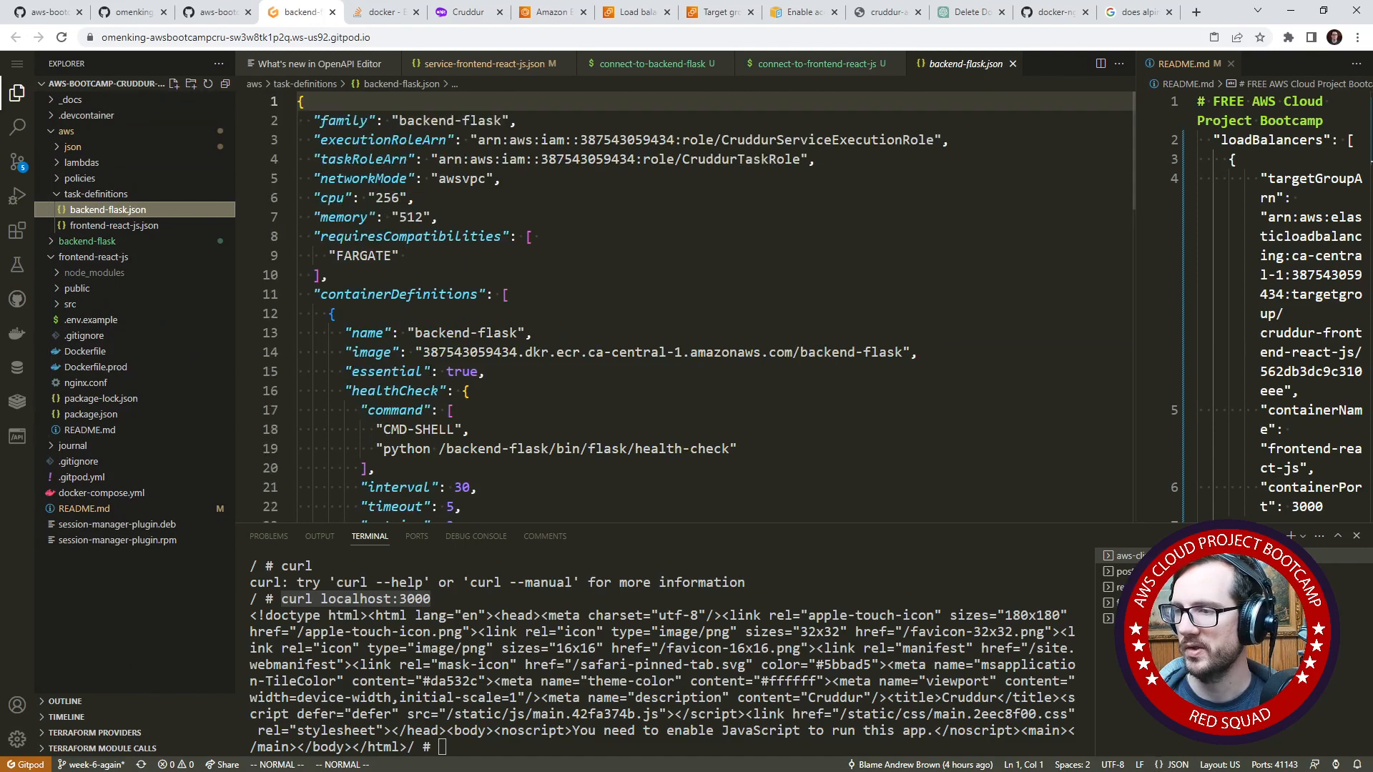
- Paste the copied healthCheck block between "essential" and "portMappings" in the frontend-react-js.json task definition, adding a comma after its closing brace
left_click(162, 225)
scroll(443, 286, "down", 3)
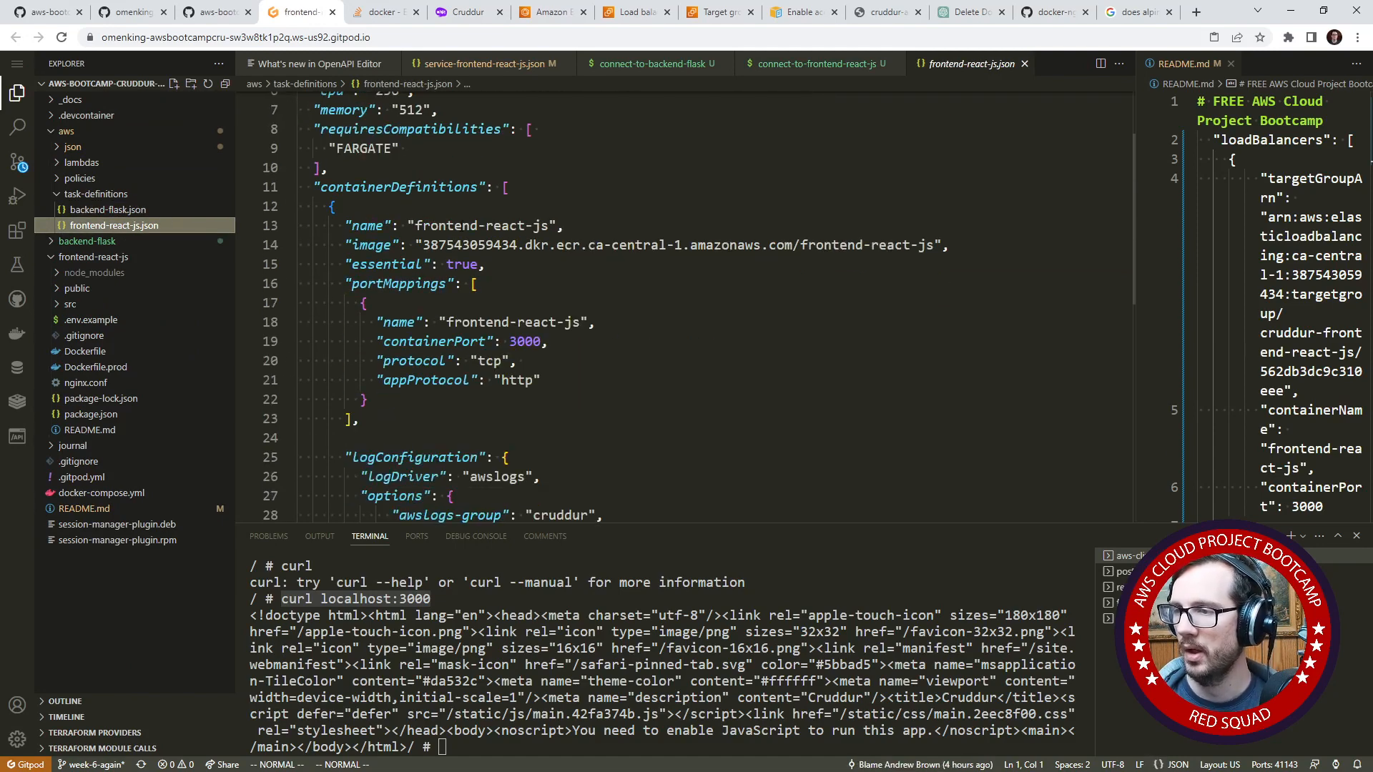
left_click(448, 283)
key("shift+o")
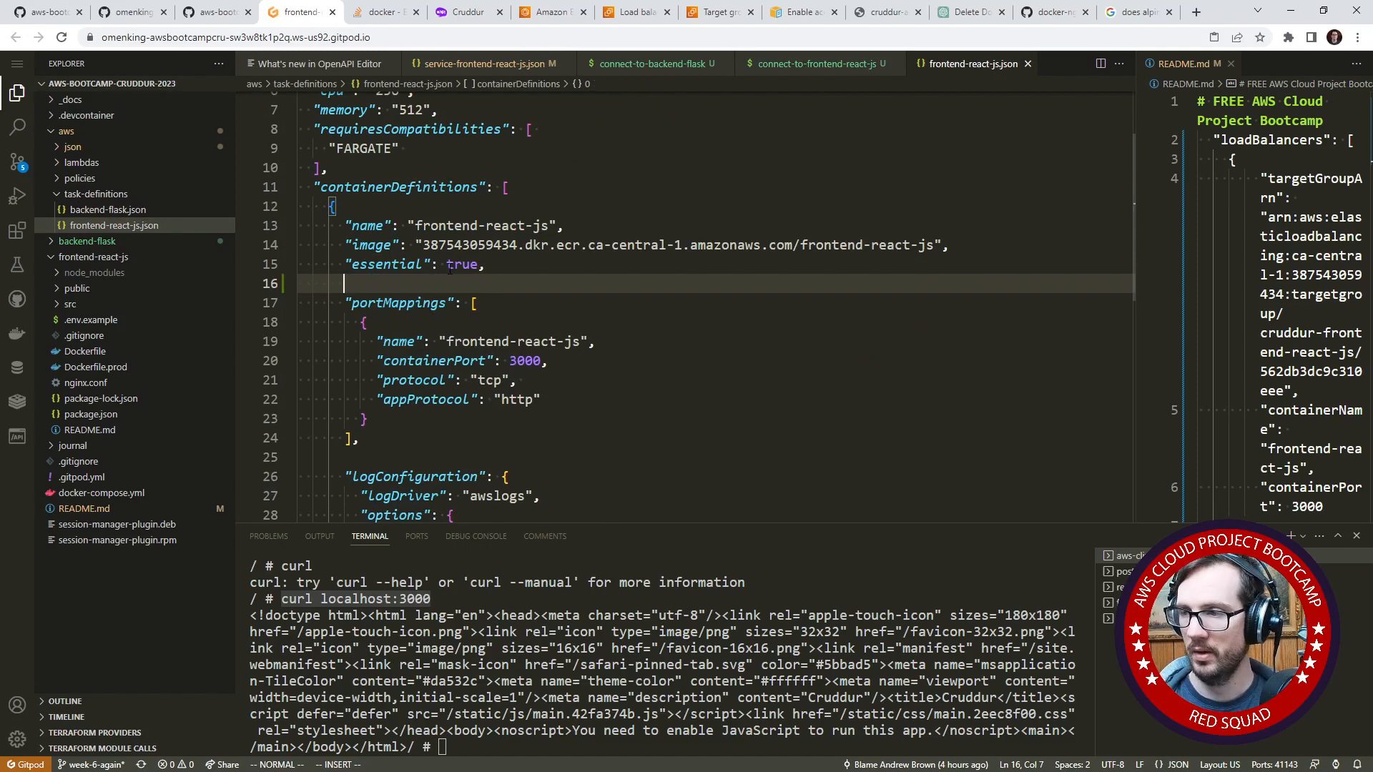
key("Escape")
right_click(464, 281)
left_click(547, 484)
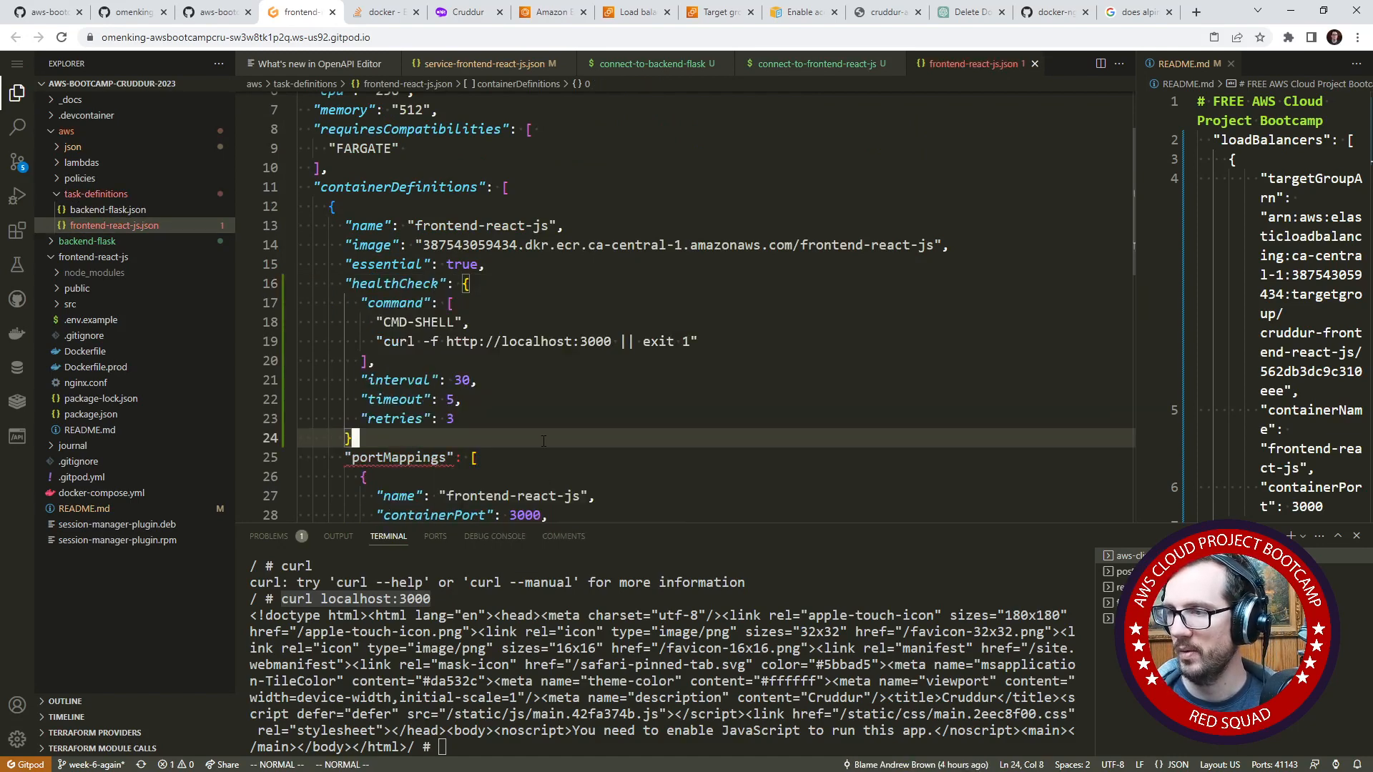
left_click(433, 425)
left_click(432, 433)
key("shift+a")
type(",")
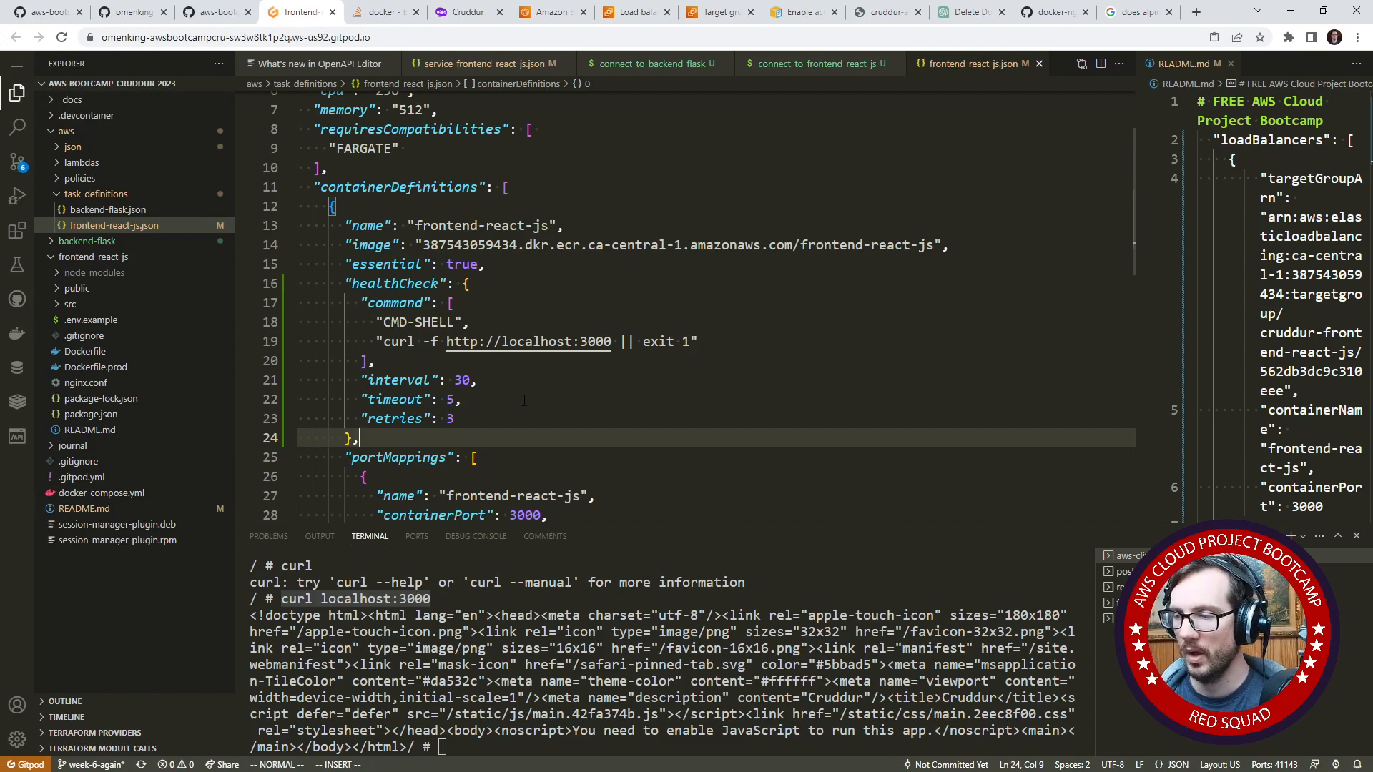
left_click_drag(501, 615, 642, 714)
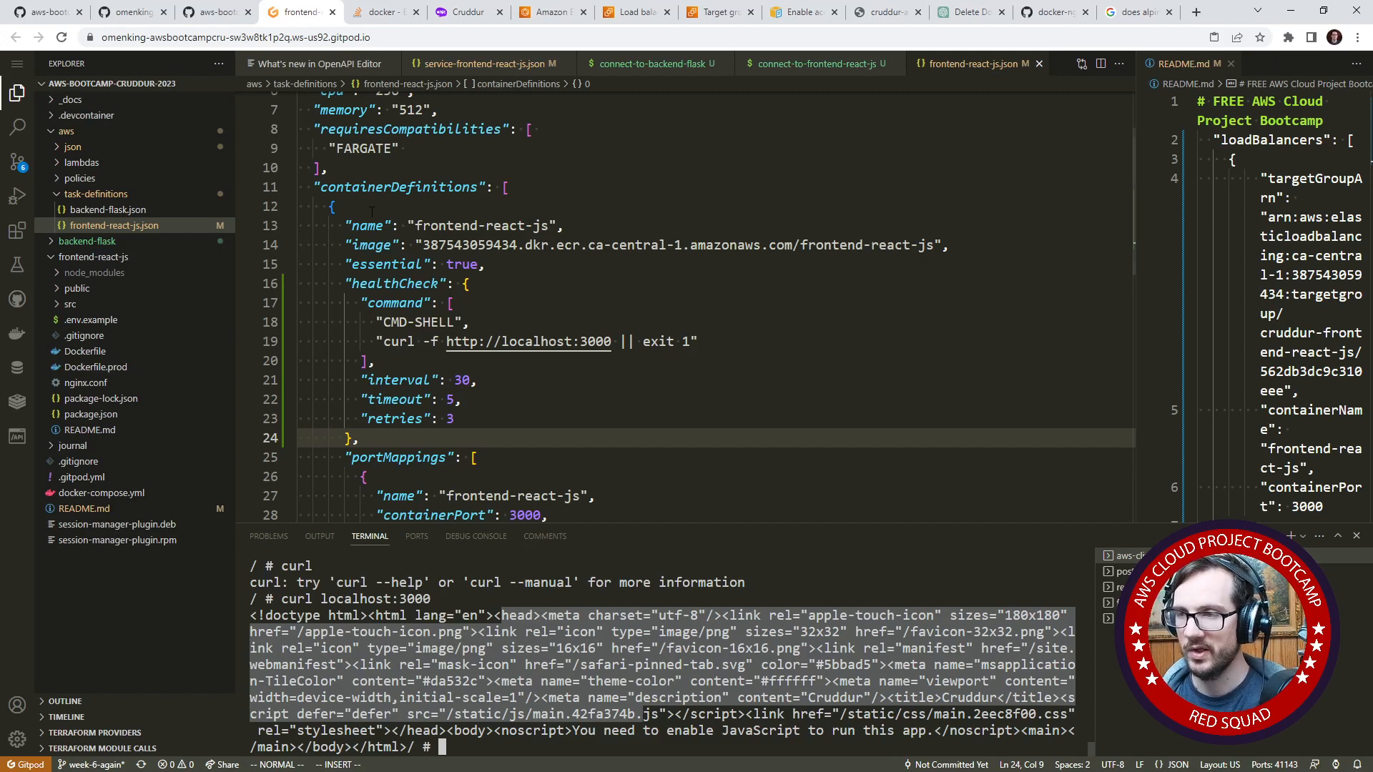
- Stage all changes, commit them as "change connect utiliries, and add health check for frontend-react-js", and sync to the remote
left_click(543, 264)
left_click(17, 162)
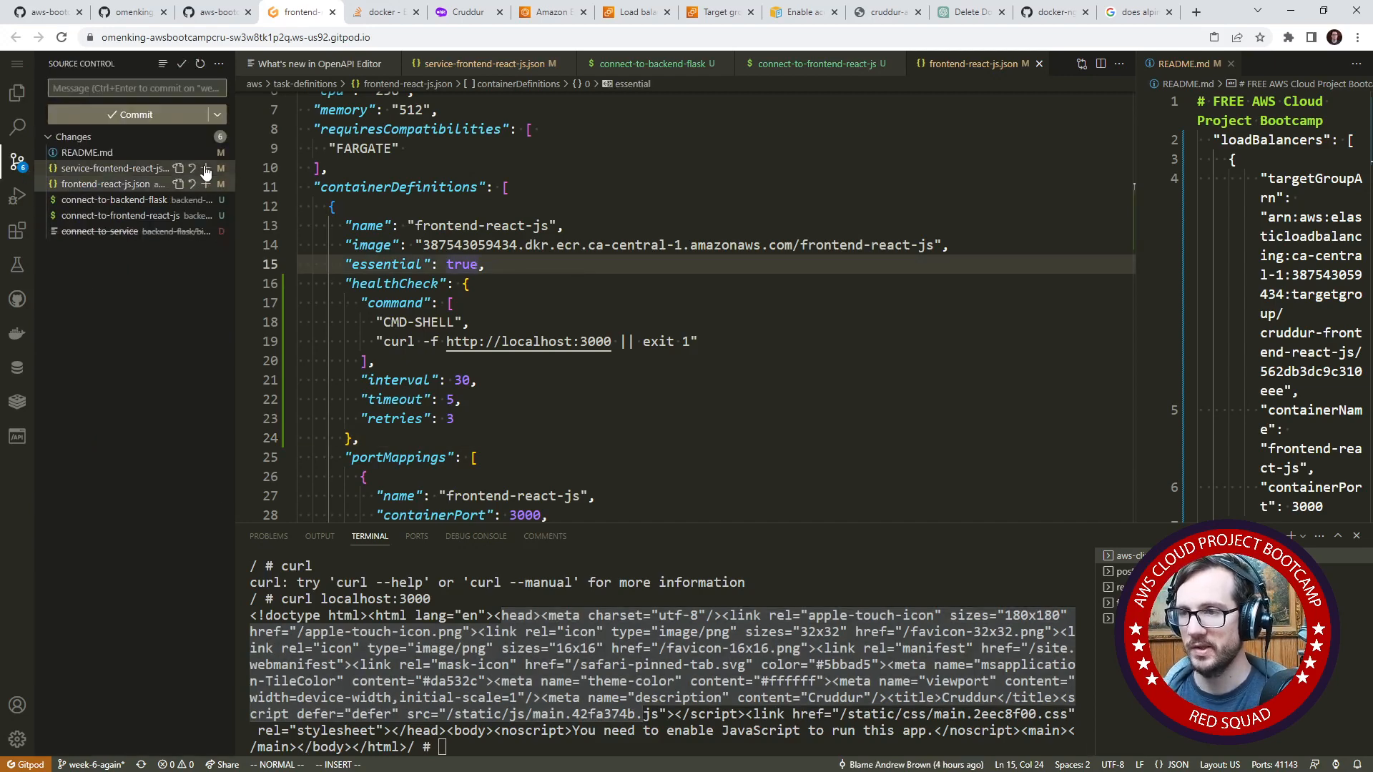
left_click(163, 89)
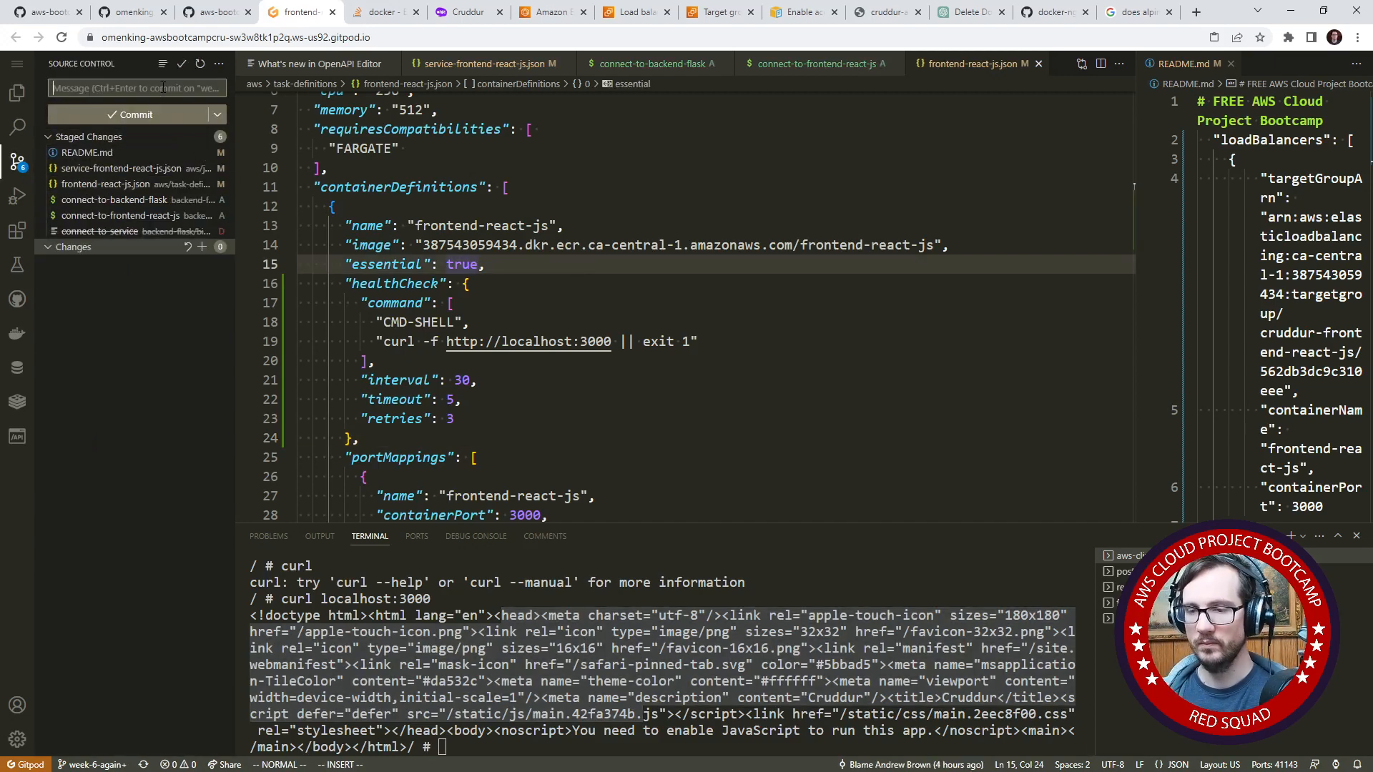
type("change connect")
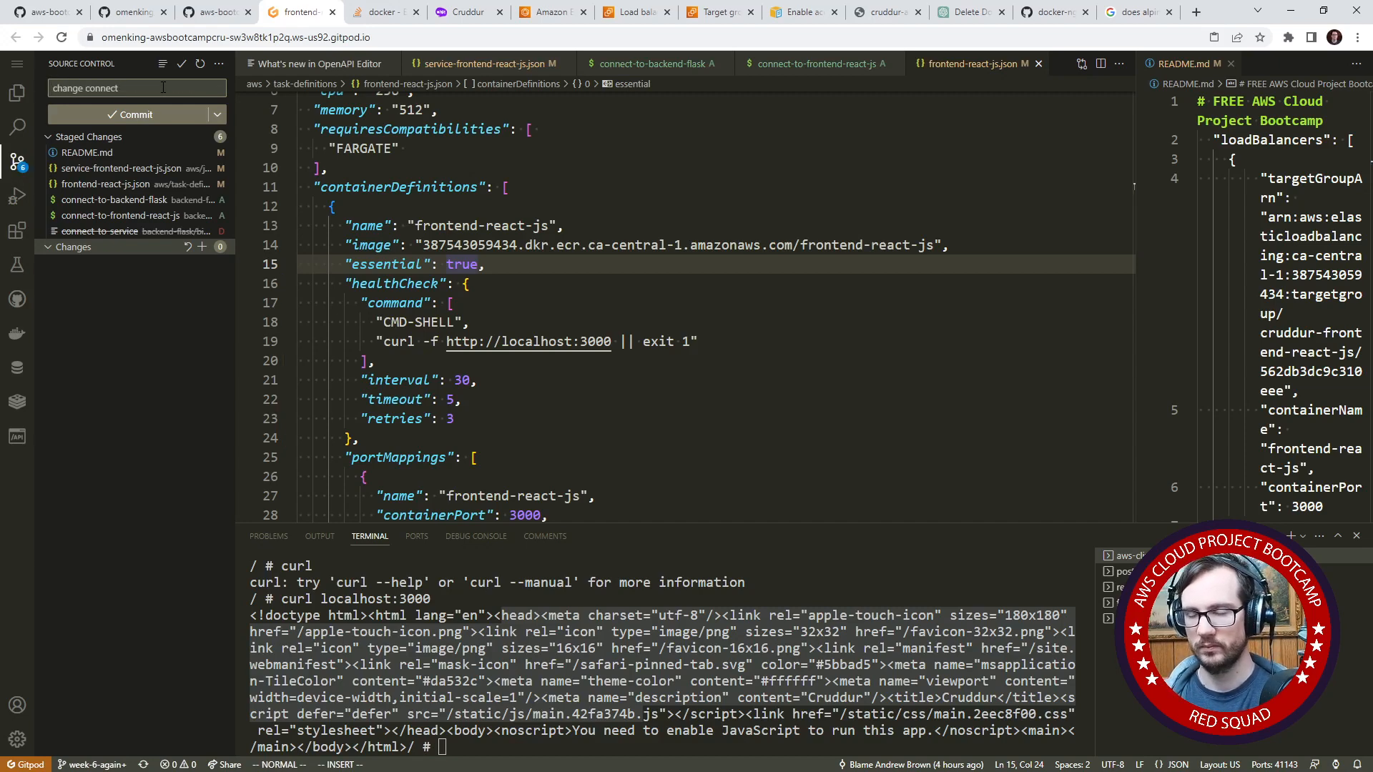
type(" utilines, a")
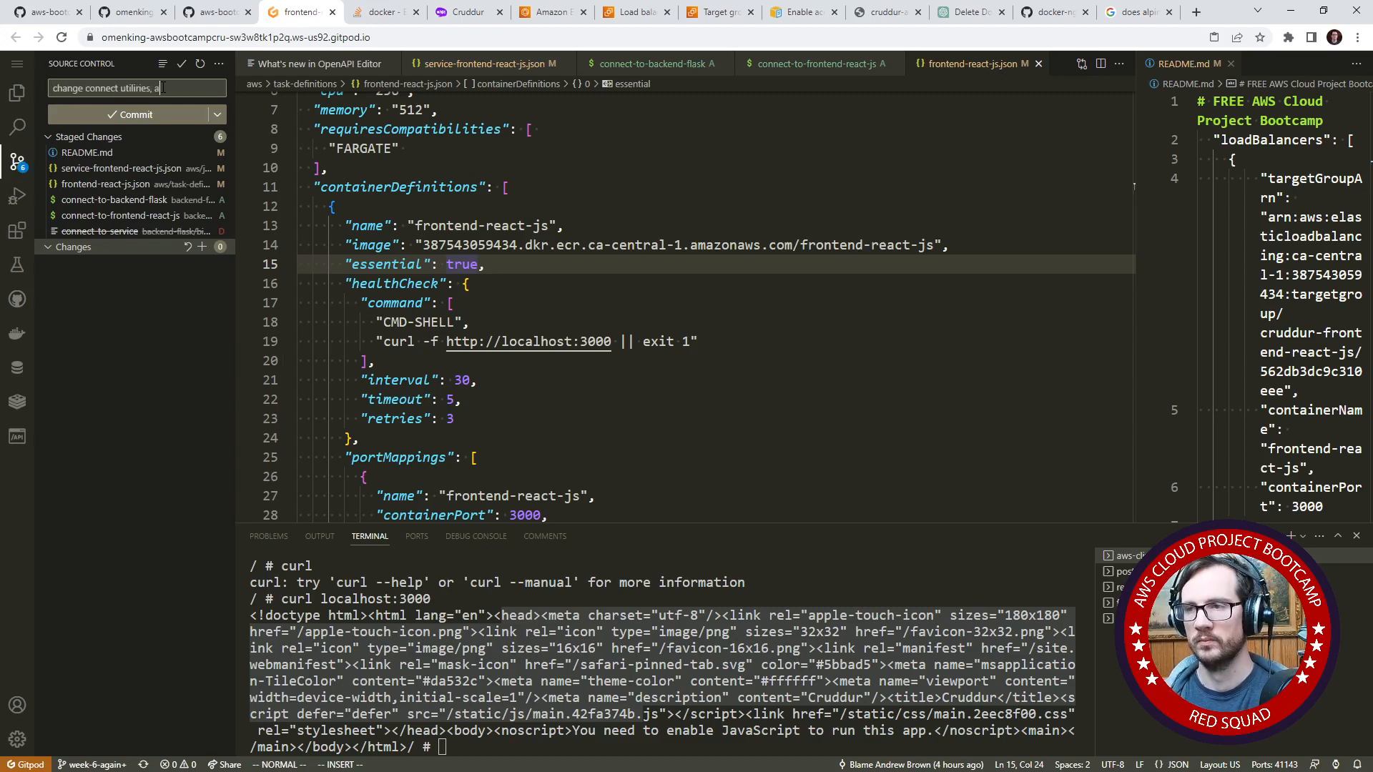
type("nd add health")
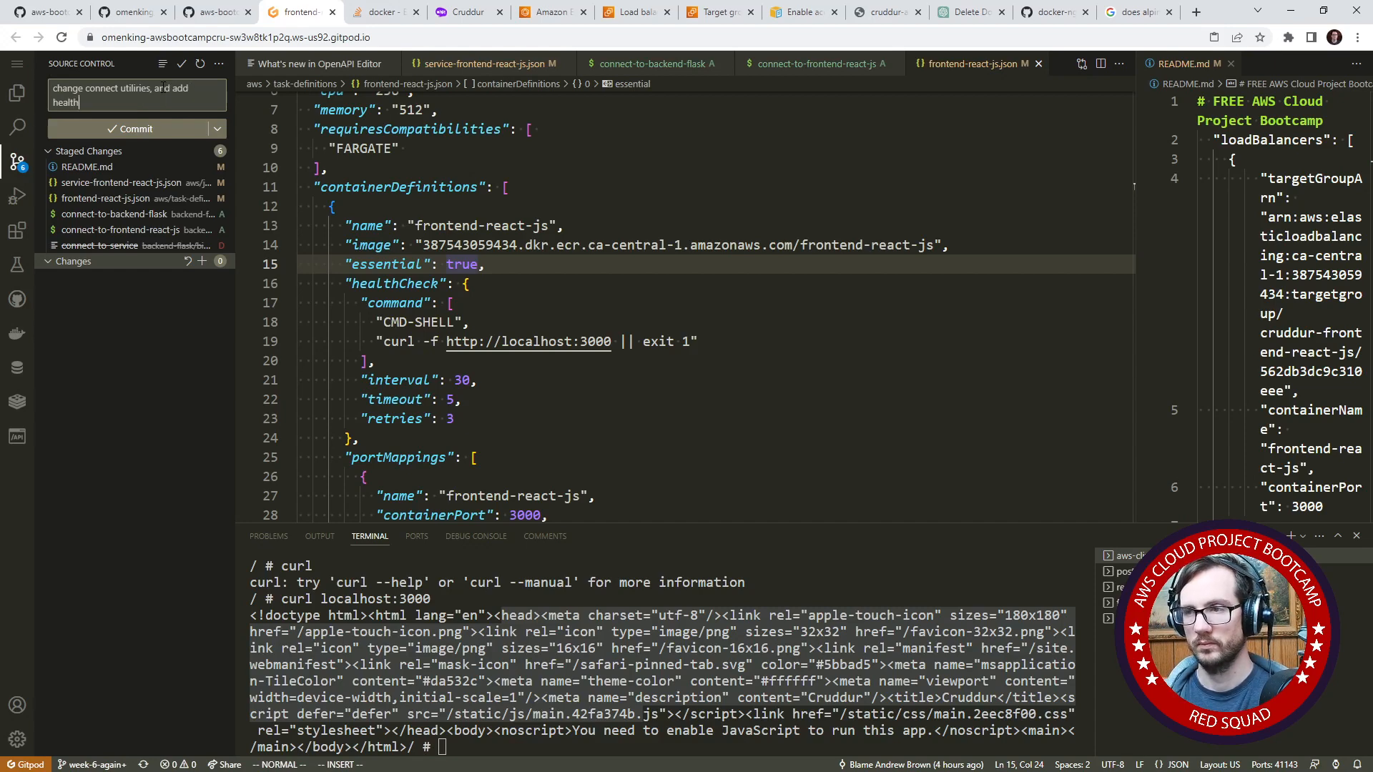
type(" check for")
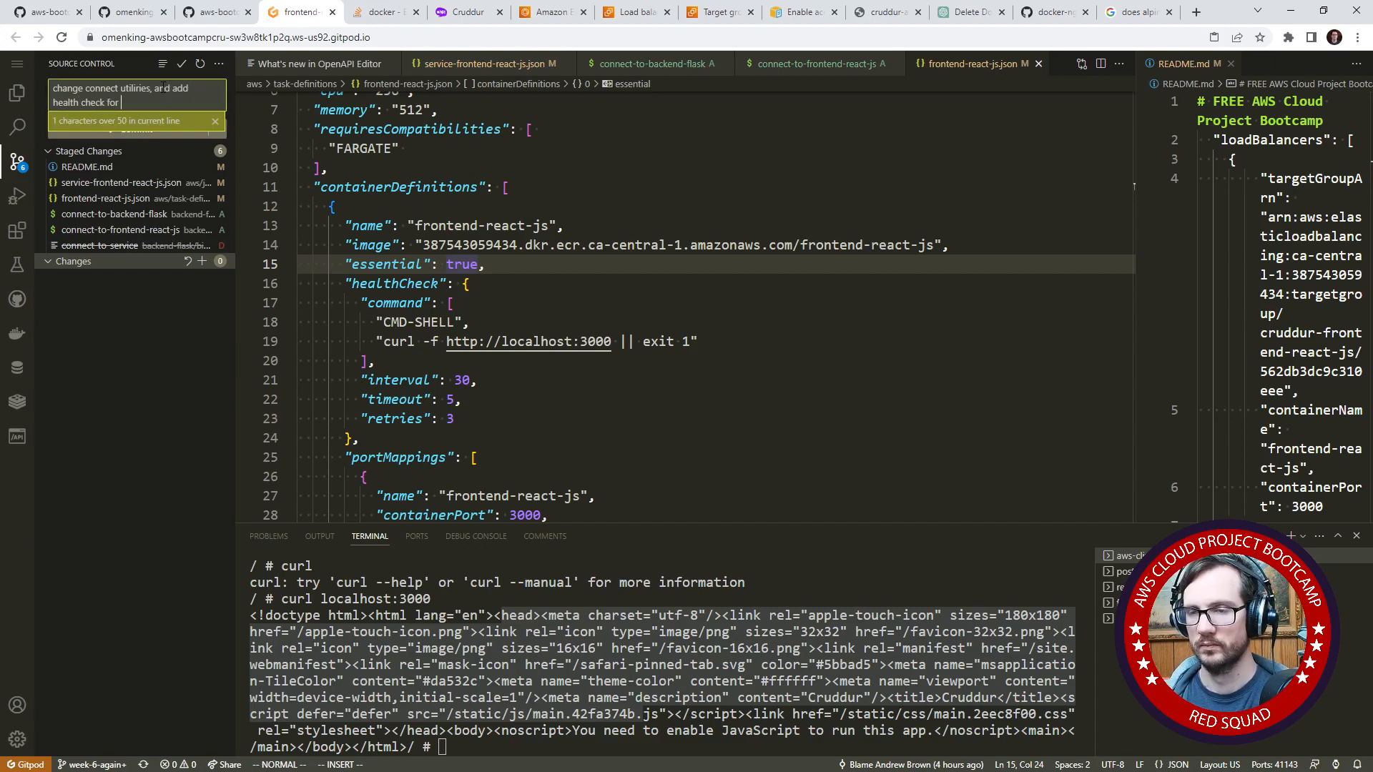
type(" f")
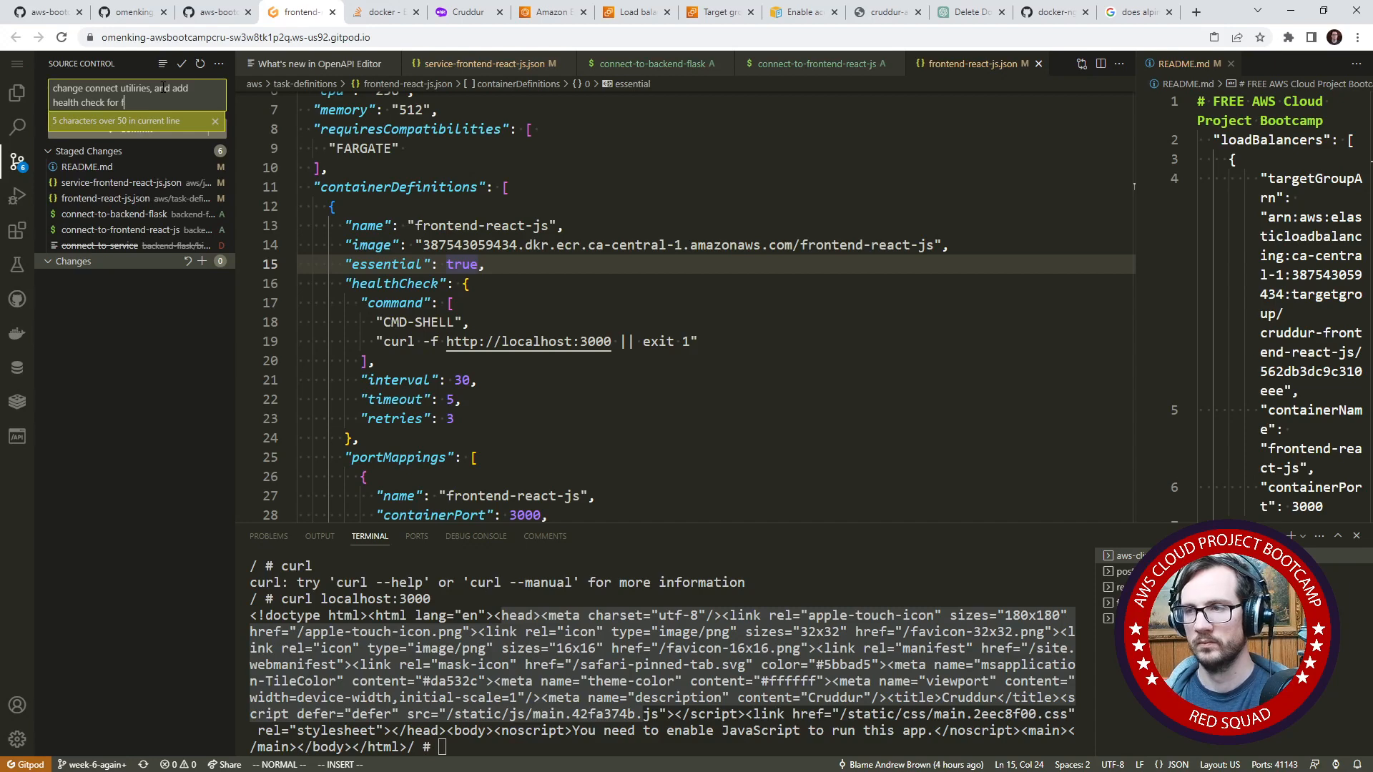
type("ront-nd-react-js")
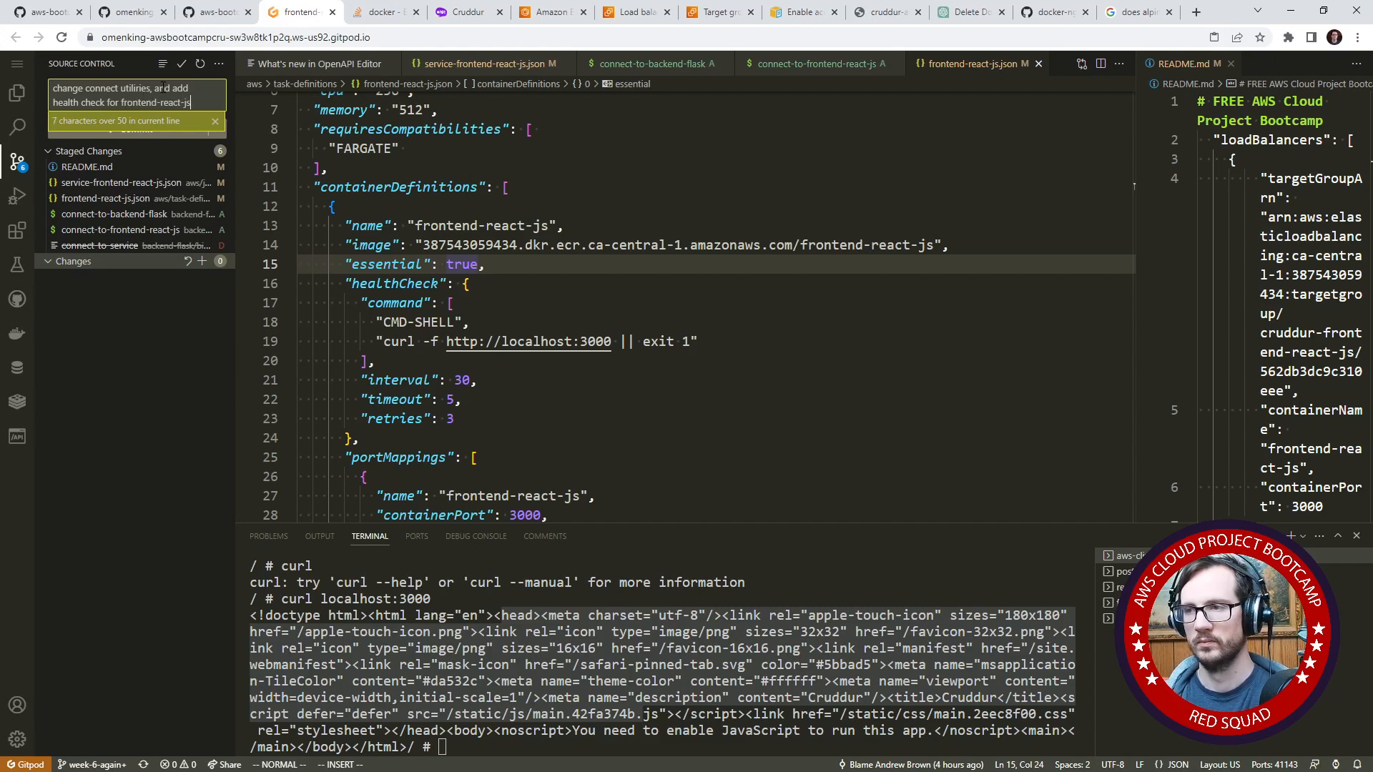
left_click(136, 126)
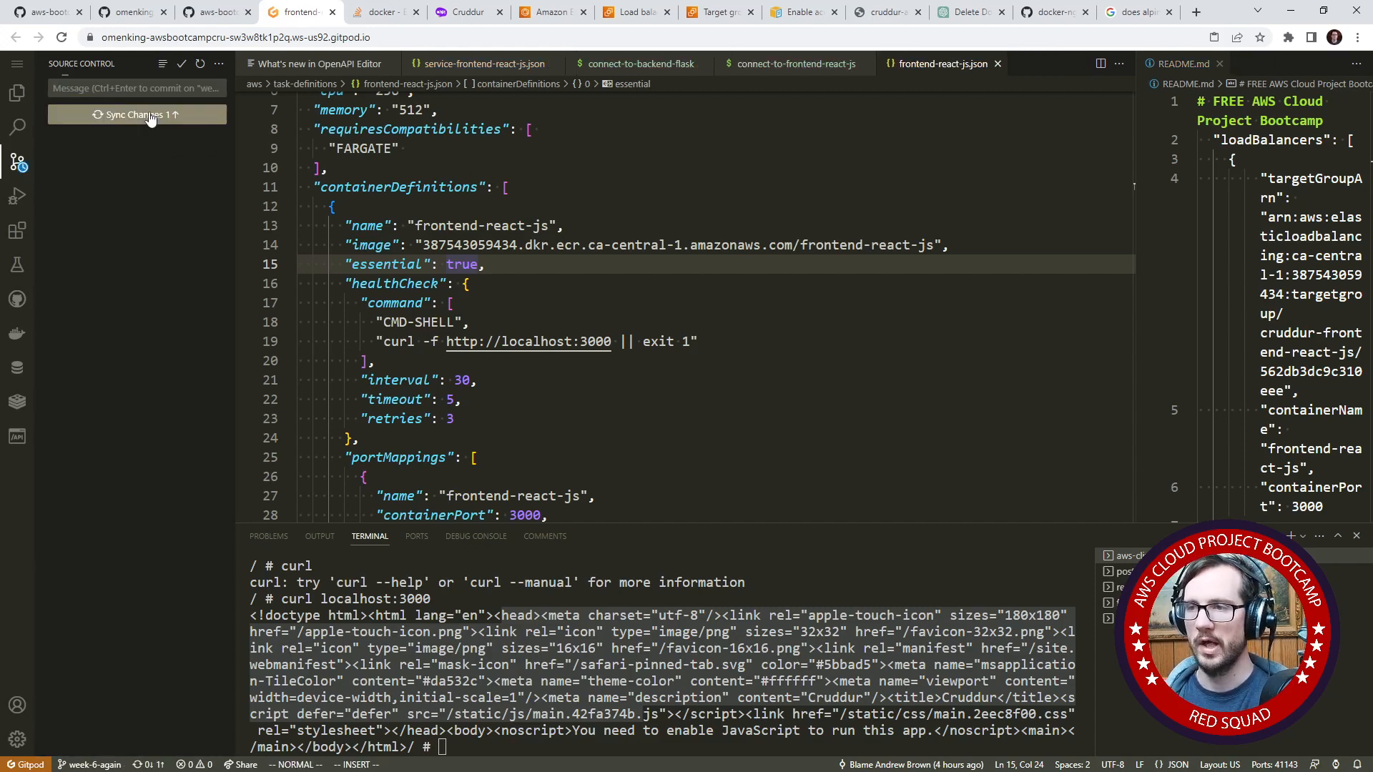
left_click(150, 117)
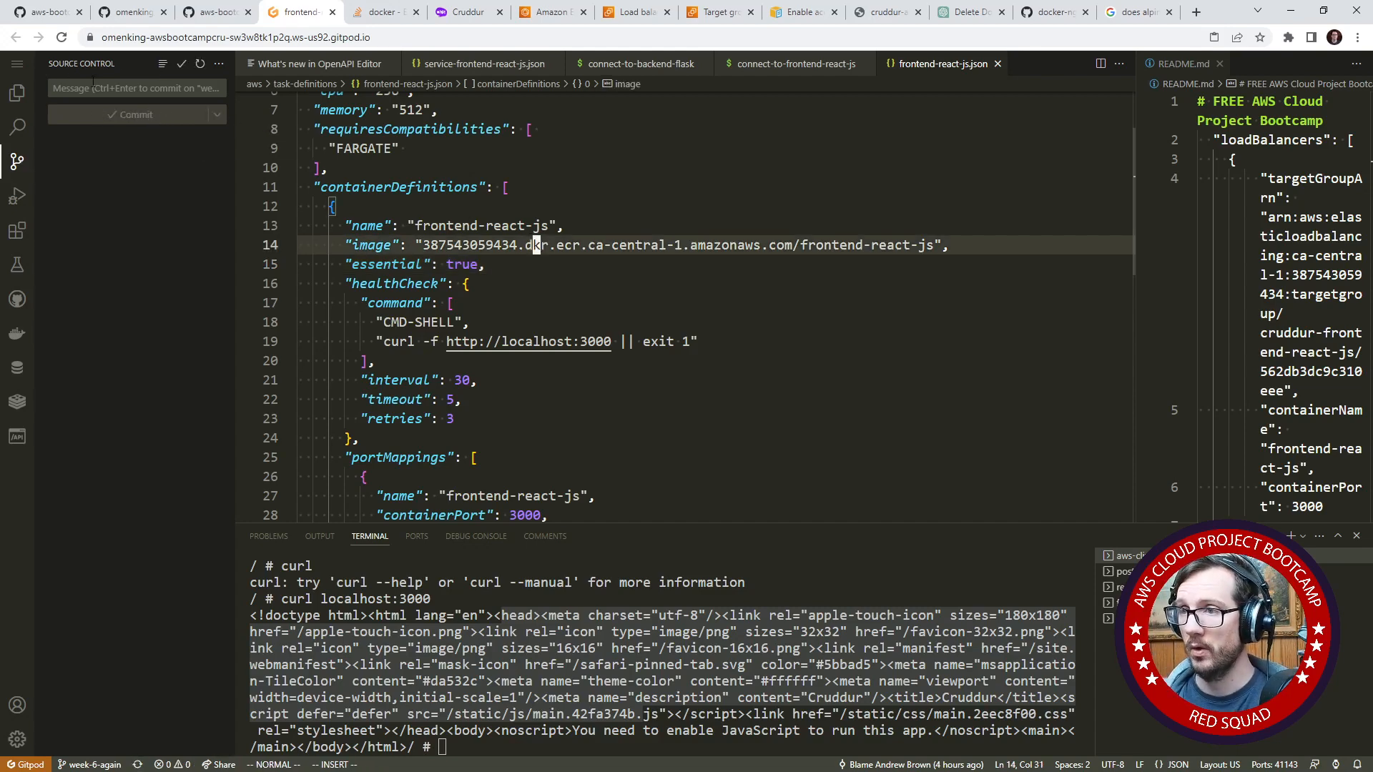
- Find "register" in the week6.md journal on GitHub and copy the register-task-definition command for frontend-react-js.json
left_click(63, 20)
key("ctrl+f")
scroll(704, 313, "up", 5)
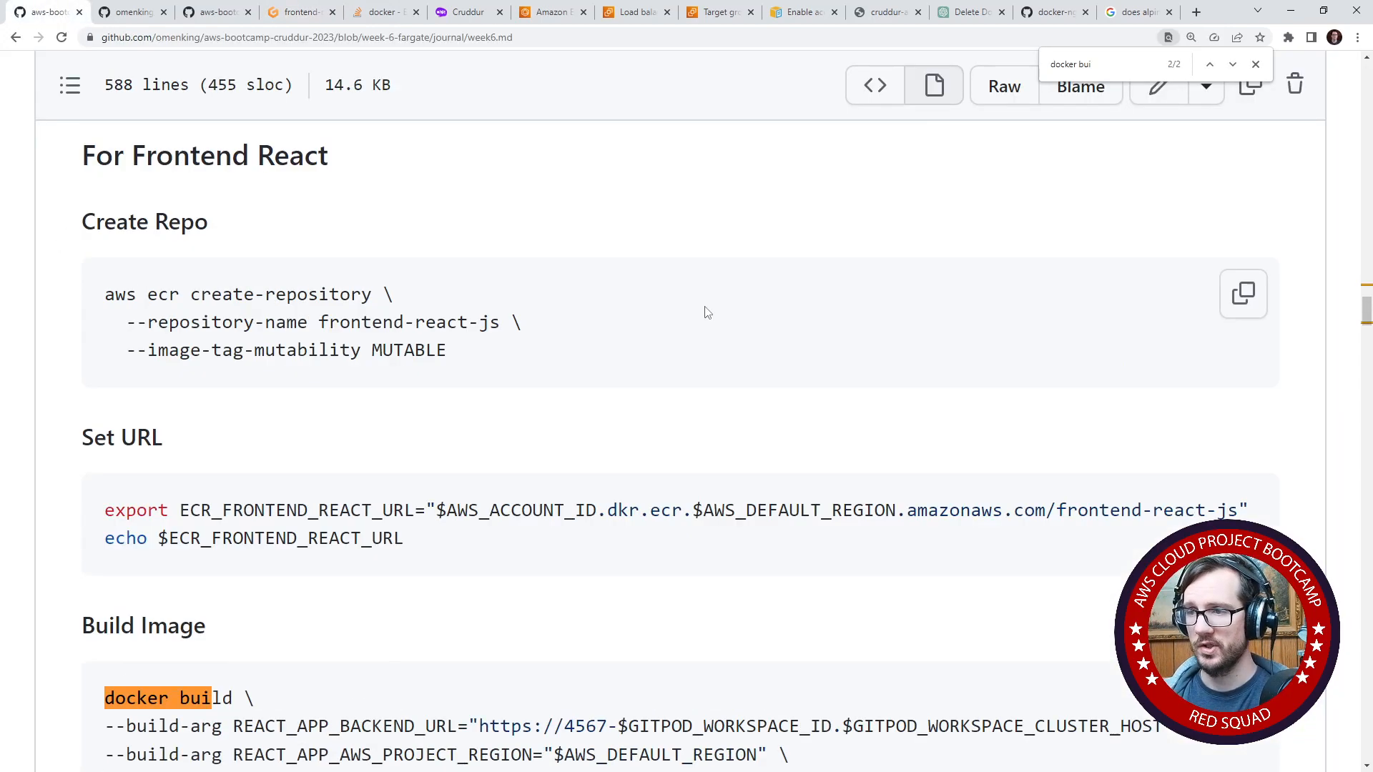
type("register")
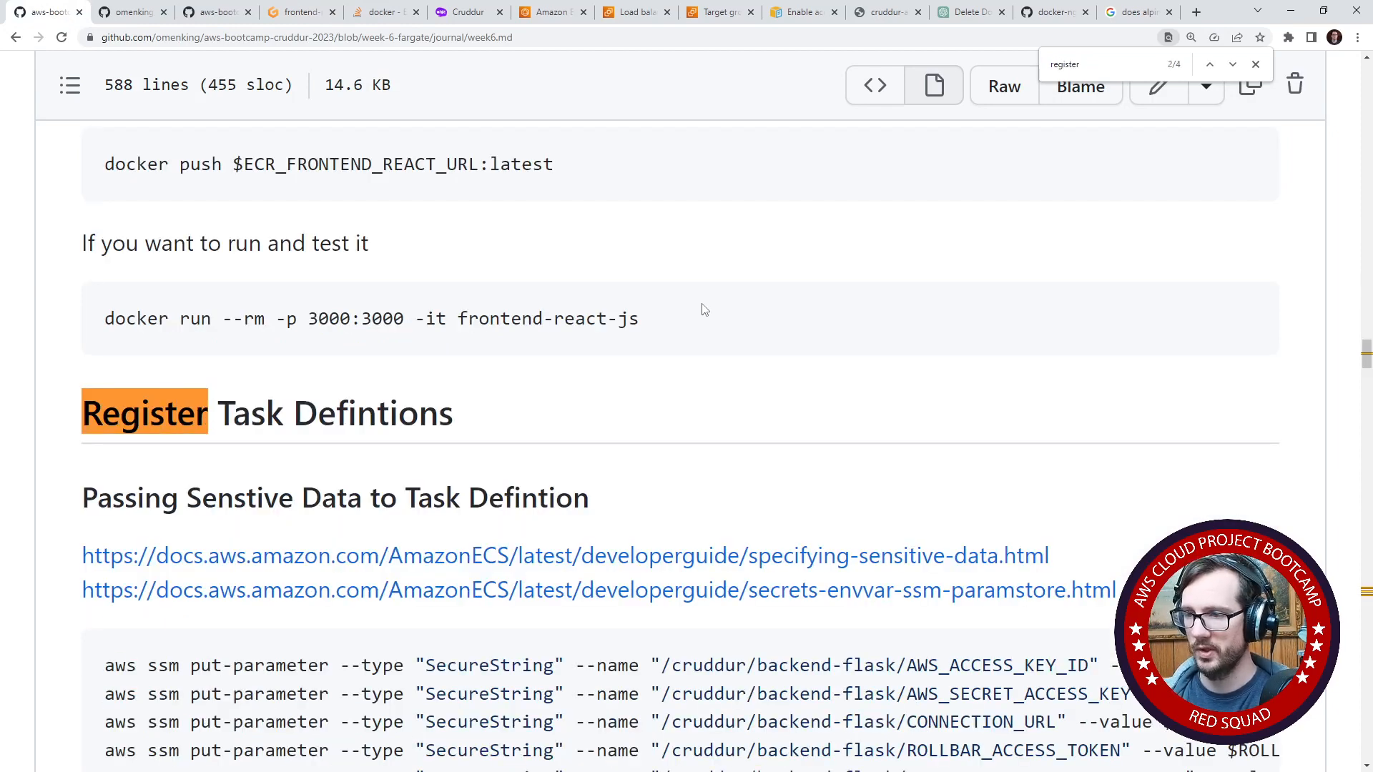
key("Return")
left_click_drag(1137, 582, 103, 579)
key("ctrl+c")
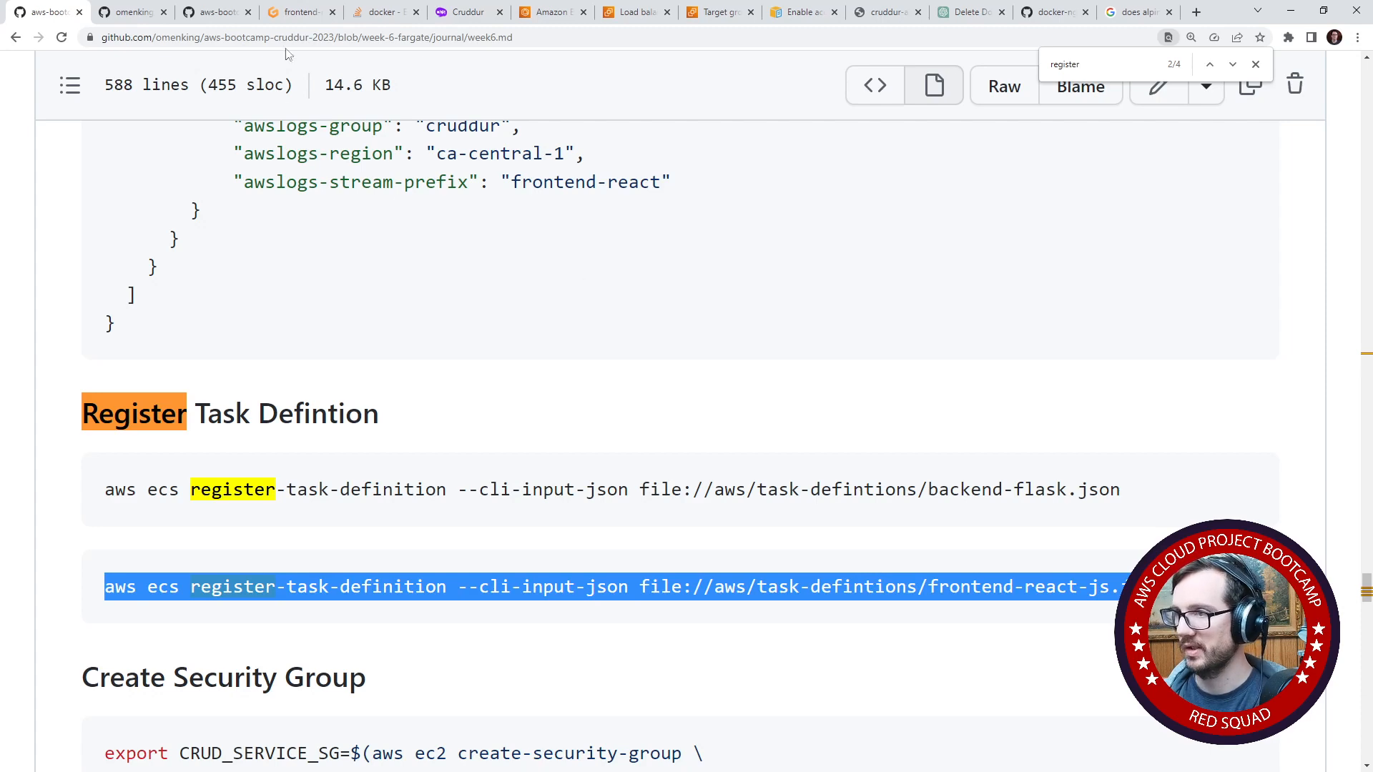
- Exit the container shell in the Gitpod terminal and run the copied register-task-definition command for frontend-react-js.json
left_click(300, 12)
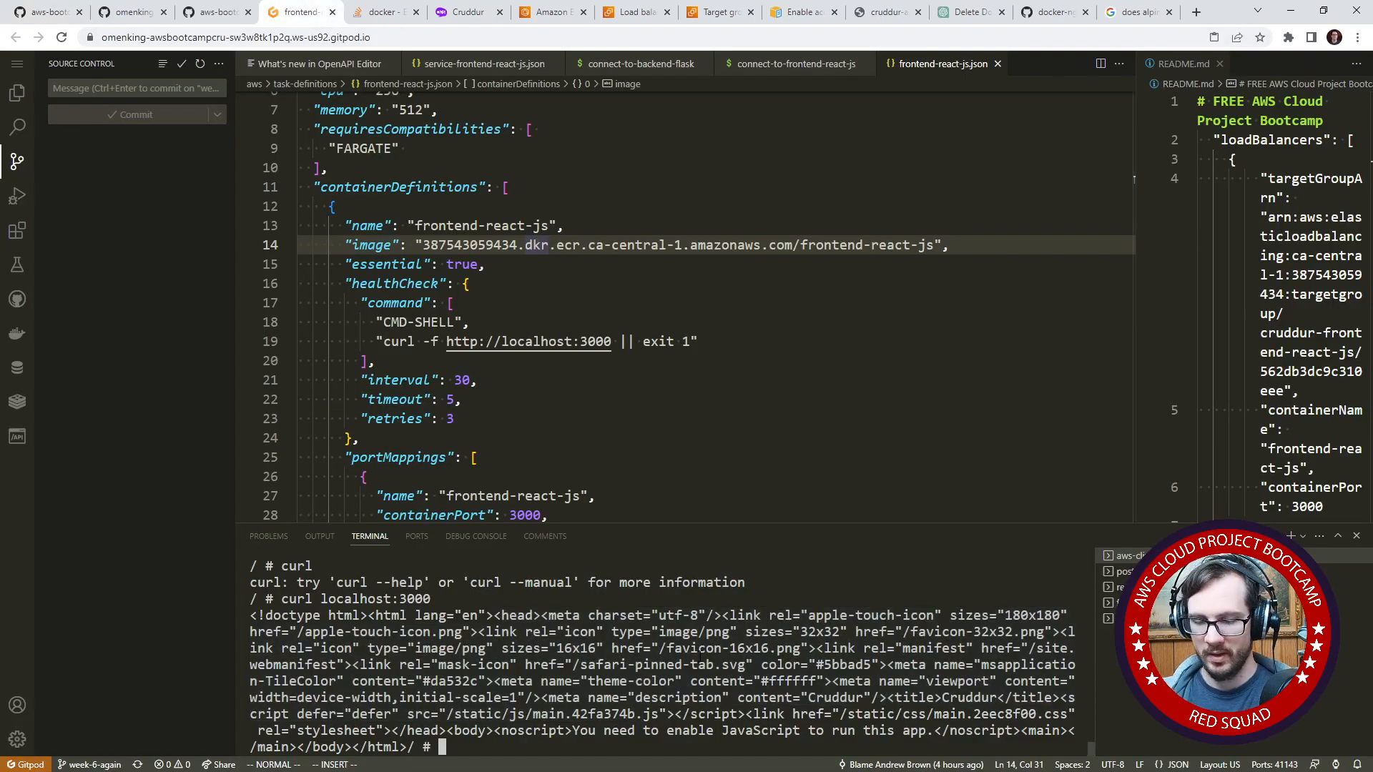
type("exit")
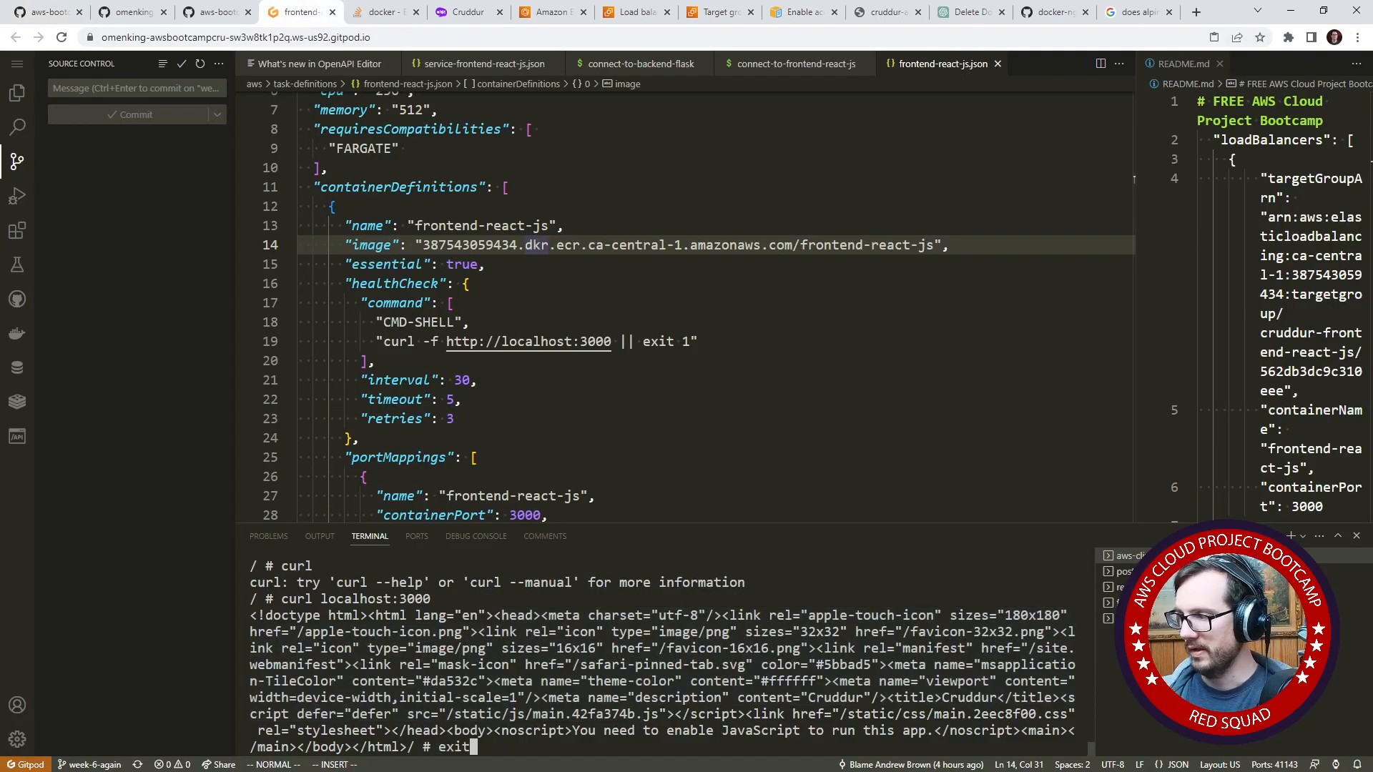
key("Return")
key("ctrl+v")
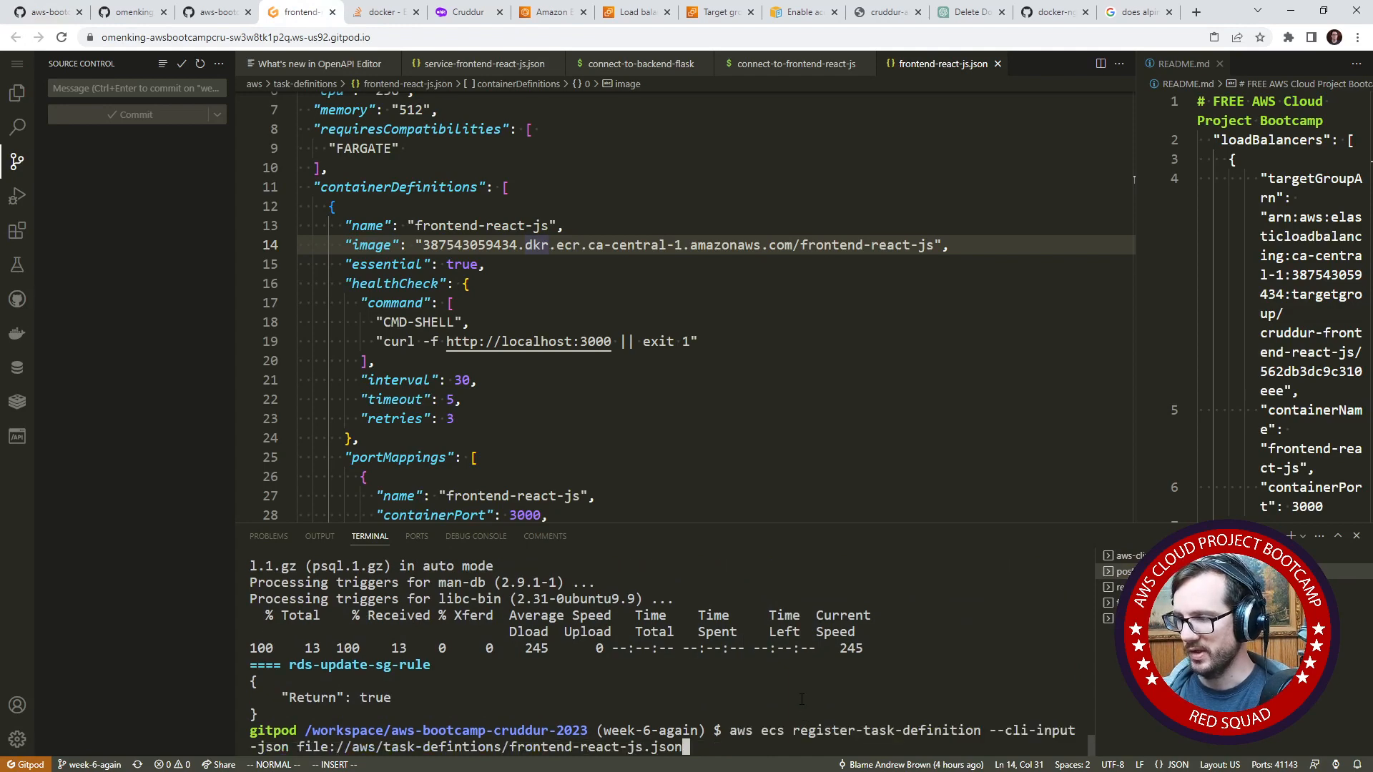
key("Return")
- Recall the register-task-definition command in the terminal for editing at the folder name in its file path
key("Up")
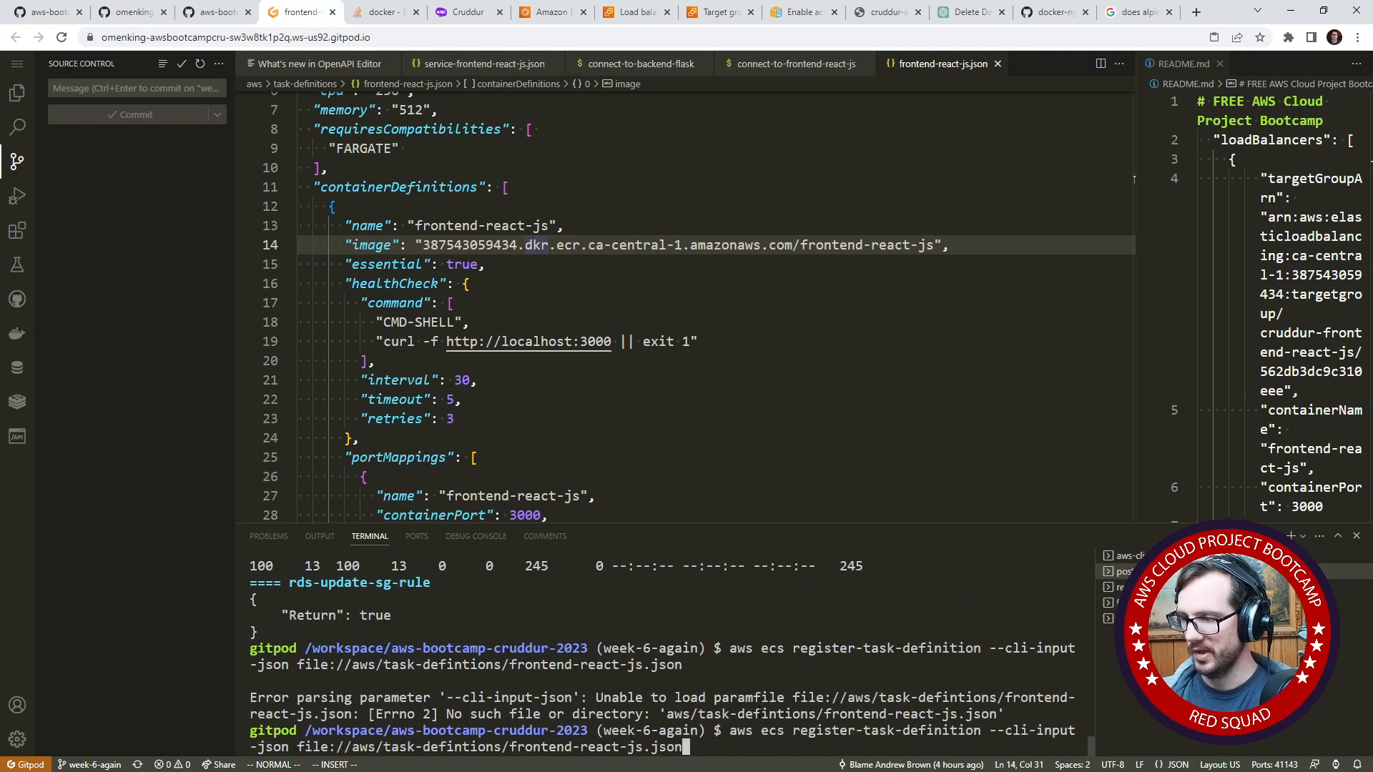
key("Left")
key("Left")
key("Left")
key("Left")
key("Left")
key("Left")
key("Left")
key("Left")
key("Left")
key("Left")
key("Left")
key("Left")
key("Left")
key("Left")
key("Left")
key("Left")
key("Left")
key("Left")
key("Left")
key("Left")
key("Left")
key("Left")
key("Left")
key("Left")
key("Left")
key("Left")
key("Left")
key("Left")
key("Left")
key("Left")
key("Left")
key("Left")
key("Left")
key("Left")
key("Left")
key("Left")
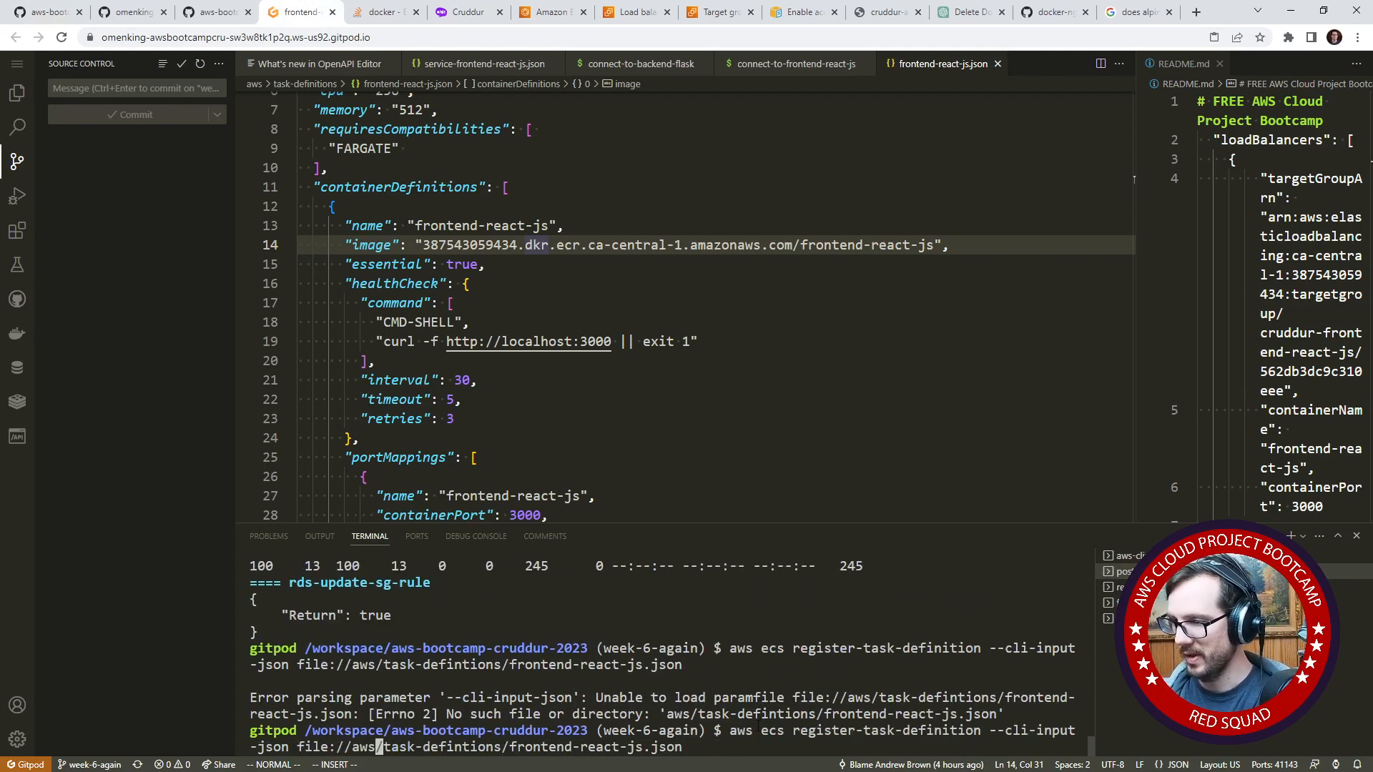
key("Right")
key("Right")
key("Right")
key("Right")
key("Right")
key("Right")
left_click(17, 93)
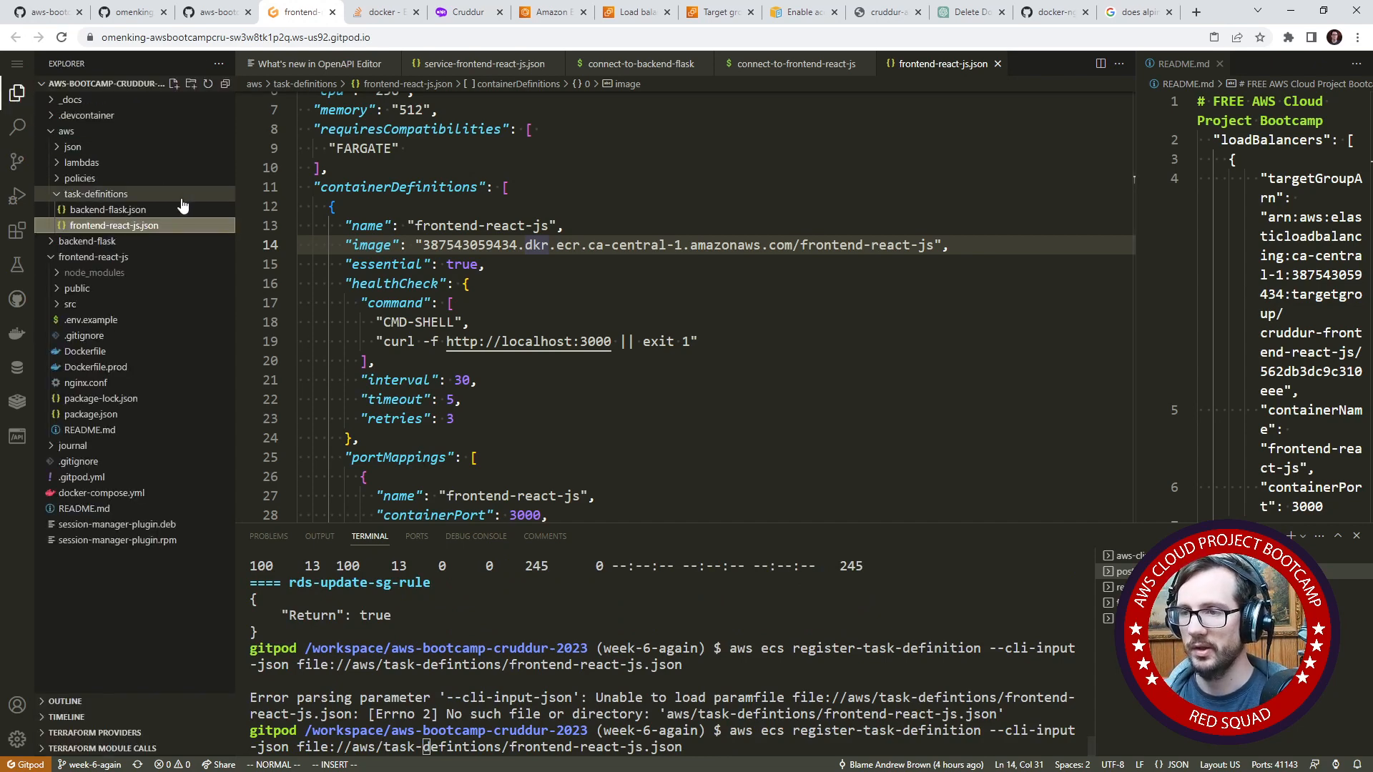
right_click(111, 198)
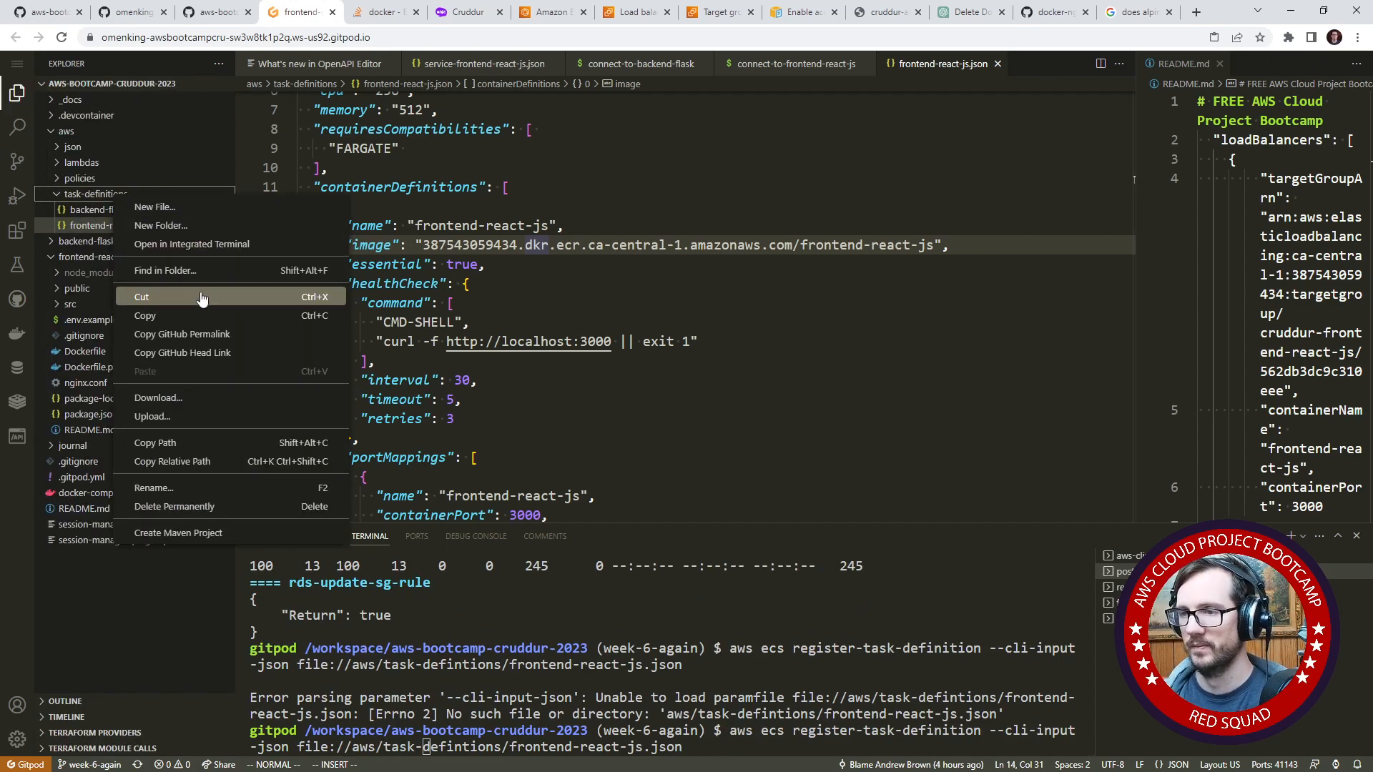
left_click(154, 487)
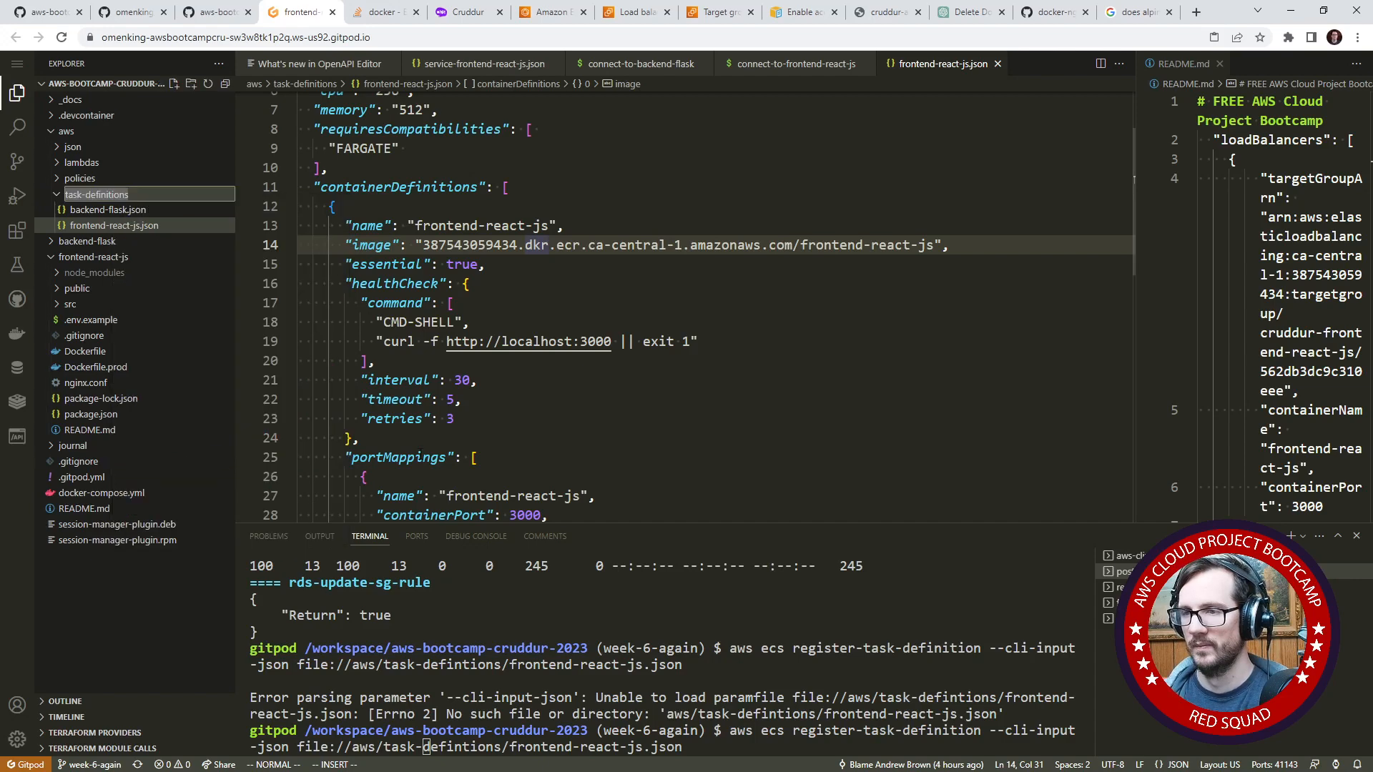
key("Escape")
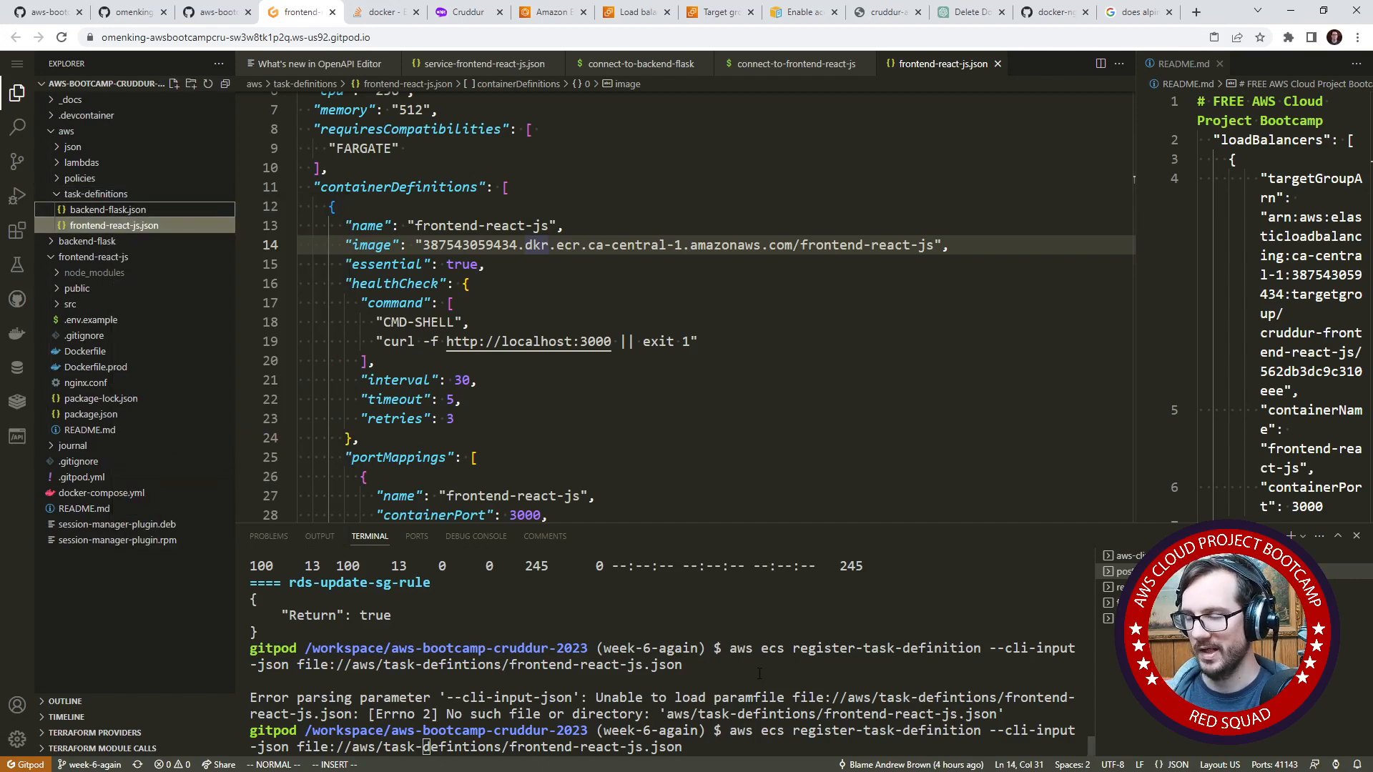
- Correct the folder in the command's path to task-definitions, register the frontend-react-js task definition, and close the command's output
left_click(760, 672)
key("Right")
key("Right")
key("Right")
key("Right")
key("Right")
key("Right")
key("Right")
key("Right")
key("Right")
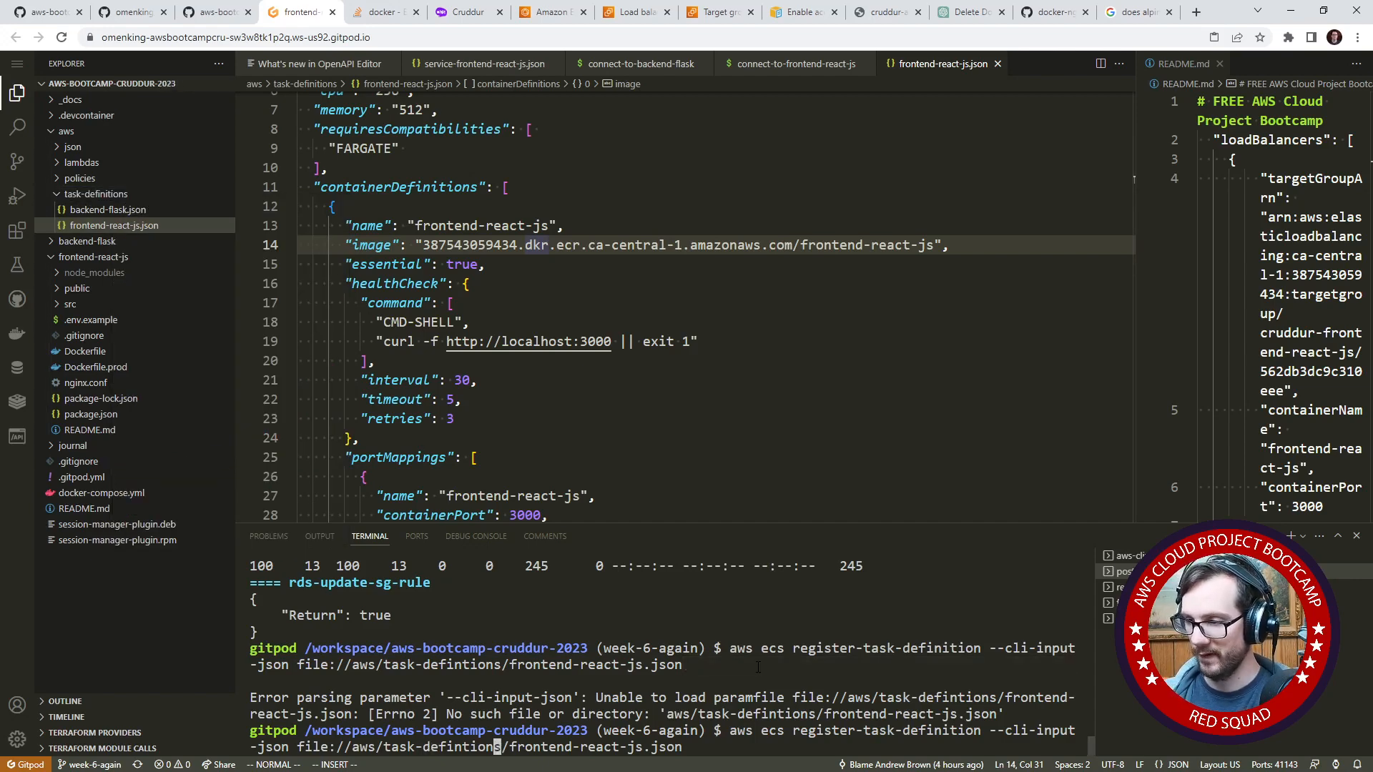
key("Right")
key("BackSpace")
key("BackSpace")
key("BackSpace")
key("BackSpace")
key("BackSpace")
key("BackSpace")
key("BackSpace")
key("BackSpace")
key("BackSpace")
key("BackSpace")
key("BackSpace")
key("BackSpace")
key("BackSpace")
key("BackSpace")
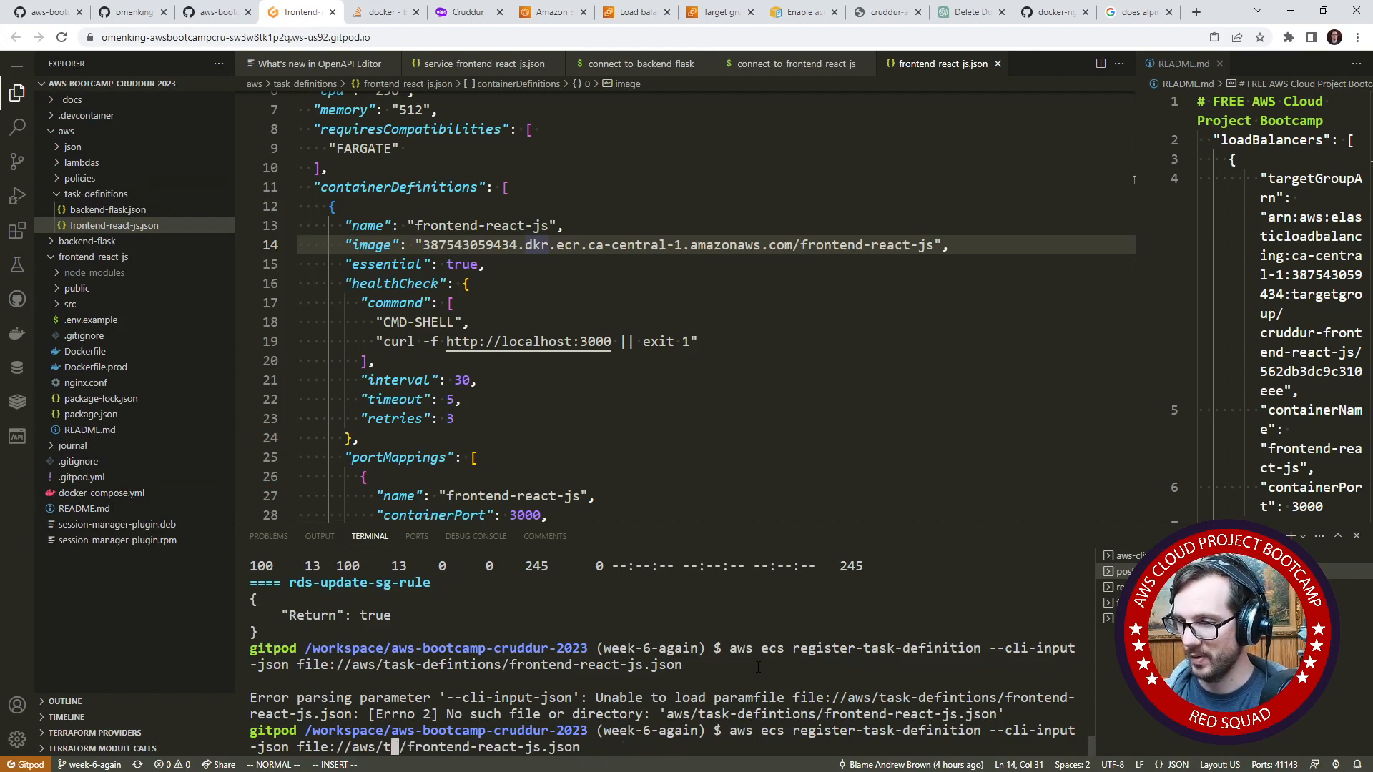
type("ask-definitions")
key("Return")
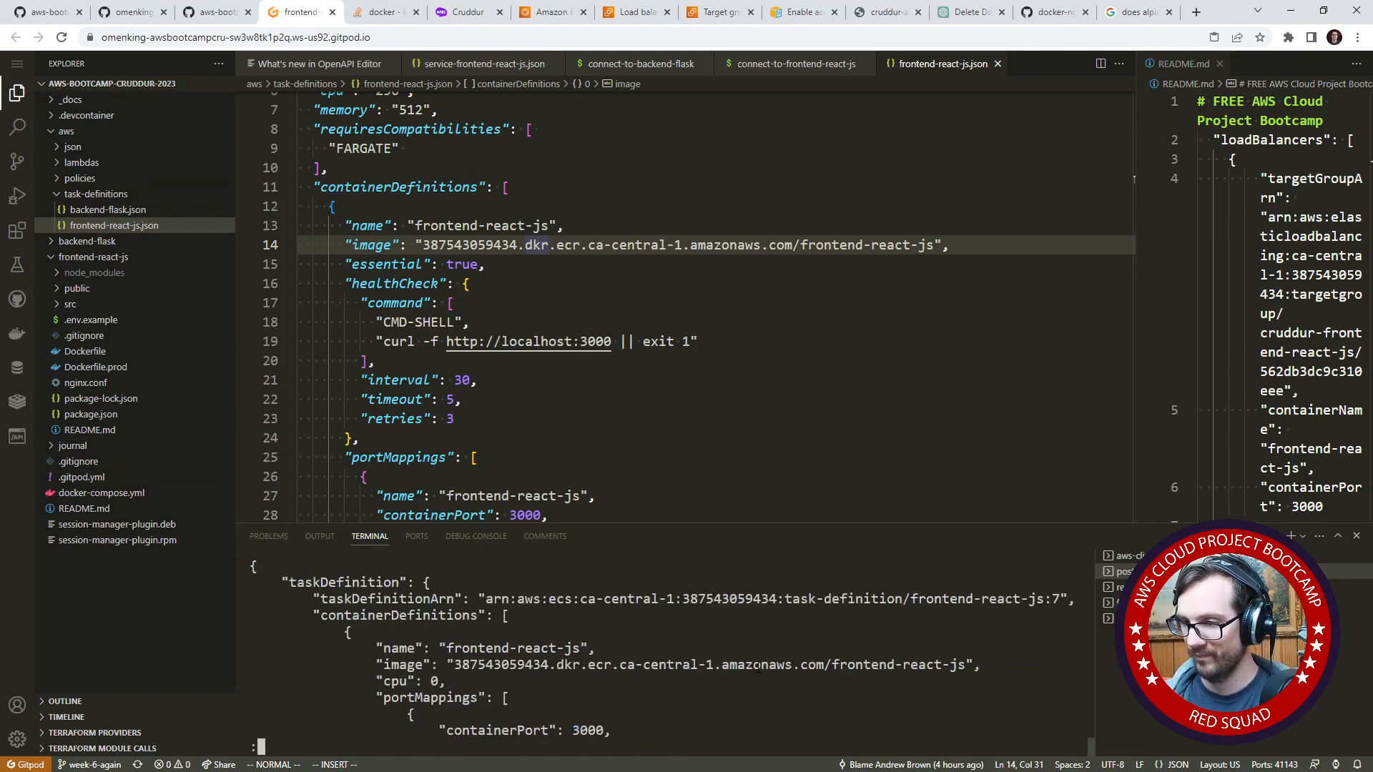
key("q")
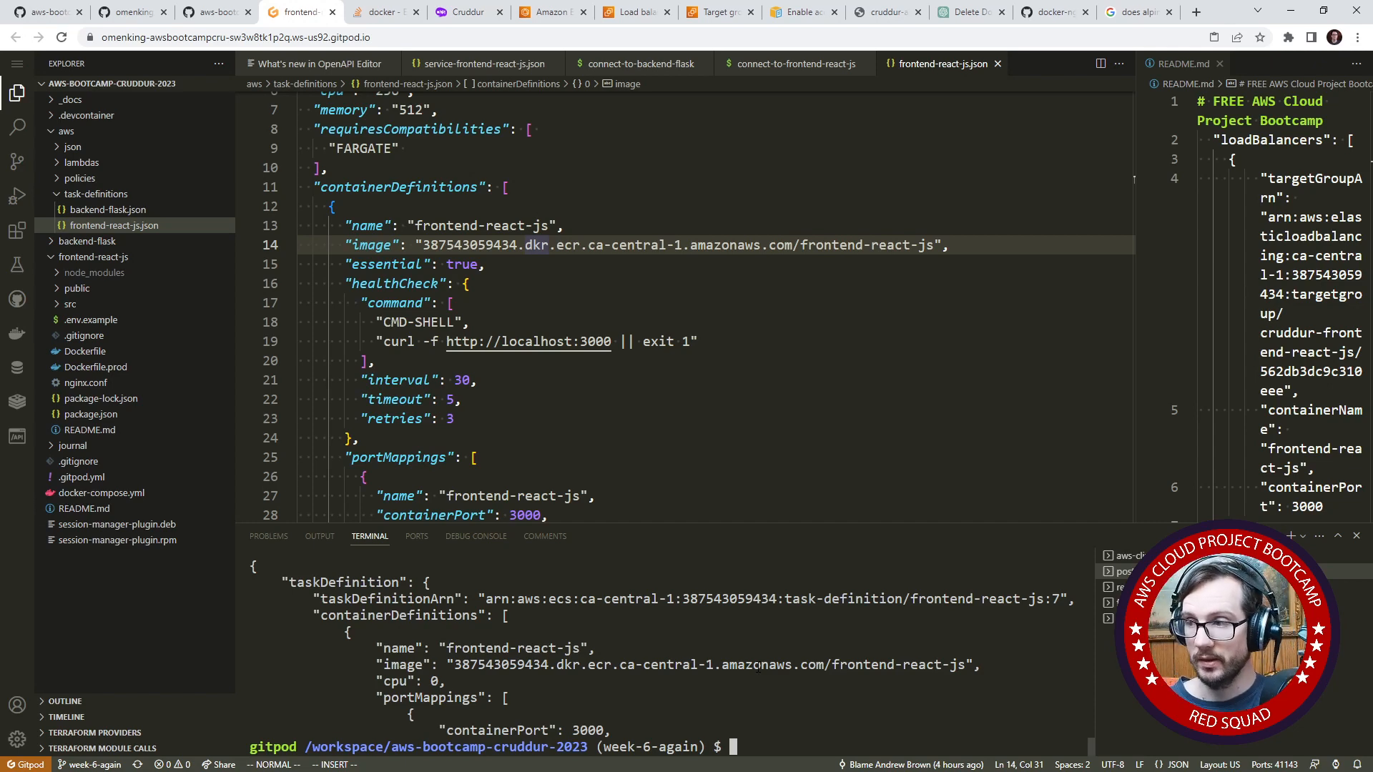
key("Up")
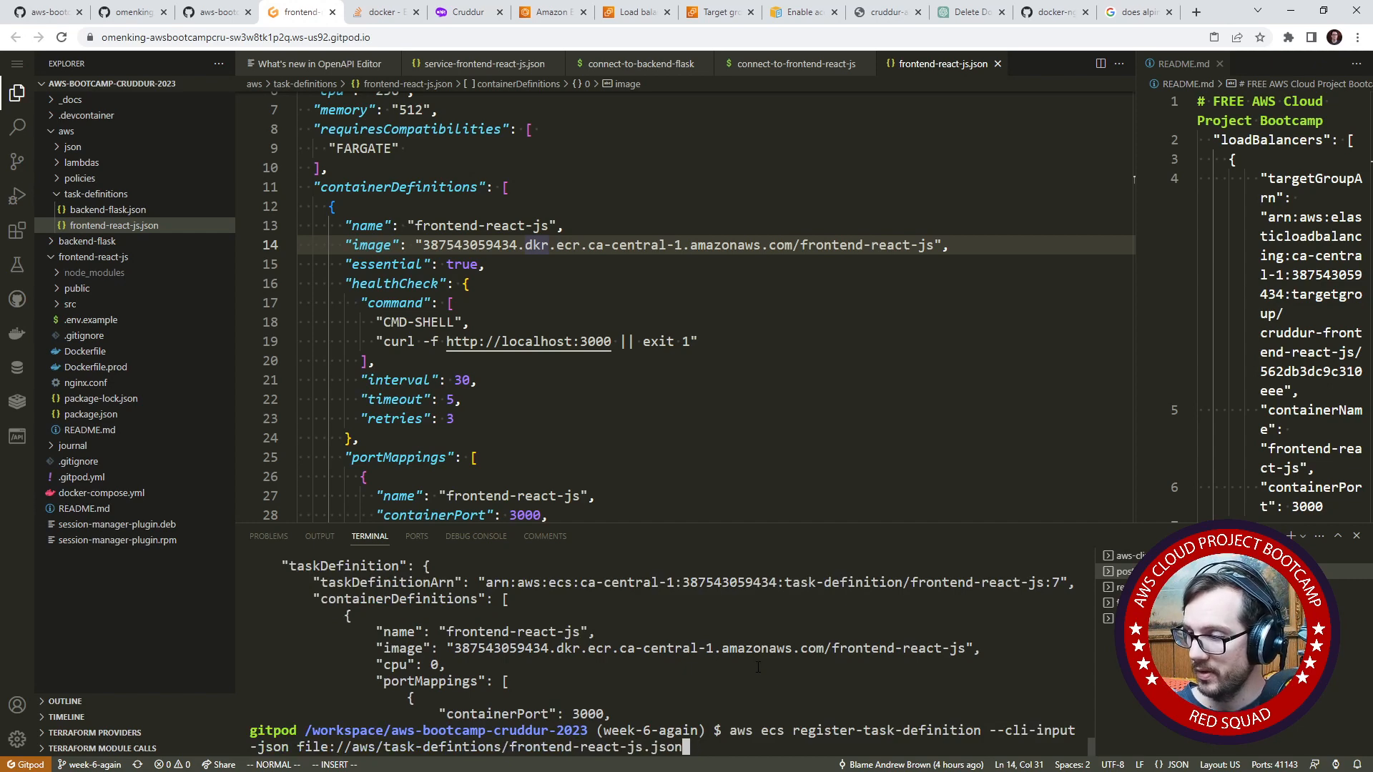
key("Down")
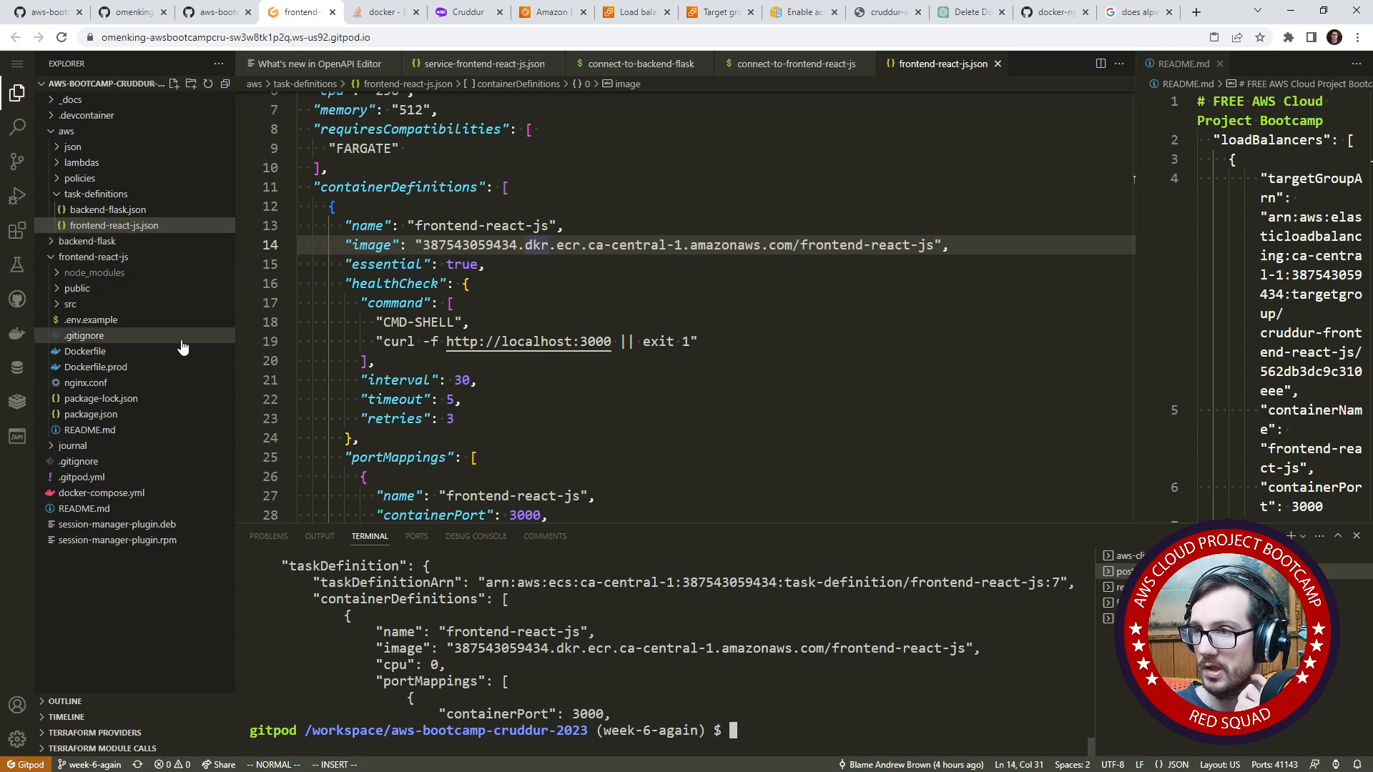
left_click(218, 20)
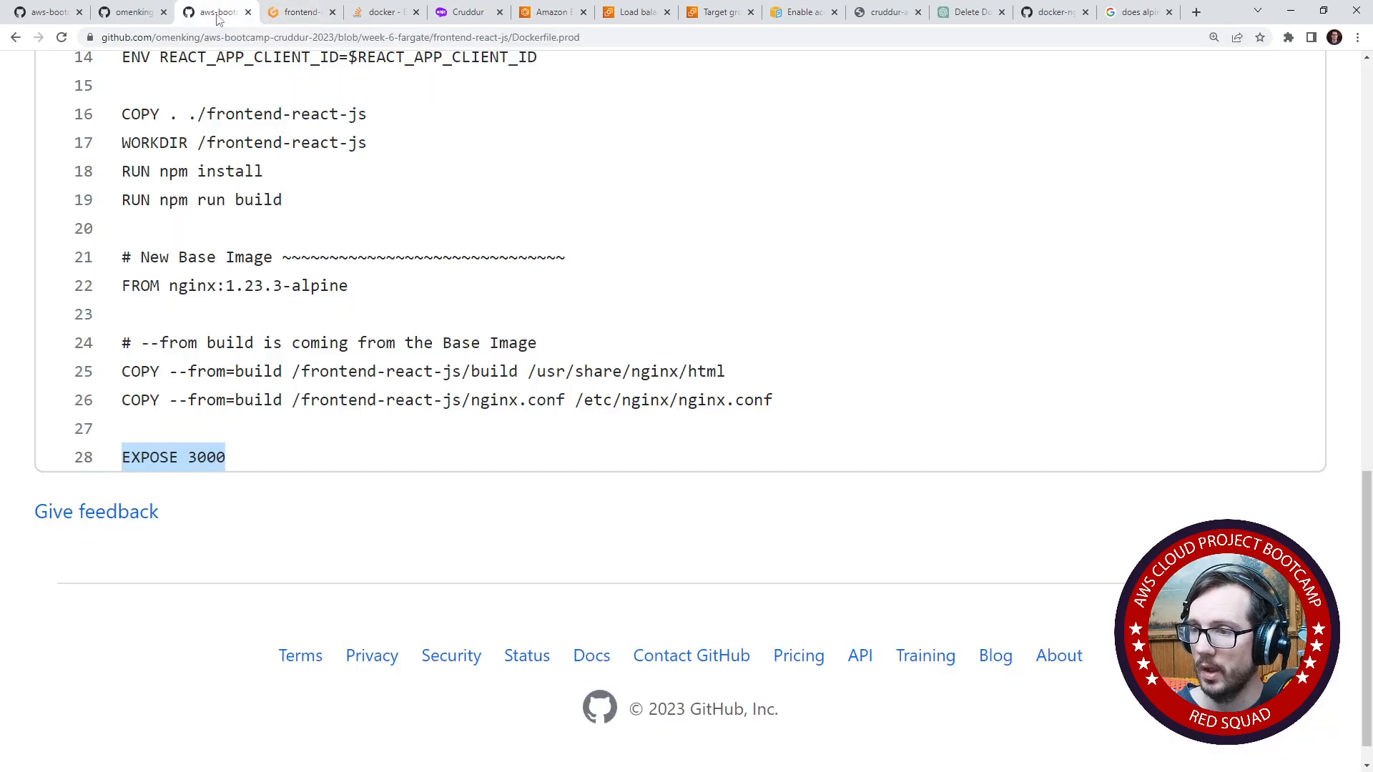
left_click(143, 14)
left_click(47, 16)
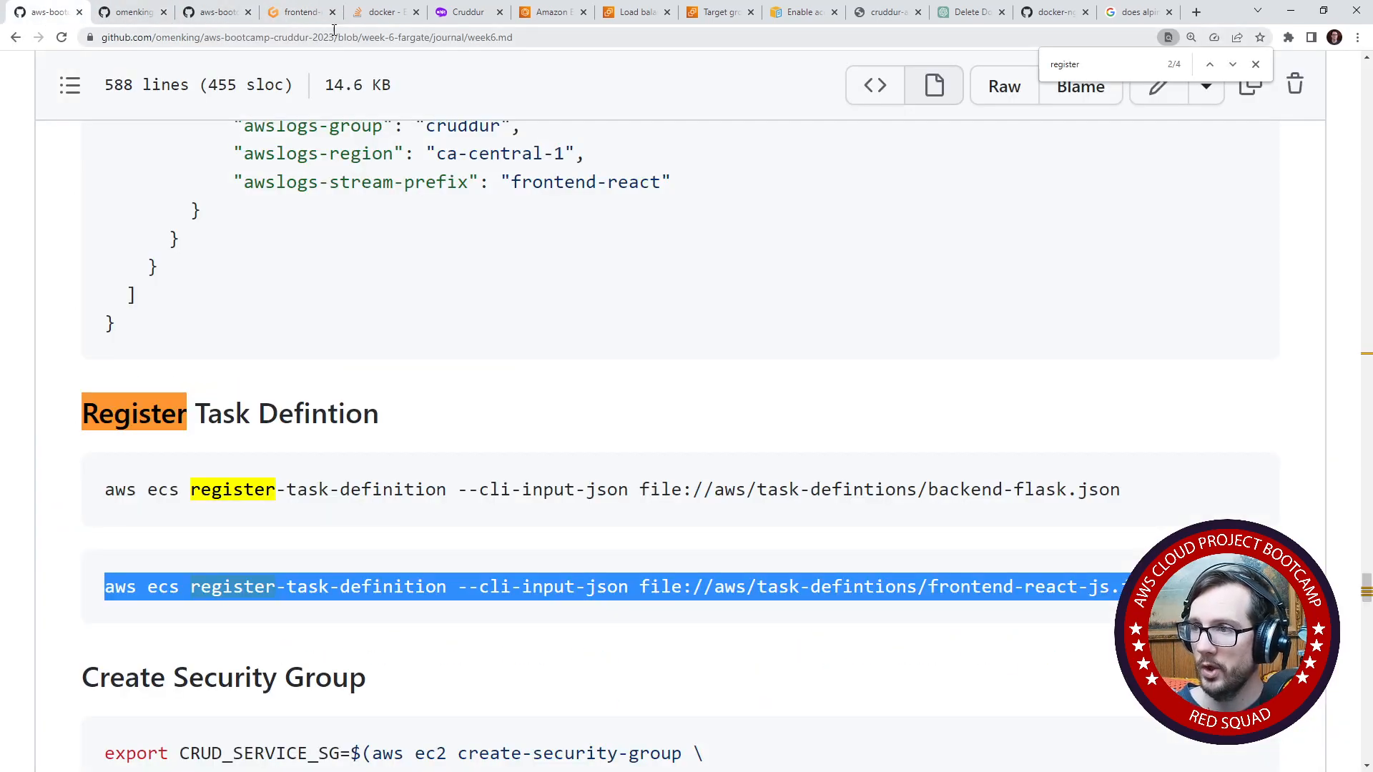
left_click(309, 20)
left_click(373, 22)
left_click(206, 24)
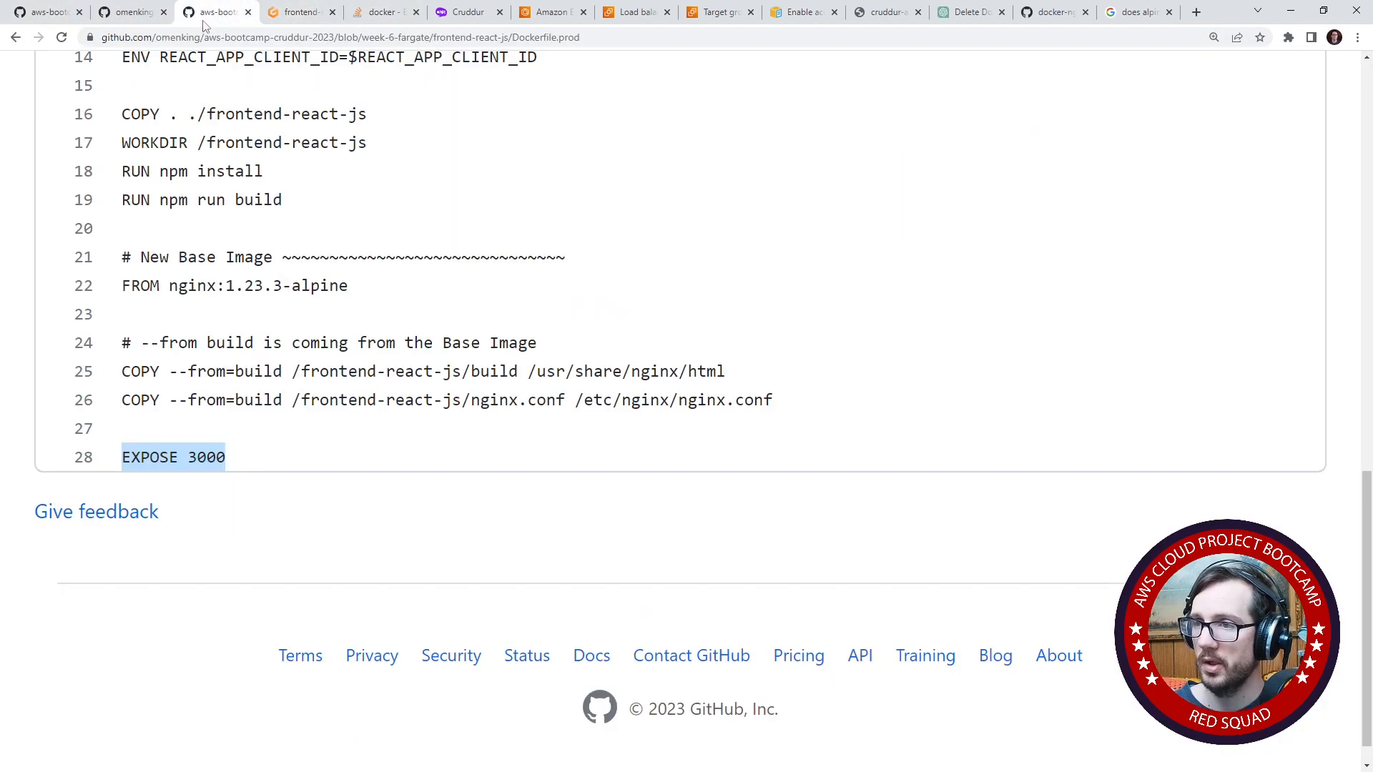
left_click(138, 26)
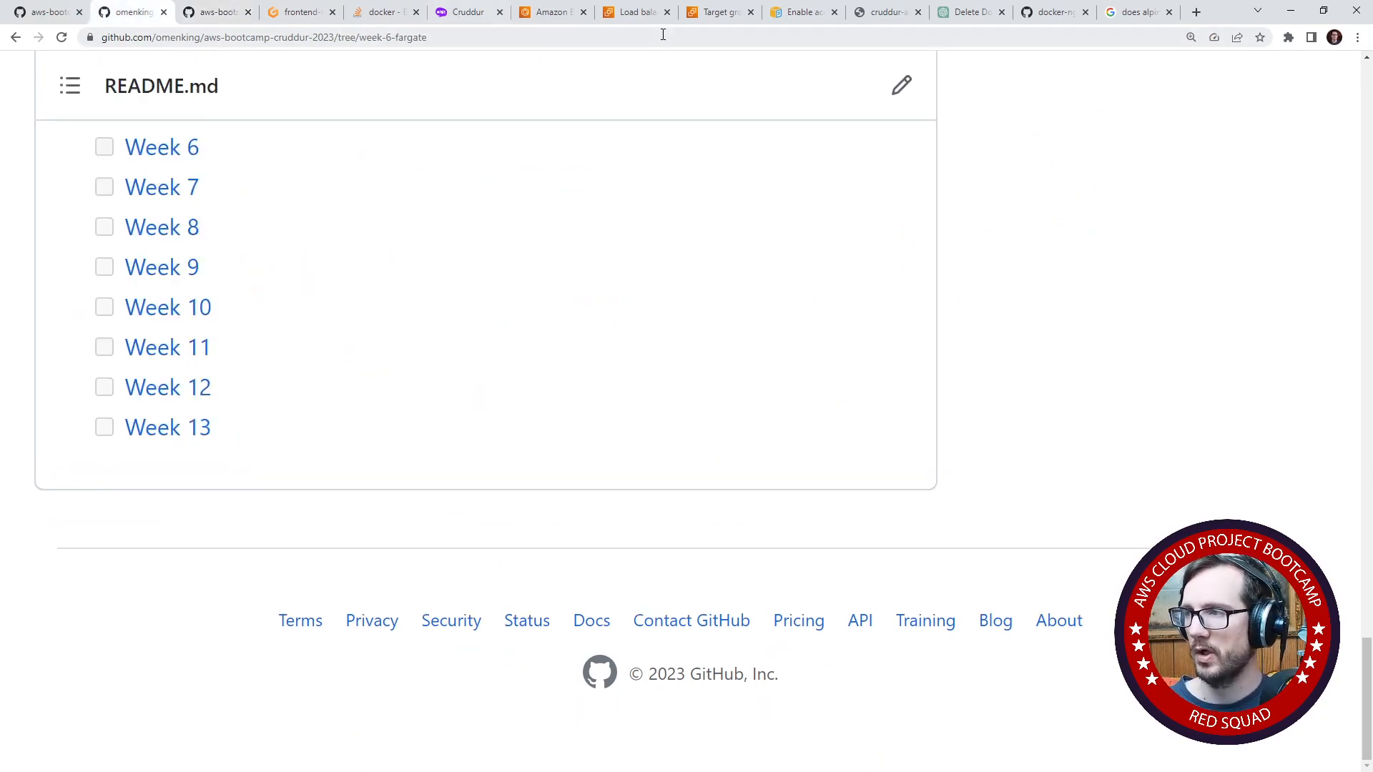
- Switch to the AWS console and open the EC2 service through the service search
left_click(626, 20)
left_click_drag(809, 429, 809, 487)
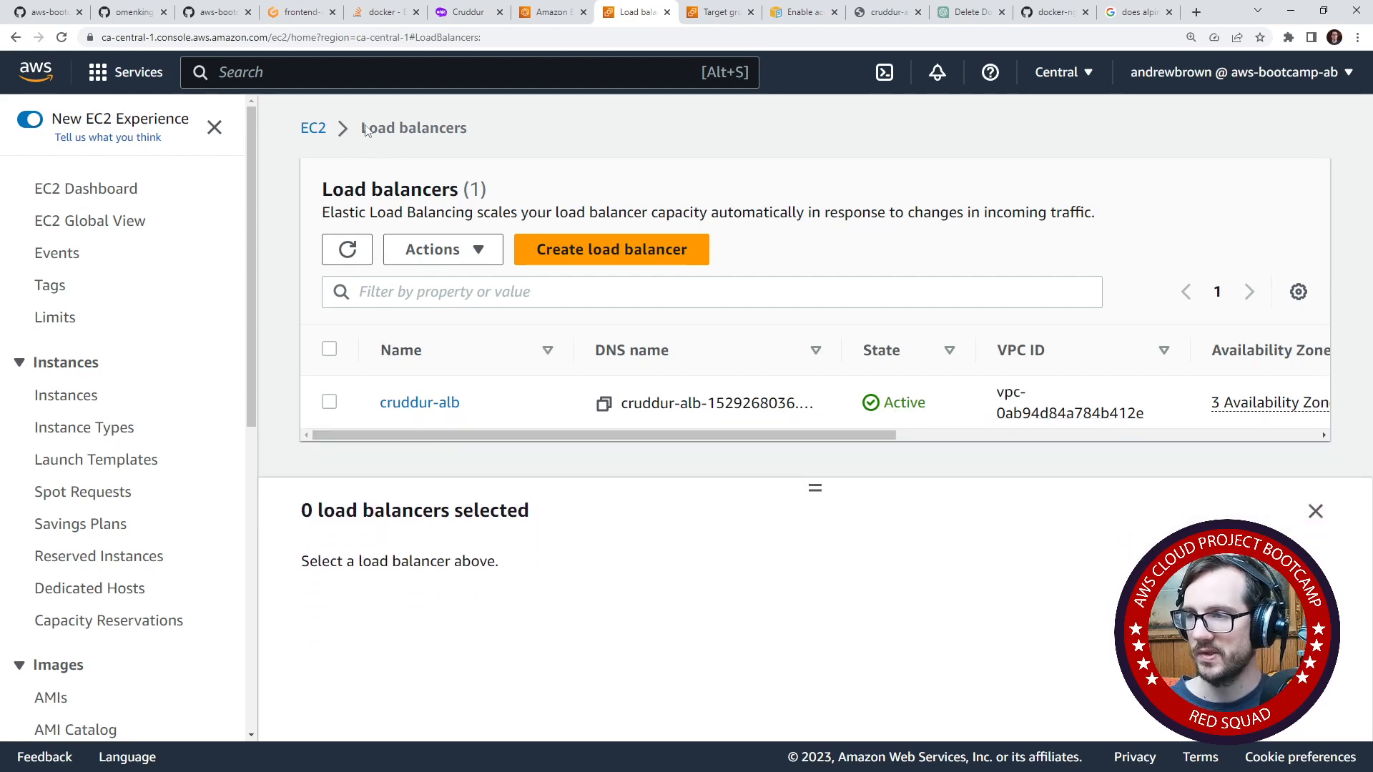
left_click(329, 74)
type("ecs")
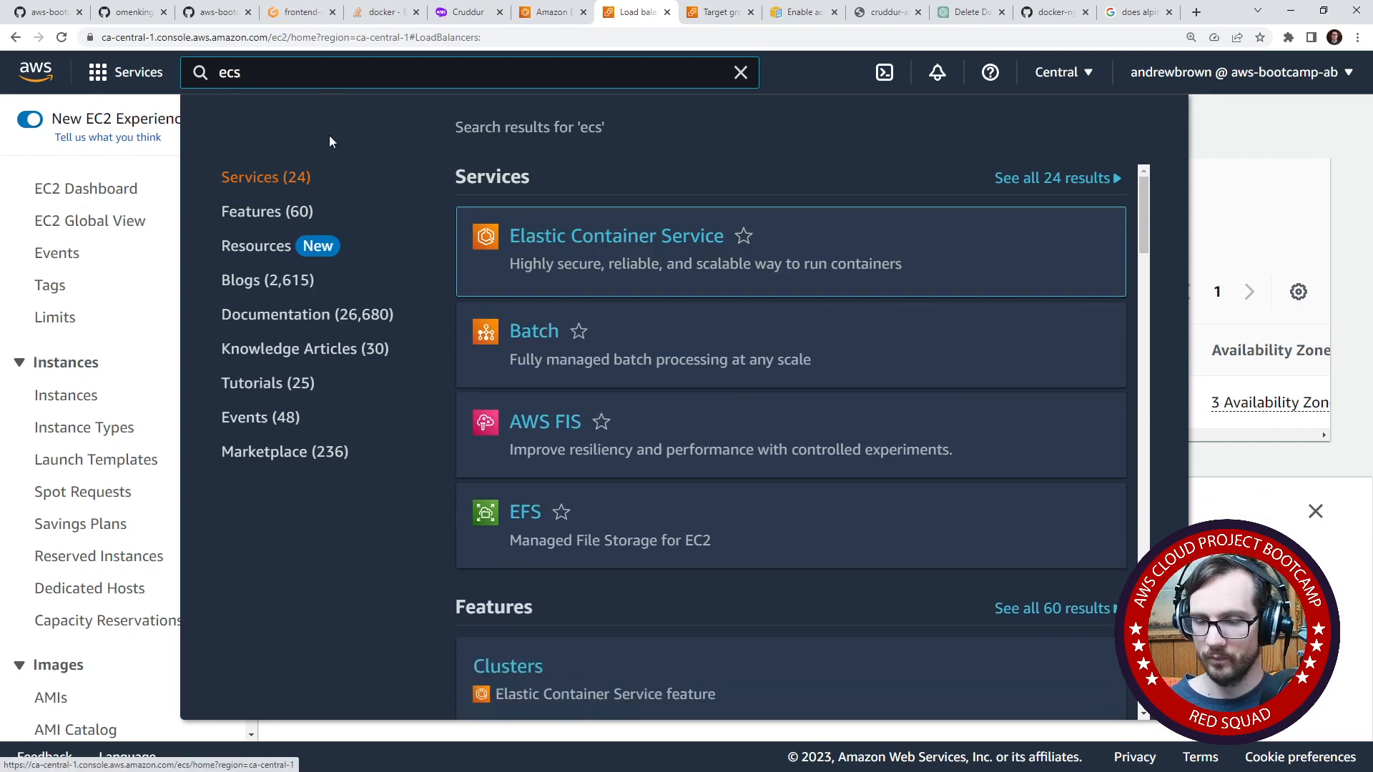
key("ctrl+a")
type("ec2")
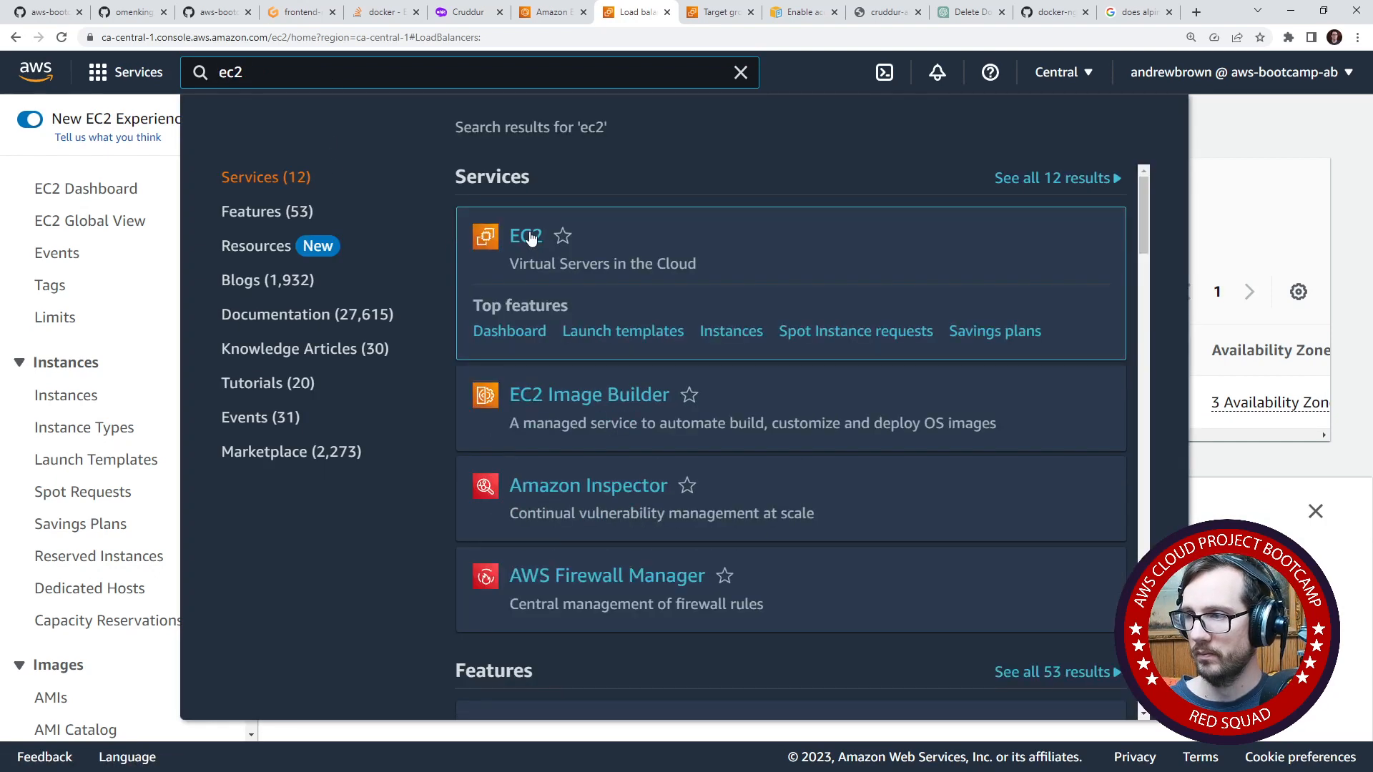
key("Return")
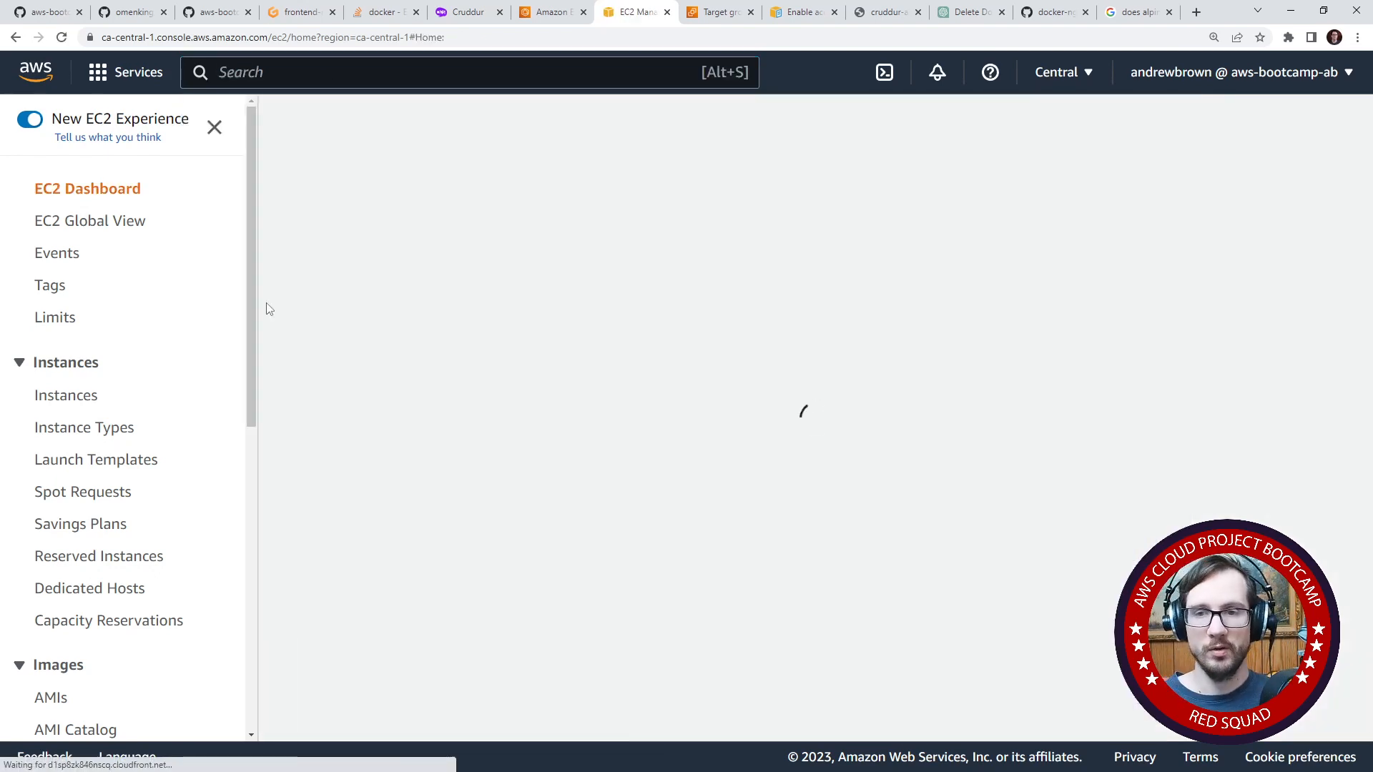
- Open the EC2 target groups list under Load Balancing
scroll(135, 342, "down", 5)
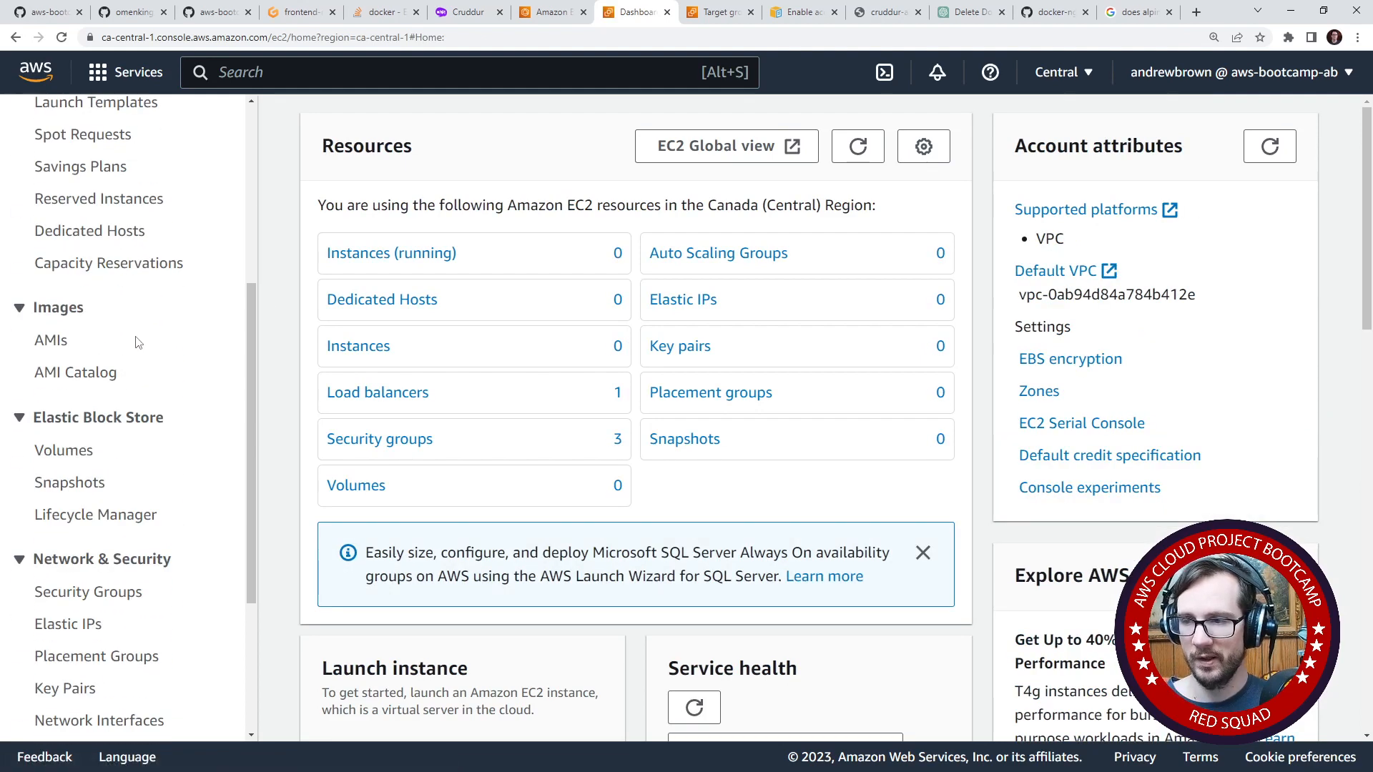
key("ctrl+f")
type("c")
left_click(88, 592)
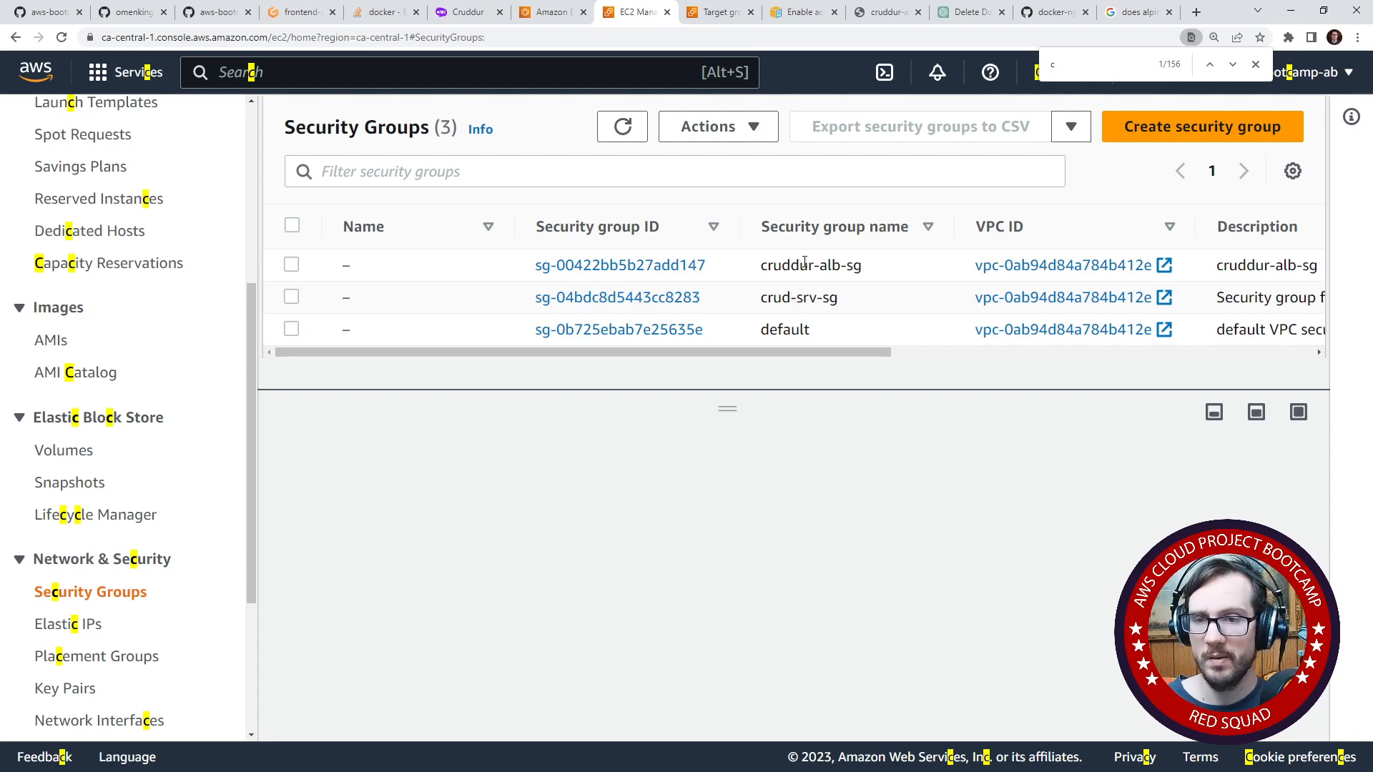
scroll(130, 481, "down", 1)
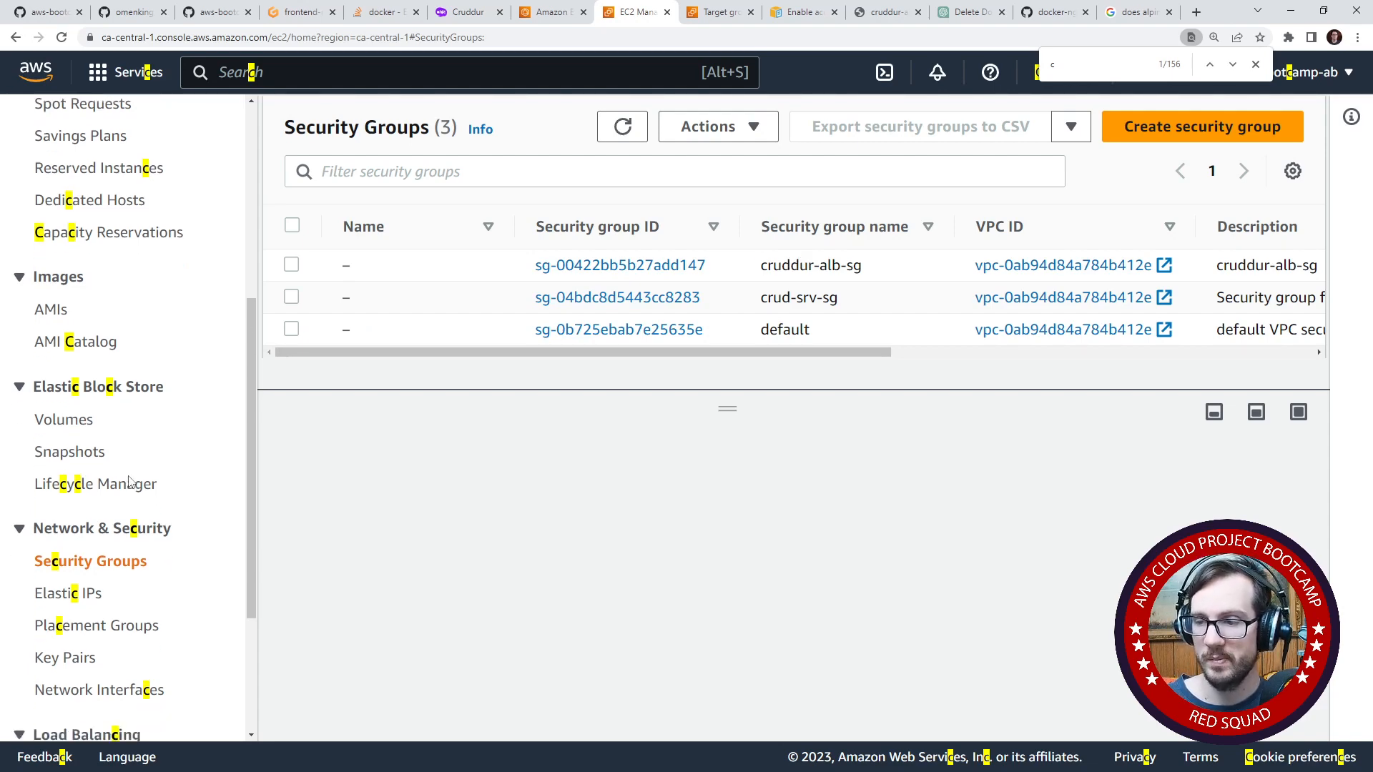
scroll(129, 481, "down", 3)
left_click(123, 576)
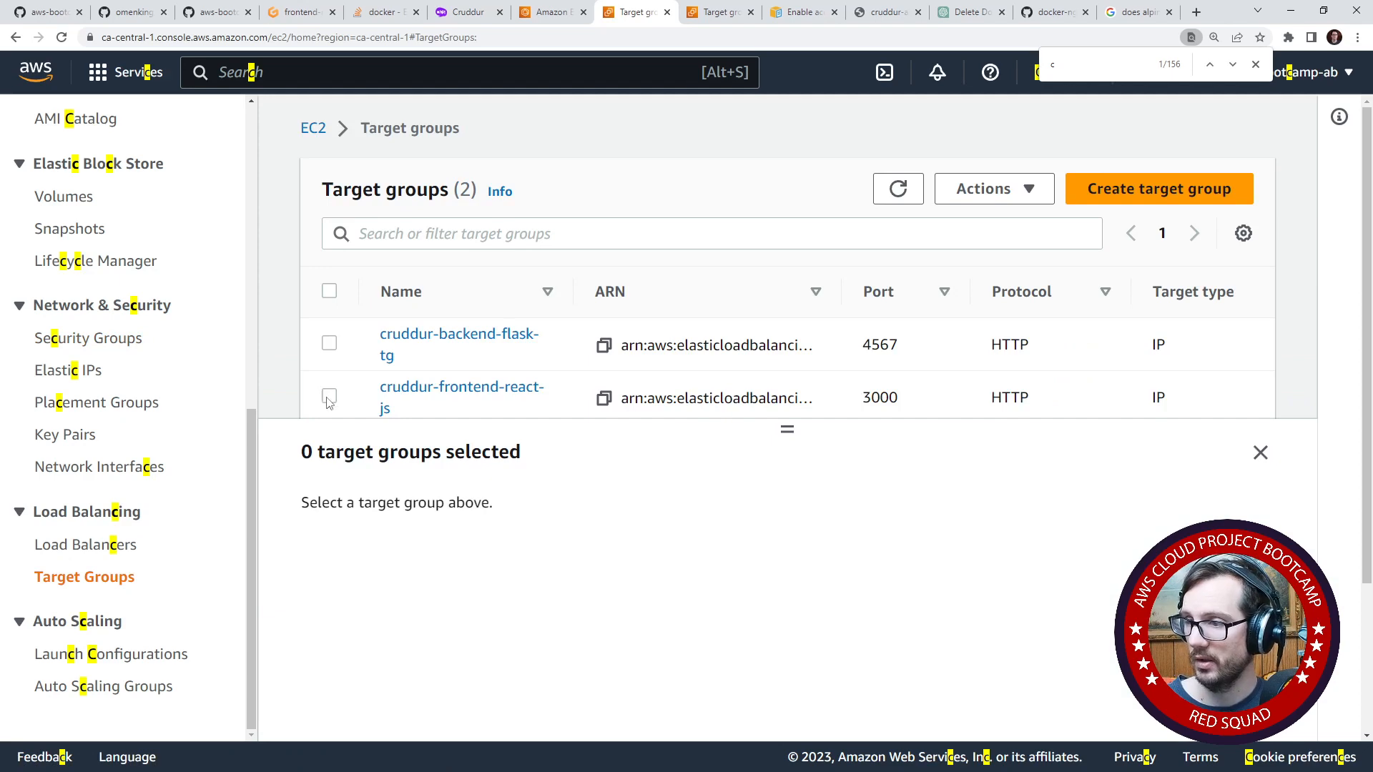
- Select the cruddur-frontend-react-js target group, review its health check settings, and open them for editing
left_click(329, 396)
scroll(739, 594, "down", 3)
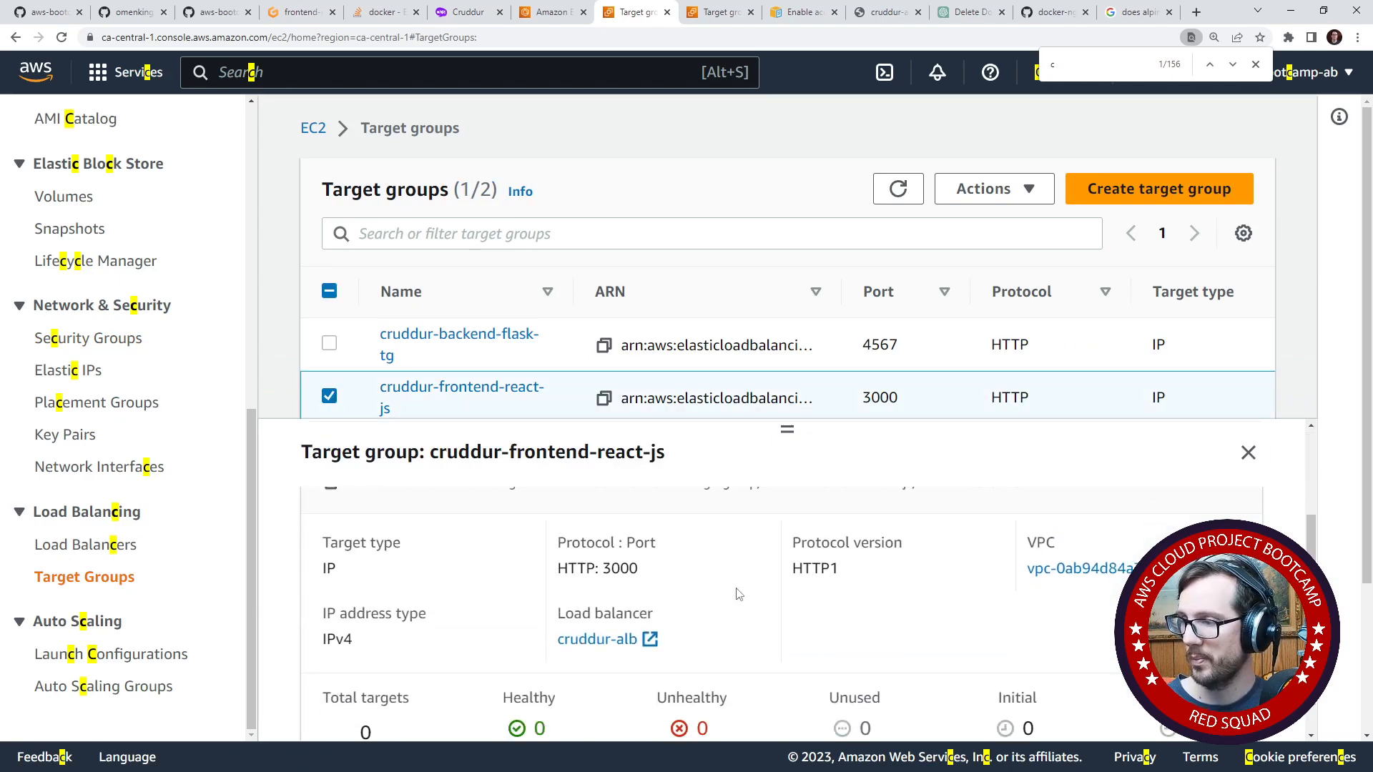
scroll(739, 594, "up", 3)
left_click(683, 522)
scroll(722, 557, "down", 2)
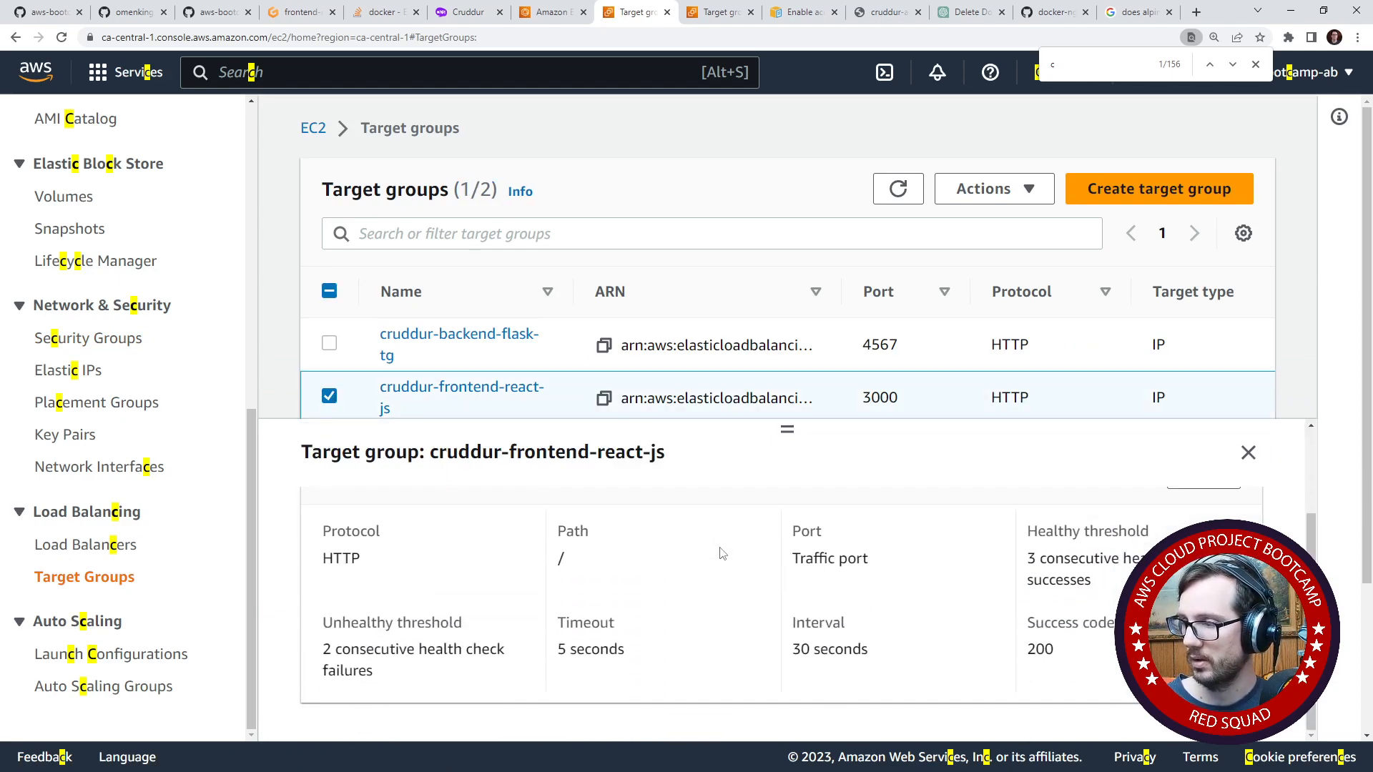
scroll(723, 554, "up", 1)
left_click(1203, 545)
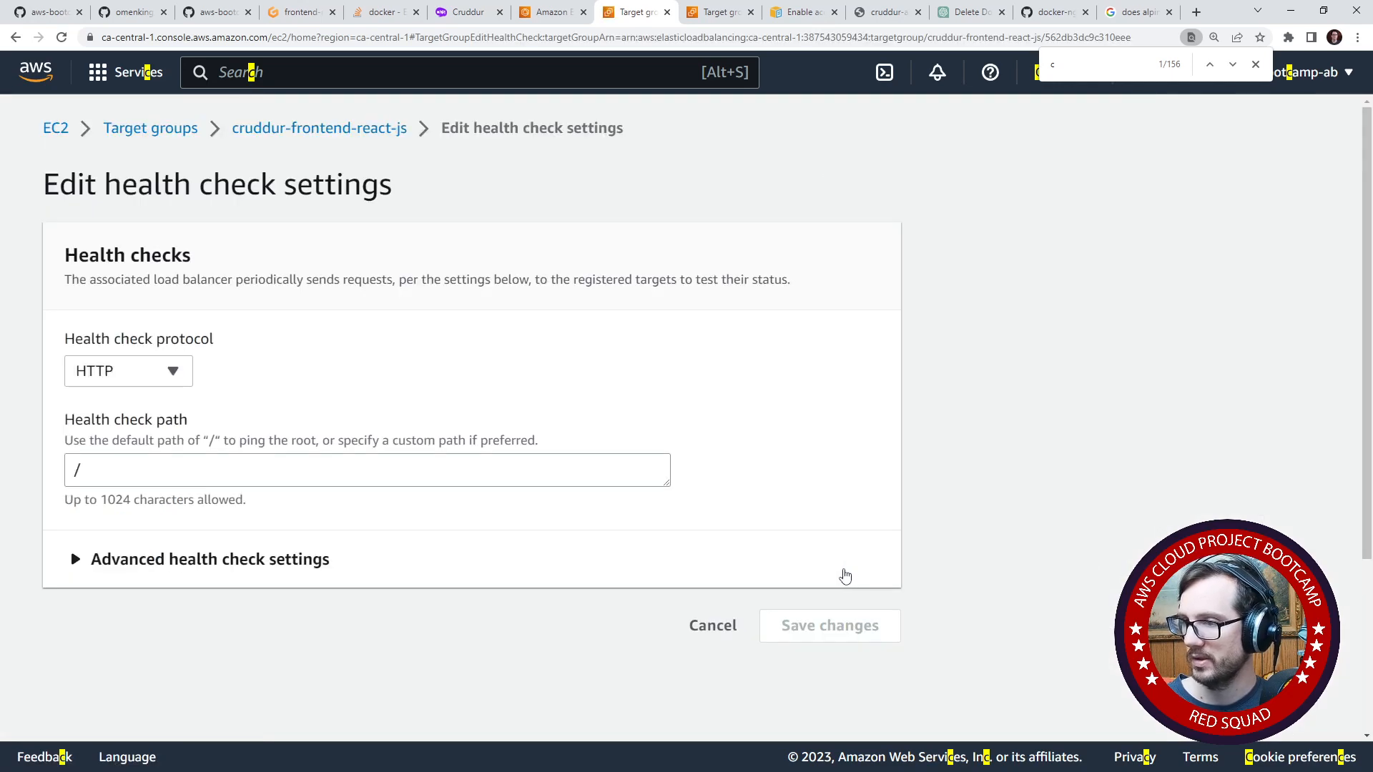
- Check which protocols are available for the target group's health check
left_click(157, 381)
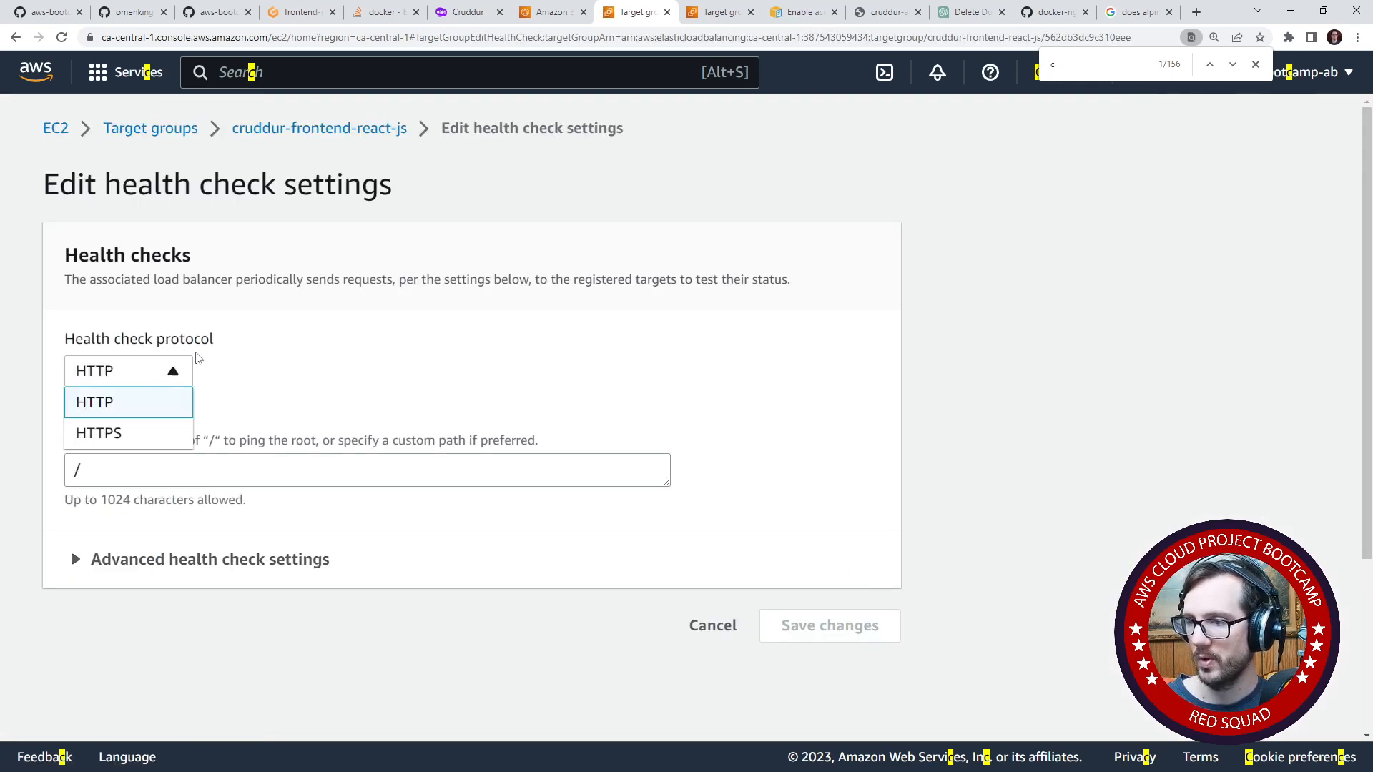
left_click_drag(198, 358, 56, 355)
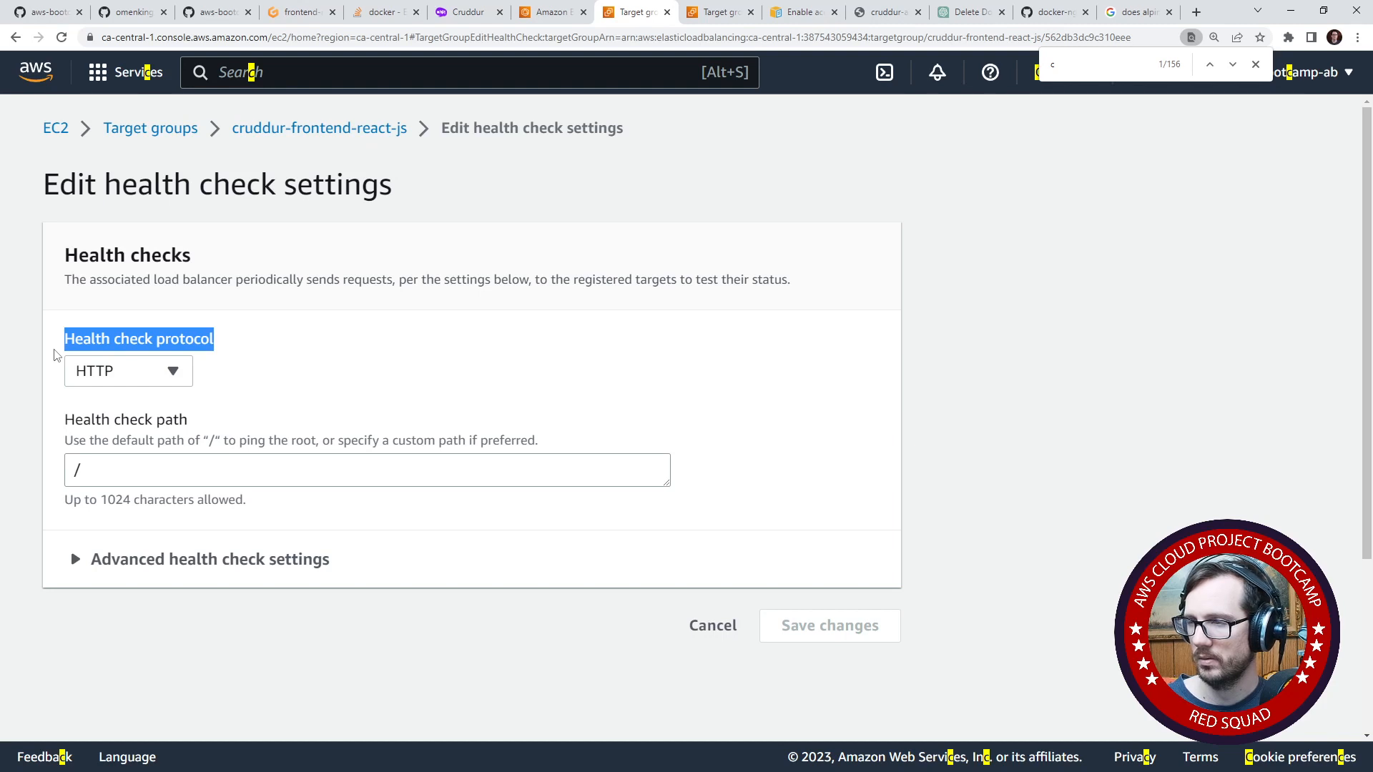
left_click(173, 375)
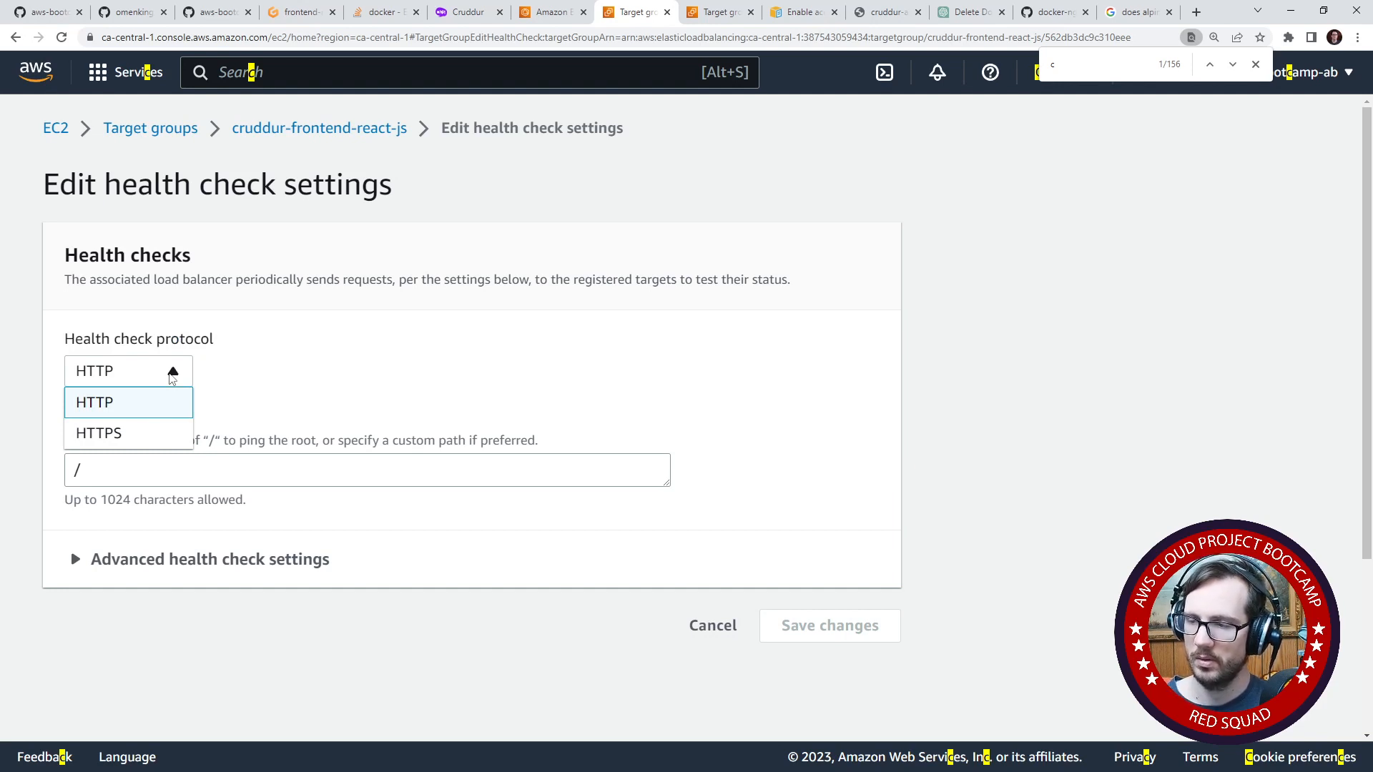
- Override the health check port with 3000 in the advanced health check settings and save the changes
left_click(240, 561)
scroll(279, 510, "down", 2)
scroll(279, 510, "down", 2)
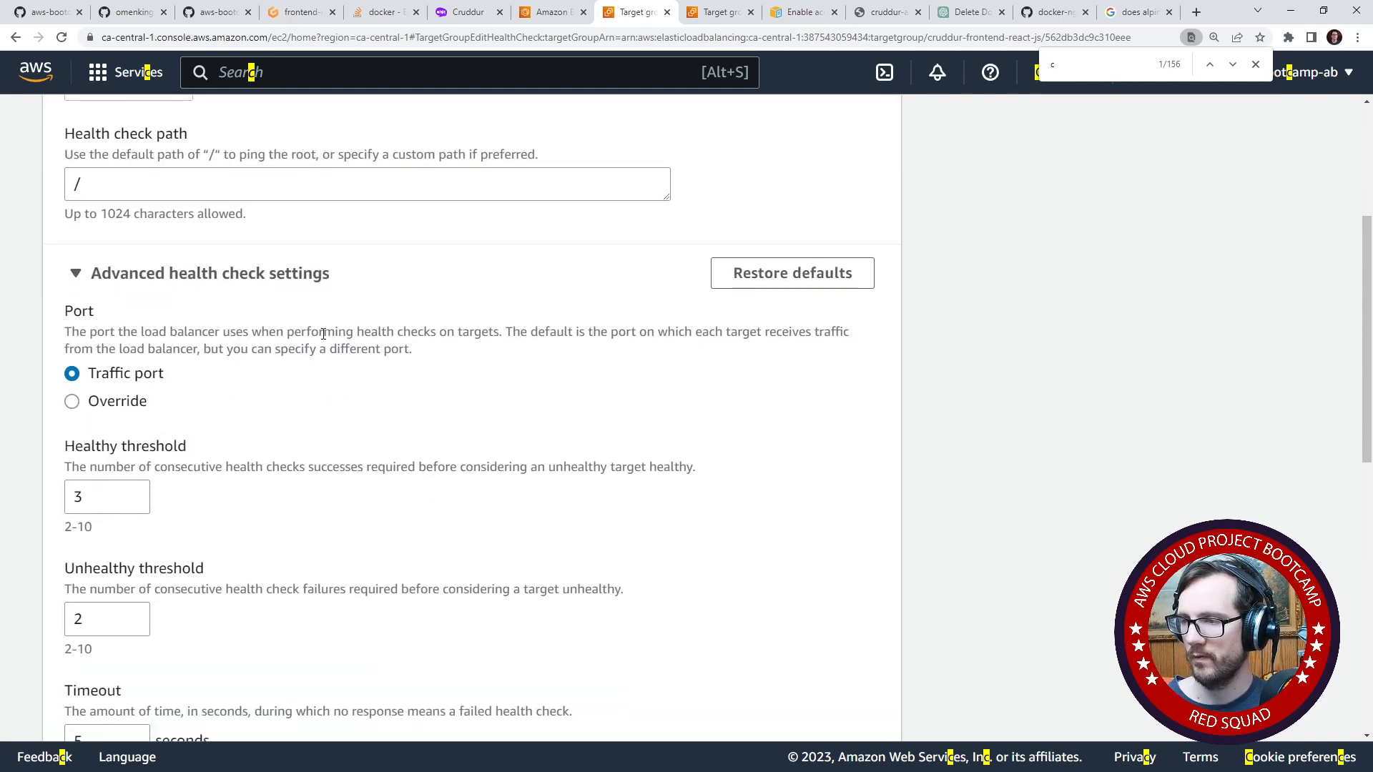
left_click_drag(512, 331, 651, 330)
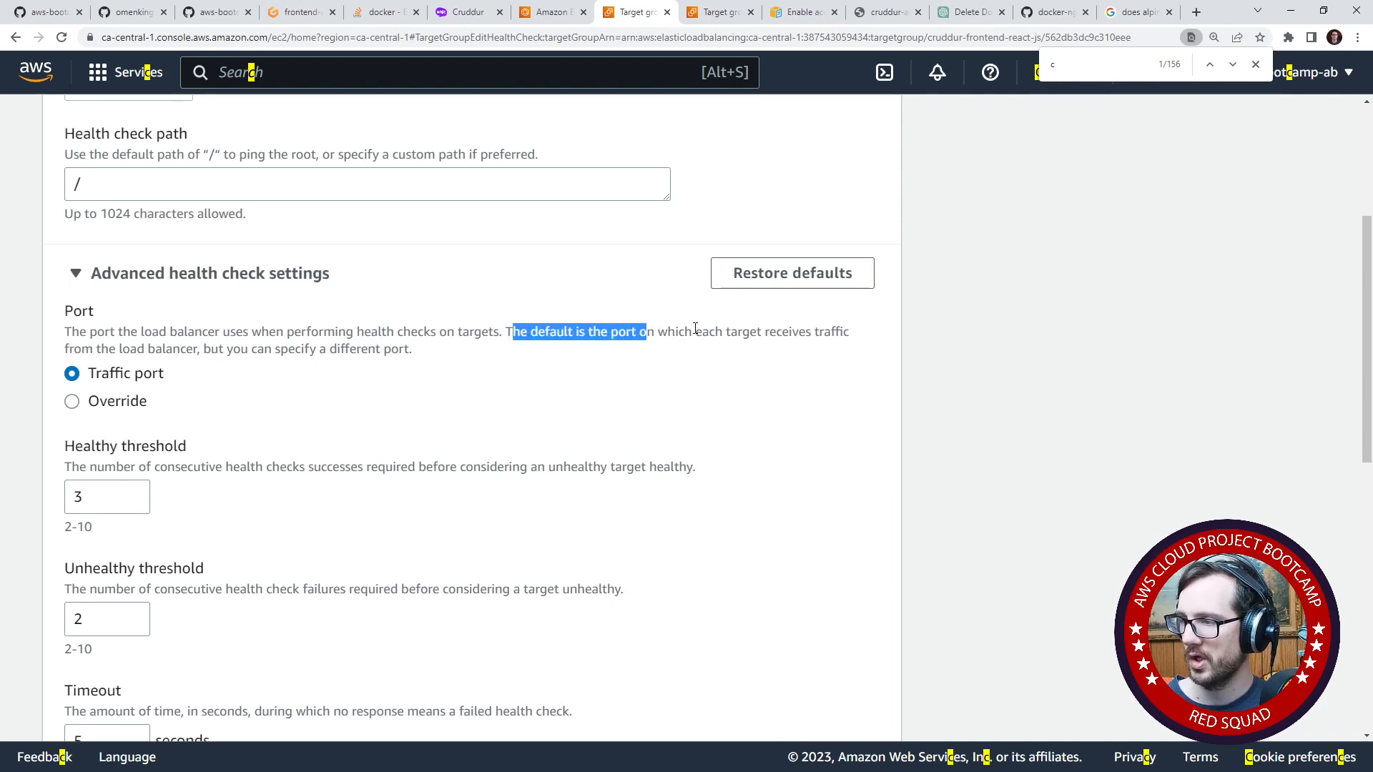
left_click(107, 401)
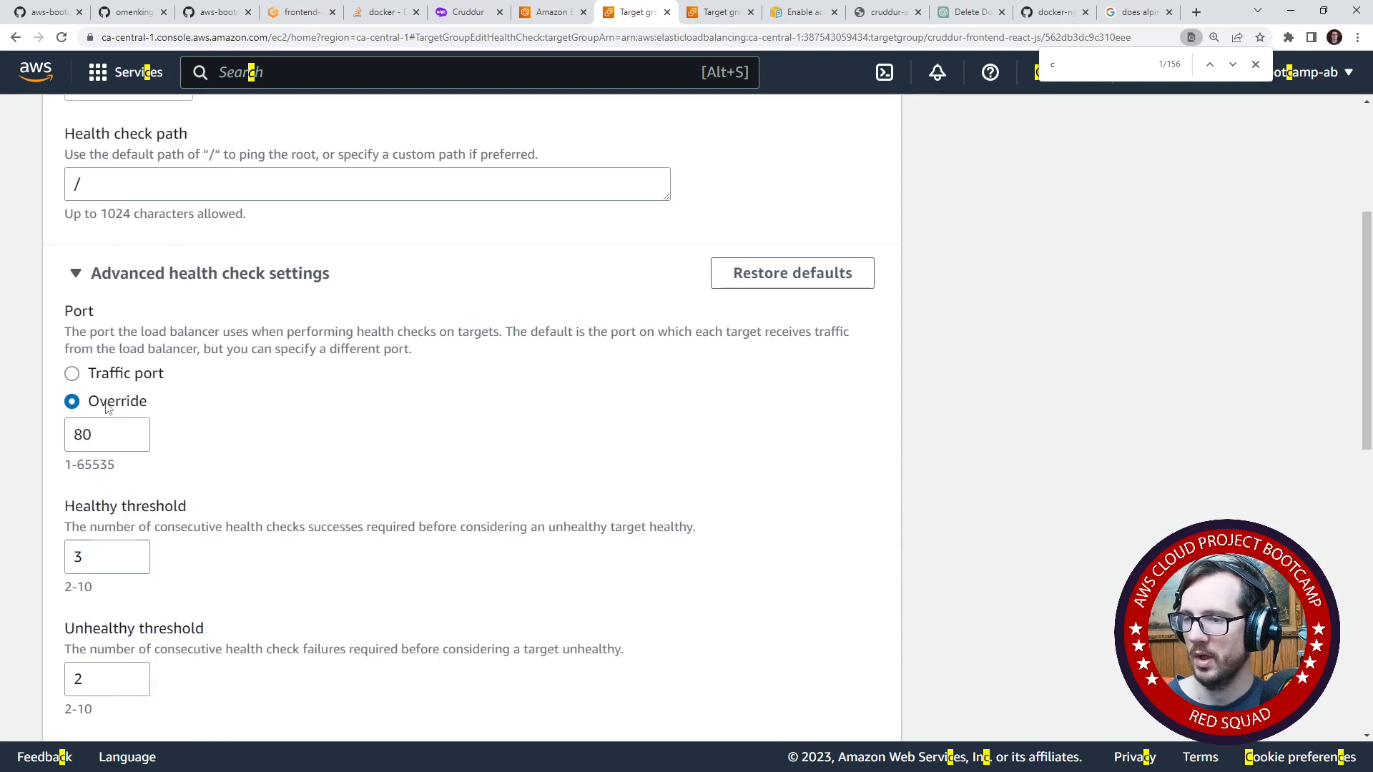
left_click_drag(97, 434, 49, 430)
type("3000")
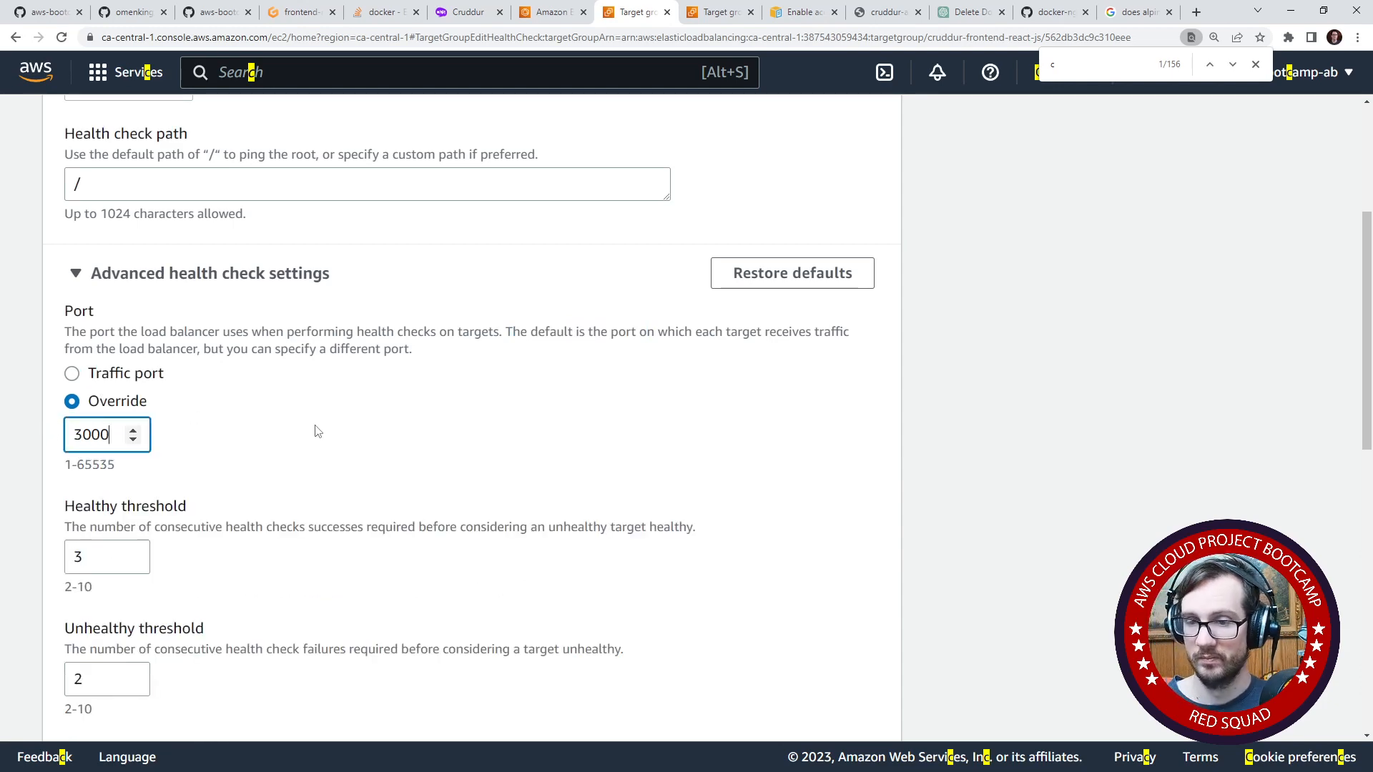
scroll(342, 531, "down", 1)
scroll(341, 531, "down", 8)
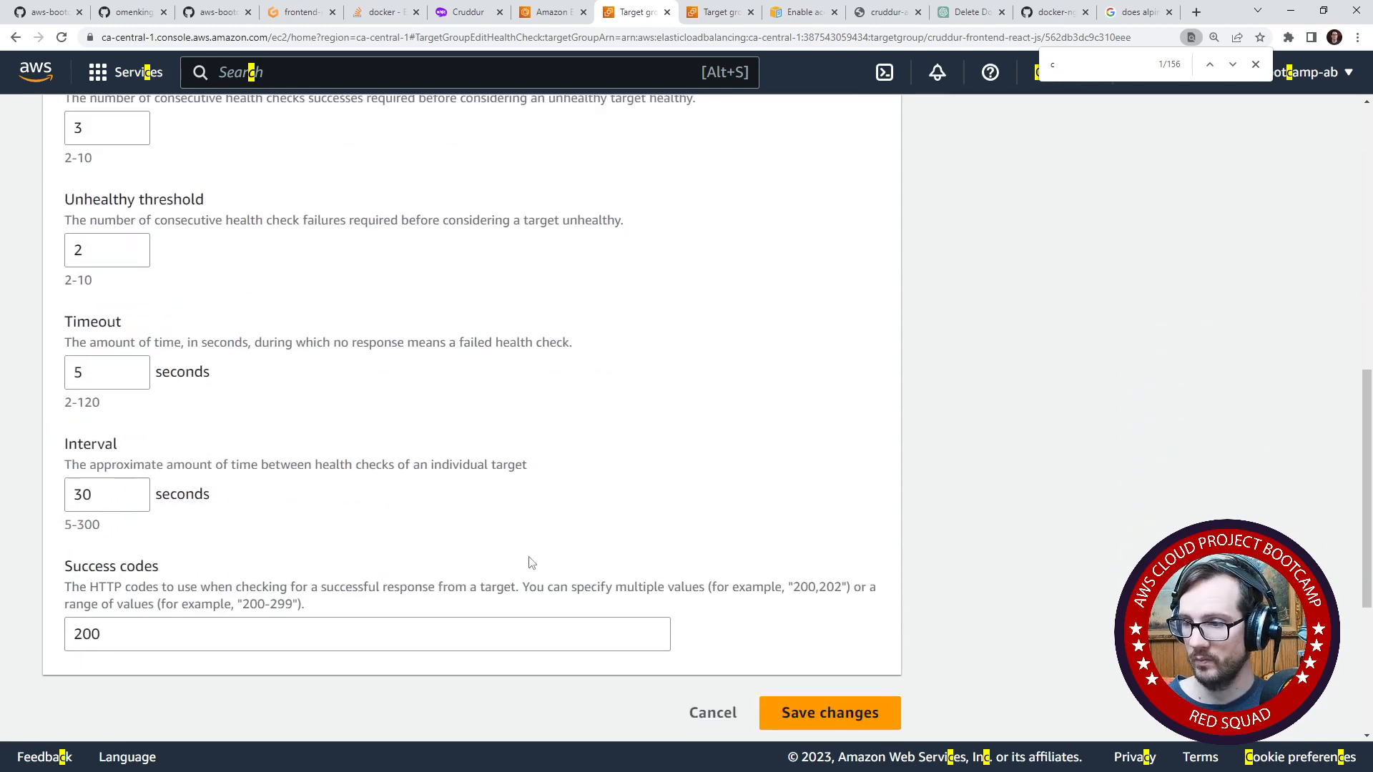
left_click(795, 504)
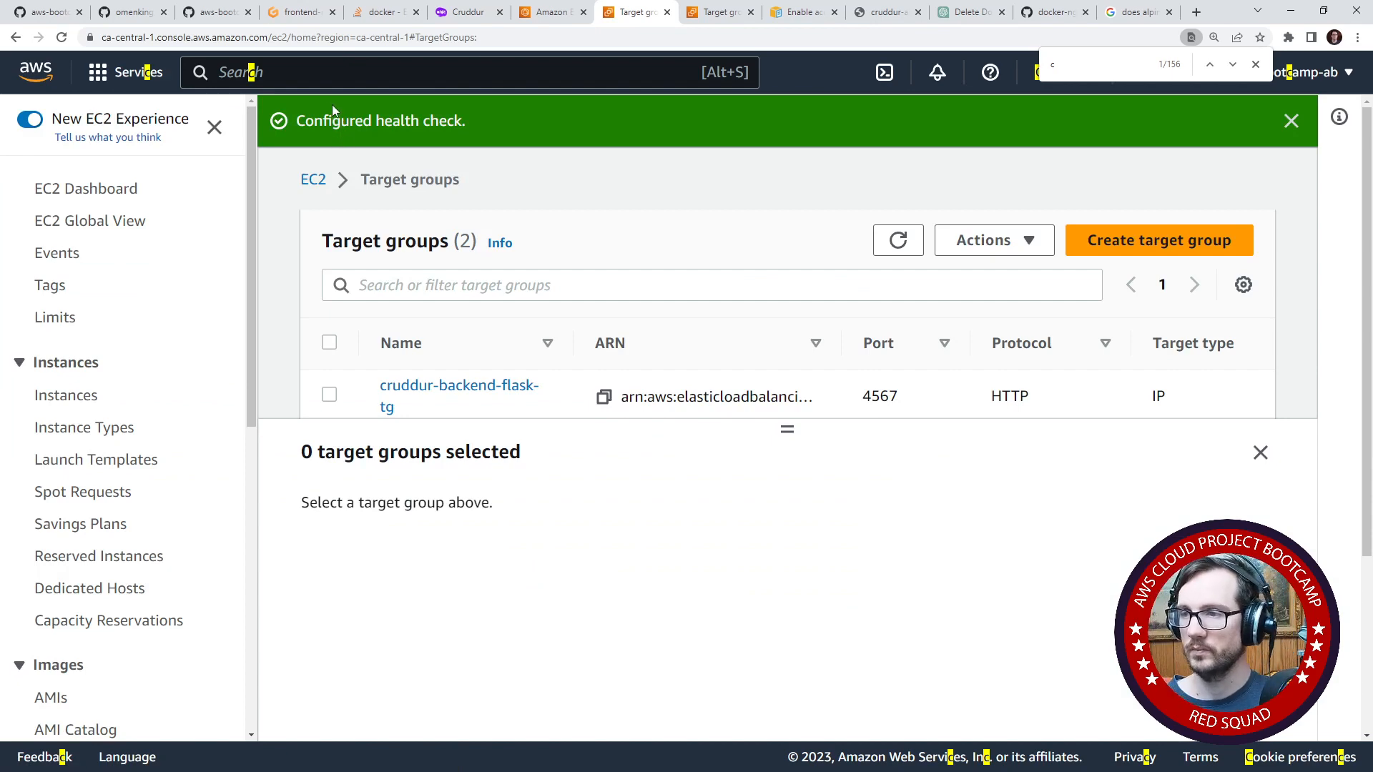
- Switch to the Gitpod workspace, open the root README.md, and cut the misplaced loadBalancers block from it
left_click(303, 12)
left_click(572, 264)
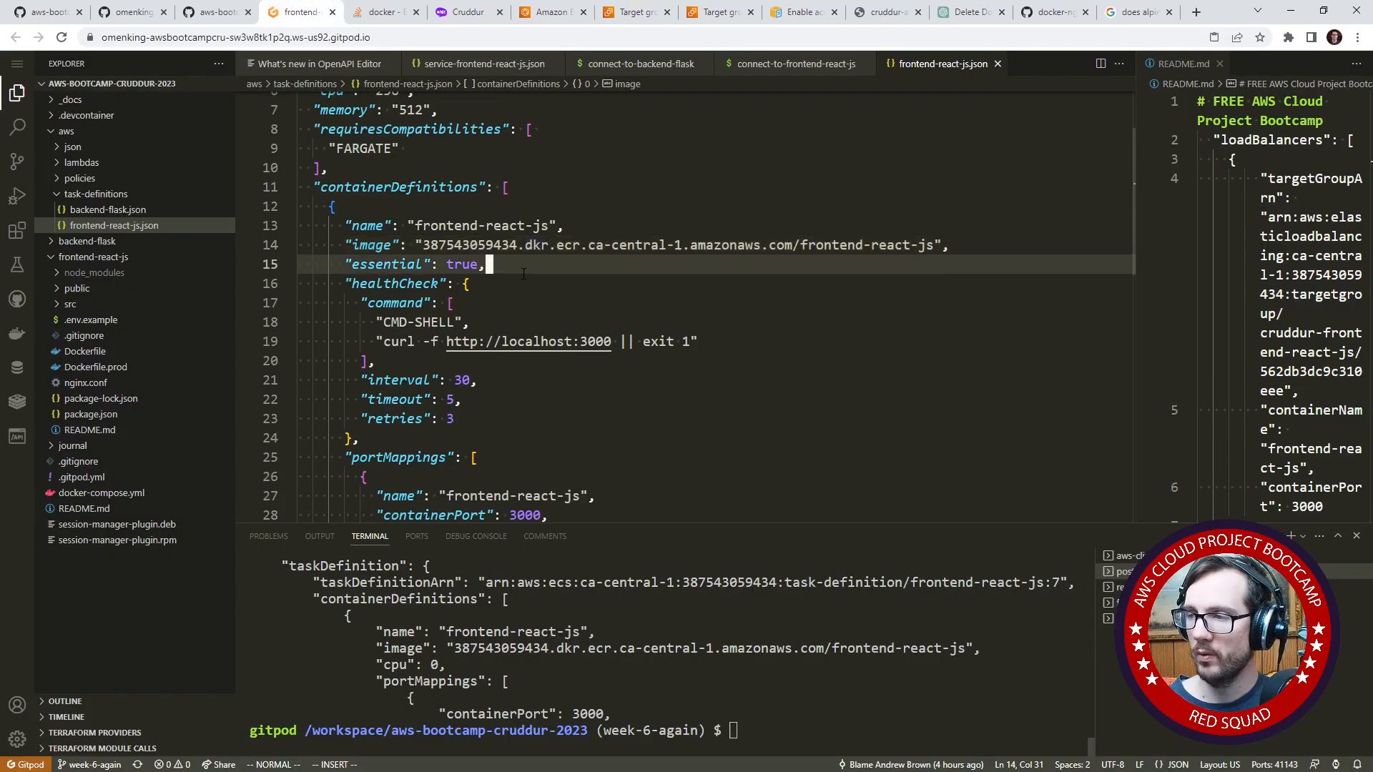
scroll(591, 324, "up", 2)
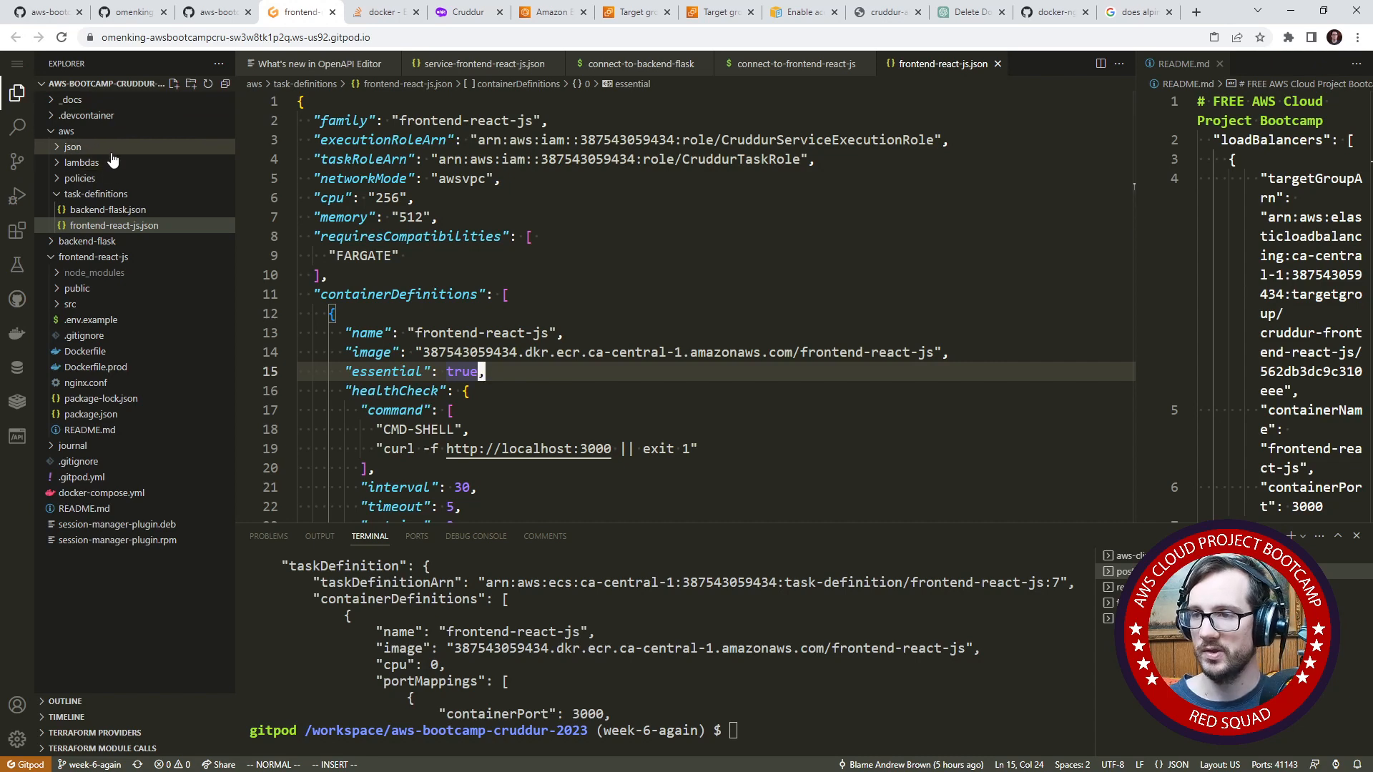
left_click(128, 507)
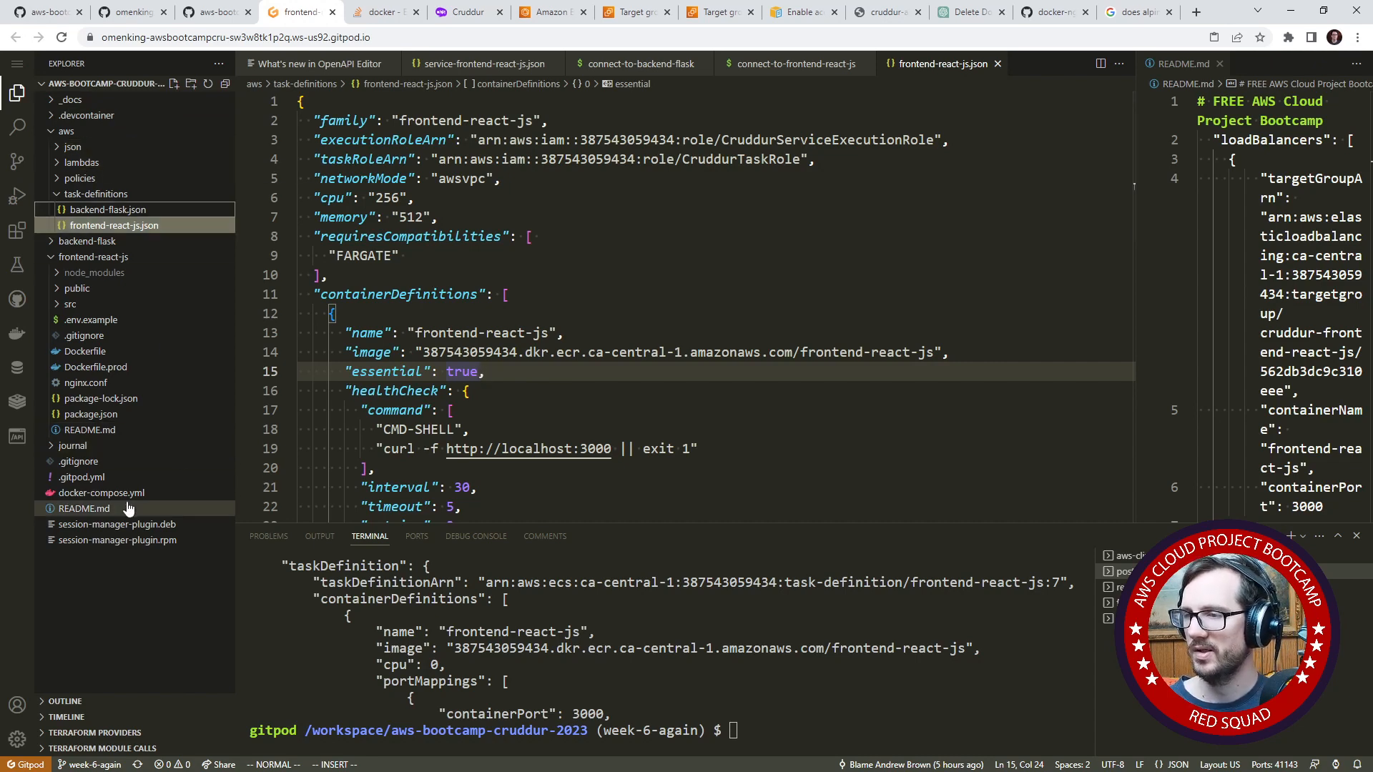
left_click(128, 508)
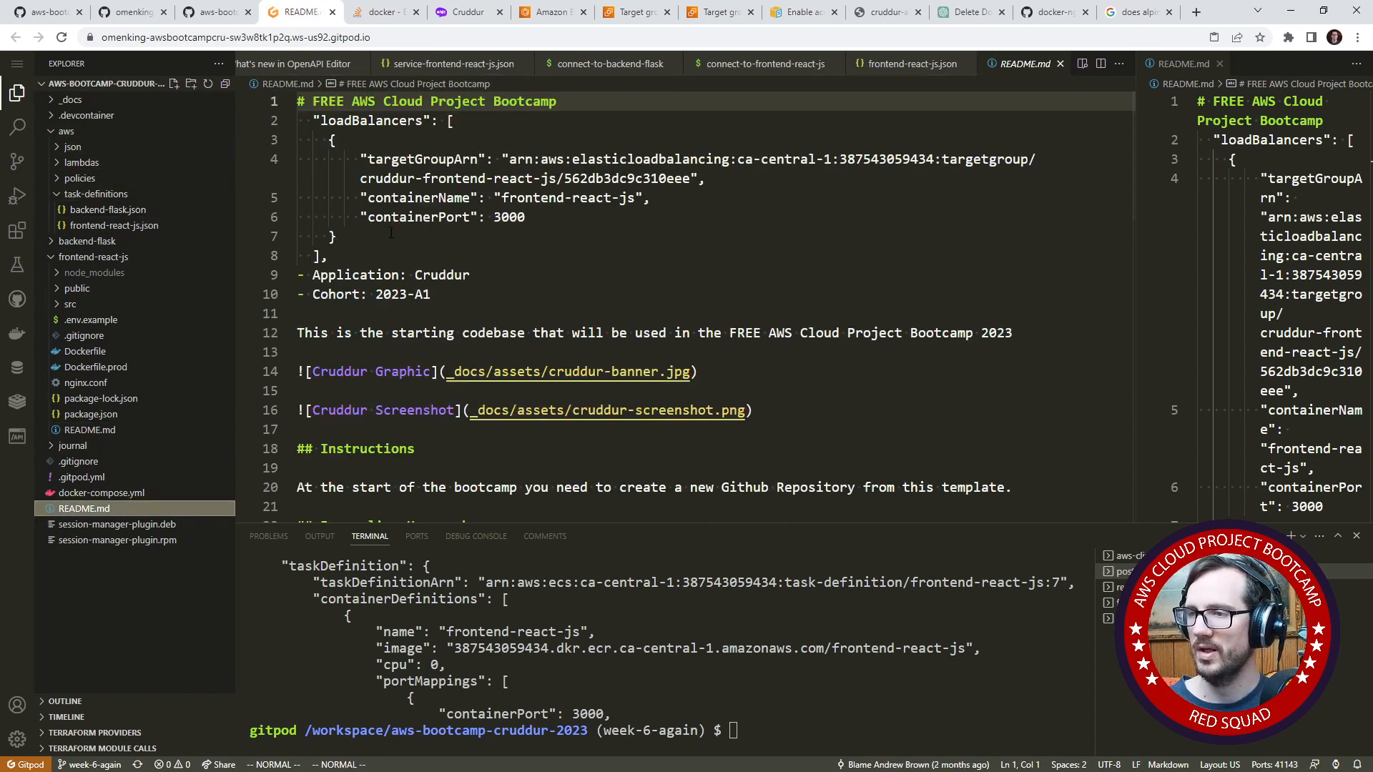
left_click_drag(370, 254, 298, 119)
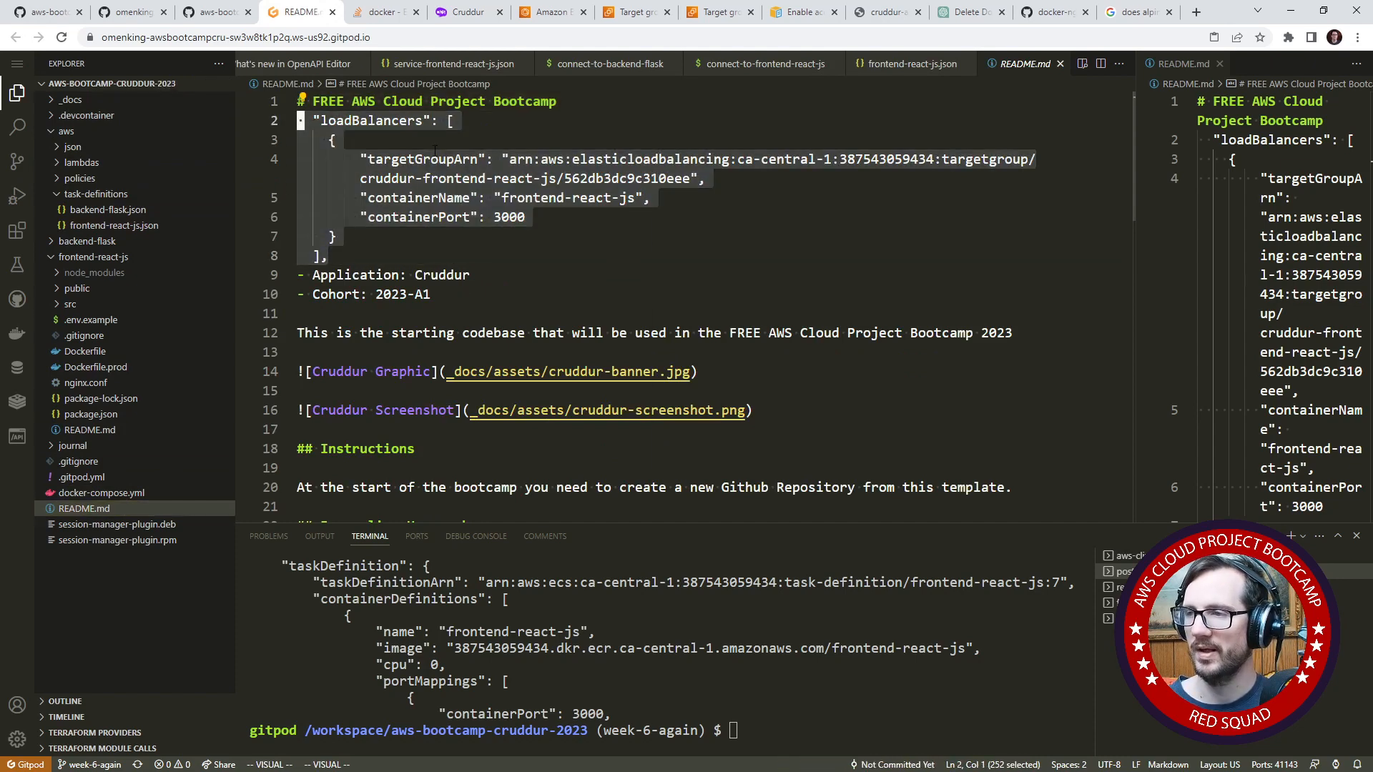
right_click(433, 148)
left_click(503, 340)
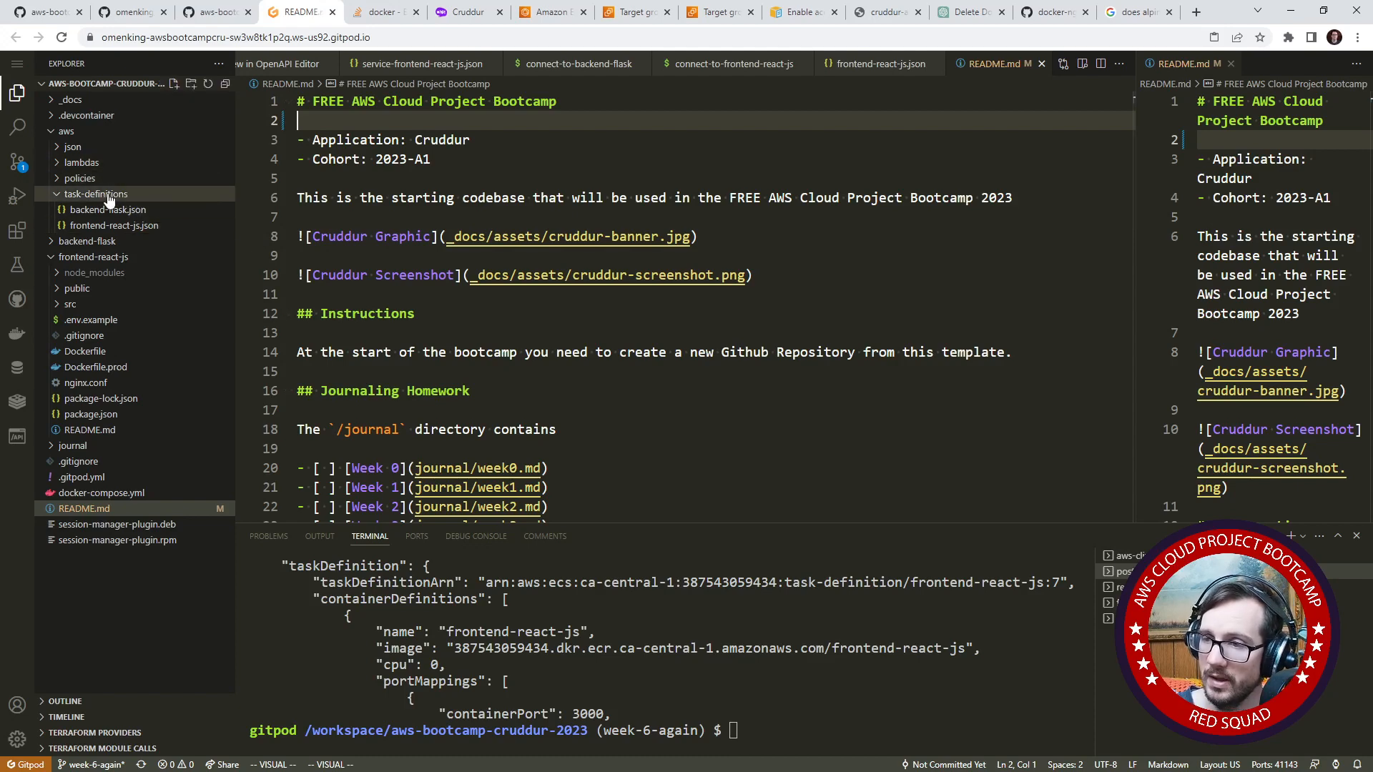
- Open service-frontend-react-js.json from the aws/json folder
left_click(107, 243)
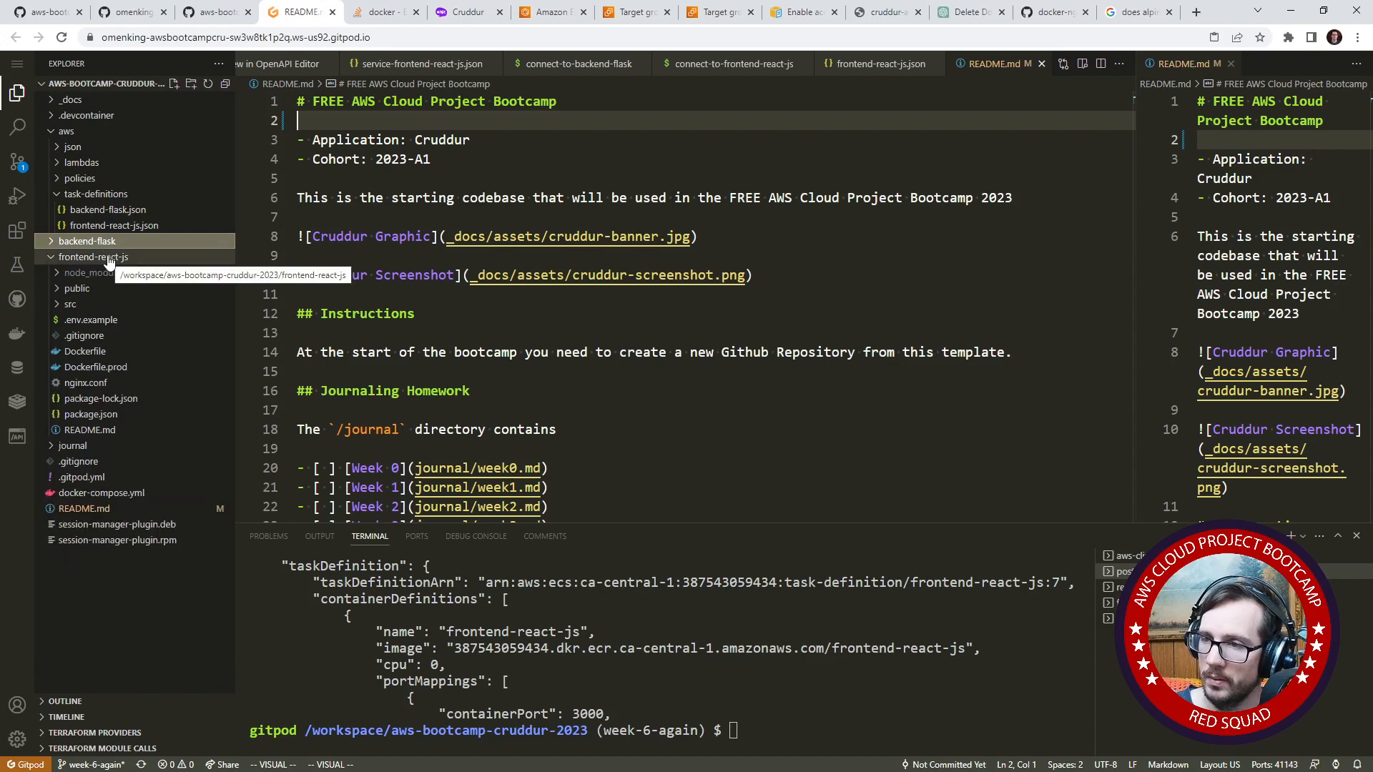
left_click(107, 243)
left_click(82, 148)
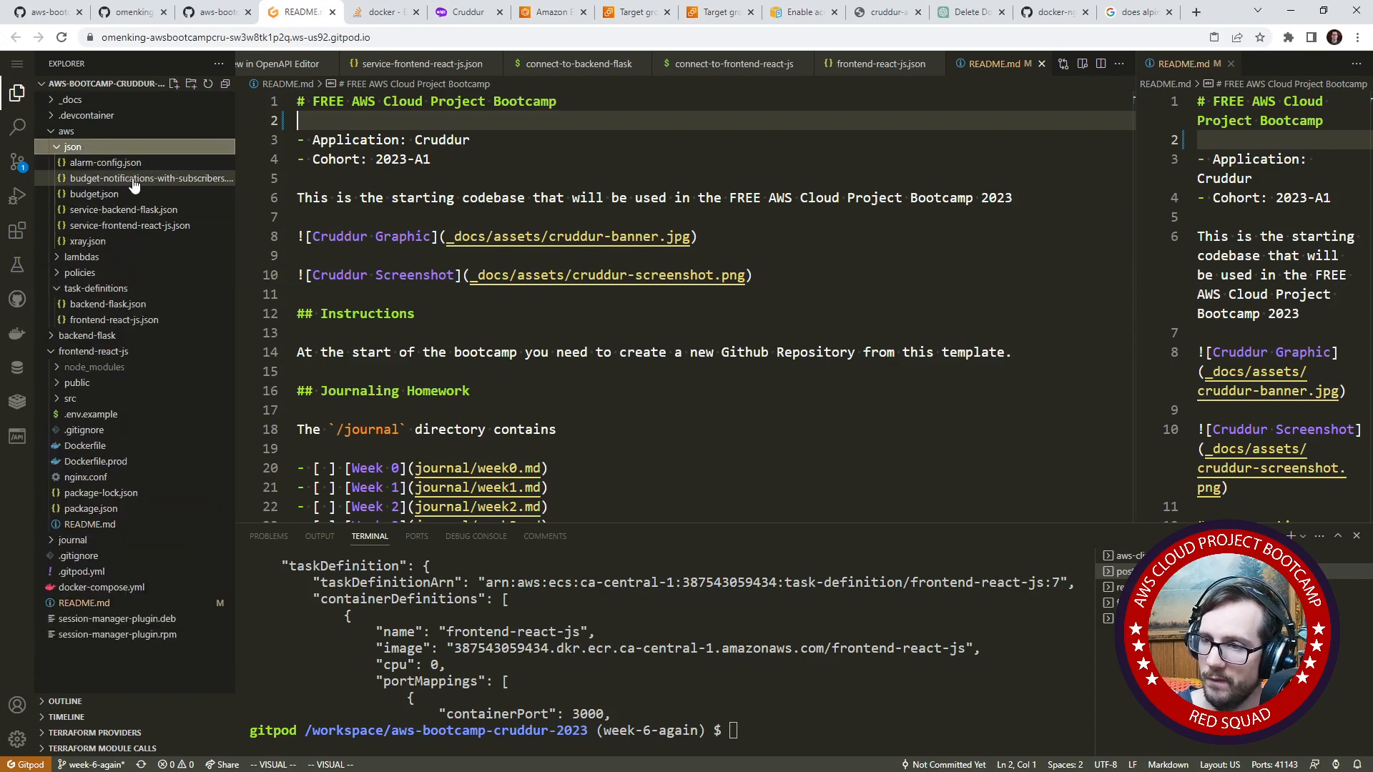
left_click(158, 226)
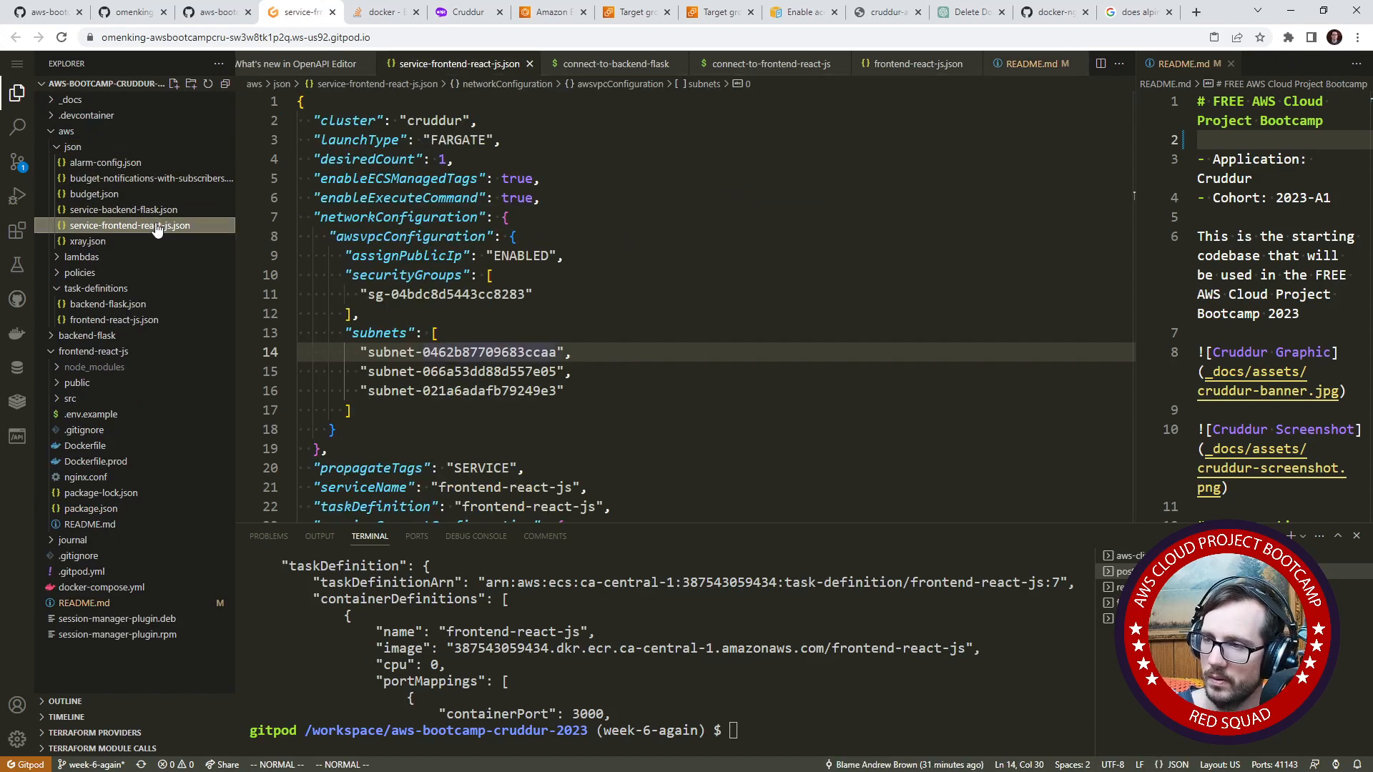
left_click(156, 210)
left_click(159, 226)
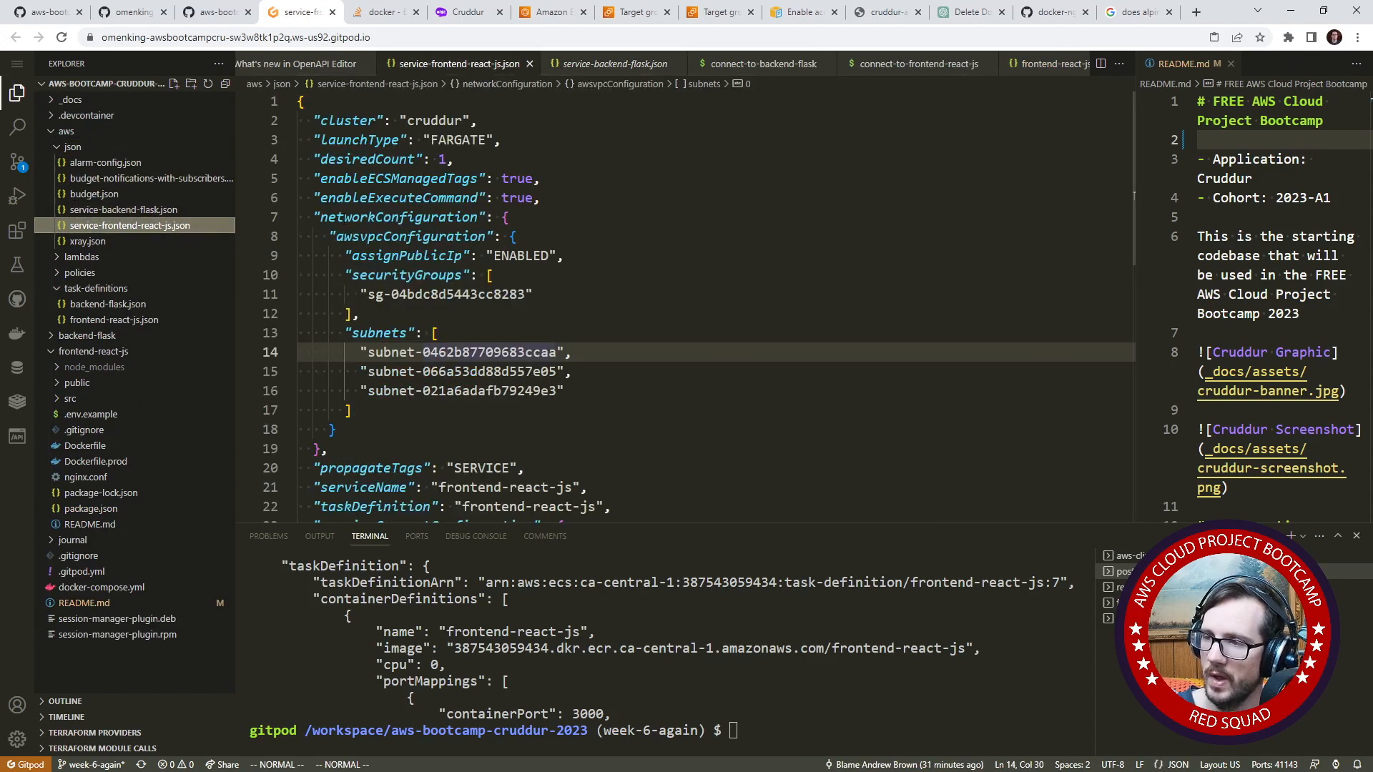
- Paste the loadBalancers block between enableExecuteCommand and networkConfiguration in service-frontend-react-js.json
left_click(377, 214)
key("O")
key("Escape")
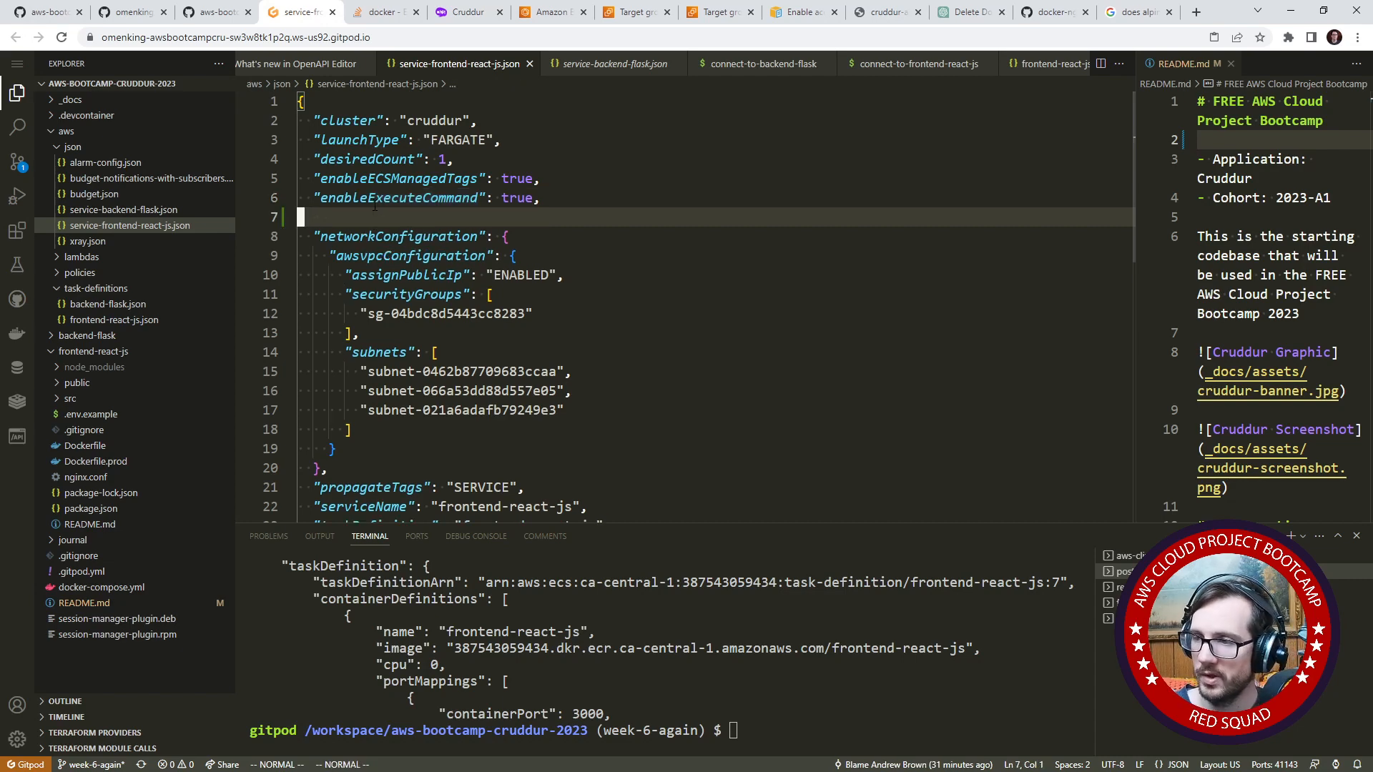
right_click(375, 205)
left_click(400, 440)
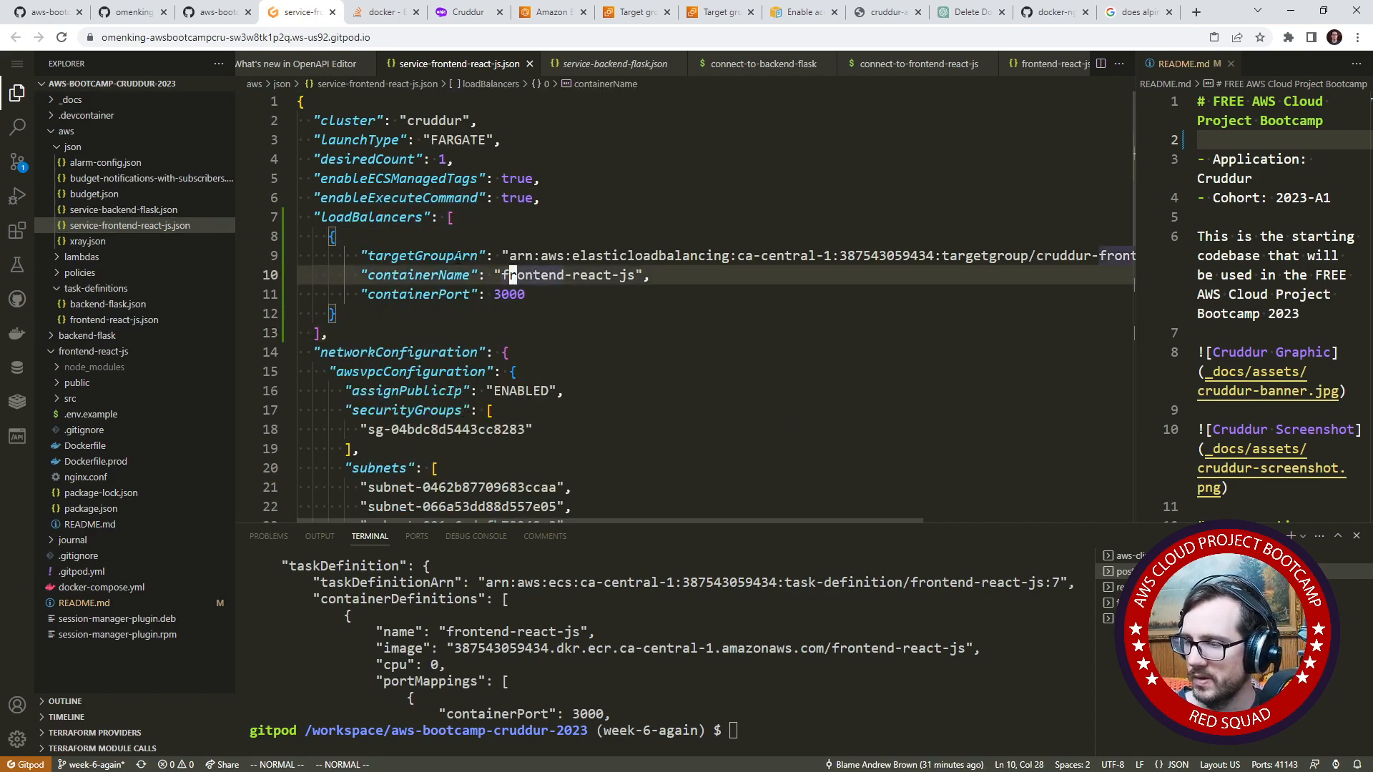
left_click(532, 314)
left_click(637, 219)
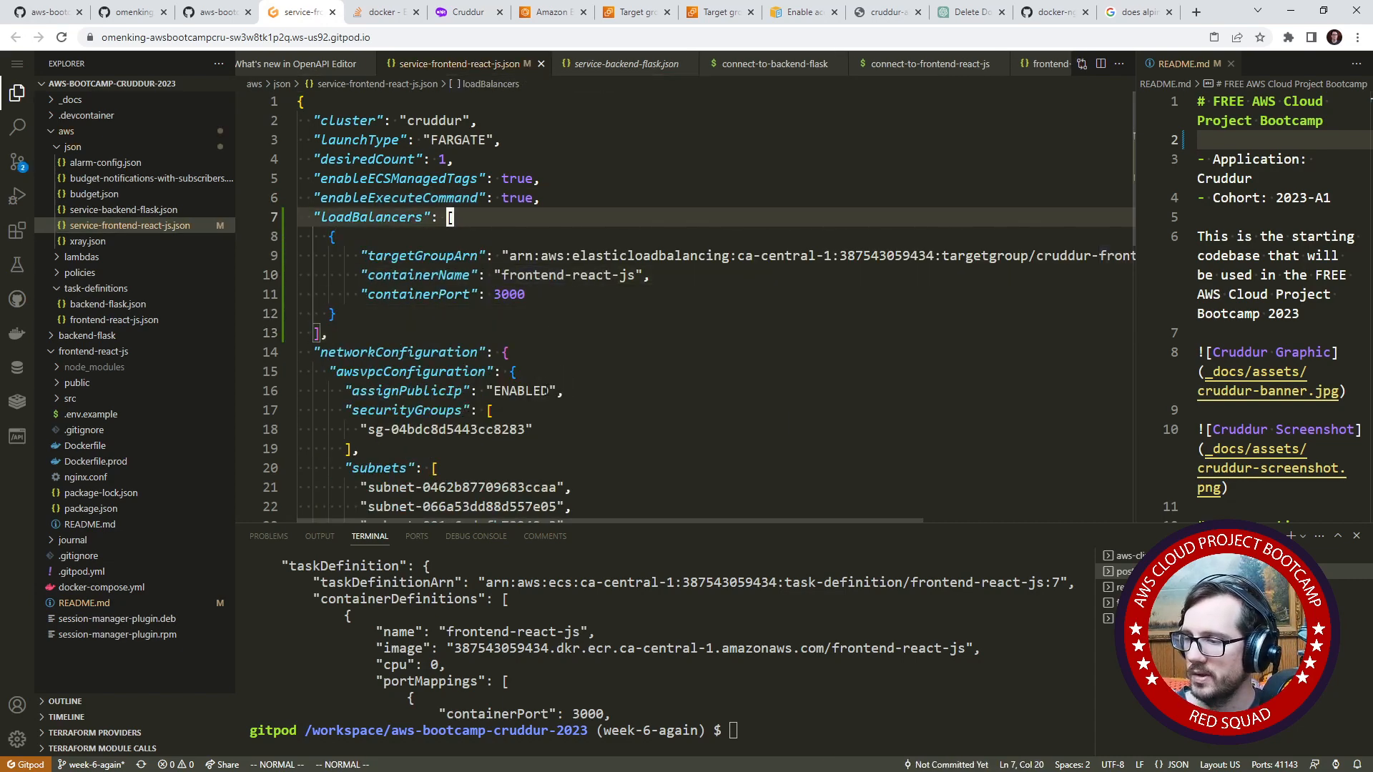
- Find the create-service command for service-frontend-react-js.json in the week6.md journal on GitHub and copy it
key("ctrl+1")
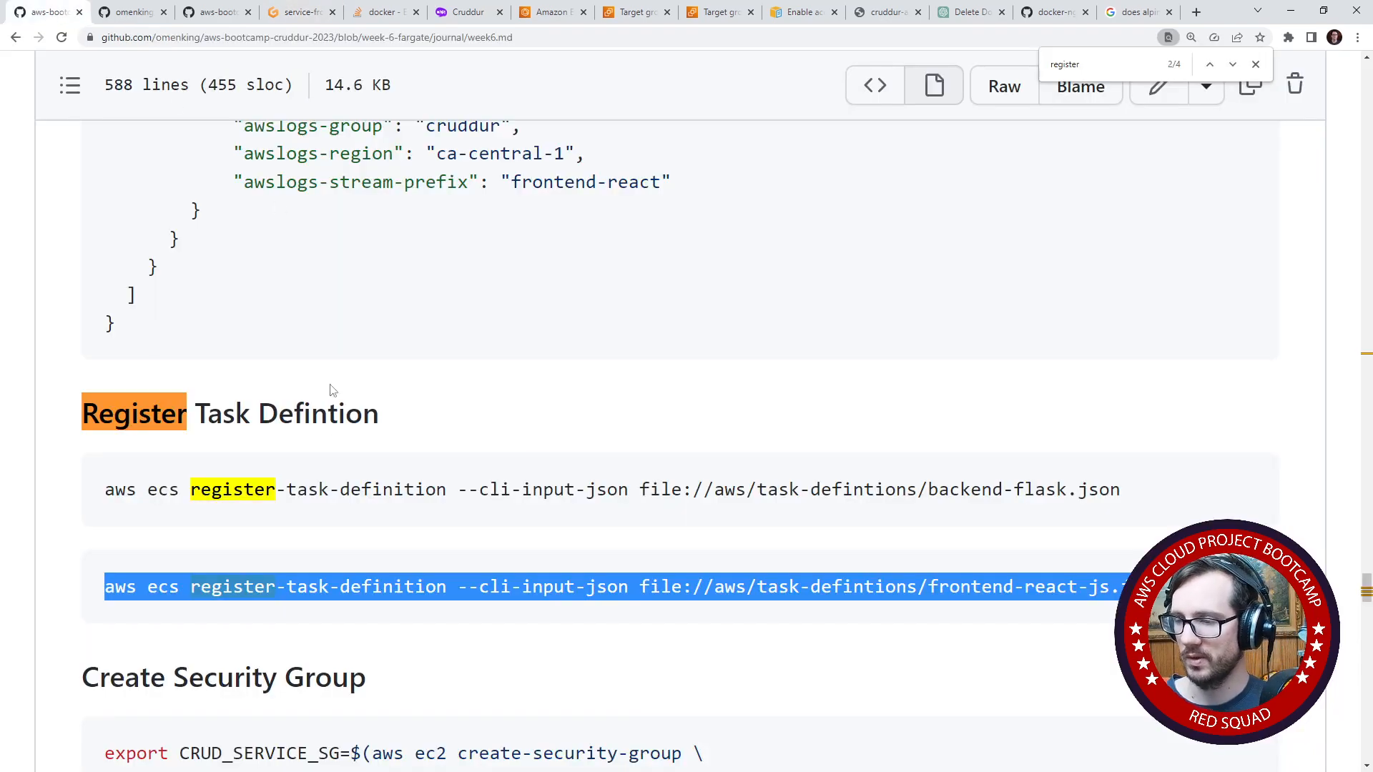
scroll(331, 429, "down", 5)
scroll(331, 457, "down", 20)
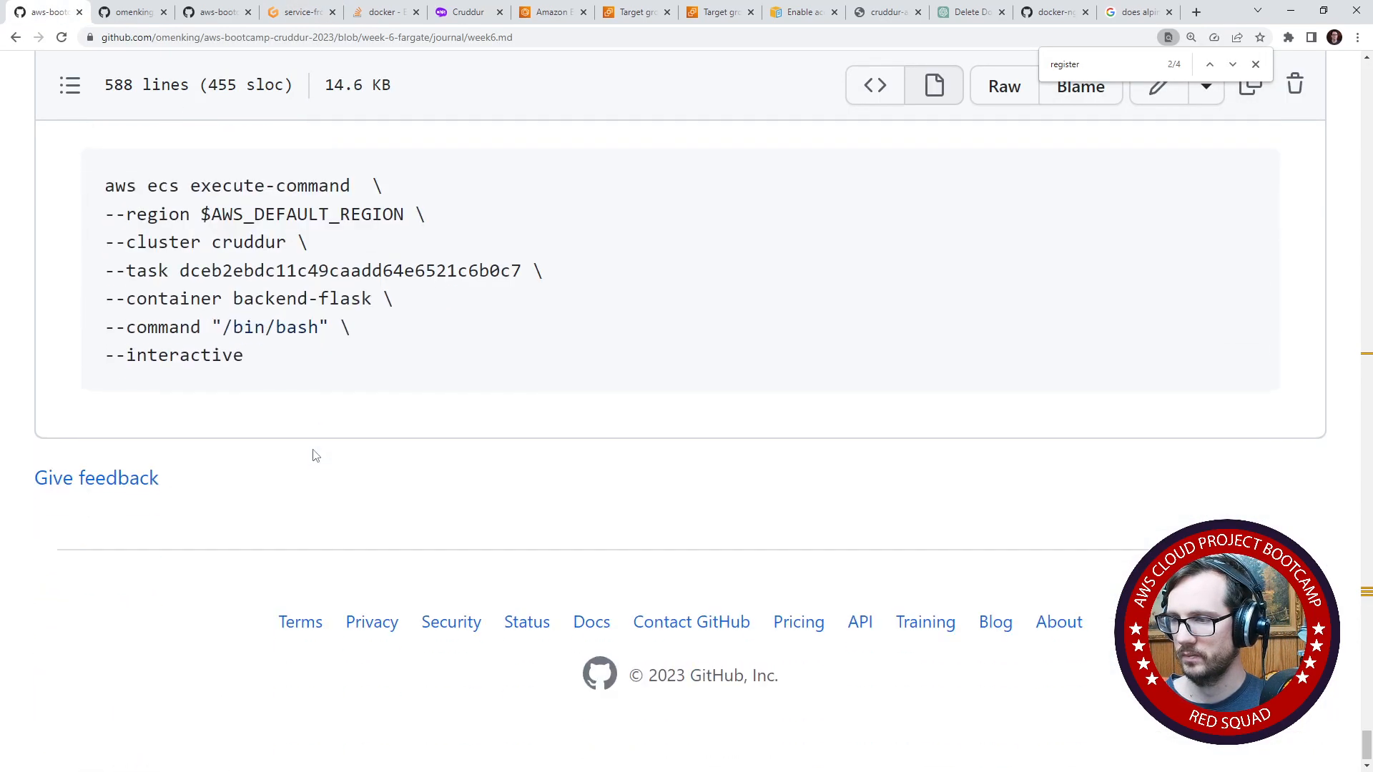
scroll(322, 455, "up", 5)
scroll(316, 456, "up", 8)
key("ctrl+f")
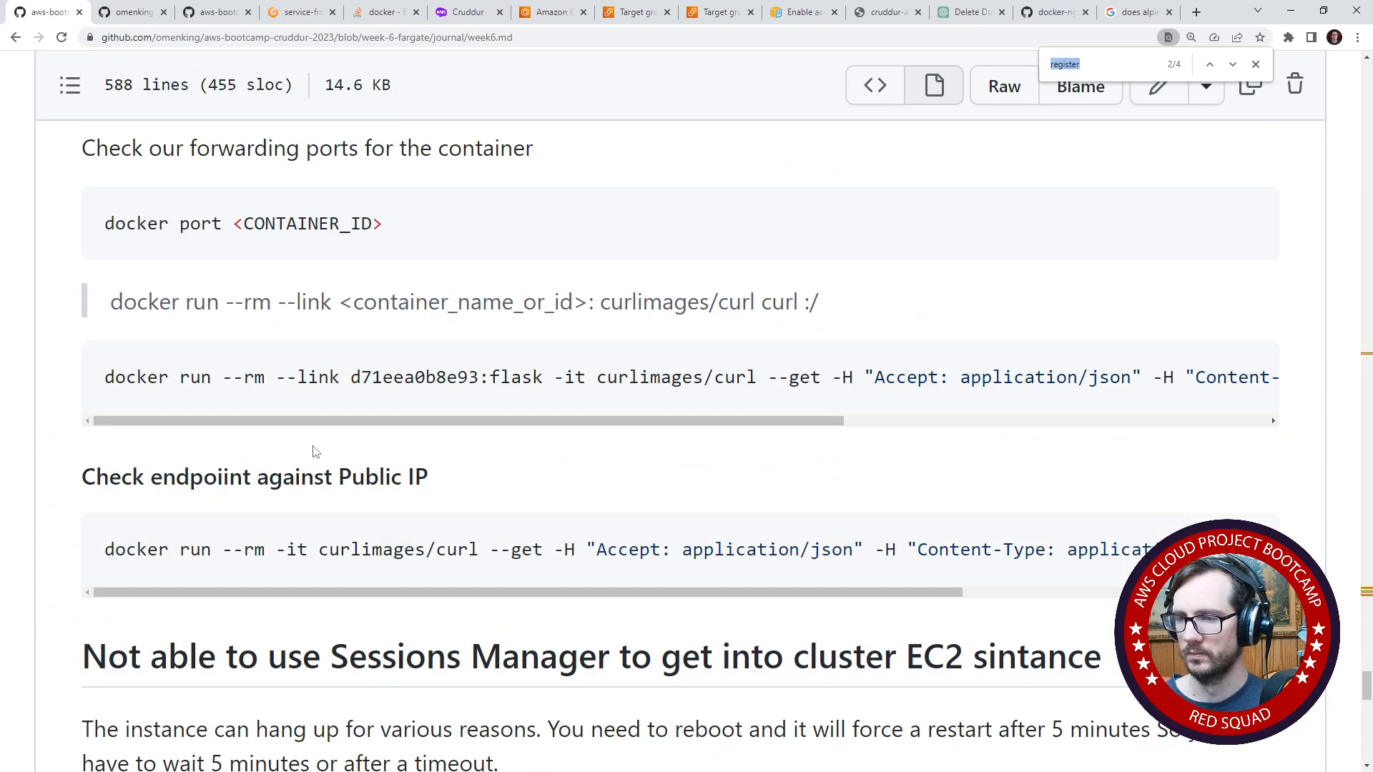
type("create-s")
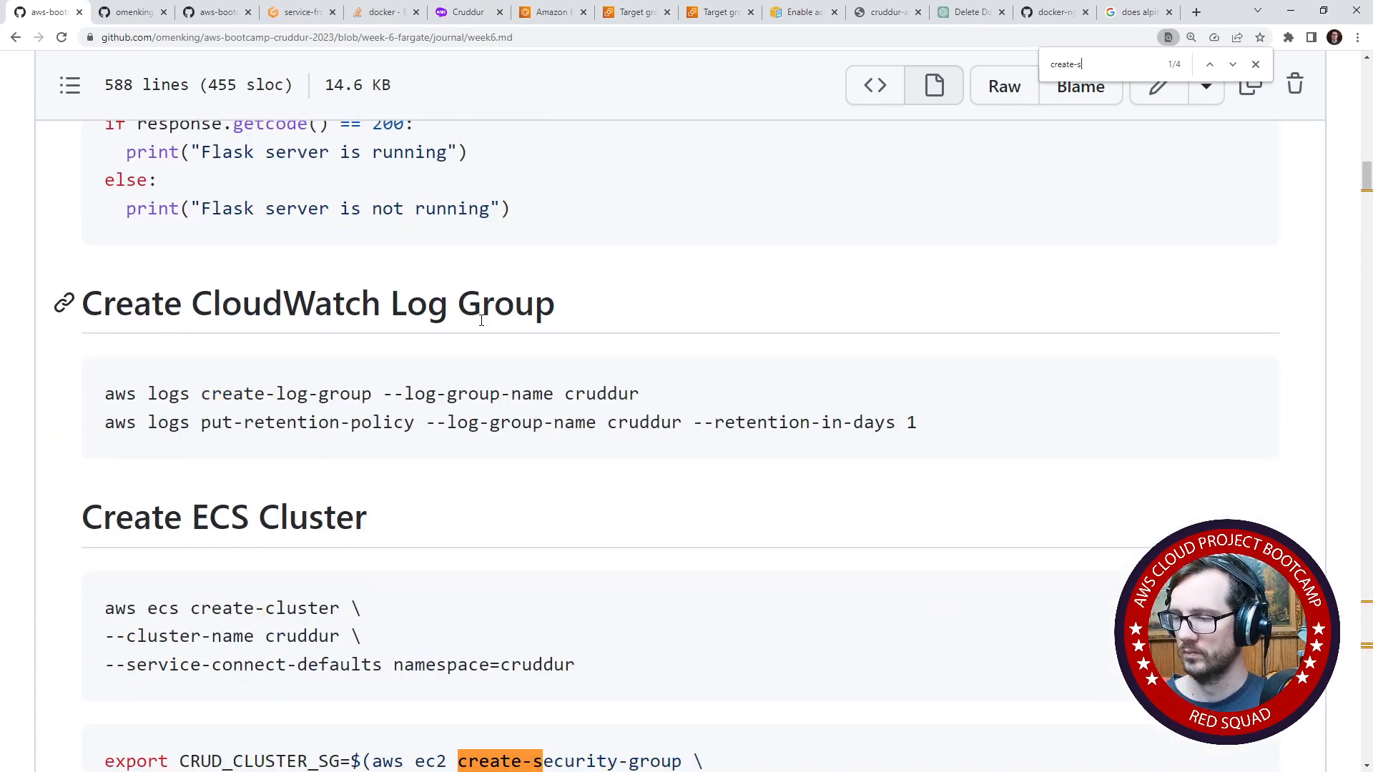
type("er")
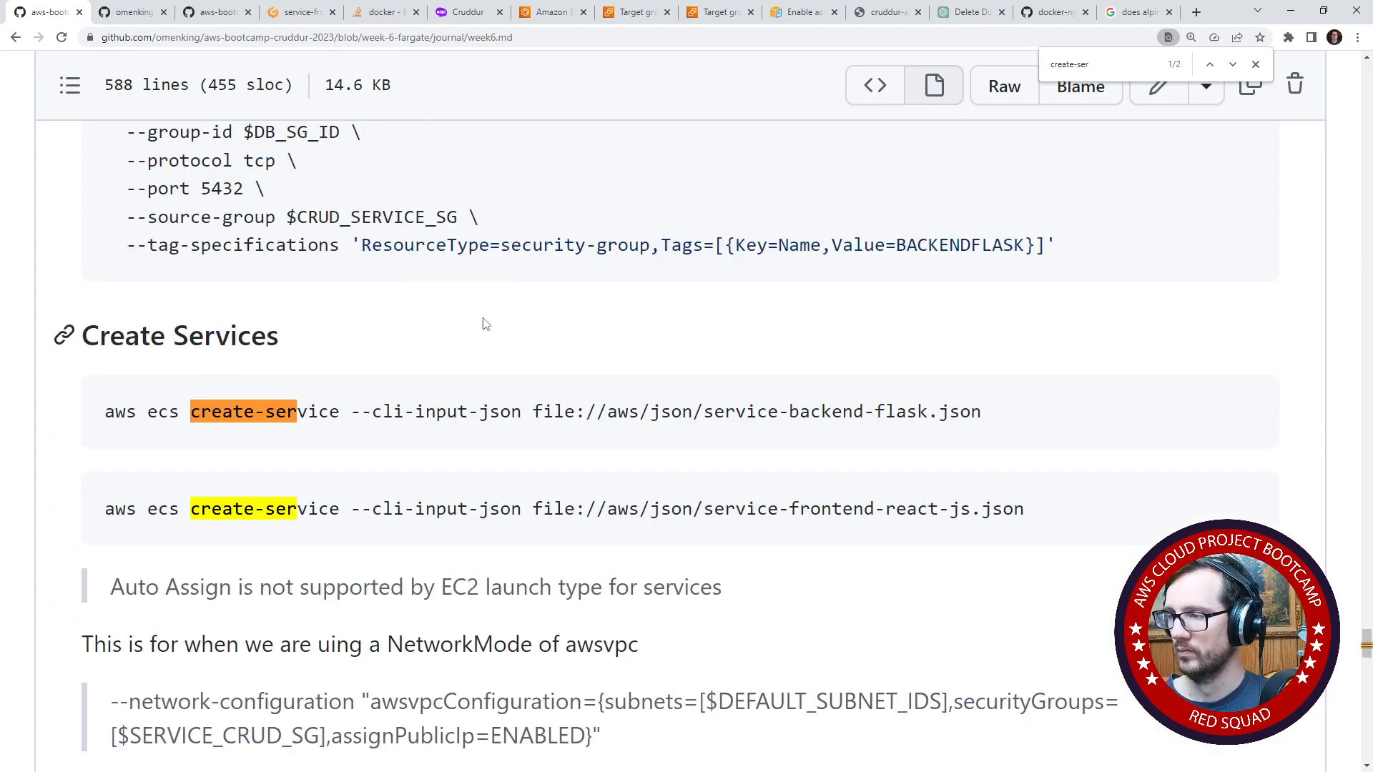
left_click_drag(1243, 506, 80, 506)
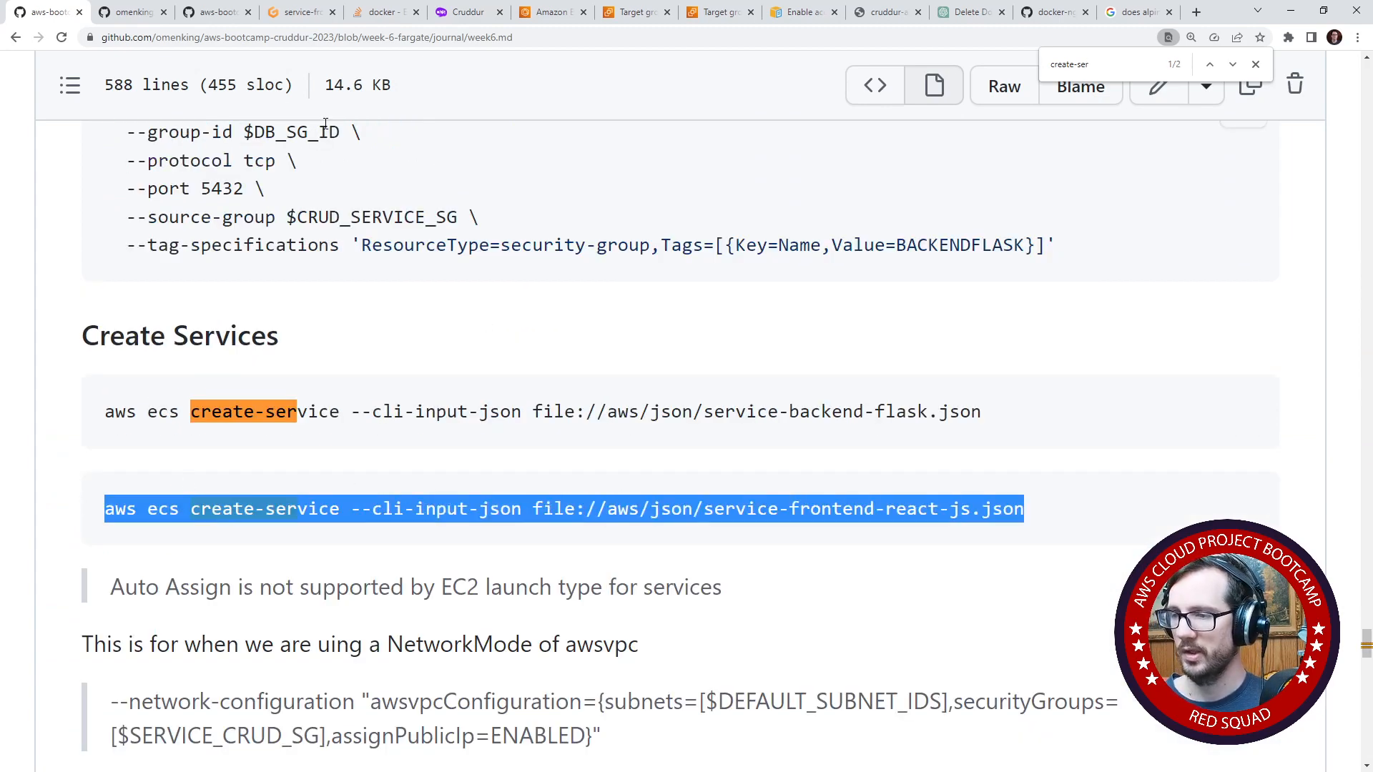
key("ctrl+c")
- Try to create the frontend service in the Gitpod terminal with aws ecs create-service --cli-input-json file://aws/json/service-frontend-react-js.json
left_click(301, 12)
left_click(879, 676)
key("ctrl+v")
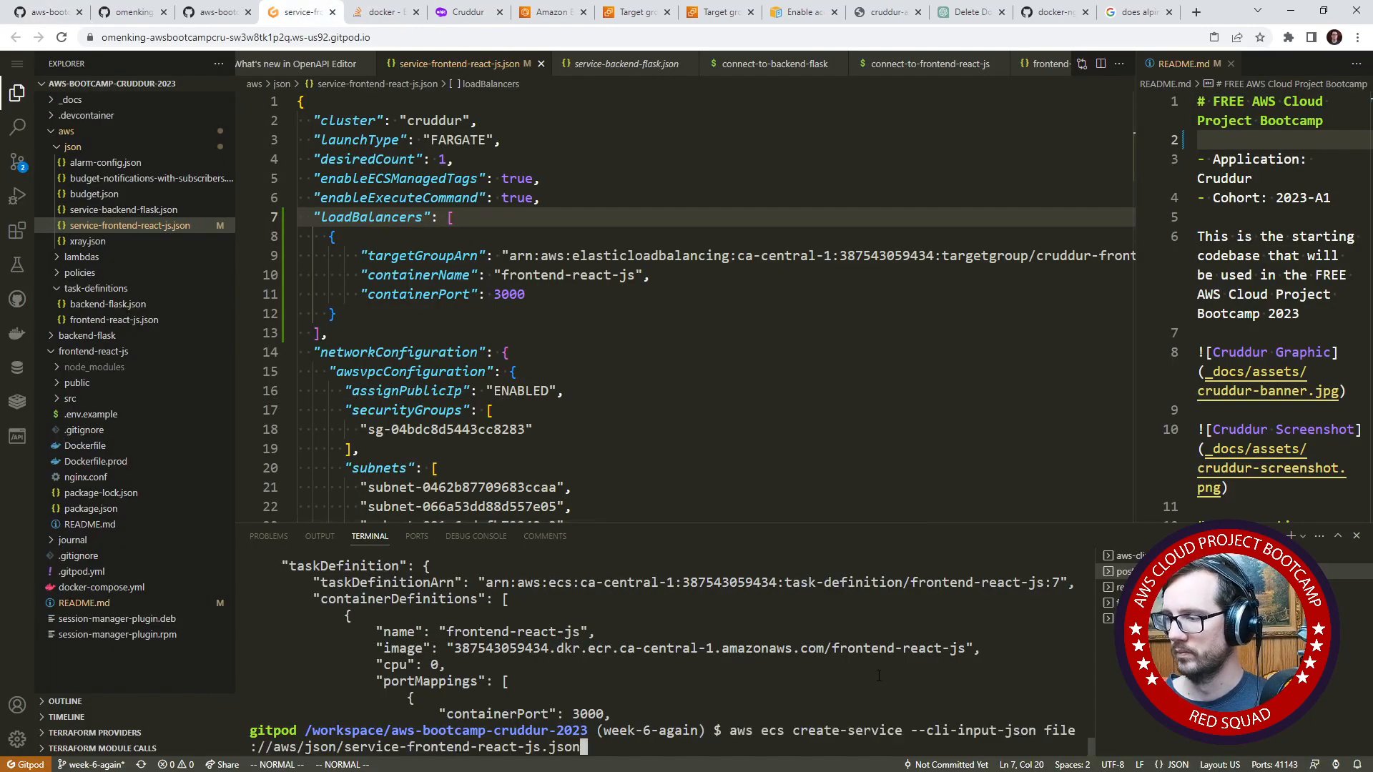
key("Return")
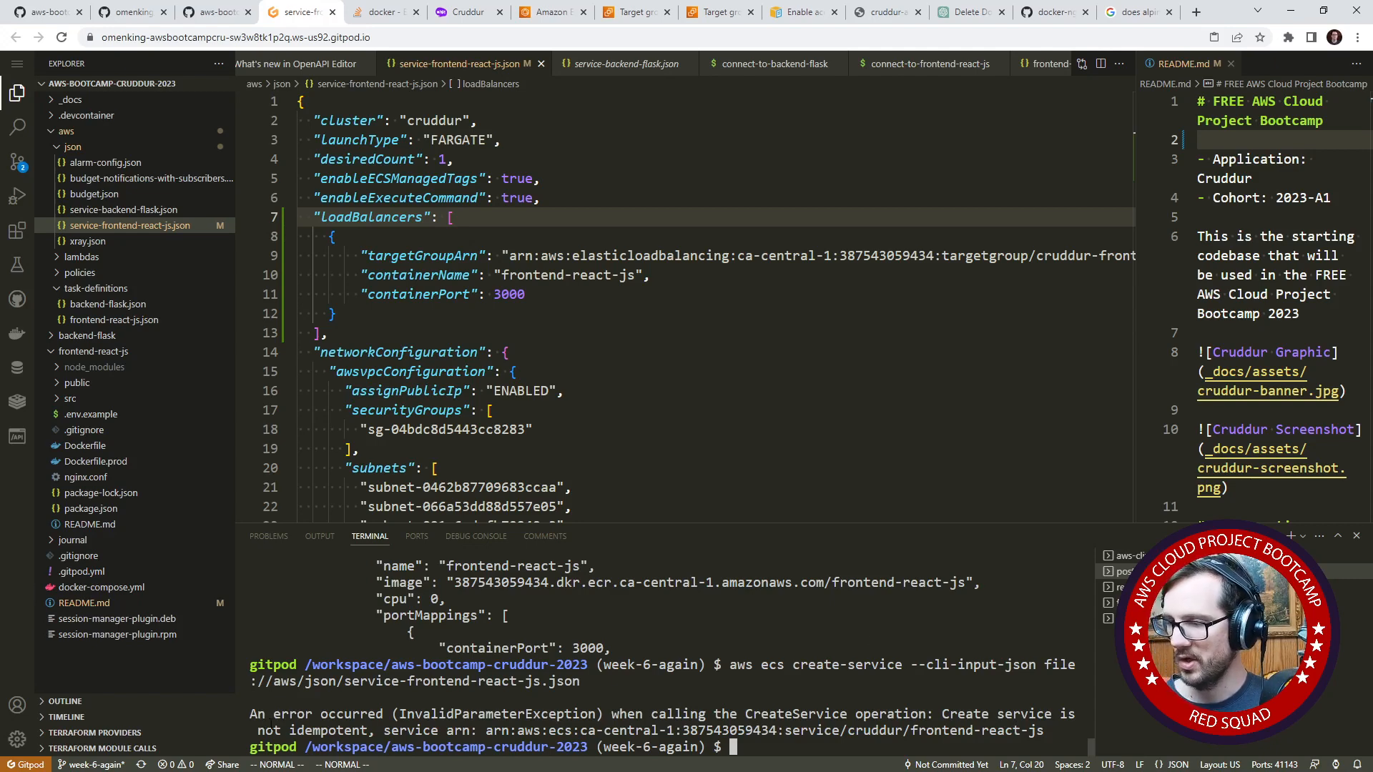
- Examine the create-service error in the terminal and switch to the cruddur cluster in Amazon ECS
left_click_drag(290, 728, 375, 730)
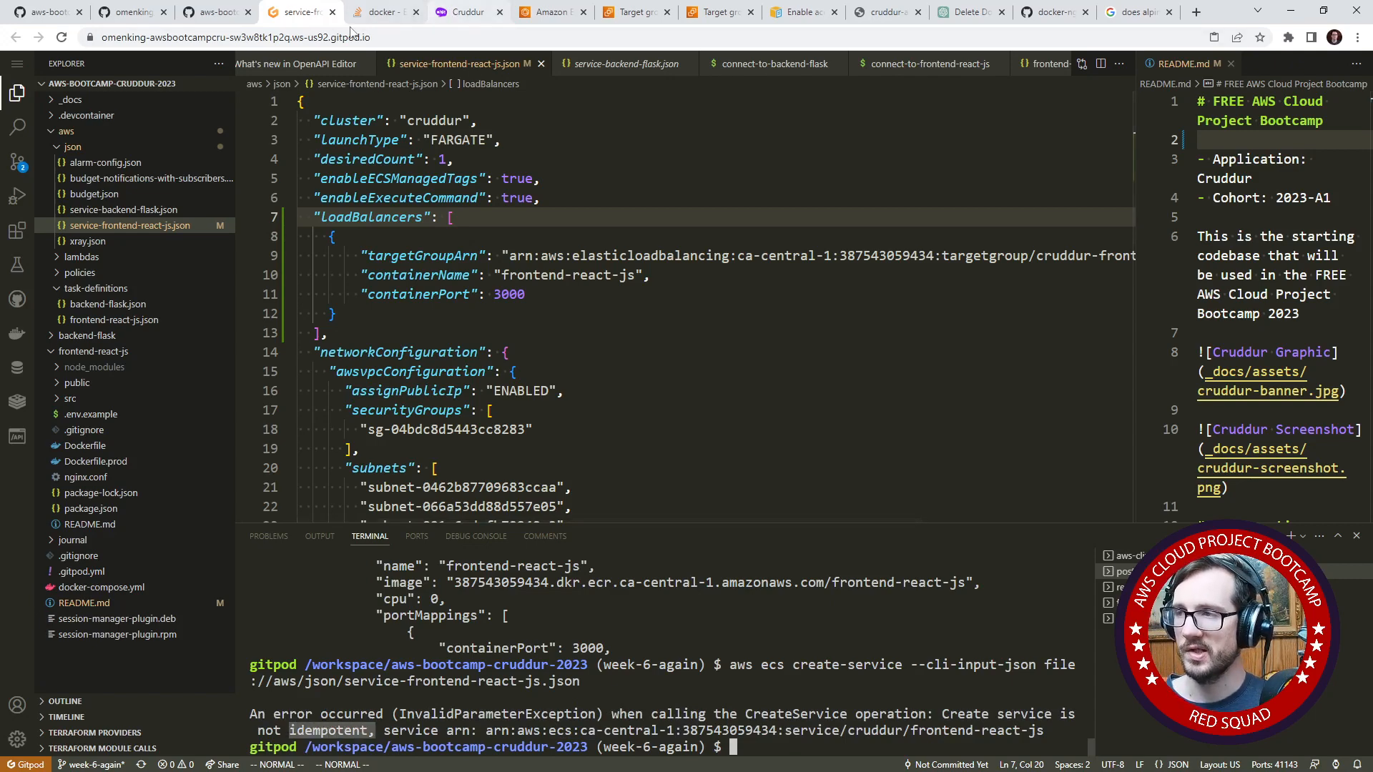
left_click(549, 12)
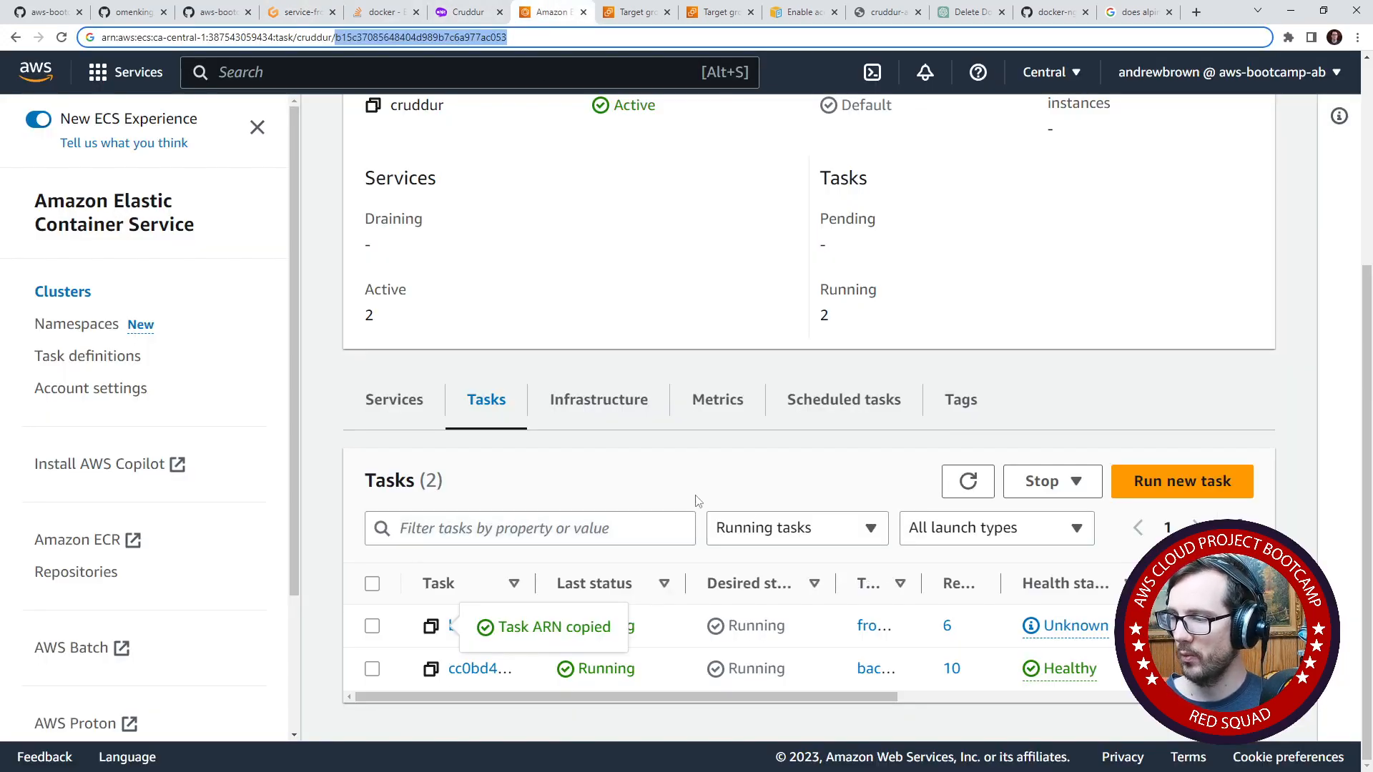
left_click(330, 486)
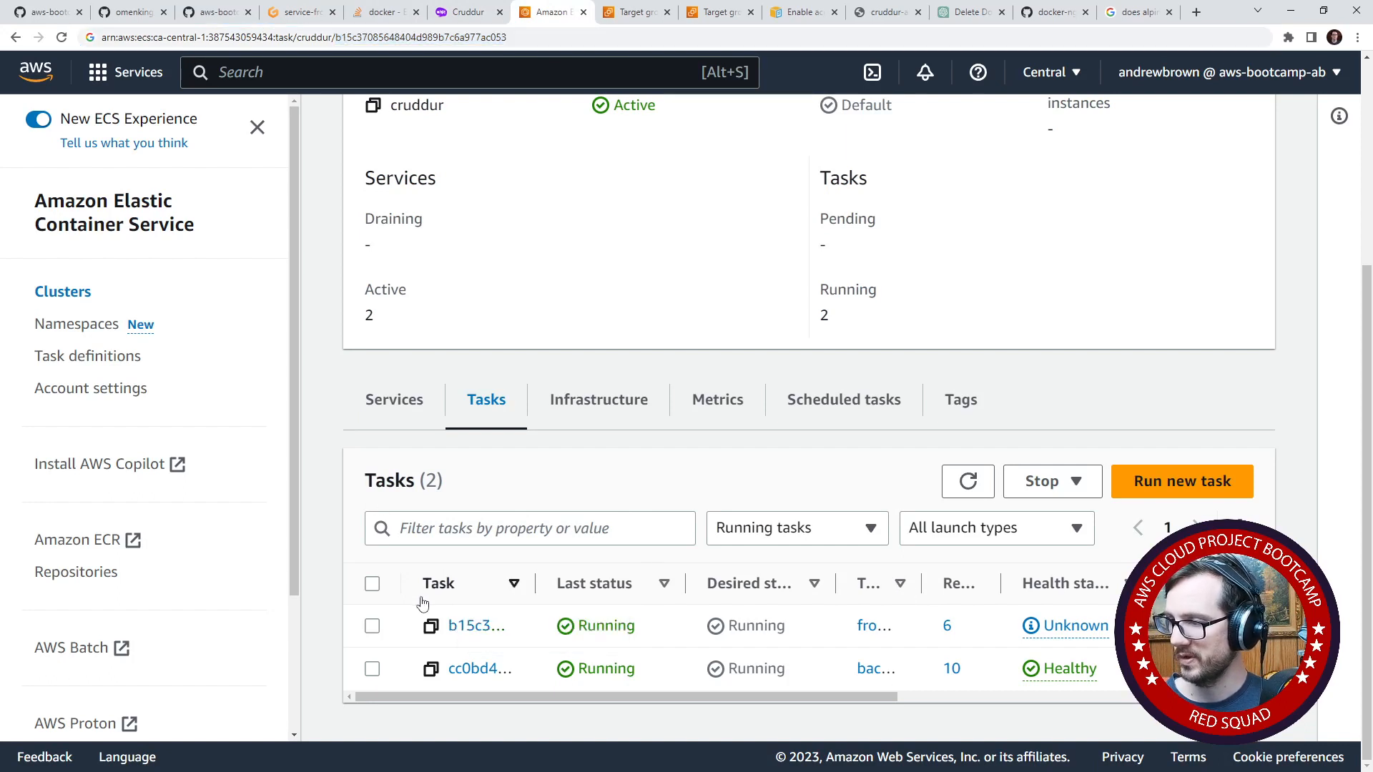
left_click(372, 625)
left_click(1051, 485)
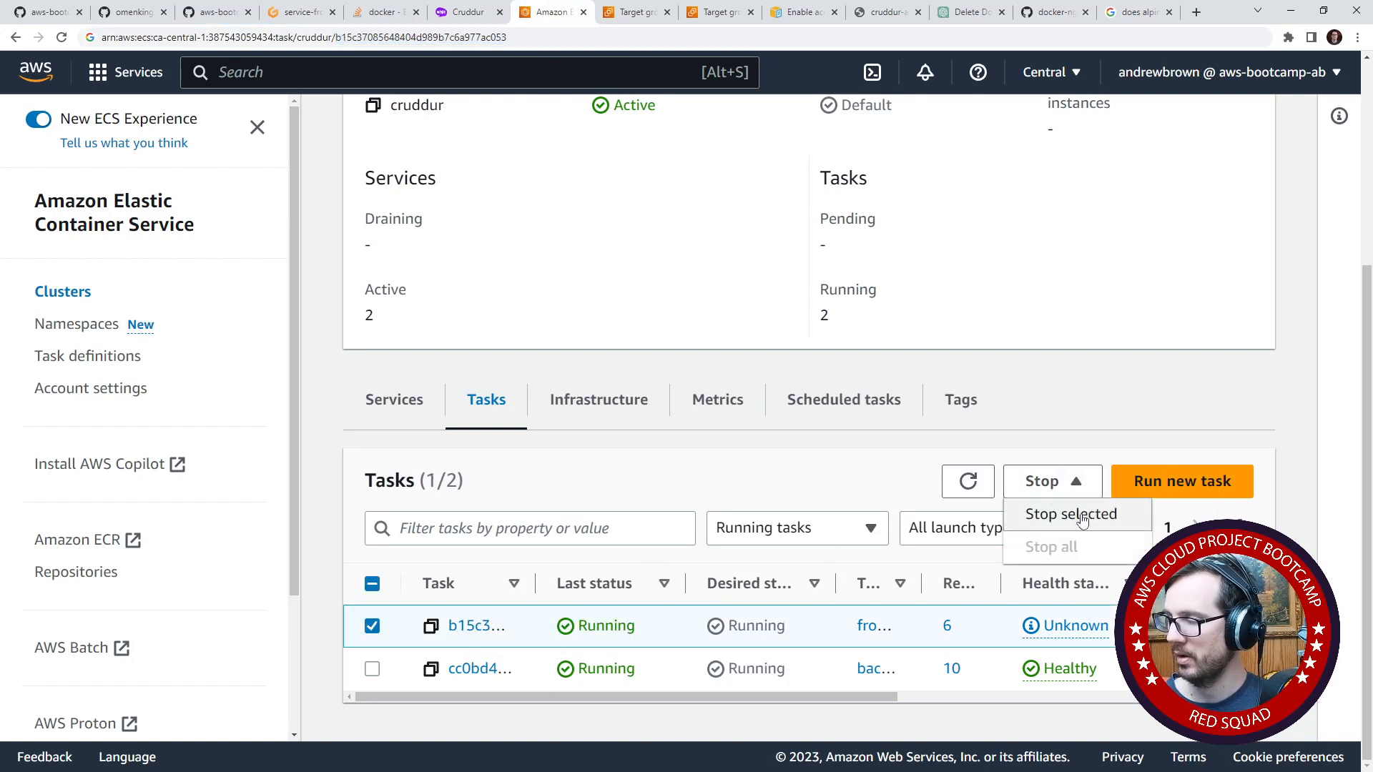
- Force delete the frontend-react-js service from the cruddur cluster, confirming with "delete"
left_click(404, 407)
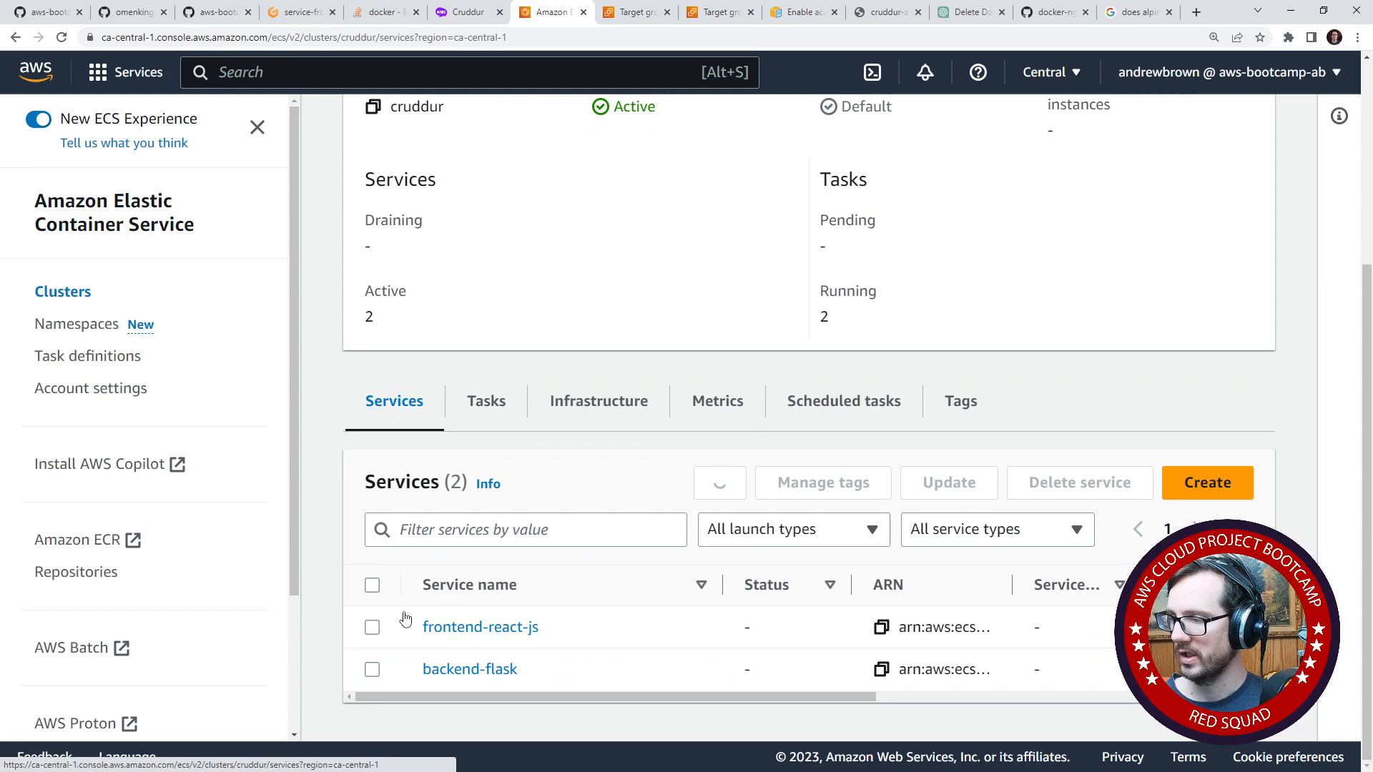
left_click(382, 670)
left_click(404, 629)
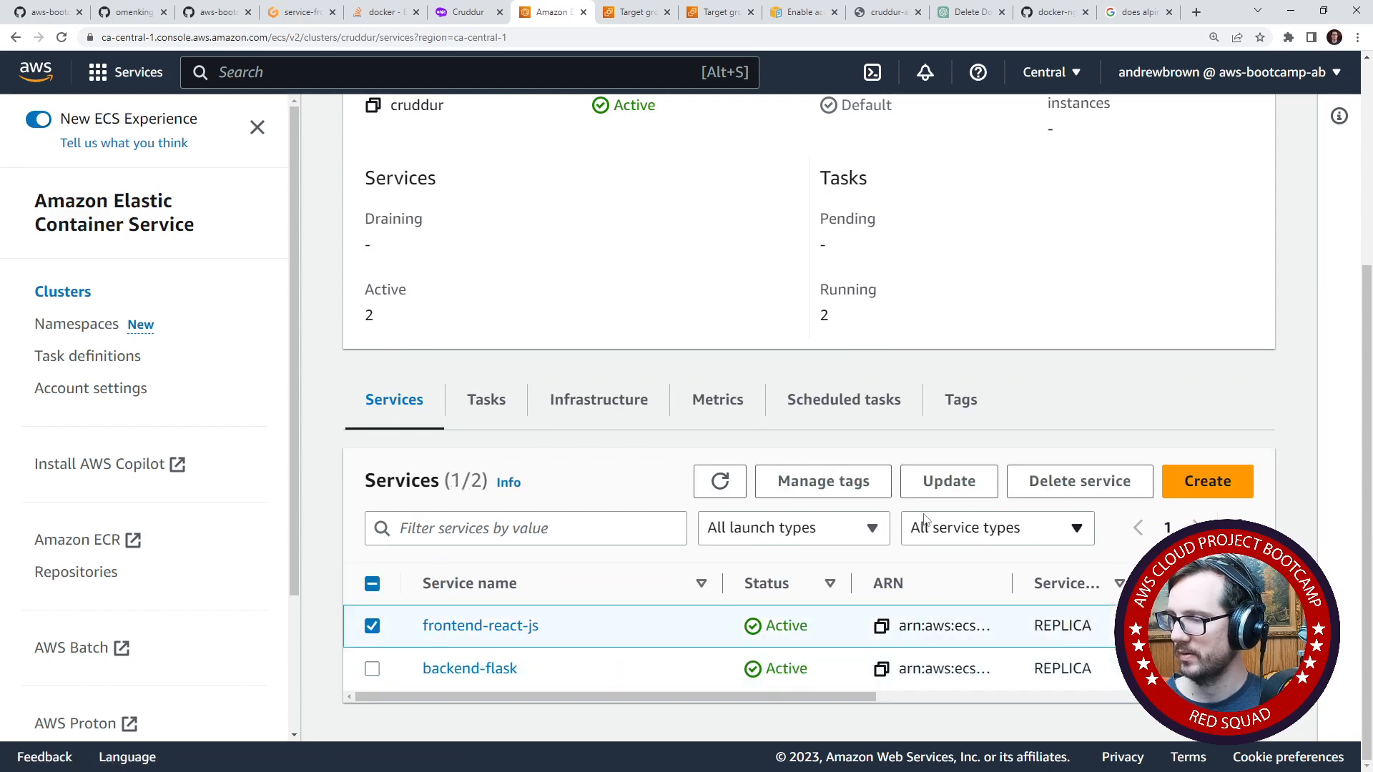
left_click(1066, 481)
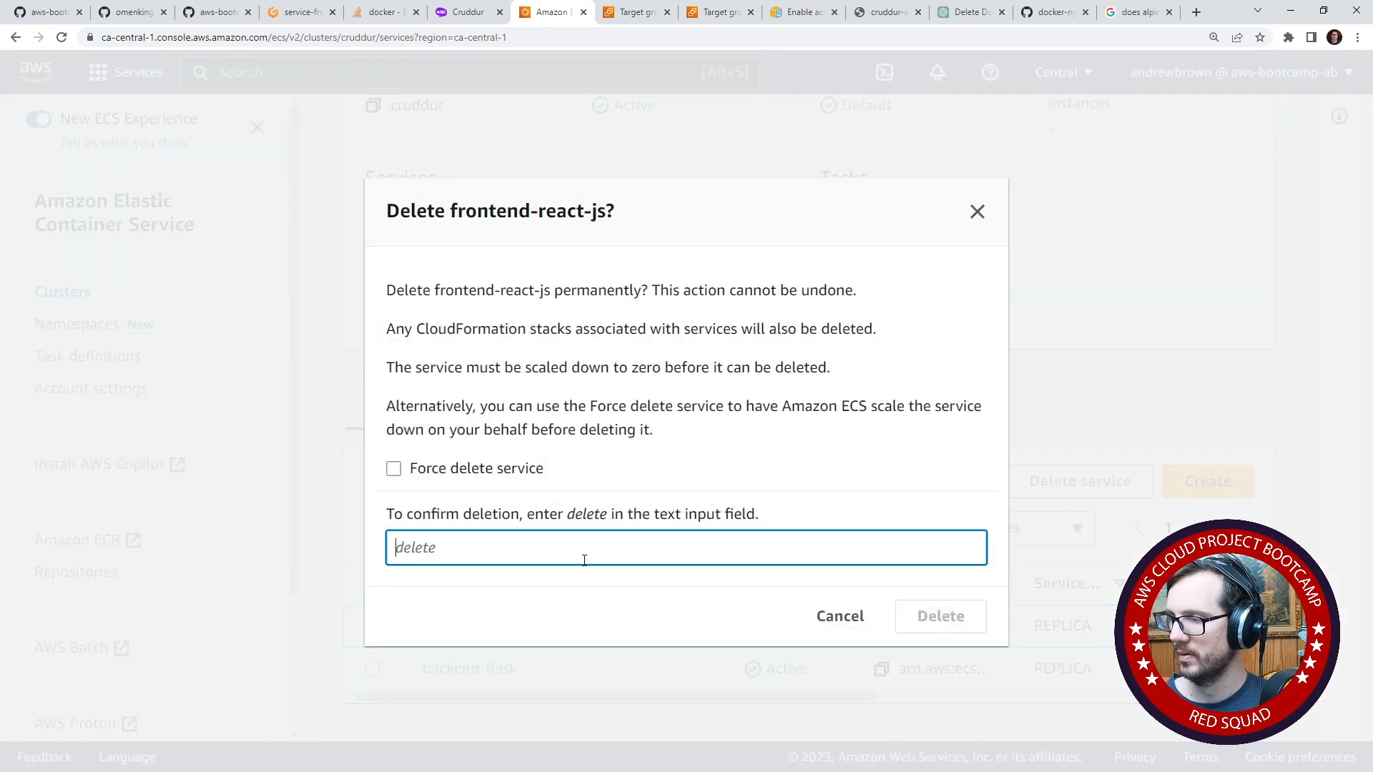
type("delete")
left_click(472, 476)
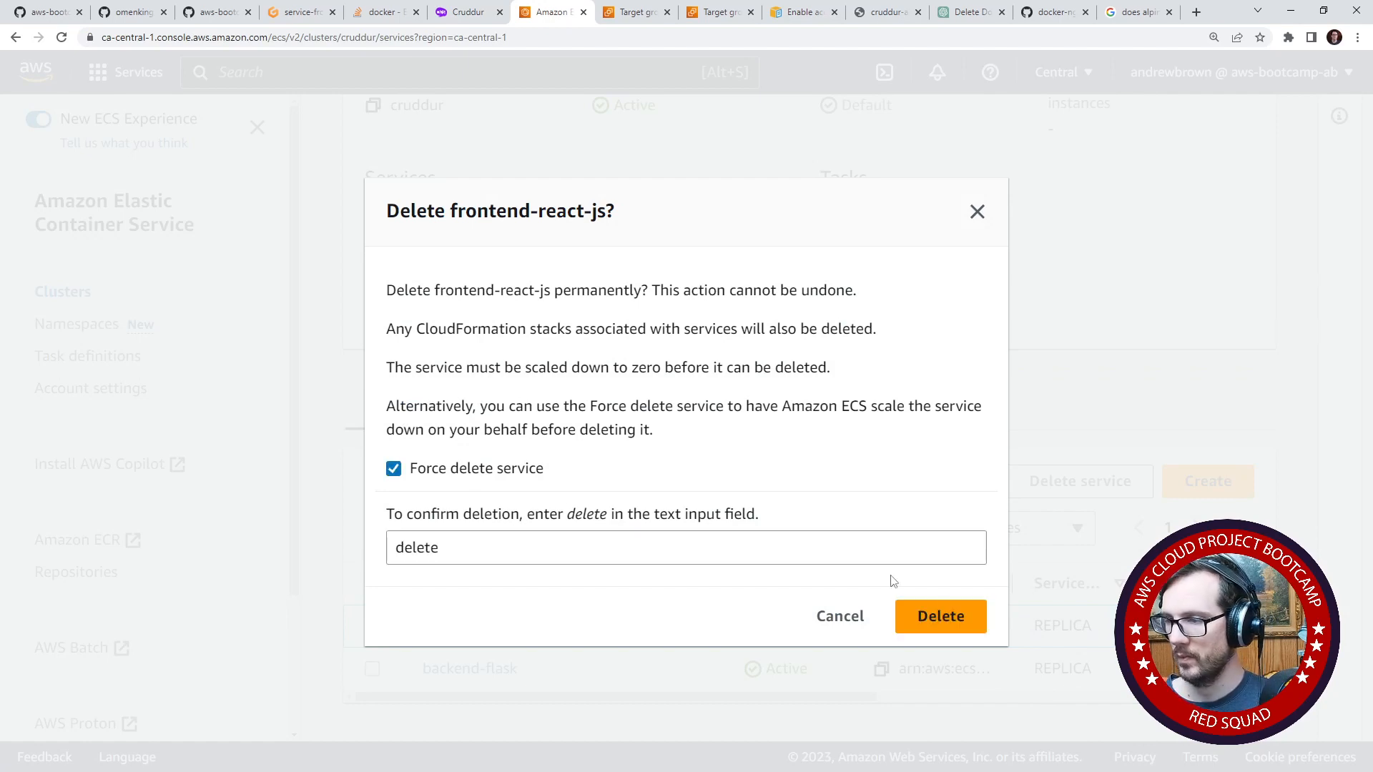
left_click(970, 628)
- Stop the running frontend-react-js task in the cruddur cluster and refresh the cluster overview
scroll(586, 560, "down", 1)
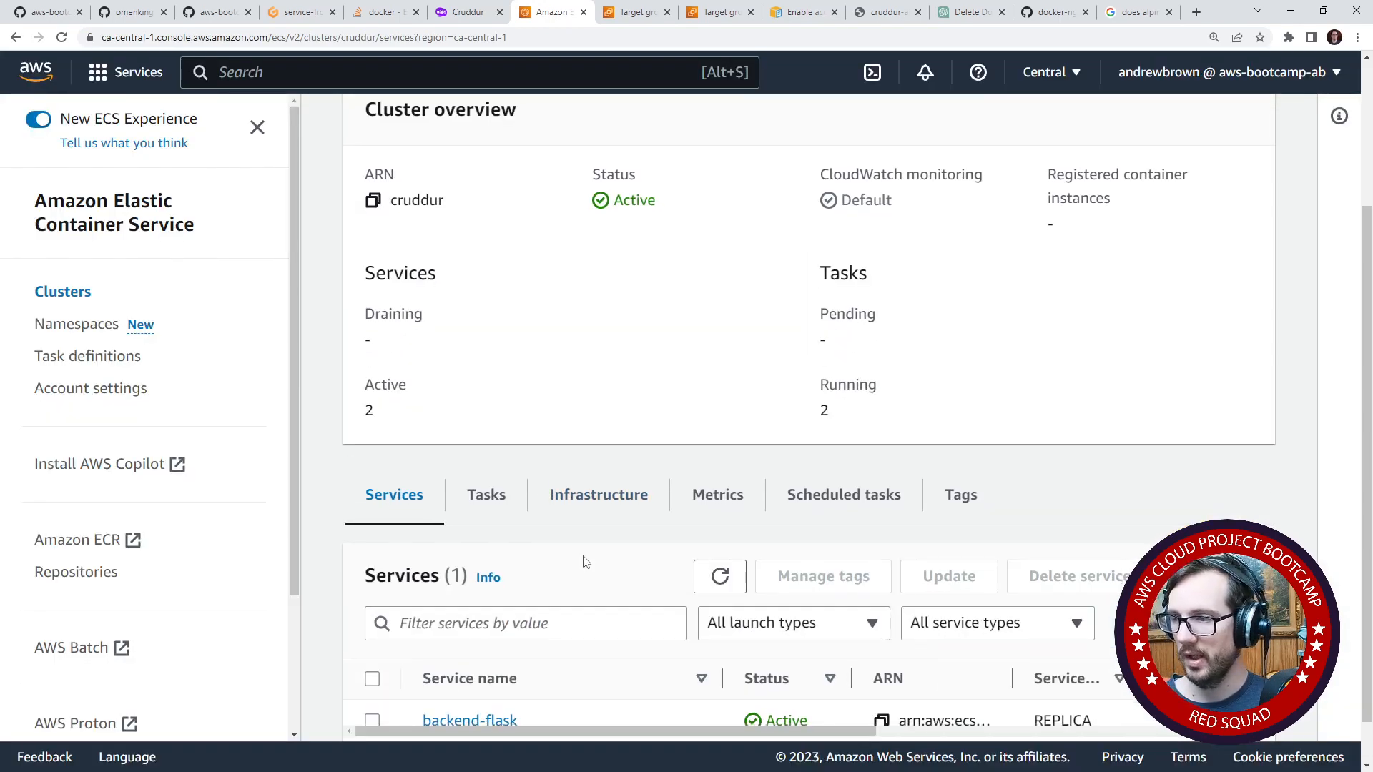
left_click(464, 441)
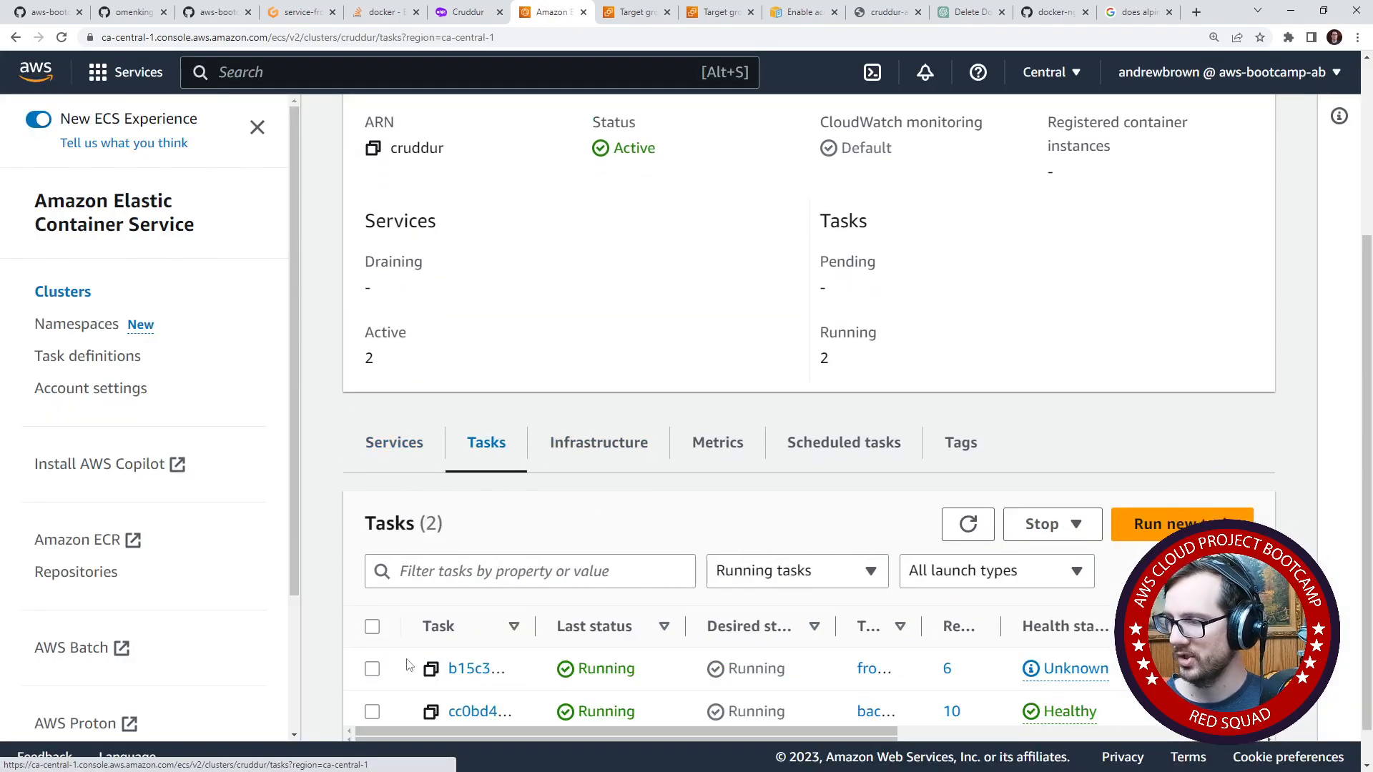
left_click(372, 668)
left_click(1041, 524)
left_click(1033, 564)
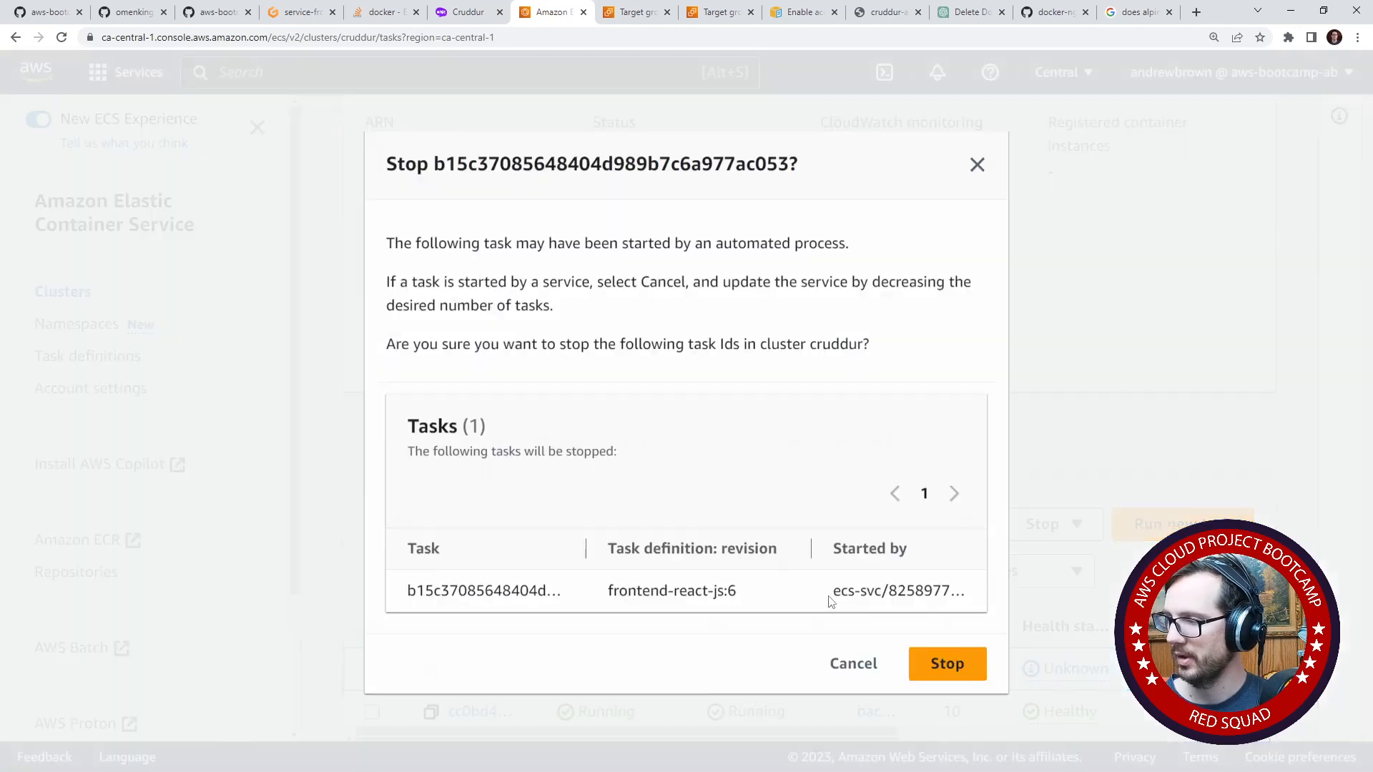
left_click(955, 664)
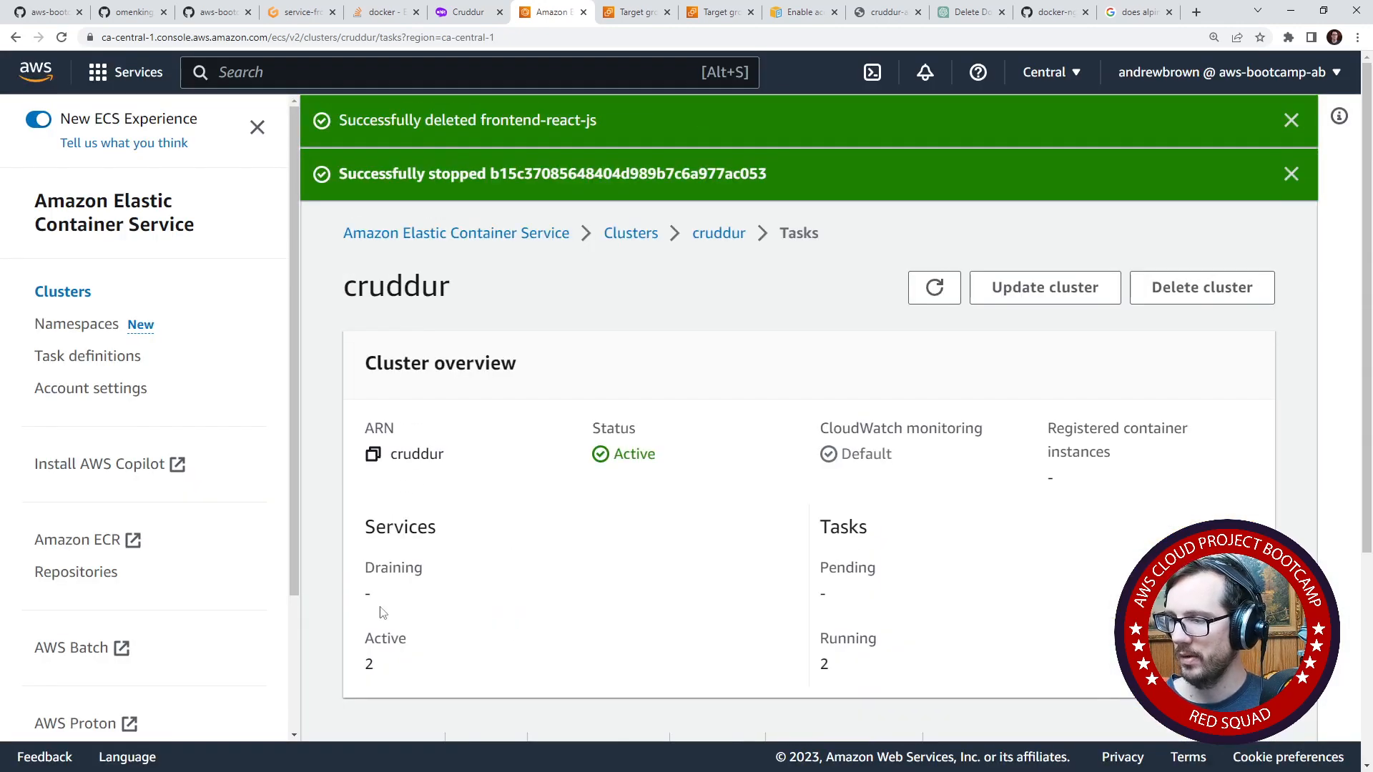
left_click(943, 293)
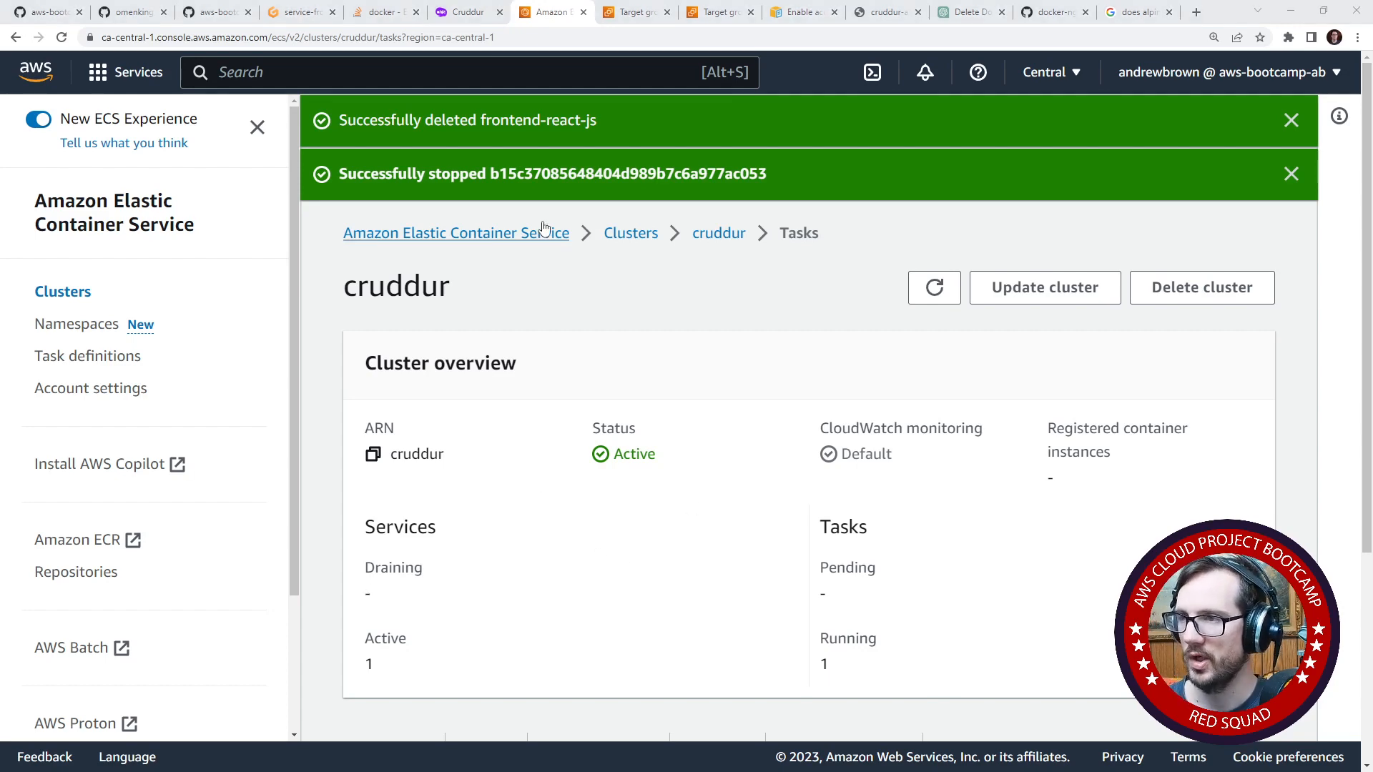
- Rerun the create-service command for service-frontend-react-js.json in the Gitpod terminal
left_click(300, 12)
key("Up")
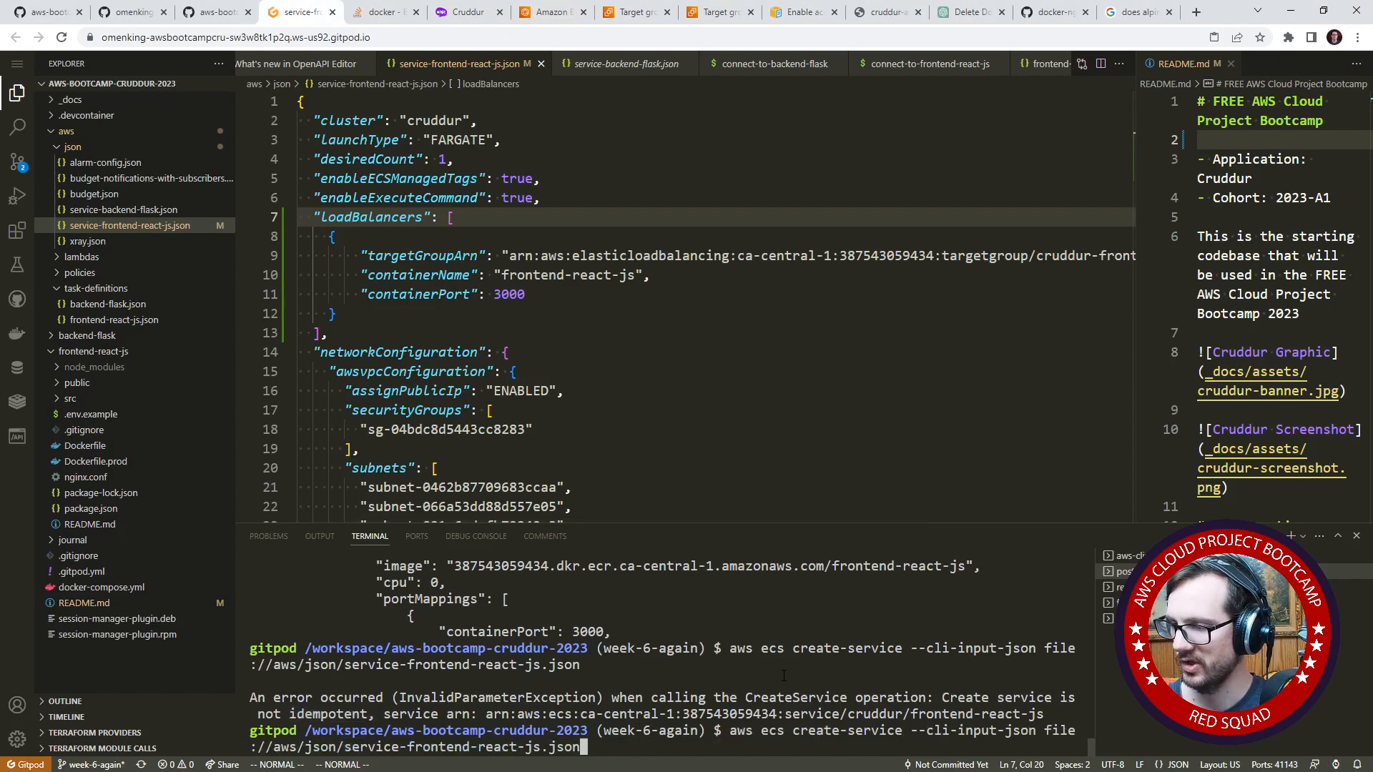
key("Return")
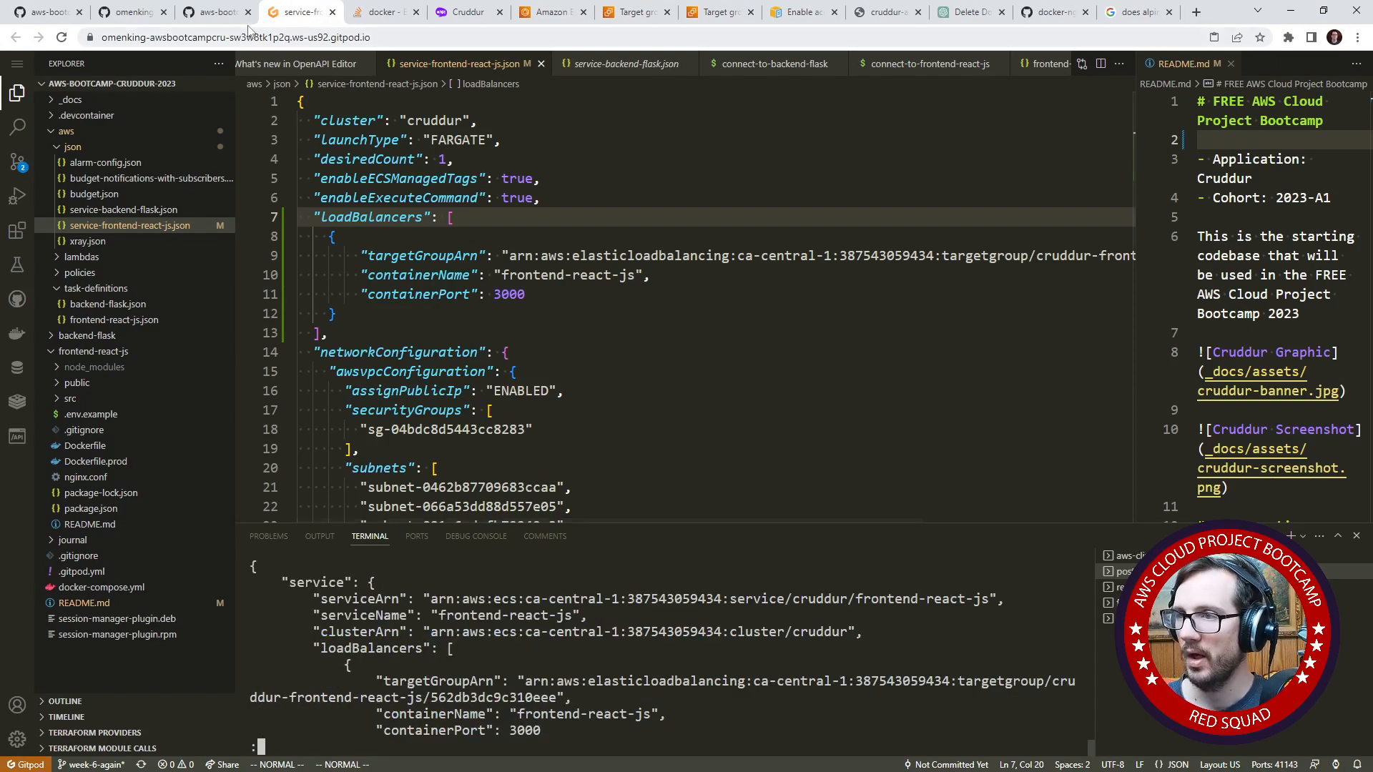
left_click(228, 12)
left_click(286, 12)
left_click(366, 14)
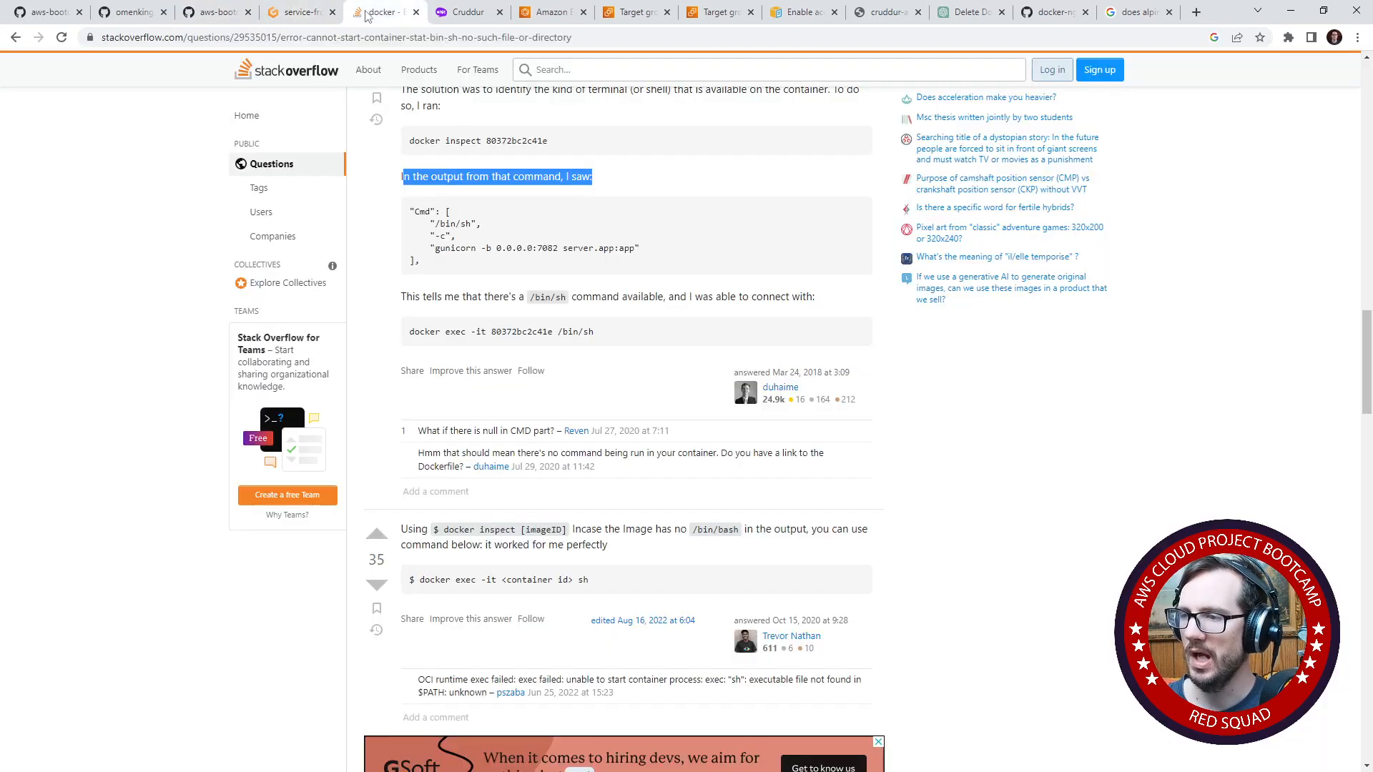
left_click(211, 12)
left_click(142, 16)
left_click(66, 15)
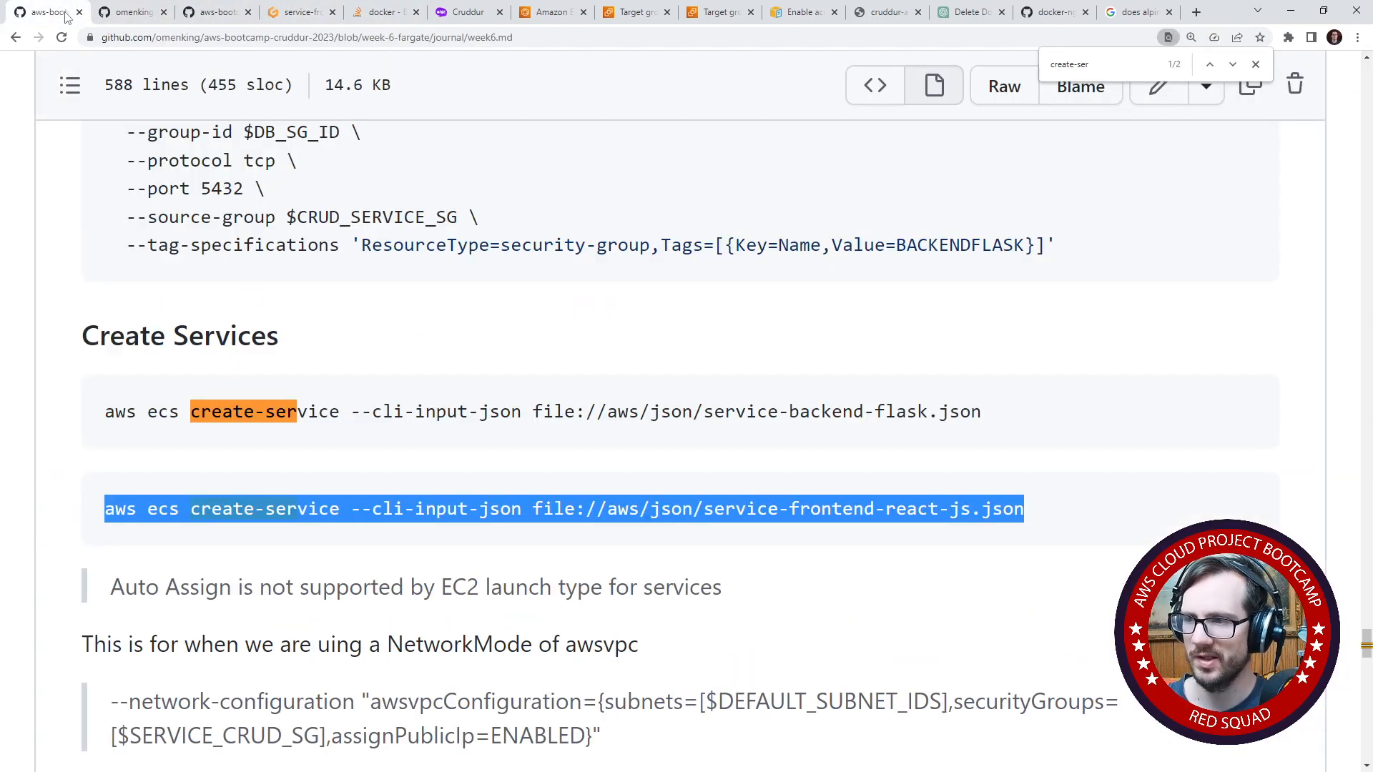
left_click(437, 20)
left_click(386, 14)
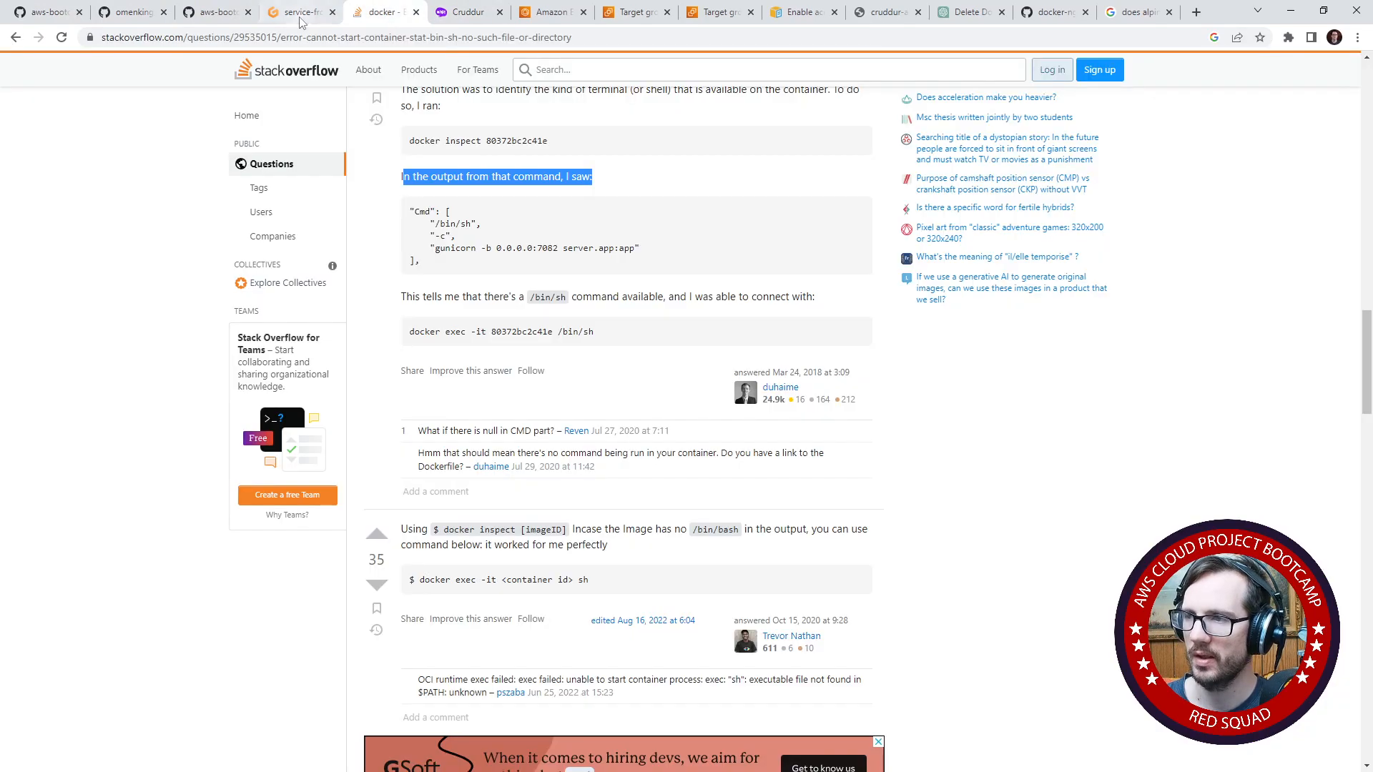
left_click(293, 15)
left_click(229, 22)
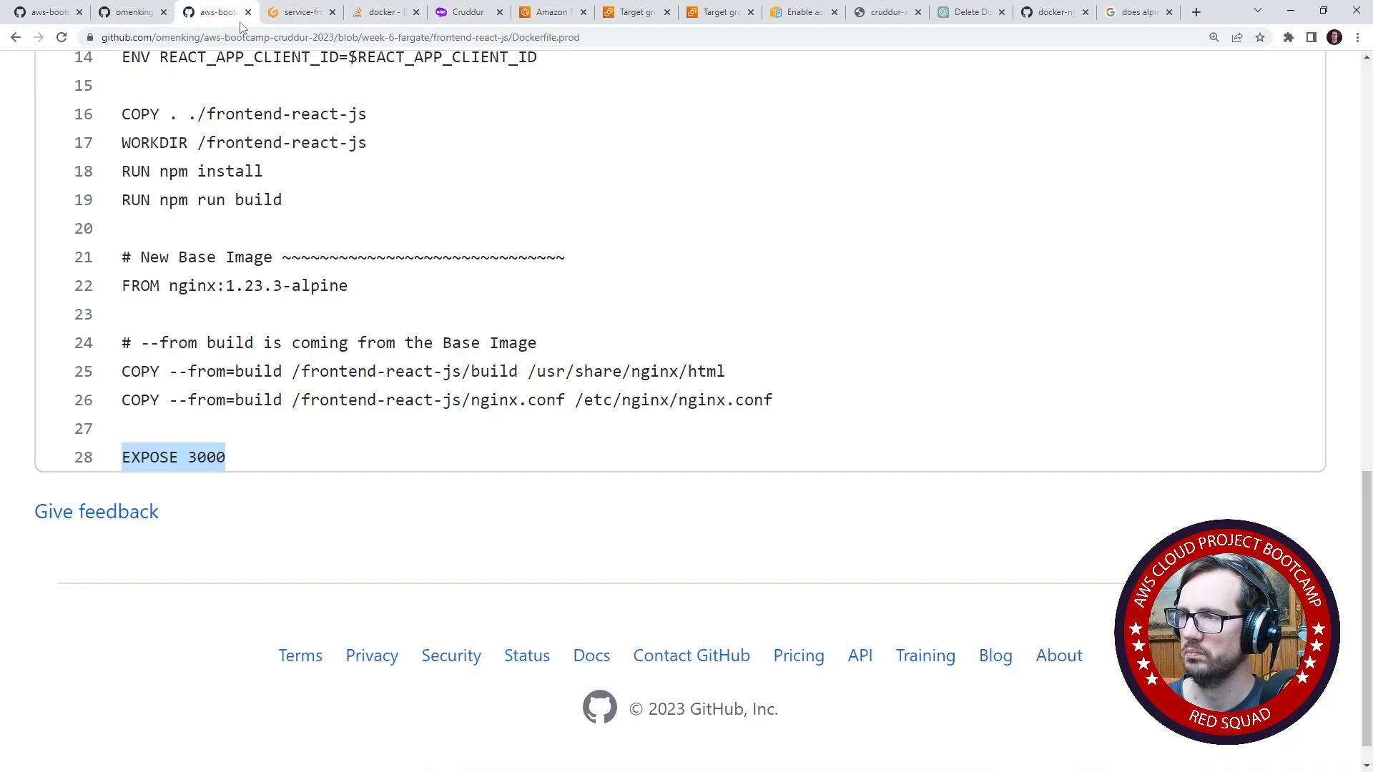
- Check the services and tasks of the cruddur cluster in Amazon ECS
left_click(560, 20)
scroll(579, 383, "down", 5)
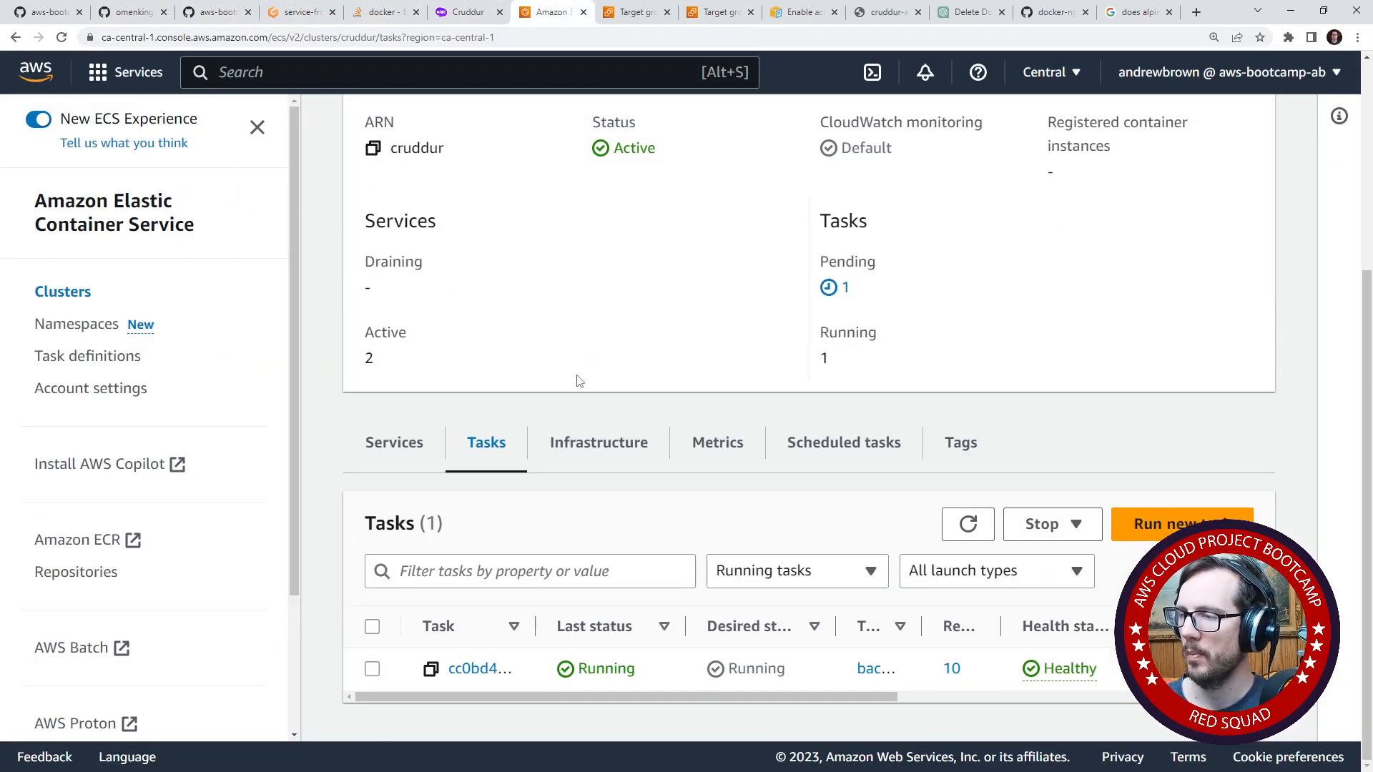
scroll(579, 383, "up", 5)
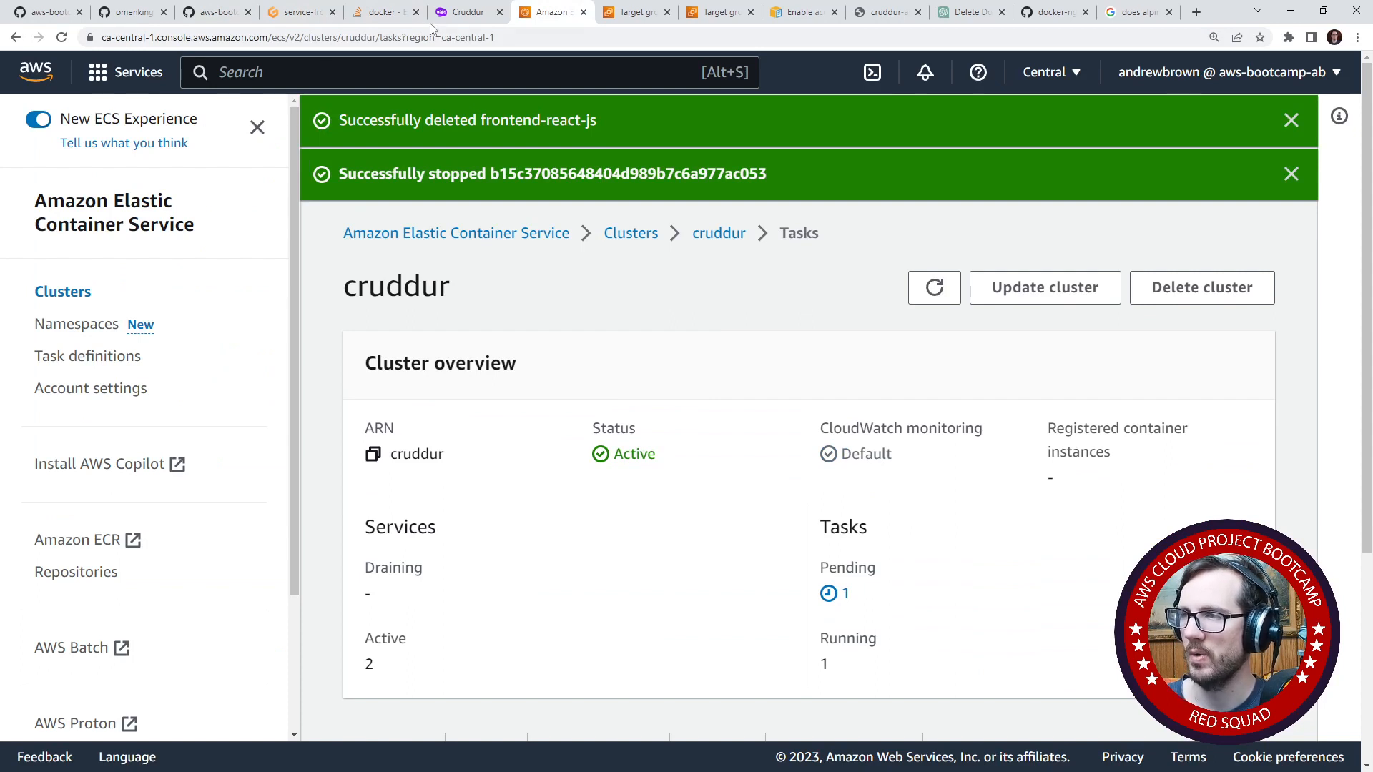
- Switch to the EC2 target groups, enlarge the list, and select cruddur-backend-flask-tg to review its health check settings
left_click_drag(633, 12, 547, 12)
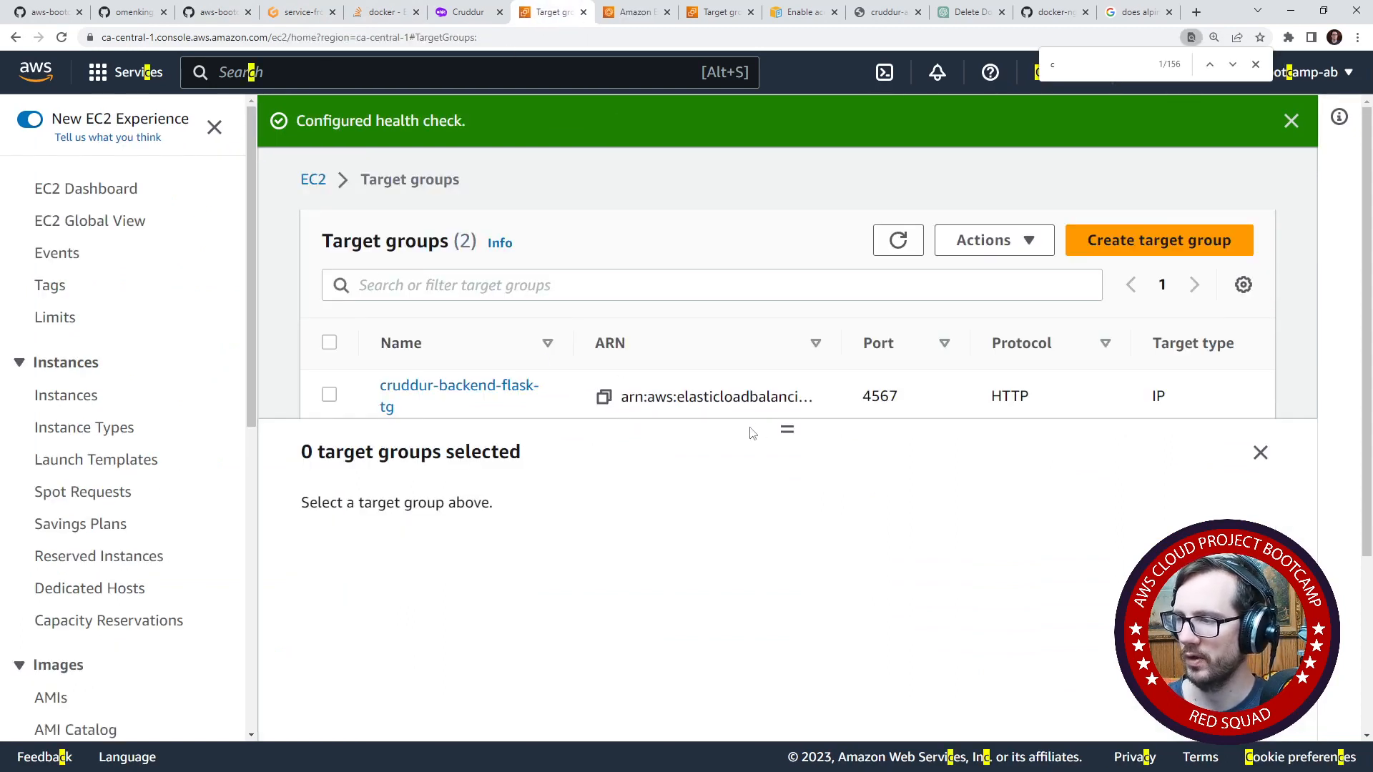
left_click_drag(752, 433, 786, 480)
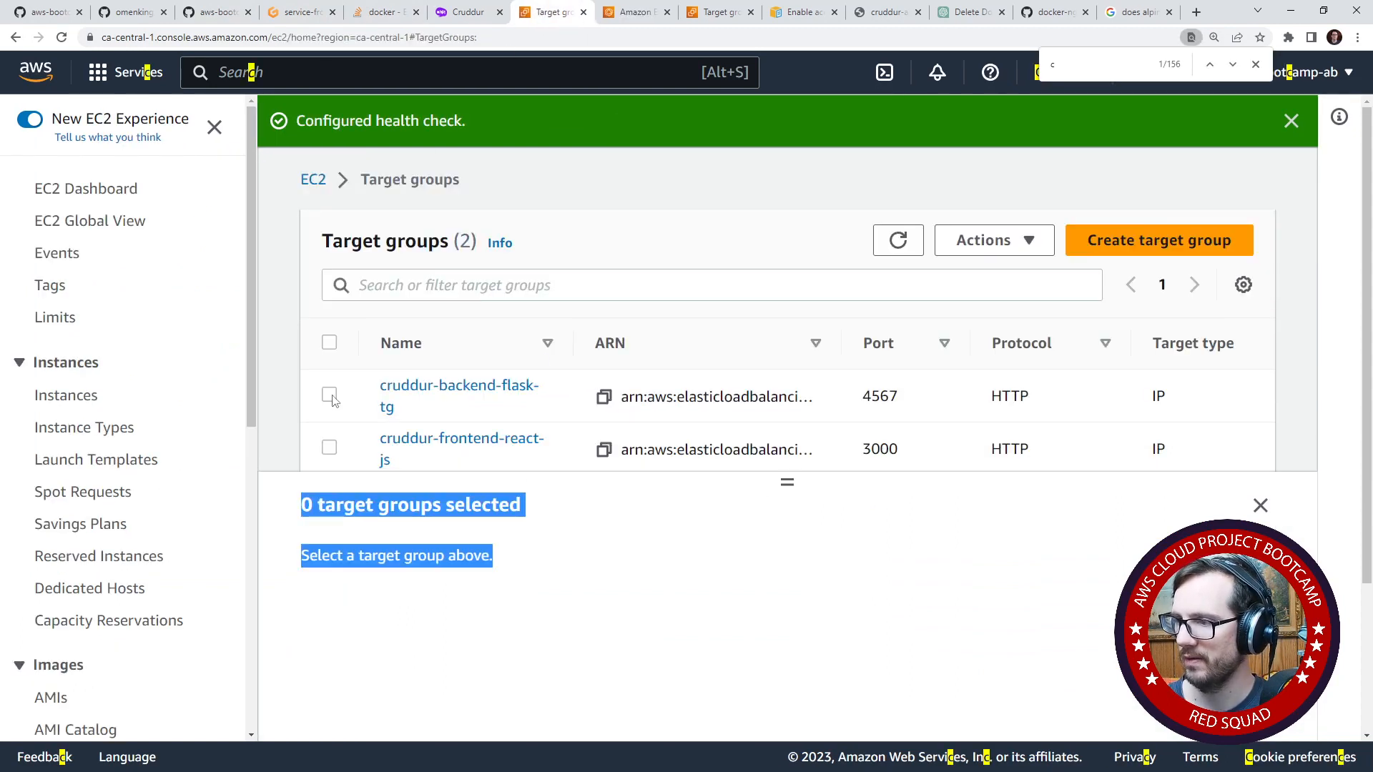
left_click(391, 393)
scroll(737, 569, "down", 2)
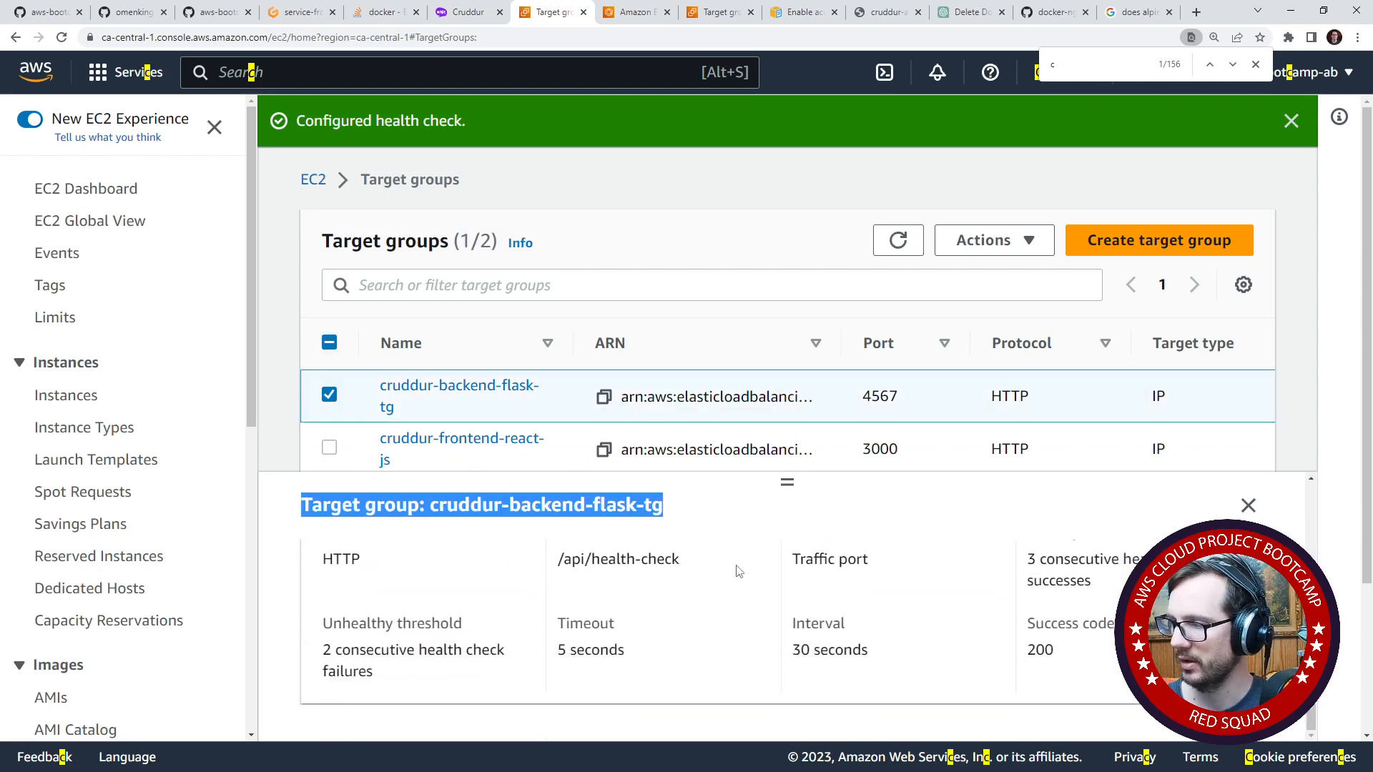
scroll(738, 570, "up", 1)
- Open the health check settings of cruddur-backend-flask-tg and examine its path and the advanced Traffic port and Override options
left_click(1213, 548)
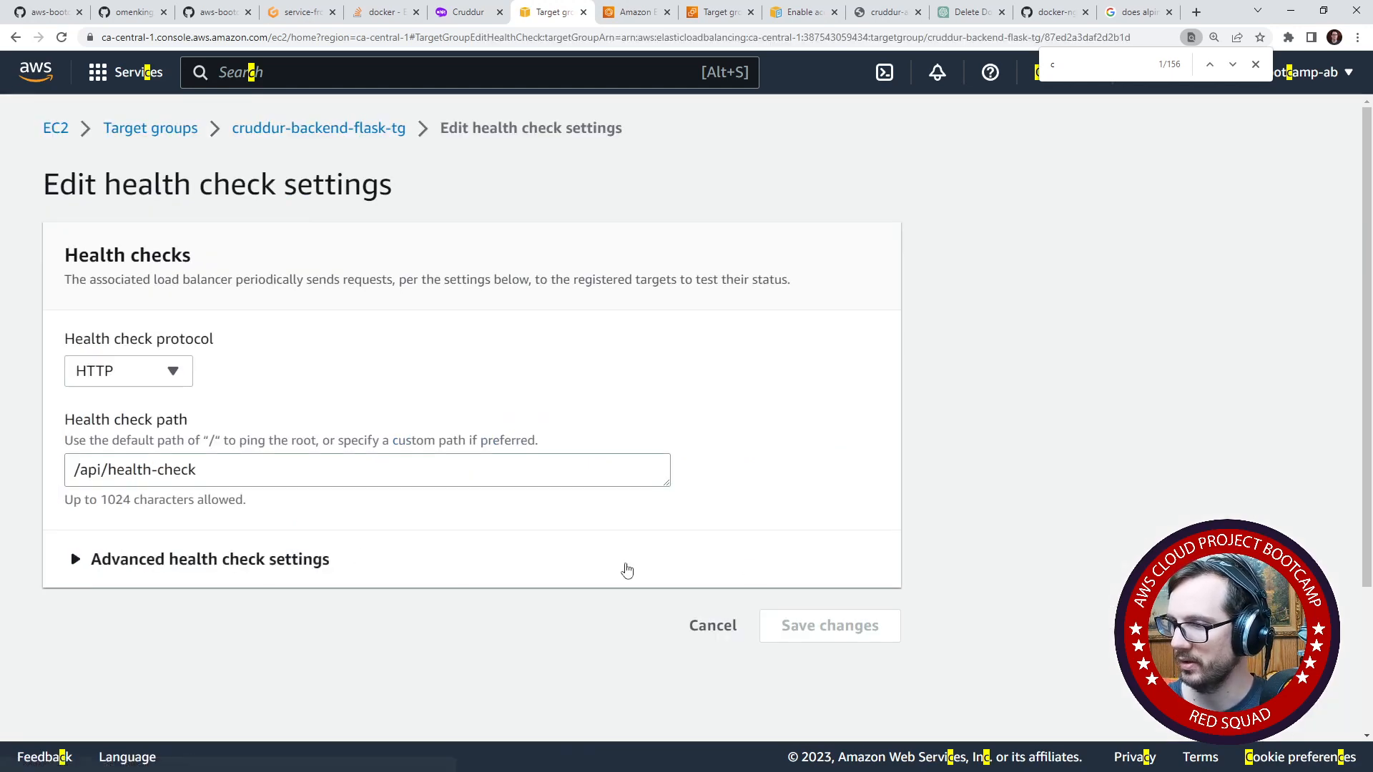
left_click(213, 560)
triple_click(209, 480)
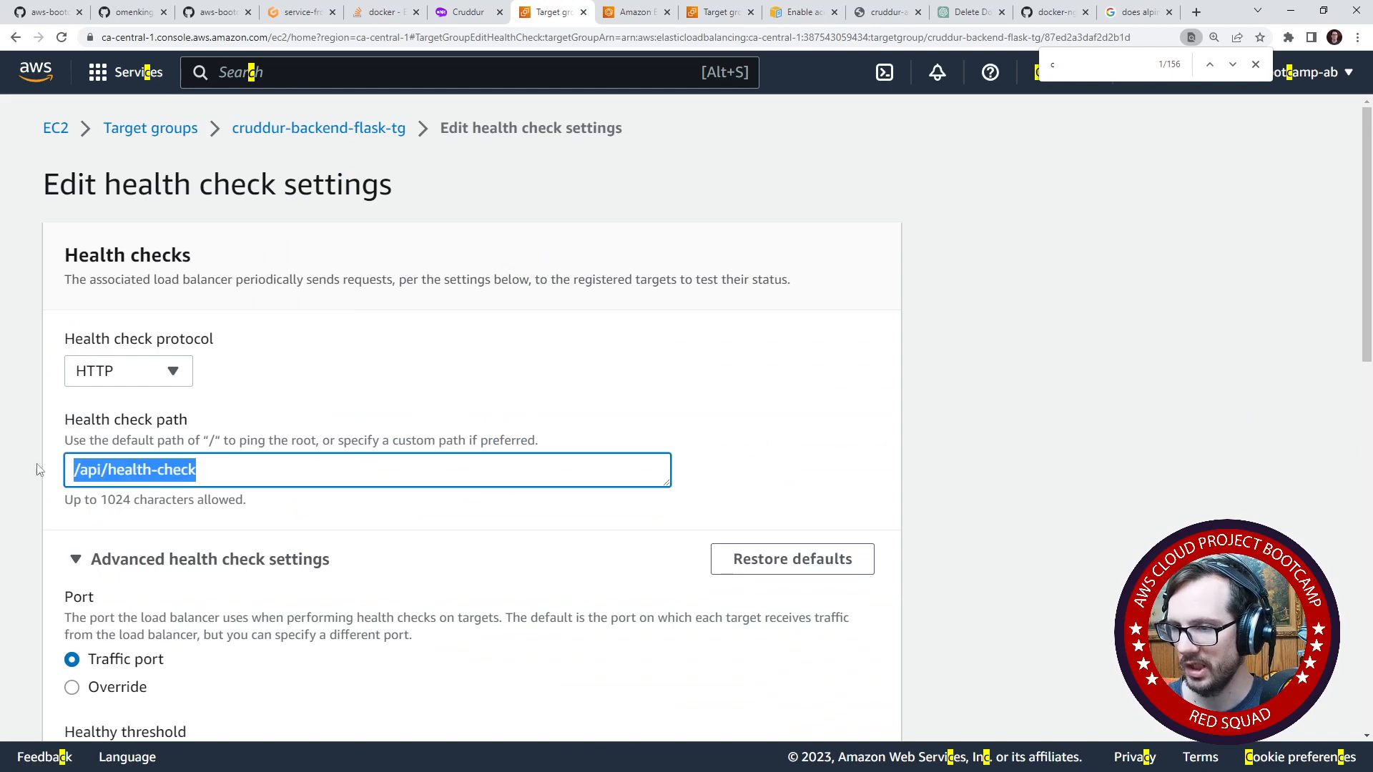
scroll(150, 508, "down", 3)
left_click(141, 475)
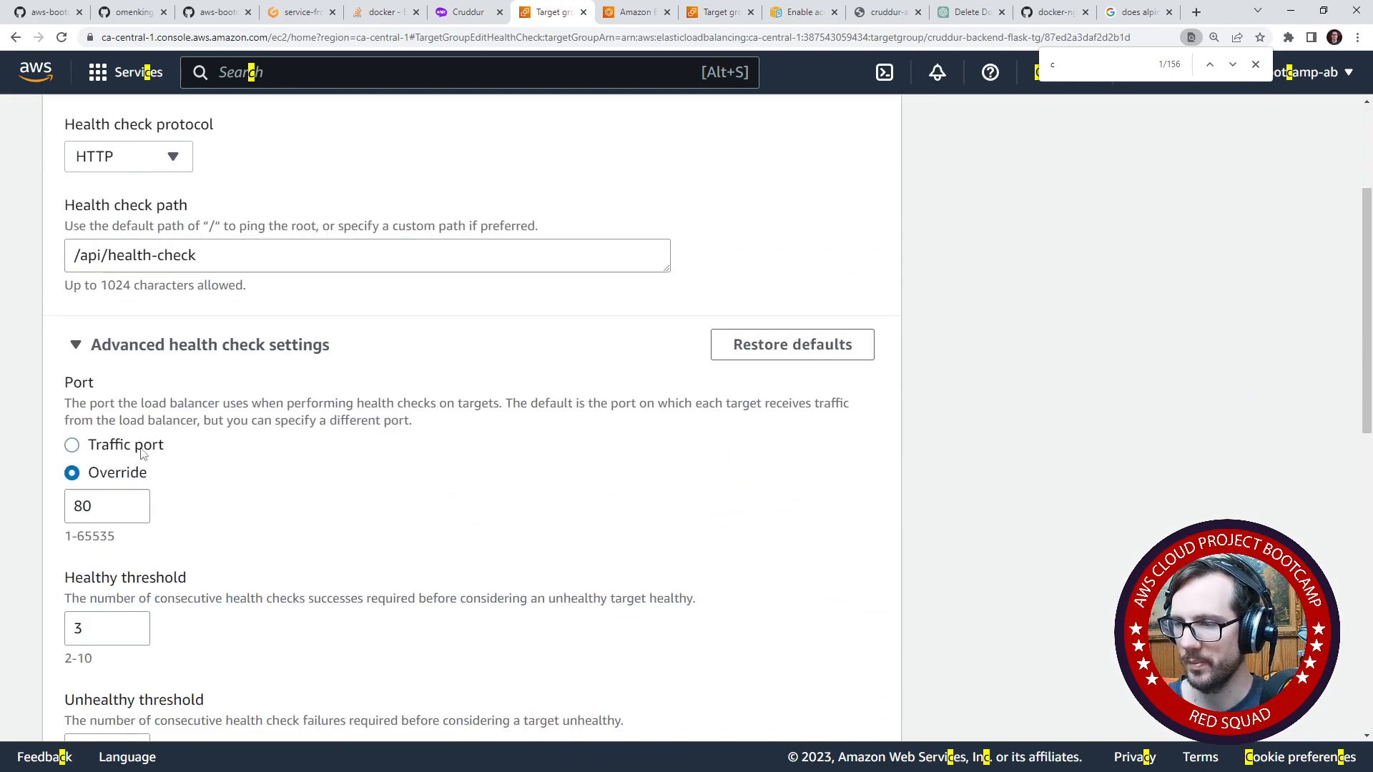
left_click(141, 447)
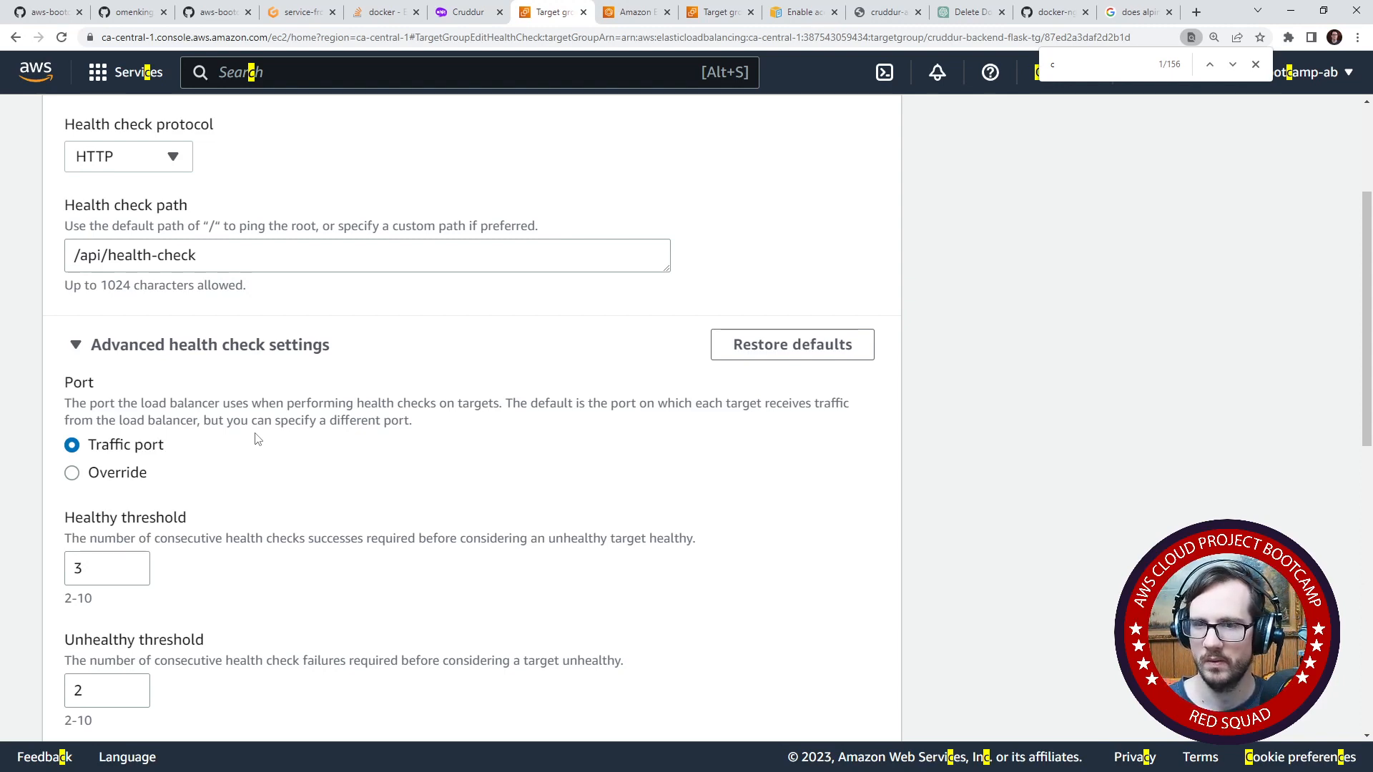
scroll(300, 307, "up", 3)
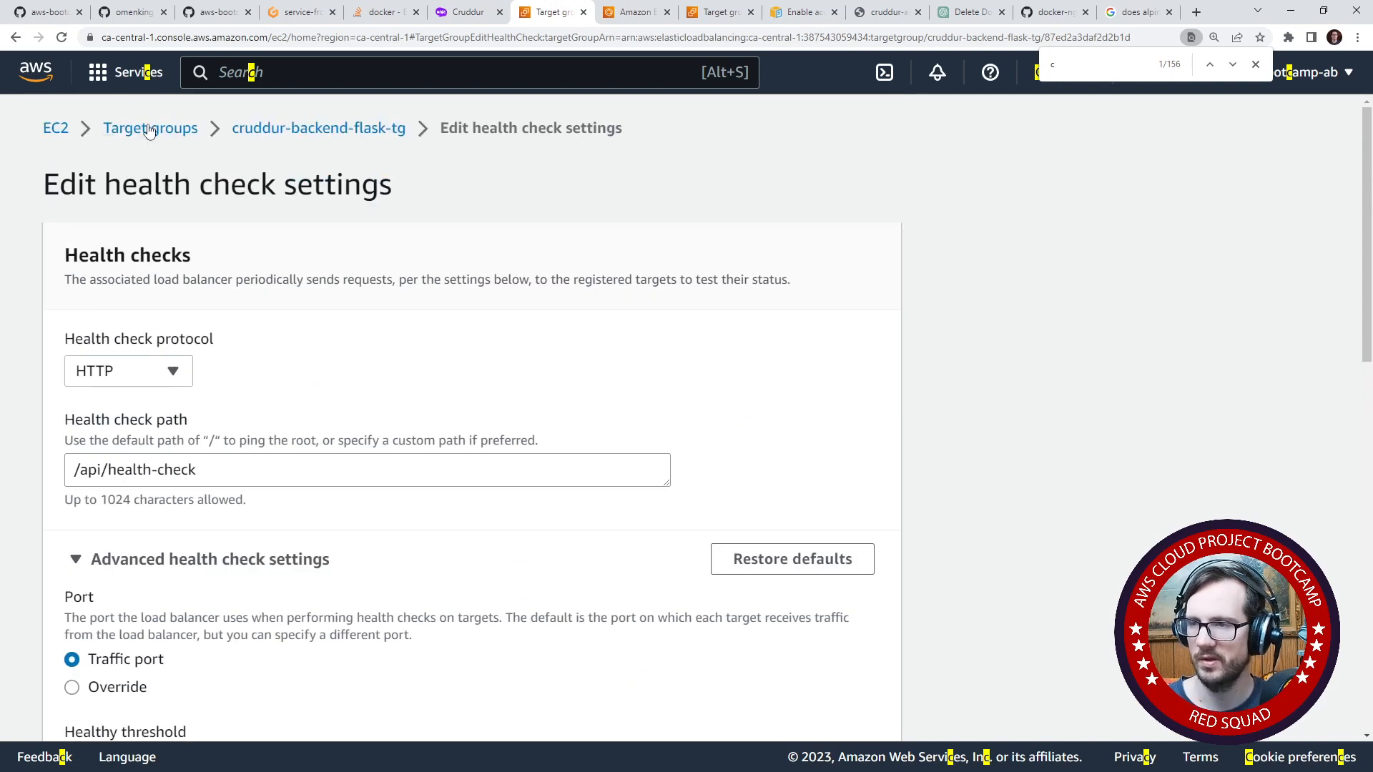
- Leave the health check settings and examine the listeners of the cruddur-alb load balancer in EC2
left_click(55, 127)
scroll(72, 501, "down", 8)
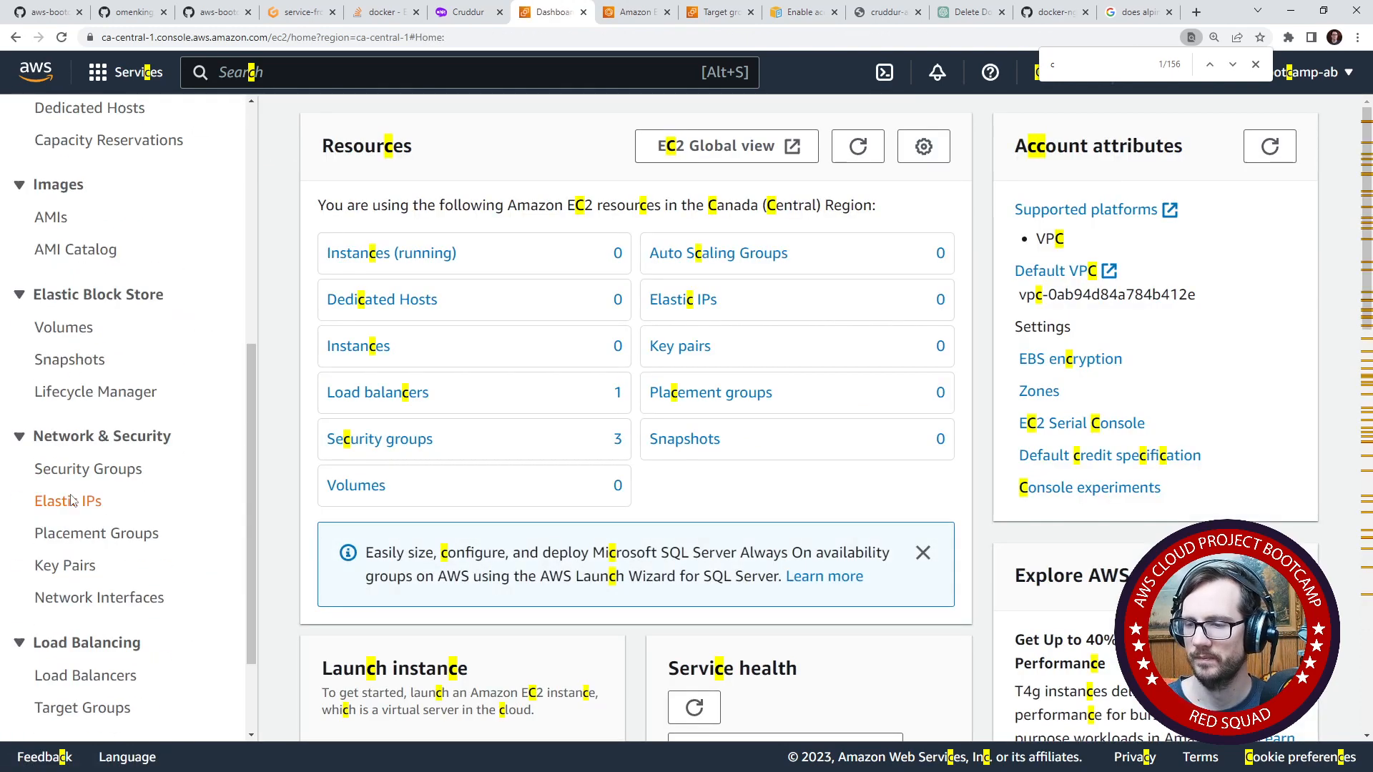
left_click(87, 655)
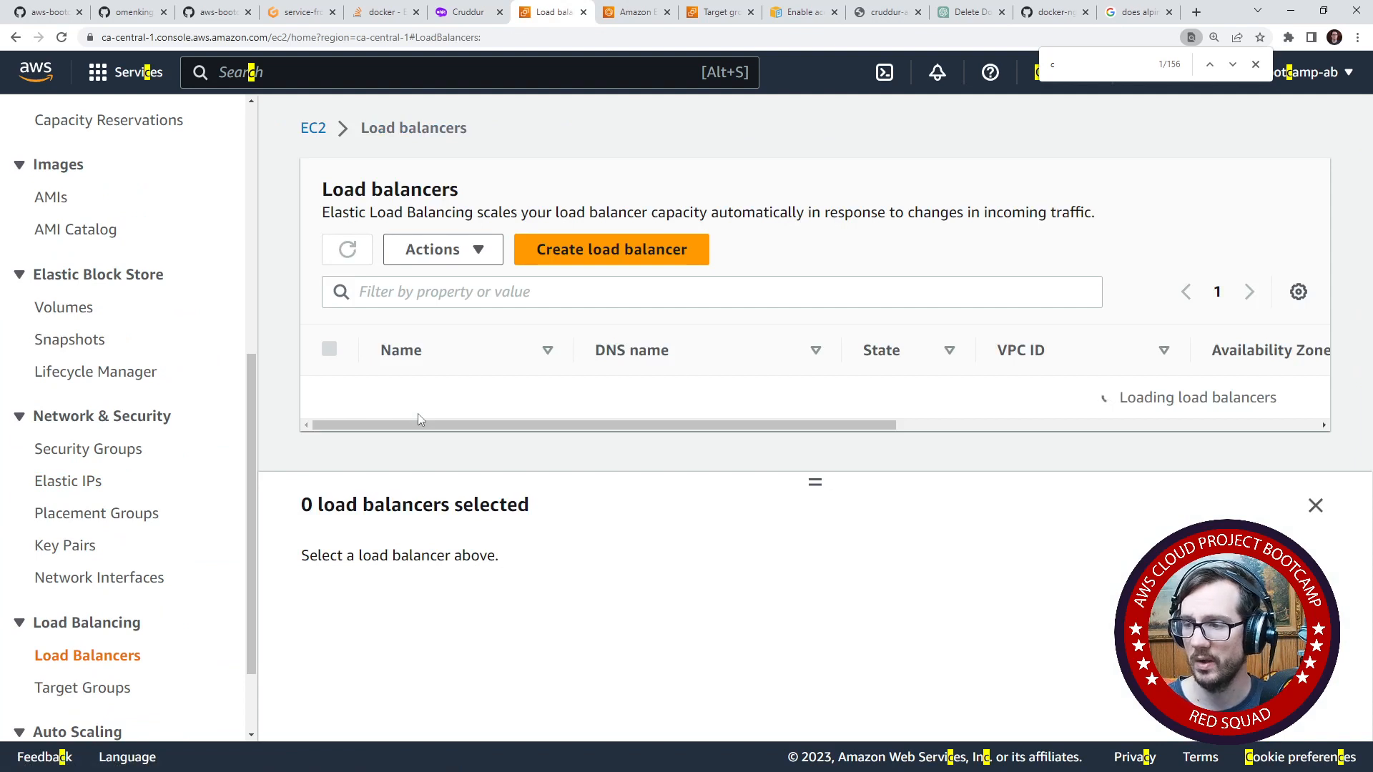
left_click(351, 409)
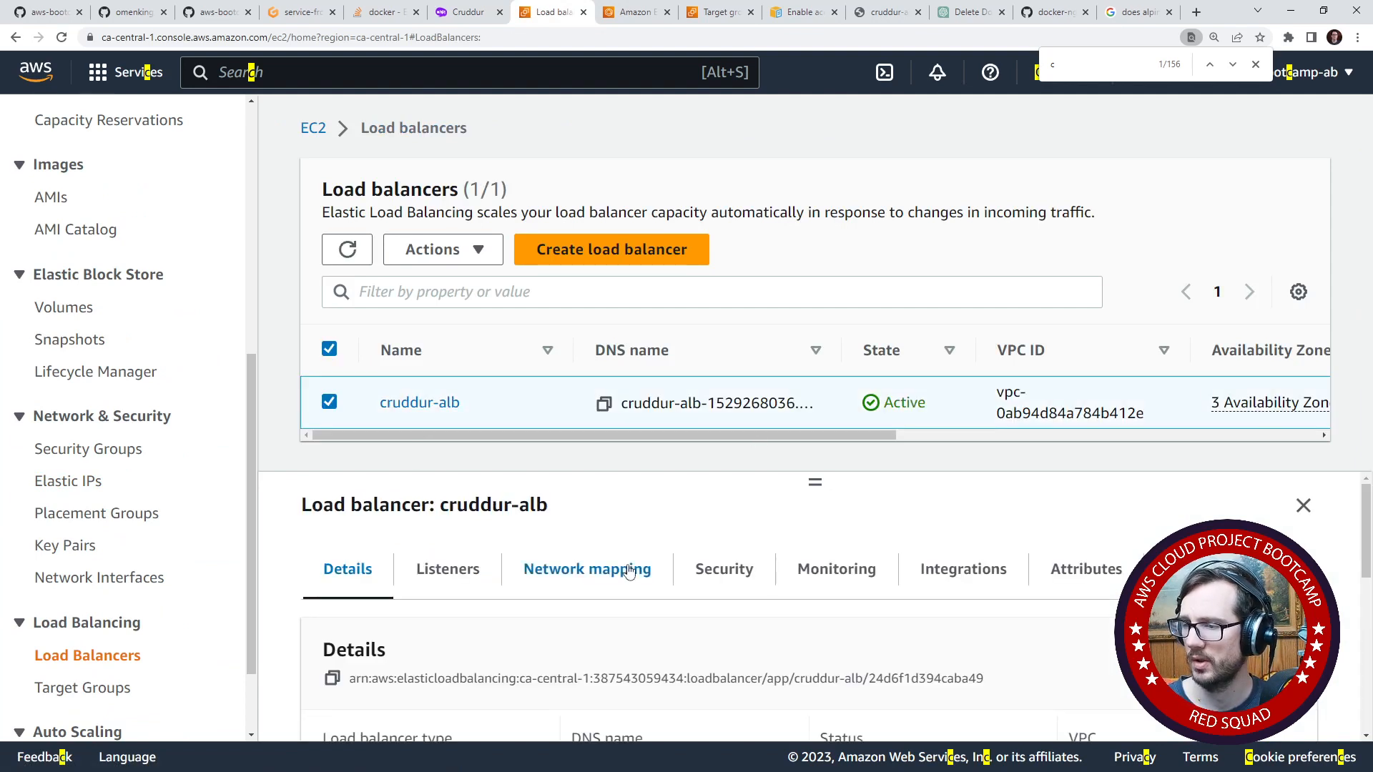
scroll(629, 572, "down", 1)
scroll(544, 576, "up", 1)
left_click(453, 572)
scroll(619, 585, "down", 2)
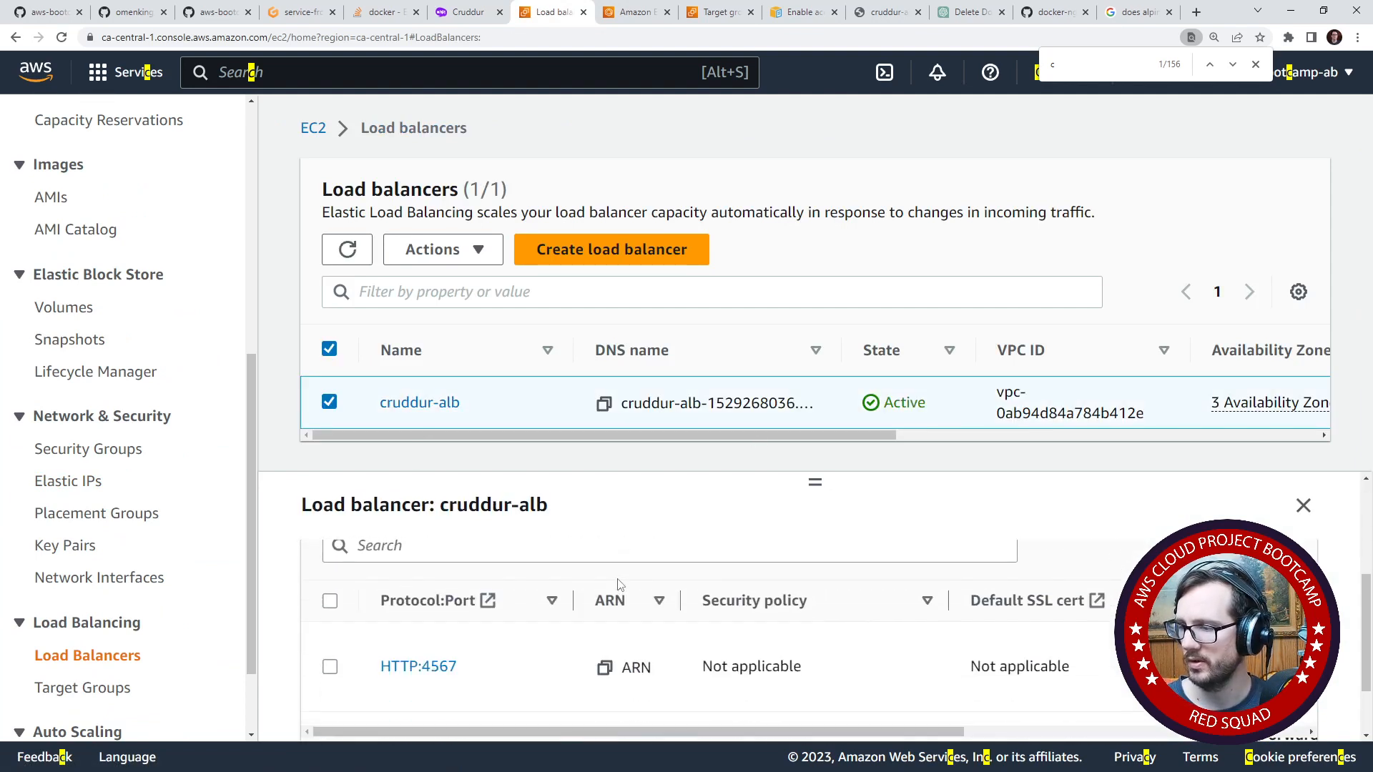
scroll(619, 584, "down", 1)
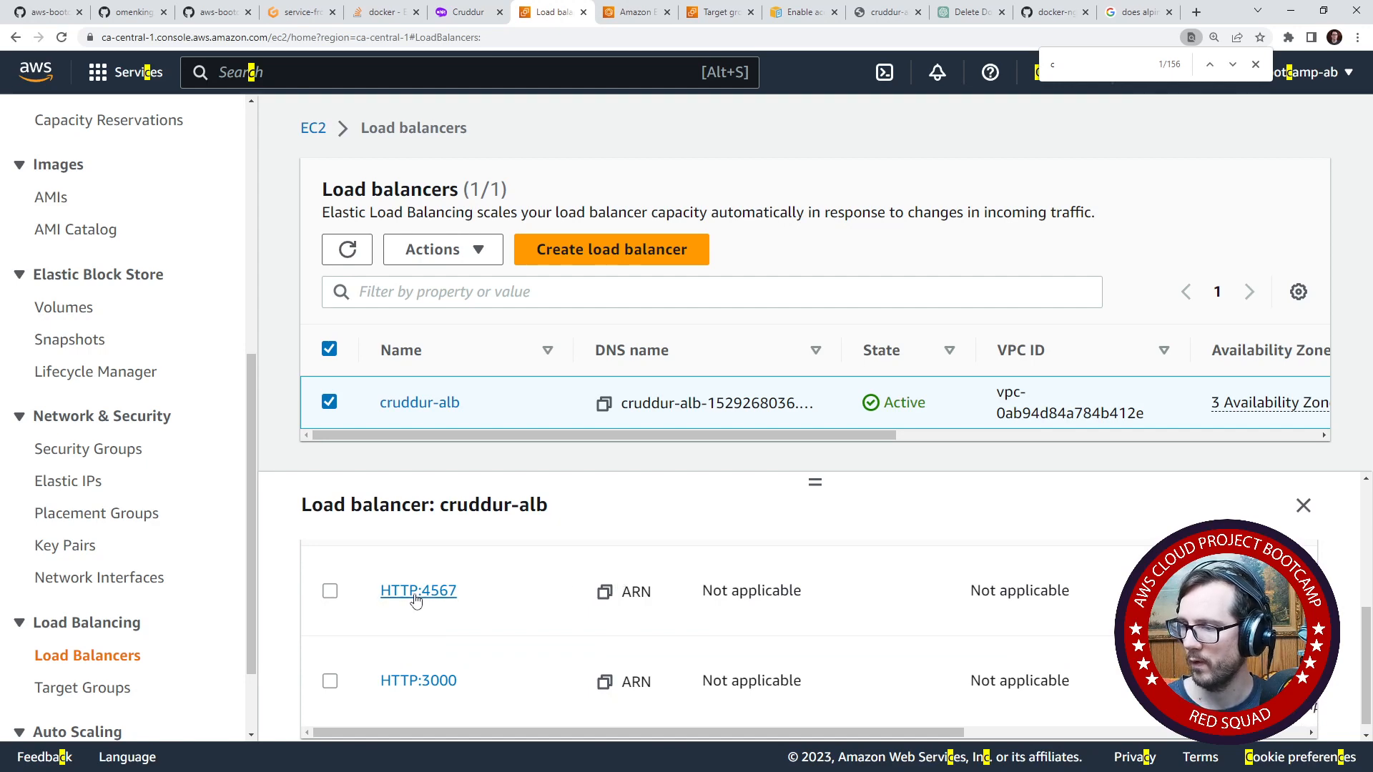
mouse_move(813, 735)
left_mouse_down()
mouse_move(1032, 739)
mouse_move(966, 724)
mouse_move(835, 729)
left_mouse_up()
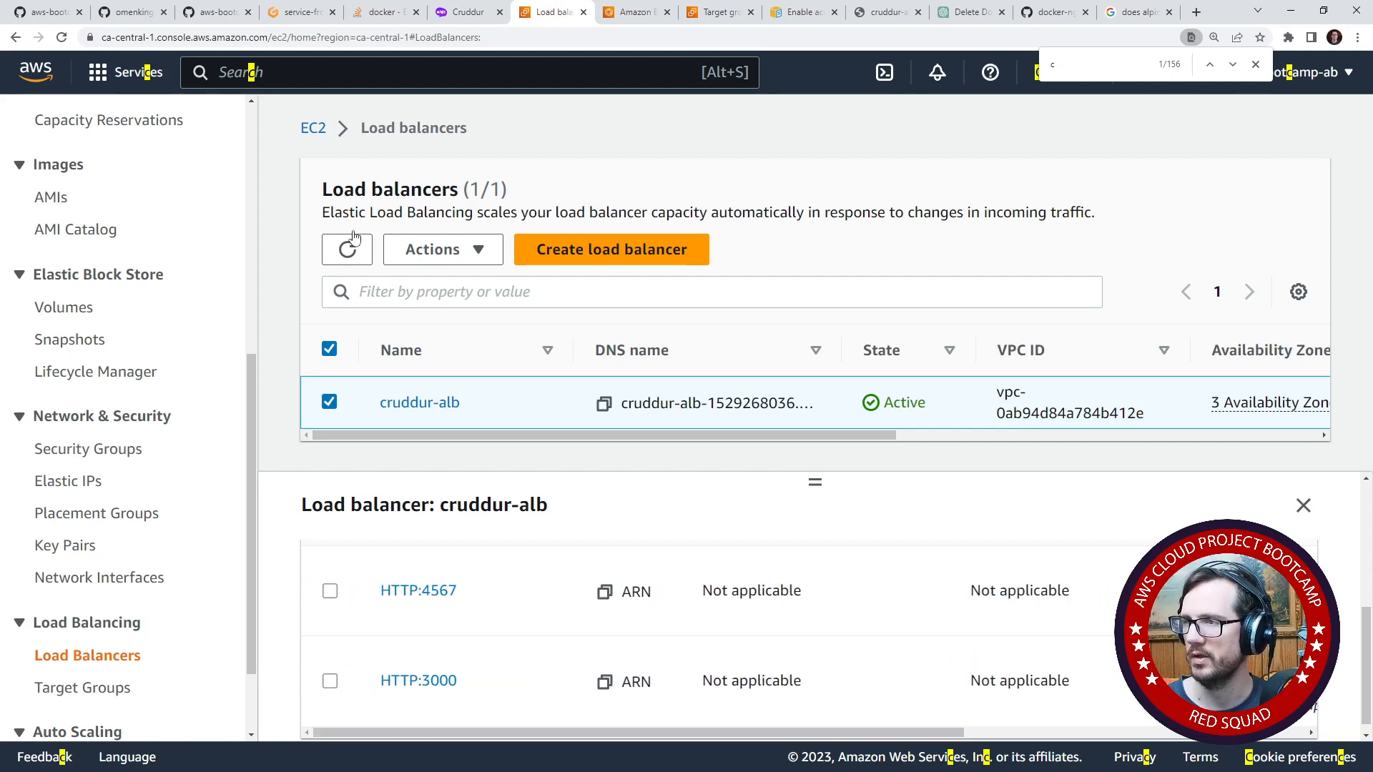
- Show the registered targets of the cruddur-frontend-react-js target group and enlarge its details area
left_click(100, 688)
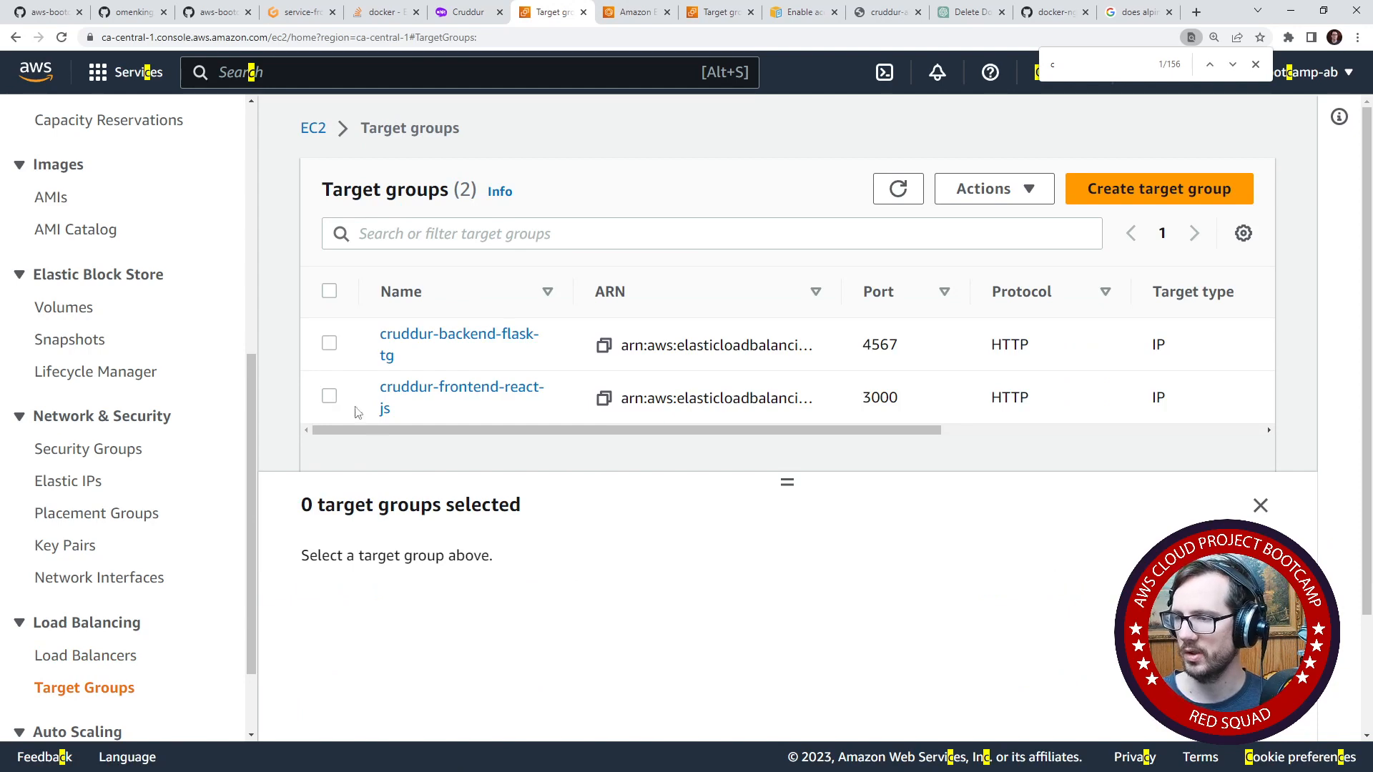
left_click(357, 413)
scroll(686, 557, "down", 1)
scroll(558, 579, "up", 1)
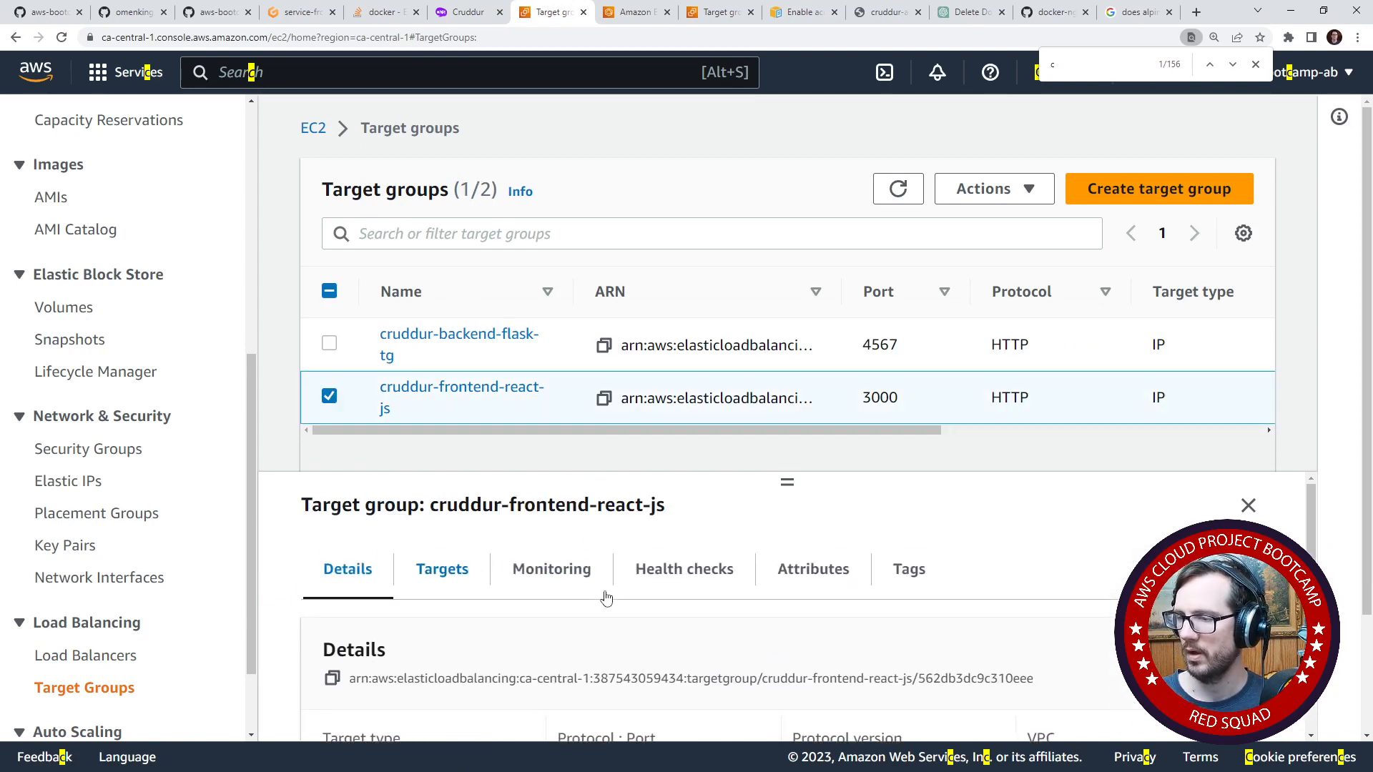
left_click(443, 572)
scroll(633, 559, "down", 2)
scroll(740, 626, "up", 2)
left_click(918, 655)
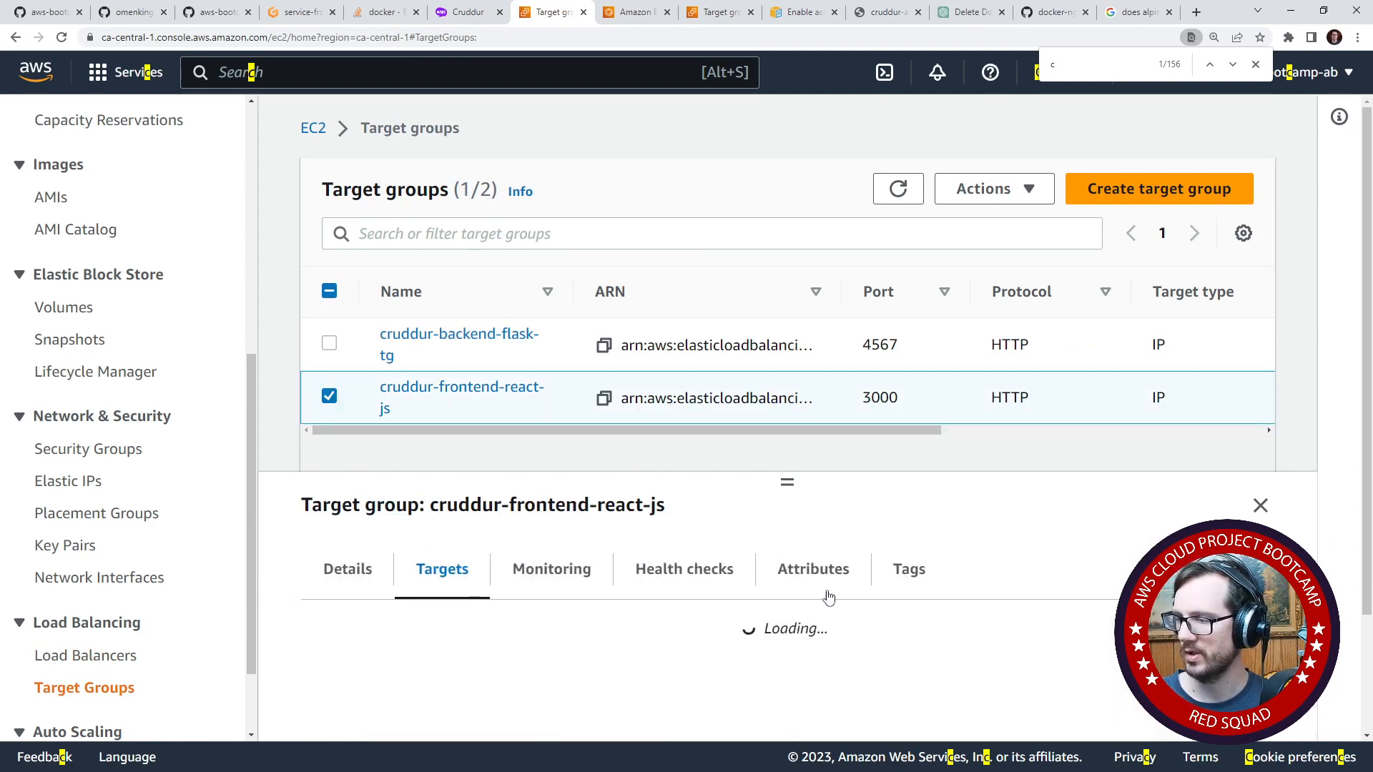
scroll(829, 593, "down", 4)
scroll(910, 570, "up", 2)
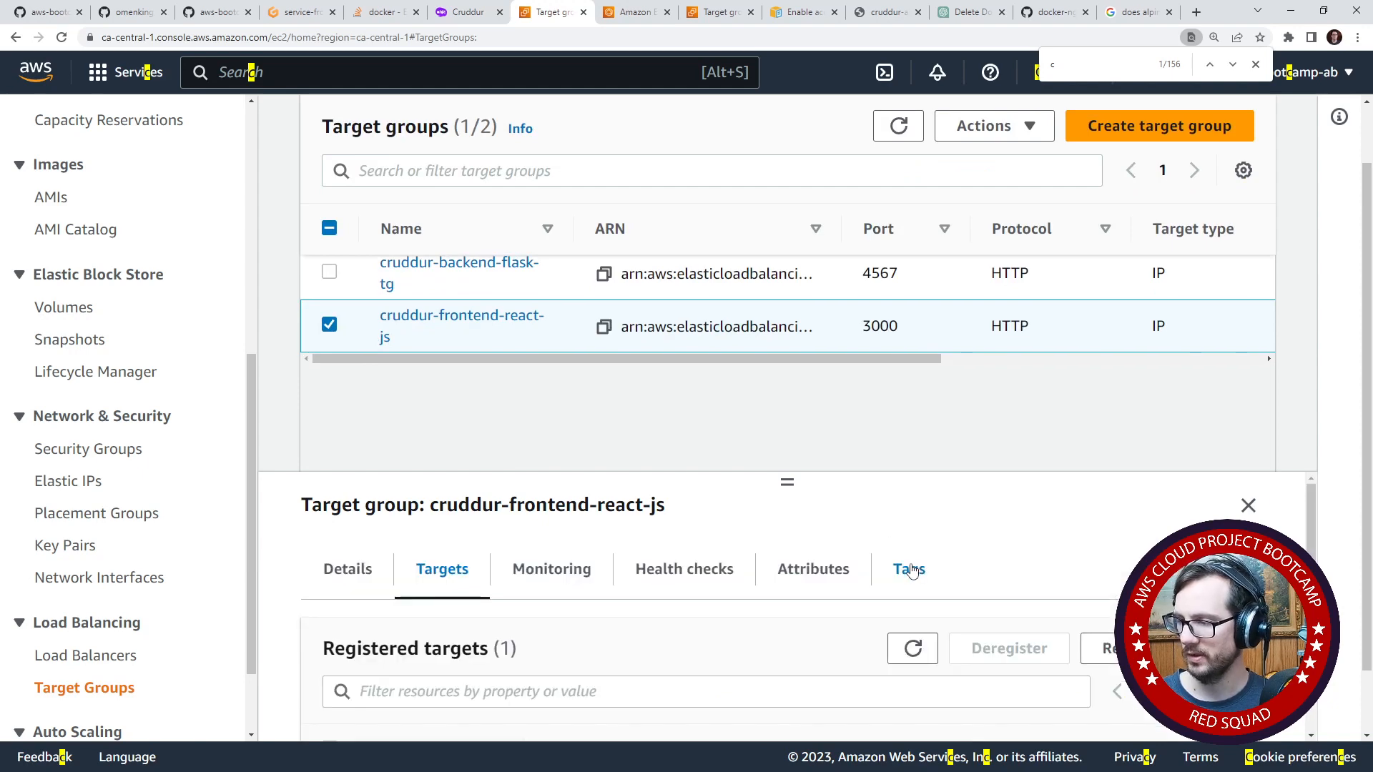
scroll(879, 632, "down", 2)
left_click_drag(787, 484, 782, 319)
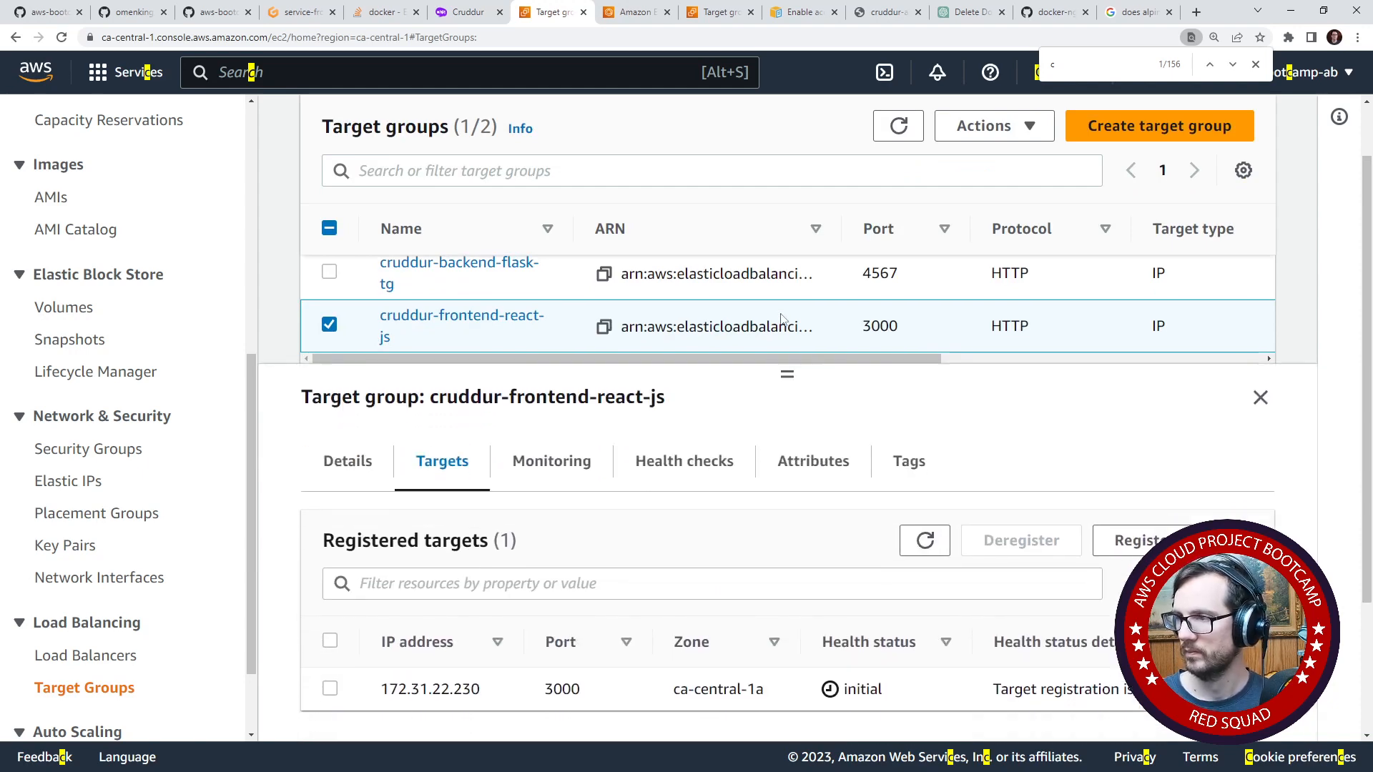
- Refresh the registered targets of cruddur-frontend-react-js repeatedly to monitor their health status, glancing at the ECS cluster in between
left_click(923, 540)
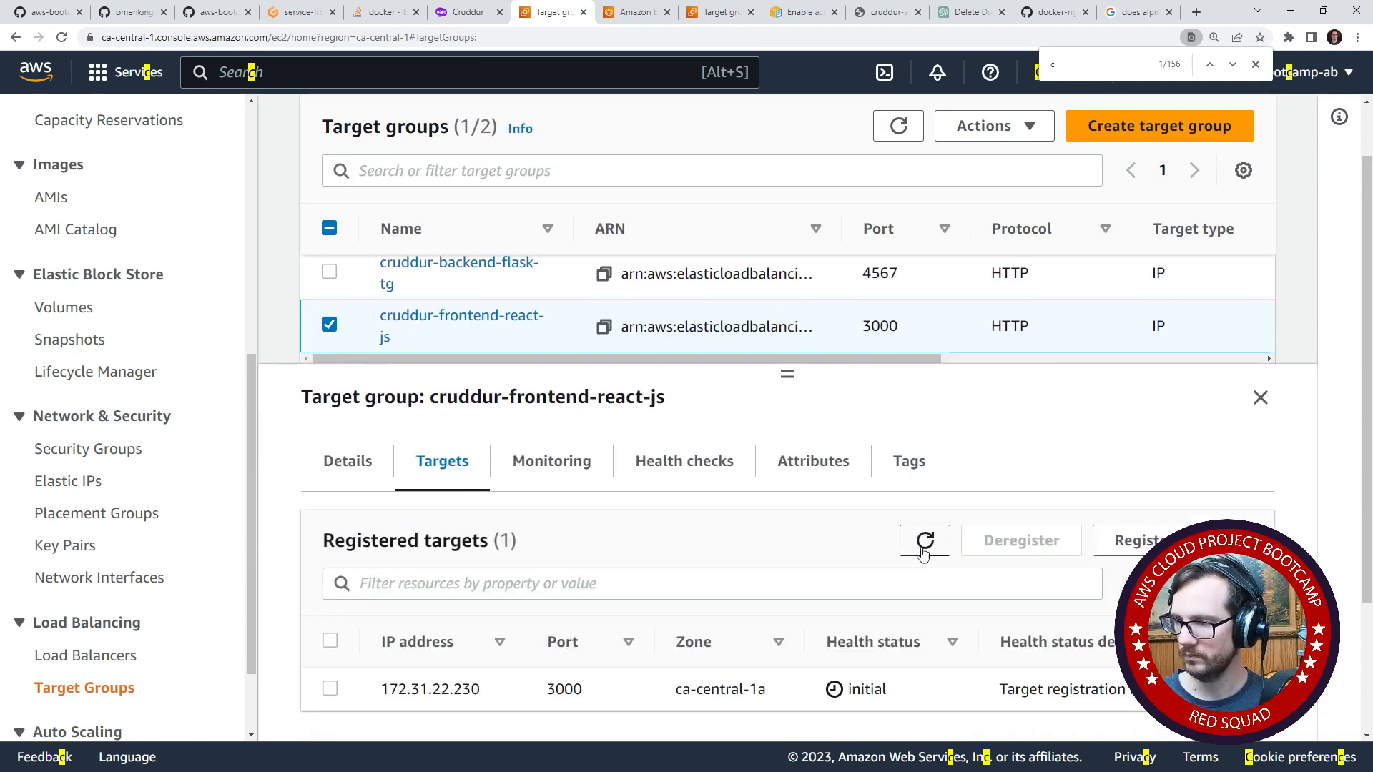
left_click(924, 541)
left_click(916, 550)
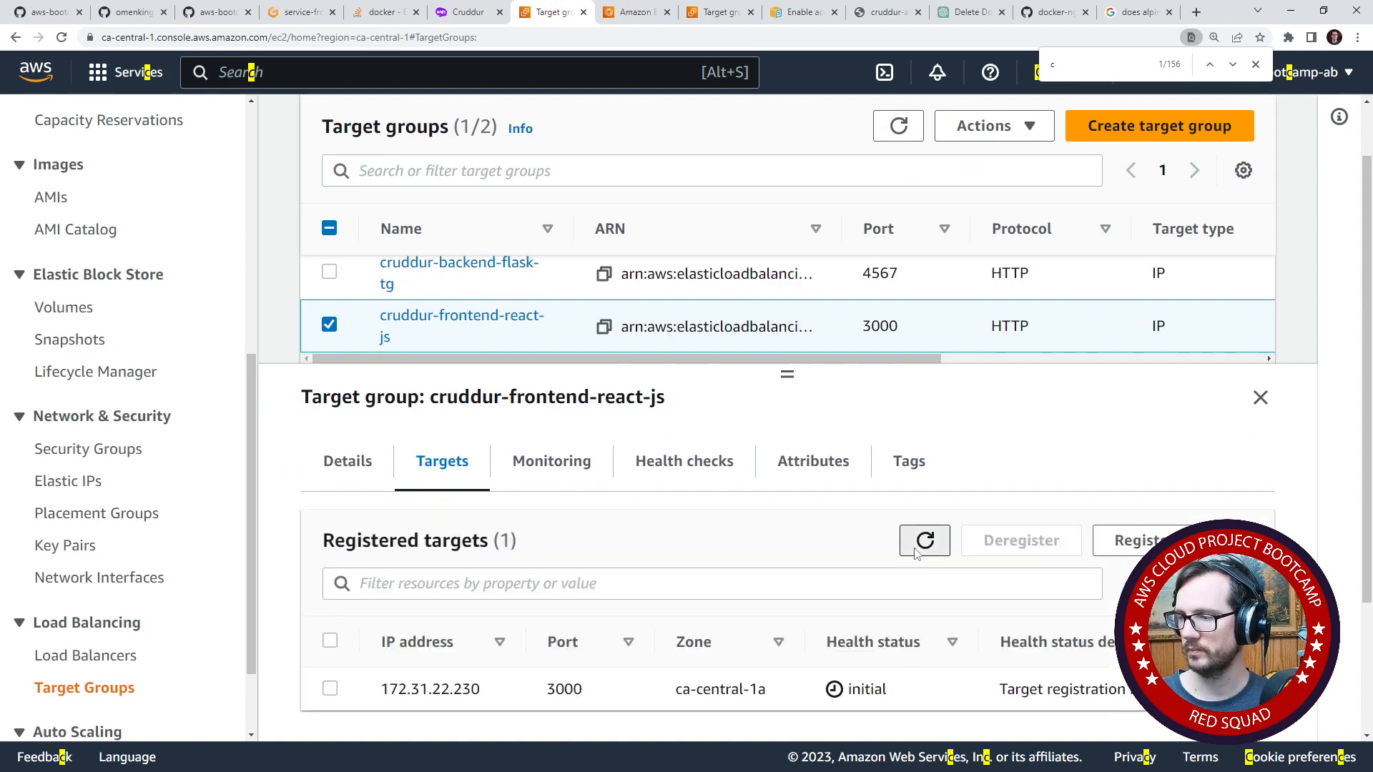
left_click(917, 551)
left_click(913, 552)
left_click(914, 552)
left_click(913, 552)
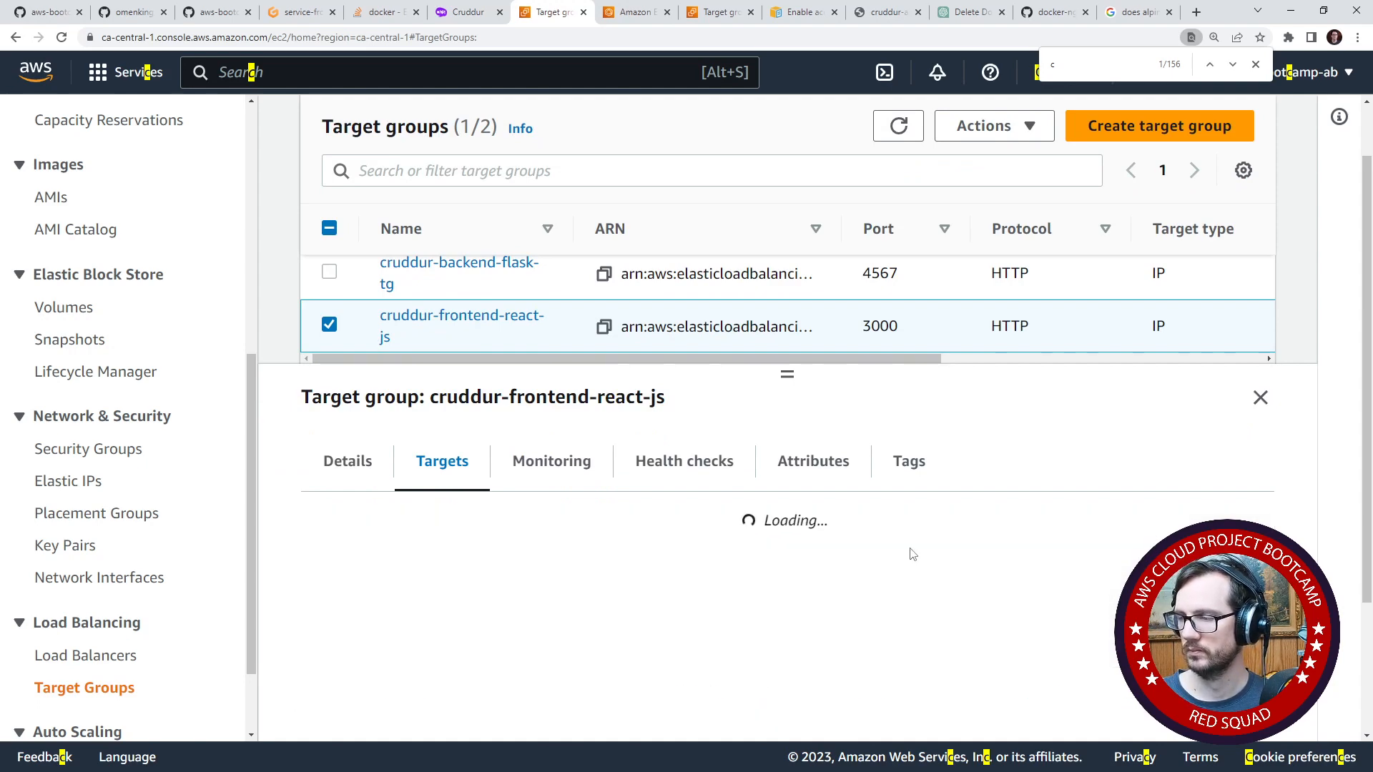
left_click(910, 554)
left_click(910, 554)
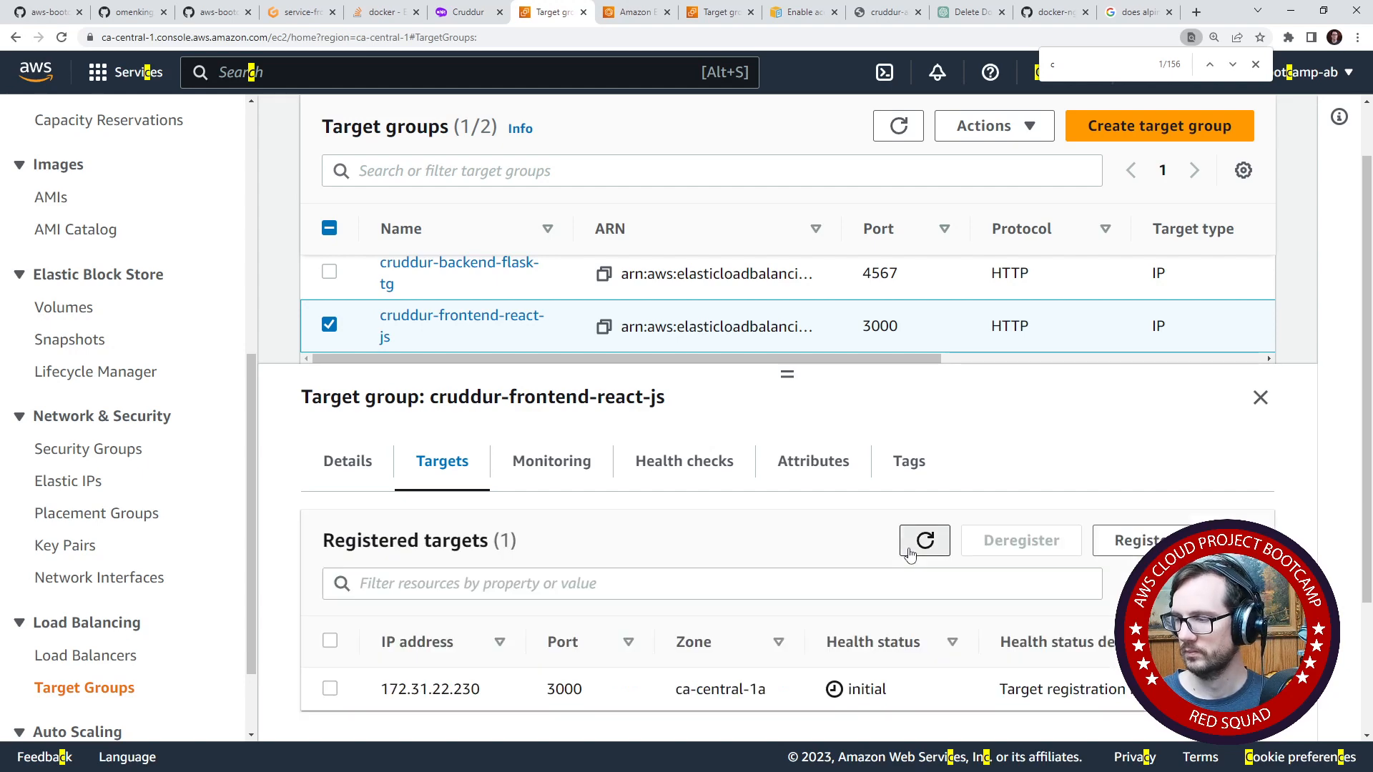
left_click(909, 555)
left_click(909, 554)
key("ctrl+Tab")
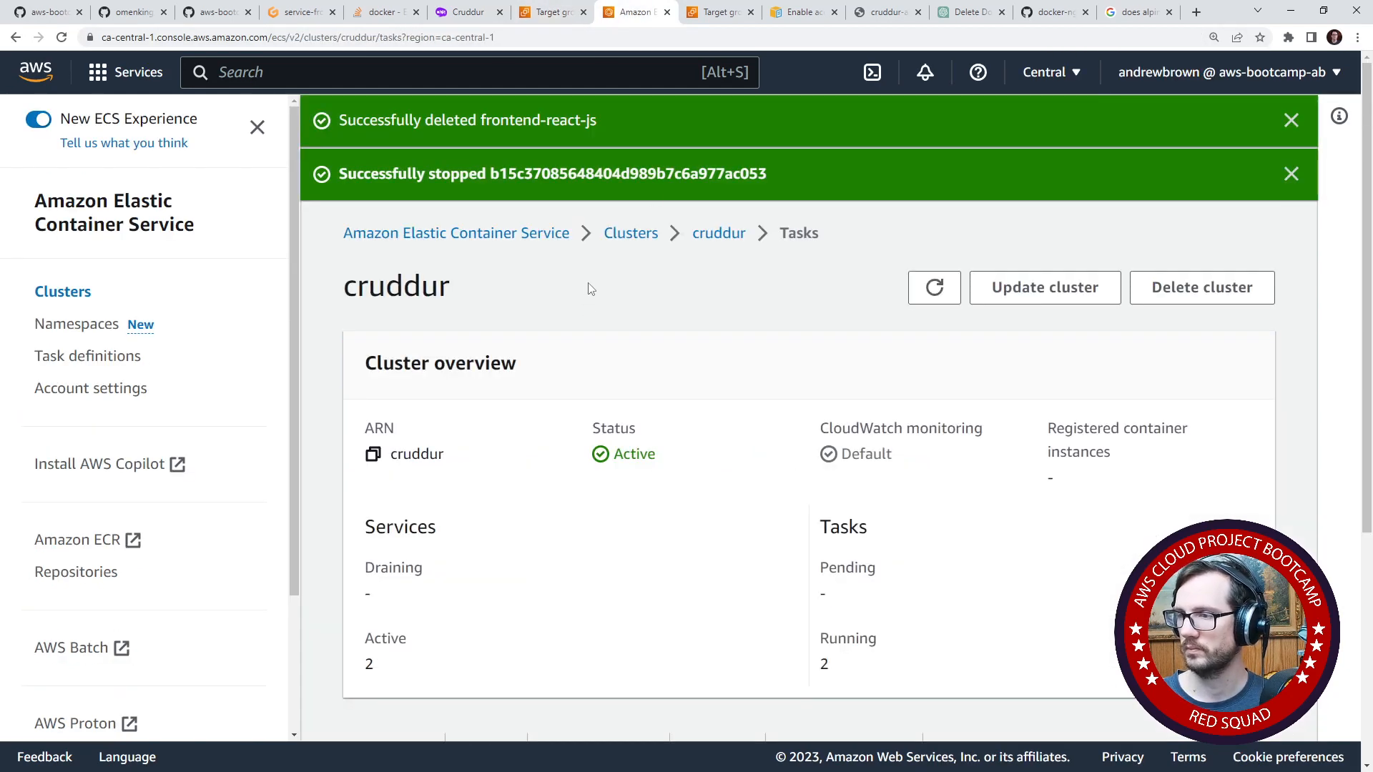
left_click(550, 12)
left_click(925, 542)
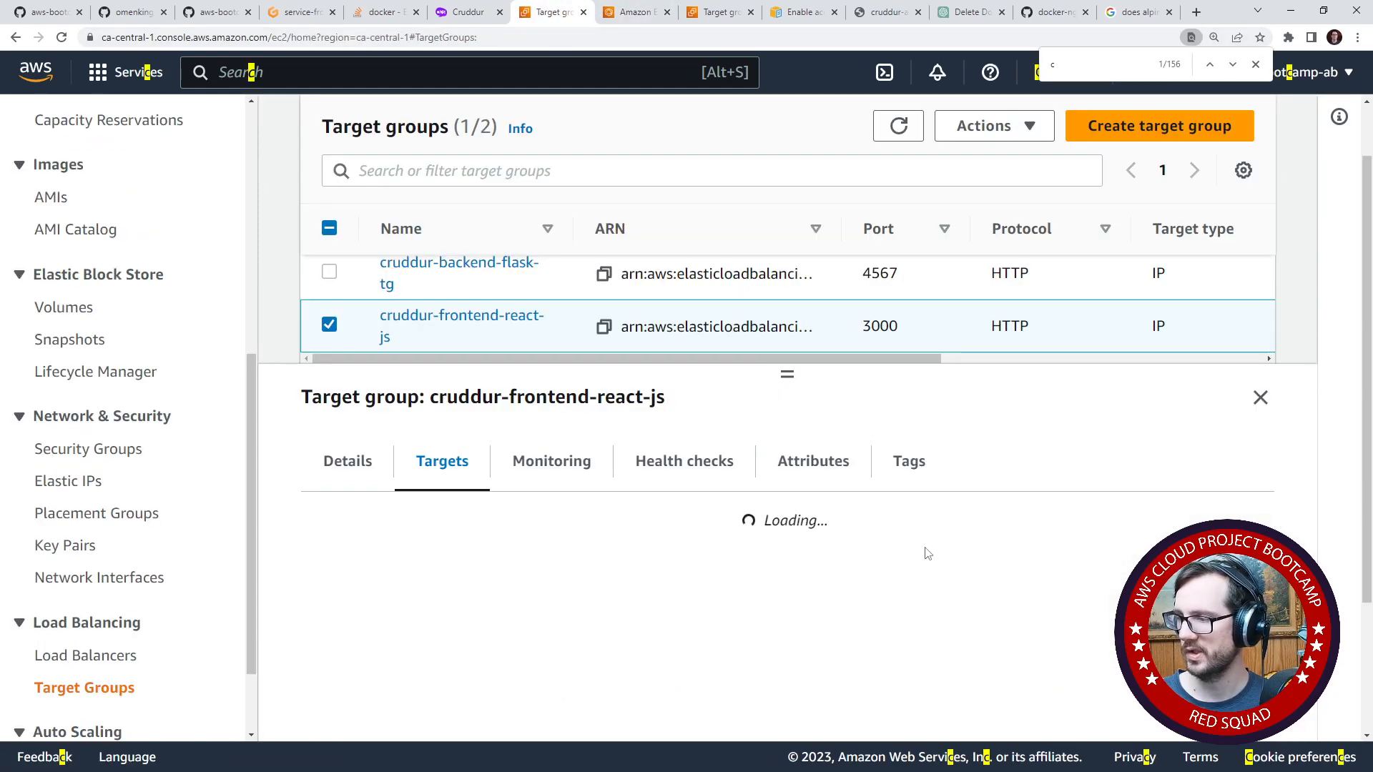
- Open the cruddur cluster's services in Amazon ECS, and refresh the frontend target group's registered targets again
left_click(633, 12)
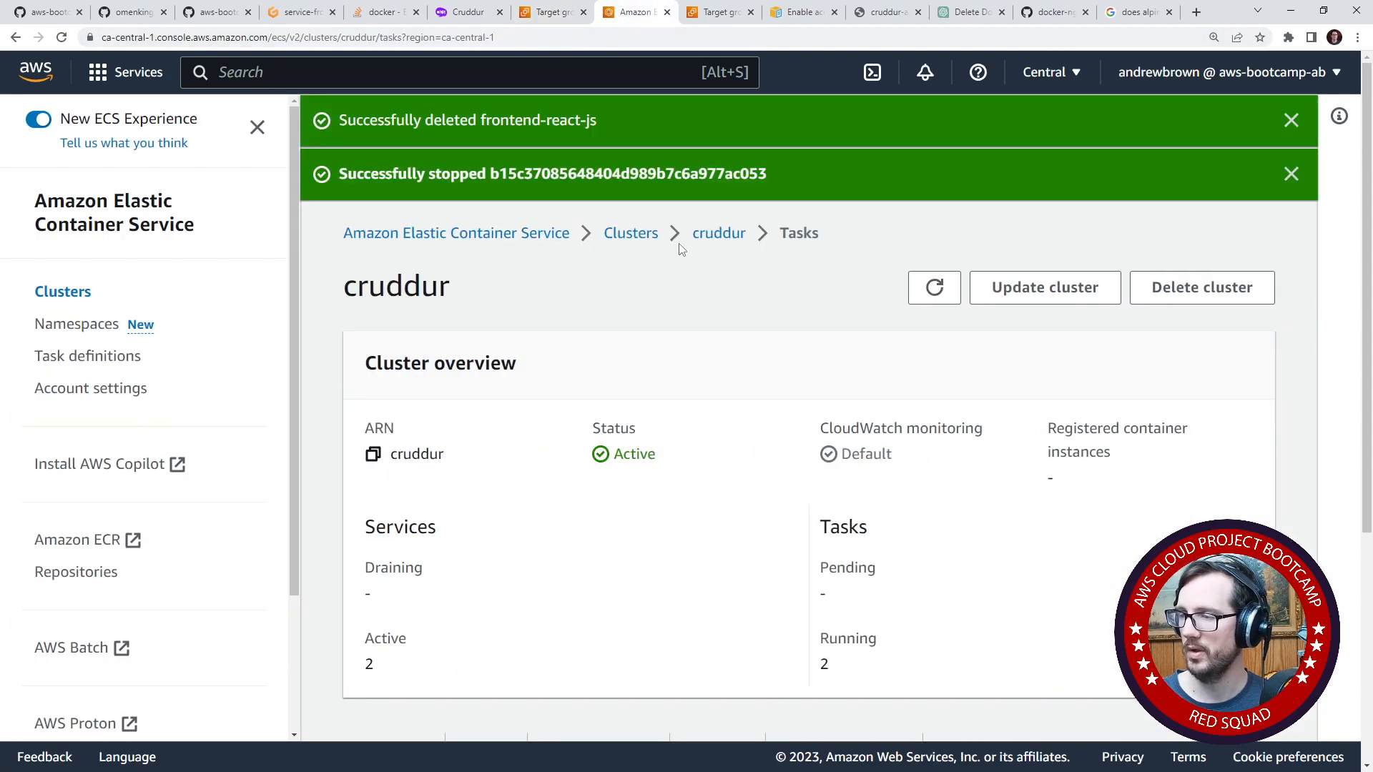
left_click(707, 245)
left_click(529, 12)
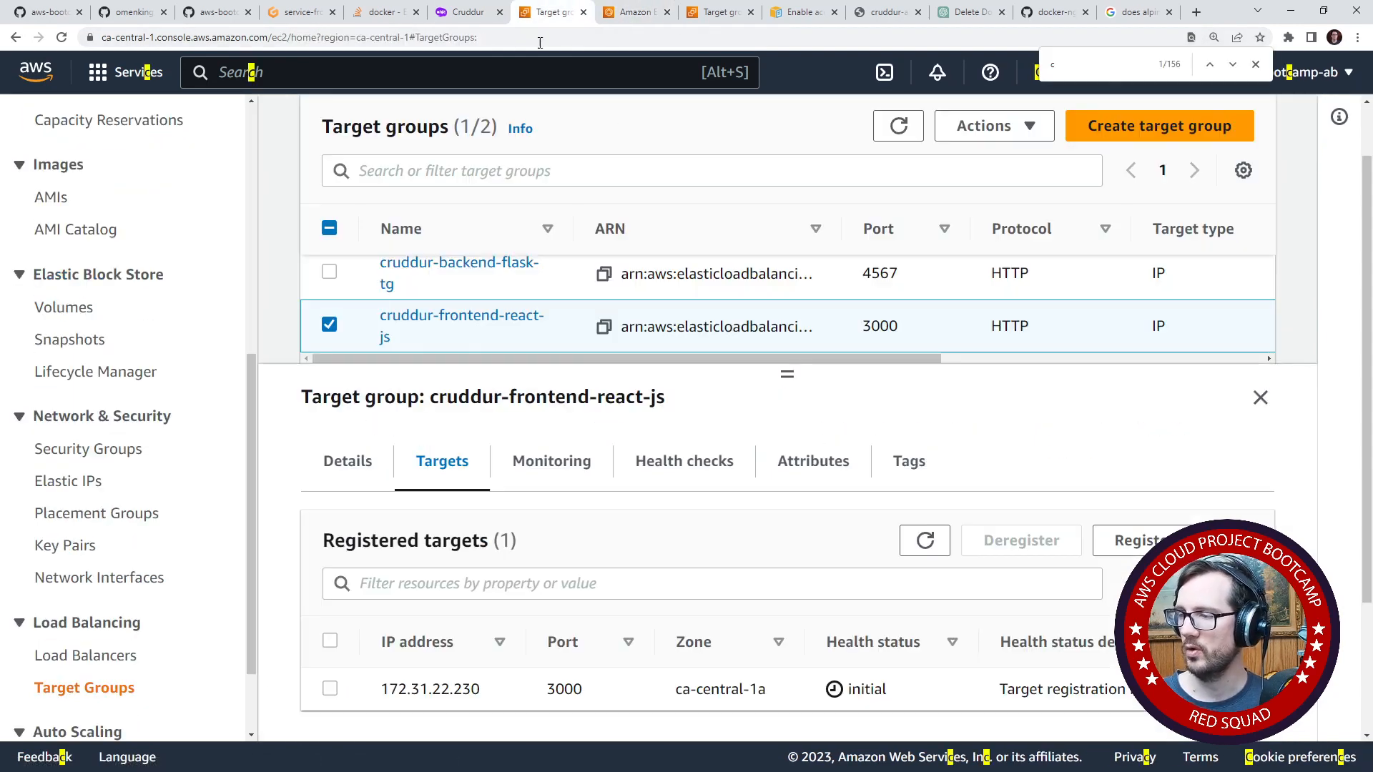
left_click(923, 544)
left_click(923, 543)
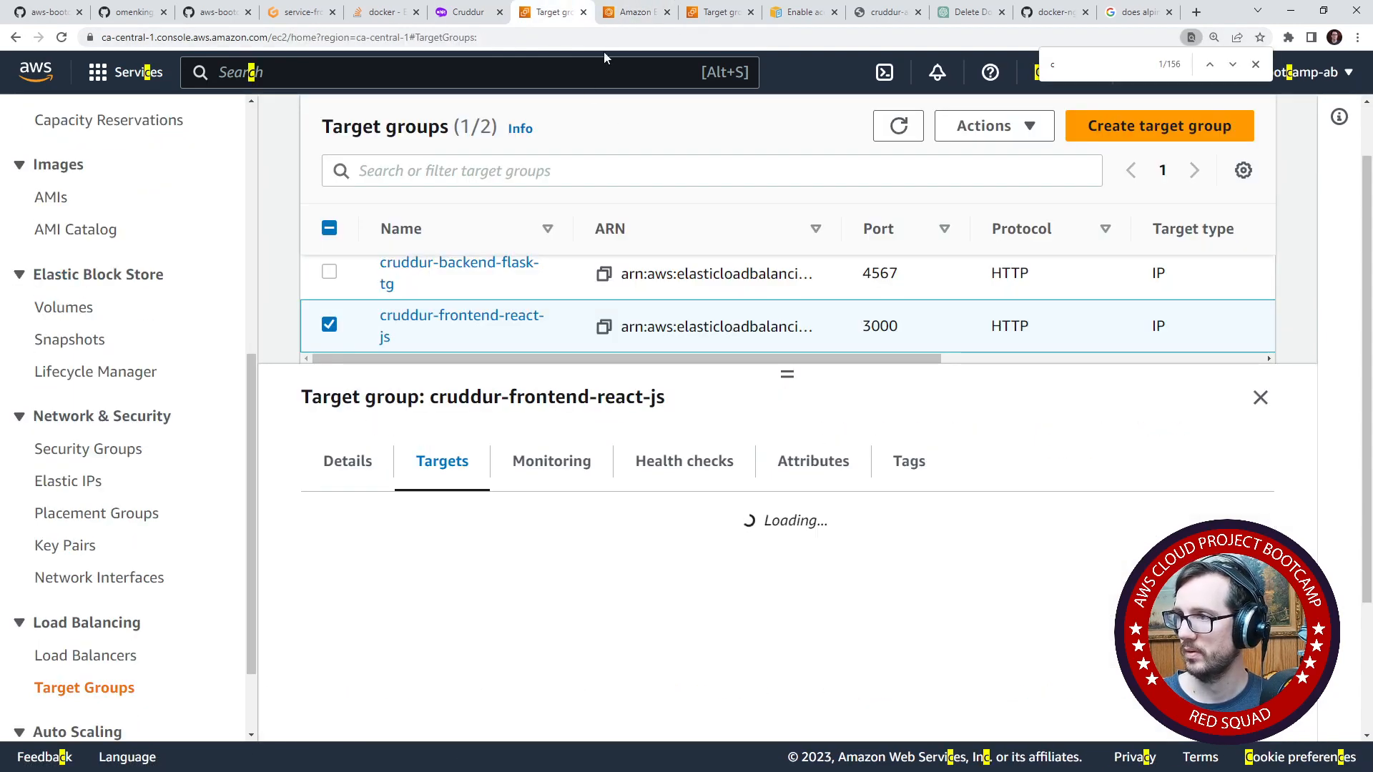
- Open the frontend-react-js service in Amazon ECS and check its load balancer health and logs
left_click(623, 15)
scroll(590, 569, "down", 5)
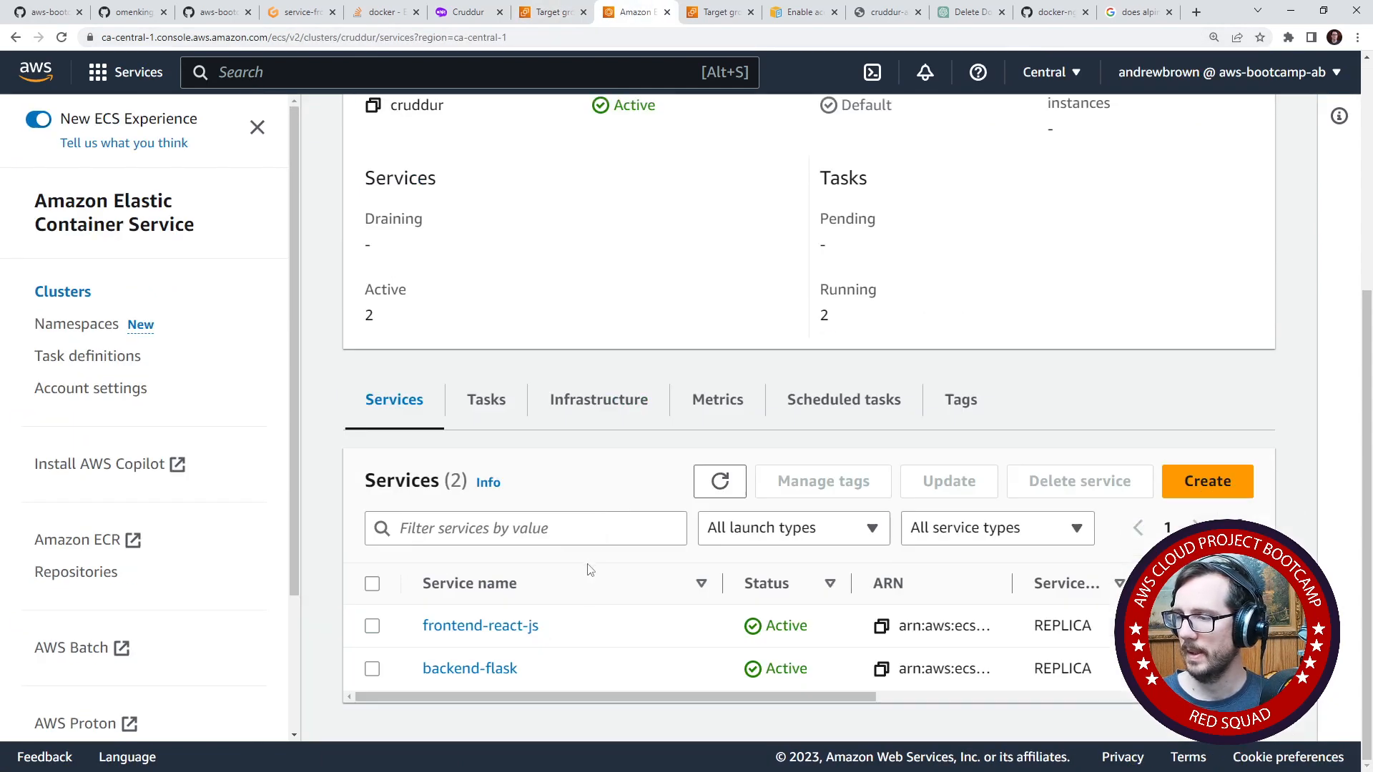
left_click(451, 626)
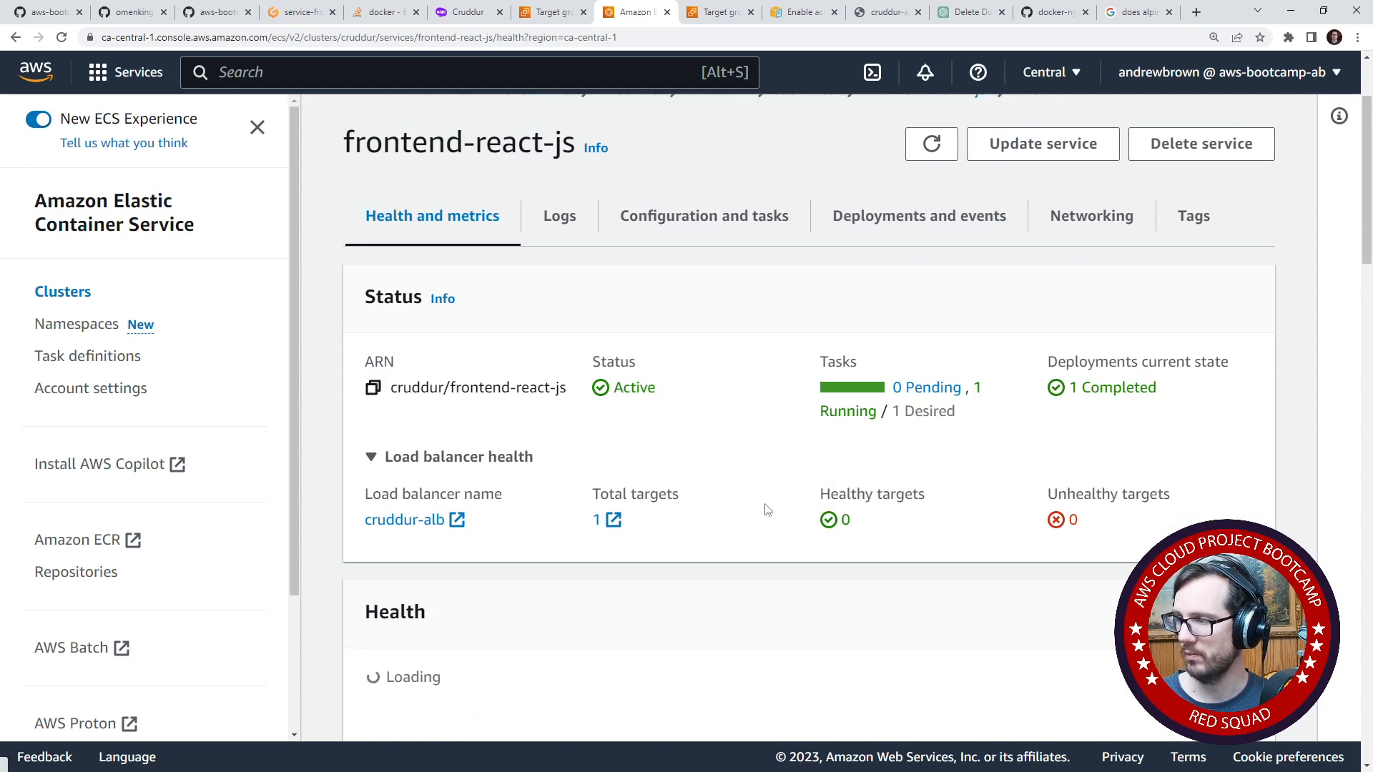
left_click_drag(853, 522, 817, 526)
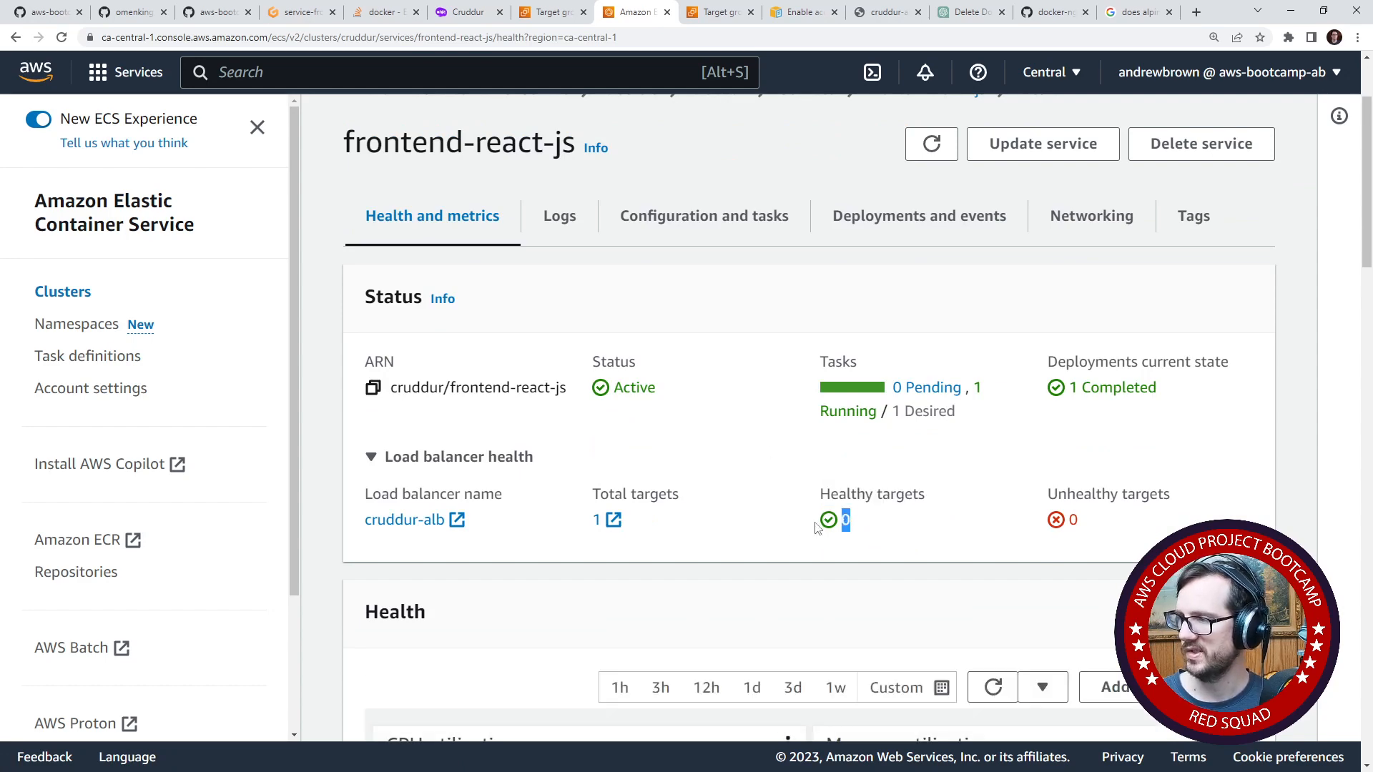
scroll(778, 550, "down", 2)
scroll(737, 522, "up", 4)
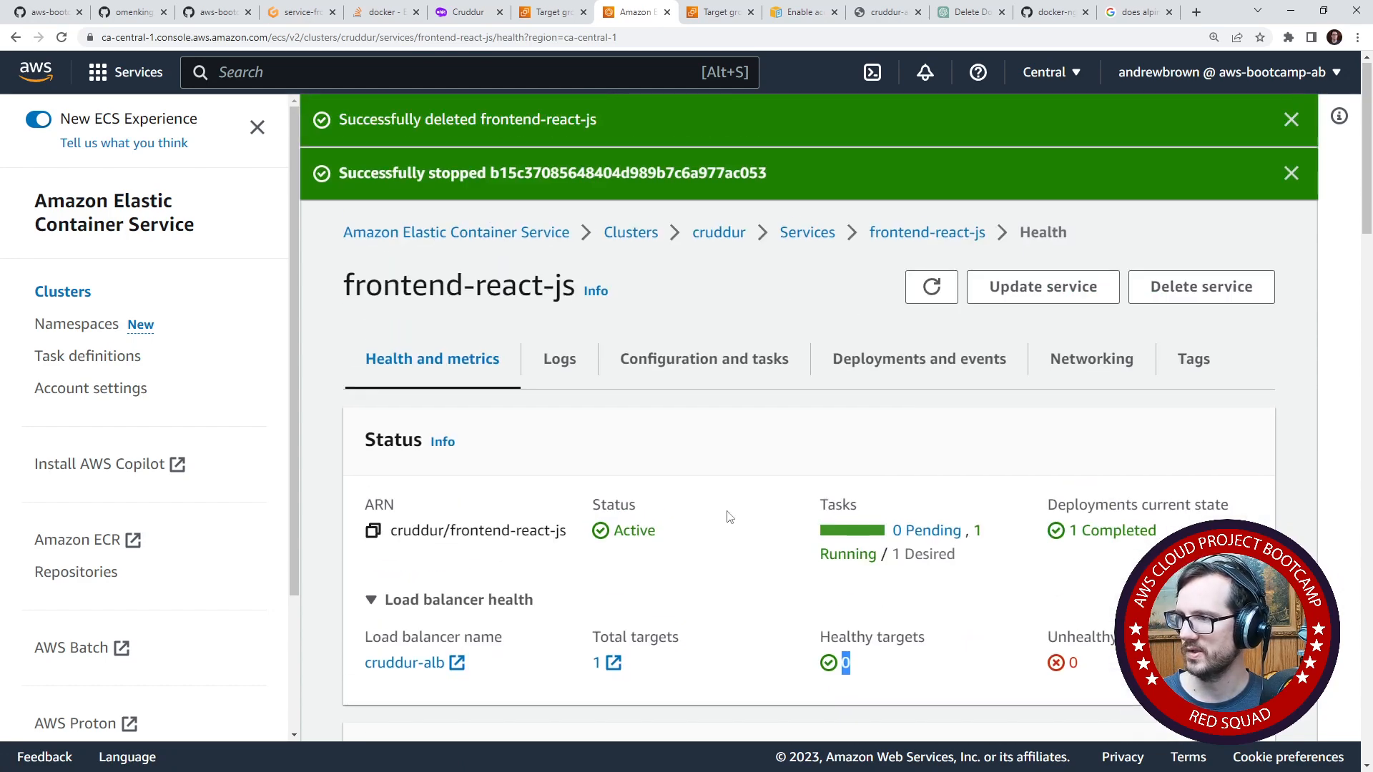
left_click(570, 362)
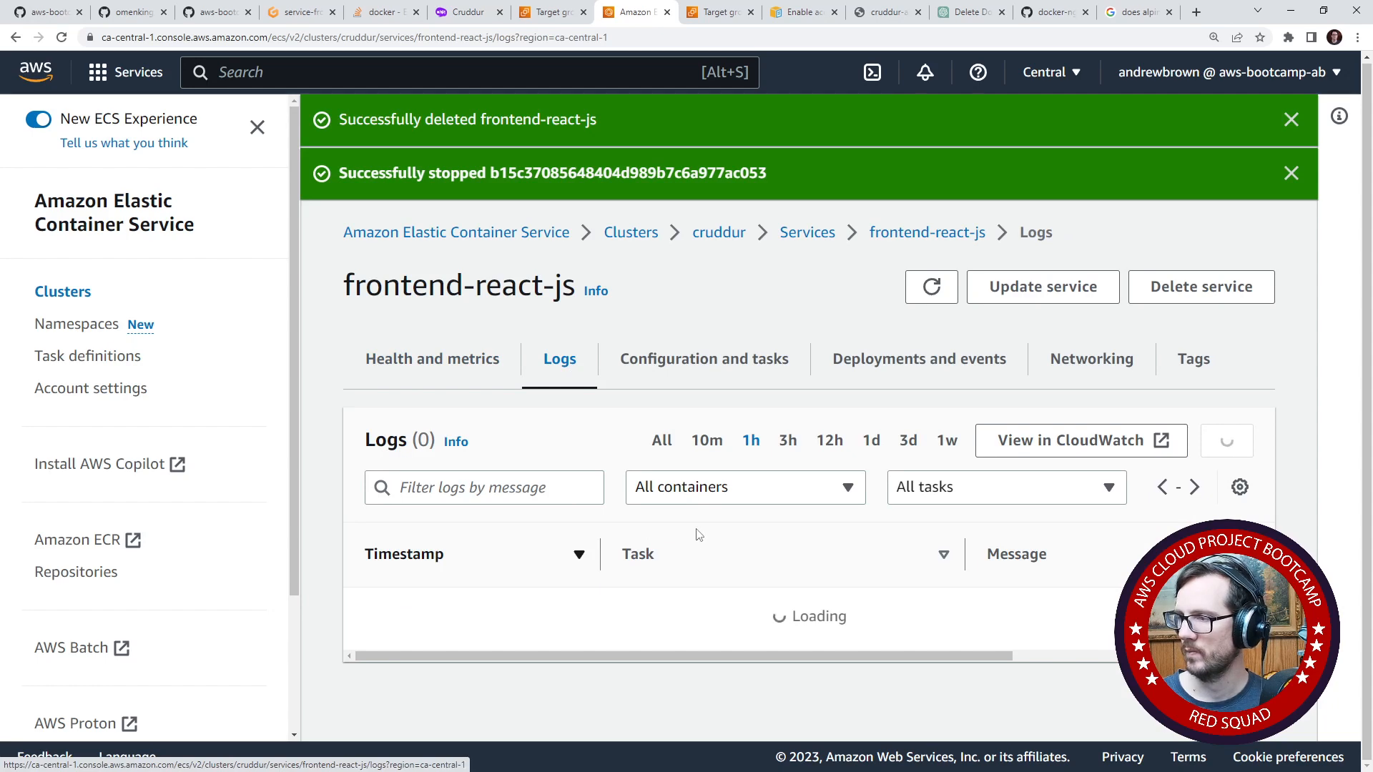
- Check the frontend target's health status and status details in the EC2 target groups, and return to the ECS service logs
left_click(554, 13)
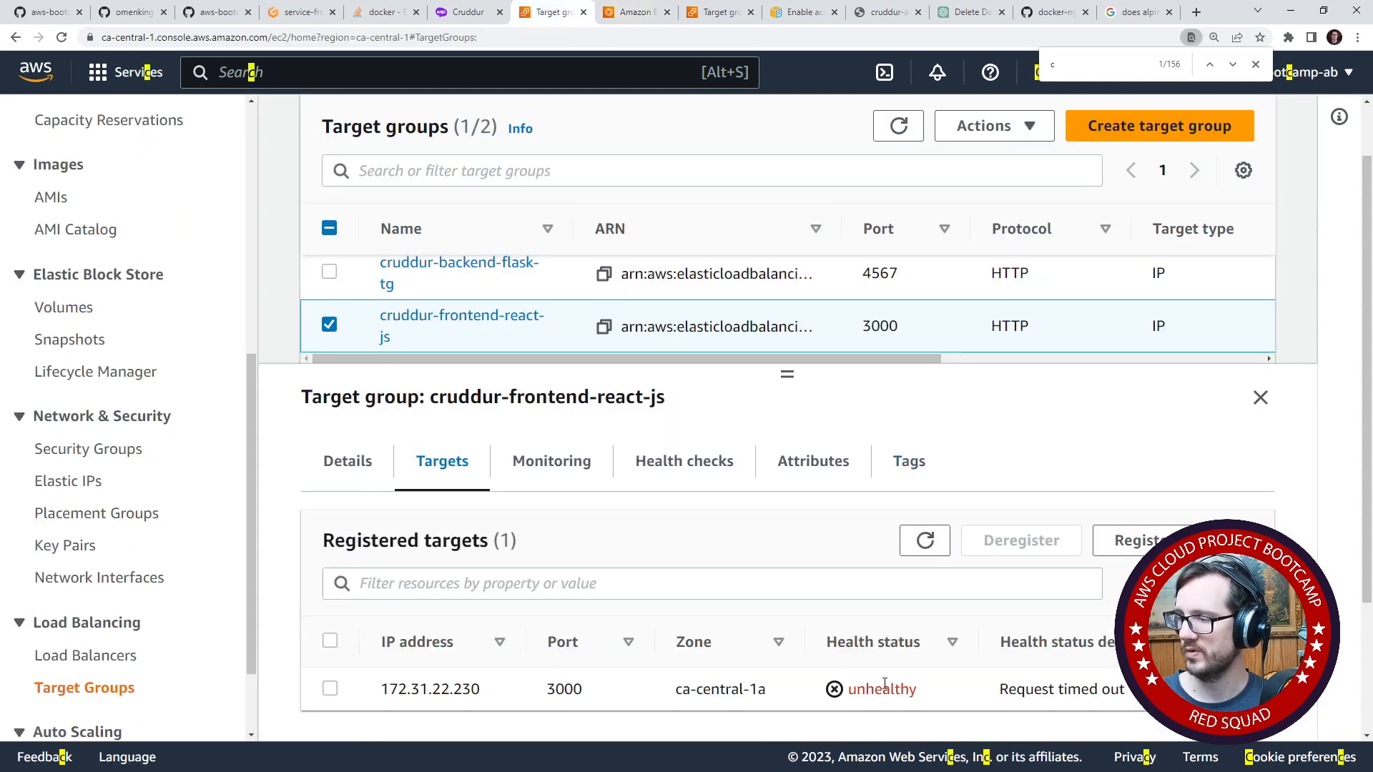
double_click(885, 686)
left_click_drag(1008, 689, 1129, 688)
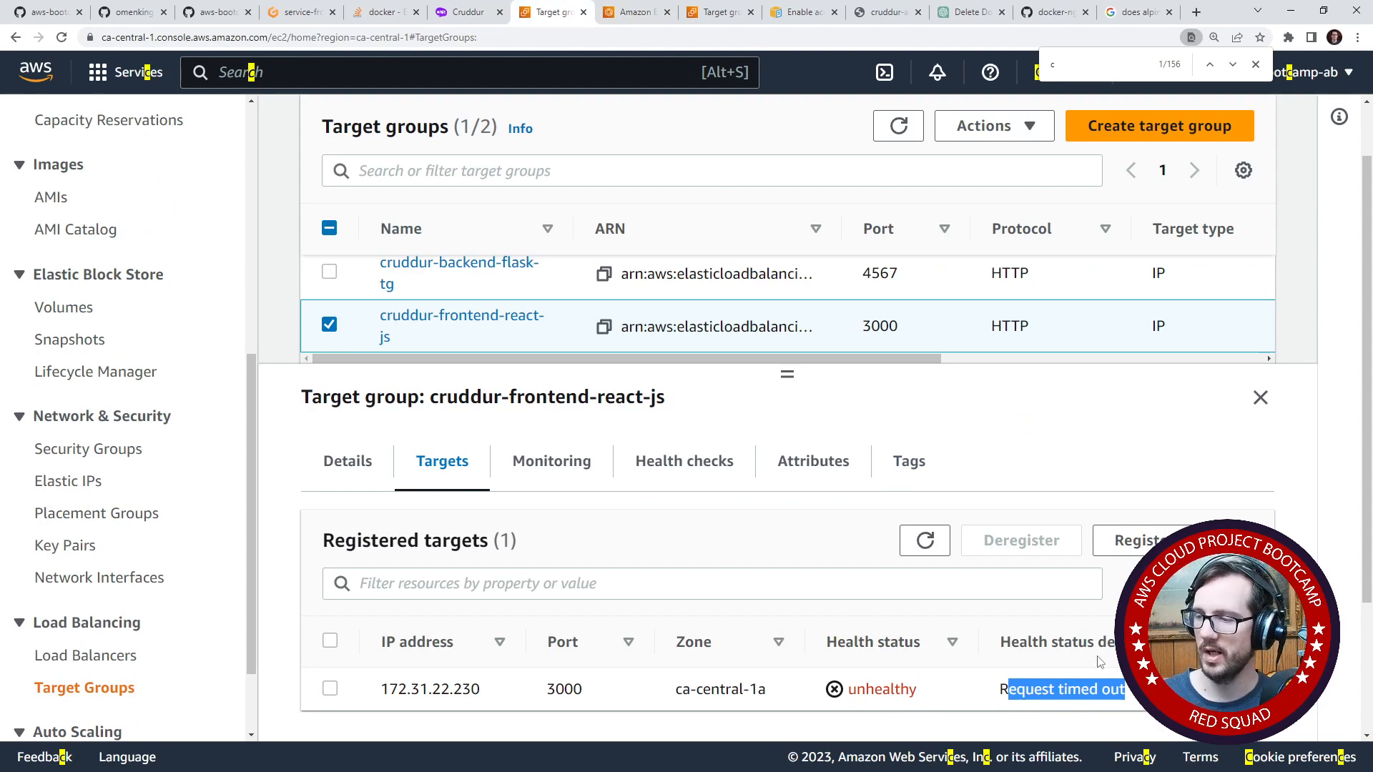
left_click(627, 13)
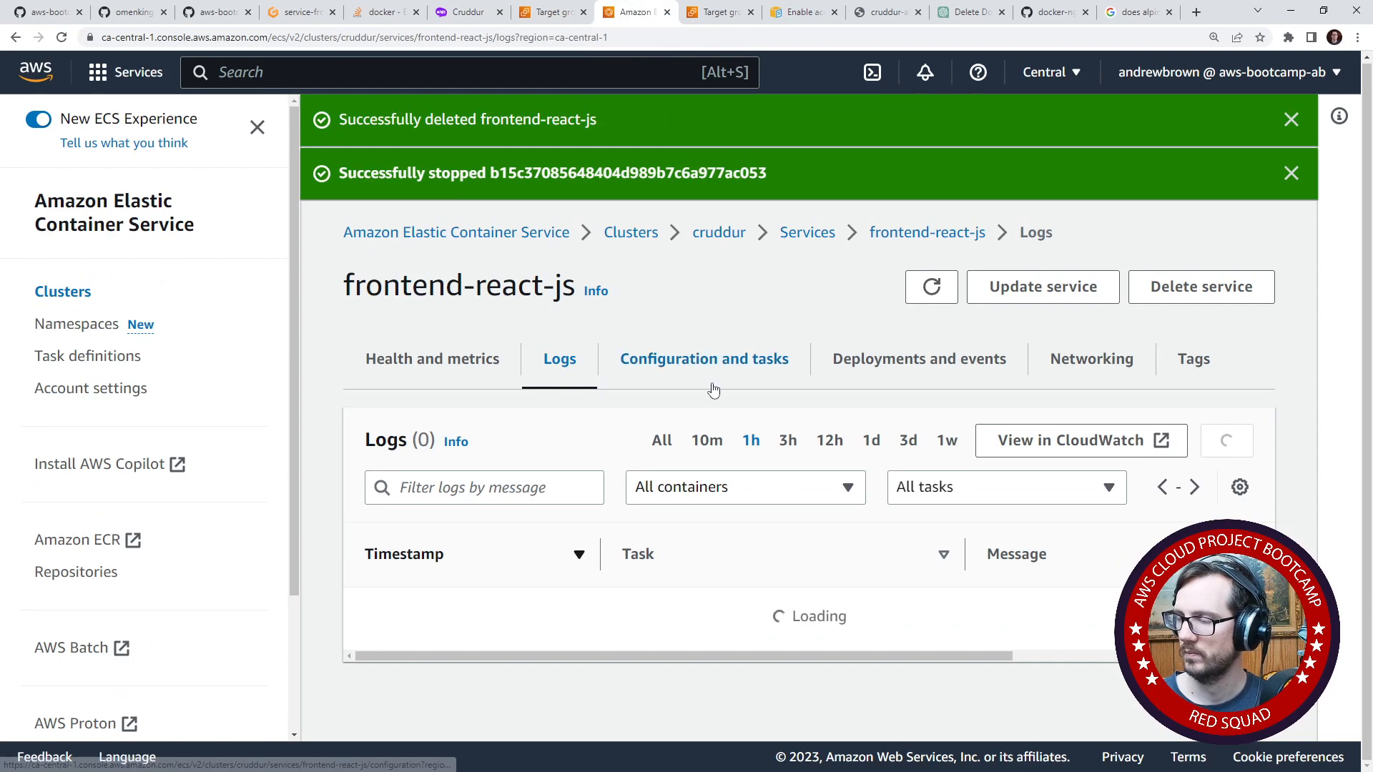
key("ctrl+shift+Tab")
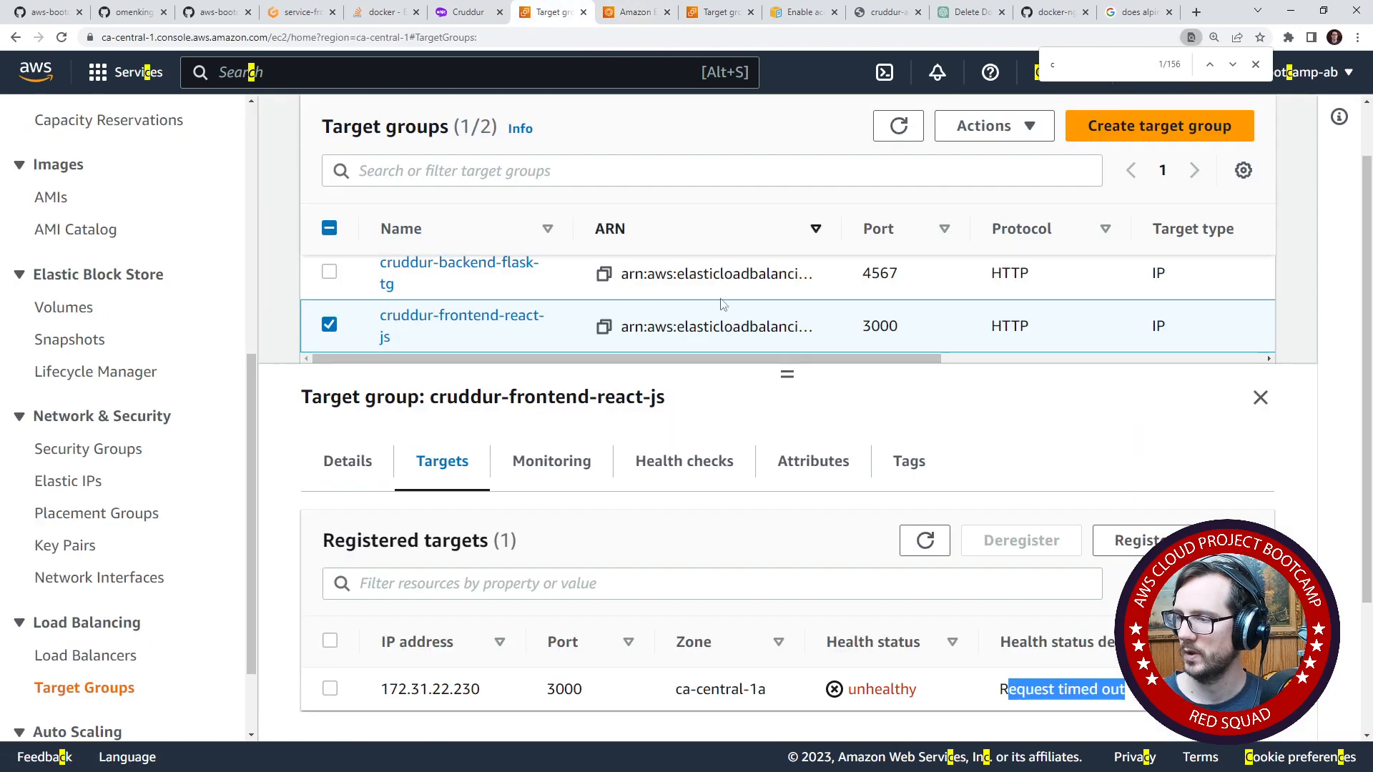
key("ctrl+Tab")
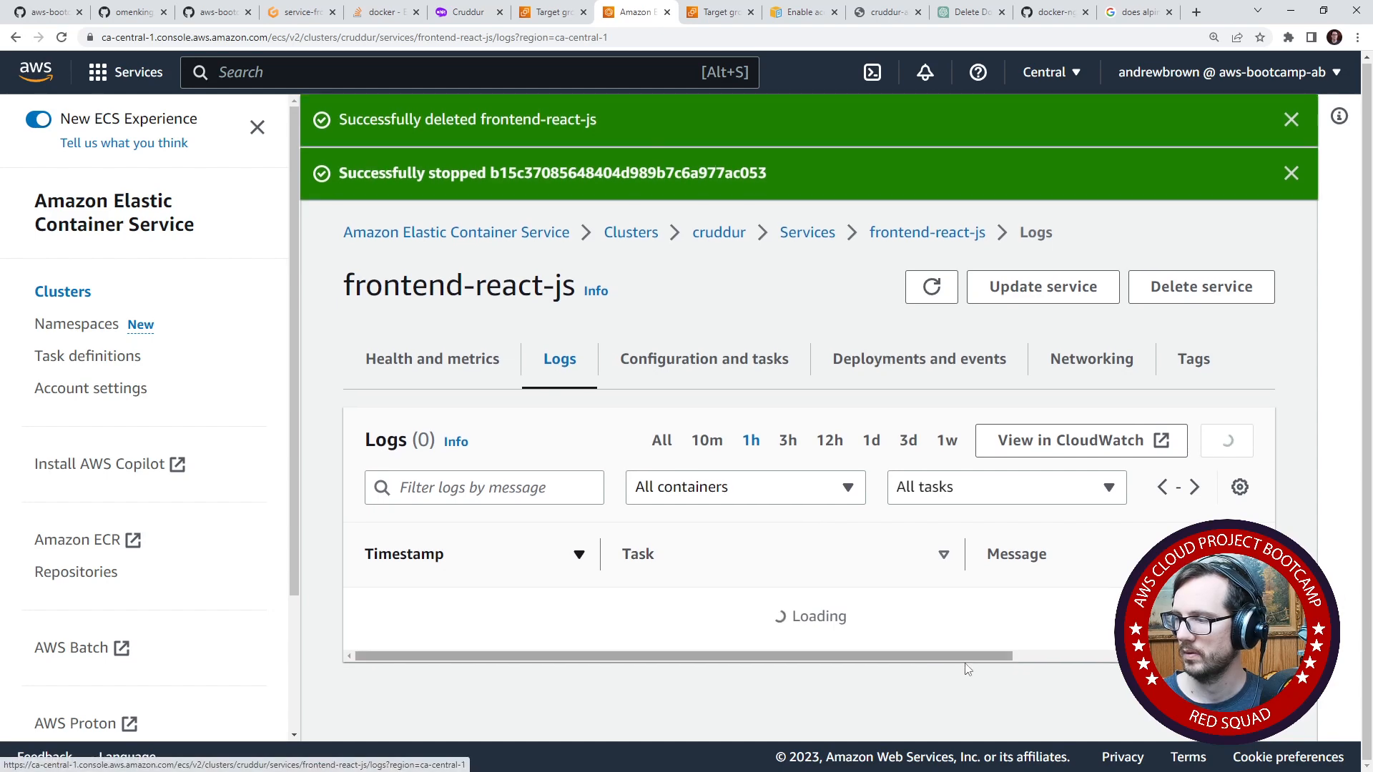
- Review the service's configuration and tasks, refresh the registered targets of cruddur-frontend-react-js in EC2, and return to the ECS service
left_click(699, 366)
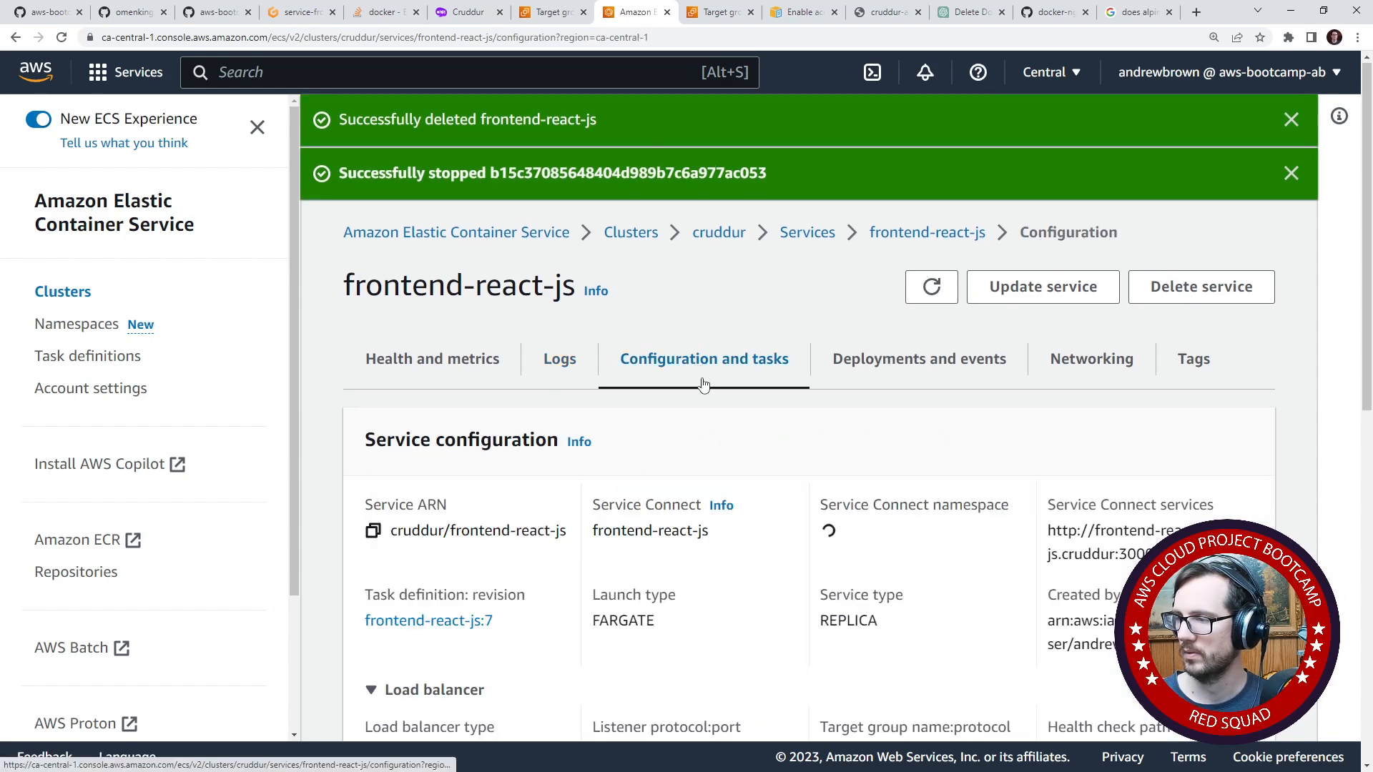
scroll(747, 646, "down", 10)
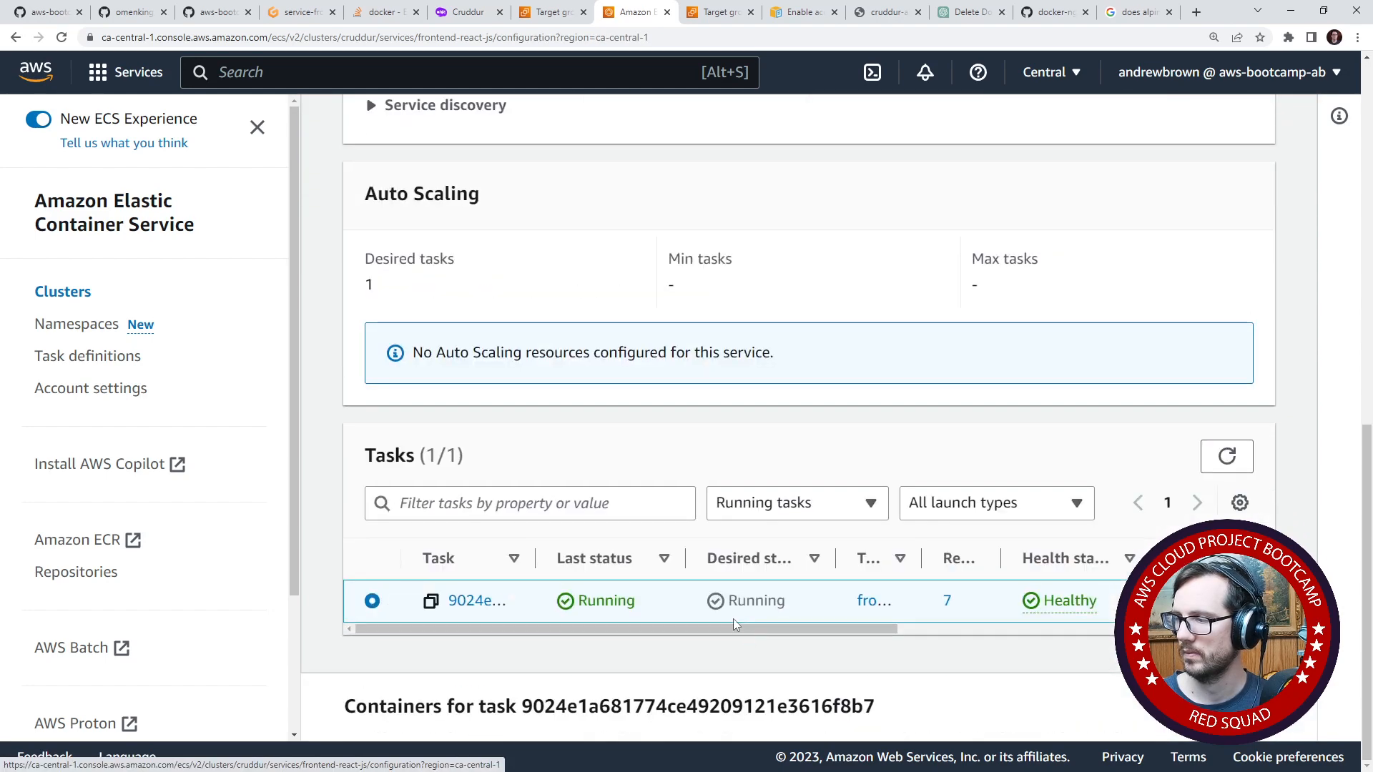
scroll(819, 625, "up", 10)
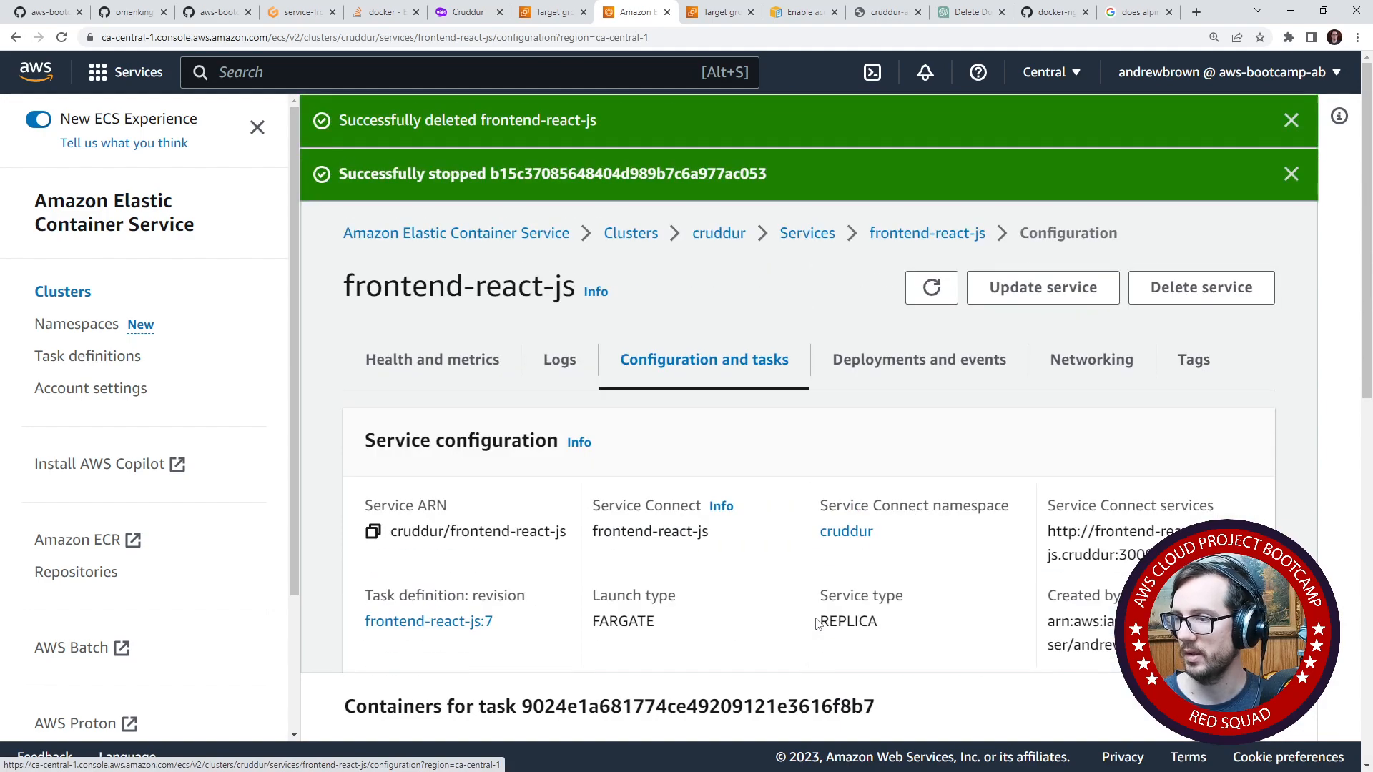
scroll(819, 626, "down", 8)
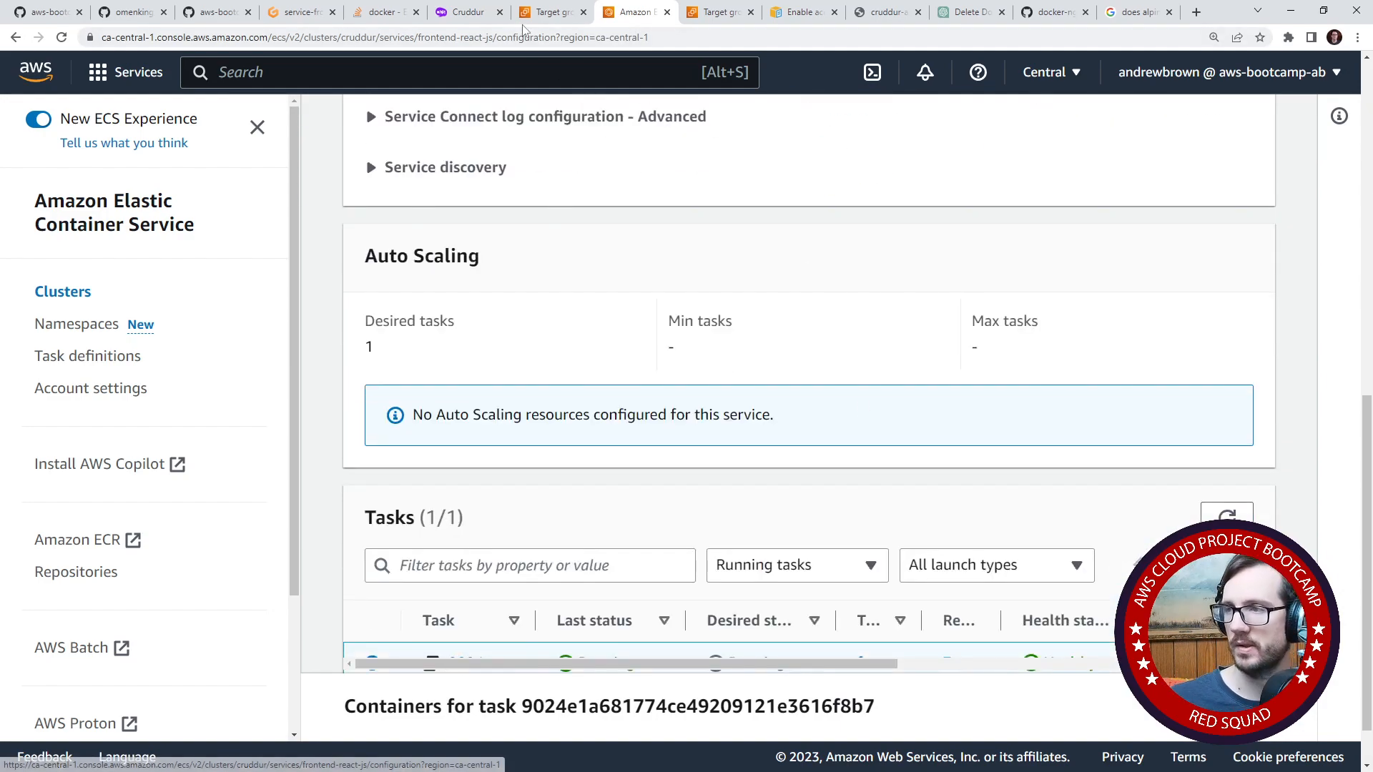
left_click(536, 12)
left_click(925, 542)
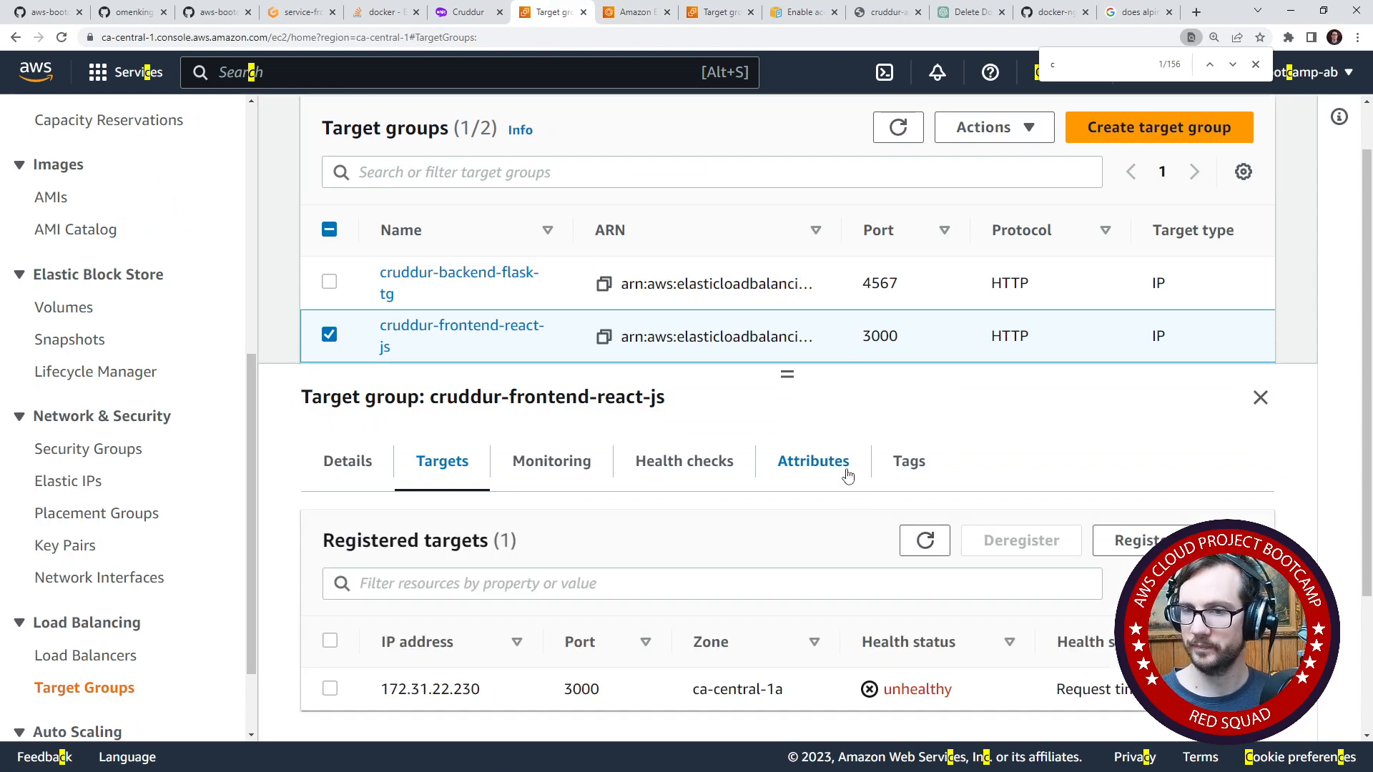
left_click(635, 15)
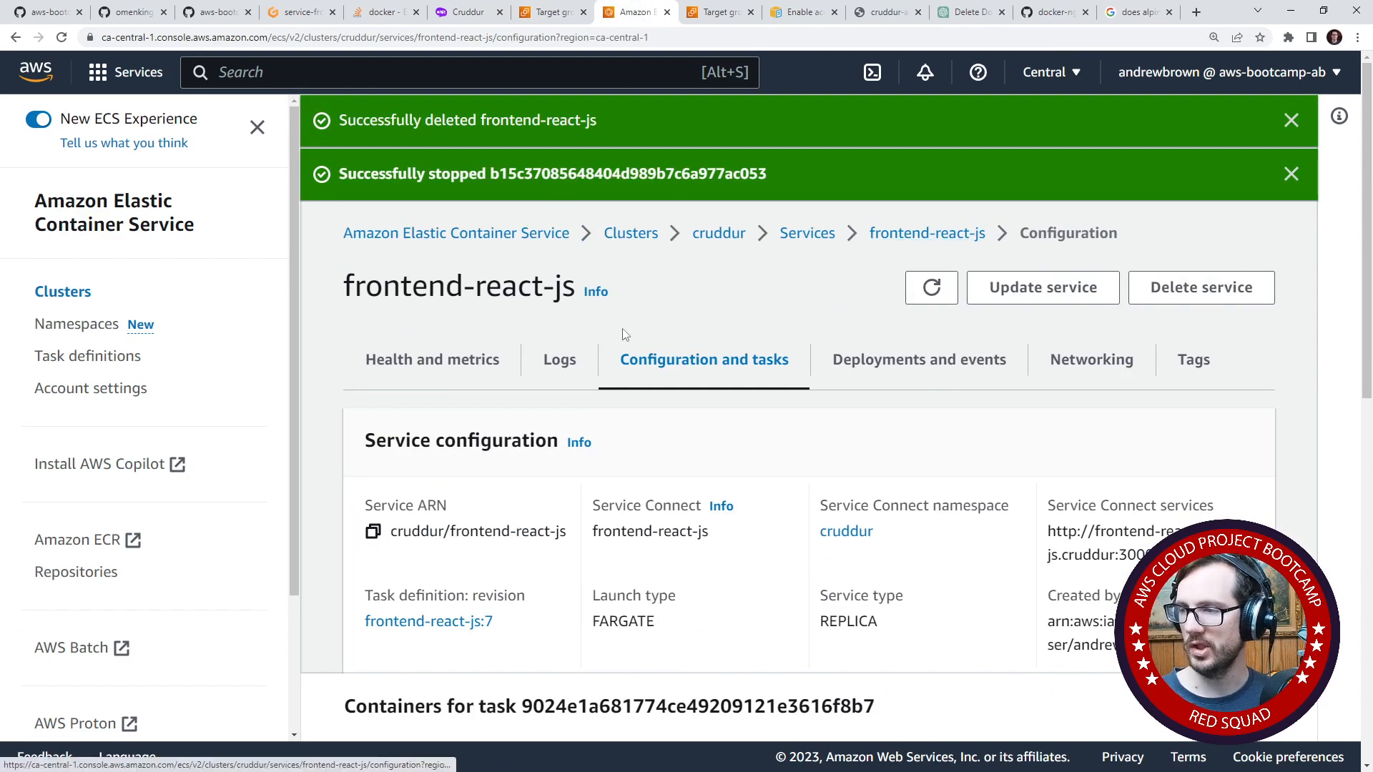
- Examine the service configuration's load balancer listeners, target group and health check path
scroll(537, 443, "down", 5)
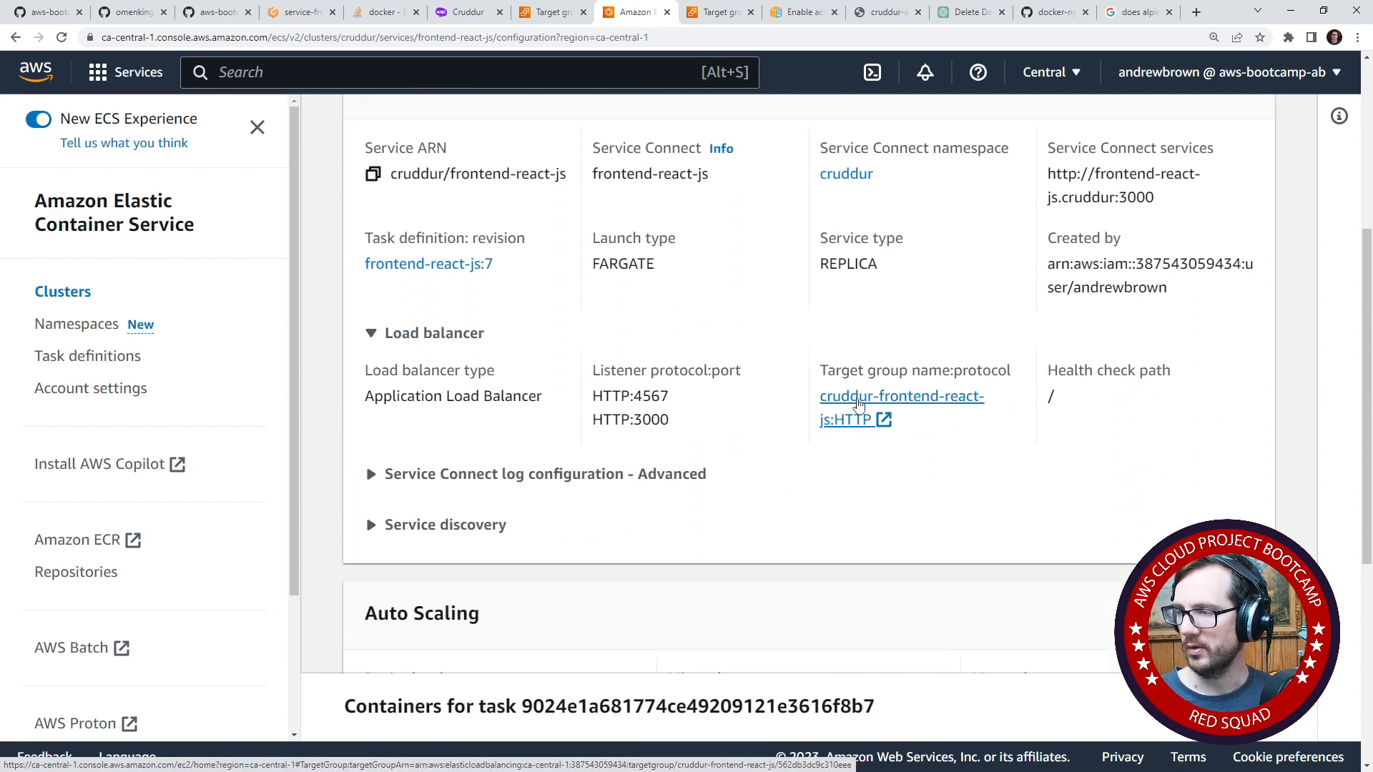
scroll(803, 432, "up", 5)
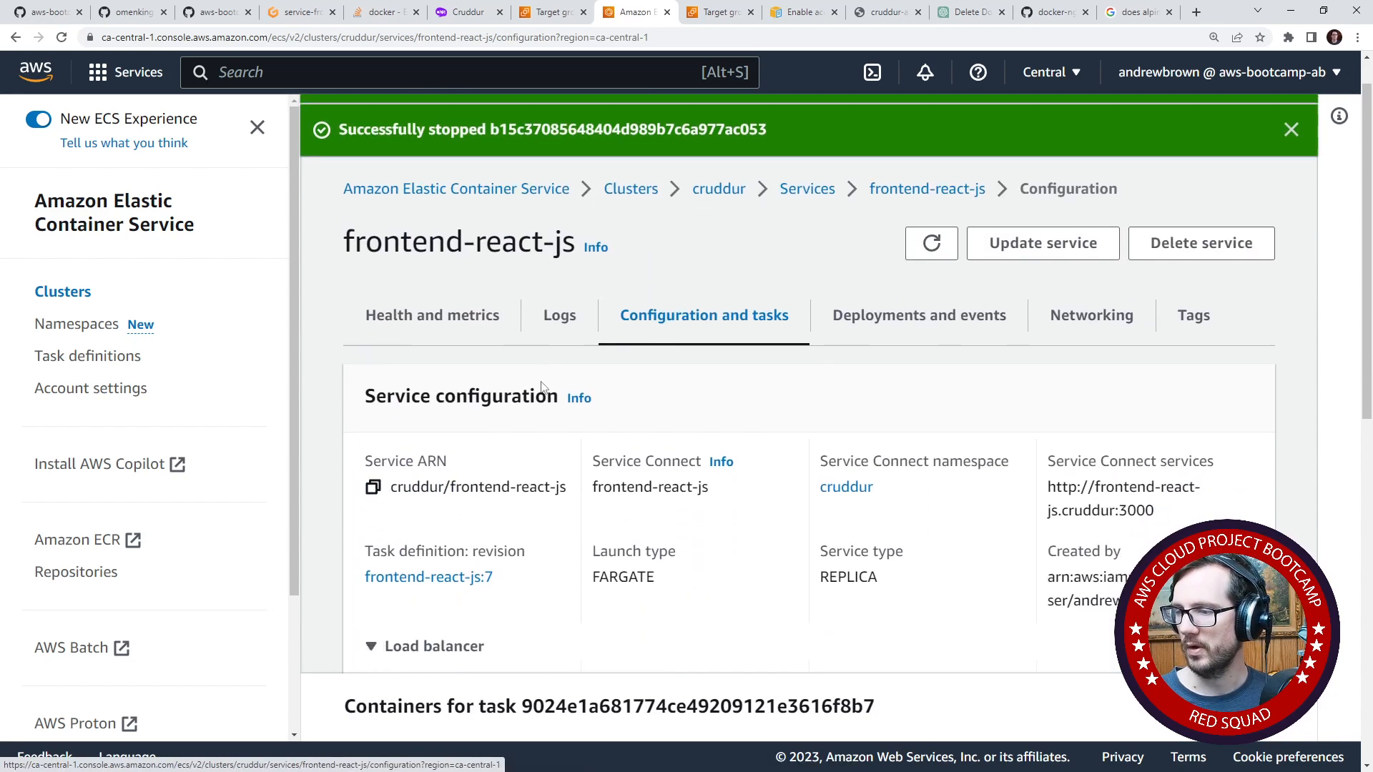
scroll(542, 386, "down", 3)
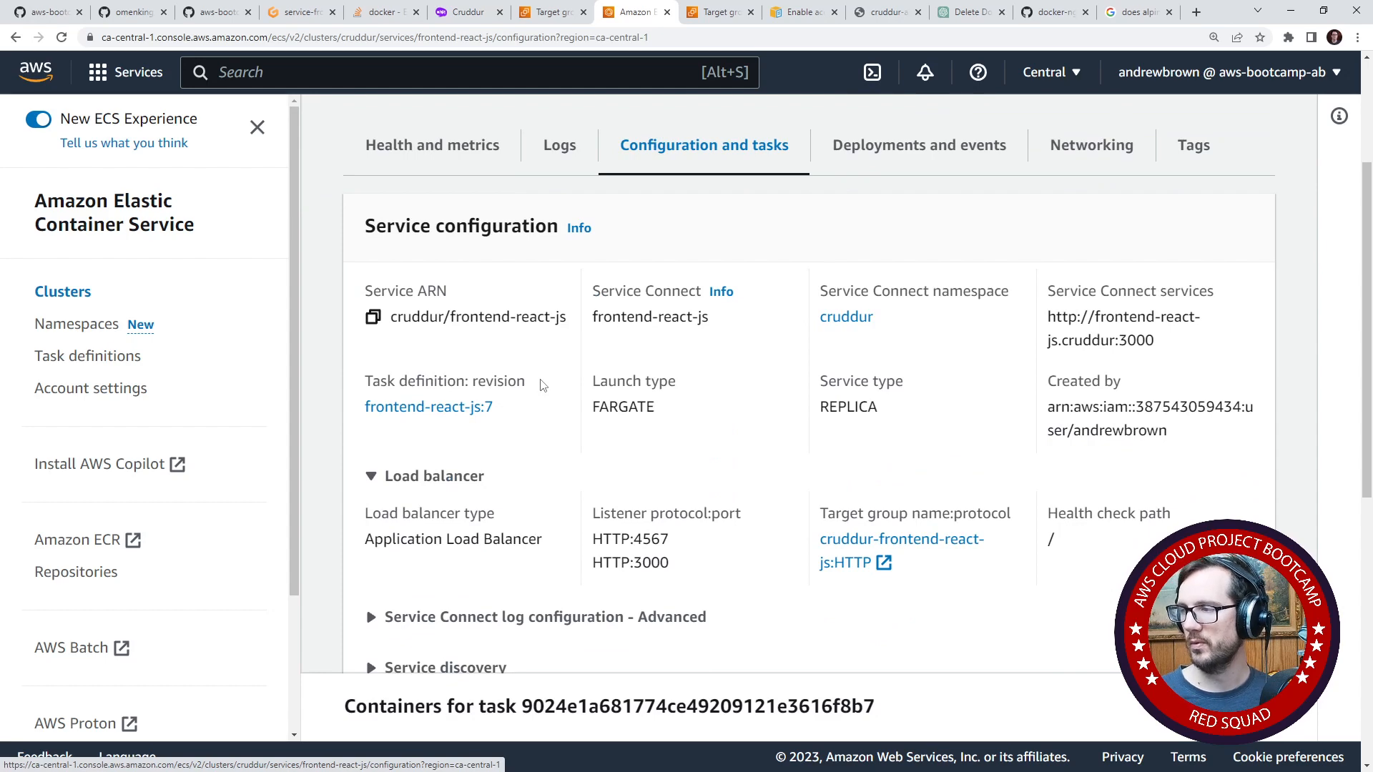
scroll(683, 297, "down", 8)
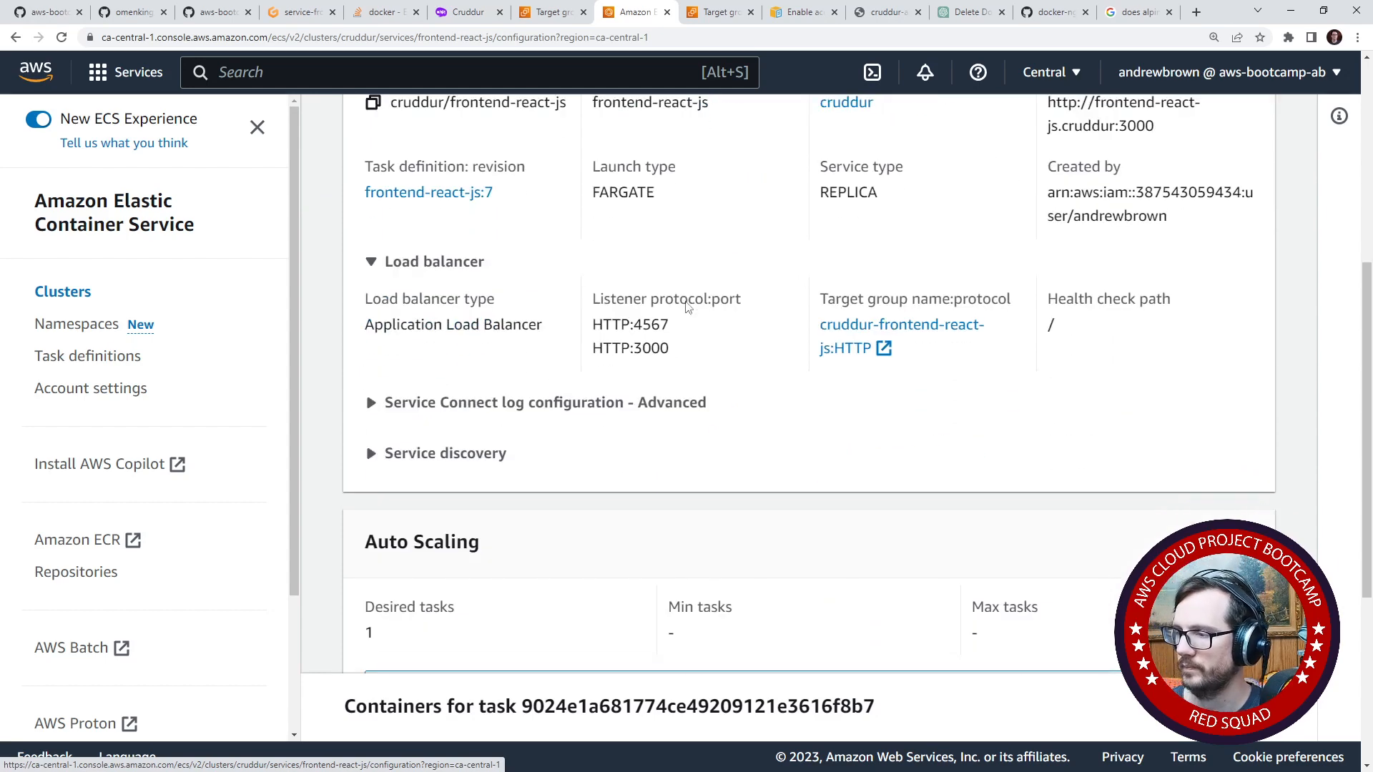
scroll(683, 318, "up", 8)
scroll(678, 334, "up", 3)
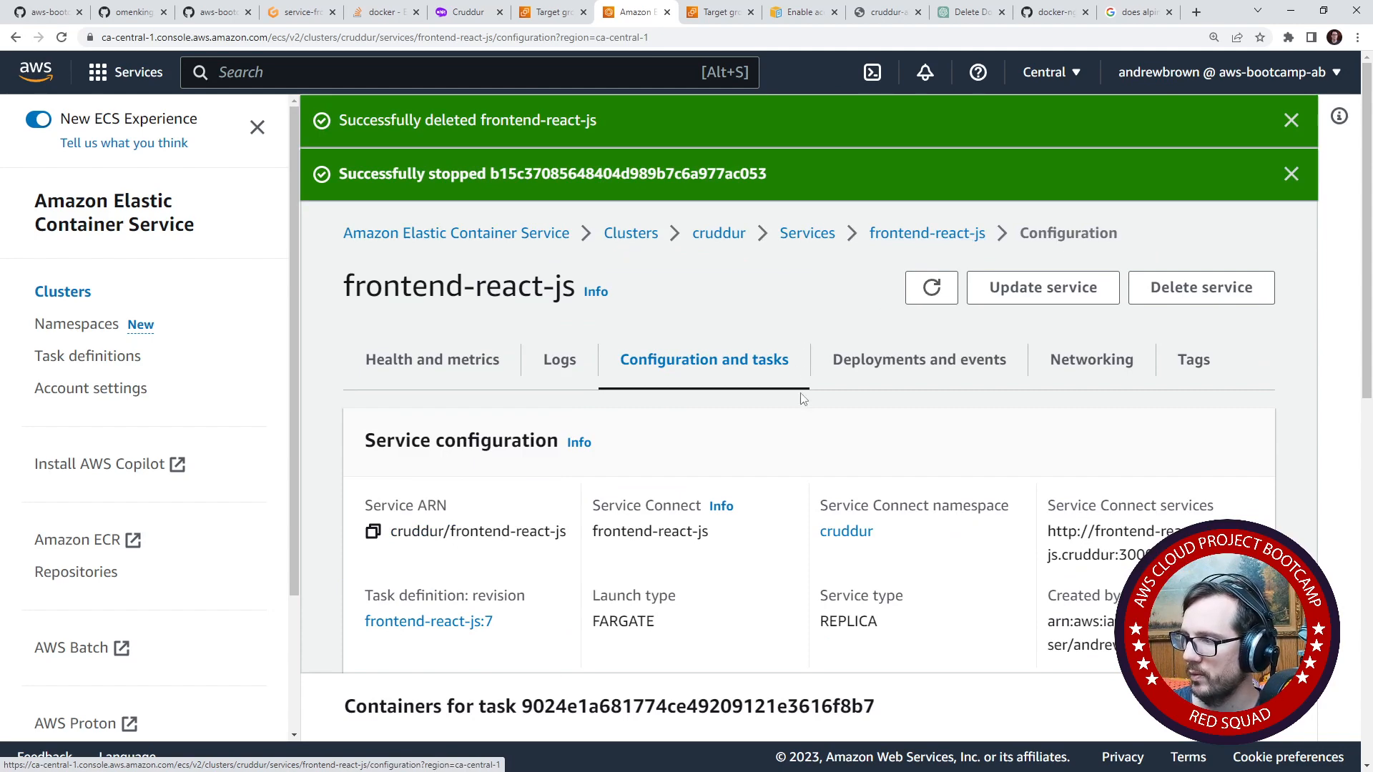
scroll(799, 416, "down", 10)
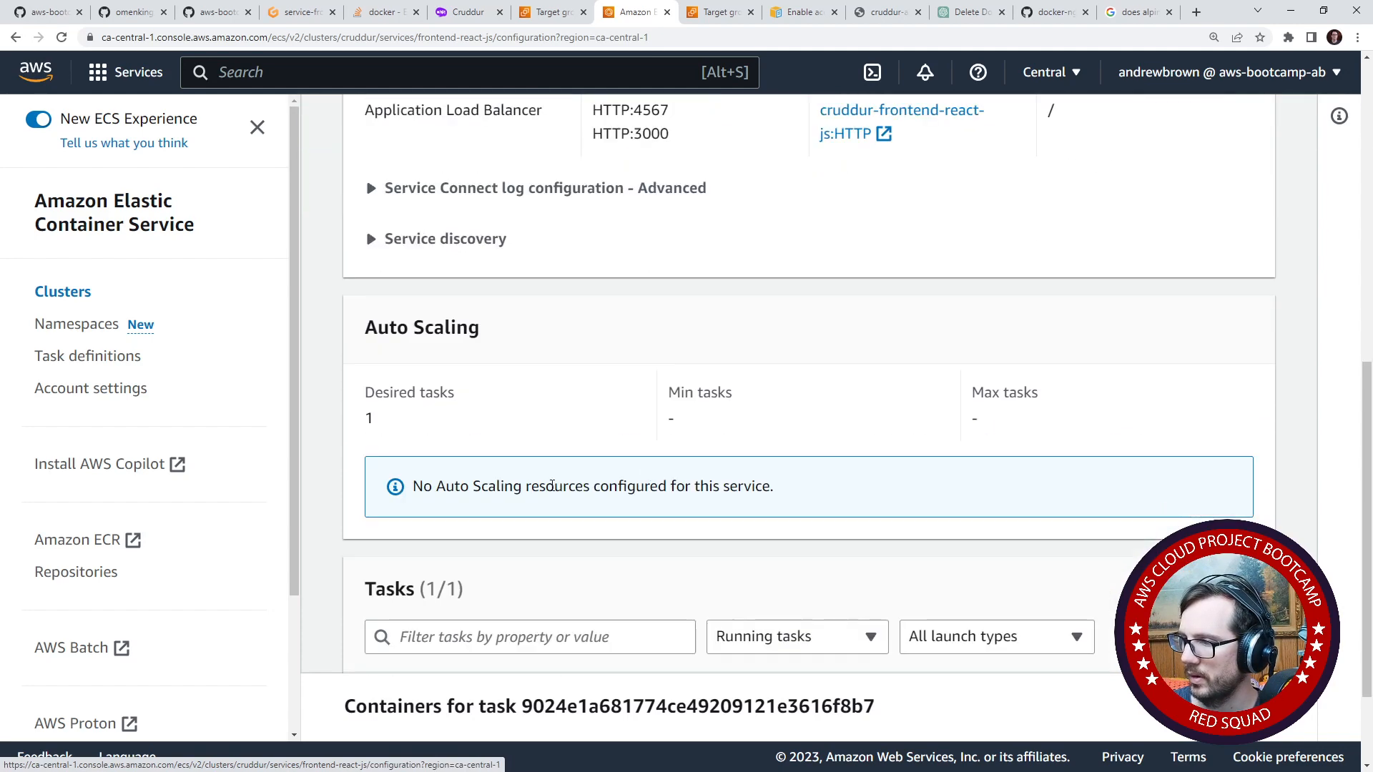
- Open the service's running task and check its network details, configuration and containers
left_click(471, 611)
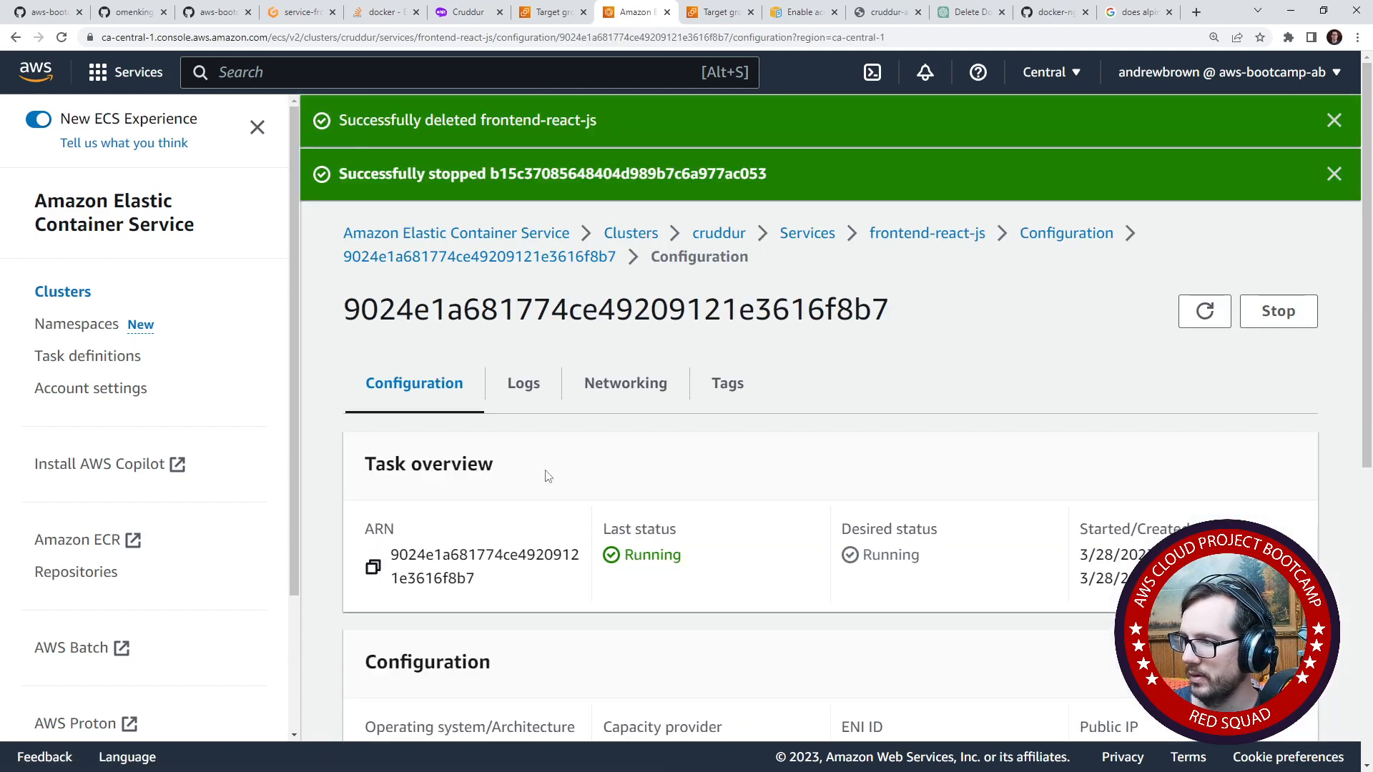
left_click(620, 386)
scroll(407, 443, "down", 2)
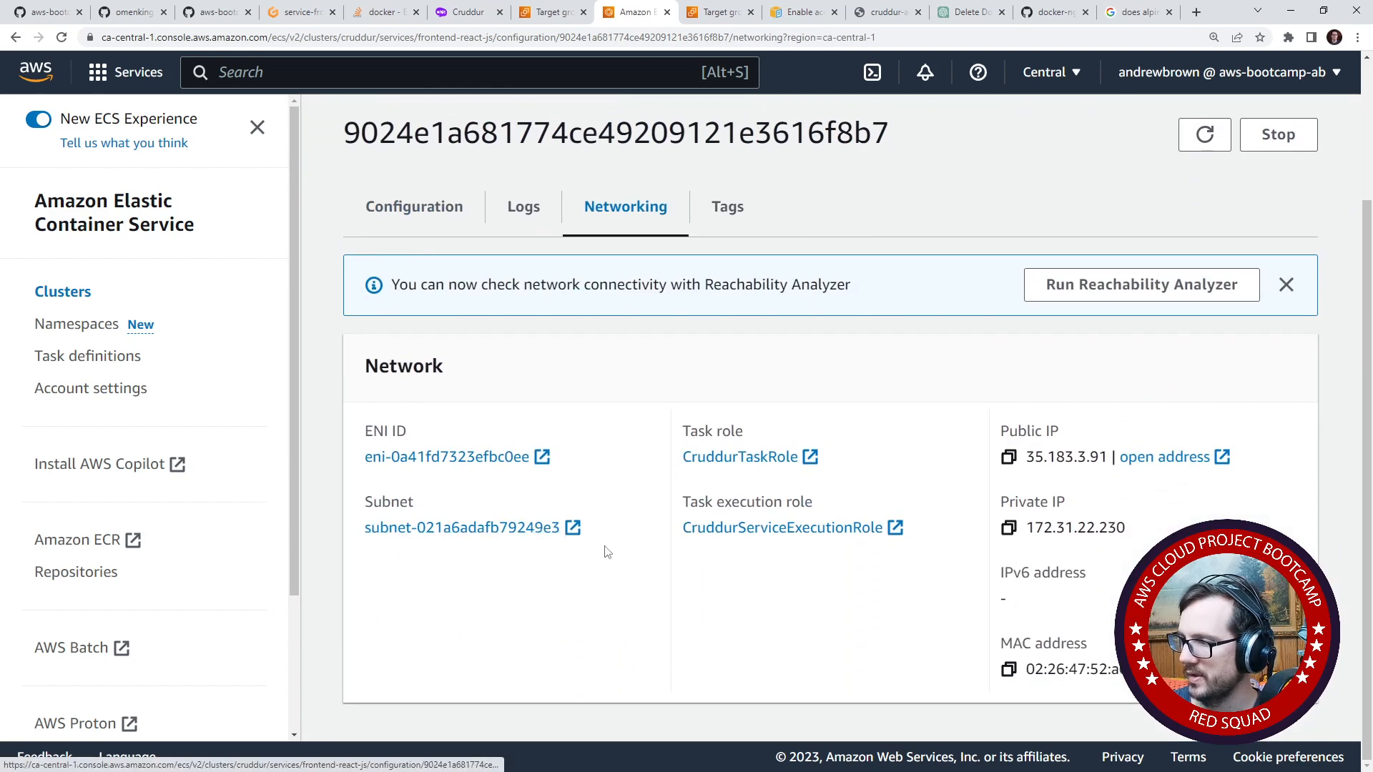
left_click(481, 239)
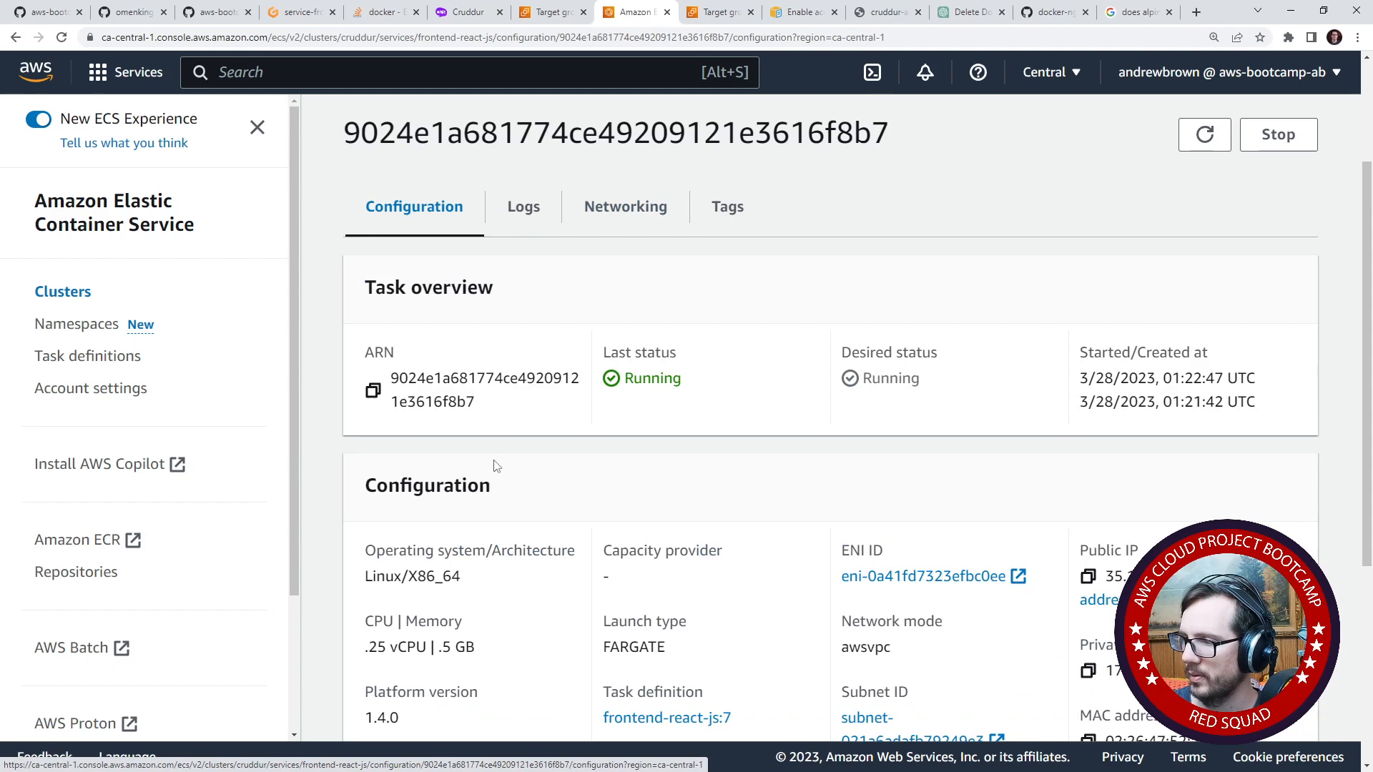
scroll(494, 465, "down", 2)
scroll(496, 469, "down", 3)
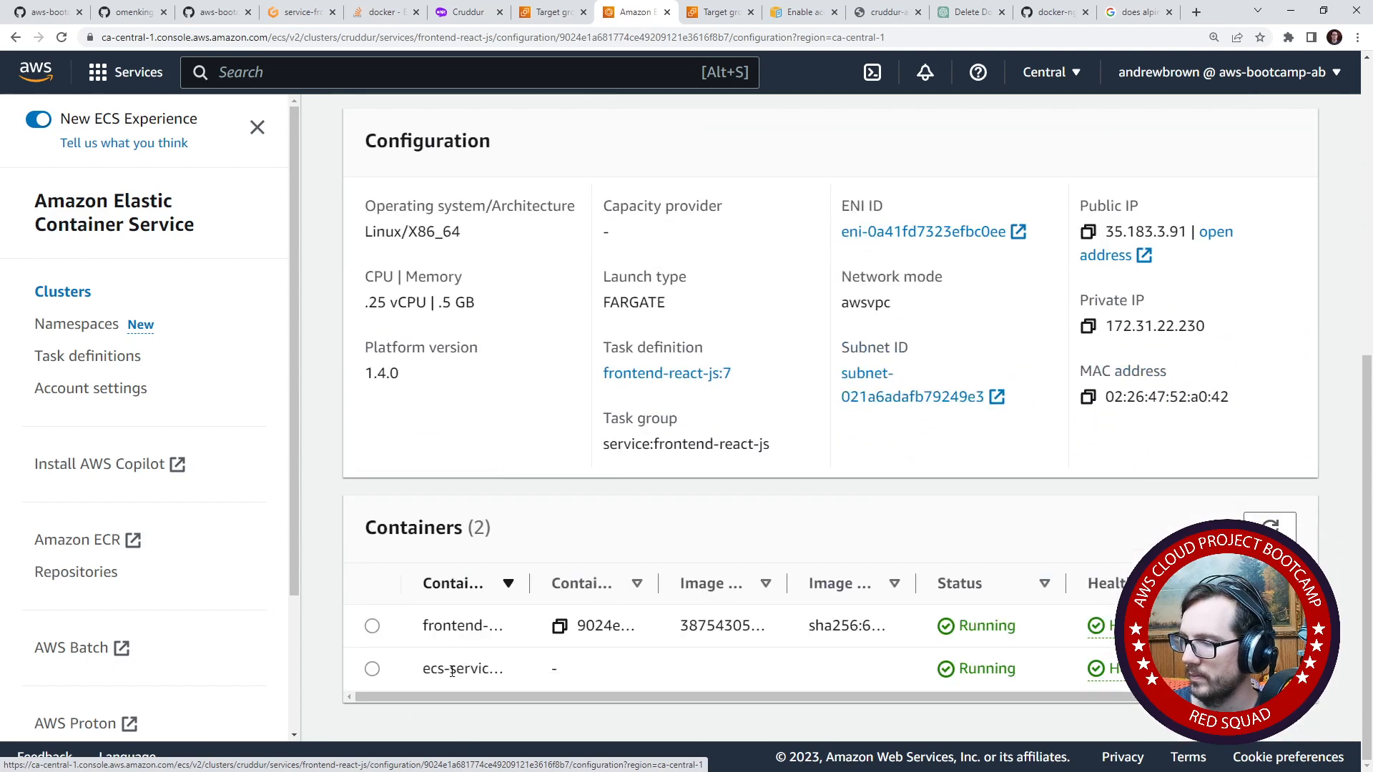
scroll(305, 434, "up", 7)
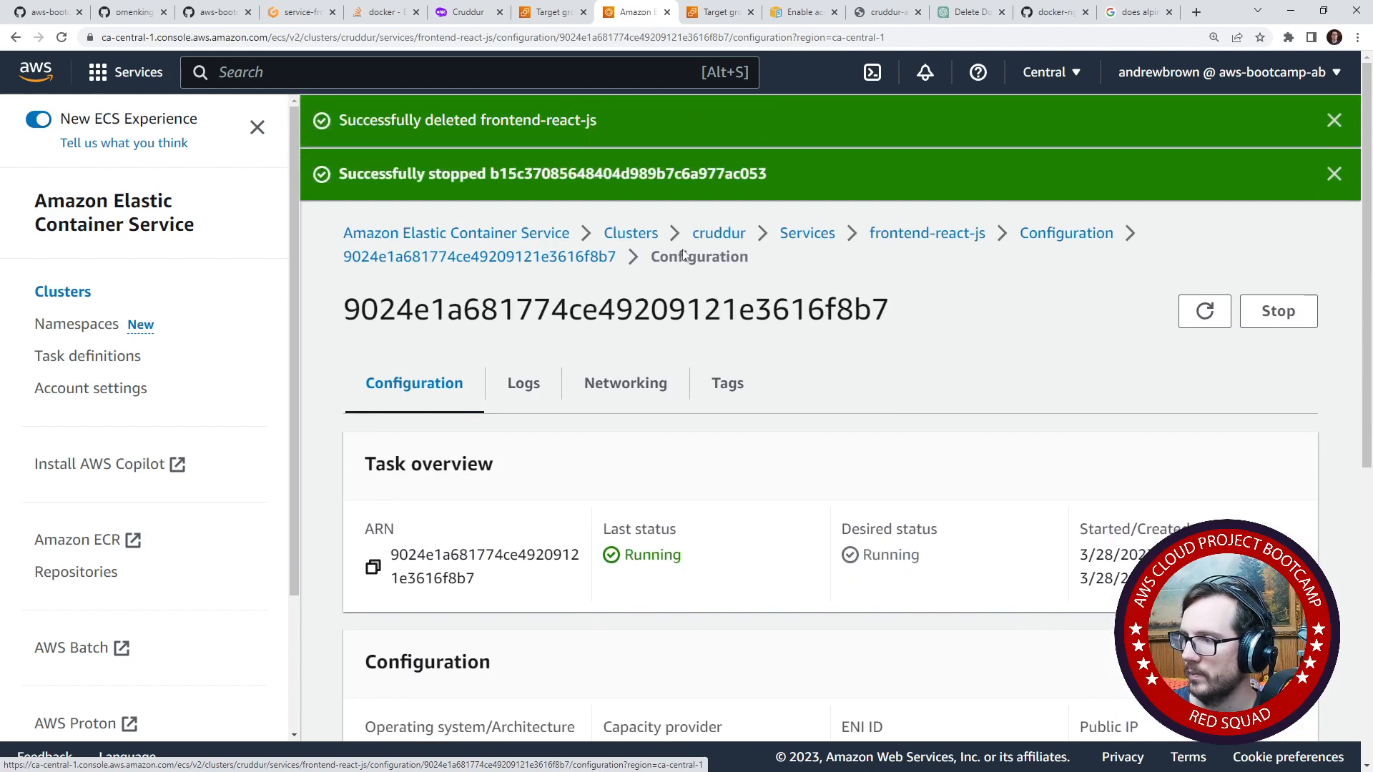
- Return to the frontend-react-js service and review its load balancer health, metrics and configuration again
left_click(926, 238)
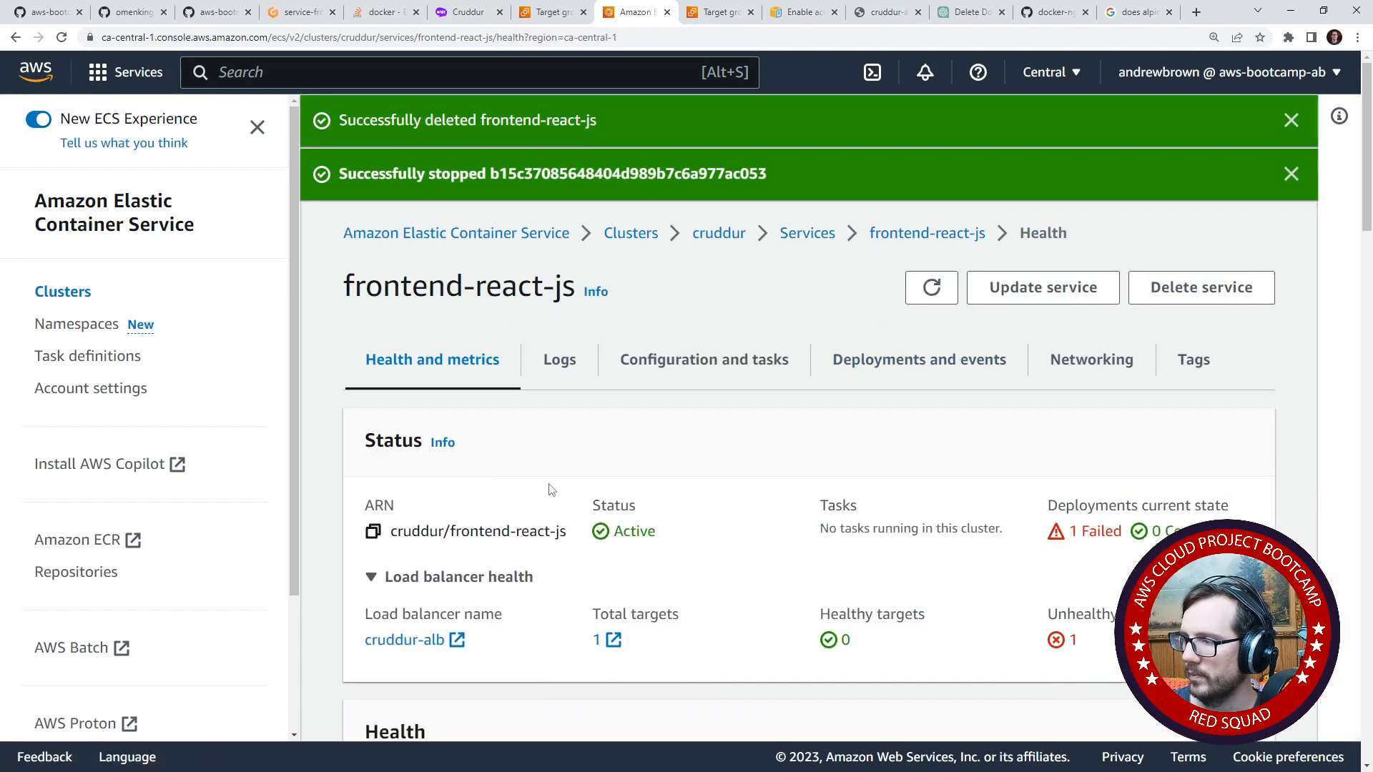
scroll(549, 494, "down", 2)
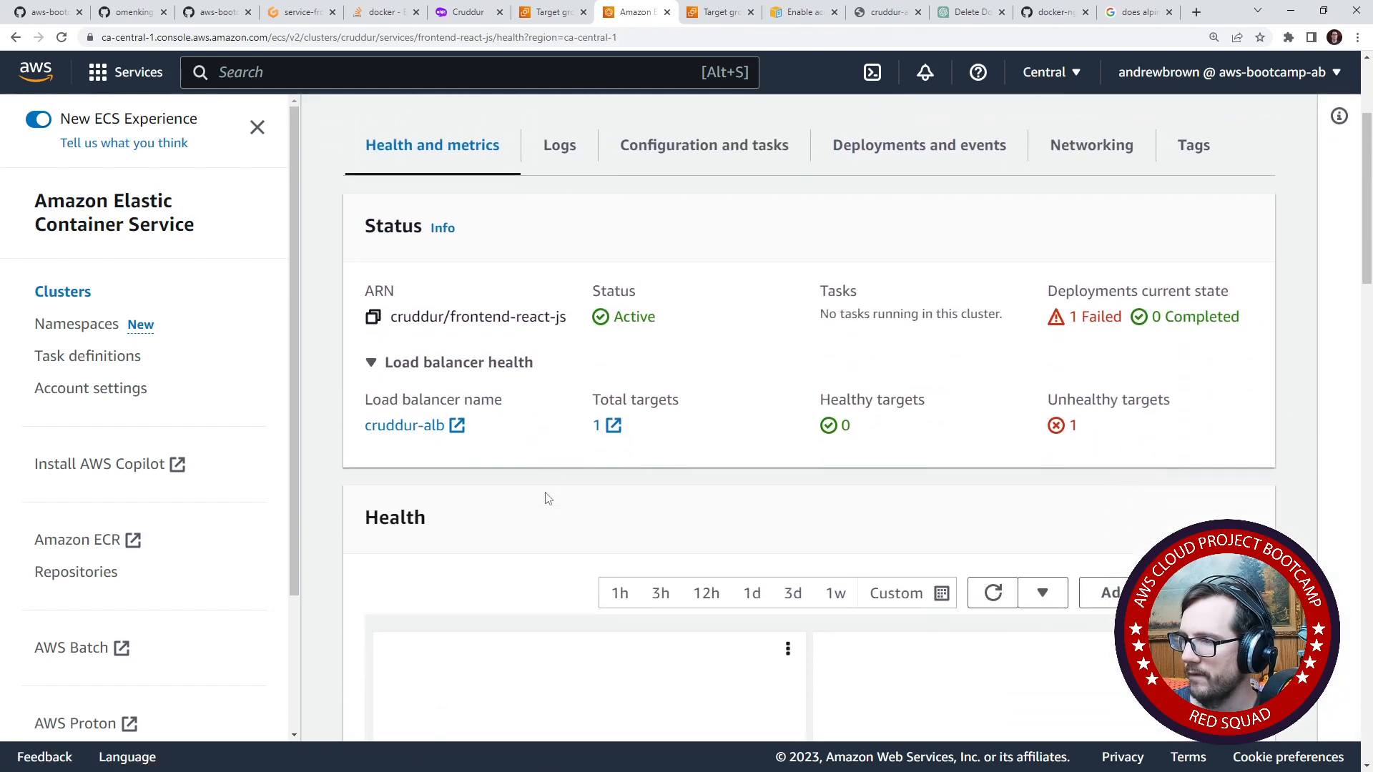
scroll(541, 505, "down", 5)
scroll(536, 527, "up", 8)
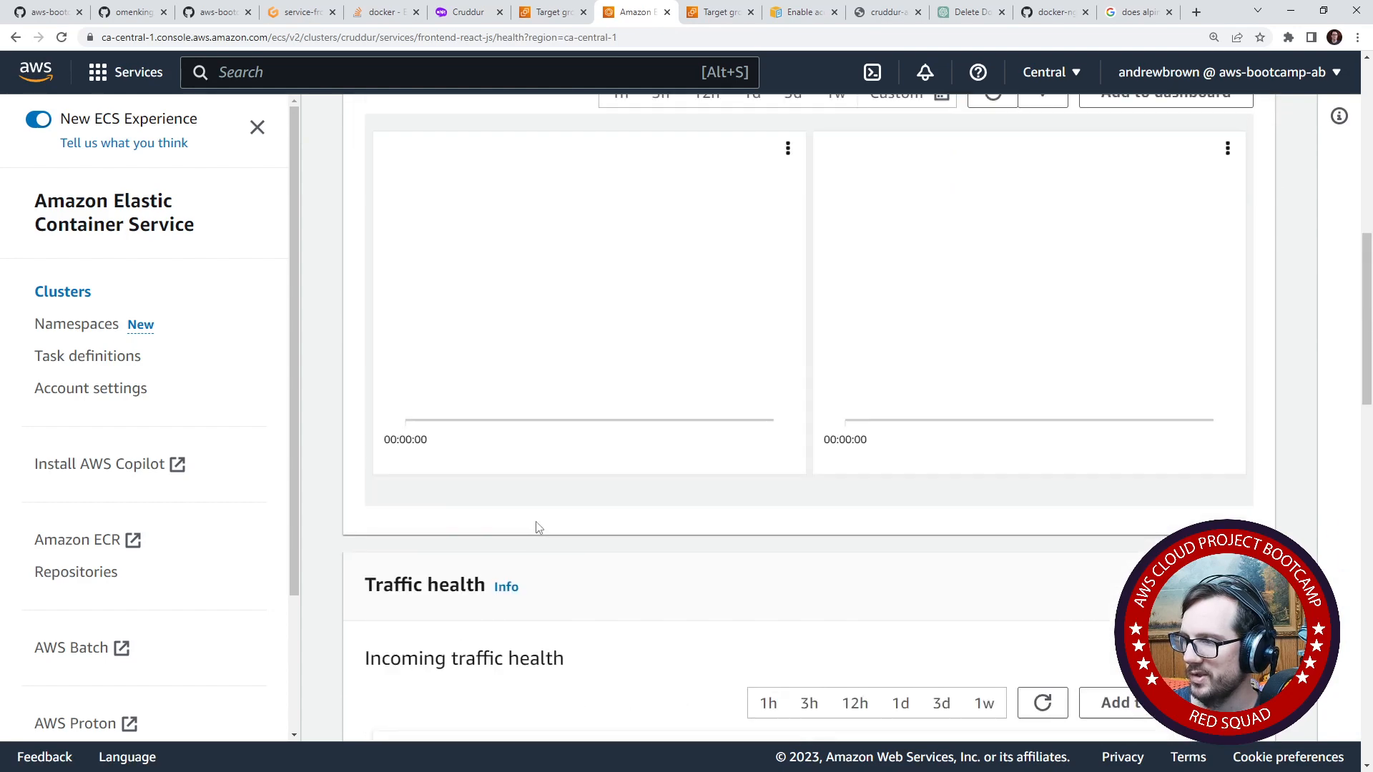
left_click(704, 217)
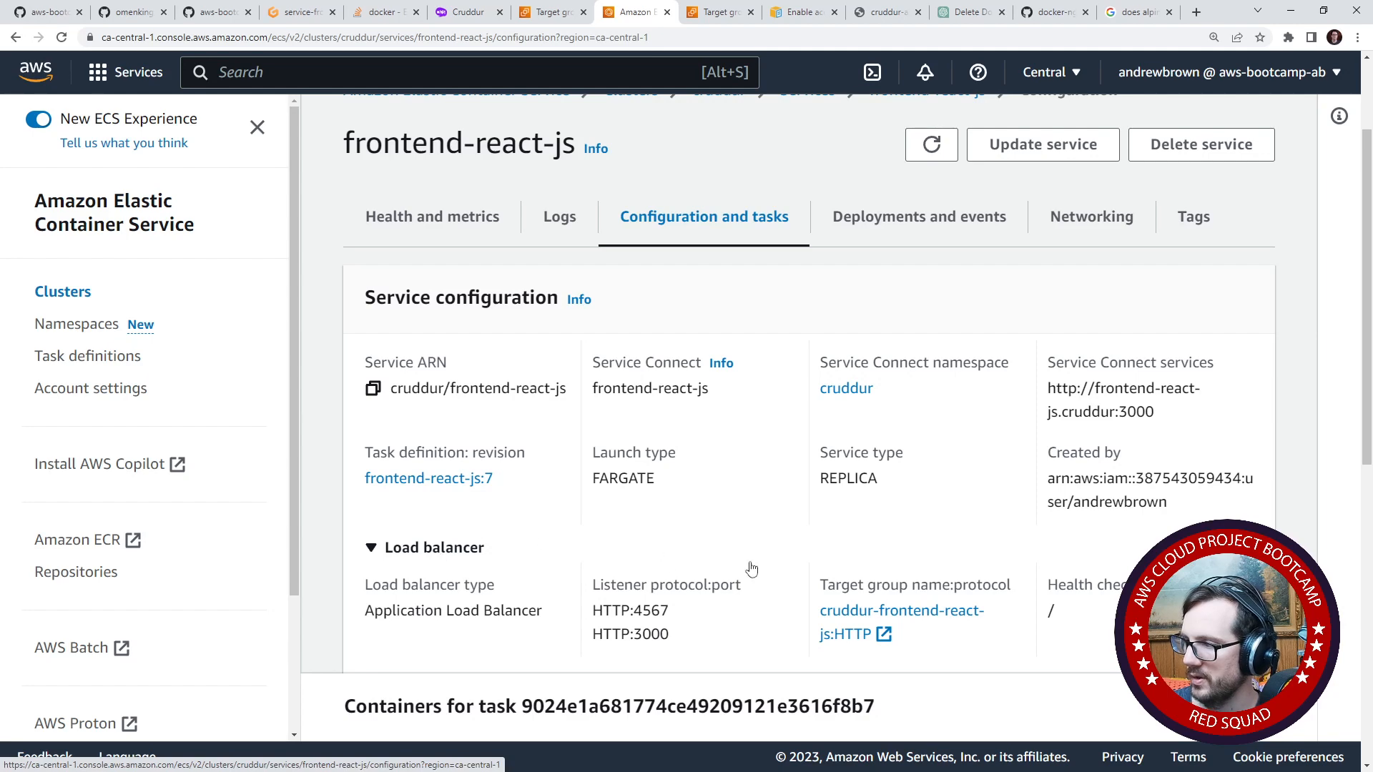
scroll(452, 486, "down", 5)
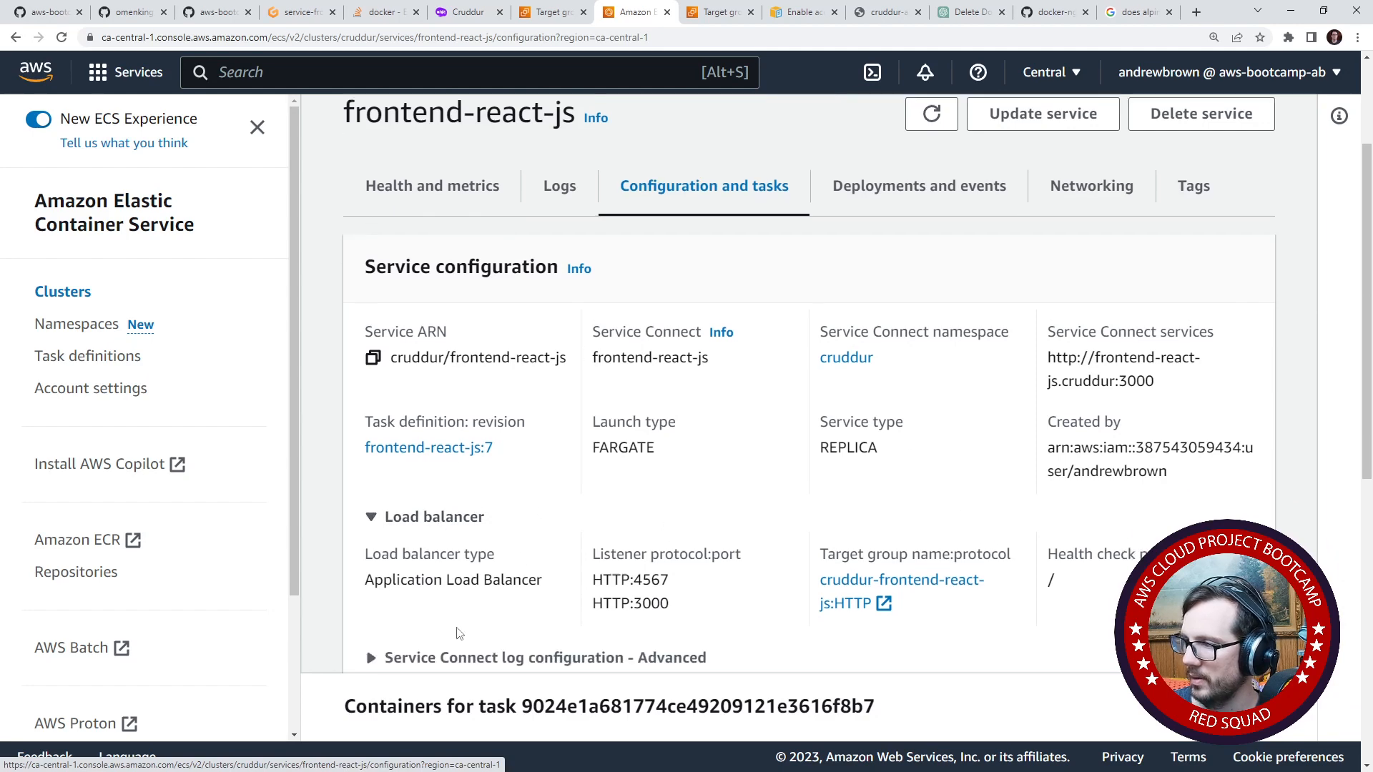
scroll(453, 623, "up", 10)
- Open the security group crud-srv-sg from the service's network configuration and inspect its inbound rules
left_click(918, 358)
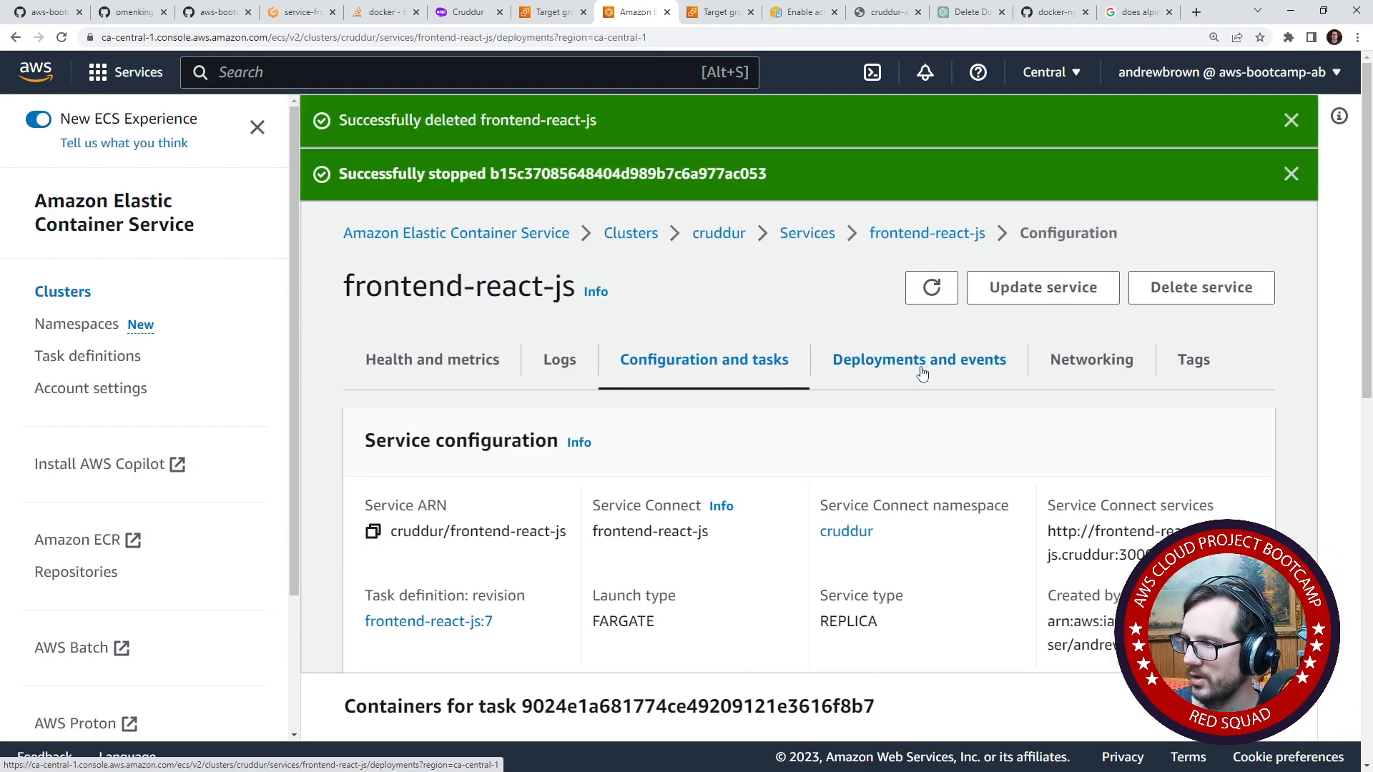
left_click(1091, 359)
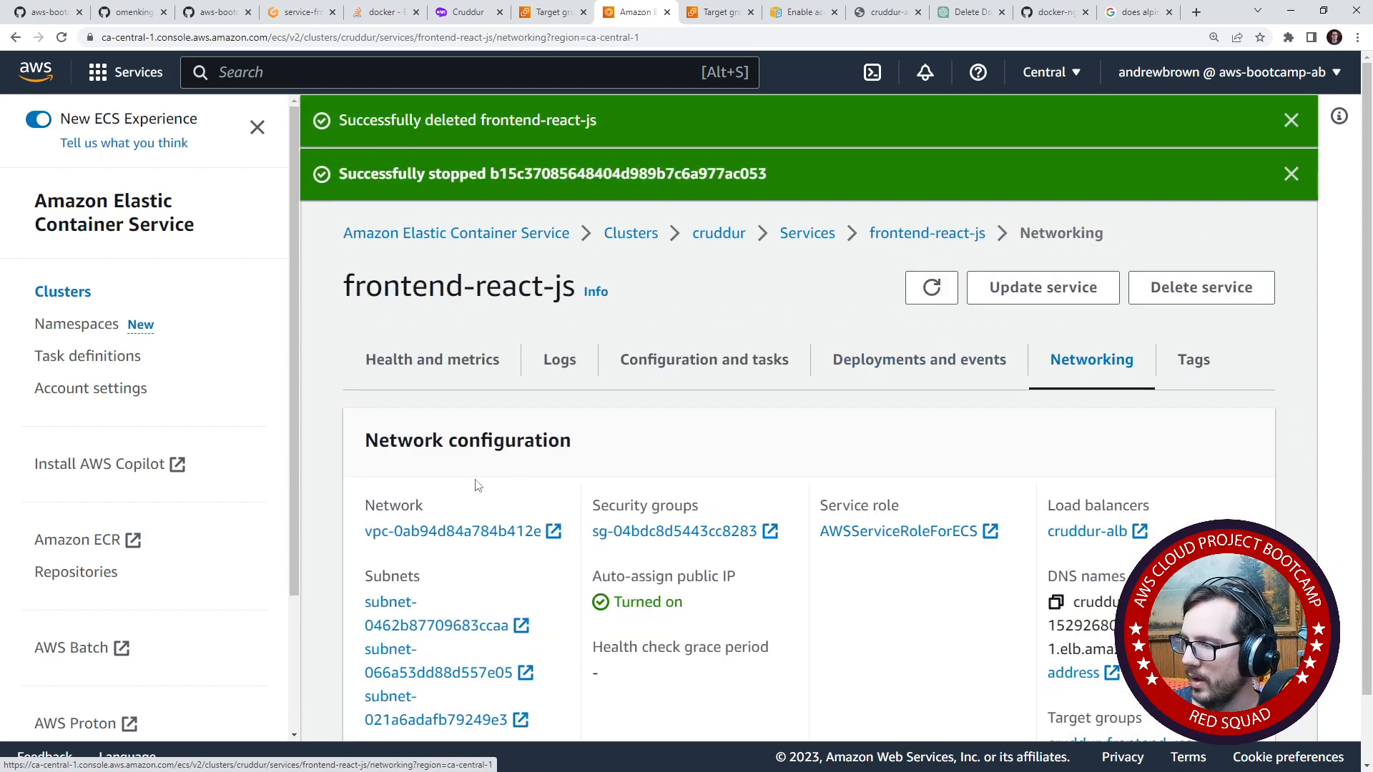
left_click(672, 531)
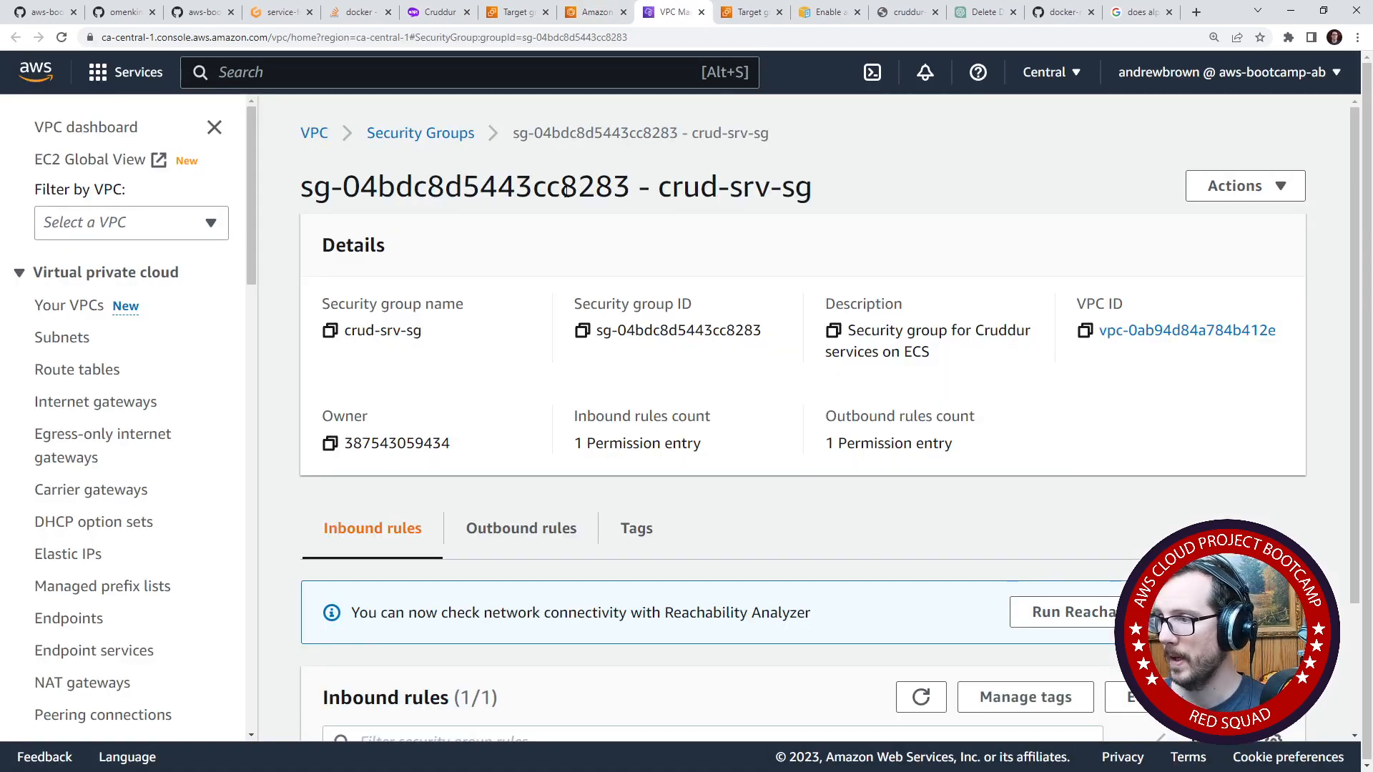
left_click_drag(379, 336, 419, 340)
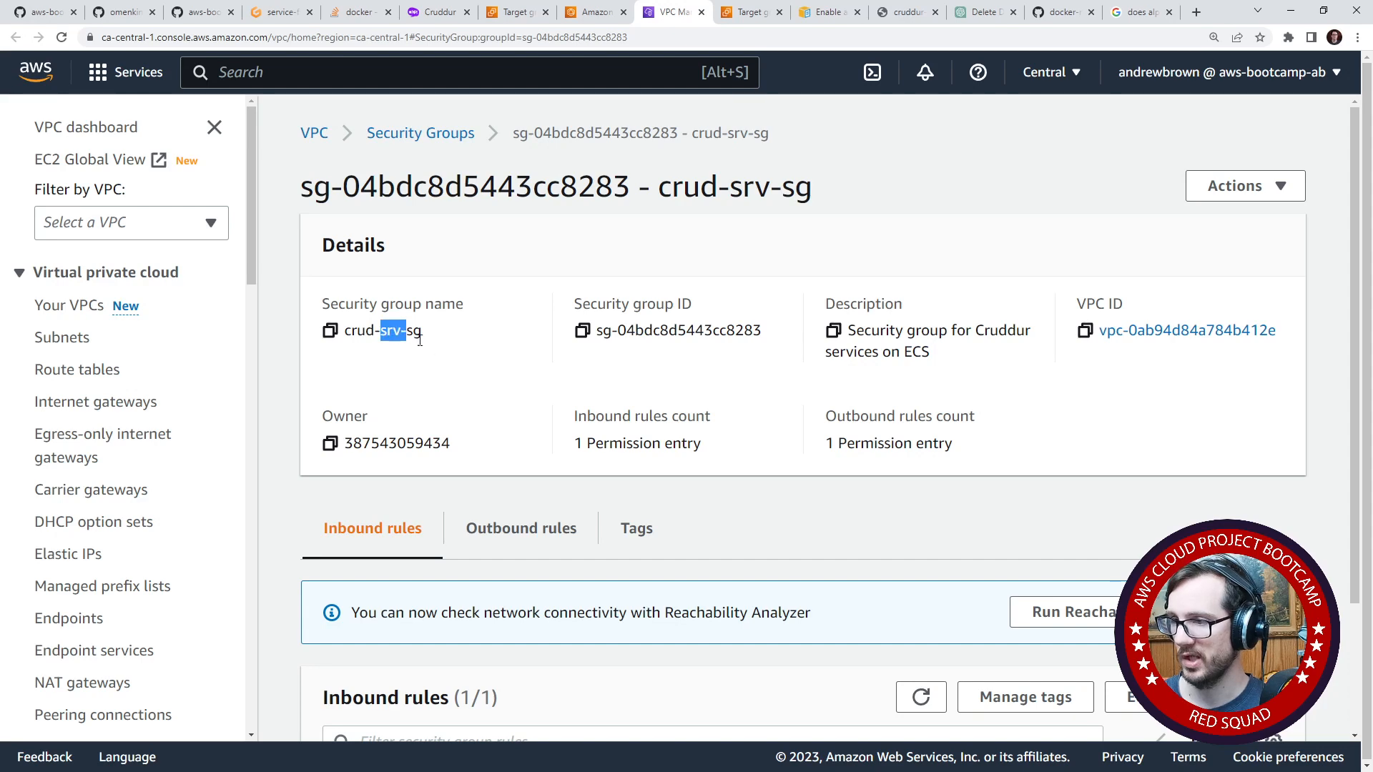
scroll(460, 404, "down", 3)
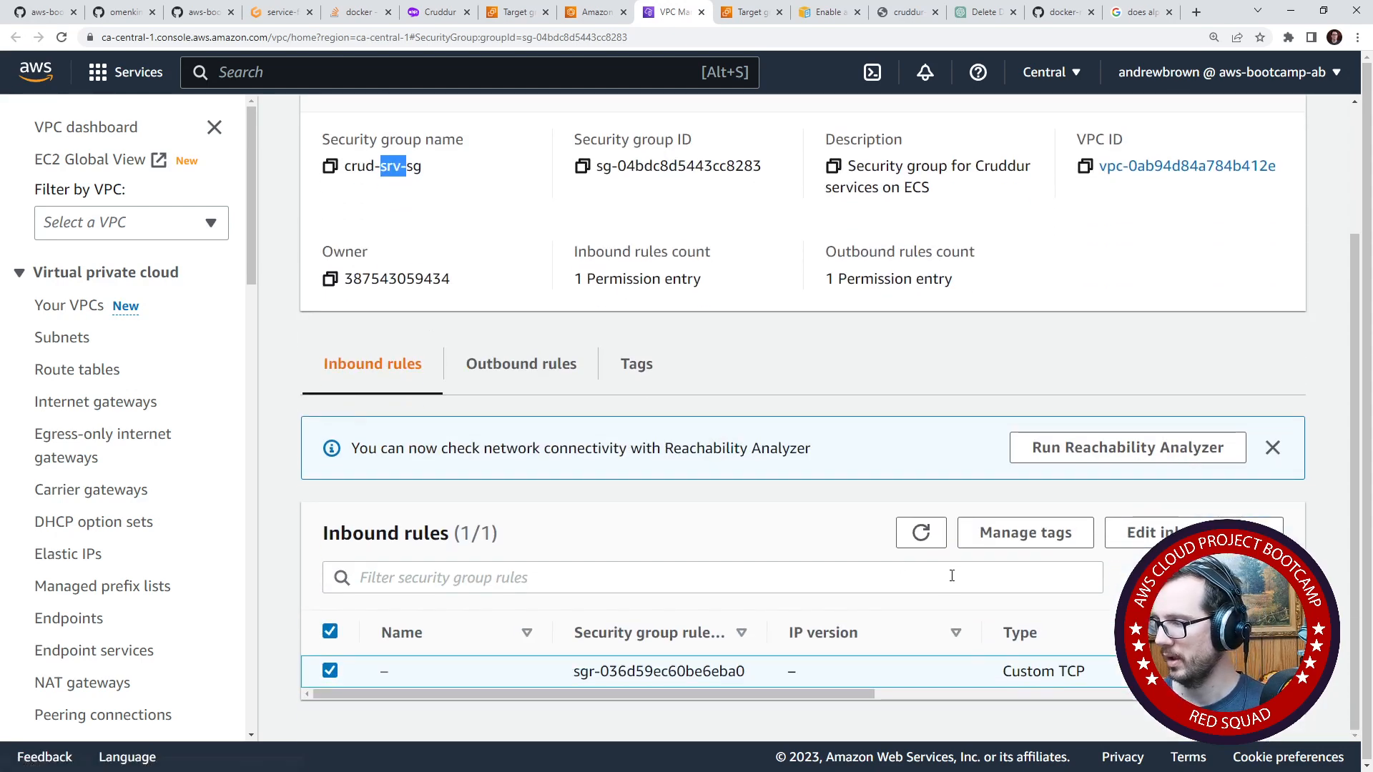
left_click_drag(728, 694, 1146, 693)
- Add a custom TCP inbound rule to crud-srv-sg for port 3000 with the load balancer's security group as source
left_click(1121, 533)
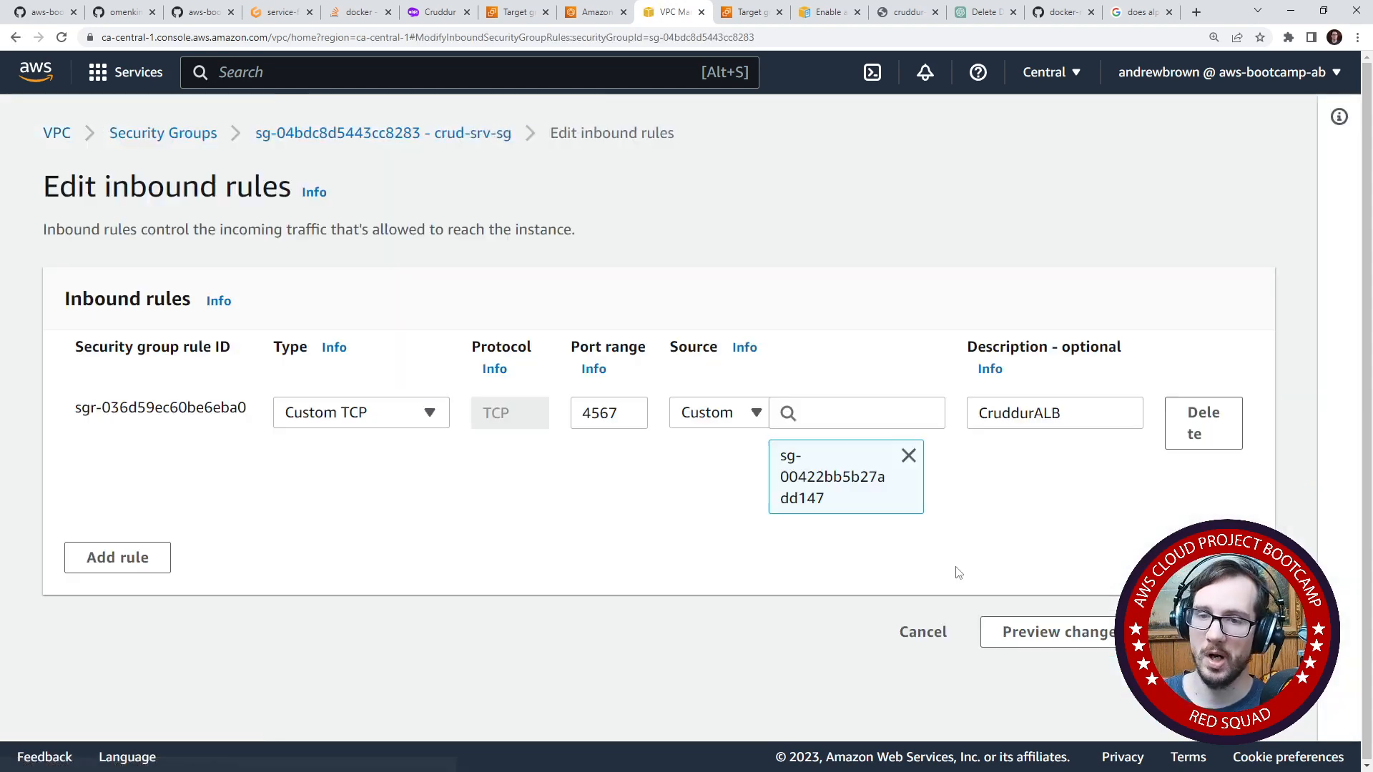
left_click(142, 559)
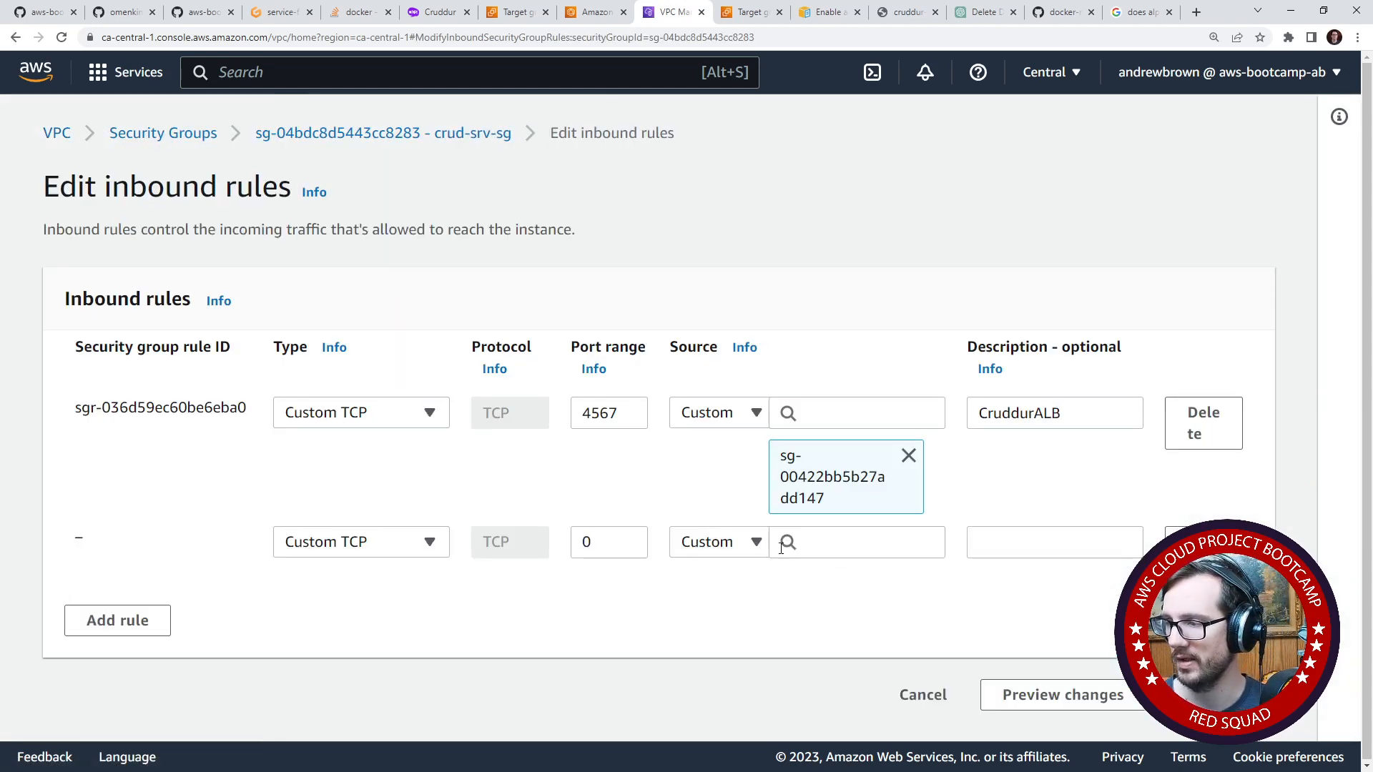
double_click(615, 550)
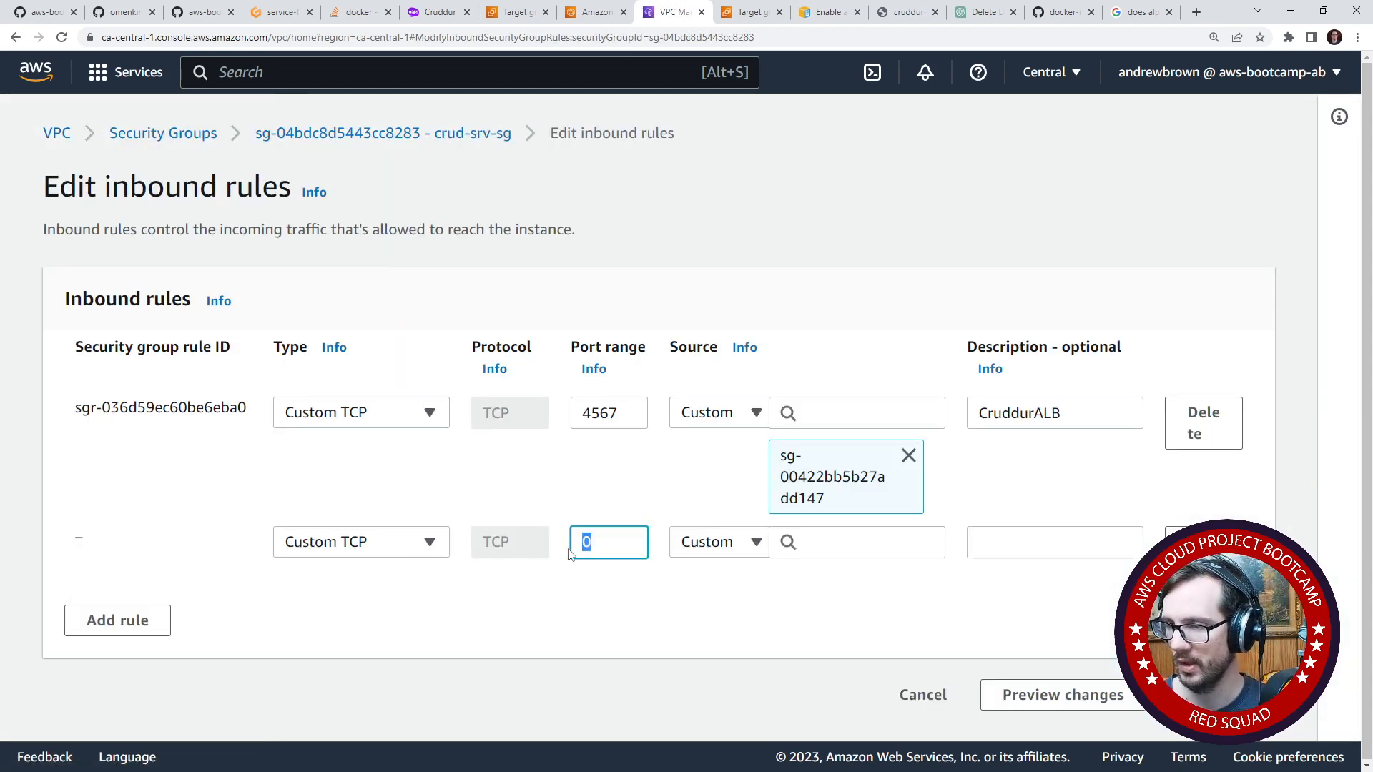
type("3000")
left_click(870, 543)
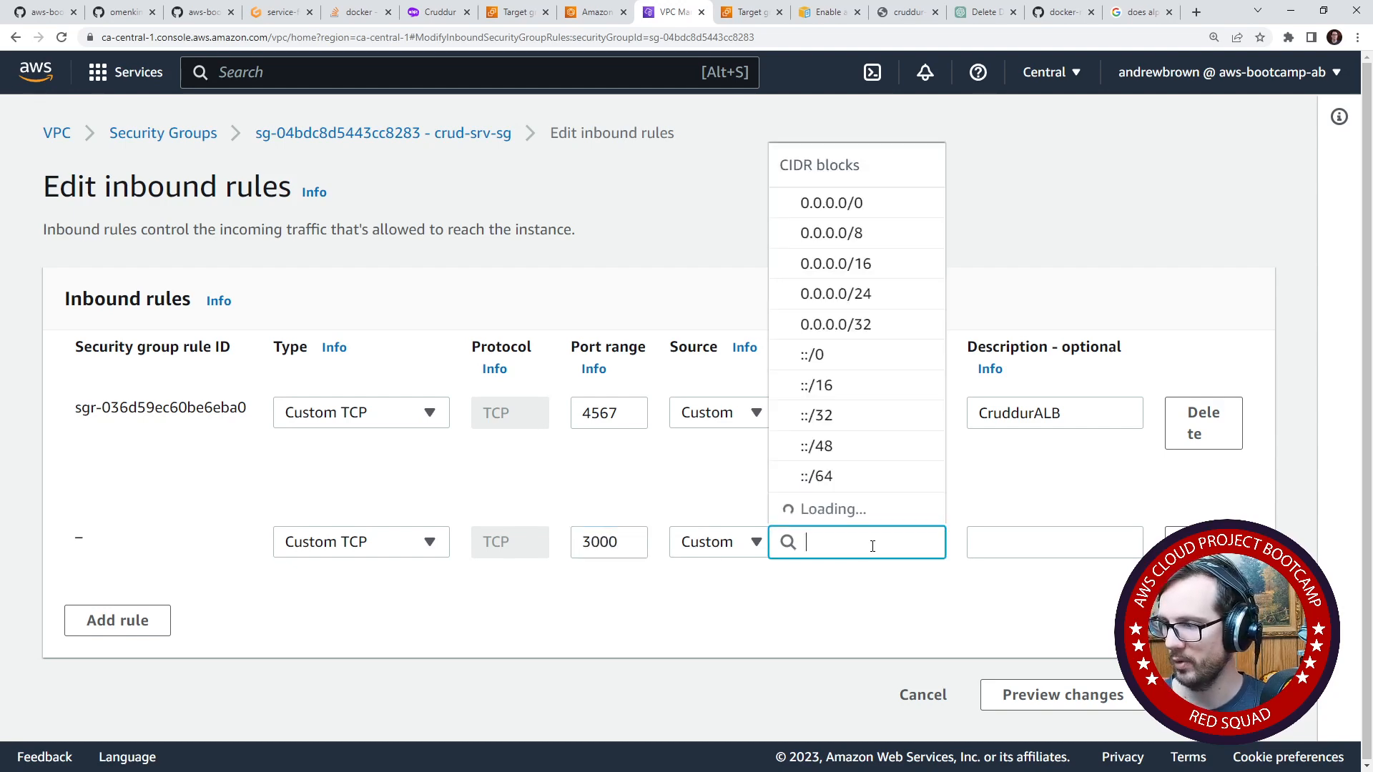
type("alb")
key("Return")
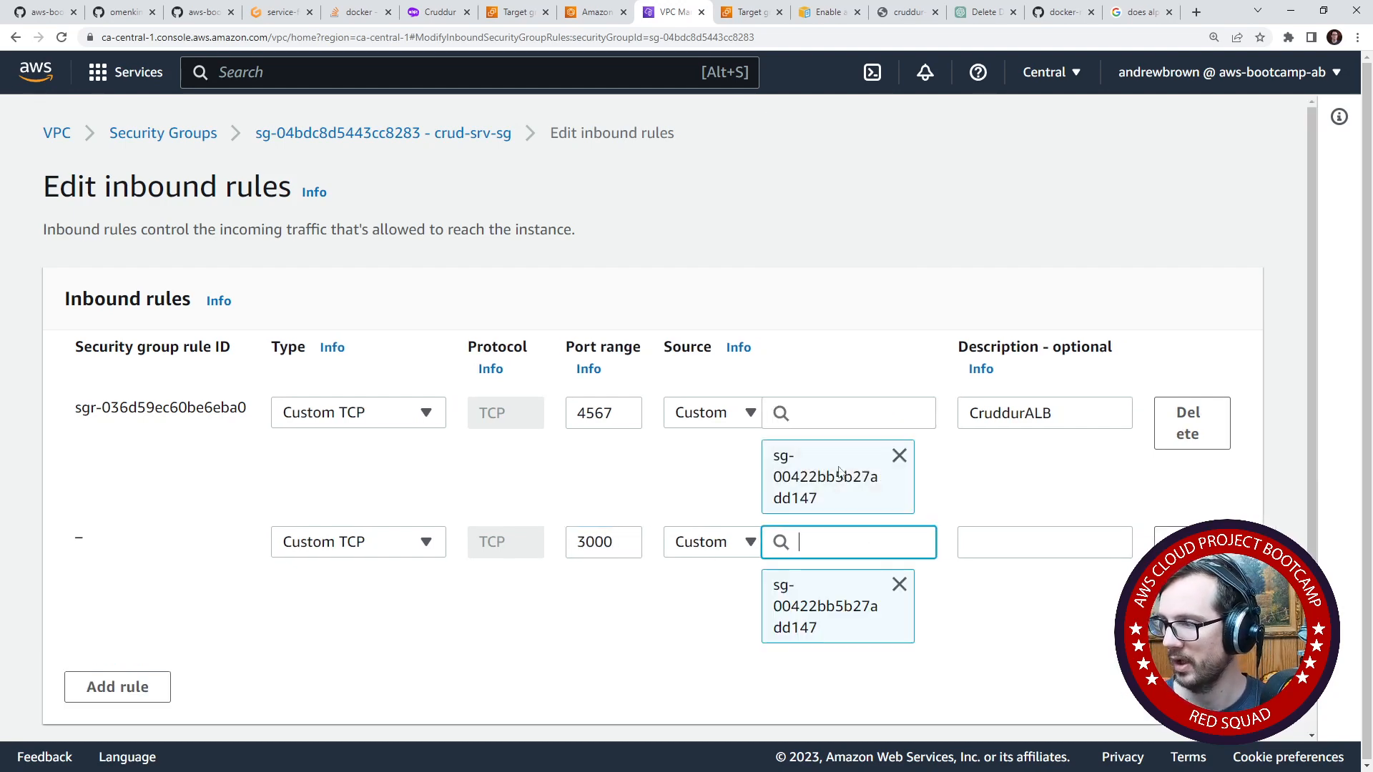
- Copy the description CruddurALB from the port 4567 rule into the new port 3000 rule
left_click(1054, 550)
double_click(1010, 422)
key("ctrl+c")
left_click(1046, 532)
key("ctrl+v")
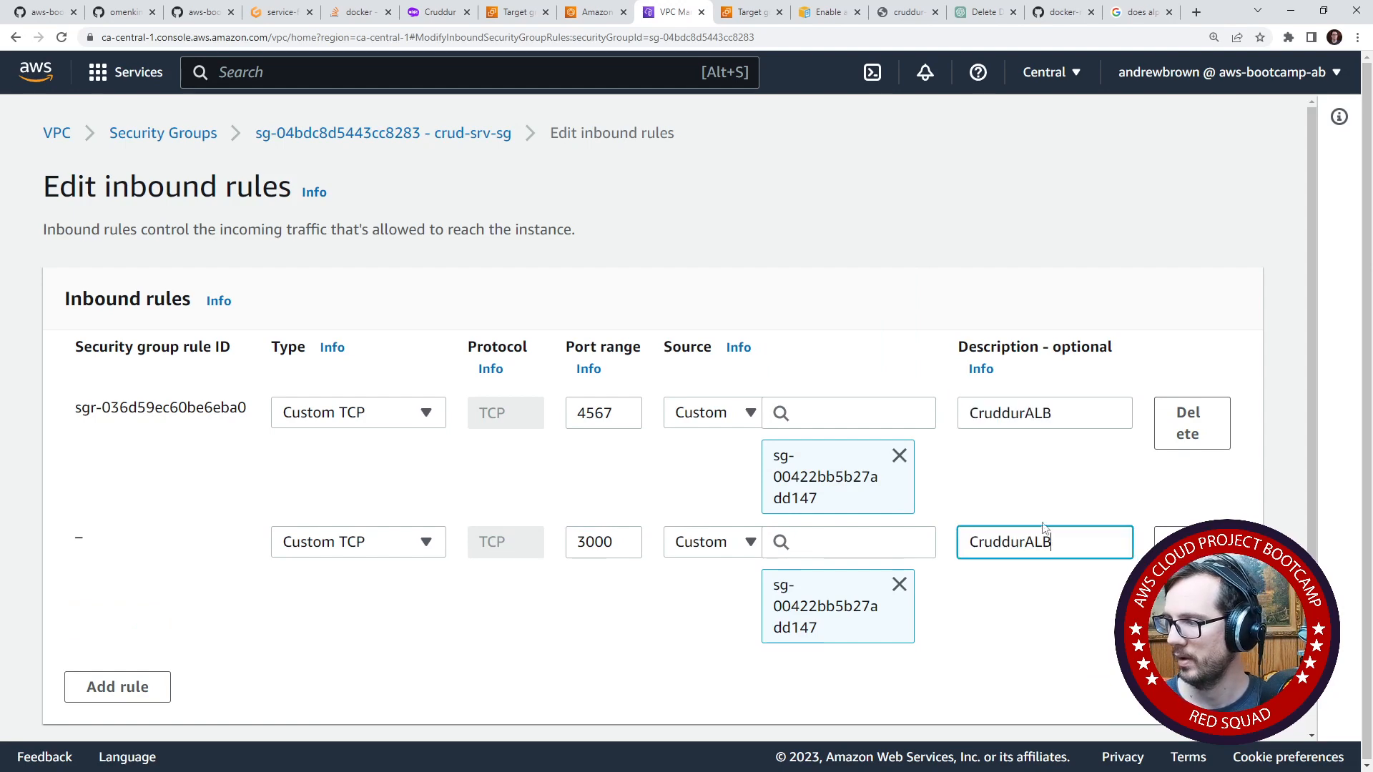
- Change the description of the port 4567 inbound rule to ALBbackend
left_click(1064, 413)
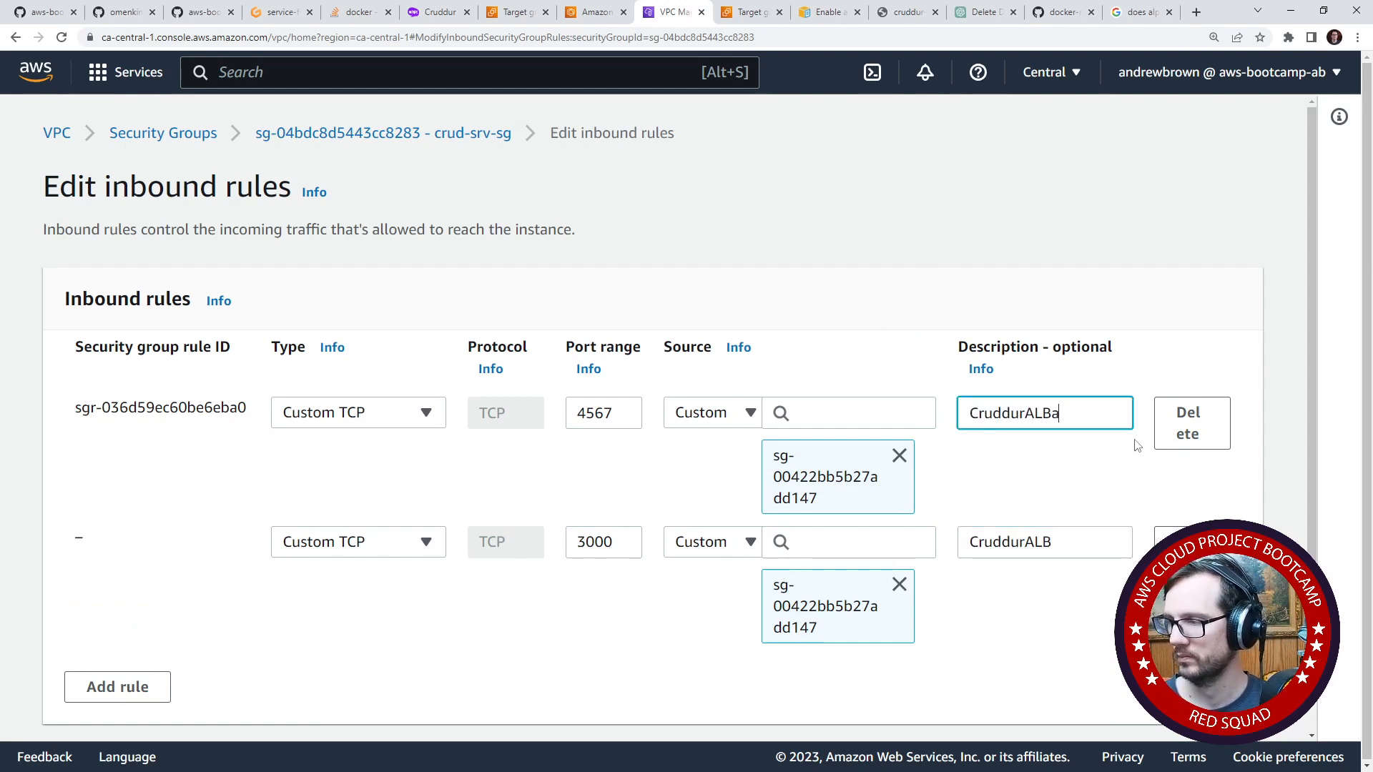
key("Tab")
key("Tab")
key("Tab")
key("Tab")
key("Tab")
key("Tab")
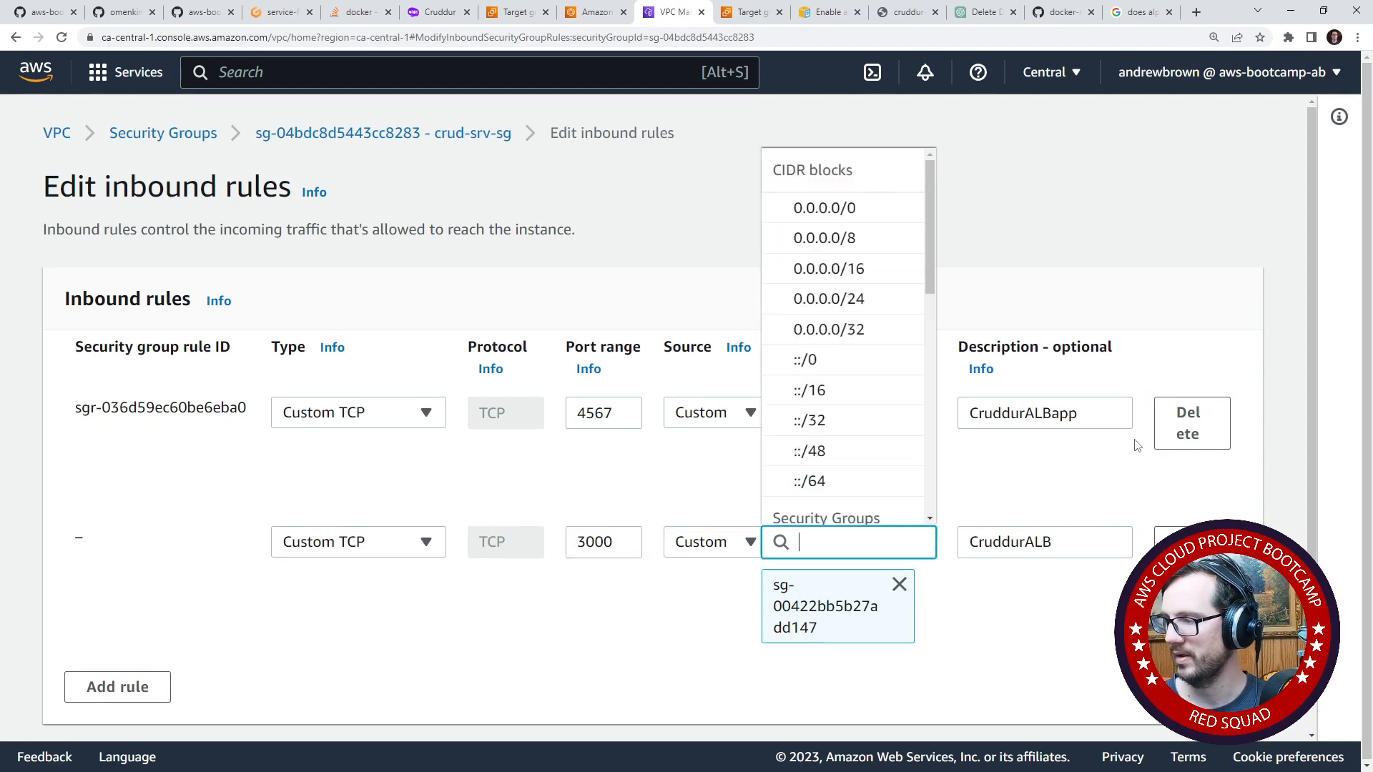
left_click_drag(1058, 415, 1097, 411)
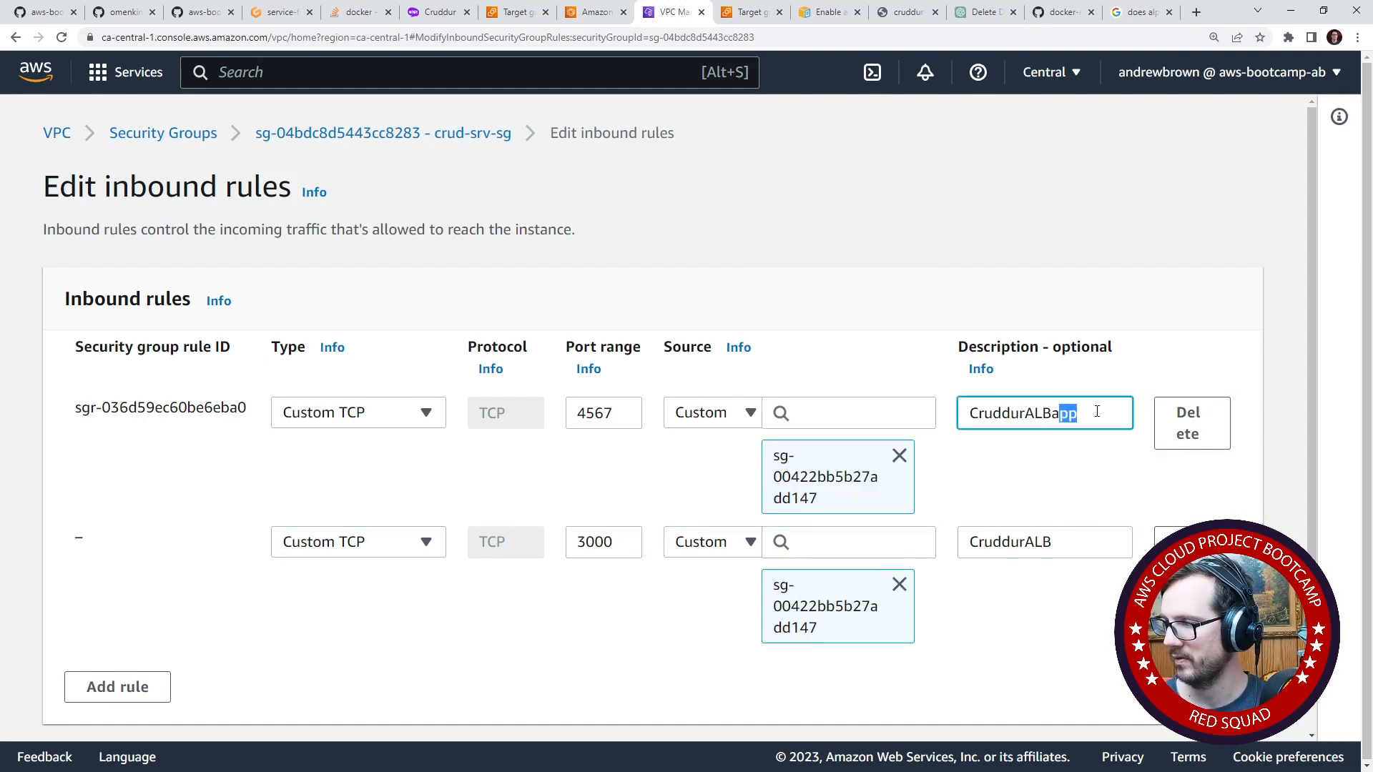
key("BackSpace")
key("BackSpace")
type("backend")
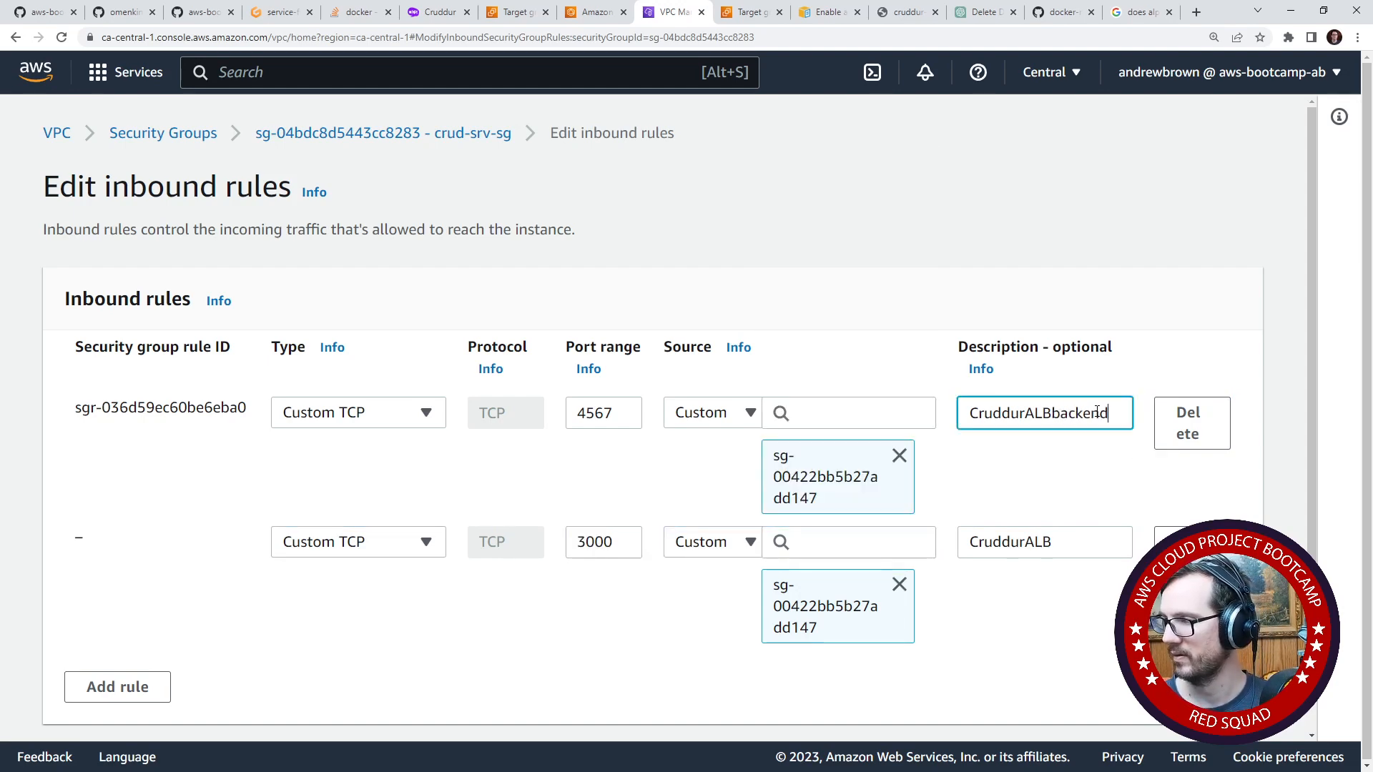
left_click(1028, 415)
key("shift+Home")
key("BackSpace")
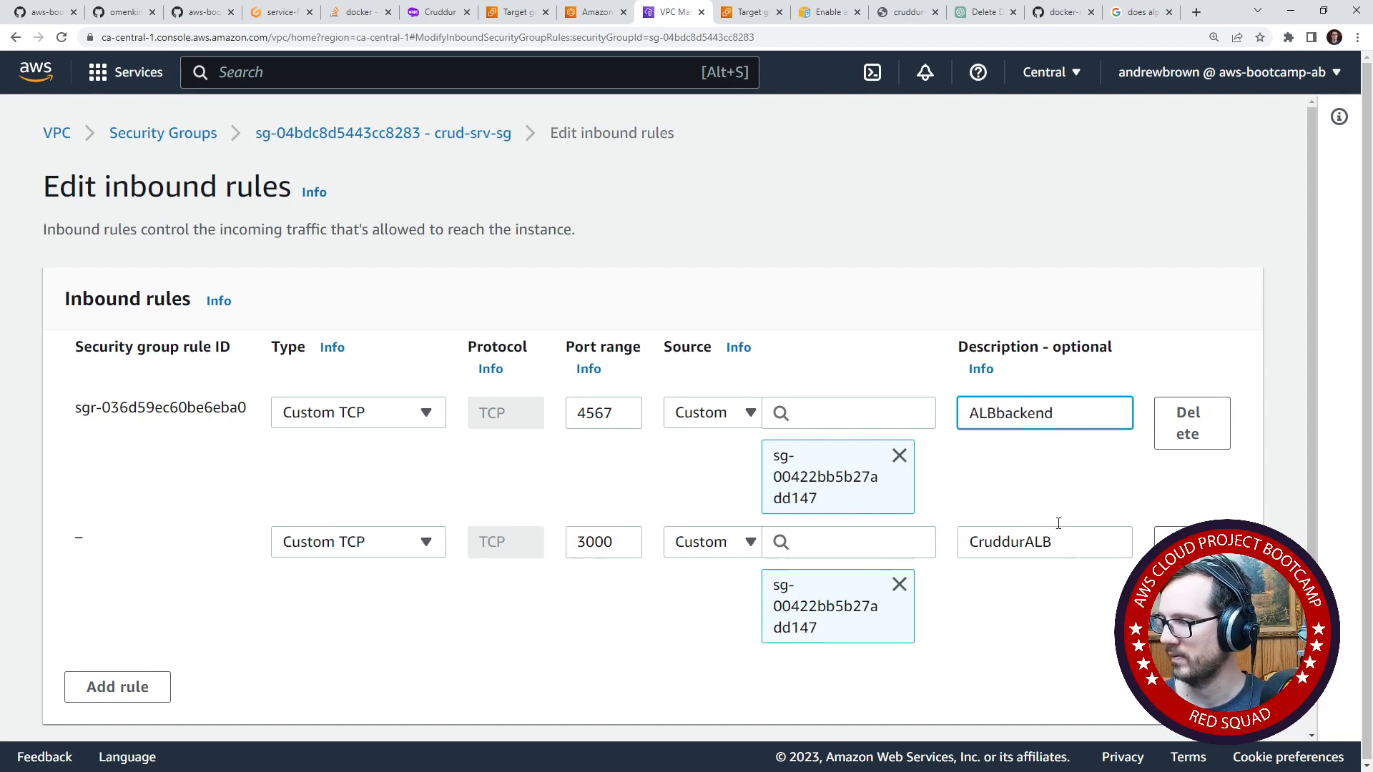
- Set the port 3000 rule's description to ALBfrontend and save the inbound rules of crud-srv-sg
double_click(1021, 412)
key("ctrl+c")
left_click(1020, 549)
key("ctrl+a")
key("ctrl+v")
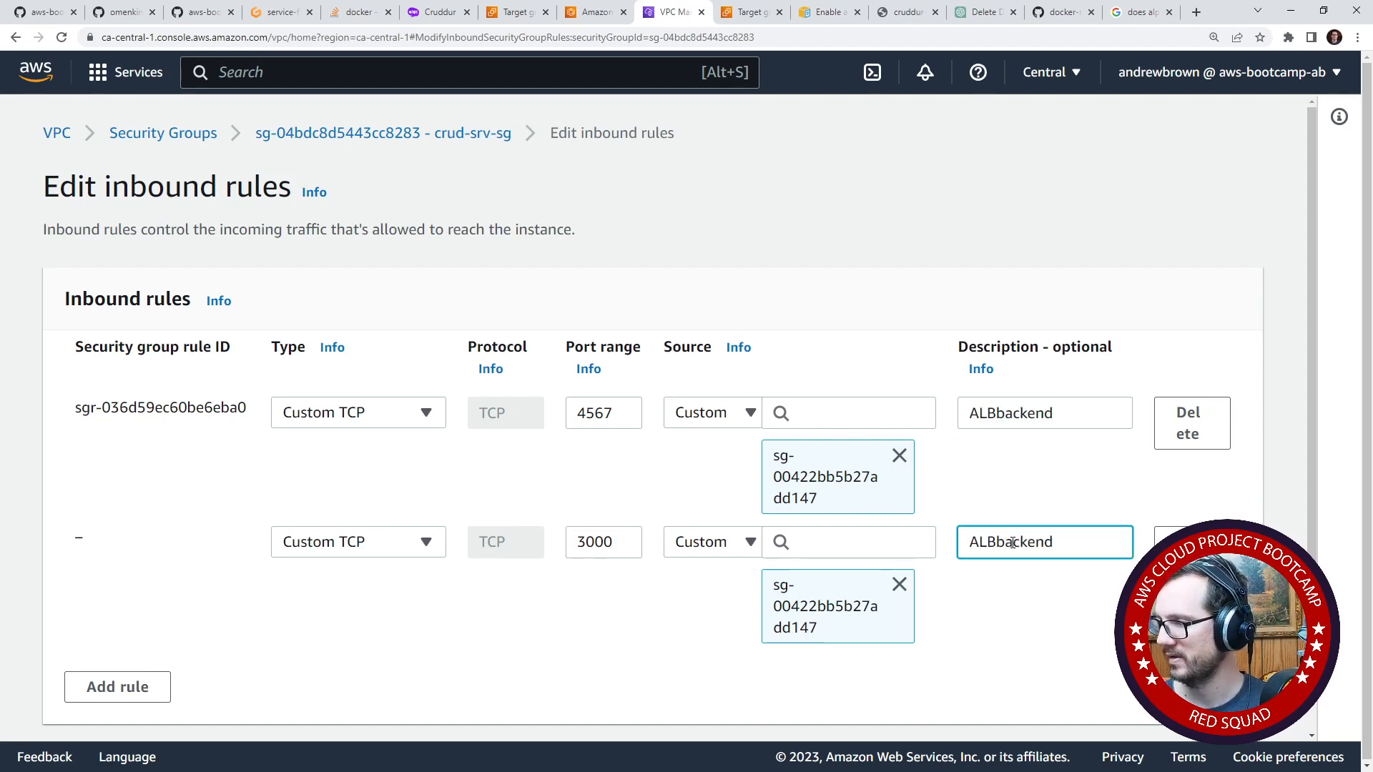
left_click_drag(992, 542, 1109, 532)
type("frontne")
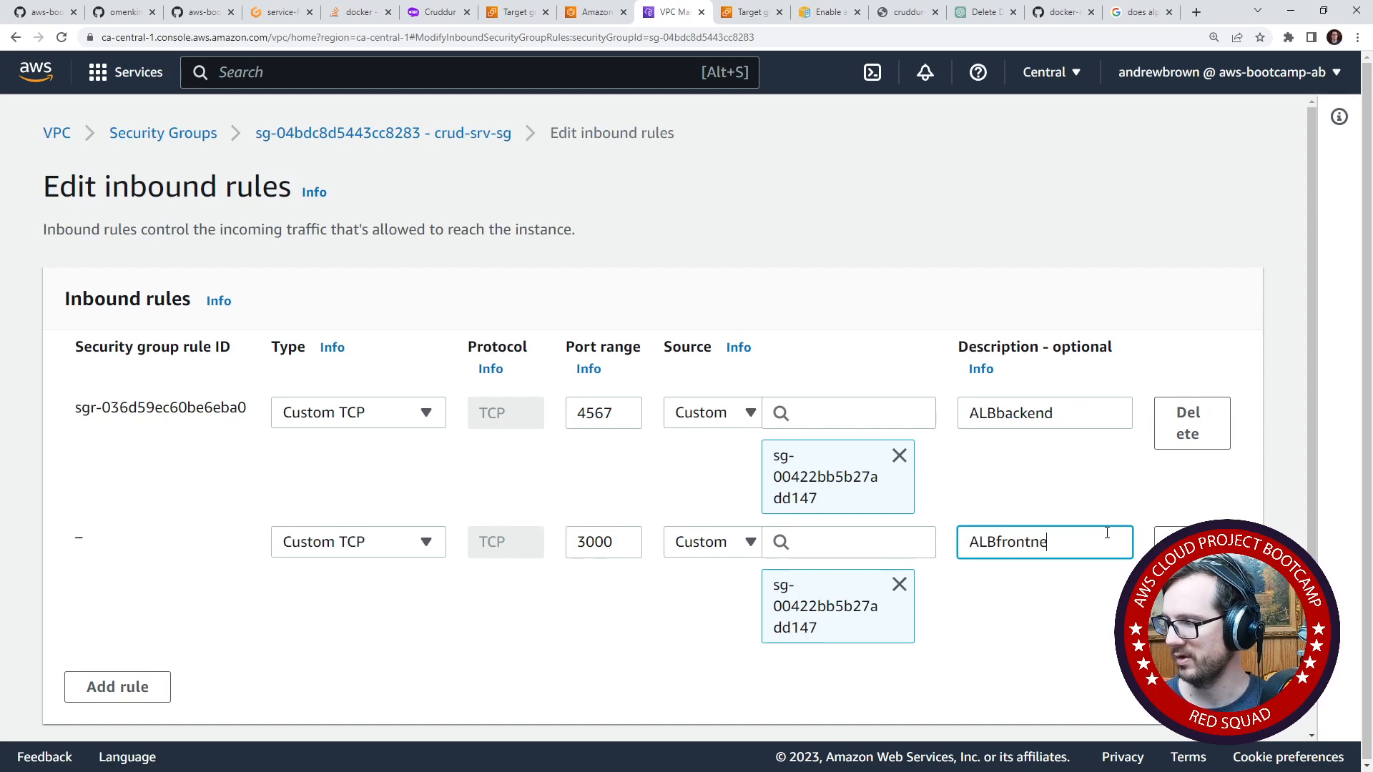
key("BackSpace")
key("BackSpace")
type("end")
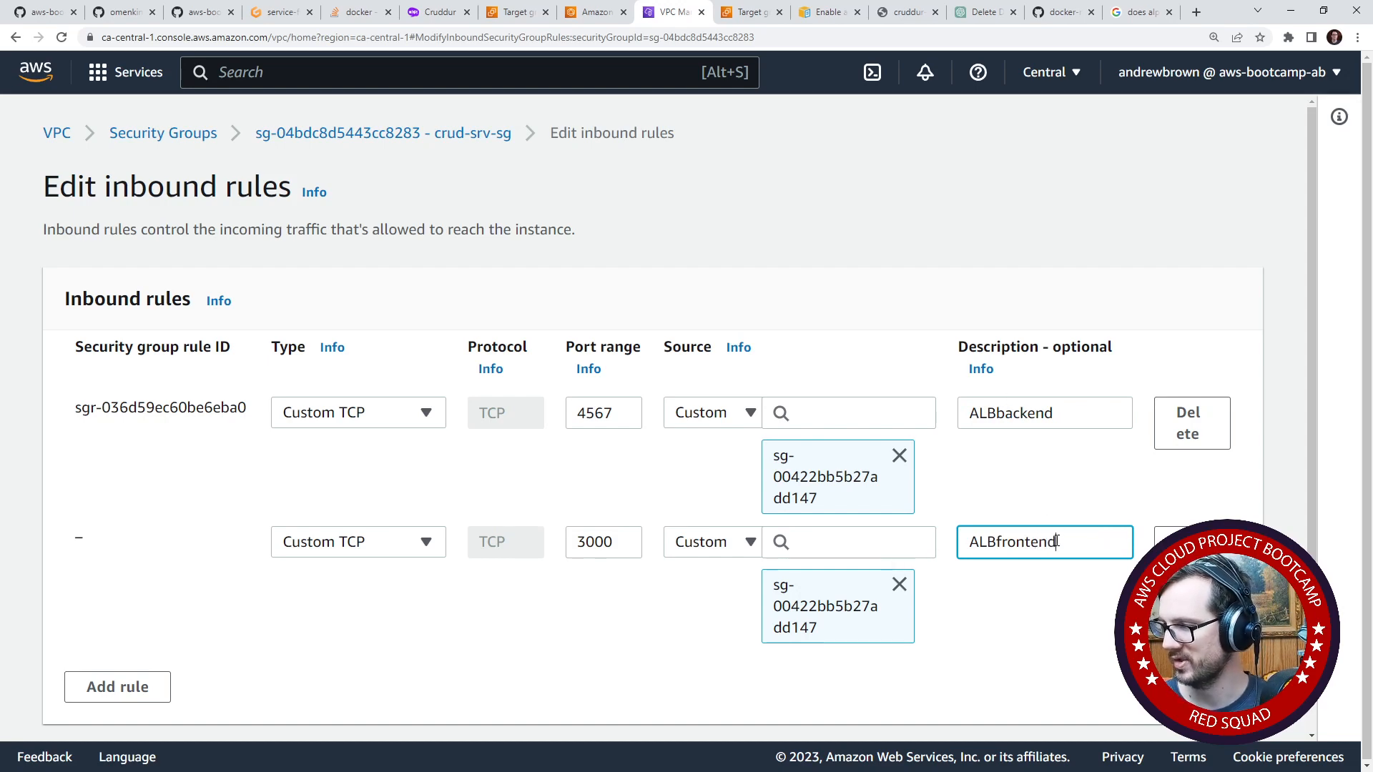
scroll(948, 529, "down", 1)
left_click(1190, 705)
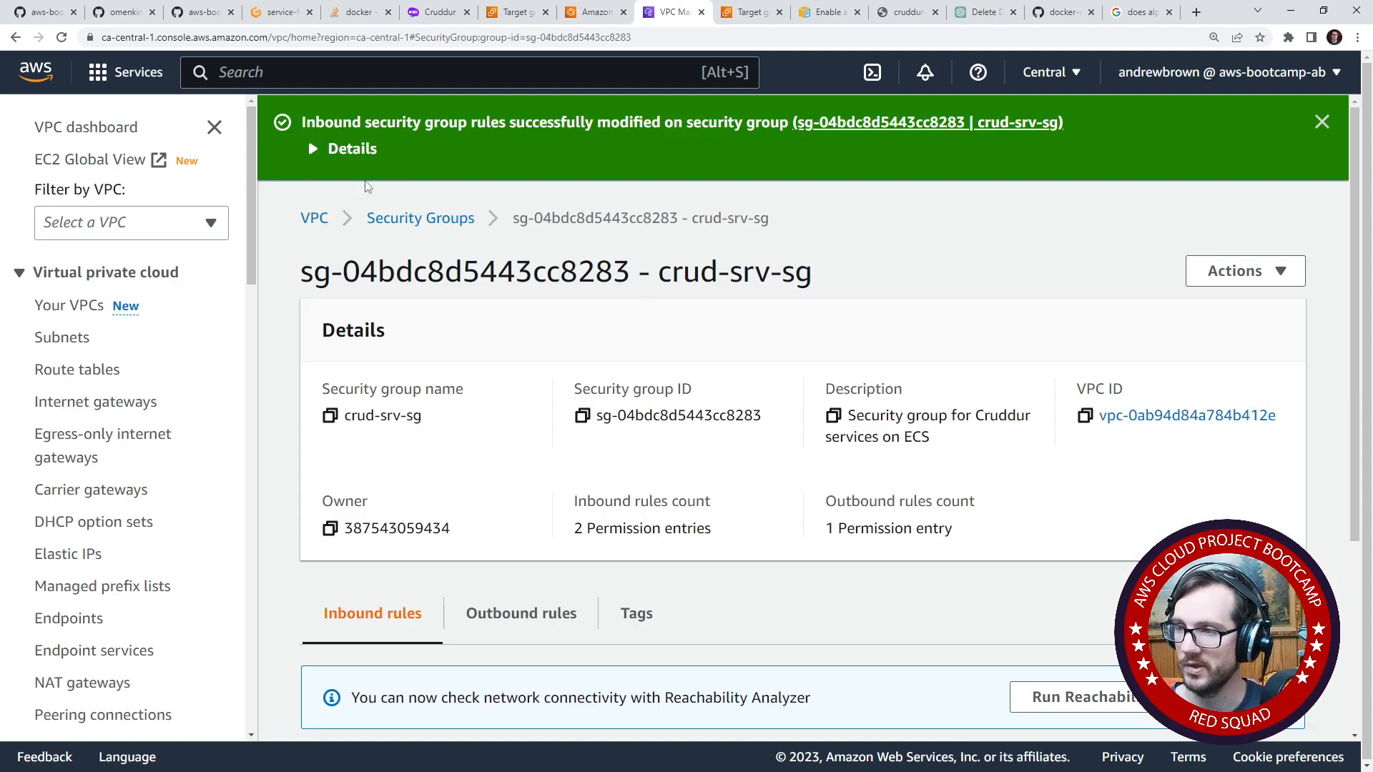
- Edit the cruddur-frontend-react-js target group's health check to use the traffic port instead of an override, and save it
left_click(599, 14)
left_click(520, 12)
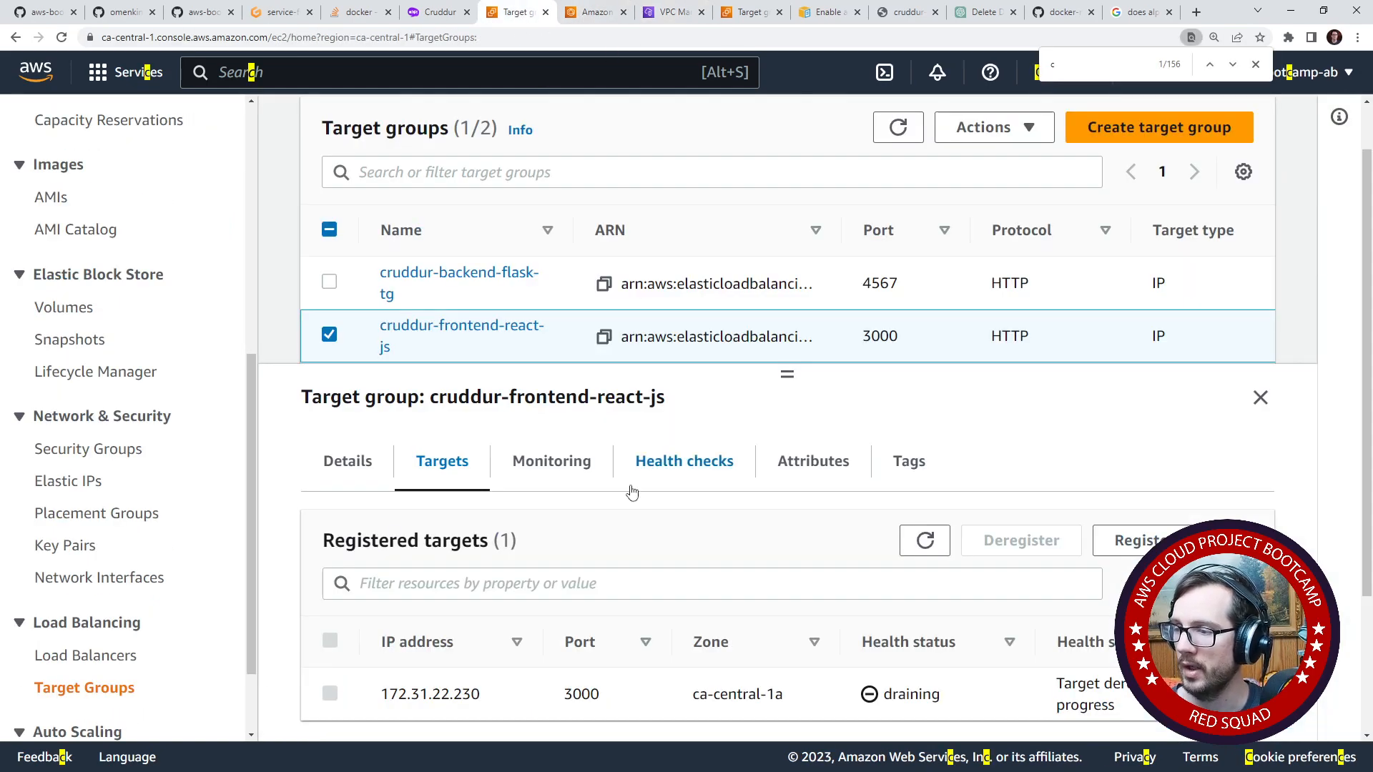
left_click(673, 463)
left_click(1192, 536)
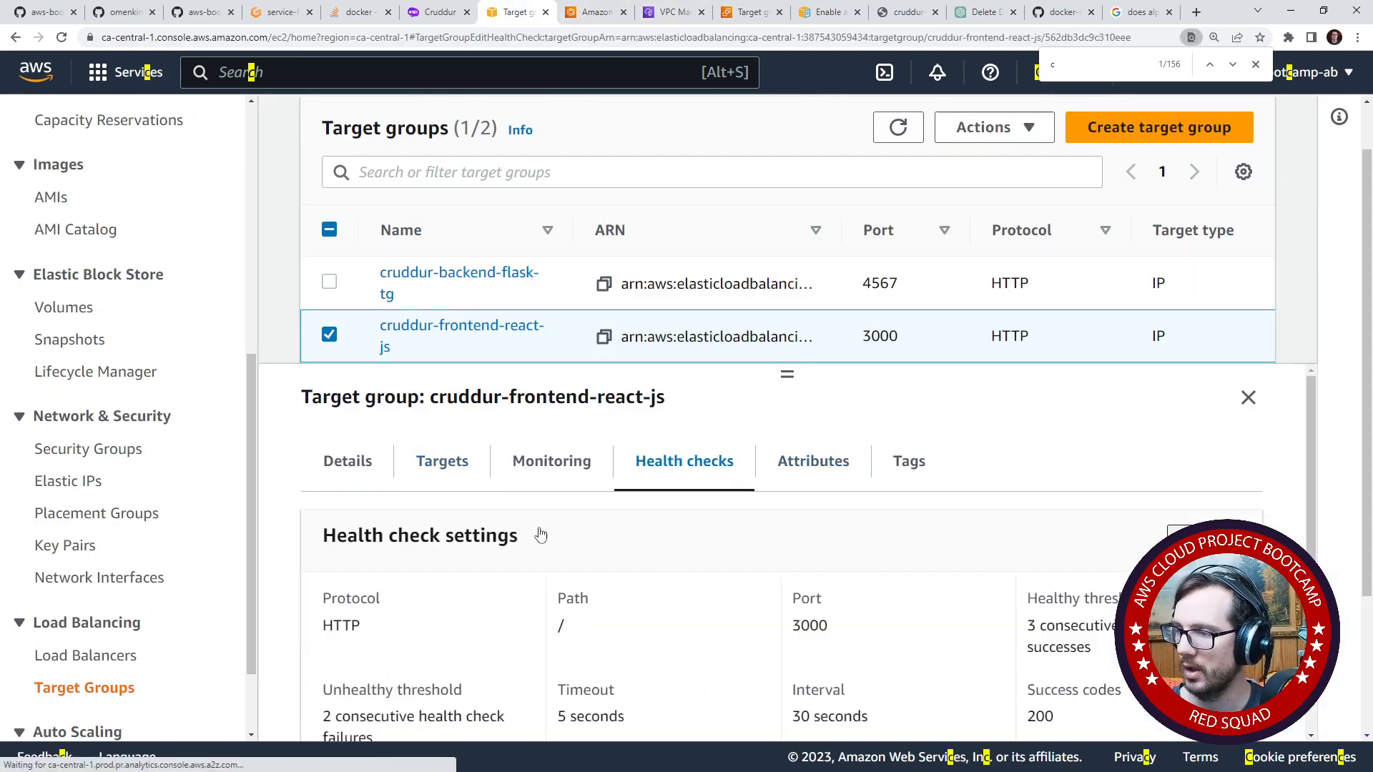
left_click(184, 558)
scroll(262, 445, "down", 5)
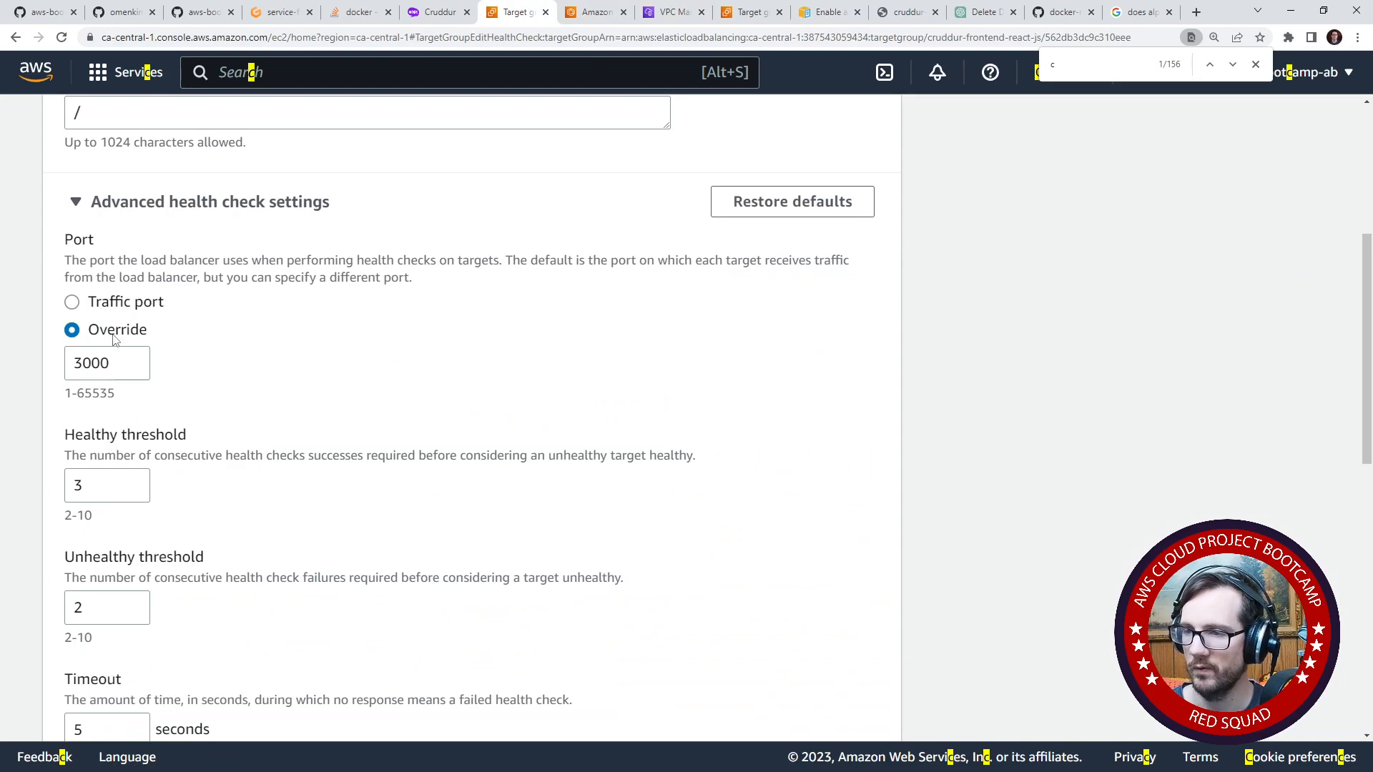
left_click(72, 302)
scroll(506, 644, "down", 8)
left_click(826, 367)
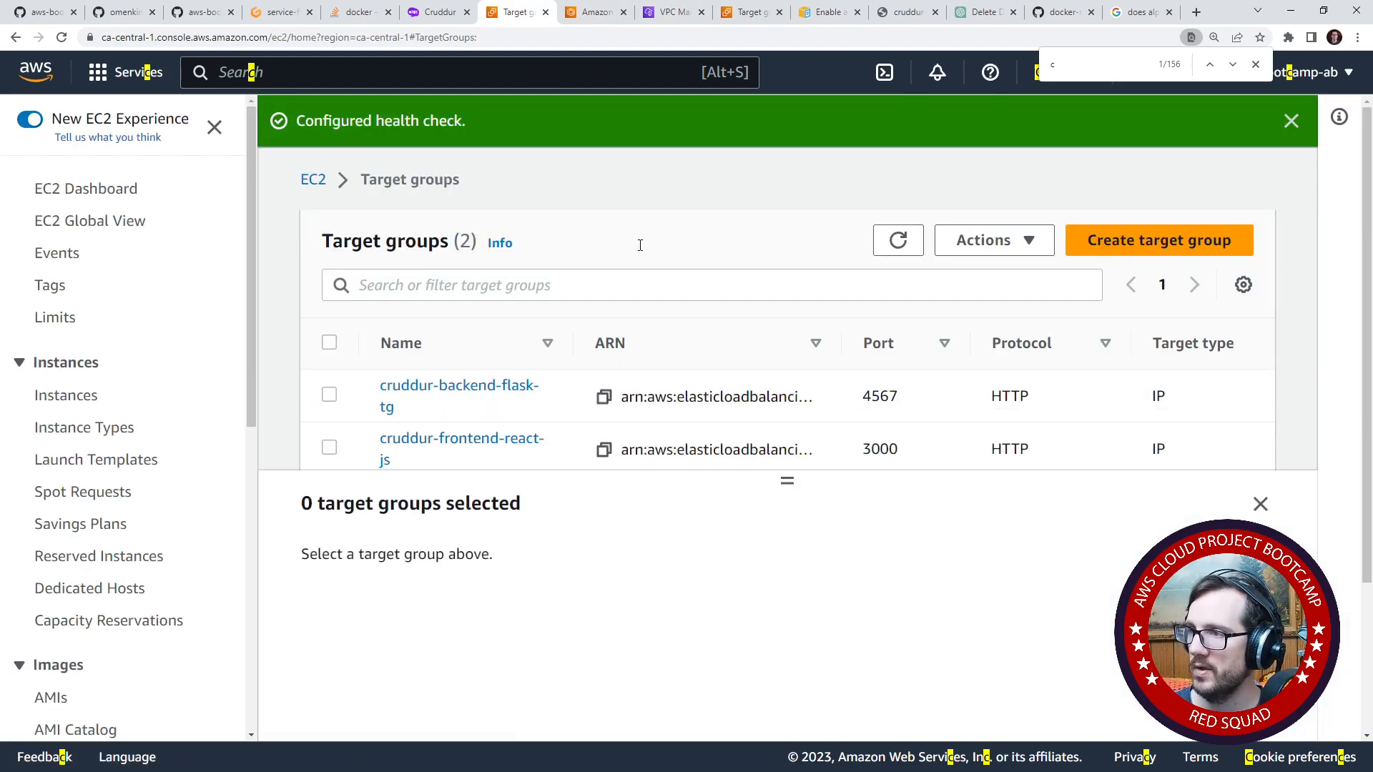
- Reopen the frontend-react-js service from the cruddur cluster and check its load balancer health
left_click(596, 15)
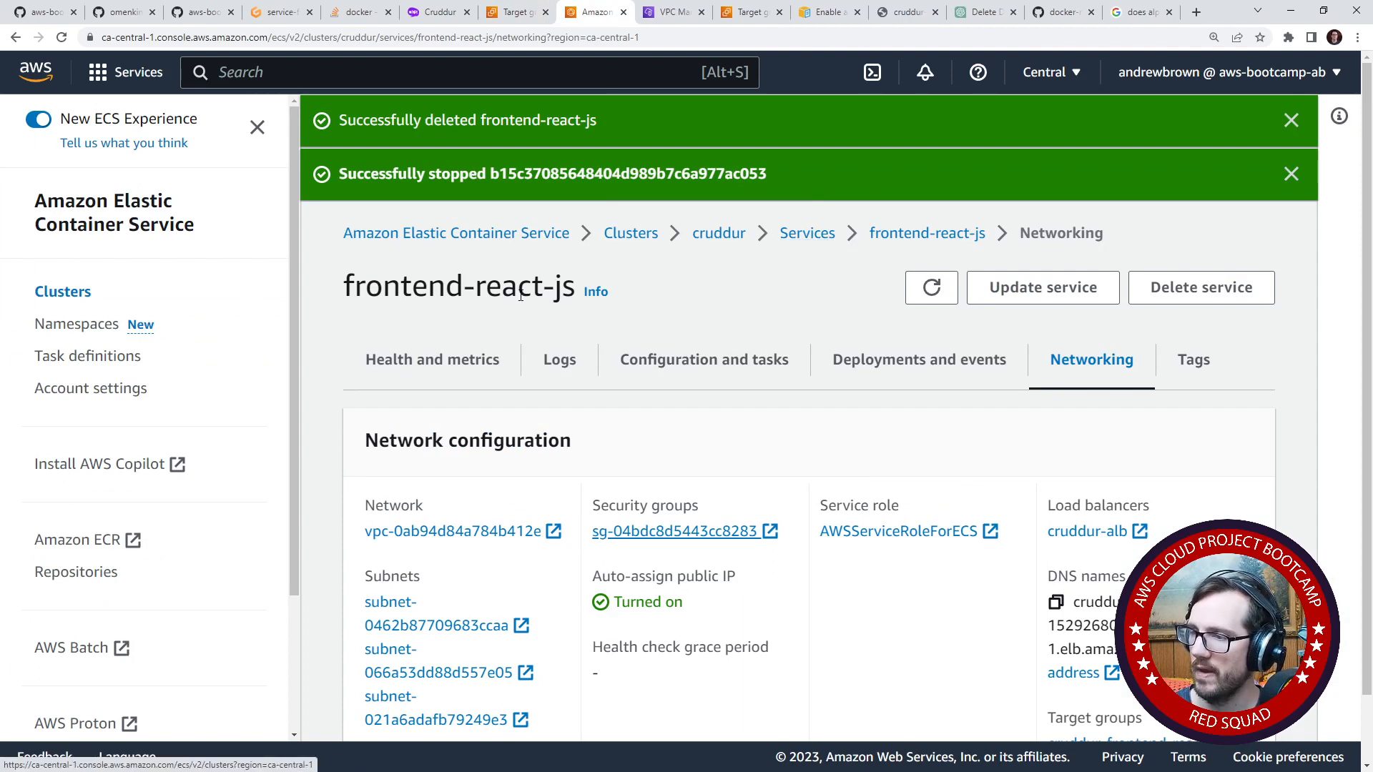
left_click(631, 233)
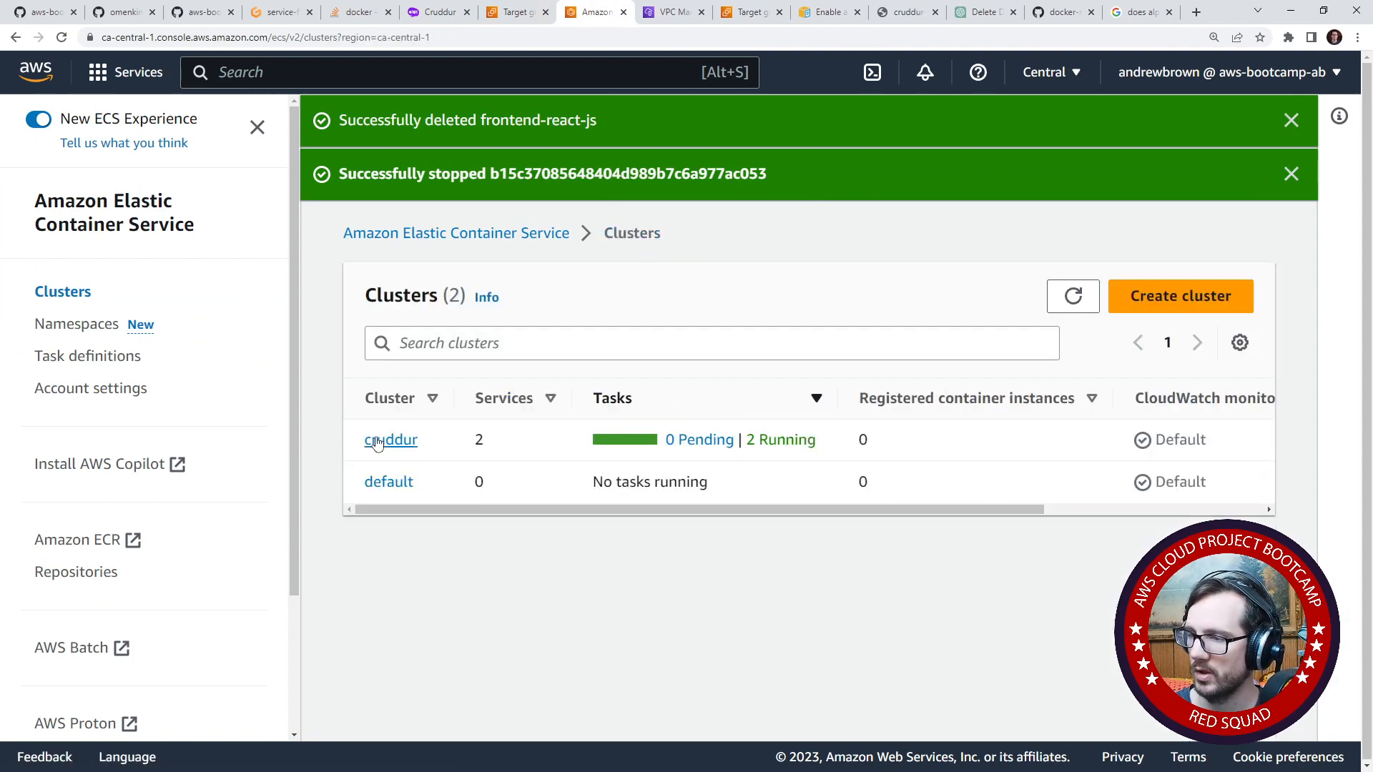
left_click(390, 439)
scroll(505, 457, "down", 4)
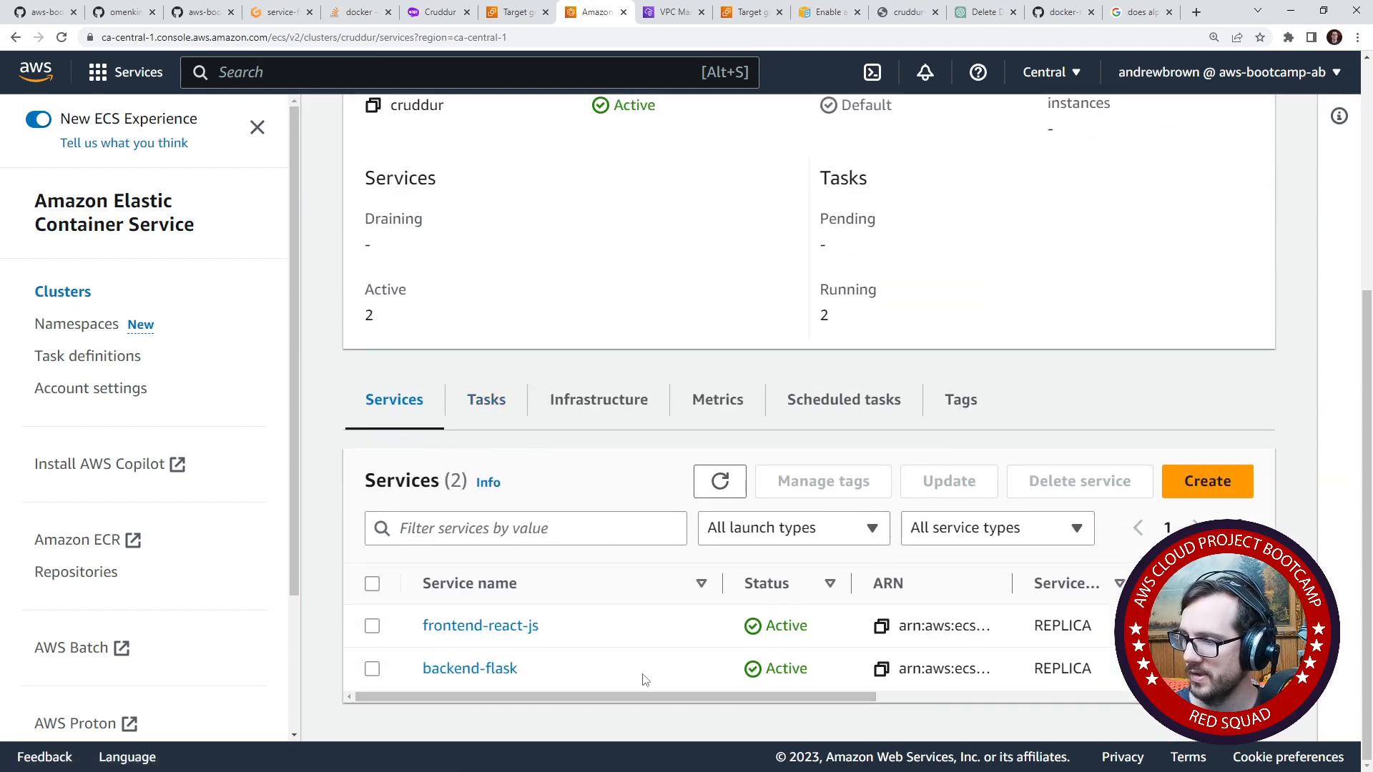
left_click(532, 627)
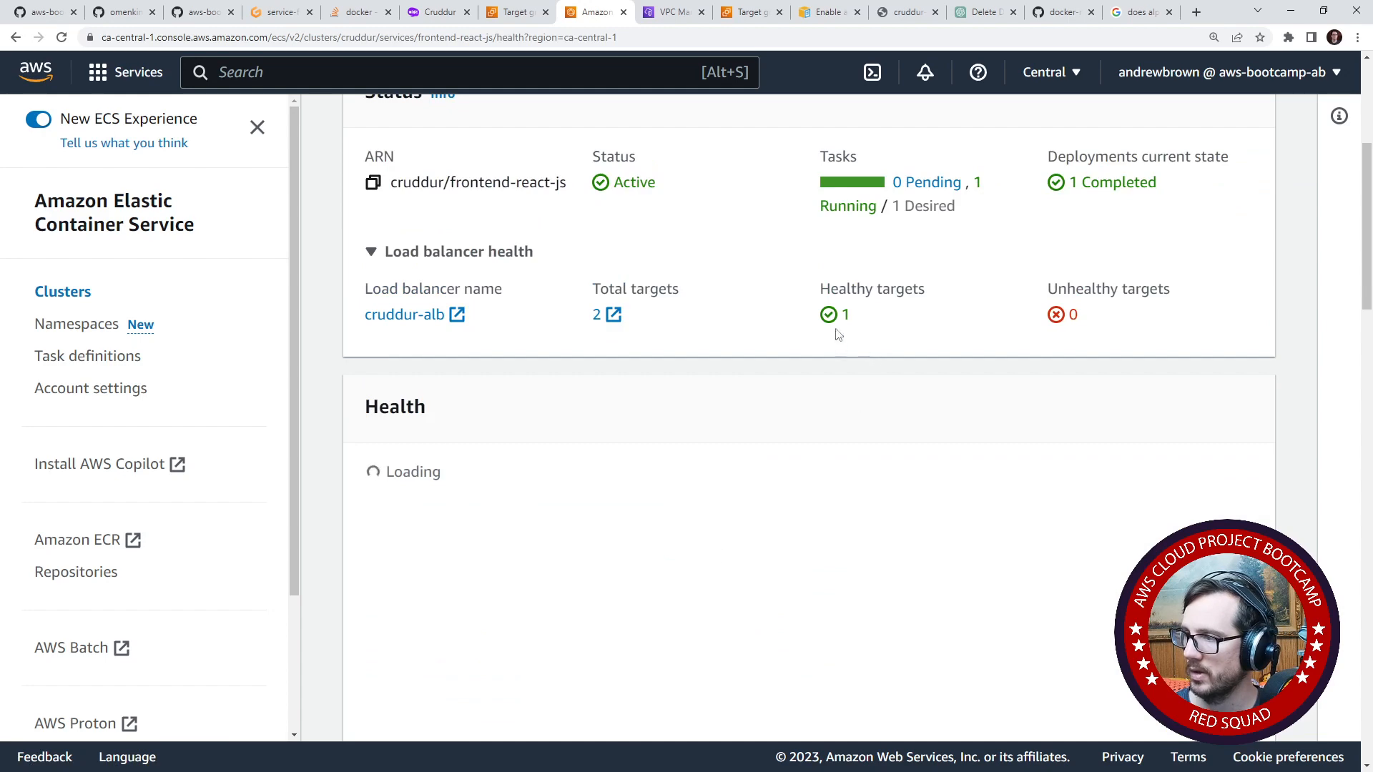
- Refresh the registered targets of the cruddur-frontend-react-js target group and check their health status
left_click(516, 12)
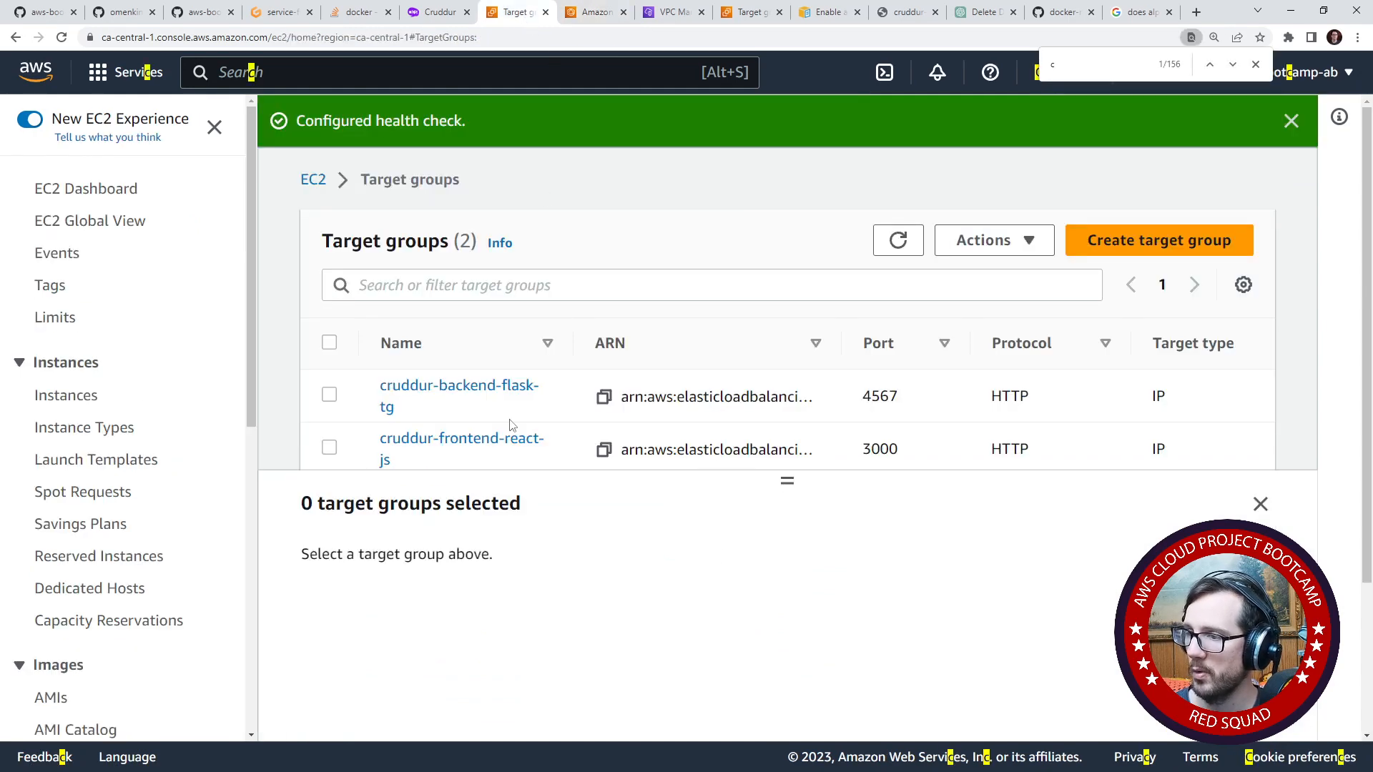
left_click(329, 448)
left_click(458, 570)
left_click_drag(785, 477, 770, 293)
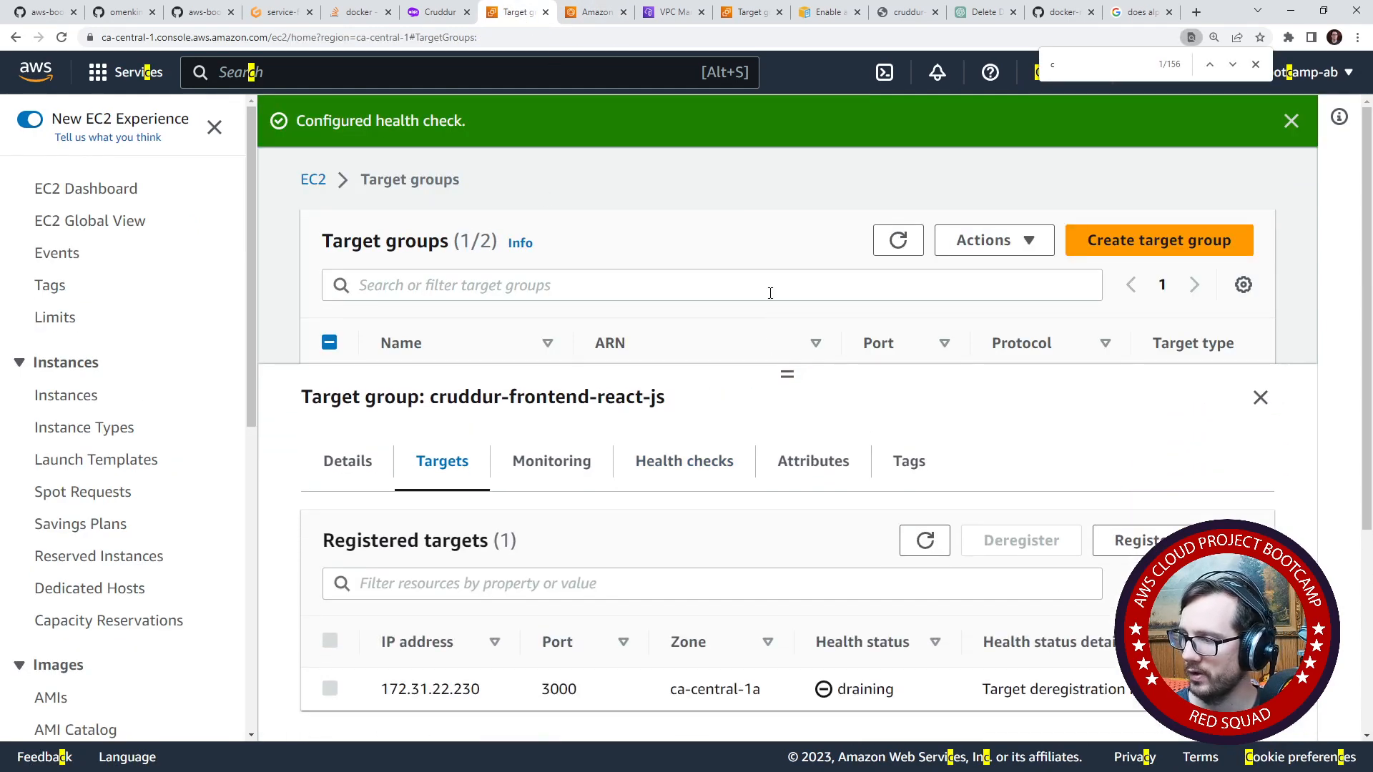
left_click(922, 543)
scroll(911, 694, "down", 1)
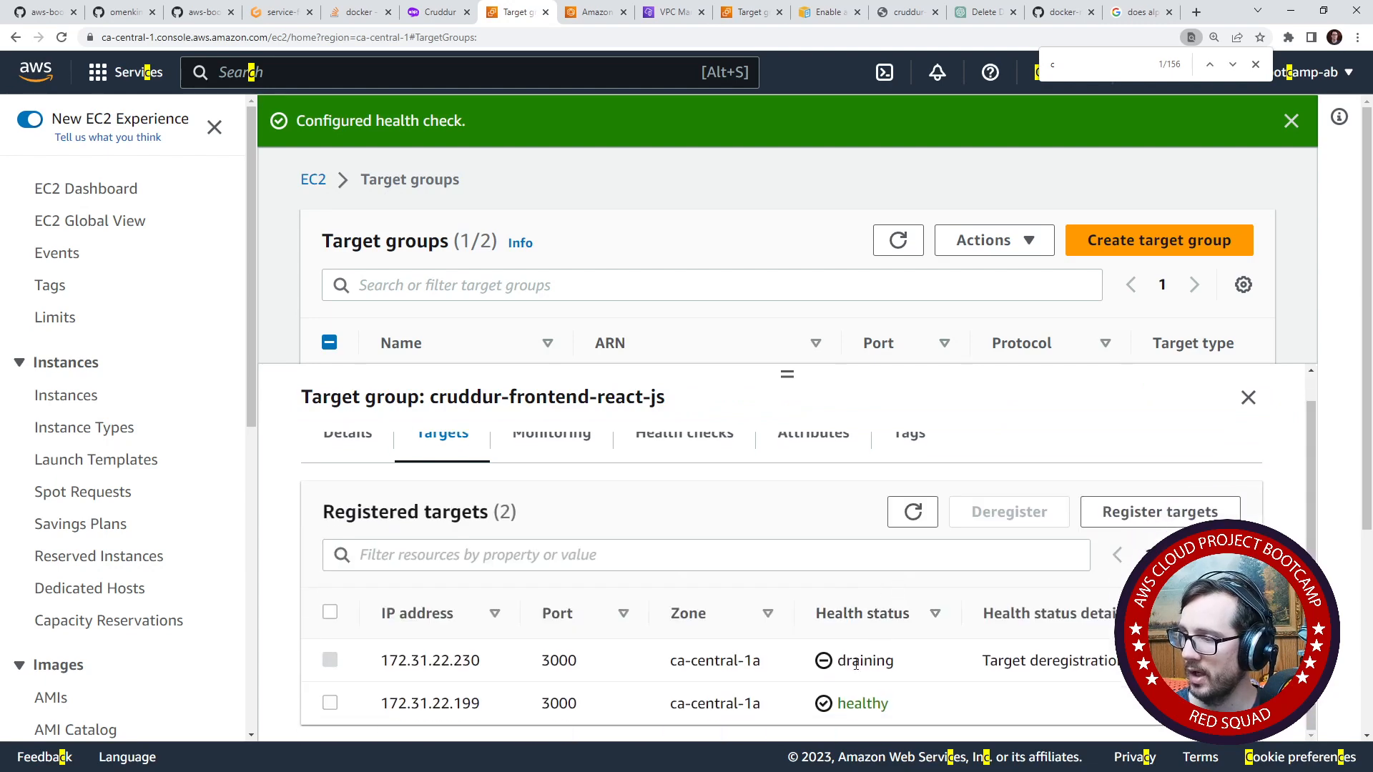
left_click_drag(893, 703, 778, 708)
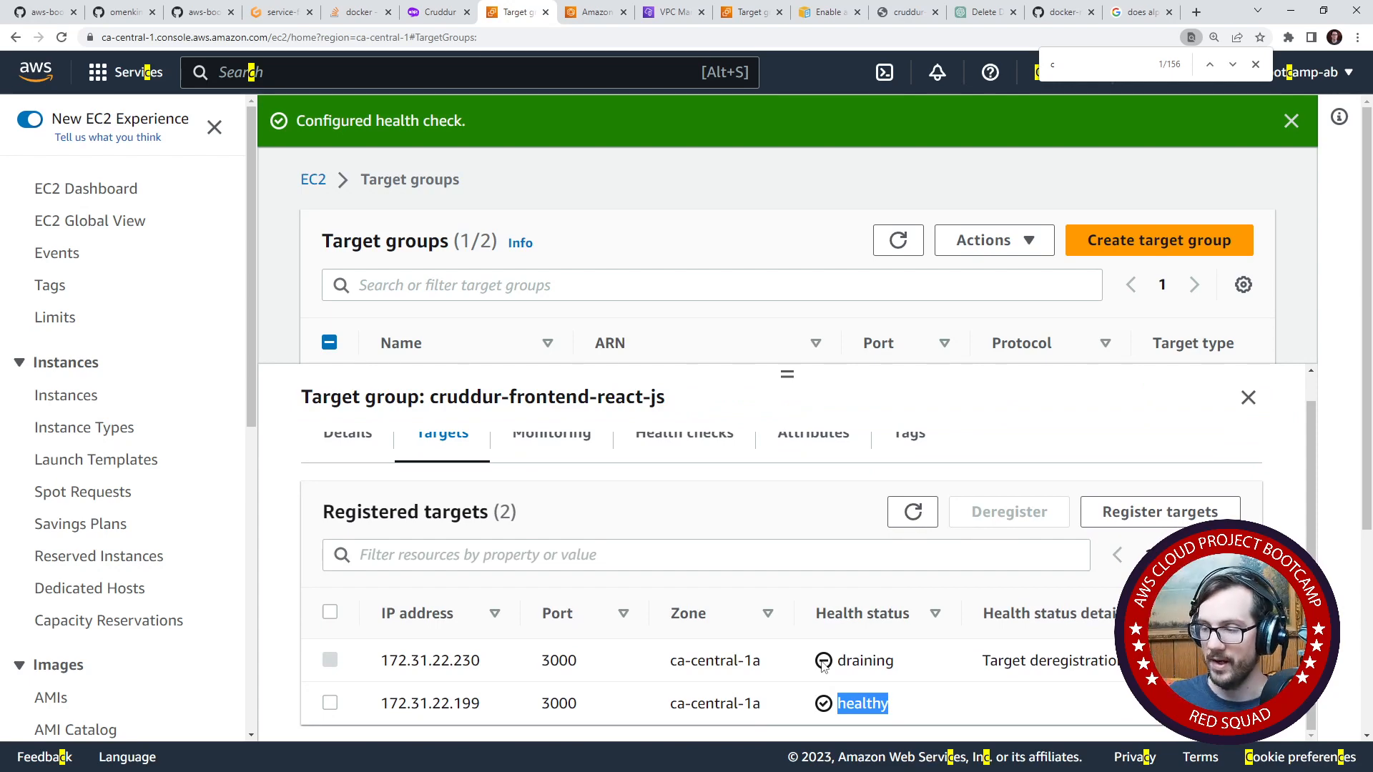
- Open the load balancers list and select cruddur-alb to show its details
scroll(477, 527, "up", 1)
scroll(93, 643, "down", 8)
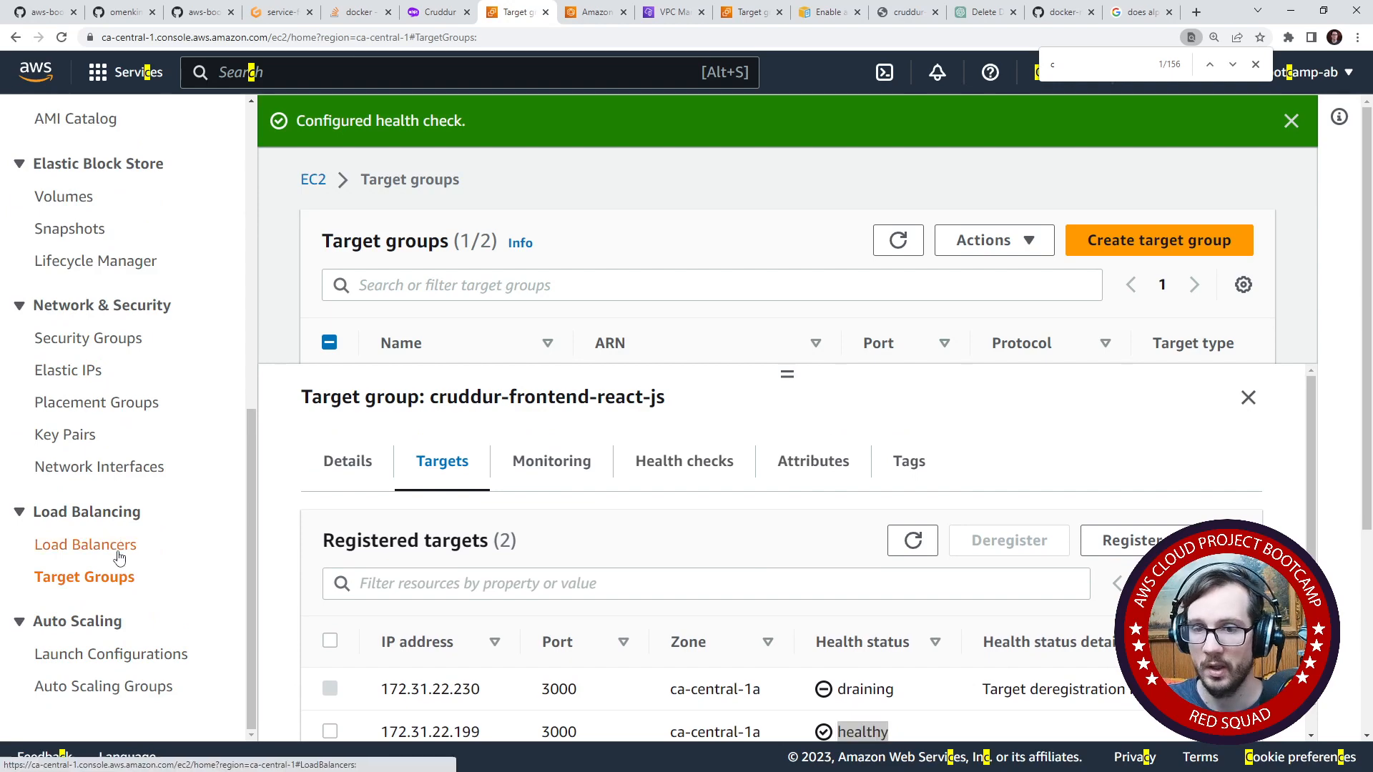
left_click(115, 546)
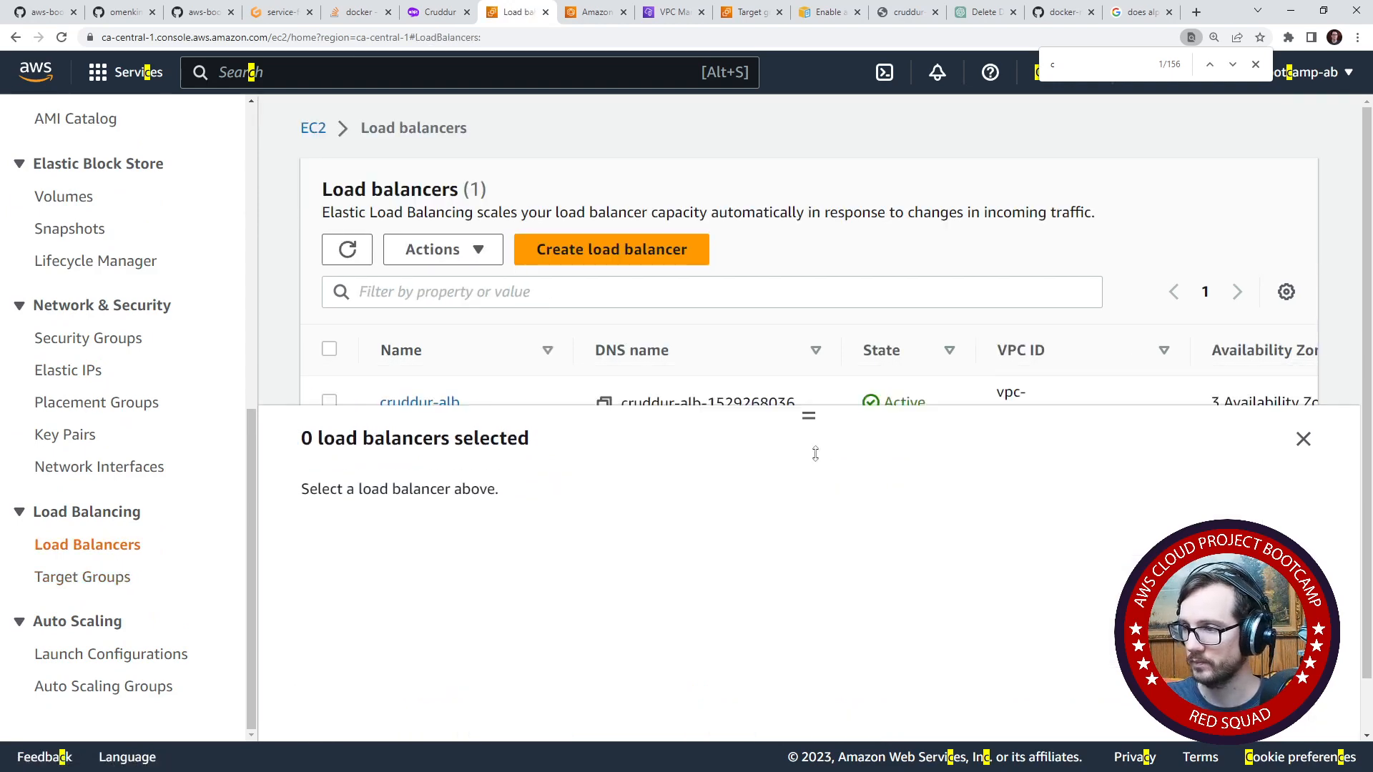
left_click(329, 401)
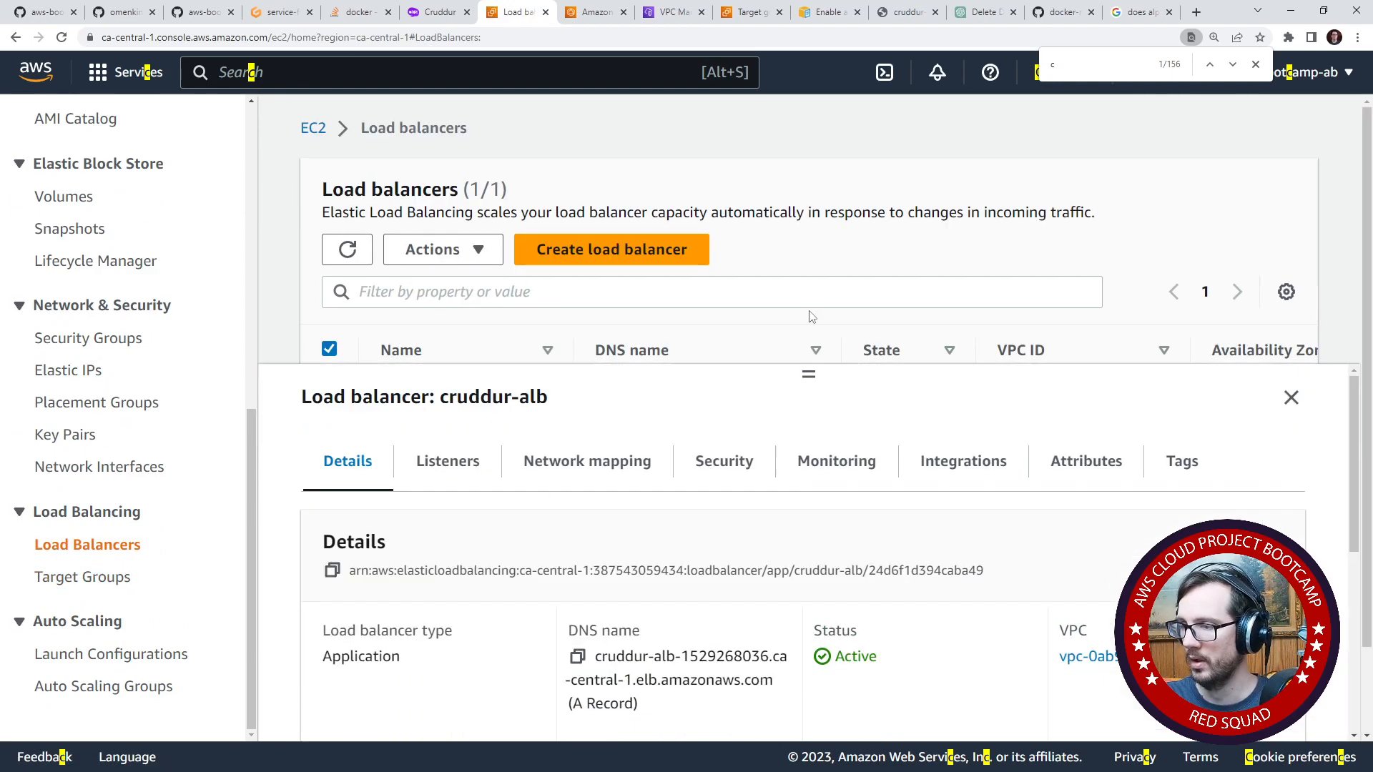
- Try to open the copied ARN of cruddur-alb as a web address
left_click(332, 570)
left_click(599, 12)
left_click(607, 32)
key("ctrl+v")
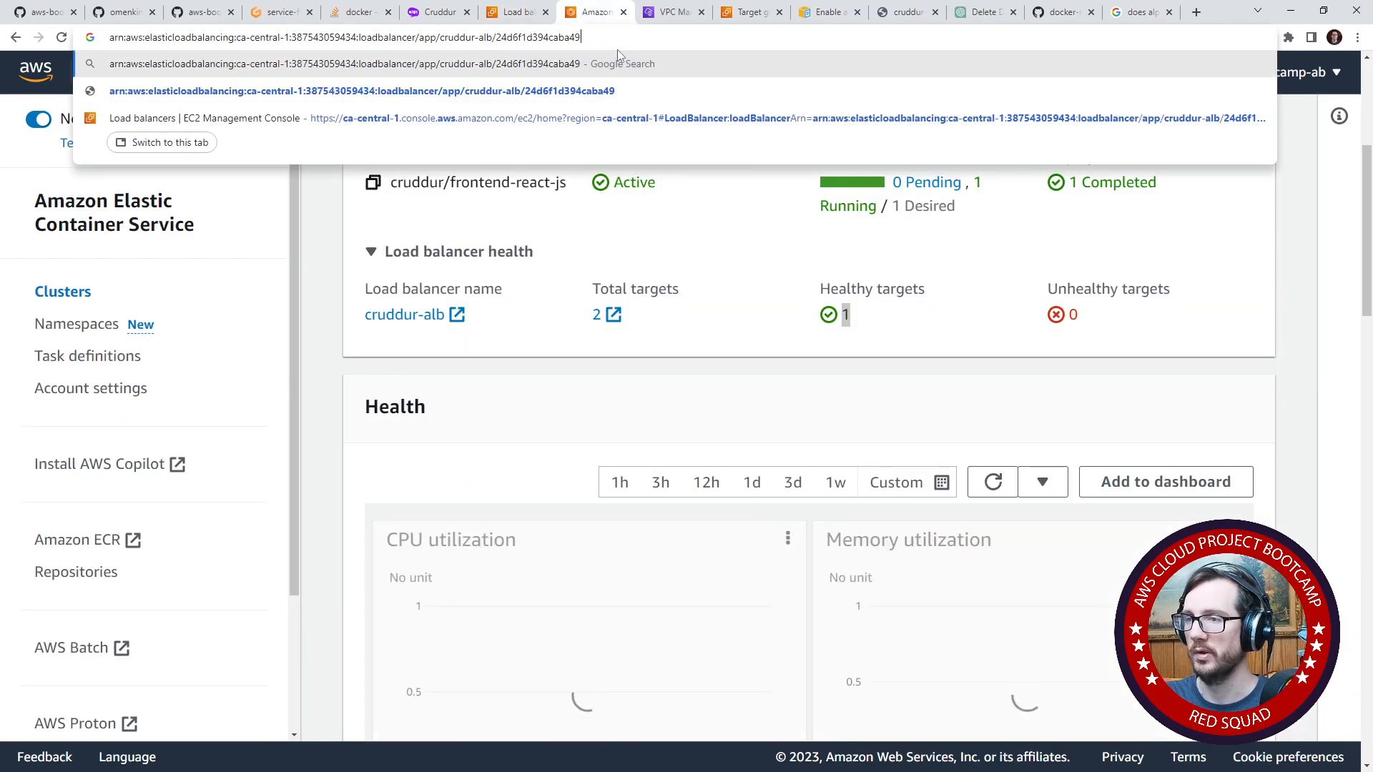
key("Return")
left_click(514, 12)
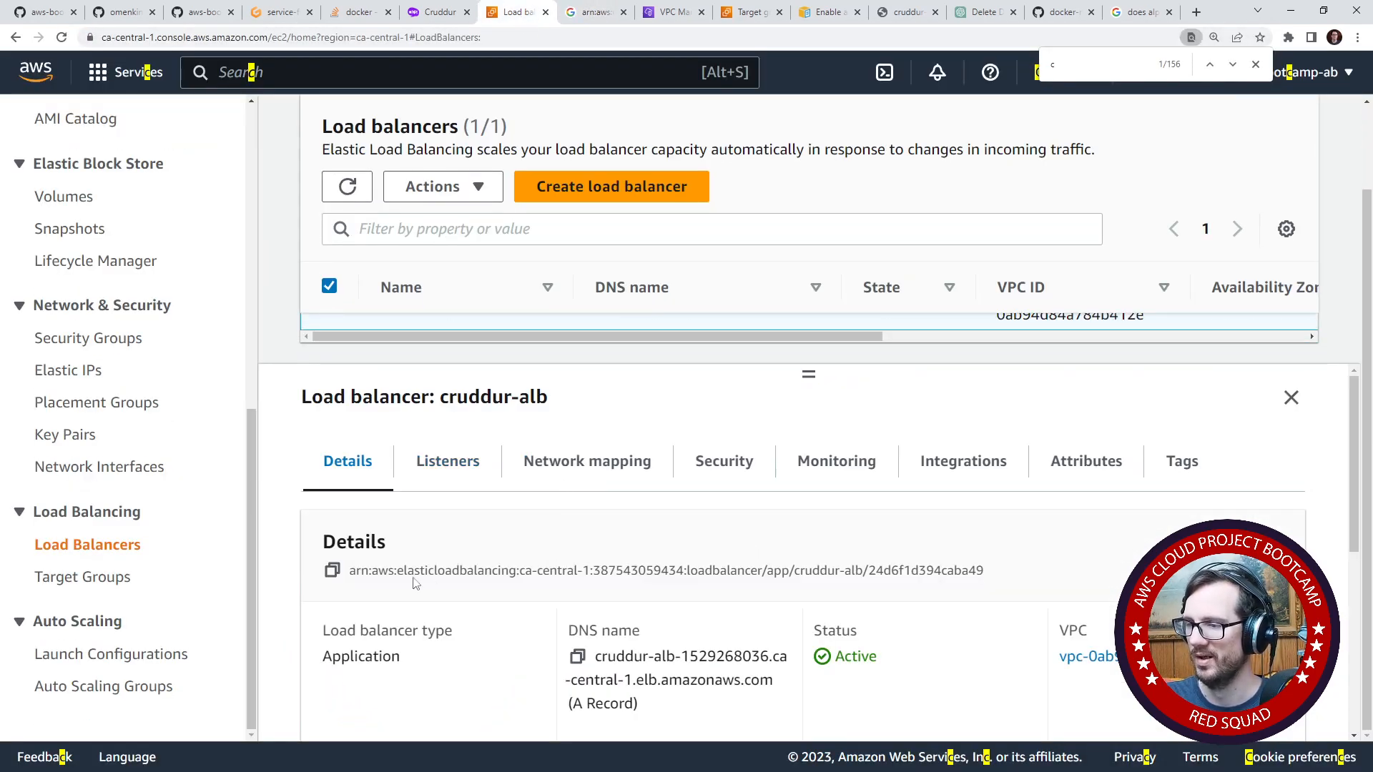
- Copy the DNS name of cruddur-alb and load it in the browser tab with the failed ARN search
scroll(429, 565, "down", 4)
scroll(458, 572, "up", 3)
left_click(579, 586)
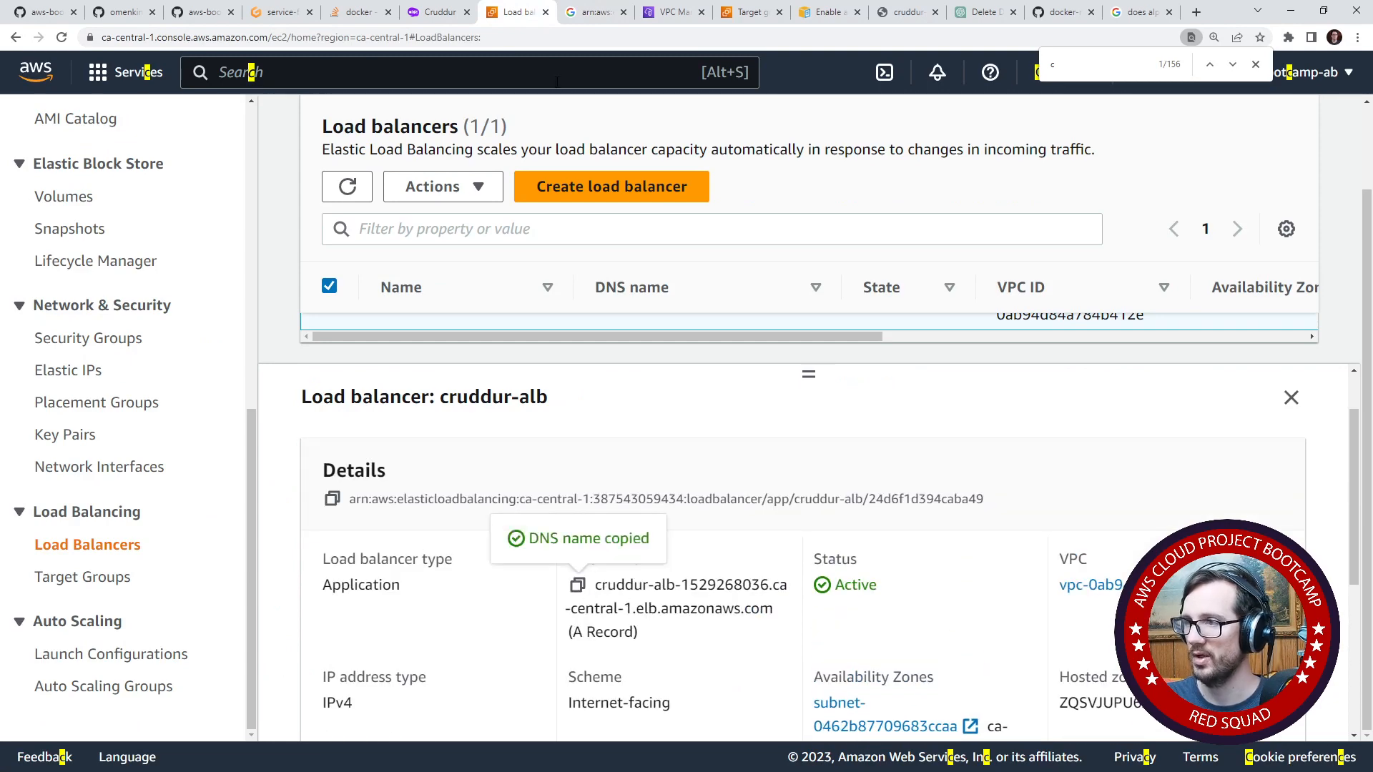
left_click(596, 12)
left_click(579, 36)
key("ctrl+v")
key("ctrl+v")
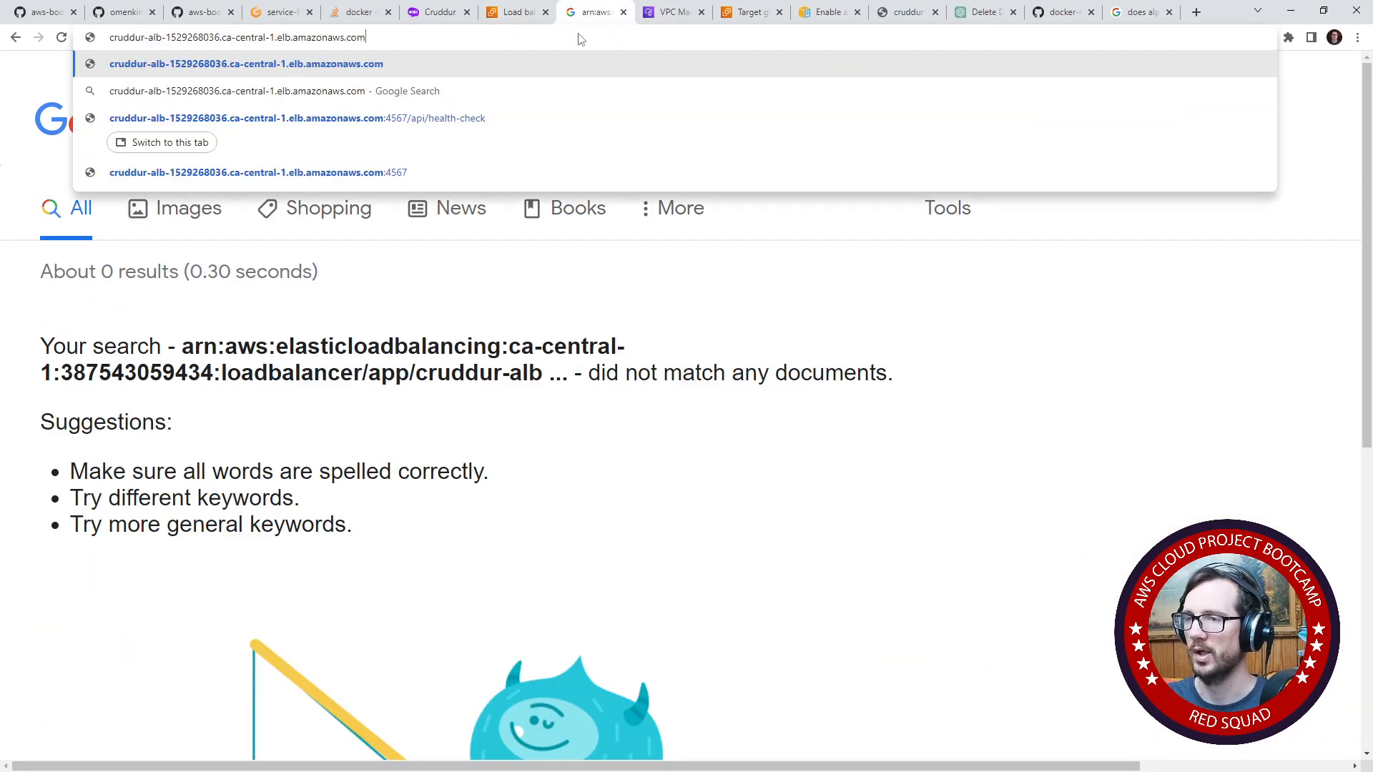
key("Return")
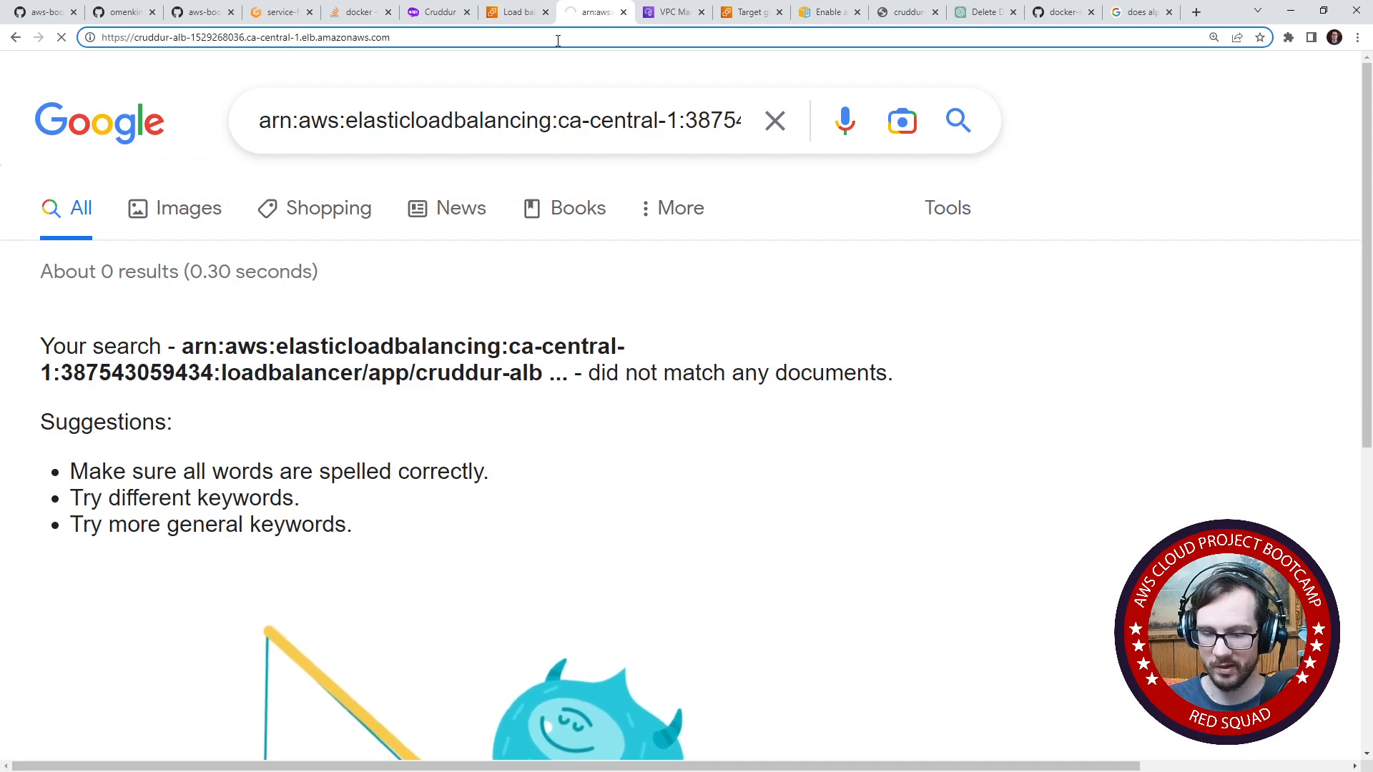
type(":443")
key("Return")
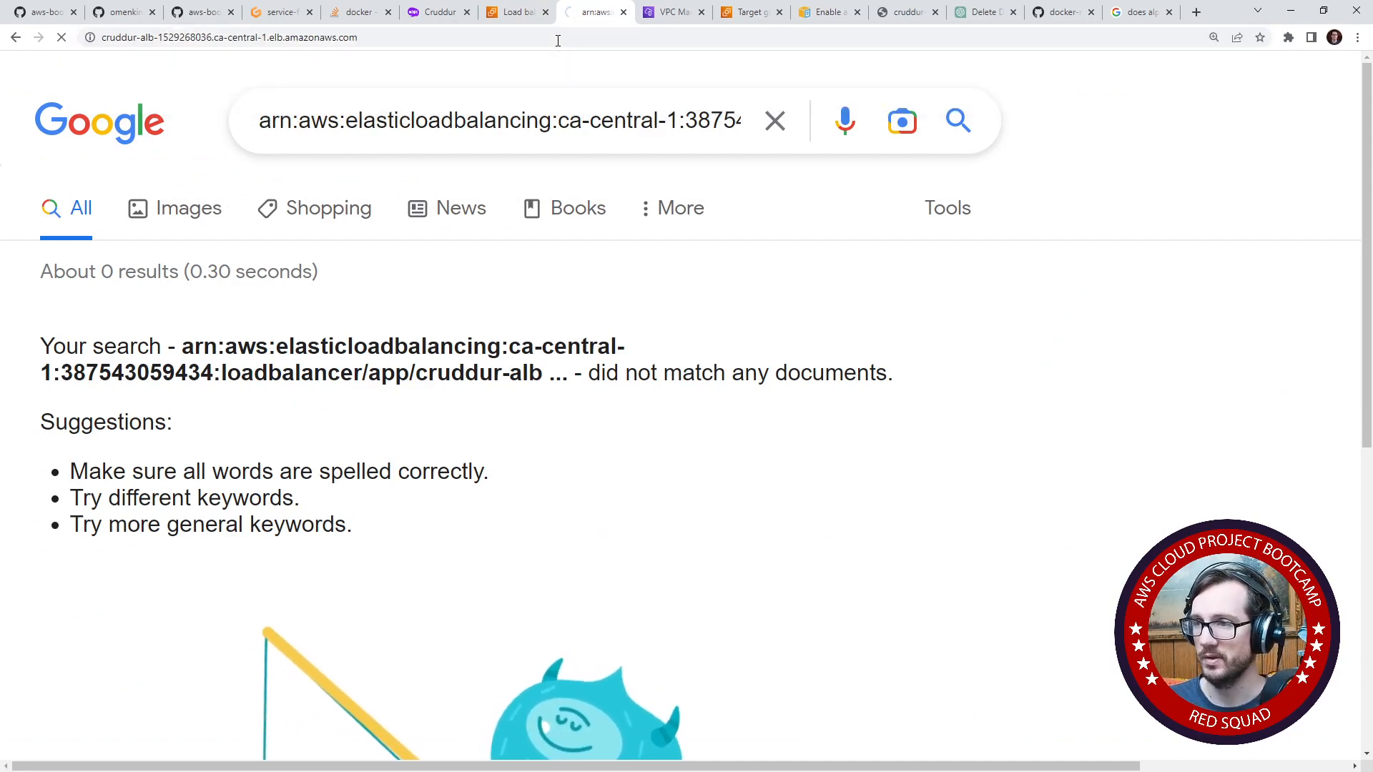
- Open the load balancer's DNS name on port 3000 and zoom the Cruddur page out
left_click(556, 40)
left_click(554, 40)
type(":3000")
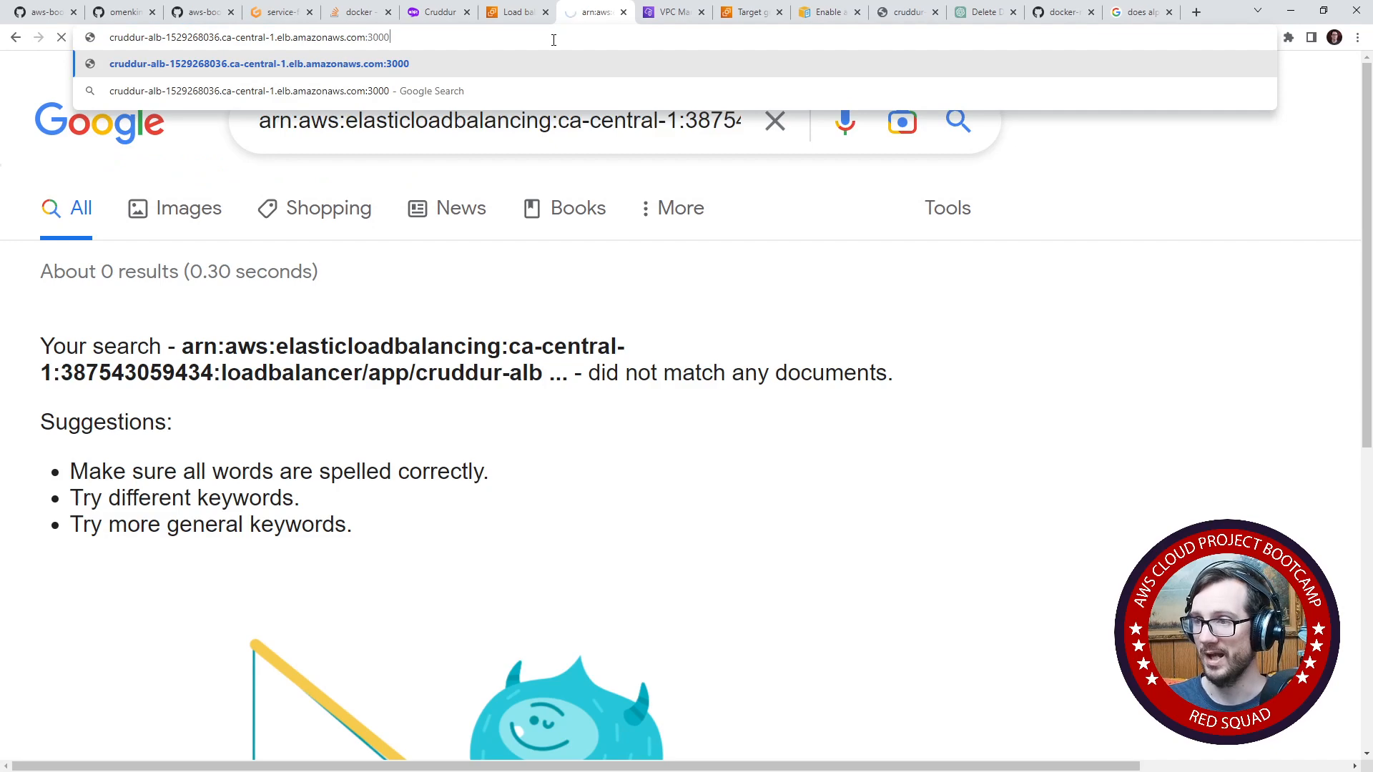
key("Return")
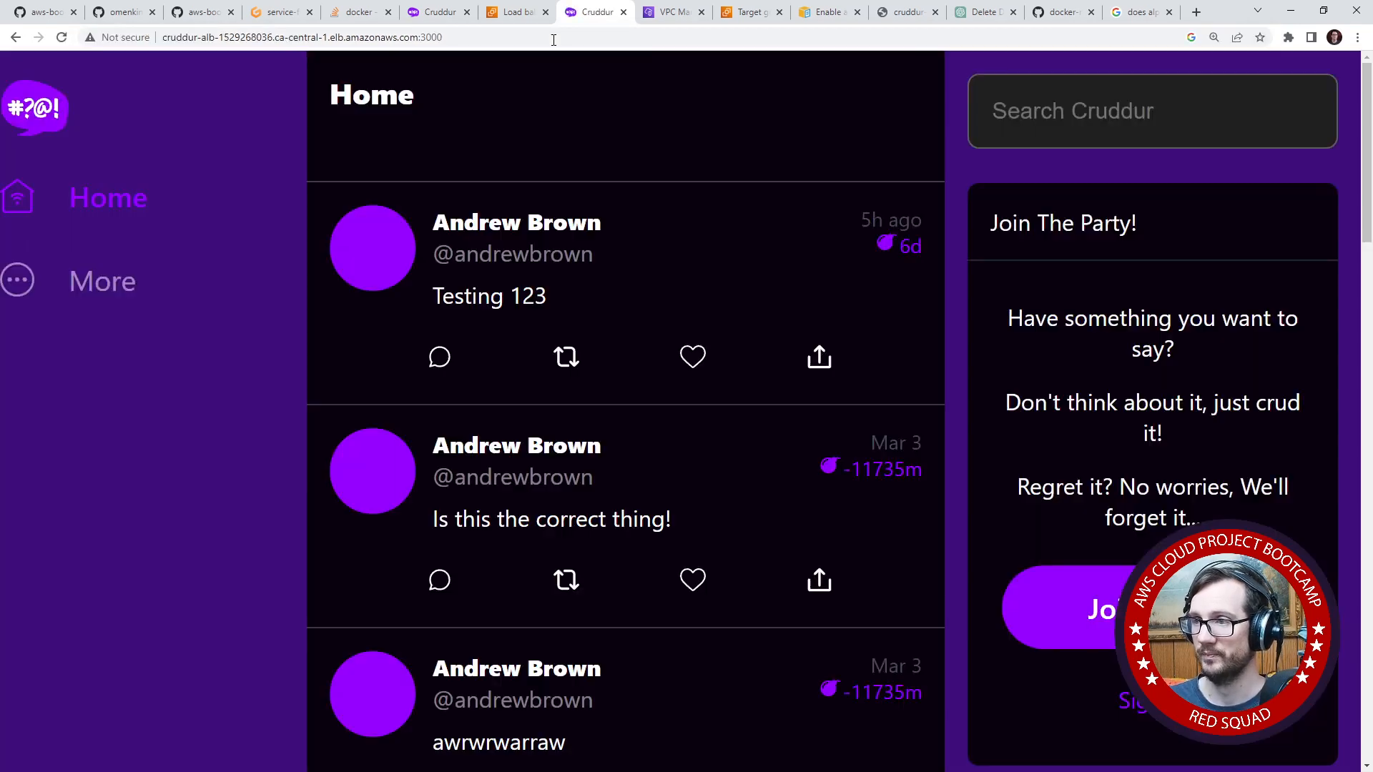
key("ctrl+minus")
key("ctrl+minus")
key("ctrl+minus")
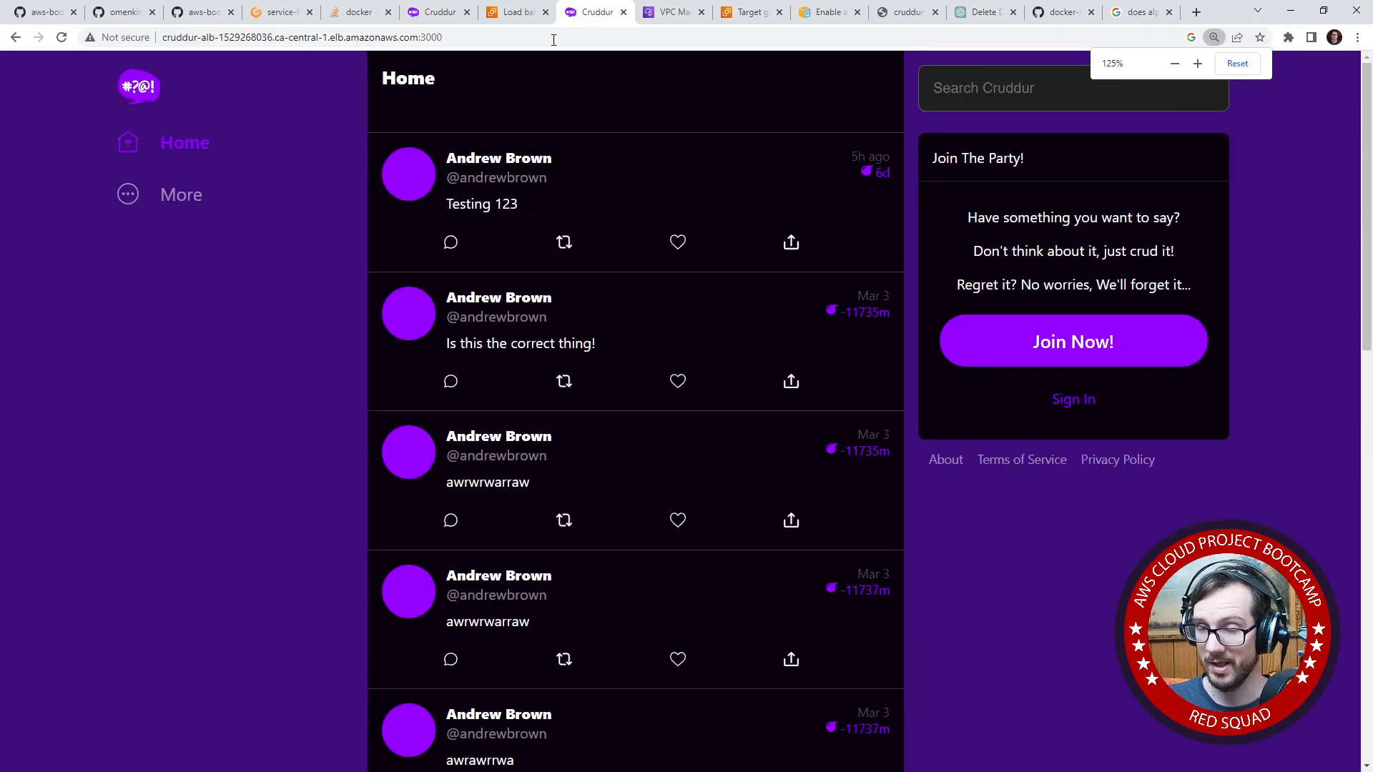
- Open the developer tools' network log for the Cruddur page and reload the page to record its requests
right_click(346, 213)
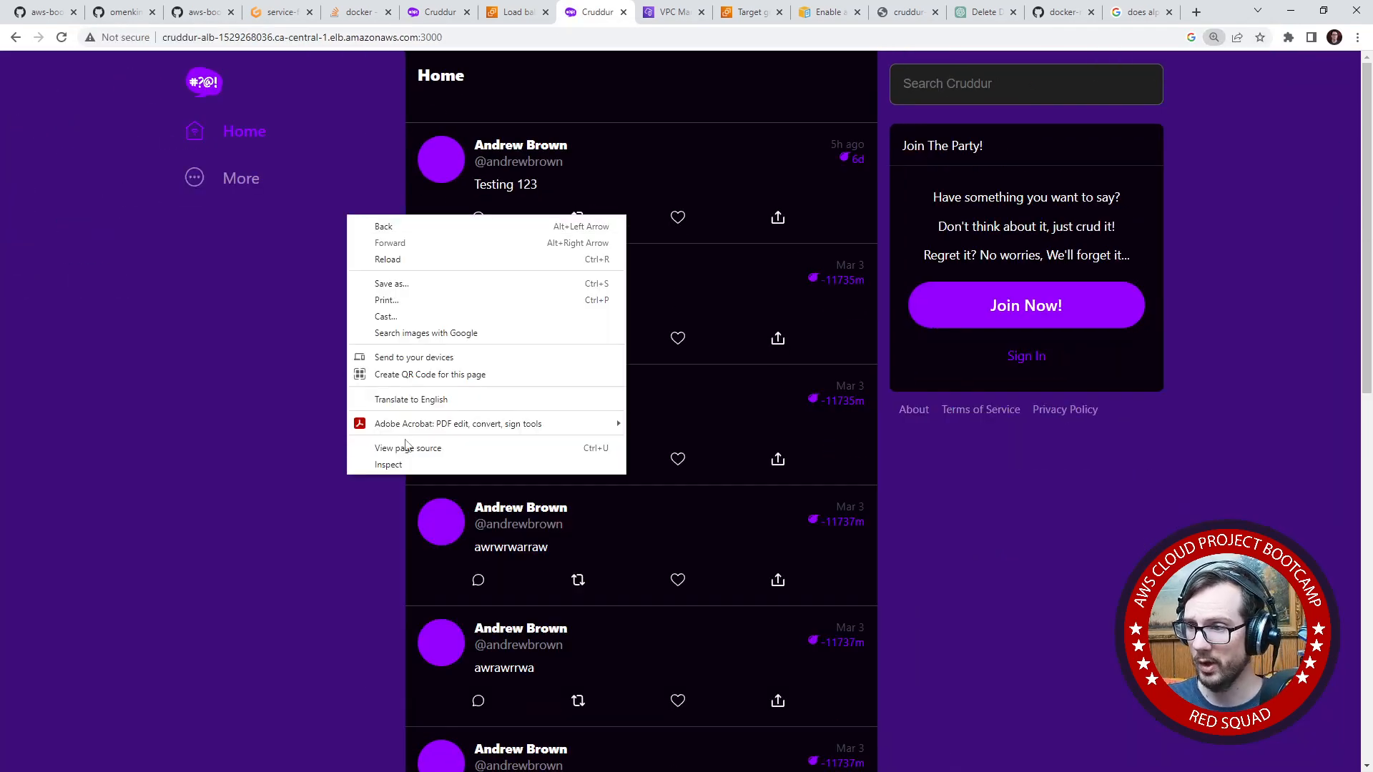
left_click(457, 464)
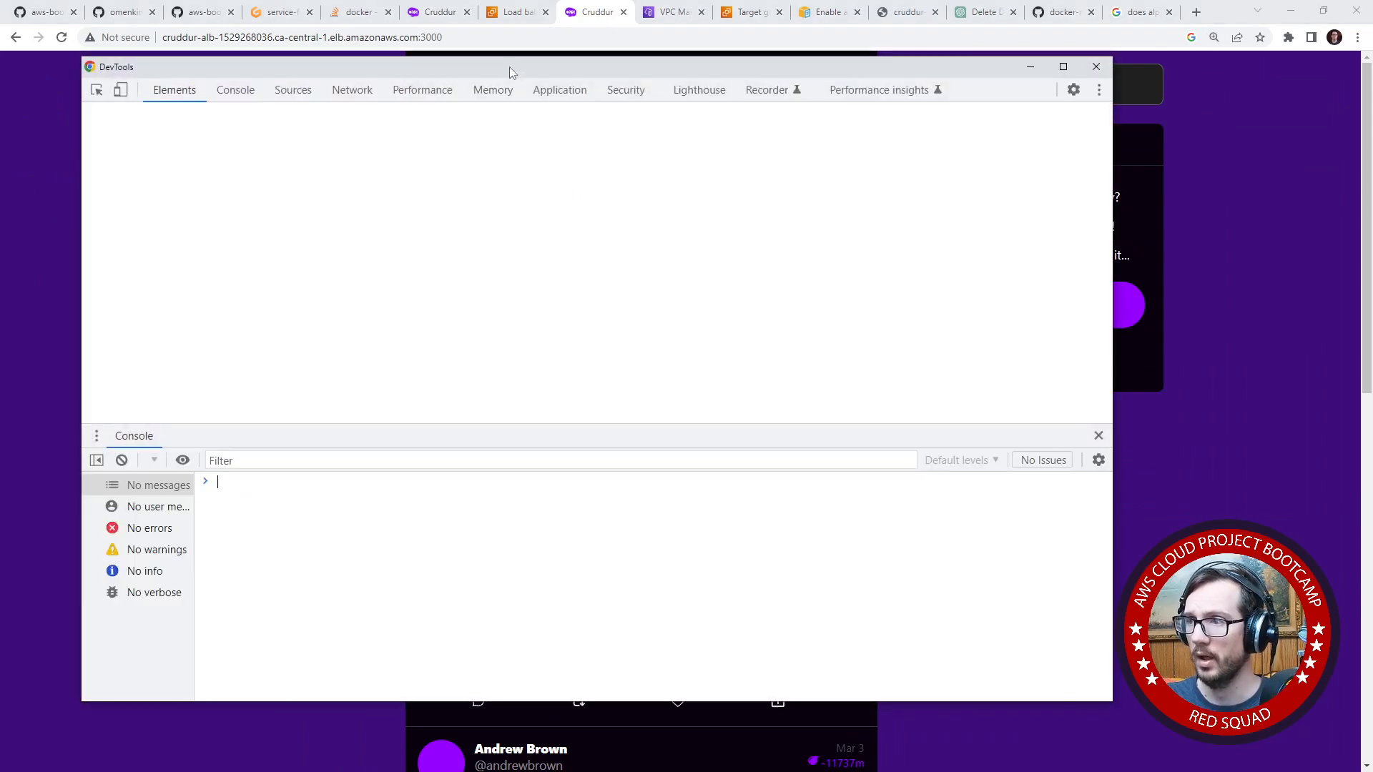
left_click_drag(509, 67, 105, 105)
left_click(399, 99)
left_click(456, 41)
key("Return")
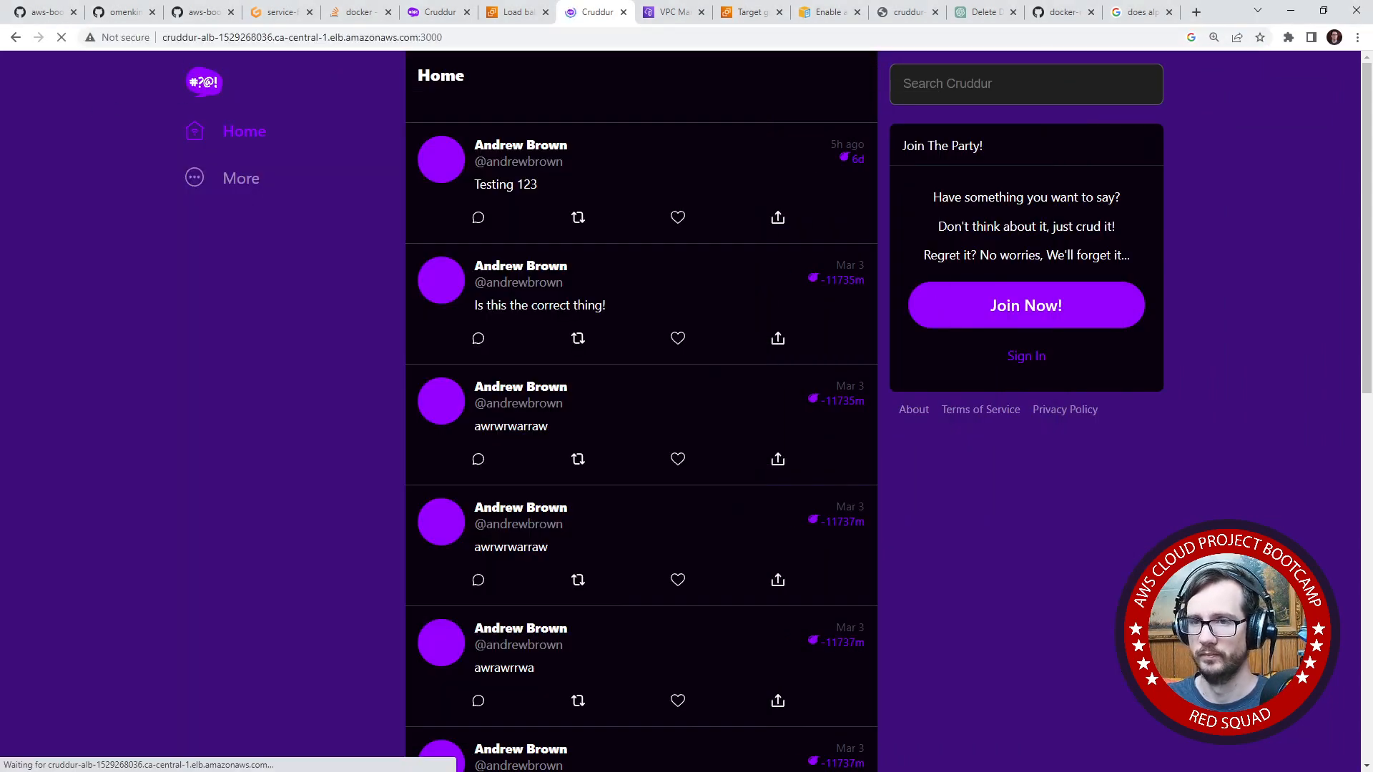
key("alt+Tab")
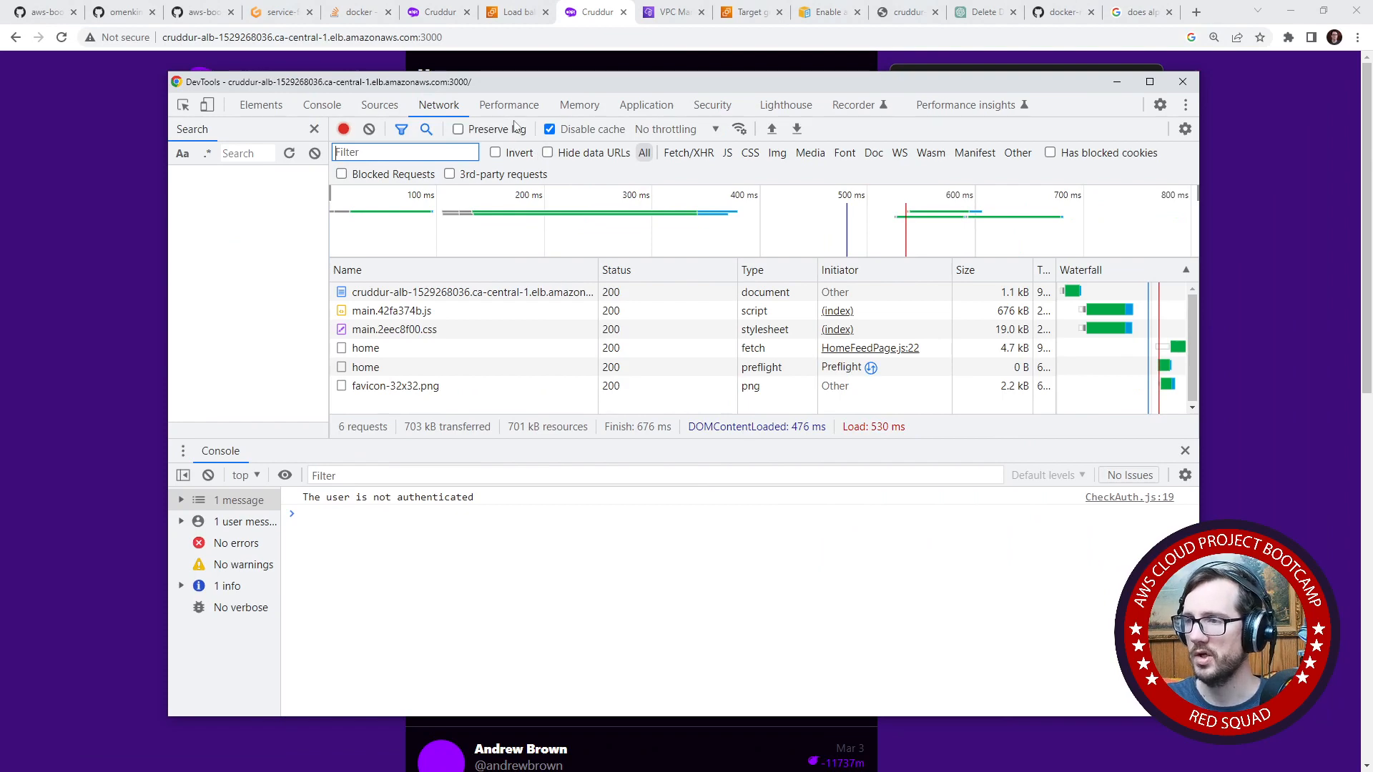
- Inspect the headers and request URL of the page's document request in the network log
left_click(387, 107)
left_click(436, 107)
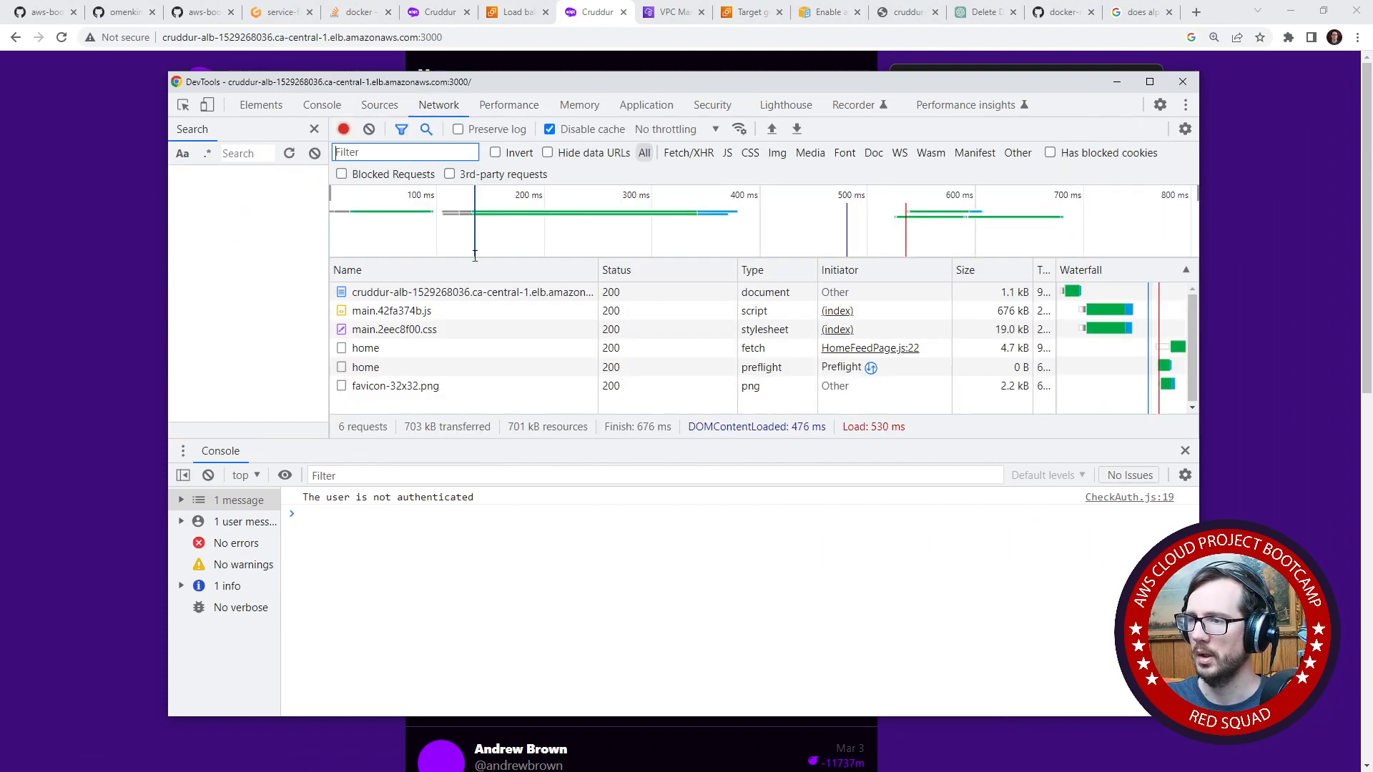
left_click(443, 291)
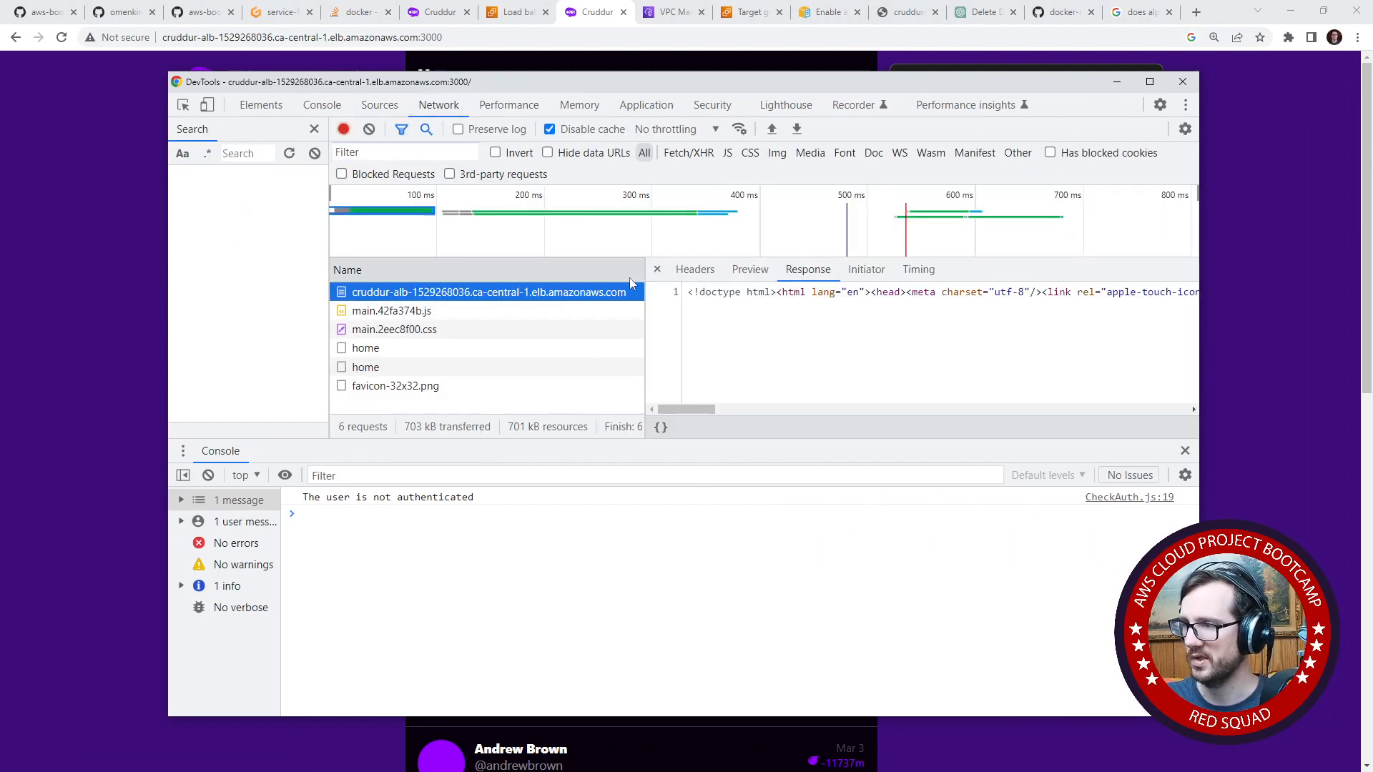
left_click(695, 268)
left_click_drag(781, 317, 1073, 322)
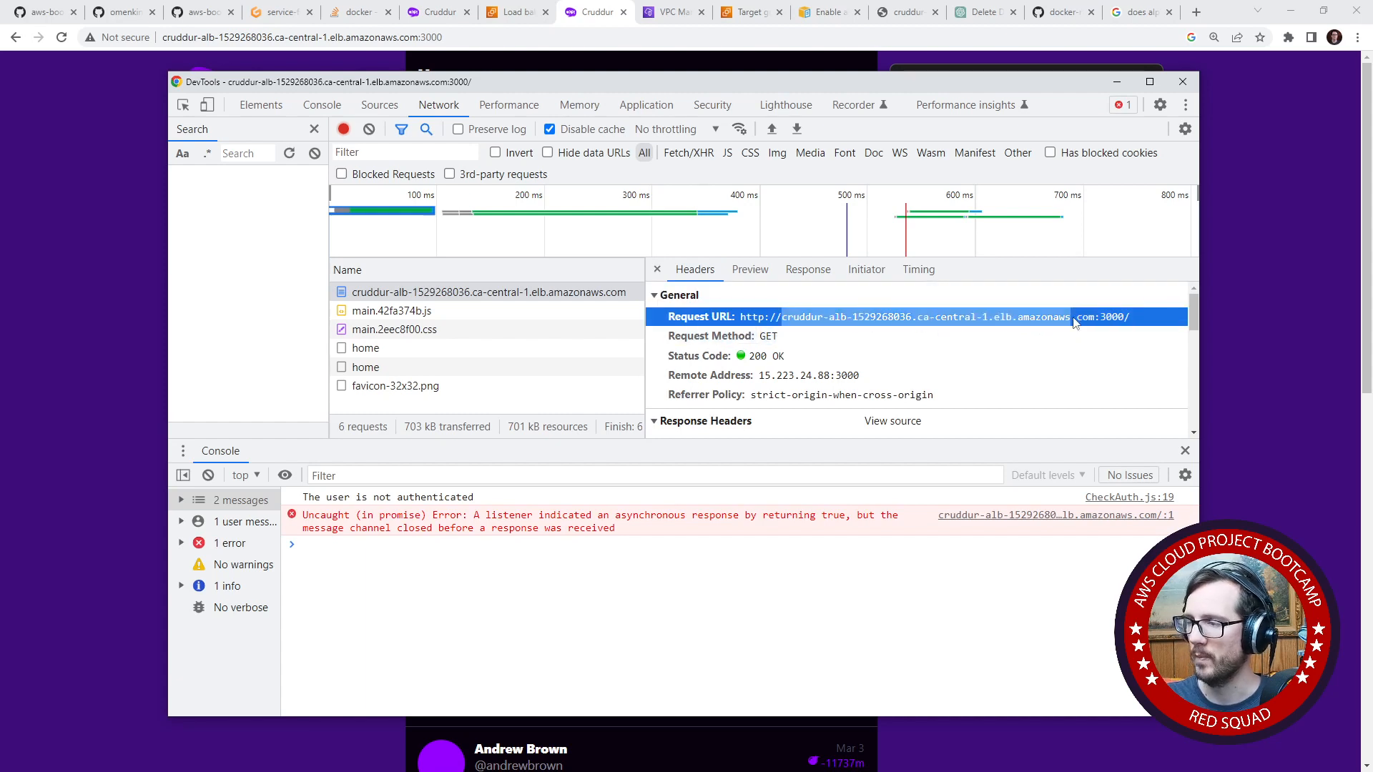
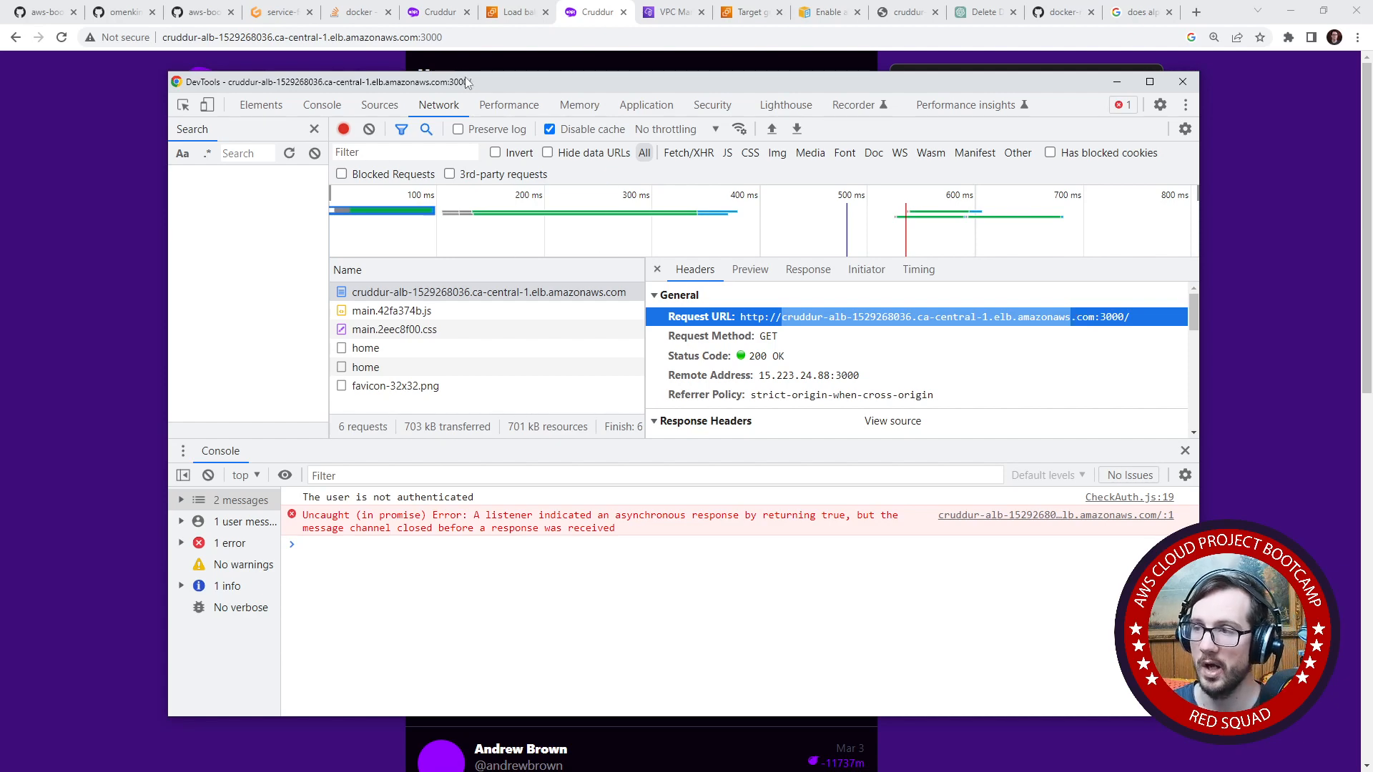
- Move the developer tools window off the Cruddur page and highlight the cruddur part of the page's address
left_click_drag(465, 78, 136, 133)
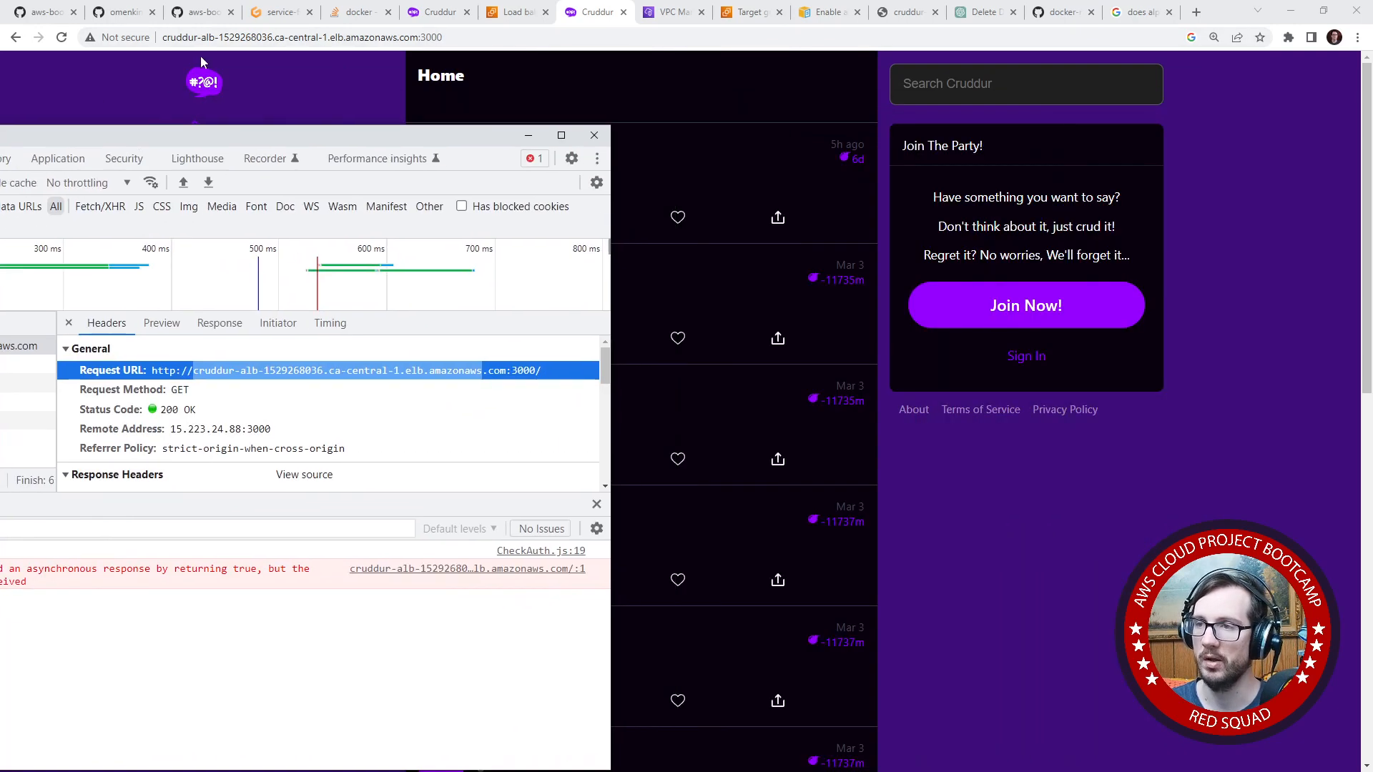
double_click(223, 38)
double_click(184, 39)
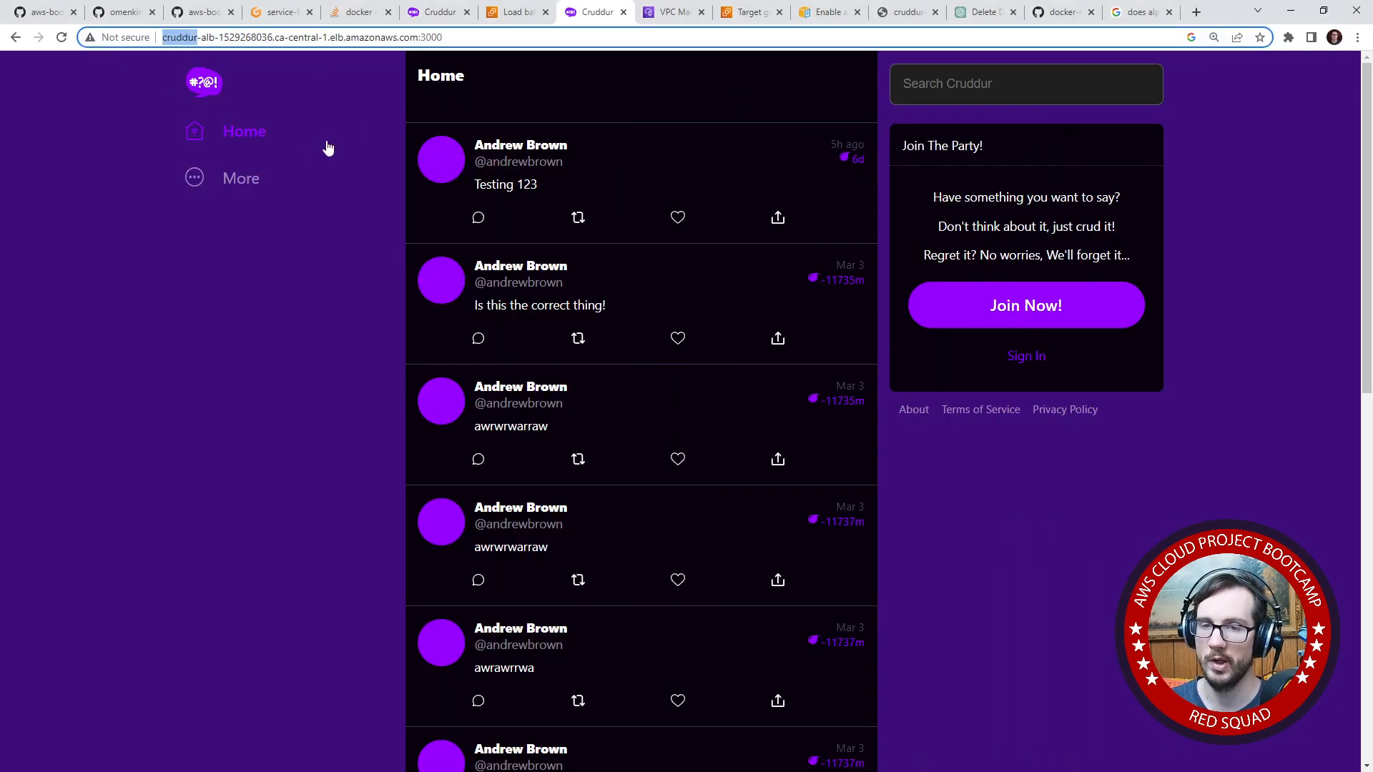
key("alt+Tab")
left_click_drag(482, 131, 453, 110)
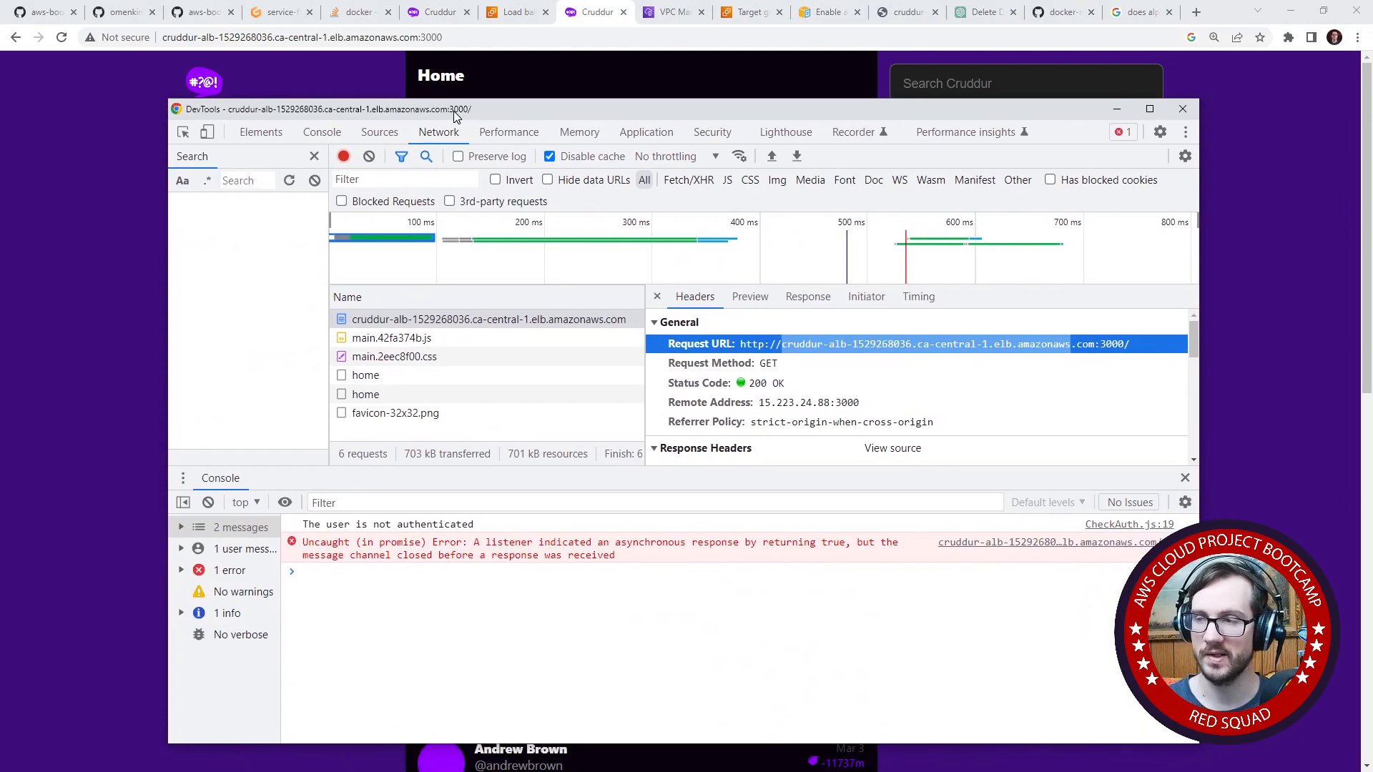
left_click_drag(453, 110, 0, 228)
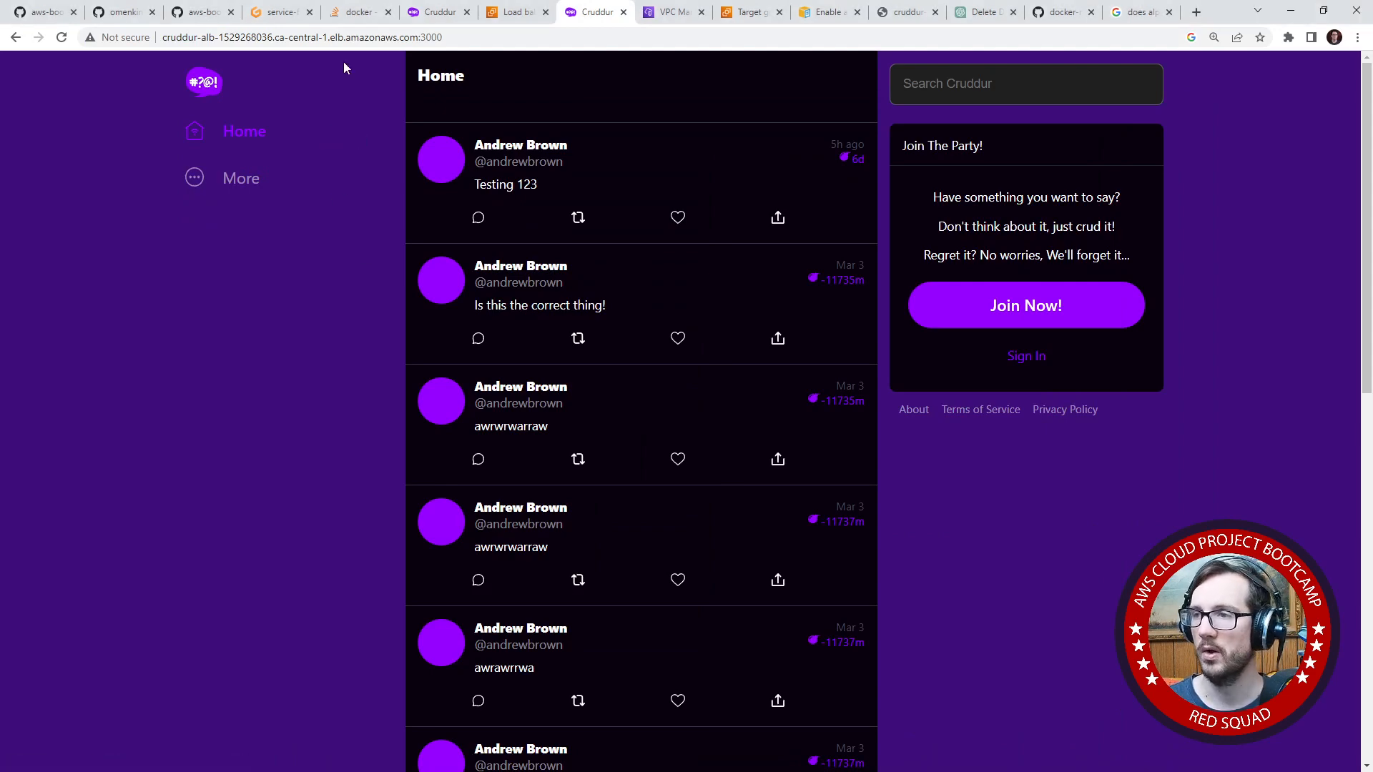
- Return to the load balancer's AWS console page and open Console Home both there and in a new tab
left_click(282, 12)
left_click(437, 12)
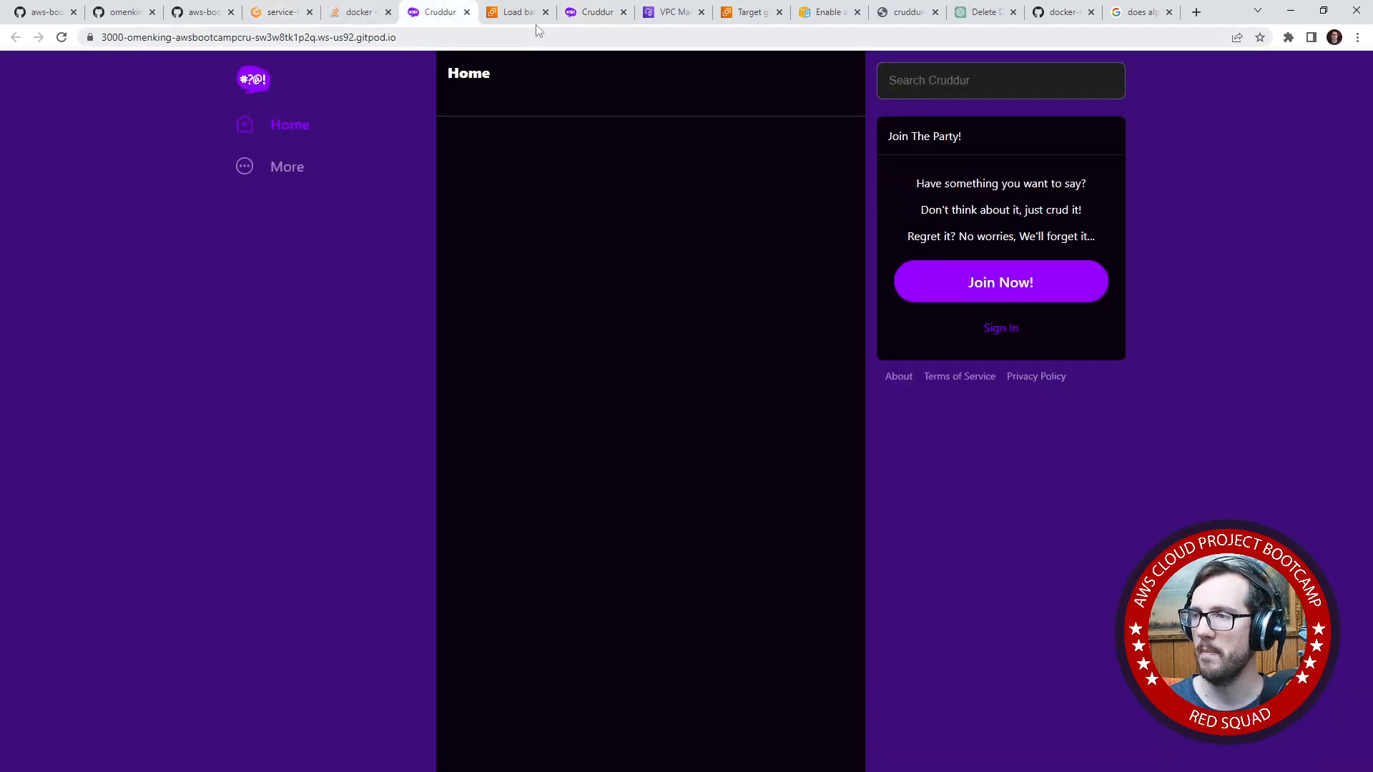
left_click(513, 12)
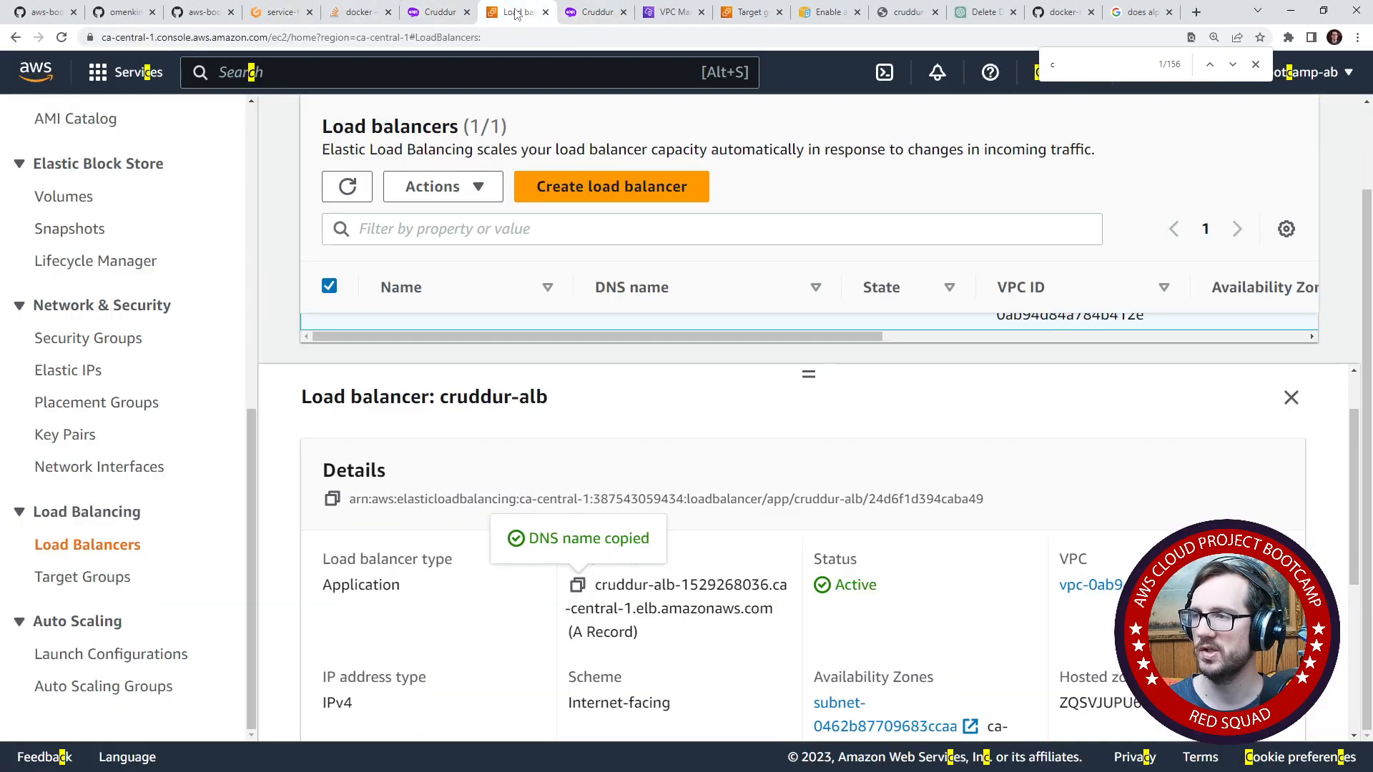
left_click(50, 68)
right_click(34, 68)
left_click(79, 79)
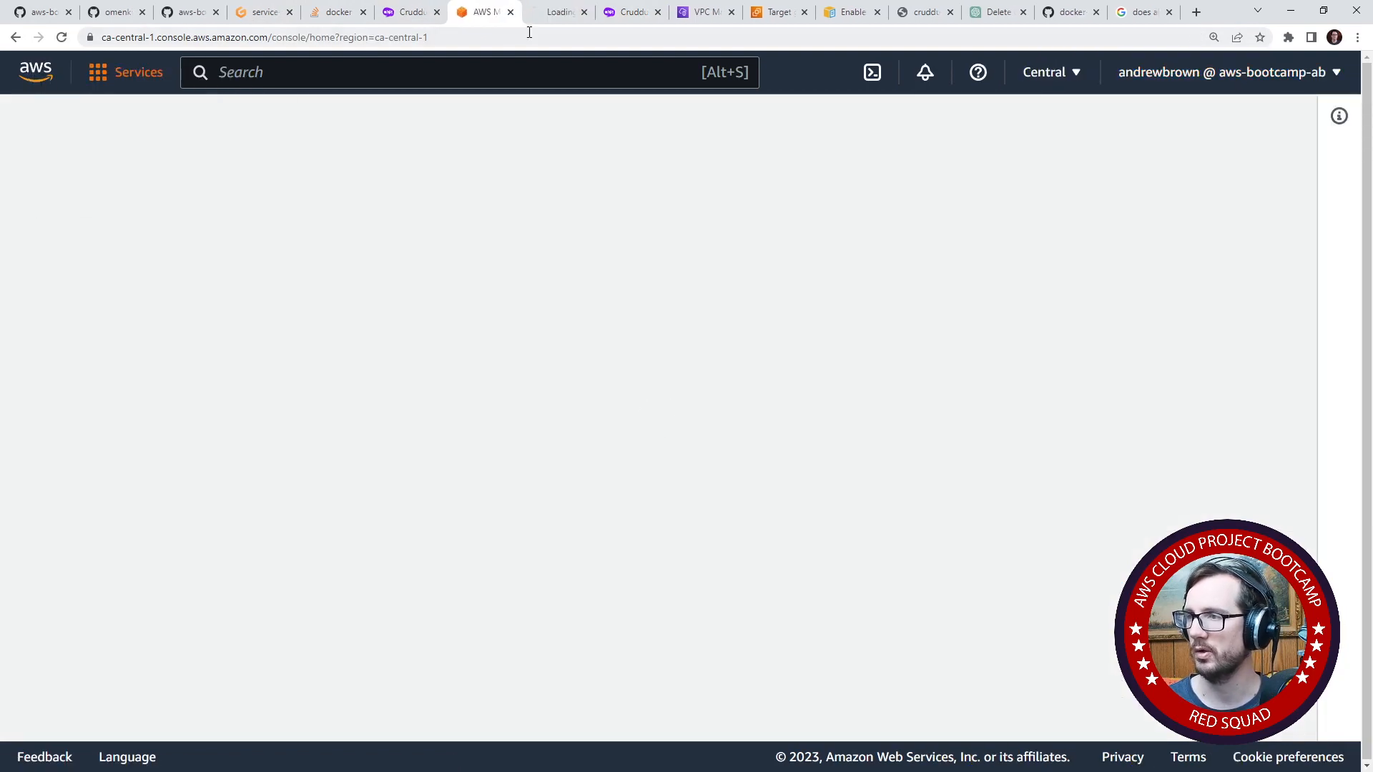
- Search the AWS console for route53 and open the Hosted zones list of the Route 53 service
left_click(556, 12)
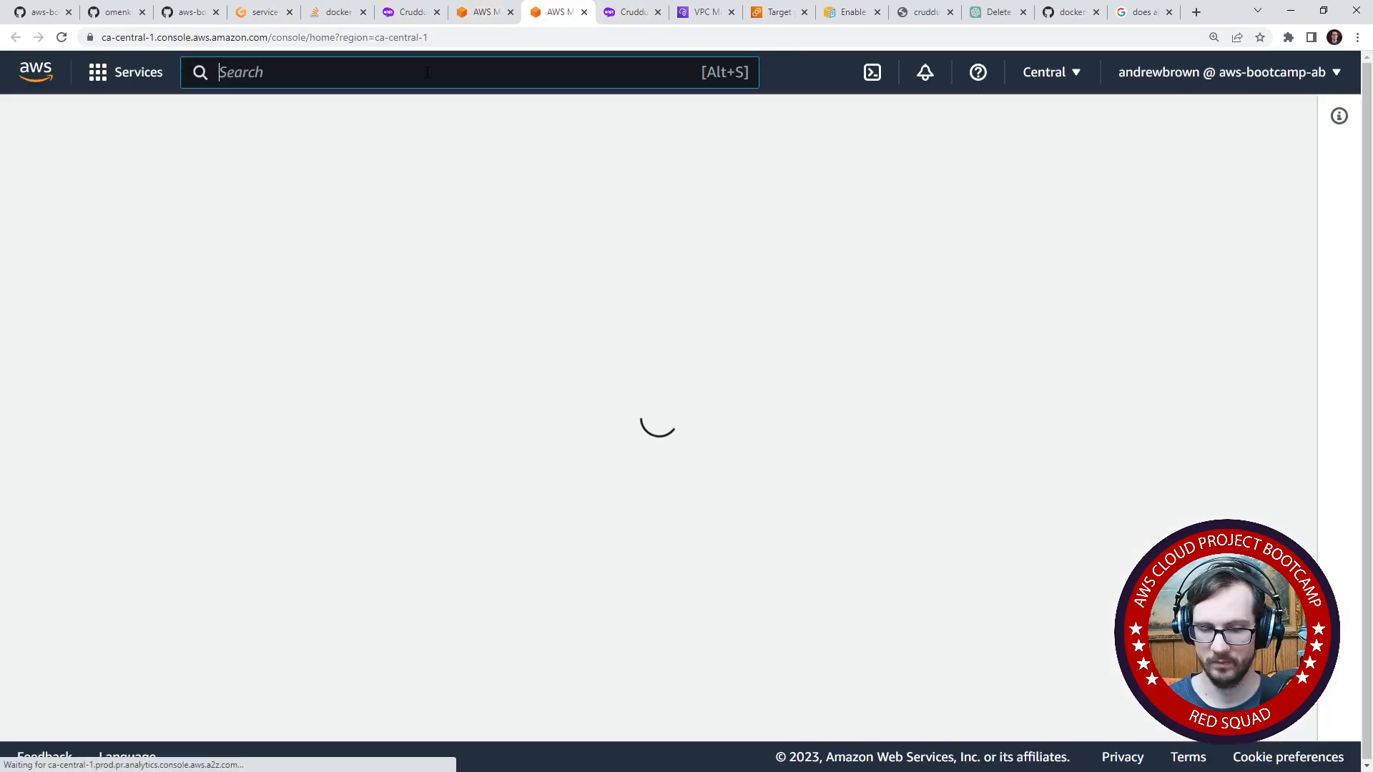
left_click(426, 73)
type("route53")
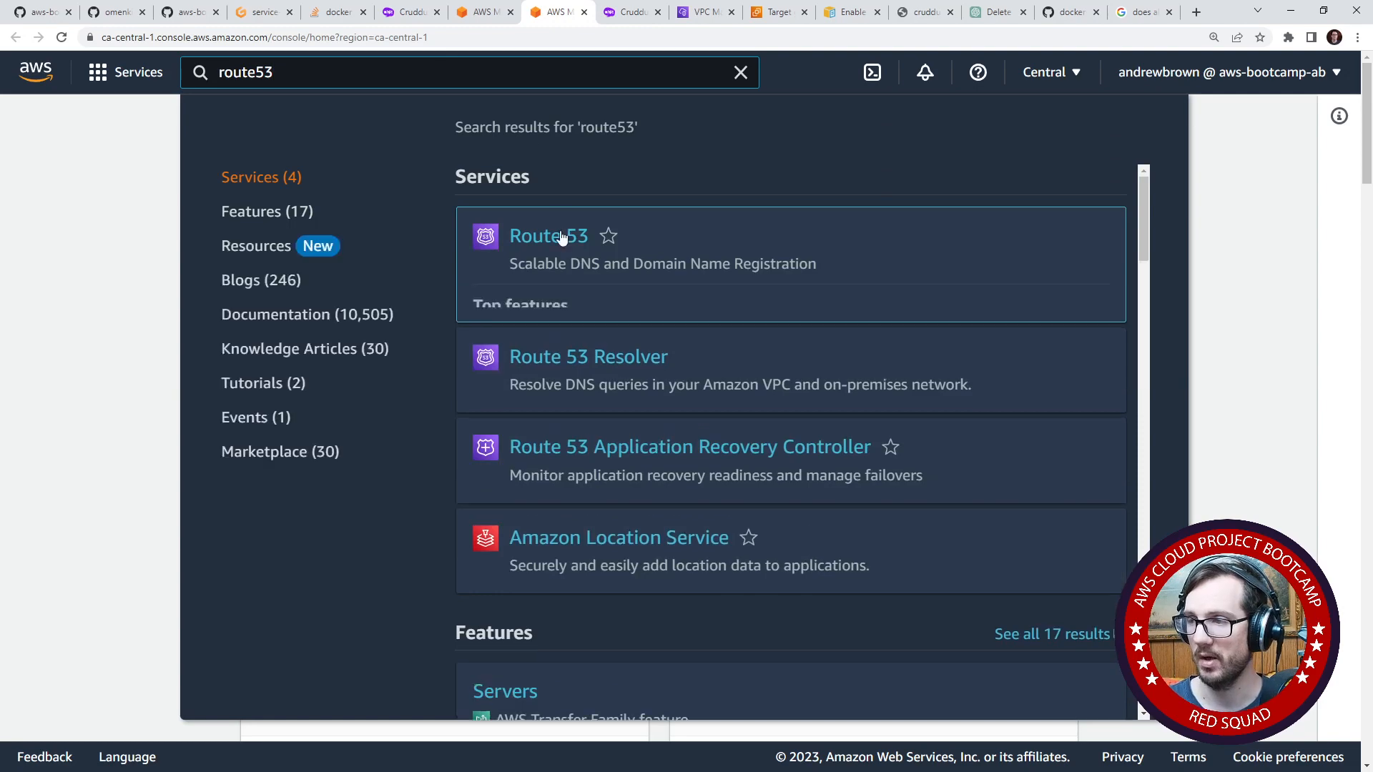
left_click(555, 236)
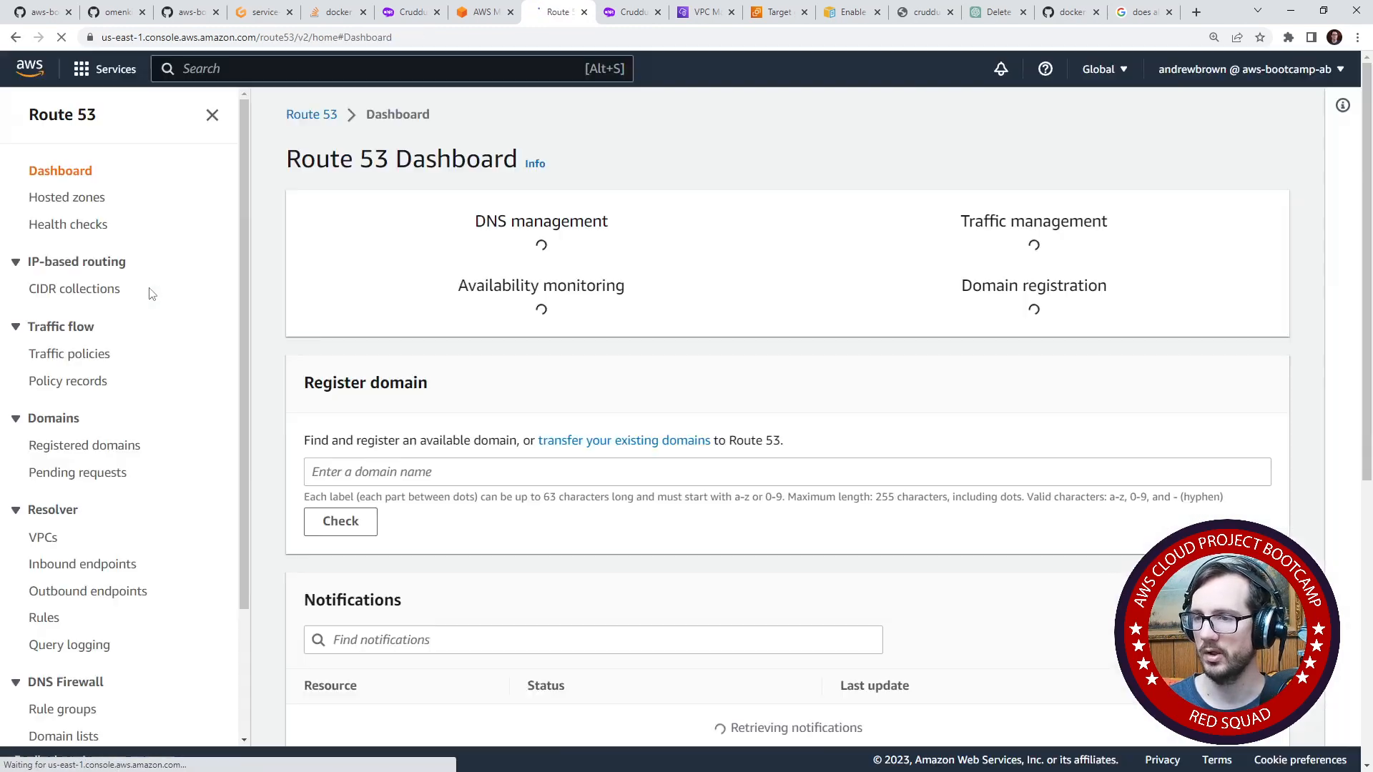
left_click(80, 198)
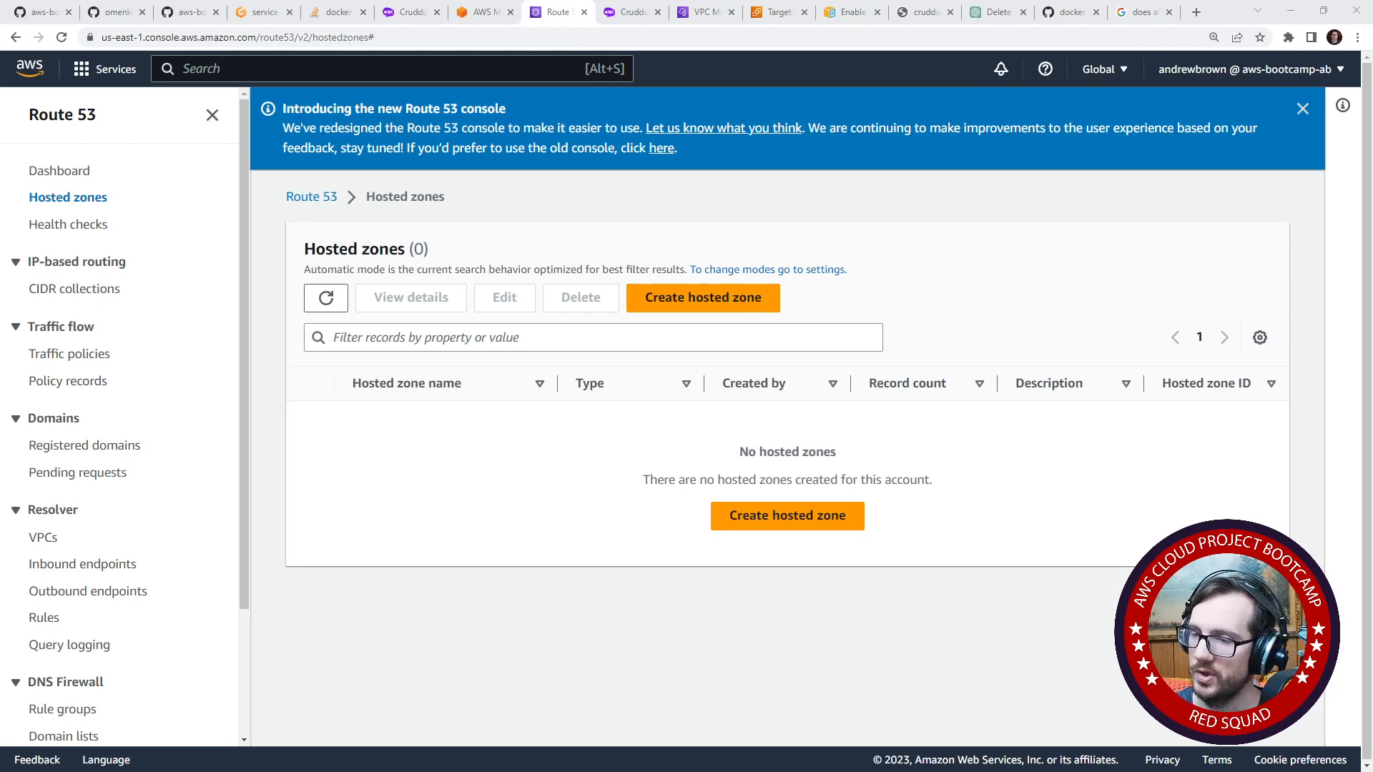
- Start creating a Route 53 hosted zone and look over the domain name, description, type and tag settings
left_click(678, 299)
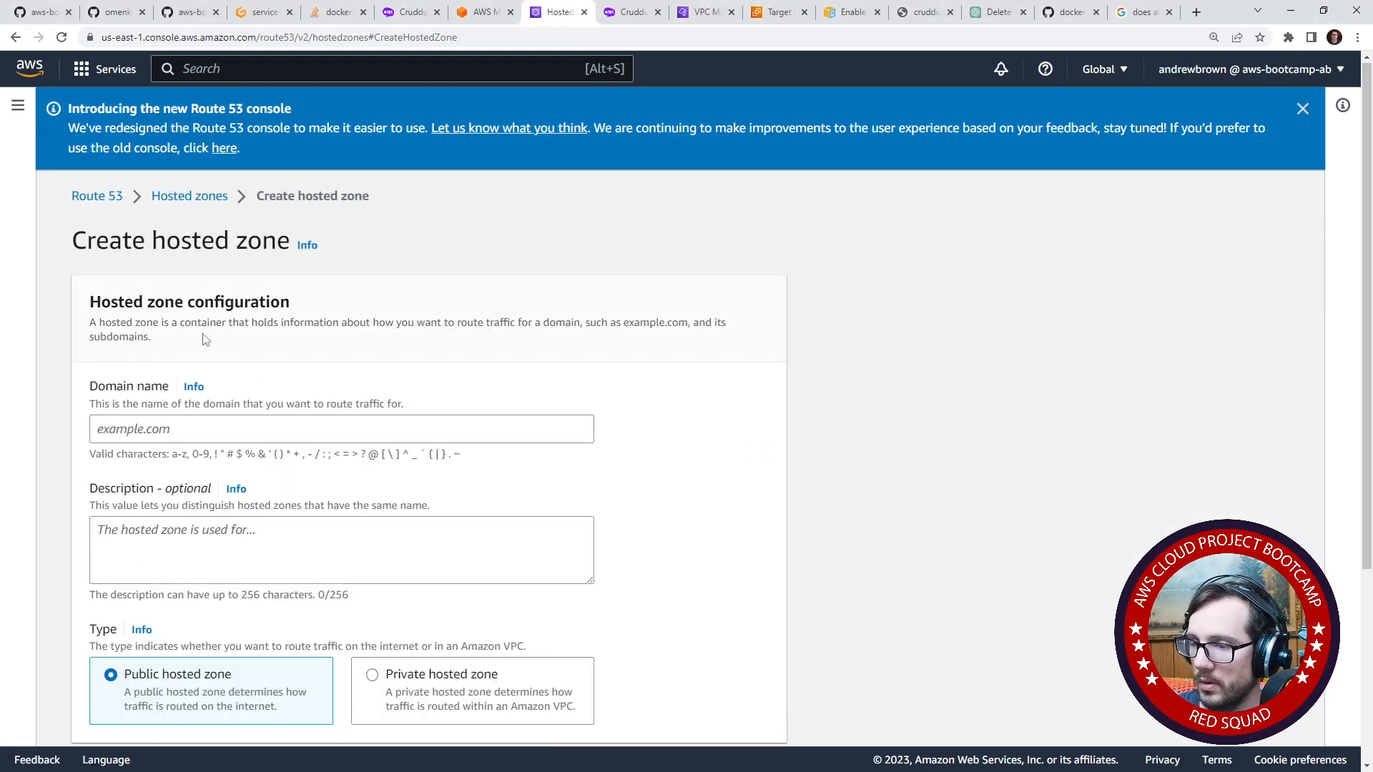
scroll(202, 336, "down", 3)
scroll(188, 325, "up", 3)
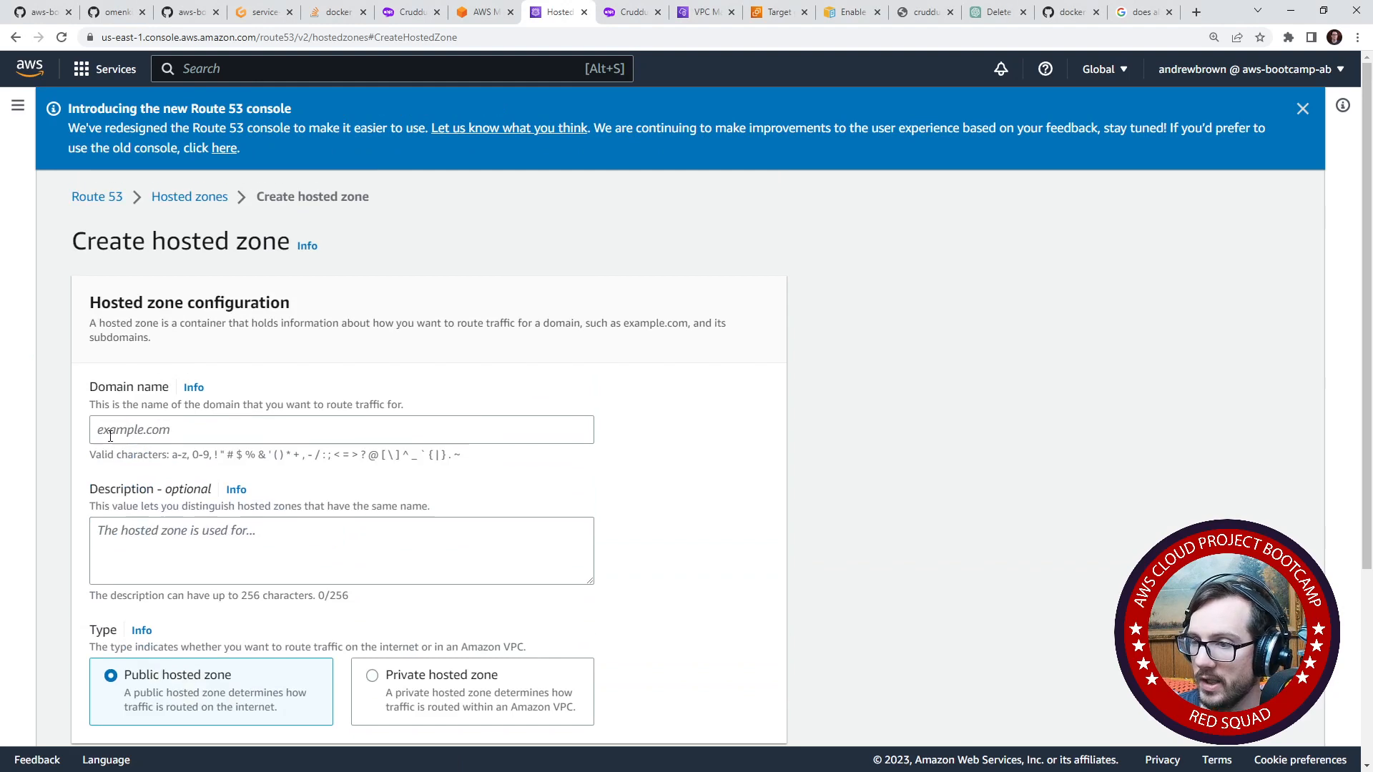
left_click(111, 436)
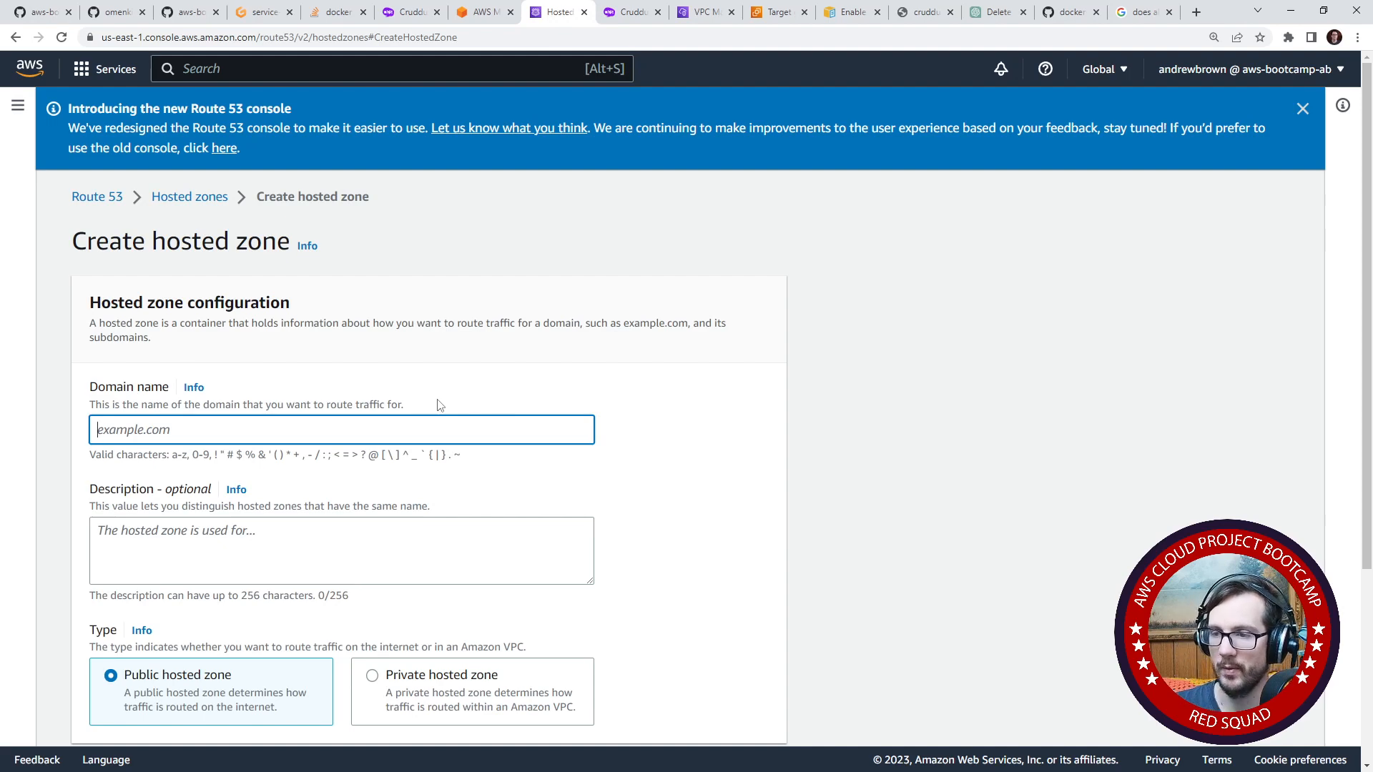
scroll(244, 328, "down", 3)
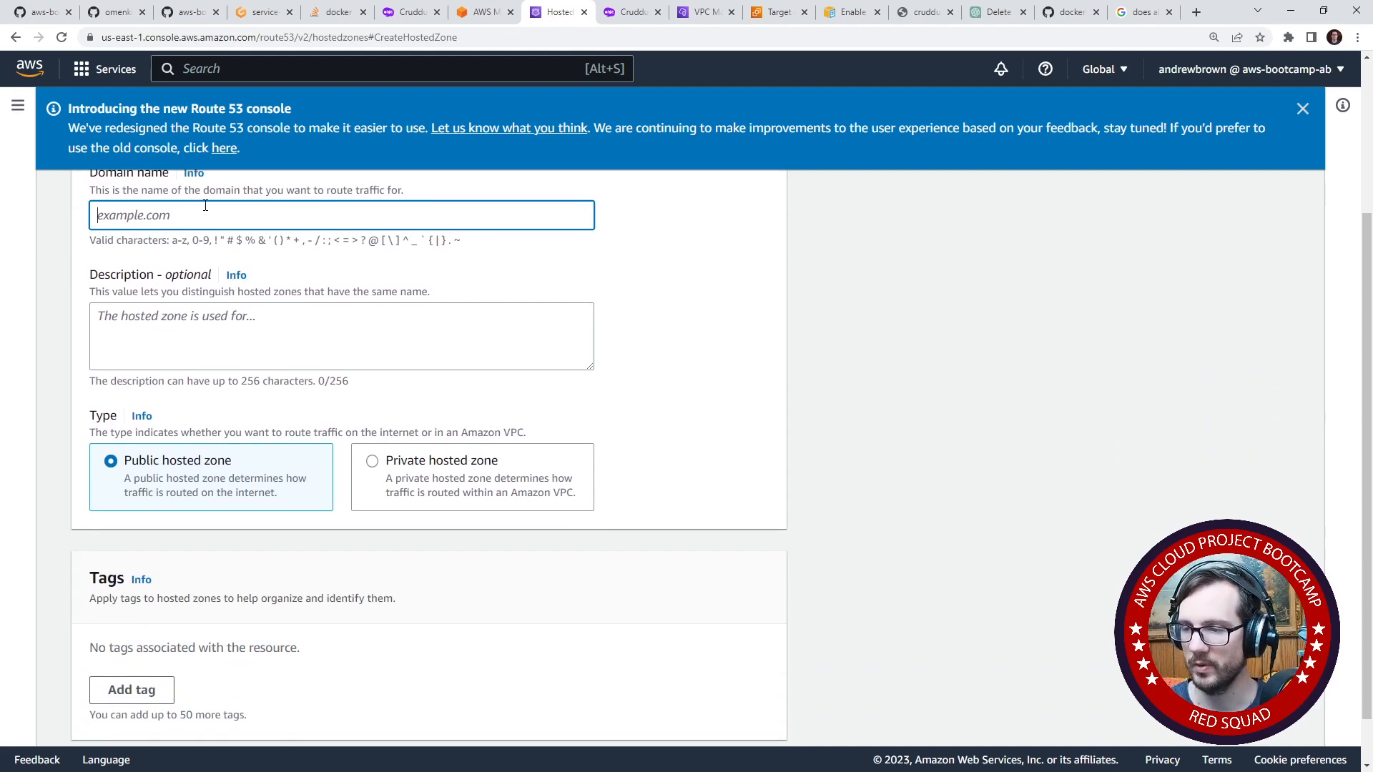
scroll(243, 458, "down", 1)
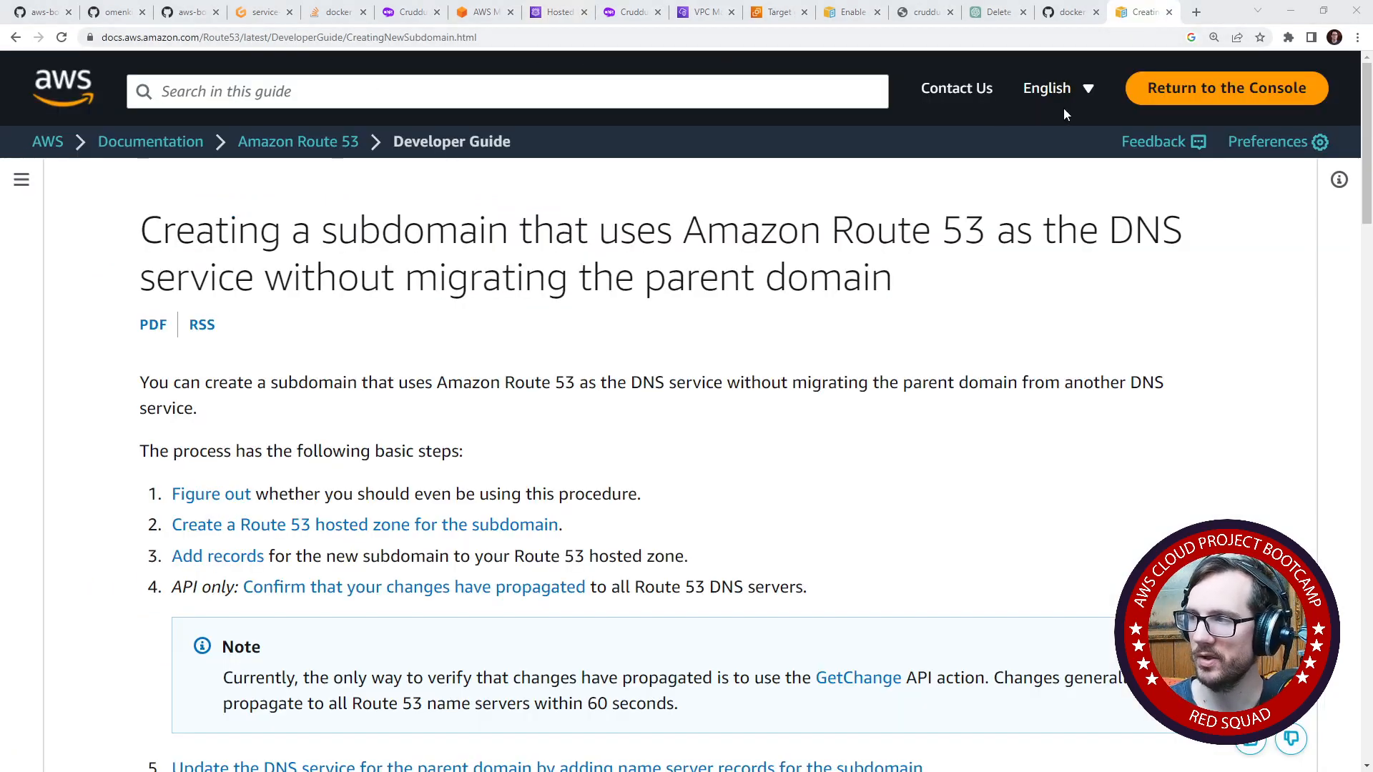
left_click(406, 15)
left_click(324, 15)
left_click(253, 14)
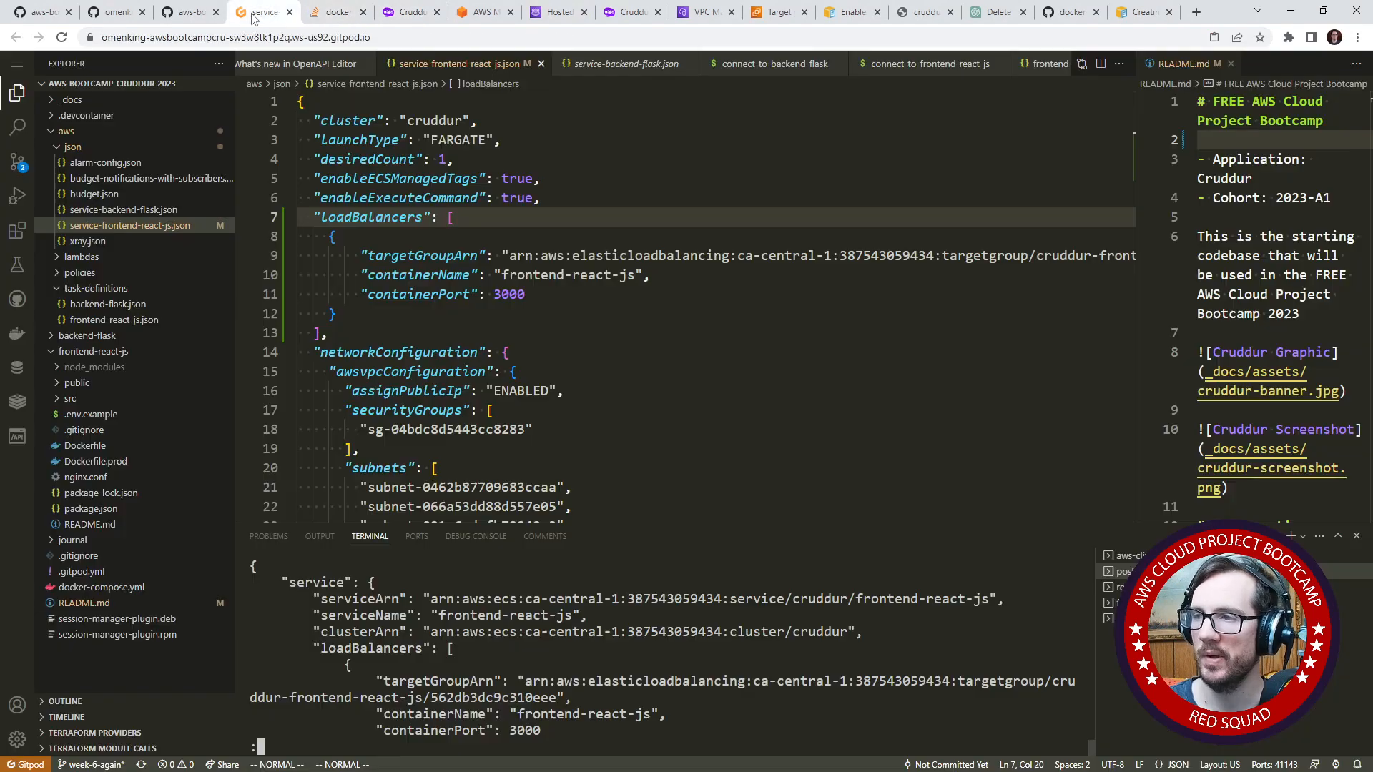
left_click(188, 18)
left_click(419, 22)
left_click(495, 21)
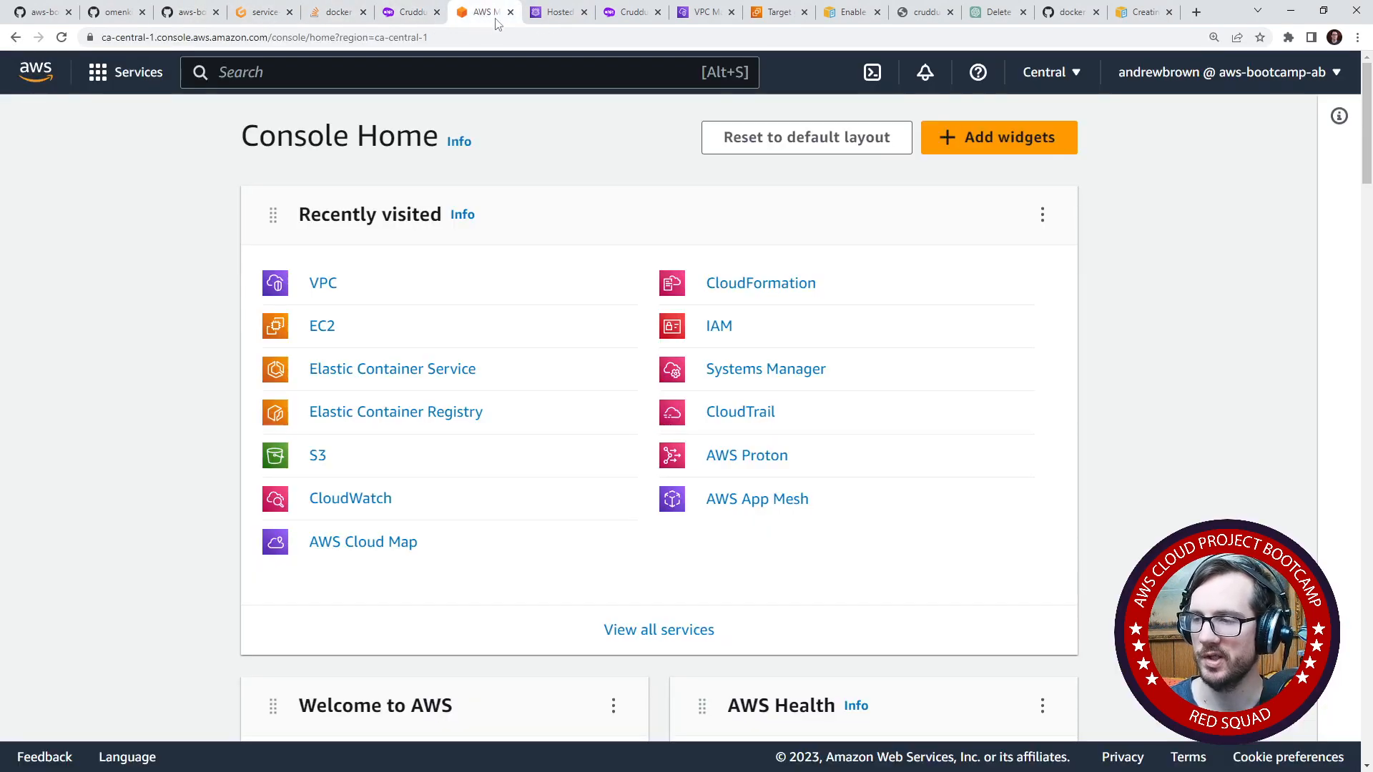
- Create a public hosted zone with the domain name app.cruddur.com
left_click(568, 18)
scroll(240, 324, "up", 4)
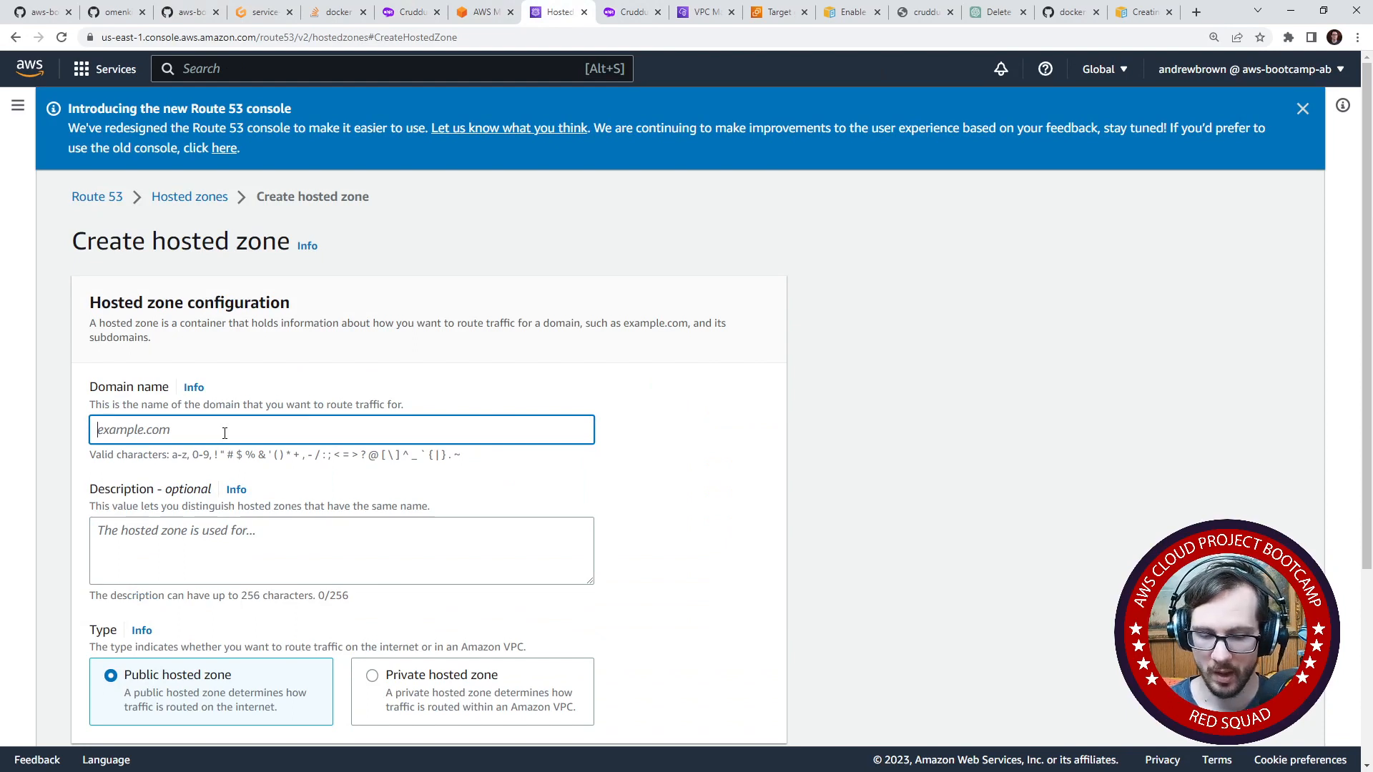
type("api.")
key("BackSpace")
key("BackSpace")
key("BackSpace")
key("BackSpace")
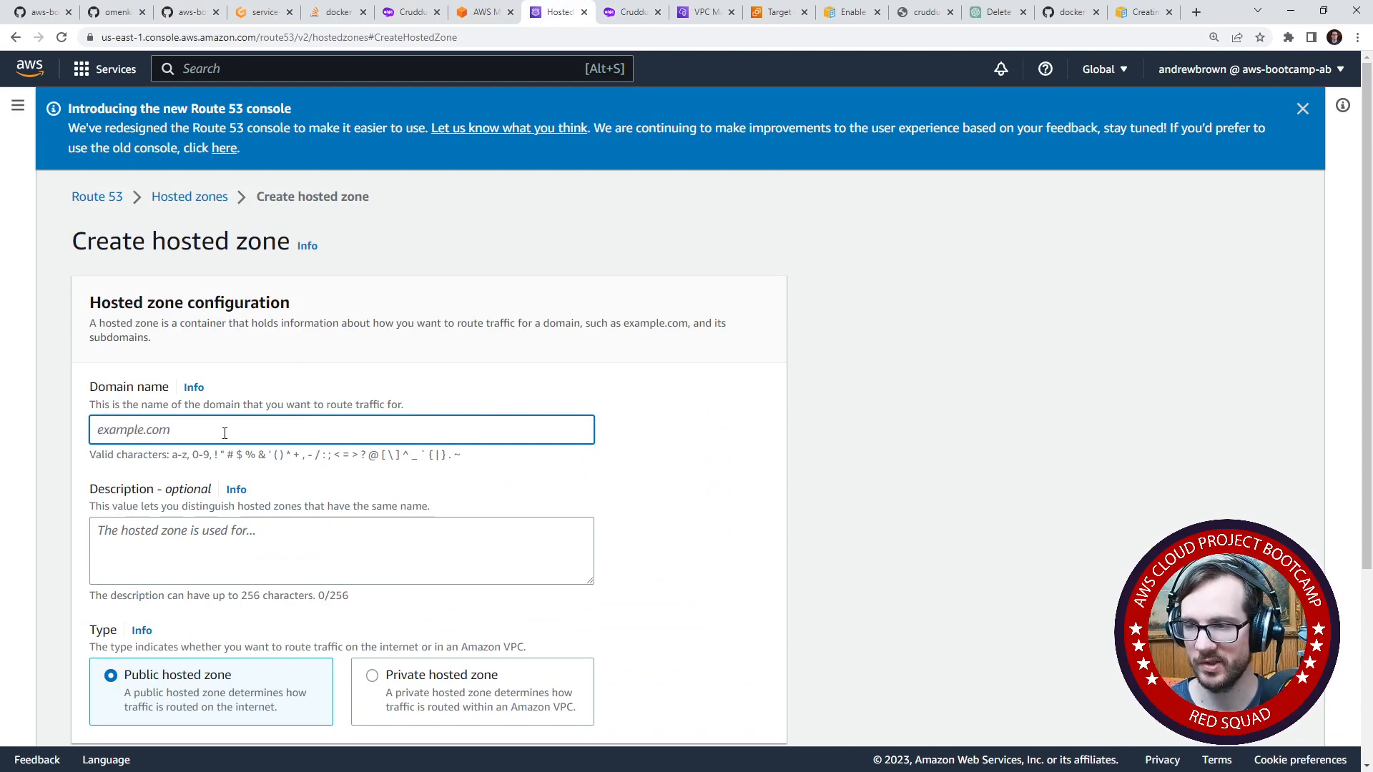
type("app.cruddur.com")
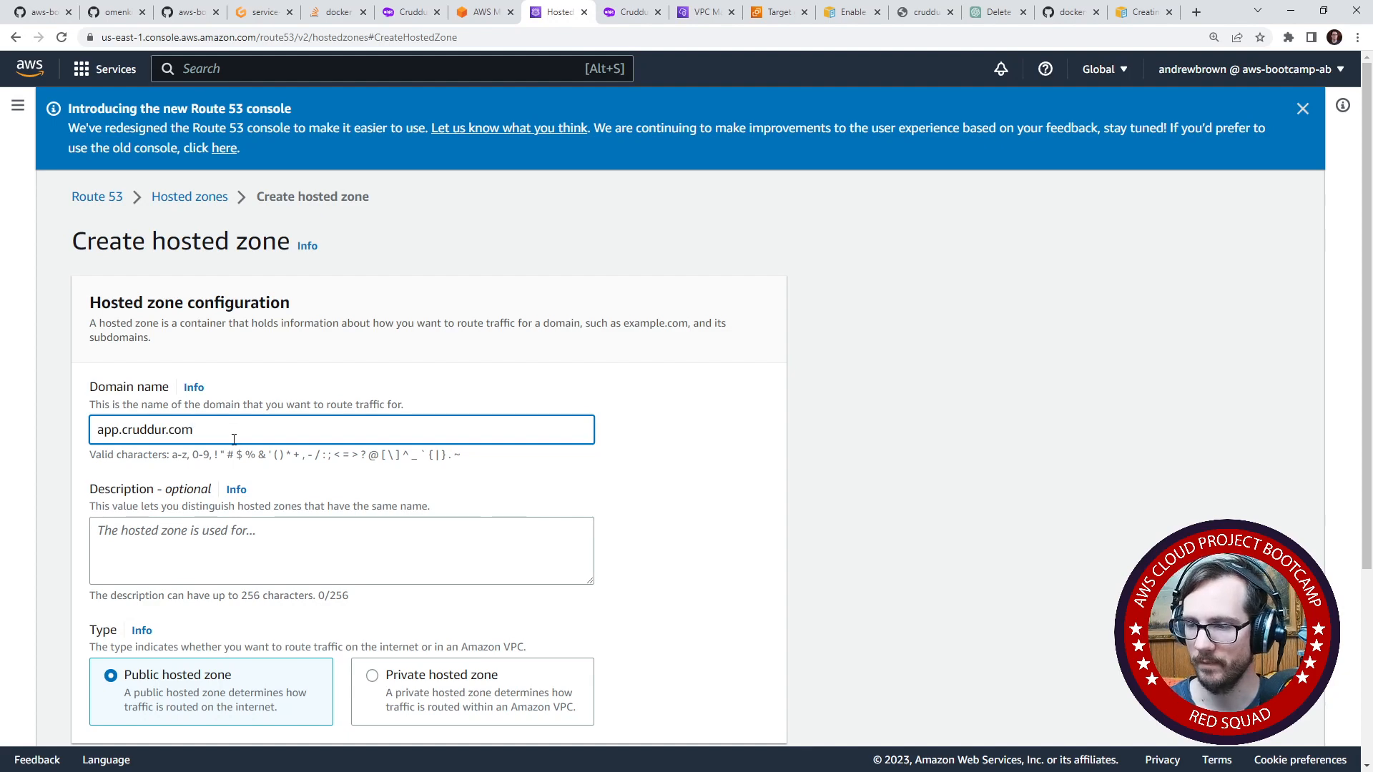
scroll(234, 439, "down", 4)
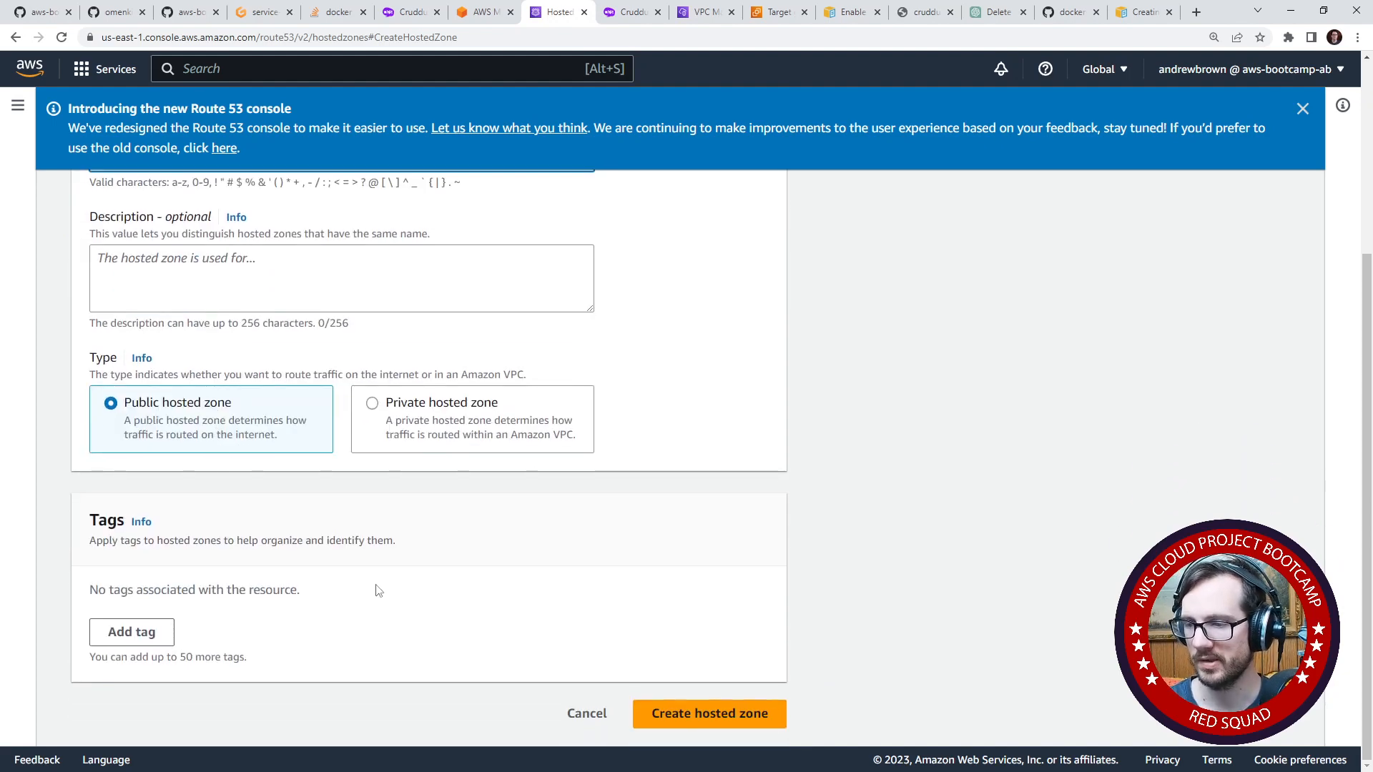
left_click(680, 713)
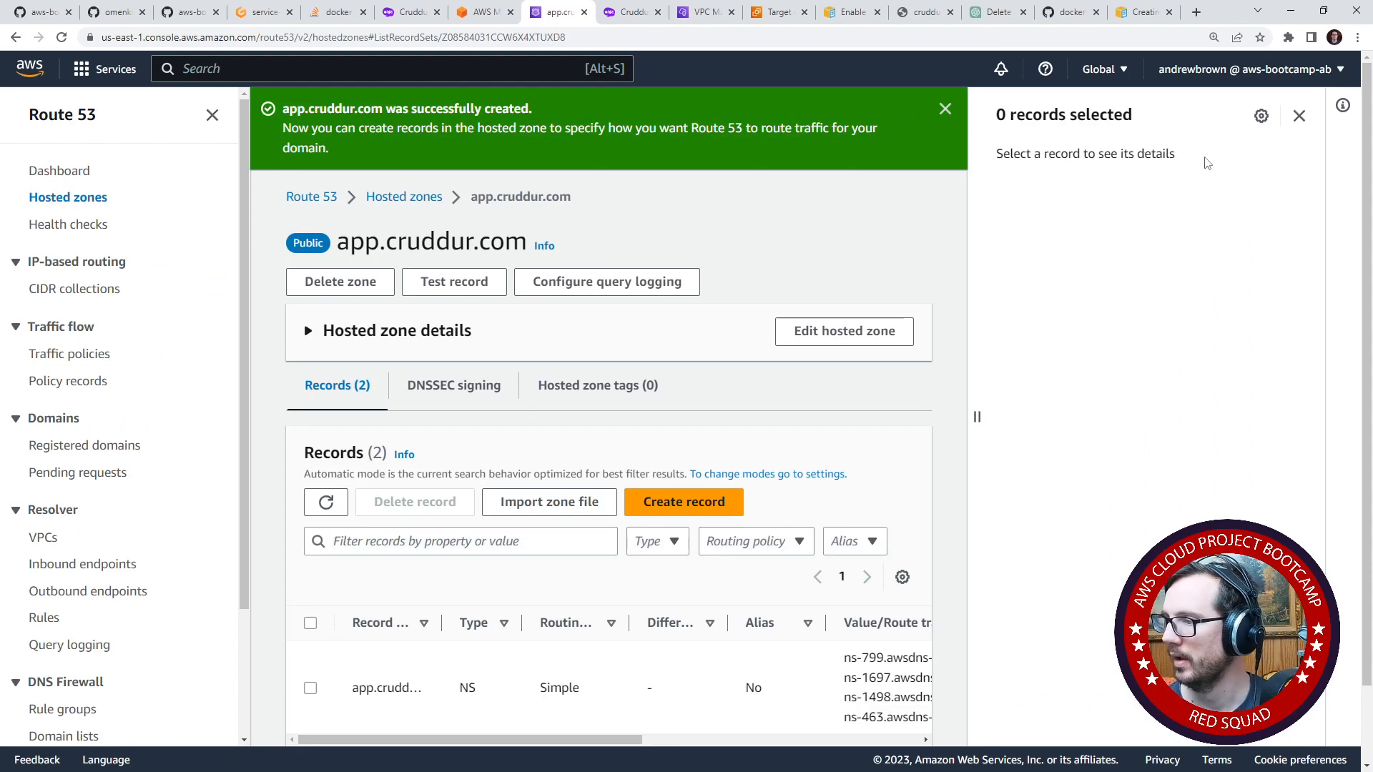
- Close the empty record details pane, examine the NS record's name servers and widen the records table's Type column
left_click(1297, 116)
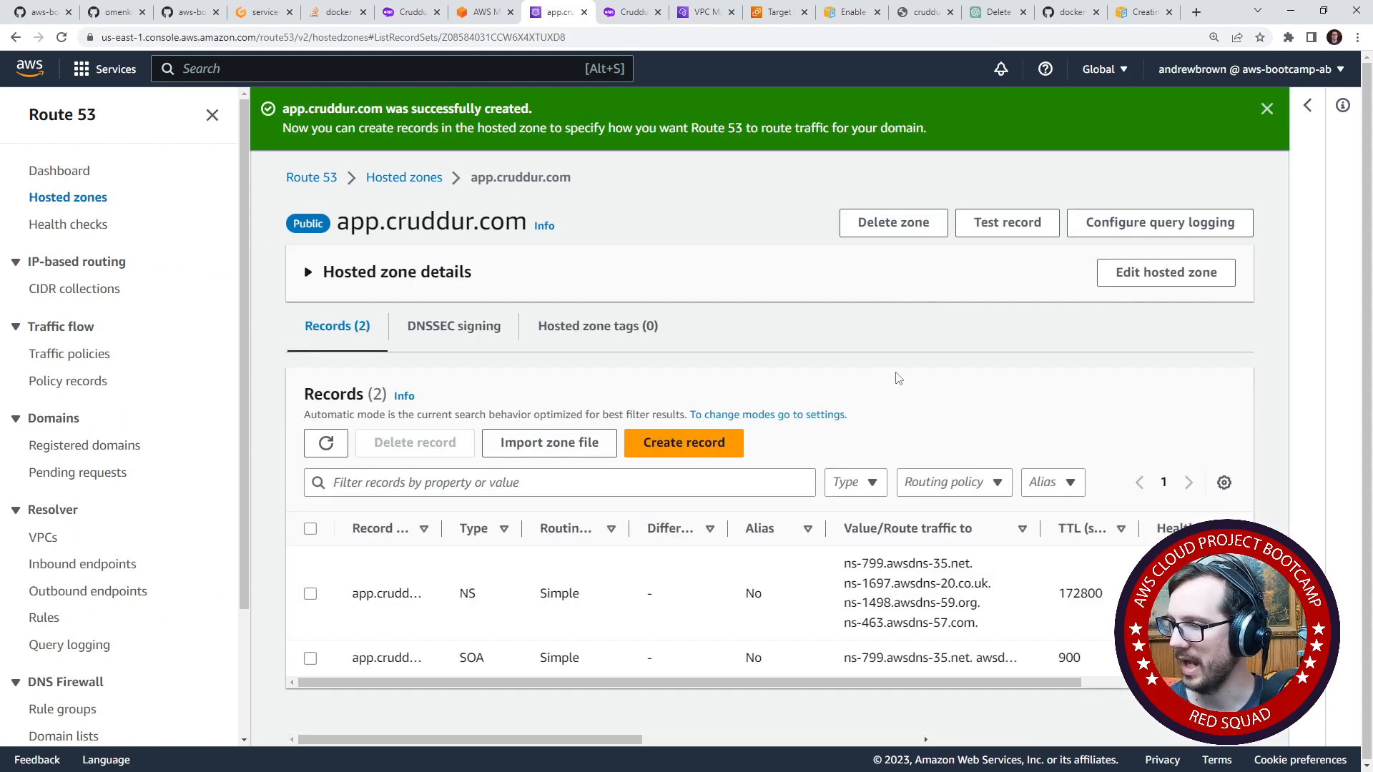
left_click_drag(845, 565, 987, 612)
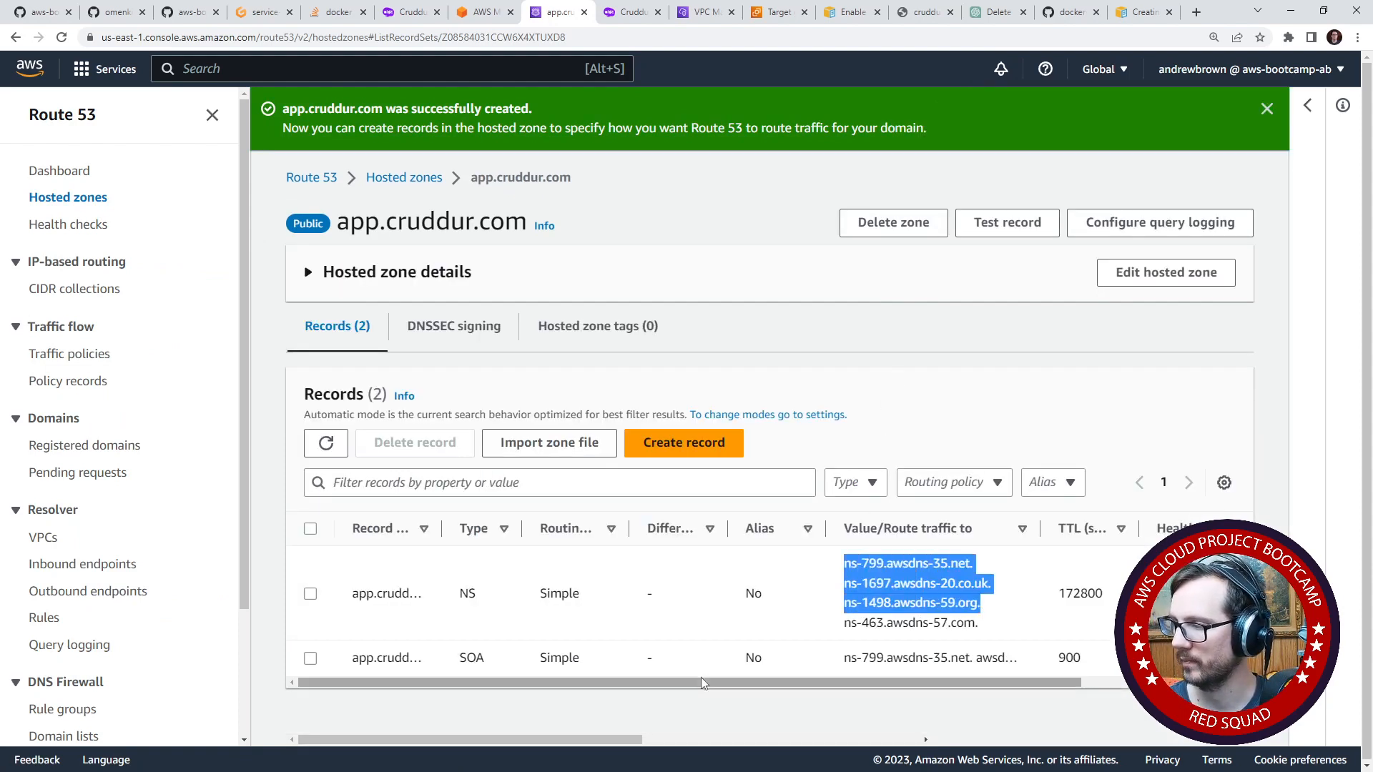
left_click_drag(702, 681, 599, 667)
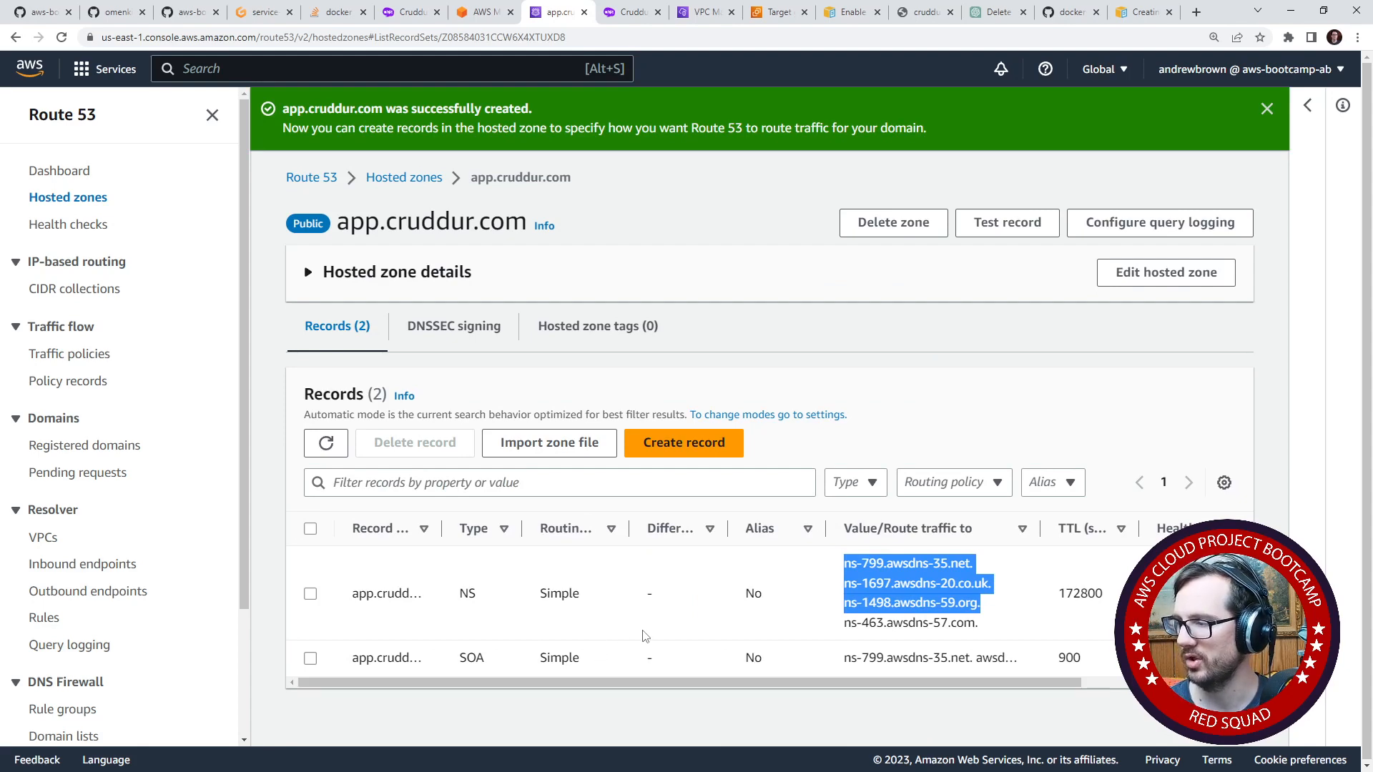
left_click_drag(523, 529, 562, 534)
left_click(1006, 606)
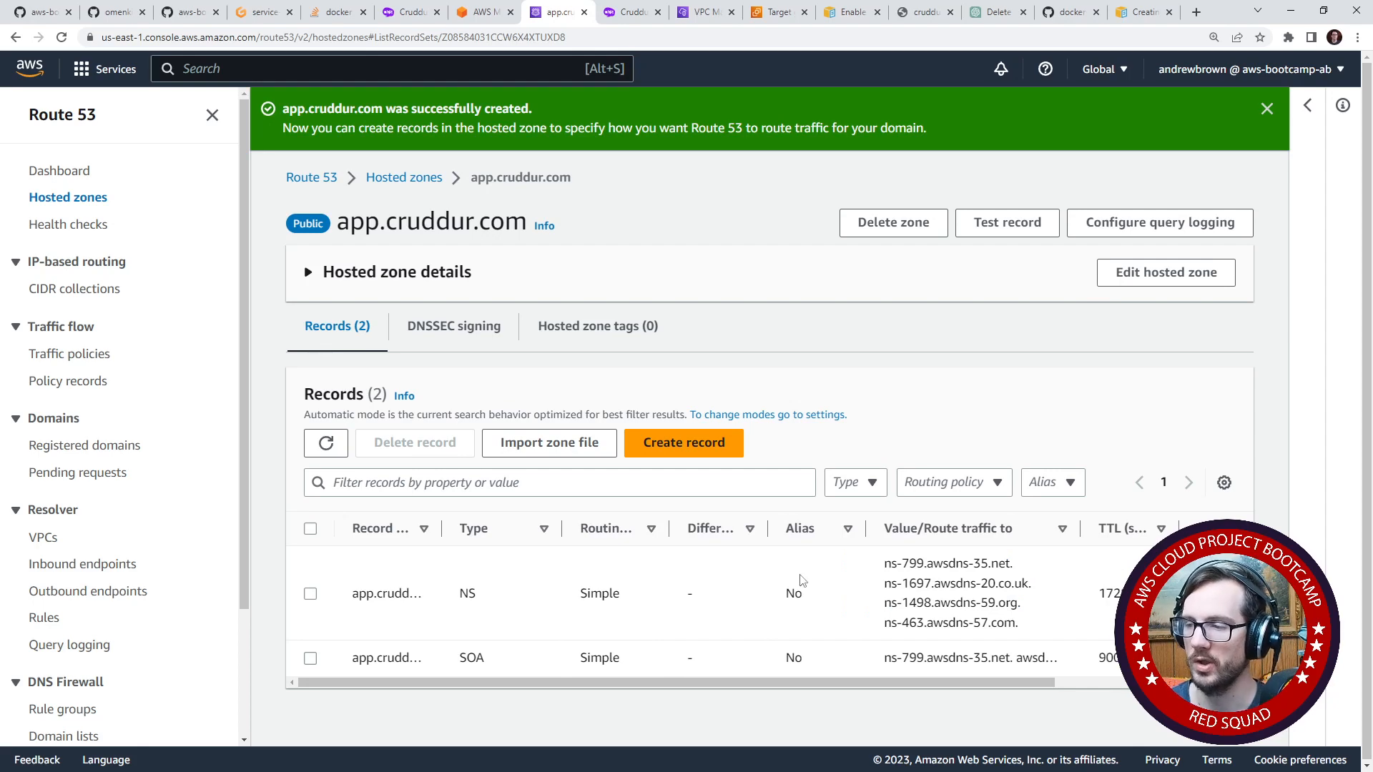
- Expand the hosted zone details of app.cruddur.com and highlight its name servers
left_click(465, 293)
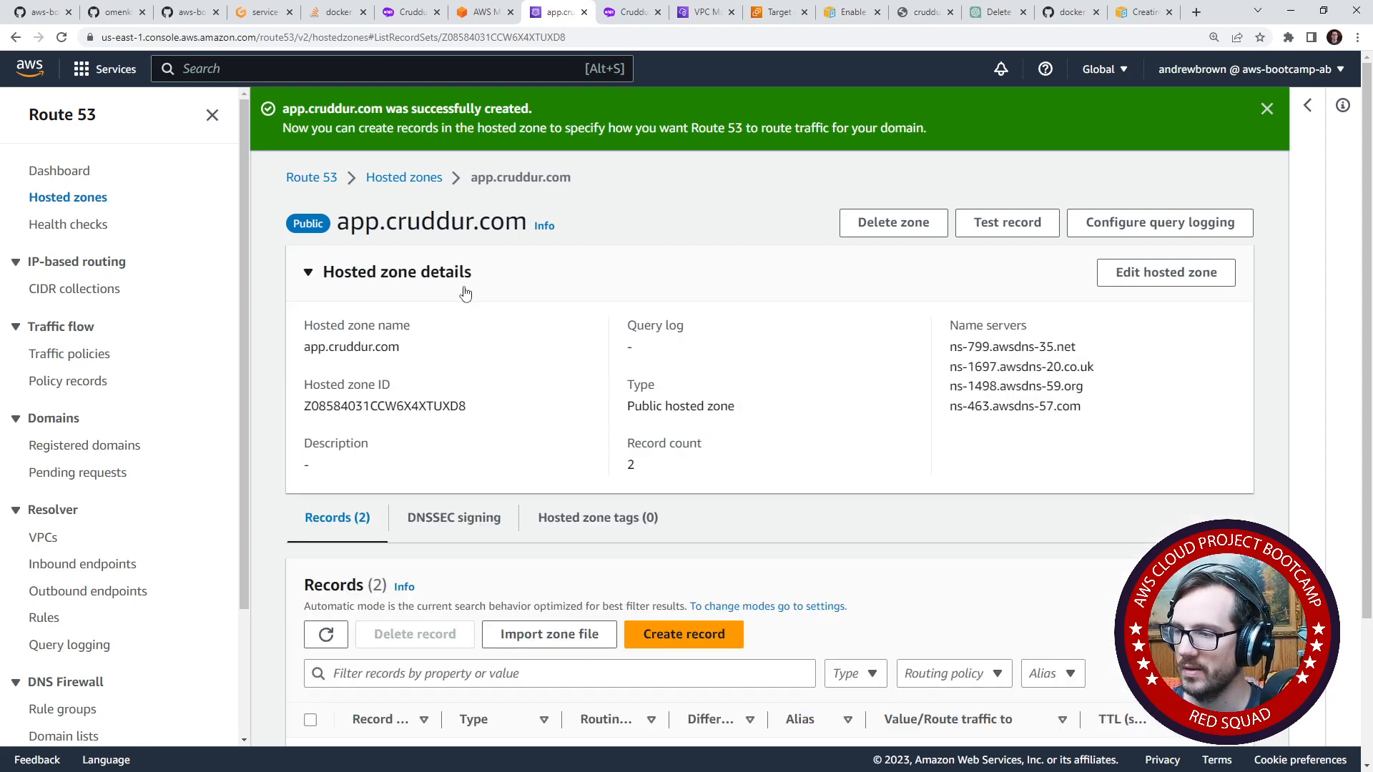
left_click(469, 294)
left_click(465, 295)
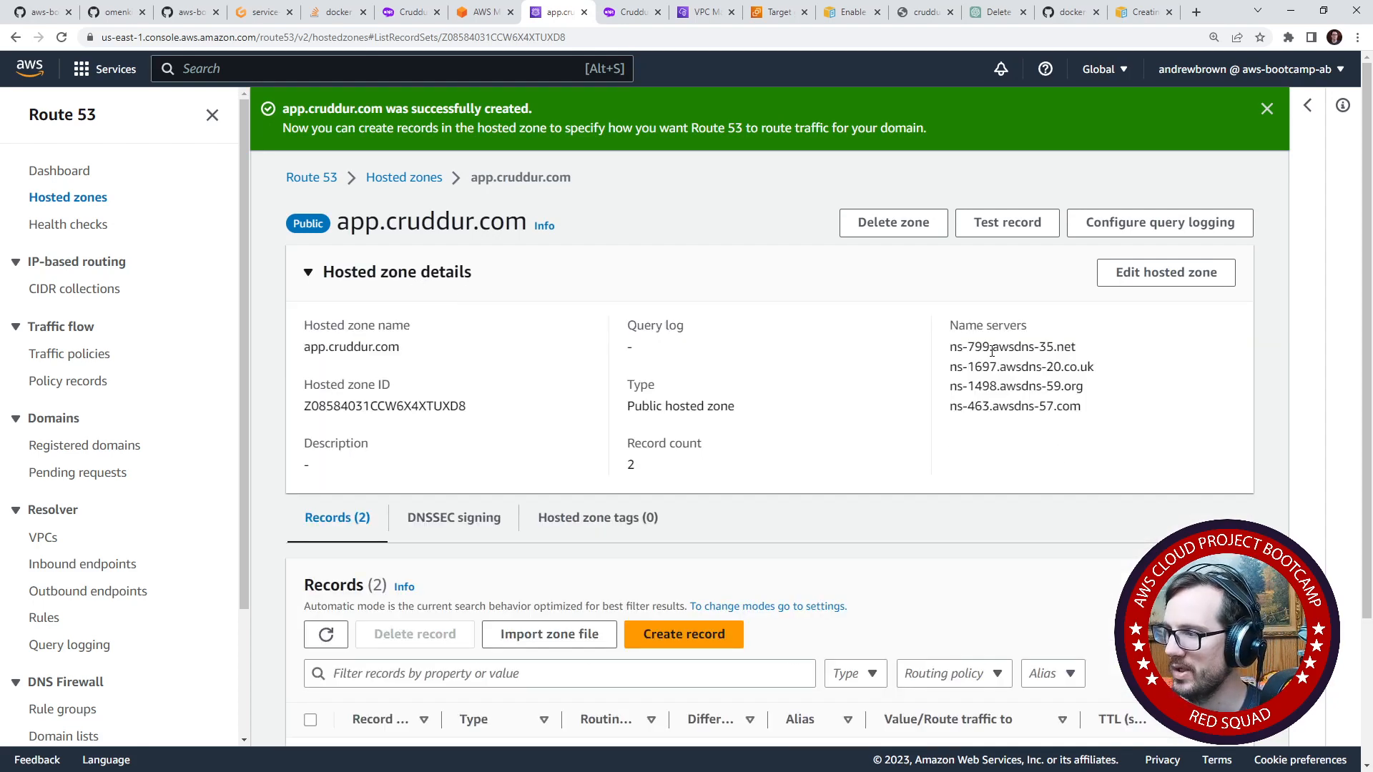
left_click_drag(1038, 406, 990, 346)
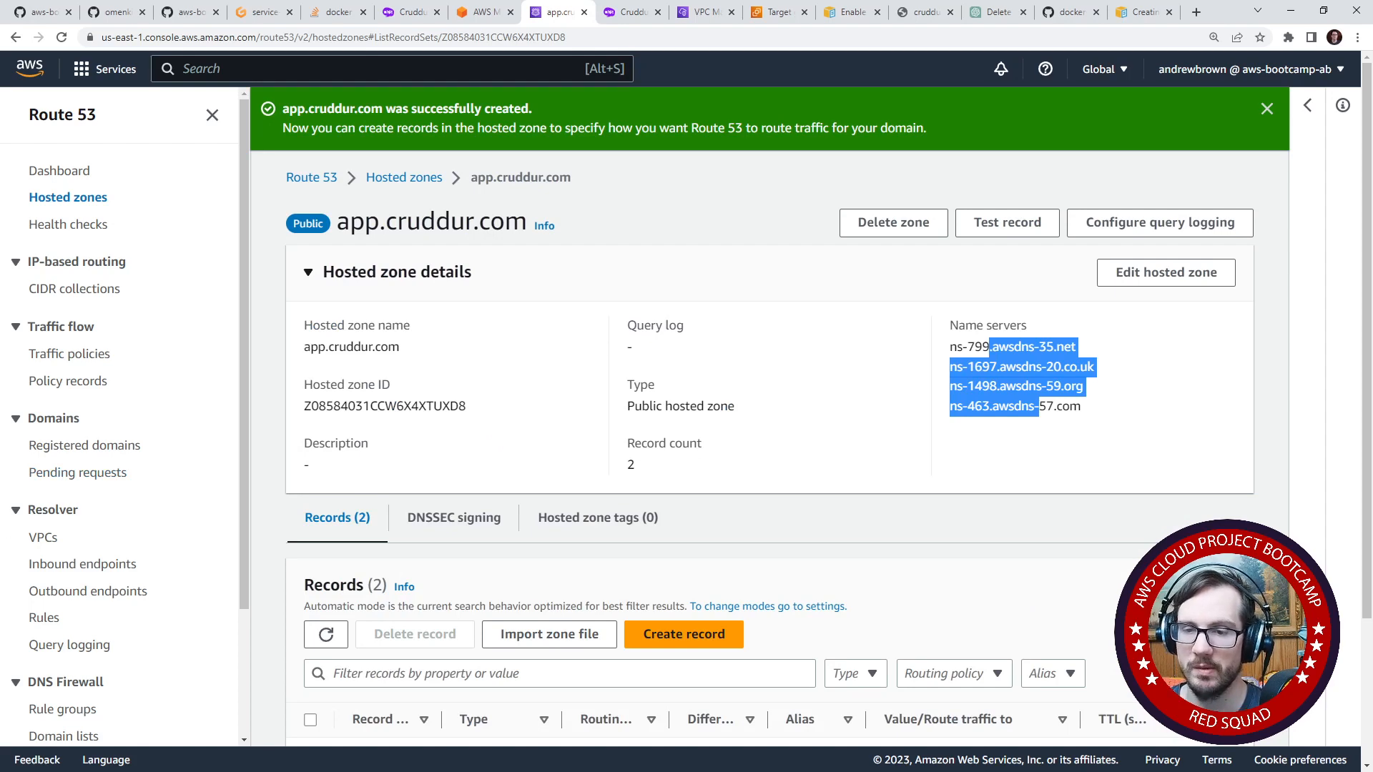
- Switch to the incognito Route 53 window, open the name servers of registered domain cruddur.com for editing, and move that window aside
key("alt+Tab")
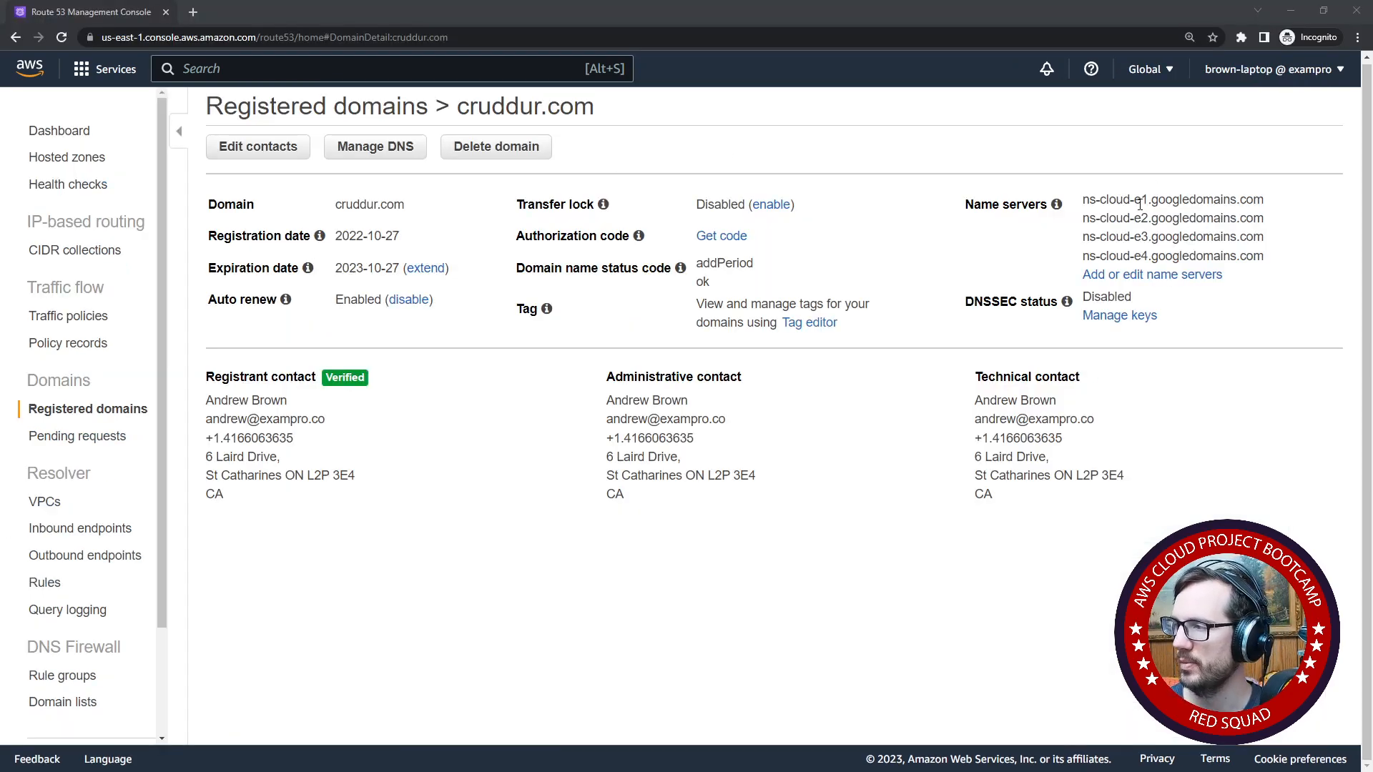
left_click_drag(1100, 199, 1242, 255)
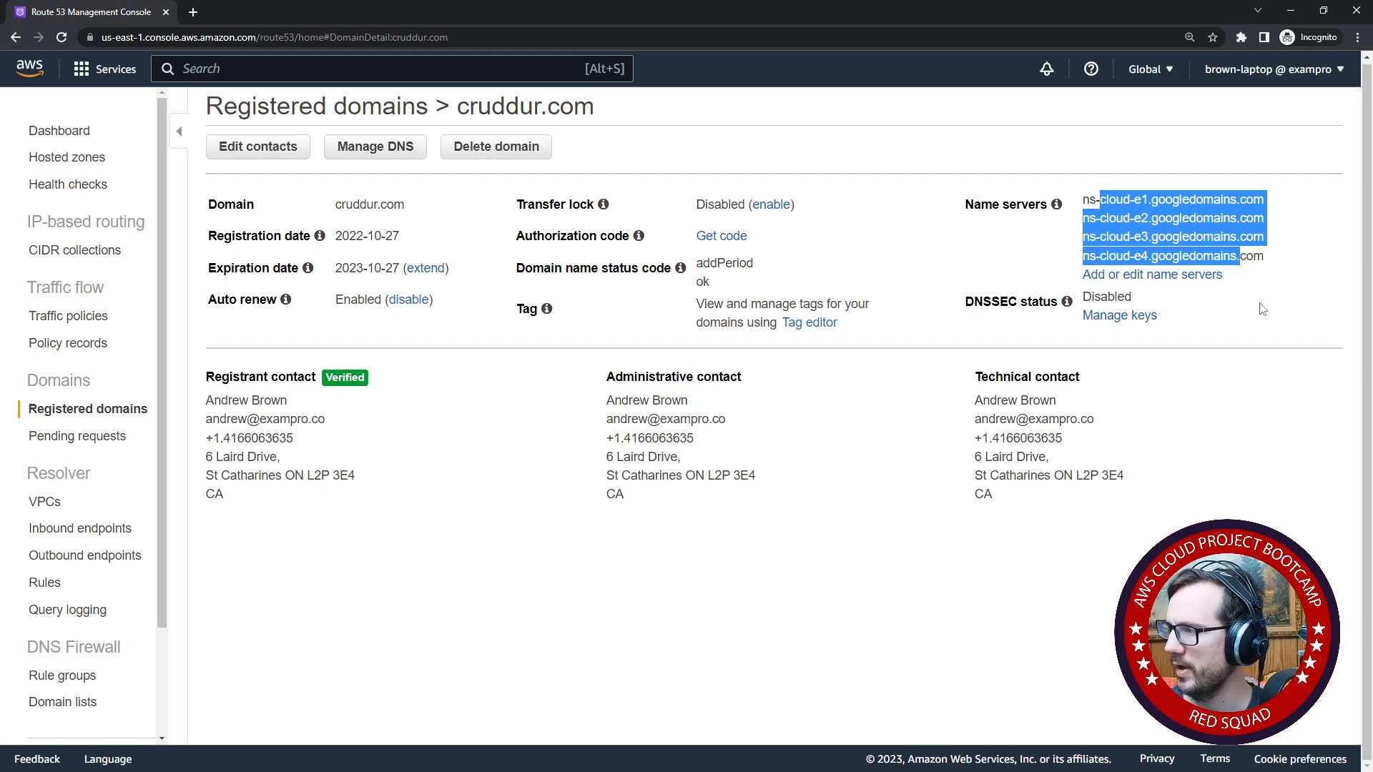
left_click(1173, 276)
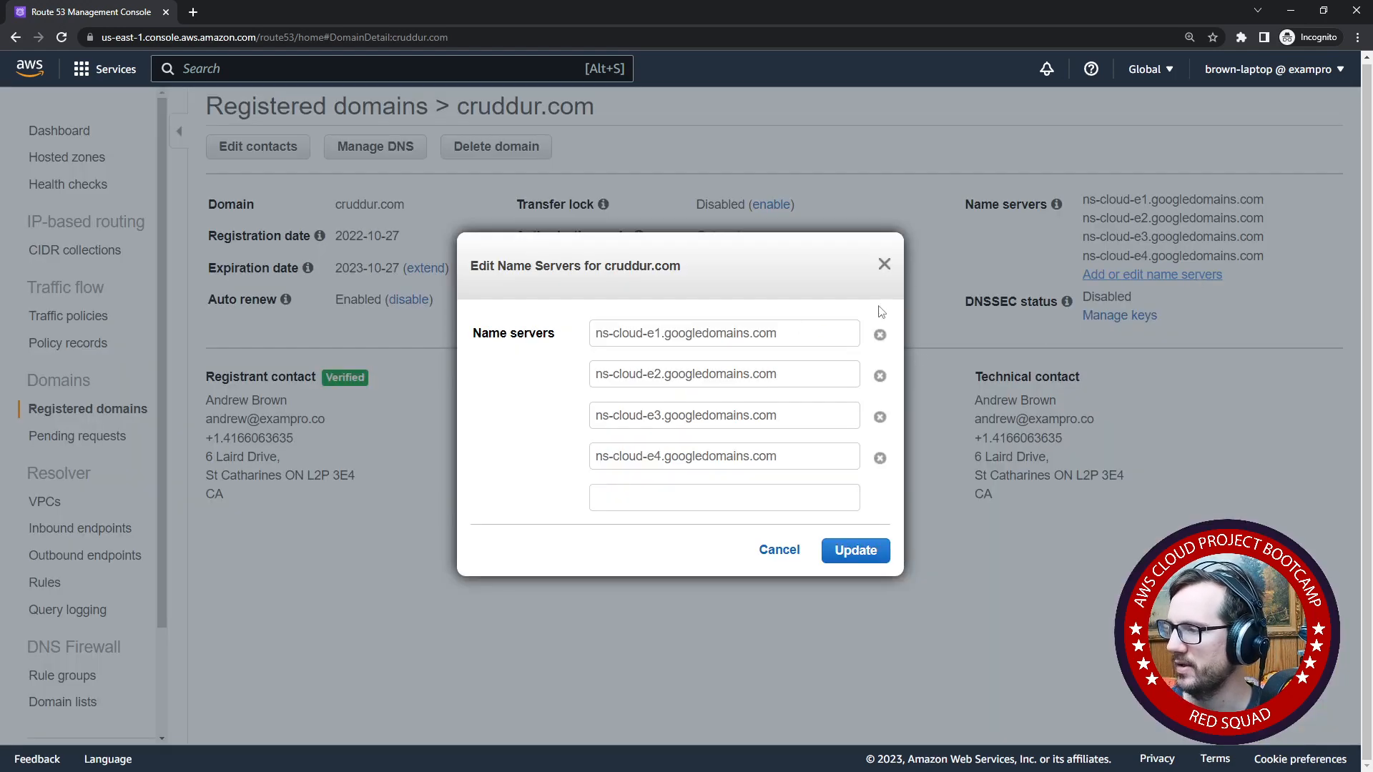
left_click(1322, 11)
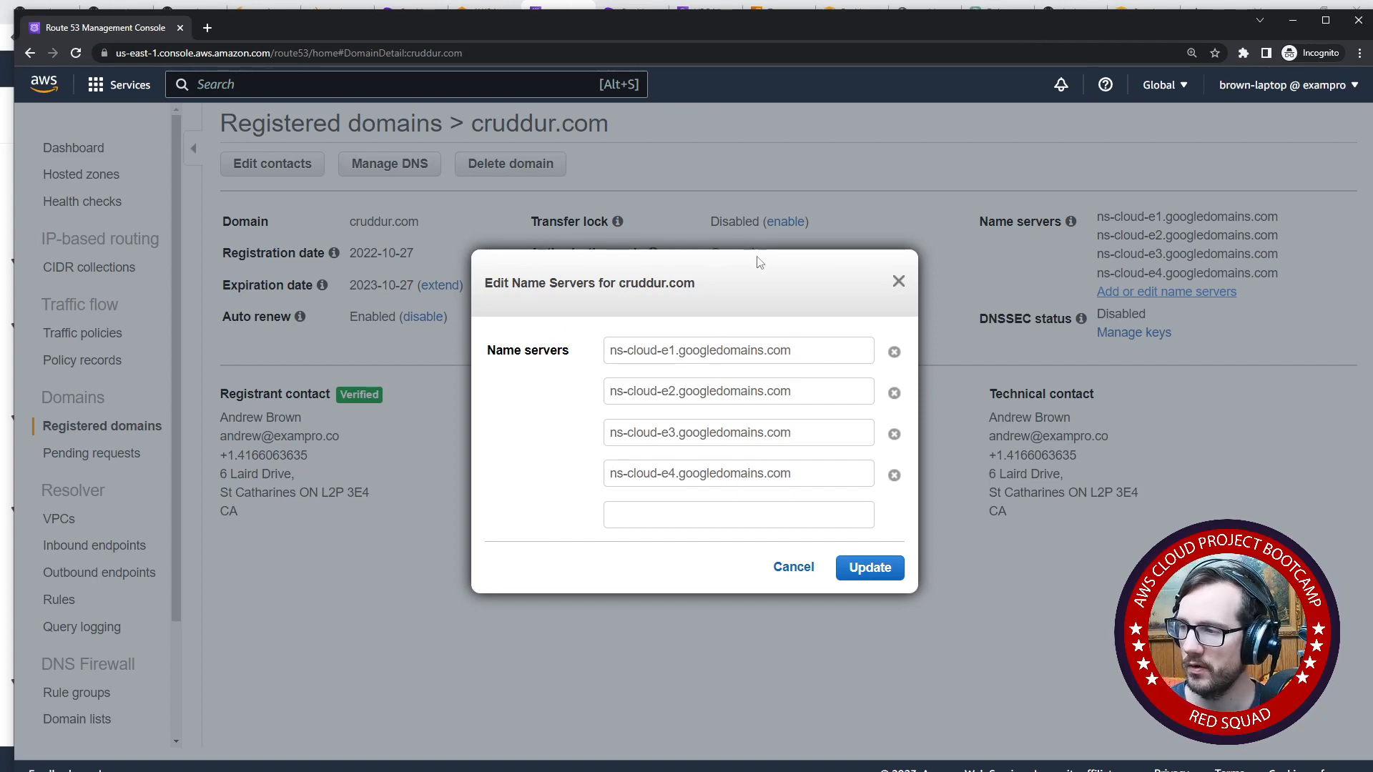
left_click_drag(868, 26, 0, 79)
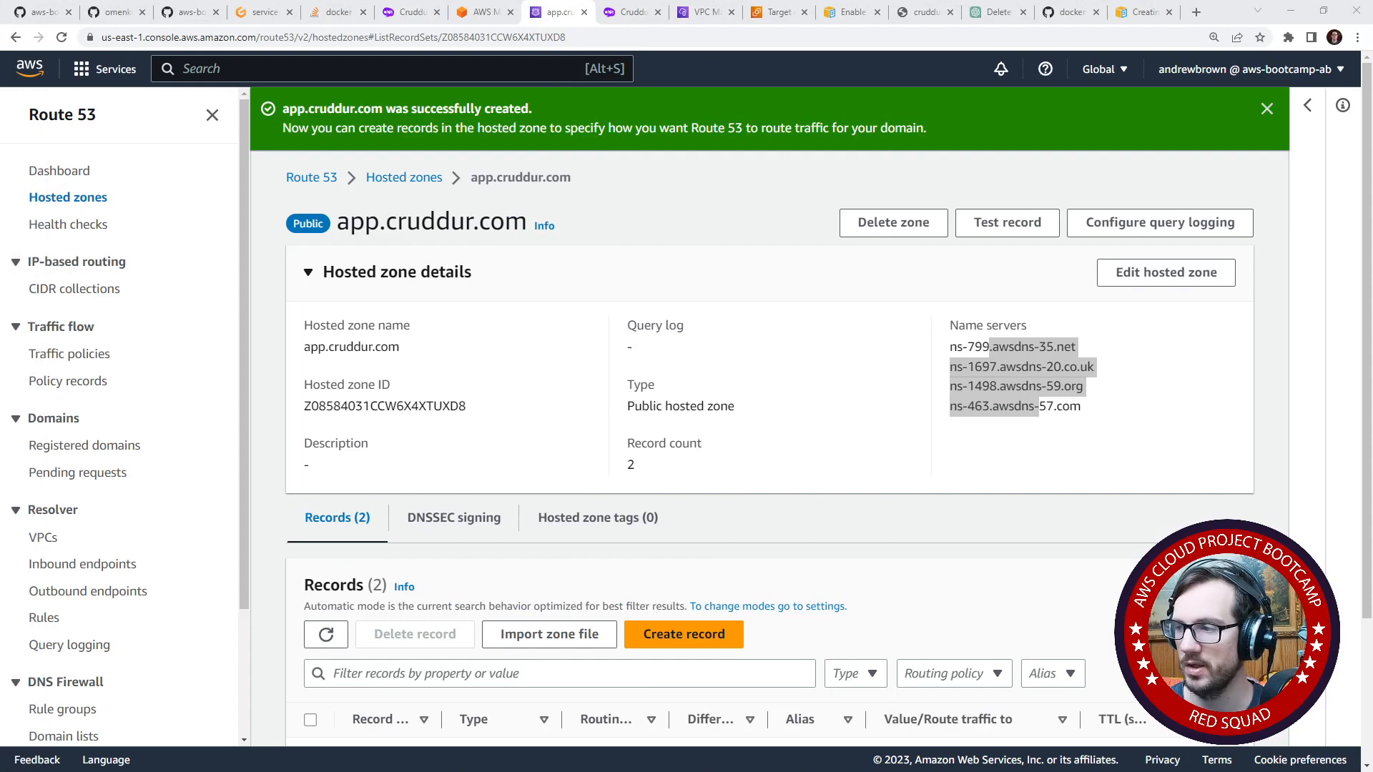
- Delete the hosted zone app.cruddur.com, confirming the deletion with the word delete
left_click(879, 349)
left_click_drag(1083, 347, 951, 342)
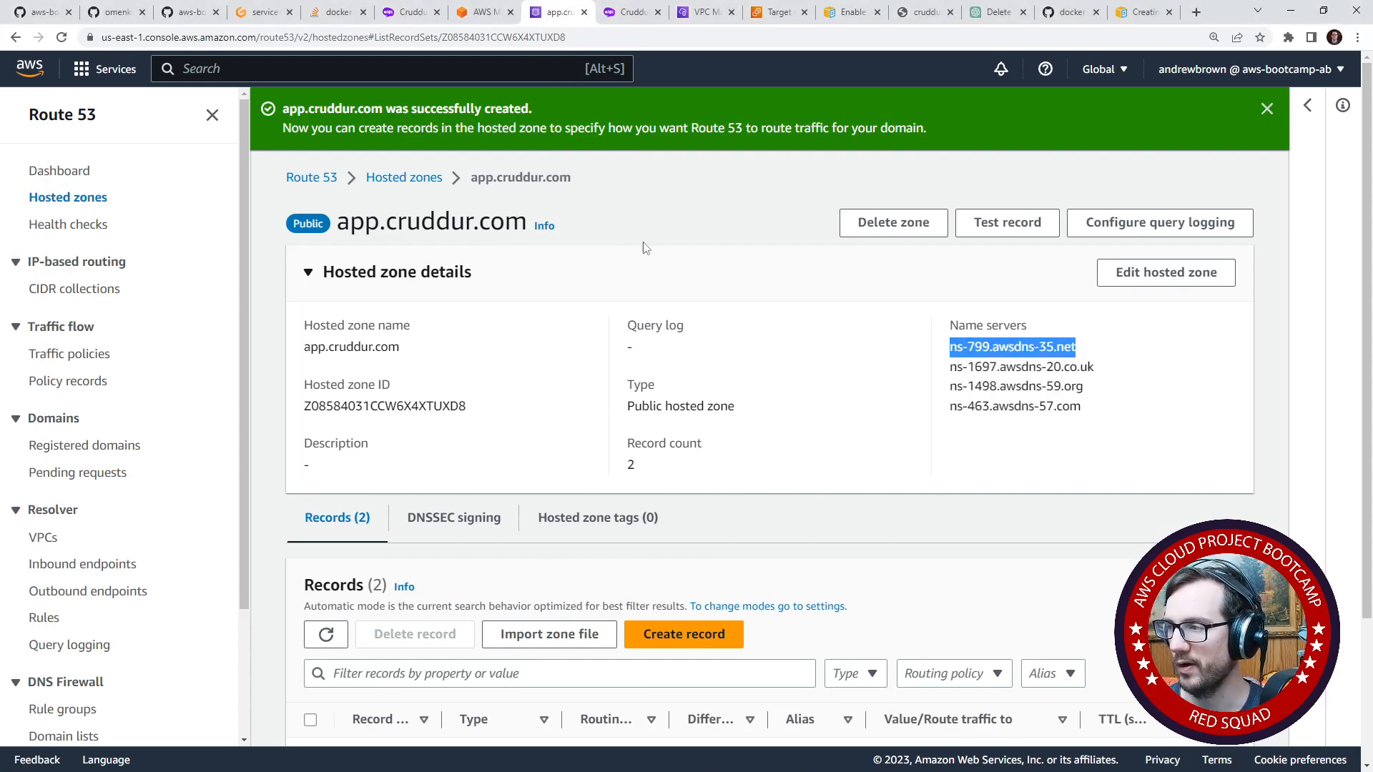
left_click(904, 229)
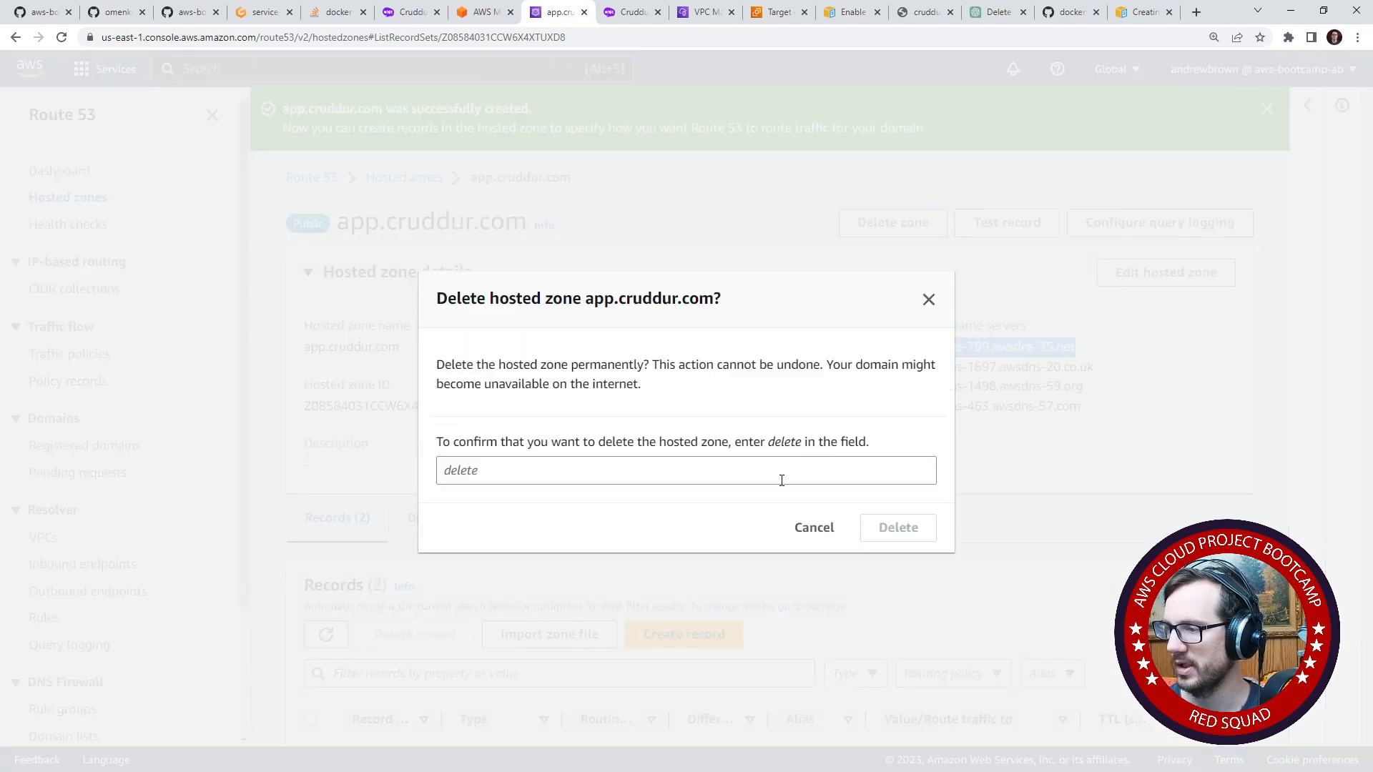
left_click(781, 480)
type("delete")
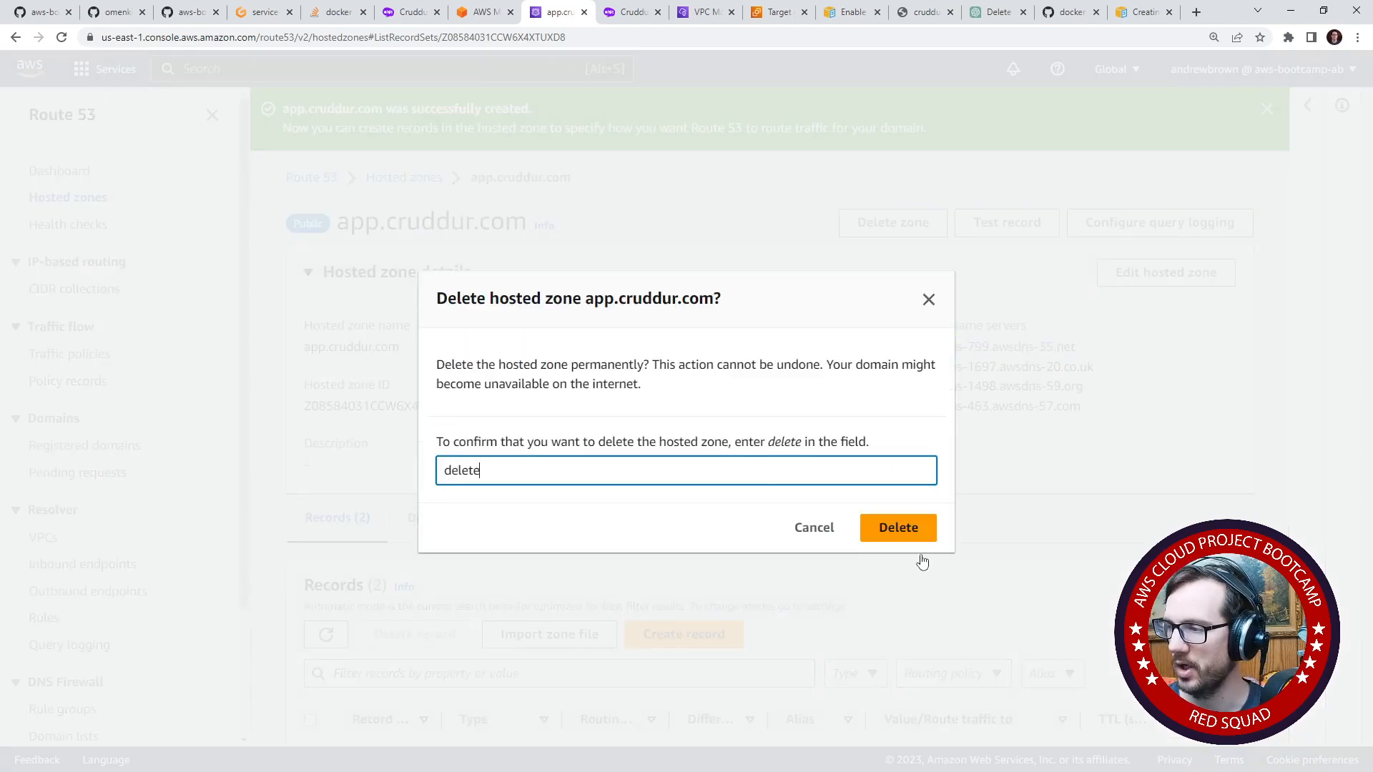
left_click(900, 530)
- Create a public hosted zone with the domain name cruddur.com
left_click(738, 329)
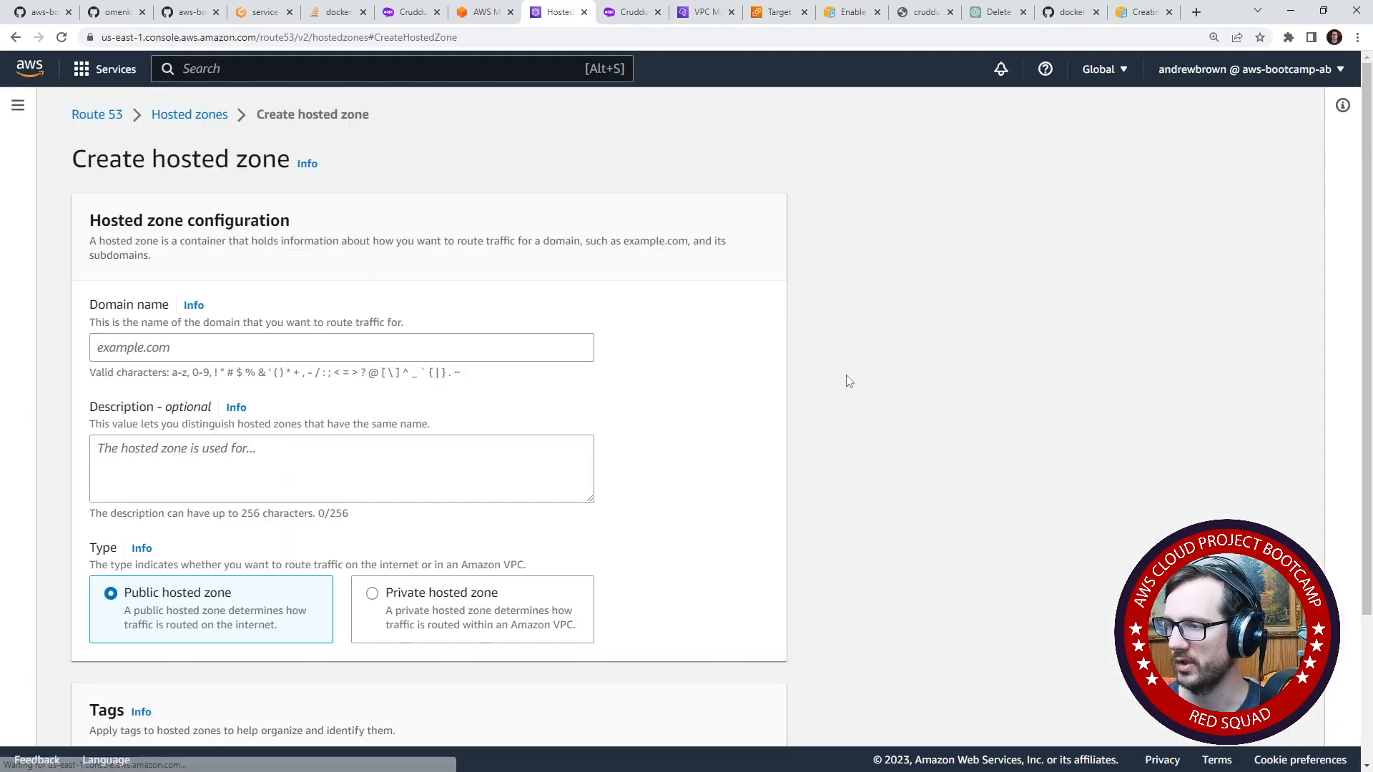
left_click(398, 347)
type("crudd")
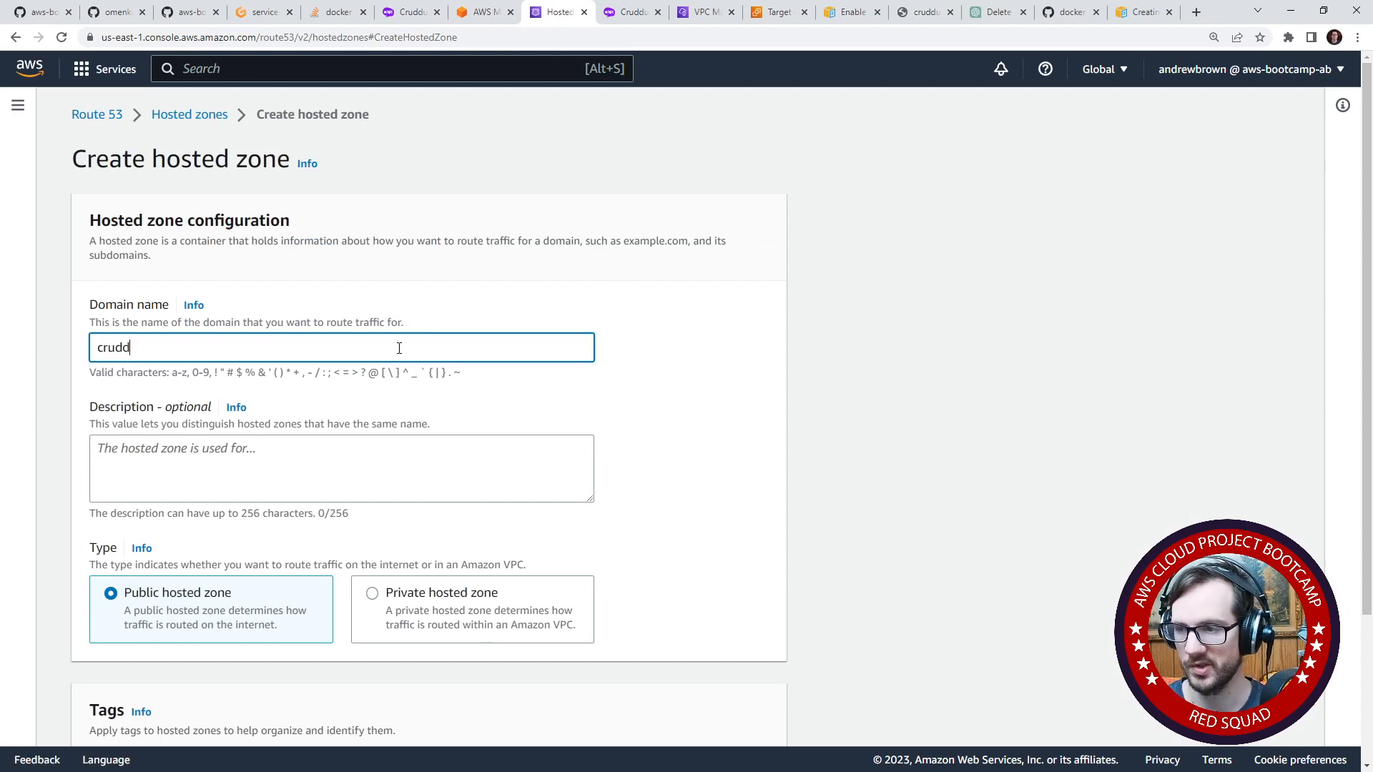
type("ur.com")
scroll(500, 500, "down", 3)
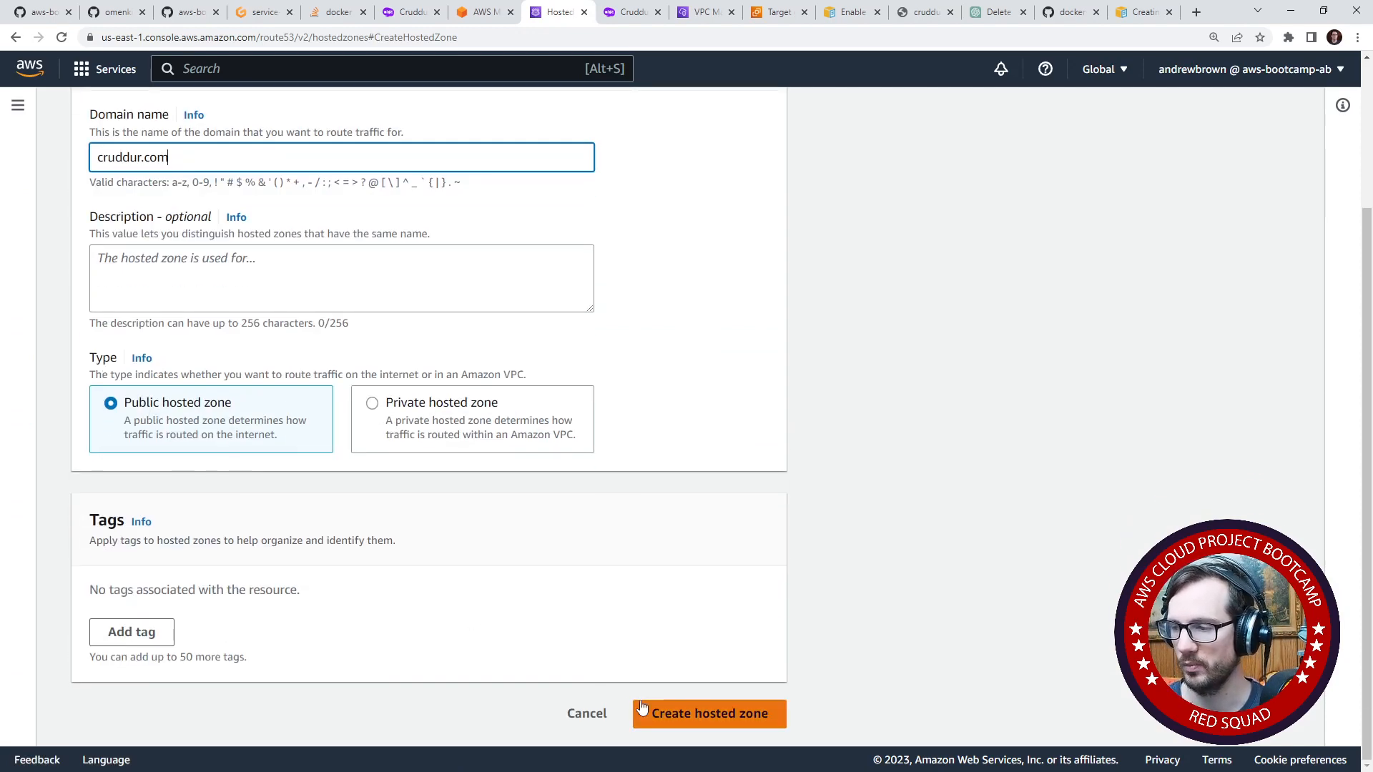
left_click(708, 714)
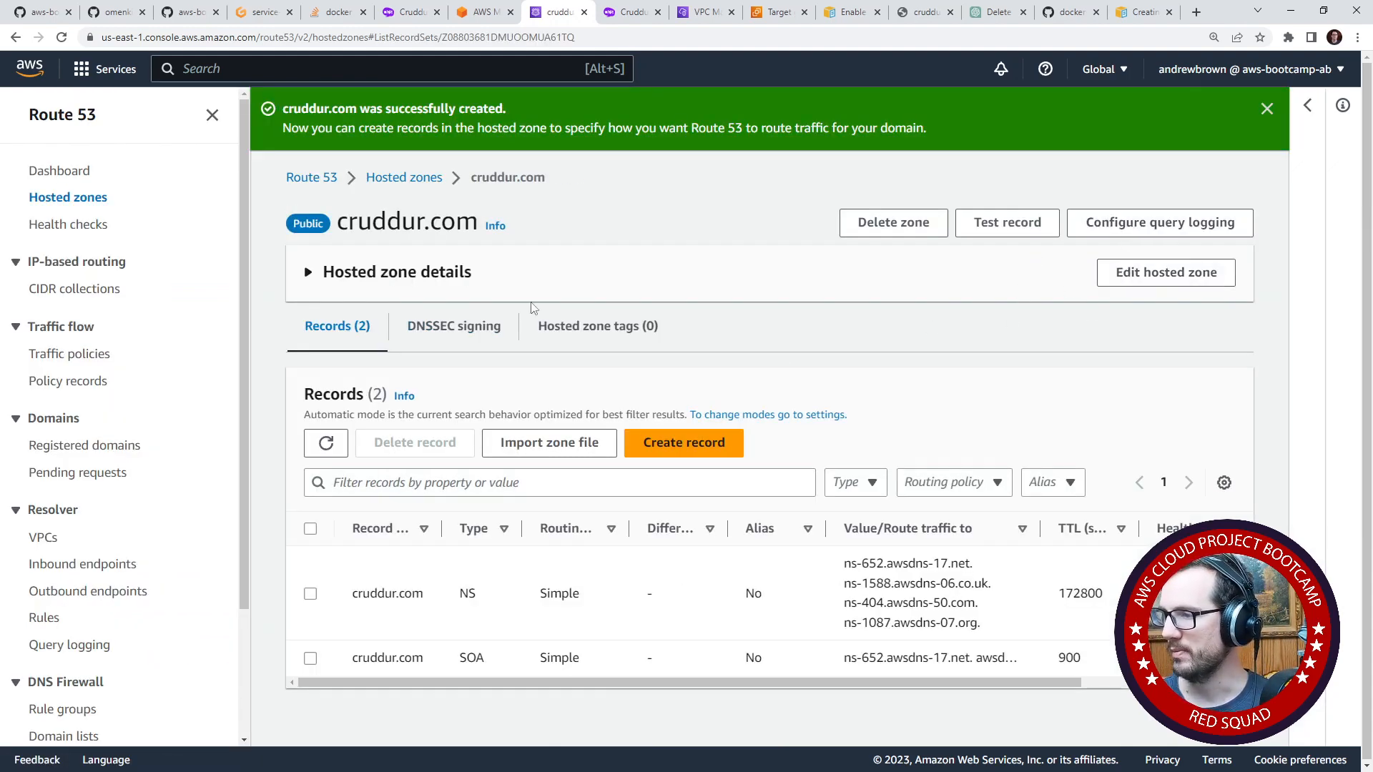
- Expand the hosted zone details of cruddur.com and replace the registered domain's first name server with ns-652.awsdns-17.net
left_click(372, 280)
left_click_drag(0, 145, 69, 44)
left_click(561, 201)
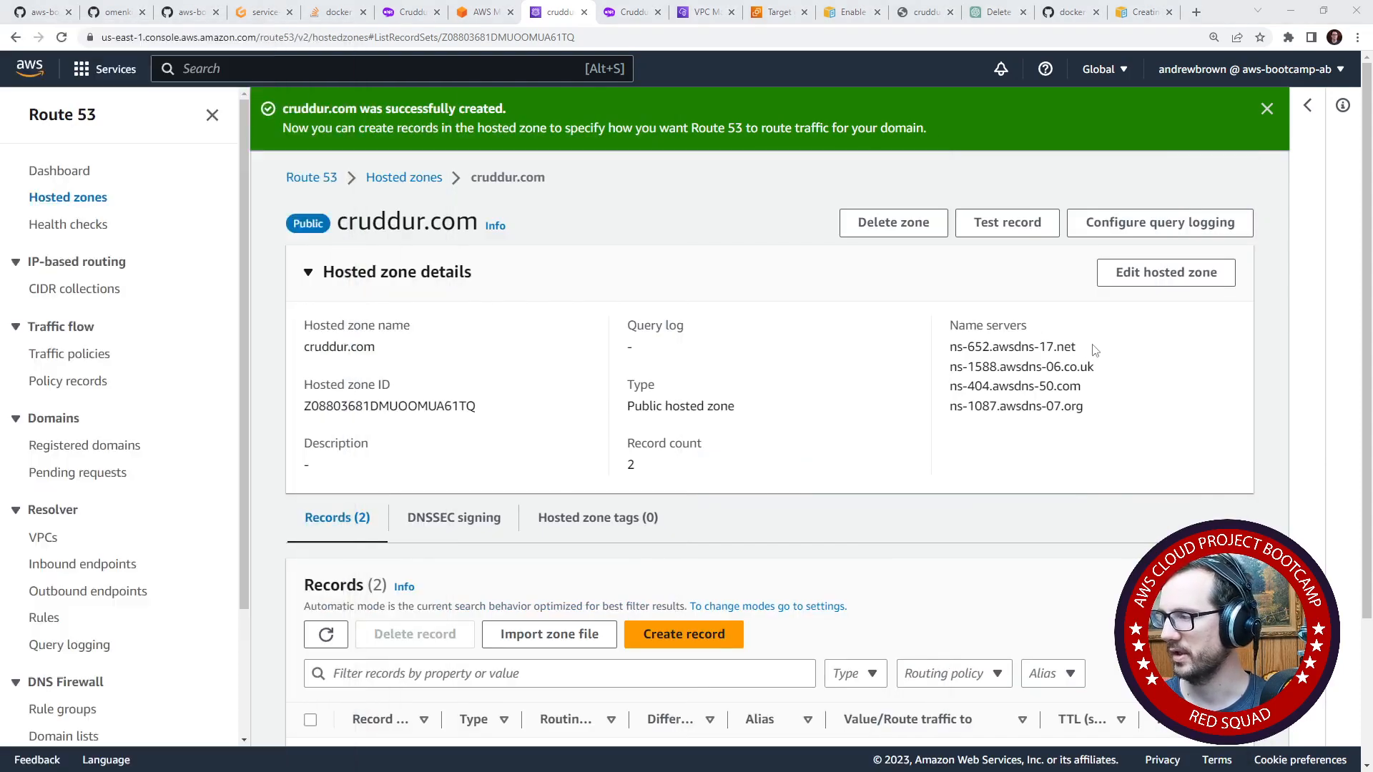
left_click_drag(1077, 348, 944, 342)
left_click_drag(0, 40, 136, 143)
left_click(883, 390)
type("ns-652.awsdns-17.net")
key("ctrl+a")
type("ns-652.awsdns-17.net")
- Replace the registered domain's second and third name servers with ns-1588.awsdns-06.co.uk and ns-404.awsdns-50.com from the hosted zone
left_click_drag(1093, 366, 945, 370)
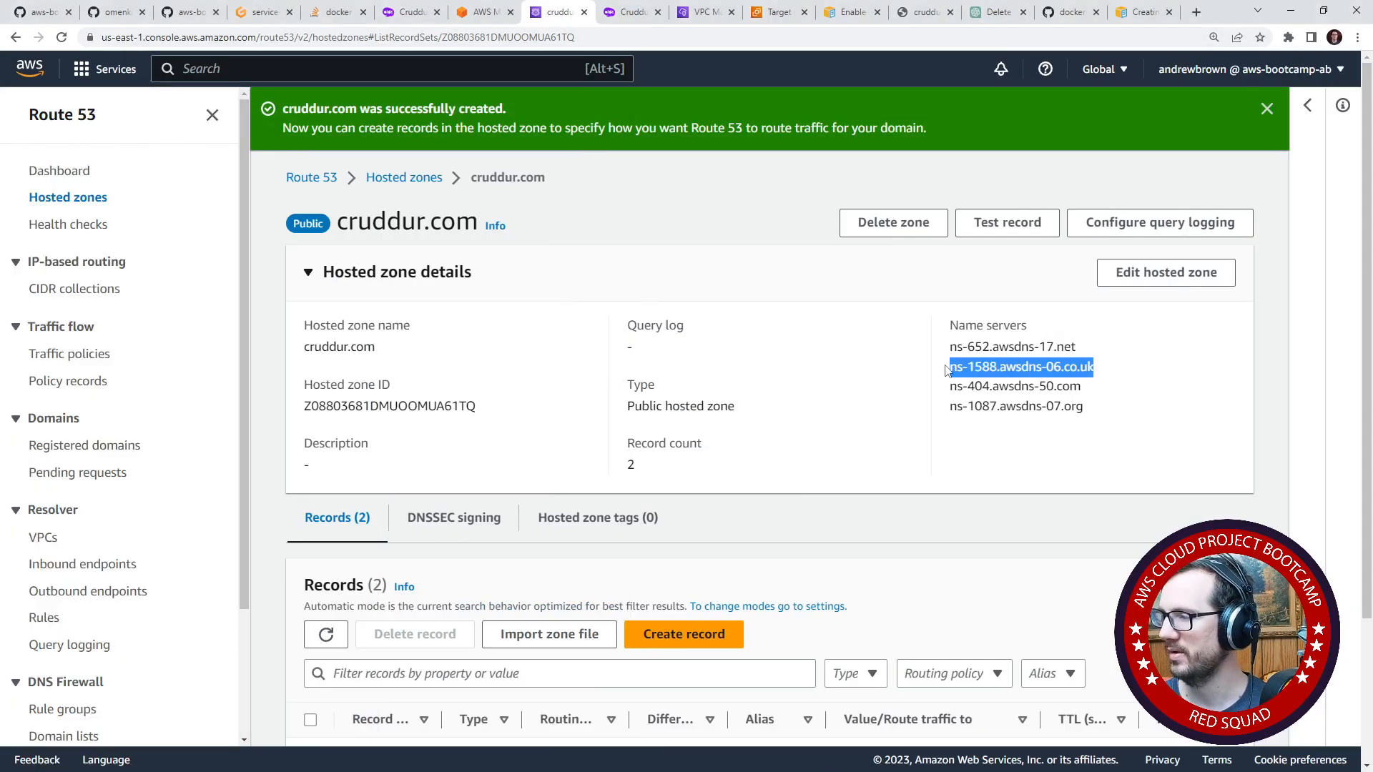
left_click_drag(0, 104, 910, 80)
left_click_drag(902, 440, 592, 436)
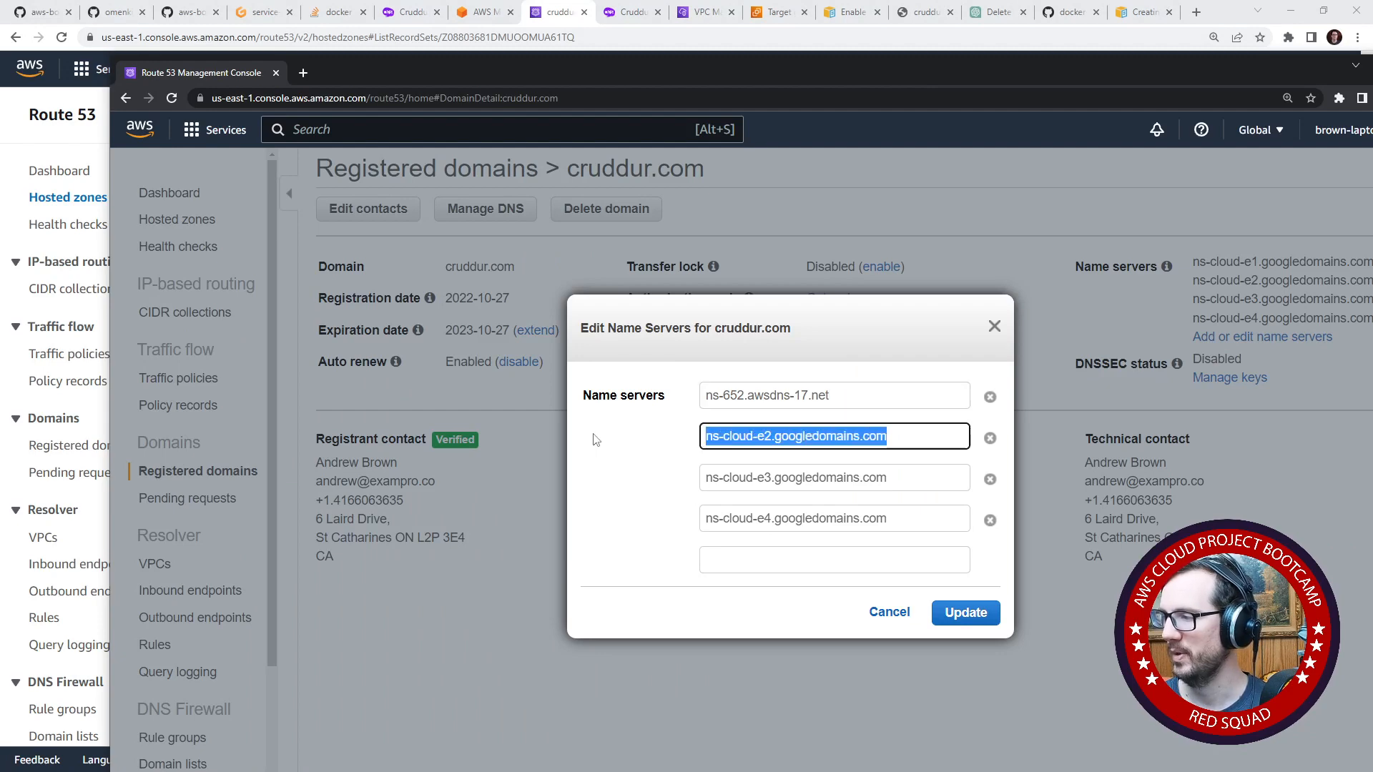
type("ns-1588.awsdns-06.co.uk")
left_click_drag(842, 72, 0, 127)
left_click_drag(1094, 391, 948, 394)
left_click_drag(0, 126, 0, 95)
triple_click(882, 500)
type("ns-404.awsdns-50.com")
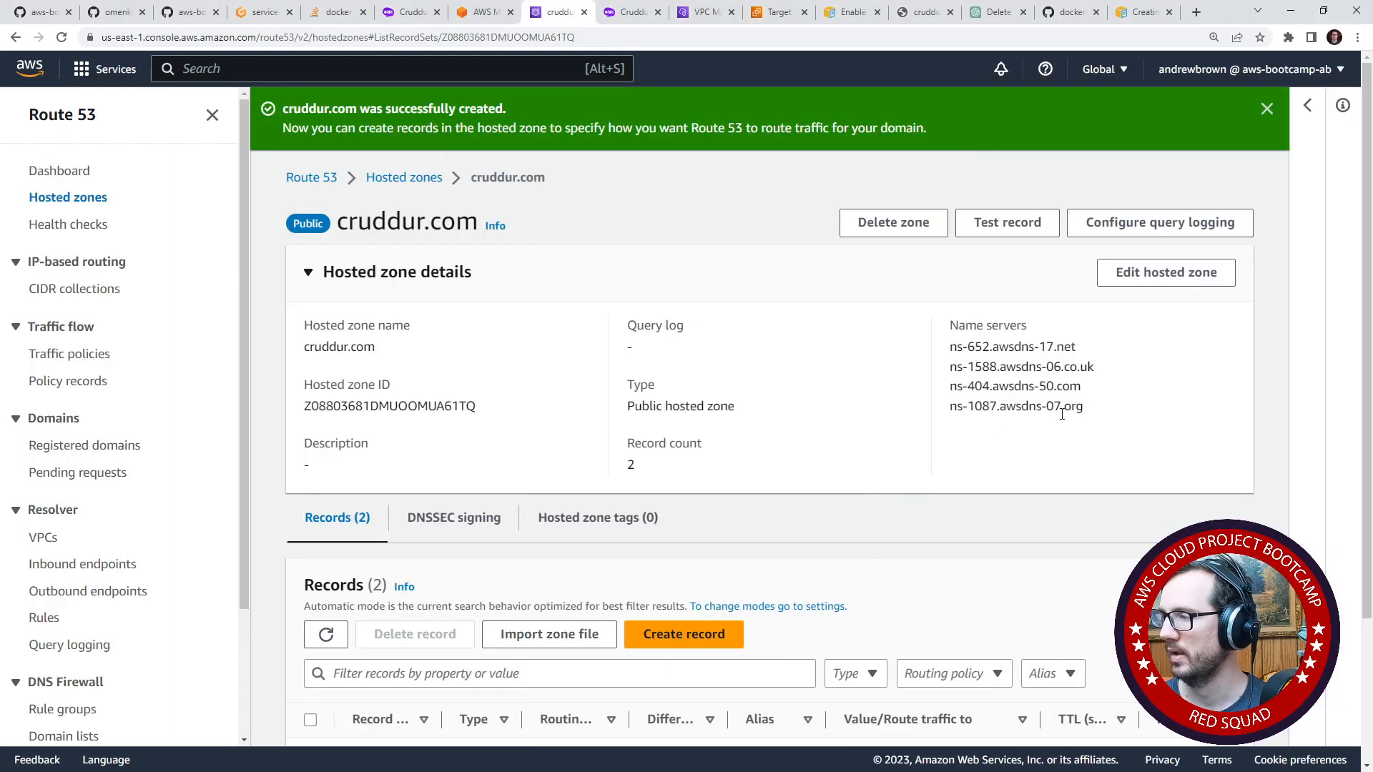
- Replace the fourth name server with ns-1087.awsdns-07.org, submit the name server update for cruddur.com and move the incognito window aside
left_click_drag(1084, 406, 933, 407)
key("ctrl+c")
left_click_drag(0, 99, 1001, 26)
triple_click(884, 486)
key("ctrl+v")
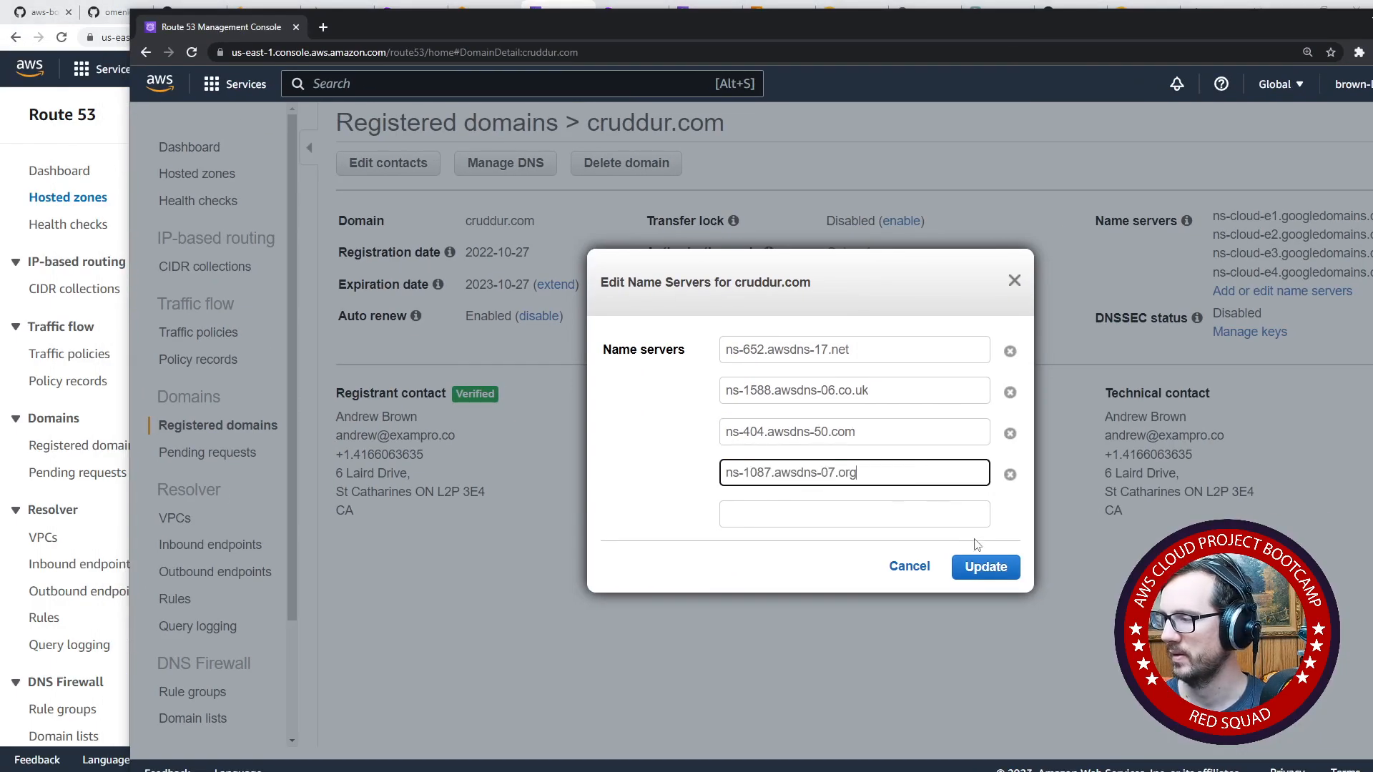
left_click(985, 566)
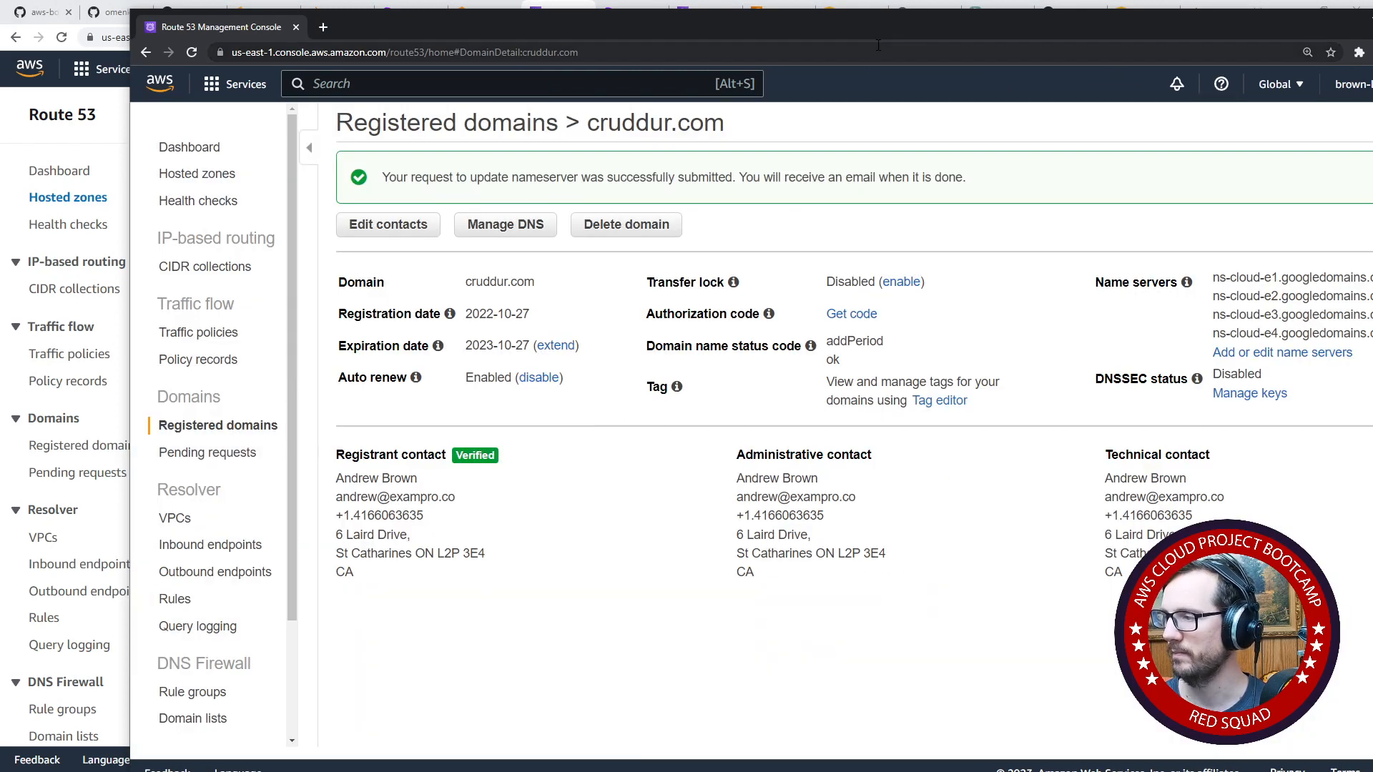
left_click(873, 48)
left_click_drag(878, 36, 728, 57)
left_click_drag(856, 41, 0, 55)
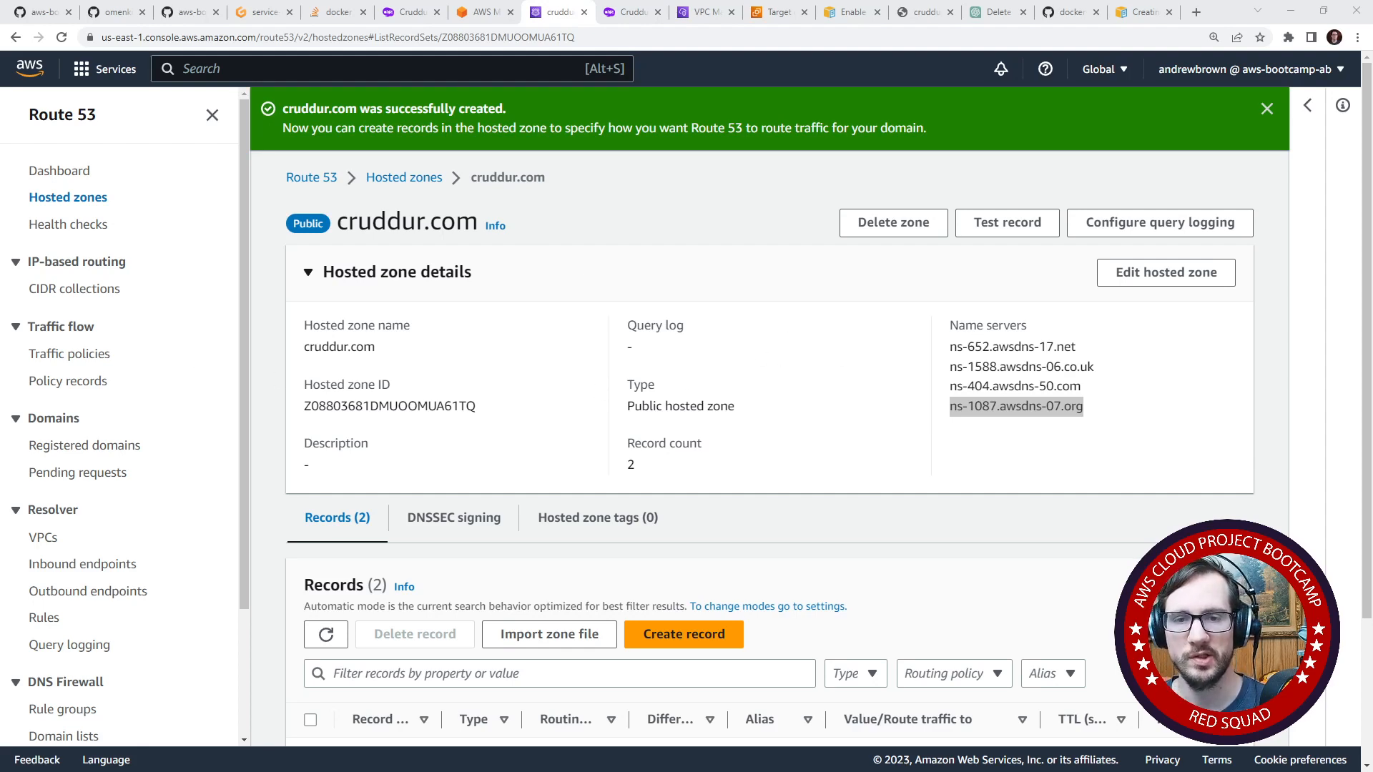
- Reopen the name servers of registered domain cruddur.com for editing in the incognito window and narrow that window beside the hosted zone details
left_click_drag(0, 213, 621, 213)
left_click_drag(253, 37, 307, 39)
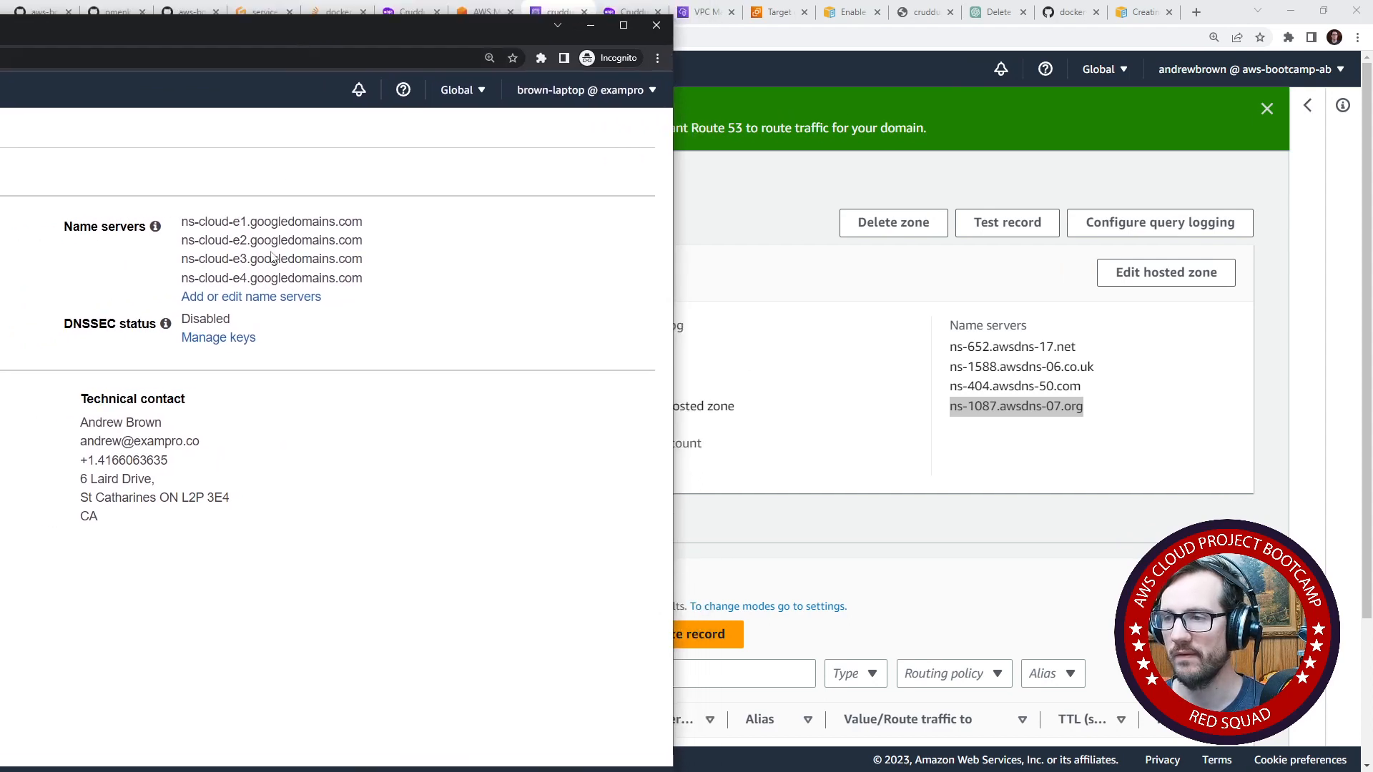
left_click(1, 58)
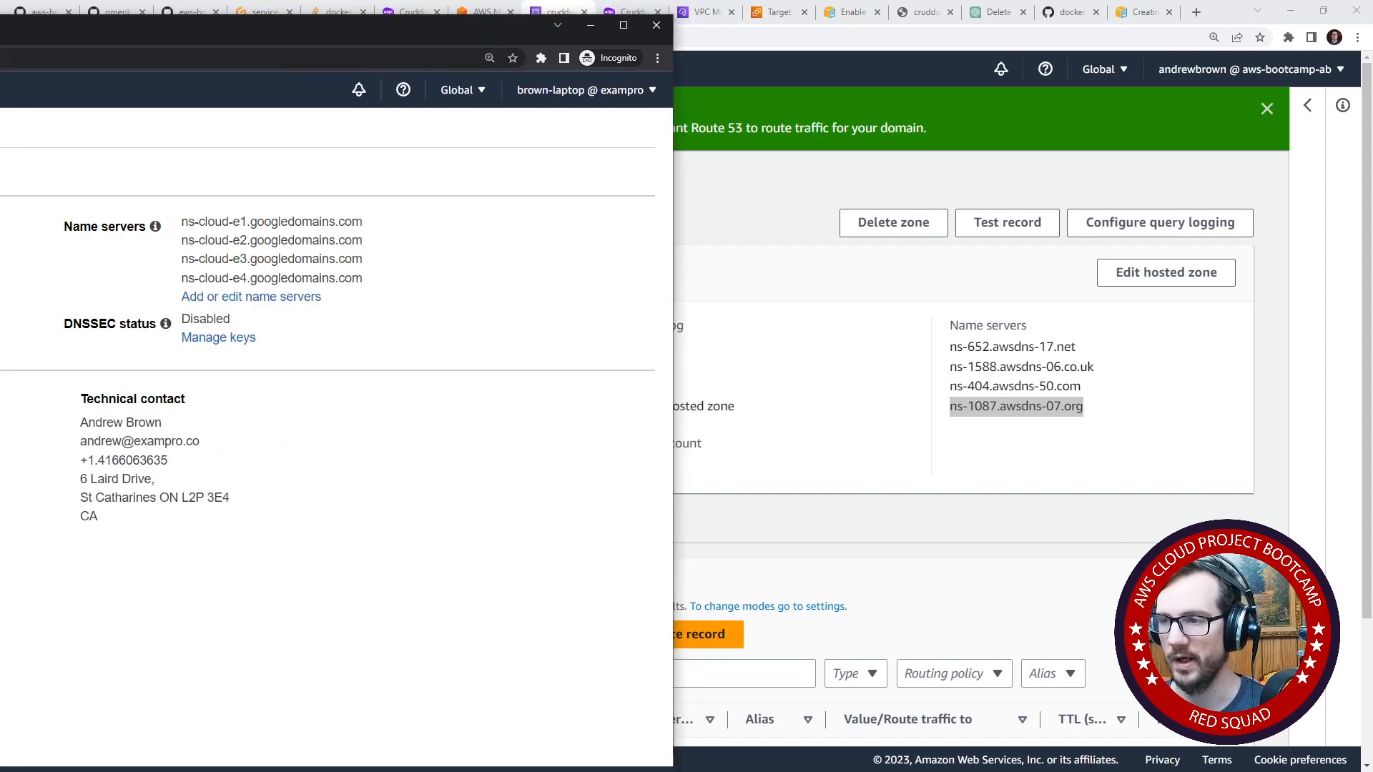
left_click(315, 297)
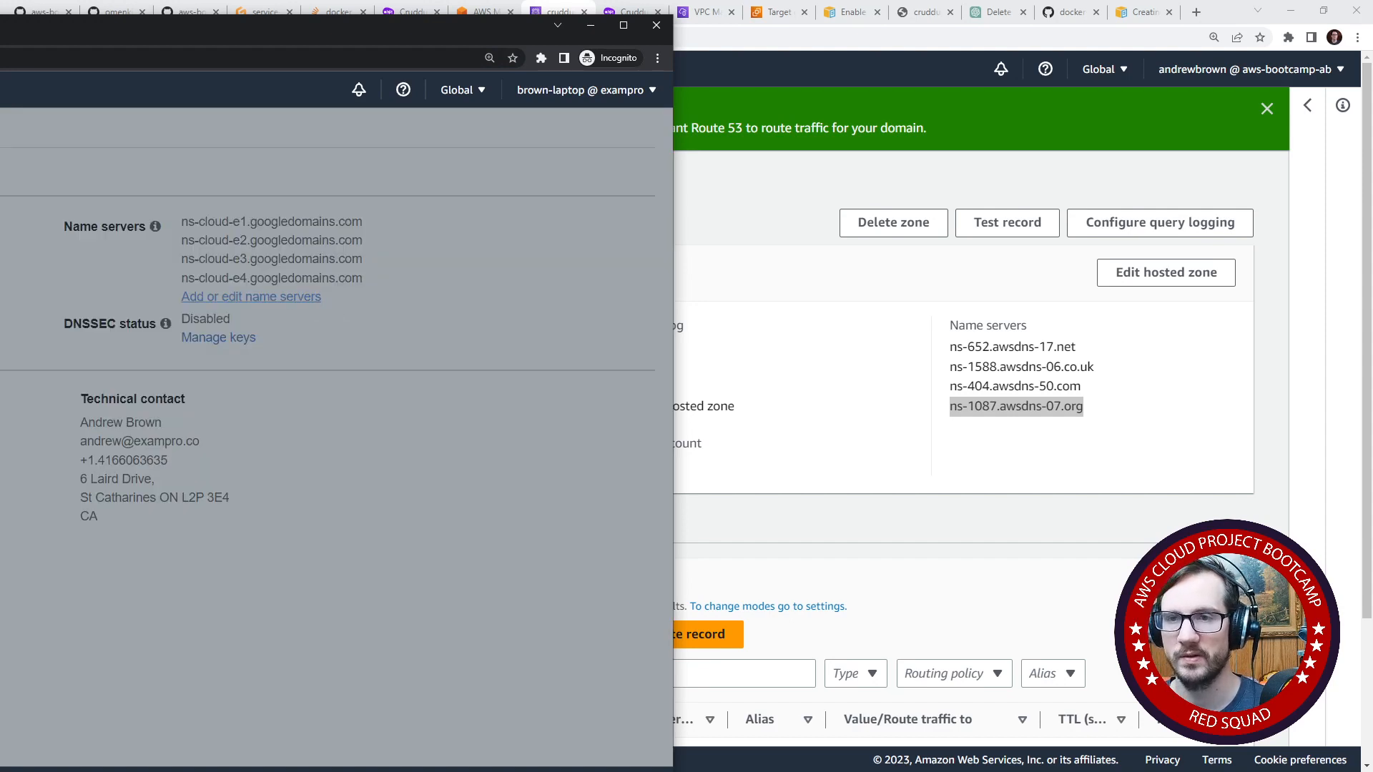
left_click_drag(214, 26, 41, 30)
left_click_drag(501, 225, 254, 216)
left_click(972, 344)
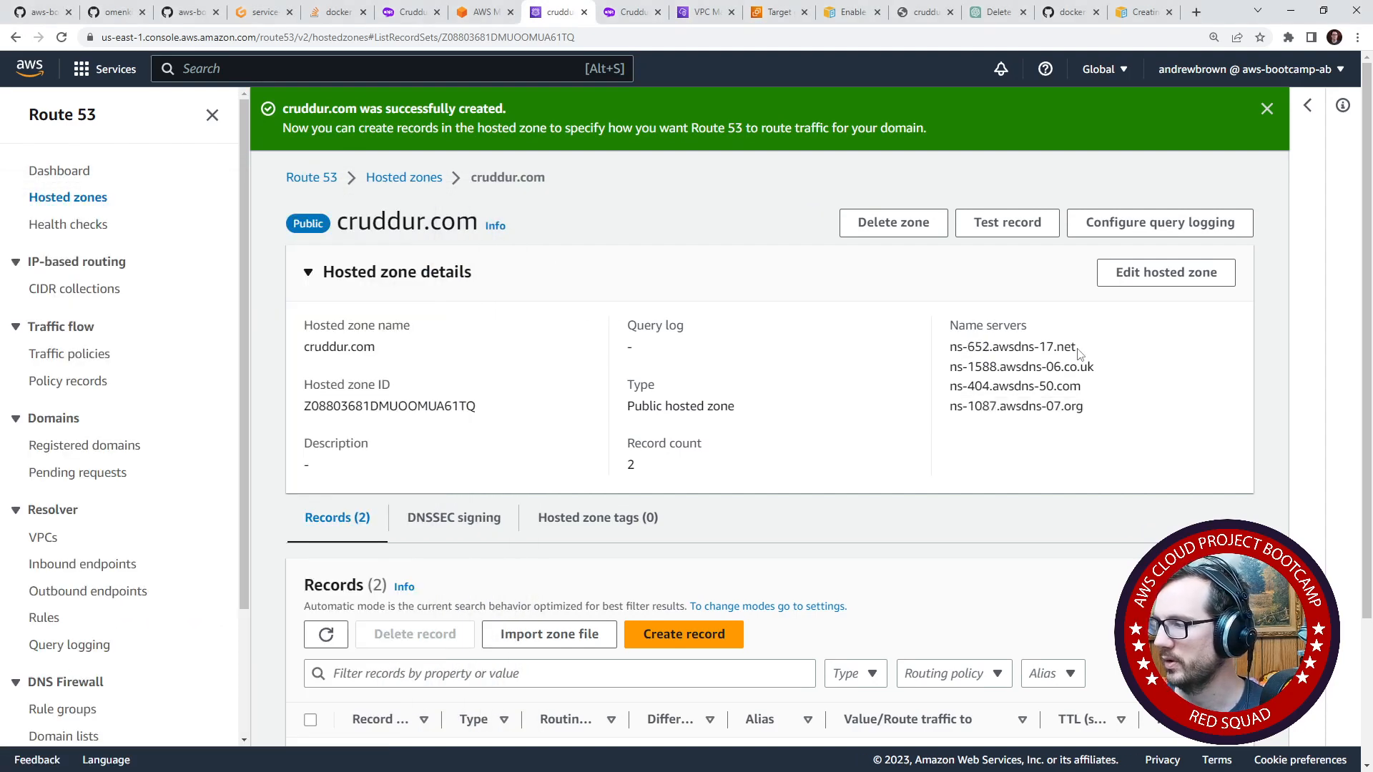
- Copy the hosted zone's first name server, ns-652.awsdns-17.net, over the registered domain's first name server entry
left_click_drag(1078, 350, 952, 346)
key("ctrl+c")
key("alt+Tab")
left_click(328, 520)
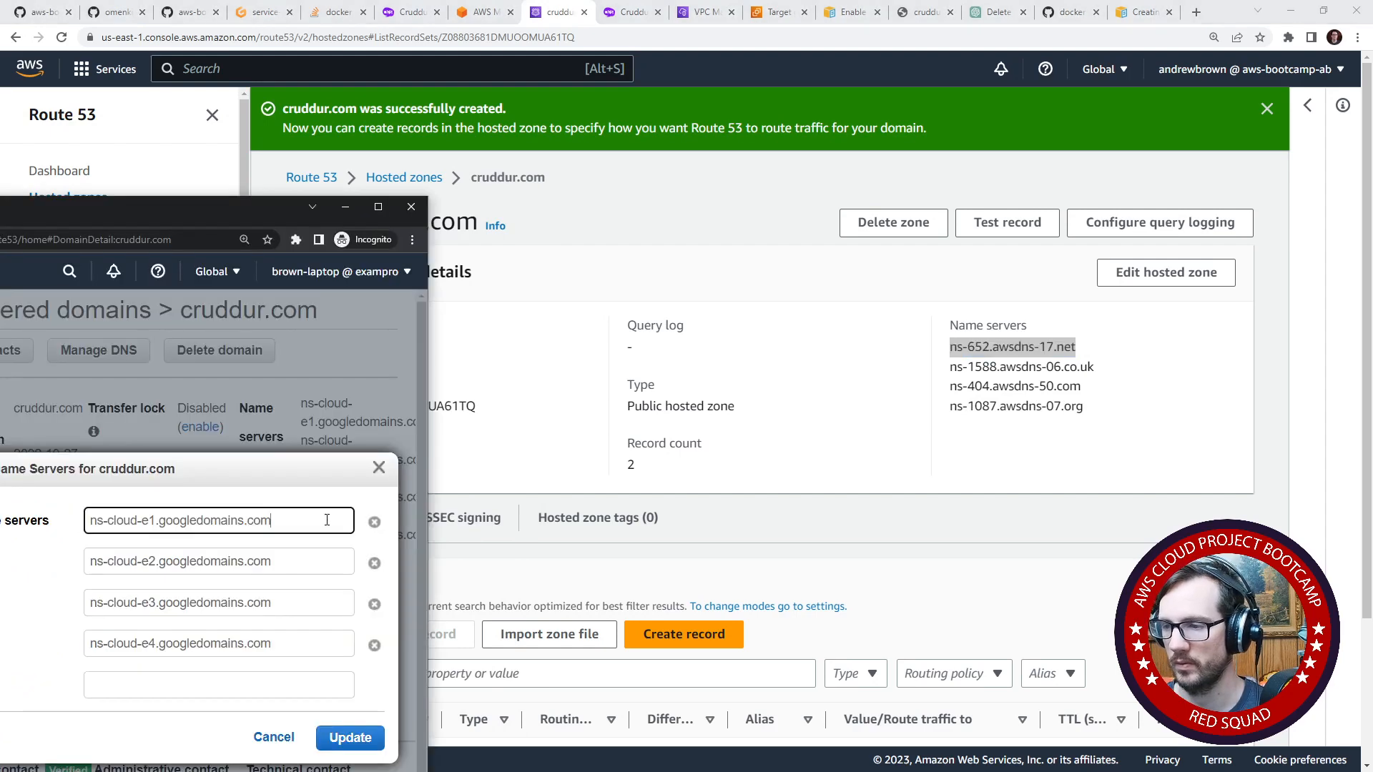
key("ctrl+v")
key("ctrl+a")
key("ctrl+v")
- Copy the hosted zone's second name server, ns-1588.awsdns-06.co.uk, over the registered domain's second entry
left_click_drag(1094, 367, 949, 367)
key("ctrl+c")
key("alt+Tab")
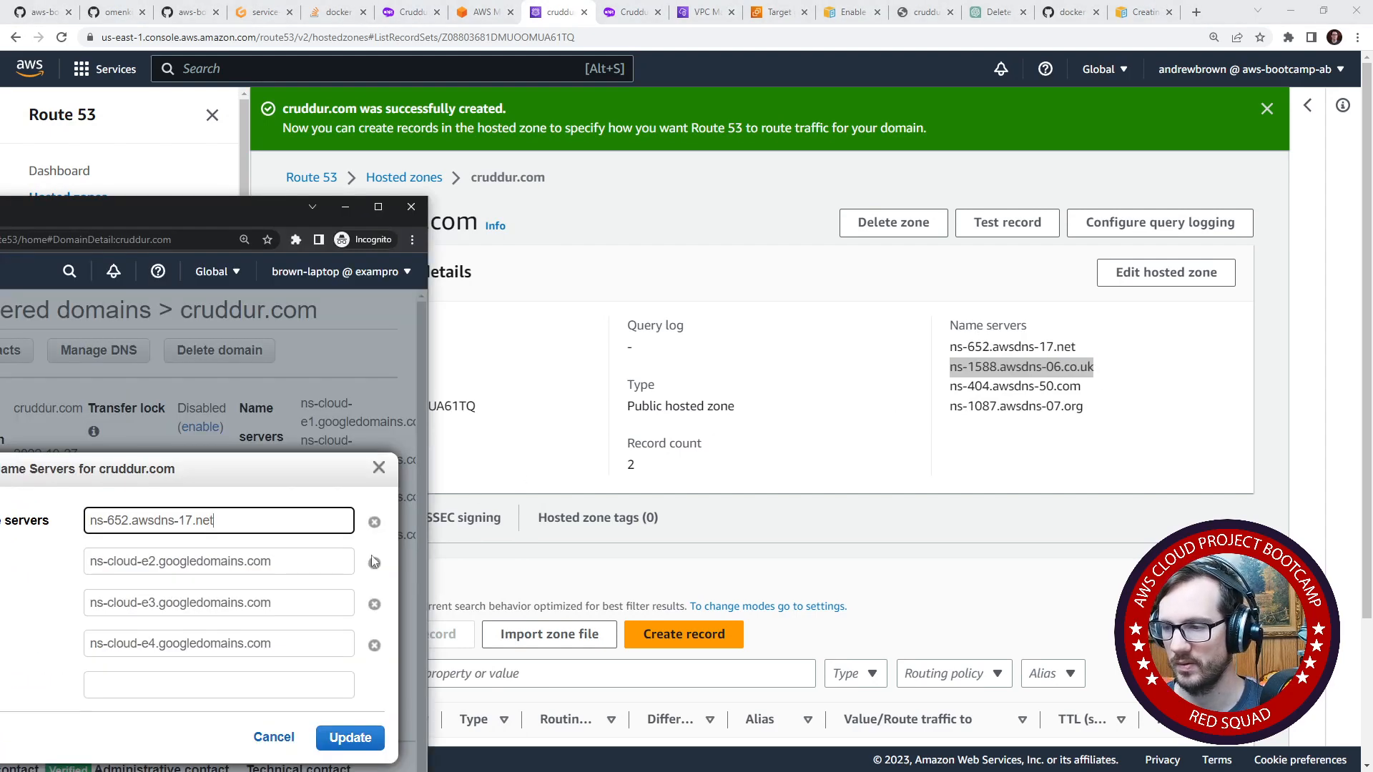
left_click(336, 561)
key("ctrl+a")
key("ctrl+v")
- Copy the hosted zone's third name server, ns-404.awsdns-50.com, over the registered domain's third entry
key("alt+Tab")
left_click_drag(1090, 387, 942, 387)
key("ctrl+c")
key("alt+Tab")
left_click(336, 603)
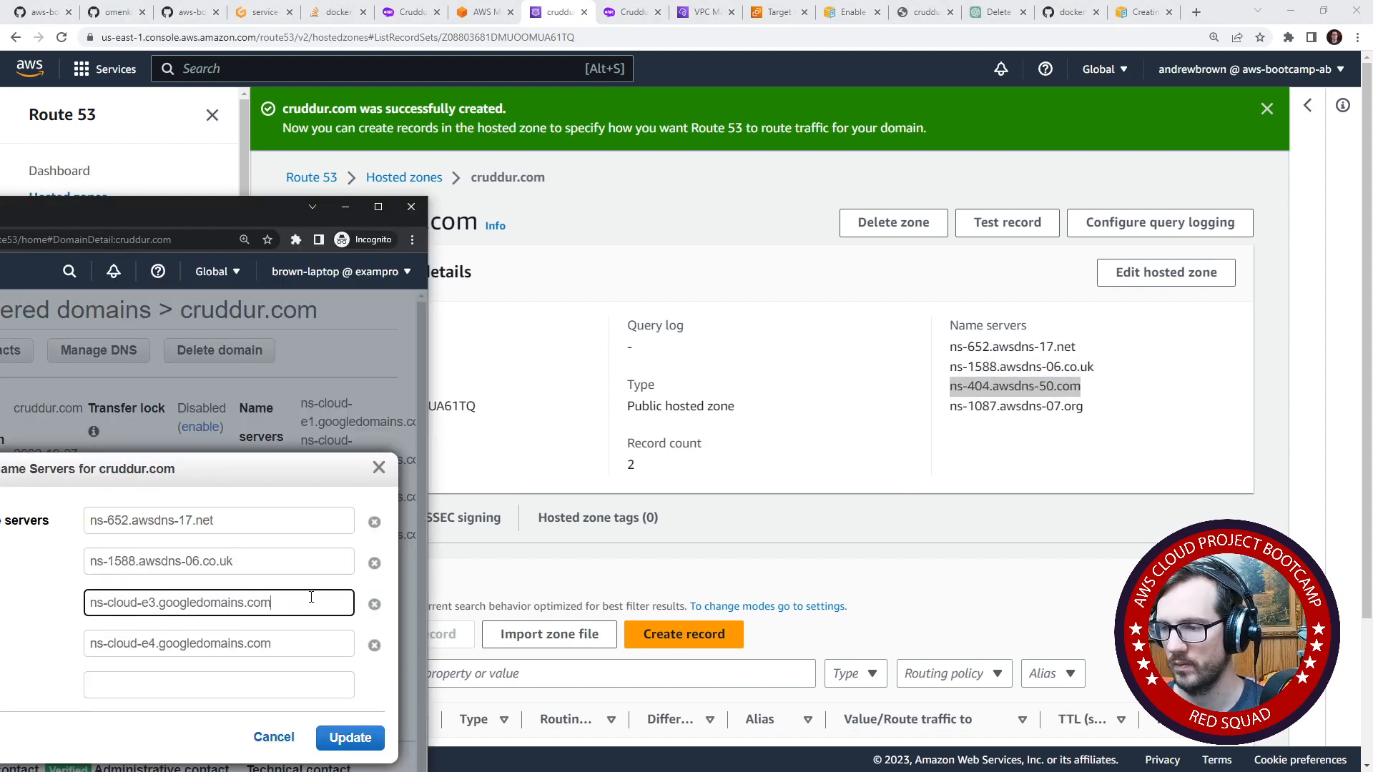
key("ctrl+a")
key("ctrl+v")
- Copy the hosted zone's fourth name server, ns-1087.awsdns-07.org, over the registered domain's fourth entry
key("alt+Tab")
left_click_drag(1083, 406, 945, 406)
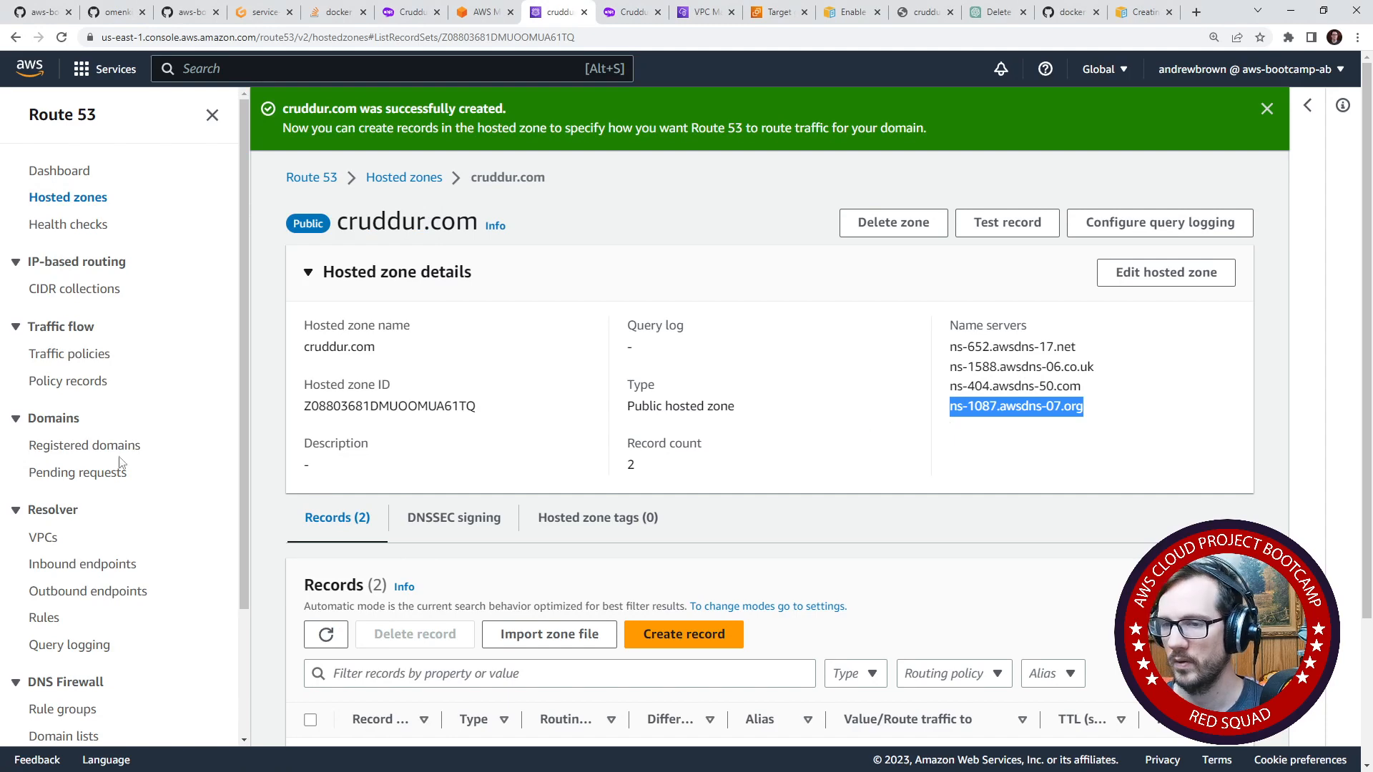
key("ctrl+c")
key("alt+Tab")
left_click(343, 643)
key("ctrl+a")
key("ctrl+v")
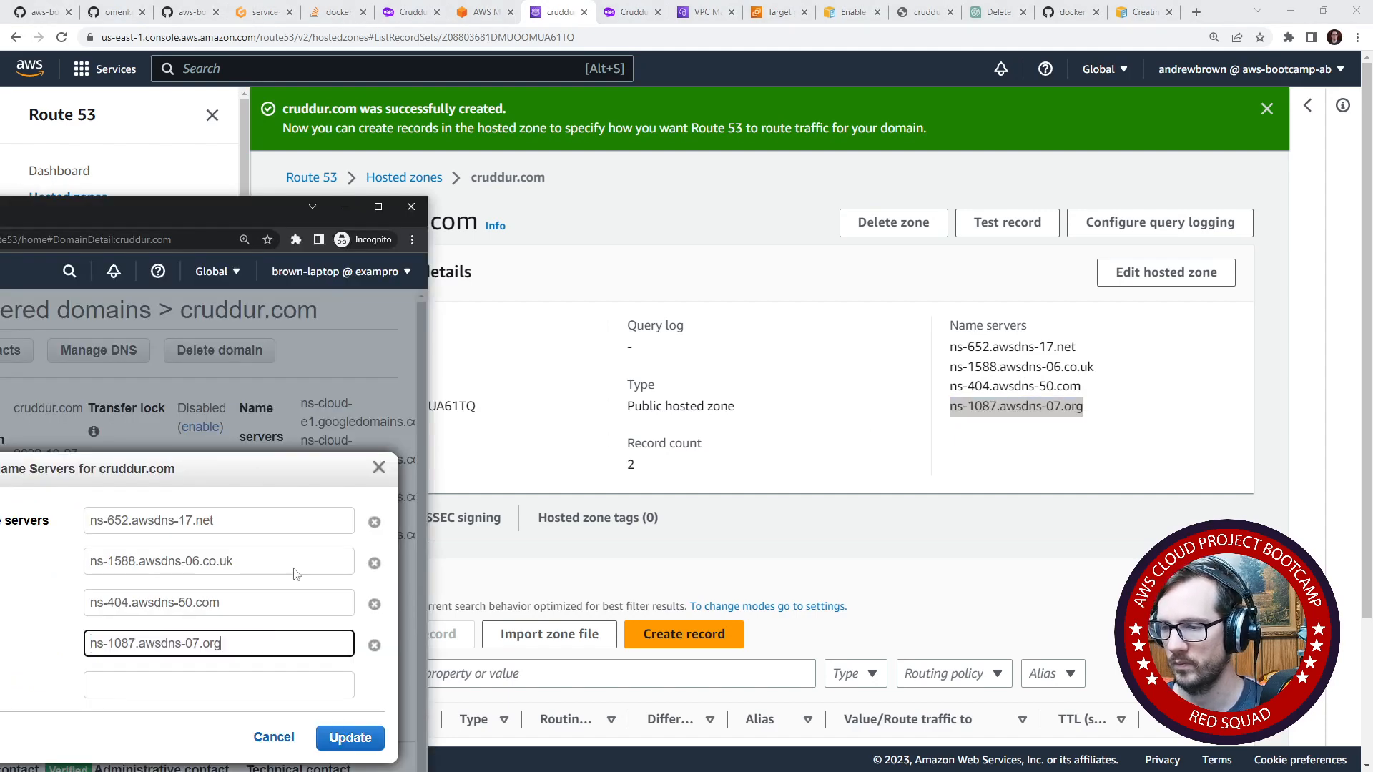
- Submit the name server update for cruddur.com and move the incognito window out of the way
left_click_drag(212, 203, 663, 80)
left_click(807, 598)
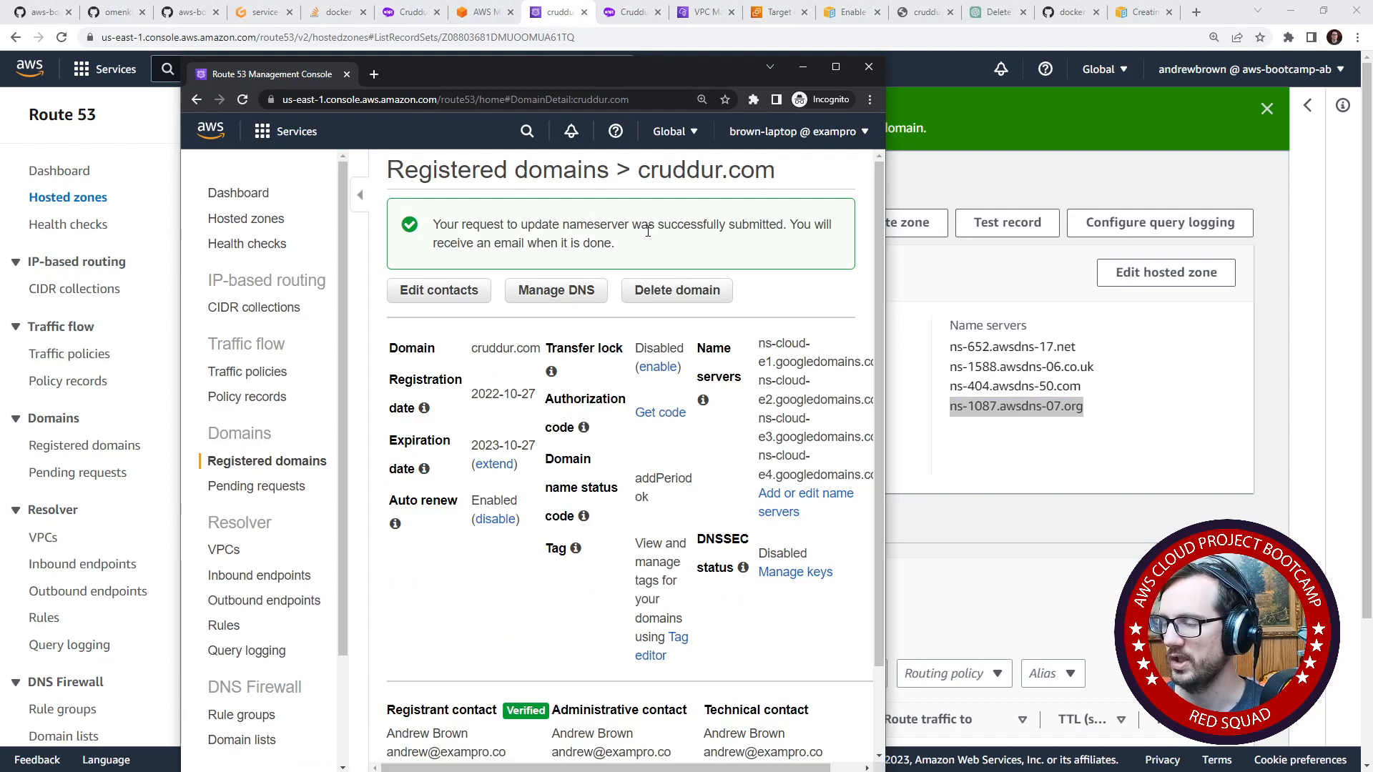
left_click_drag(623, 80, 0, 125)
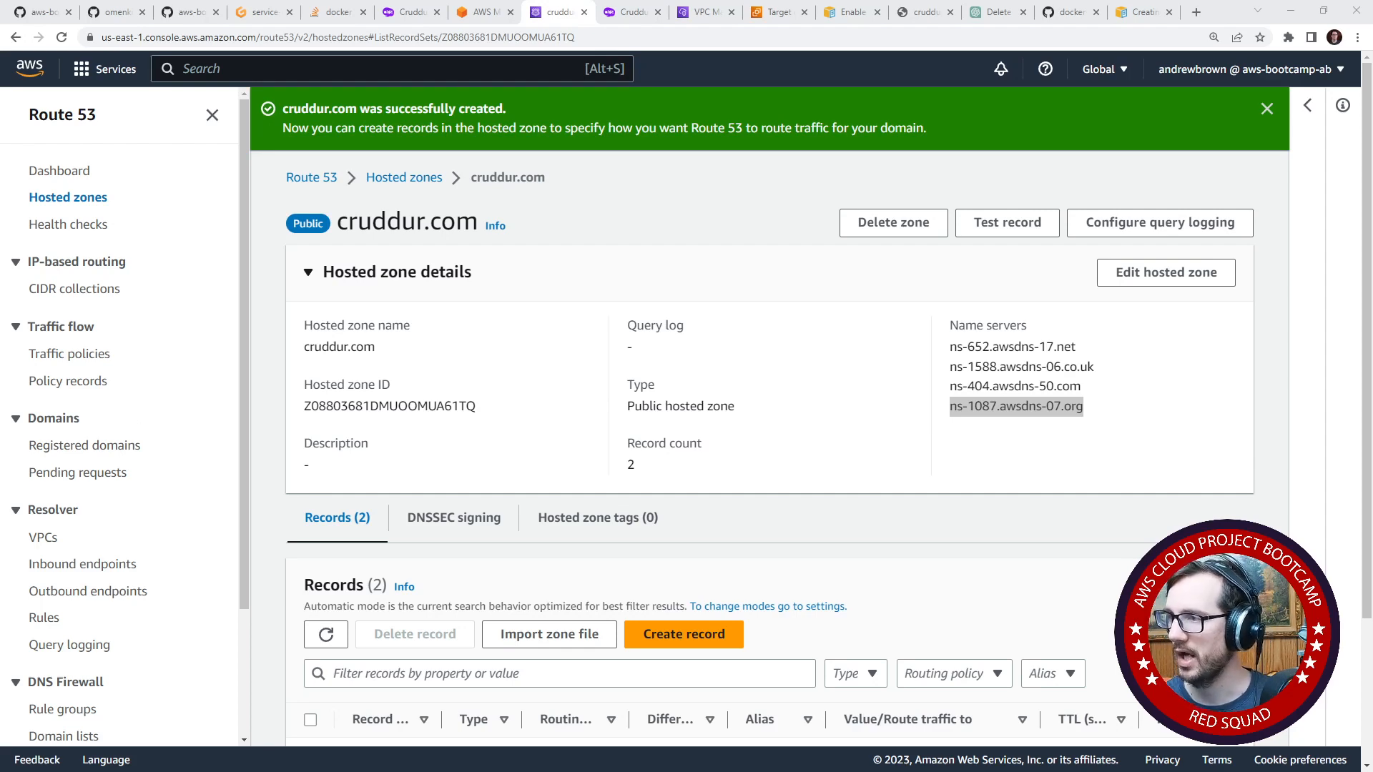
- Search Google for "how long does it take for nameservers to update for route53" and read the DNS propagation time answer
left_click(1064, 14)
left_click(1052, 45)
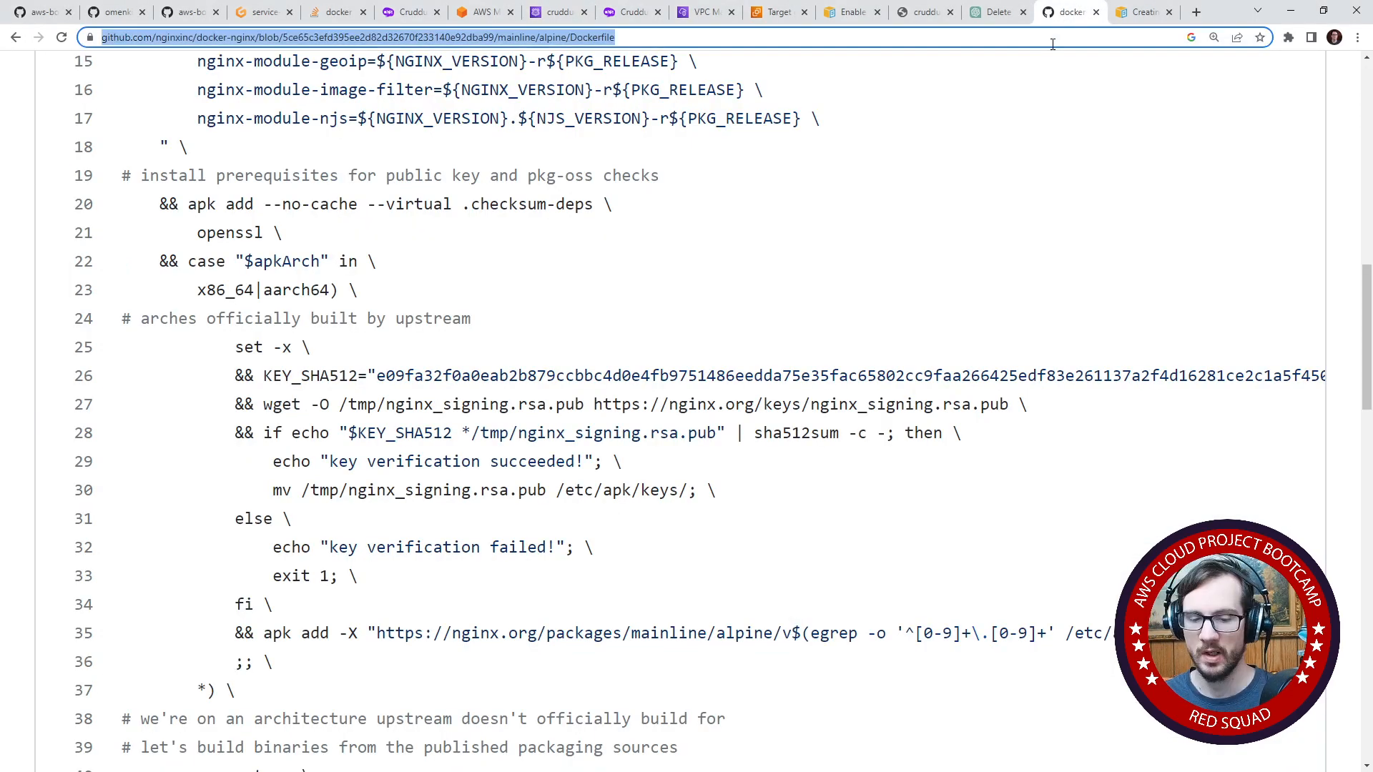
type("how long does it tak")
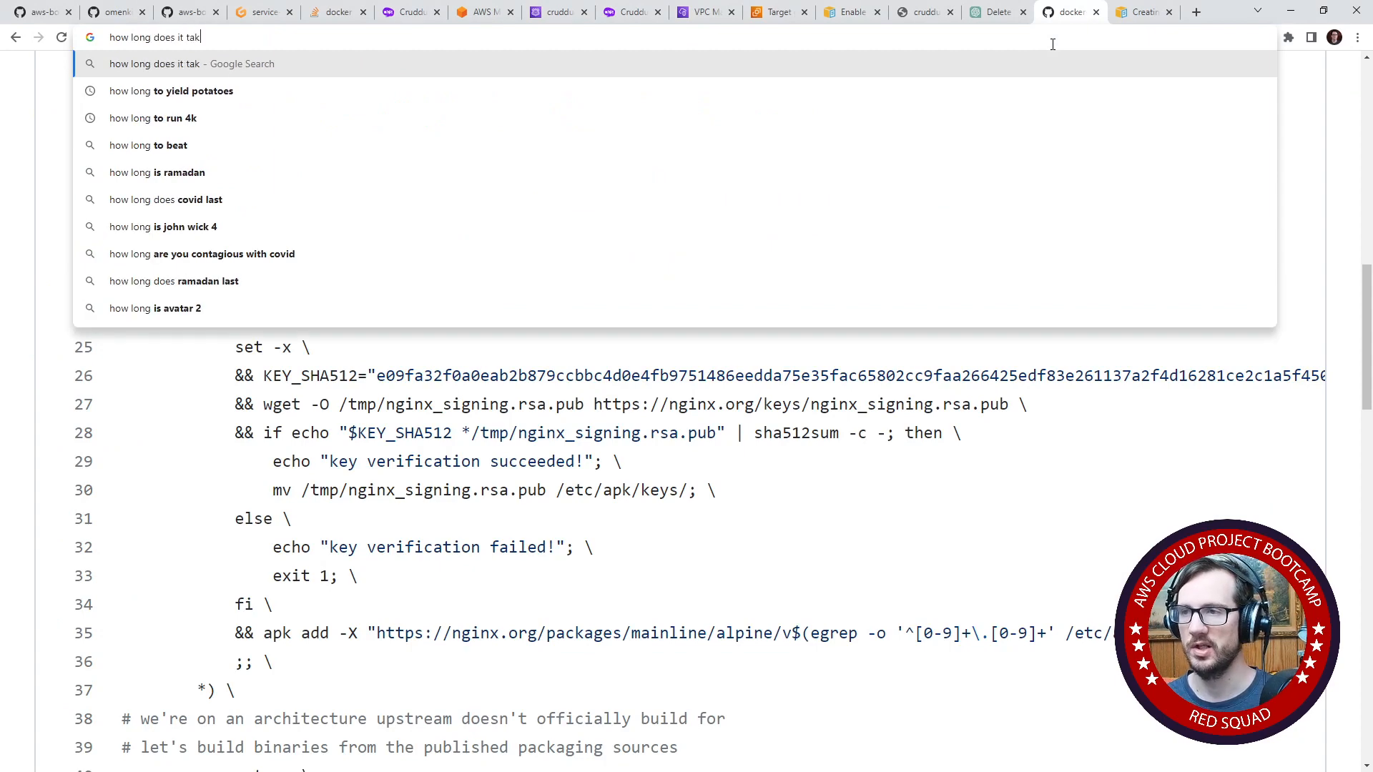
type("e for nameser")
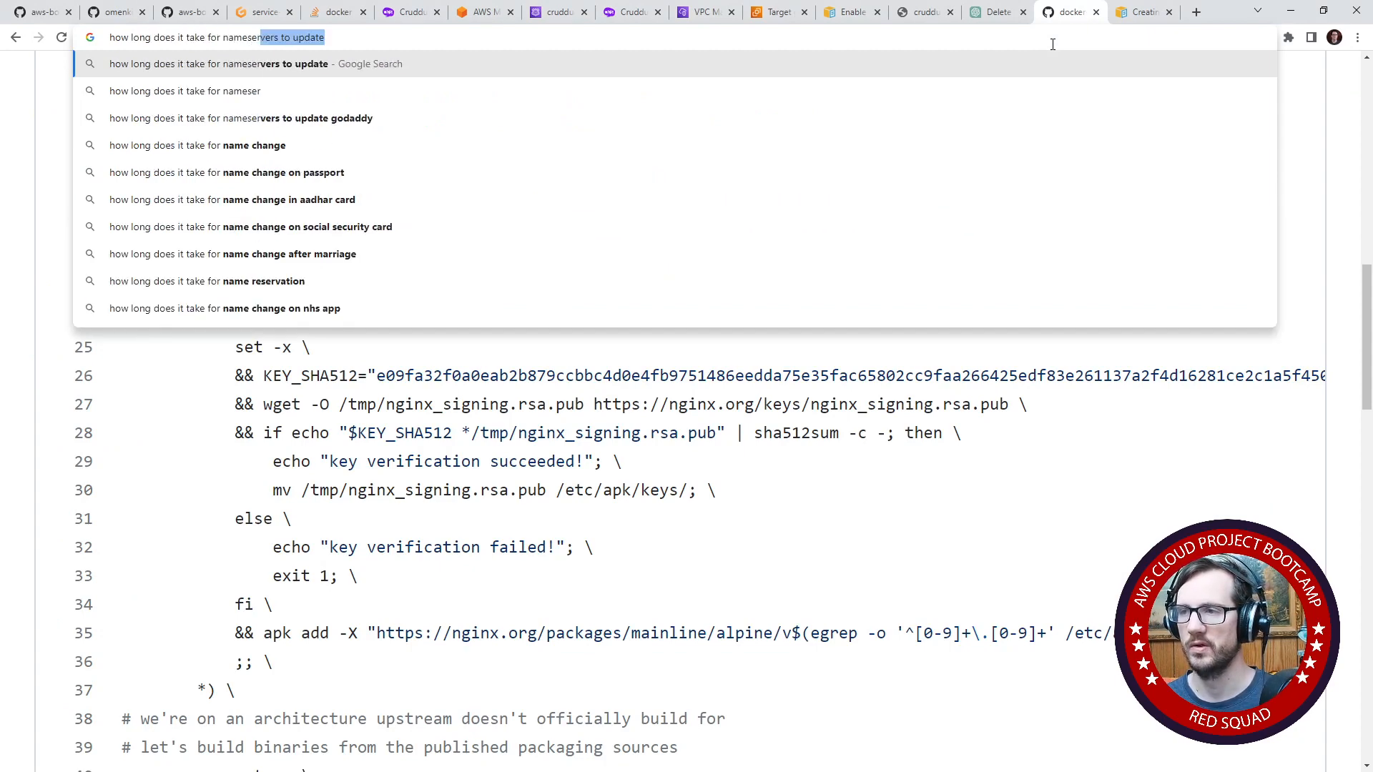
type("vers to update for ")
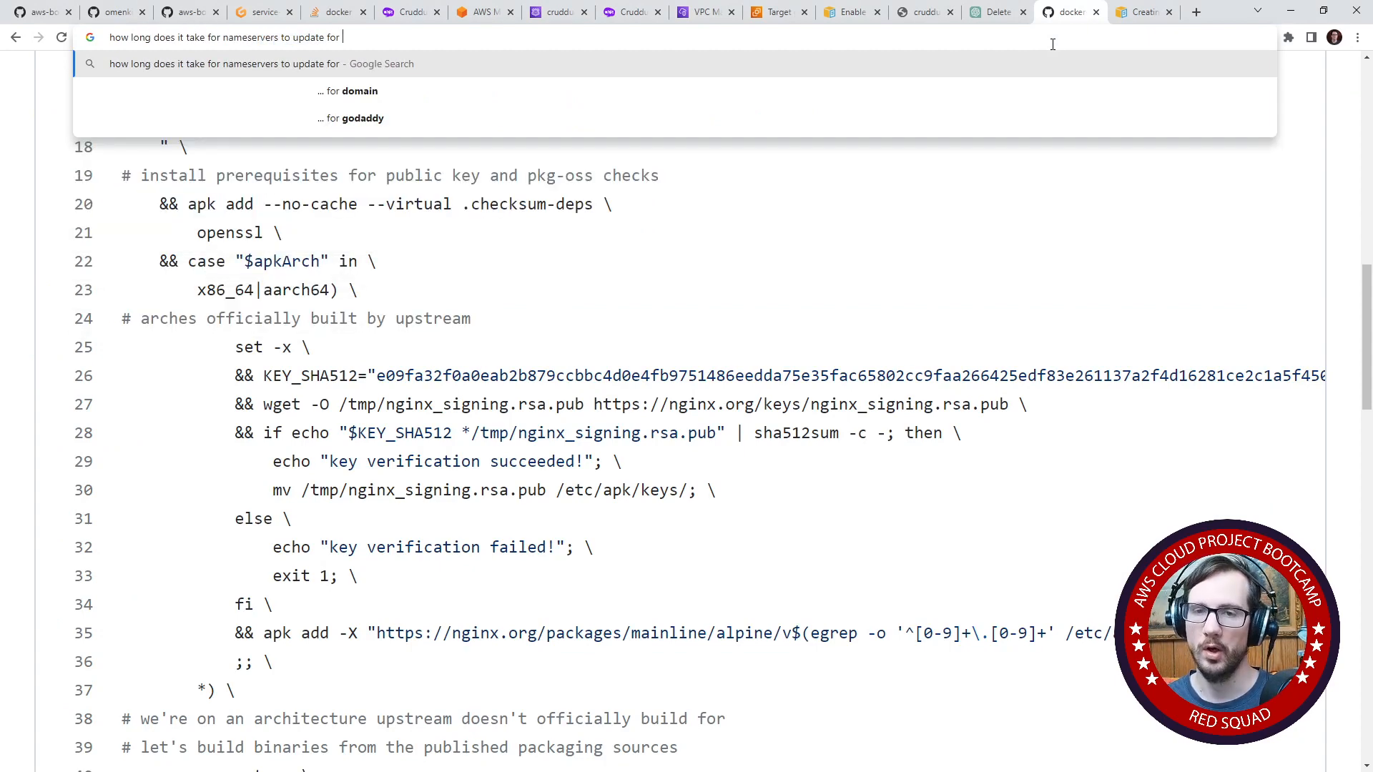
type("route53")
key("Return")
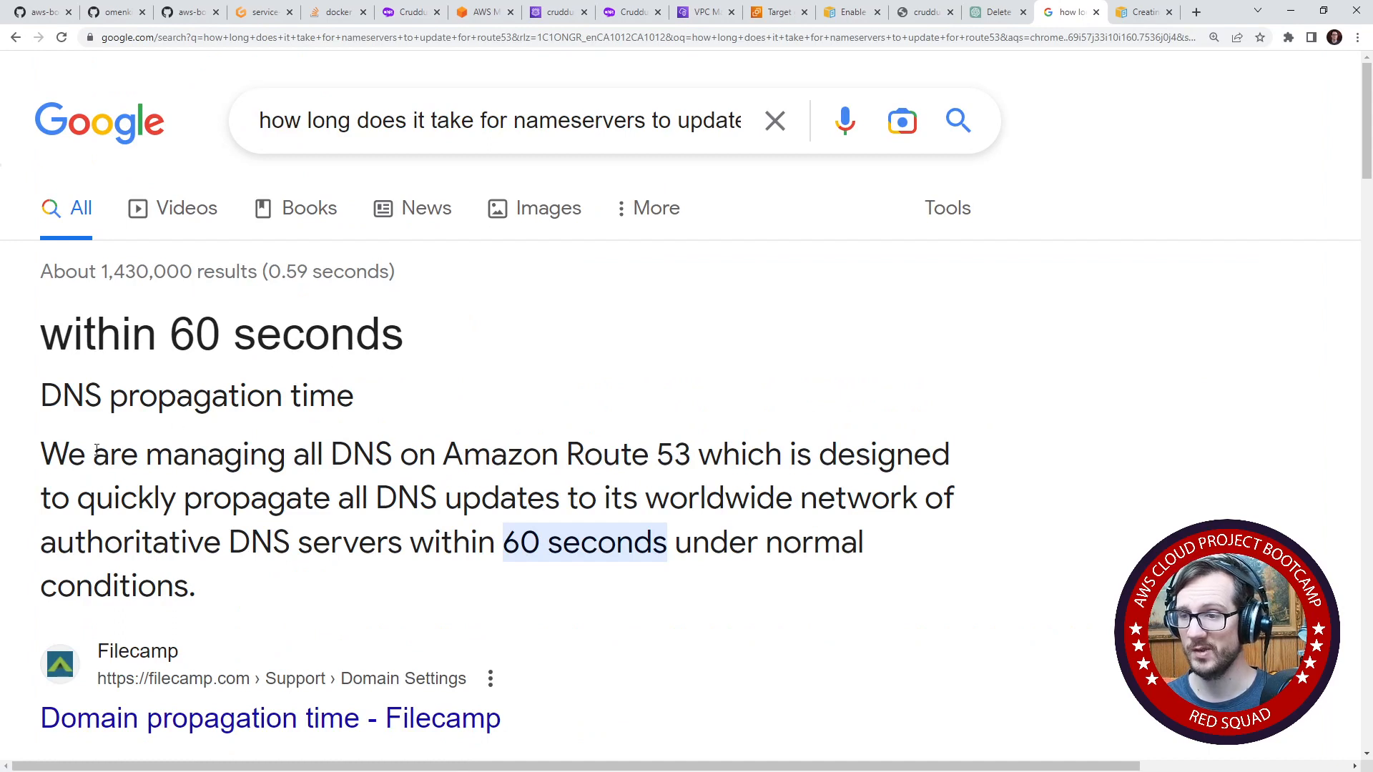
mouse_move(87, 458)
left_mouse_down()
mouse_move(747, 469)
mouse_move(794, 504)
mouse_move(113, 482)
mouse_move(811, 513)
mouse_move(311, 542)
mouse_move(636, 541)
left_mouse_up()
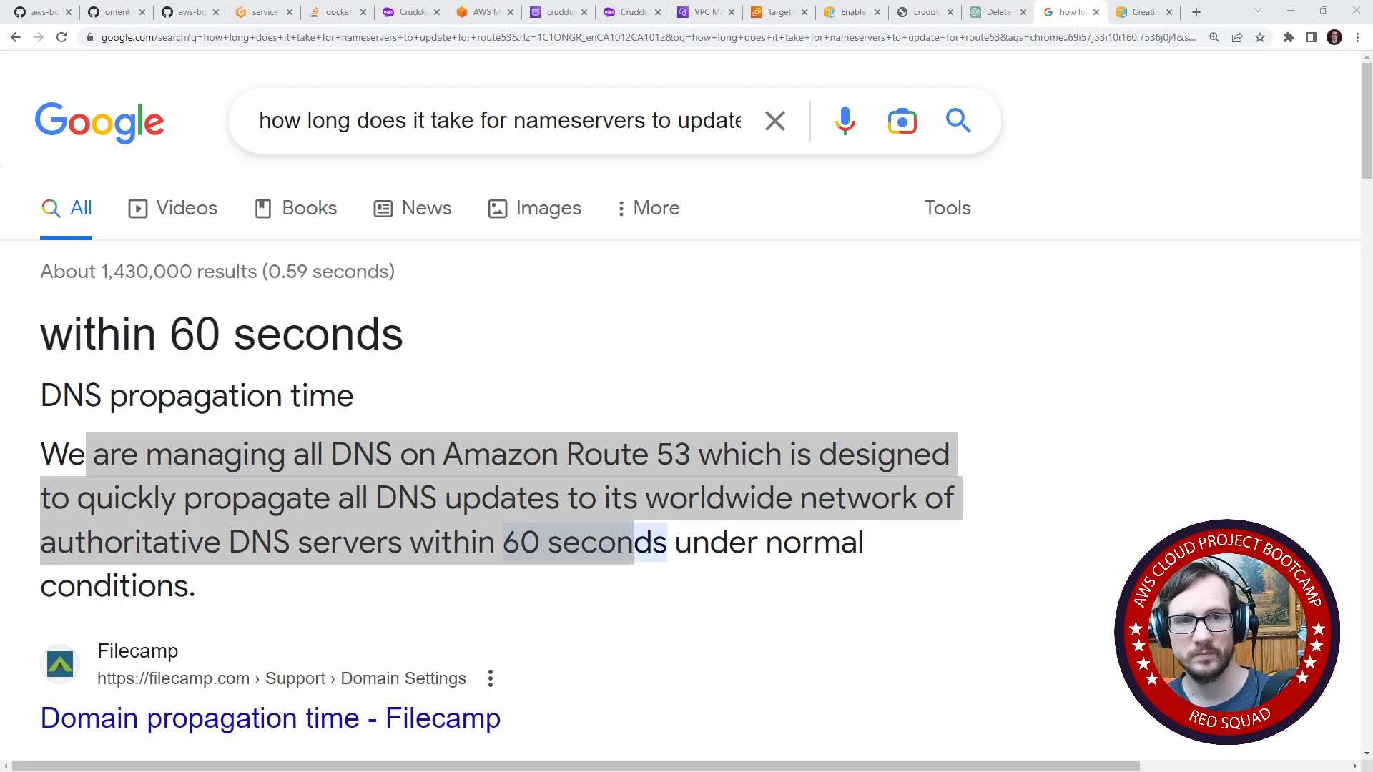
- Check the name servers listed for registered domain cruddur.com in the incognito window and move that window aside again
left_click_drag(0, 206, 174, 123)
left_click_drag(512, 315, 591, 372)
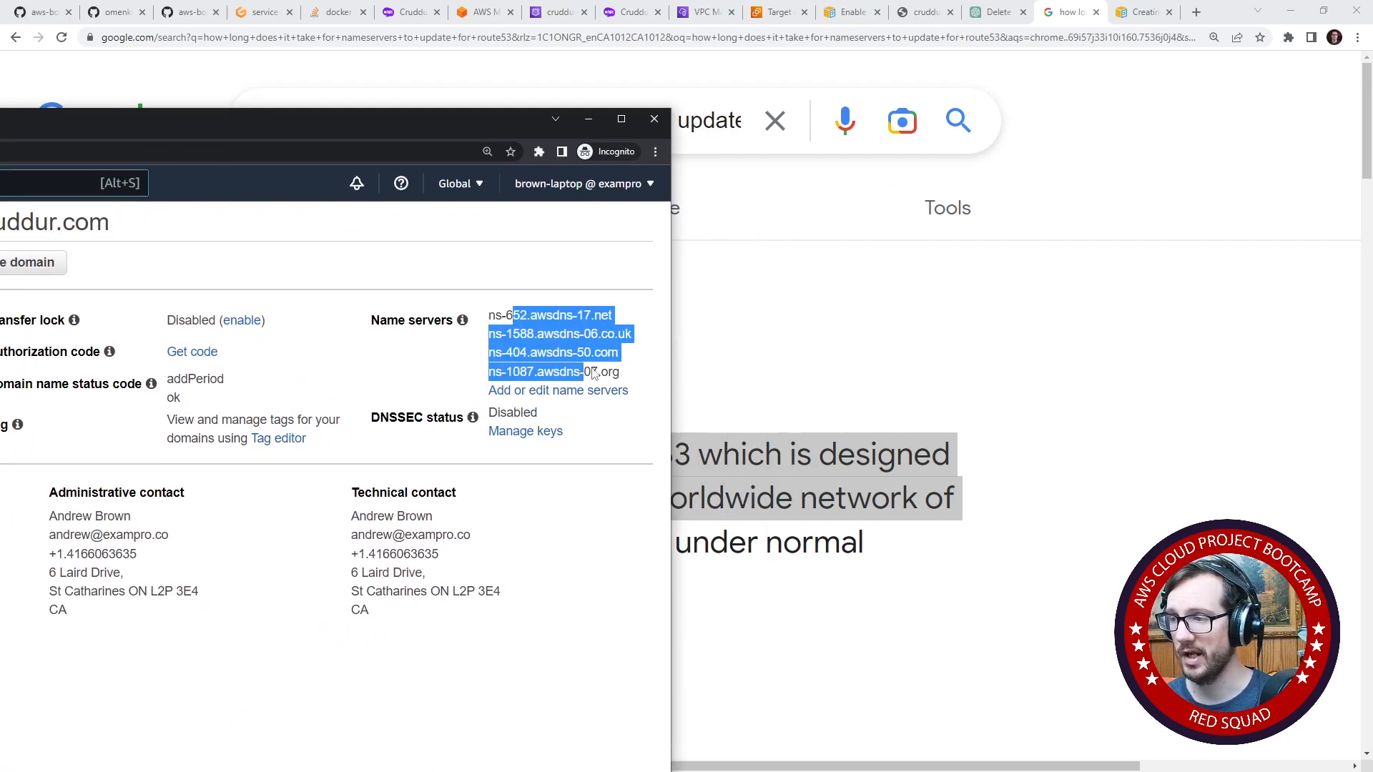
left_click_drag(327, 123, 0, 143)
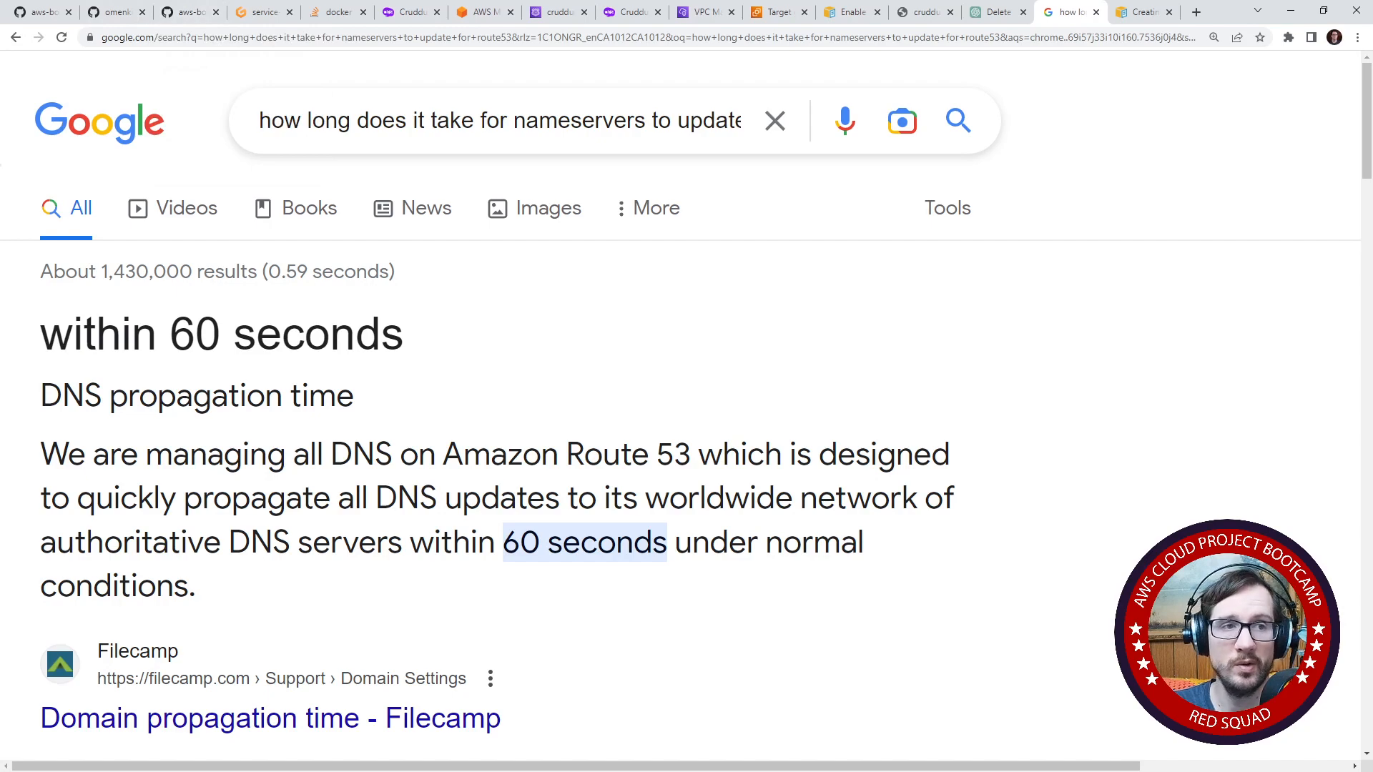
left_click(189, 12)
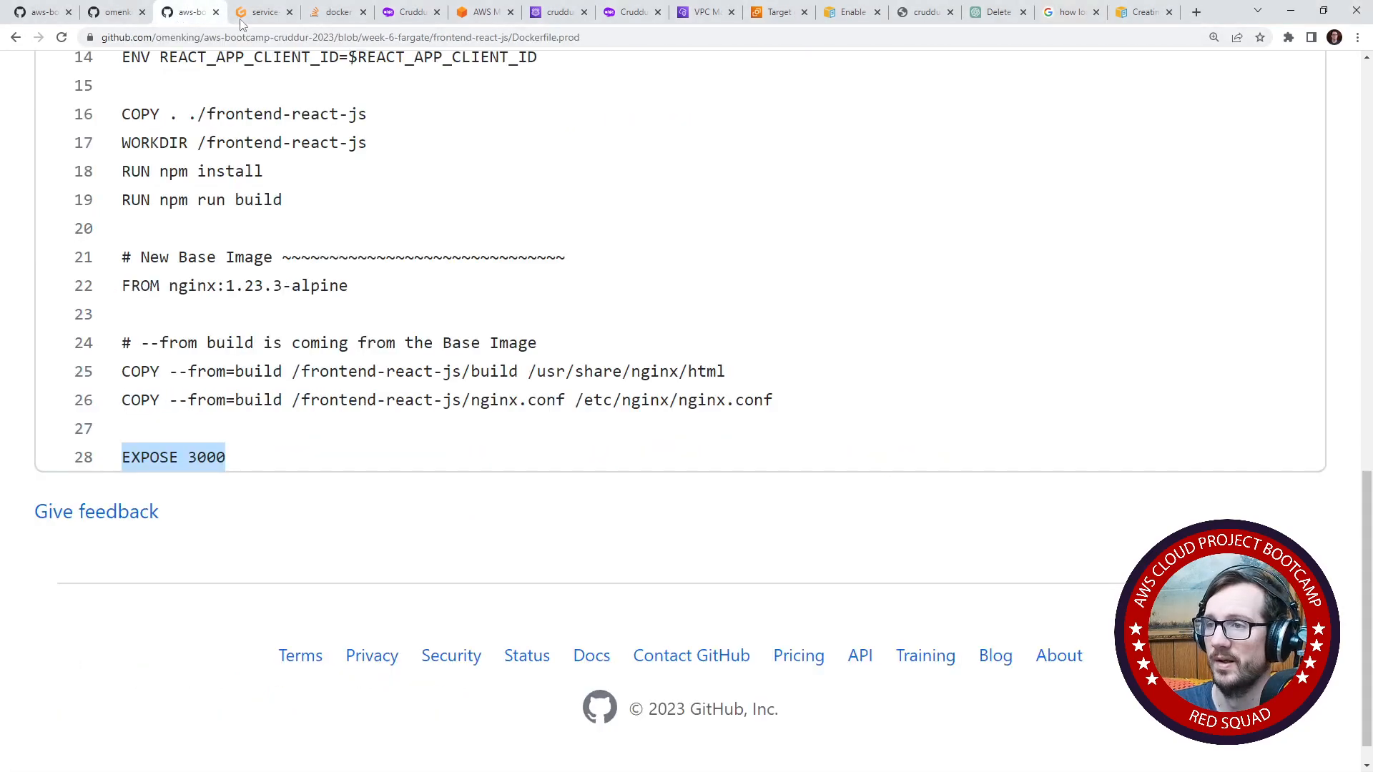
left_click(264, 12)
left_click(319, 12)
left_click(411, 12)
left_click(479, 12)
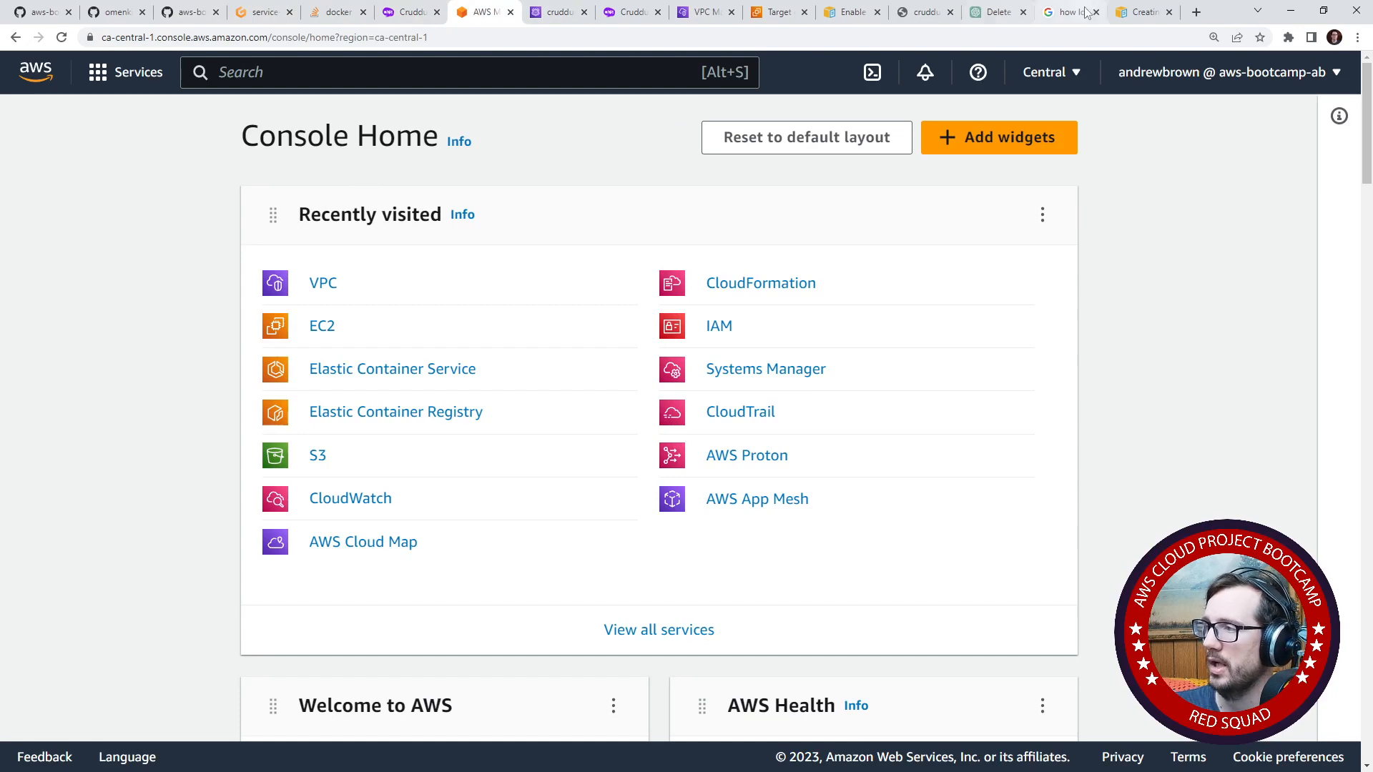
- Search the AWS services for route53 and open the cruddur.com hosted zone in Route 53
left_click(775, 14)
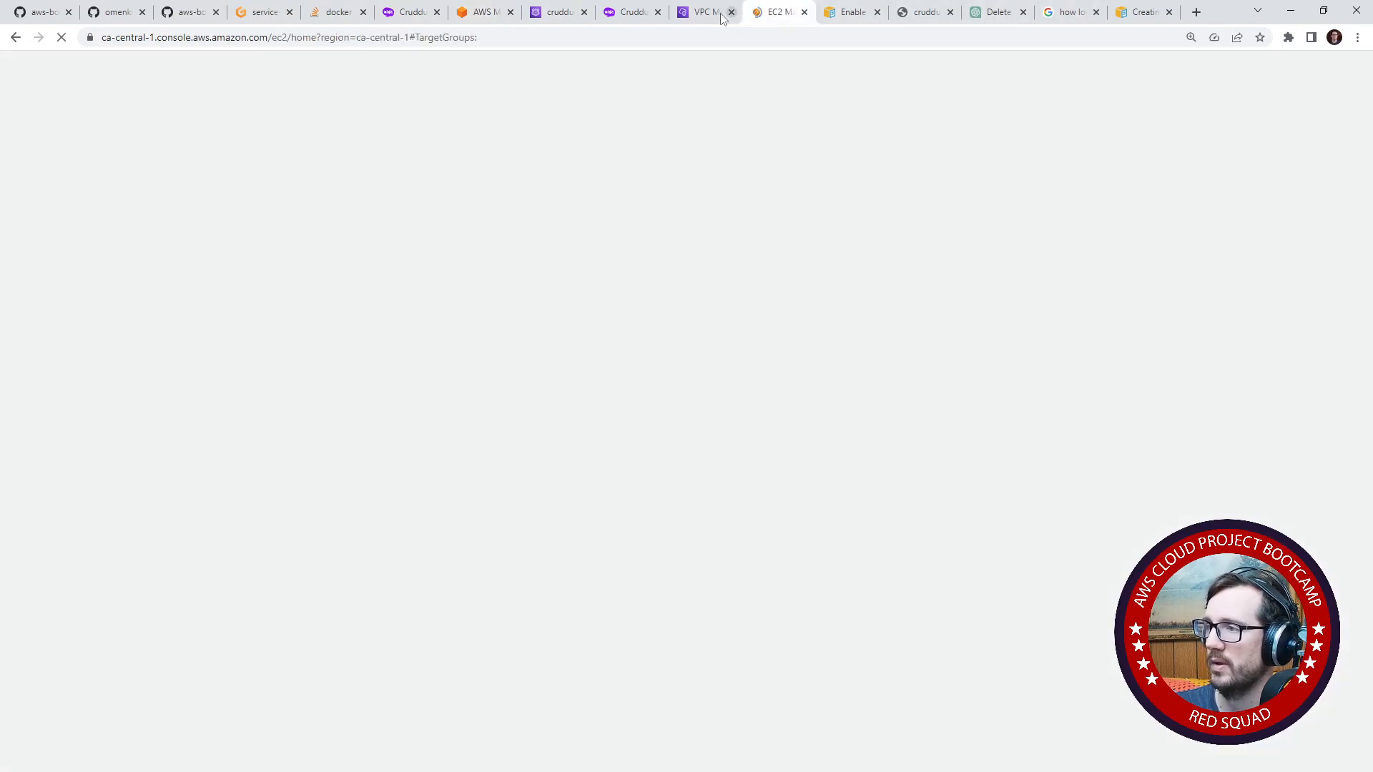
left_click(715, 14)
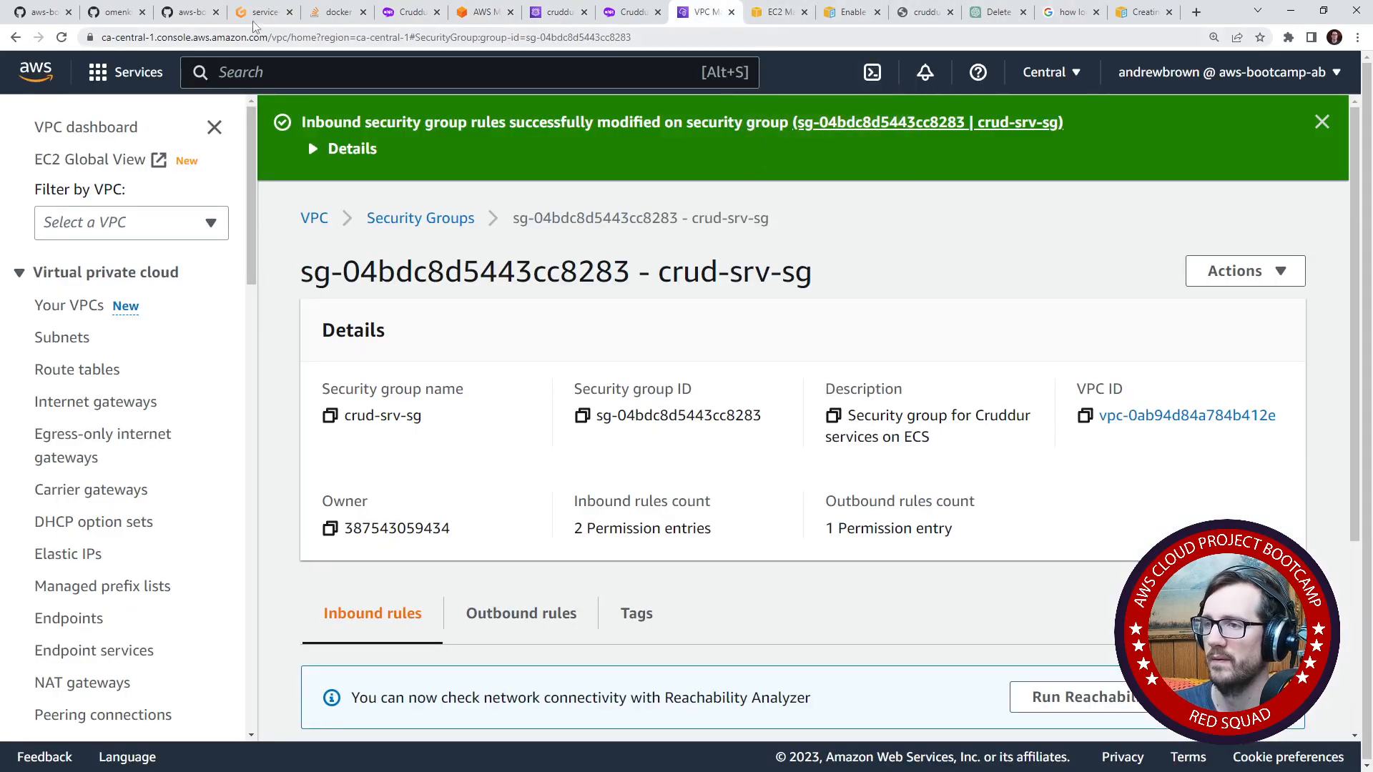
left_click(480, 12)
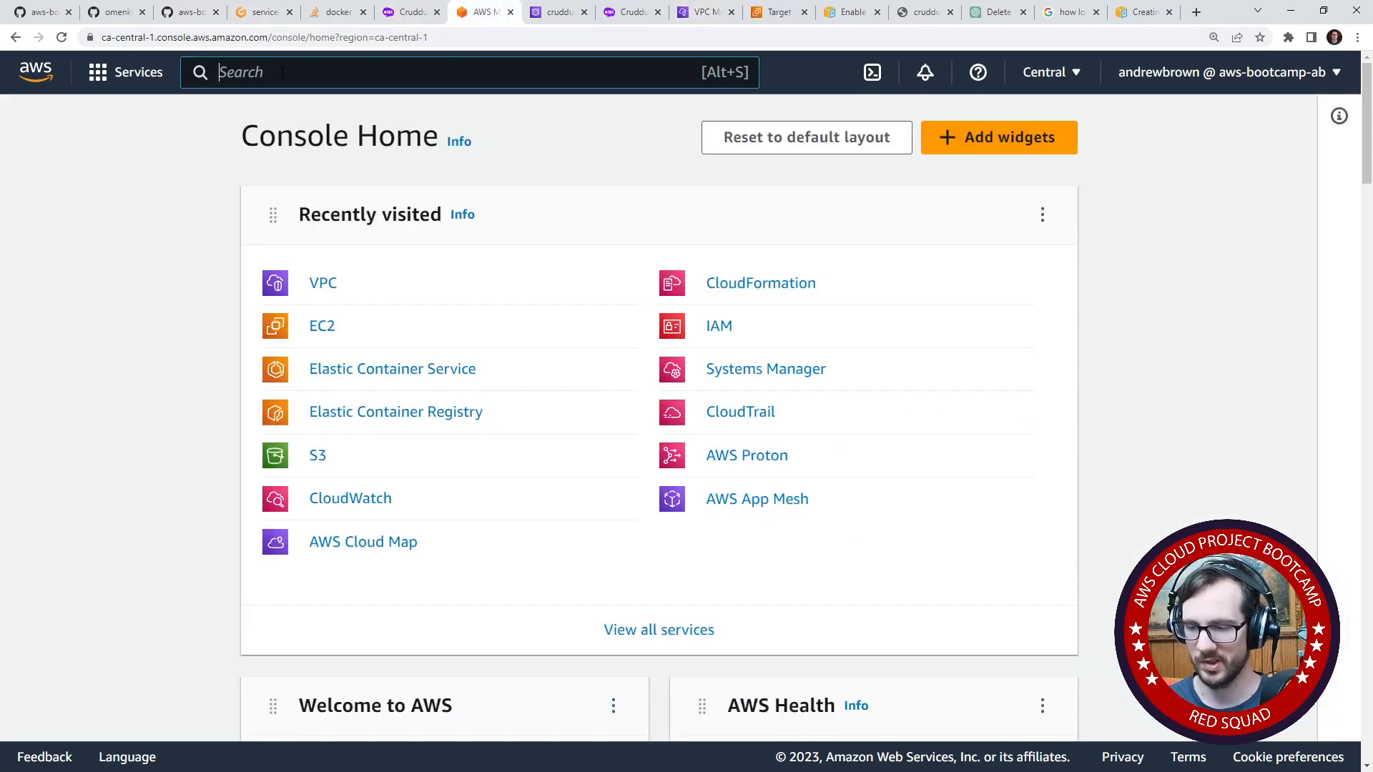
type("route53")
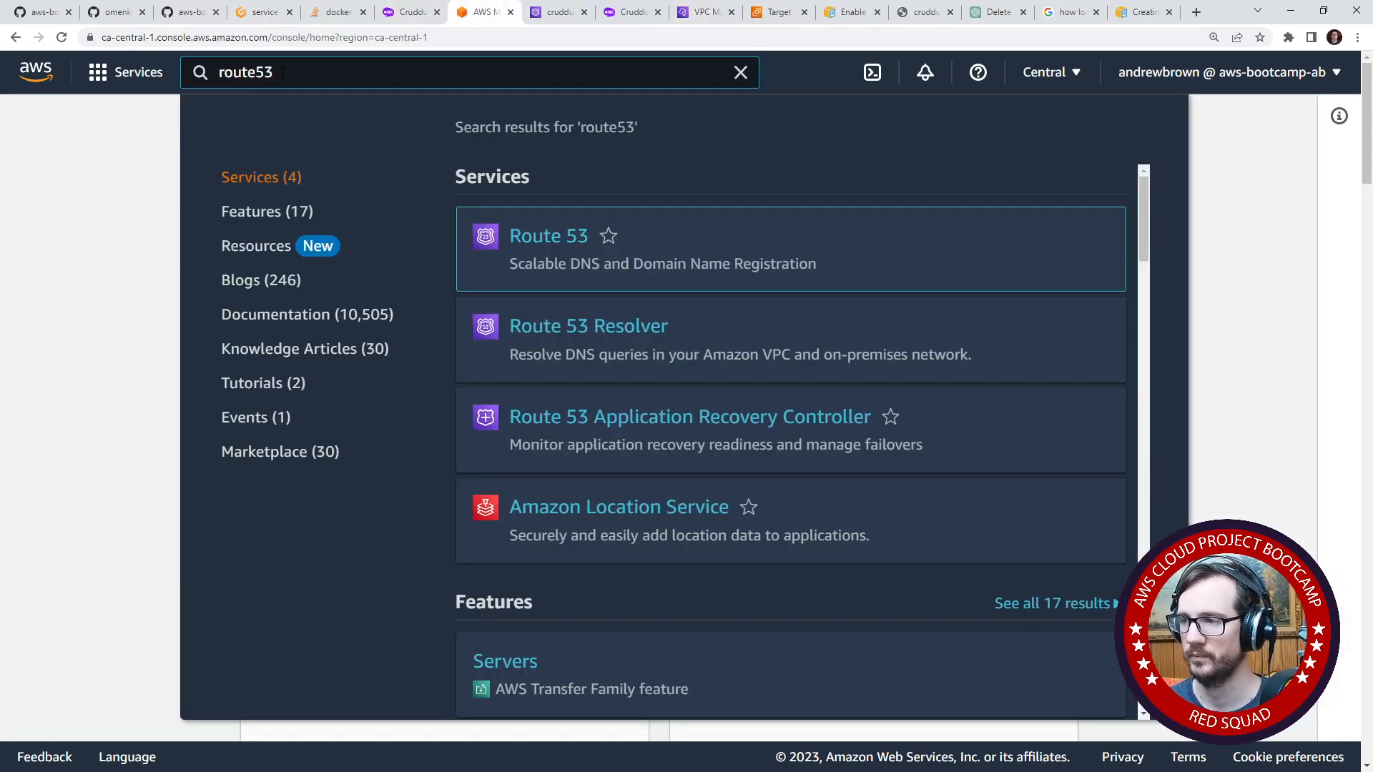
left_click(565, 236)
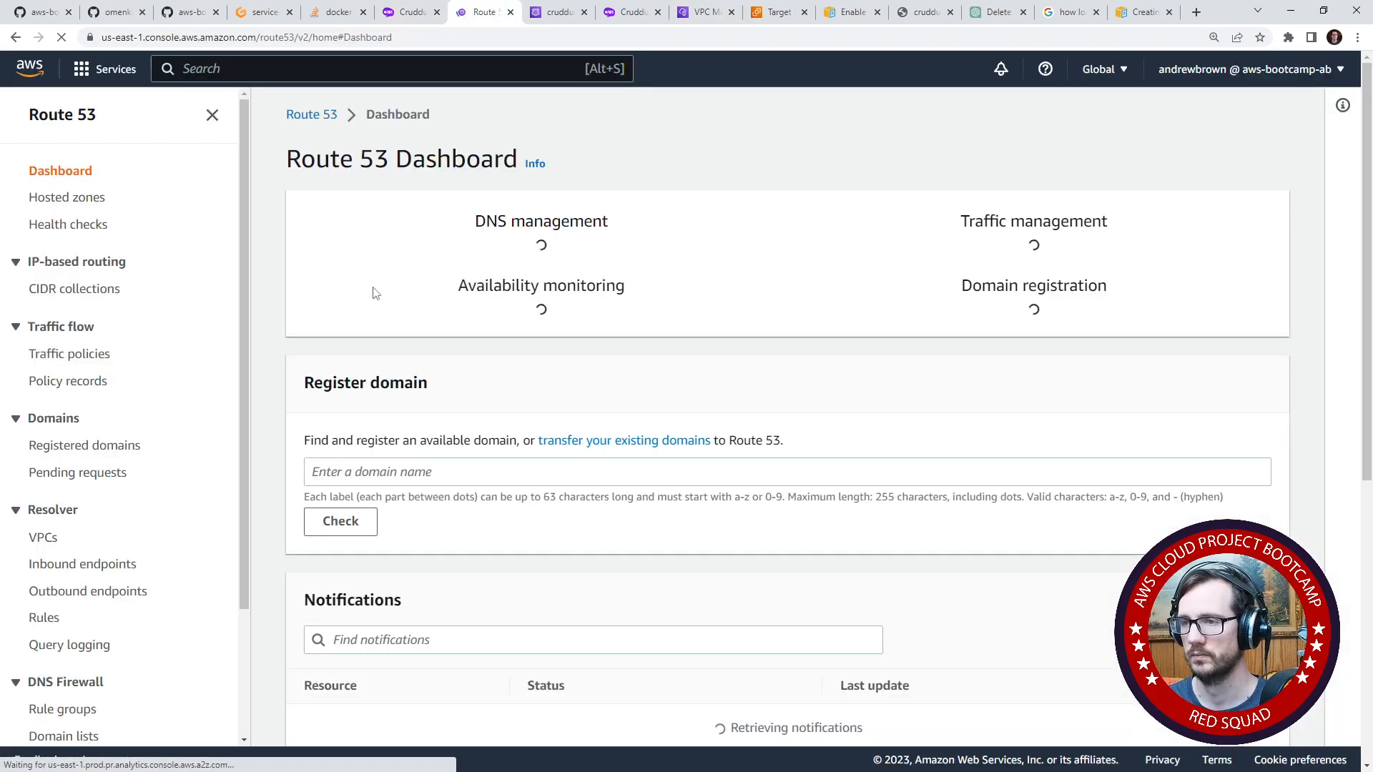
left_click(93, 201)
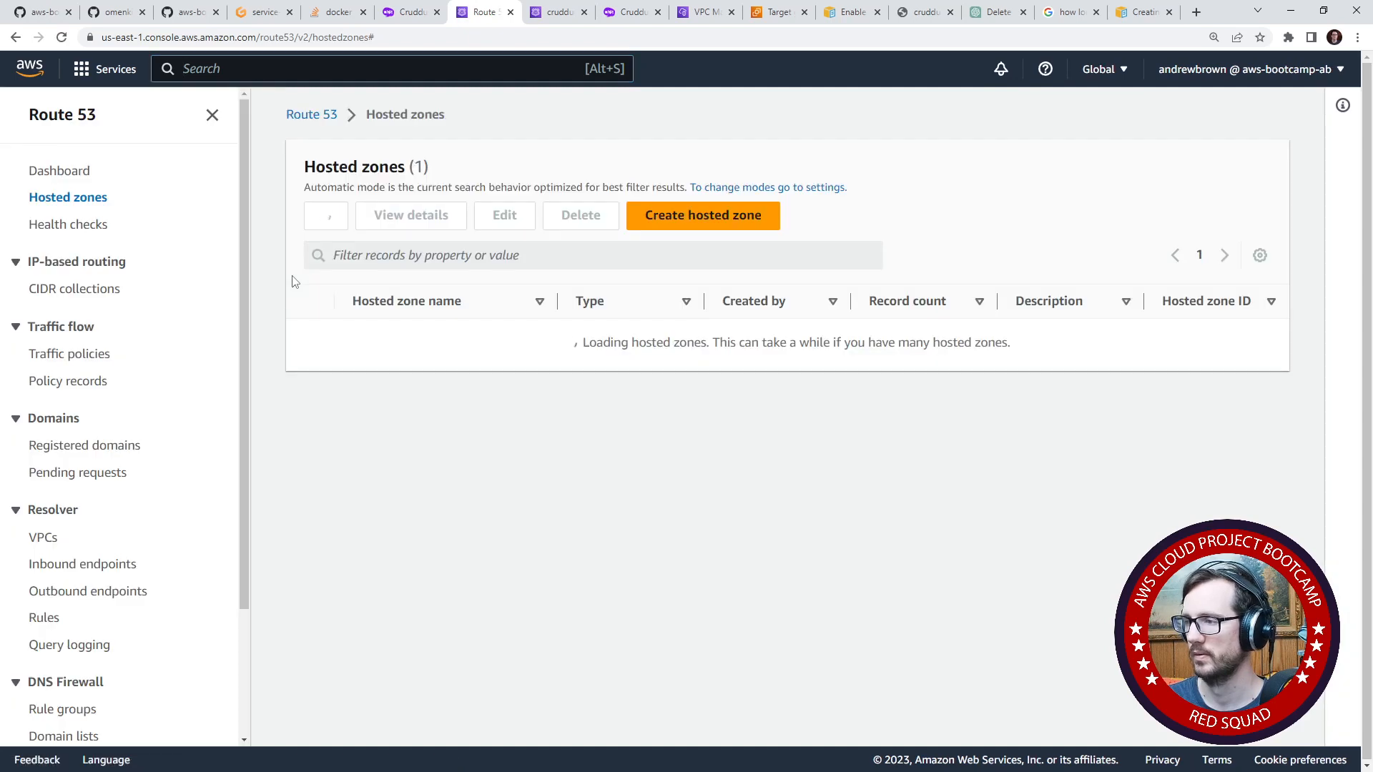
left_click(377, 341)
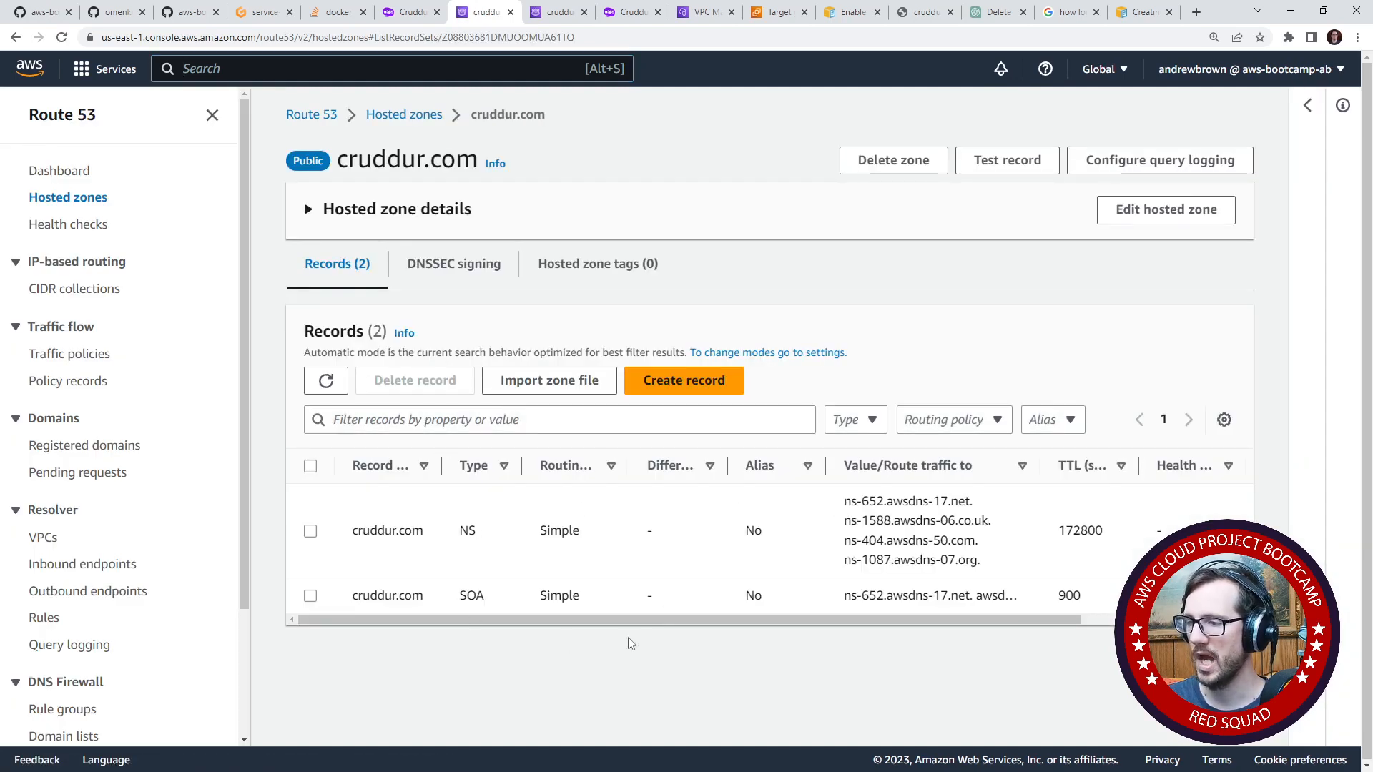
- Check the cruddur.com zone's DNSSEC signing information and hosted zone details, and return to its records
left_click(453, 277)
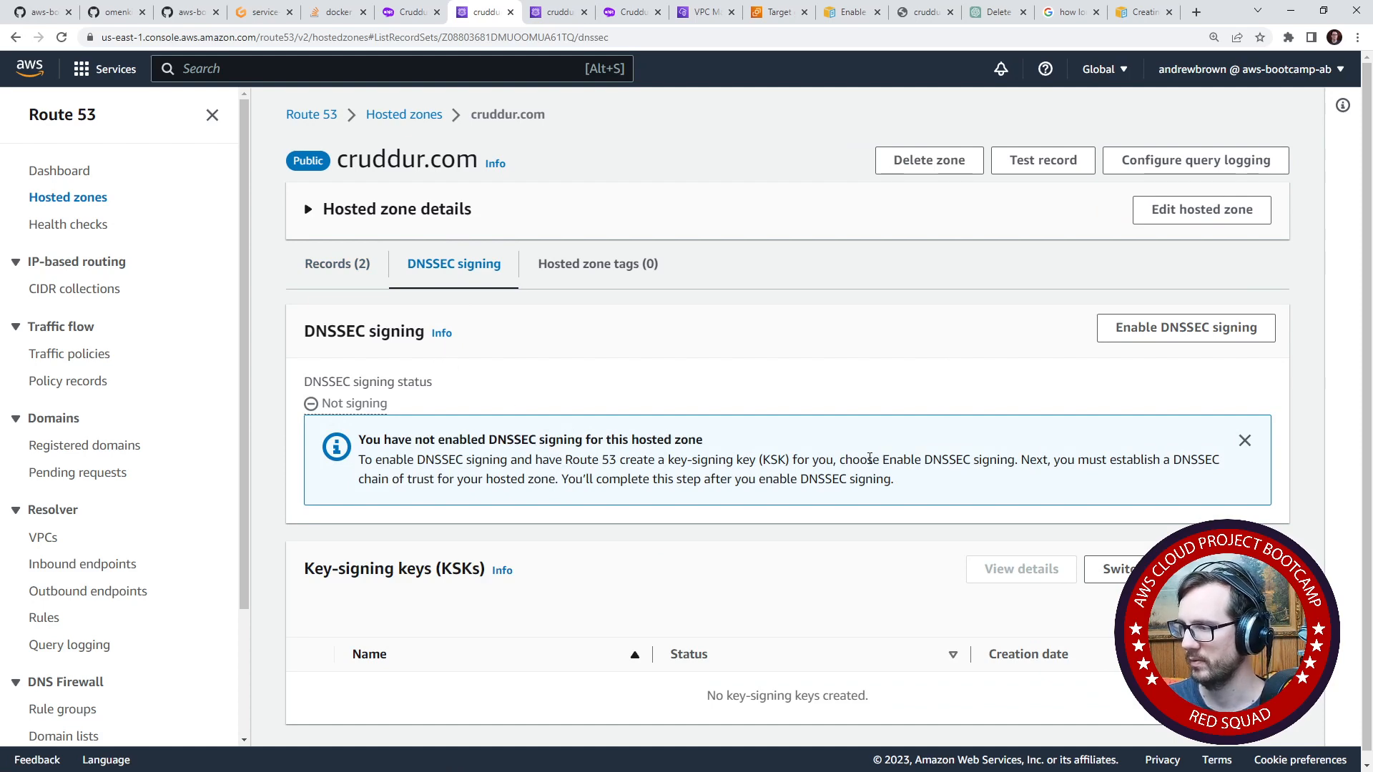
left_click_drag(870, 458, 980, 495)
left_click(867, 478)
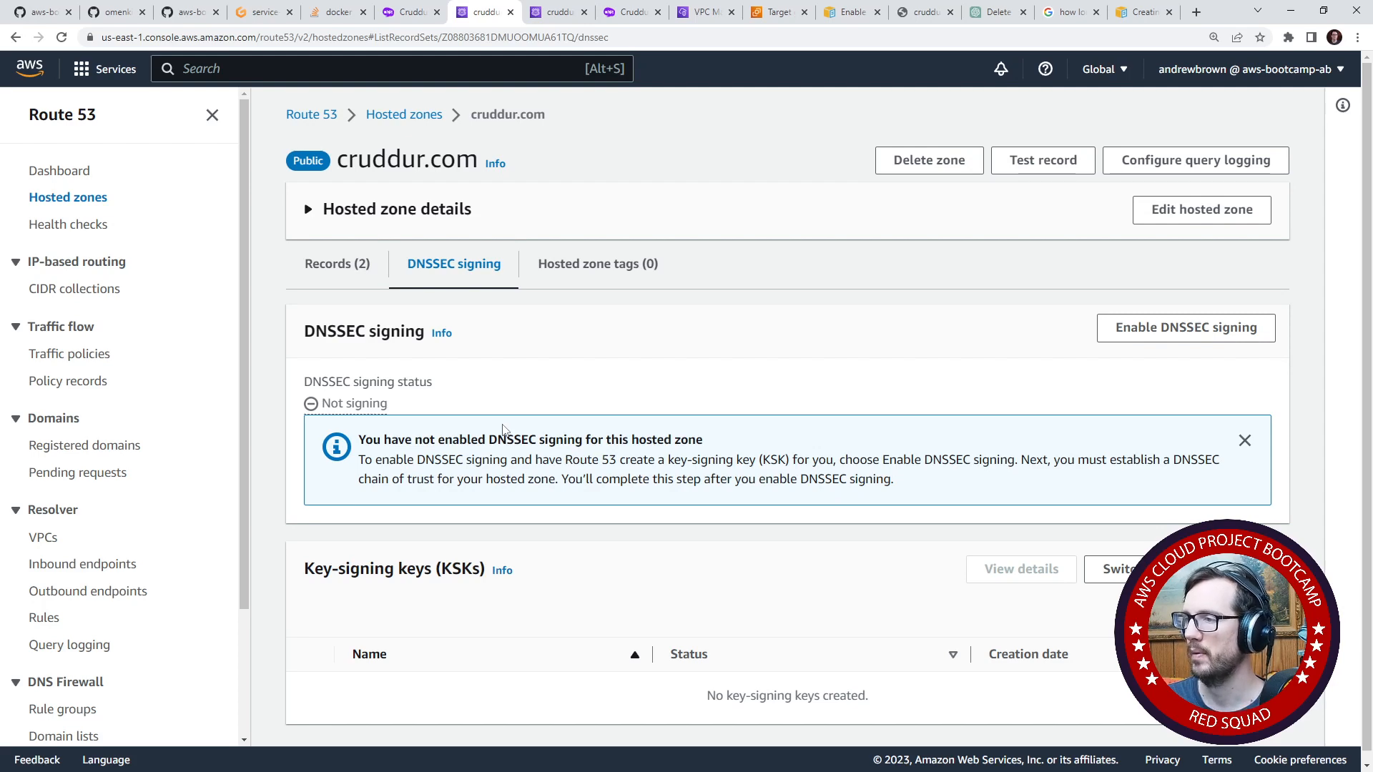
left_click(401, 226)
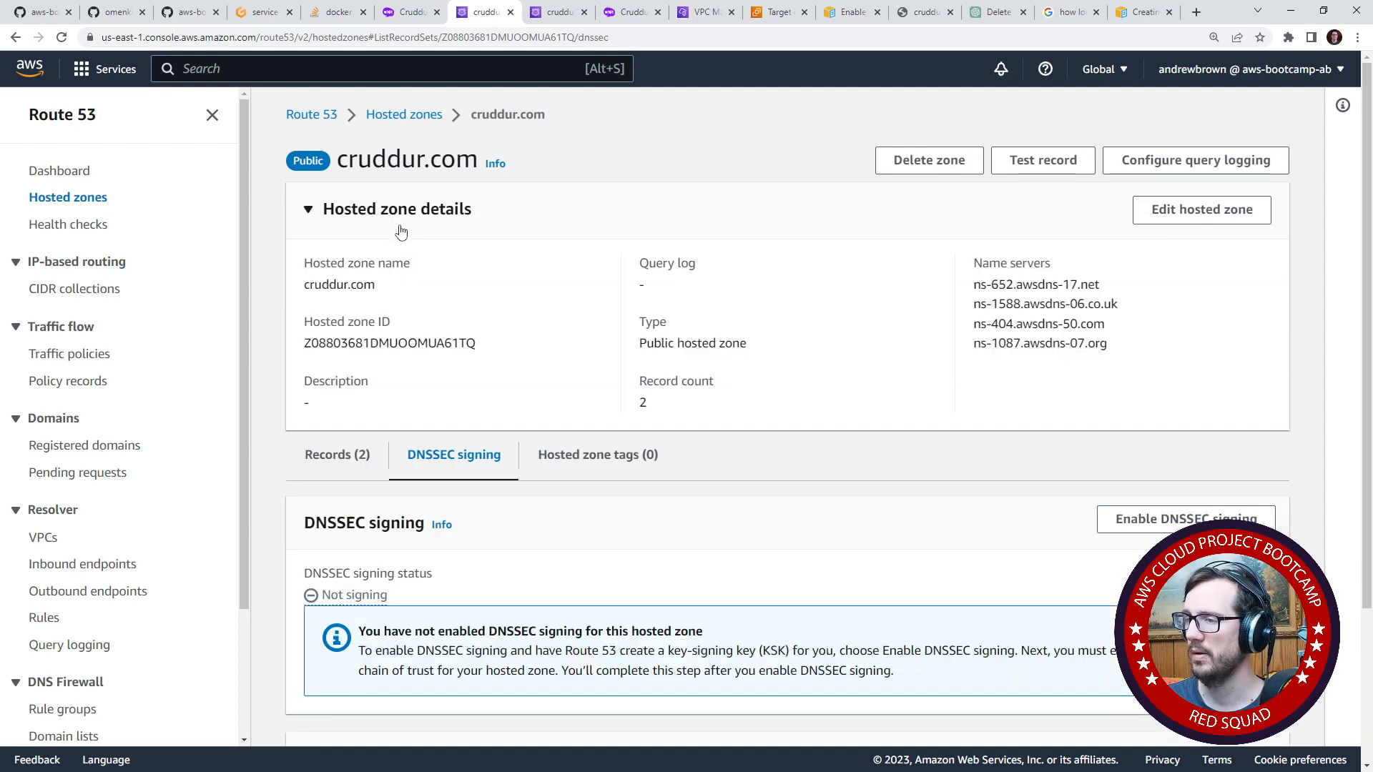
left_click(401, 231)
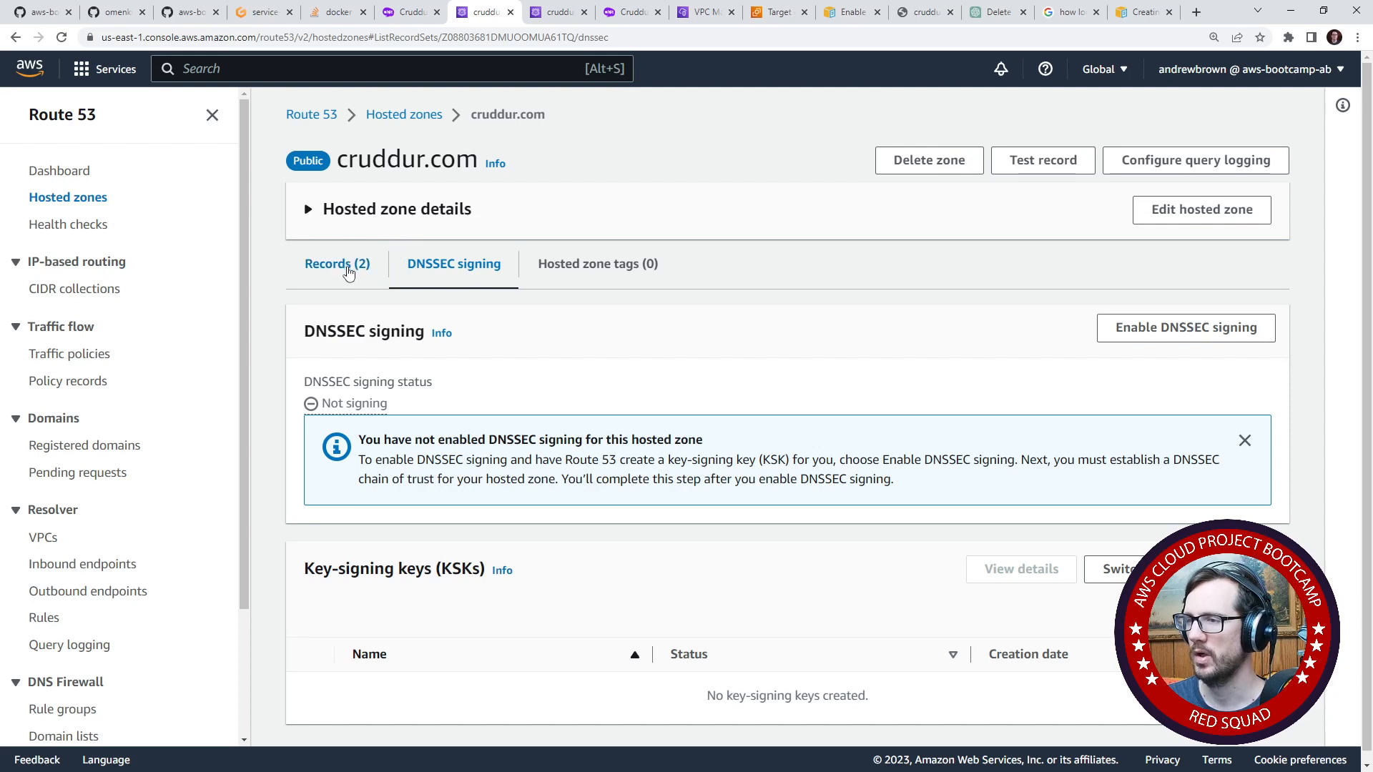
left_click(350, 270)
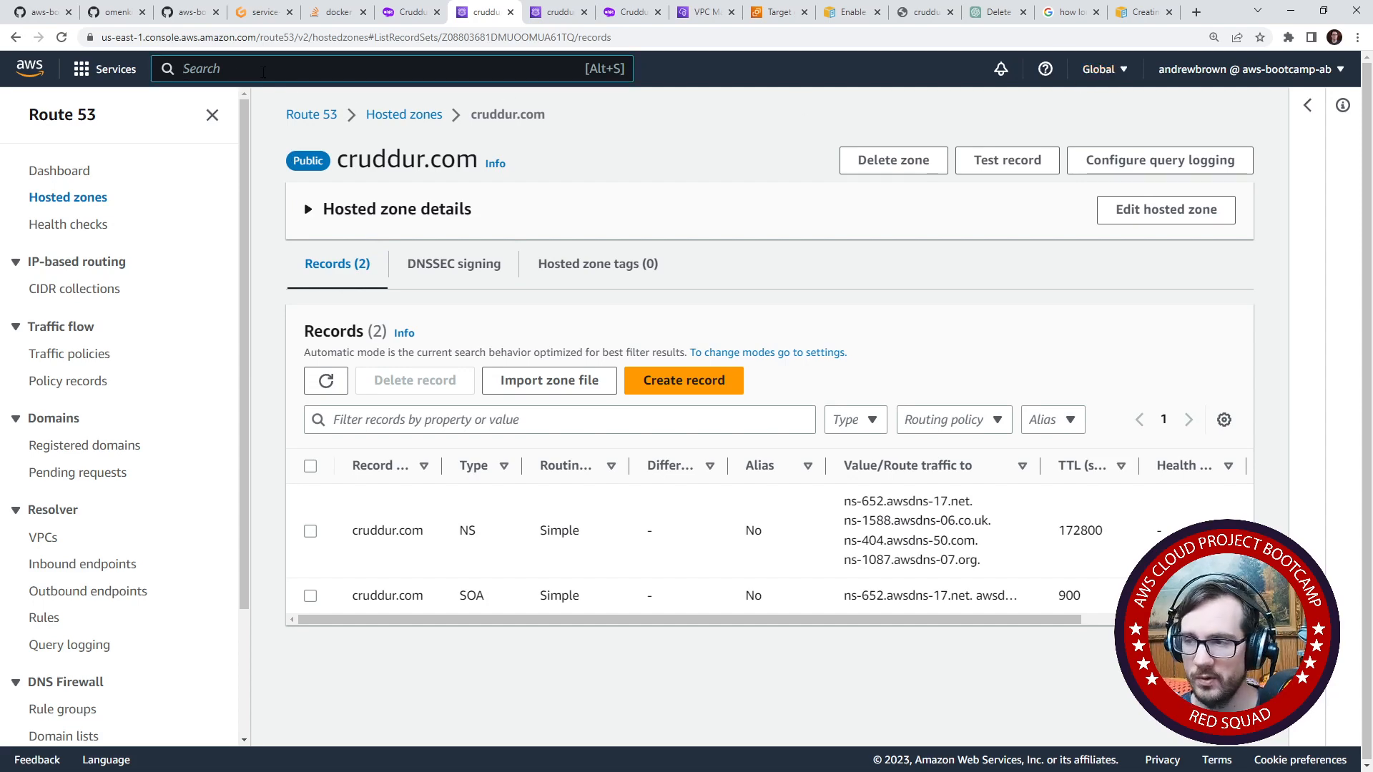
- Search the AWS services for ssl, replace the search with acm, and open Certificate Manager
type("ssl certificate")
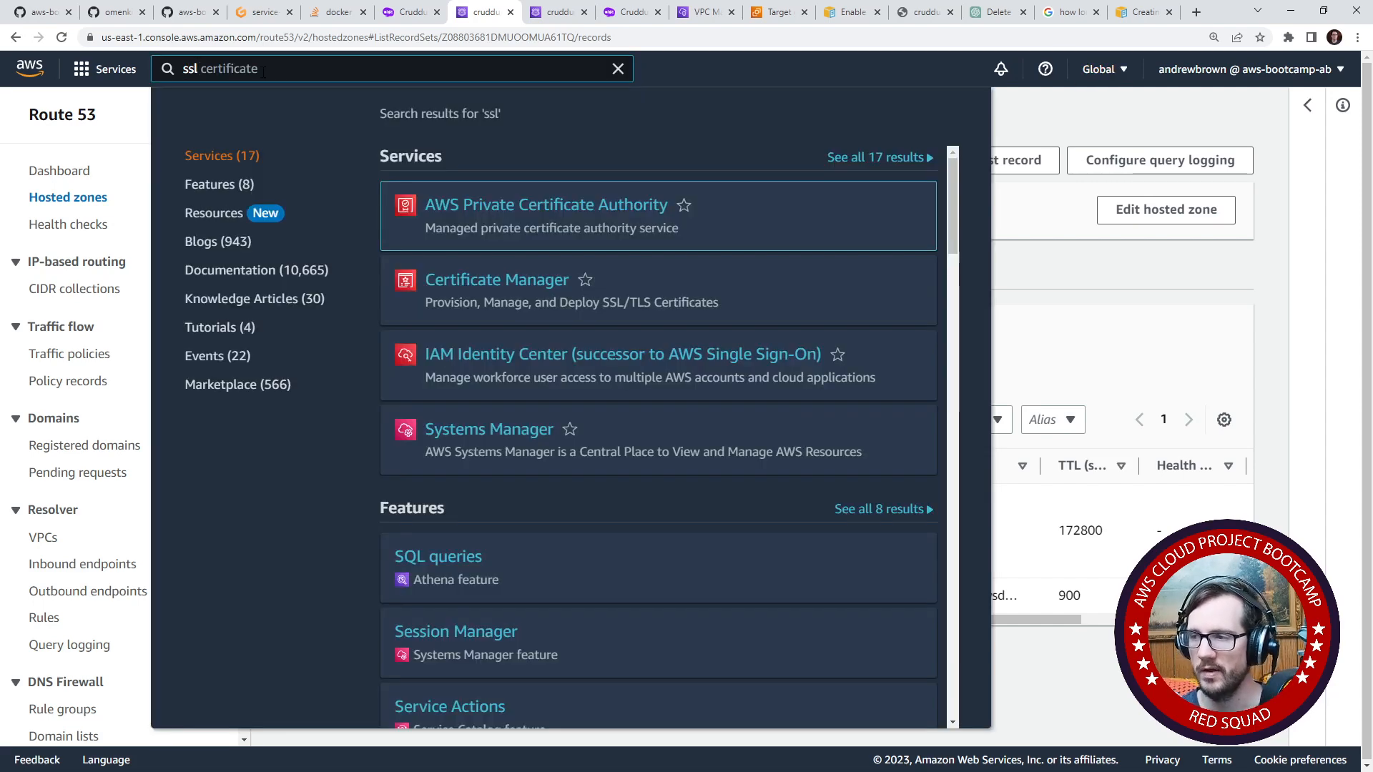
key("ctrl+a")
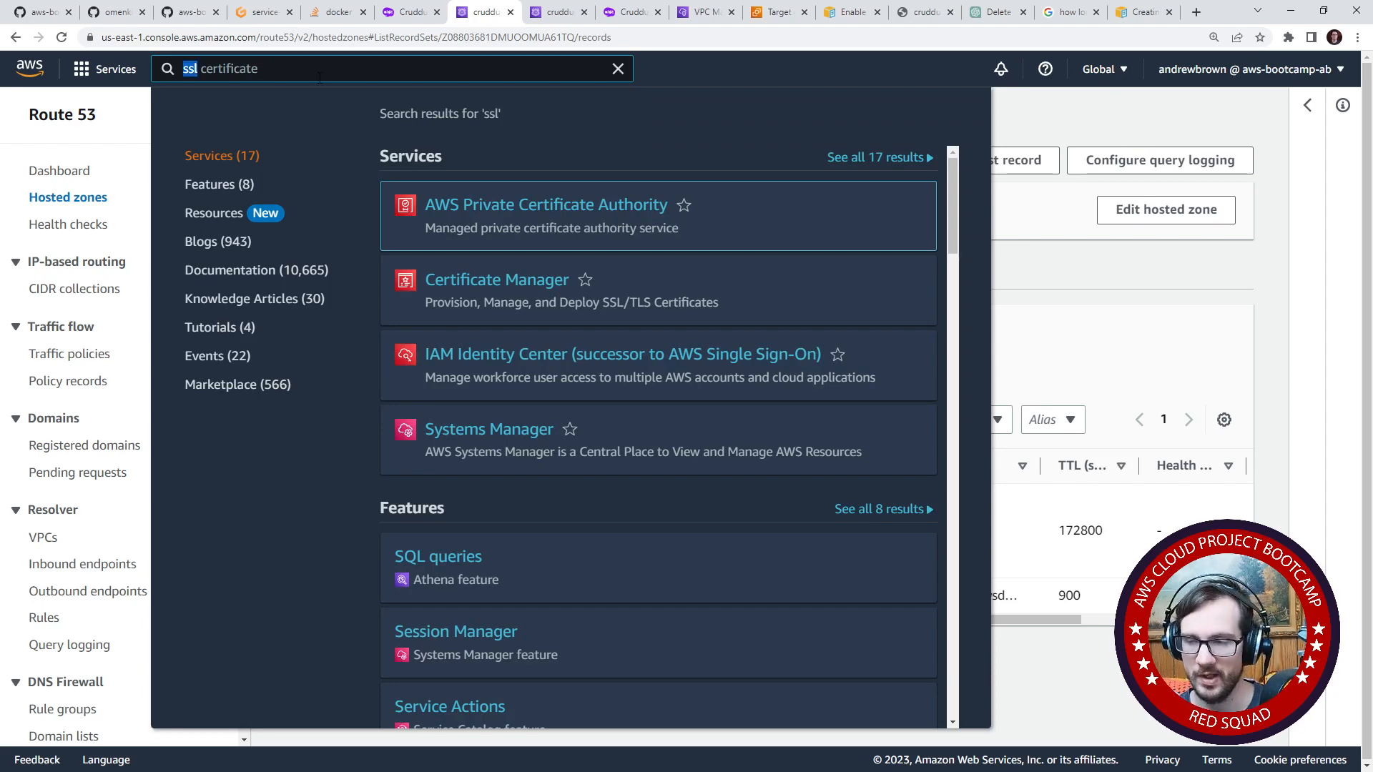
type("acm-PCA")
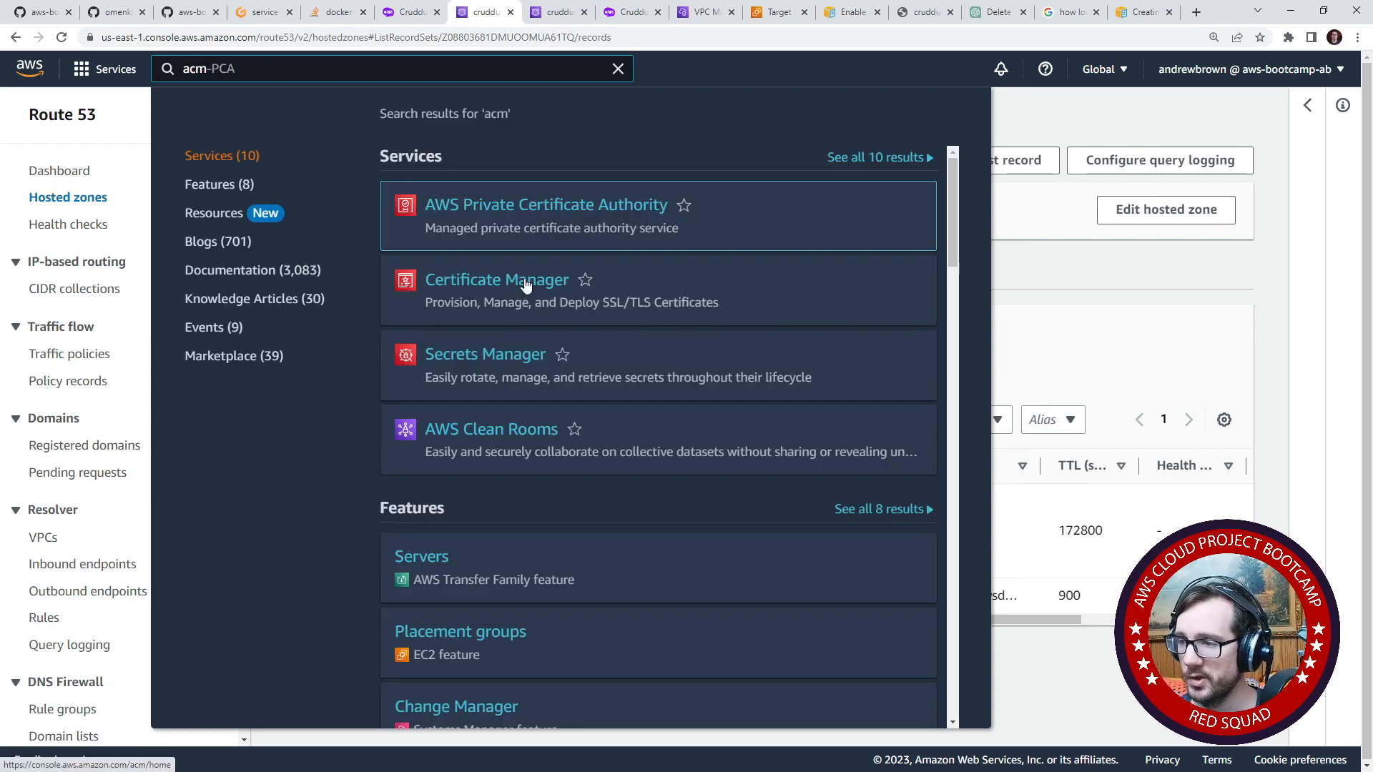
left_click(530, 286)
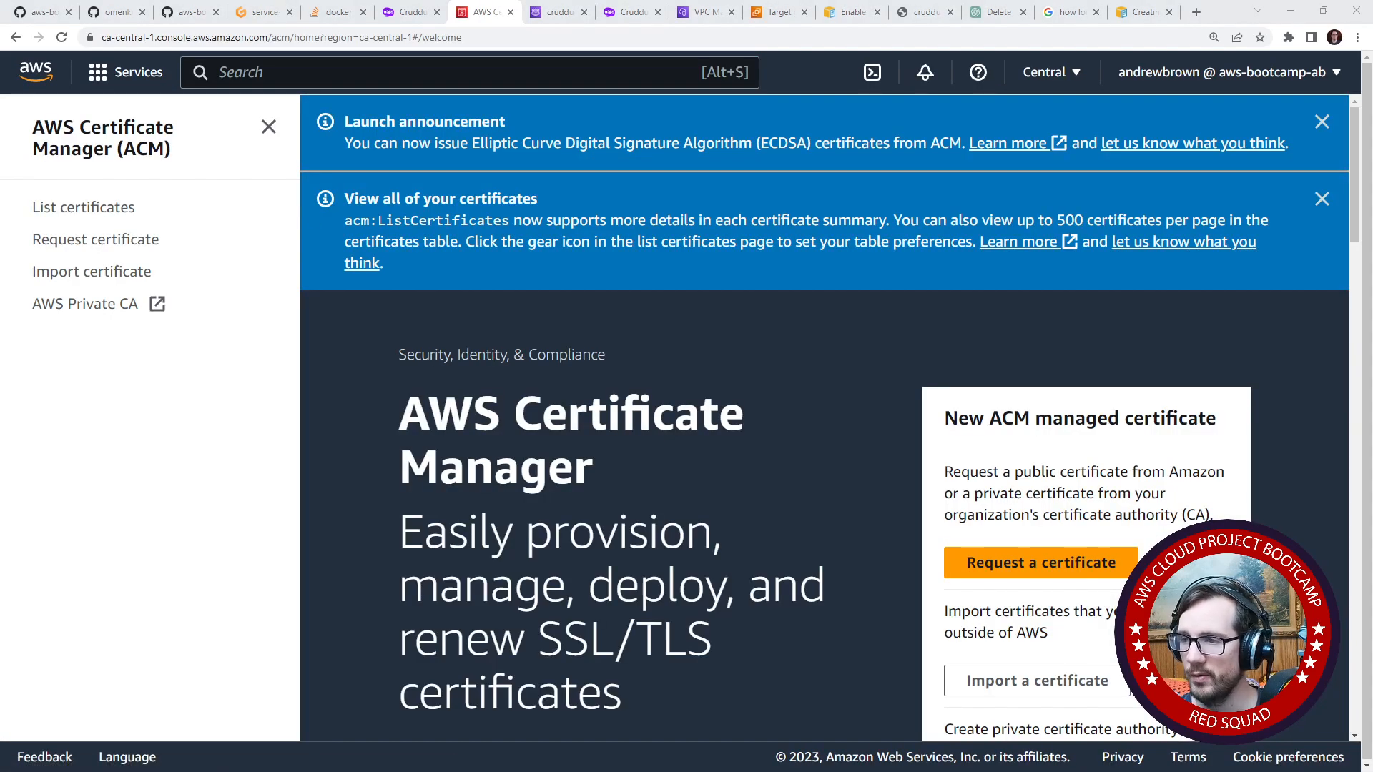
- Start a new certificate request and read the public and private certificate type options
scroll(688, 449, "down", 5)
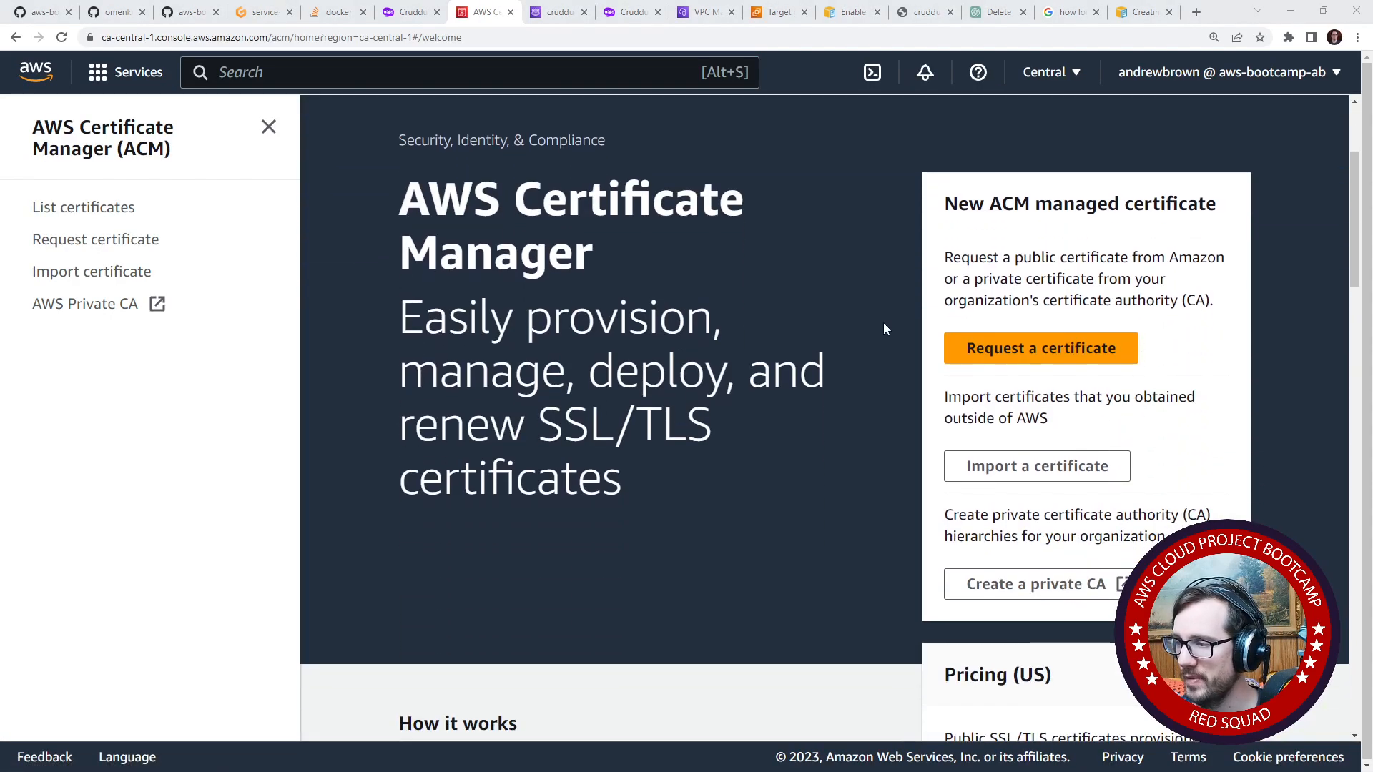
left_click(1041, 347)
scroll(436, 429, "down", 1)
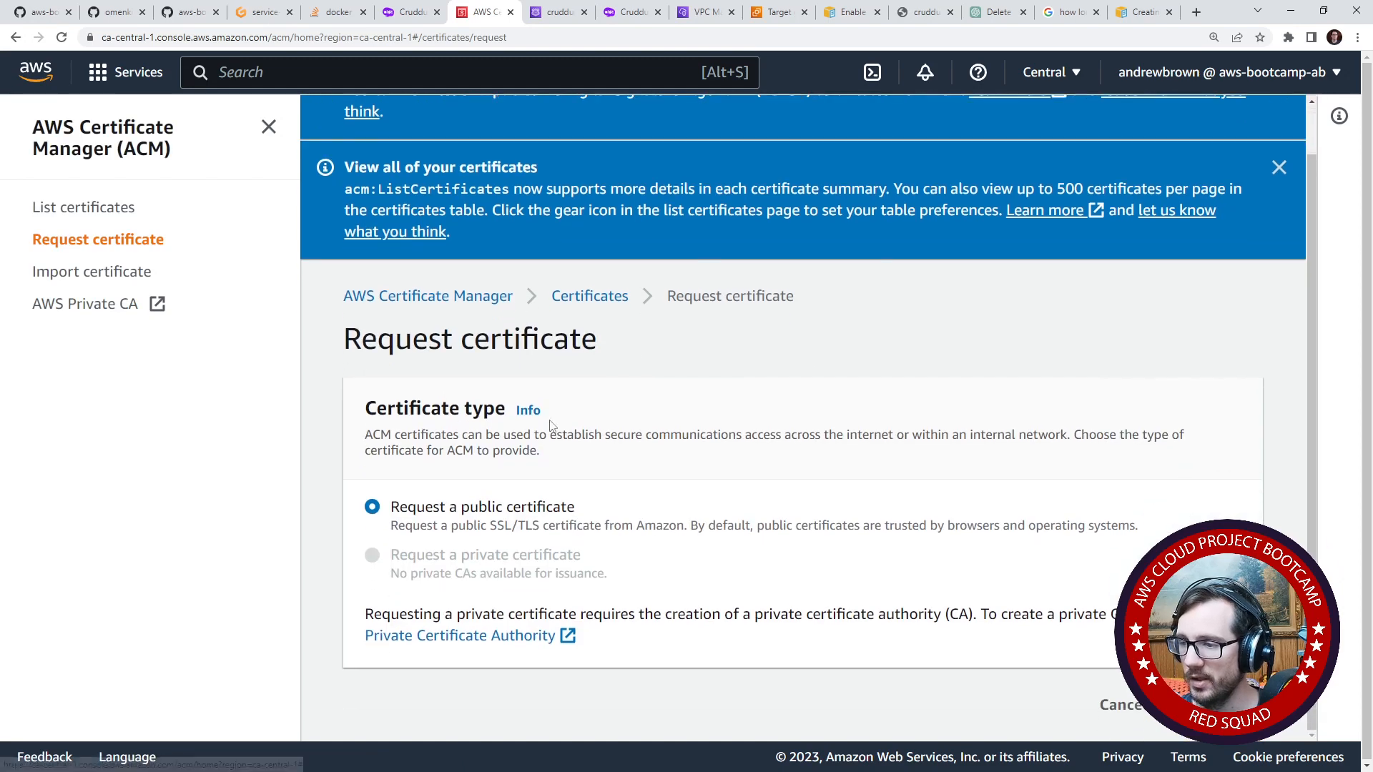
left_click_drag(449, 508, 560, 516)
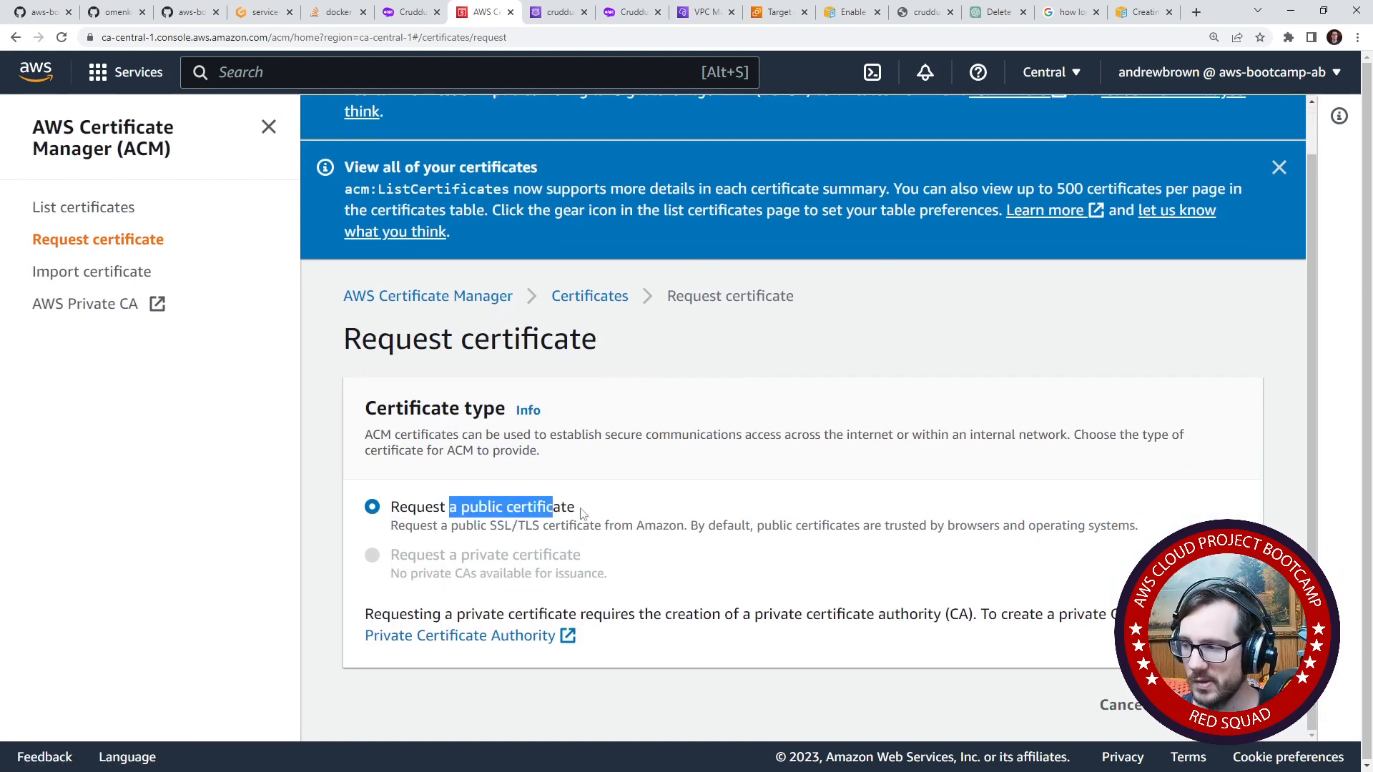
left_click(593, 532)
left_click_drag(433, 556, 544, 571)
left_click(473, 562)
left_click(479, 556)
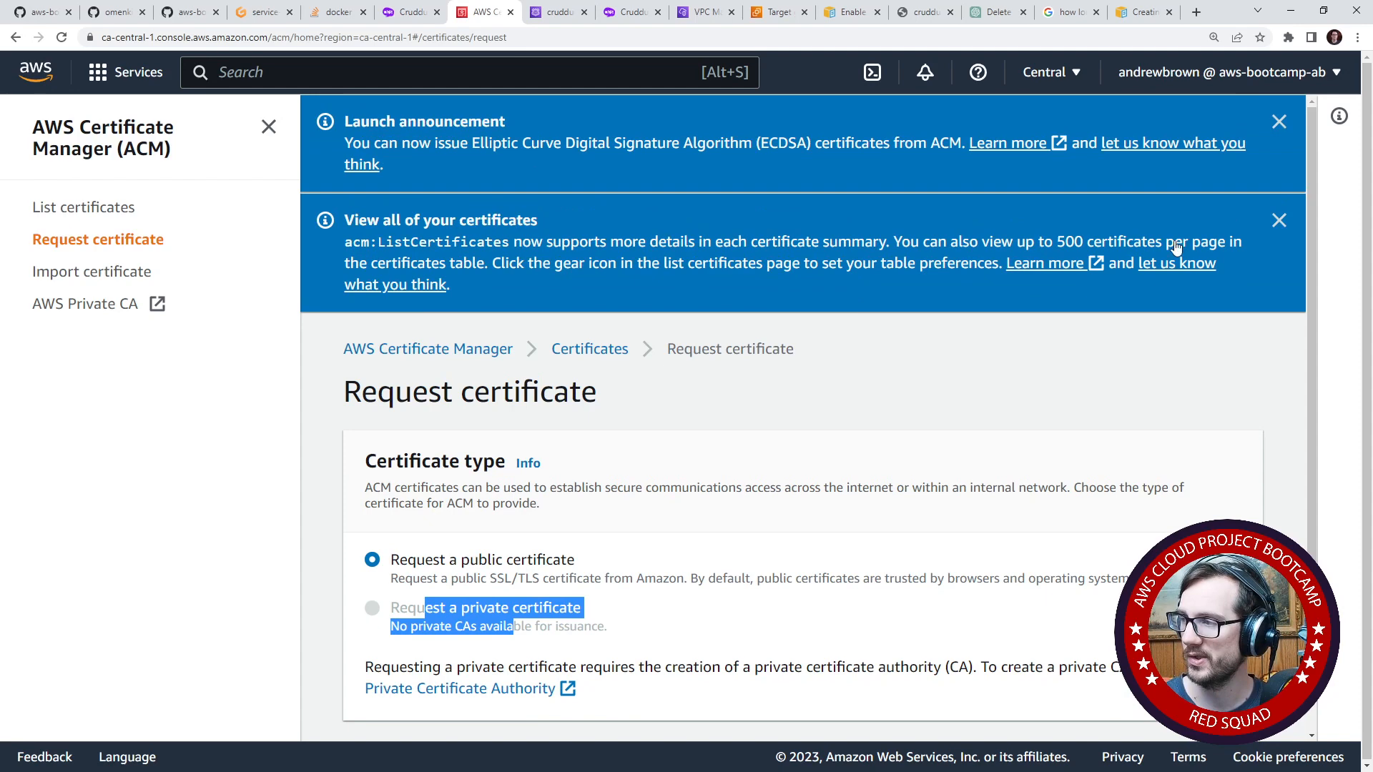
- Dismiss the two announcement banners and continue the request with the public certificate type
left_click(1278, 122)
left_click(1284, 125)
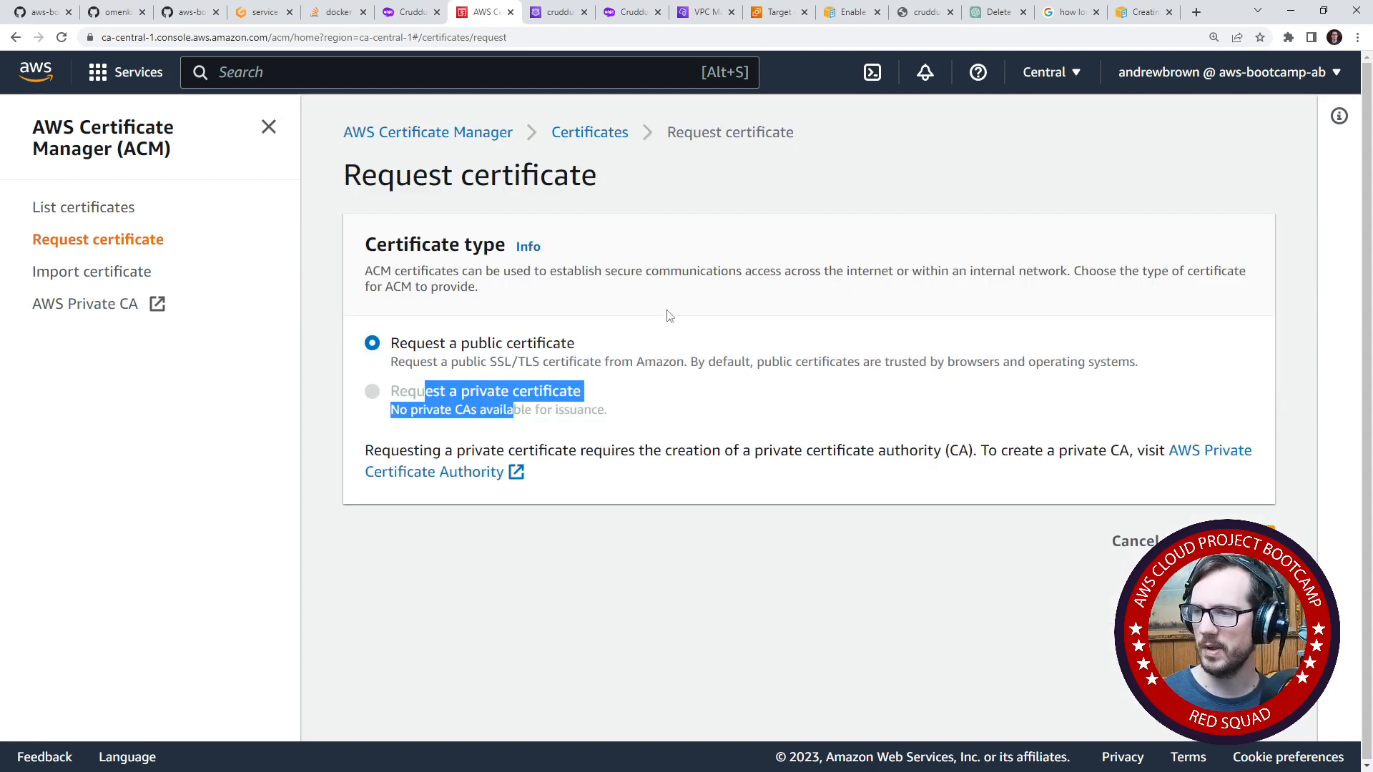
left_click(1244, 541)
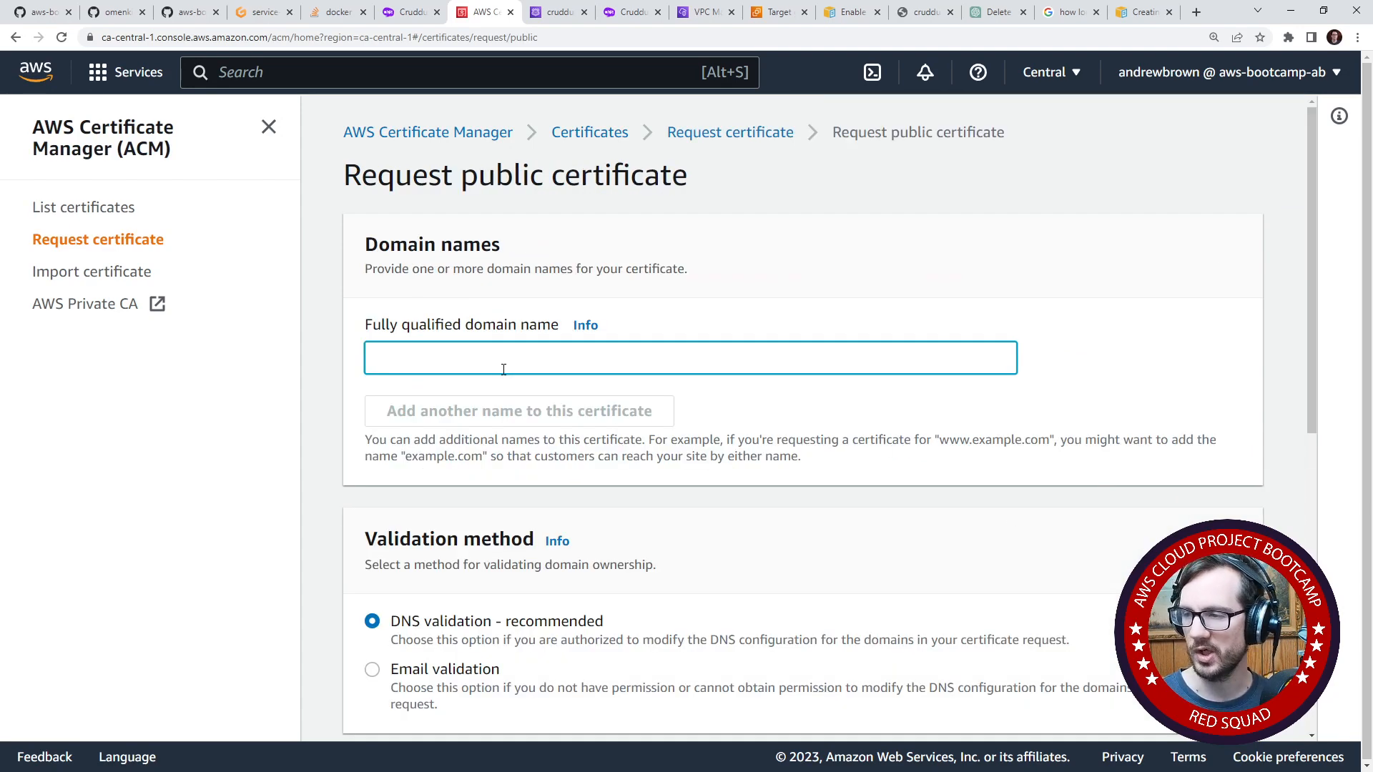
- Enter cruddur.com as the public certificate's fully qualified domain name
left_click_drag(380, 328, 530, 326)
left_click(541, 362)
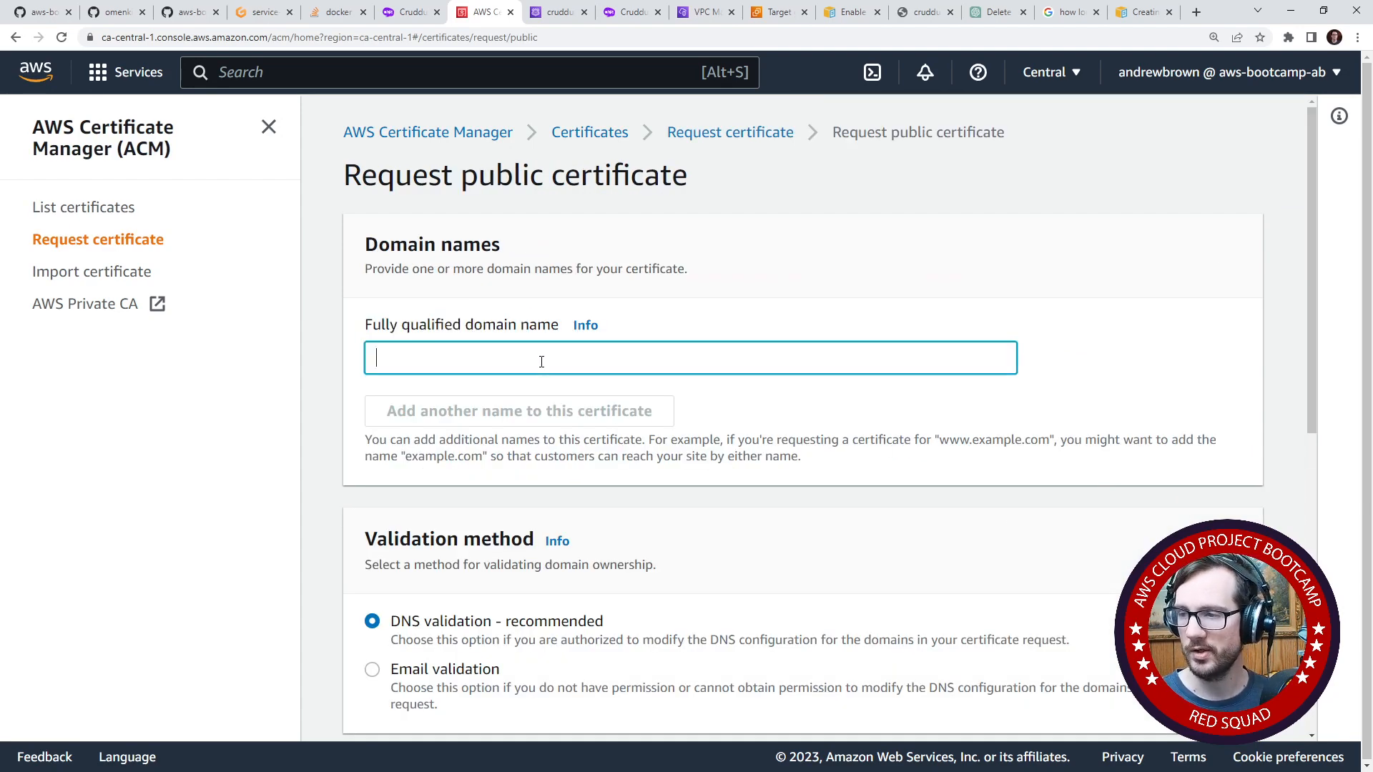
type("cruddur")
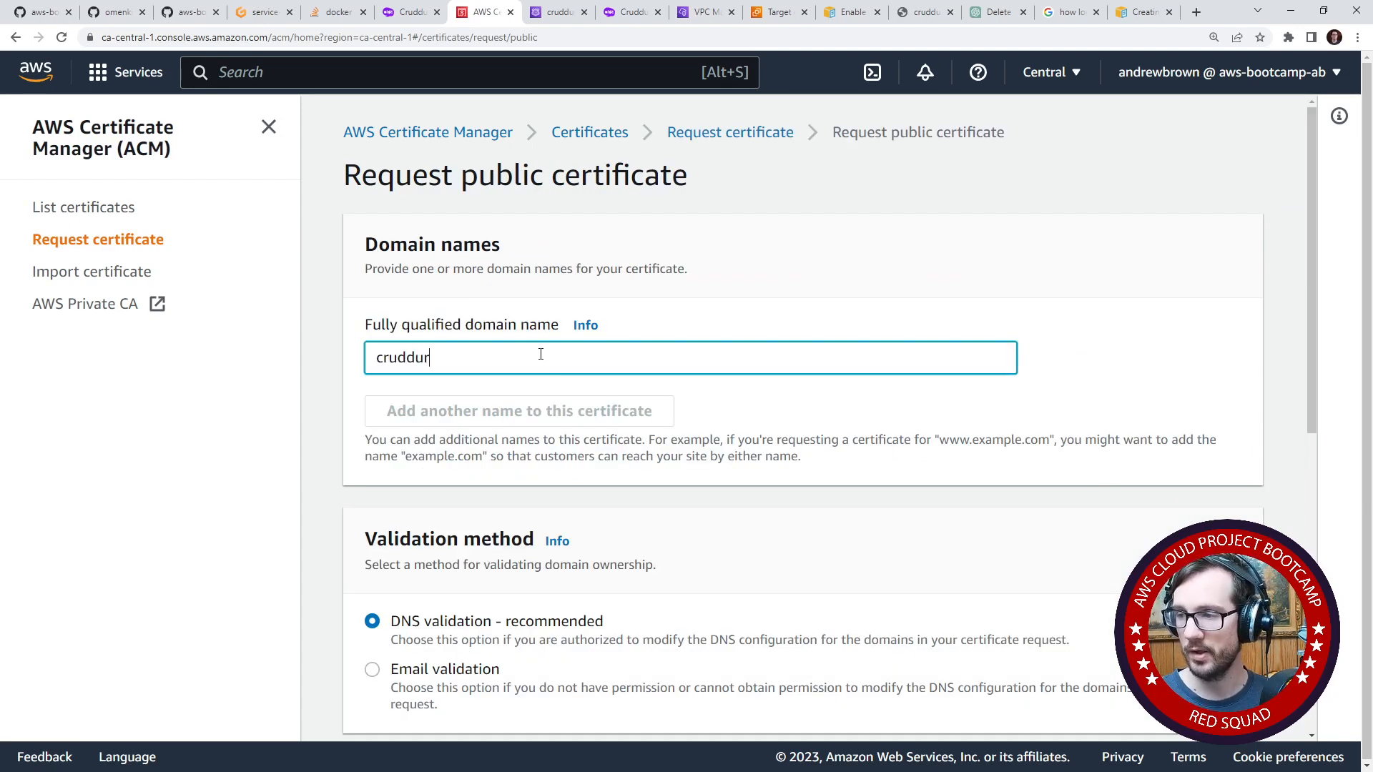
type(".com")
- Add the wildcard name *.cruddur.com as the certificate's second domain name
left_click(499, 408)
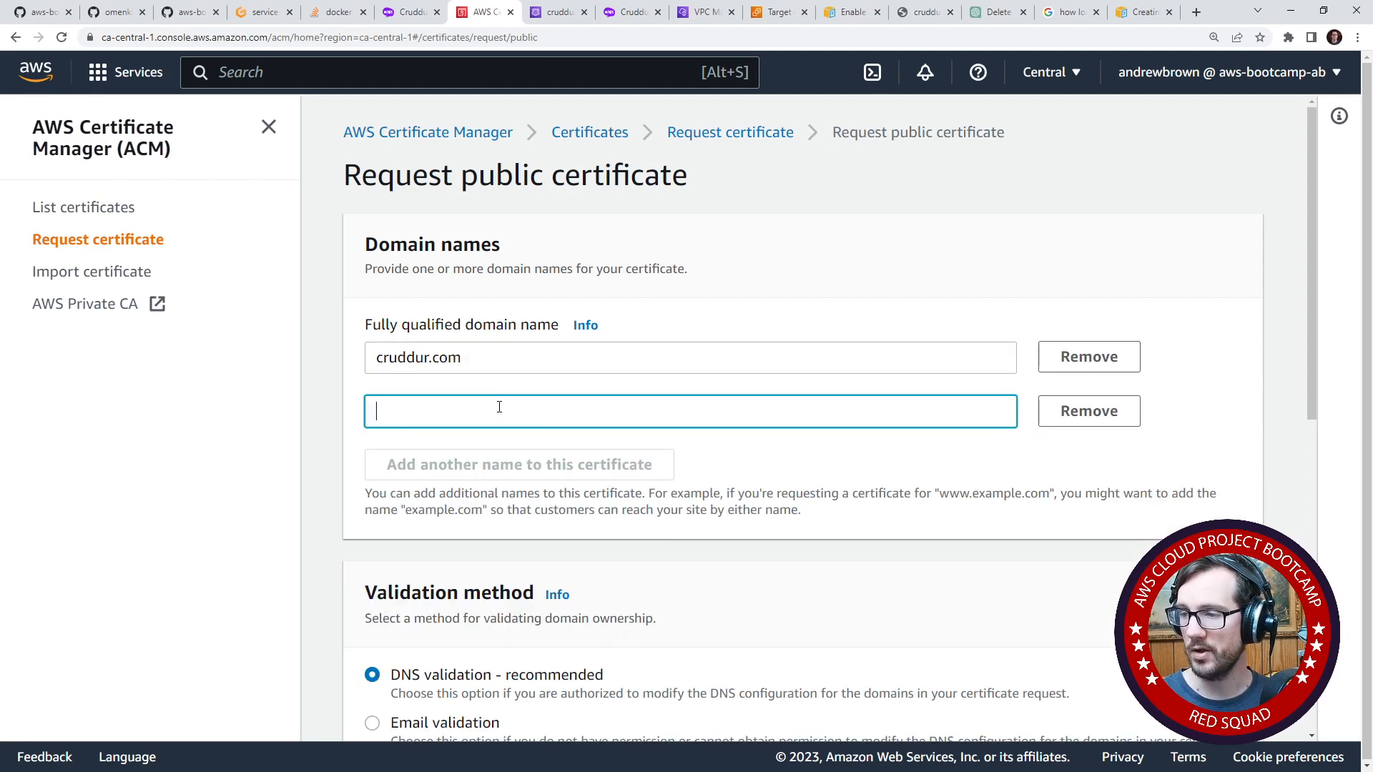
type("*.crud")
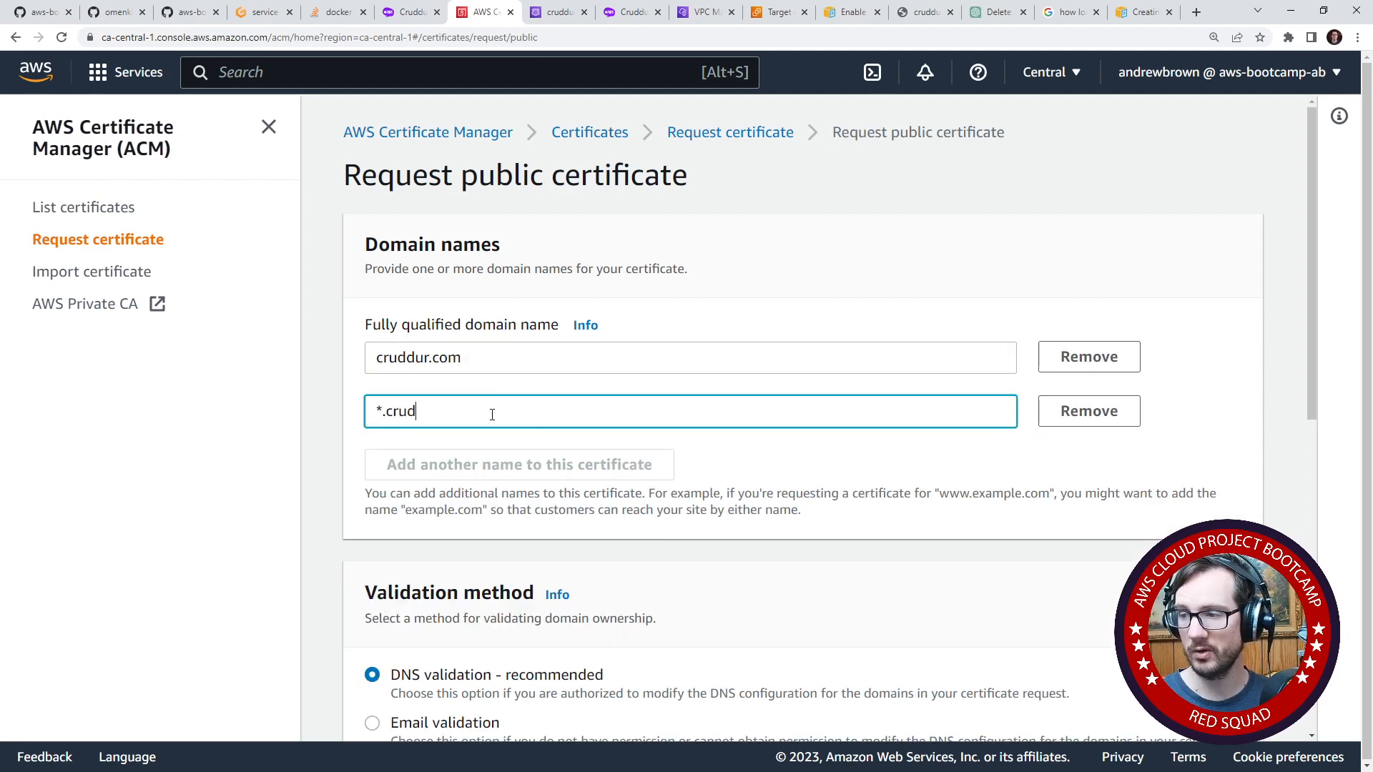
type("dur.cmo")
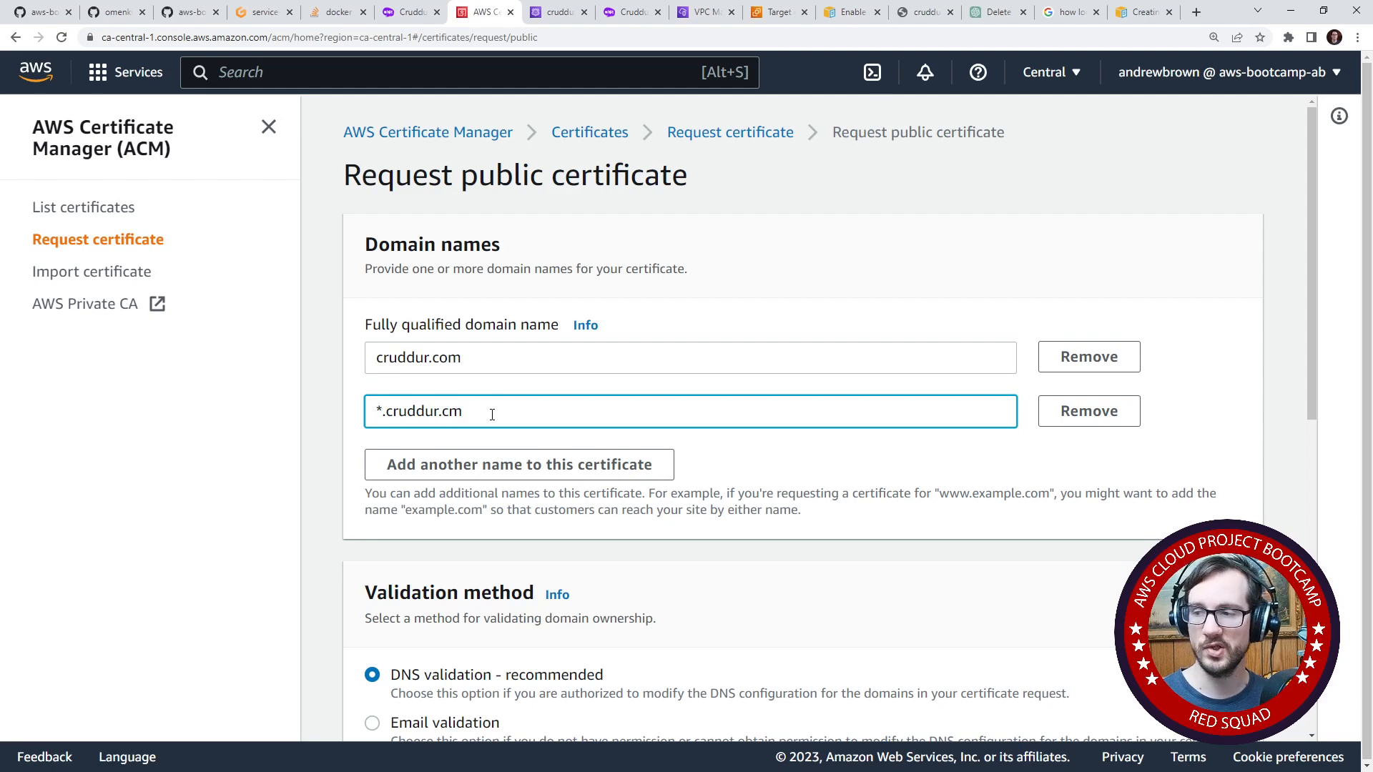
key("BackSpace")
key("BackSpace")
type("om")
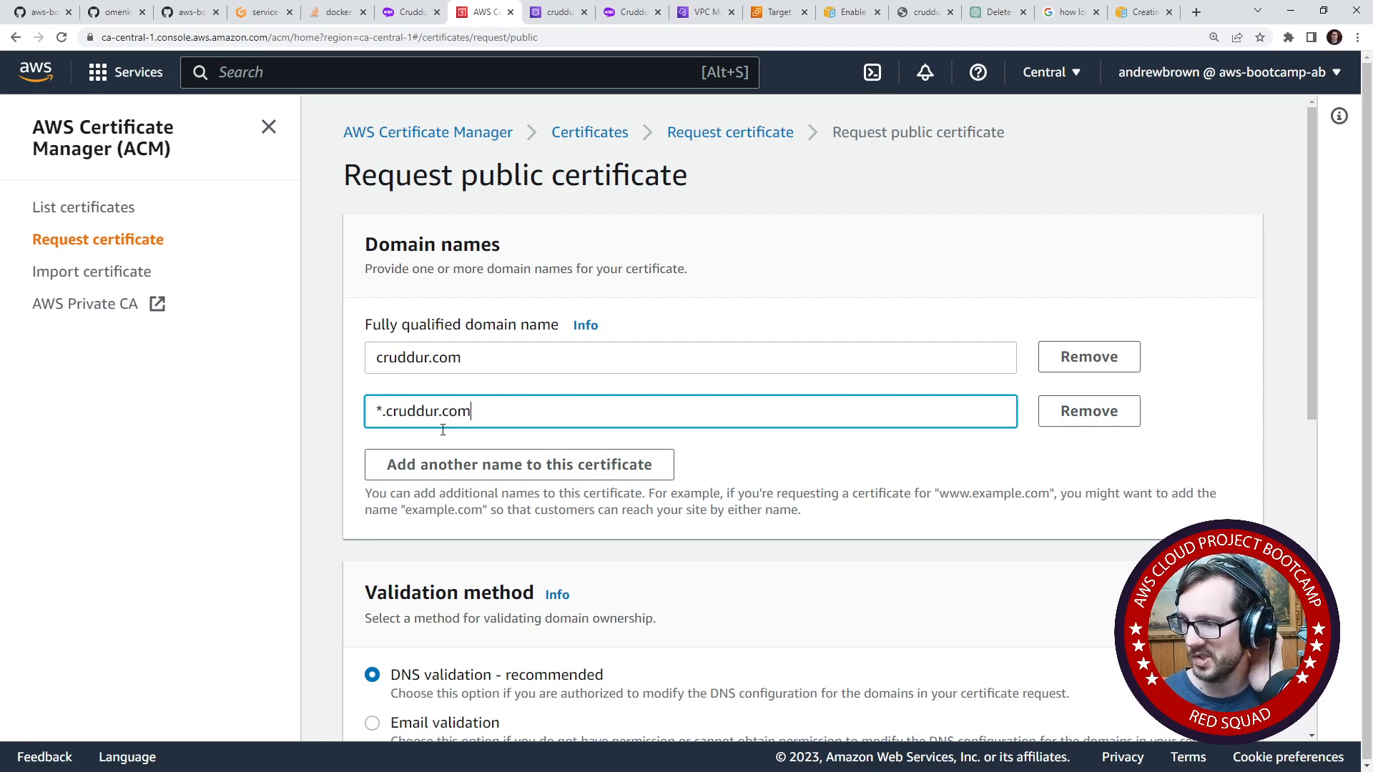
- Keep DNS validation and the RSA 2048 key algorithm, and submit the certificate request without tags
scroll(487, 444, "down", 1)
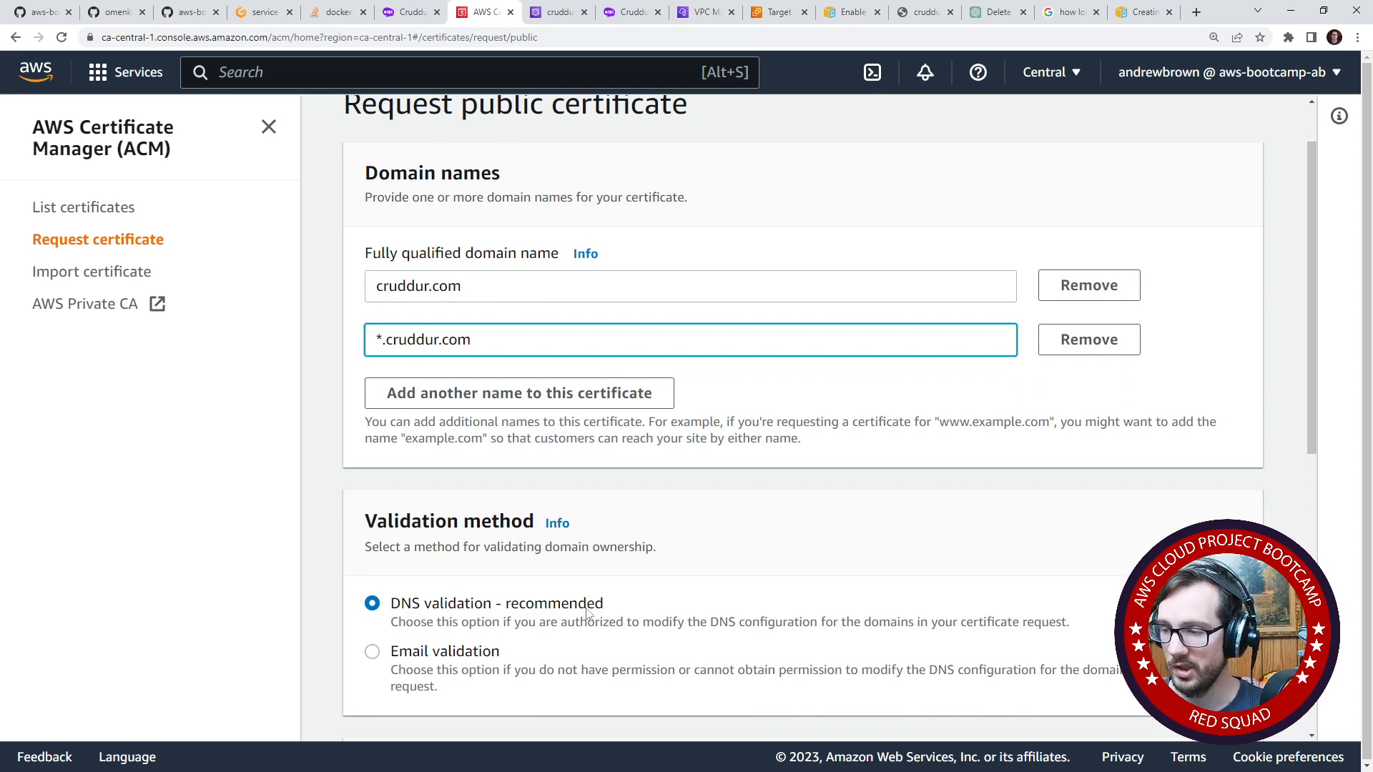
scroll(586, 612, "down", 3)
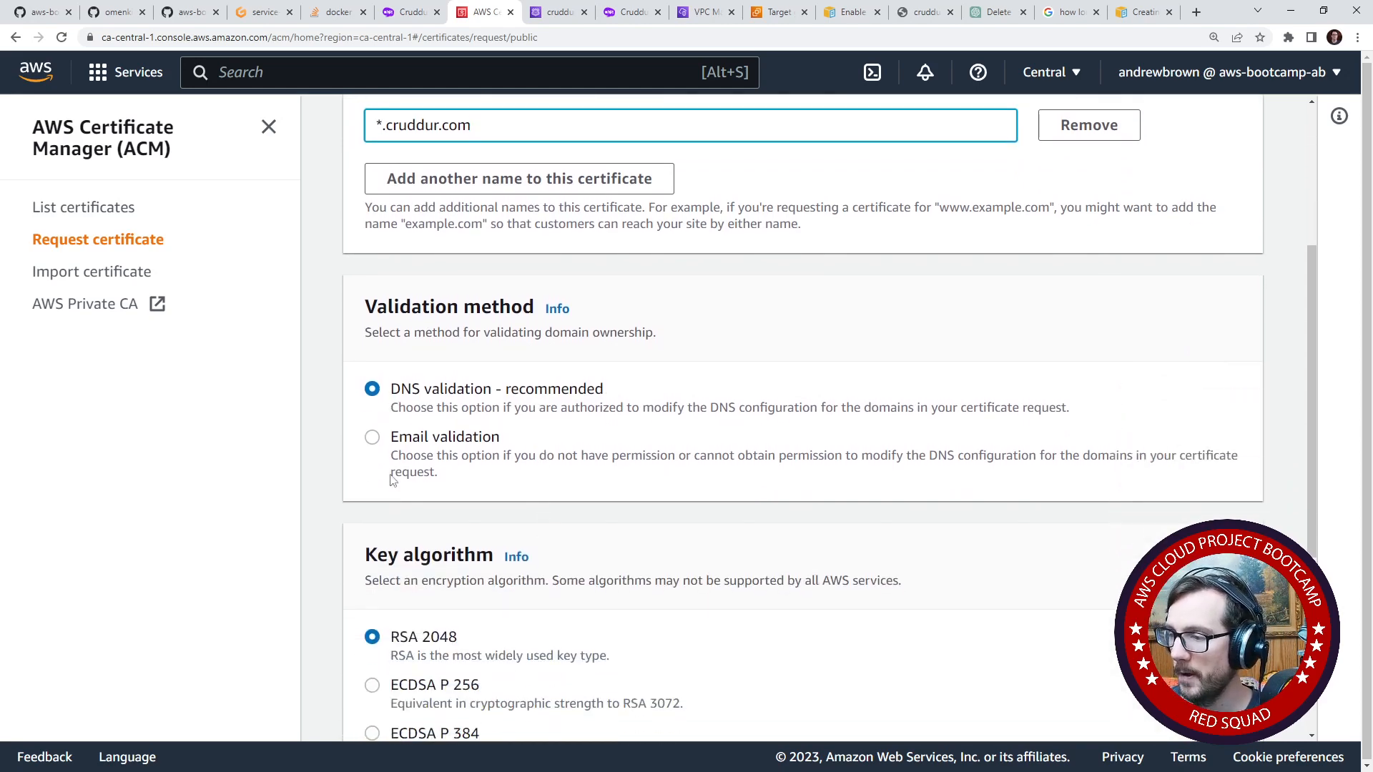
scroll(403, 524, "down", 2)
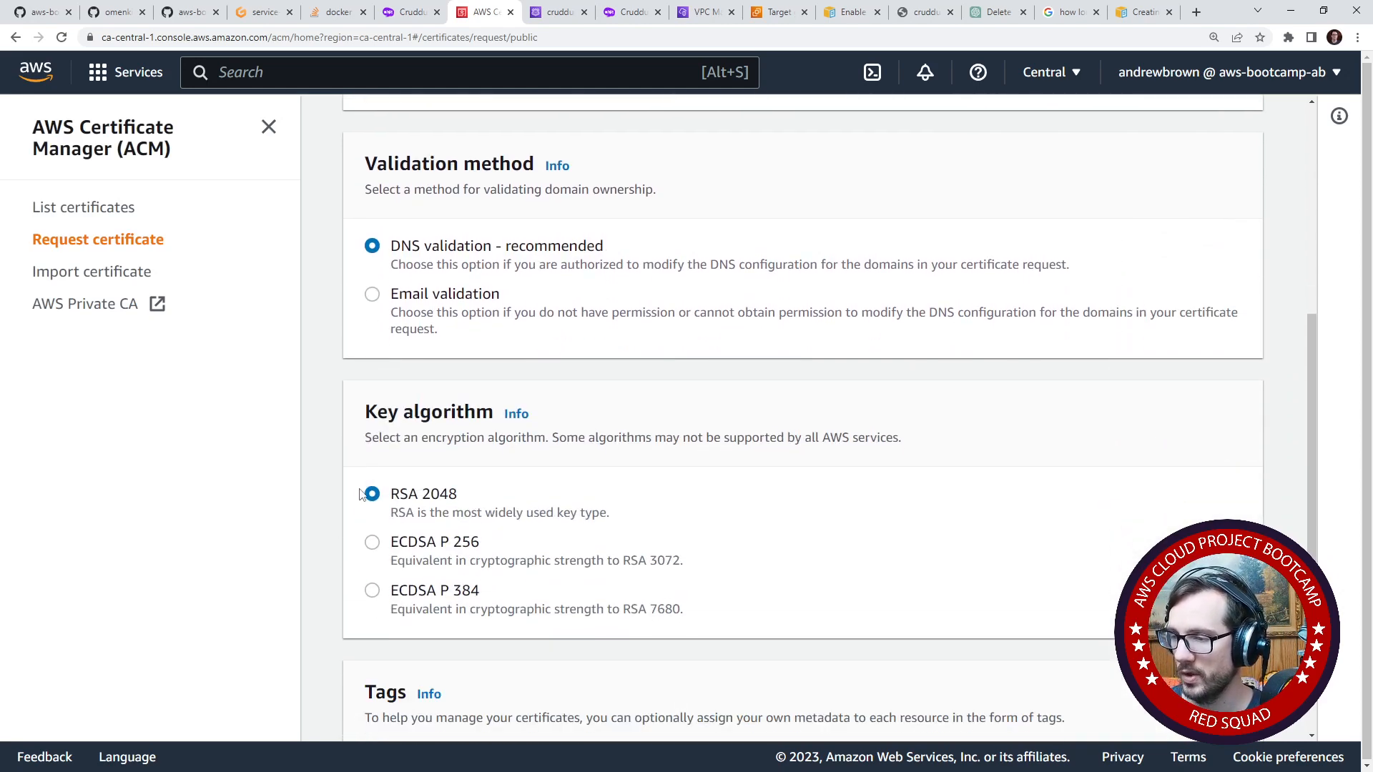
scroll(486, 497, "down", 3)
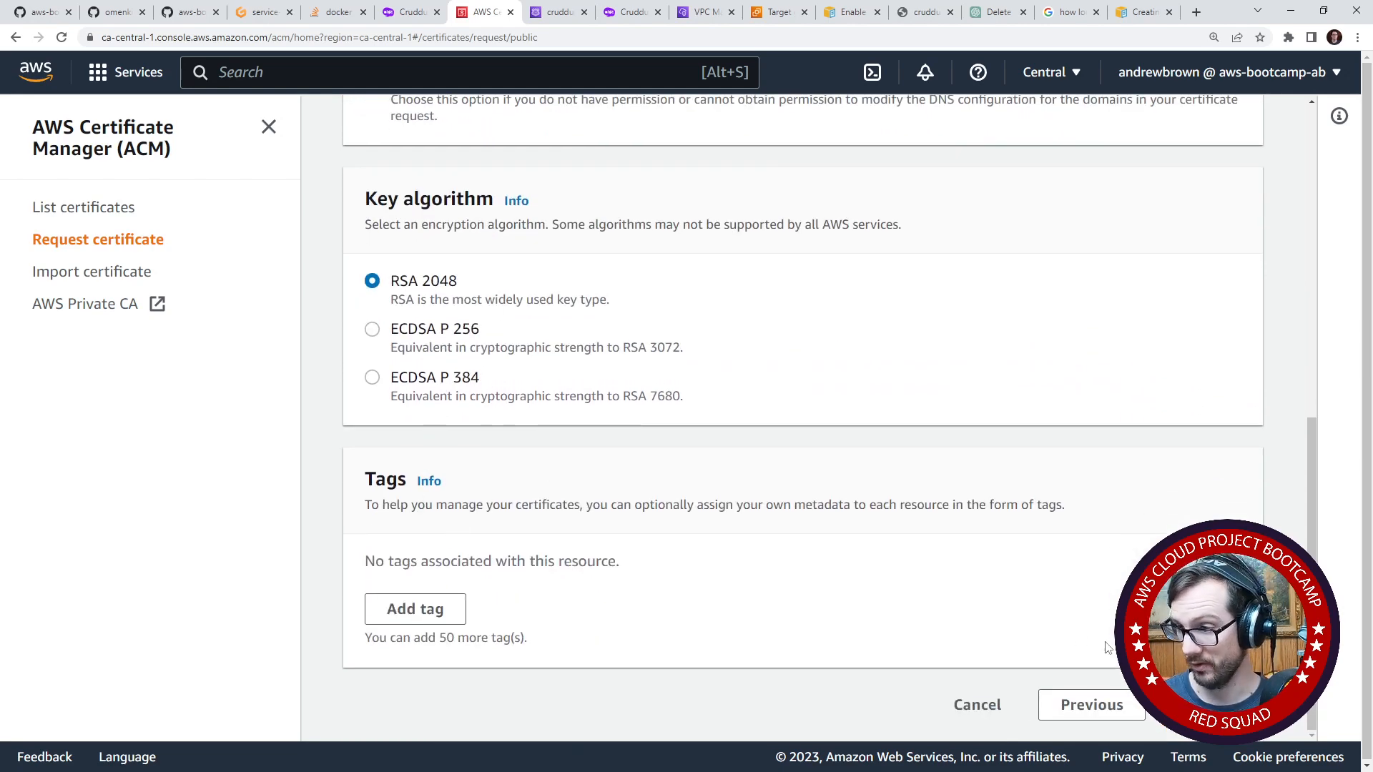
left_click(1209, 704)
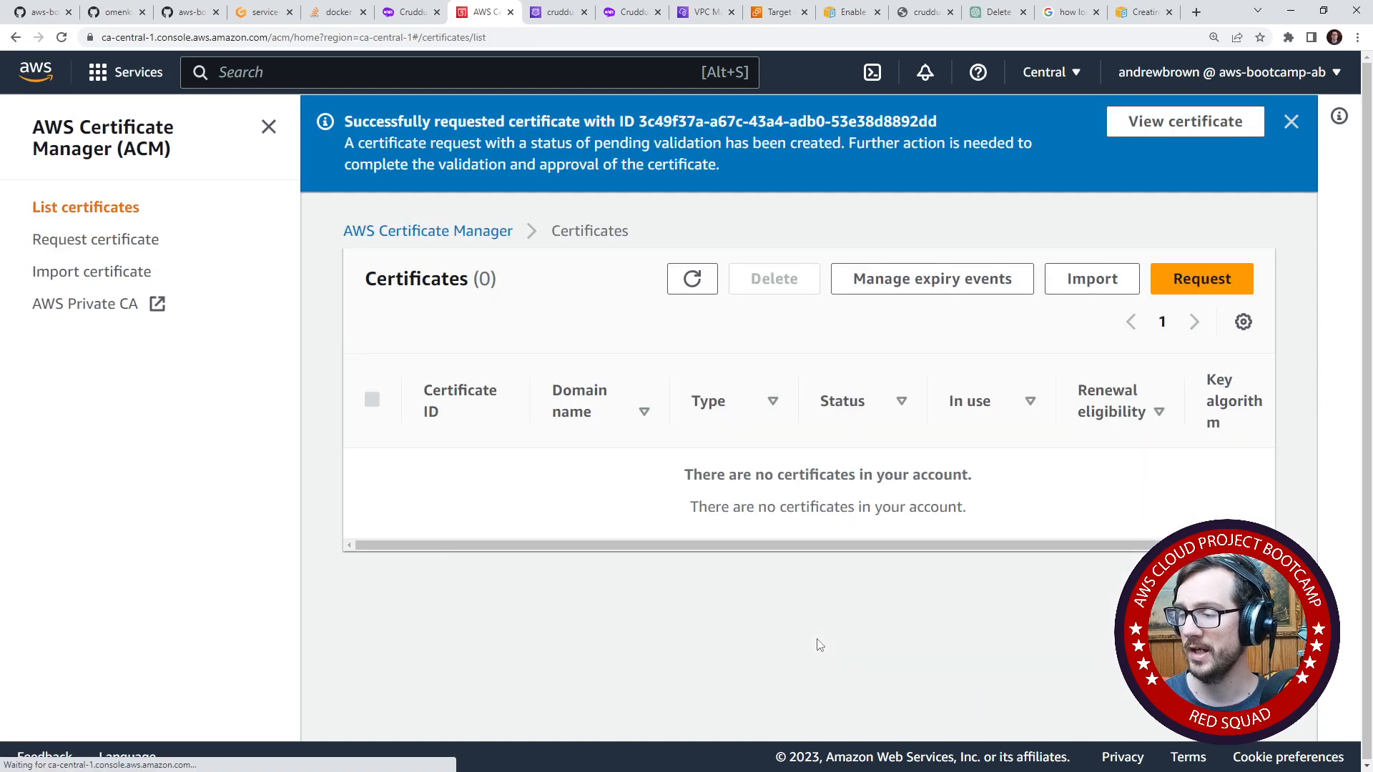
- Refresh the certificates list and open the details of the requested cruddur.com certificate
left_click(691, 278)
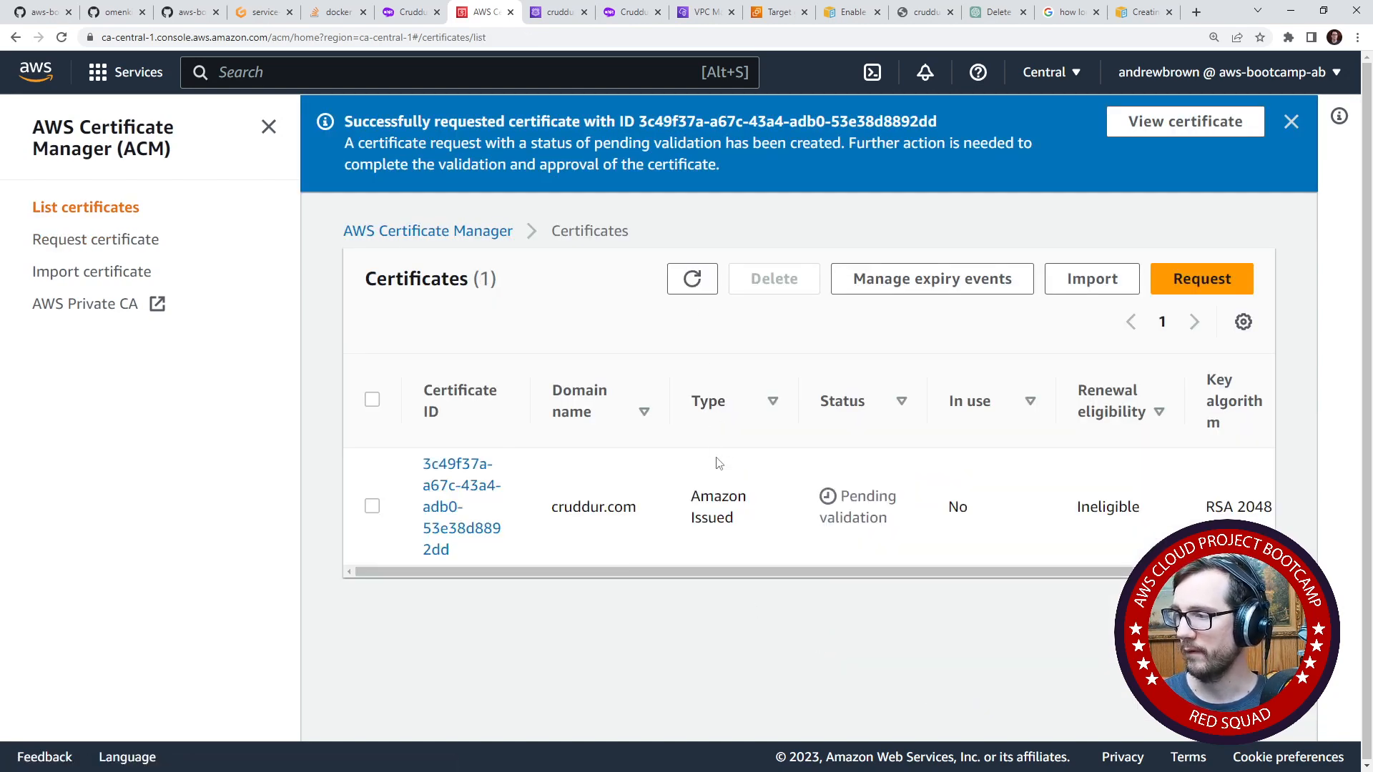
left_click(436, 500)
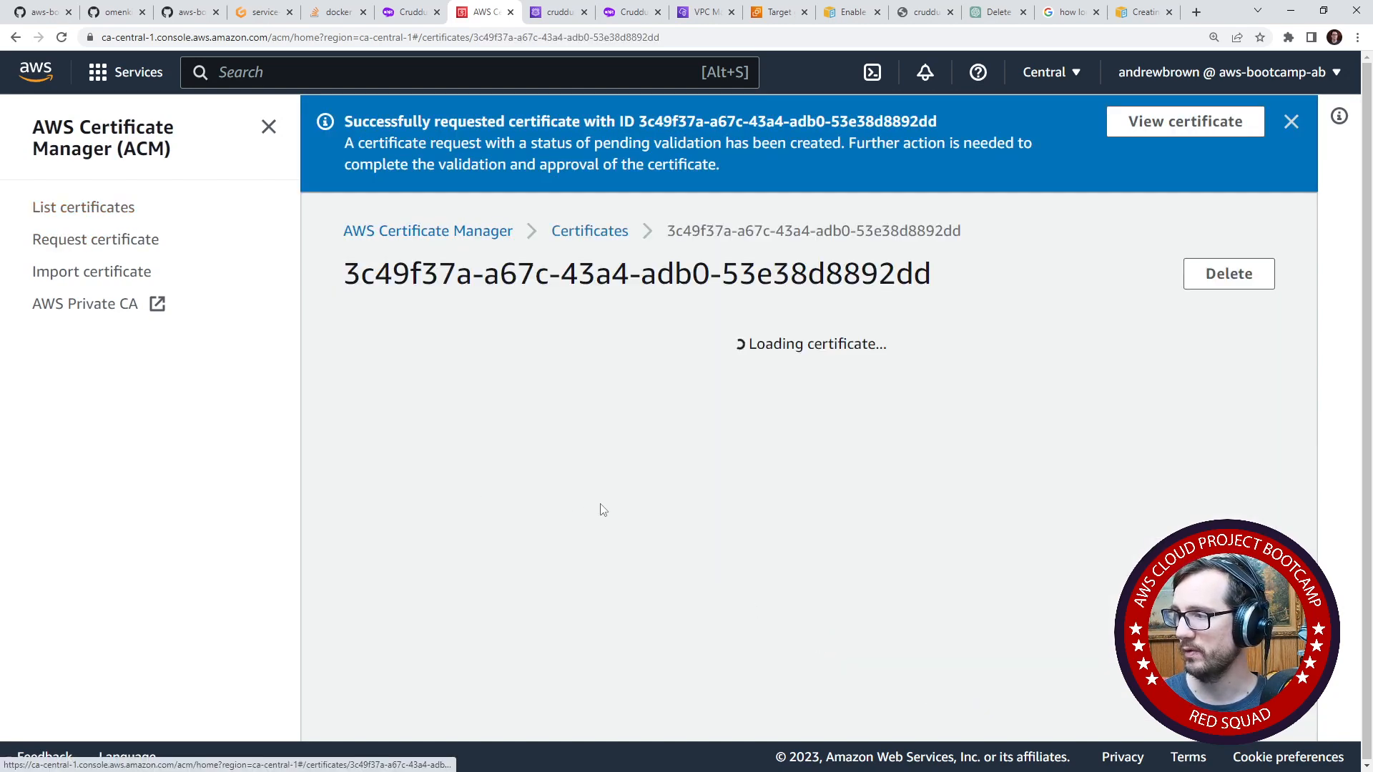
- Open the Route 53 DNS record creation page for the certificate's pending domains
scroll(743, 457, "down", 1)
scroll(743, 458, "down", 4)
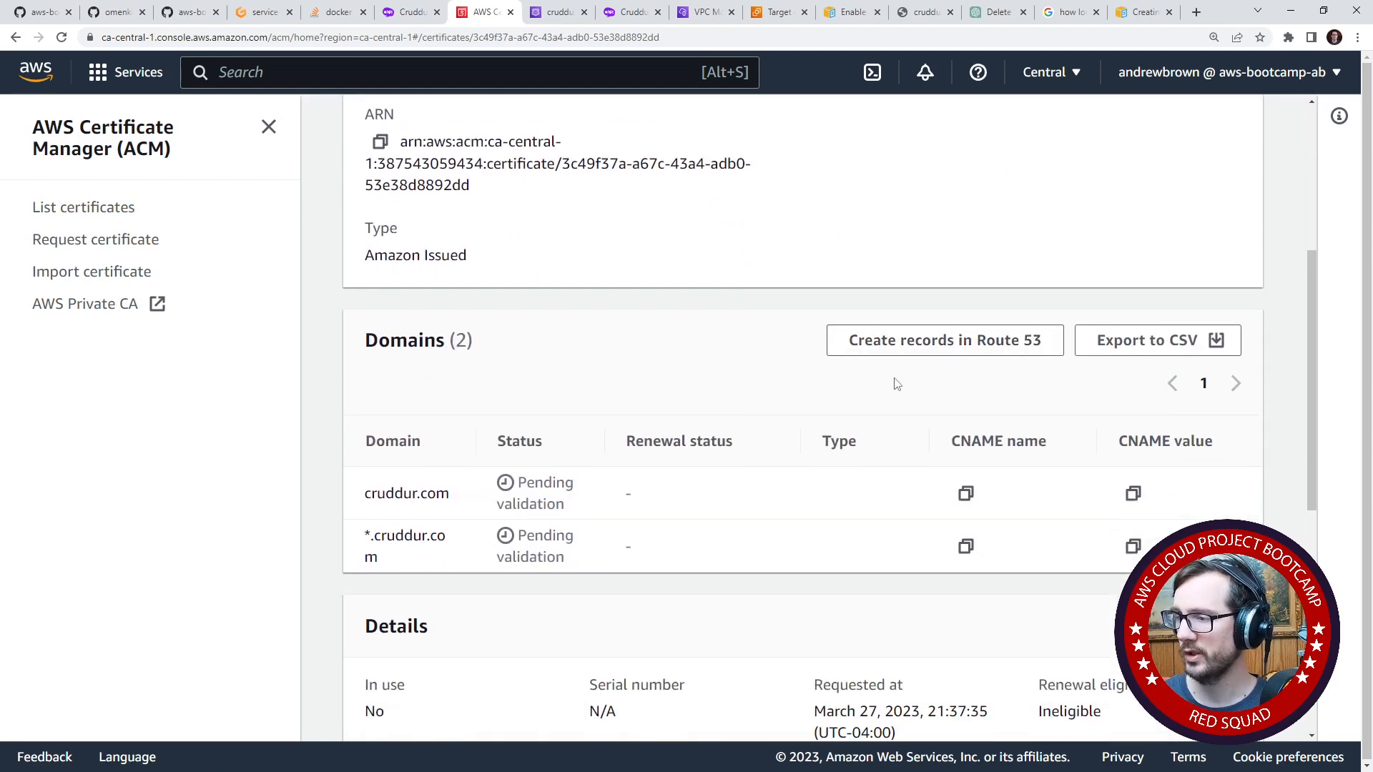
left_click(957, 352)
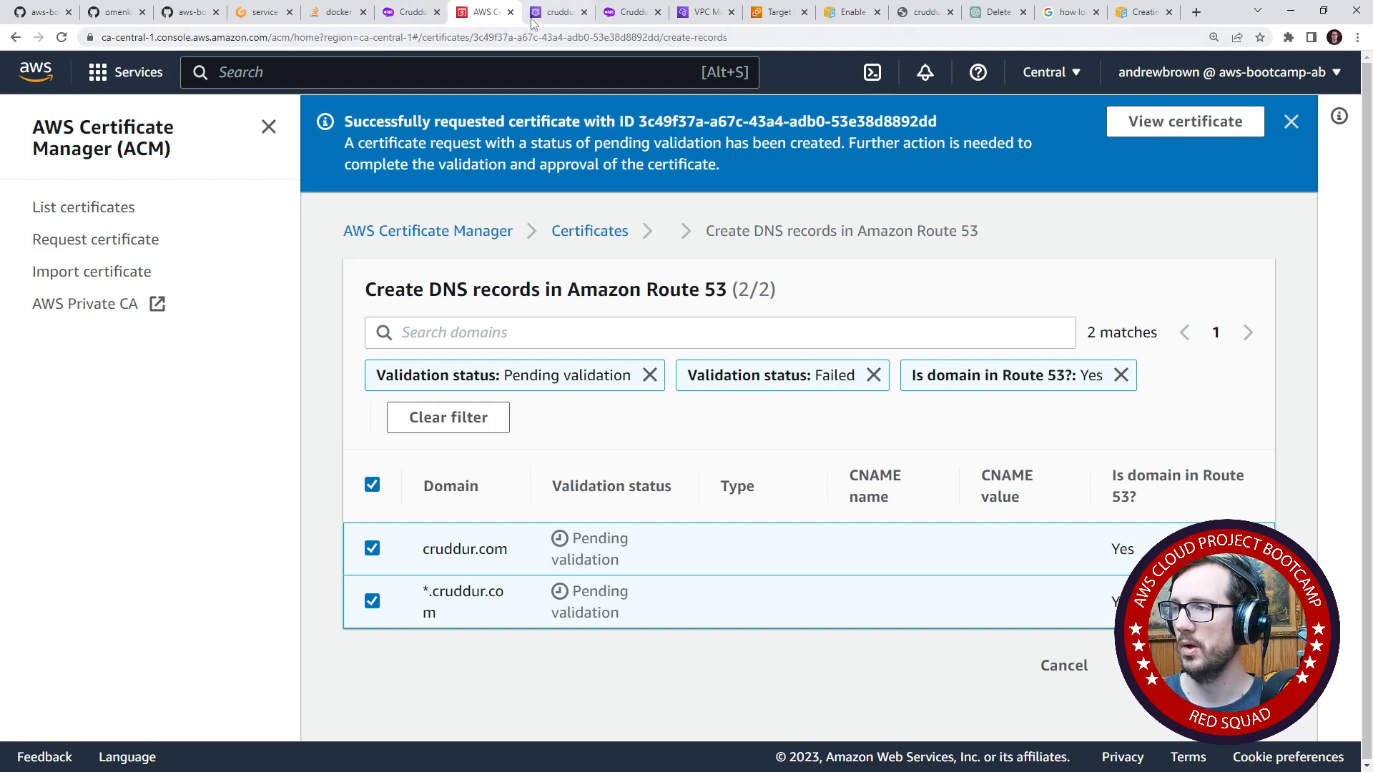
- Search the console for route53 and open the cruddur.com hosted zone's records
left_click_drag(697, 12, 478, 30)
type("route53")
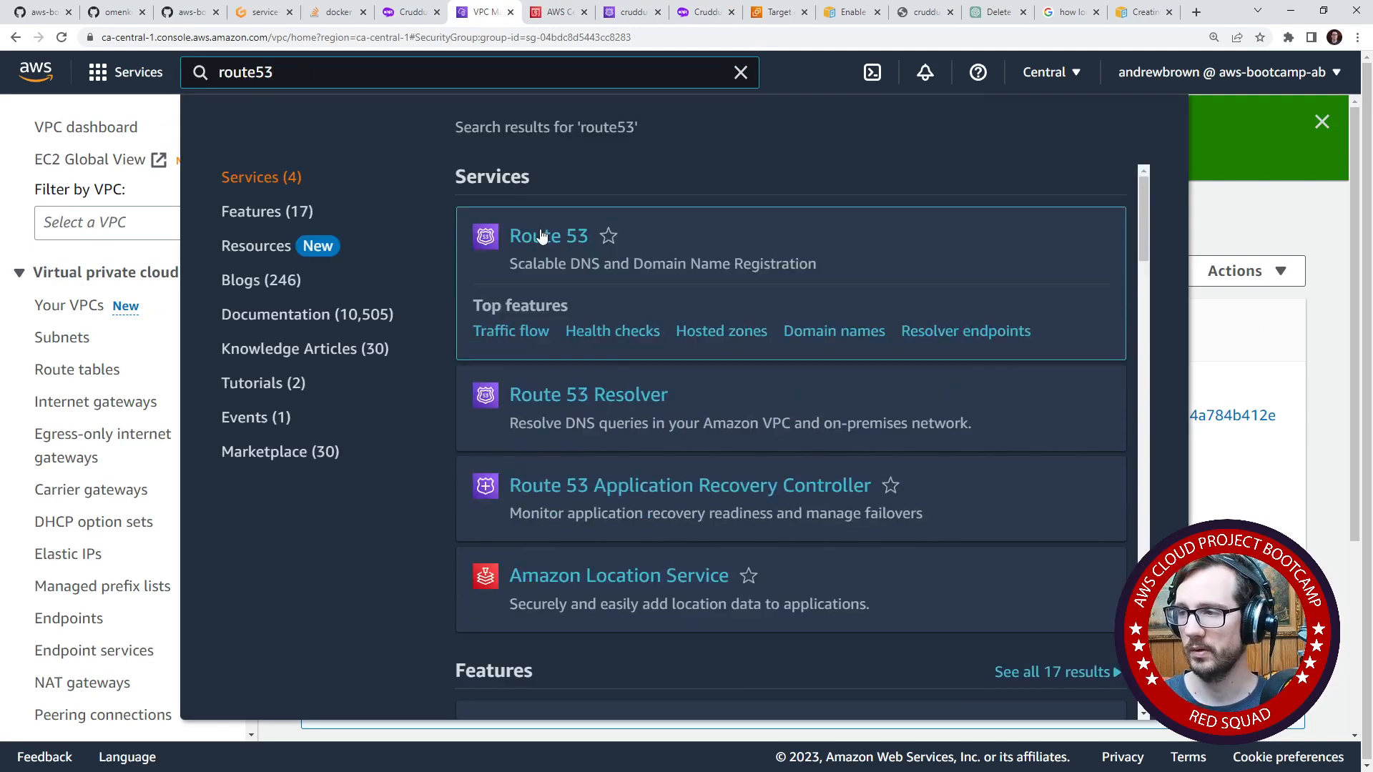
left_click(541, 236)
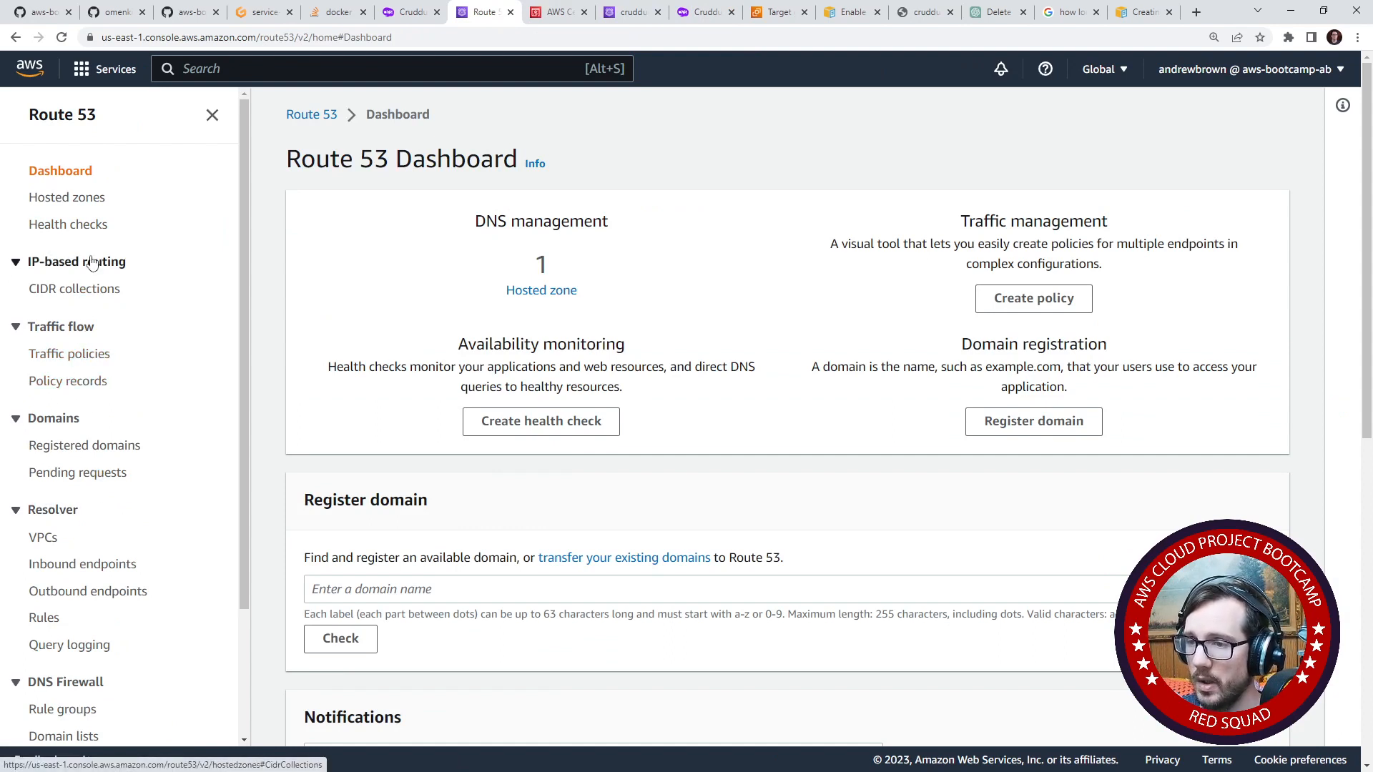
left_click(77, 199)
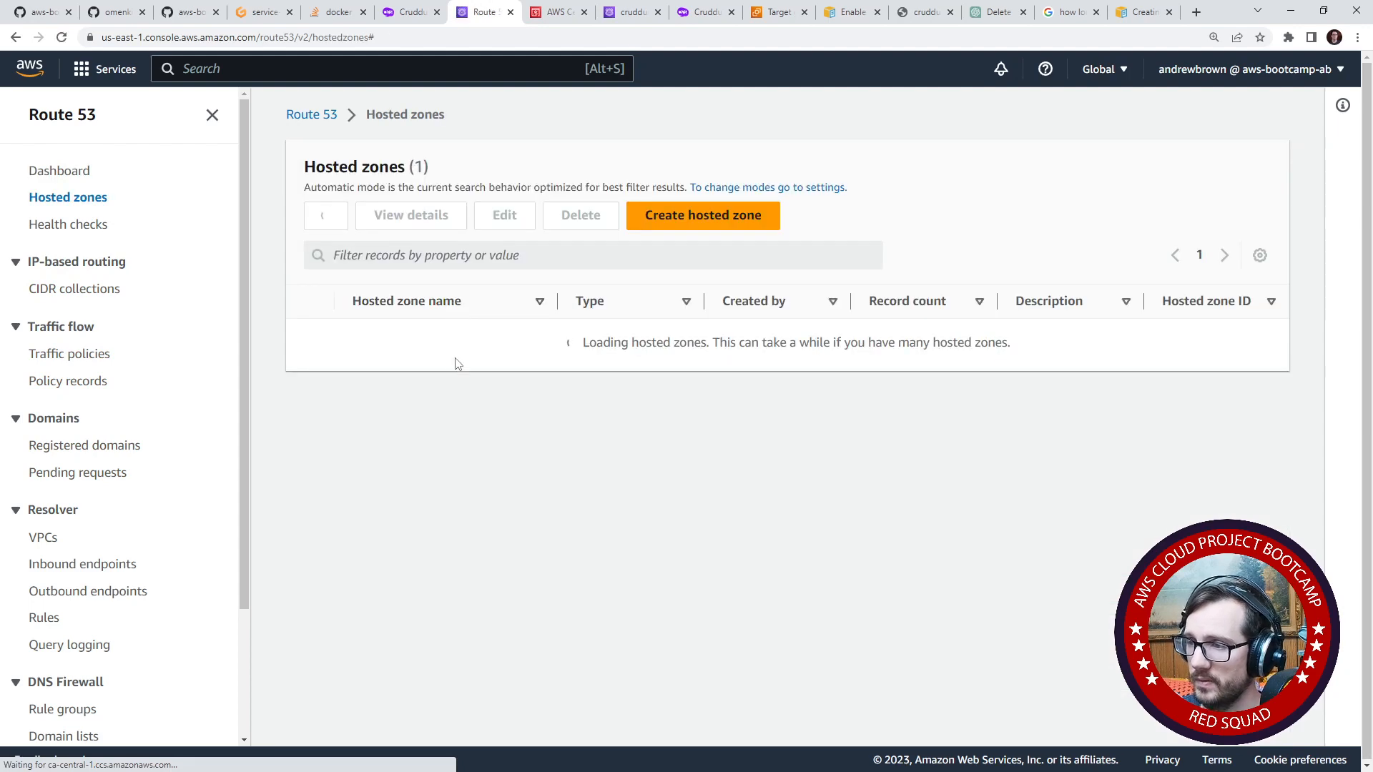
left_click(411, 339)
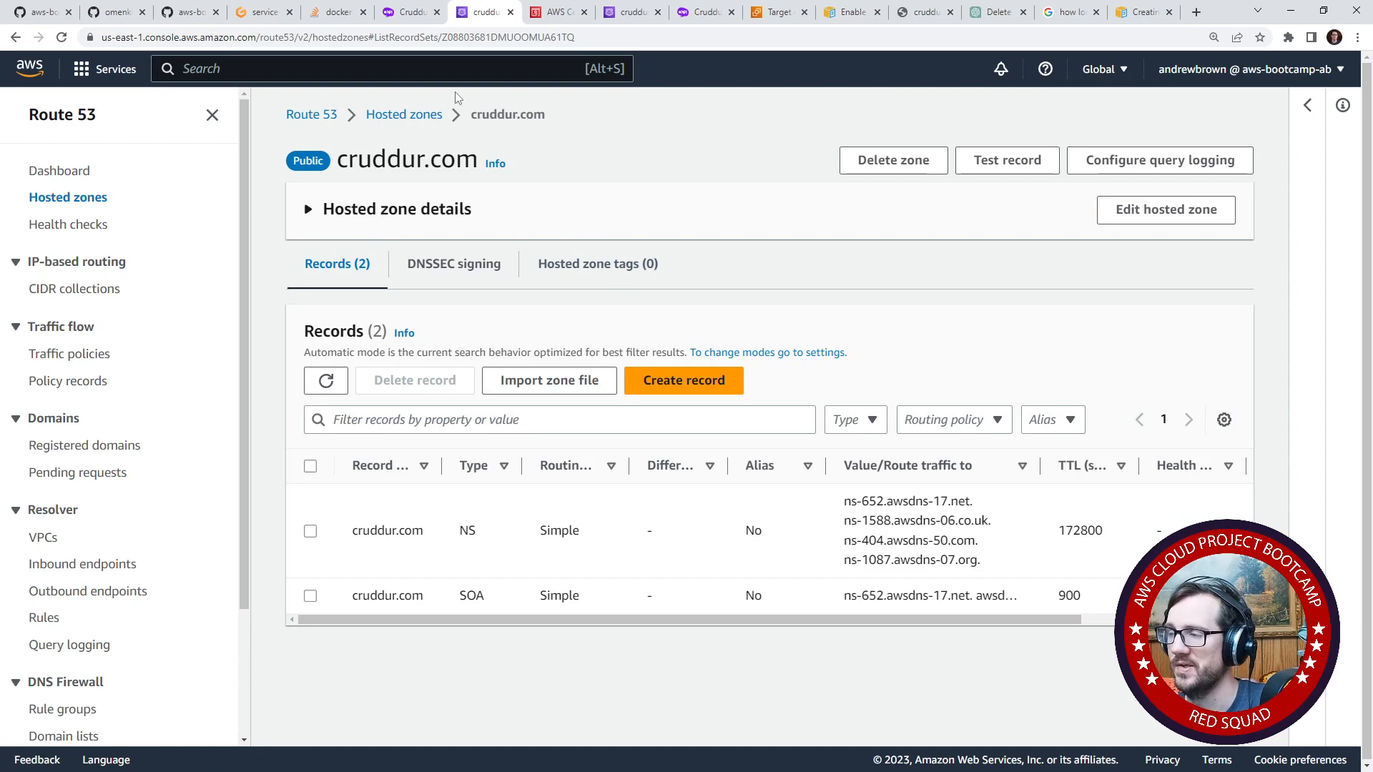
- Close the duplicate Route 53 page and an unneeded Cruddur page, and check the records in the remaining cruddur.com hosted zone page
left_click(411, 12)
left_click(336, 12)
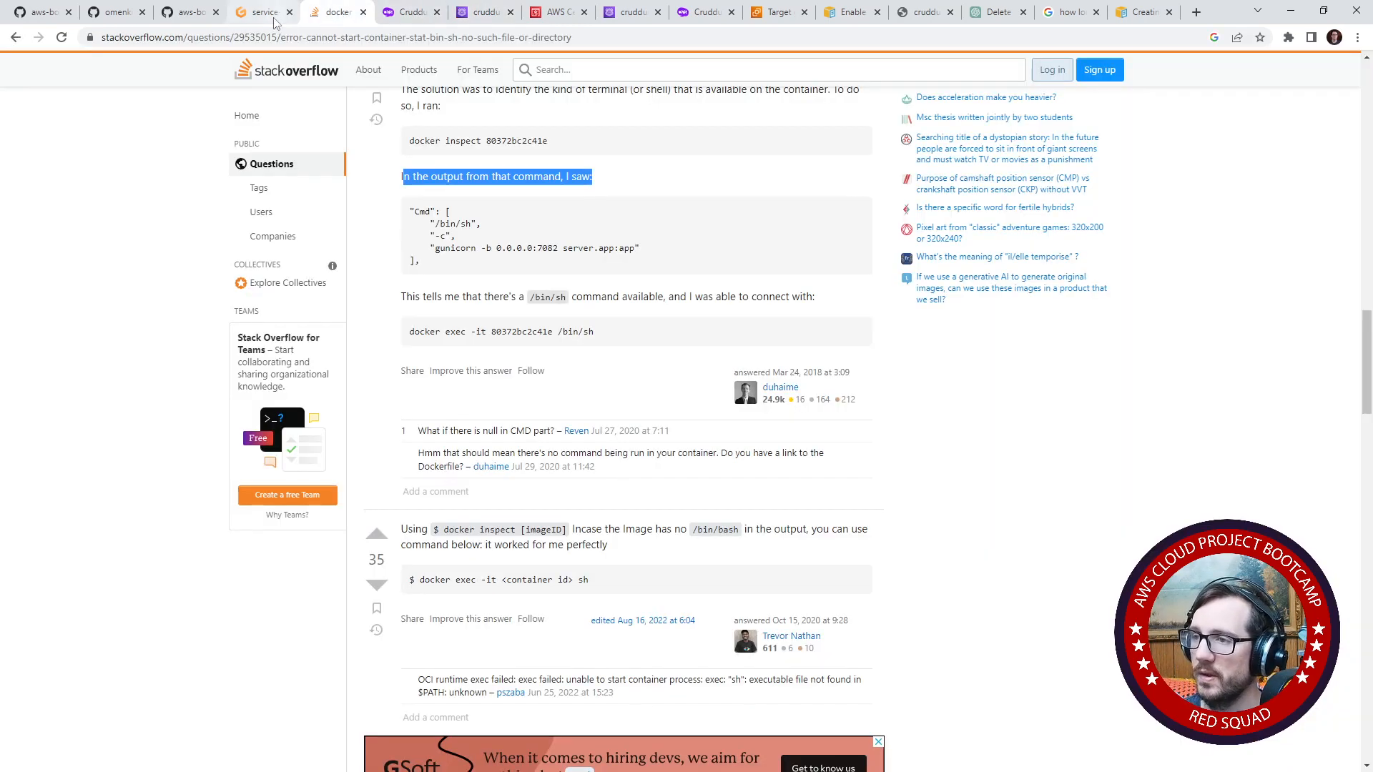
left_click(268, 13)
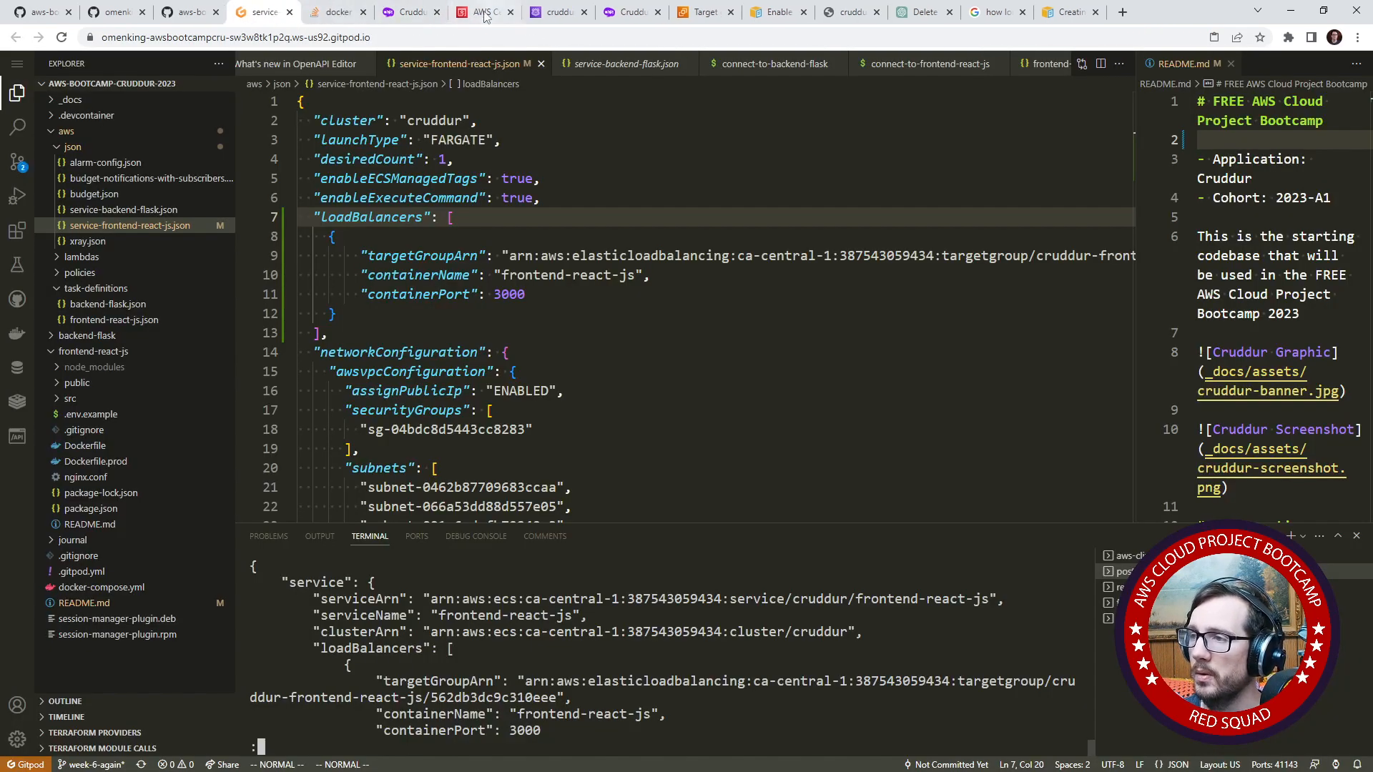
left_click(425, 12)
left_click(437, 13)
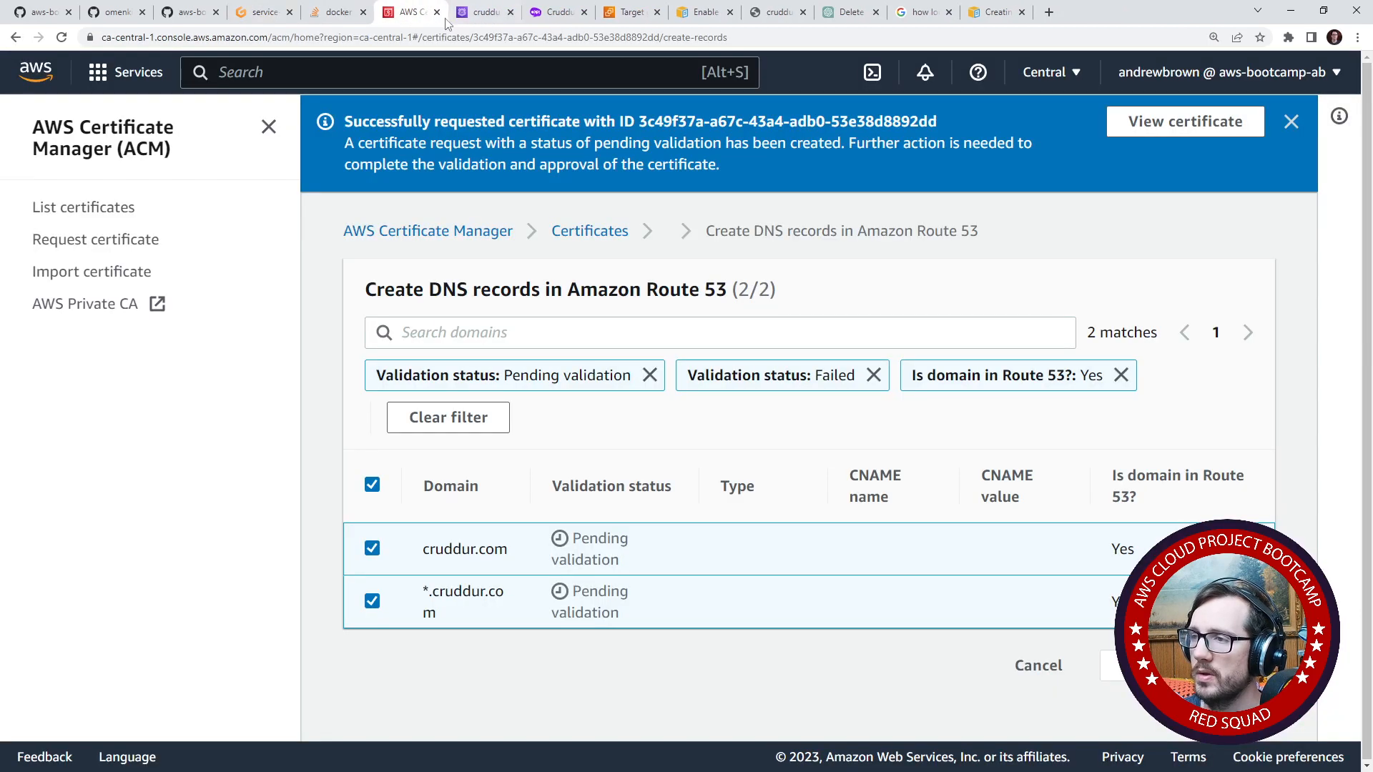
left_click(486, 14)
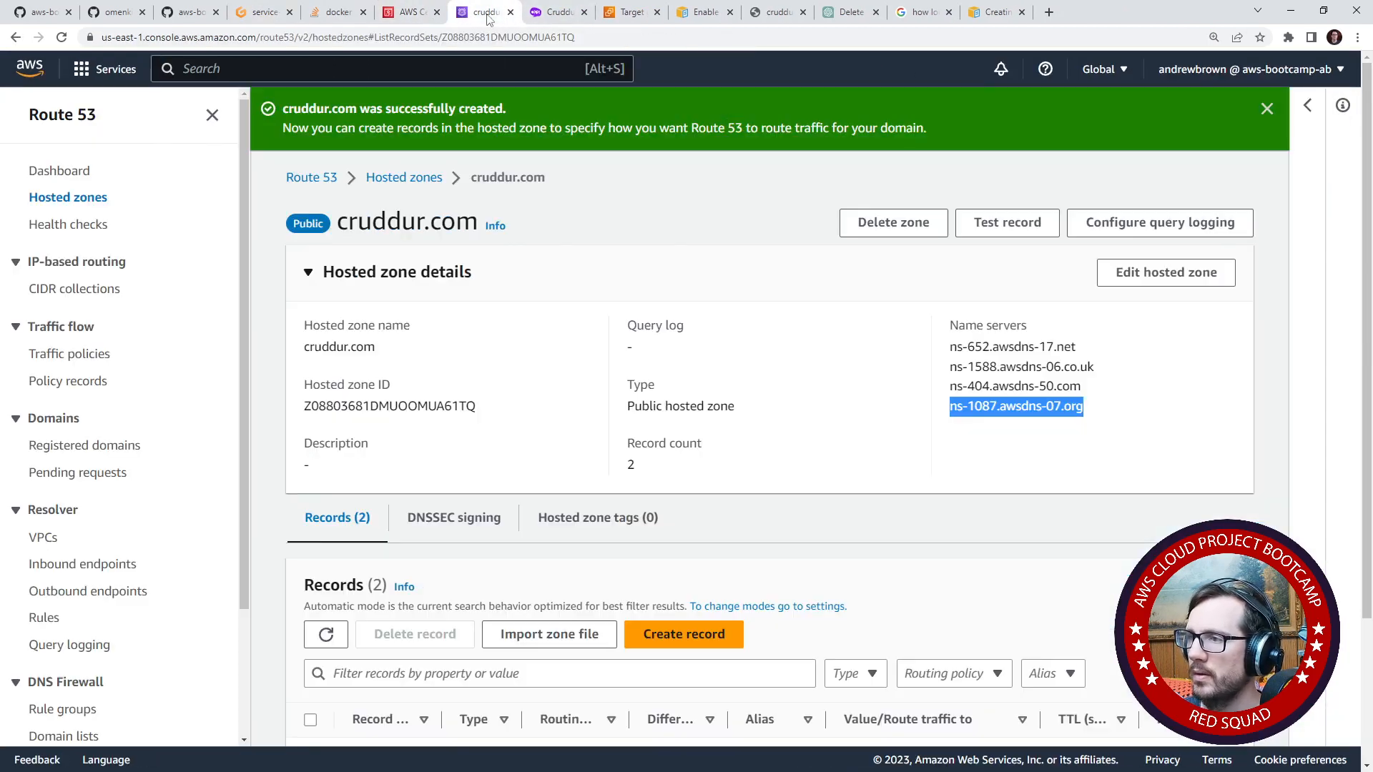
scroll(529, 207, "down", 3)
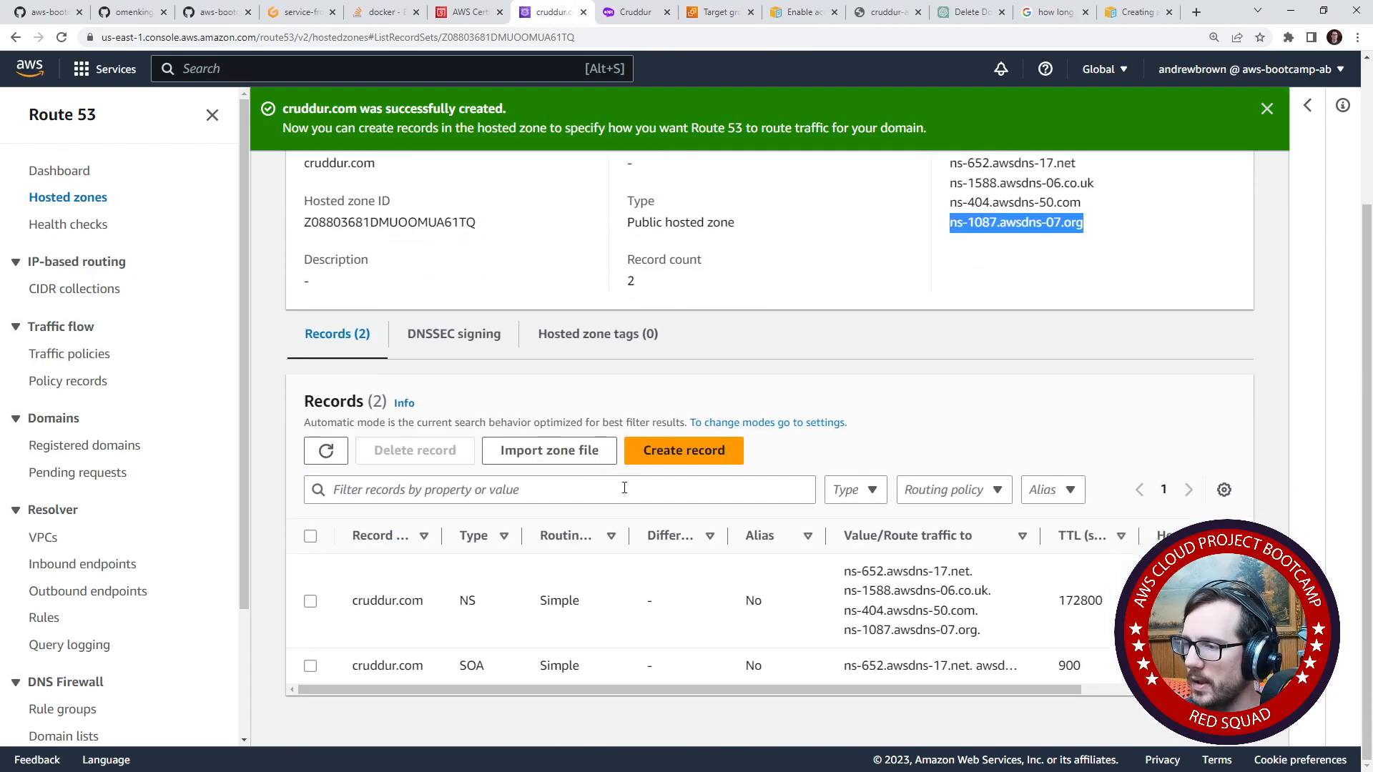
- Reopen the cruddur.com certificate from the certificates list and review the validation details of its domains
left_click(469, 12)
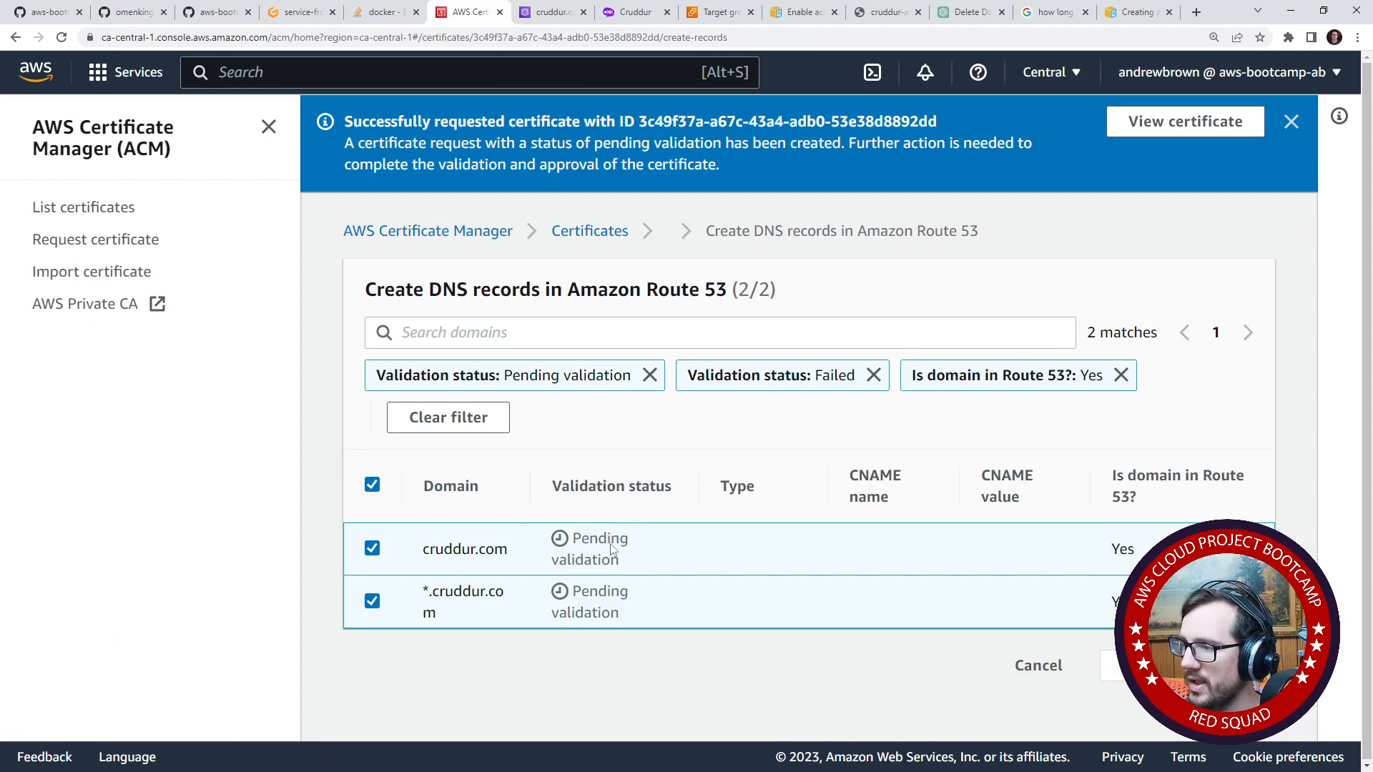
left_click(604, 231)
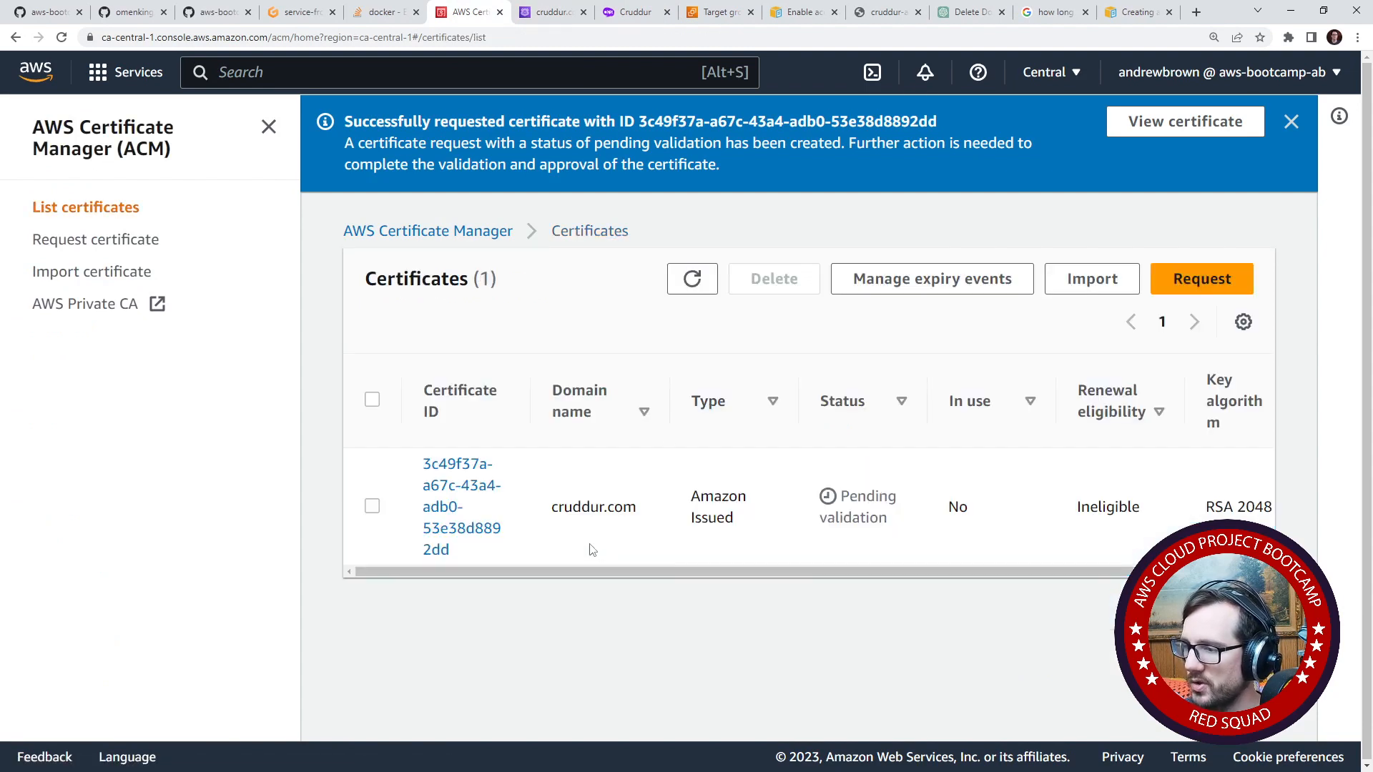
left_click(475, 485)
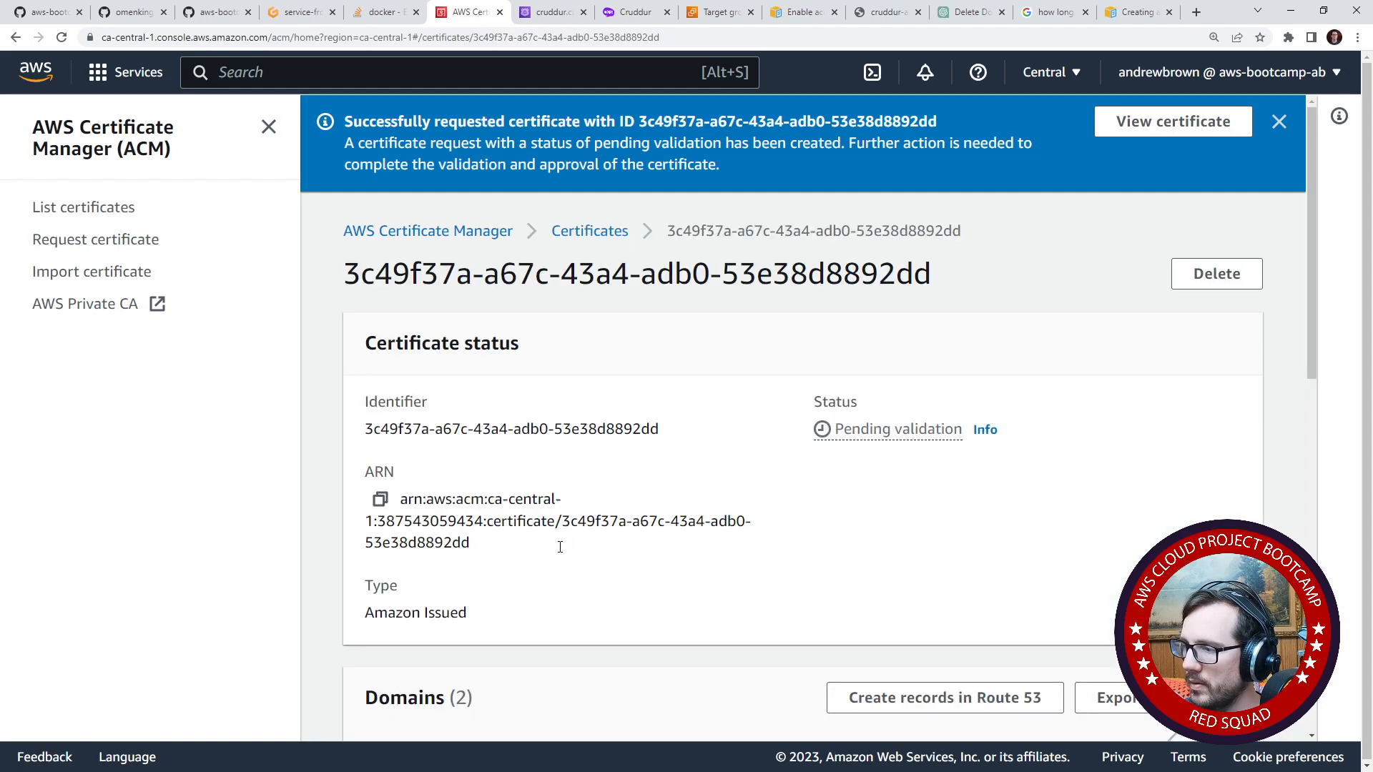
scroll(557, 547, "down", 5)
scroll(613, 563, "down", 5)
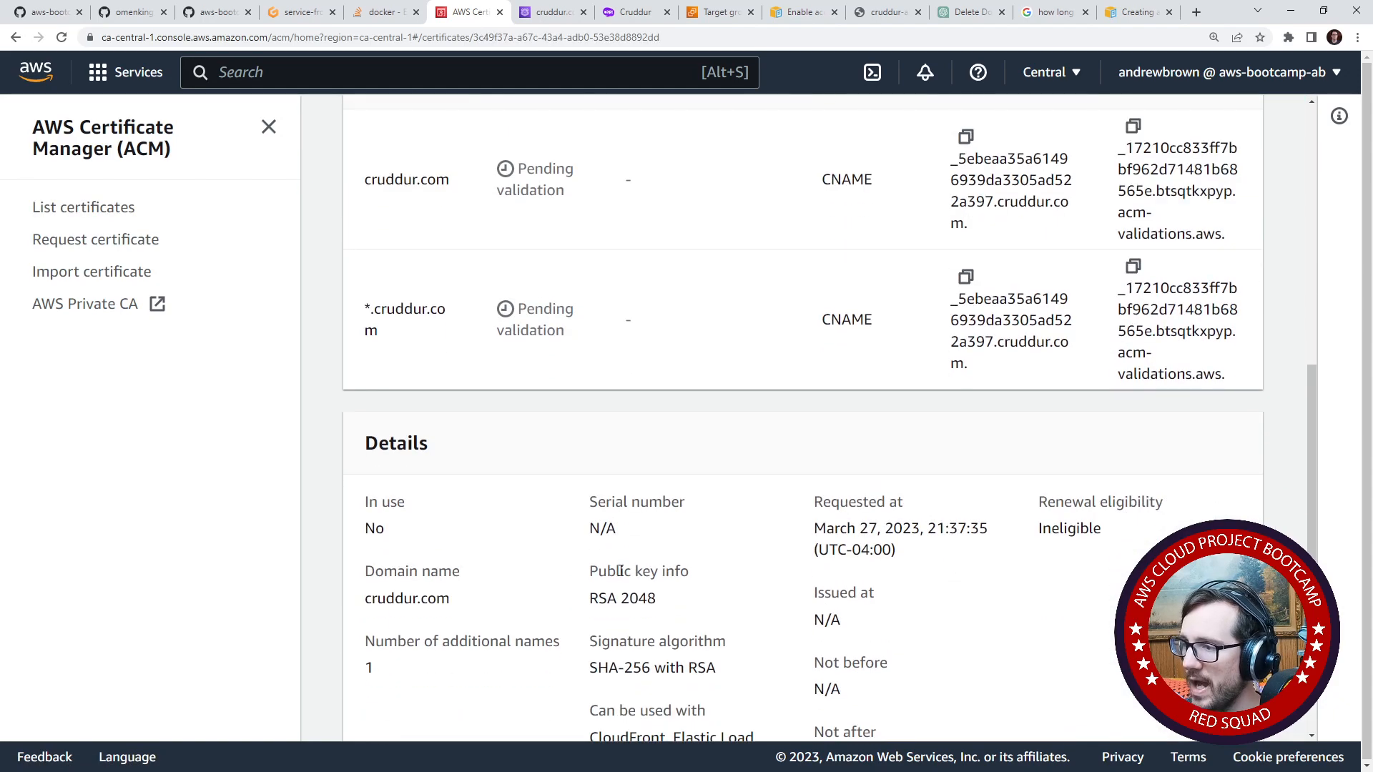
scroll(621, 569, "up", 5)
scroll(589, 565, "up", 6)
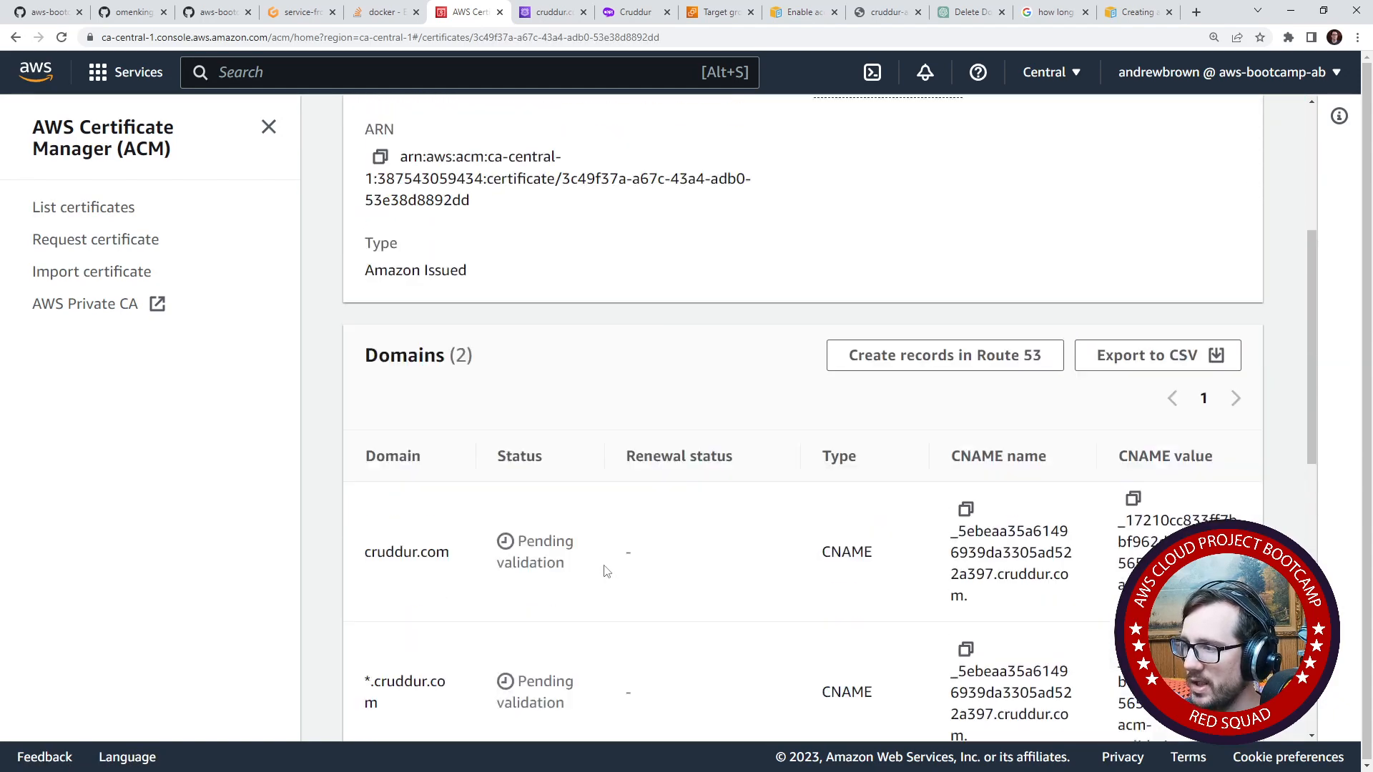
- Read the help on validating domain ownership for the certificate's status, and close it
left_click(984, 429)
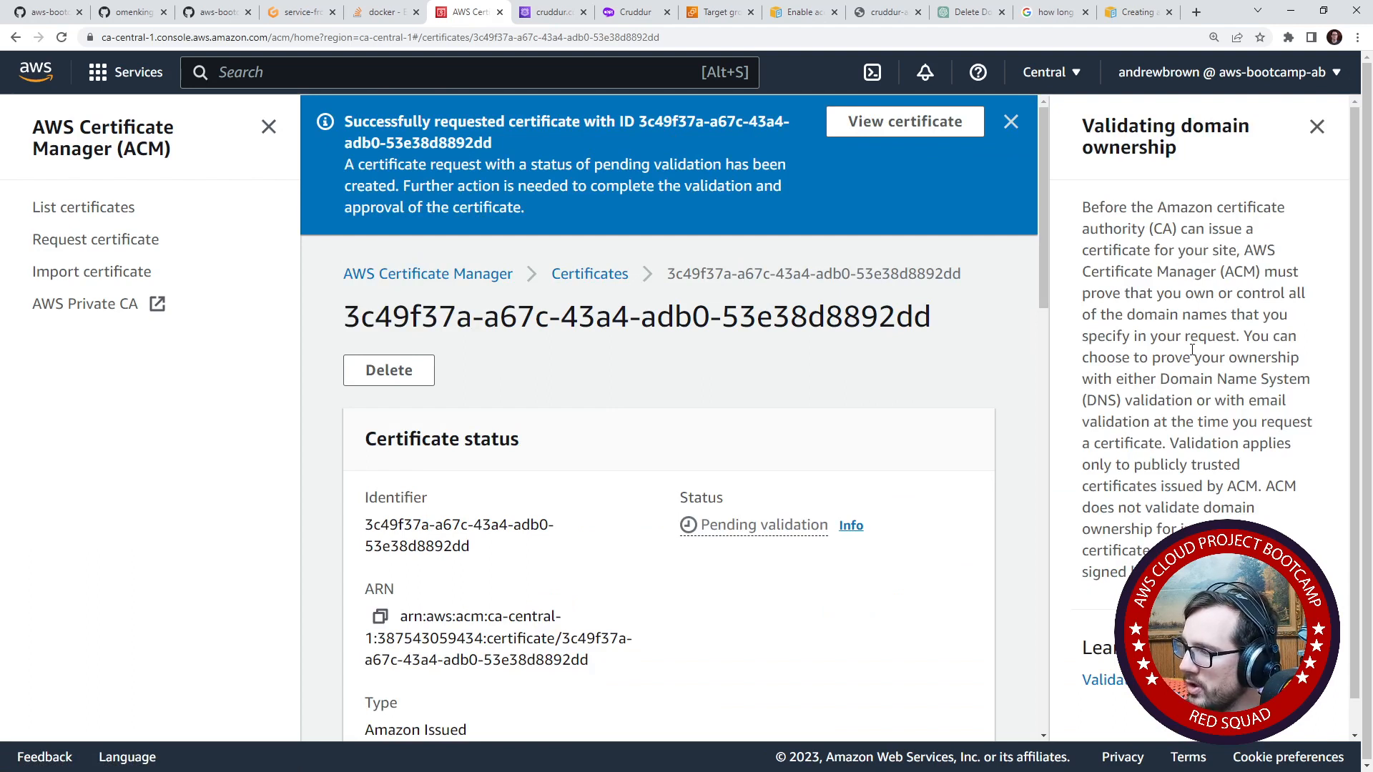
left_click_drag(1126, 360, 1201, 358)
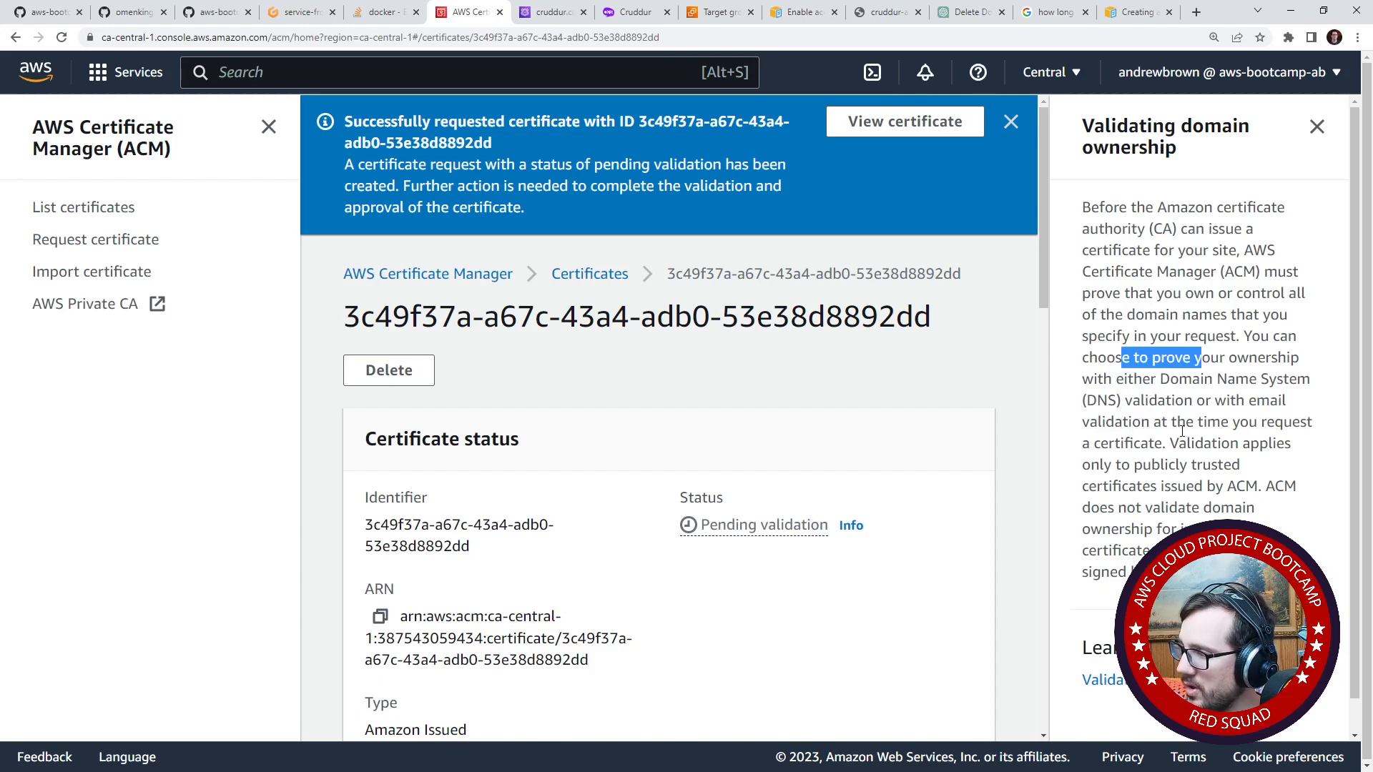
left_click_drag(1179, 438, 1250, 444)
left_click_drag(1135, 466, 1176, 487)
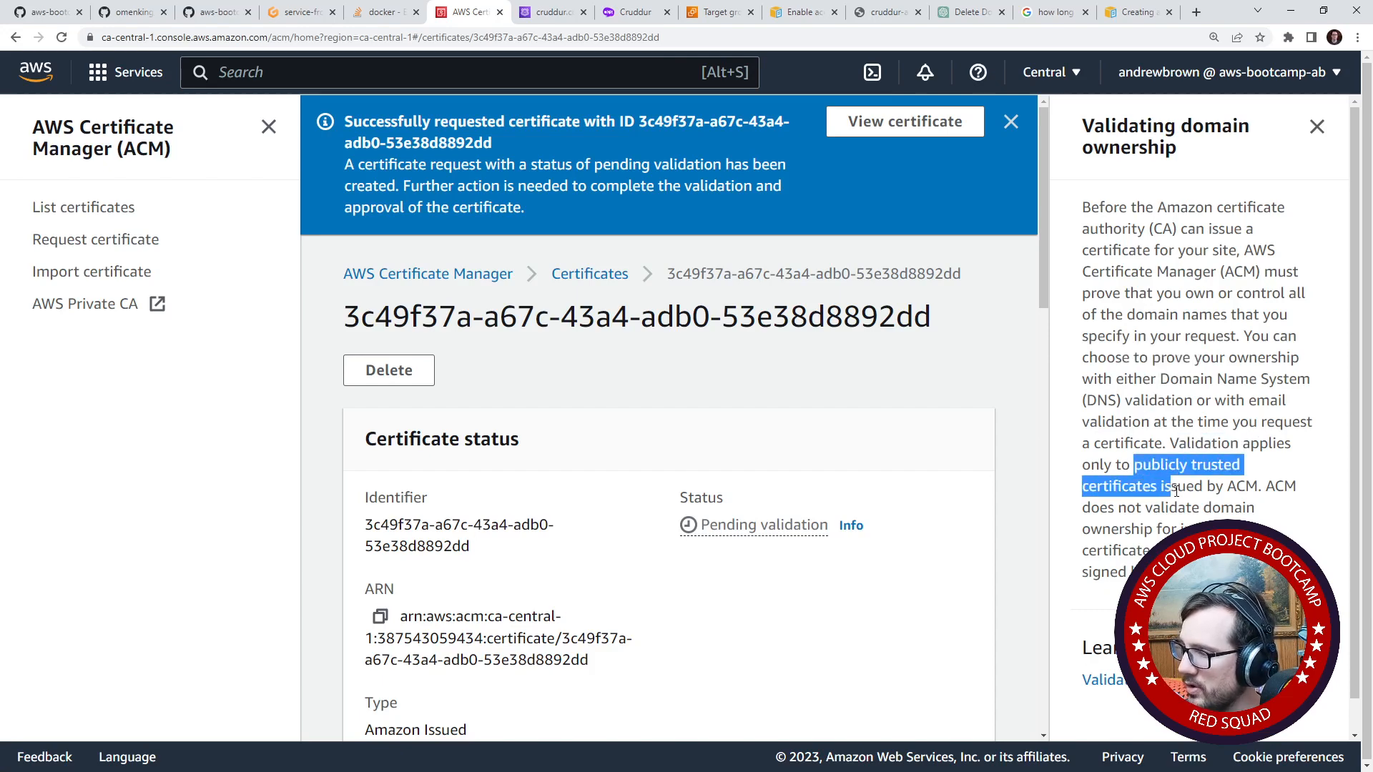
scroll(1032, 362, "down", 8)
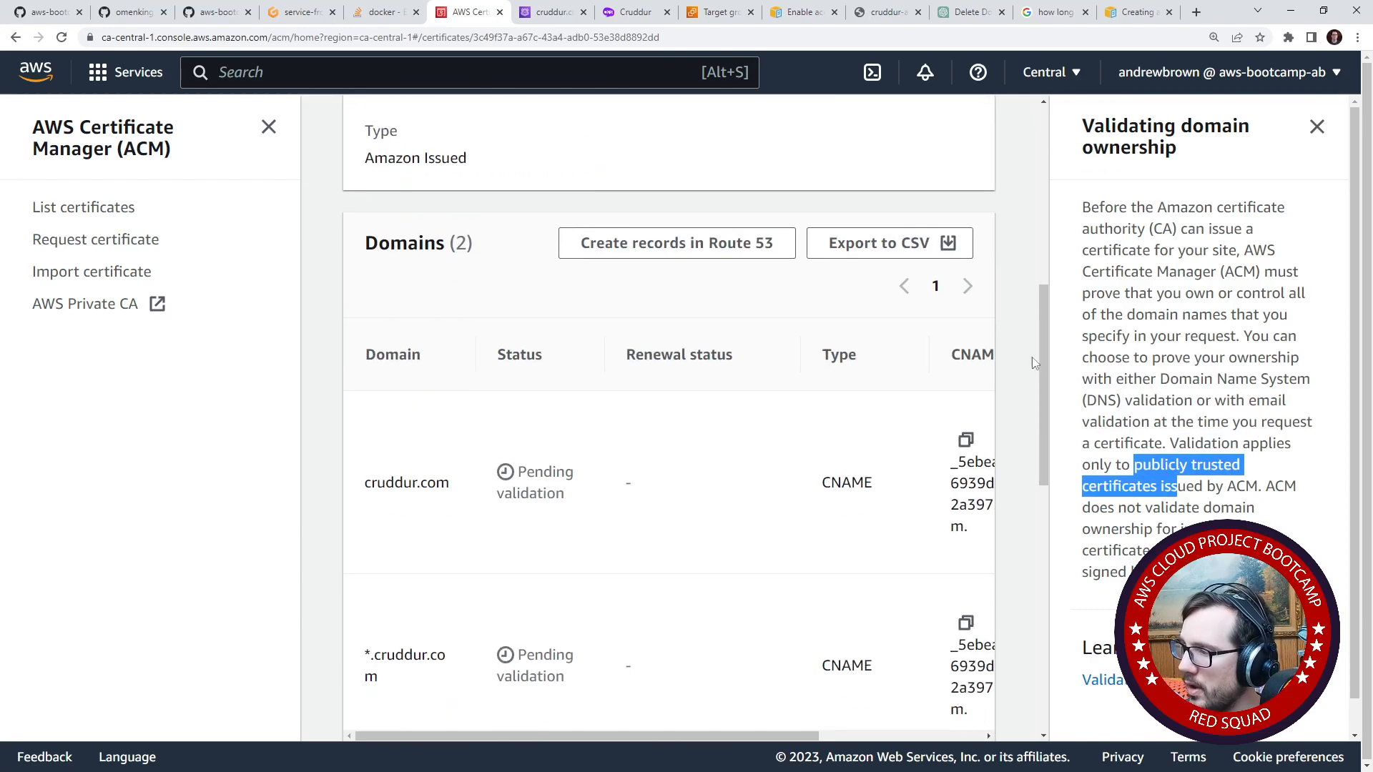
left_click(1317, 126)
- Create the Route 53 DNS validation records for both cruddur.com and *.cruddur.com from the certificate
left_click(1062, 82)
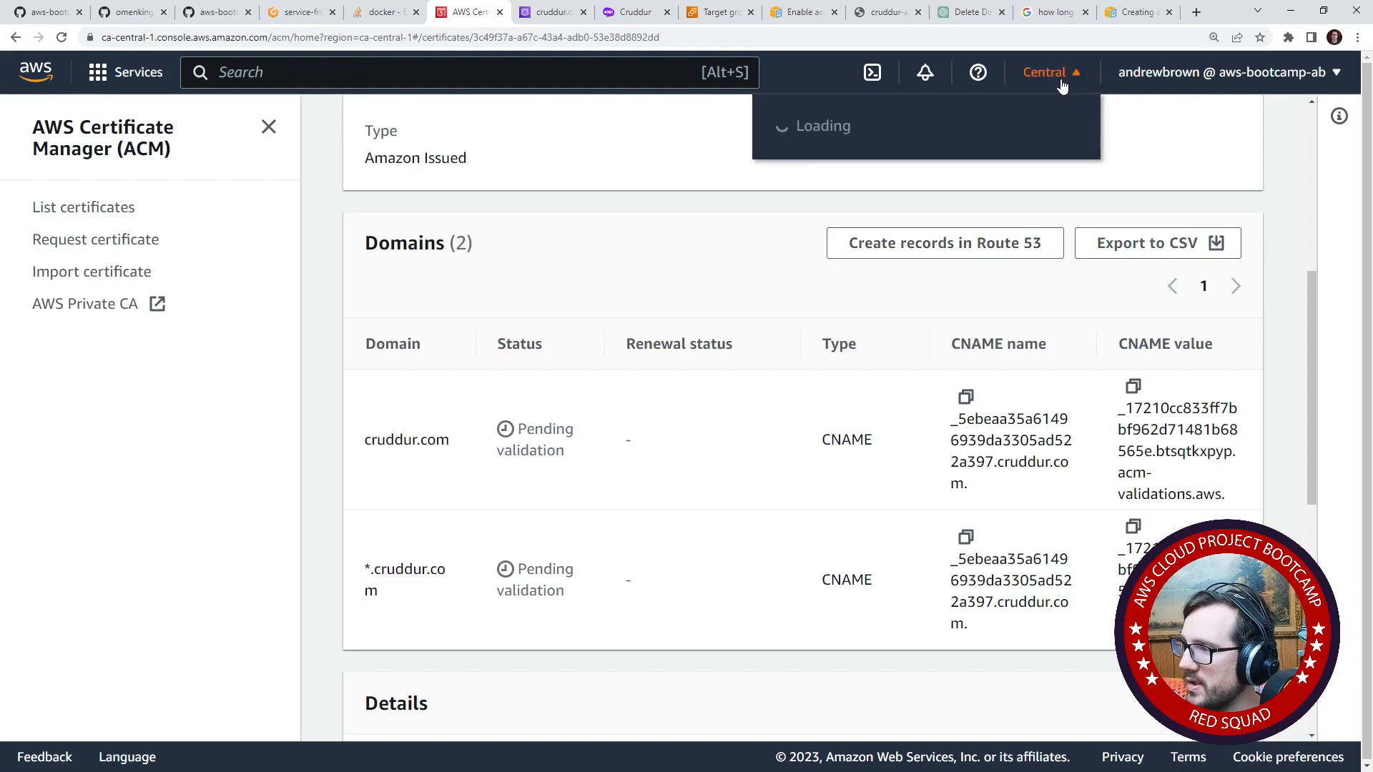
left_click(1062, 82)
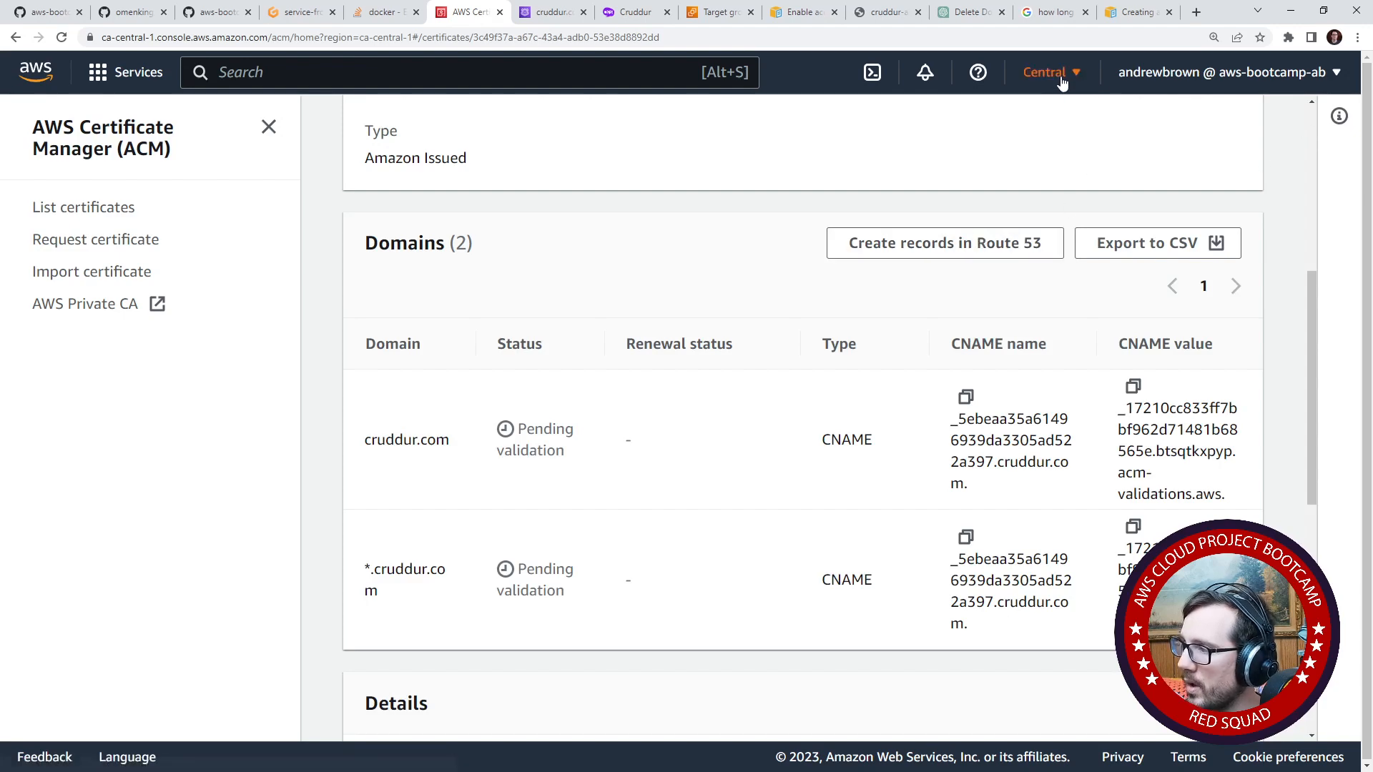
left_click(968, 243)
scroll(873, 475, "down", 3)
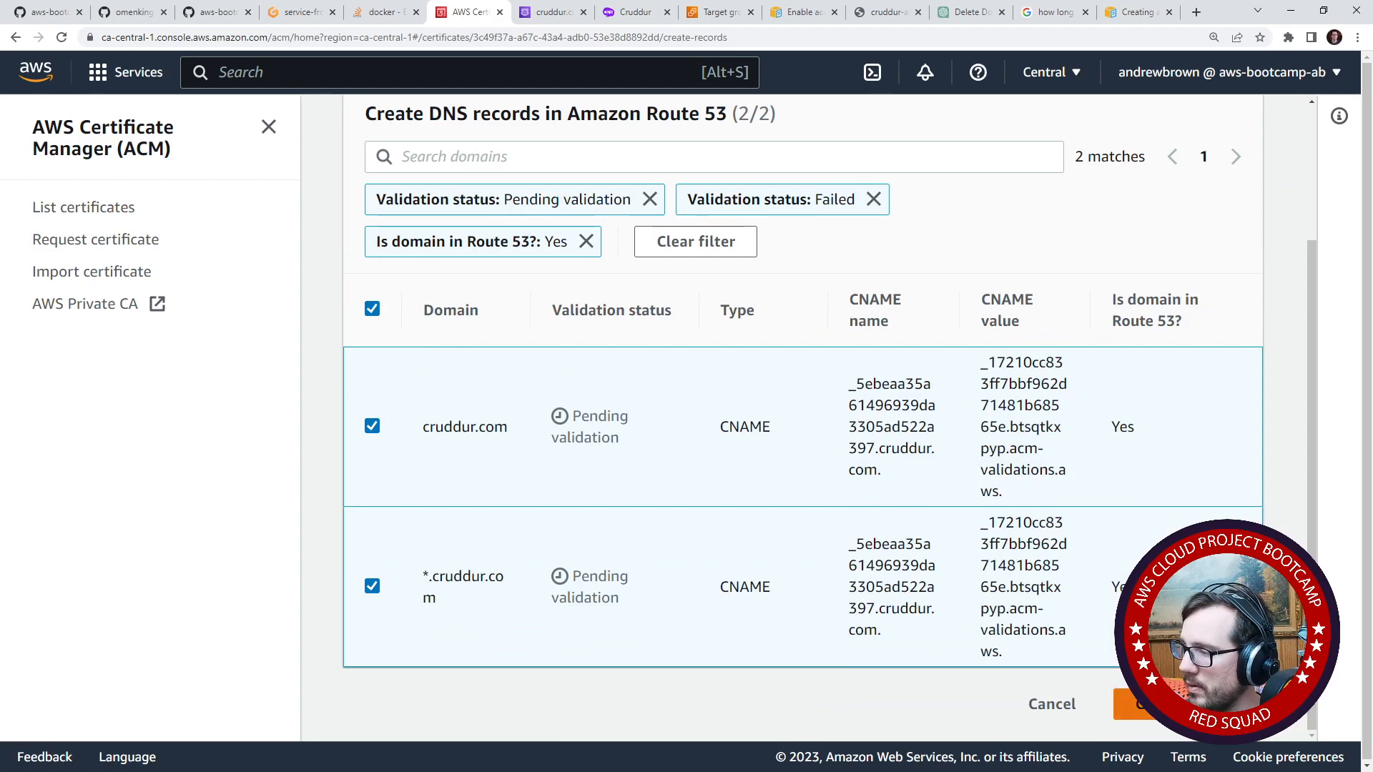
left_click(1111, 704)
scroll(797, 546, "down", 5)
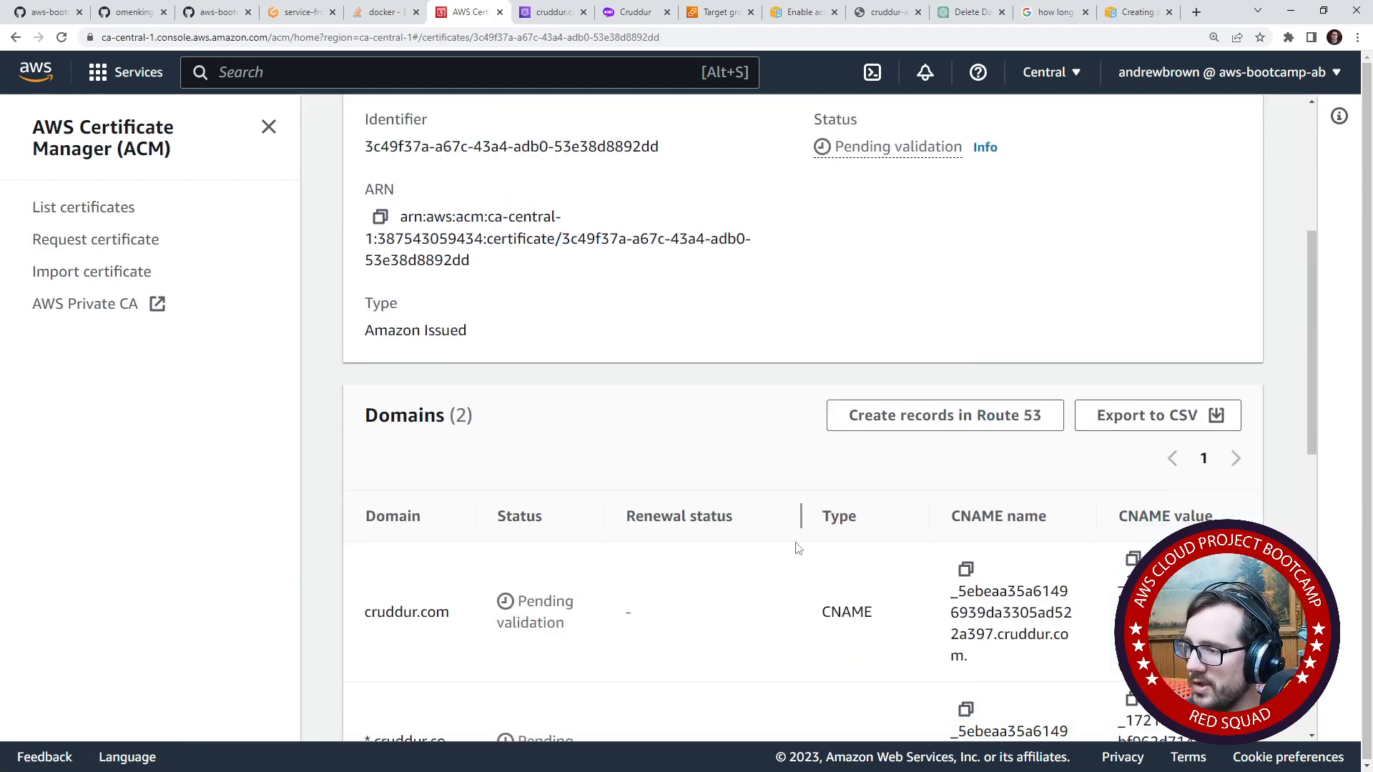
scroll(788, 515, "down", 3)
scroll(786, 509, "down", 5)
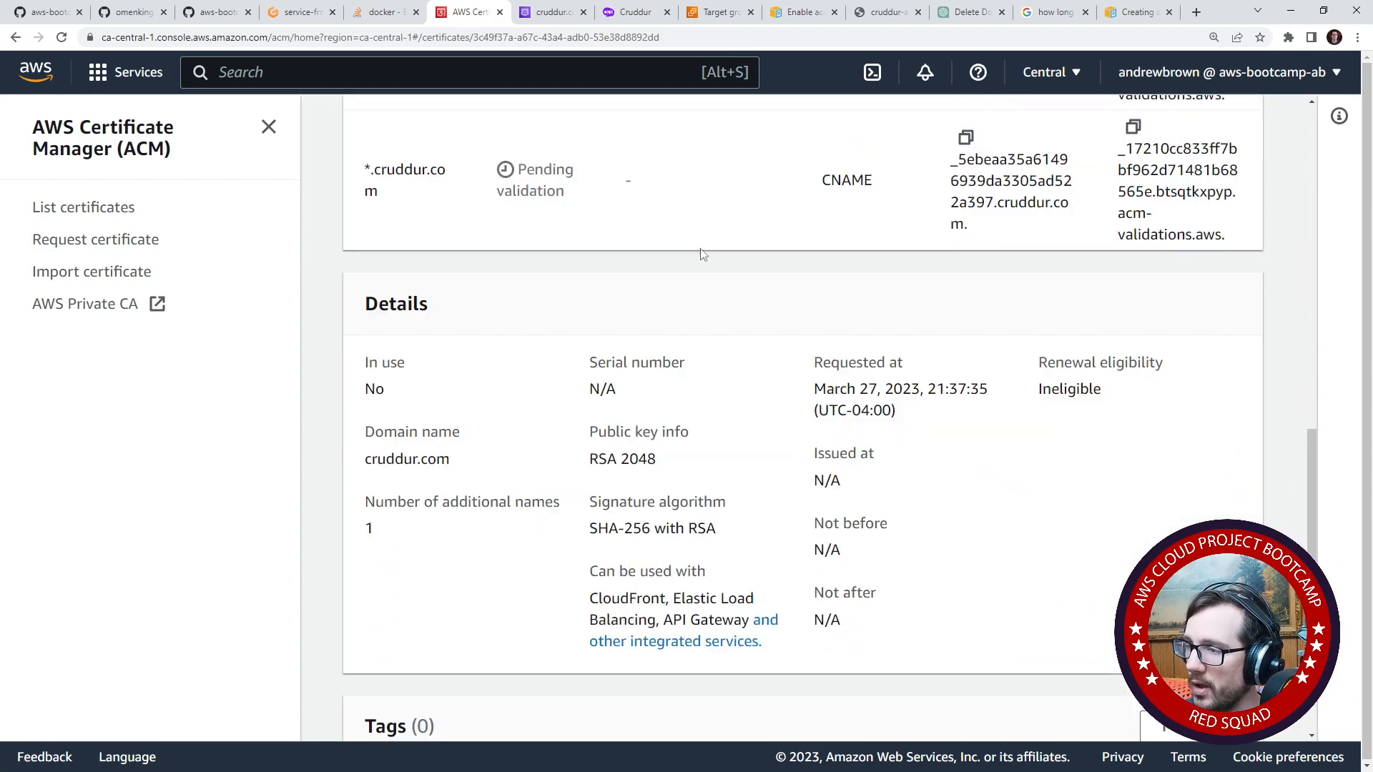
- Refresh the cruddur.com hosted zone's record list and check for the certificate's CNAME validation record
left_click(550, 12)
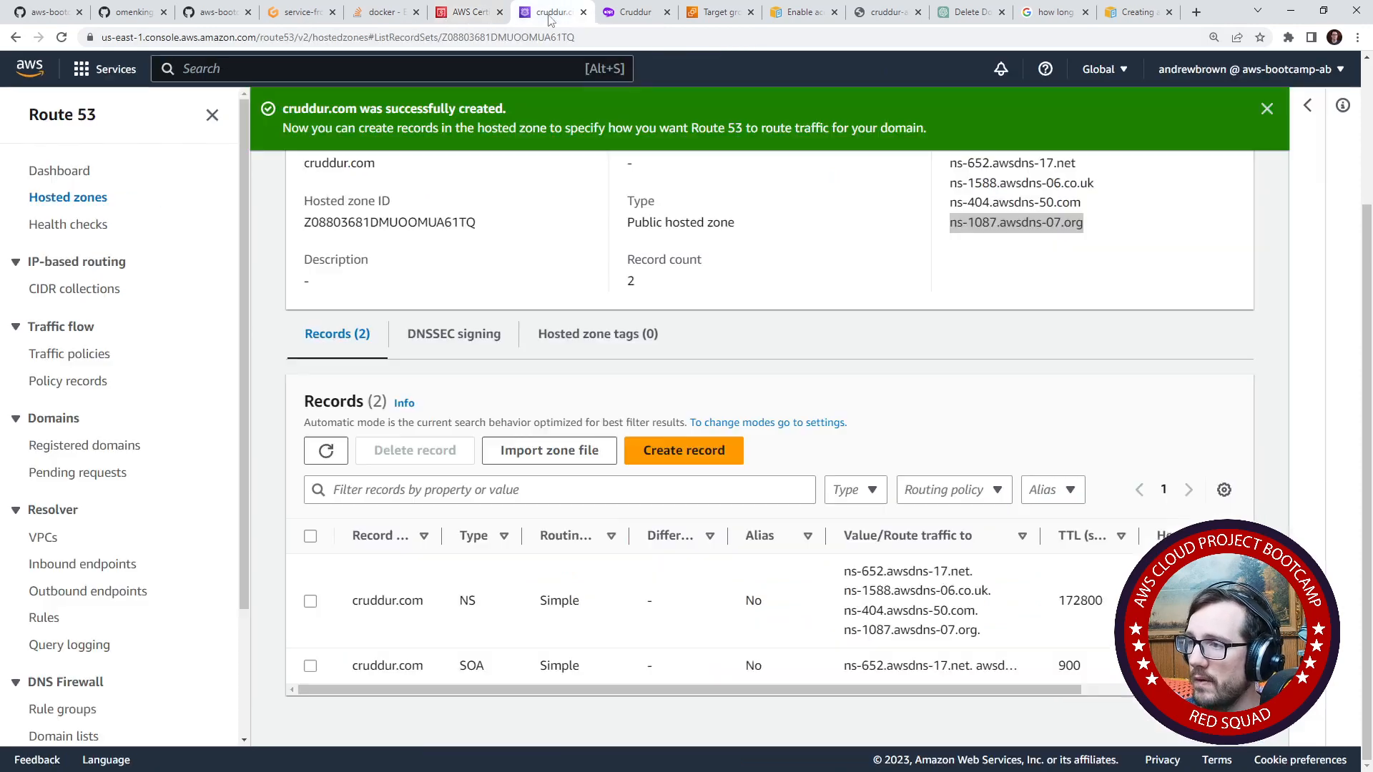
left_click(326, 451)
scroll(394, 555, "down", 1)
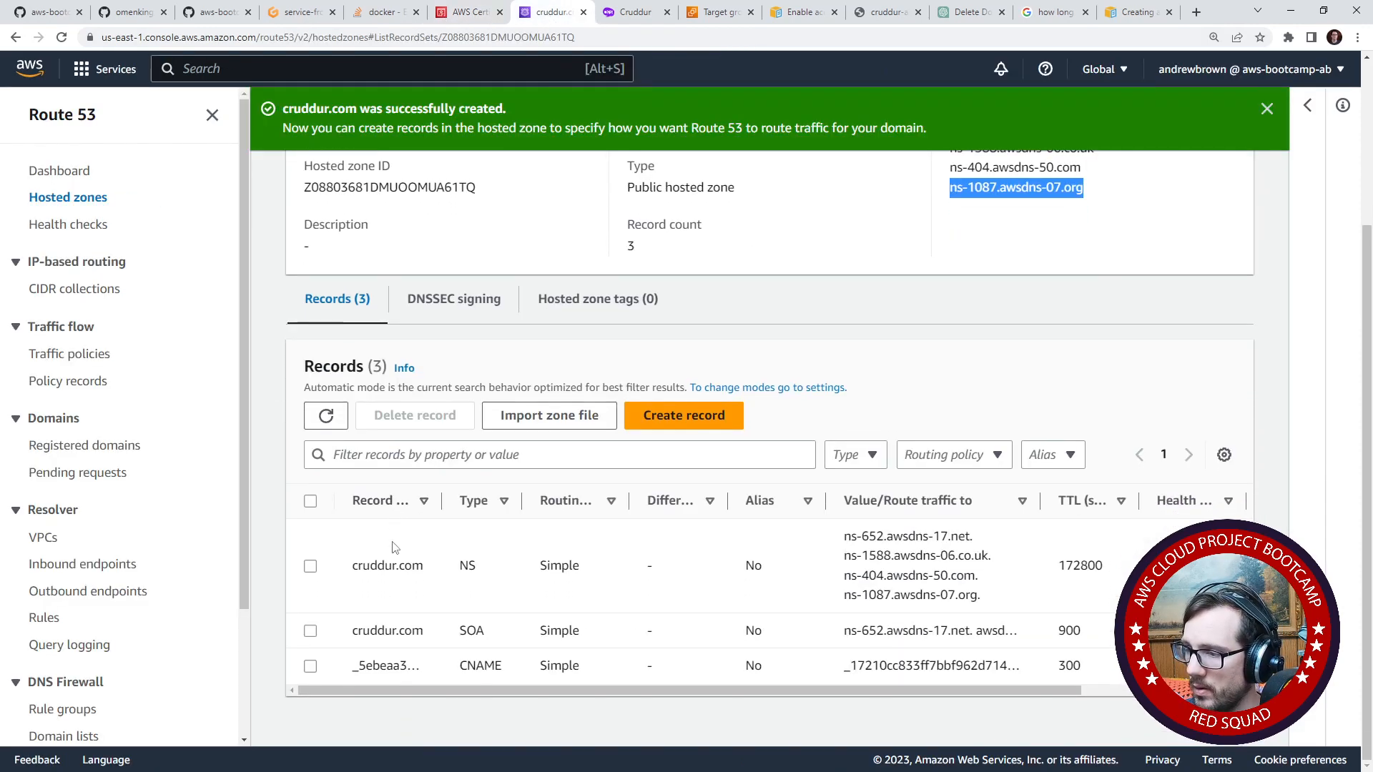
left_click_drag(550, 692, 468, 683)
left_click_drag(379, 667, 579, 667)
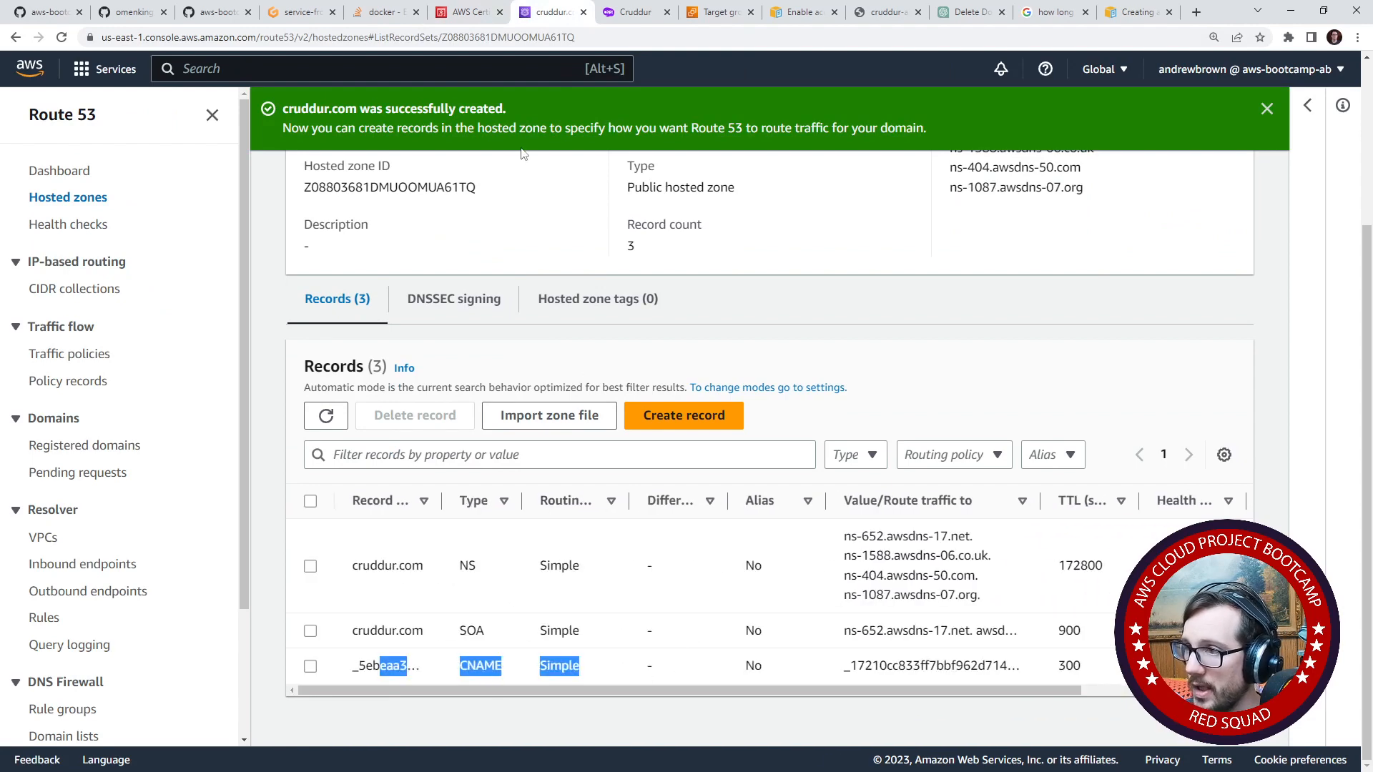
- Compare the CNAME names and values of the certificate's two domains and check their validation status
left_click(469, 12)
scroll(516, 434, "down", 2)
scroll(517, 434, "down", 2)
scroll(499, 471, "up", 6)
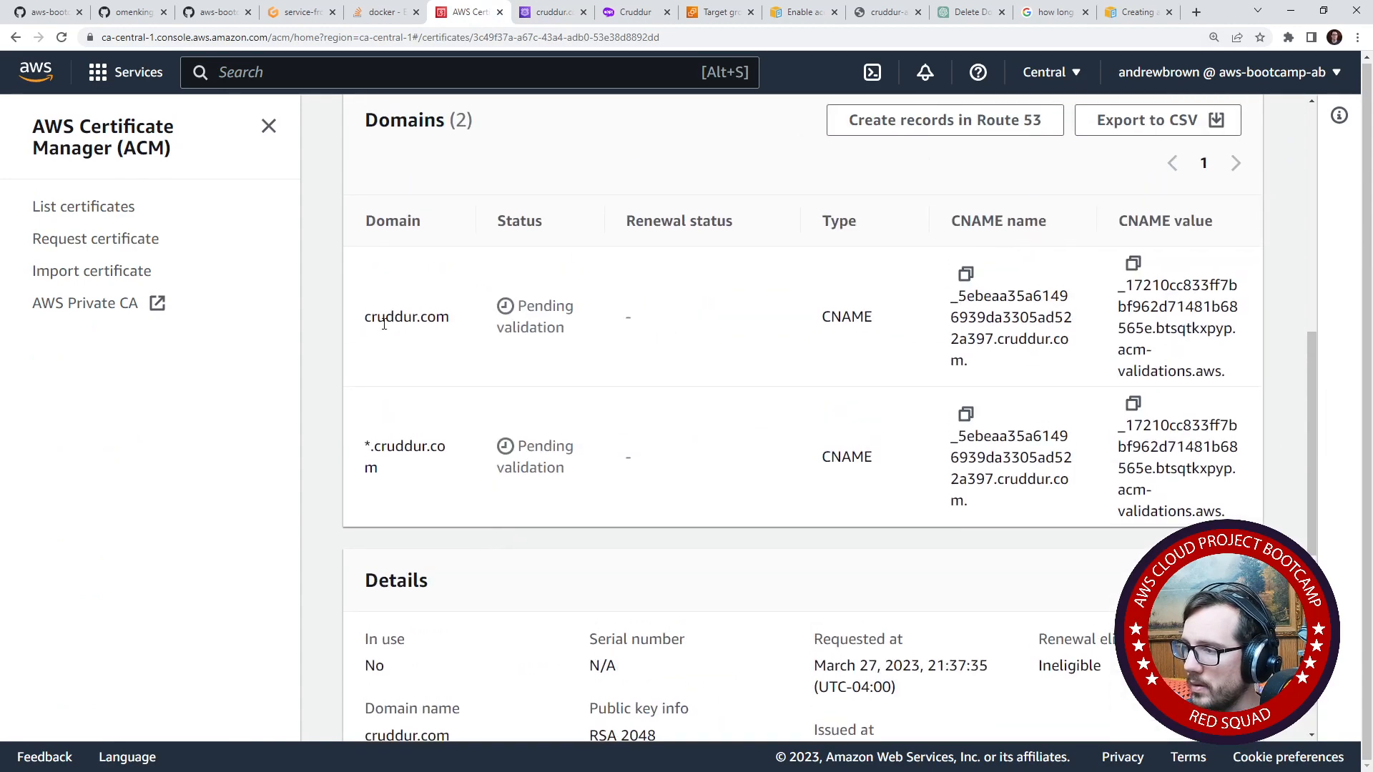
left_click_drag(384, 324, 420, 320)
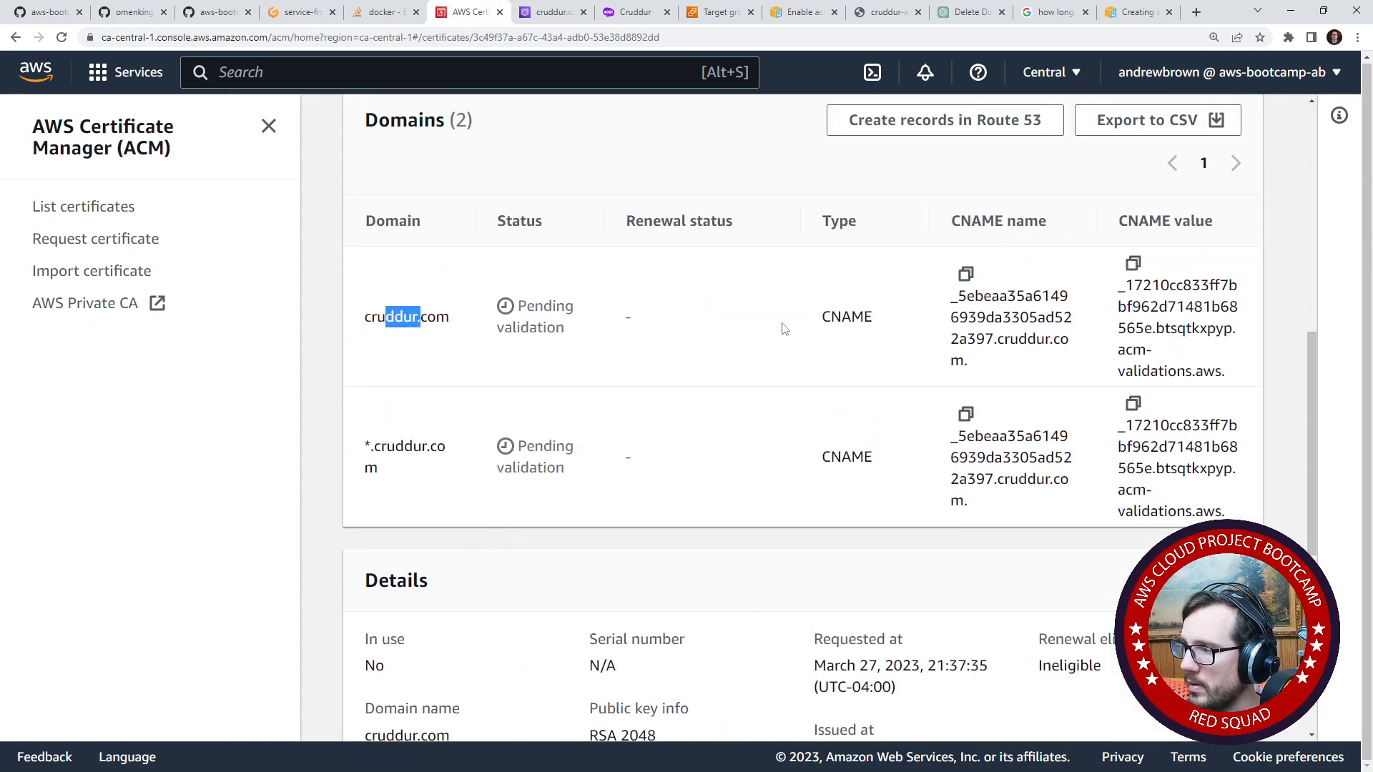
left_click(722, 314)
scroll(690, 333, "up", 1)
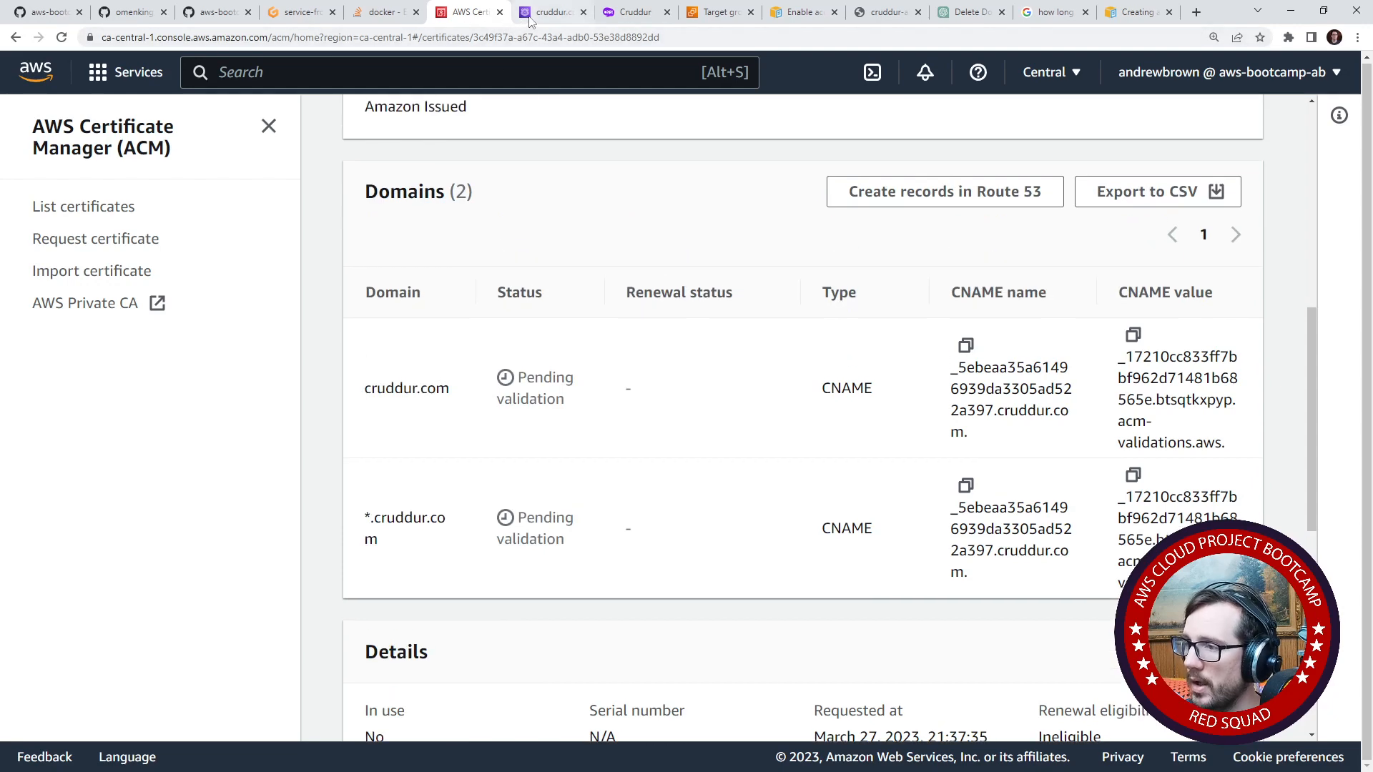
- Refresh the hosted zone's records once more and return to the certificate to check its overall status
left_click(551, 12)
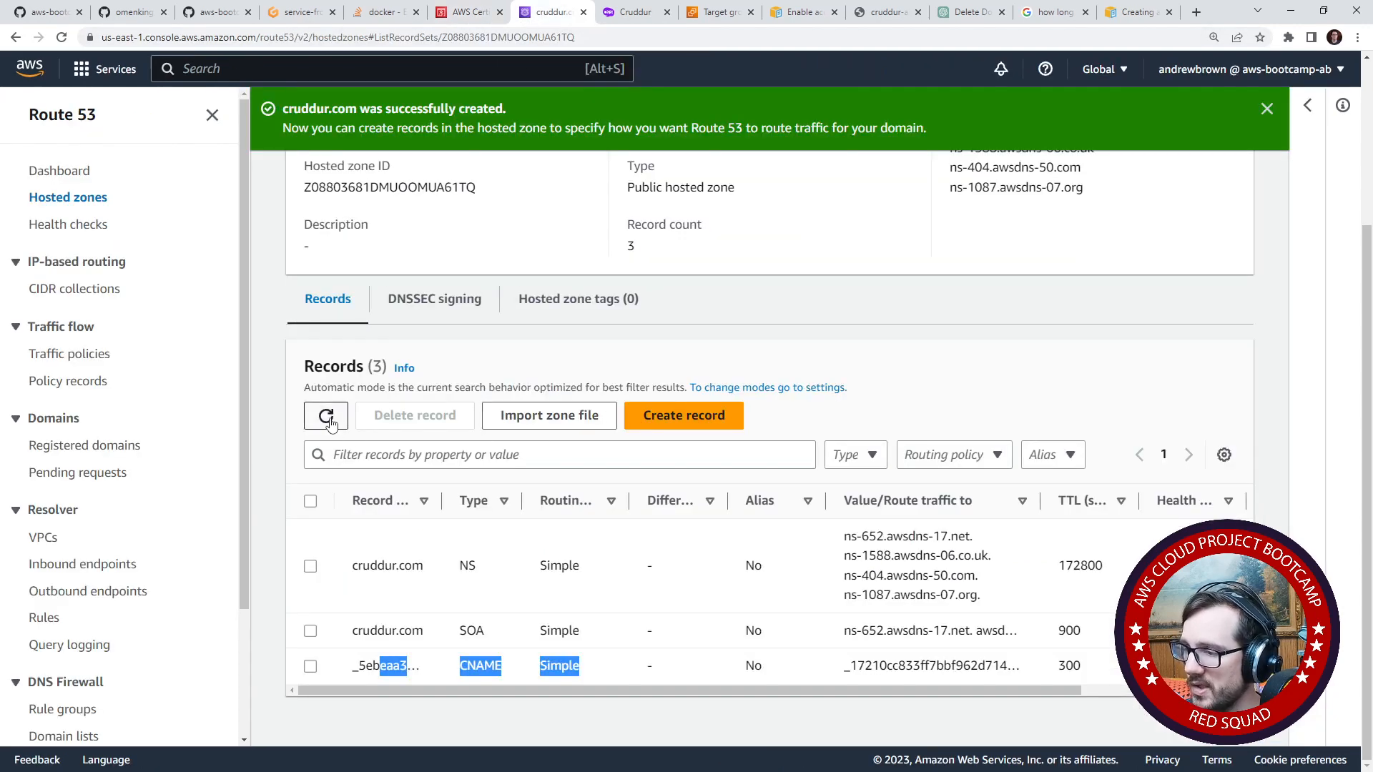
left_click(465, 350)
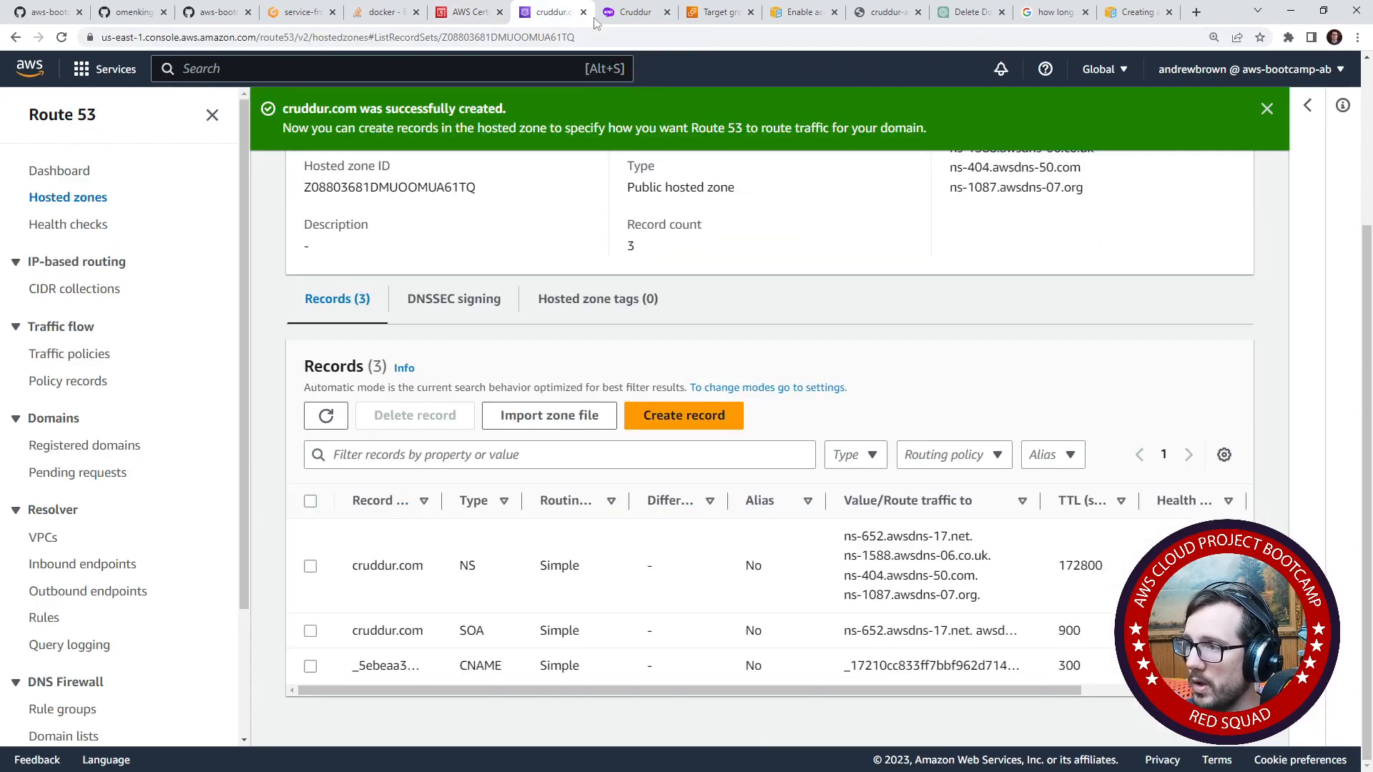
left_click(623, 12)
left_click(551, 12)
left_click(469, 12)
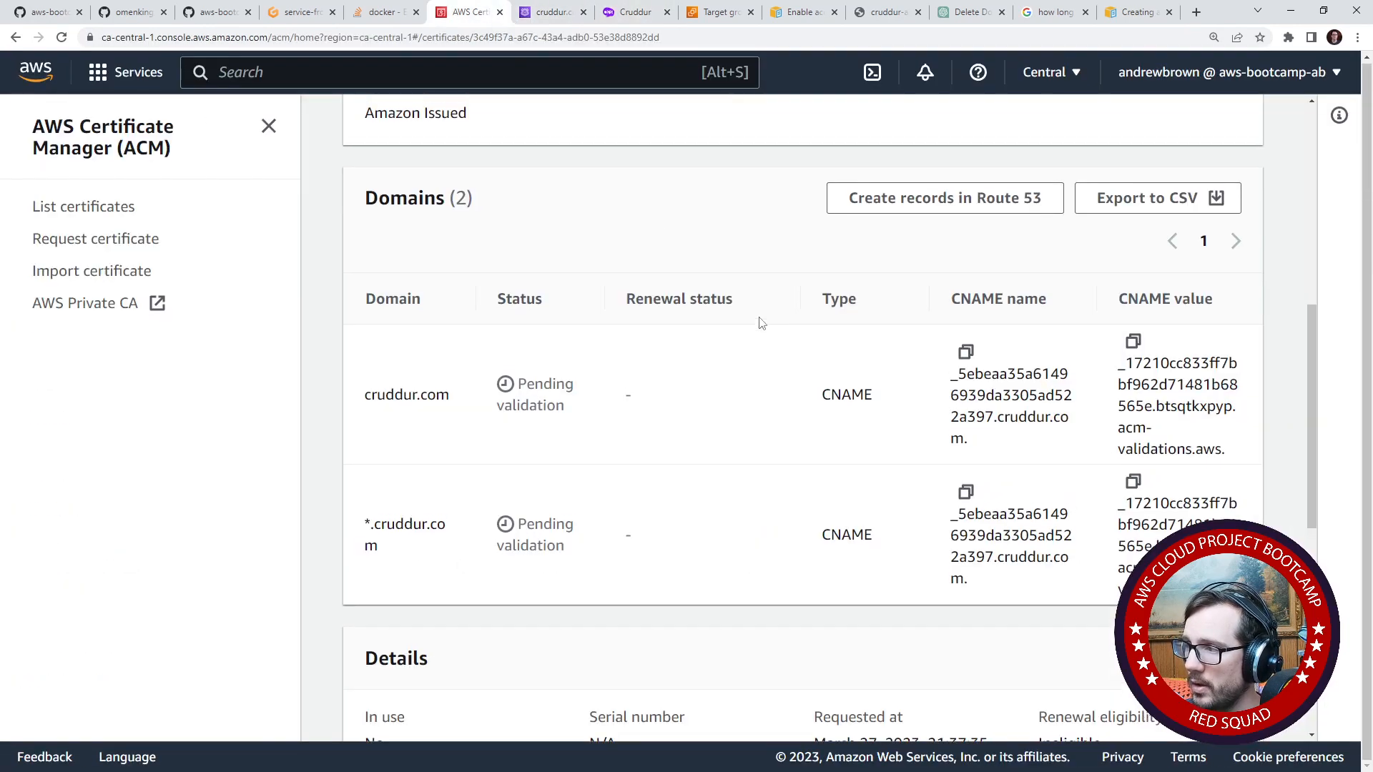
scroll(758, 318, "up", 8)
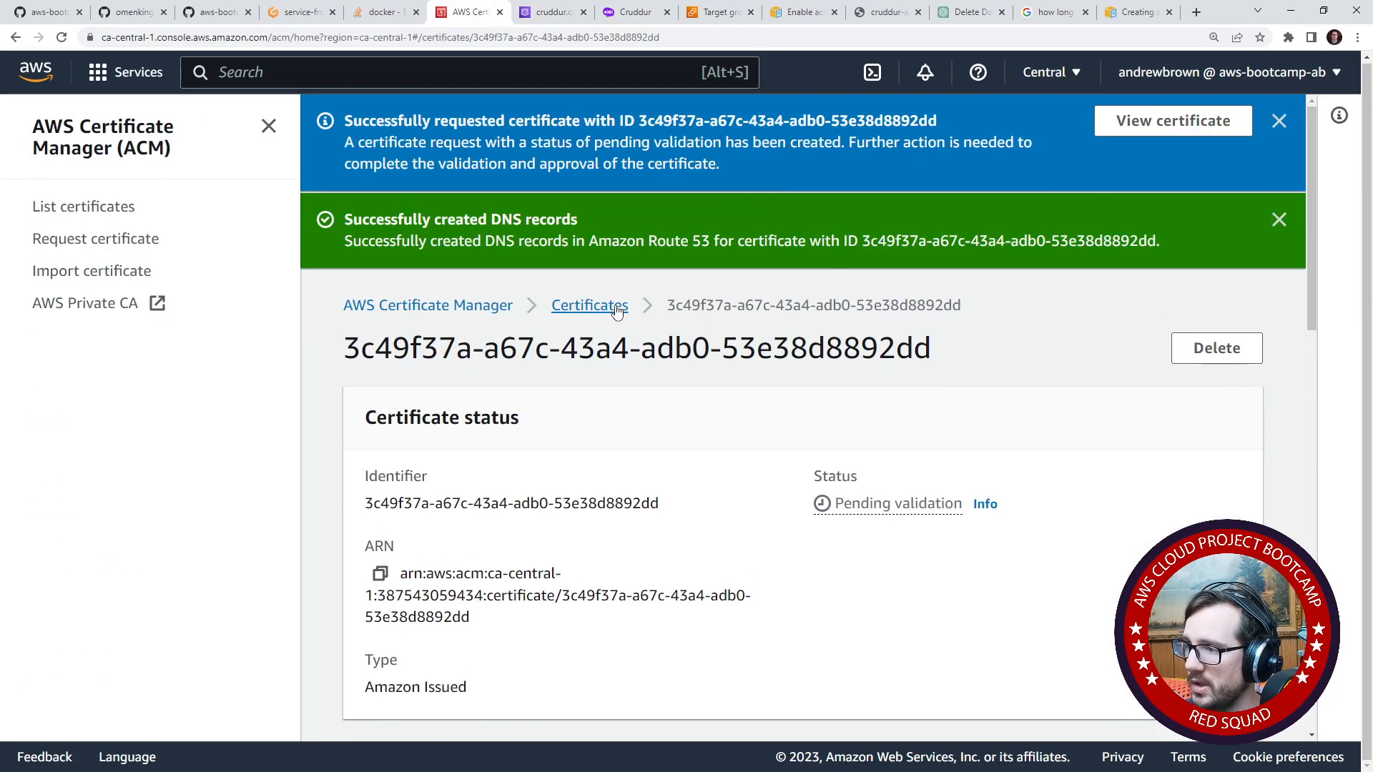
- Reopen the cruddur.com certificate from the certificate list and check the validation status of both its domains
left_click(616, 306)
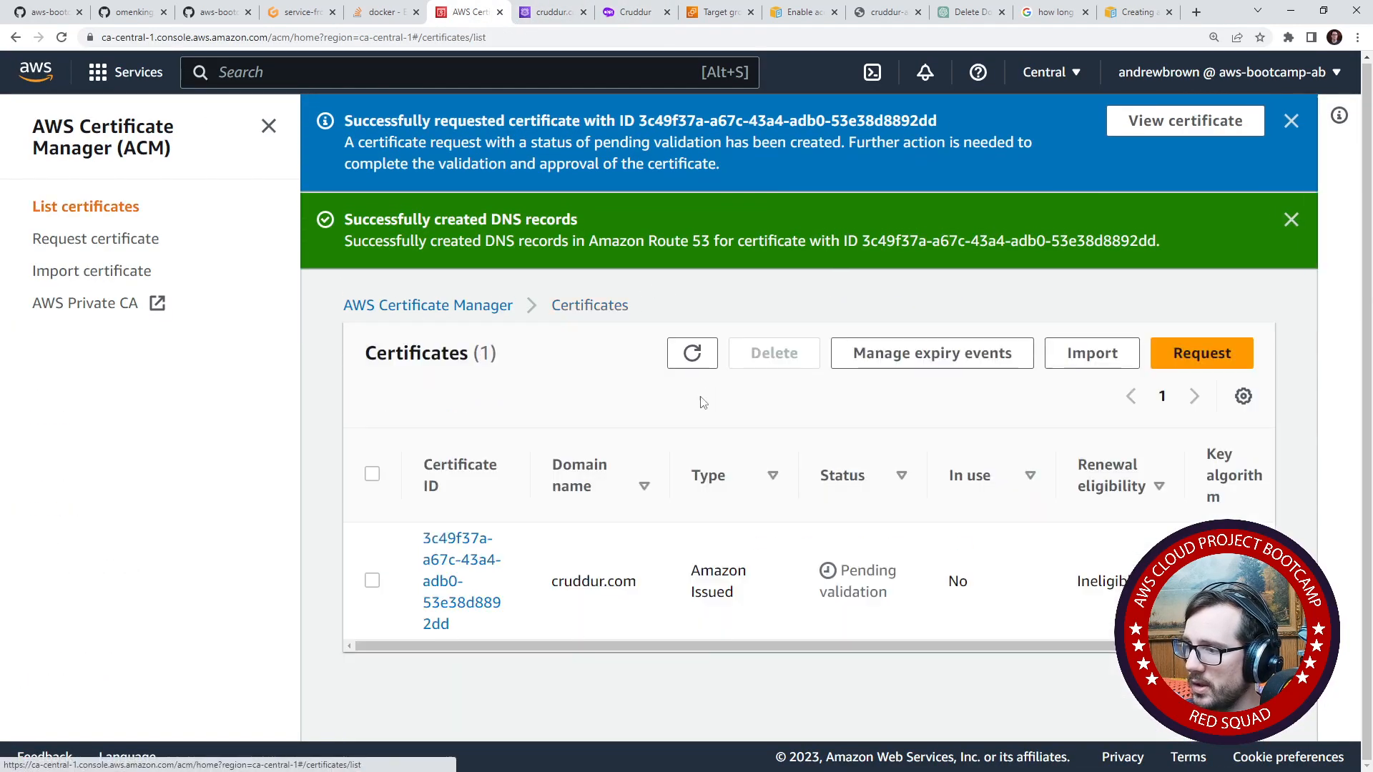
left_click(495, 564)
scroll(751, 561, "down", 8)
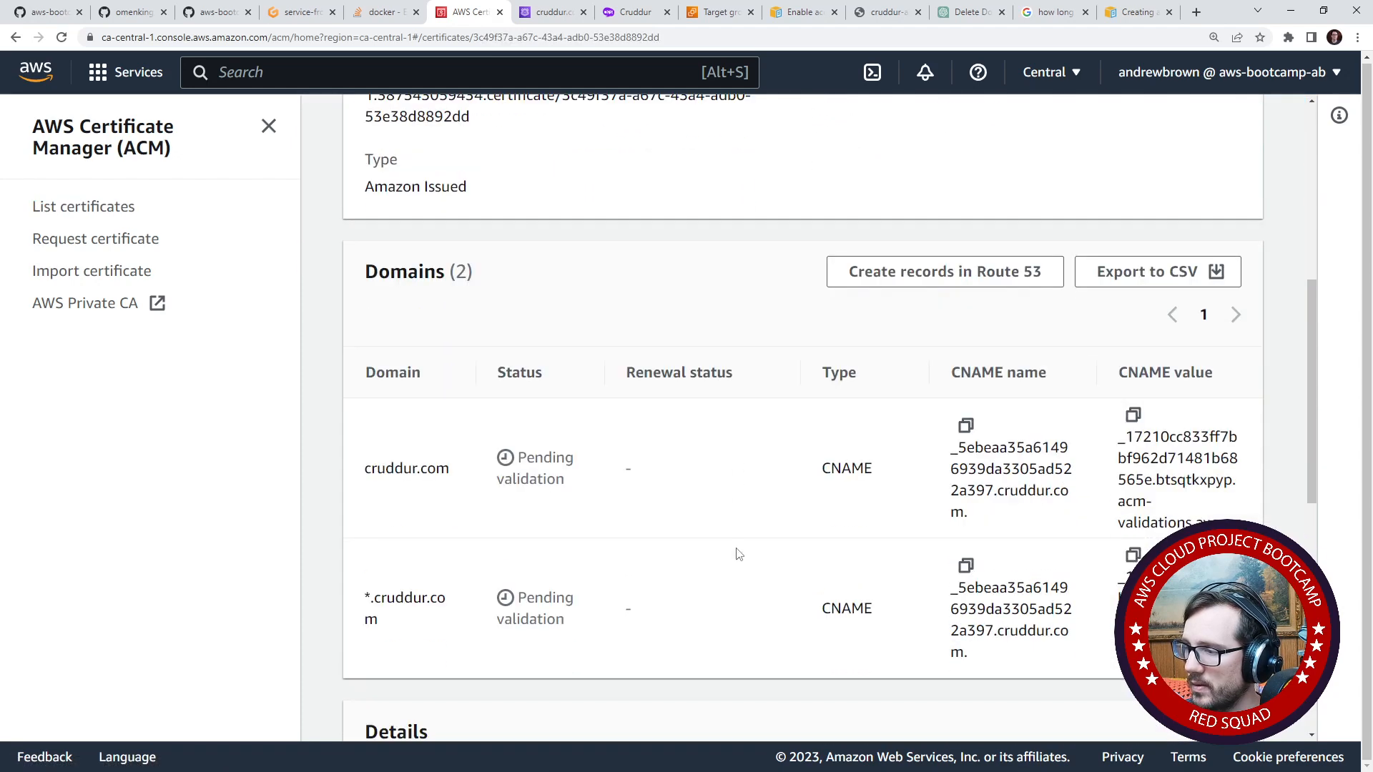
scroll(739, 555, "down", 1)
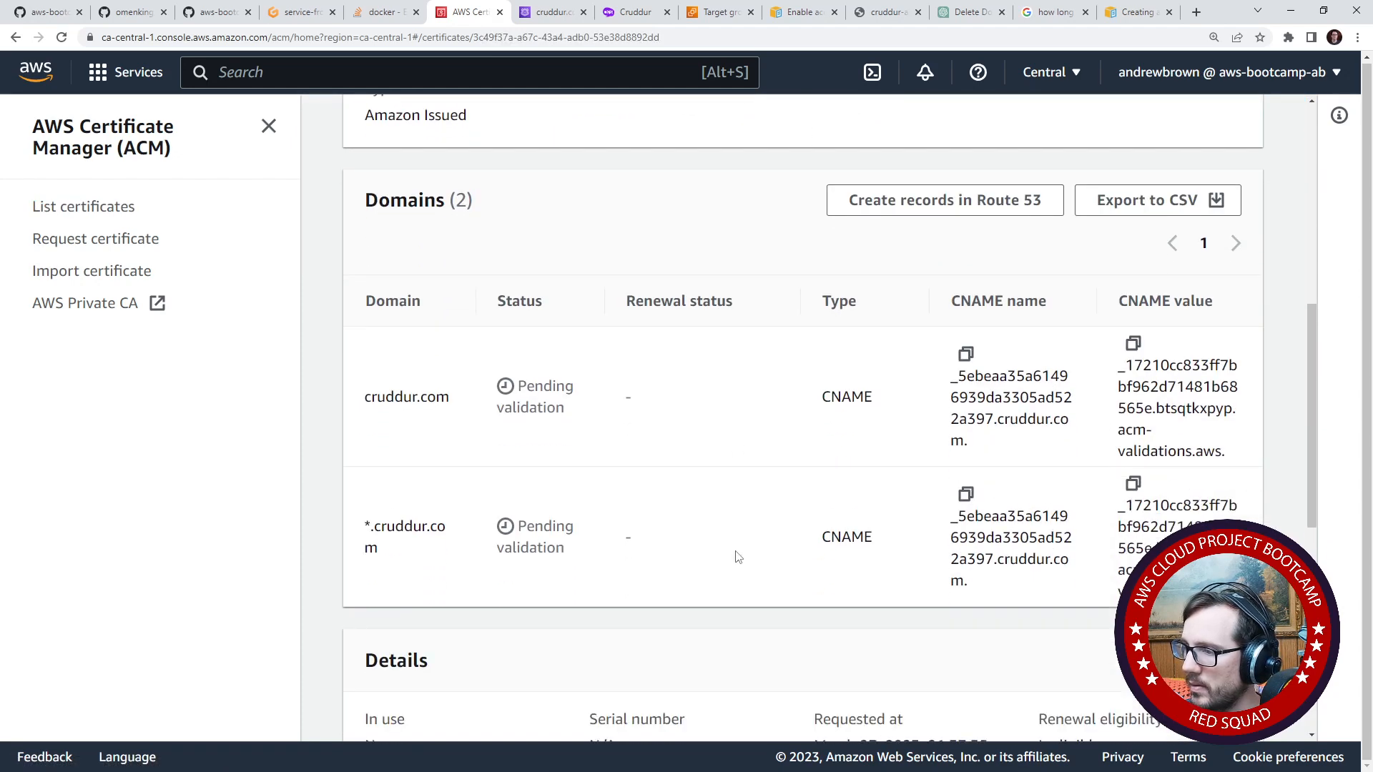
scroll(738, 557, "down", 4)
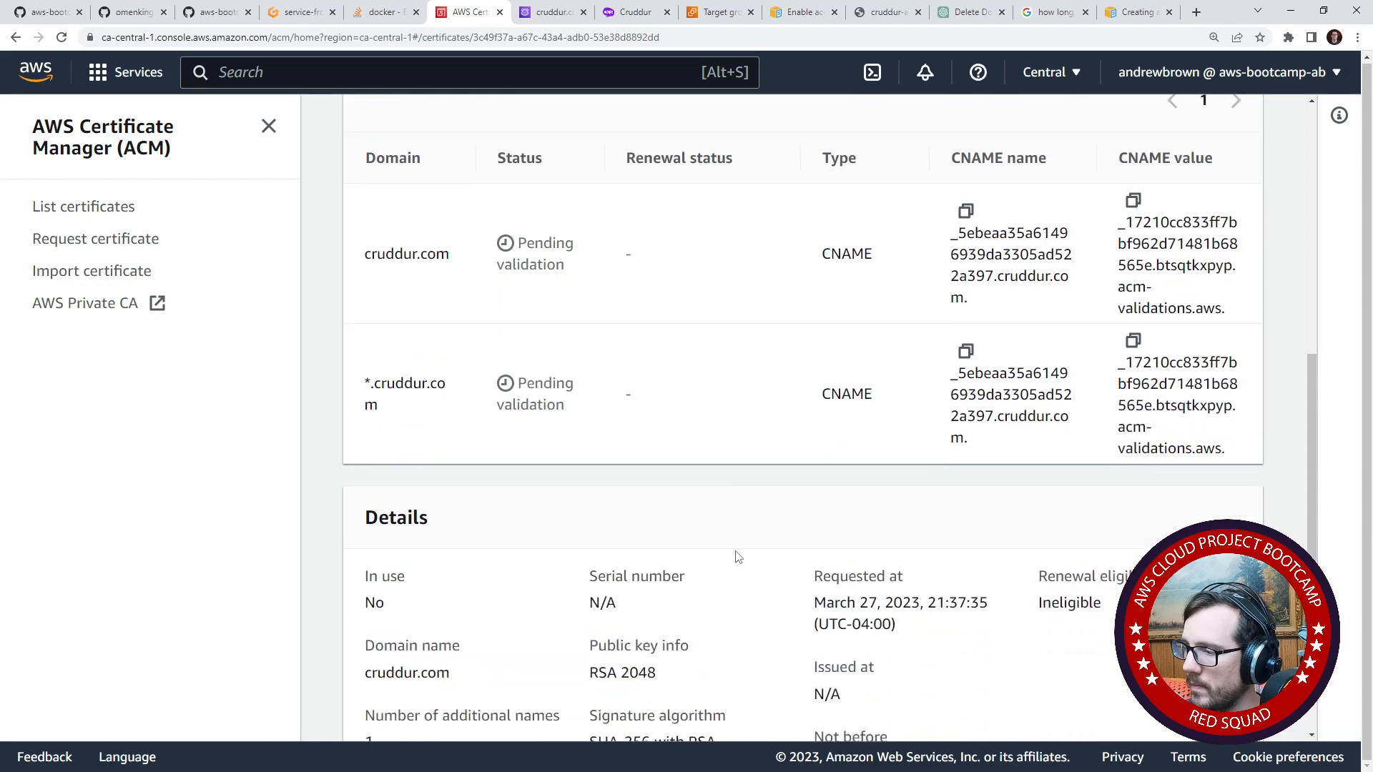
scroll(739, 557, "up", 2)
scroll(738, 557, "up", 10)
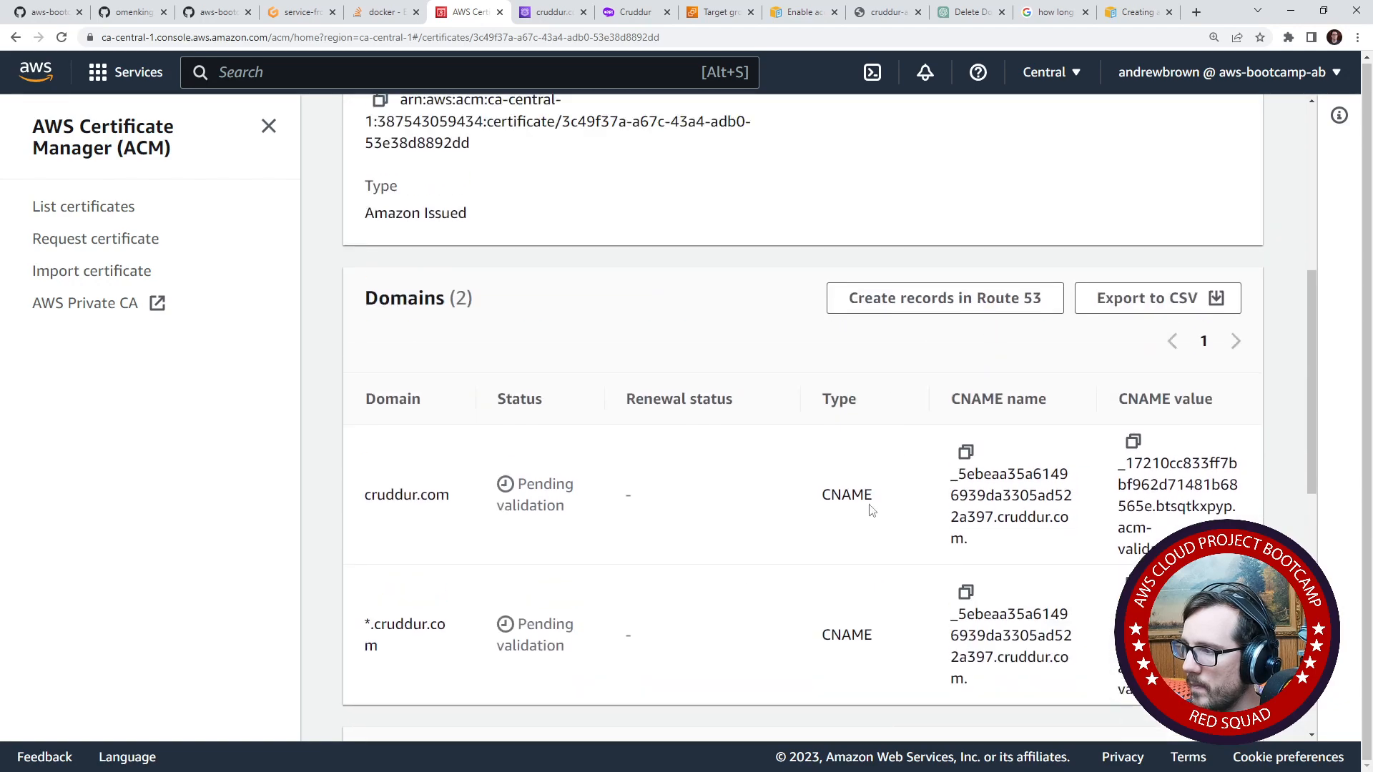
scroll(819, 529, "down", 6)
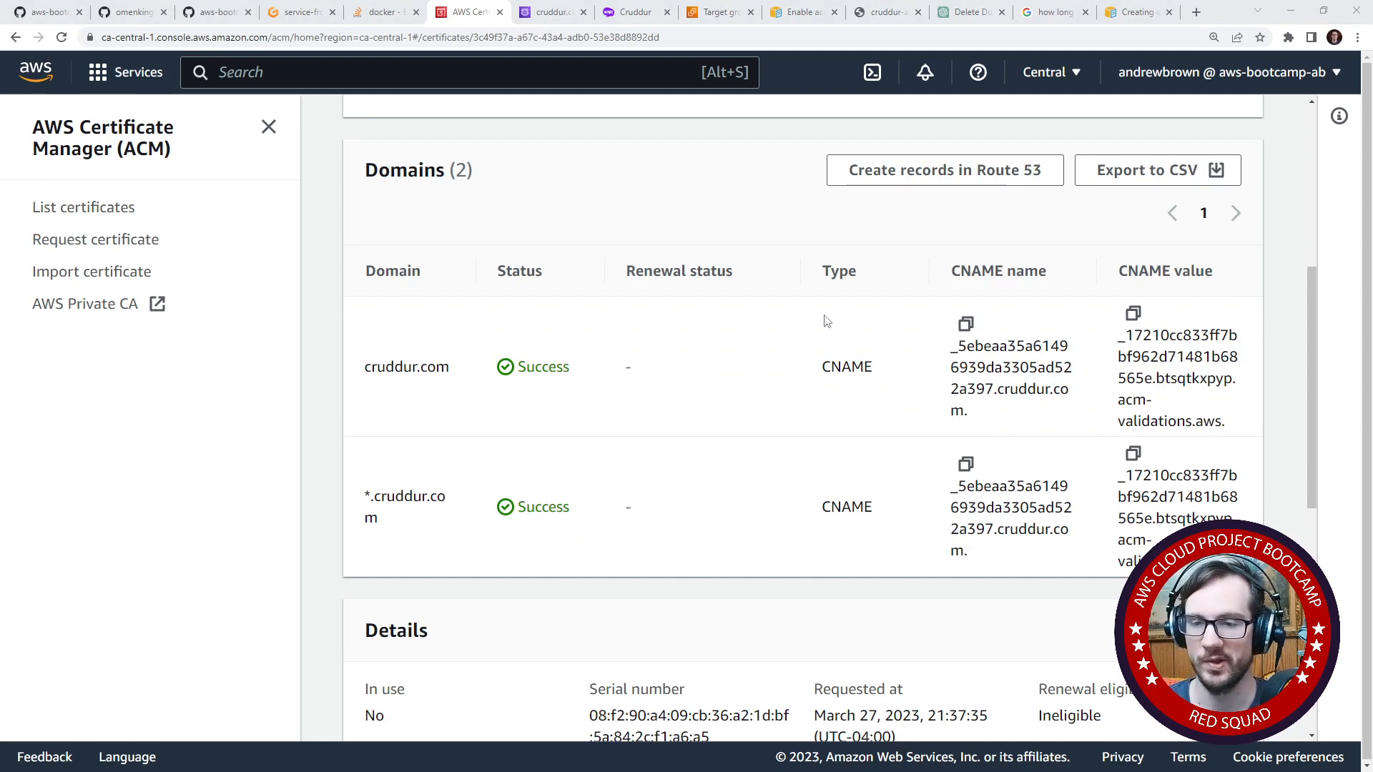
double_click(546, 365)
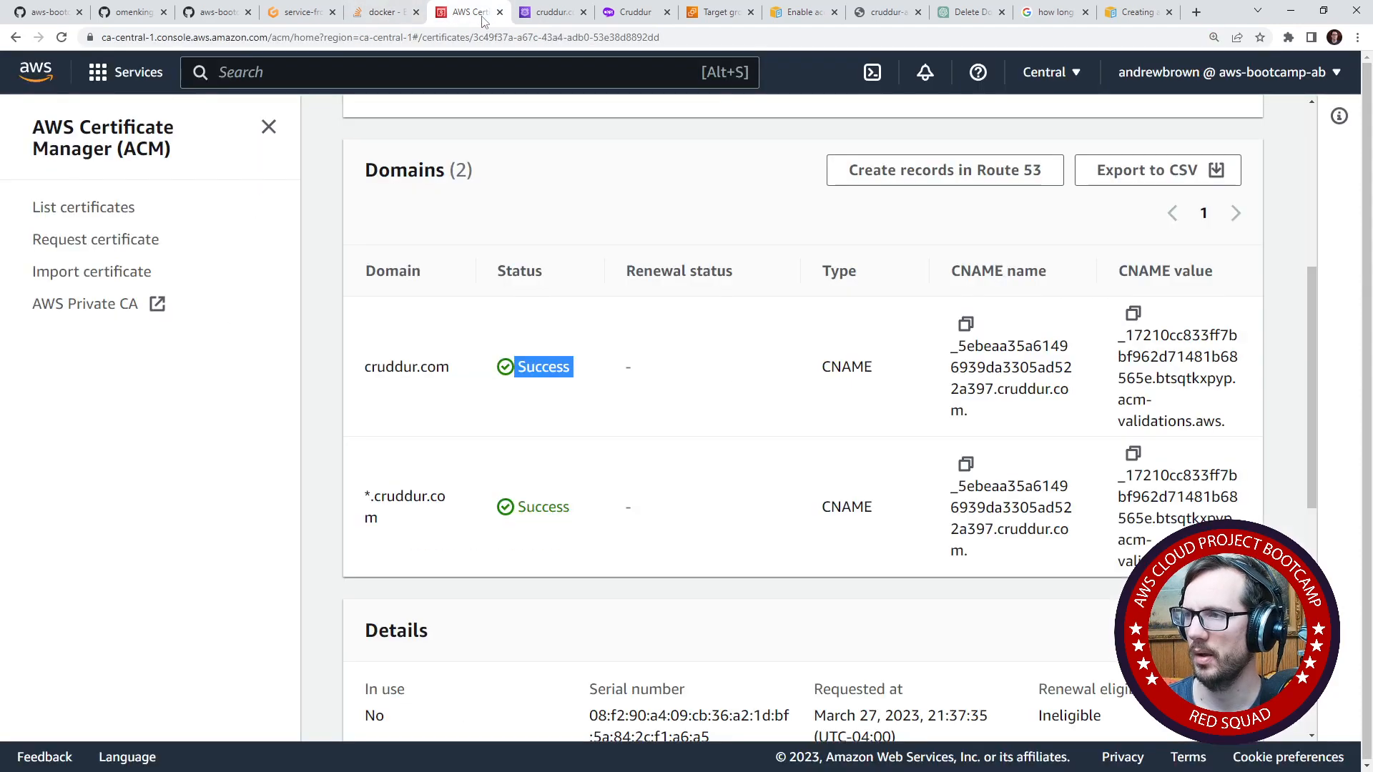
- Review the DNSSEC signing status of the cruddur.com hosted zone and read its help information
left_click(511, 23)
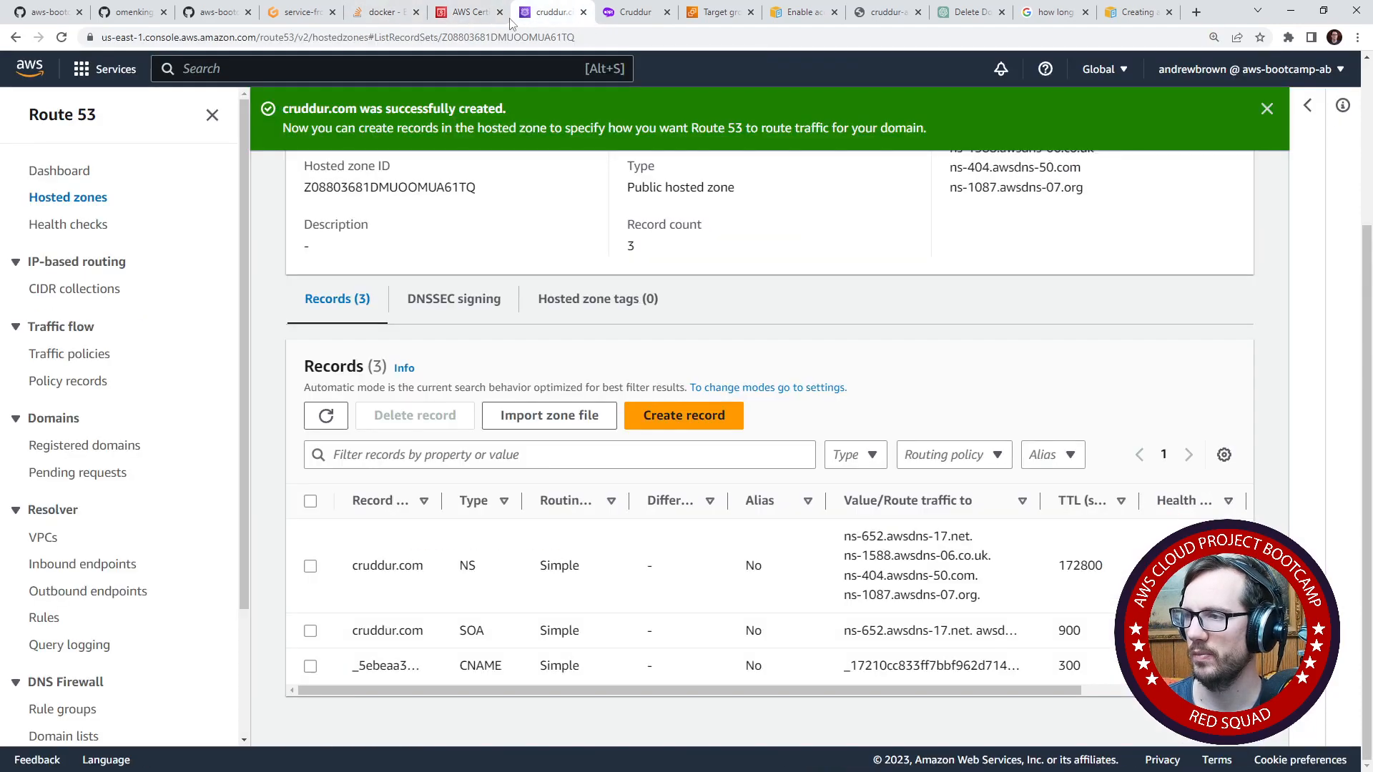
left_click(439, 299)
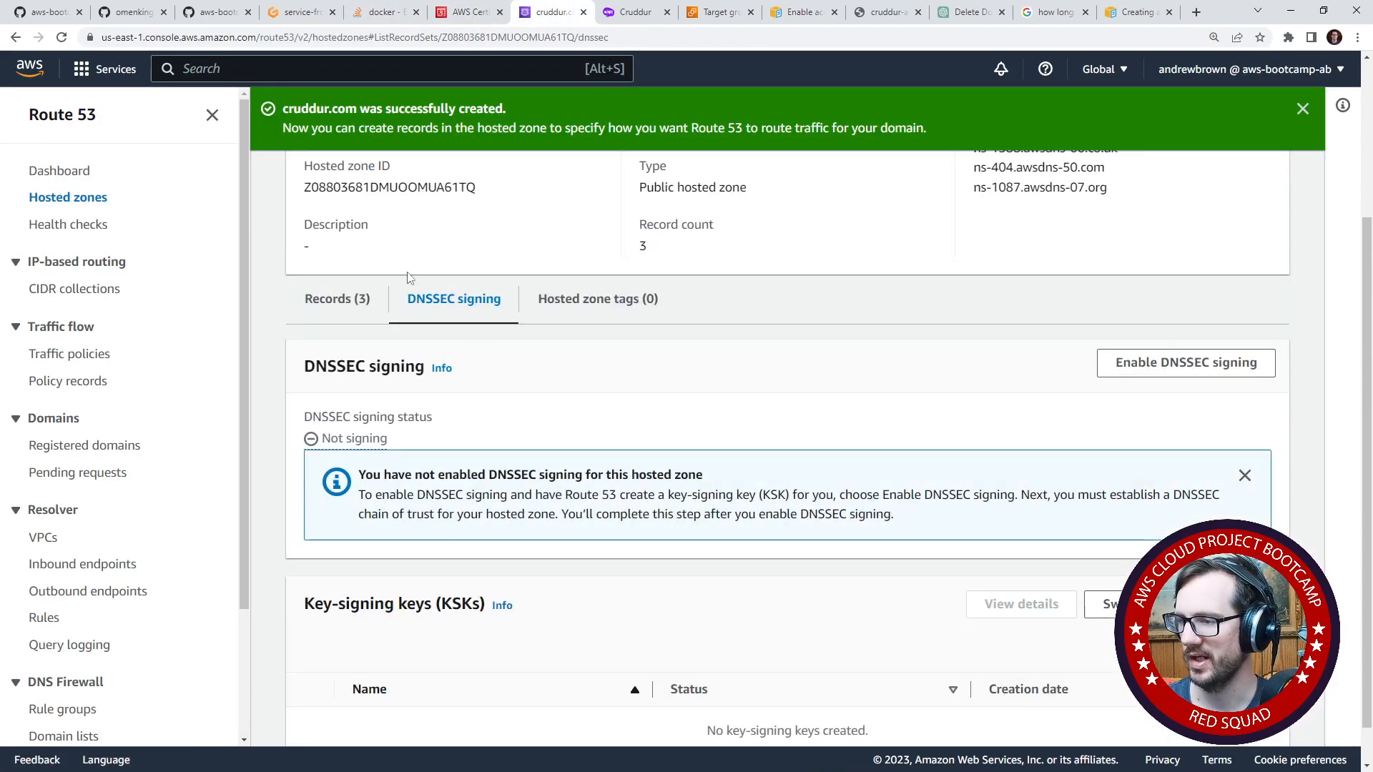
left_click_drag(375, 503, 899, 495)
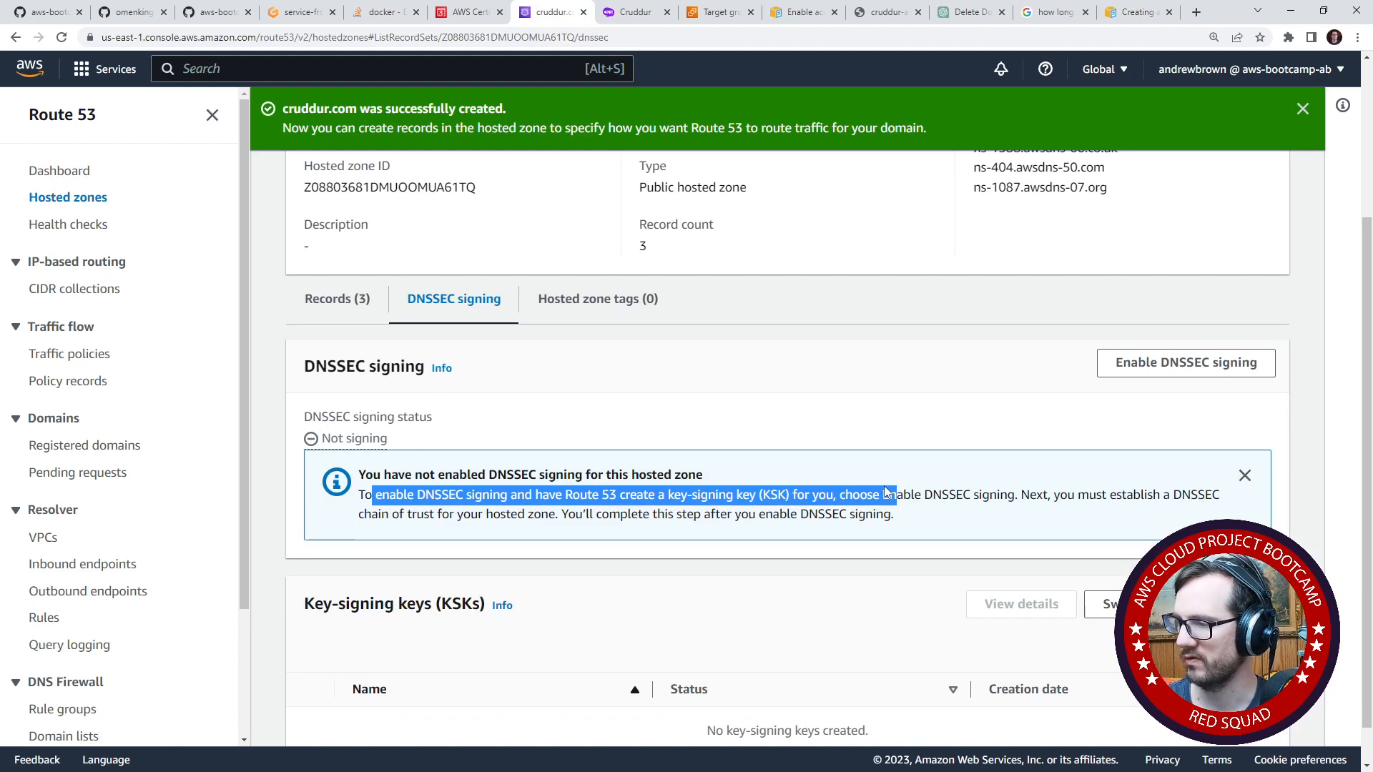
left_click_drag(592, 514, 877, 527)
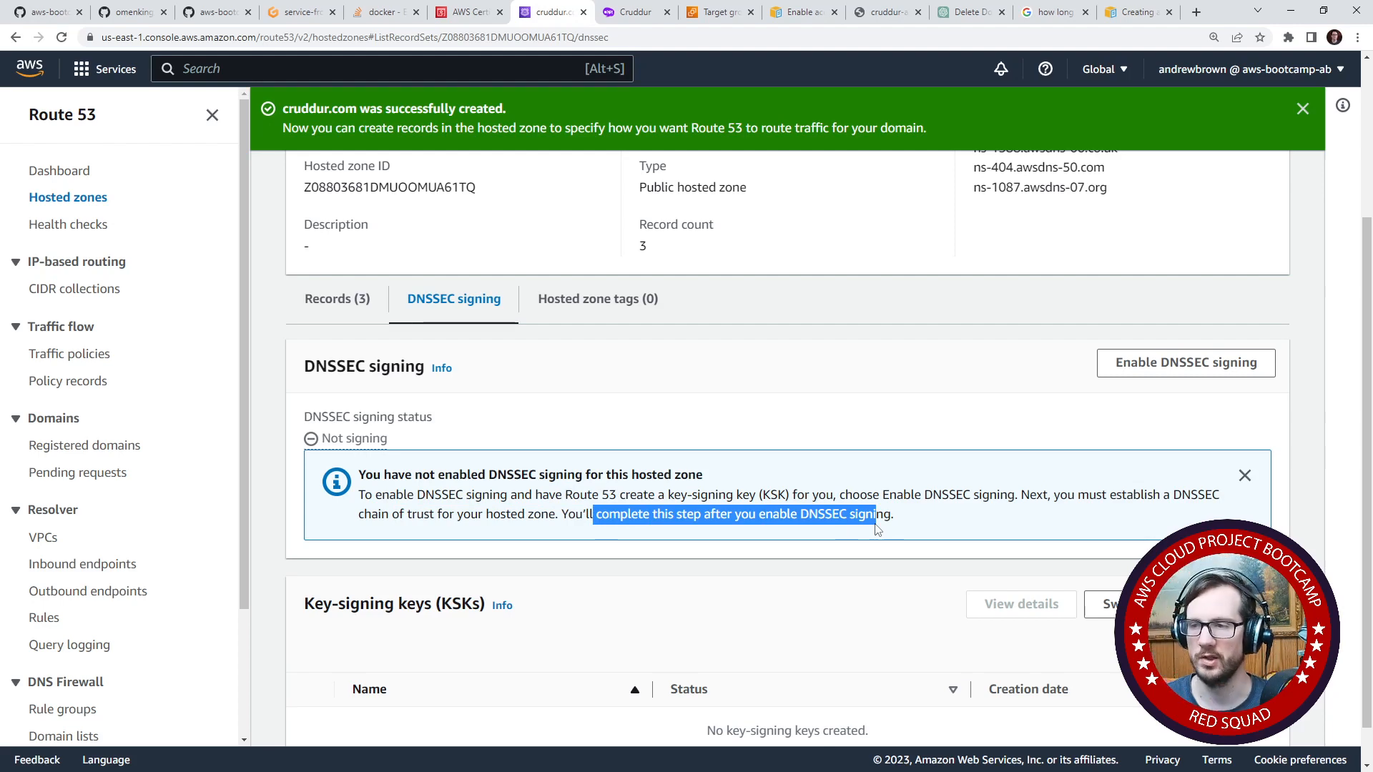
left_click(442, 368)
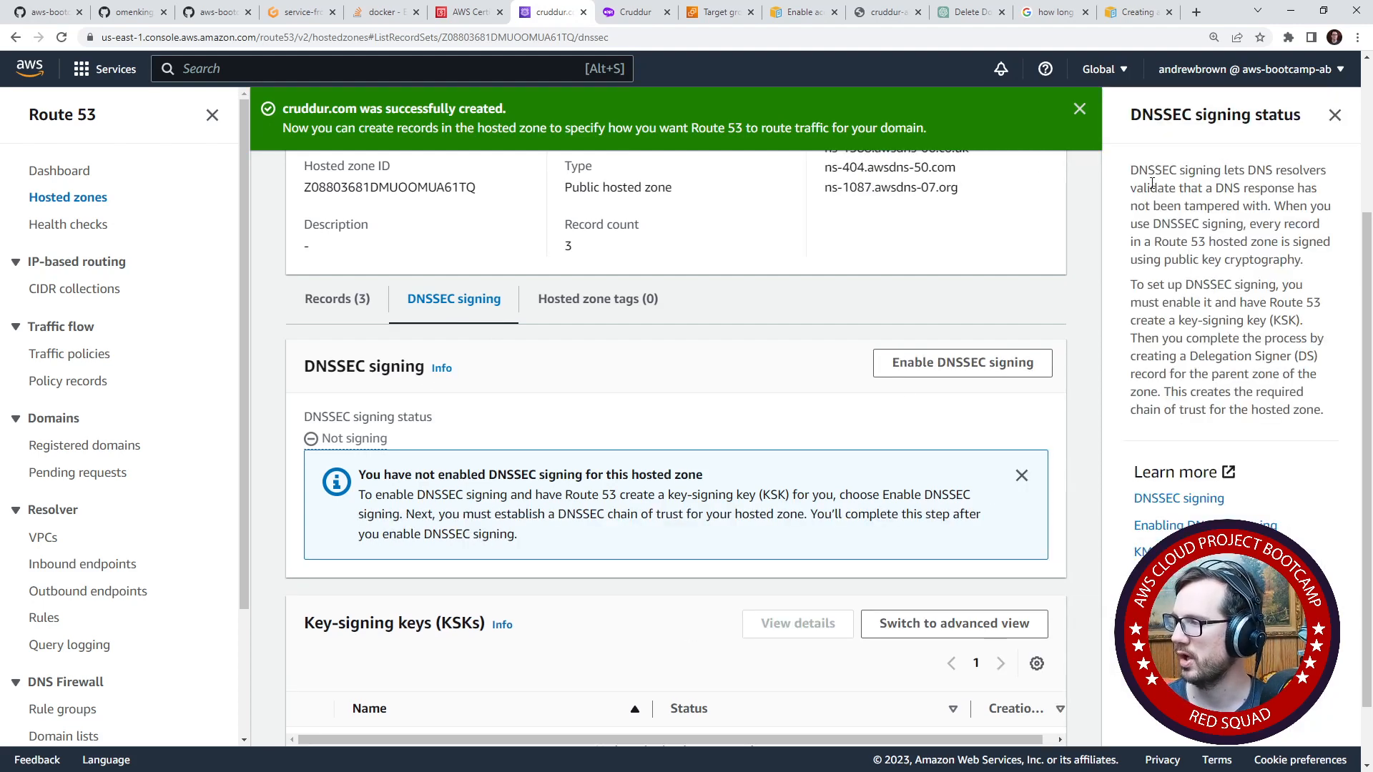
left_click_drag(1144, 187, 1288, 205)
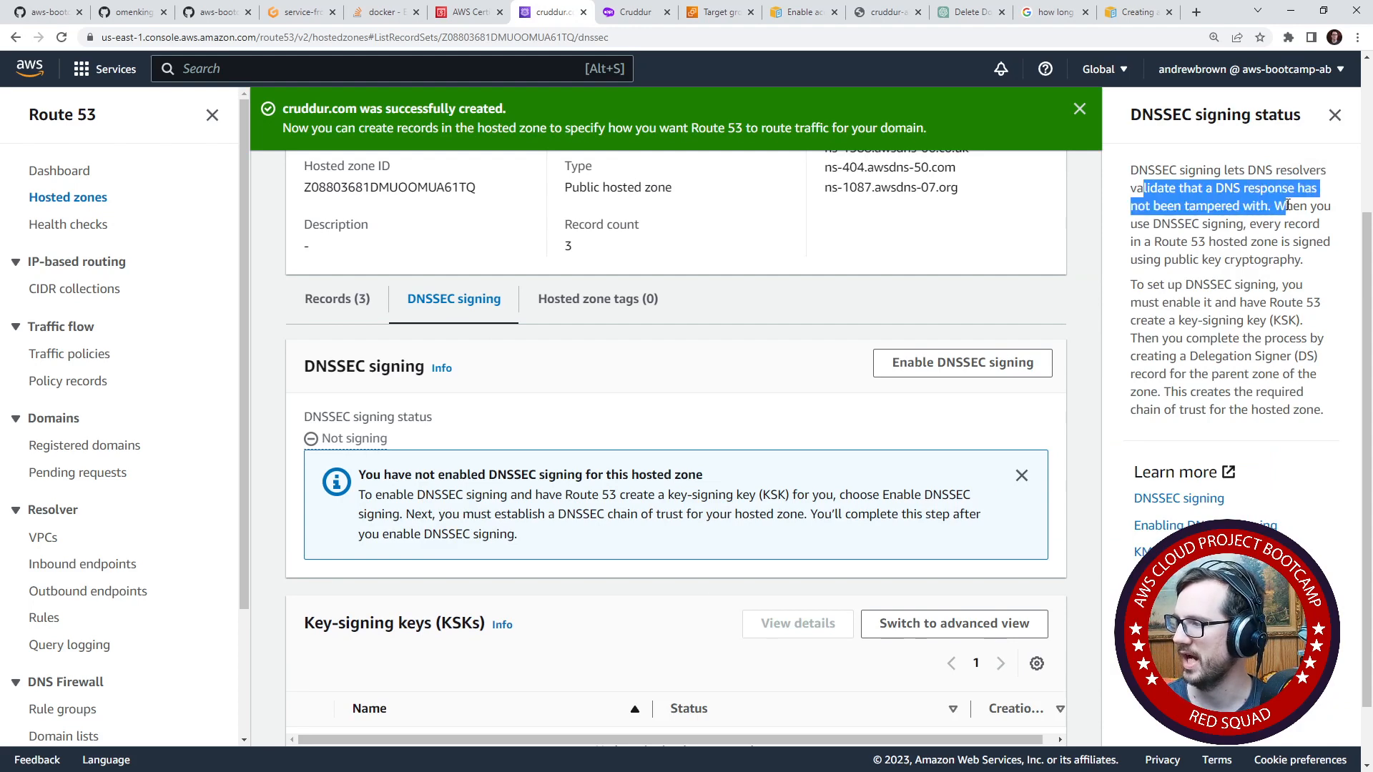
left_click(1166, 223)
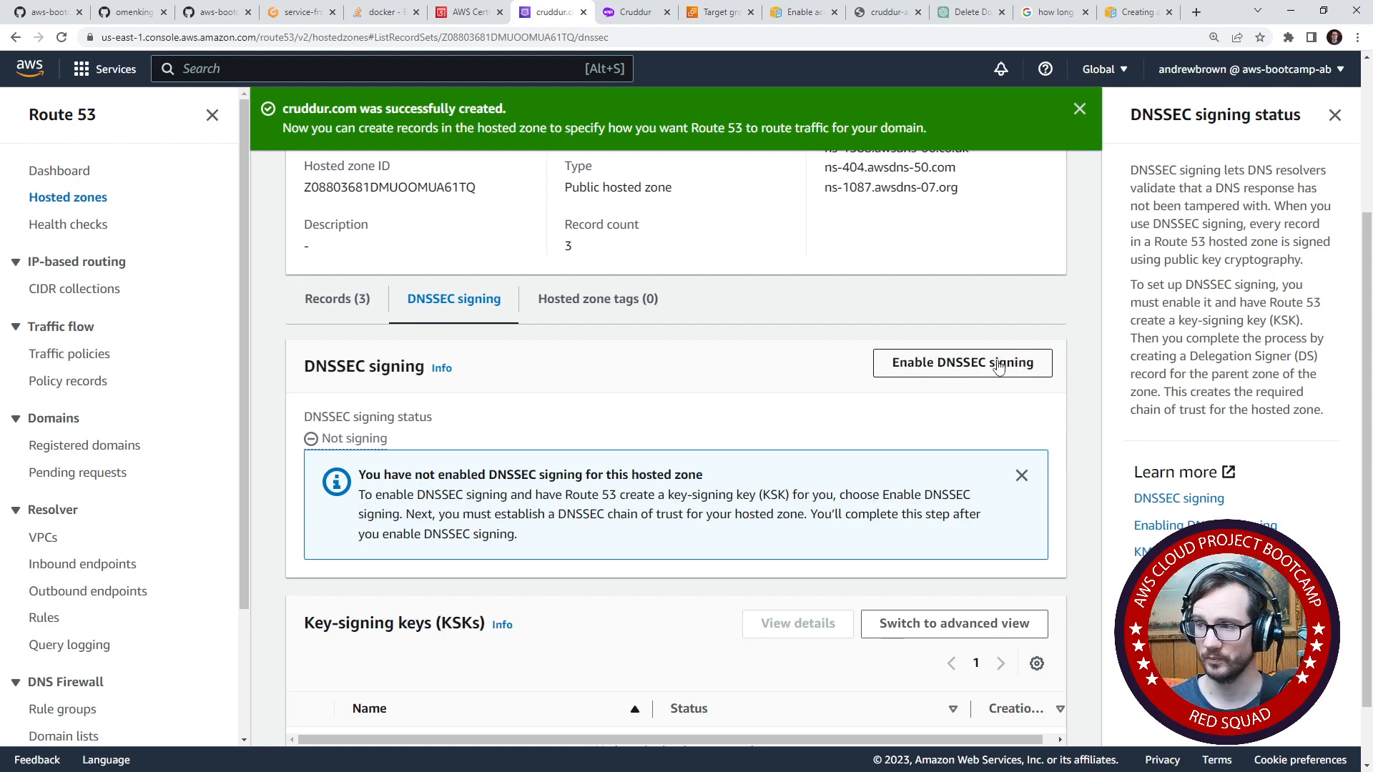
left_click(1334, 115)
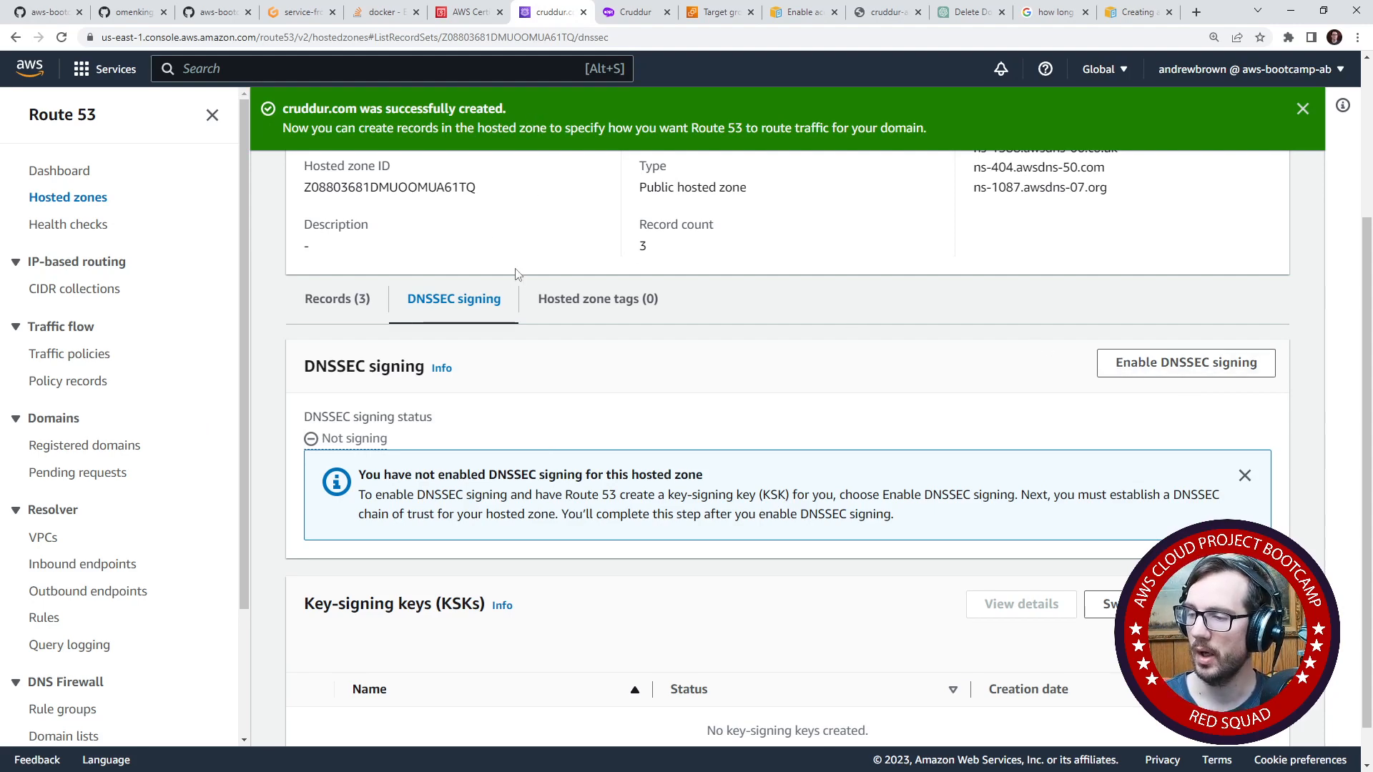
- Examine the KSK name and customer managed CMK options for enabling DNSSEC signing, and return to the hosted zone without enabling it
scroll(702, 491, "down", 1)
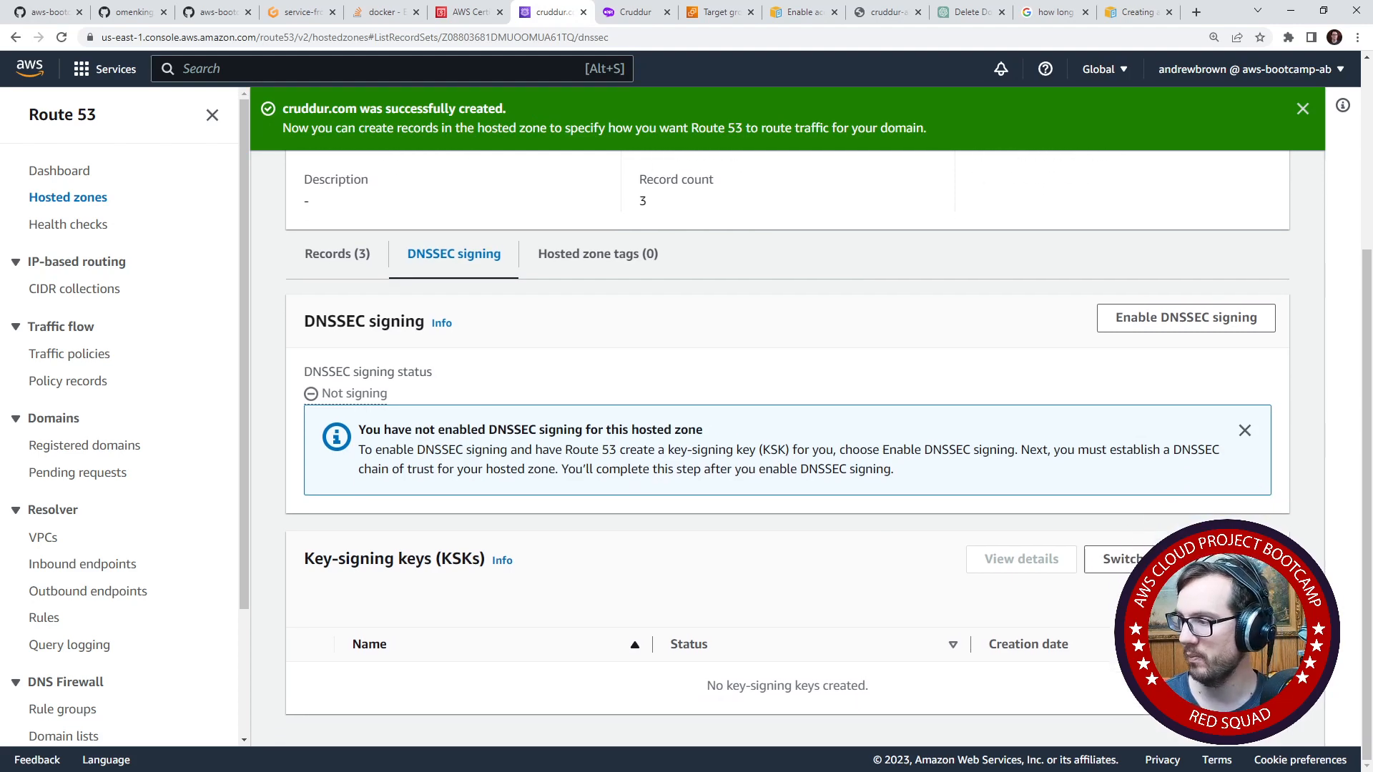
left_click_drag(488, 559, 340, 556)
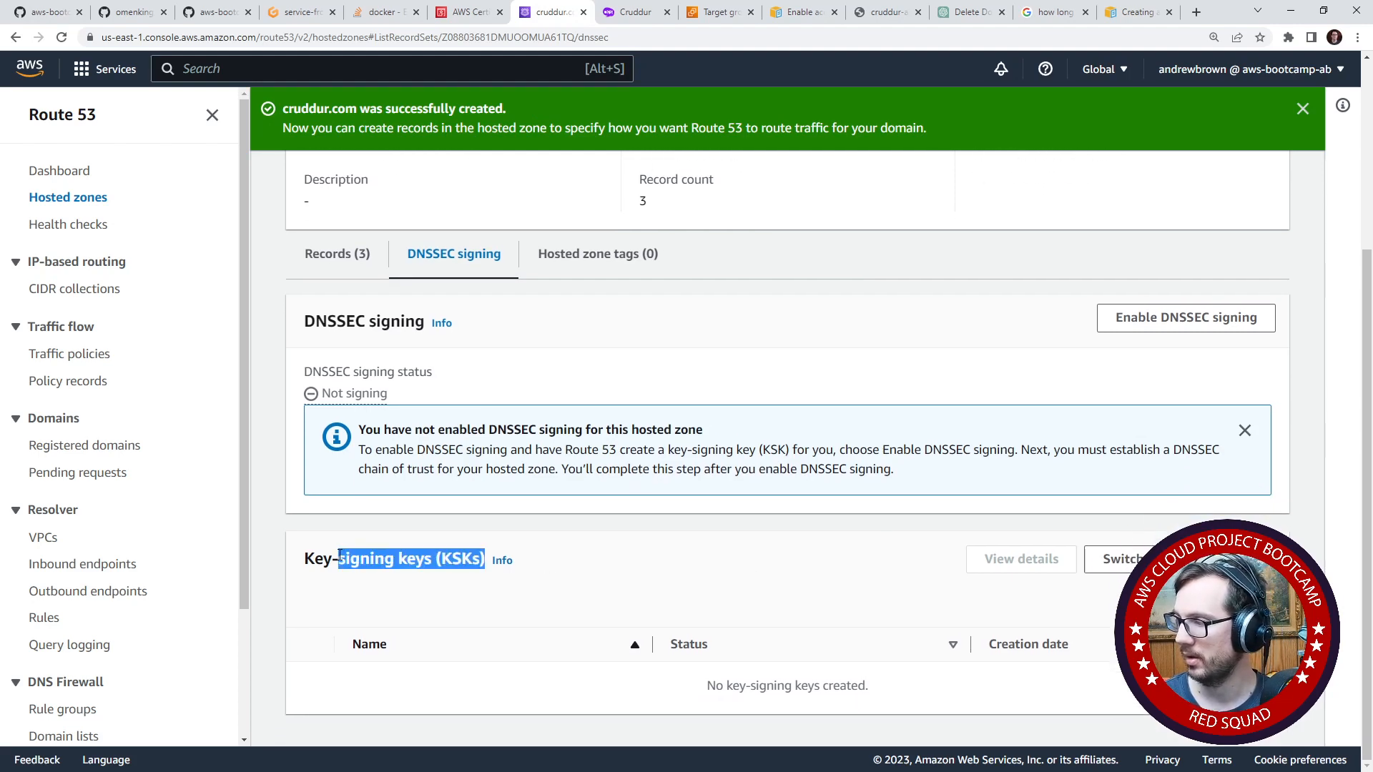
left_click(1182, 331)
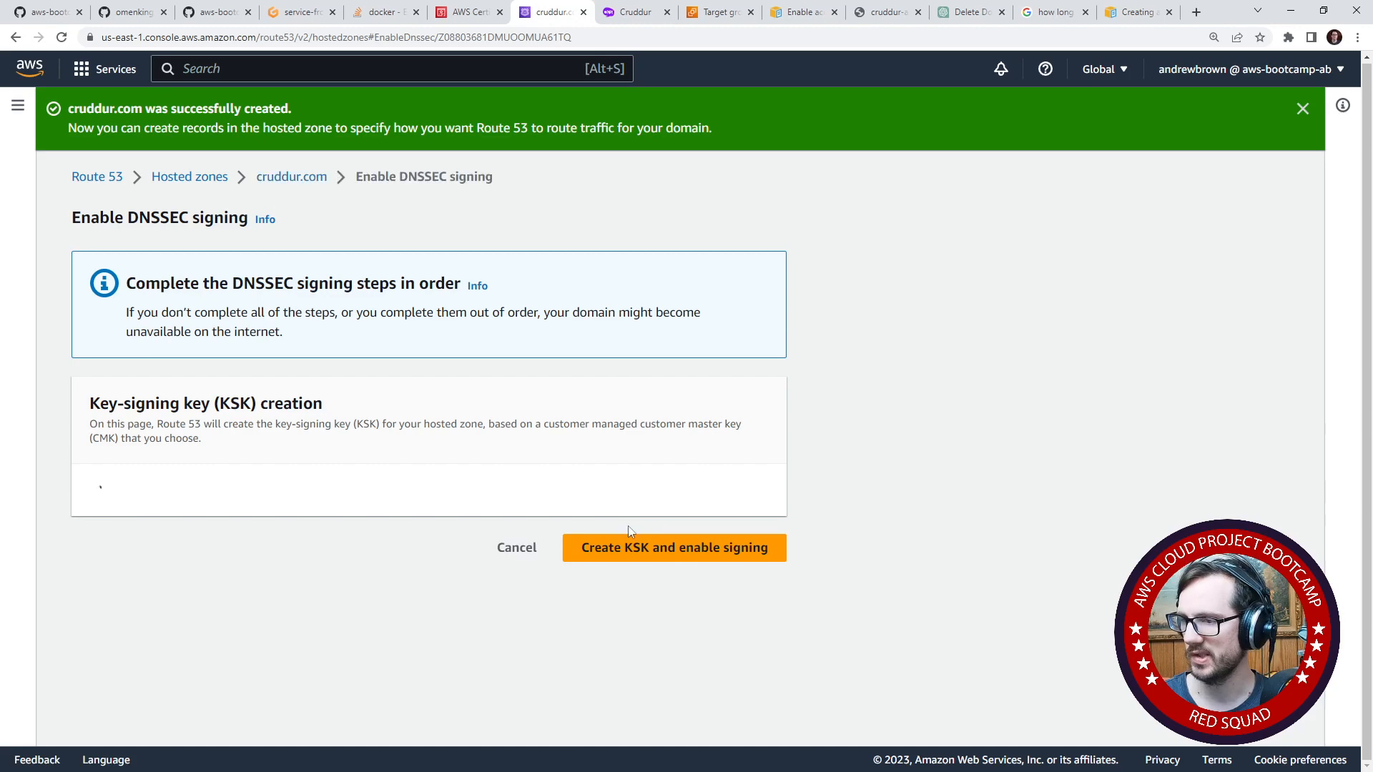
scroll(486, 515, "down", 2)
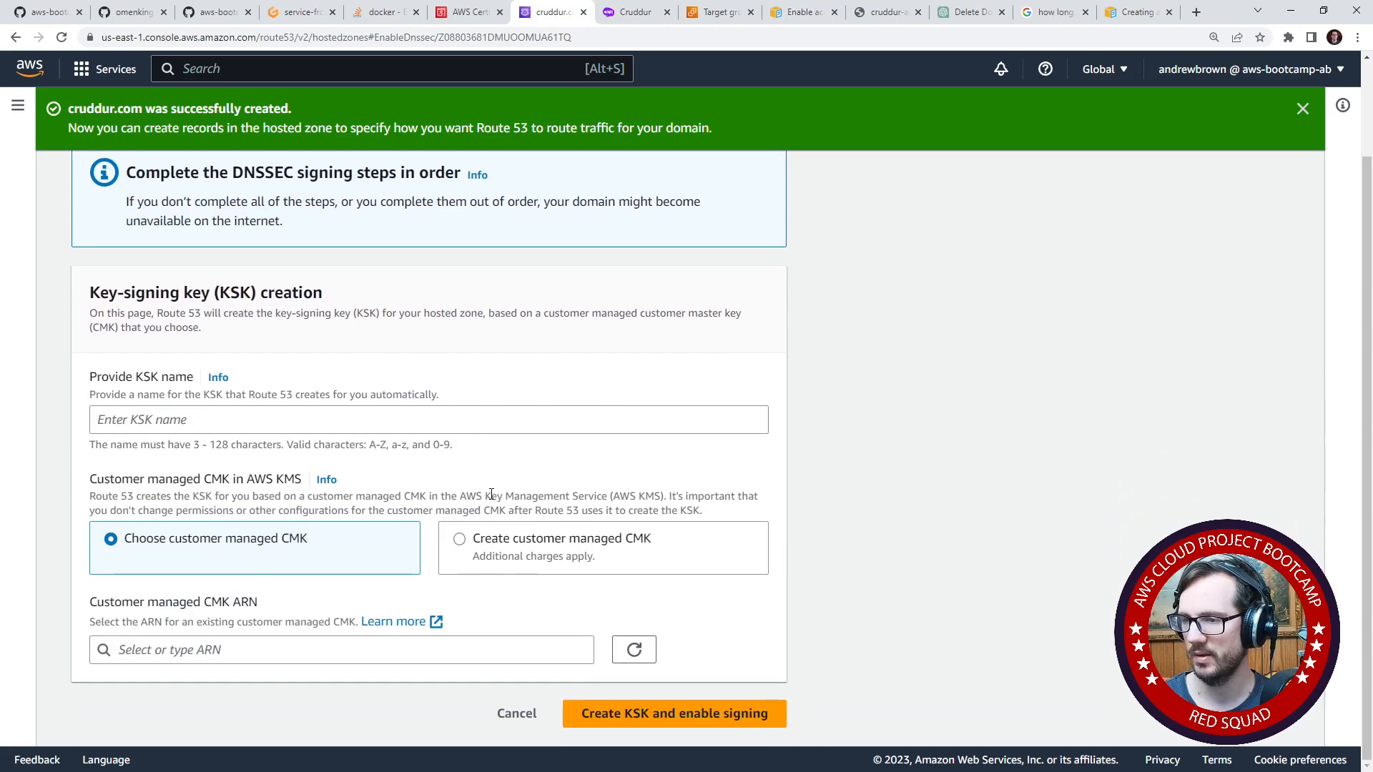
left_click(365, 423)
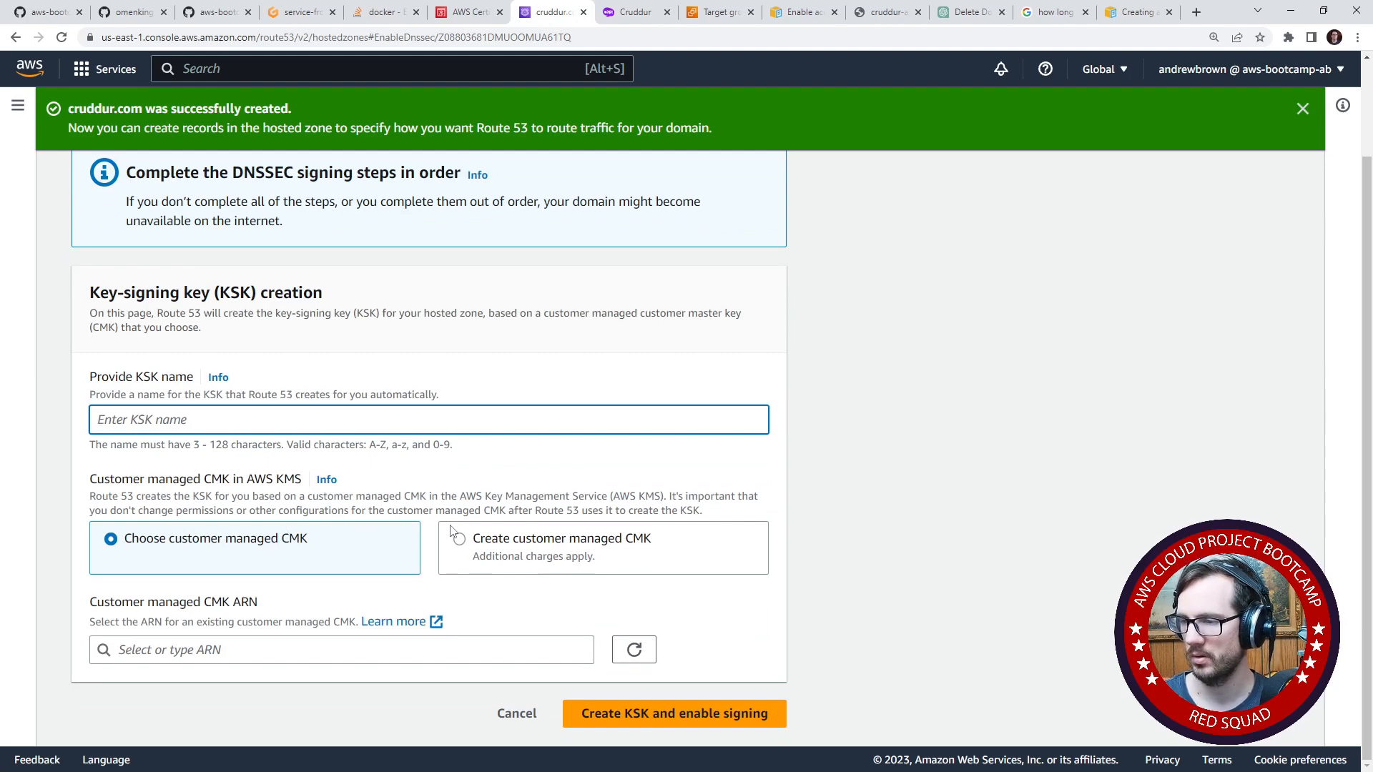
left_click(359, 652)
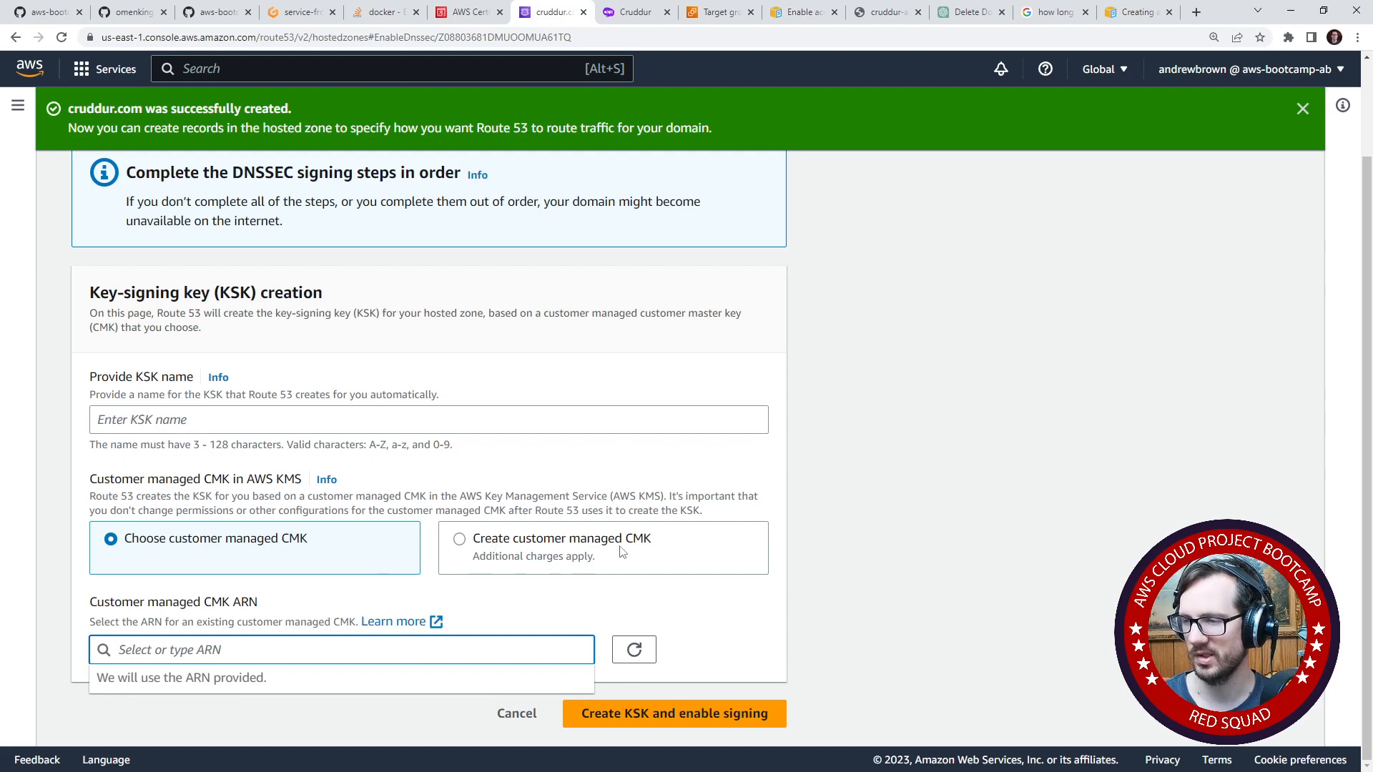
left_click_drag(112, 497, 364, 510)
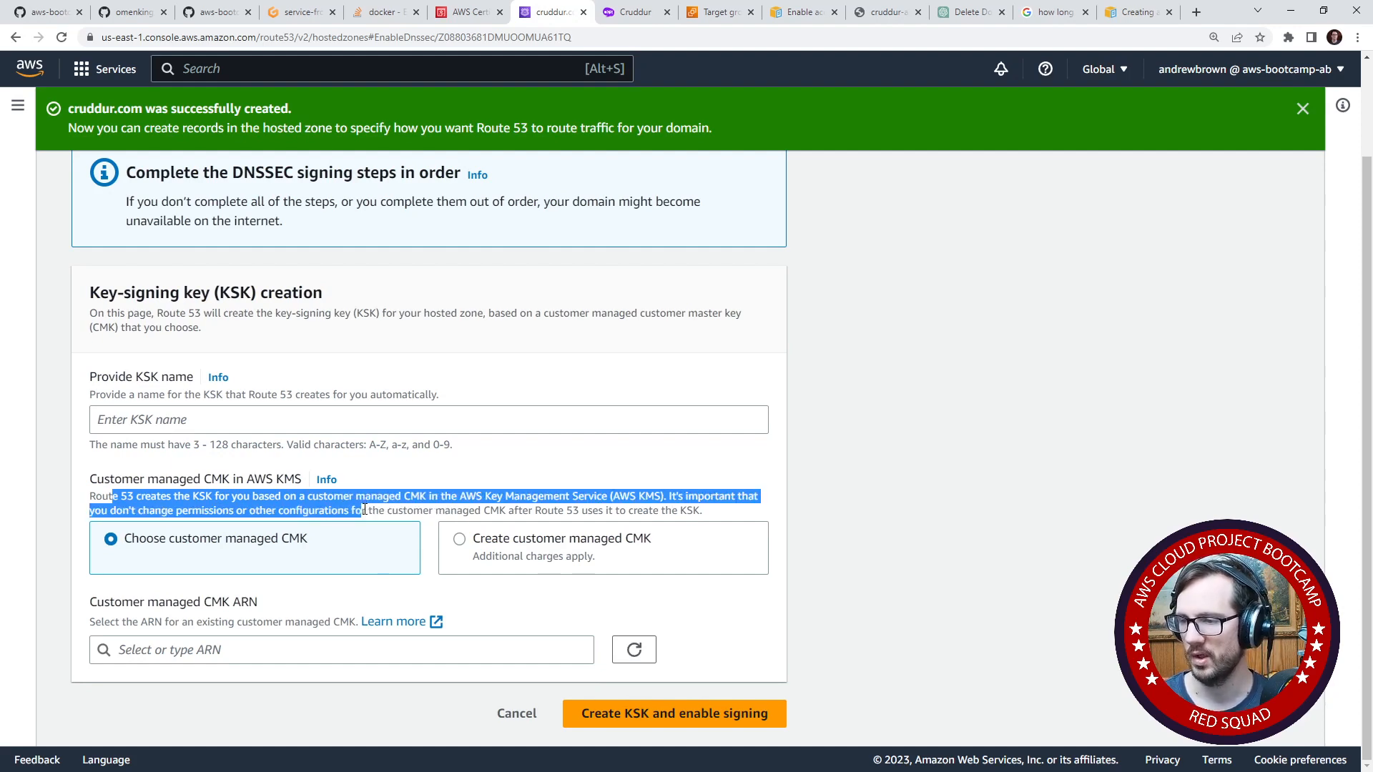
left_click(364, 510)
left_click(319, 649)
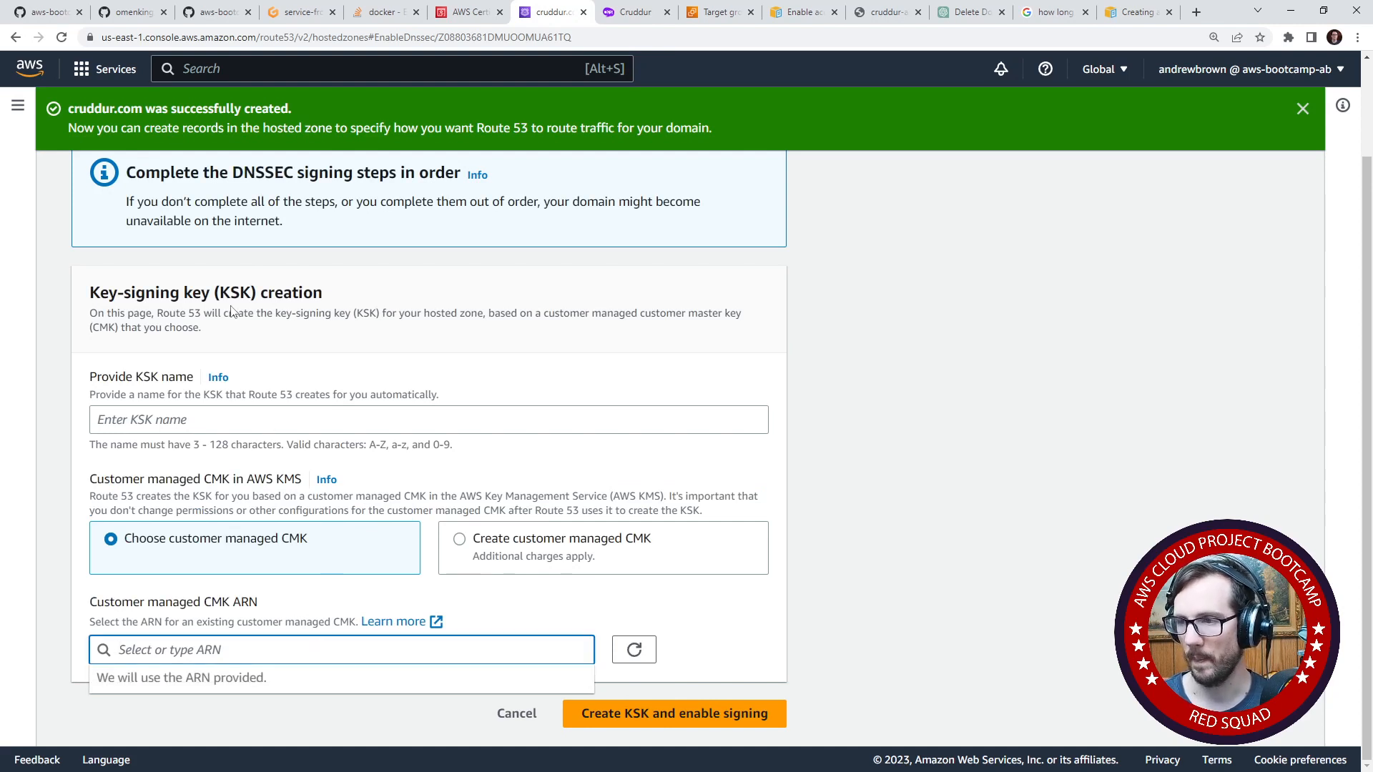
left_click(15, 38)
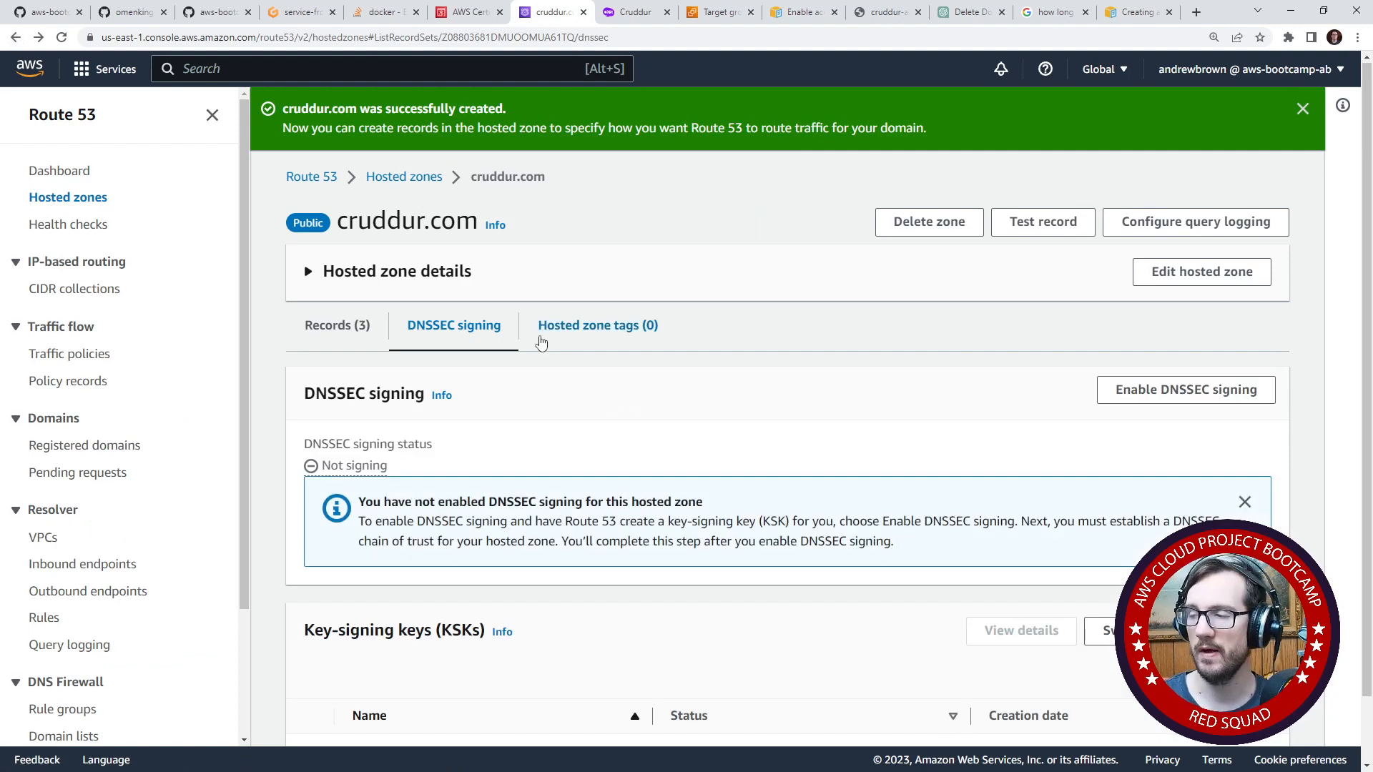
left_click_drag(315, 394, 524, 407)
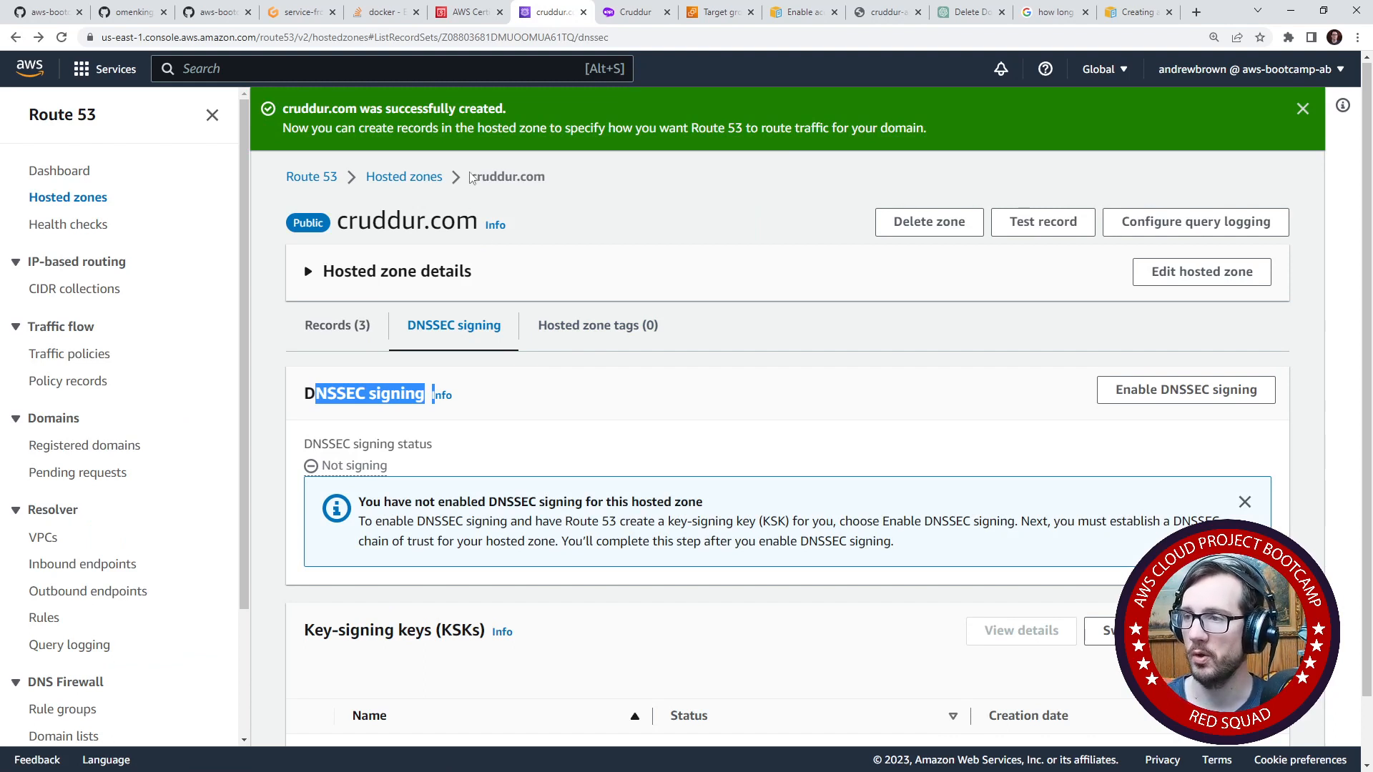
left_click(247, 72)
type("load balancer")
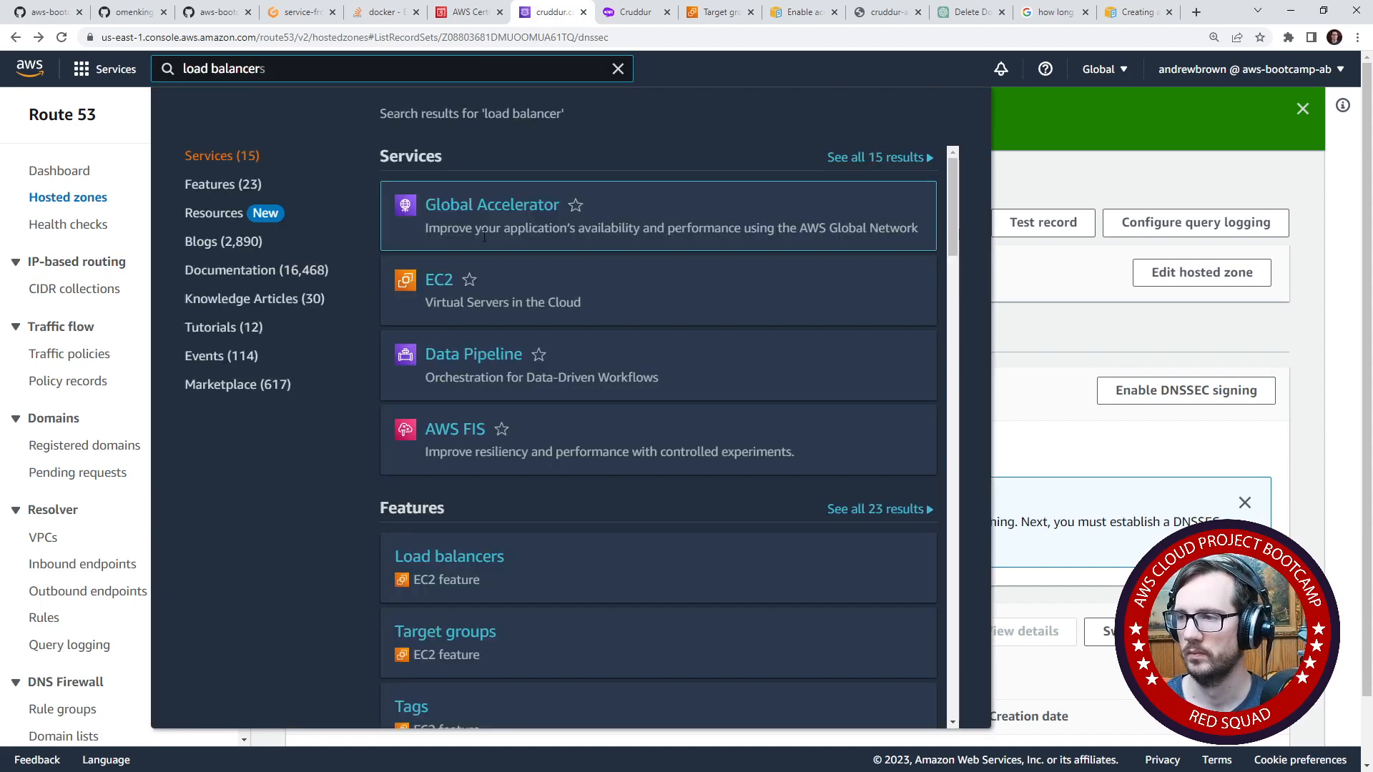
left_click(1041, 182)
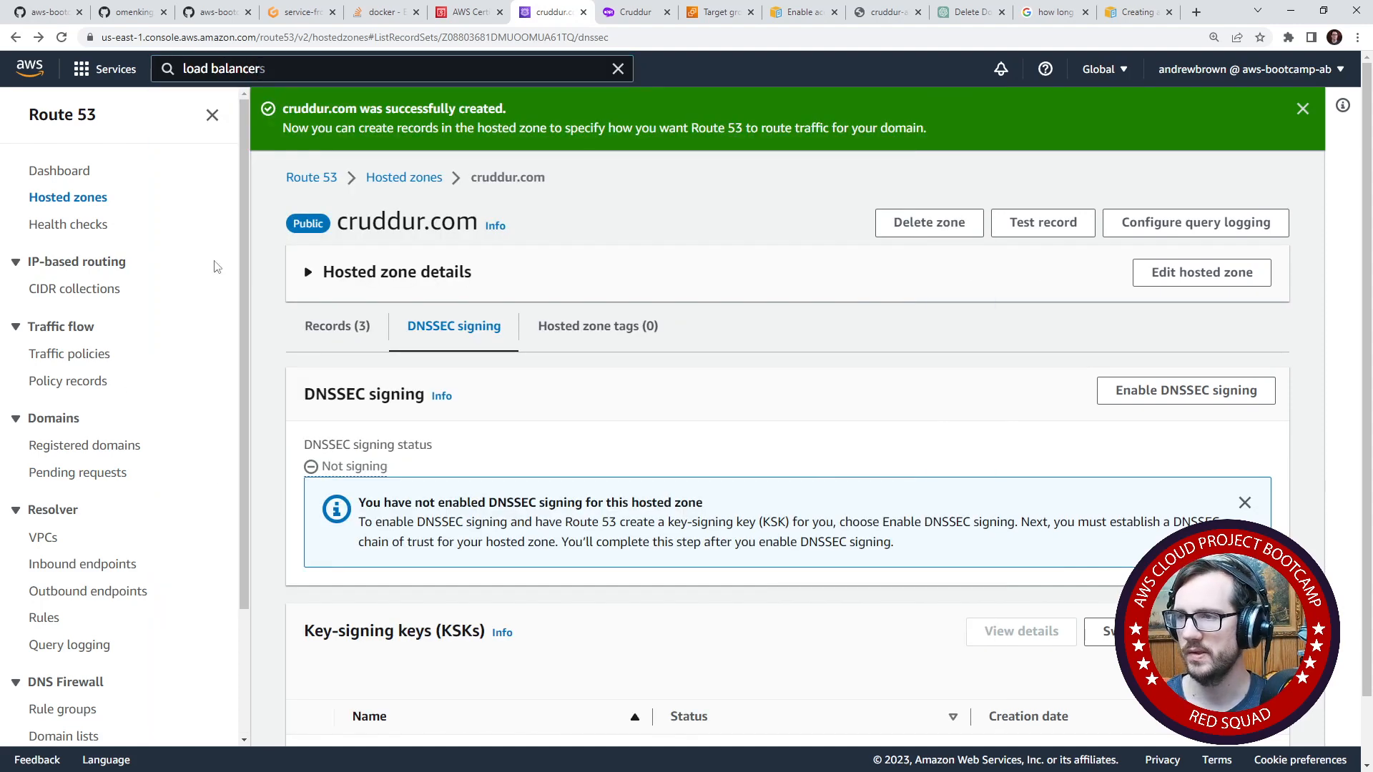
- Go to the EC2 service and open its list of load balancers
left_click(274, 68)
type("ec2")
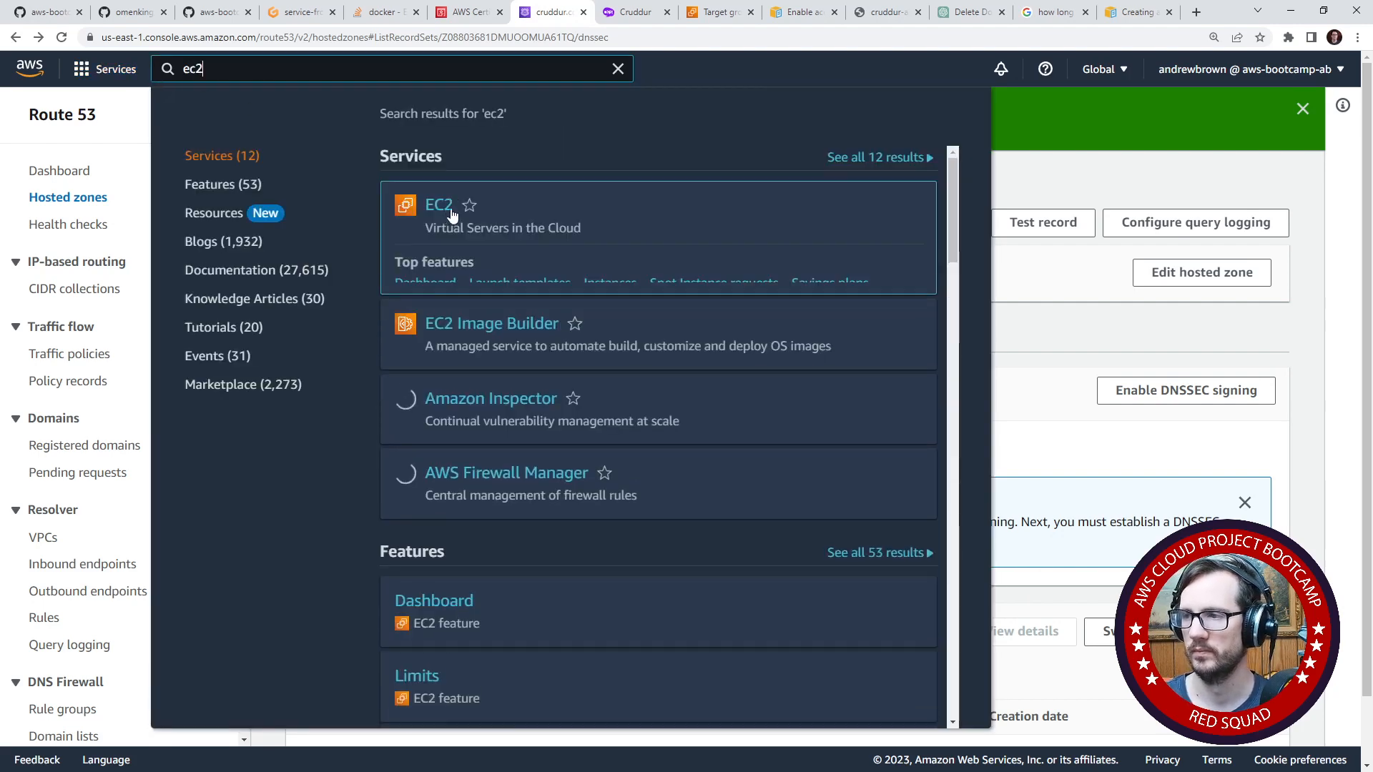
left_click(438, 205)
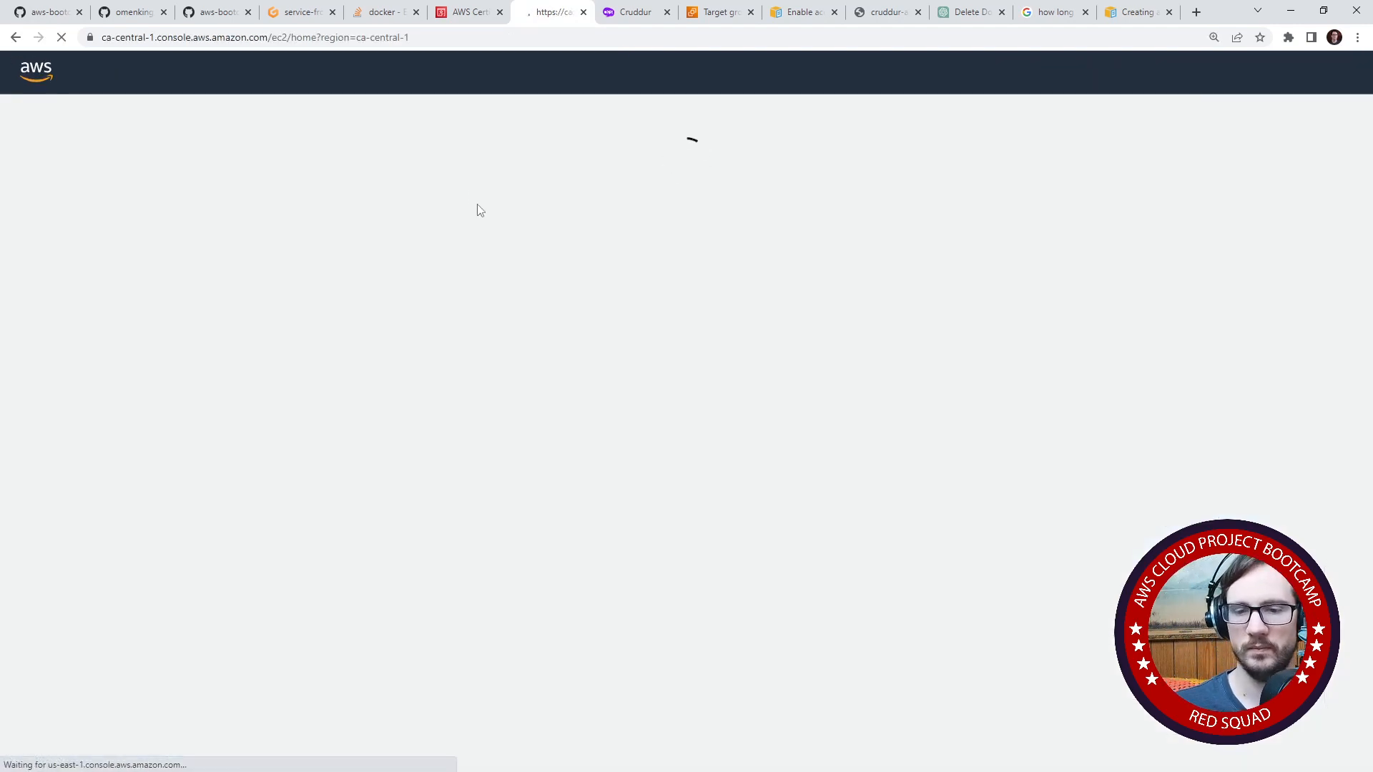
scroll(153, 358, "down", 8)
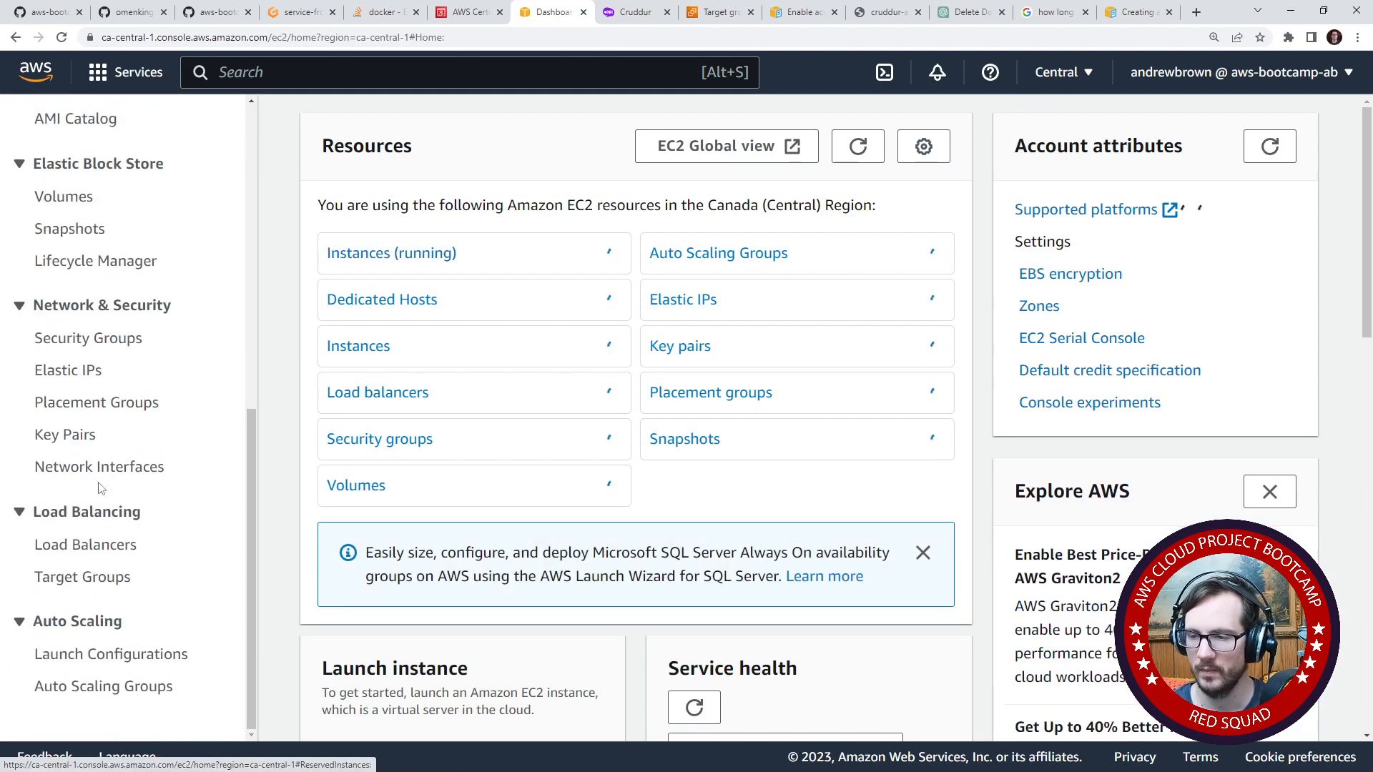
left_click(102, 545)
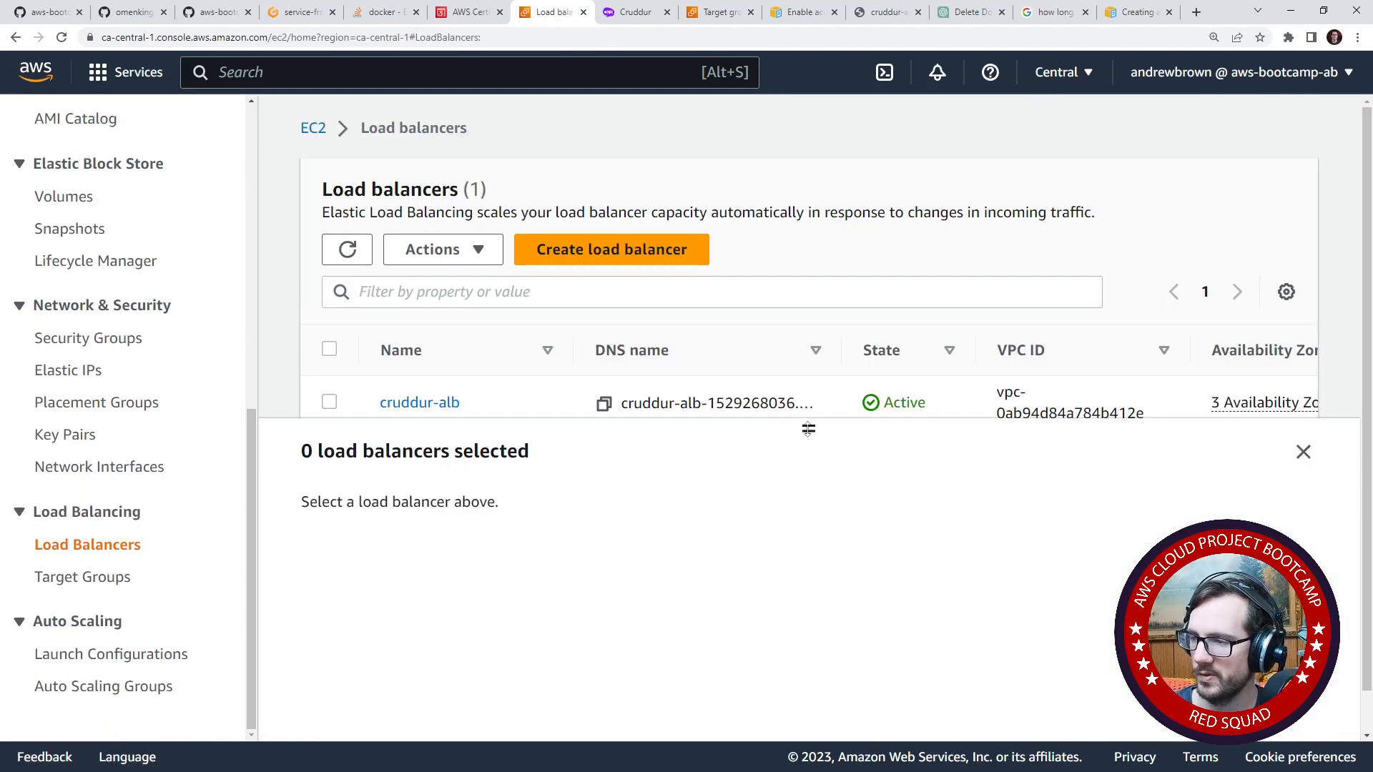
- Open the HTTP:4567 listener of the cruddur-alb load balancer for editing
left_click(337, 405)
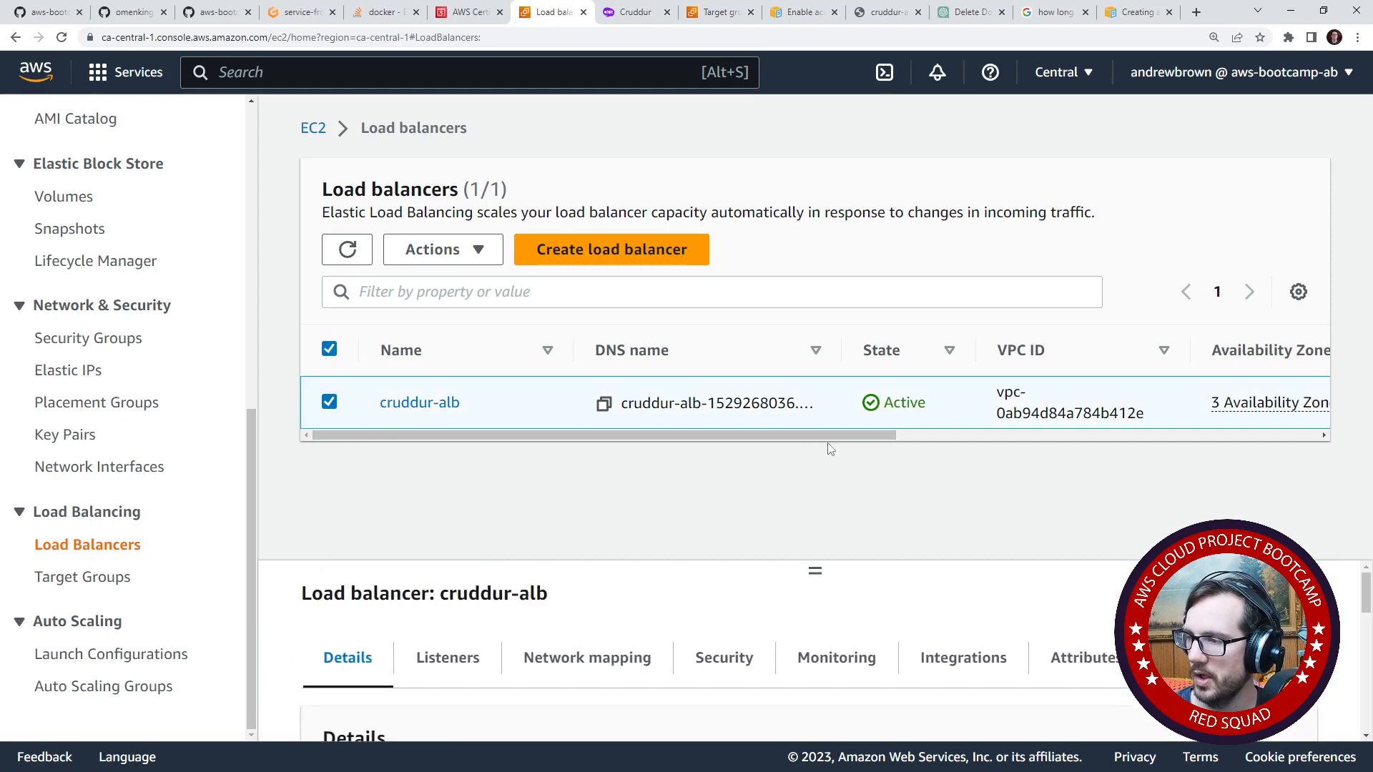
left_click_drag(810, 558, 813, 315)
left_click(449, 461)
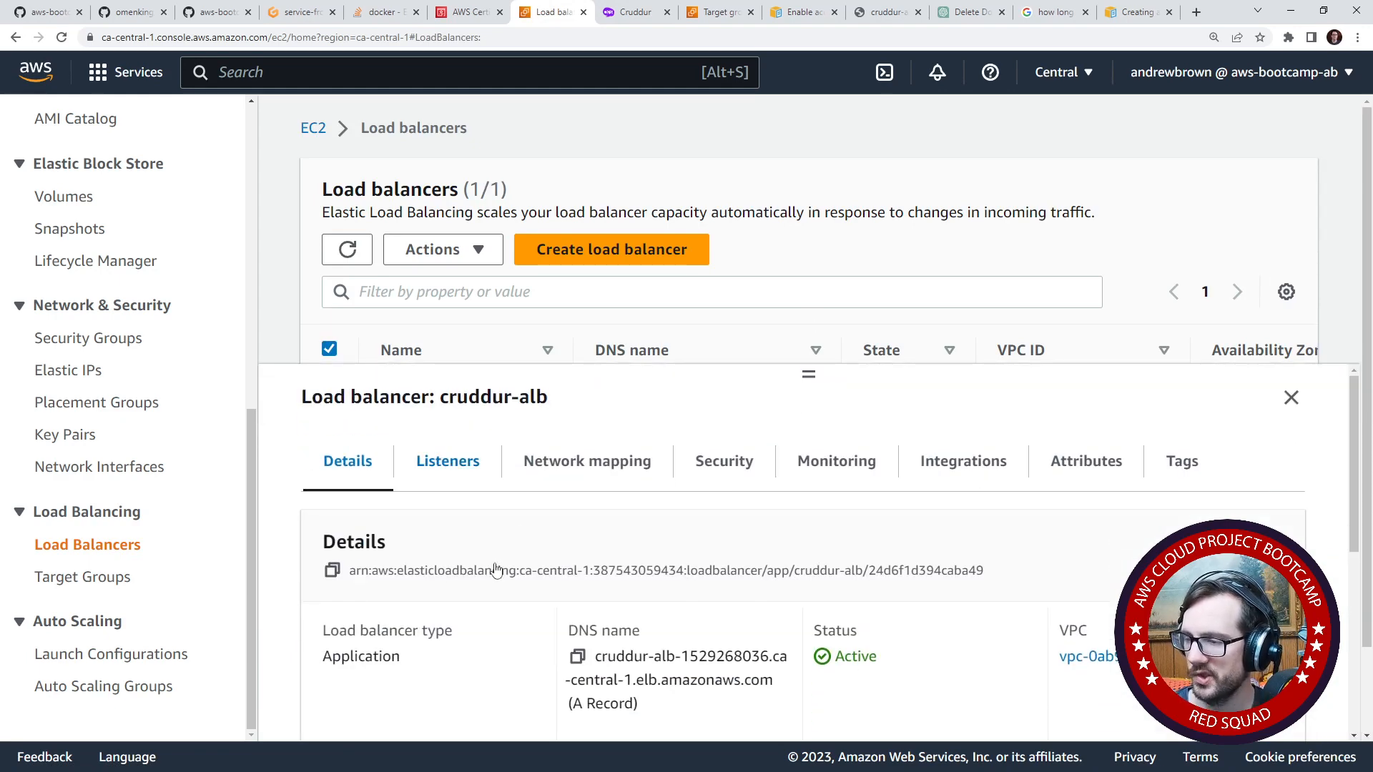
scroll(483, 605, "down", 3)
scroll(410, 500, "up", 2)
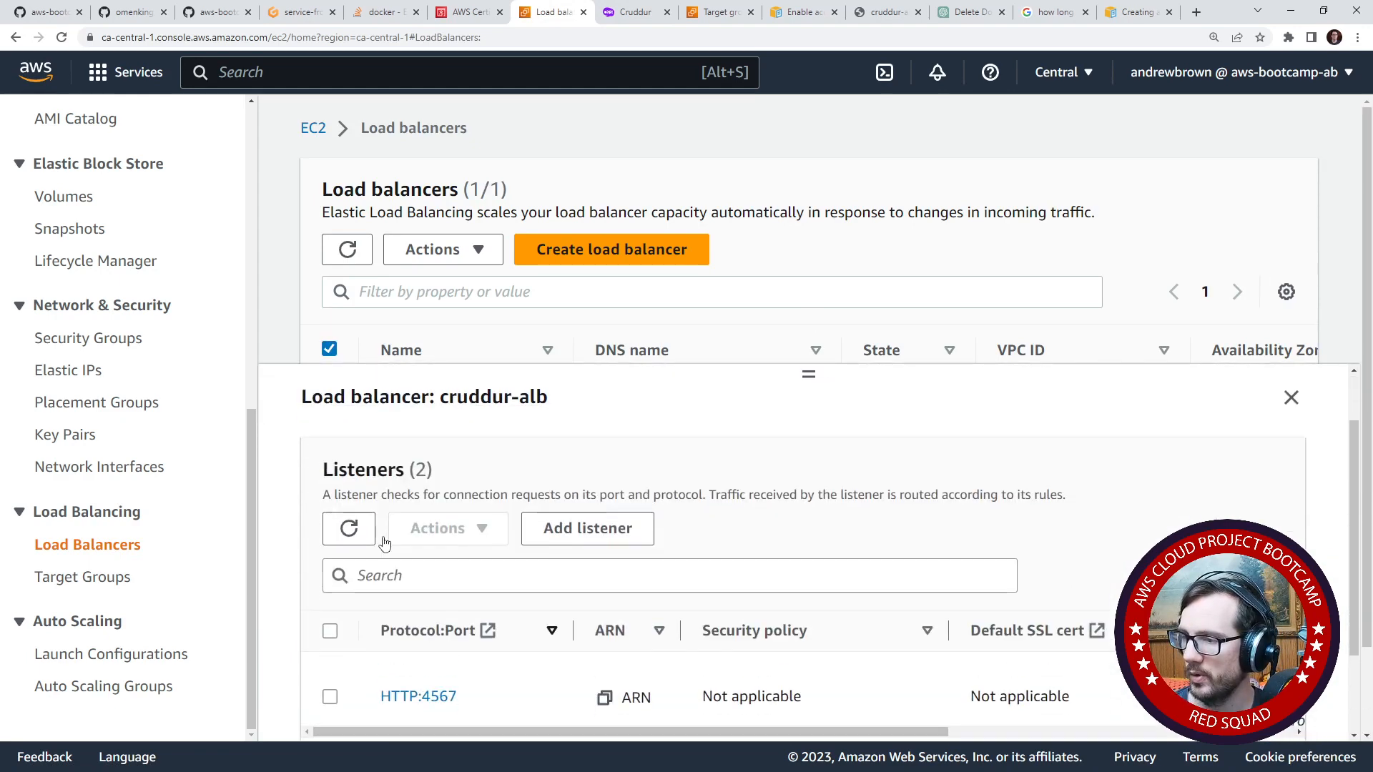
scroll(377, 568, "down", 1)
left_click(330, 649)
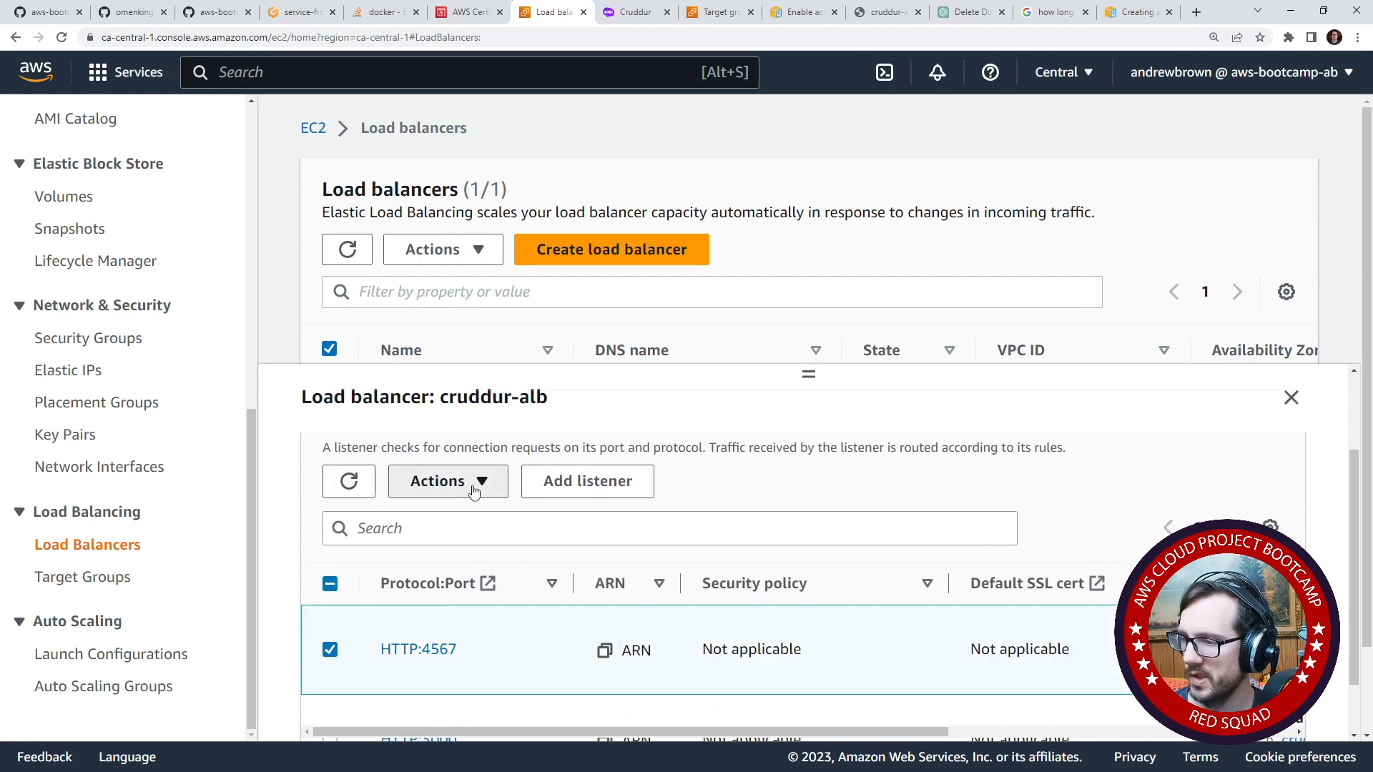
left_click(473, 483)
left_click(462, 547)
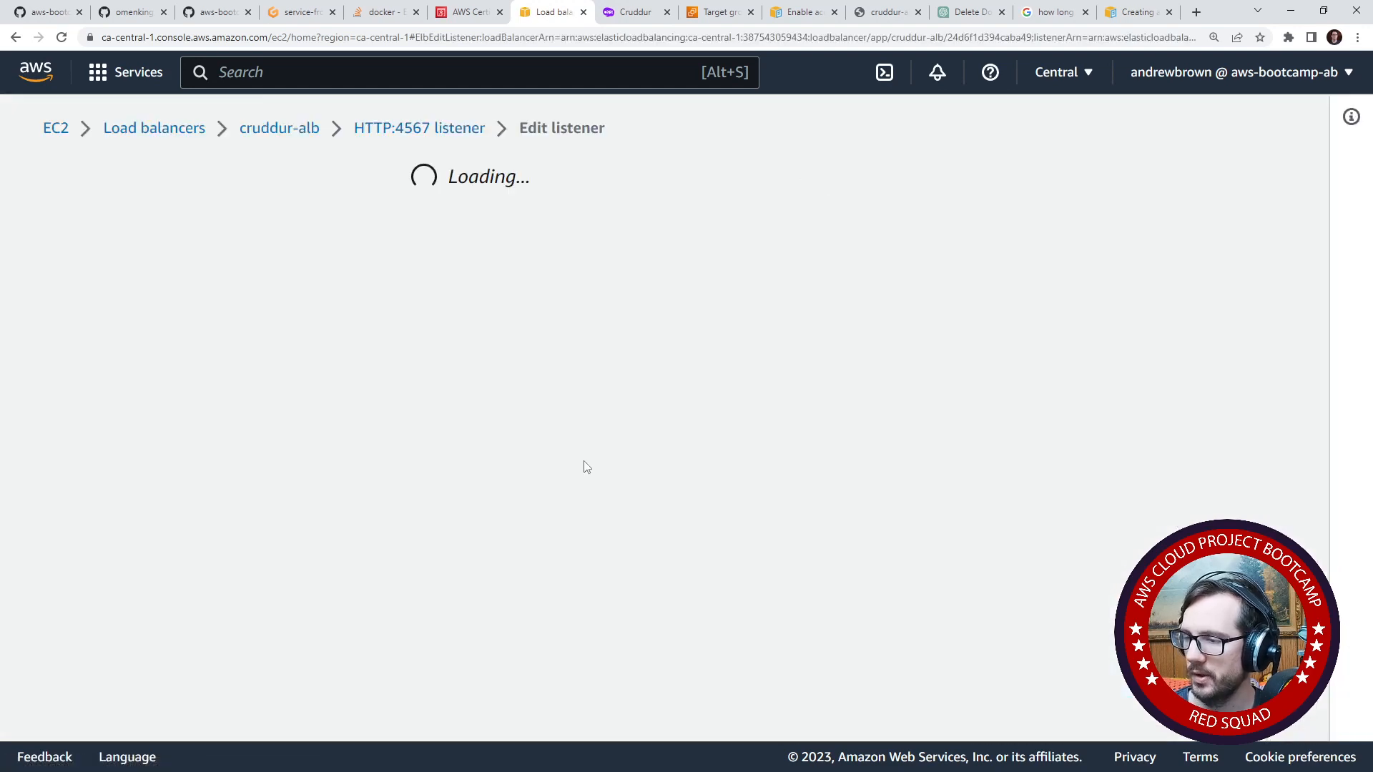
- Review the protocol, port and default action settings of the HTTP:4567 listener, and return to the load balancer list without saving
scroll(343, 479, "down", 4)
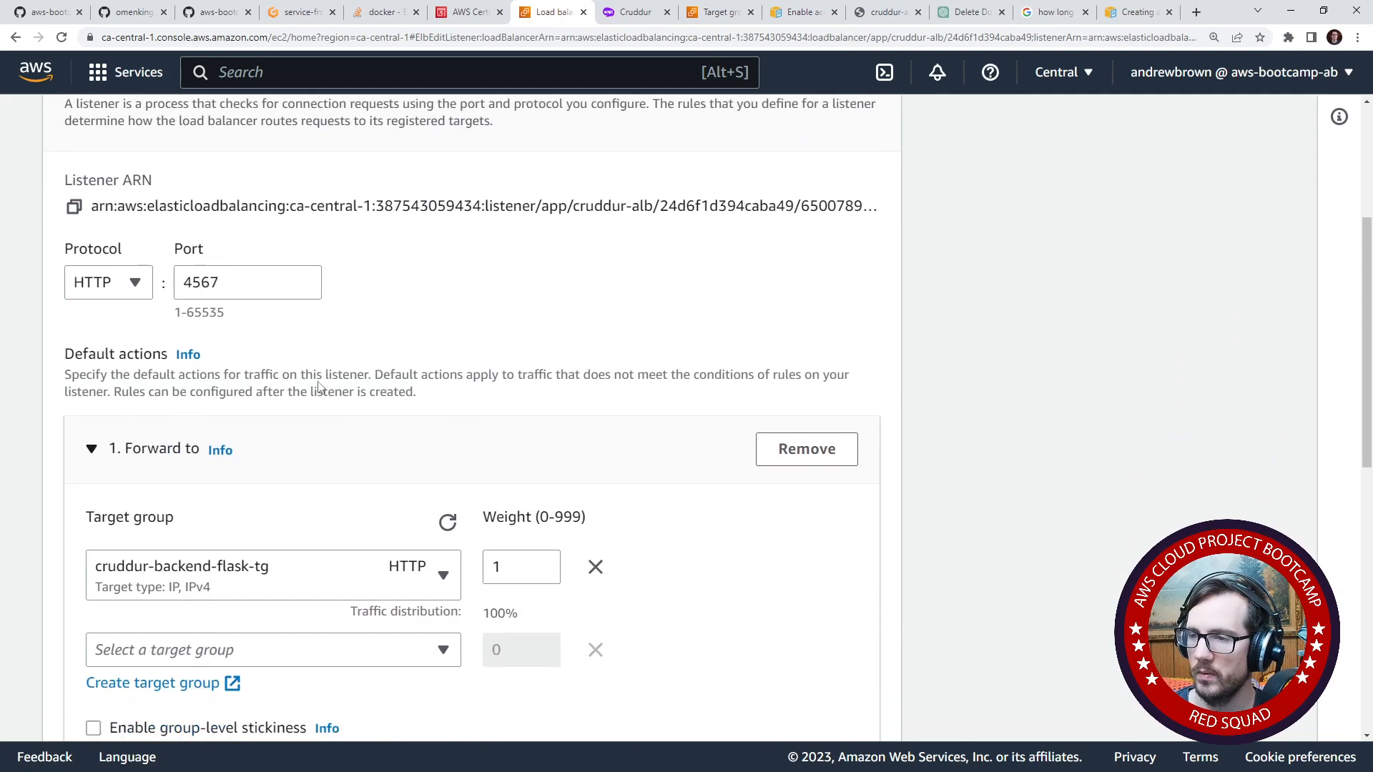
scroll(284, 487, "down", 5)
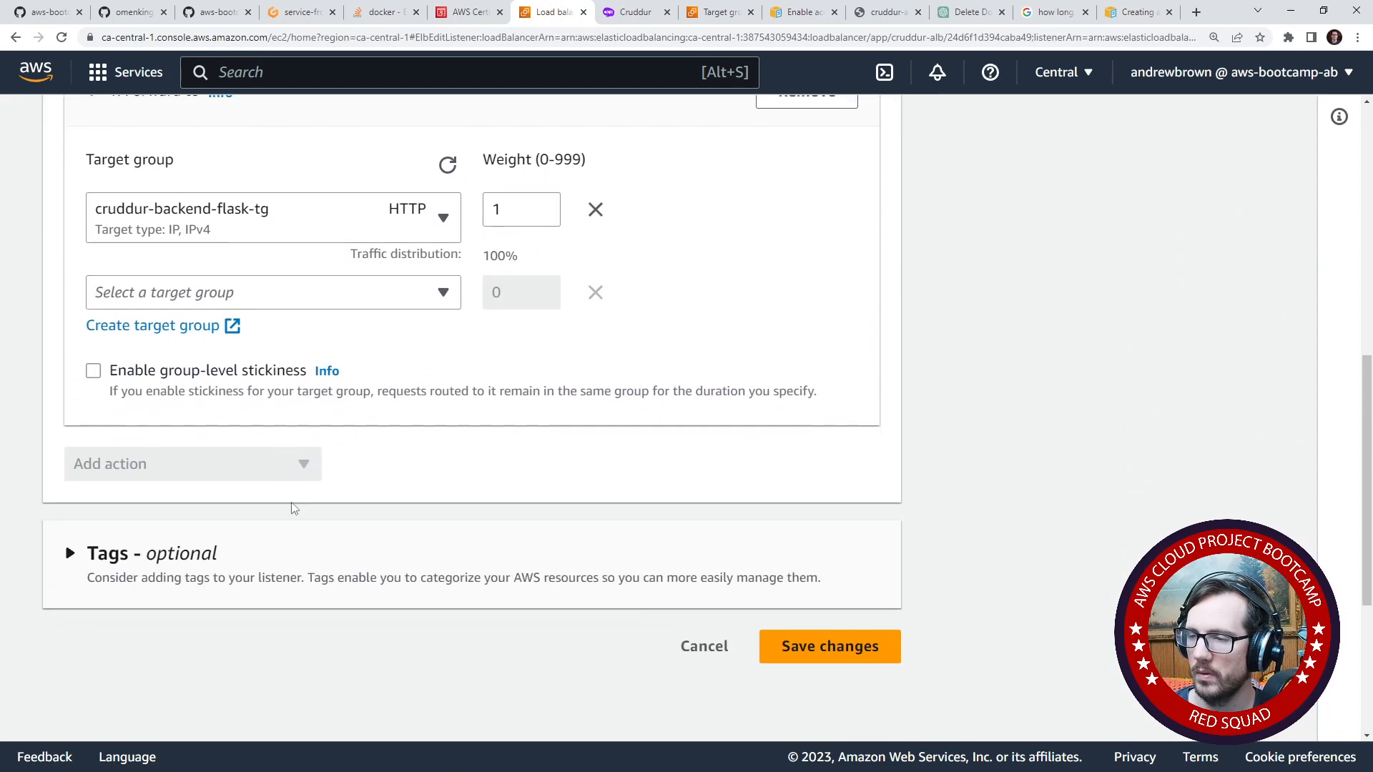
scroll(294, 512, "up", 5)
scroll(301, 554, "up", 2)
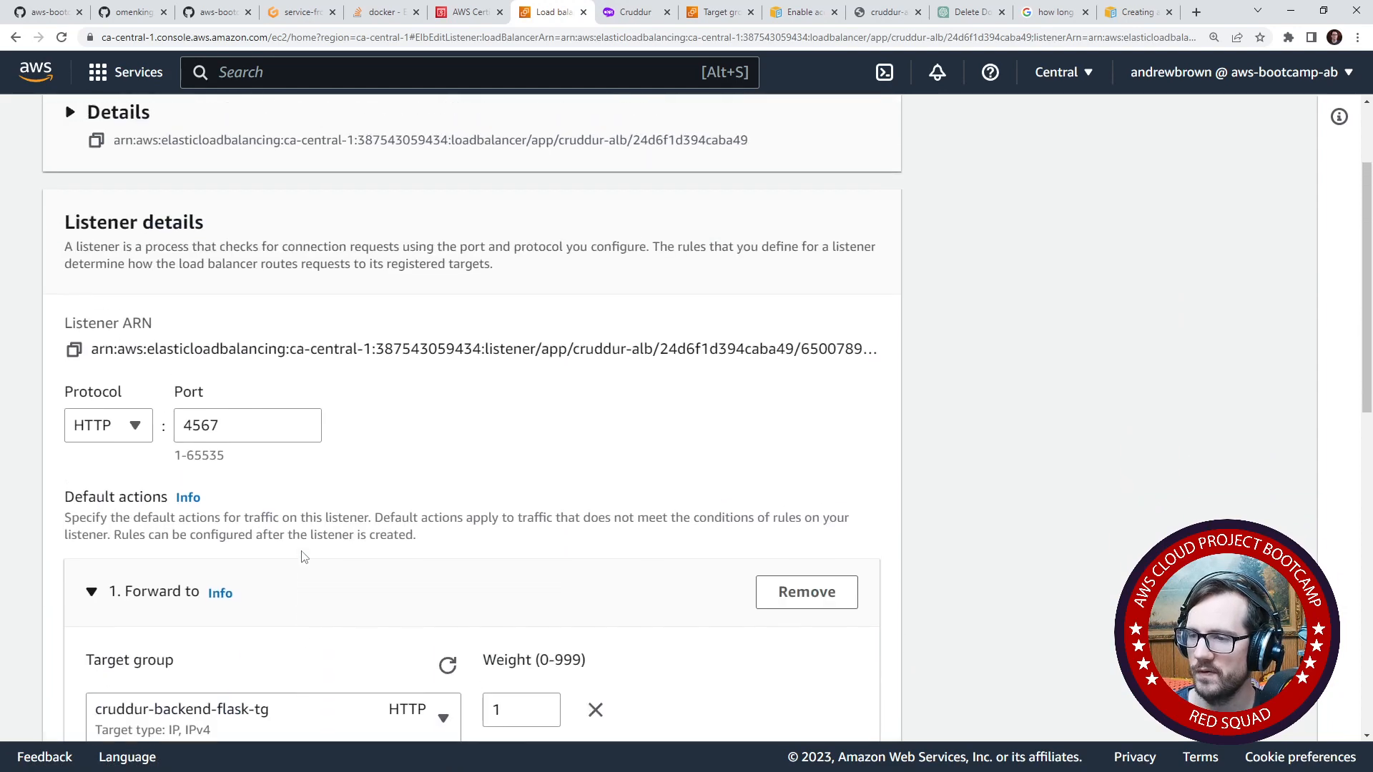
scroll(303, 557, "down", 4)
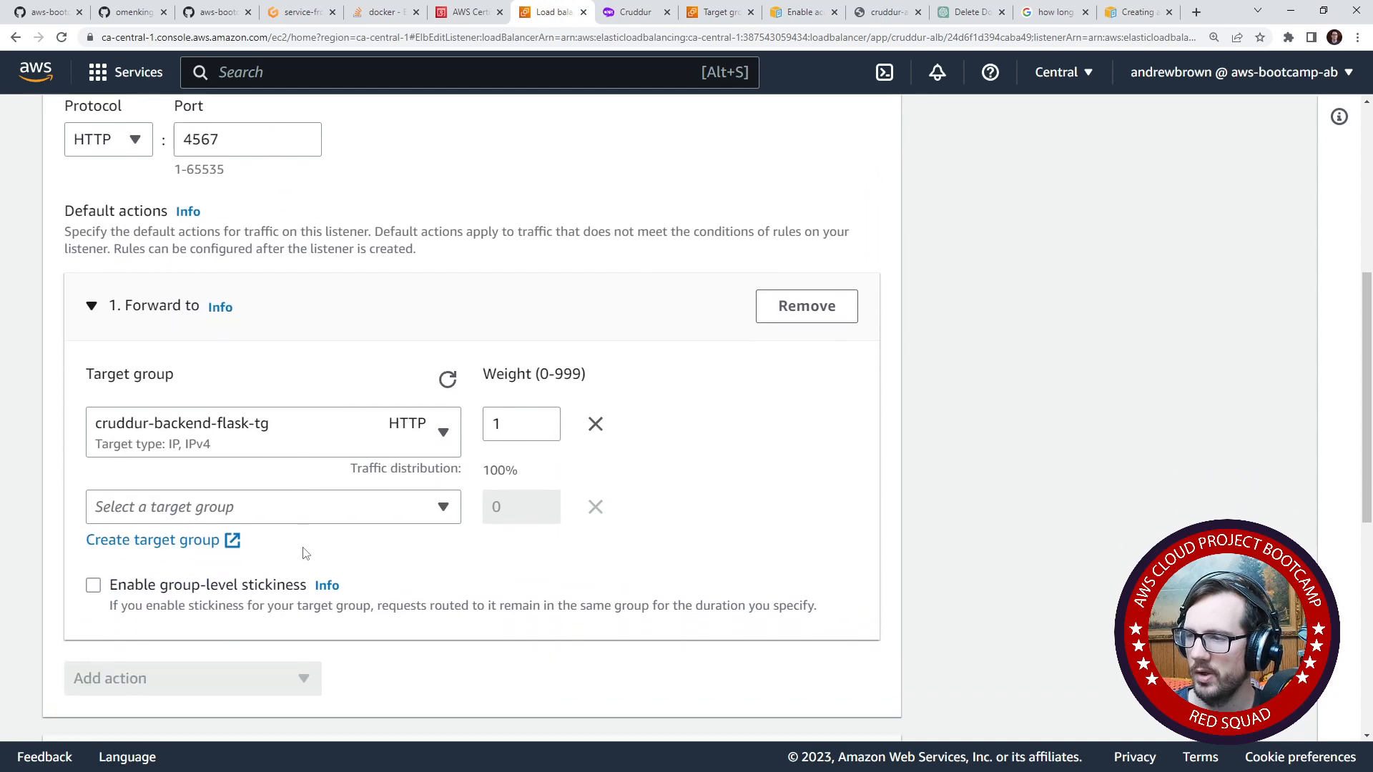
scroll(305, 552, "up", 4)
scroll(52, 261, "up", 2)
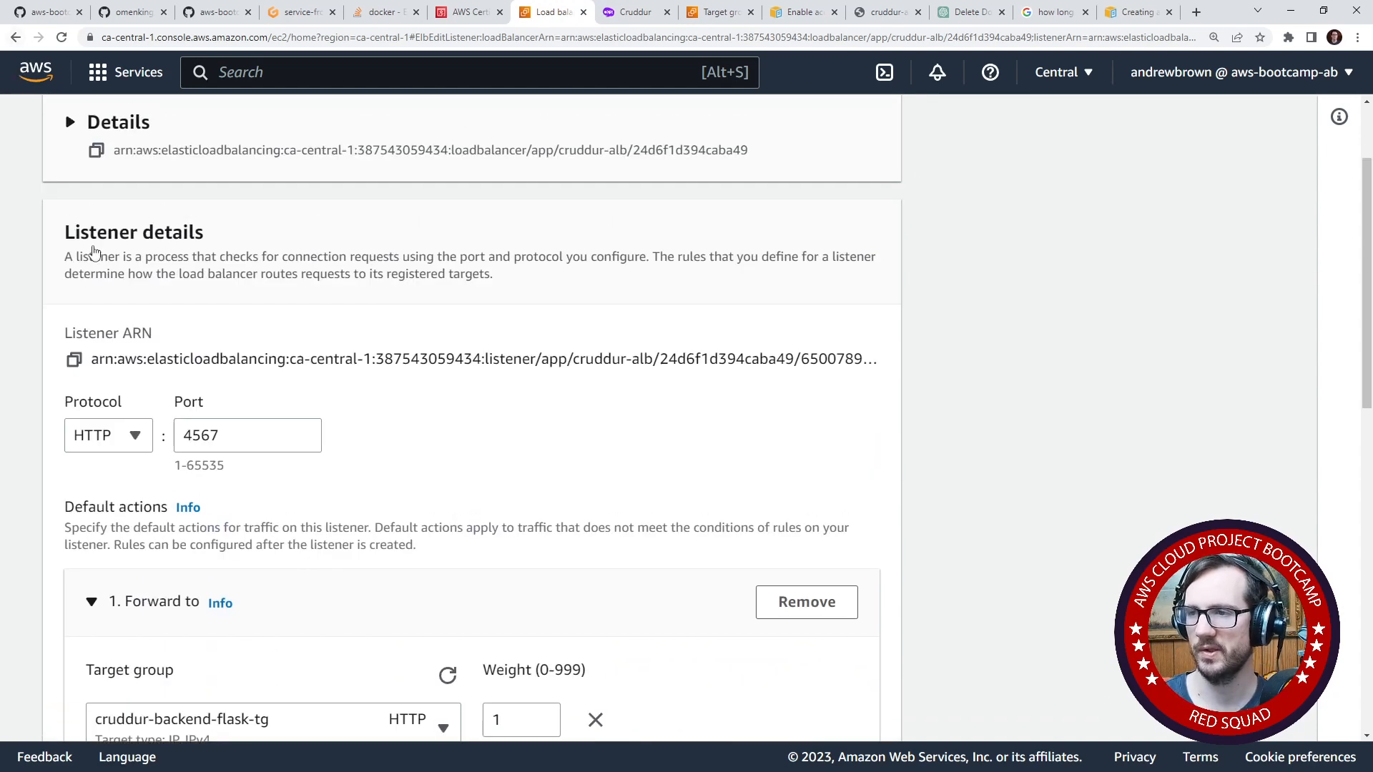
left_click(178, 257)
left_click(15, 37)
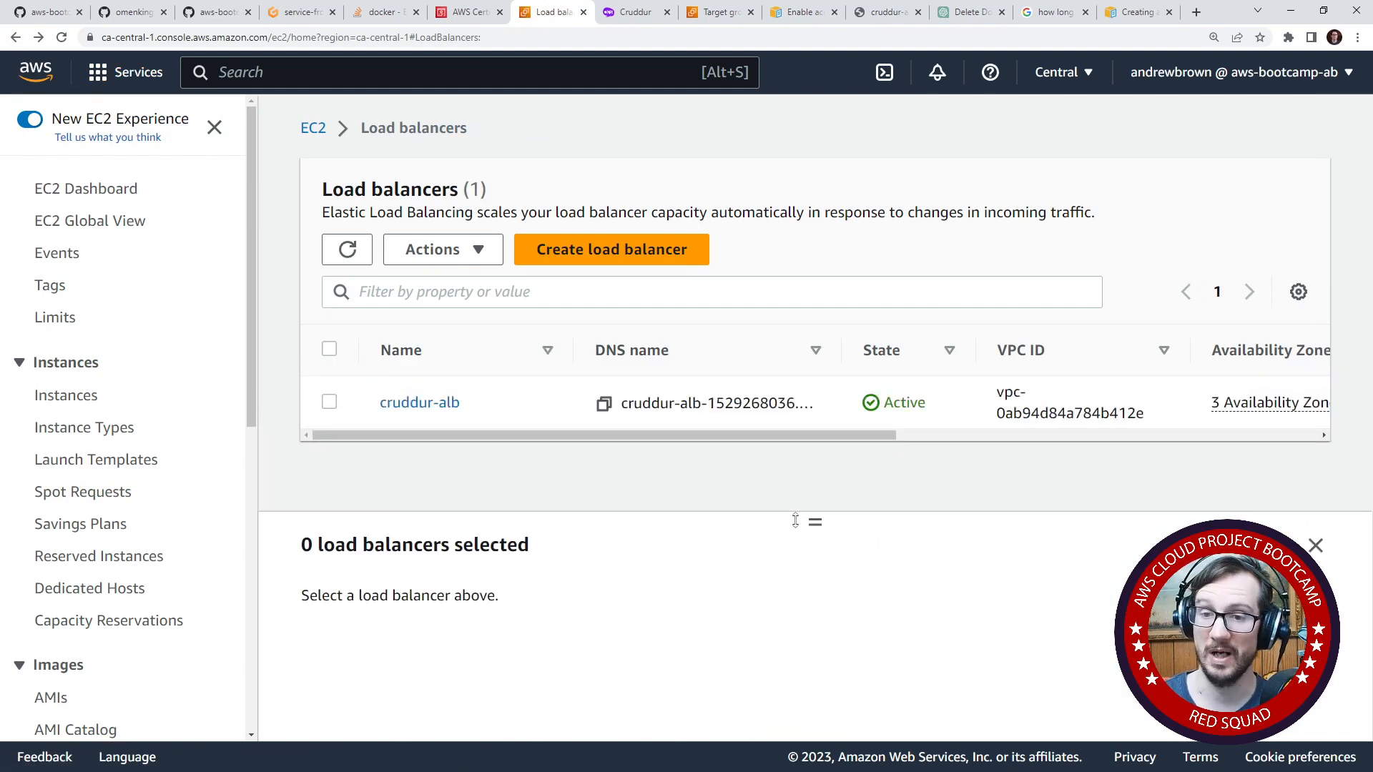
- Select cruddur-alb again and open the rules management of its HTTP:4567 listener
left_click(329, 402)
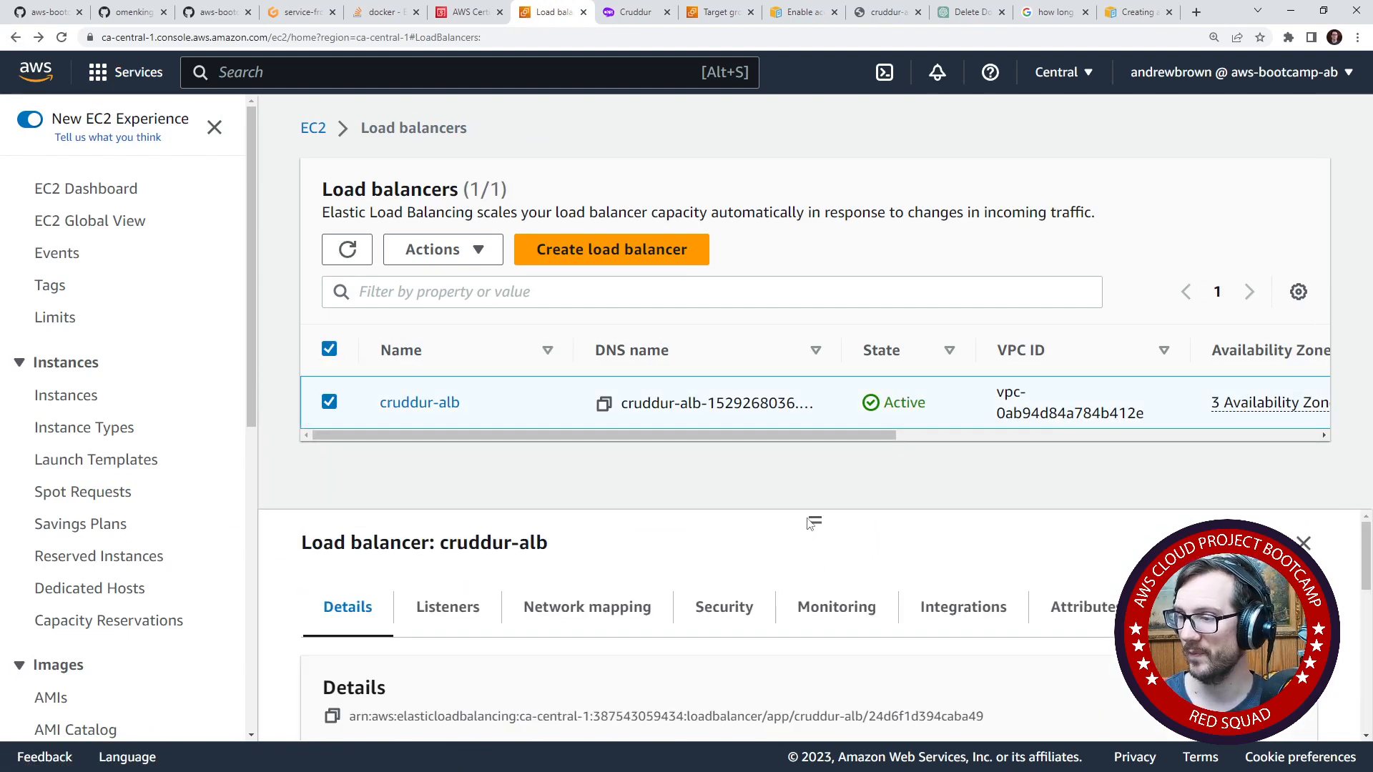
left_click_drag(813, 519, 813, 400)
left_click(426, 606)
left_click_drag(815, 519, 815, 315)
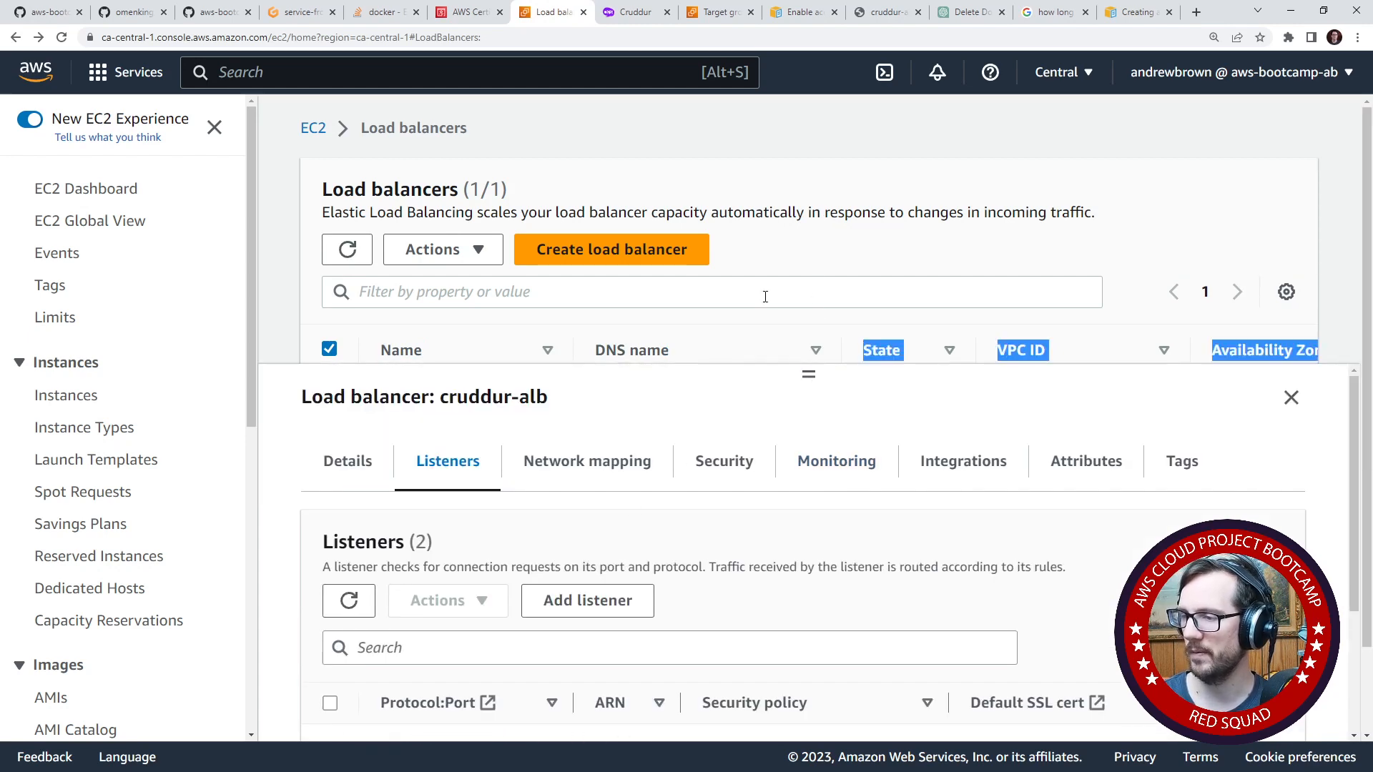
scroll(539, 582, "down", 3)
left_click(331, 579)
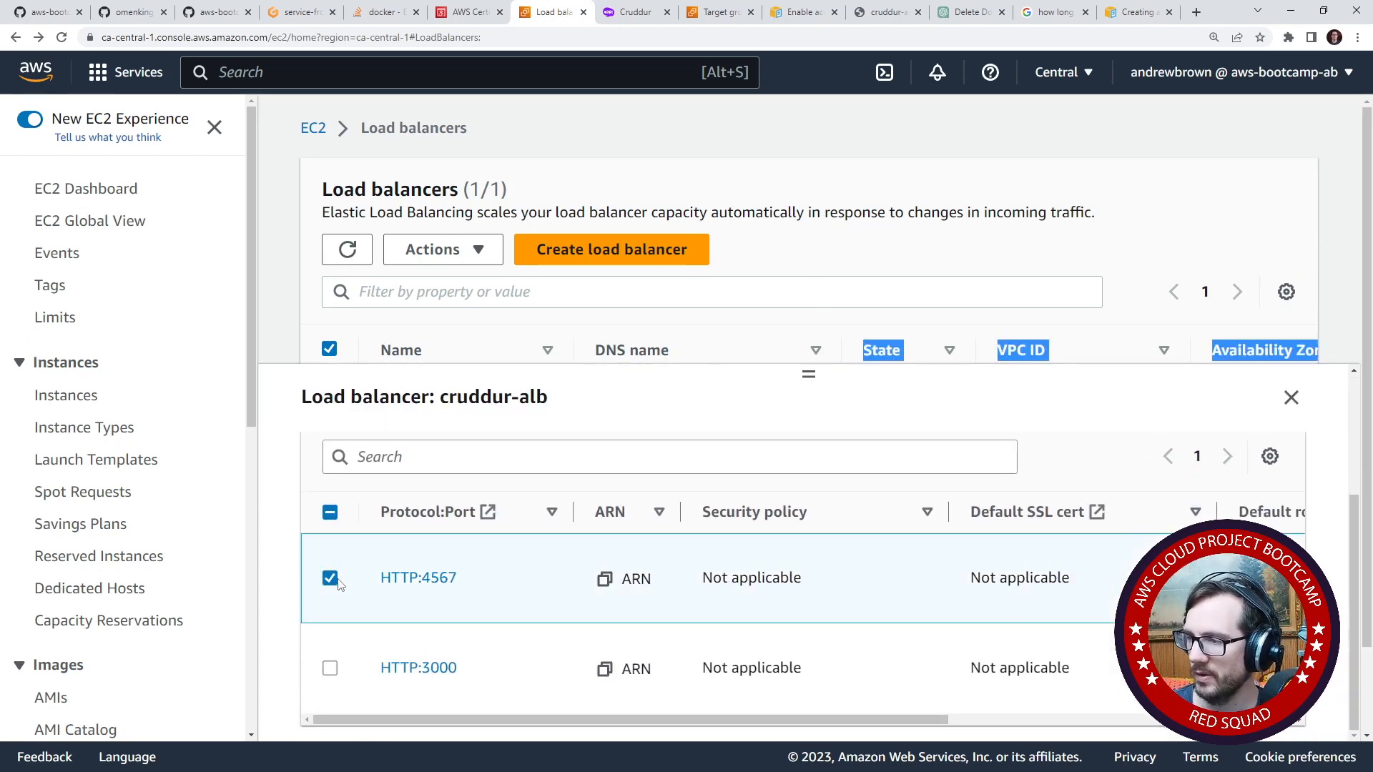
scroll(770, 537, "up", 3)
scroll(762, 534, "down", 2)
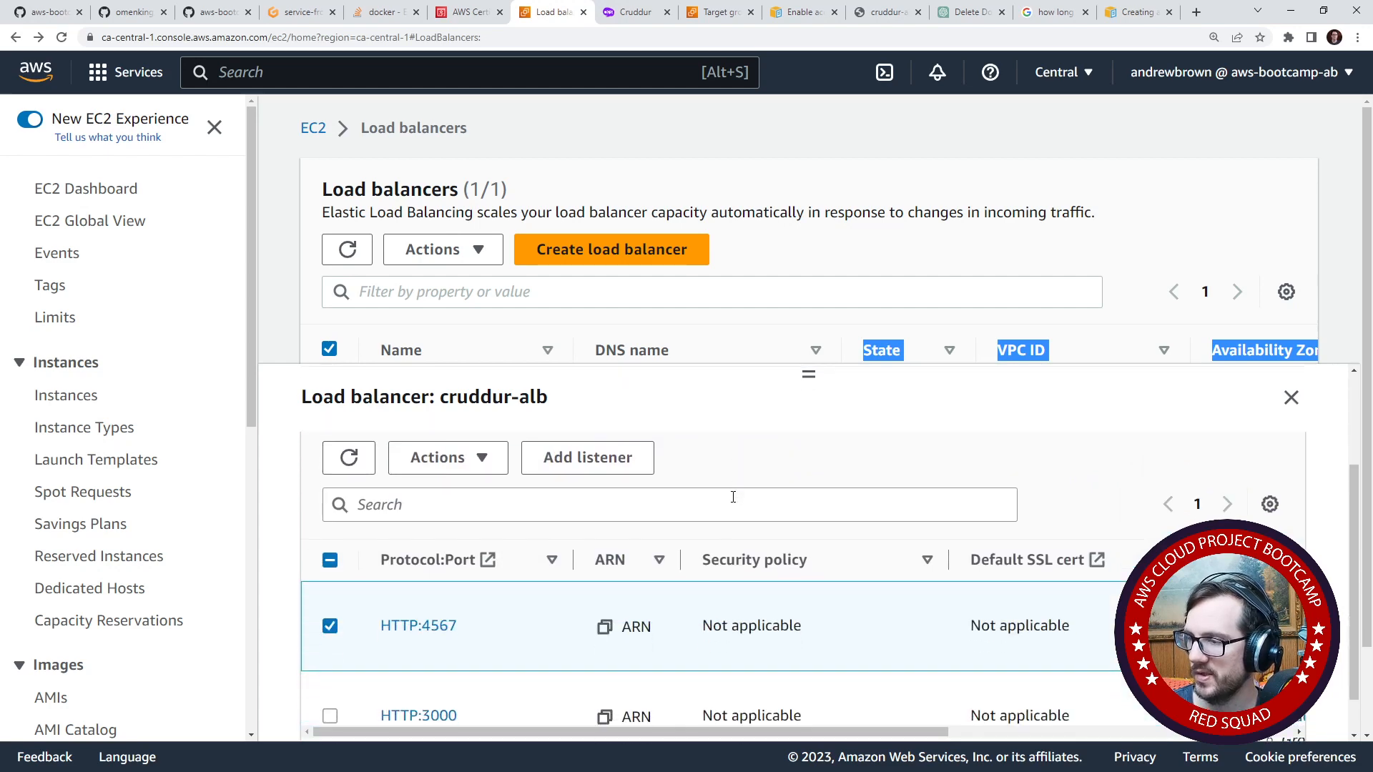
scroll(669, 591, "up", 2)
left_click(444, 601)
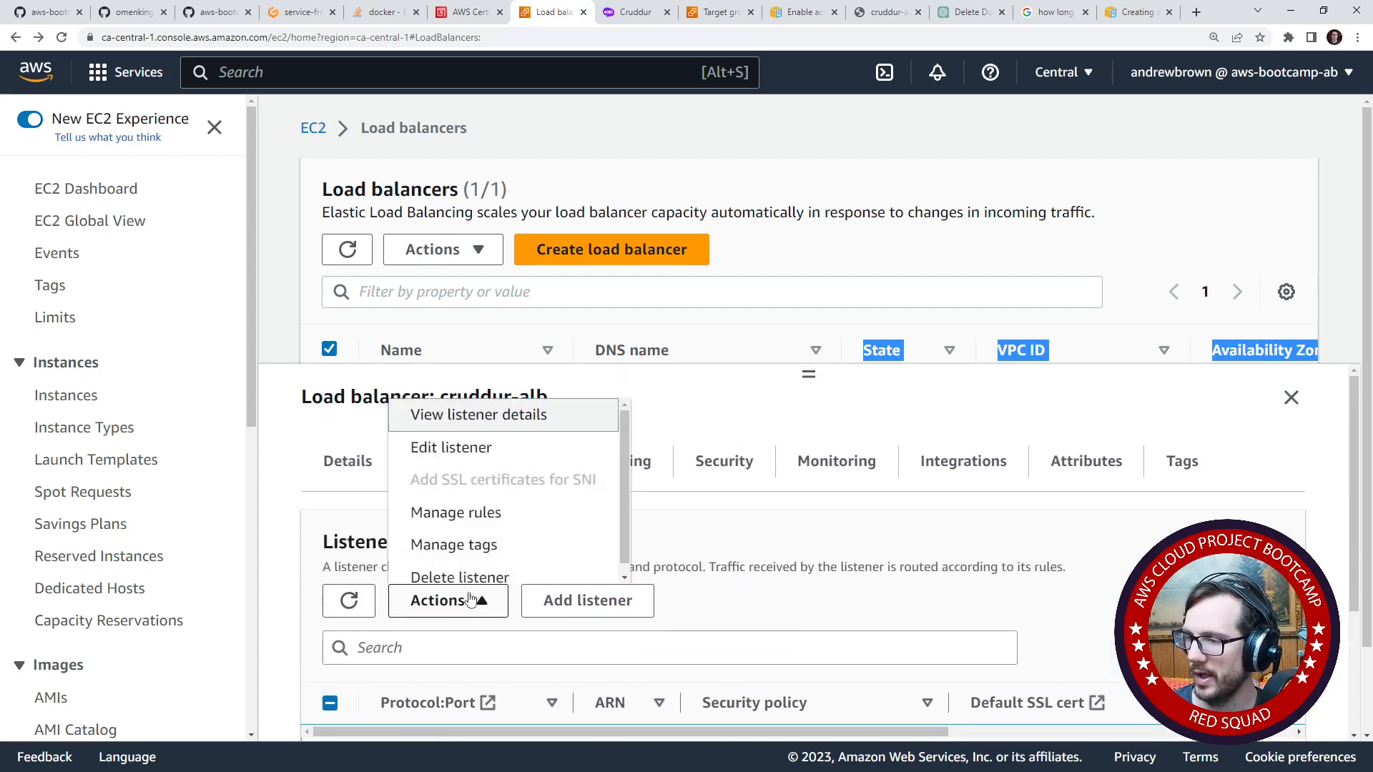
left_click(534, 504)
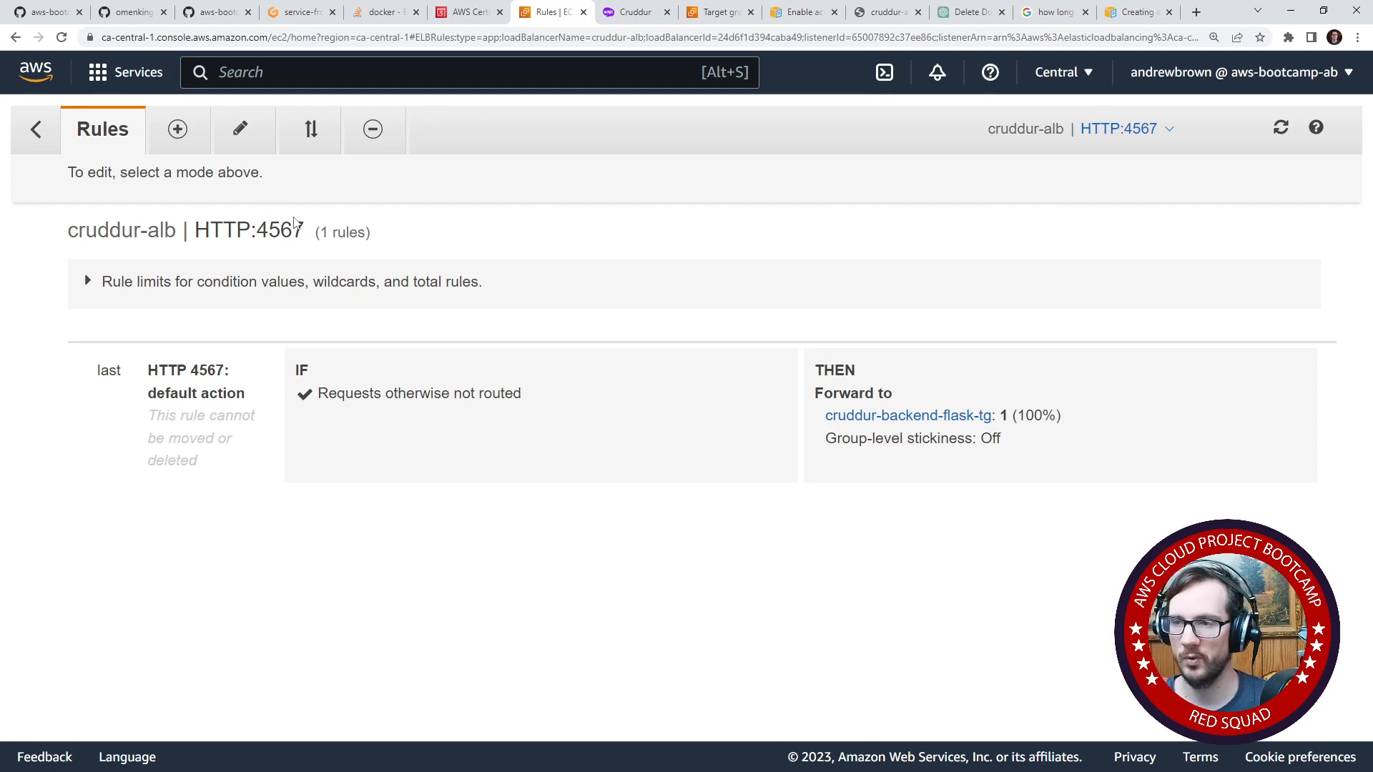
- Leave the rules for the HTTP:4567 listener's details and return to the cruddur-alb load balancer
left_click(38, 132)
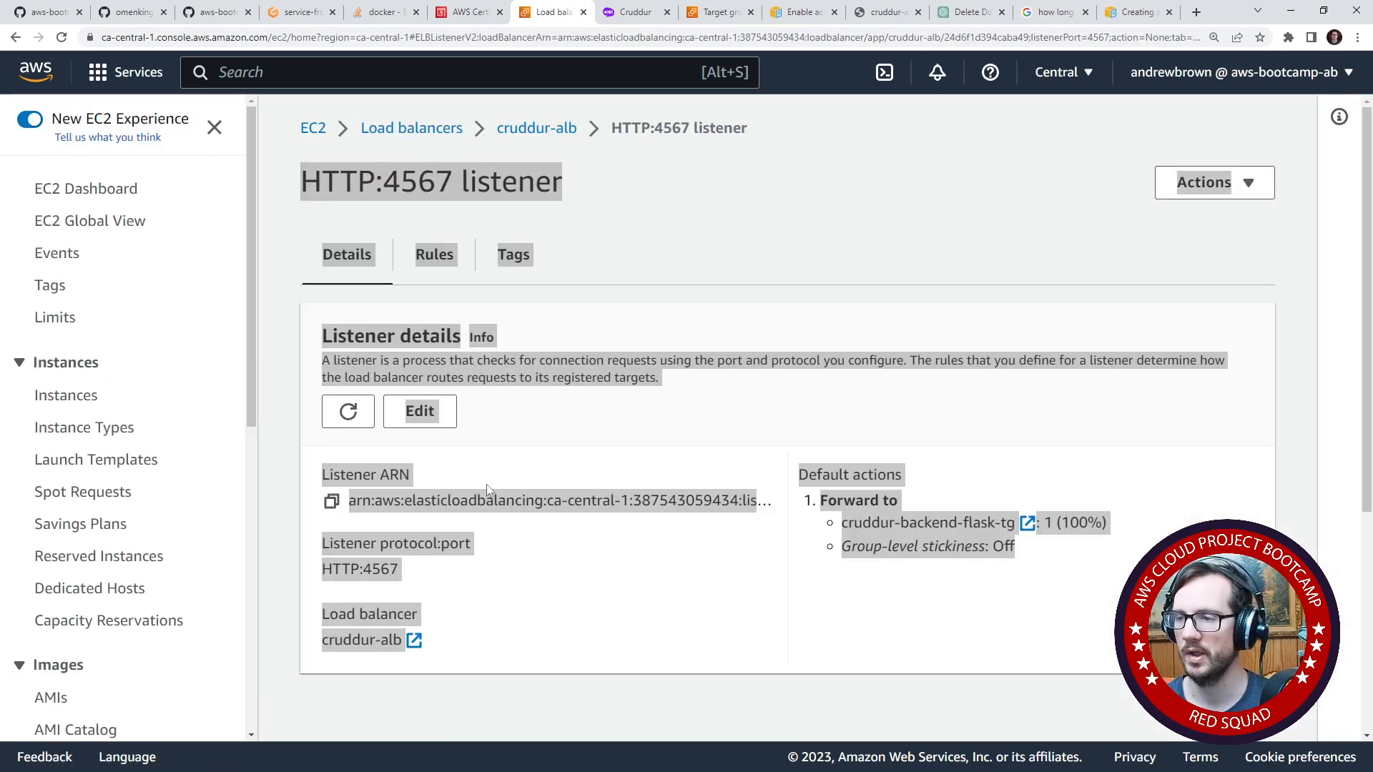
scroll(512, 501, "down", 4)
scroll(503, 482, "up", 4)
scroll(503, 478, "up", 1)
left_click(559, 133)
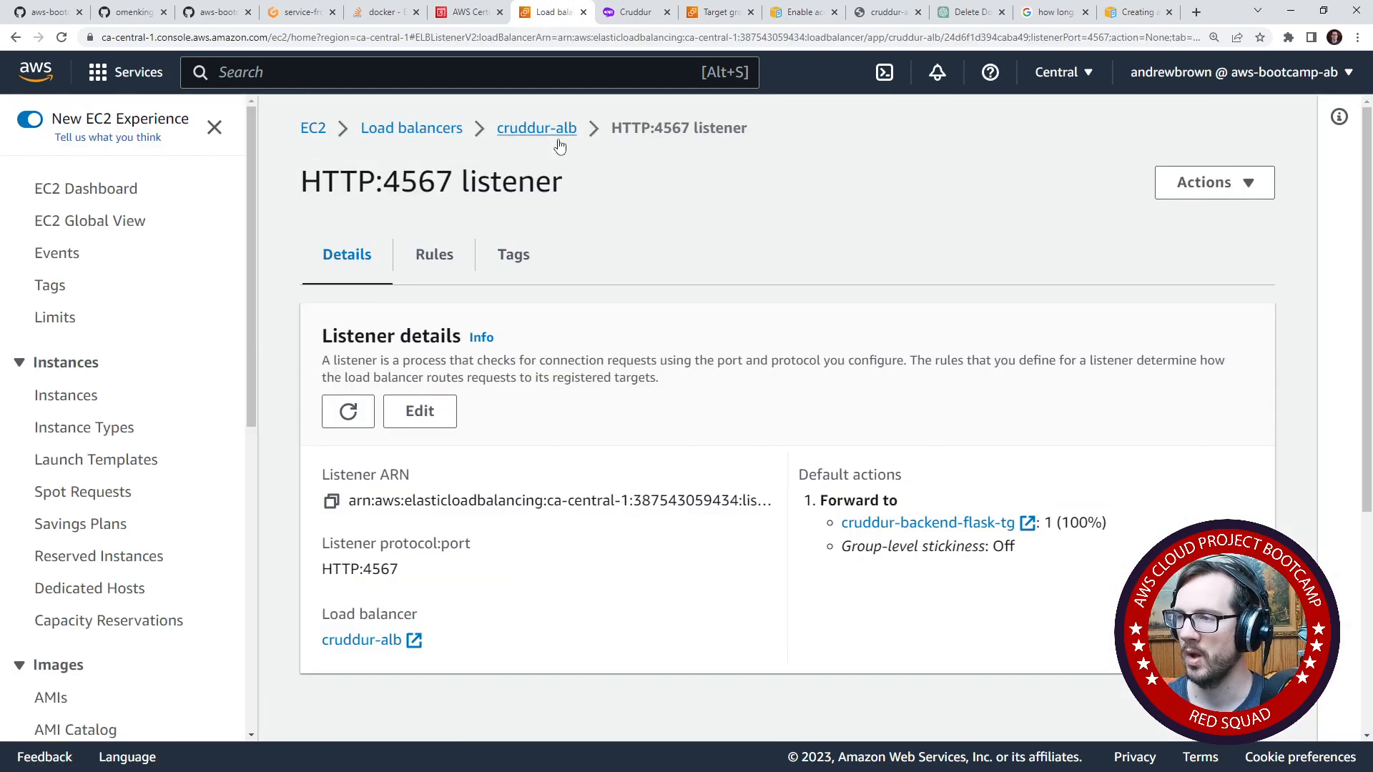
- Start adding a new listener to cruddur-alb
scroll(426, 570, "down", 10)
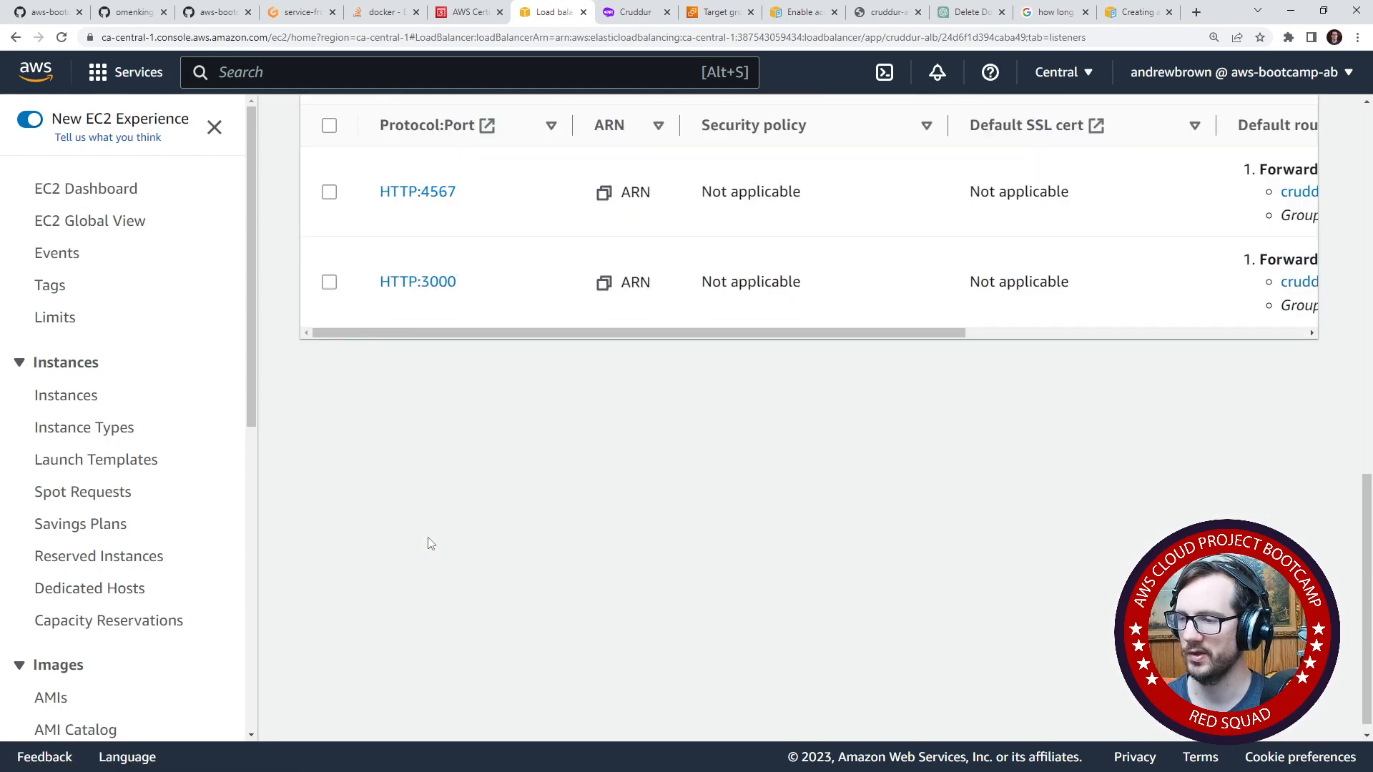
scroll(438, 478, "up", 3)
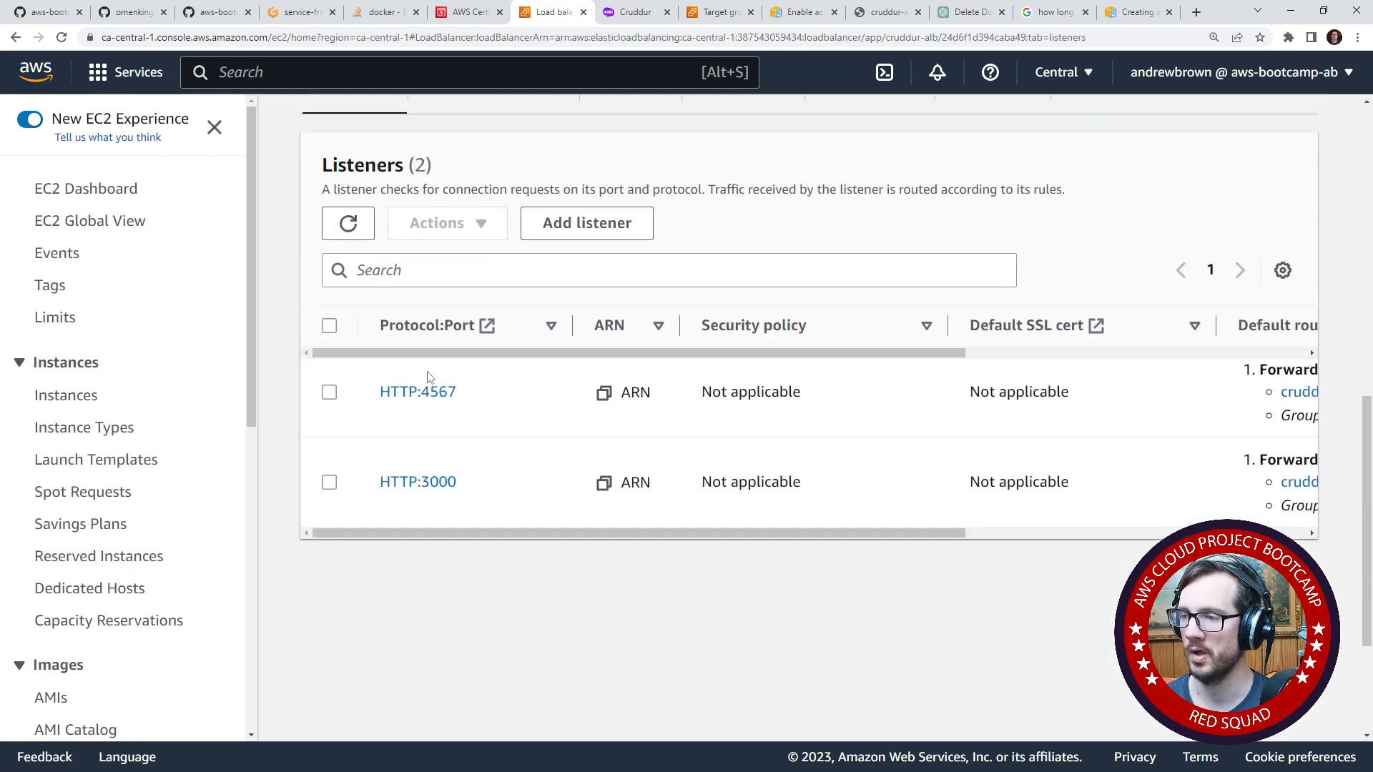
left_click(606, 232)
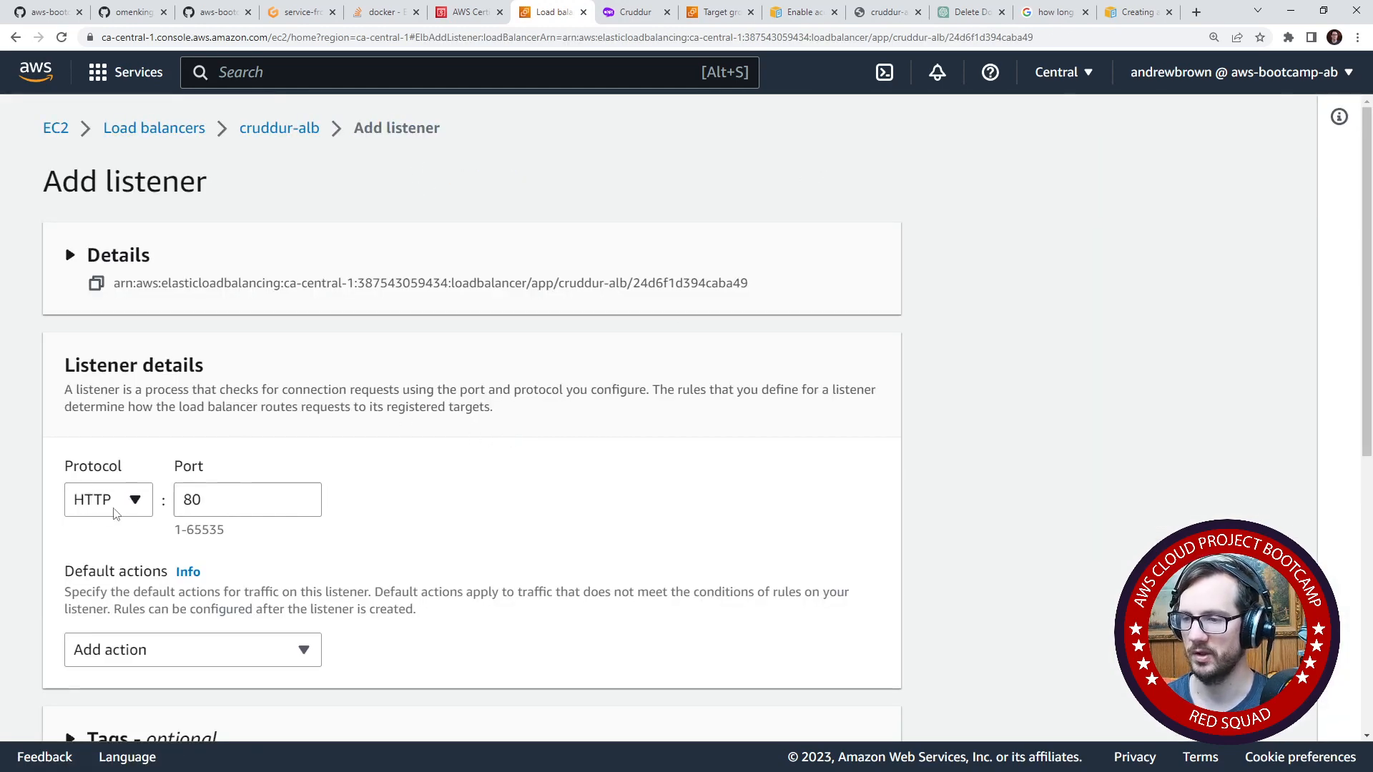
scroll(92, 339, "down", 3)
left_click(187, 449)
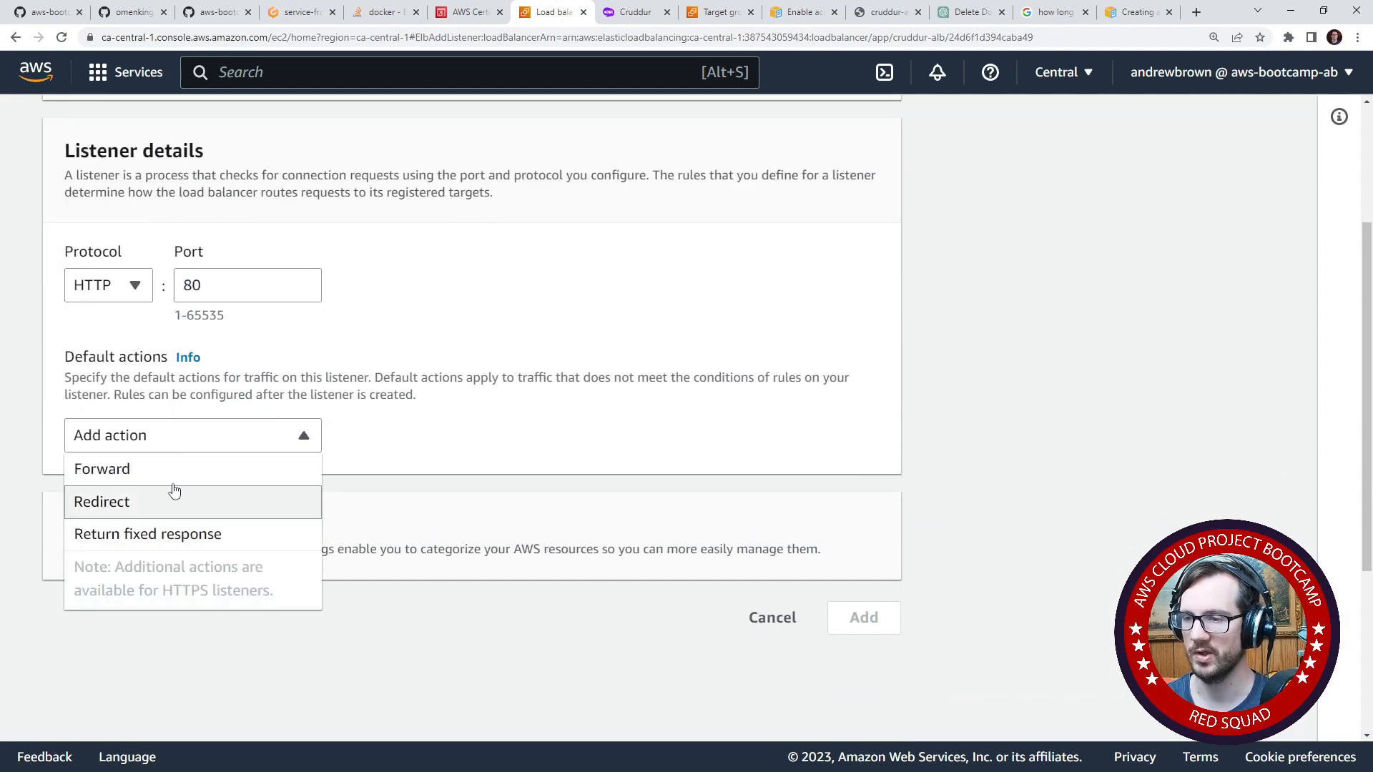
left_click(184, 471)
scroll(270, 530, "down", 2)
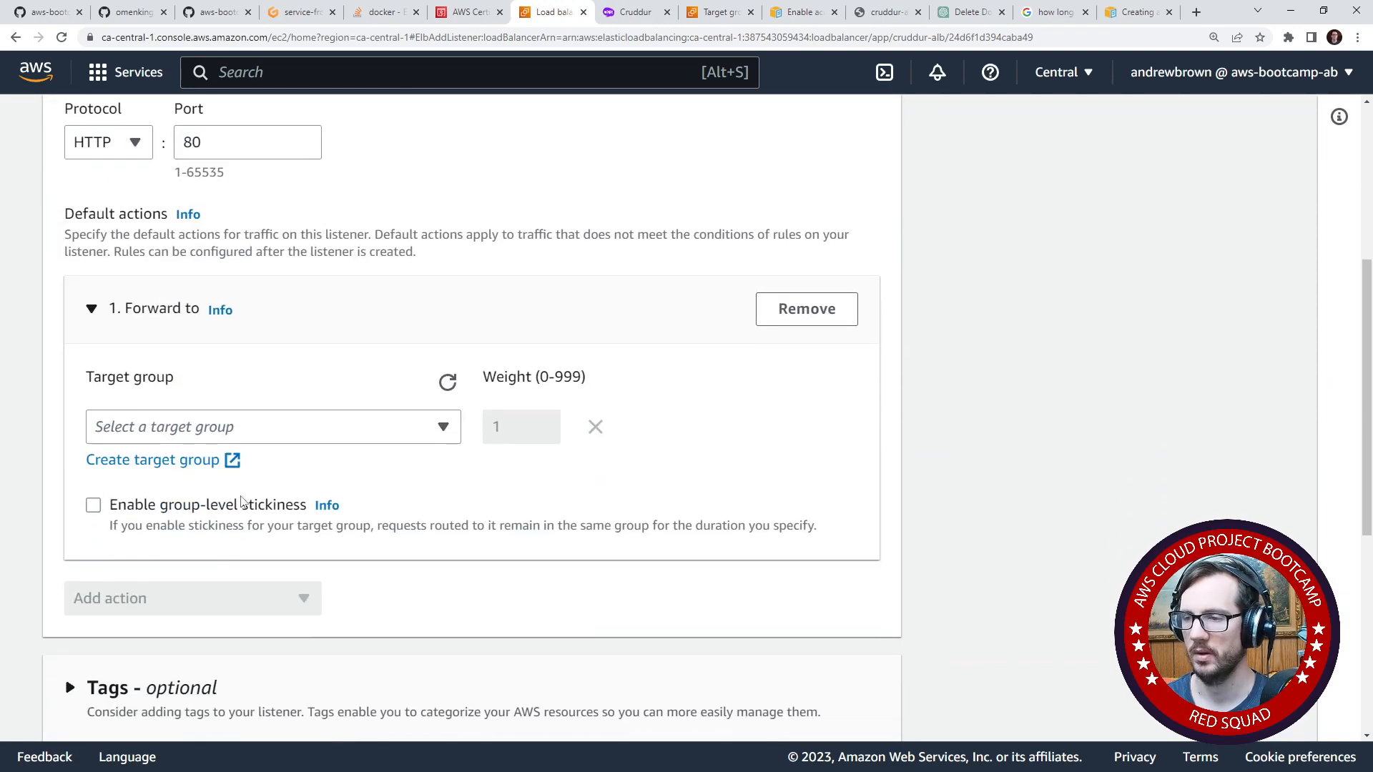
left_click(284, 584)
left_click(284, 441)
scroll(214, 579, "down", 1)
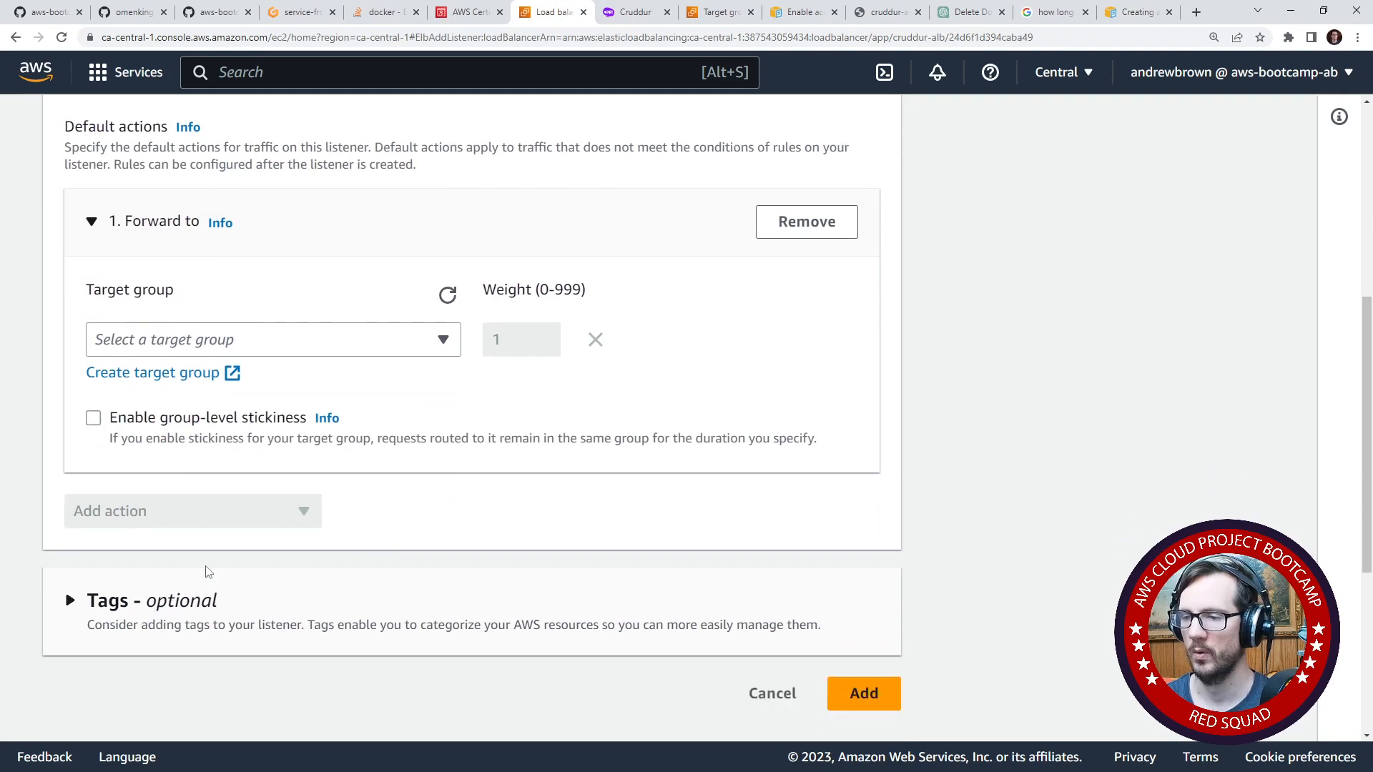
scroll(208, 614, "up", 4)
scroll(203, 551, "down", 3)
left_click(794, 312)
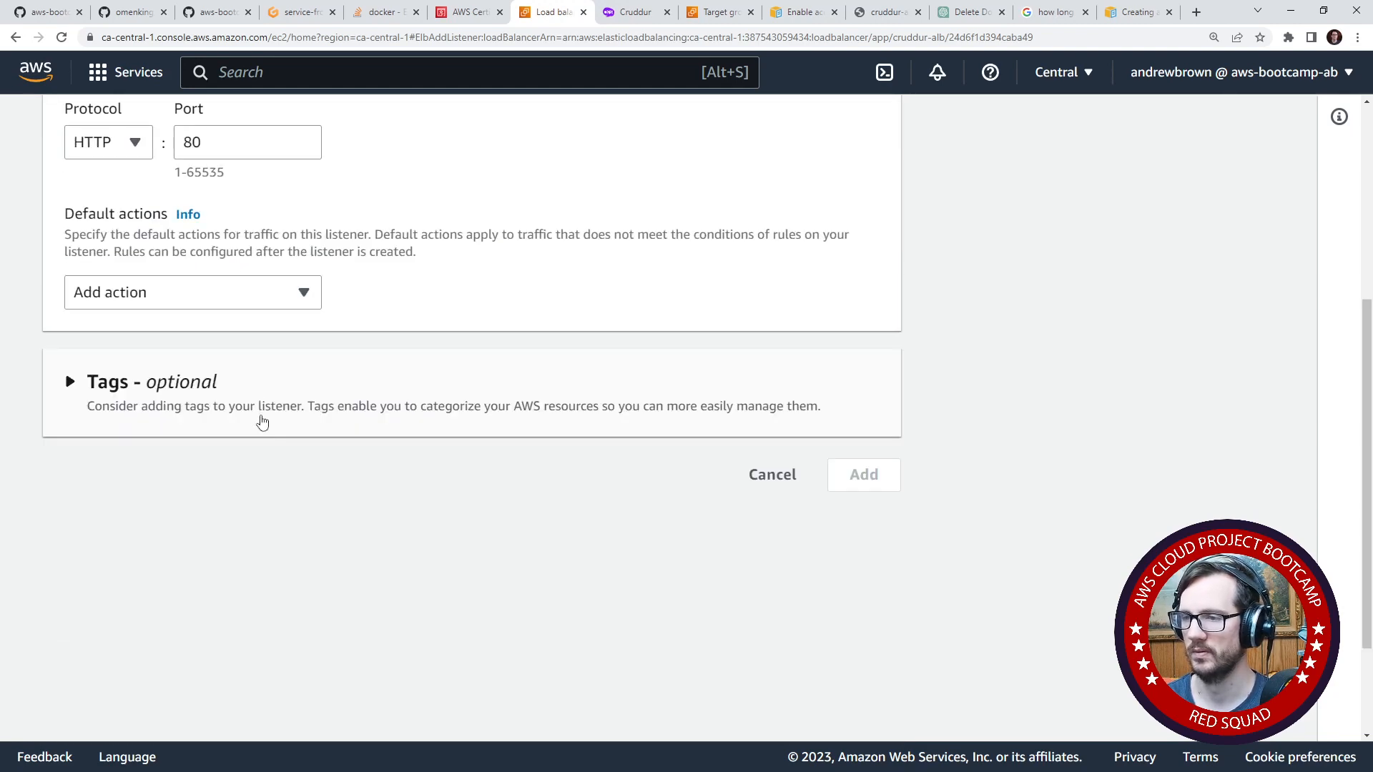
- Add a Redirect default action to the new HTTP port 80 listener, targeting HTTPS on port 433
left_click(214, 293)
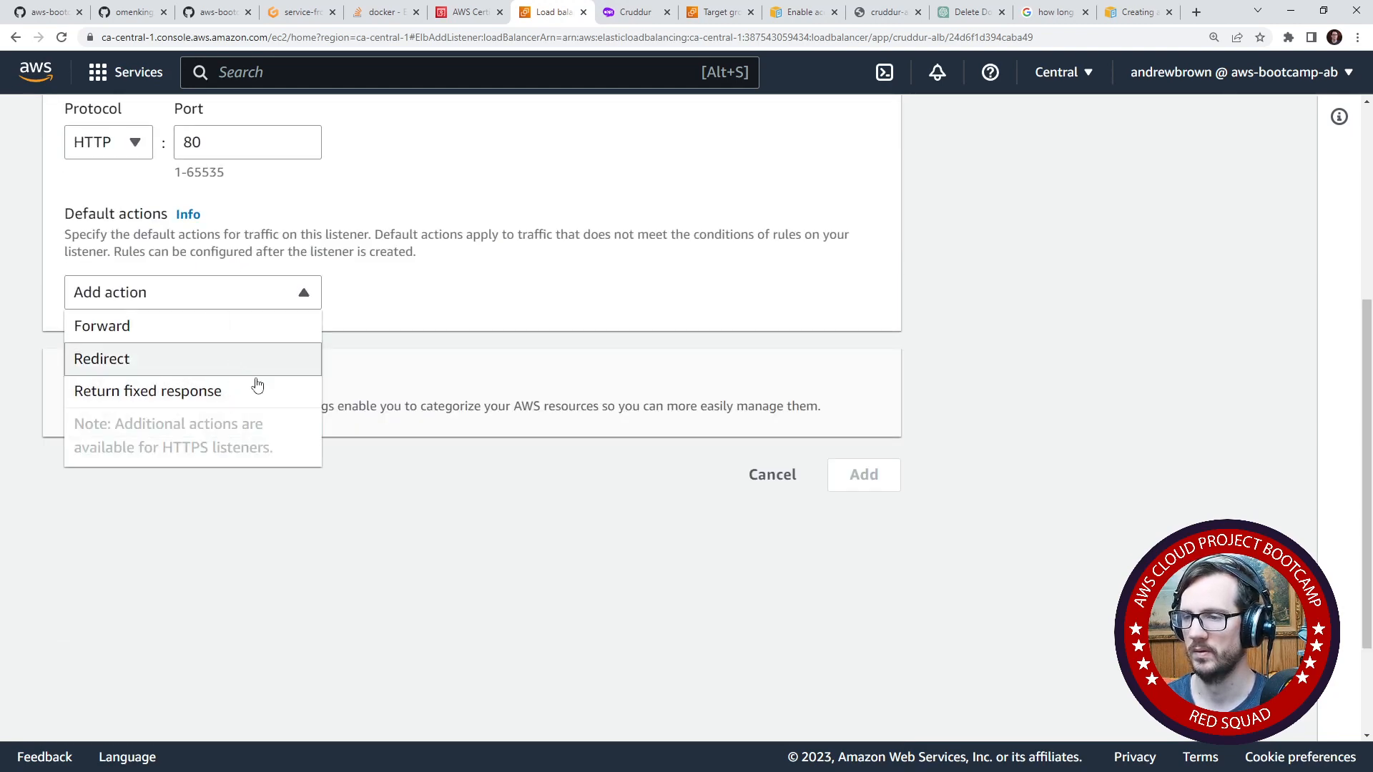
left_click(235, 361)
left_click(280, 485)
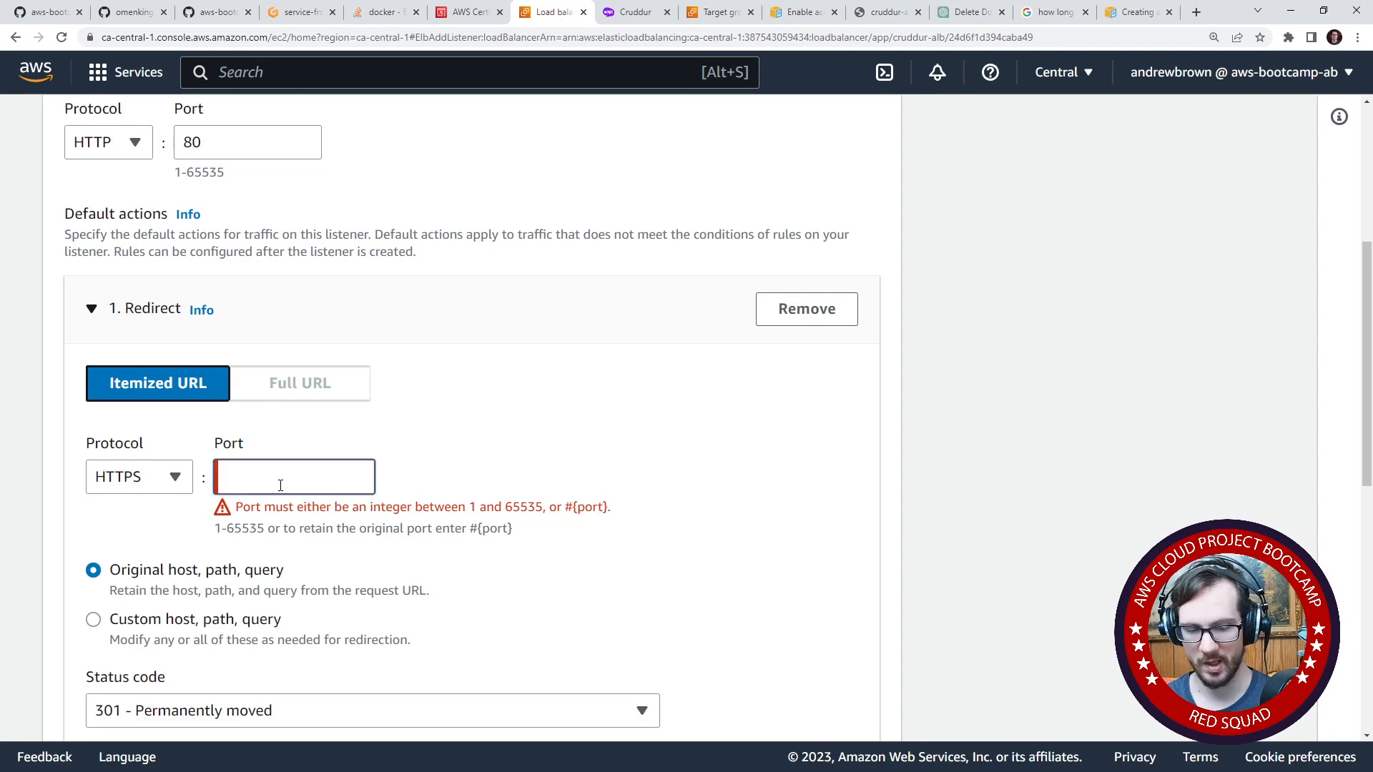
type("433")
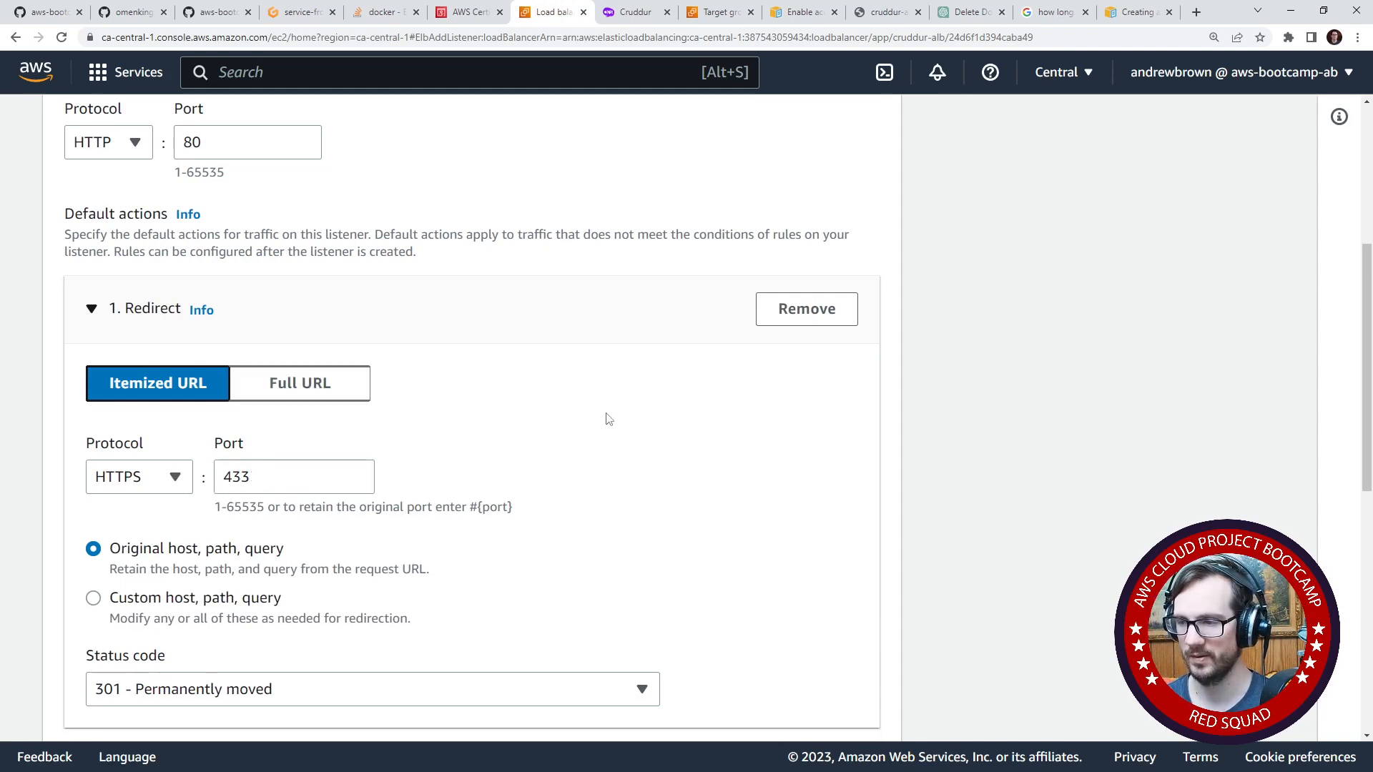
- Search the web for "what port is https on" to check the HTTPS port, and close the results
left_click(1137, 12)
left_click(1129, 34)
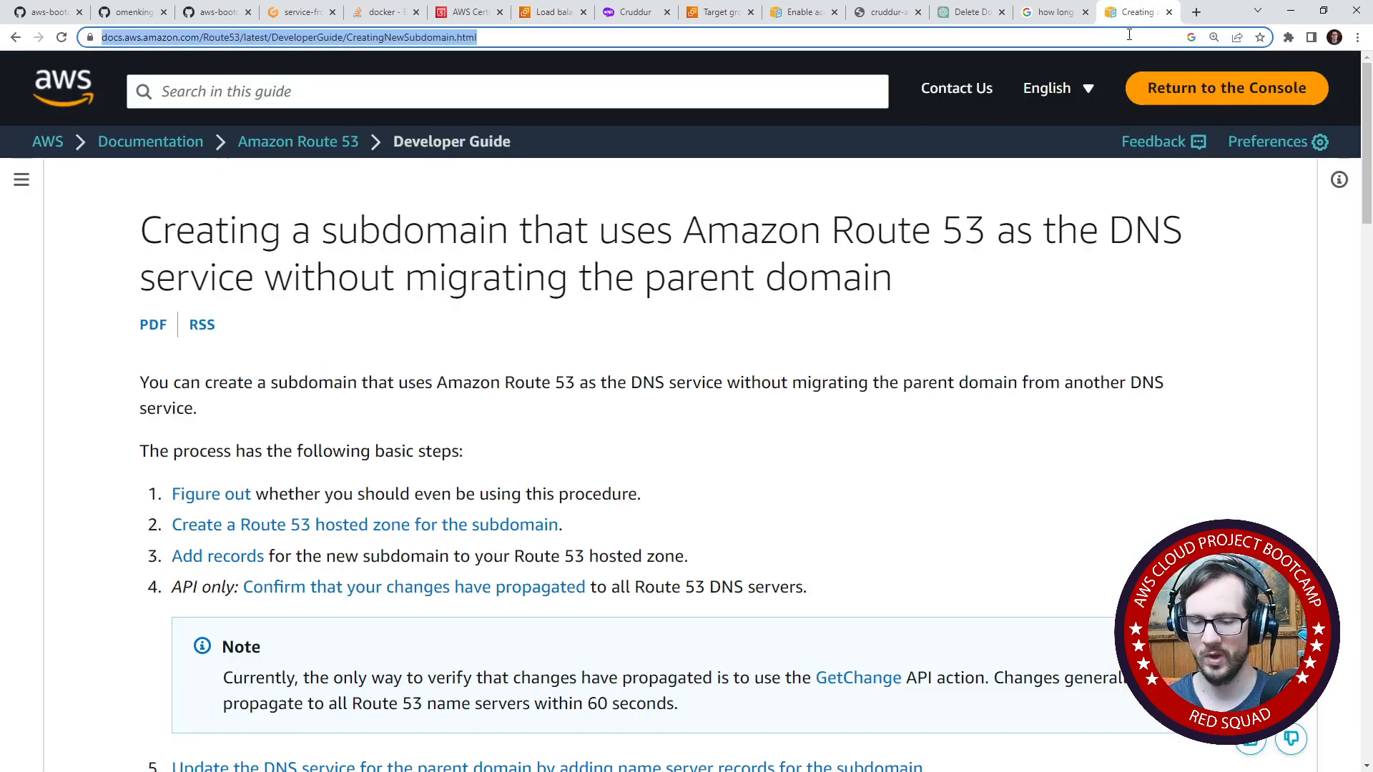
type("what port is https on")
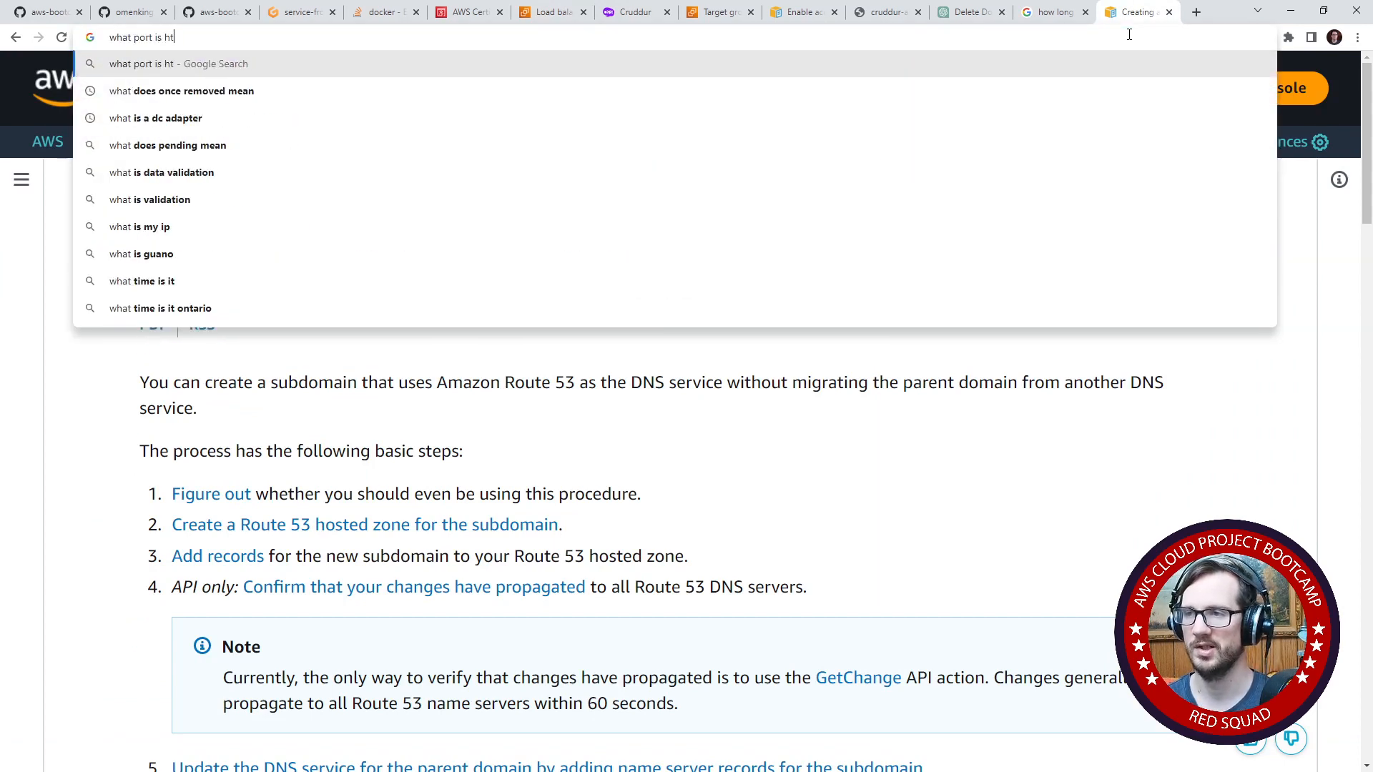
key("Return")
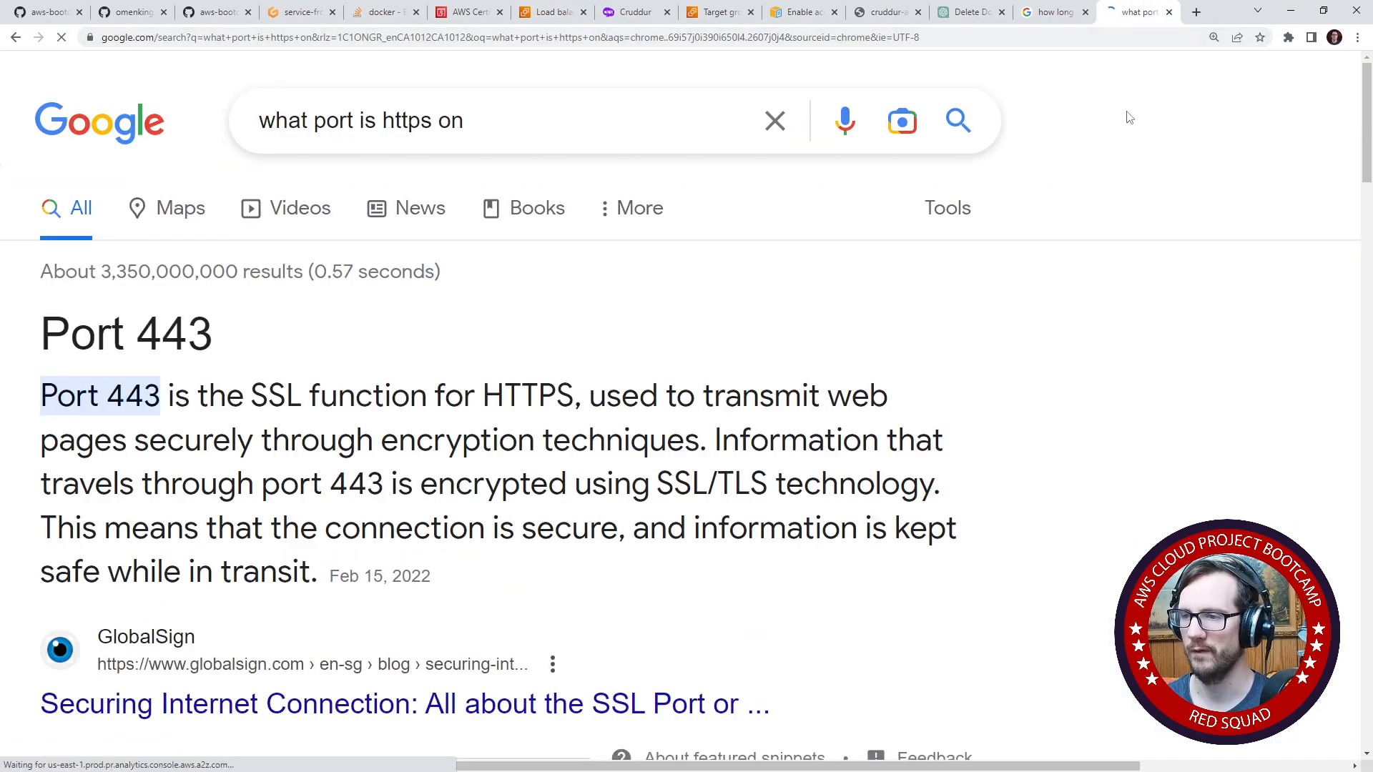
left_click(1169, 12)
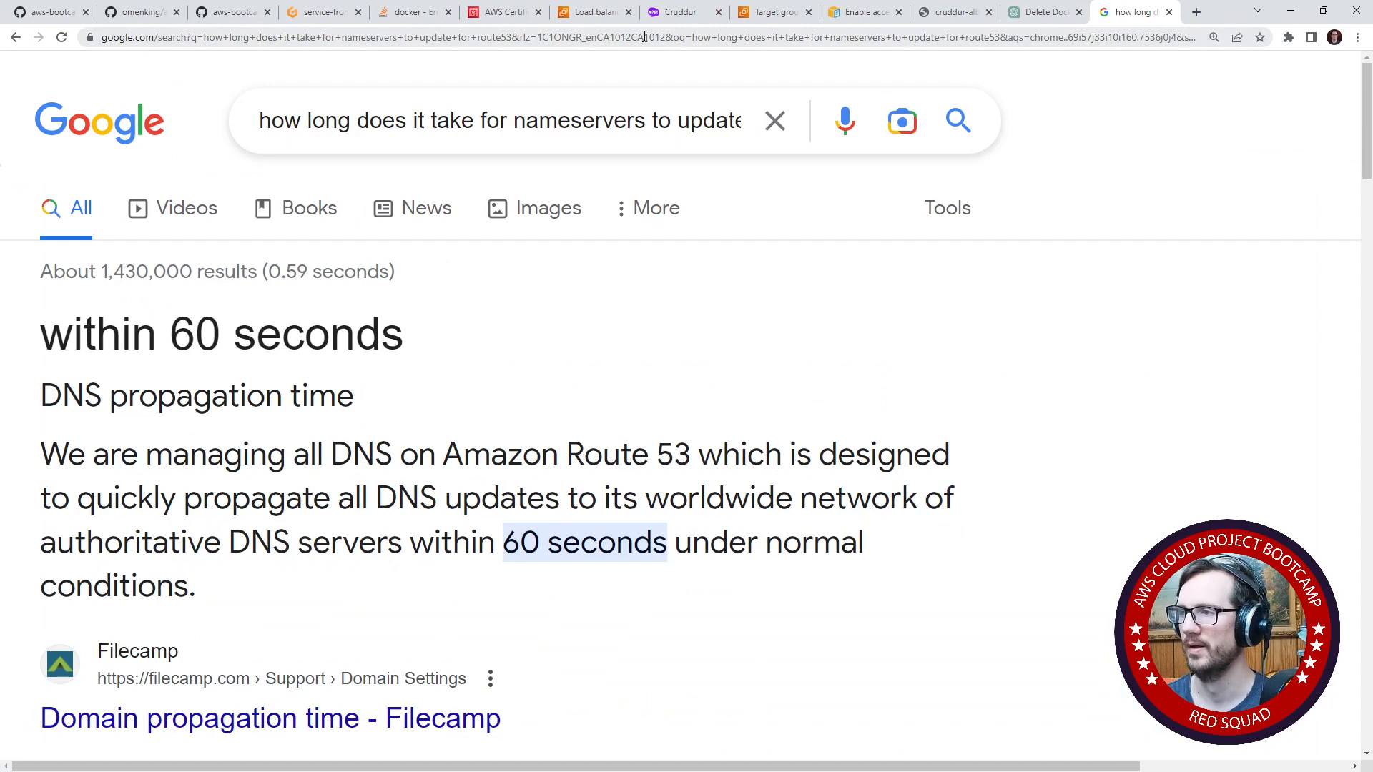
- Return to the new listener form and set the redirect's HTTPS port to 443
left_click(599, 14)
left_click_drag(283, 471, 221, 477)
double_click(257, 474)
type("443")
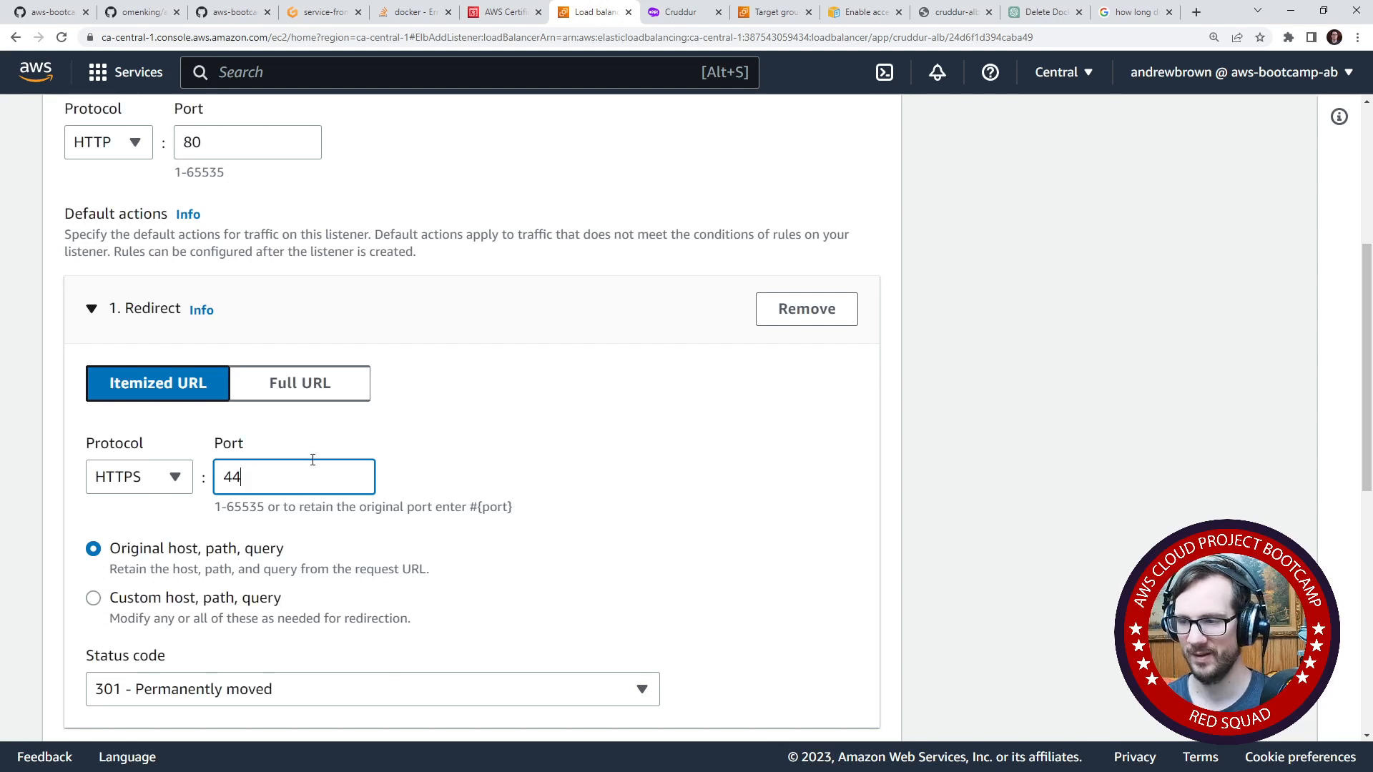
left_click(498, 419)
scroll(223, 441, "down", 1)
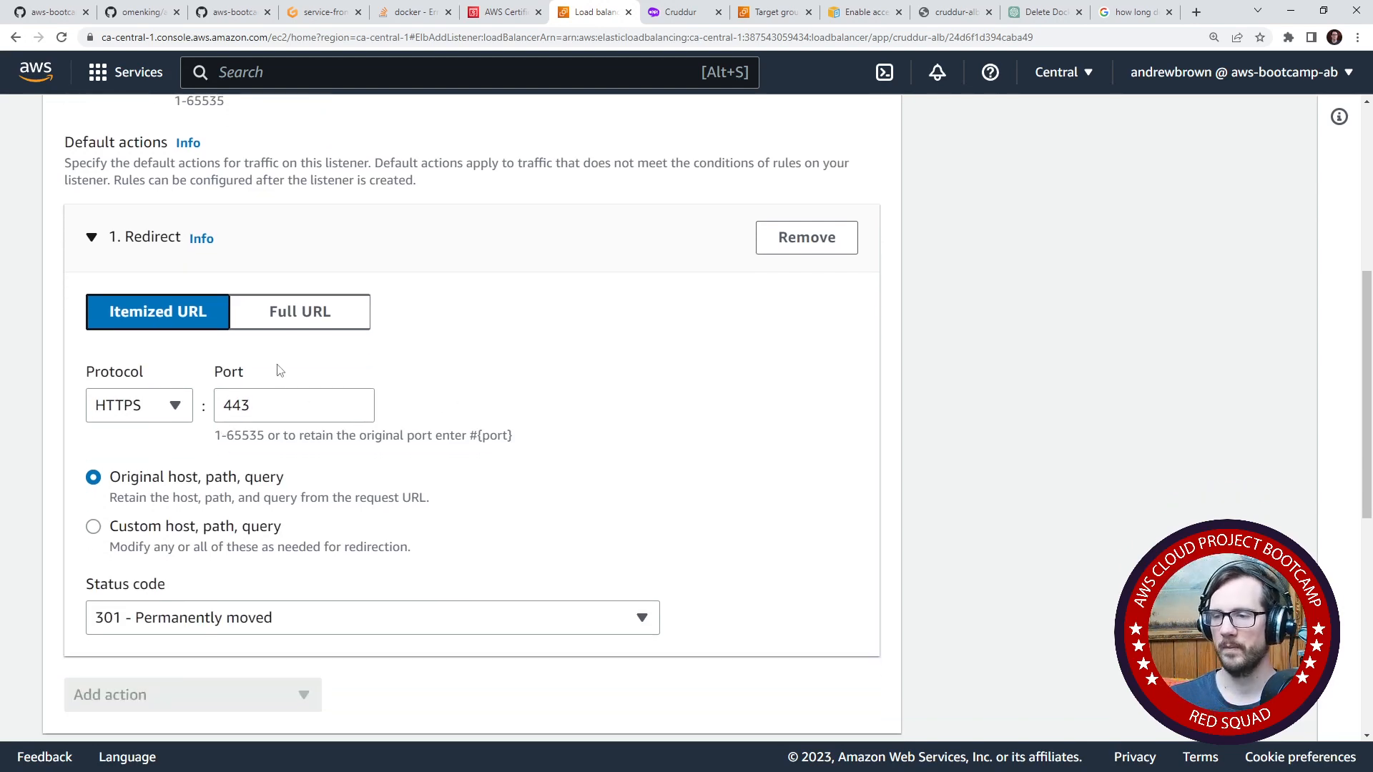
- Set the redirect's status code to 302 - Found and add the HTTP port 80 listener to the load balancer
scroll(191, 347, "down", 2)
left_click(300, 475)
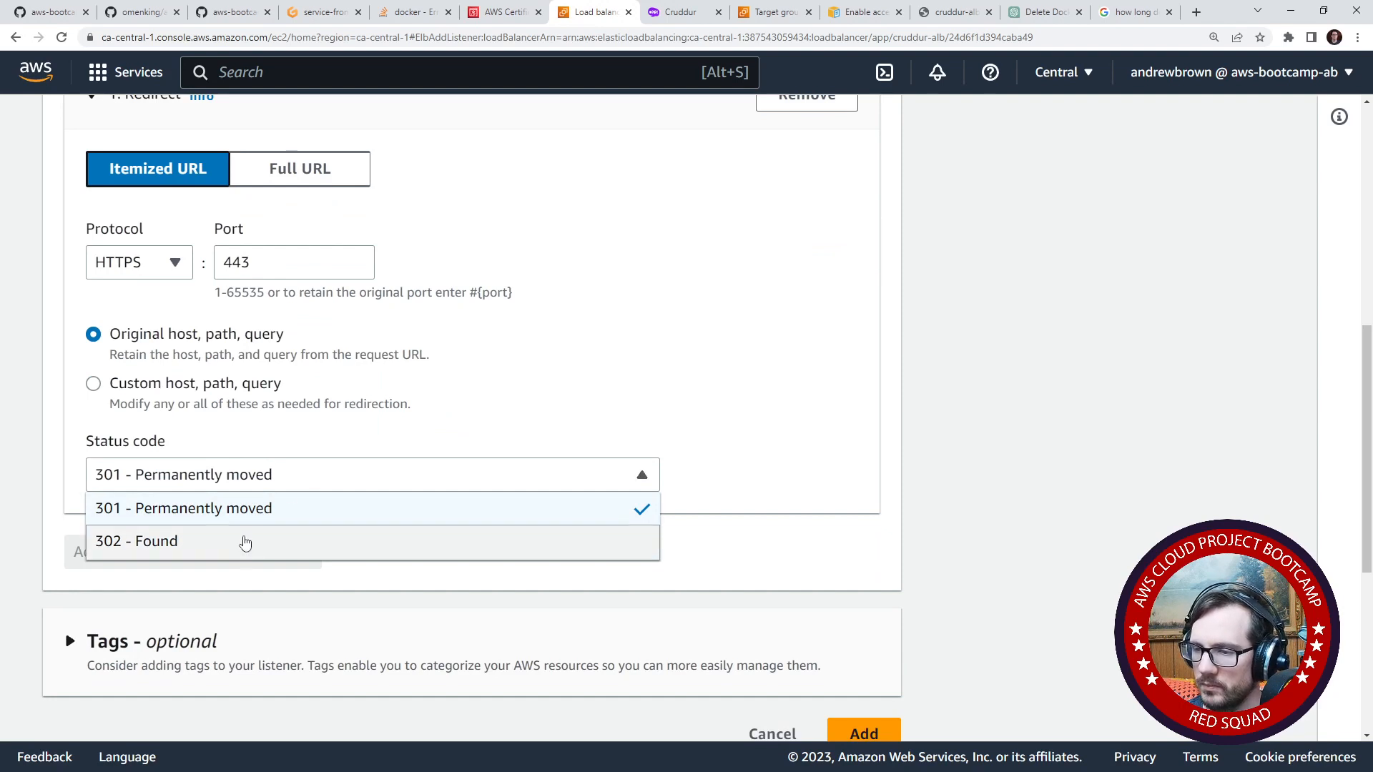
left_click(260, 509)
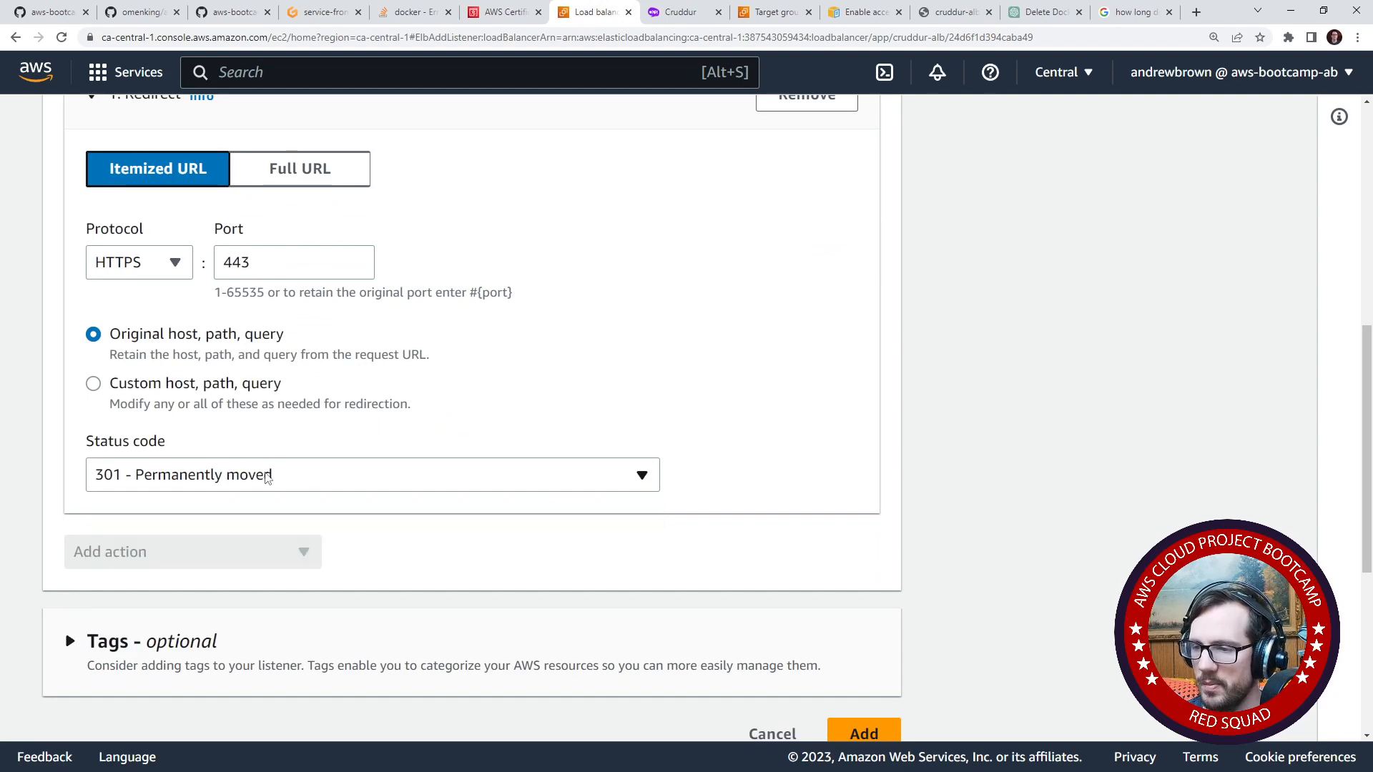
scroll(495, 524, "down", 3)
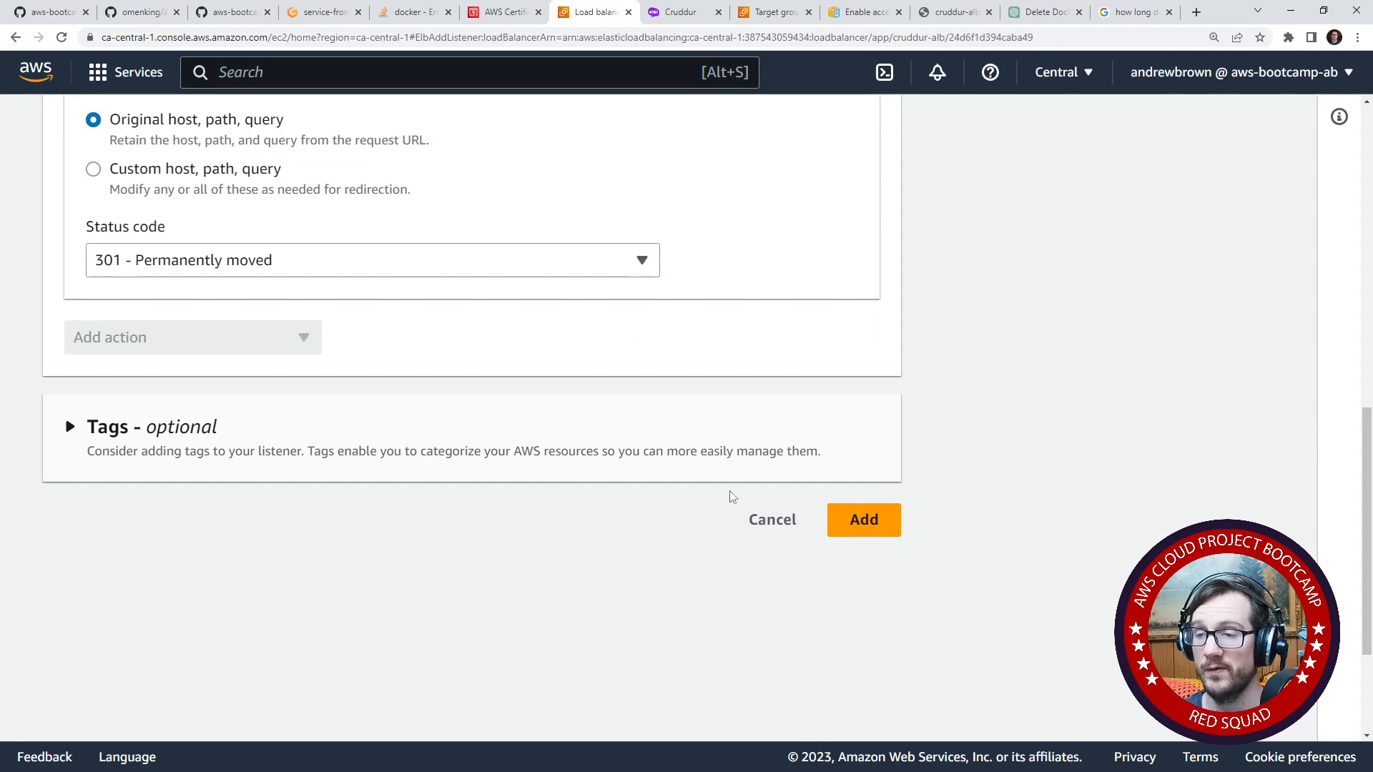
left_click(432, 266)
left_click(357, 325)
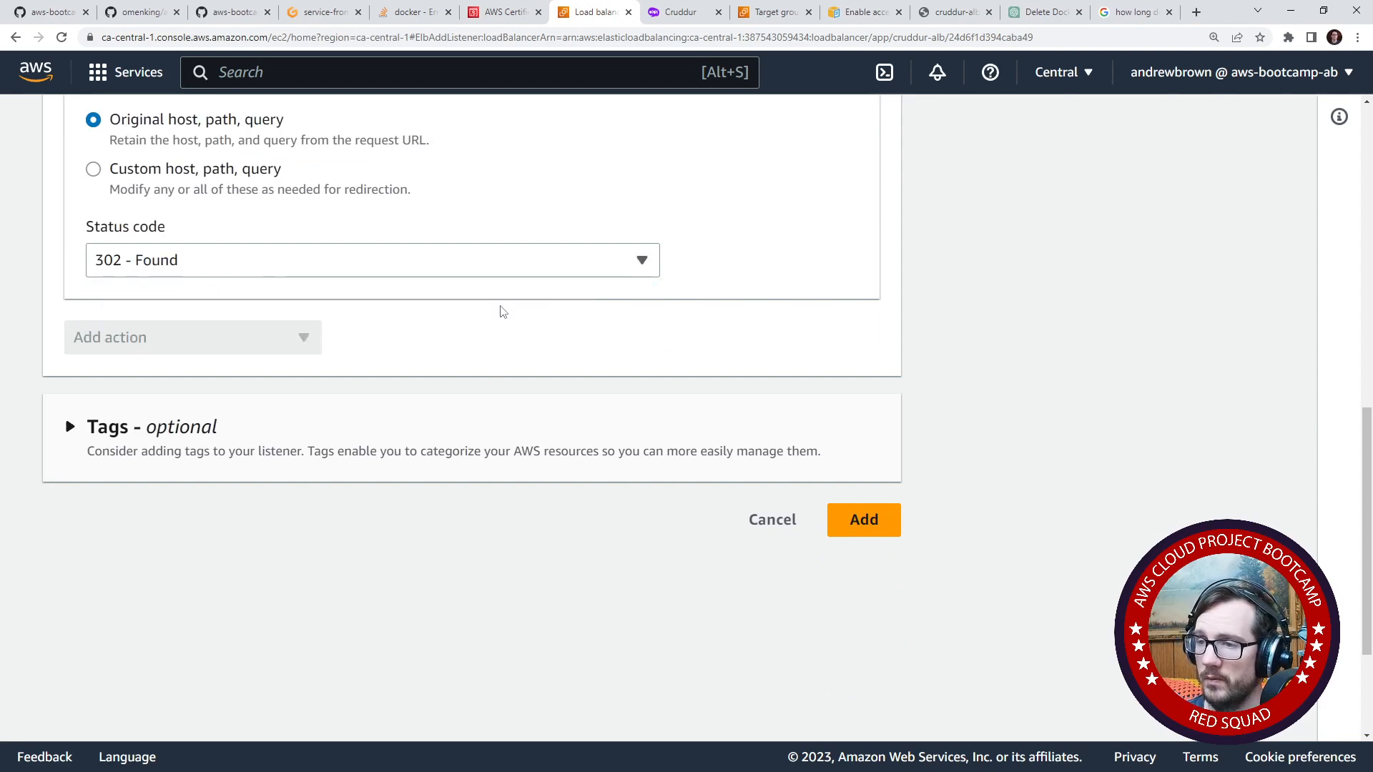
scroll(690, 543, "up", 5)
scroll(572, 413, "down", 3)
left_click(862, 662)
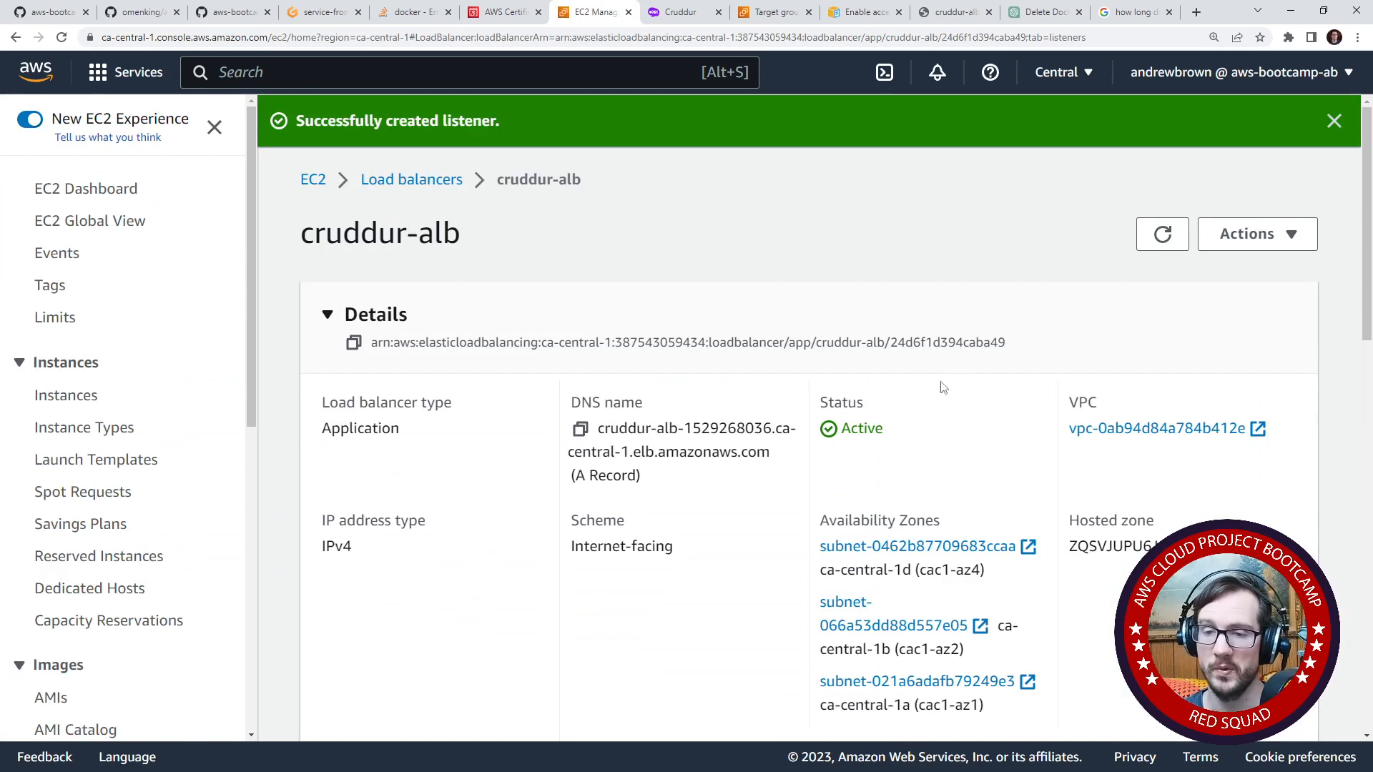
- Start adding another listener to cruddur-alb and set its protocol to HTTPS on port 443
scroll(683, 386, "down", 10)
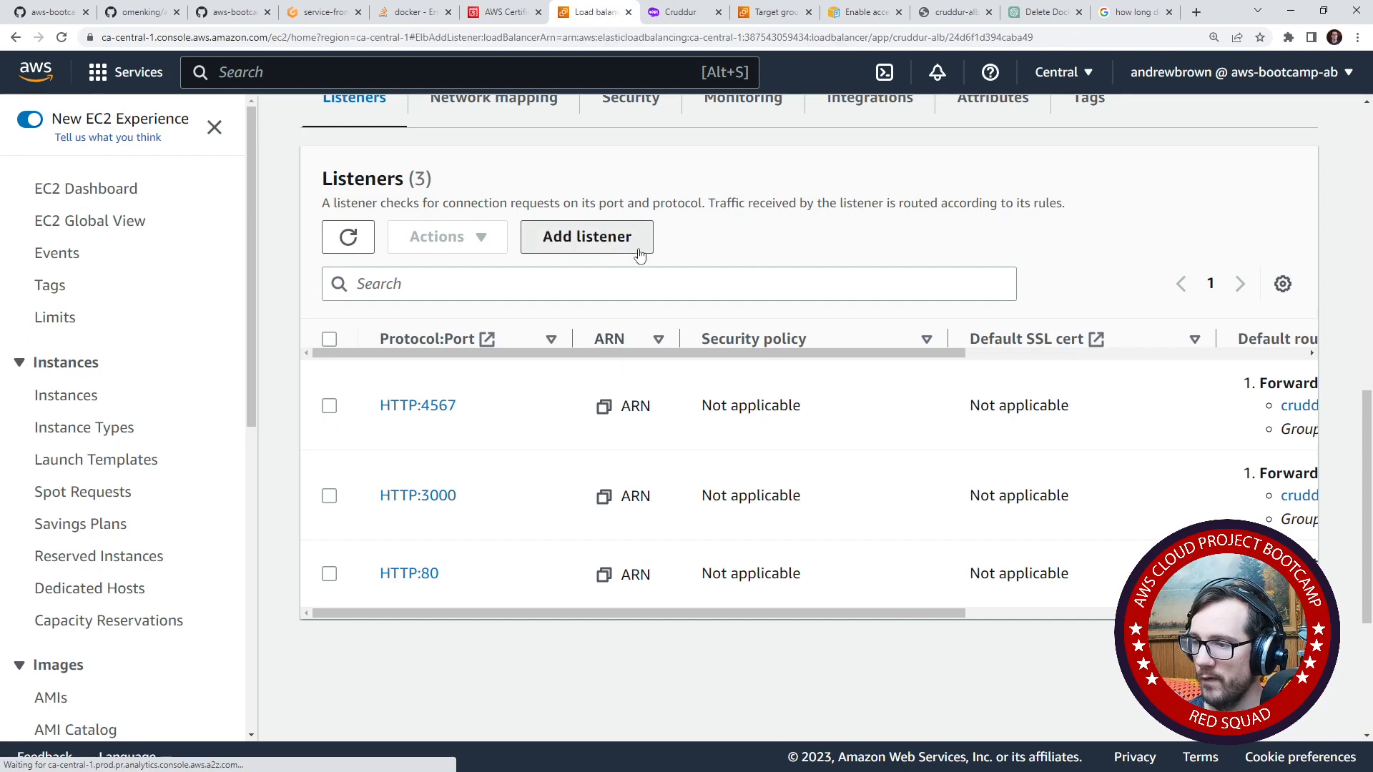
left_click(586, 237)
scroll(302, 461, "down", 3)
left_click(245, 337)
double_click(217, 334)
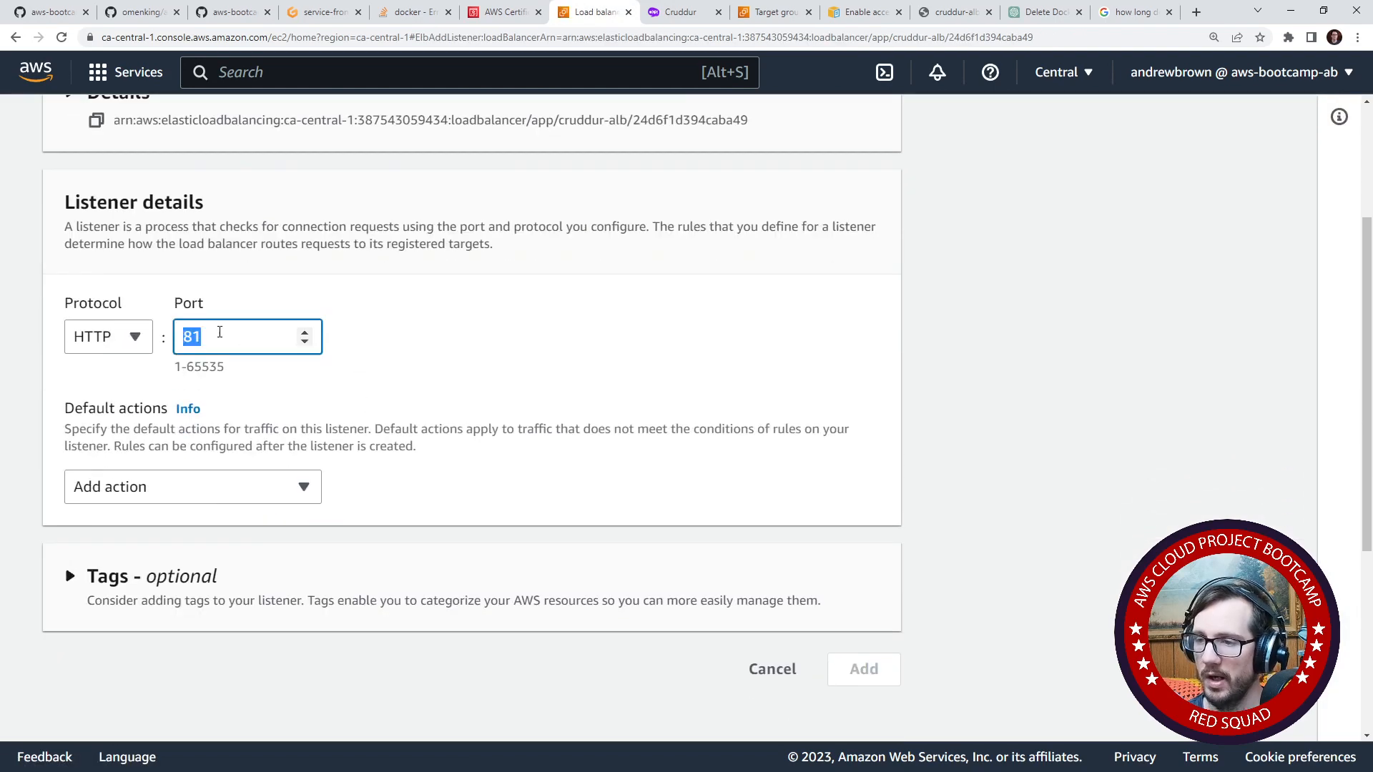
left_click(132, 348)
left_click(128, 402)
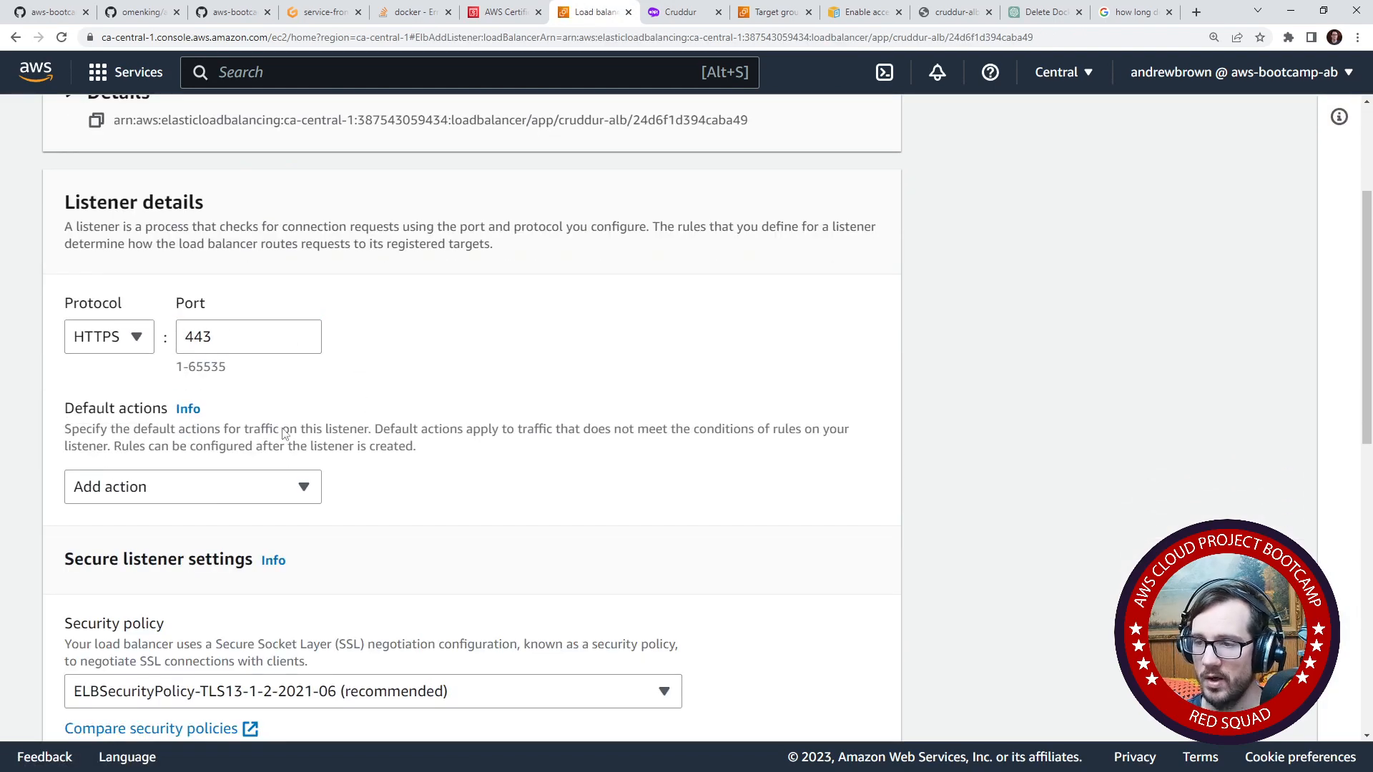
left_click(245, 487)
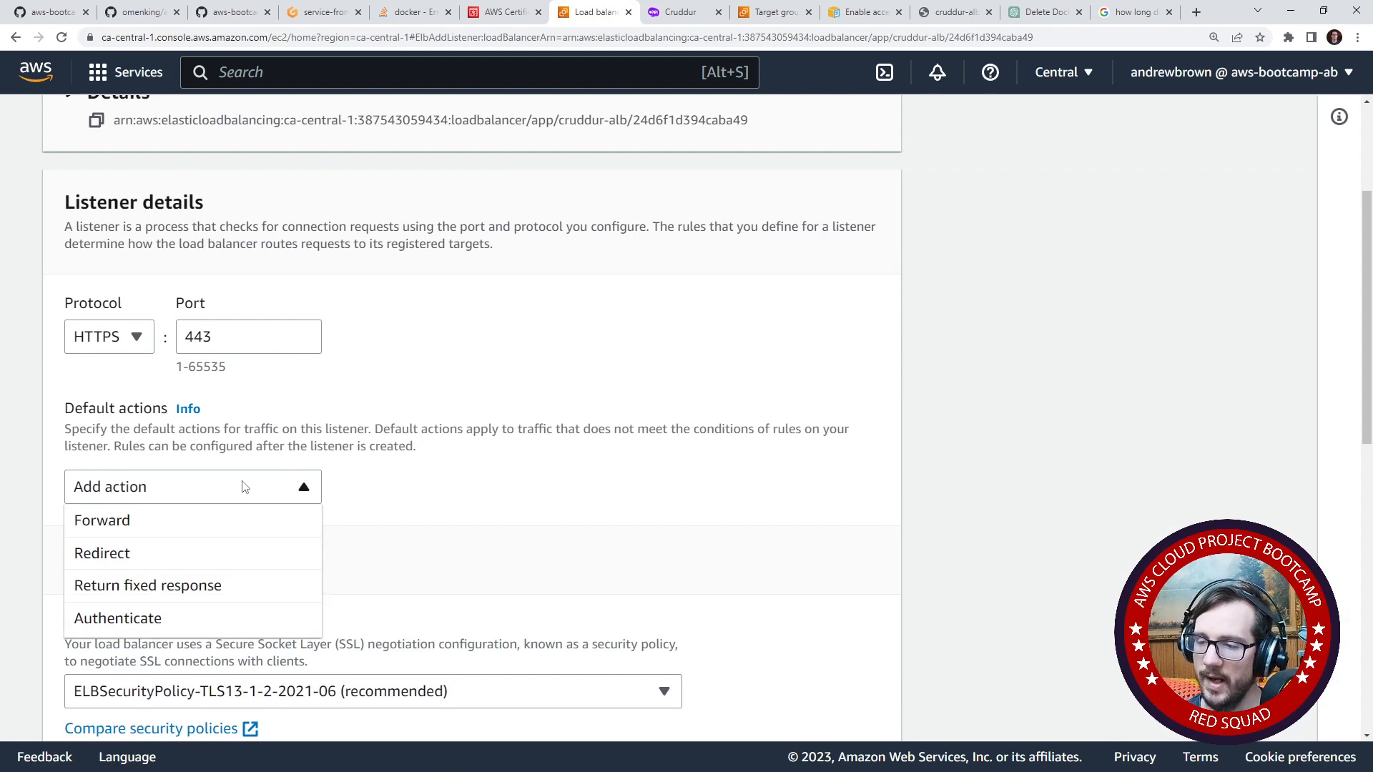
left_click(403, 505)
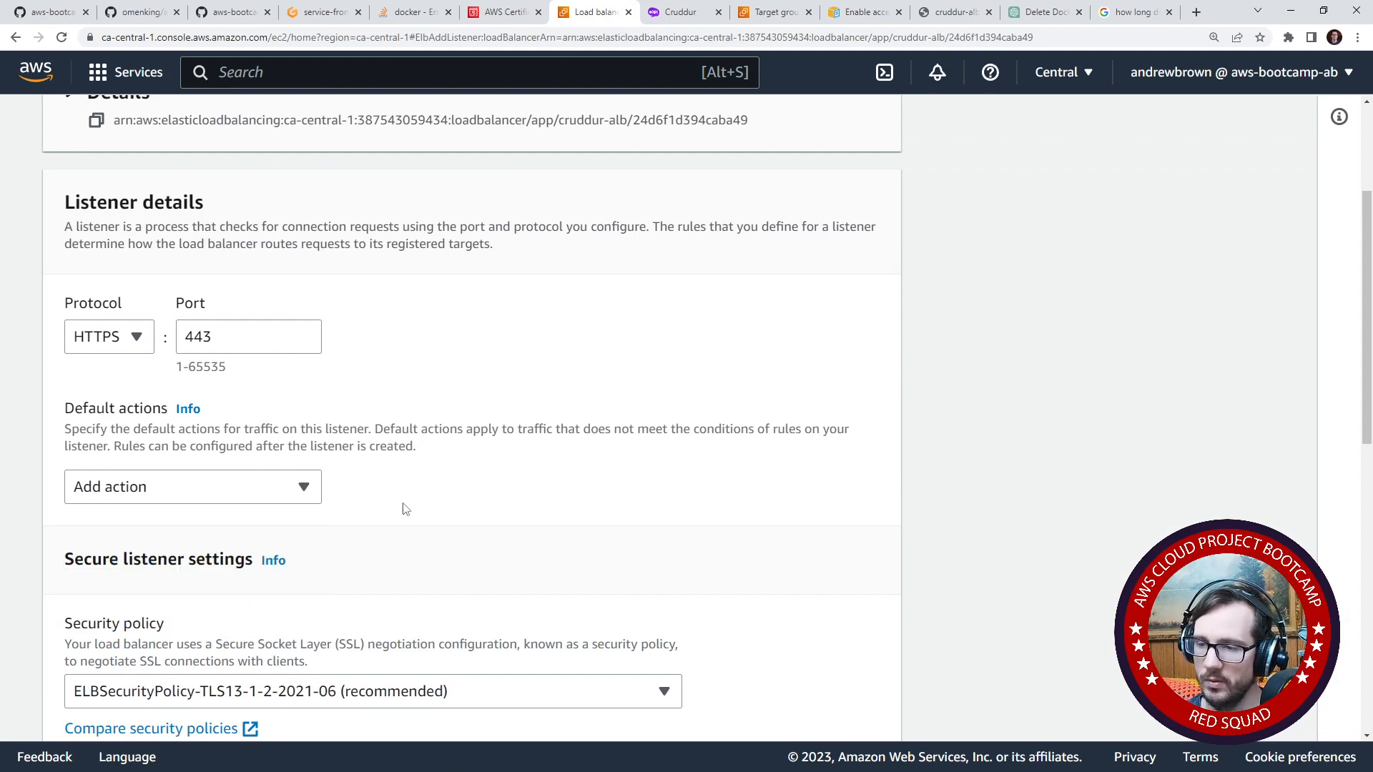
scroll(386, 505, "down", 3)
left_click(284, 272)
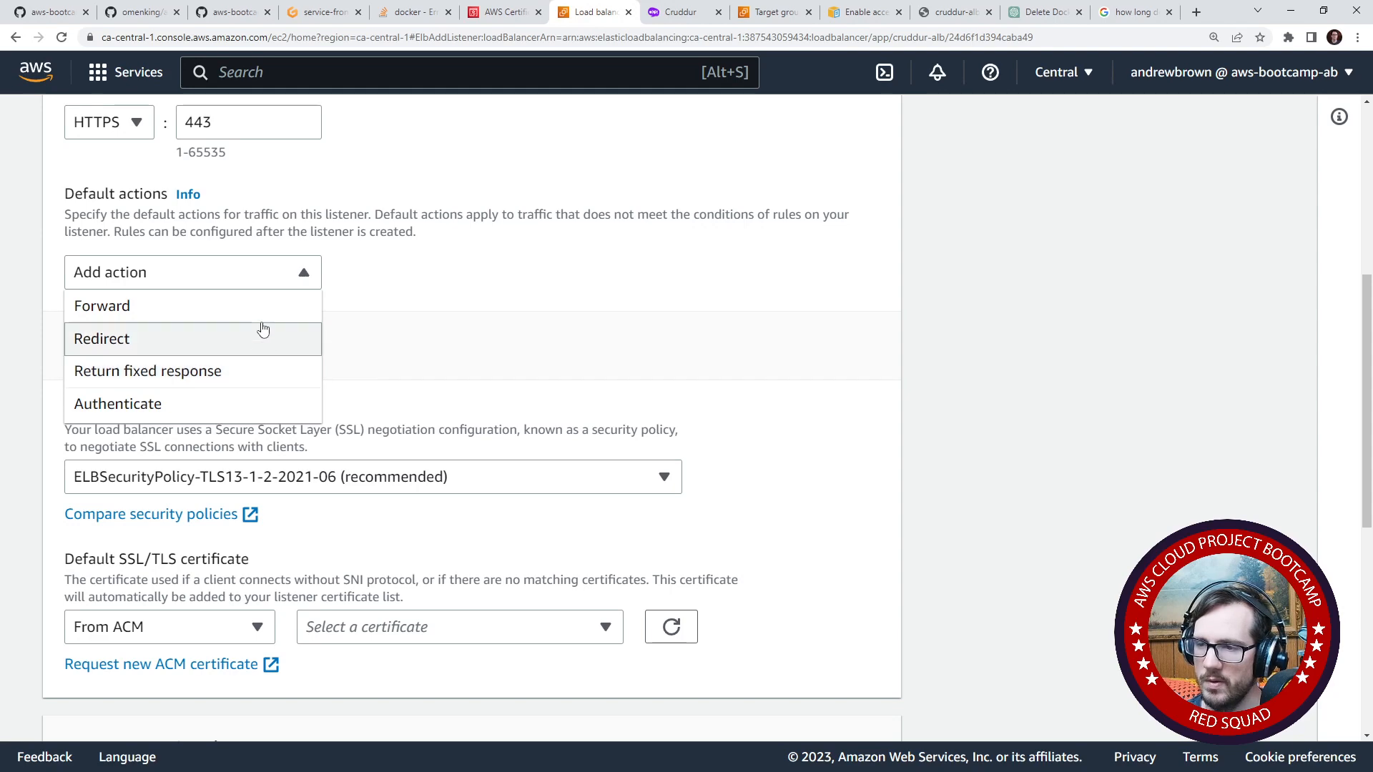
left_click(263, 330)
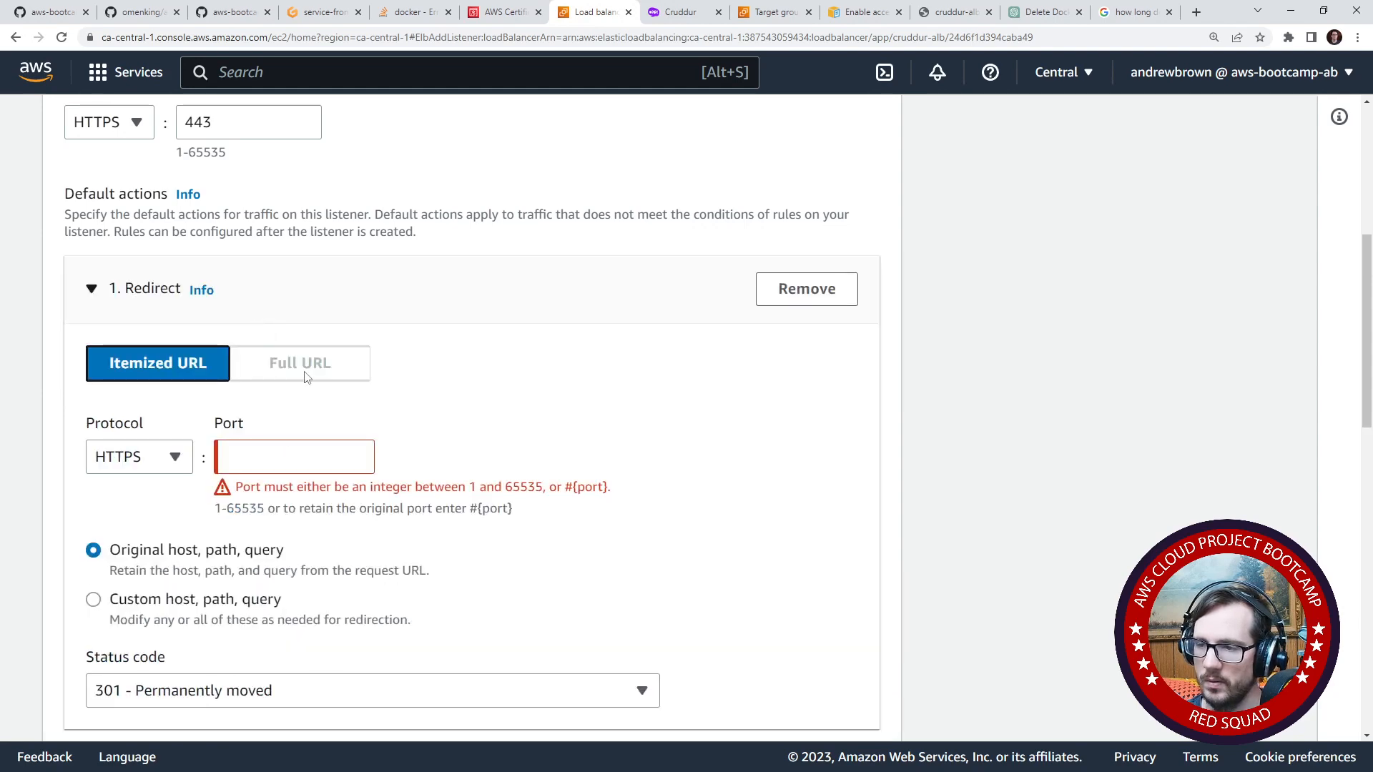
left_click(171, 466)
left_click(170, 464)
scroll(185, 514, "down", 2)
scroll(206, 529, "up", 4)
scroll(207, 518, "down", 4)
left_click(214, 624)
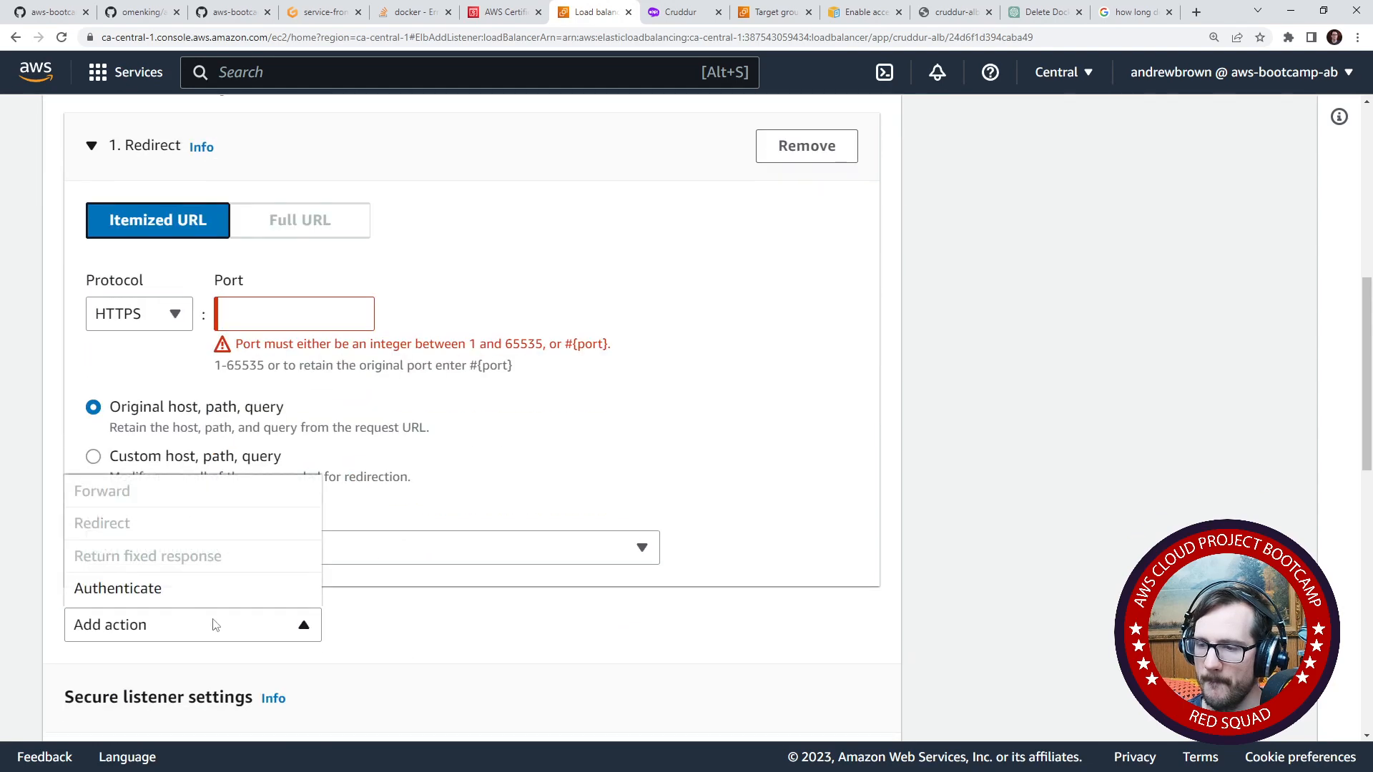
scroll(214, 625, "up", 3)
left_click(820, 367)
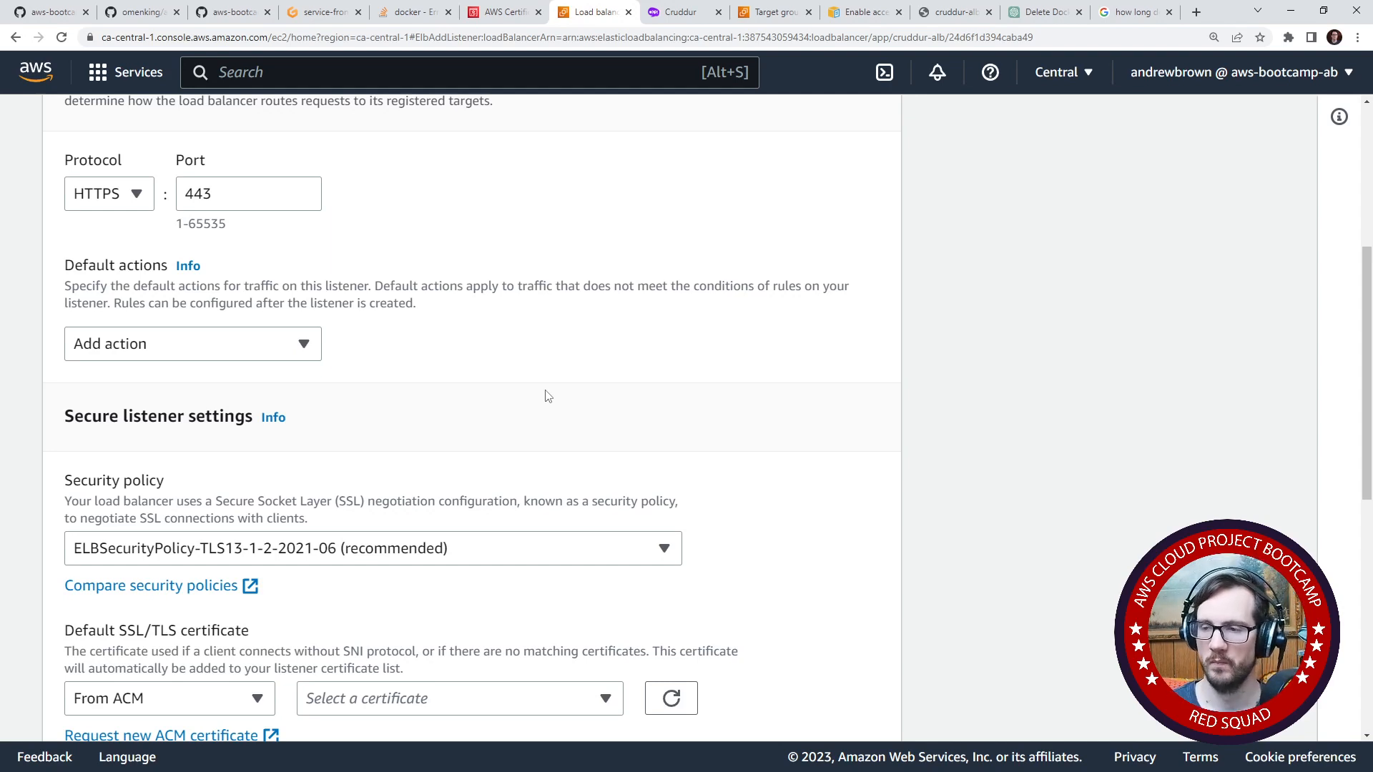
- Add a Forward default action to the HTTPS listener that targets the cruddur-frontend-react-js group
left_click(272, 345)
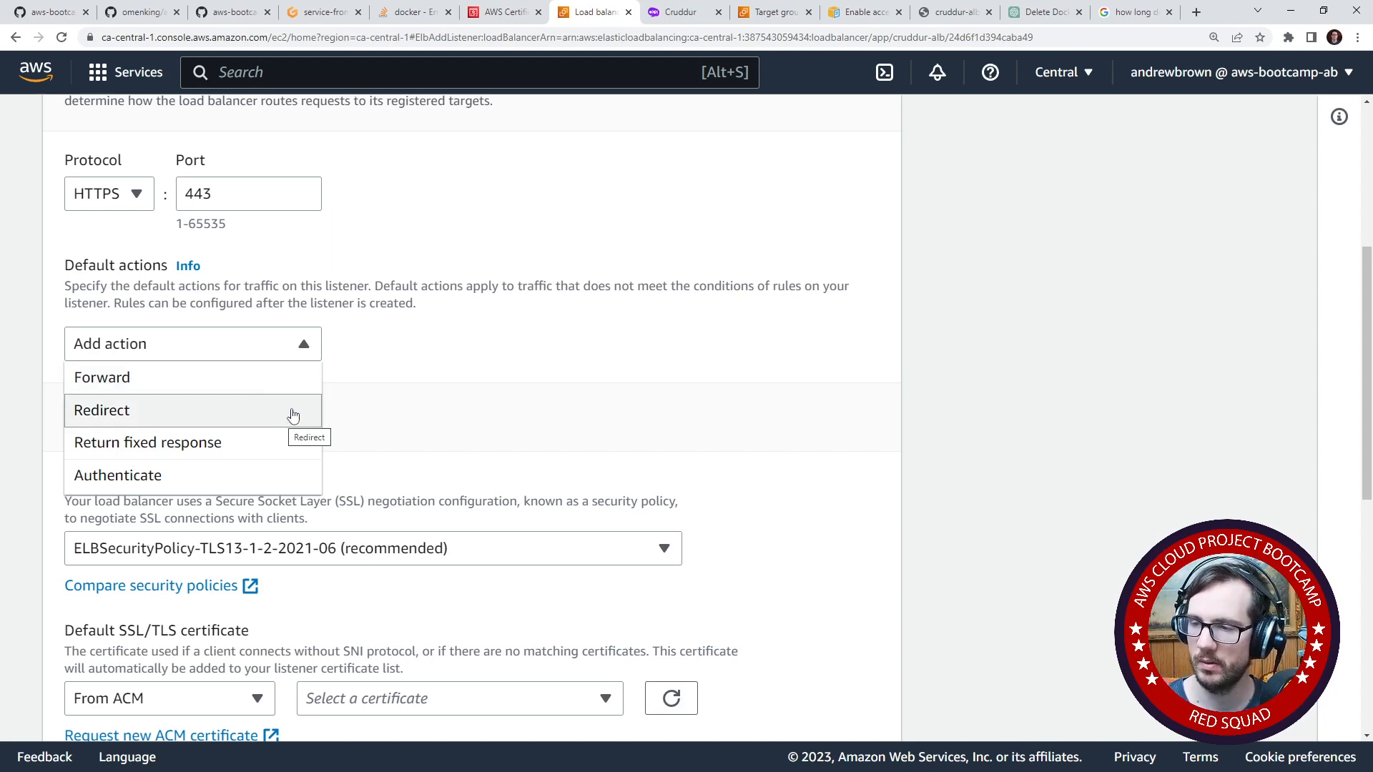
left_click(255, 377)
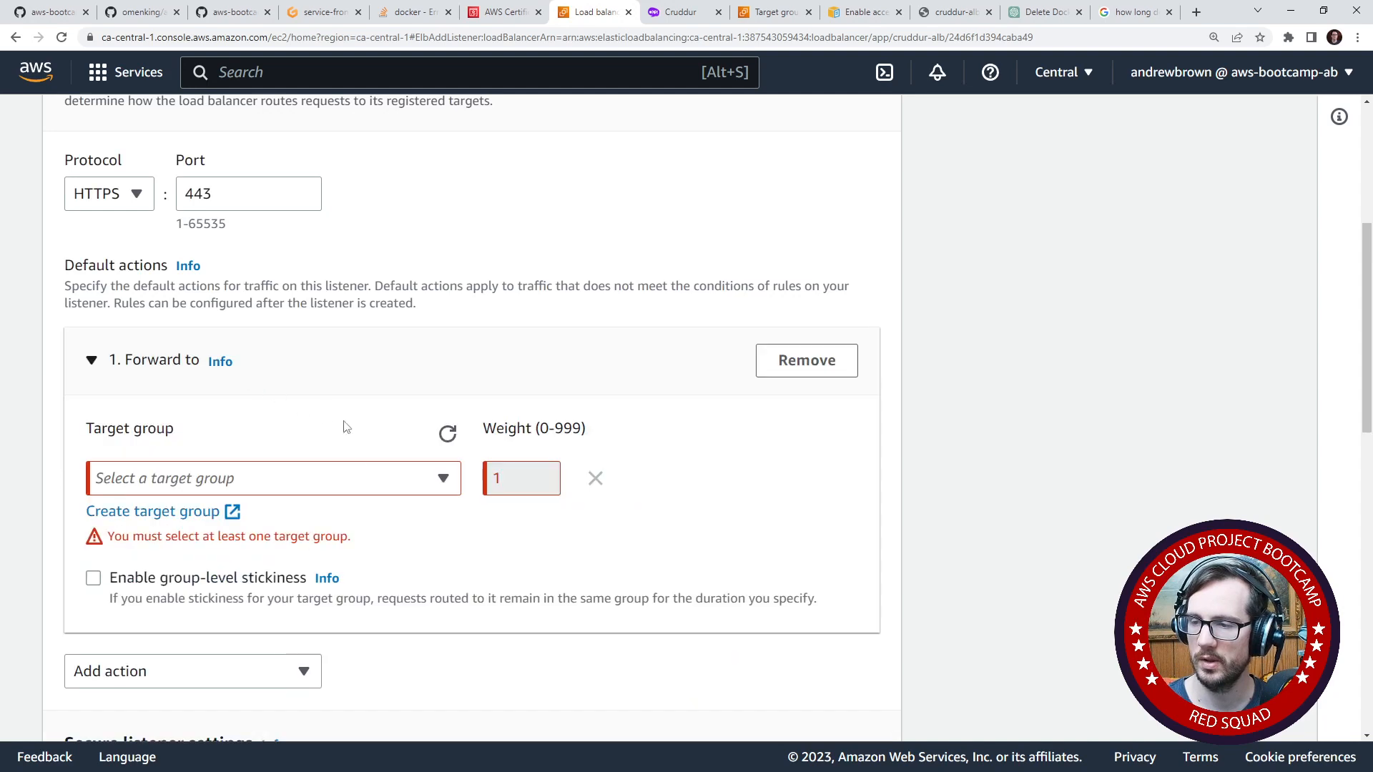
left_click(336, 478)
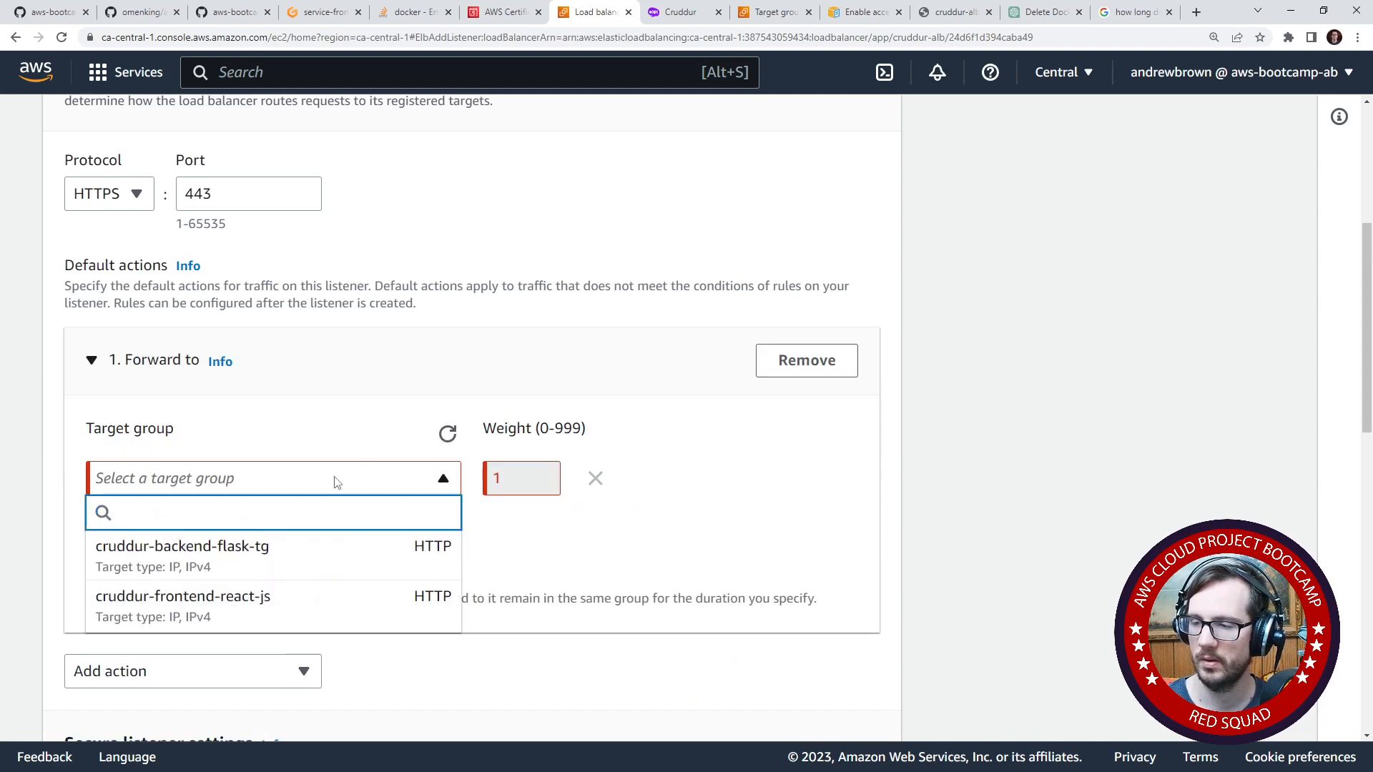
left_click(333, 481)
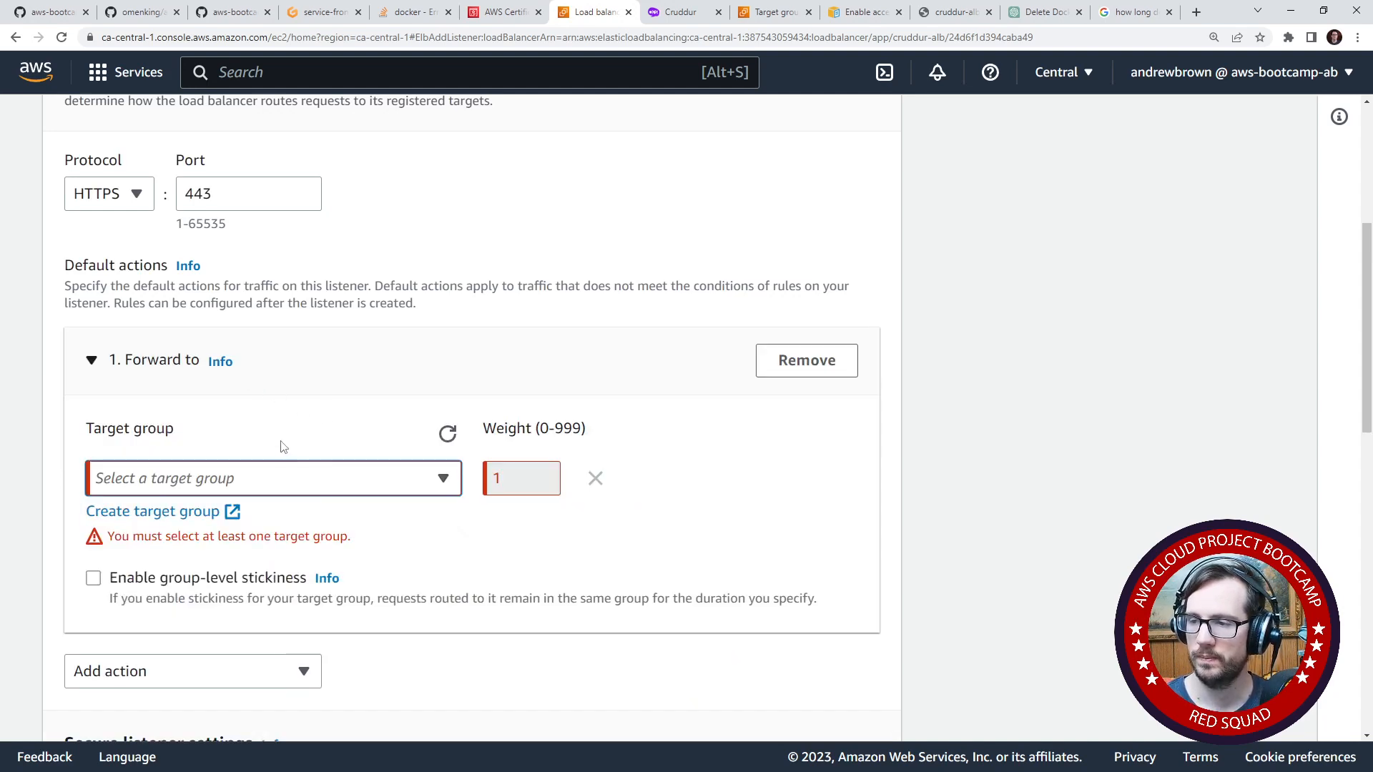
scroll(279, 447, "up", 1)
scroll(279, 448, "down", 1)
left_click(310, 489)
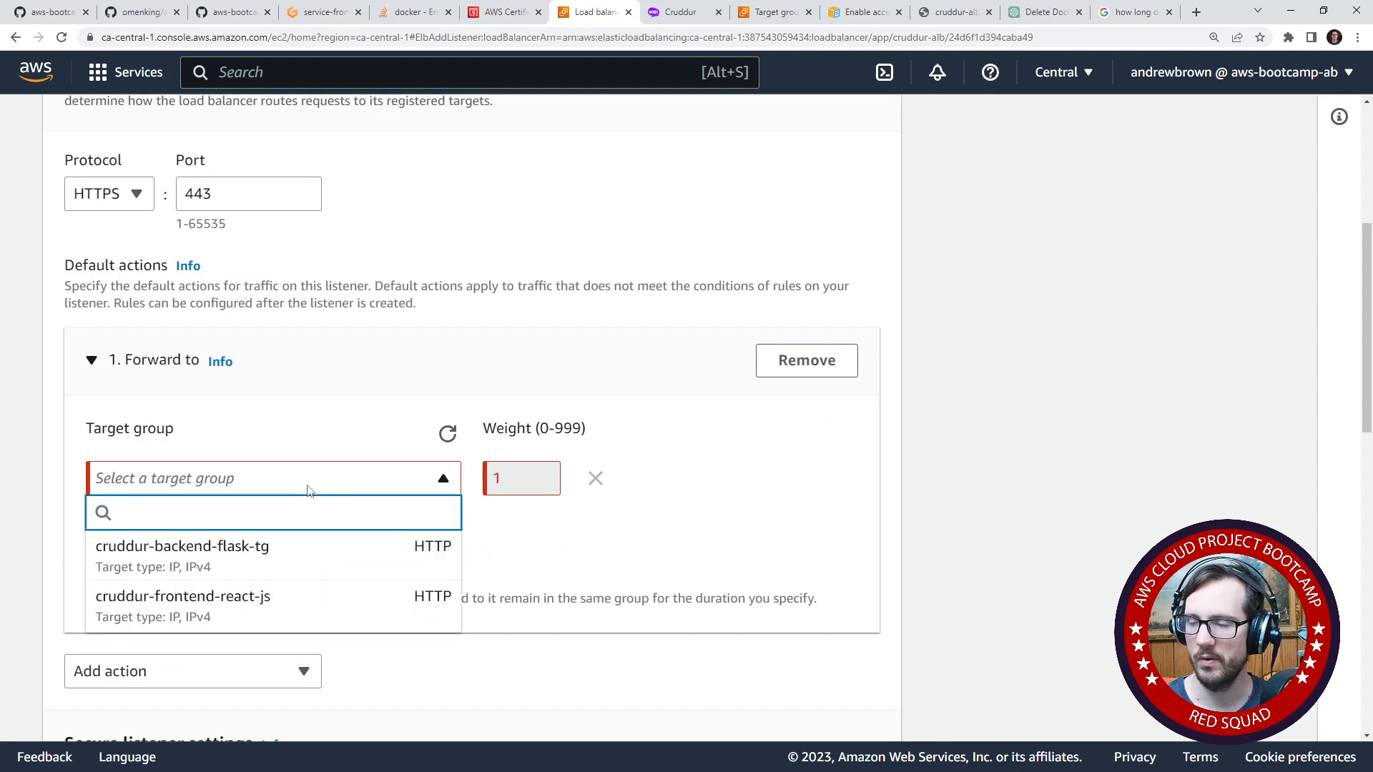
left_click(309, 489)
scroll(286, 415, "up", 1)
scroll(286, 415, "down", 1)
left_click(299, 415)
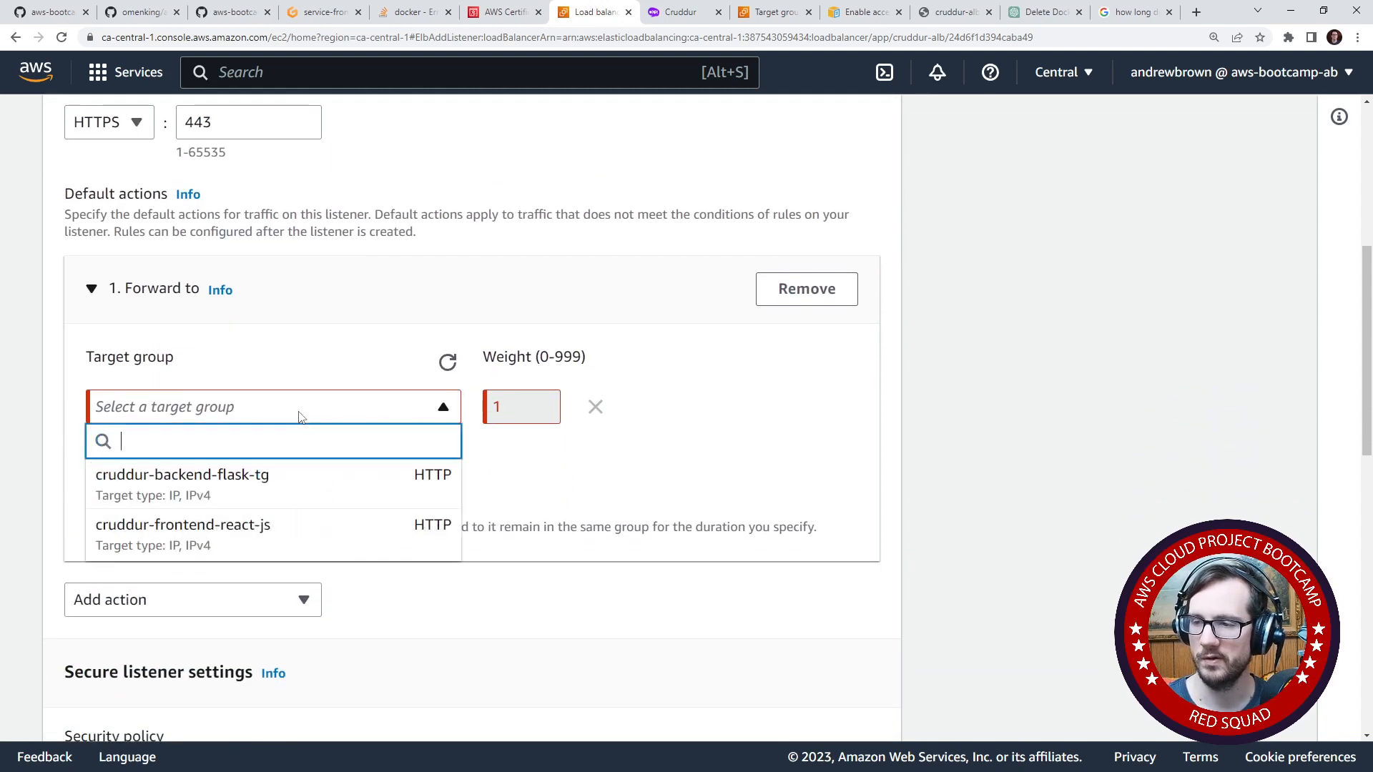
left_click(345, 532)
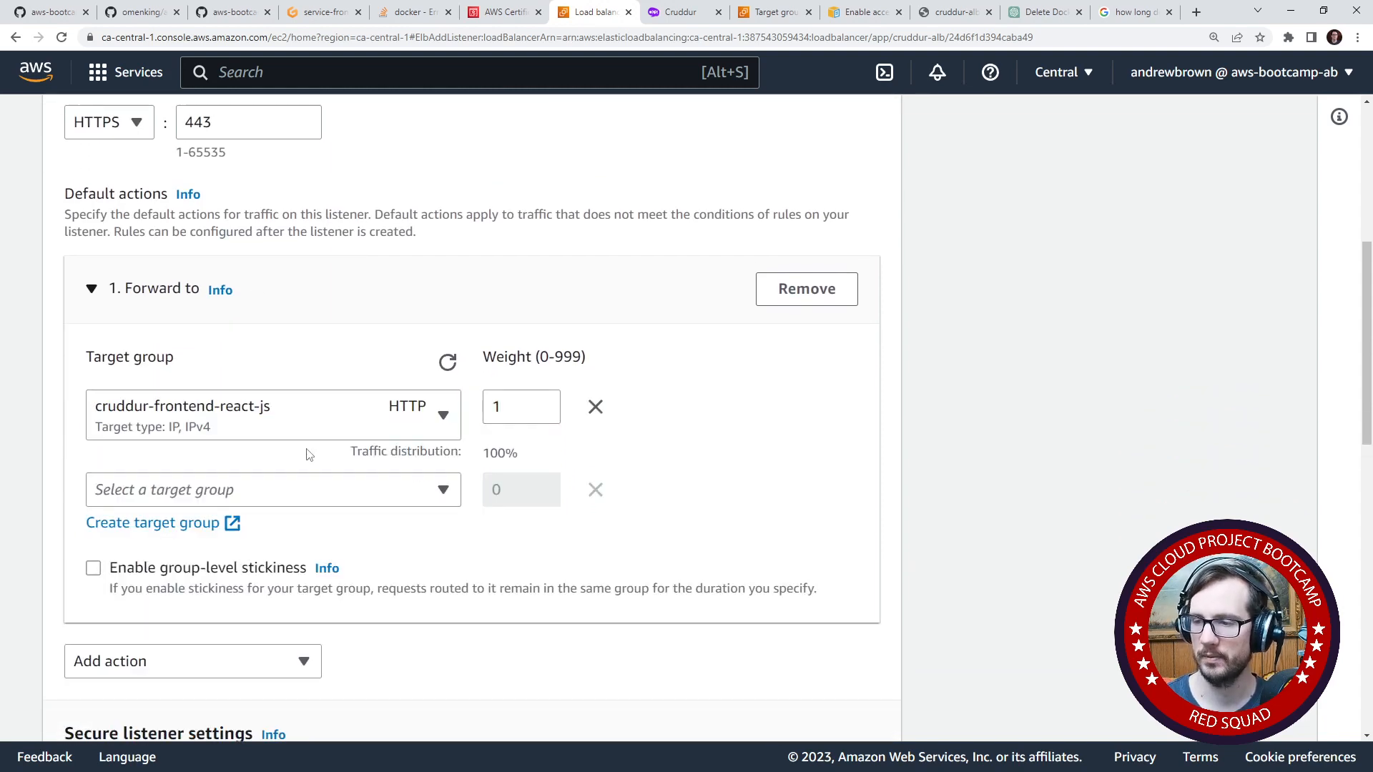
left_click(333, 492)
left_click(386, 481)
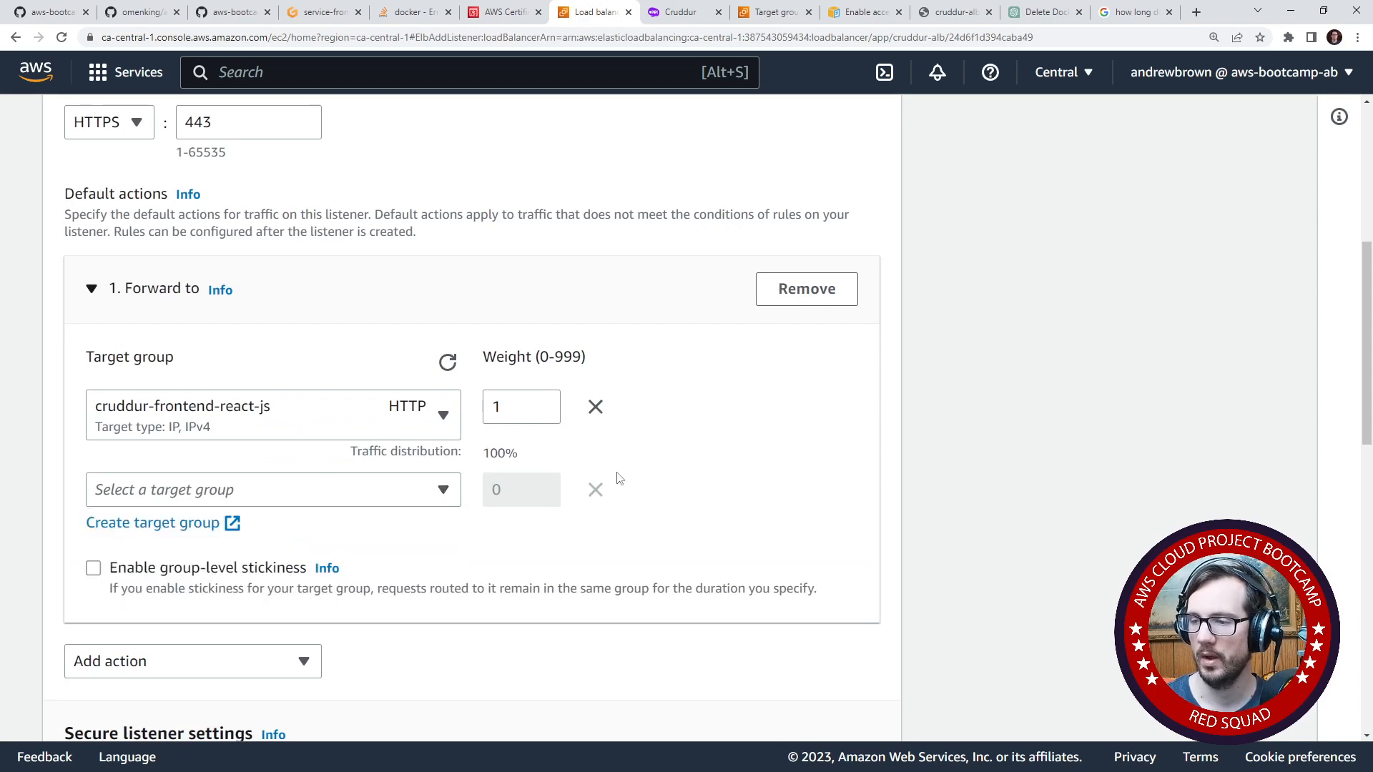
scroll(615, 481, "down", 3)
left_click(291, 448)
left_click(289, 447)
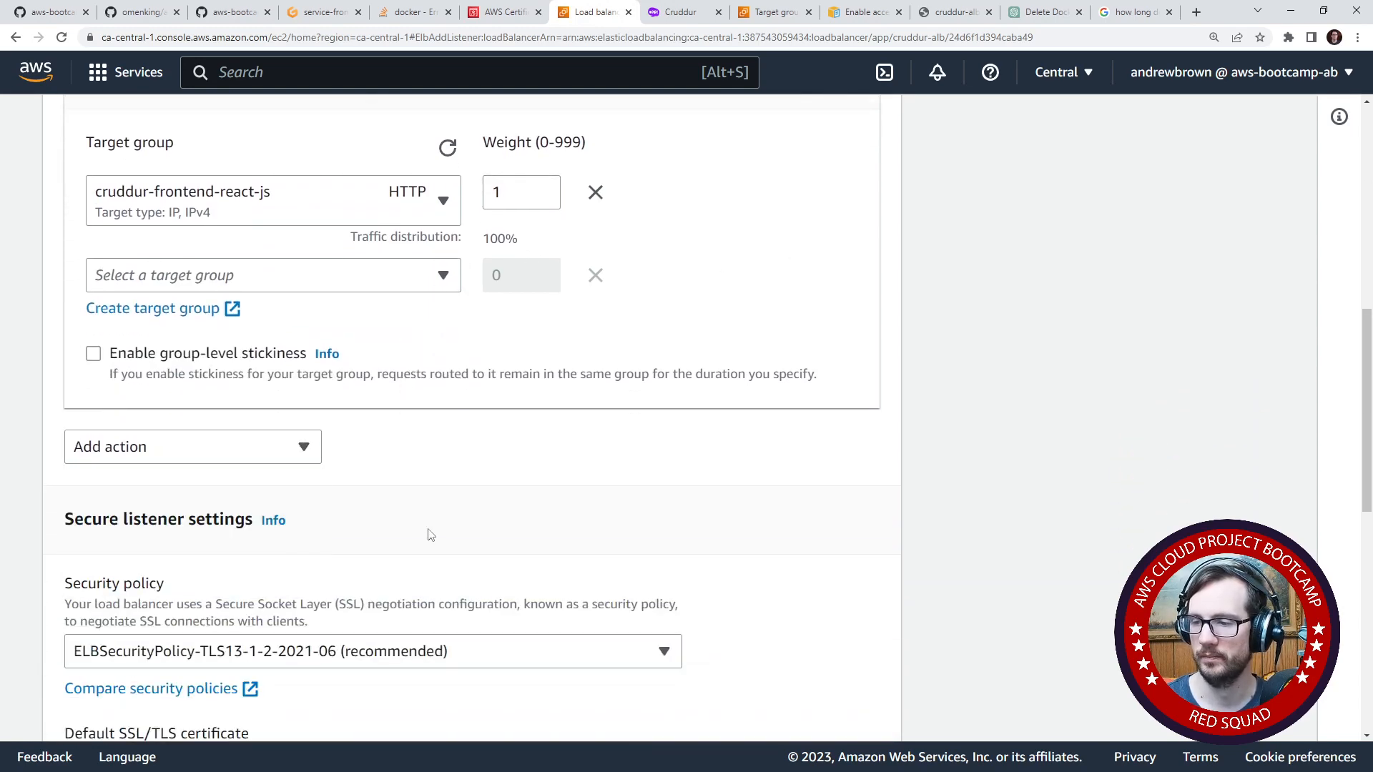
- Choose the cruddur.com ACM certificate as the default SSL/TLS certificate and add the HTTPS listener
scroll(429, 533, "down", 5)
scroll(429, 533, "up", 10)
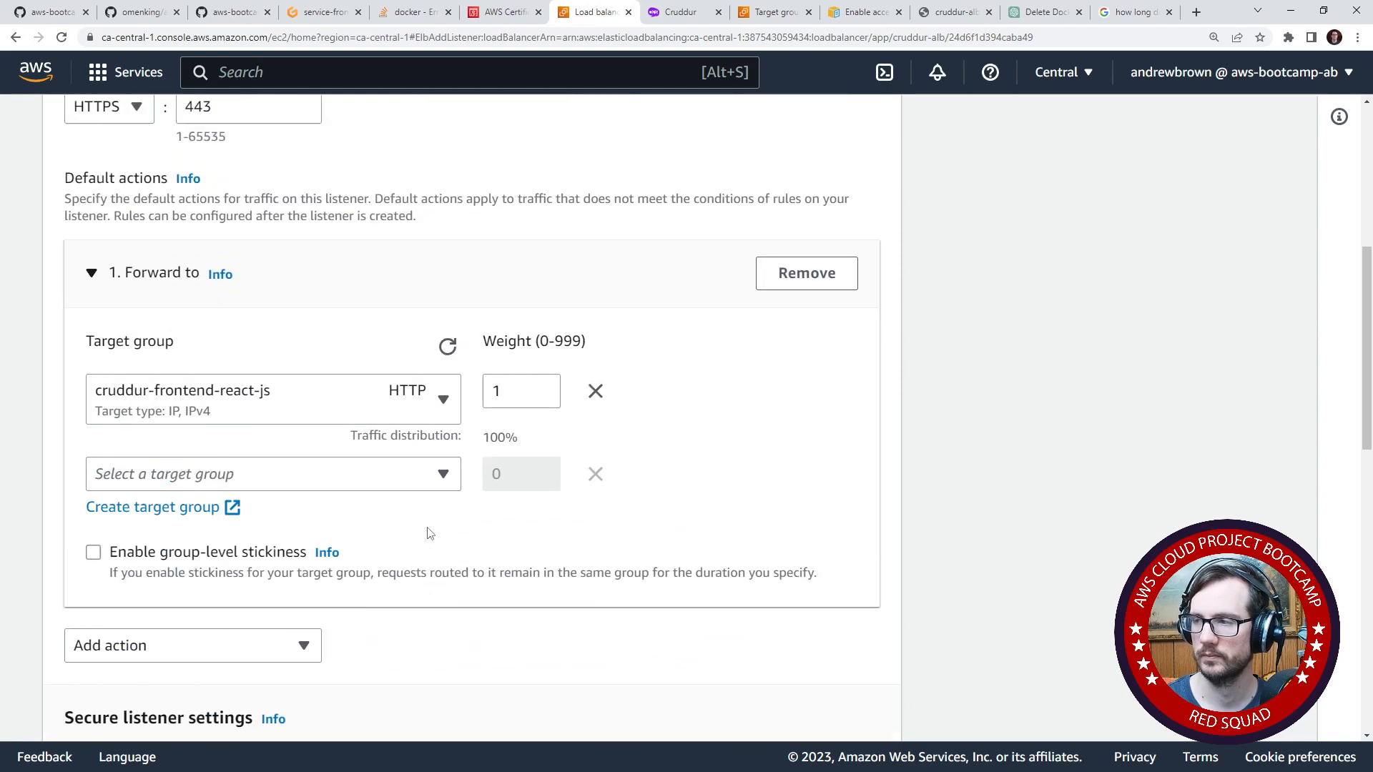
scroll(427, 532, "down", 10)
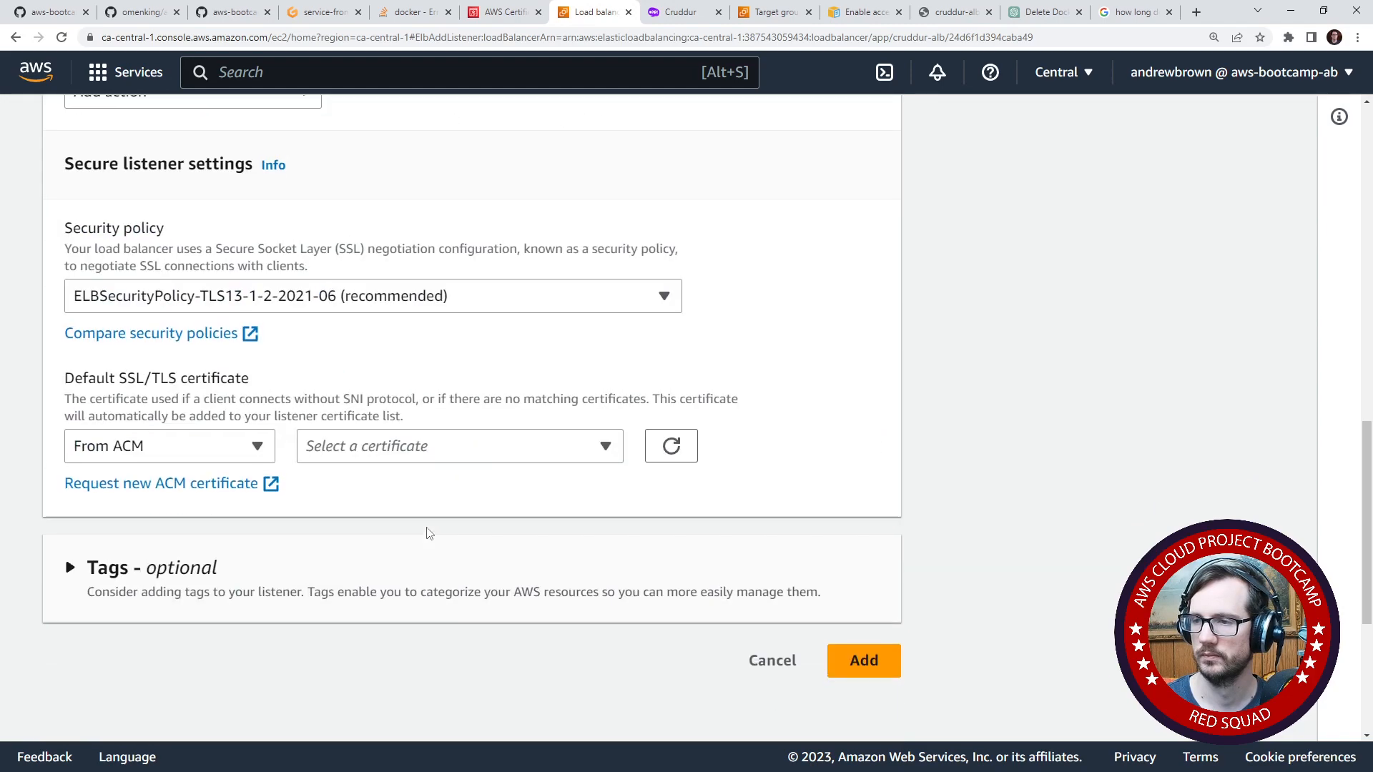
scroll(427, 532, "up", 4)
scroll(806, 553, "down", 7)
left_click(862, 446)
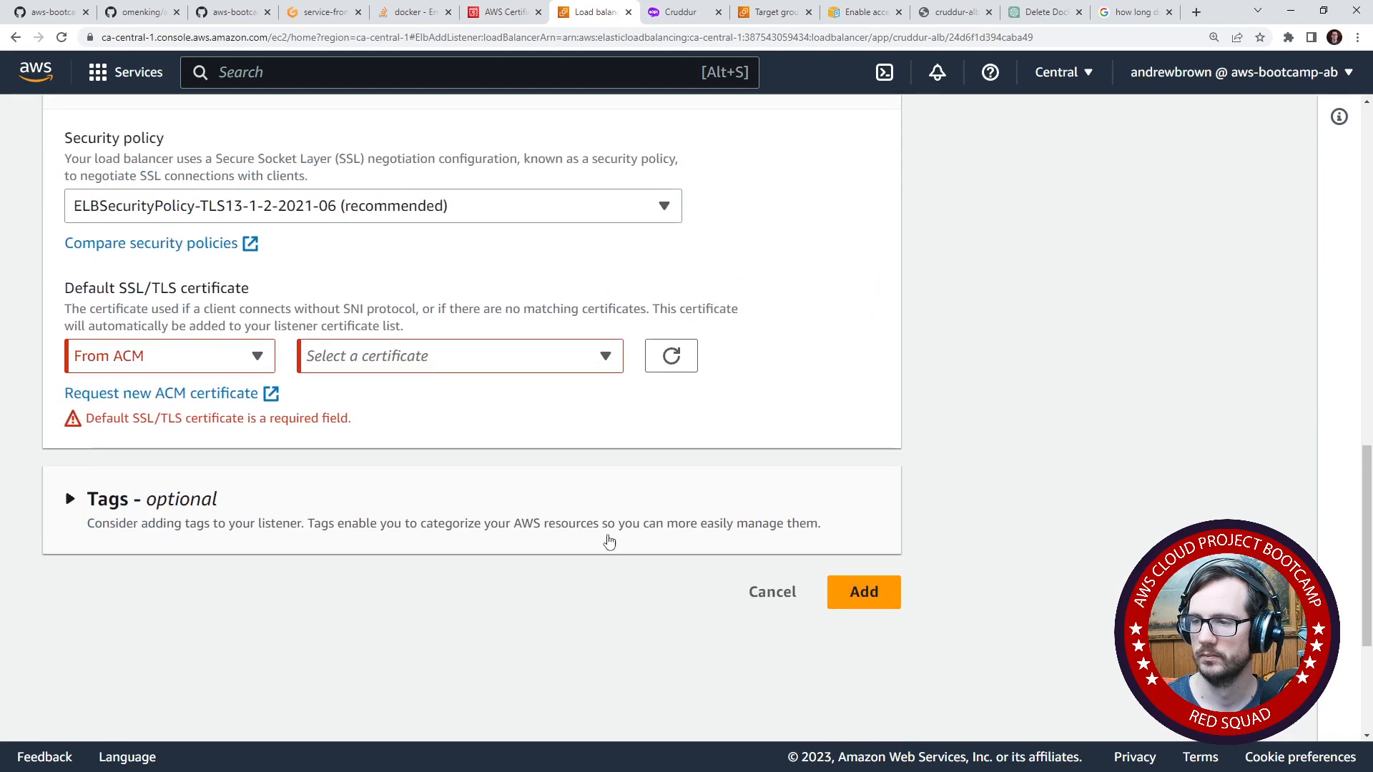
scroll(361, 527, "up", 2)
left_click(237, 499)
left_click(368, 498)
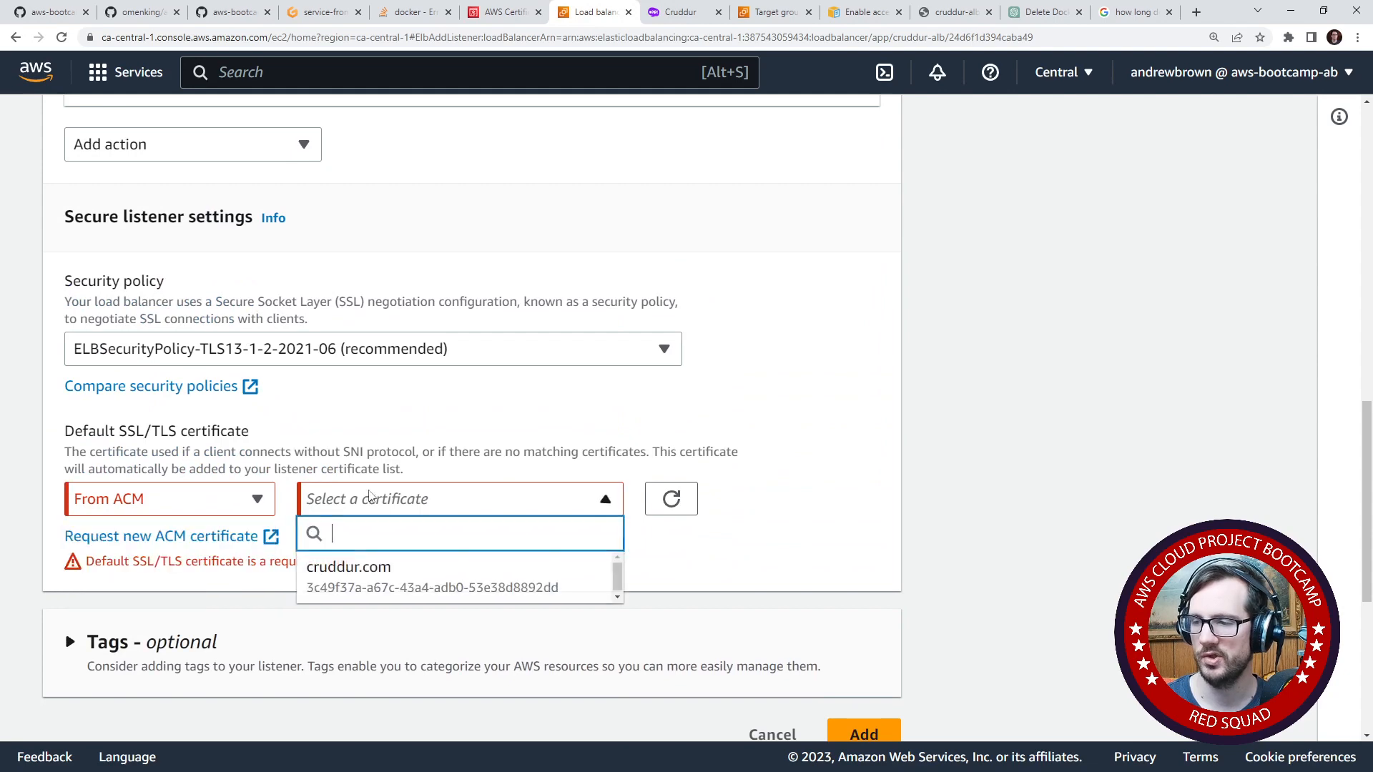
left_click(393, 565)
scroll(663, 581, "down", 1)
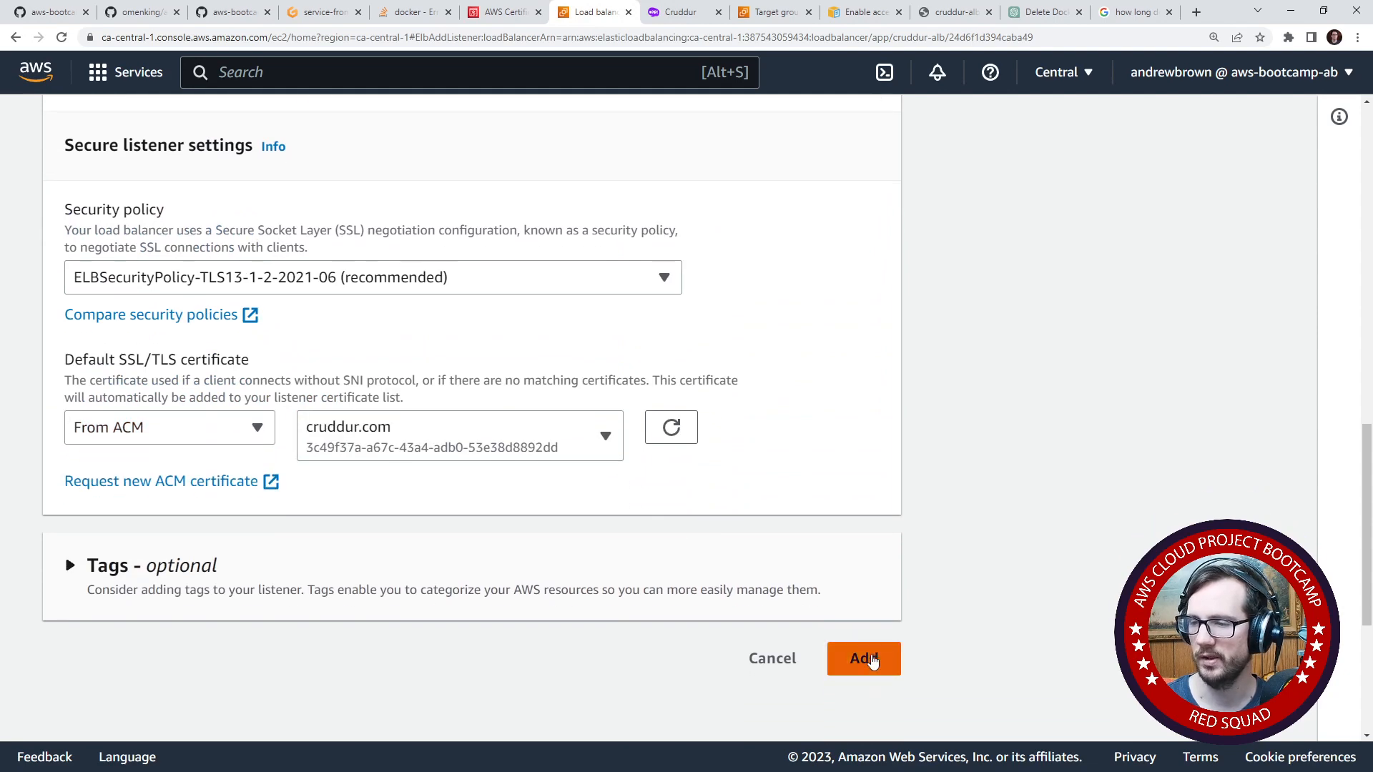
left_click(865, 656)
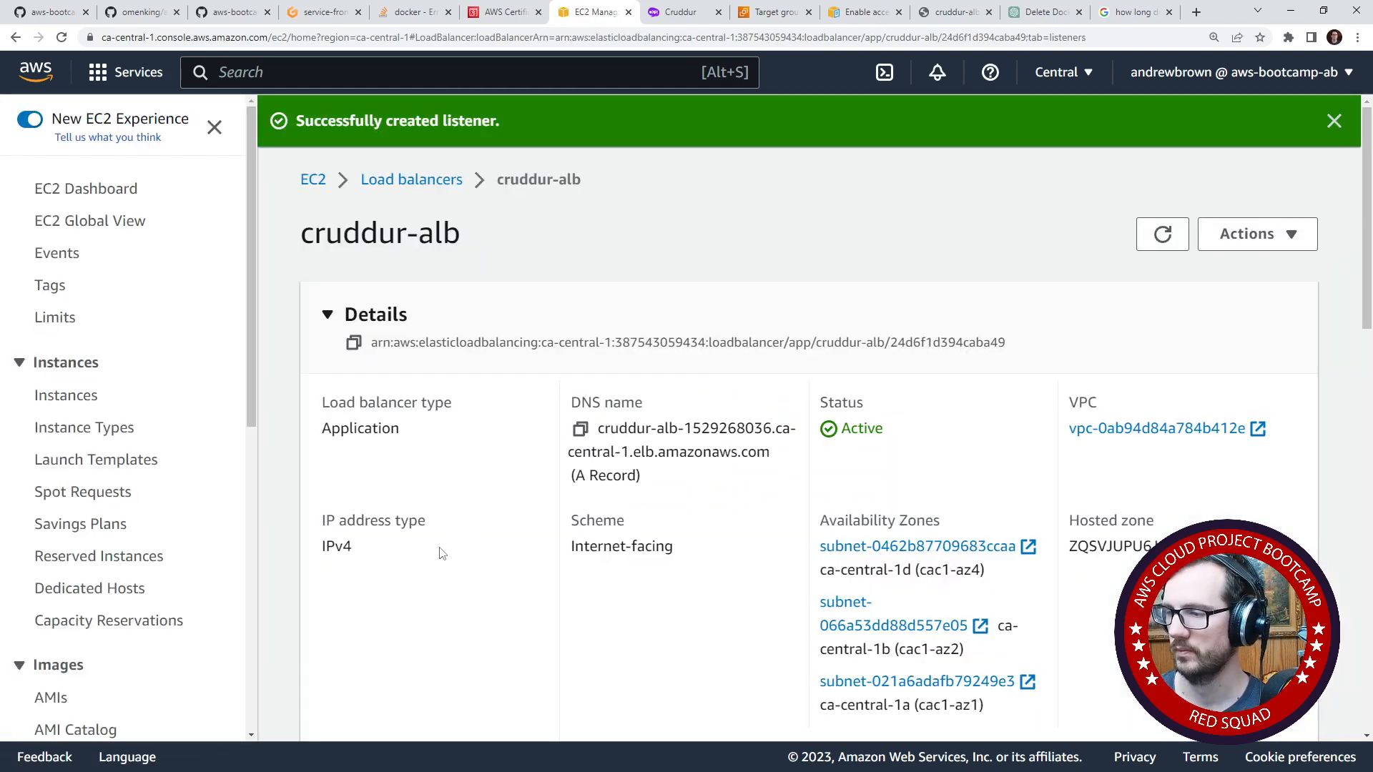
- Delete the HTTP:4567 and HTTP:3000 listeners from cruddur-alb, entering "confirm" to approve the deletion
scroll(446, 554, "down", 13)
scroll(447, 556, "up", 2)
scroll(444, 557, "up", 3)
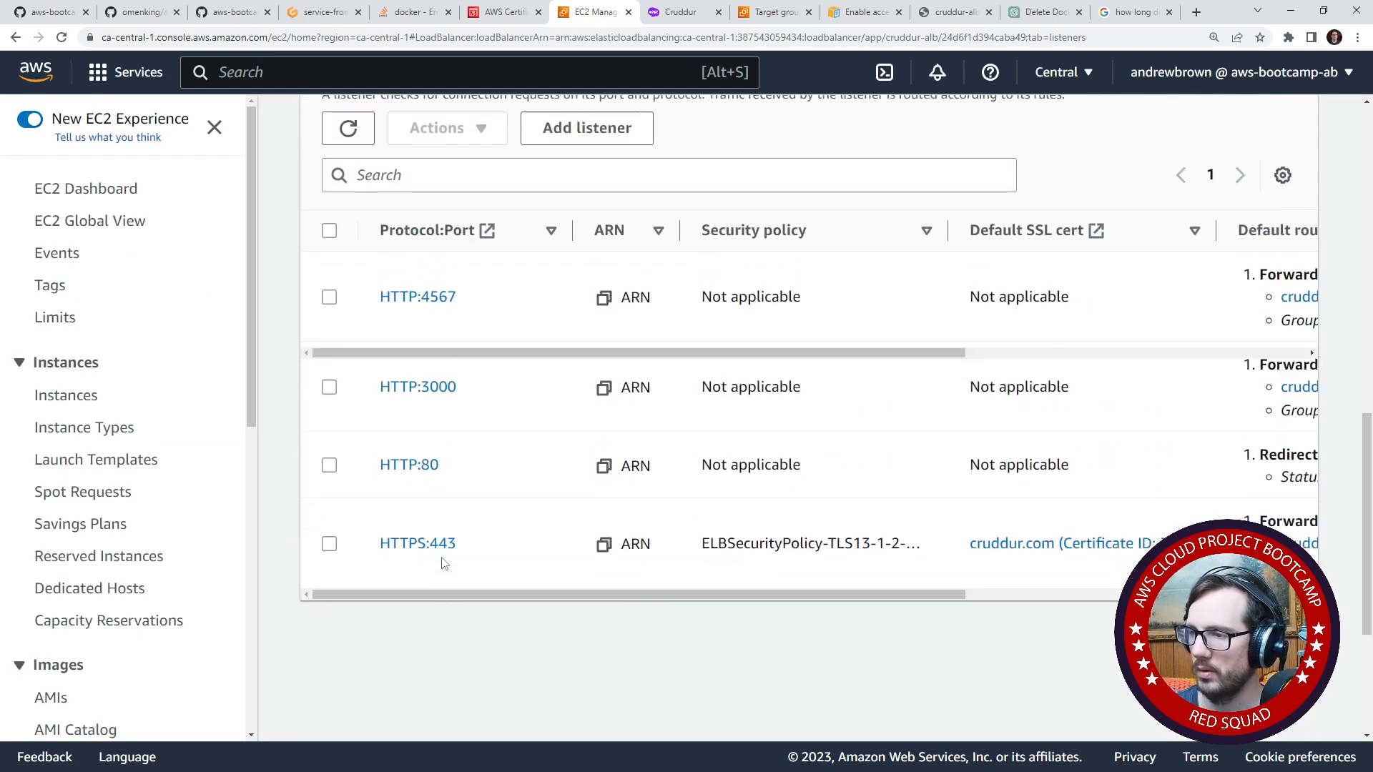
left_click(328, 378)
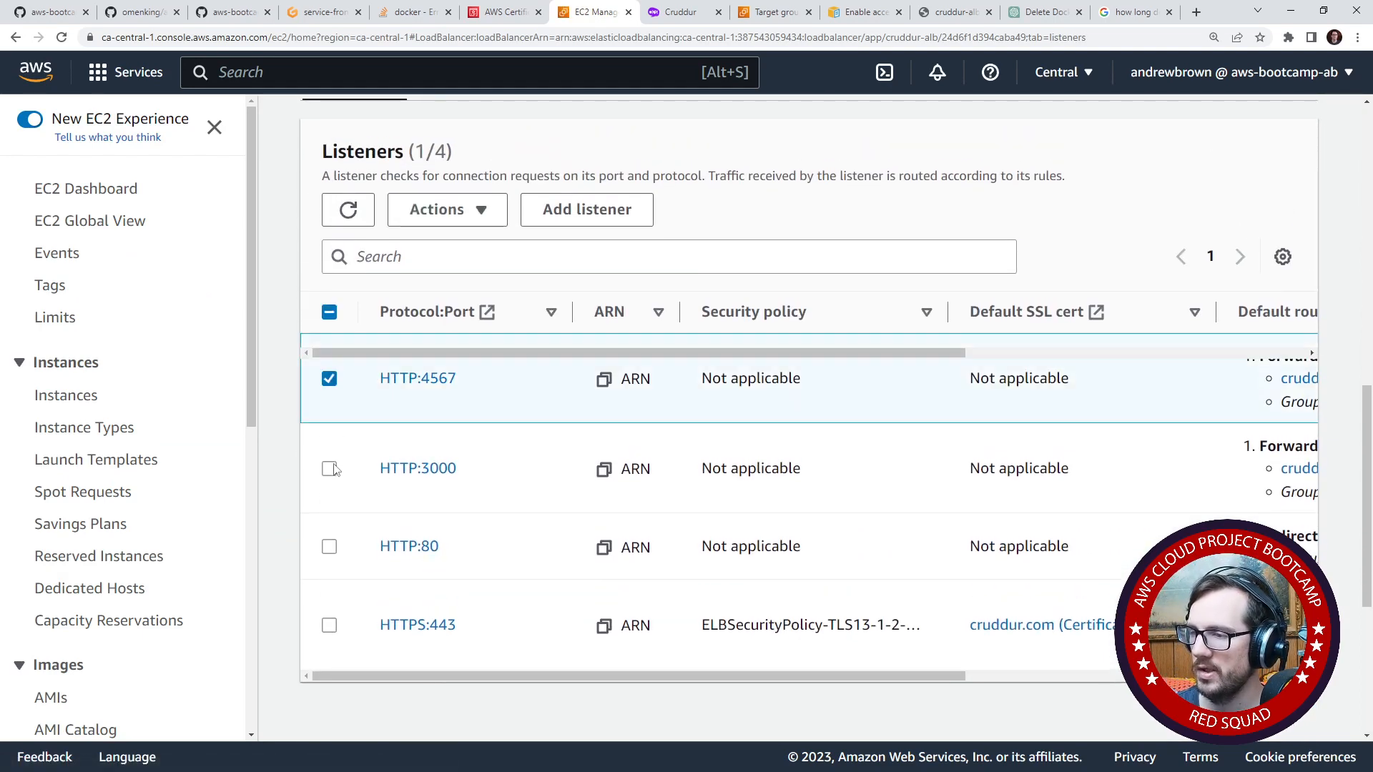
left_click(329, 469)
left_click(483, 212)
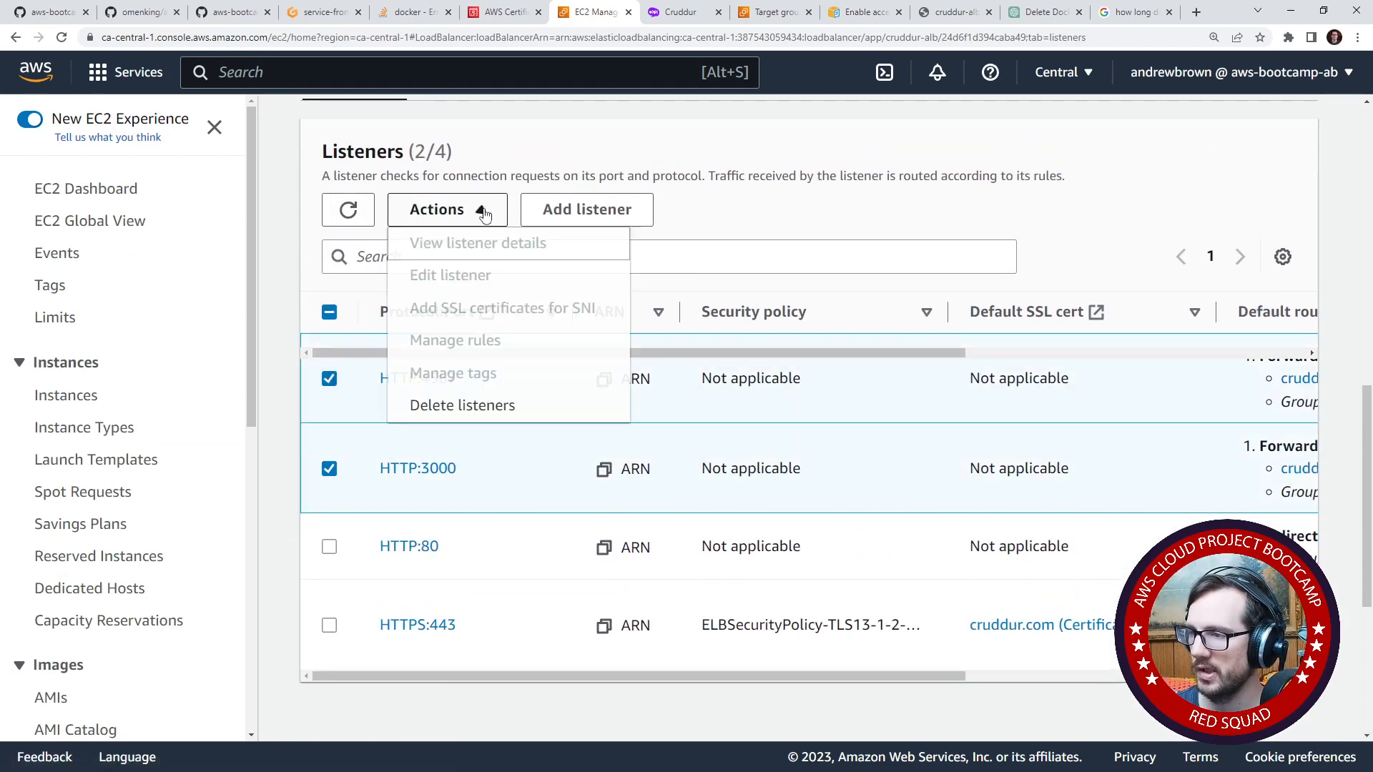
left_click(475, 404)
left_click(786, 493)
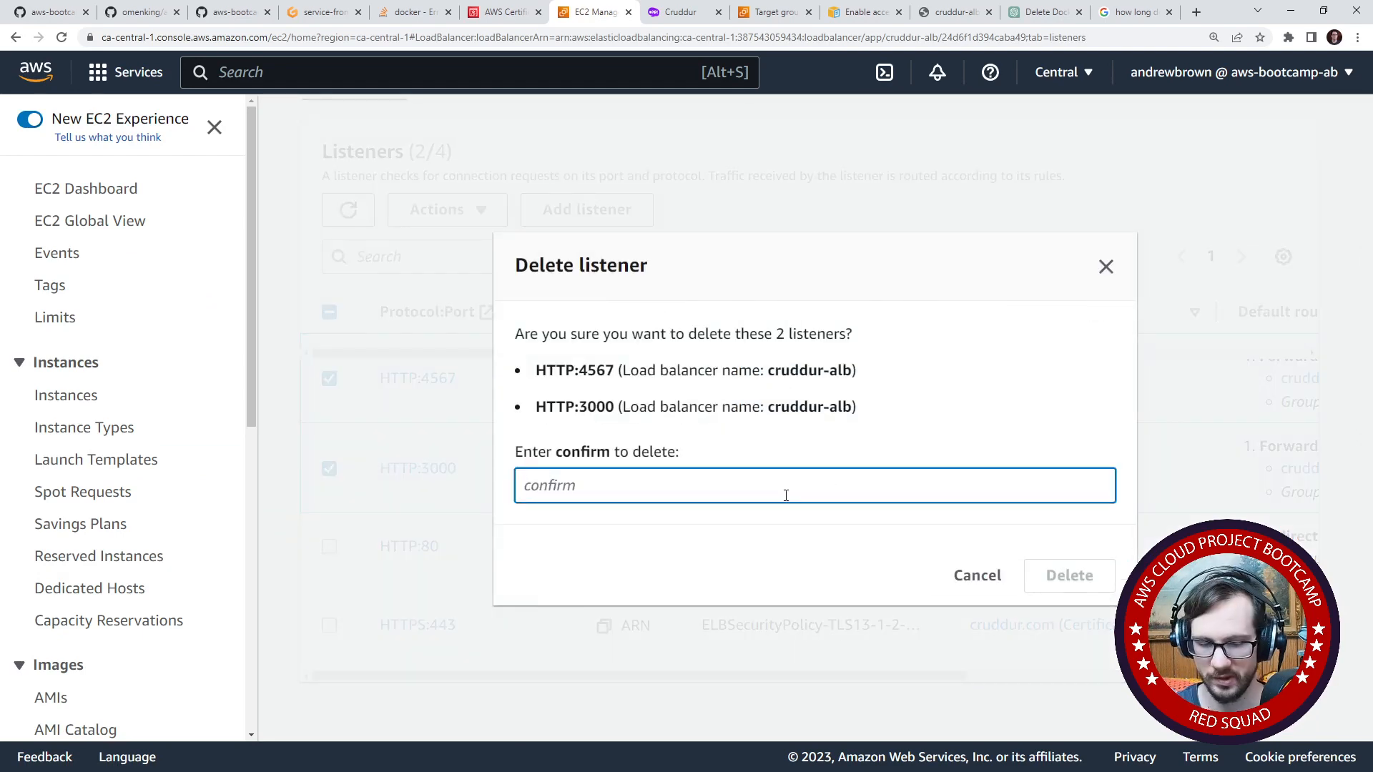
type("confirm")
left_click(1027, 574)
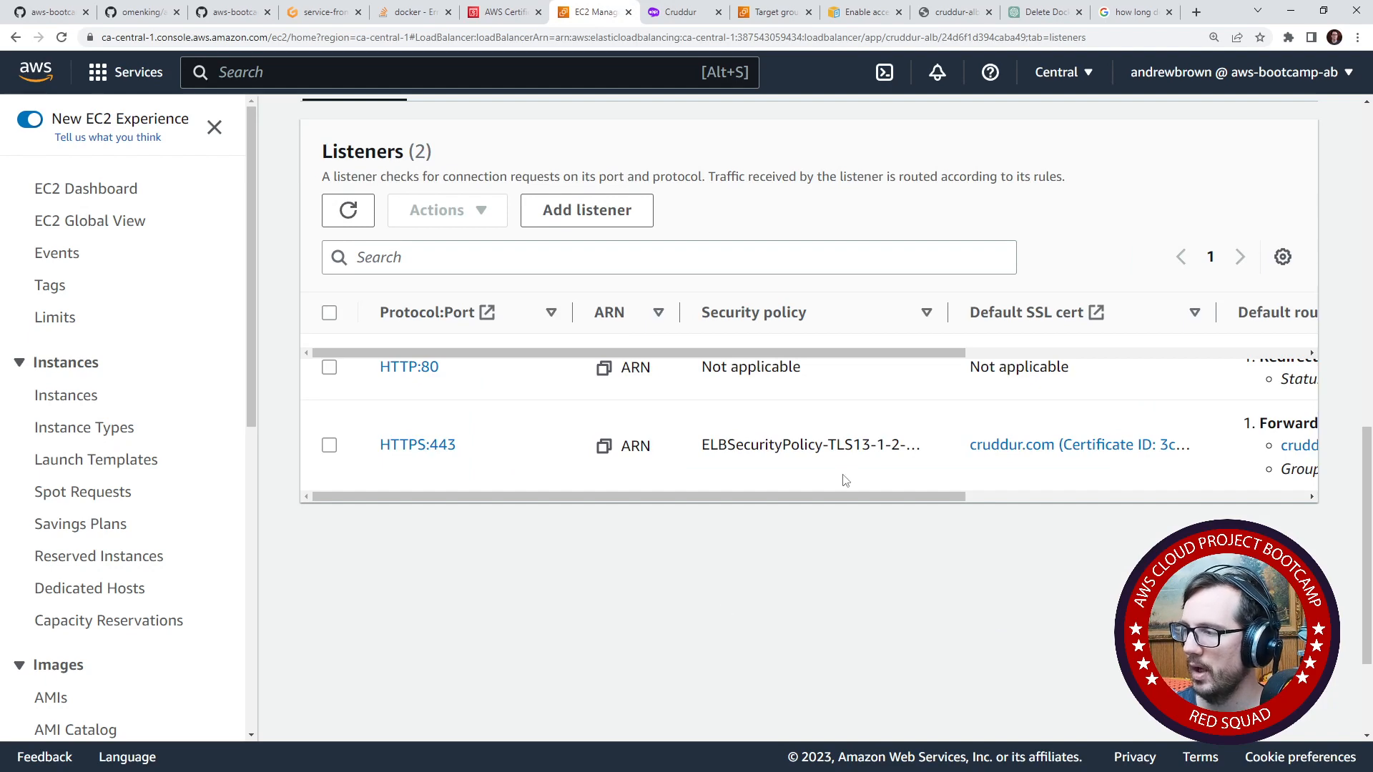
- Open the rule manager of cruddur-alb's HTTPS:443 listener and switch it to adding rules
left_click_drag(847, 495, 864, 495)
left_click(306, 445)
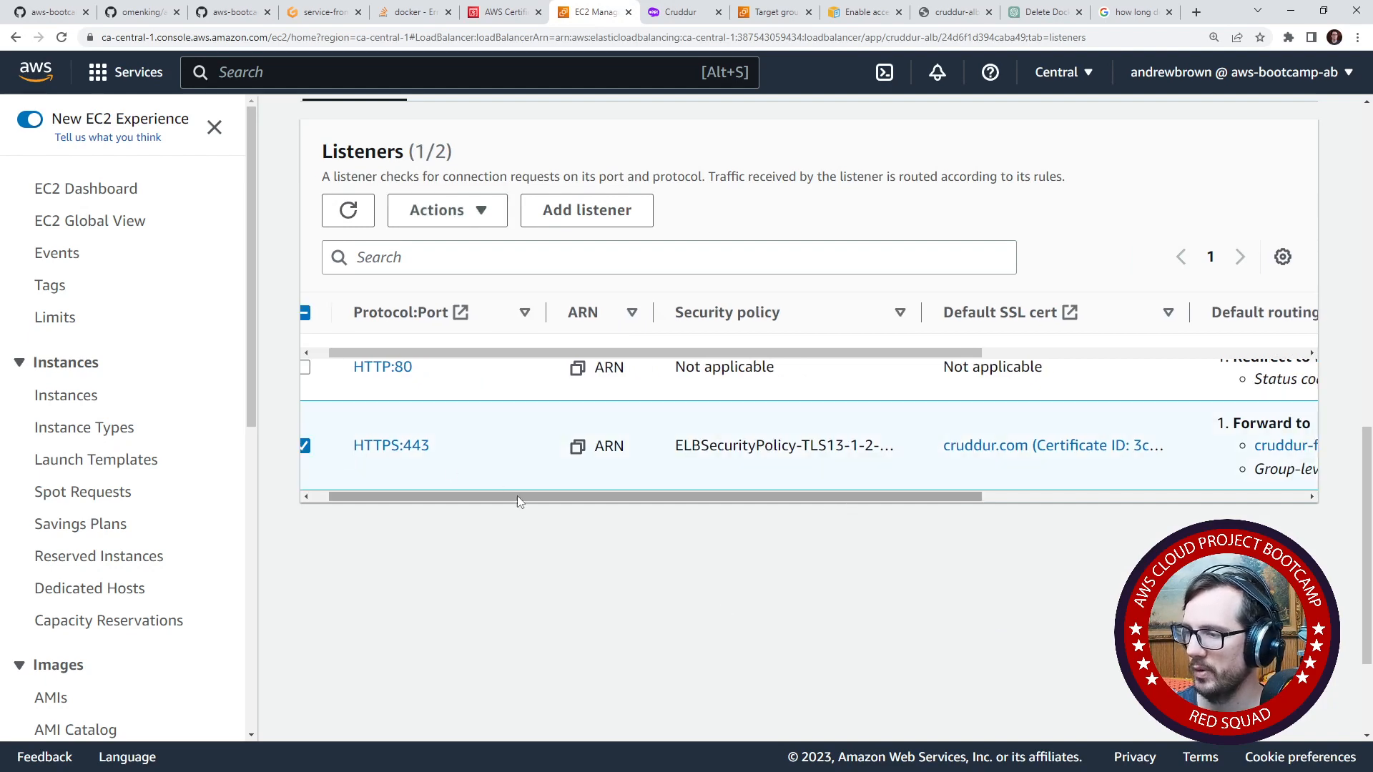
left_click(444, 210)
left_click(517, 338)
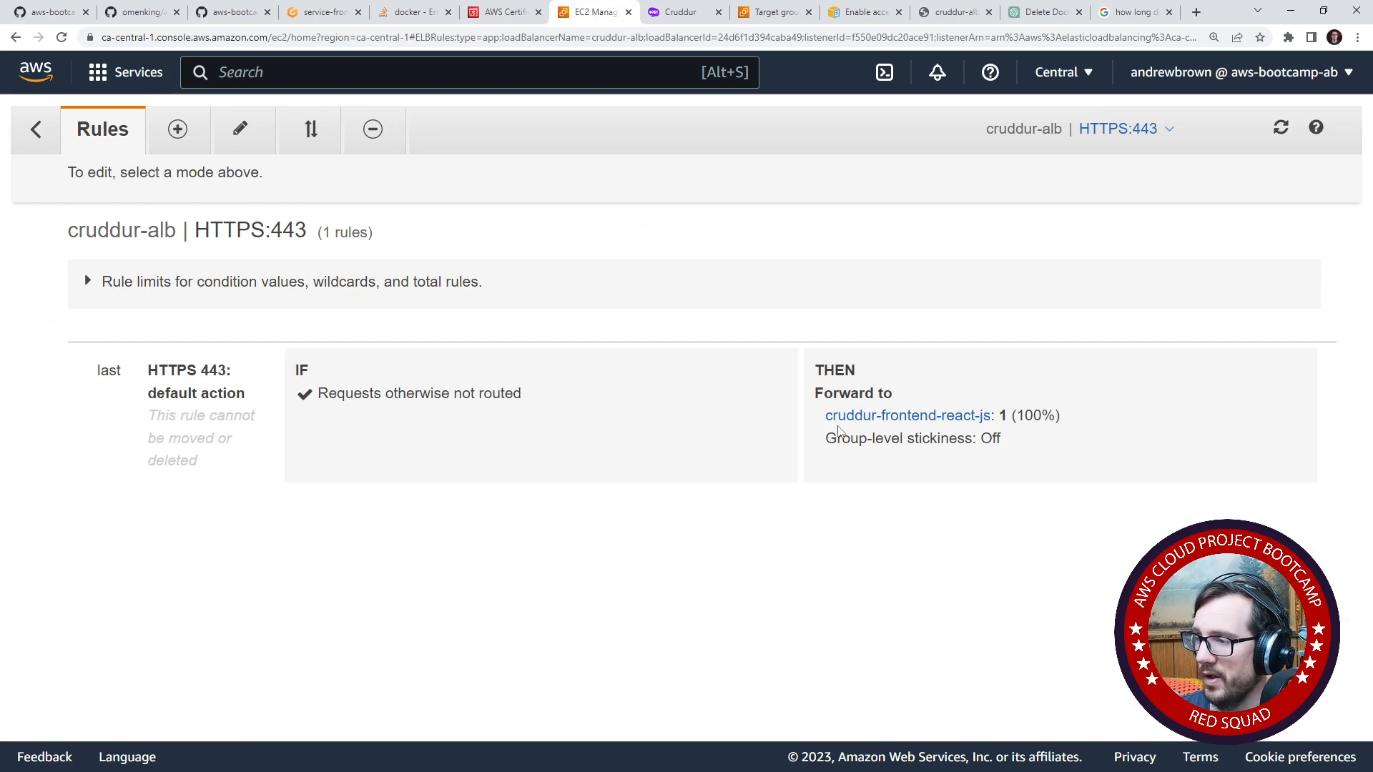
left_click(178, 129)
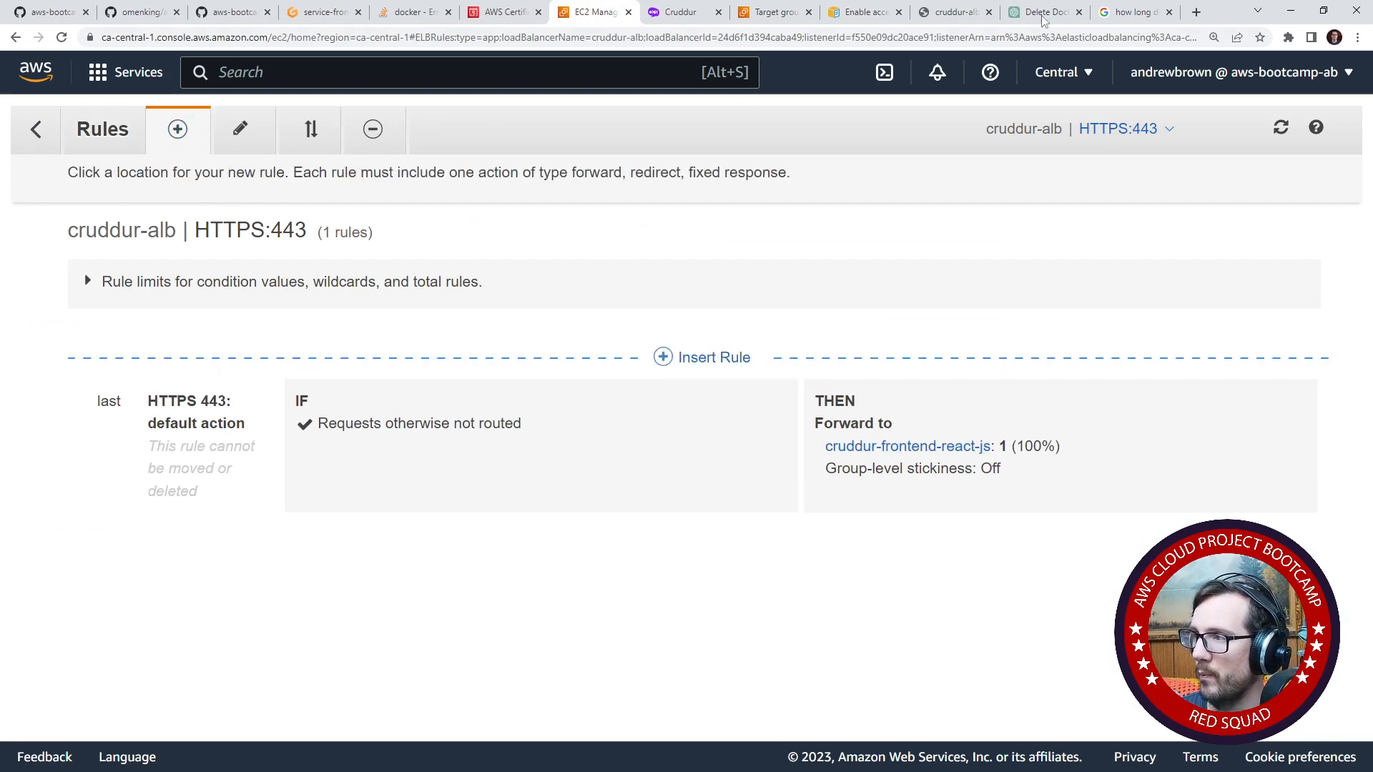
- Load twitter.com in the spare Google search tab to examine its URL, close it, and return to the HTTPS:443 rules
left_click(1136, 16)
left_click(1108, 38)
type("twitter.com")
key("Return")
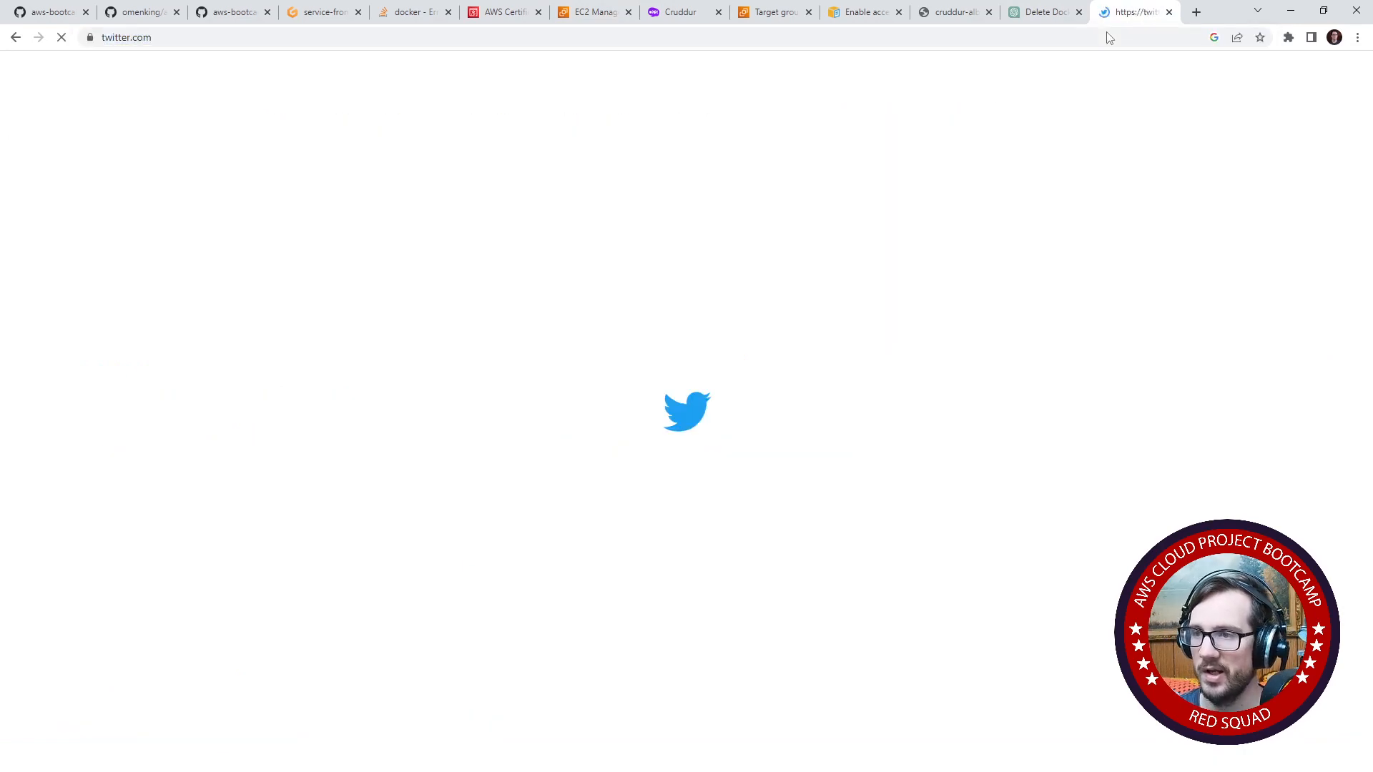
double_click(136, 37)
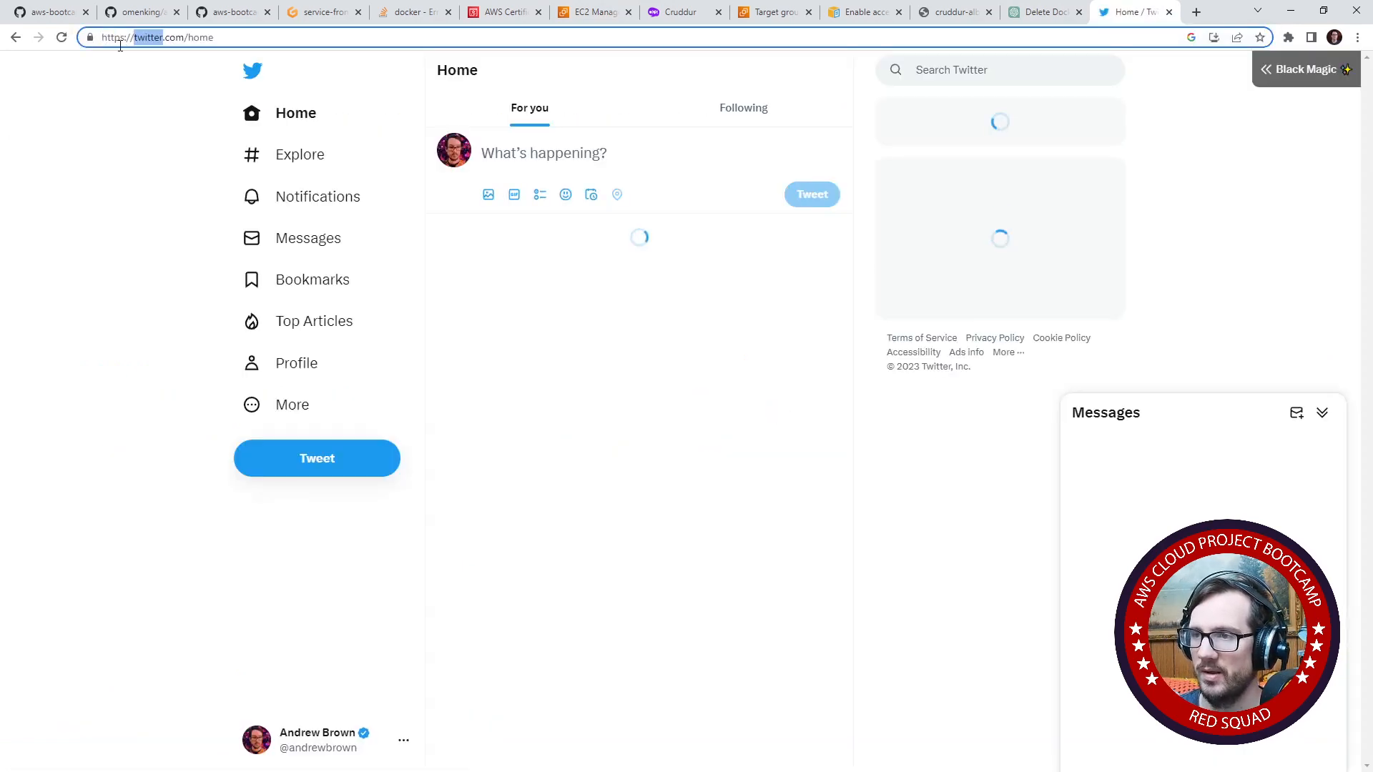
left_click(1169, 12)
left_click(647, 14)
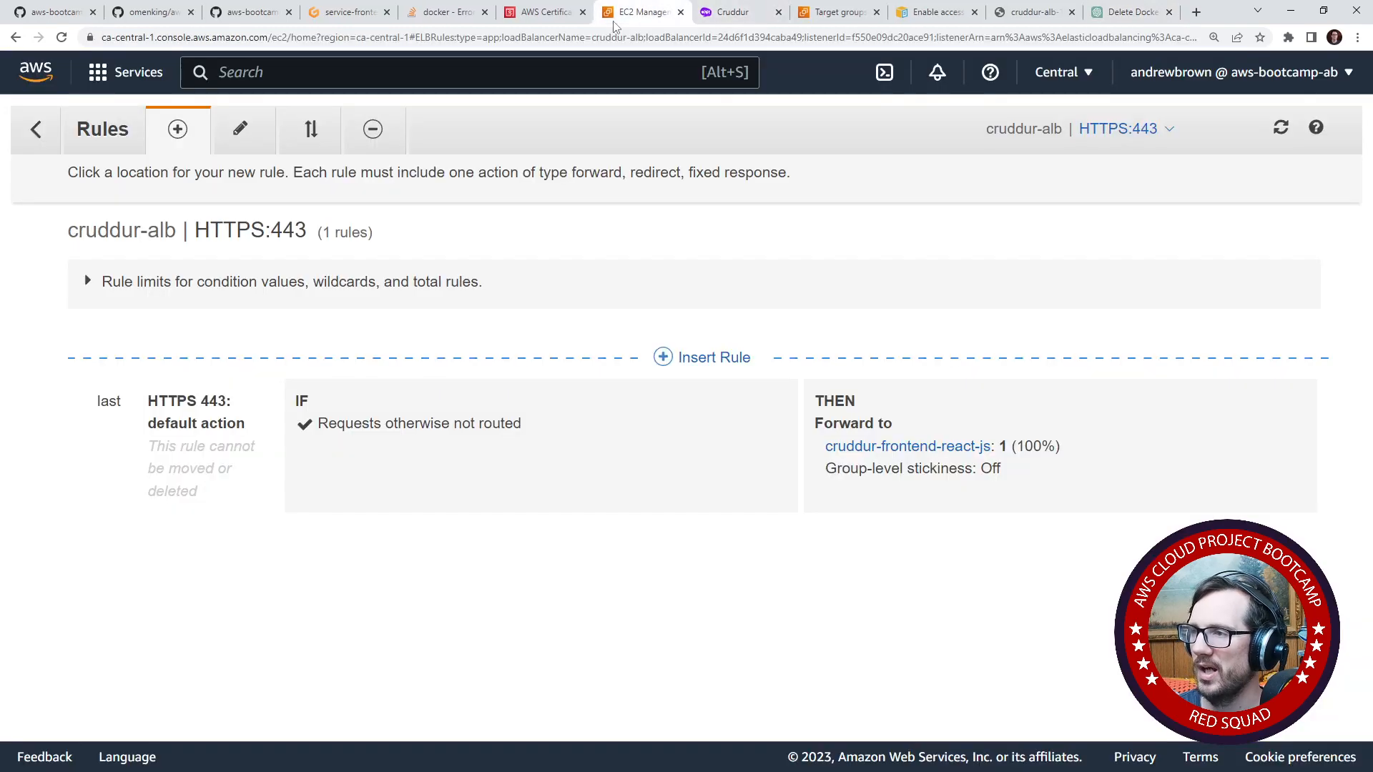
left_click(551, 14)
left_click(629, 20)
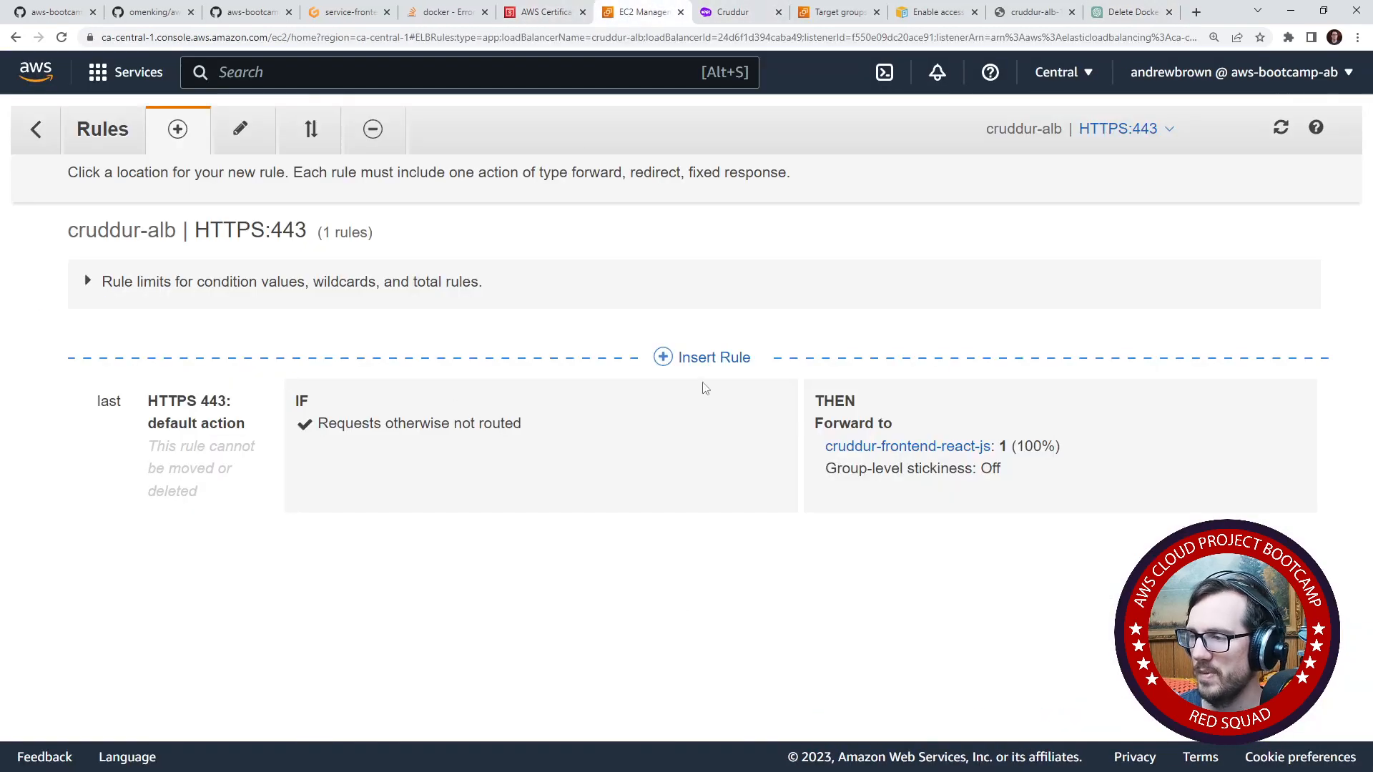
- Insert a rule before the HTTPS:443 default action with a Host header condition, entering "api" as its value
left_click(686, 357)
left_click(379, 434)
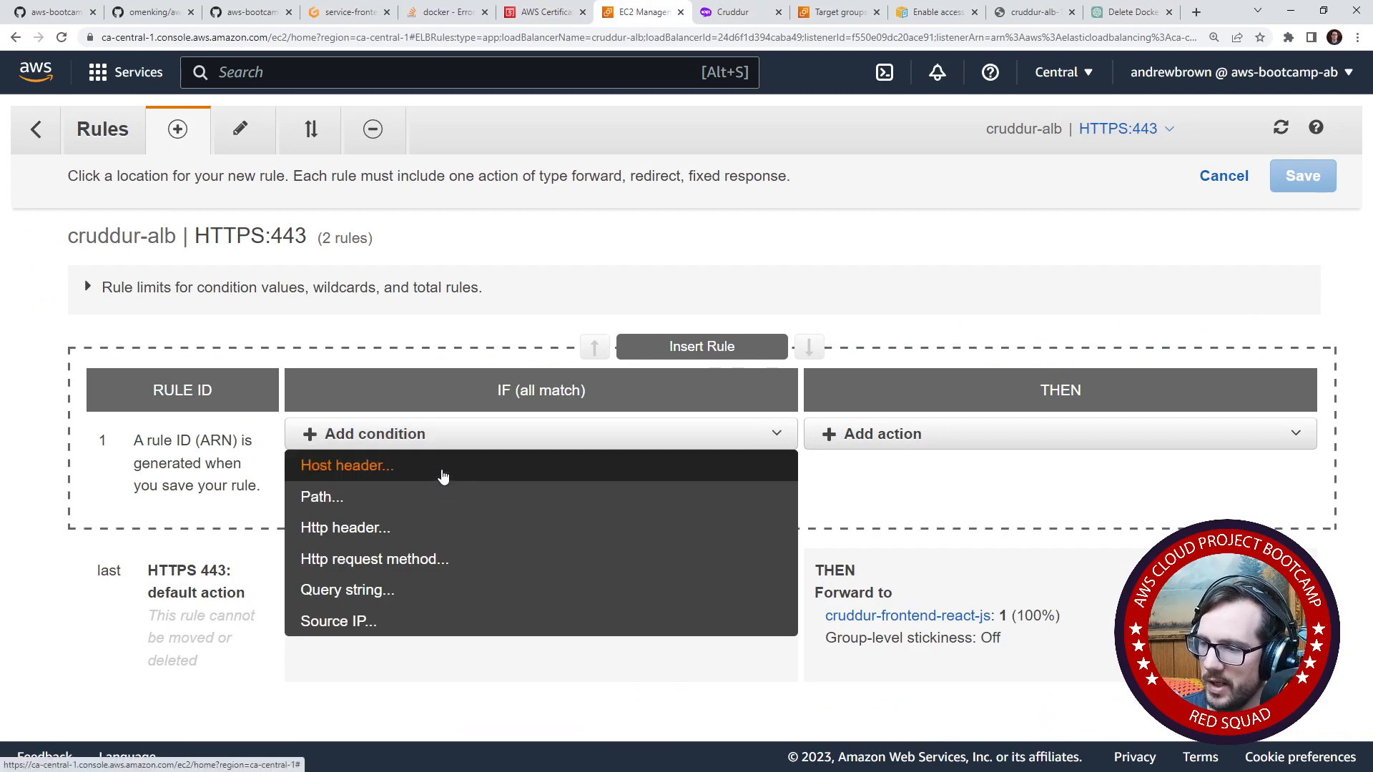
left_click(443, 477)
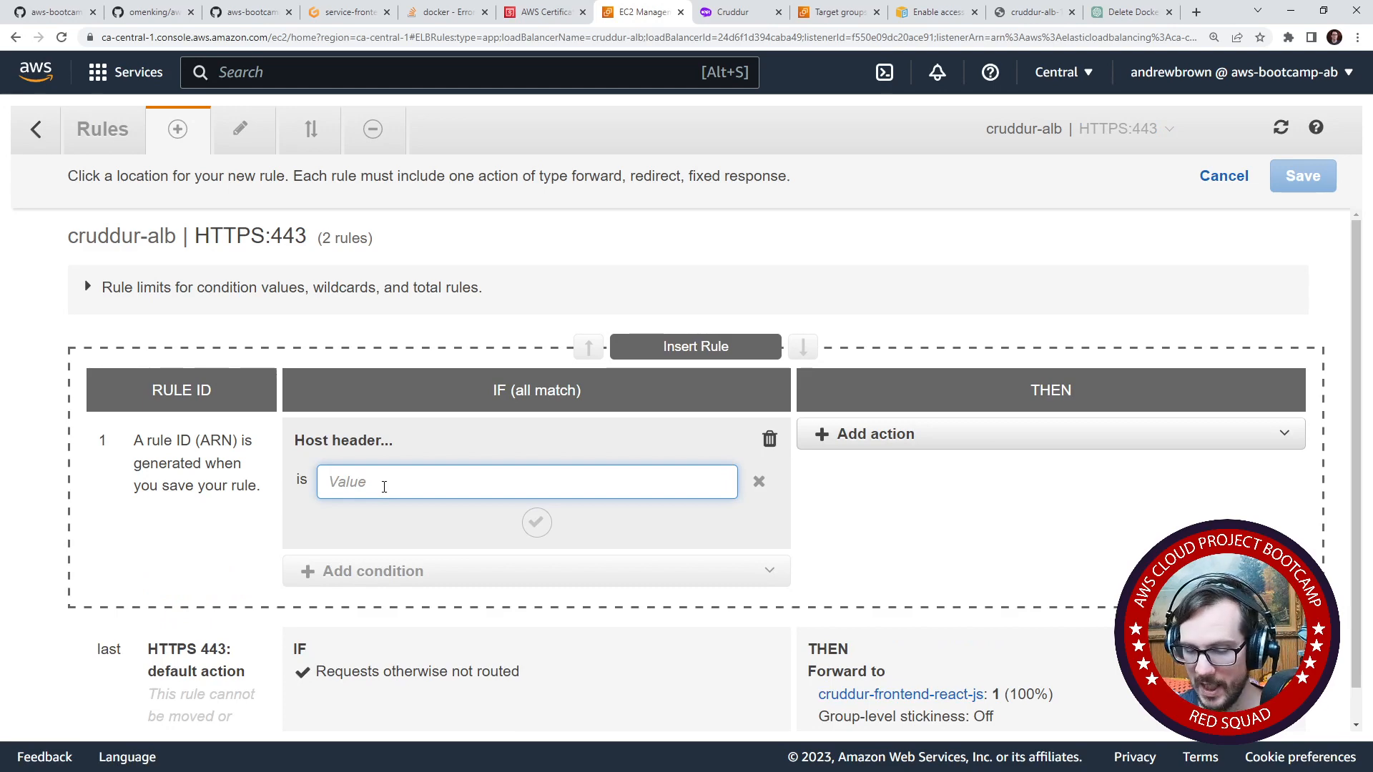
type("api")
left_click(407, 562)
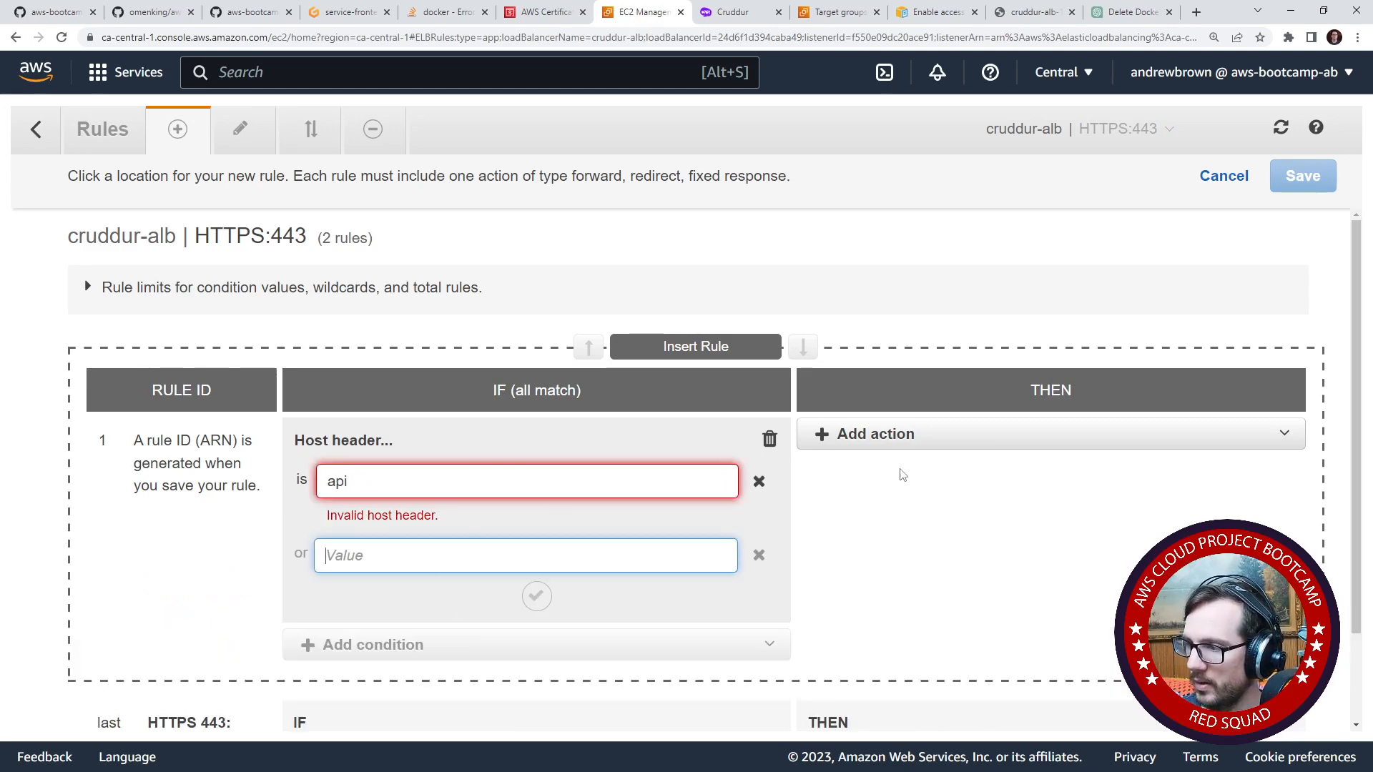
- Add a Forward action to the new rule that targets the cruddur-backend-flask-tg group
left_click(894, 436)
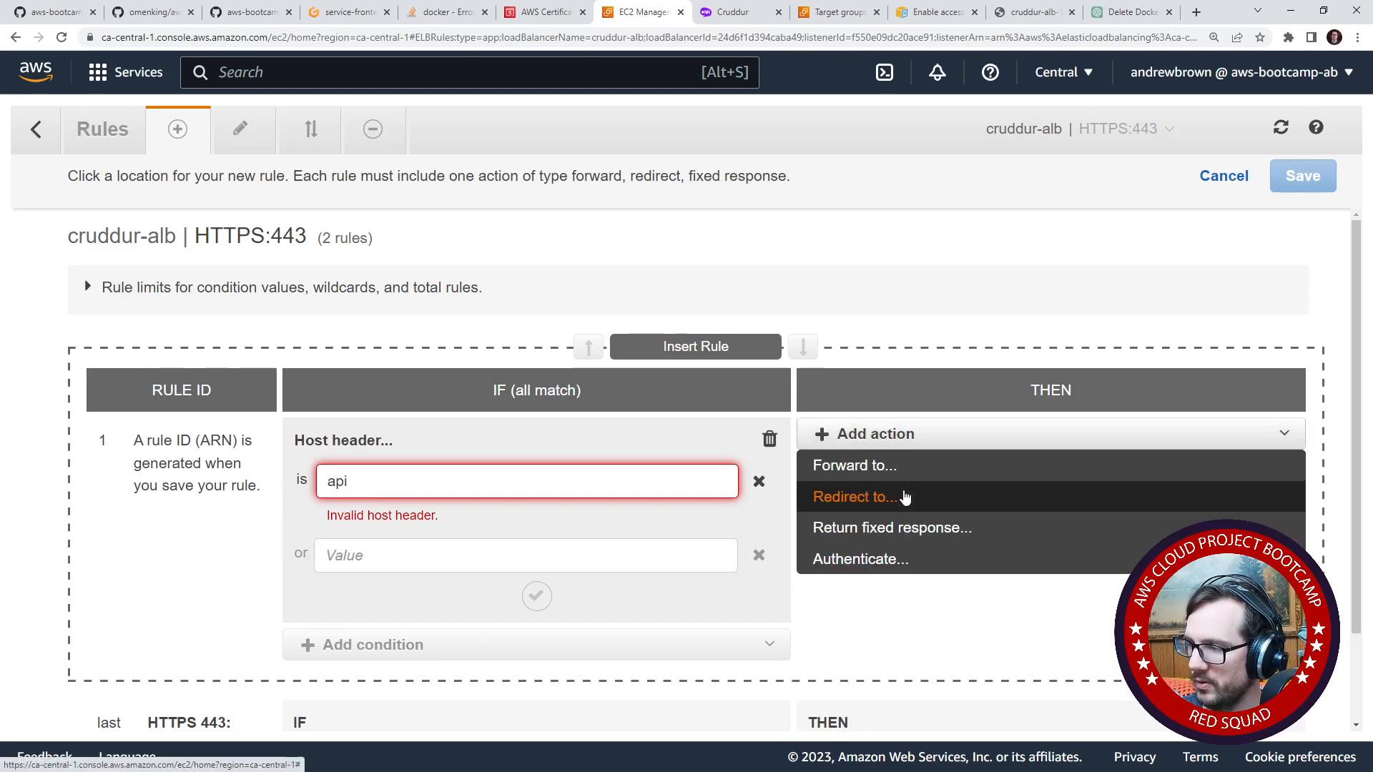
left_click(897, 467)
left_click(936, 505)
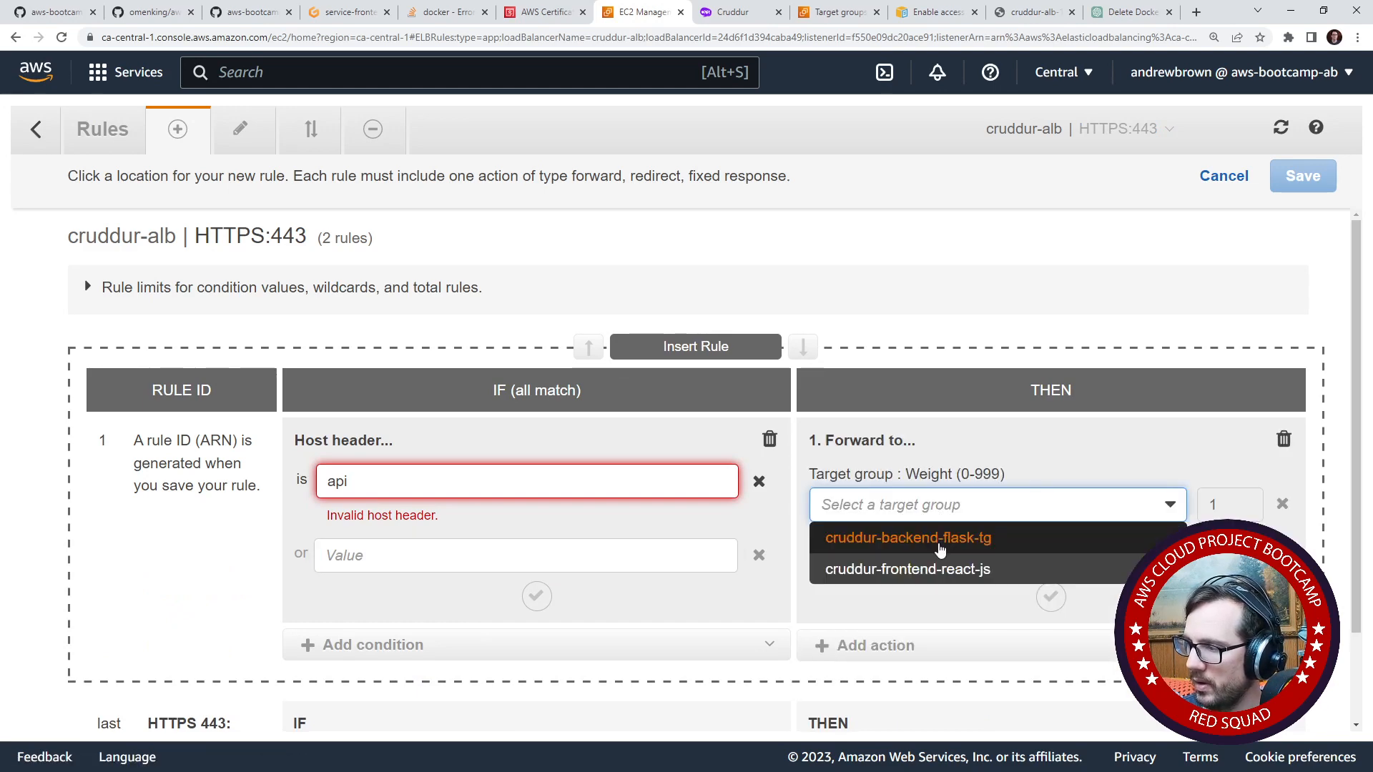
left_click(936, 541)
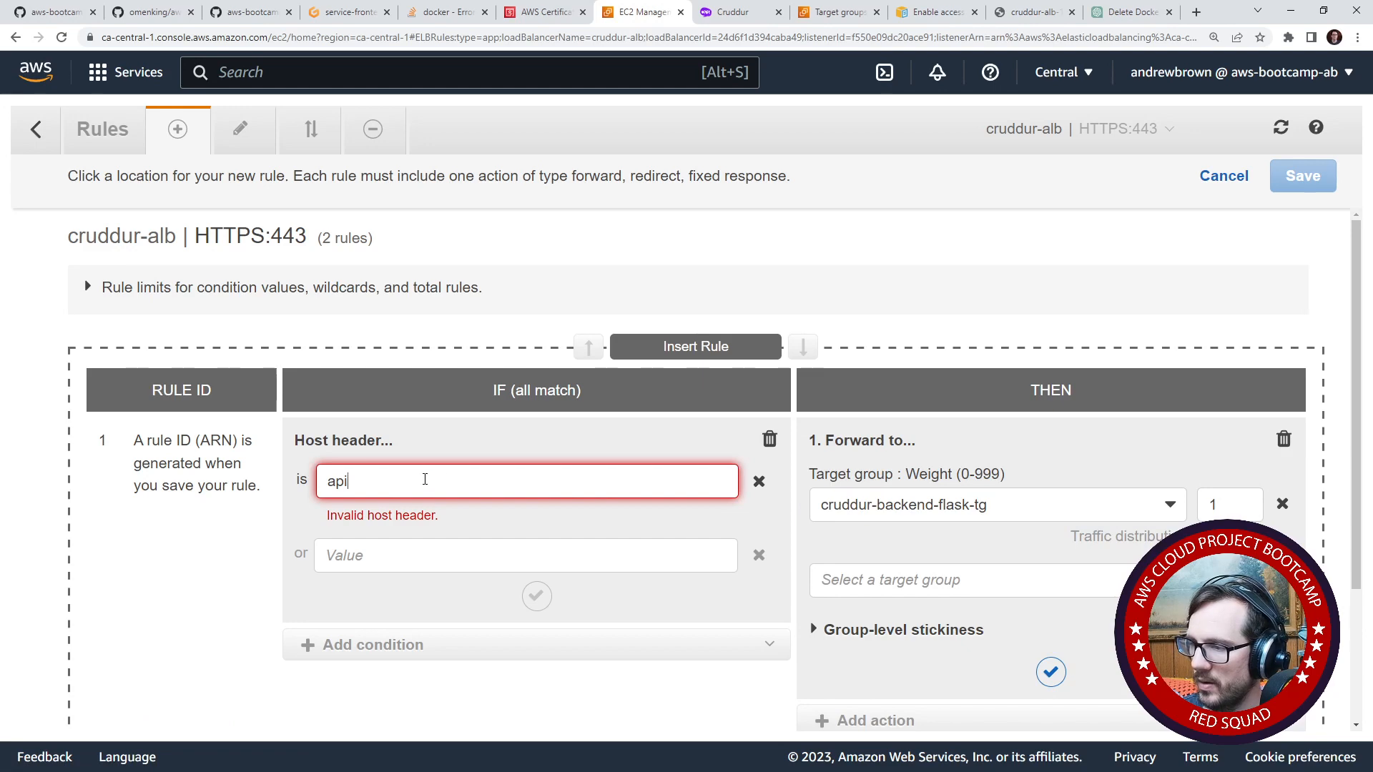
- Complete the rule's host header value as api.cruddur.com and save the rule
scroll(423, 457, "down", 3)
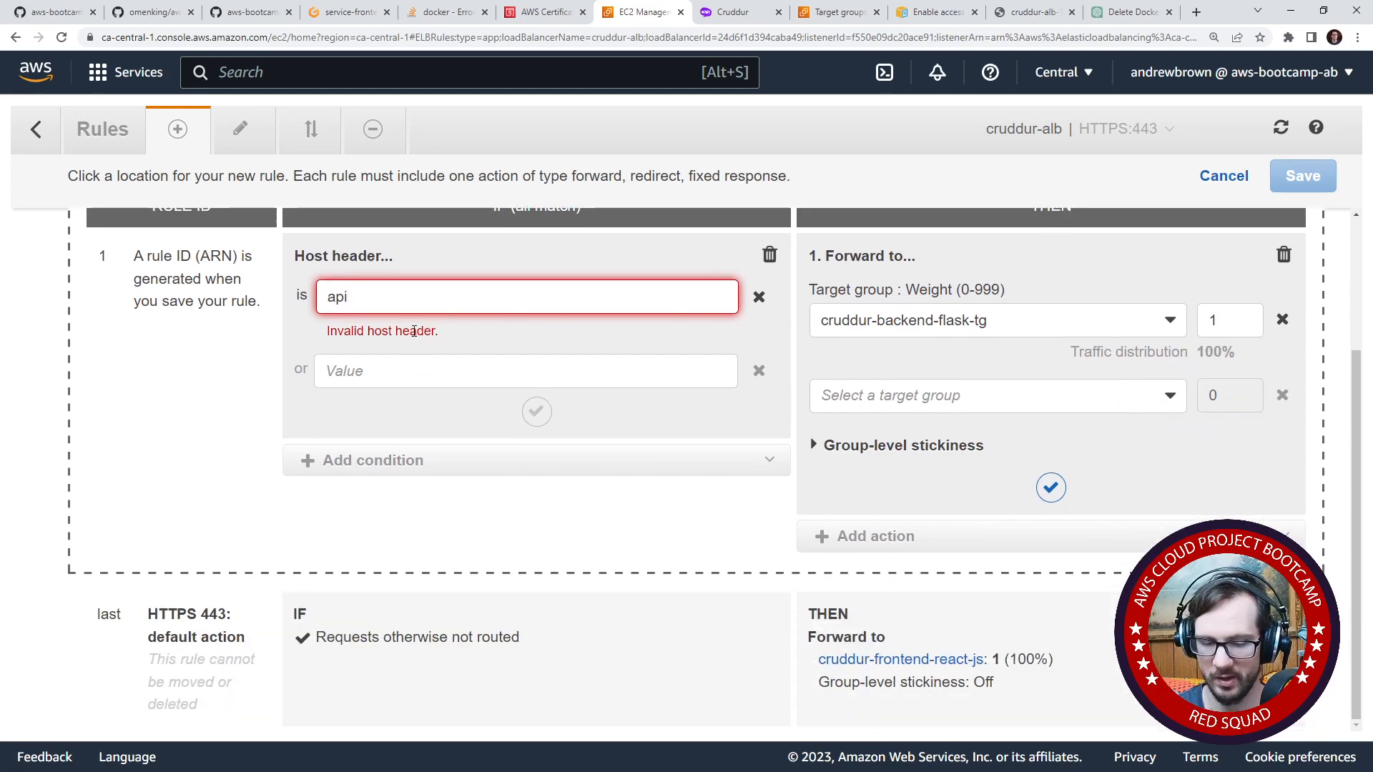
type(".cruddur.com")
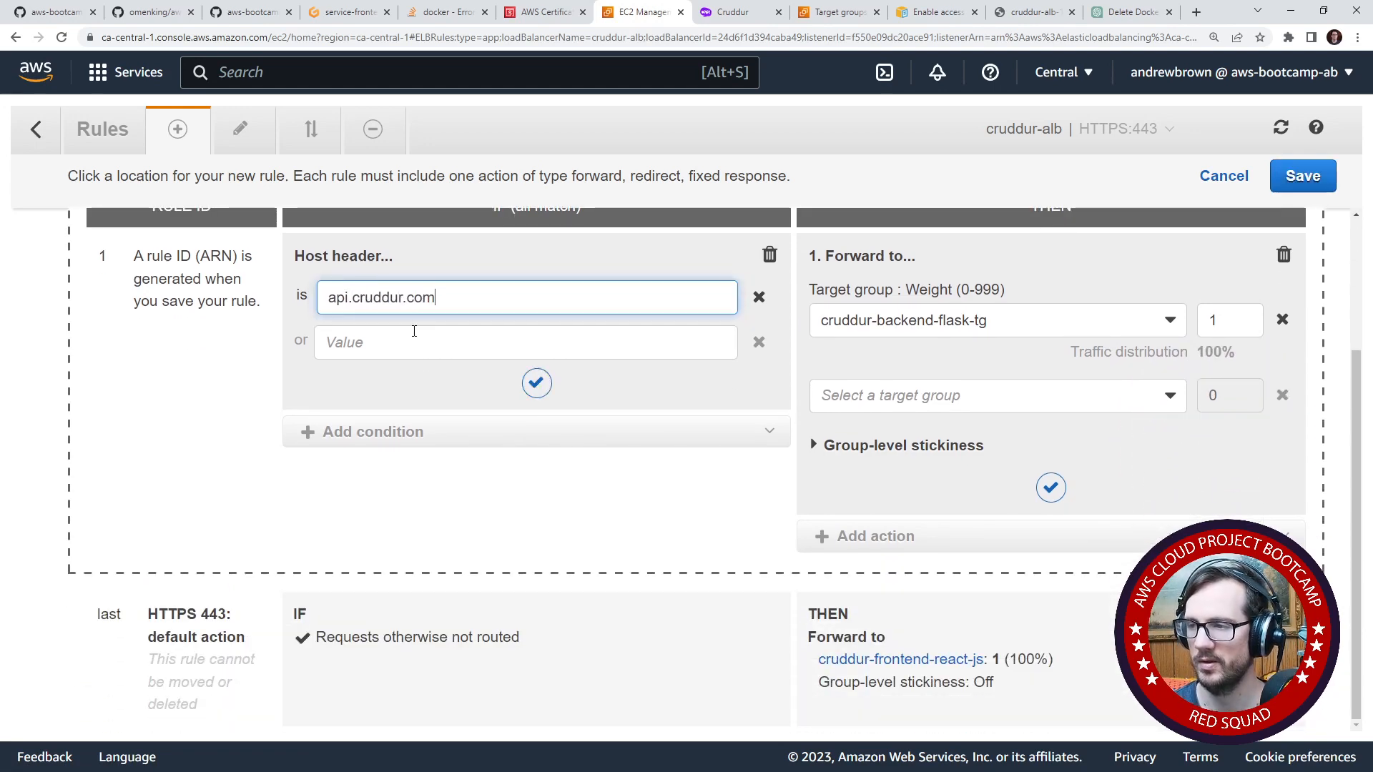
left_click(190, 399)
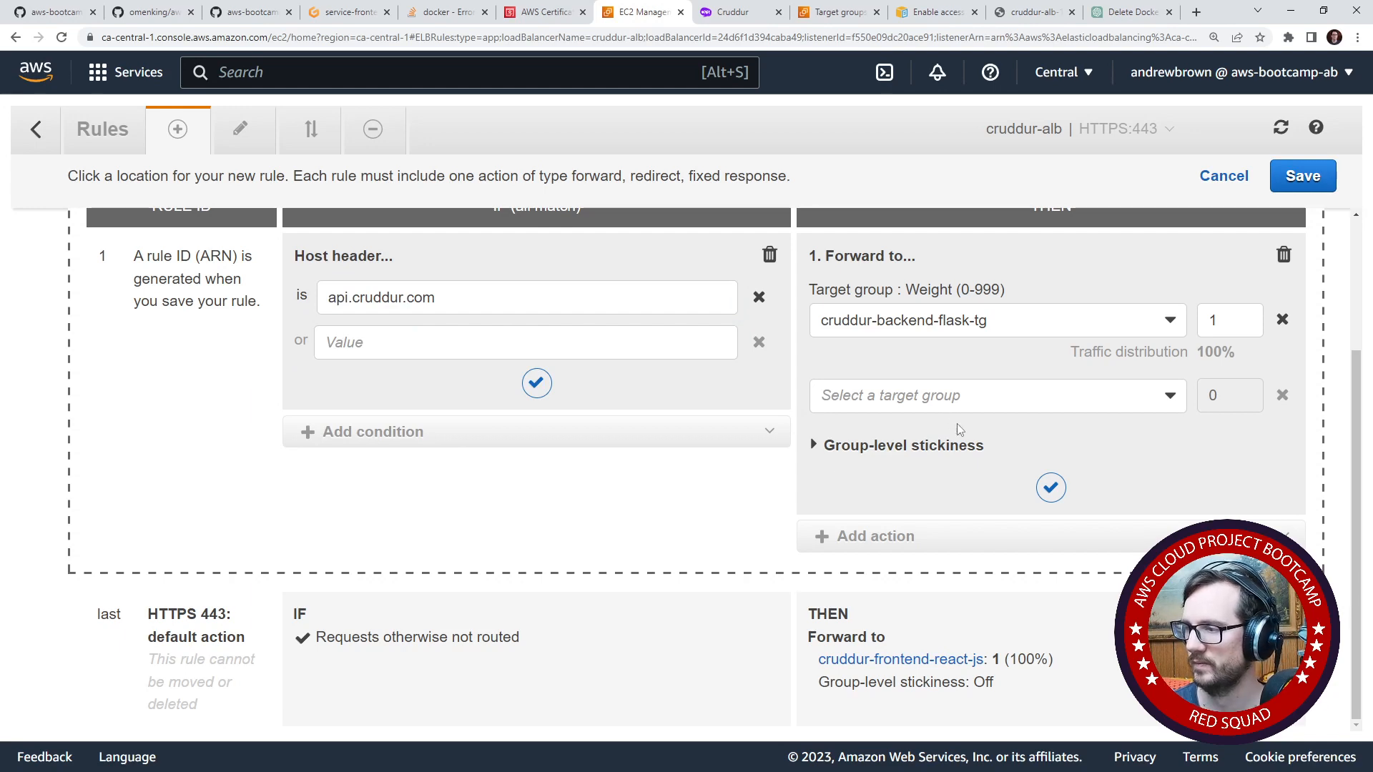
left_click(1284, 184)
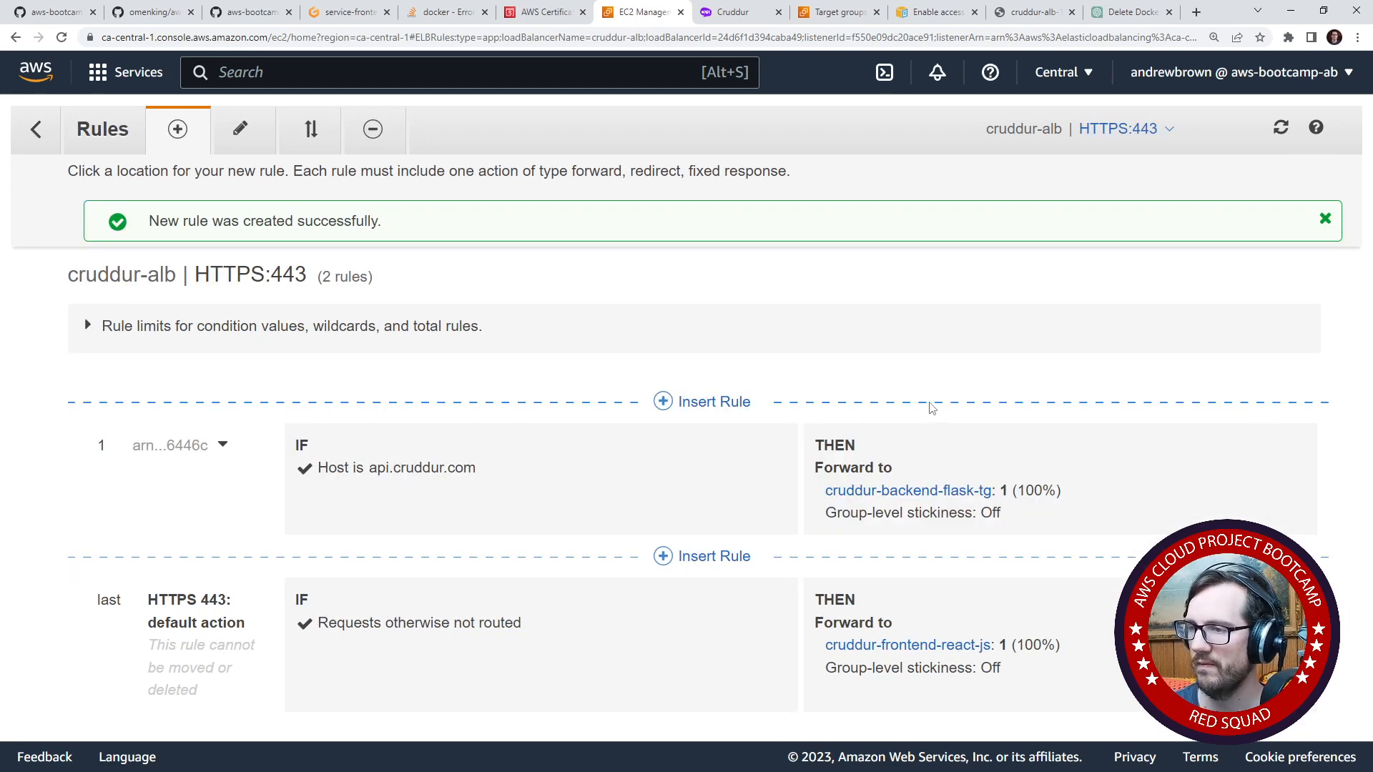
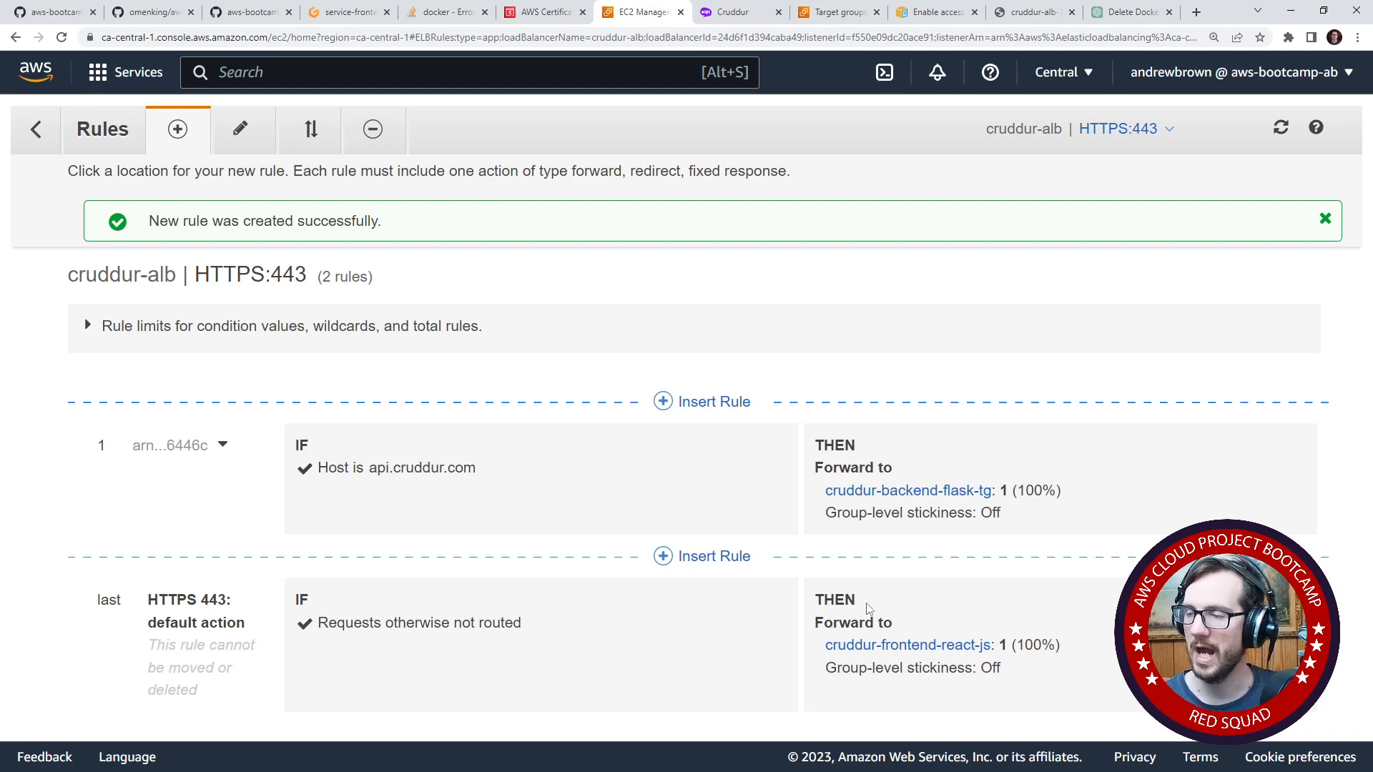
- Leave the HTTPS:443 listener rules for the load balancers list, select cruddur-alb, and adjust the space for its details
left_click(37, 131)
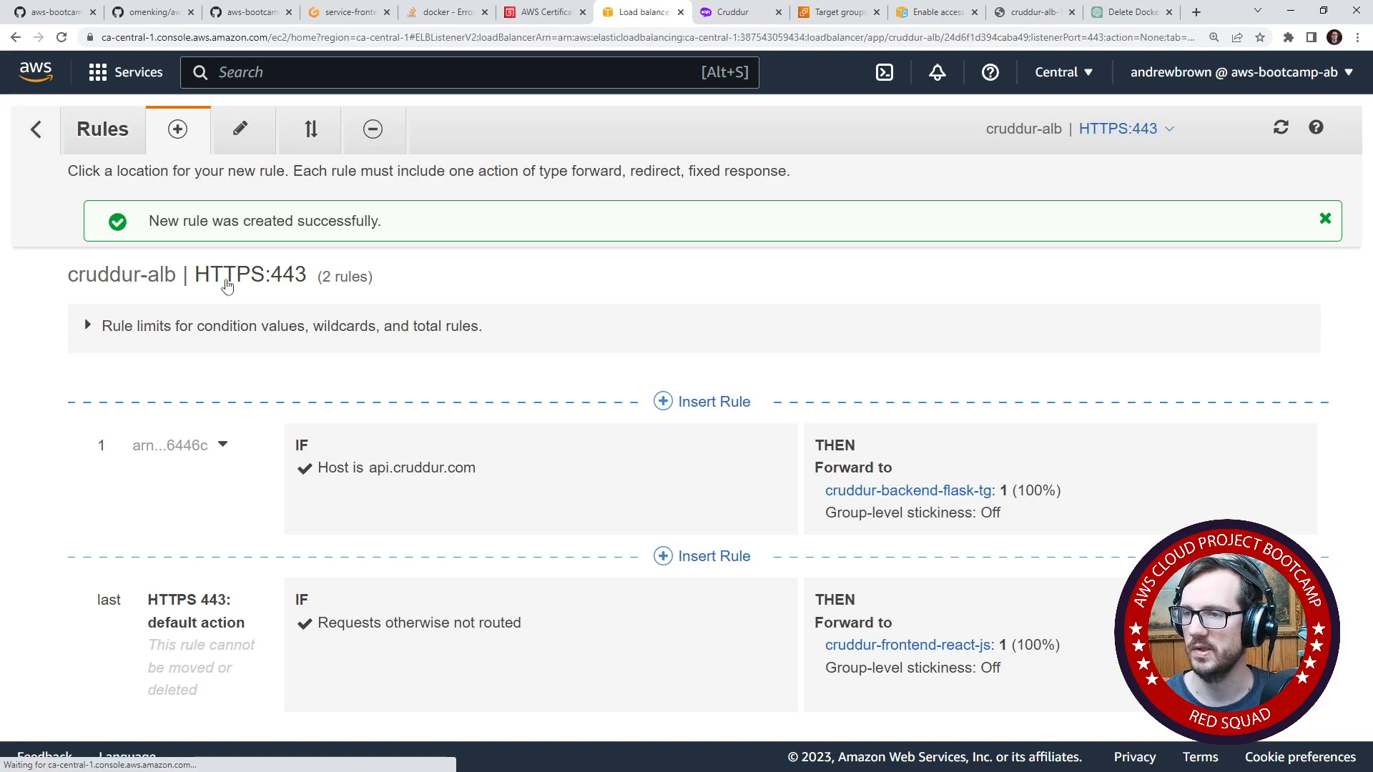
scroll(493, 544, "down", 5)
scroll(492, 562, "up", 5)
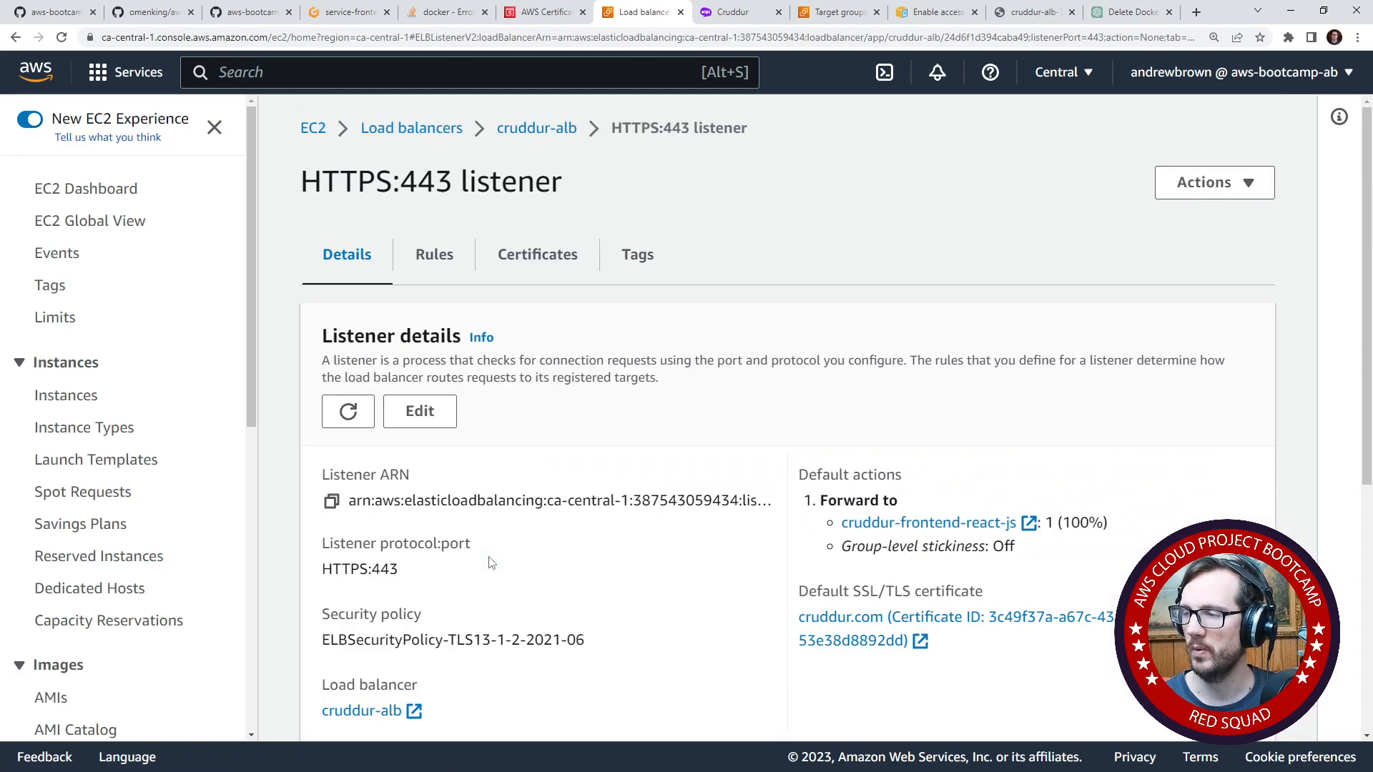
scroll(492, 563, "down", 2)
scroll(490, 563, "down", 4)
scroll(179, 565, "down", 7)
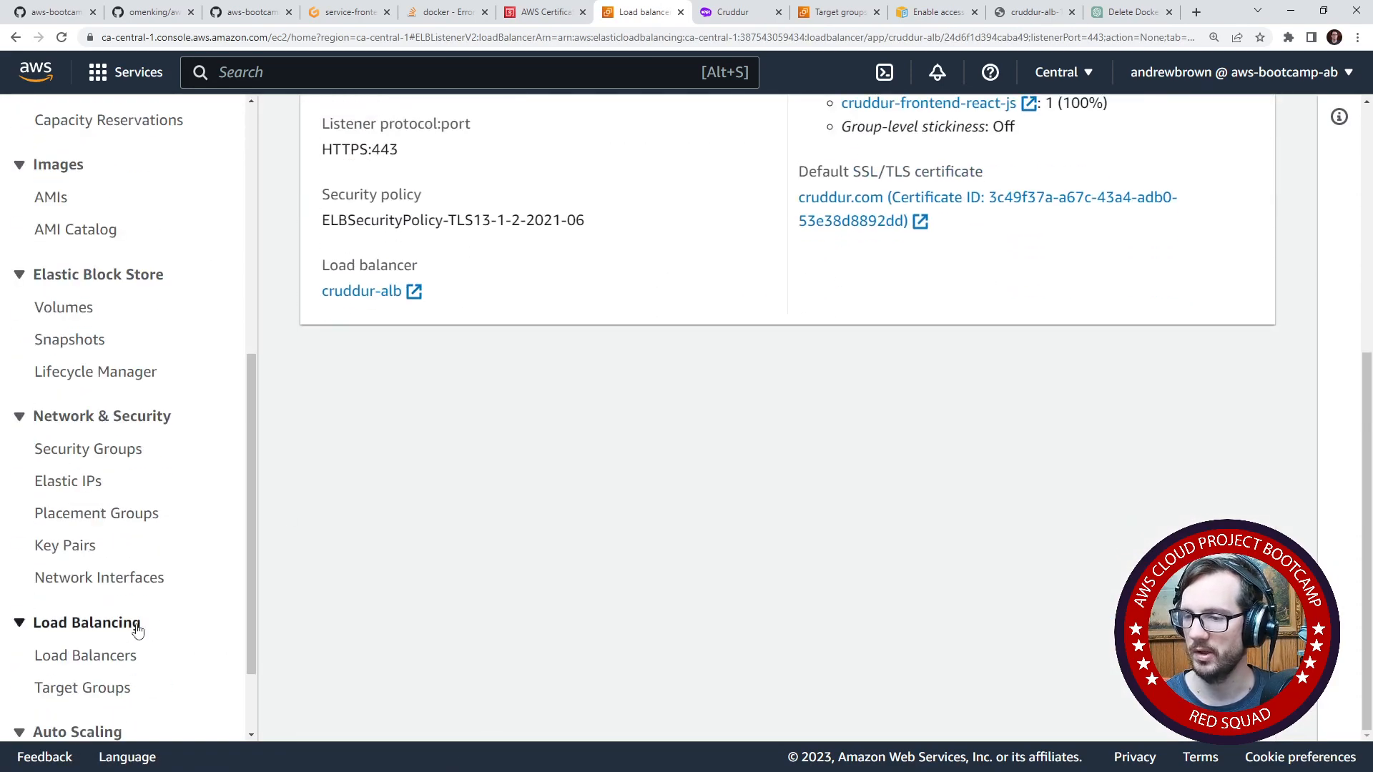
left_click(82, 655)
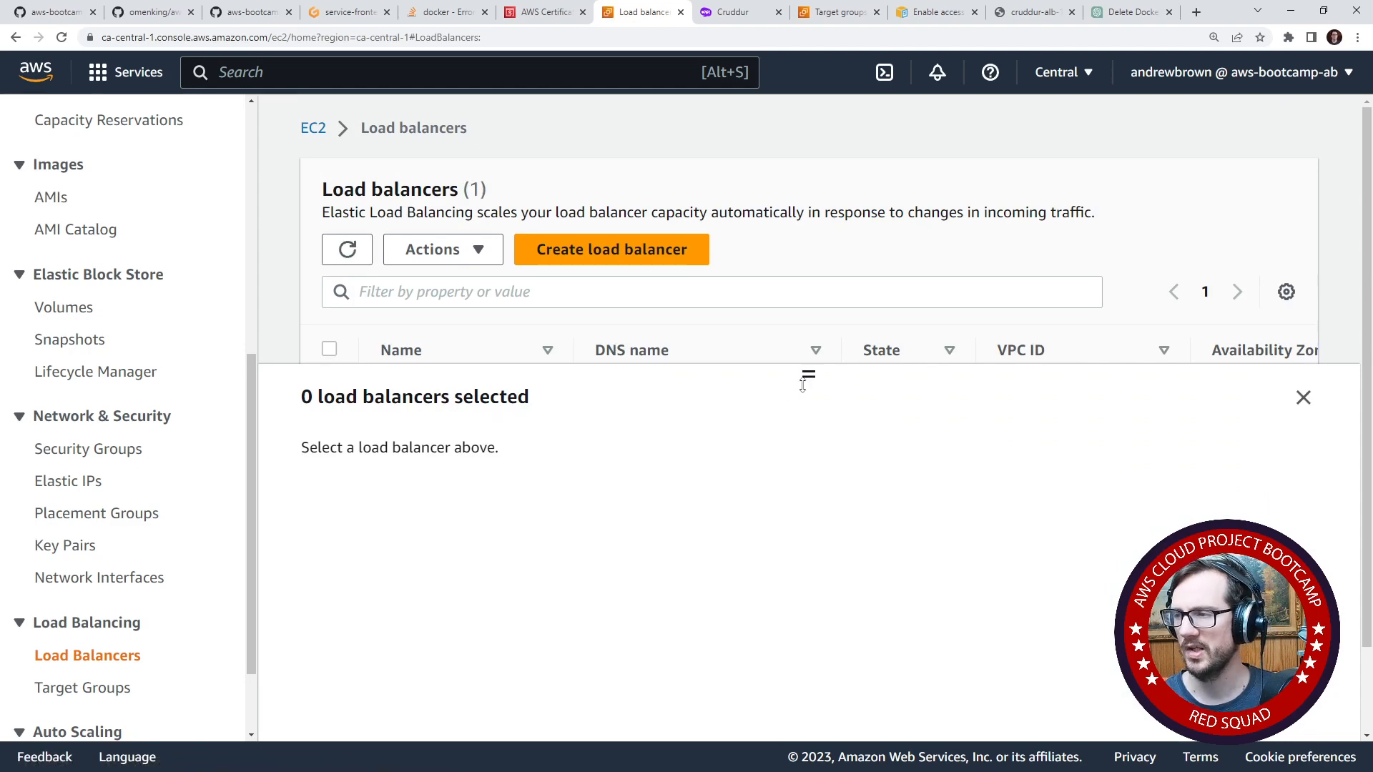
left_click(329, 401)
left_click_drag(812, 561, 842, 485)
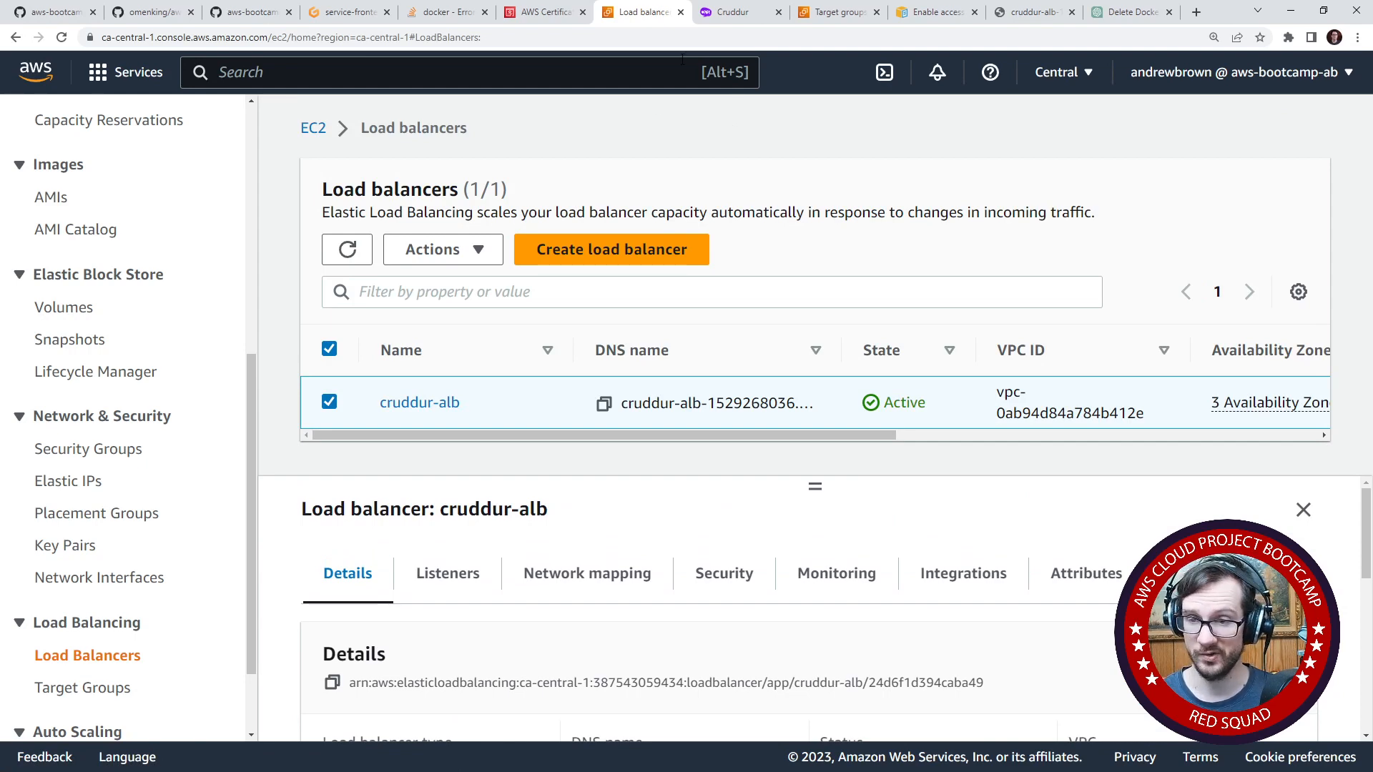
- Load api.cruddur.com in the access-logging documentation tab and examine the parts of its address
left_click(920, 12)
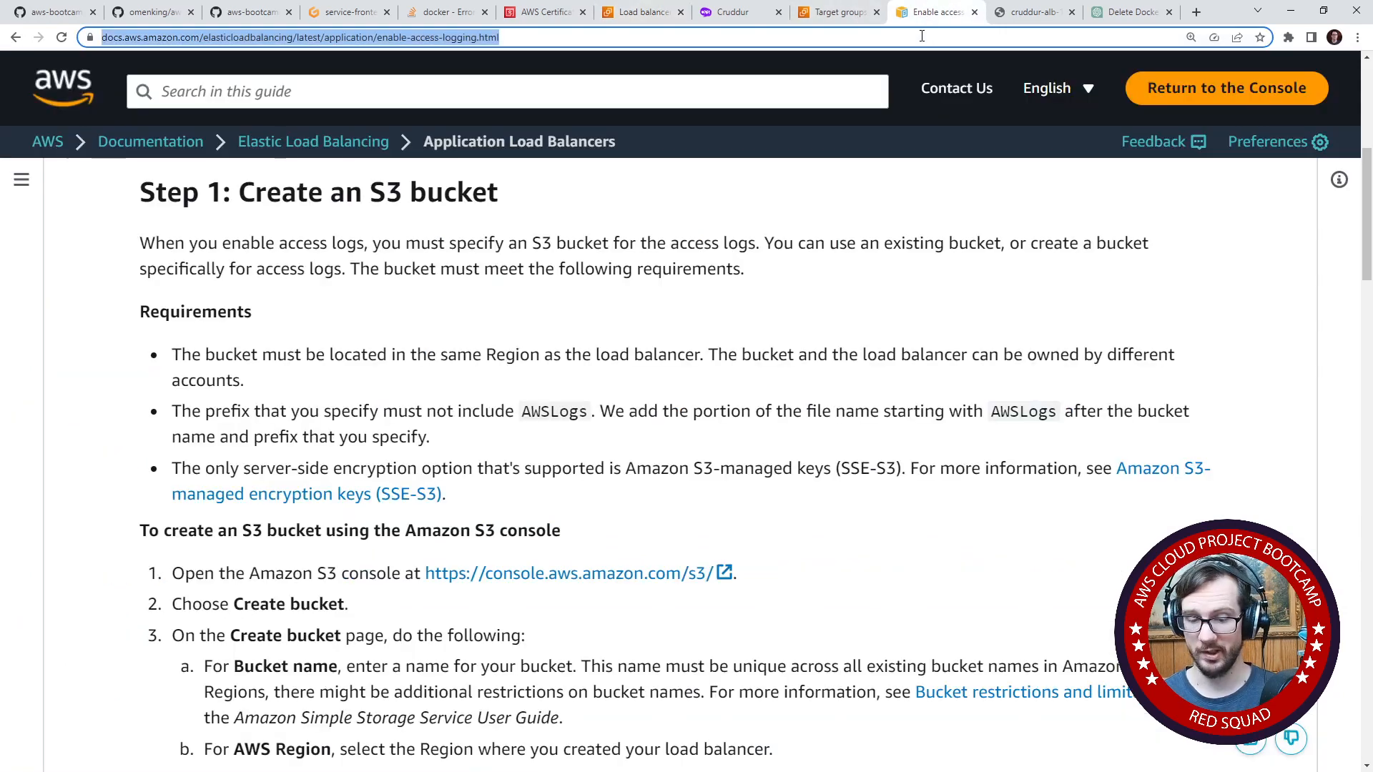
type("api.cr")
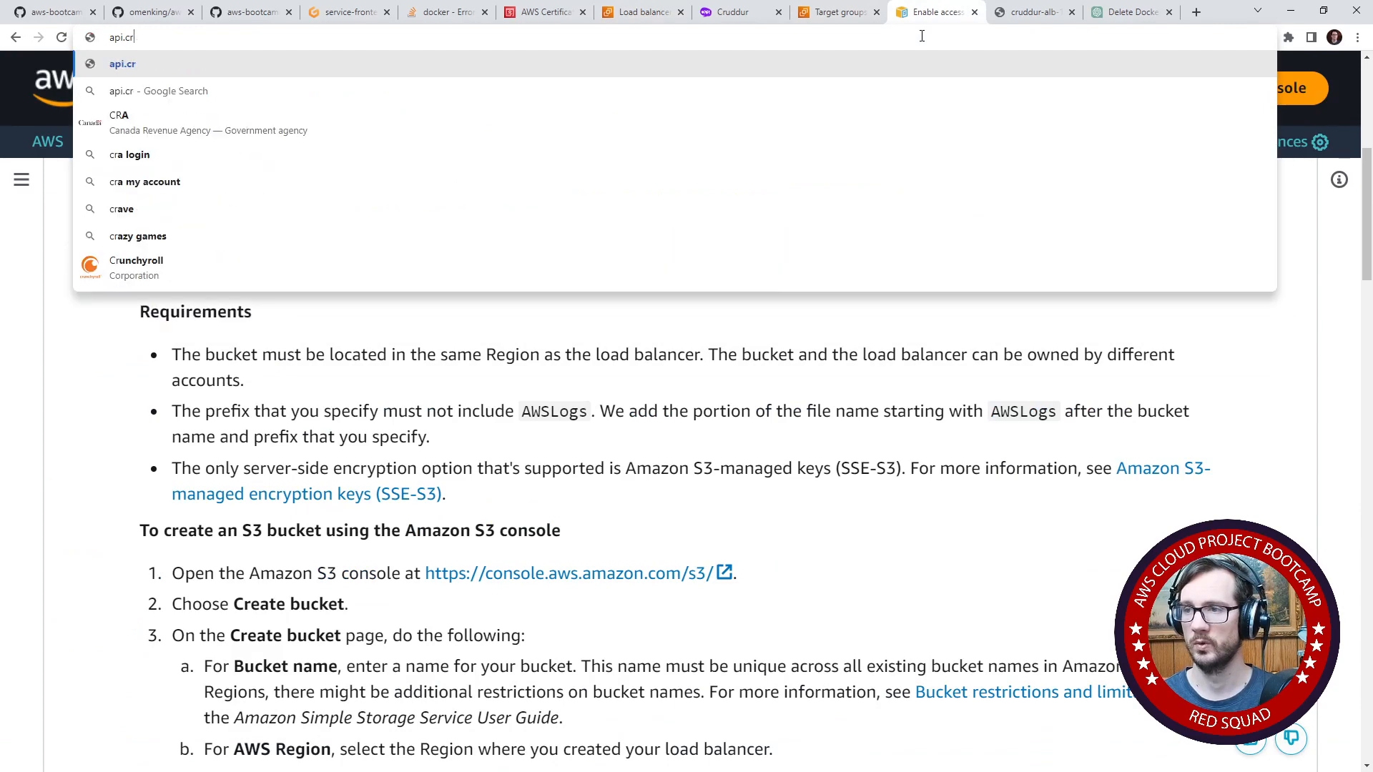
type("uddur.com")
key("Return")
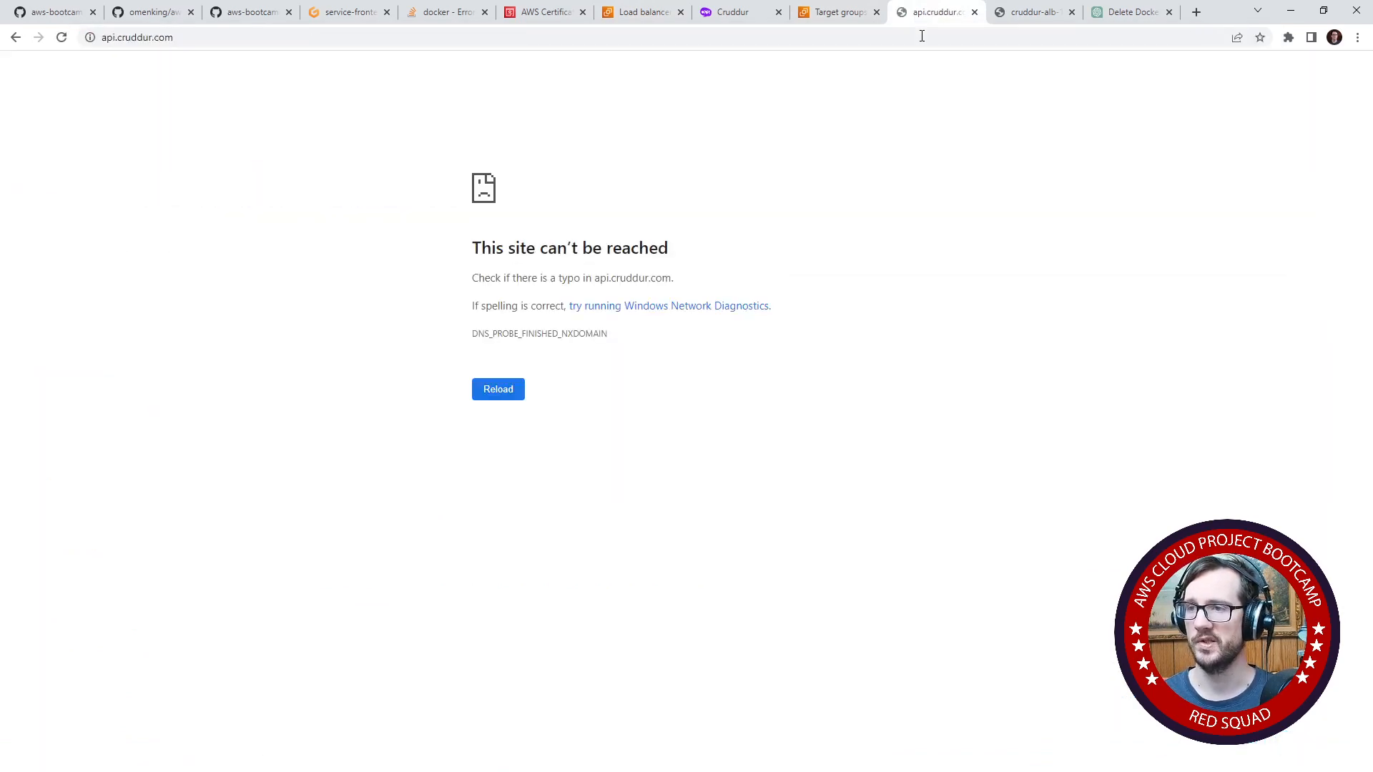
double_click(223, 38)
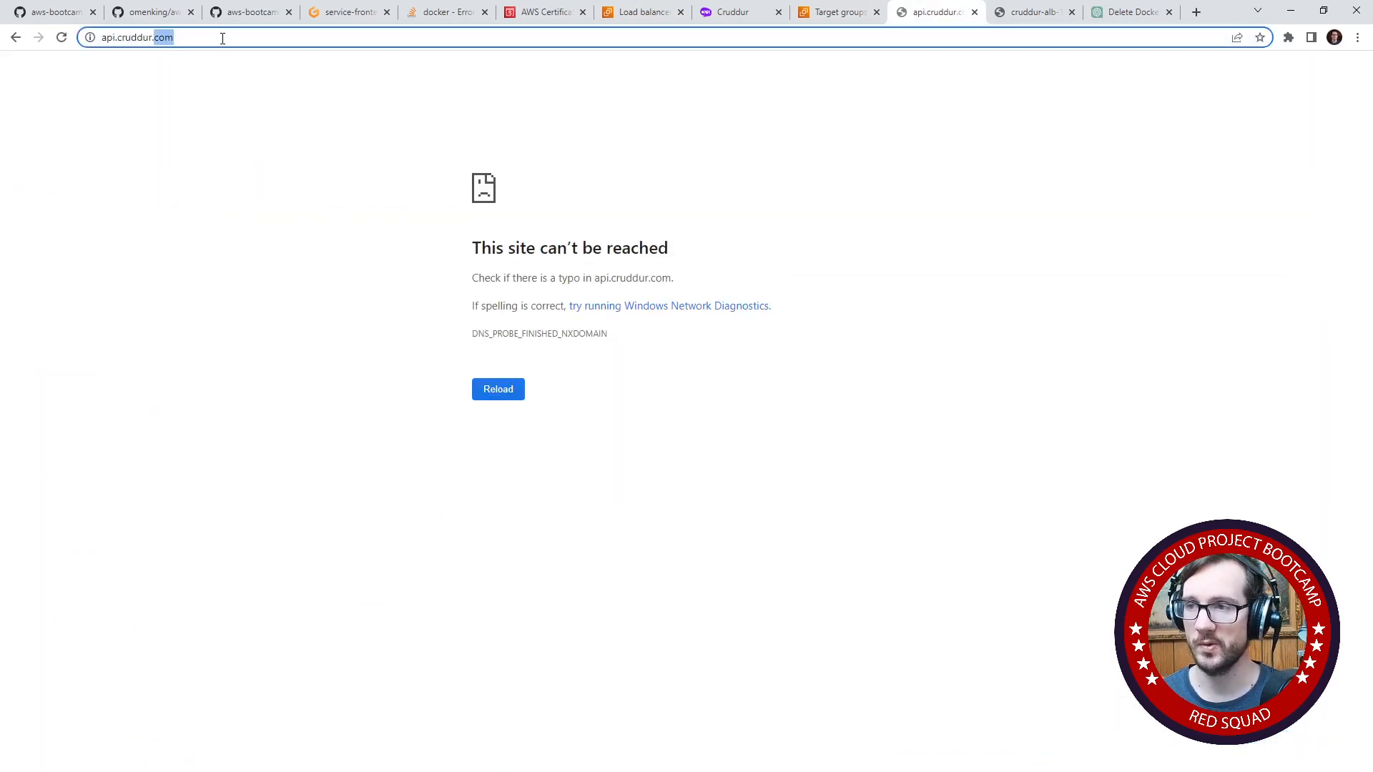
double_click(129, 40)
left_click_drag(567, 218, 824, 417)
left_click(722, 164)
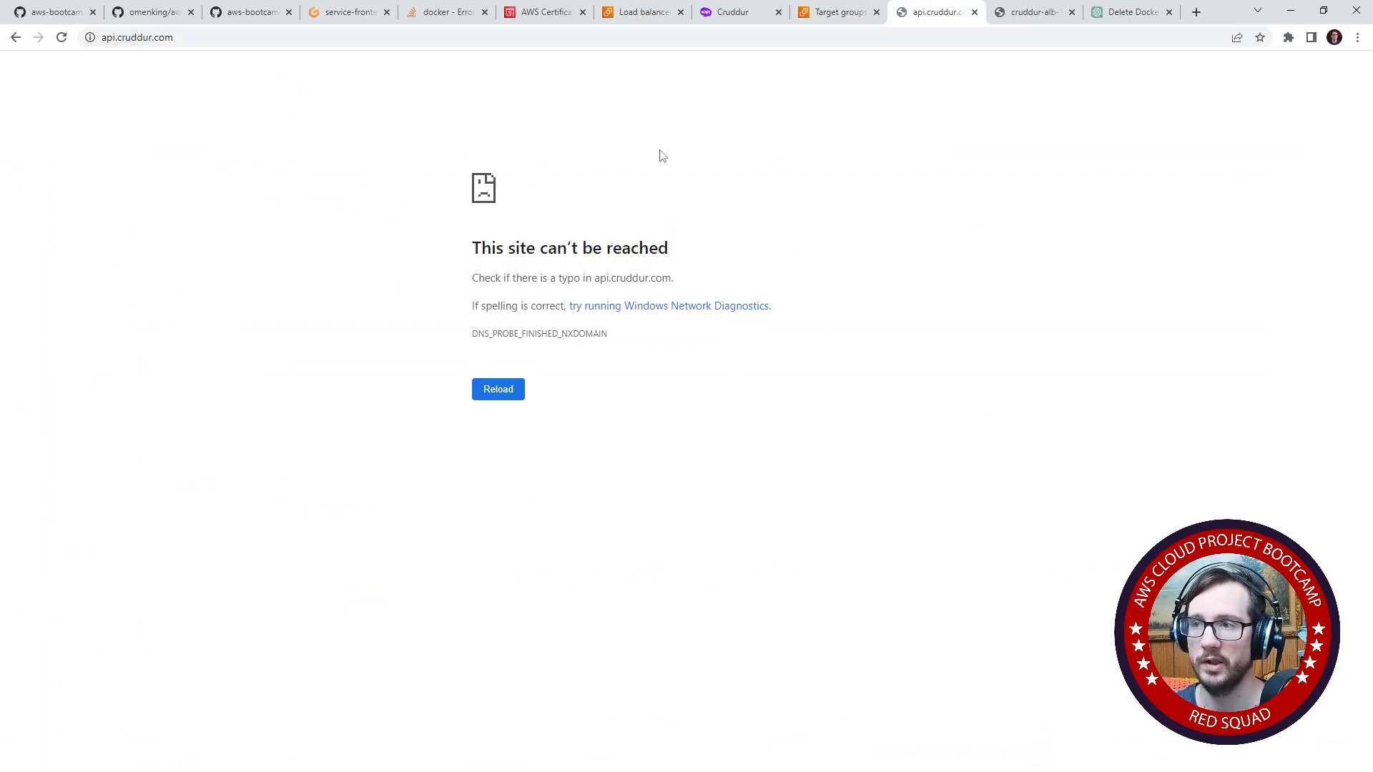
- Switch to the Gitpod workspace, enlarge the terminal, and exit the paged service-creation output
left_click(350, 12)
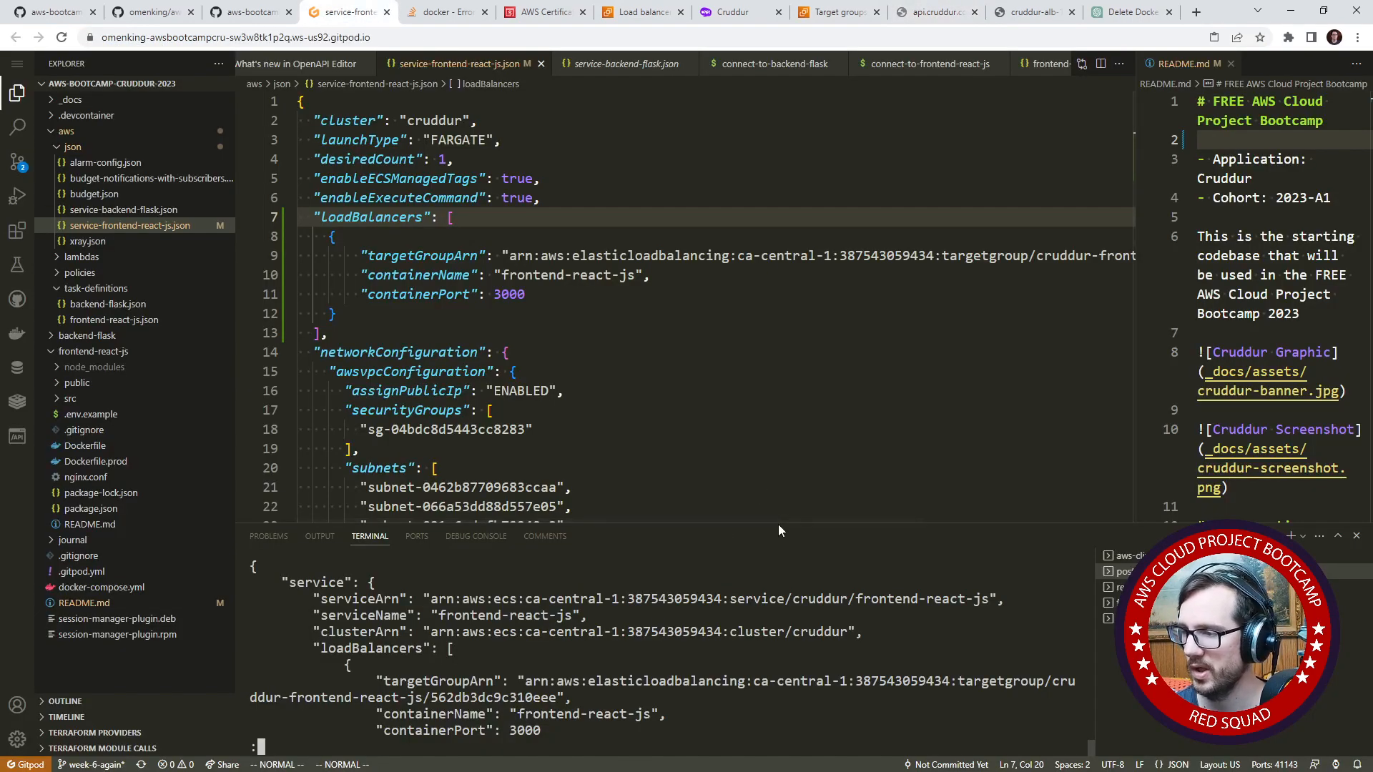
left_click_drag(778, 526, 762, 244)
key("q")
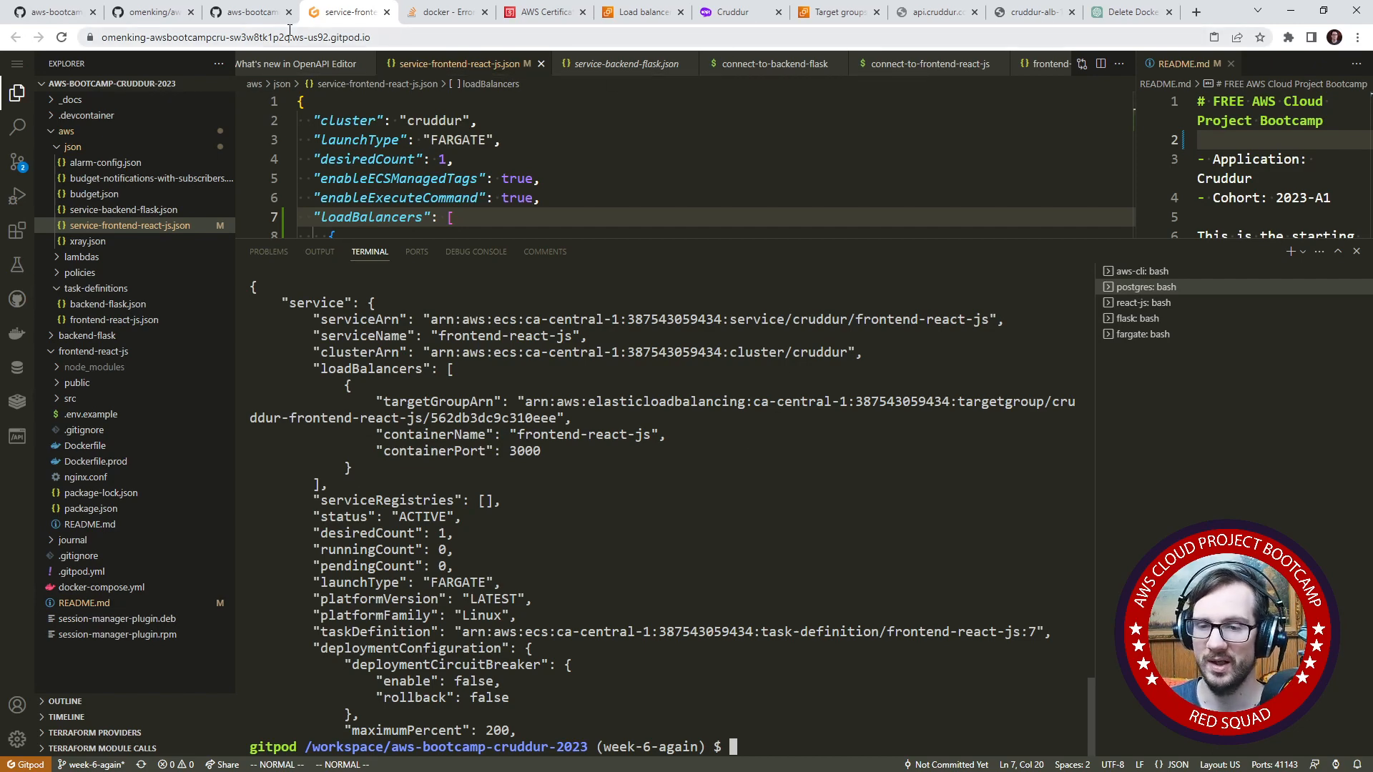
- Switch to the AWS console, find Route 53, and open the cruddur.com hosted zone
left_click(640, 12)
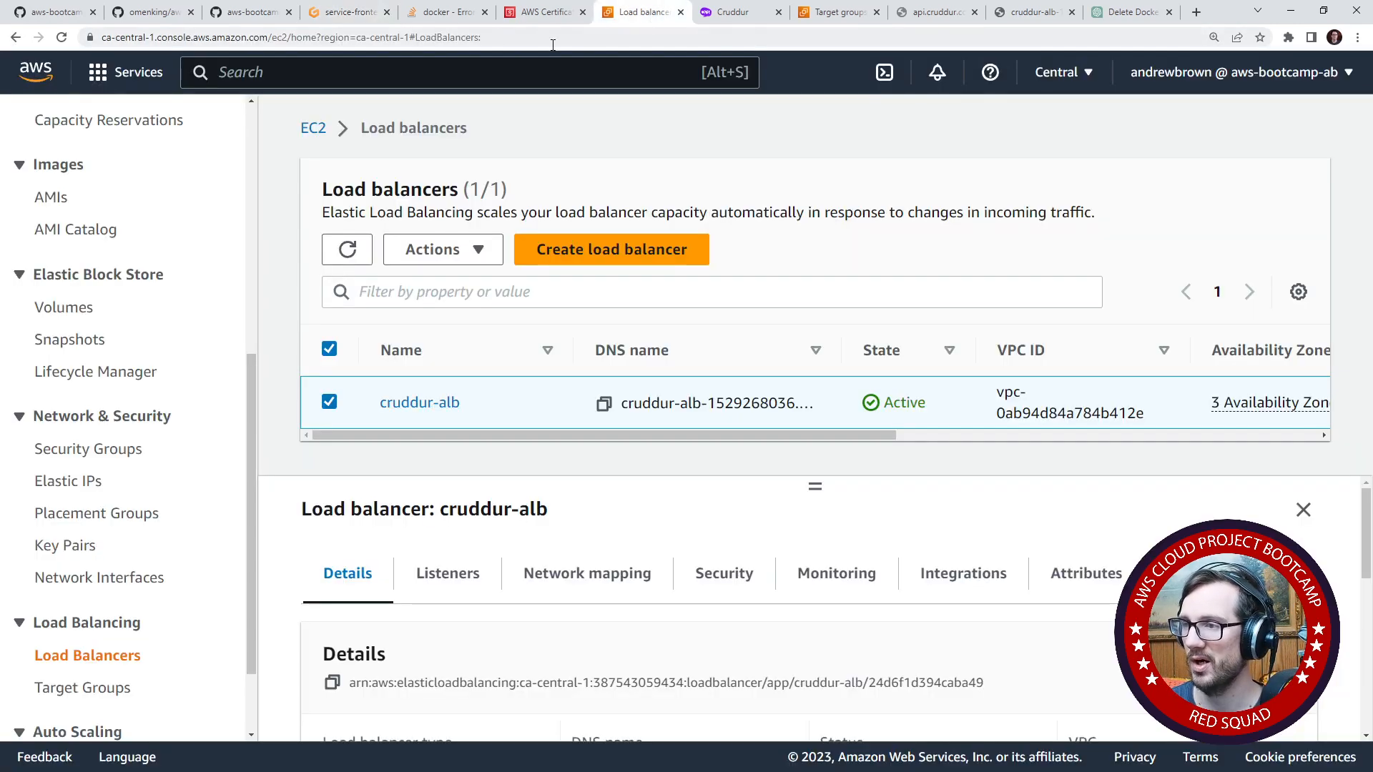
left_click(314, 77)
type("route53")
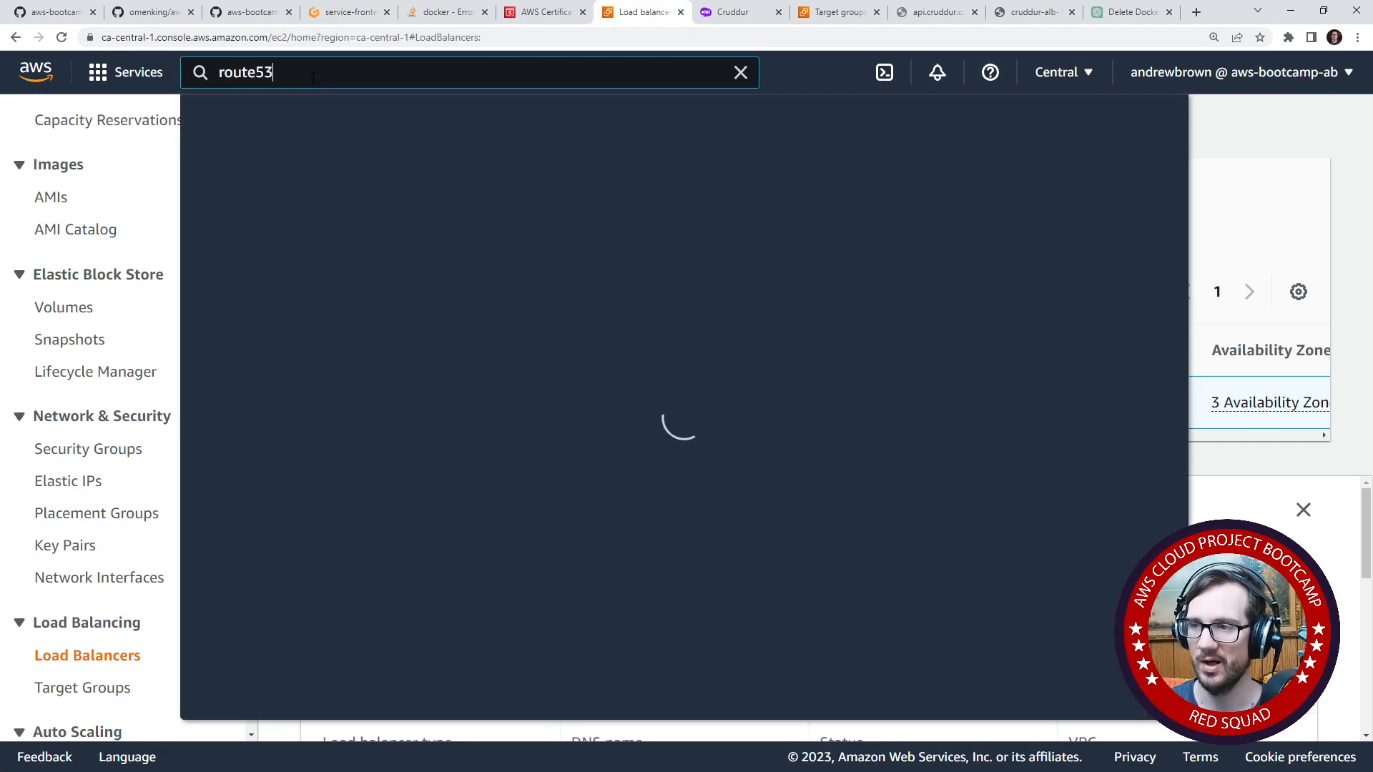
left_click(564, 240)
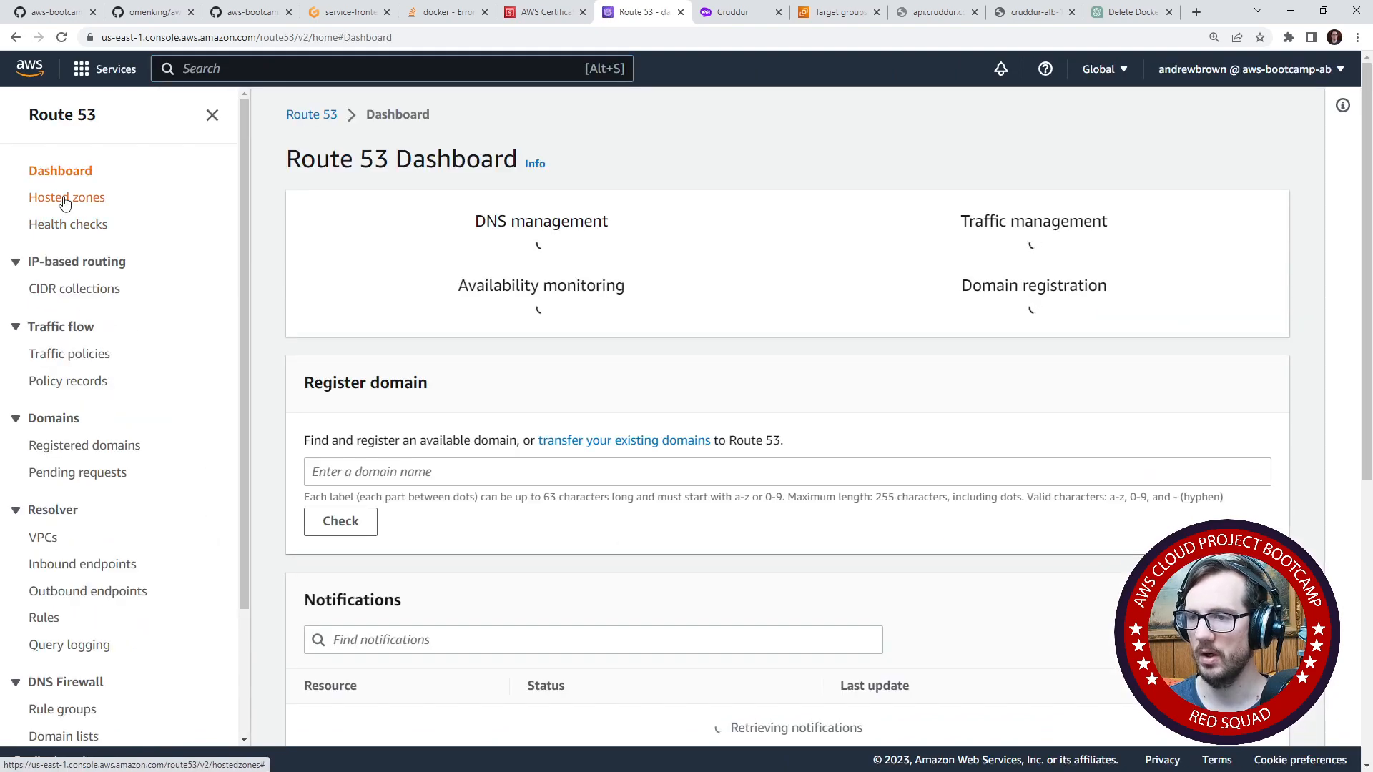
left_click(65, 198)
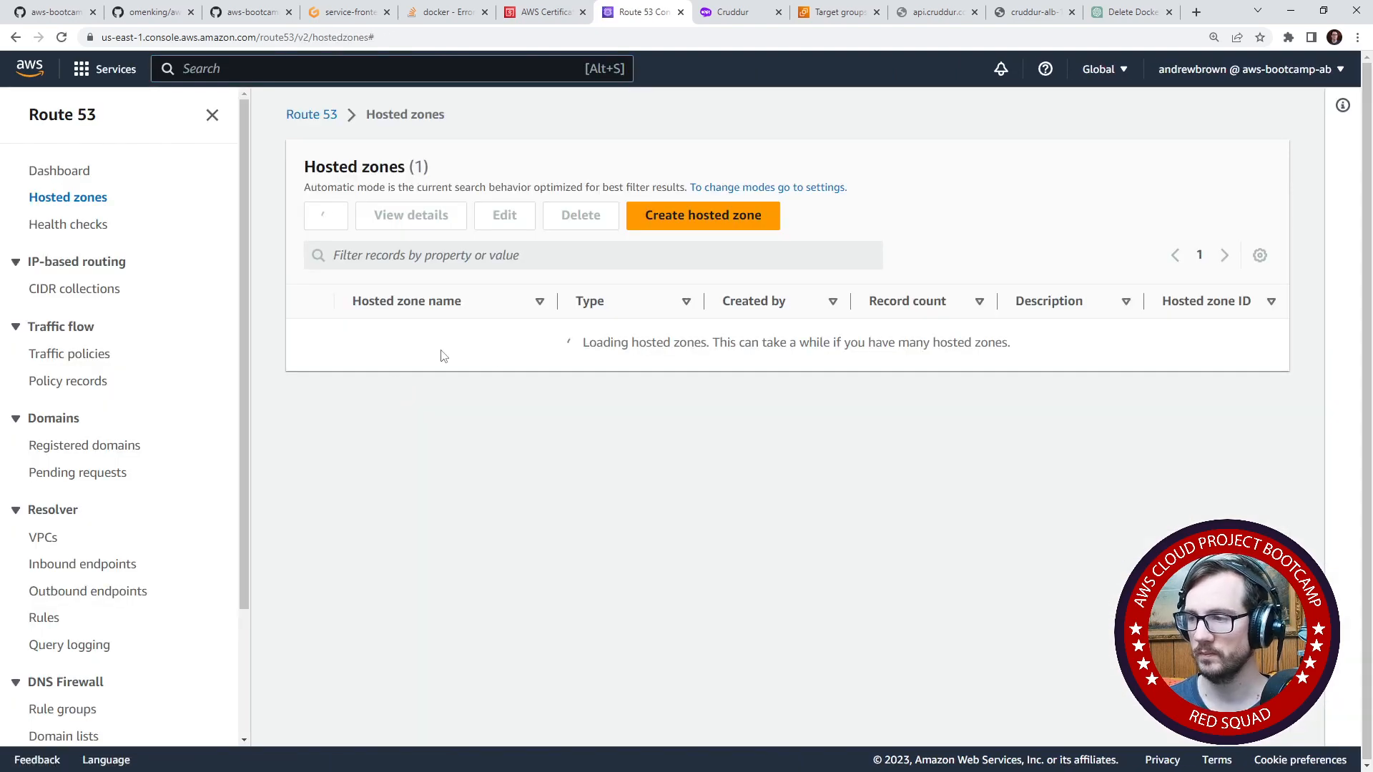
left_click(366, 336)
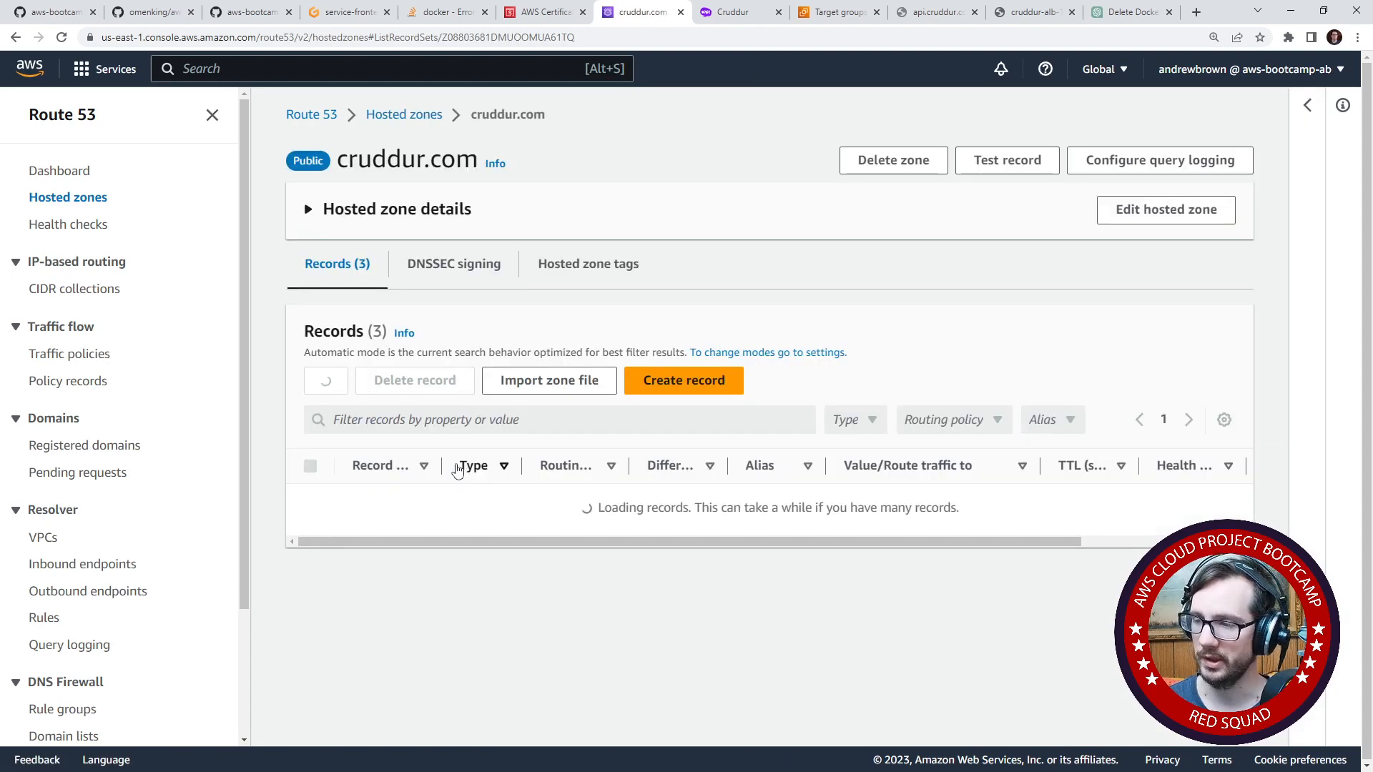
- Start an A record for the root cruddur.com domain, enabling Alias to Application and Classic Load Balancer
left_click(708, 390)
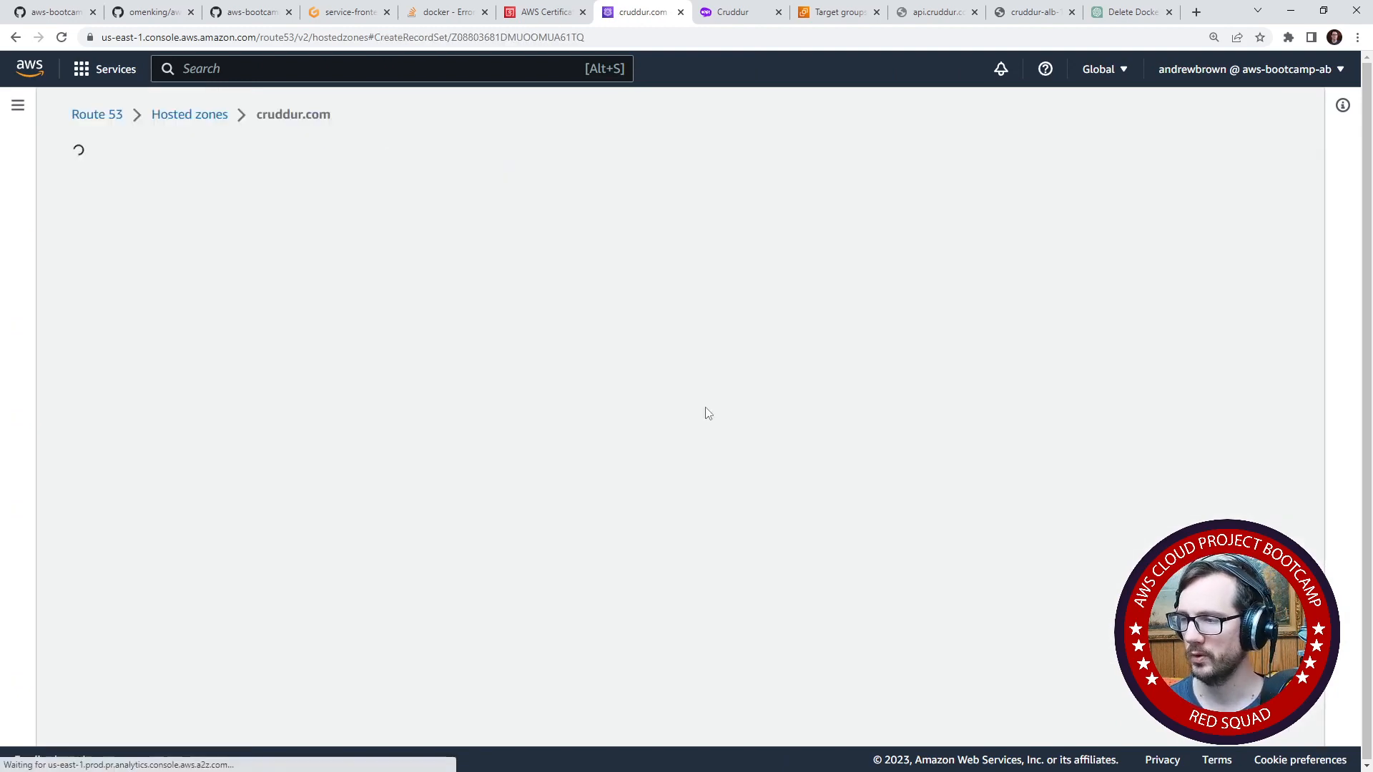
scroll(203, 249, "down", 4)
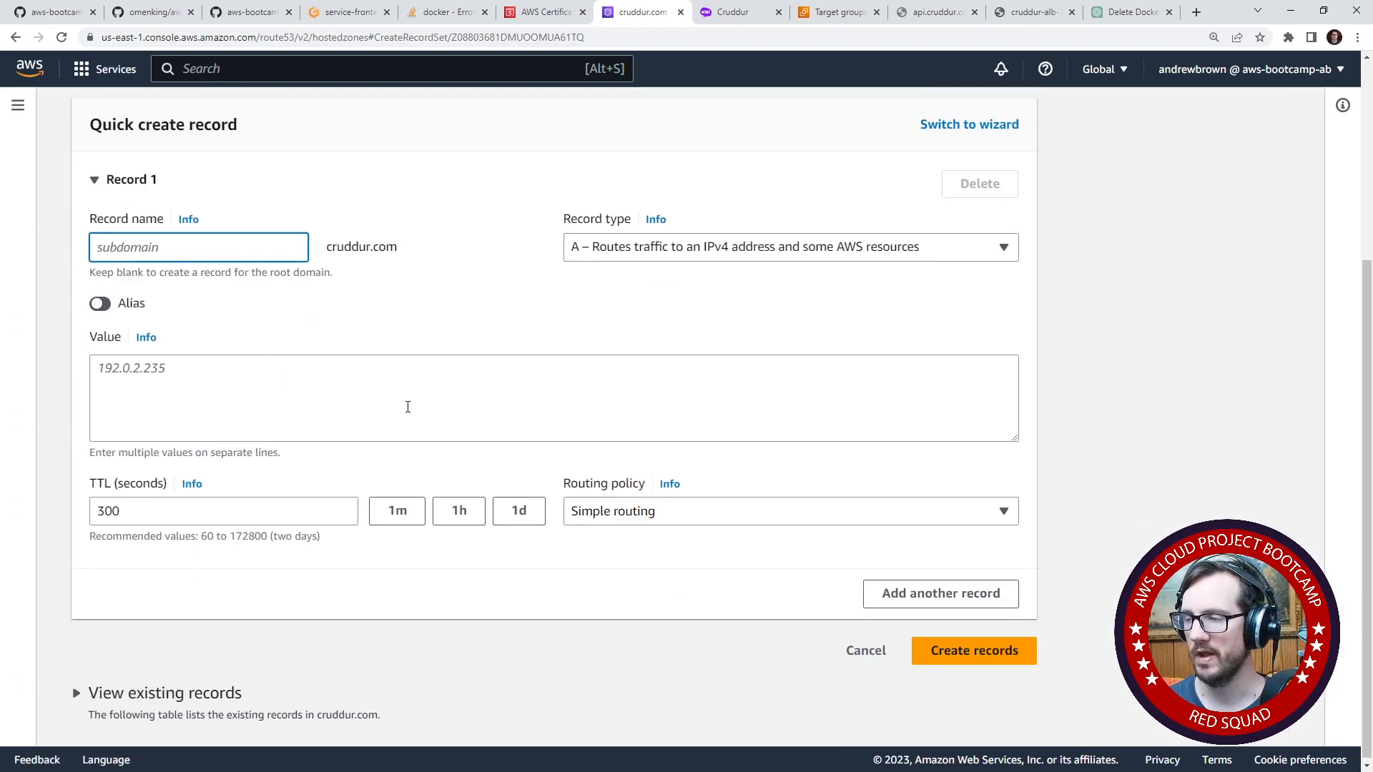
left_click(650, 251)
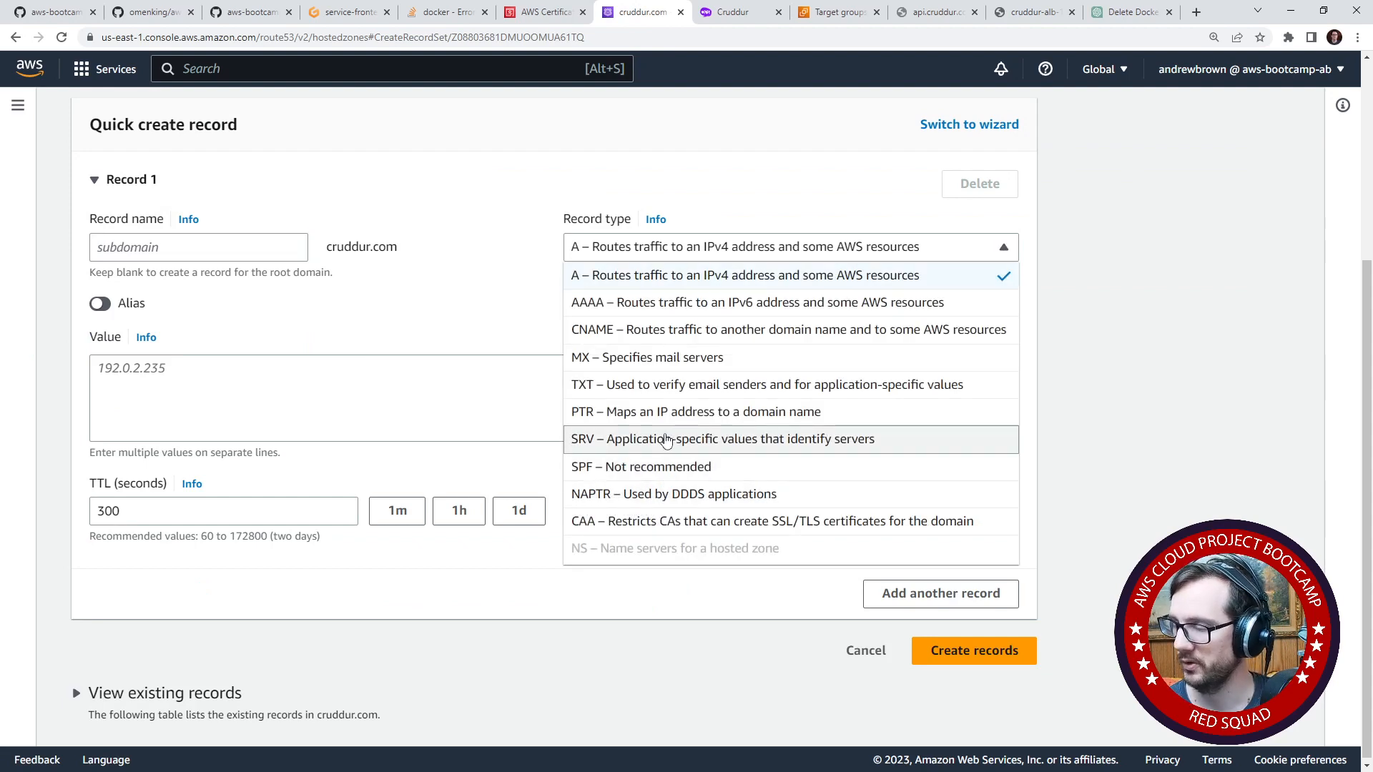
left_click(656, 273)
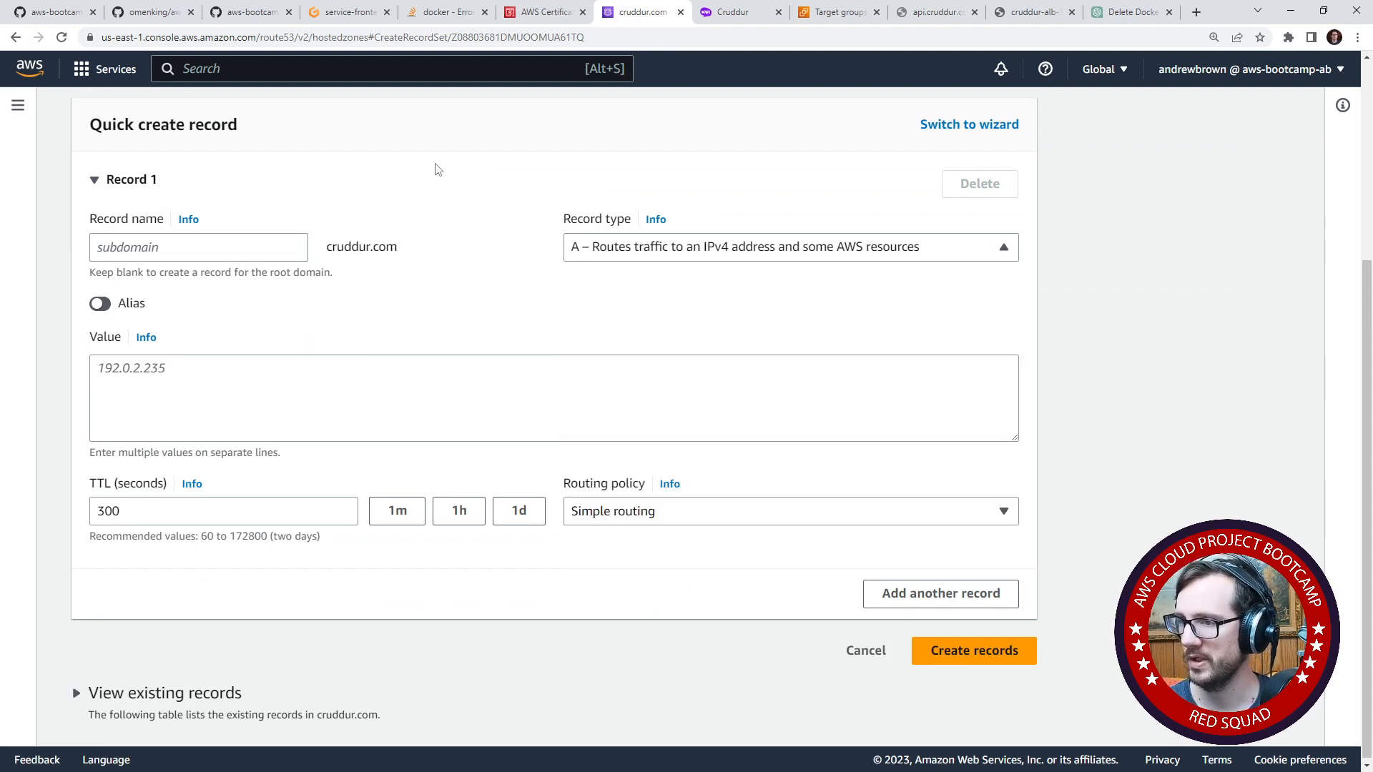
left_click(102, 305)
left_click(265, 459)
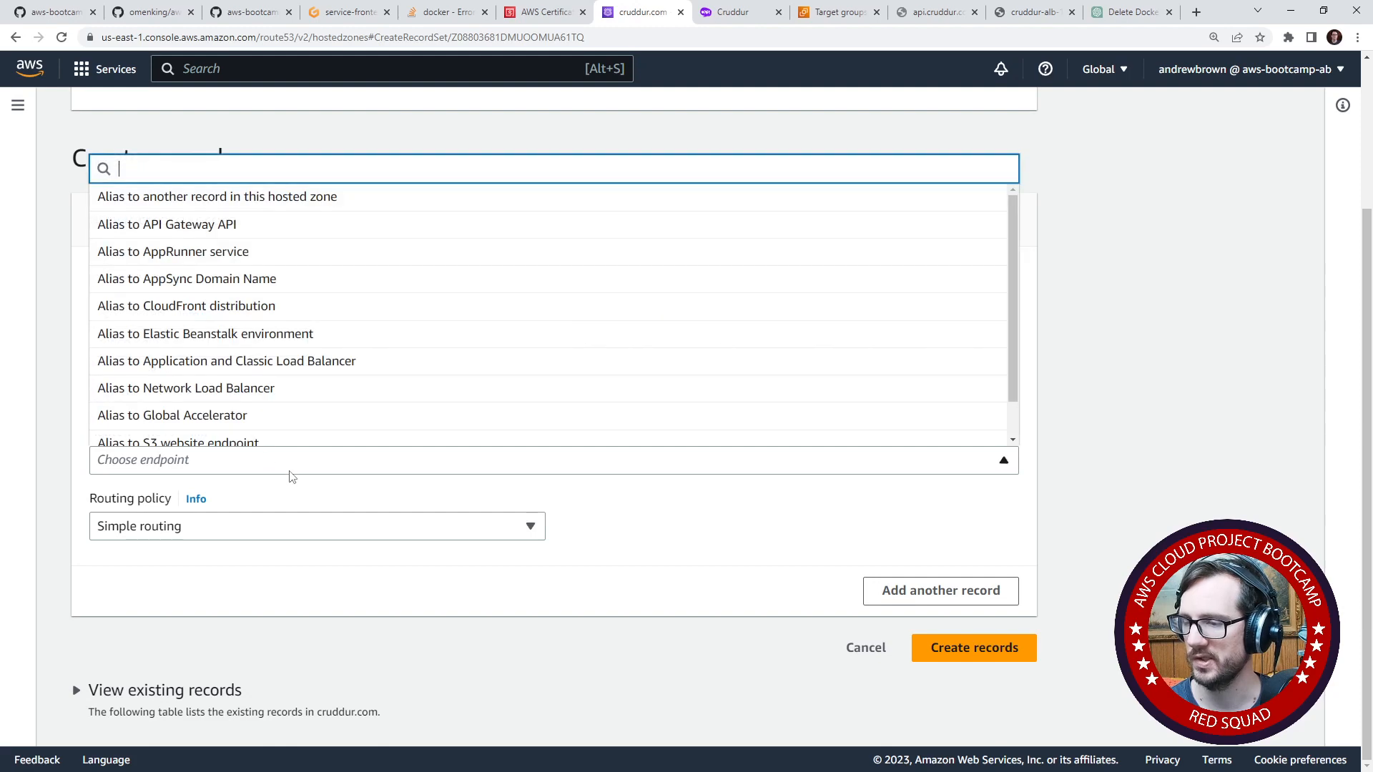
scroll(268, 308, "down", 2)
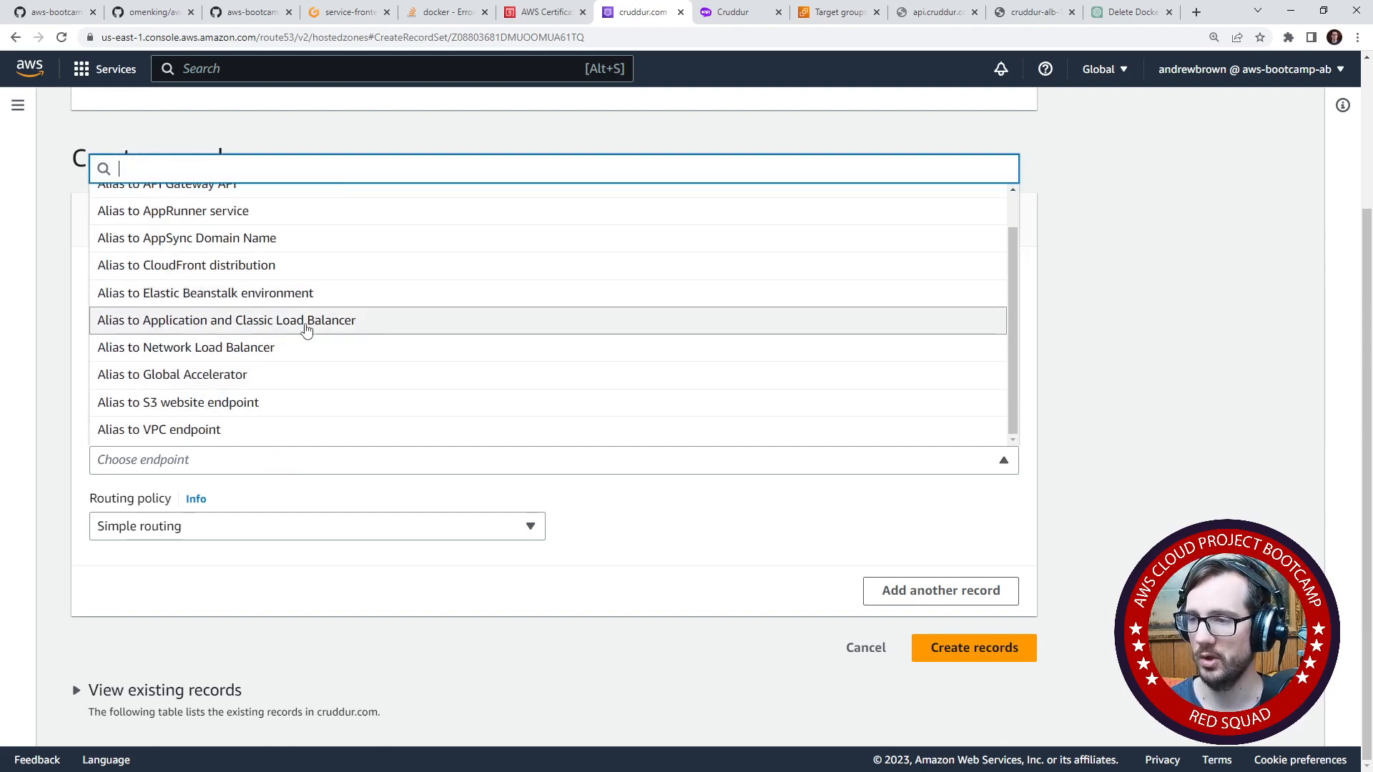
left_click(306, 328)
- Point the alias at cruddur-alb in Canada (Central) [ca-central-1] with Simple routing and create the record
left_click(263, 464)
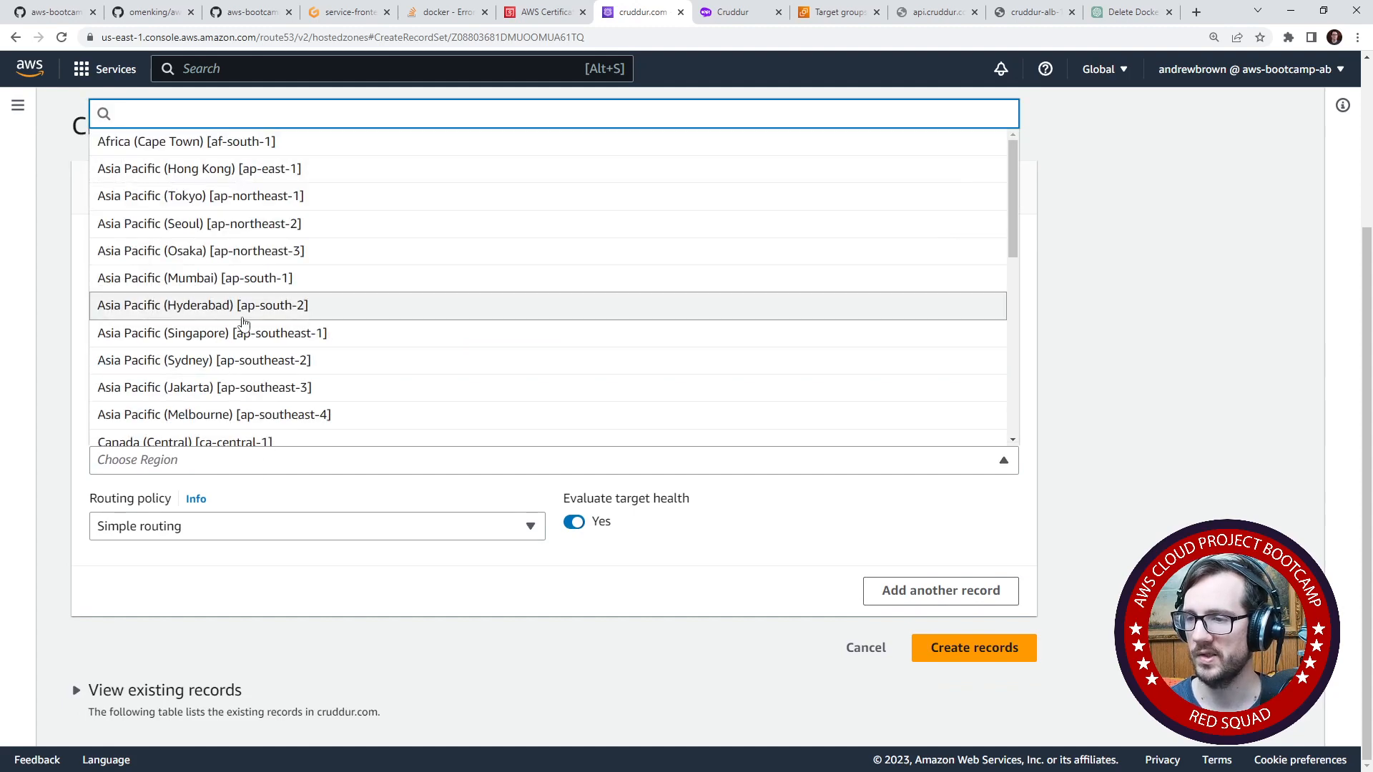
scroll(285, 318, "down", 3)
left_click(230, 232)
scroll(229, 428, "down", 1)
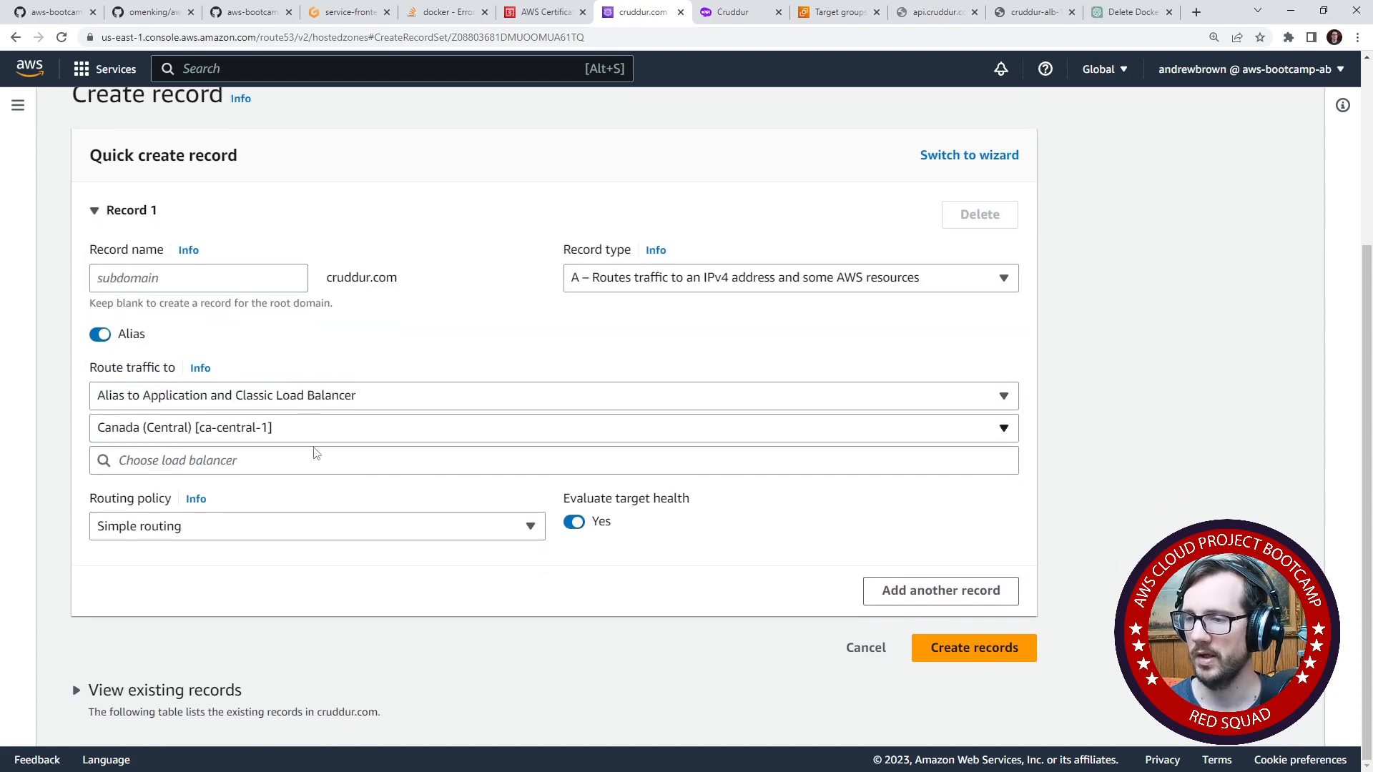
left_click(315, 459)
left_click(319, 485)
left_click(306, 533)
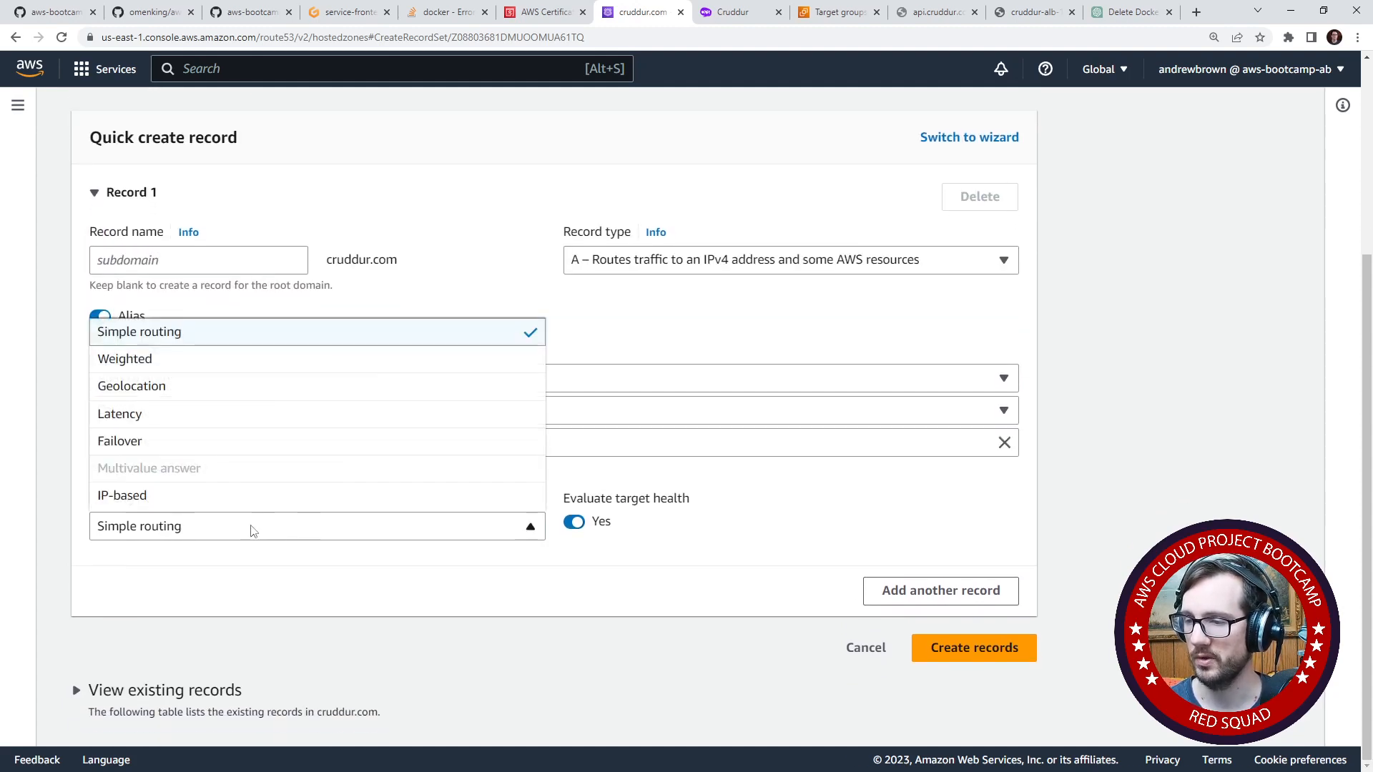
left_click(300, 538)
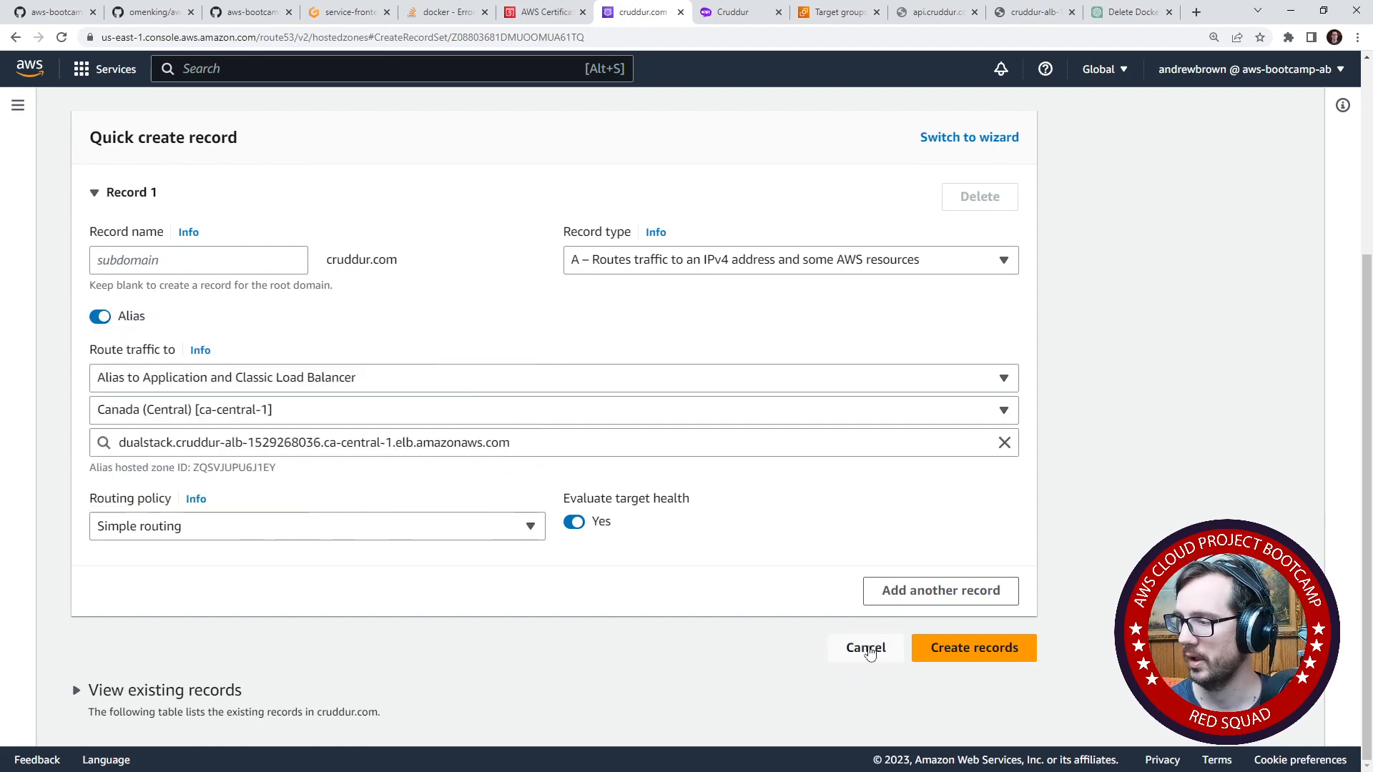
left_click(935, 647)
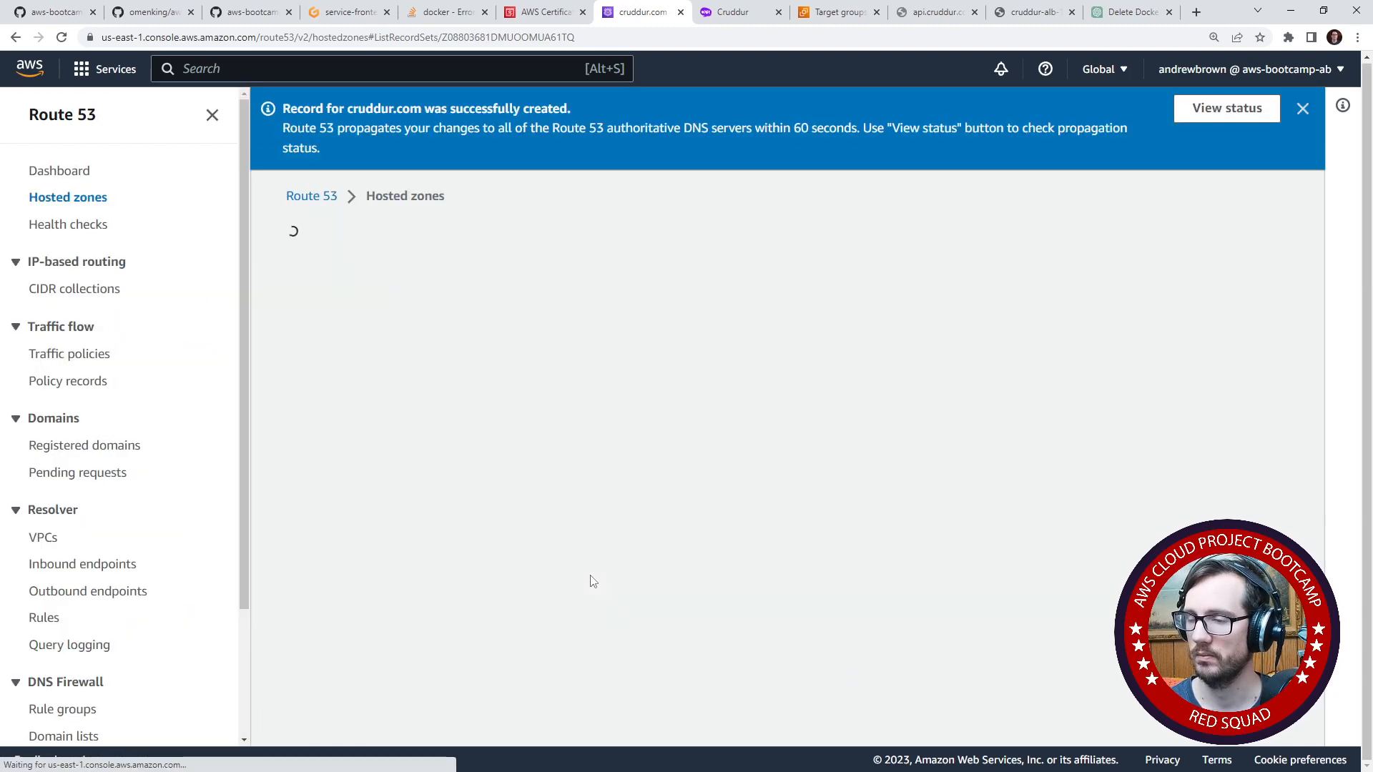
- Review the cruddur.com zone's records and start creating another record
scroll(421, 544, "down", 1)
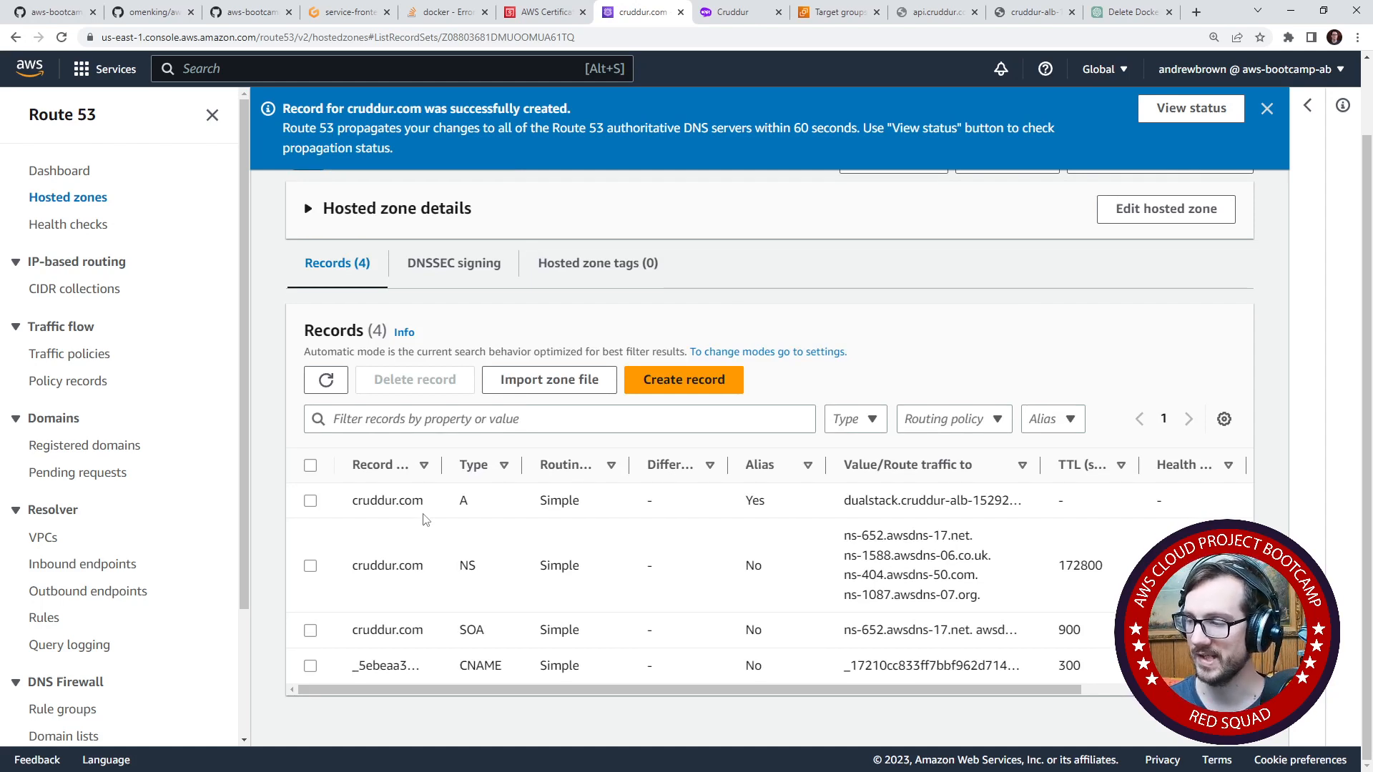
left_click(700, 388)
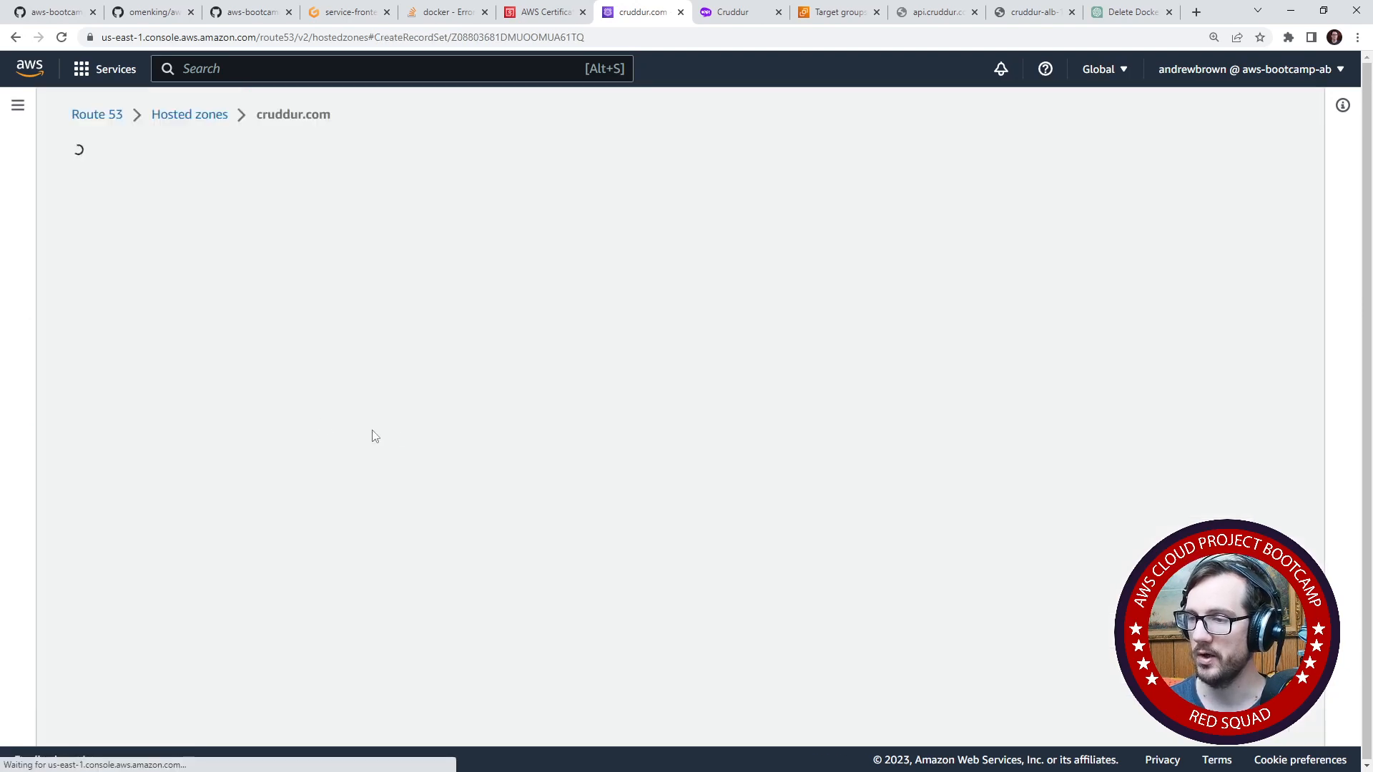
left_click(100, 399)
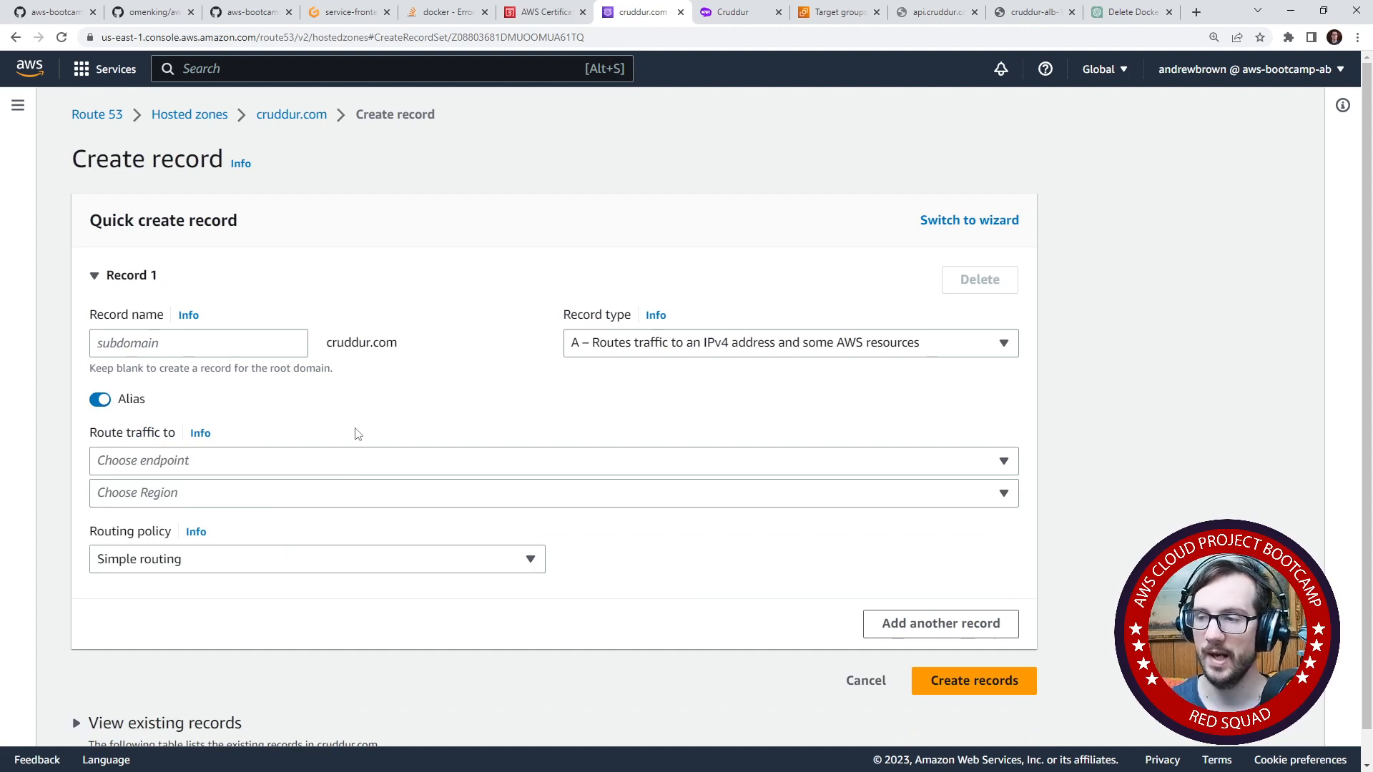
left_click(100, 400)
left_click(245, 480)
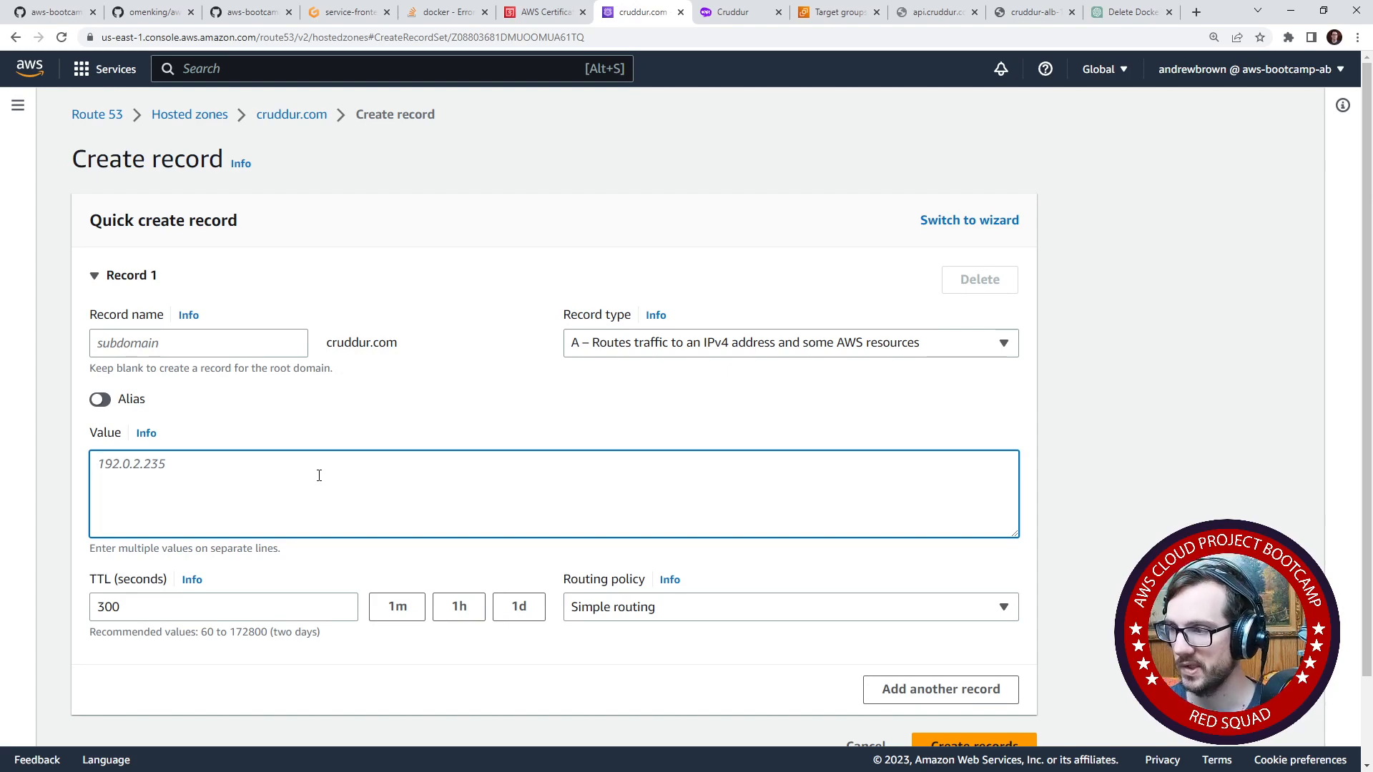
left_click(682, 343)
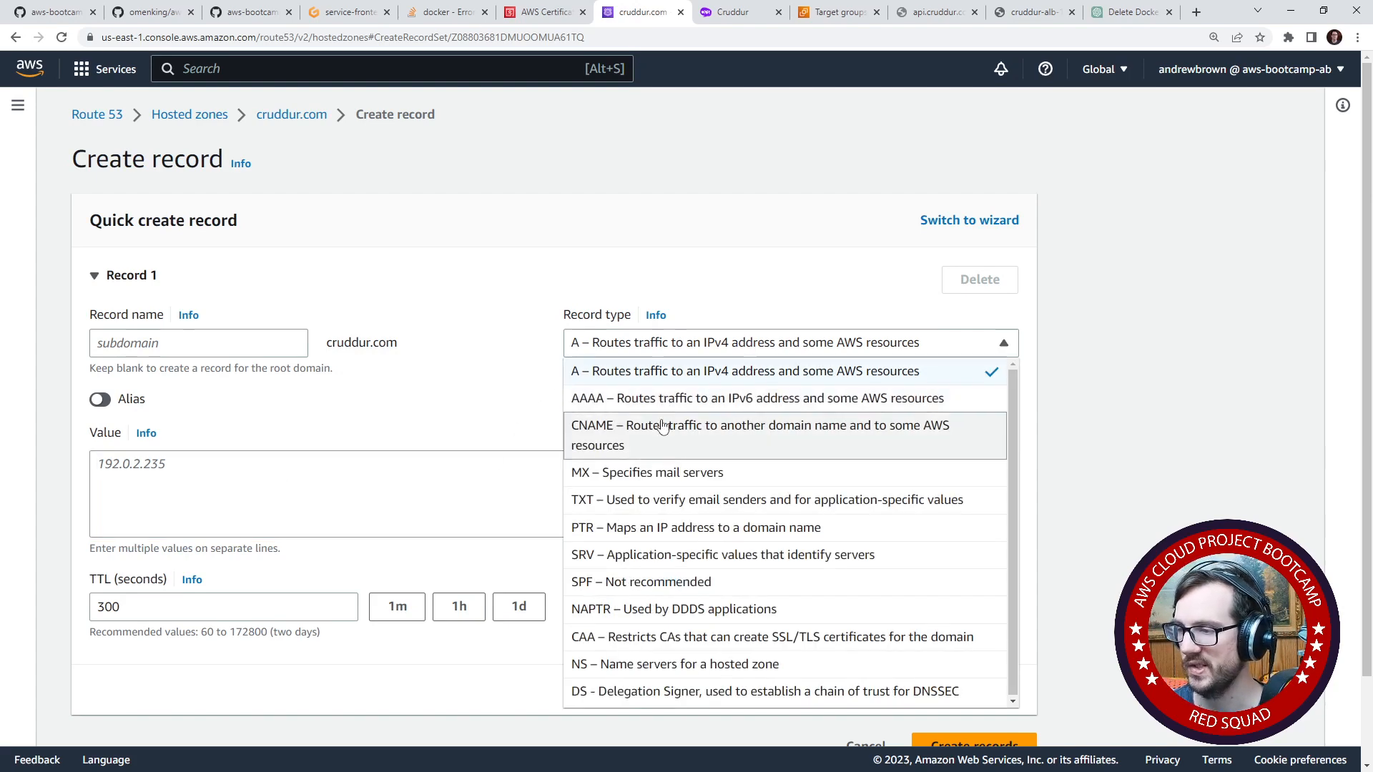
left_click(663, 427)
left_click(595, 344)
left_click(595, 371)
left_click(260, 501)
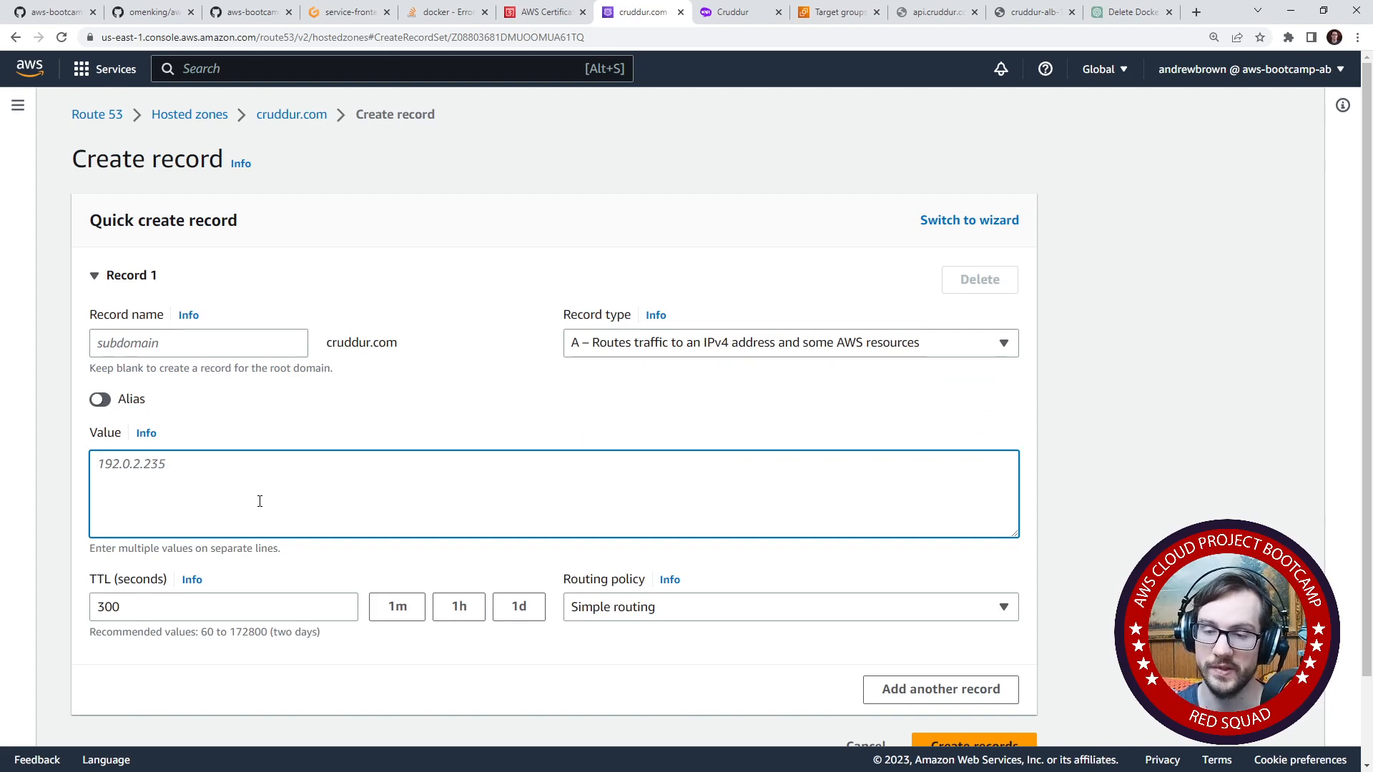
- Name the new A record api and alias it to an Application and Classic Load Balancer
left_click(193, 347)
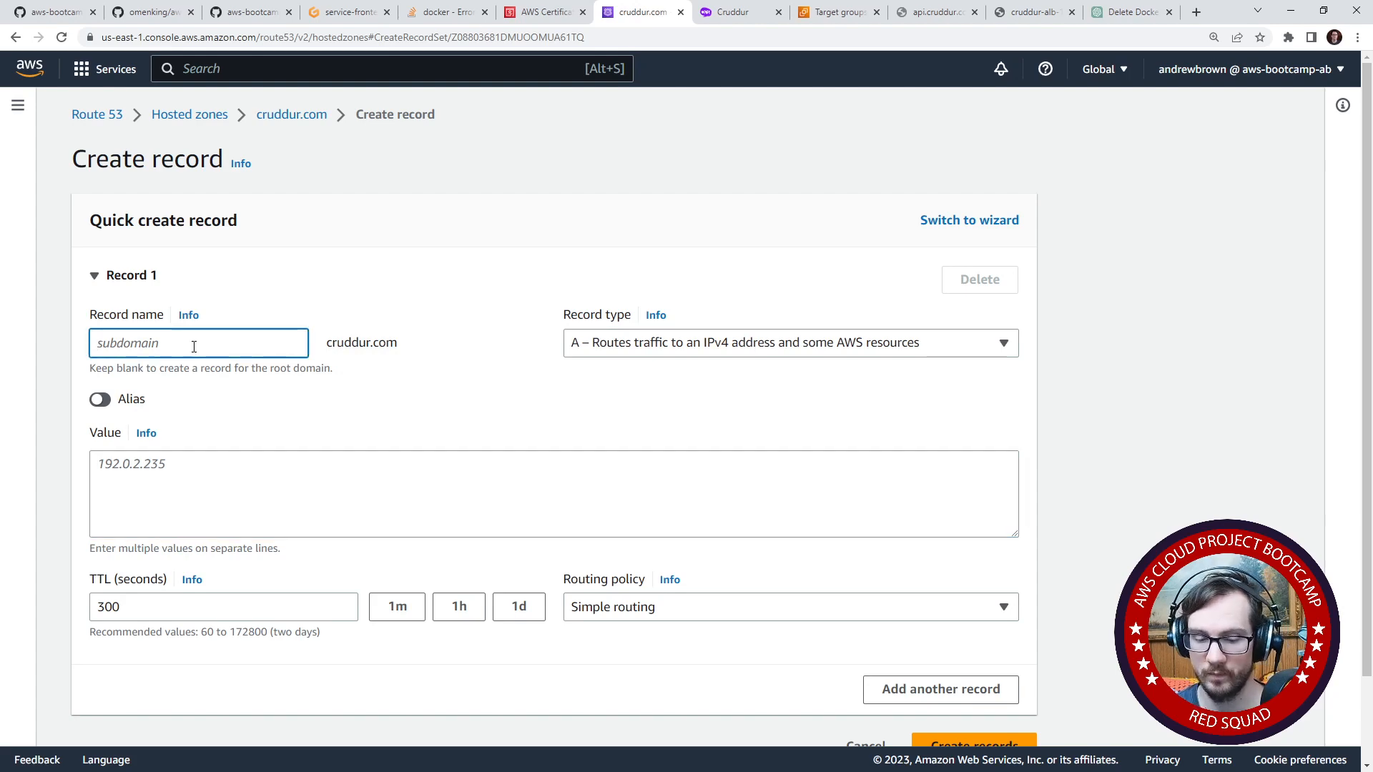
type("api")
left_click(101, 399)
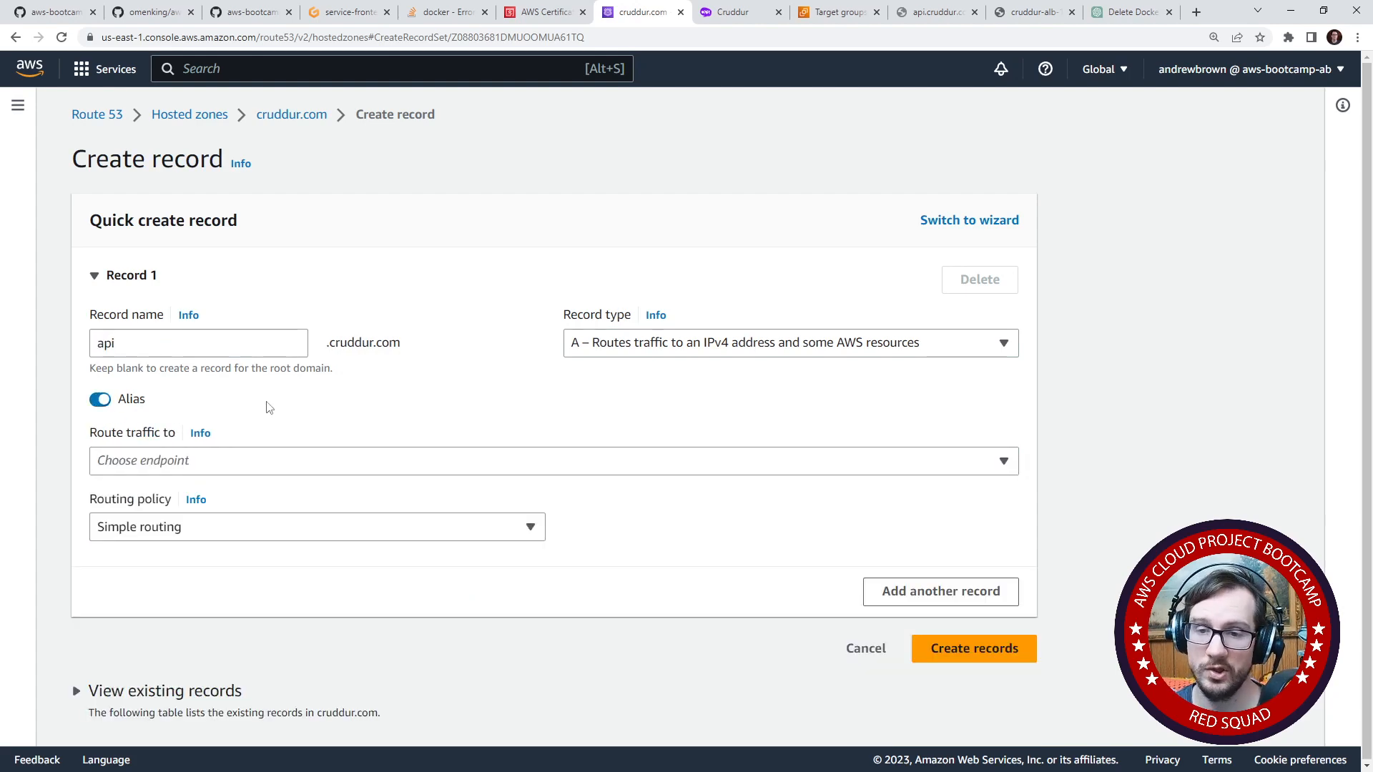
left_click(284, 463)
left_click(286, 319)
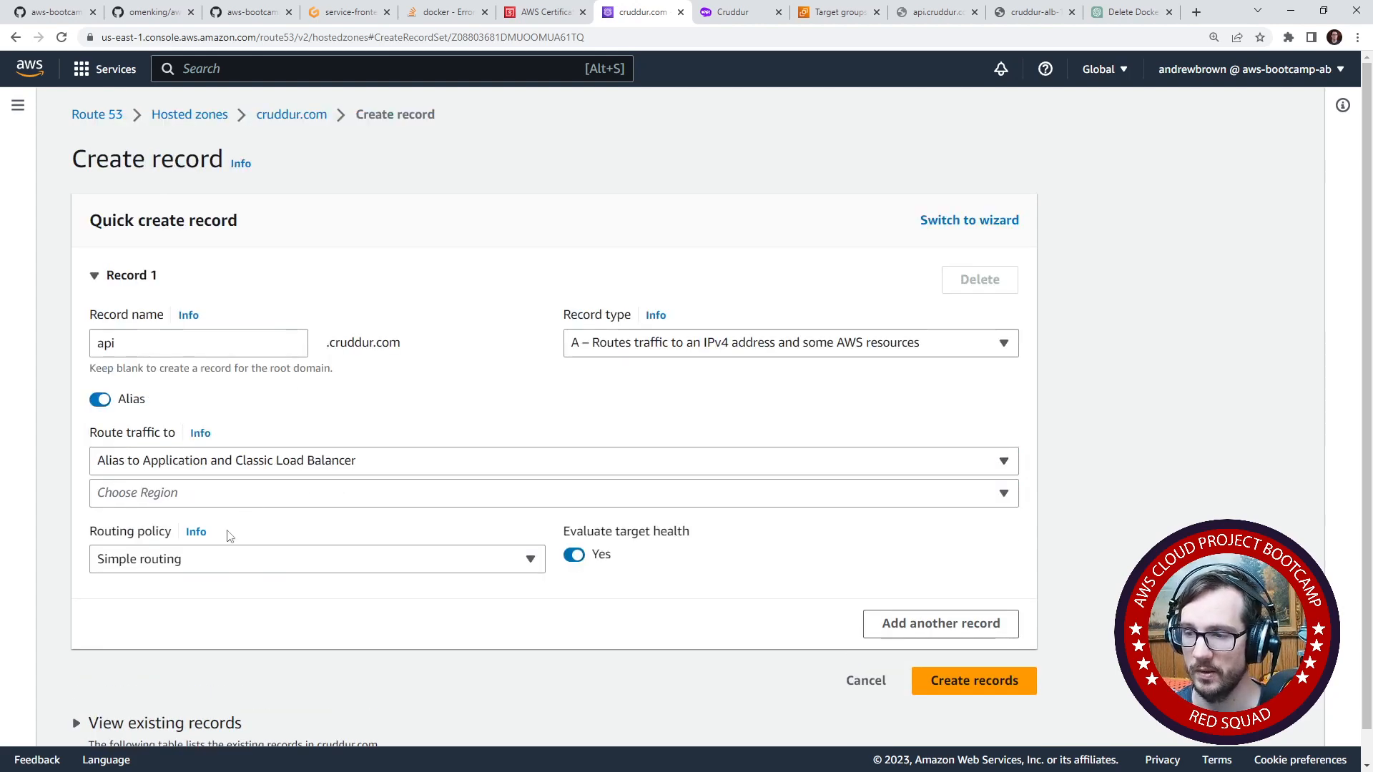
- Target the cruddur-alb load balancer in Canada (Central) [ca-central-1], keeping Simple routing and target health evaluation, and create the api record
left_click(200, 494)
scroll(213, 364, "down", 2)
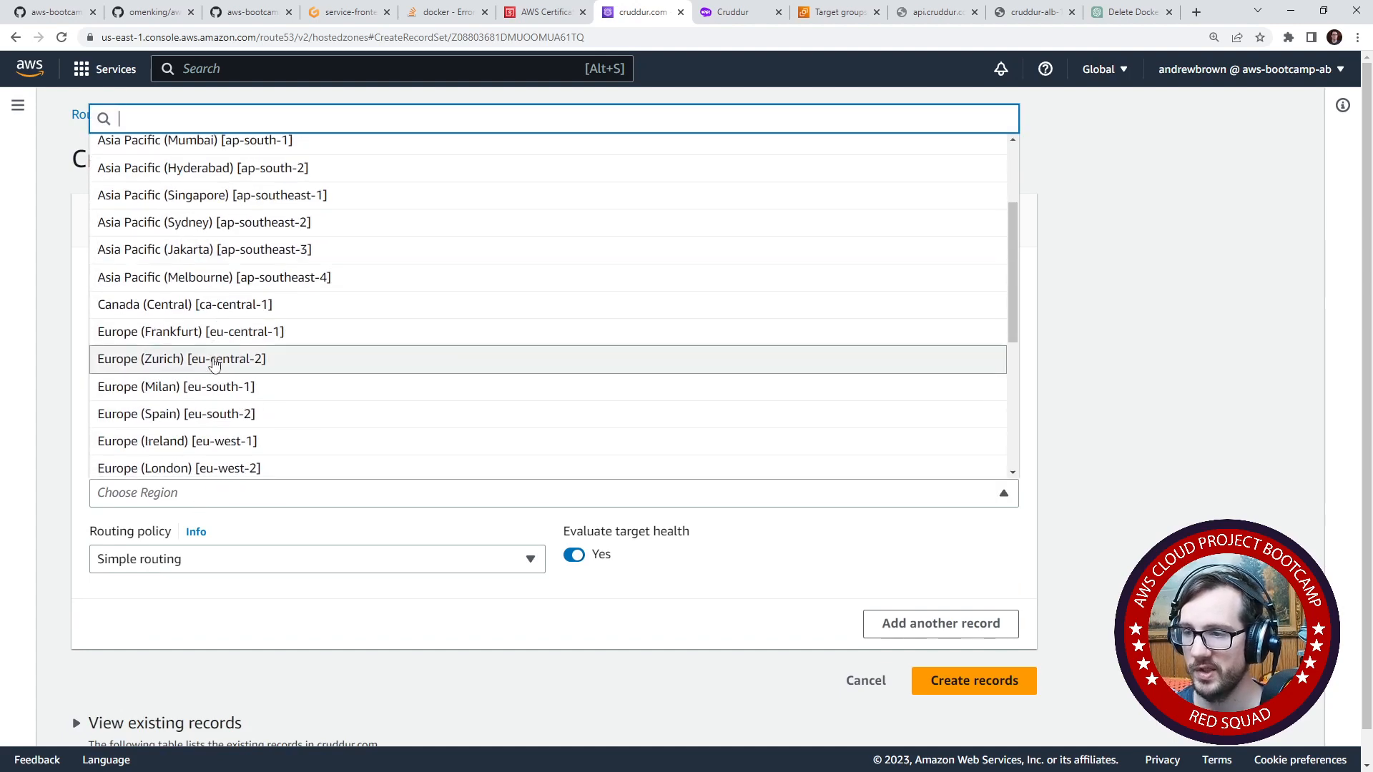
left_click(198, 306)
left_click(215, 525)
left_click(221, 553)
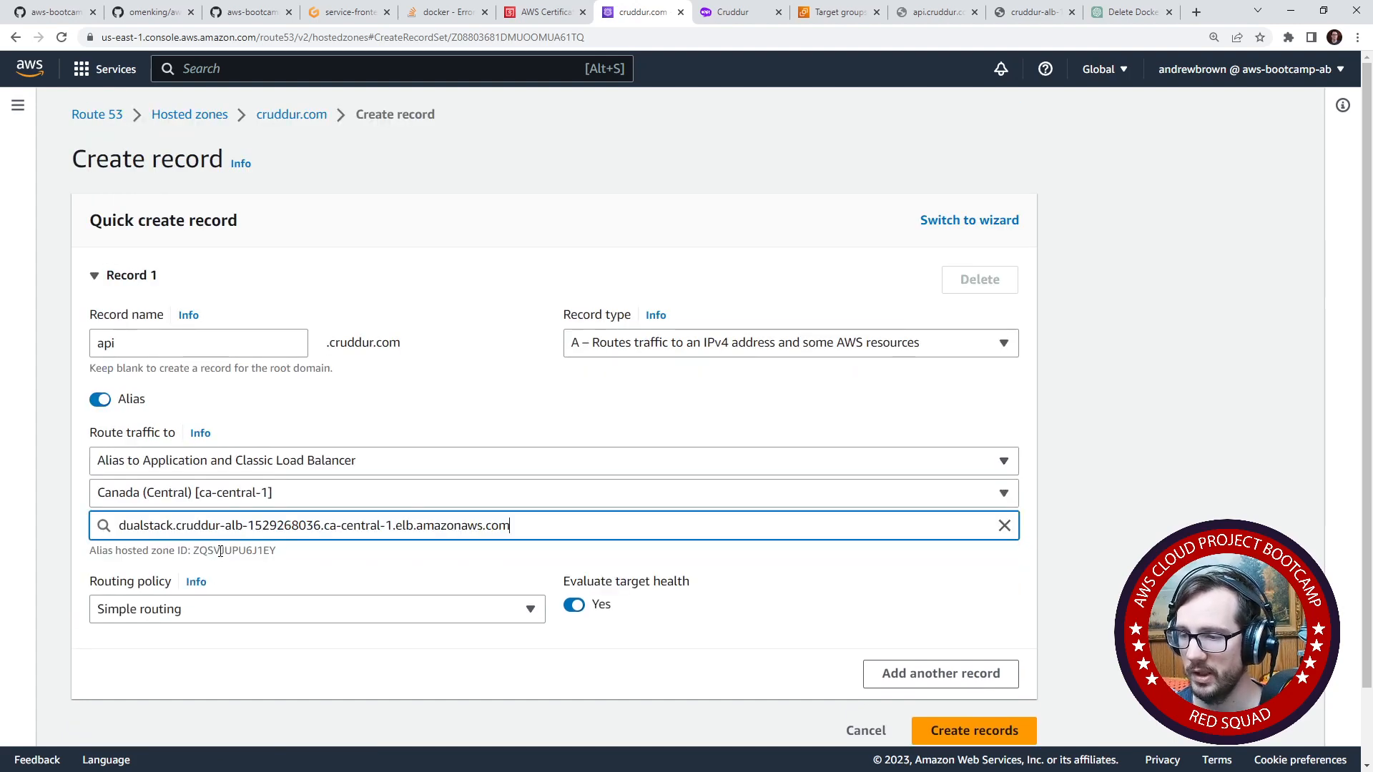
scroll(229, 543, "down", 1)
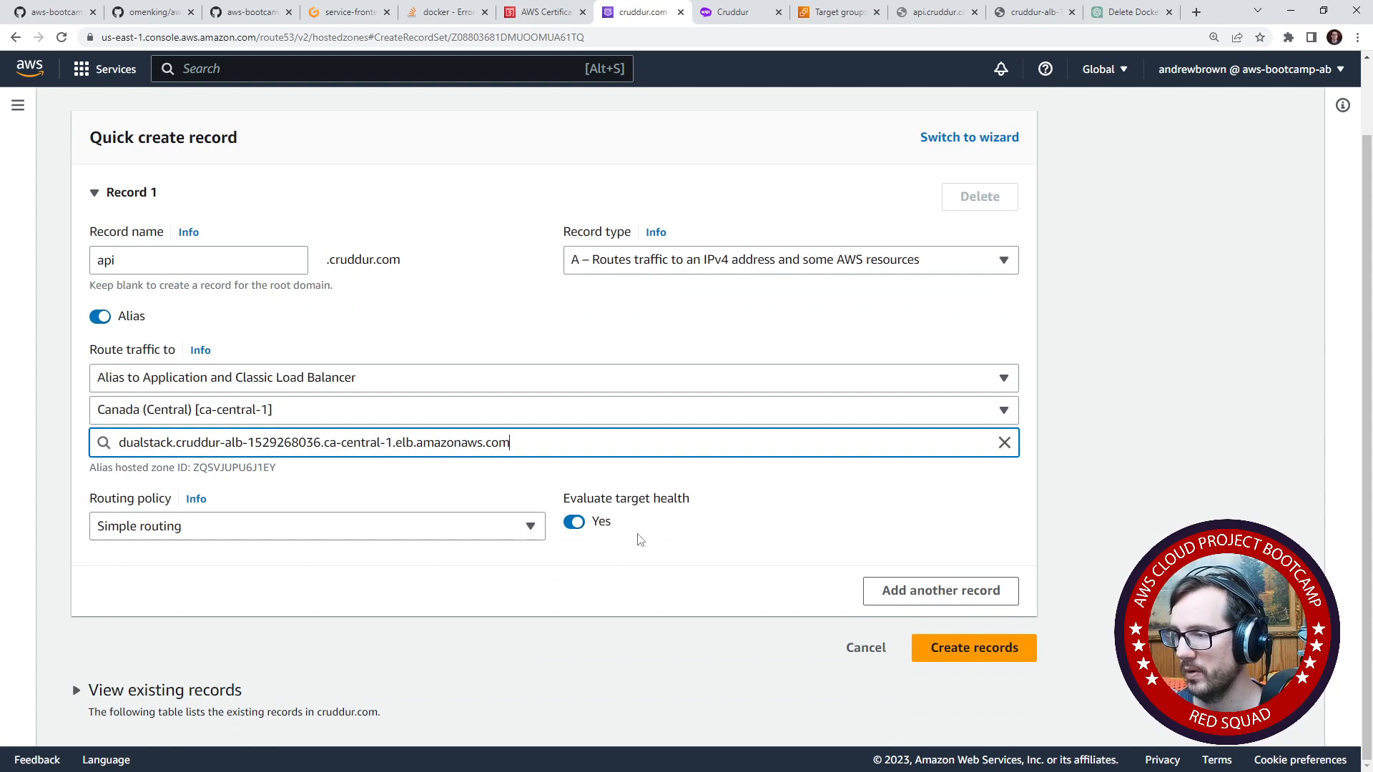
left_click_drag(569, 498, 706, 506)
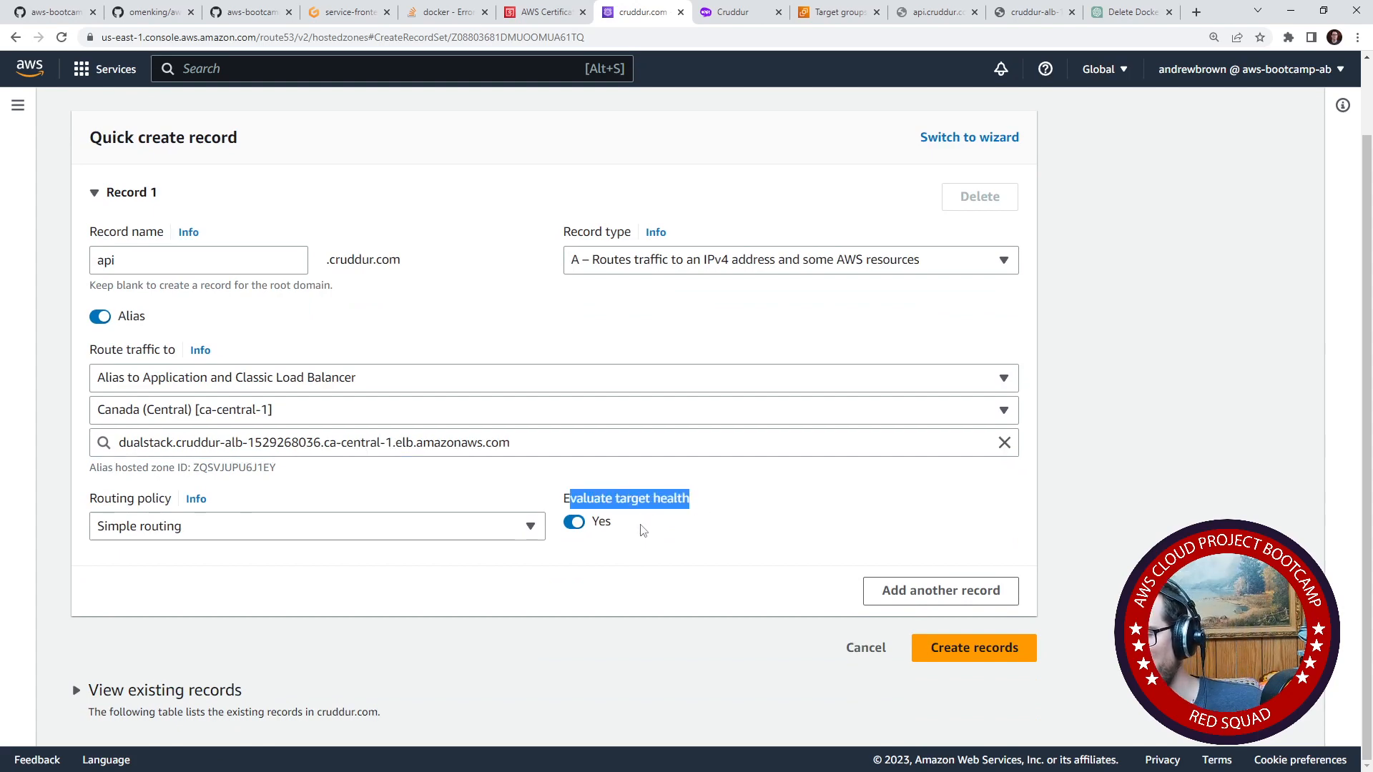
left_click(966, 652)
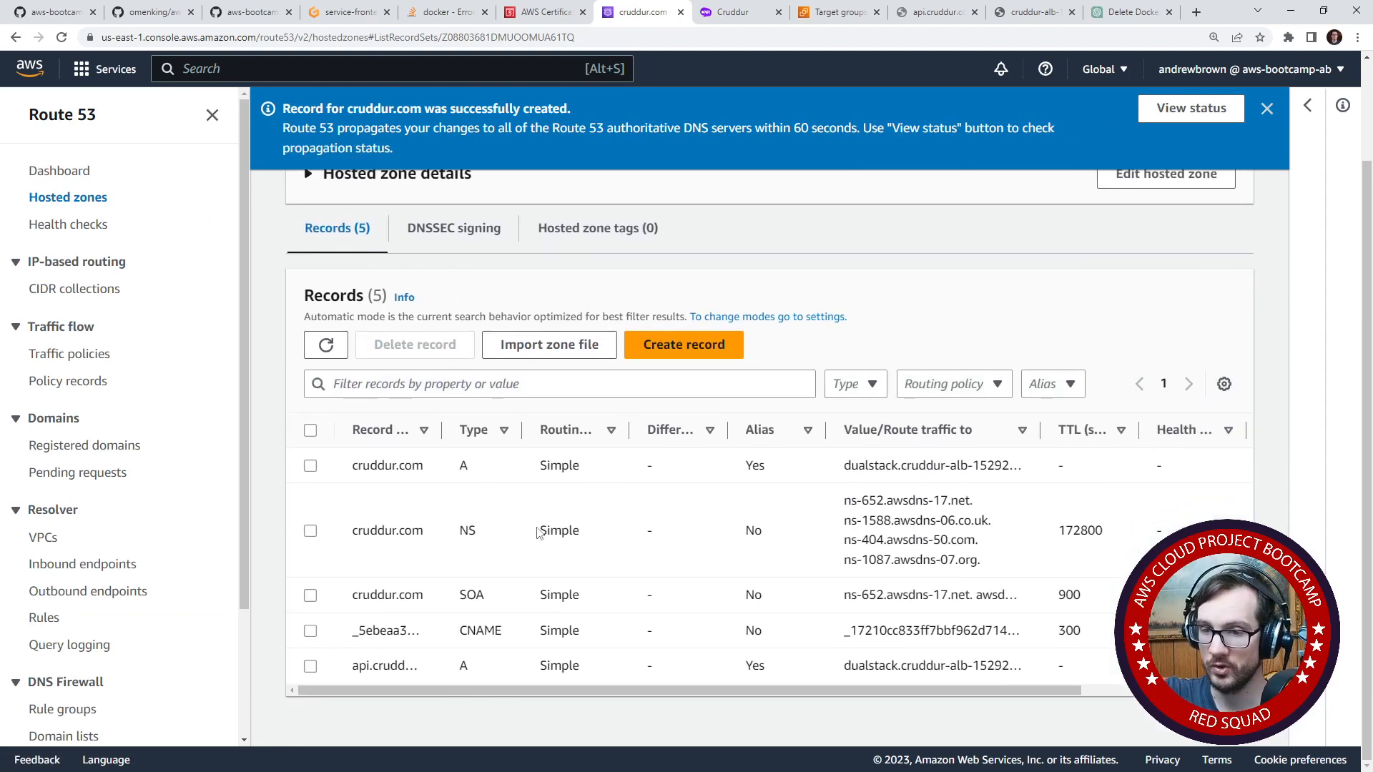
- Switch to the Gitpod workspace, ping api.cruddur.com from the terminal, and stop the ping
left_click(339, 15)
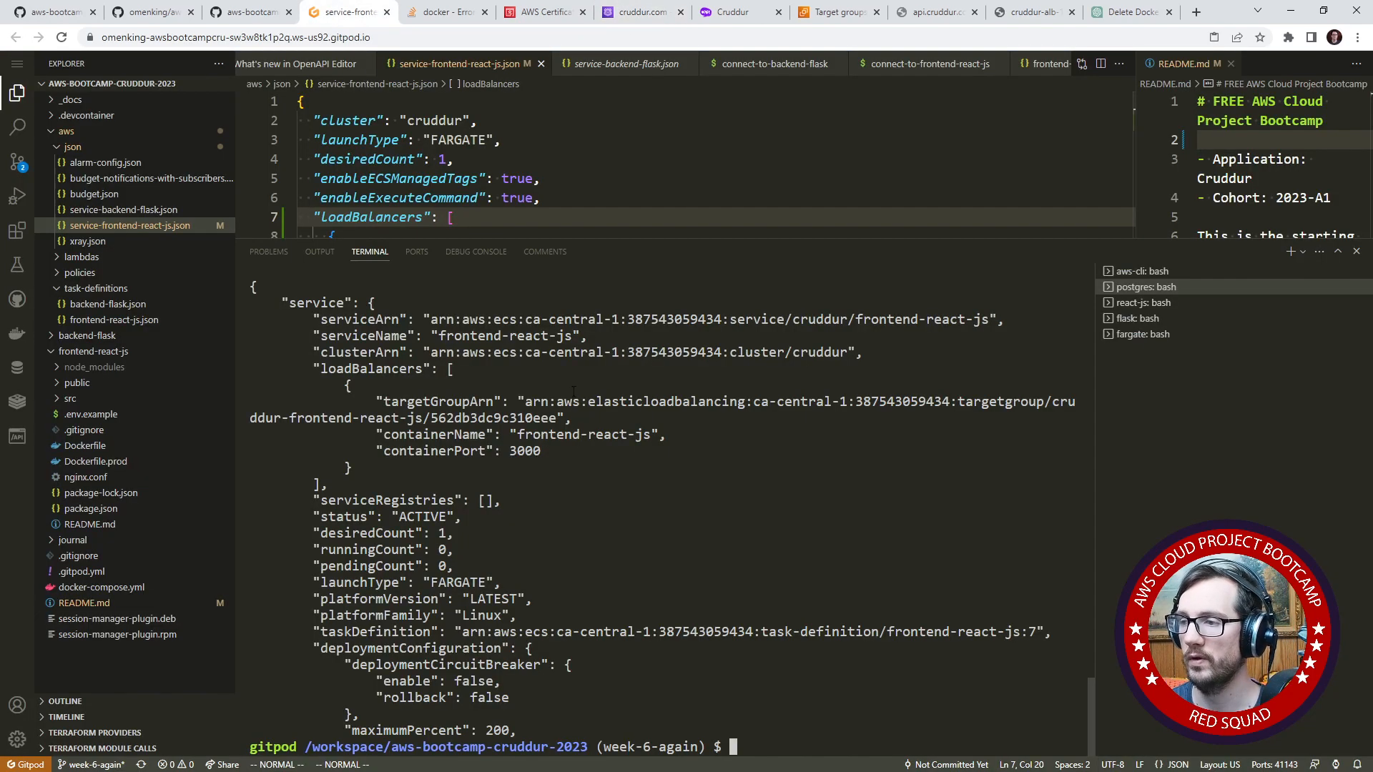
type("ping api")
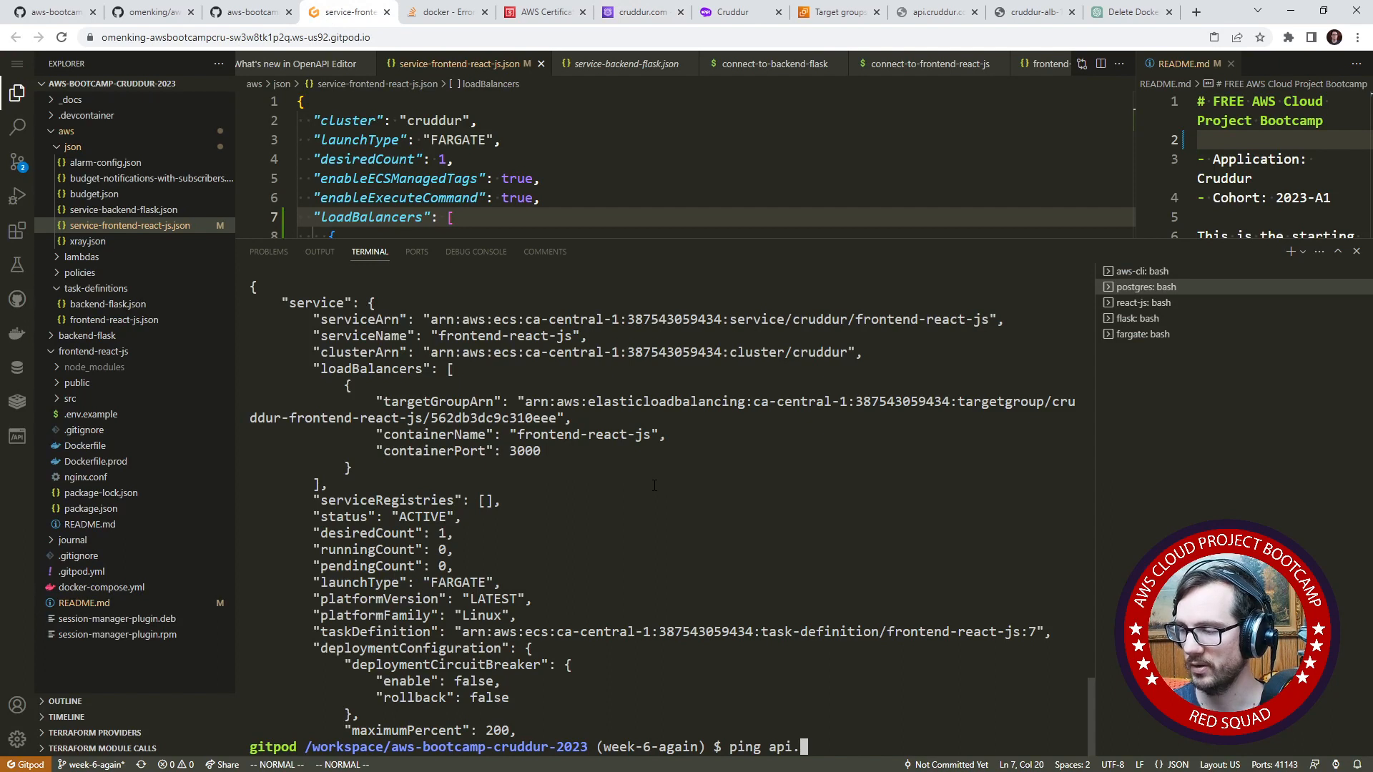
type(".cruddur.com")
key("Return")
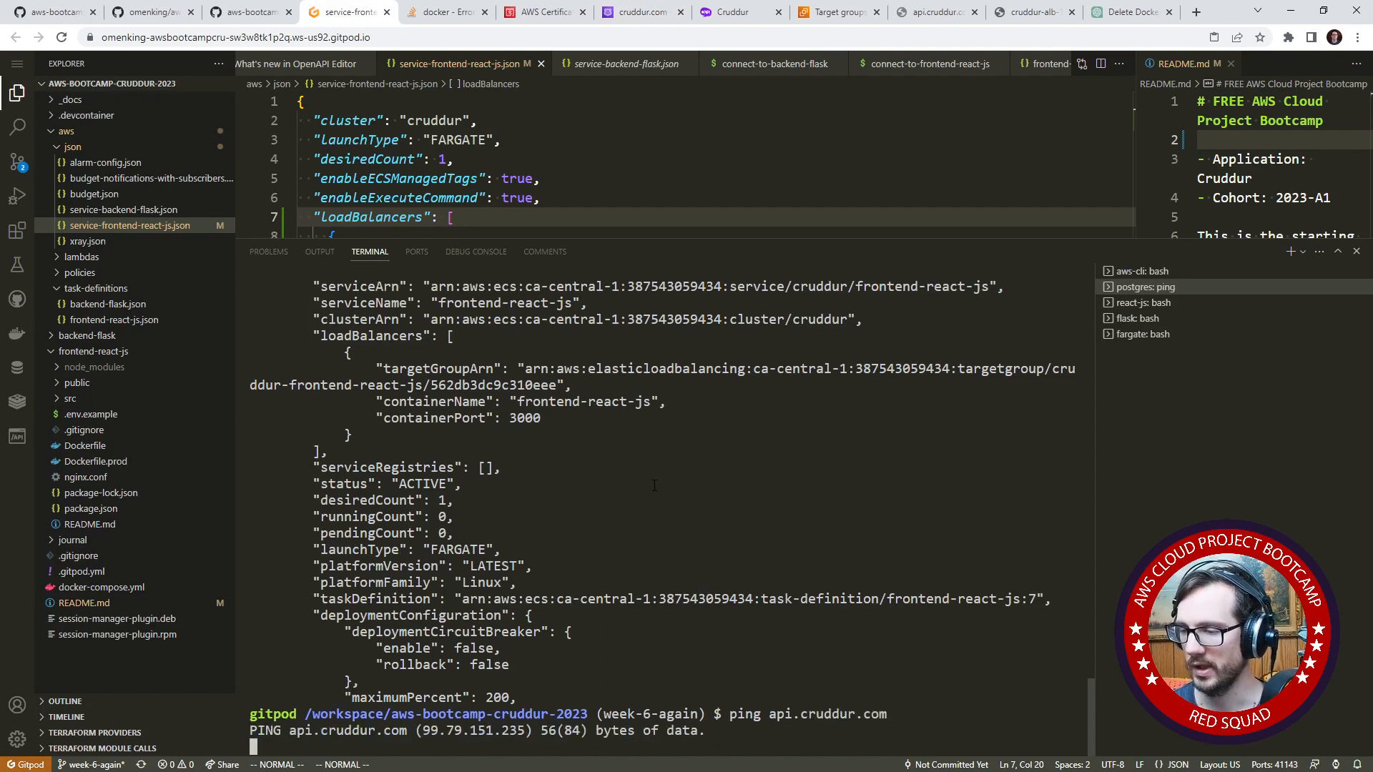
key("ctrl+c")
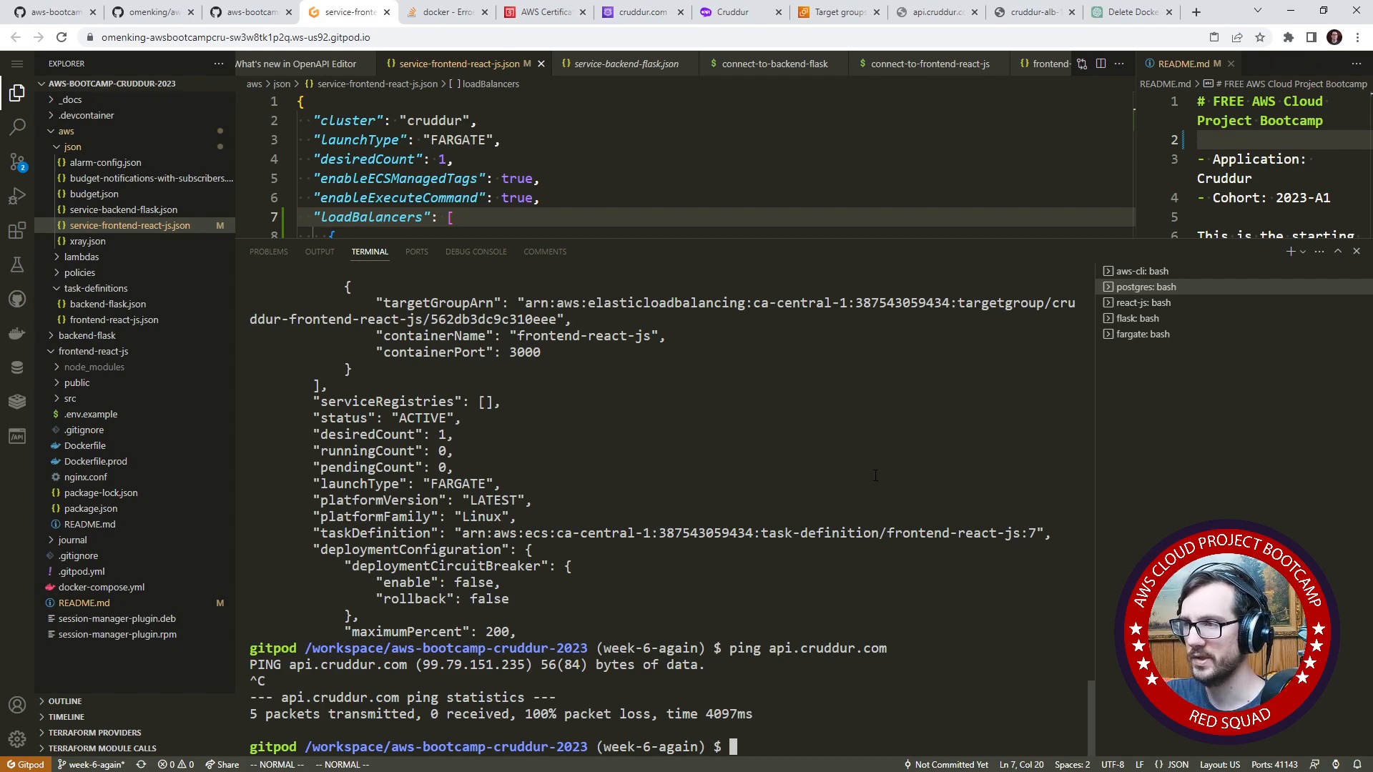
- Request api.cruddur.com/api/healt-check with curl in the terminal
type("curl api.")
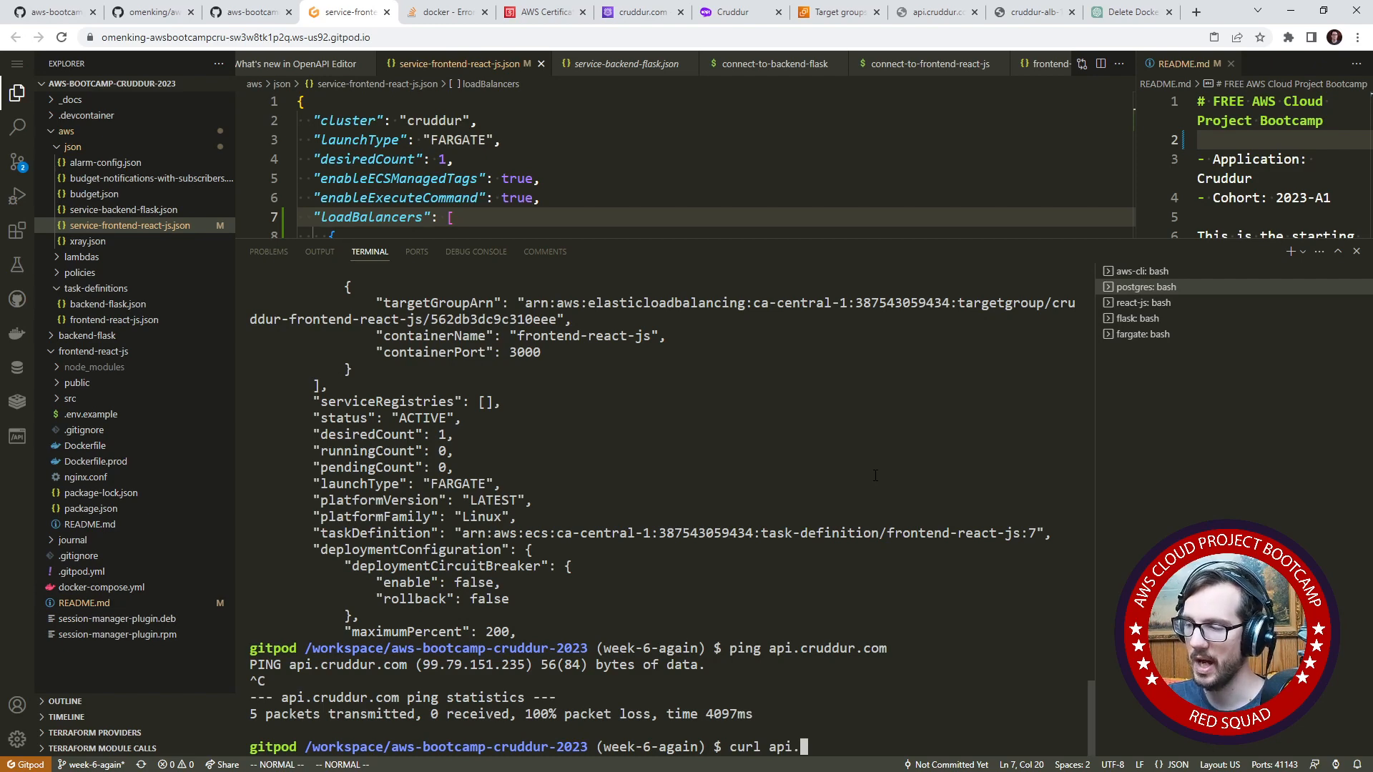
type("cruddur.com/")
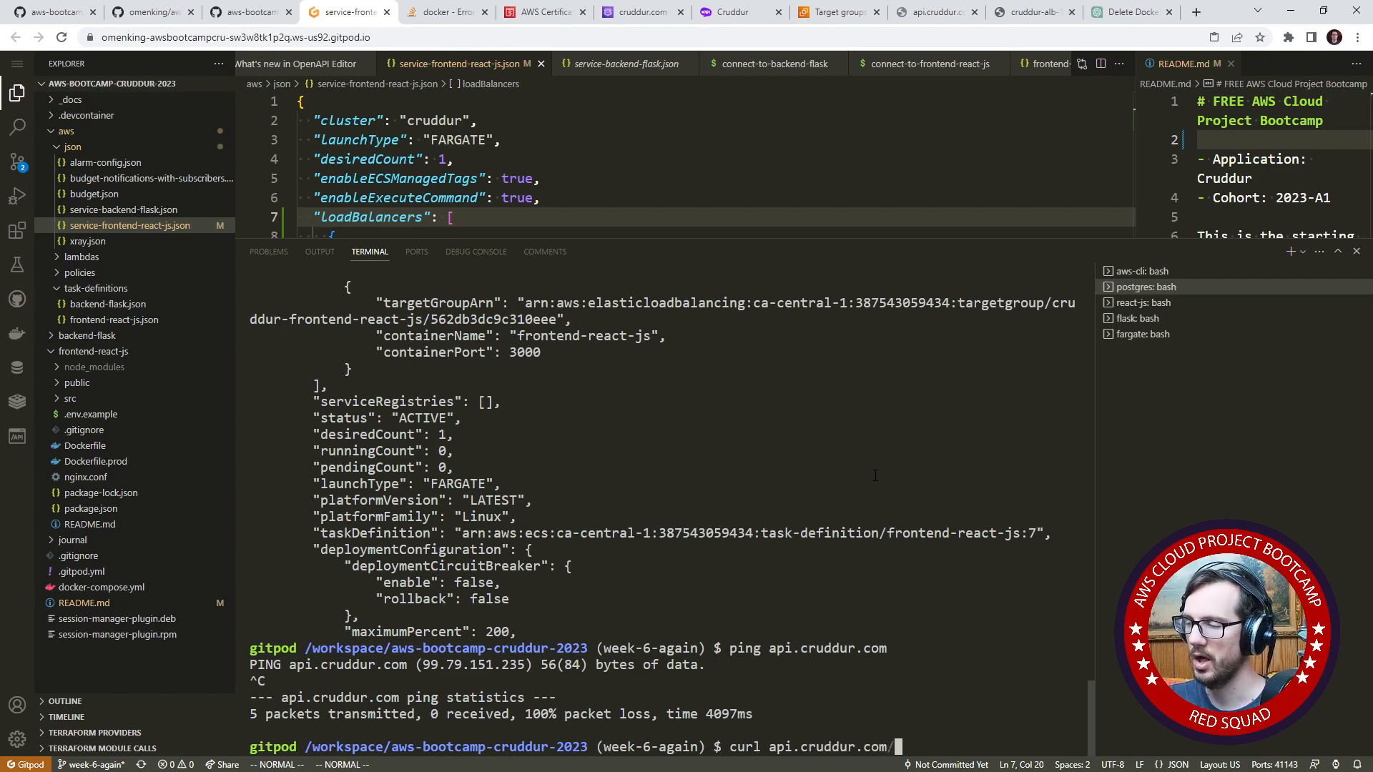
type("api")
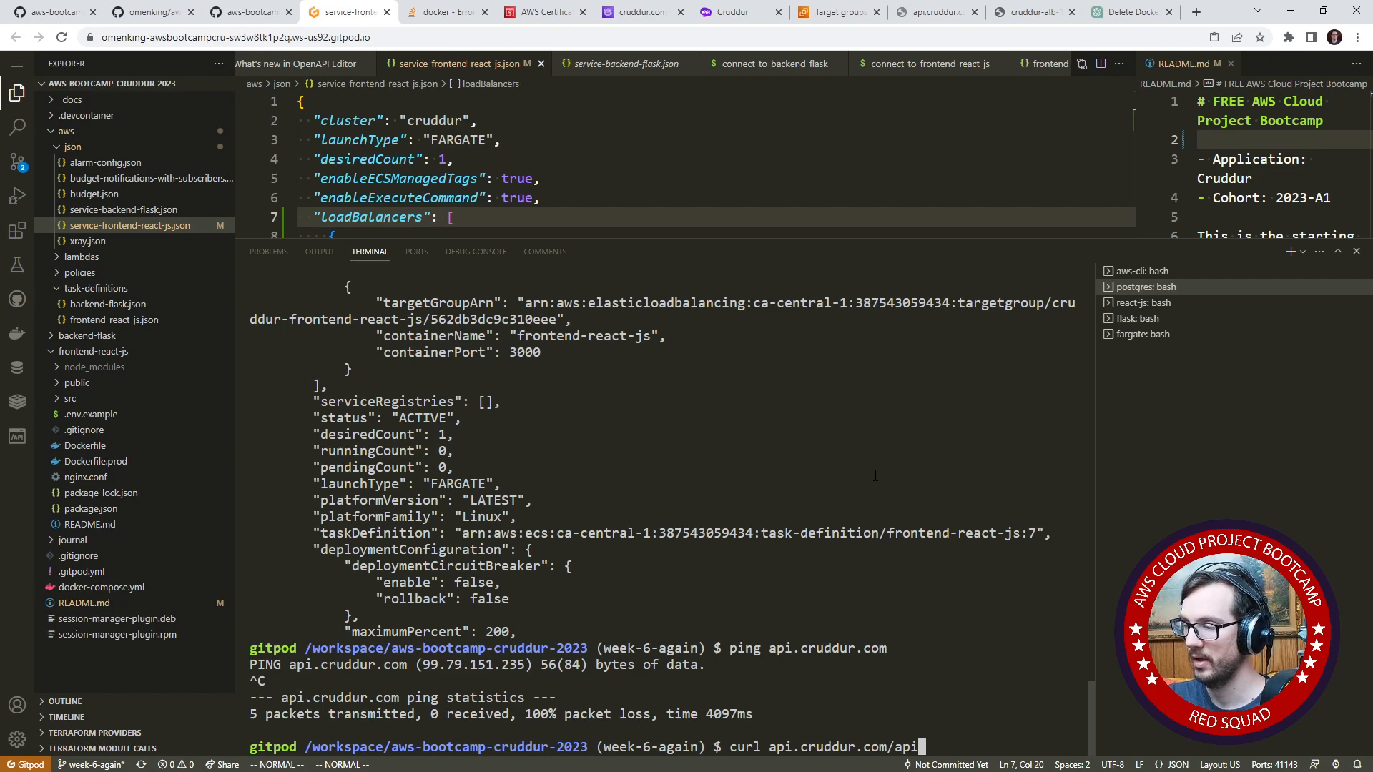
type("/activities/")
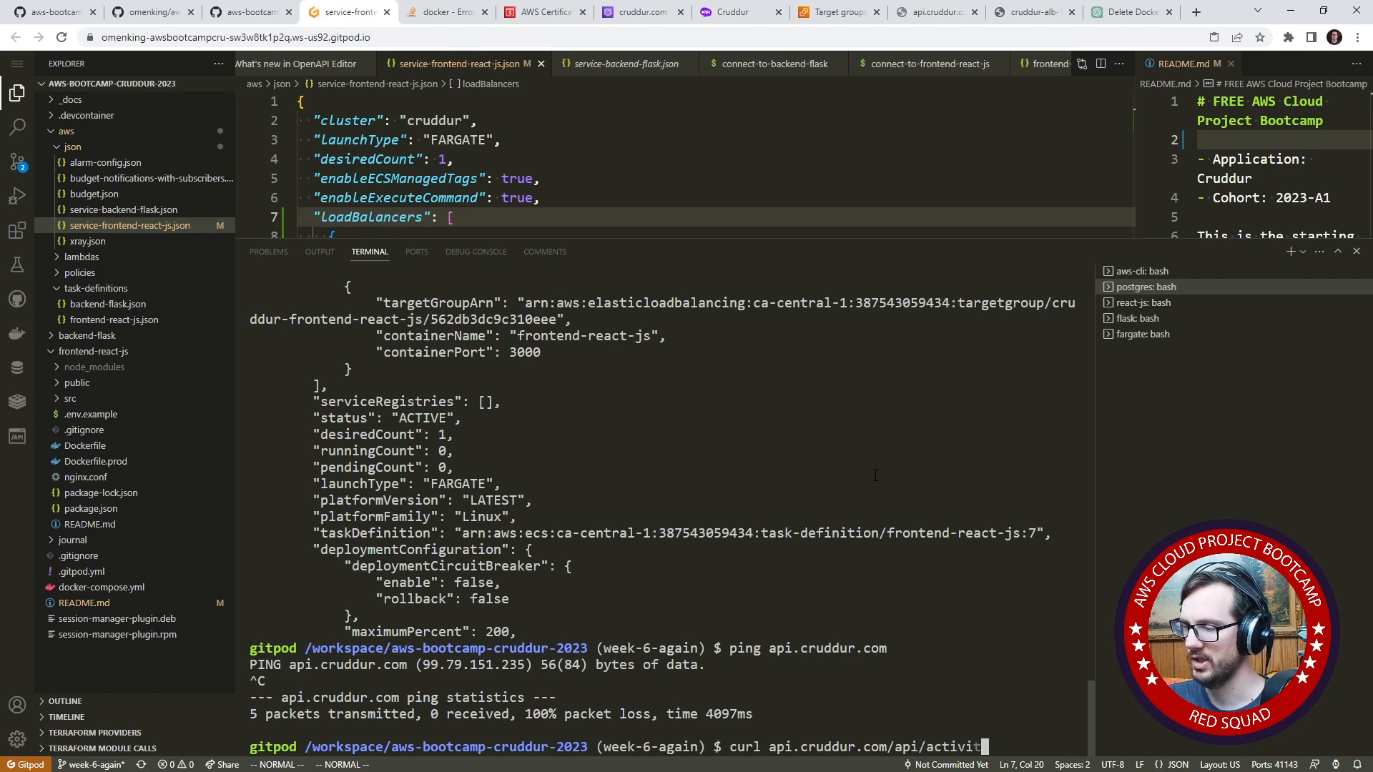
key("BackSpace")
key("BackSpace")
key("BackSpace")
key("BackSpace")
key("BackSpace")
key("BackSpace")
key("BackSpace")
key("BackSpace")
key("BackSpace")
key("BackSpace")
key("BackSpace")
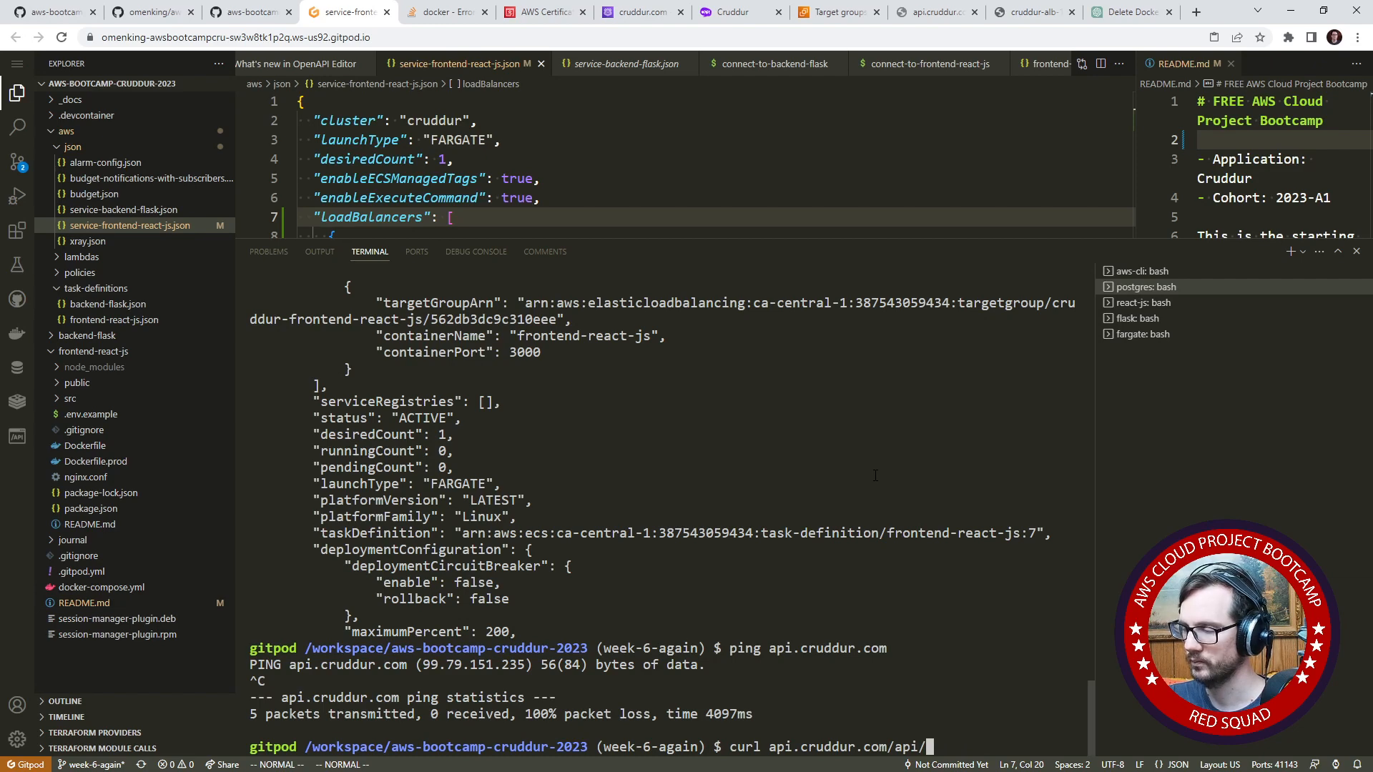
type("healt-check")
key("Return")
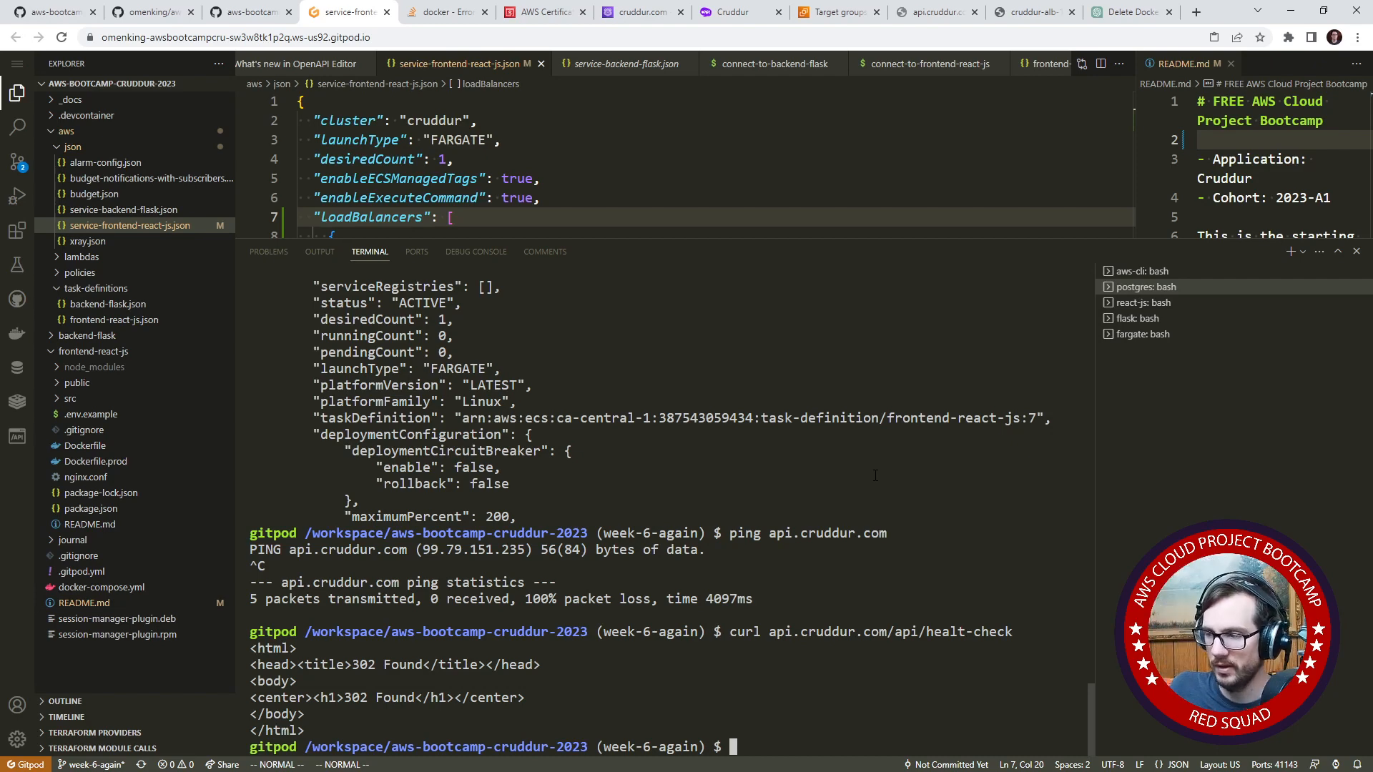
key("Up")
key("Left")
key("Left")
key("Left")
key("Left")
key("Left")
key("Left")
key("Left")
key("Left")
key("Left")
key("Left")
key("Left")
key("Left")
key("Left")
key("Left")
key("Left")
key("Left")
key("Left")
key("Left")
key("Left")
key("Left")
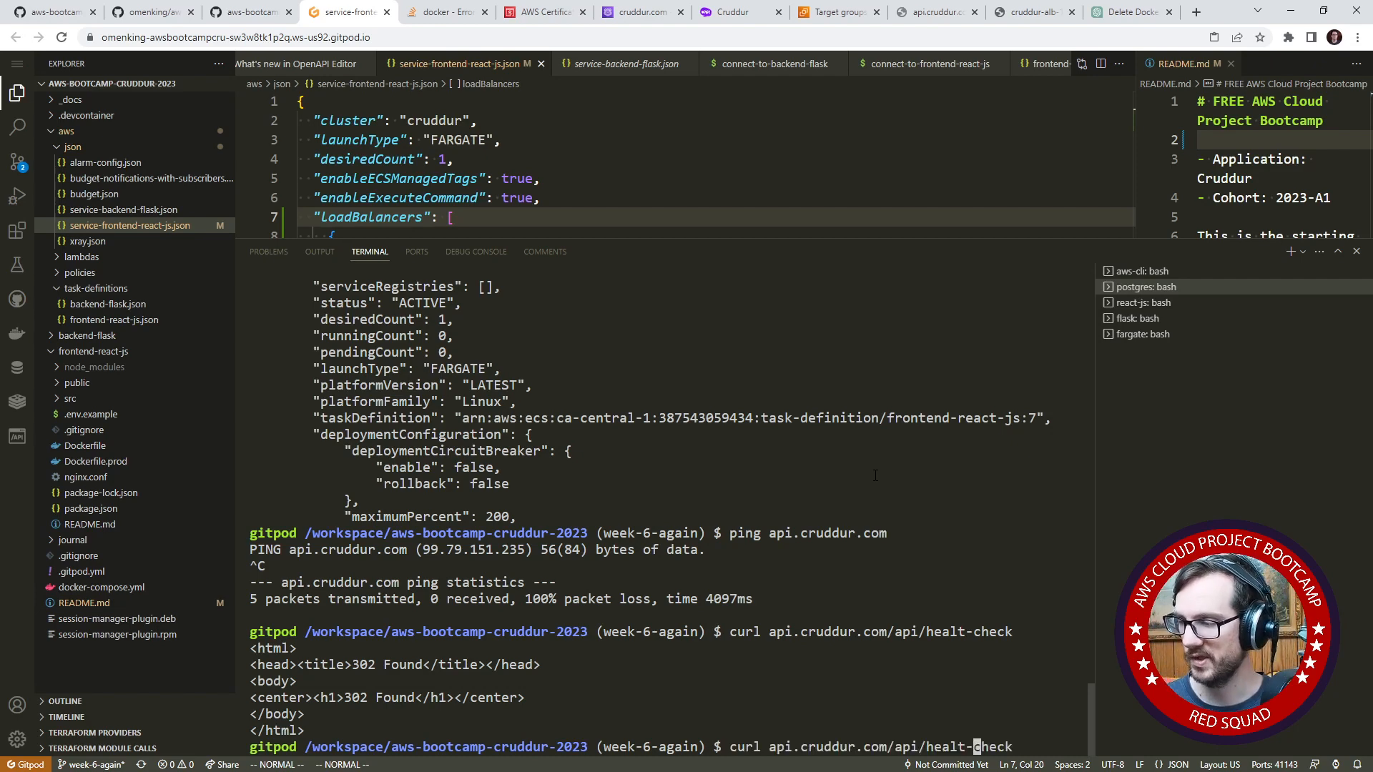
key("Left")
key("Left")
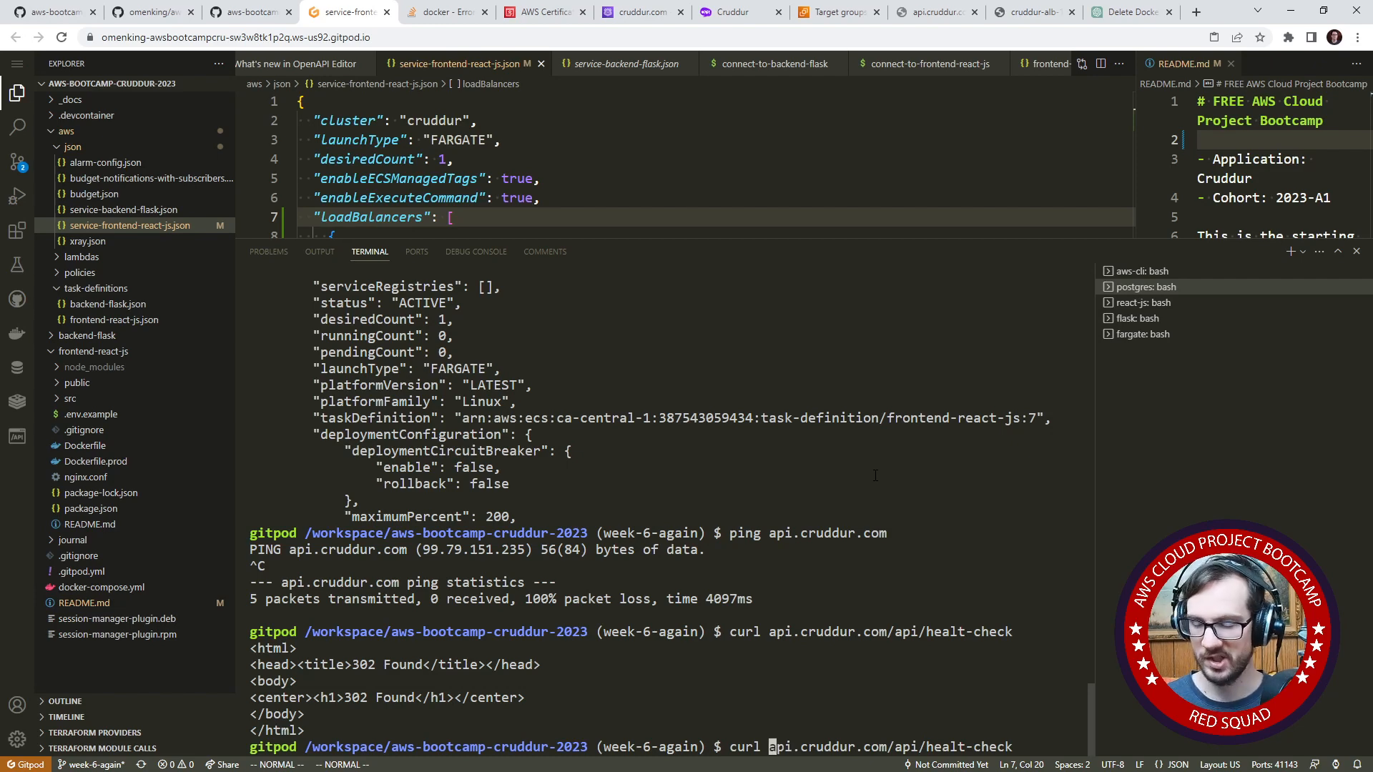
type("https://")
key("Return")
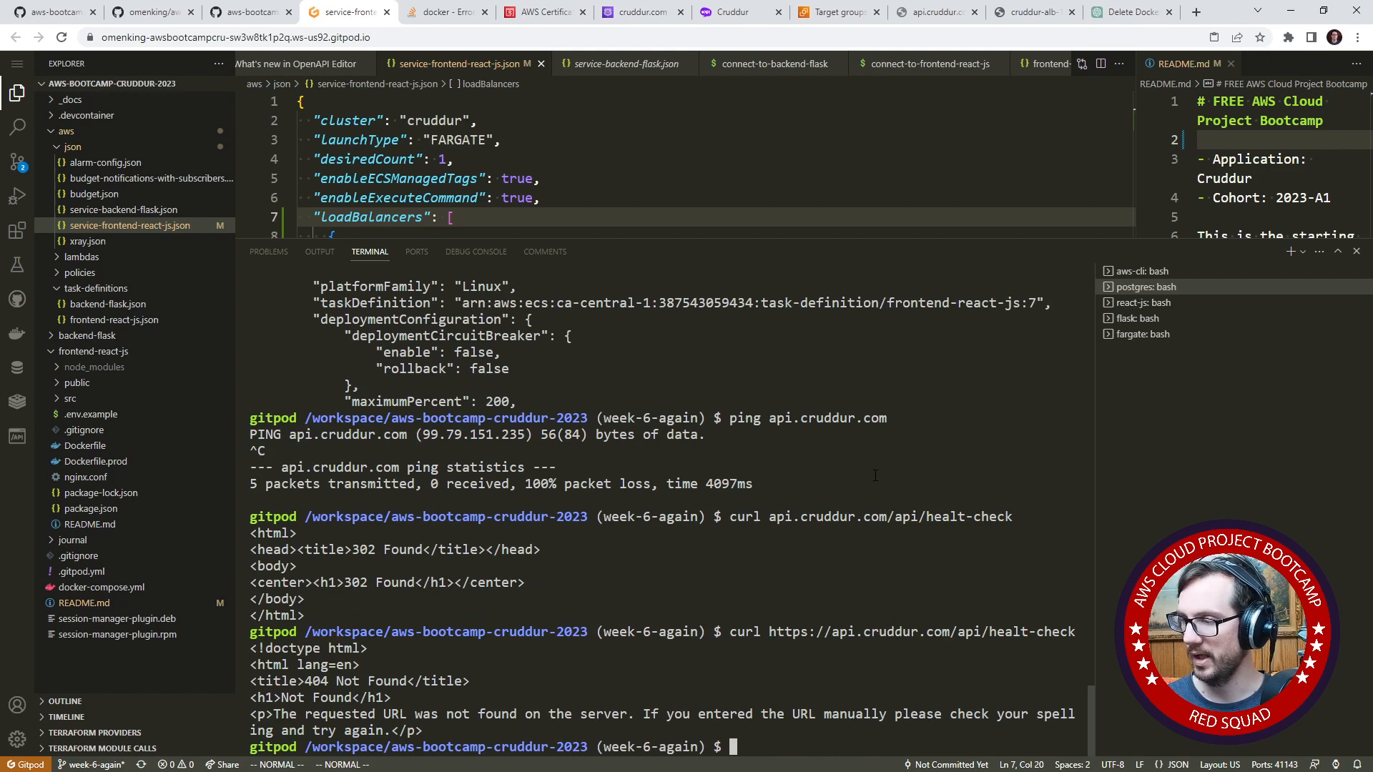
- Correct the path's spelling to health-check in the last curl command and rerun it over HTTPS
key("Up")
key("Left")
key("Left")
key("Left")
key("Left")
key("Left")
key("Left")
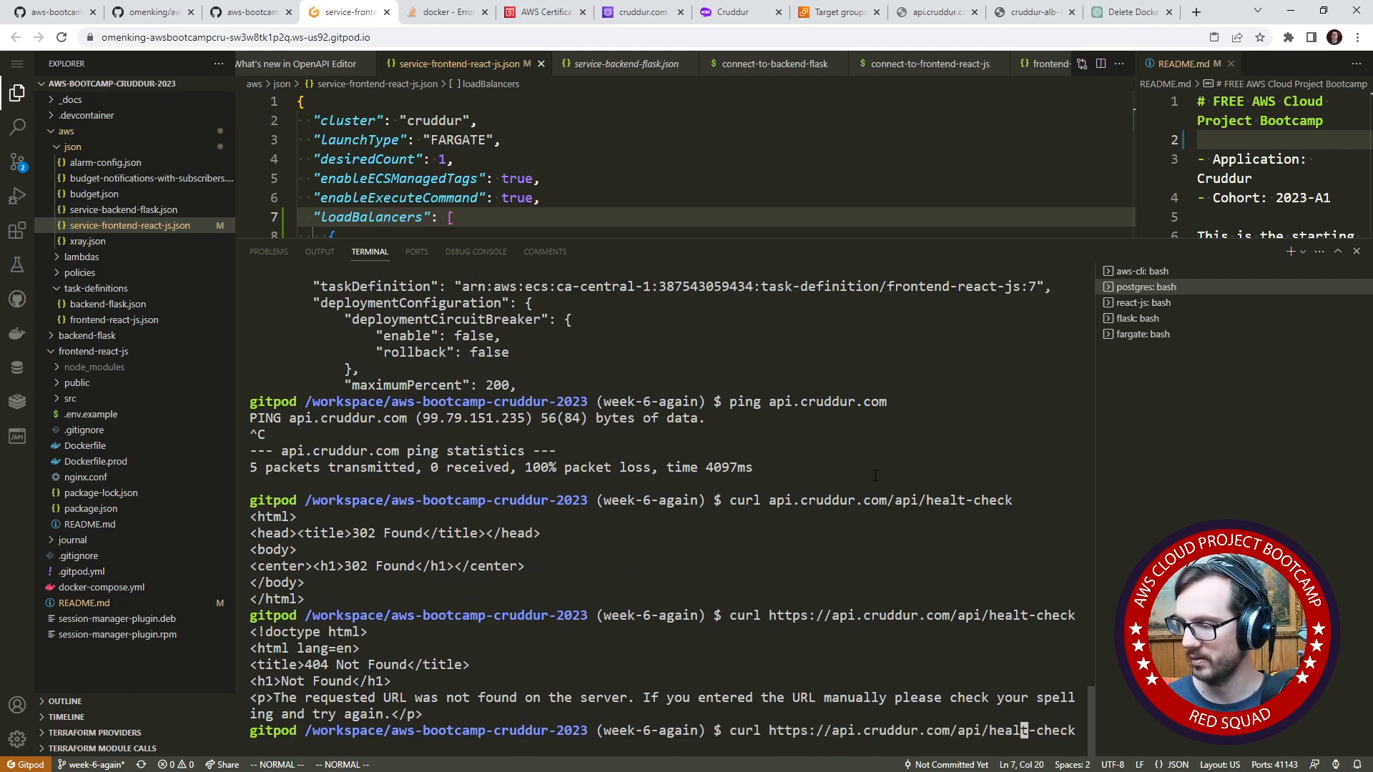
type("h")
key("Return")
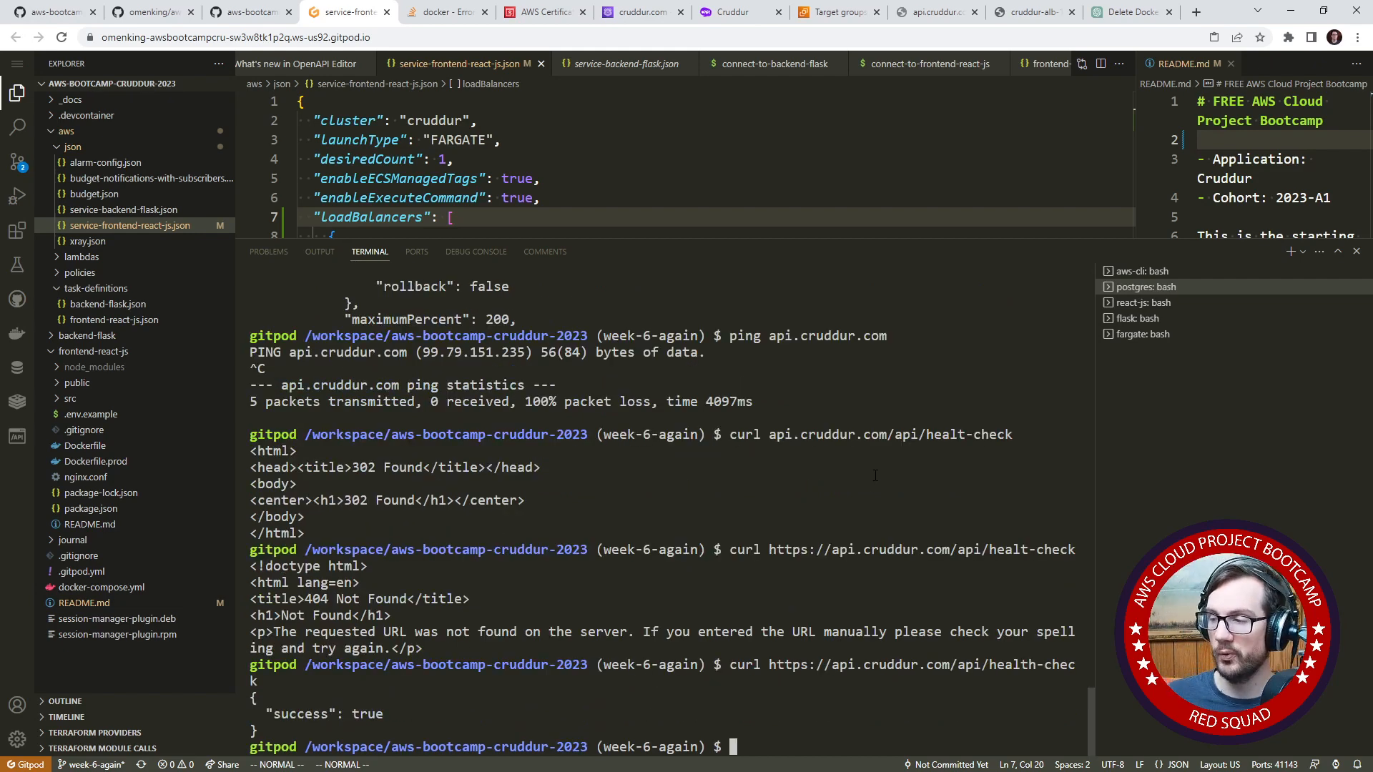
left_click_drag(769, 550, 629, 566)
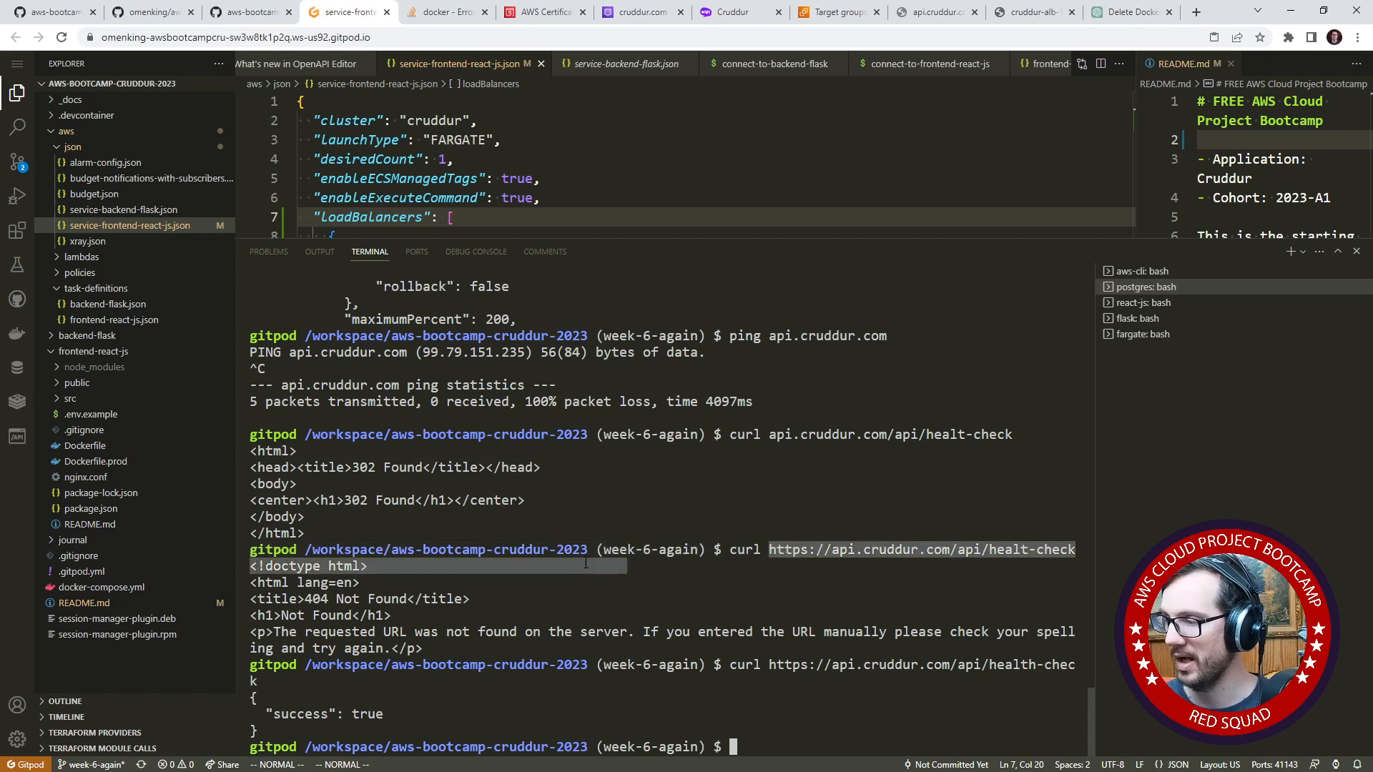
left_click(854, 633)
left_click_drag(761, 665, 256, 680)
key("ctrl+c")
left_click(823, 12)
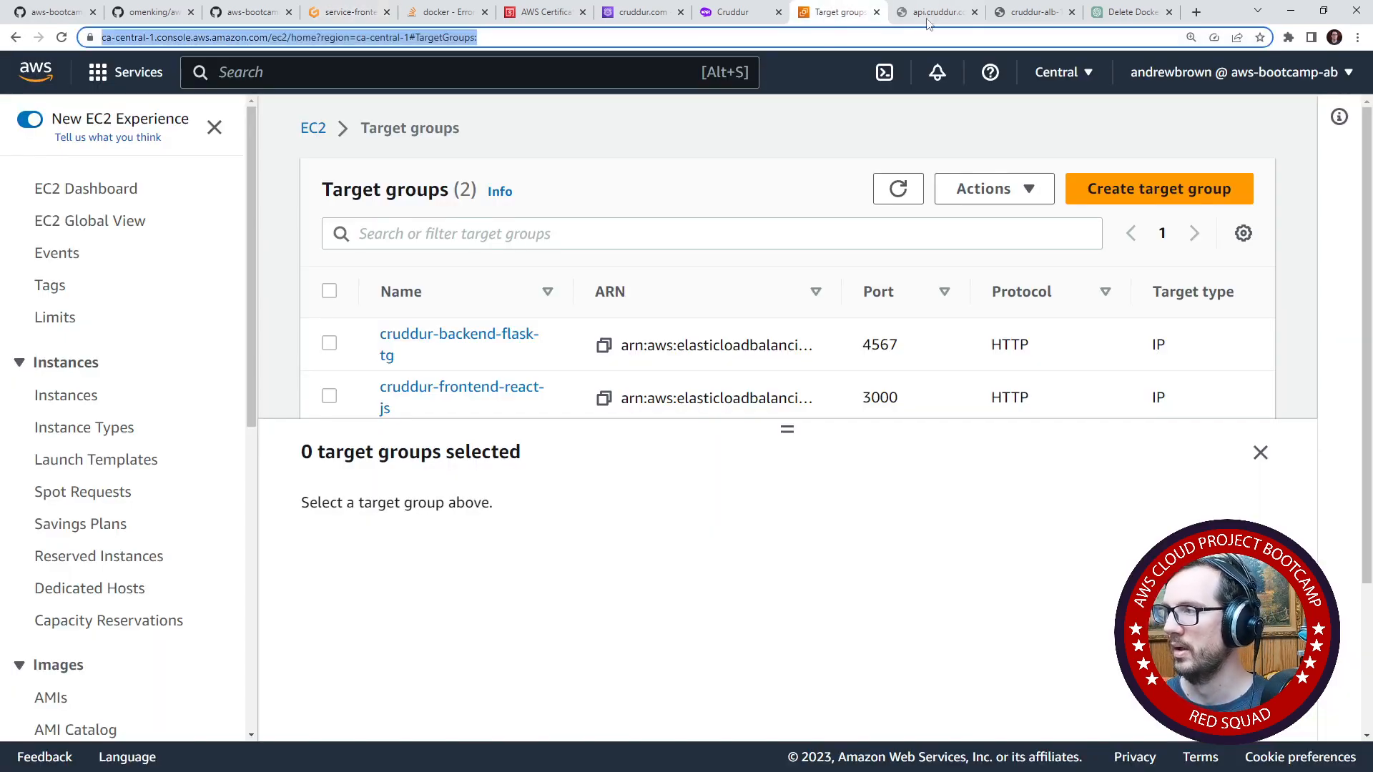
left_click(929, 12)
left_click(916, 32)
key("ctrl+v")
key("Return")
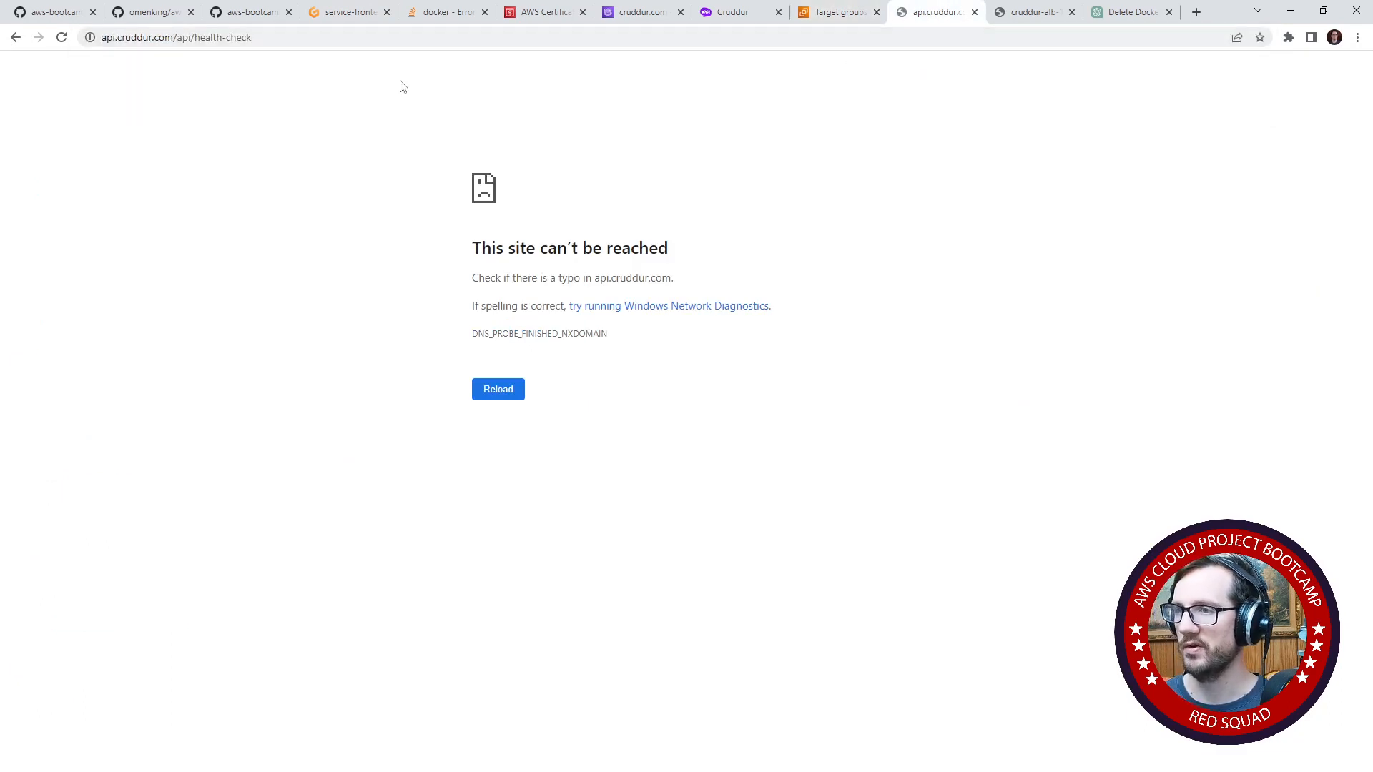
- Retry loading the api.cruddur.com health-check address in the same browser tab
left_click(300, 40)
key("Return")
left_click(151, 42)
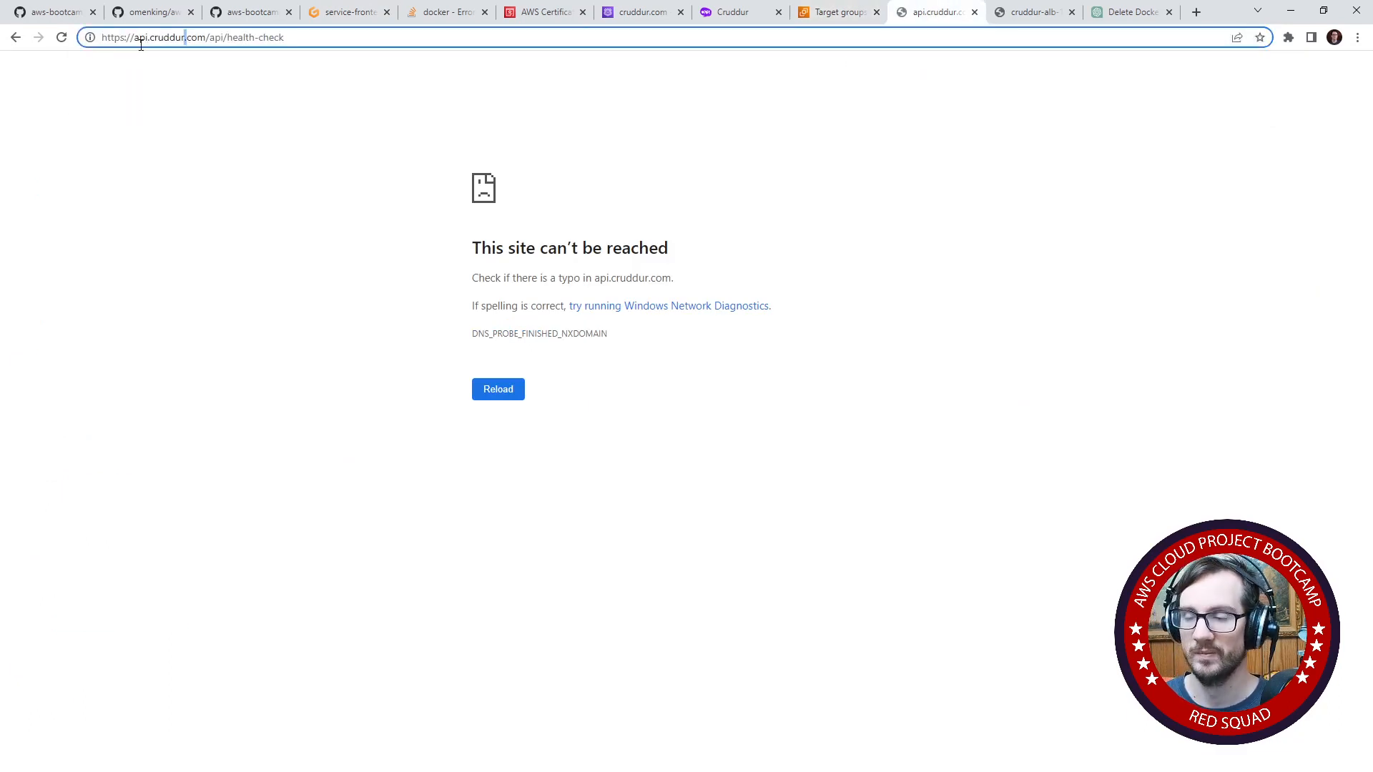
key("Return")
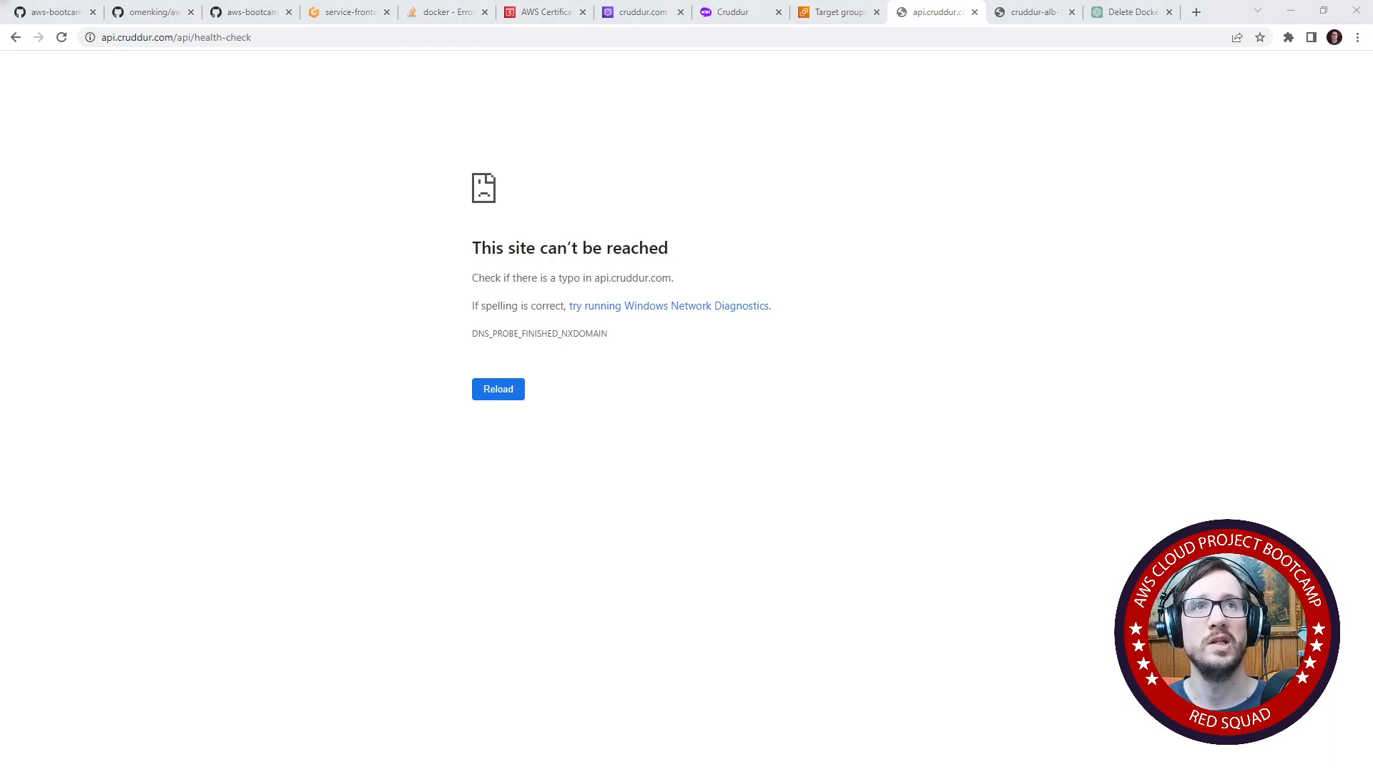
- Check the api.cruddur.com/api/health-check response in a separate Firefox window, and close that window
left_click(349, 44)
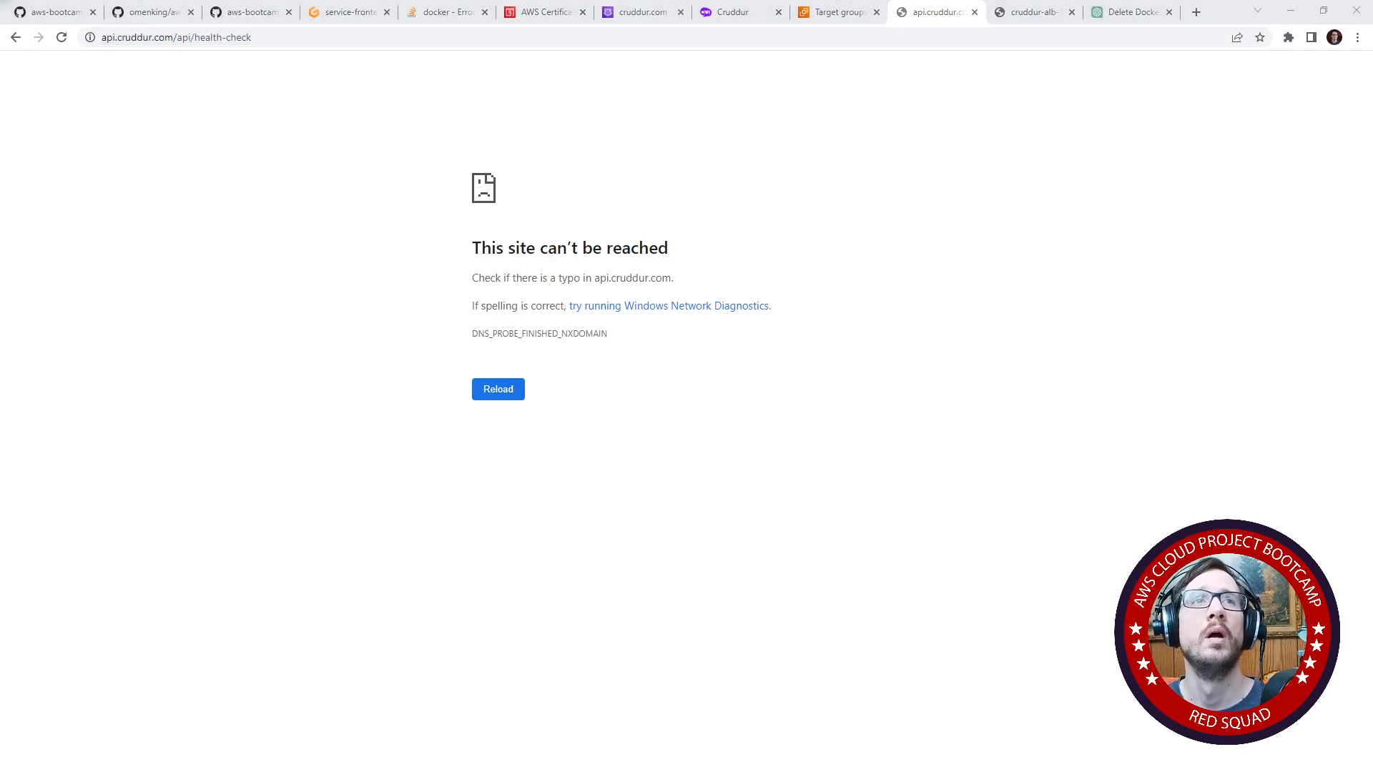
left_click_drag(521, 174, 723, 77)
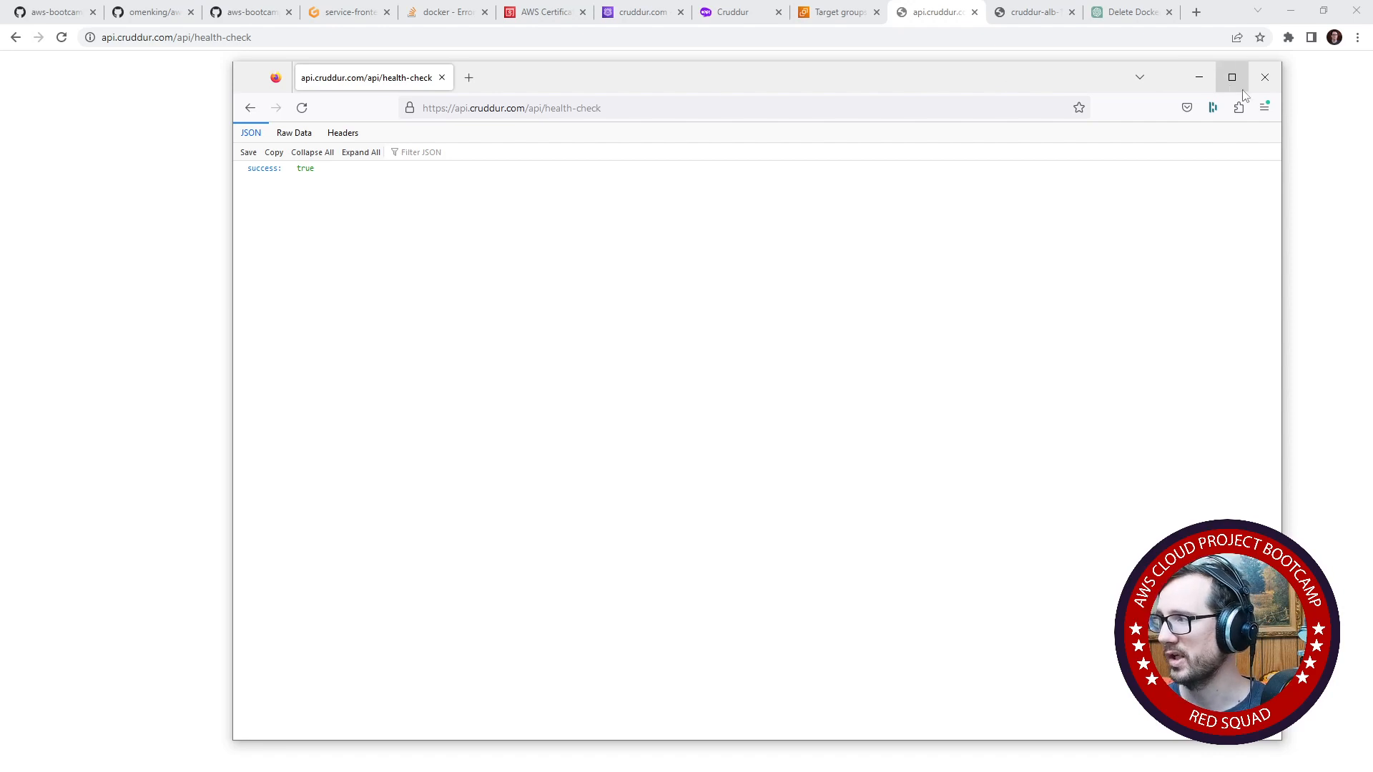
left_click(1265, 77)
- Reload the health-check address in Chrome, inspect the site's connection information, and reveal the full URL for editing
left_click(404, 56)
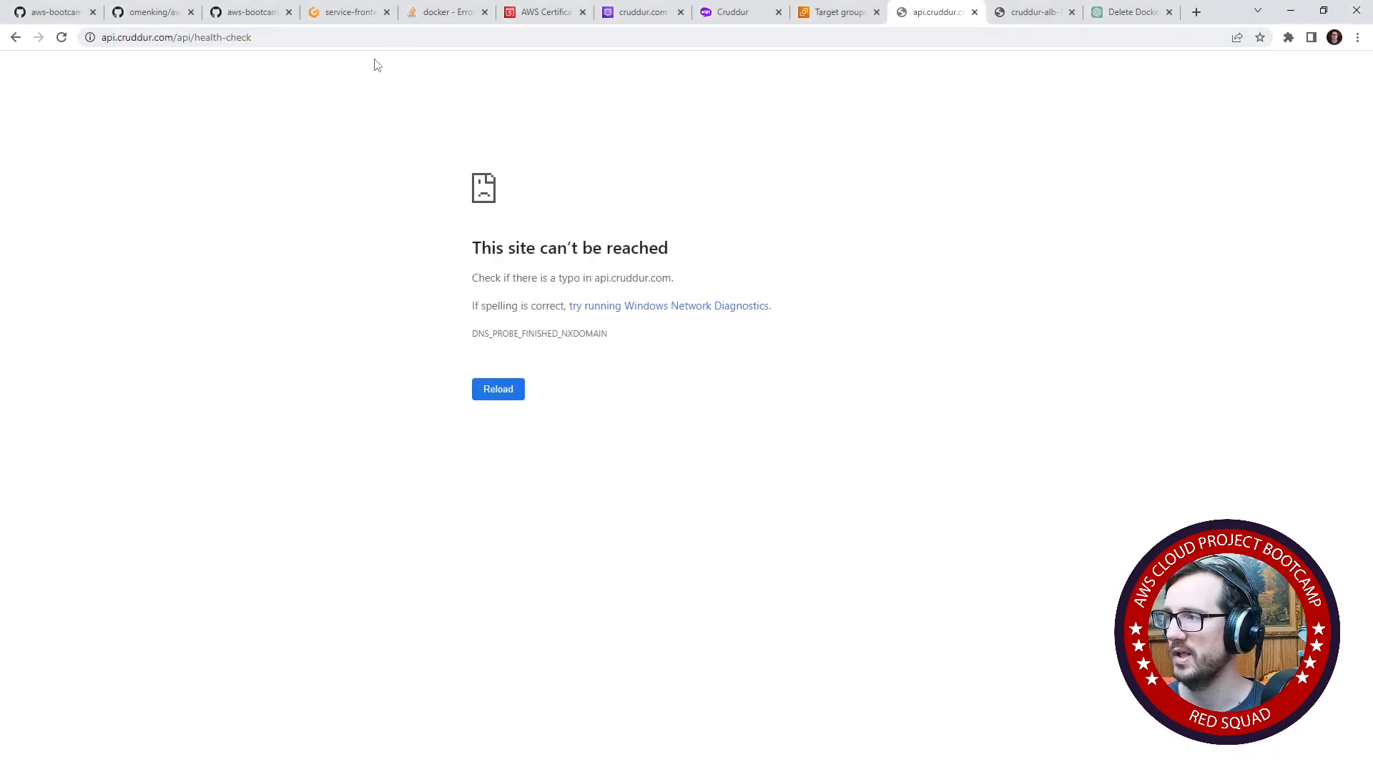
left_click(118, 35)
left_click(200, 56)
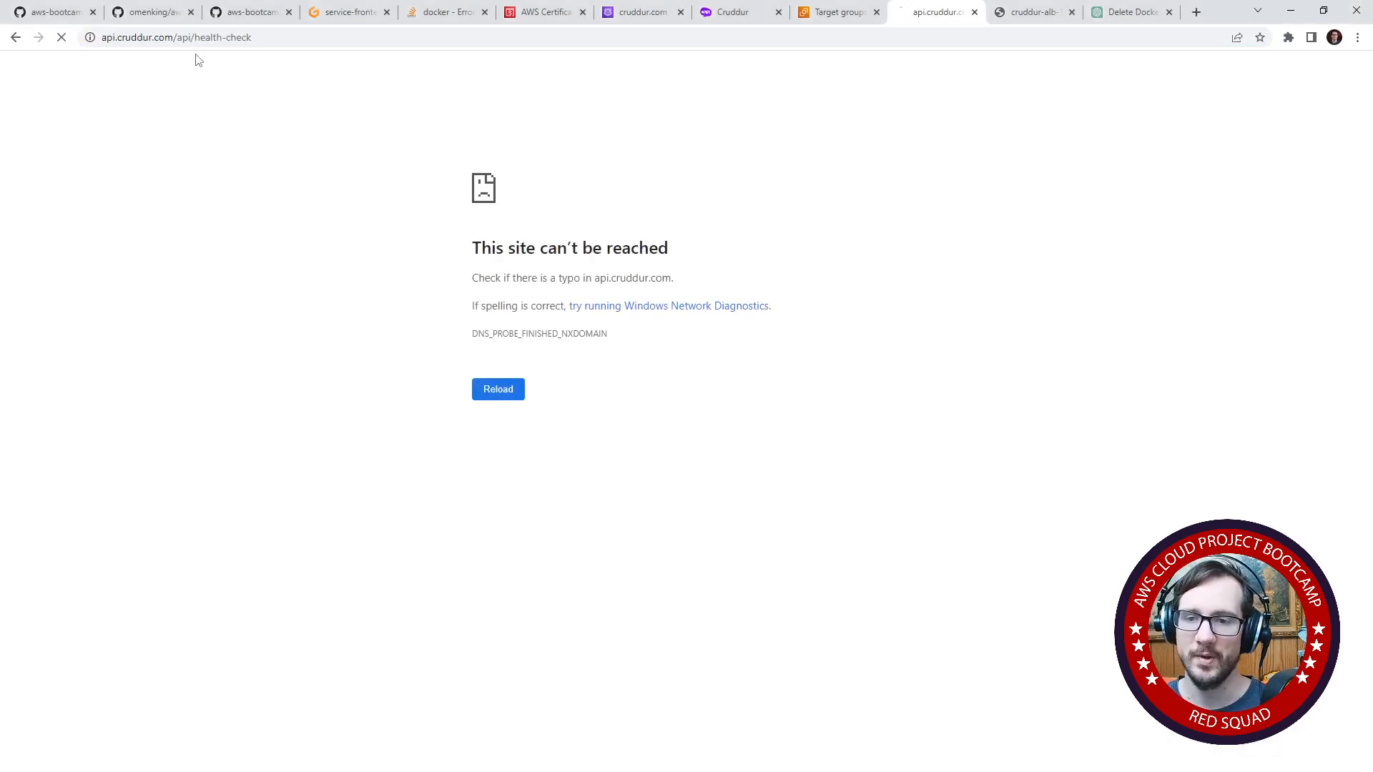
left_click(91, 37)
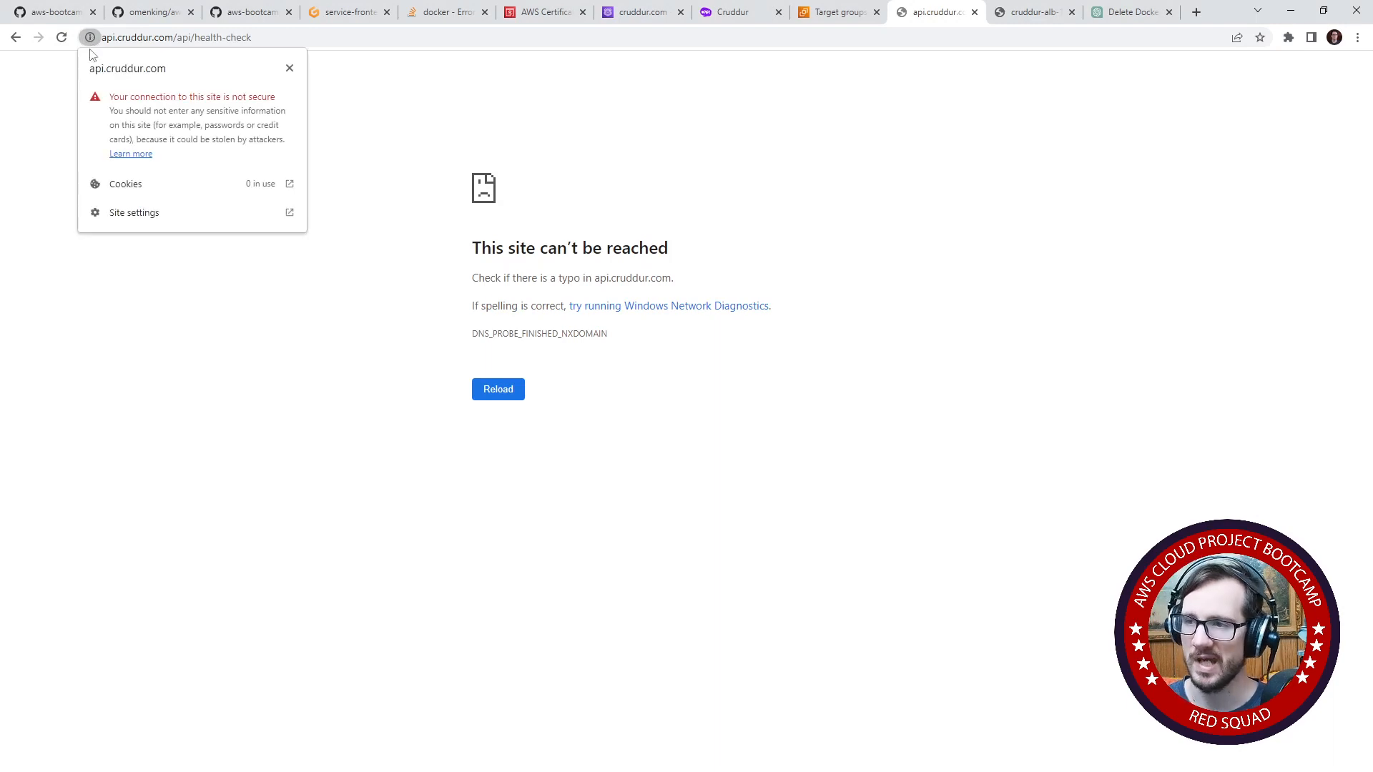
left_click(430, 121)
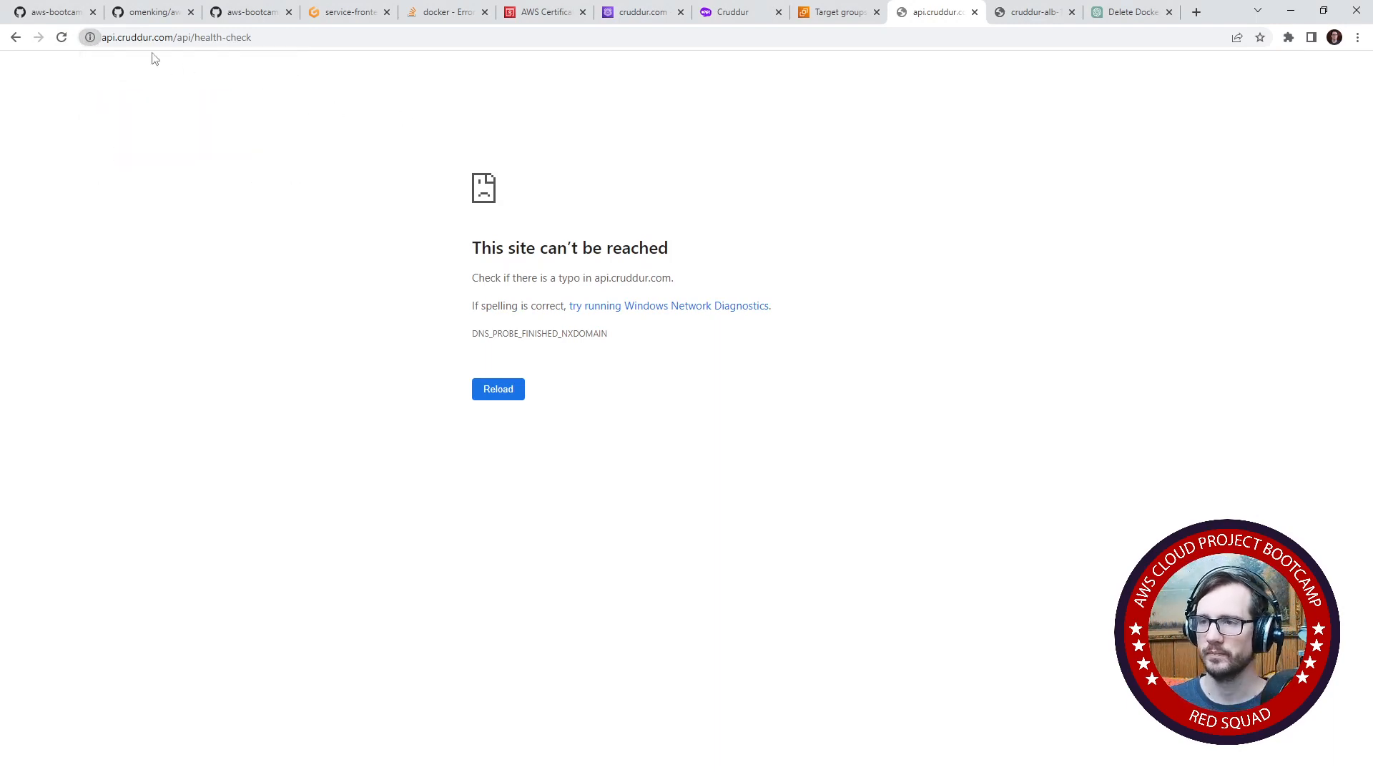
double_click(166, 37)
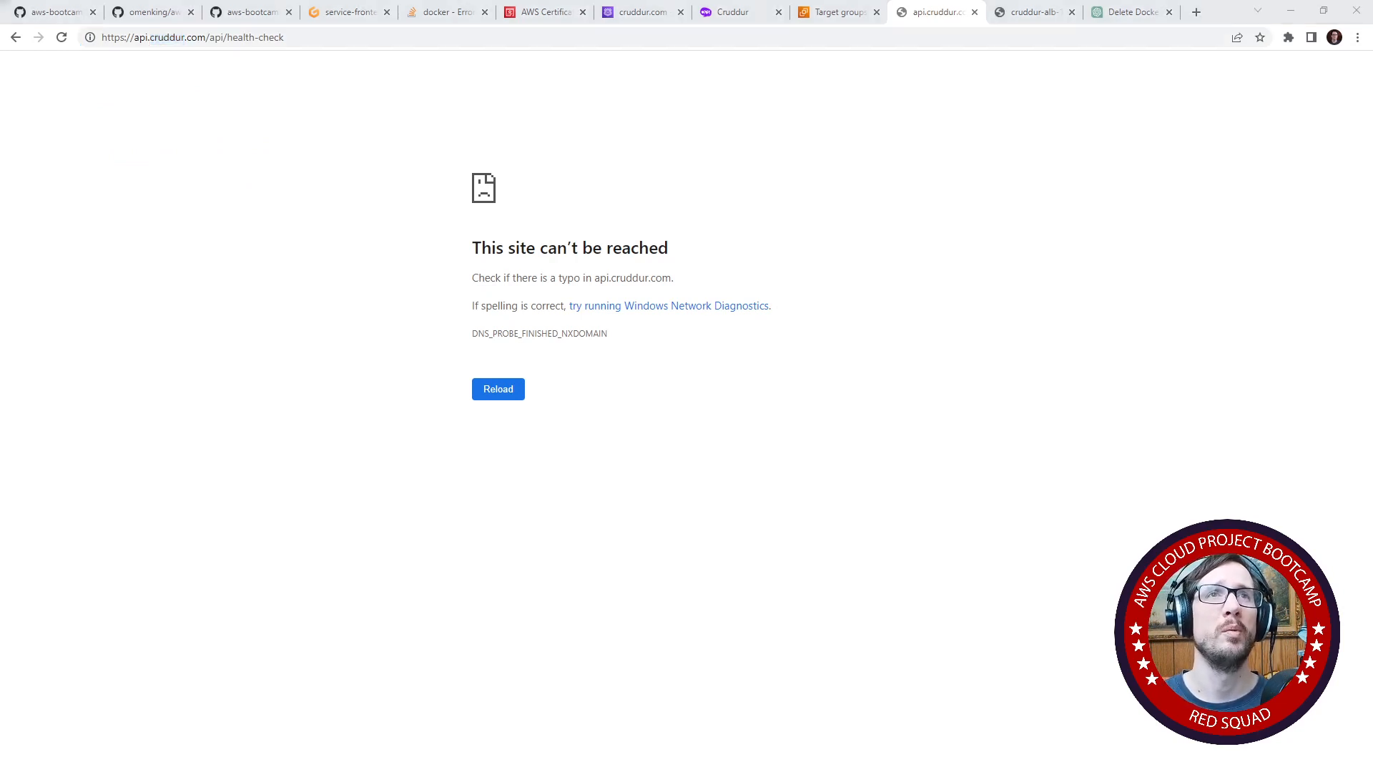
- Check the site connection information for the health-check page in the separate Firefox window, and move that window off the screen
left_click_drag(0, 7, 518, 85)
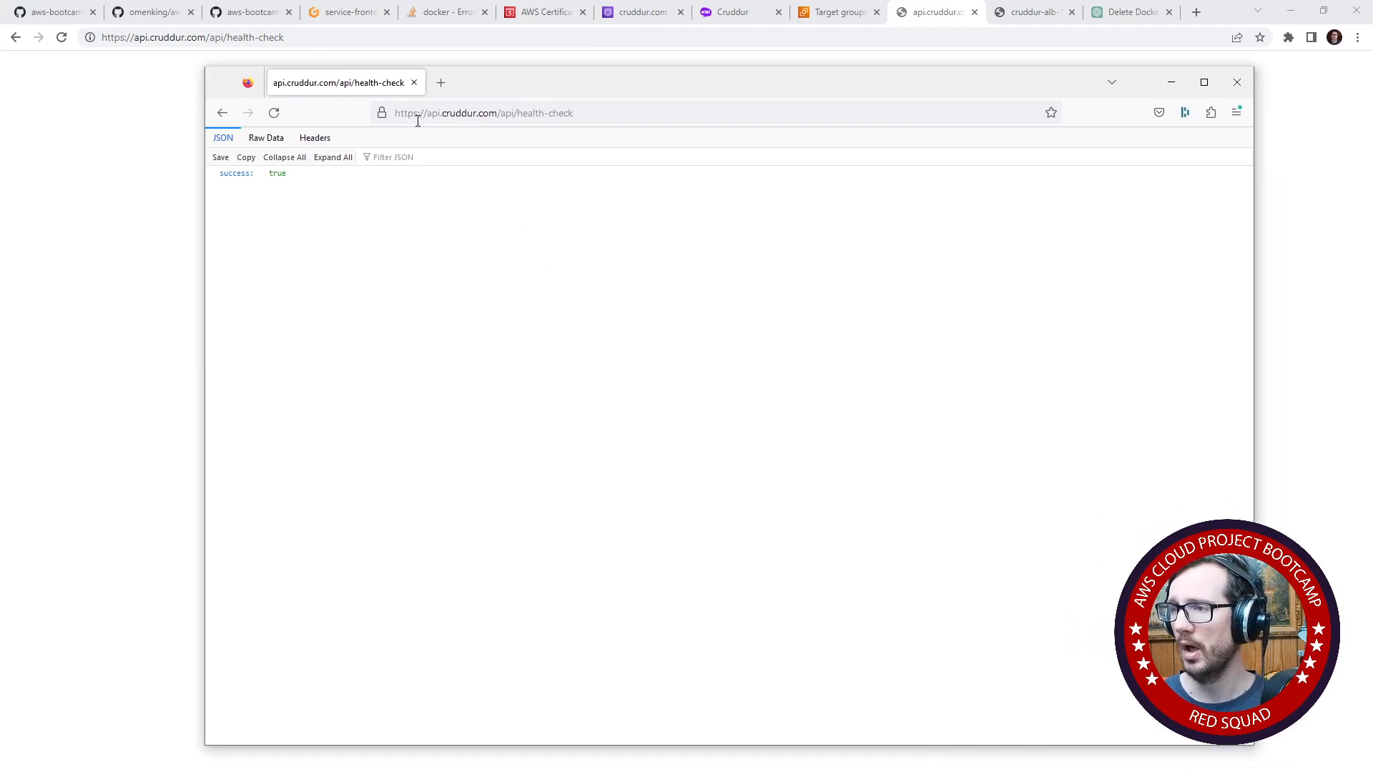
left_click(379, 117)
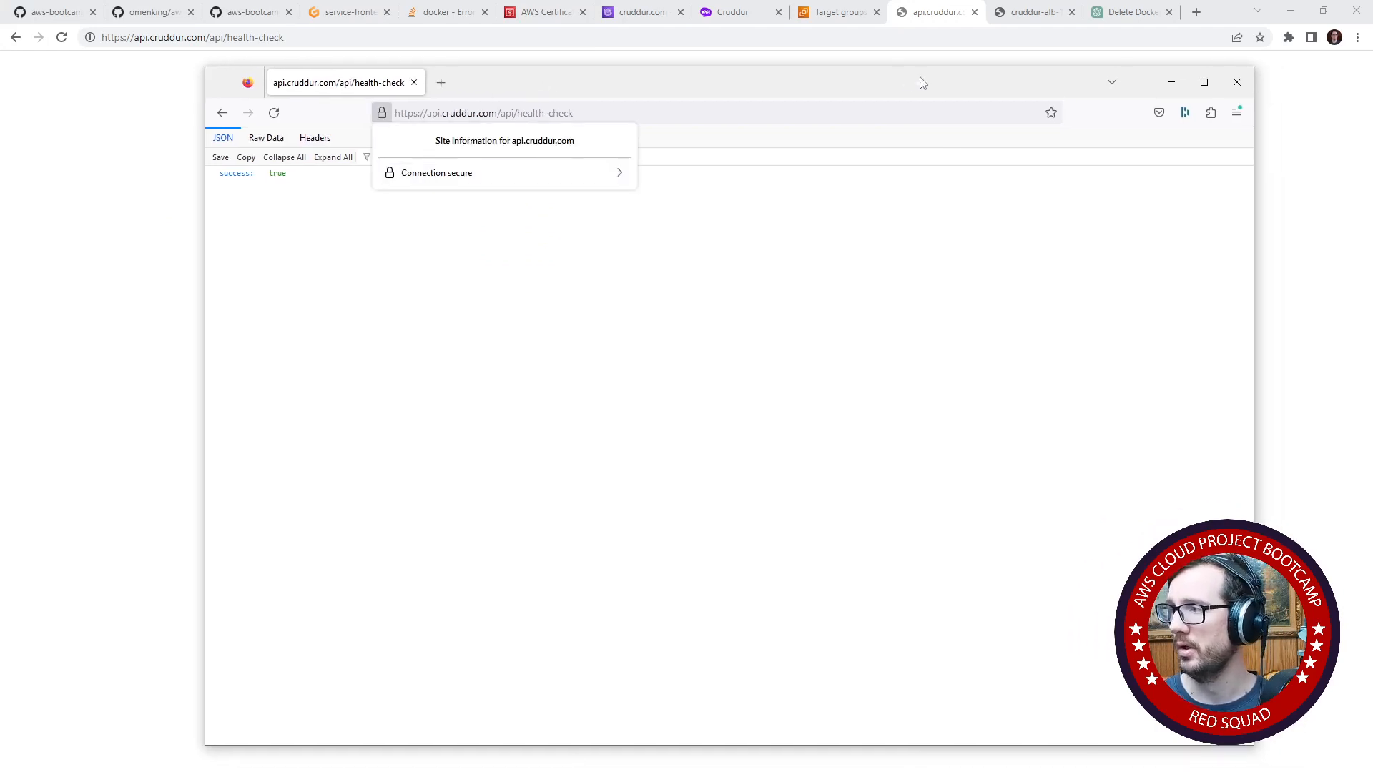
left_click_drag(919, 78, 0, 185)
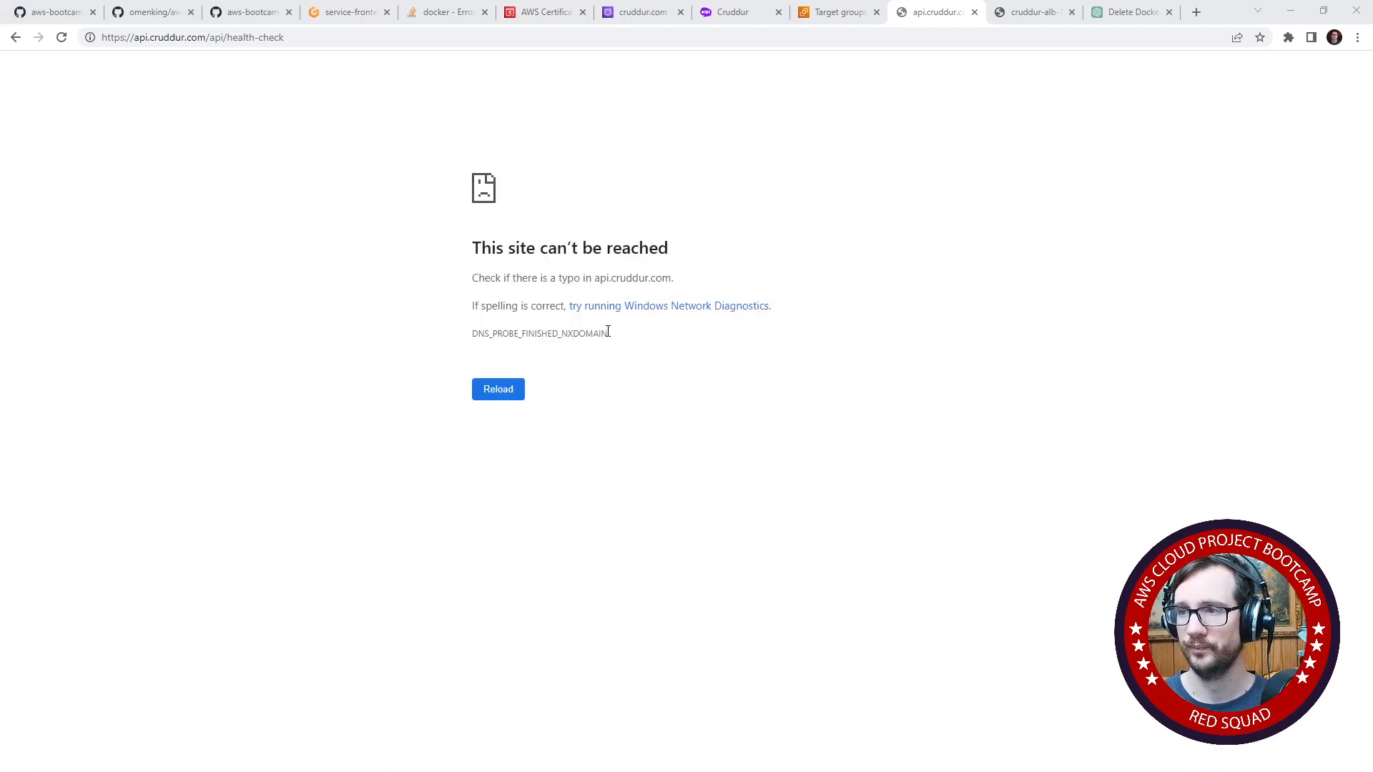
- Retry loading the api.cruddur.com/api/health-check address in the Chrome tab
left_click(407, 39)
key("Return")
left_click(418, 34)
key("Return")
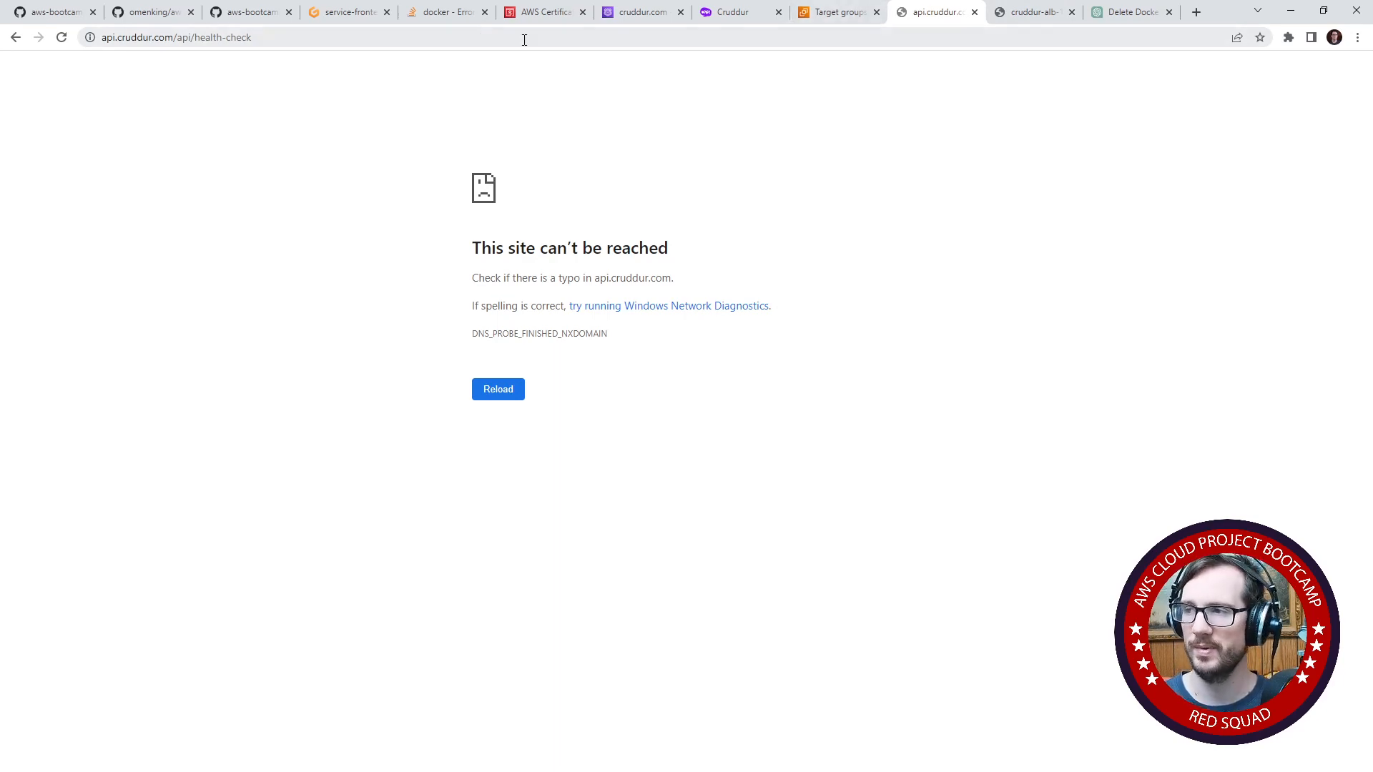
- Examine the /api/ prefix in the terminal's last curl address and read ChatGPT's example of an ALB rule for subdomain routing
left_click(330, 14)
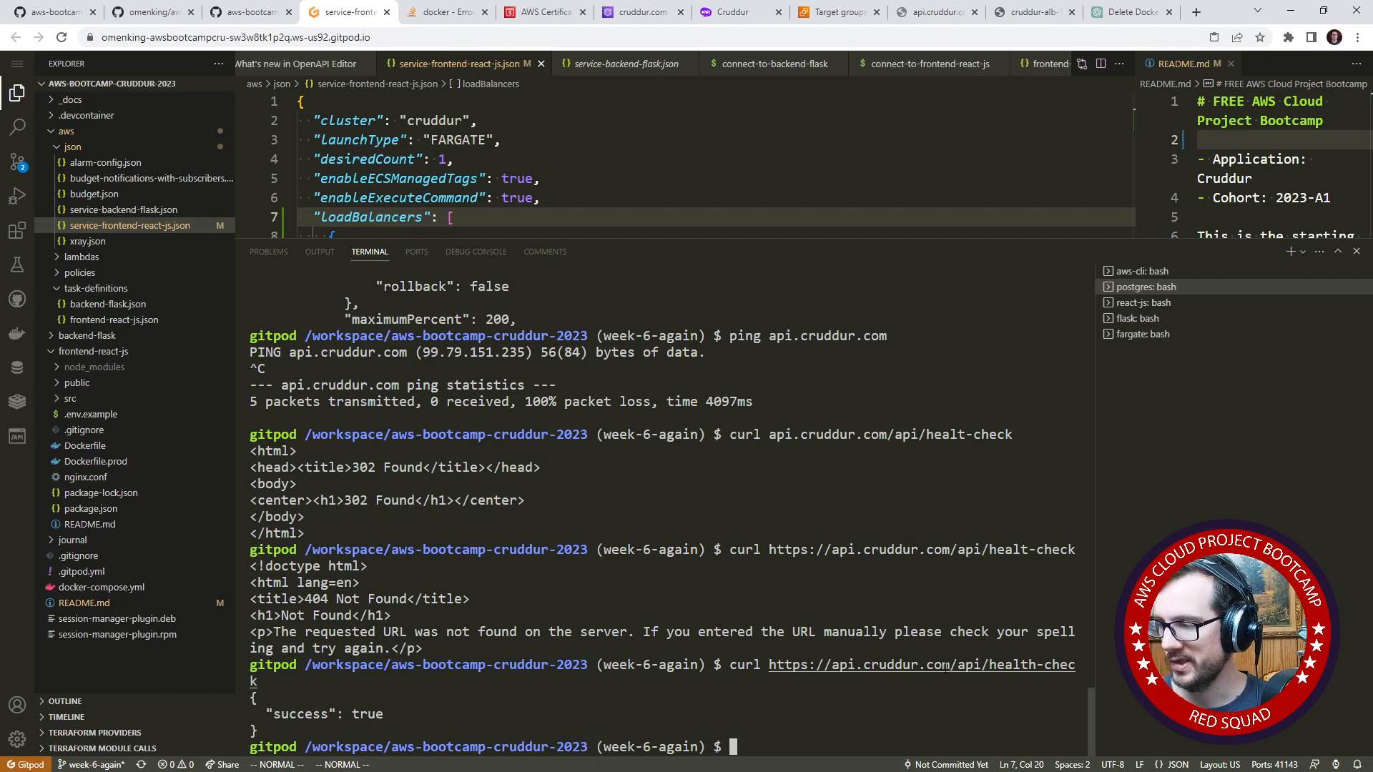
left_click_drag(948, 665, 990, 666)
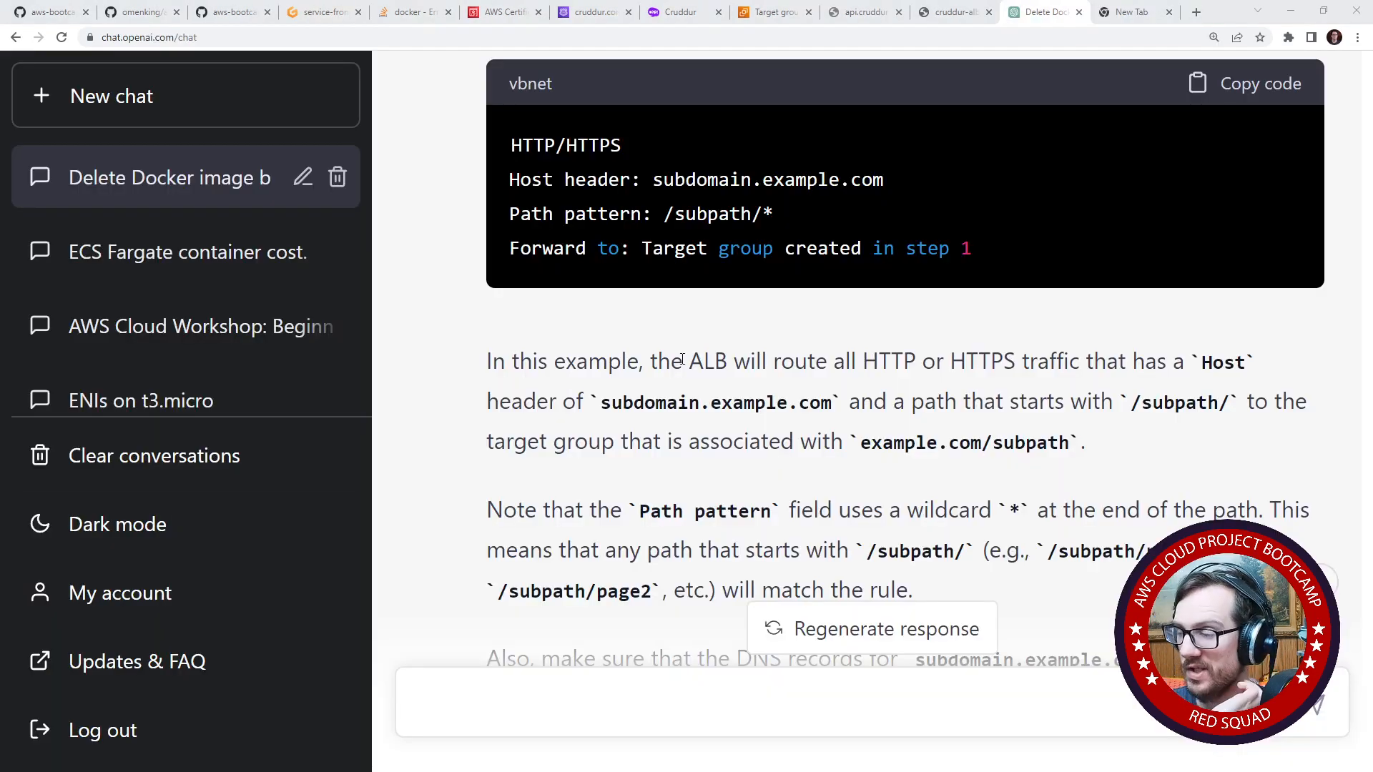
scroll(682, 360, "up", 5)
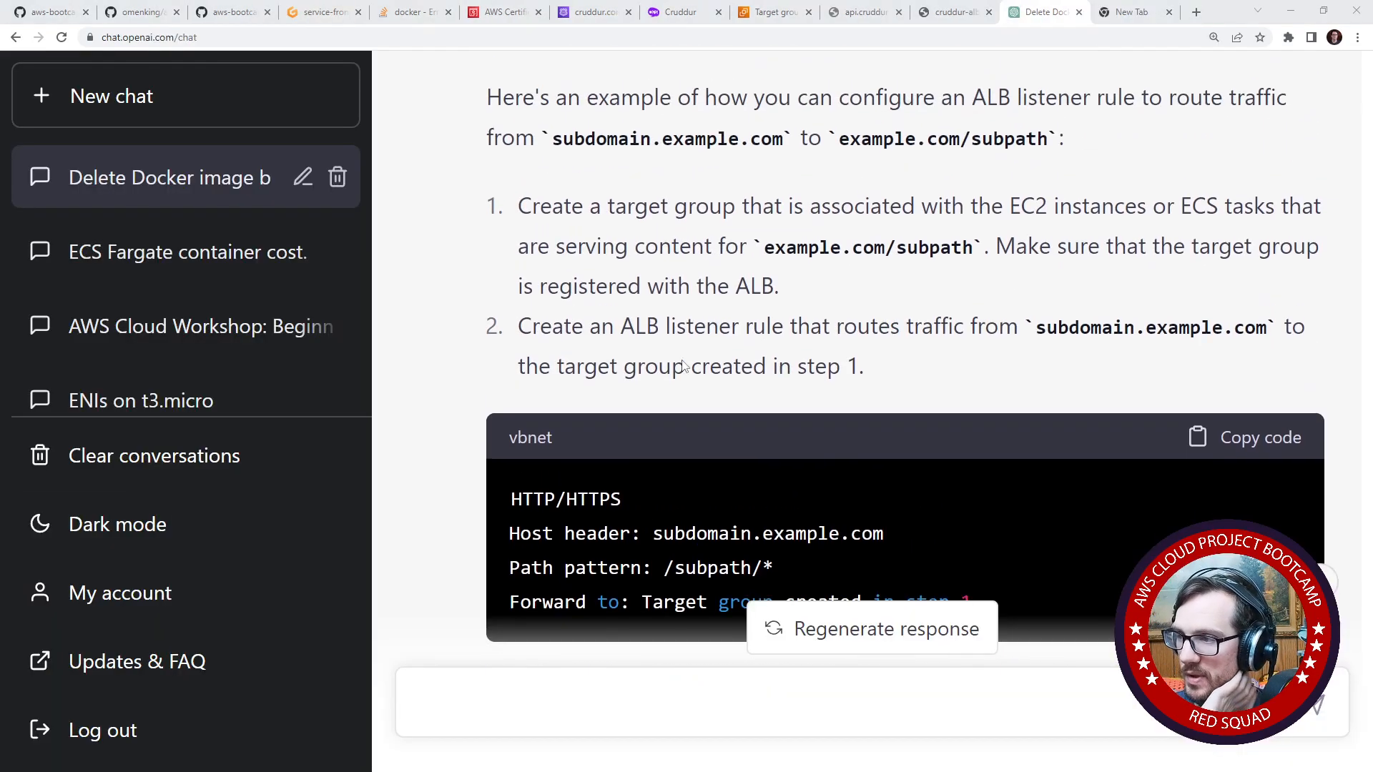
scroll(683, 359, "down", 5)
scroll(682, 360, "down", 2)
scroll(683, 359, "up", 7)
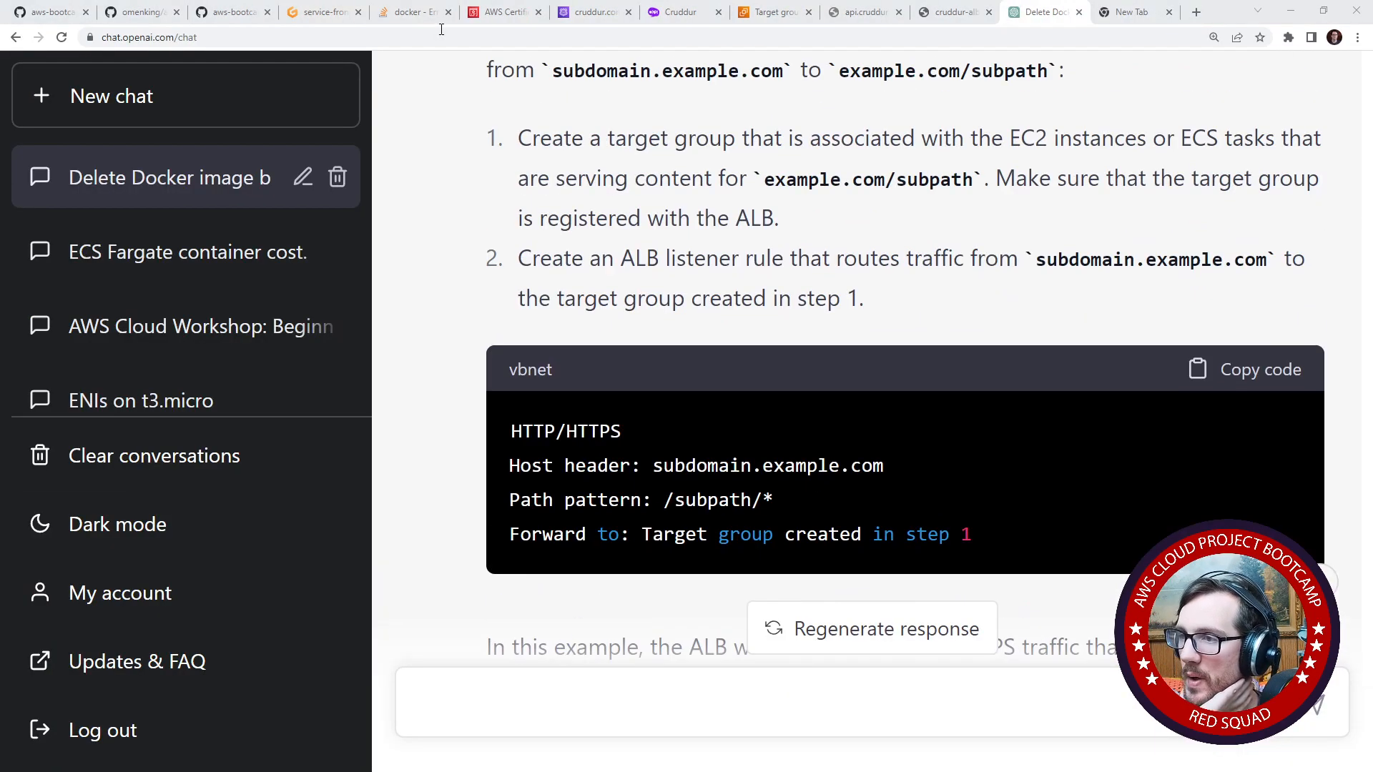
- Review the cruddur.com hosted zone records in Route 53 and look at the traffic policies
left_click(593, 12)
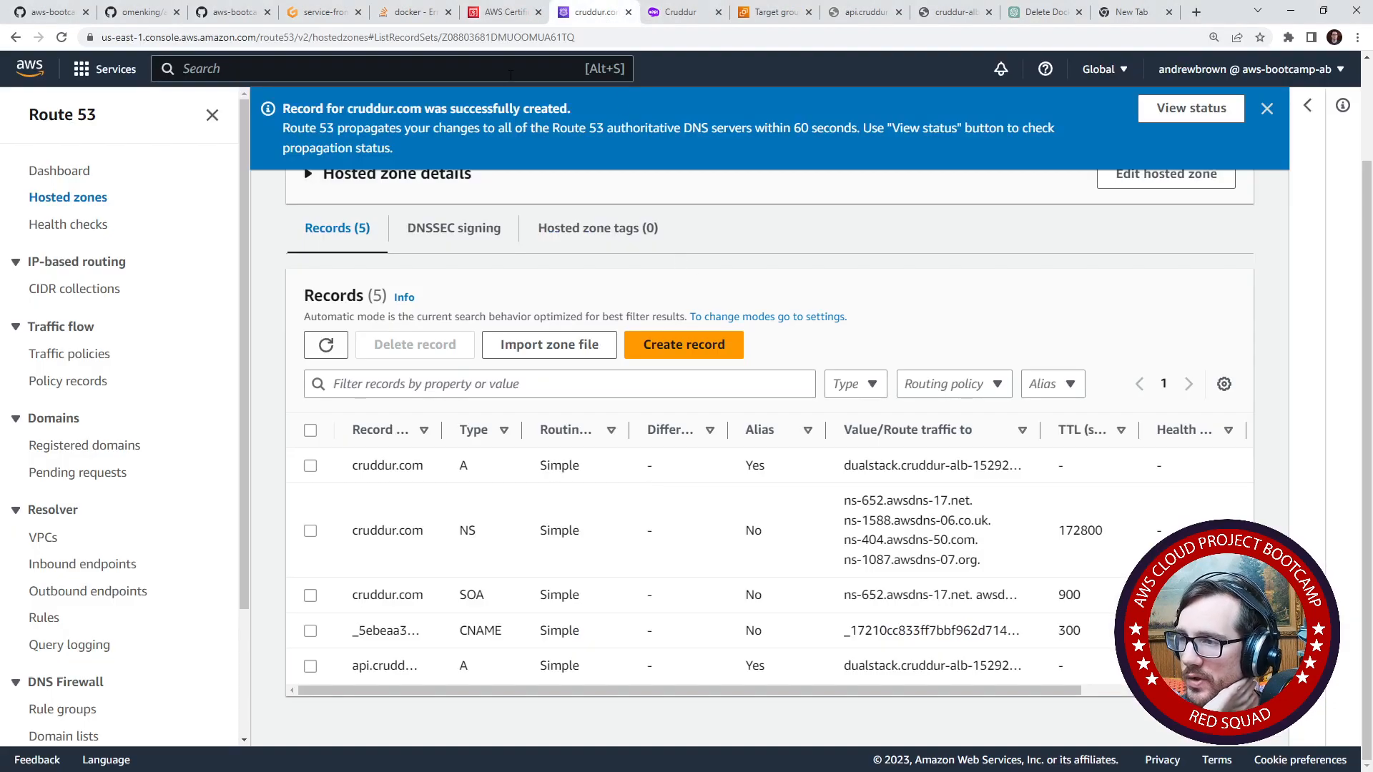
scroll(178, 381, "up", 2)
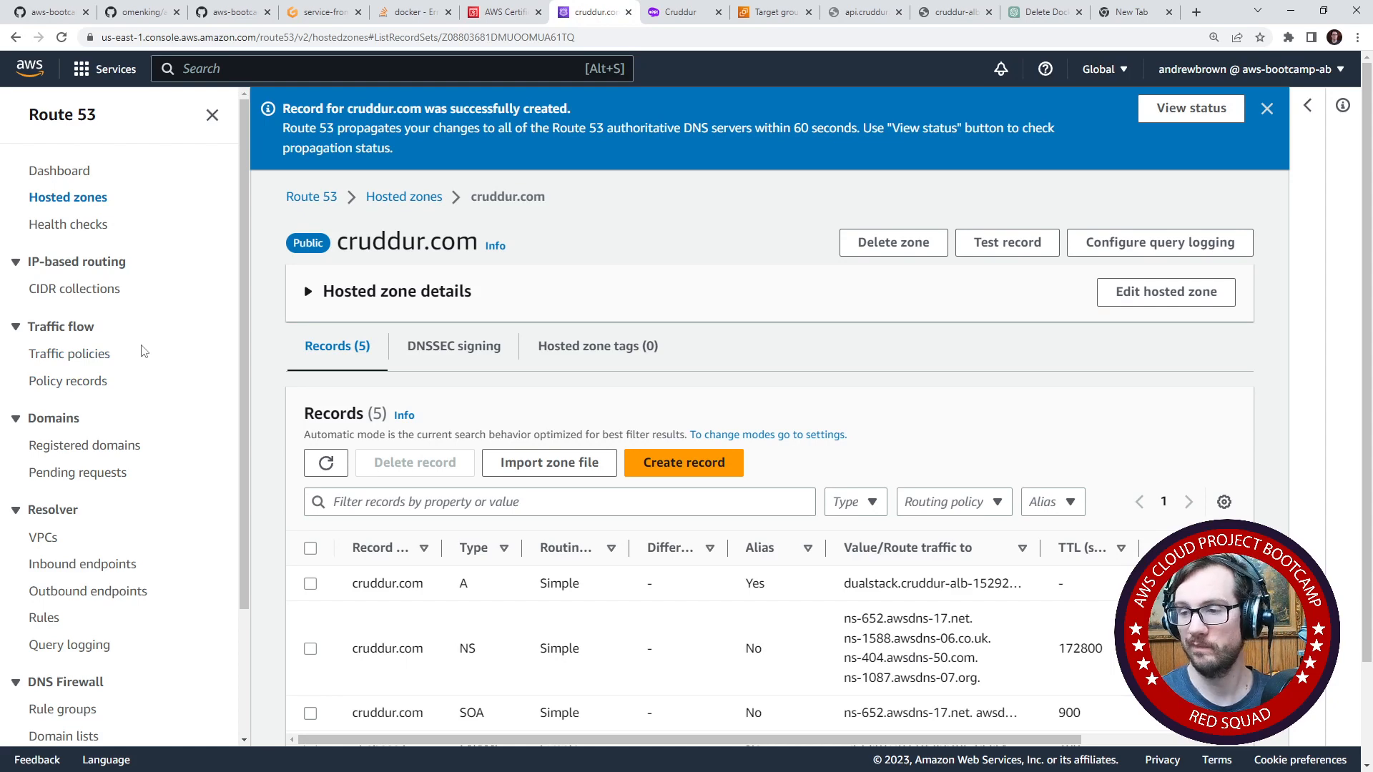
left_click(91, 355)
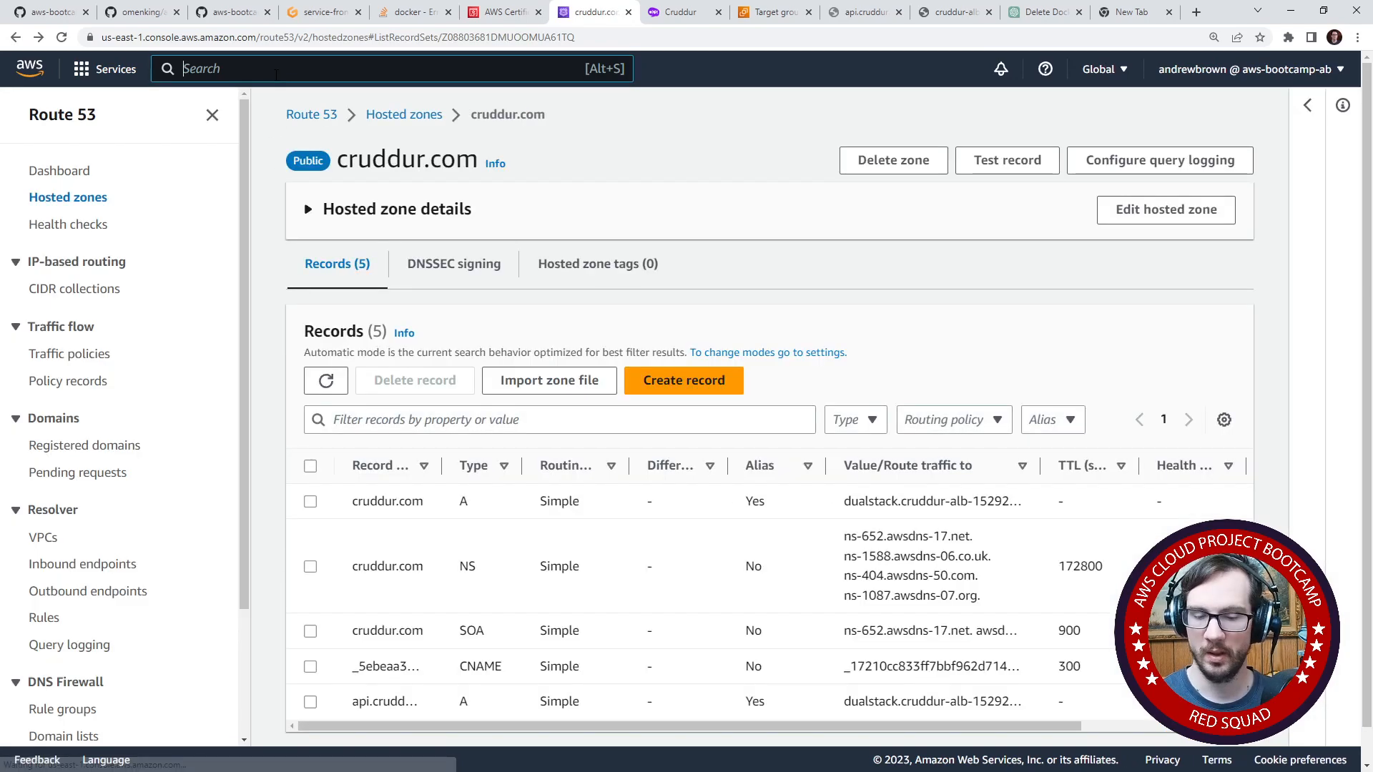
- Search the AWS console for alb, open the EC2 load balancers list, and select cruddur-alb
left_click(276, 72)
type("alb")
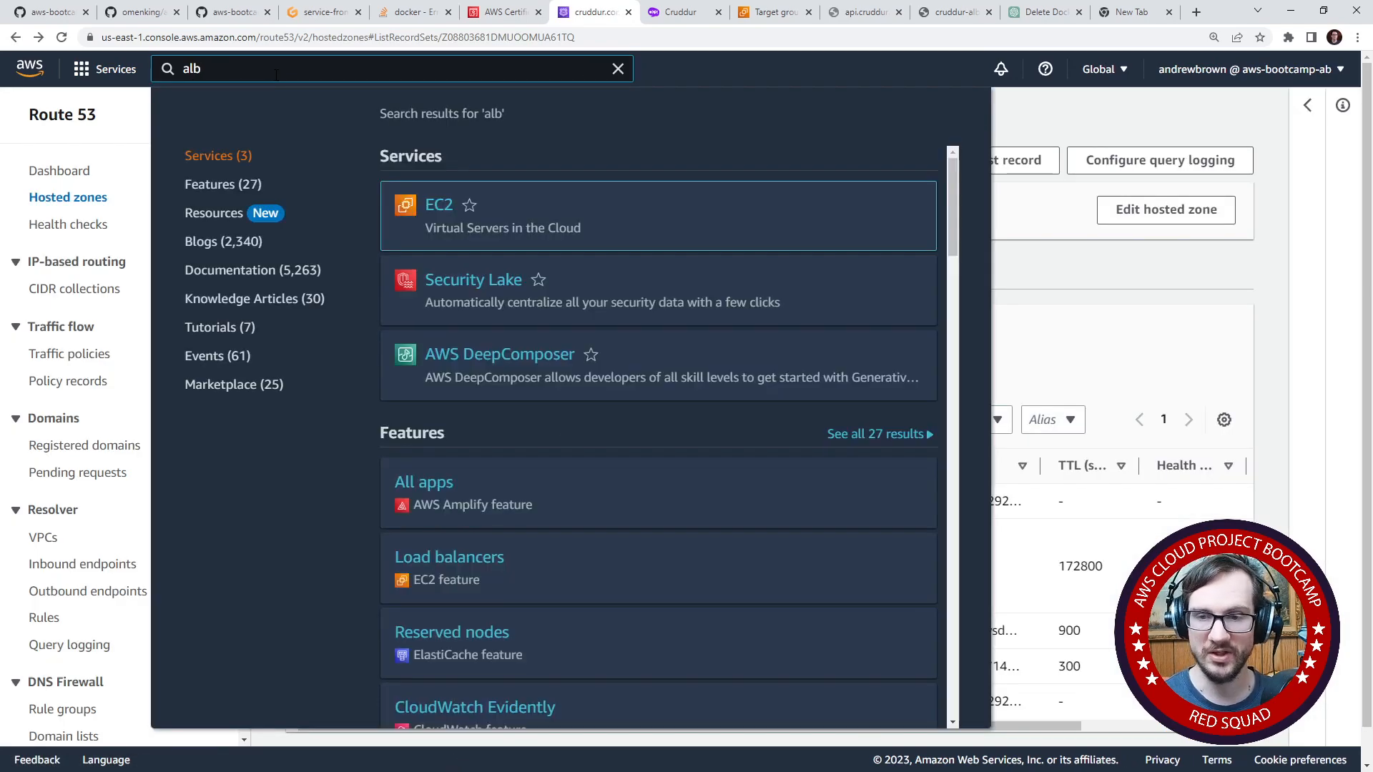
left_click(436, 207)
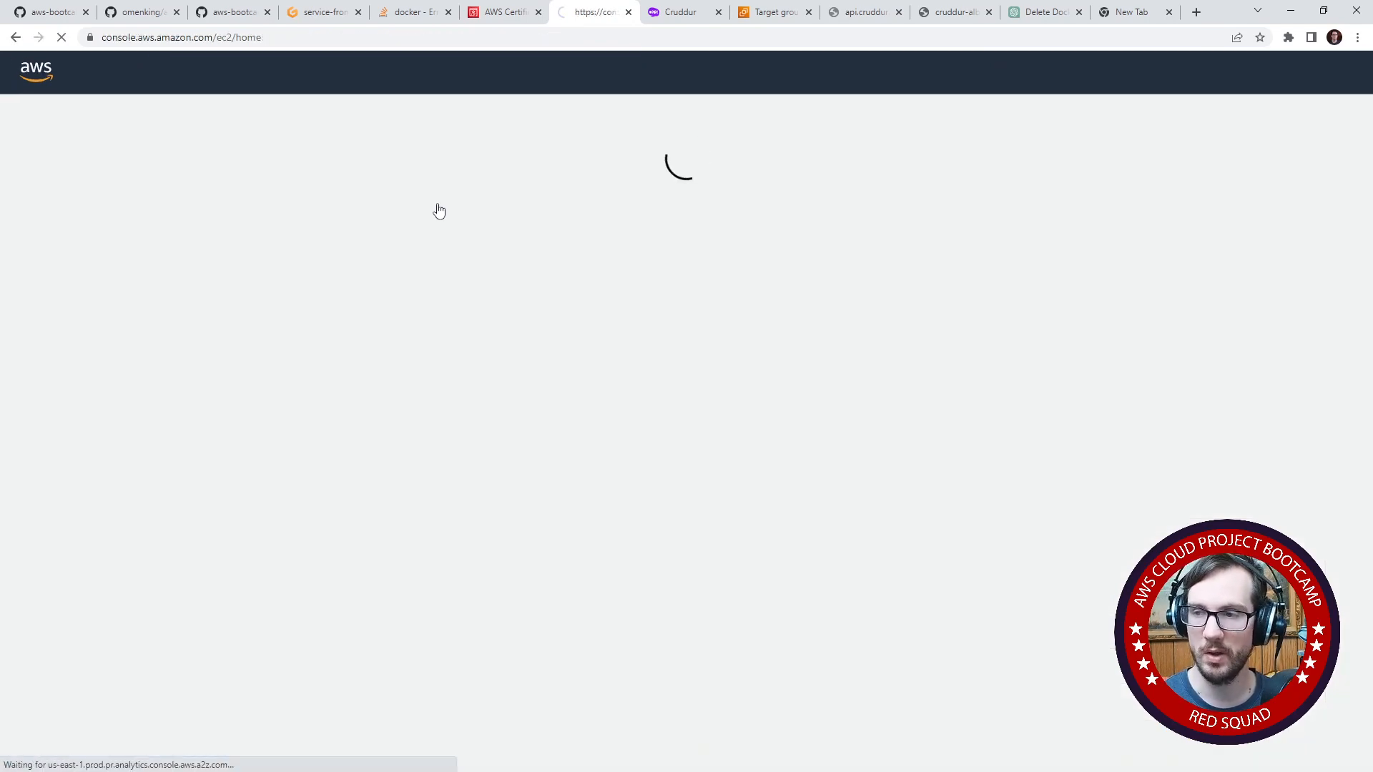
scroll(116, 593, "down", 8)
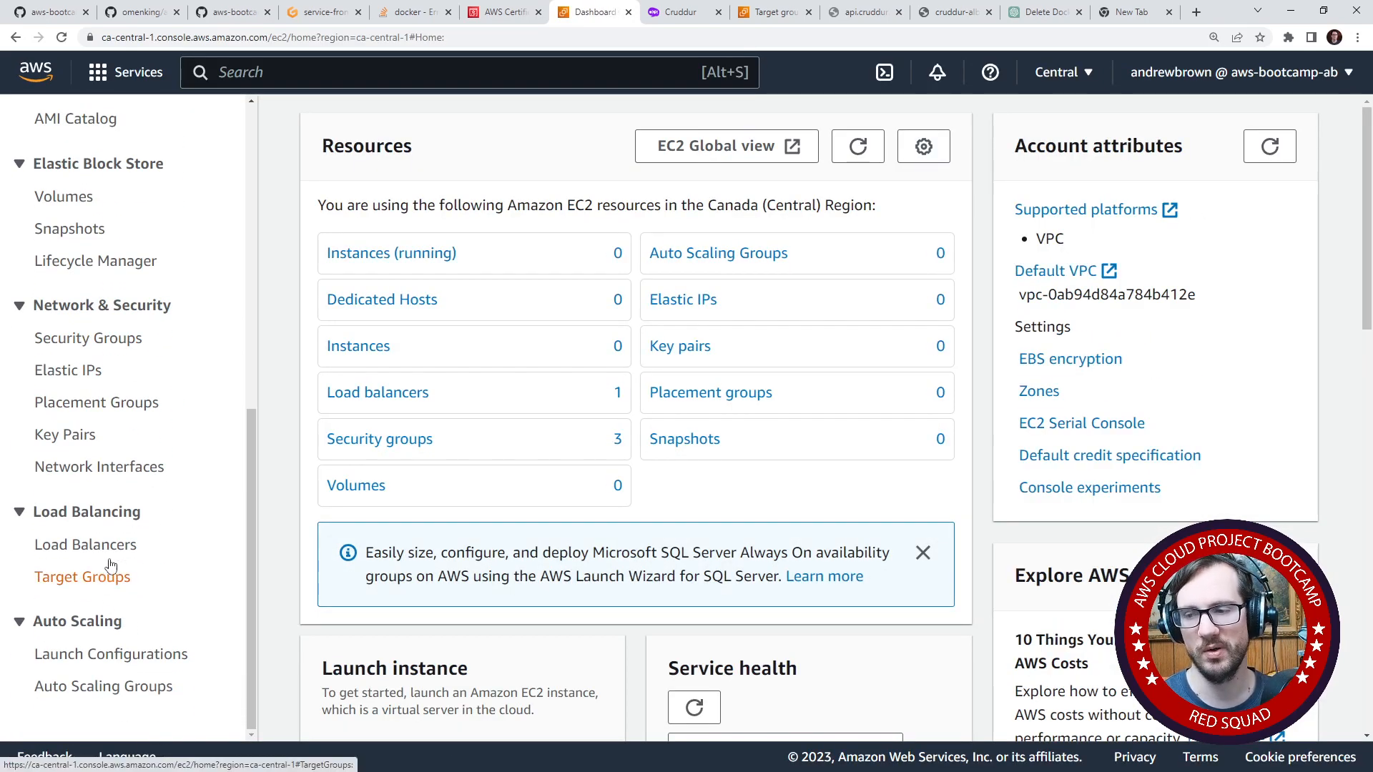
left_click(103, 546)
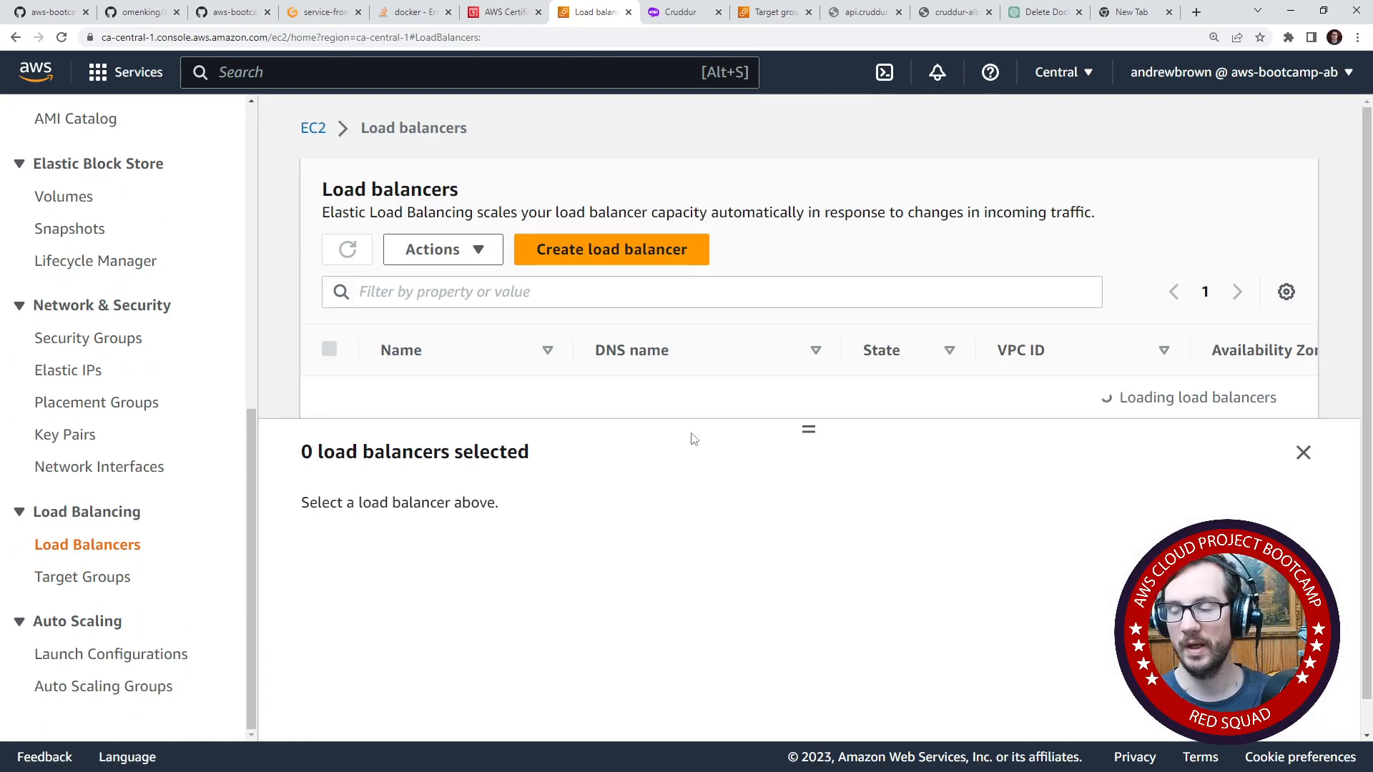
left_click(329, 402)
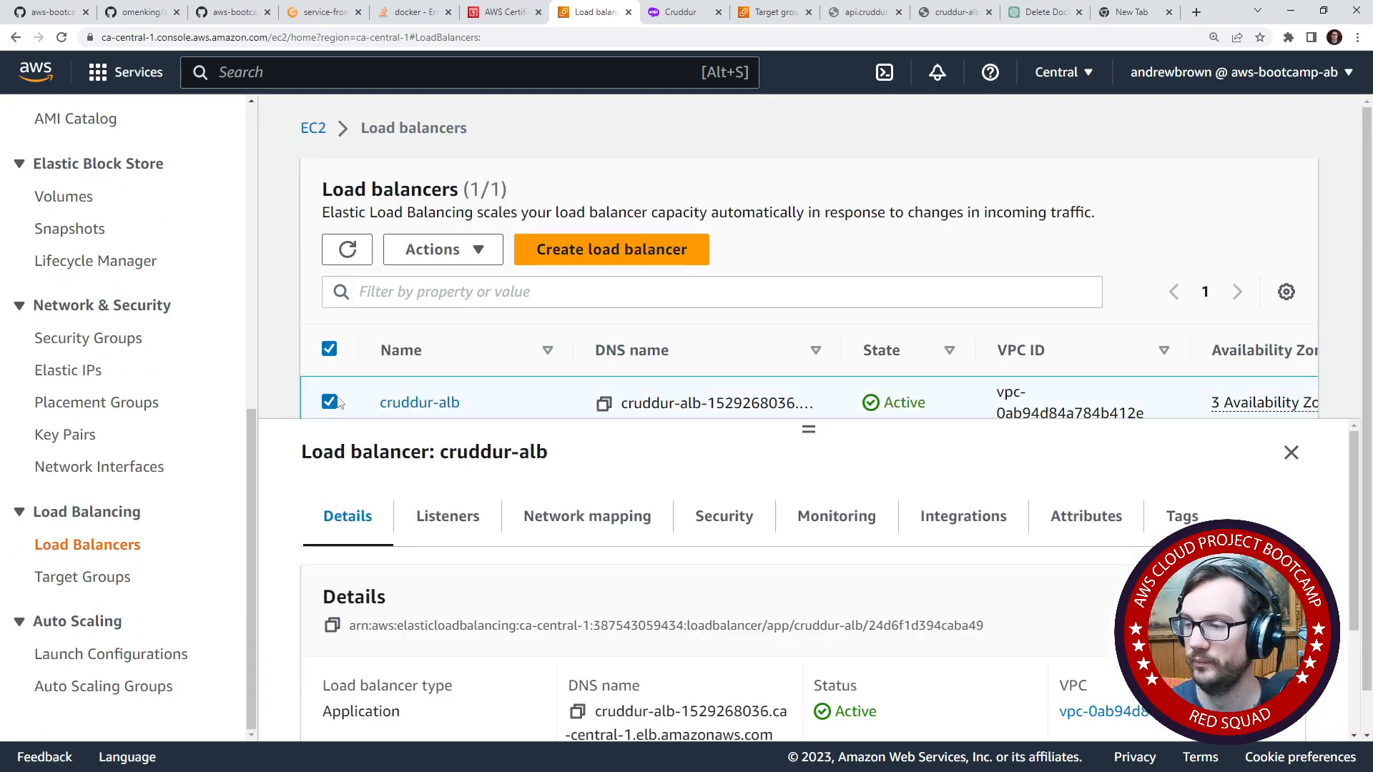
- Open the rules management page for the HTTPS:443 listener of cruddur-alb
left_click(447, 516)
scroll(465, 572, "down", 5)
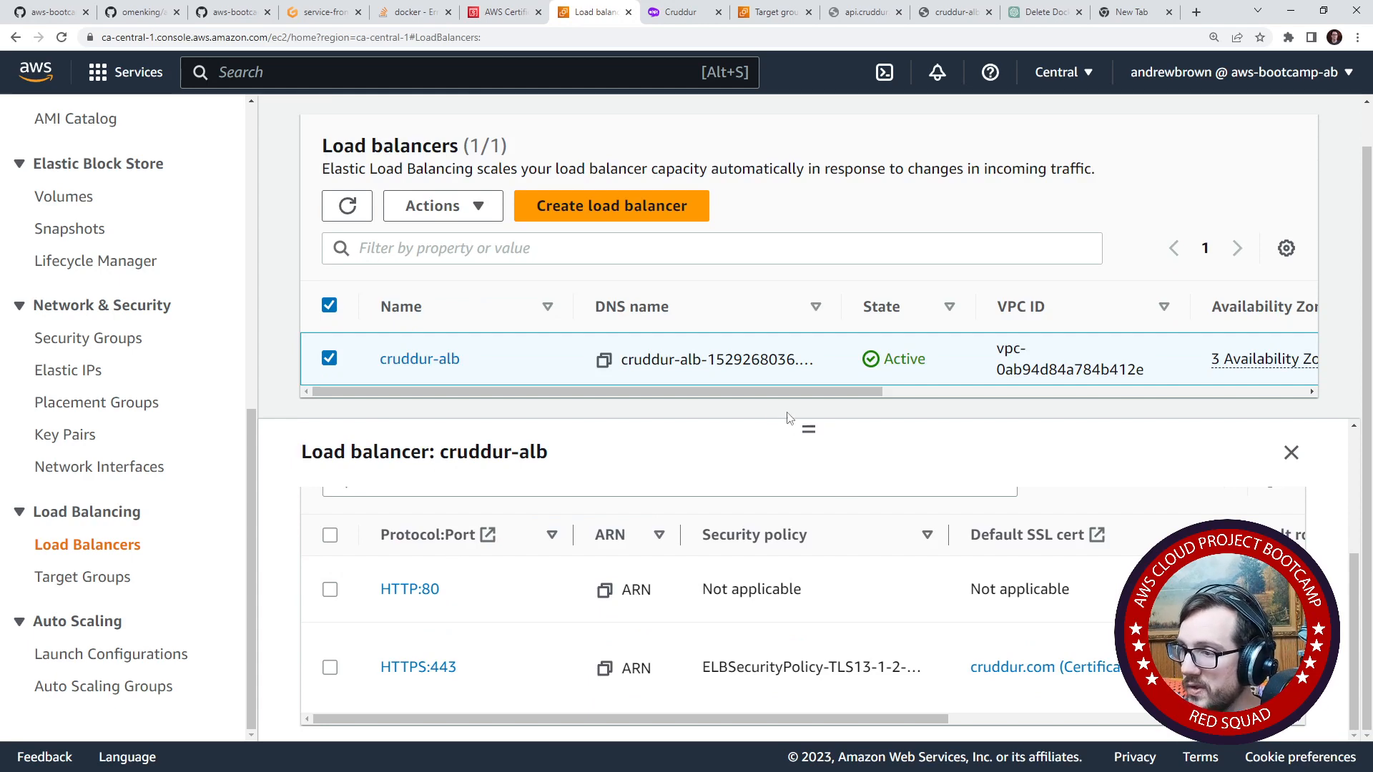
scroll(519, 615, "up", 1)
scroll(501, 614, "down", 1)
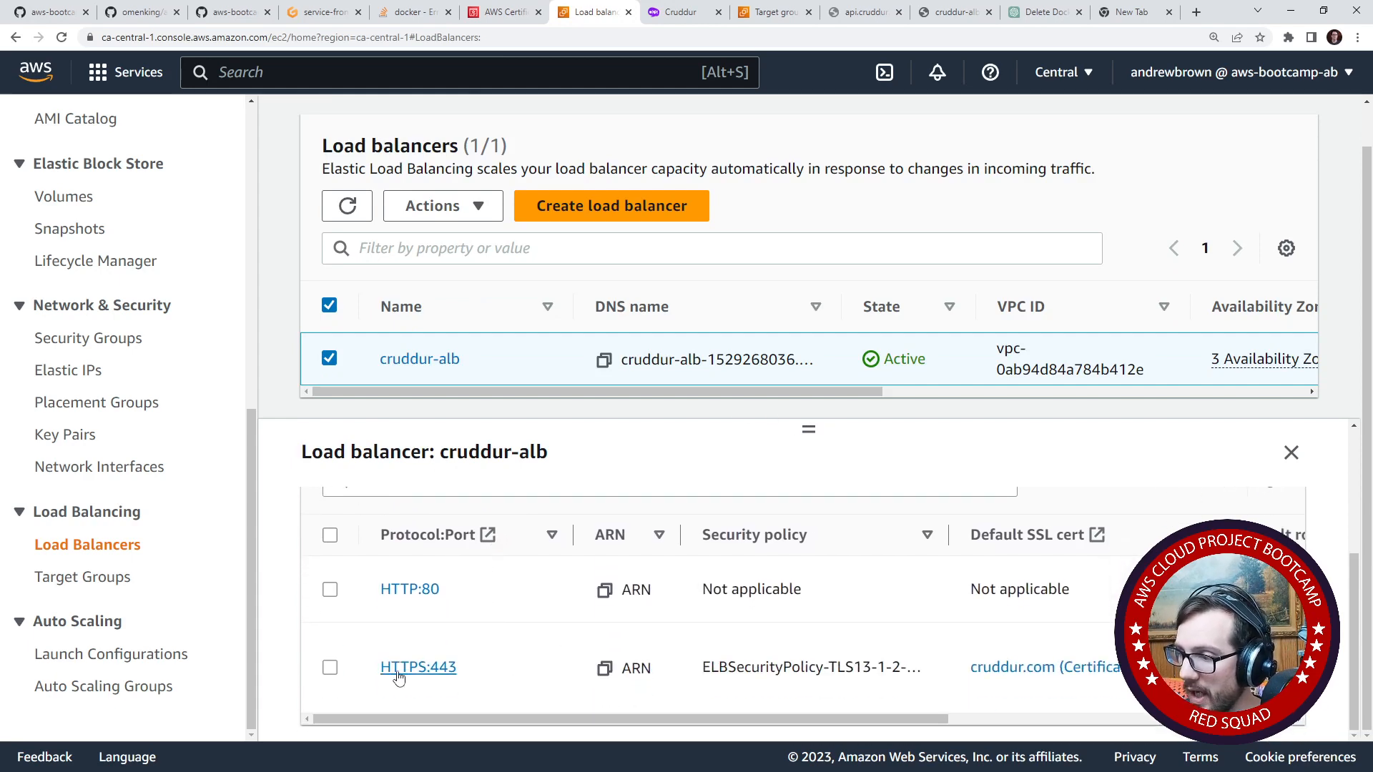
left_click(330, 667)
scroll(428, 644, "up", 3)
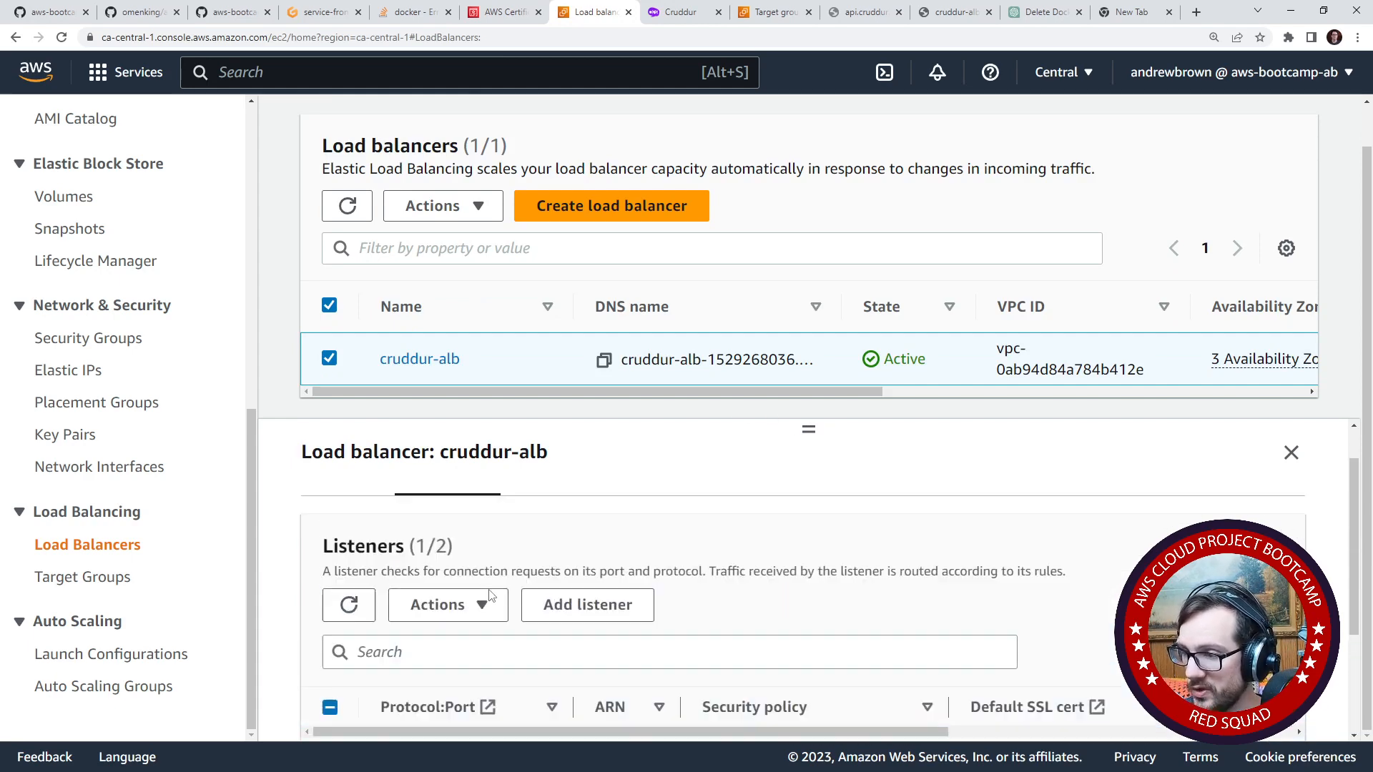
left_click(484, 661)
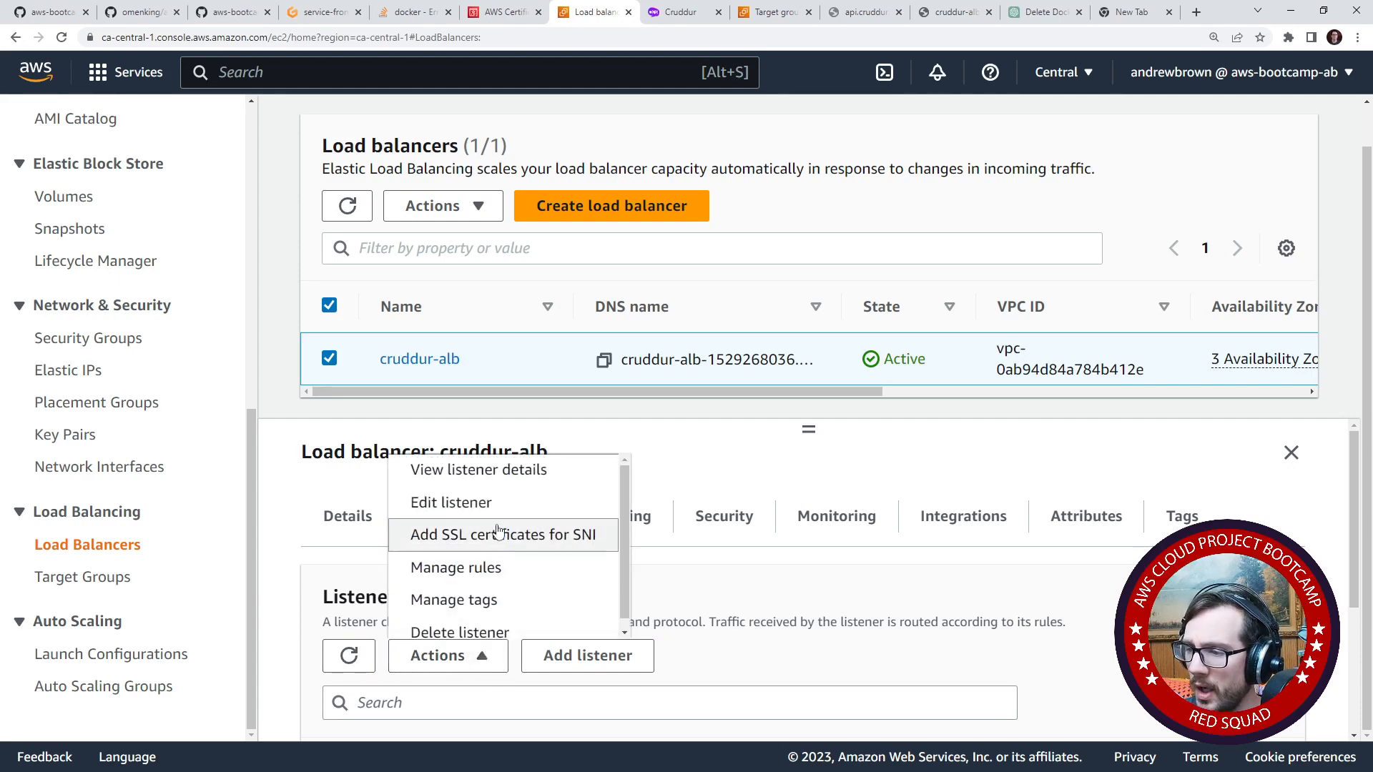
left_click(506, 568)
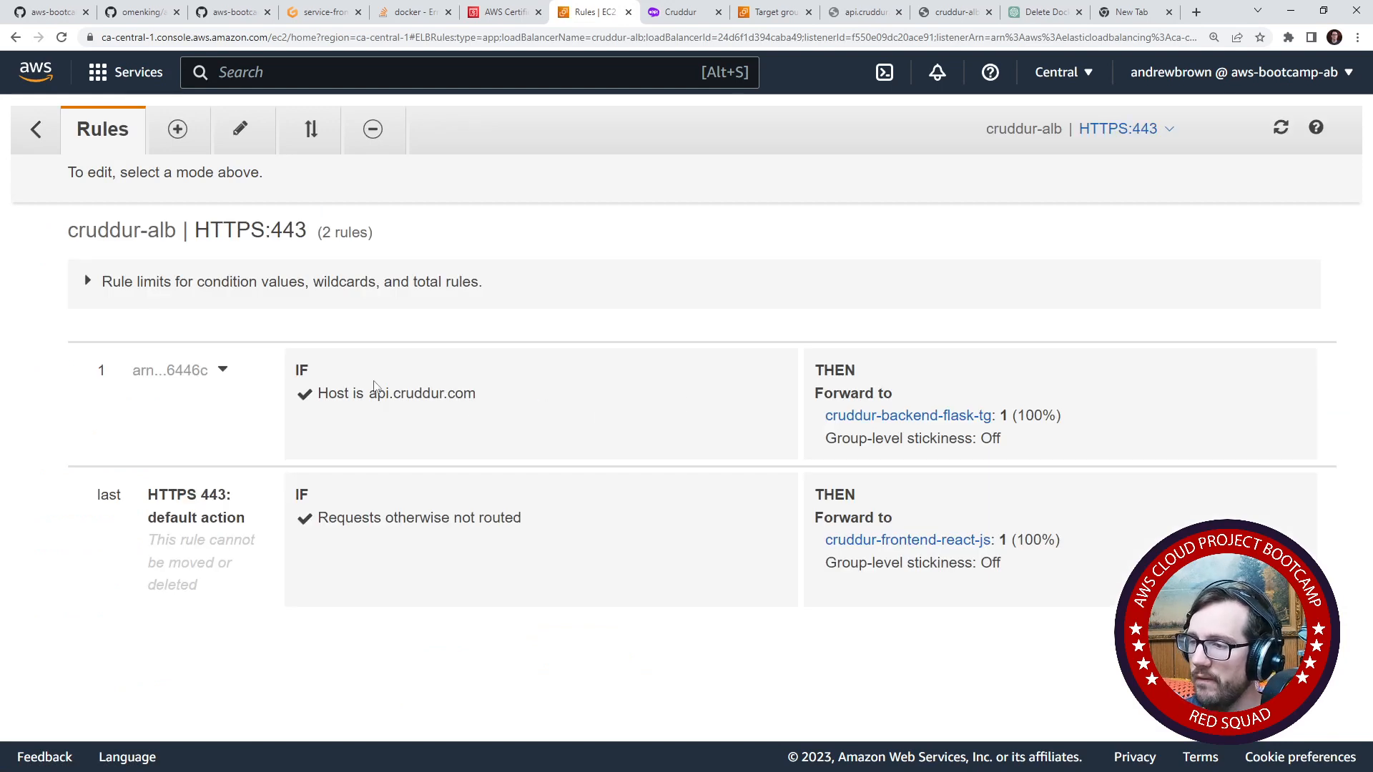
- Open the api.cruddur.com host rule for editing and check which additional actions it offers
left_click(249, 142)
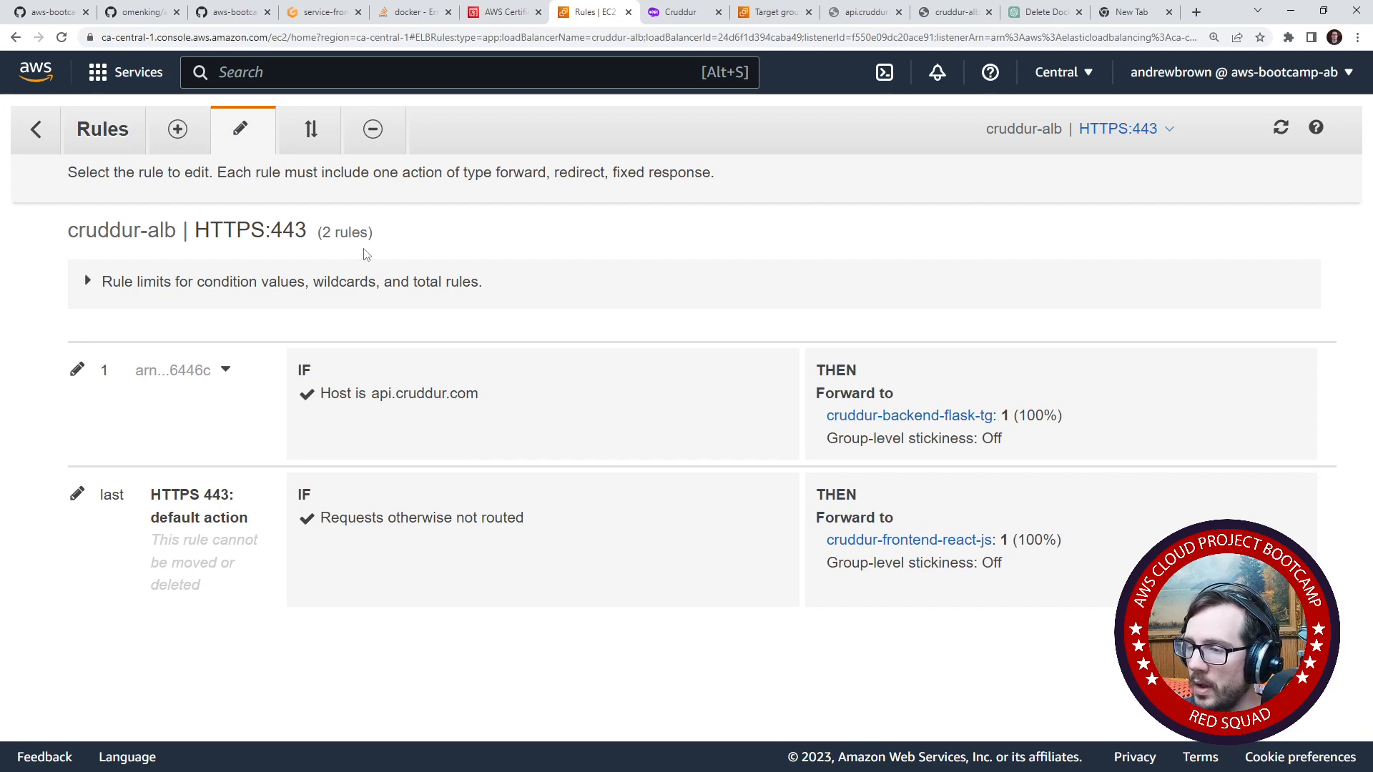
left_click(99, 386)
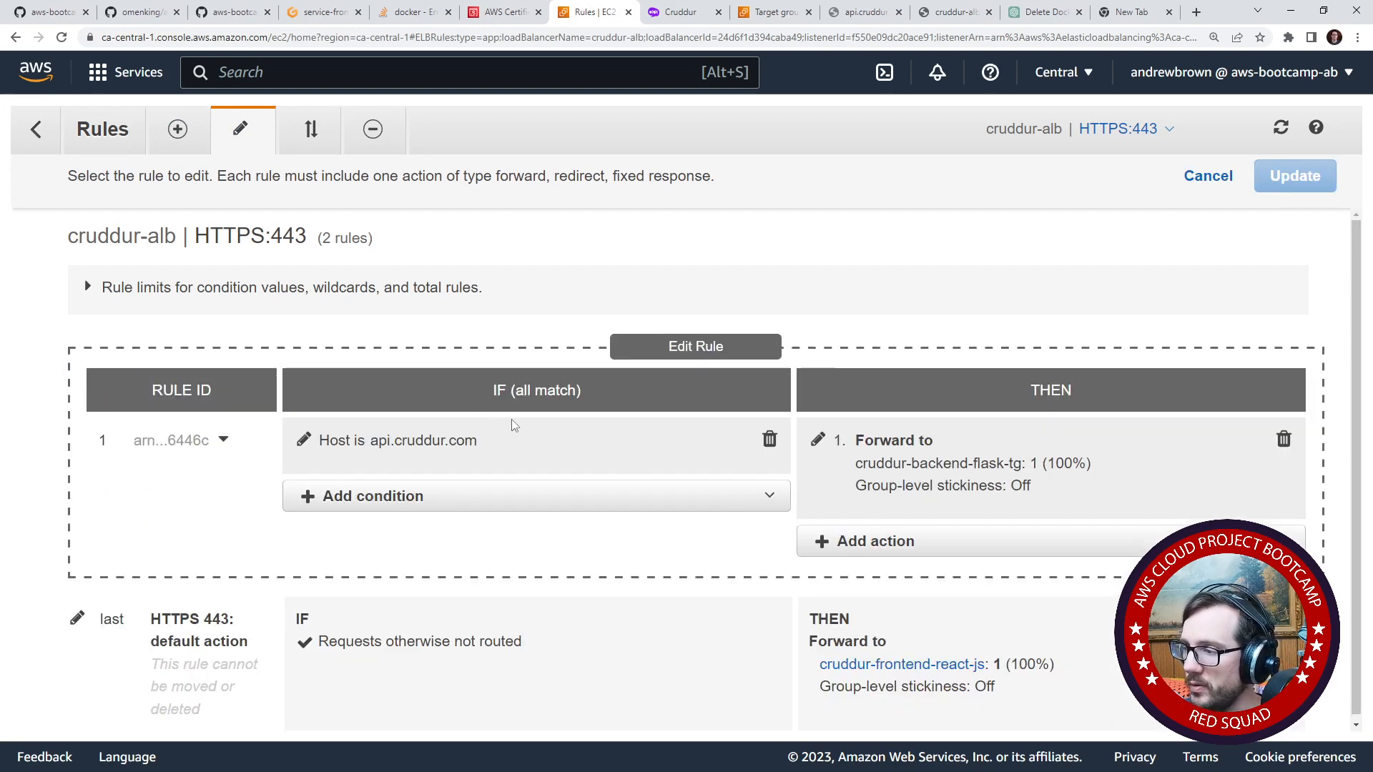
left_click(898, 544)
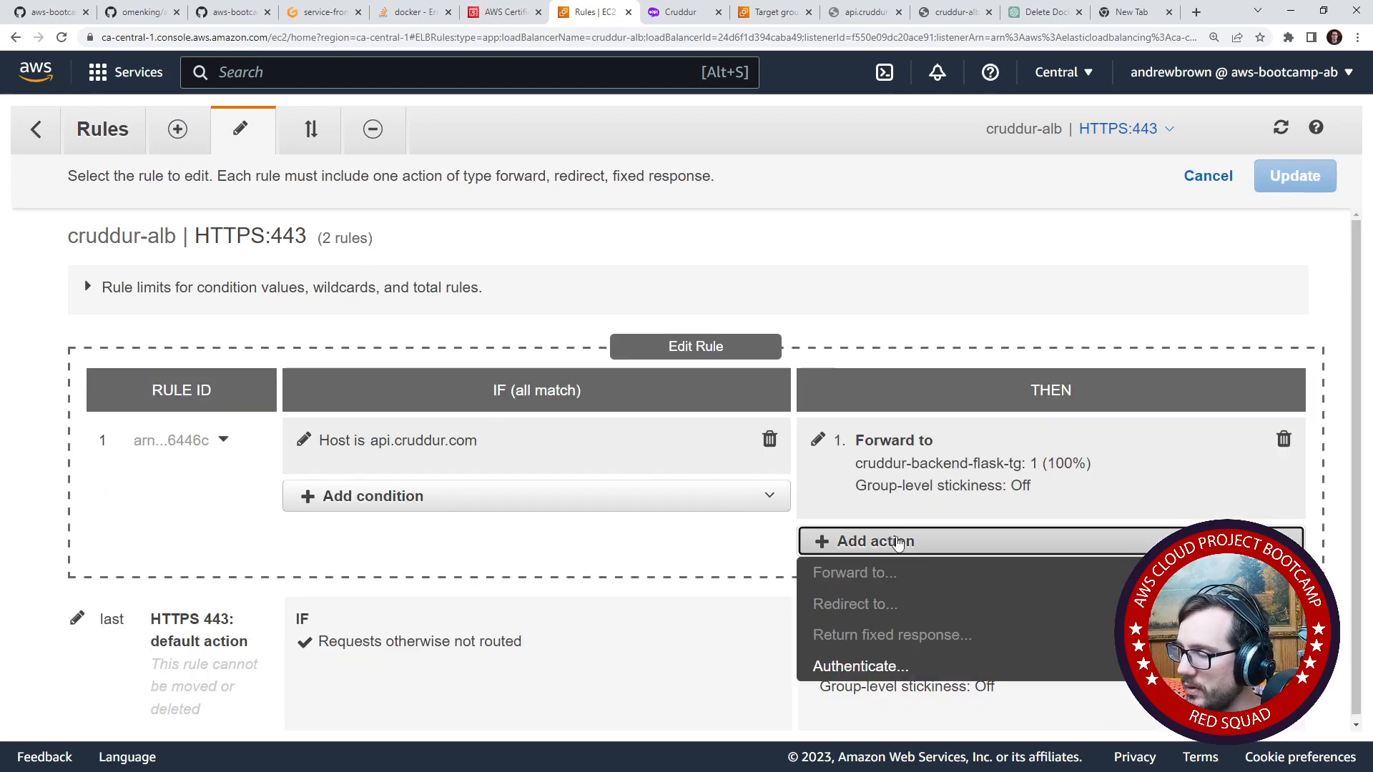
left_click(898, 543)
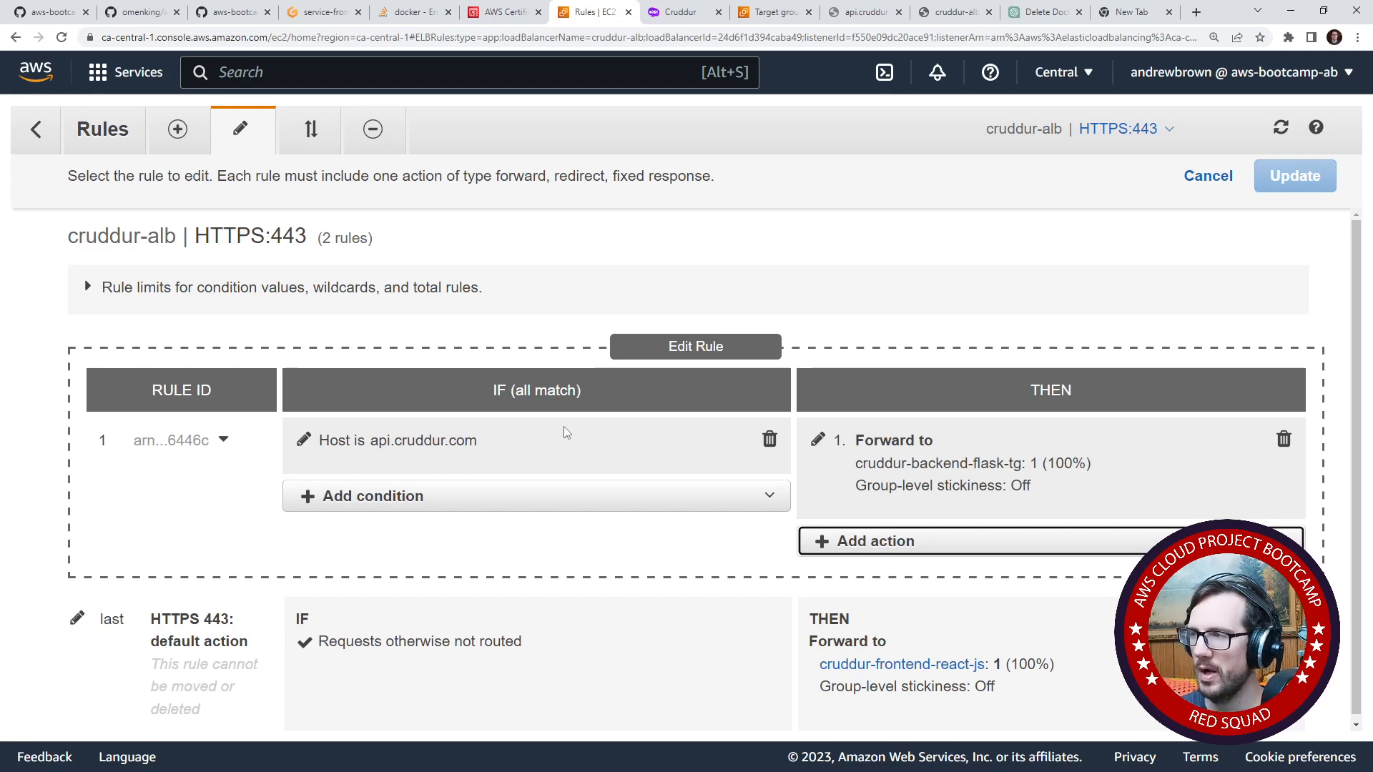
- Ask ChatGPT "can ALB rewrite a route?" in the existing conversation
left_click(1038, 21)
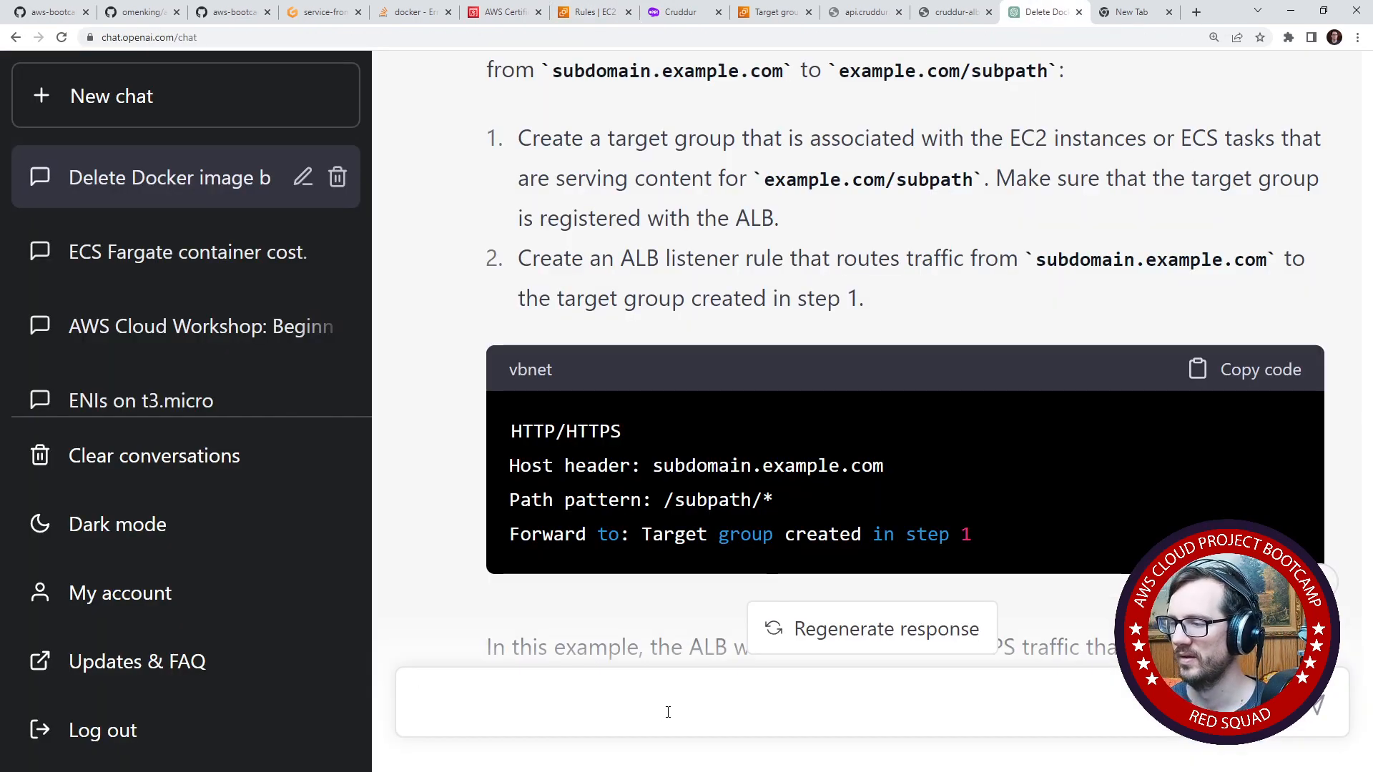
type("can ALB rewr")
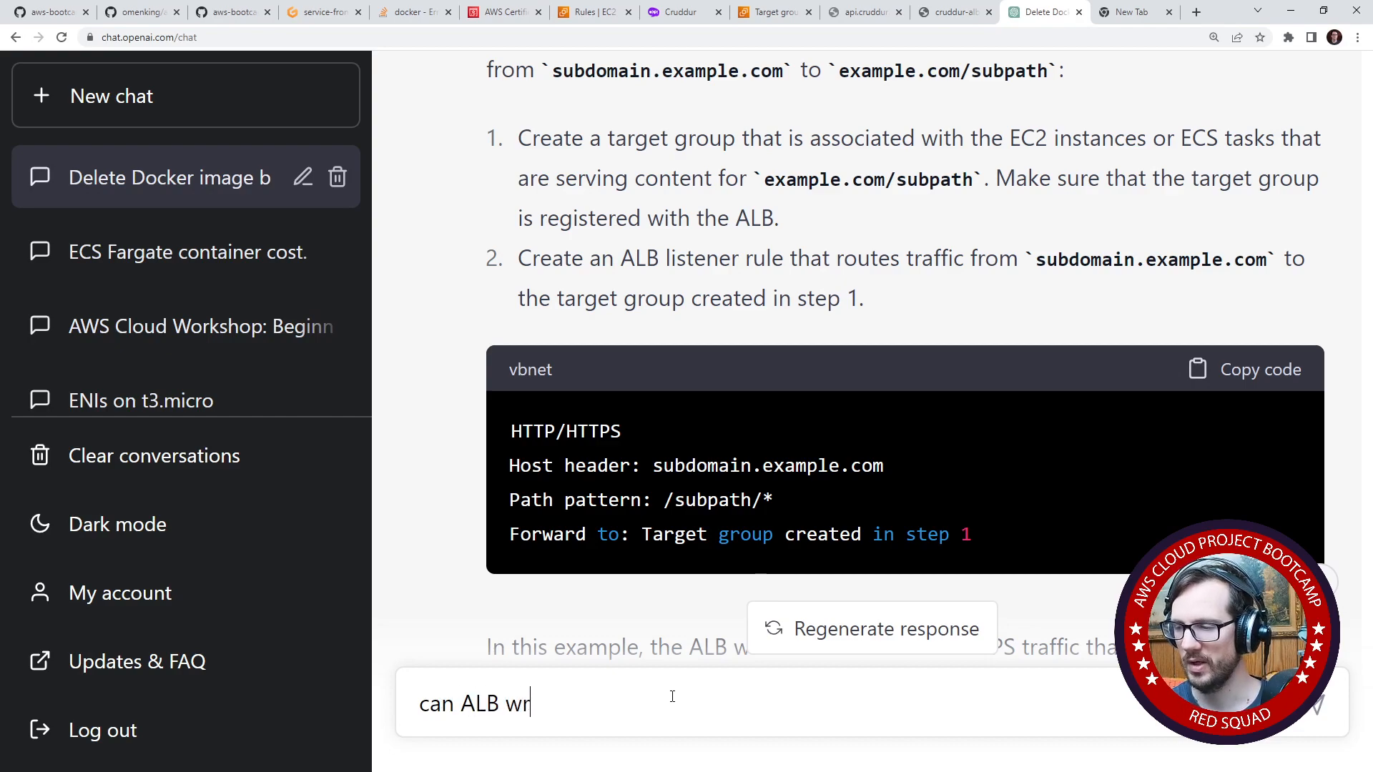
type("it")
key("BackSpace")
key("BackSpace")
key("BackSpace")
key("BackSpace")
type("rewrite a route?")
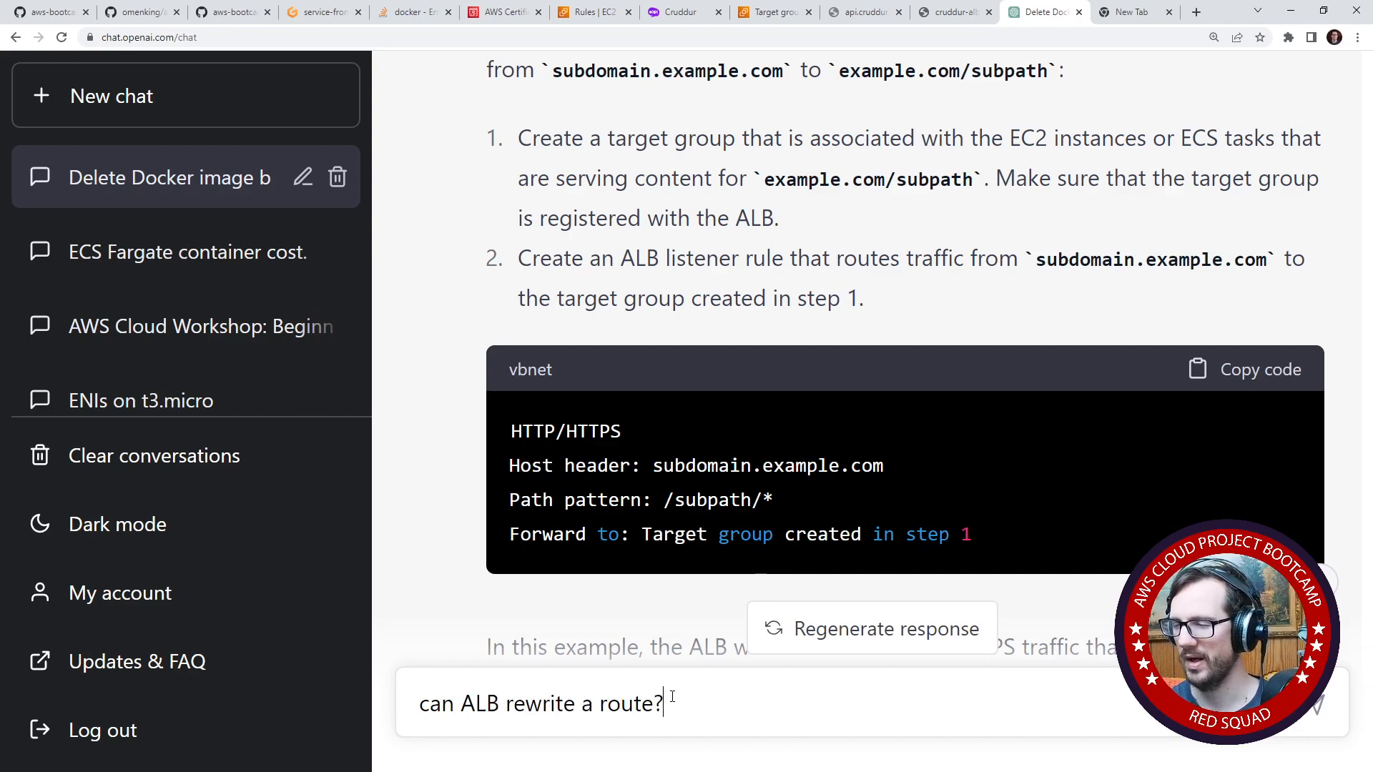
key("Return")
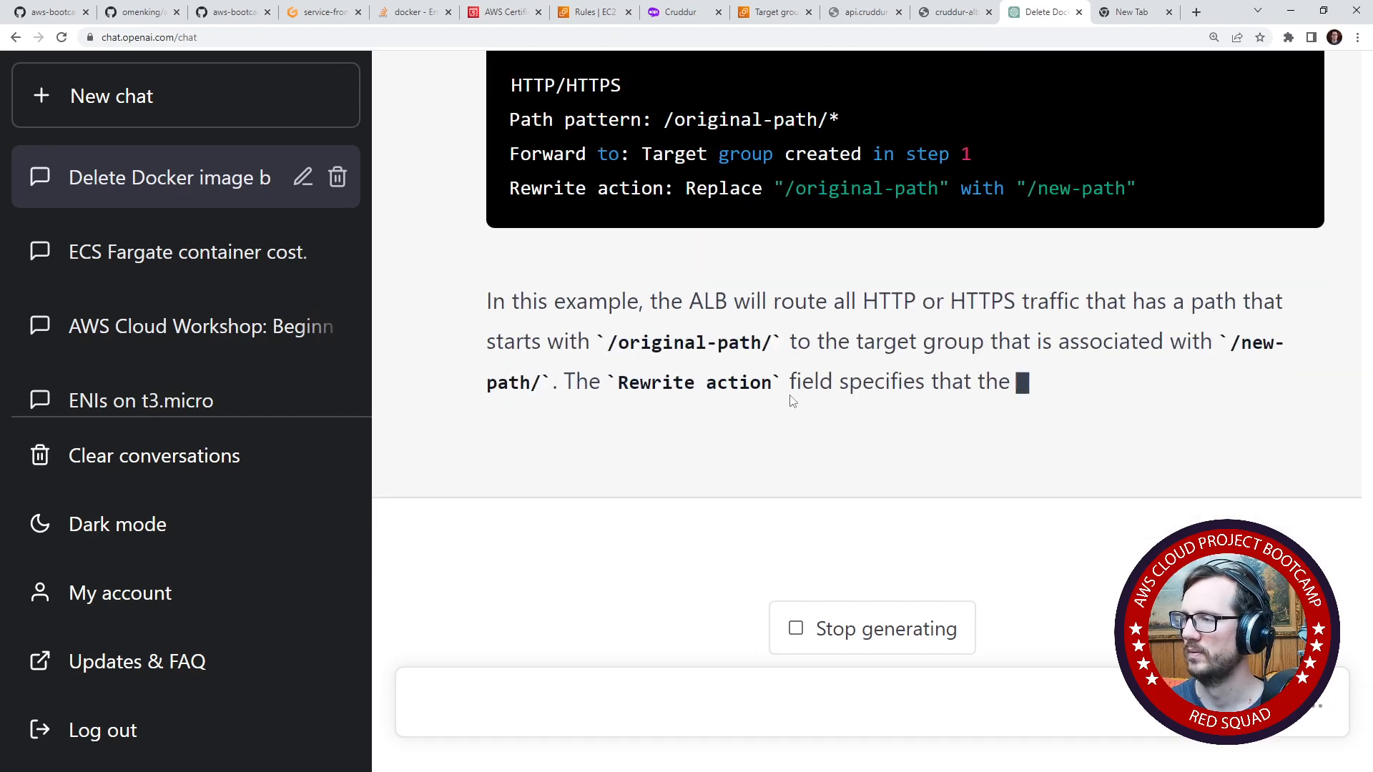
- Read ChatGPT's answer on ALB path rewriting, including the rewrite action example and the note on path-based routing
scroll(792, 401, "up", 2)
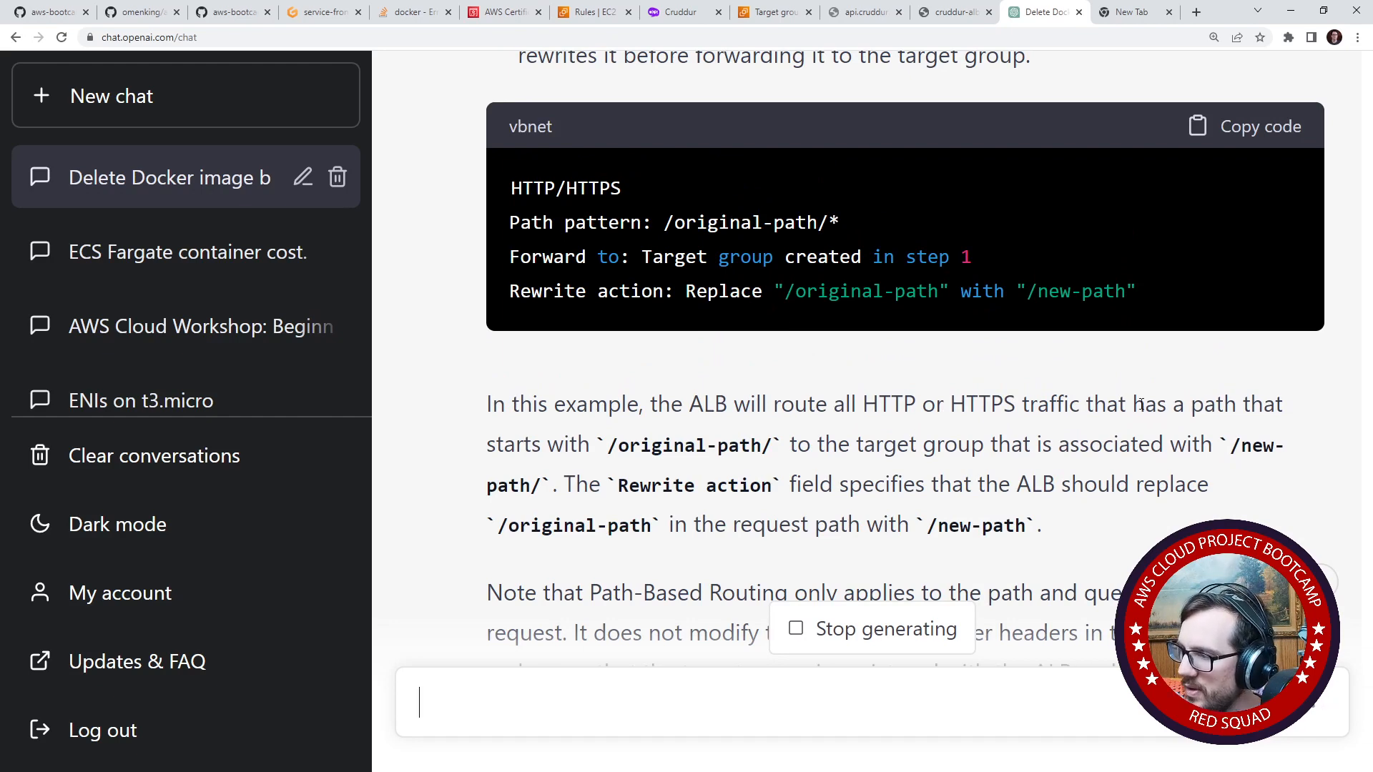
left_click_drag(673, 445, 618, 445)
left_click_drag(796, 443, 1127, 436)
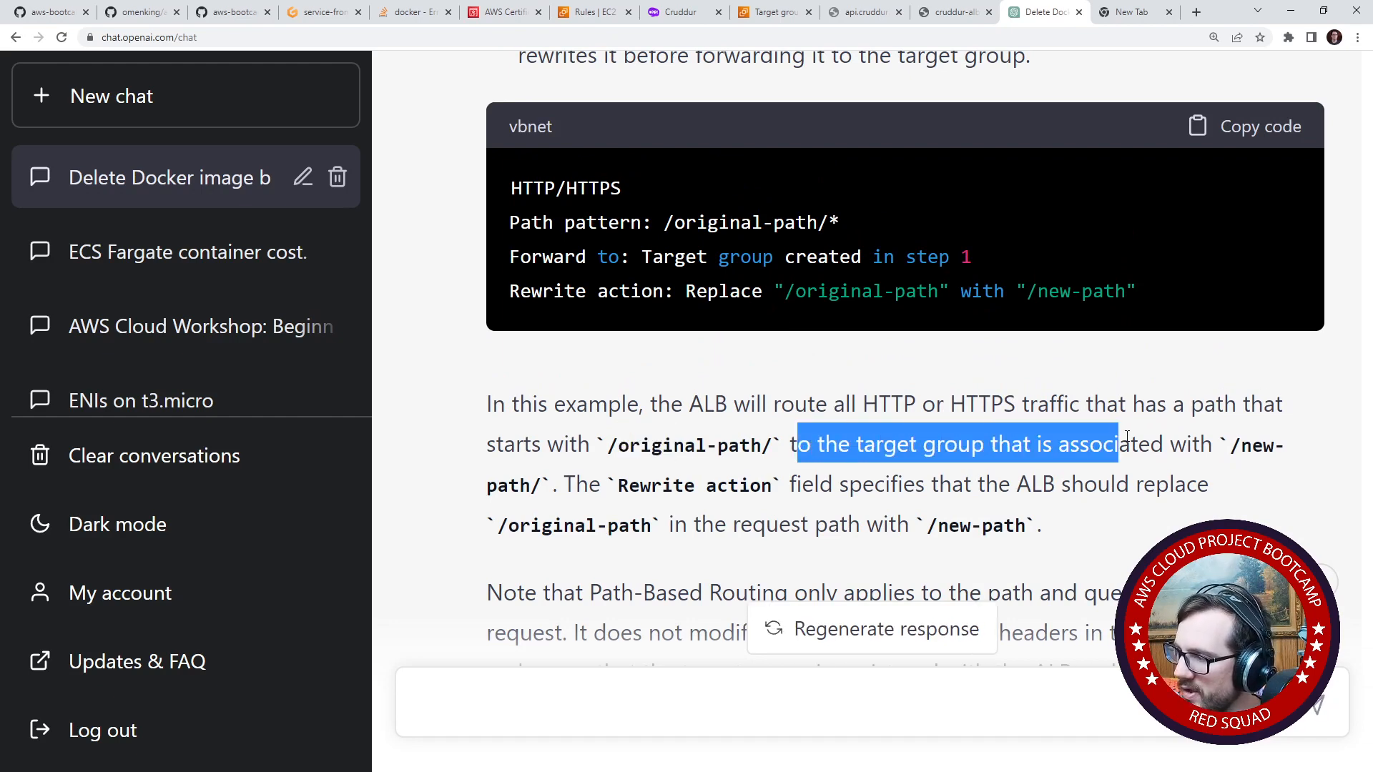
left_click_drag(1012, 484, 1083, 484)
scroll(608, 386, "down", 3)
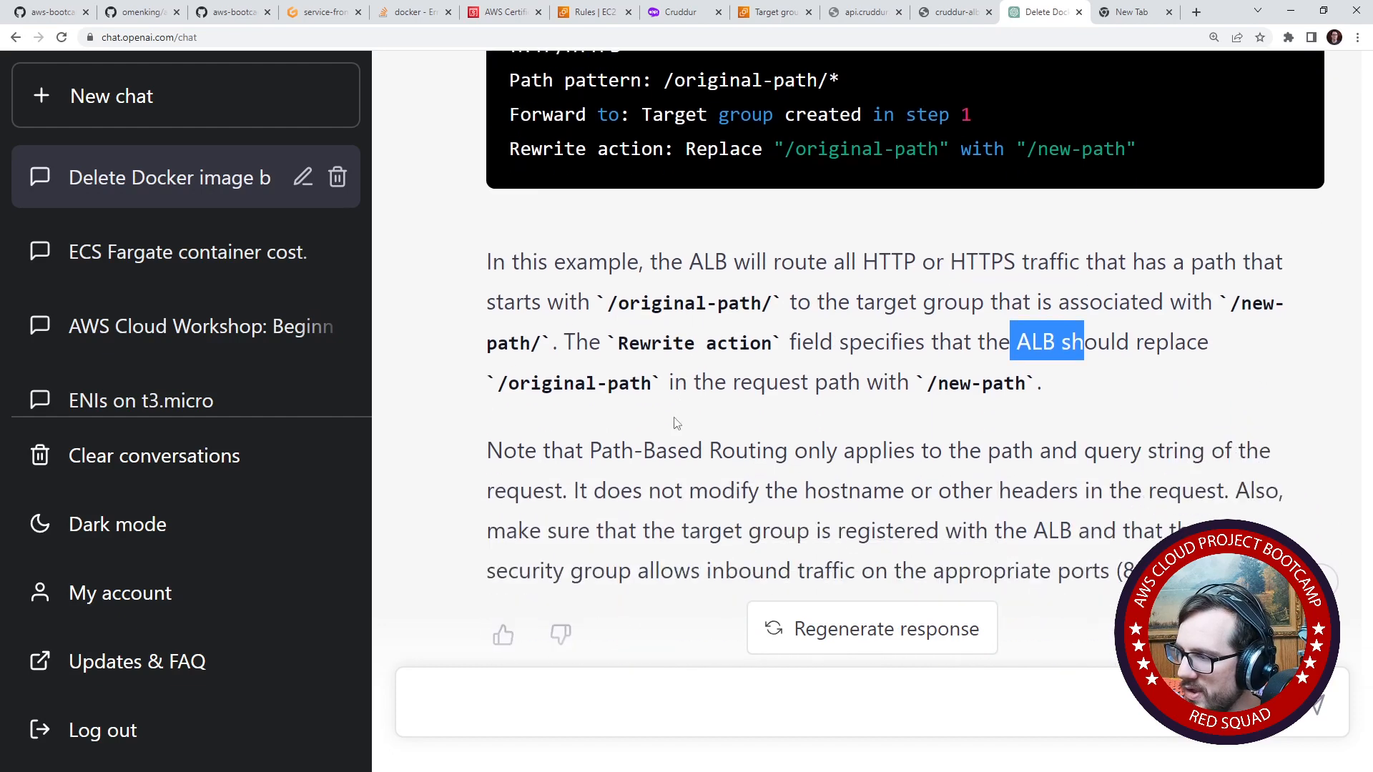
left_click_drag(869, 376, 1189, 460)
left_click(687, 425)
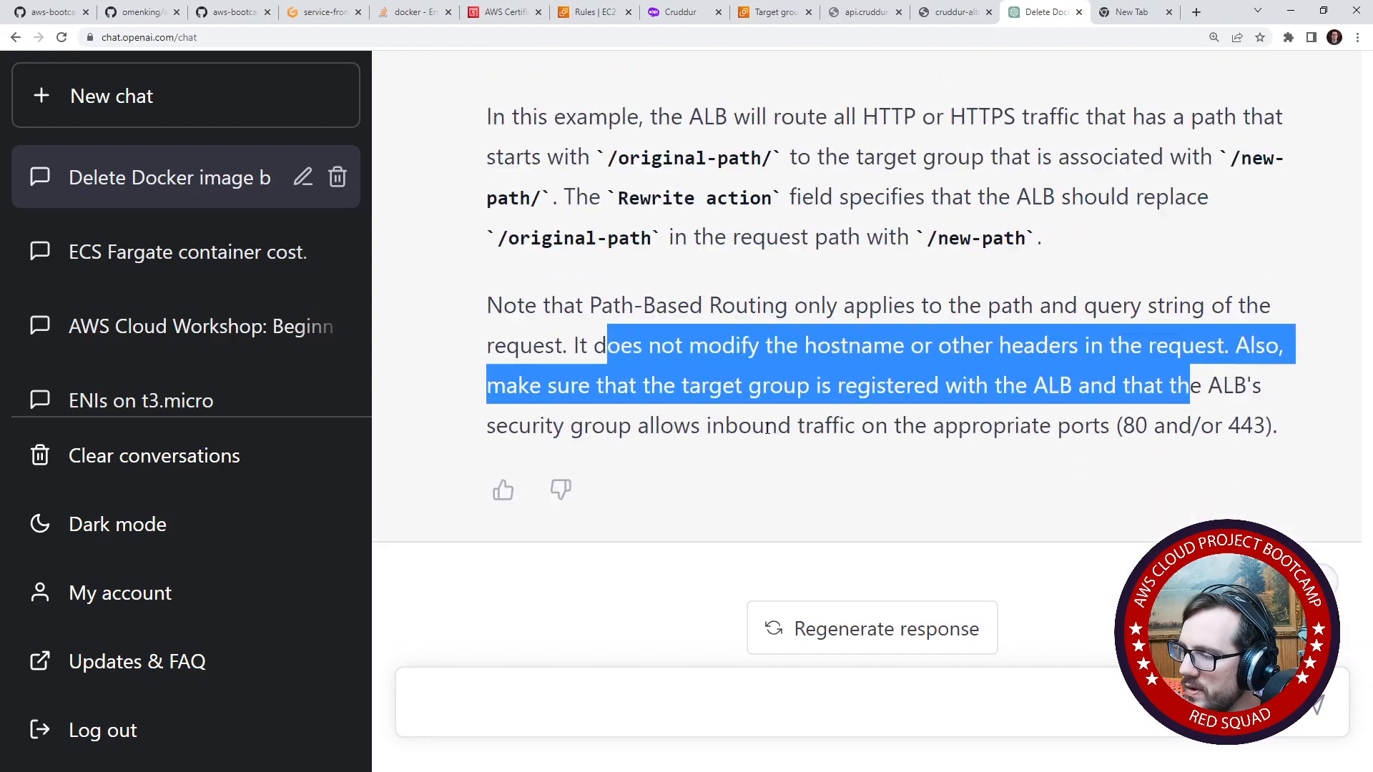
scroll(787, 440, "up", 6)
scroll(779, 436, "down", 5)
scroll(764, 429, "up", 2)
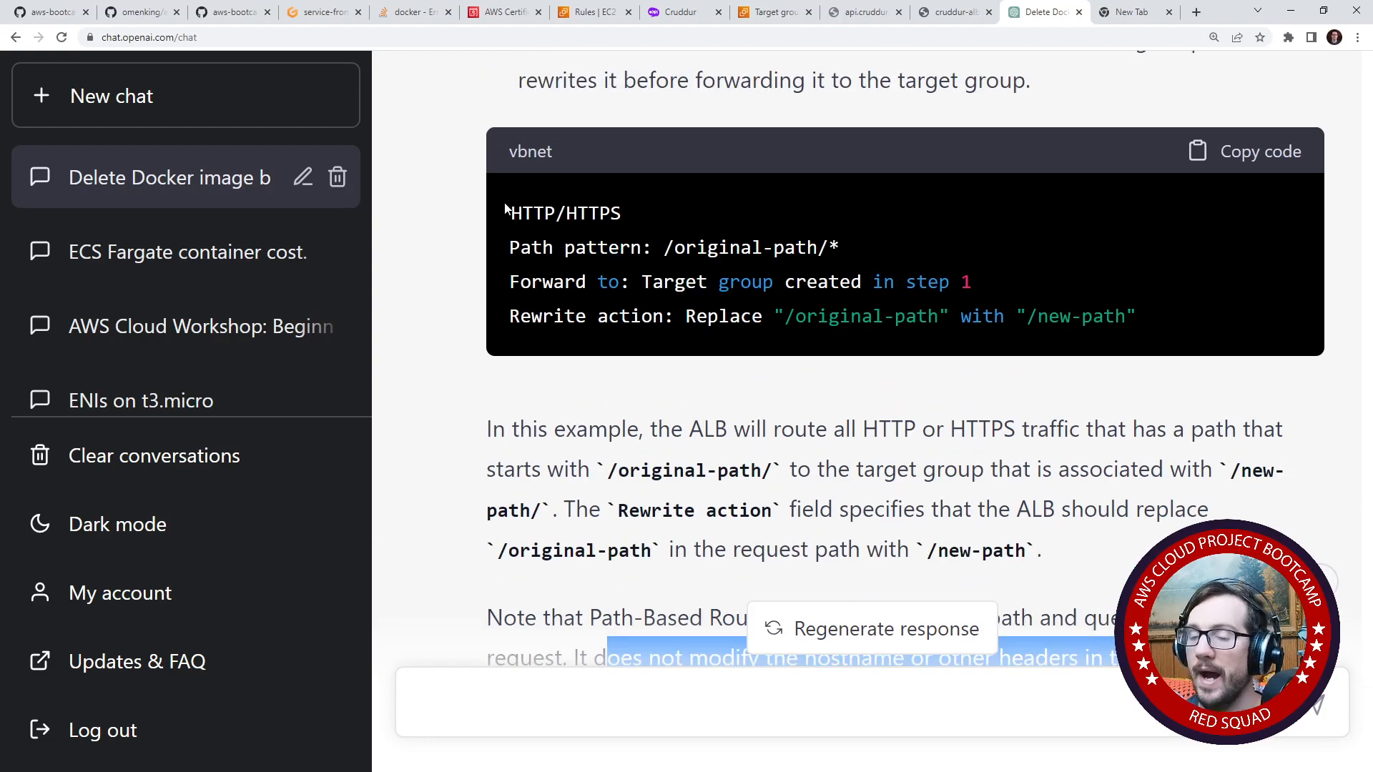
left_click(325, 13)
left_click(409, 13)
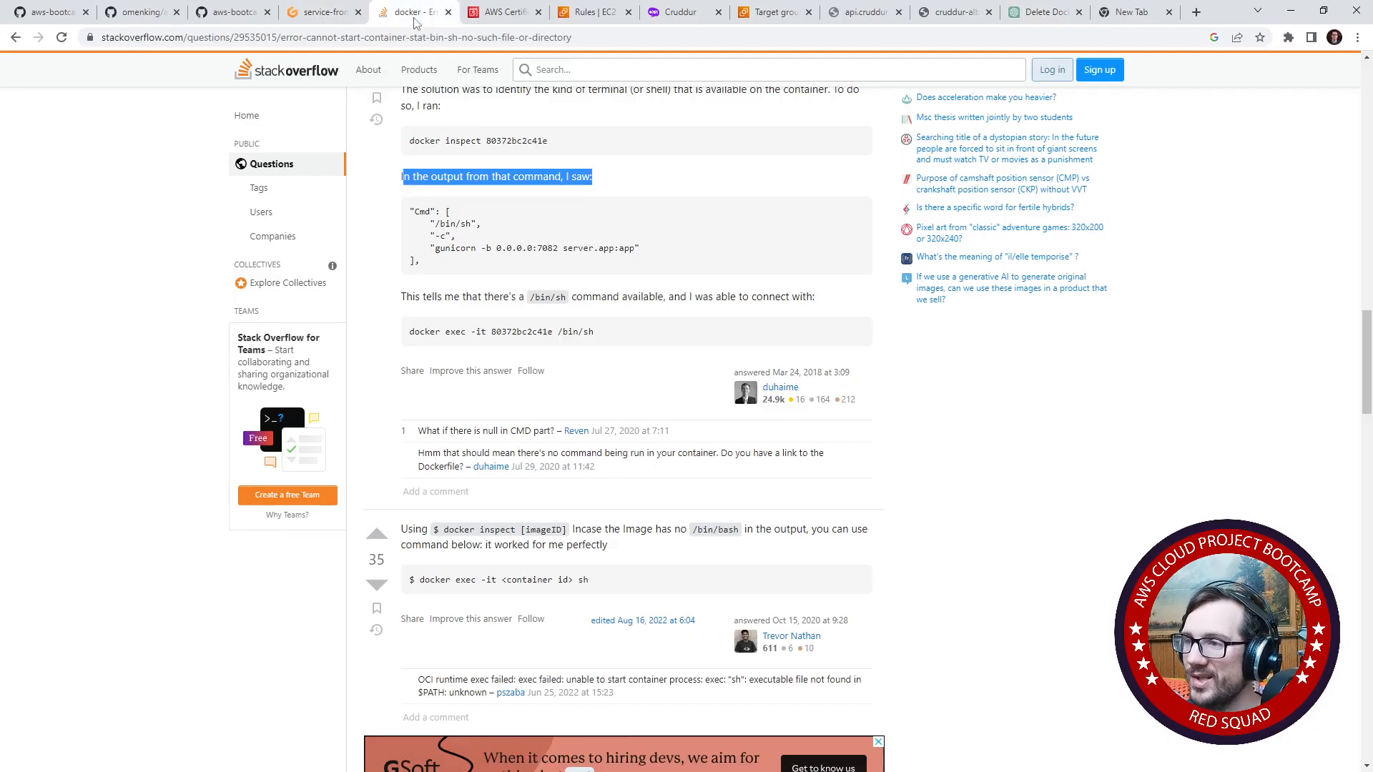
- Return to the HTTPS:443 listener's rule editor and check which actions can be added alongside the api.cruddur.com rule's forward action
left_click(580, 15)
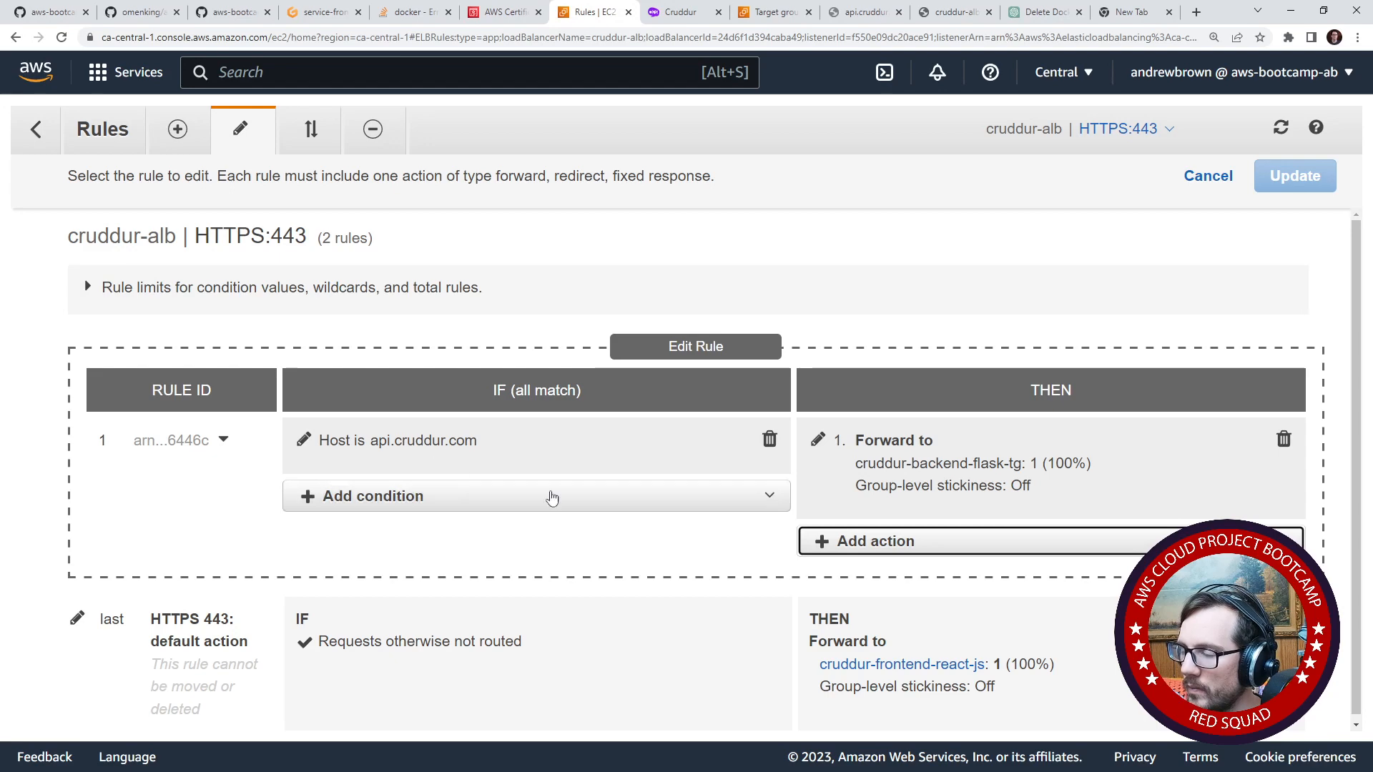
left_click(926, 547)
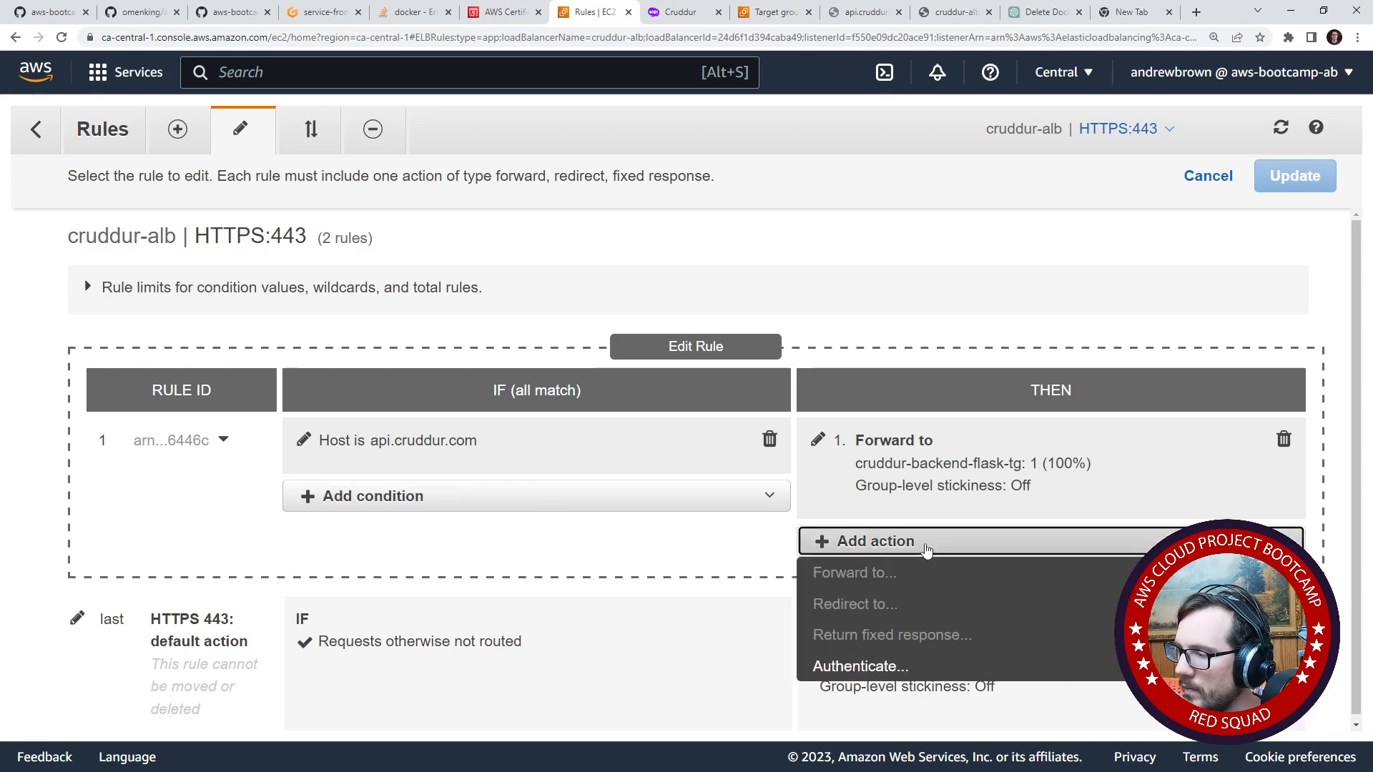
left_click(927, 549)
- Try a Path condition with the value /api on the api.cruddur.com rule, and clear the value again
left_click(665, 495)
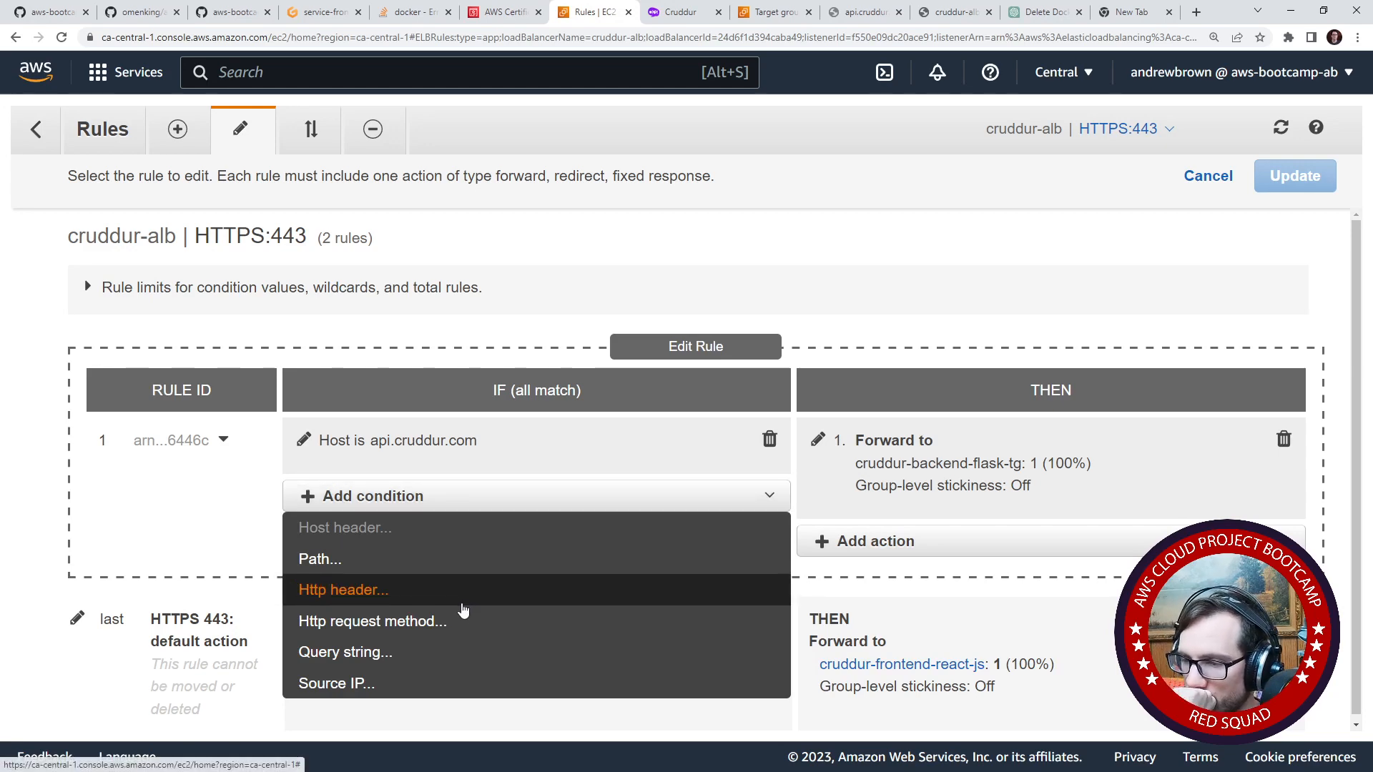
left_click(453, 565)
left_click(505, 539)
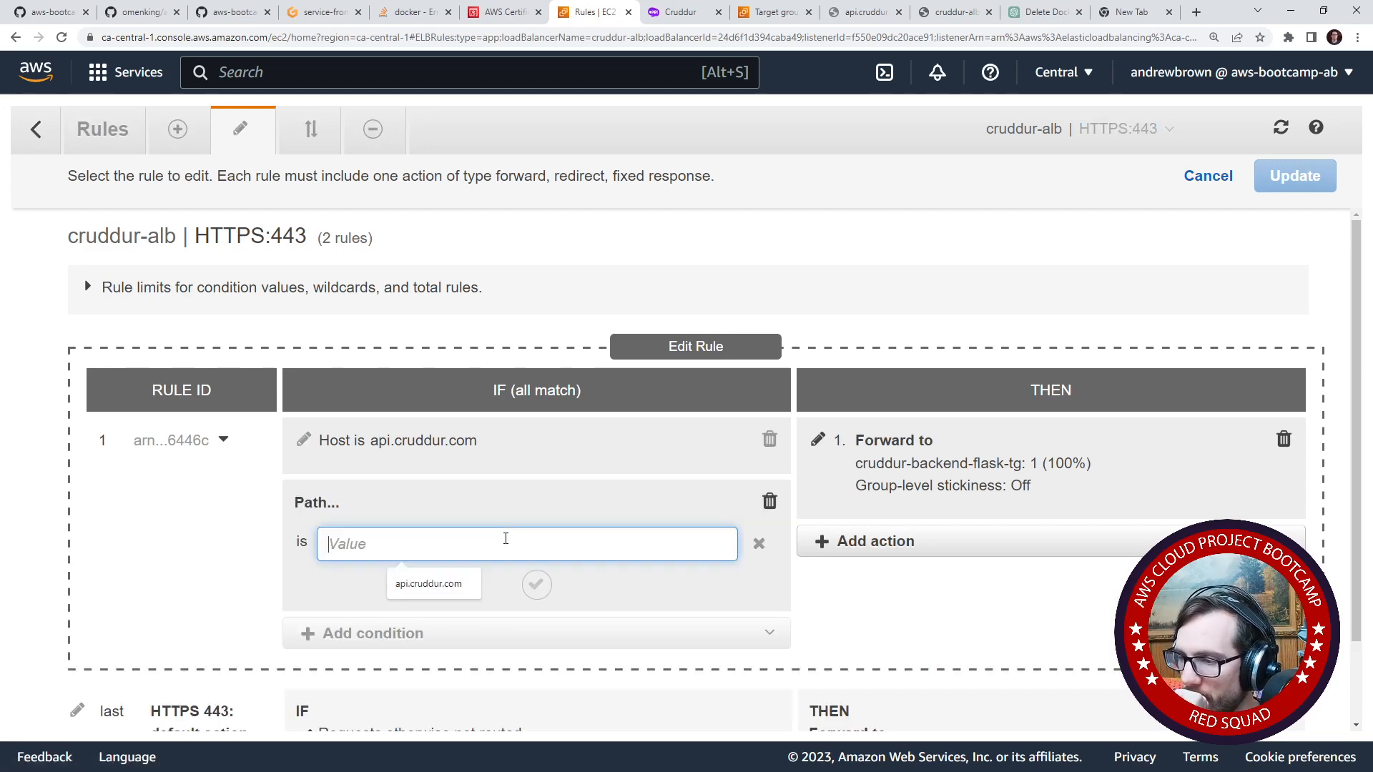
type("/api")
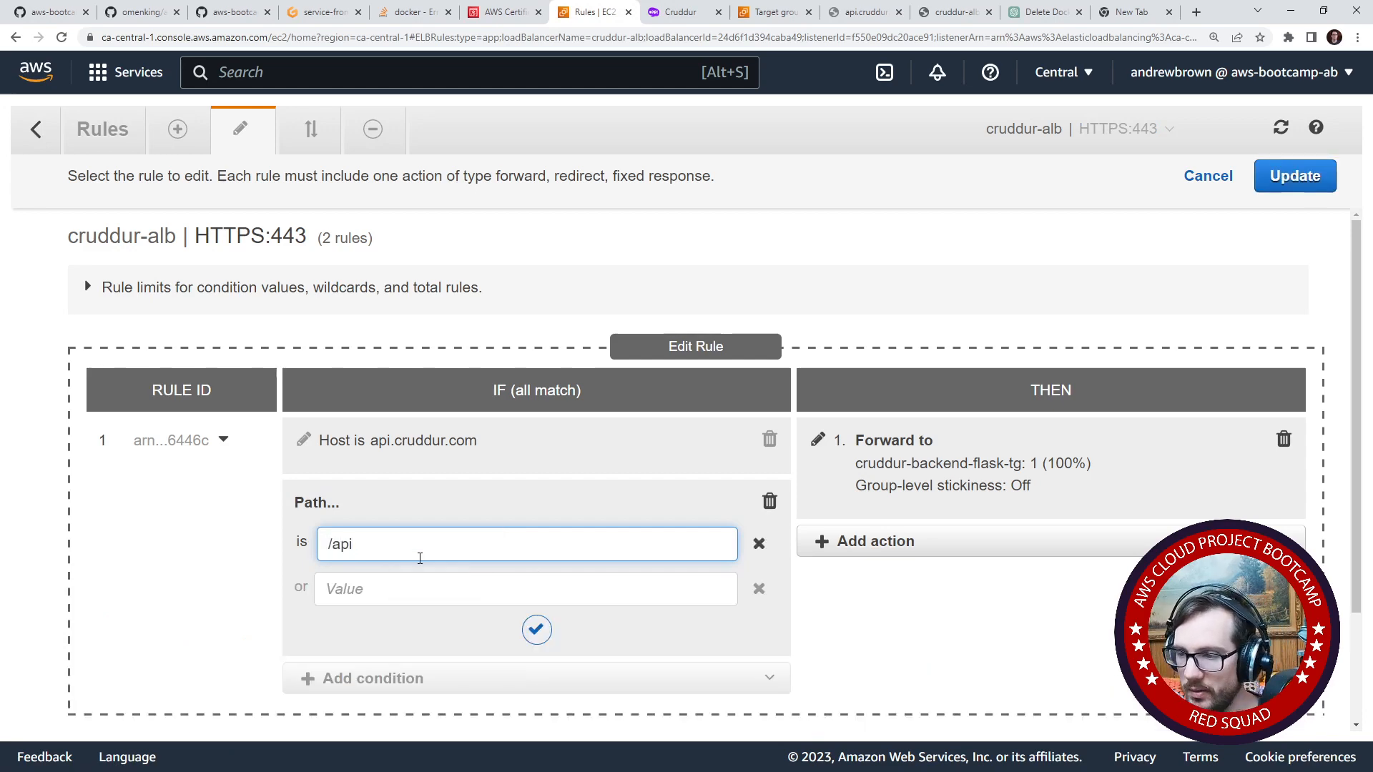
left_click(193, 562)
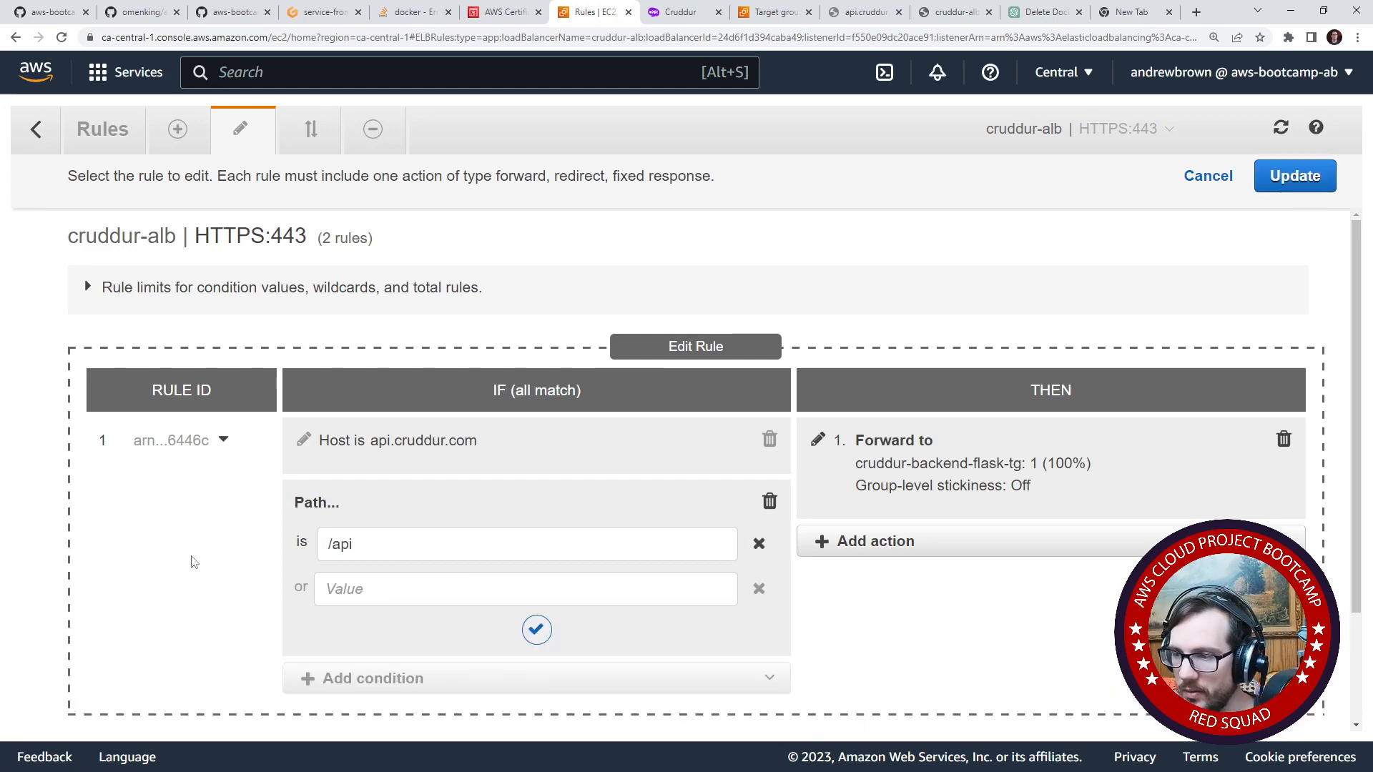
left_click_drag(438, 545, 305, 541)
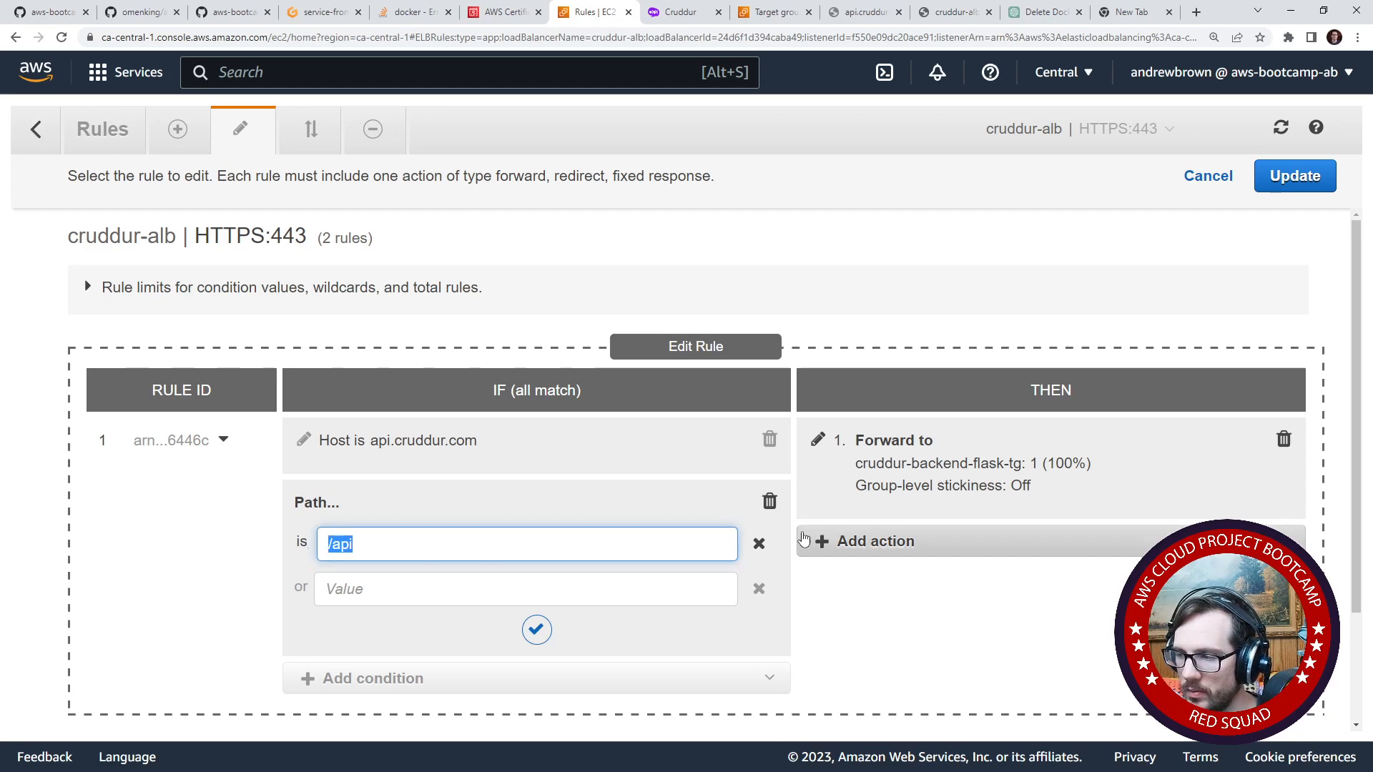
left_click(760, 545)
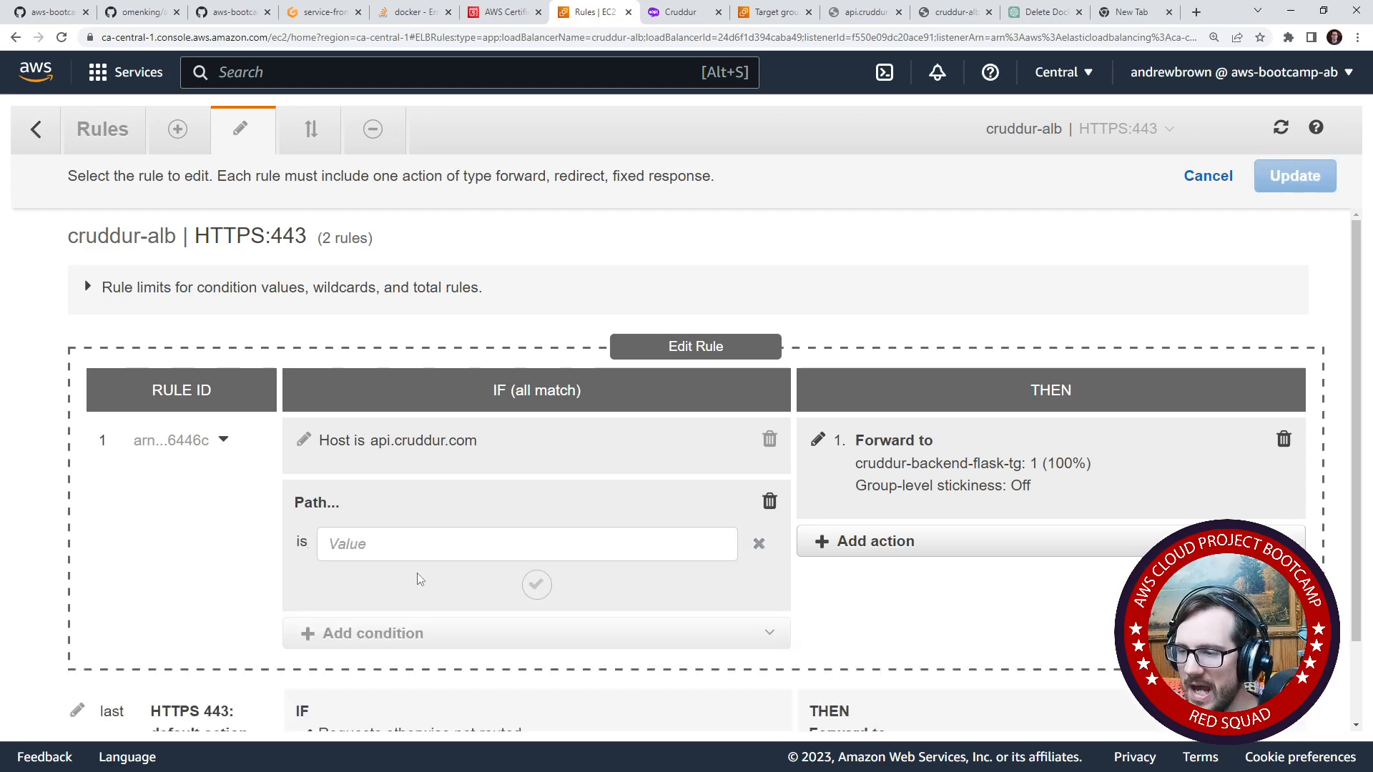
left_click(465, 547)
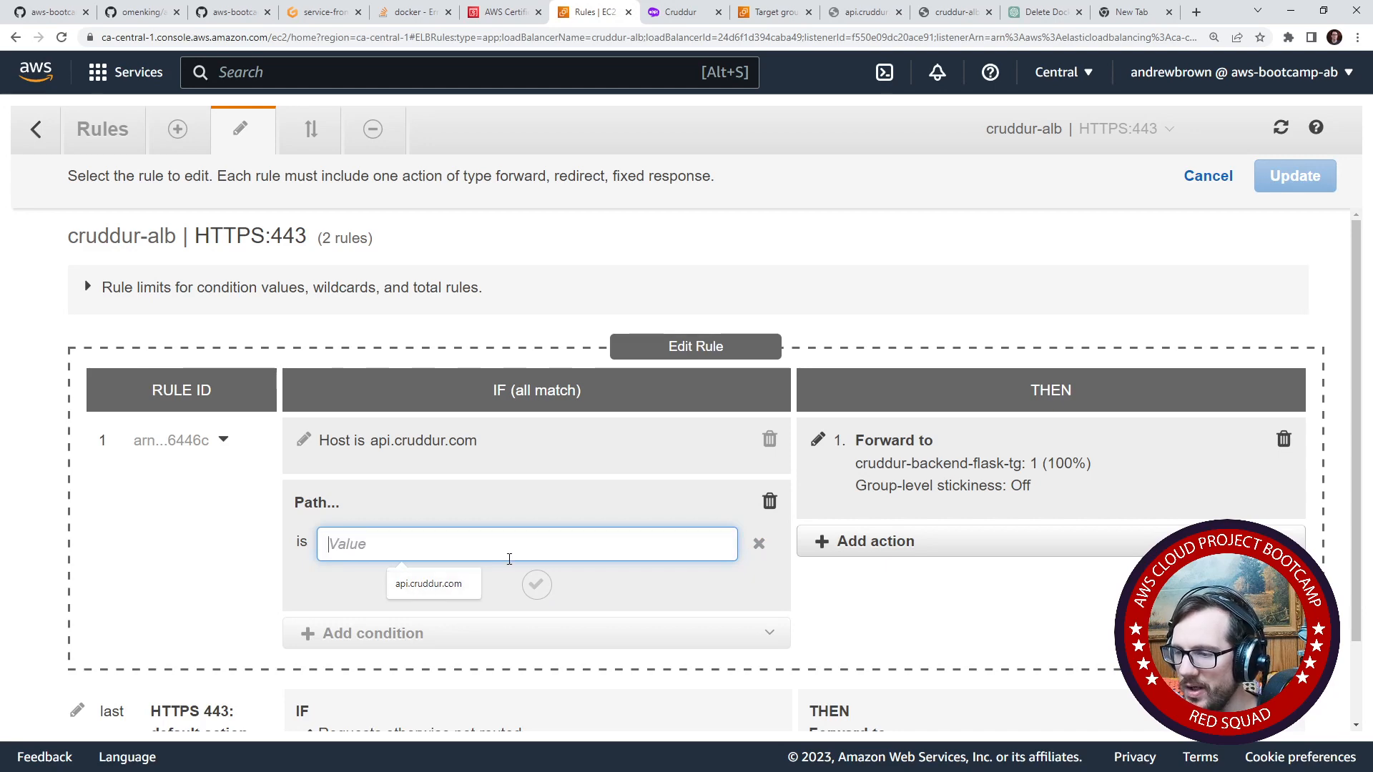
left_click(684, 606)
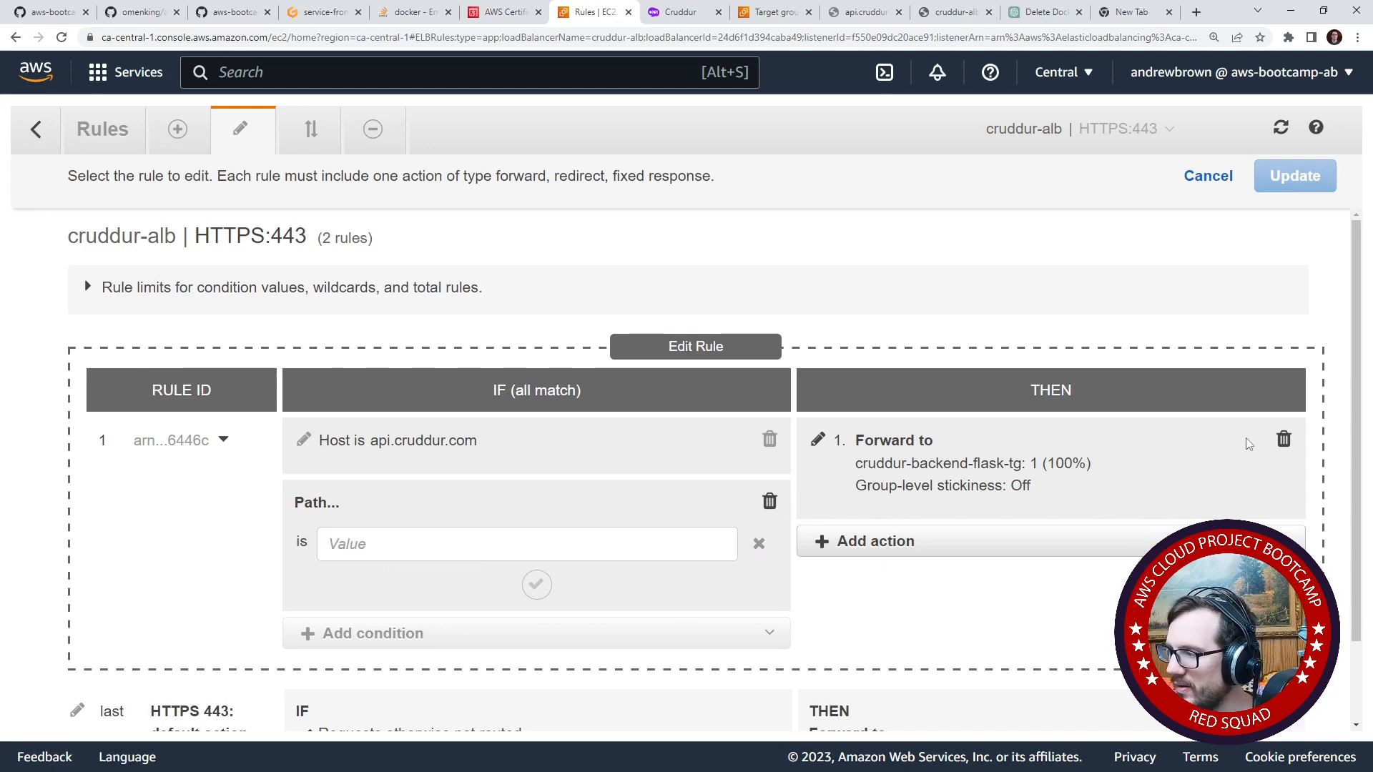
- Remove the api.cruddur.com rule's forward action and try a Return fixed response action in its place to examine its fields
left_click(1283, 439)
left_click(972, 438)
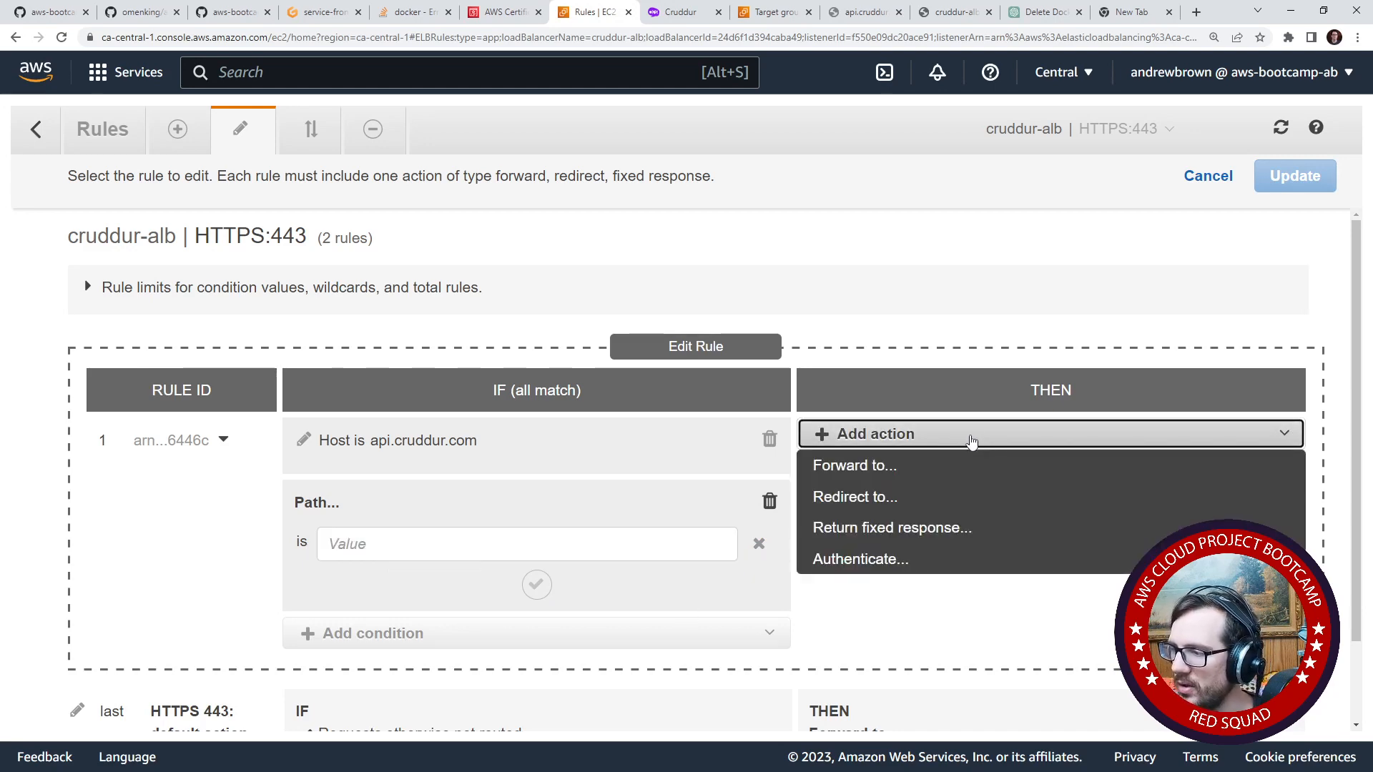
left_click(929, 528)
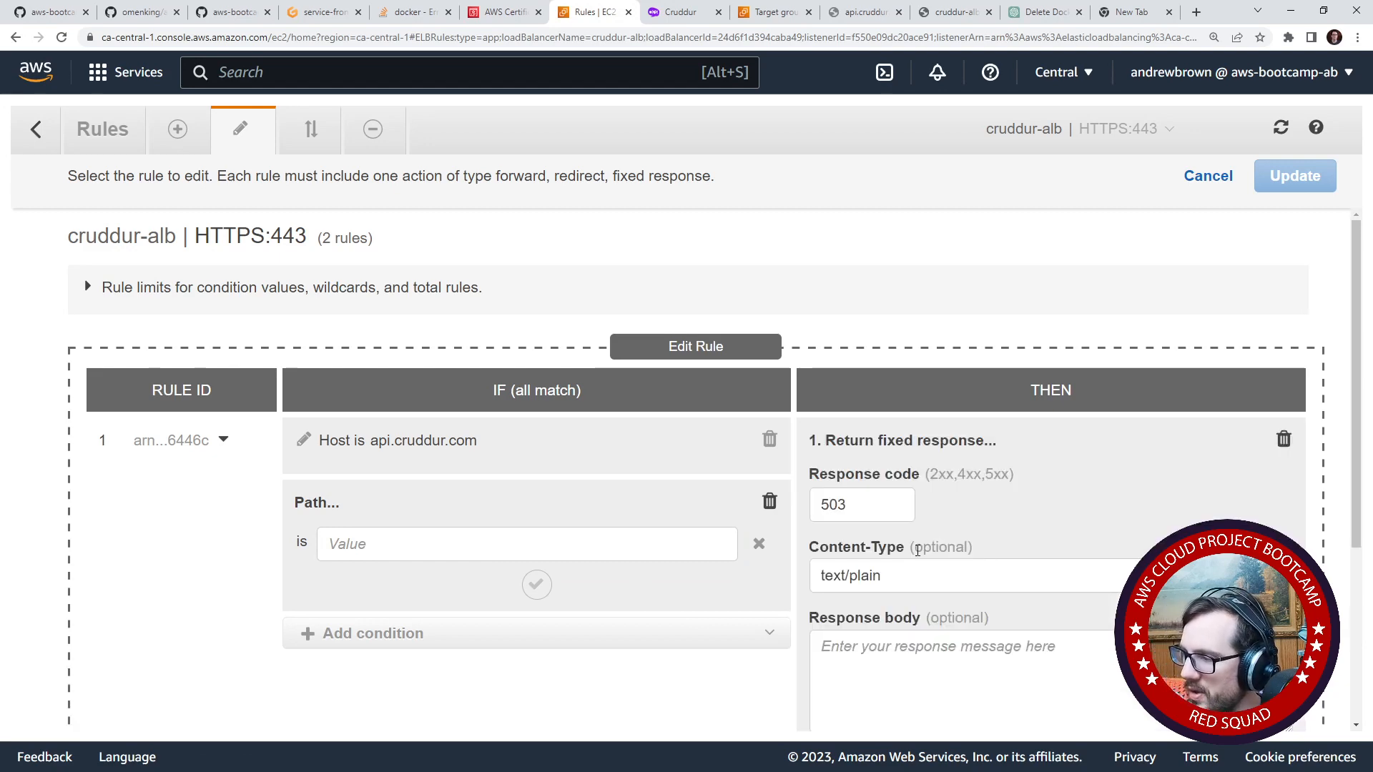
scroll(917, 550, "down", 2)
left_click(1283, 299)
- Try a new Forward to action on the rule, check its target group options, and remove the action
left_click(950, 349)
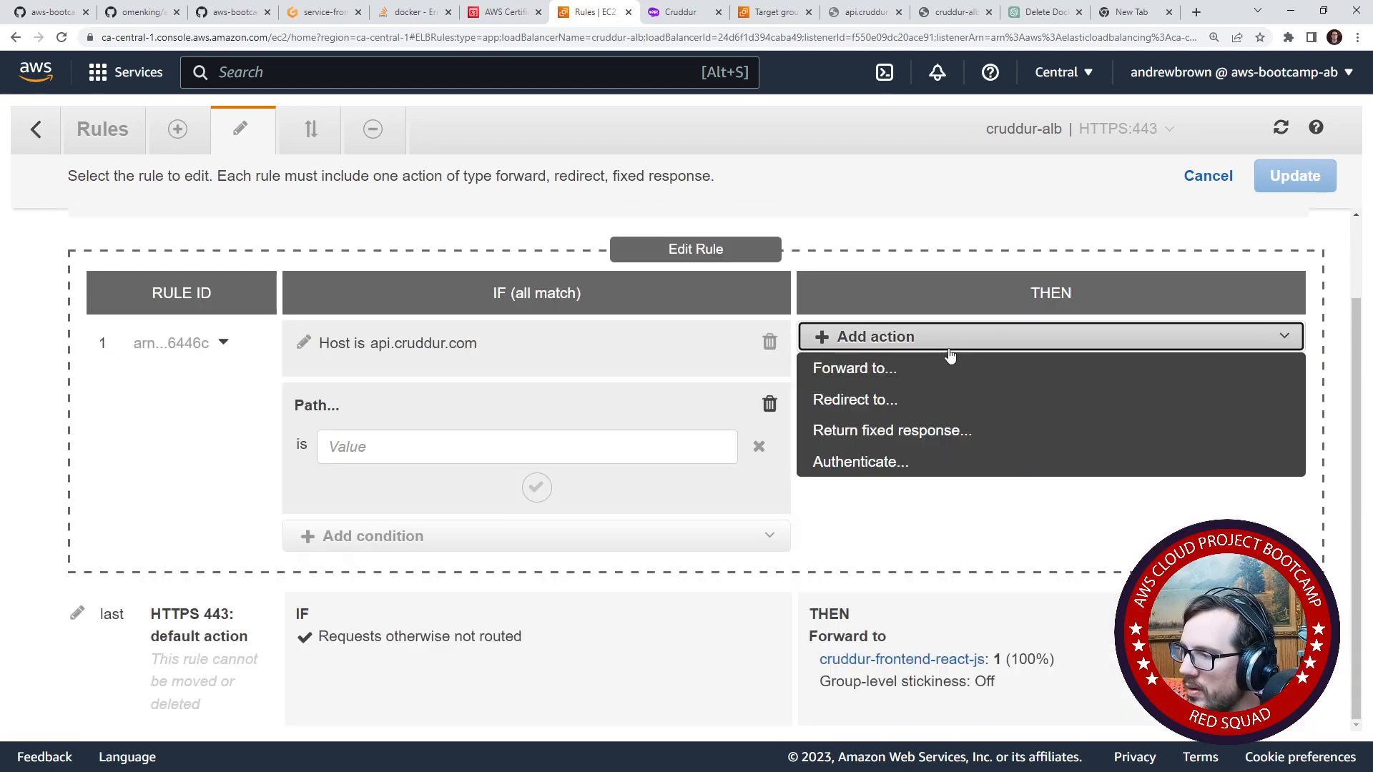
left_click(927, 368)
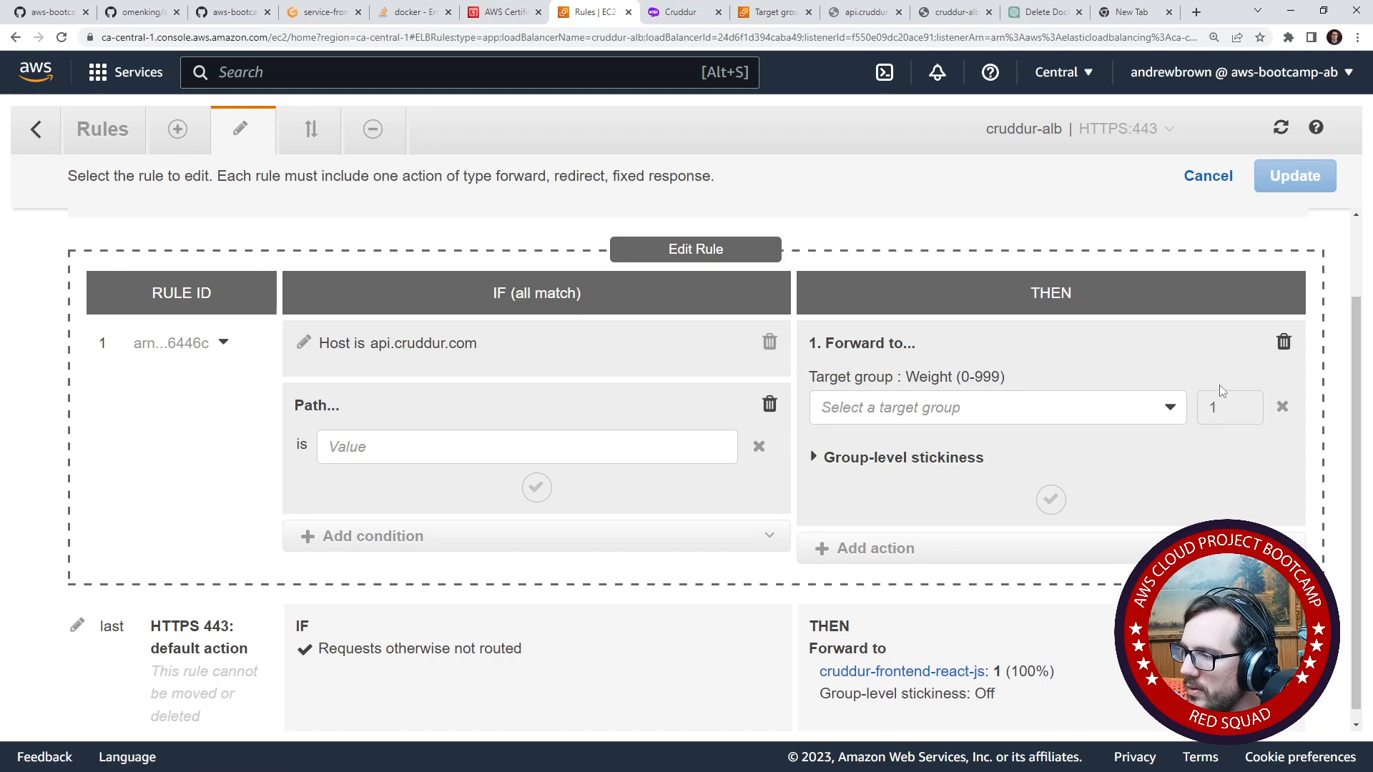
left_click(1171, 407)
left_click(1175, 413)
left_click(1281, 350)
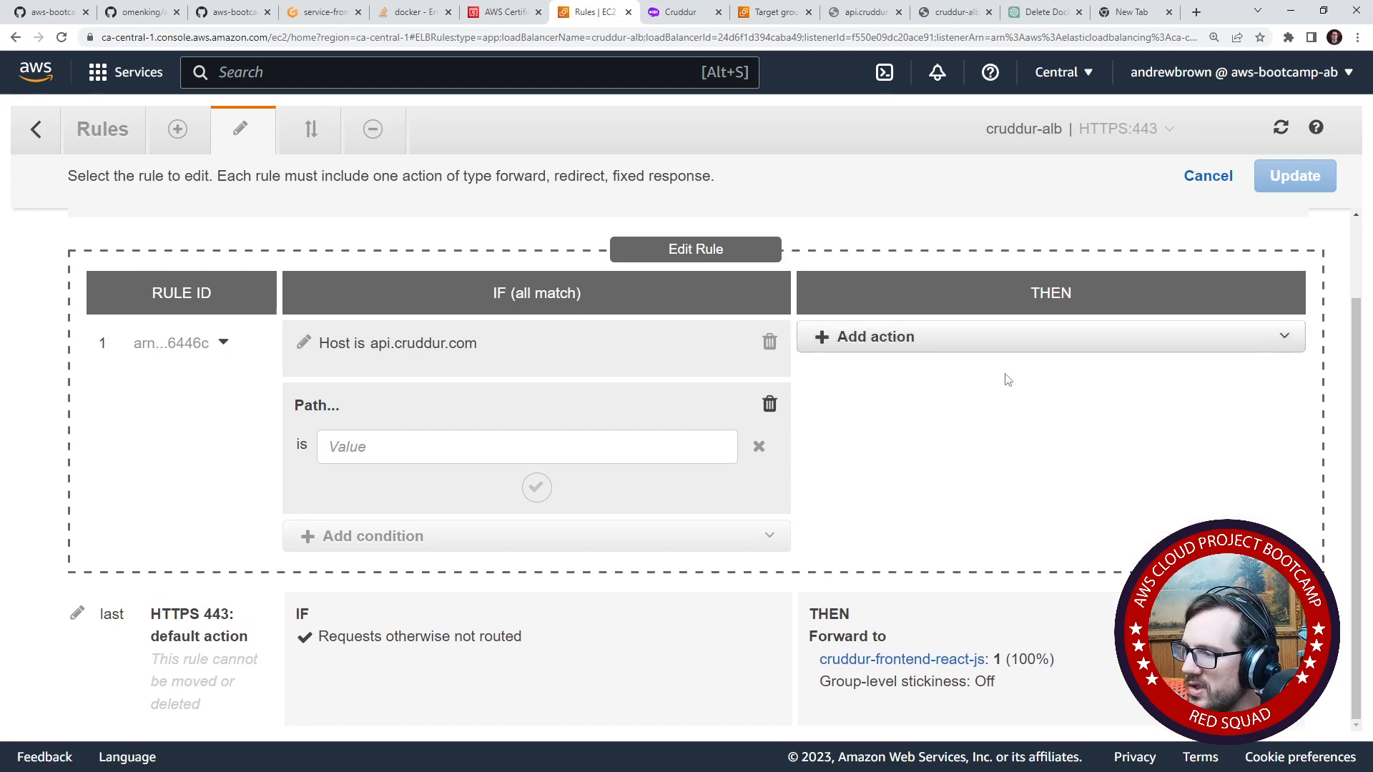
- Add a Redirect to action using Custom host, path, query and examine its host, path and query fields
left_click(980, 337)
left_click(916, 400)
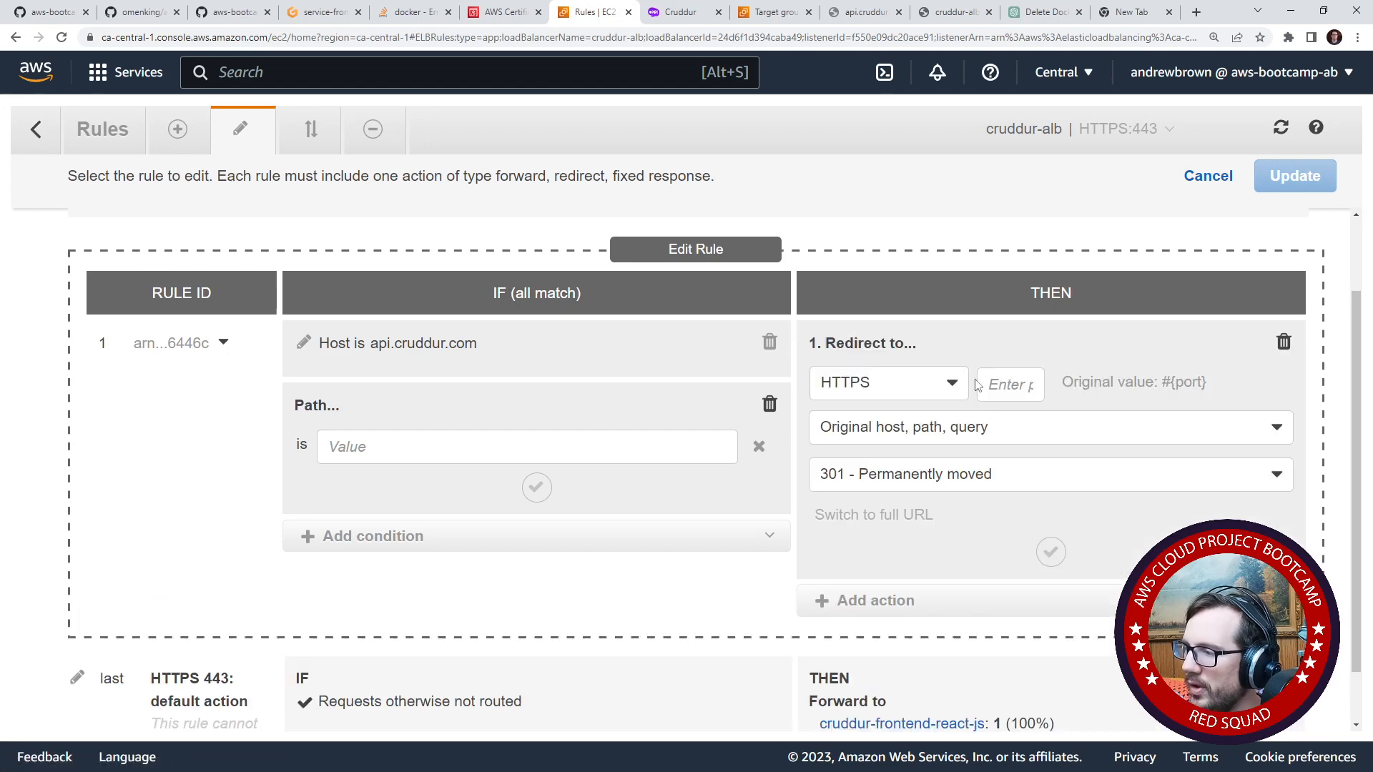
left_click(1018, 437)
left_click(1018, 437)
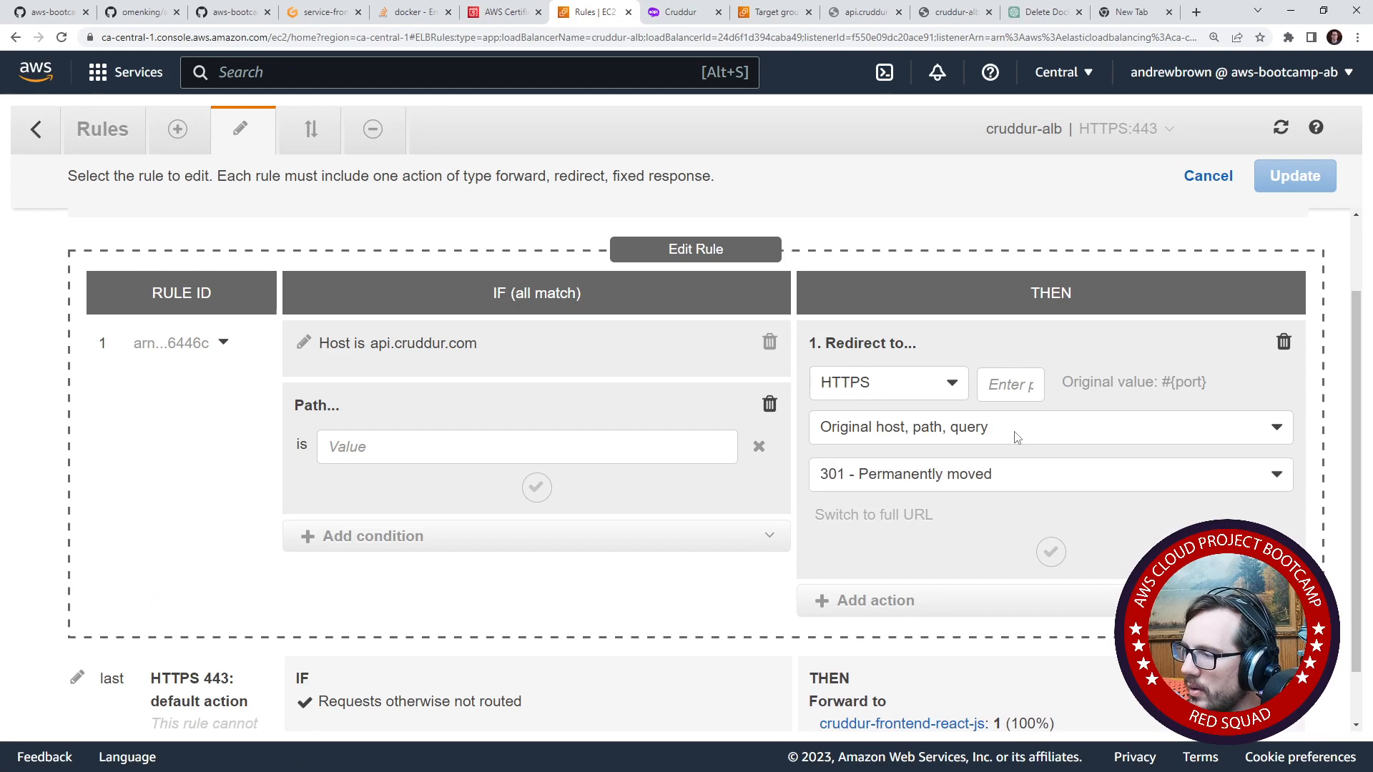
left_click(1018, 438)
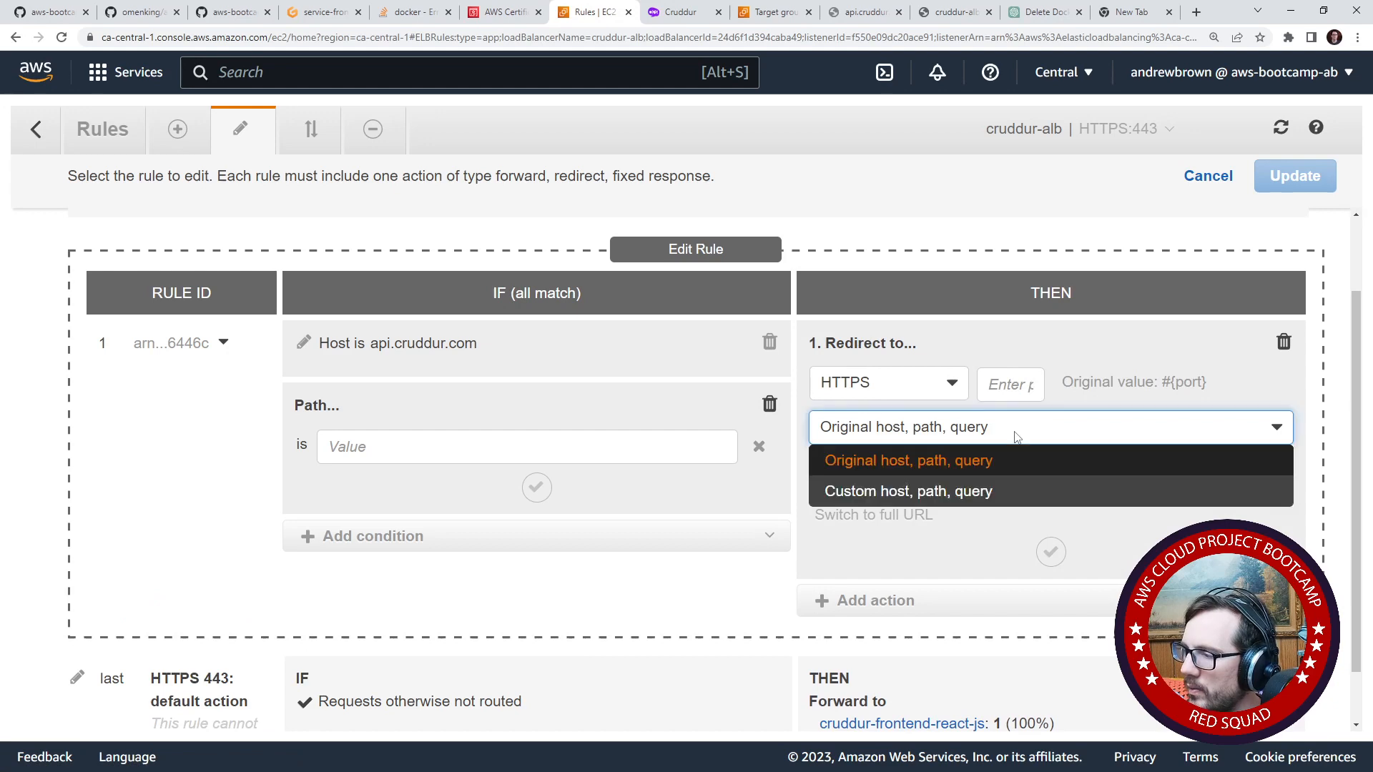
left_click(1014, 492)
scroll(1000, 487, "down", 1)
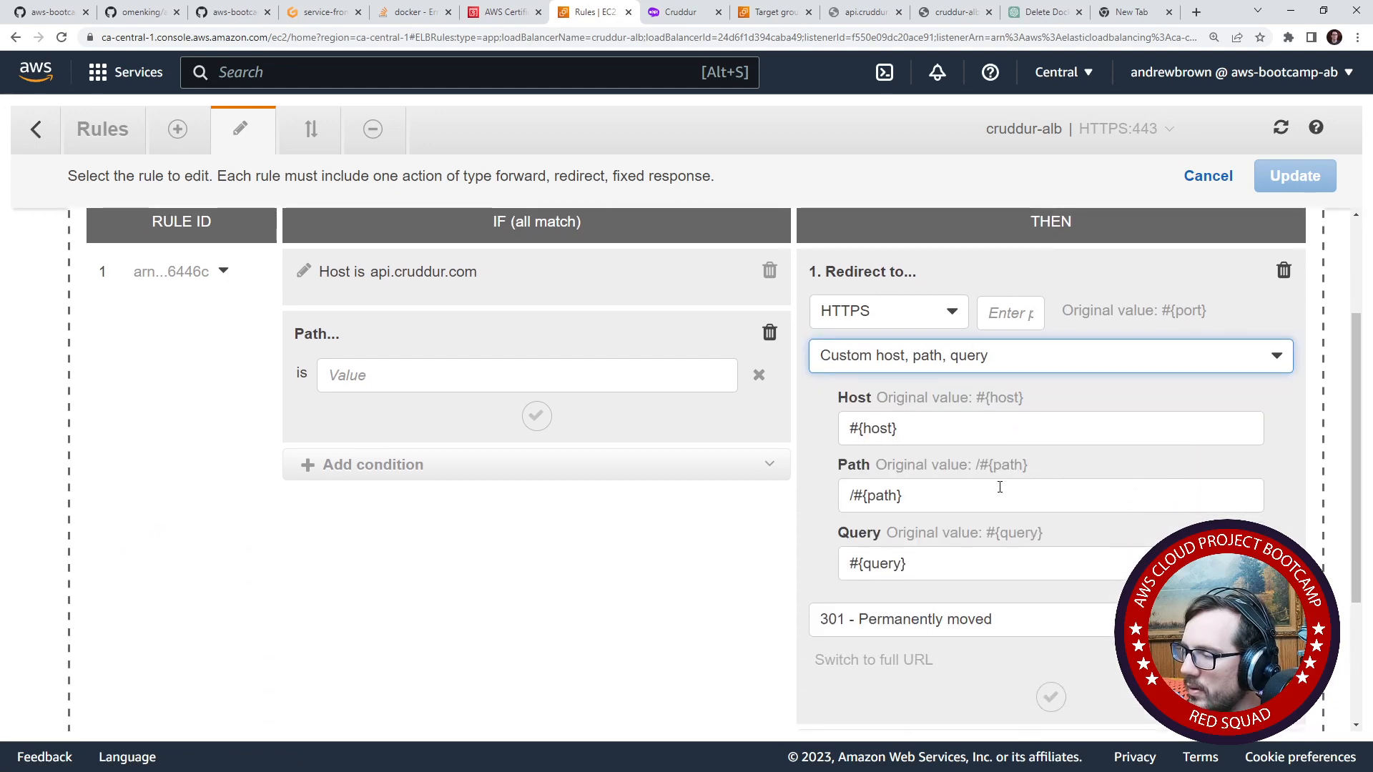
- Check the redirect's URL options, set its protocol to #{protocol}, and remove the redirect action from the rule
left_click(987, 358)
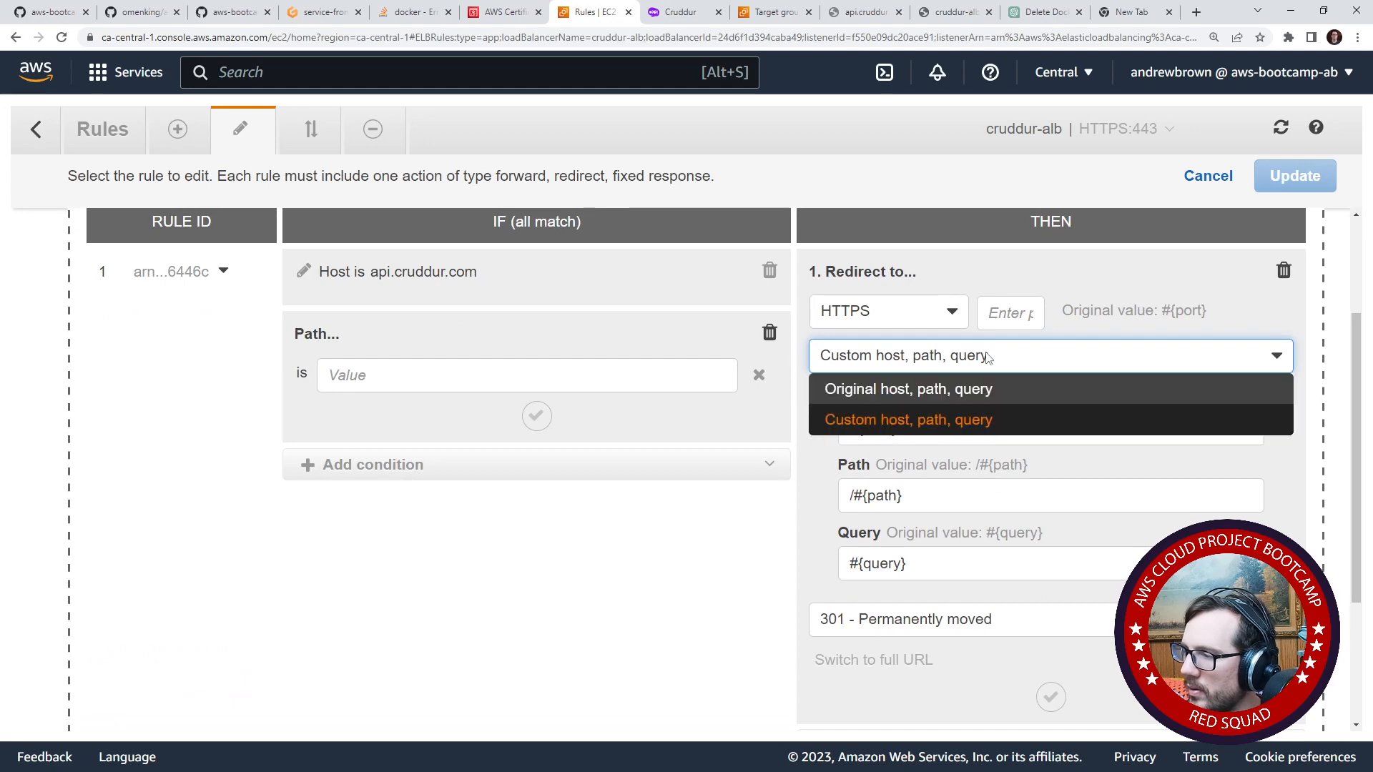
left_click(987, 357)
left_click(987, 358)
left_click(987, 358)
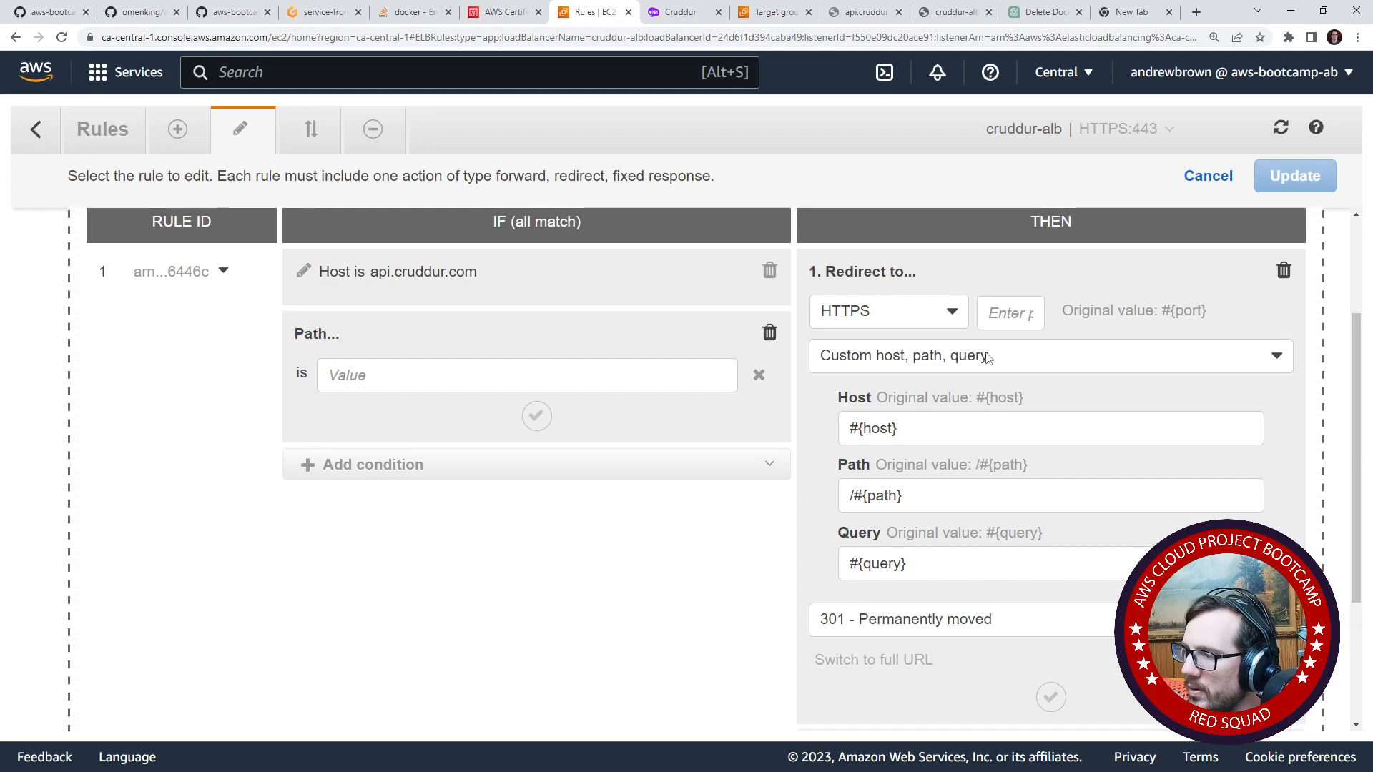
left_click(944, 321)
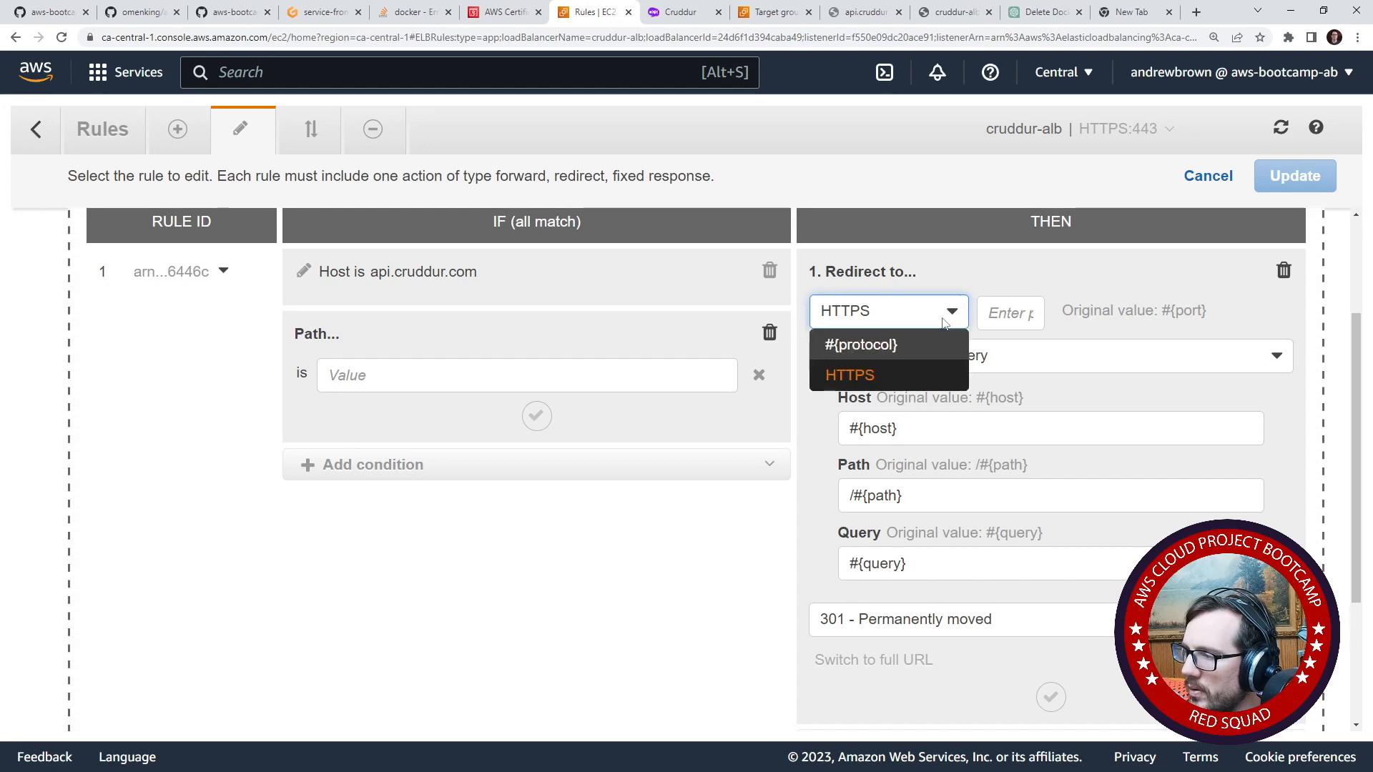
left_click(865, 345)
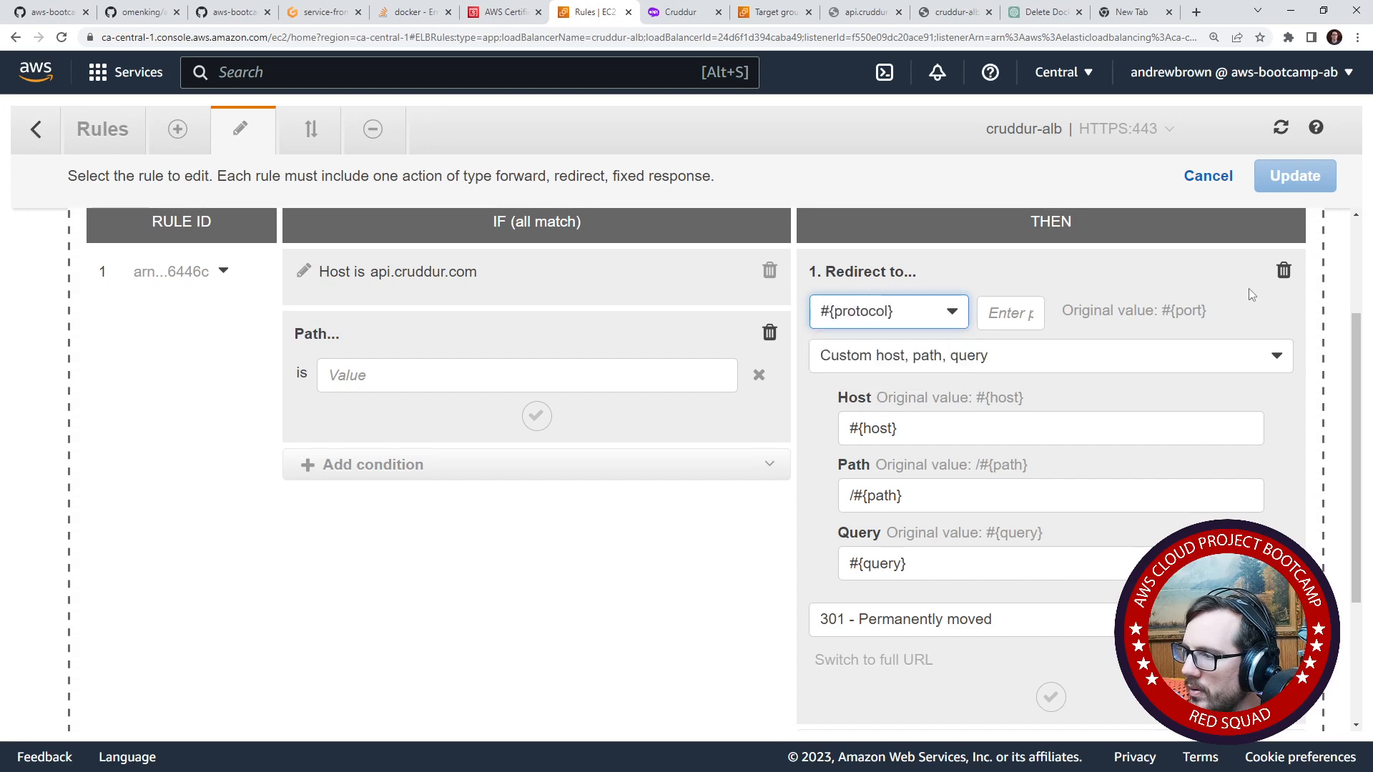
left_click(1284, 271)
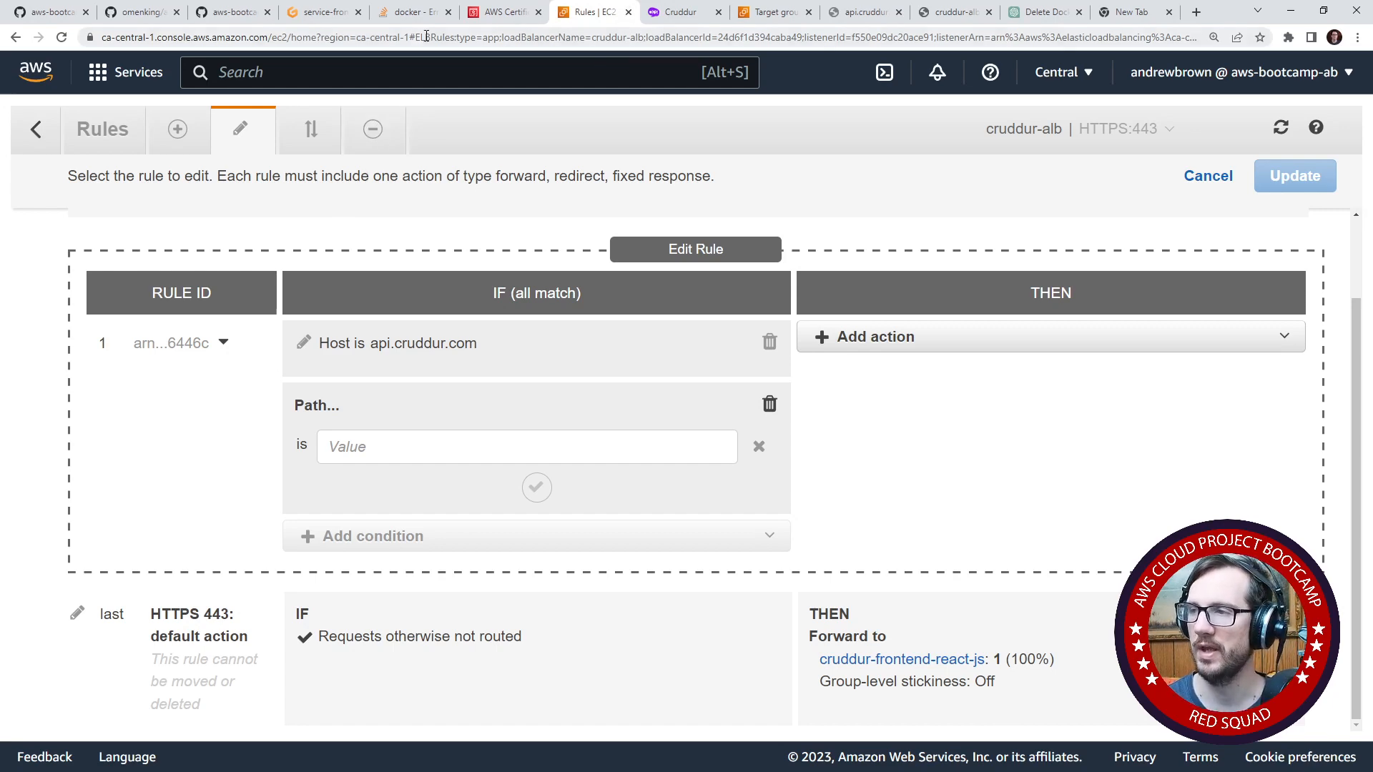
- Switch to the Gitpod workspace, open app.py from the backend-flask folder, and enlarge the code editor area
left_click(327, 15)
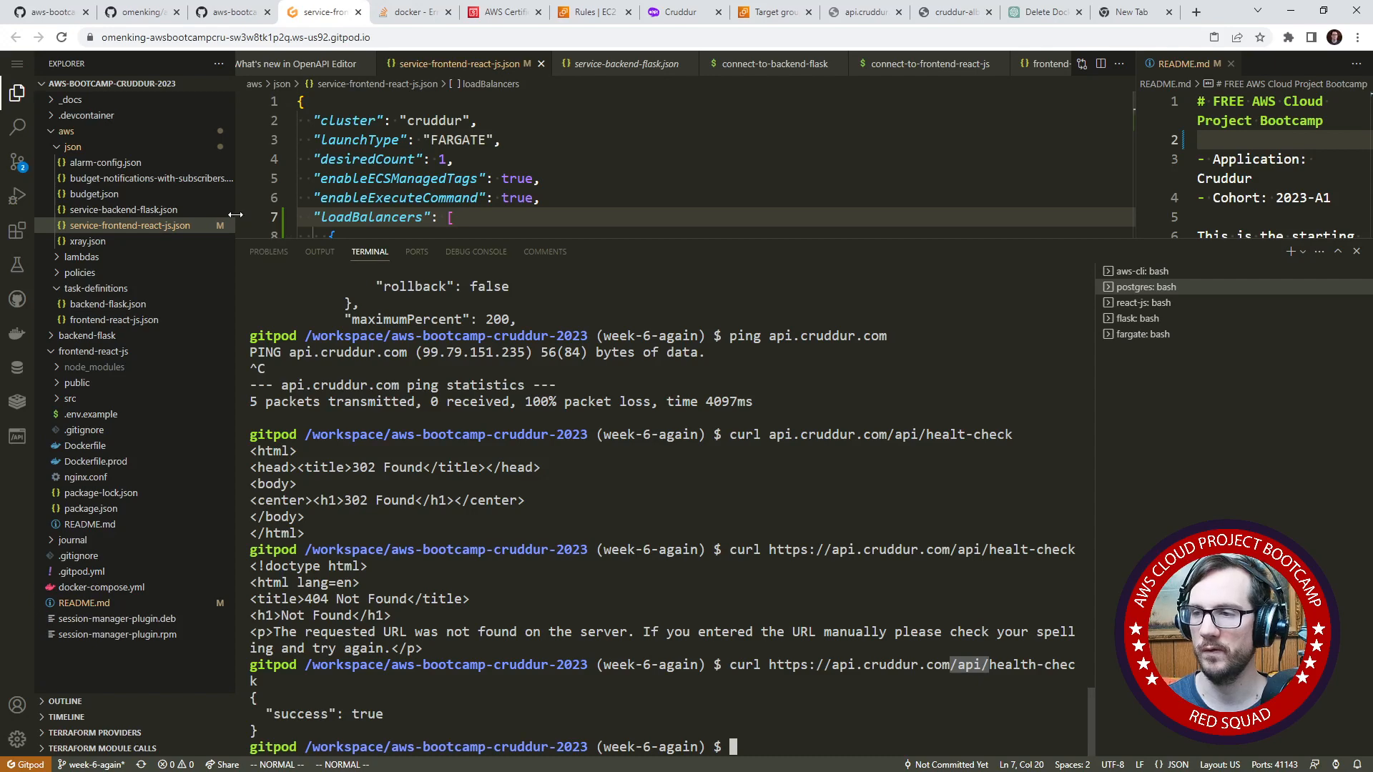
left_click_drag(236, 272, 409, 358)
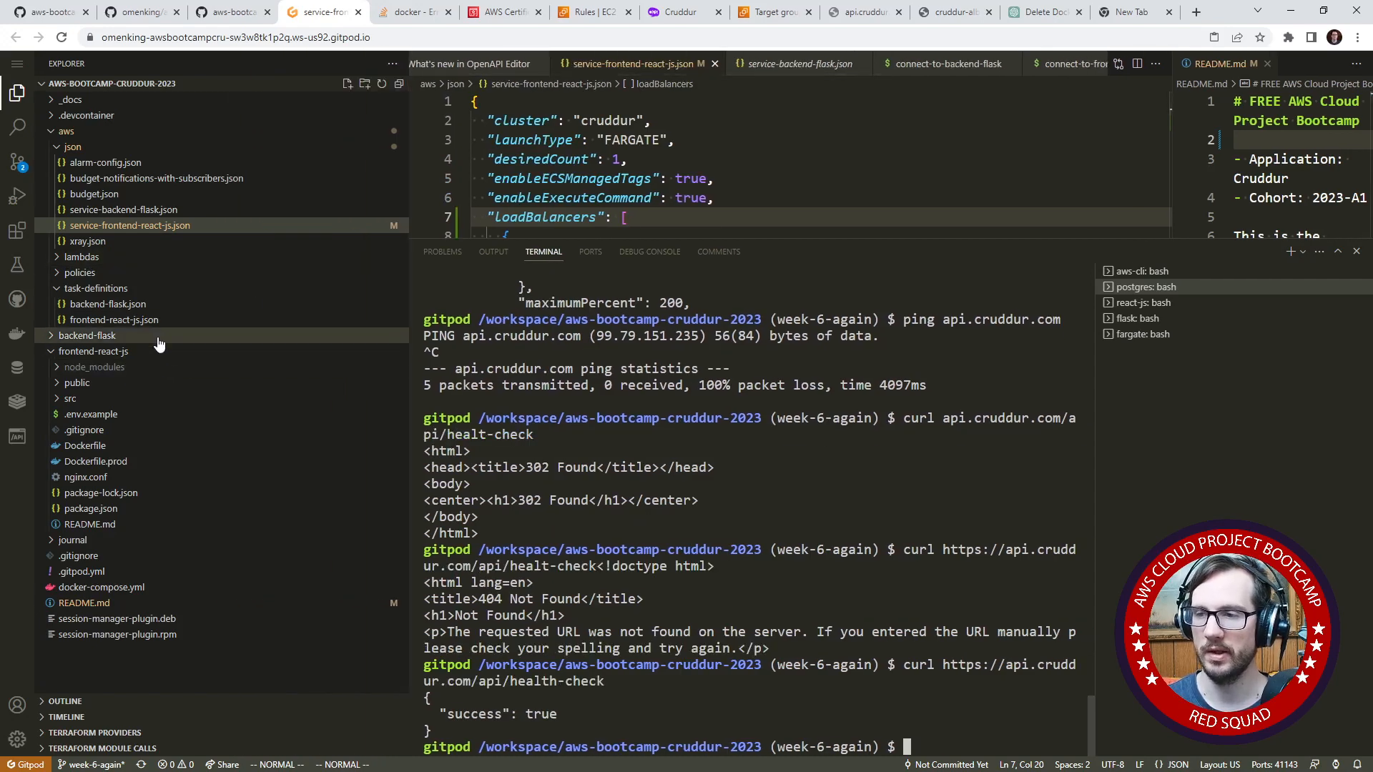
left_click(159, 342)
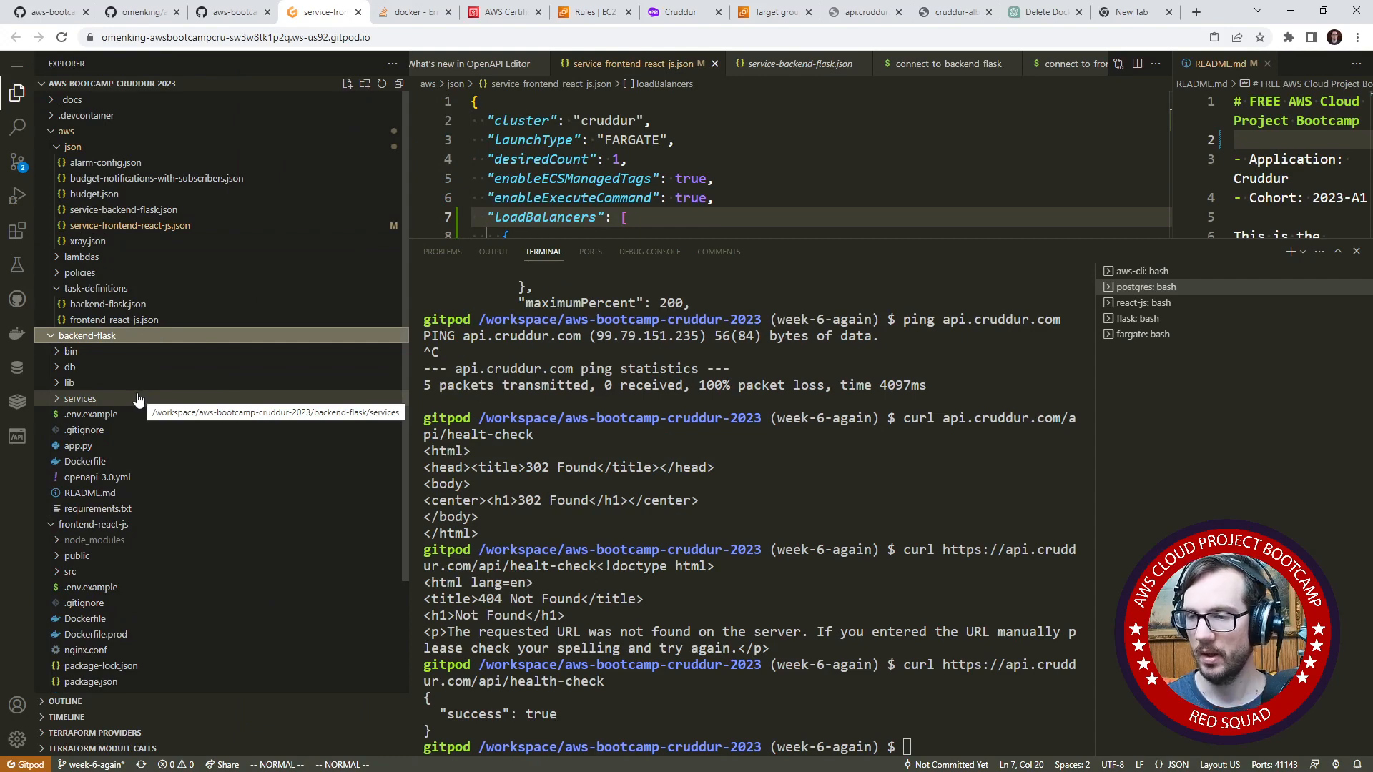
left_click(123, 461)
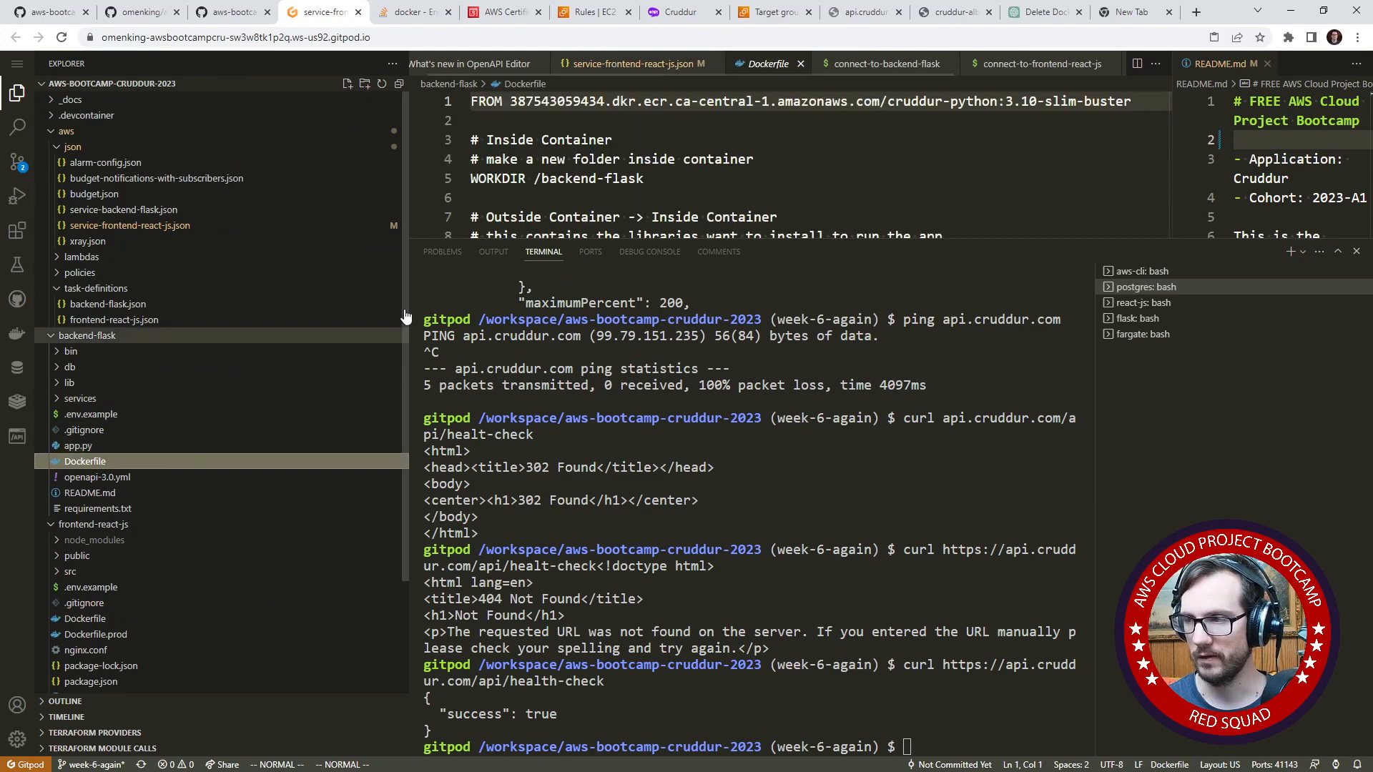
left_click(78, 446)
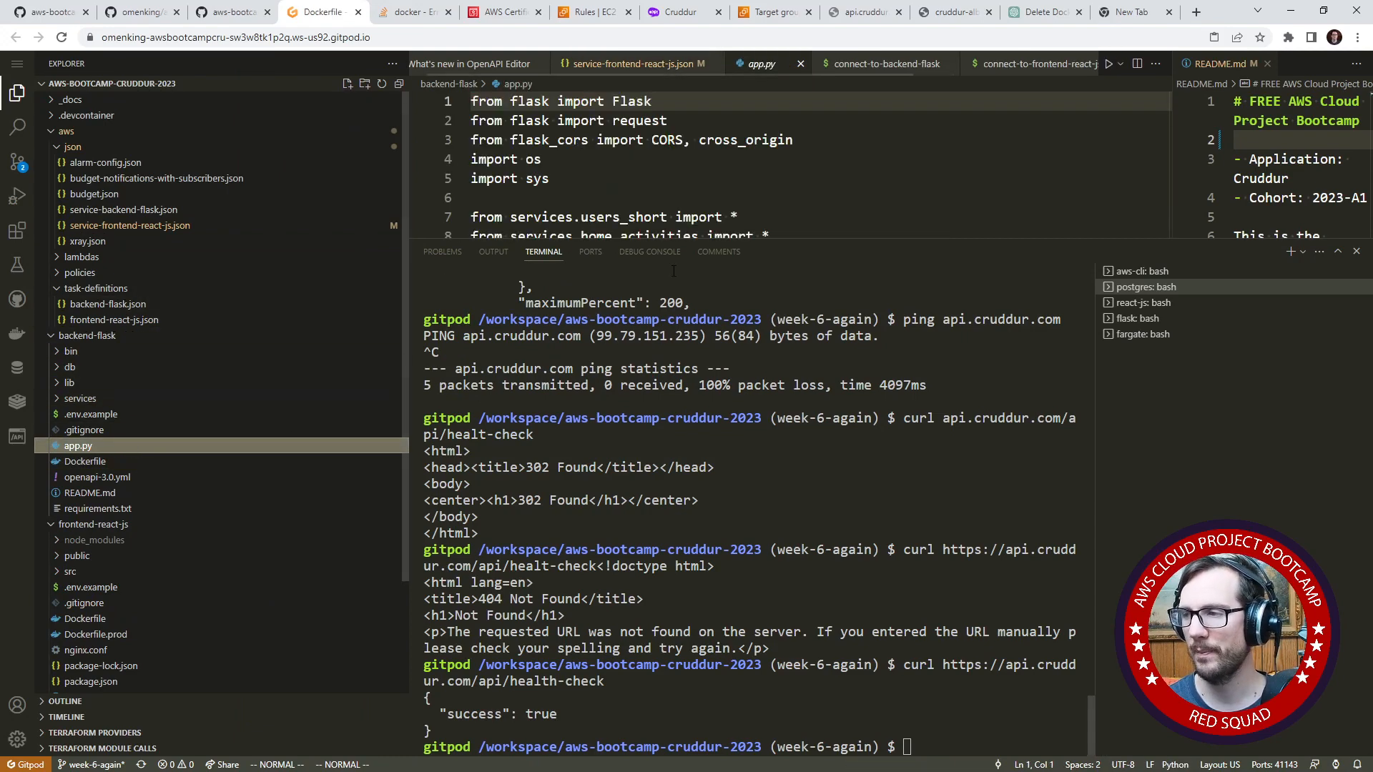
left_click_drag(704, 238, 704, 538)
- Look through app.py for the CORS resource configuration and the /api paths used in the route definitions
scroll(564, 335, "down", 2)
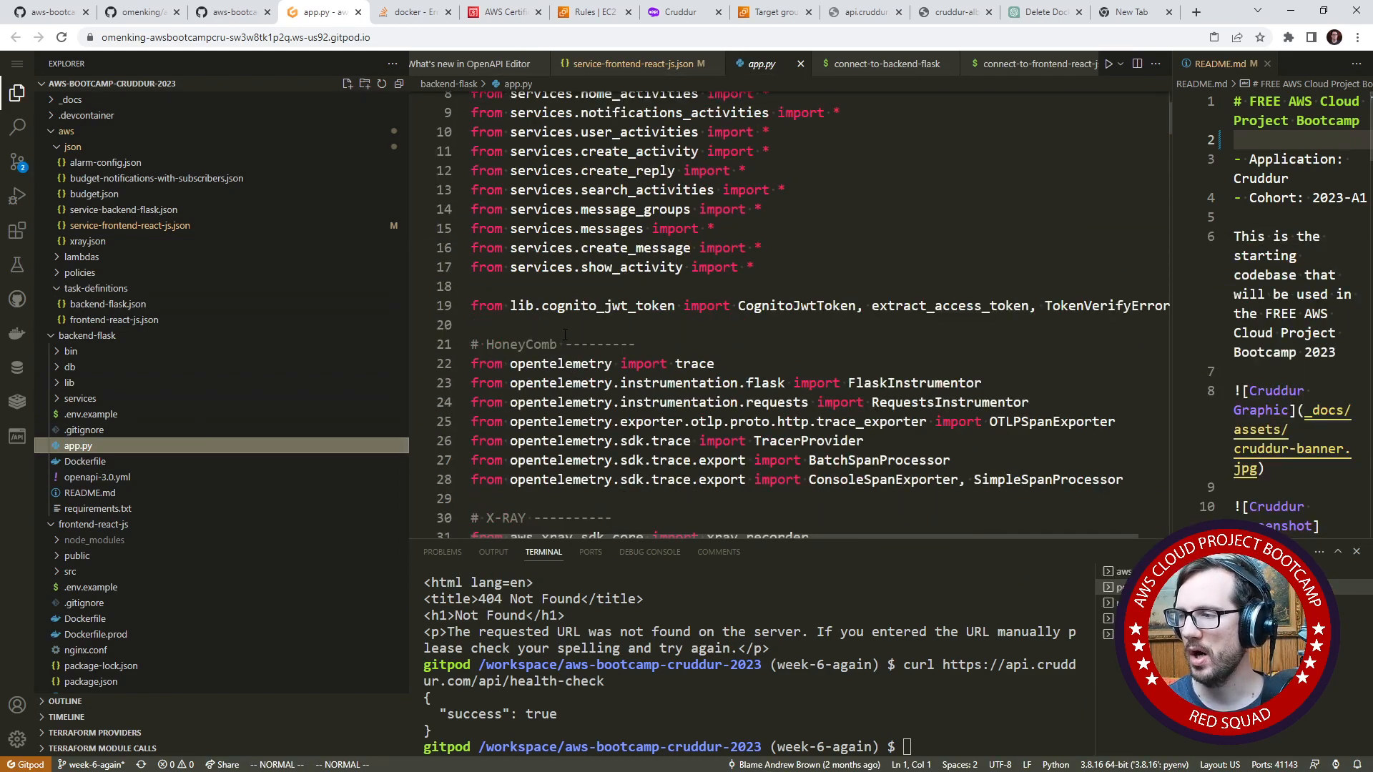
scroll(565, 335, "down", 17)
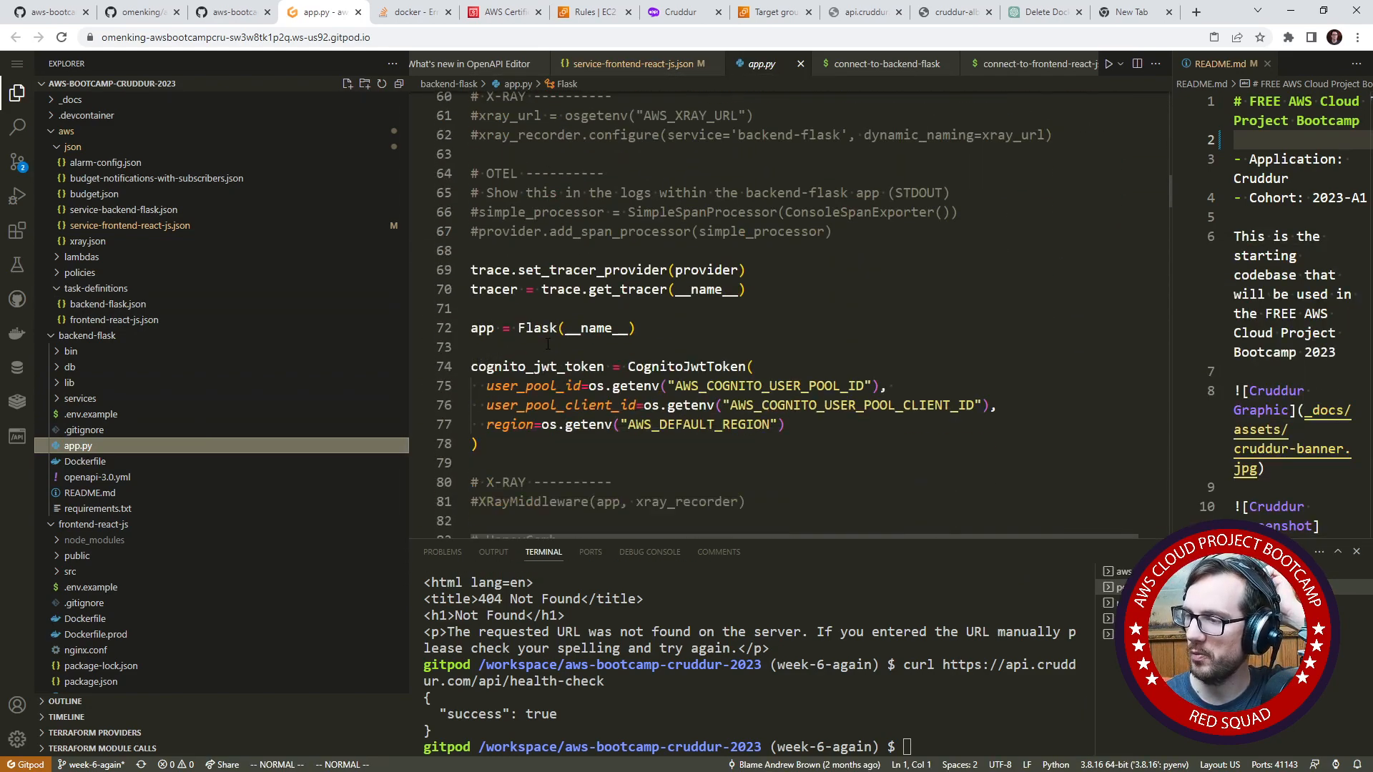
scroll(548, 344, "down", 9)
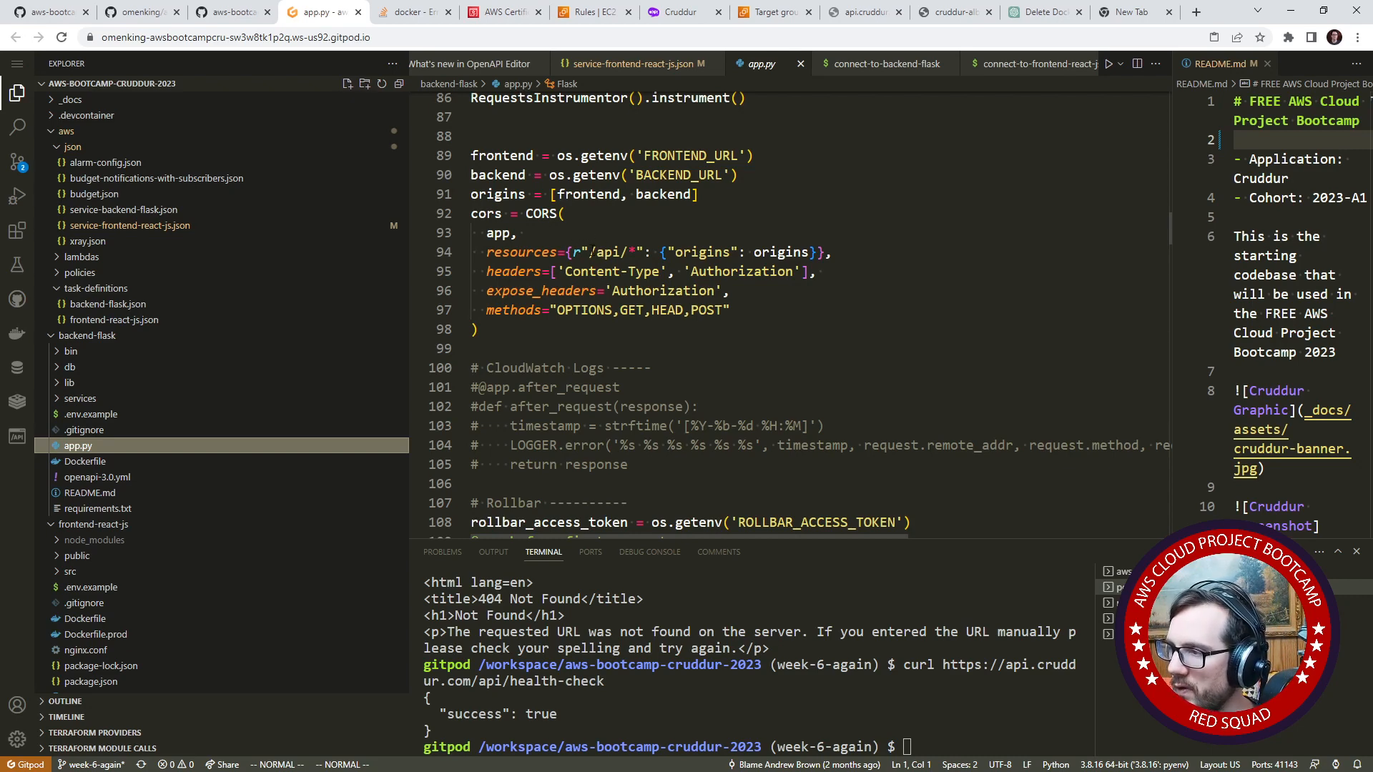
scroll(624, 261, "down", 9)
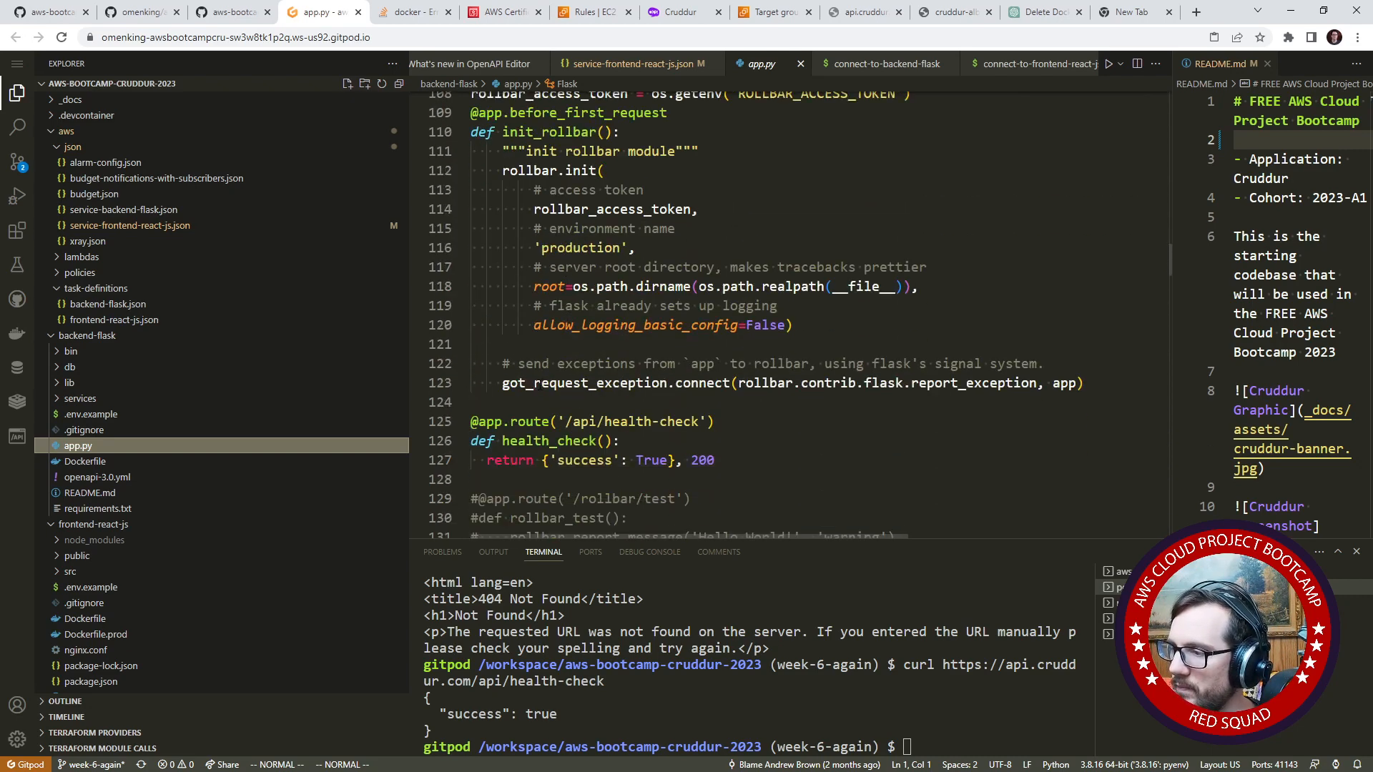
scroll(540, 384, "down", 2)
scroll(540, 384, "up", 5)
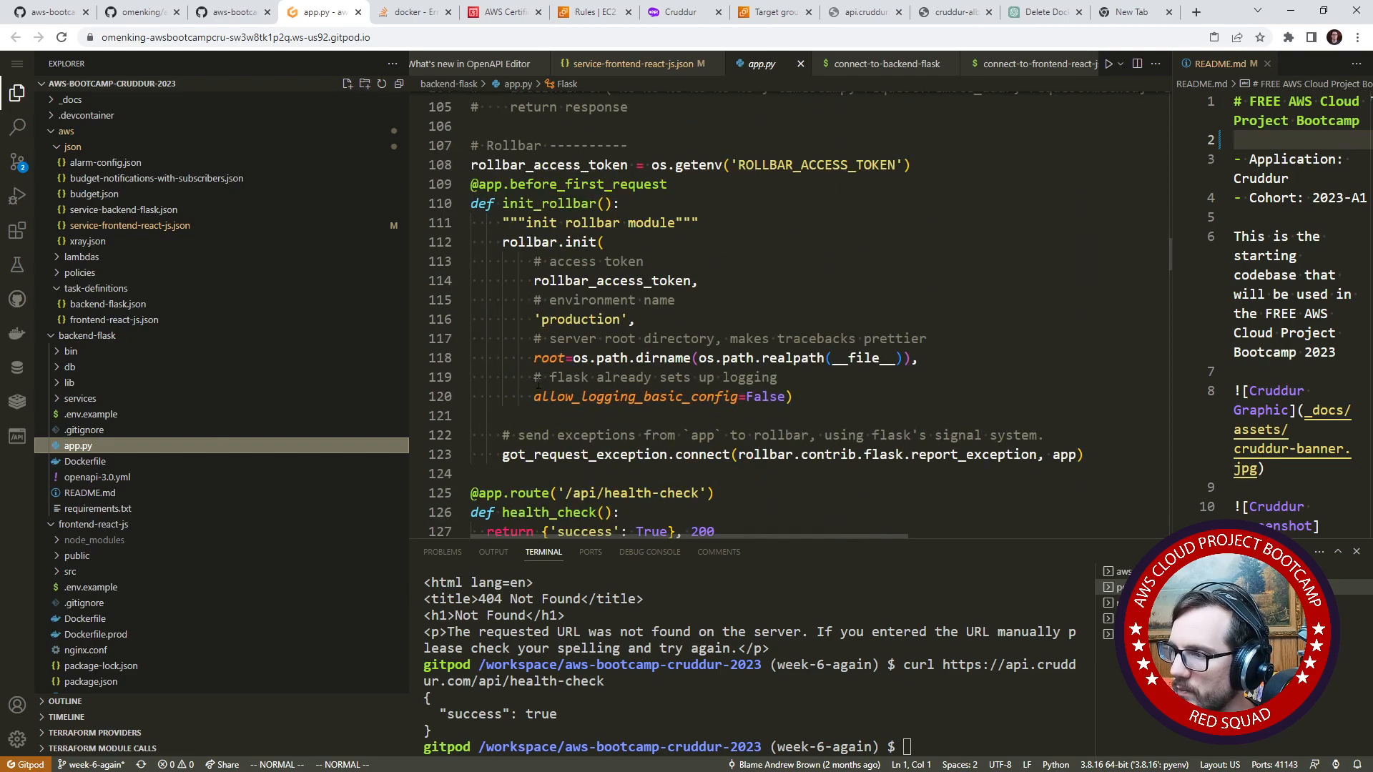
scroll(538, 384, "down", 14)
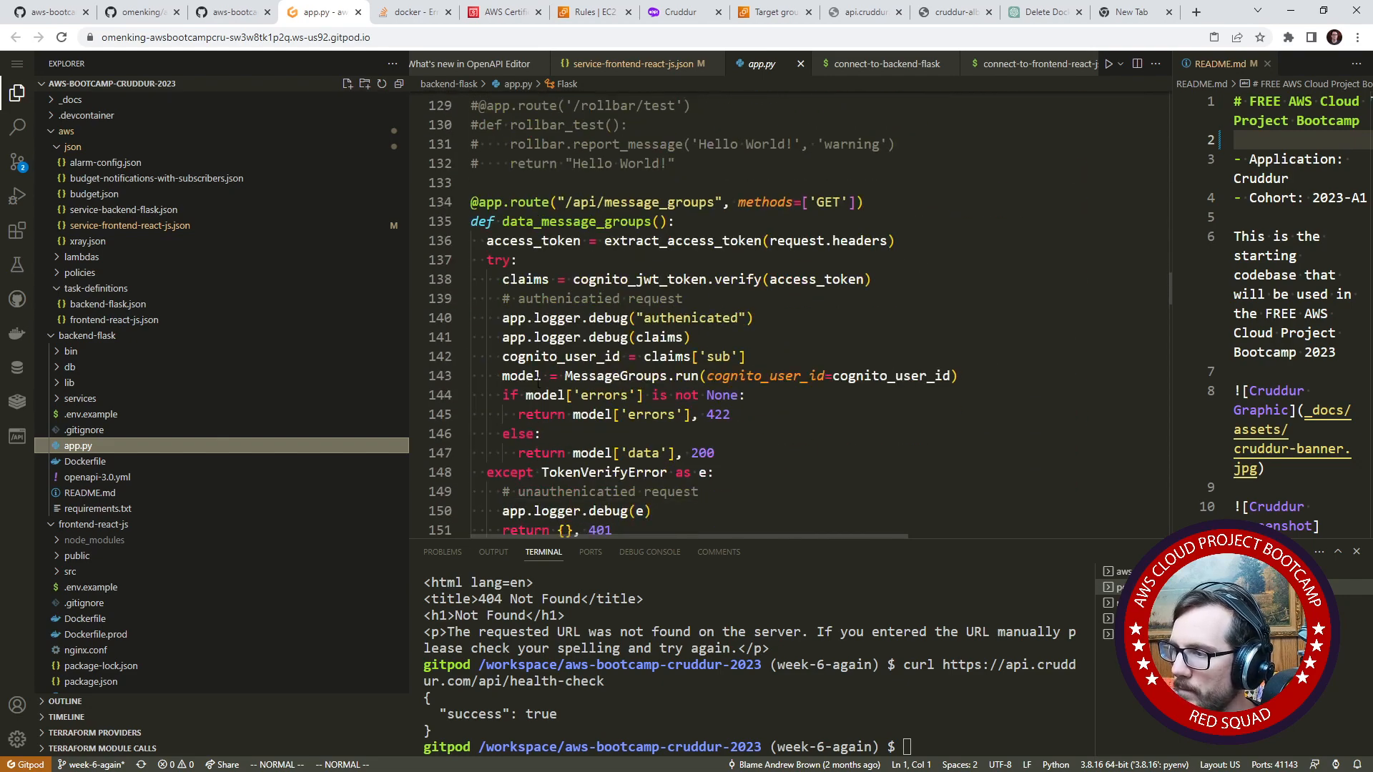
- Remove the /api prefix from the users short route near the end of app.py
scroll(537, 384, "down", 20)
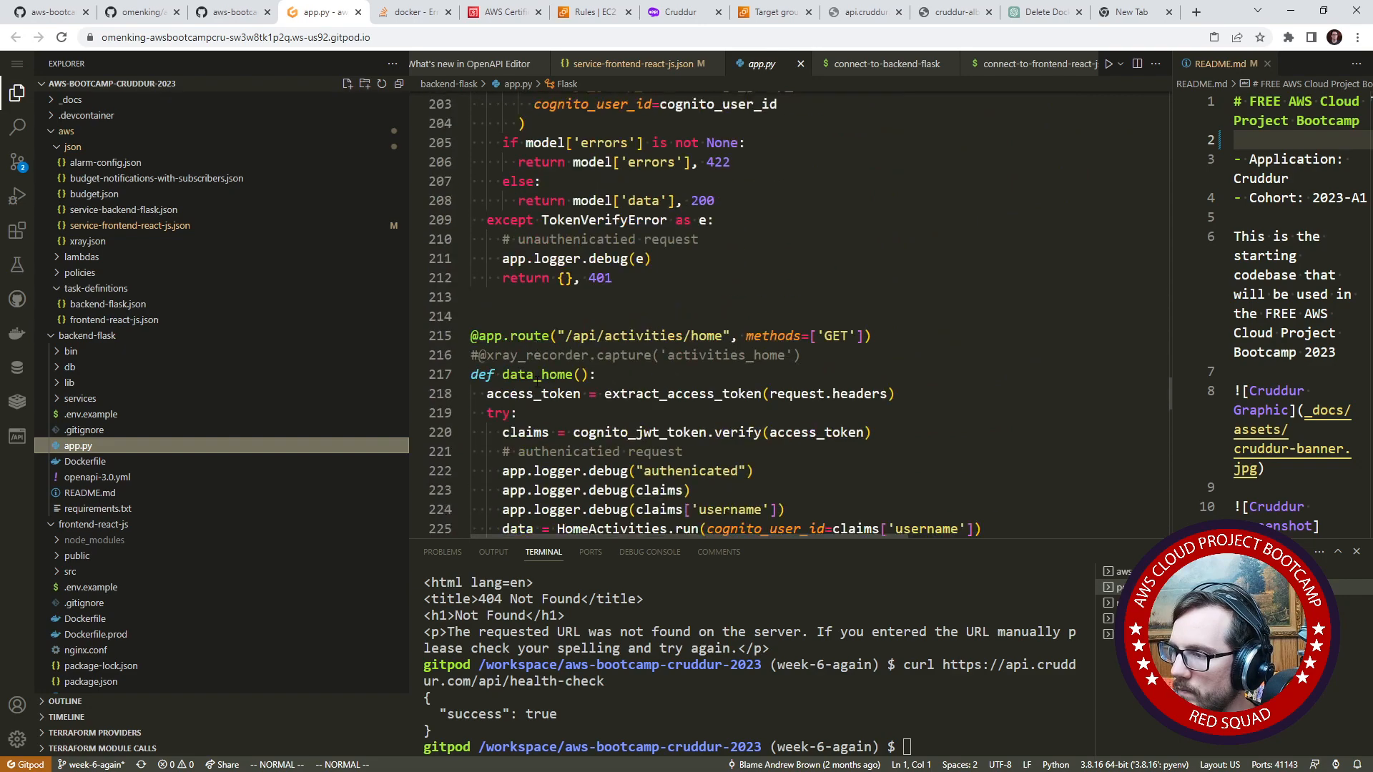
scroll(538, 384, "down", 13)
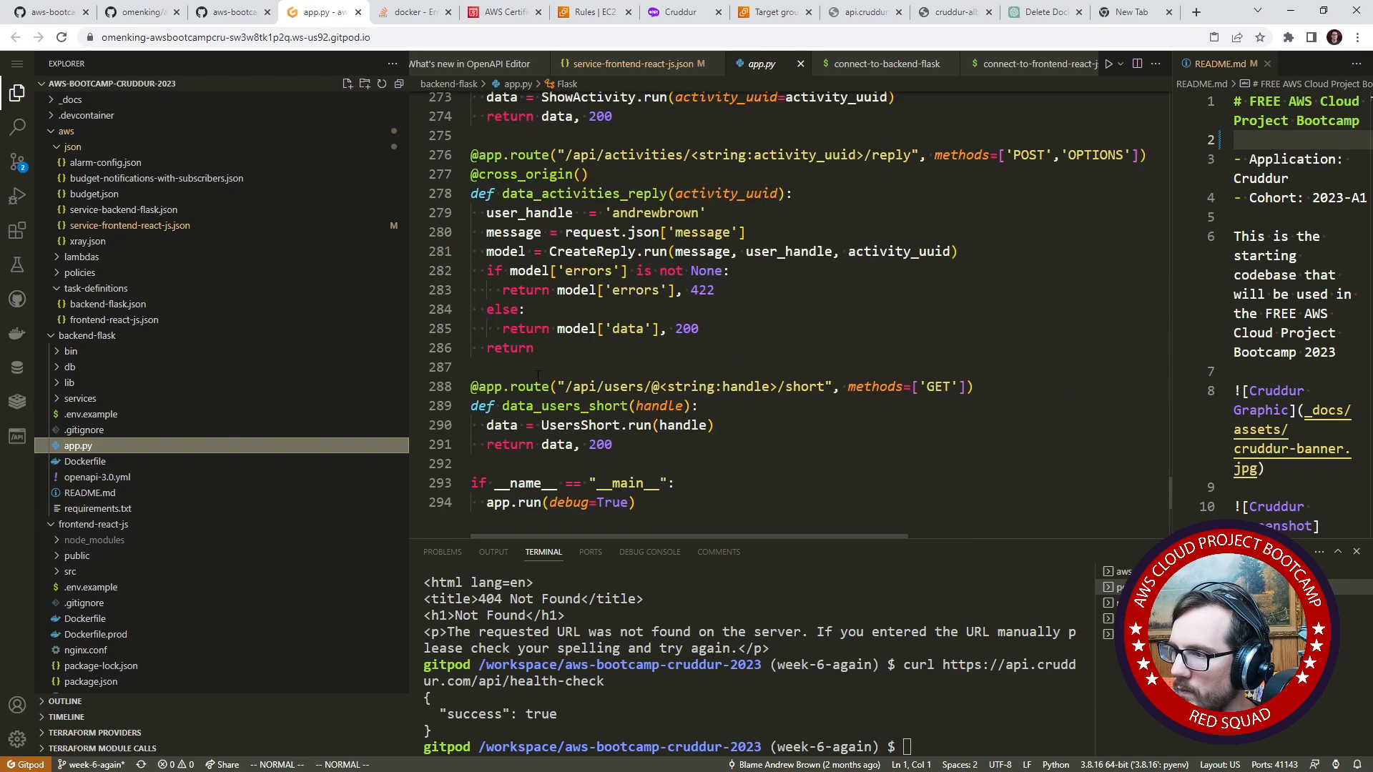
left_click(580, 387)
key("h")
key("h")
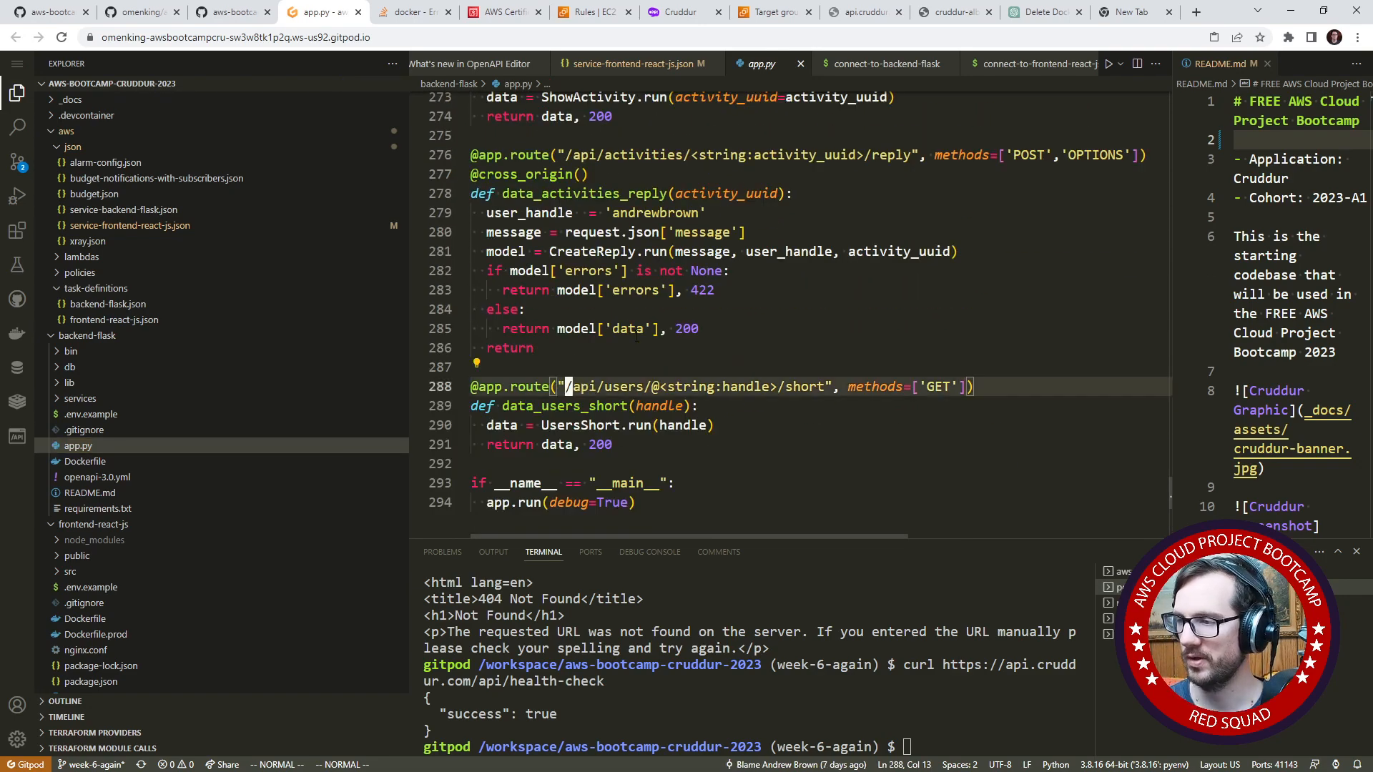
key("l")
key("c")
key("f")
key("slash")
key("Escape")
key("k")
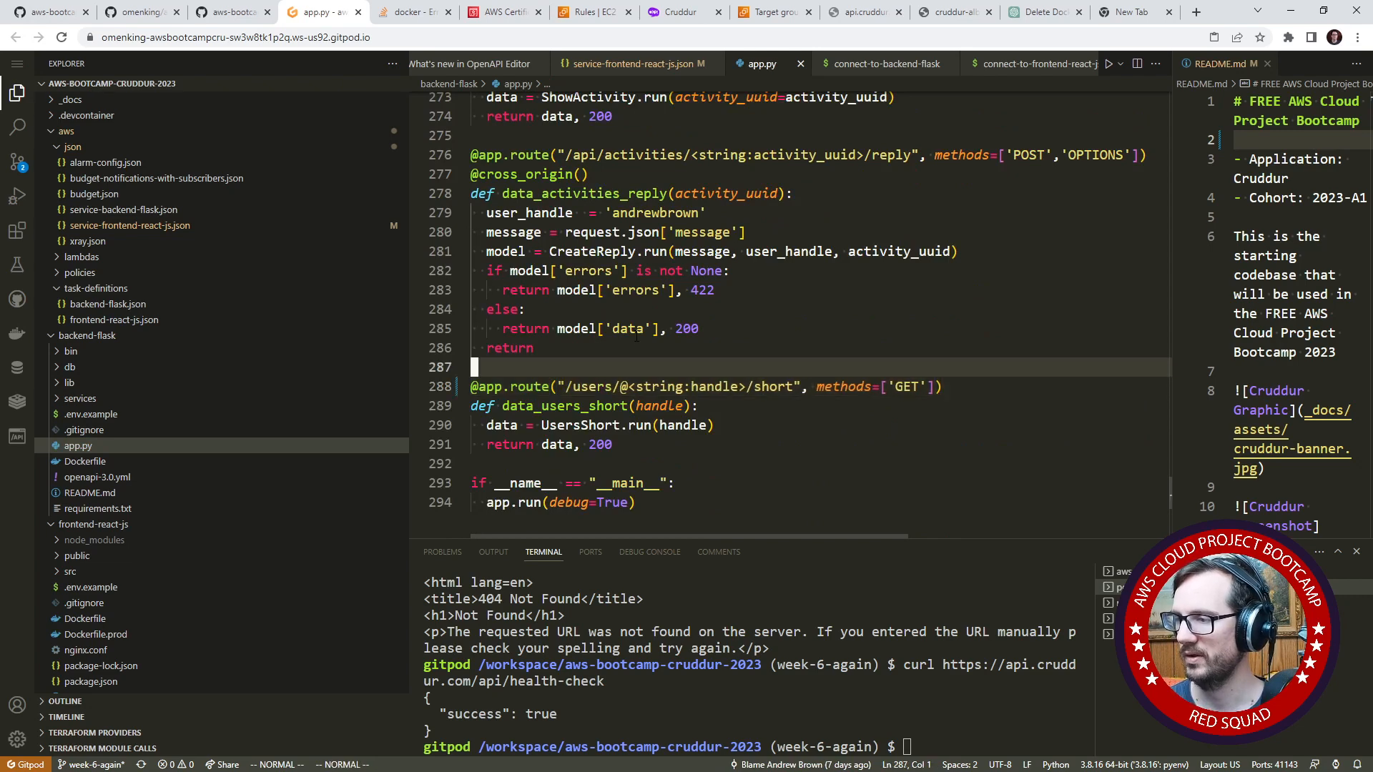
- Remove the /api prefix from the activity reply route
key("k")
key("k")
key("k")
key("k")
key("k")
key("k")
key("k")
key("k")
key("k")
key("k")
key("k")
key("l")
key("c")
key("f")
key("slash")
key("Escape")
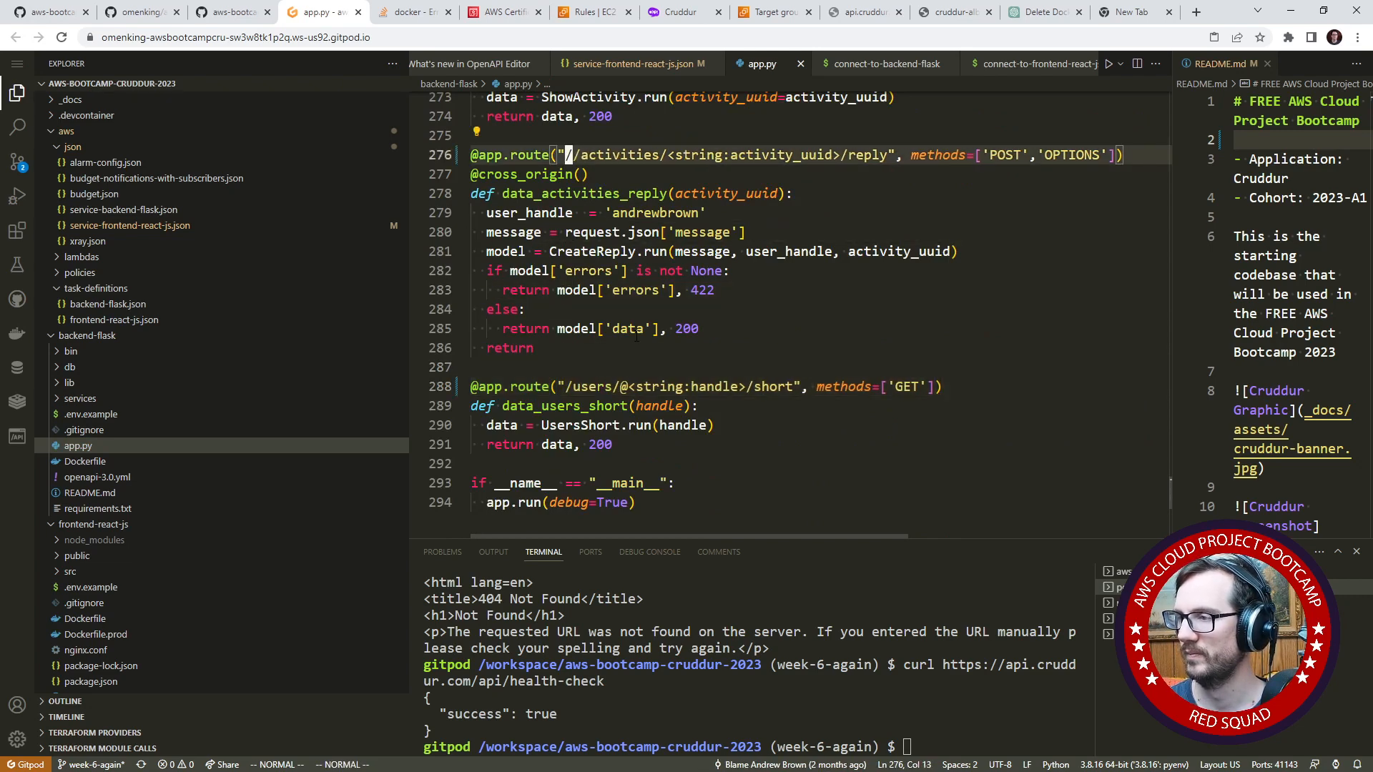
- Remove the /api prefix from the GET route that shows a single activity
key("k")
key("k")
key("k")
key("k")
key("k")
key("k")
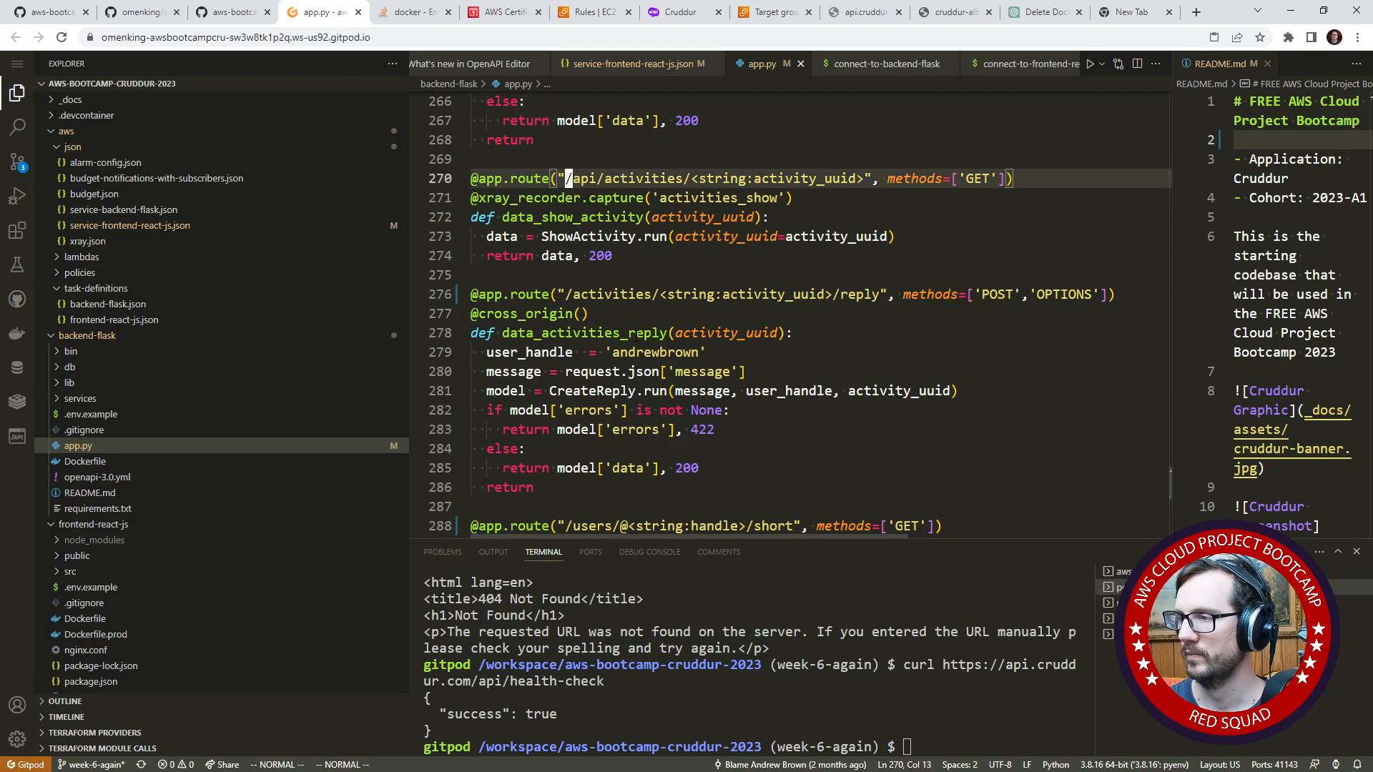
key("l")
key("c")
key("f")
key("slash")
key("Escape")
key("k")
key("k")
key("k")
key("k")
key("k")
key("k")
key("k")
key("k")
key("k")
key("k")
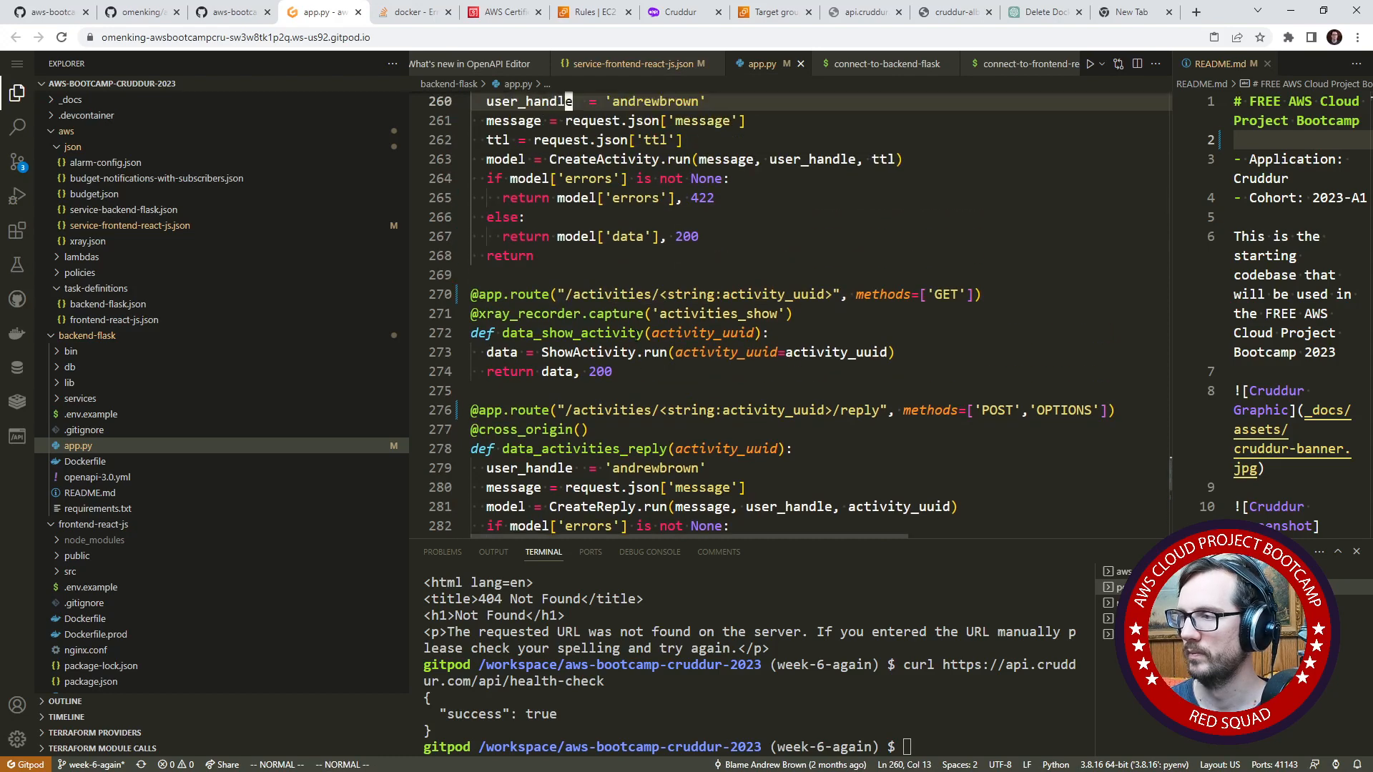
- Undo the three route edits to restore their /api prefixes, and save app.py
key("u")
key("u")
key("u")
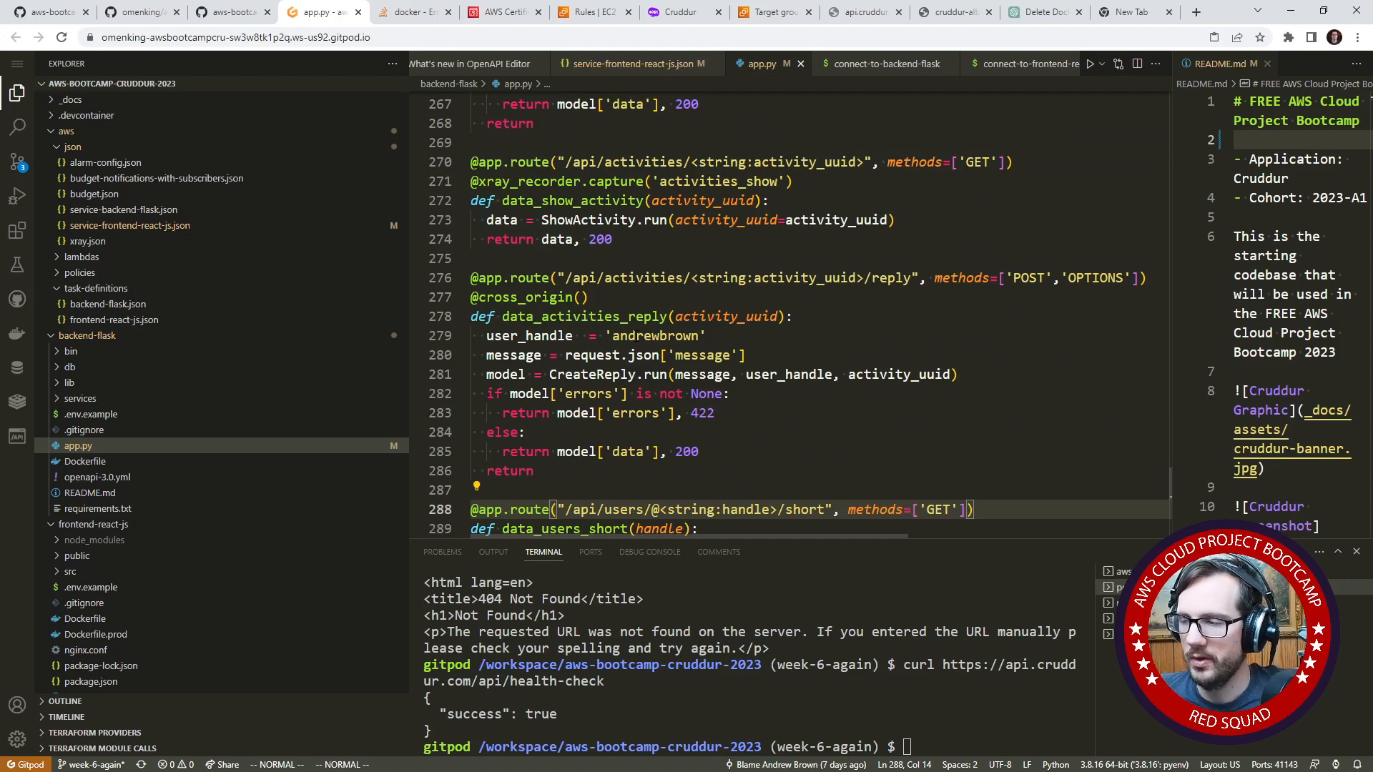
key("ctrl+s")
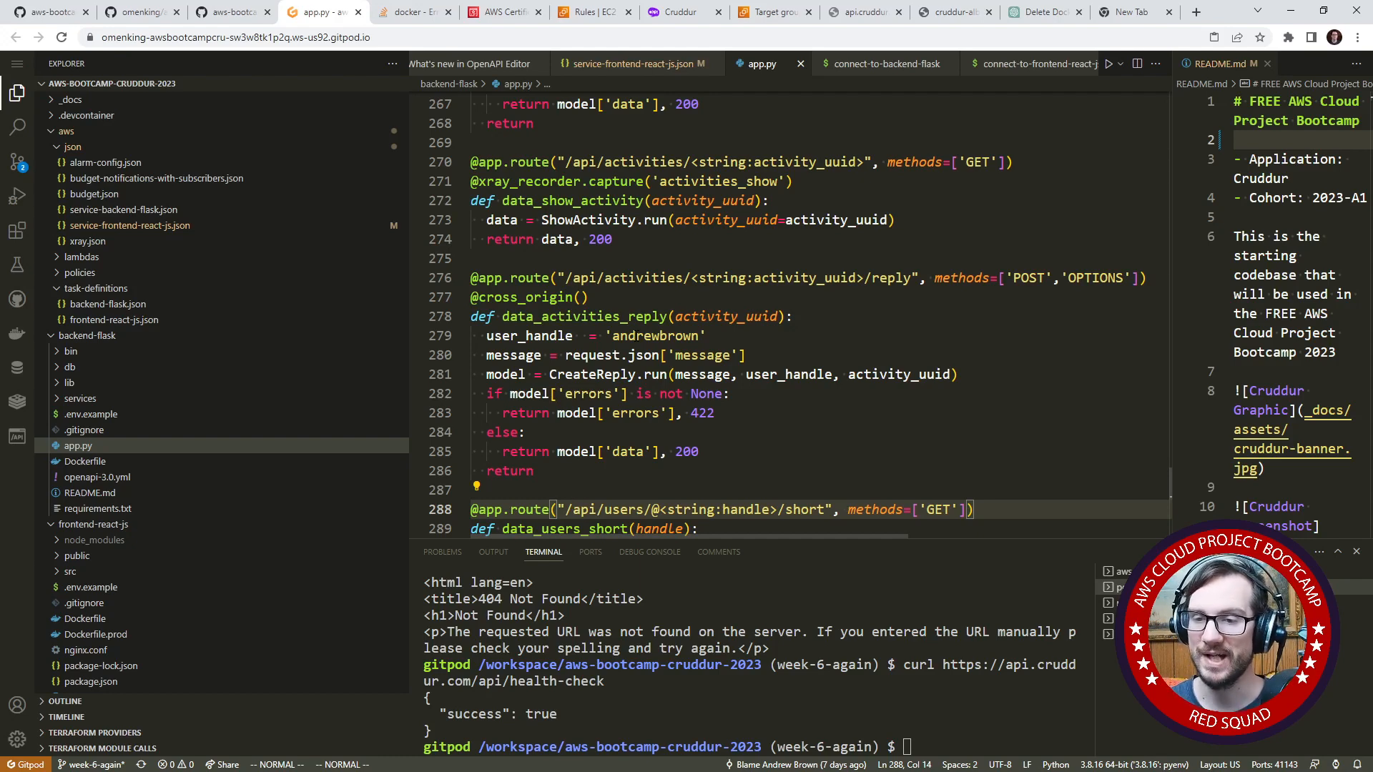
- Narrow the file explorer, widen the README.md pane, and examine the /api prefix in the activities routes of app.py
left_click(572, 143)
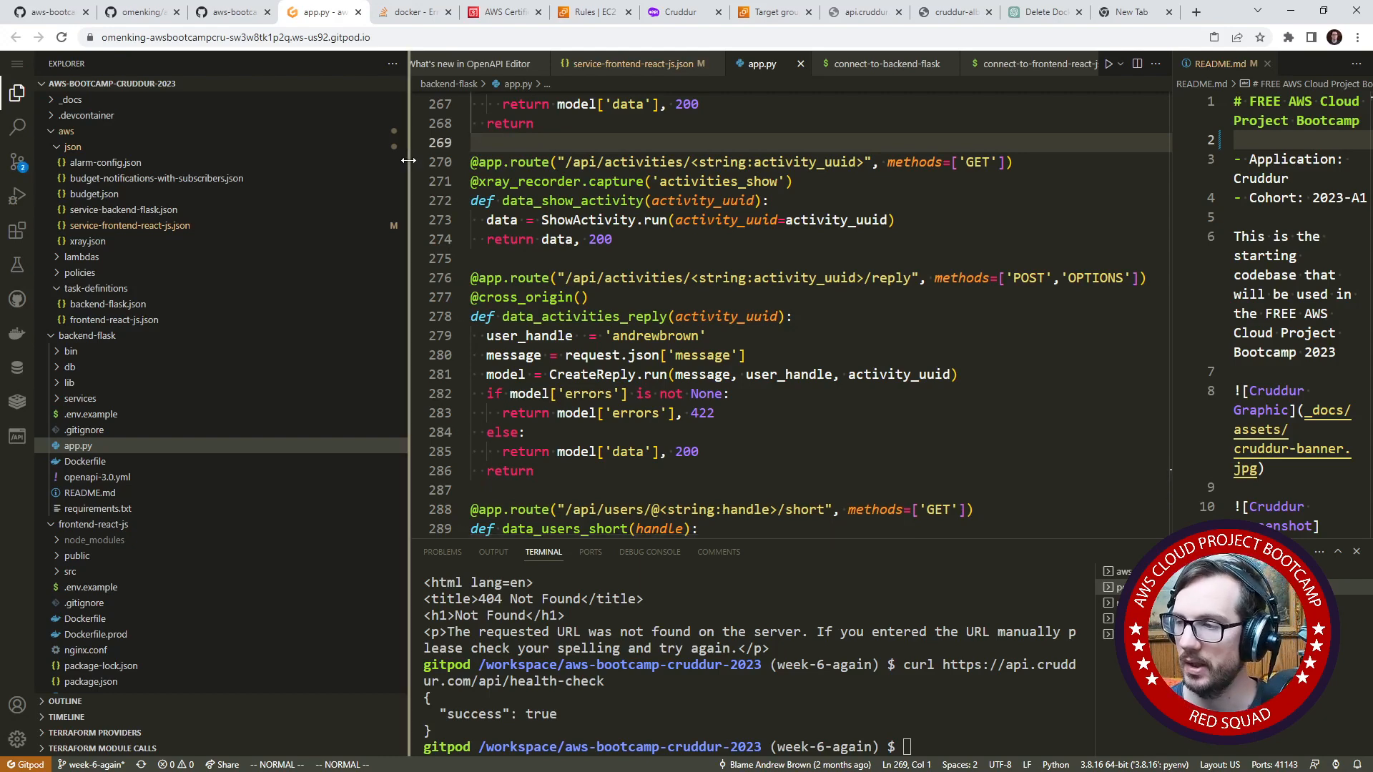
left_click_drag(407, 168, 278, 167)
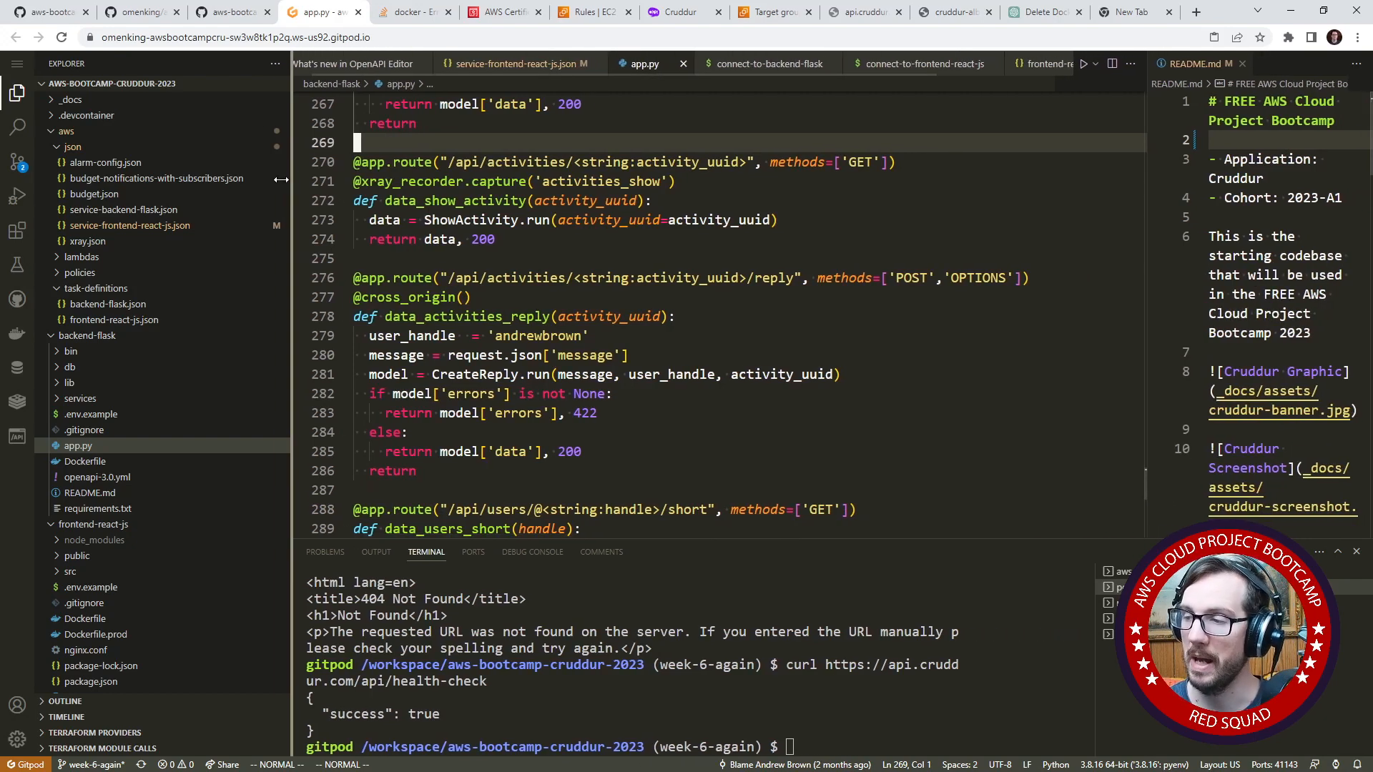
left_click(613, 355)
scroll(443, 398, "down", 4)
scroll(444, 400, "up", 15)
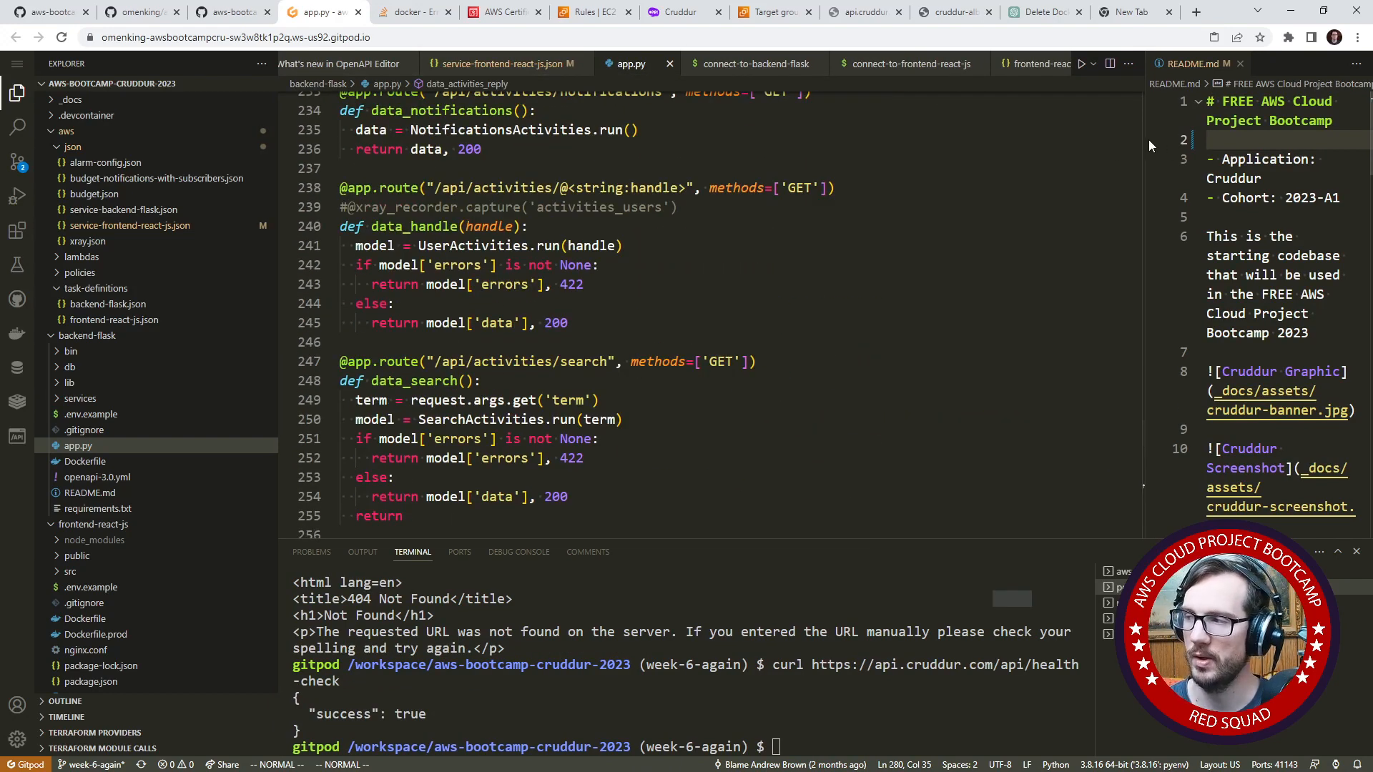
left_click_drag(1147, 140, 899, 139)
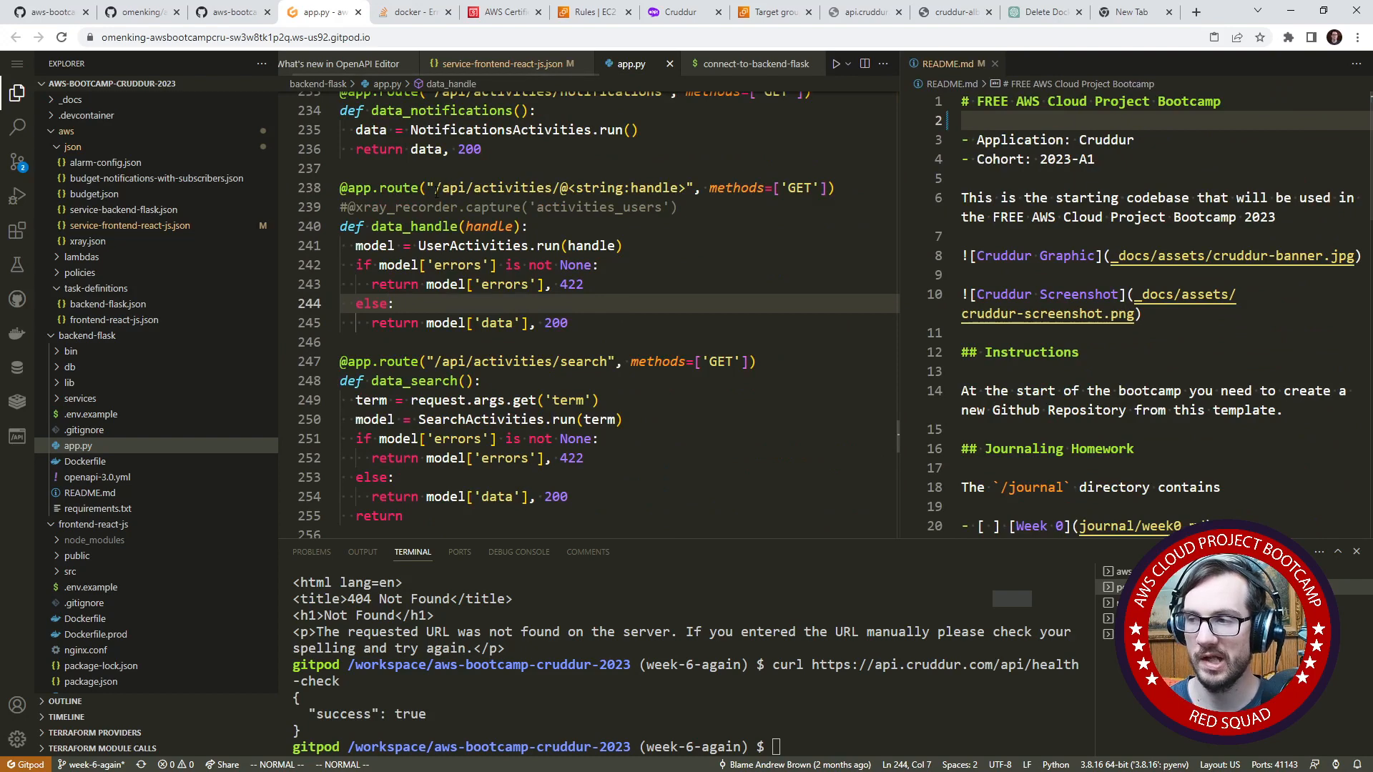
left_click_drag(436, 188, 453, 190)
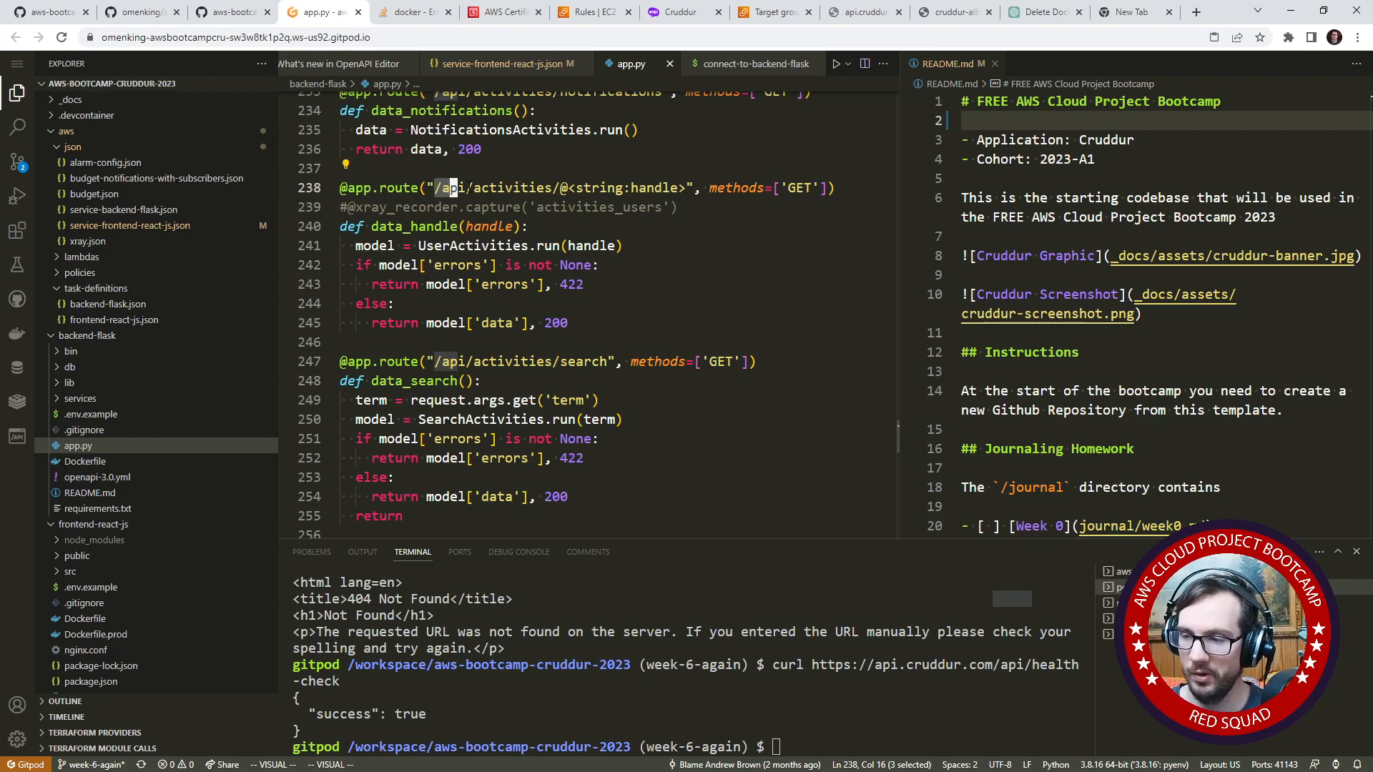
scroll(257, 347, "down", 3)
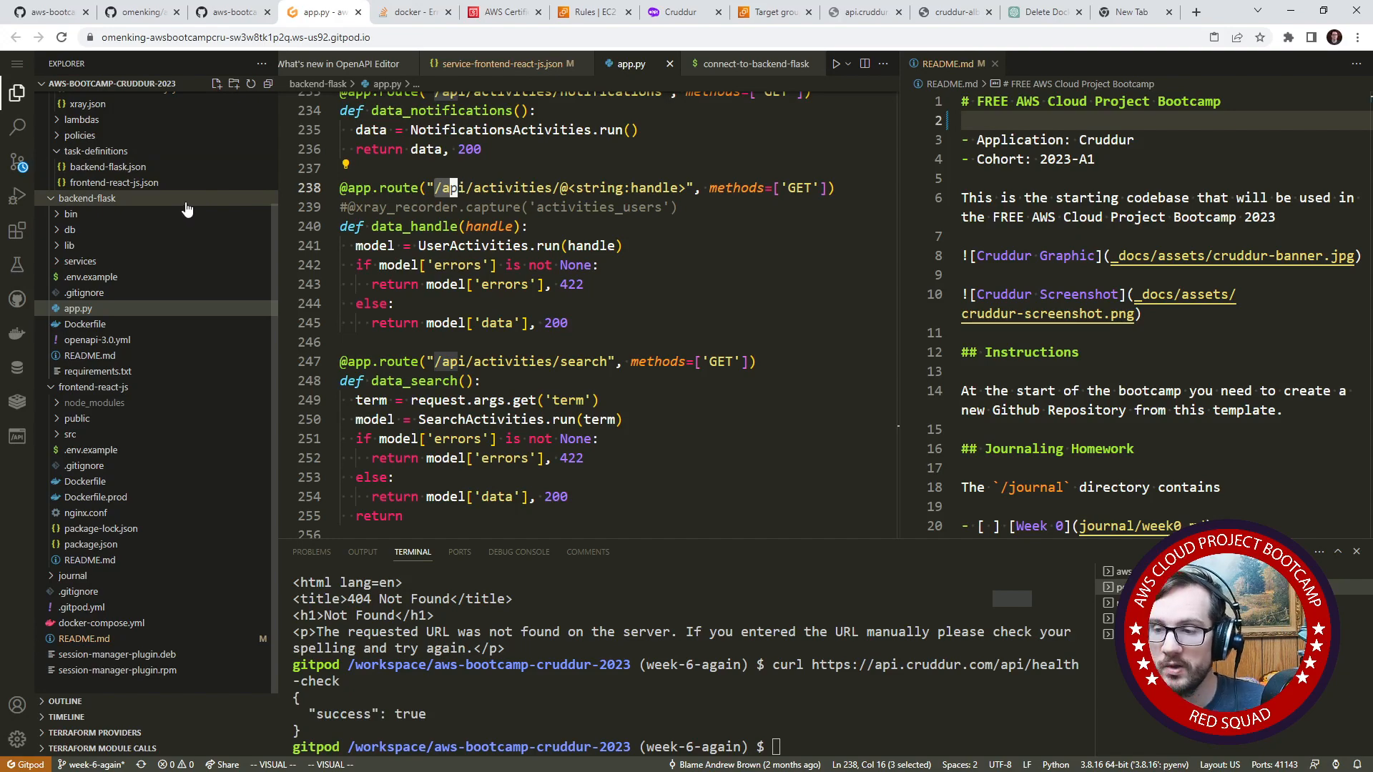
- Switch to the week6.md journal on GitHub and look through its service creation and task definition sections
left_click(52, 12)
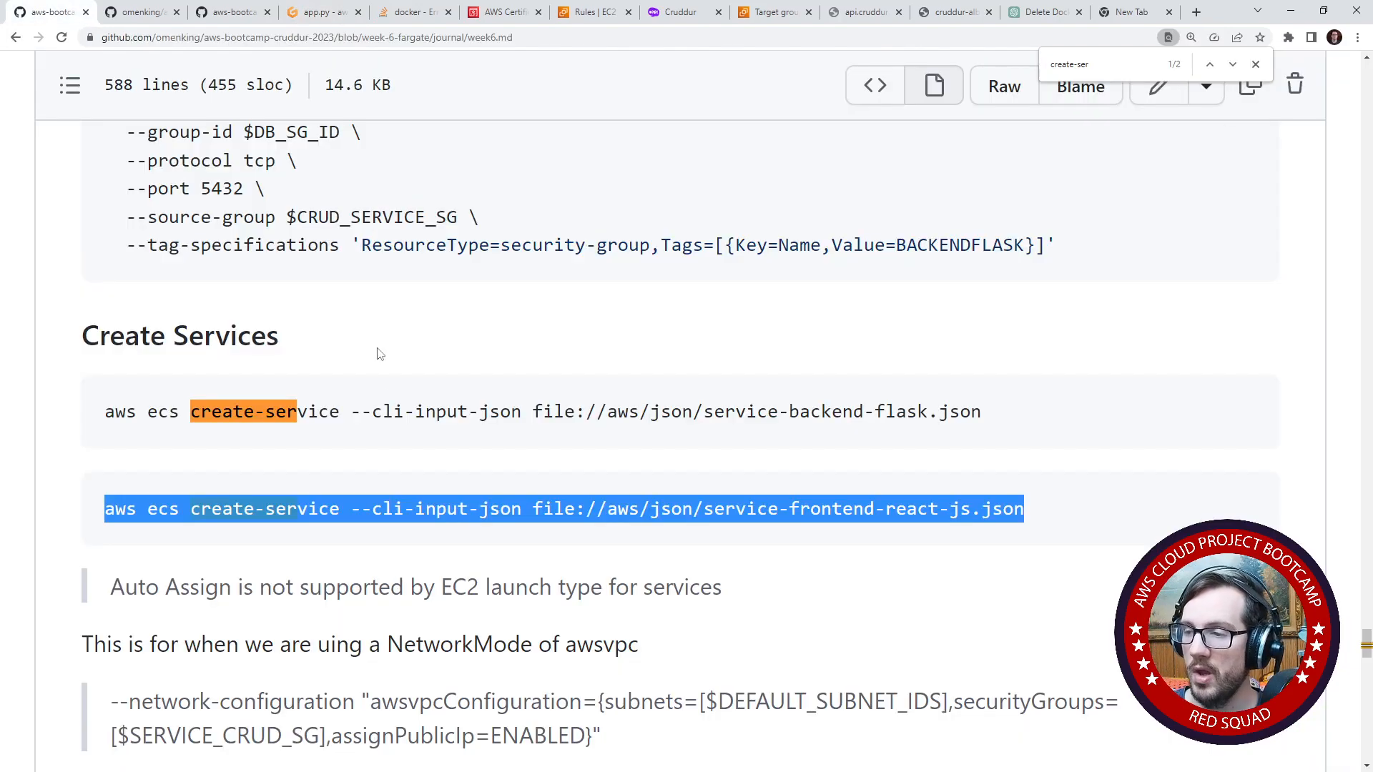
scroll(354, 357, "up", 15)
scroll(326, 179, "up", 7)
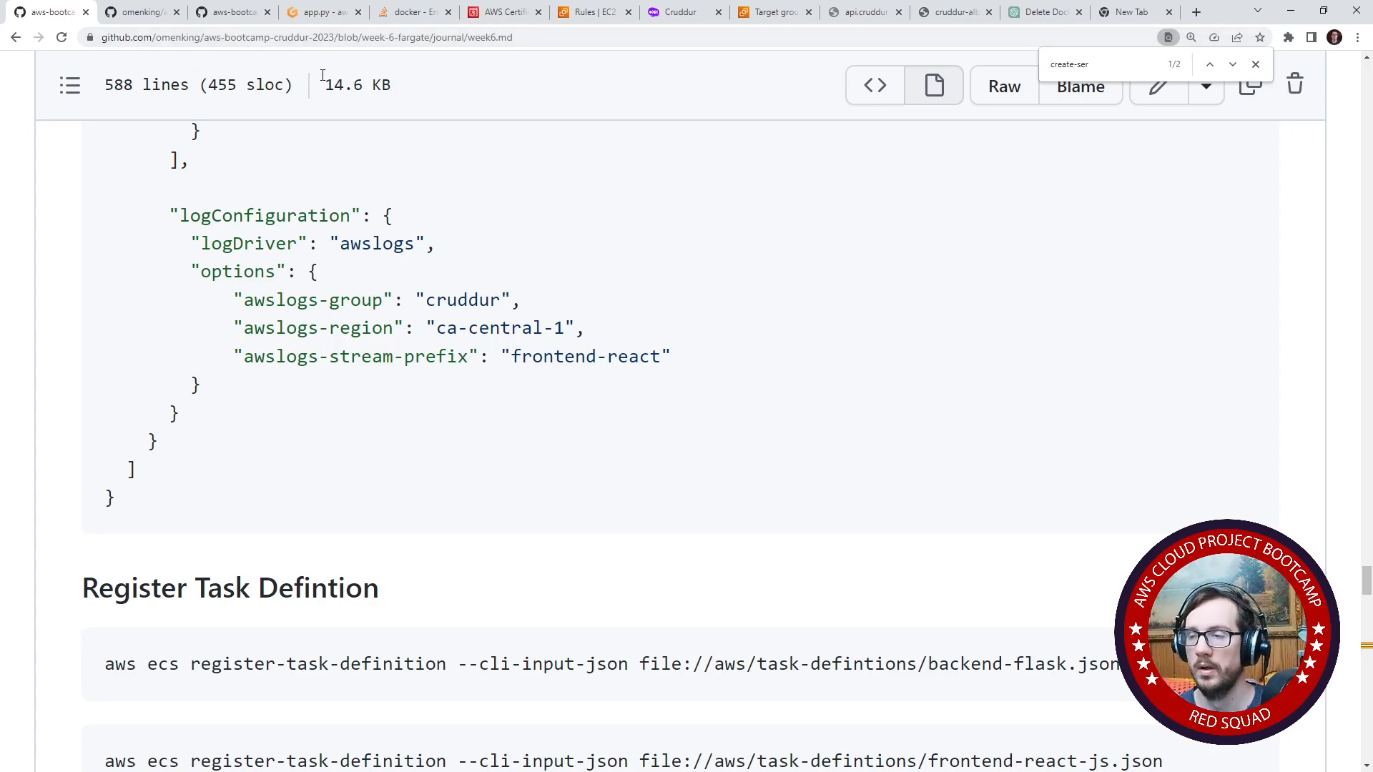
- Return to the Gitpod workspace, open the backend-flask.json task definition, and close the separate README.md pane
left_click(320, 12)
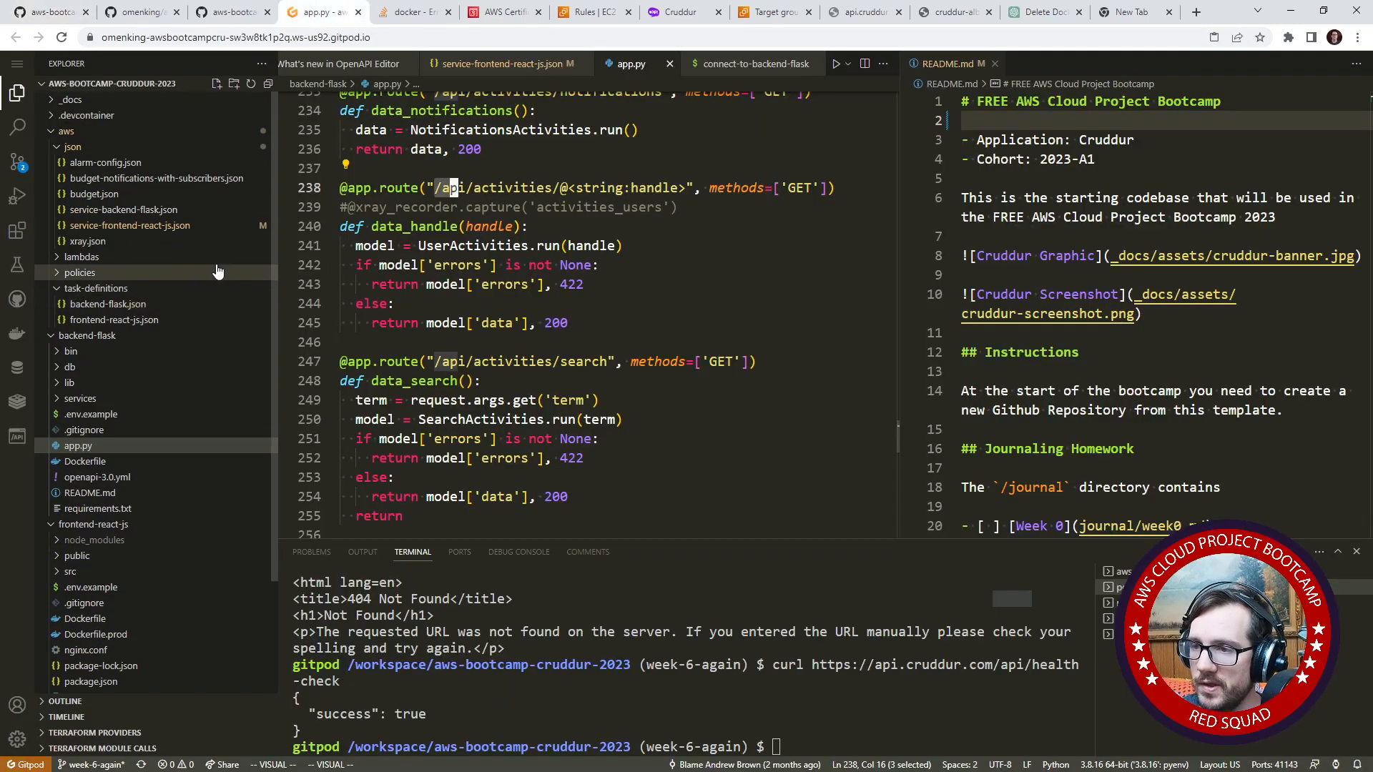
left_click(133, 306)
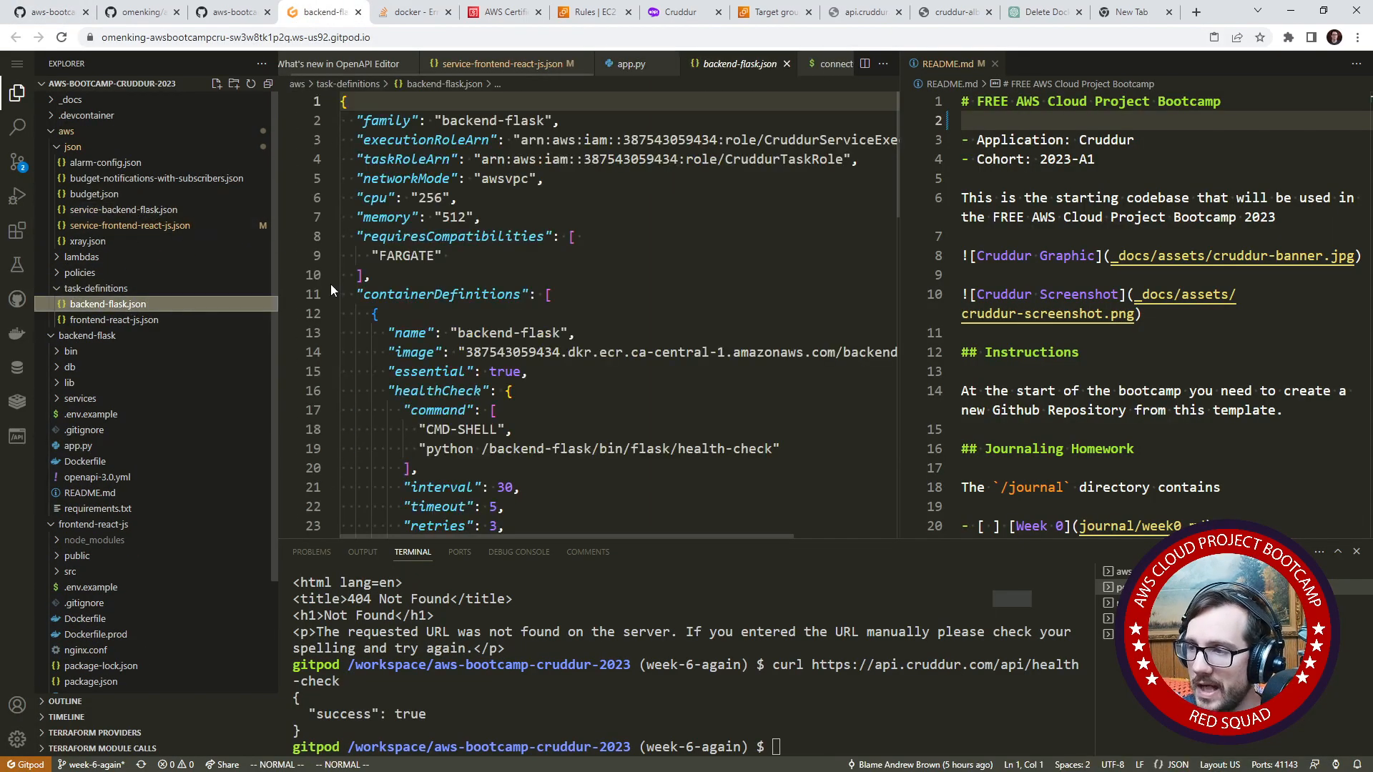
left_click(992, 66)
key("k")
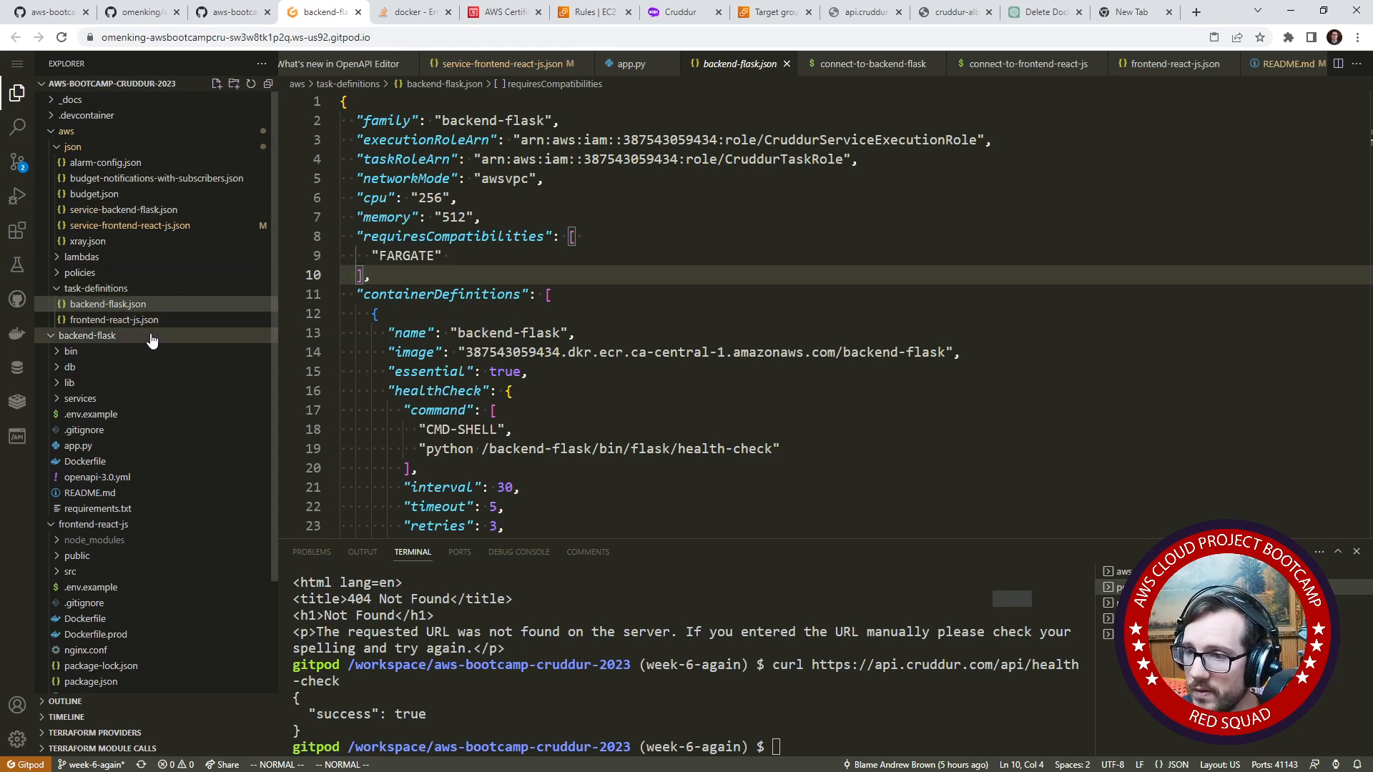
- Examine the load balancer and network configuration in service-backend-flask.json
left_click(150, 226)
left_click(154, 210)
left_click_drag(372, 303, 341, 202)
scroll(448, 371, "down", 3)
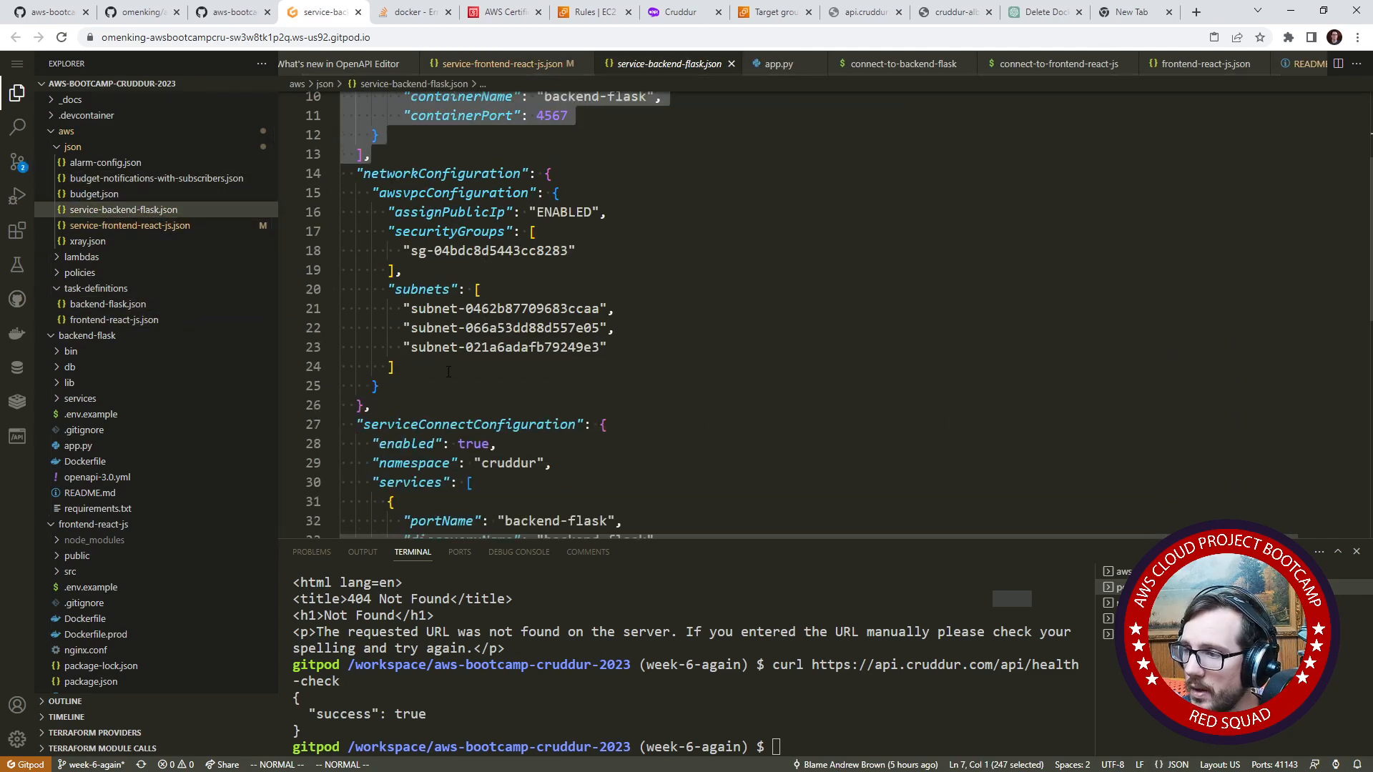
scroll(448, 372, "down", 5)
scroll(437, 413, "up", 4)
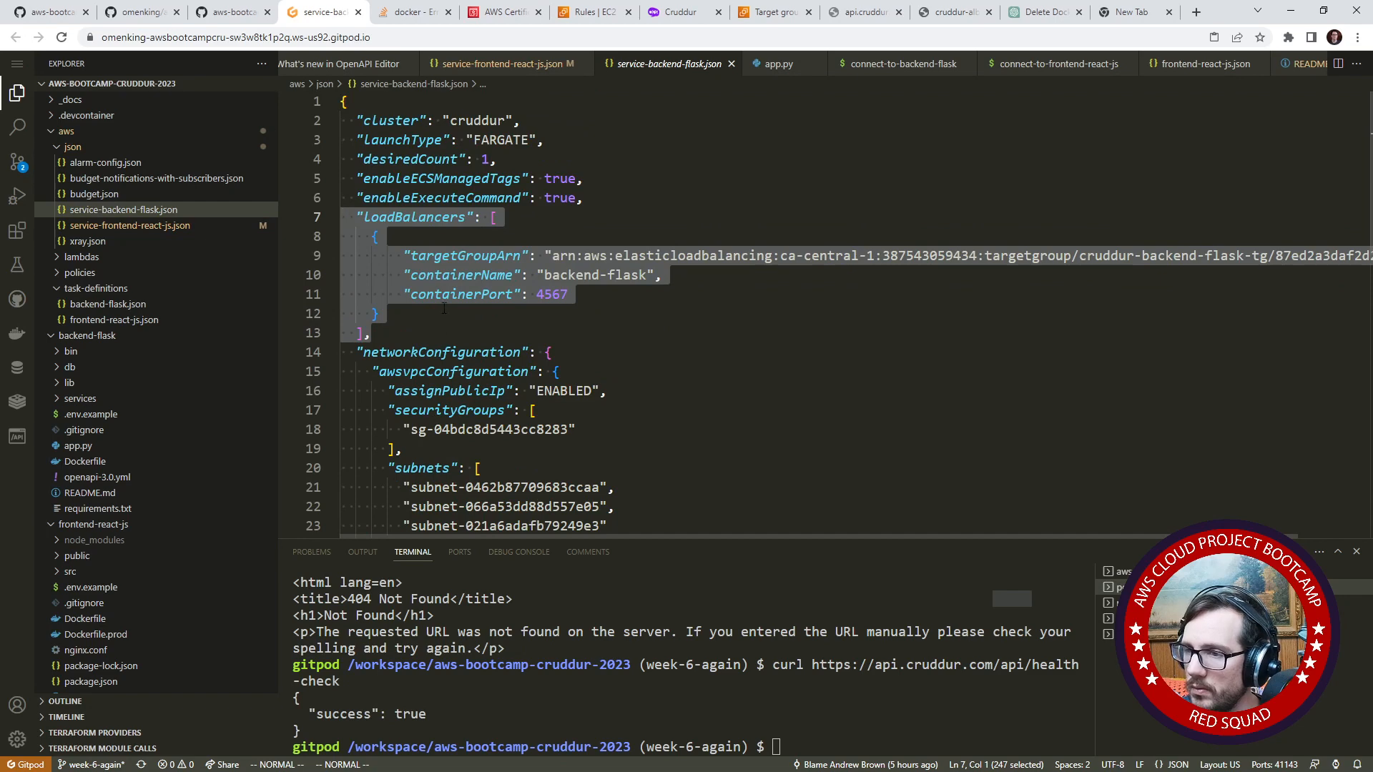
- Reopen the backend-flask.json task definition and locate the FRONTEND_URL entry among its environment variables
left_click(108, 304)
scroll(522, 344, "down", 9)
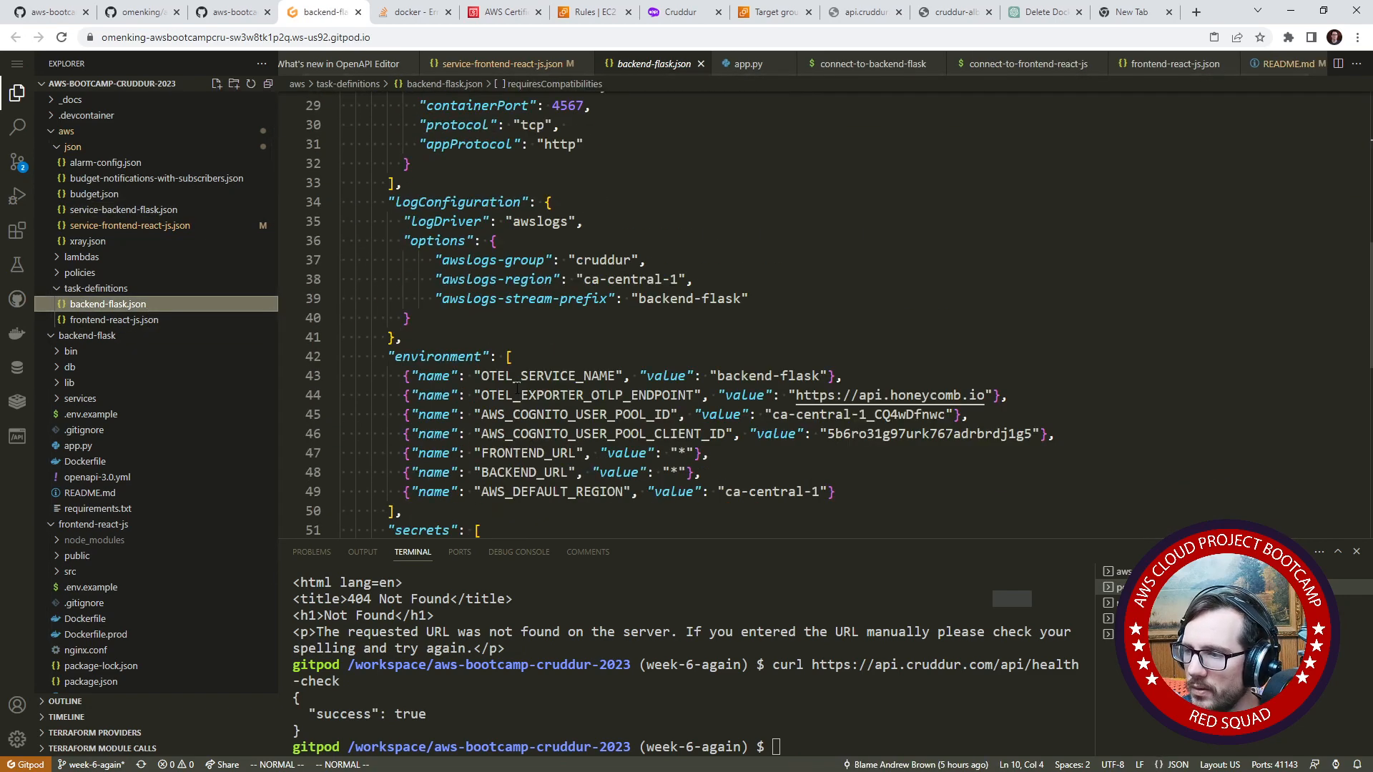
scroll(563, 348, "down", 1)
left_click(688, 237)
scroll(688, 239, "up", 1)
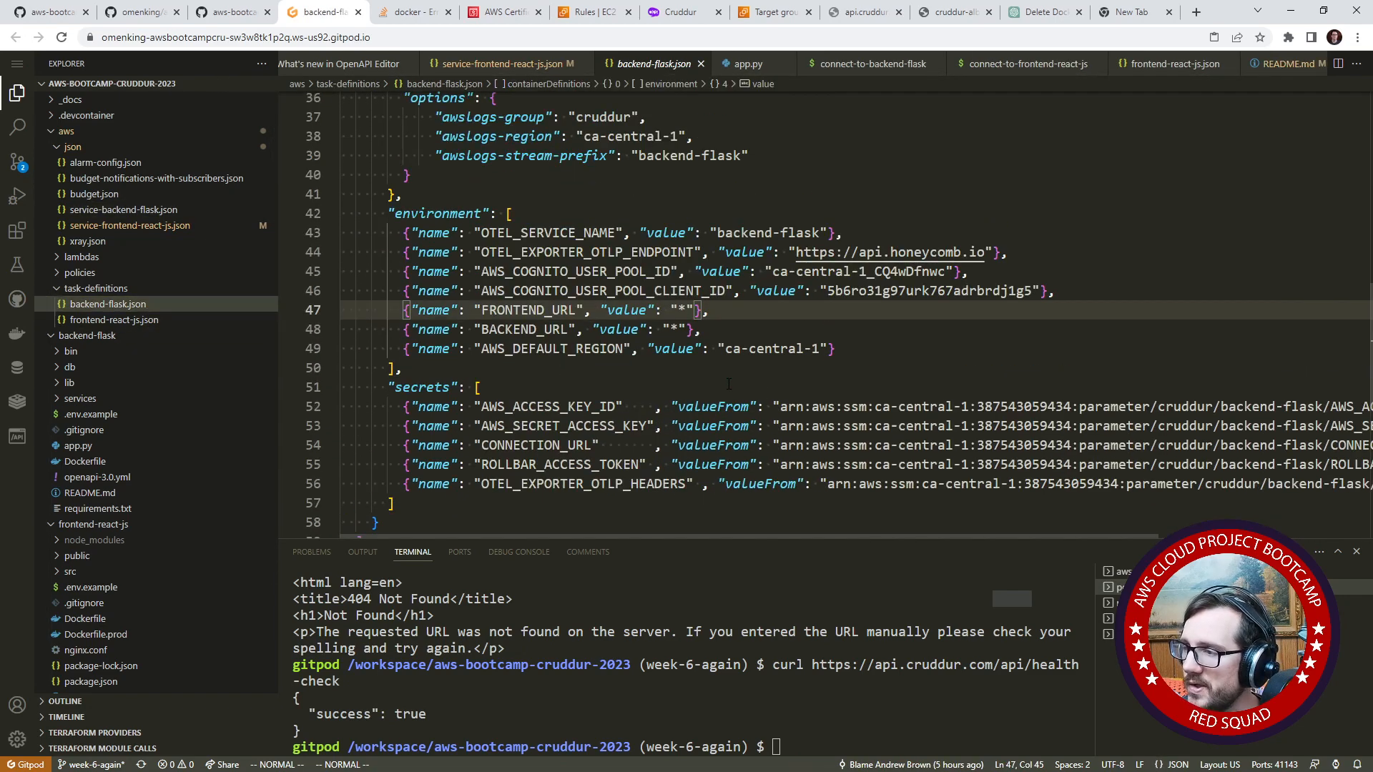
- Set the FRONTEND_URL environment variable to cruddur.com
left_click(659, 310)
left_click(697, 309)
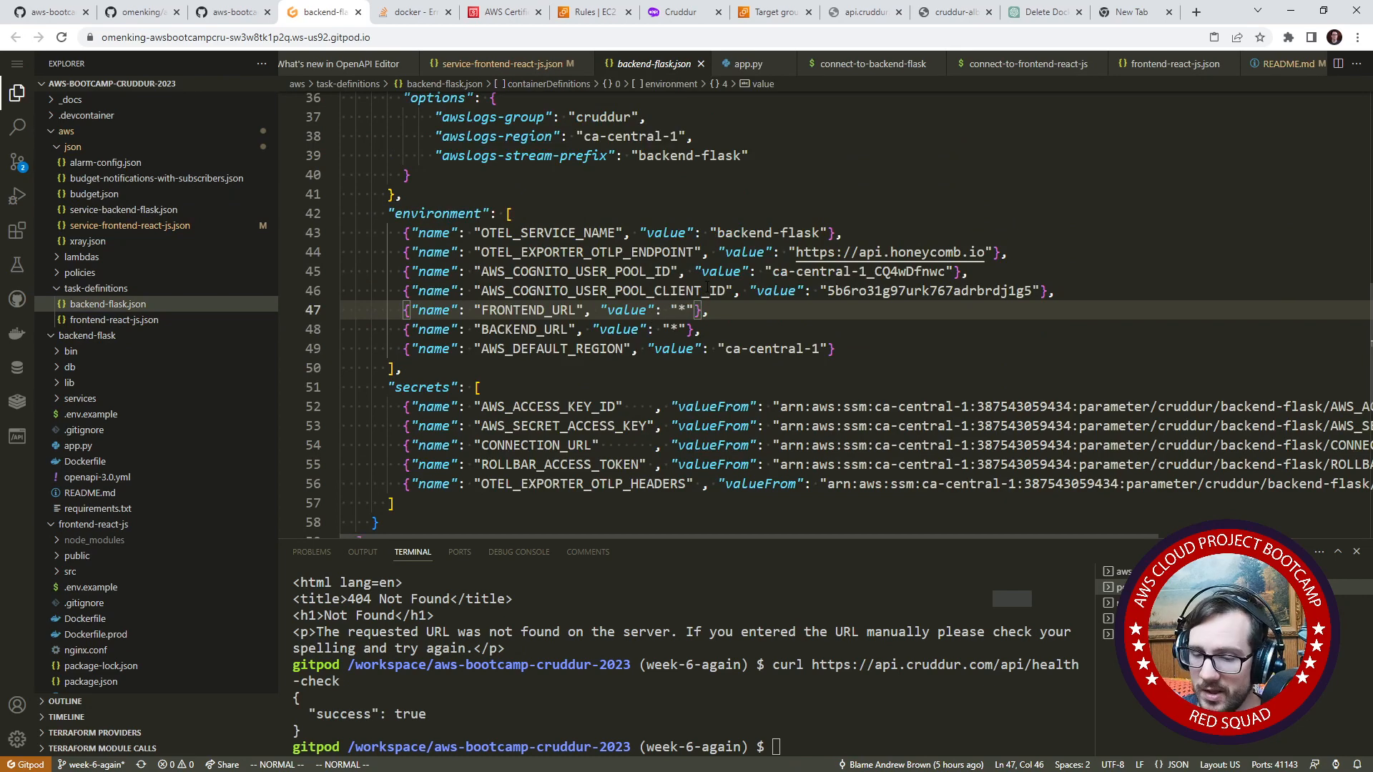
key("c")
key("i")
key("quotedbl")
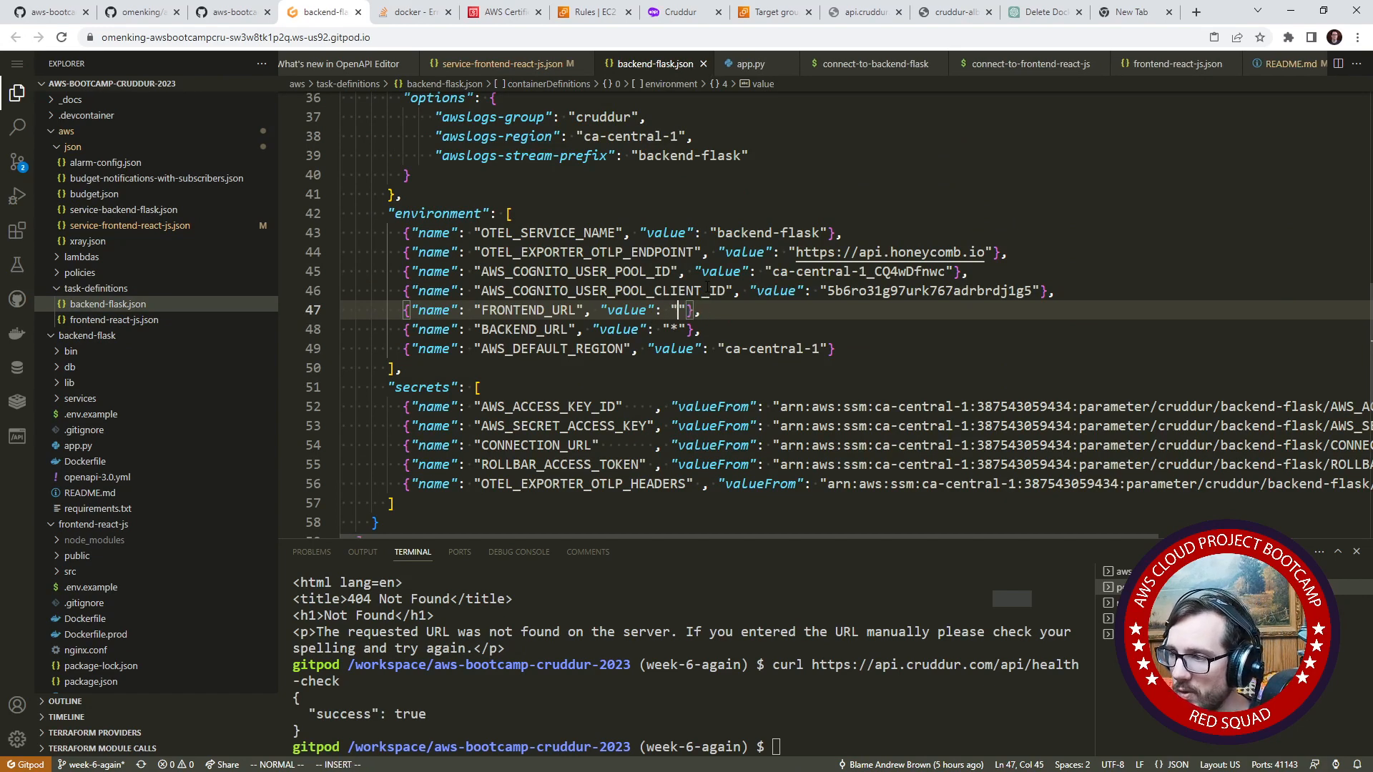
type("h")
key("BackSpace")
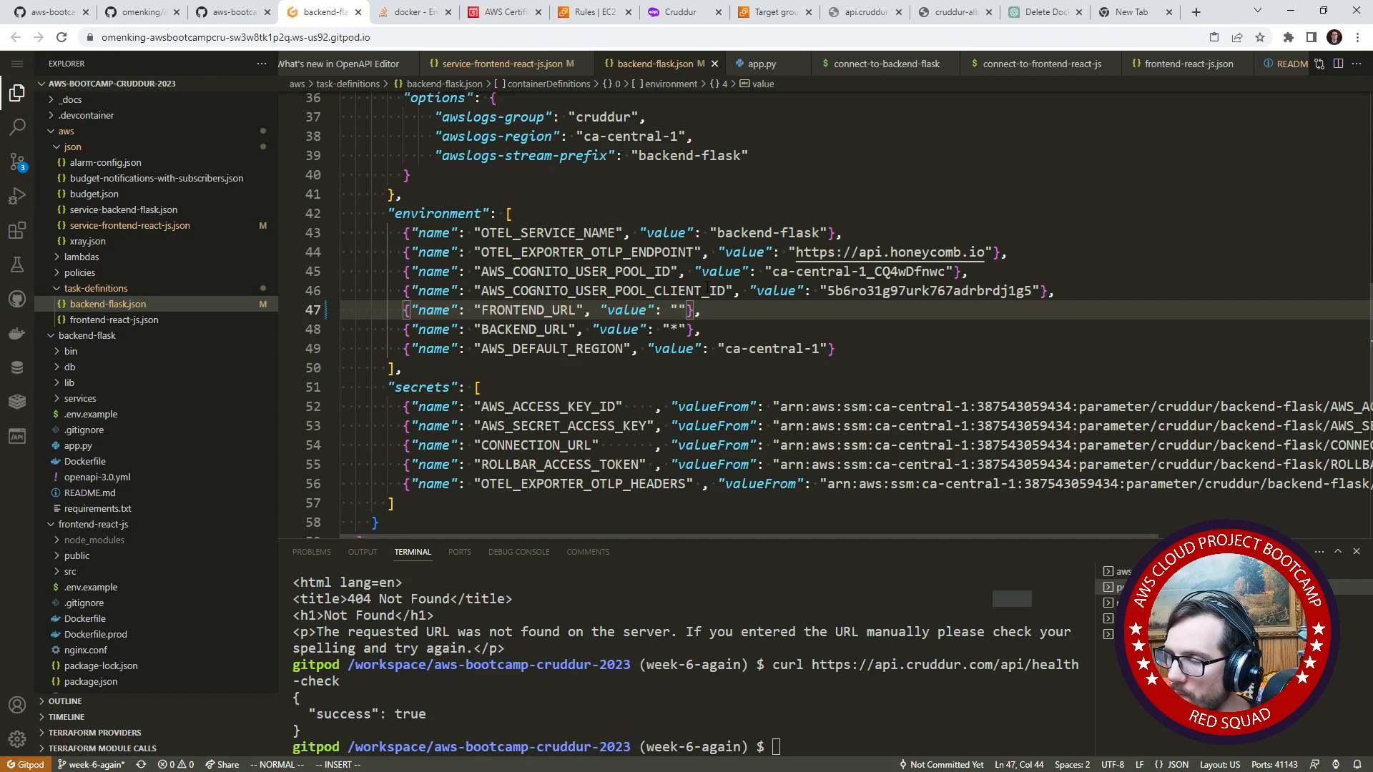
type("http")
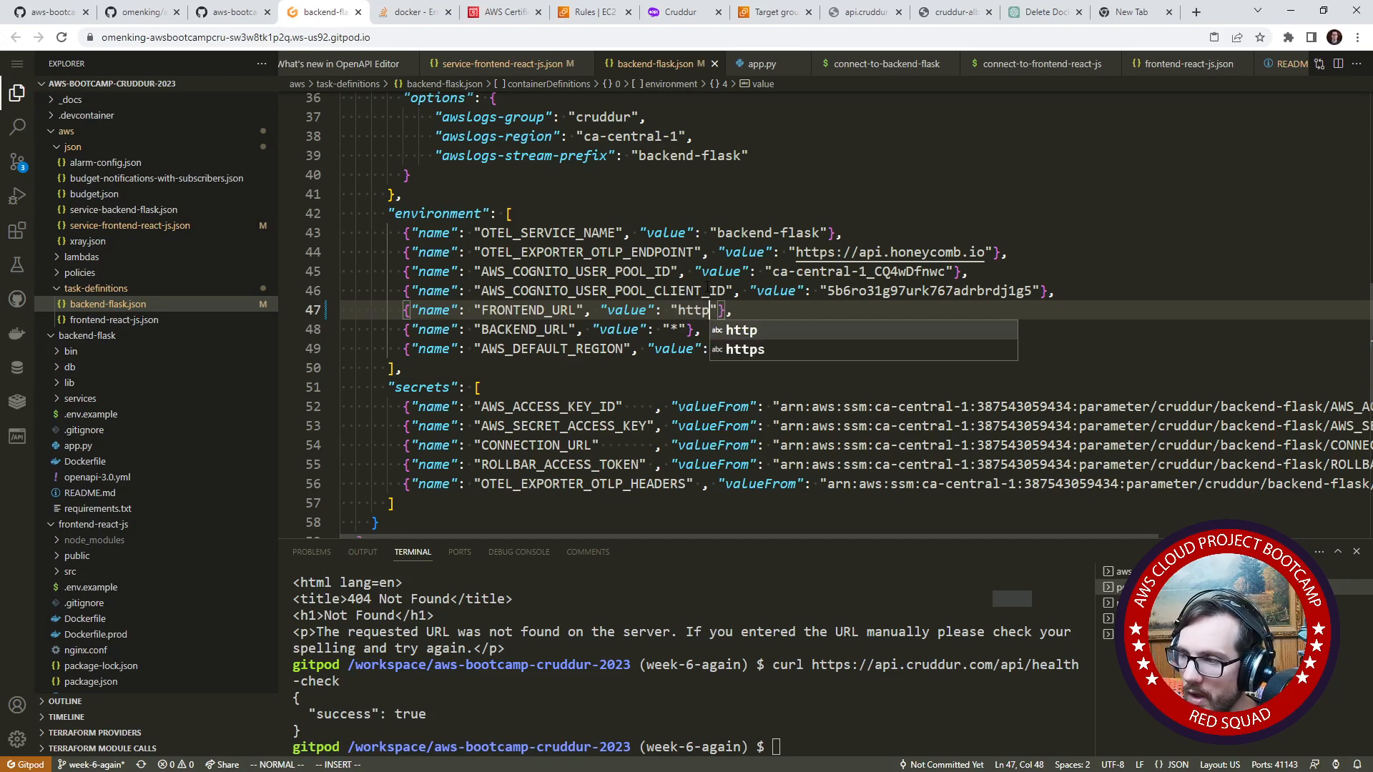
key("BackSpace")
key("BackSpace")
key("BackSpace")
key("BackSpace")
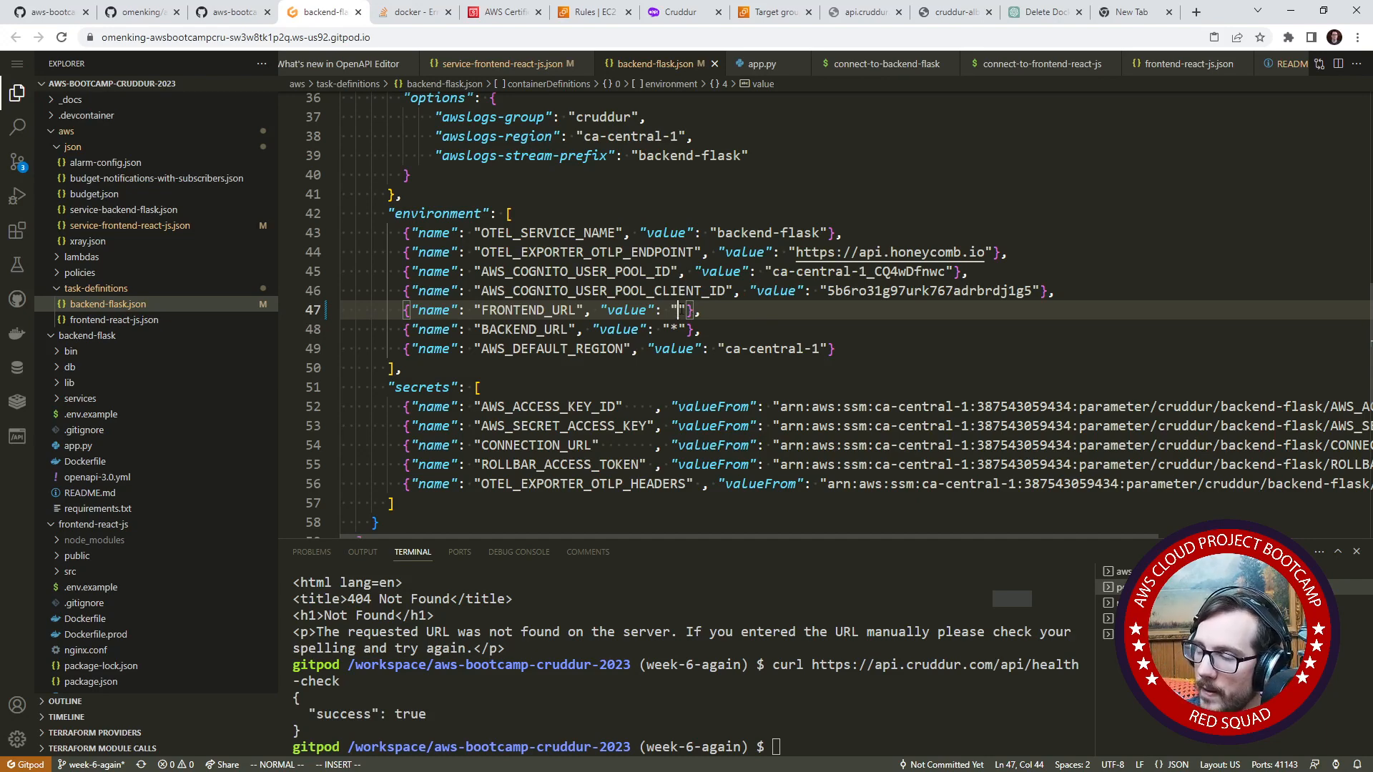
type("cruddur.co")
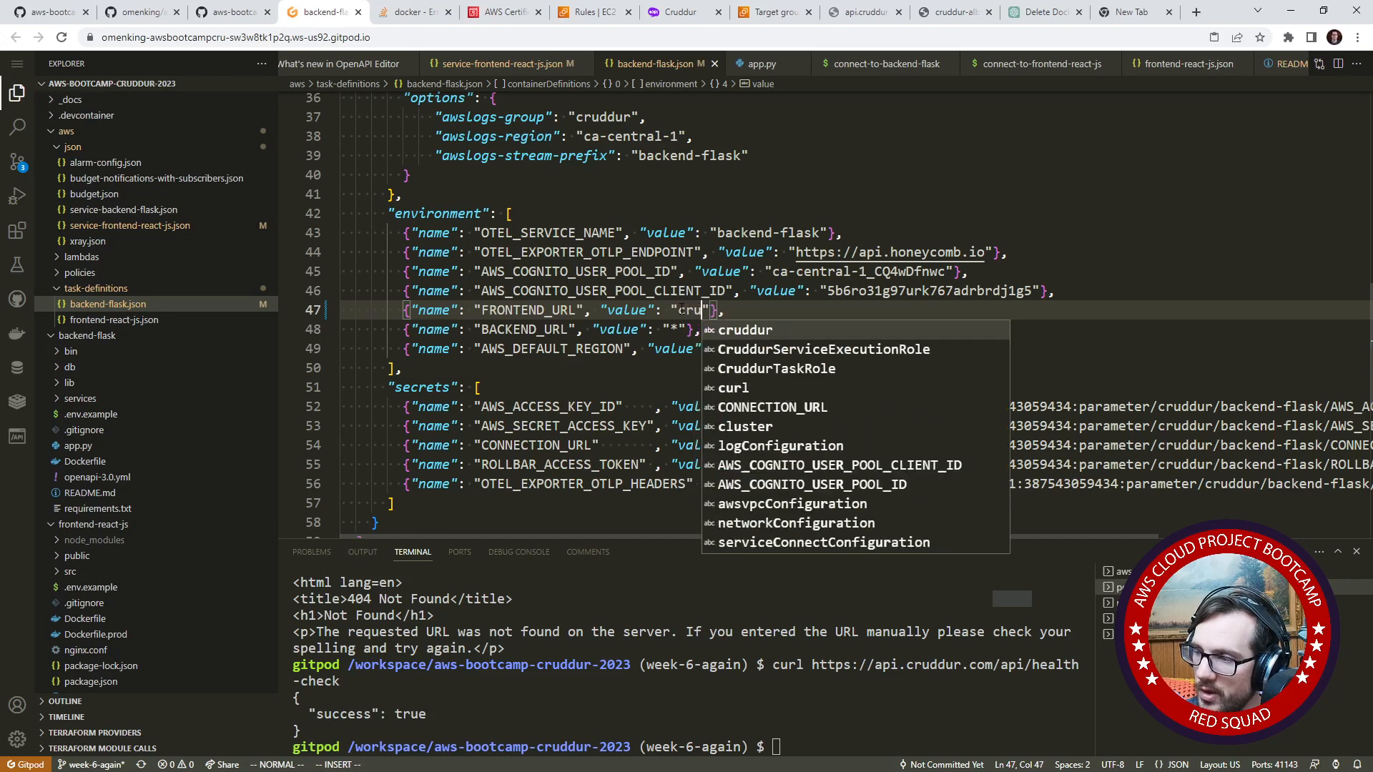
type("m")
key("Escape")
key("j")
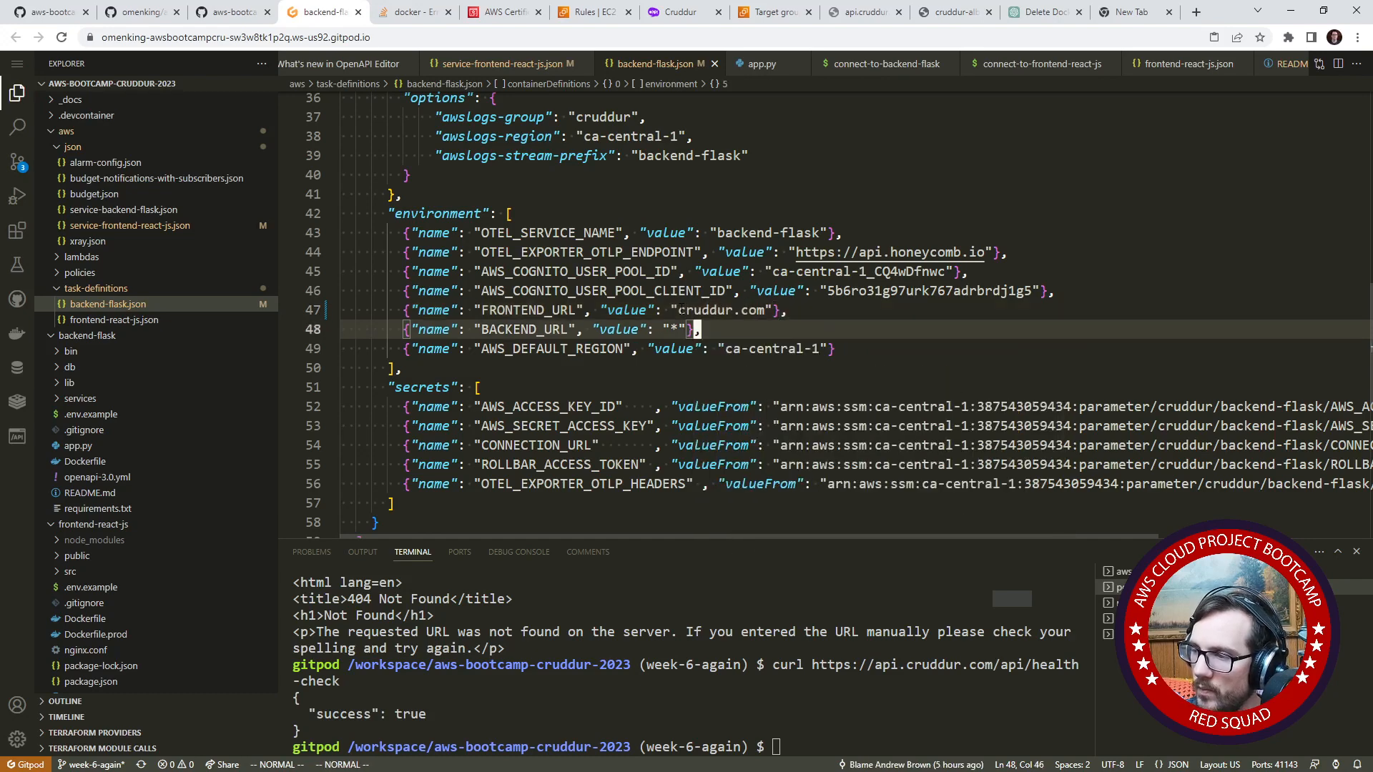
key("b")
key("b")
key("b")
key("c")
key("i")
key("quotedbl")
type("api.cruddu")
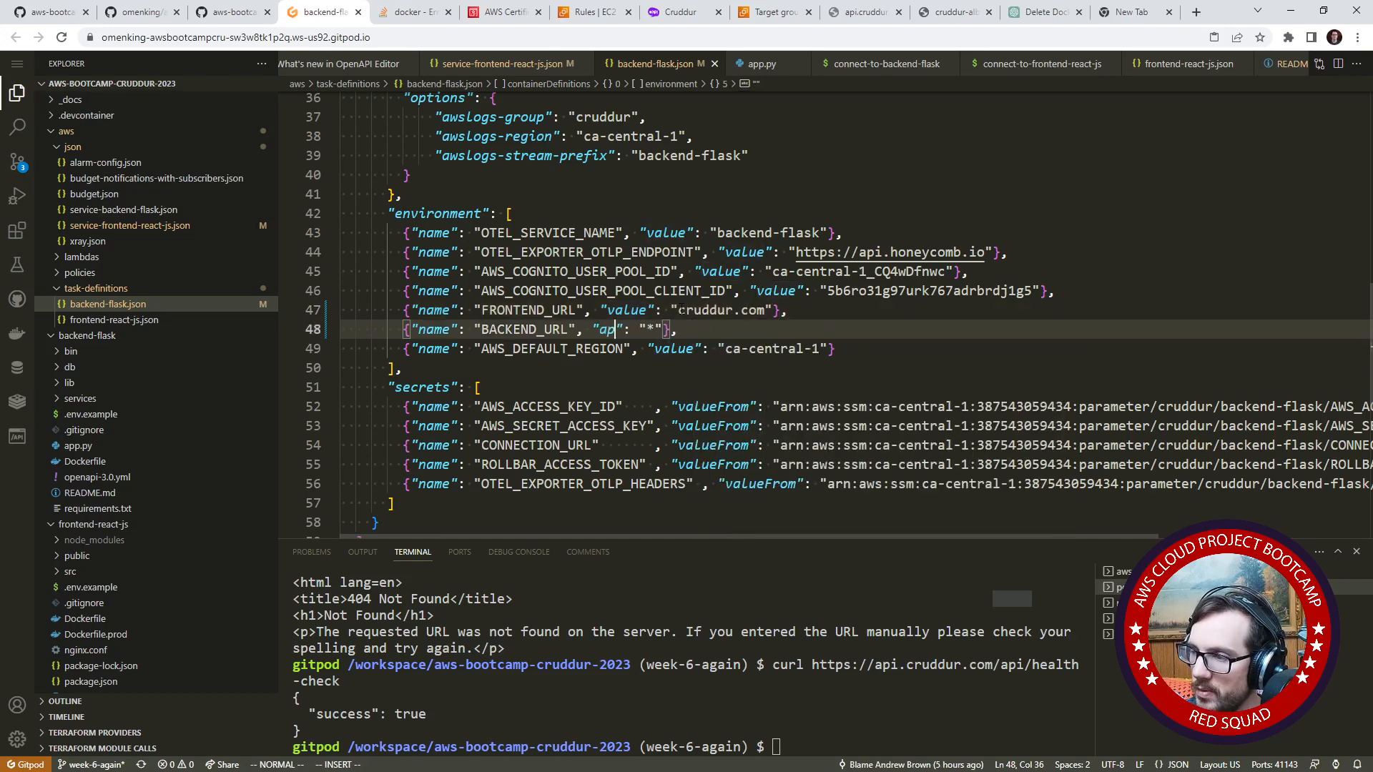
type("r.com")
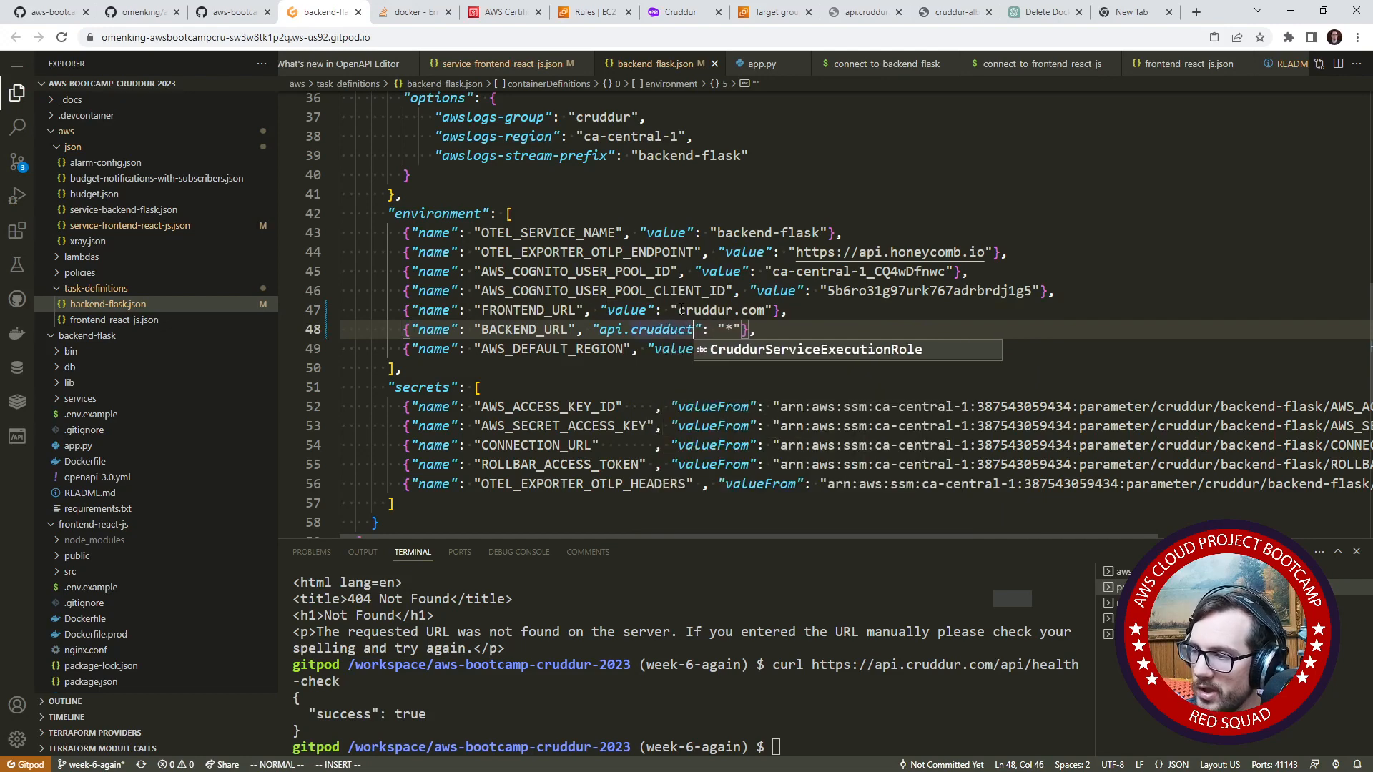
key("Escape")
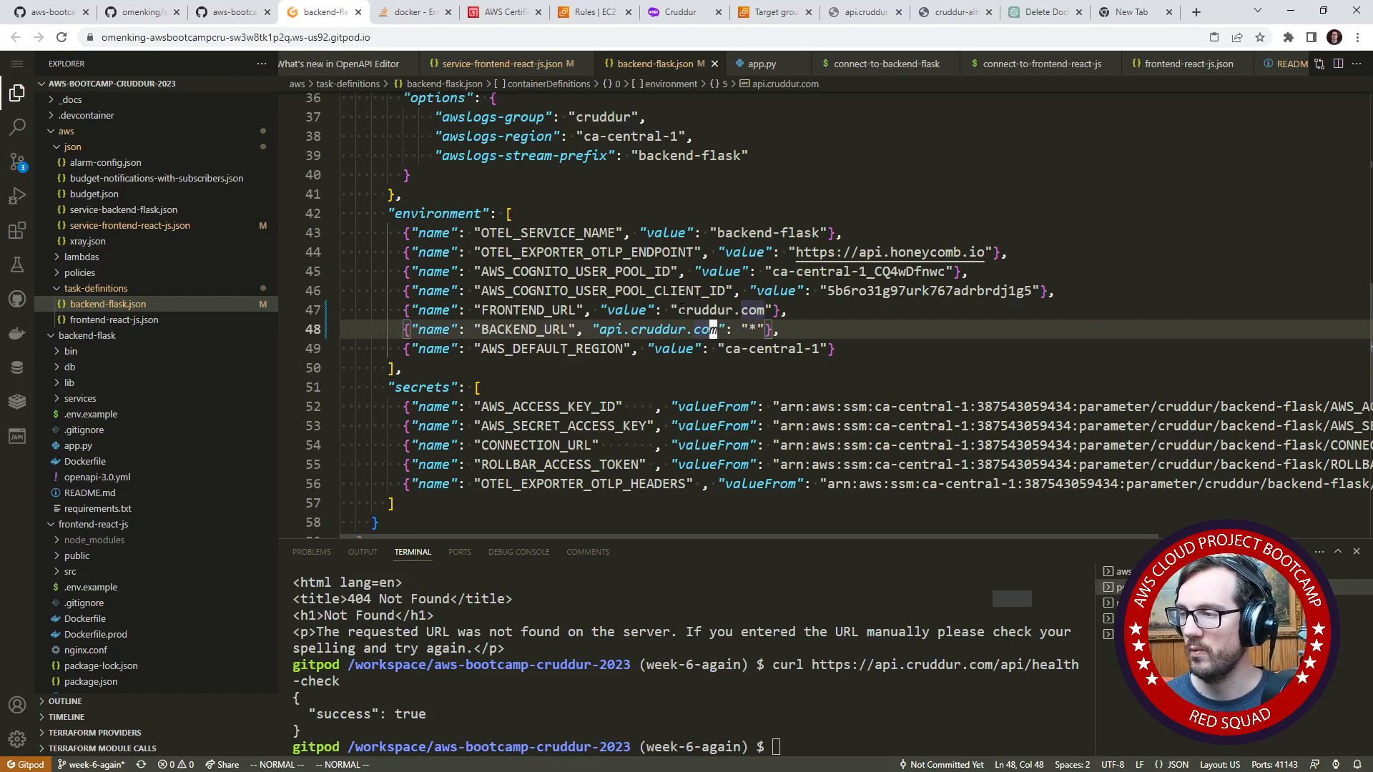
key("b")
key("b")
key("b")
key("b")
key("b")
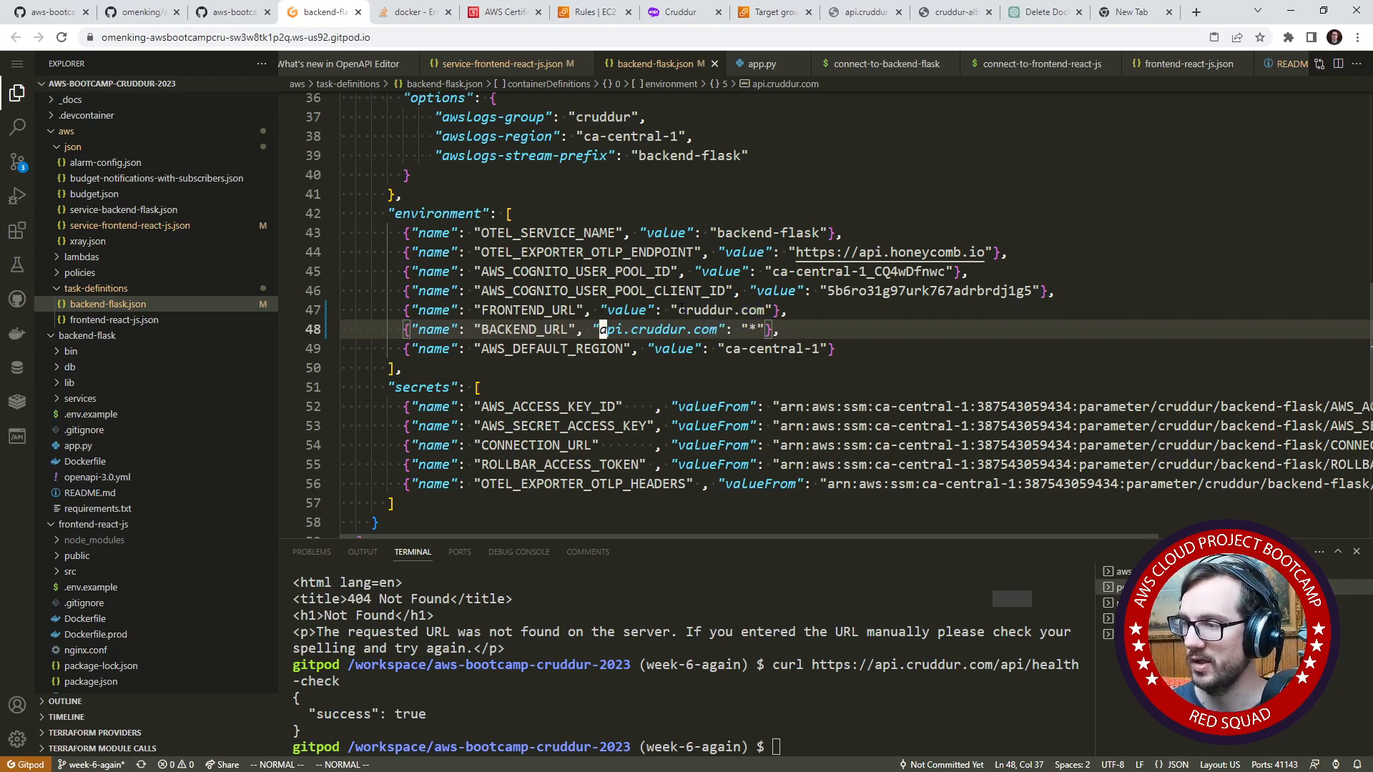
key("w")
key("w")
key("w")
key("w")
key("w")
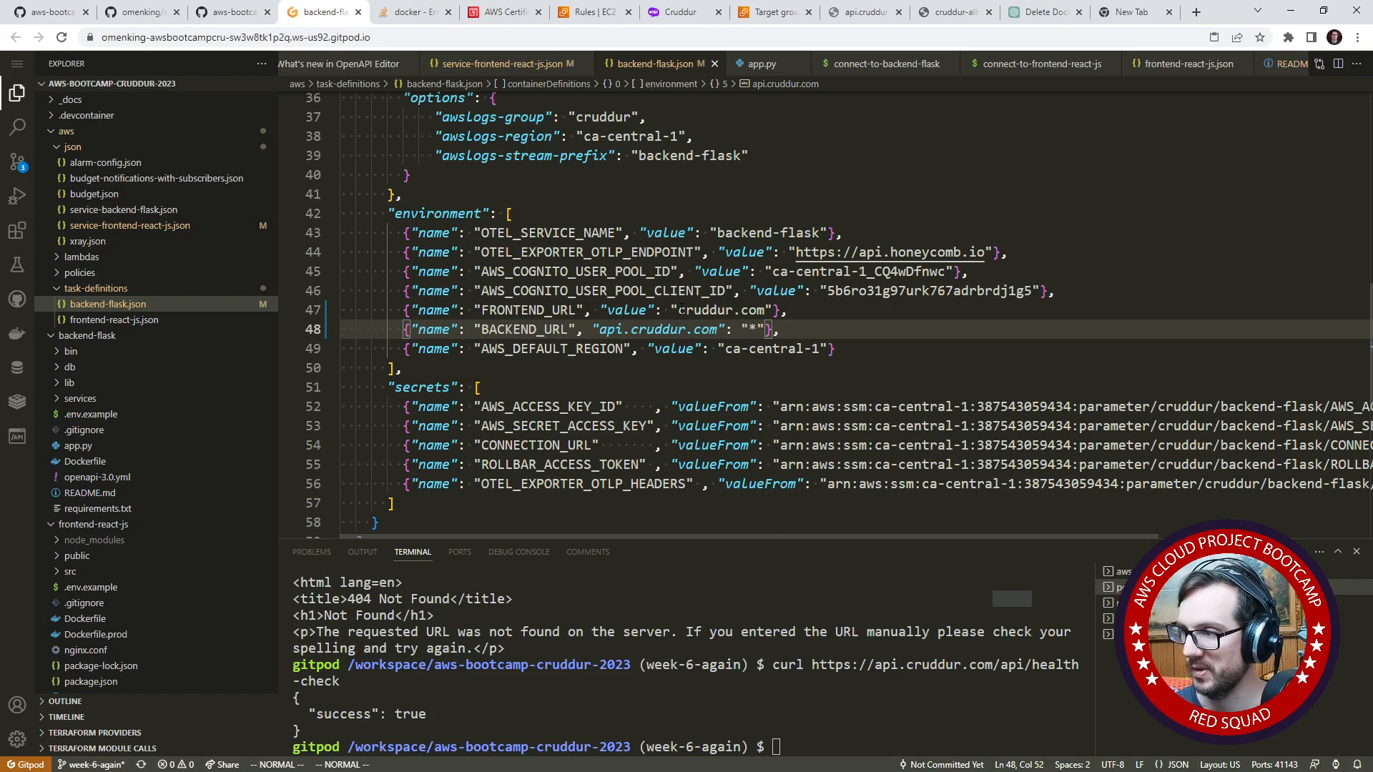
key("u")
- Set the BACKEND_URL environment variable to api.cruddur.com
key("l")
key("l")
key("l")
key("l")
key("l")
key("l")
key("l")
key("l")
key("l")
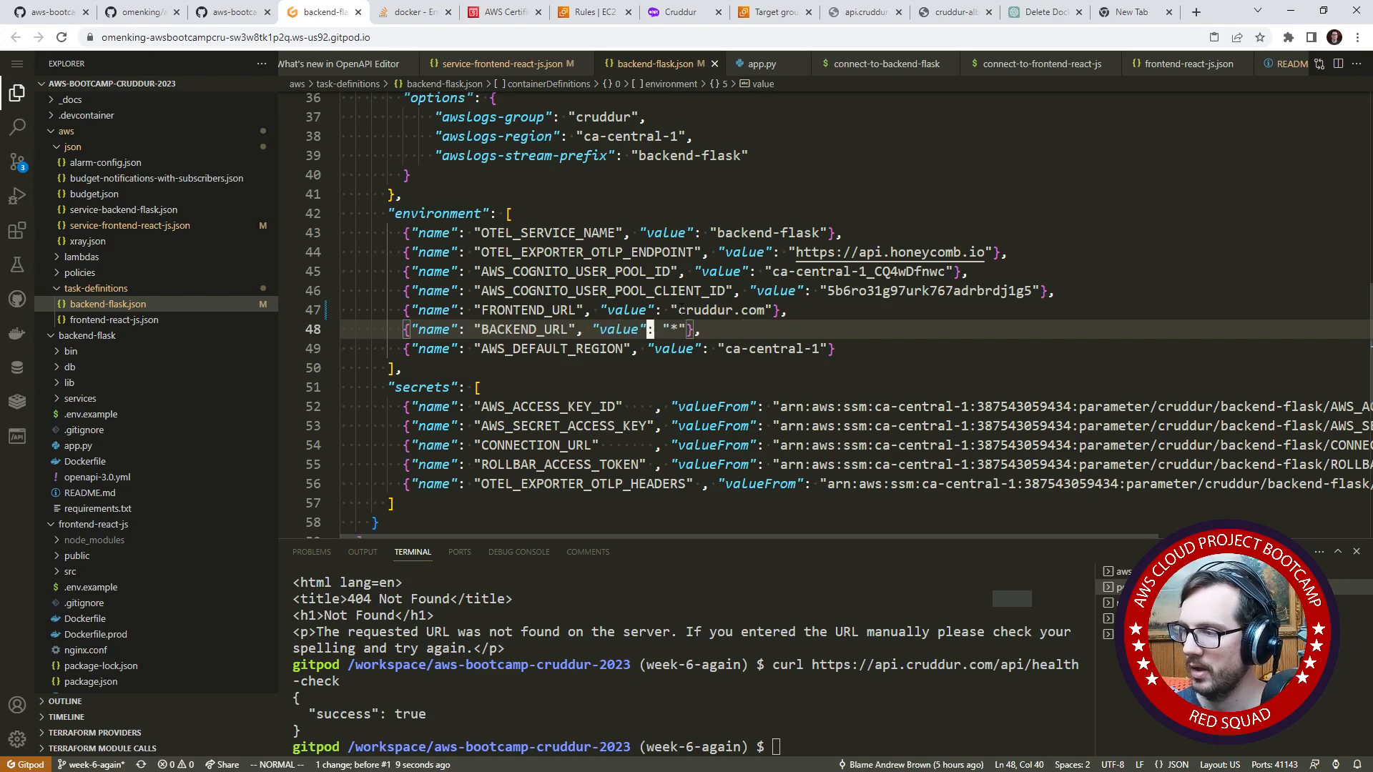
key("a")
key("BackSpace")
type("app.r")
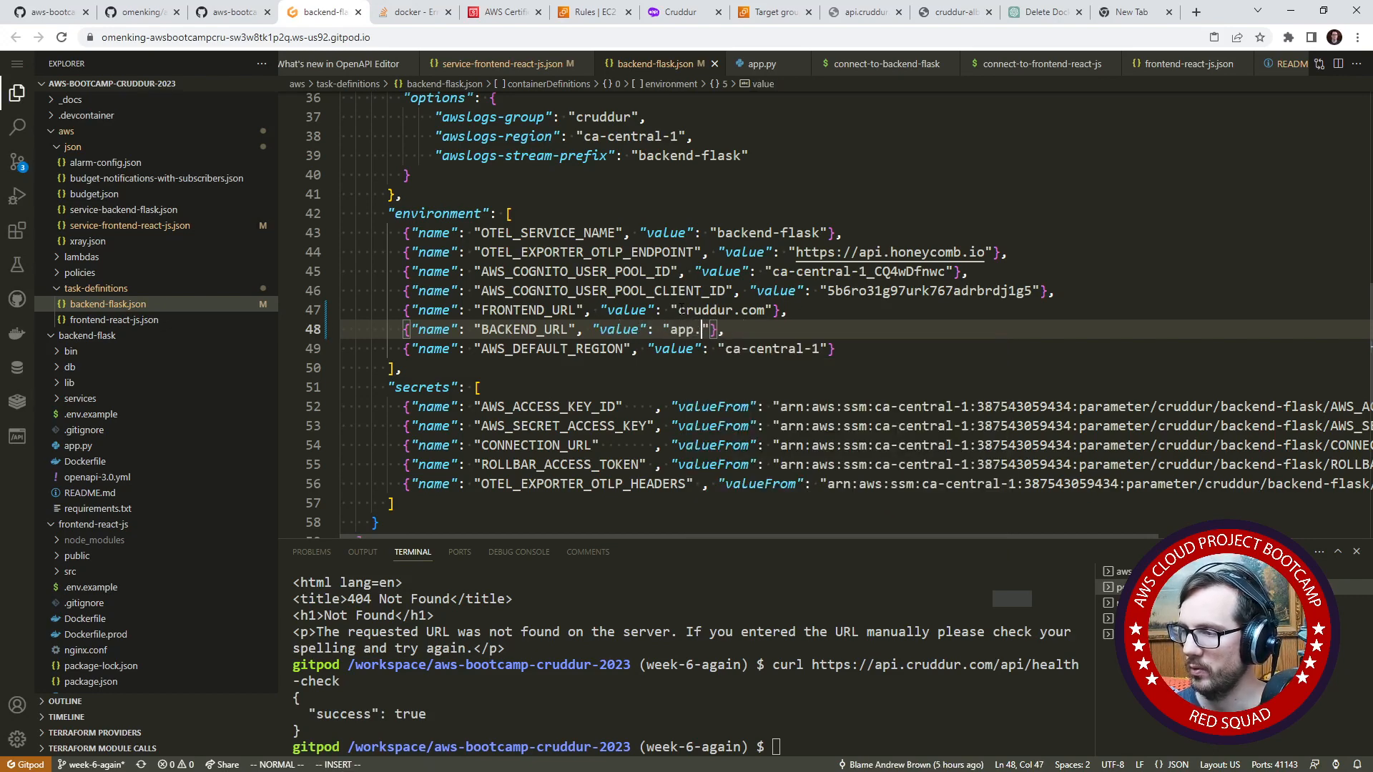
key("BackSpace")
type("cruddur.com")
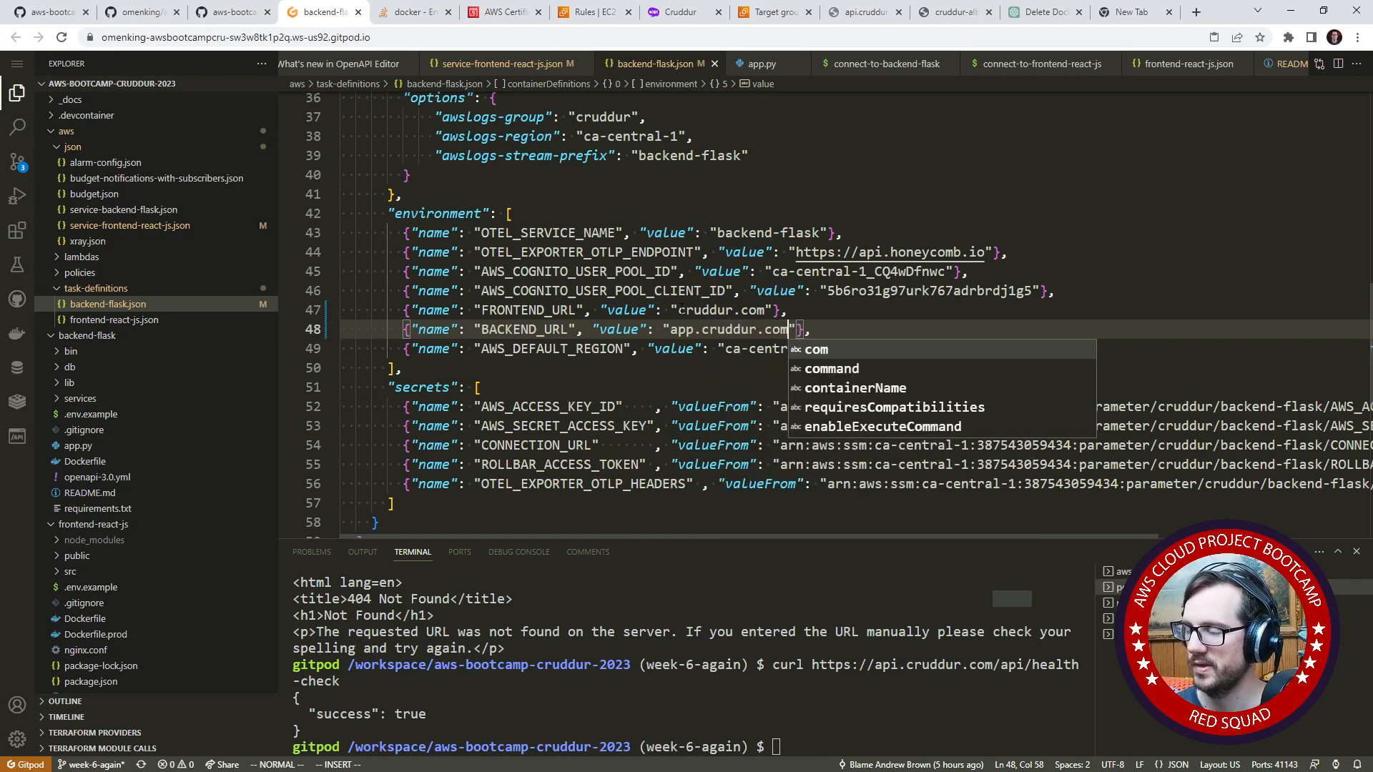
key("Escape")
key("b")
key("b")
key("b")
key("i")
key("BackSpace")
key("BackSpace")
type("pi")
key("Escape")
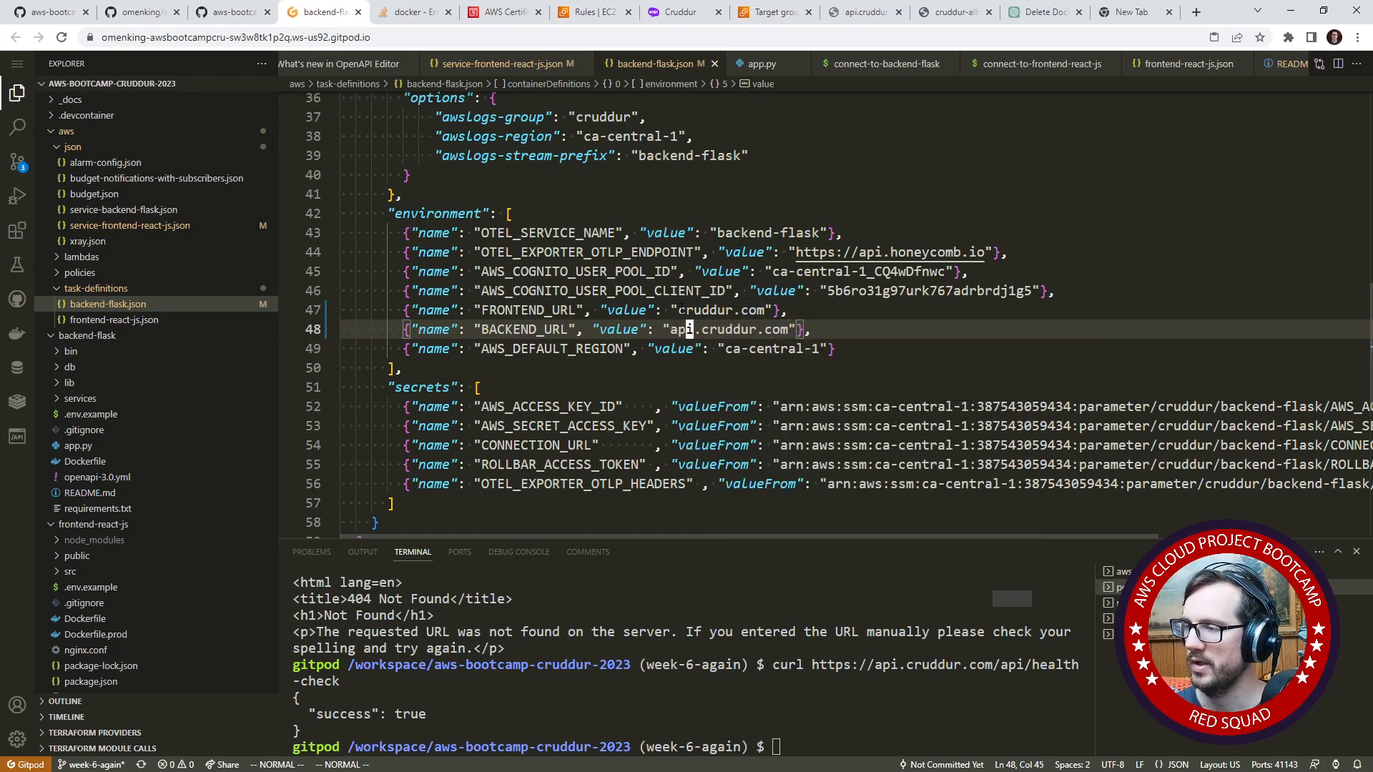
left_click_drag(815, 330, 602, 310)
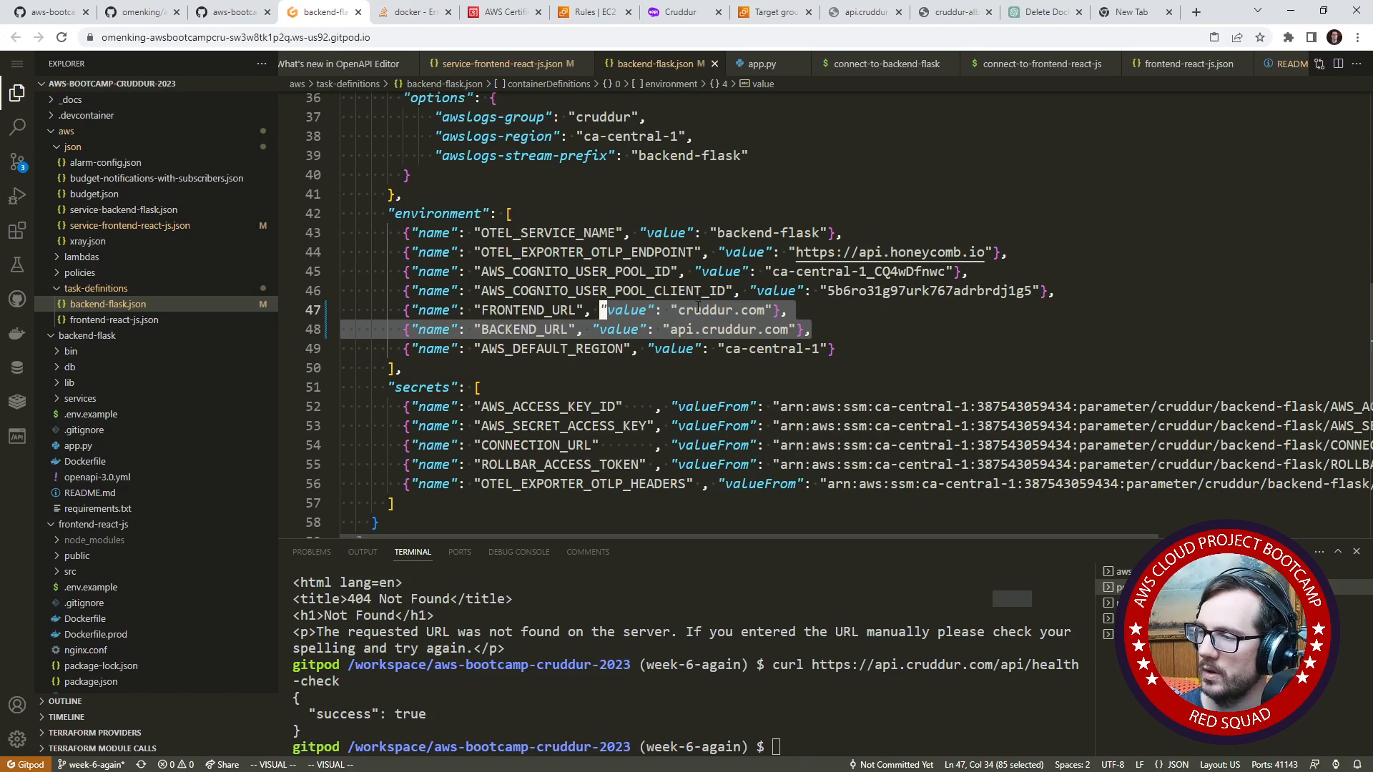
left_click(673, 309)
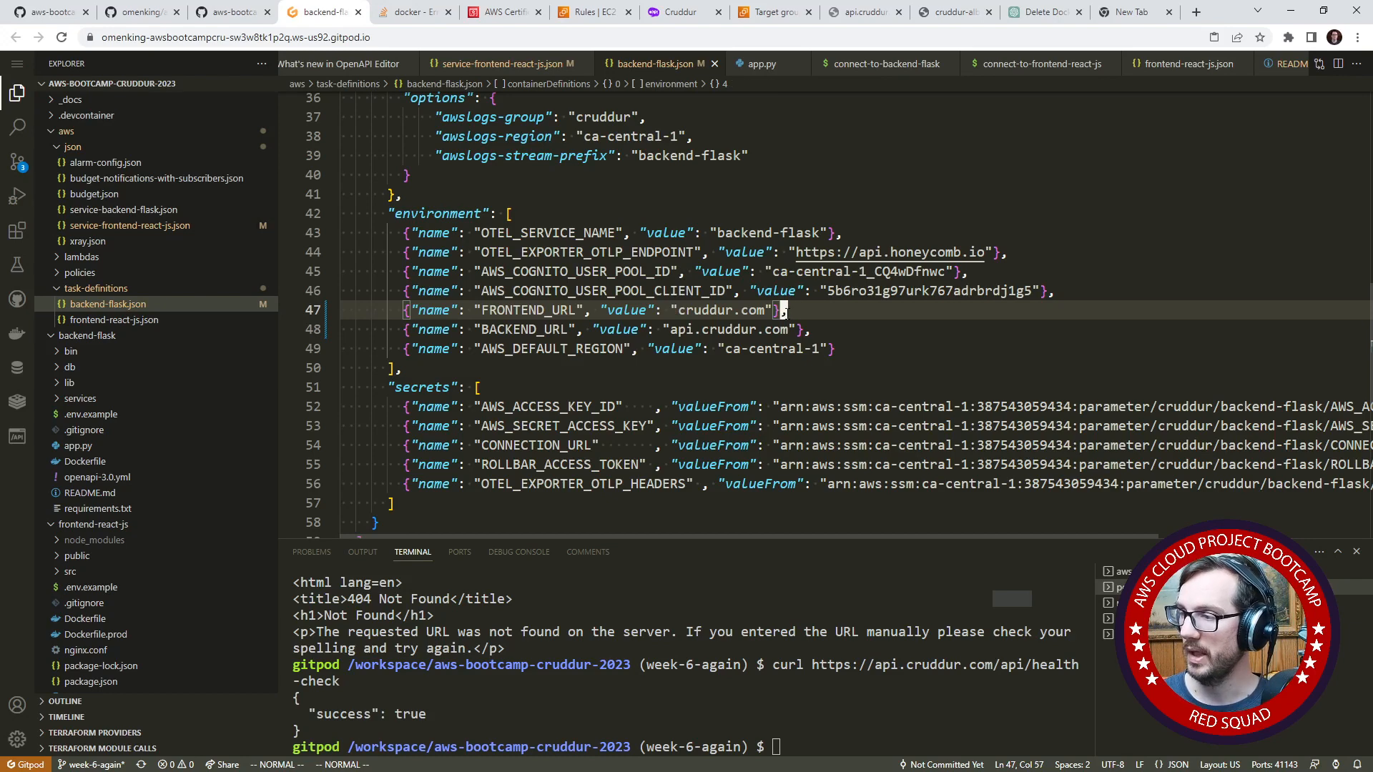
left_click_drag(811, 328, 336, 311)
left_click(628, 291)
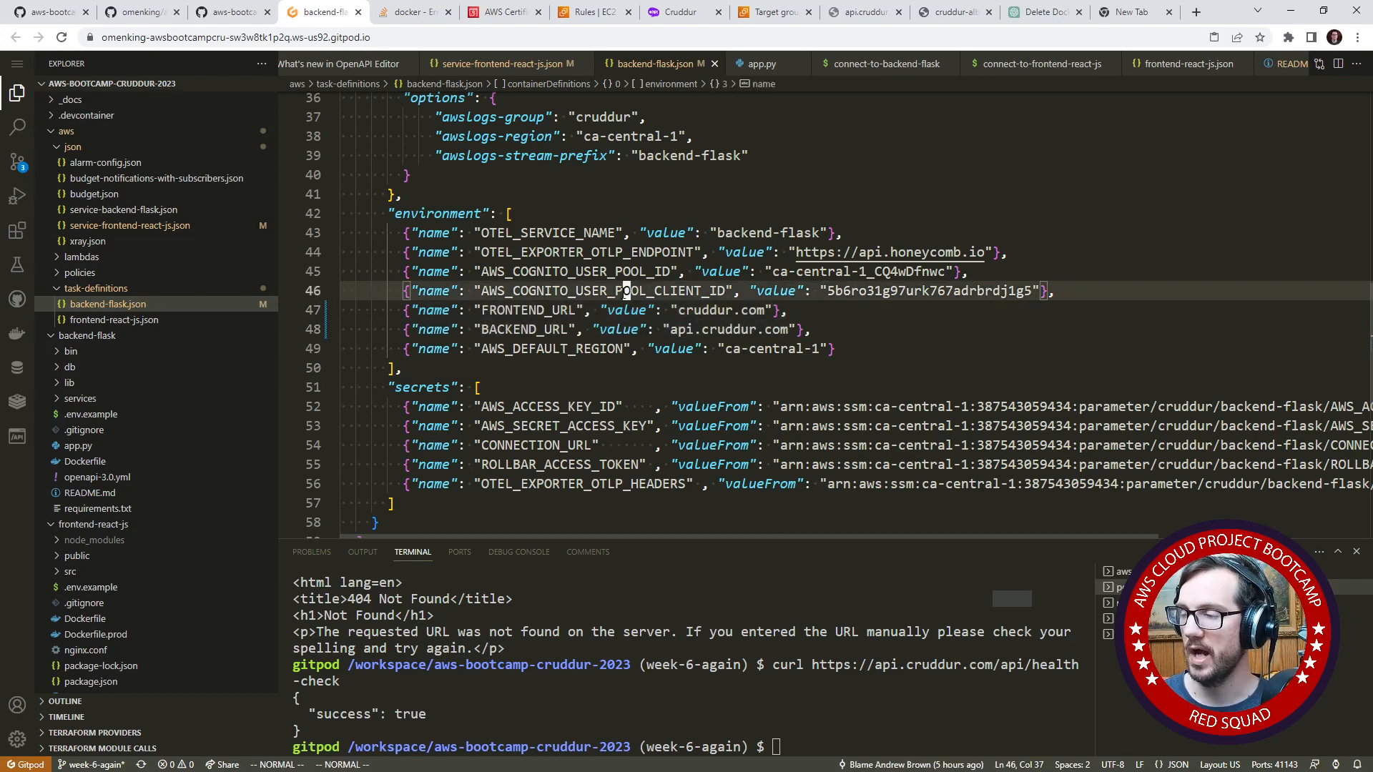
left_click(600, 333)
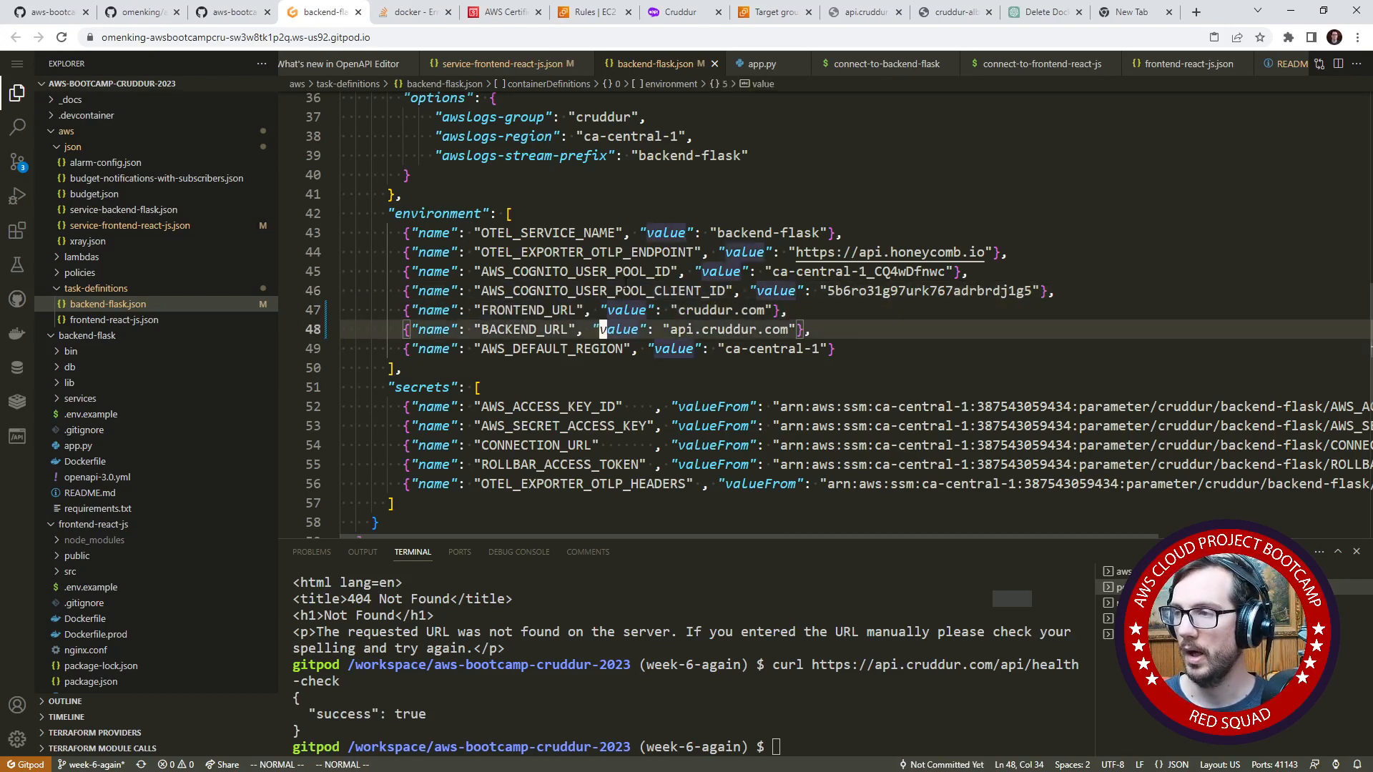
- Select the backend-flask register-task-definition command in the week6.md journal on GitHub and open the workspace's task-definitions folder name for editing
left_click(61, 14)
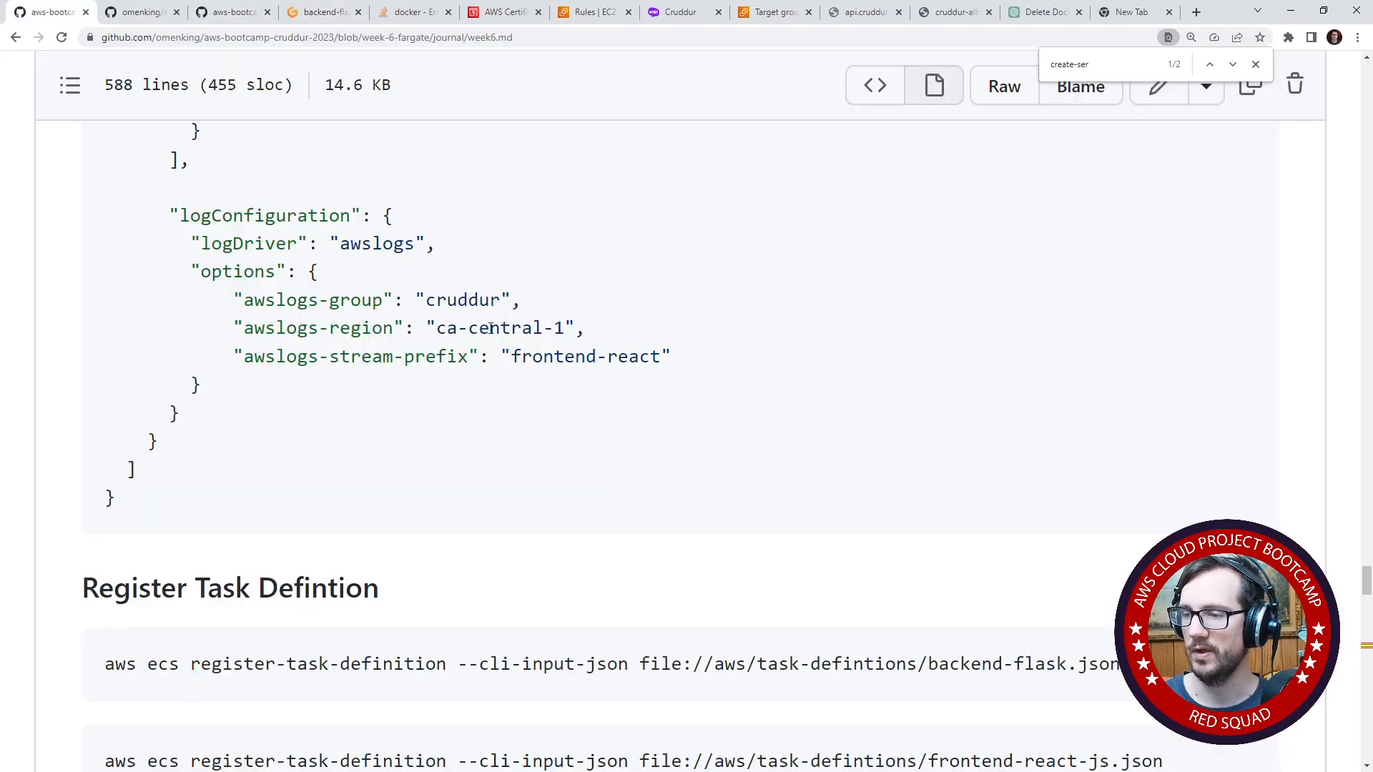
scroll(572, 366, "up", 5)
scroll(574, 367, "down", 5)
left_click_drag(1120, 664, 107, 658)
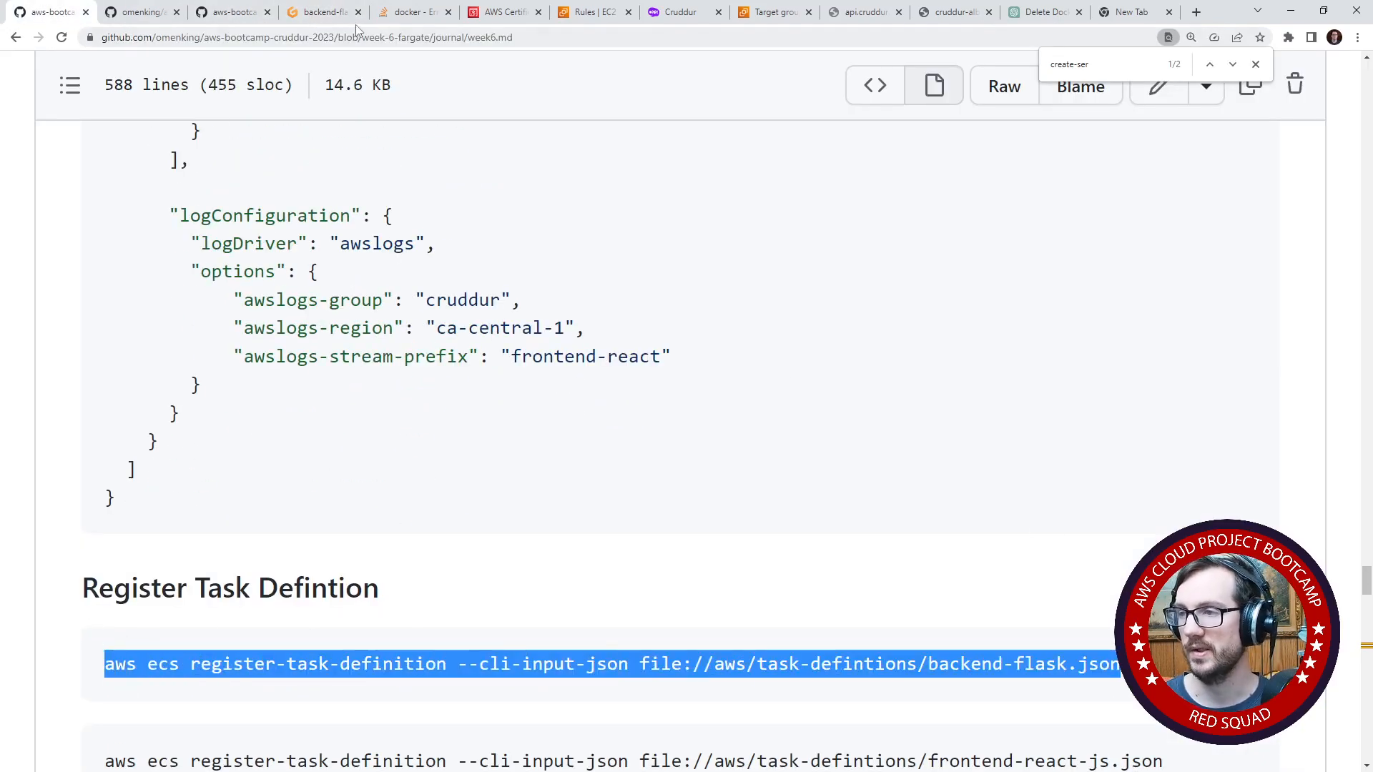
left_click(323, 20)
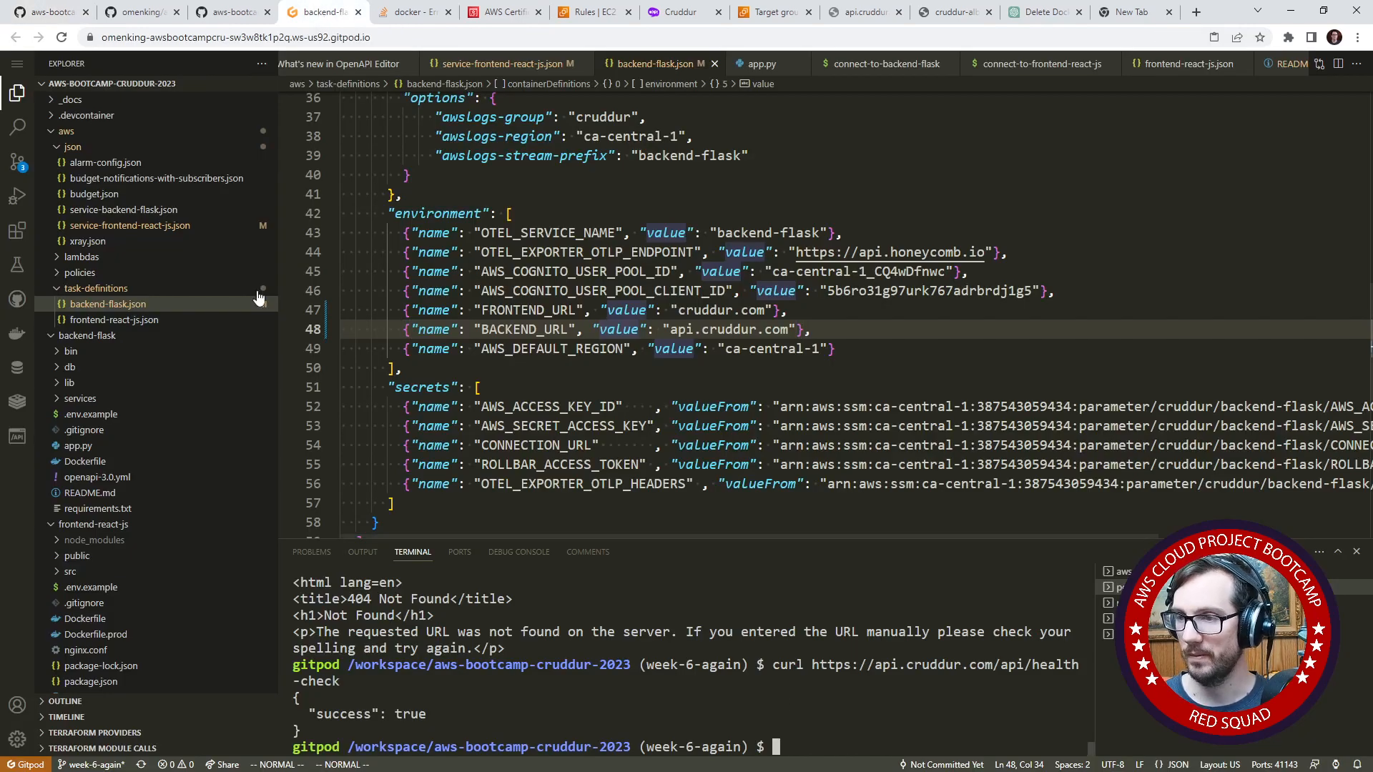
right_click(109, 293)
left_click(153, 581)
key("ctrl+c")
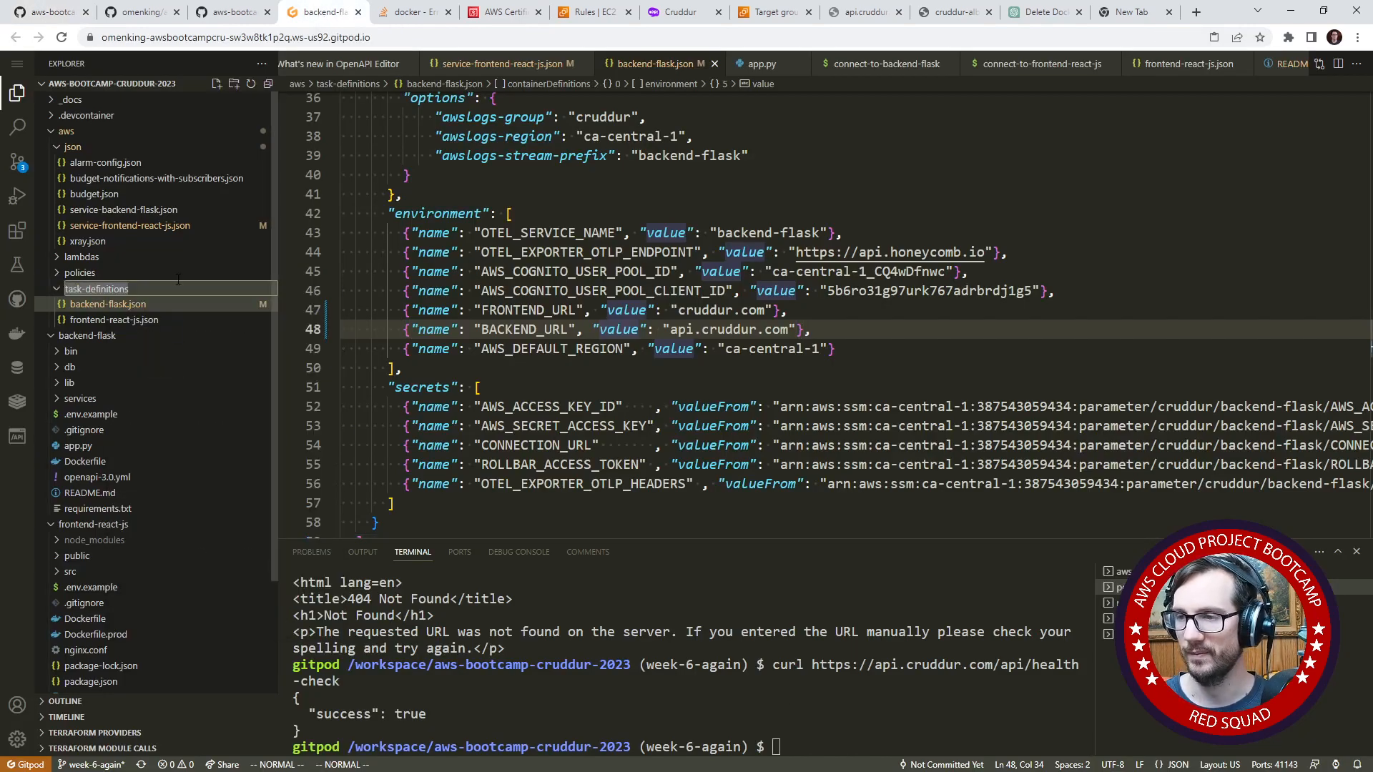
- Switch to GitHub, open the week6.md journal for editing and go to its Register Task Defintion section
left_click(230, 12)
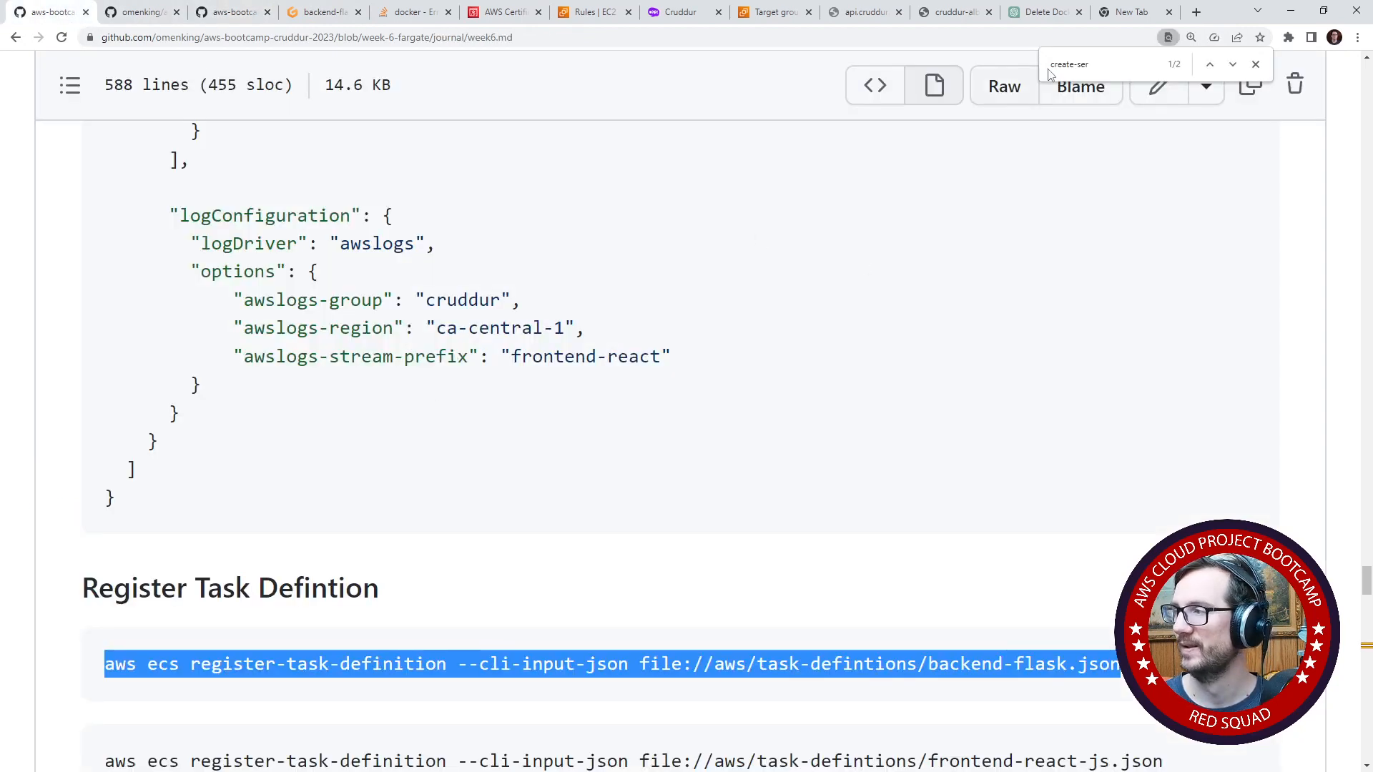
left_click(1197, 269)
left_click(1256, 64)
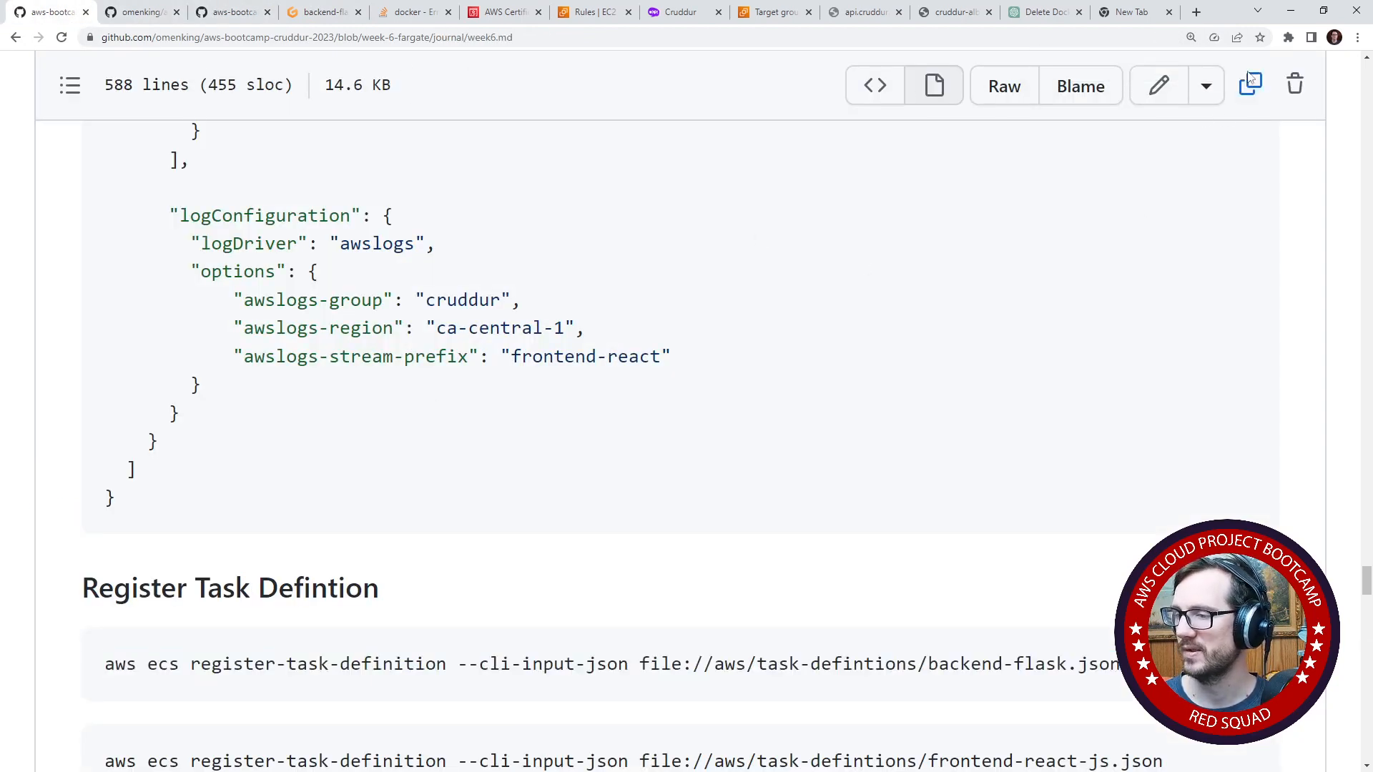
left_click(1158, 85)
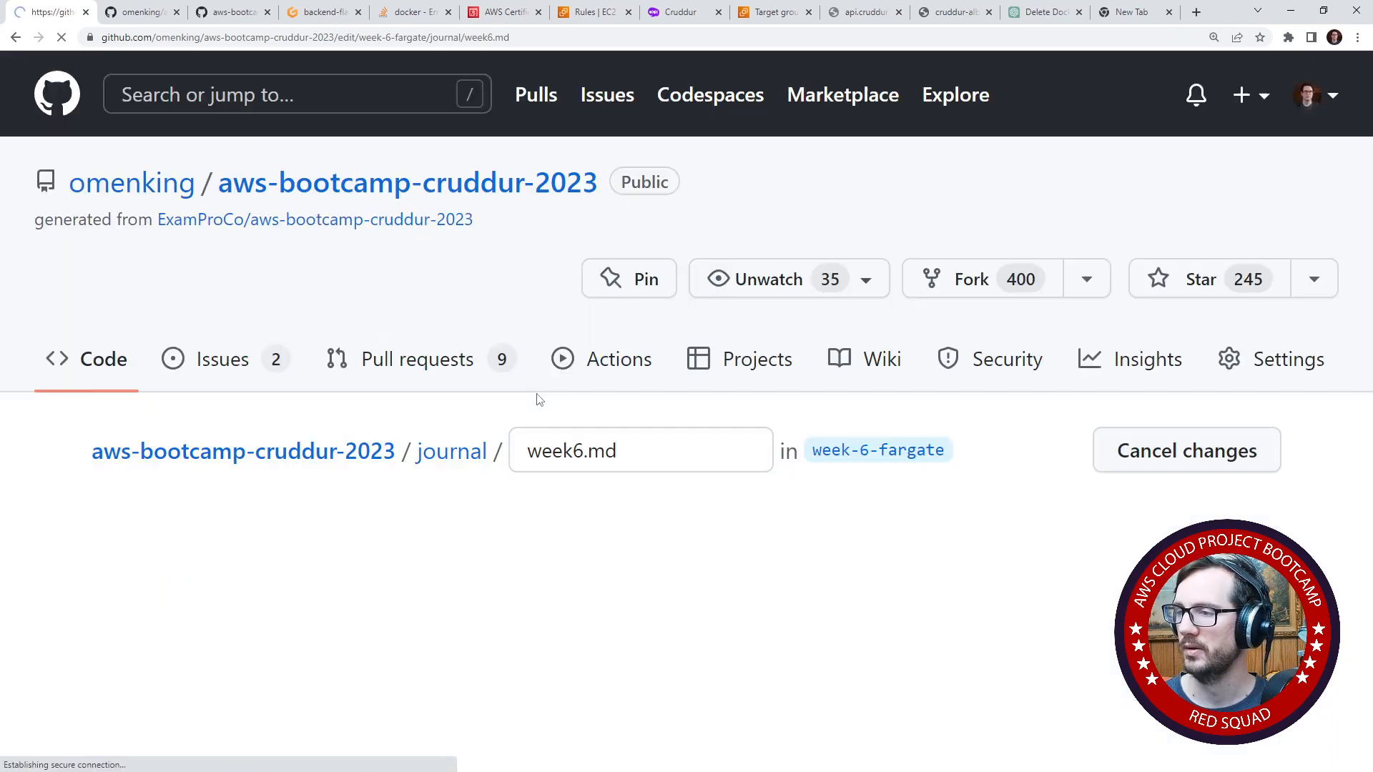
scroll(547, 399, "down", 20)
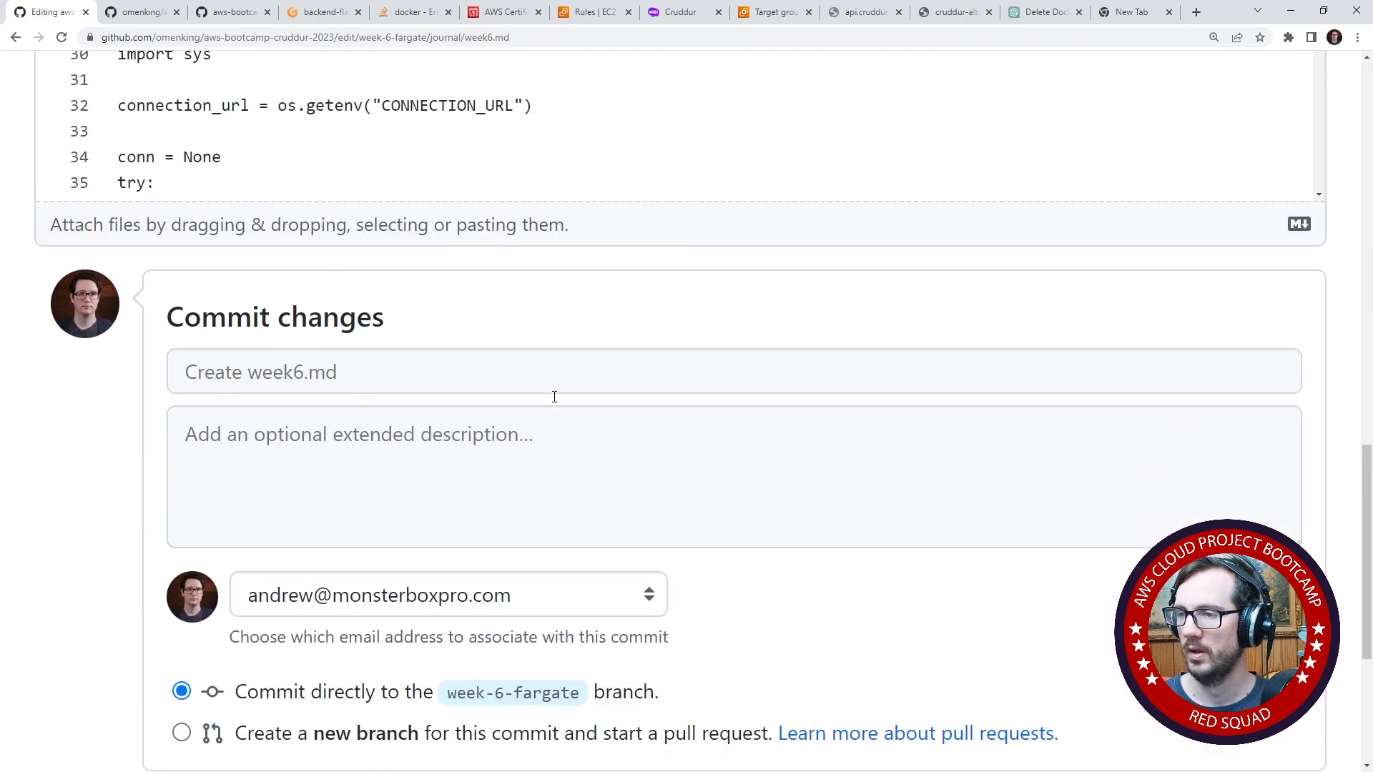
scroll(554, 397, "up", 6)
scroll(460, 208, "down", 15)
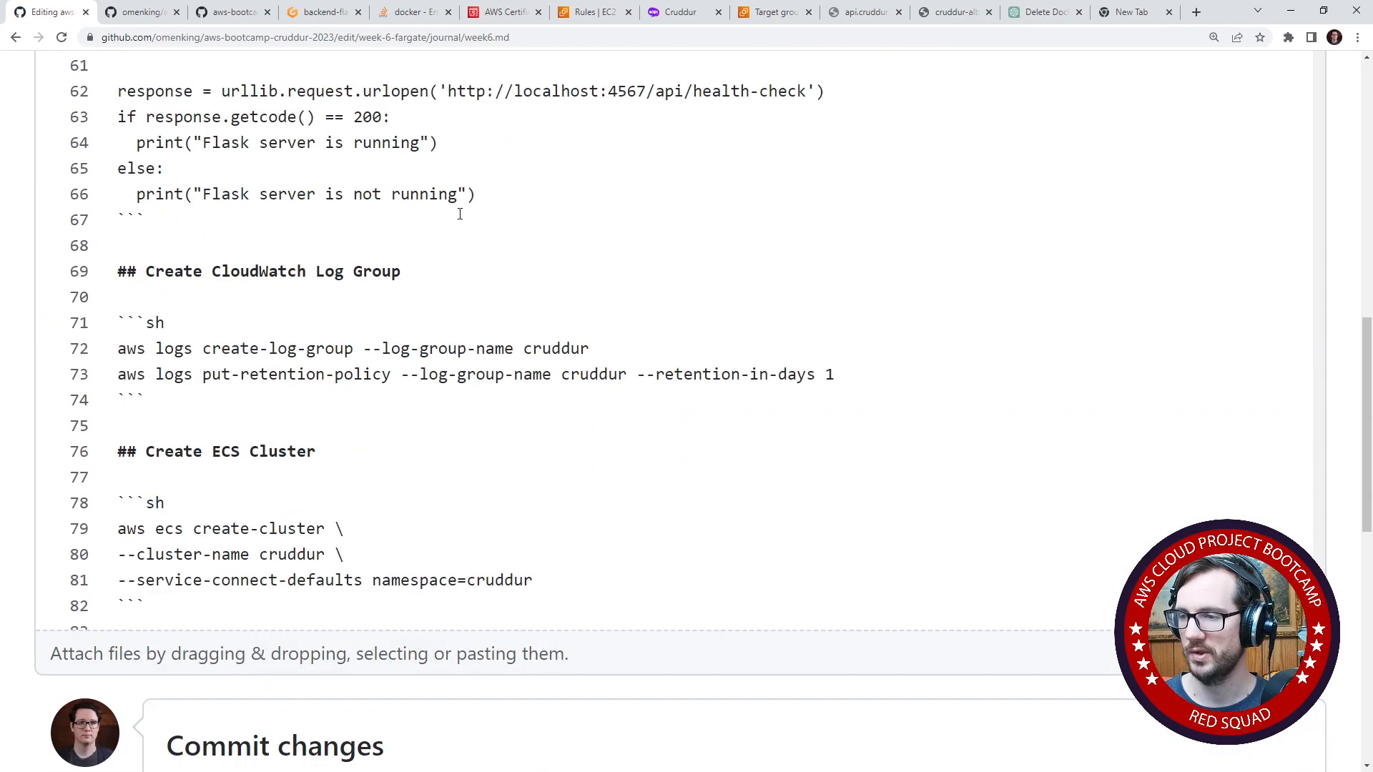
scroll(460, 214, "down", 15)
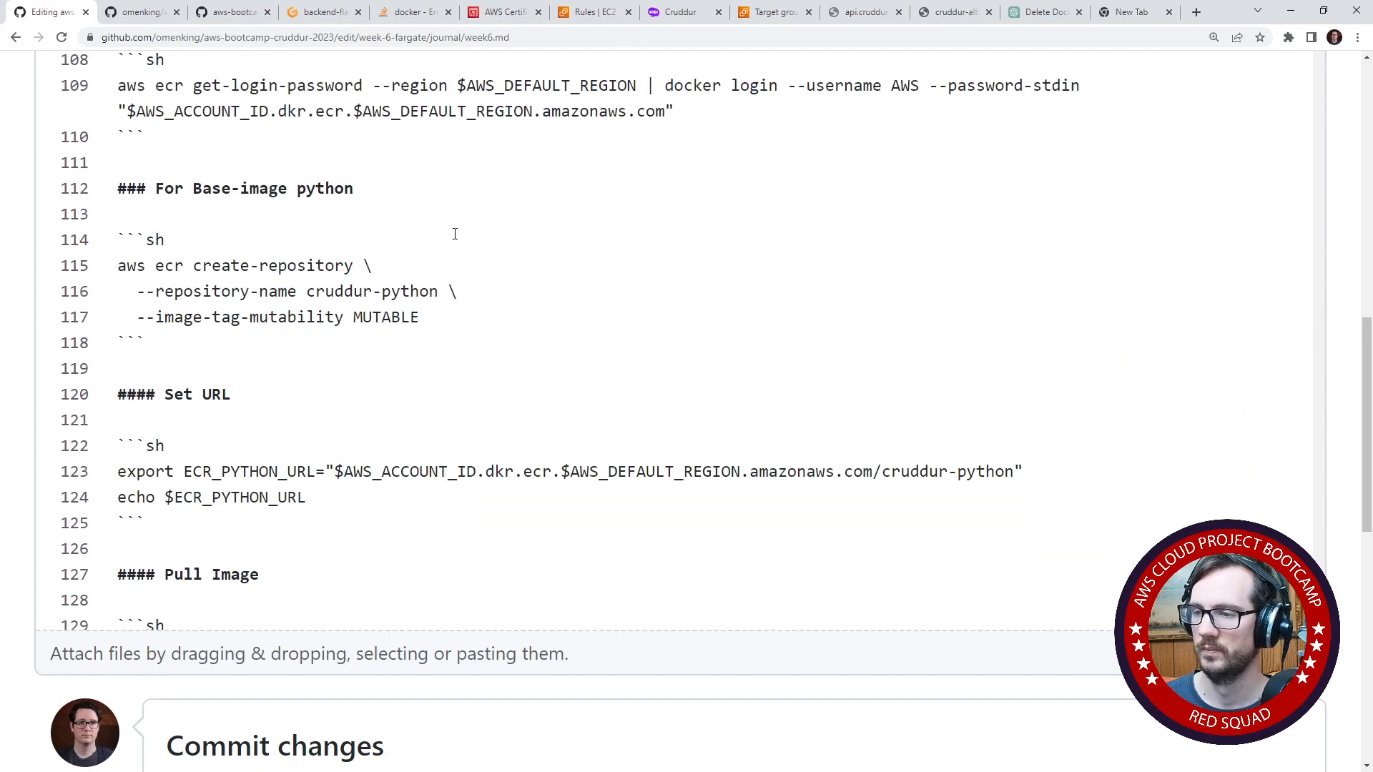
scroll(455, 234, "down", 20)
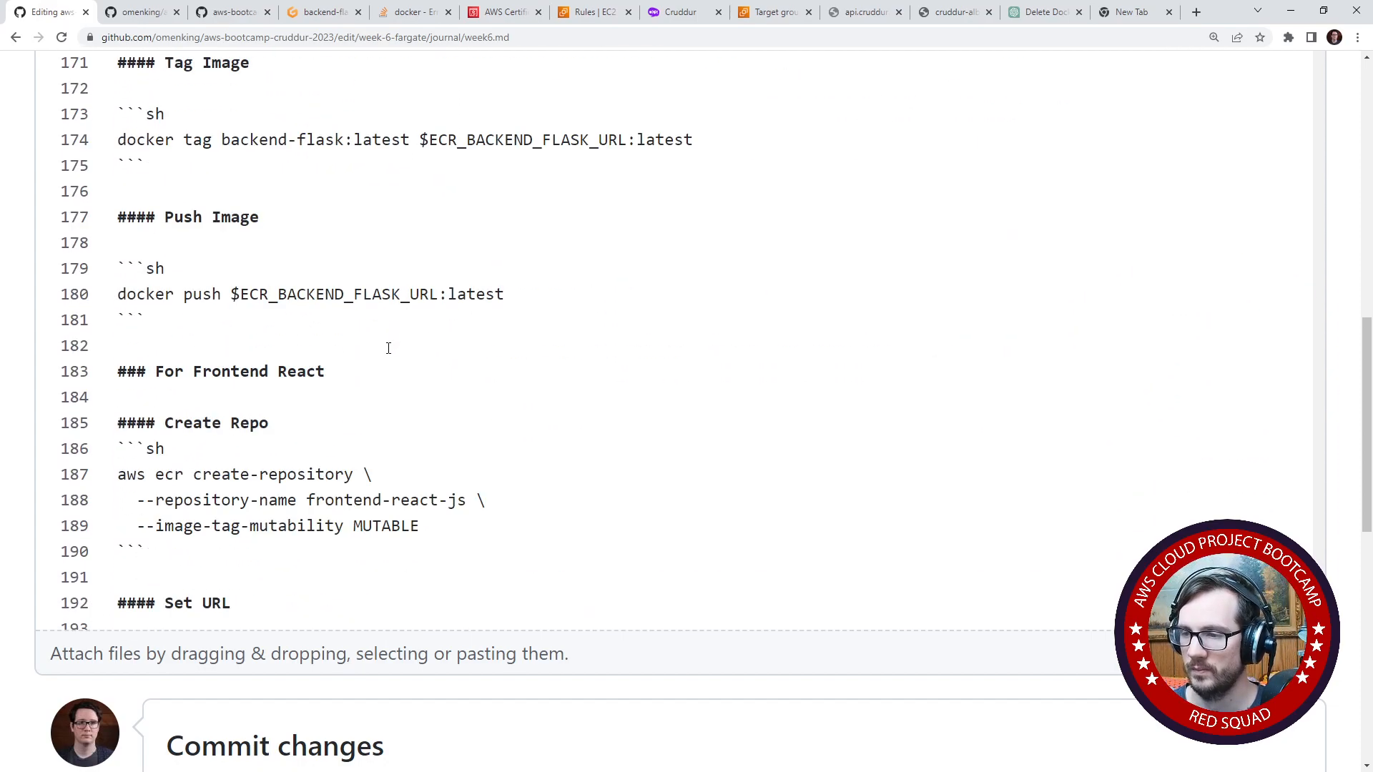
scroll(388, 349, "down", 18)
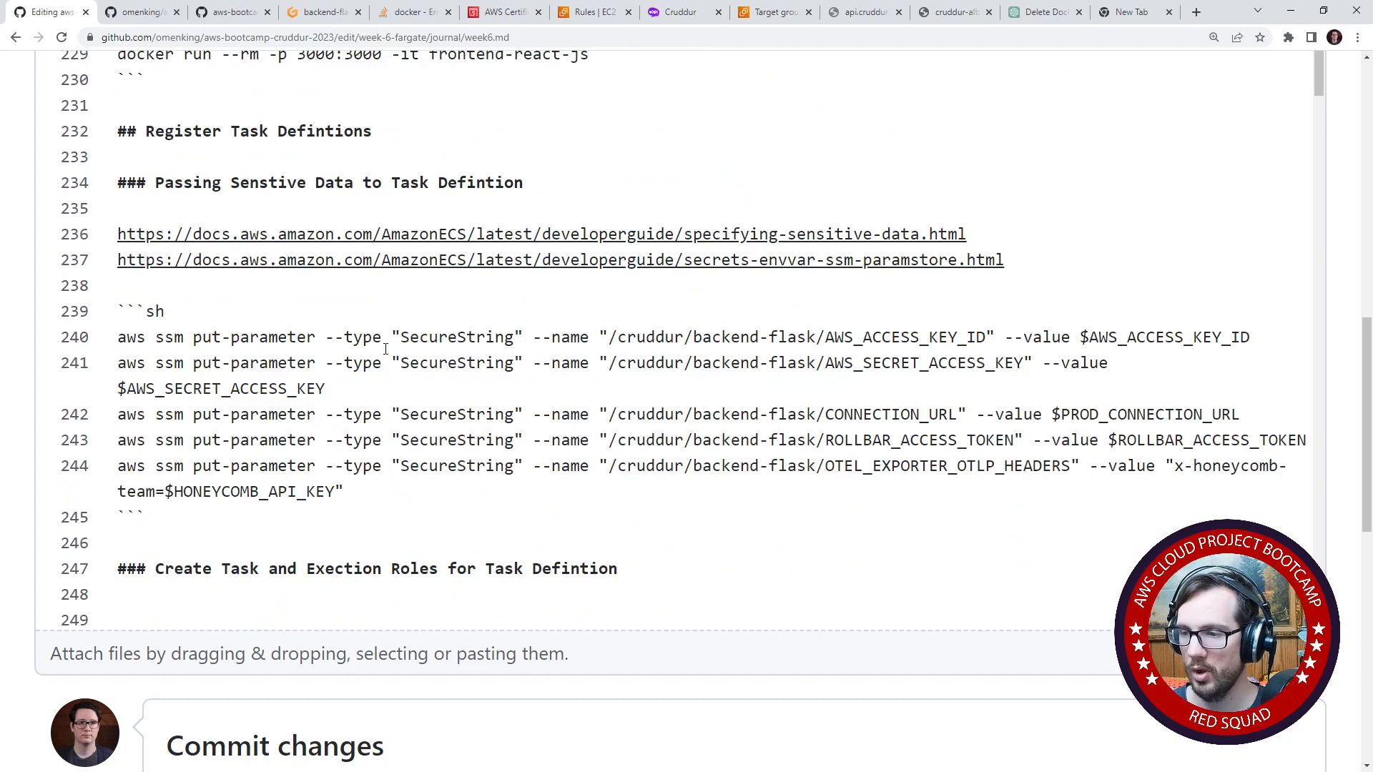
scroll(385, 349, "down", 13)
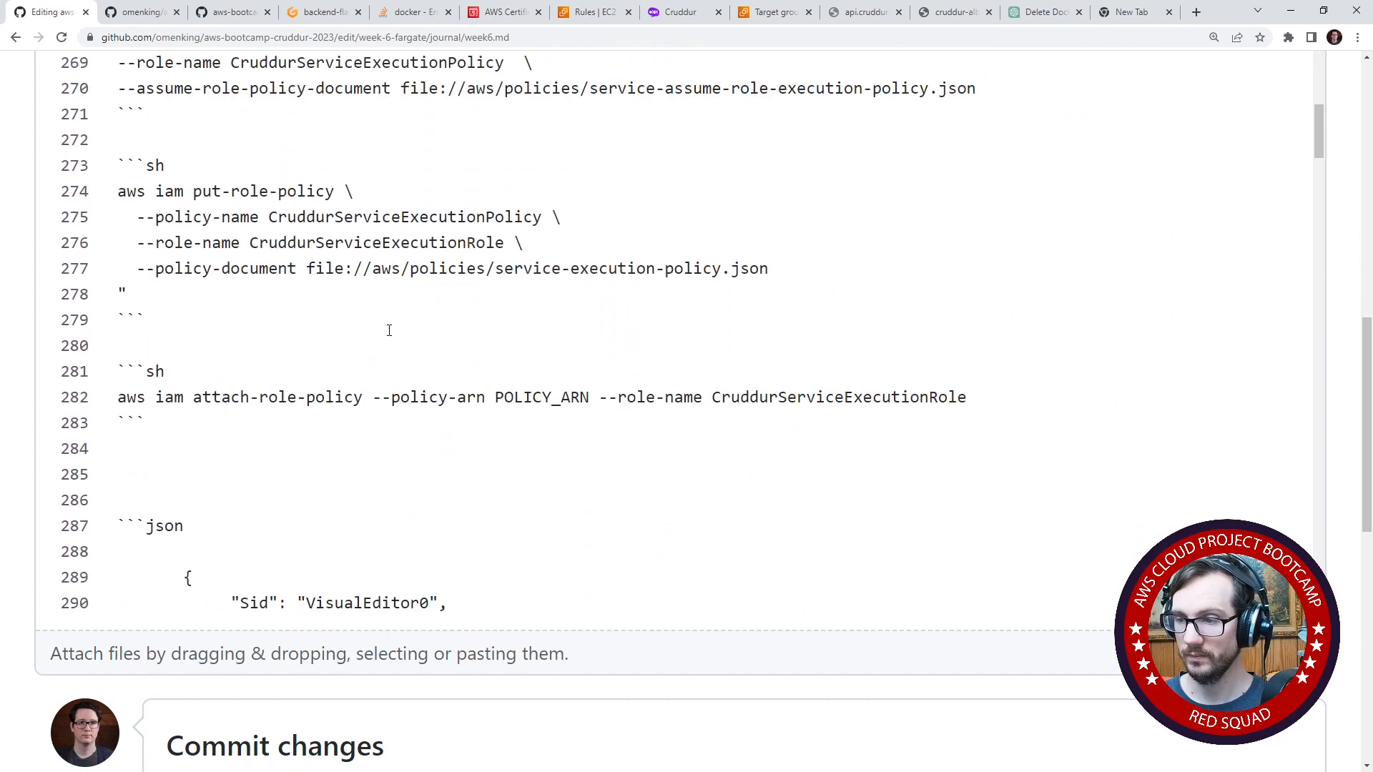
scroll(389, 330, "down", 20)
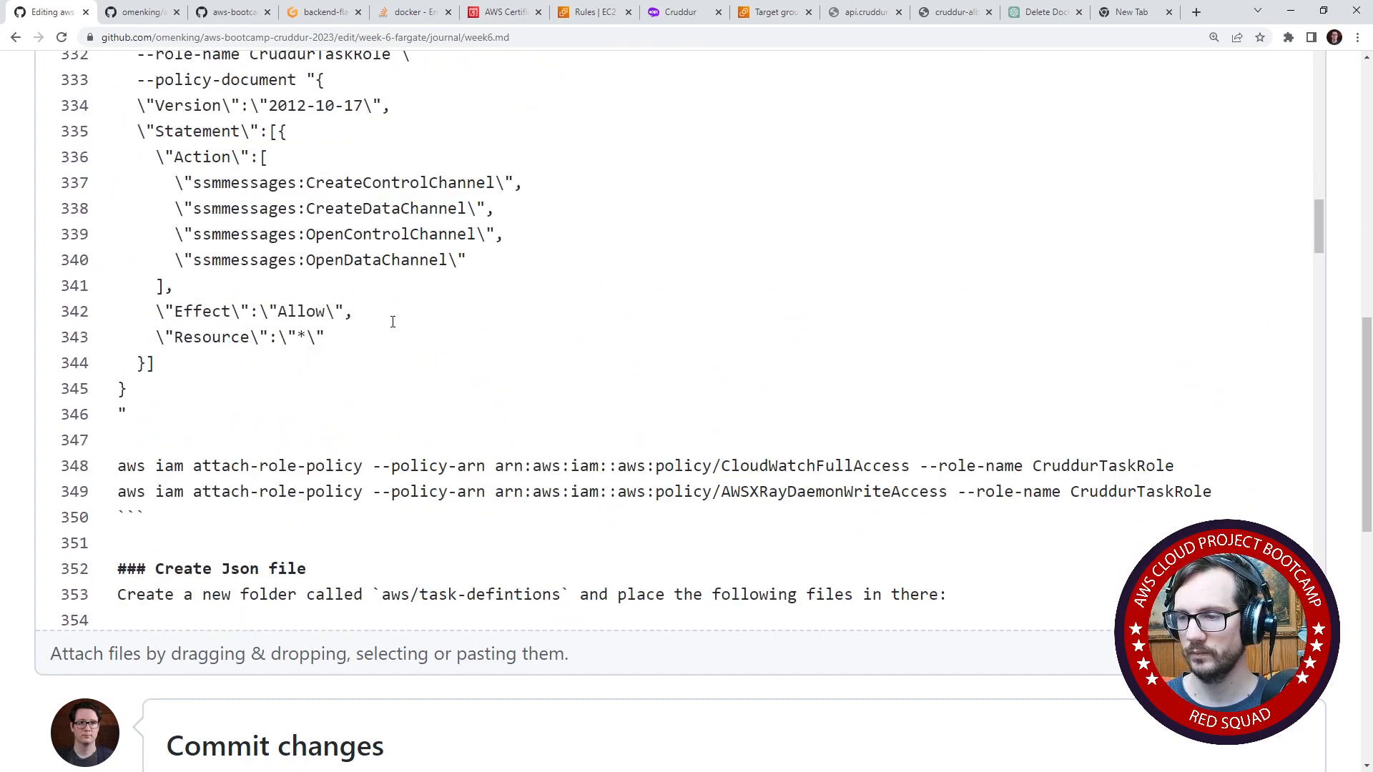
scroll(392, 322, "down", 20)
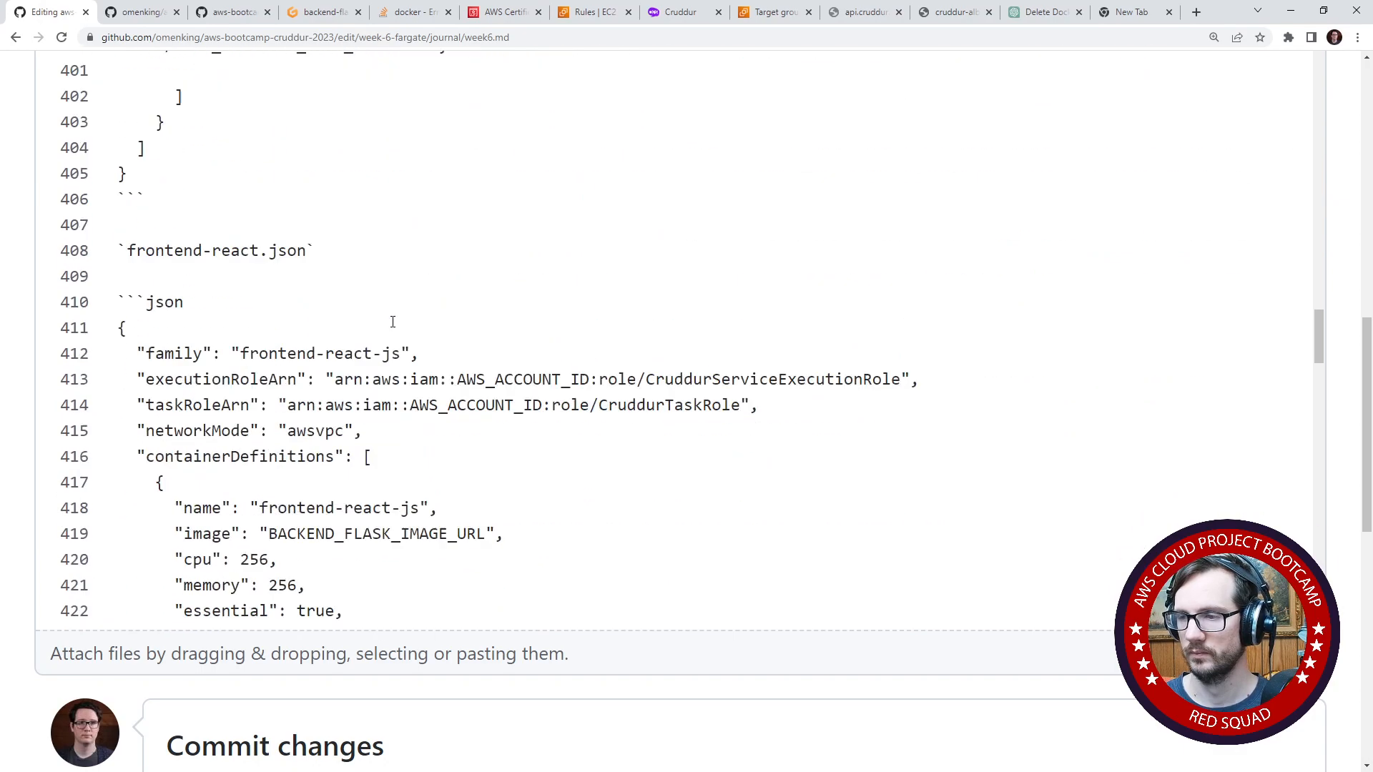
scroll(392, 321, "down", 11)
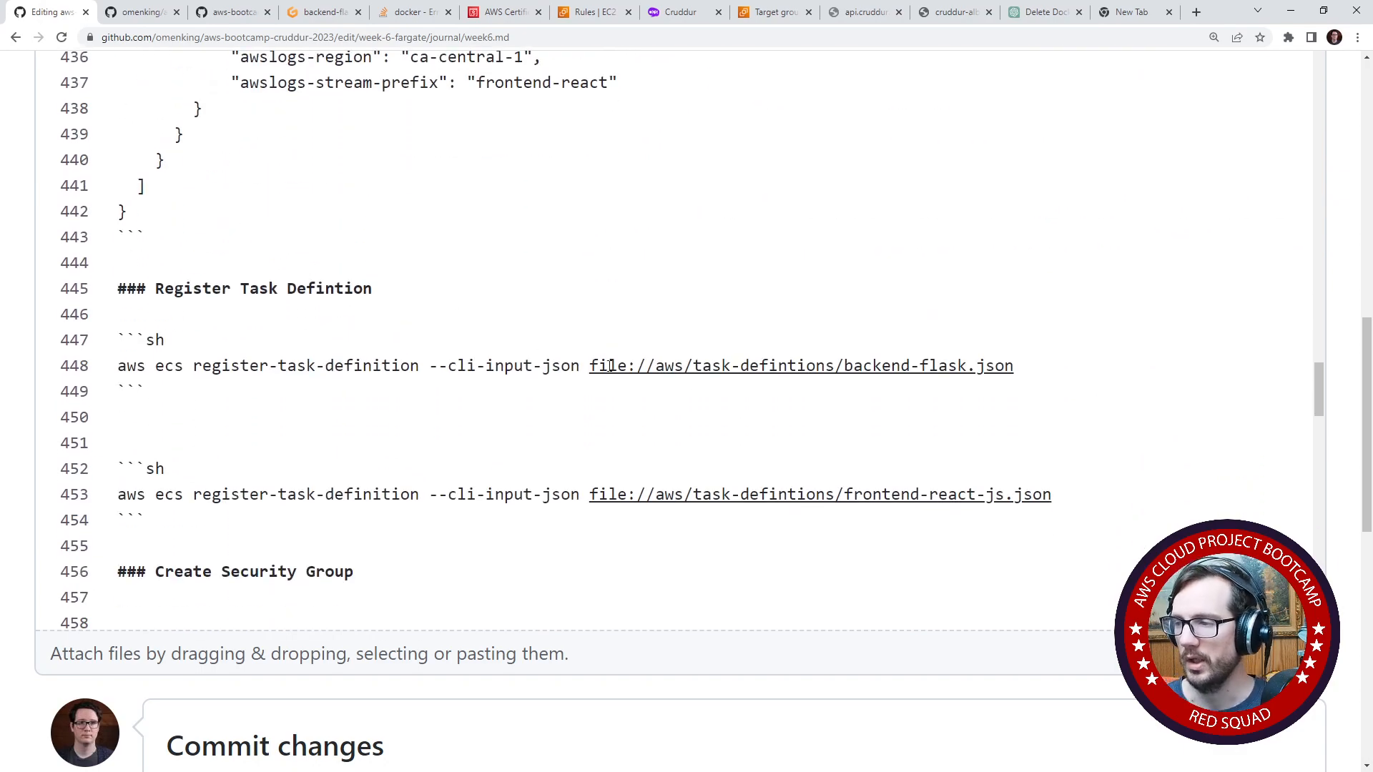
- Replace the misspelled folder name in the backend-flask register-task-definition command with task-definitions, copied from the folder in the Gitpod workspace
left_click_drag(293, 12, 114, 13)
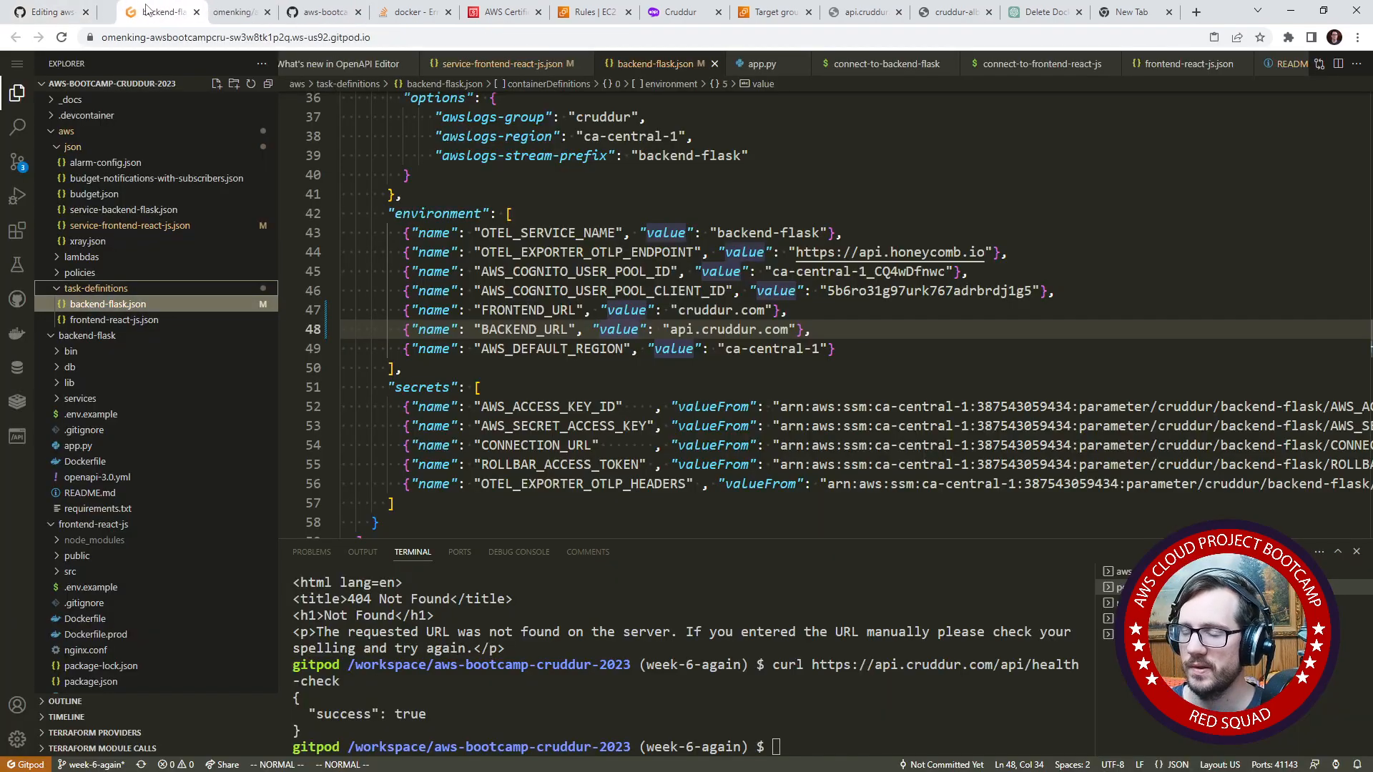
right_click(109, 289)
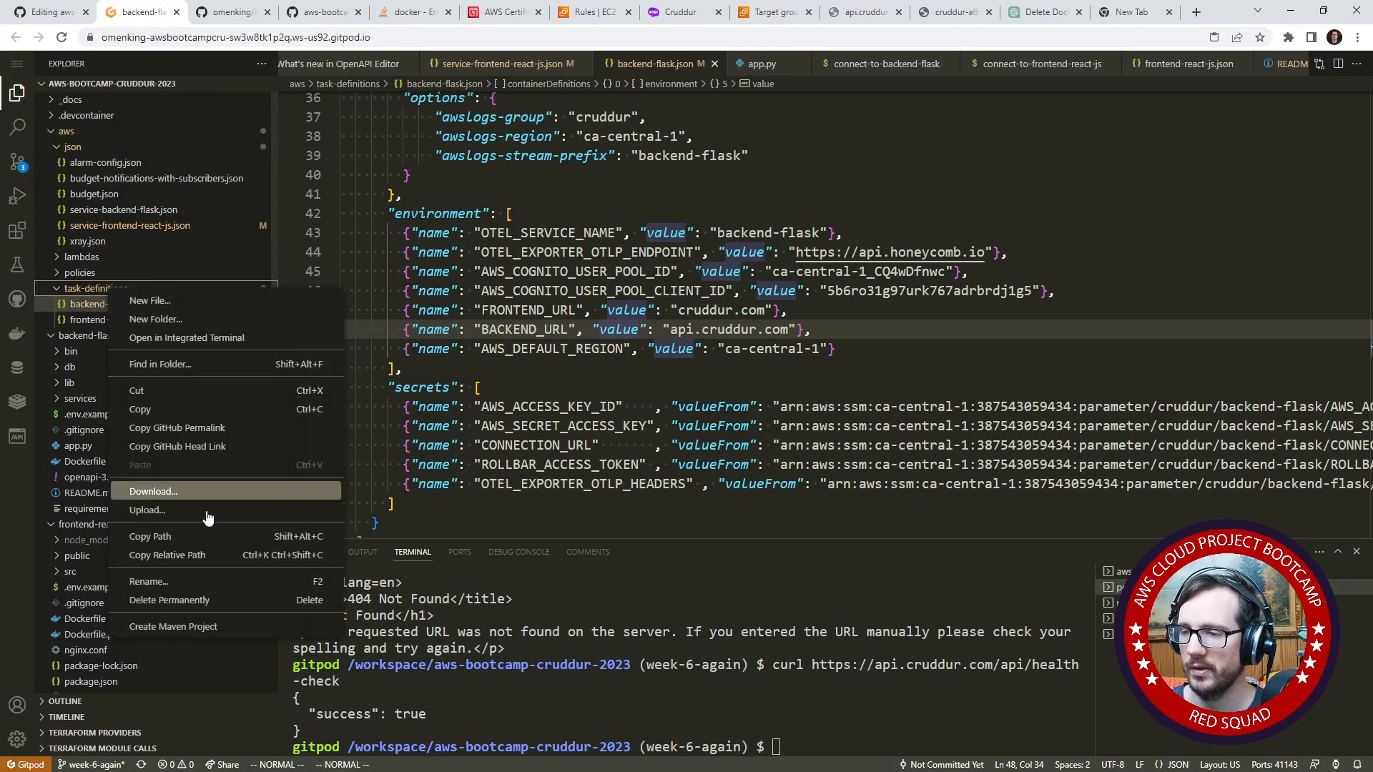
left_click(148, 581)
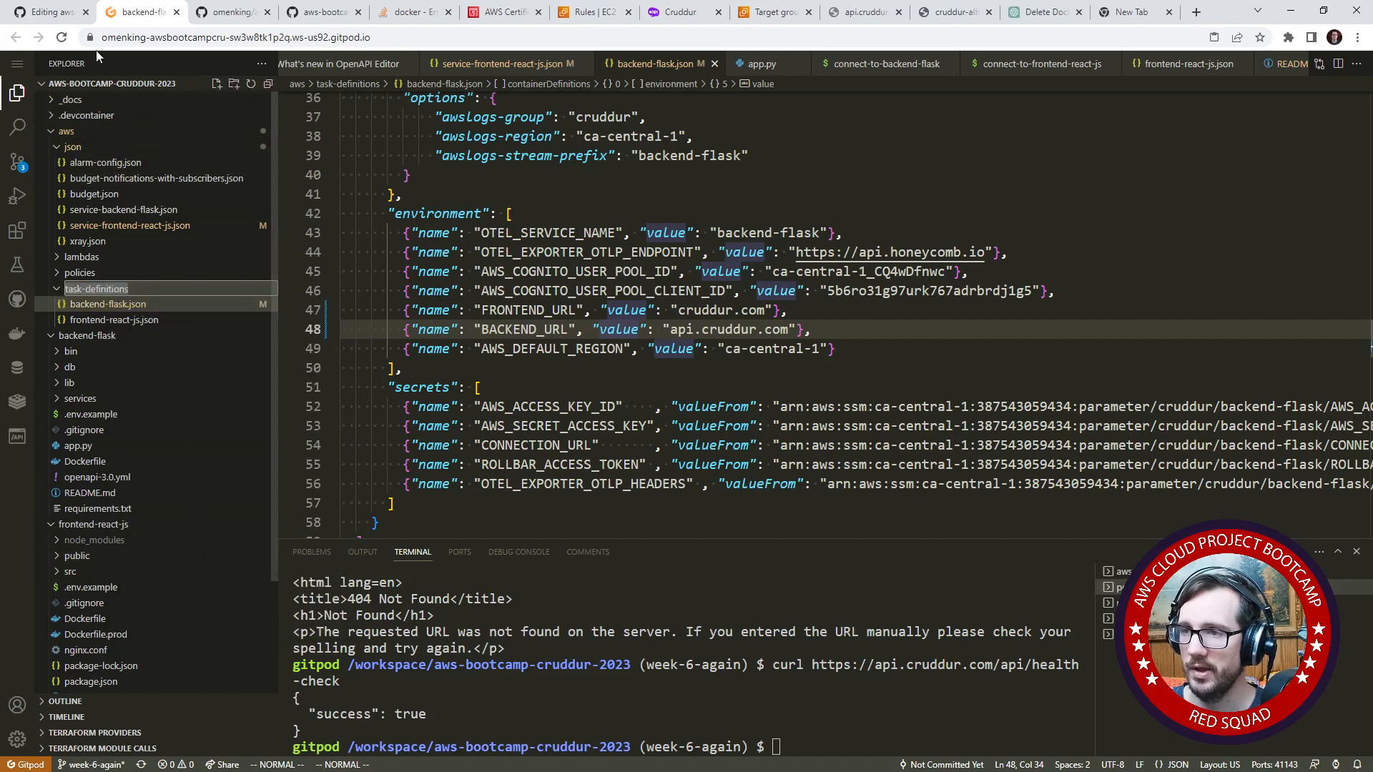
left_click(51, 12)
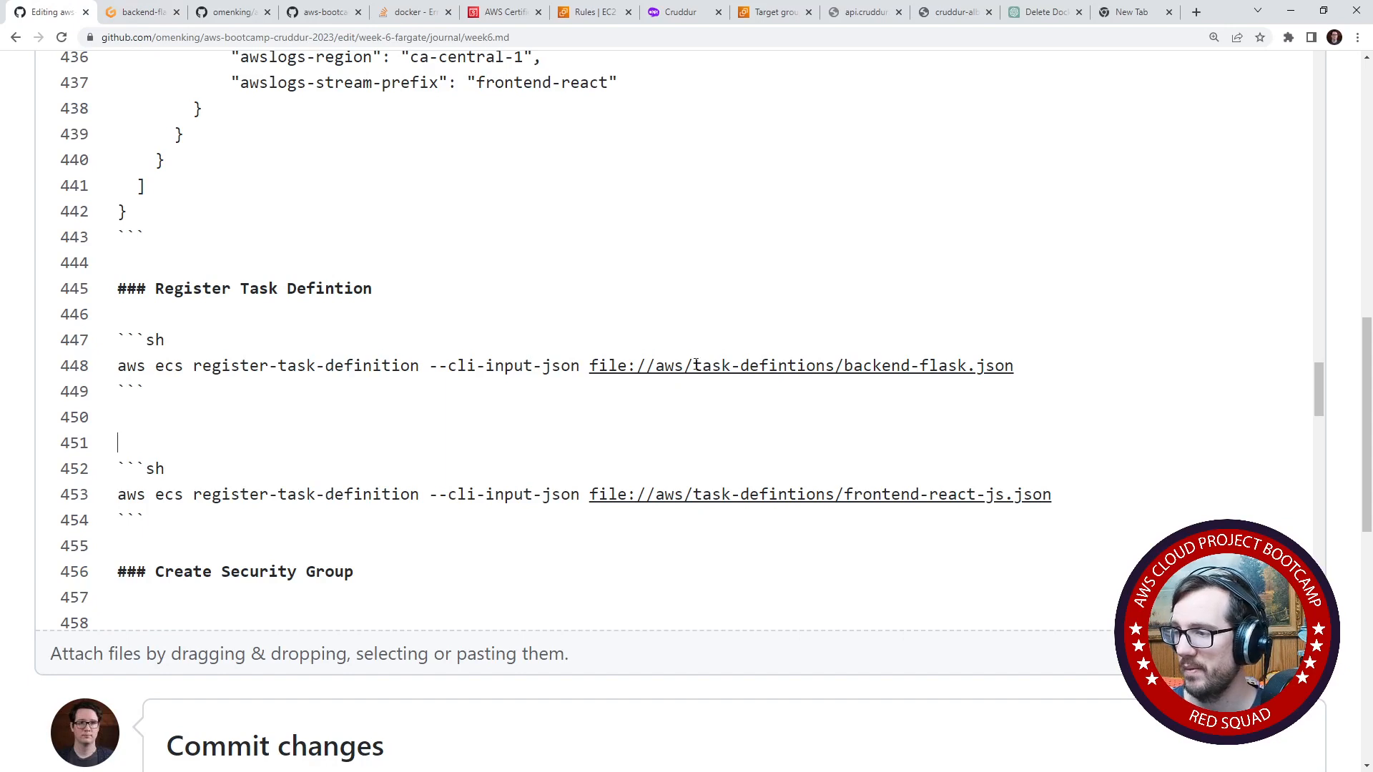
left_click_drag(695, 365, 834, 366)
right_click(807, 366)
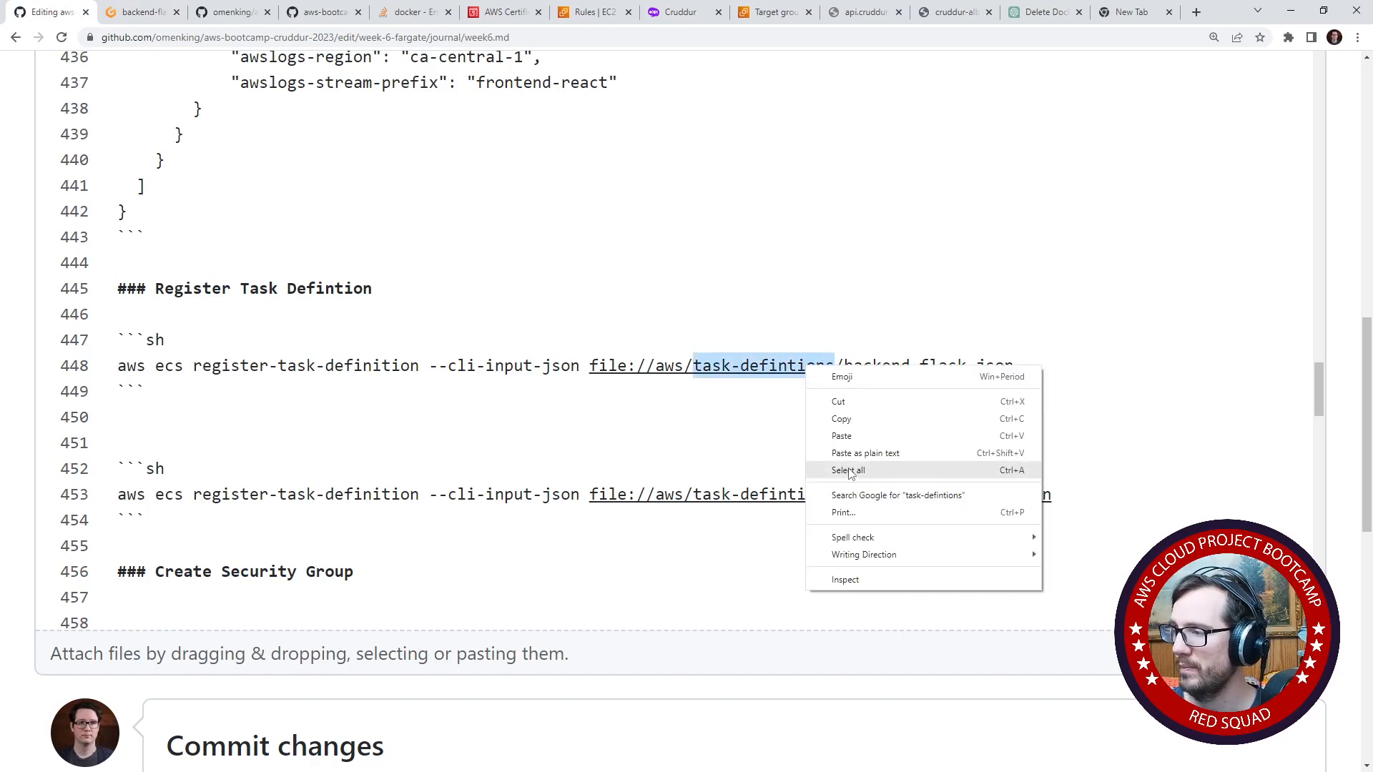
left_click(836, 435)
- Replace the misspelled folder name in the journal's frontend-react-js register-task-definition command with task-definitions
mouse_move(830, 494)
left_mouse_down()
mouse_move(693, 494)
mouse_move(823, 494)
left_mouse_up()
right_click(823, 494)
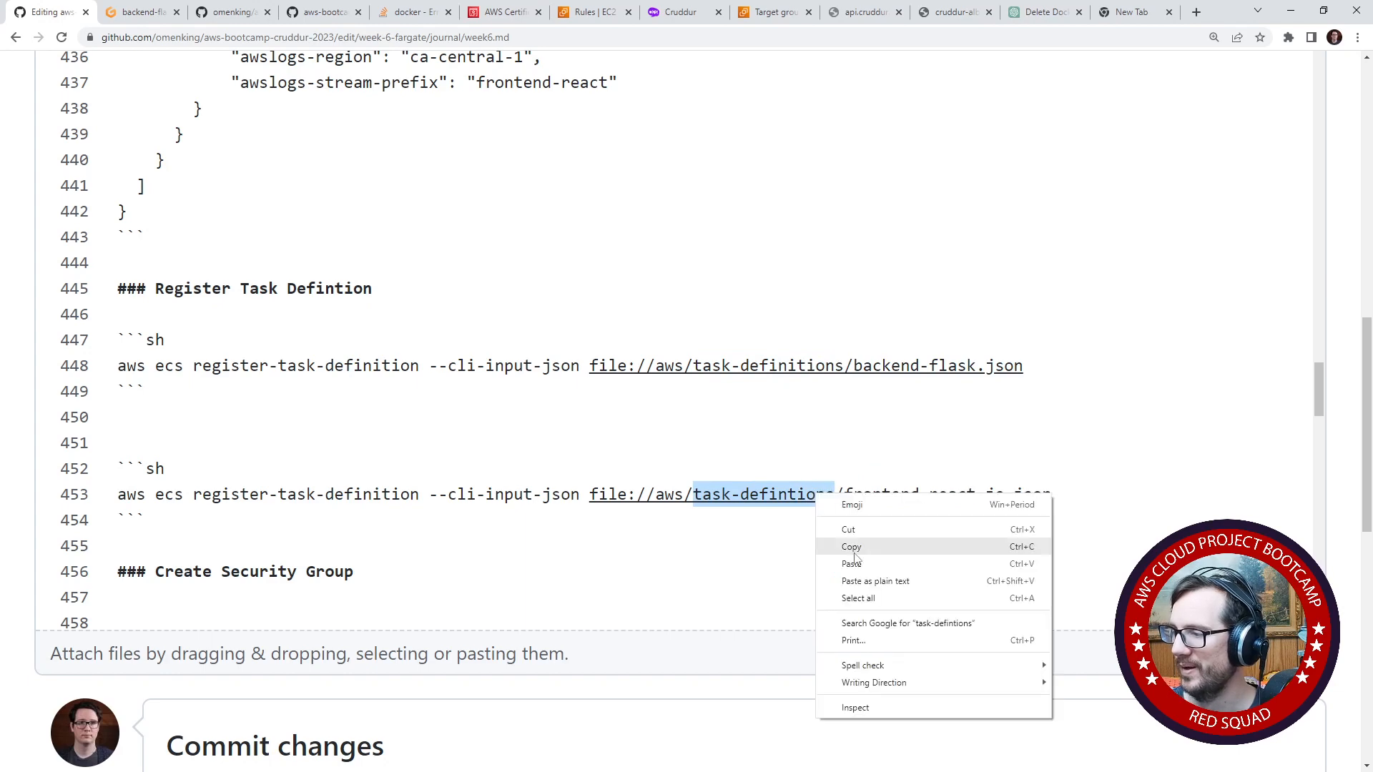
left_click(862, 564)
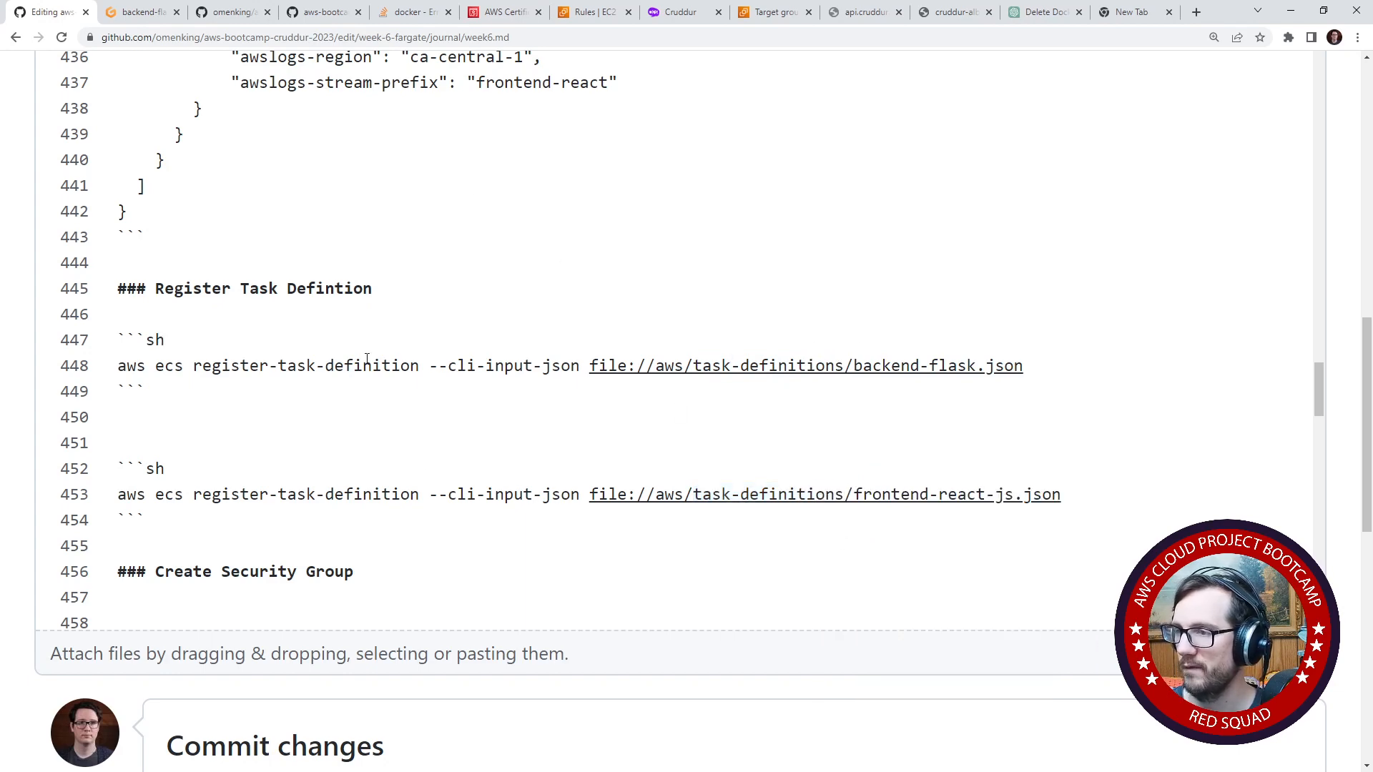
- Copy the backend-flask register-task-definition command from the journal, run it in the Gitpod terminal and leave the output pager
left_click_drag(1035, 366, 115, 366)
key("ctrl+c")
left_click(142, 11)
left_click(873, 719)
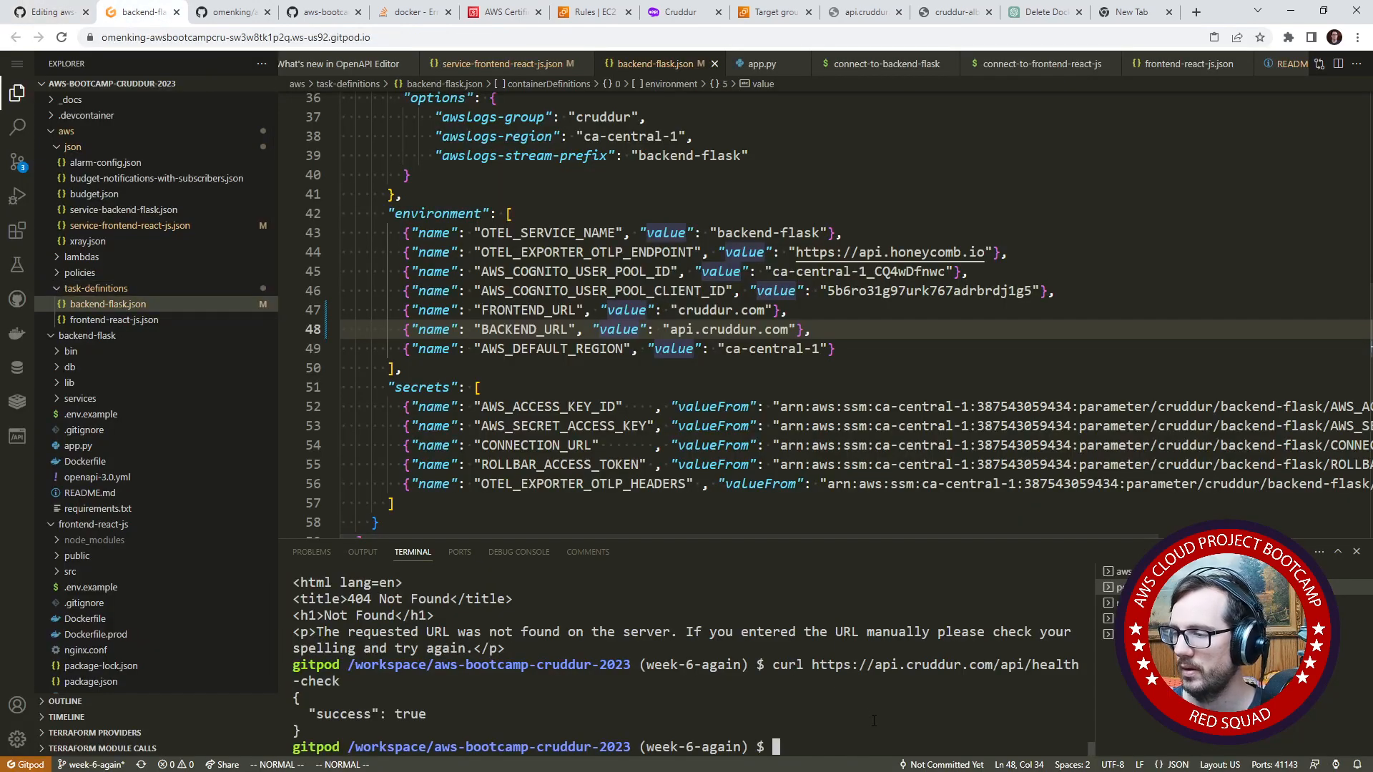
key("ctrl+v")
key("Return")
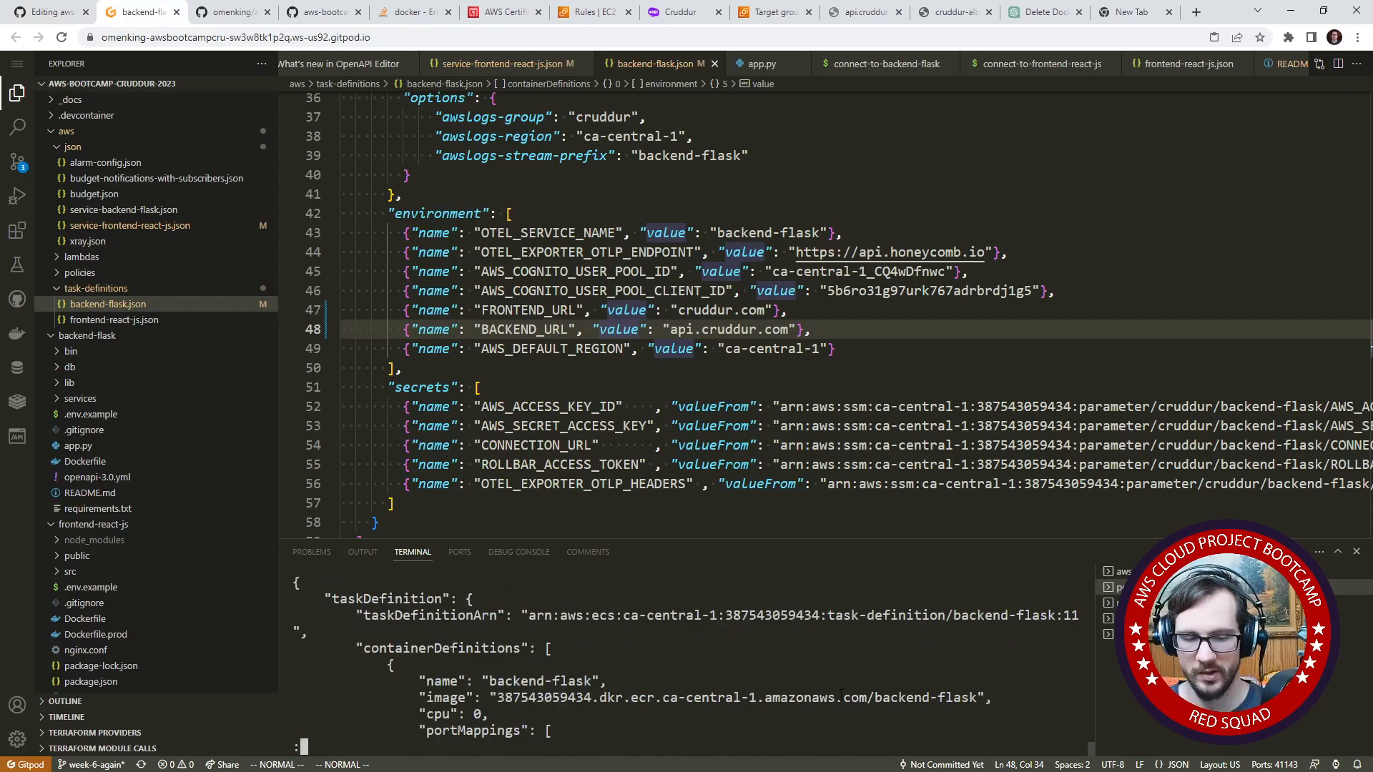
key("q")
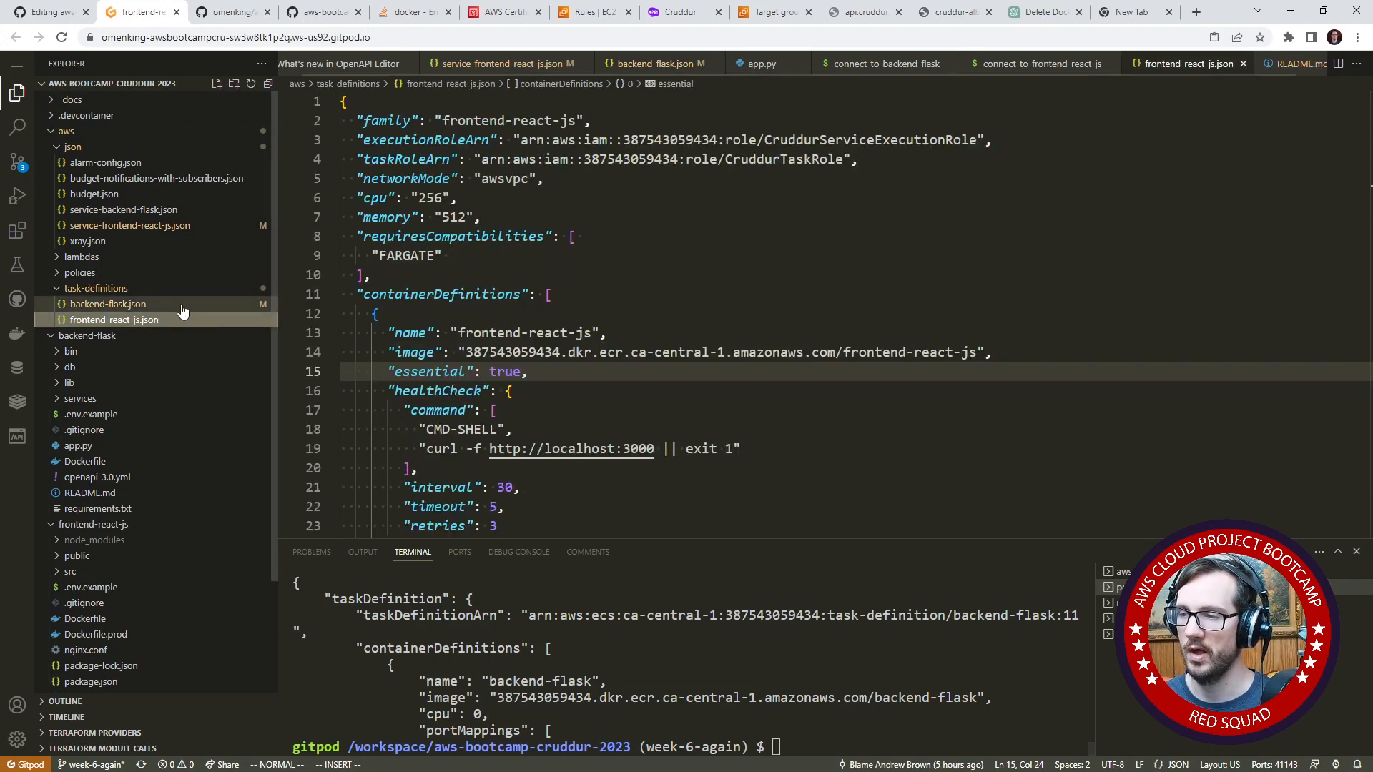
- Open the frontend-react-js.json task definition in Gitpod, and commit the week6.md journal edits on GitHub directly to the week-6-fargate branch
left_click(185, 319)
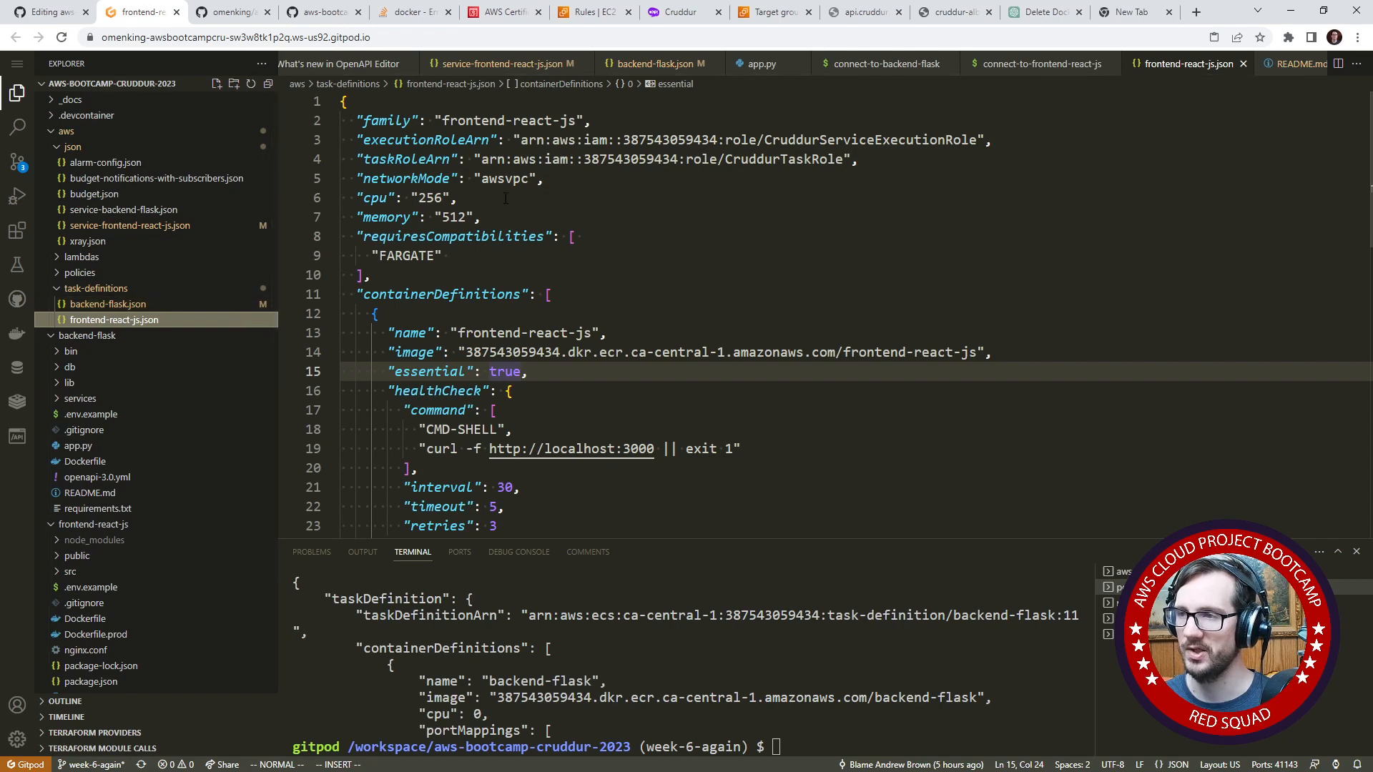
left_click(61, 16)
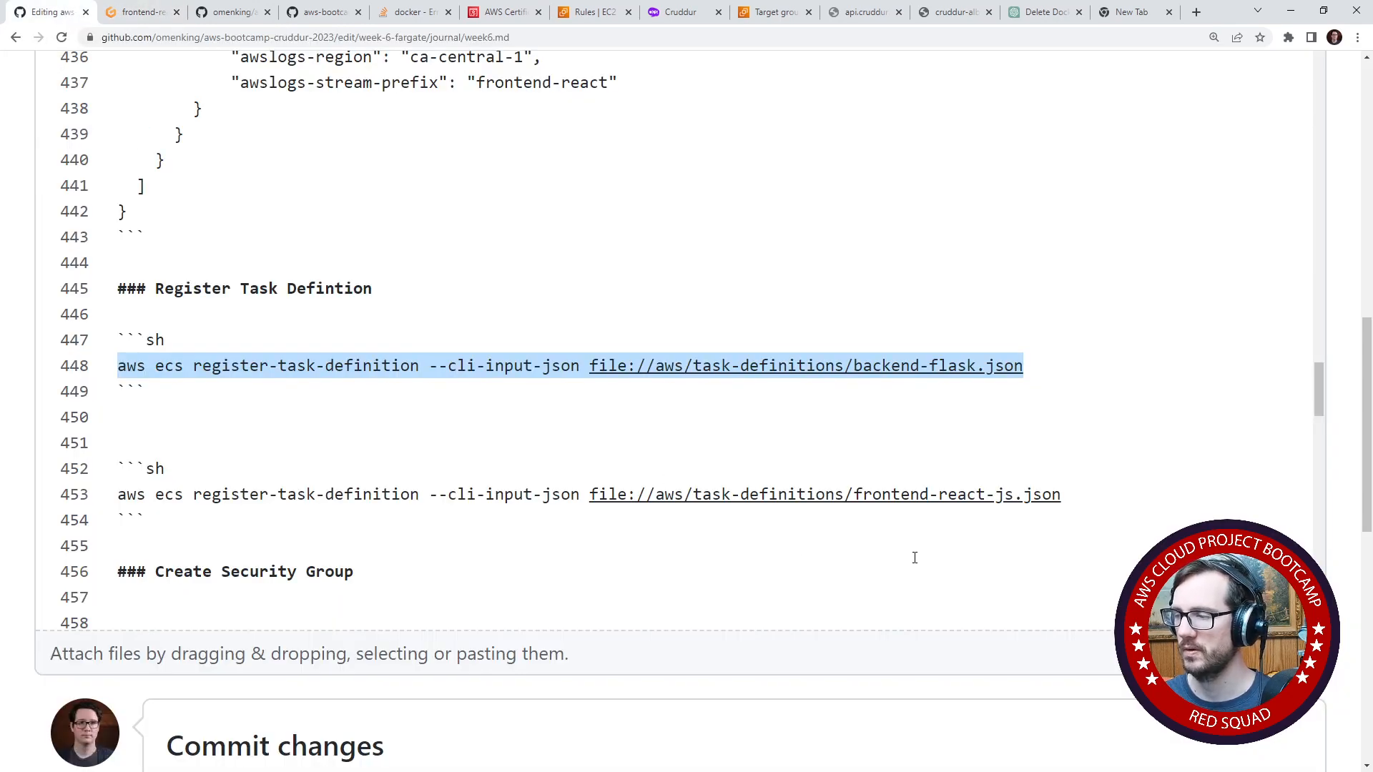
scroll(55, 608, "down", 9)
left_click(226, 592)
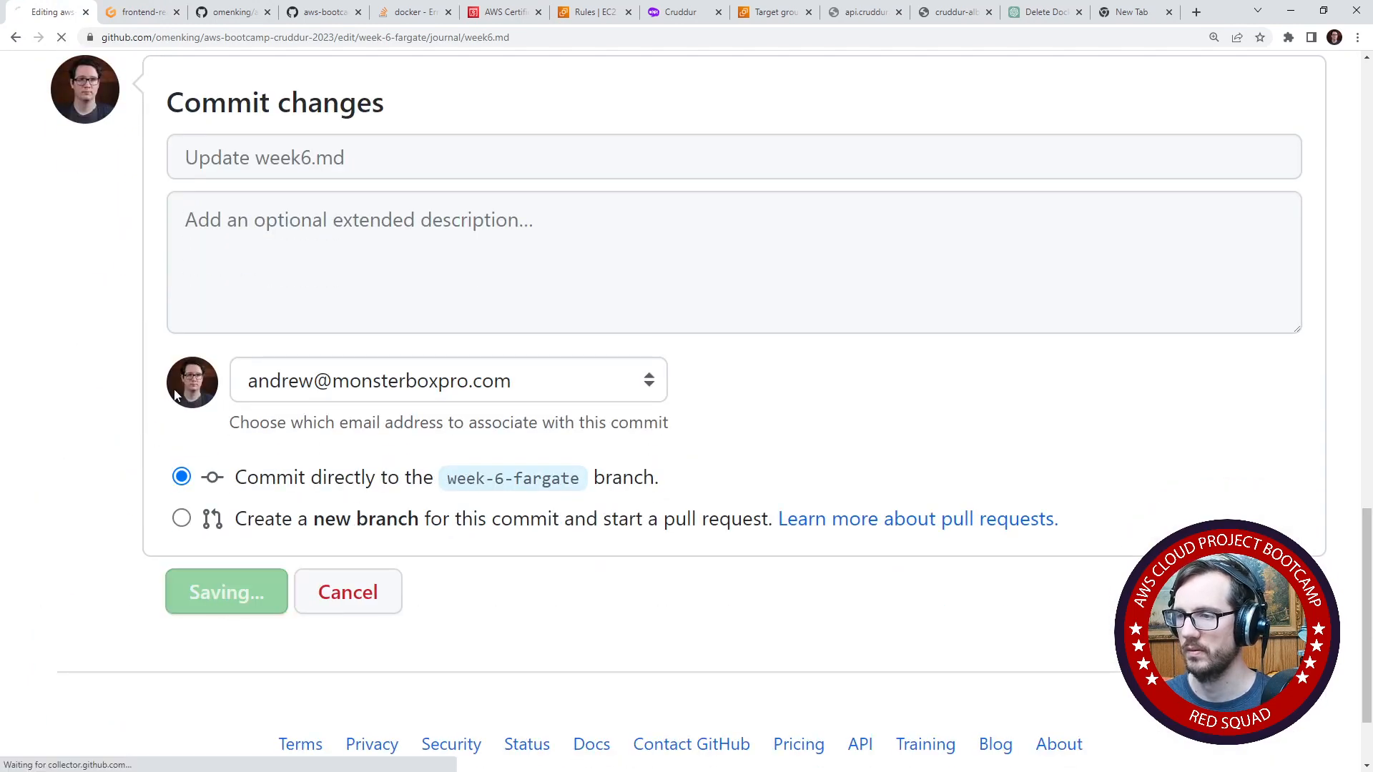
- Search the week6.md journal for "build" and copy the Login to ECR command from the Create ECR repo and push image section
scroll(242, 381, "down", 10)
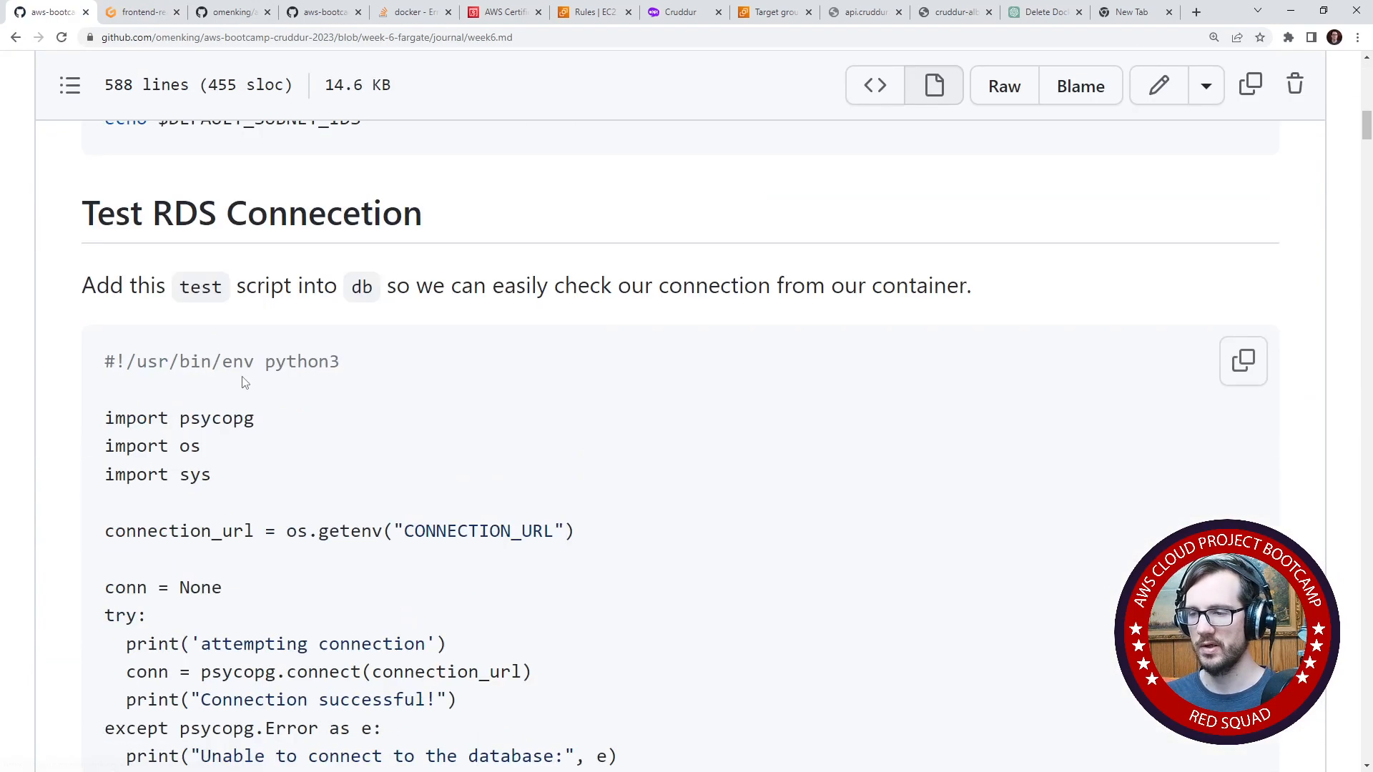
key("ctrl+f")
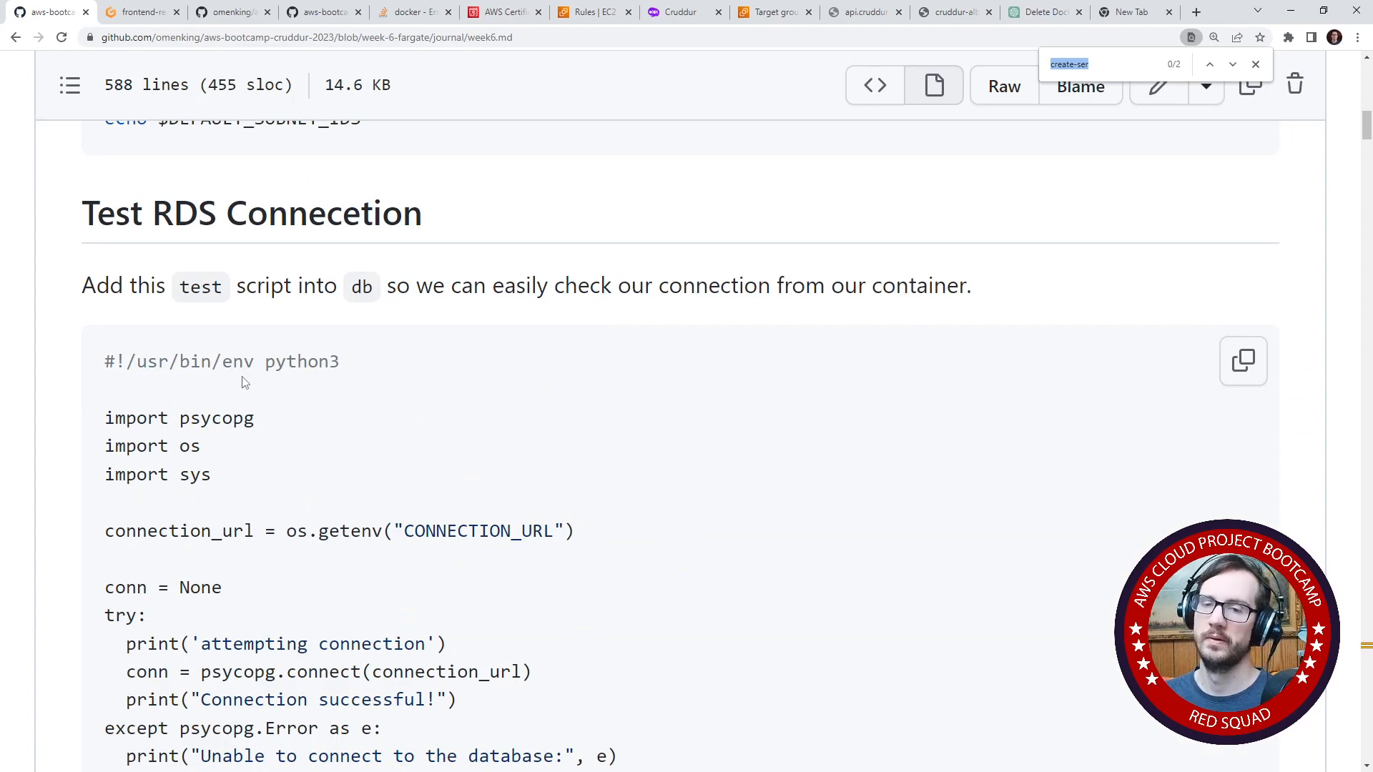
type("build")
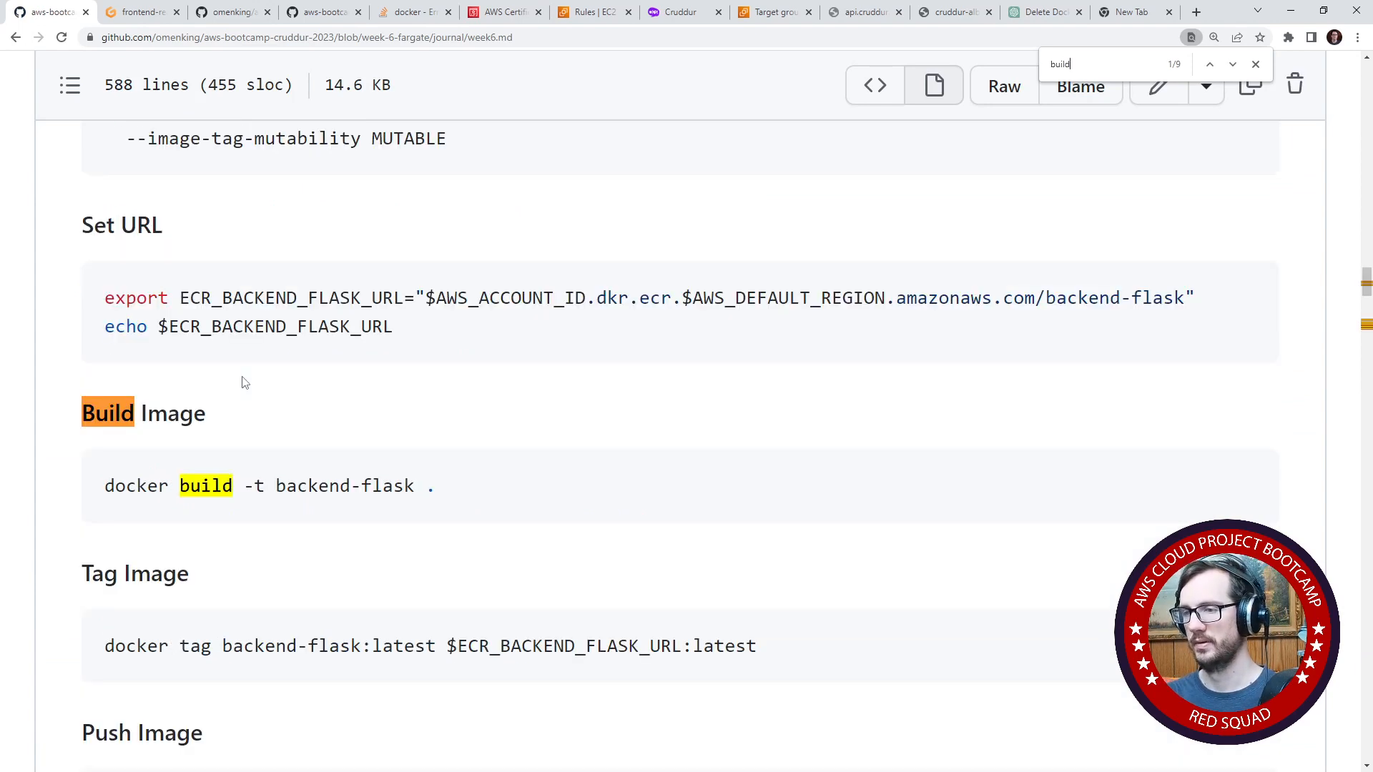
scroll(242, 381, "up", 10)
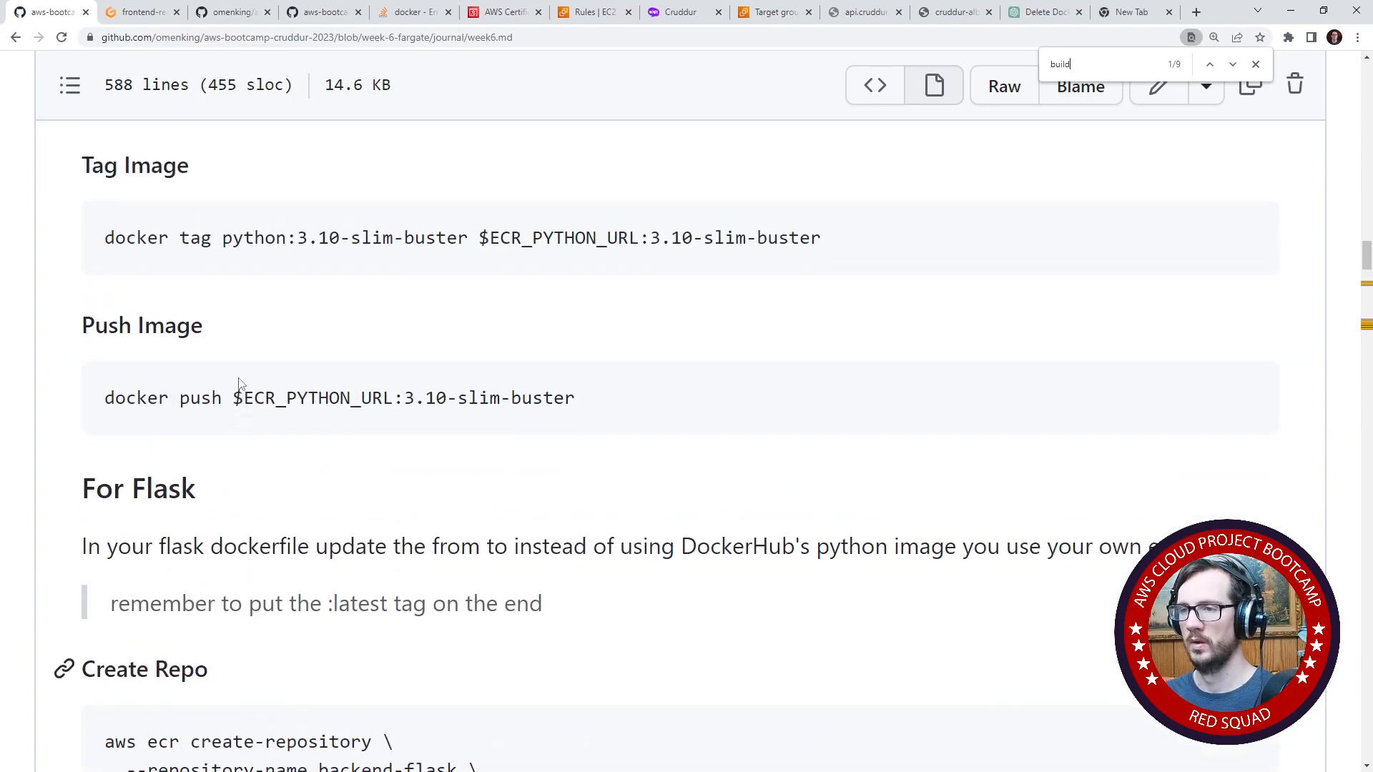
scroll(241, 384, "up", 8)
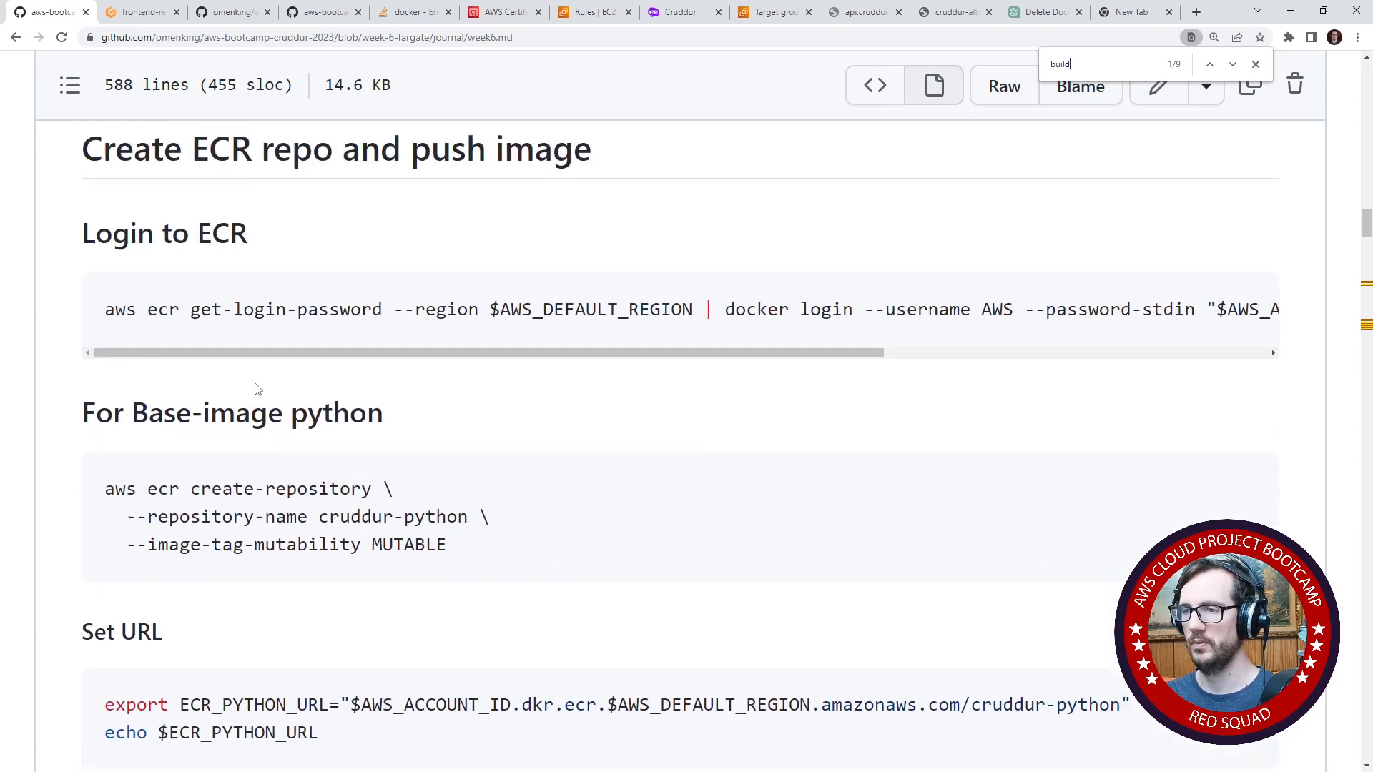
left_click(1243, 335)
- Switch to the Gitpod workspace and run the copied ECR login command in the terminal
left_click(140, 12)
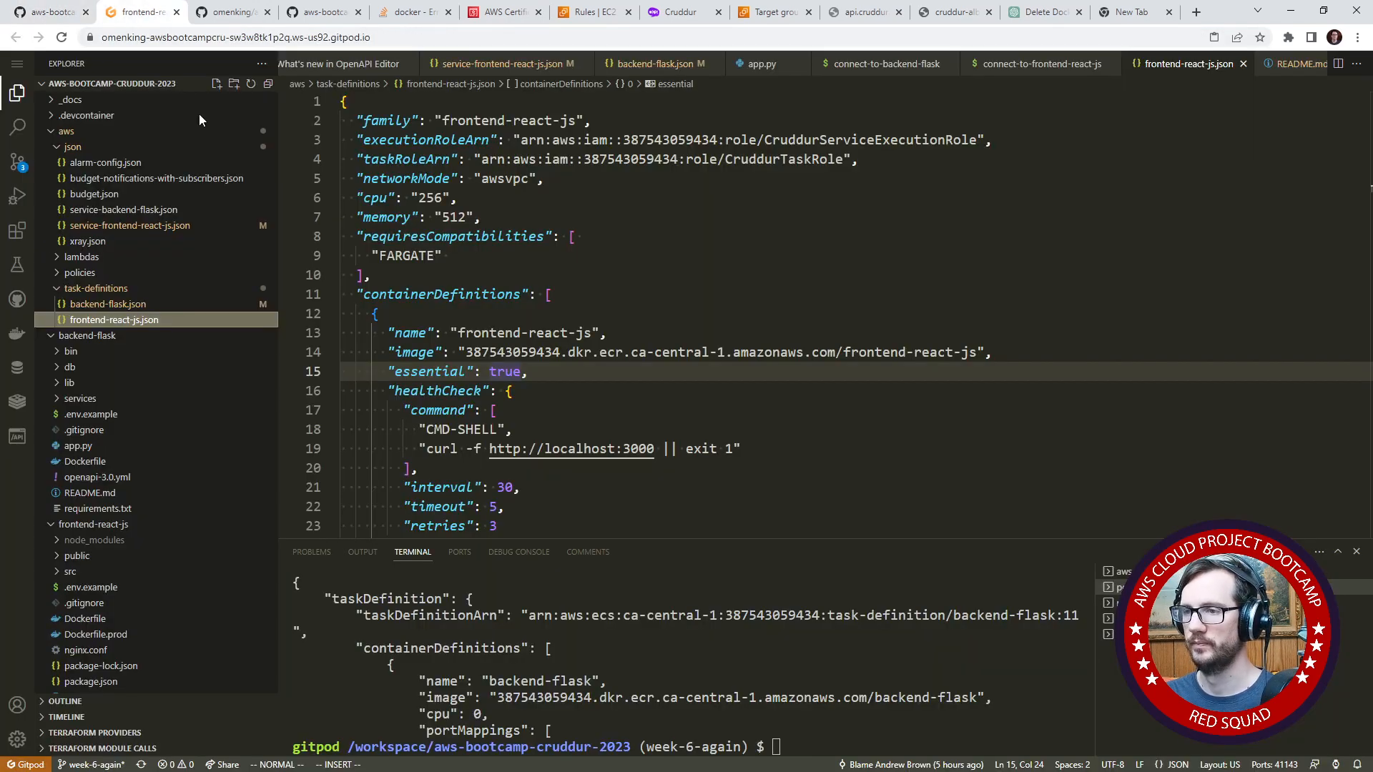
left_click(636, 388)
left_click_drag(756, 543, 756, 545)
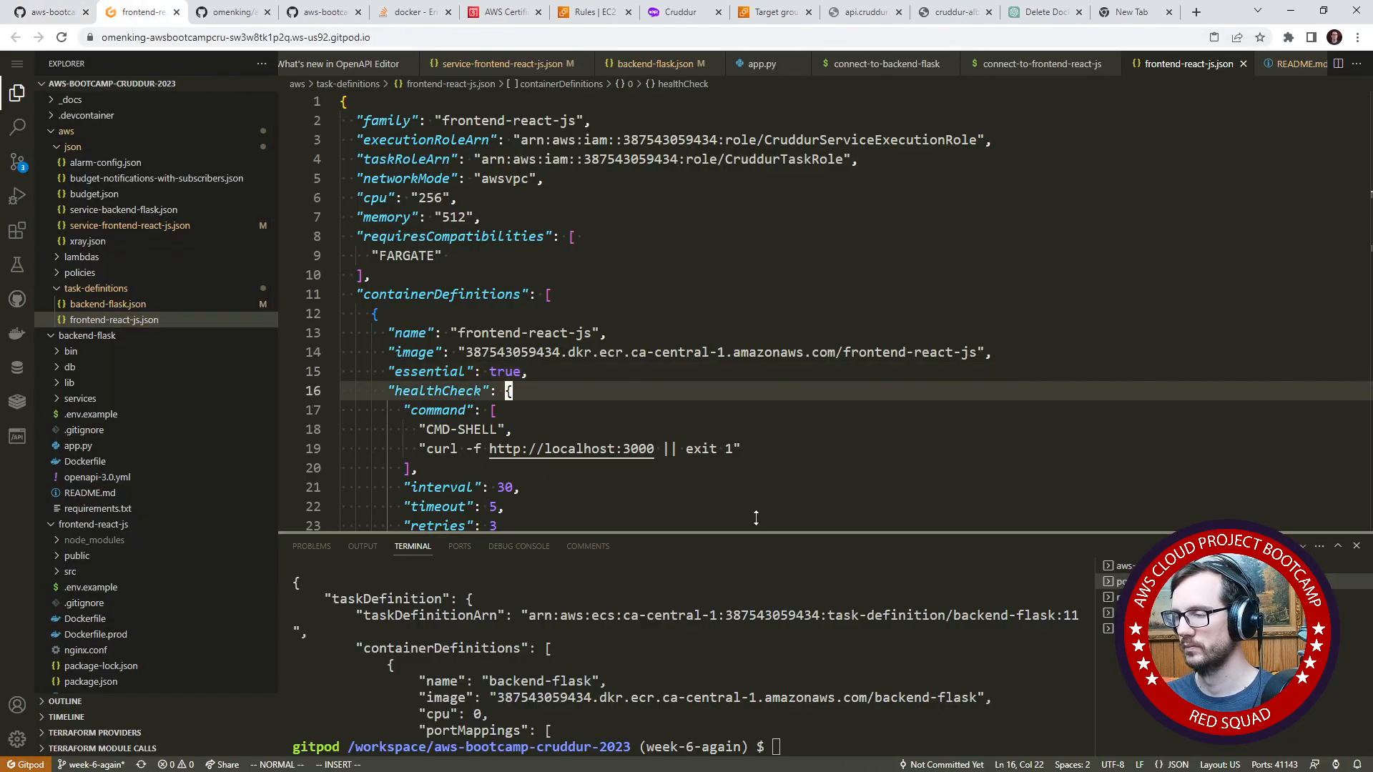
left_click(710, 450)
left_click(828, 678)
key("ctrl+v")
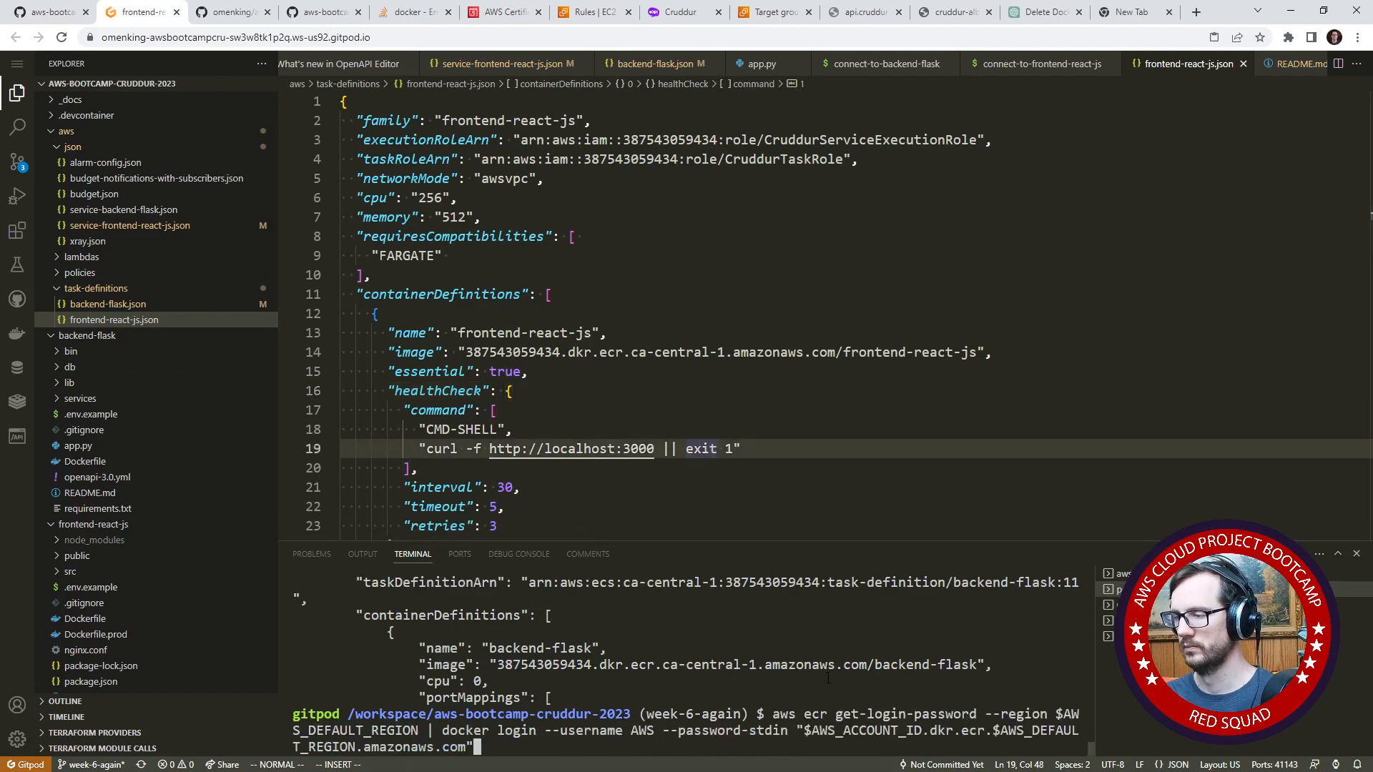
key("Return")
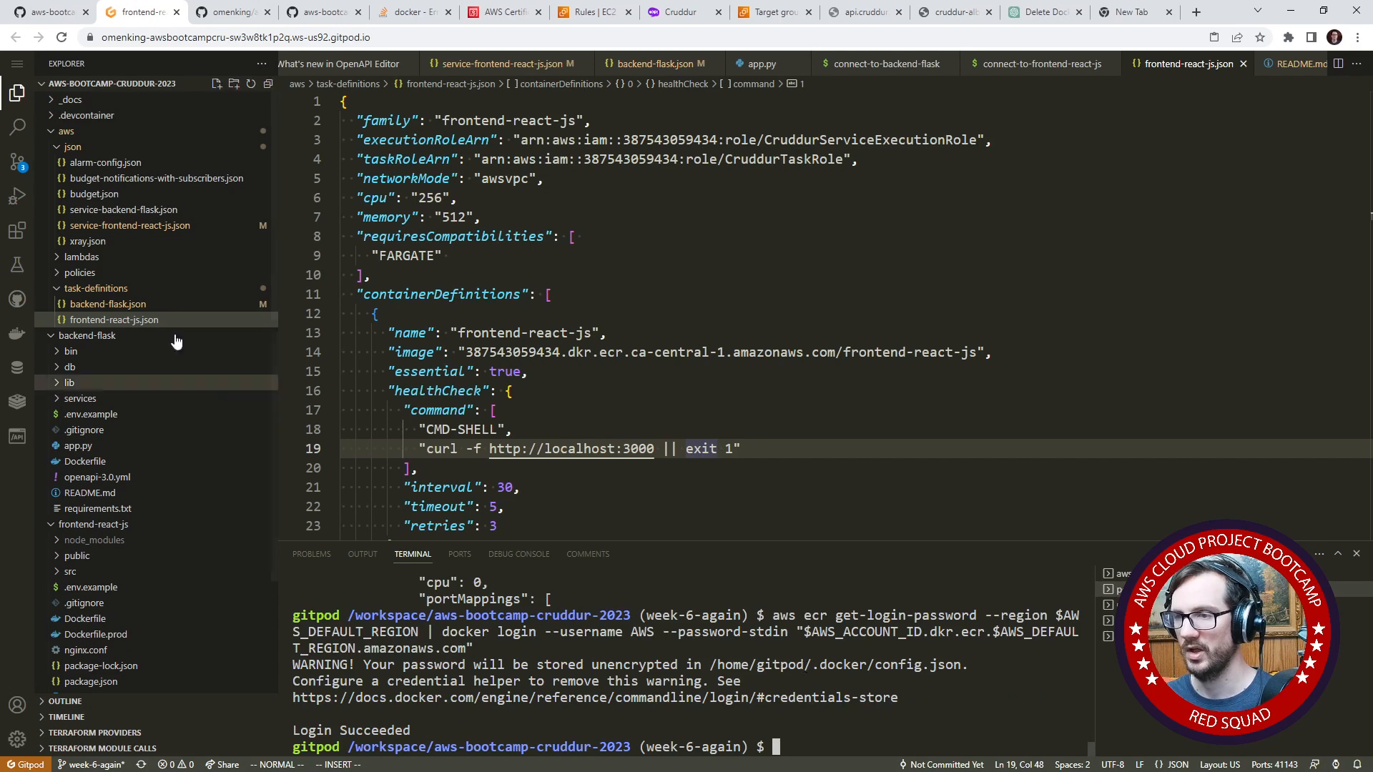
left_click(105, 149)
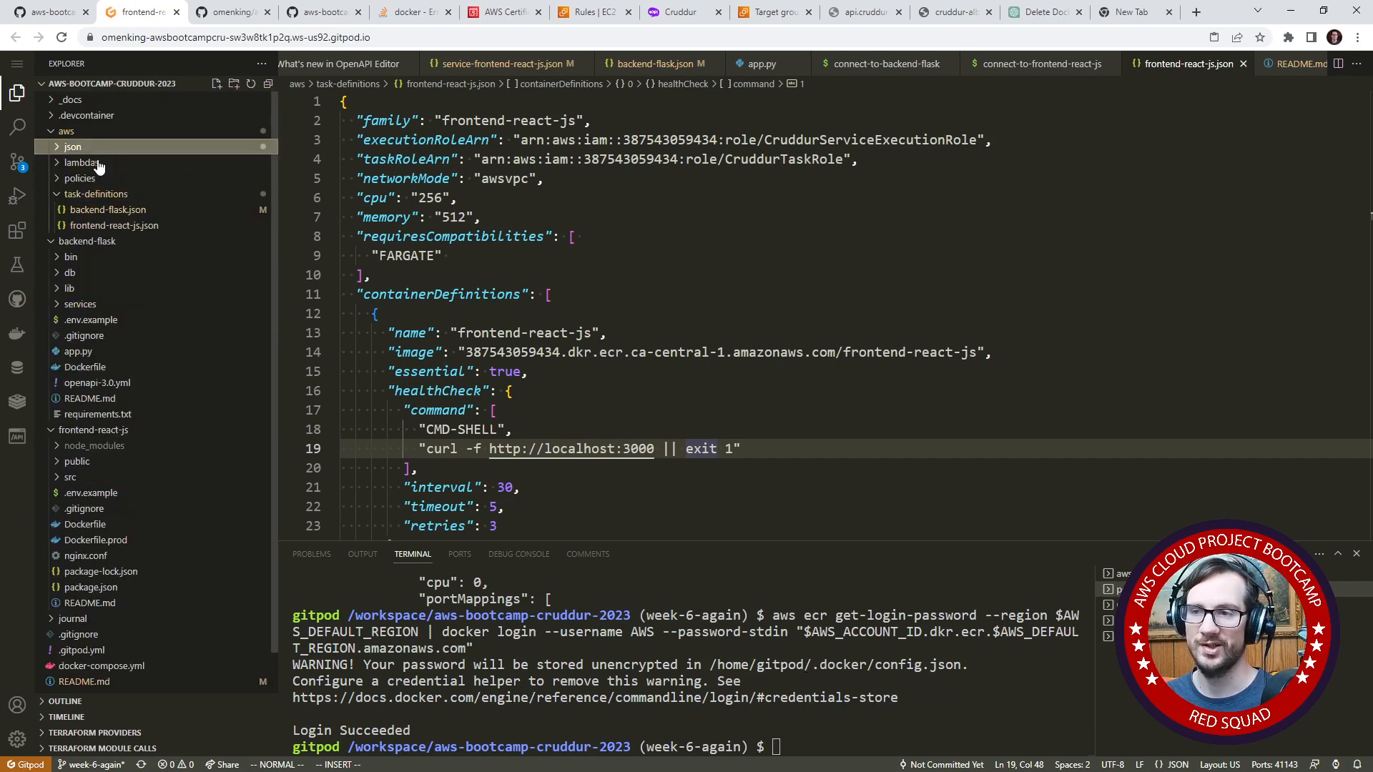
left_click(92, 258)
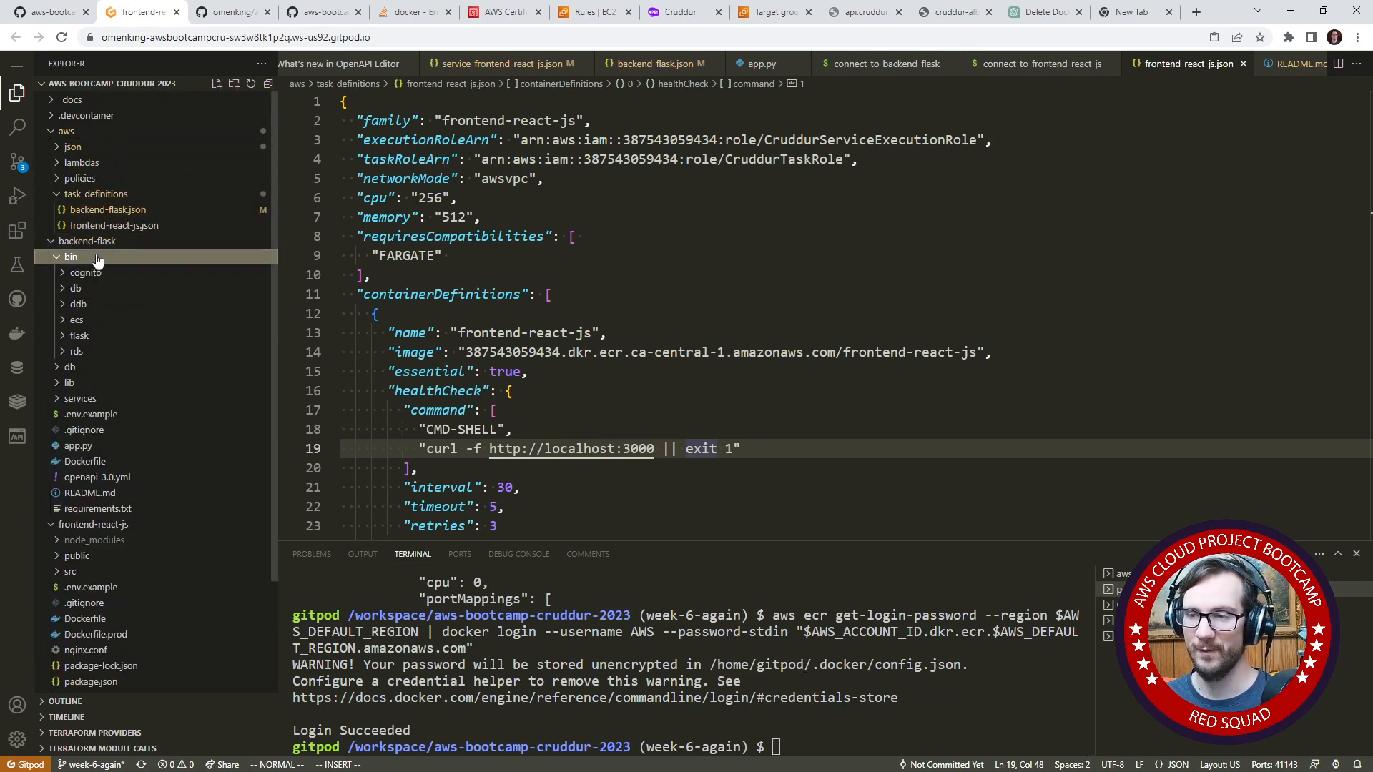
right_click(93, 259)
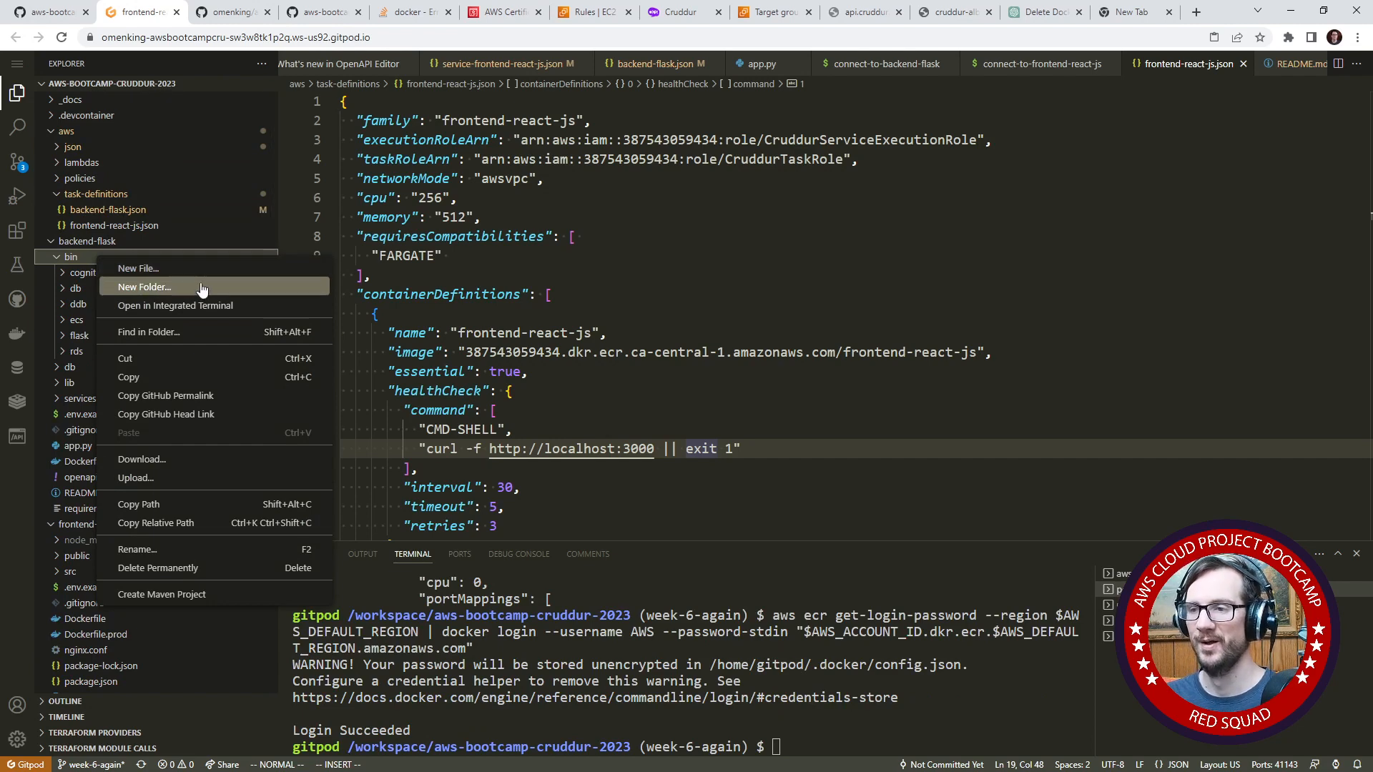
left_click(197, 287)
type("ecr")
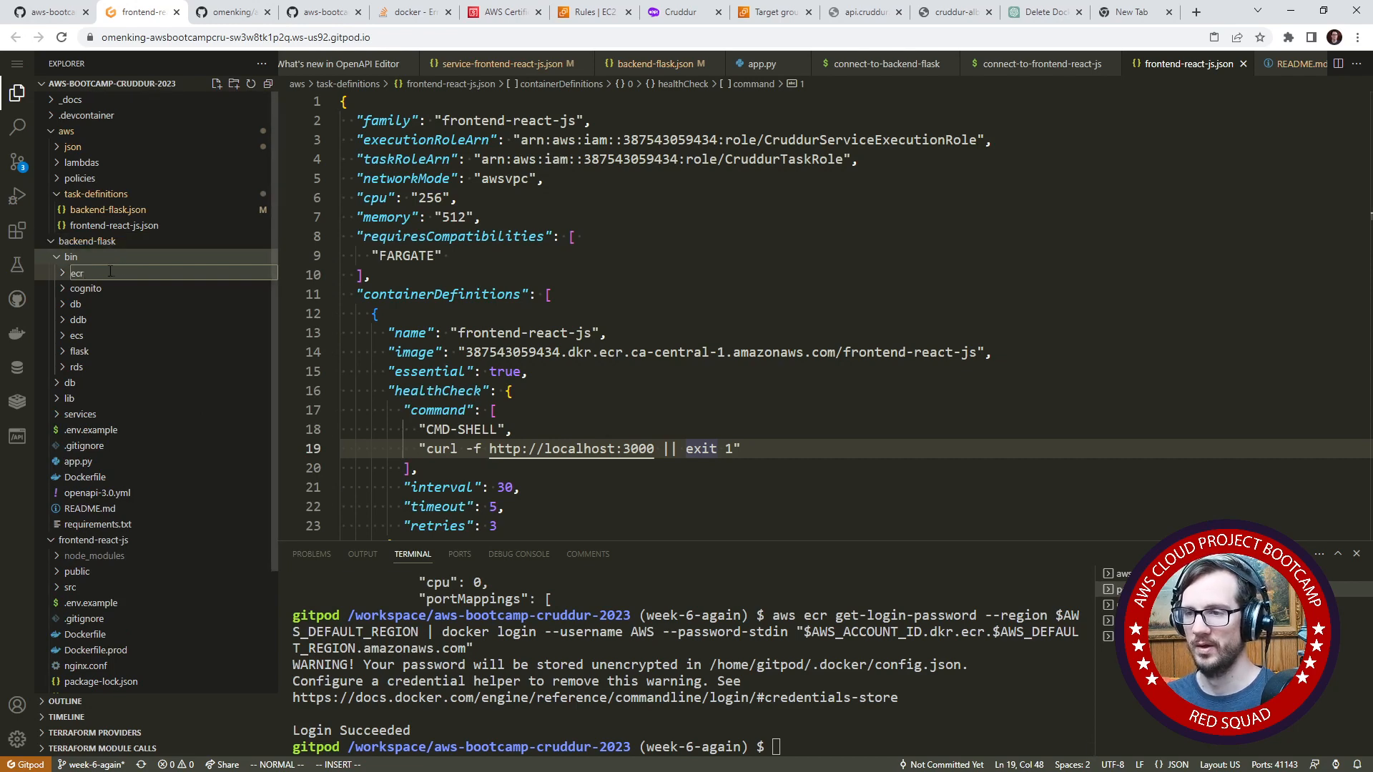
key("Escape")
left_click(438, 313)
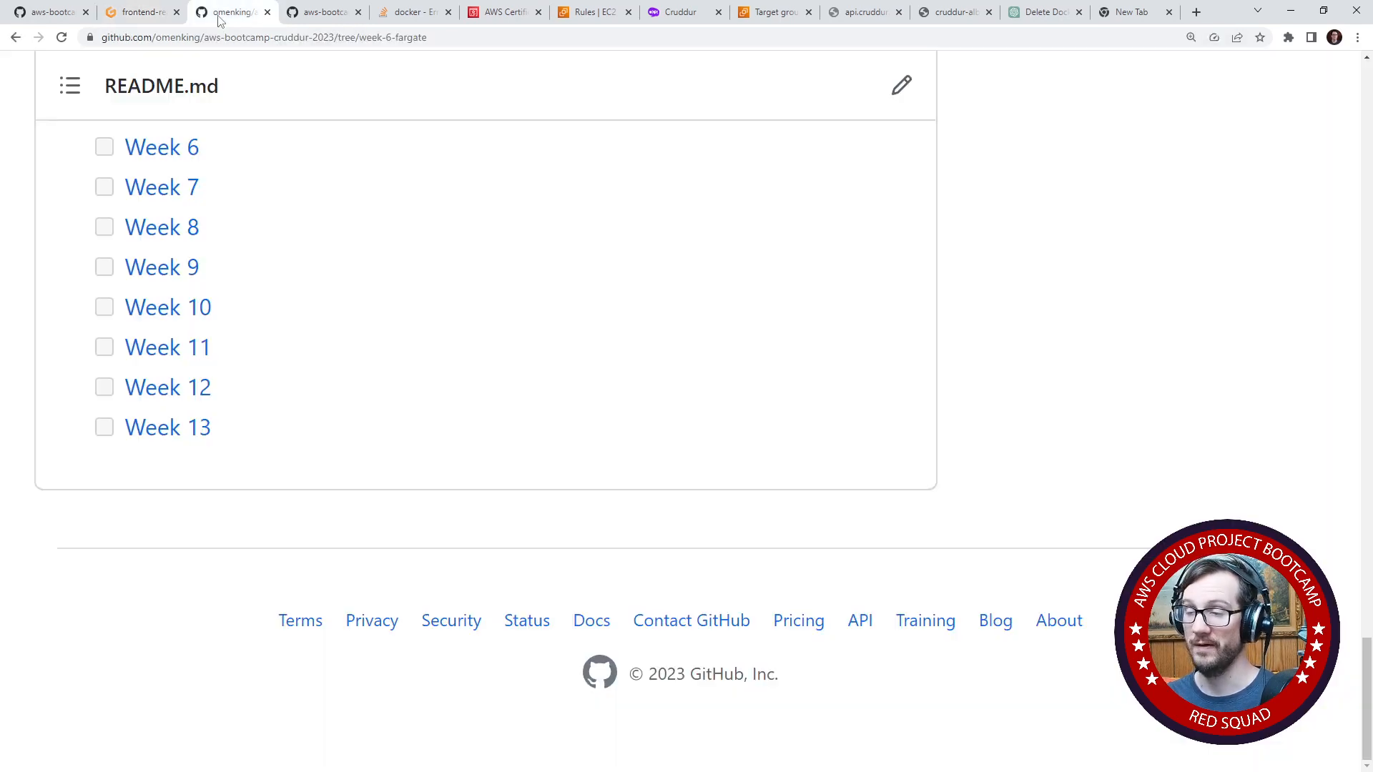
- Switch to the week6.md journal on GitHub and copy the Set URL commands for ECR_FRONTEND_REACT_URL from the For Frontend React section
left_click(223, 18)
left_click(138, 18)
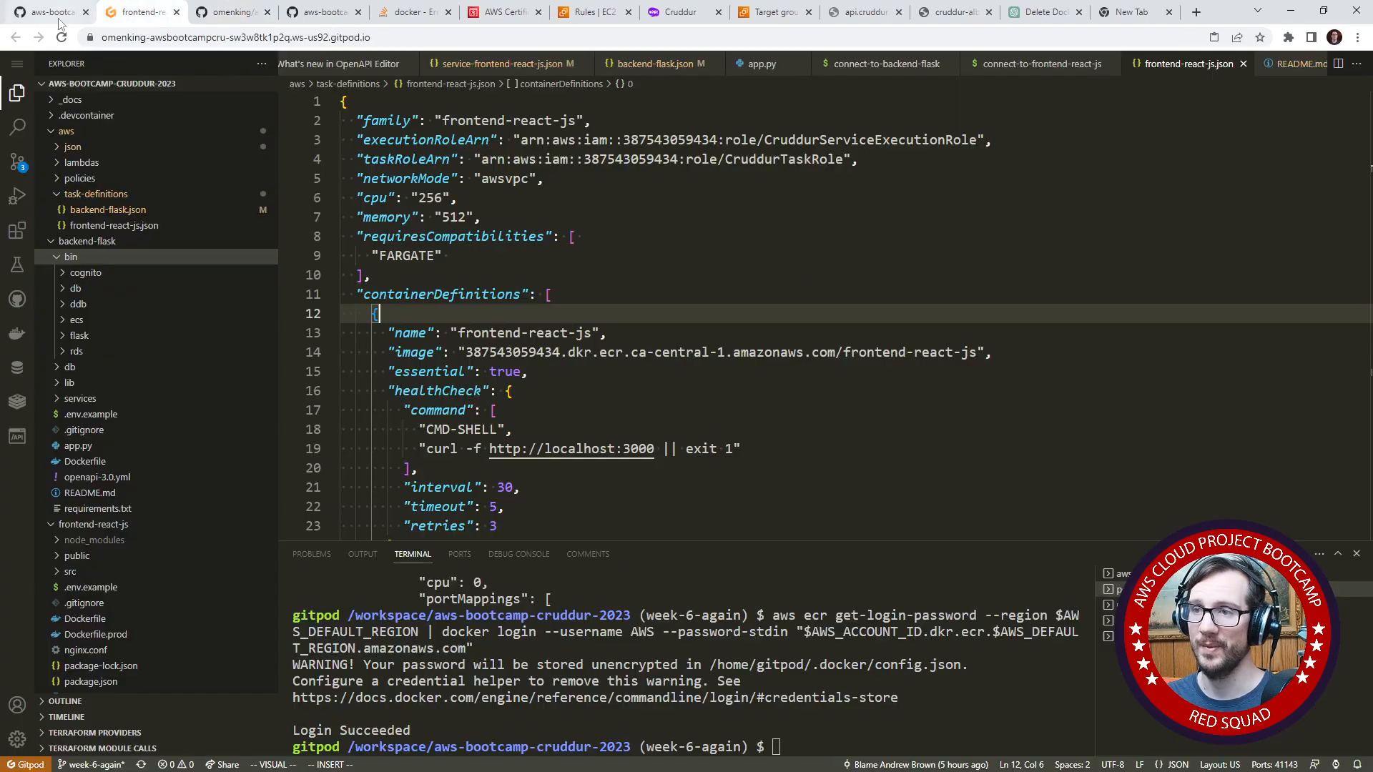
left_click(58, 17)
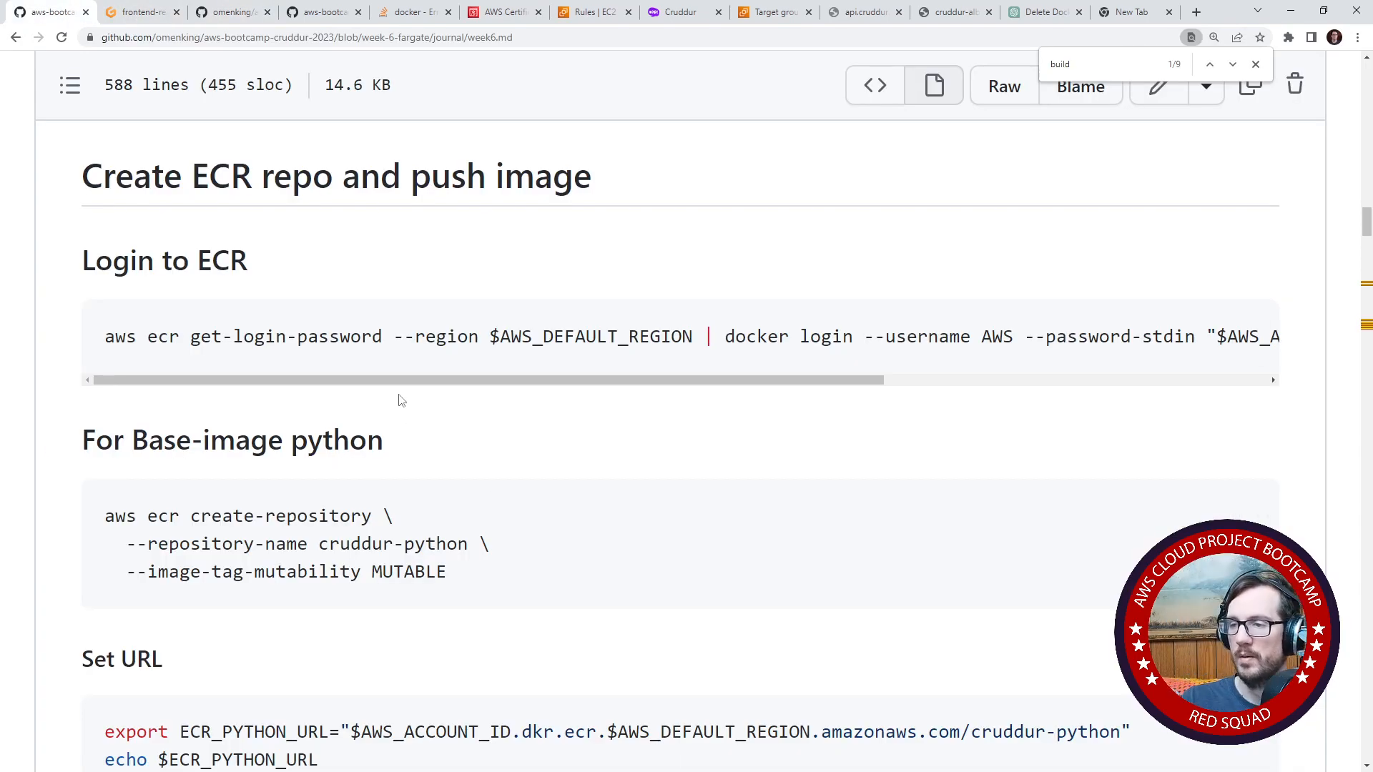
scroll(401, 401, "down", 5)
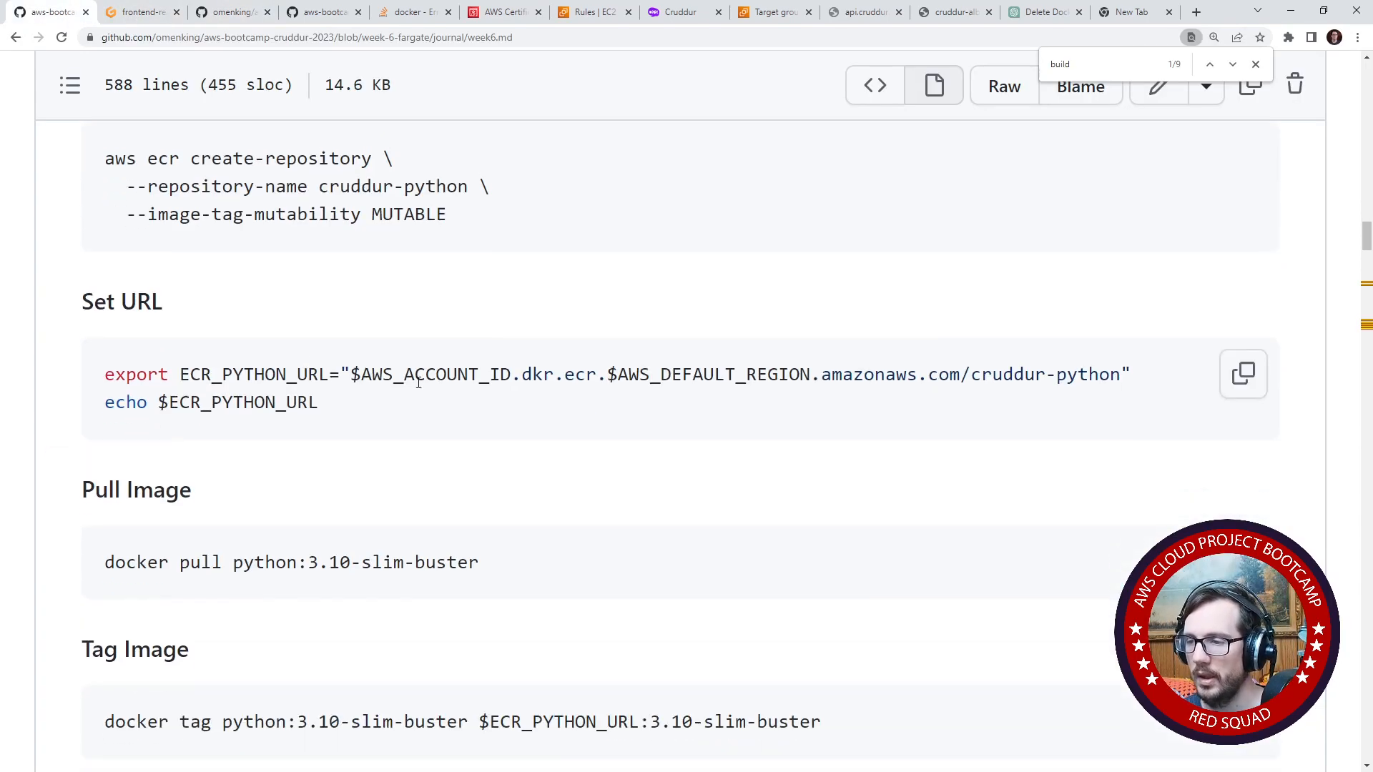
scroll(417, 490, "up", 3)
scroll(352, 474, "down", 15)
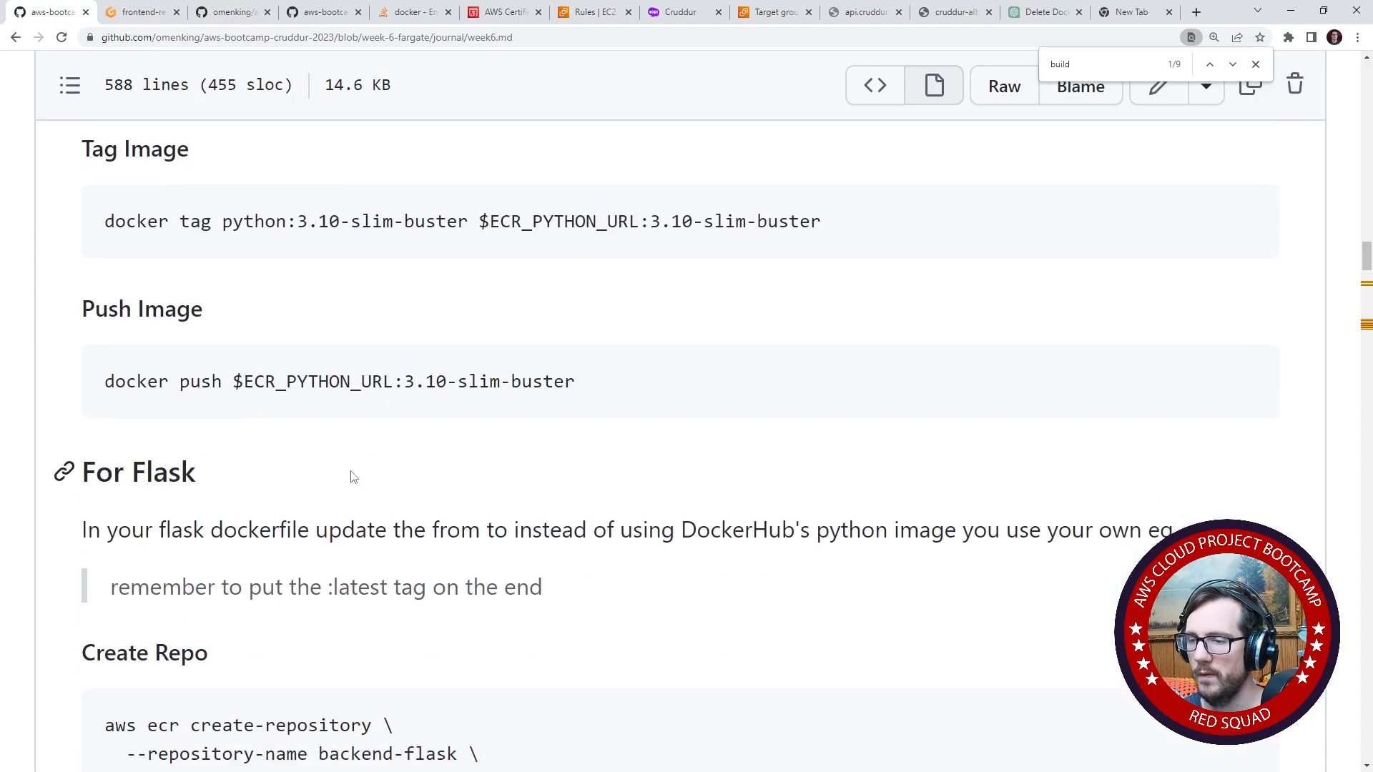
scroll(351, 477, "down", 2)
scroll(352, 472, "up", 3)
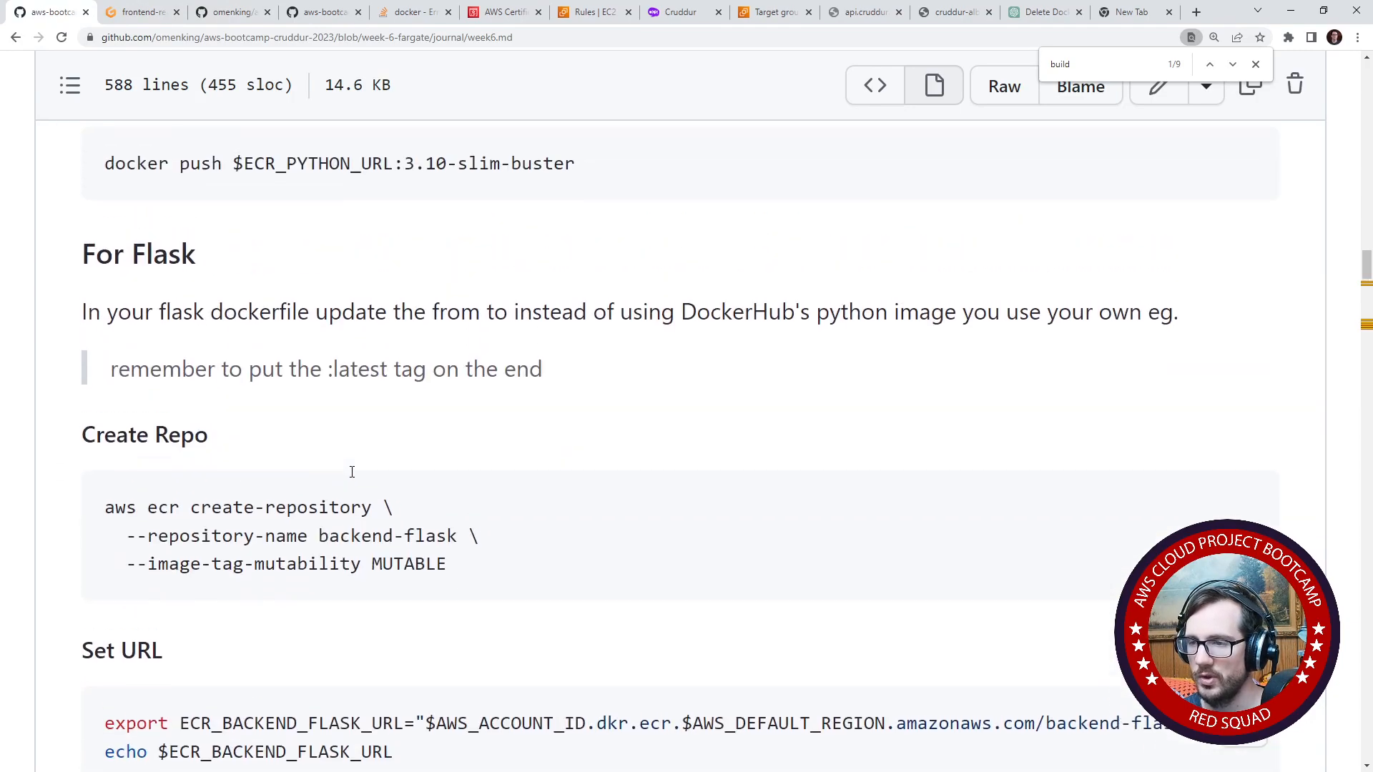
scroll(352, 469, "down", 4)
scroll(351, 472, "down", 5)
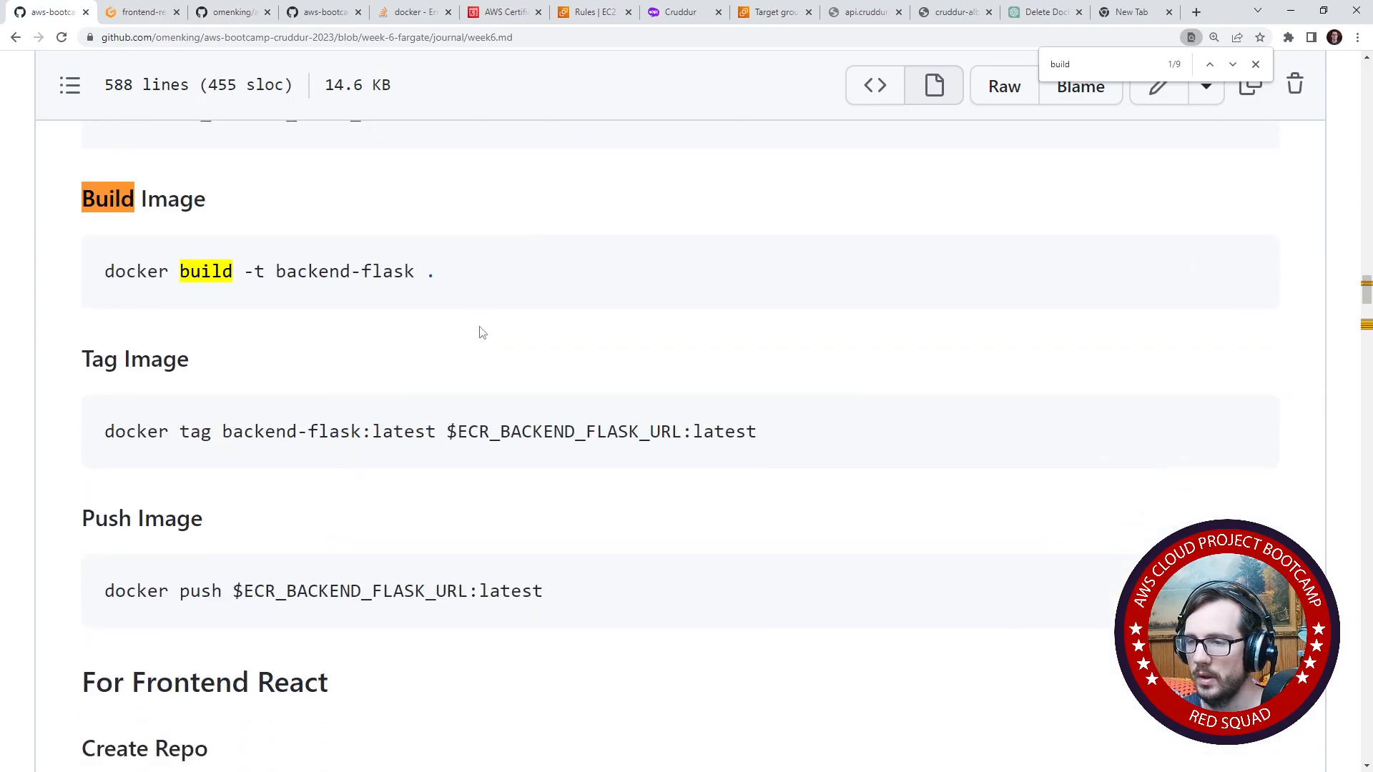
scroll(483, 365, "down", 10)
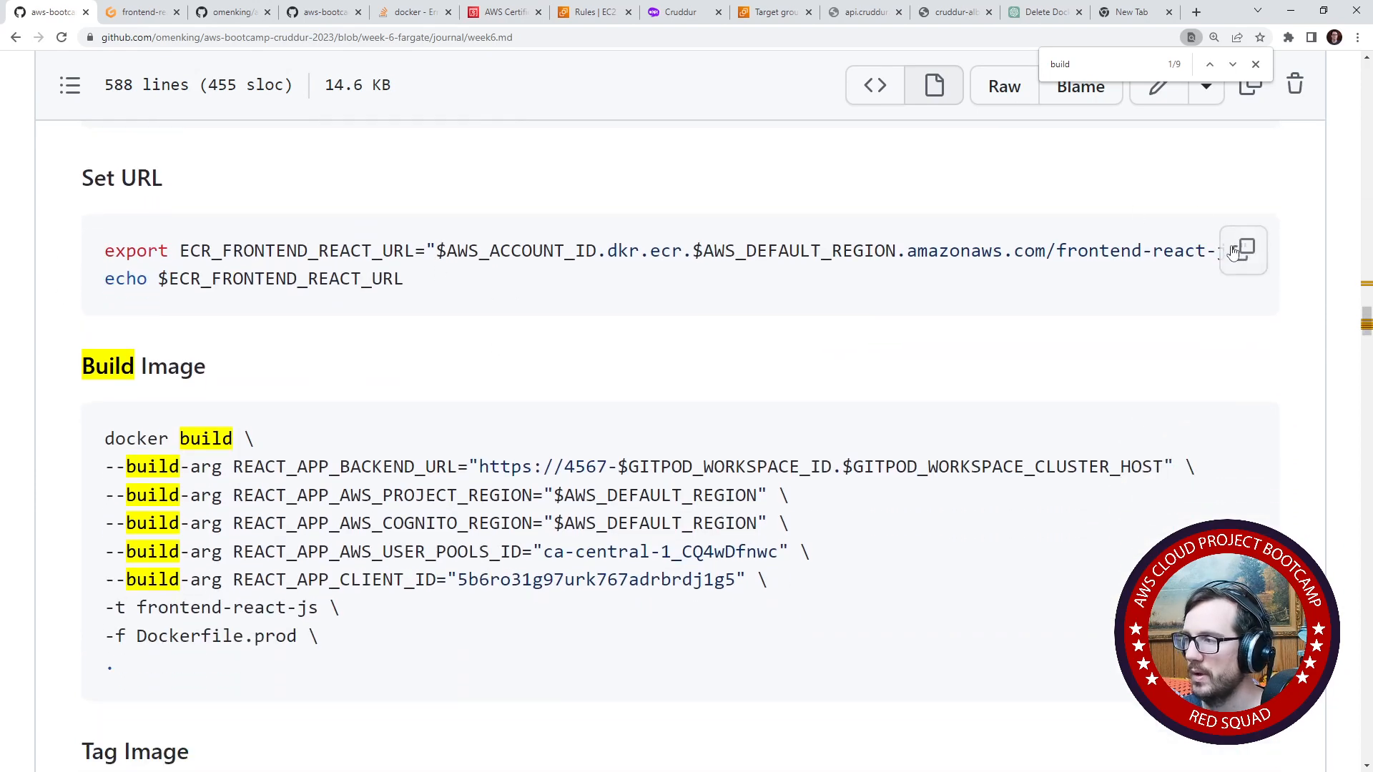
left_click(1241, 254)
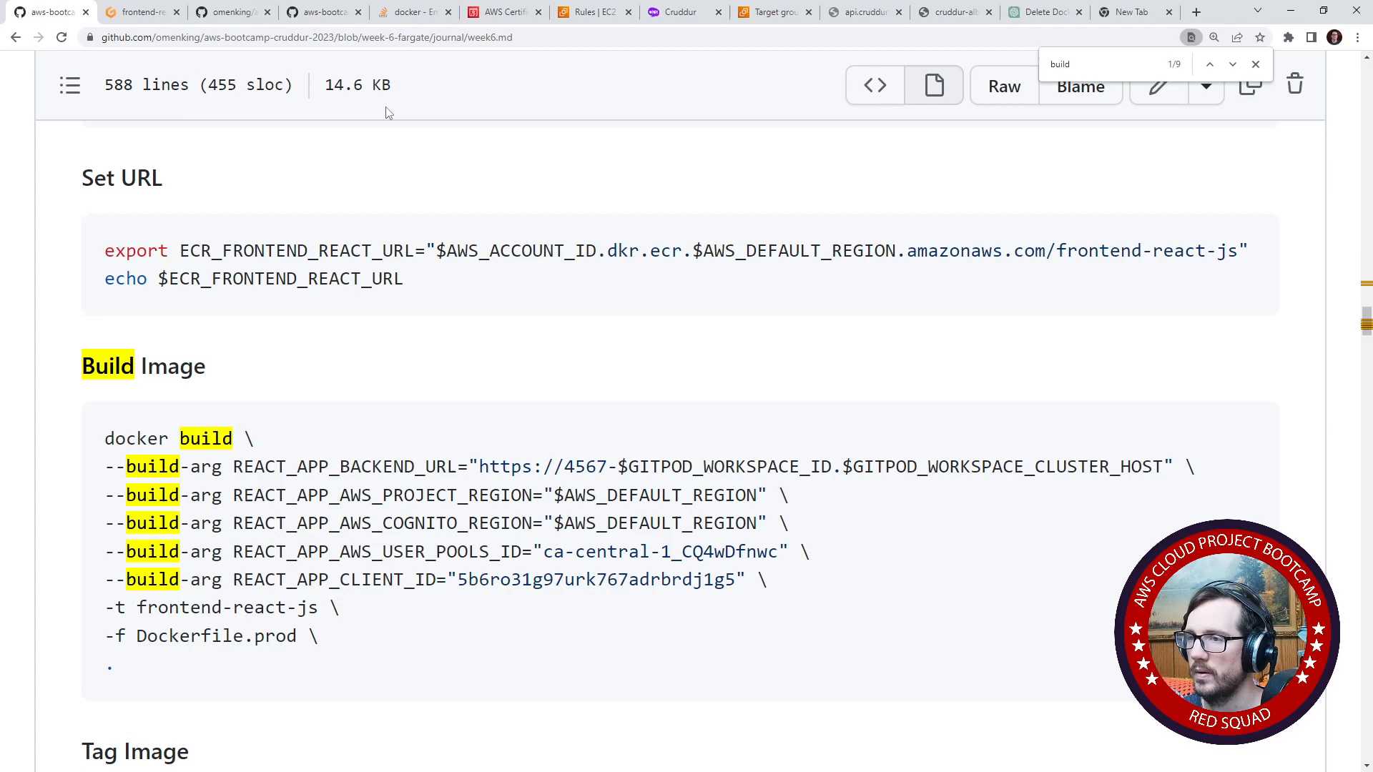
- Run the copied ECR_FRONTEND_REACT_URL export and echo commands in the Gitpod terminal and change into the frontend-react-js directory
left_click(143, 12)
key("ctrl+v")
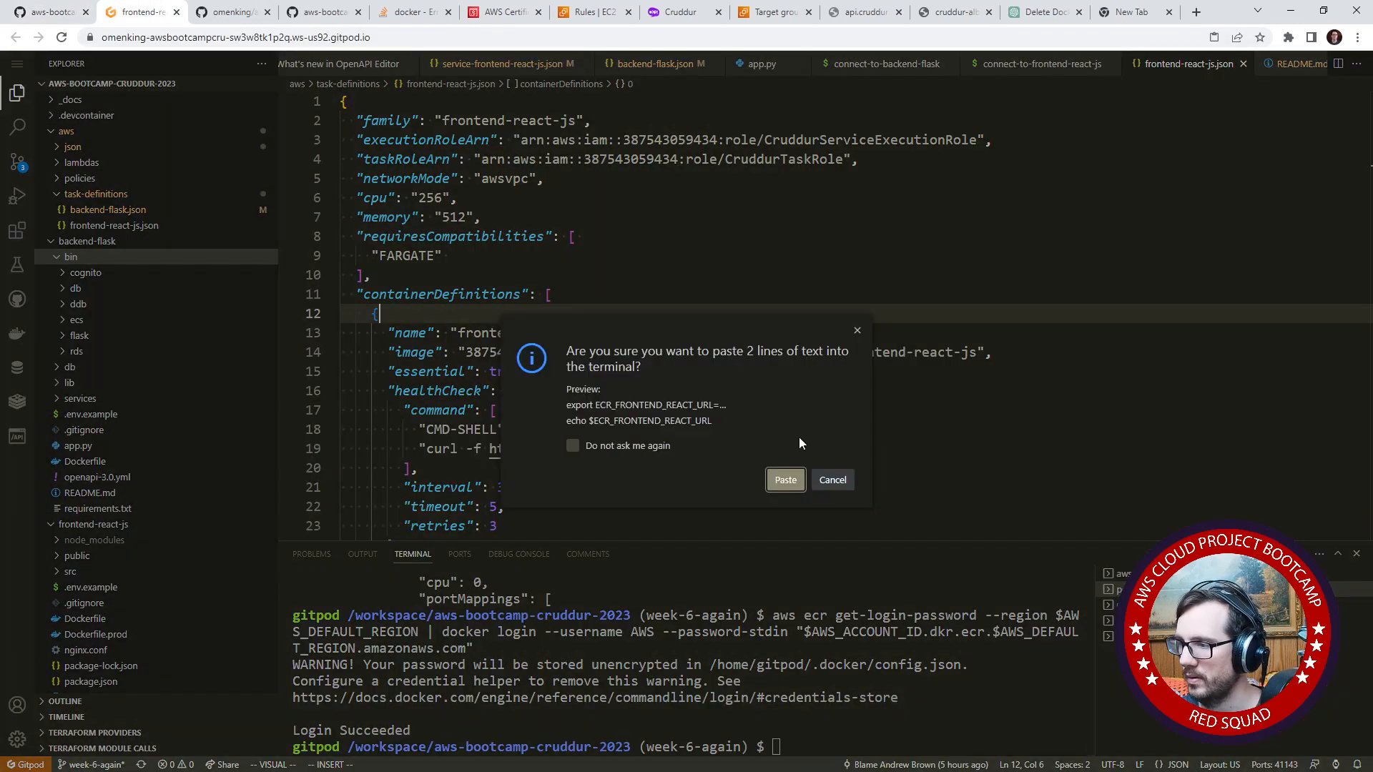
left_click(784, 489)
type("cd")
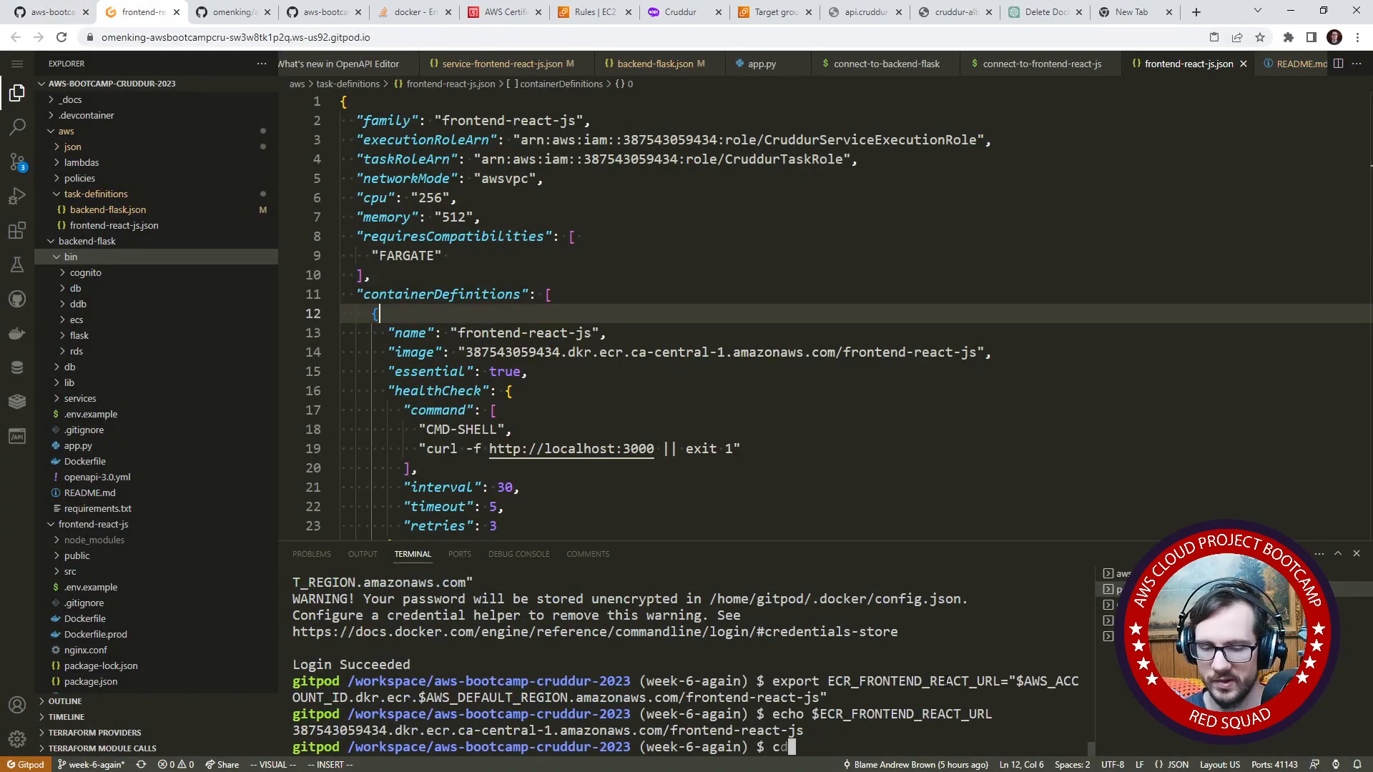
type(" f")
key("Tab")
key("Return")
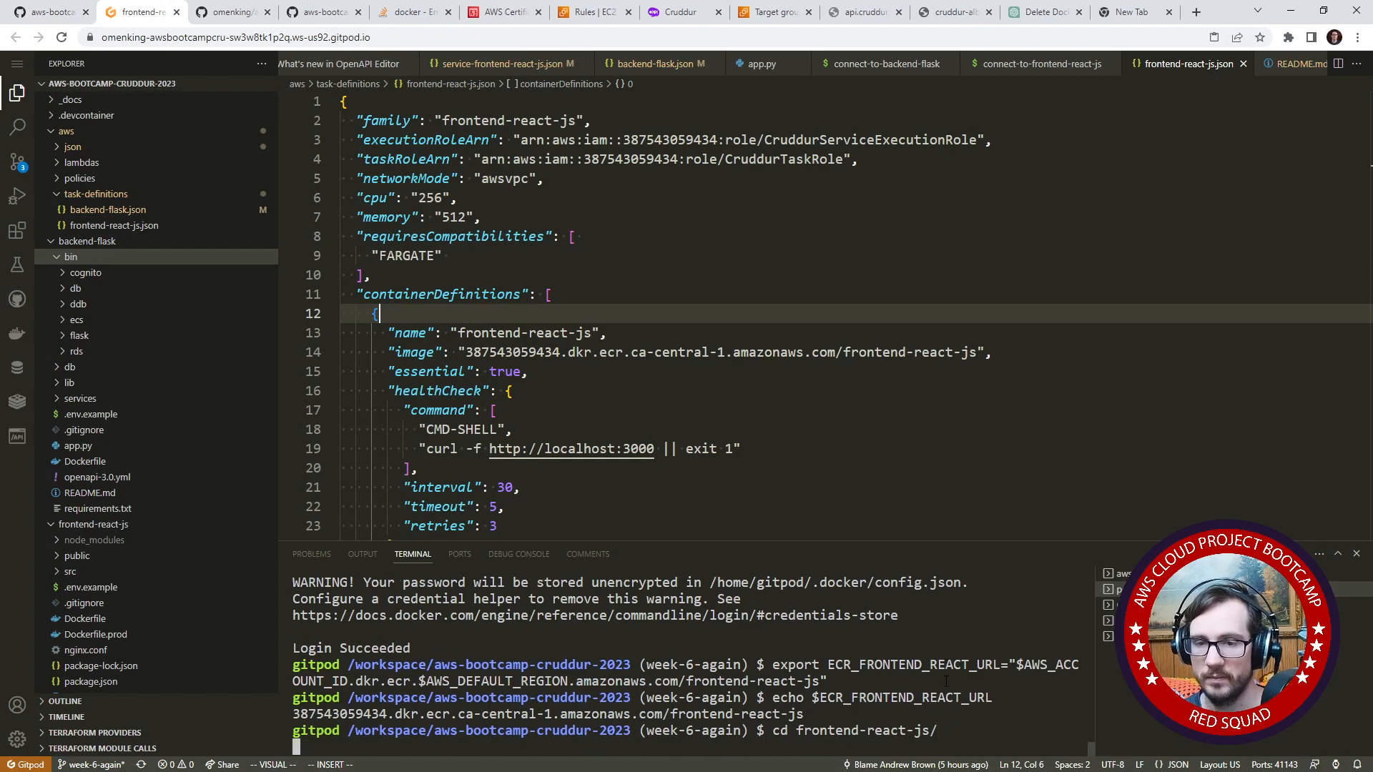
- Copy the full docker build command from the Build Image section of the week6.md journal on GitHub and return to the Gitpod workspace
left_click(53, 12)
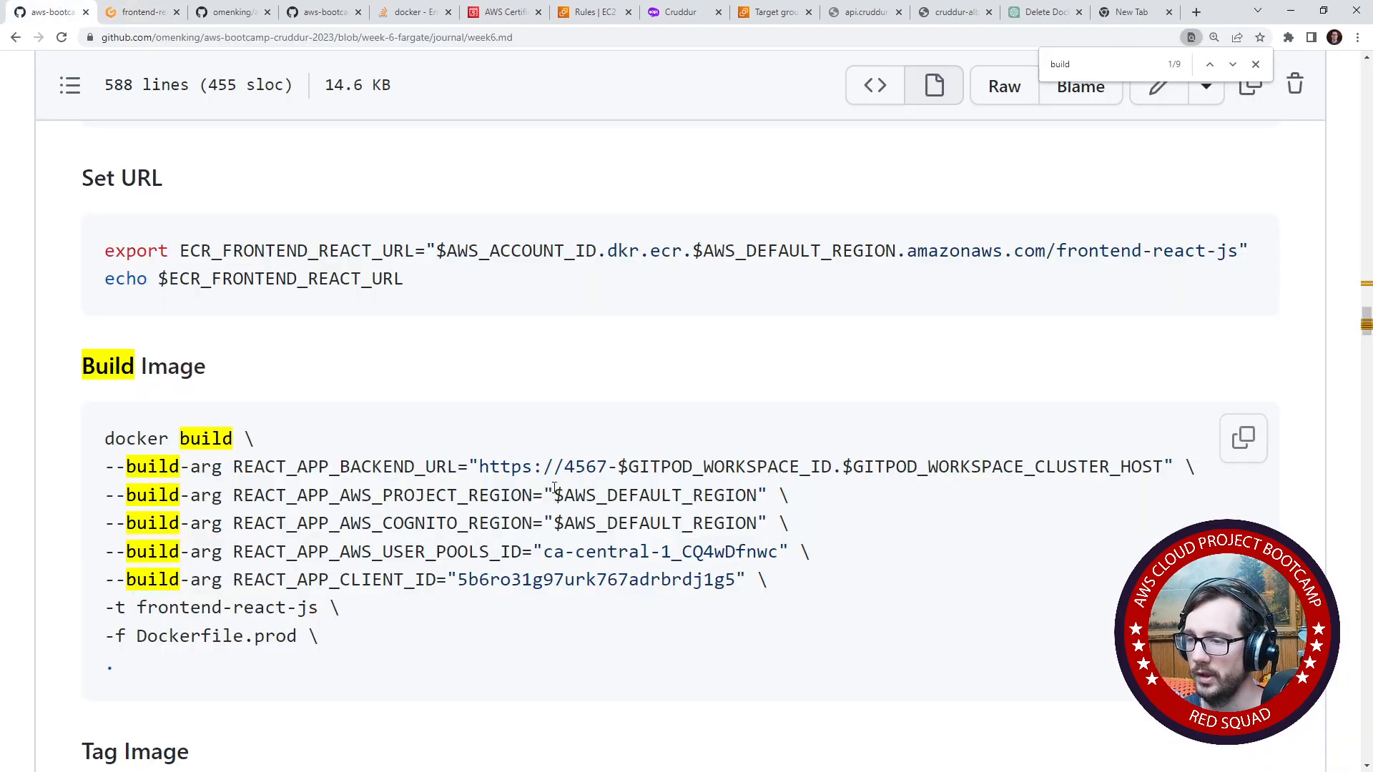
left_click_drag(322, 637, 117, 443)
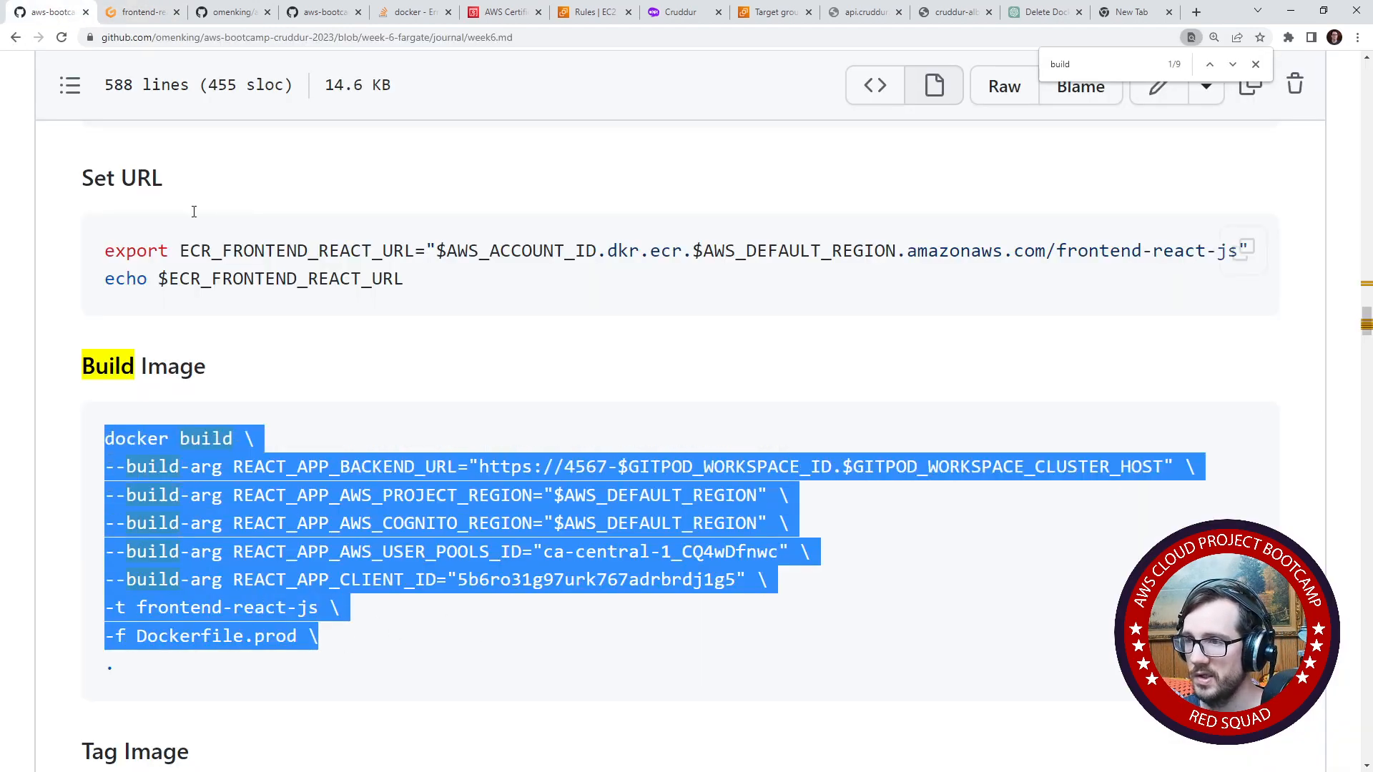
left_click_drag(291, 653, 91, 441)
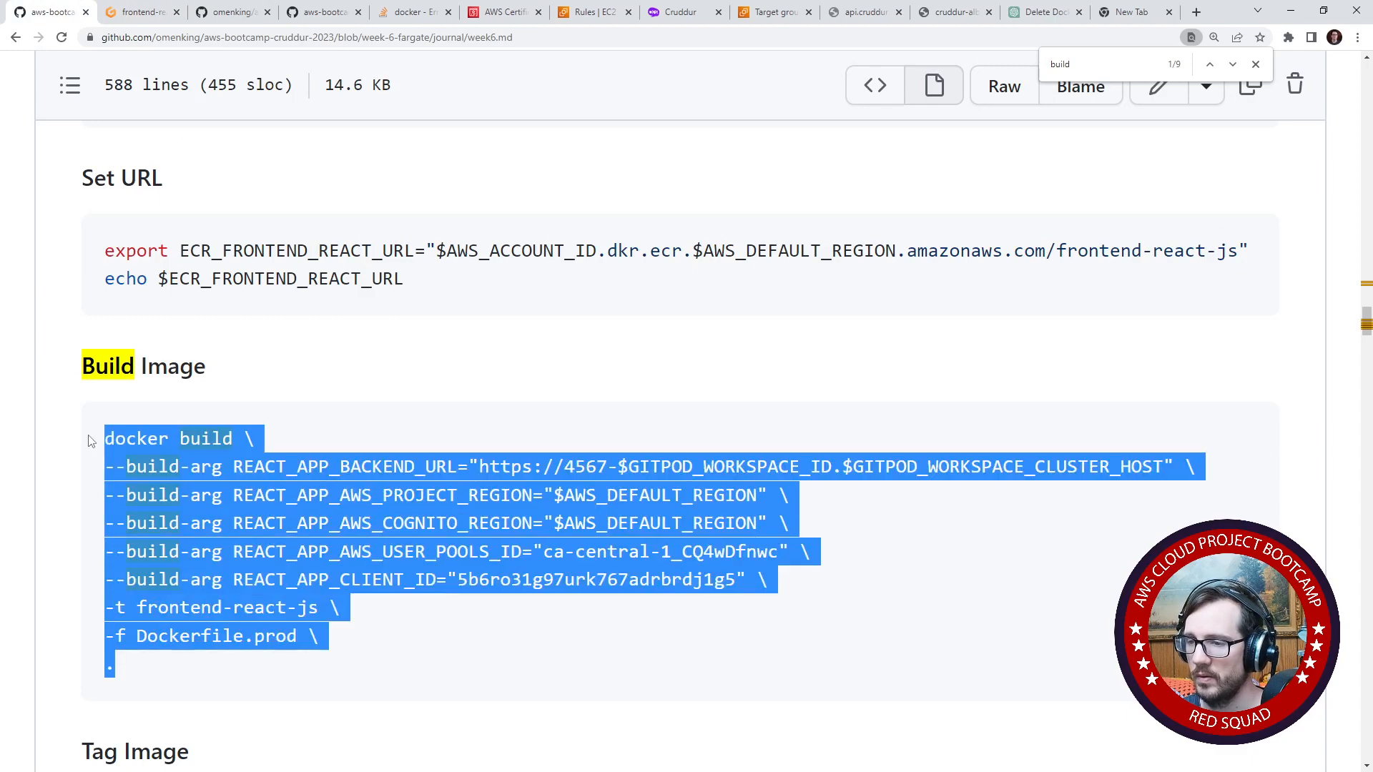
left_click(159, 14)
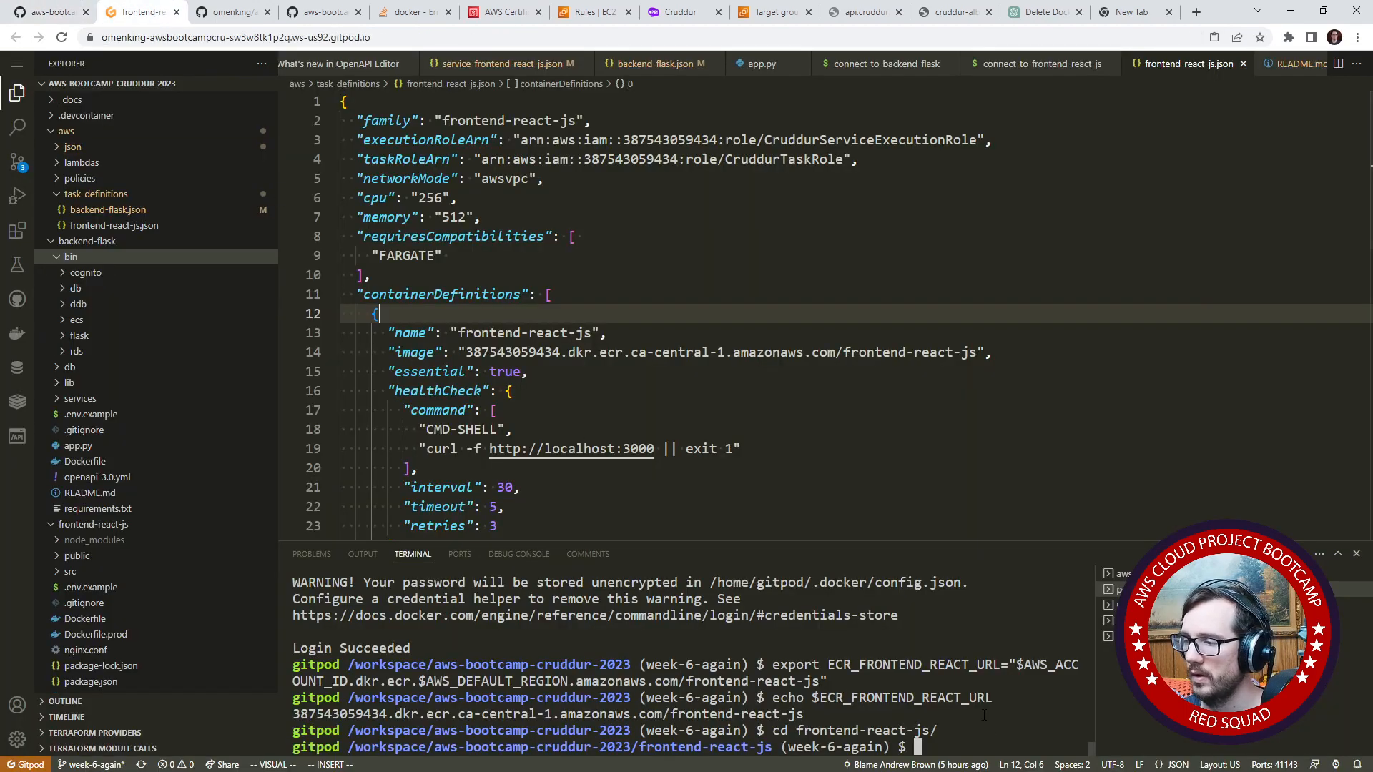
key("ctrl+v")
left_click(784, 495)
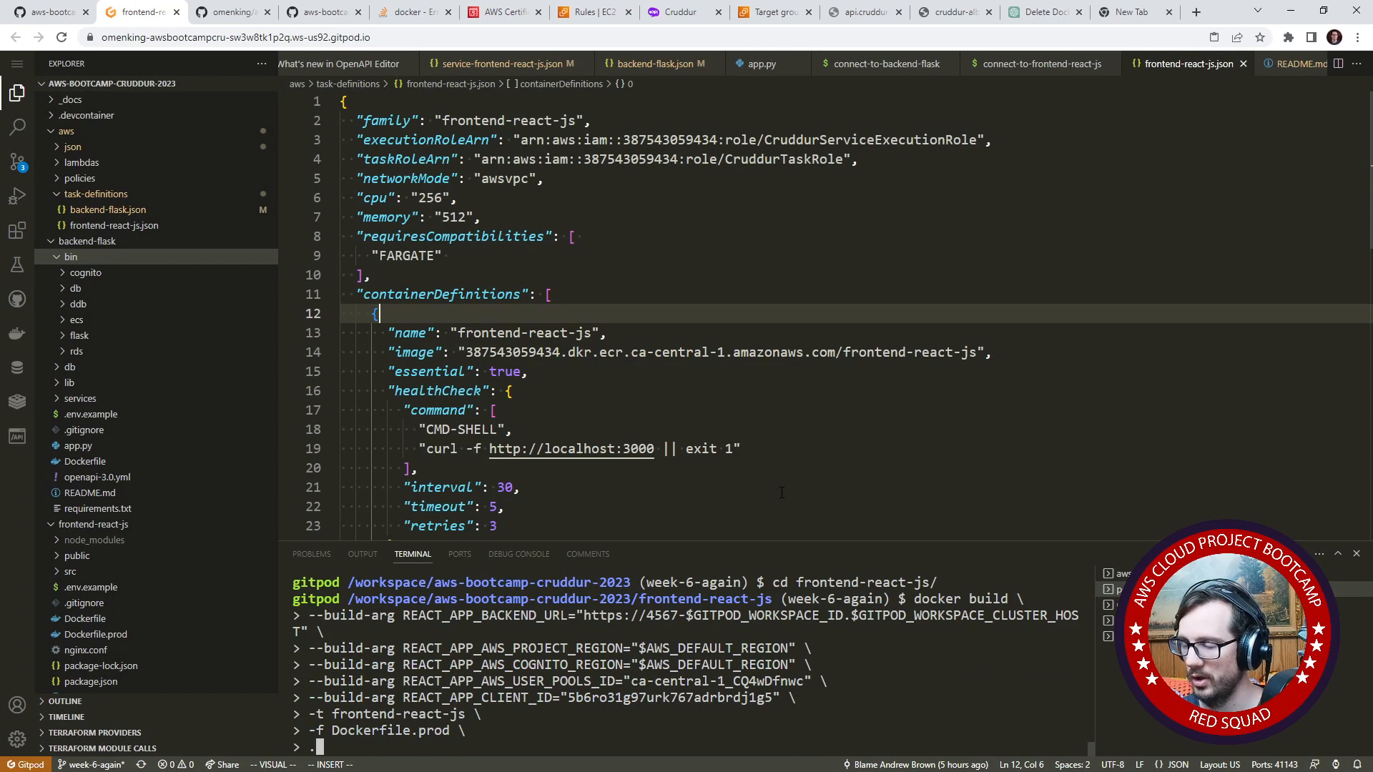
key("Up")
key("Up")
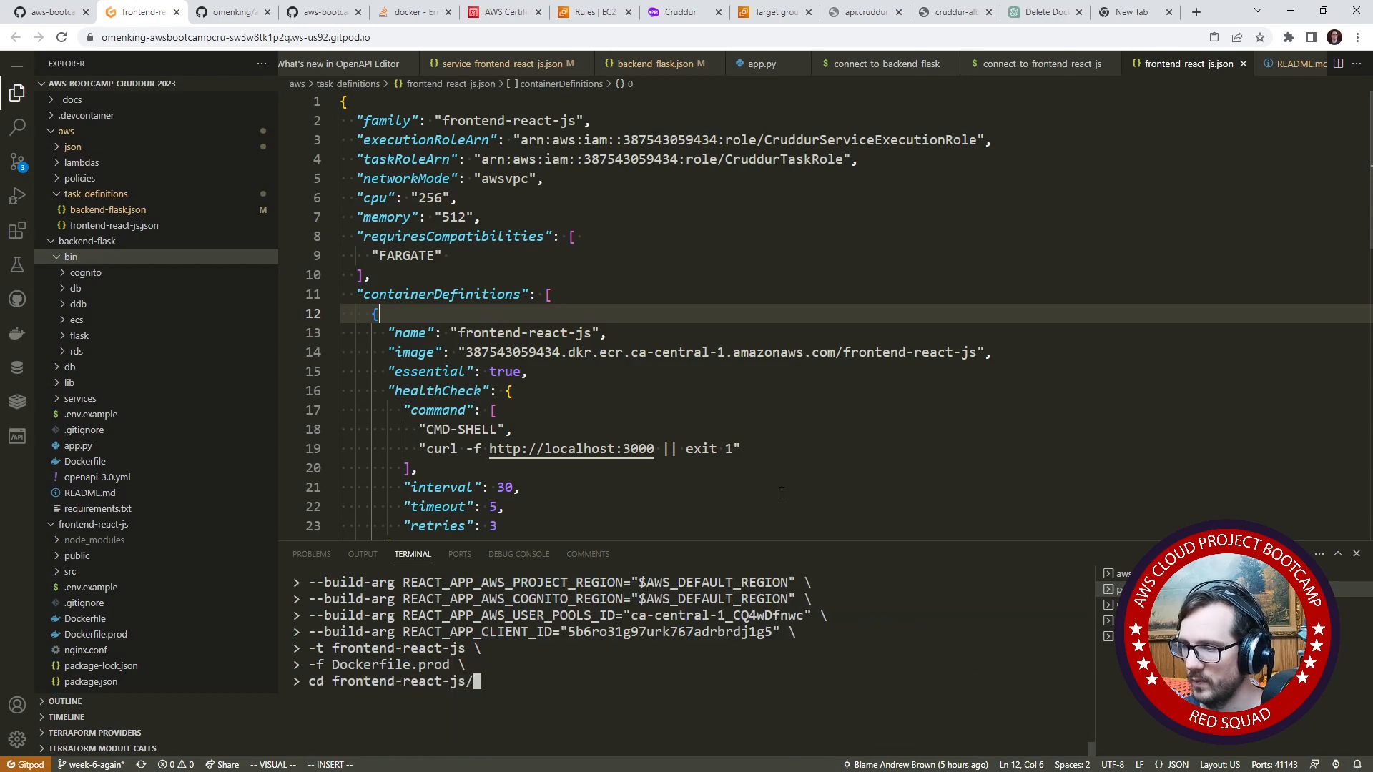
key("Down")
key("ctrl+c")
- Open the root README.md and paste the copied docker build command on the empty line below the main heading
scroll(143, 429, "down", 3)
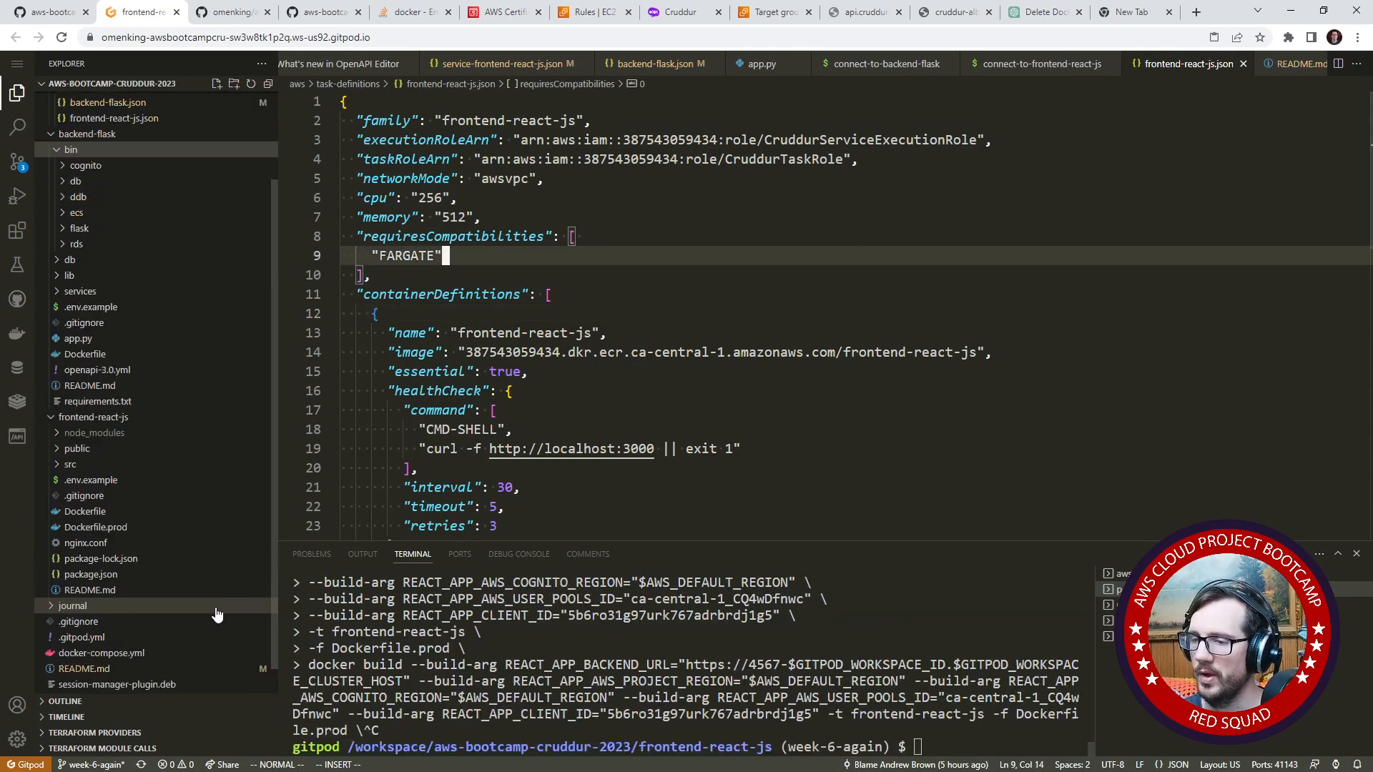
left_click(84, 638)
right_click(390, 121)
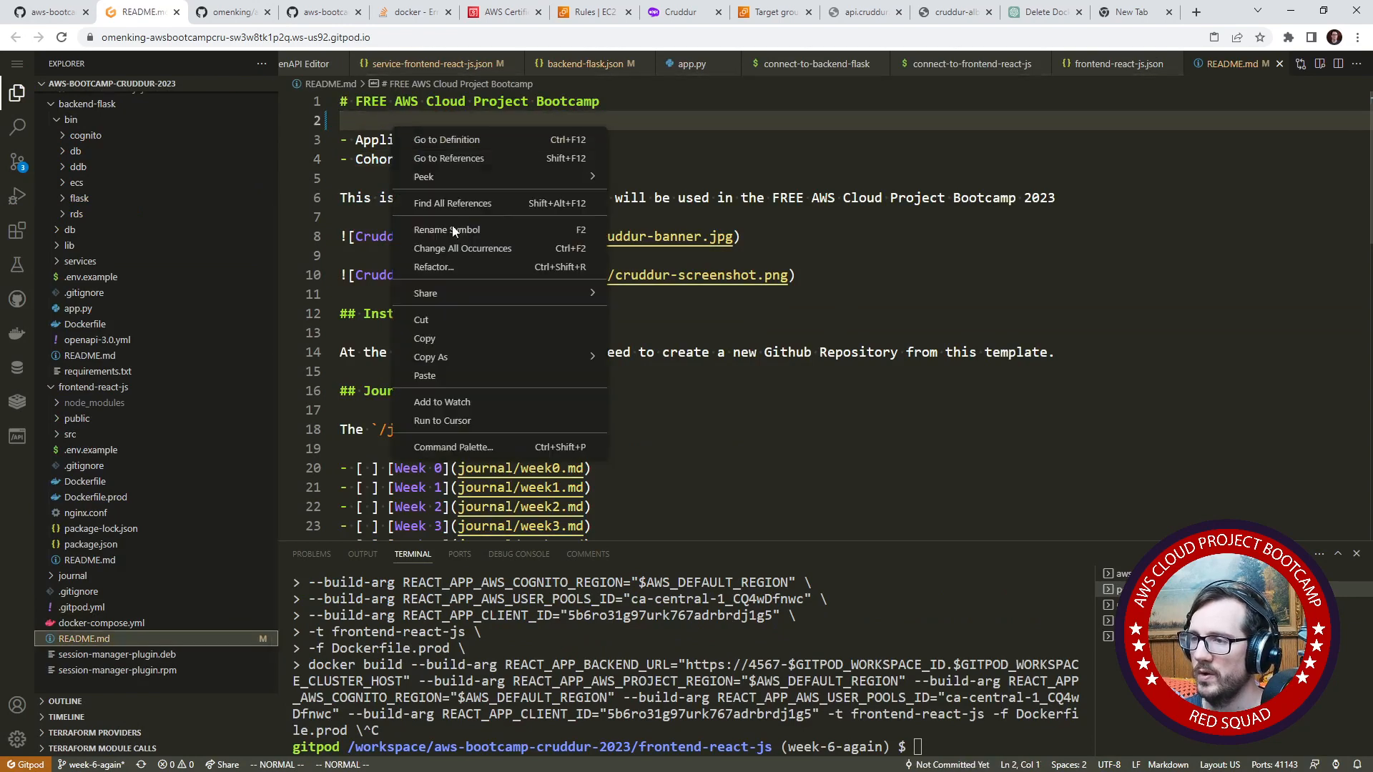
left_click(429, 377)
left_click(517, 237)
left_click(687, 199)
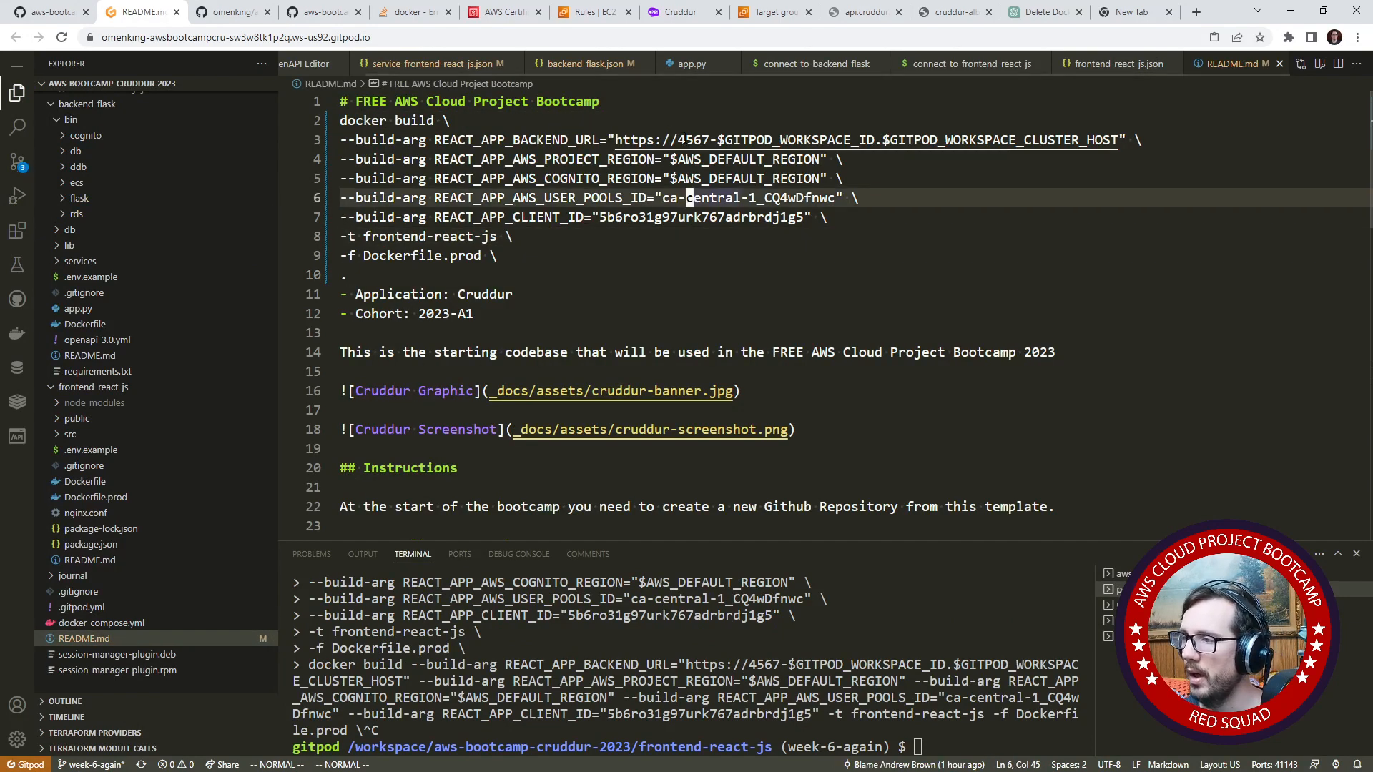
left_click_drag(678, 140, 1115, 140)
key("d")
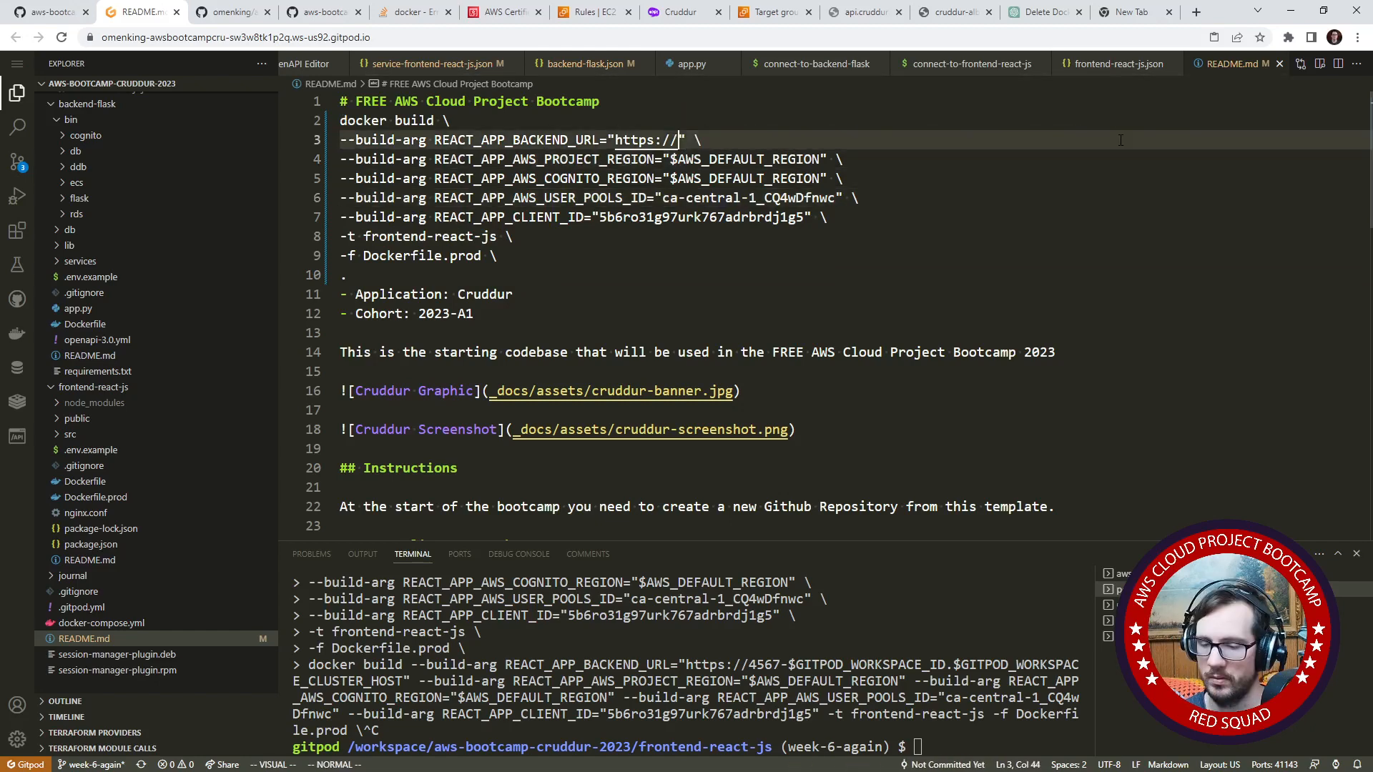
type("iapi/")
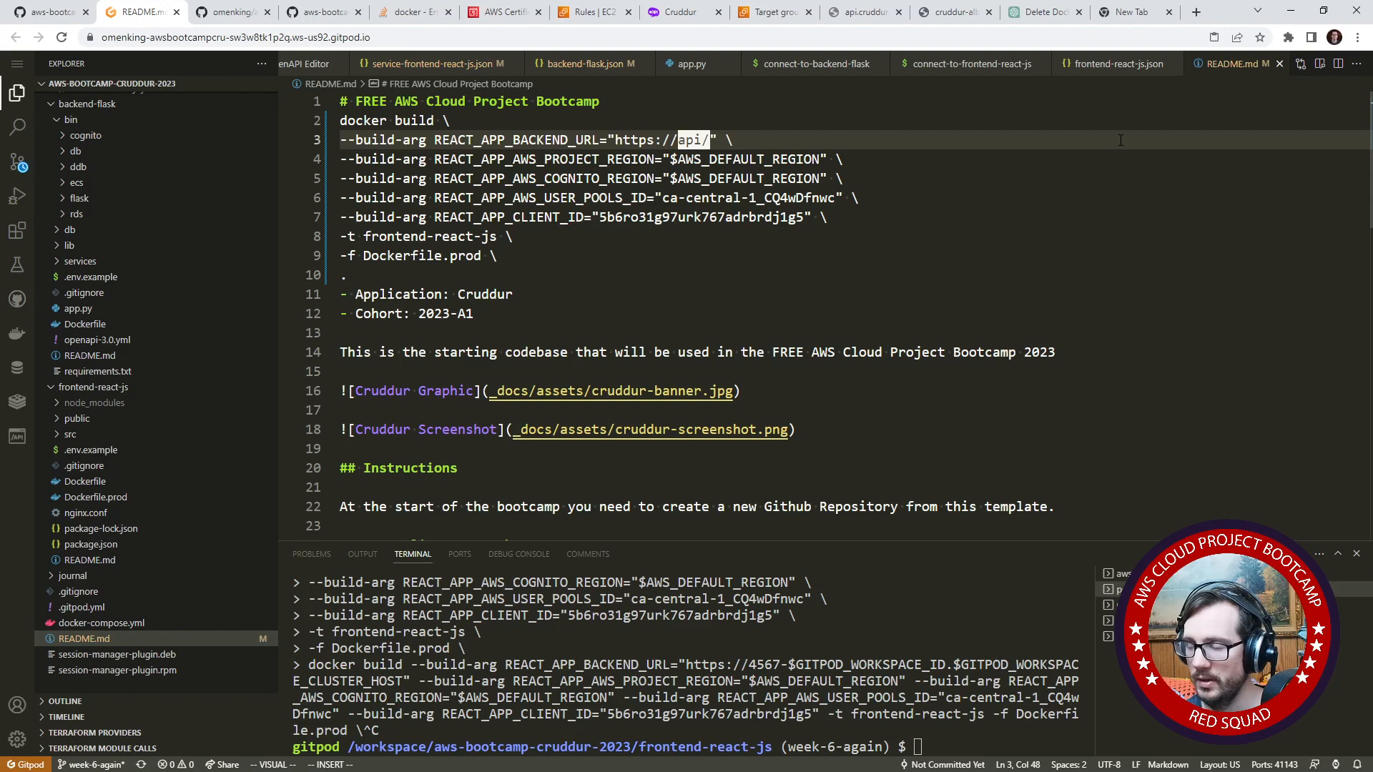
type("cruddur.com")
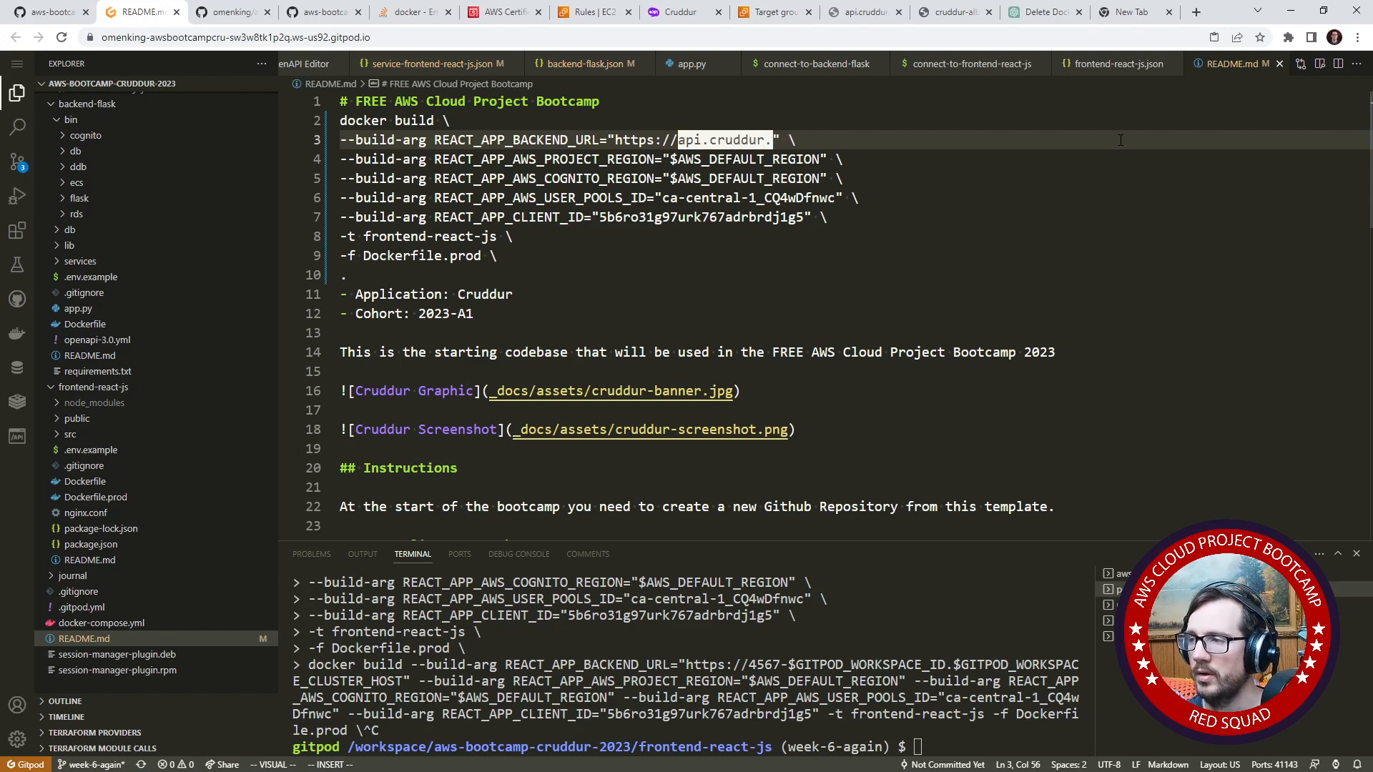
key("Escape")
left_click(775, 236)
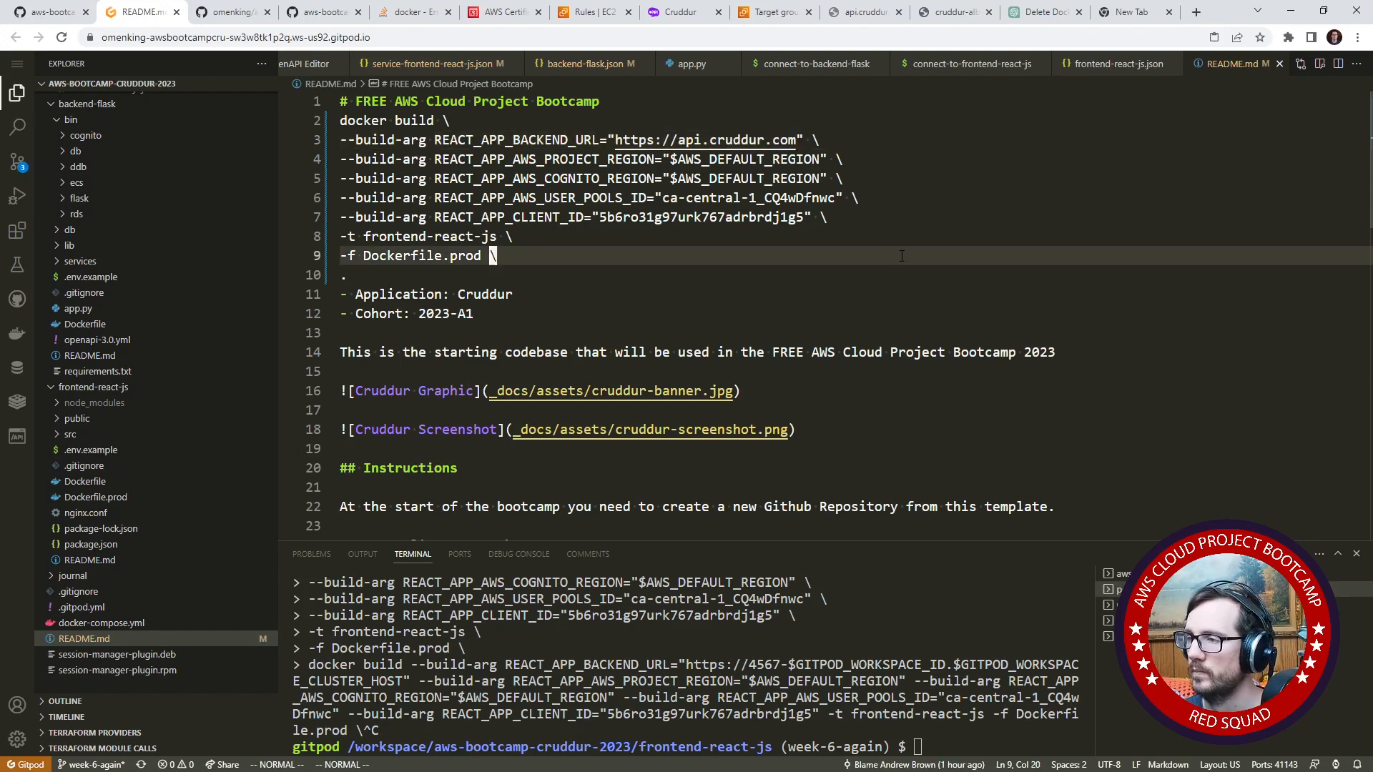
- Copy the edited docker build command from README.md and run it in the terminal from the frontend-react-js directory
left_click_drag(378, 280, 324, 130)
key("ctrl+c")
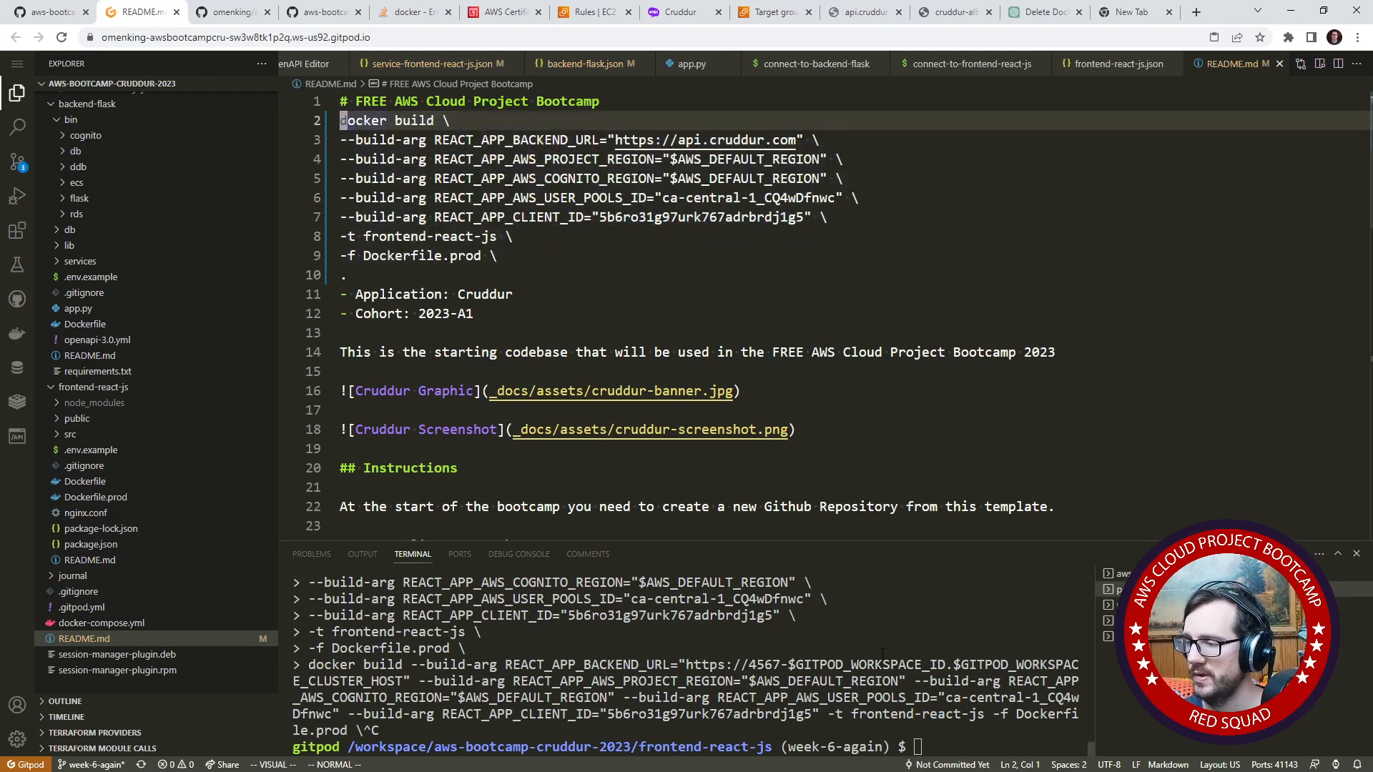
right_click(885, 647)
left_click(785, 496)
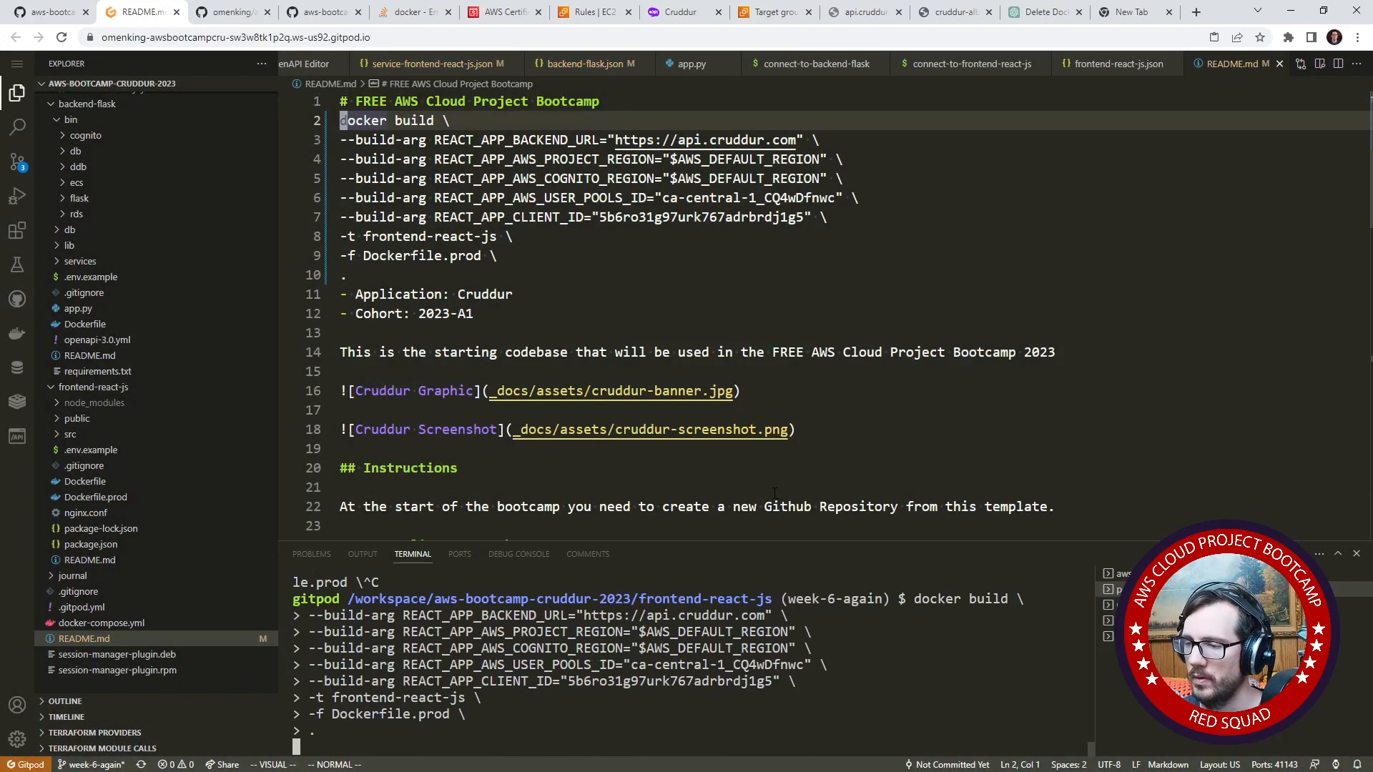
- Remove the temporary docker build command from README.md, leaving an empty line below the main heading
left_click_drag(389, 279, 342, 121)
key("c")
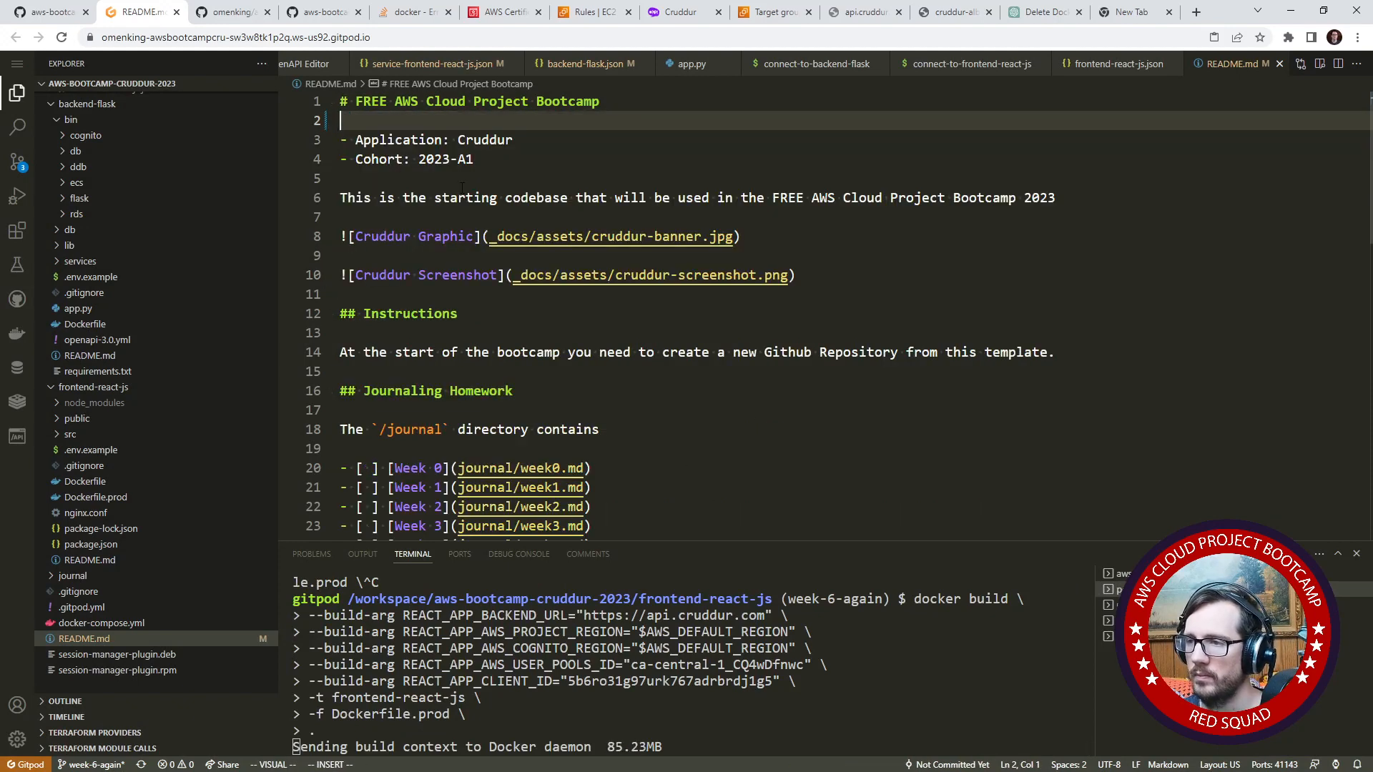
left_click(505, 217)
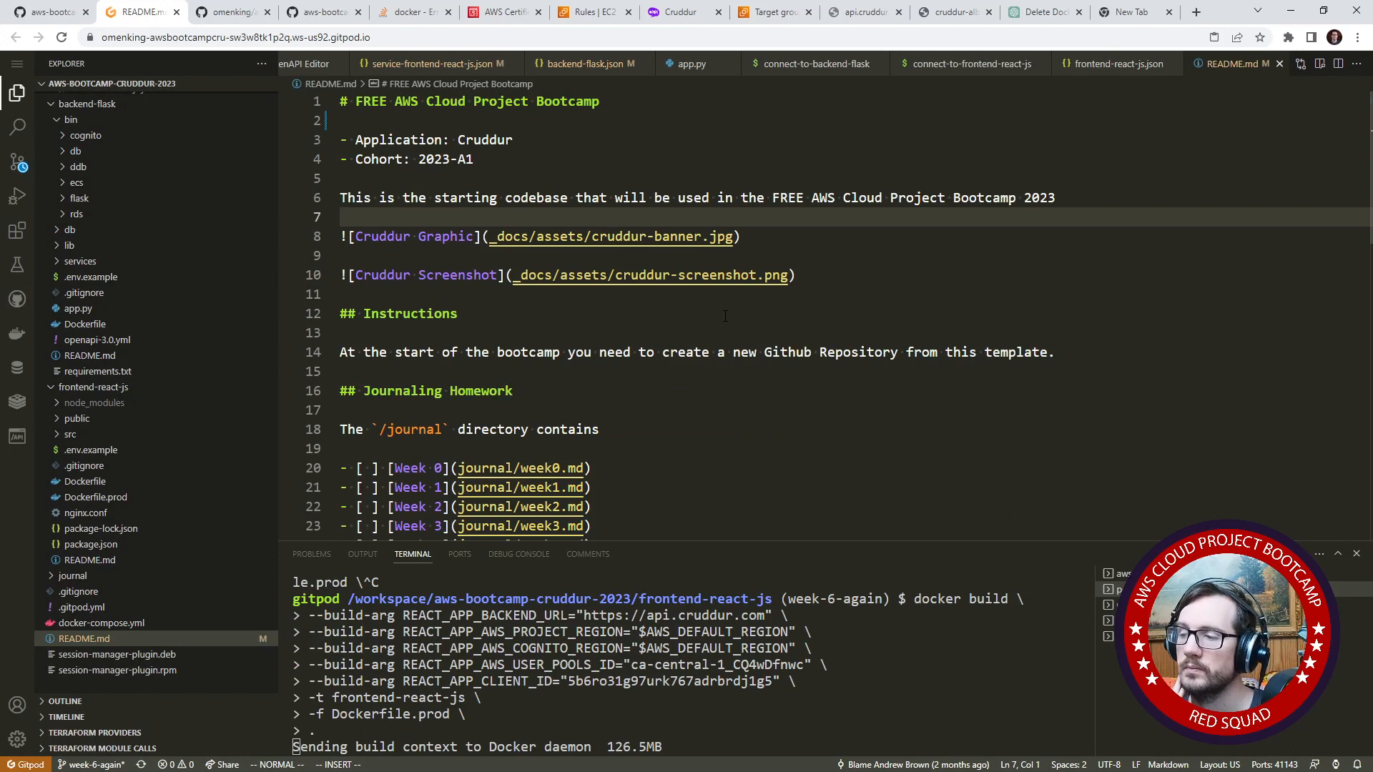
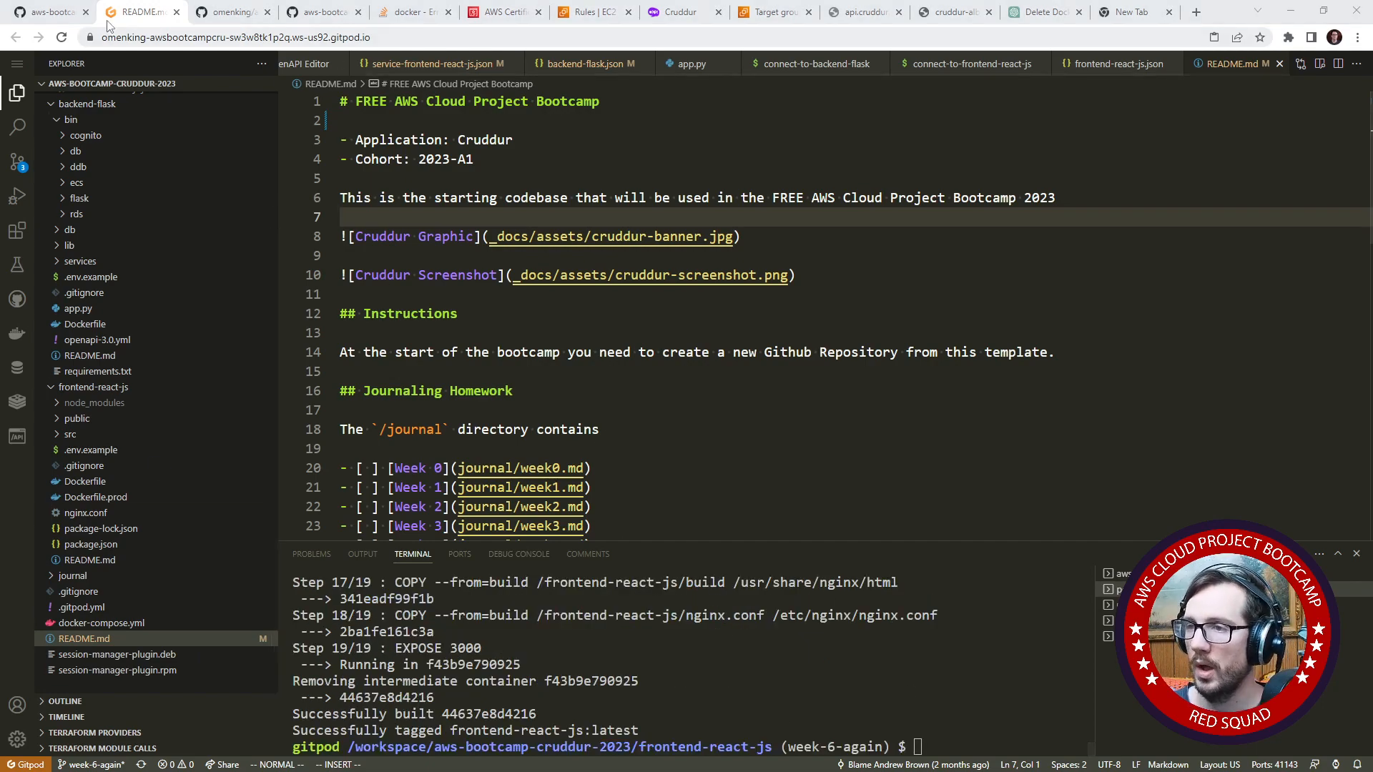
- Copy the docker tag command for frontend-react-js:latest from the GitHub week6.md journal and run it in the Gitpod terminal
left_click(51, 19)
scroll(354, 429, "down", 5)
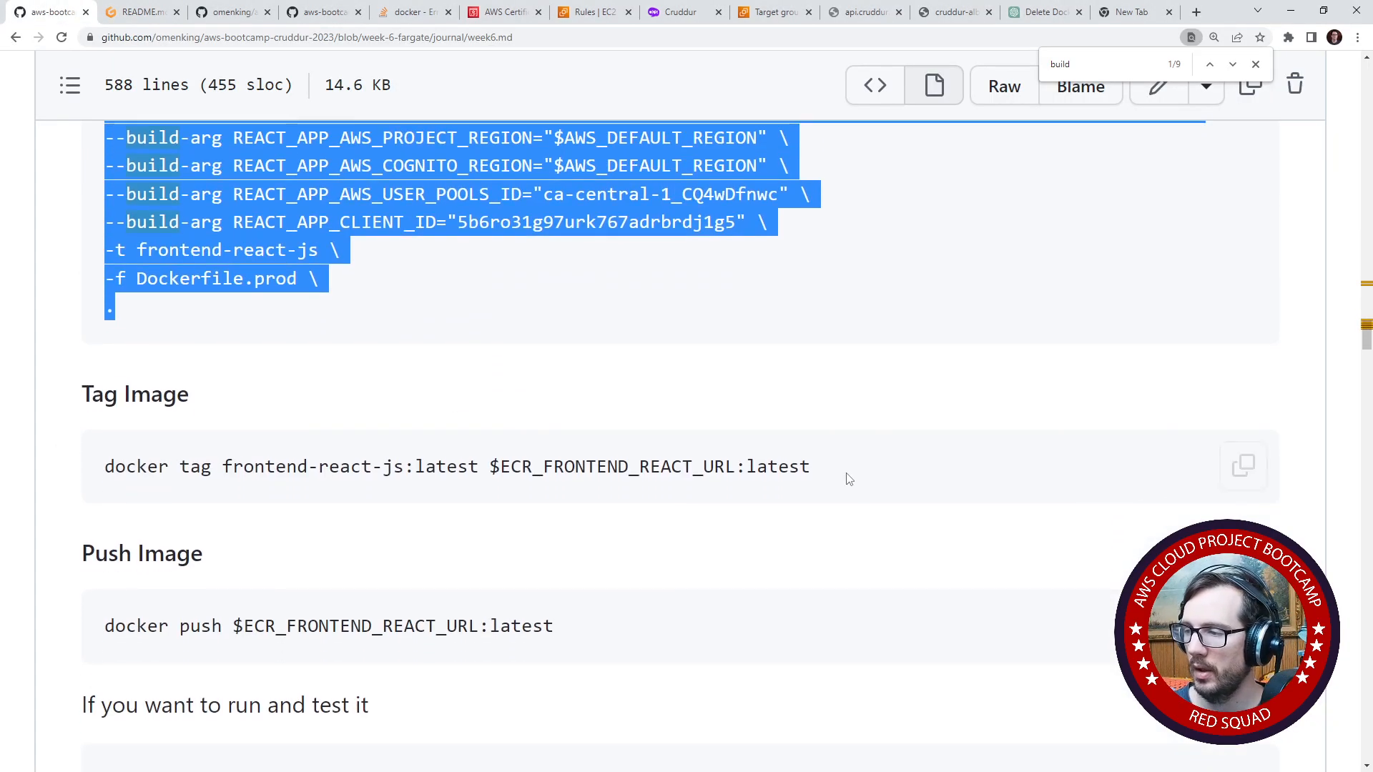
left_click_drag(847, 472, 50, 440)
key("ctrl+c")
left_click(120, 22)
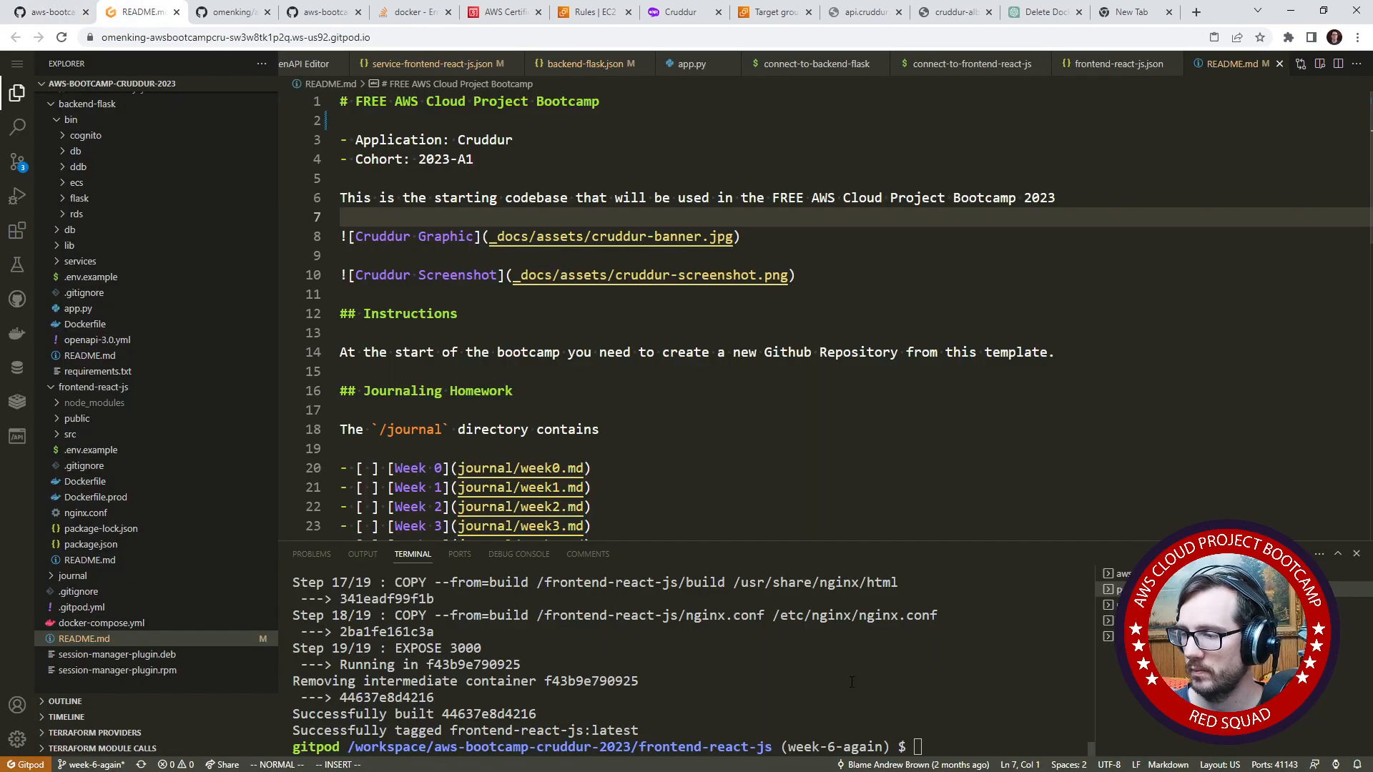
key("ctrl+v")
key("Return")
- Copy the command docker push $ECR_FRONTEND_REACT_URL:latest from the journal and run it in the Gitpod terminal
left_click(51, 12)
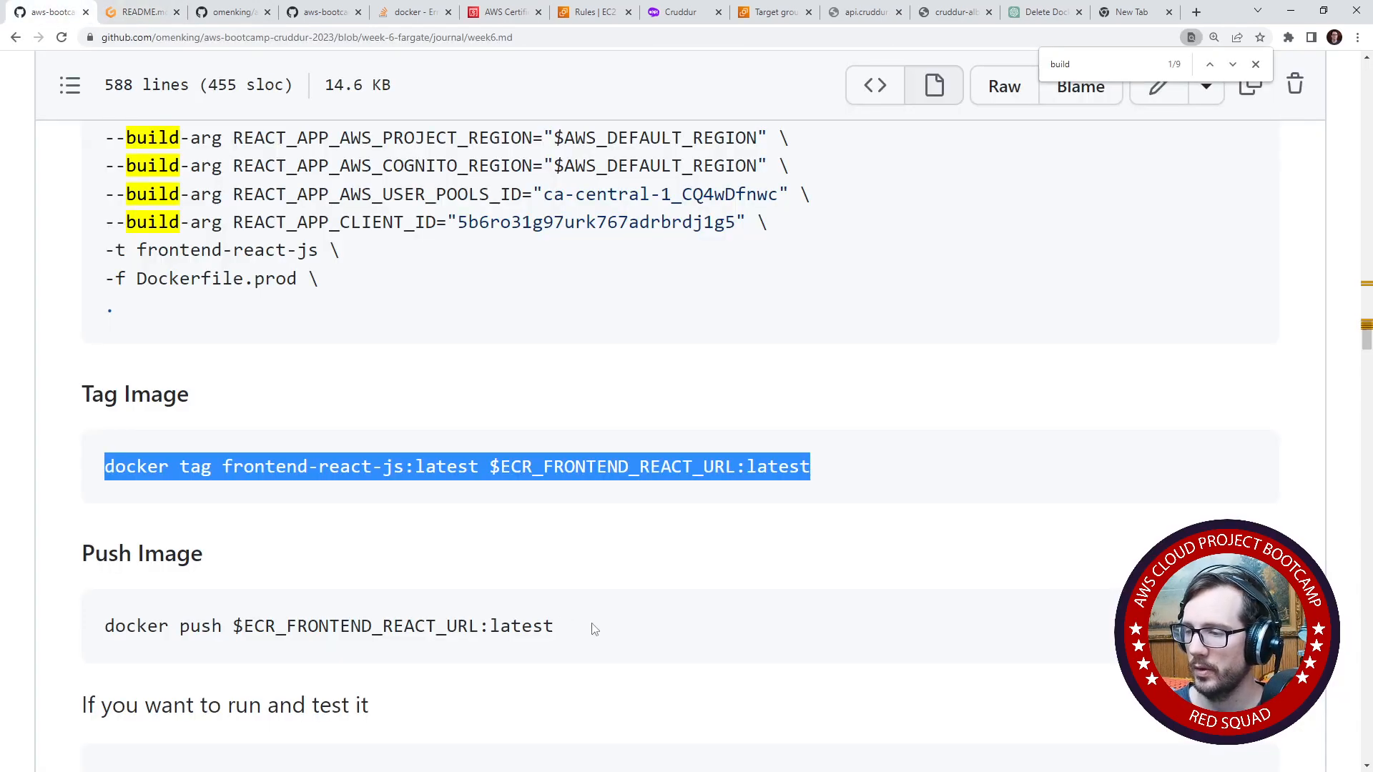
left_click_drag(594, 629, 93, 627)
left_click(132, 12)
type("docker push $ECR_FRONTEND_REACT_URL:latest")
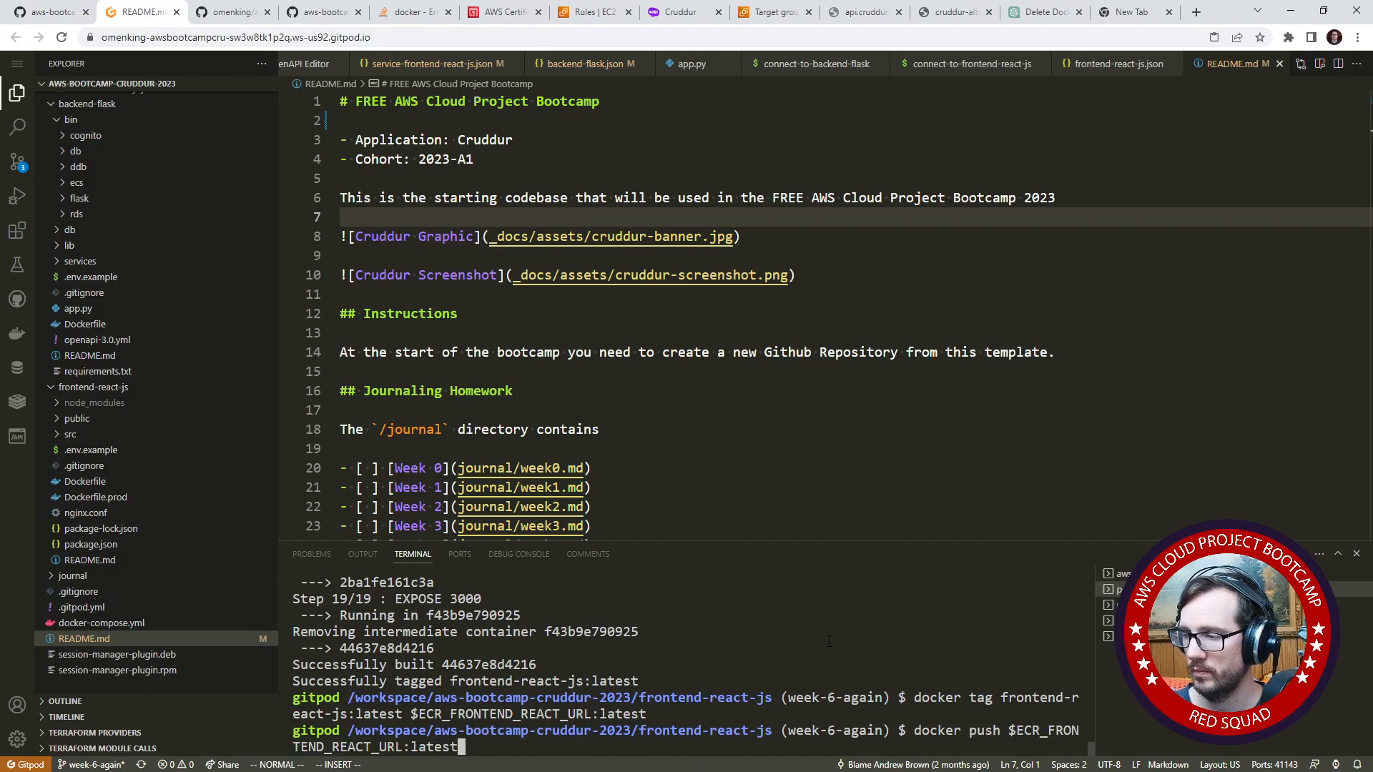
key("Return")
left_click(50, 13)
scroll(381, 474, "down", 4)
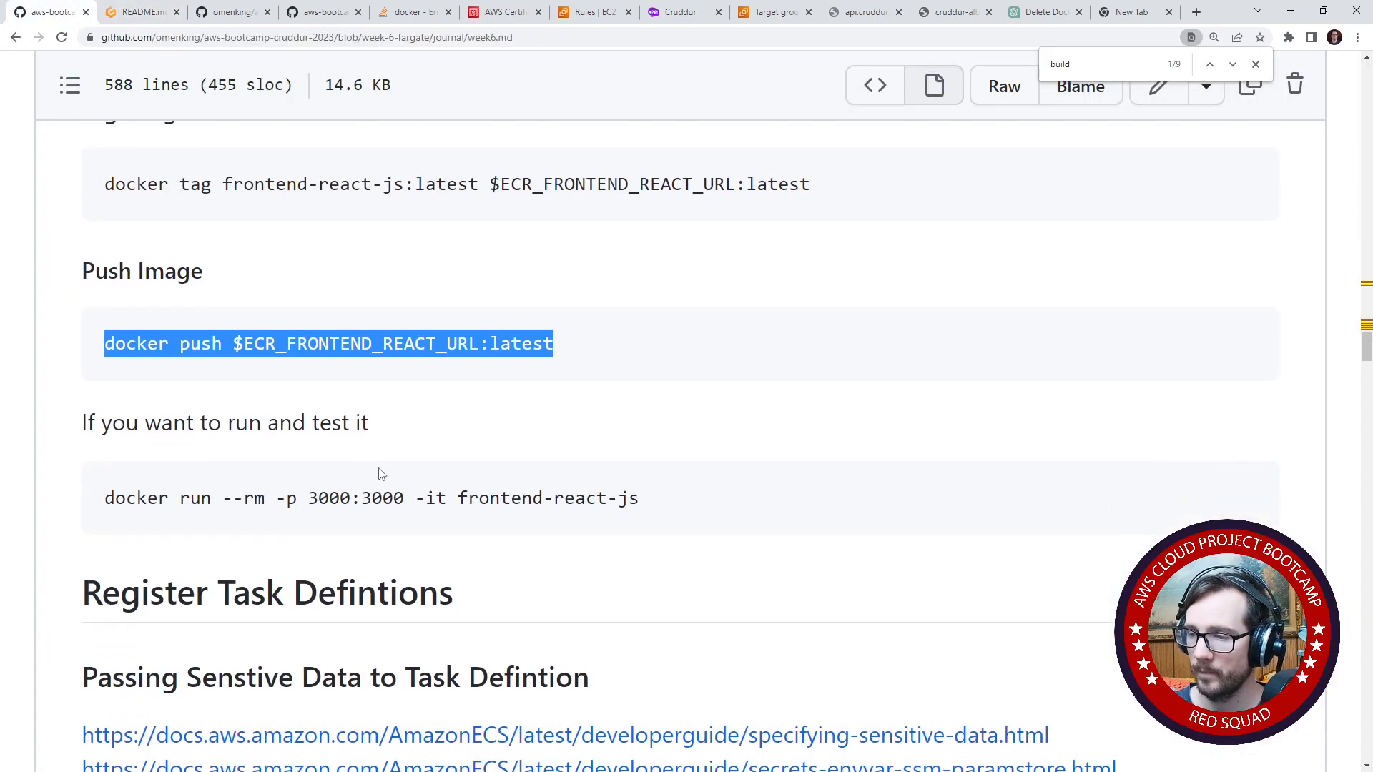
key("ctrl+Tab")
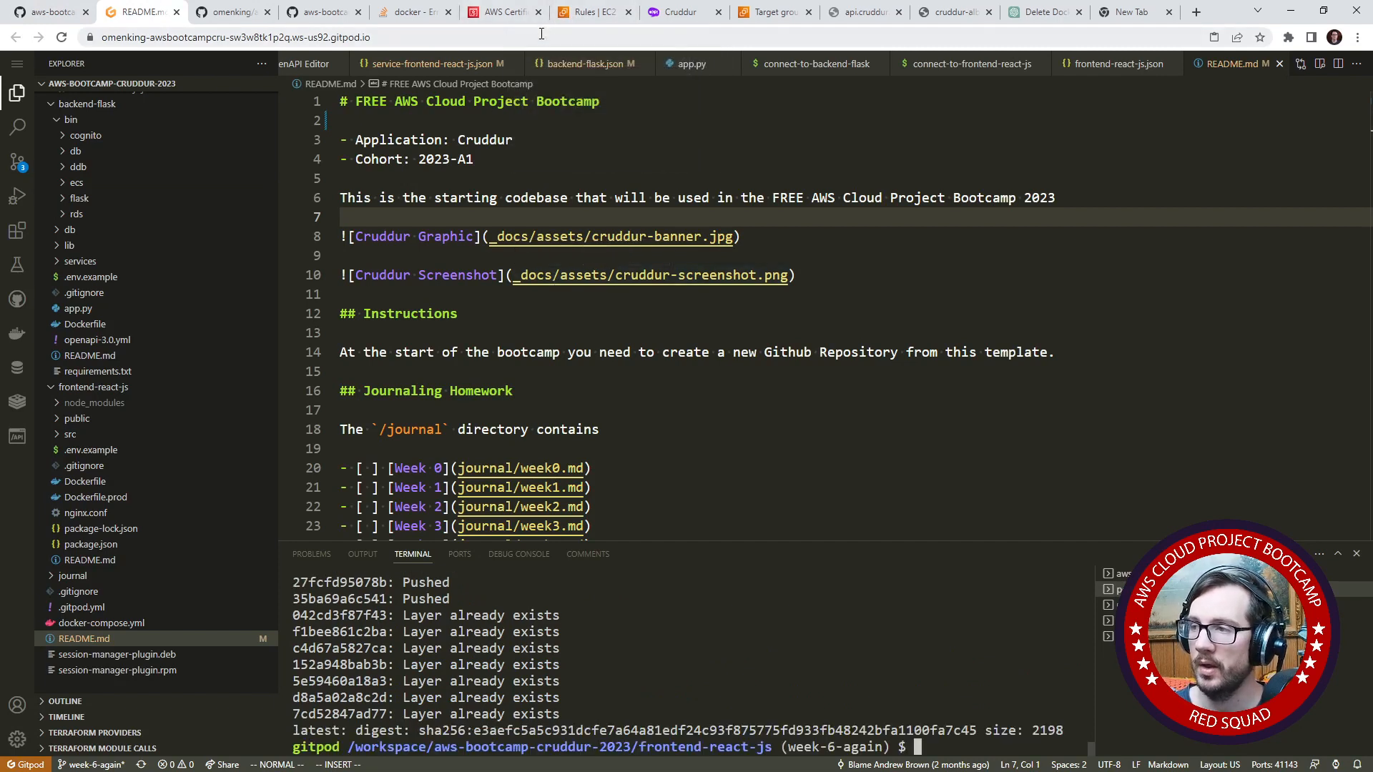
- Switch to the AWS console, find the ECS service and open the cruddur cluster
left_click(593, 12)
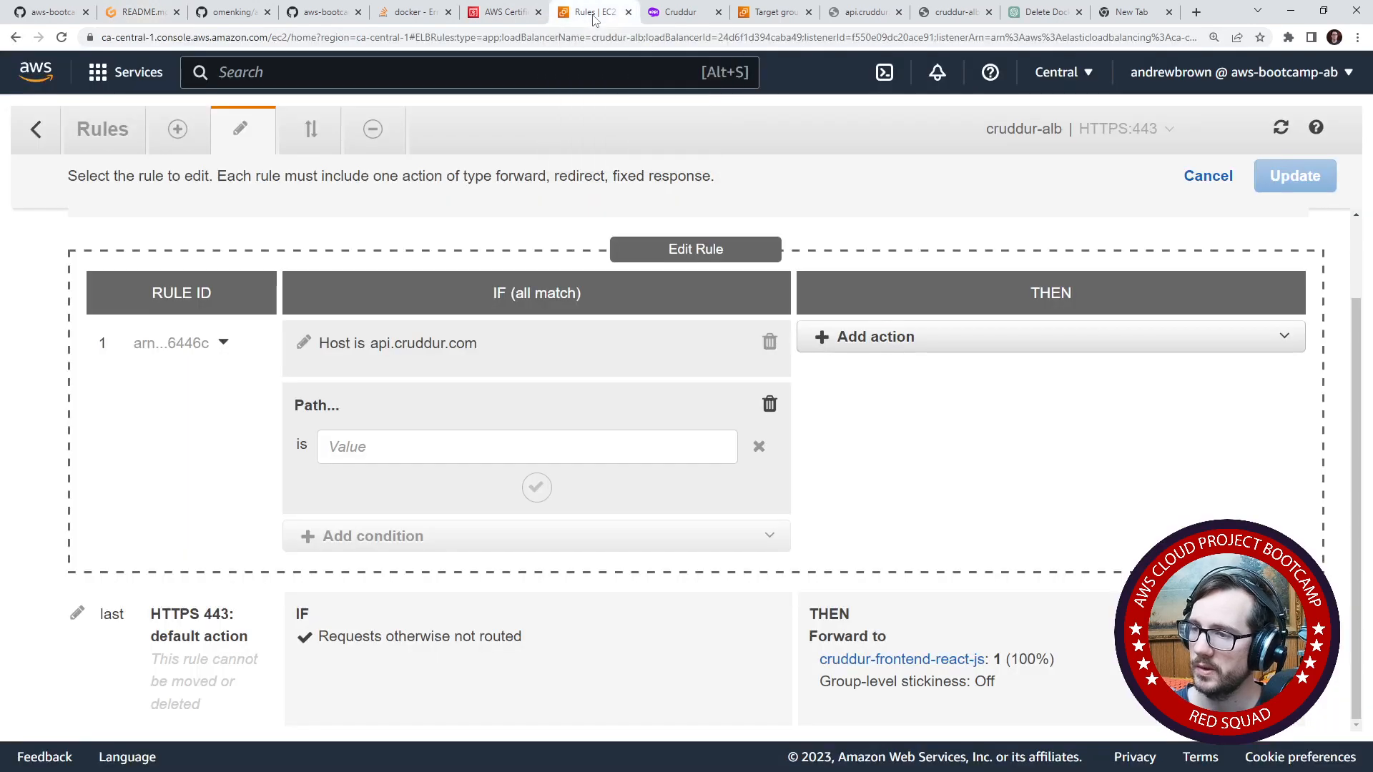
left_click(306, 71)
type("ec2")
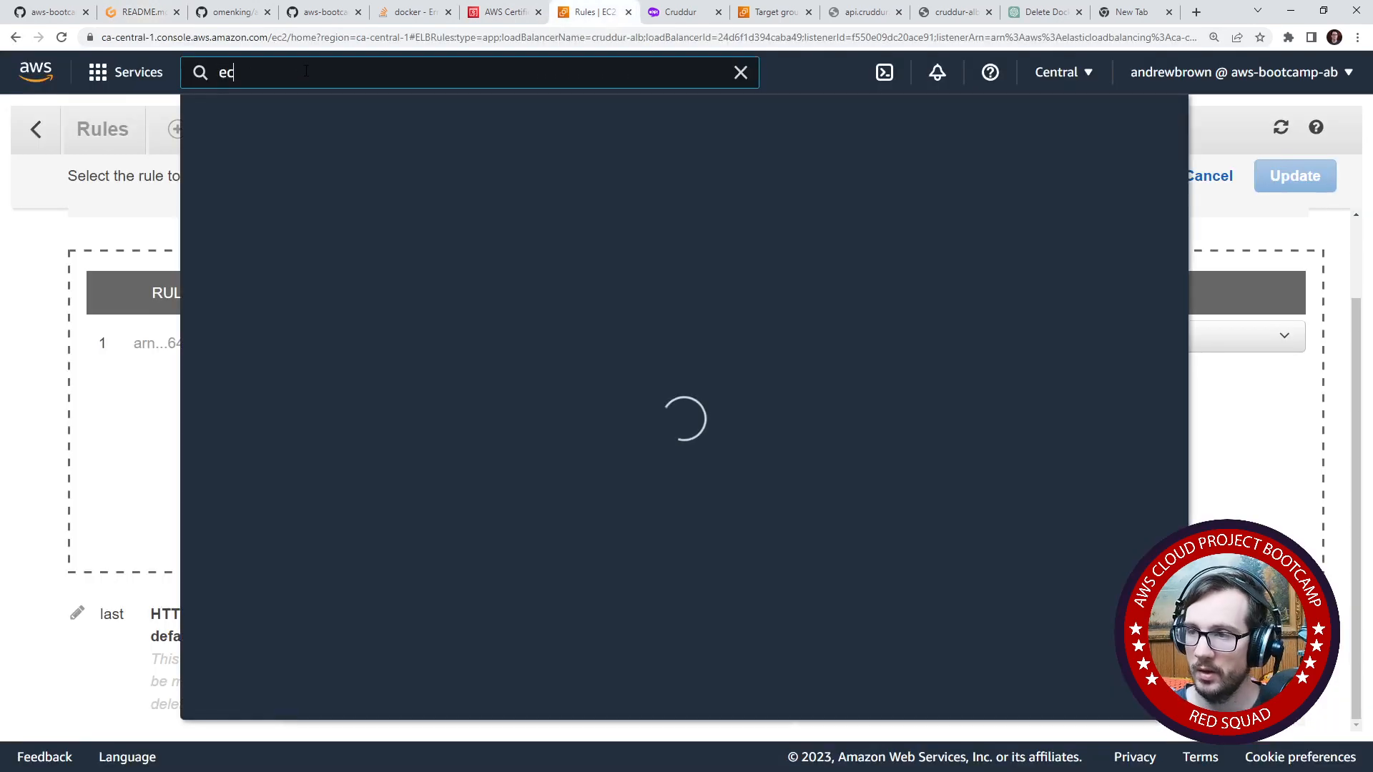
key("BackSpace")
key("BackSpace")
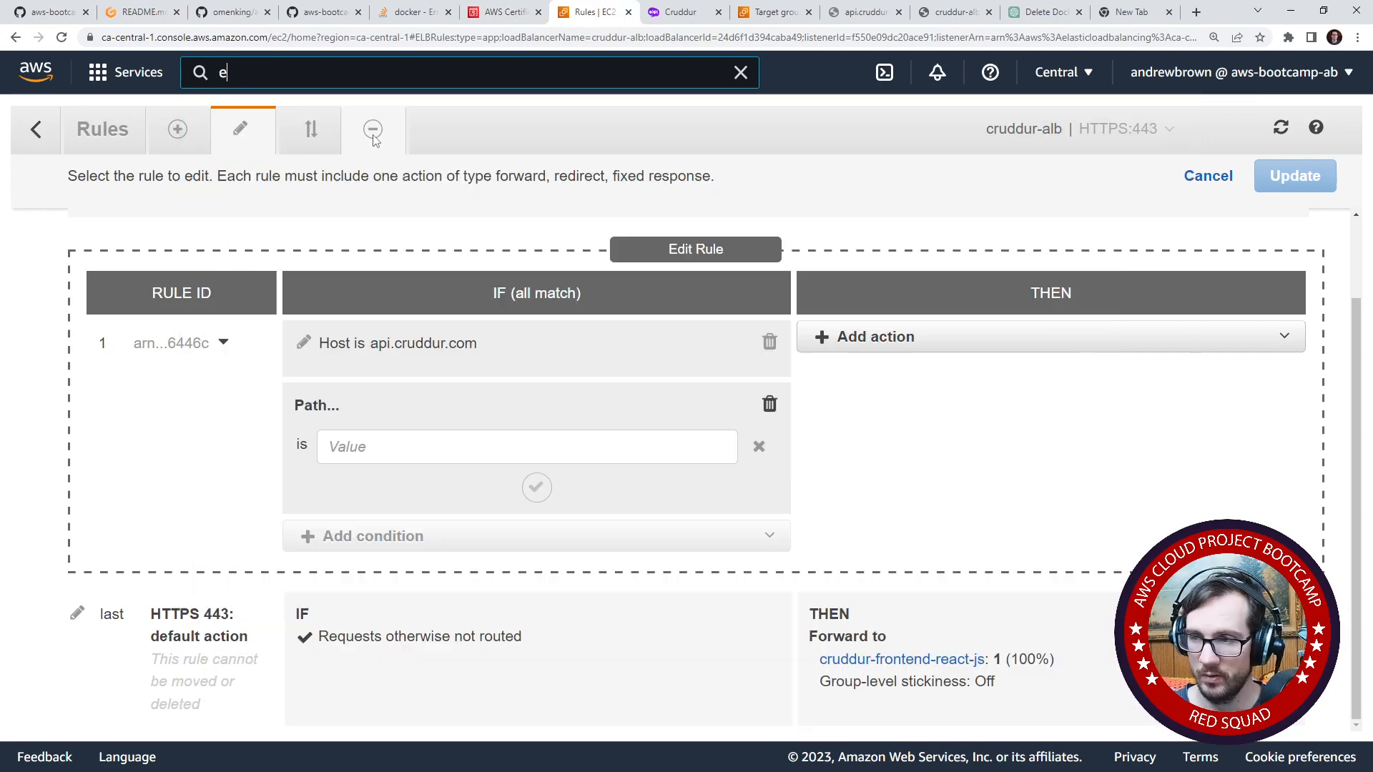
type("cs")
left_click(579, 238)
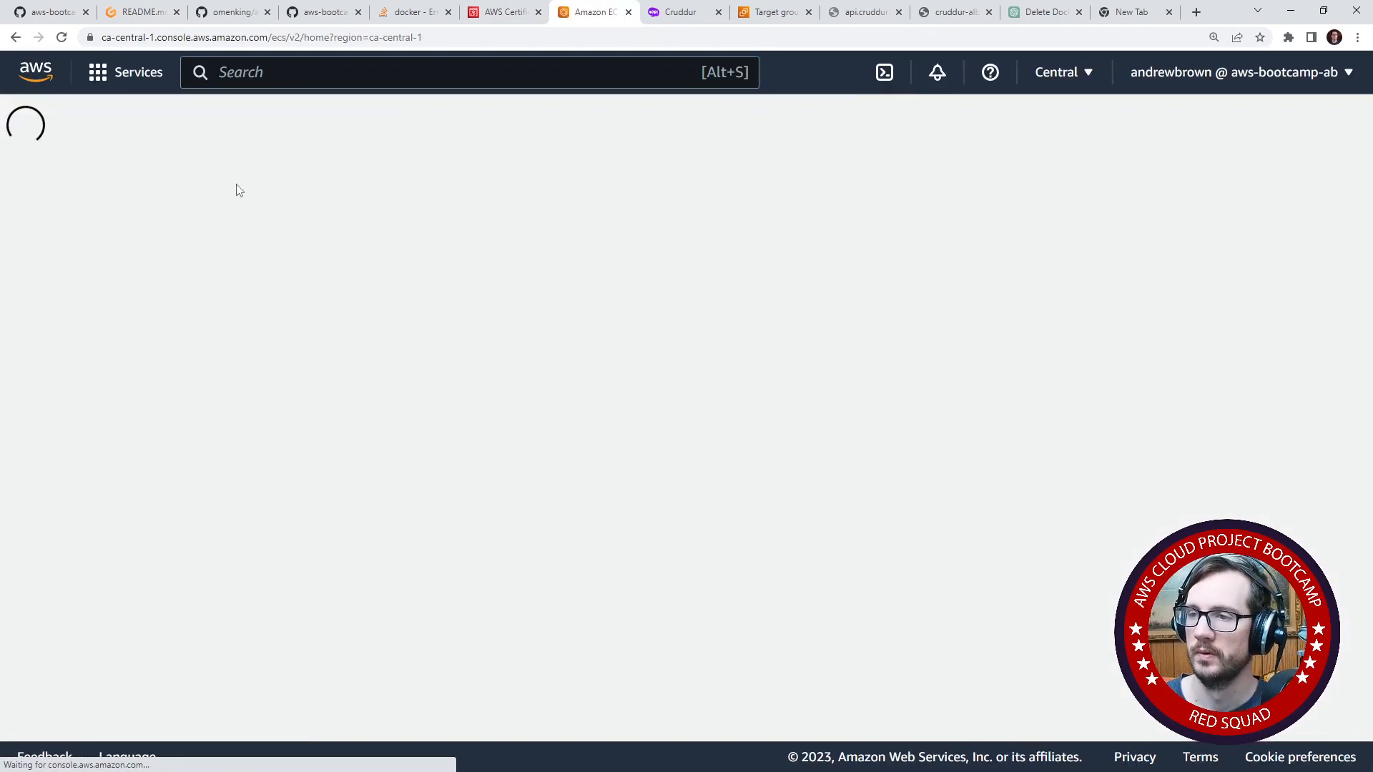
left_click(390, 336)
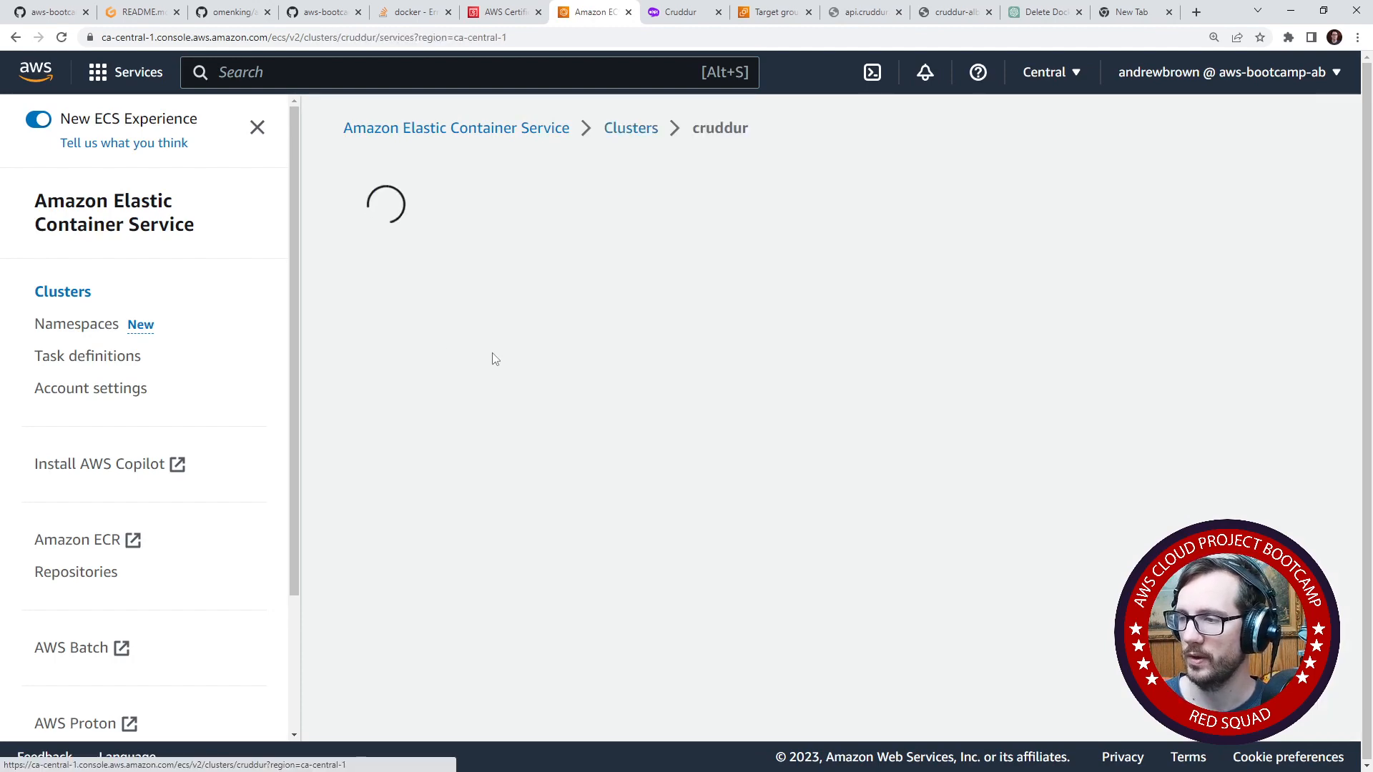
- Update the backend-flask service with a forced new deployment using task definition revision 11 (LATEST)
scroll(413, 341, "down", 3)
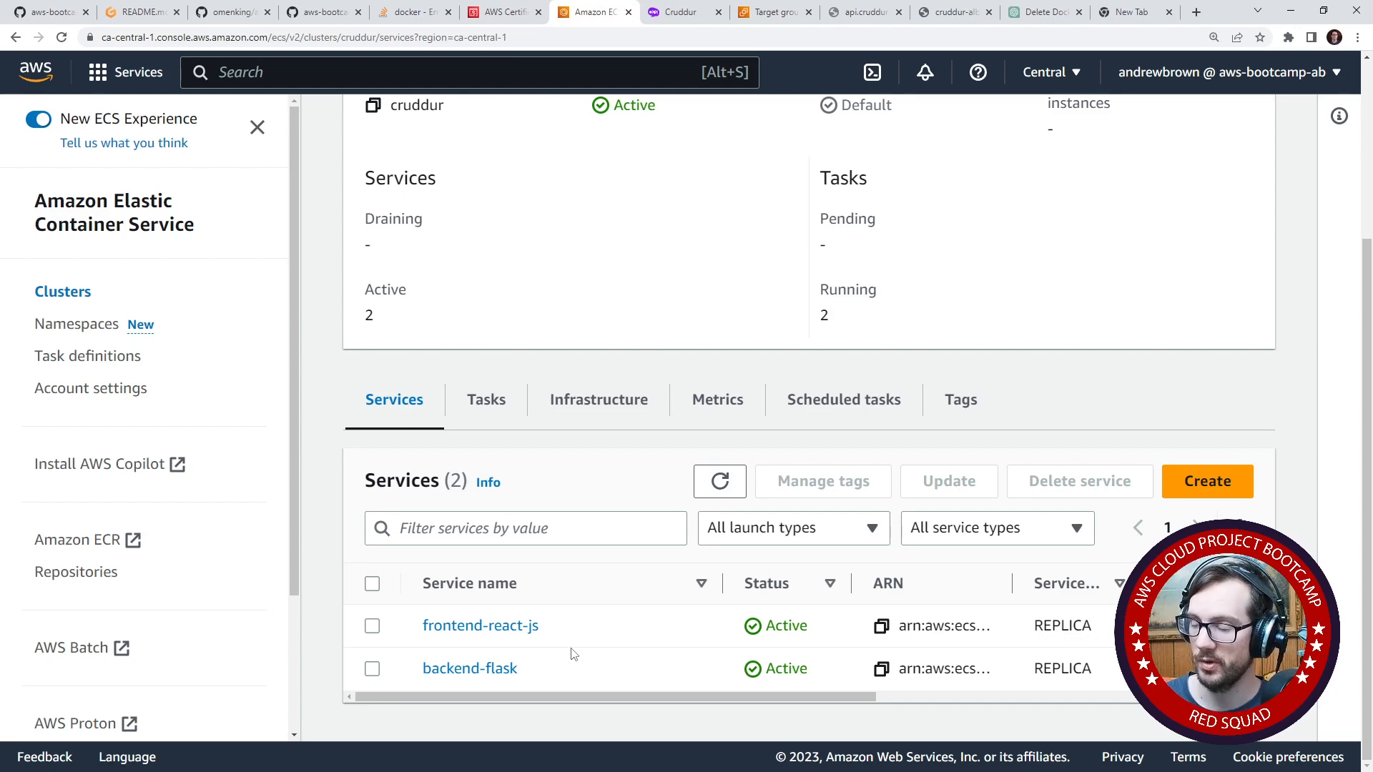
left_click(372, 670)
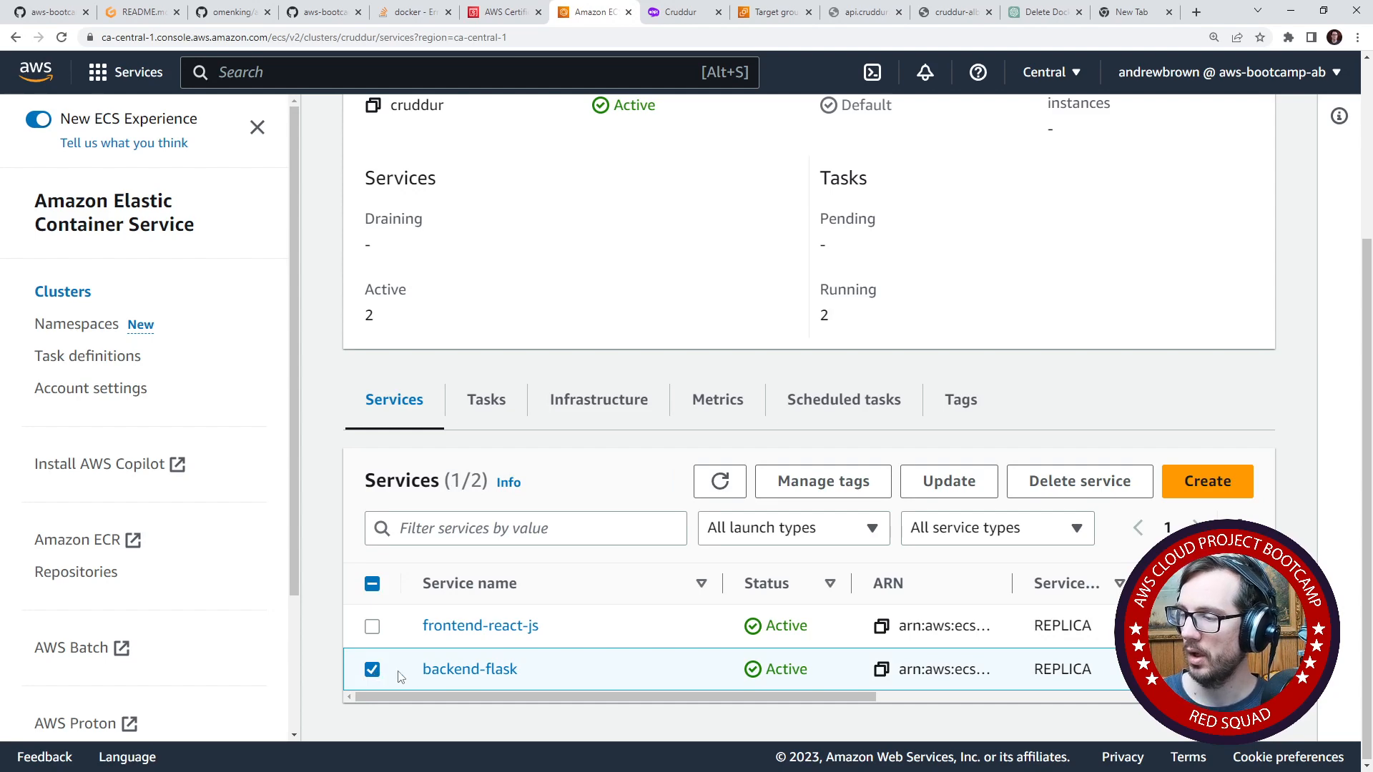
left_click(949, 481)
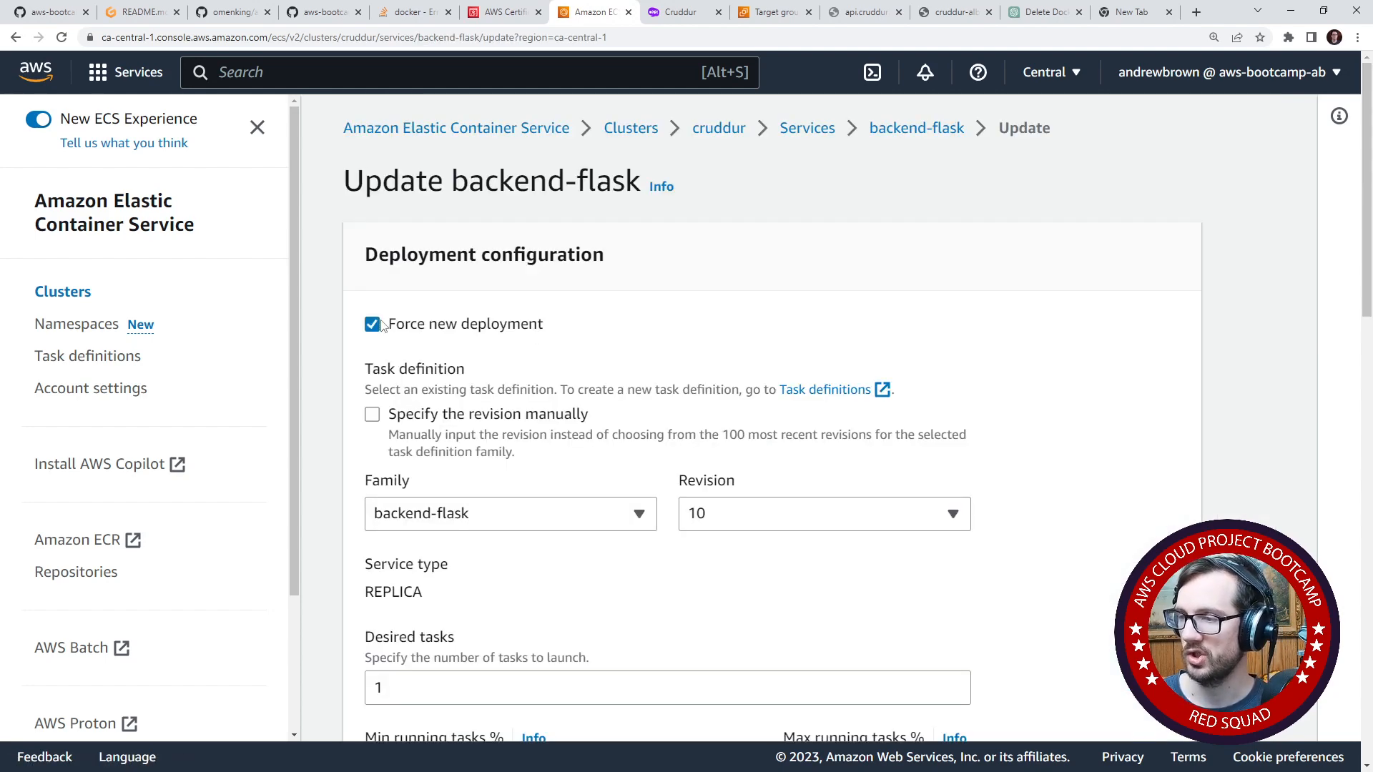
left_click(778, 526)
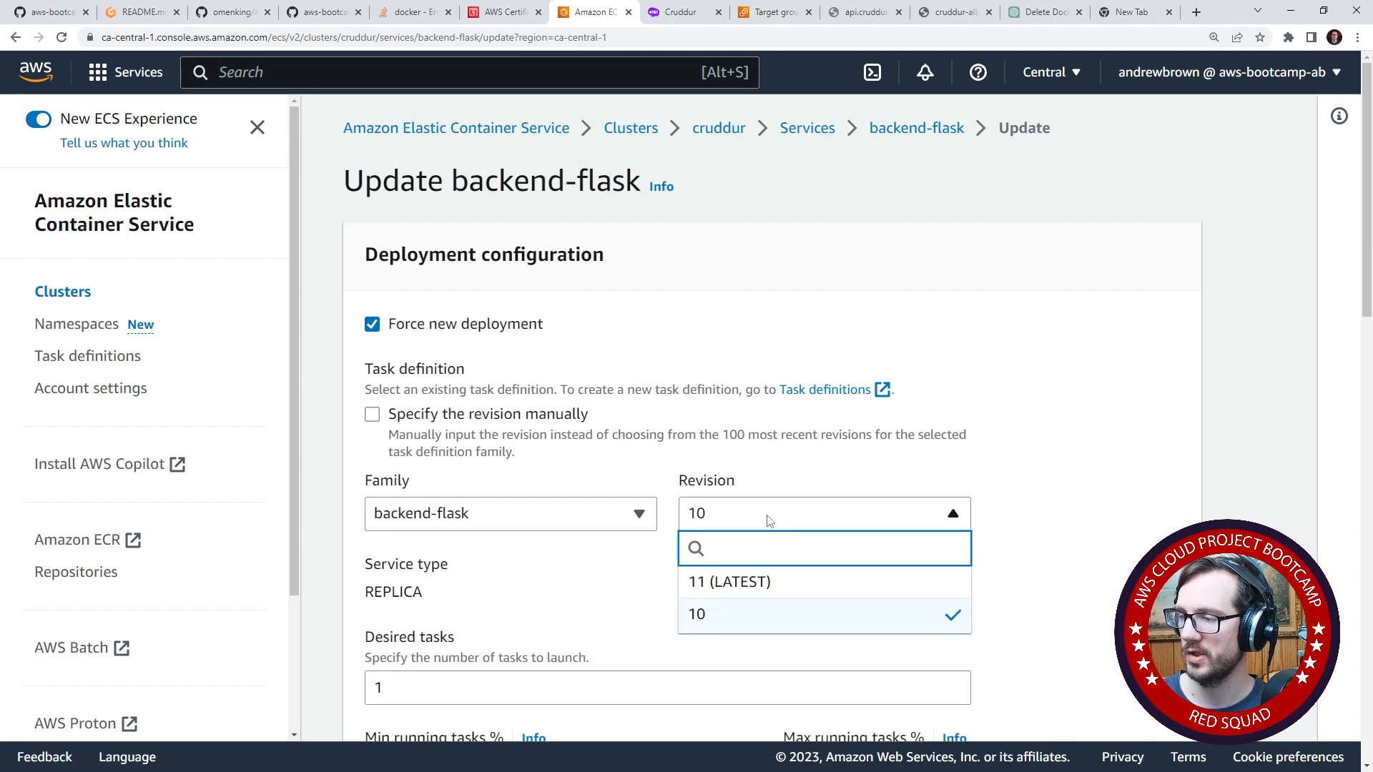
left_click(779, 583)
left_click(718, 525)
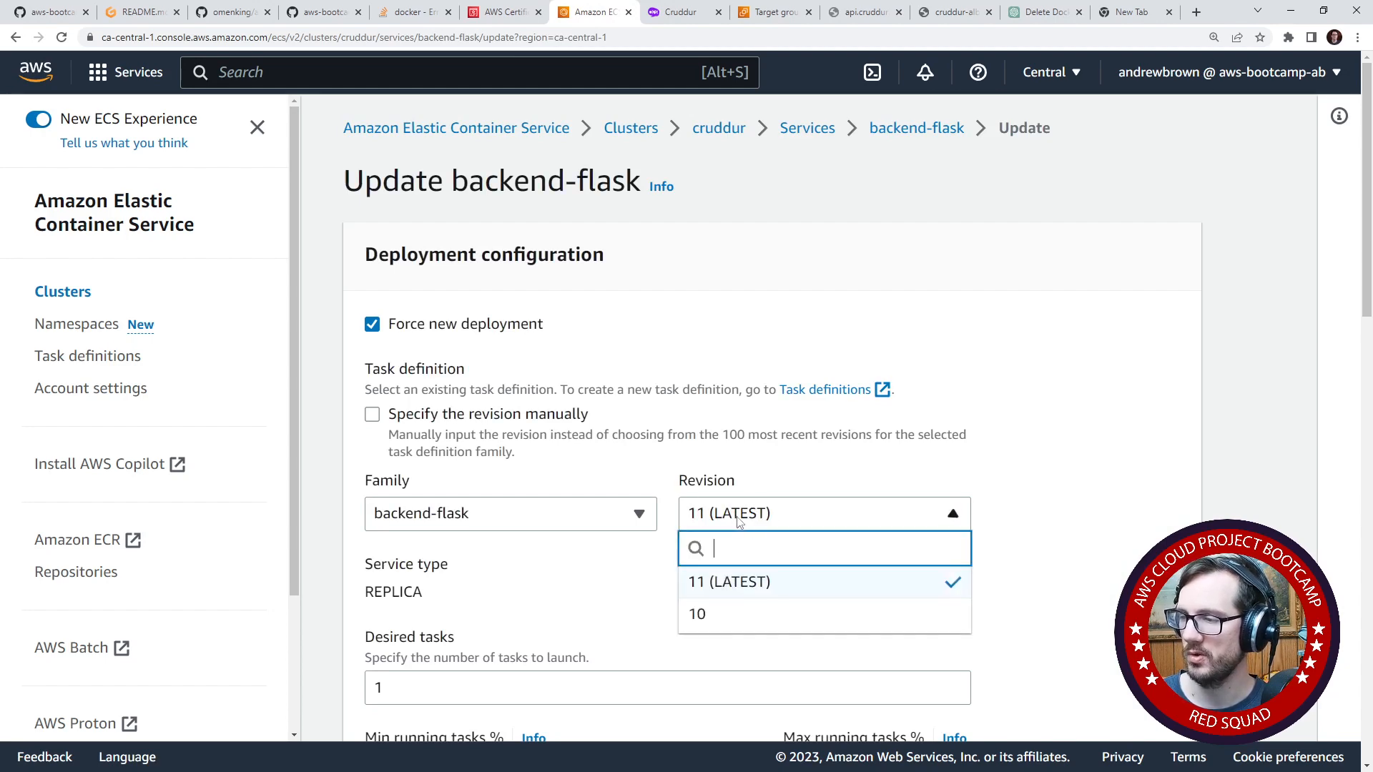
left_click(744, 580)
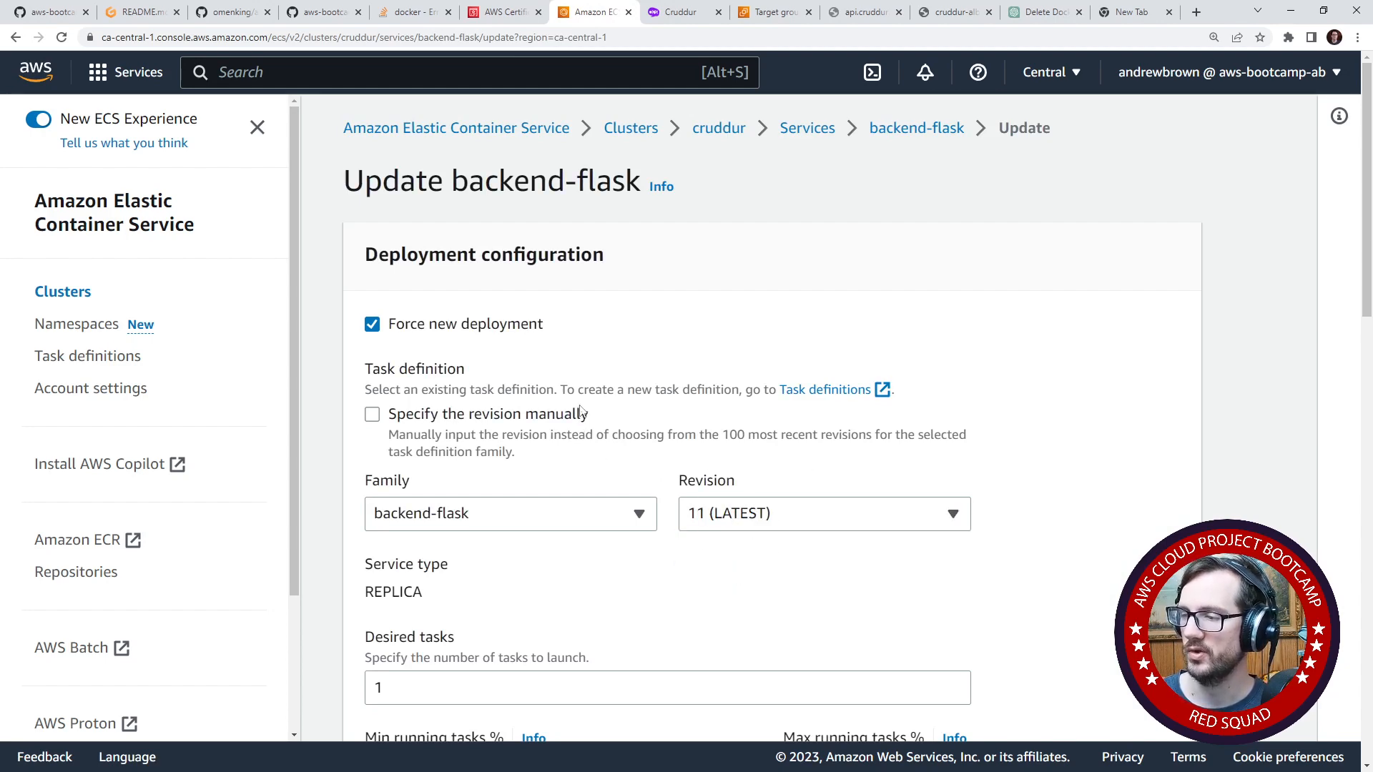
scroll(644, 465, "down", 5)
scroll(705, 521, "up", 3)
scroll(705, 519, "down", 15)
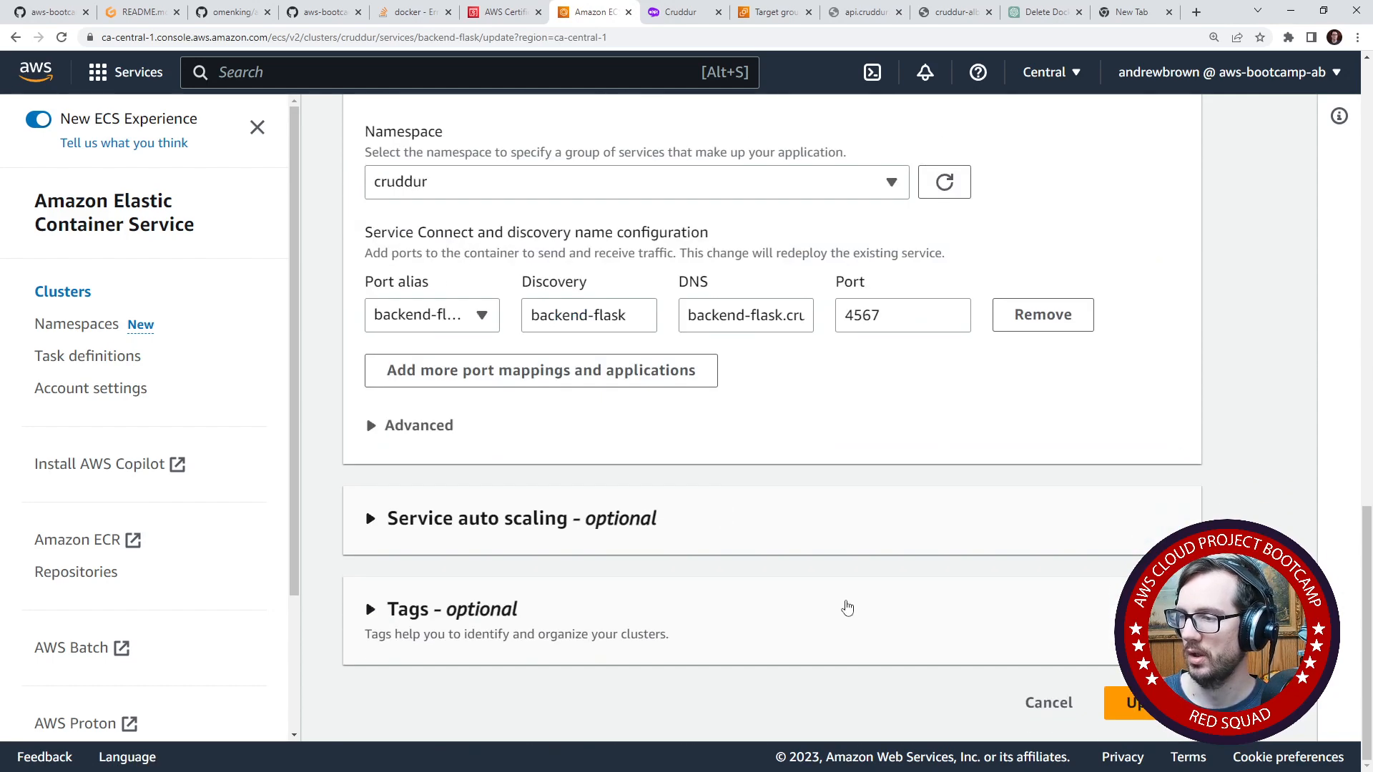
left_click(1126, 702)
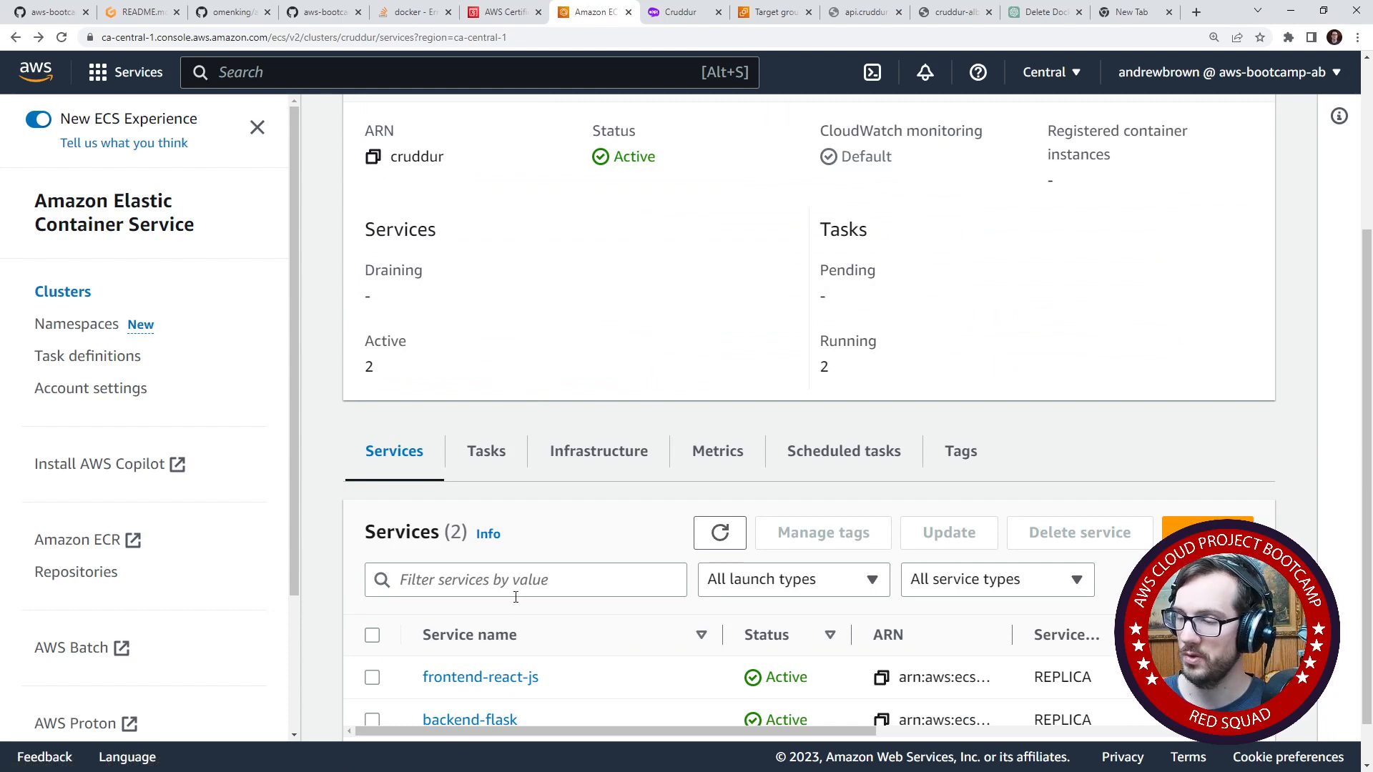
- Update the frontend-react-js service with a forced new deployment, keeping task definition revision 7 (LATEST)
scroll(515, 596, "down", 1)
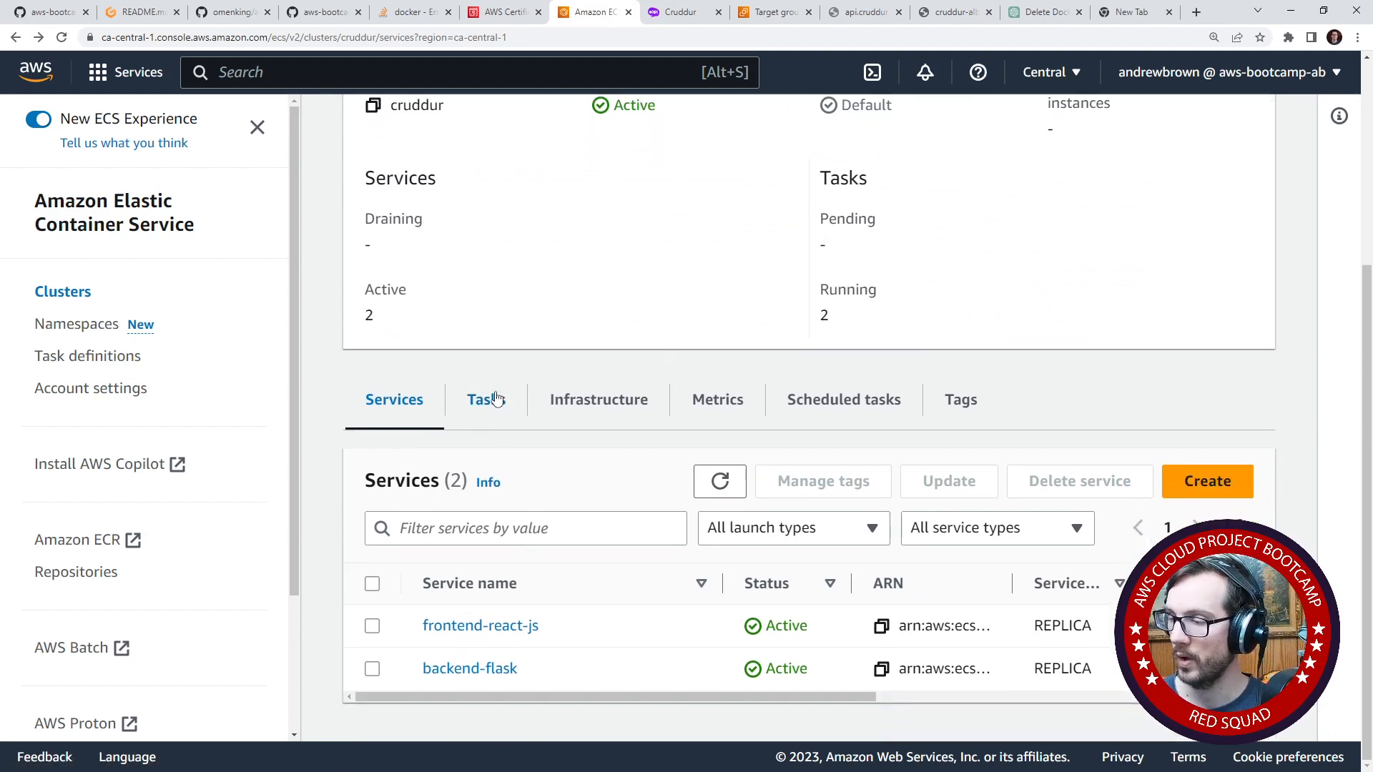
left_click(492, 627)
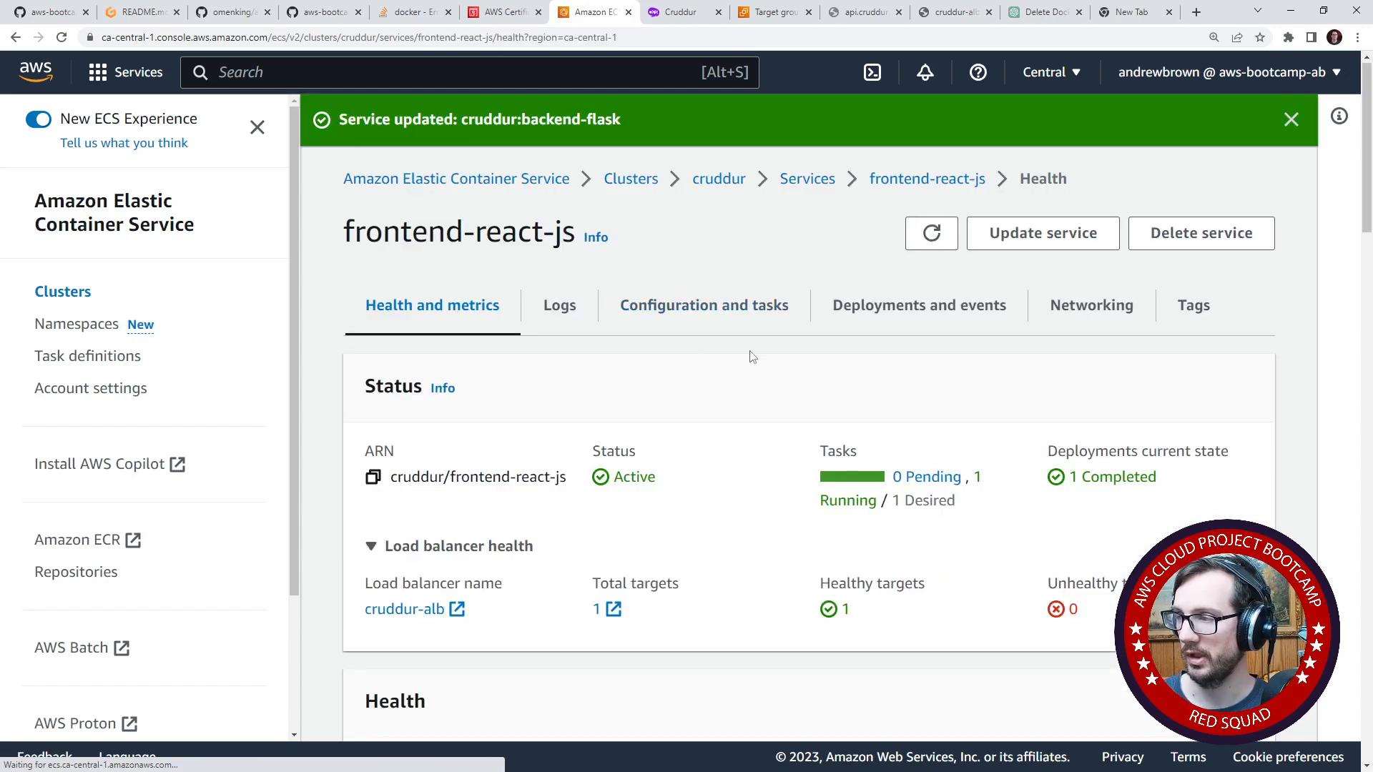
left_click(996, 252)
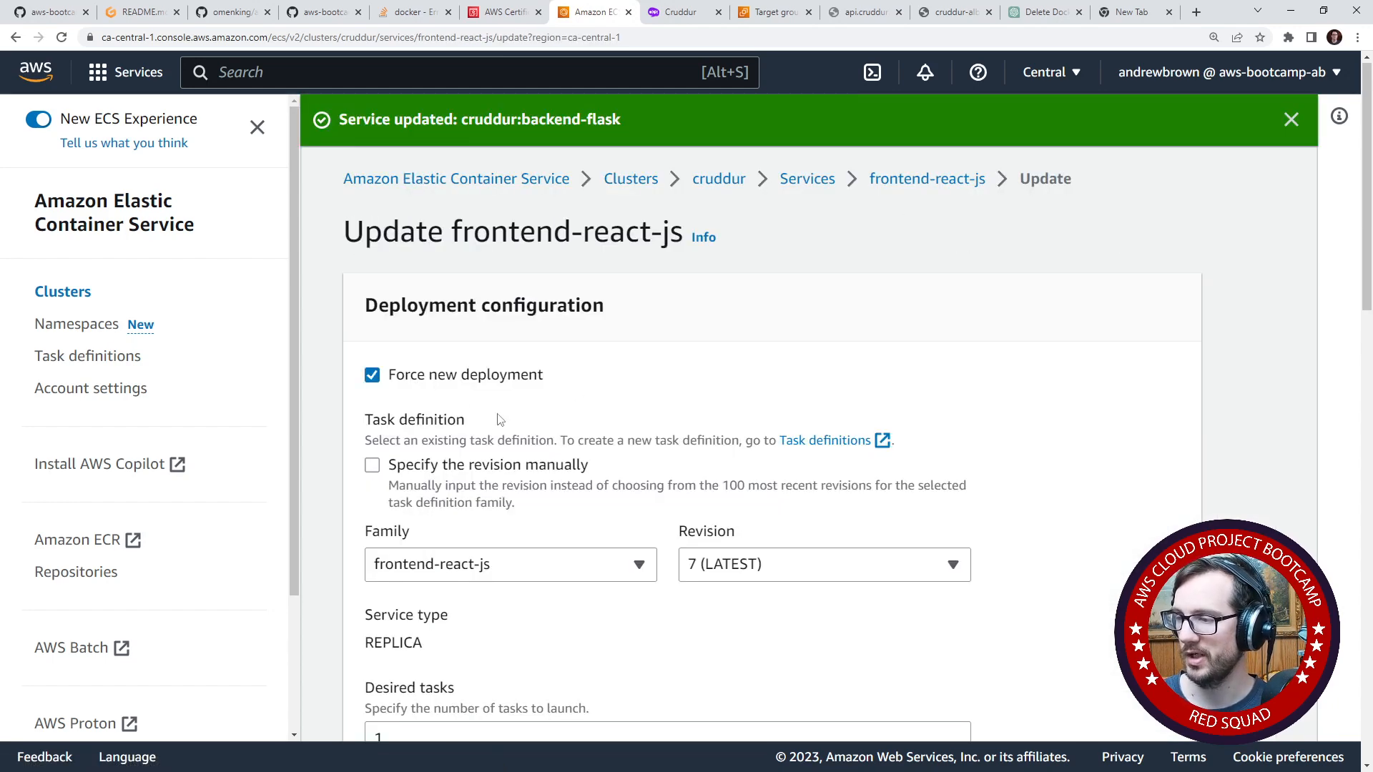
left_click(752, 557)
left_click(655, 400)
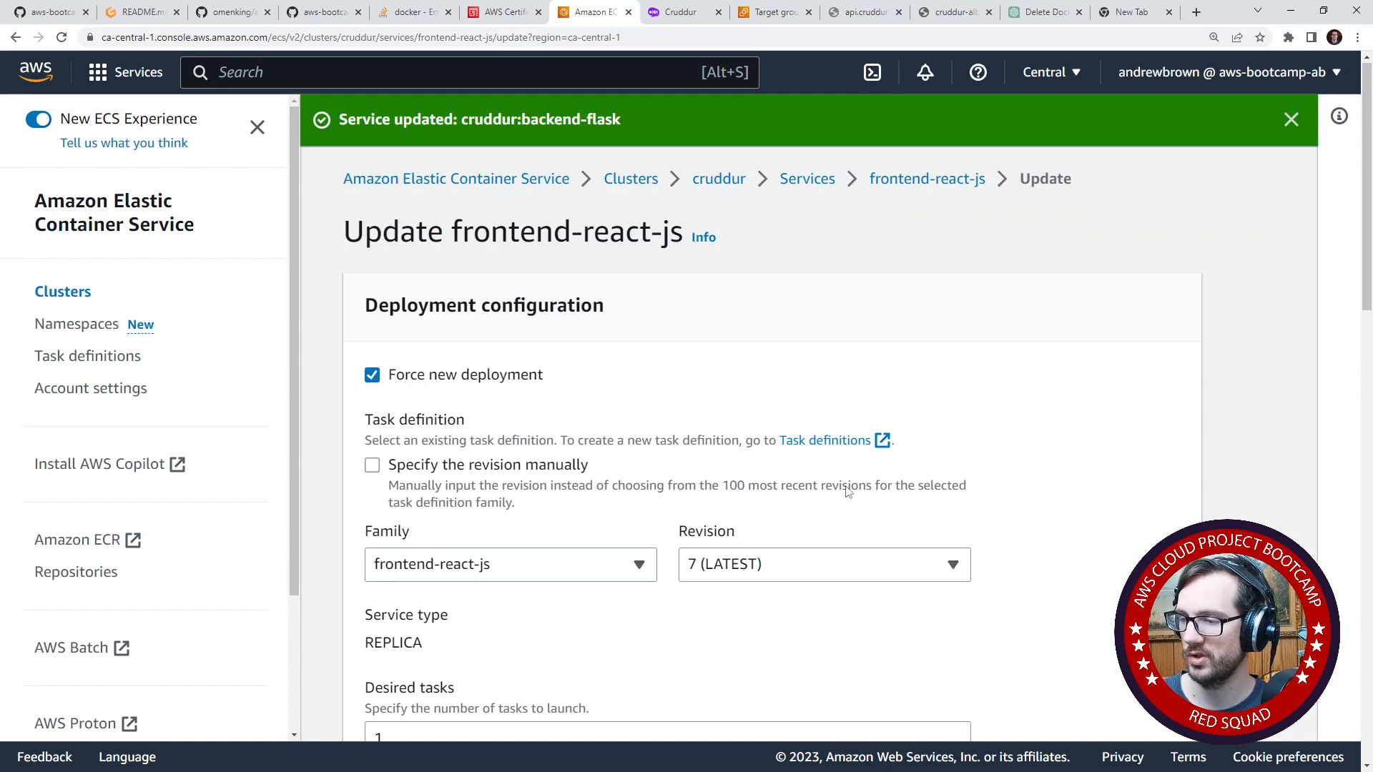
scroll(754, 555, "down", 15)
scroll(724, 549, "down", 1)
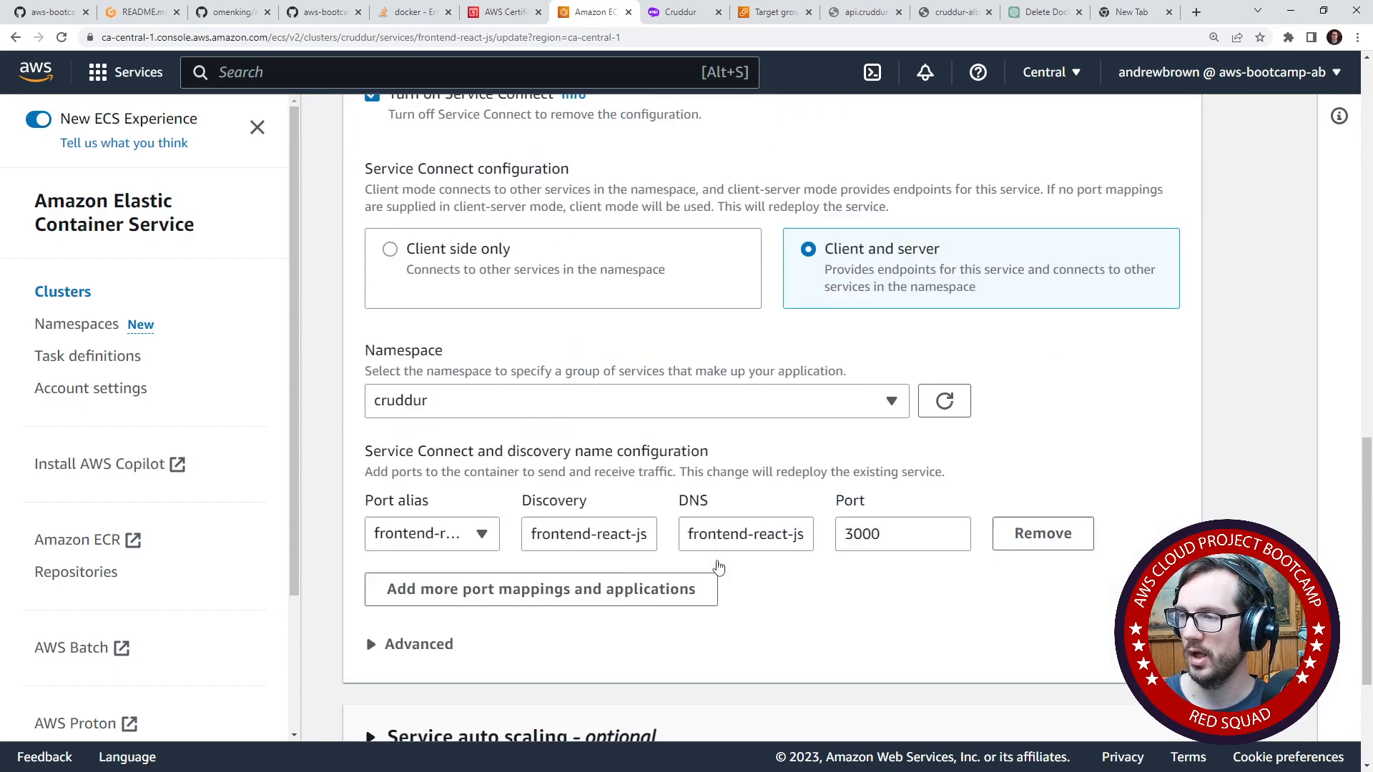
scroll(620, 316, "up", 10)
scroll(721, 521, "down", 15)
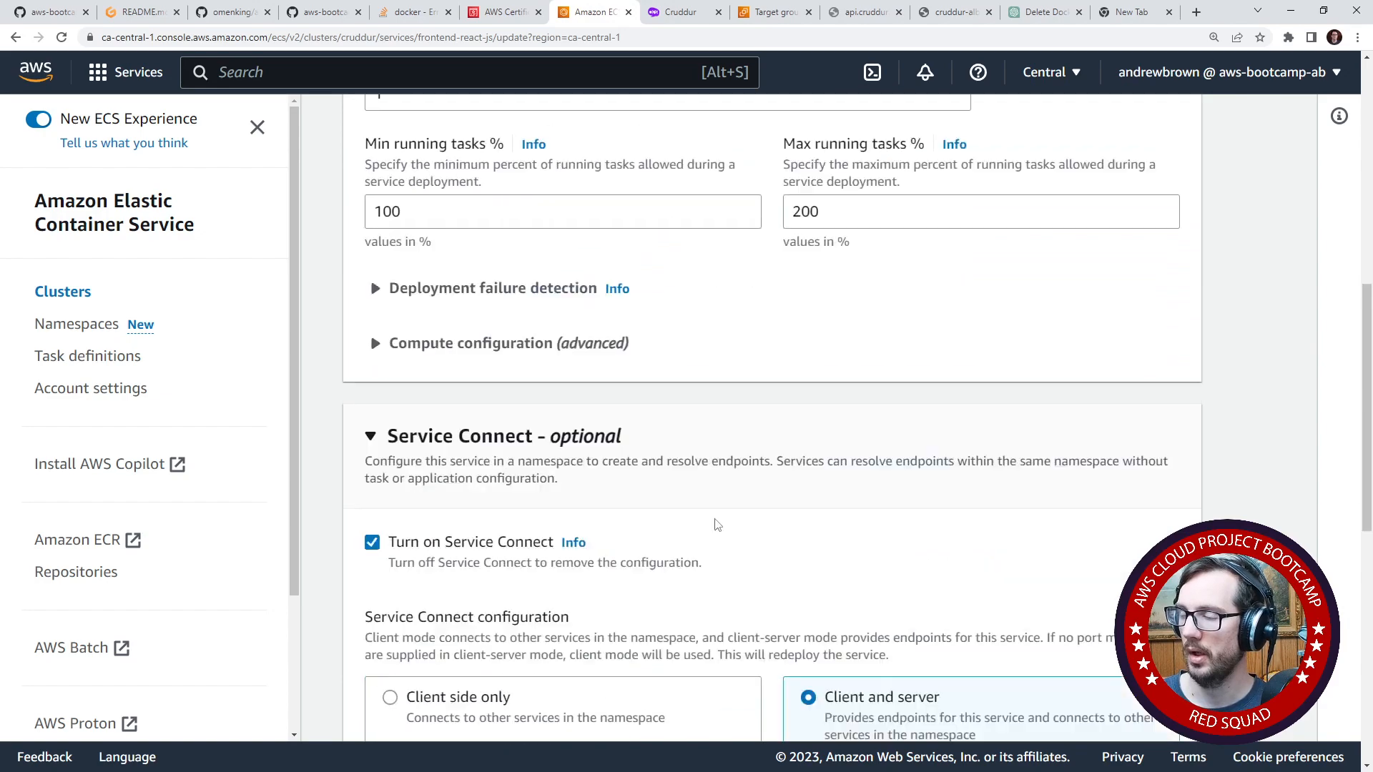
left_click(1133, 703)
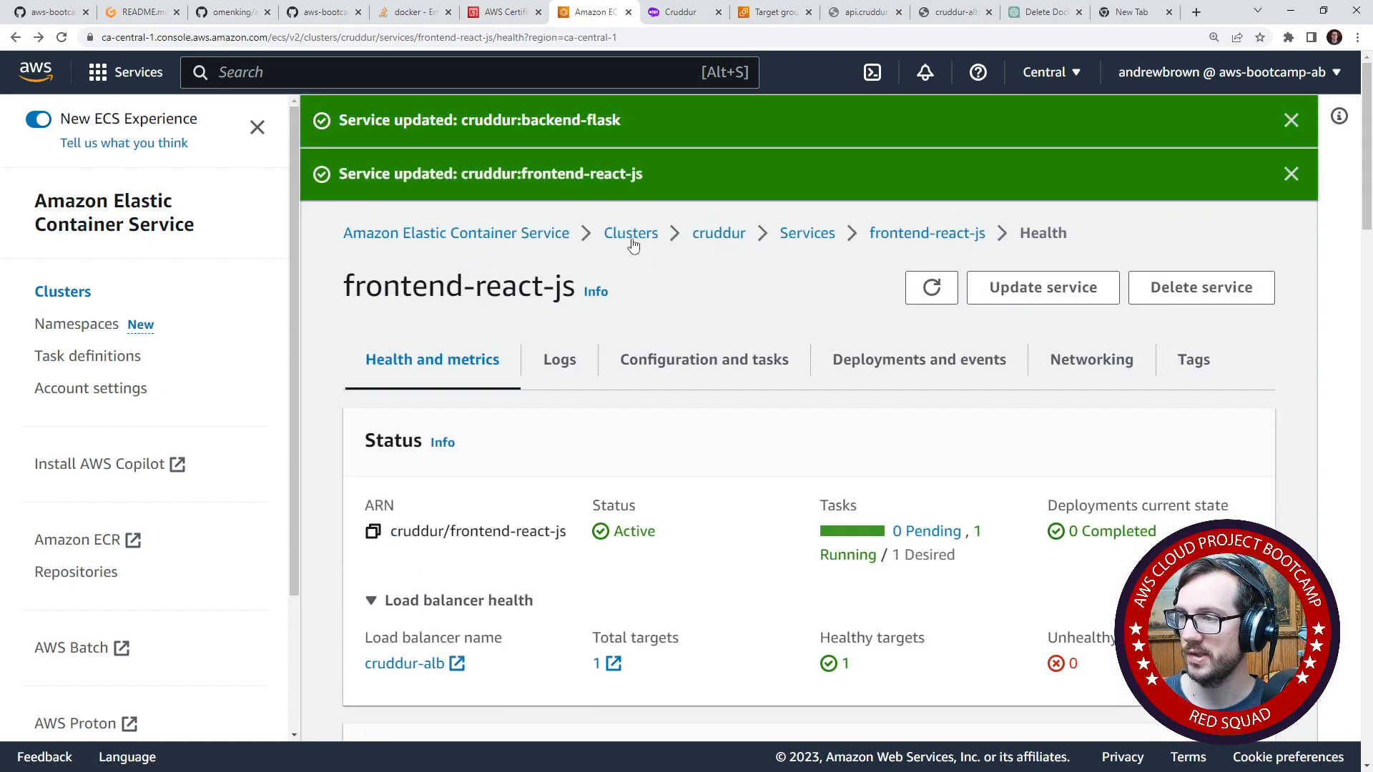
- Return to the cruddur cluster and check the status of its tasks, refreshing the list and widening the task definition column
left_click(633, 245)
left_click(389, 435)
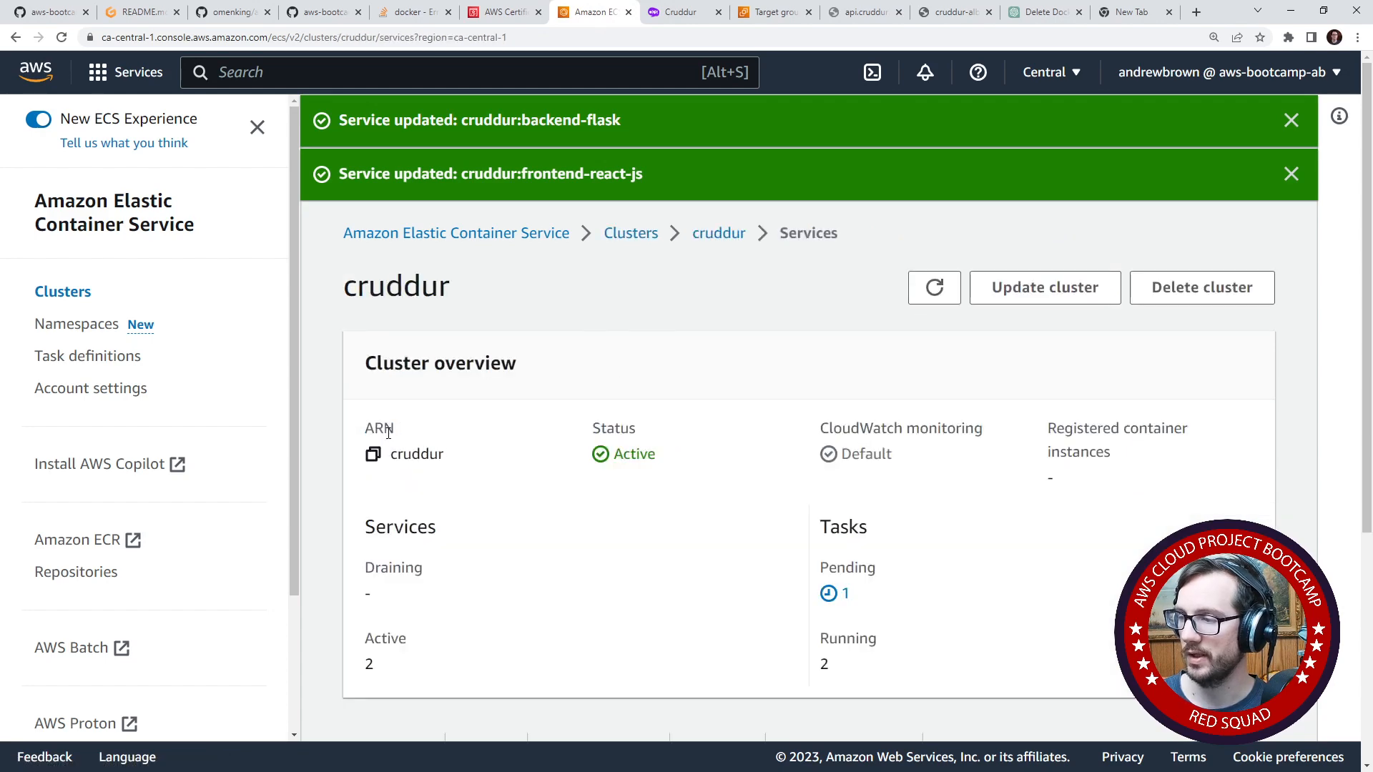
scroll(472, 425, "down", 5)
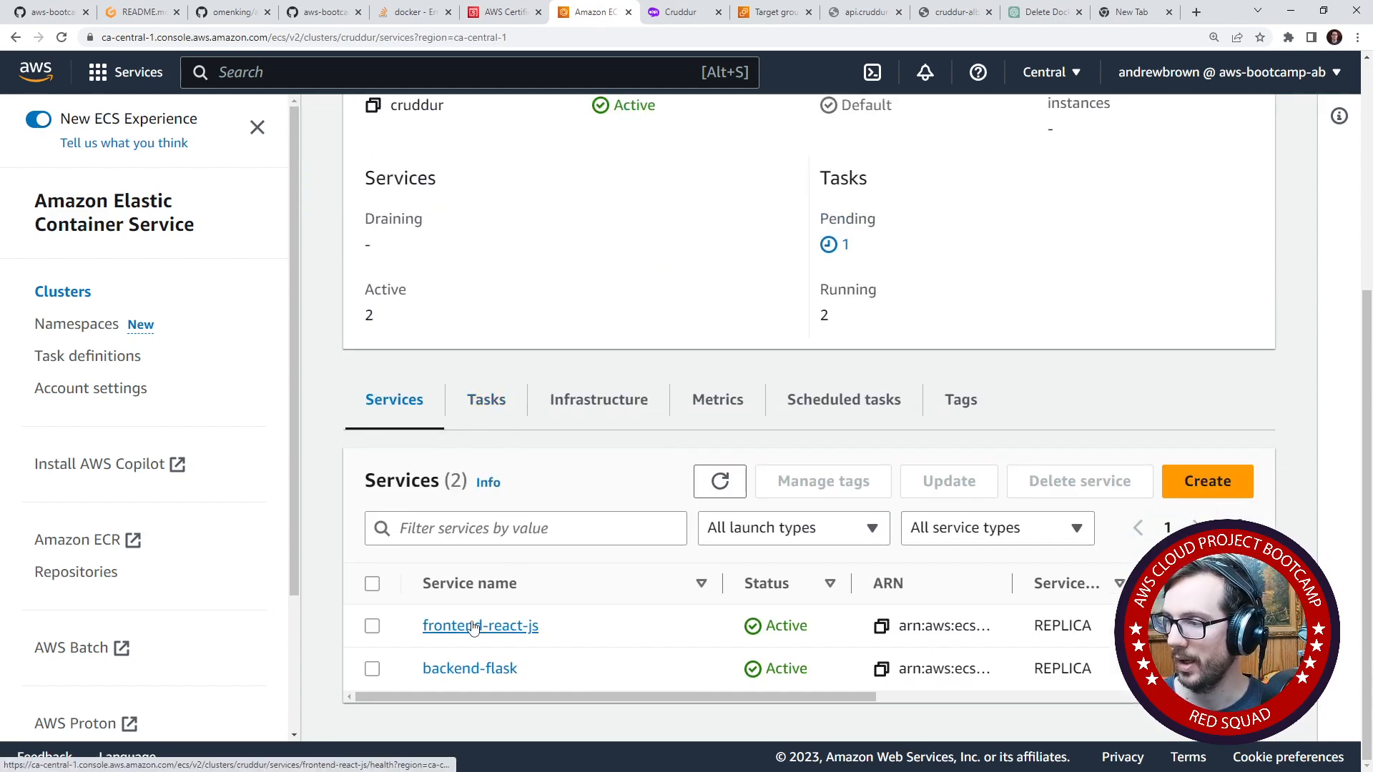
left_click(495, 411)
scroll(677, 627, "down", 1)
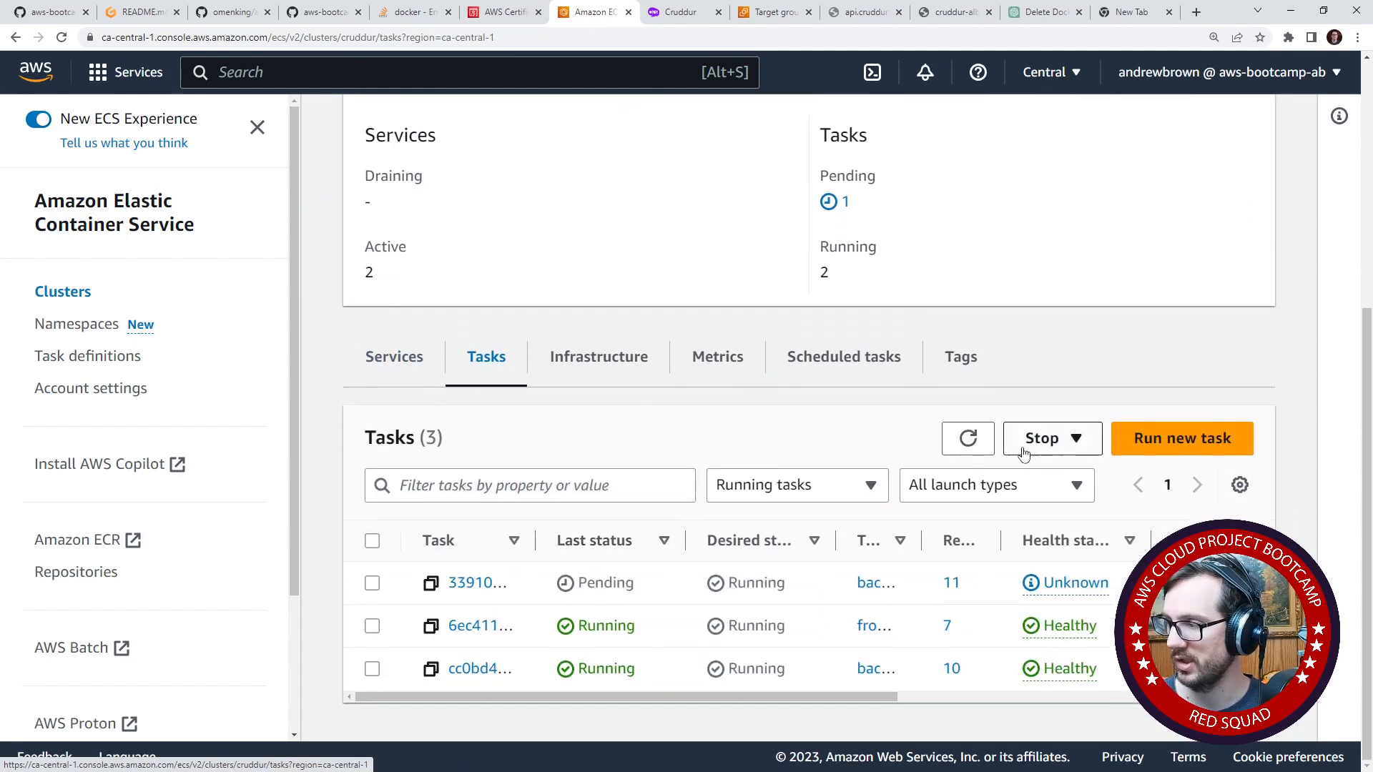
left_click(967, 440)
left_click(964, 440)
left_click(964, 439)
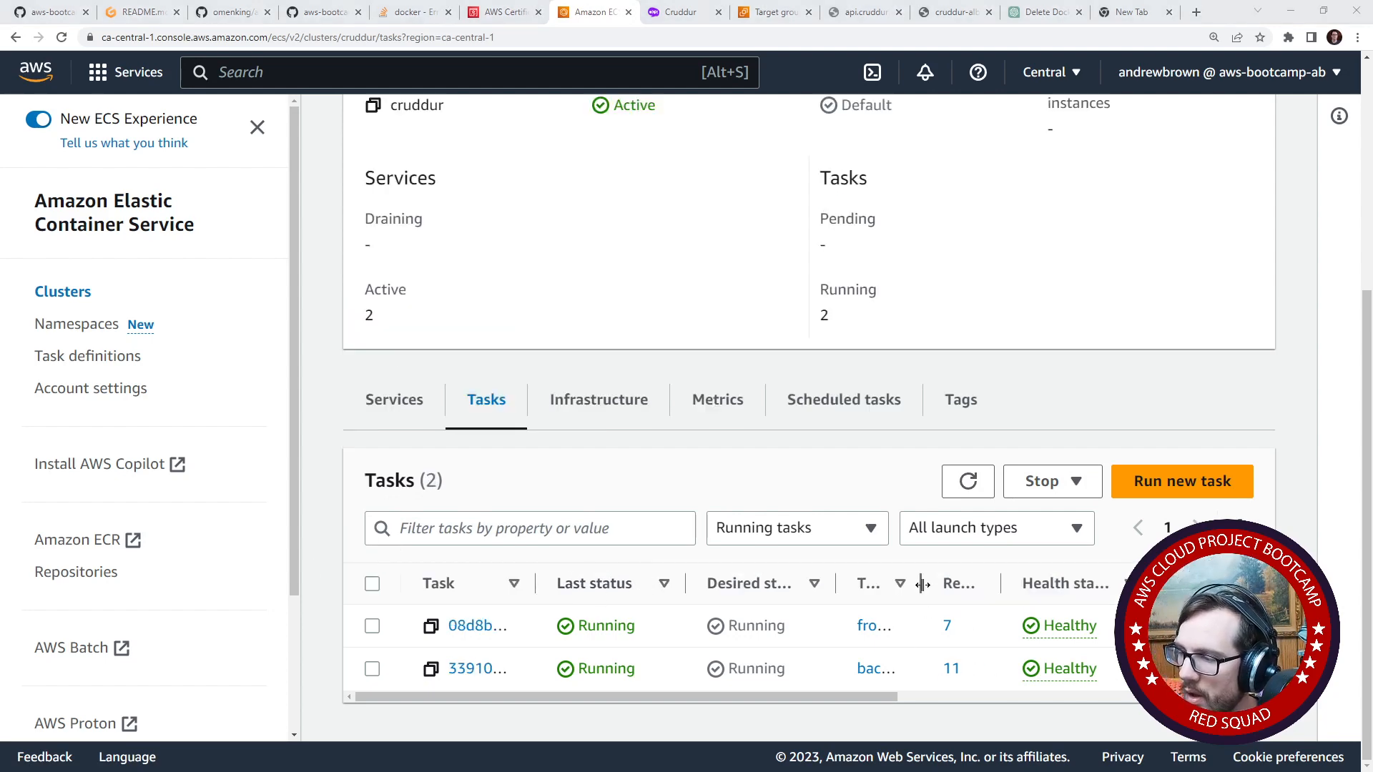
left_click_drag(922, 585, 1010, 585)
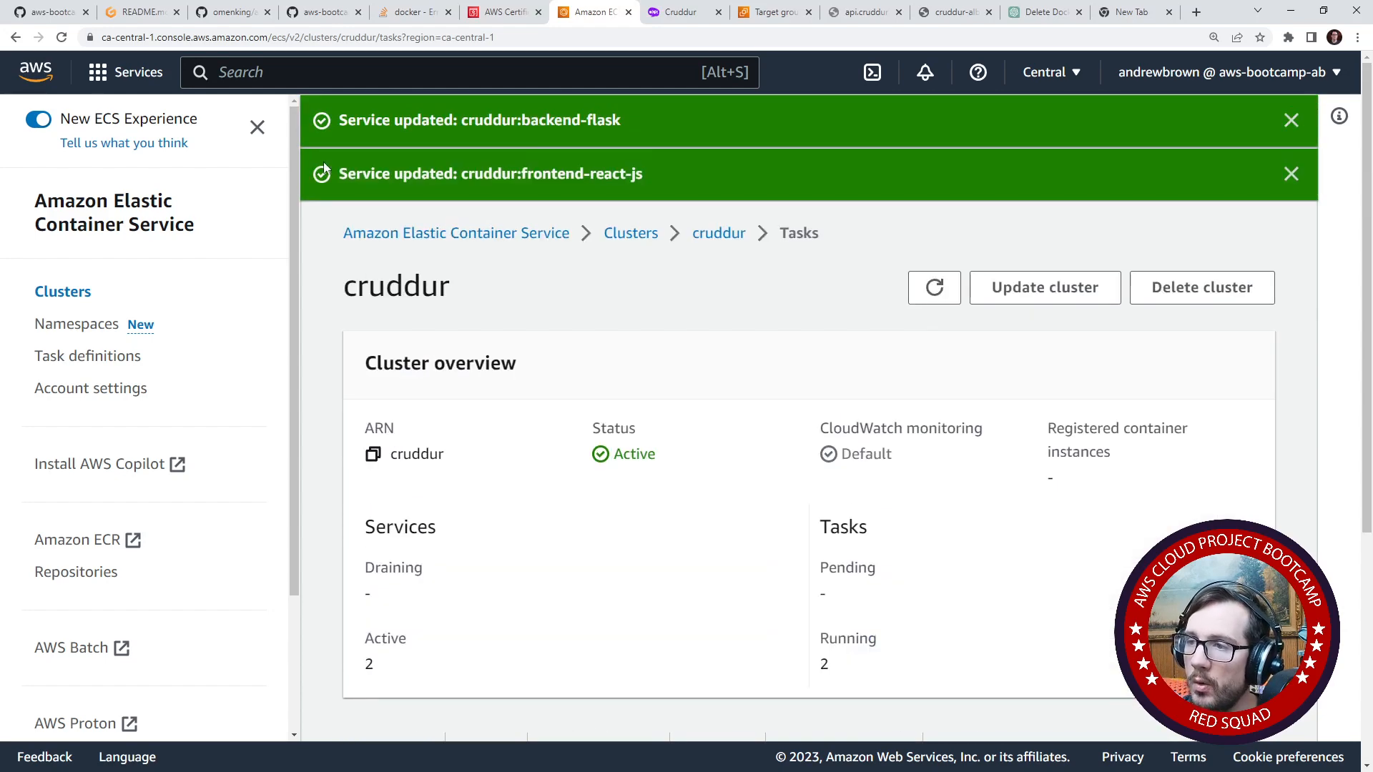
- Find the EC2 service in the AWS console, reusing the Certificate Manager page, and open its target groups
type("ec")
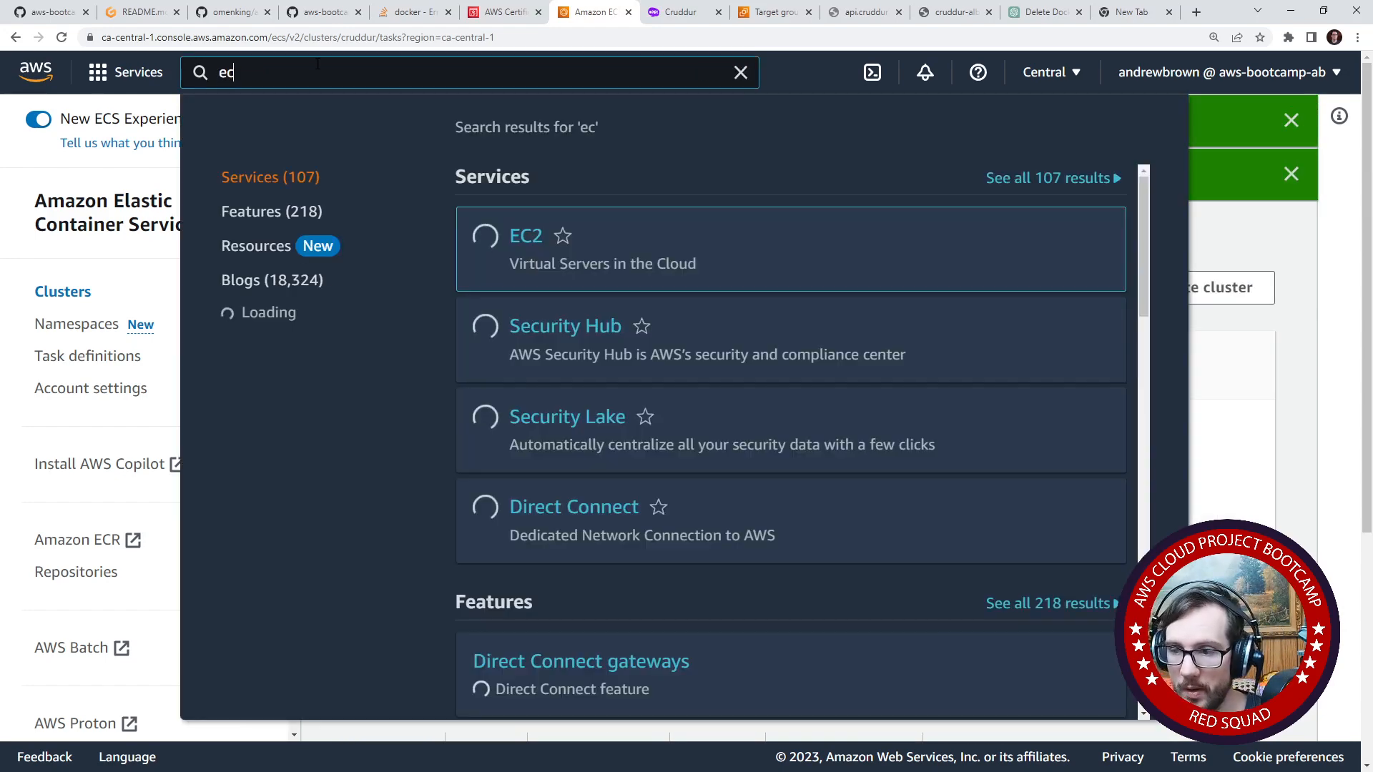
left_click(495, 16)
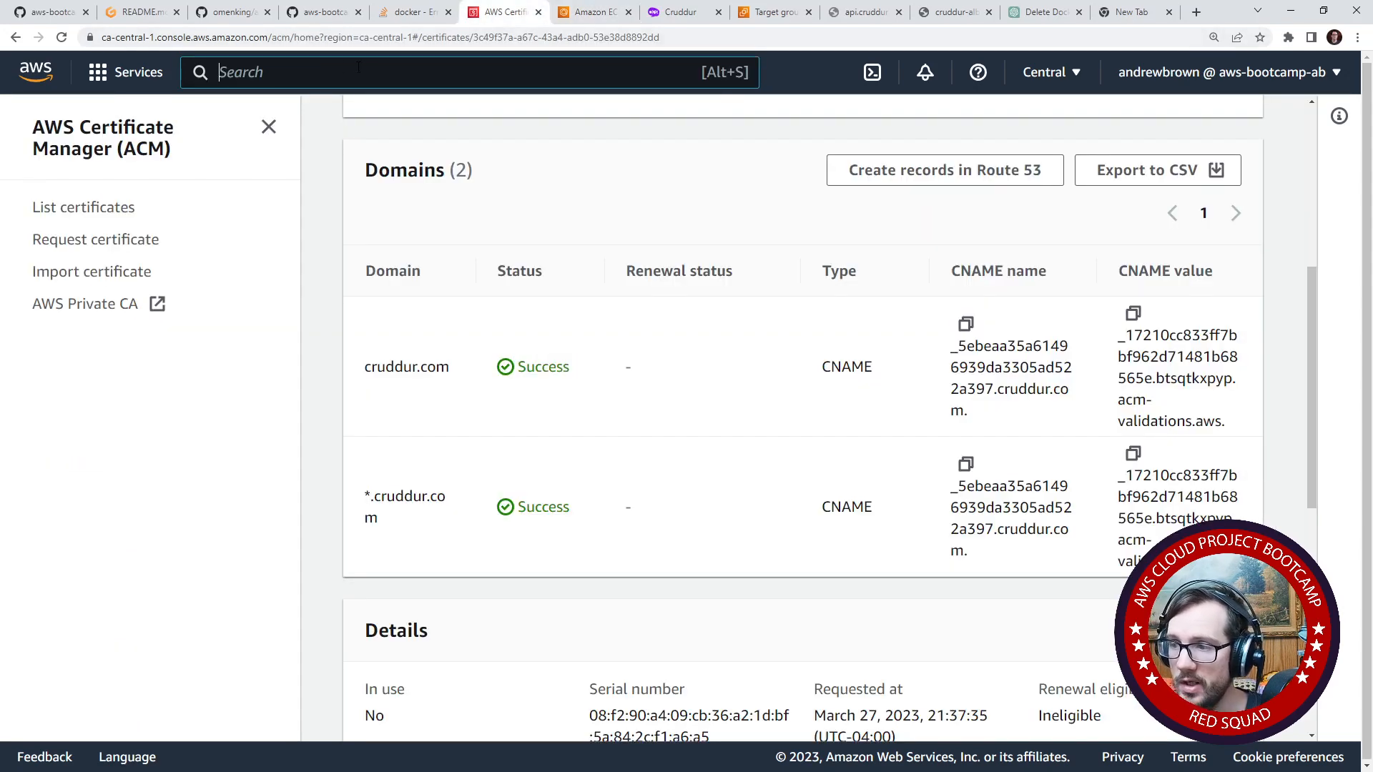
left_click(359, 67)
type("load")
key("BackSpace")
key("BackSpace")
key("BackSpace")
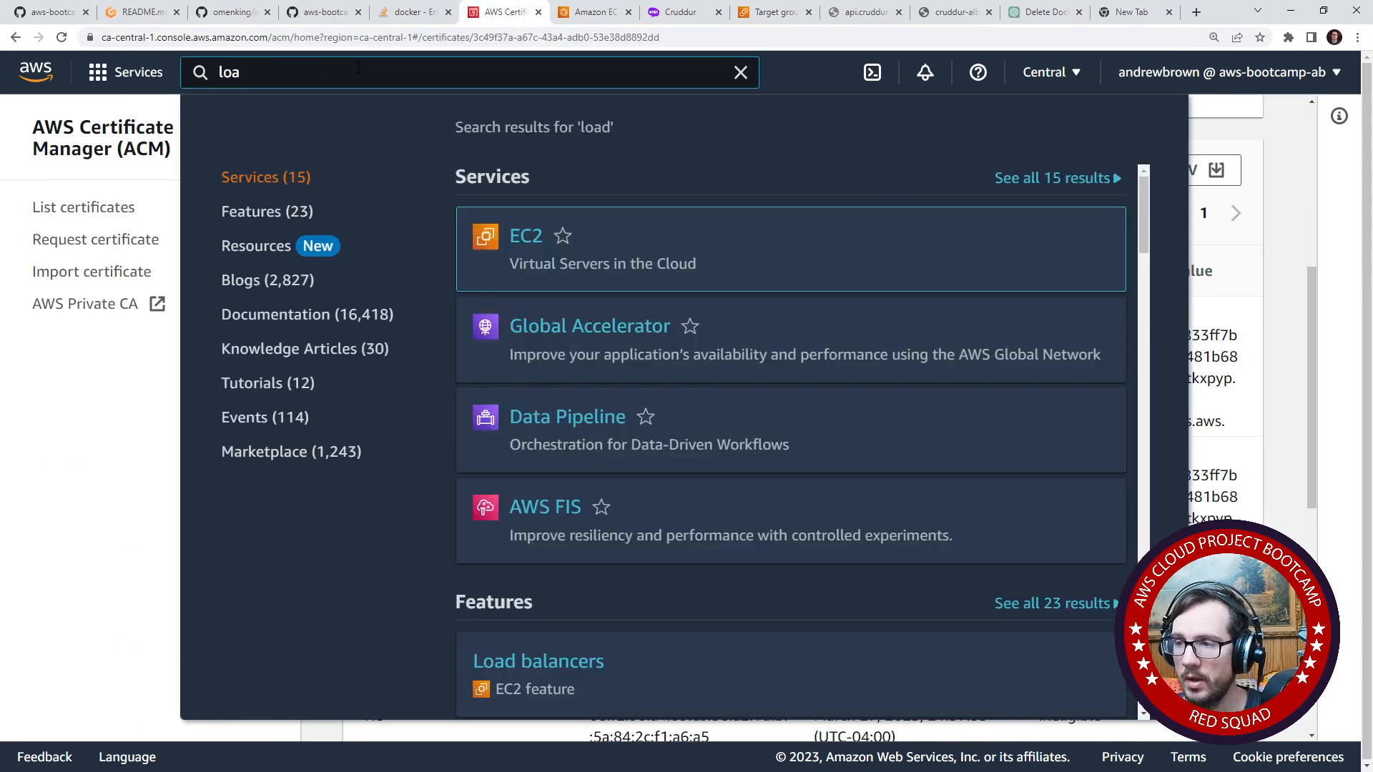
key("BackSpace")
type("ec2")
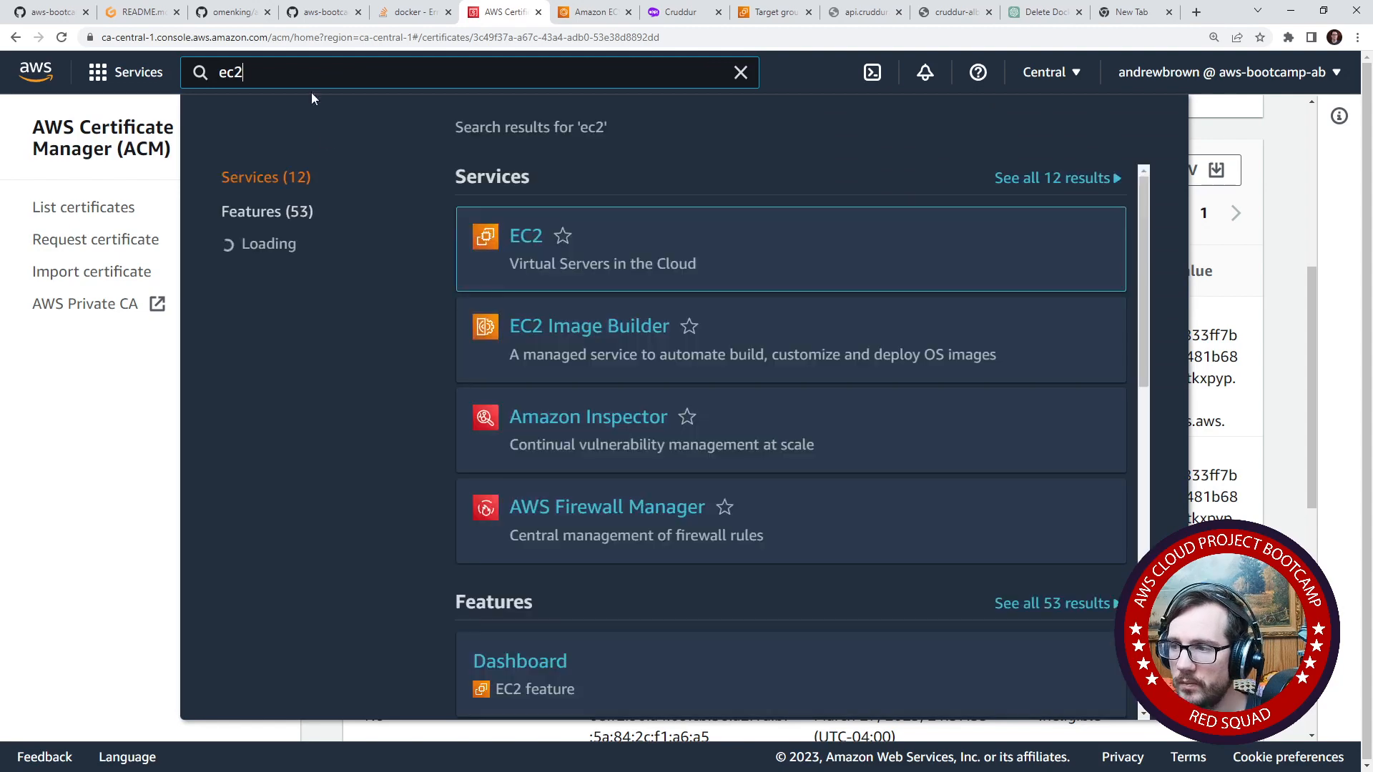
left_click(519, 147)
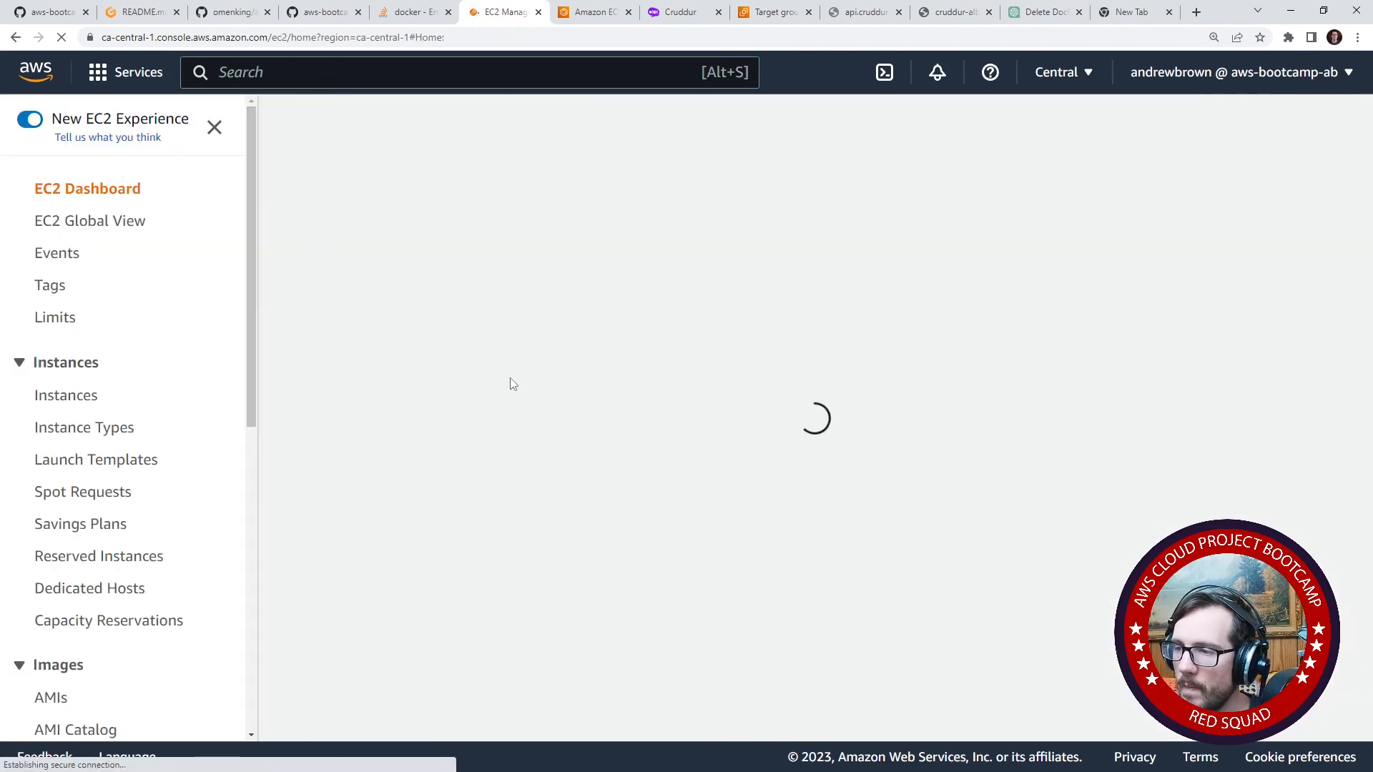
scroll(163, 427, "down", 8)
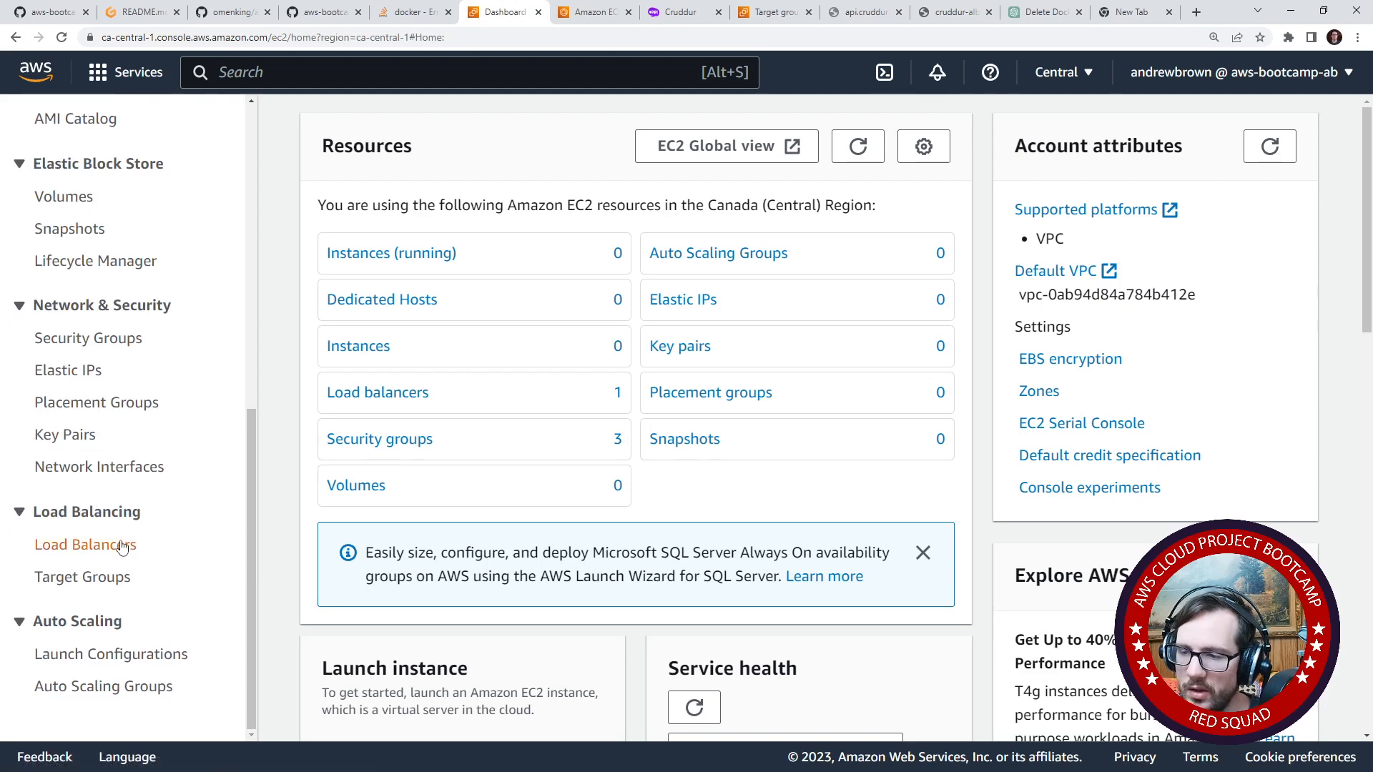
left_click(120, 576)
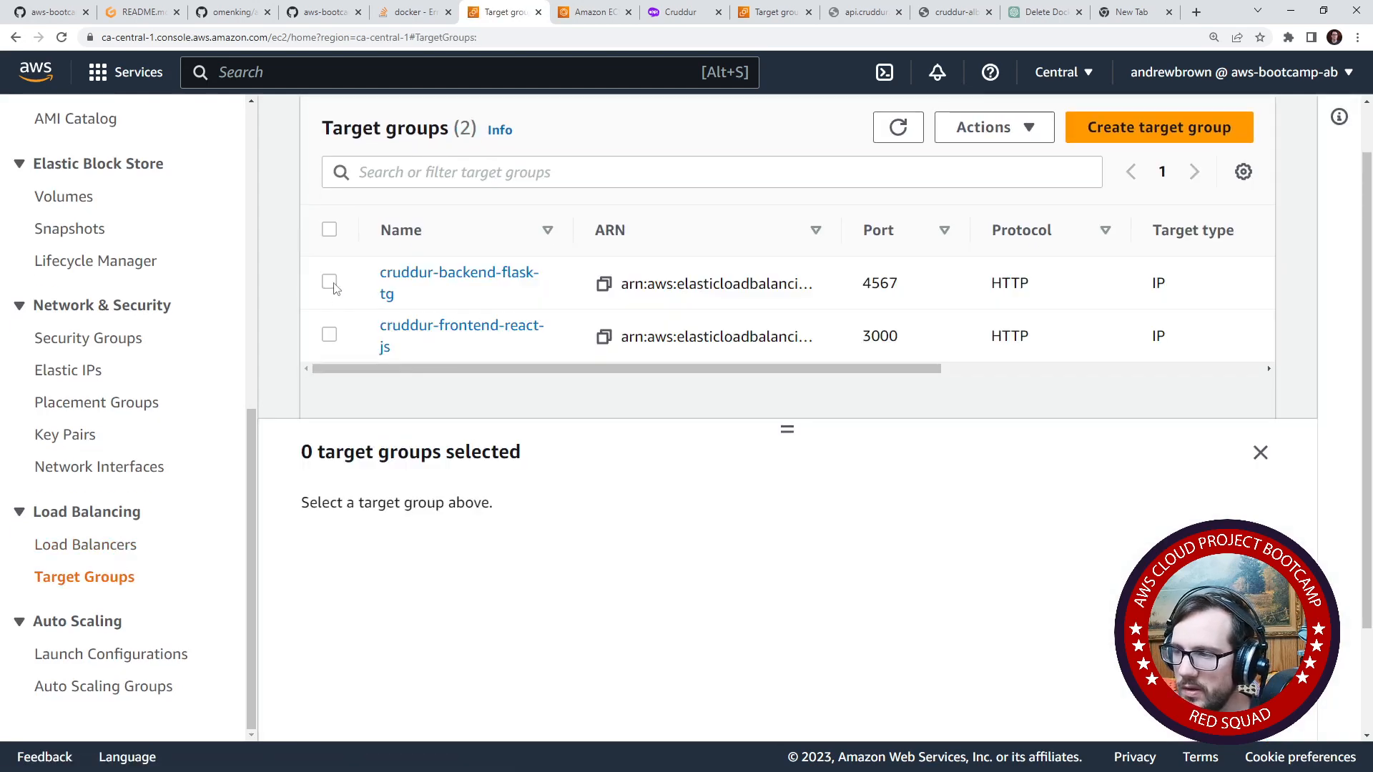
- Check the target health details of cruddur-backend-flask-tg, then those of cruddur-frontend-react-js
left_click(334, 286)
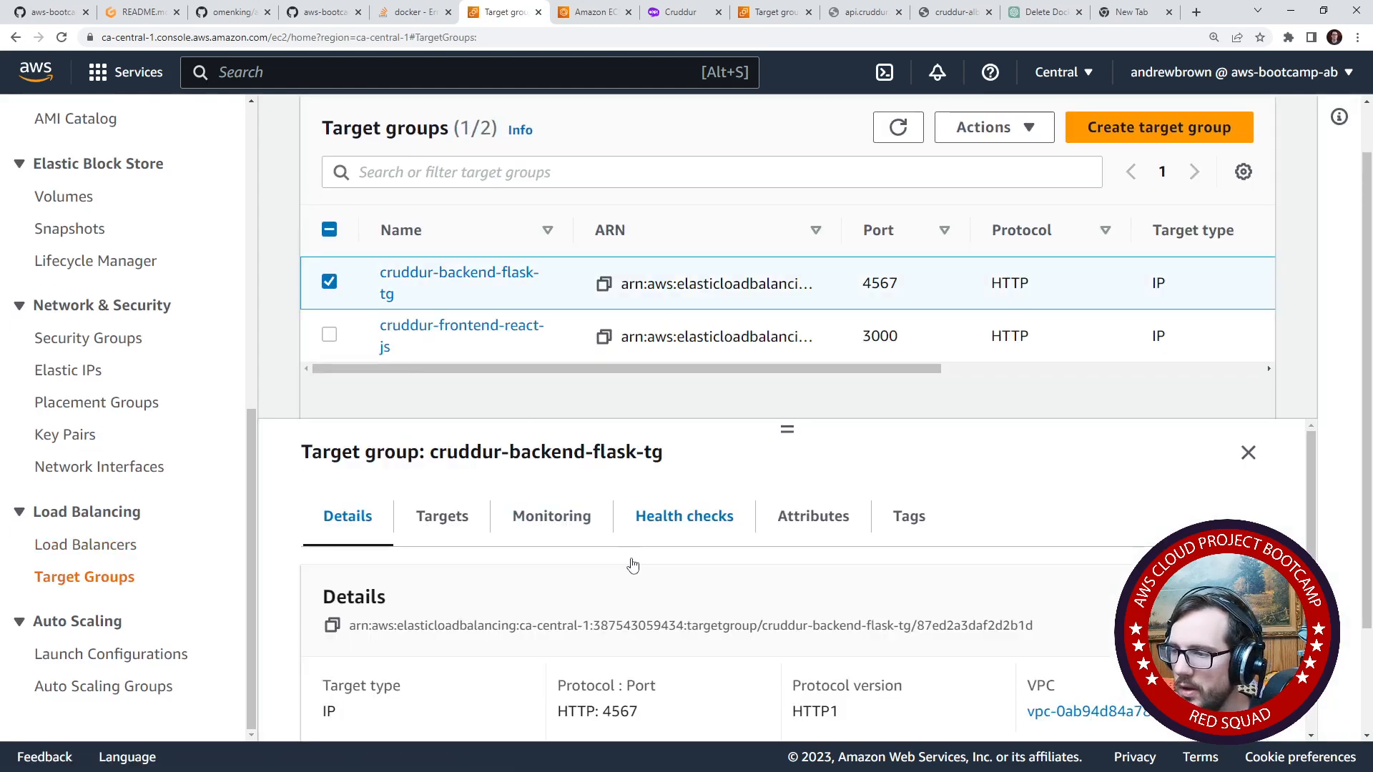
scroll(635, 565, "down", 3)
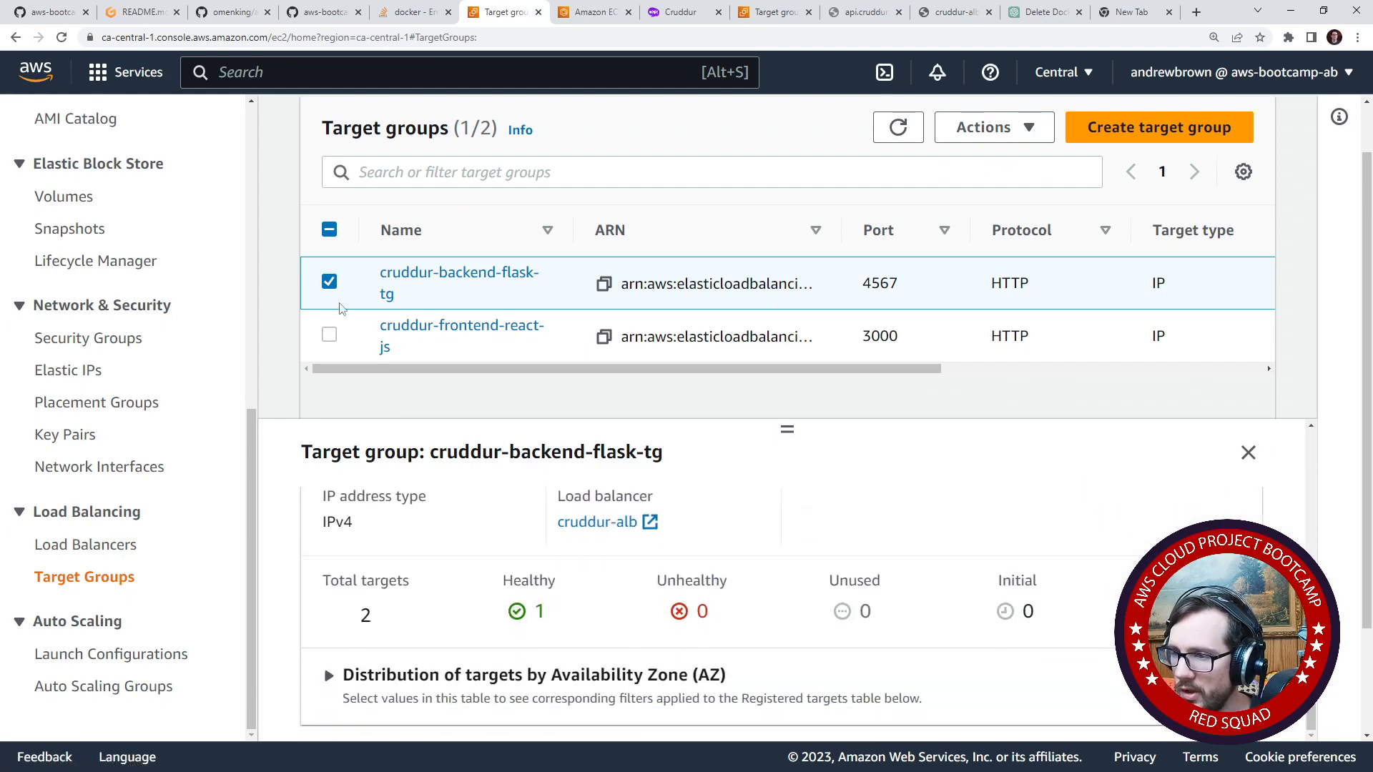
left_click(330, 336)
left_click(329, 282)
scroll(531, 514, "down", 3)
scroll(531, 513, "down", 1)
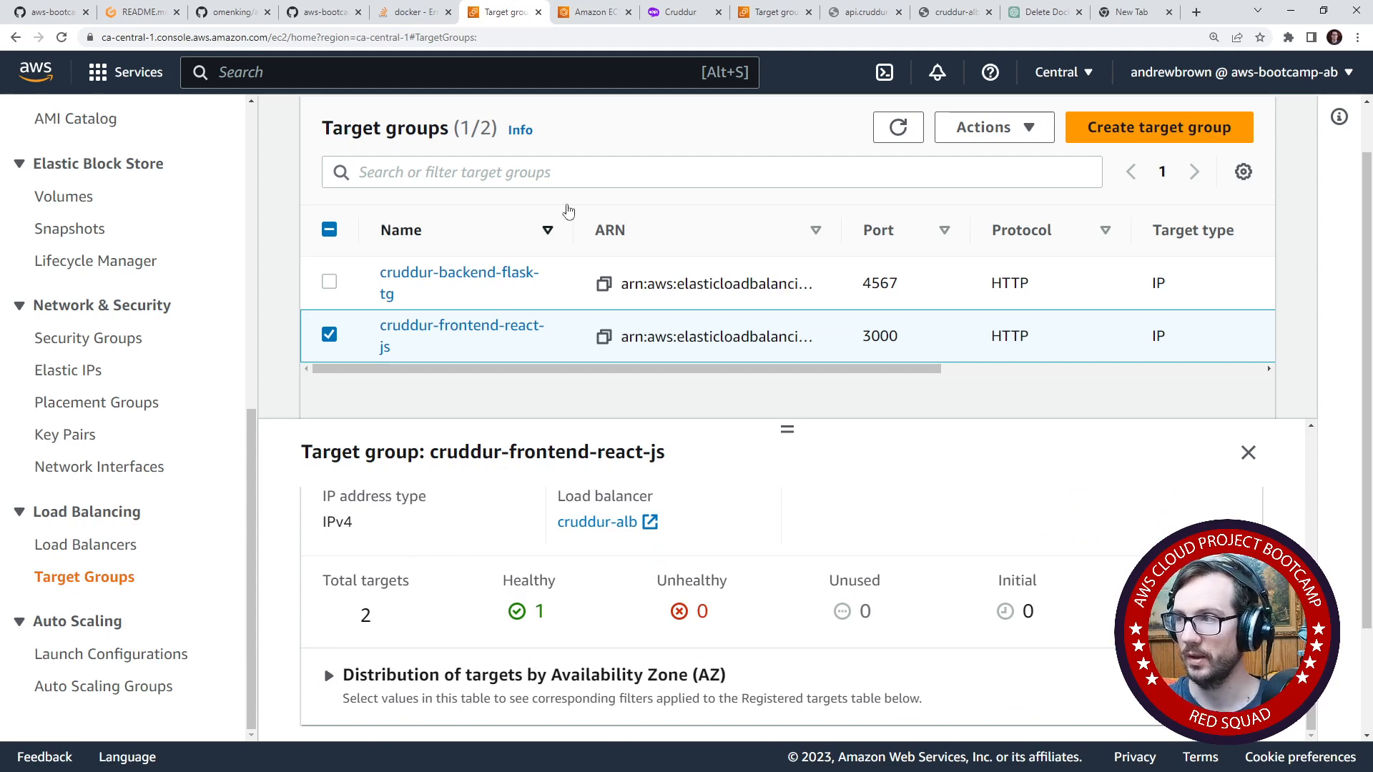
- Retry the backend health check at api.cruddur.com/api/health-check in Chrome
left_click(847, 14)
left_click(790, 37)
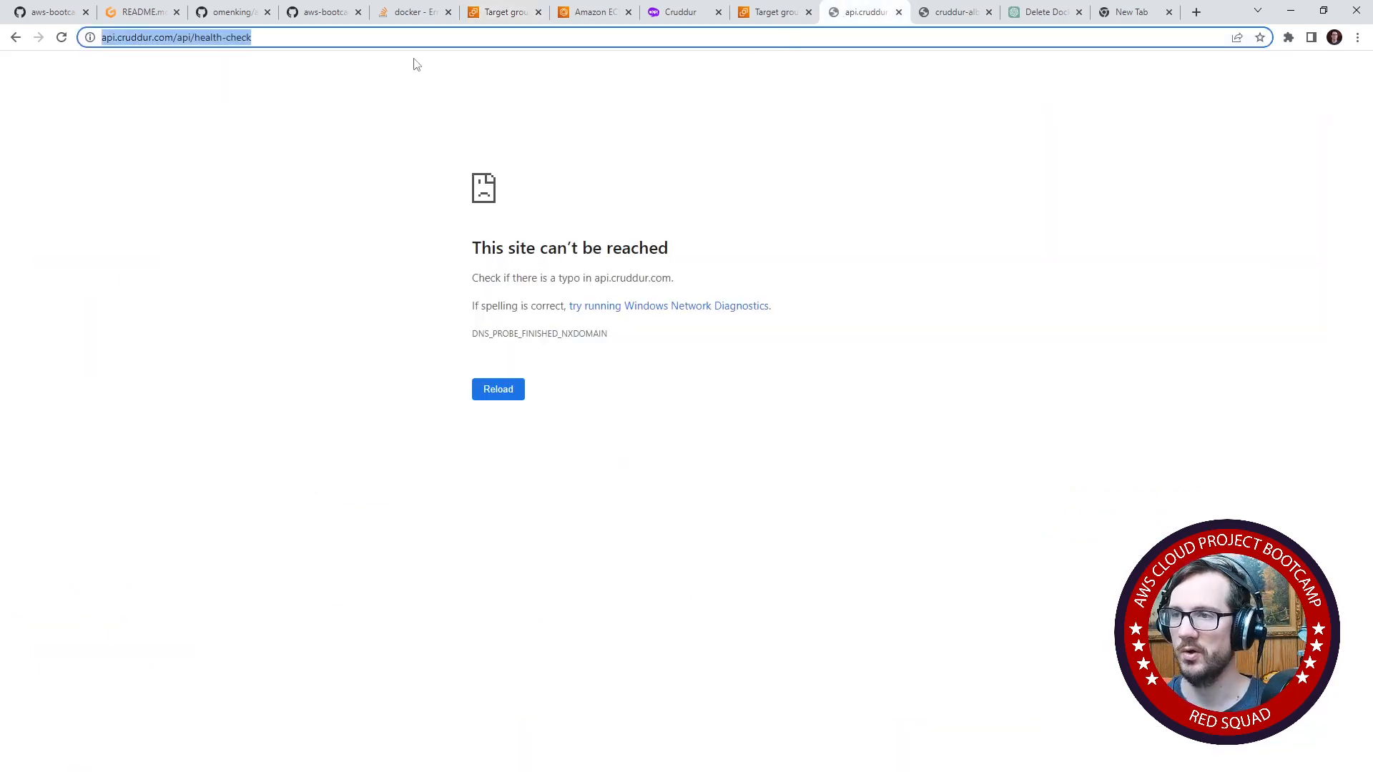
key("Return")
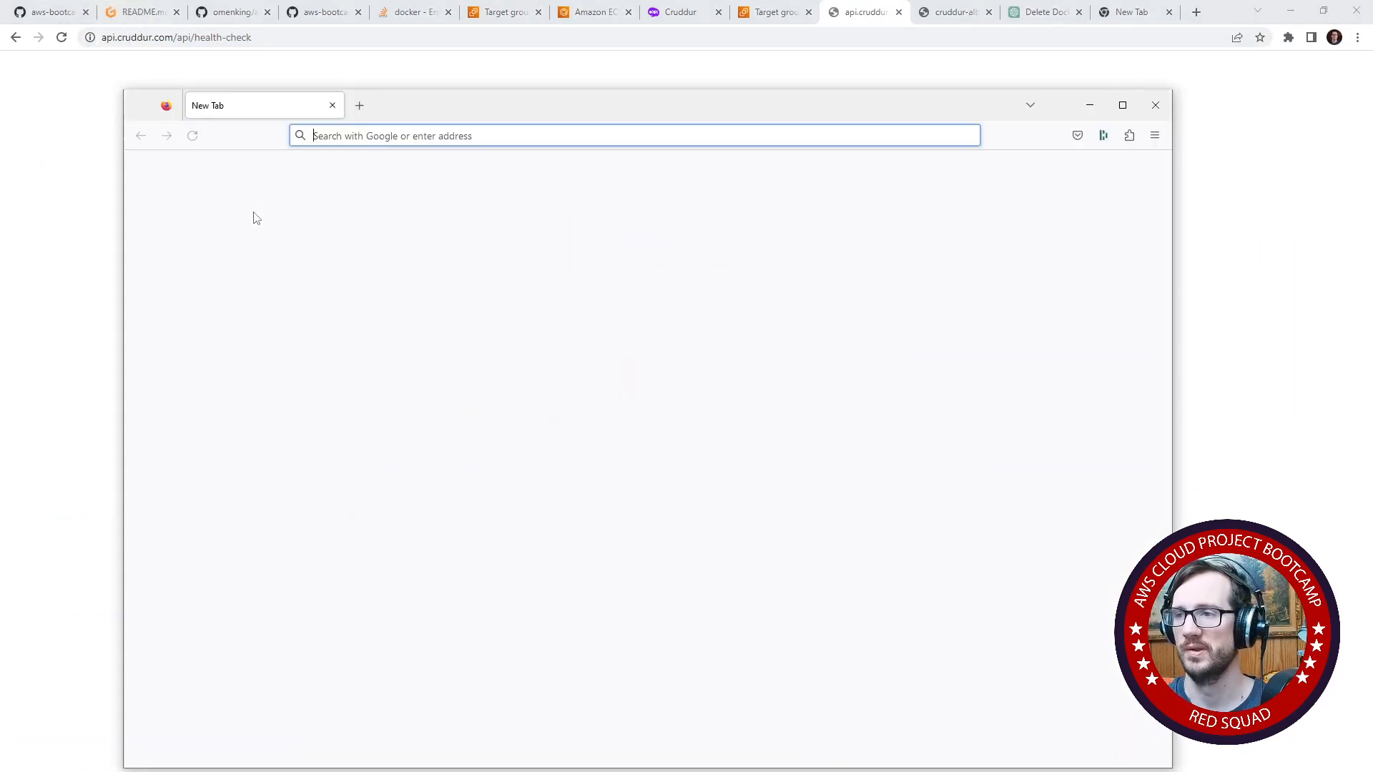
left_click_drag(419, 102, 0, 214)
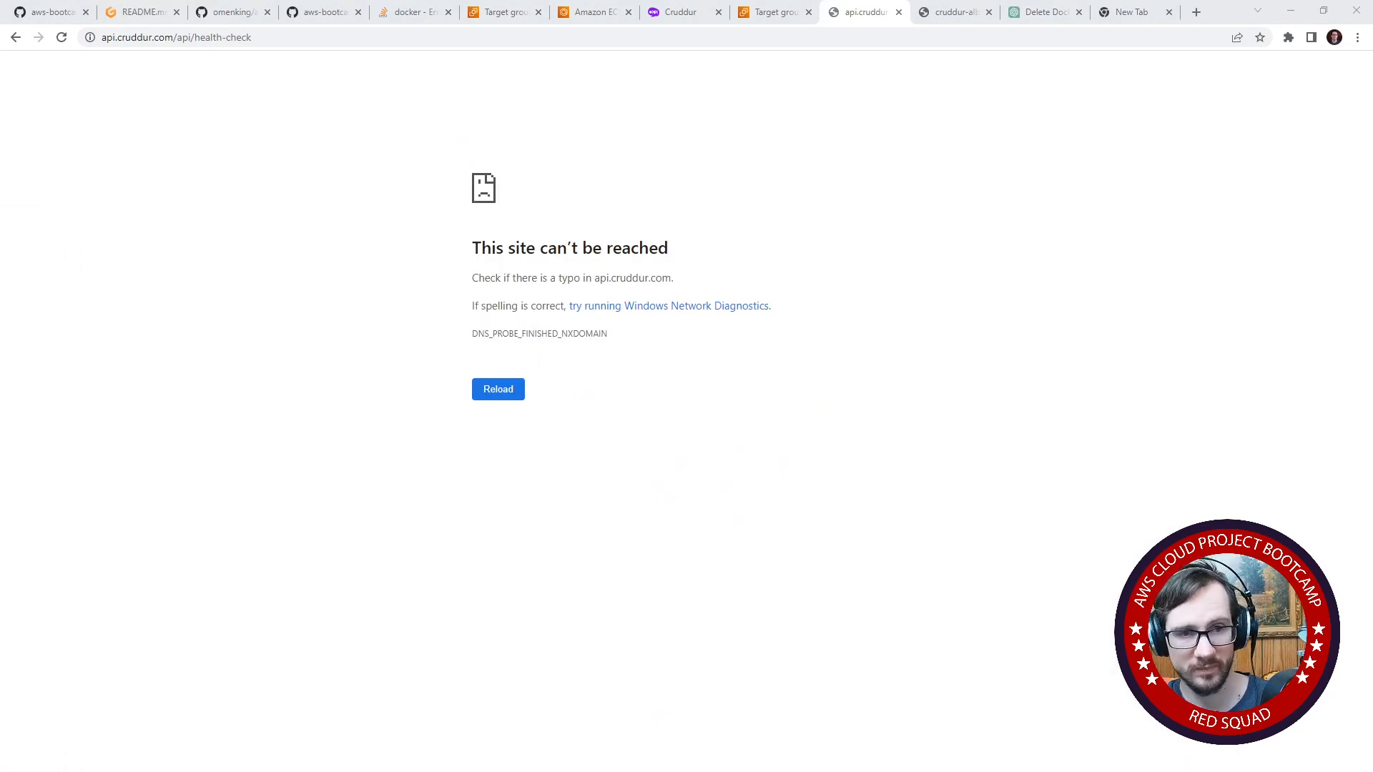
left_click_drag(0, 143, 596, 70)
left_click(539, 102)
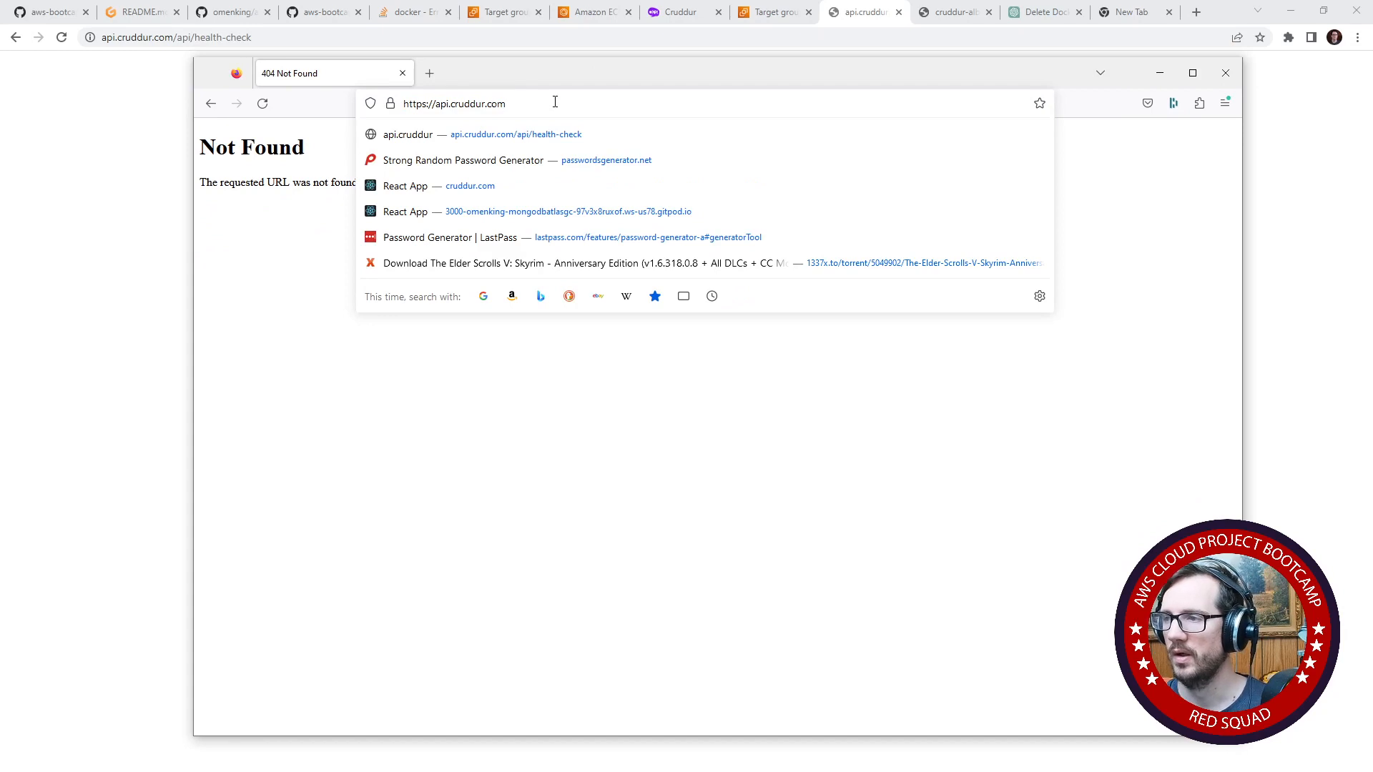
type("/api/heal")
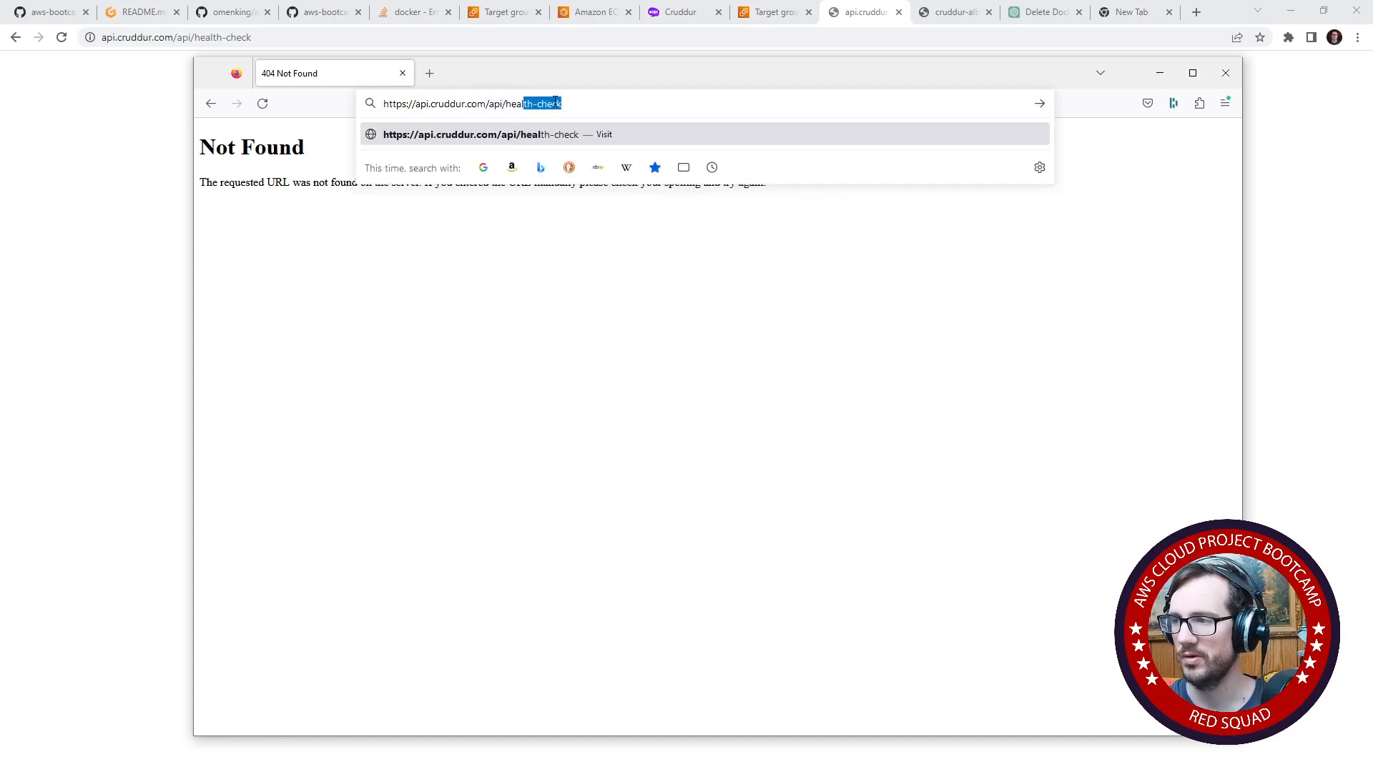
key("Return")
- Copy the cruddur.com domain from the health-check address and open it in a new Firefox tab
left_click(555, 102)
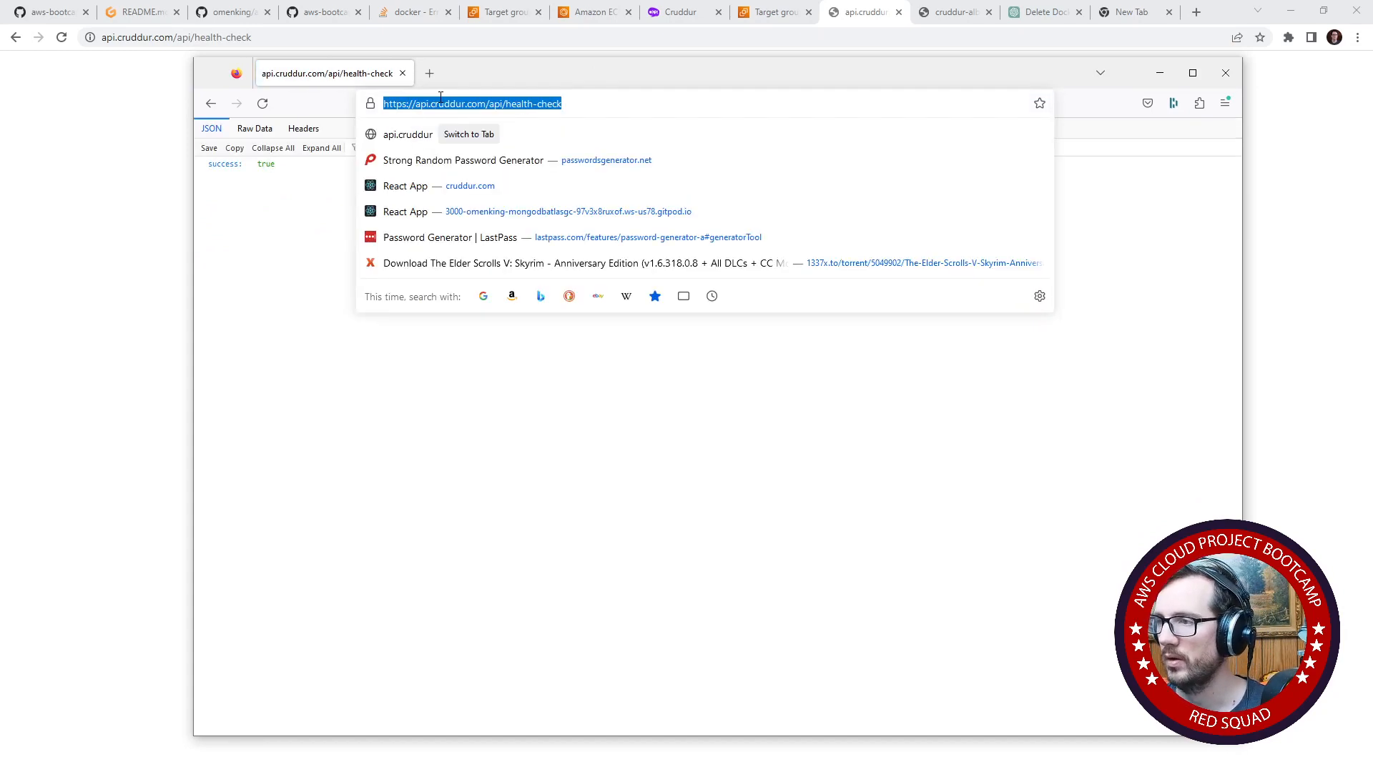
left_click_drag(431, 104, 485, 102)
key("ctrl+c")
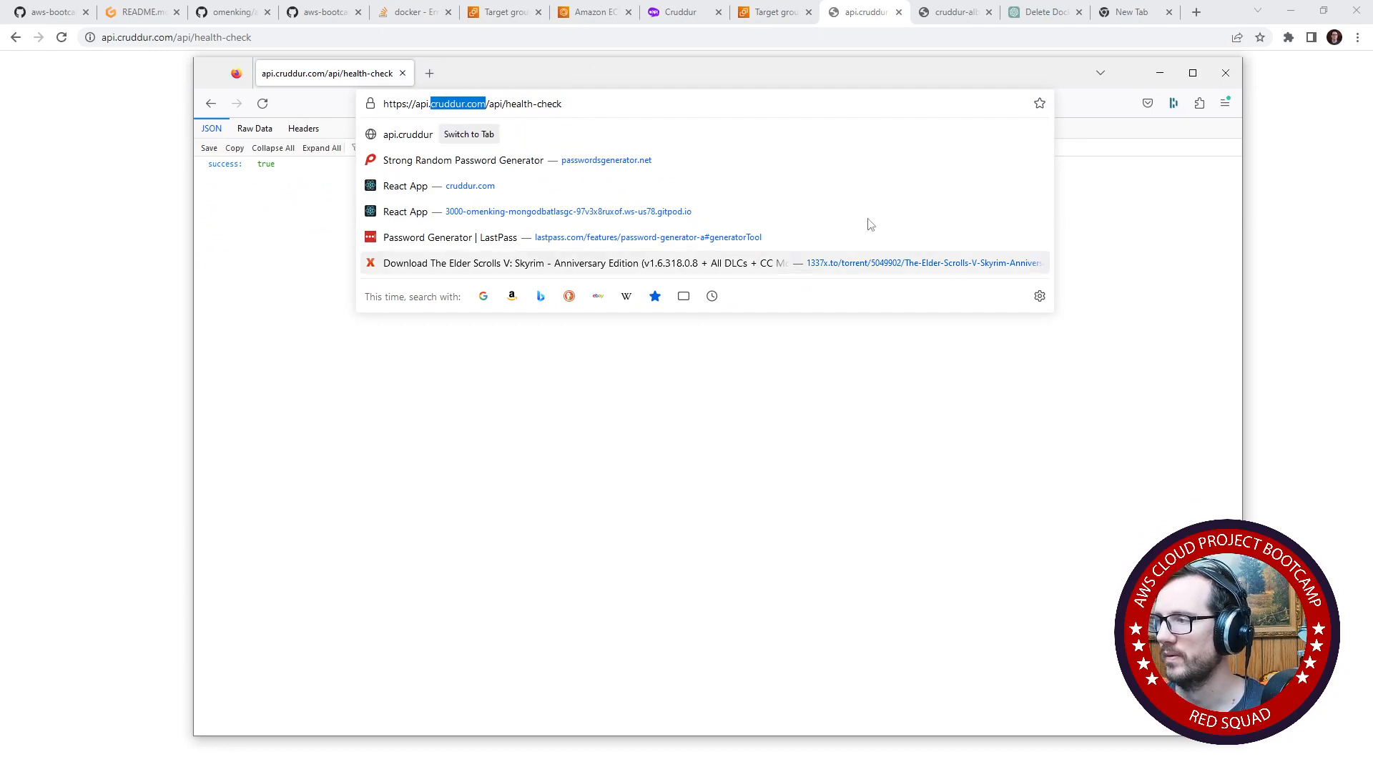
left_click(427, 75)
key("ctrl+v")
key("Return")
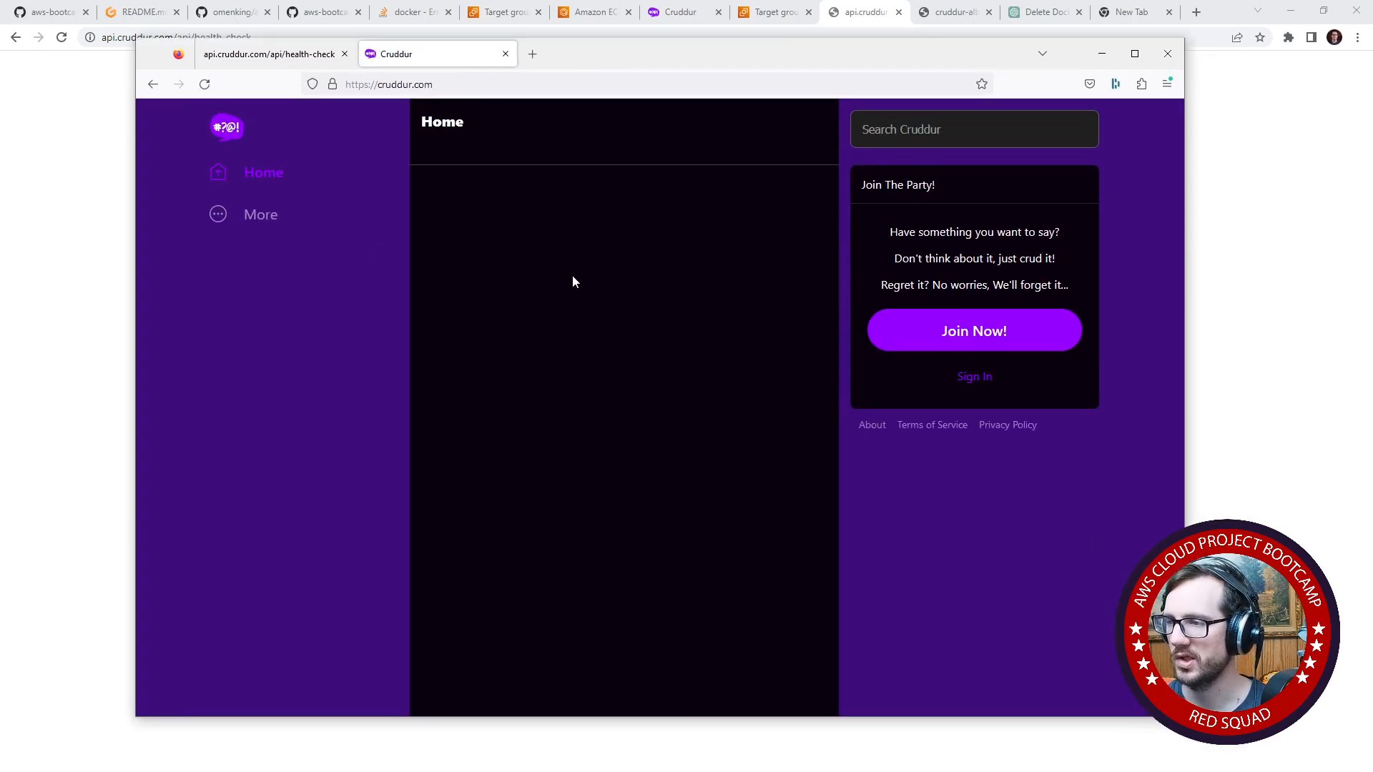
- Inspect the Cruddur home page with the developer tools and read its console messages
right_click(570, 303)
left_click(634, 483)
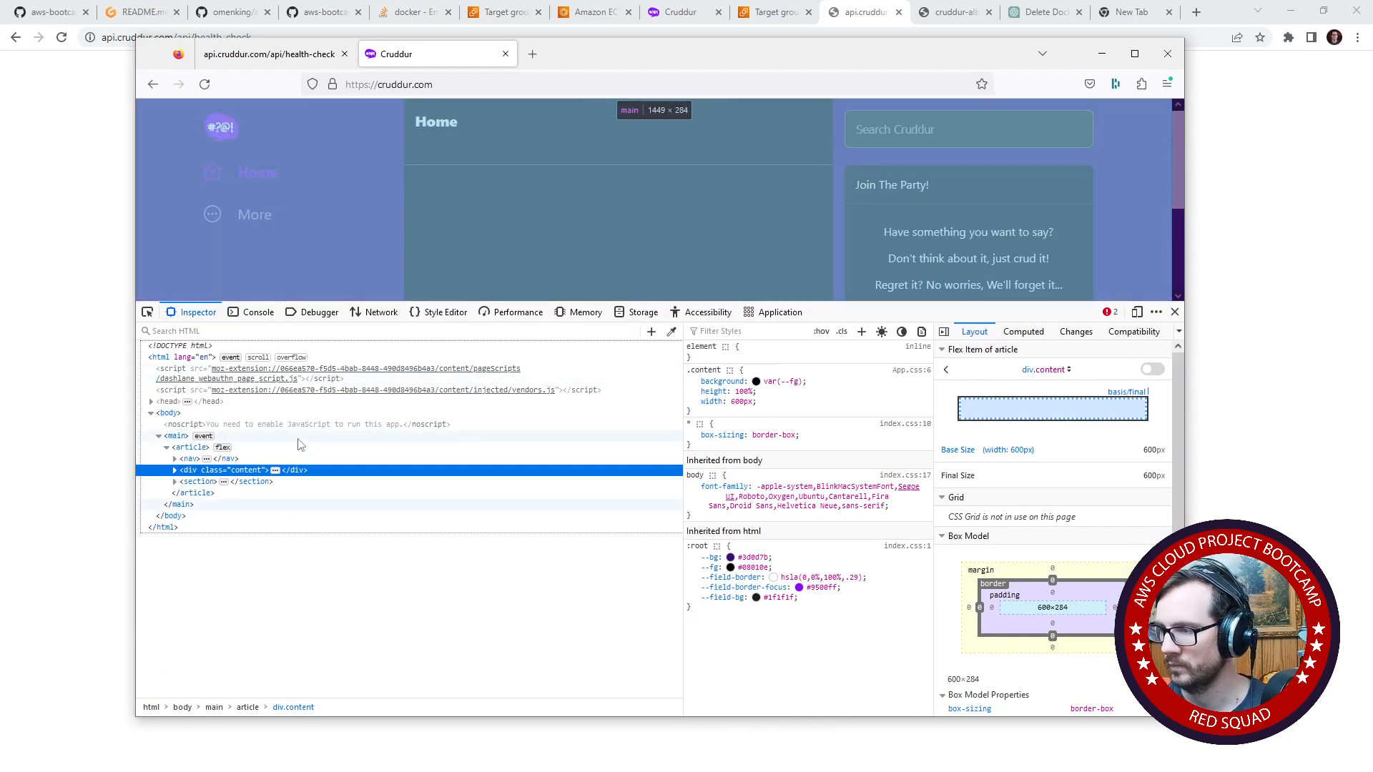
left_click(255, 313)
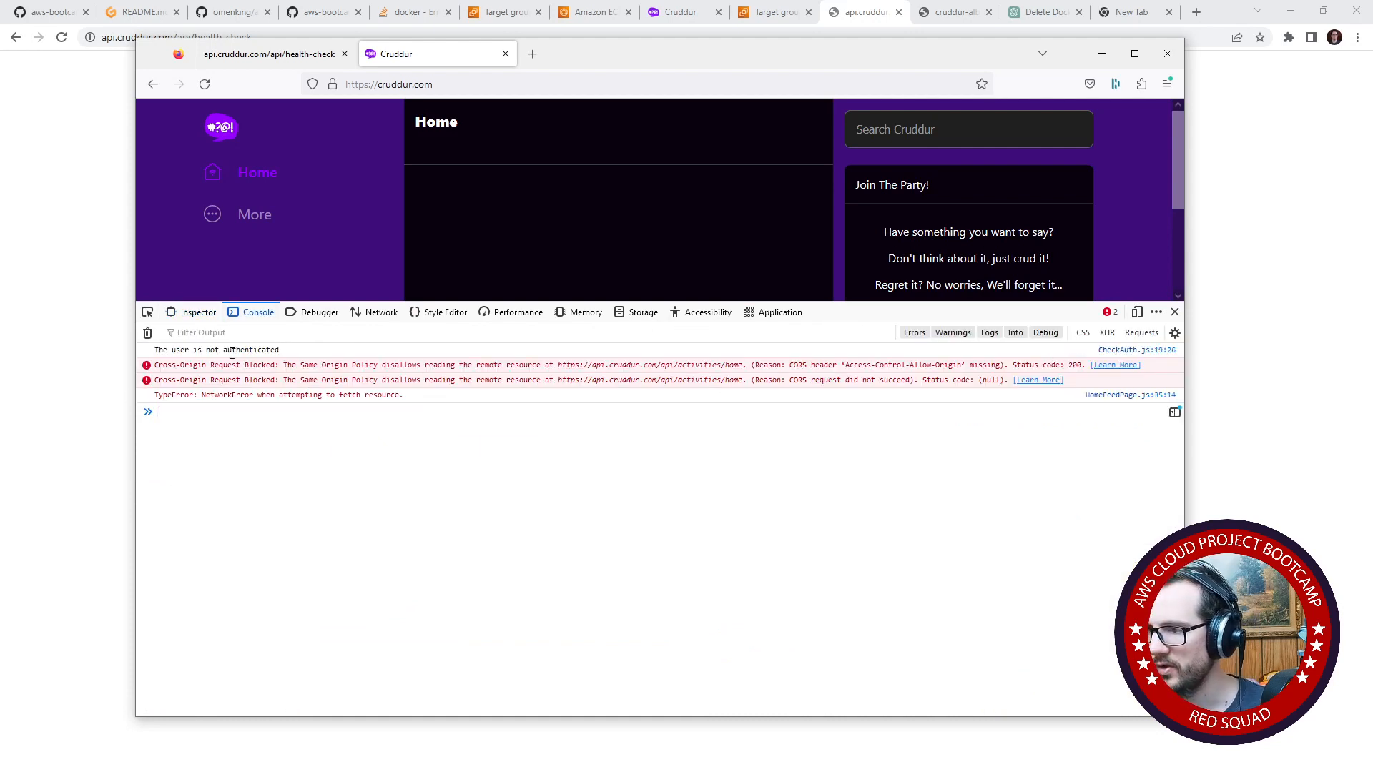
- Reload cruddur.com while monitoring network activity and examine the request headers of the home GET call to api.cruddur.com
left_click(375, 312)
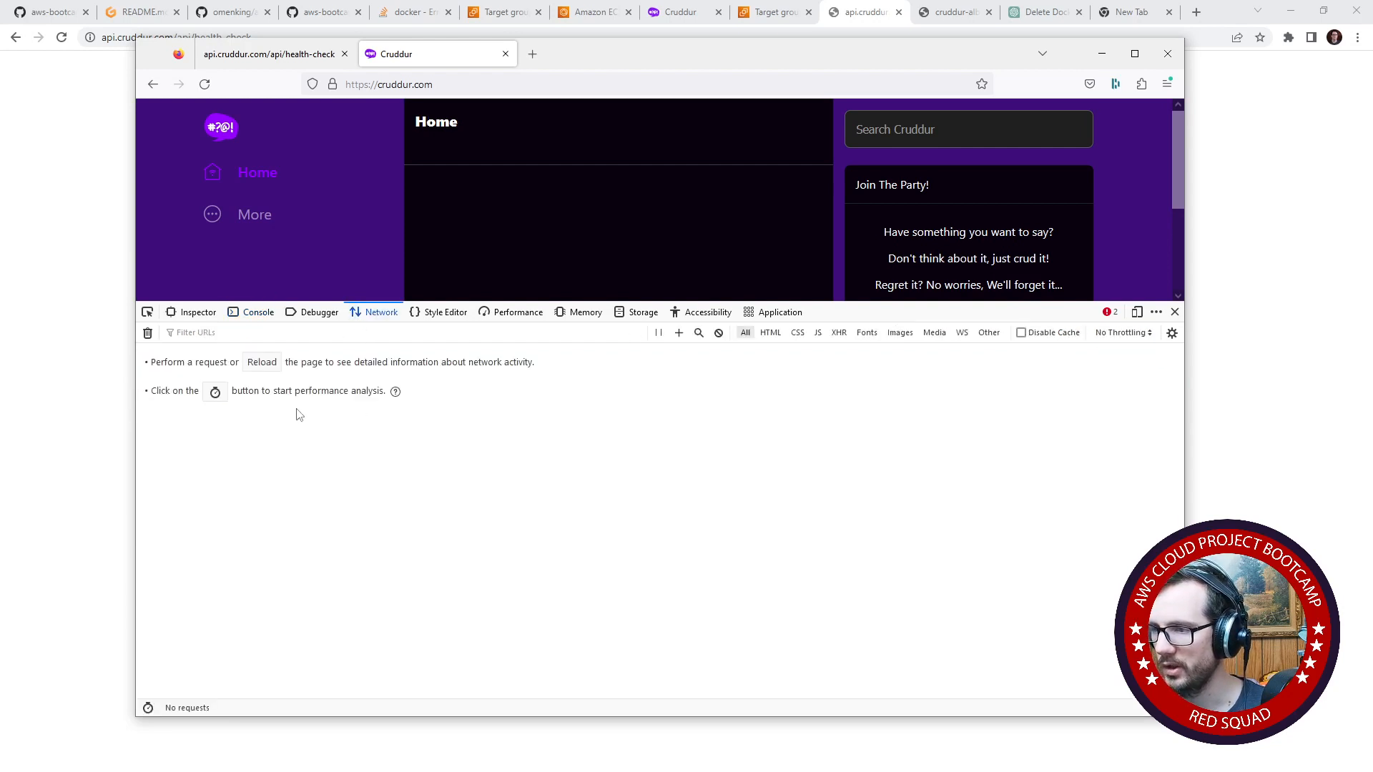
left_click(479, 85)
key("Return")
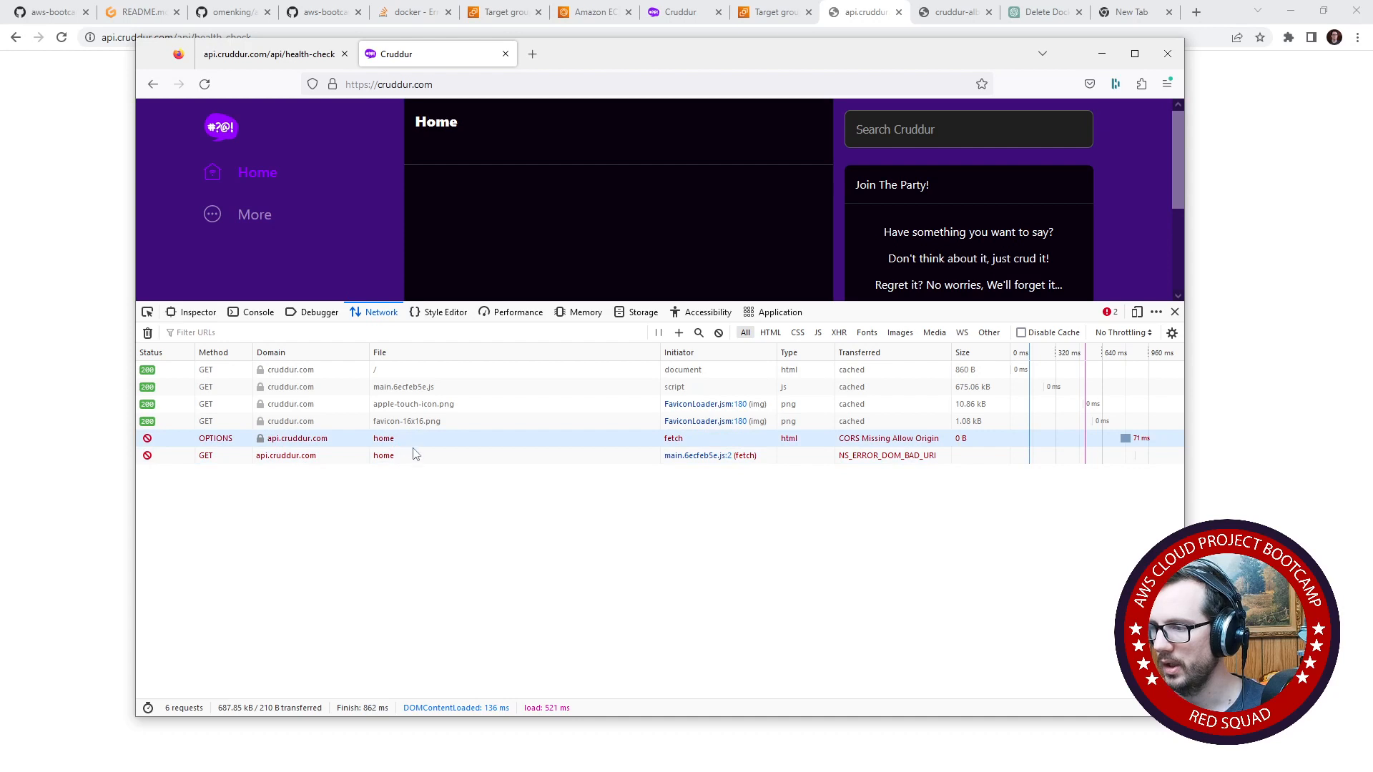
left_click(416, 458)
left_click(416, 457)
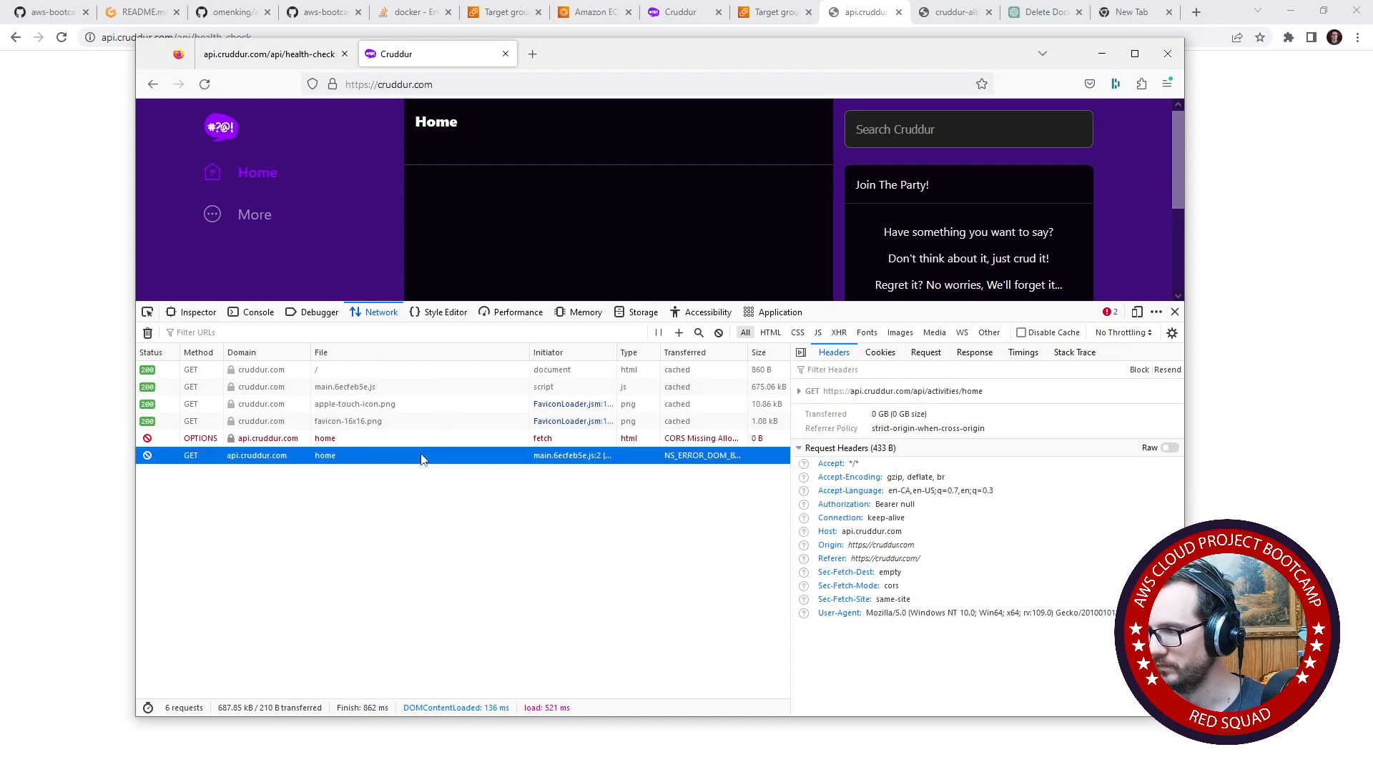
left_click_drag(791, 489, 851, 492)
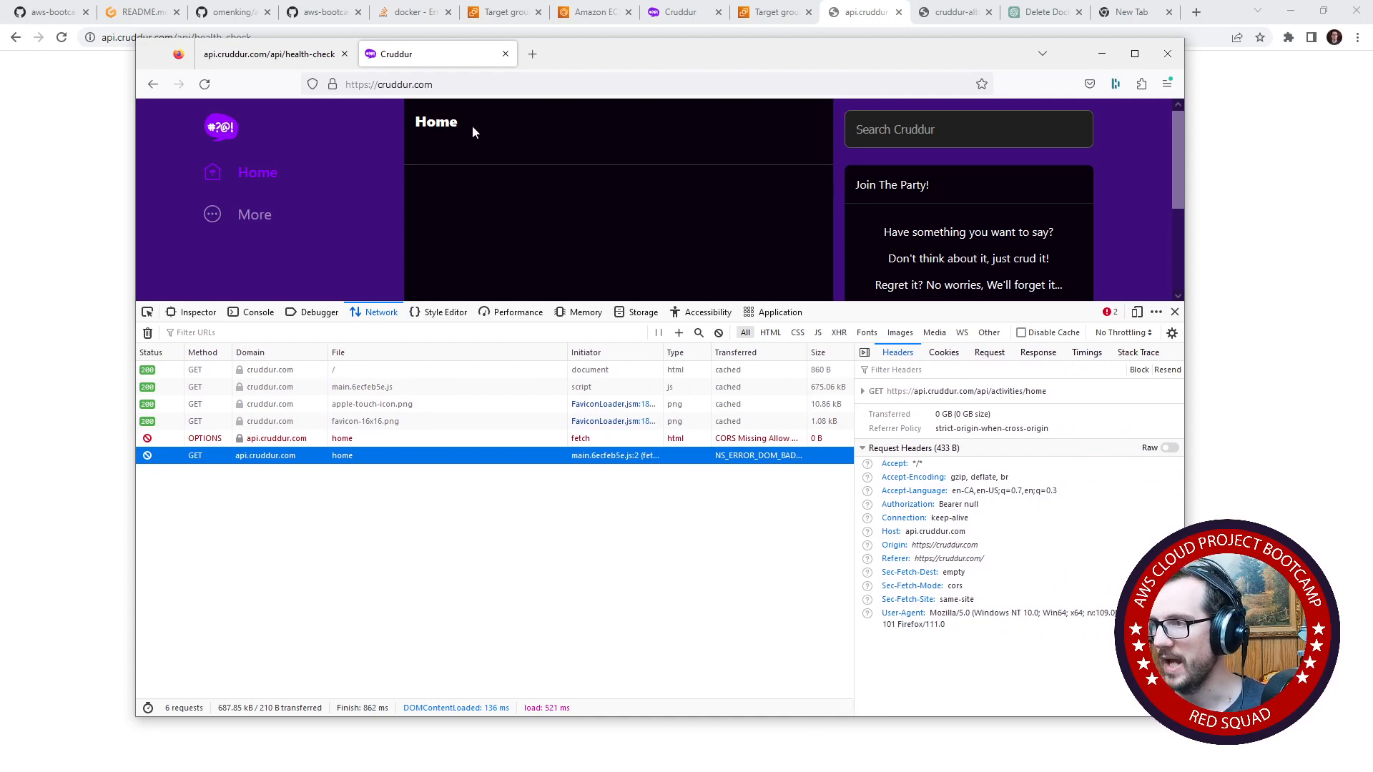
- Move the Firefox window out of the way and return to the Gitpod workspace in Chrome
left_click_drag(568, 66, 0, 150)
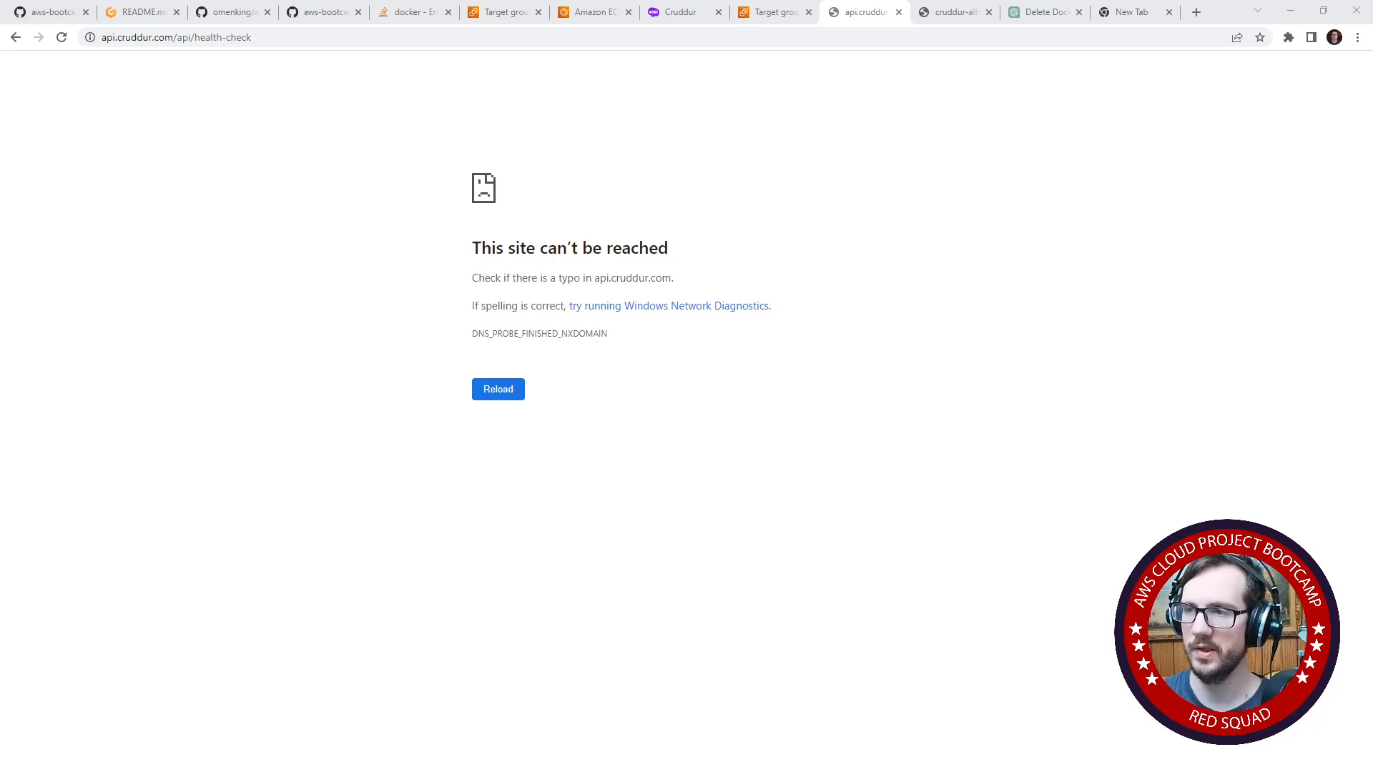
left_click(51, 12)
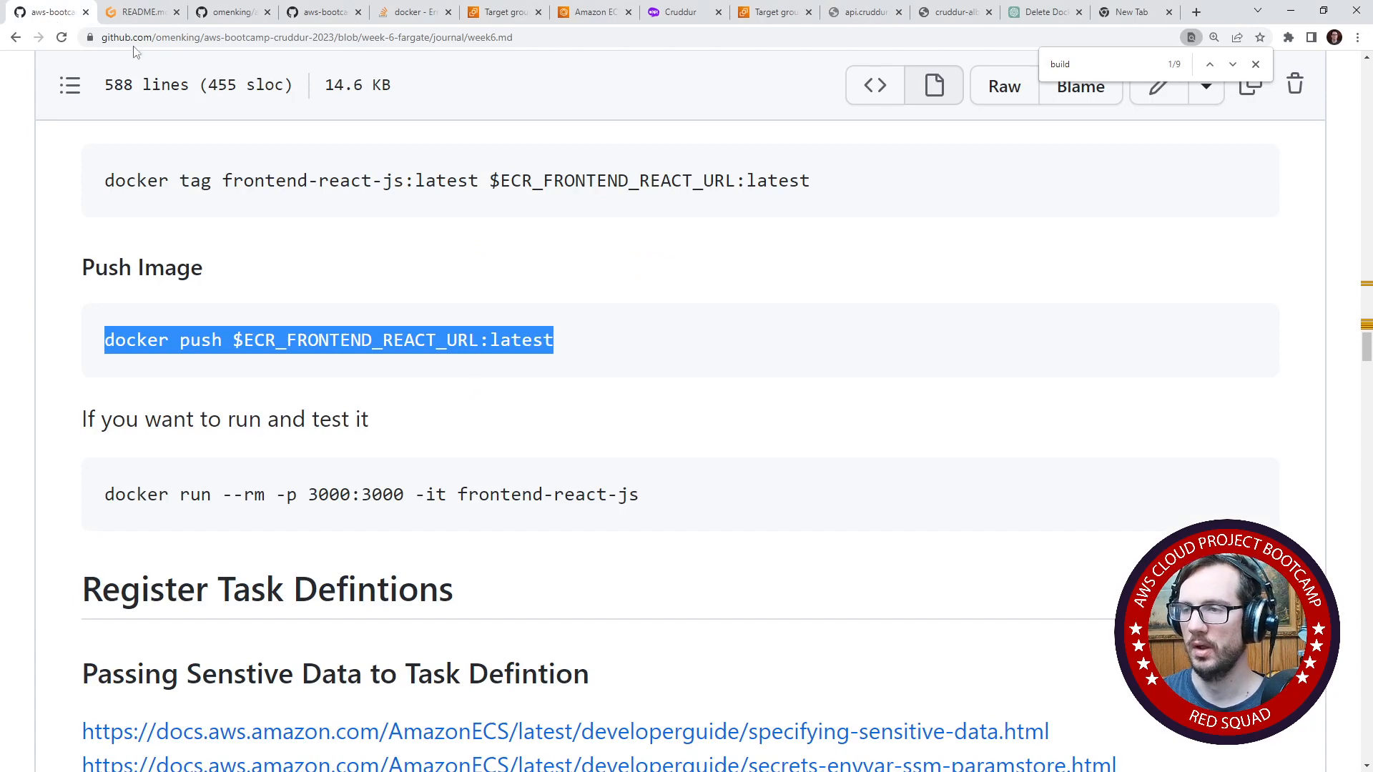
left_click(131, 22)
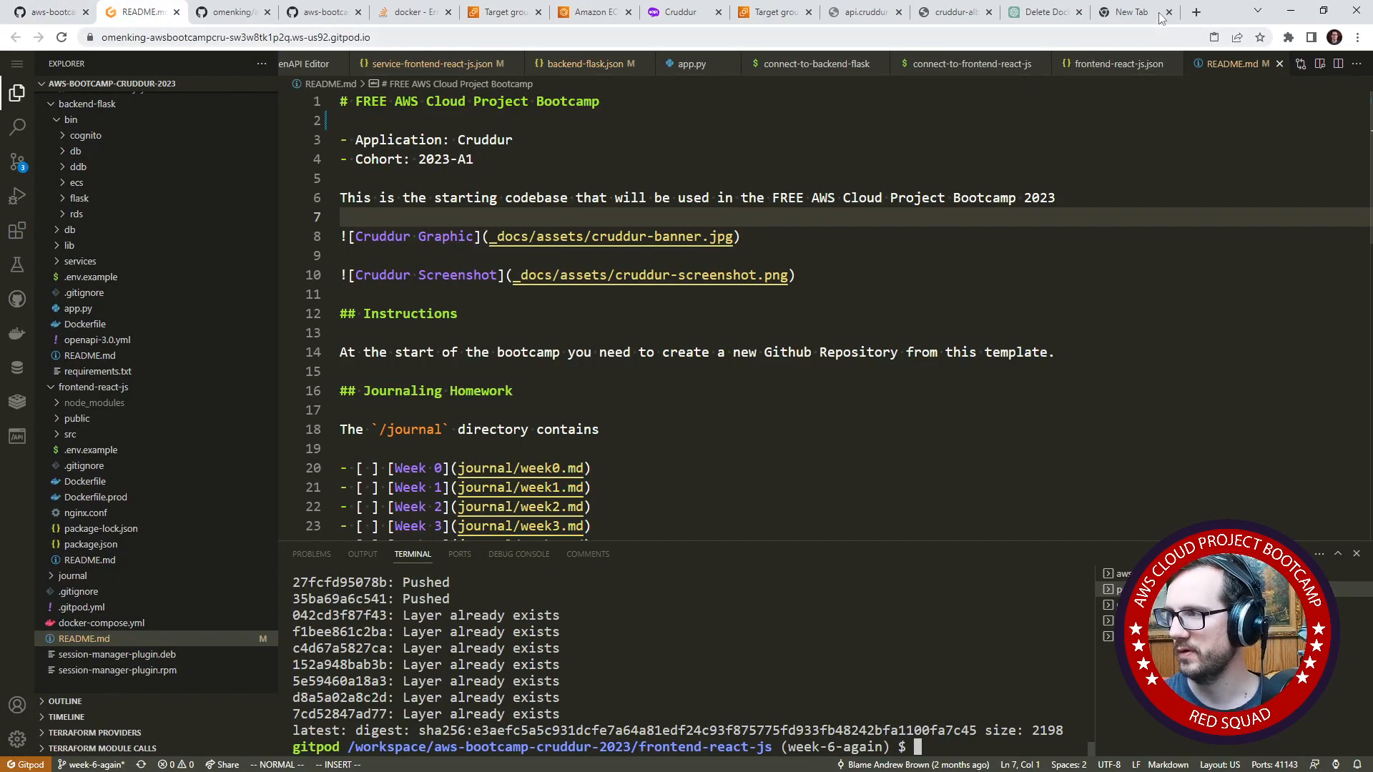
- Search Google for "cors flask" in a new tab and enlarge the results page
left_click(1196, 12)
type("cors ")
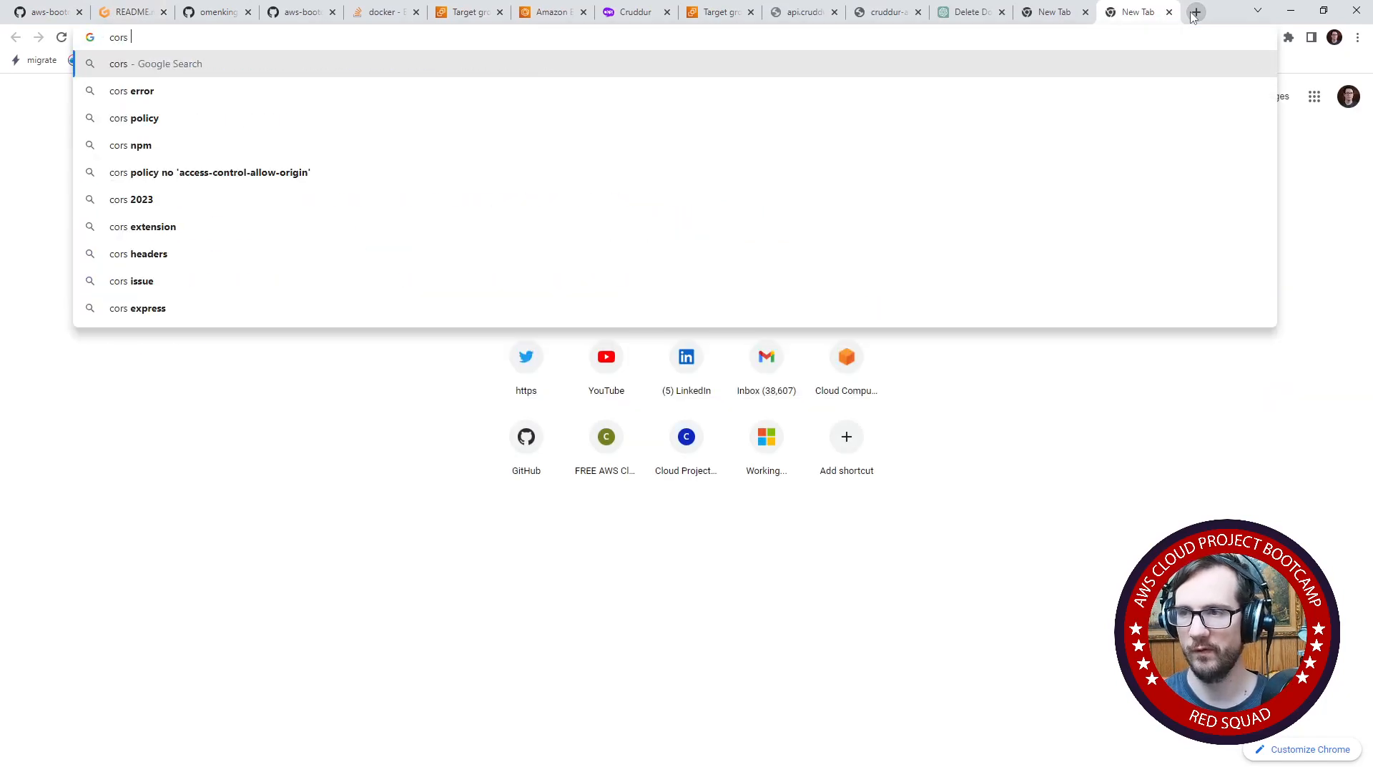
type("flask")
key("Return")
key("ctrl+plus")
key("ctrl+plus")
key("ctrl+plus")
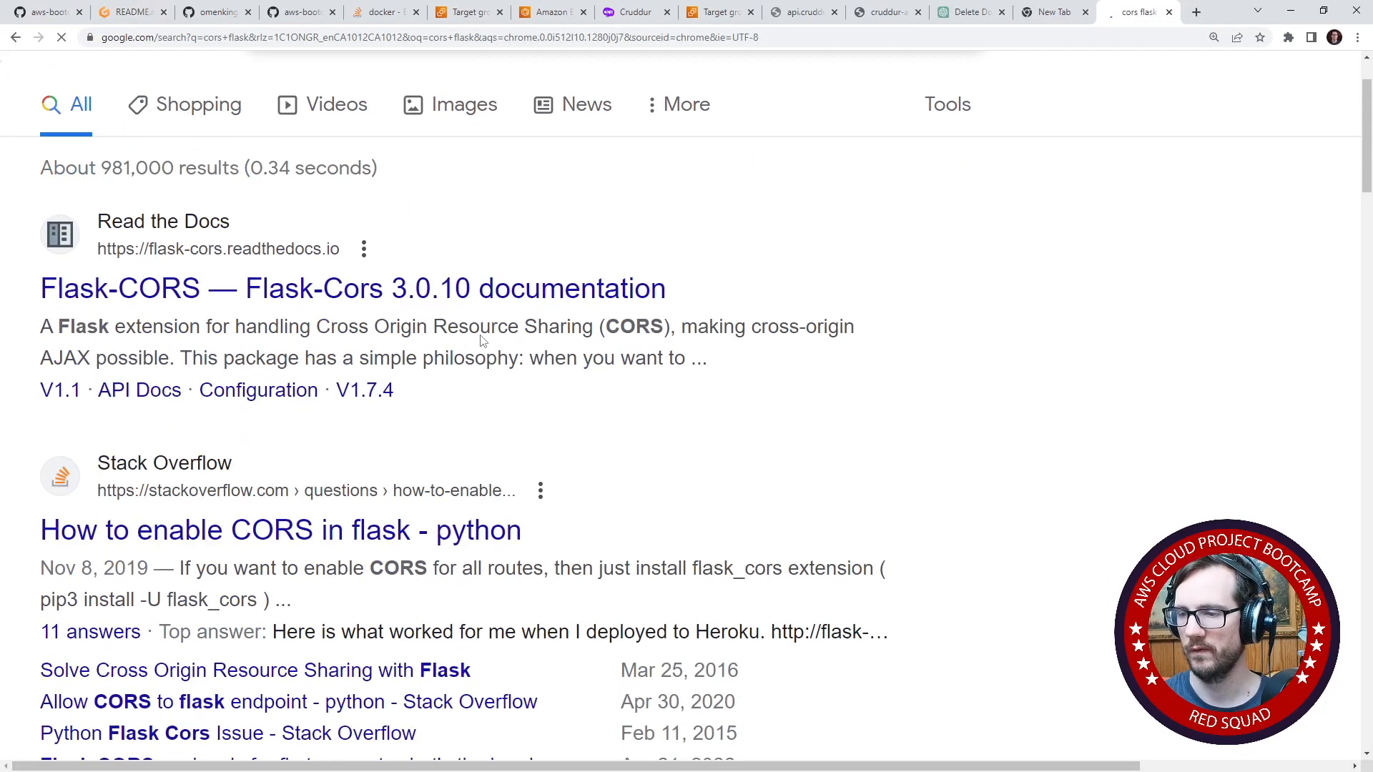
- Refine the Google search to "cors flask plugins"
scroll(480, 342, "down", 2)
scroll(472, 339, "up", 2)
left_click(428, 67)
scroll(440, 173, "up", 1)
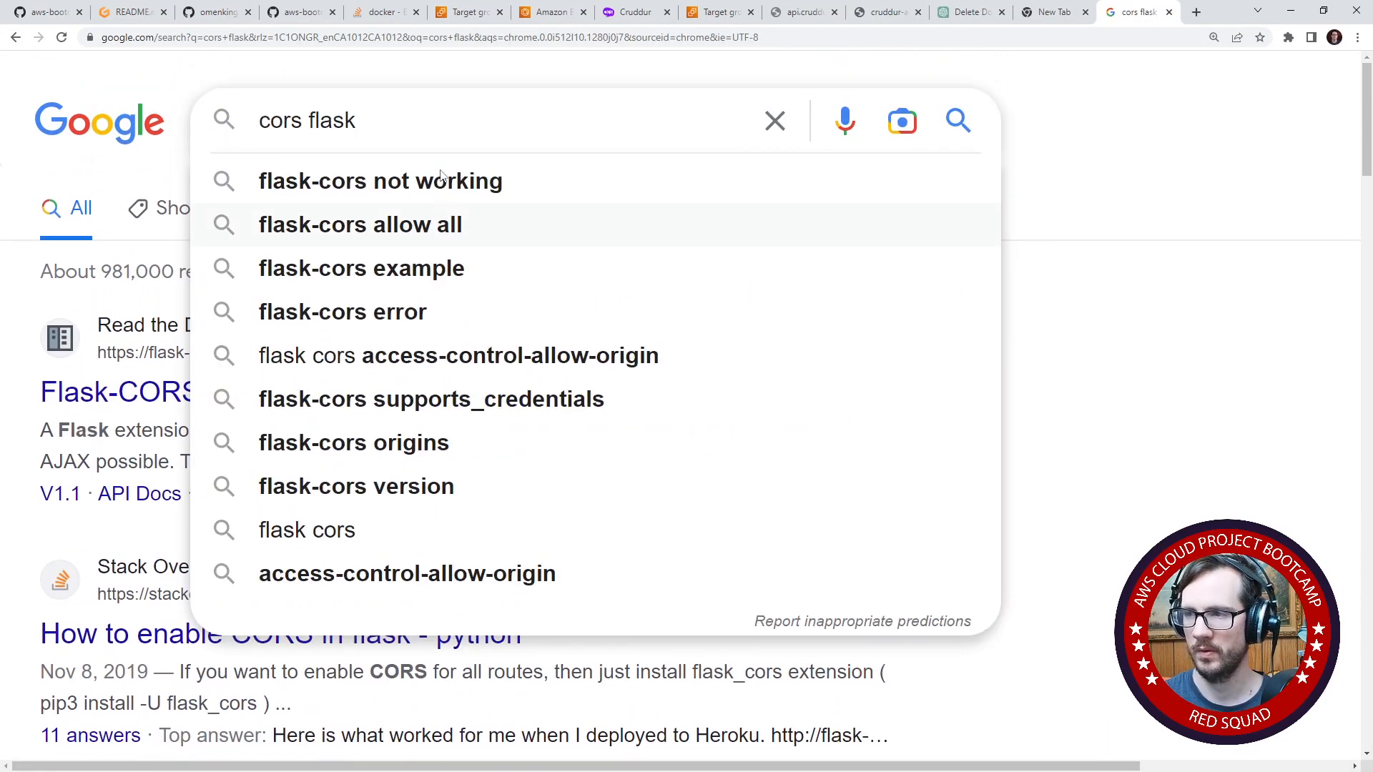
type("plugins")
key("Return")
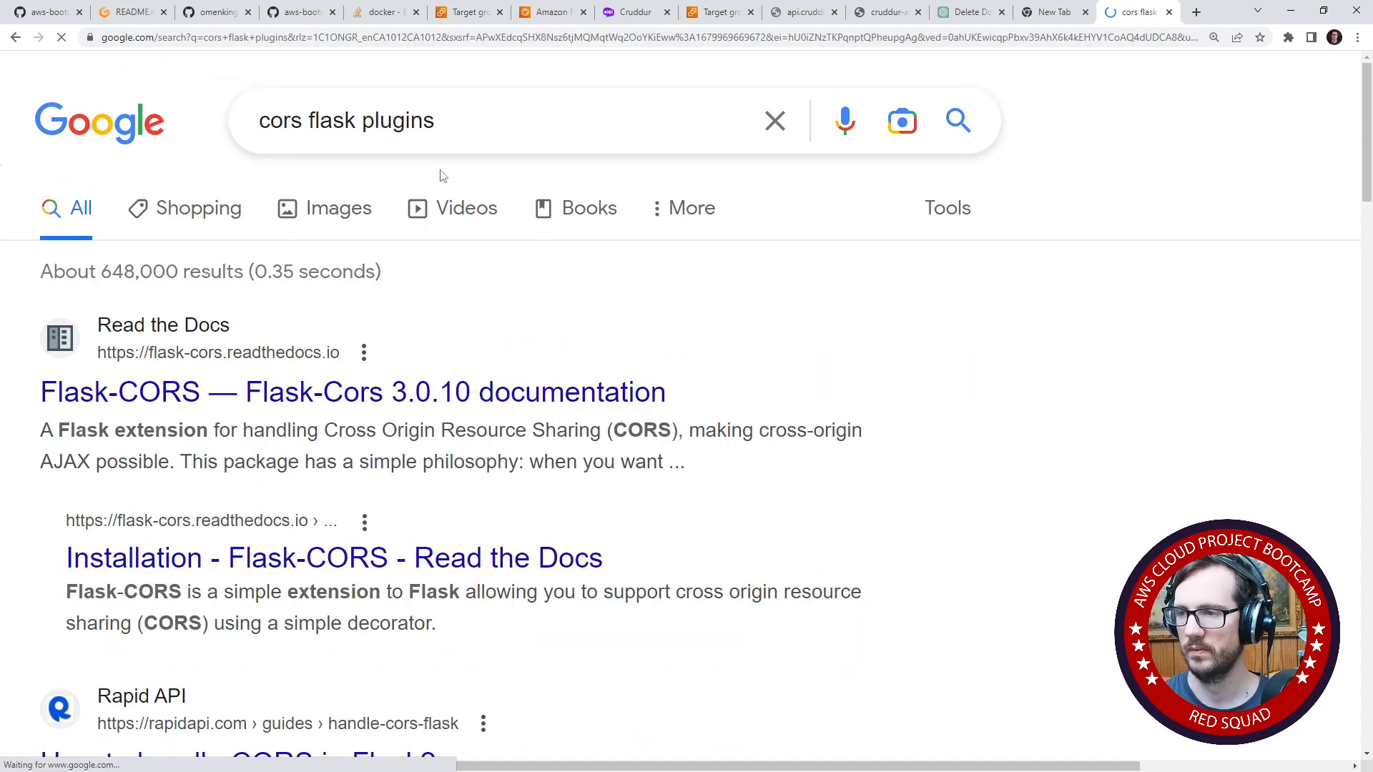
- Open the Flask-CORS documentation and read its usage, resource-specific and route-specific CORS sections
left_click(331, 389)
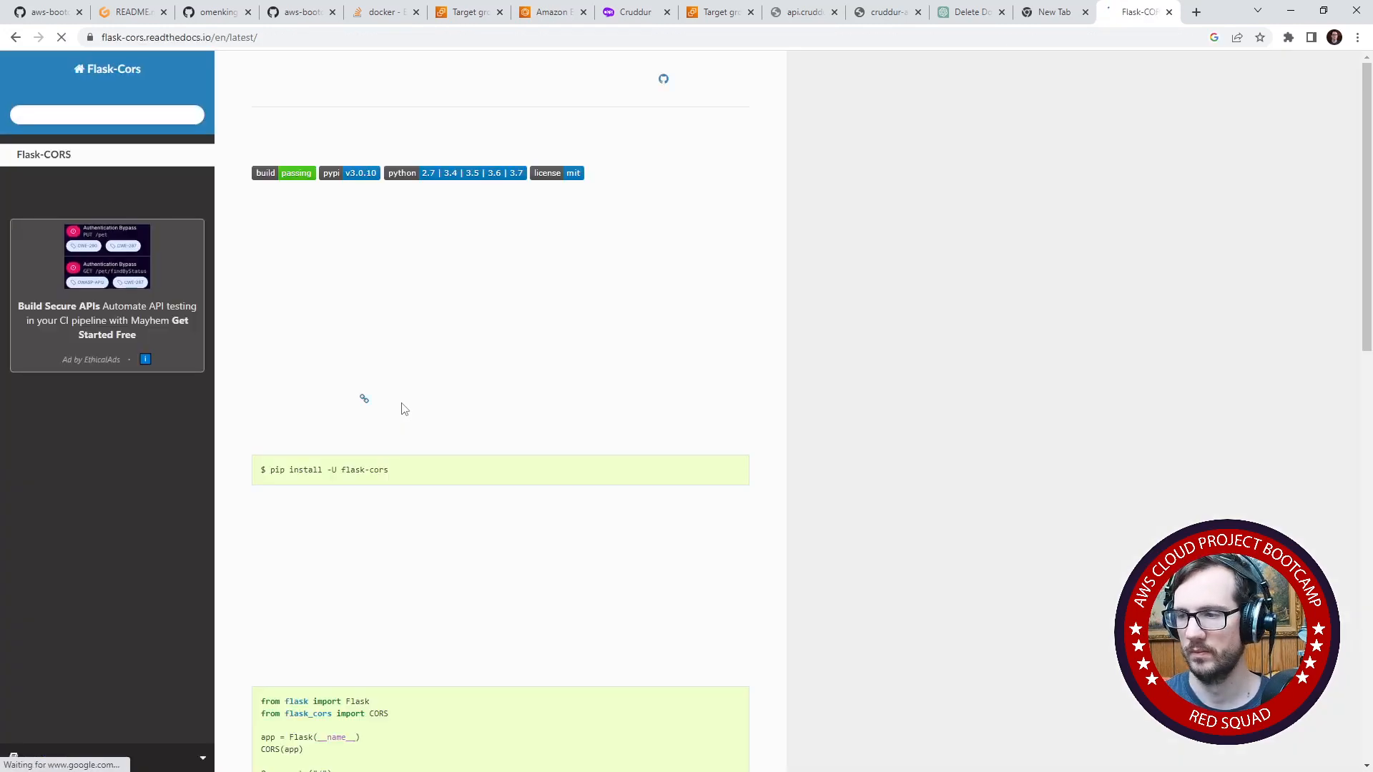
scroll(403, 408, "down", 3)
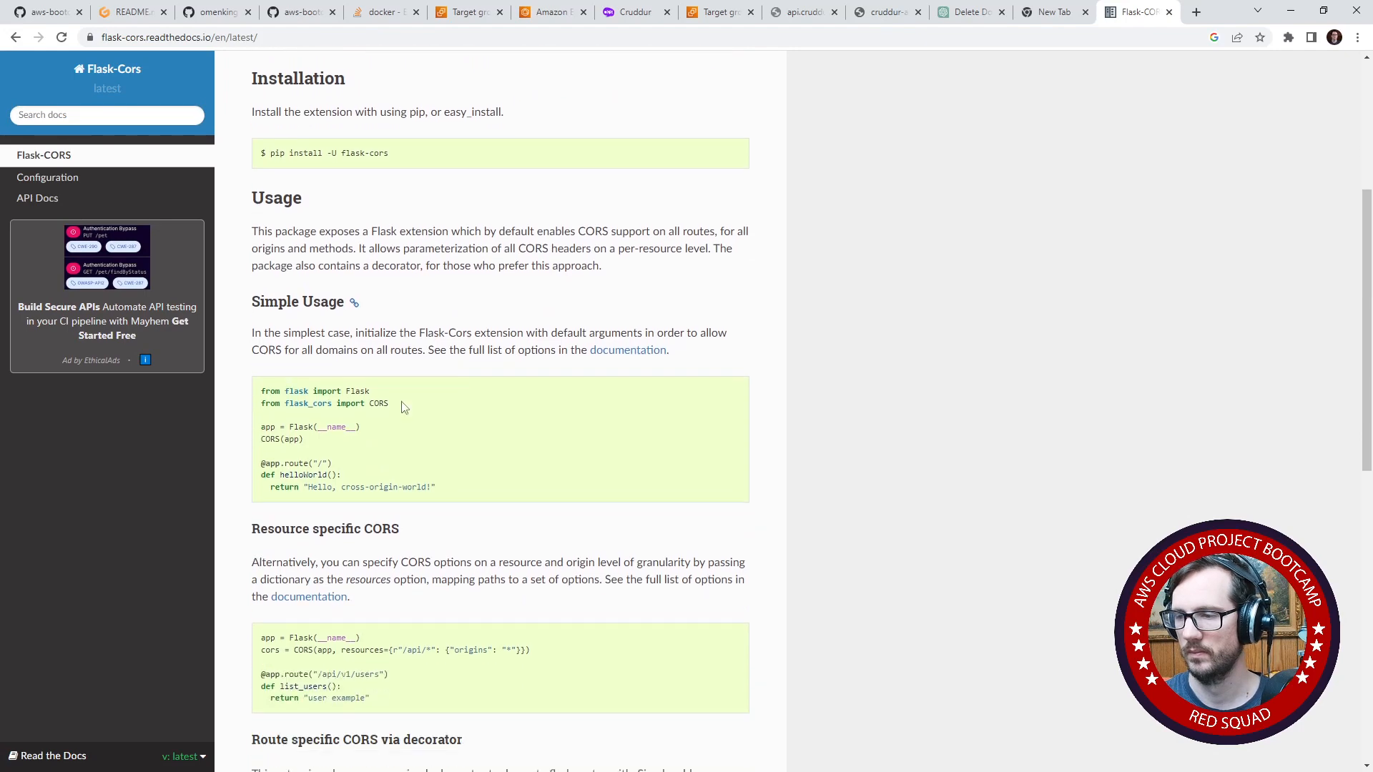
scroll(404, 408, "down", 1)
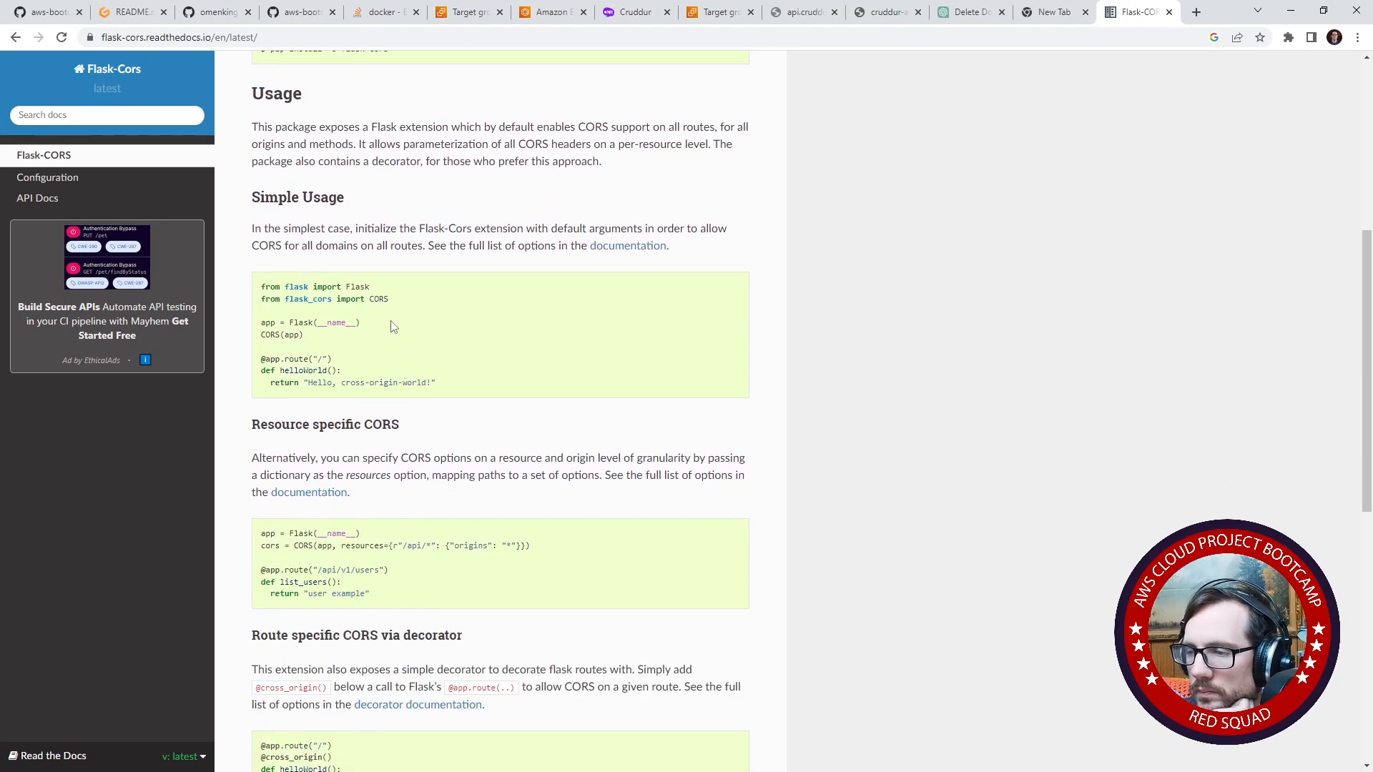
scroll(392, 327, "down", 4)
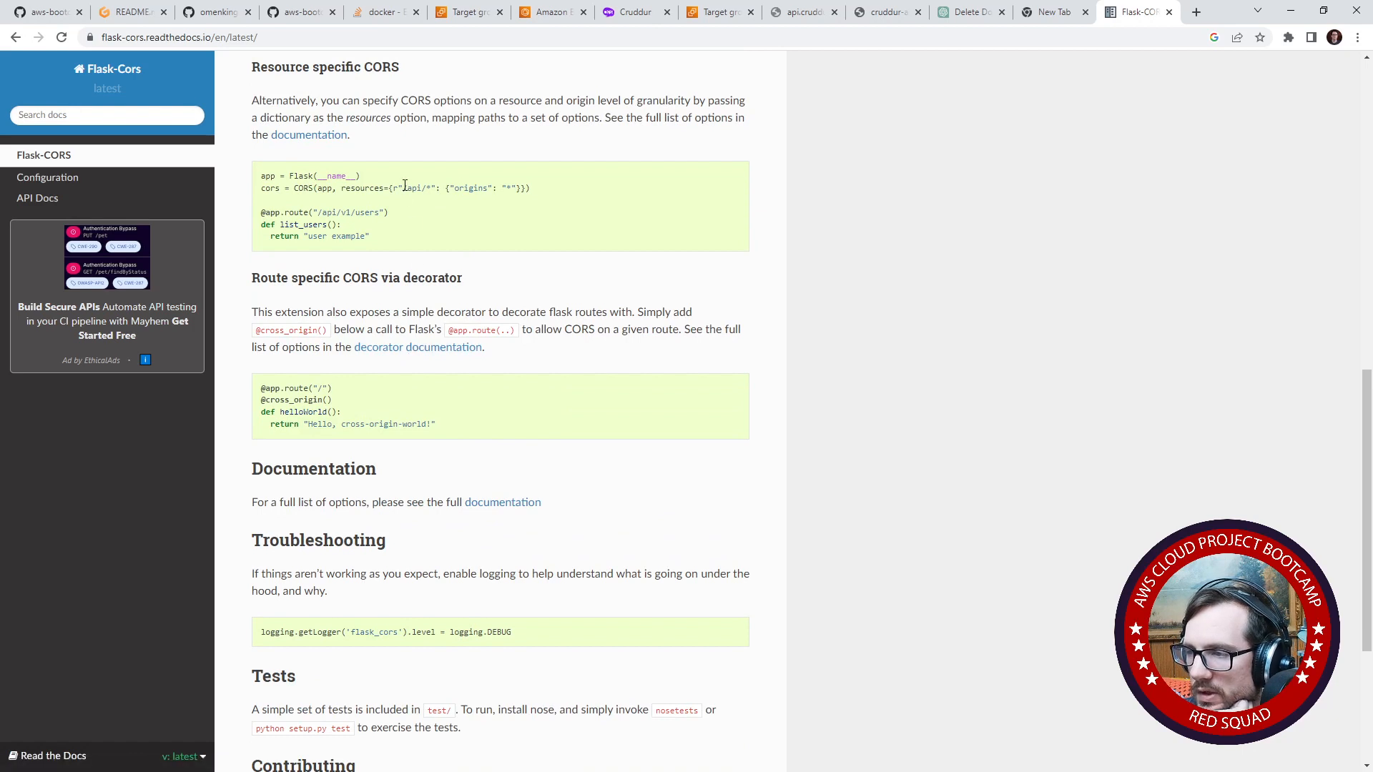
- Reread the resource-specific and route-specific CORS examples in the Flask-CORS documentation, return to the search results and look through them
left_click_drag(402, 188, 478, 188)
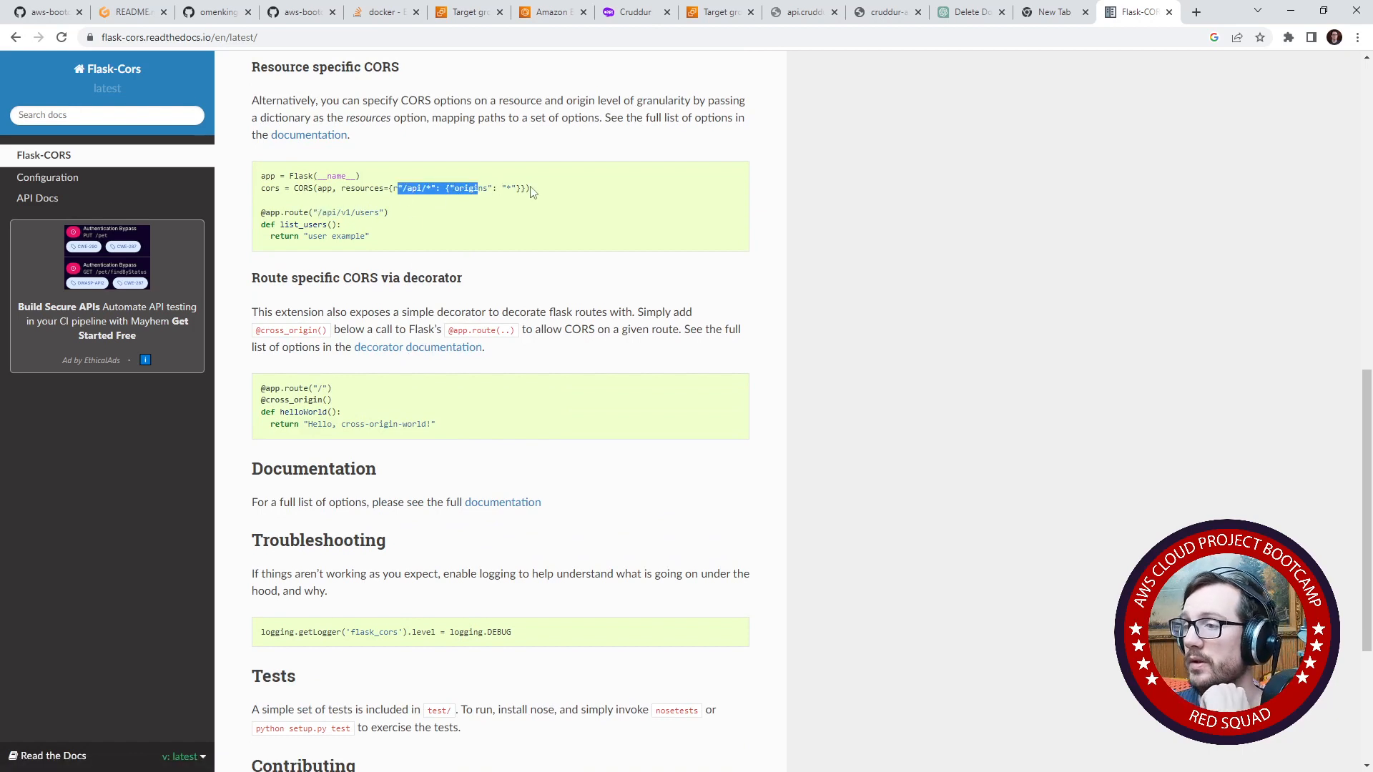
scroll(530, 216, "down", 4)
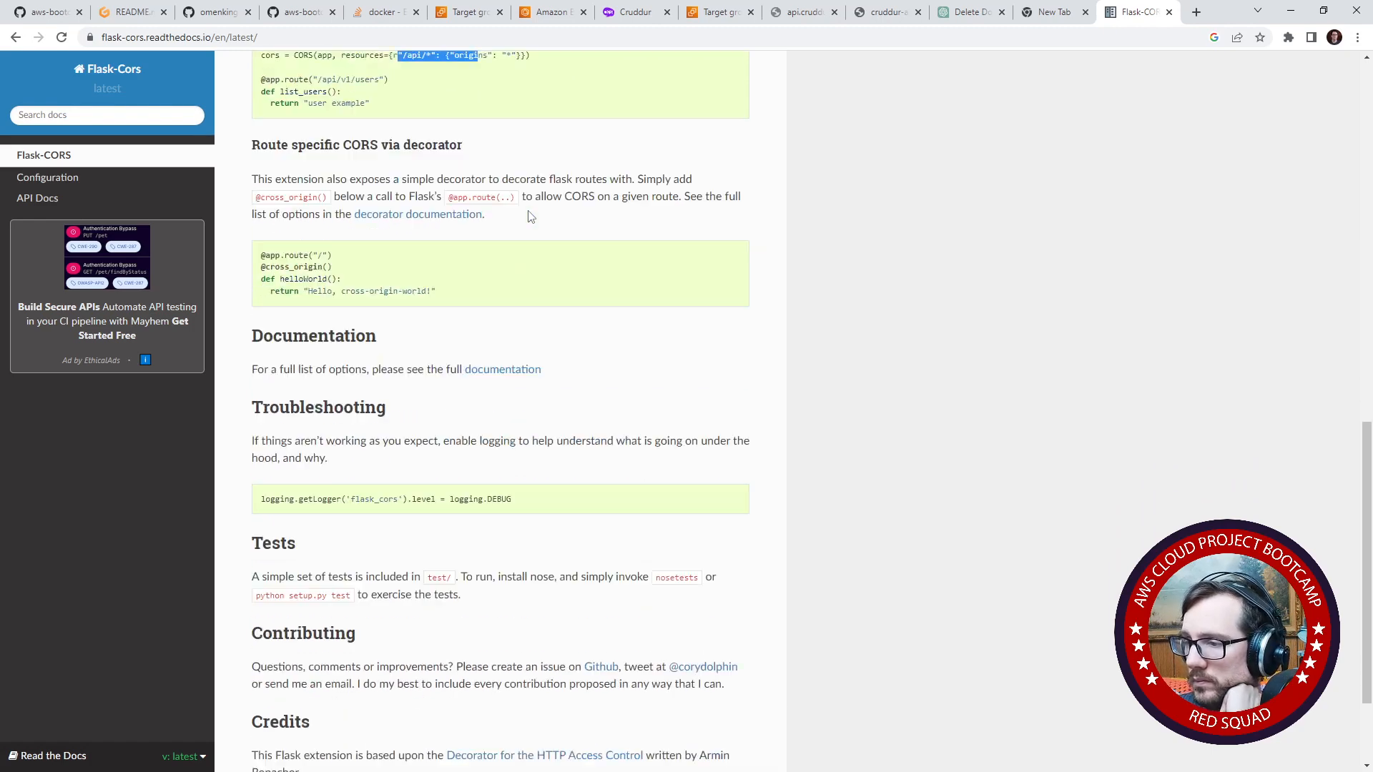
scroll(487, 368, "up", 5)
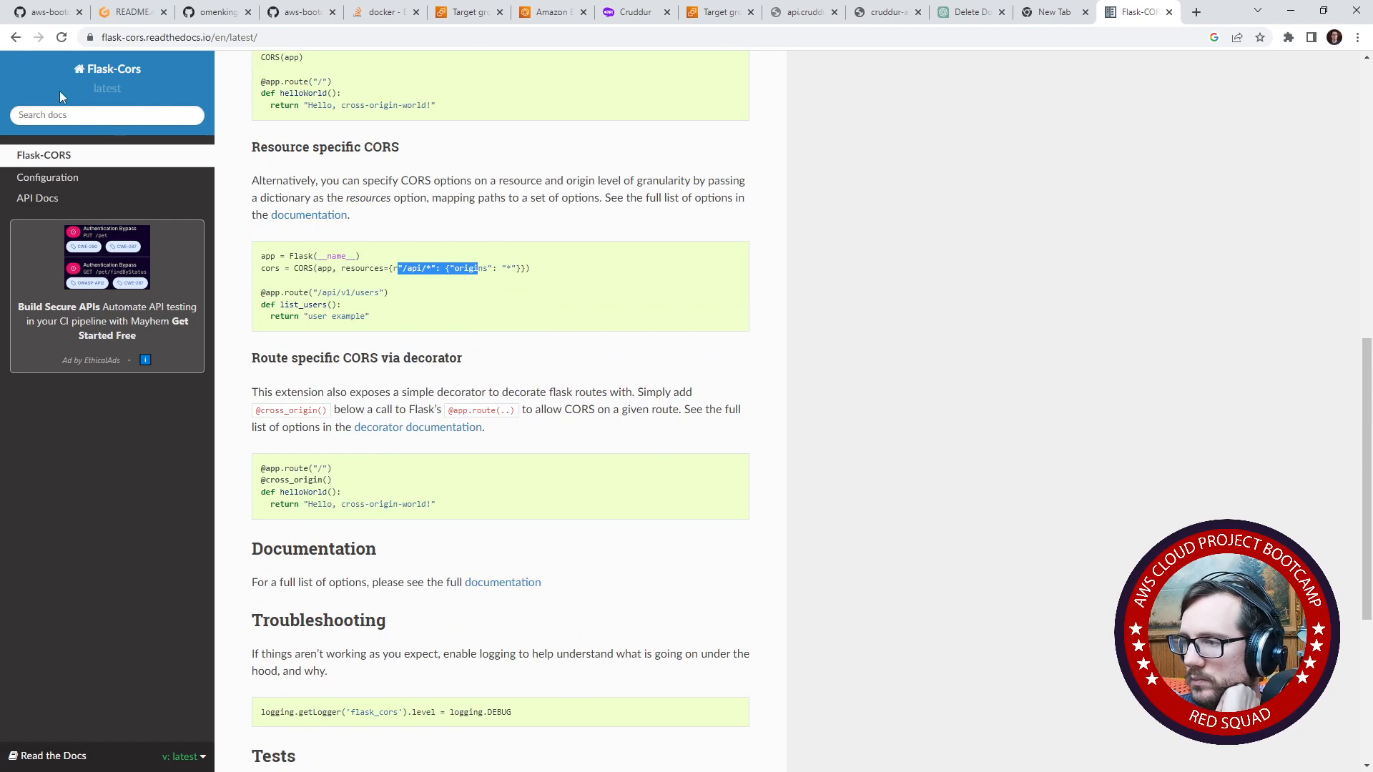
left_click(15, 37)
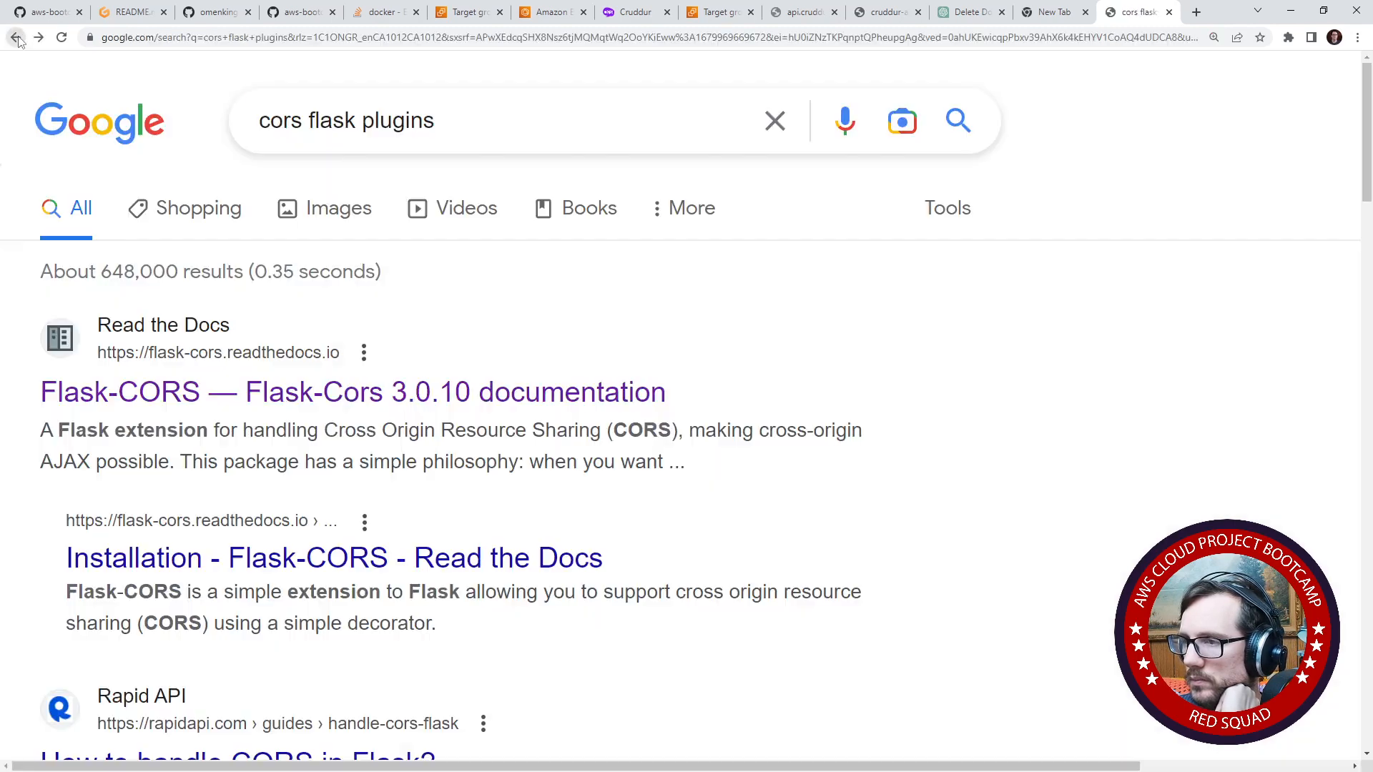
scroll(208, 265, "down", 4)
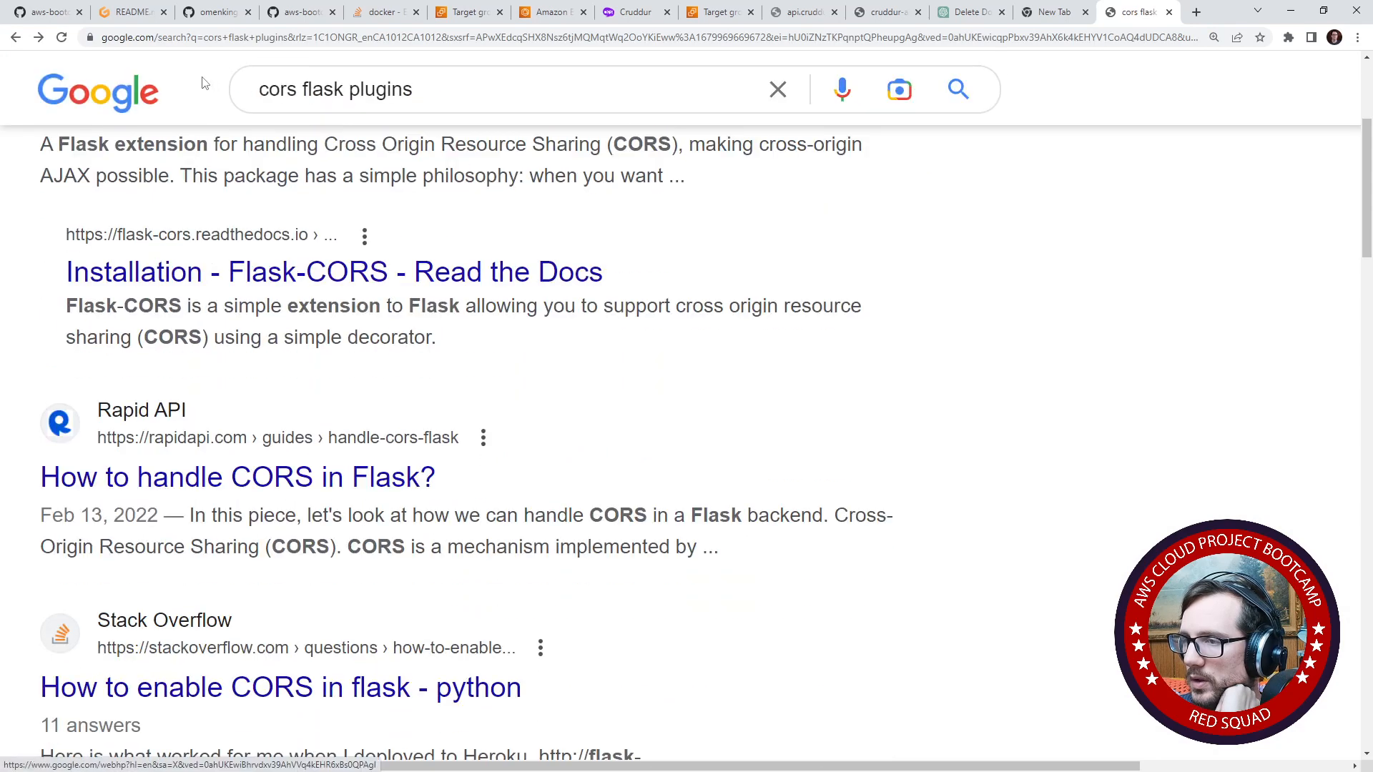
- Open the backend's app.py in the Gitpod workspace and check the name of the CORS package it imports
left_click(134, 13)
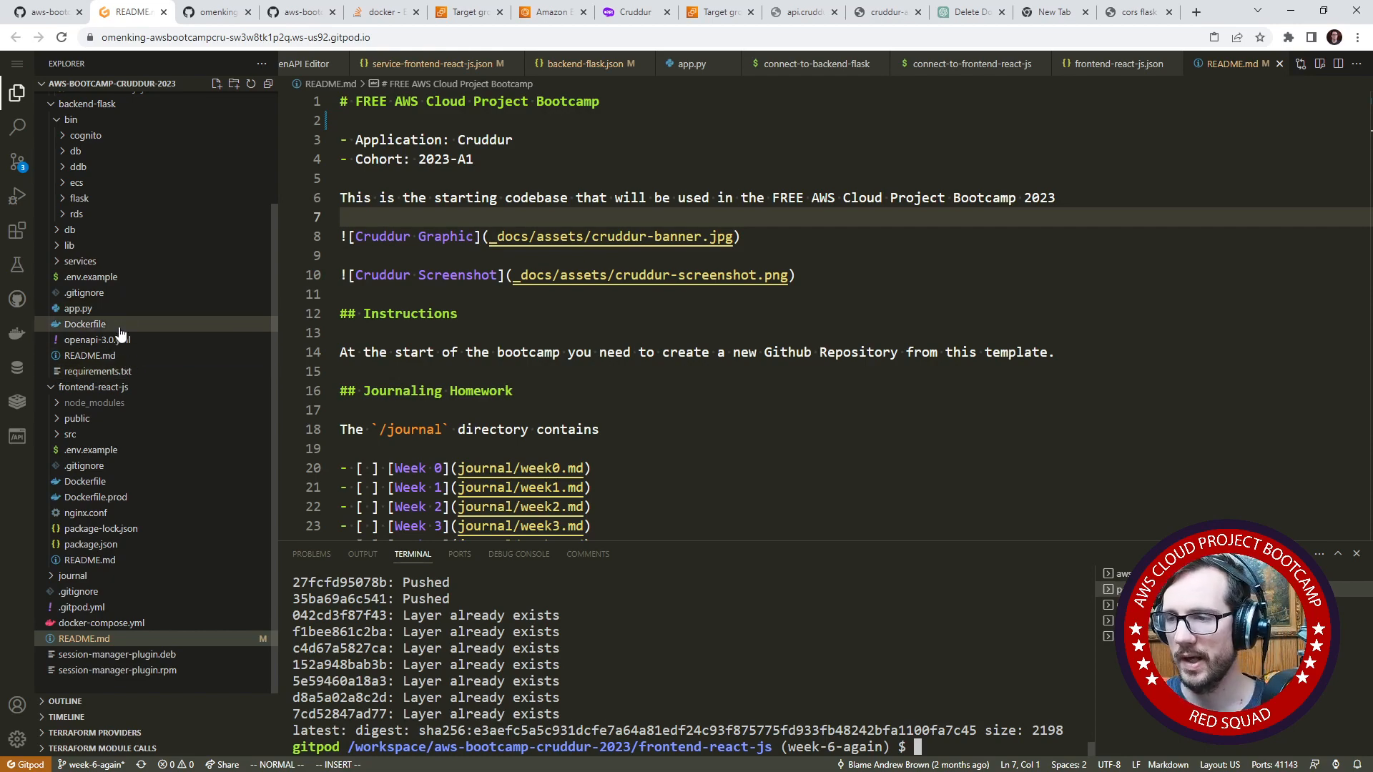
left_click(78, 308)
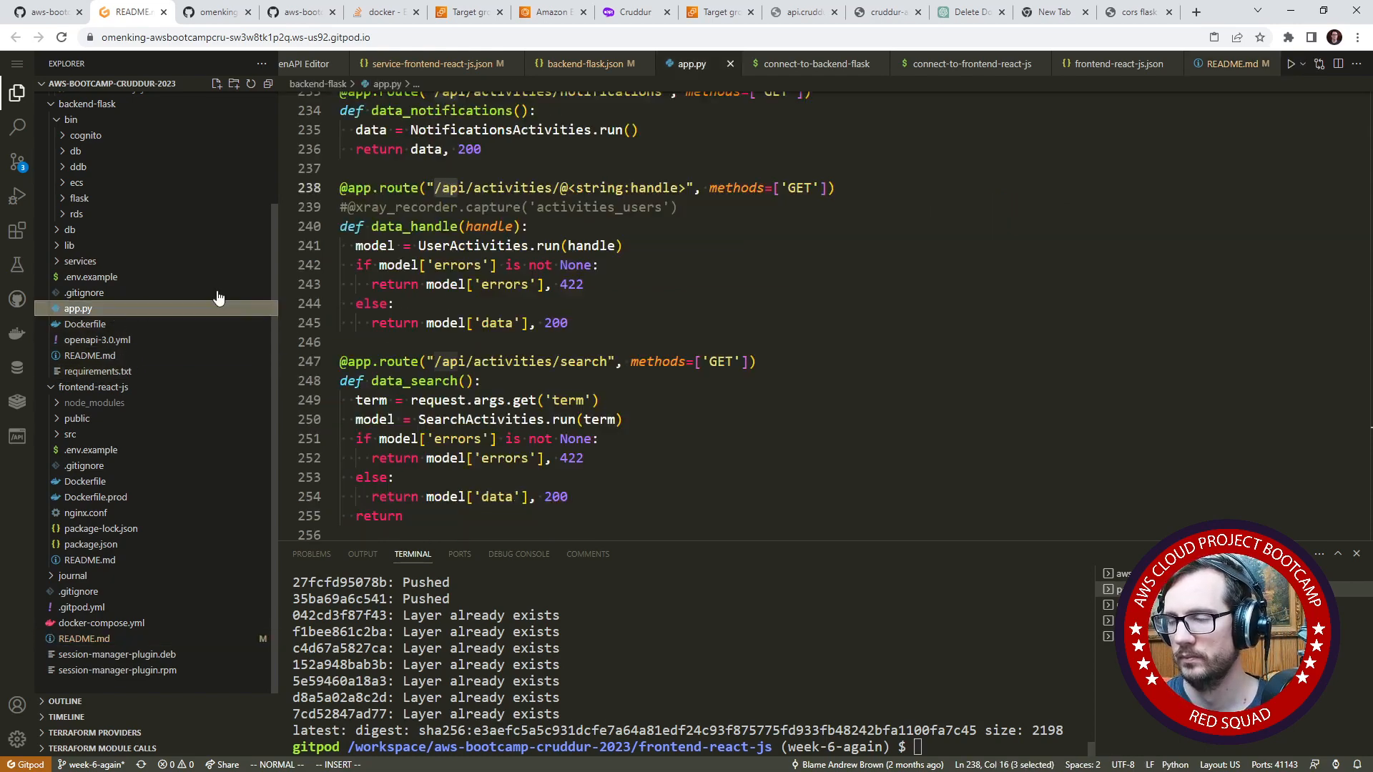
scroll(568, 246, "up", 20)
scroll(569, 245, "up", 5)
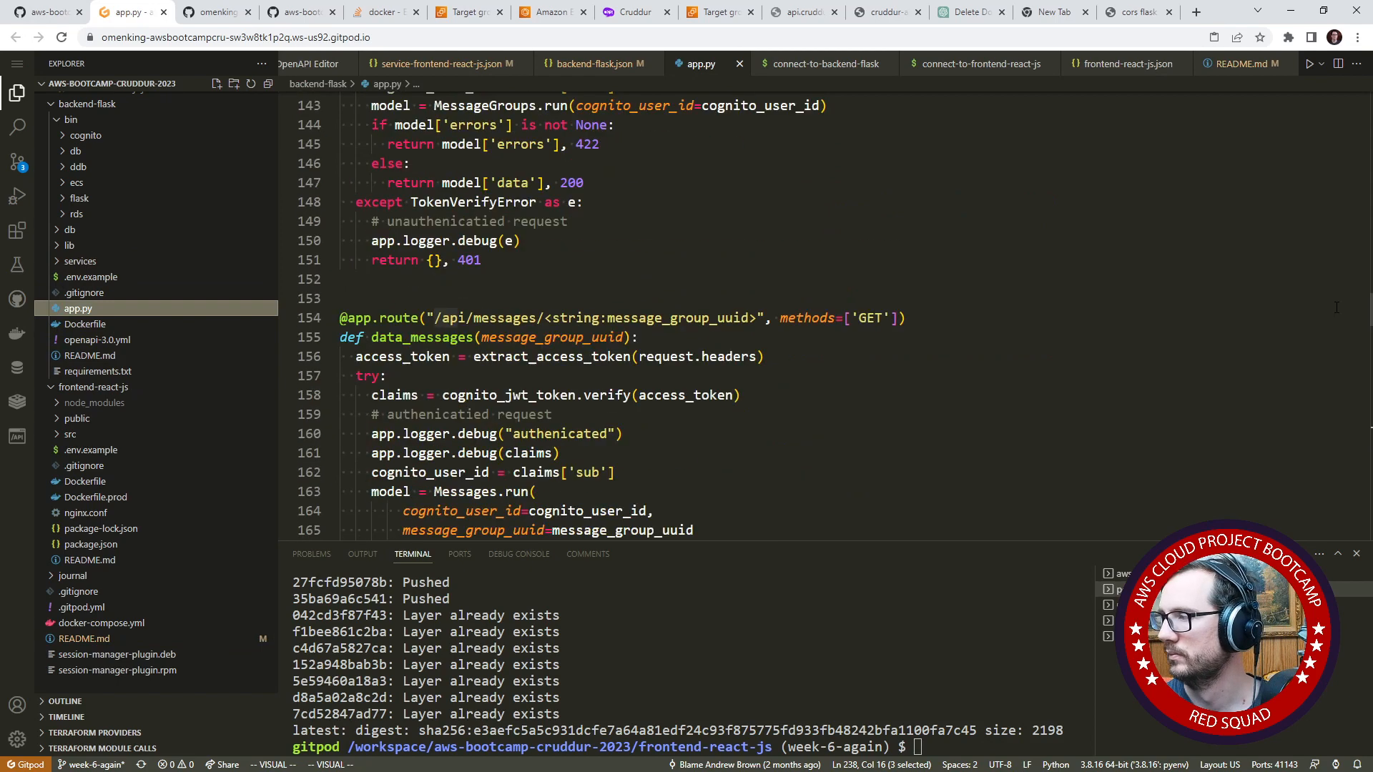
scroll(715, 314, "up", 20)
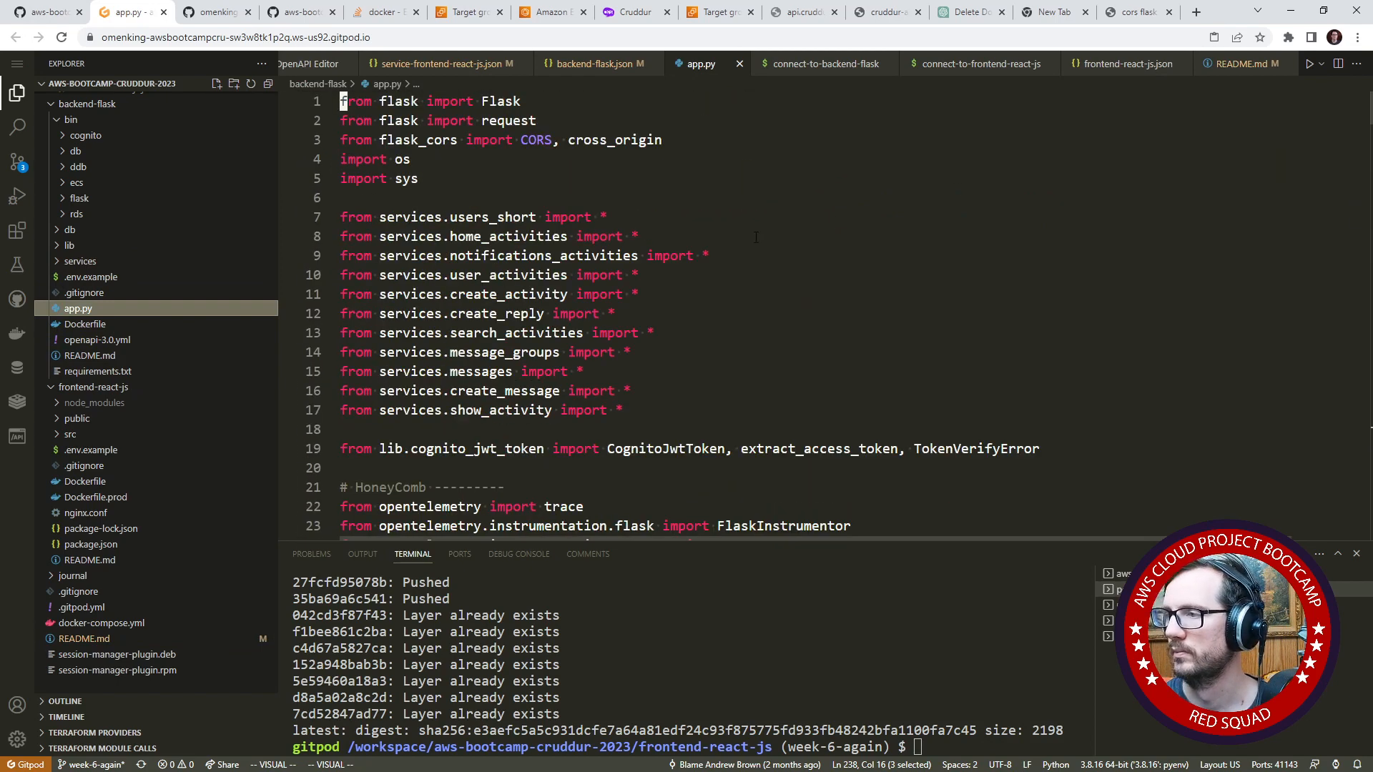
left_click(635, 236)
double_click(421, 140)
key("shift+c")
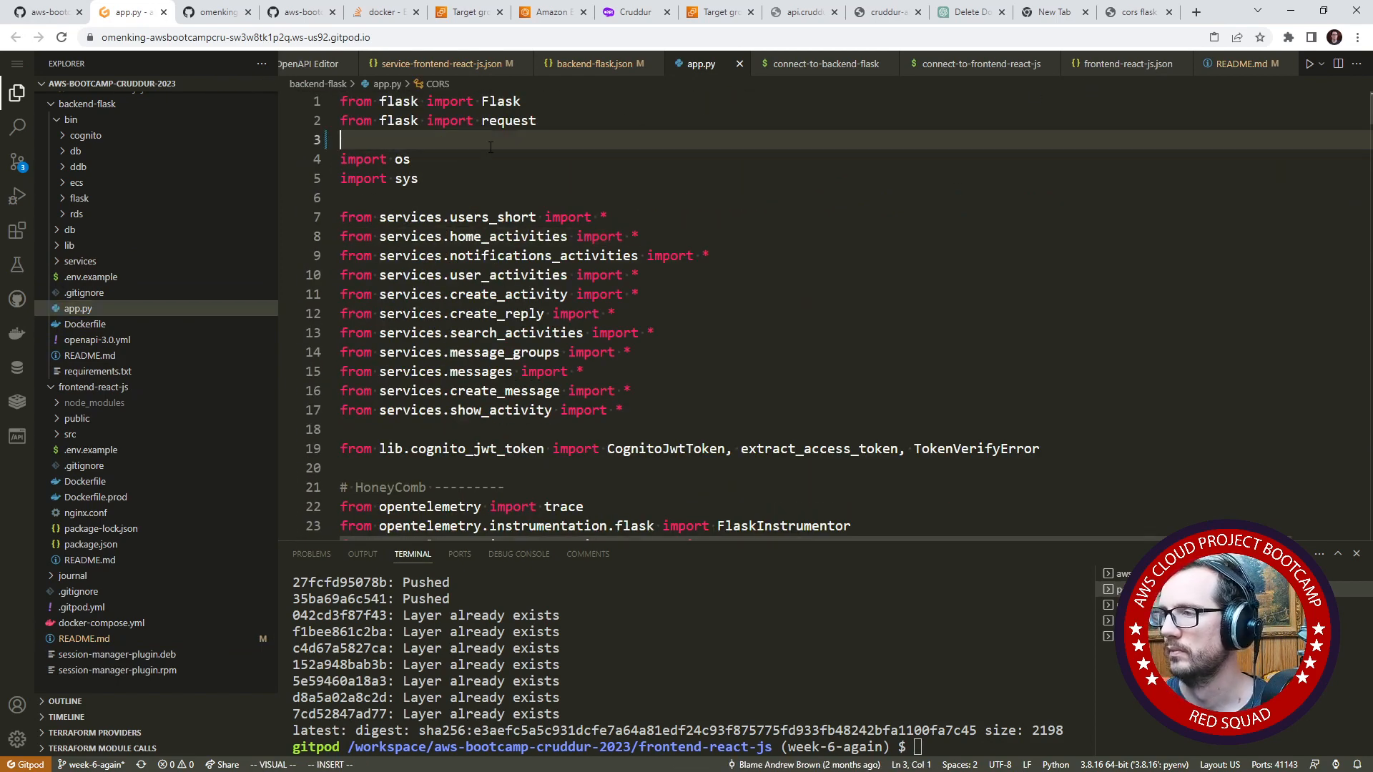
key("ctrl+z")
- Search Google for "flask_cors github" and open the corydolphin/flask-cors repository
left_click(1129, 12)
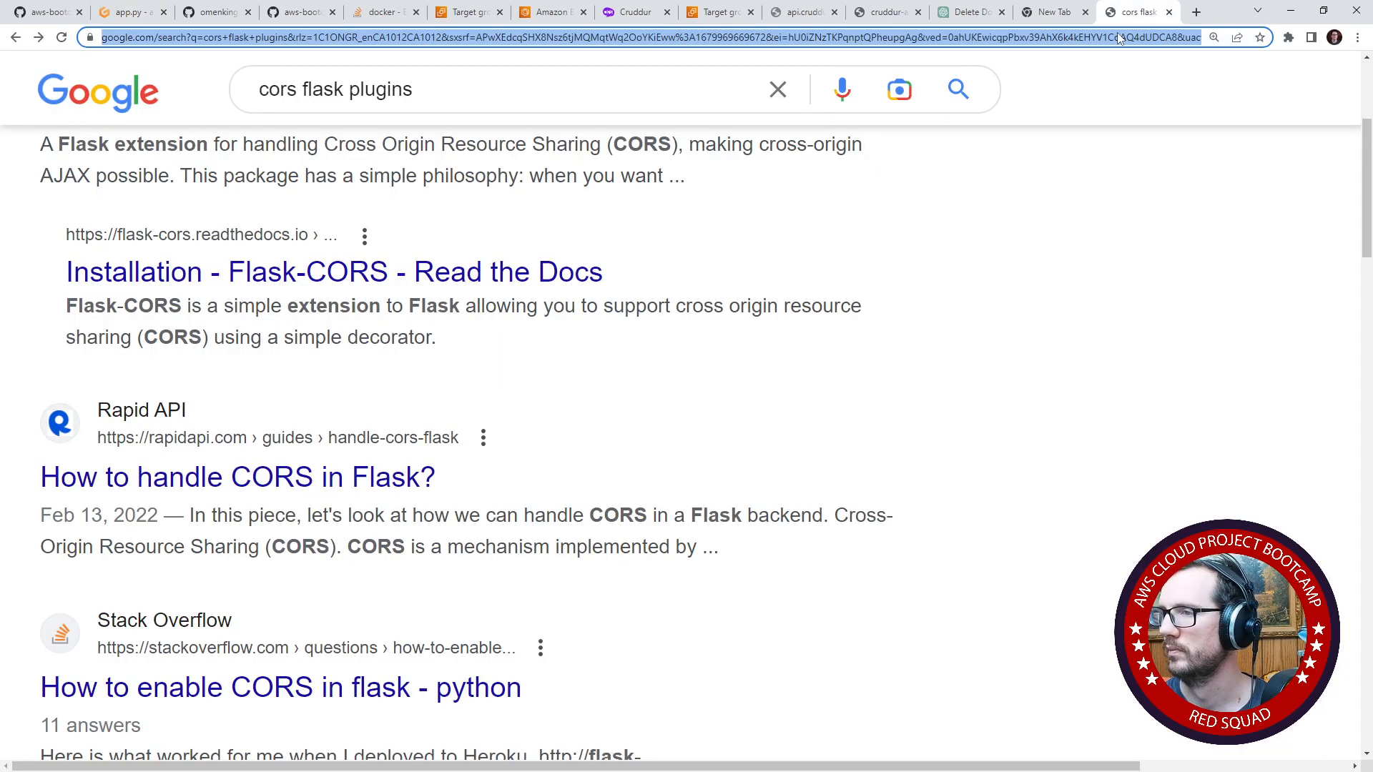
left_click(1117, 38)
type("cruddur.com")
key("ctrl+a")
type("flask_cors")
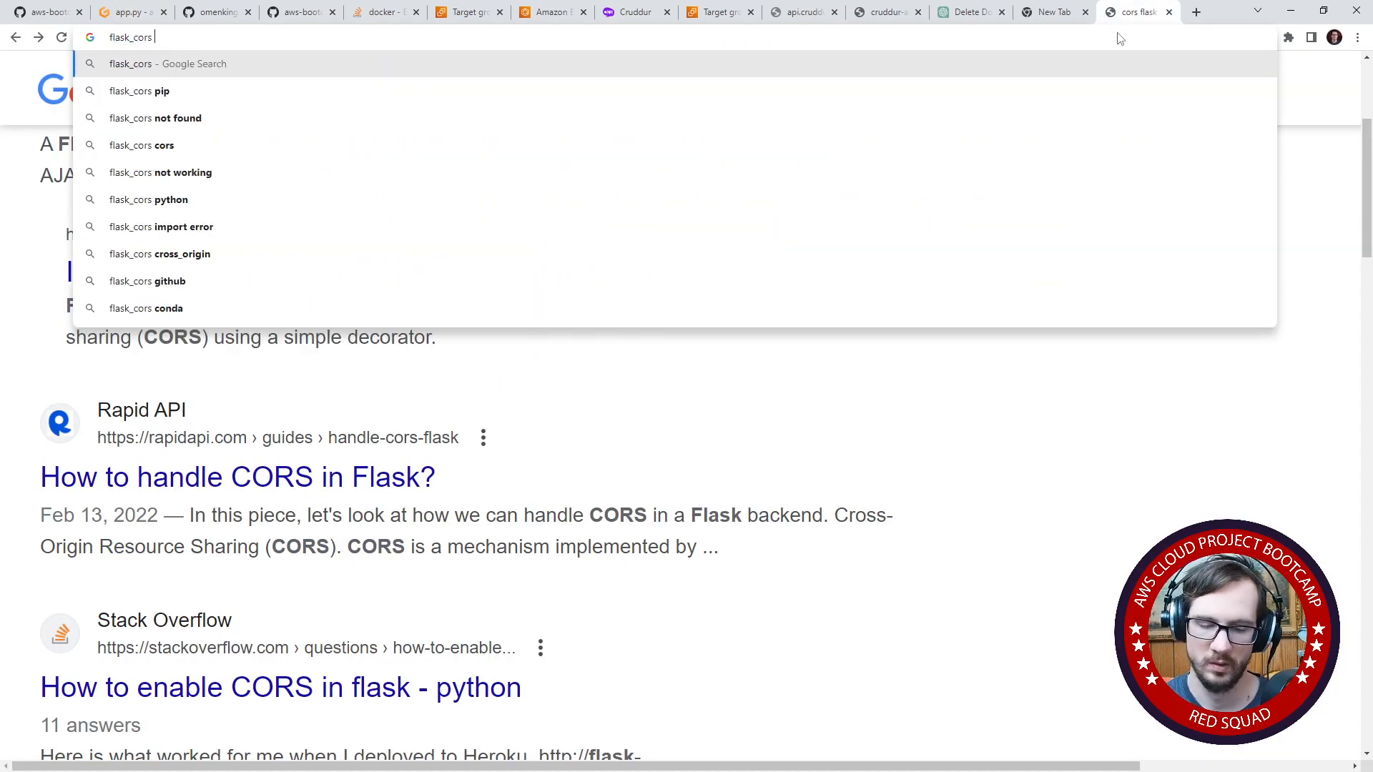
type(" github")
key("Return")
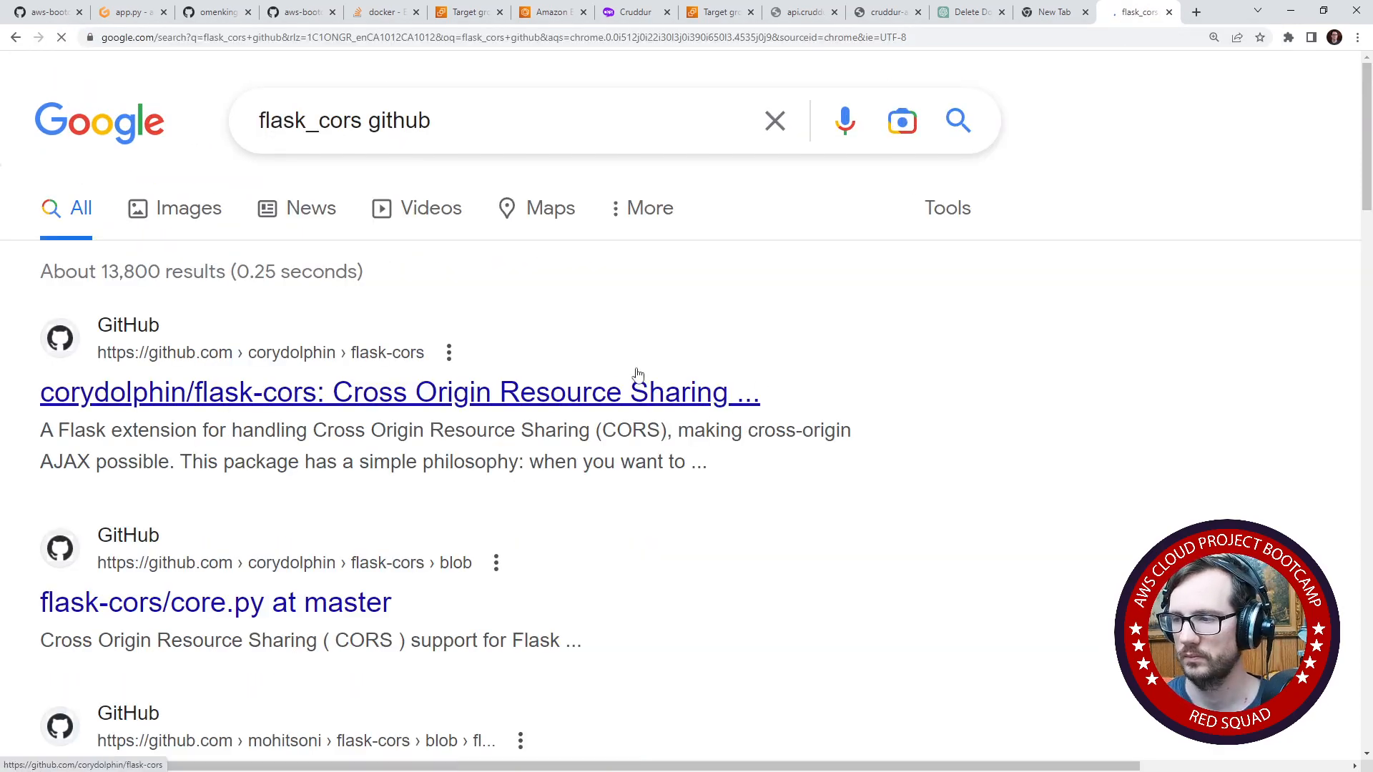
left_click(638, 376)
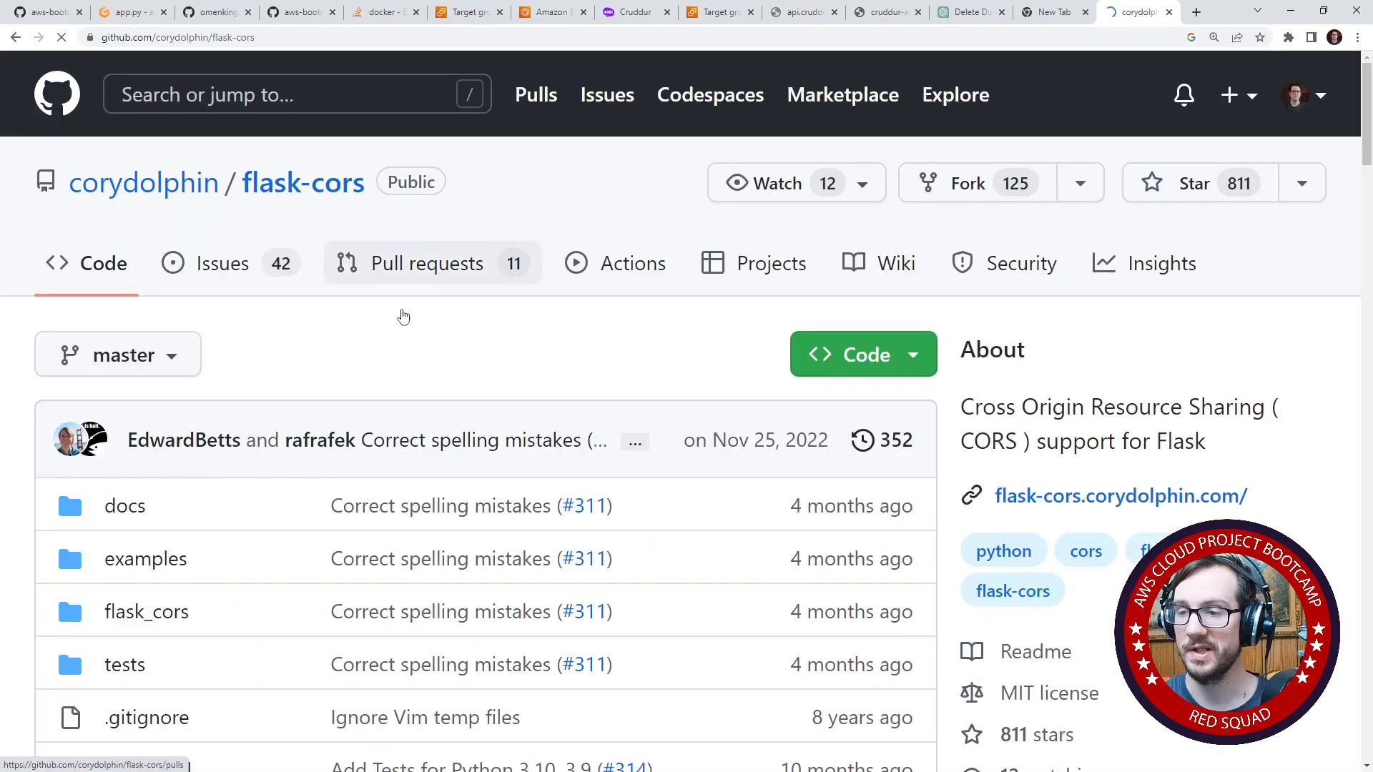
- Read the flask-cors README, examining the resource-specific and route-specific CORS usage examples
scroll(393, 395, "down", 20)
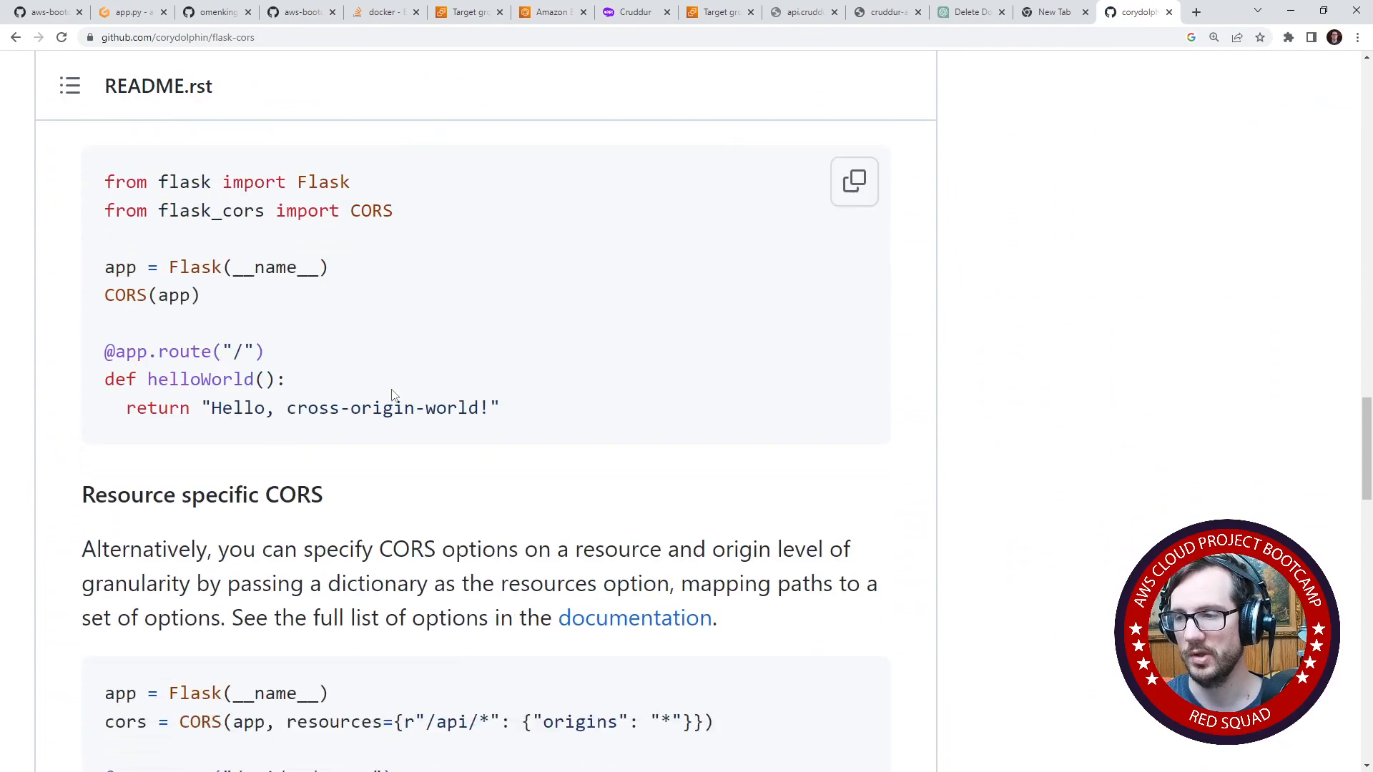
scroll(392, 395, "down", 3)
scroll(393, 390, "down", 12)
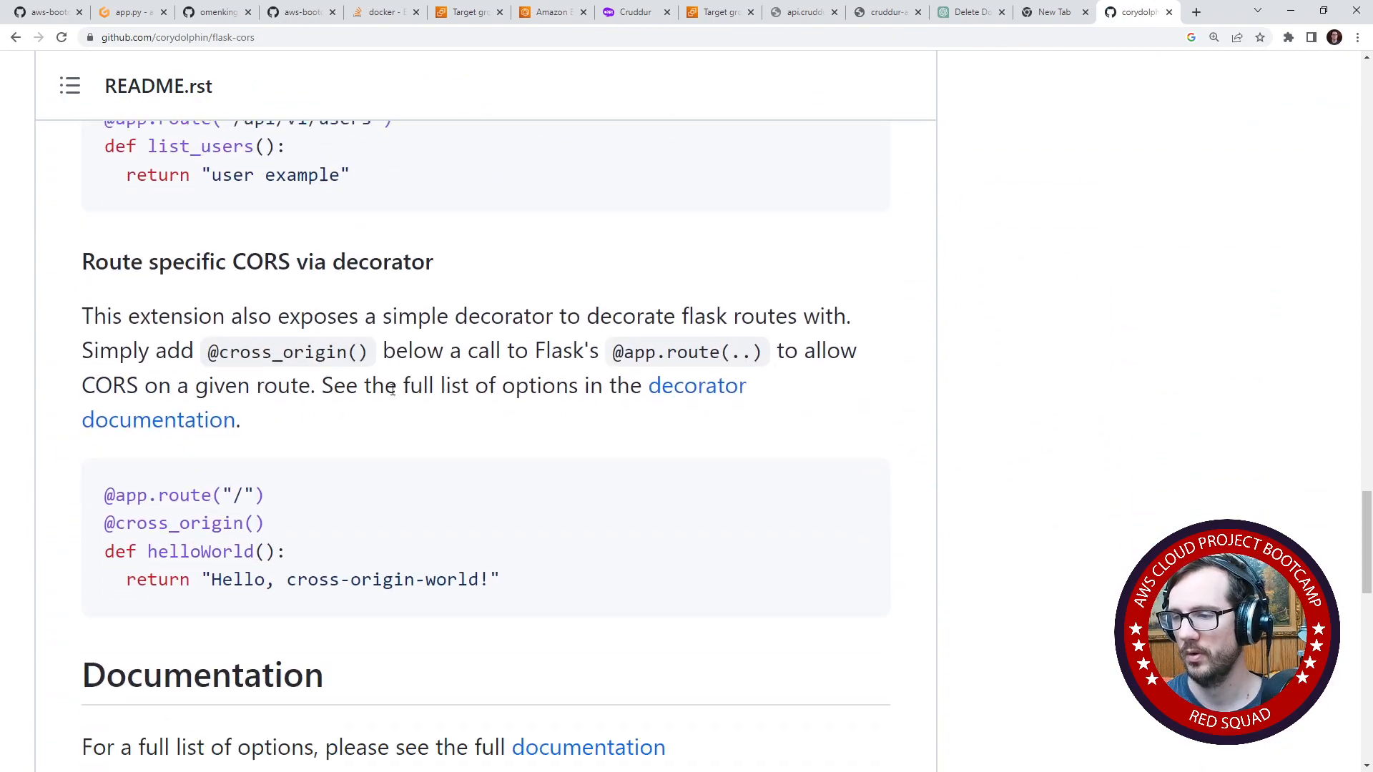
scroll(392, 393, "down", 7)
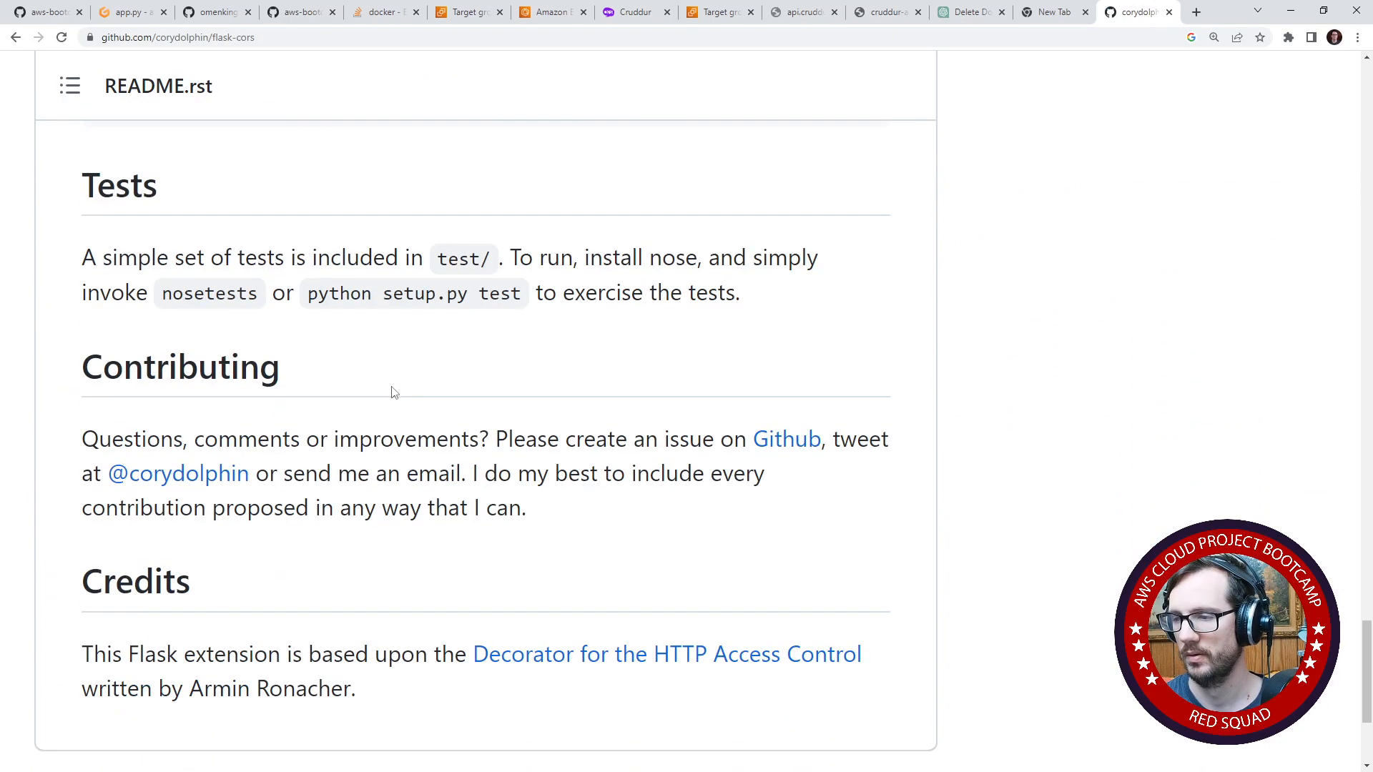
scroll(393, 393, "down", 4)
scroll(393, 394, "up", 20)
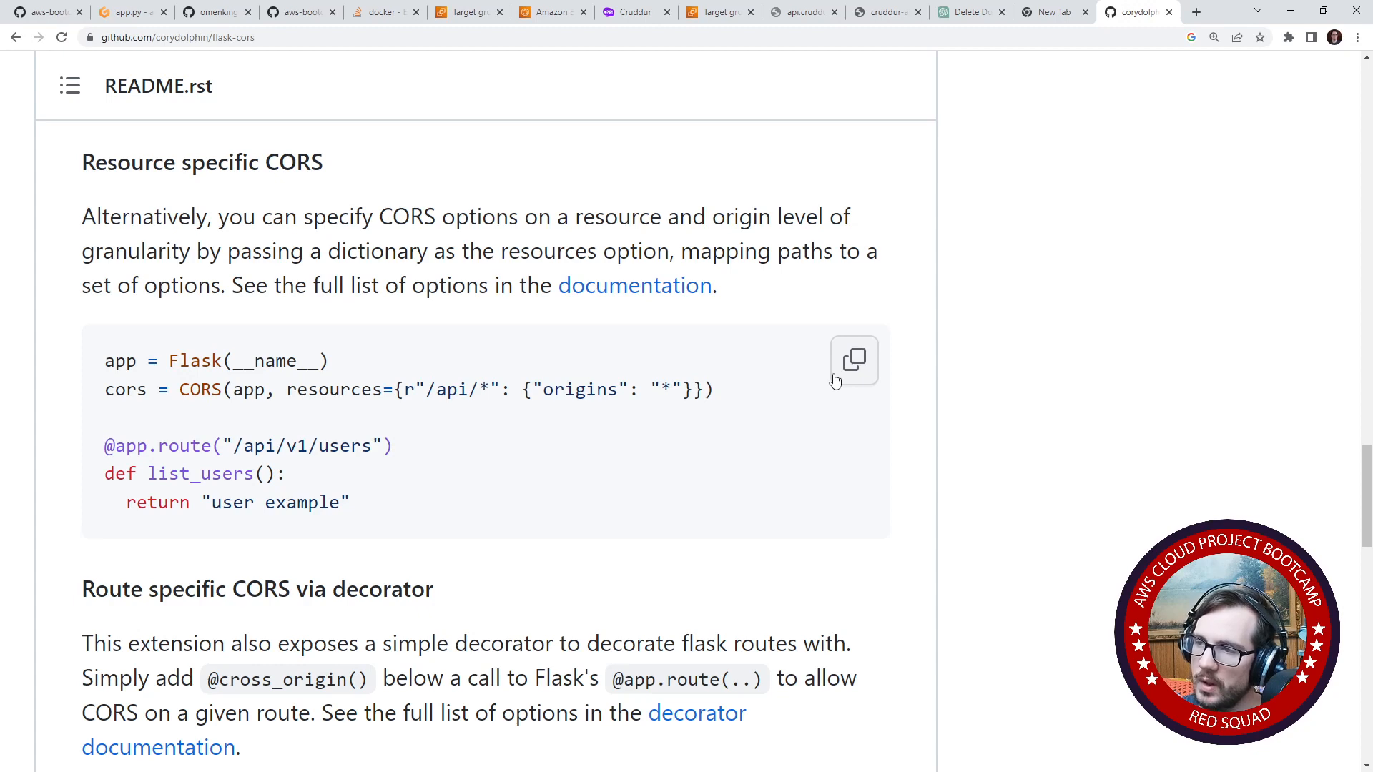
left_click(628, 12)
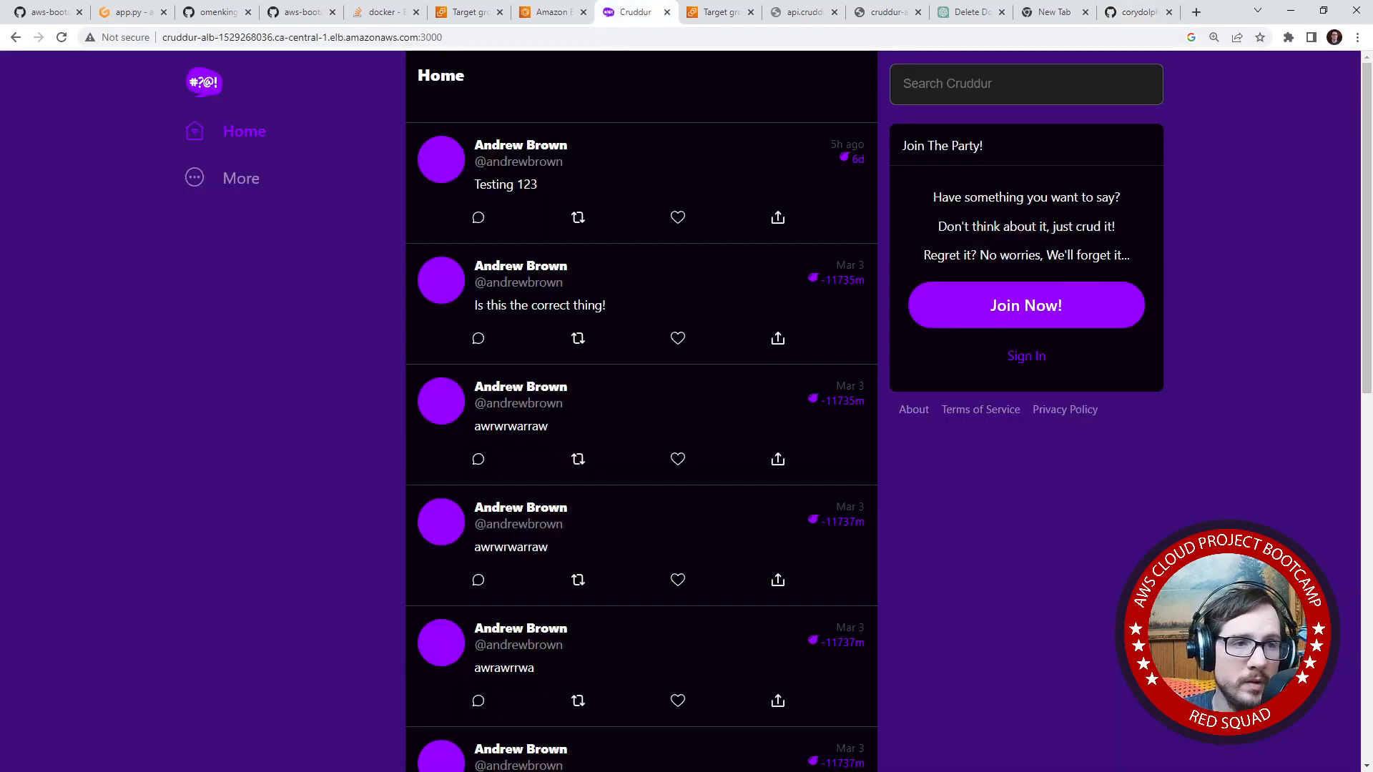
left_click_drag(0, 64, 649, 70)
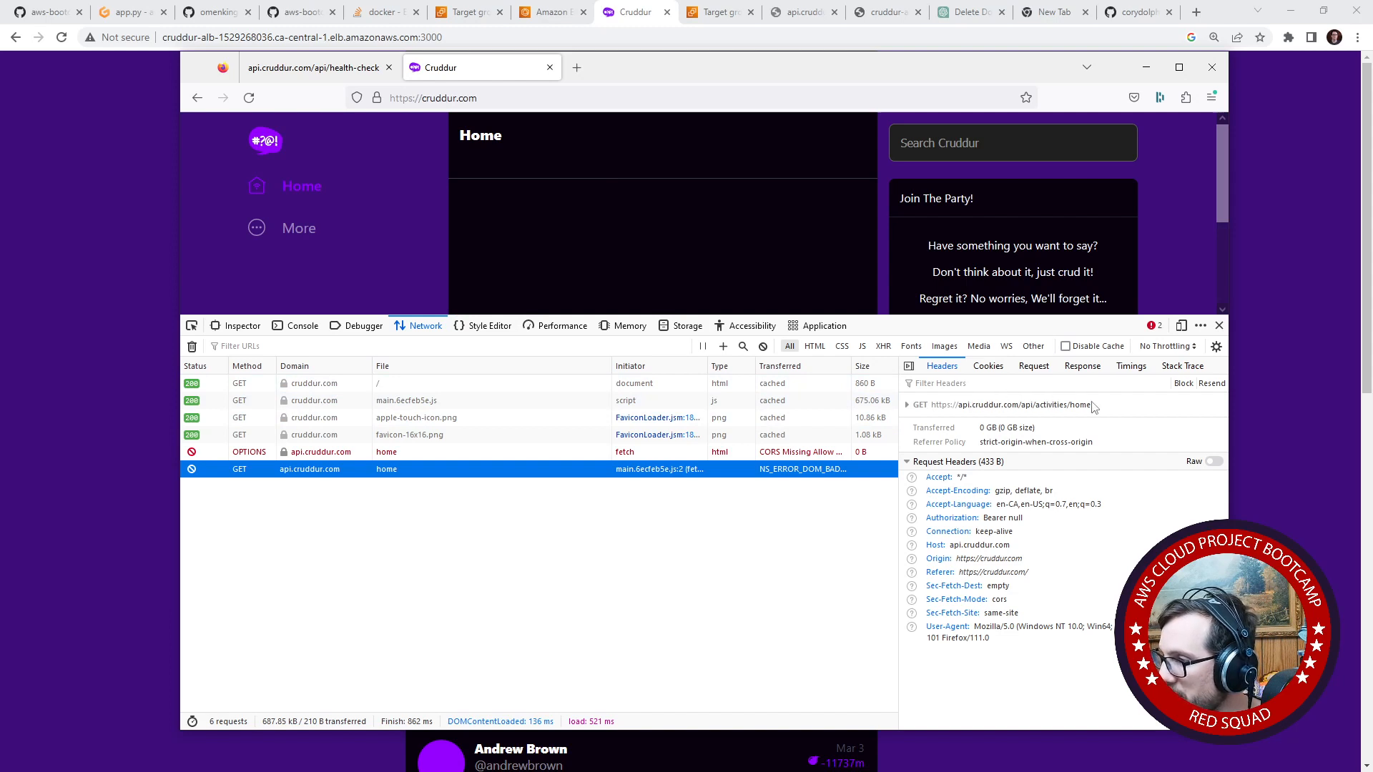
left_click_drag(1092, 405, 936, 406)
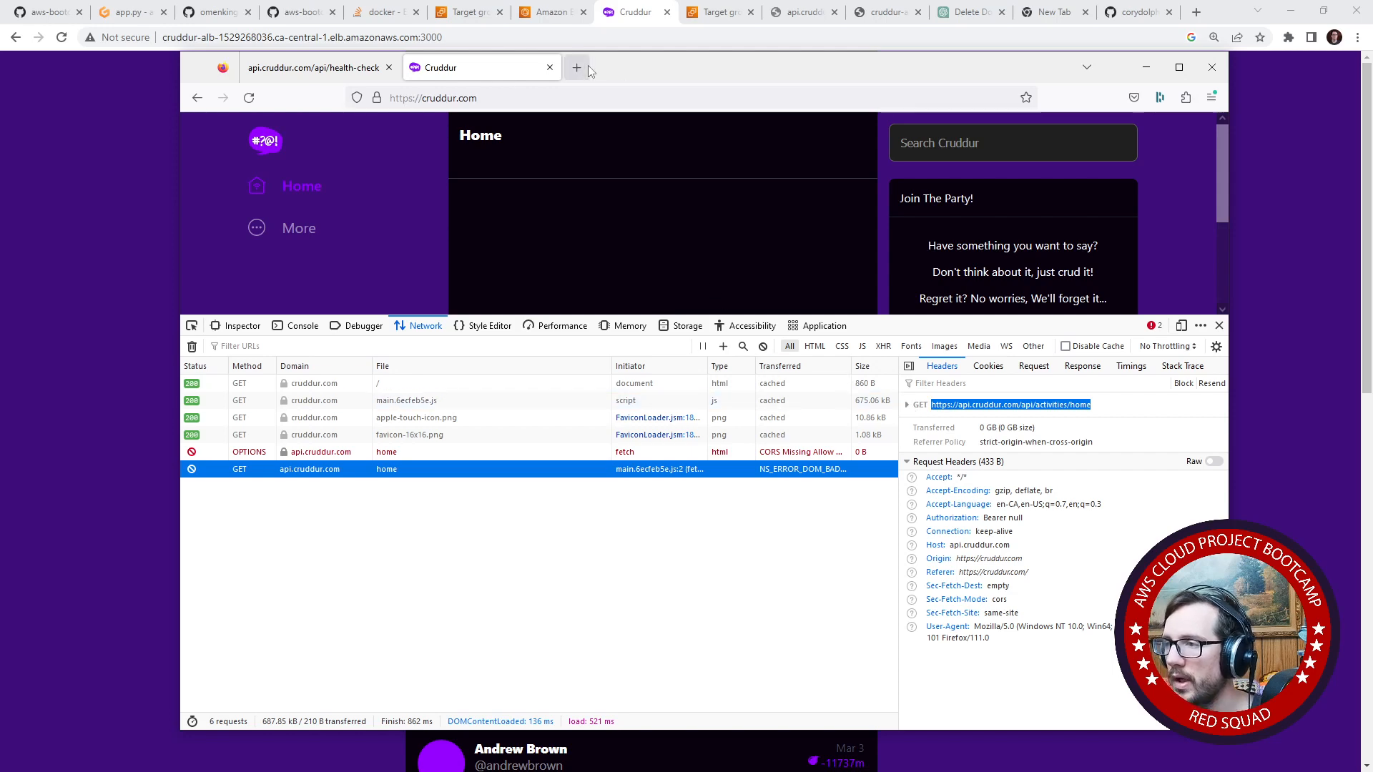
left_click(369, 67)
type("https://api.cruddur.com/api/activities/home")
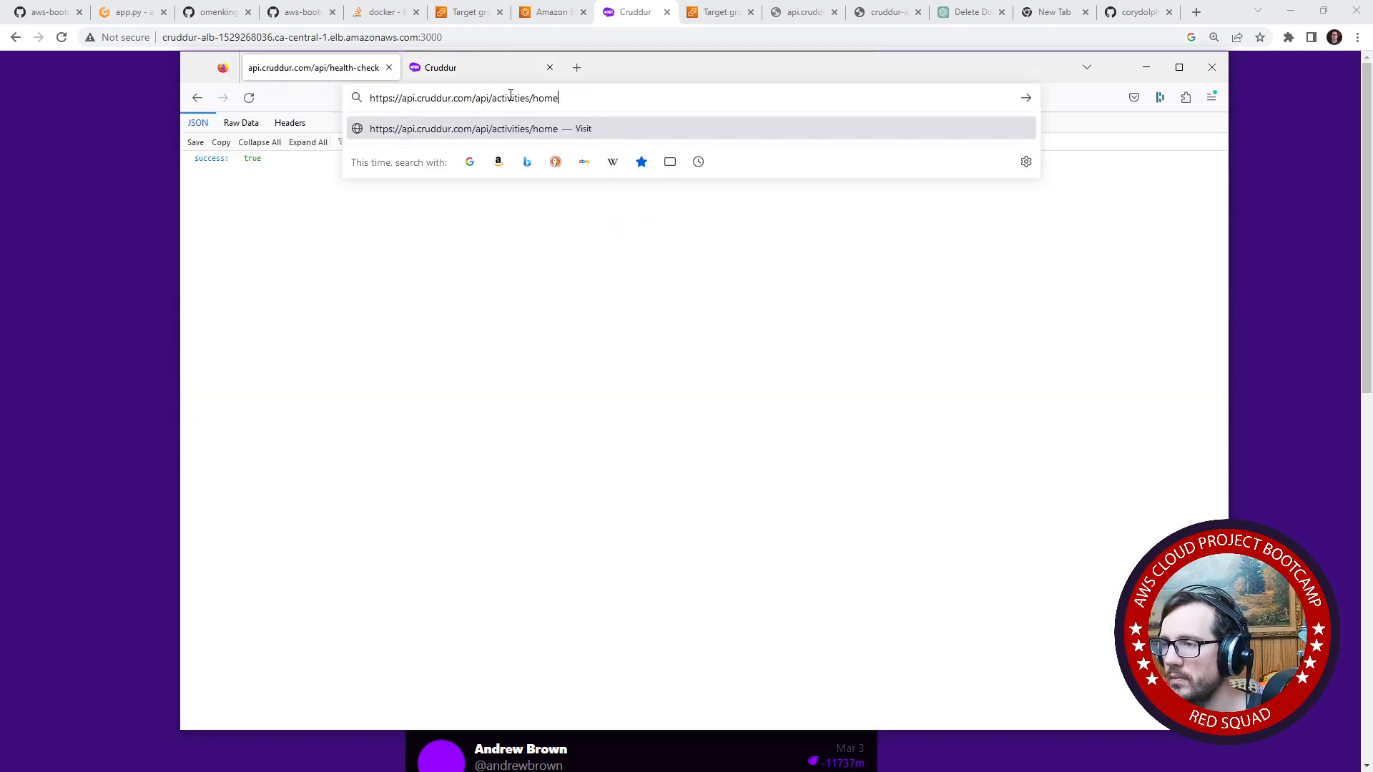
key("Return")
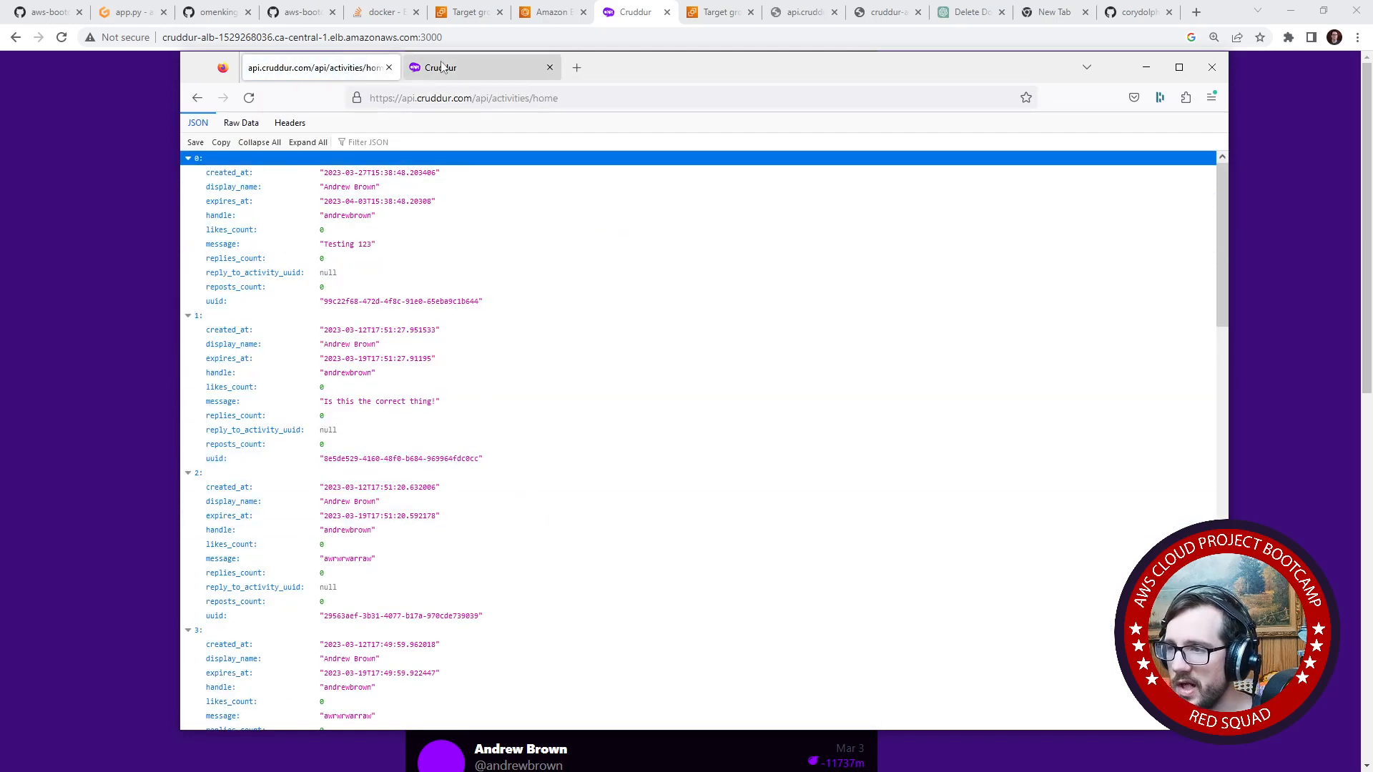
left_click(440, 68)
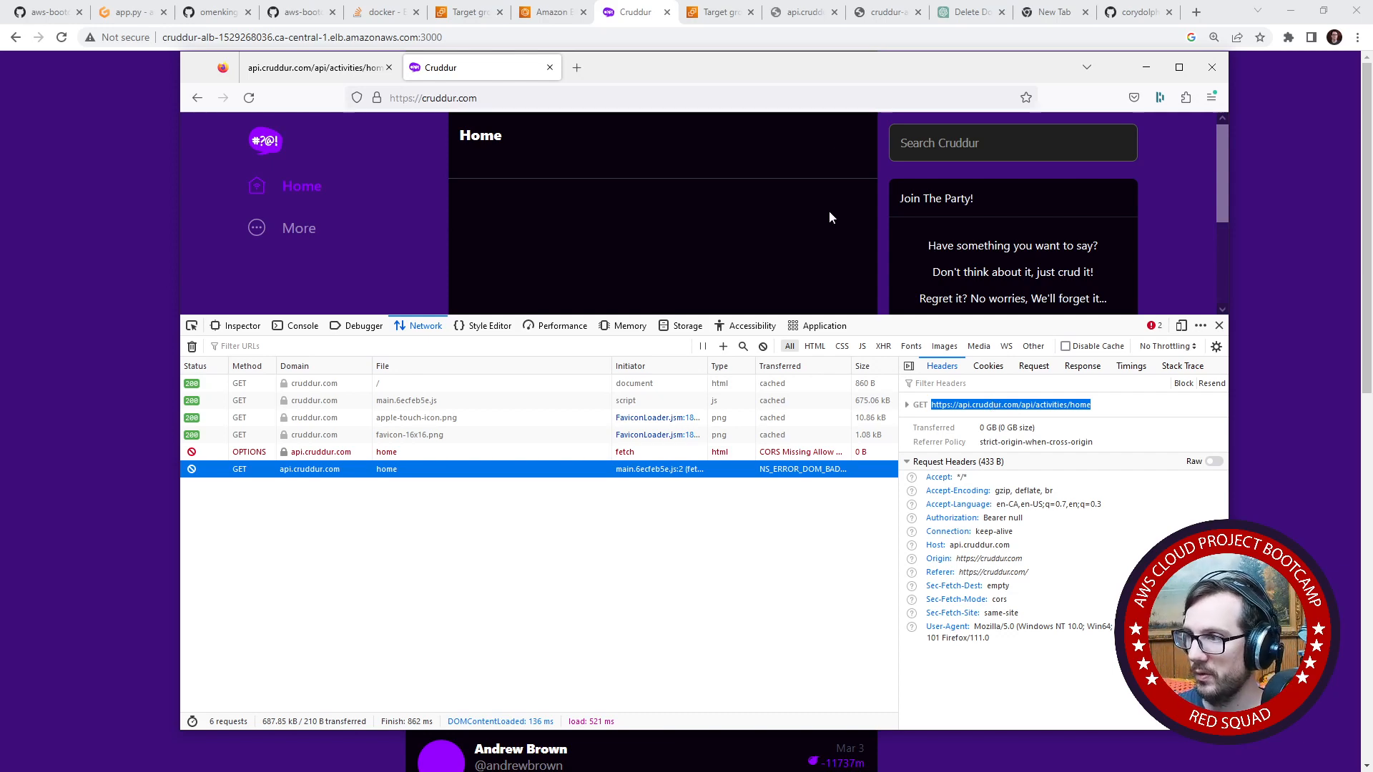
left_click_drag(830, 80, 0, 143)
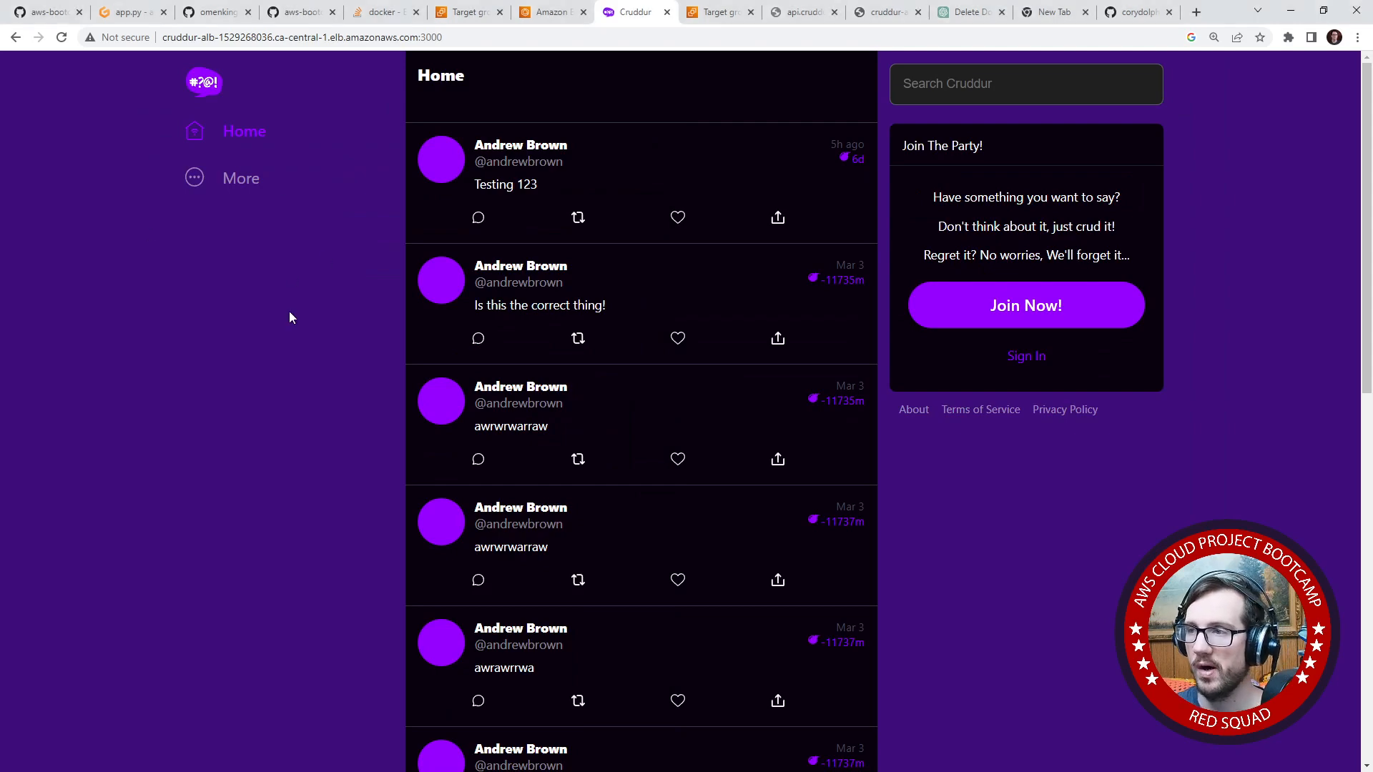
- Copy the task ID of the running backend-flask task in the cruddur ECS cluster, cutting it from the task ARN
left_click(546, 12)
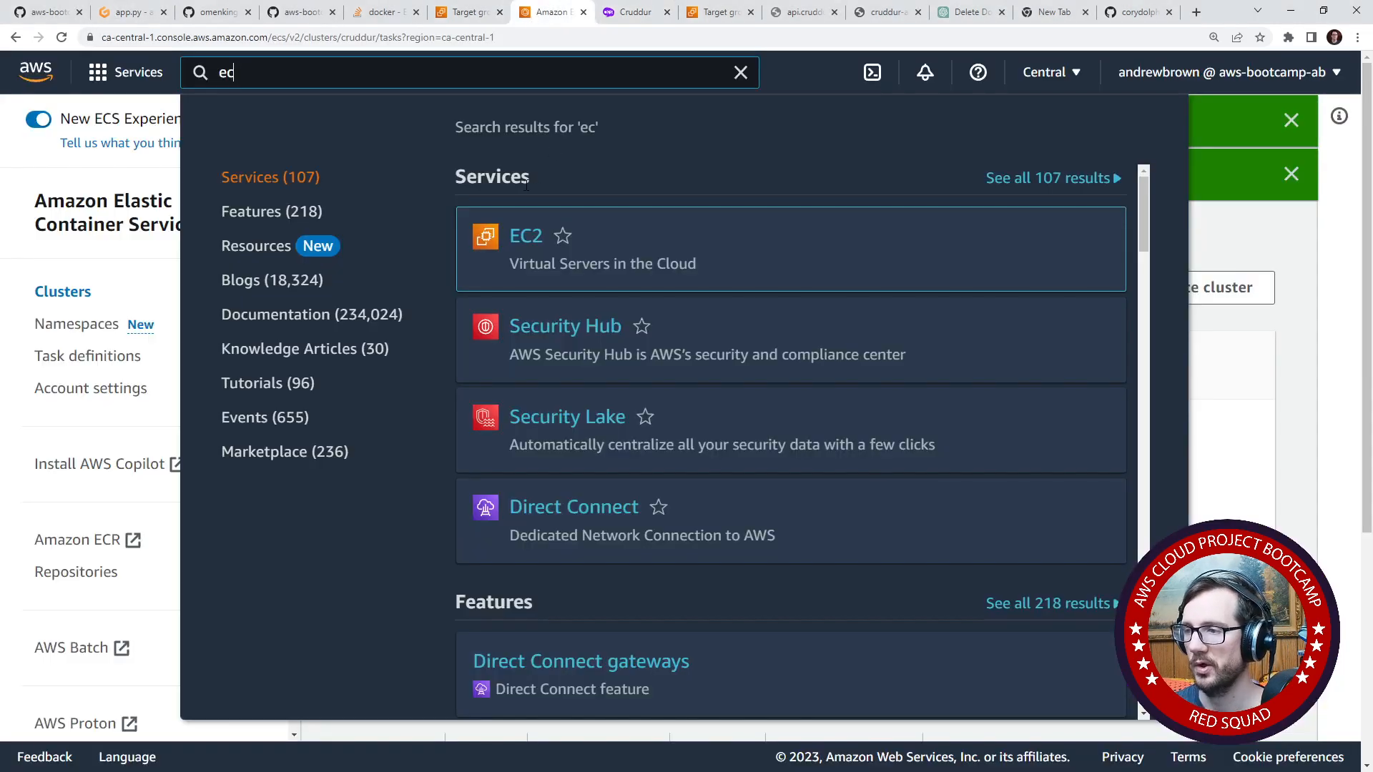
left_click(1254, 242)
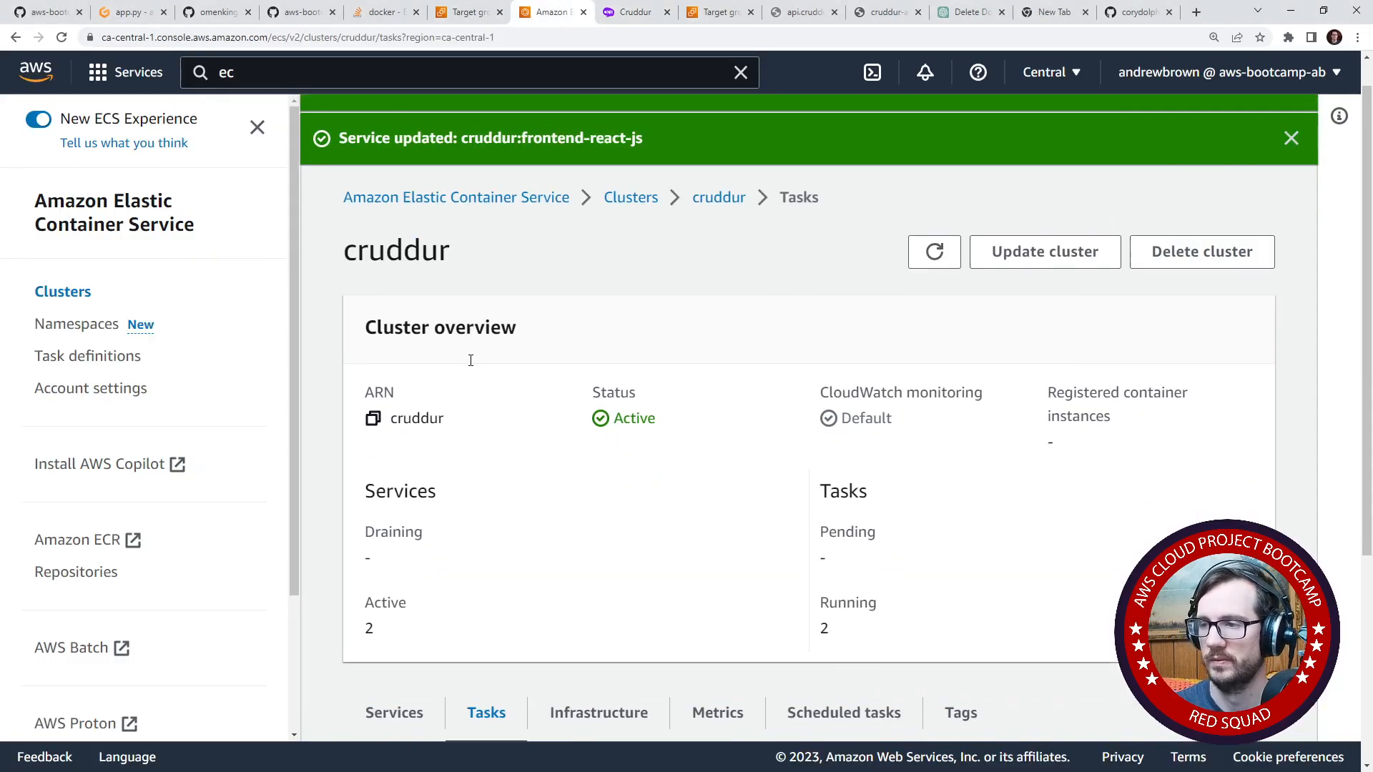
scroll(468, 361, "down", 5)
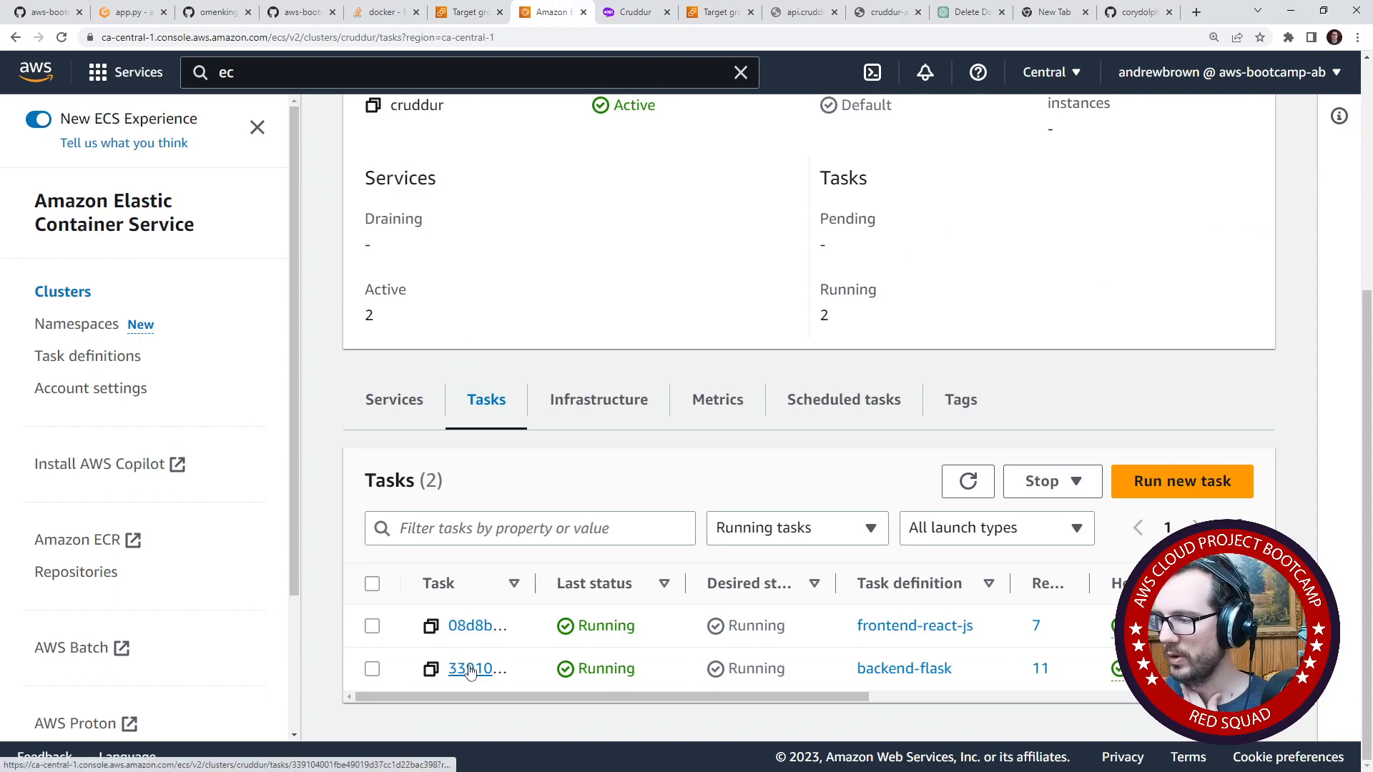
left_click(431, 668)
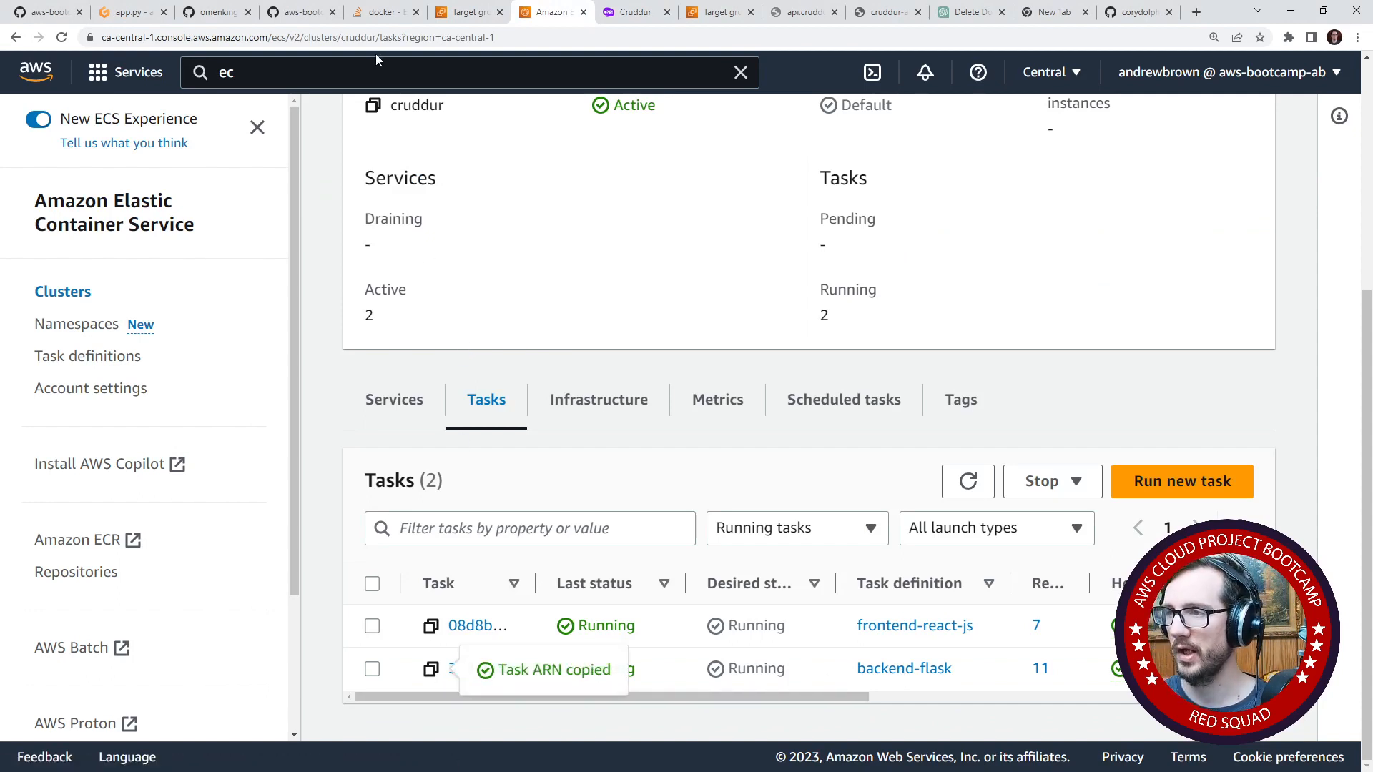
left_click(446, 38)
key("ctrl+v")
double_click(446, 38)
key("ctrl+x")
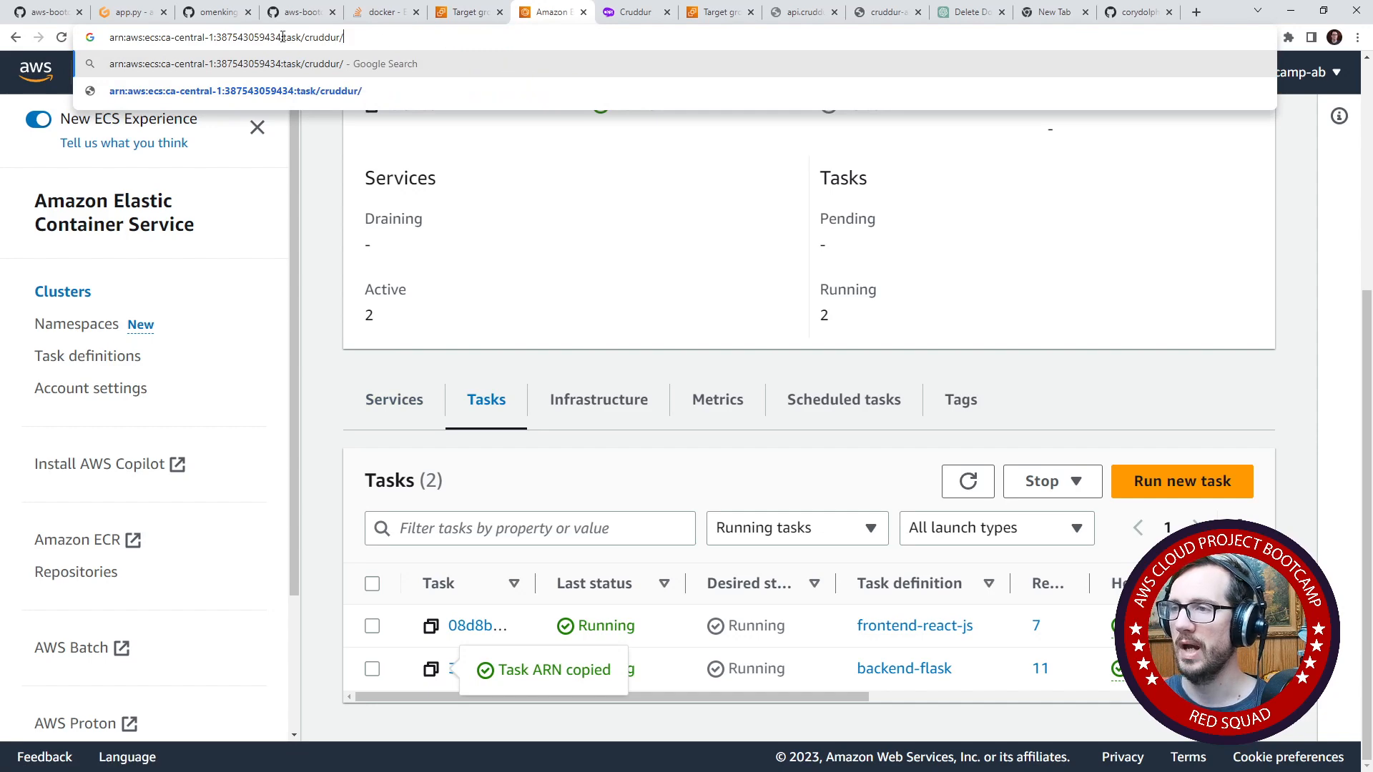
- Return to the Gitpod workspace and change the terminal's working directory from frontend-react-js to backend-flask
left_click(128, 13)
scroll(208, 293, "up", 2)
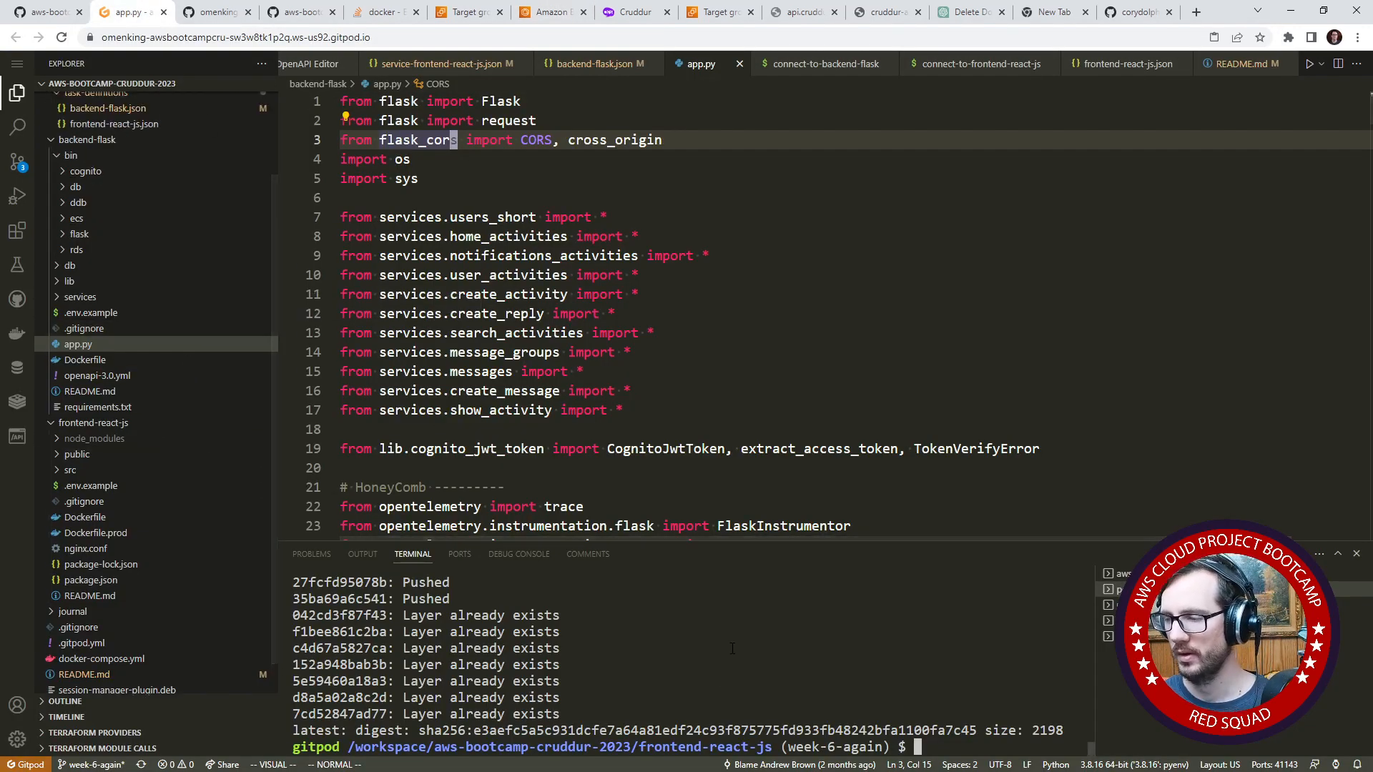
type("cd ..")
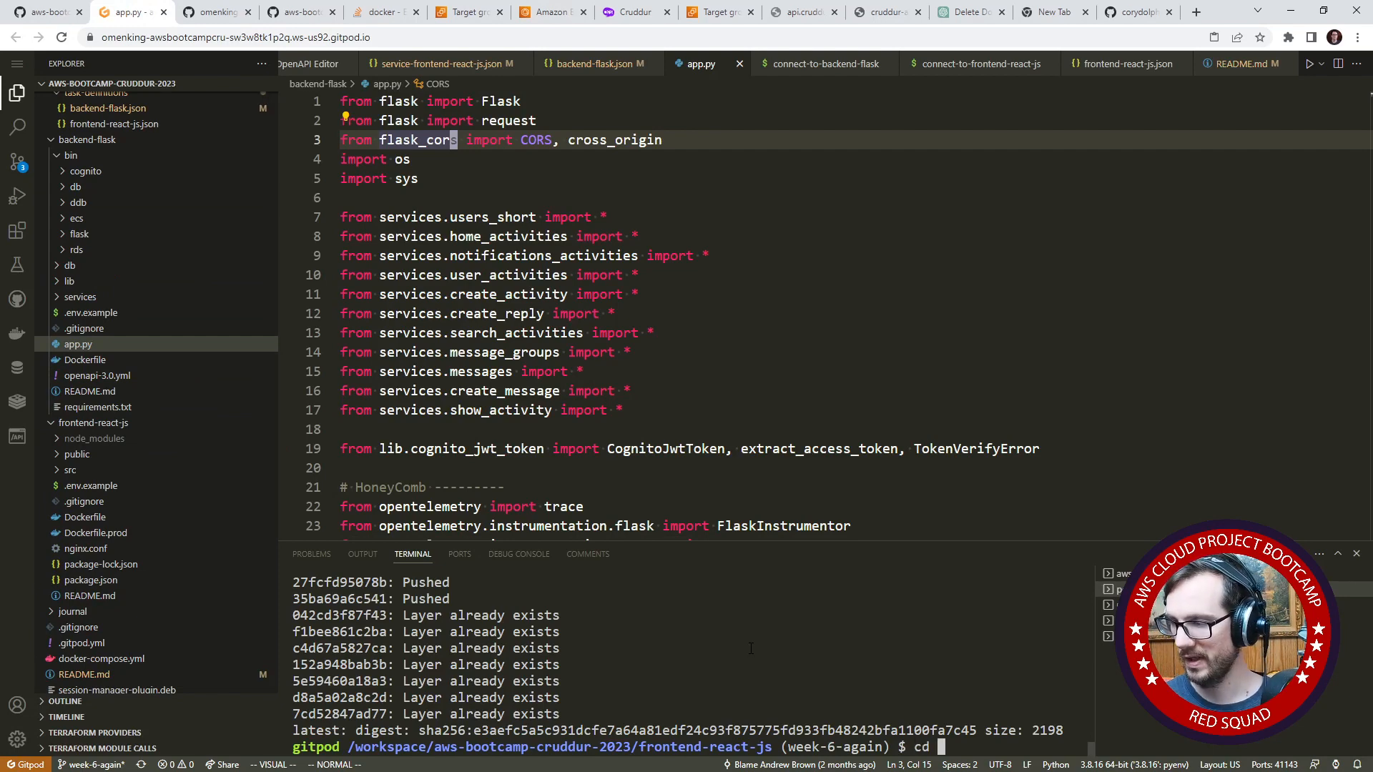
key("Return")
type("cd ba")
key("Tab")
- Connect to the running backend container by running ./bin/ecs/connect-to-backend-flask with the copied task ID
type("./bin/")
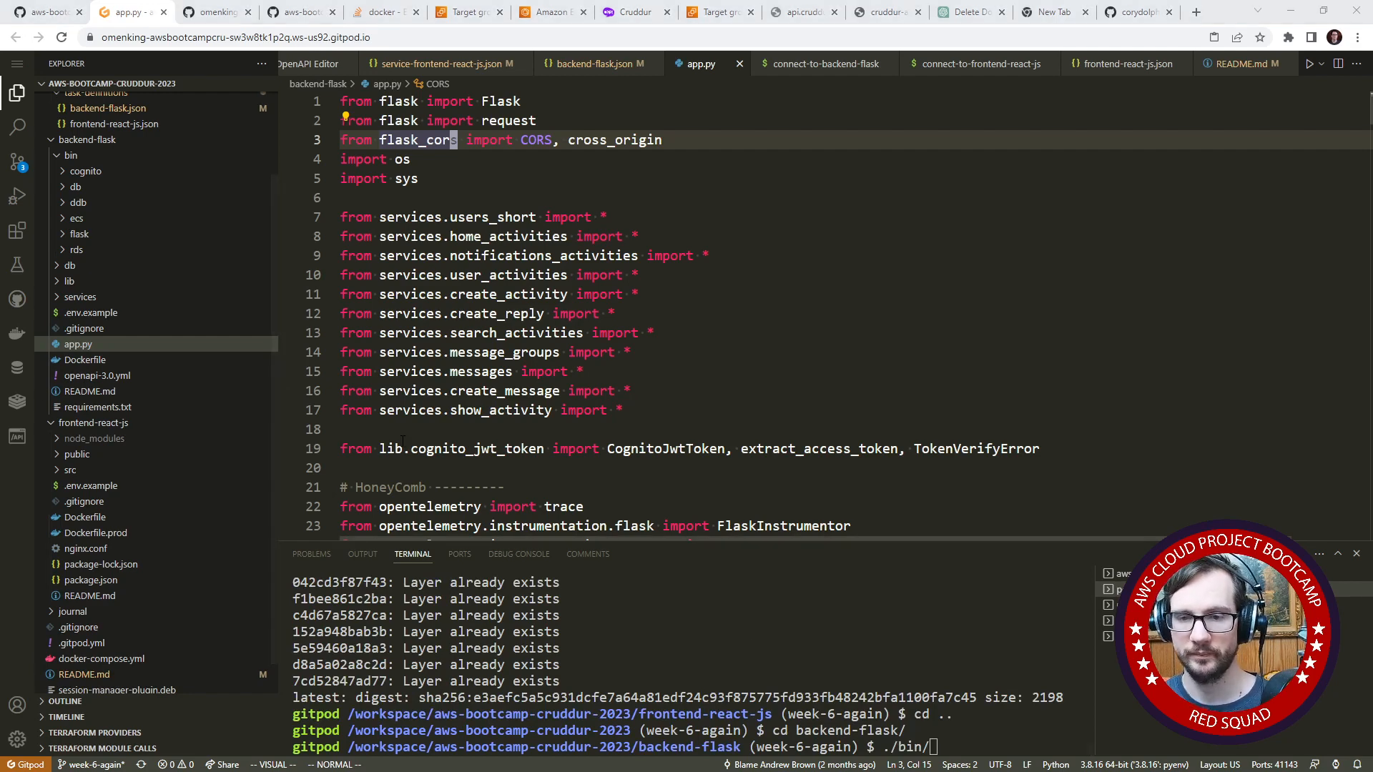
left_click(885, 636)
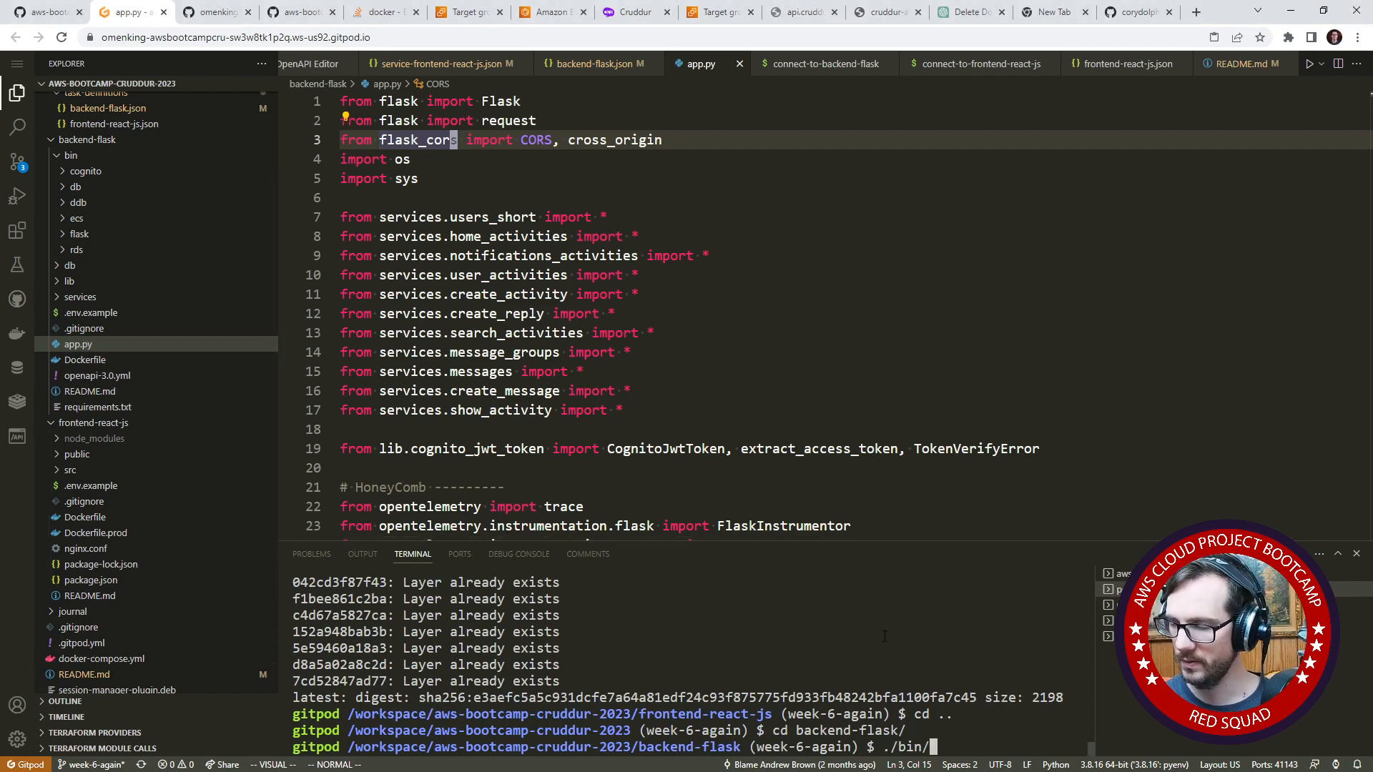
key("Tab")
key("Tab")
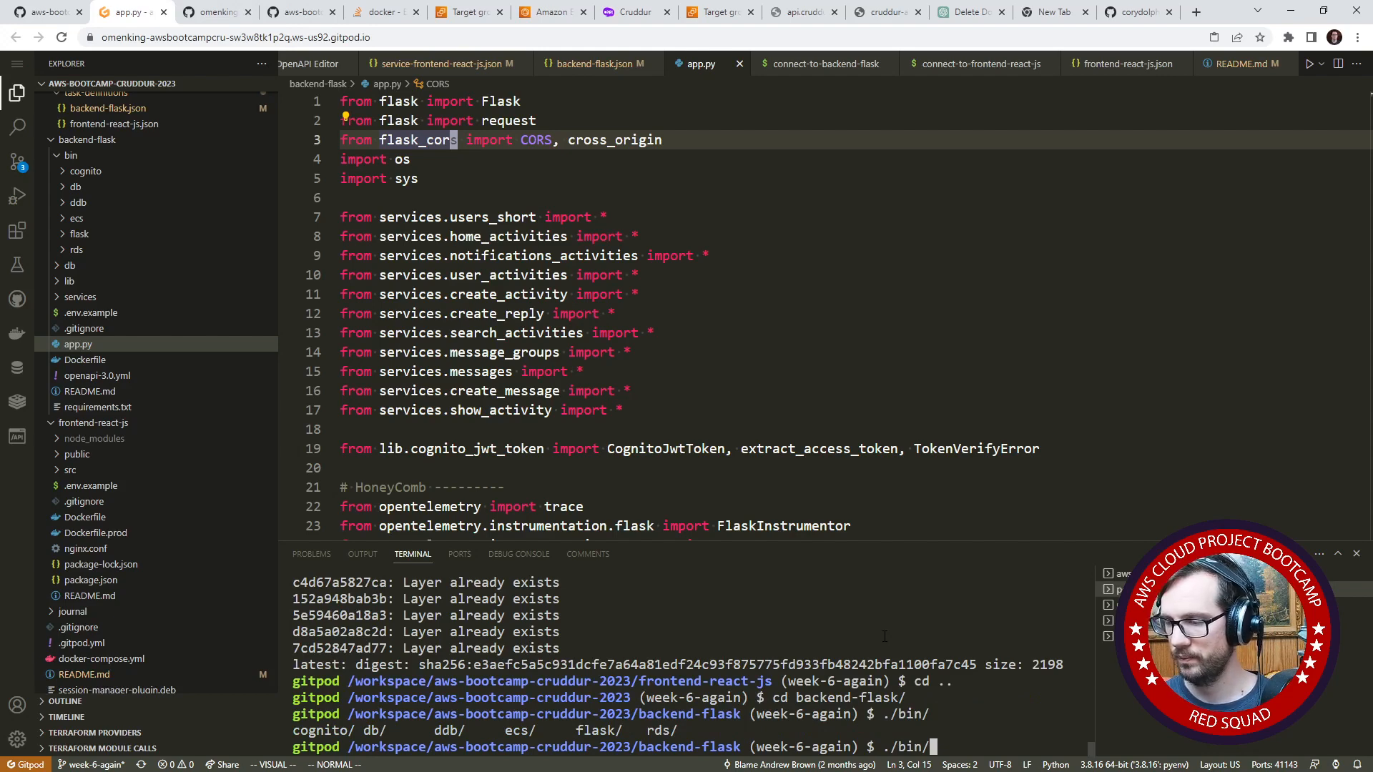
type("ec")
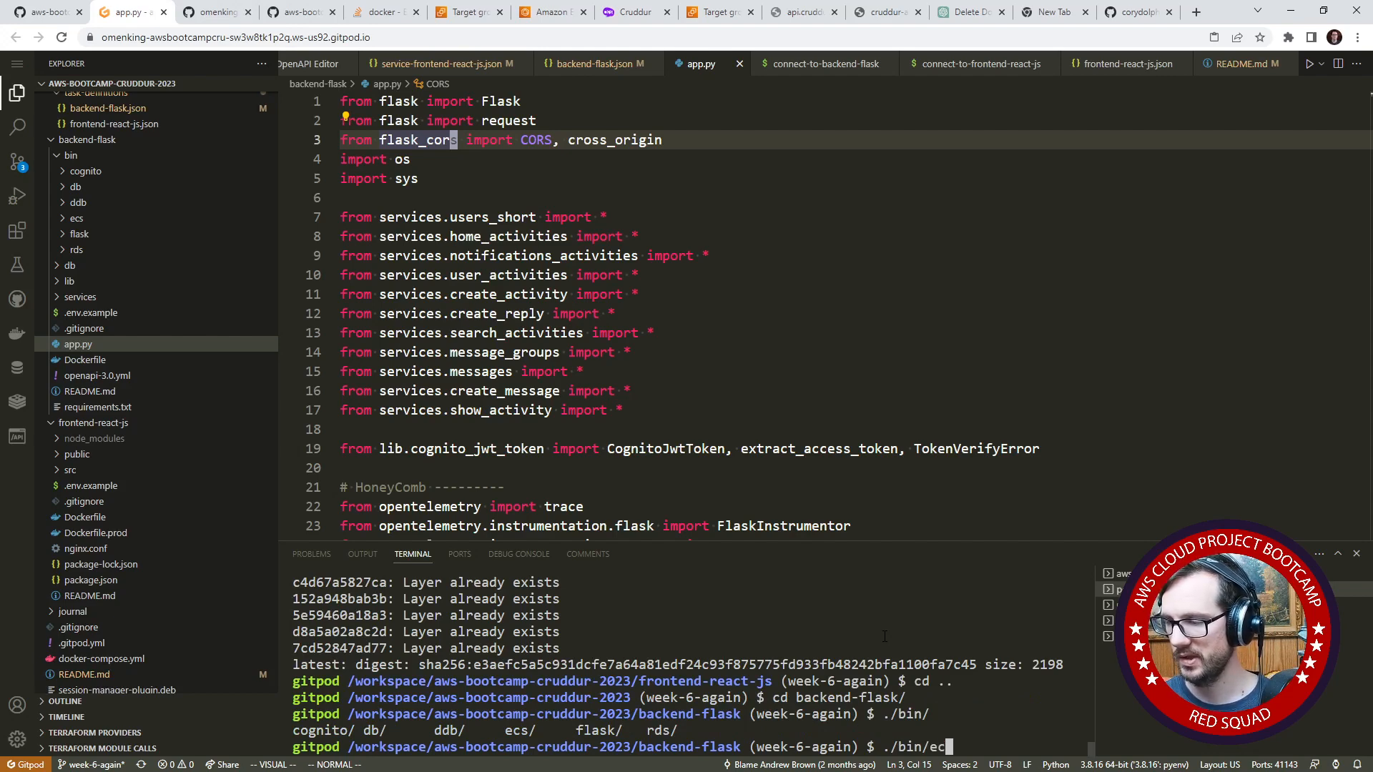
type("s/connect-to-b")
key("Tab")
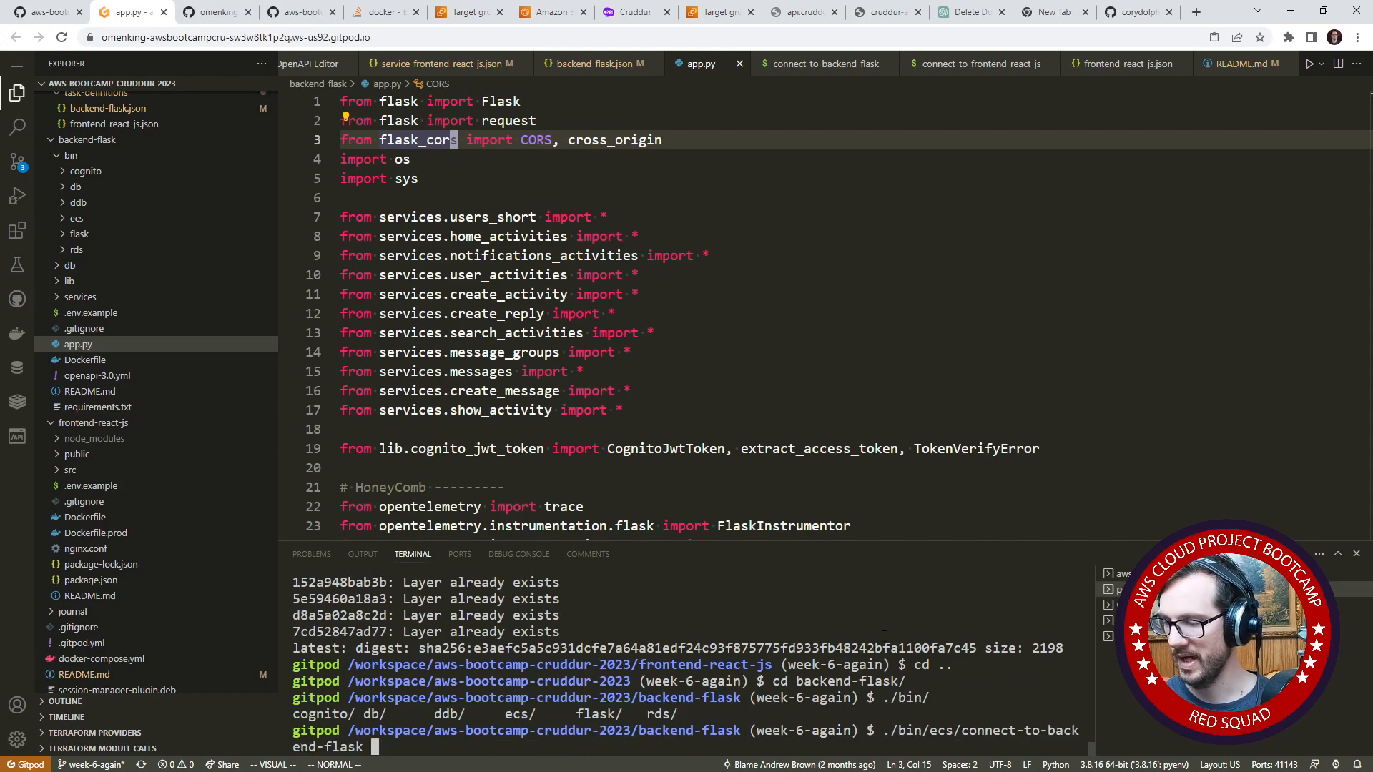
key("ctrl+v")
key("Return")
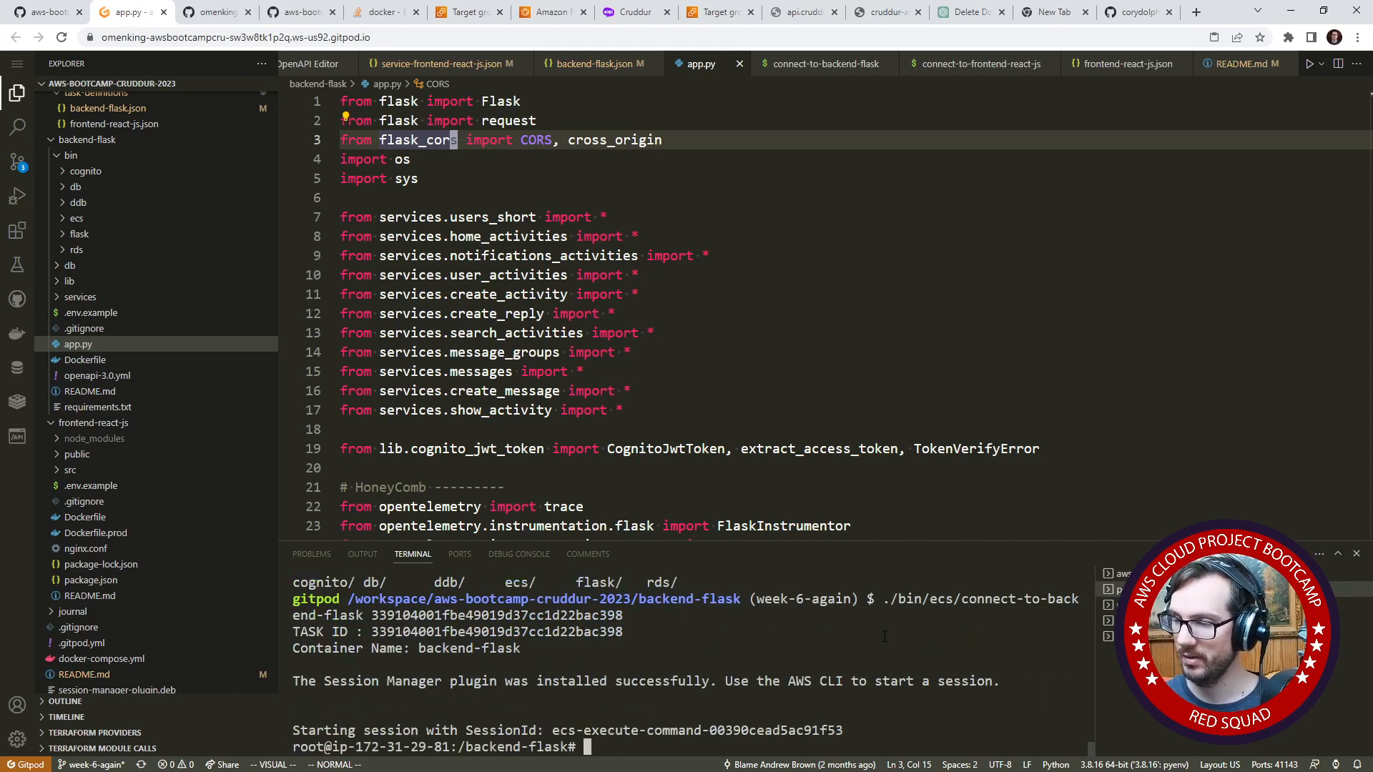
- List the container's environment variables with env and examine the CONNECTION_URL, FRONTEND_URL and BACKEND_URL entries
type("env")
key("Return")
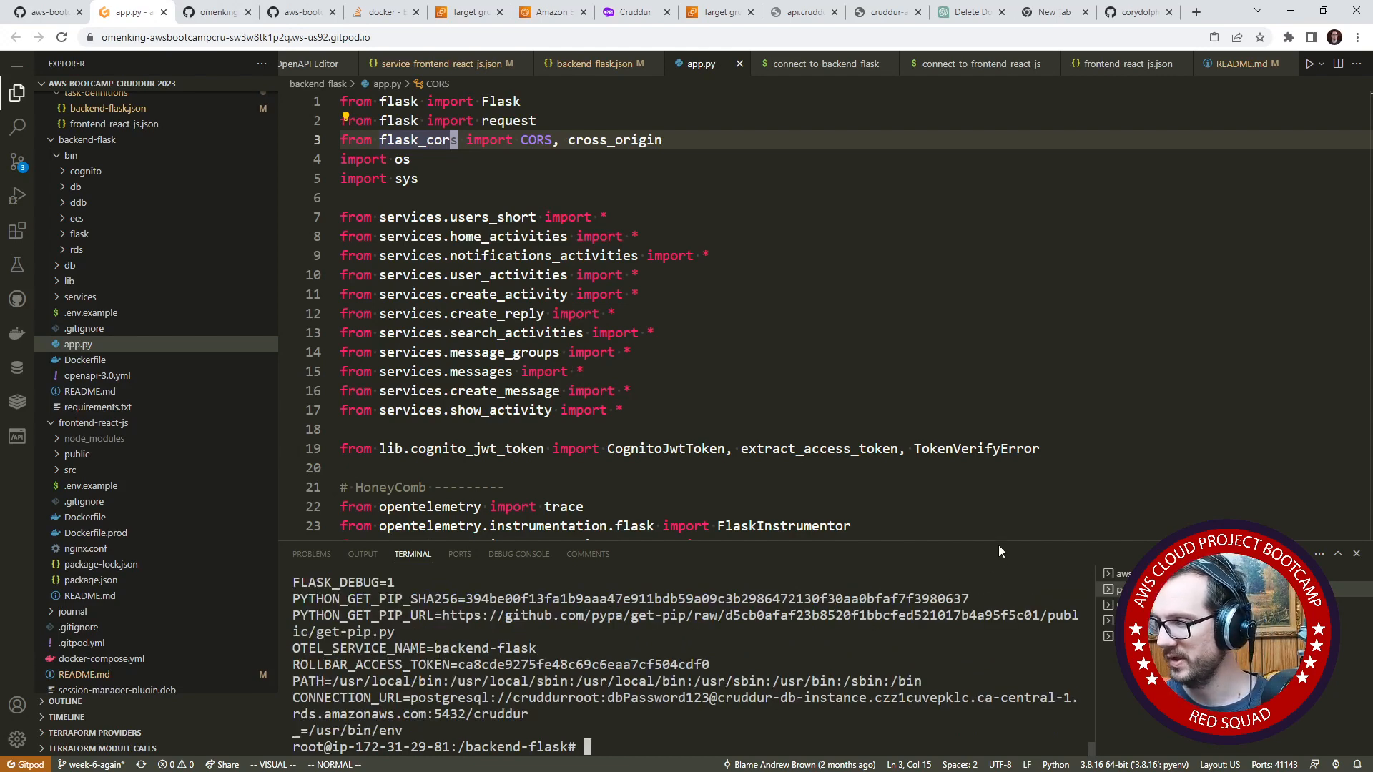
left_click_drag(999, 542, 949, 248)
left_click_drag(583, 697, 915, 718)
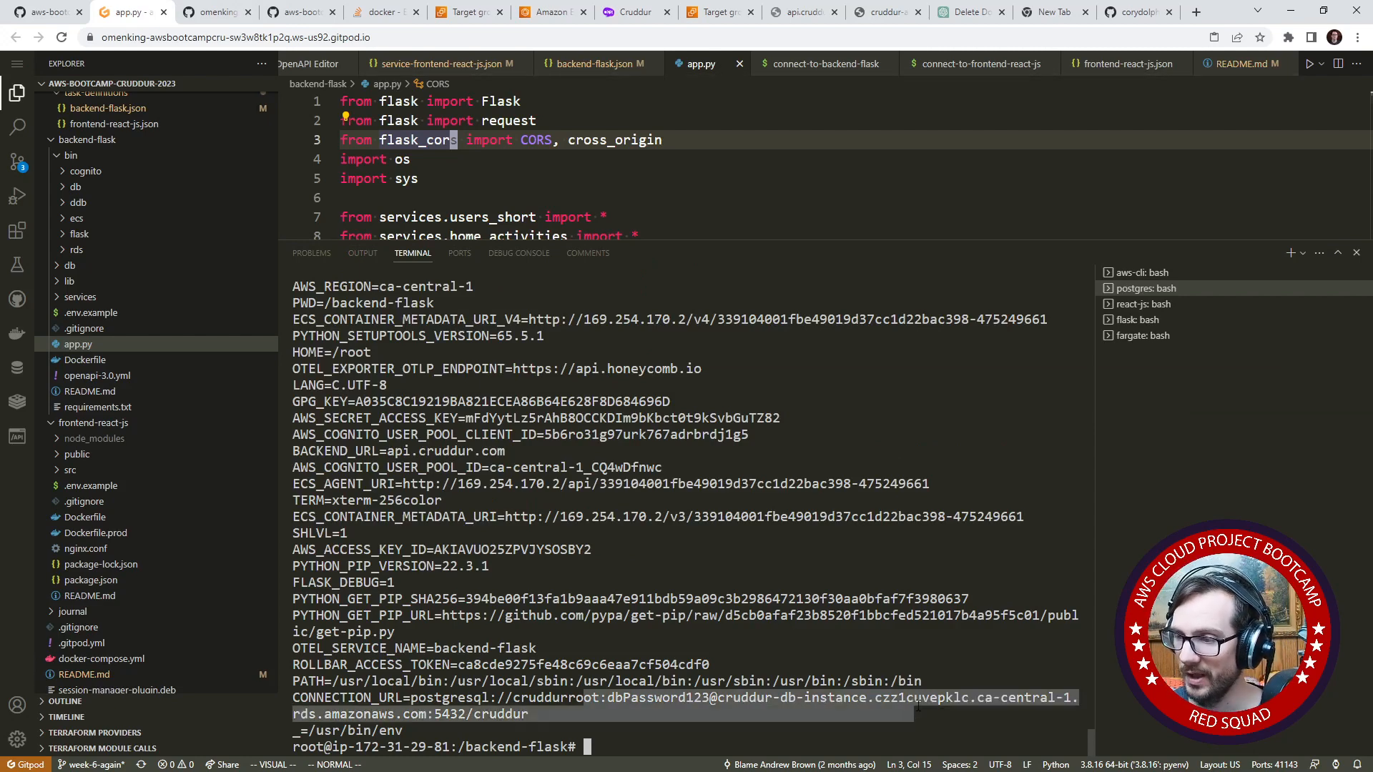
scroll(633, 545, "up", 6)
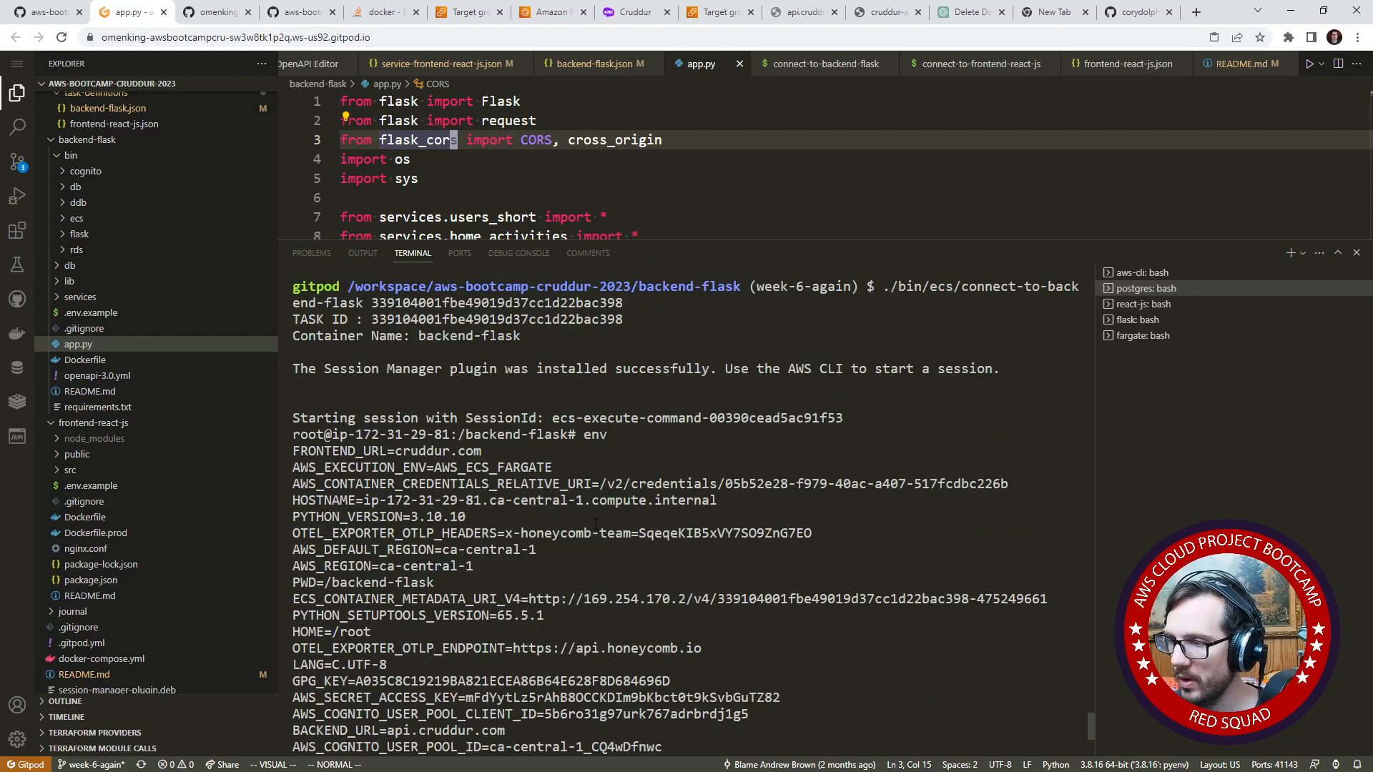
left_click_drag(484, 449, 281, 452)
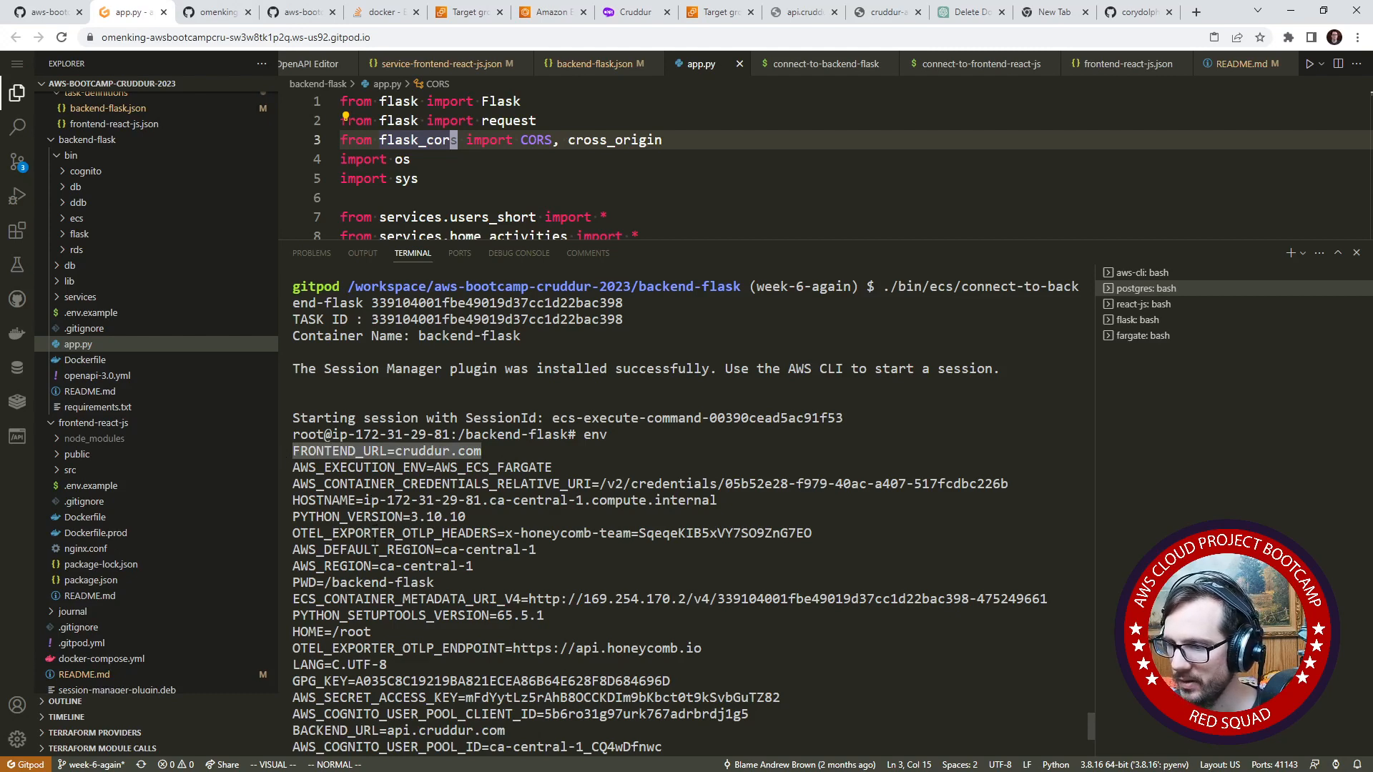
scroll(375, 548, "down", 2)
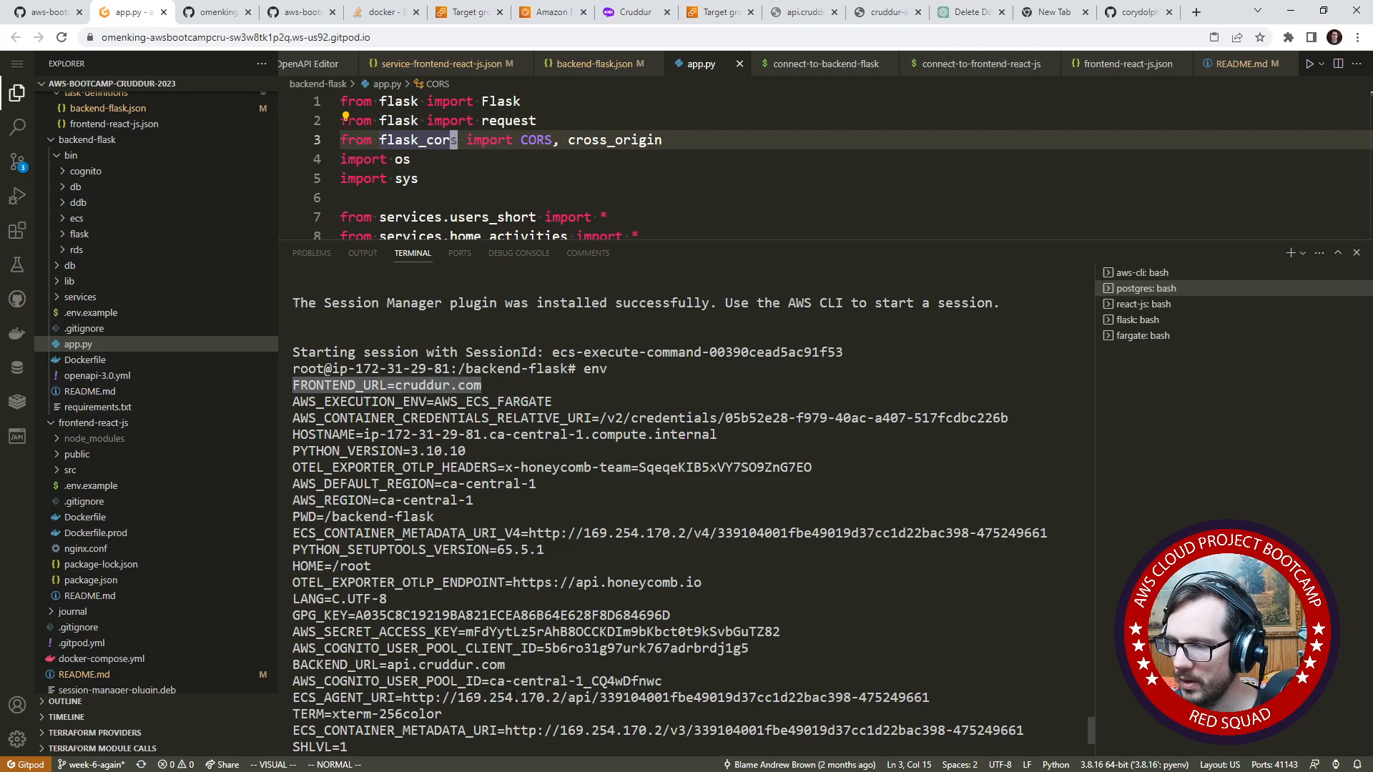
left_click_drag(514, 665, 278, 654)
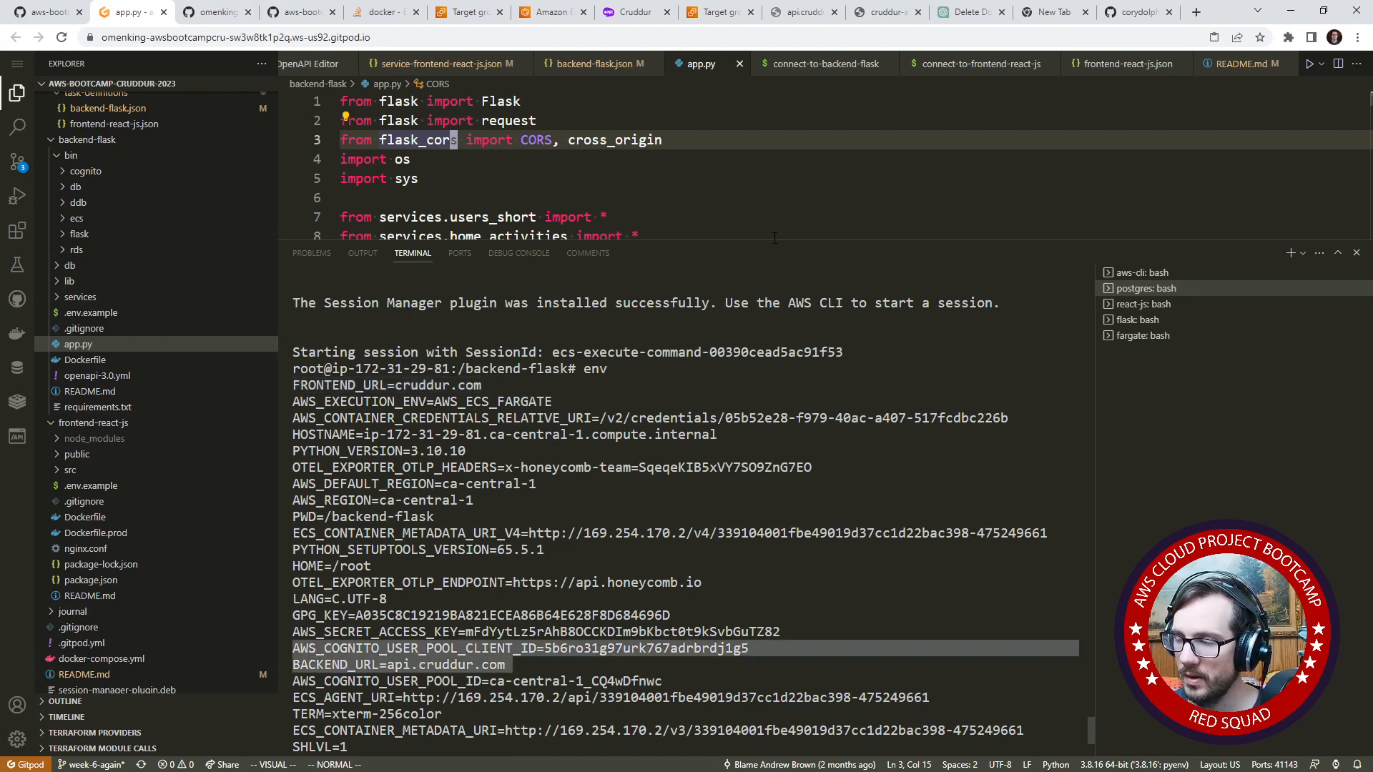
left_click_drag(774, 240, 775, 501)
- Open the backend-flask.json task definition and review its environment, secrets and container definition settings
left_click(654, 373)
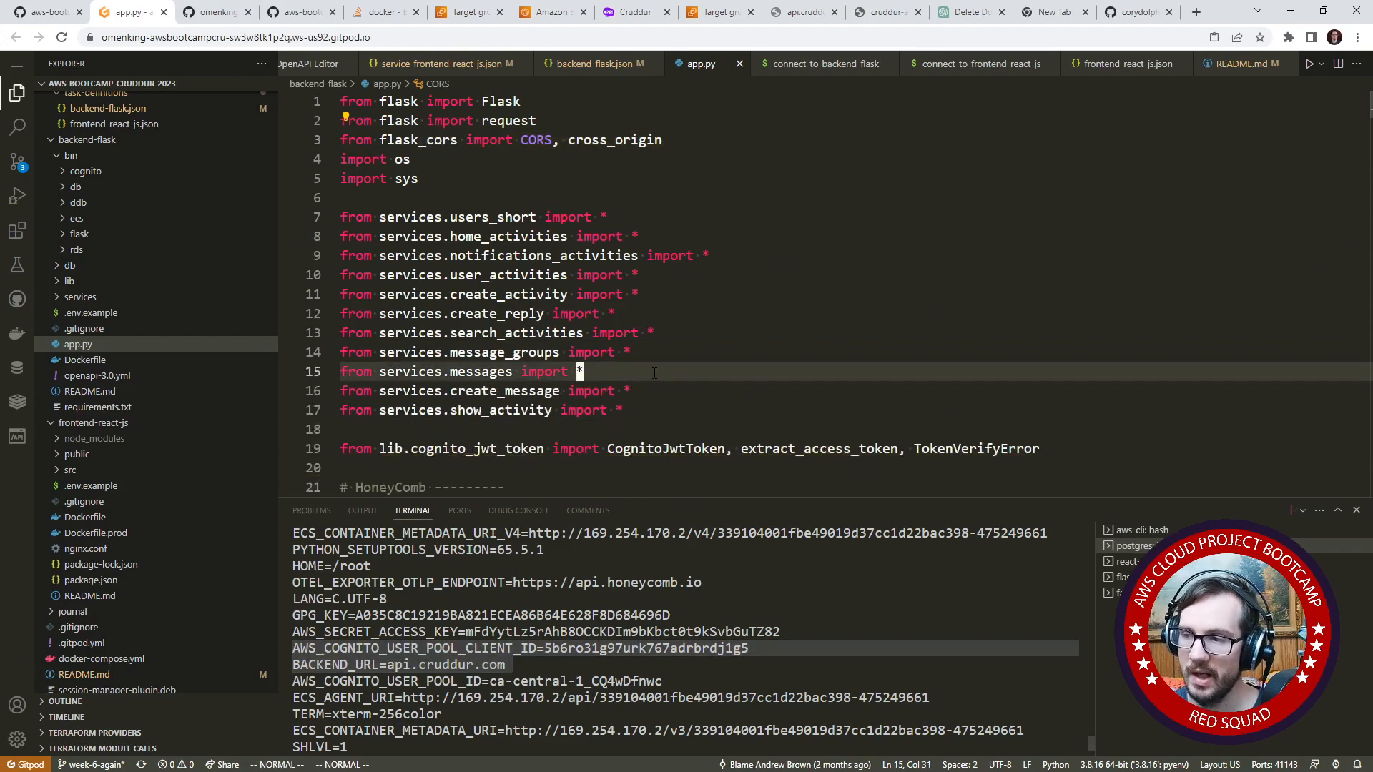
scroll(654, 373, "down", 5)
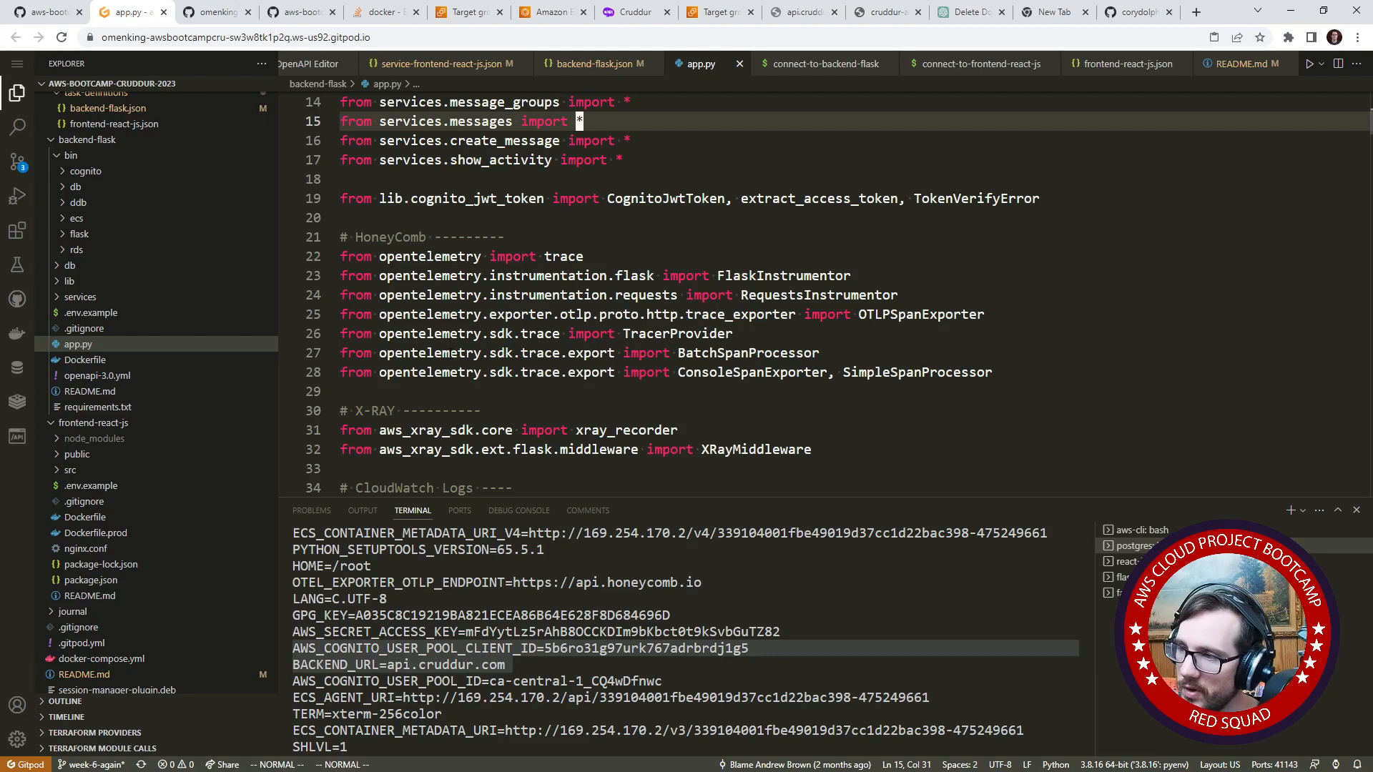
scroll(160, 466, "down", 1)
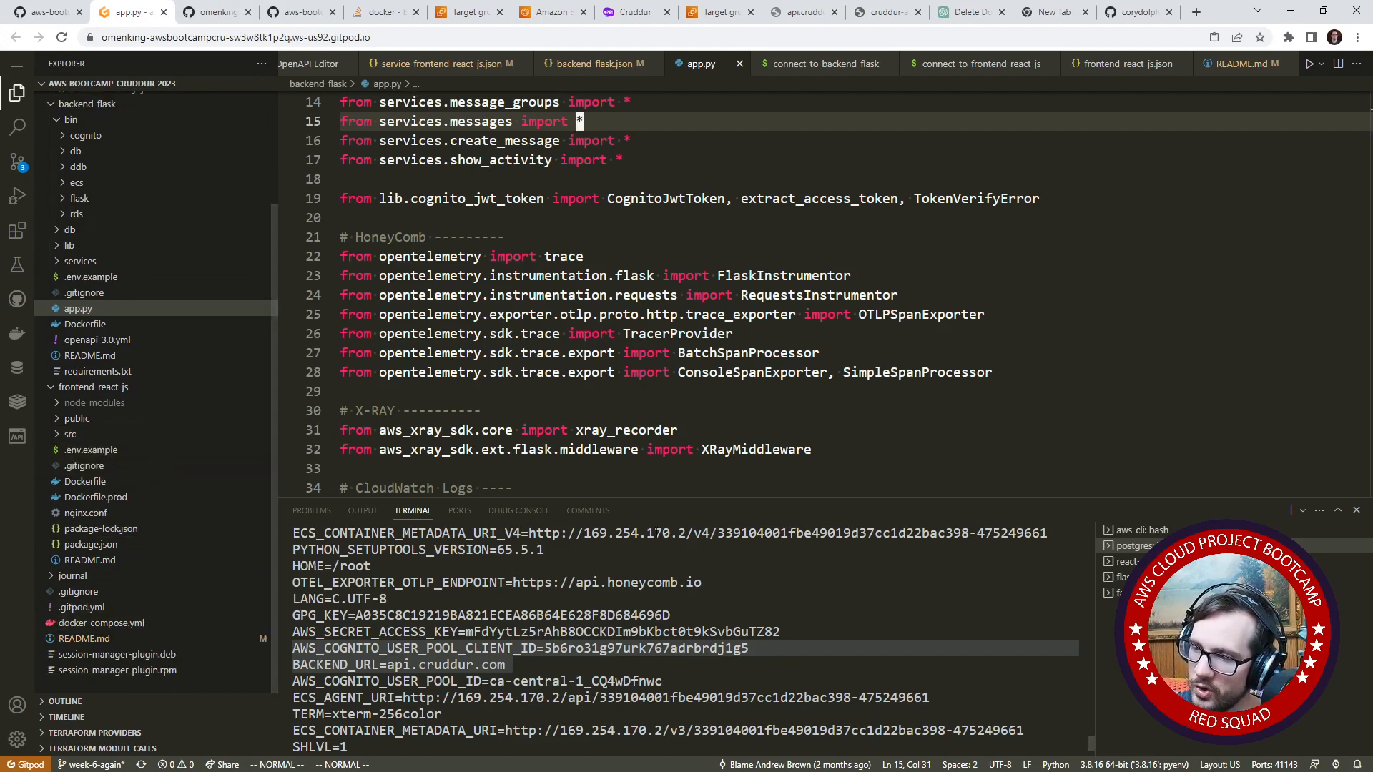
scroll(157, 503, "up", 4)
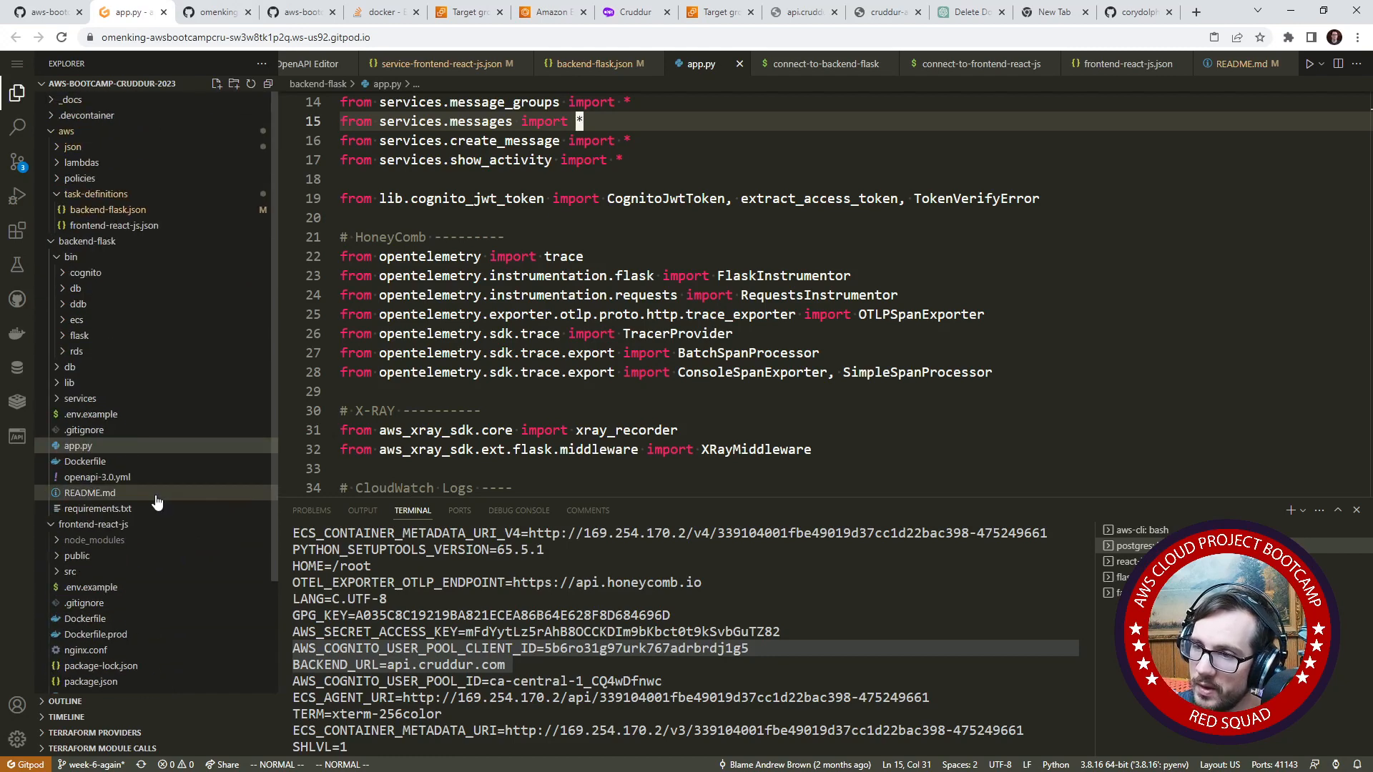
left_click(107, 210)
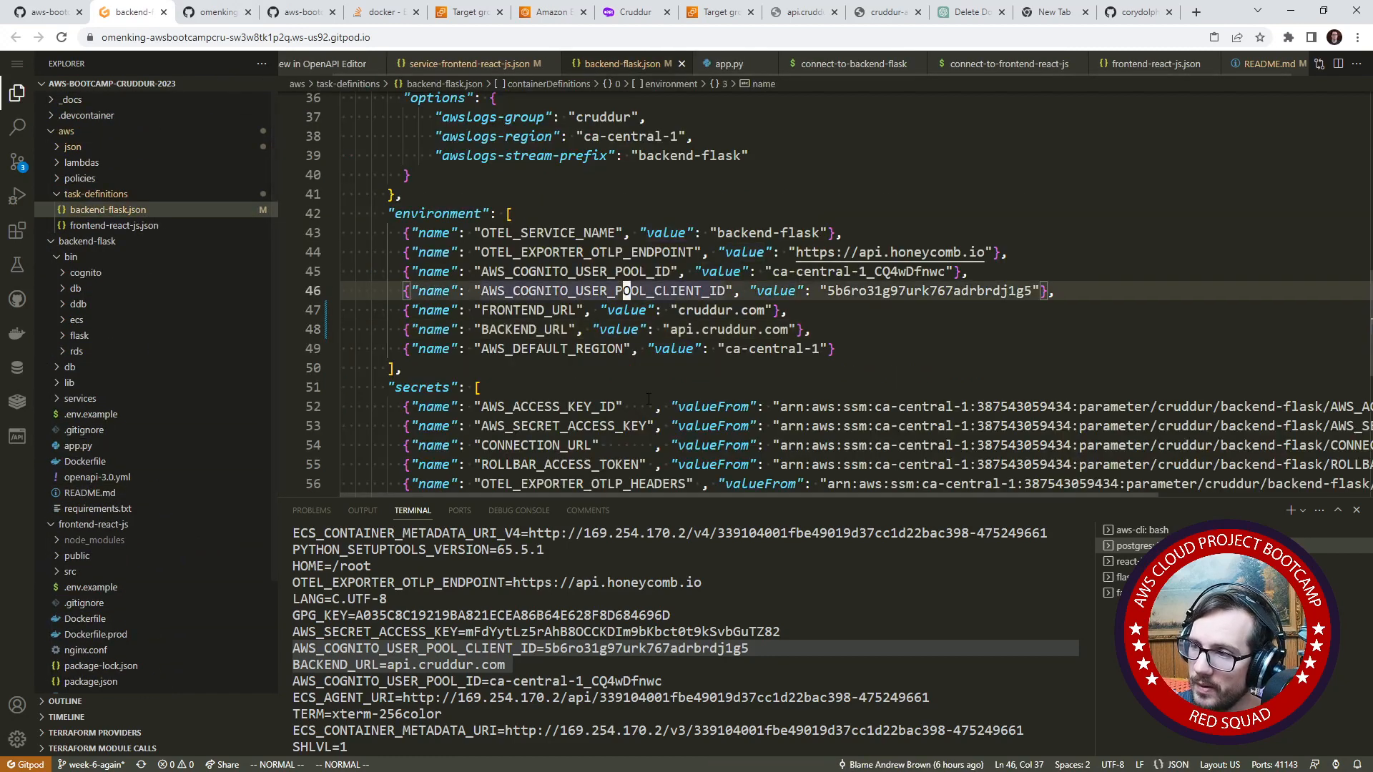
scroll(649, 399, "down", 2)
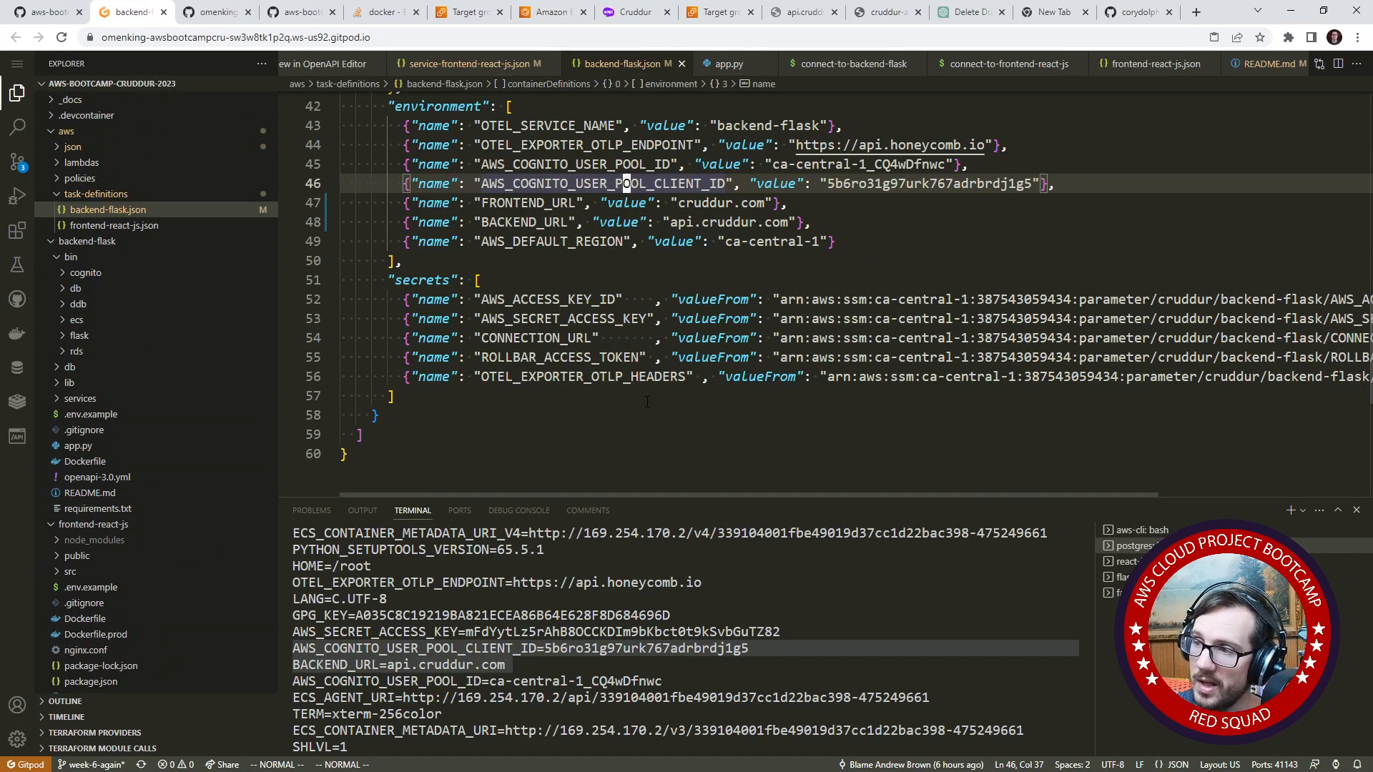
scroll(647, 401, "up", 3)
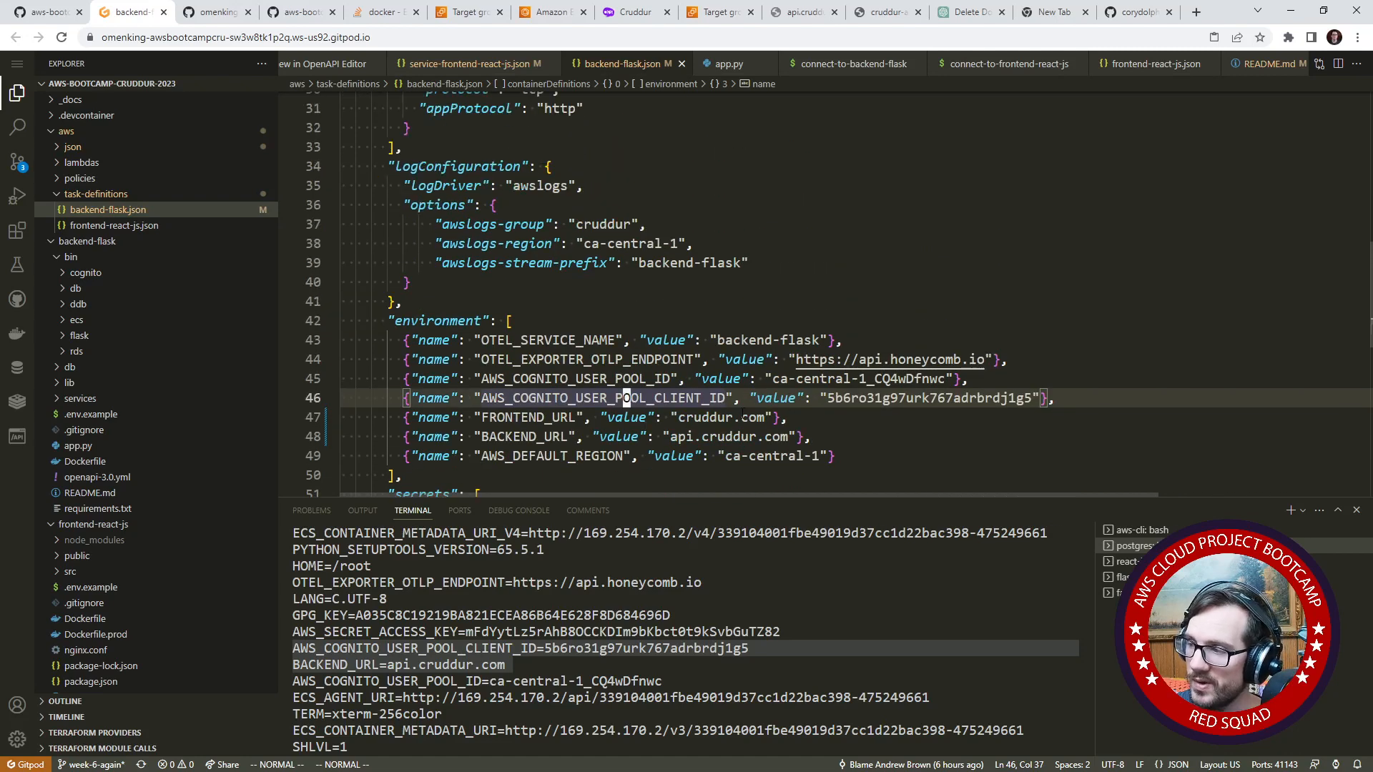
scroll(742, 416, "up", 3)
scroll(672, 441, "up", 6)
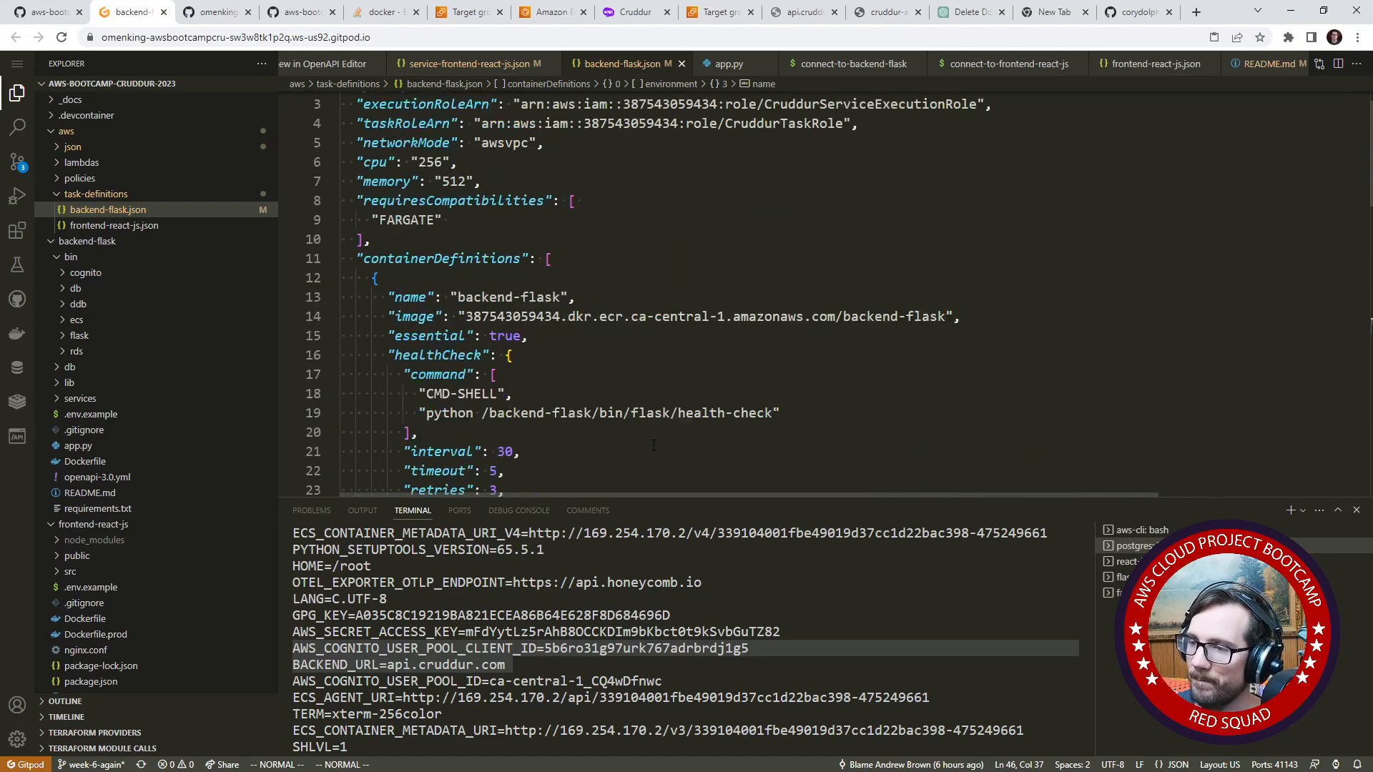
scroll(715, 293, "down", 9)
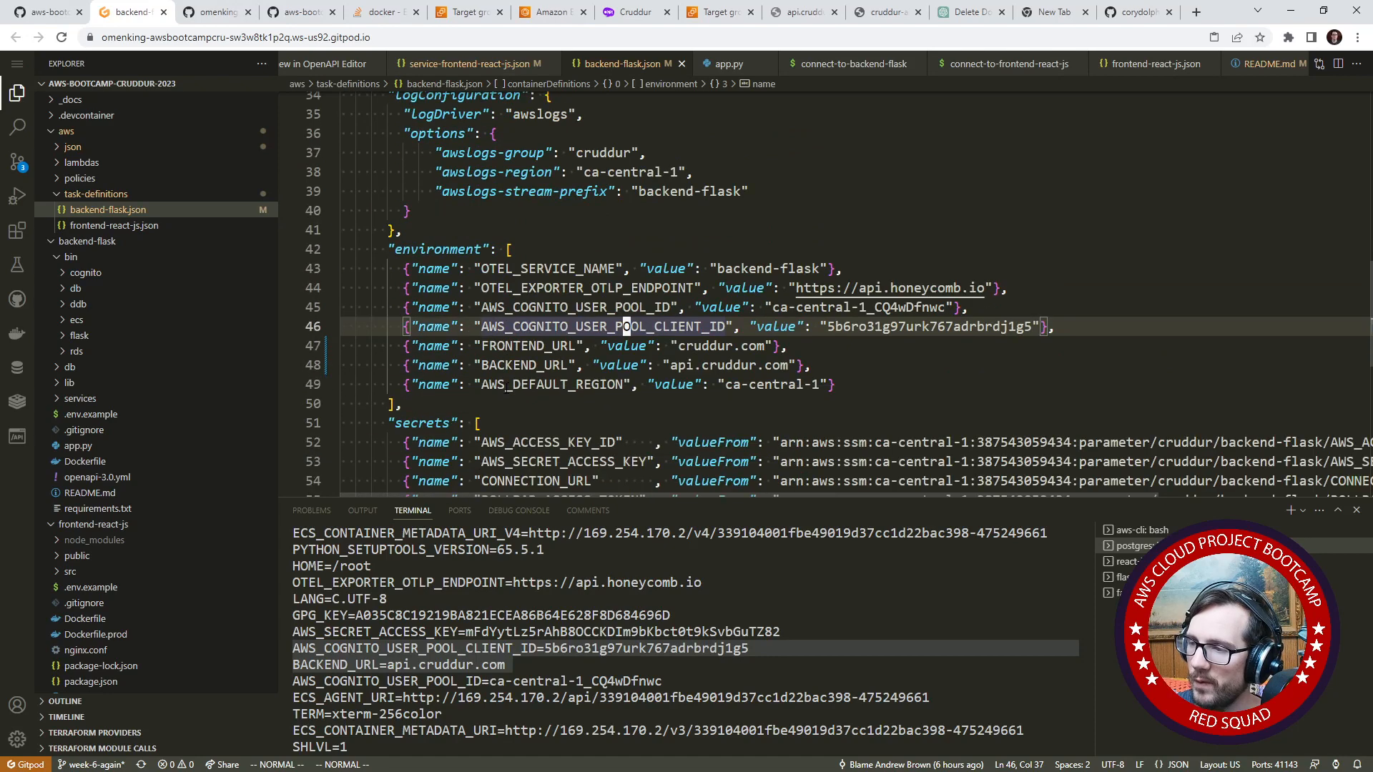
left_click(683, 345)
type("i")
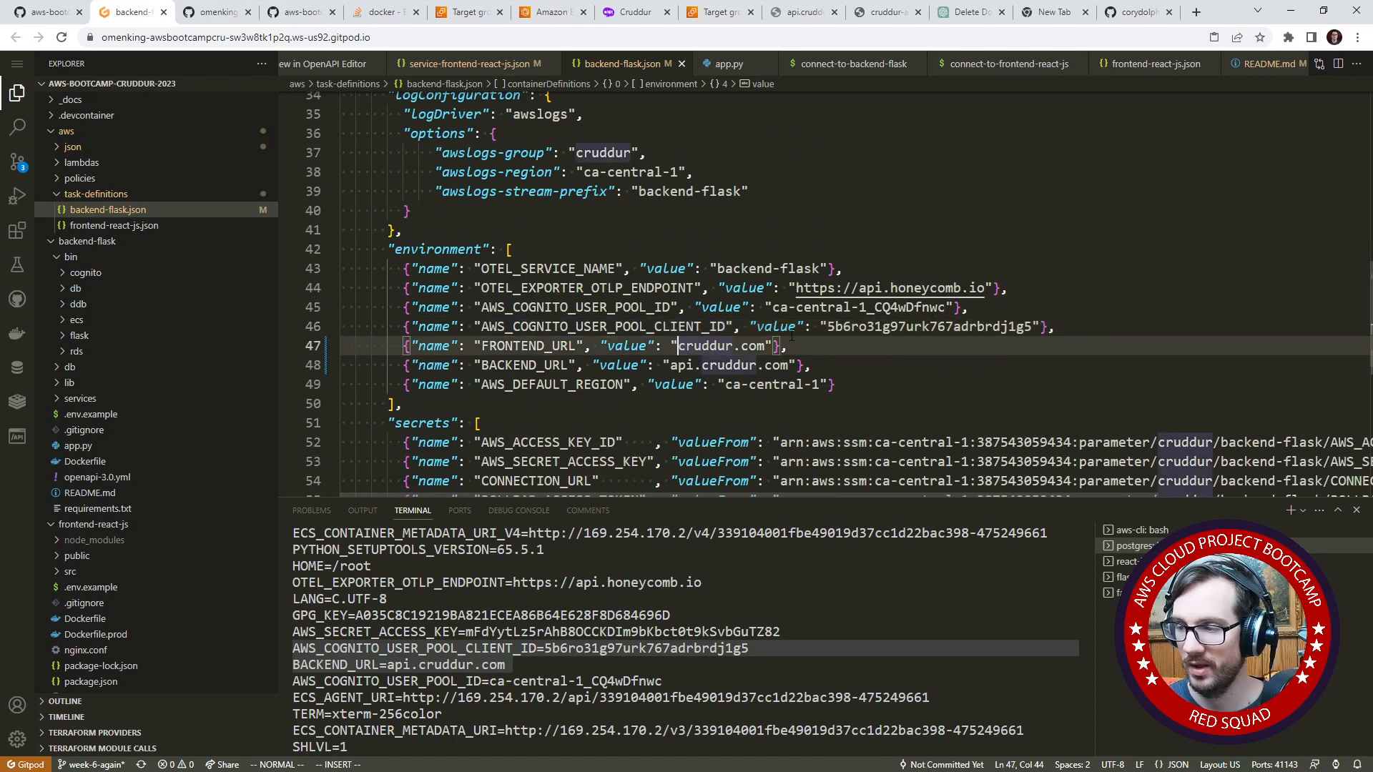
type("https://")
key("Escape")
key("j")
key("b")
key("b")
key("b")
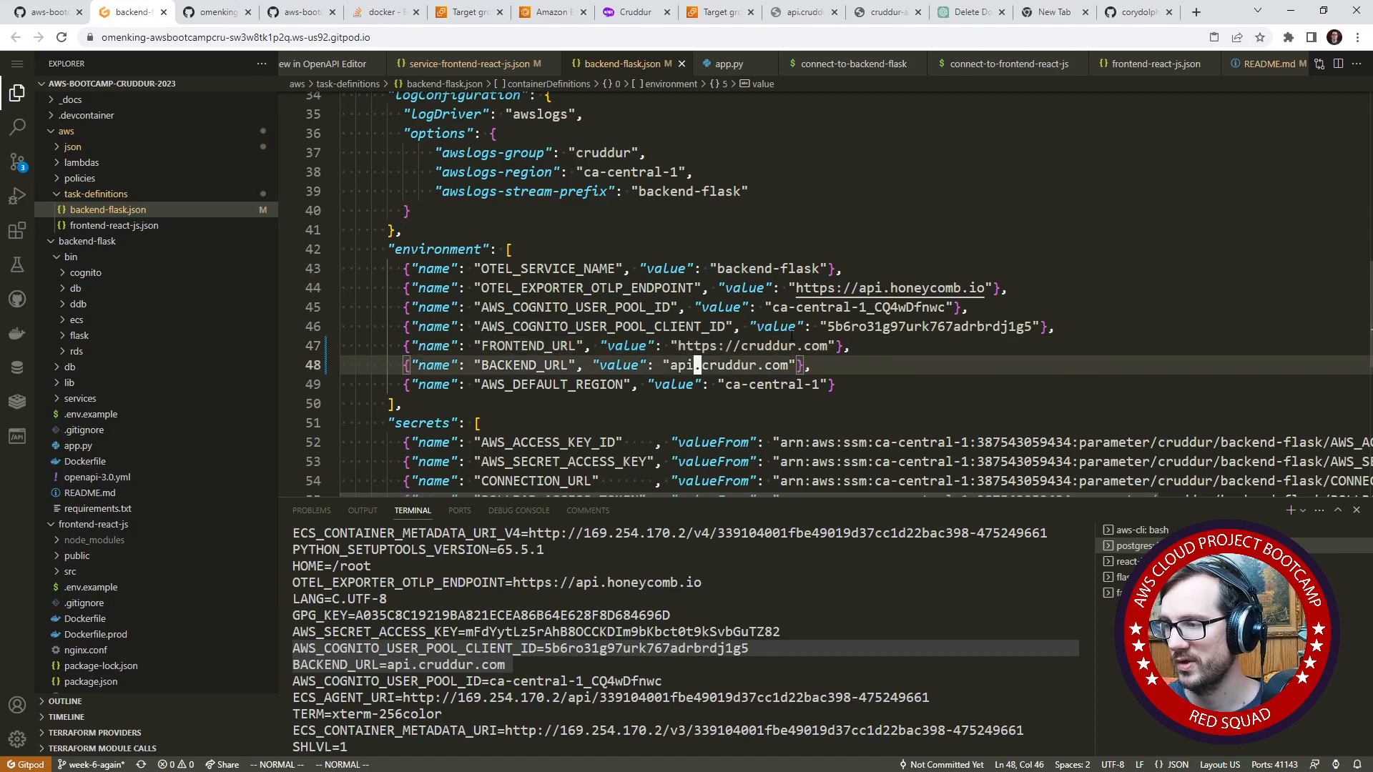
type("ihttps://")
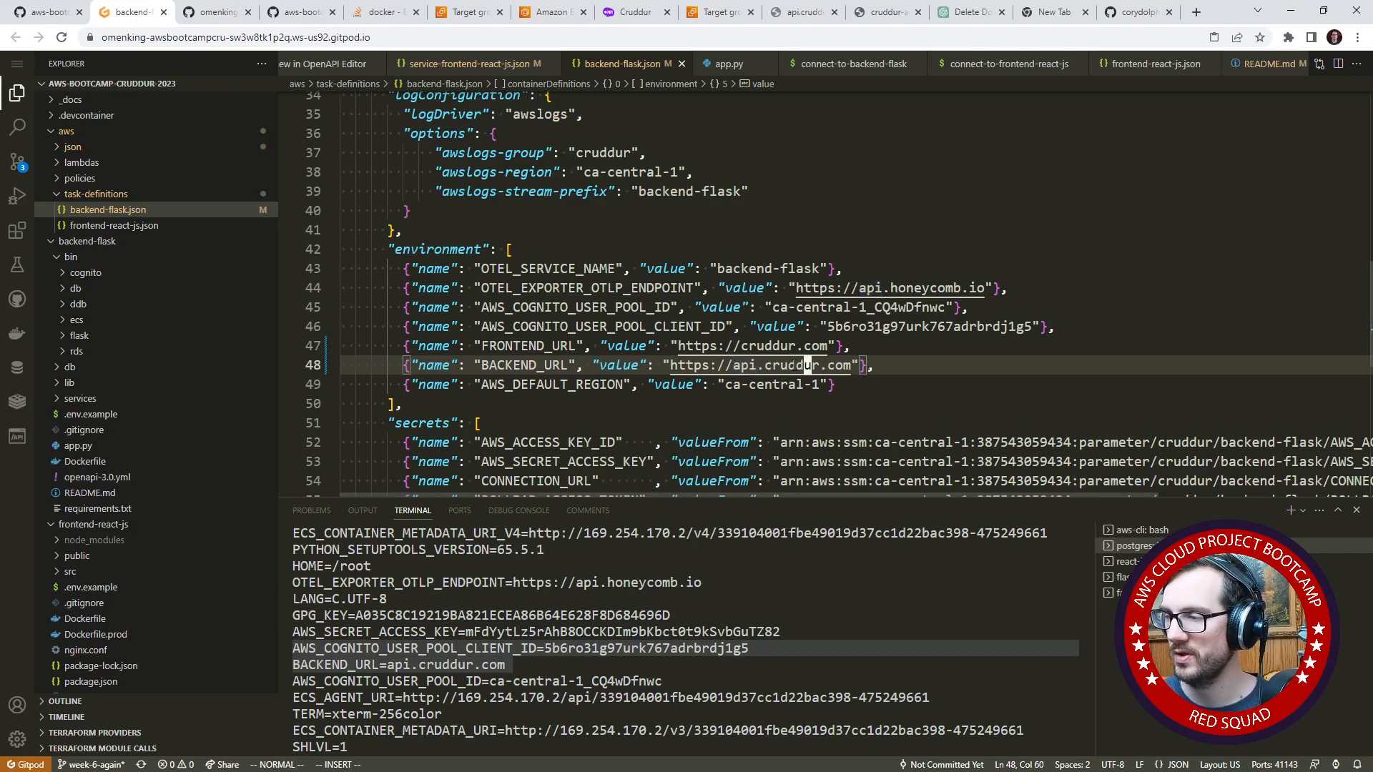
left_click(798, 366)
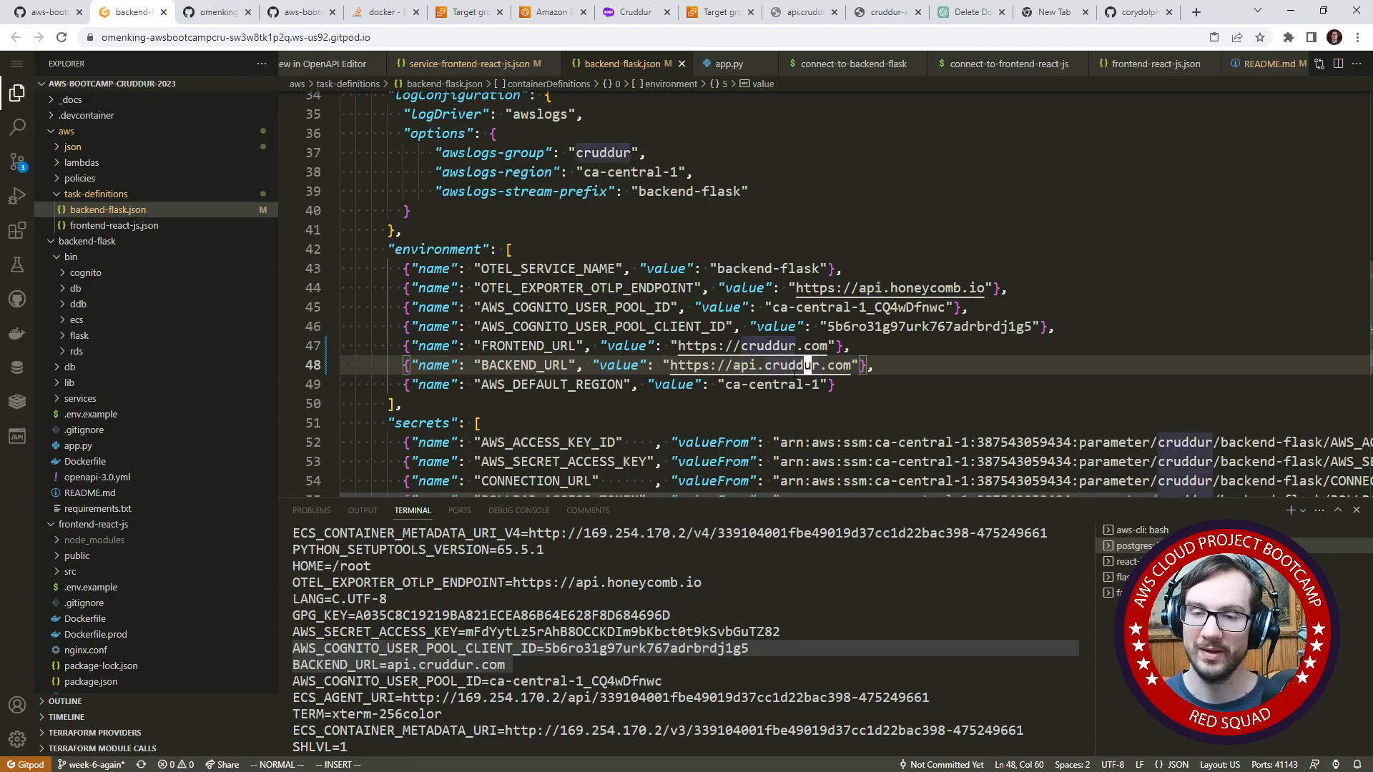
left_click(626, 327)
- Show the pending source control changes, switch to the aws-cli terminal and look back through its command history
left_click(17, 162)
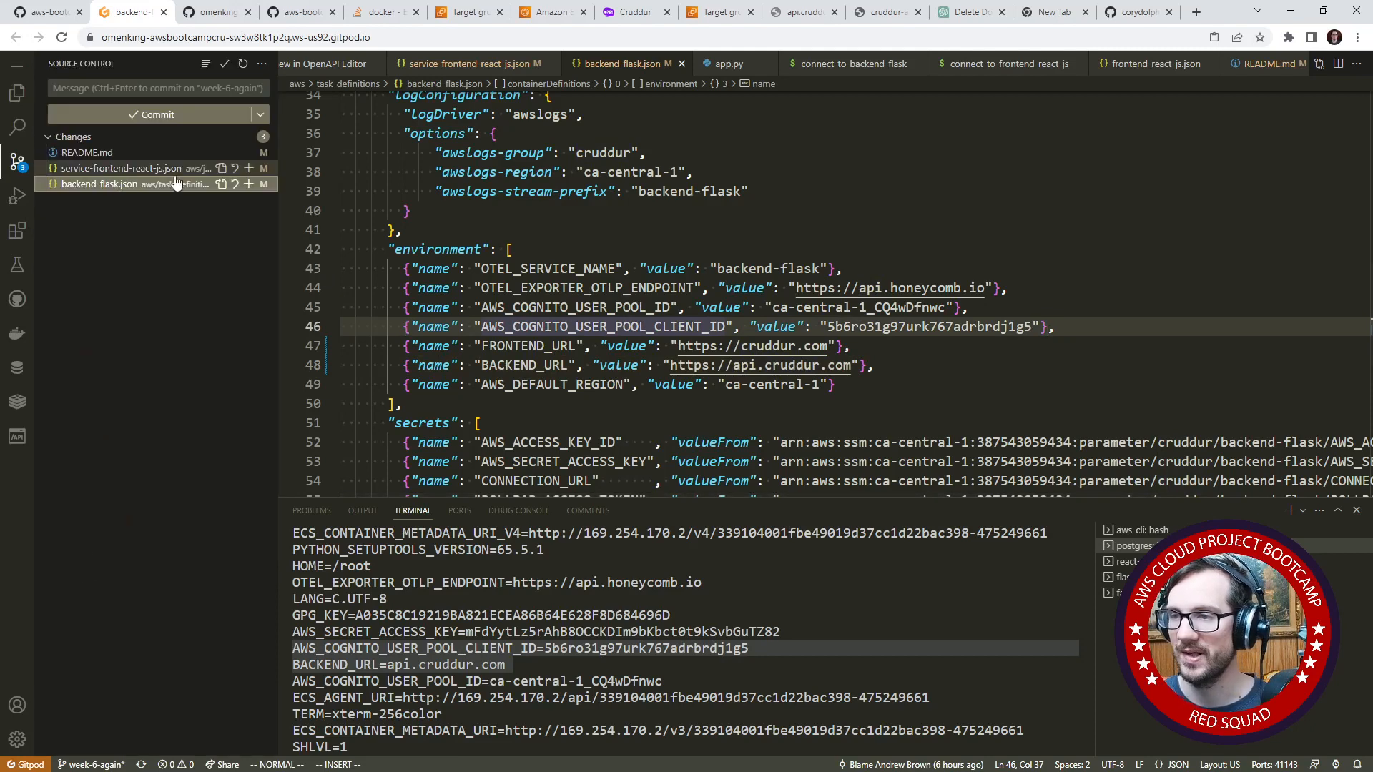
left_click(778, 616)
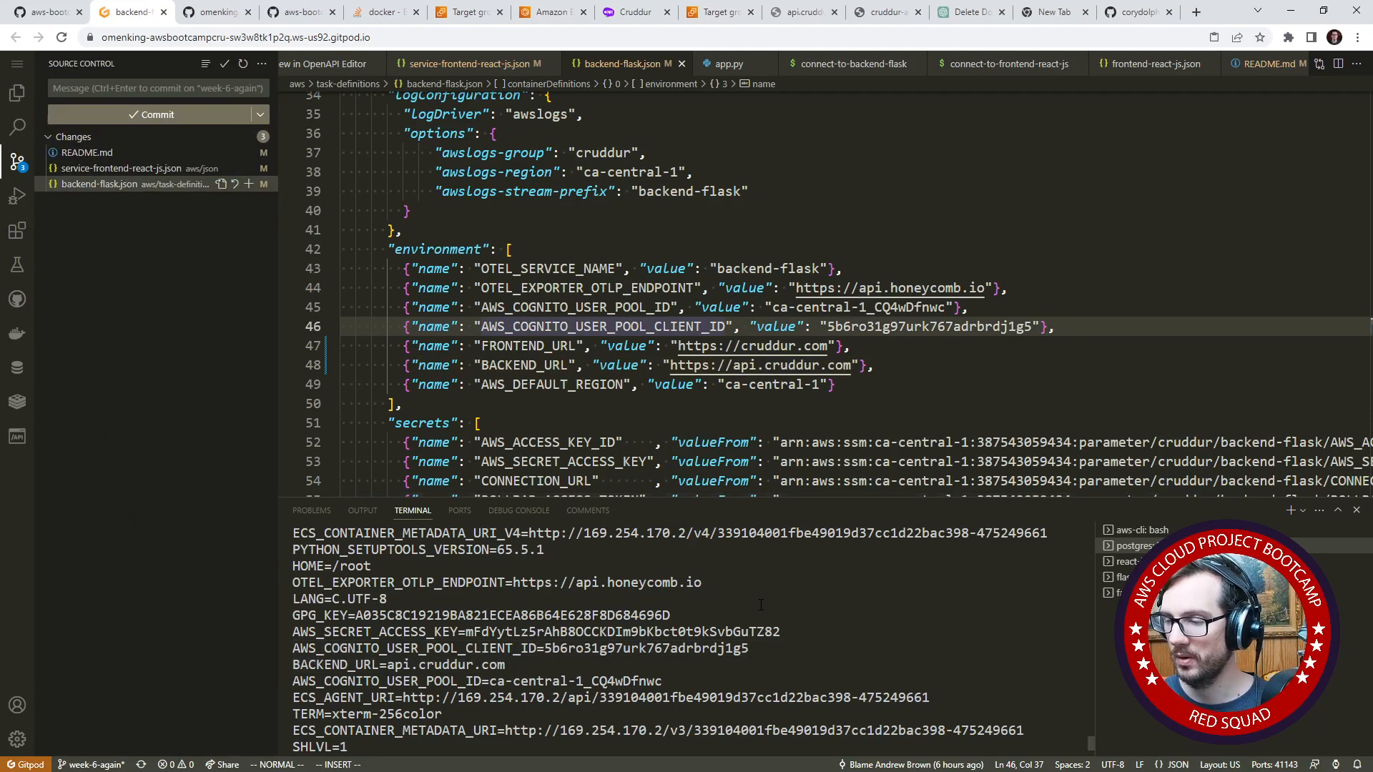
key("ctrl+c")
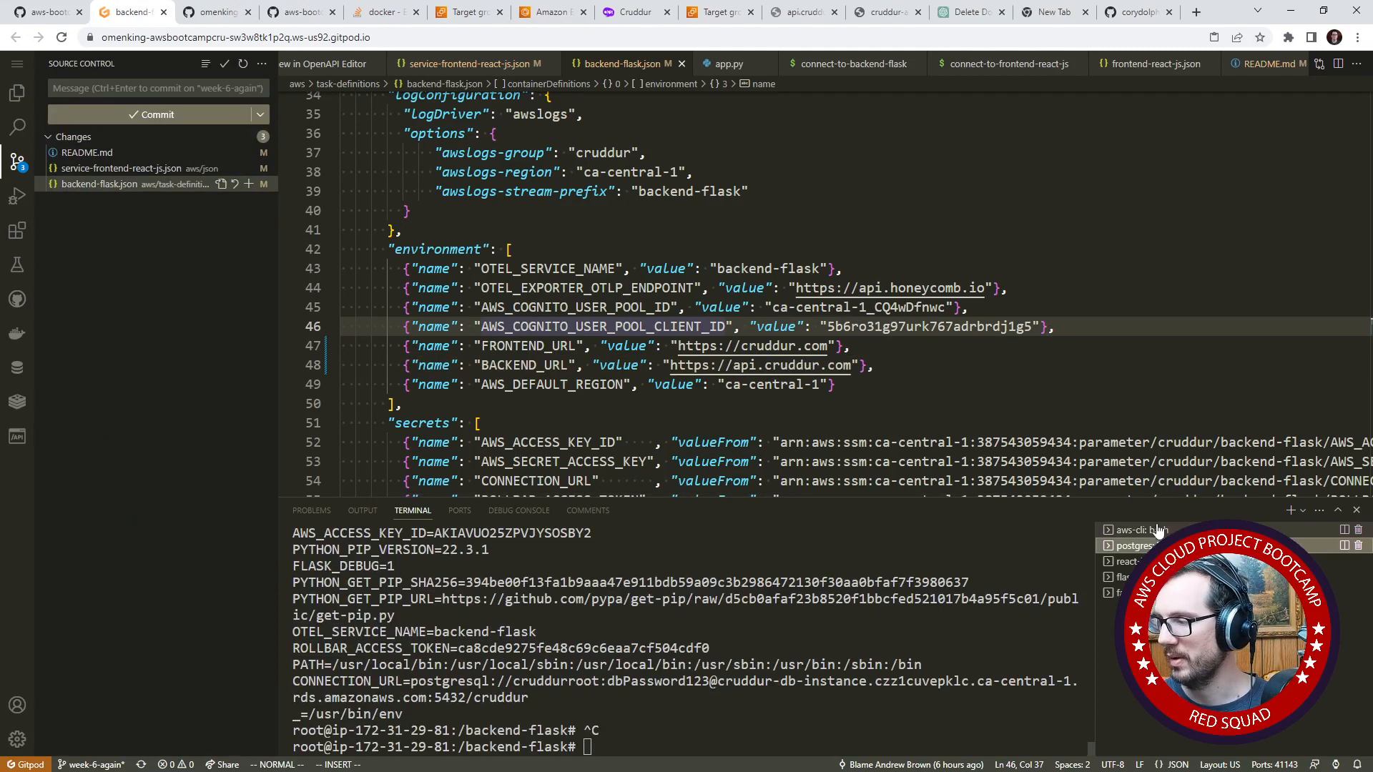
left_click(1107, 529)
key("Up")
key("Up")
key("Up")
key("Up")
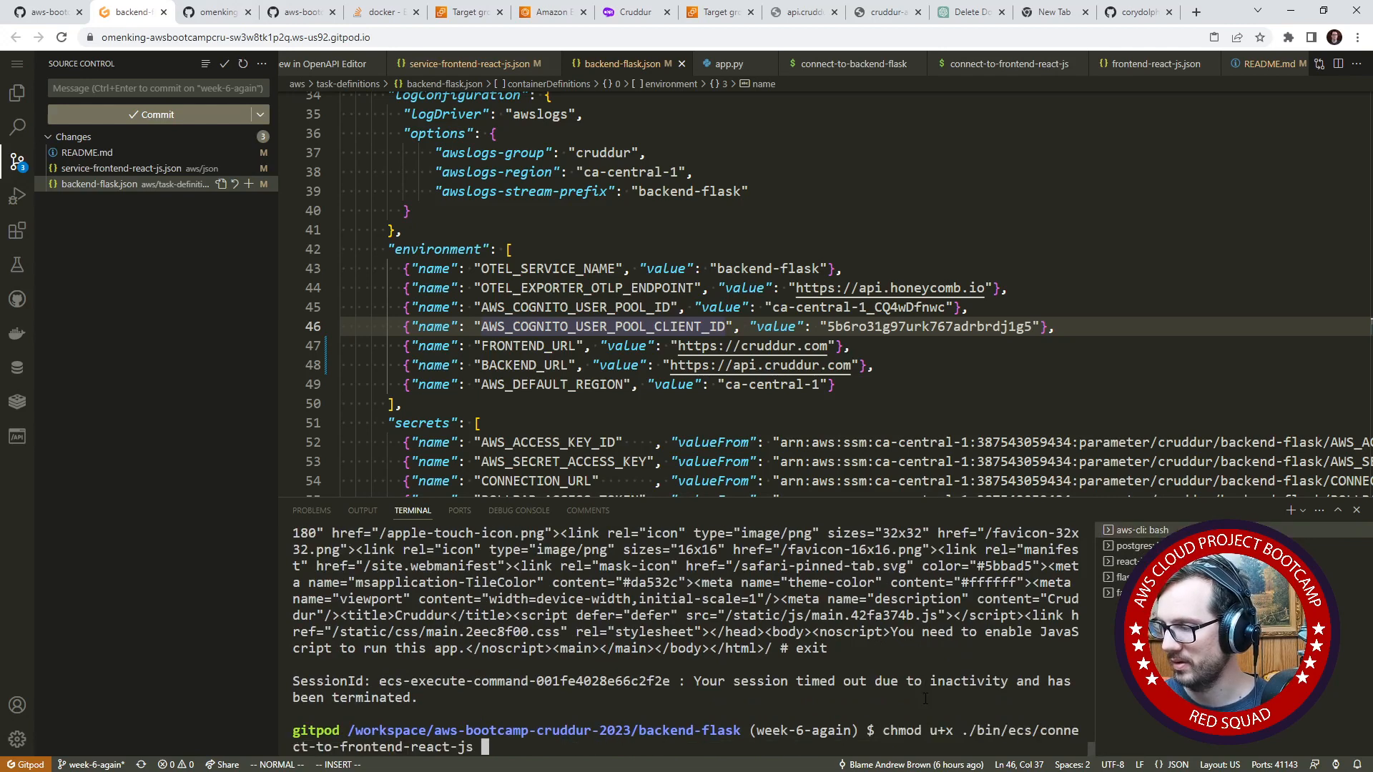
key("Up")
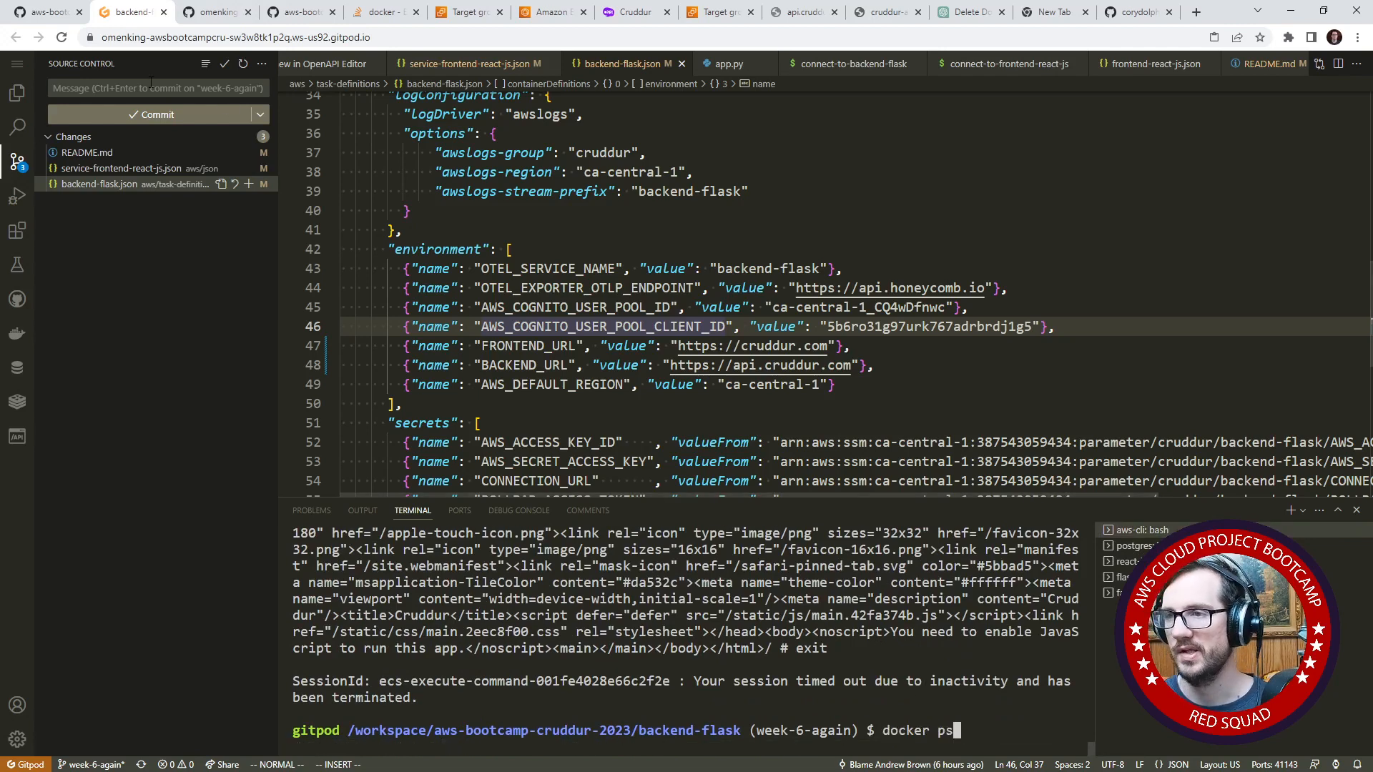
- Find "register" in the week6.md journal on GitHub and copy the aws ecs register-task-definition command for backend-flask.json
left_click(51, 14)
left_click(710, 432)
scroll(615, 429, "down", 5)
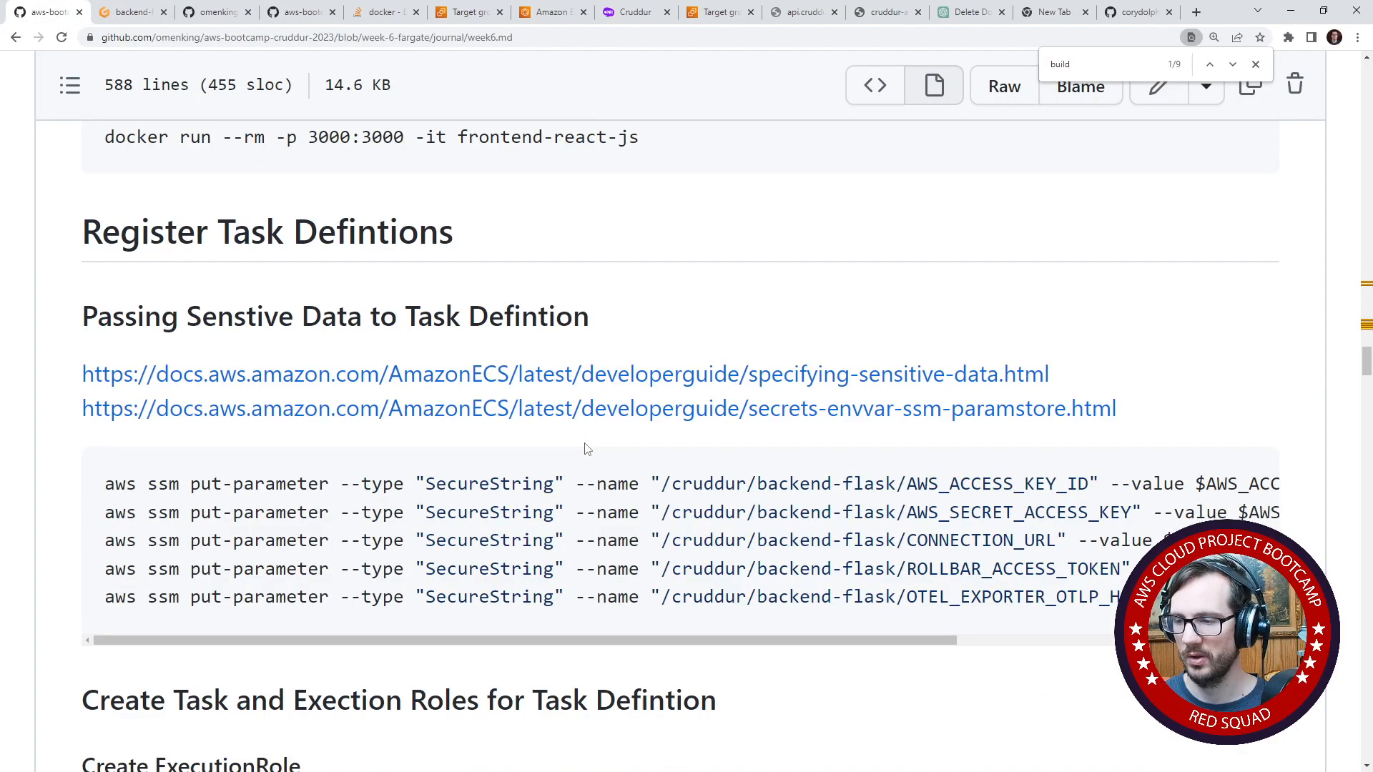
key("ctrl+f")
type("register")
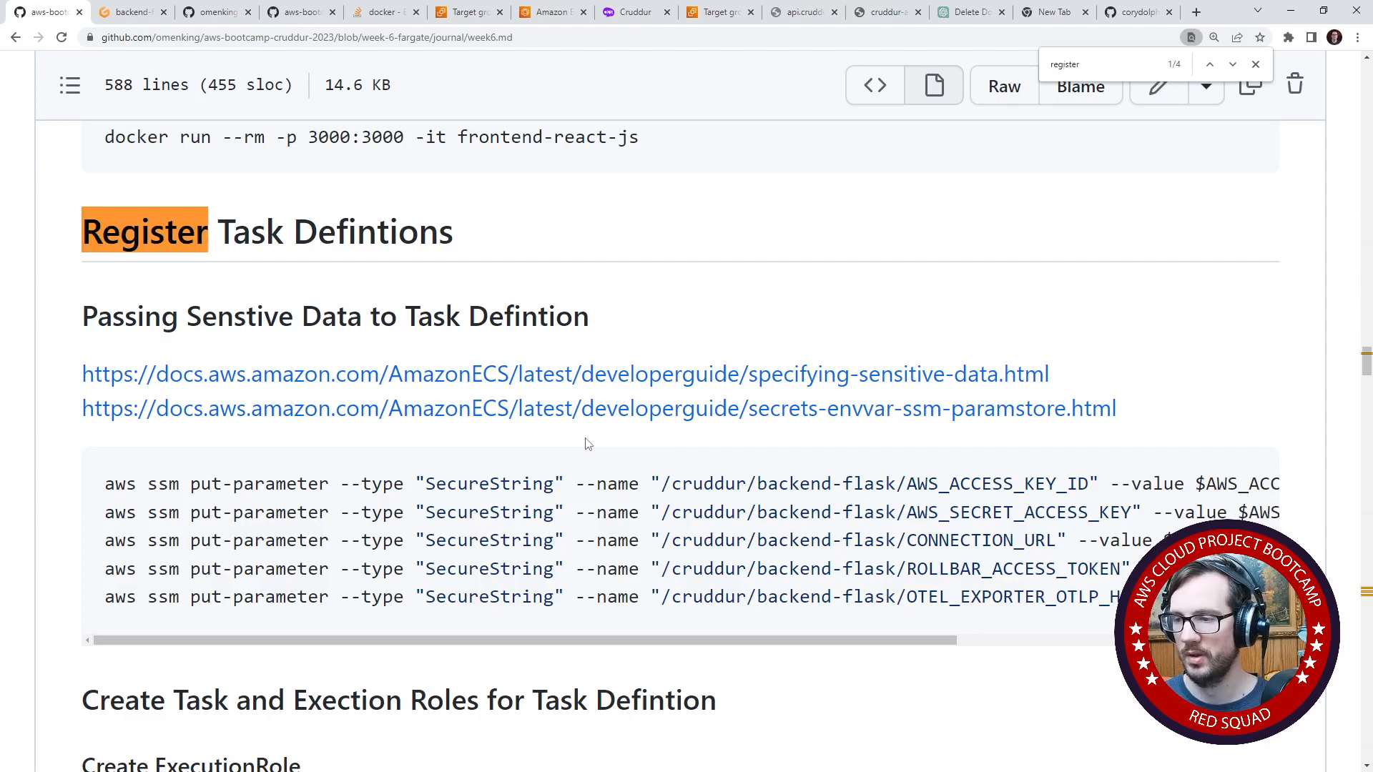
key("Return")
left_click_drag(1133, 489, 106, 484)
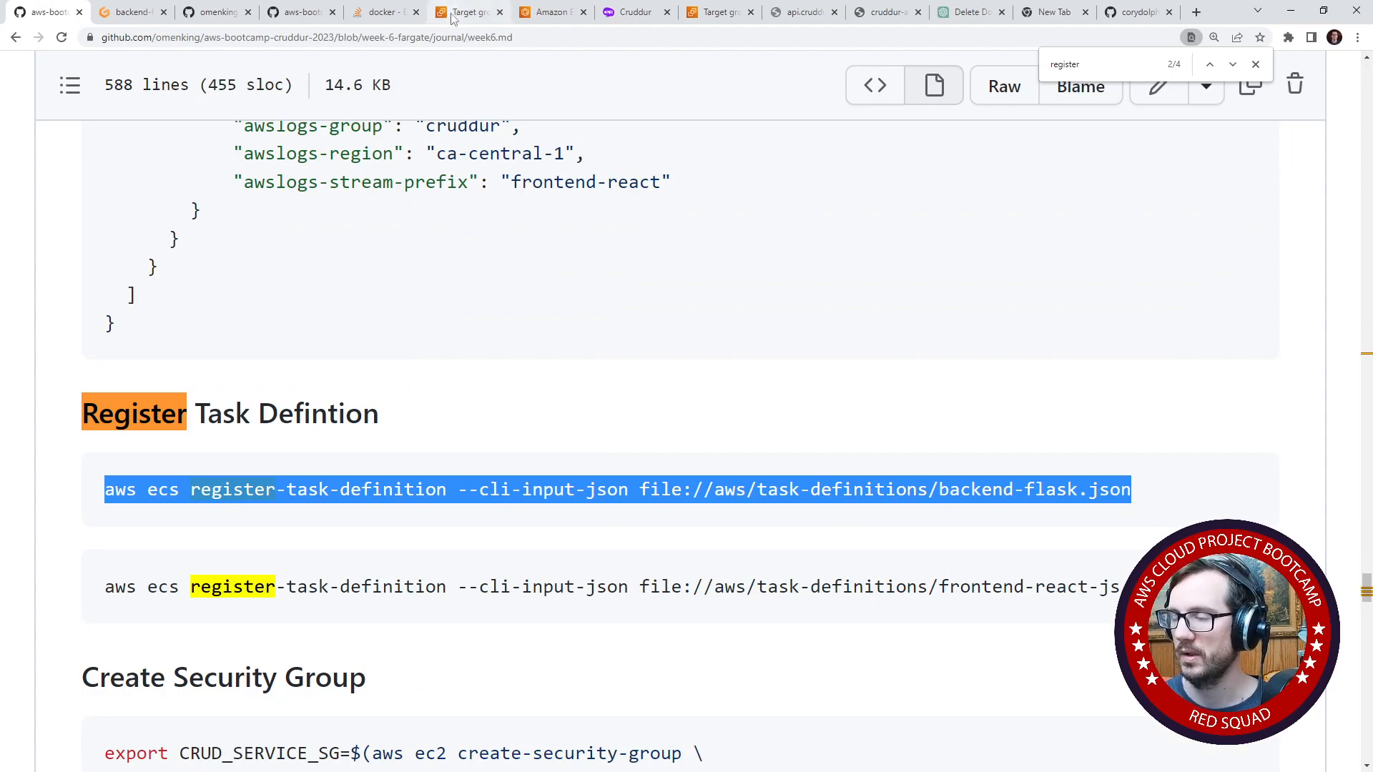
- Switch to the Gitpod workspace and try to run the copied register-task-definition command for backend-flask.json from the backend-flask directory
left_click(493, 13)
left_click(635, 12)
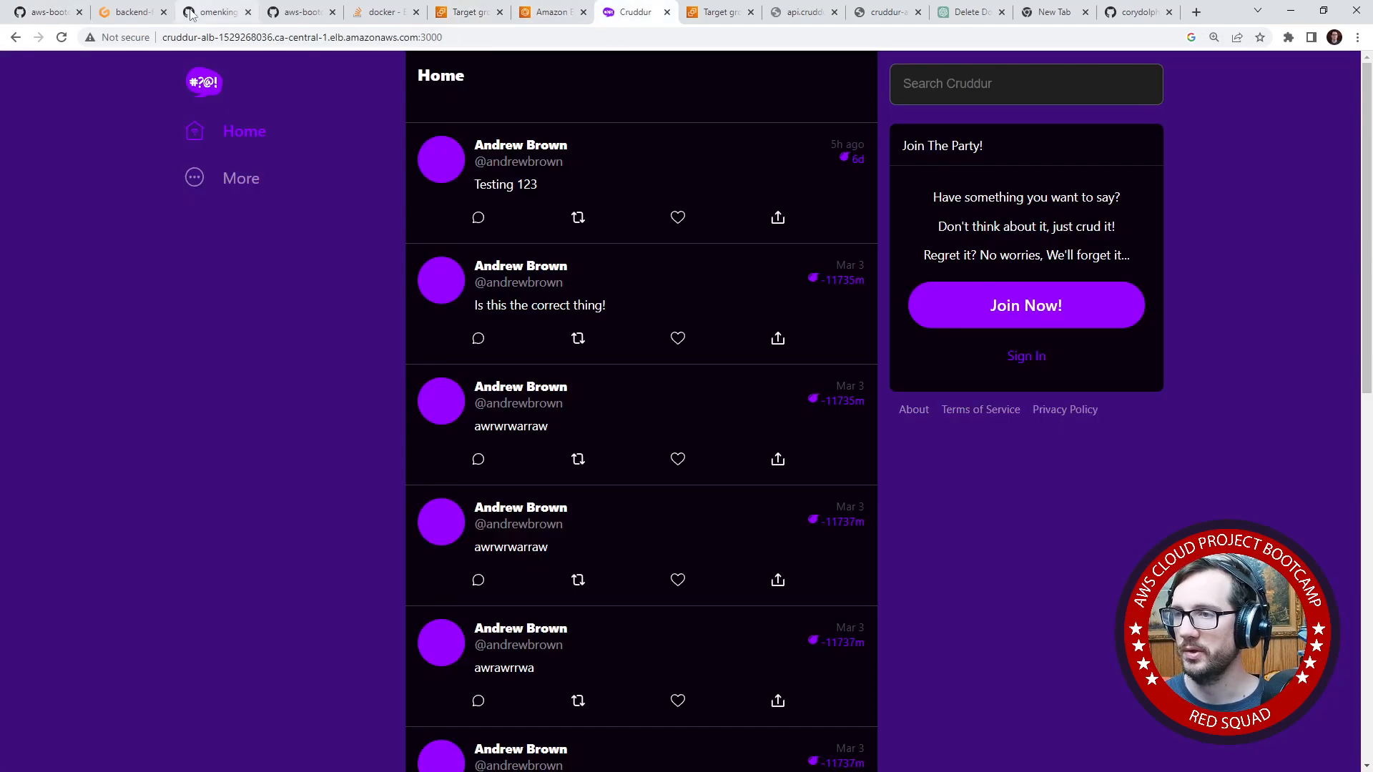
left_click(132, 12)
key("ctrl+v")
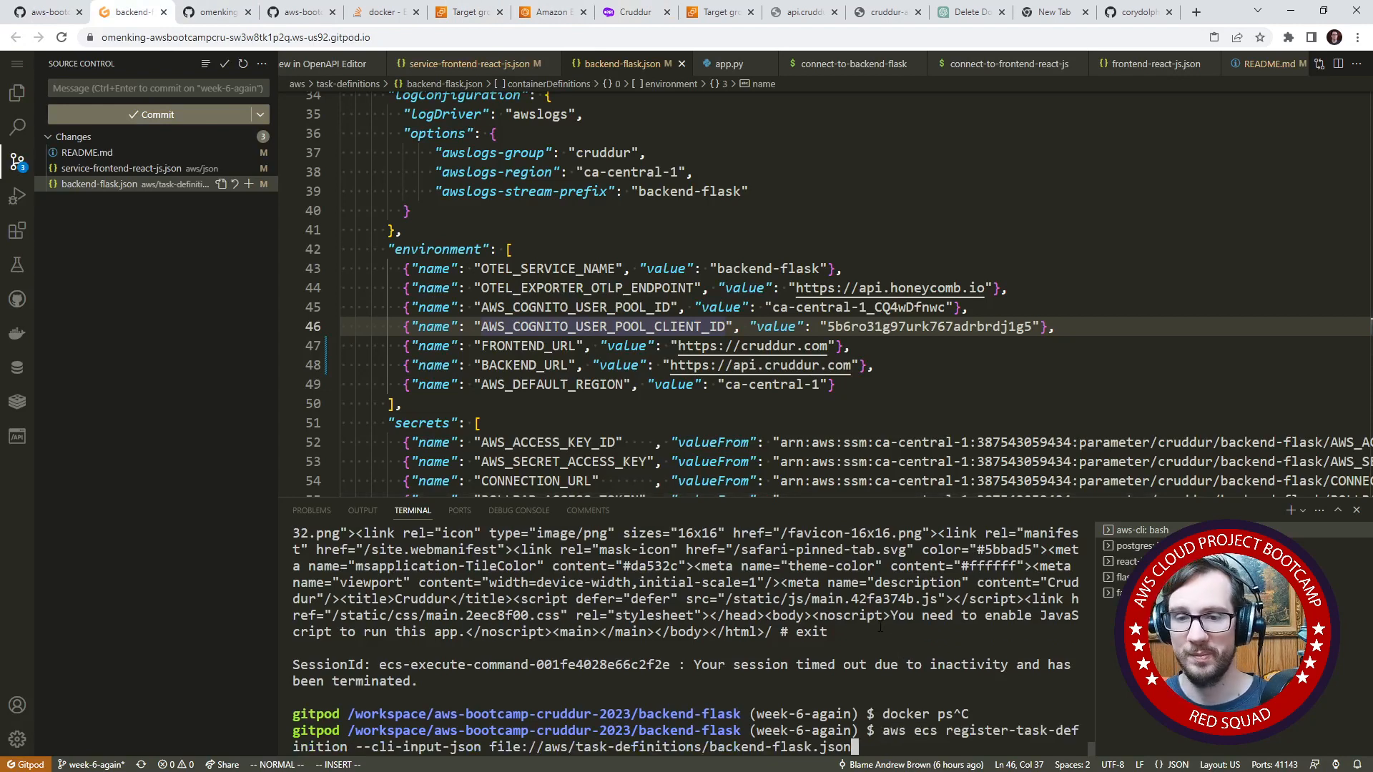
key("Return")
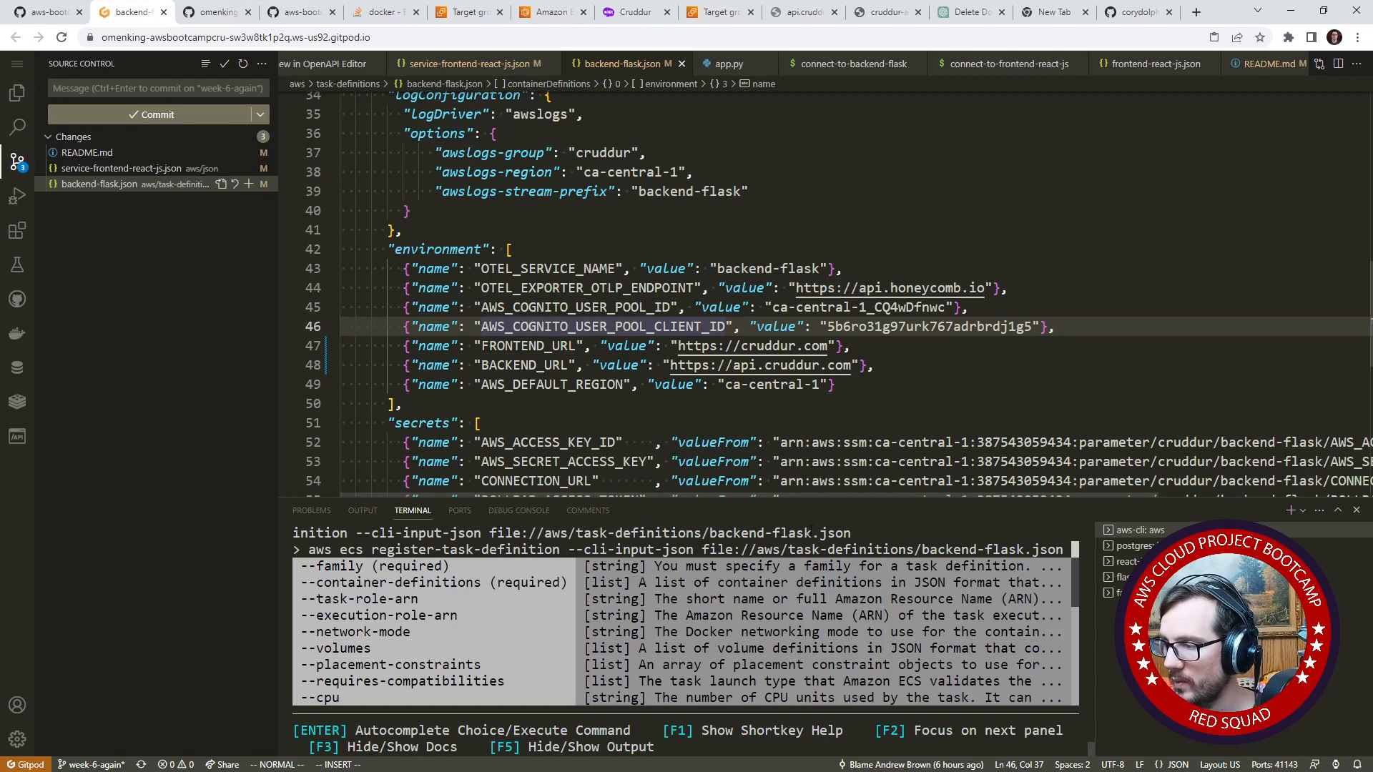
key("Return")
key("Return")
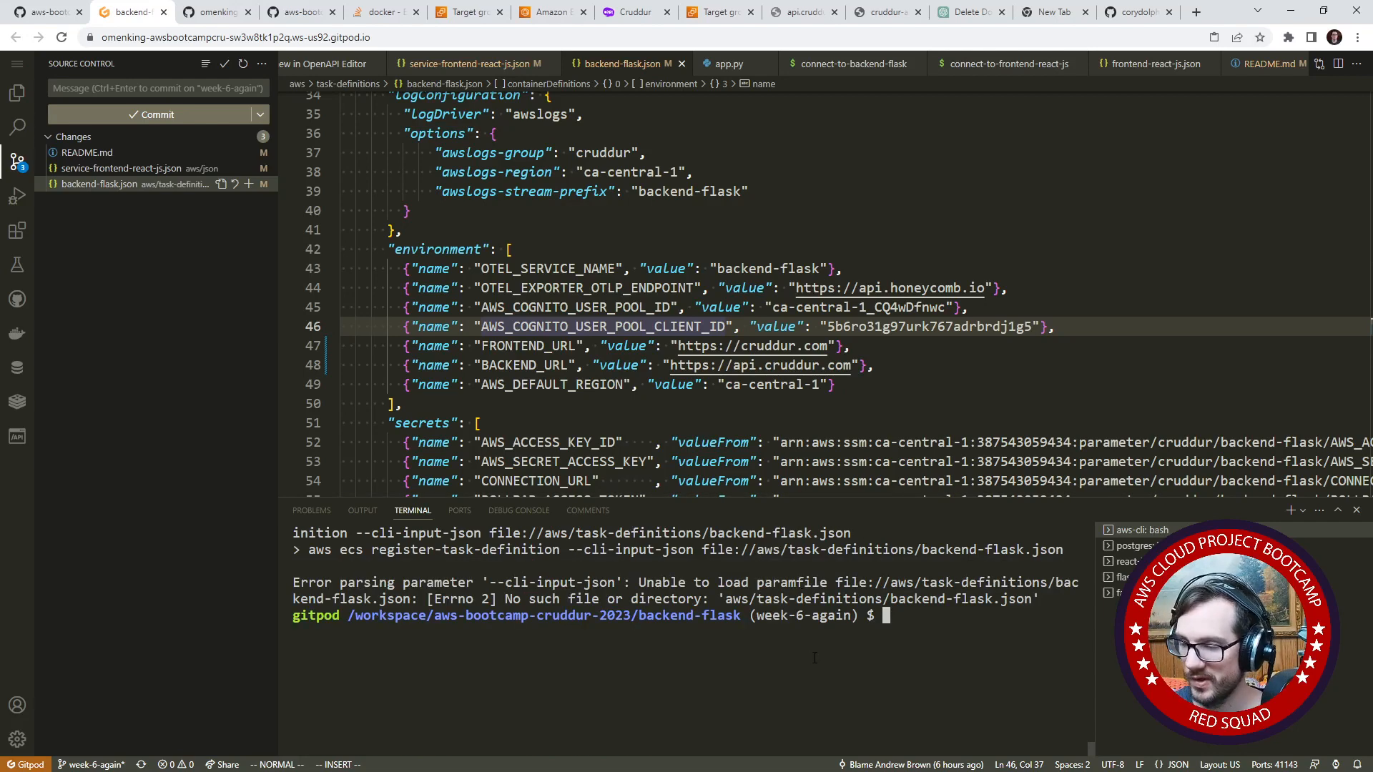
- Move up to the aws-bootcamp-cruddur-2023 directory and register the task definition from aws/task-definitions/backend-flask.json
type("cd ..")
key("Return")
key("Up")
key("Up")
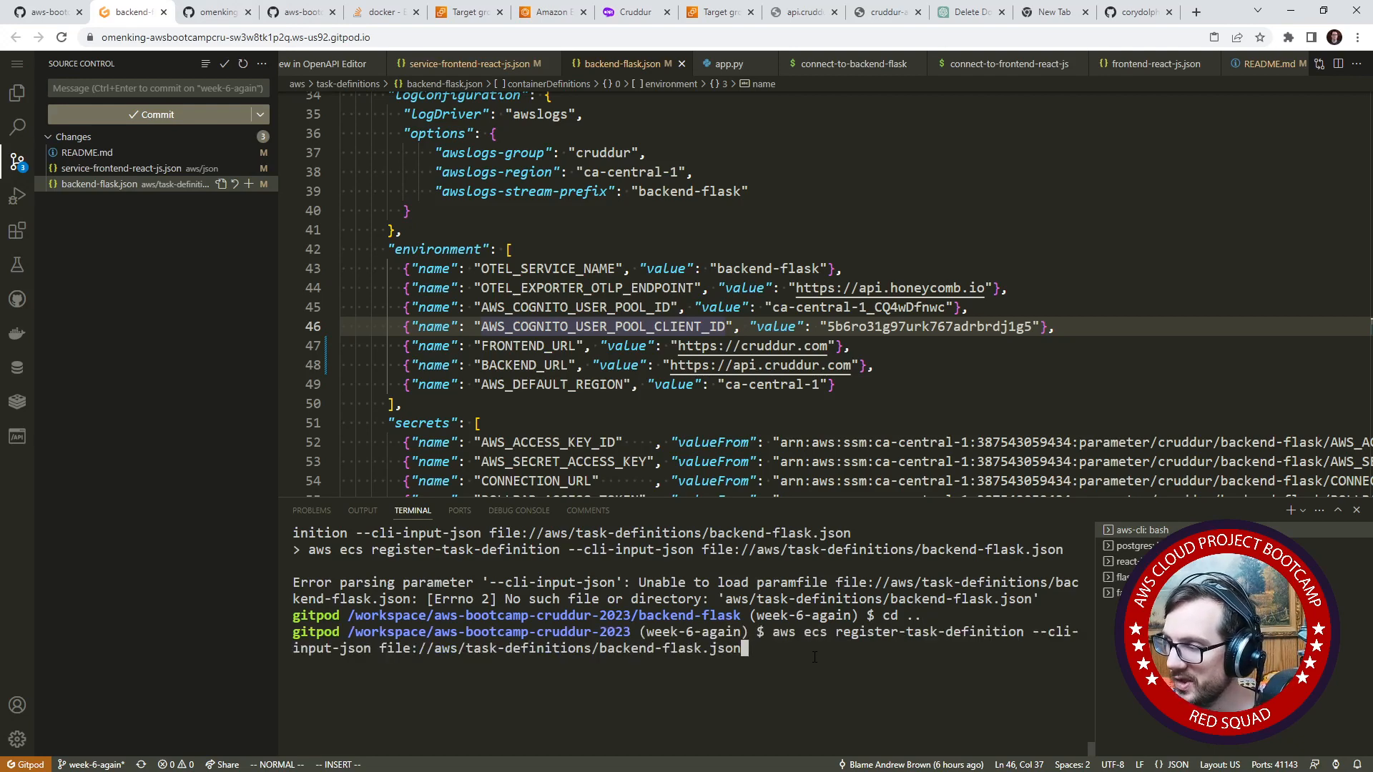
key("Return")
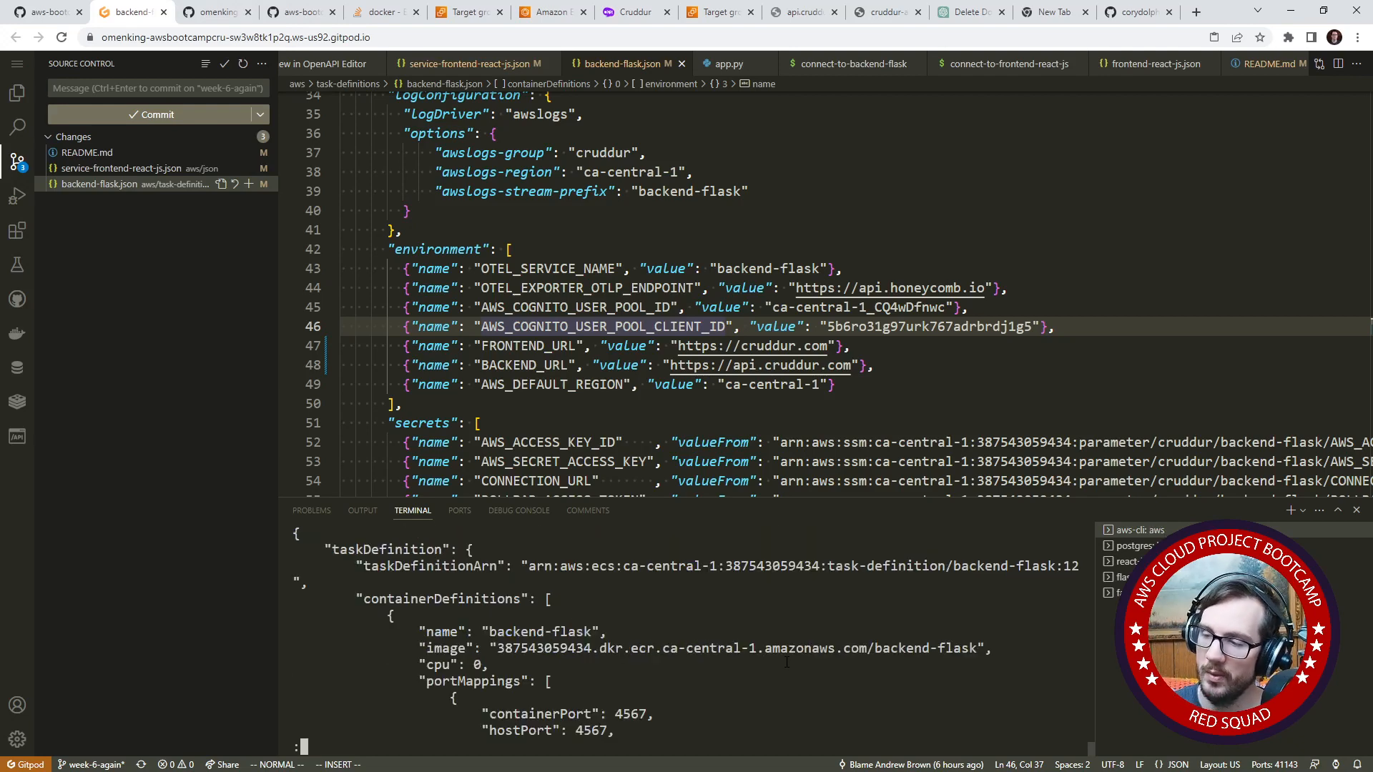
key("q")
- Switch to the AWS console, go to ECS and open the services of the cruddur cluster
left_click(468, 12)
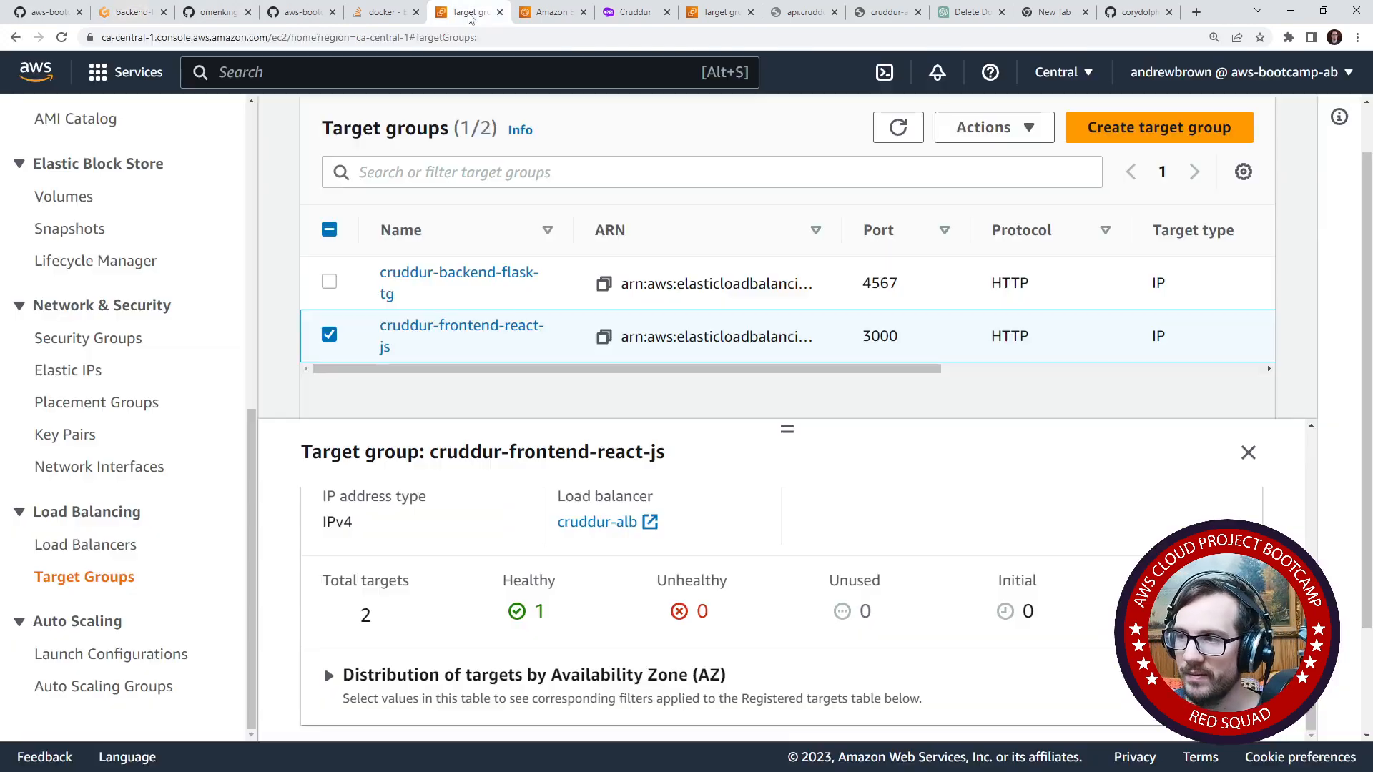
scroll(527, 236, "up", 2)
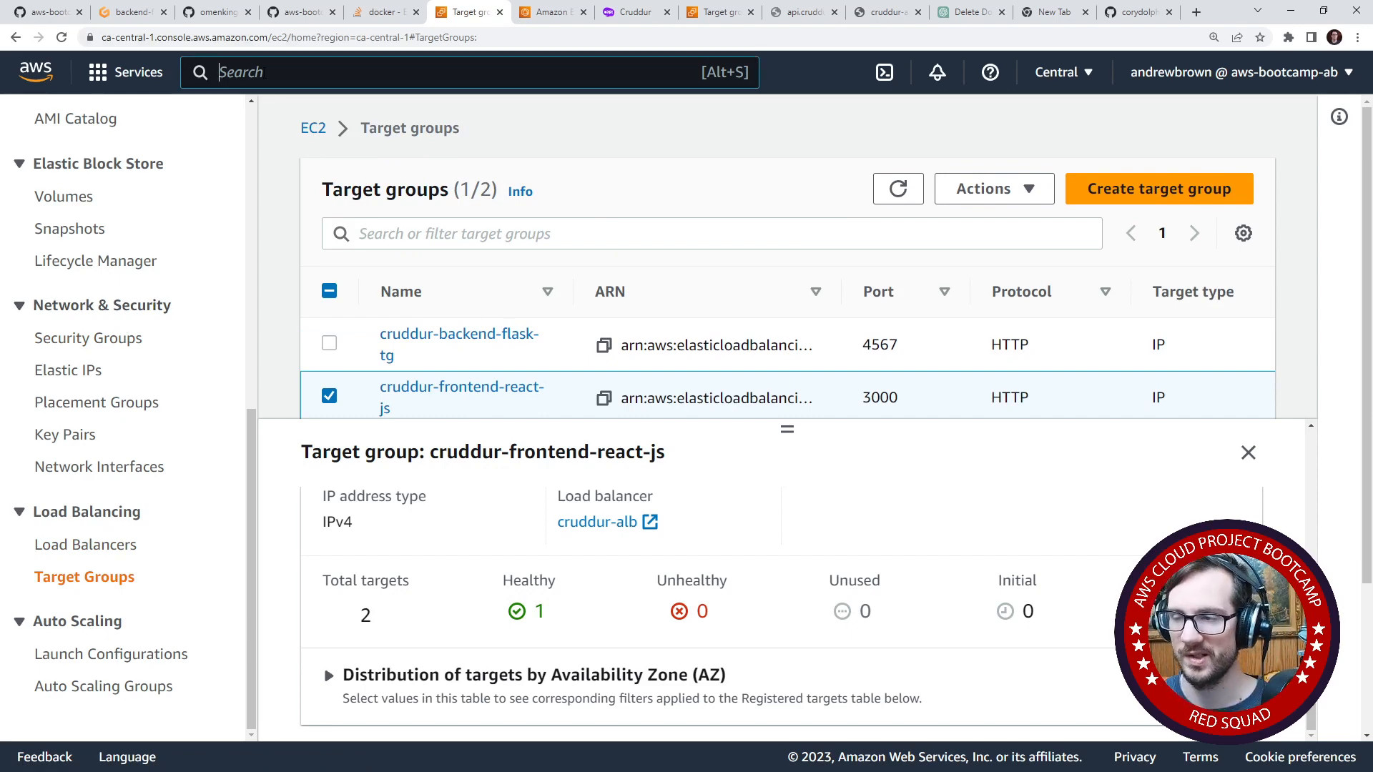
type("ecs")
left_click(535, 234)
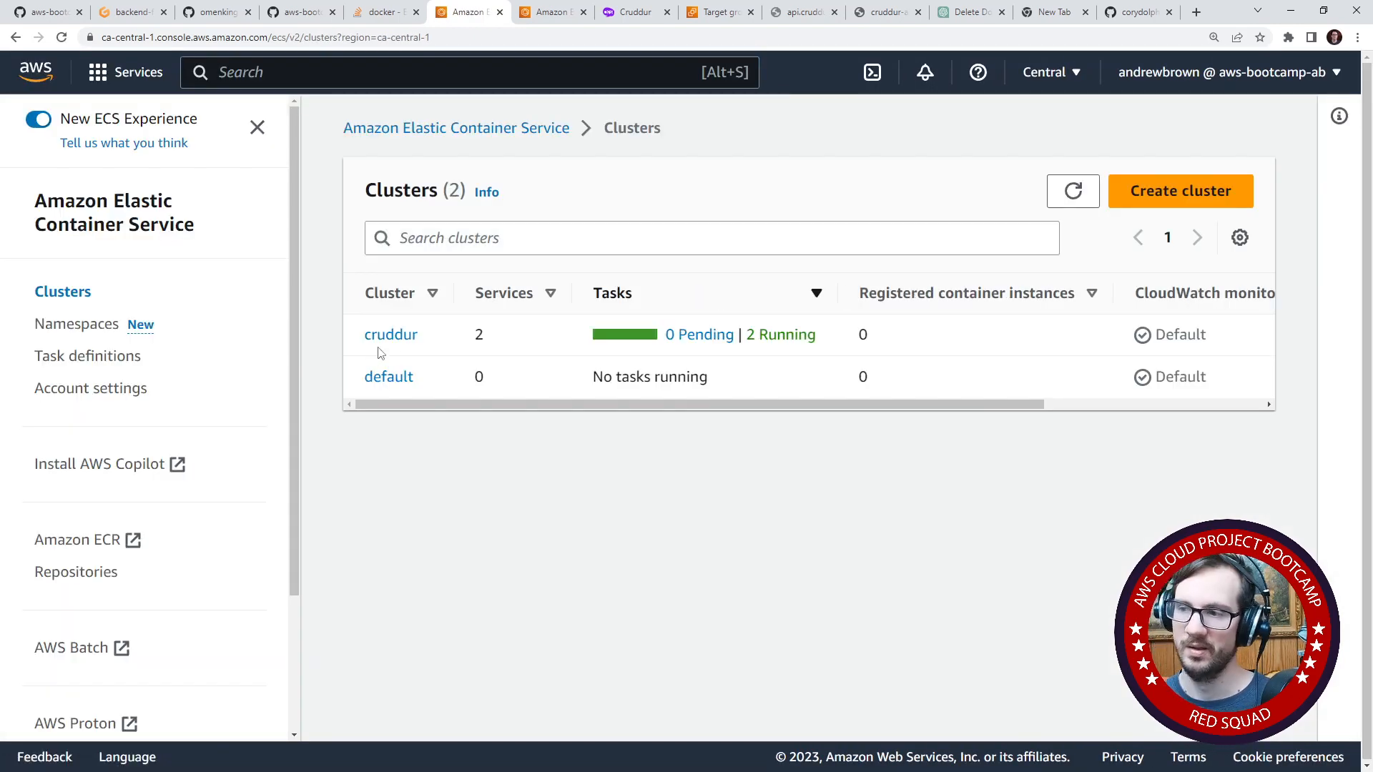
left_click(384, 342)
scroll(422, 555, "down", 3)
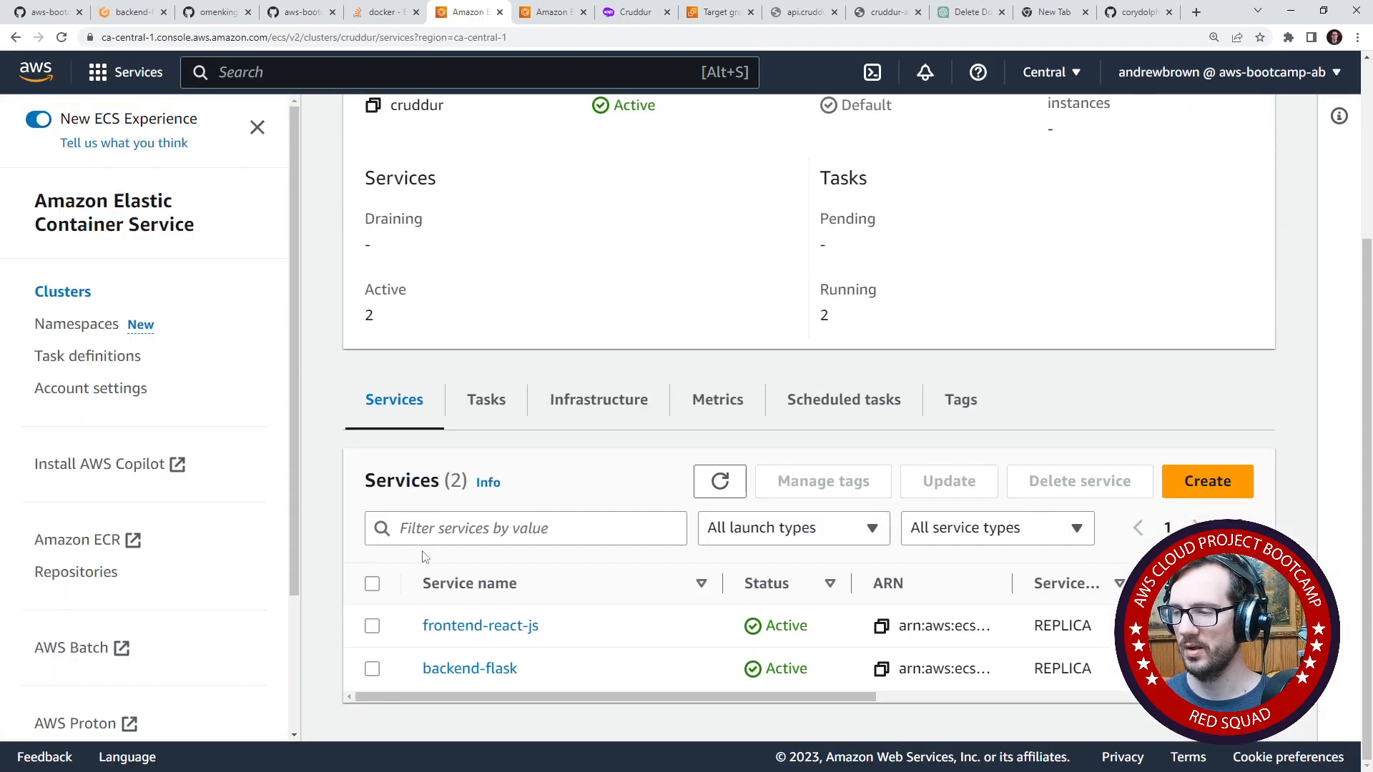
- Update the backend-flask service to task definition revision 12 (LATEST)
left_click(372, 669)
left_click(944, 490)
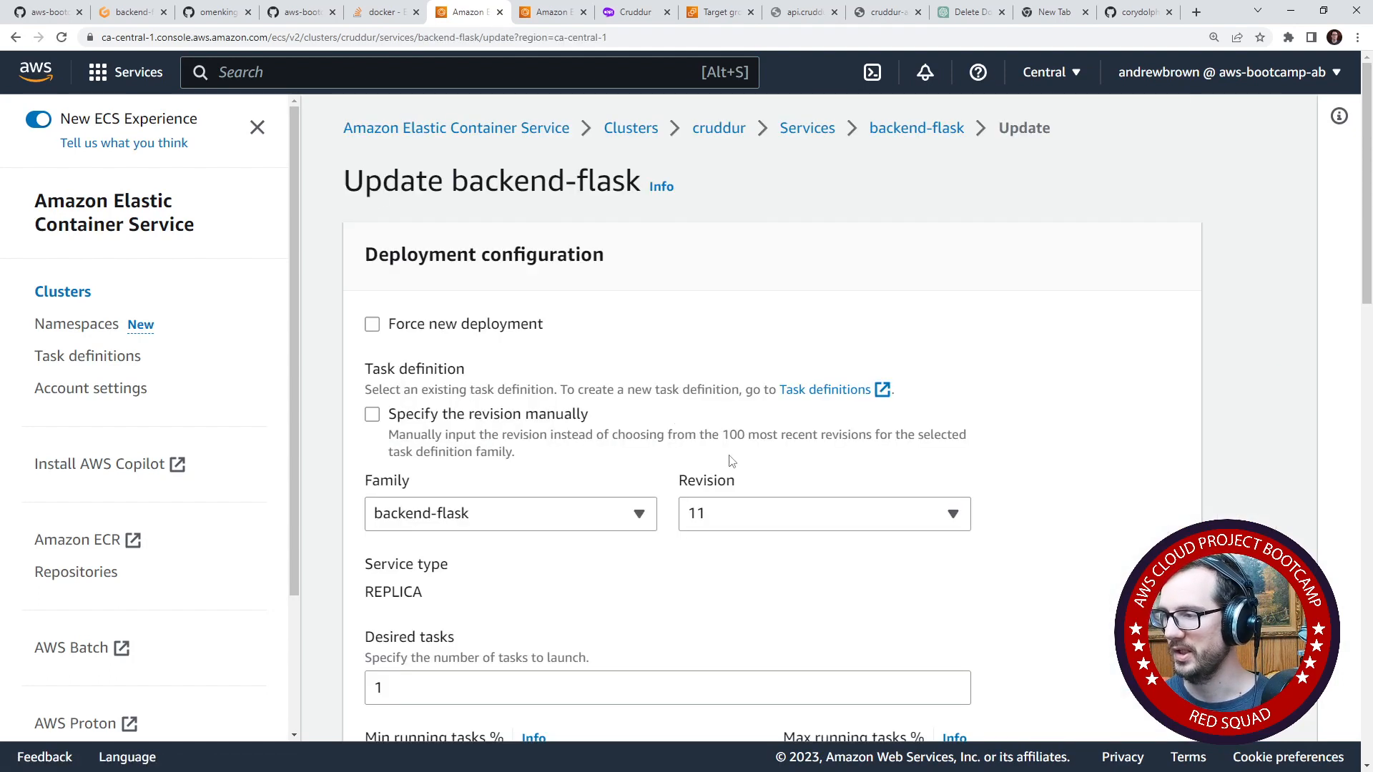
left_click(766, 520)
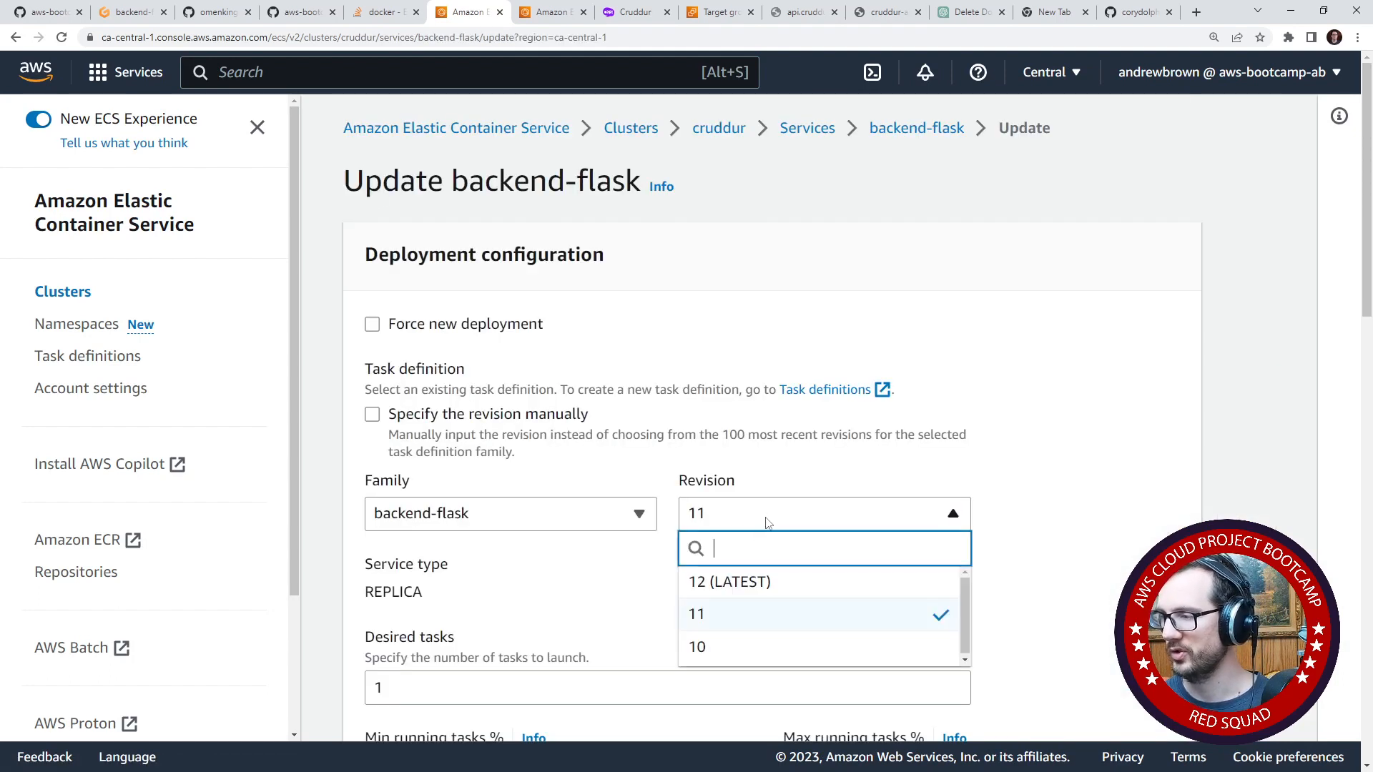
left_click(766, 579)
scroll(650, 481, "down", 15)
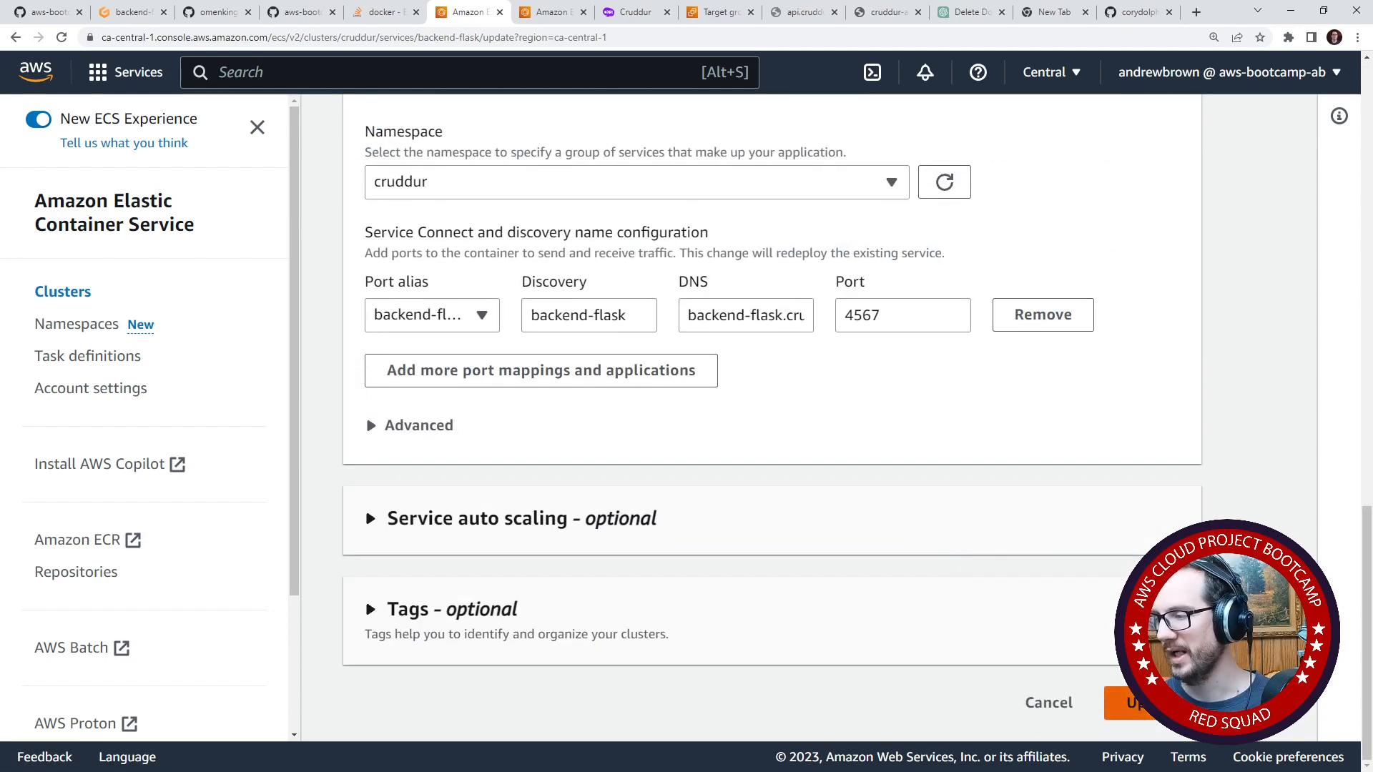
left_click(1121, 703)
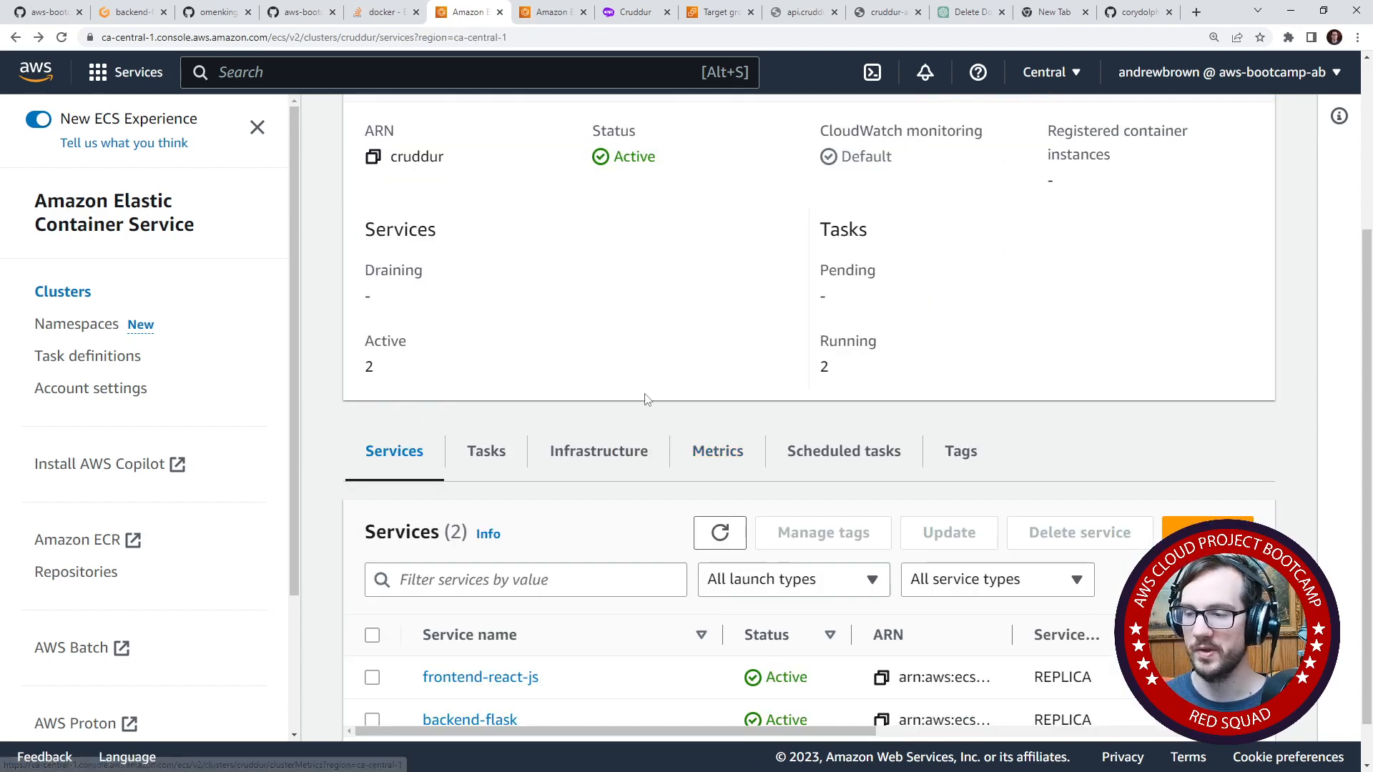
- Refresh the cruddur cluster's services and check their deployment status and task definition revisions
scroll(580, 468, "down", 2)
left_click(723, 487)
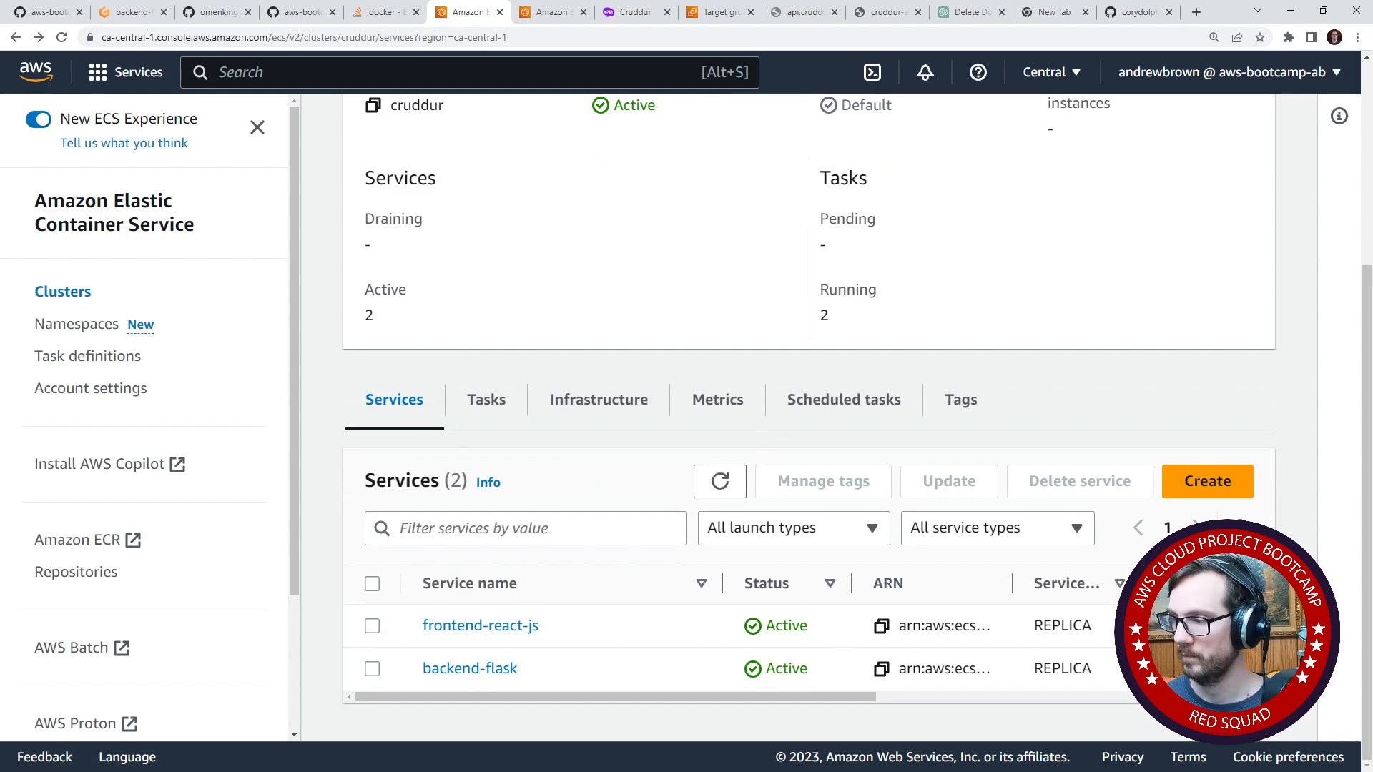
left_click_drag(562, 696, 949, 696)
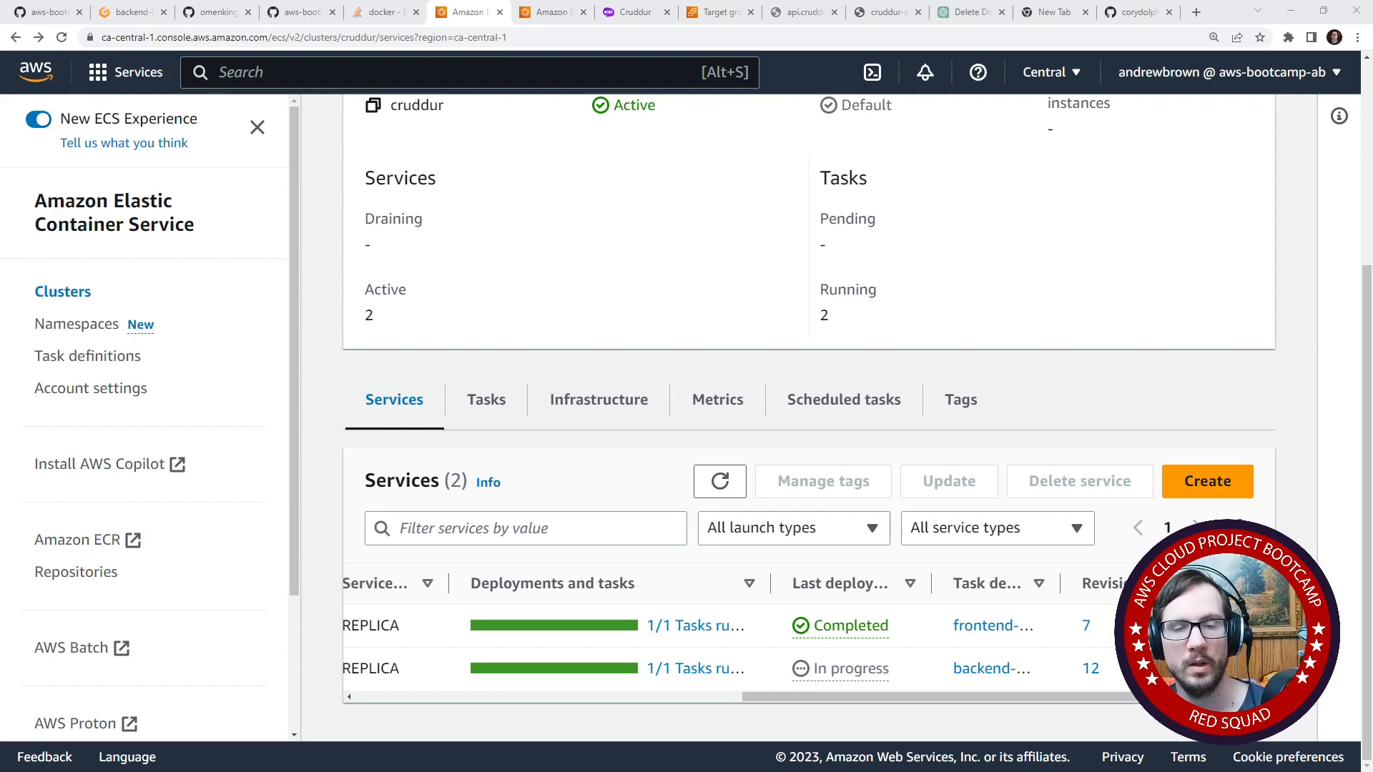
- Reload cruddur.com in the Firefox window, and retry the api.cruddur.com/api/health-check page in Chrome
left_click_drag(0, 65, 650, 47)
left_click(548, 74)
key("Return")
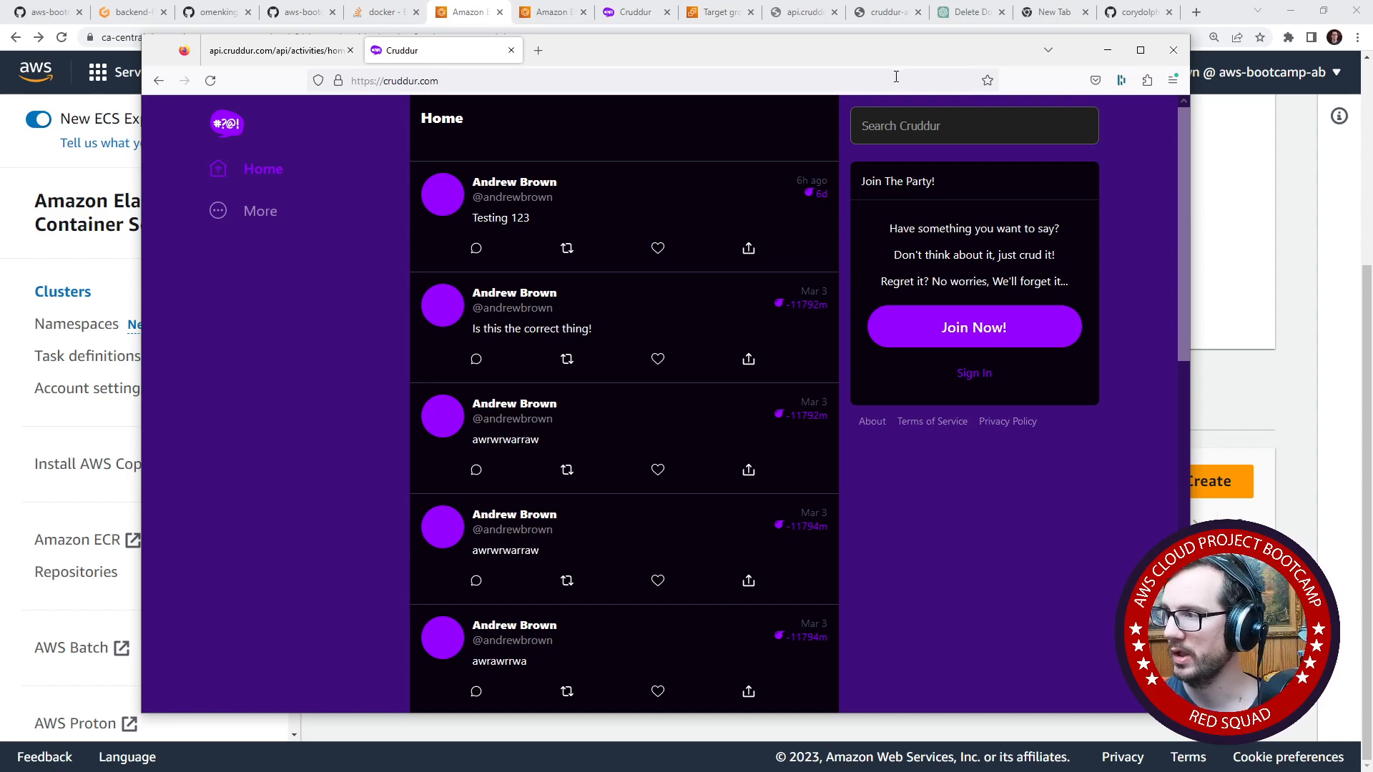
left_click_drag(898, 59, 0, 75)
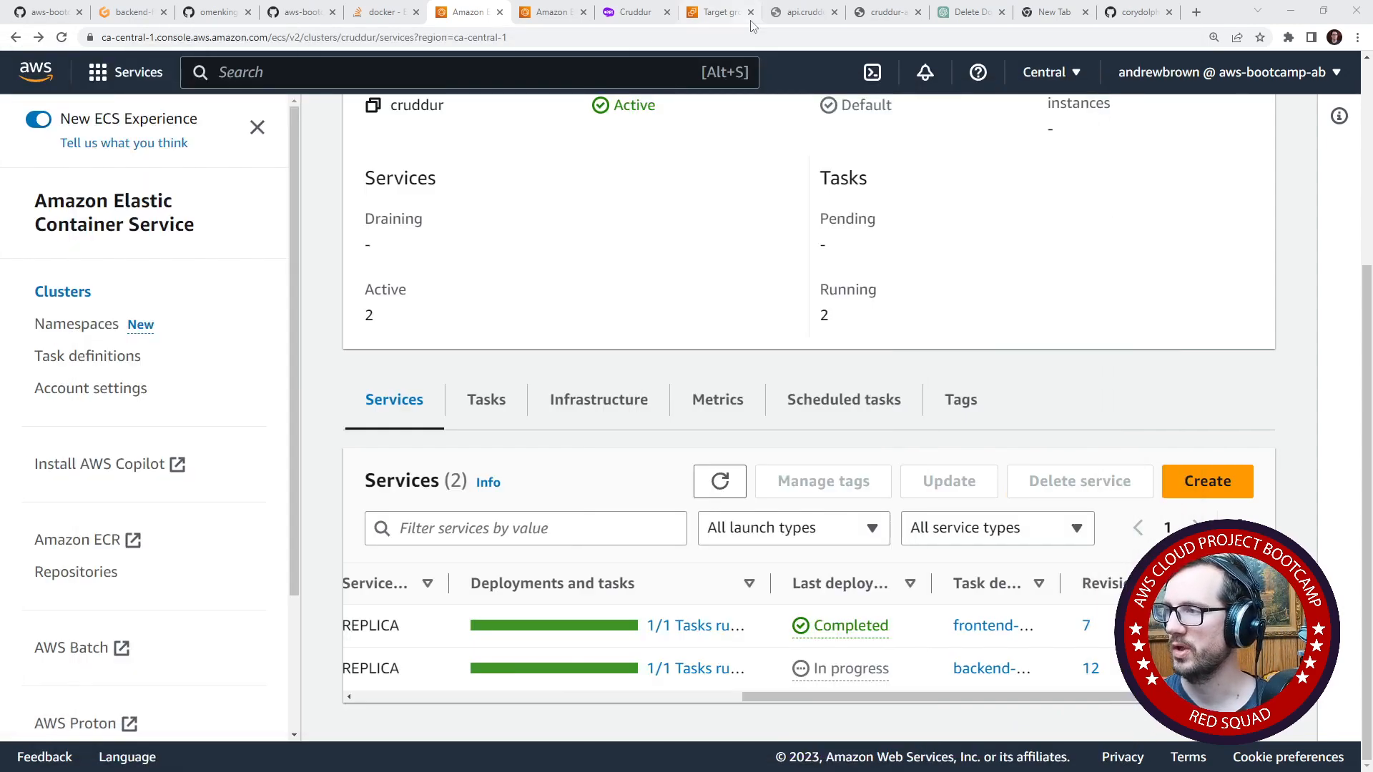
left_click(793, 12)
left_click(777, 36)
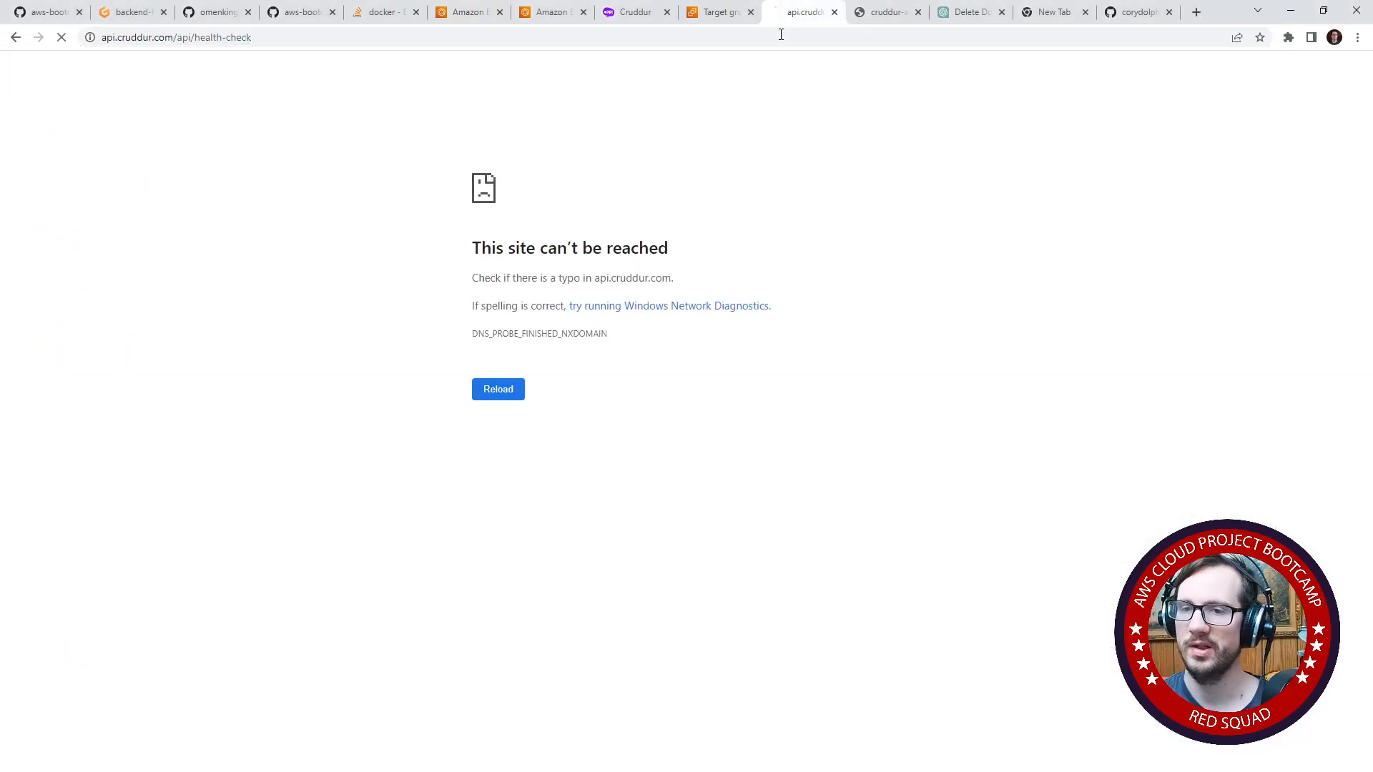
- Search the web for "chrome is not detecting updated dns records" and skim the results
left_click(1137, 13)
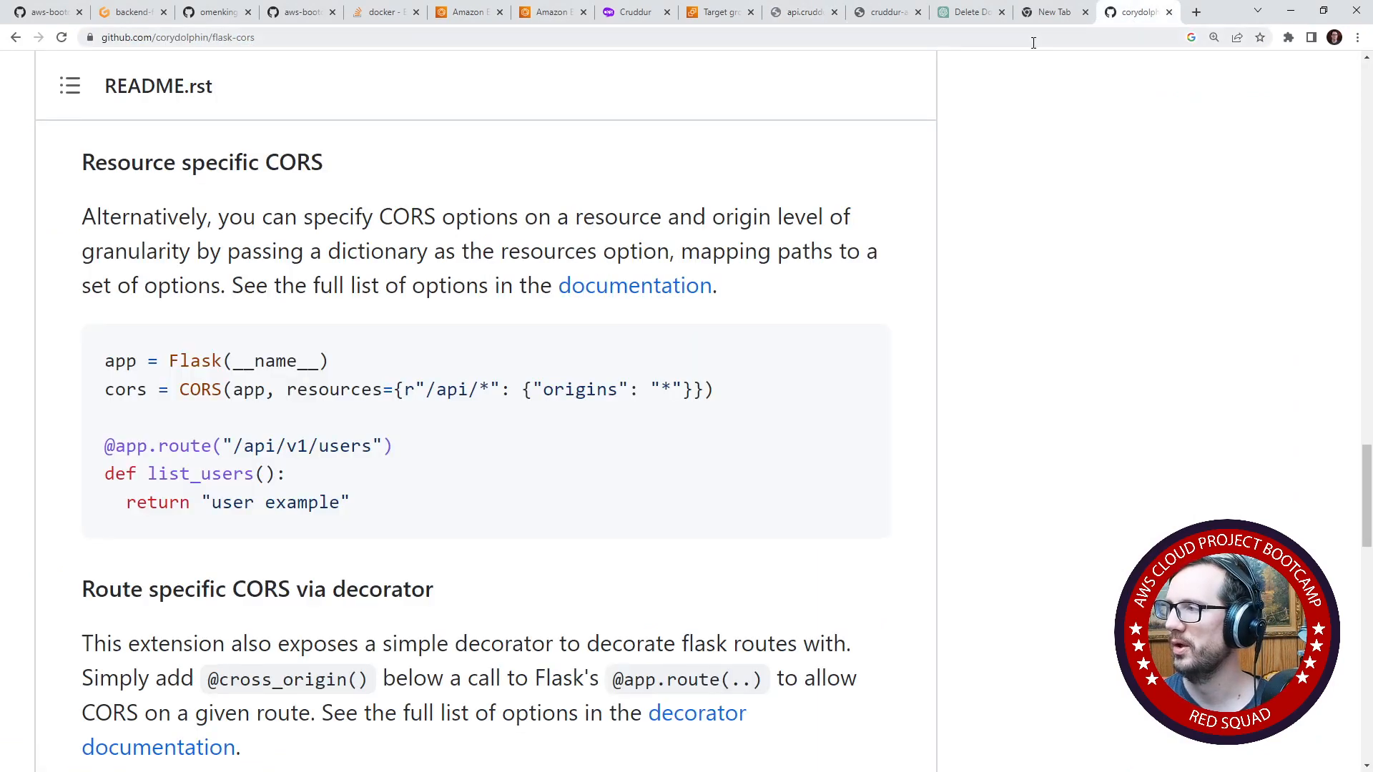
left_click(1030, 40)
type("chrome is not")
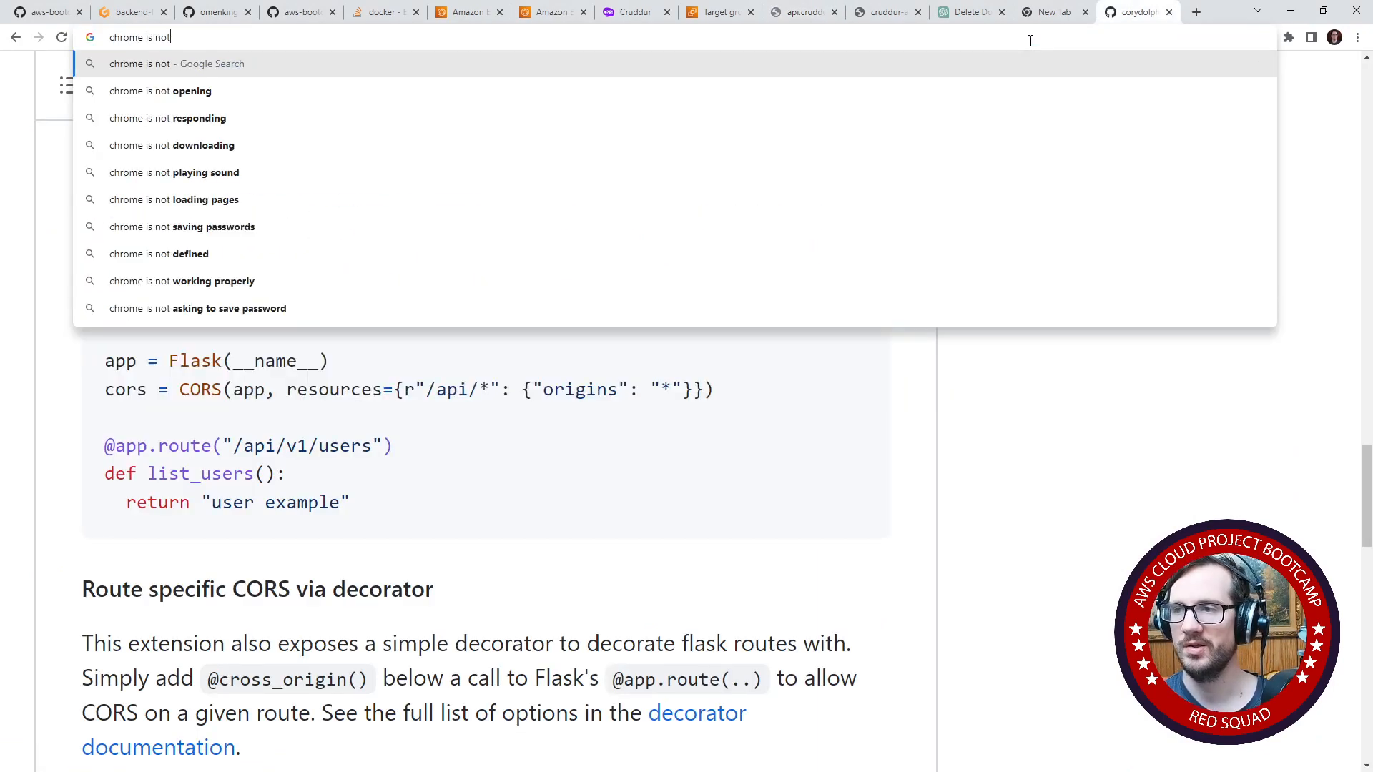
type(" detecting ")
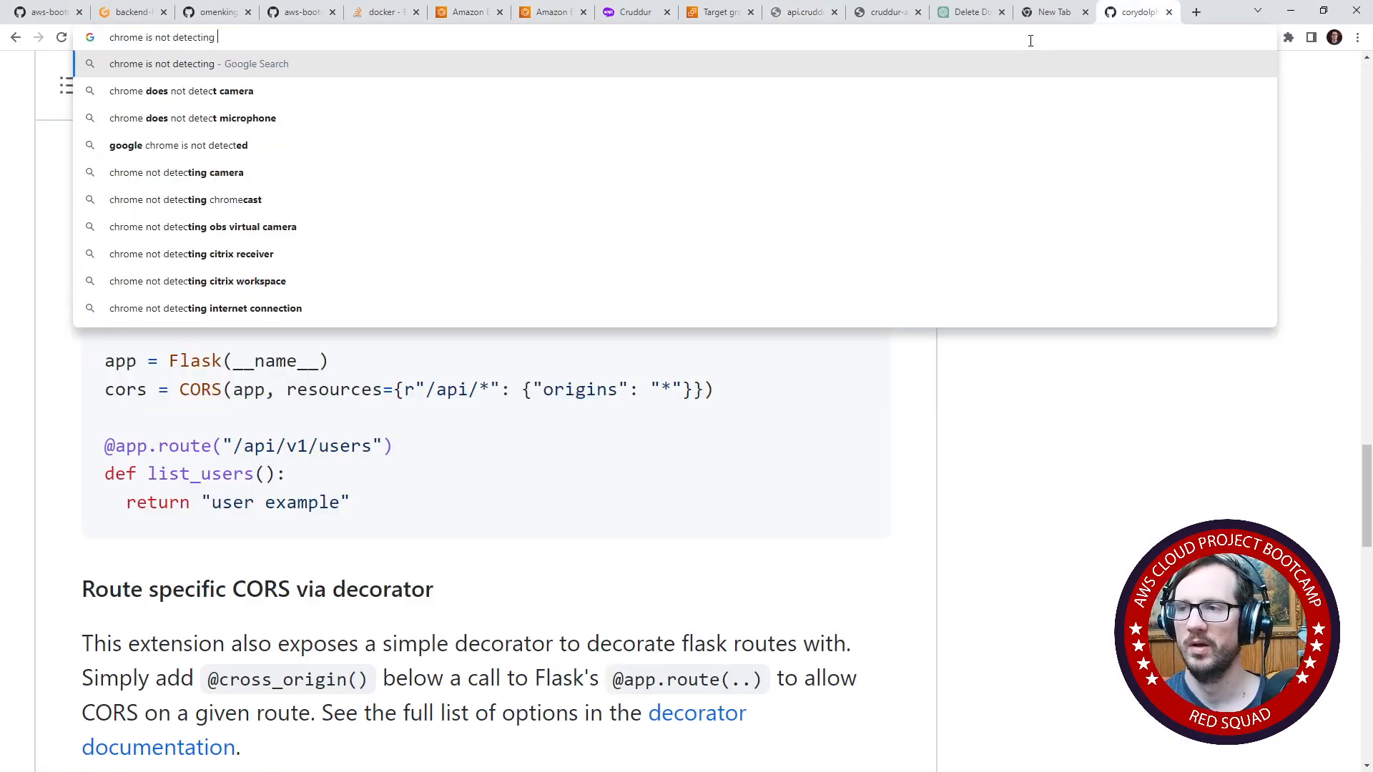
type("updated dns")
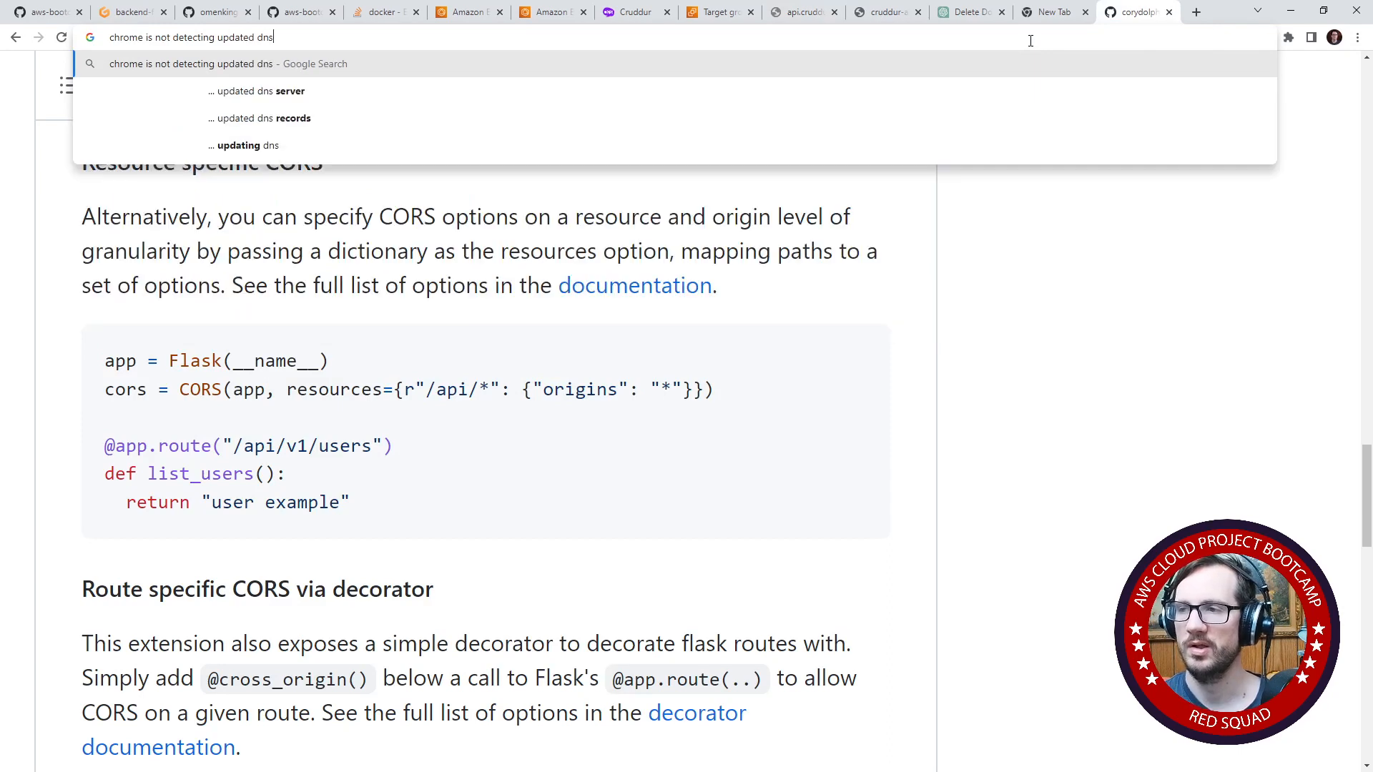
key("Down")
key("Down")
key("Return")
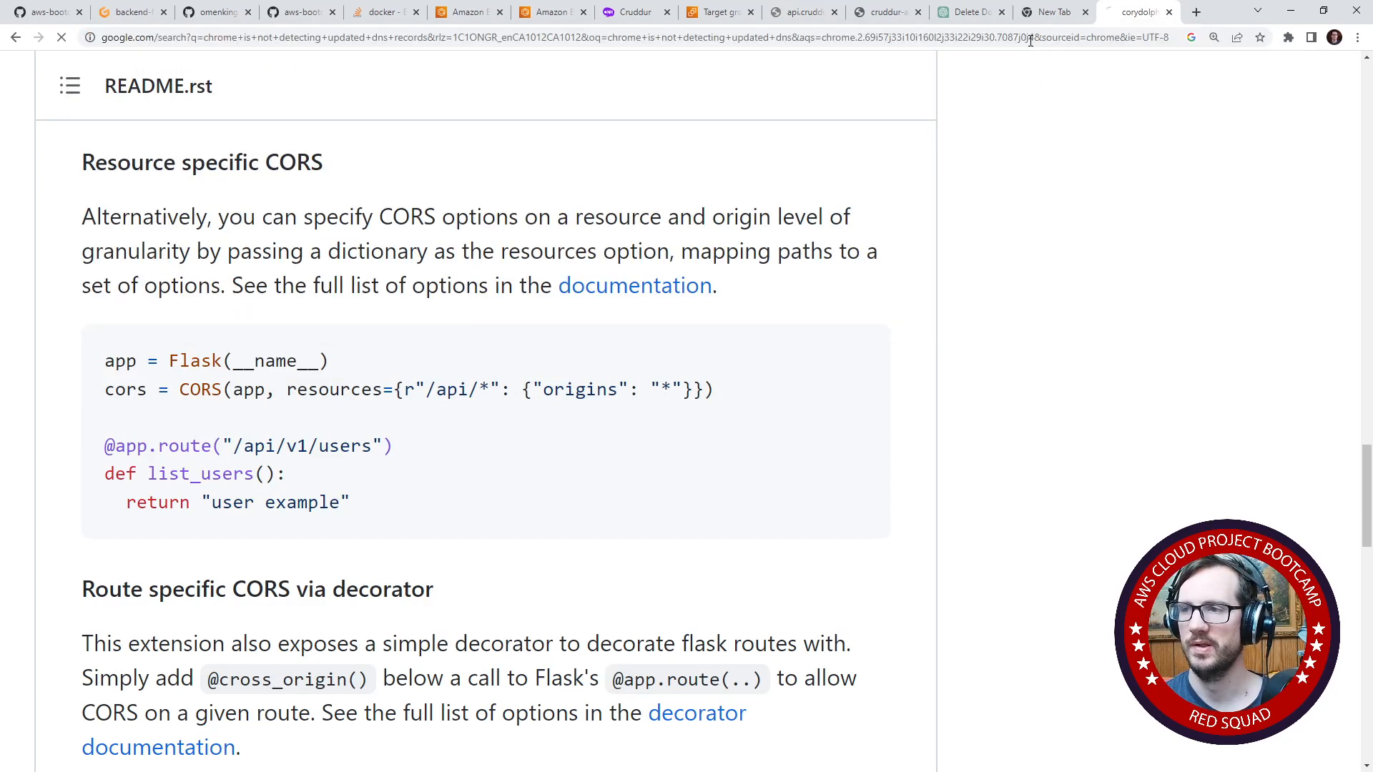
scroll(482, 334, "down", 5)
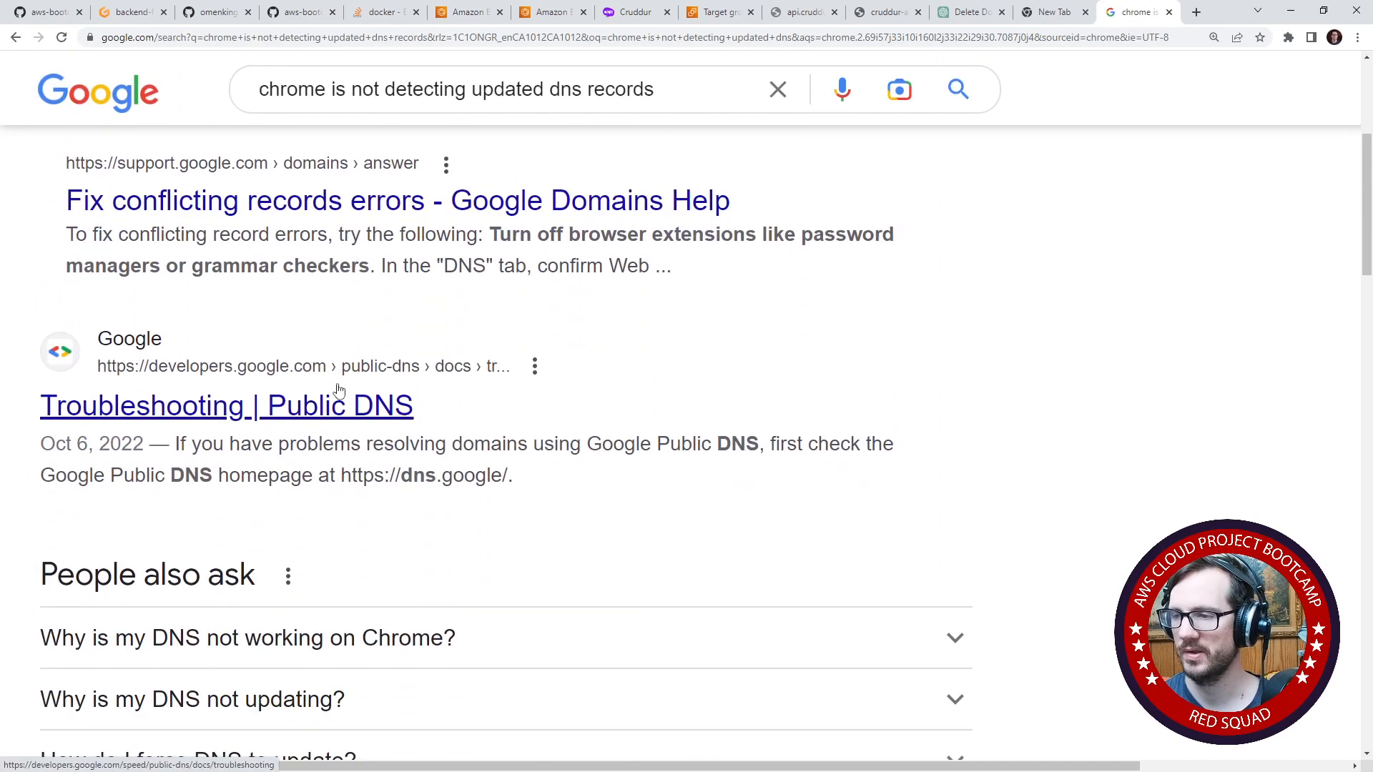
scroll(331, 444, "up", 5)
- Search the web for "flush chrome dns" to find the cache-clearing instructions
left_click(328, 139)
key("ctrl+a")
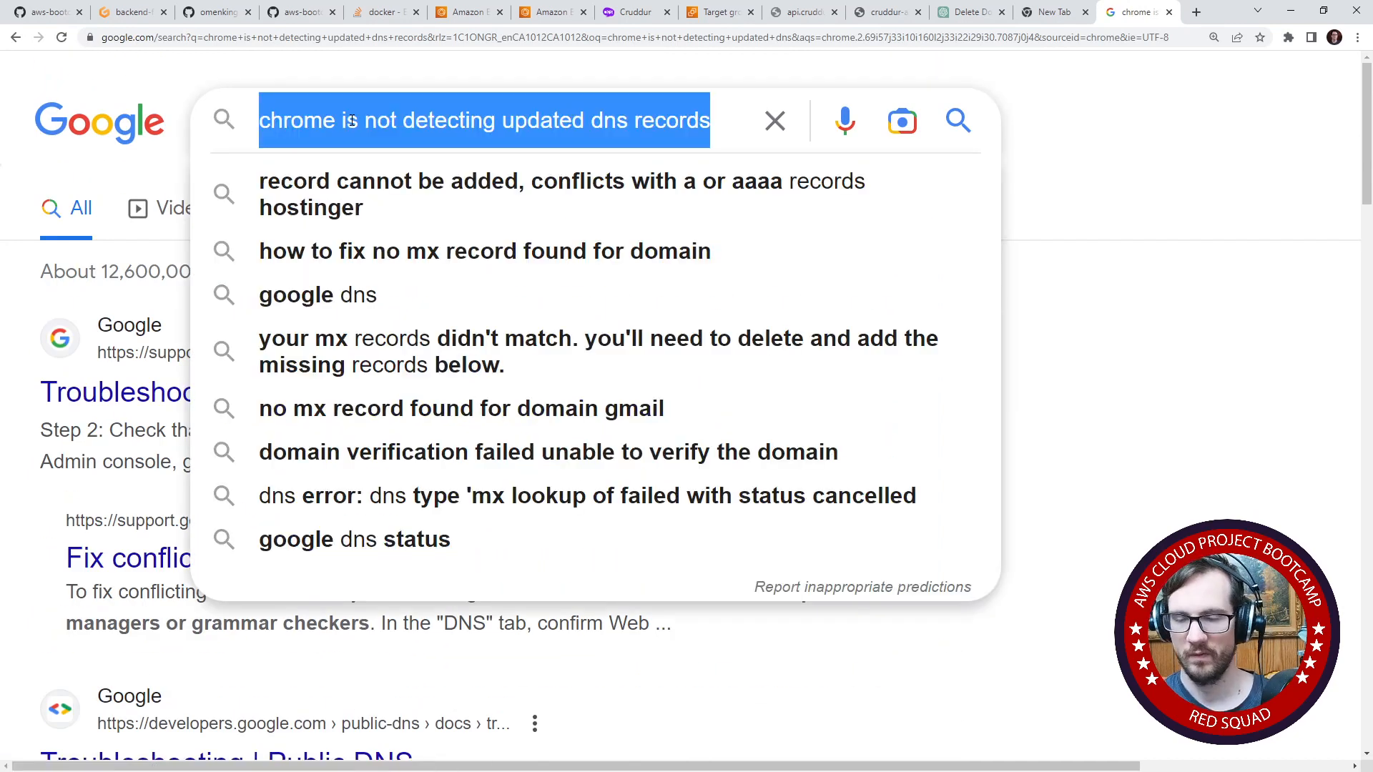
type("flushing ")
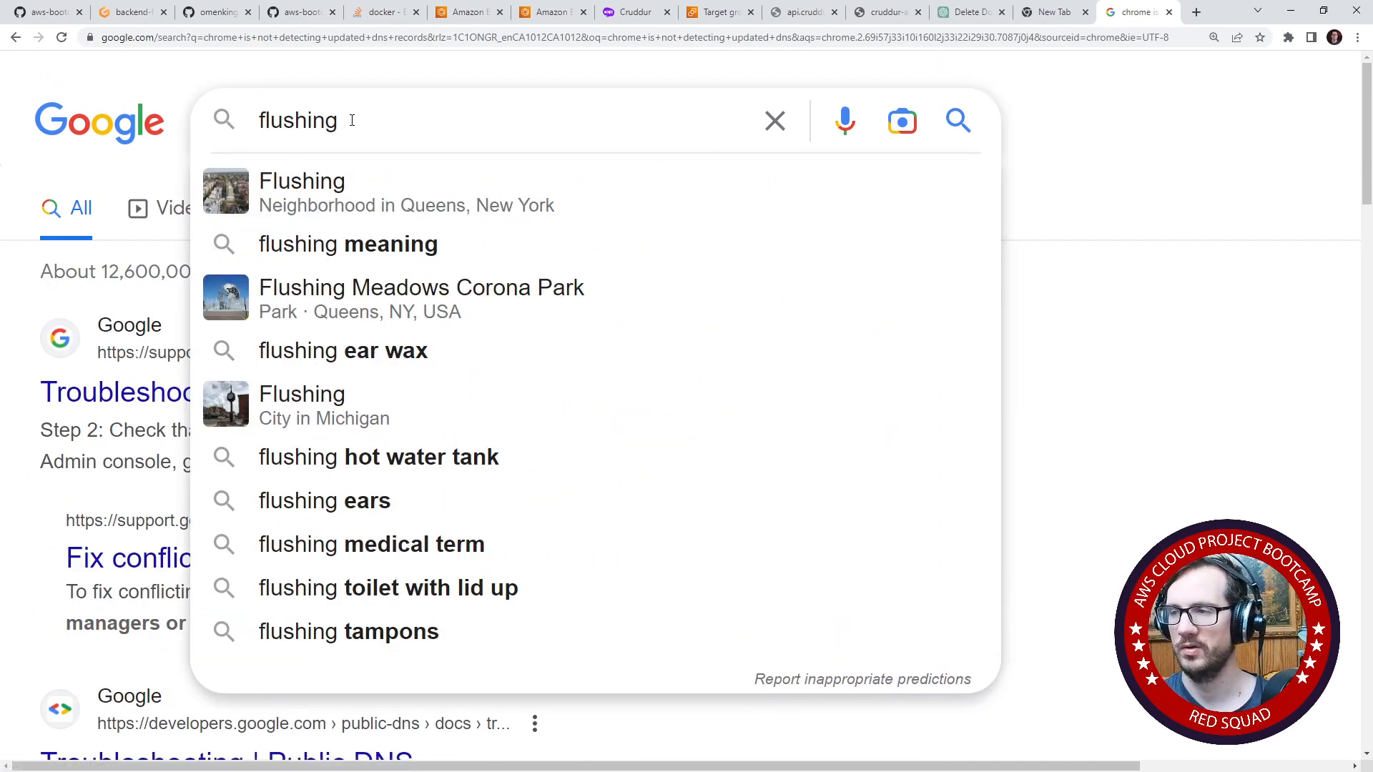
type("chrome")
key("Down")
key("Down")
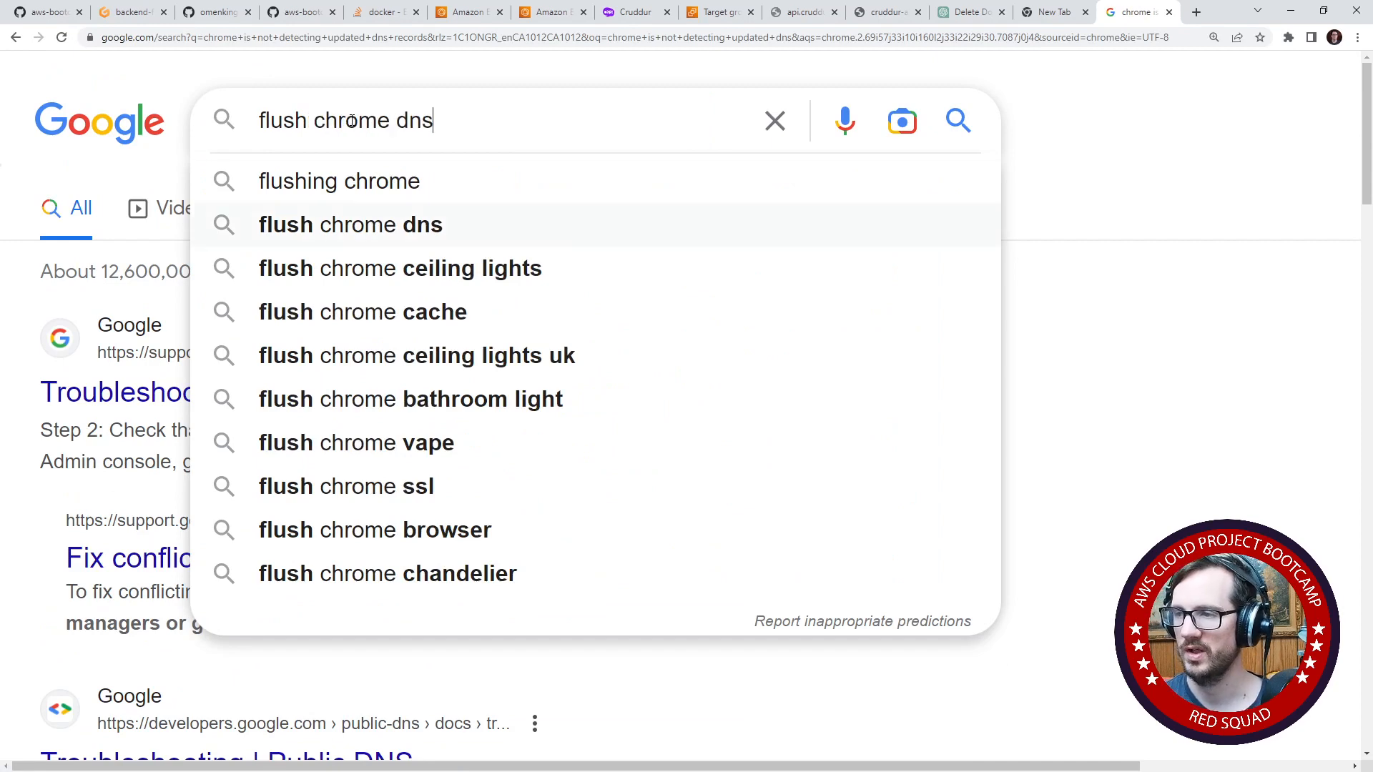
key("Return")
scroll(80, 315, "down", 1)
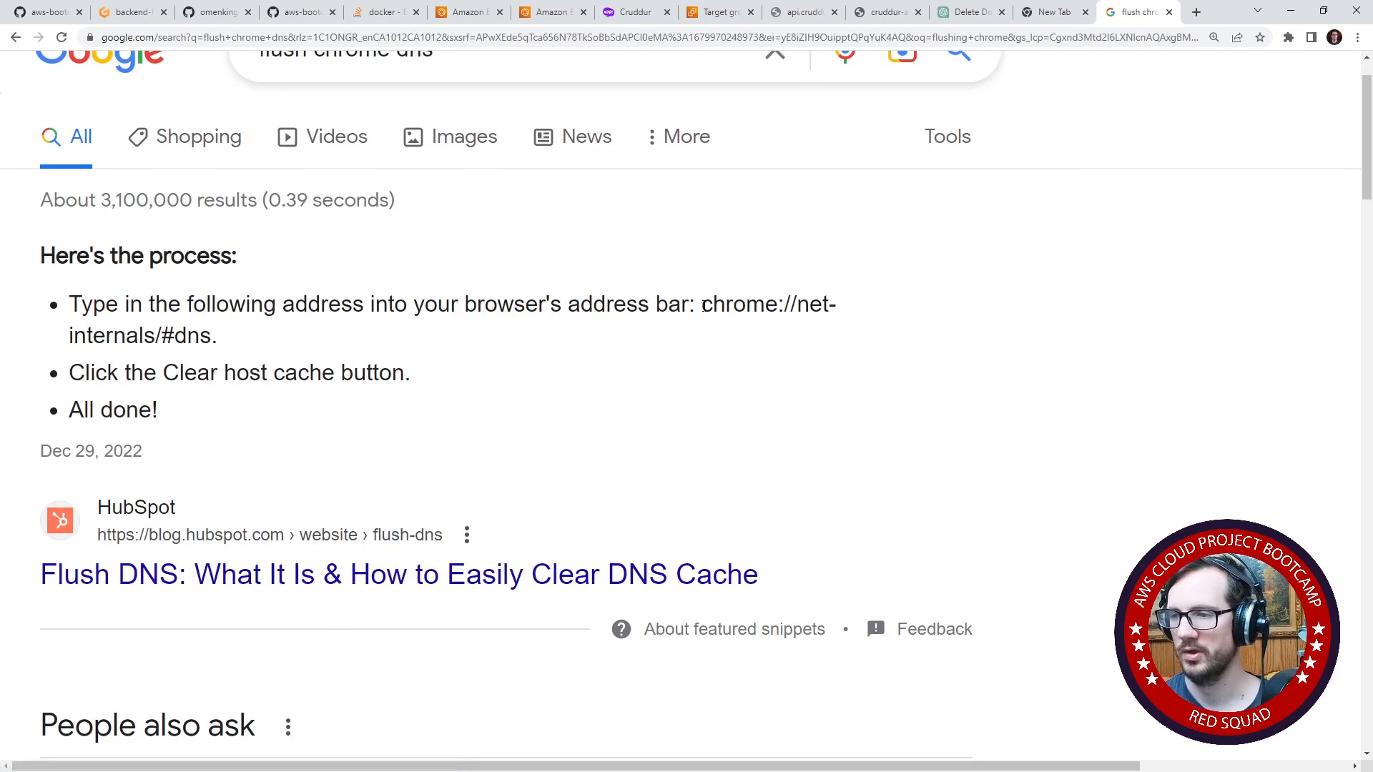
- Copy the chrome://net-internals/#dns address from the search result and open that page
left_click_drag(704, 306, 218, 336)
key("ctrl+c")
left_click(403, 32)
key("ctrl+v")
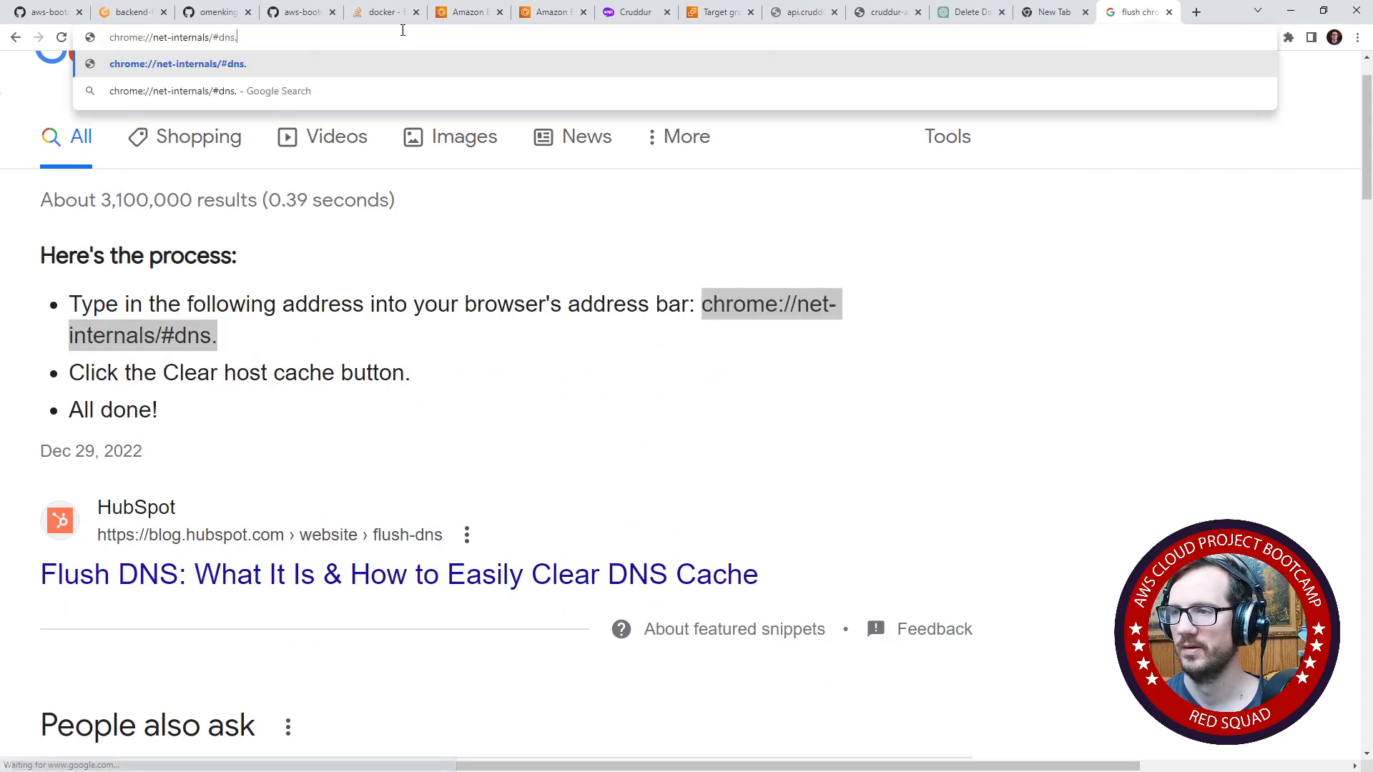
key("BackSpace")
key("Return")
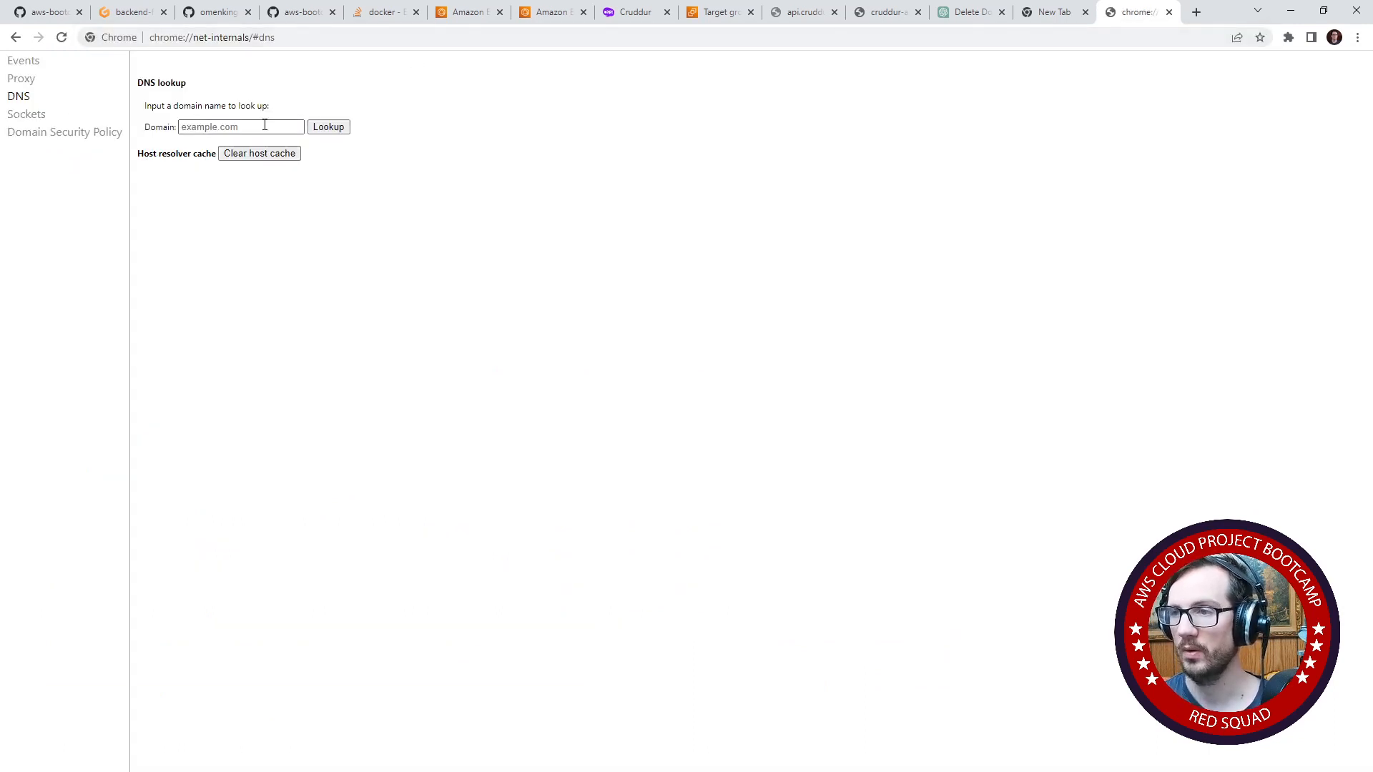
- Look up the domain cruddur.com in Chrome's DNS page and clear the host resolver cache
left_click(226, 127)
type("crud")
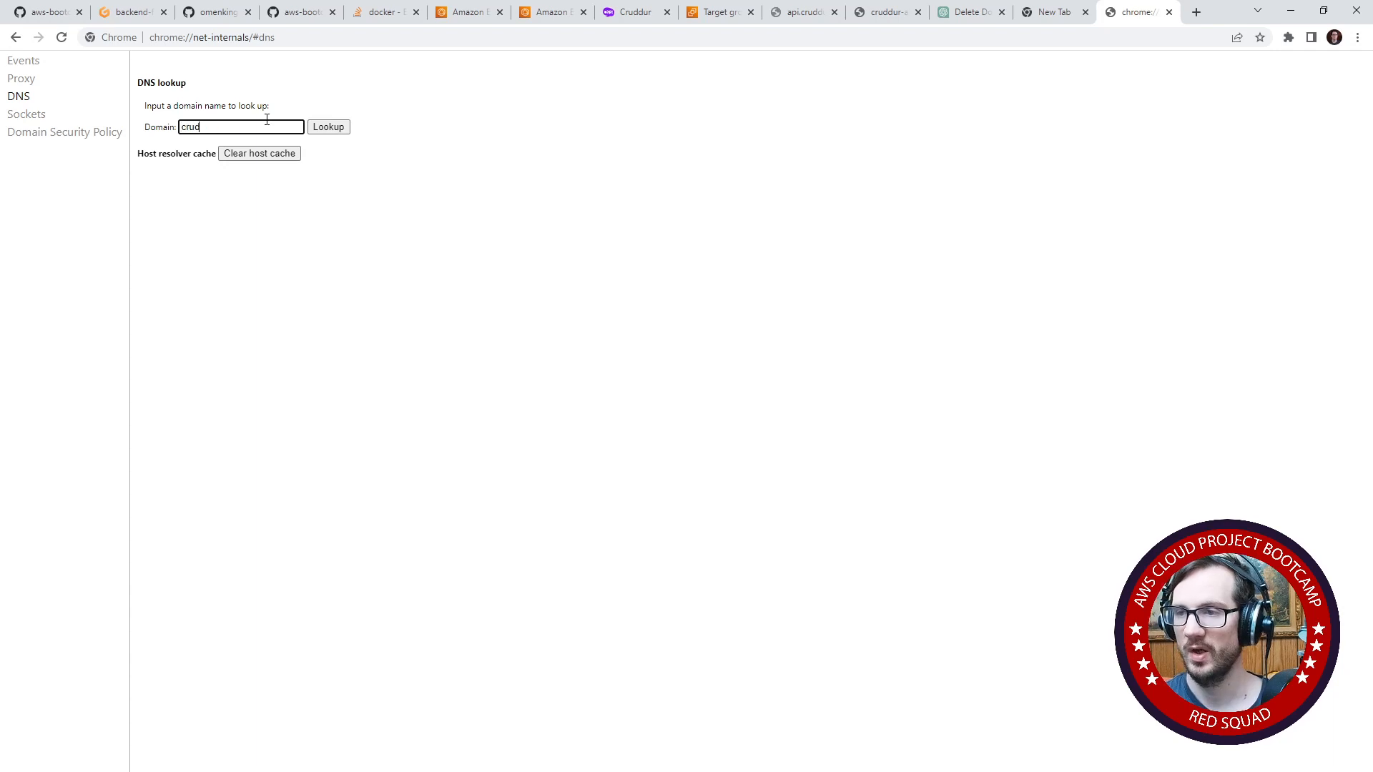
type("dur.com")
left_click(328, 129)
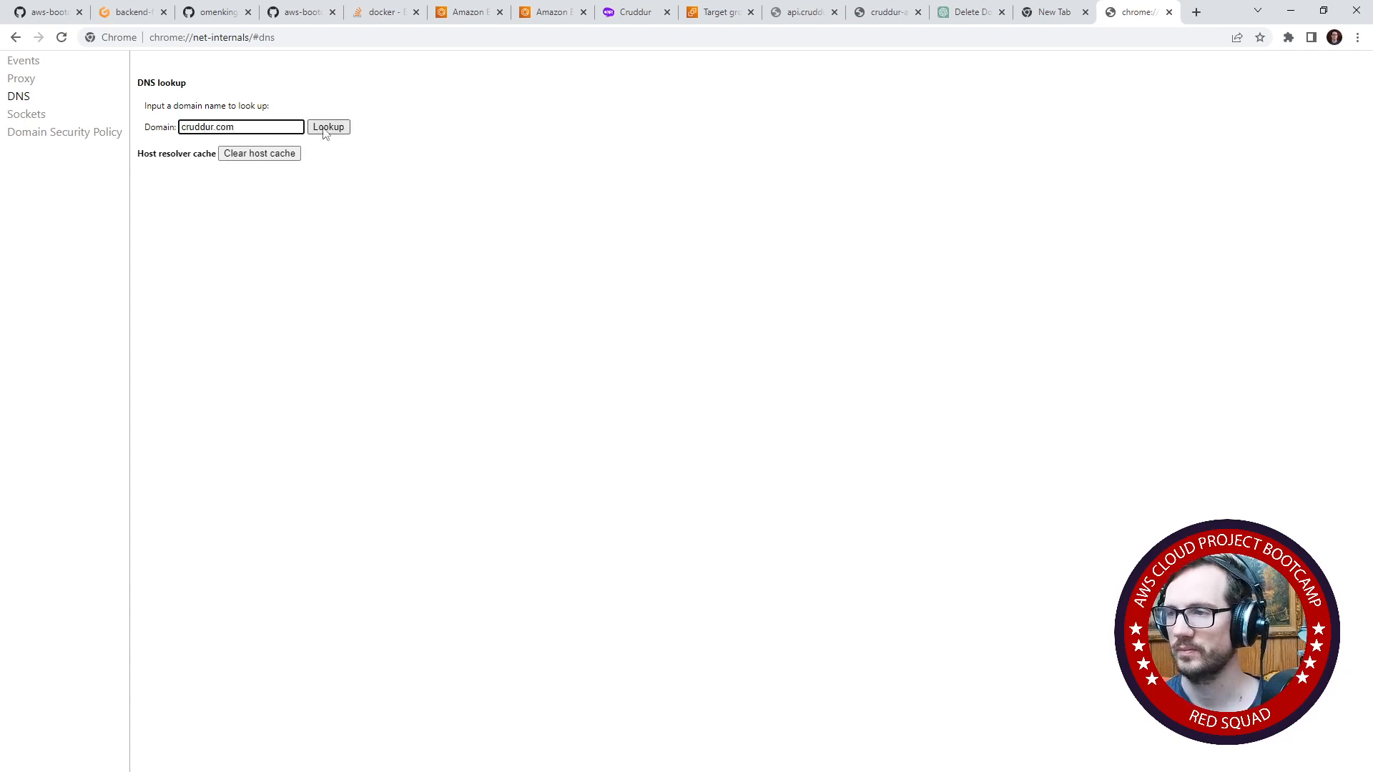
left_click(289, 186)
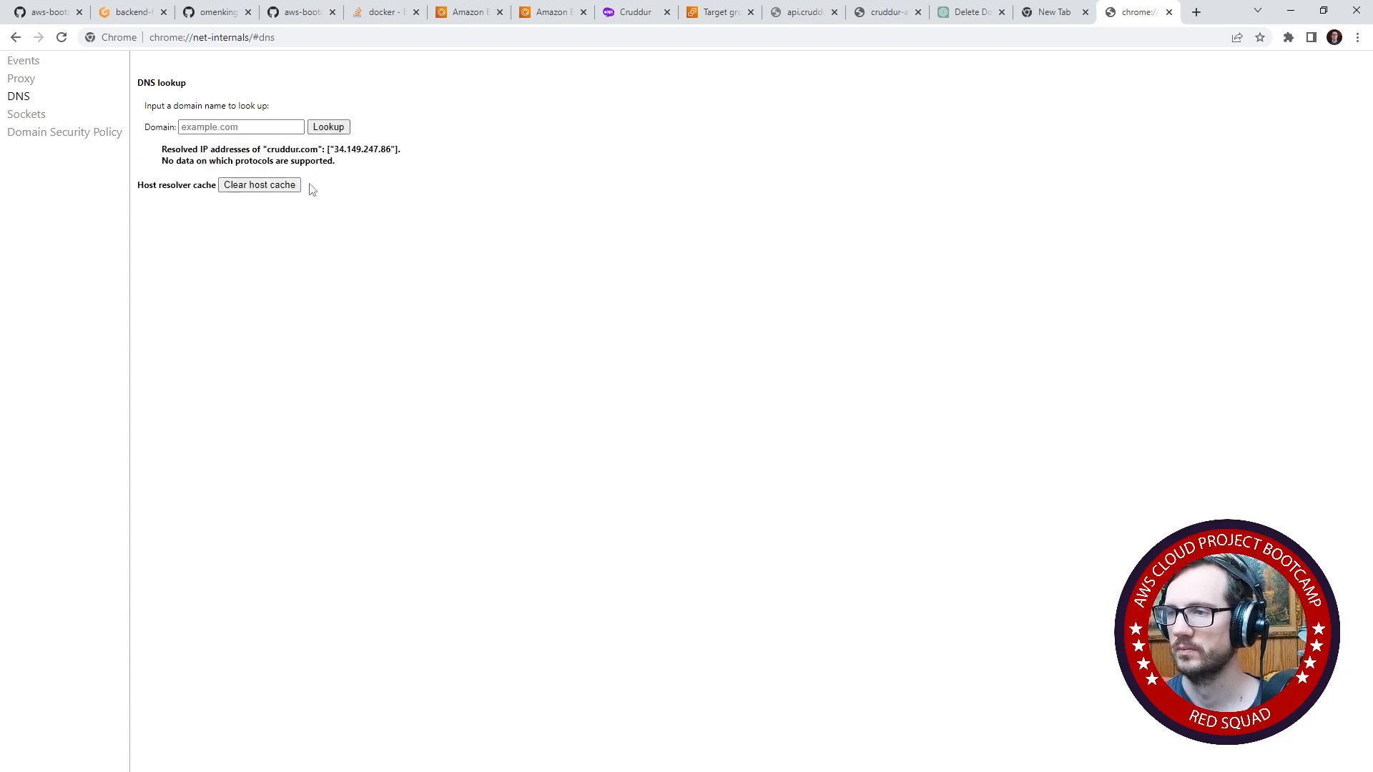
key("ctrl+shift+Tab")
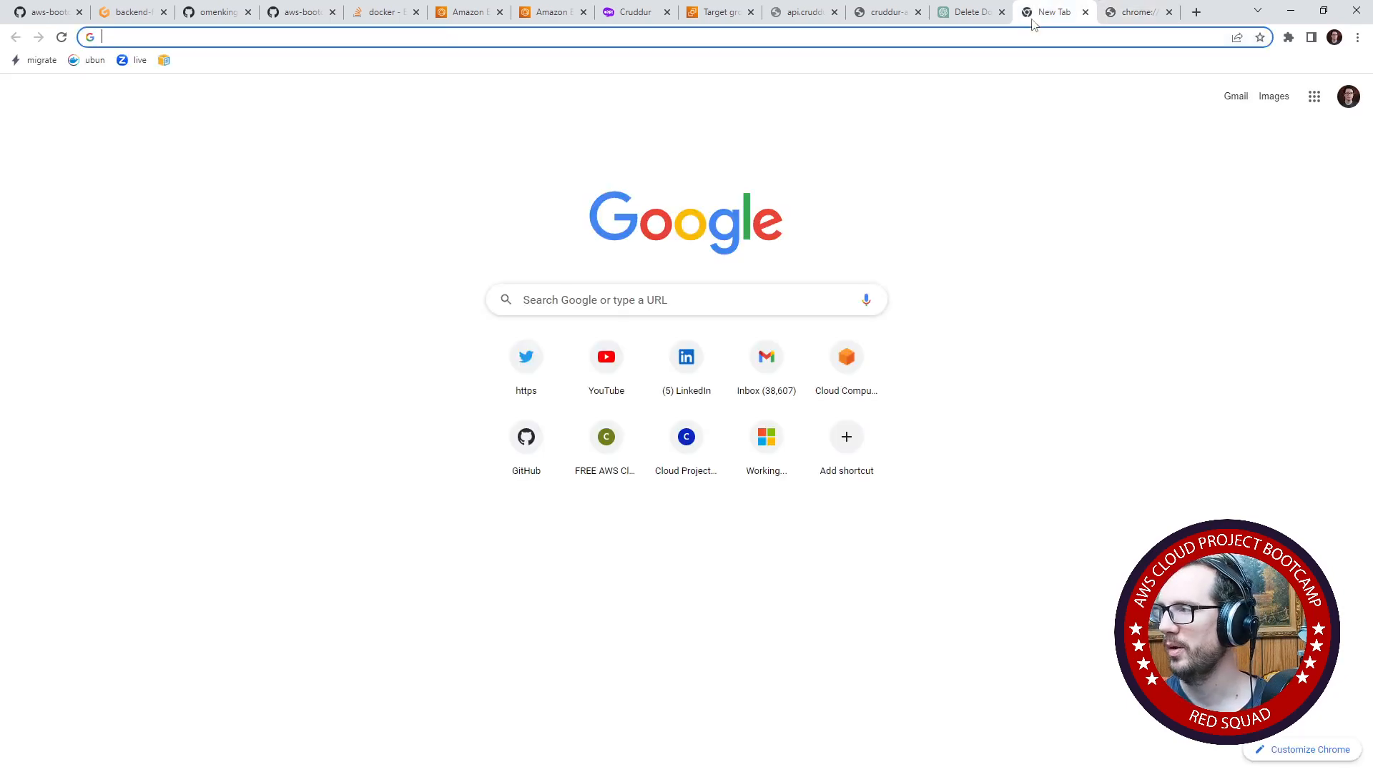
- Load cruddur.com in the empty new tab and reload it to check whether the site responds
left_click(1027, 37)
type("cu")
type("ru")
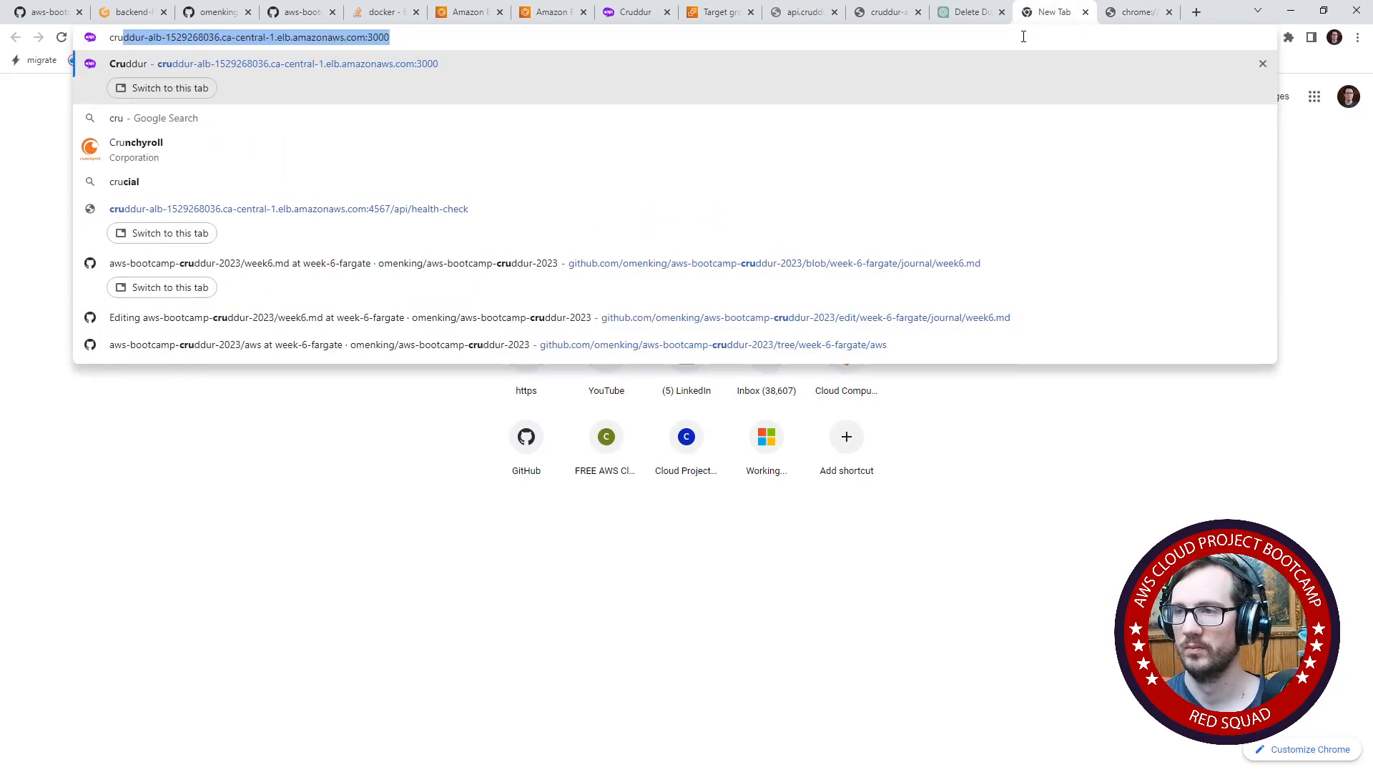
type("ddur.com")
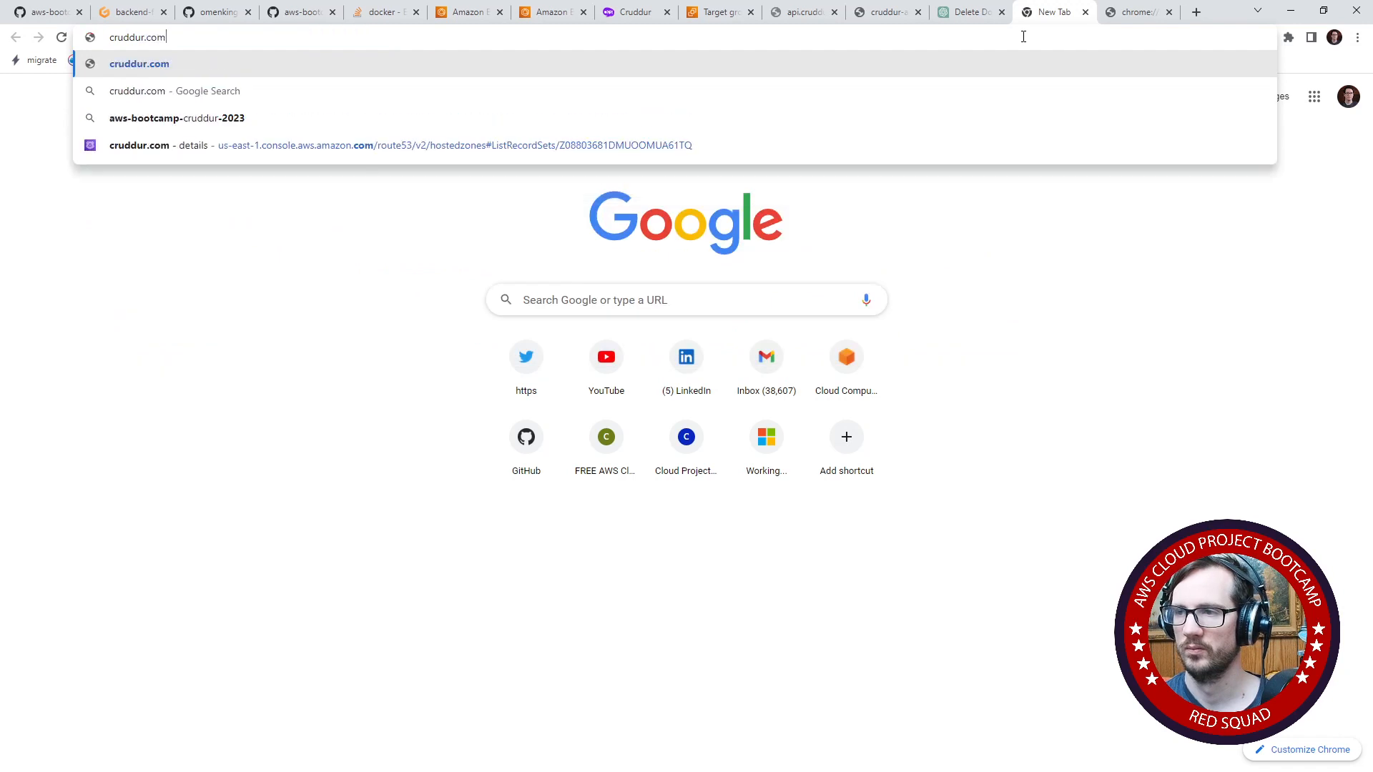
key("Return")
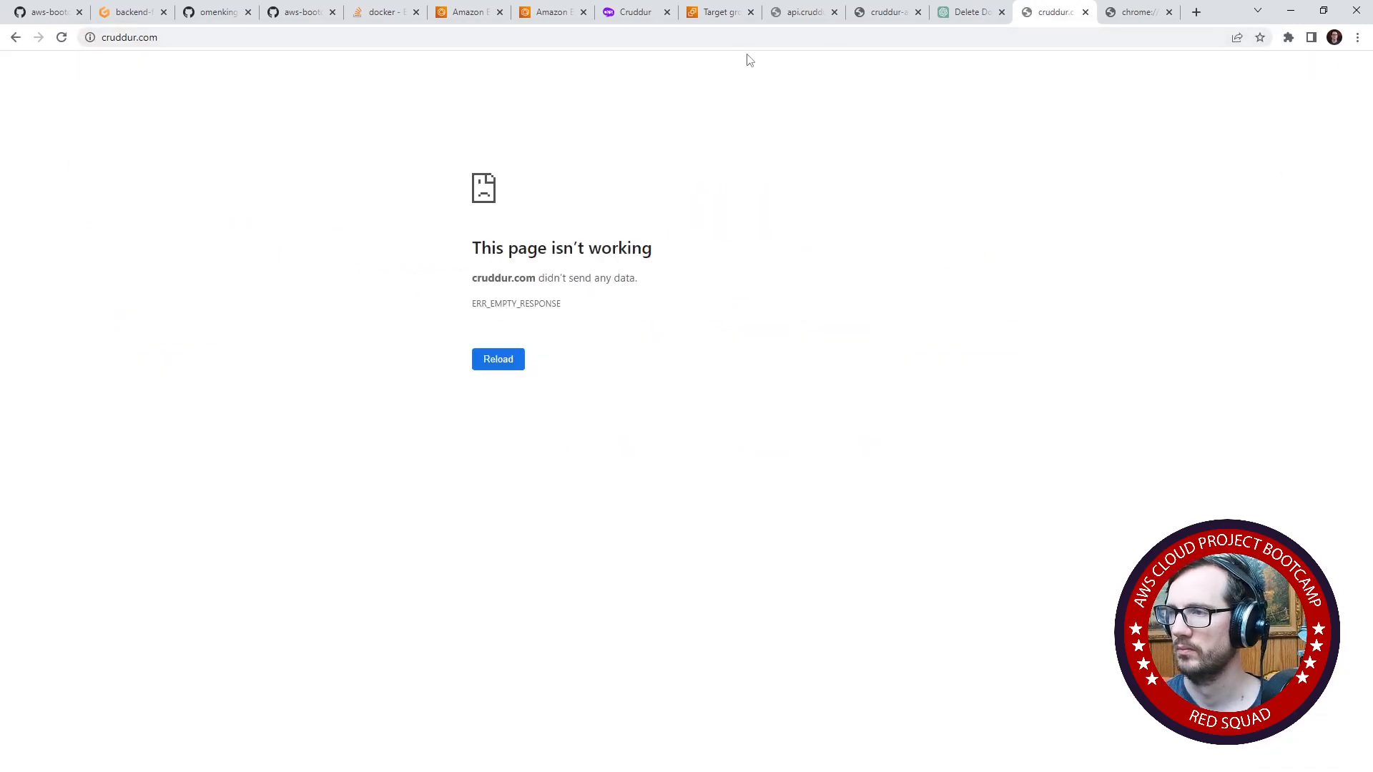
left_click(738, 38)
key("Return")
left_click(738, 37)
key("Return")
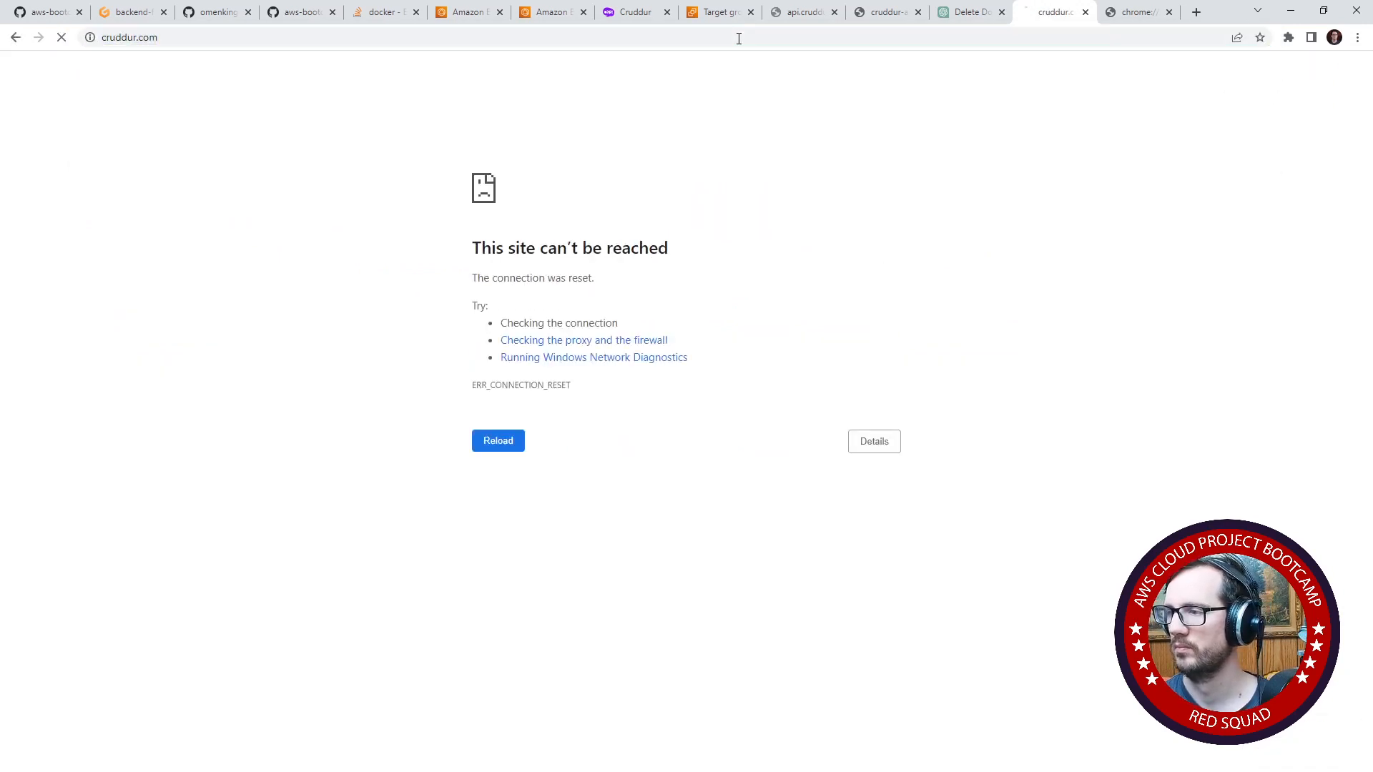
left_click(107, 37)
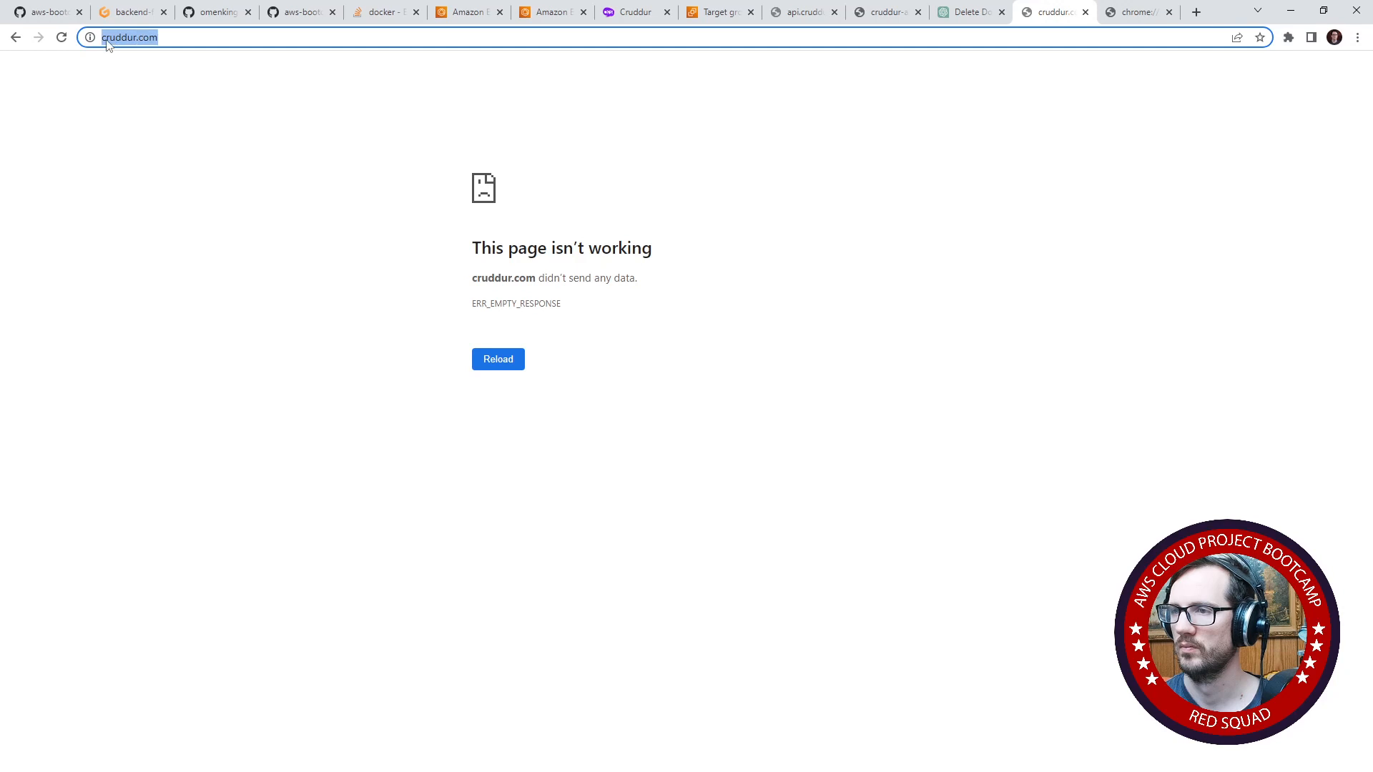
left_click(107, 39)
type("https:/")
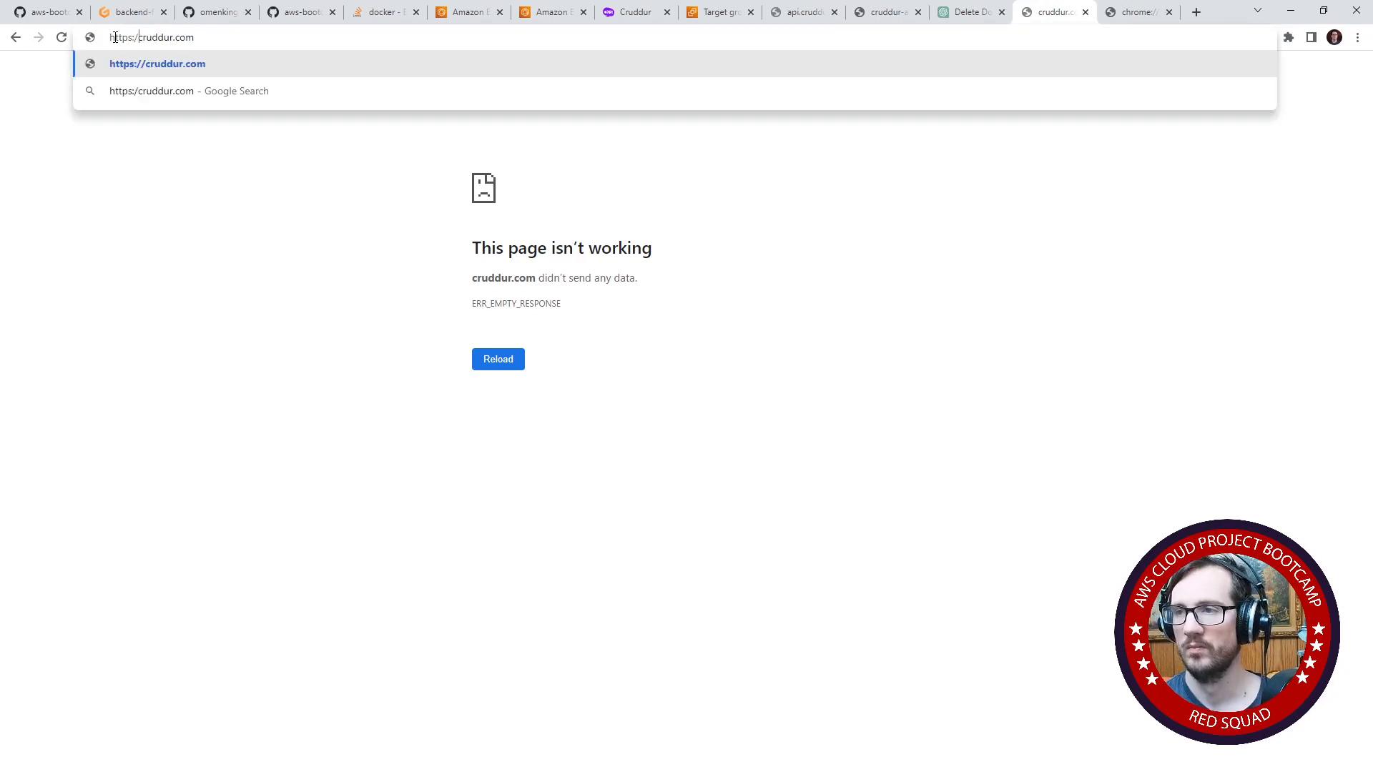
key("Return")
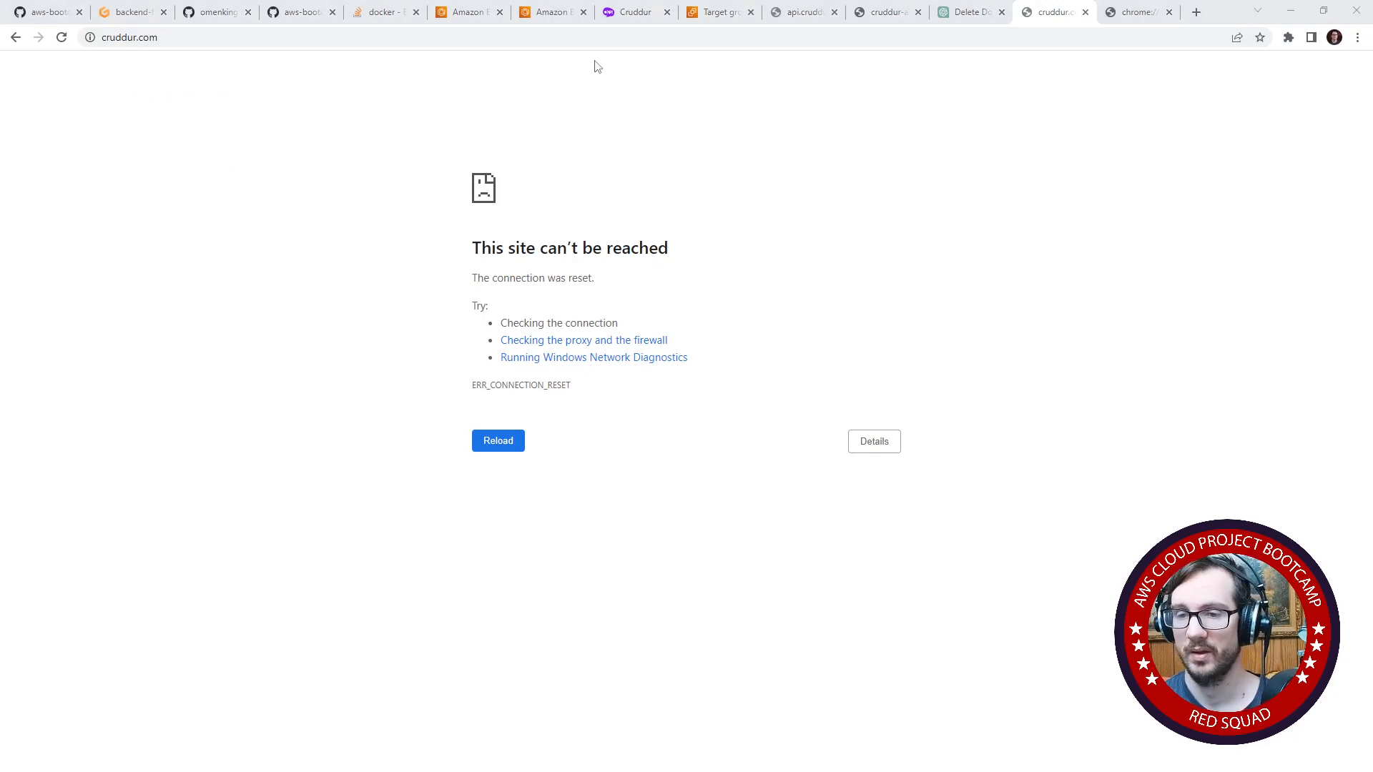
- In the Gitpod workspace, stage all changed files and commit them with the message "env"
left_click(131, 12)
left_click(246, 137)
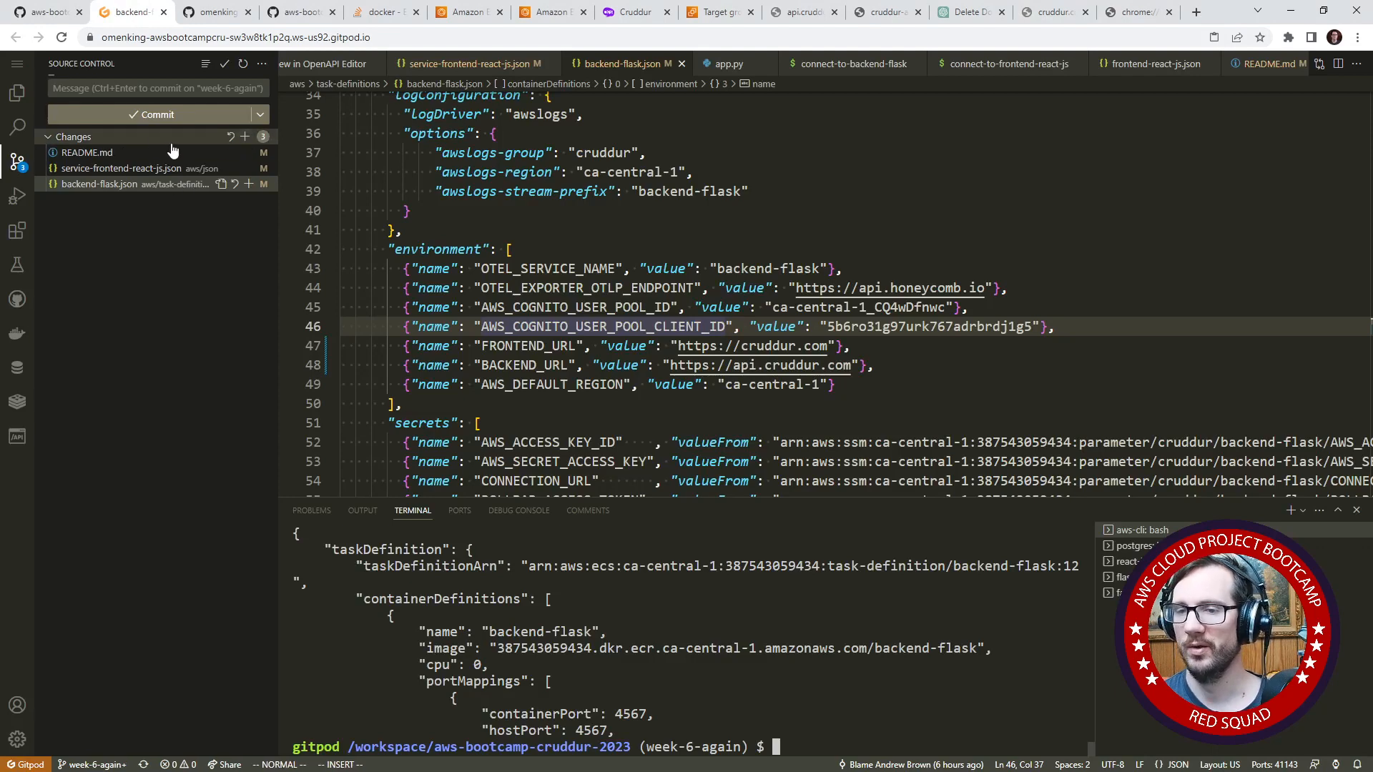
left_click(179, 93)
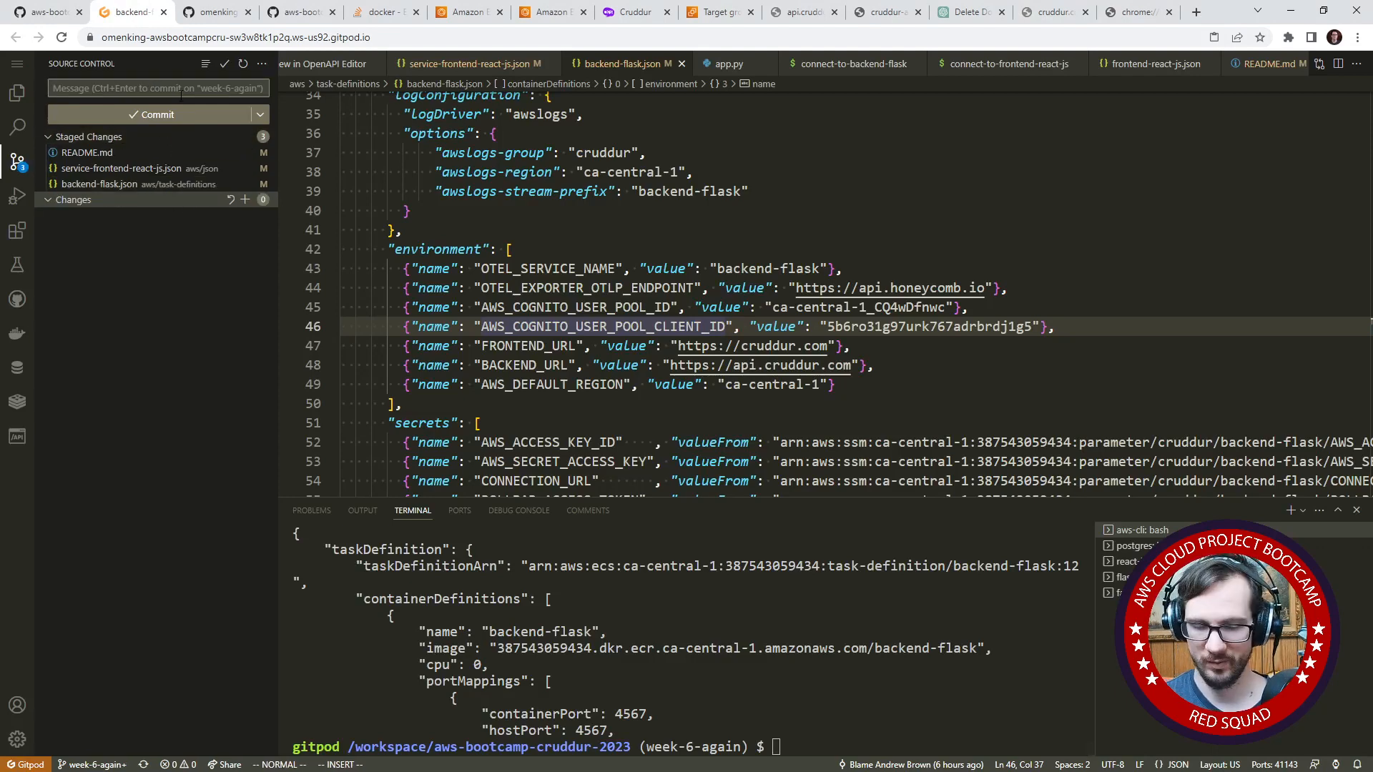
type("env")
left_click(192, 115)
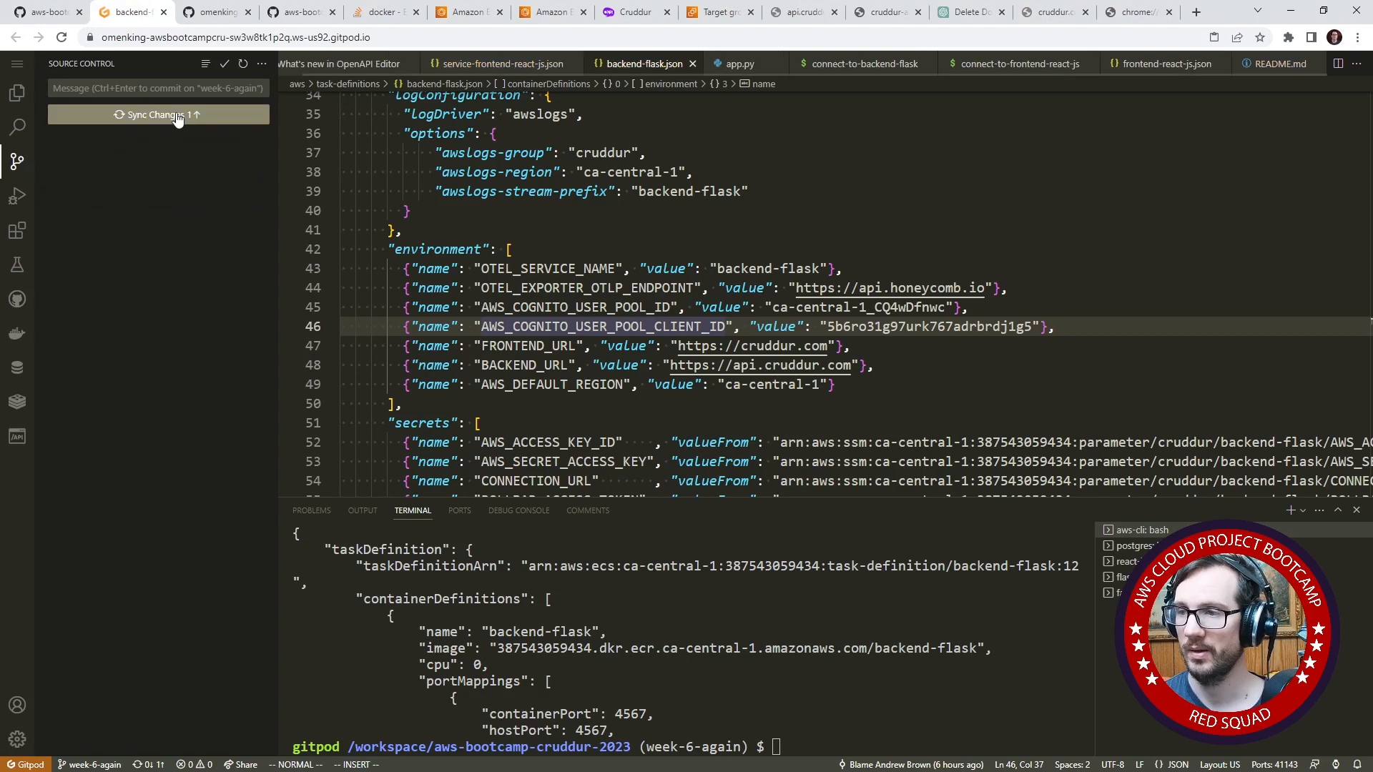
- Open the project's root README.md from the workspace file tree and view its beginning
left_click(15, 100)
scroll(121, 607, "down", 5)
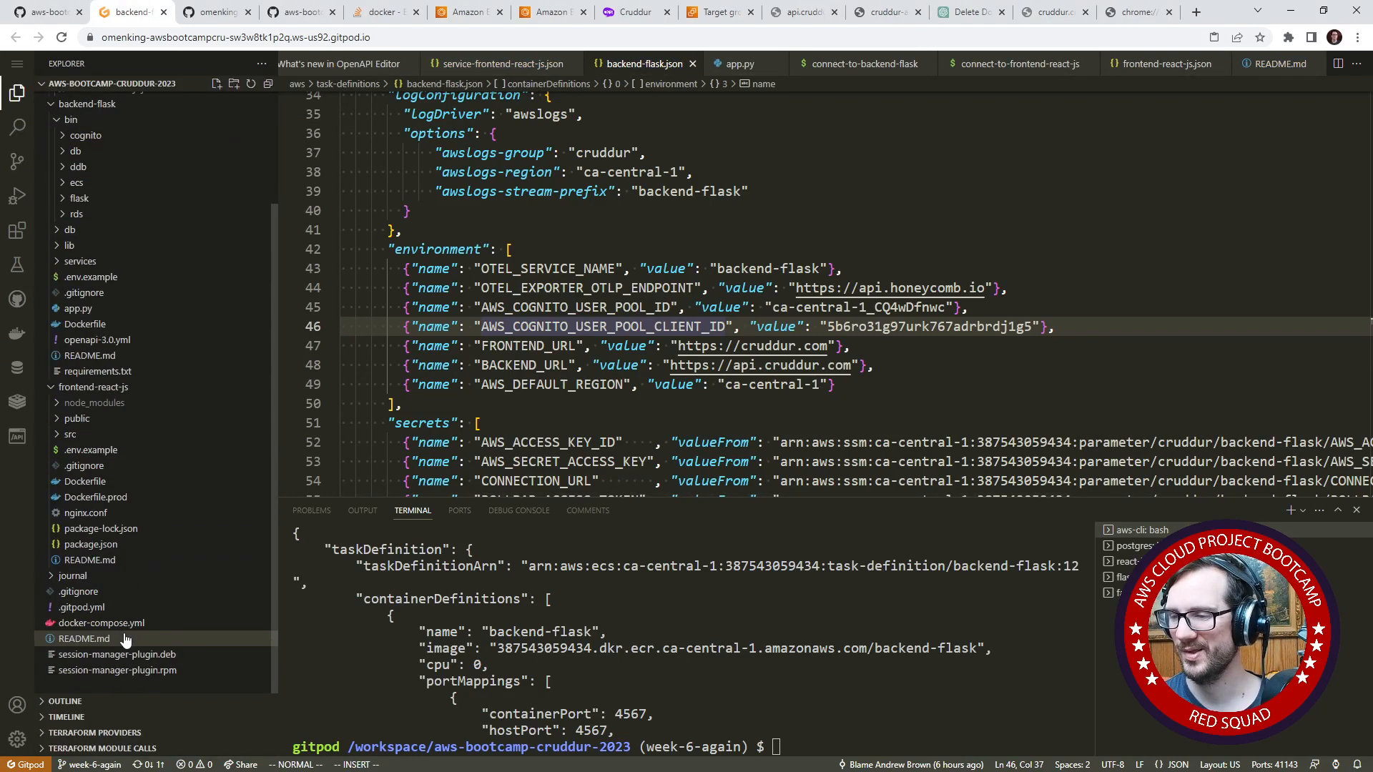
double_click(125, 638)
key("k")
key("k")
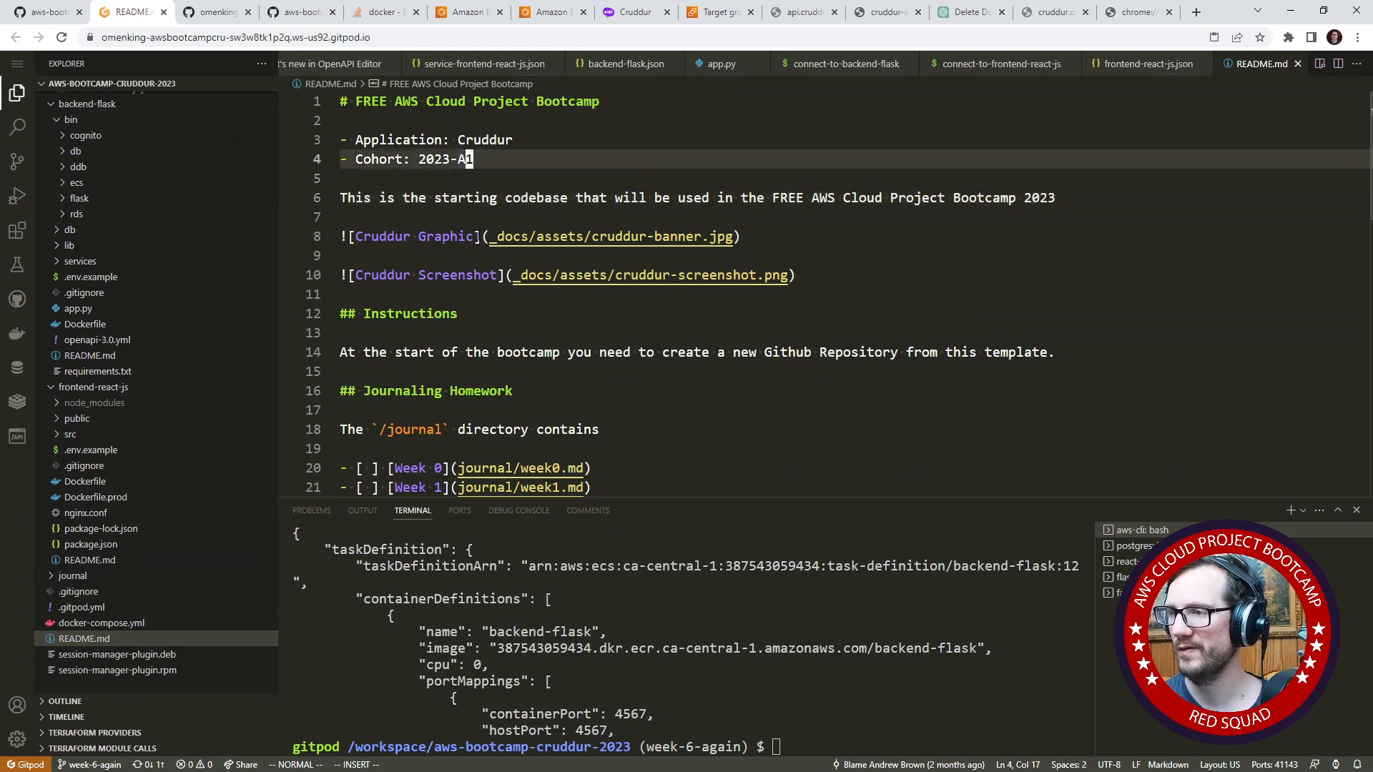
left_click(723, 204)
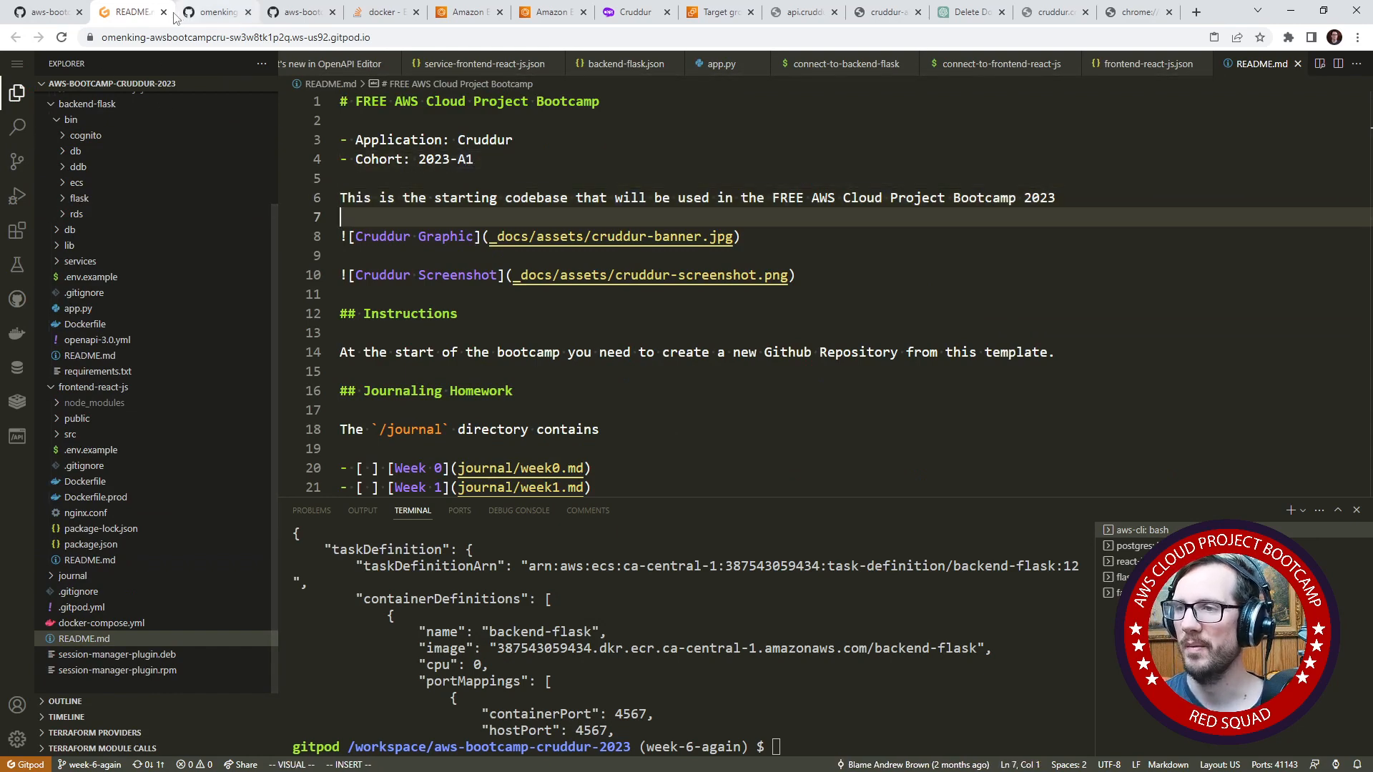
- Close the whole Chrome window, and retry cruddur.com in a fresh browser window
left_click(1357, 12)
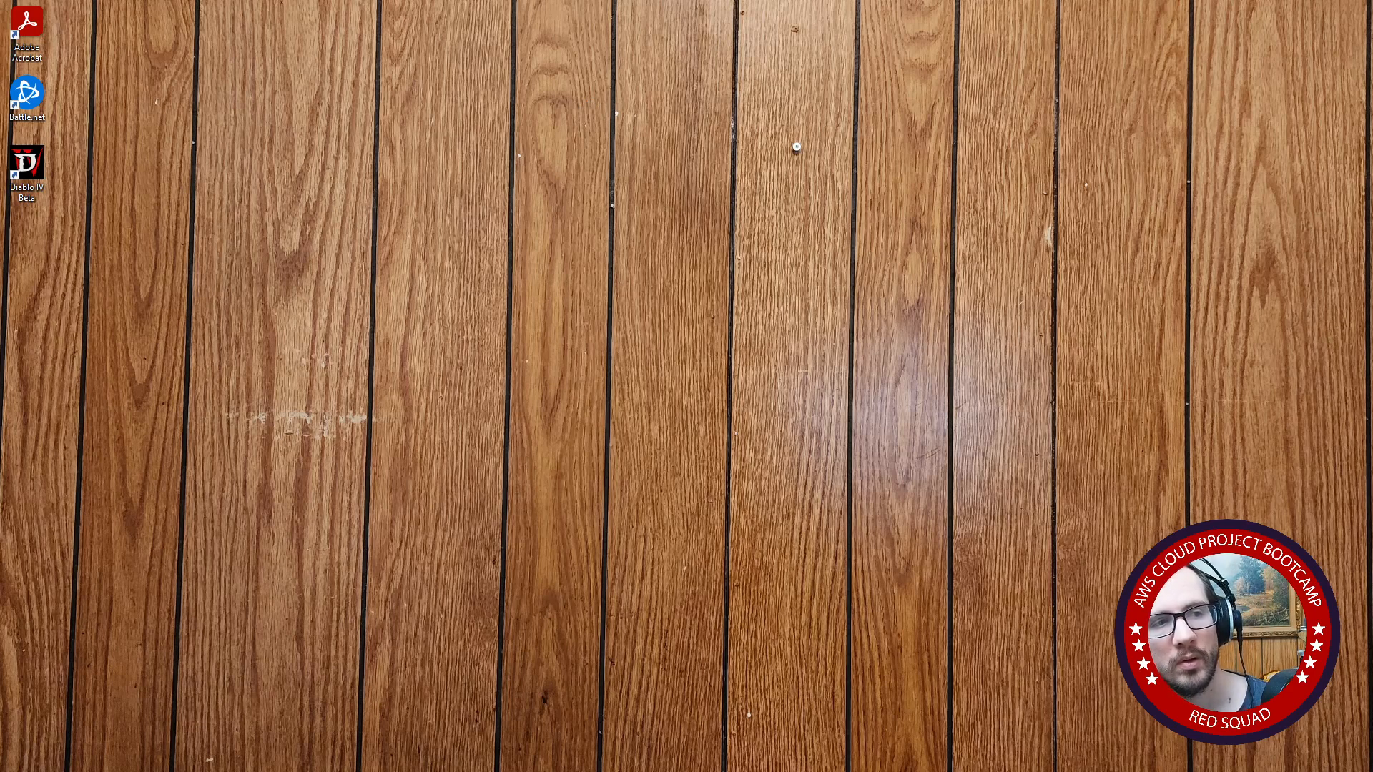
key("alt+Tab")
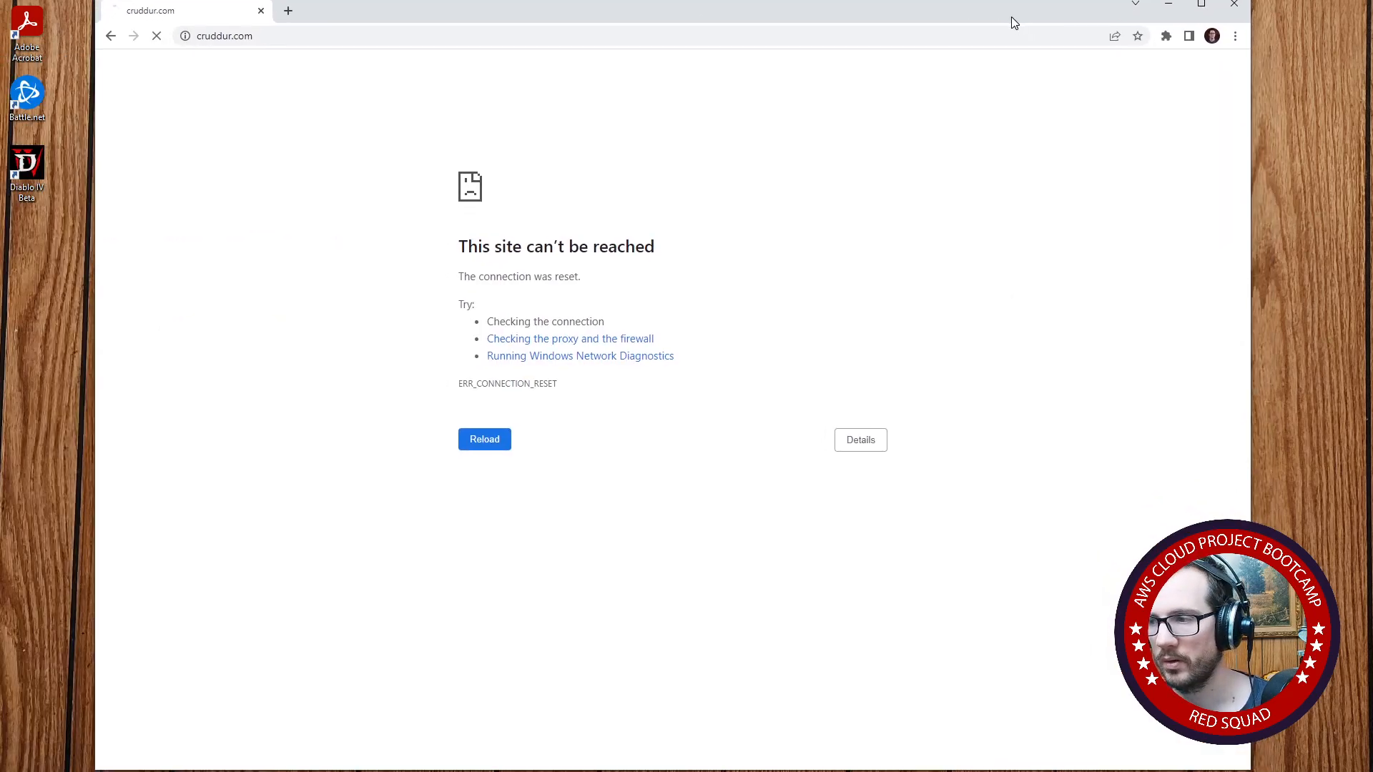
left_click(291, 38)
key("Return")
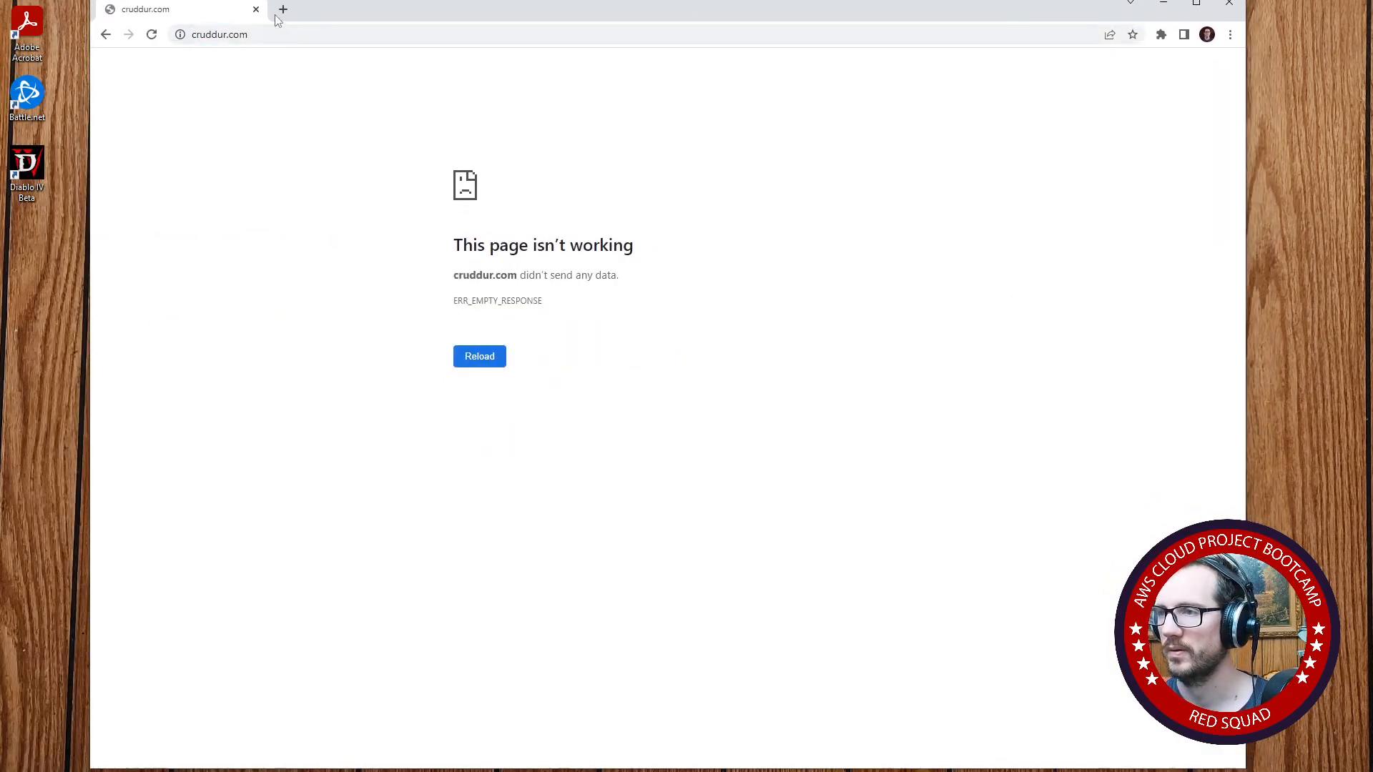
- Search the web in a new tab for "chrome page isnt working but works in firefox new domain"
left_click(284, 9)
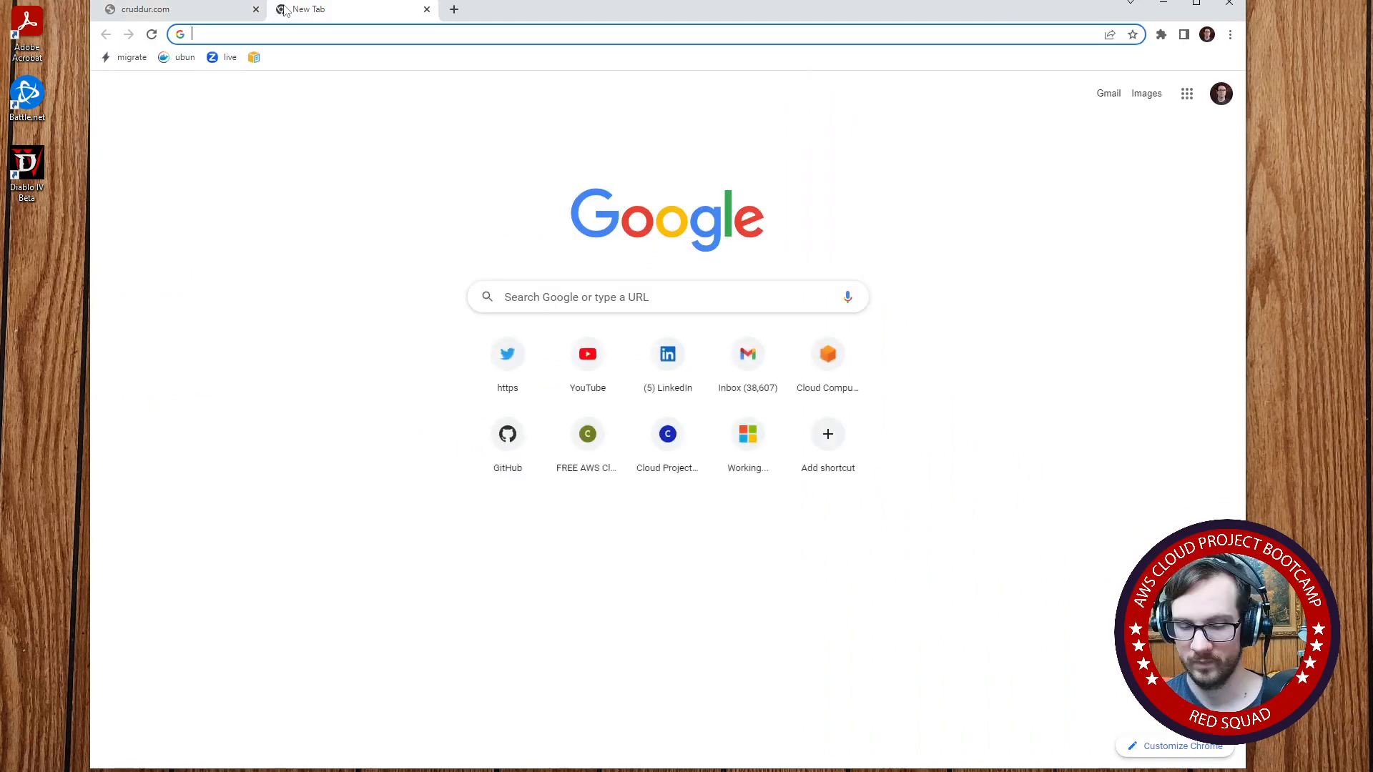
type("chrome page isnot")
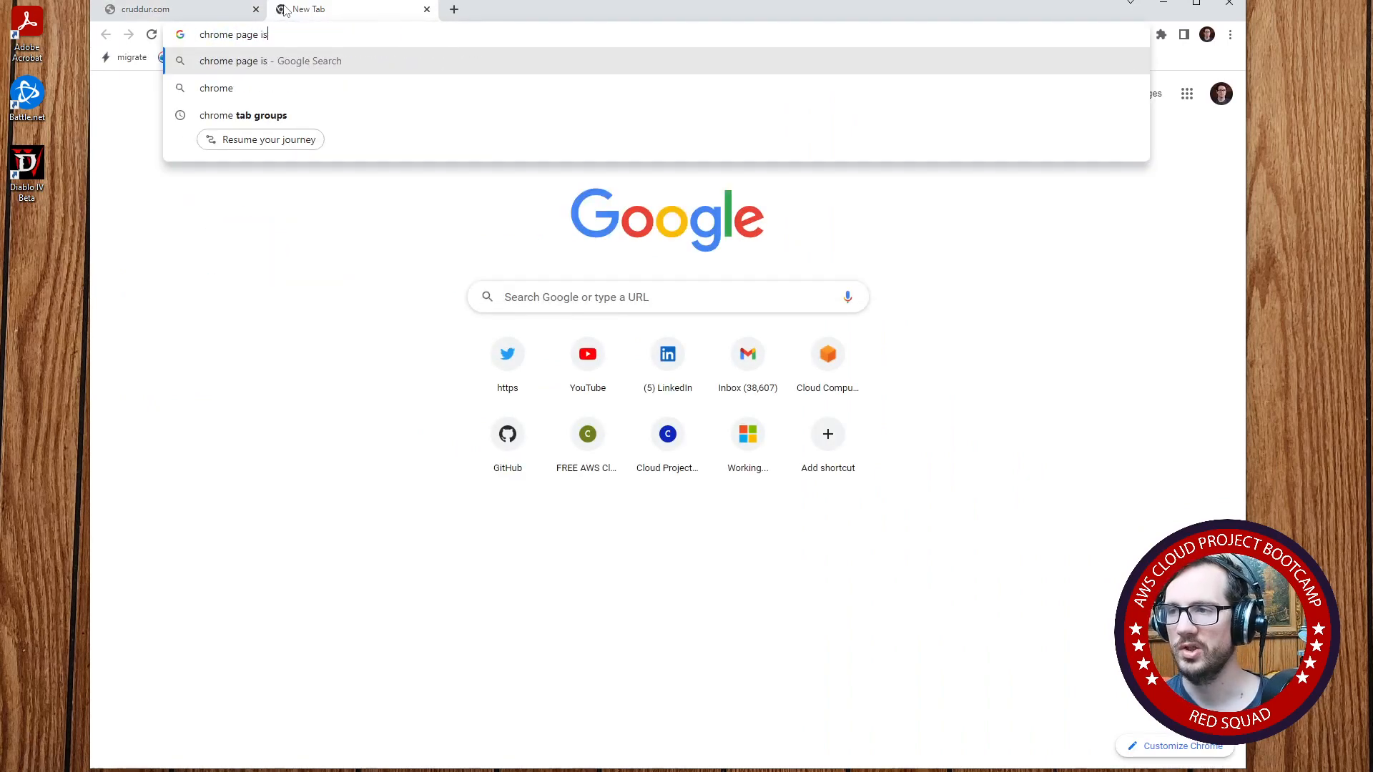
key("BackSpace")
key("BackSpace")
key("BackSpace")
type("t working ")
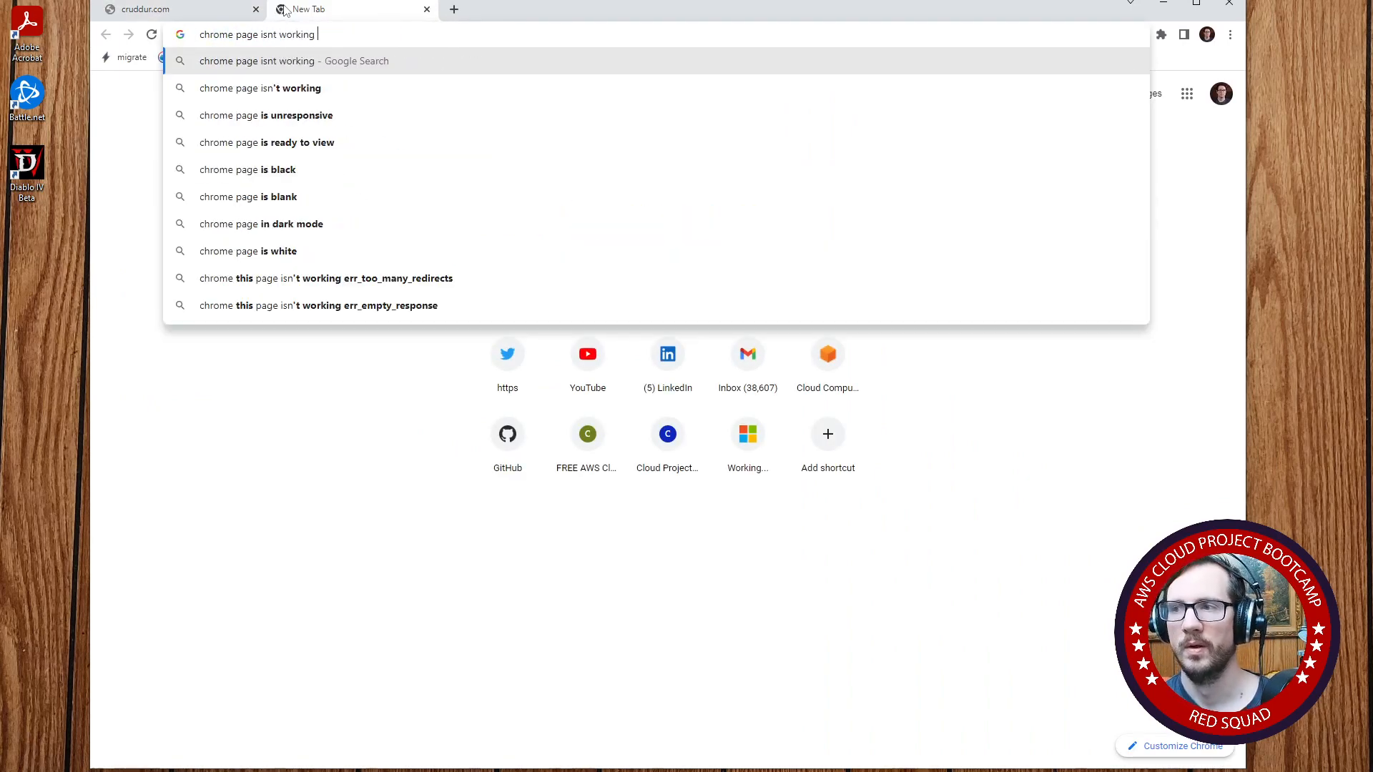
type("but works in")
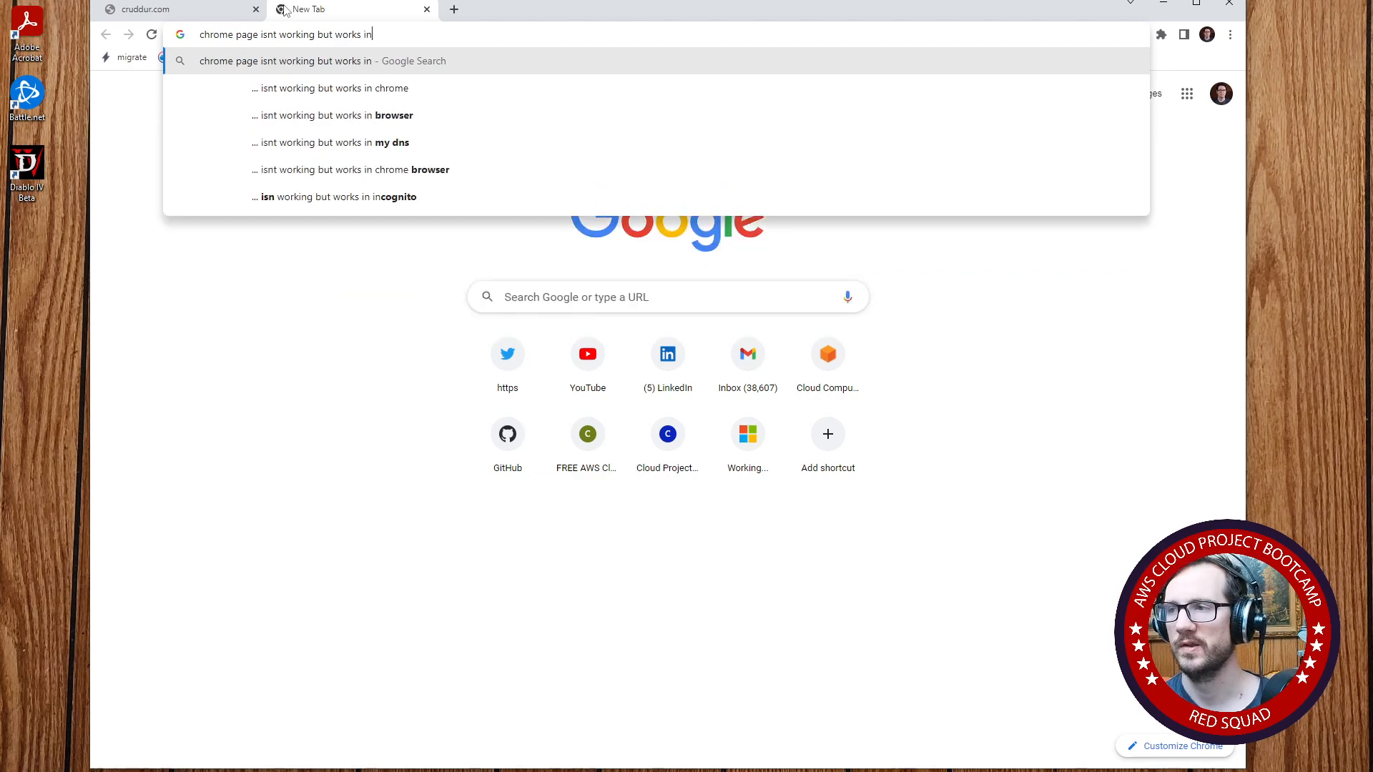
type(" firefox n")
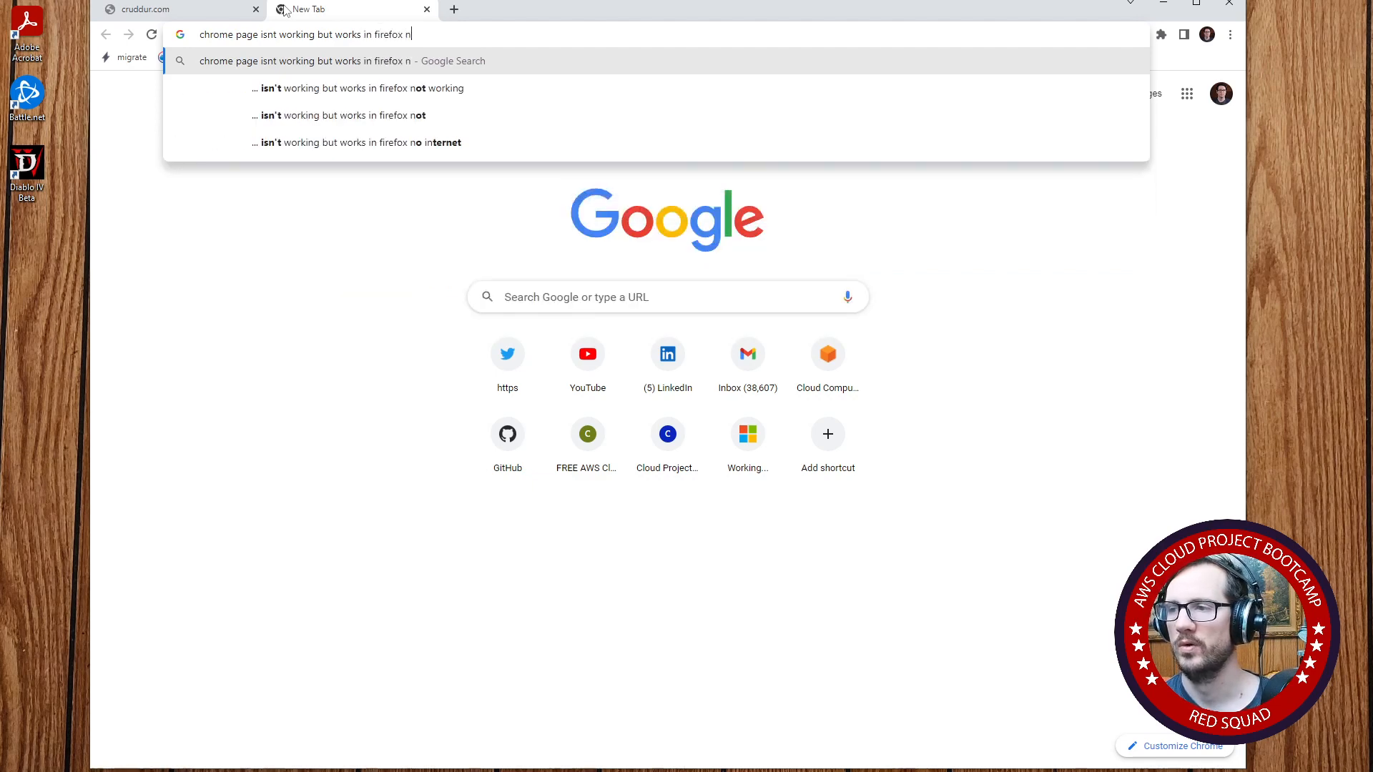
type("ew domain")
key("Return")
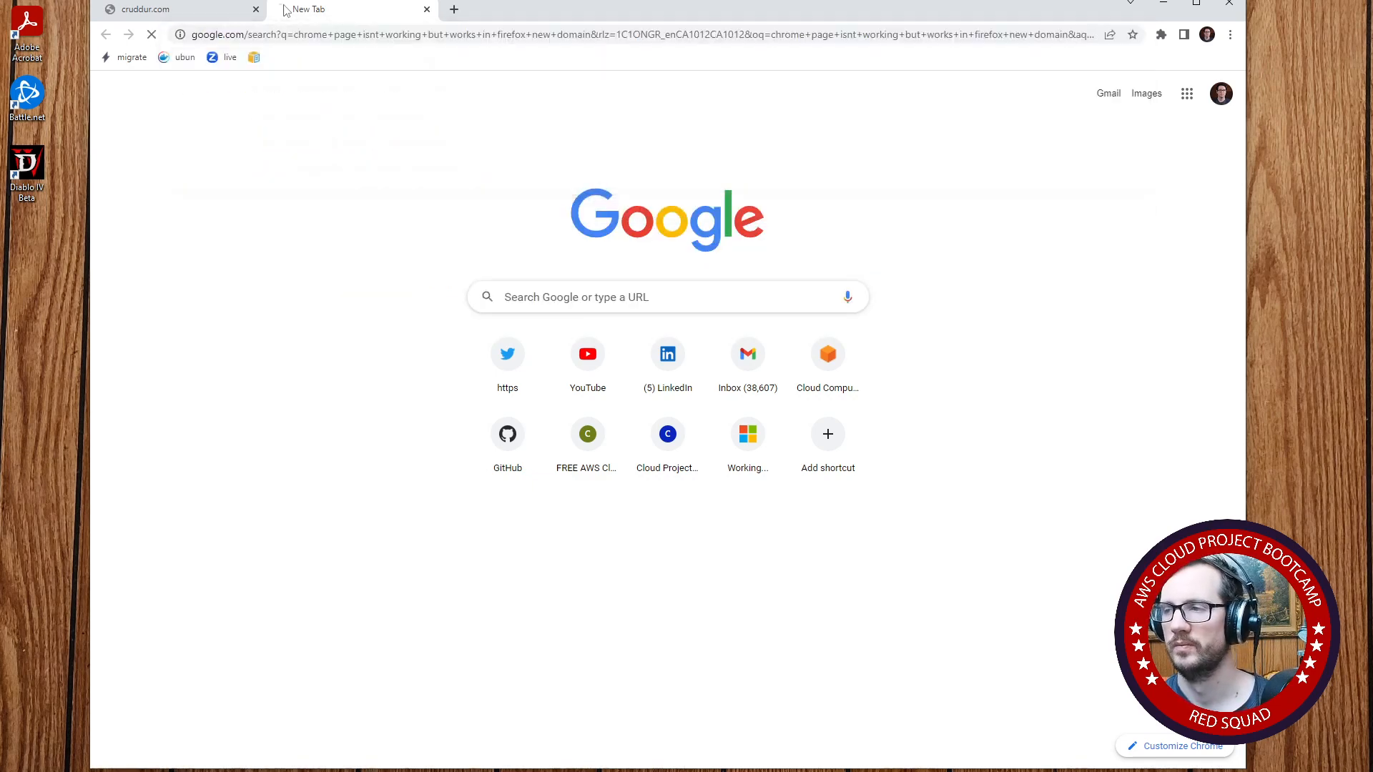
- Open the Mozilla support thread "Website not working in FF but works in Chrome" and read its chosen solution
scroll(565, 411, "down", 1)
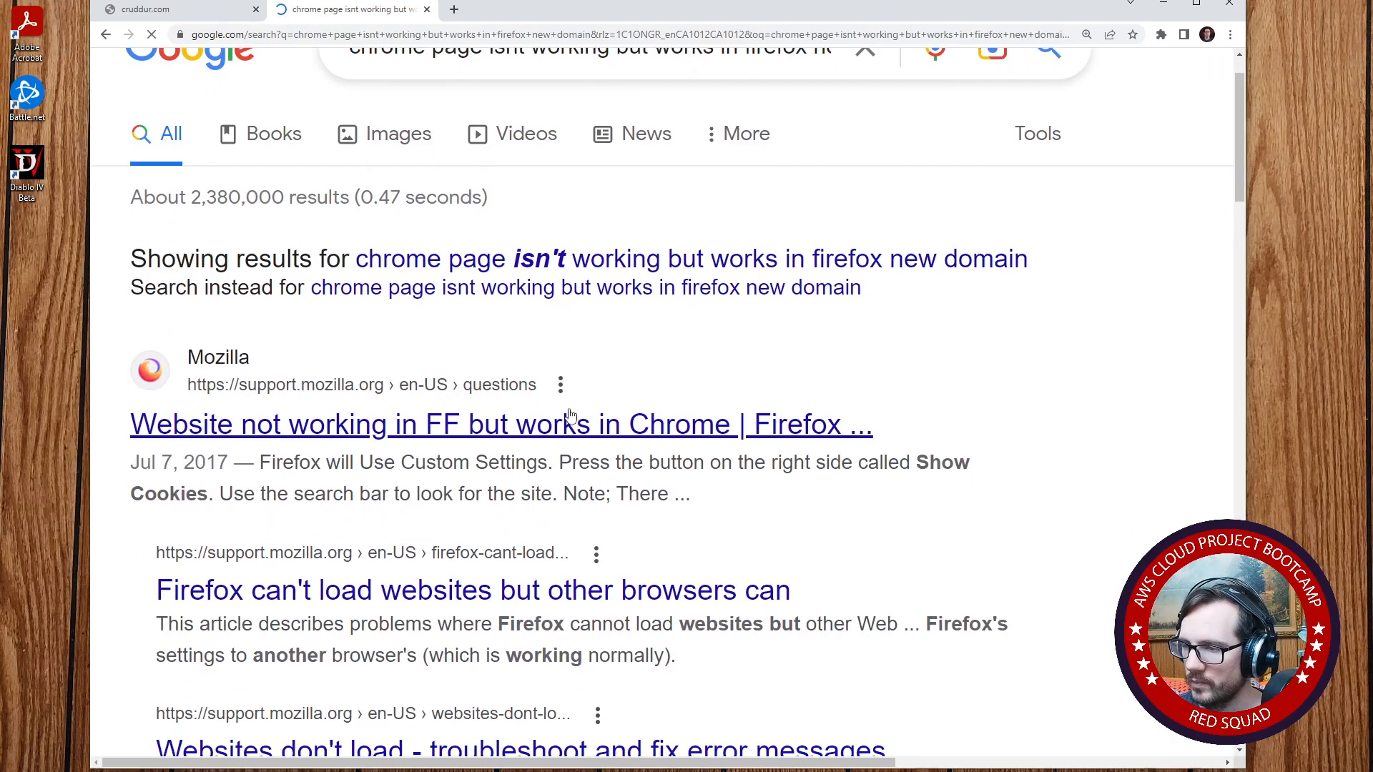
left_click(567, 422)
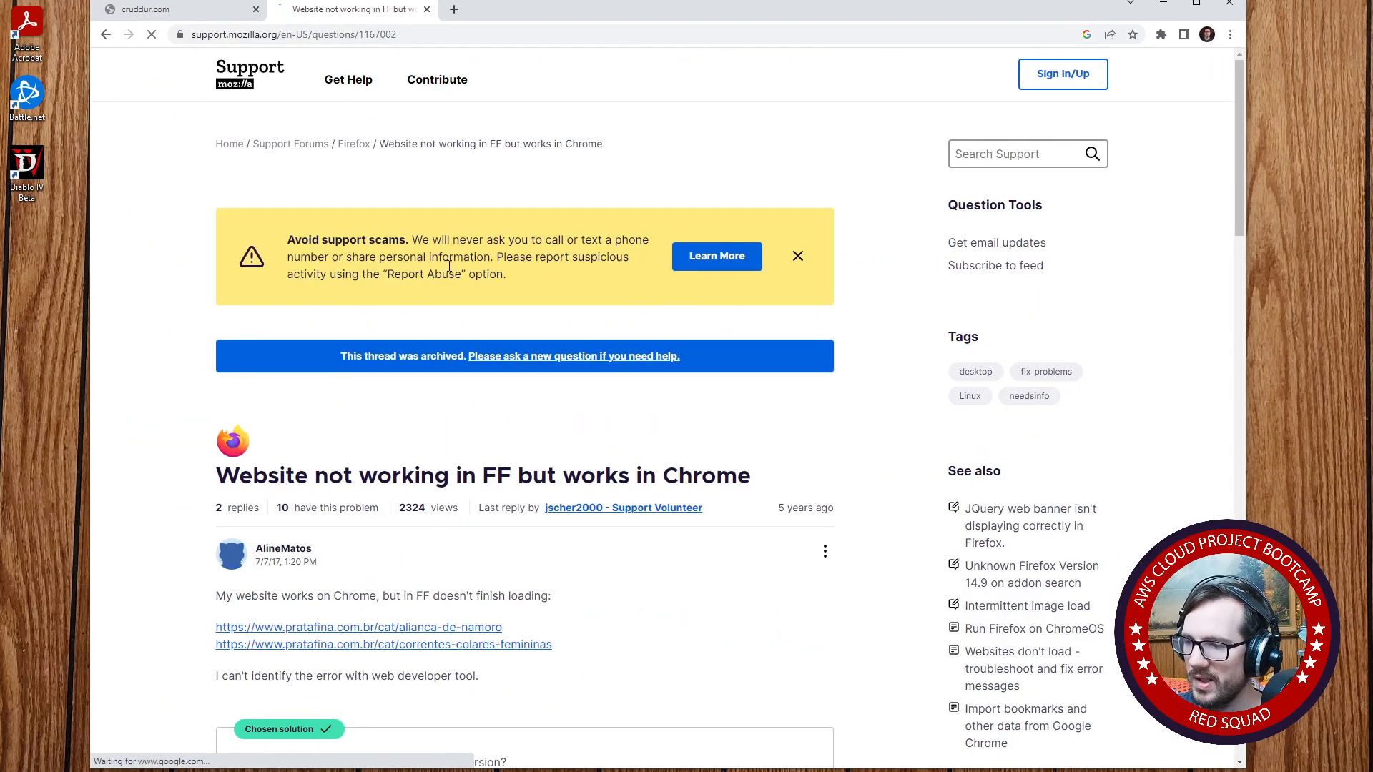
scroll(247, 236, "down", 4)
scroll(163, 213, "down", 4)
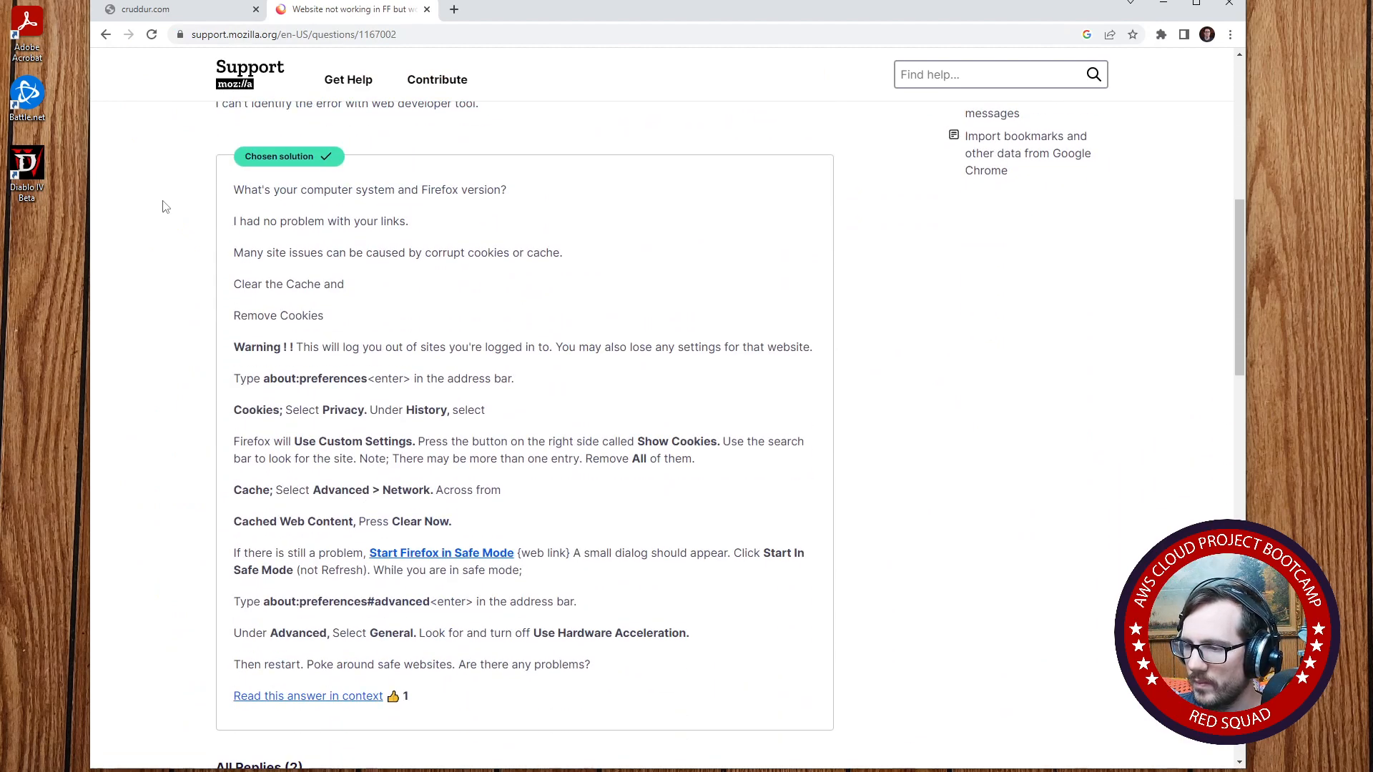
- Return to the search results and read the answers in the Stack Overflow question "Site opens up fine in mozilla but not chrome"
left_click(105, 34)
scroll(341, 303, "down", 6)
scroll(340, 303, "down", 2)
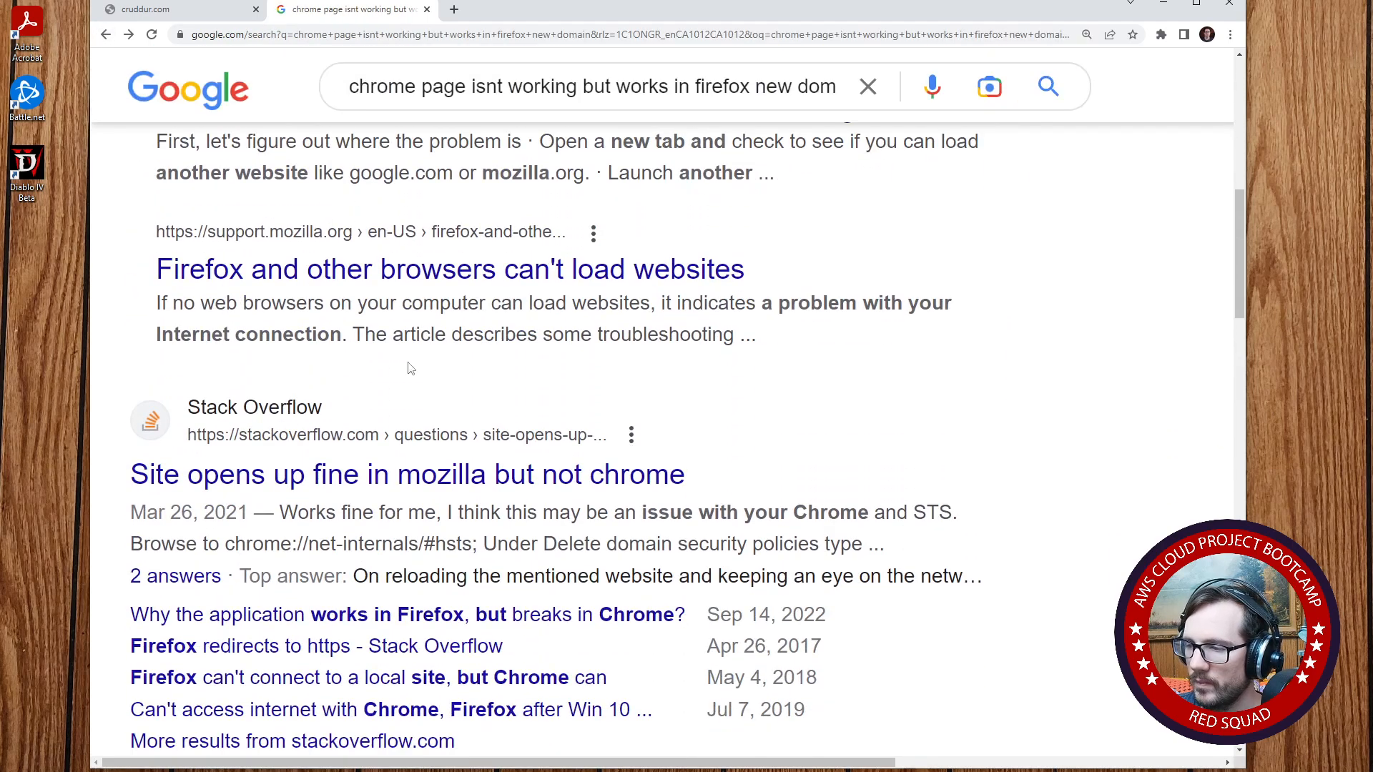
left_click(472, 475)
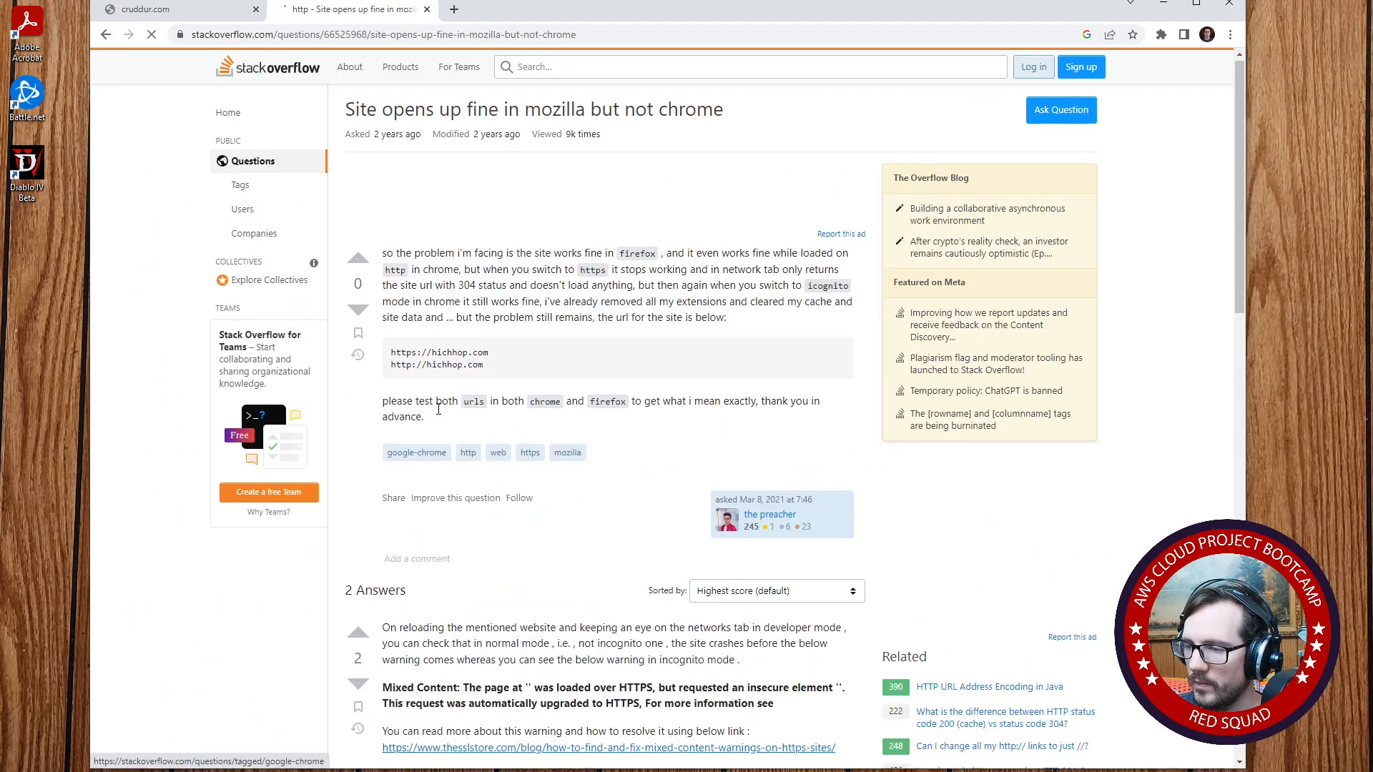
scroll(439, 415, "down", 4)
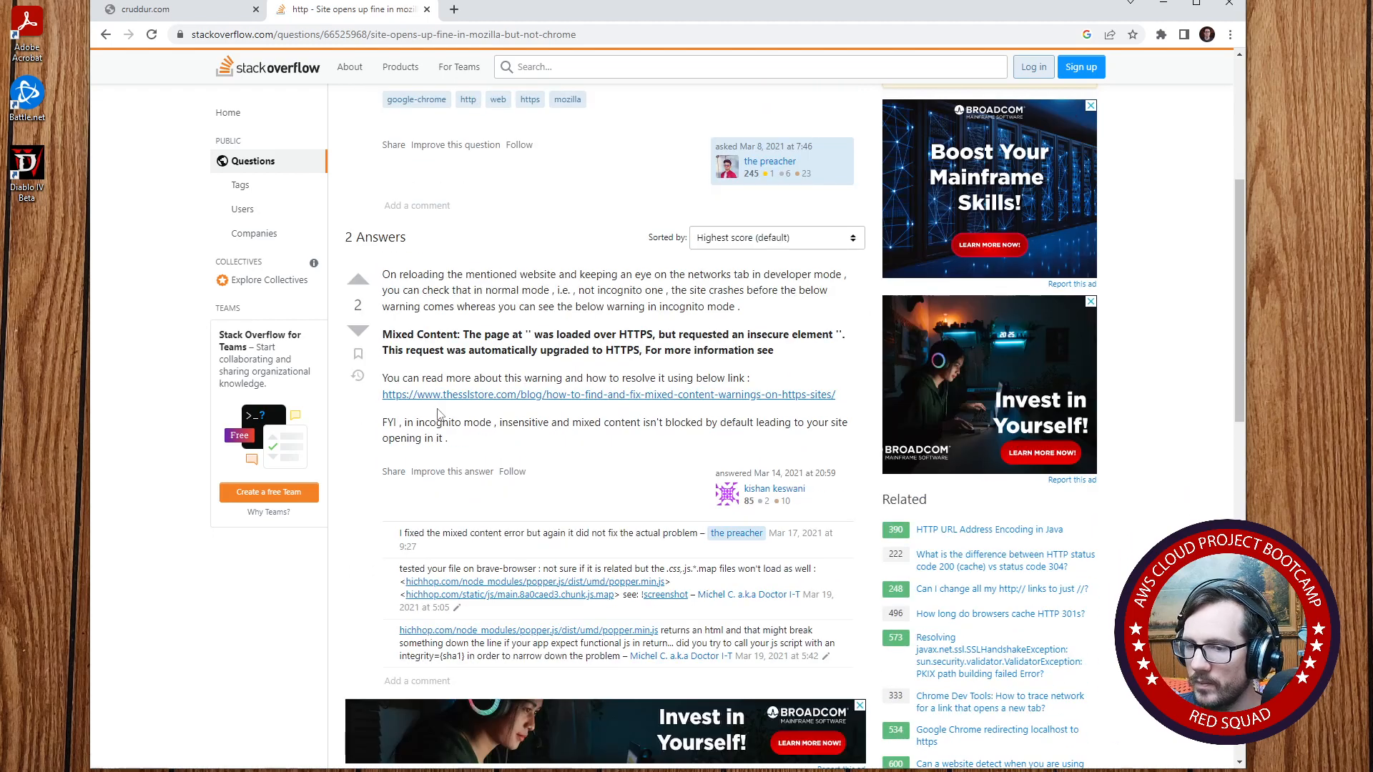
scroll(439, 413, "down", 6)
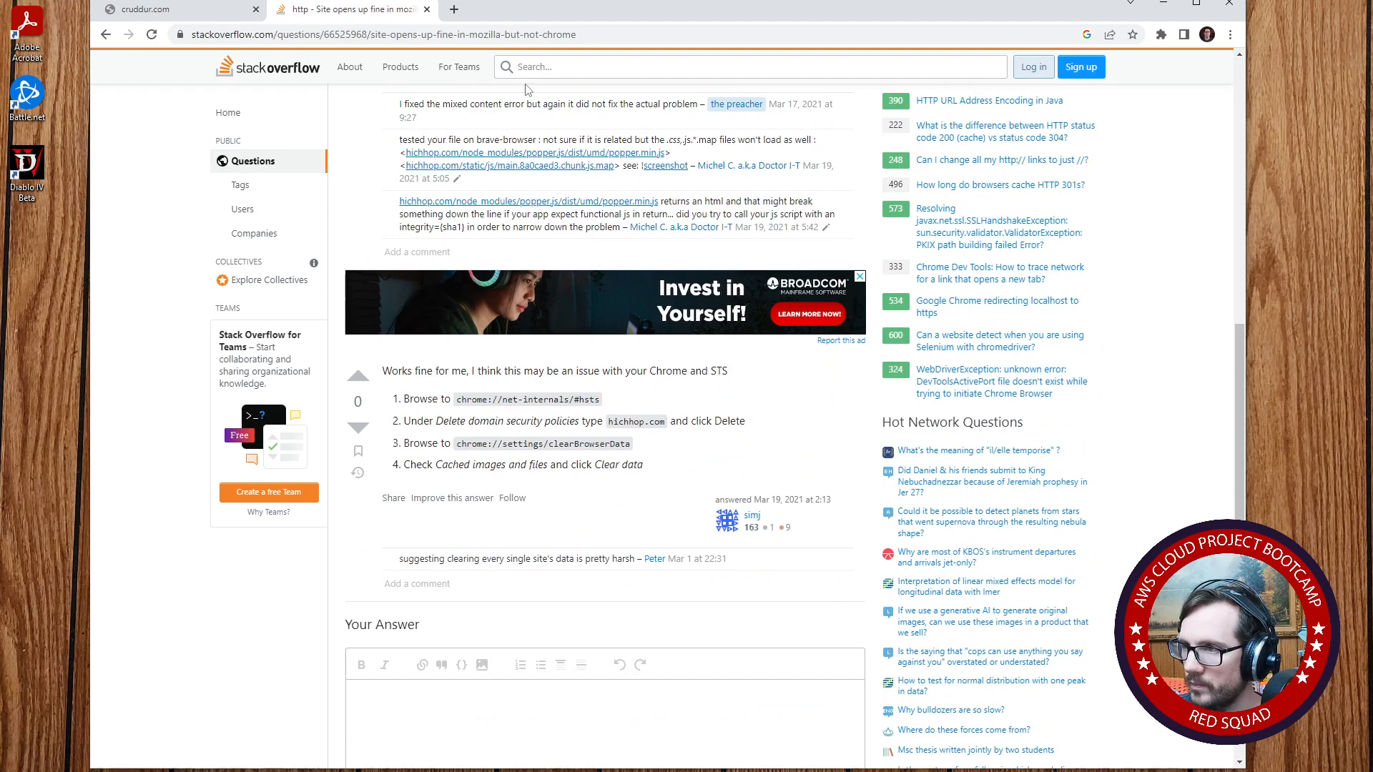
- Search the web in another new tab for "chrome not seeing new dns changes"
left_click(455, 16)
type("chrome ")
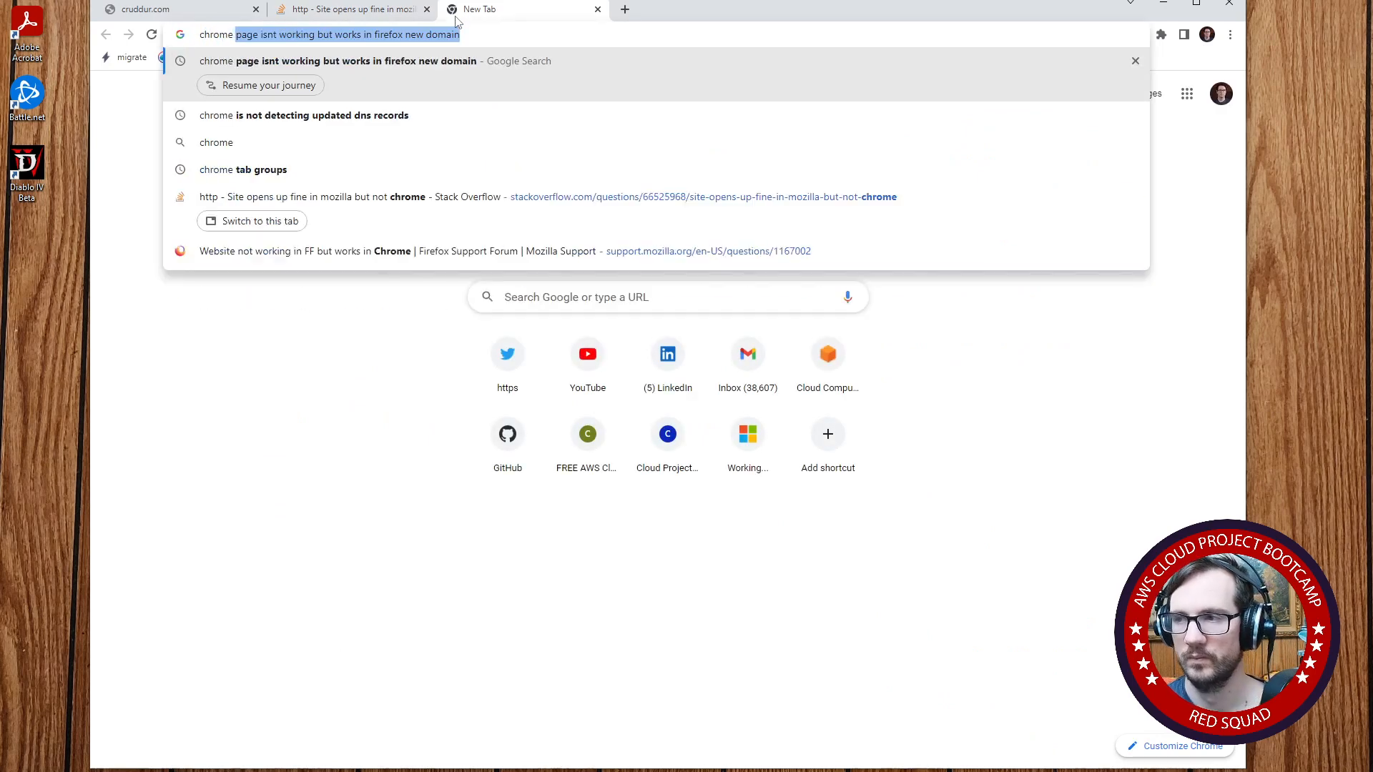
type("not seeing n")
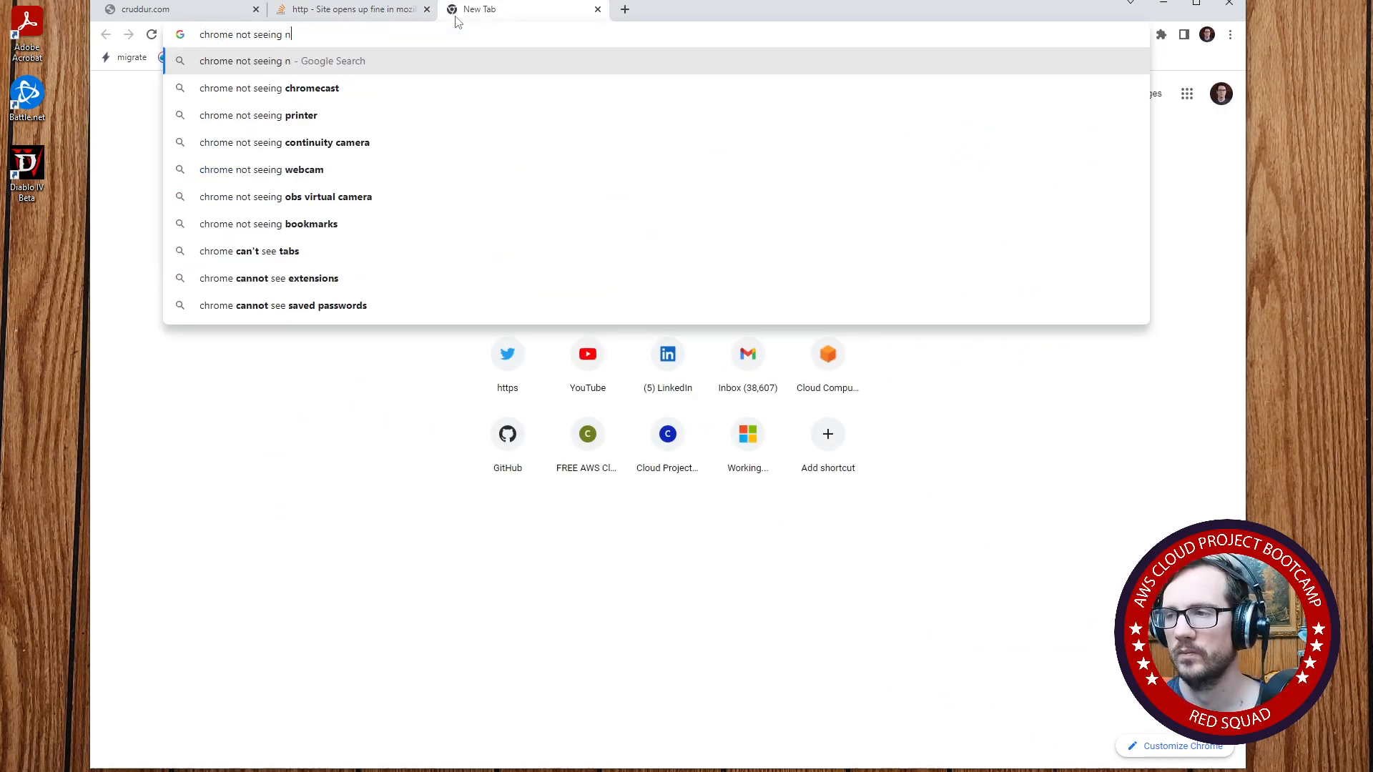
type("ew dom")
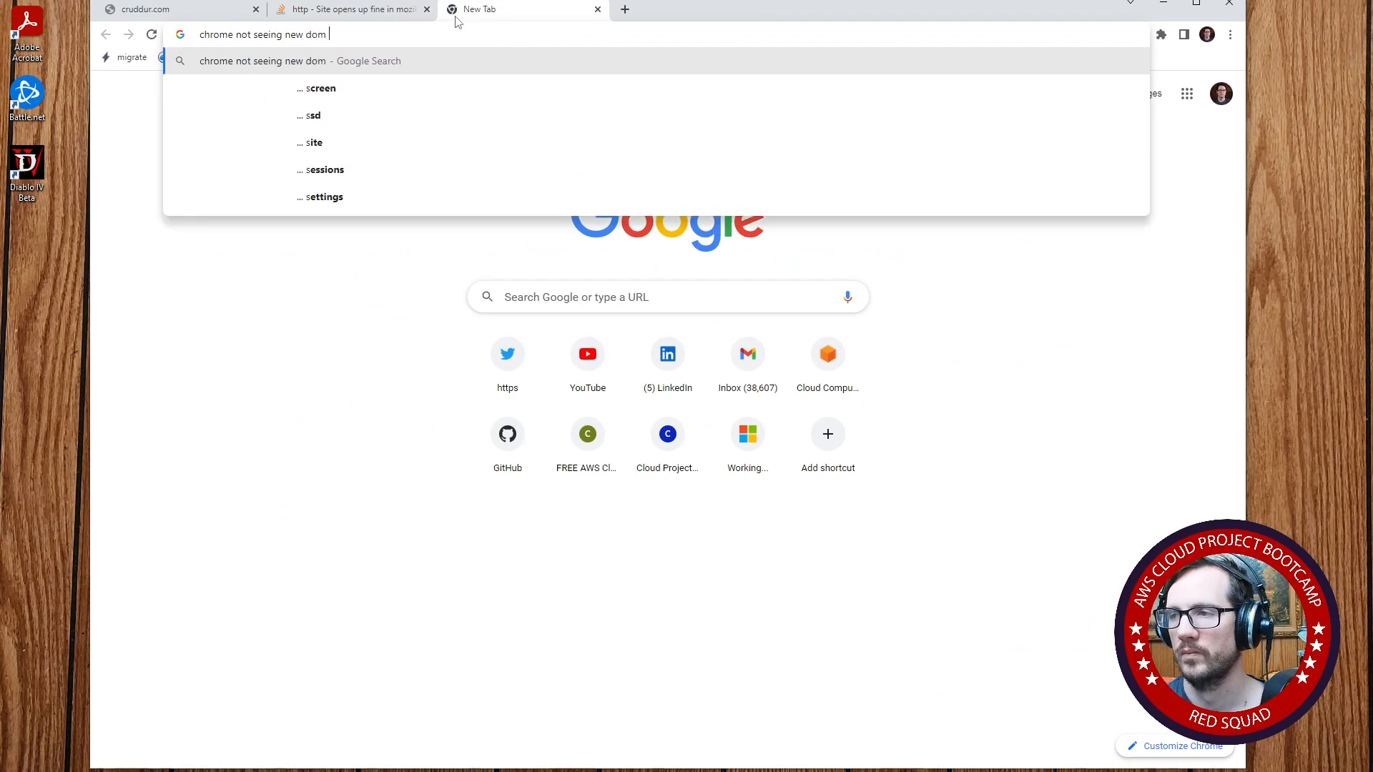
key("BackSpace")
type("ain ")
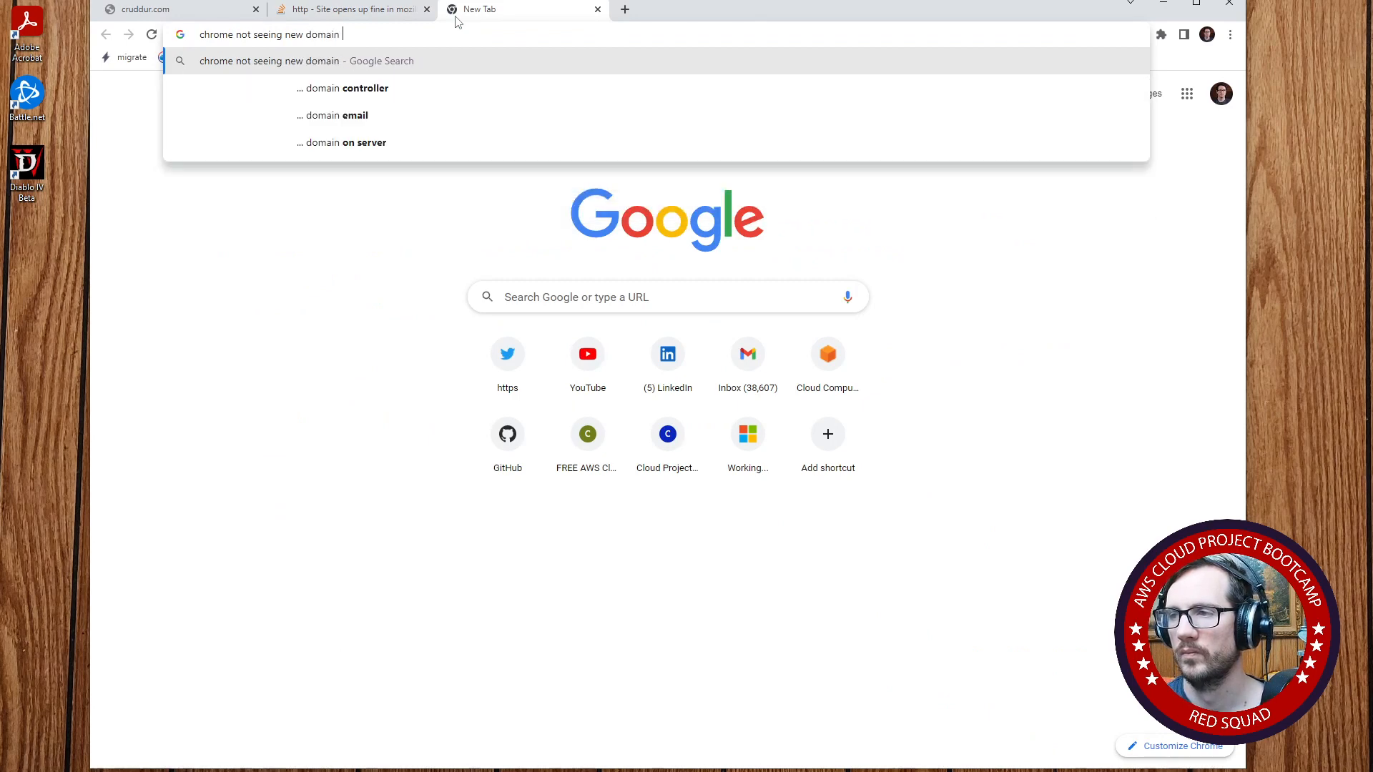
type("cha")
key("BackSpace")
key("BackSpace")
key("BackSpace")
key("BackSpace")
key("BackSpace")
key("BackSpace")
key("BackSpace")
key("BackSpace")
key("BackSpace")
key("BackSpace")
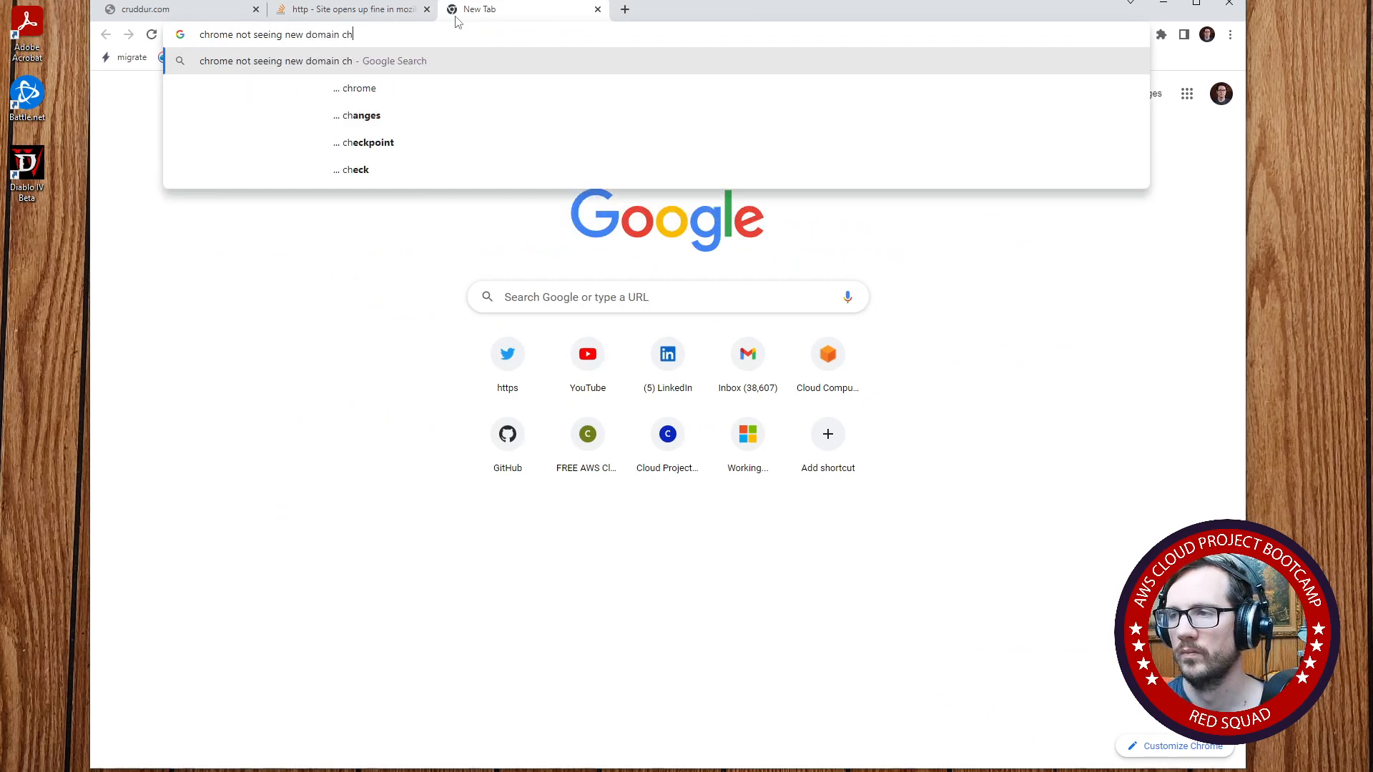
type("dns changes")
key("Return")
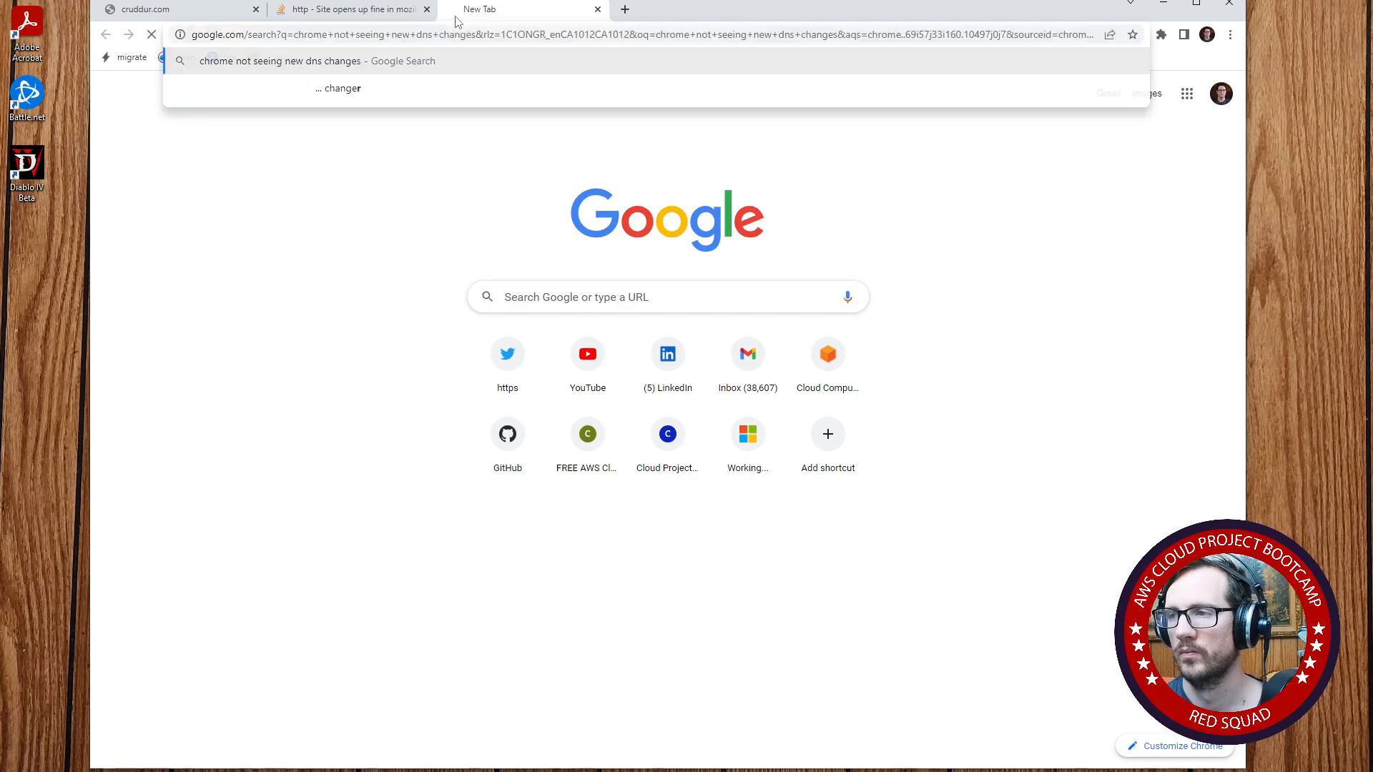
- Open the Chromebook Help article "Fix DNS errors", then return to the search results
left_click(436, 386)
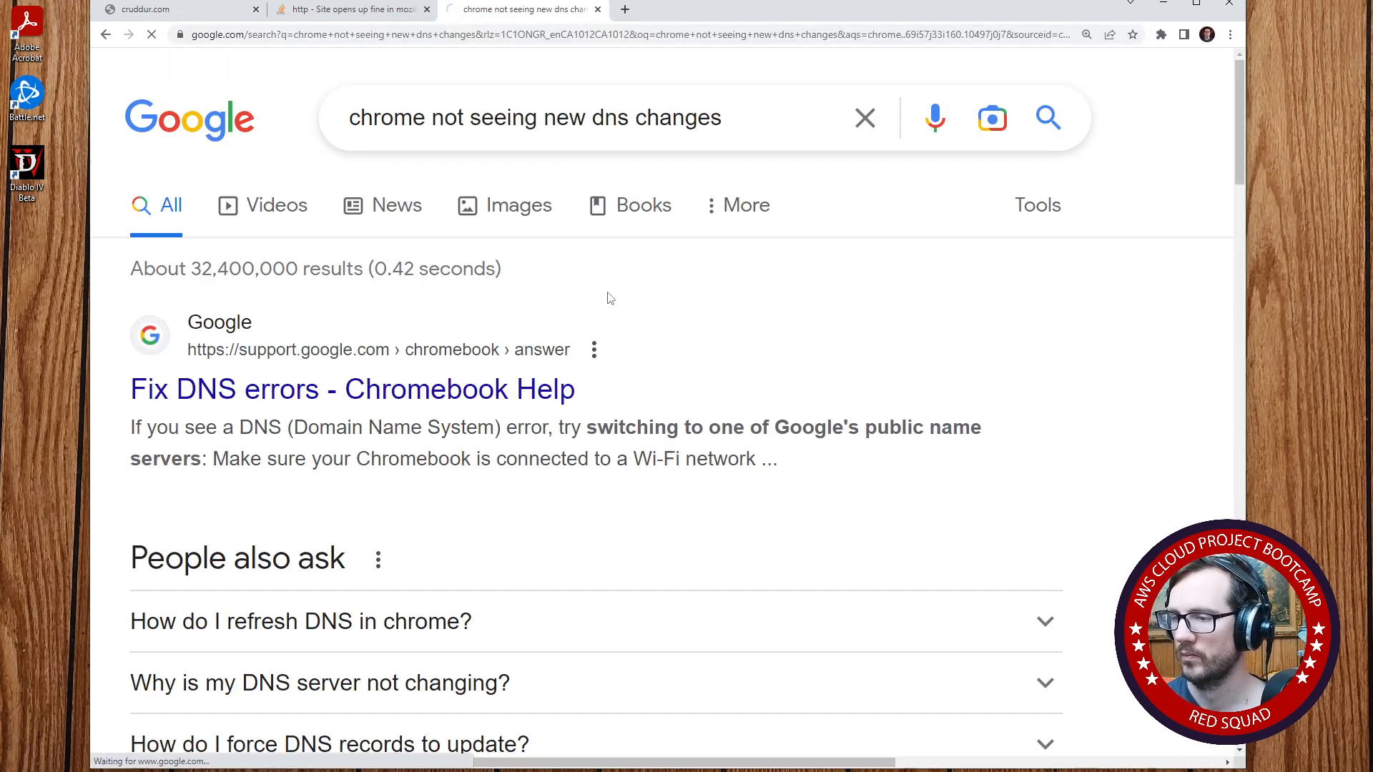
left_click(105, 34)
scroll(303, 185, "down", 3)
scroll(304, 184, "down", 1)
scroll(408, 419, "up", 3)
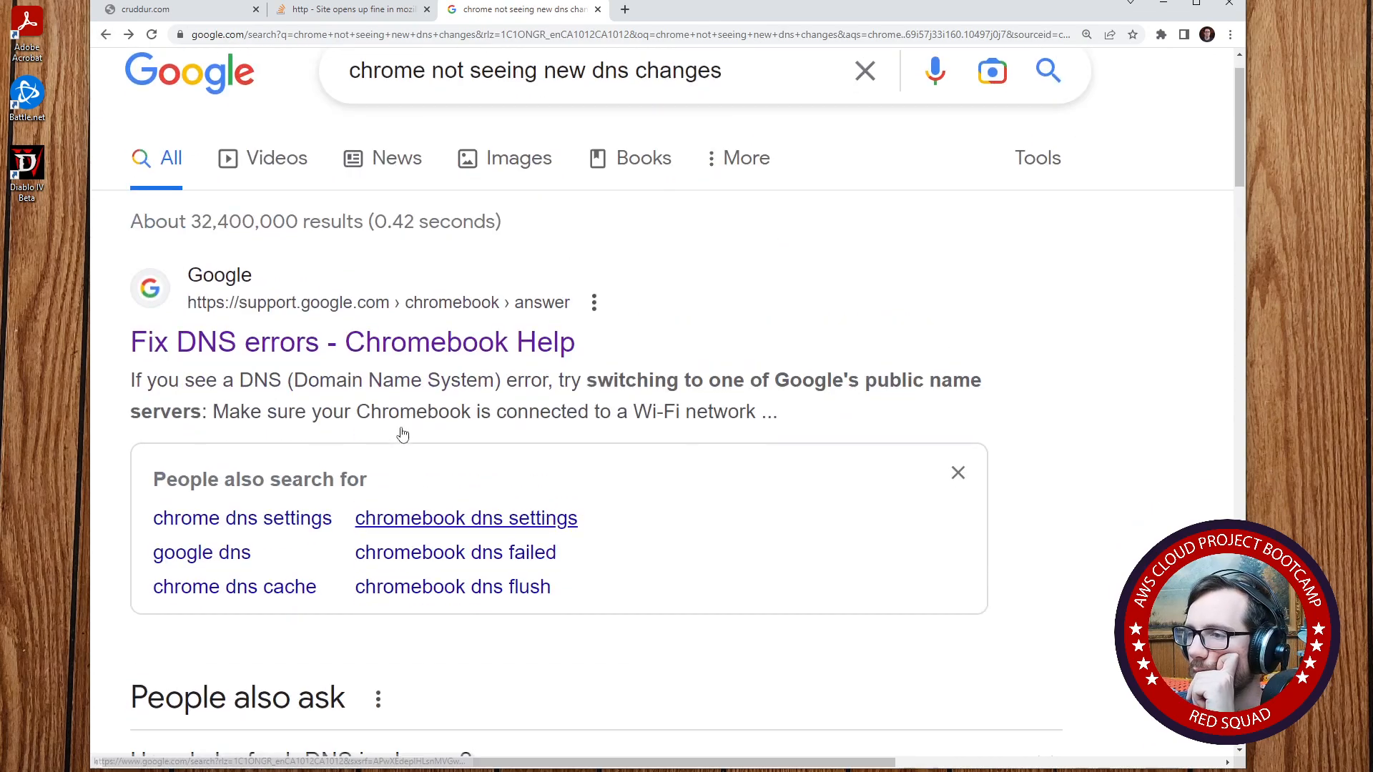
- Open the Stack Overflow question "Chrome Profile not updating DNS" and read its accepted answer
scroll(398, 429, "down", 10)
left_click(451, 398)
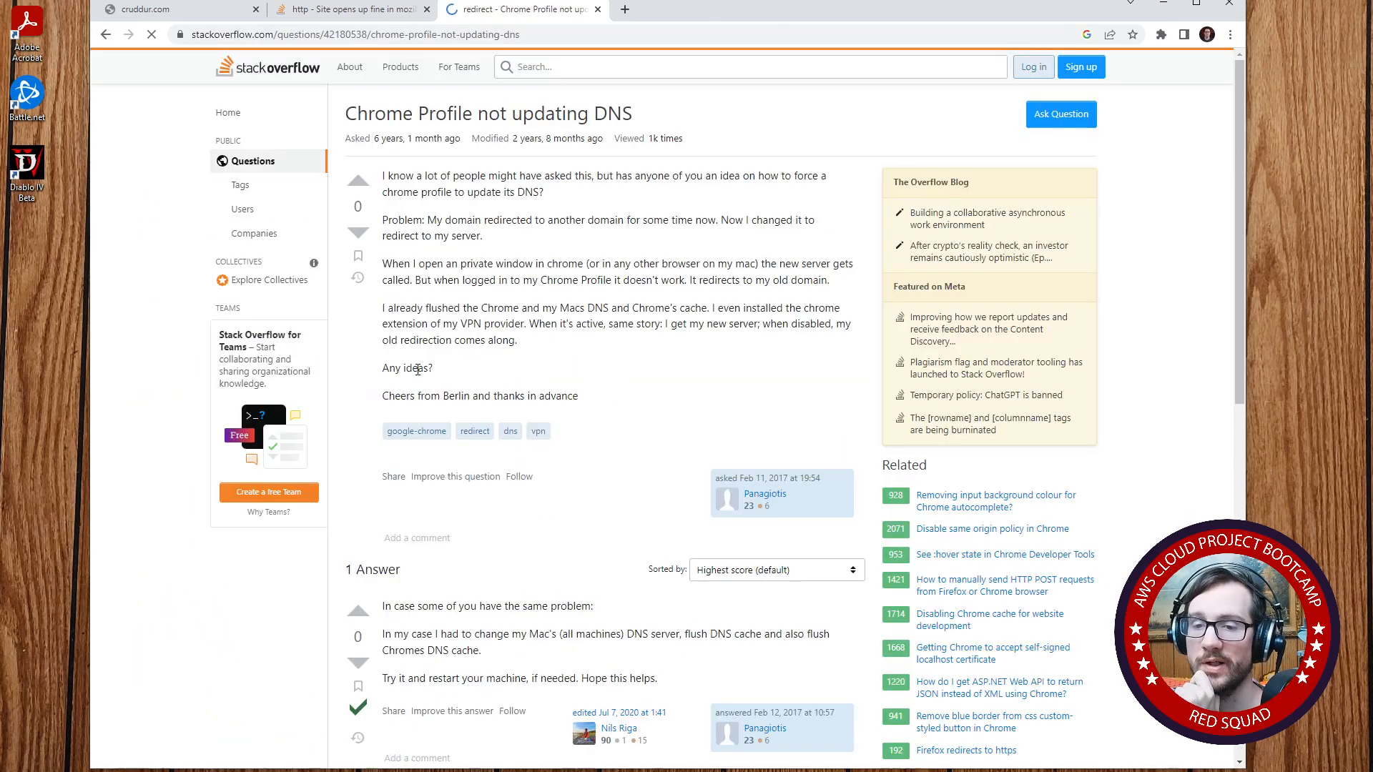
scroll(401, 368, "down", 4)
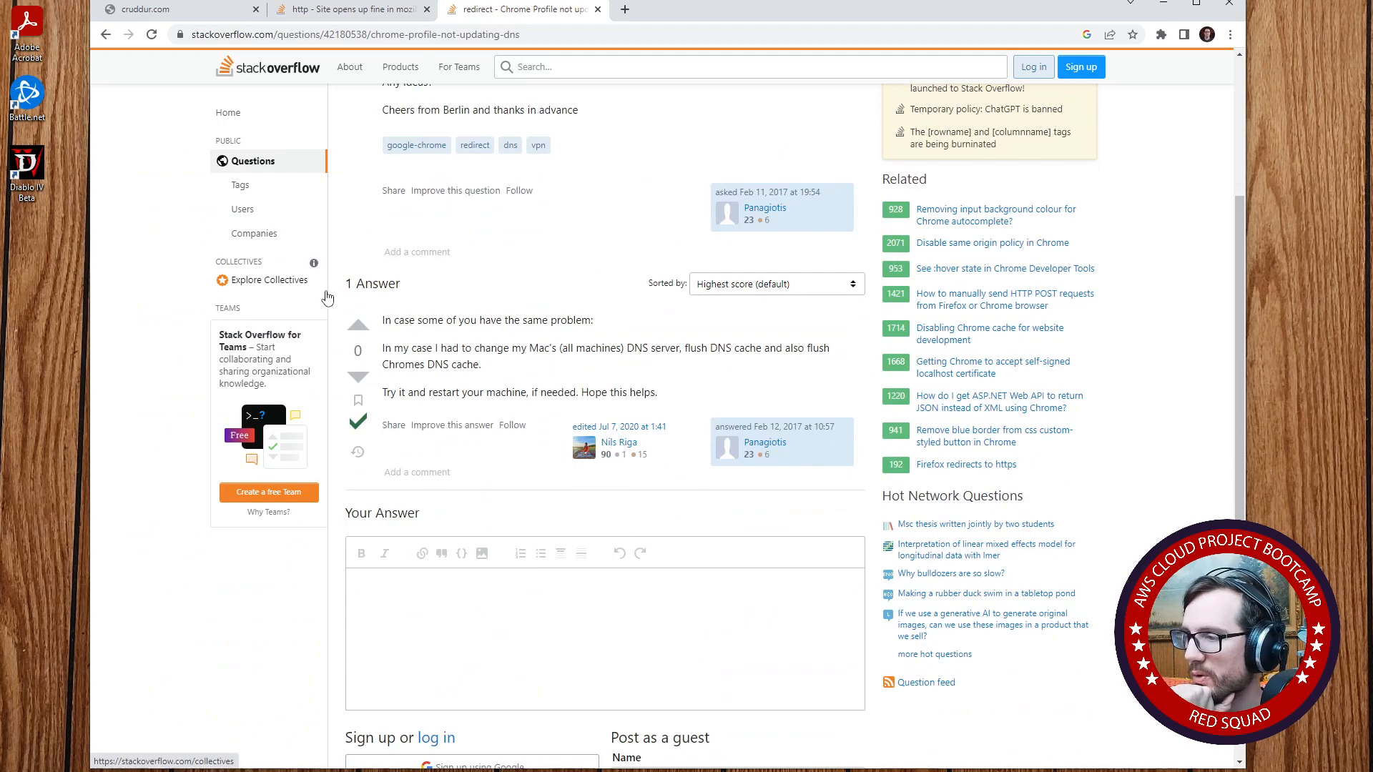
left_click_drag(421, 348, 611, 346)
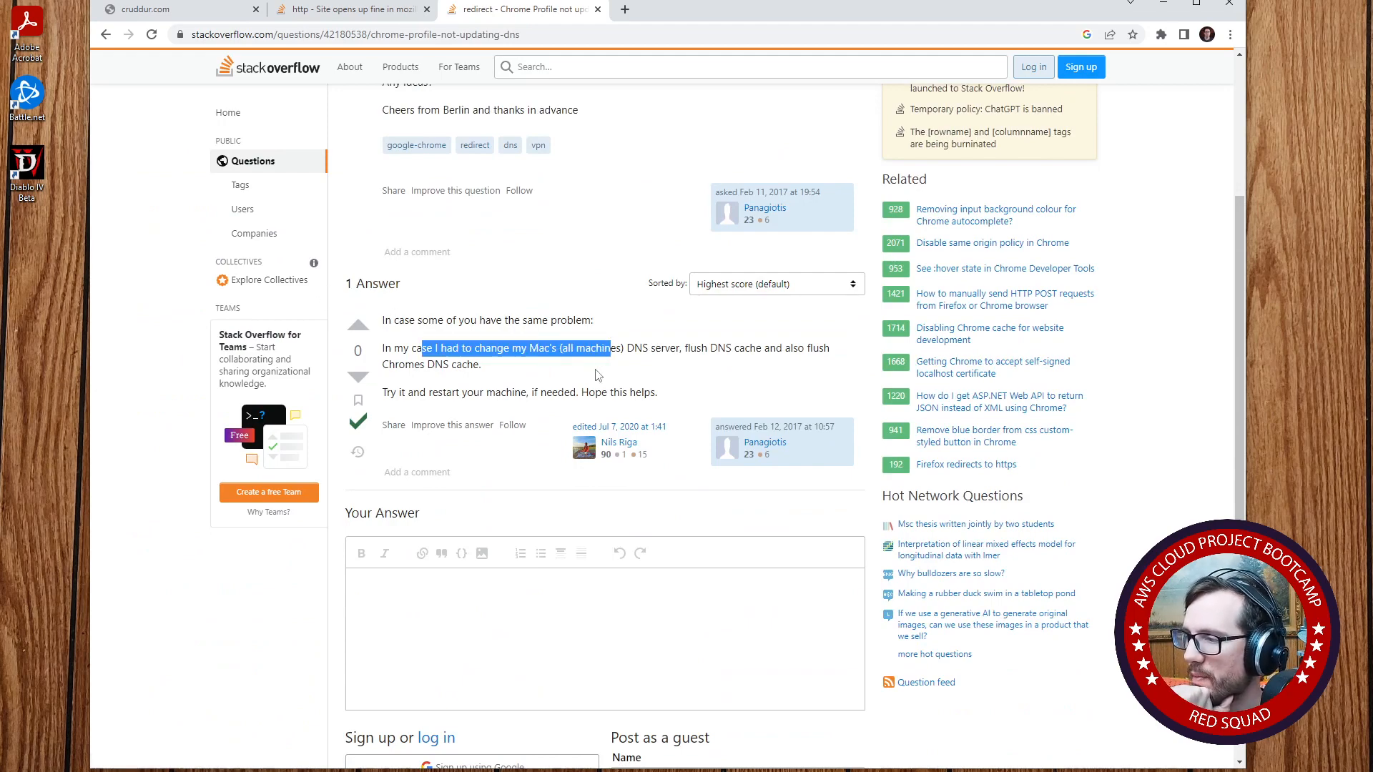
scroll(538, 411, "up", 4)
scroll(531, 408, "down", 2)
scroll(533, 410, "up", 2)
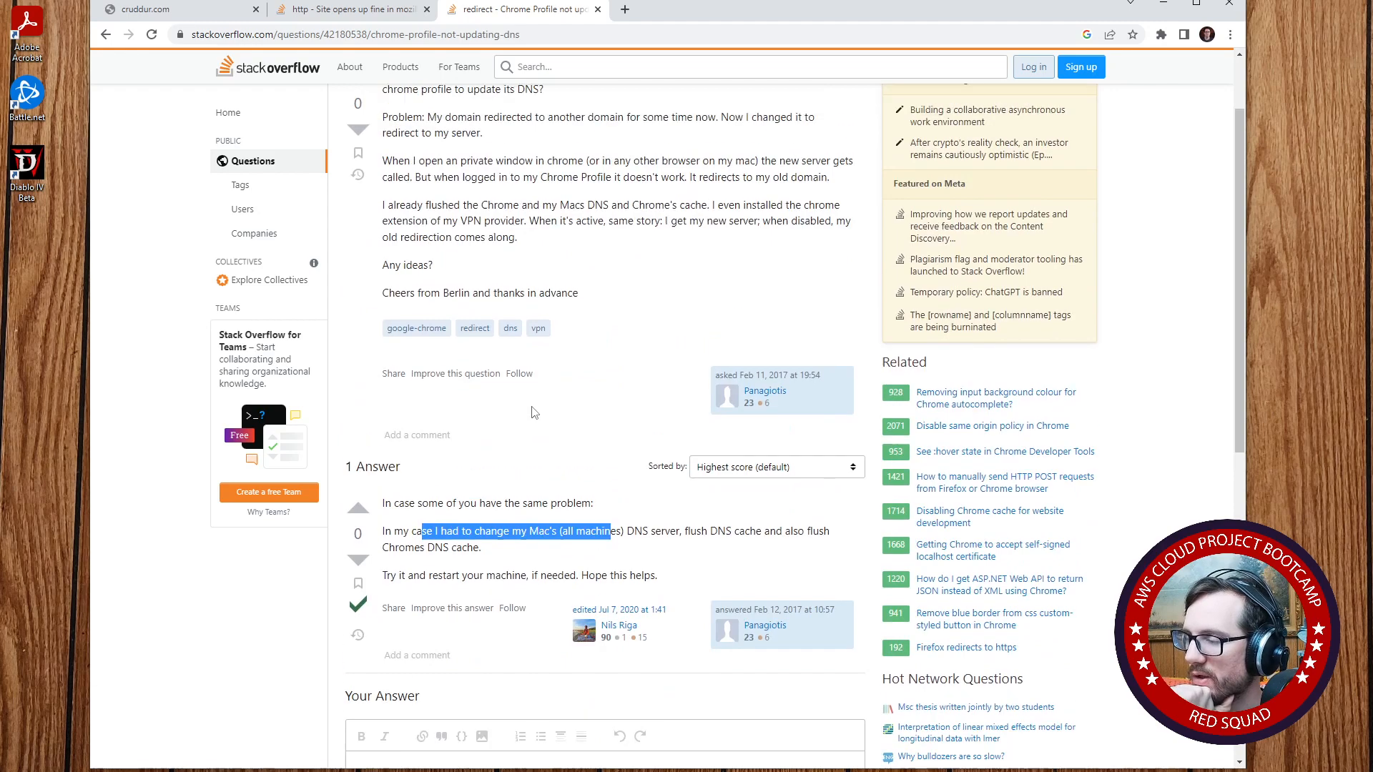
scroll(531, 412, "down", 6)
scroll(530, 411, "up", 6)
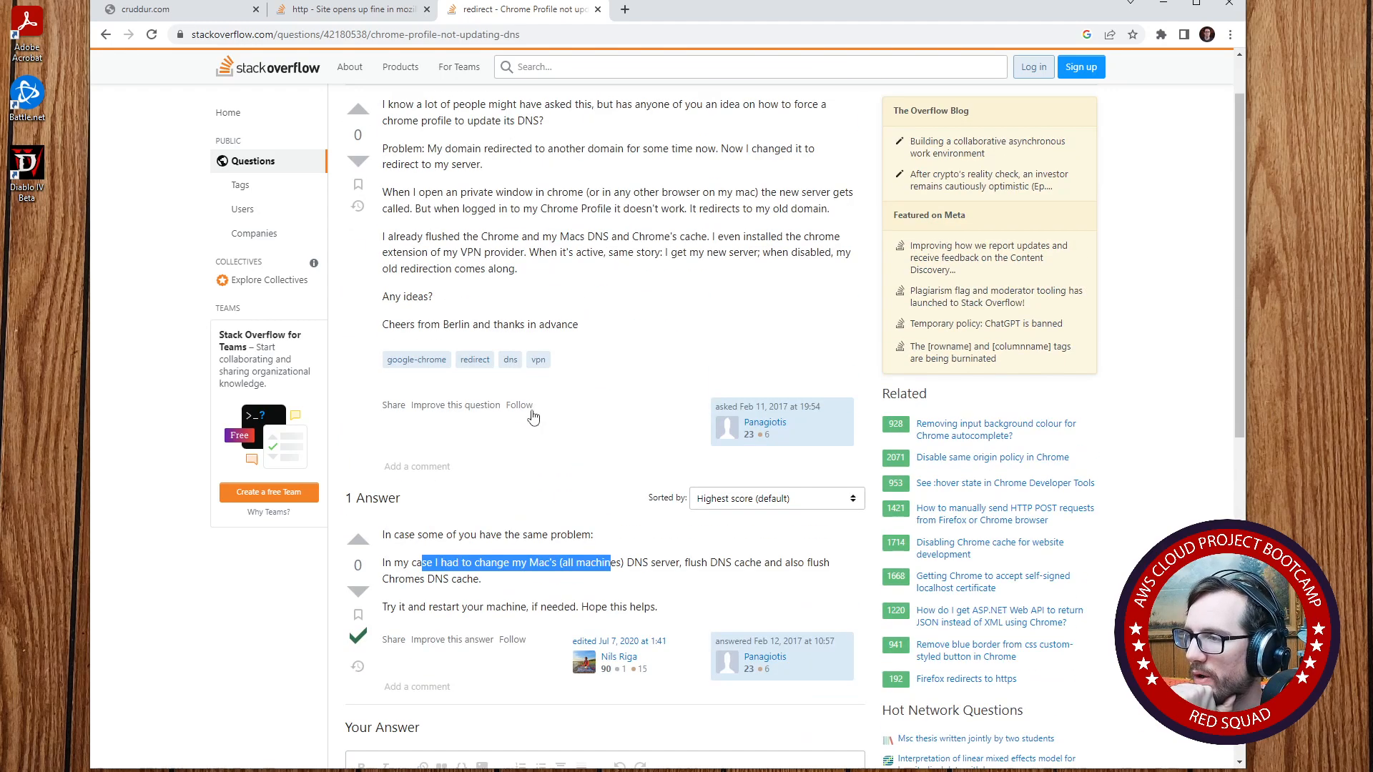
left_click(601, 36)
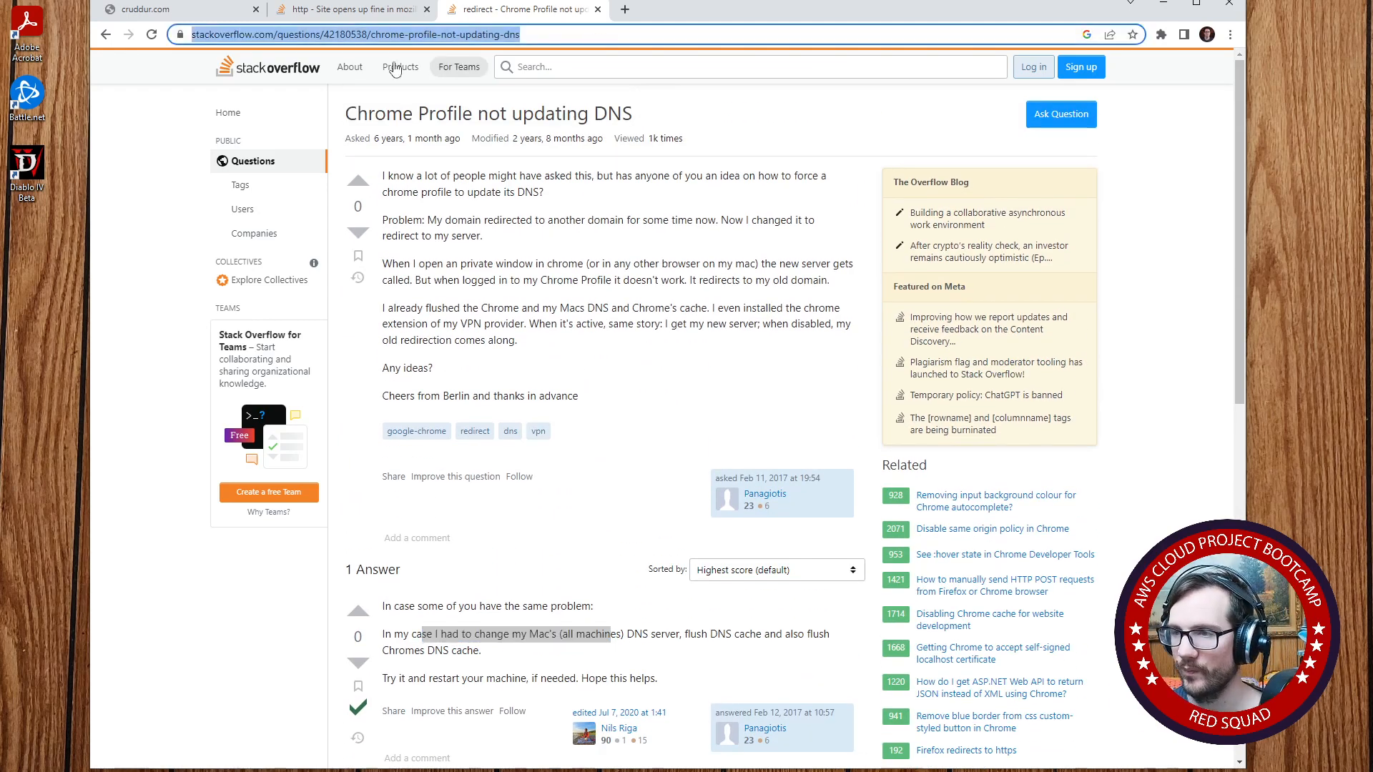
- Return to the results, check Google's "Troubleshooting | Public DNS" page, and go back to the remaining results
left_click(106, 35)
scroll(380, 435, "down", 7)
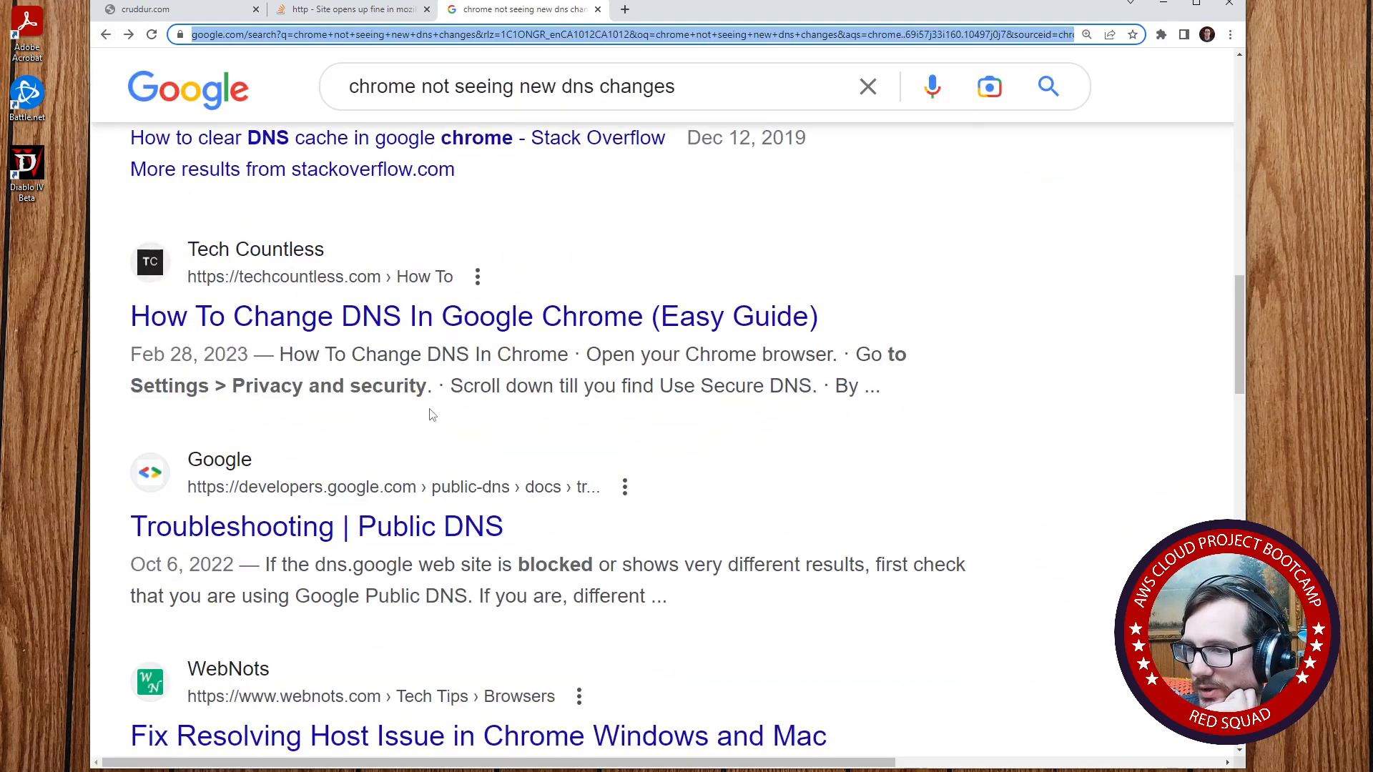
left_click(470, 517)
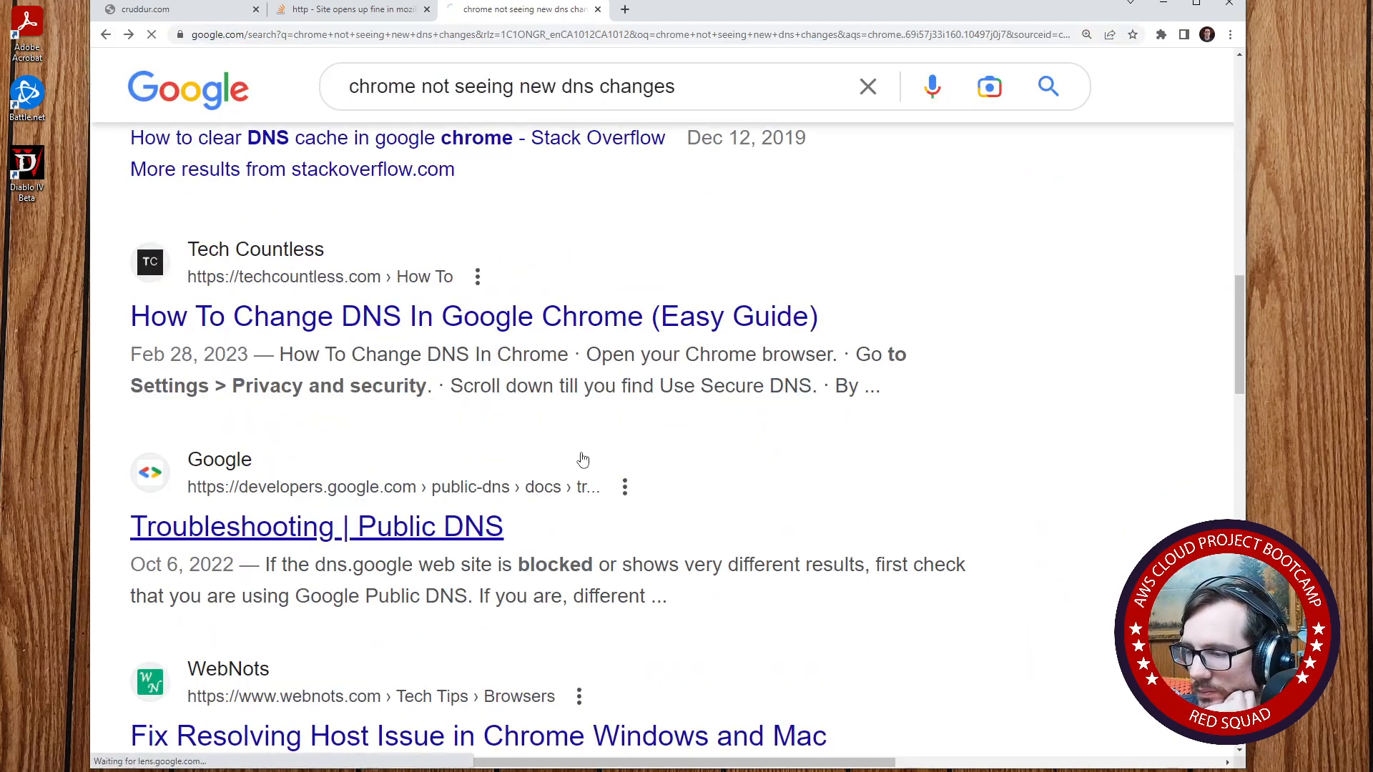
scroll(370, 481, "up", 5)
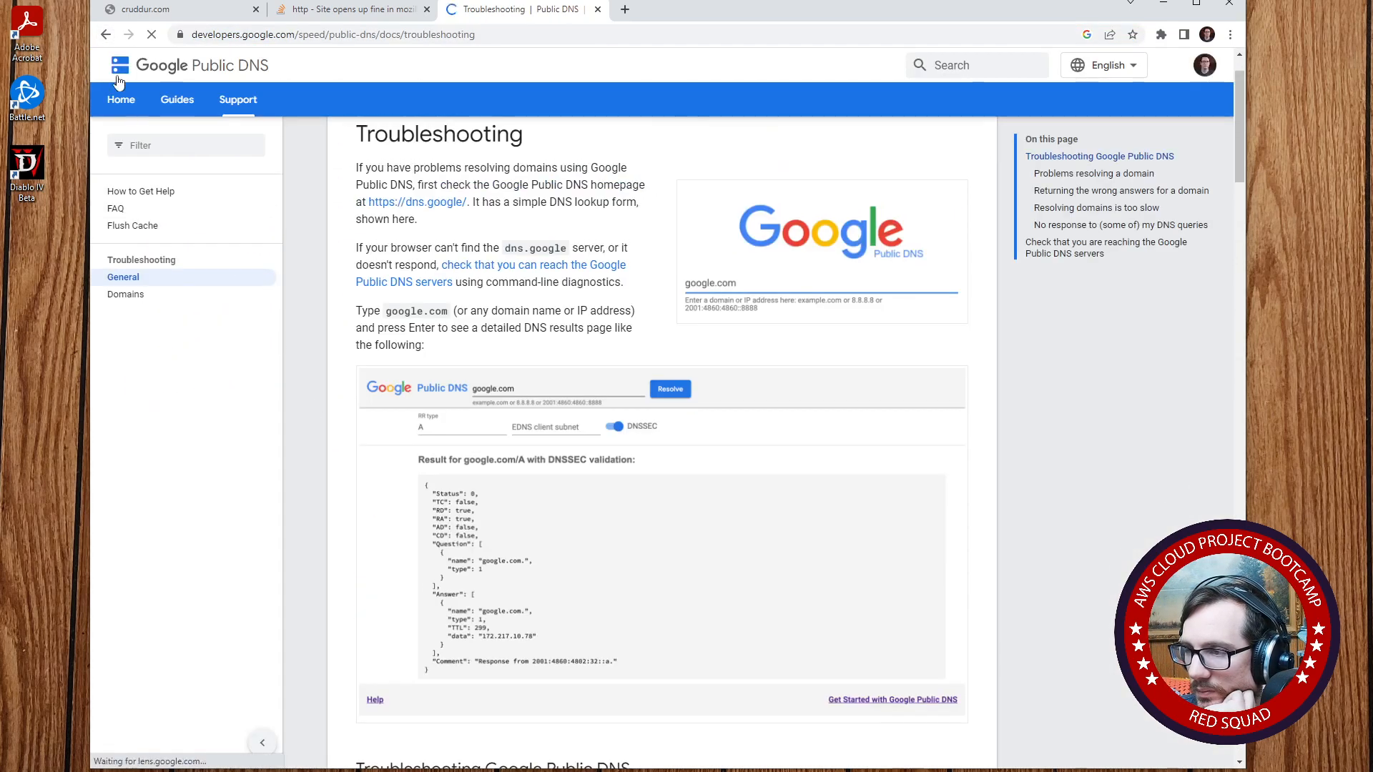
left_click(108, 35)
scroll(440, 427, "down", 6)
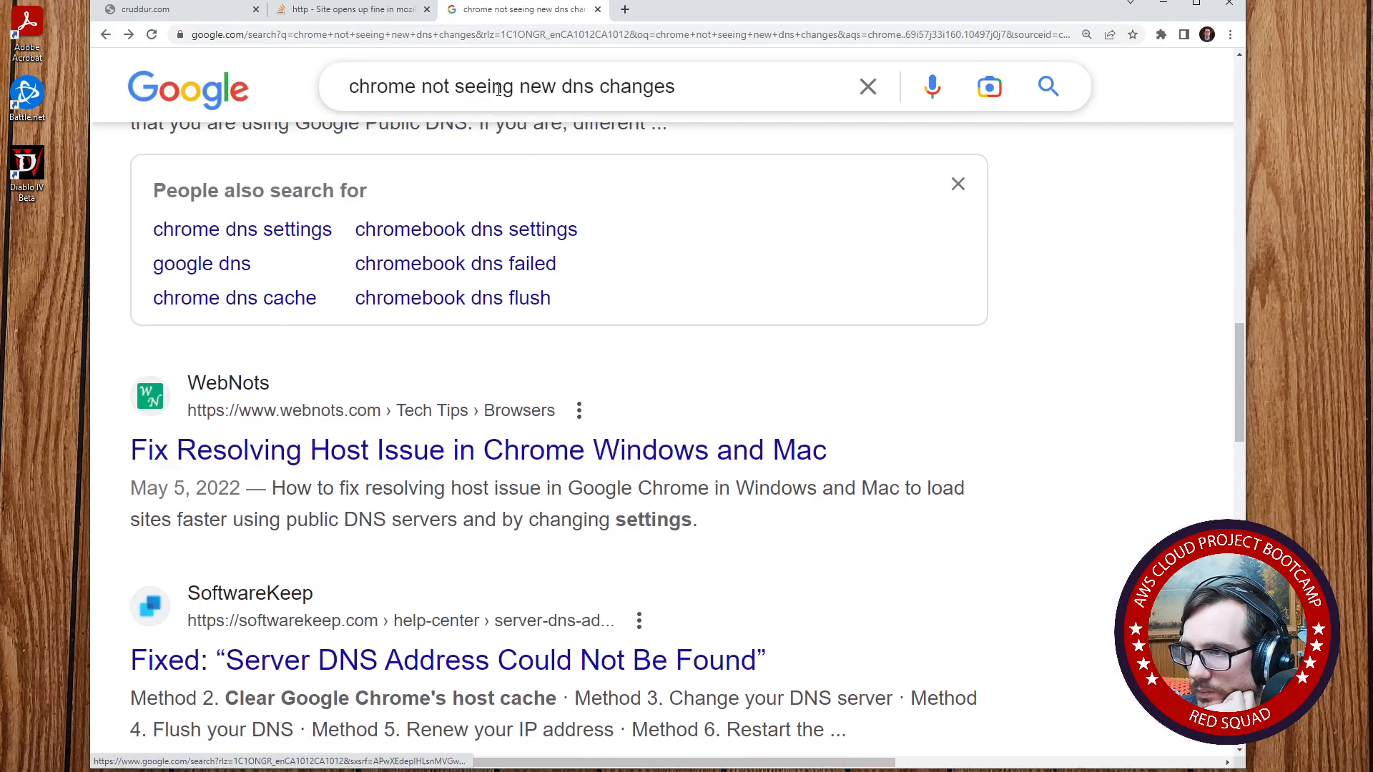
- Open ChatGPT at chat.openai.com in the current tab
left_click(519, 40)
type("chat")
key("Return")
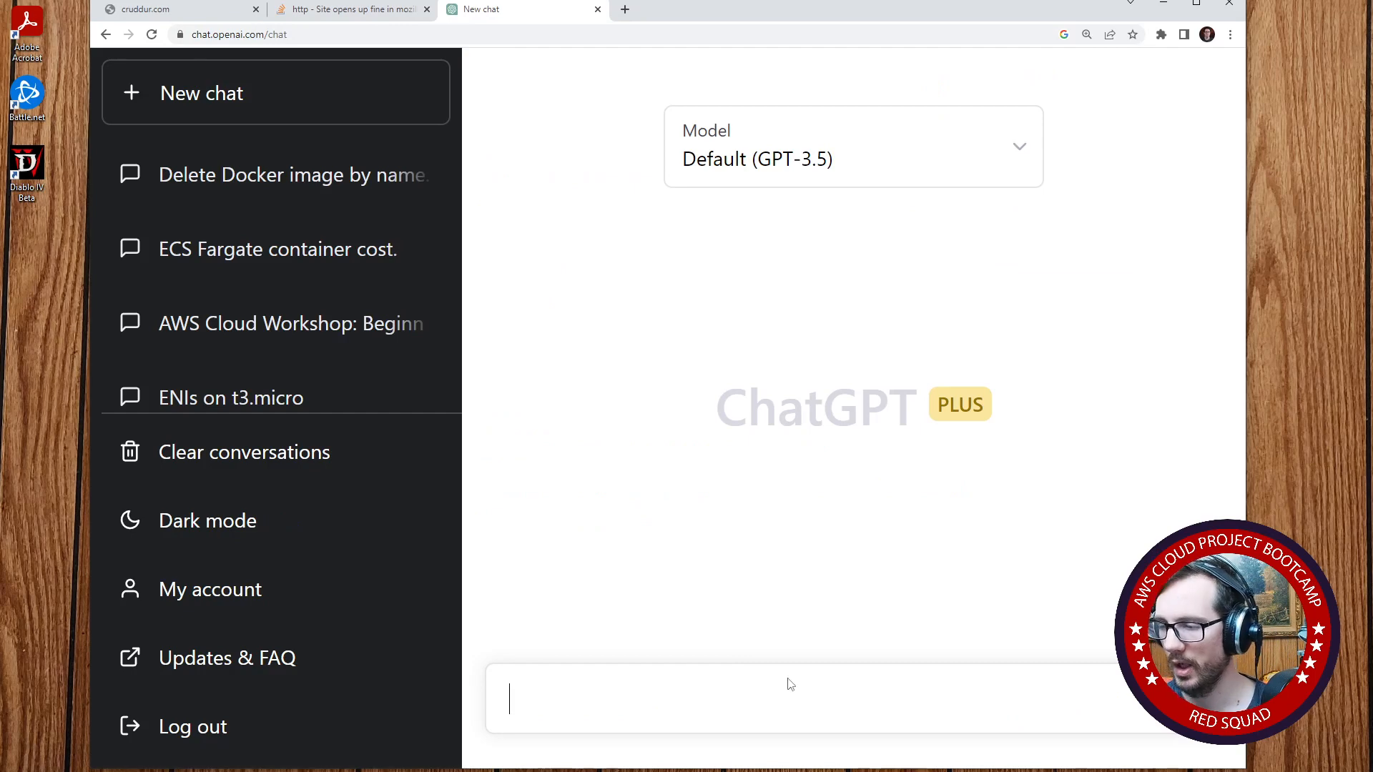
- Ask ChatGPT how to resolve Chrome not recognizing updated domain records pointing to a new address, although Firefox does
type("I updated")
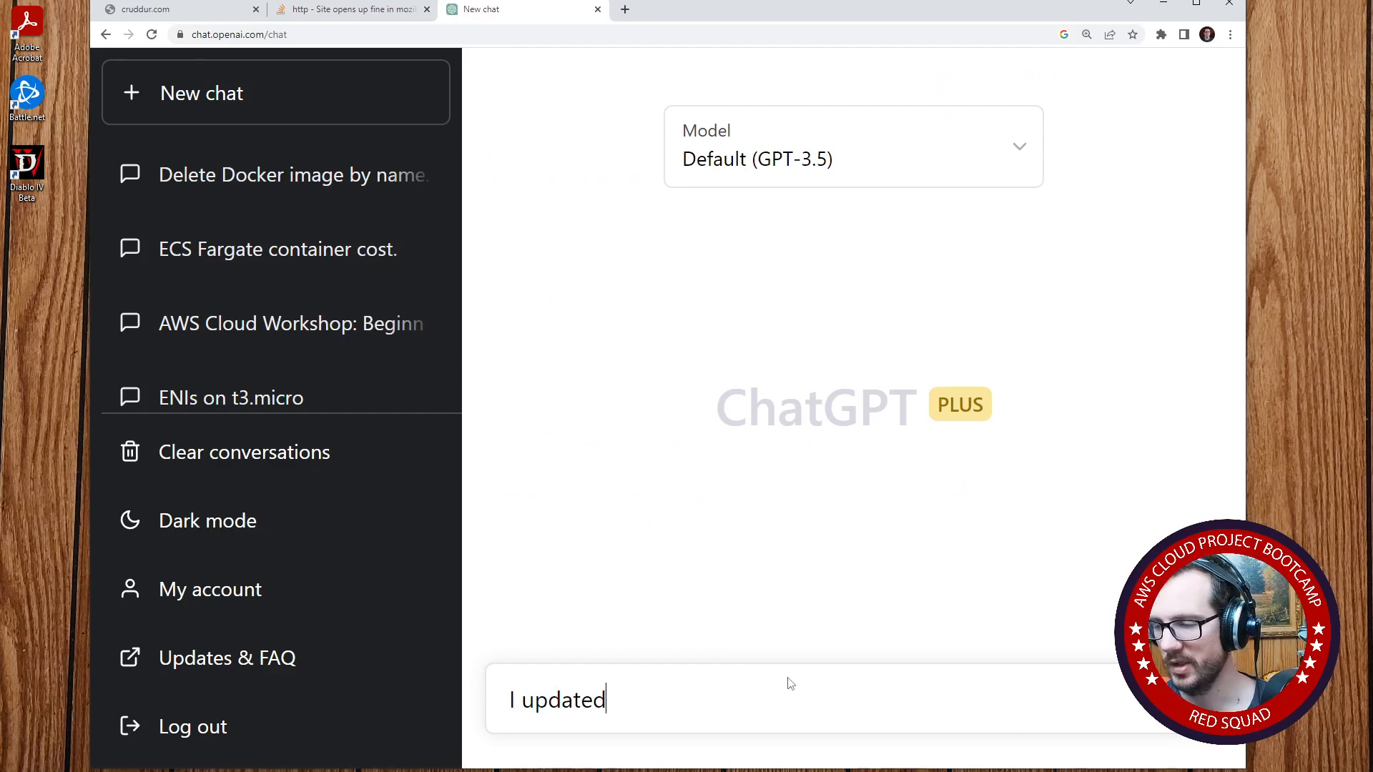
type(" the")
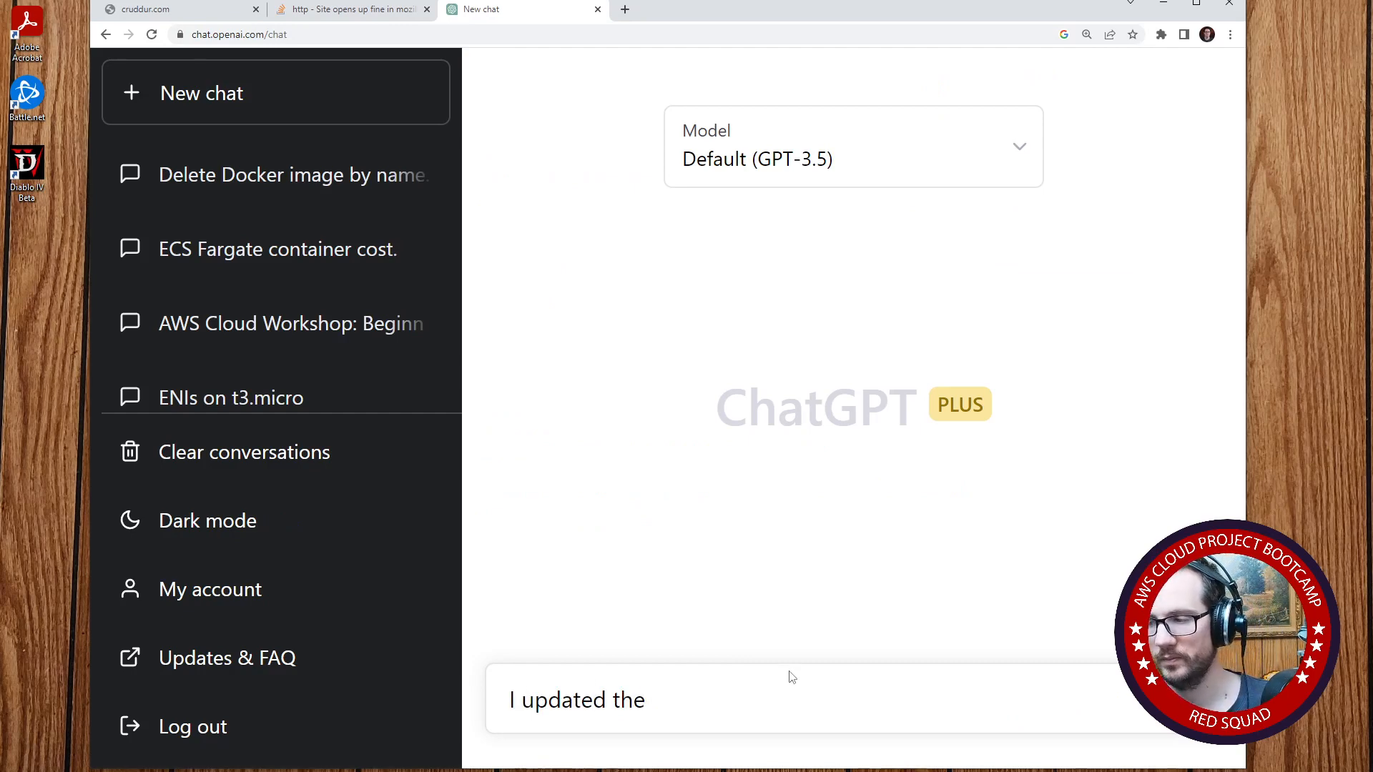
type(" records in ")
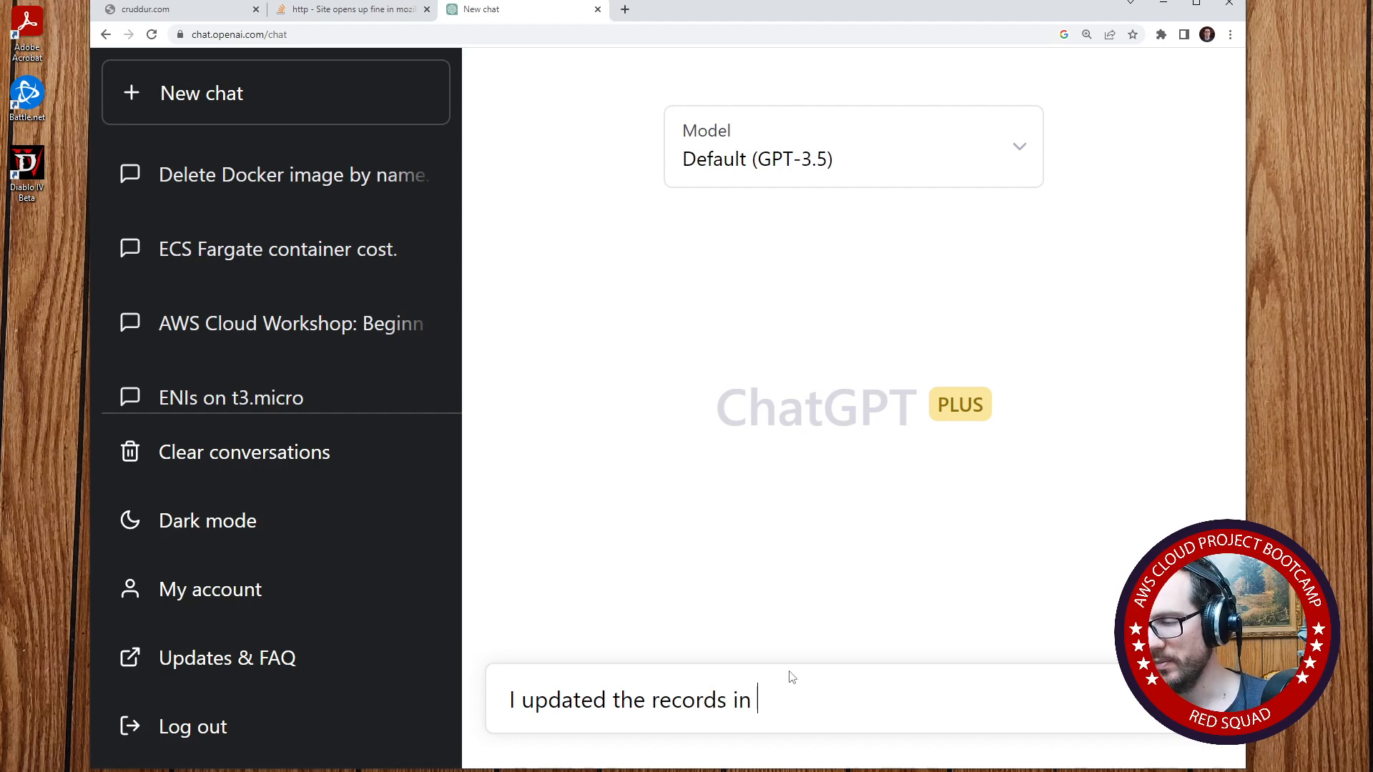
type("my domain to po")
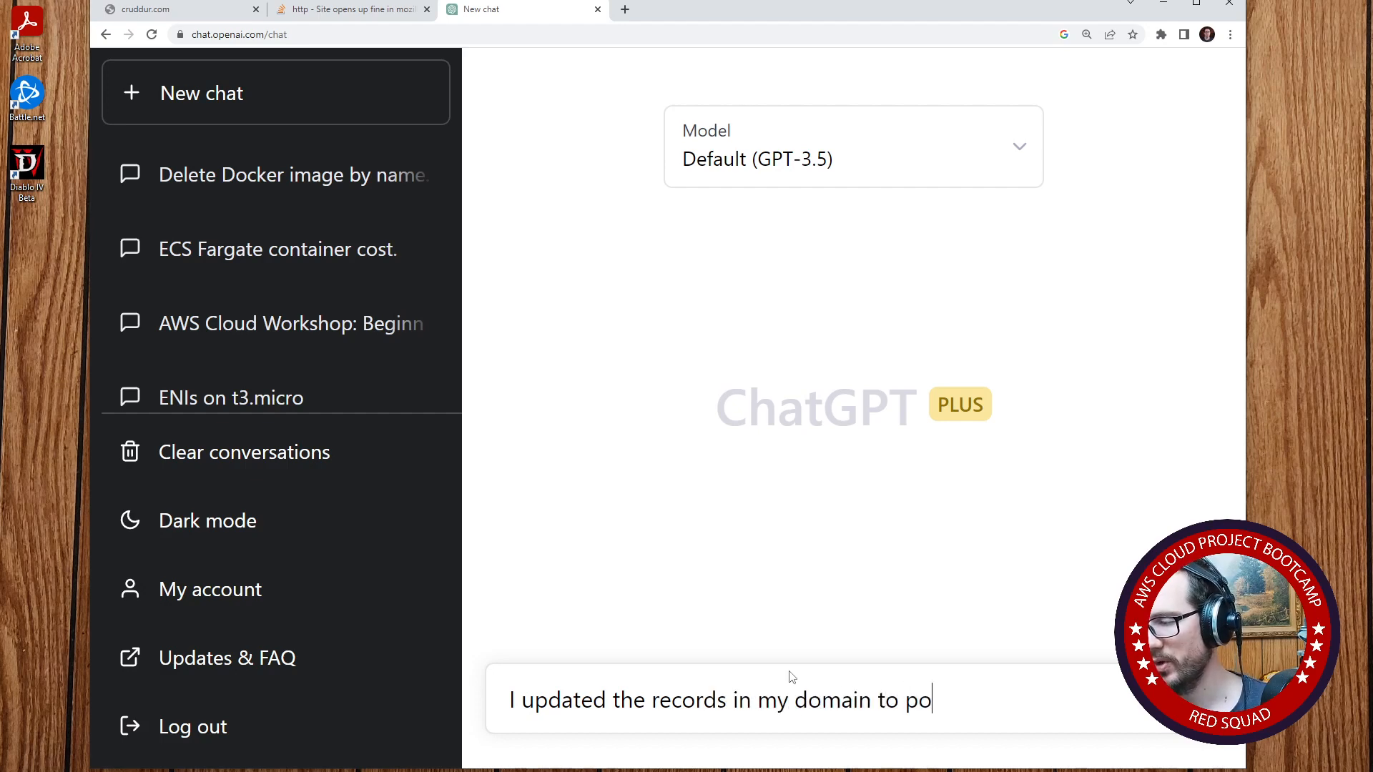
type("int to a new ad")
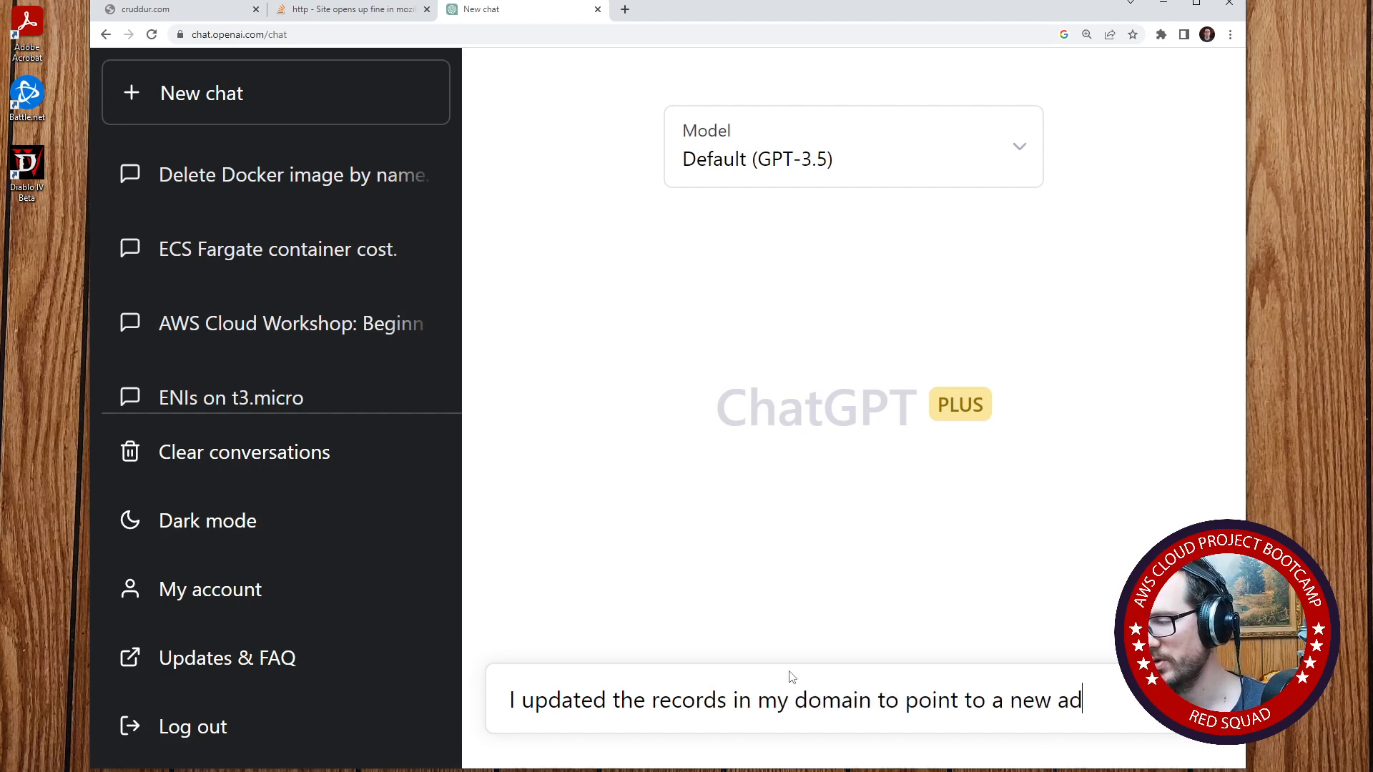
type("dress,  chrome is ")
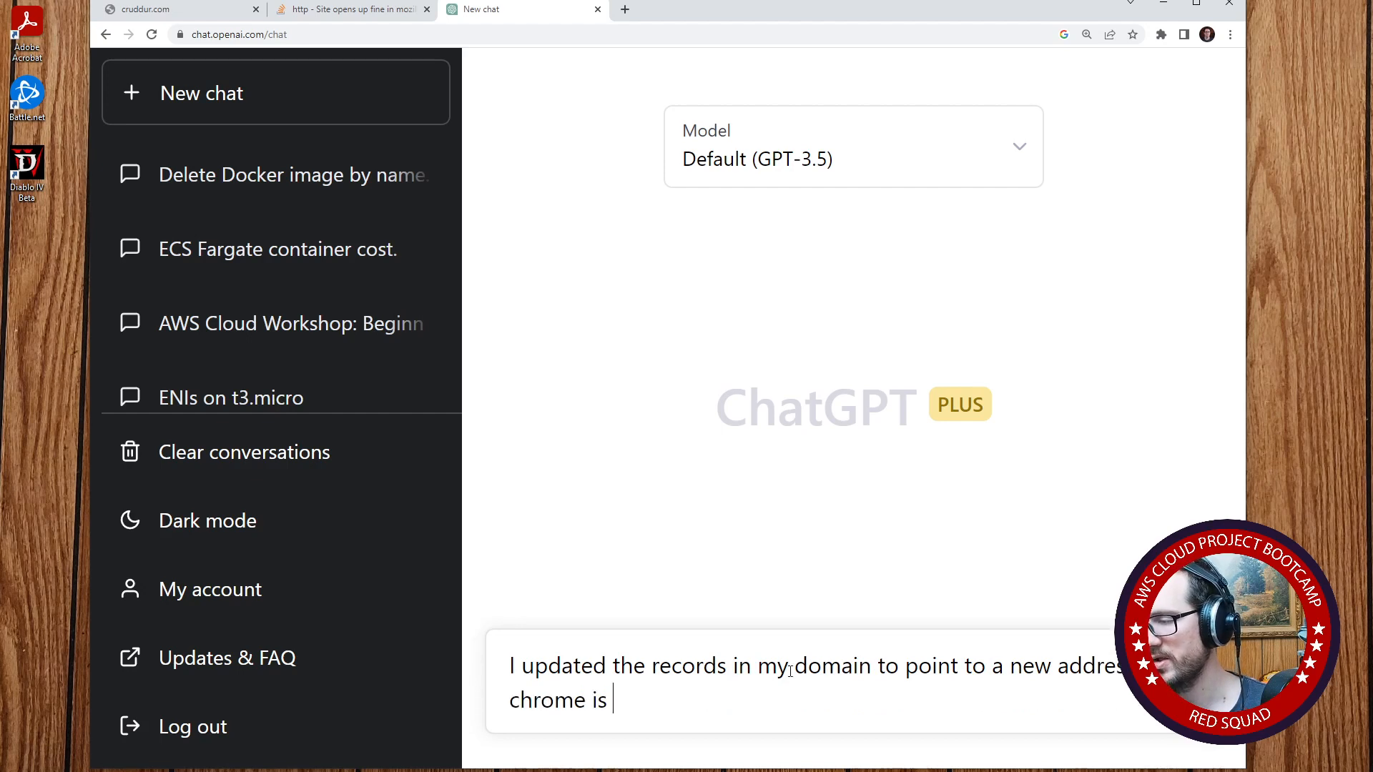
type("not recogniz")
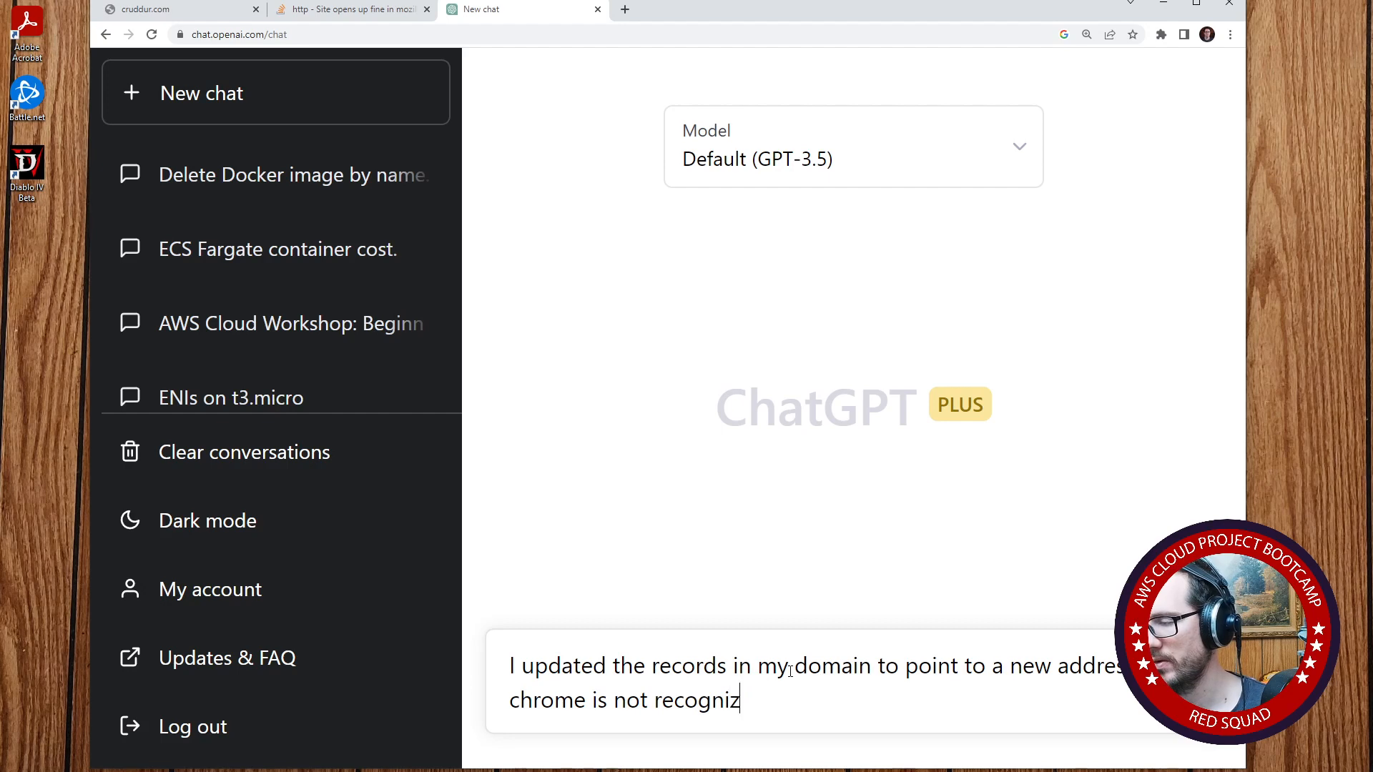
type("ing the changes howe")
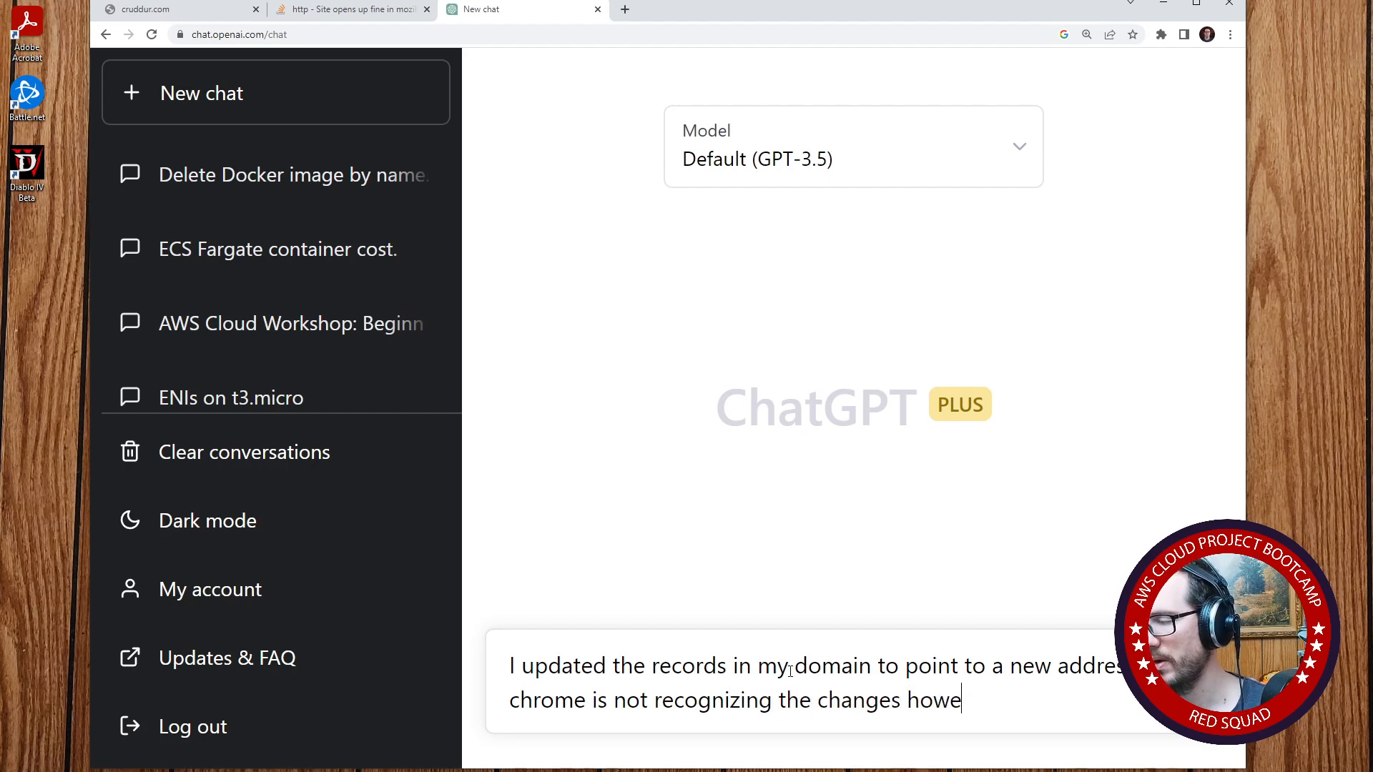
type("ver firefi")
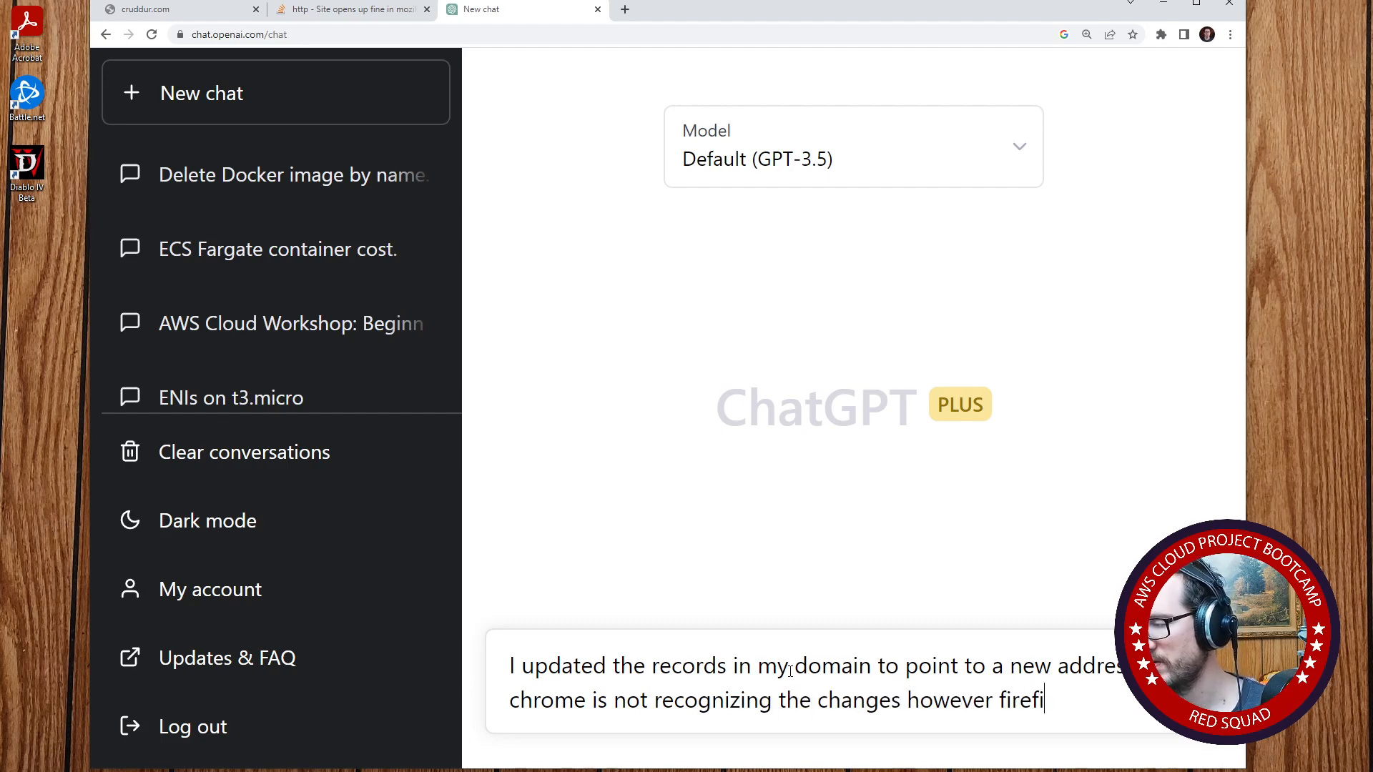
type("x ")
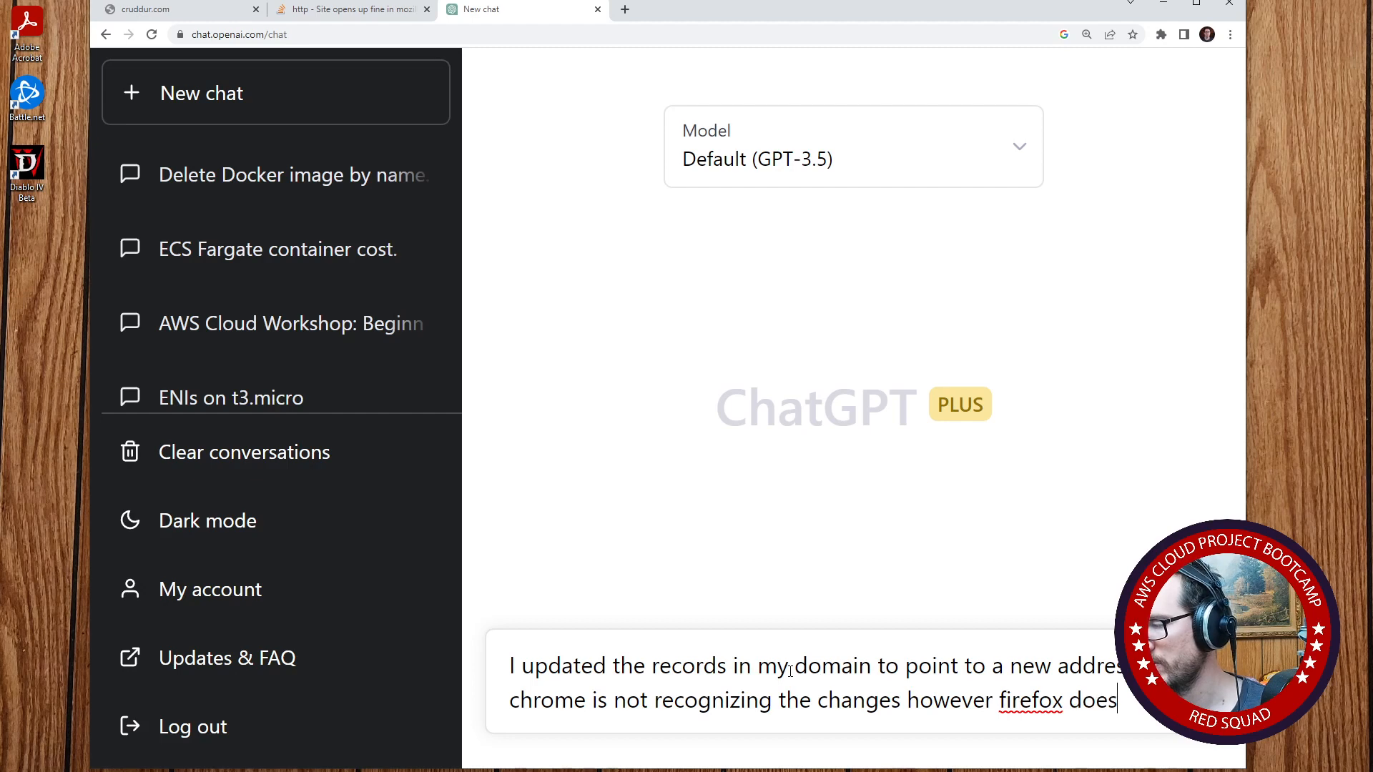
type("does, how do")
type("Ires")
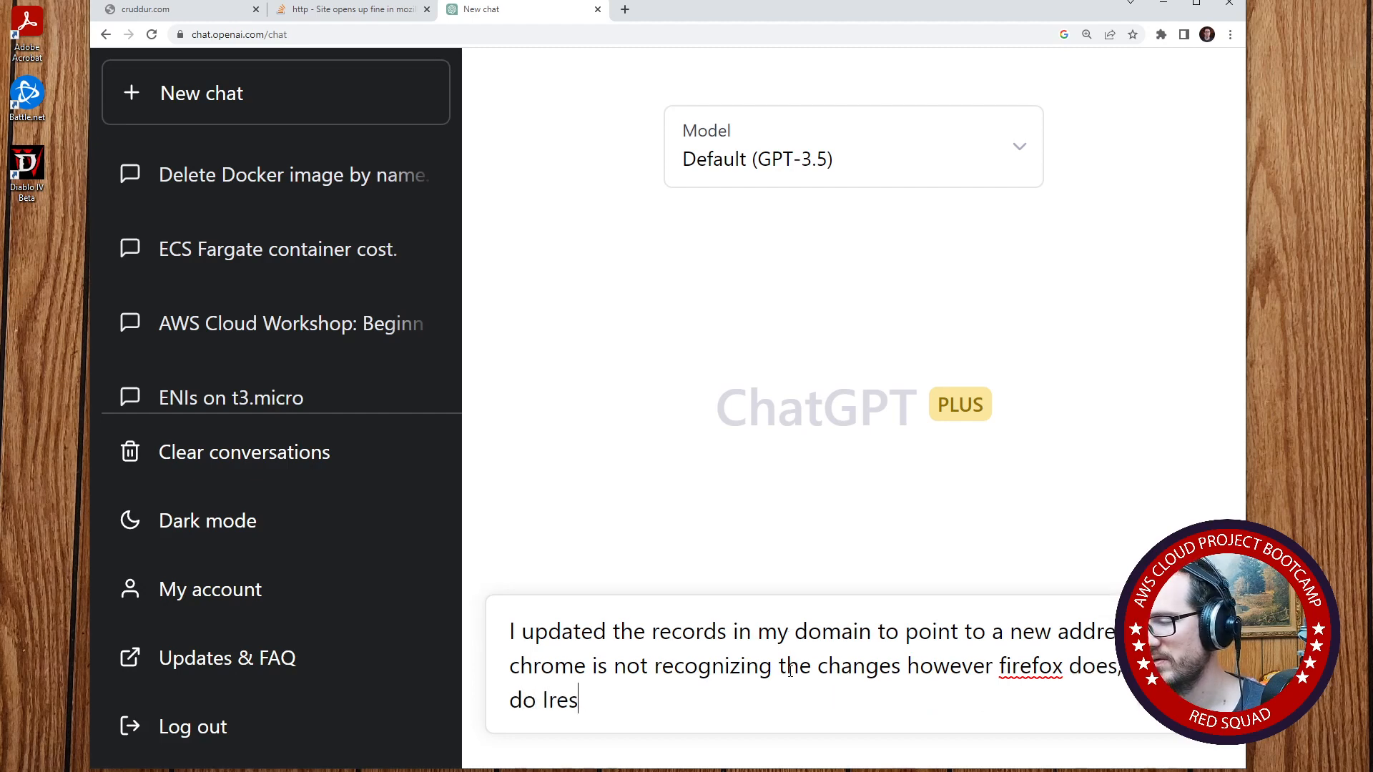
key("BackSpace")
key("BackSpace")
key("BackSpace")
type("resolve this?")
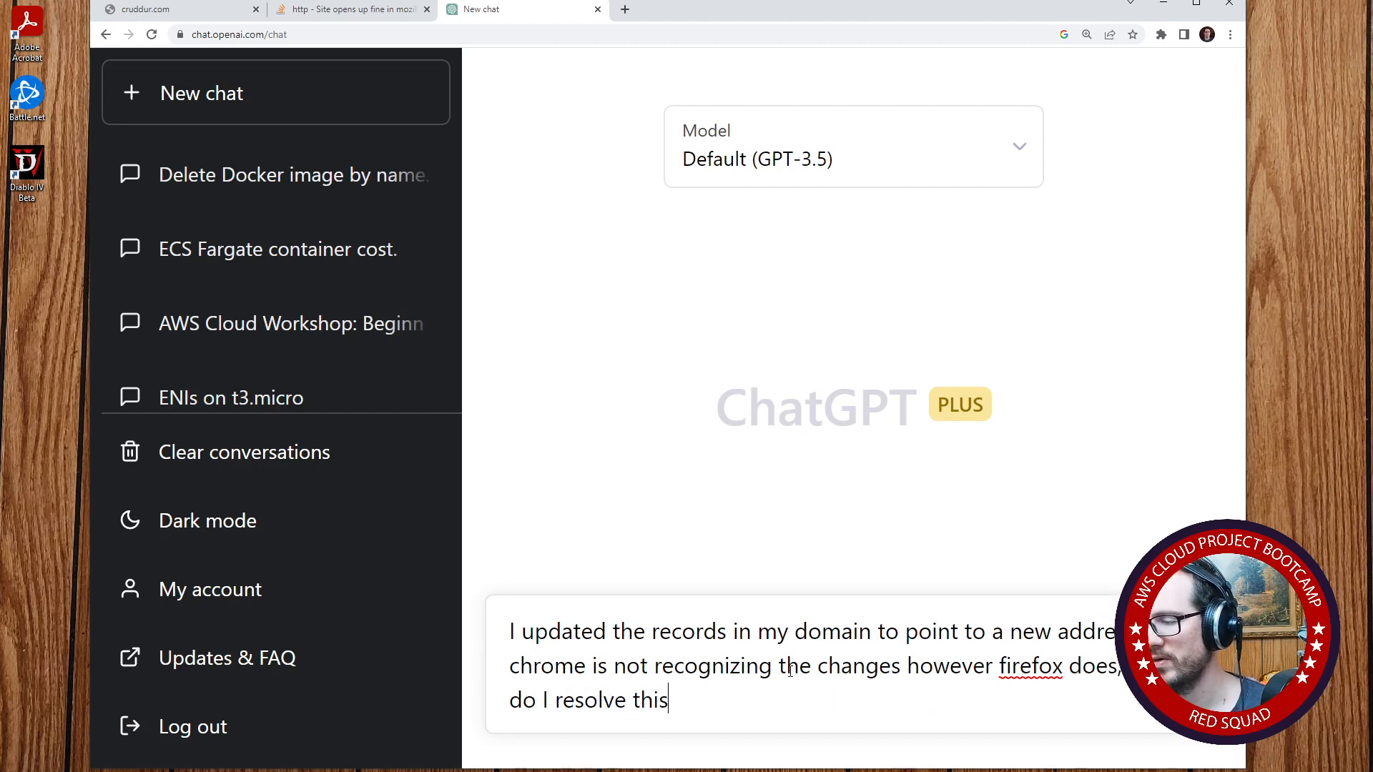
key("Return")
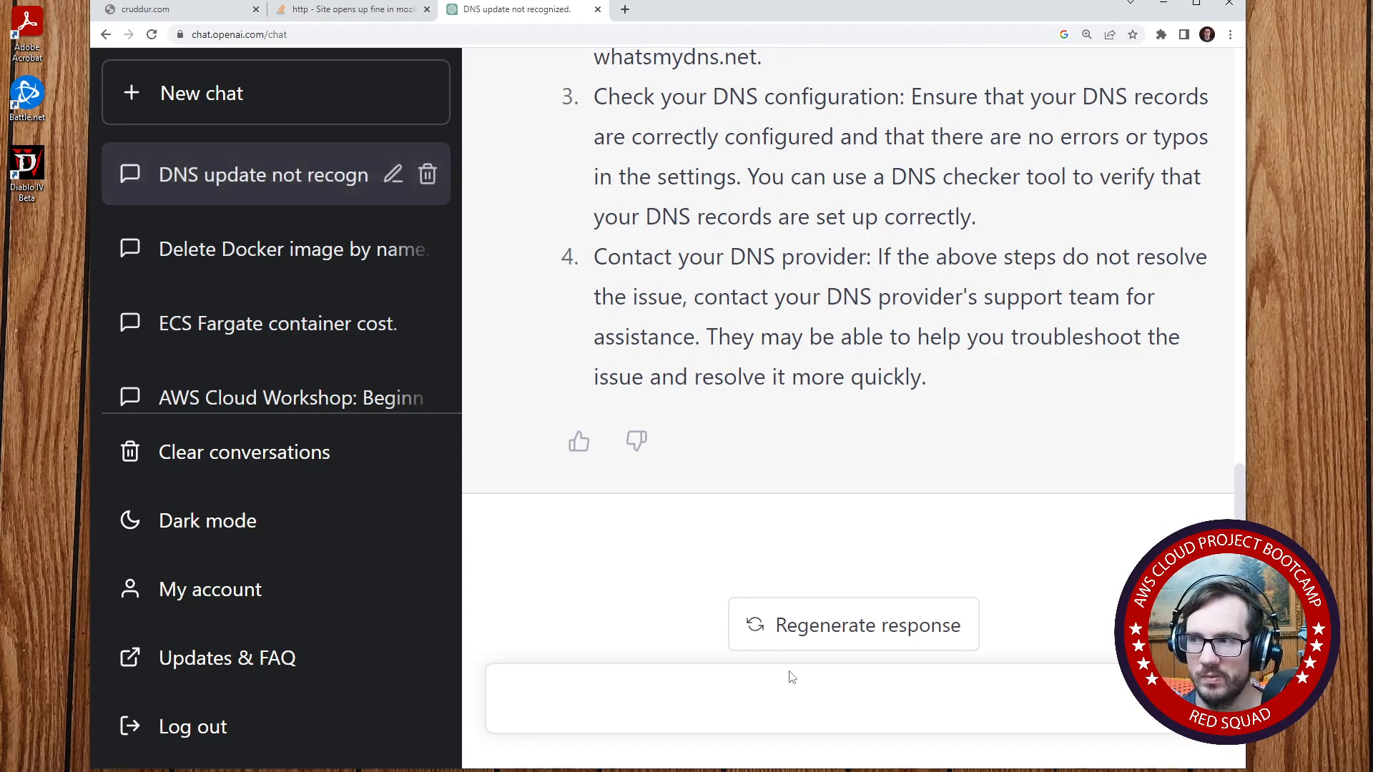
- Maximize the browser window and switch back to the cruddur.com tab
left_click(1195, 3)
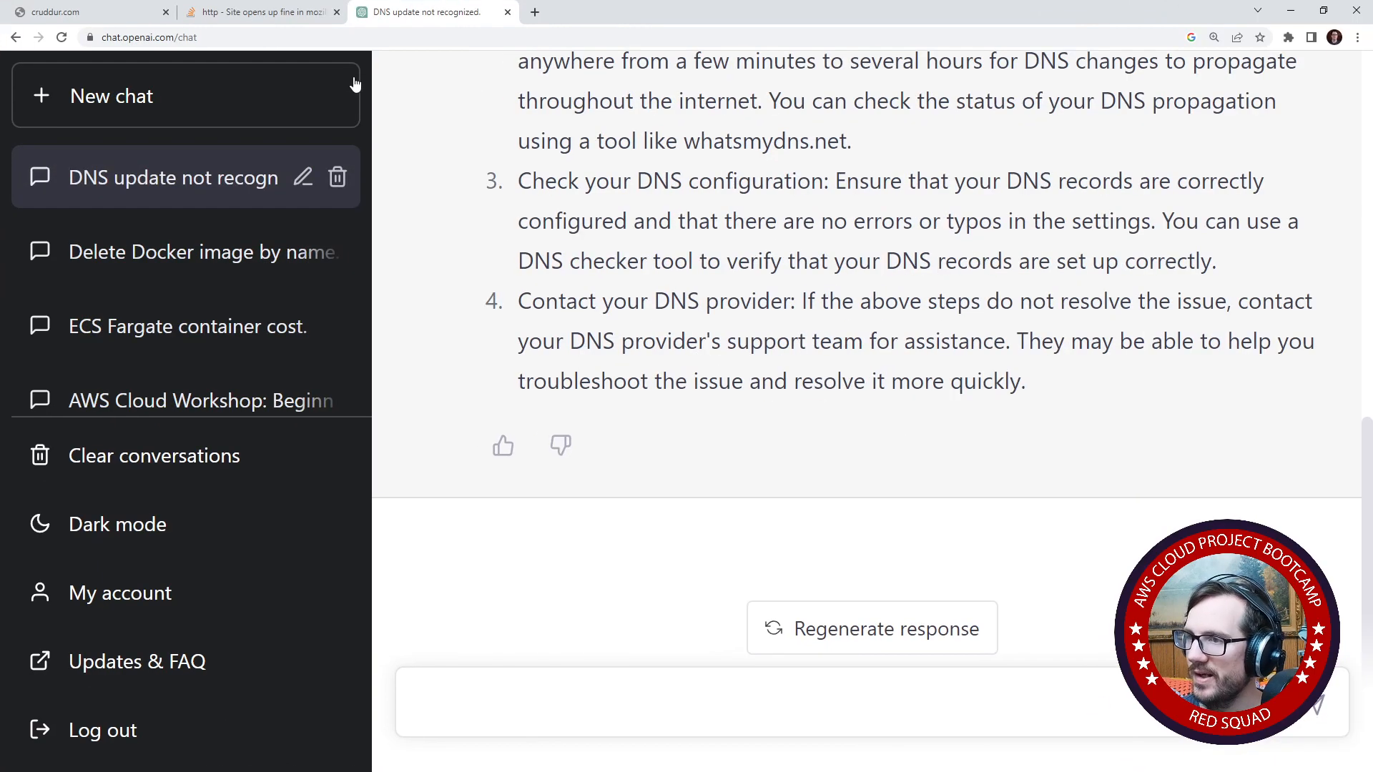
left_click(92, 10)
left_click(175, 37)
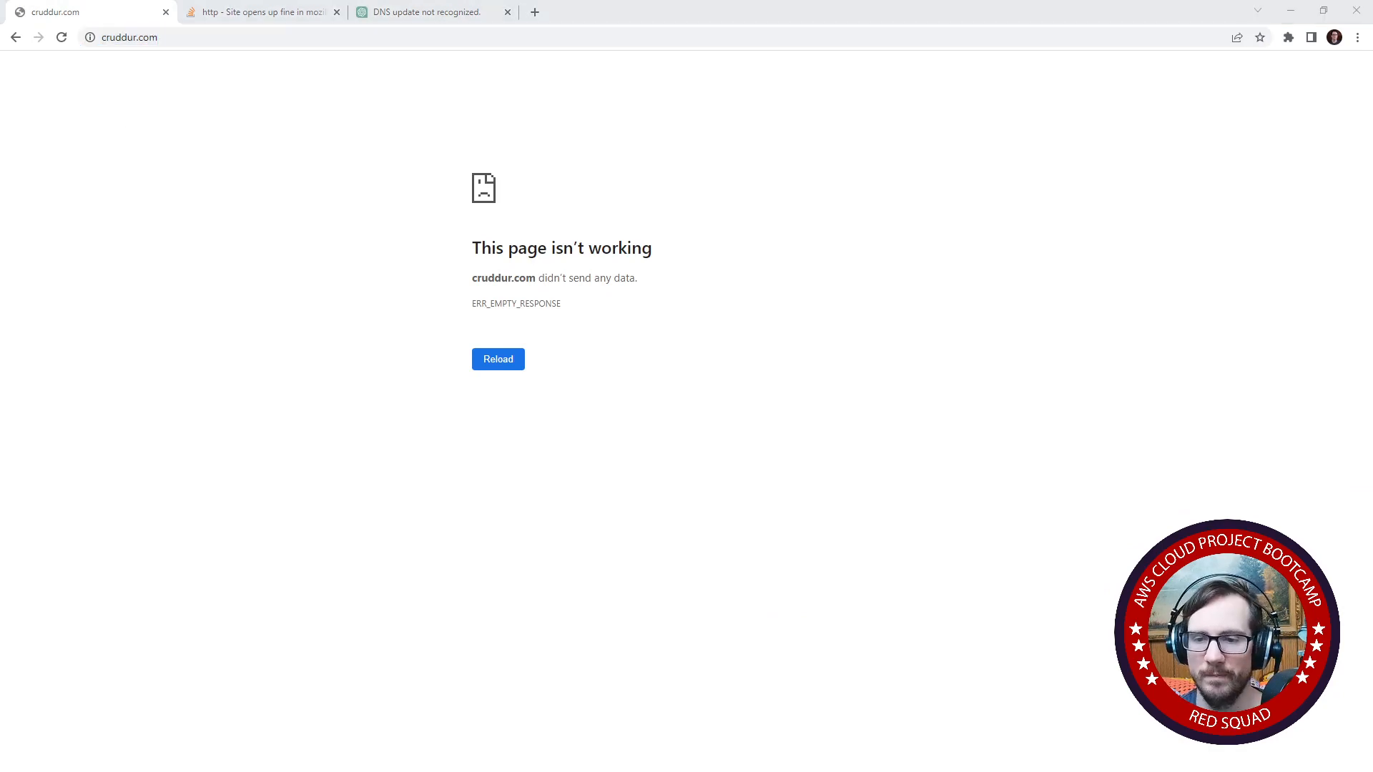
- Switch to the Firefox window showing cruddur.com, reposition it, and open the site's sign-in page
key("alt+Tab")
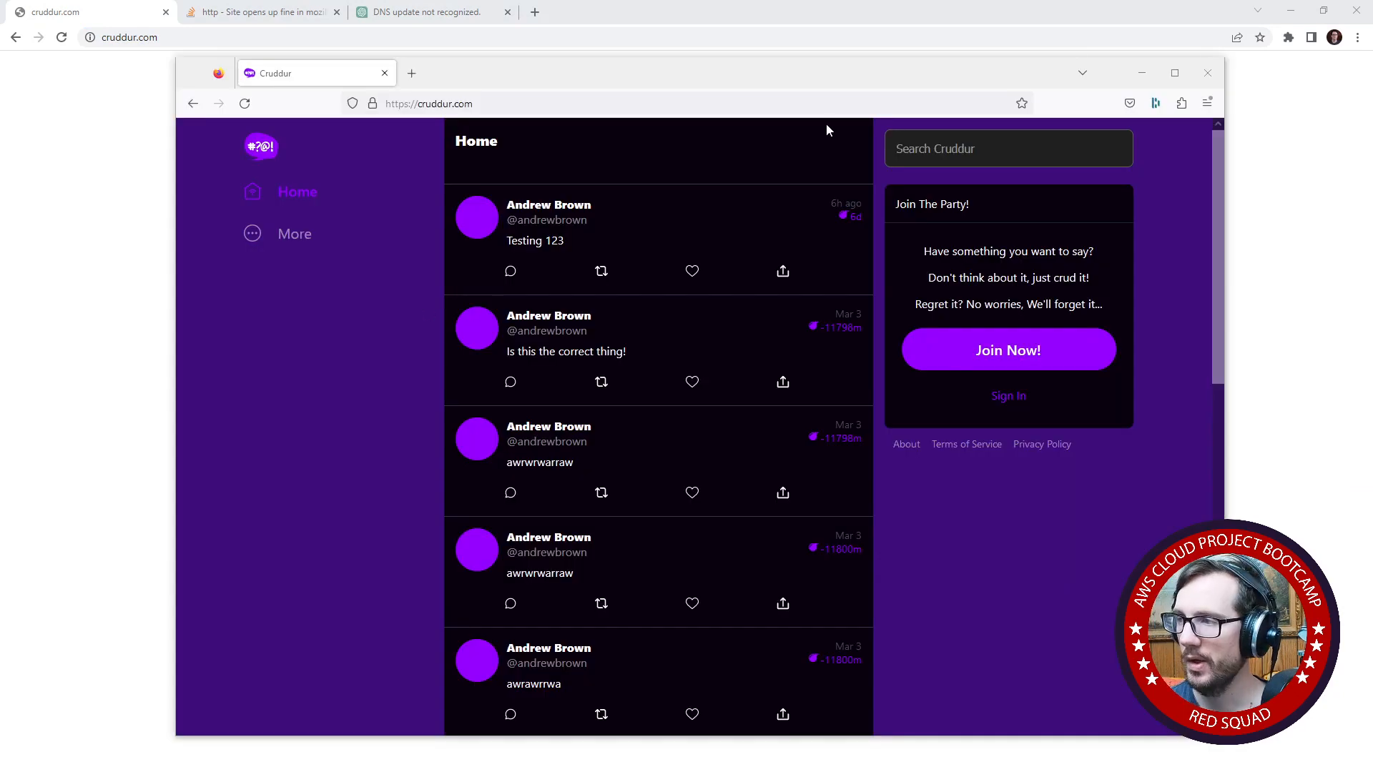
left_click_drag(815, 78, 717, 51)
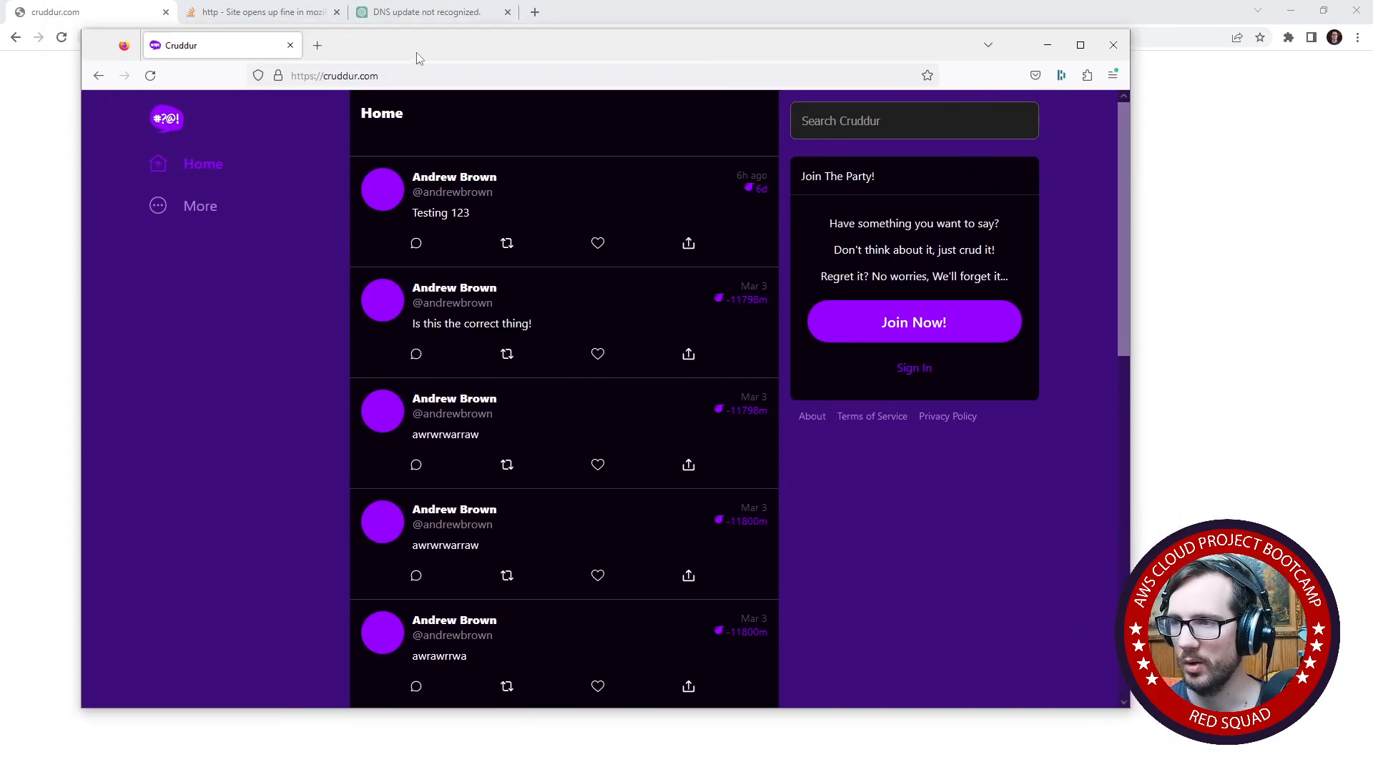
left_click_drag(419, 57, 429, 58)
left_click(924, 367)
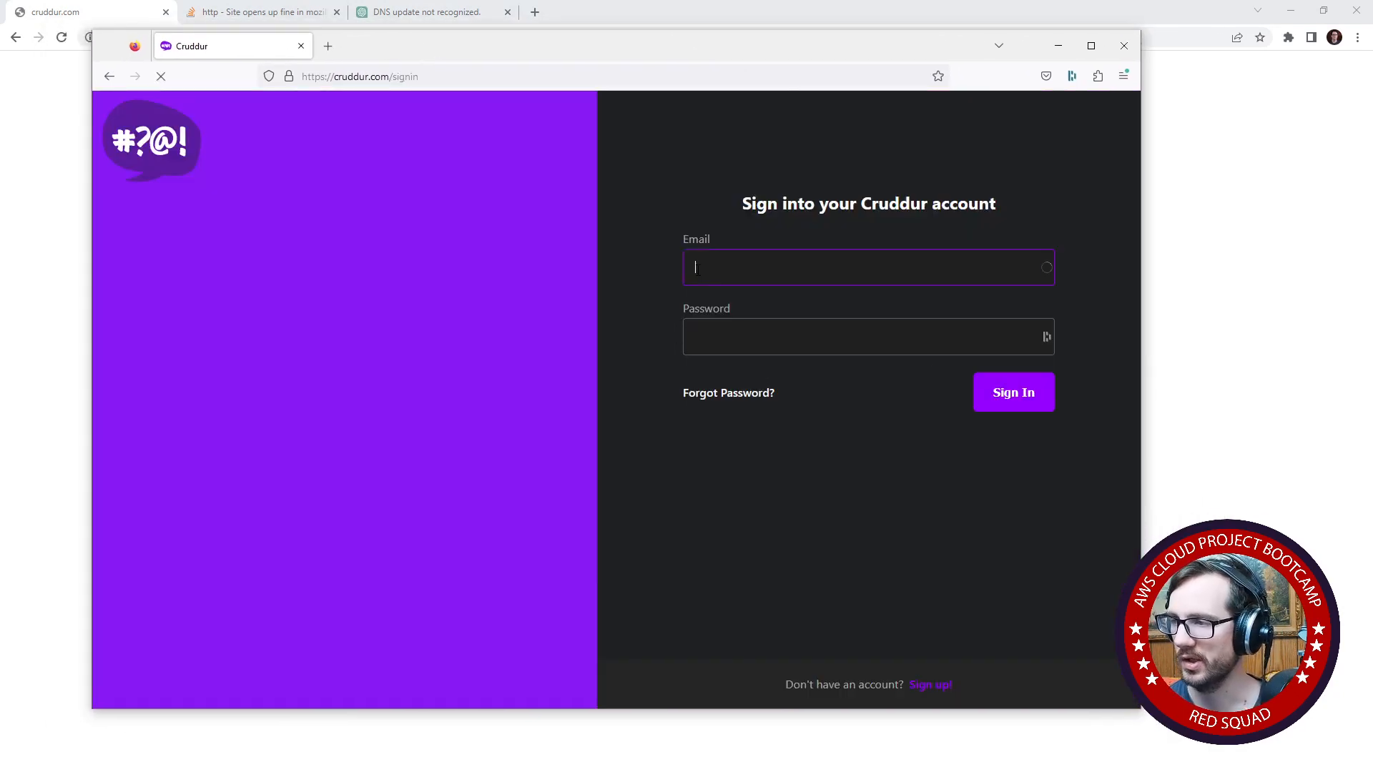
- Fill in the account's email address on the Cruddur sign-in form, correcting its domain ending to .co
type("adnr")
key("BackSpace")
key("BackSpace")
key("BackSpace")
key("BackSpace")
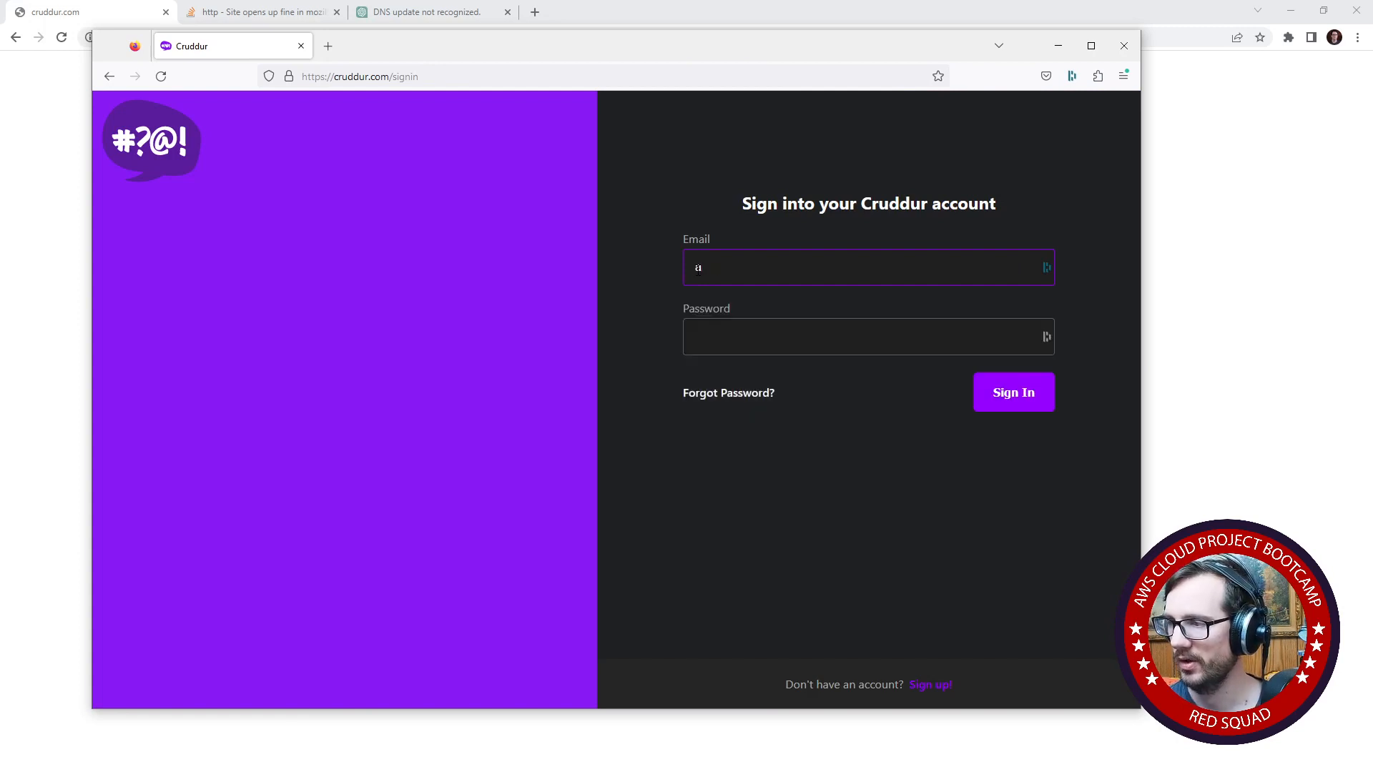
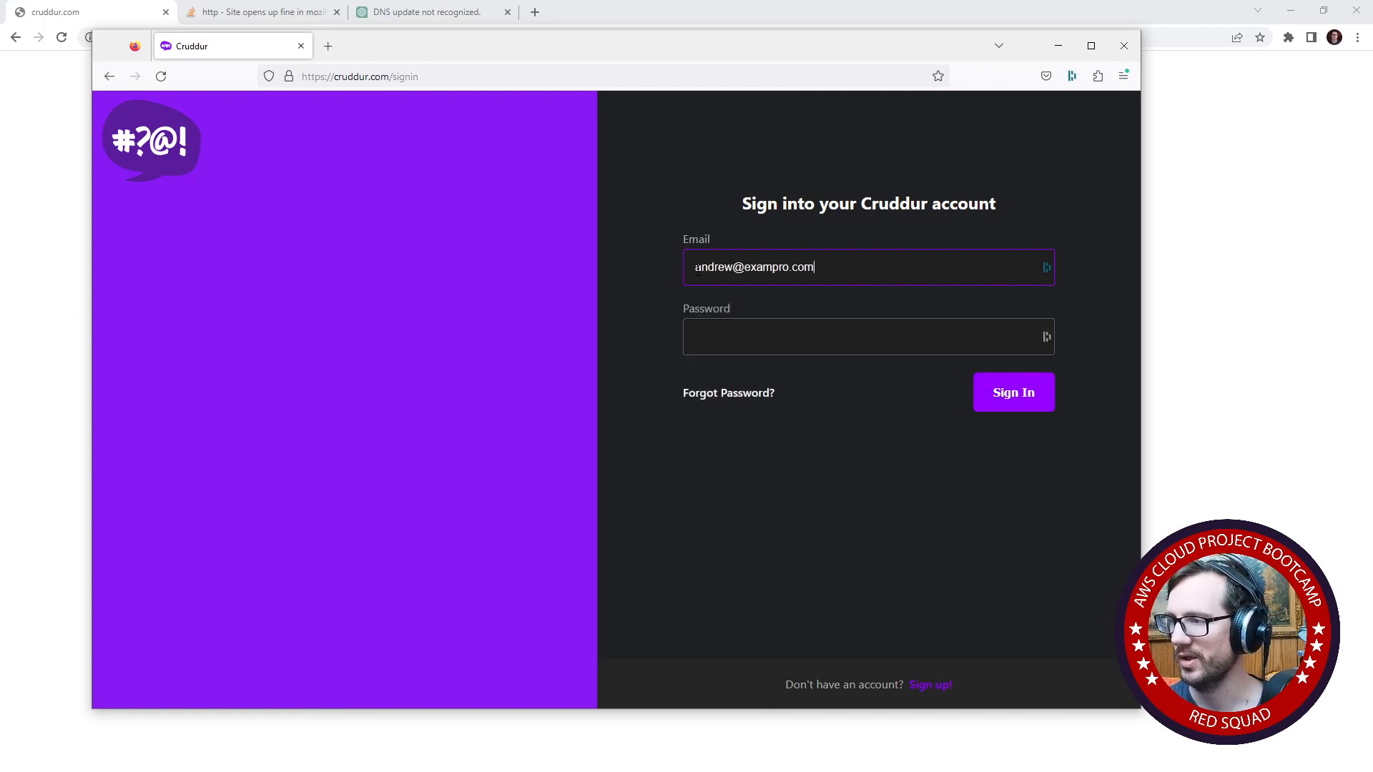
key("Tab")
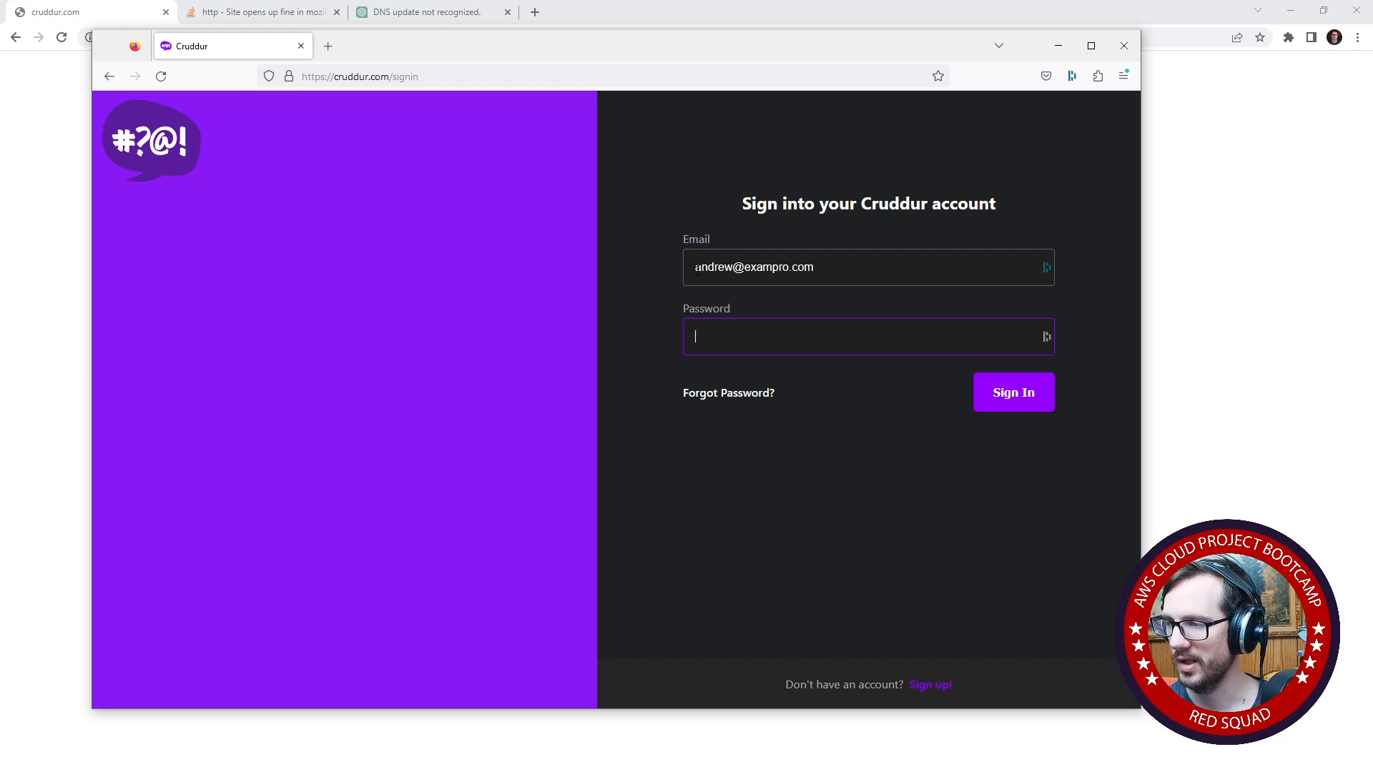
key("shift+Tab")
key("End")
key("BackSpace")
- Enter the account password, sign in to Cruddur, and dismiss the password manager's offer to save the login
key("Tab")
type("•••••••••••")
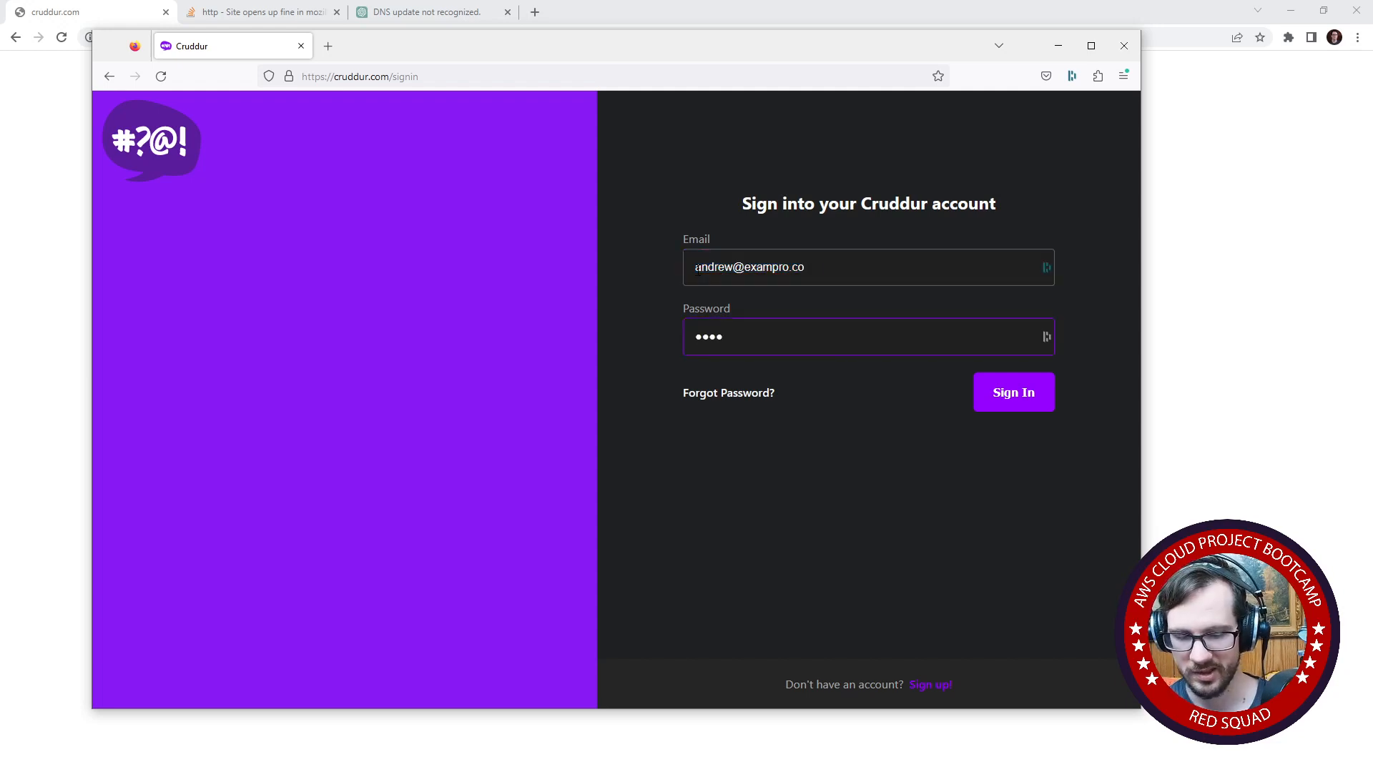
key("Return")
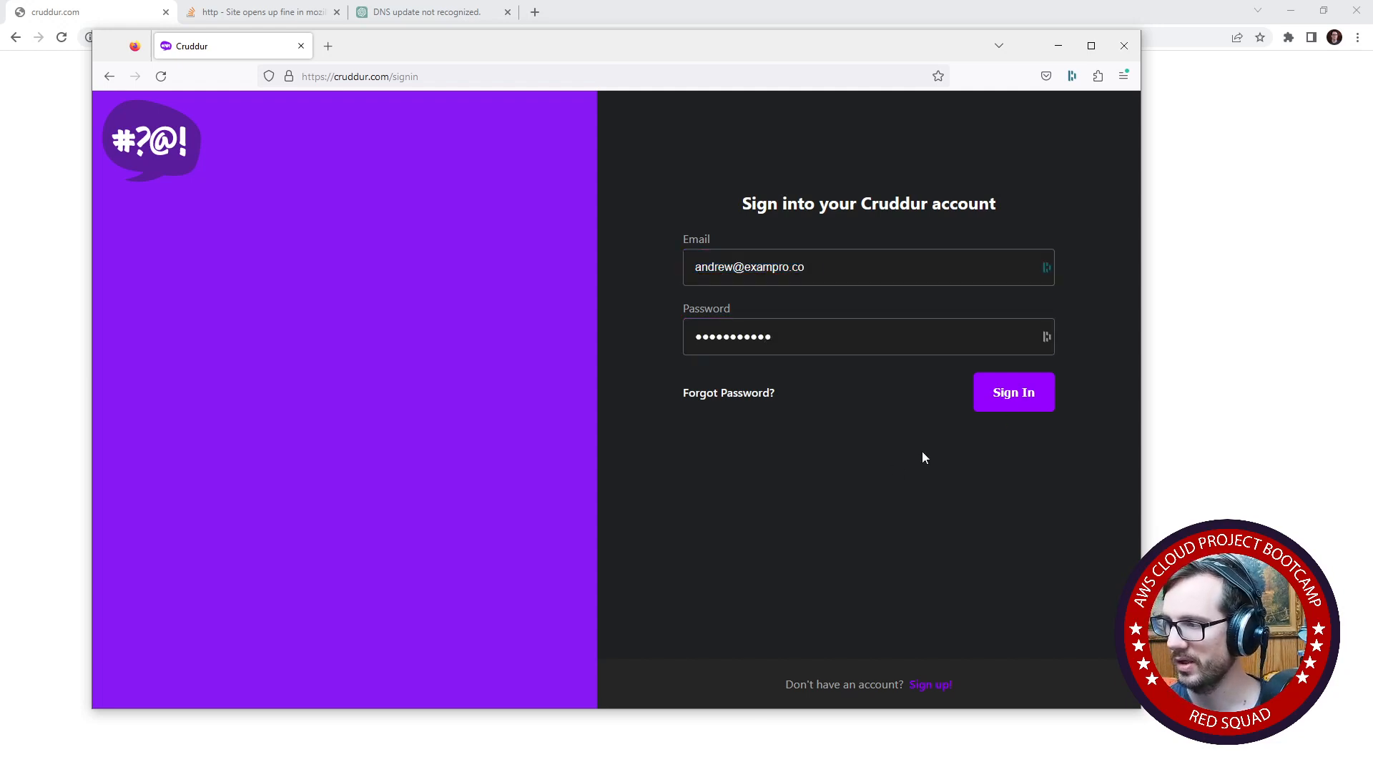
left_click(1066, 312)
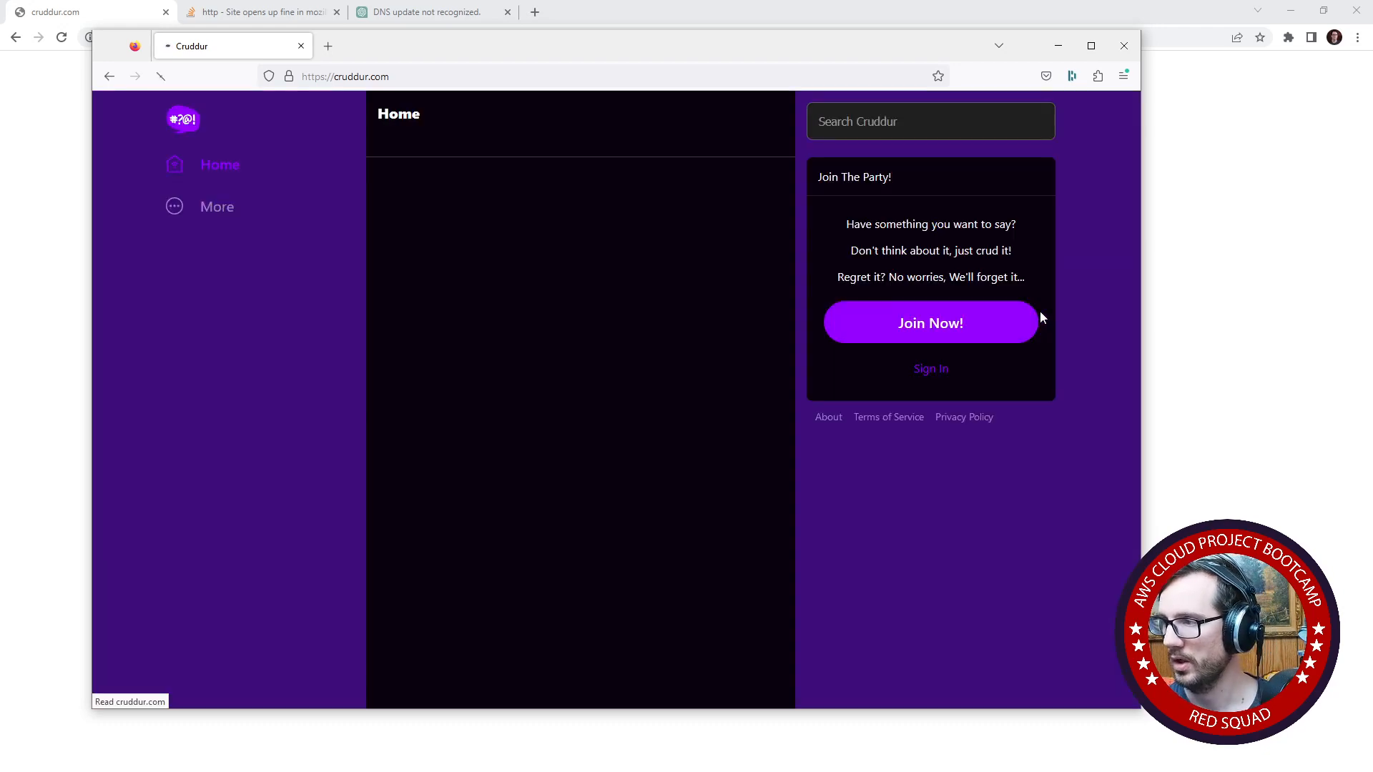
left_click(1016, 310)
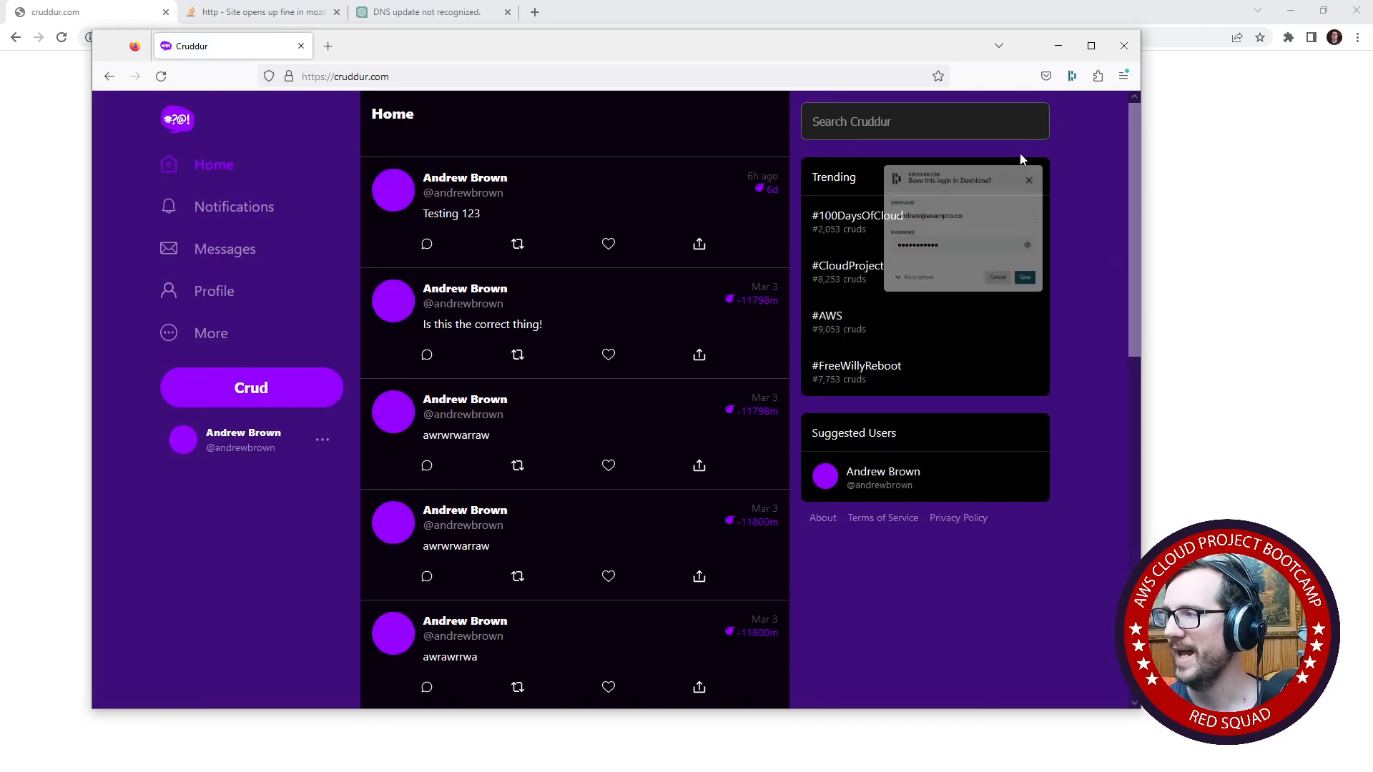
- Look through the home feed and post a new crud with the text "wrawraawr"
scroll(665, 400, "down", 10)
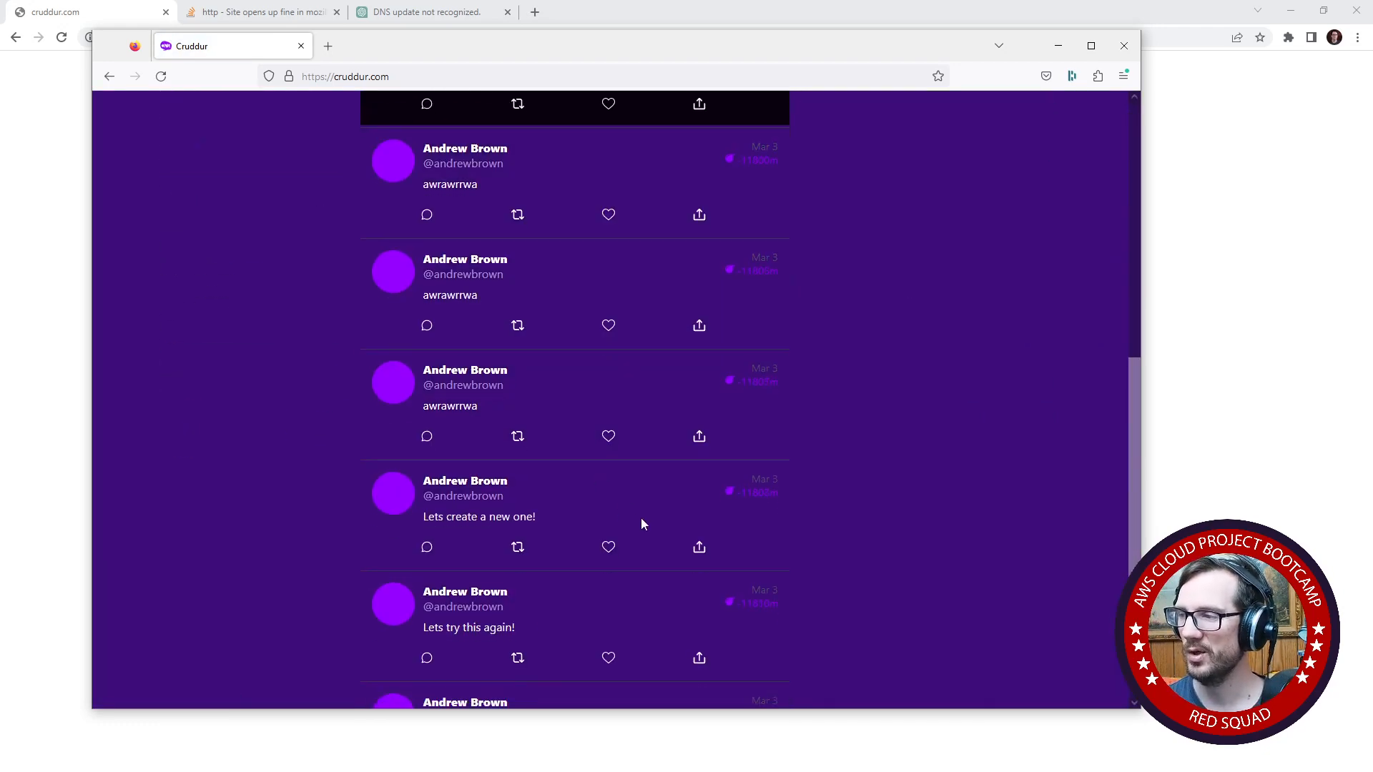
scroll(637, 522, "up", 10)
left_click(429, 164)
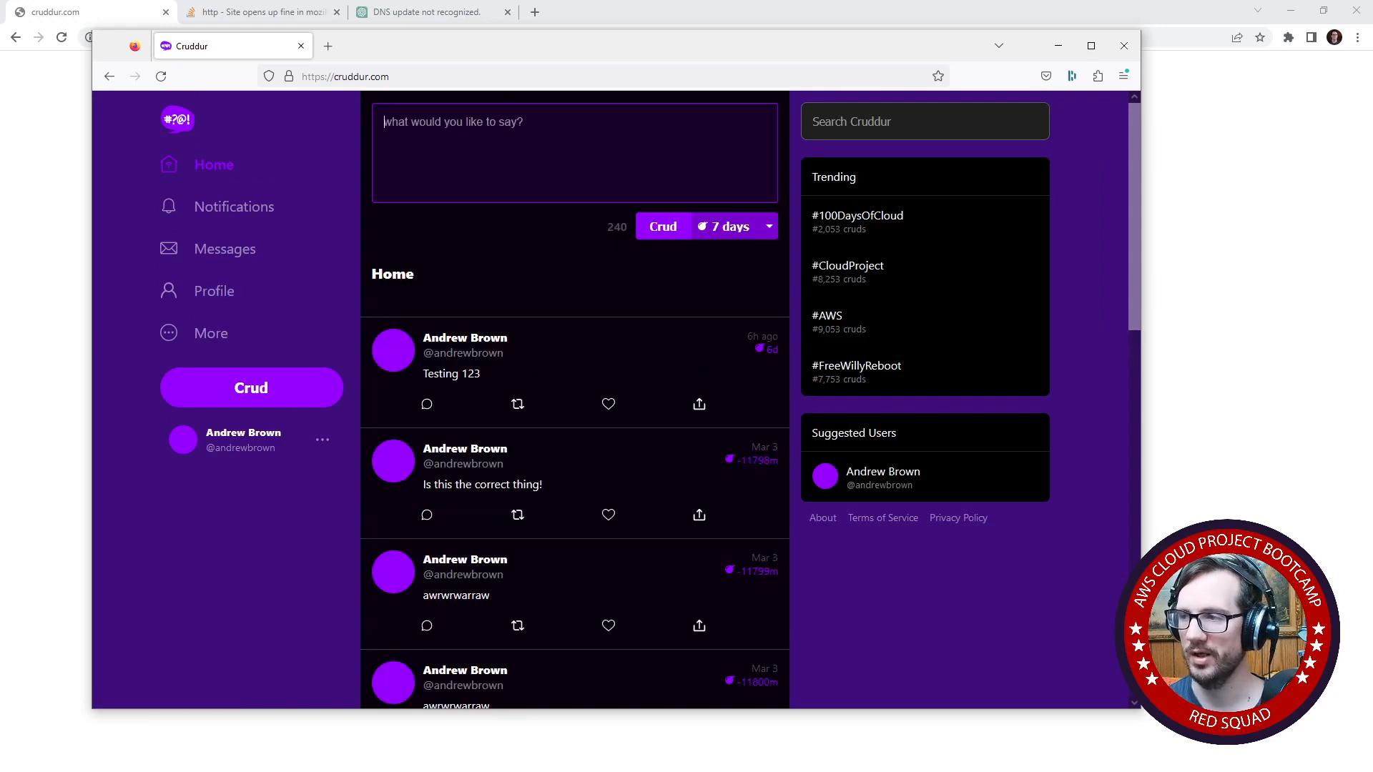
type("wrawraawr")
left_click(679, 226)
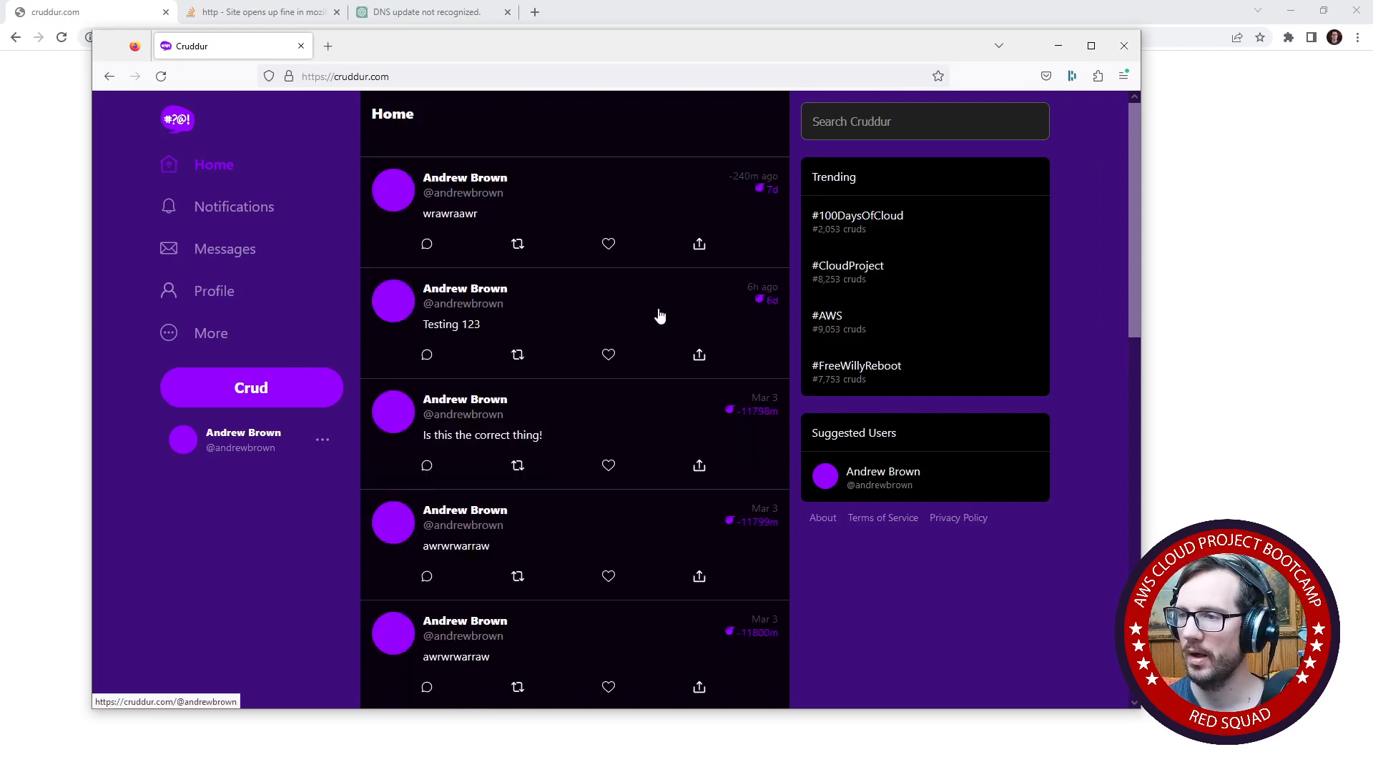
- Go to the Messages page and reload it with the developer tools' network monitor recording its requests
left_click(311, 254)
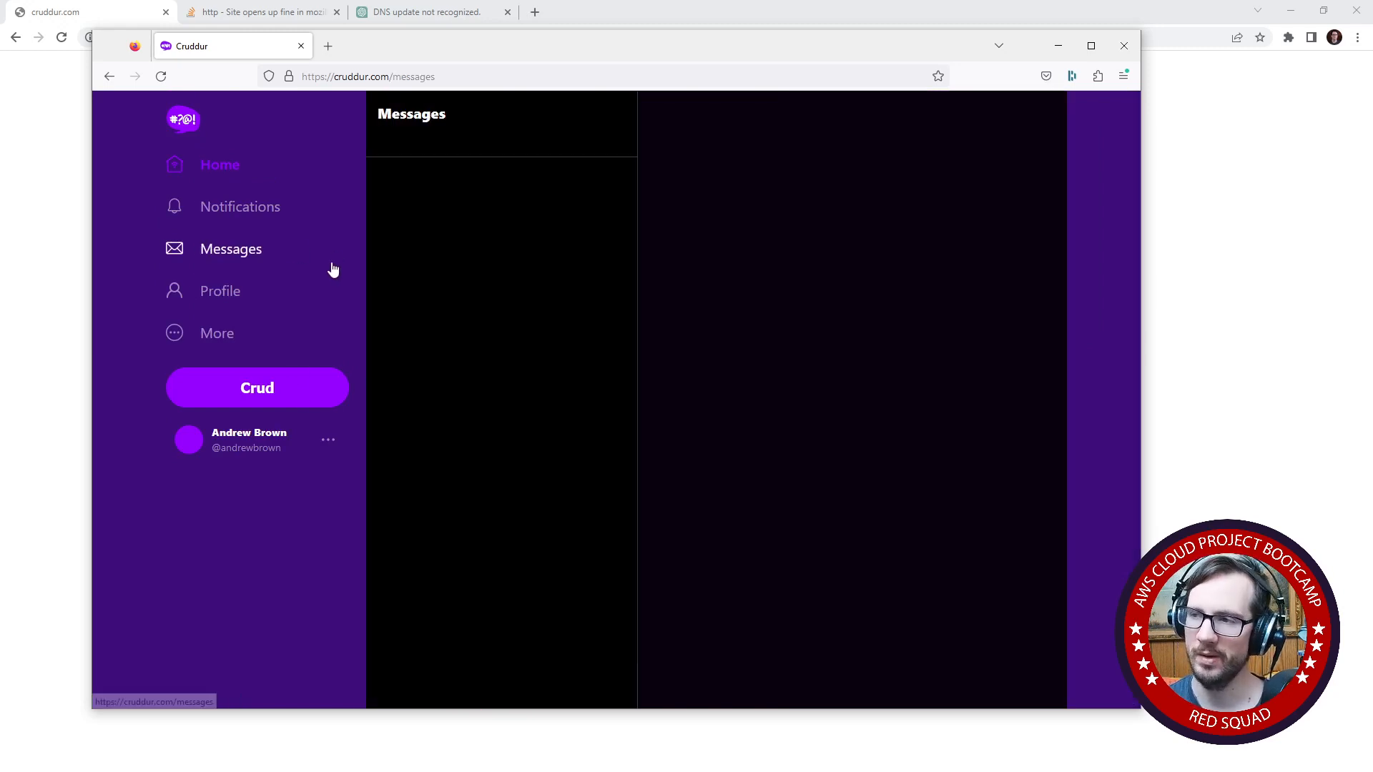
right_click(612, 226)
left_click(660, 406)
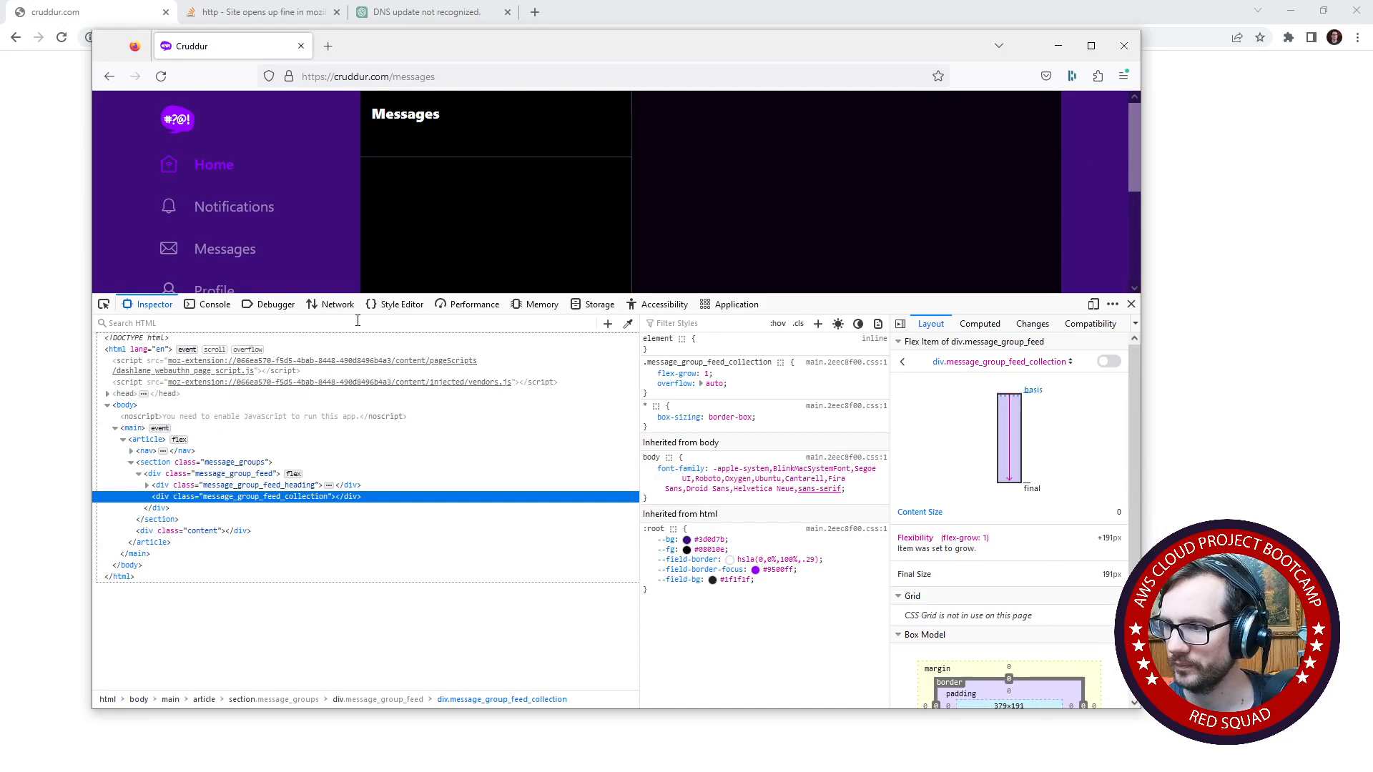
left_click(338, 304)
left_click(445, 77)
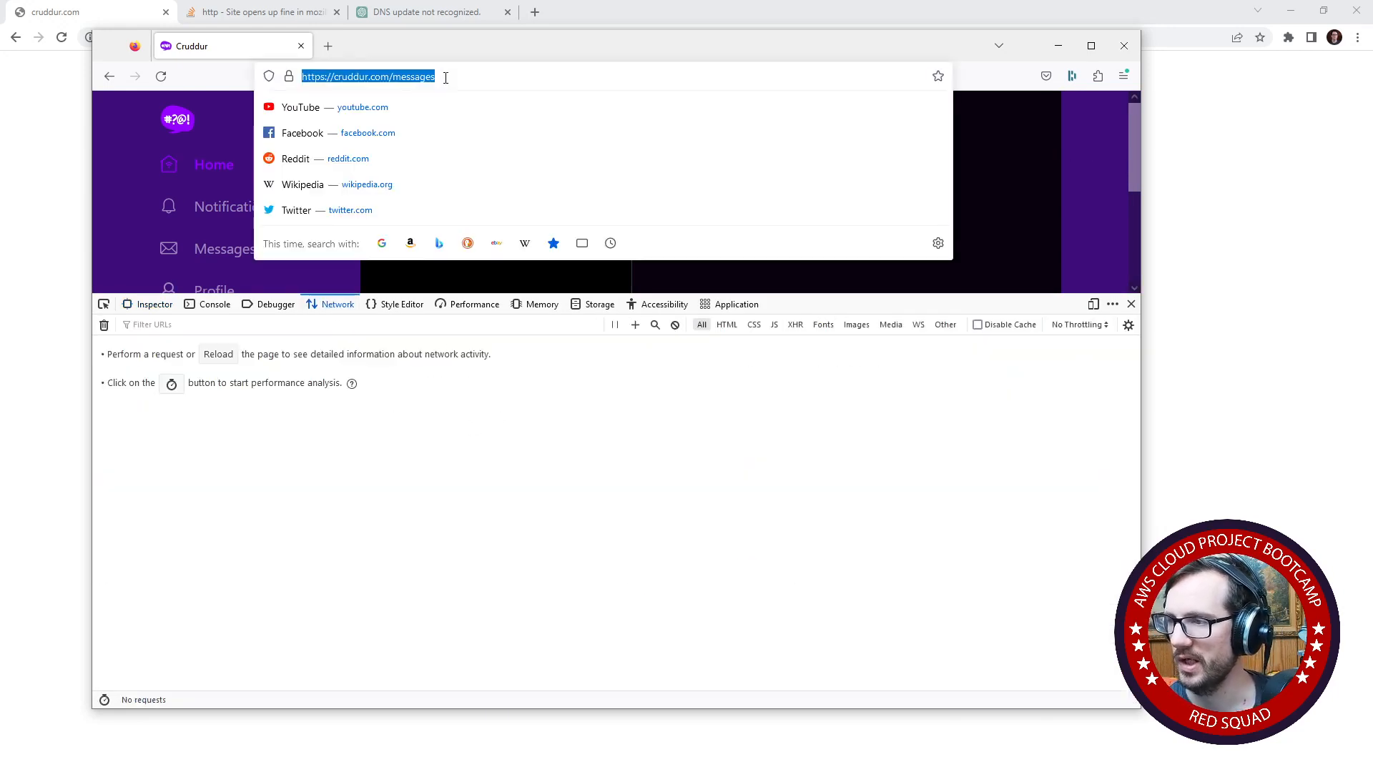
key("Return")
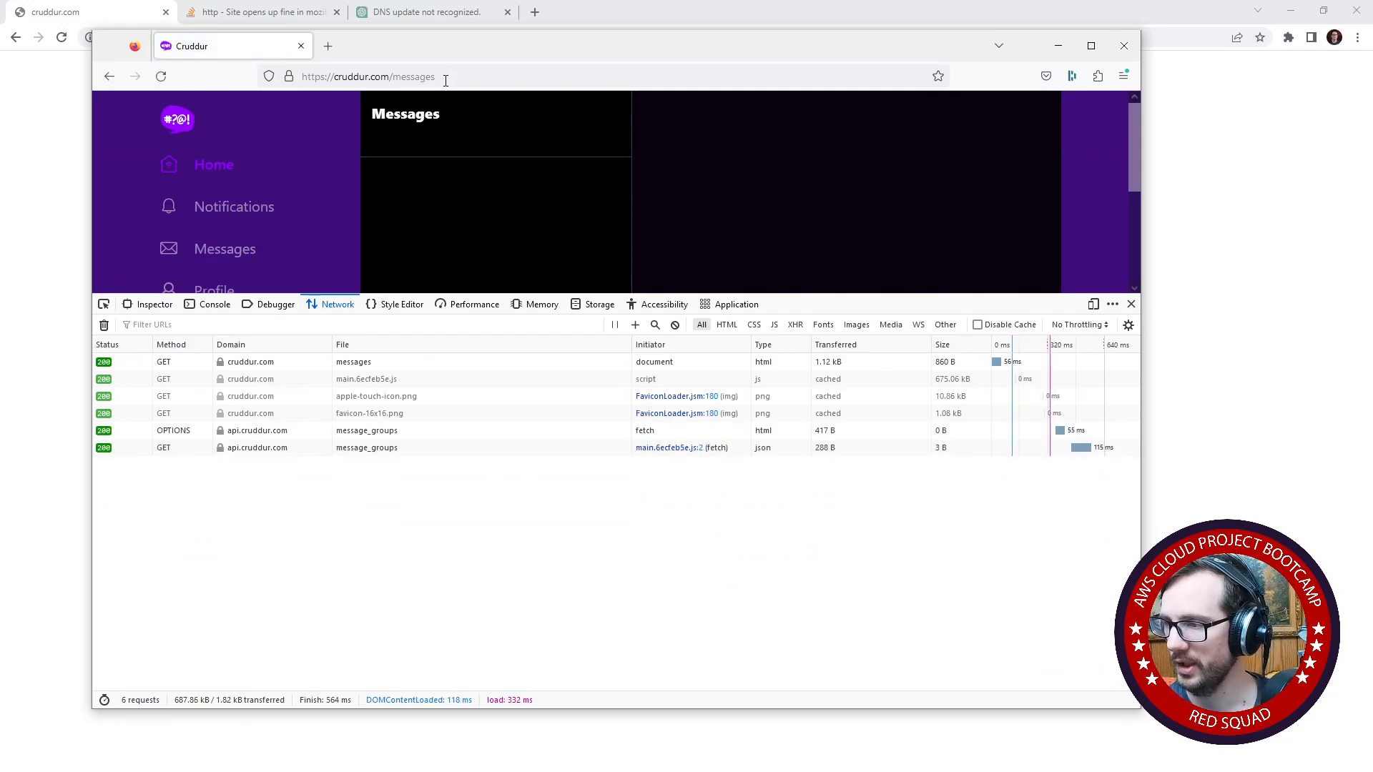
- Examine the cookies and request payload of the messages document request
left_click(480, 362)
left_click(902, 348)
left_click(946, 349)
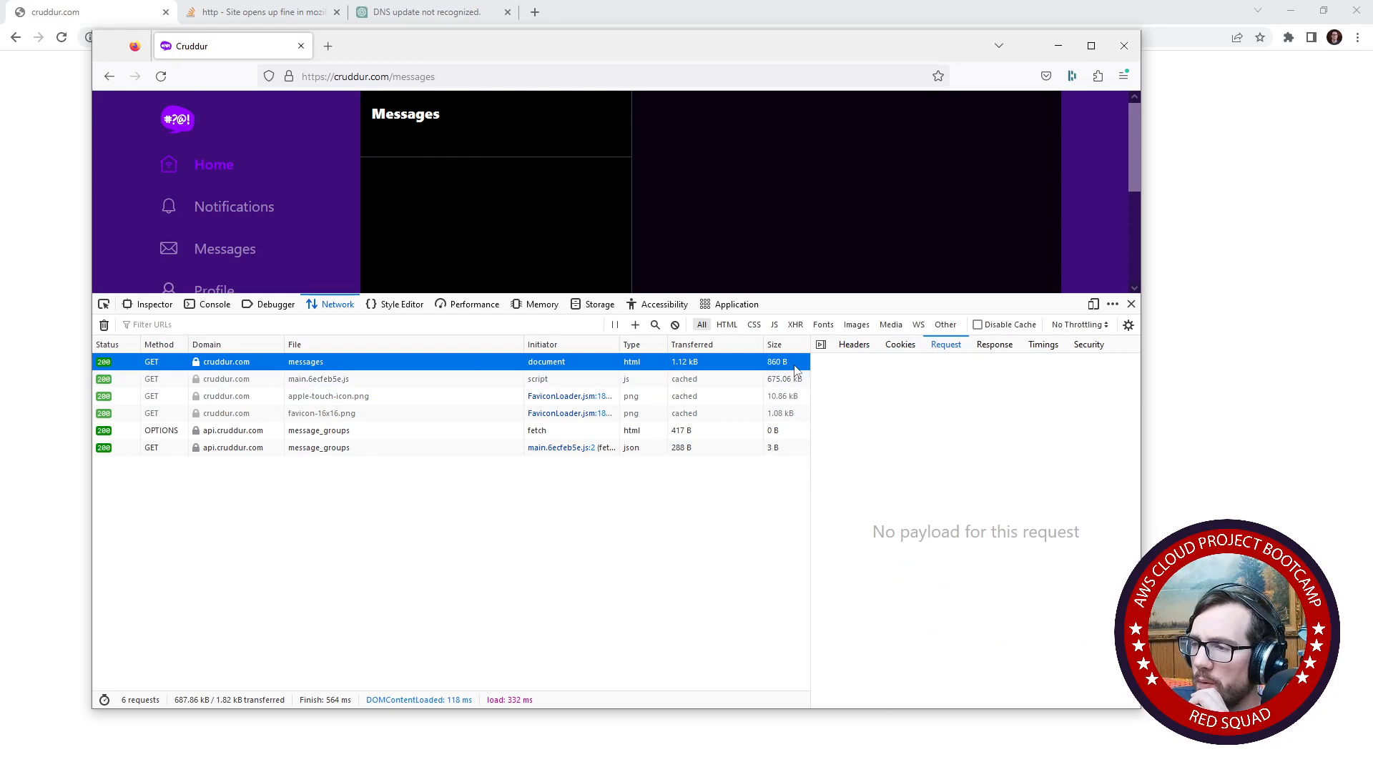
- Load another user's profile by replacing the messages path in the URL with @ and that user's handle
left_click(449, 75)
double_click(421, 76)
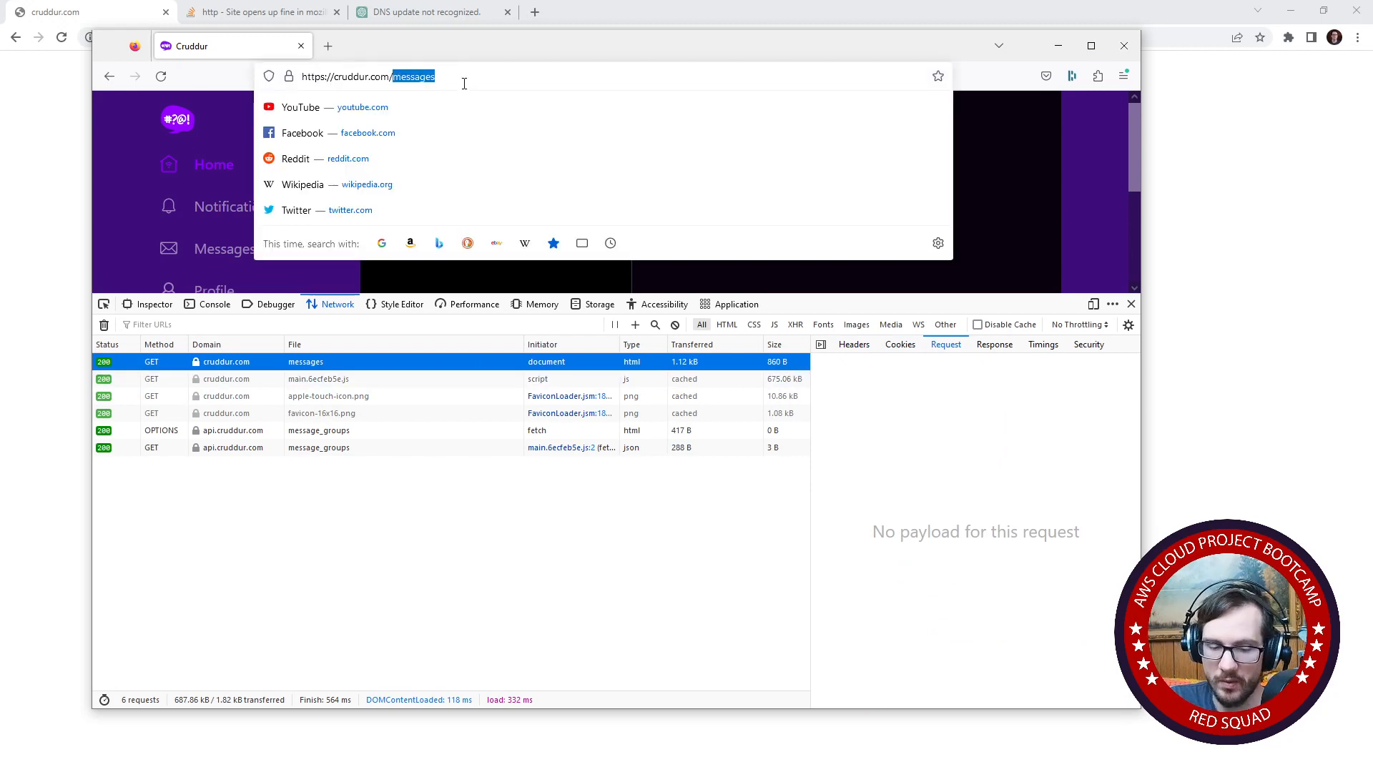
type("@")
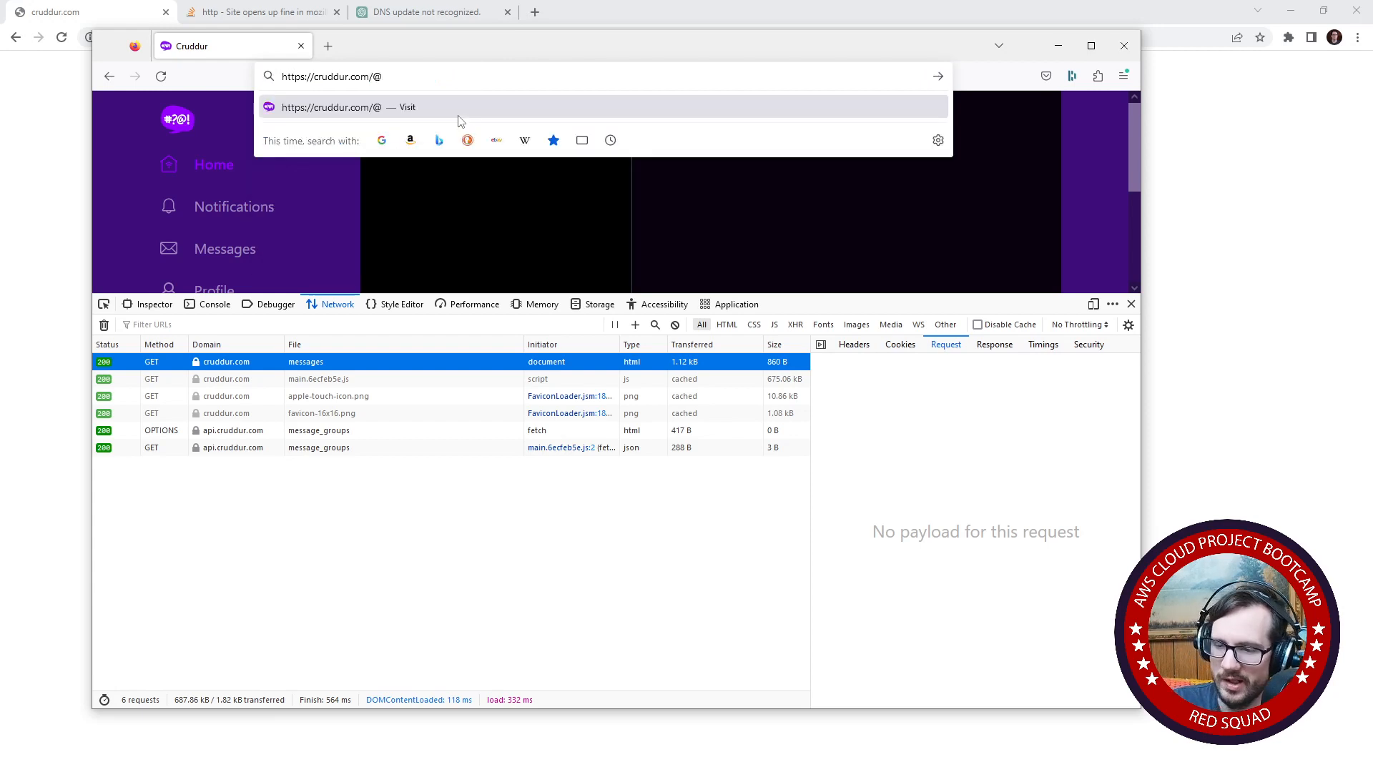
type("bayko")
key("Return")
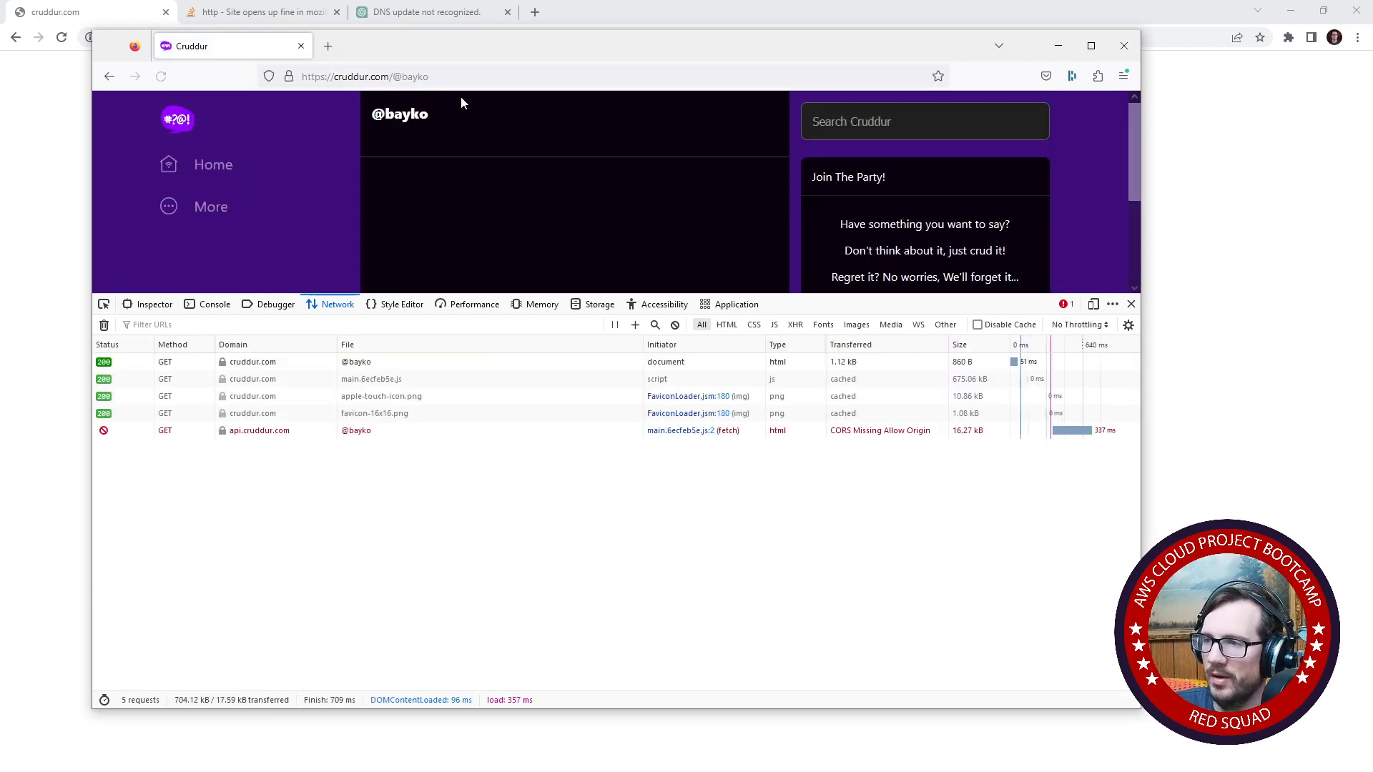
left_click(478, 76)
left_click_drag(478, 77, 402, 77)
left_click(394, 75)
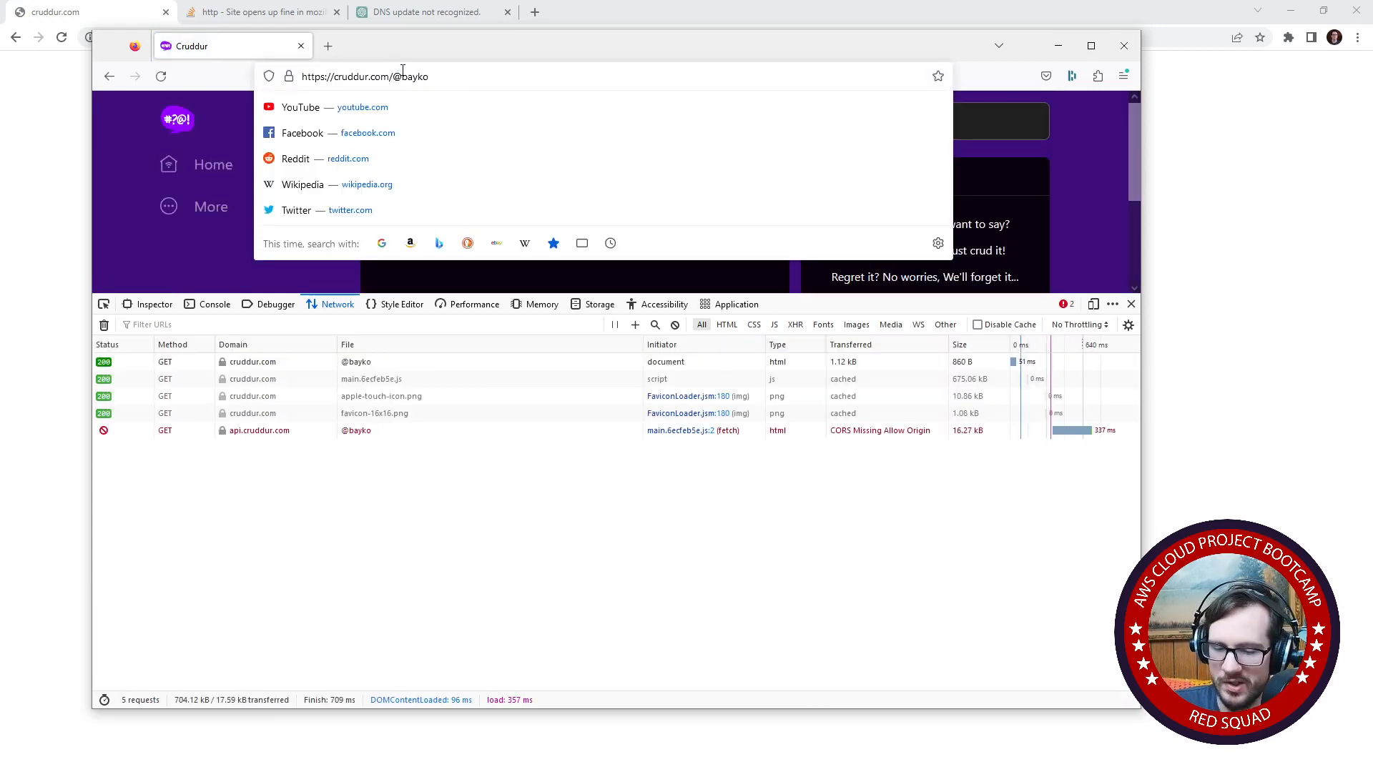
type("messages.=/=")
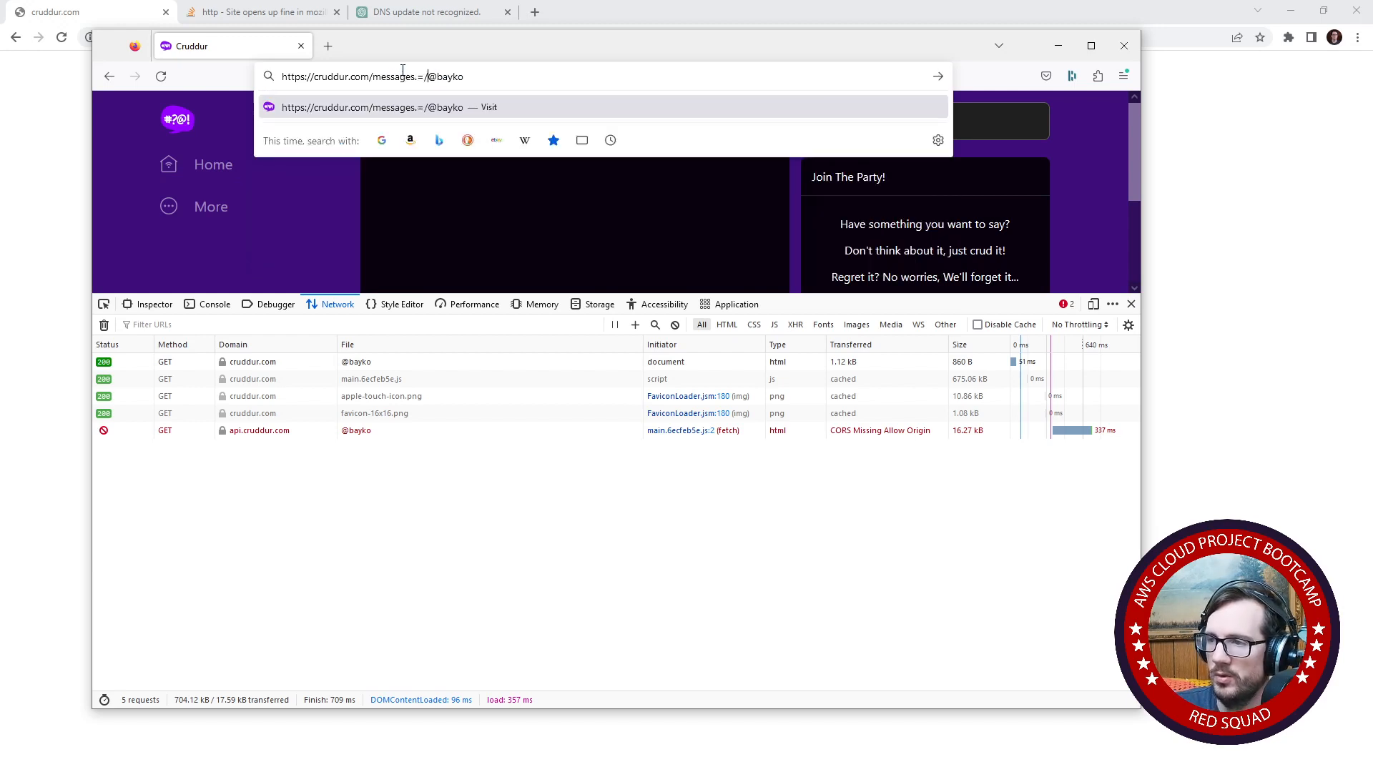
key("BackSpace")
key("BackSpace")
key("BackSpace")
key("BackSpace")
type("/new/")
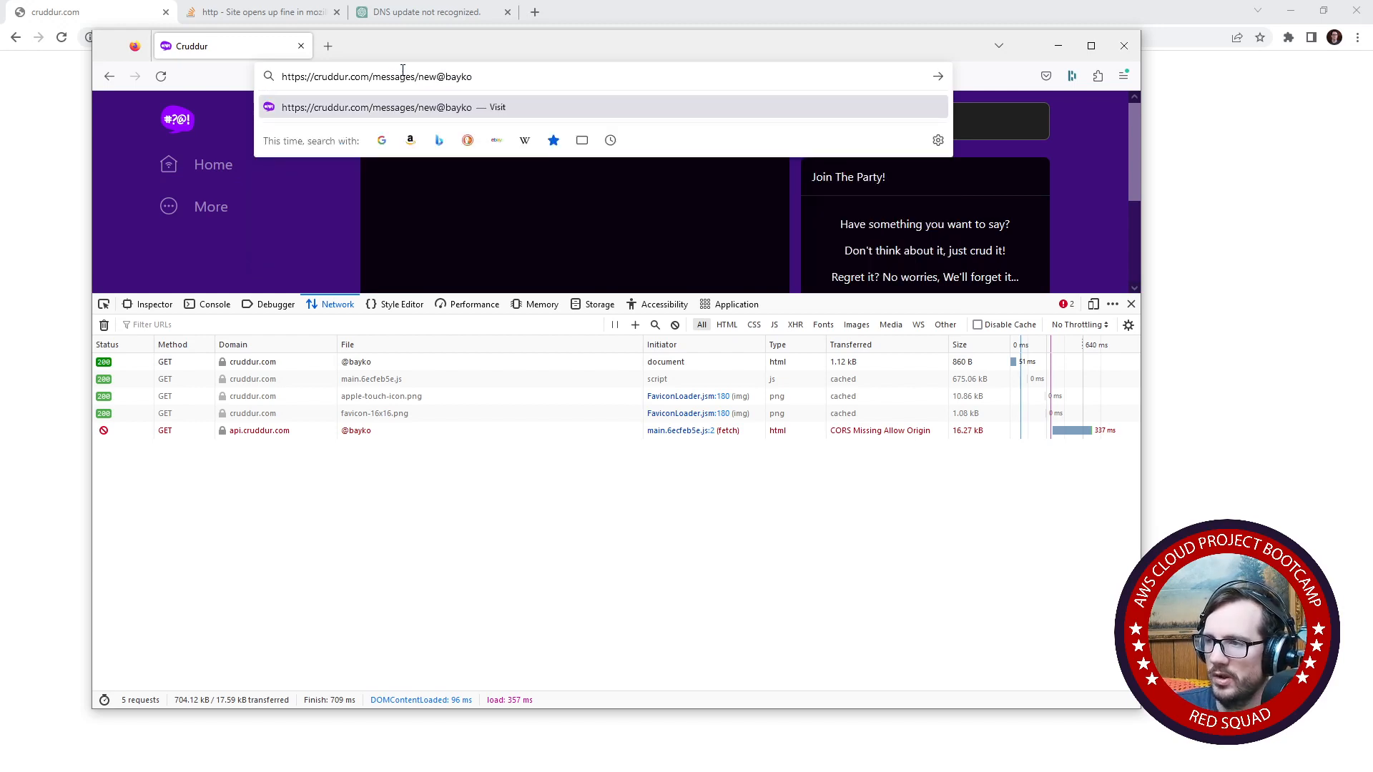
key("Return")
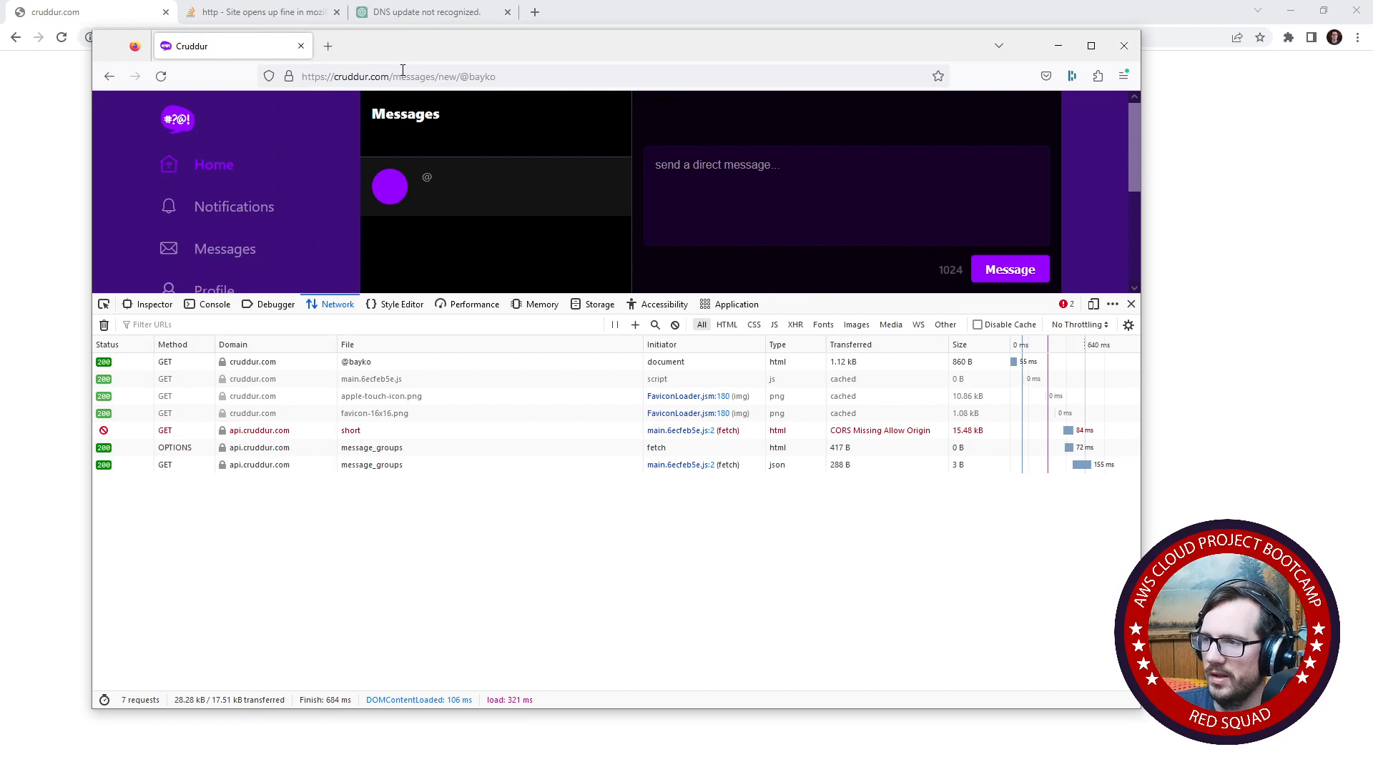
- Remove the @ before the handle in the new-message URL, reload, and enlarge the page area above the developer tools
left_click(463, 77)
key("Delete")
key("Return")
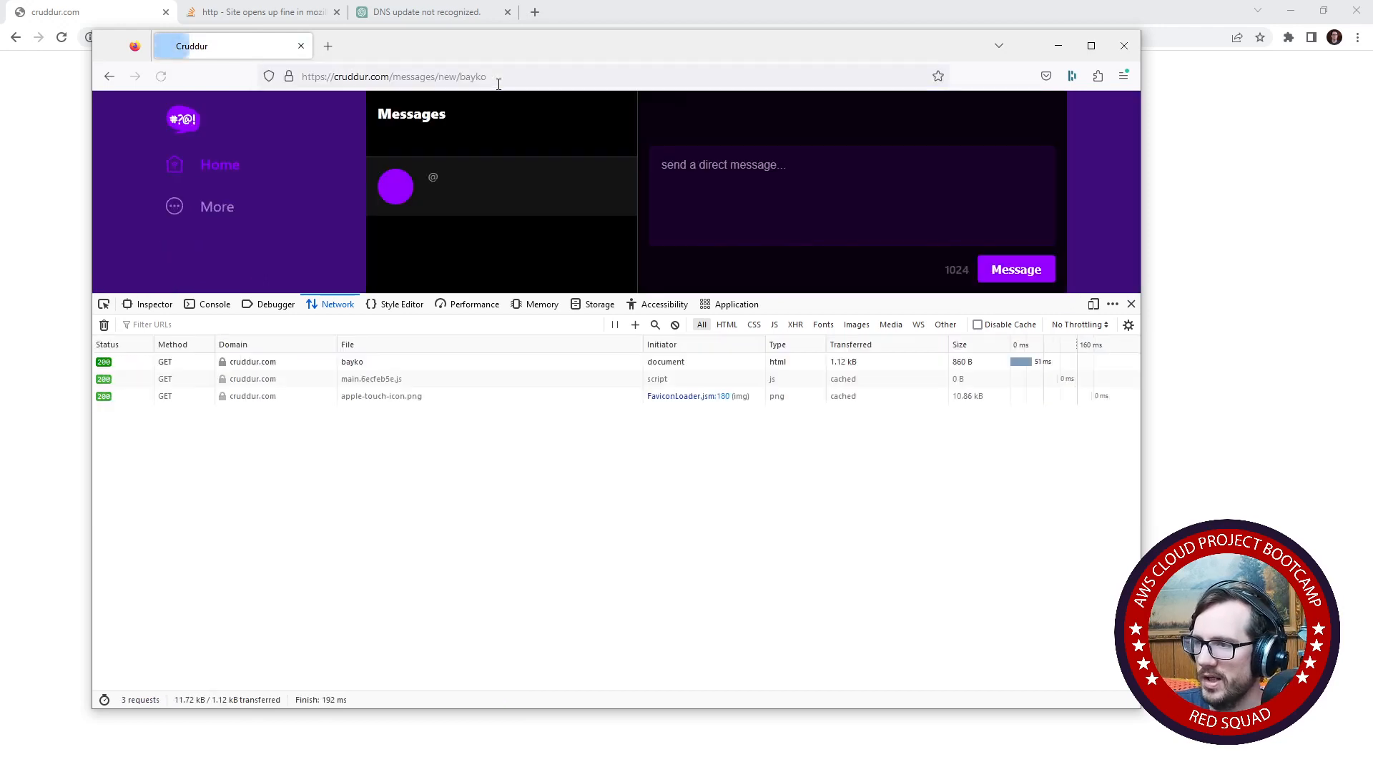
left_click_drag(878, 295, 837, 365)
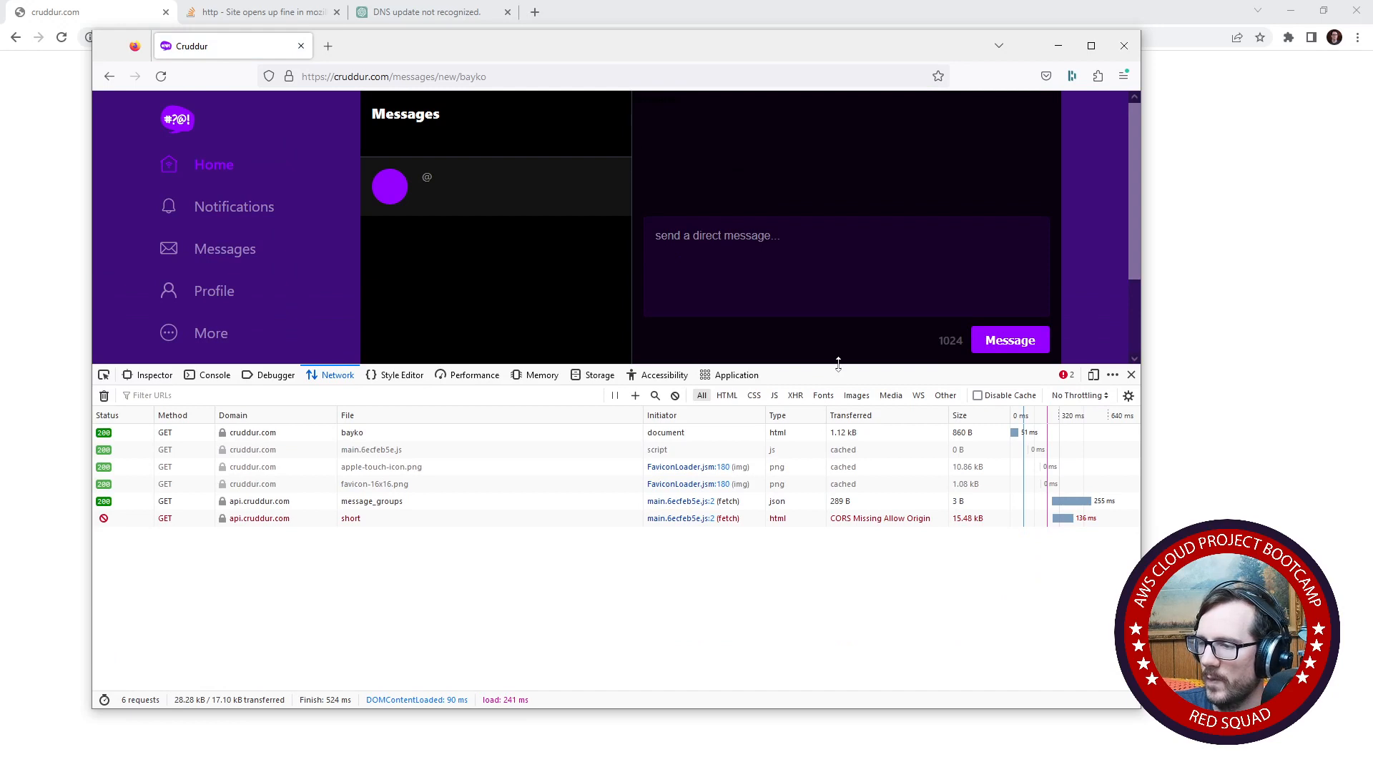
- Examine the cookies and headers of the failing "short" API request, comparing its path with the handle in the page URL
left_click(500, 519)
left_click(902, 418)
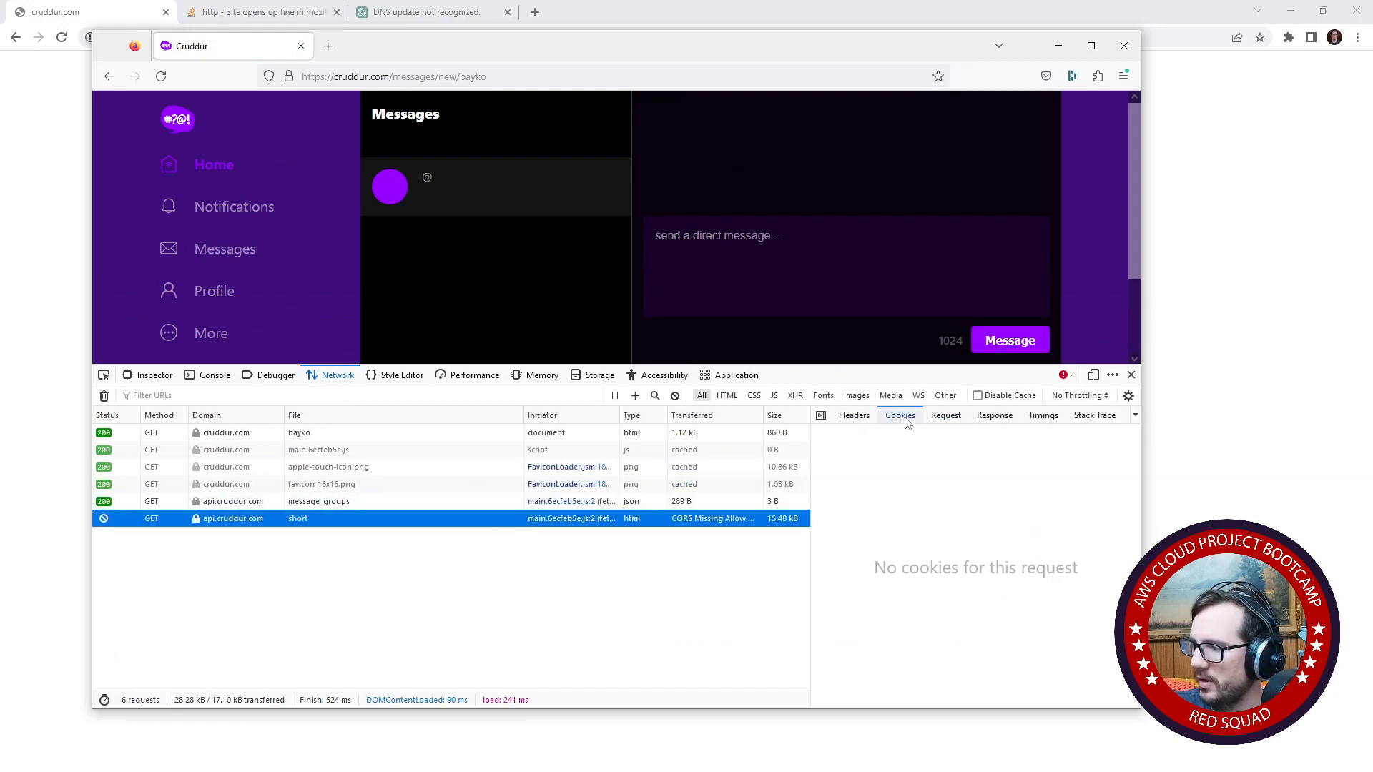
left_click(854, 415)
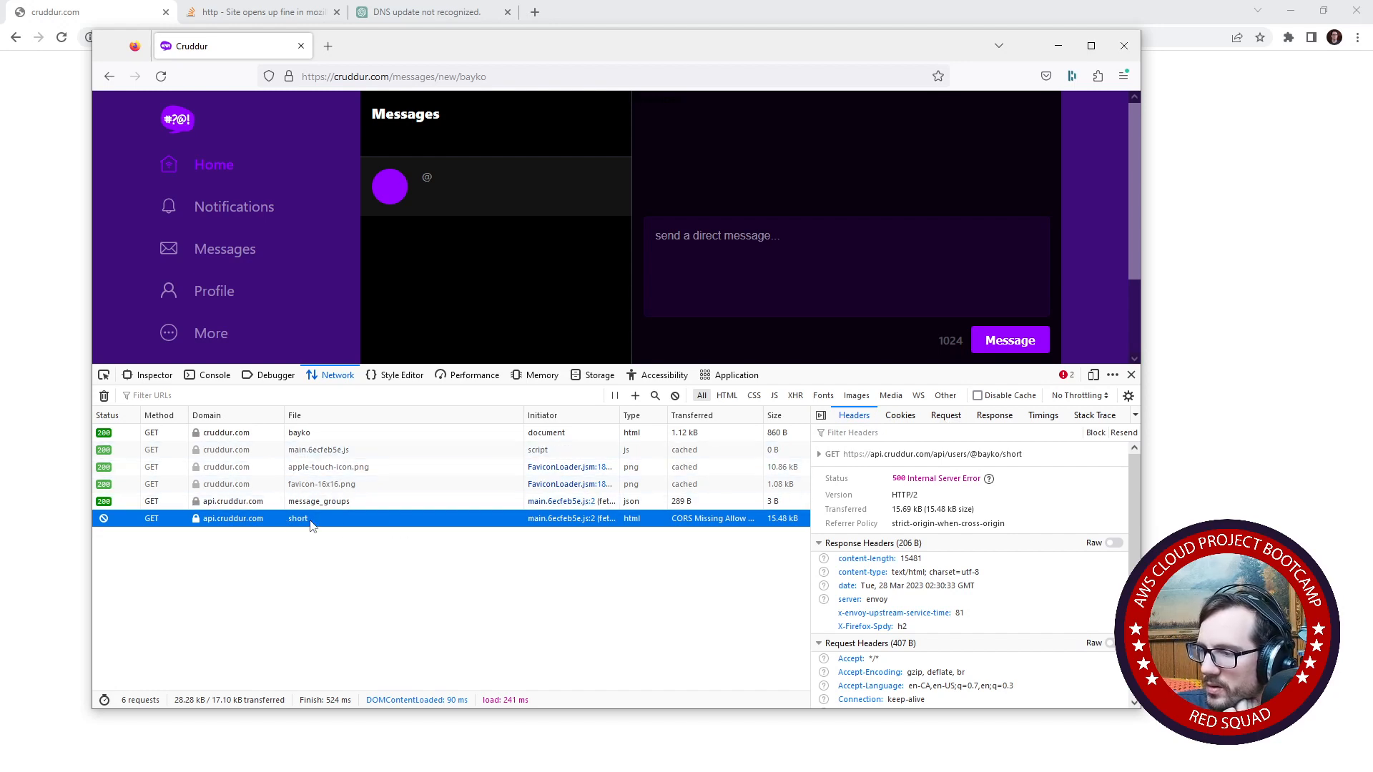
left_click(473, 76)
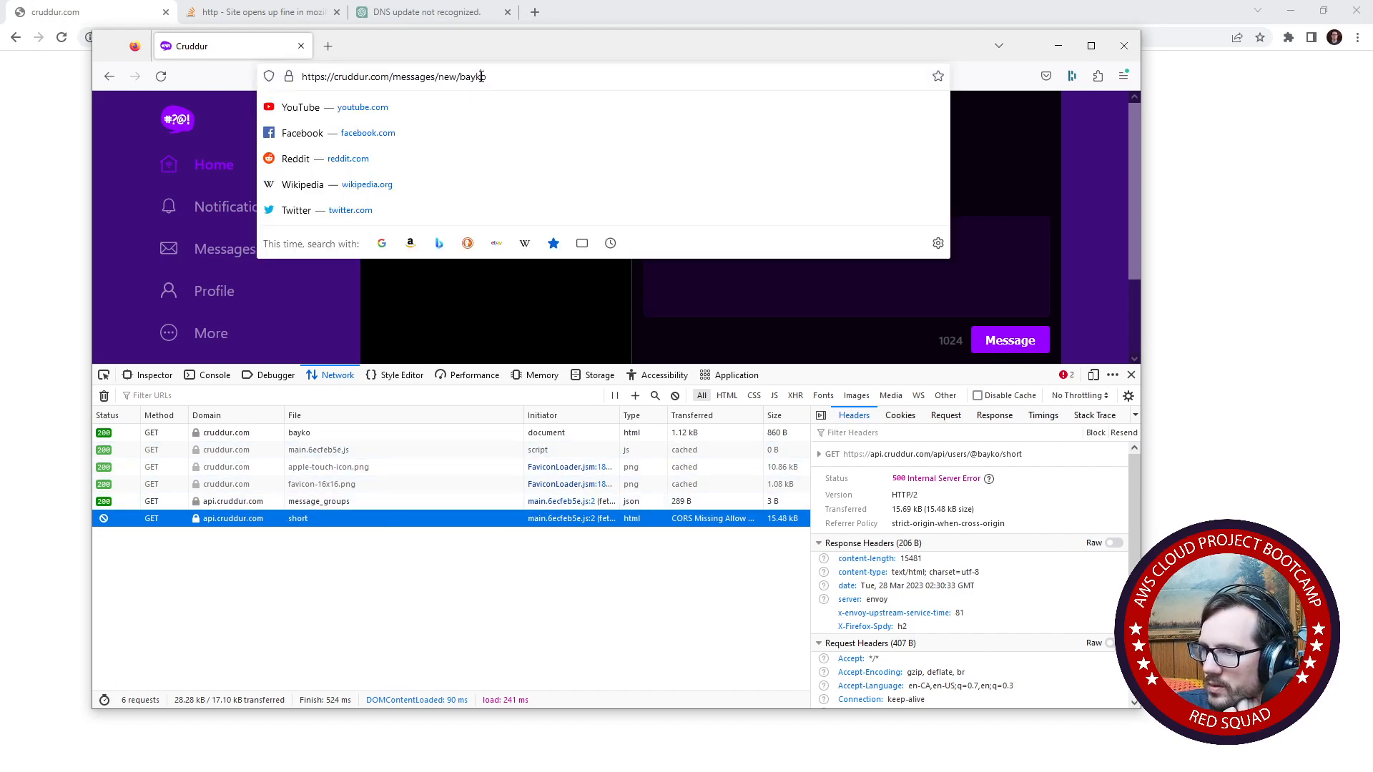
double_click(473, 77)
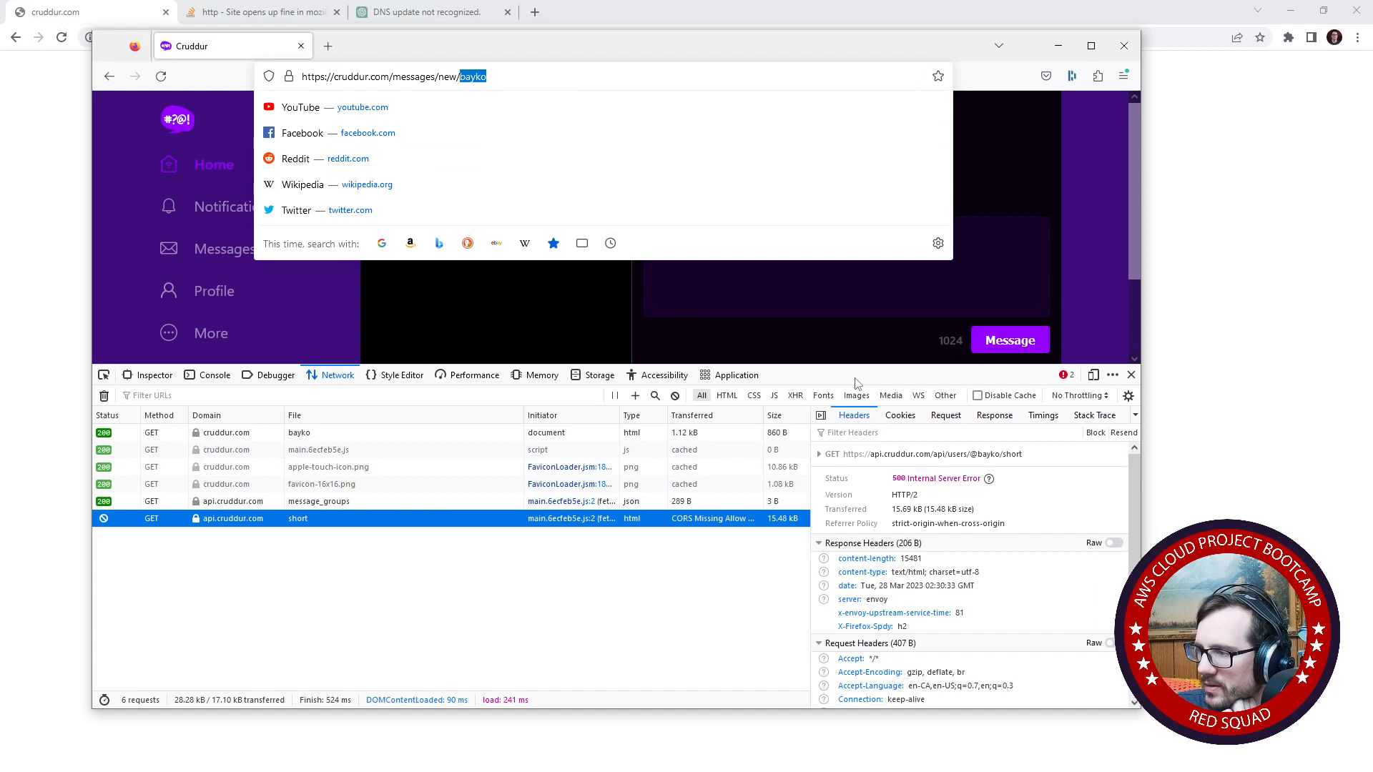
left_click_drag(978, 455, 1041, 463)
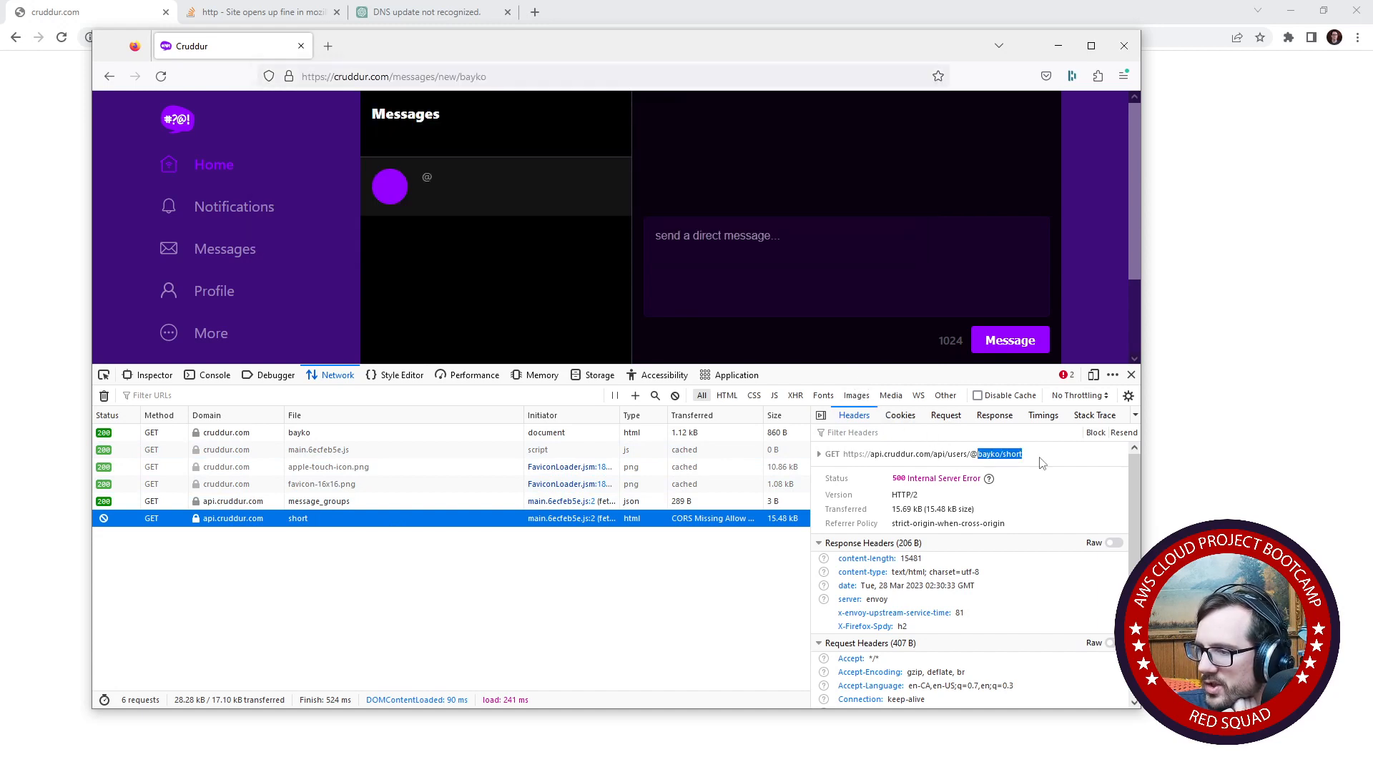
- Reload the new-message page and examine the host and filename path of the "short" request
left_click(513, 77)
key("Return")
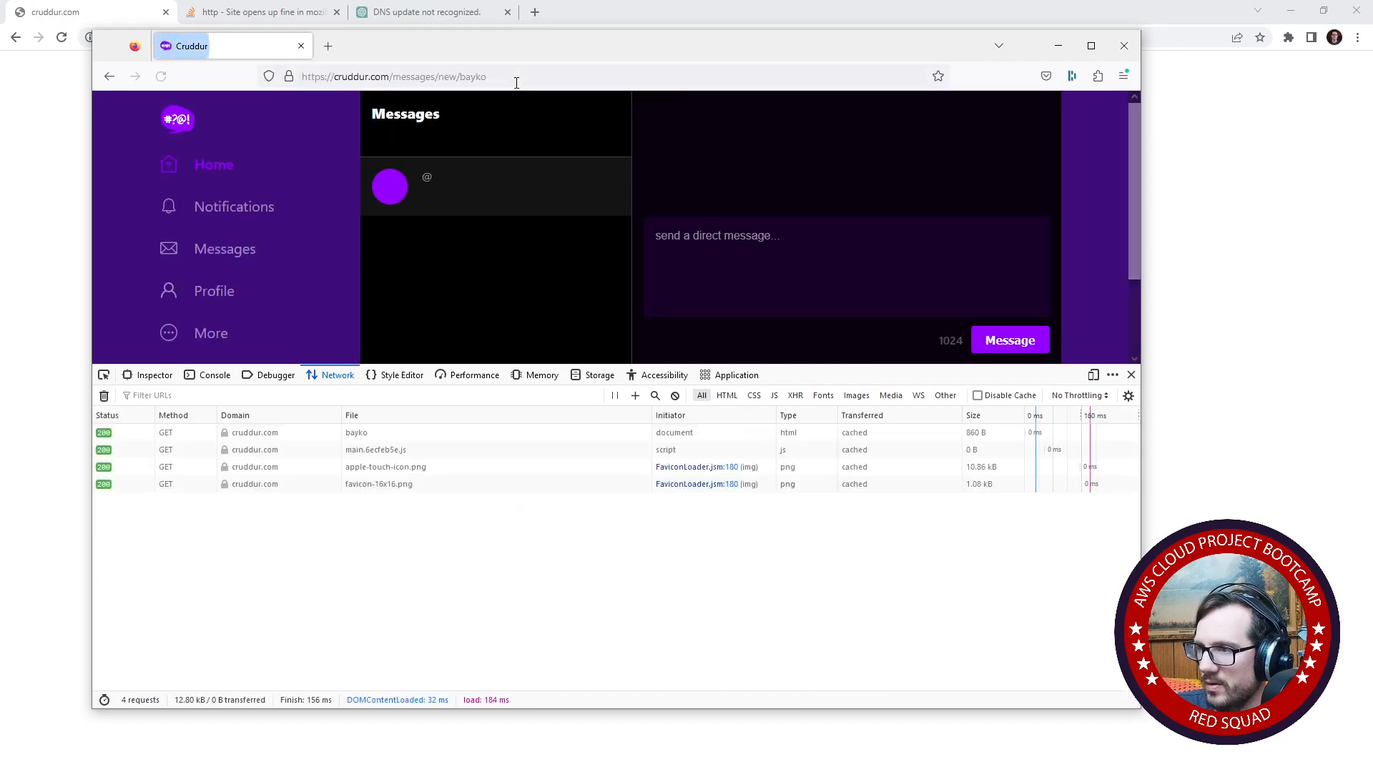
left_click(350, 501)
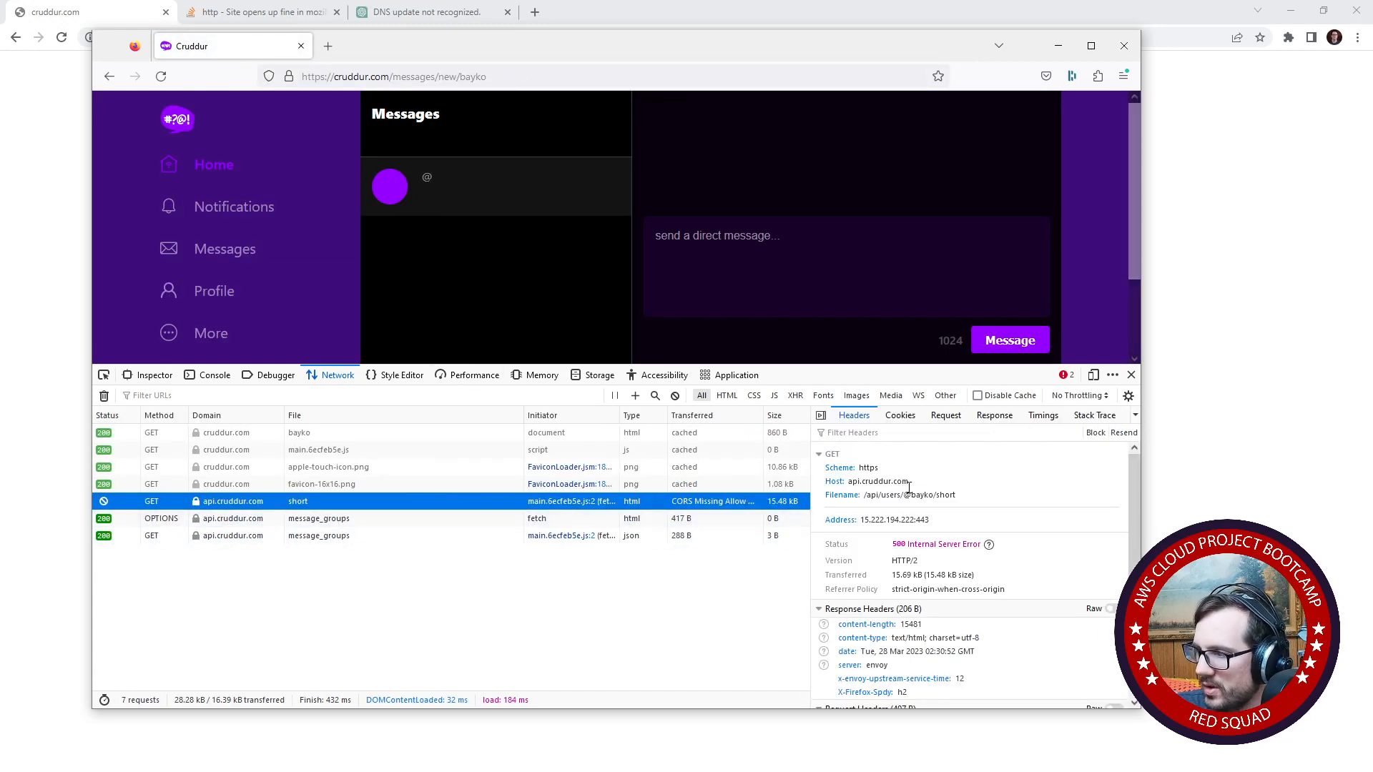
left_click_drag(887, 494, 981, 500)
left_click(976, 495)
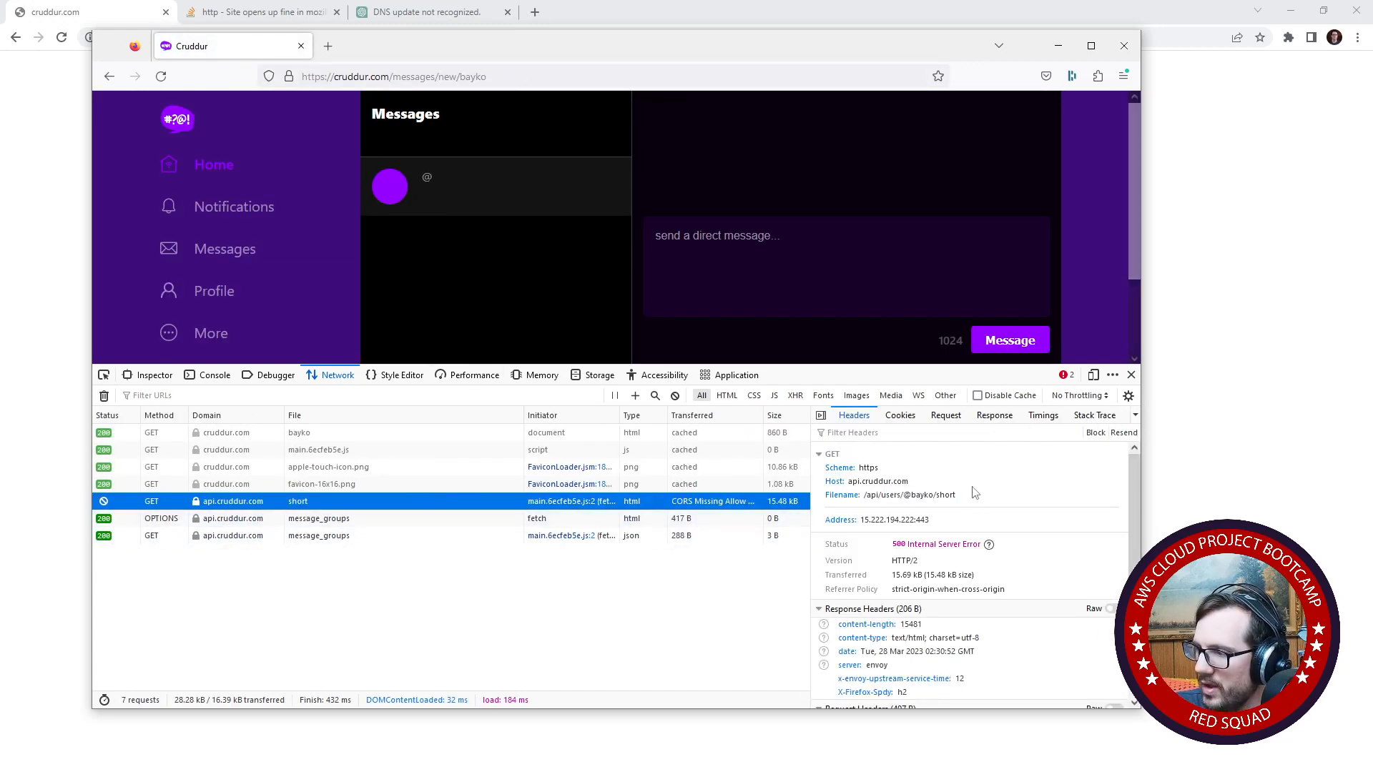
double_click(866, 493)
left_click_drag(865, 494, 964, 498)
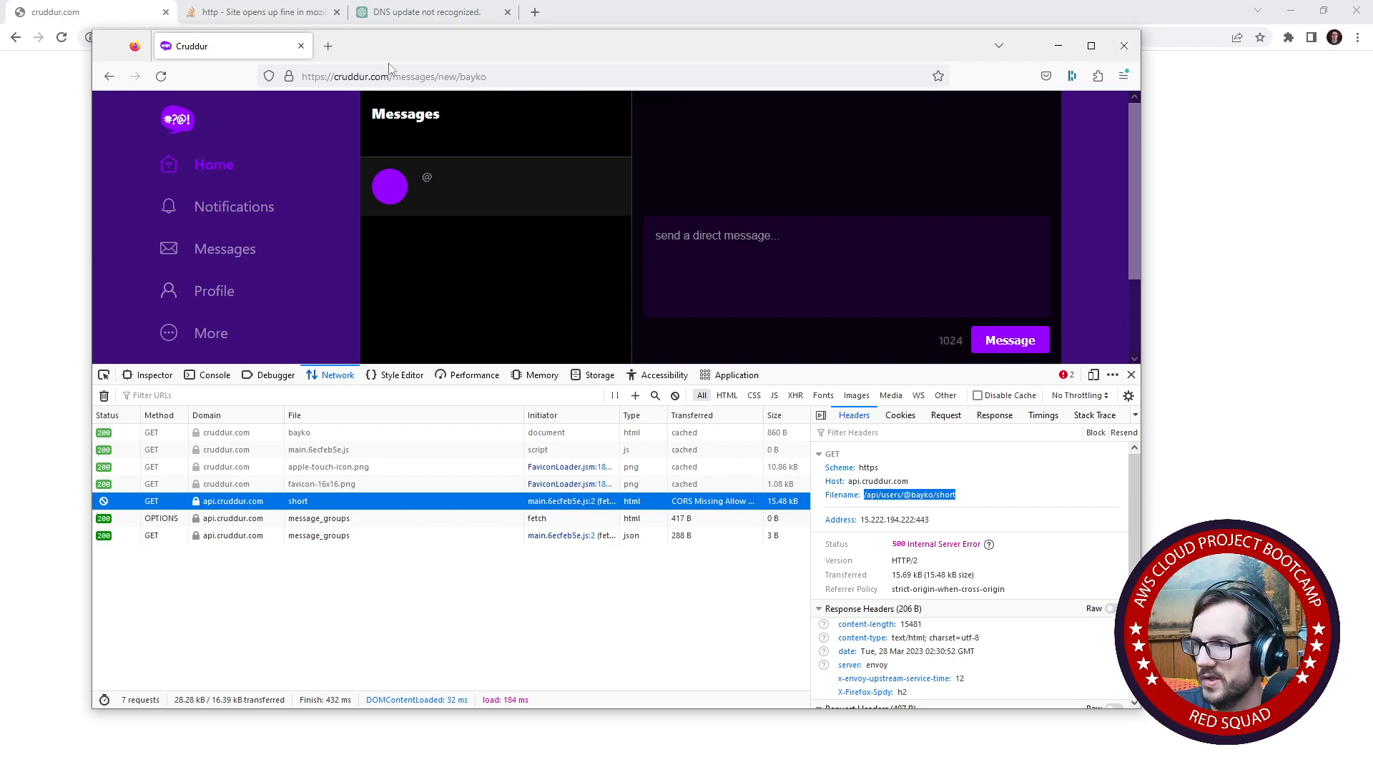
left_click(328, 45)
type("cruddur.")
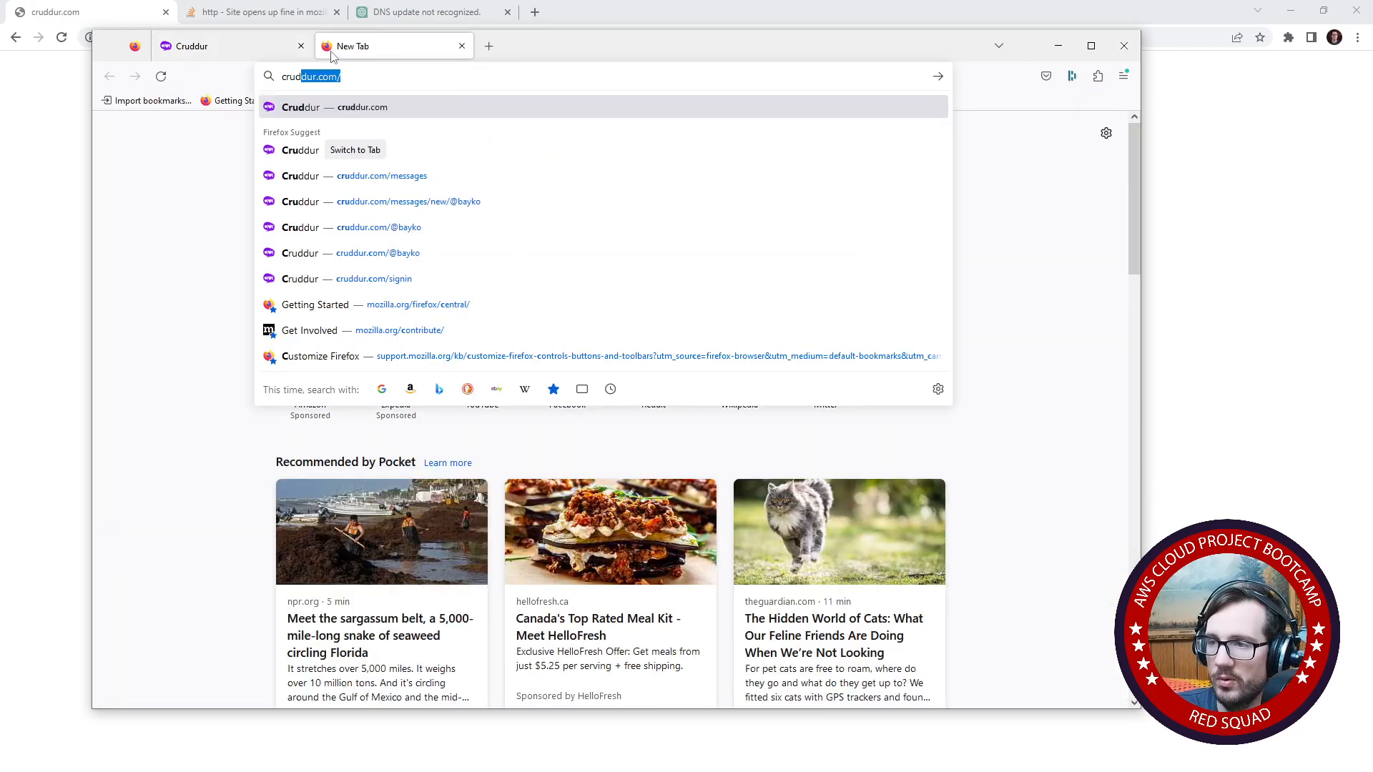
type("com/")
key("ctrl+a")
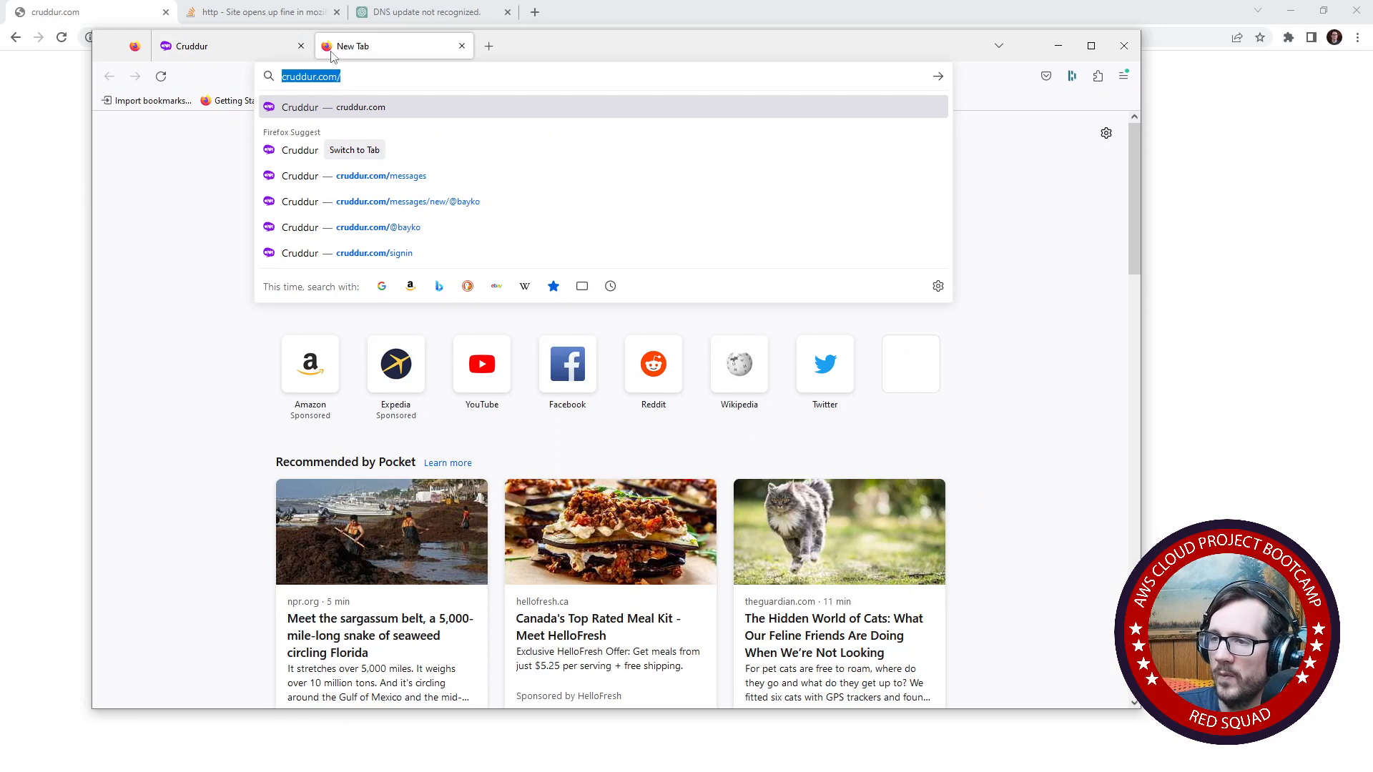
type("api.crd")
key("BackSpace")
type("uddur.com")
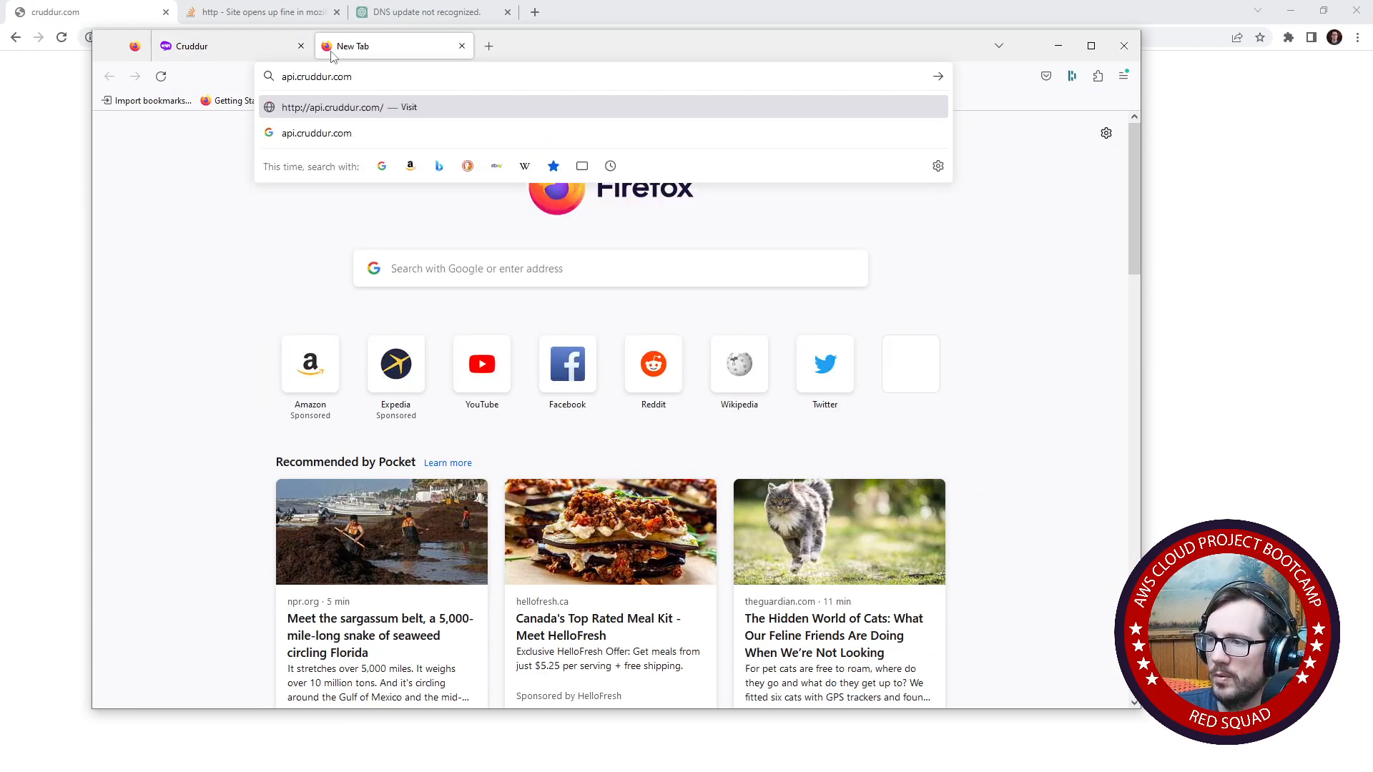
type("/api/users/@bayko/short")
key("Return")
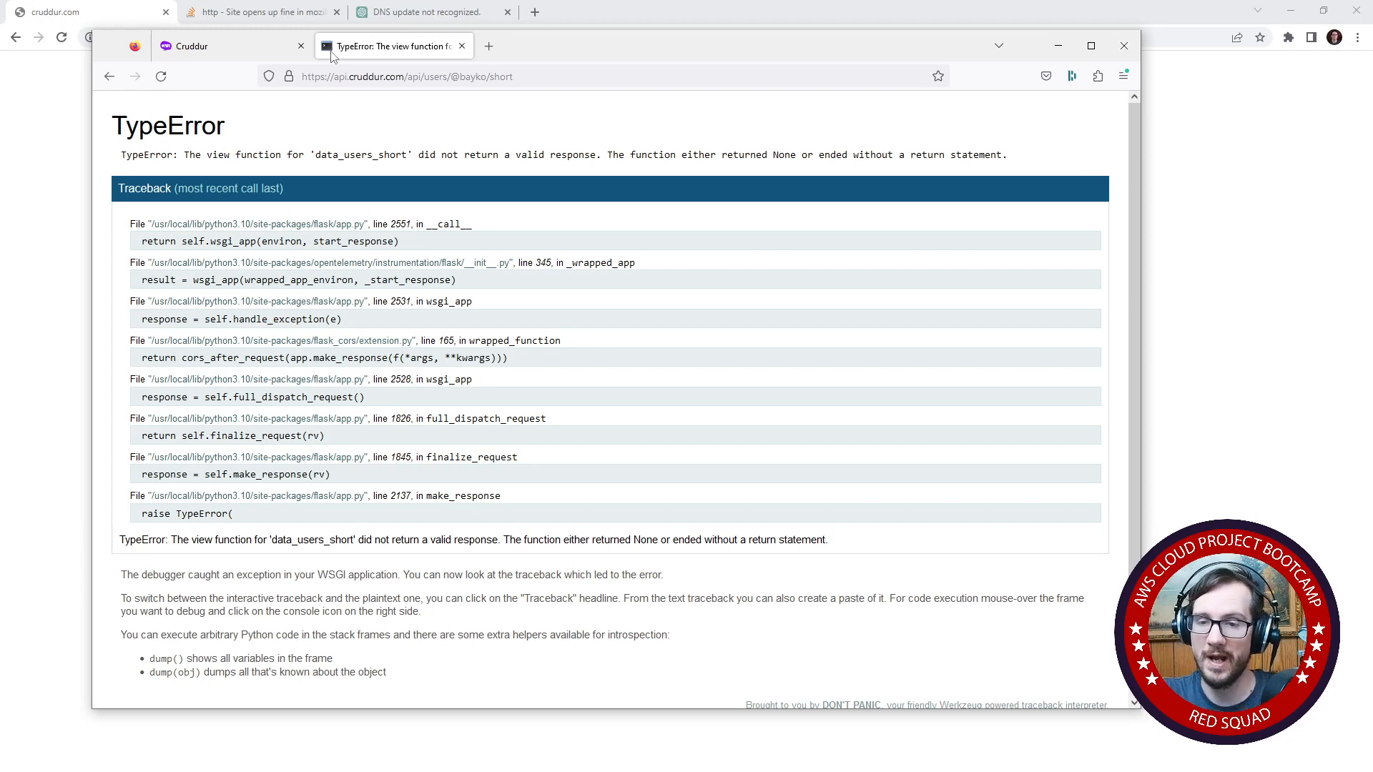
- Close the API response tab and return to the Cruddur home feed
left_click(462, 45)
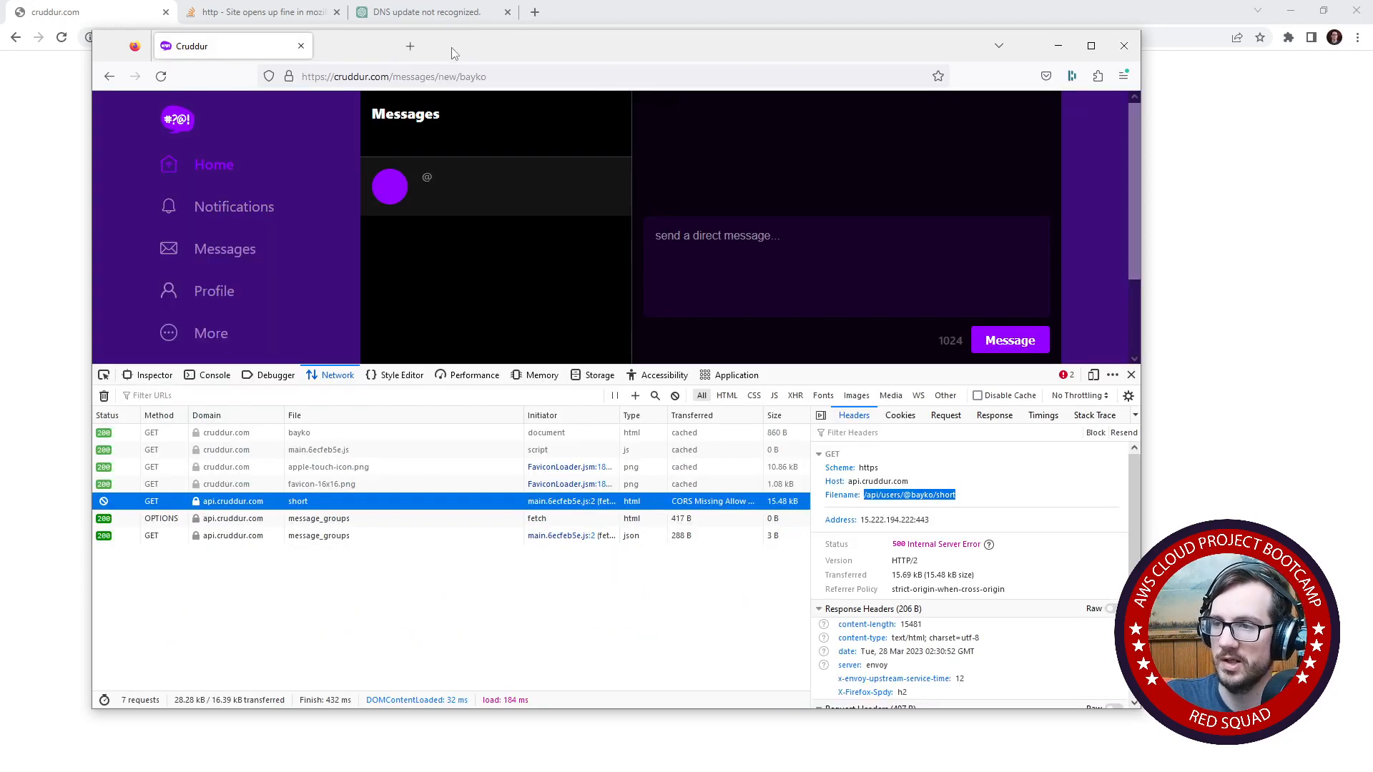
left_click(178, 146)
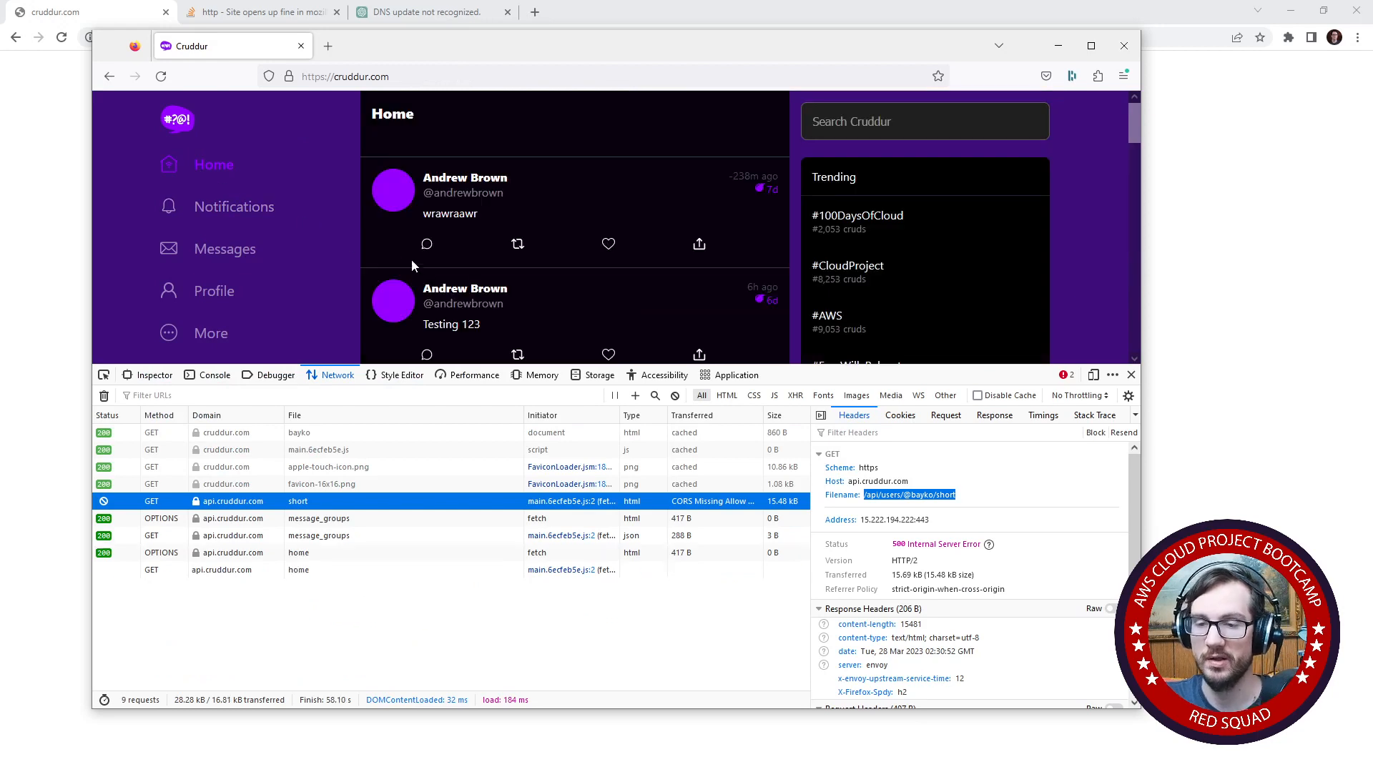